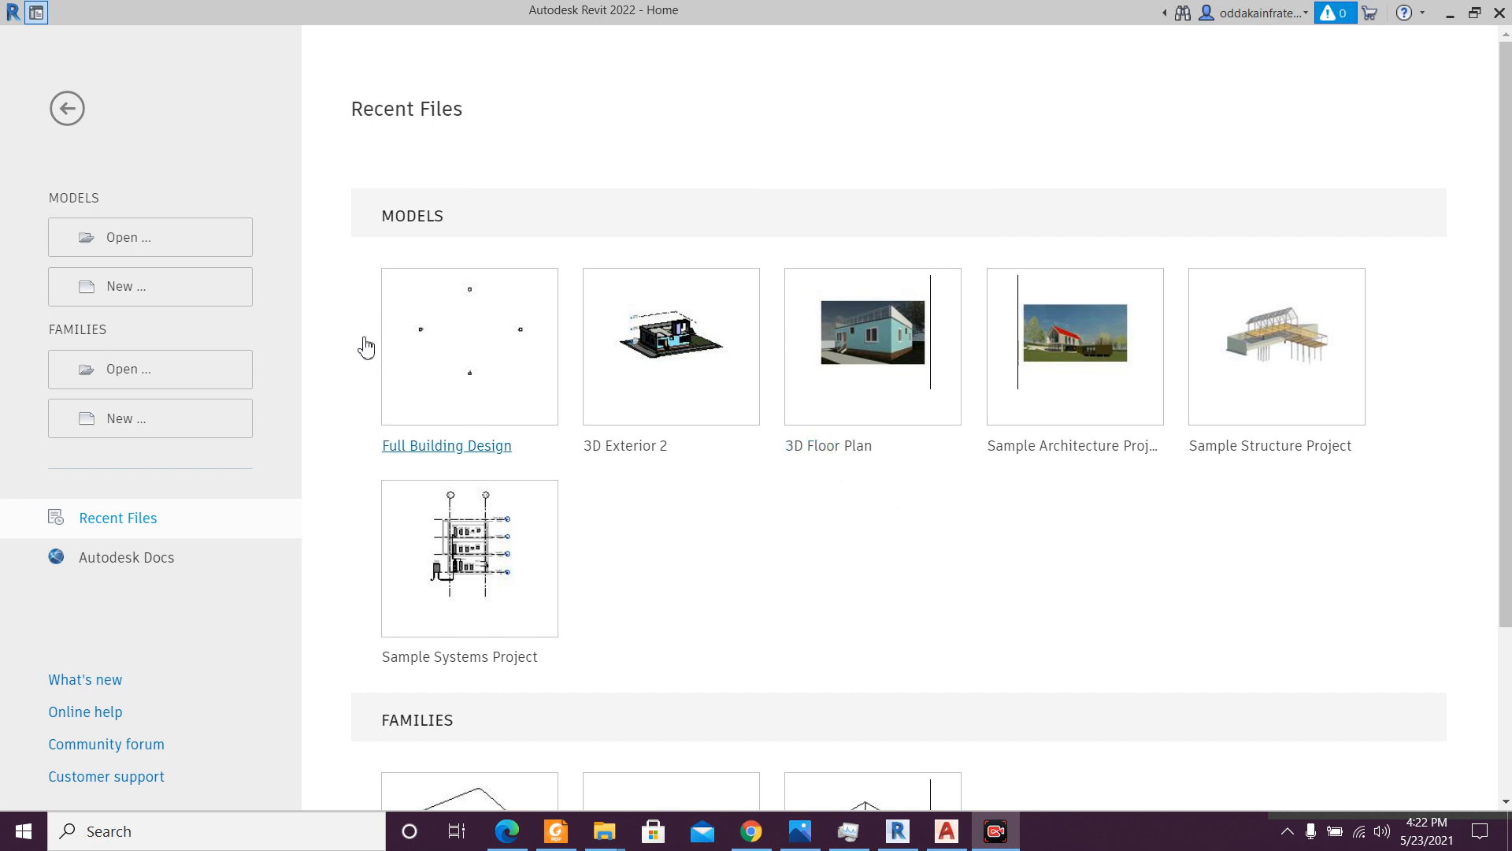
- Switch to Foxit Reader, examine the room layout and sizes on the ground floor plan PDF, and return to Revit
{"action": "left_click", "coordinate": [556, 831]}
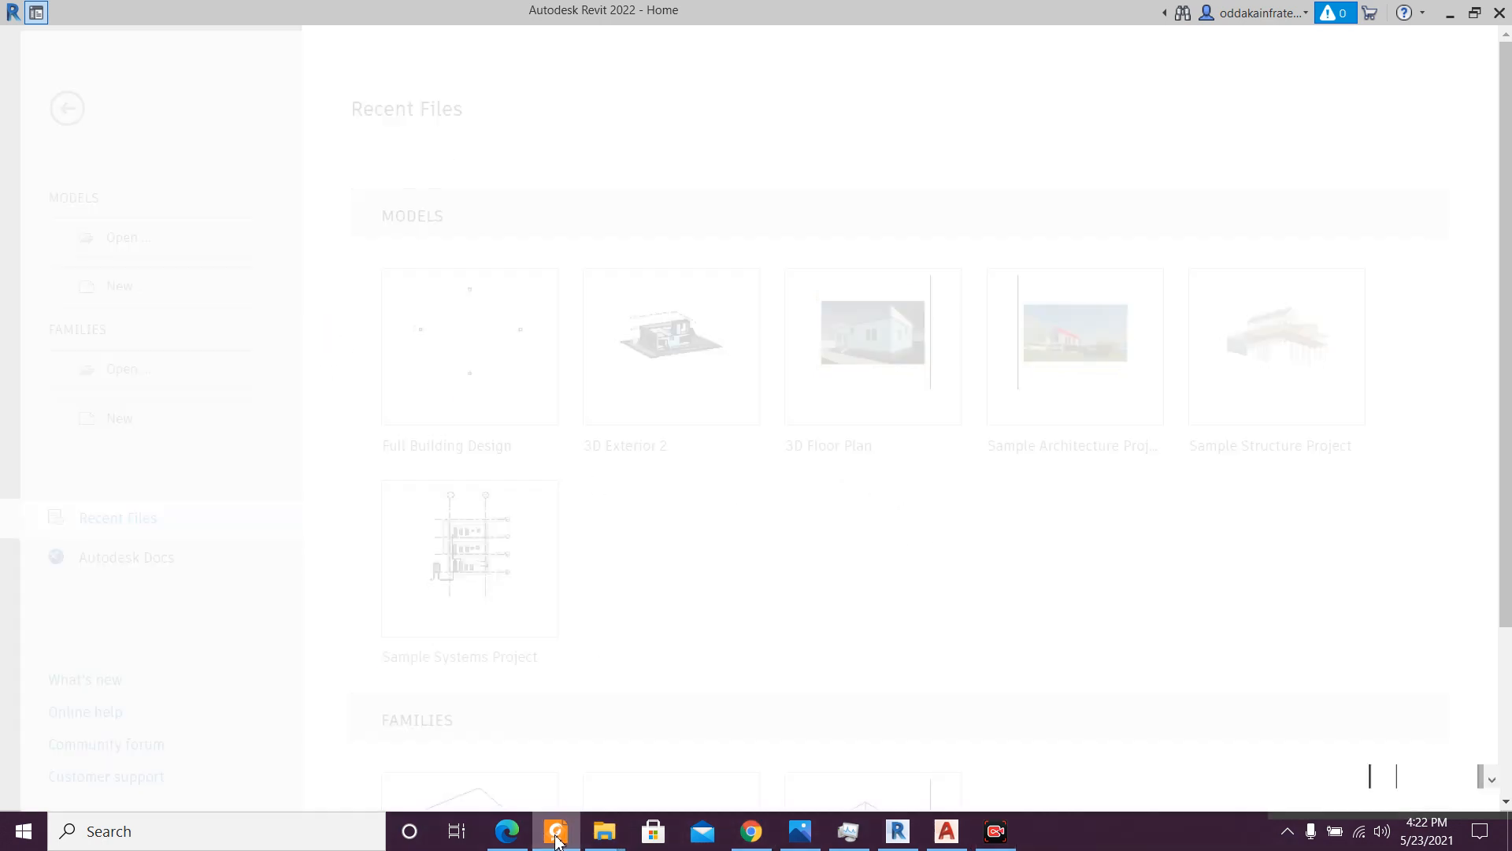
{"action": "scroll", "coordinate": [708, 526], "scroll_direction": "down", "scroll_amount": 6}
{"action": "scroll", "coordinate": [701, 516], "scroll_direction": "up", "scroll_amount": 7}
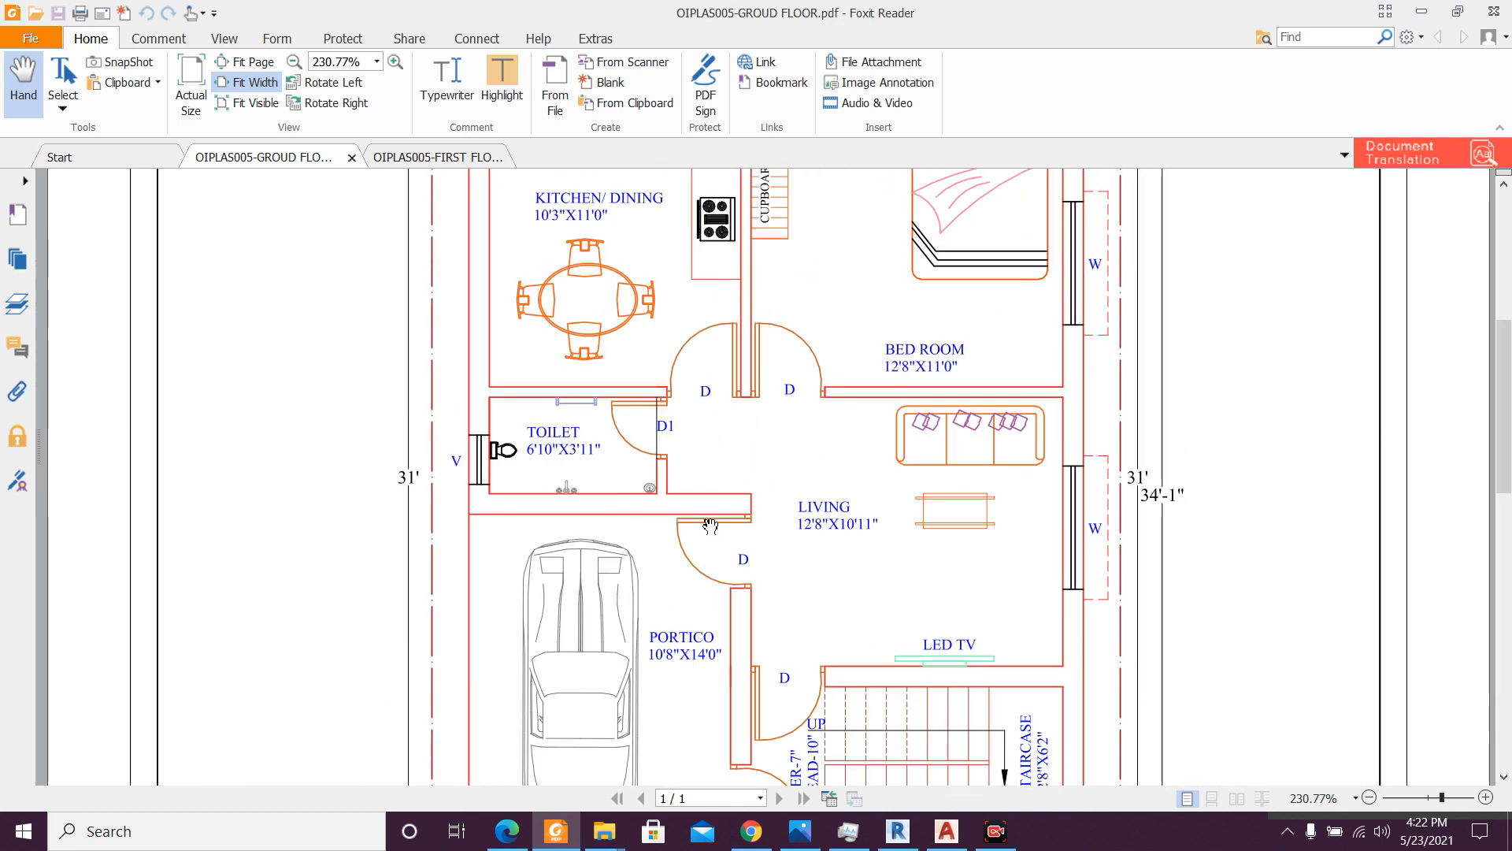
{"action": "scroll", "coordinate": [690, 499], "scroll_direction": "down", "scroll_amount": 6}
{"action": "scroll", "coordinate": [690, 500], "scroll_direction": "up", "scroll_amount": 4}
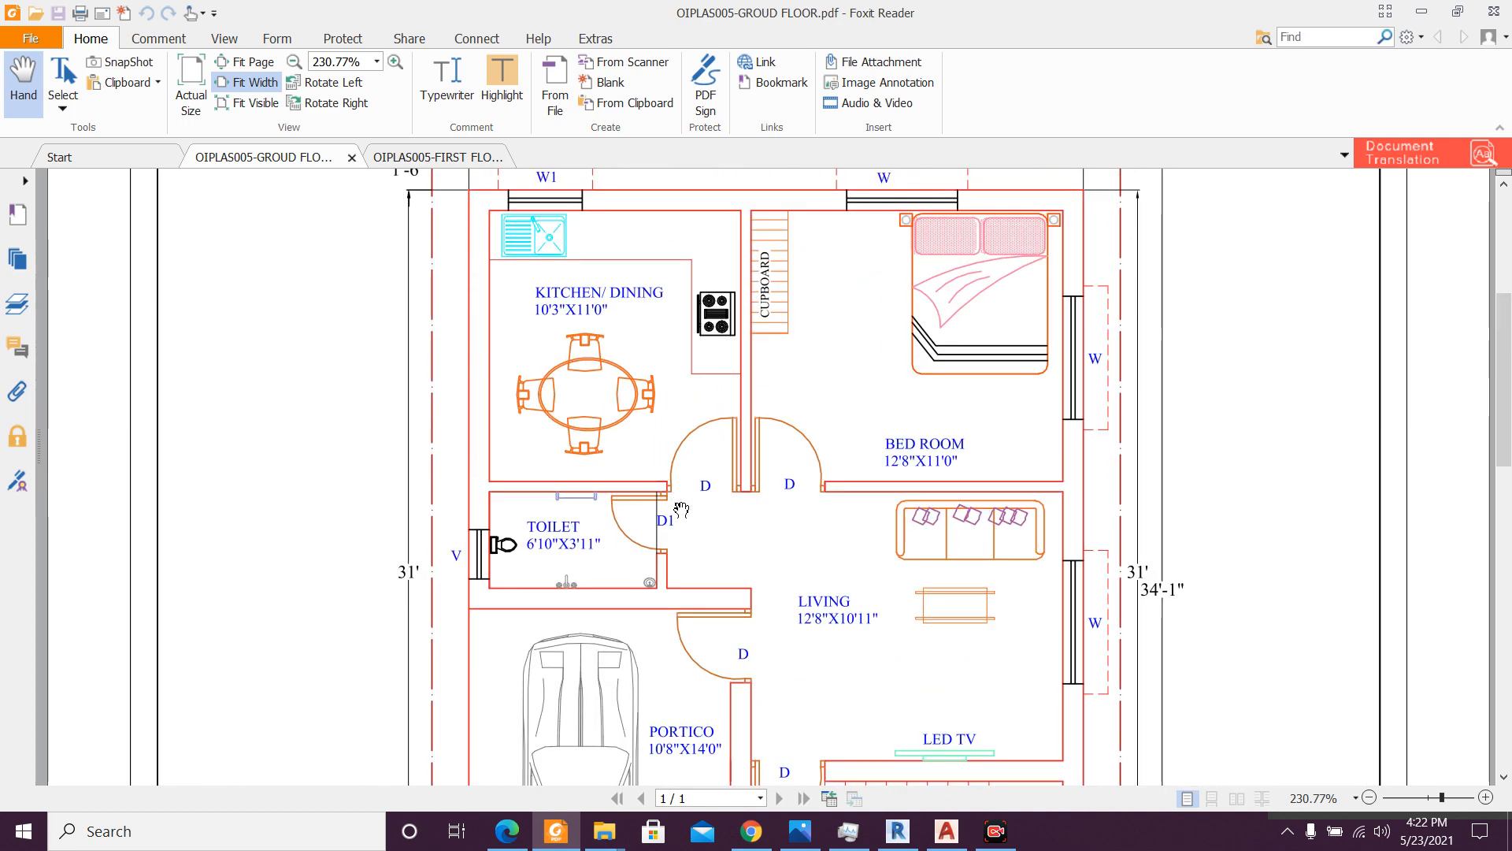
{"action": "scroll", "coordinate": [632, 693], "scroll_direction": "down", "scroll_amount": 2}
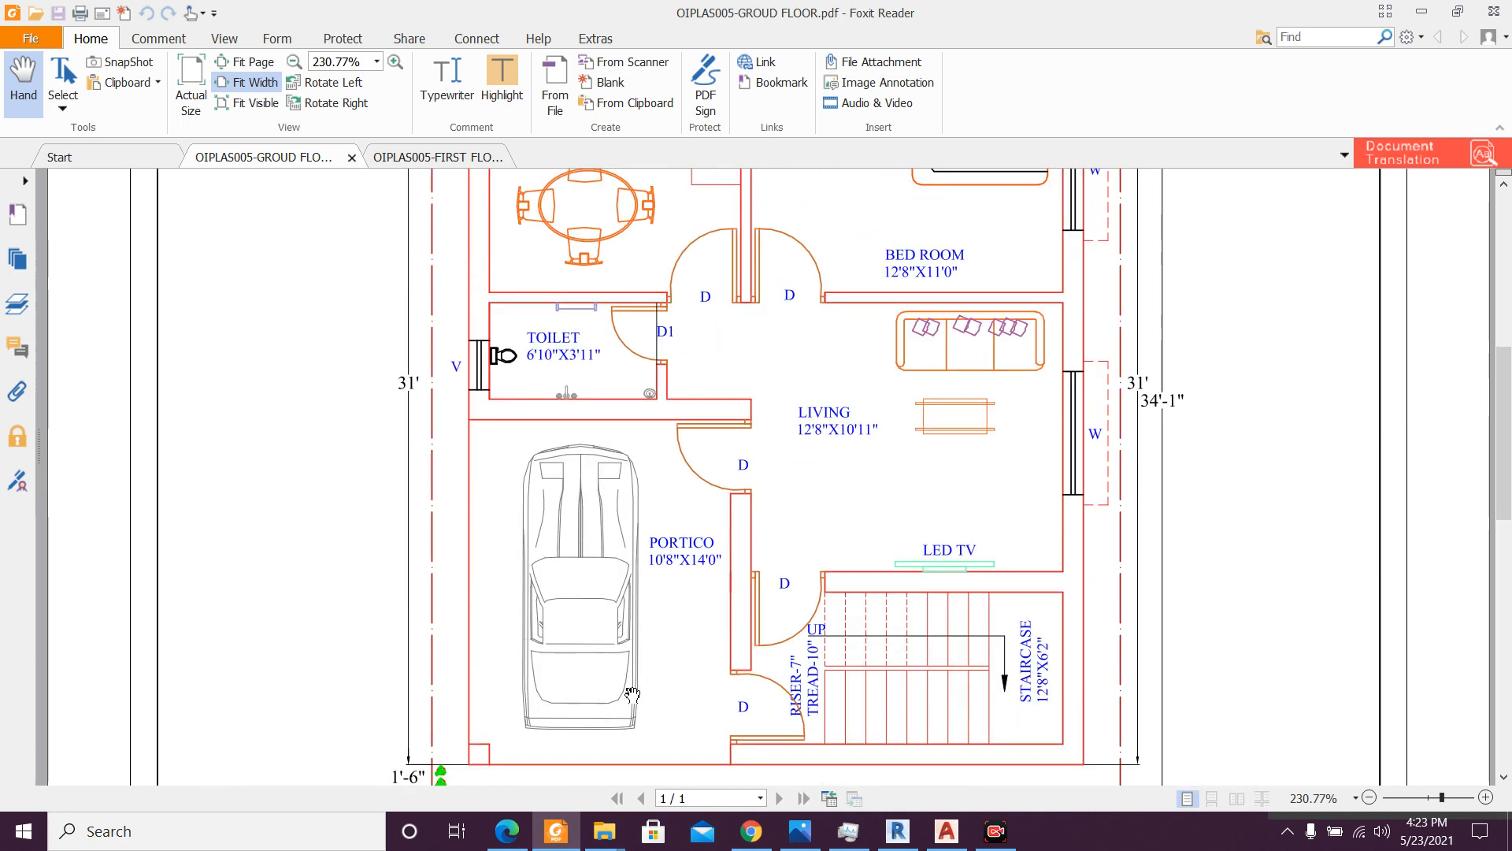
{"action": "mouse_move", "coordinate": [579, 835]}
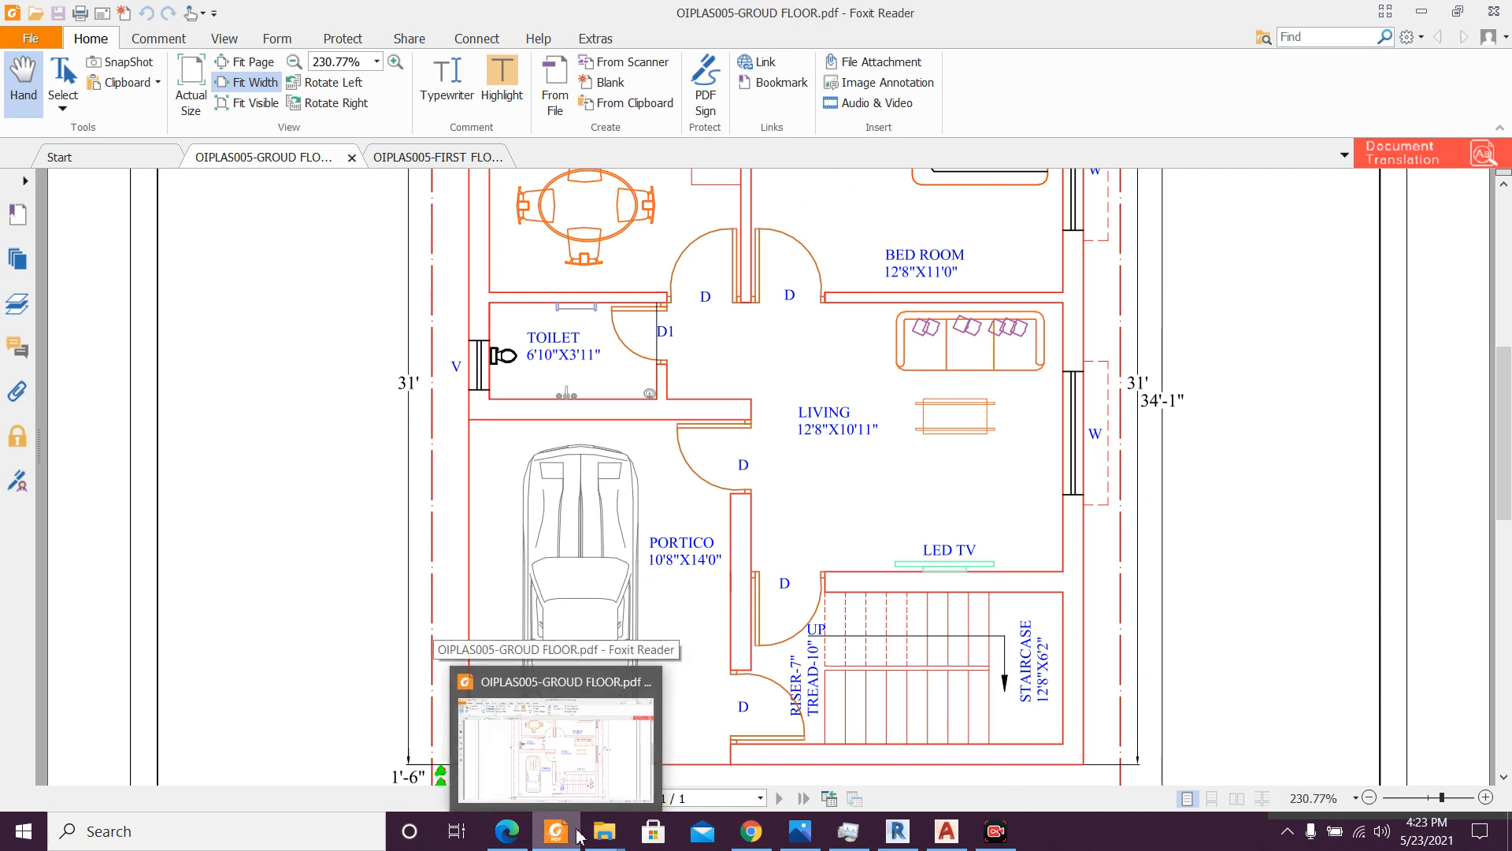
{"action": "left_click", "coordinate": [578, 836]}
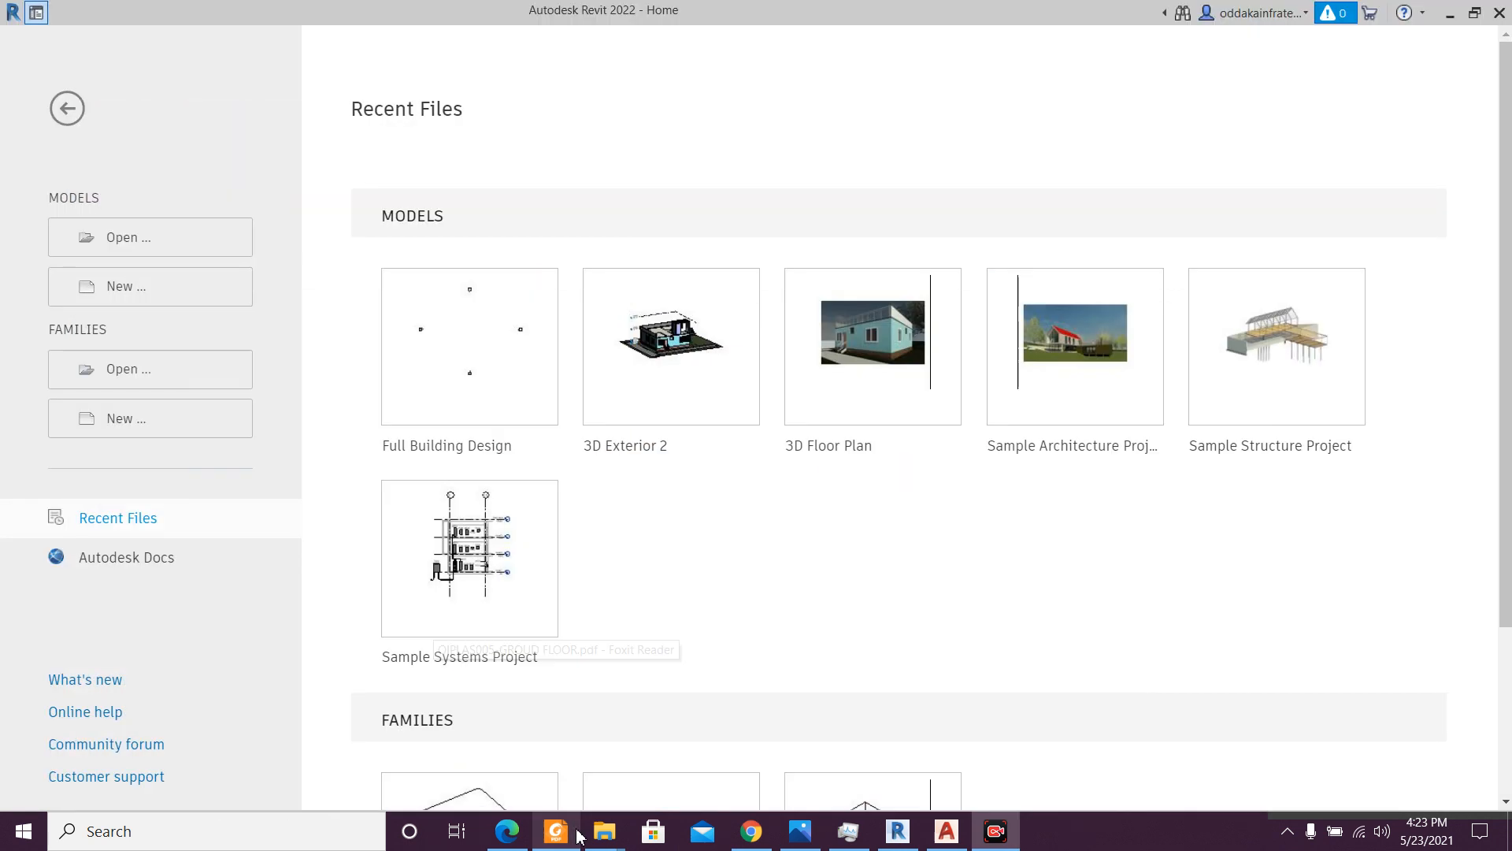
- Create a new project from the Imperial-Architectural Template
{"action": "left_click", "coordinate": [195, 294]}
{"action": "left_click", "coordinate": [705, 372]}
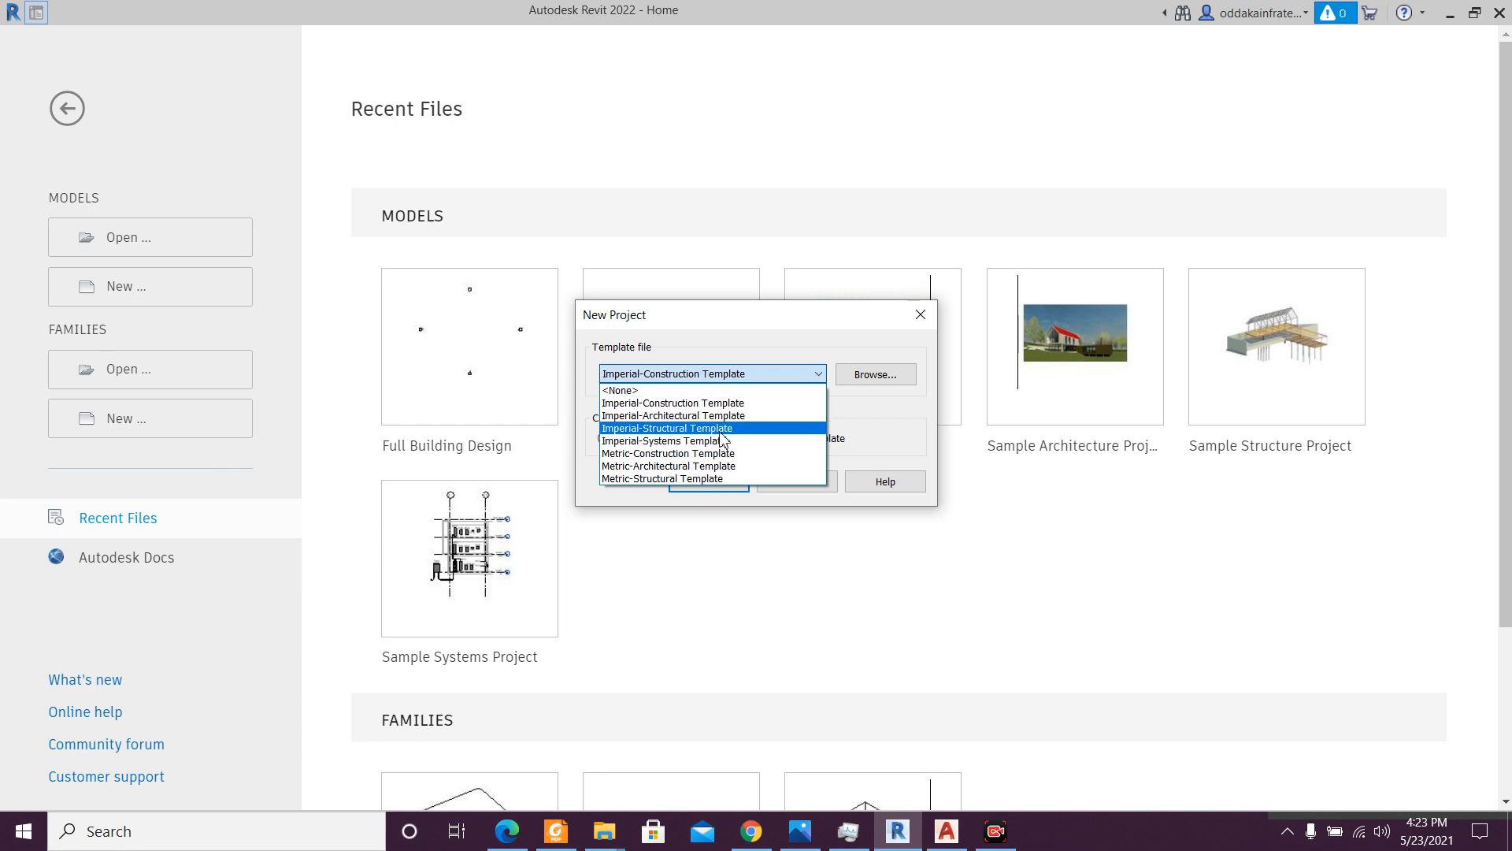
{"action": "left_click", "coordinate": [722, 417]}
{"action": "left_click", "coordinate": [728, 479]}
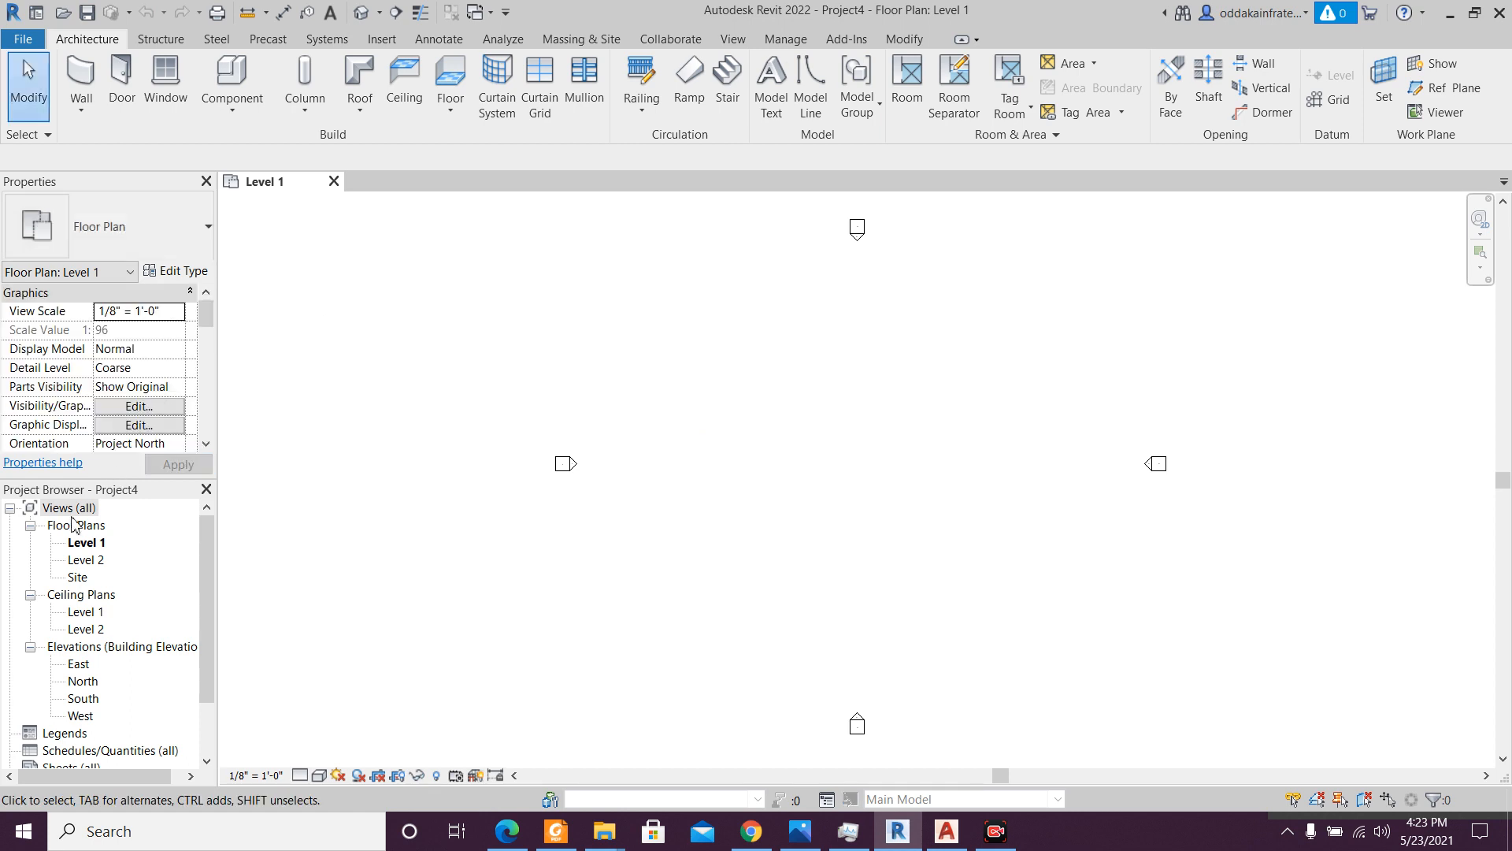
- Open the East building elevation view
{"action": "scroll", "coordinate": [86, 546], "scroll_direction": "down", "scroll_amount": 1}
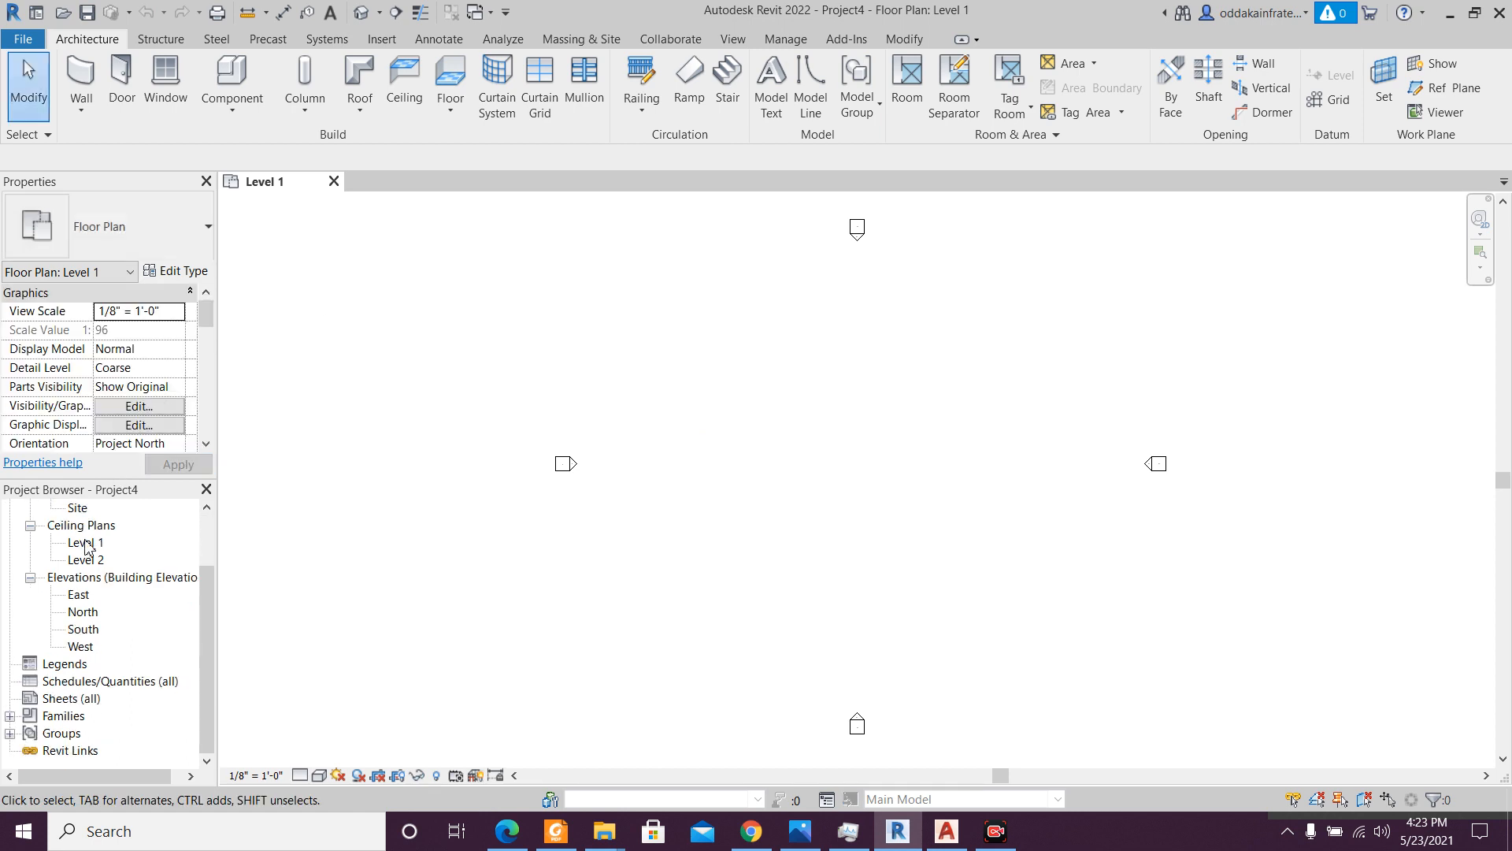
{"action": "double_click", "coordinate": [77, 595]}
{"action": "scroll", "coordinate": [1185, 563], "scroll_direction": "up", "scroll_amount": 5}
- Try view scales of 1/16" = 1'-0", 1/8" = 1'-0" and 3/4" = 1'-0" on the East elevation
{"action": "left_click", "coordinate": [236, 778]}
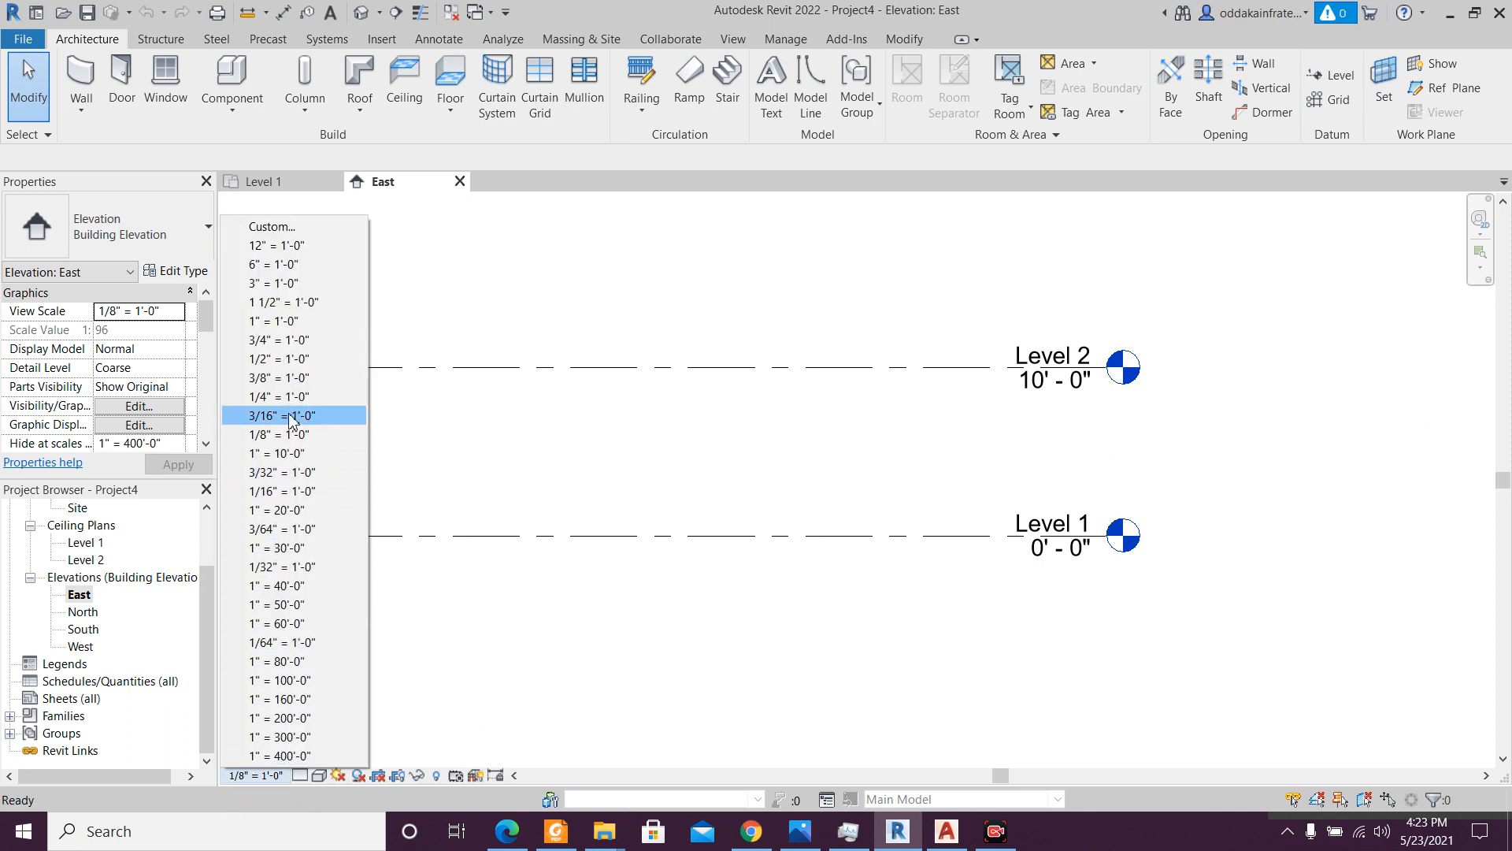
{"action": "left_click", "coordinate": [295, 490]}
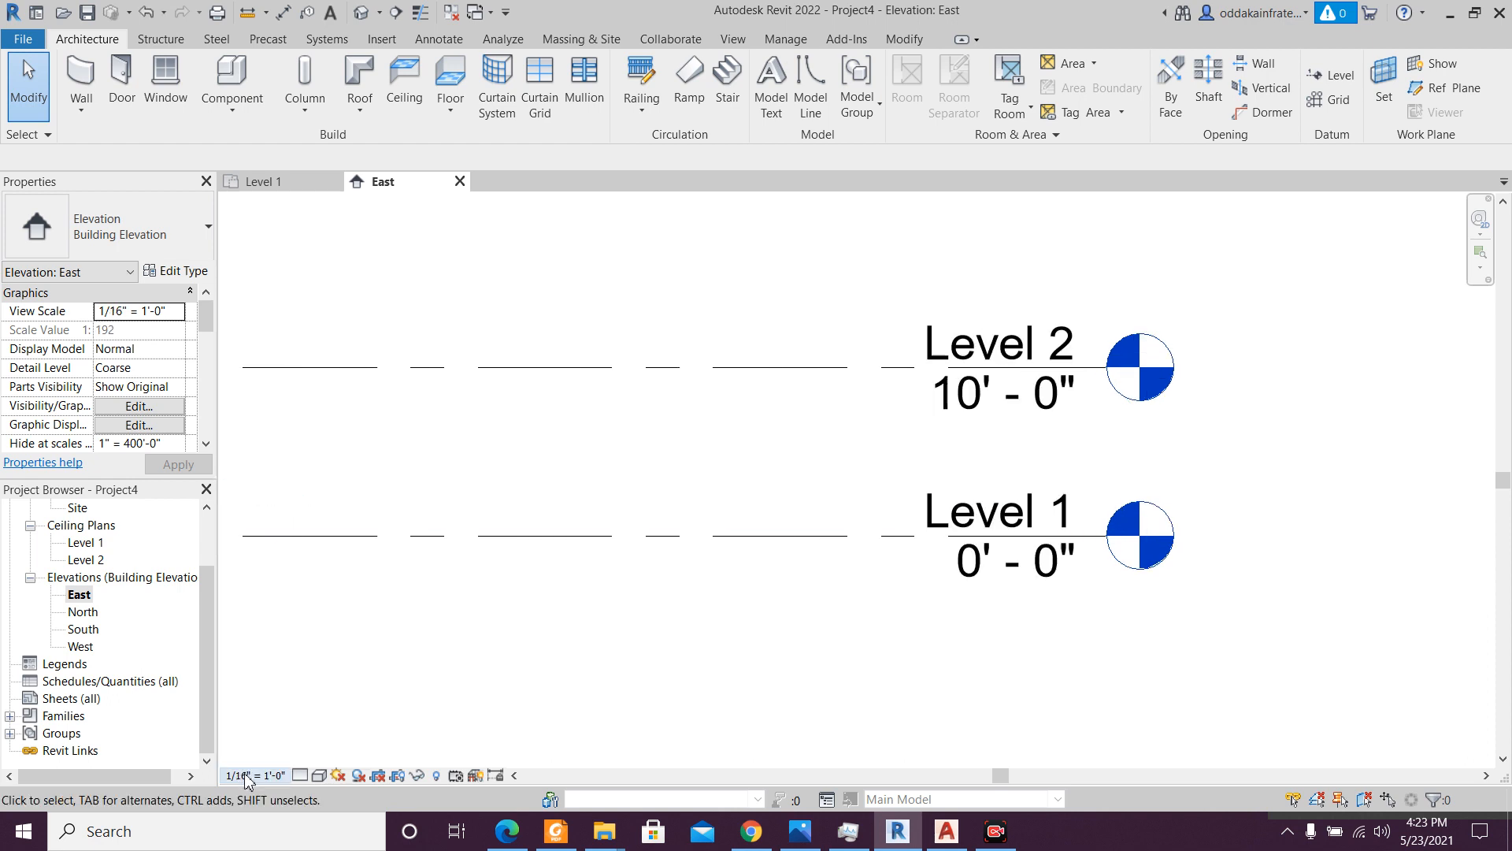
{"action": "left_click", "coordinate": [241, 773]}
{"action": "left_click", "coordinate": [242, 437]}
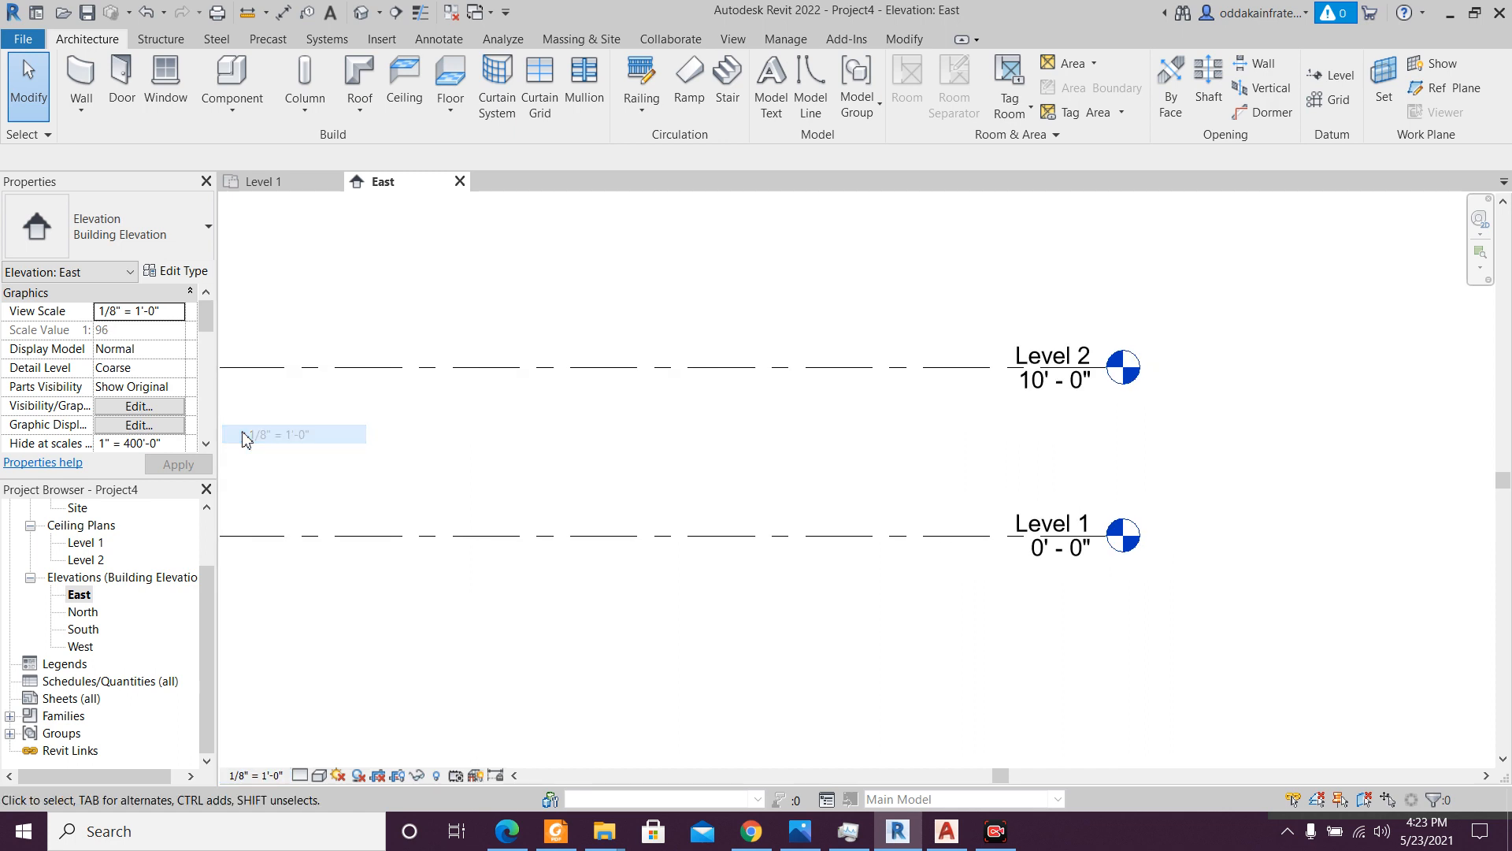
{"action": "left_click", "coordinate": [254, 775]}
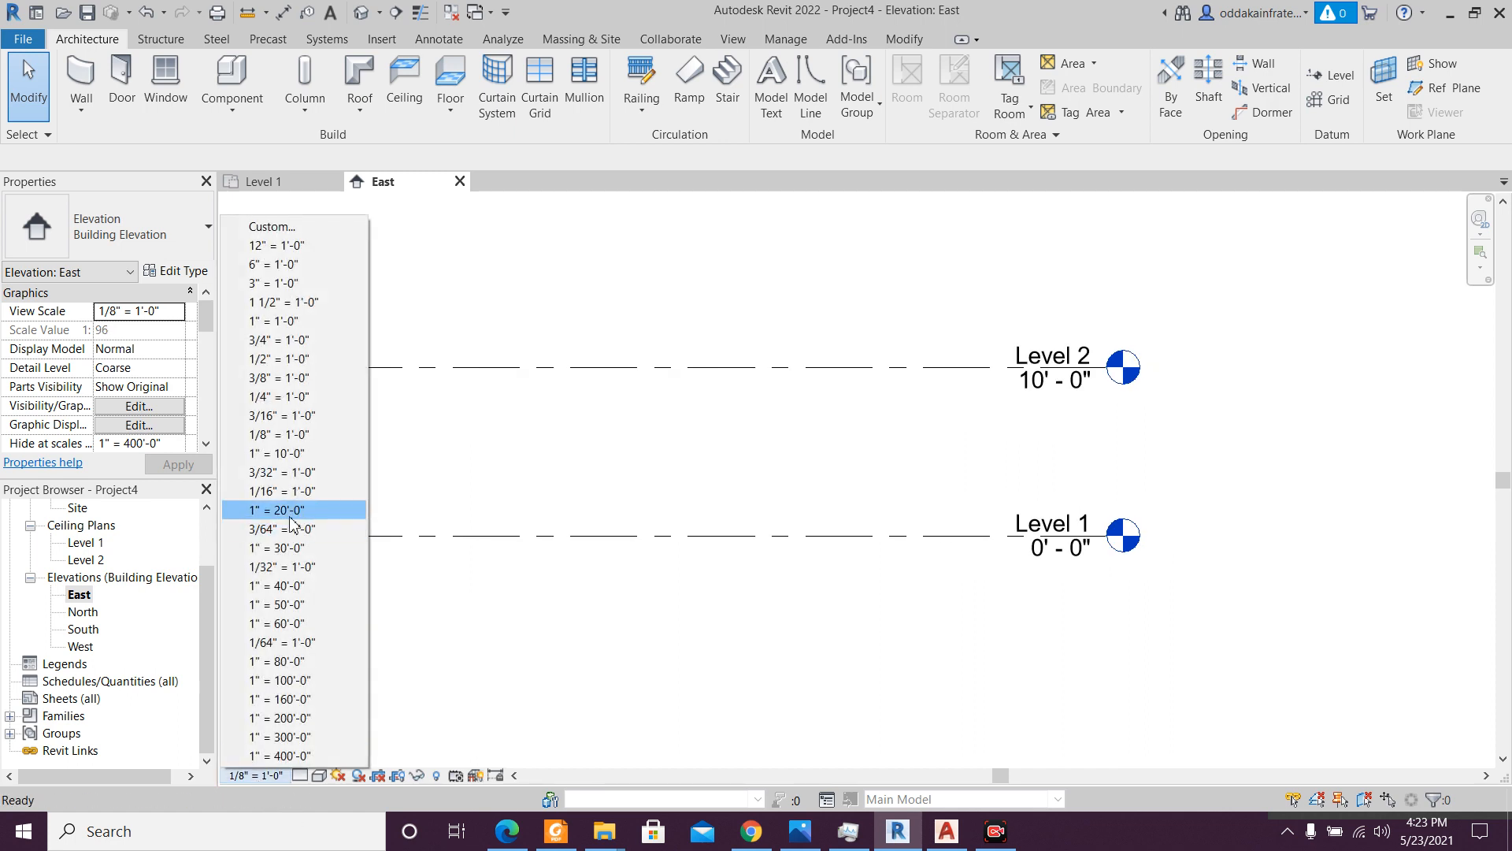
{"action": "left_click", "coordinate": [298, 347]}
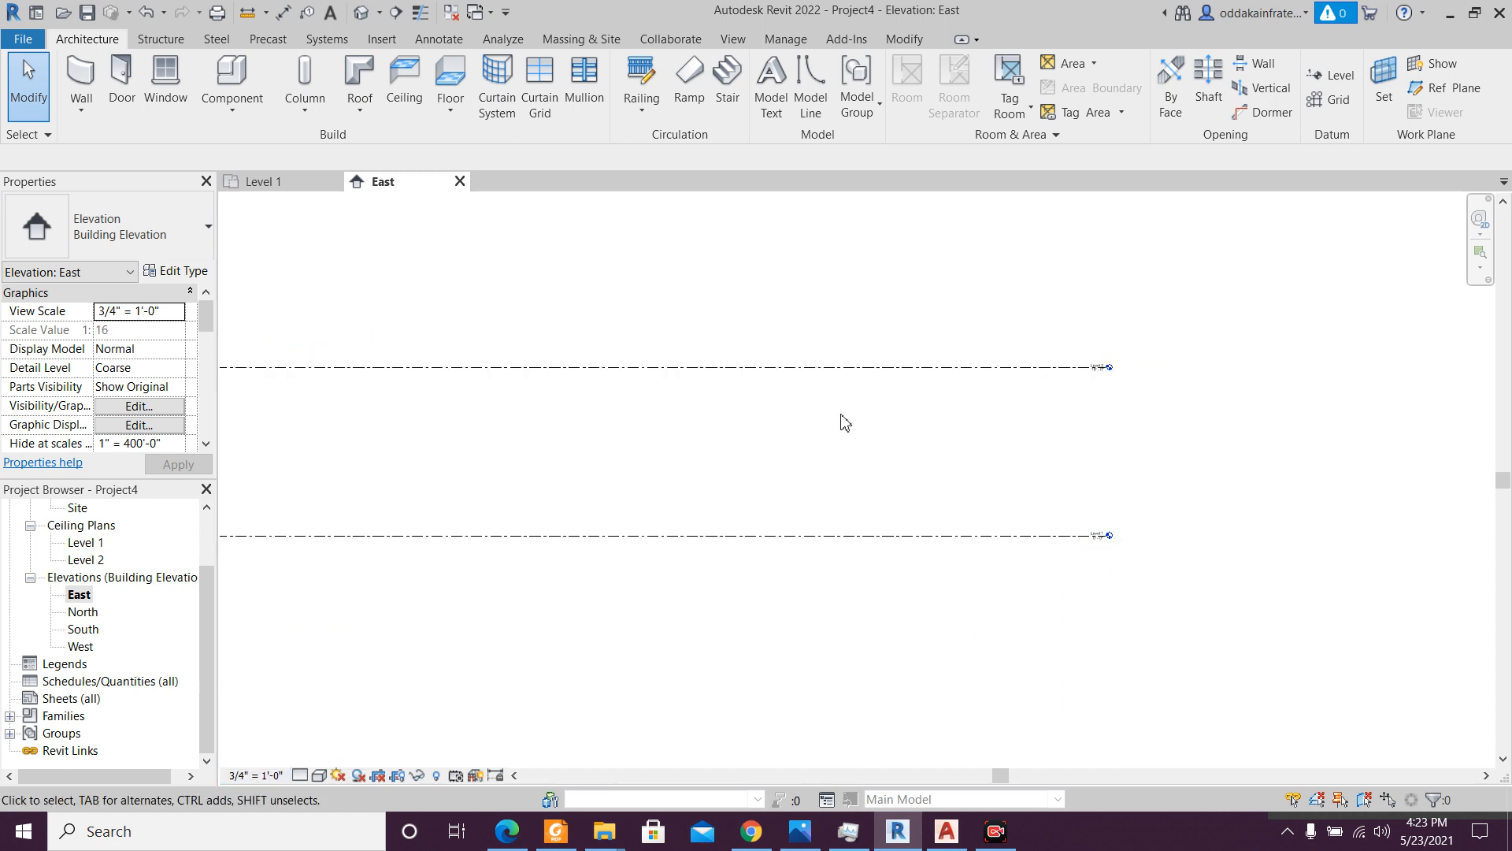
- Set the elevation of Level 2 to 2'-0"
{"action": "scroll", "coordinate": [1132, 419], "scroll_direction": "up", "scroll_amount": 3}
{"action": "scroll", "coordinate": [1095, 673], "scroll_direction": "up", "scroll_amount": 2}
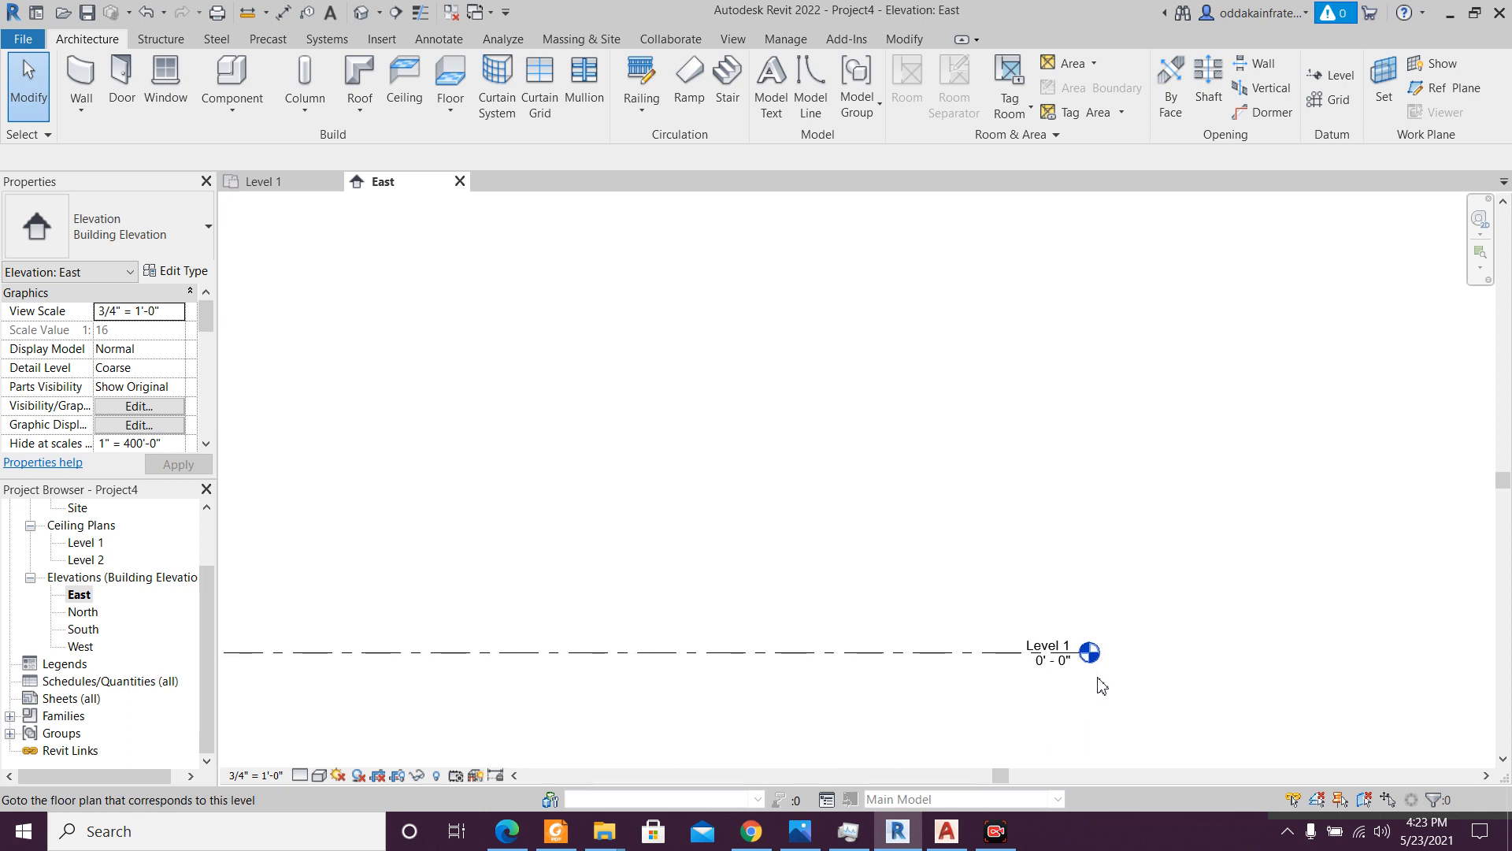
{"action": "scroll", "coordinate": [1069, 652], "scroll_direction": "down", "scroll_amount": 2}
{"action": "scroll", "coordinate": [1074, 485], "scroll_direction": "up", "scroll_amount": 2}
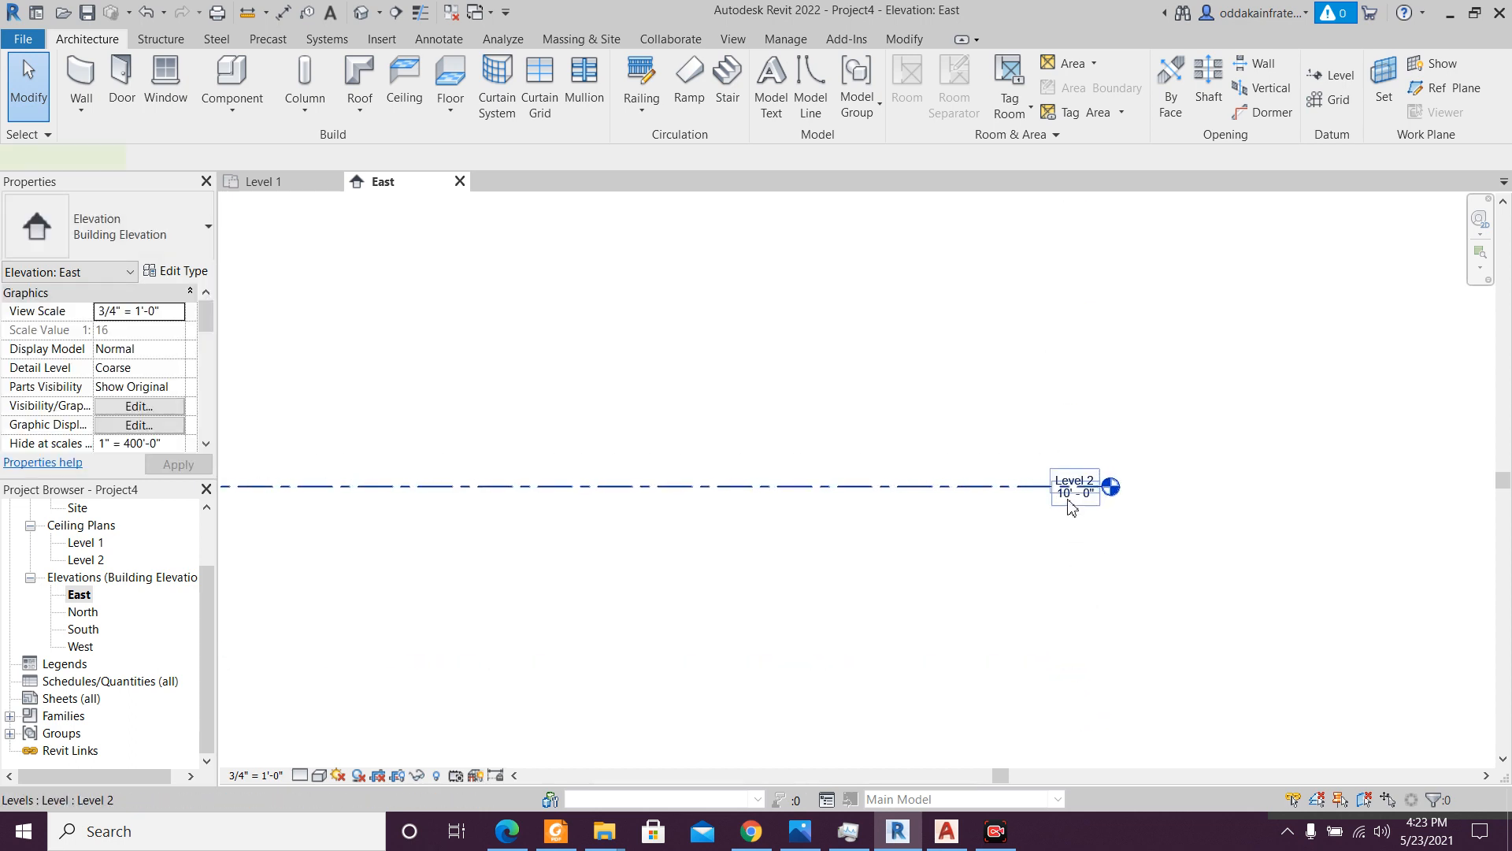
{"action": "double_click", "coordinate": [1071, 496]}
{"action": "type", "text": "2"}
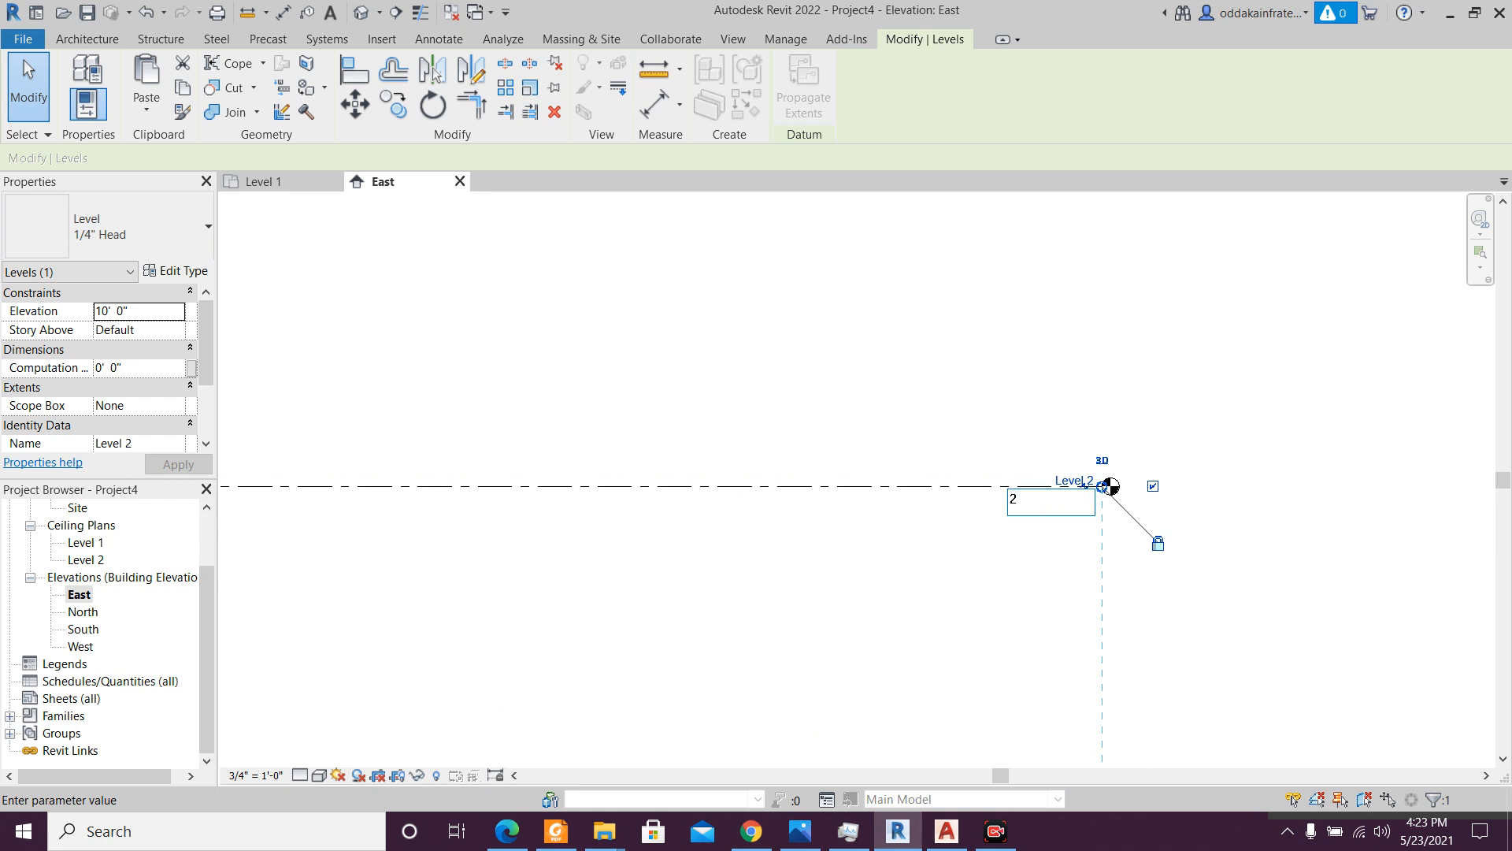
{"action": "key", "text": "Return"}
{"action": "scroll", "coordinate": [1060, 601], "scroll_direction": "down", "scroll_amount": 2}
{"action": "scroll", "coordinate": [1037, 675], "scroll_direction": "up", "scroll_amount": 2}
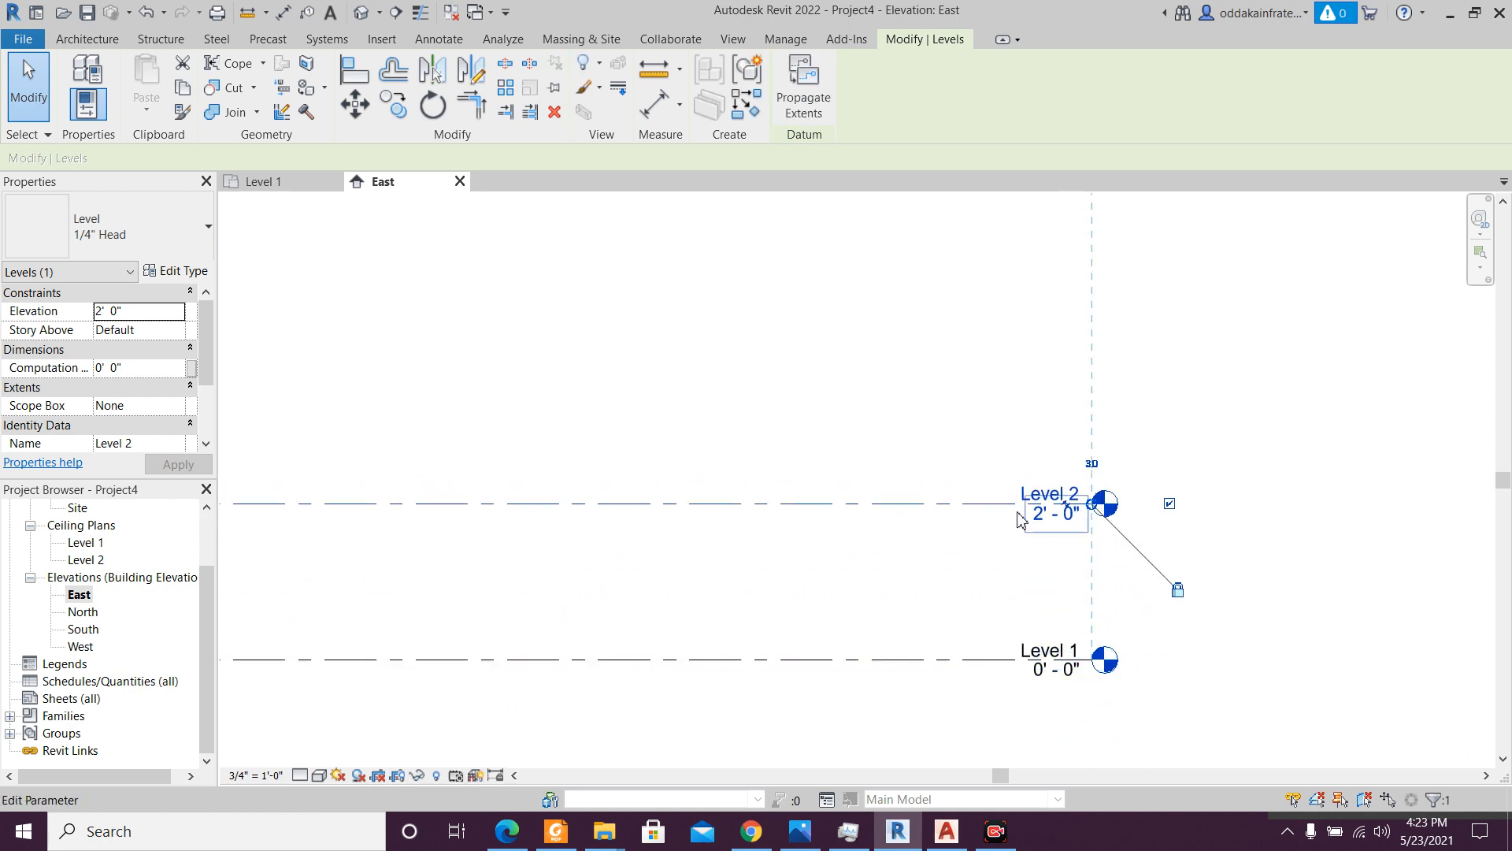
- Create a new level at a 10'-0" offset above Level 2 by picking the Level 2 line
{"action": "left_click", "coordinate": [88, 39]}
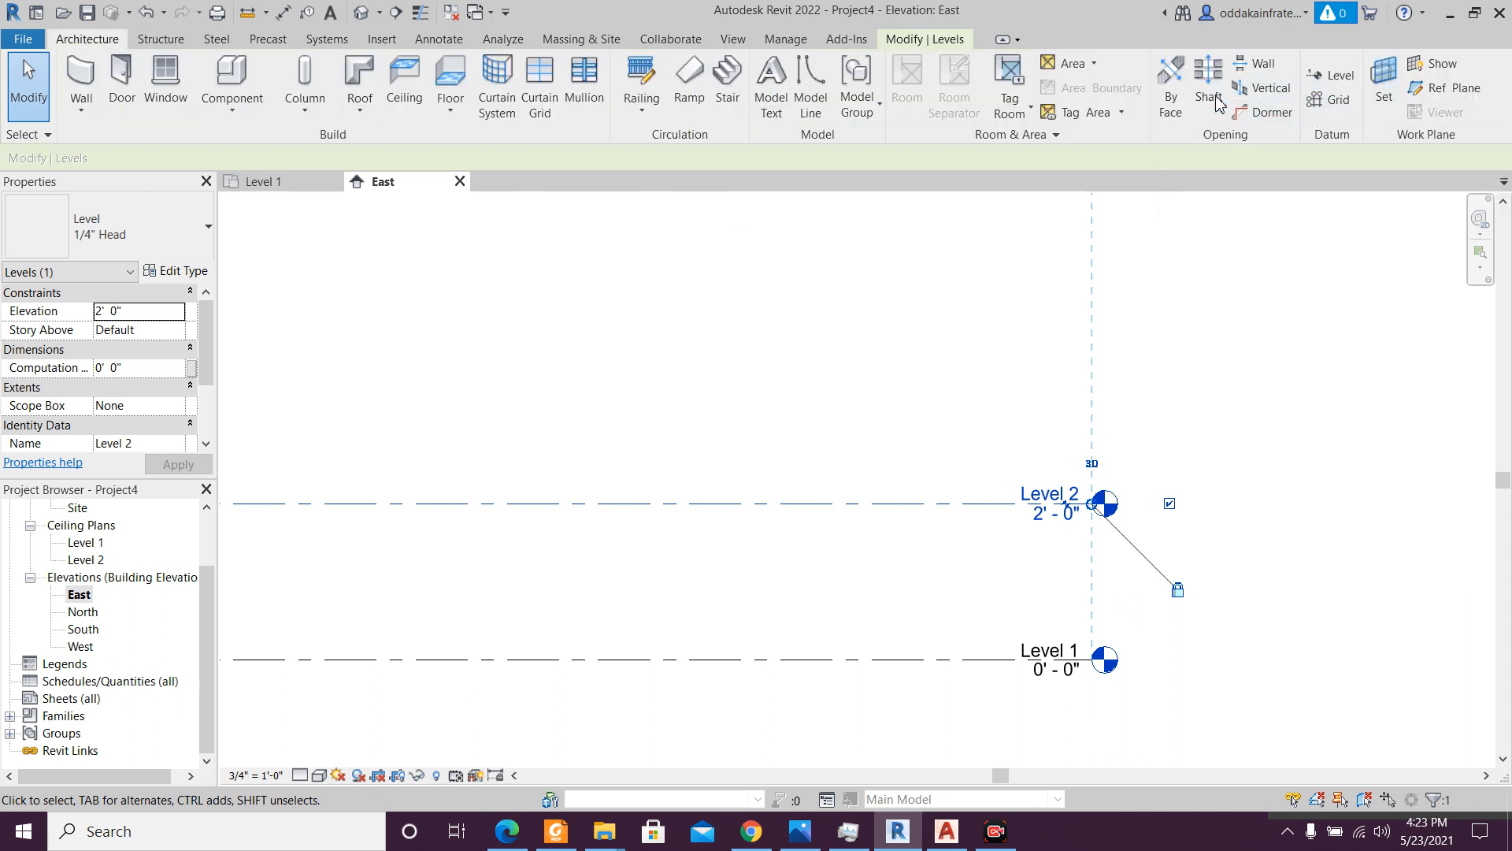
{"action": "left_click", "coordinate": [1331, 74]}
{"action": "left_click", "coordinate": [808, 67]}
{"action": "type", "text": "10'  0\""}
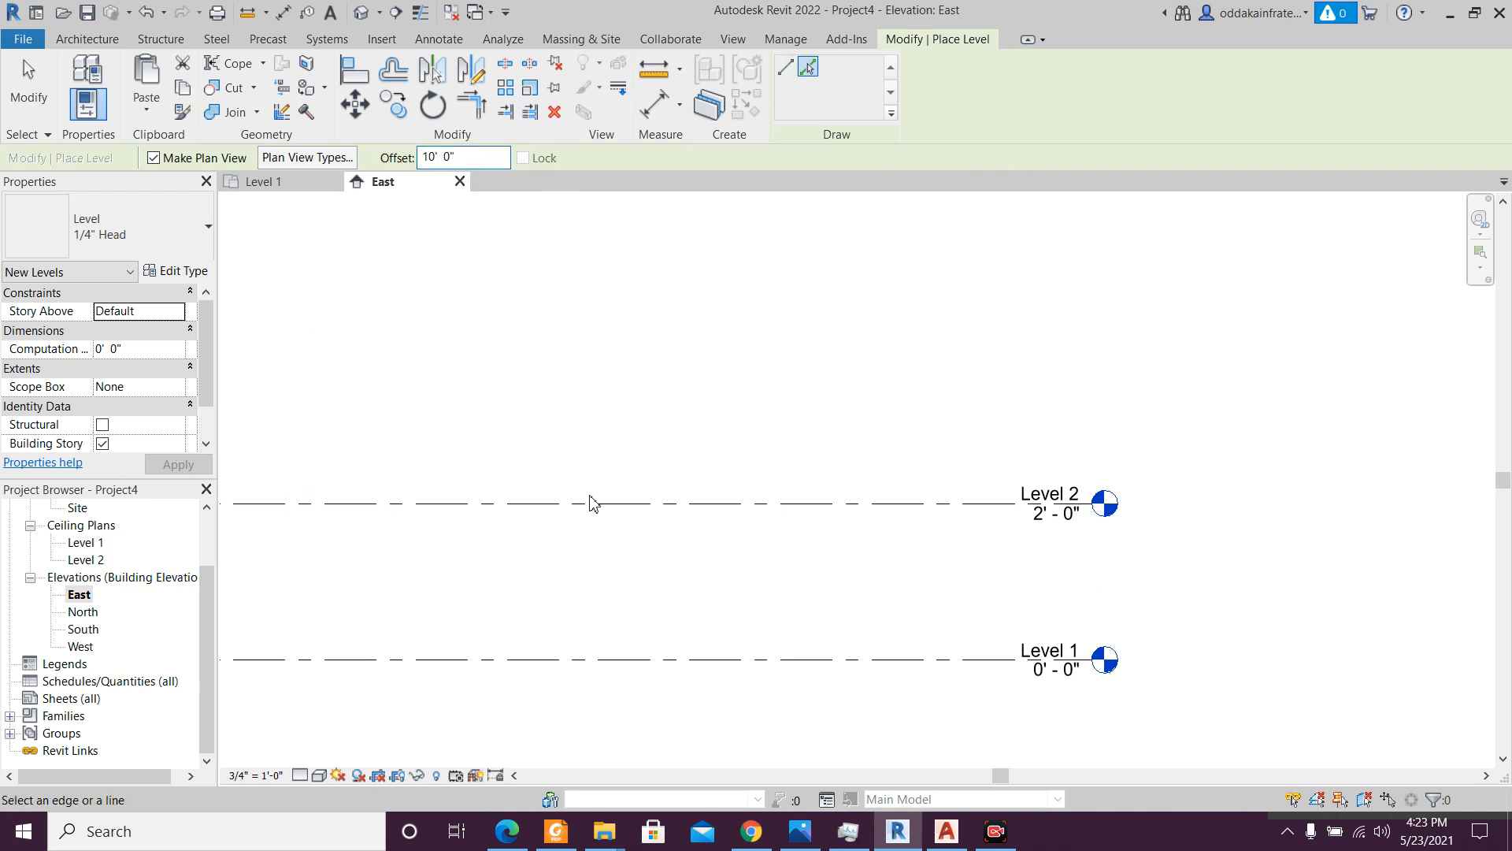
{"action": "scroll", "coordinate": [594, 510], "scroll_direction": "down", "scroll_amount": 4}
{"action": "middle_click_drag", "start_coordinate": [594, 509], "coordinate": [687, 560]}
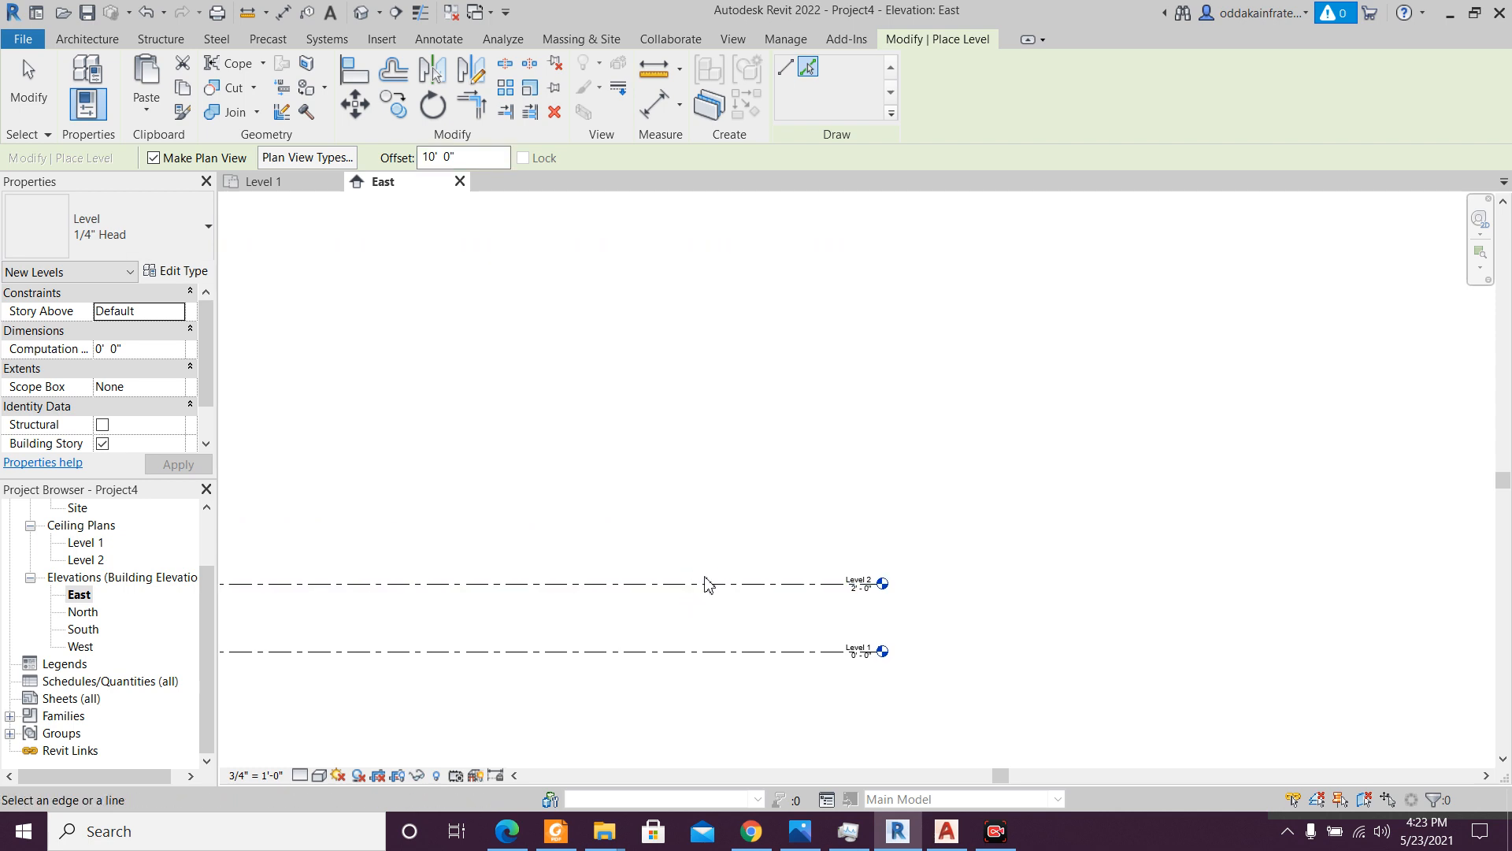
{"action": "left_click", "coordinate": [704, 587]}
- Add another level at the 10'-0" offset above Level 3 by picking the Level 3 line
{"action": "middle_click_drag", "start_coordinate": [705, 590], "coordinate": [826, 667]}
{"action": "scroll", "coordinate": [811, 613], "scroll_direction": "down", "scroll_amount": 2}
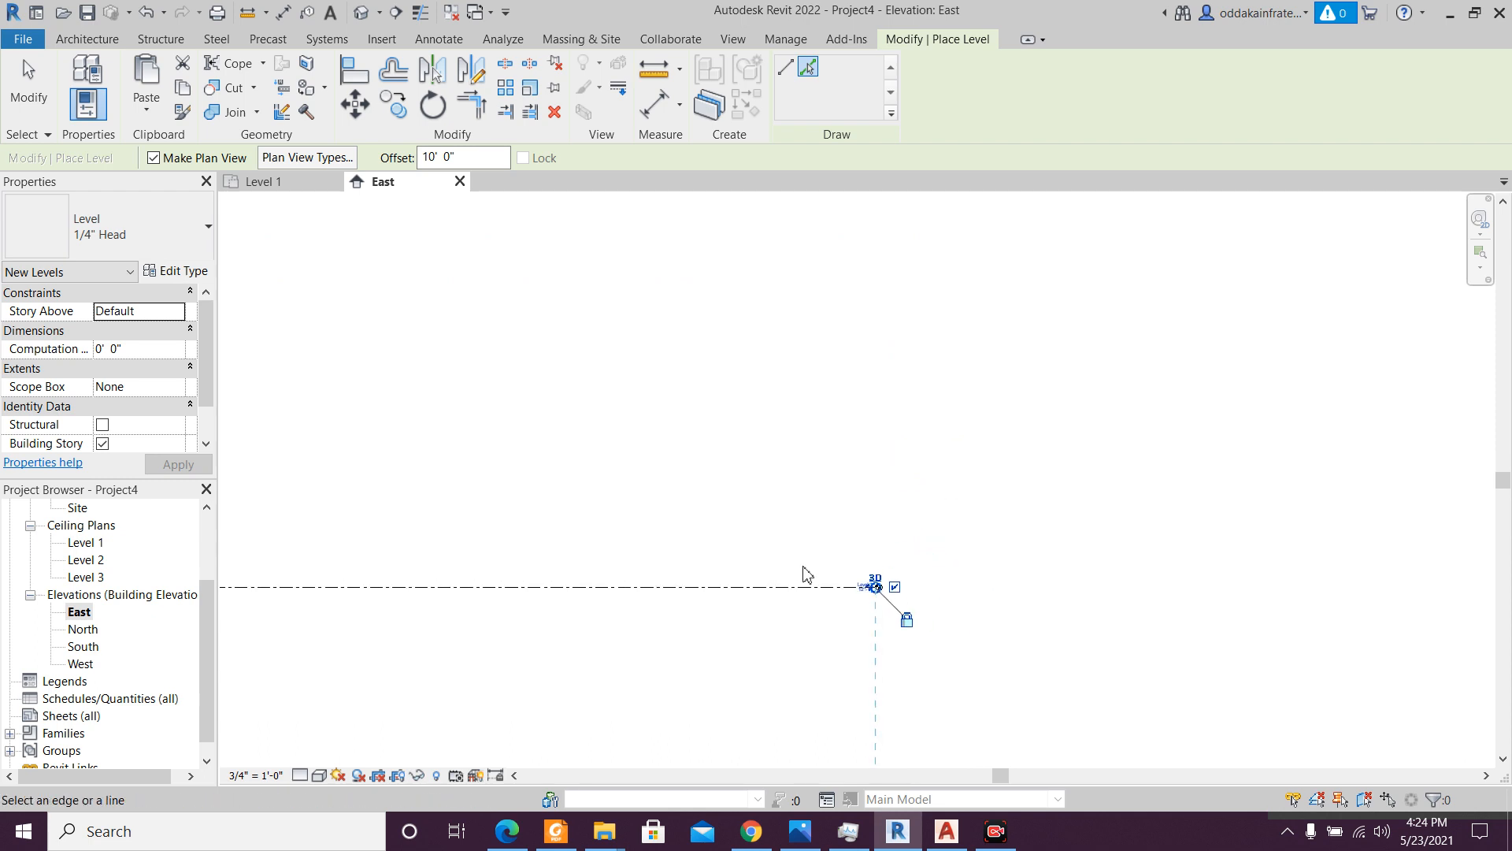
{"action": "left_click", "coordinate": [798, 587]}
{"action": "scroll", "coordinate": [732, 584], "scroll_direction": "down", "scroll_amount": 2}
{"action": "middle_click_drag", "start_coordinate": [732, 583], "coordinate": [959, 581]}
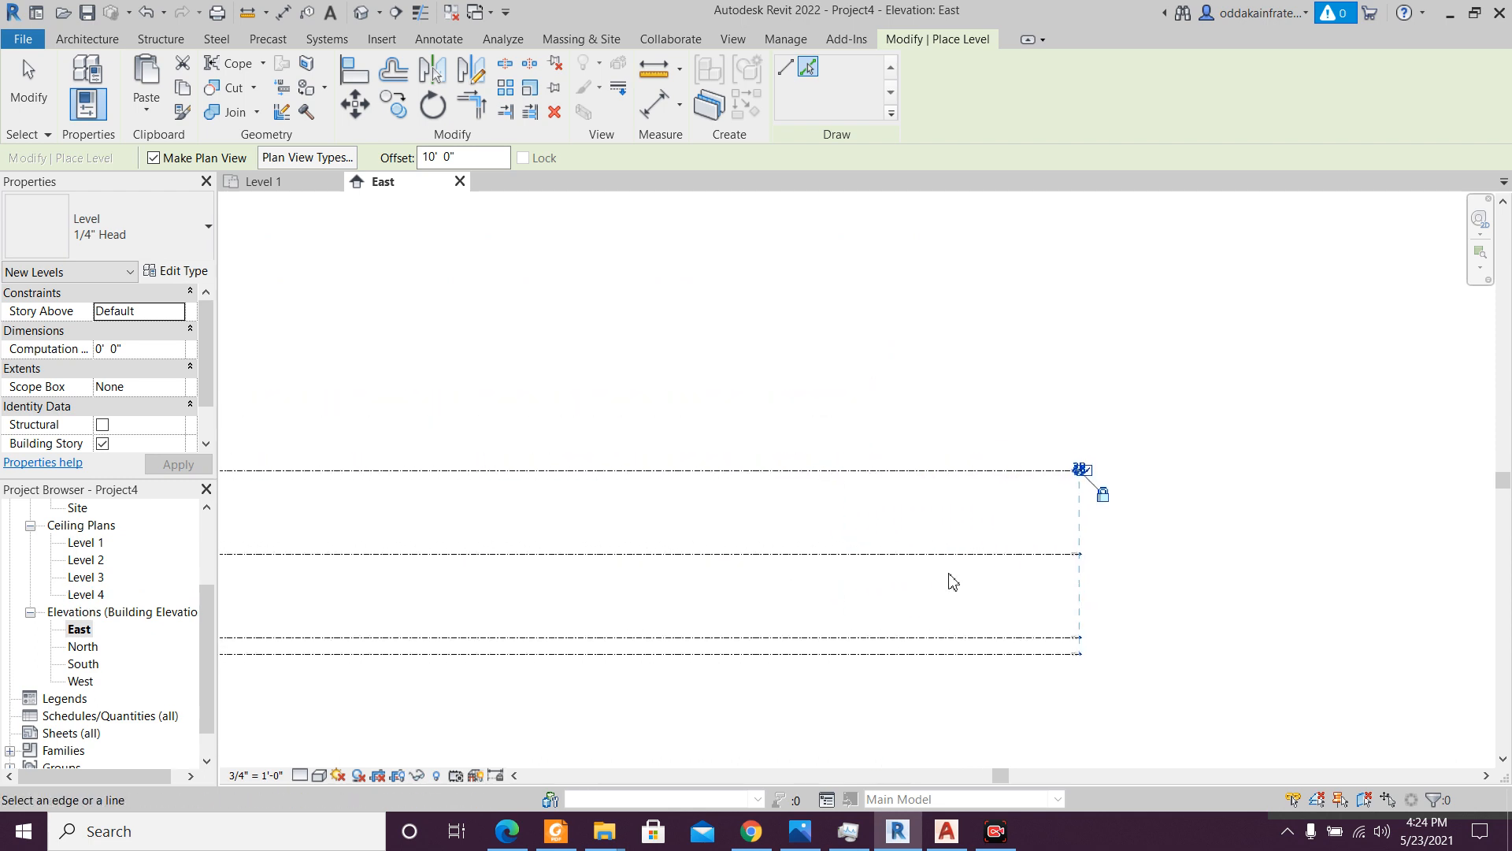
- Set the East elevation's view scale to 1/4" = 1'-0" and end the level placement
{"action": "scroll", "coordinate": [1124, 541], "scroll_direction": "up", "scroll_amount": 5}
{"action": "scroll", "coordinate": [1124, 541], "scroll_direction": "down", "scroll_amount": 2}
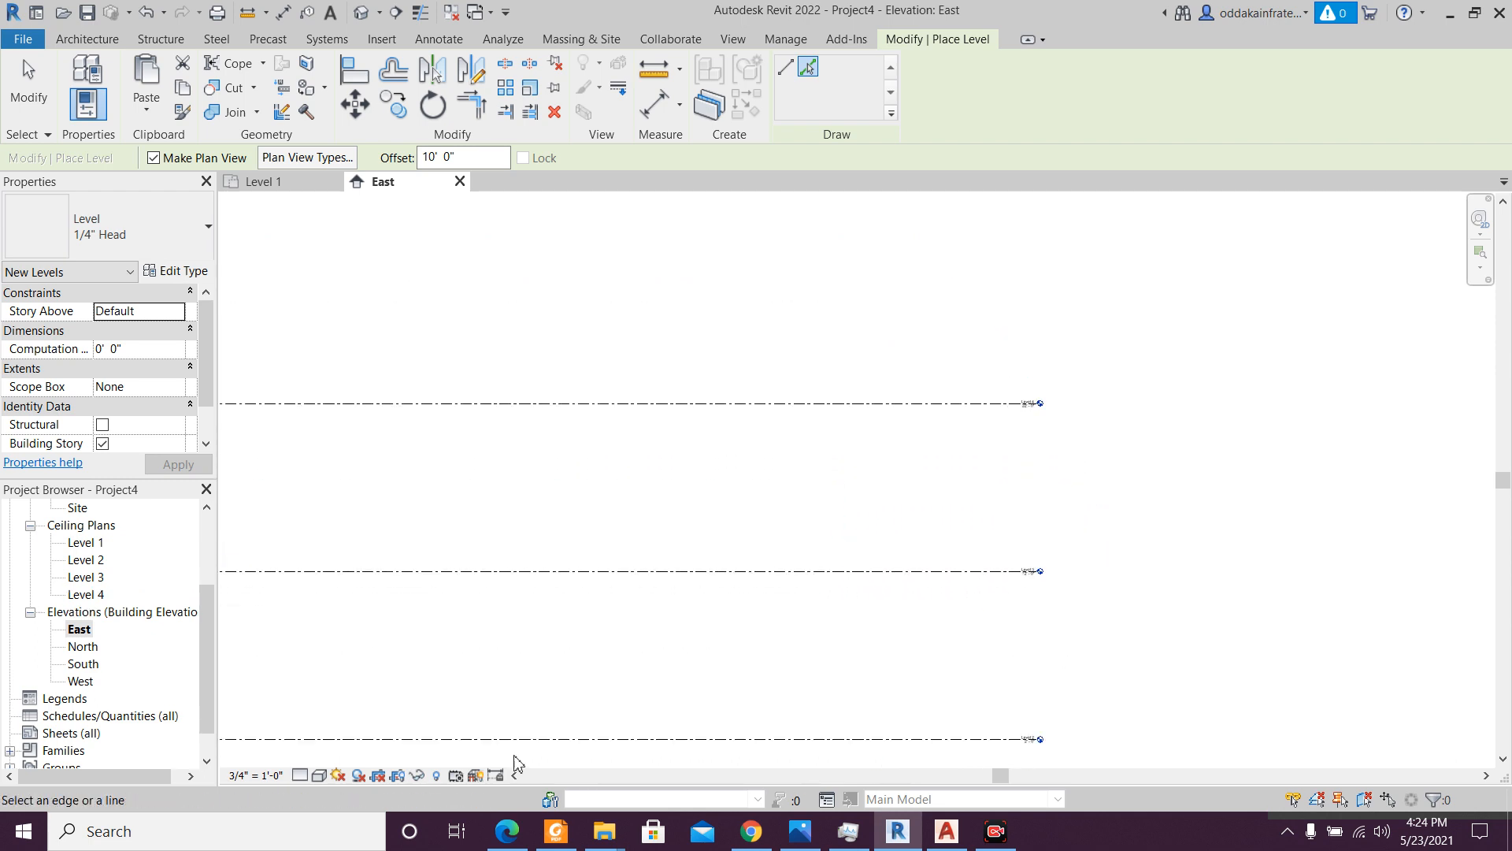
{"action": "left_click", "coordinate": [244, 777]}
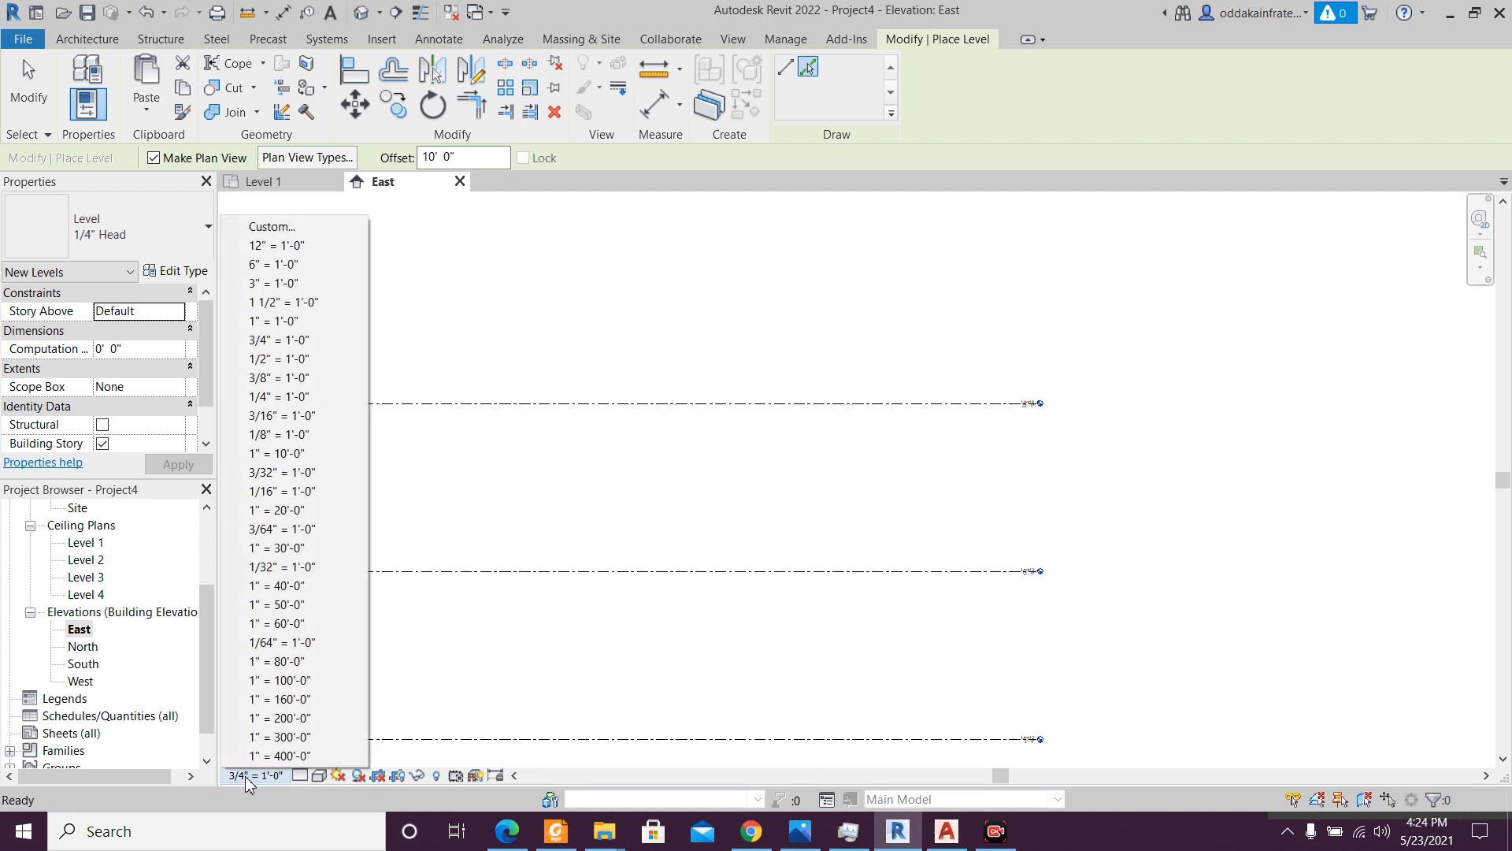
{"action": "left_click", "coordinate": [297, 398]}
{"action": "scroll", "coordinate": [768, 526], "scroll_direction": "down", "scroll_amount": 2}
{"action": "scroll", "coordinate": [930, 628], "scroll_direction": "up", "scroll_amount": 2}
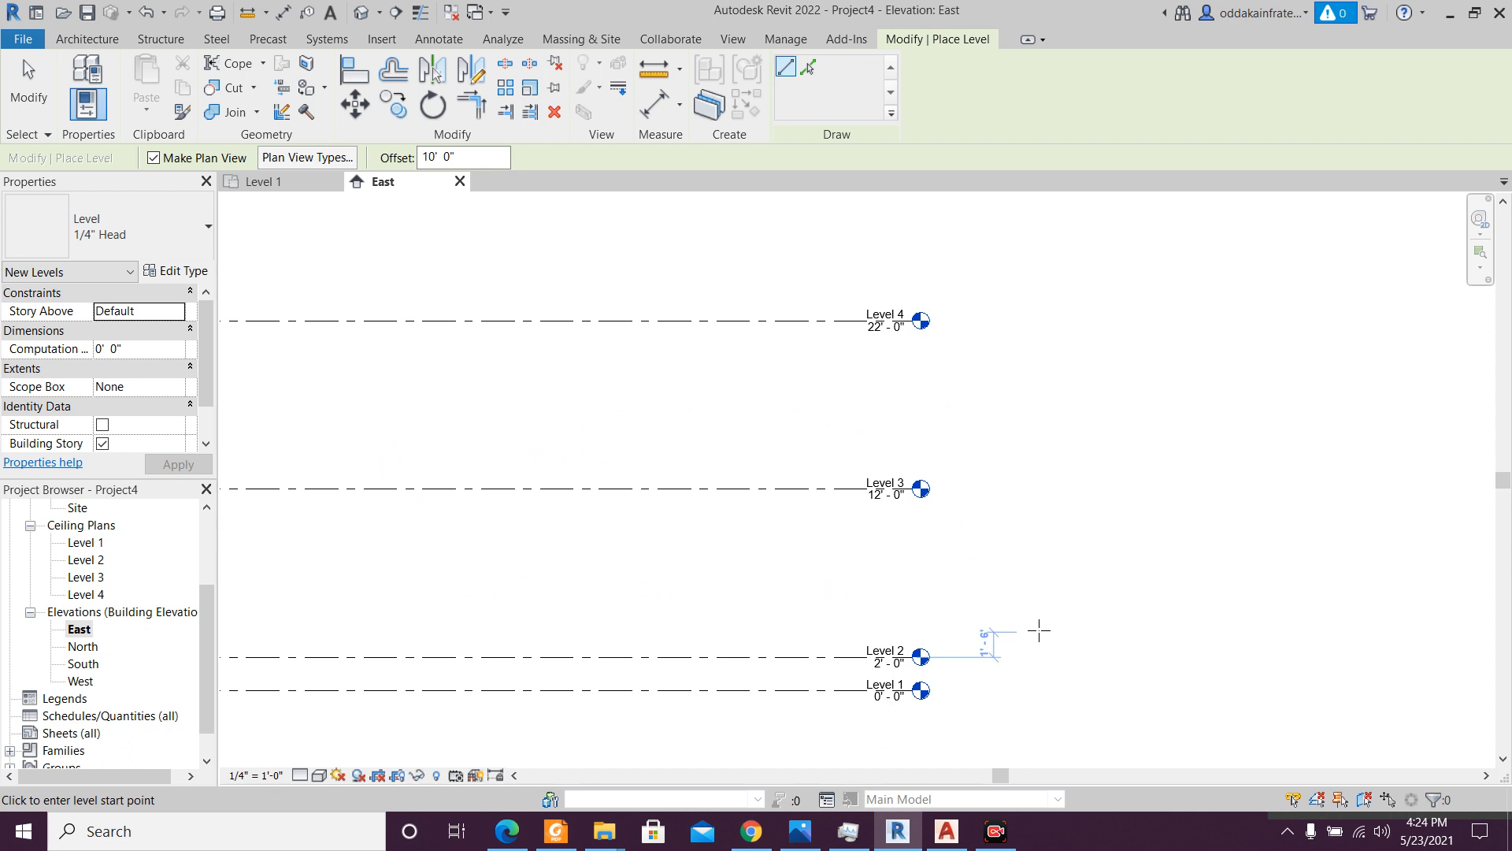
{"action": "key", "text": "Escape"}
{"action": "scroll", "coordinate": [982, 616], "scroll_direction": "up", "scroll_amount": 3}
{"action": "scroll", "coordinate": [982, 610], "scroll_direction": "down", "scroll_amount": 2}
{"action": "middle_click_drag", "start_coordinate": [989, 597], "coordinate": [1005, 651]}
{"action": "middle_click_drag", "start_coordinate": [1001, 526], "coordinate": [1038, 478]}
{"action": "scroll", "coordinate": [1038, 477], "scroll_direction": "down", "scroll_amount": 3}
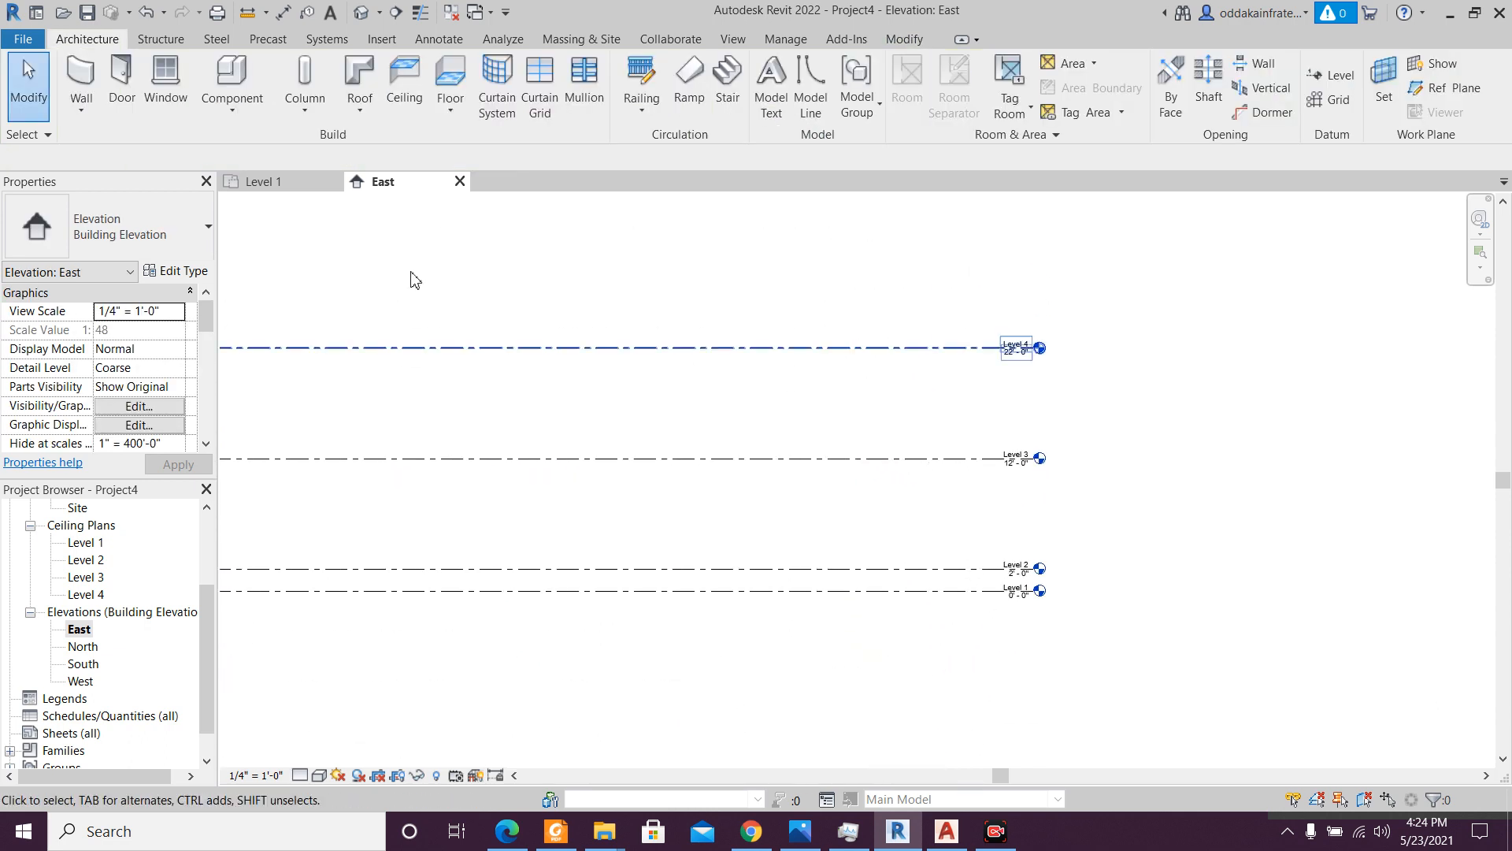
{"action": "scroll", "coordinate": [946, 583], "scroll_direction": "up", "scroll_amount": 2}
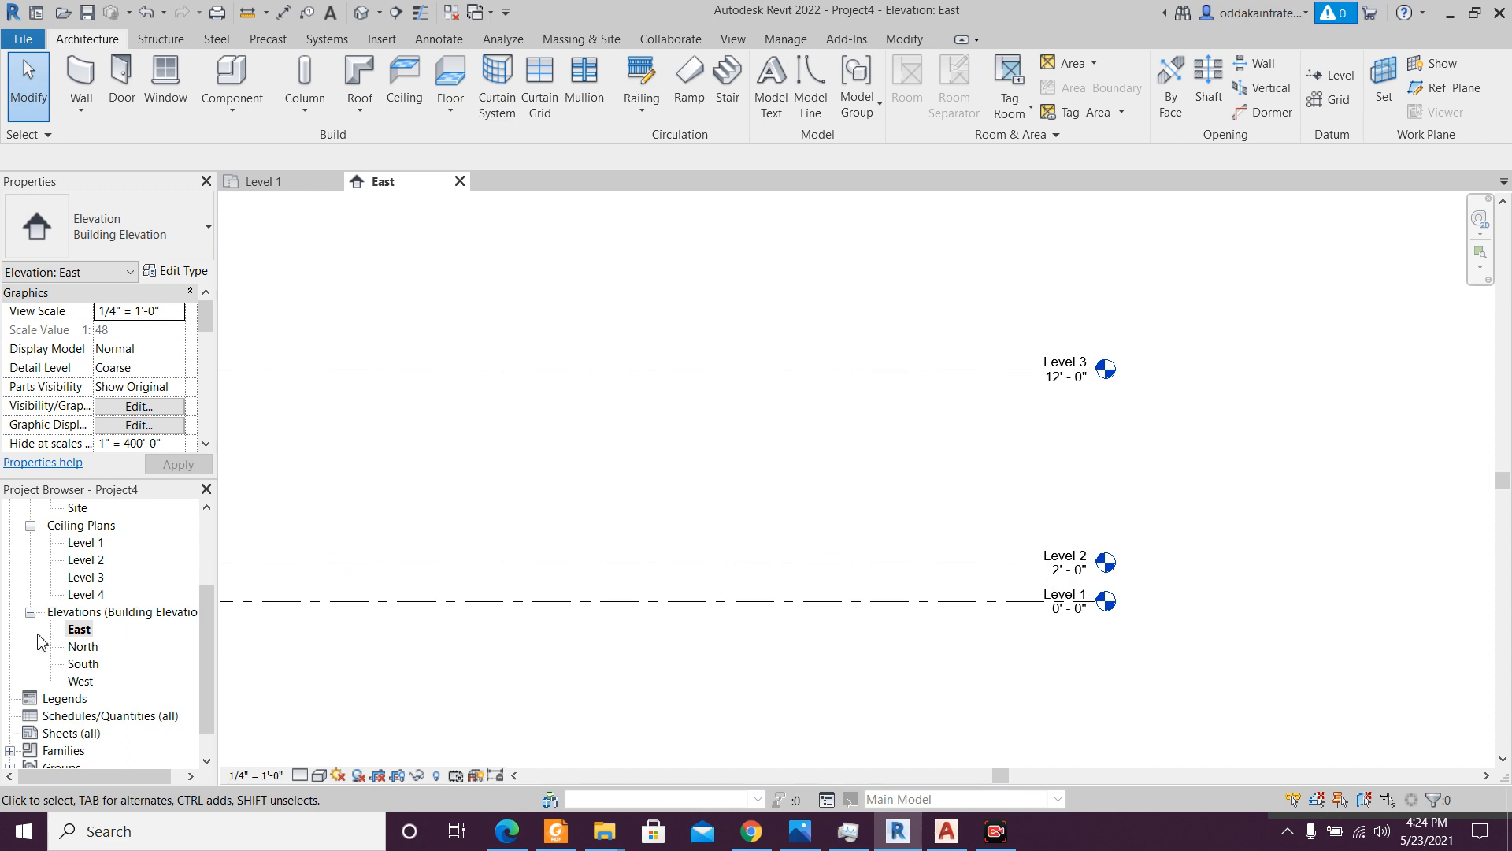
- Open the Level 2 floor plan view
{"action": "scroll", "coordinate": [110, 607], "scroll_direction": "up", "scroll_amount": 1}
{"action": "scroll", "coordinate": [114, 614], "scroll_direction": "up", "scroll_amount": 1}
{"action": "scroll", "coordinate": [102, 625], "scroll_direction": "up", "scroll_amount": 1}
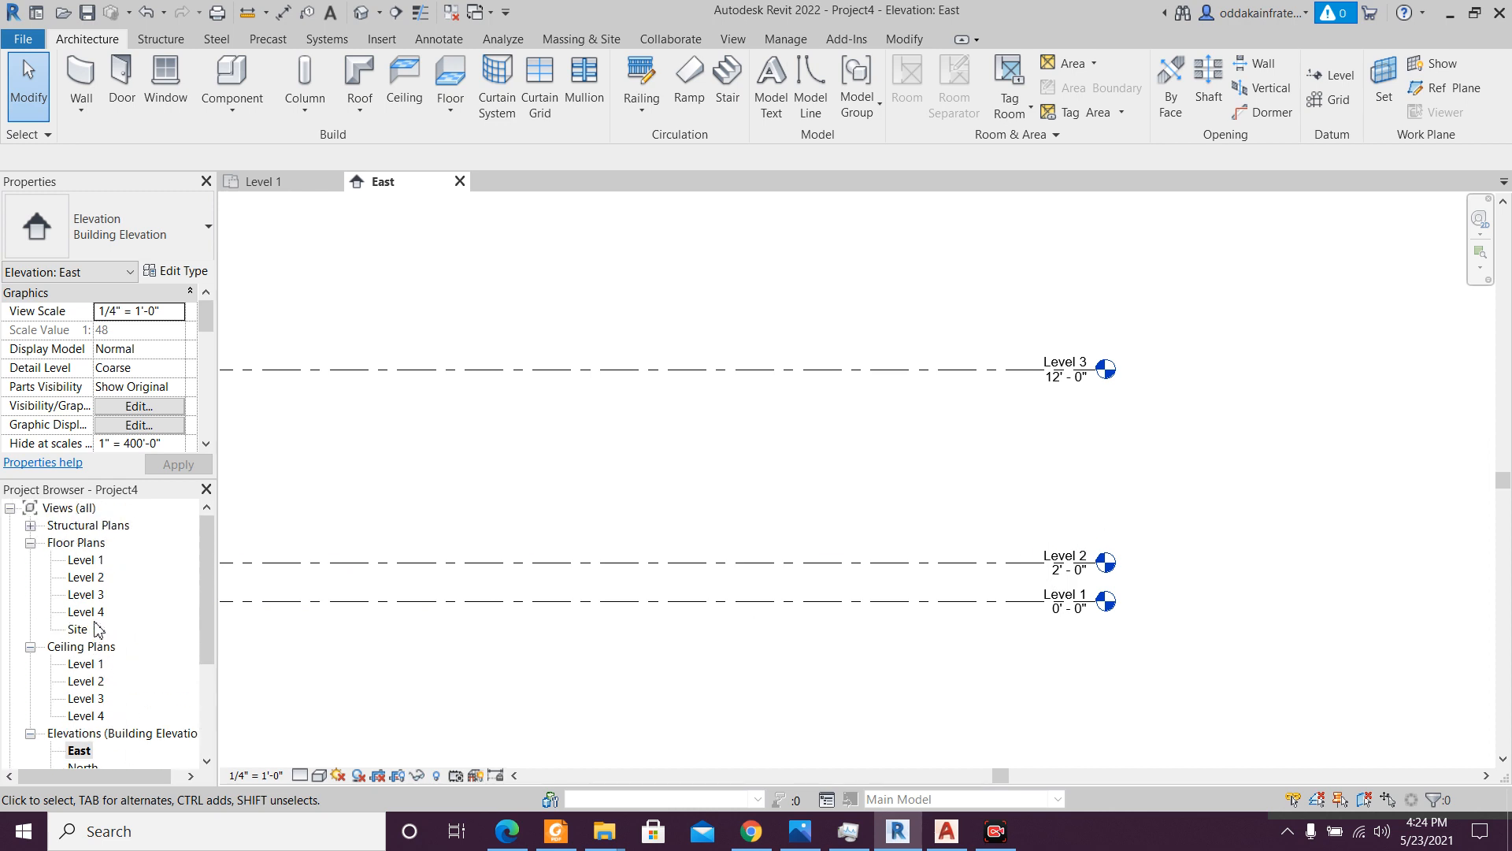
{"action": "double_click", "coordinate": [86, 578]}
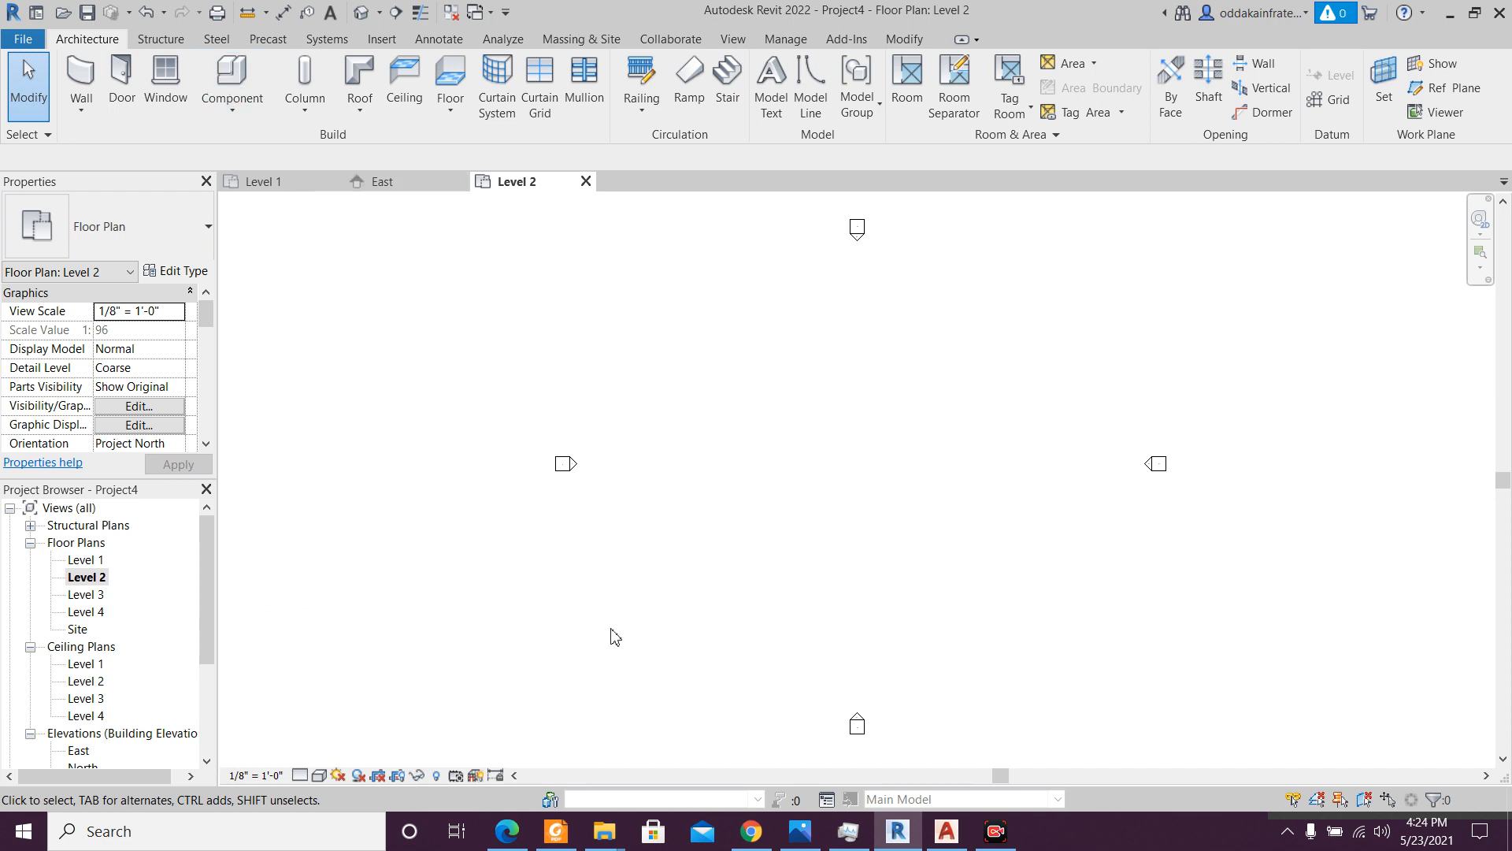
- Switch to Foxit Reader, check the overall dimensions along the ground floor plan's upper edge, and return to Revit
{"action": "left_click", "coordinate": [565, 842]}
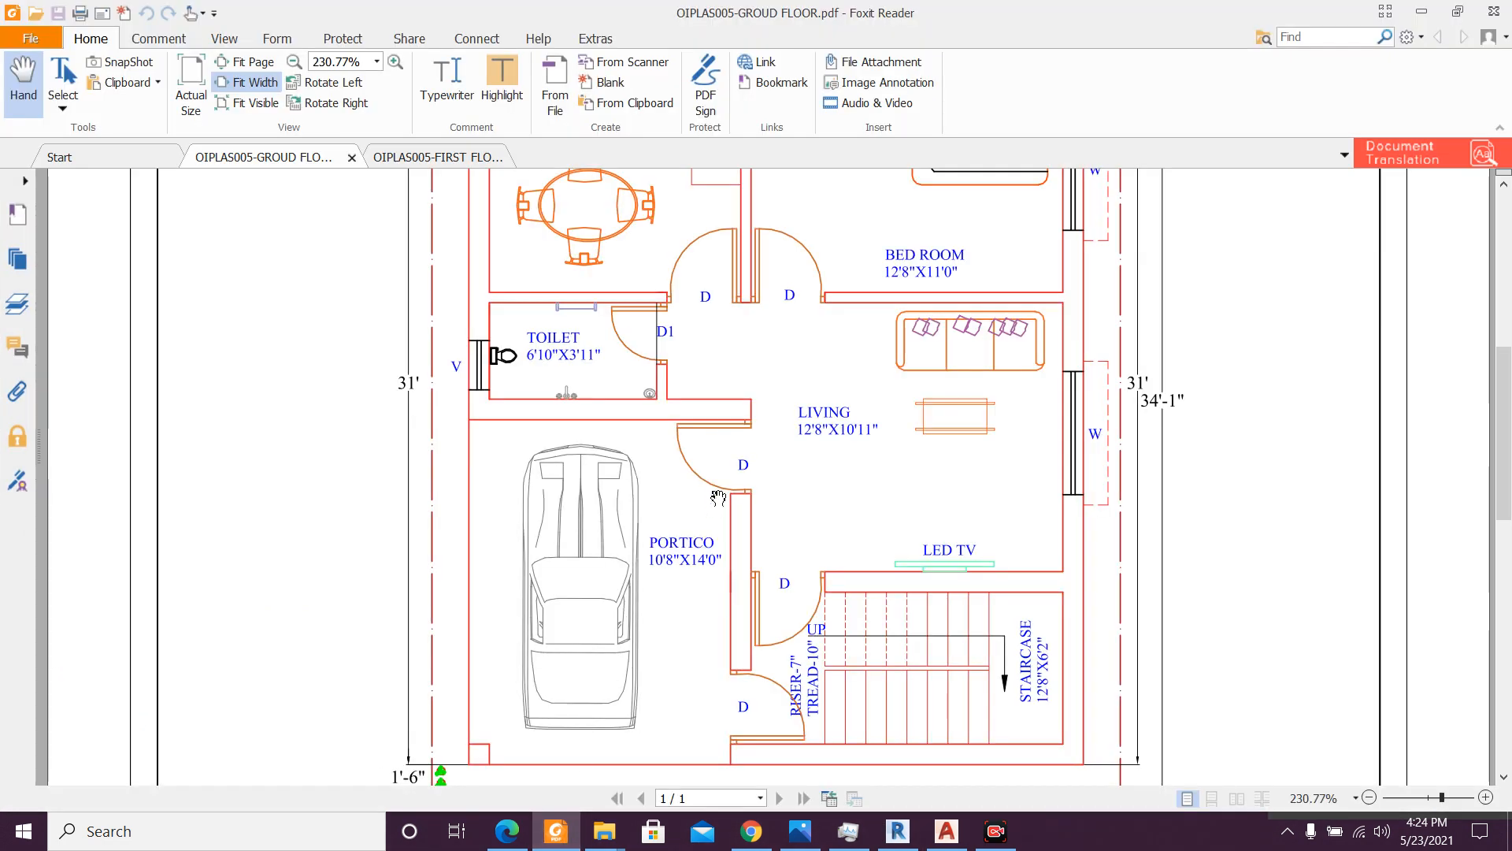
{"action": "scroll", "coordinate": [718, 497], "scroll_direction": "up", "scroll_amount": 3}
{"action": "scroll", "coordinate": [1098, 623], "scroll_direction": "up", "scroll_amount": 2}
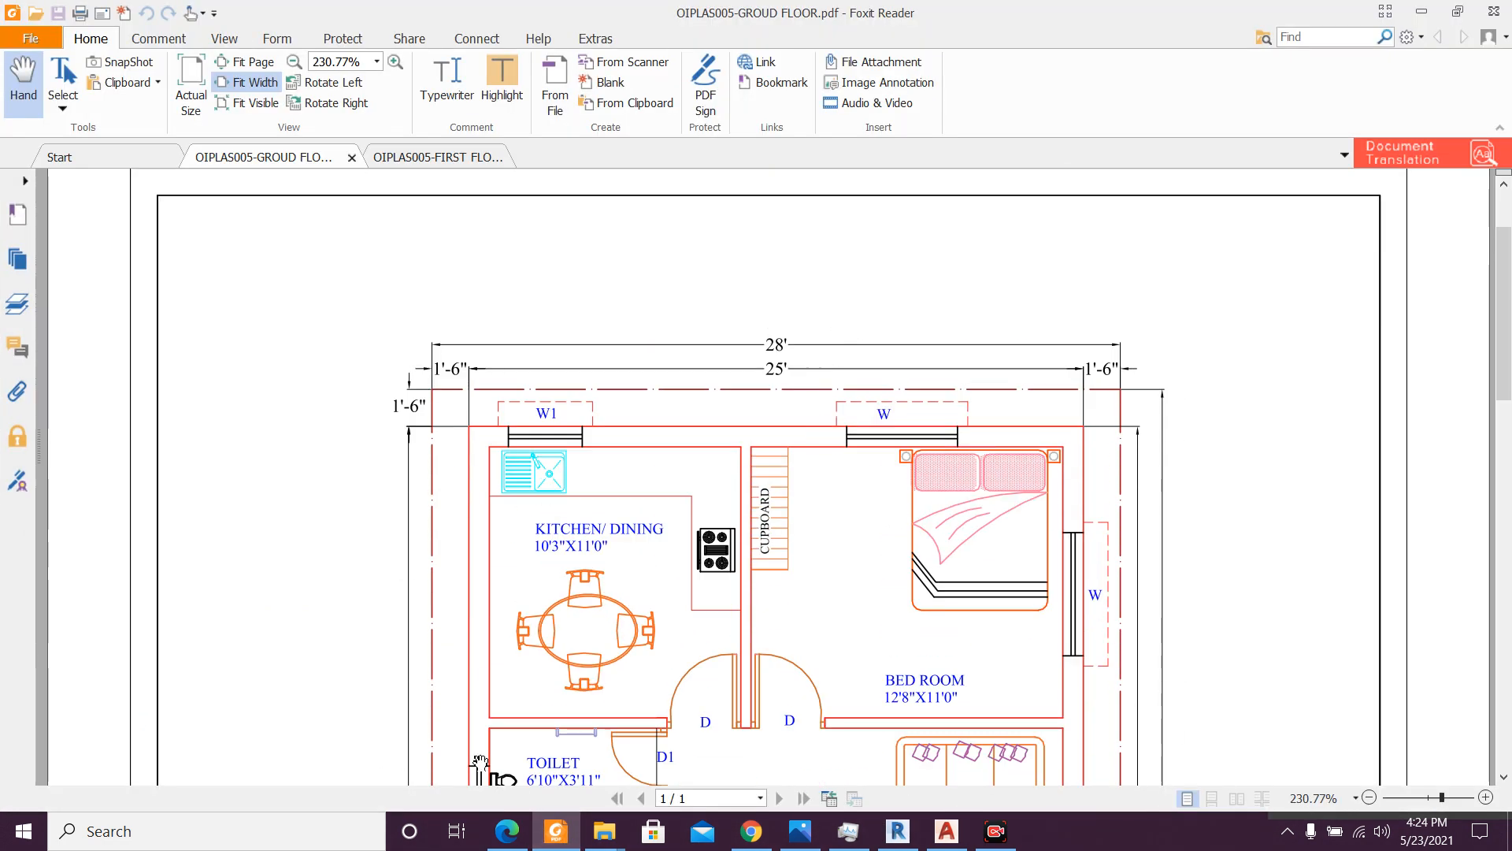
{"action": "left_click", "coordinate": [556, 831]}
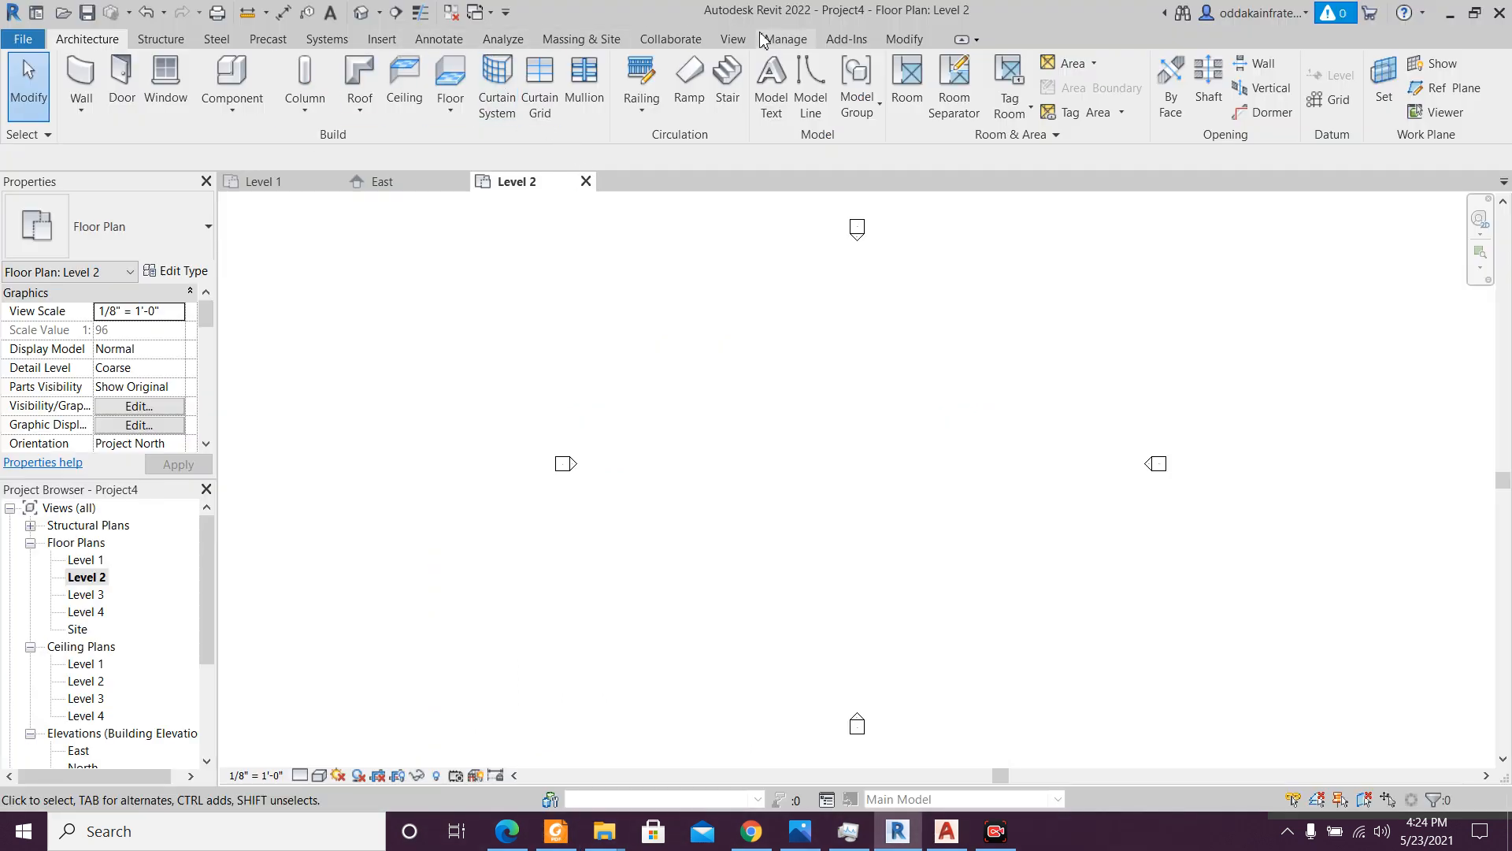
- Set temporary dimensions to measure from Faces for walls and from Openings for doors and windows
{"action": "left_click", "coordinate": [783, 40]}
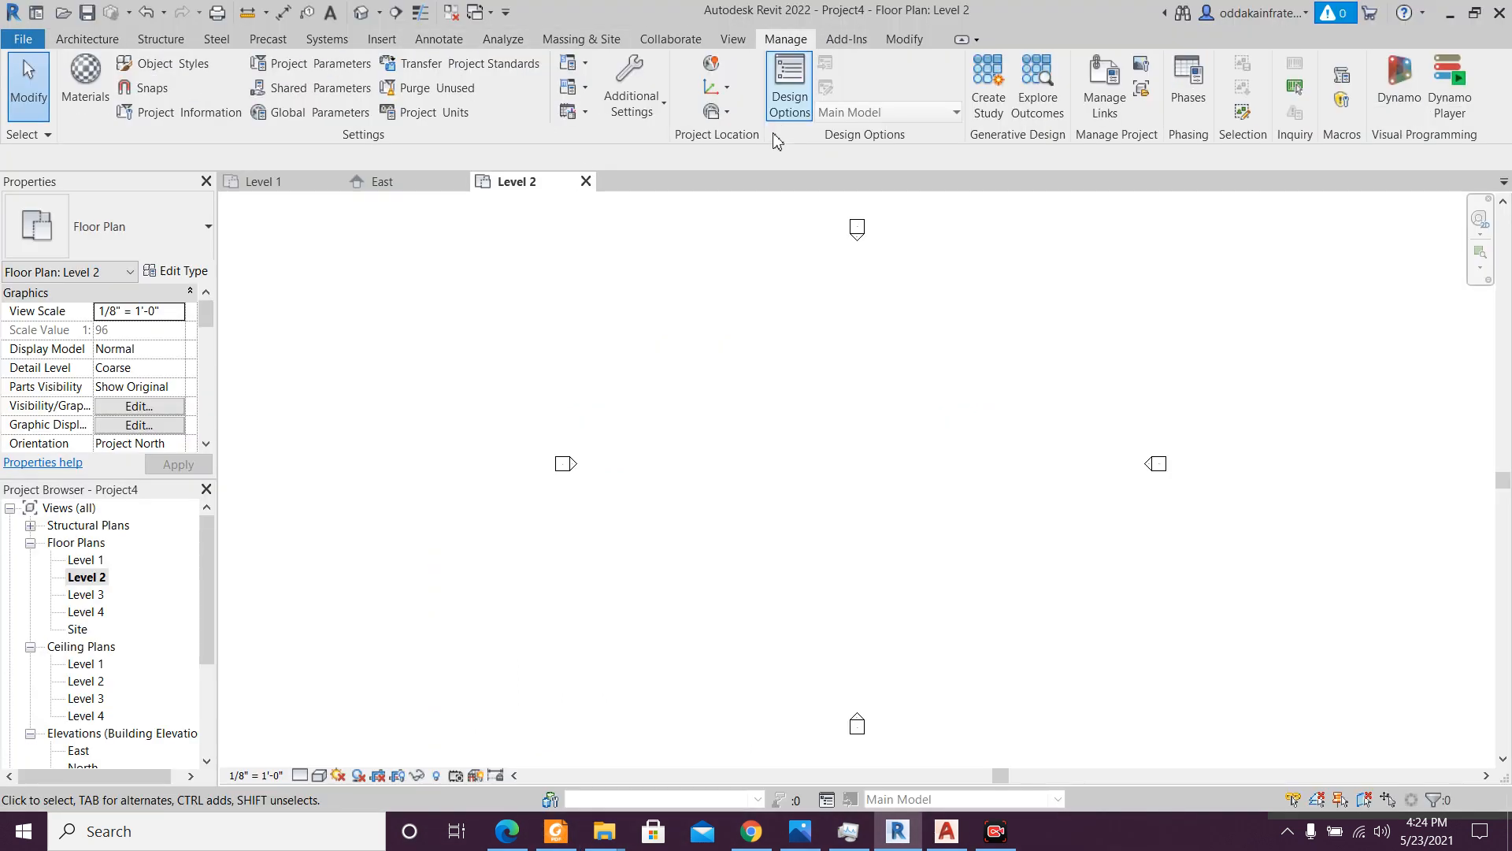
{"action": "left_click", "coordinate": [653, 123]}
{"action": "mouse_move", "coordinate": [693, 361]}
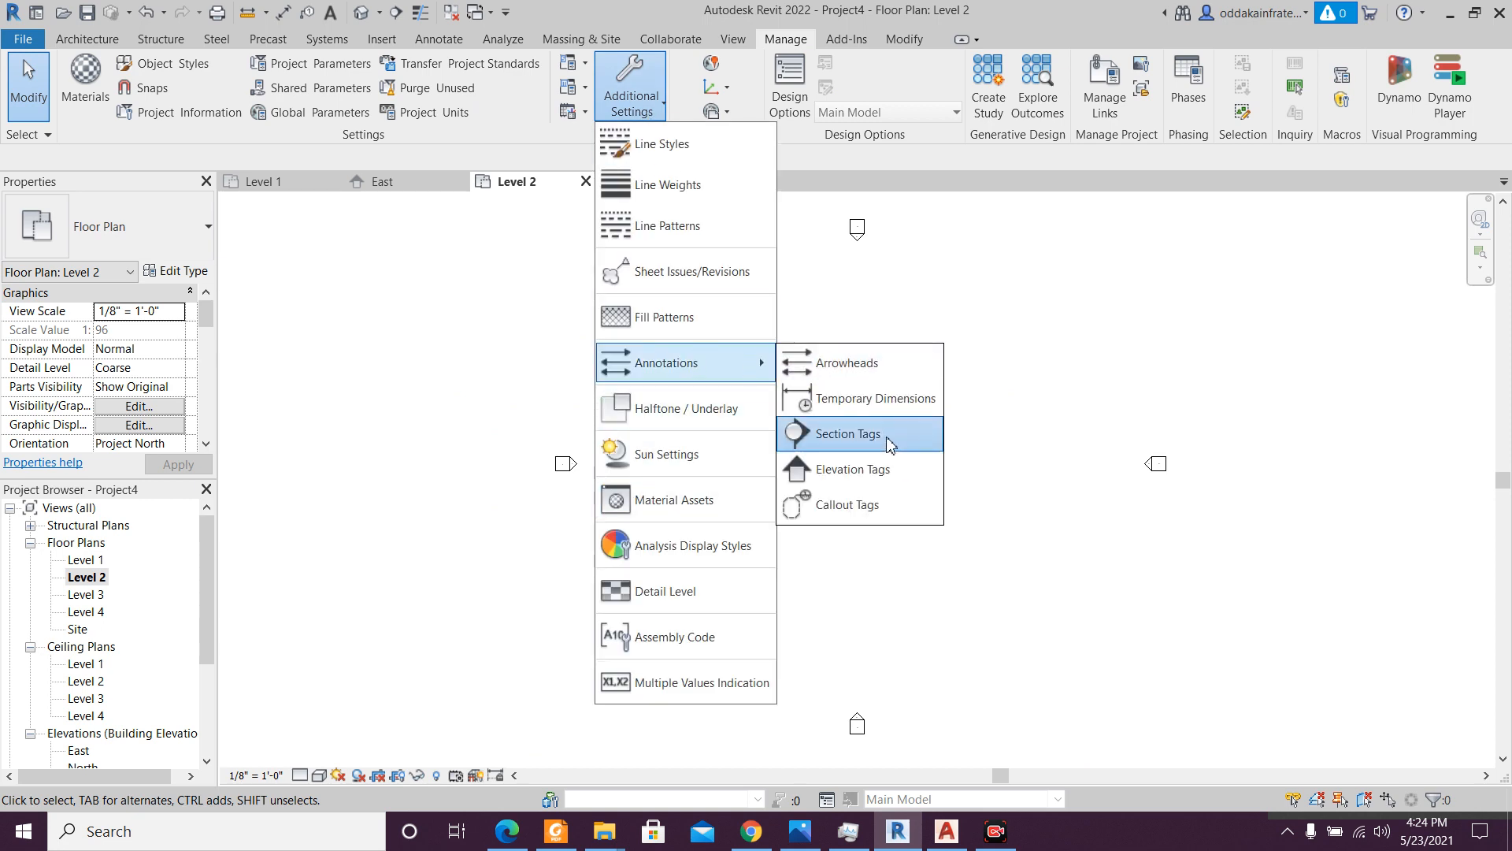
{"action": "left_click", "coordinate": [881, 398]}
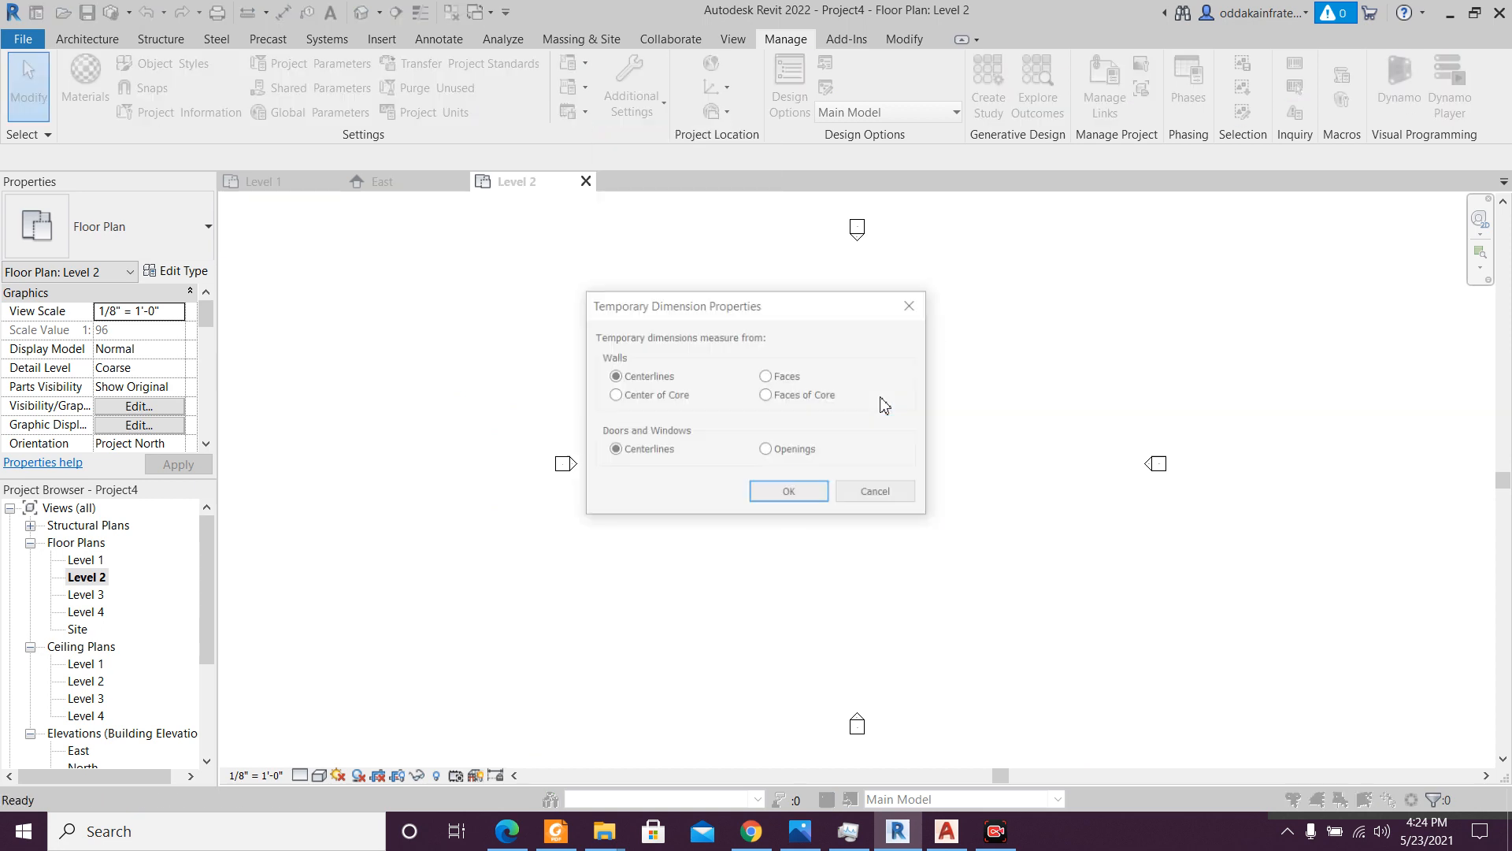
{"action": "left_click", "coordinate": [788, 378]}
{"action": "left_click", "coordinate": [794, 397]}
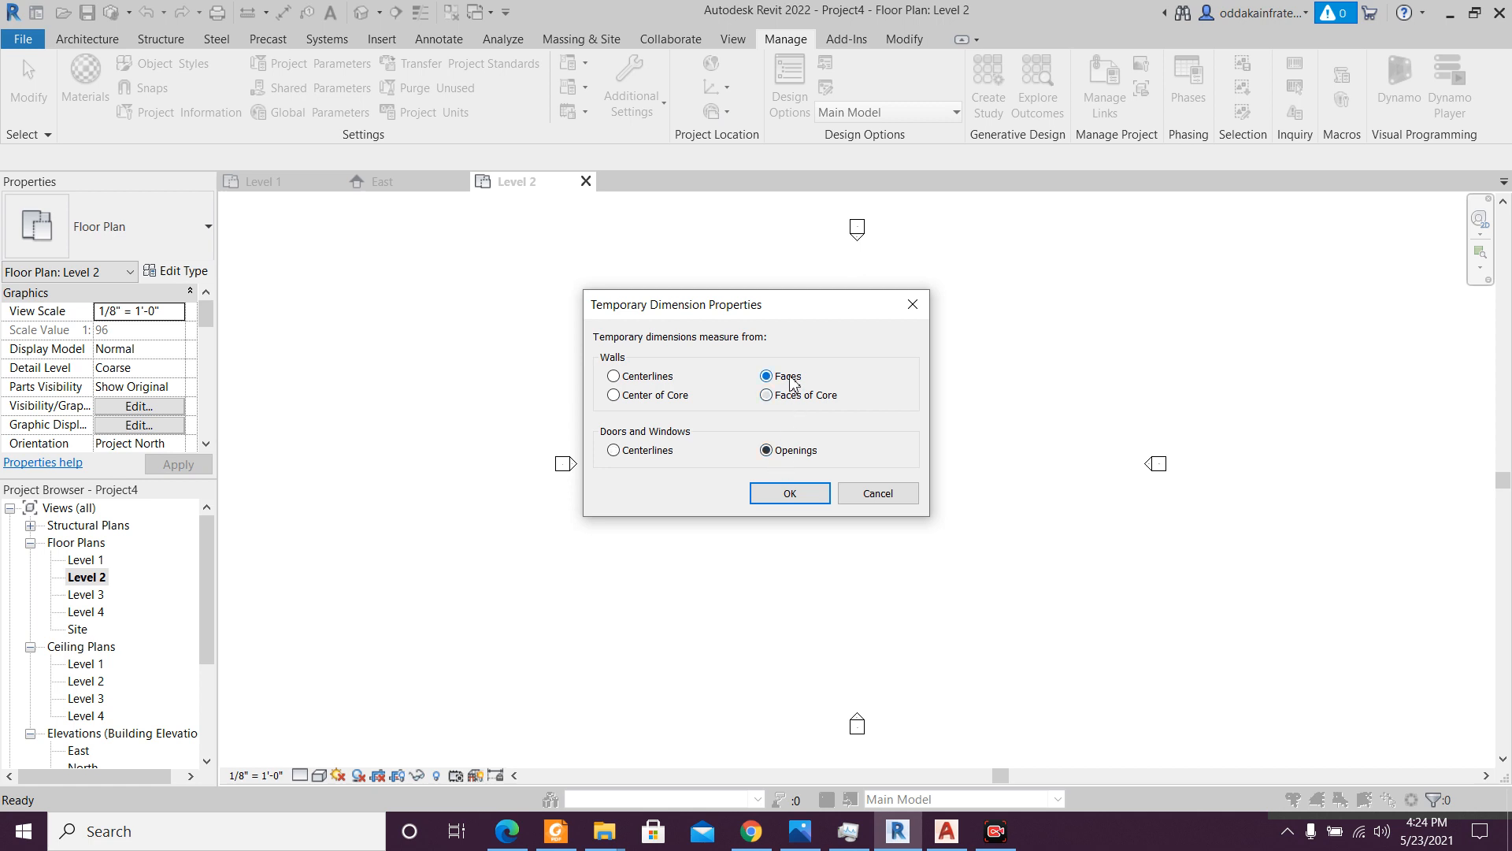
{"action": "left_click", "coordinate": [787, 496]}
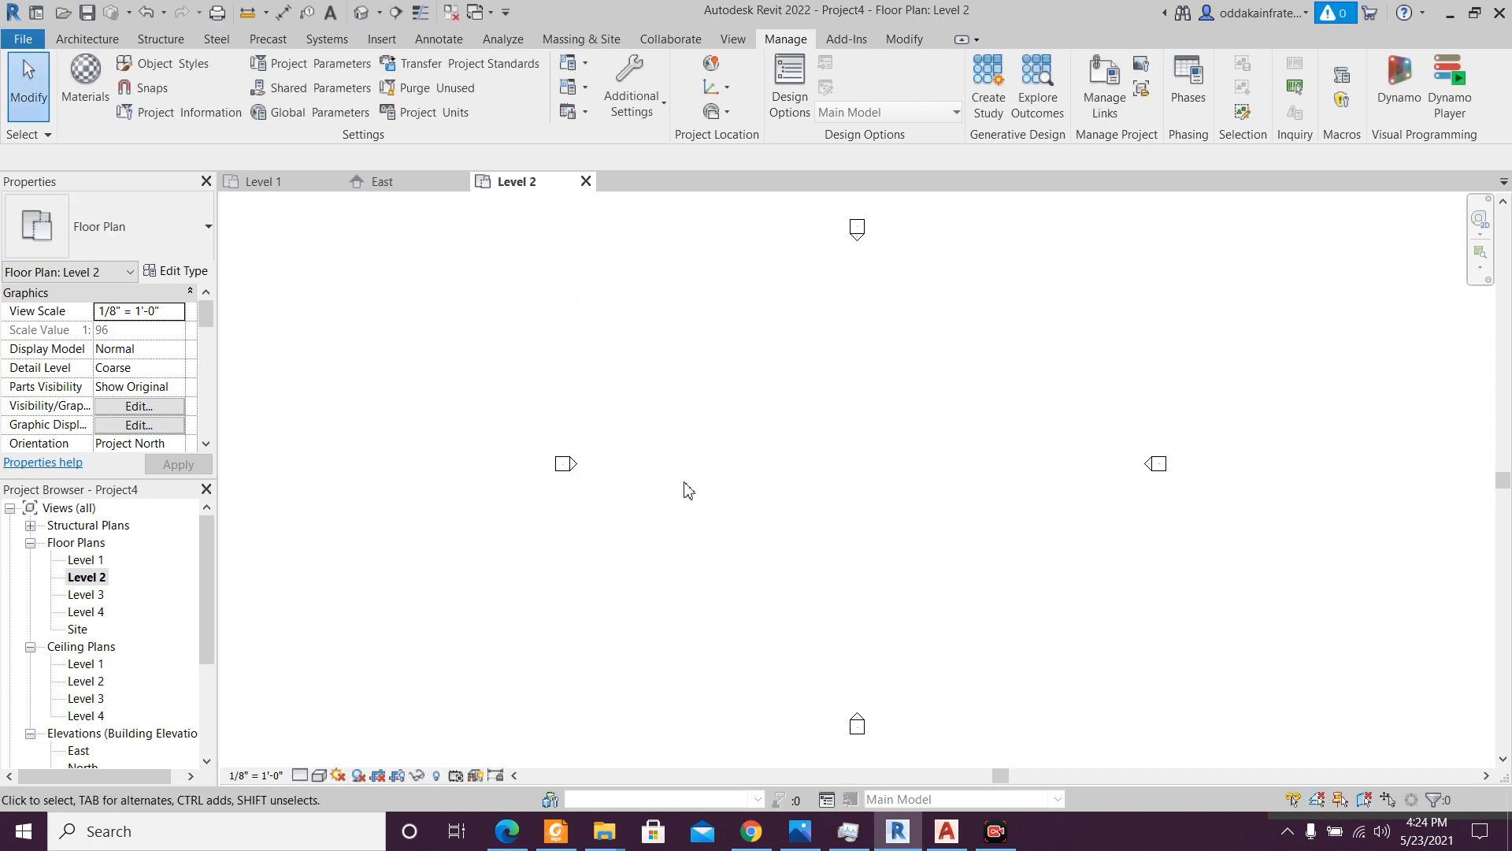
- Start an architectural wall and duplicate the Generic - 8" basic wall type as Generic - 10"
{"action": "key", "text": "w"}
{"action": "key", "text": "a"}
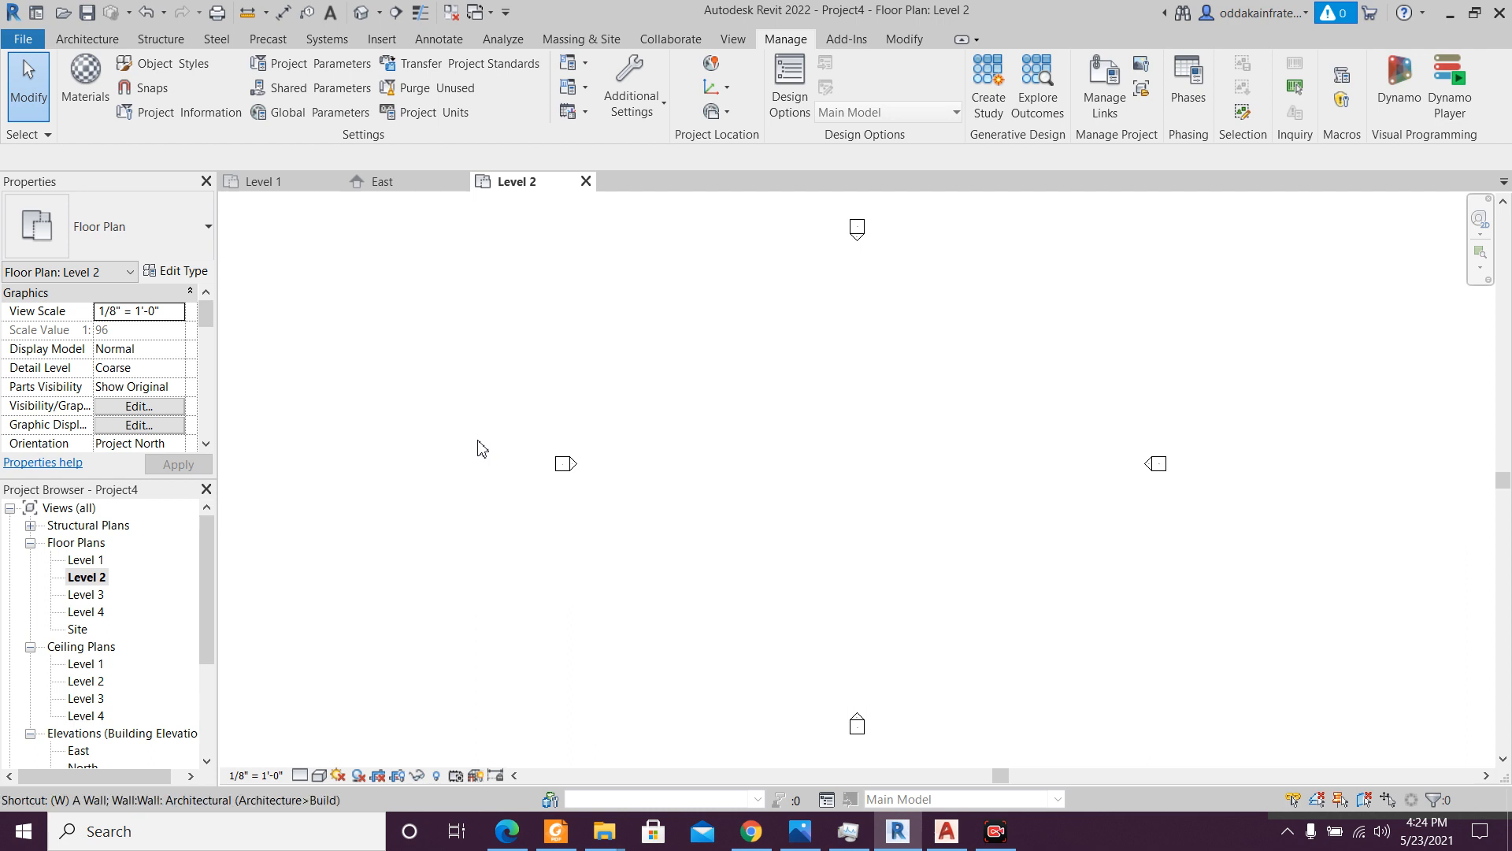
{"action": "left_click", "coordinate": [88, 38]}
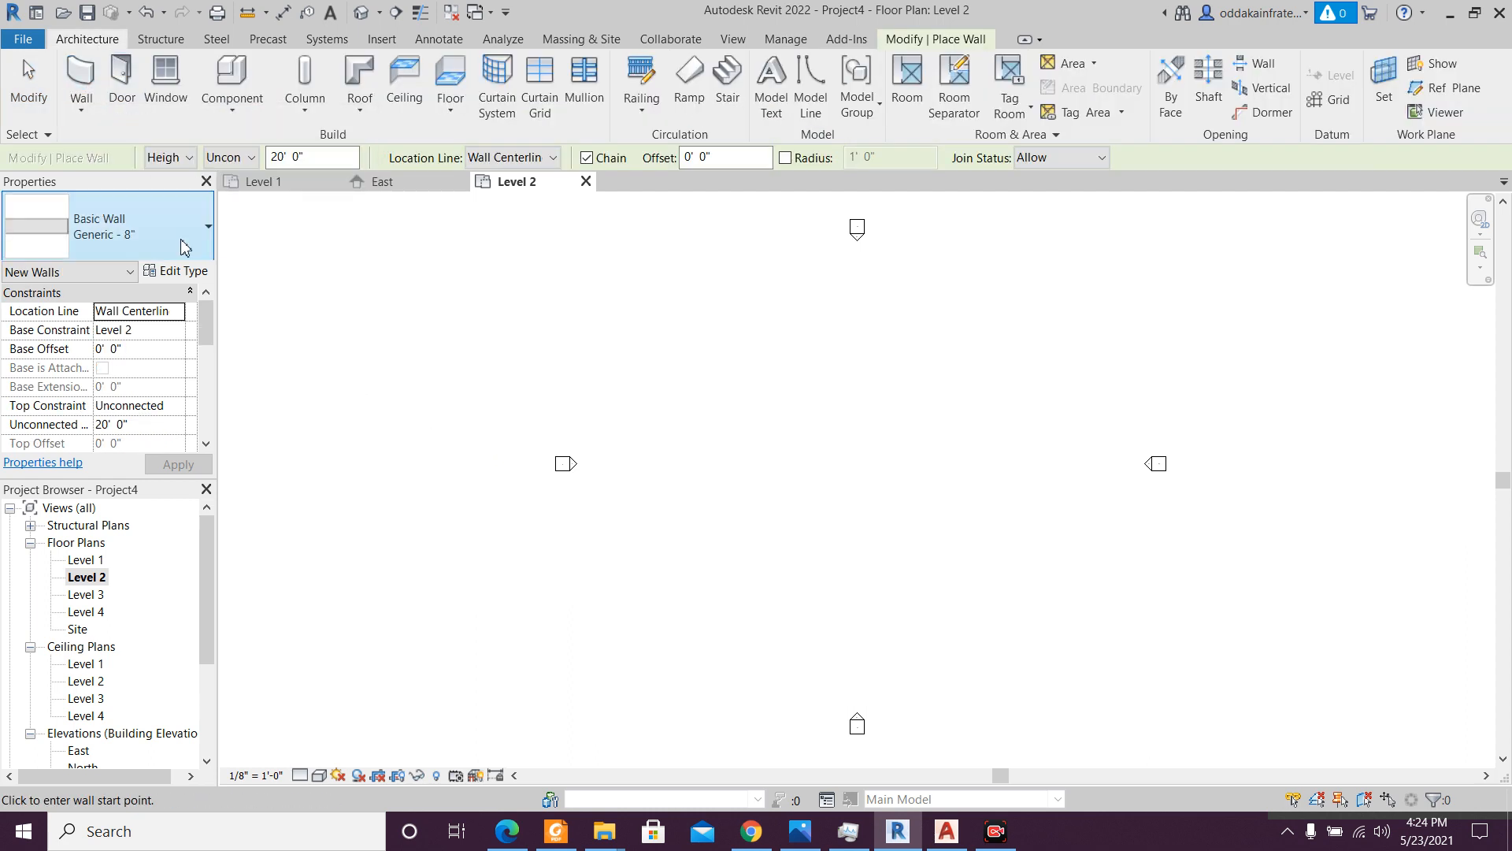
{"action": "left_click", "coordinate": [176, 271]}
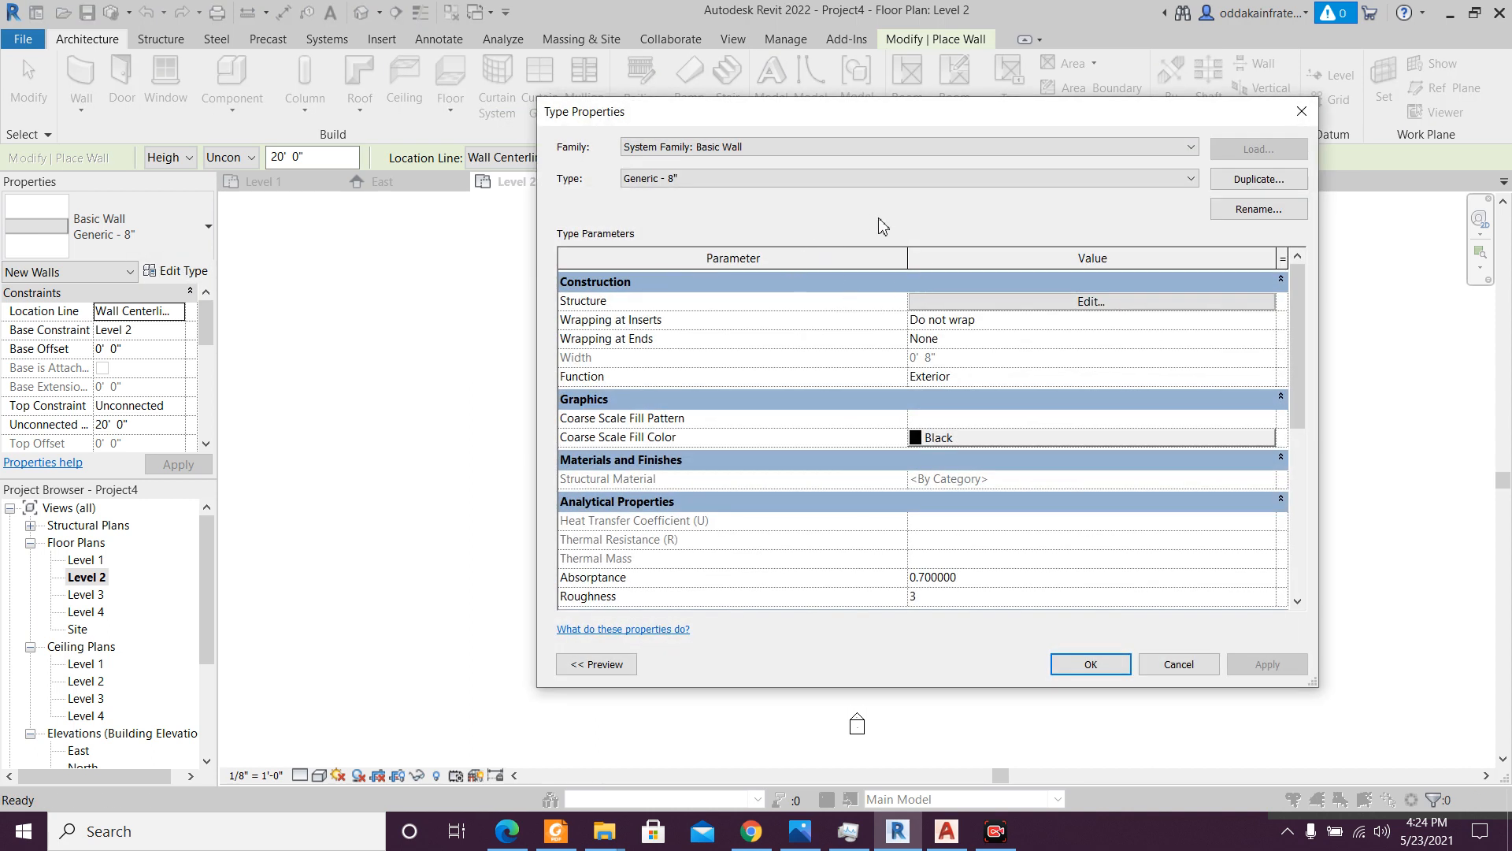
{"action": "left_click", "coordinate": [1258, 179]}
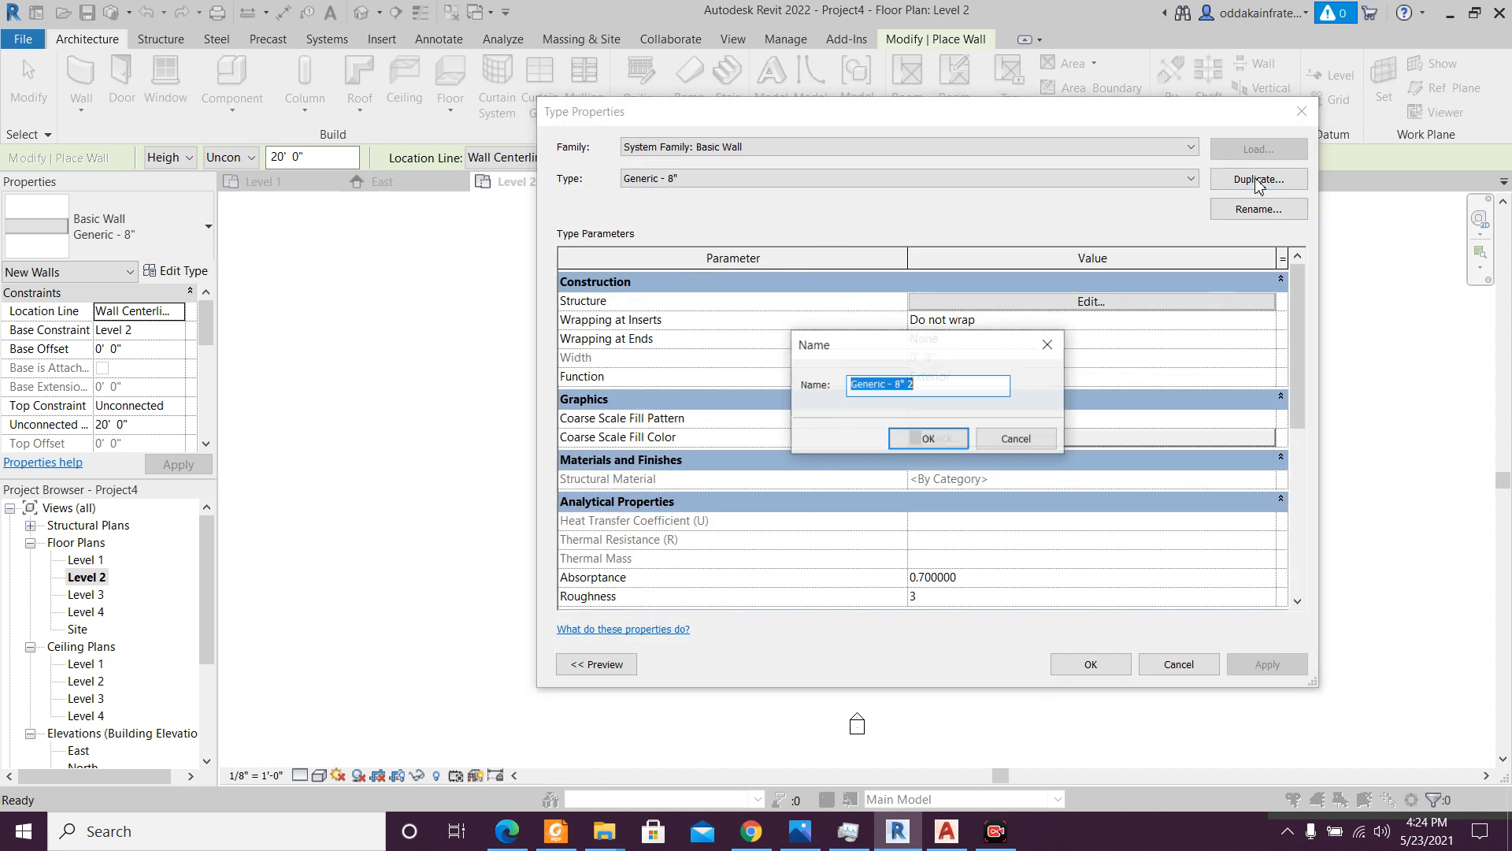
{"action": "key", "text": "End"}
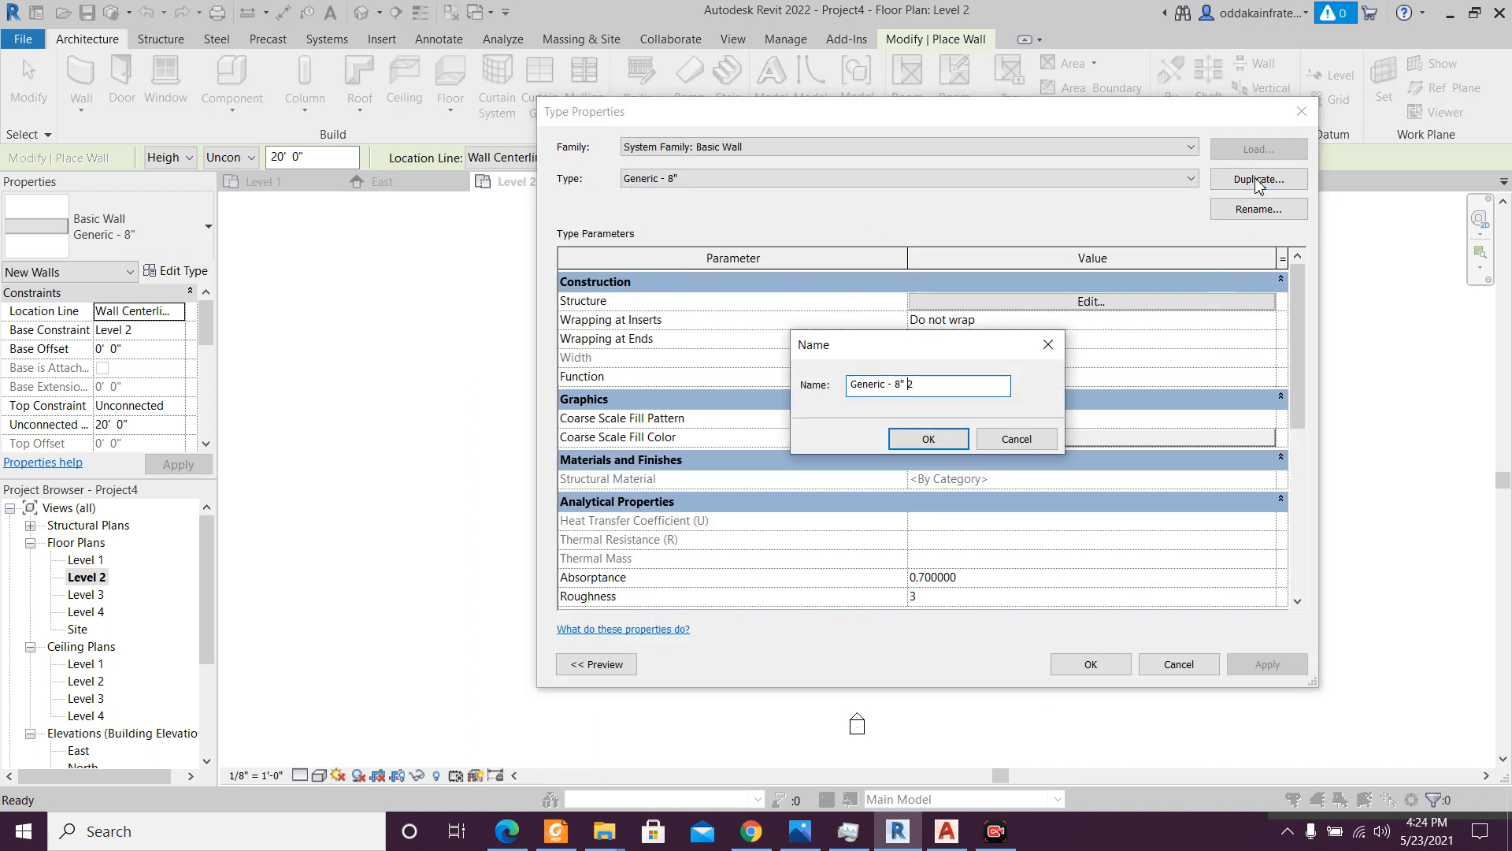
{"action": "key", "text": "BackSpace"}
{"action": "key", "text": "BackSpace"}
{"action": "key", "text": "BackSpace"}
{"action": "key", "text": "BackSpace"}
{"action": "type", "text": "1"}
{"action": "left_click", "coordinate": [929, 438]}
- Set the structure layer thickness of the Generic - 10" wall type to 10" and apply the type changes
{"action": "left_click", "coordinate": [999, 308]}
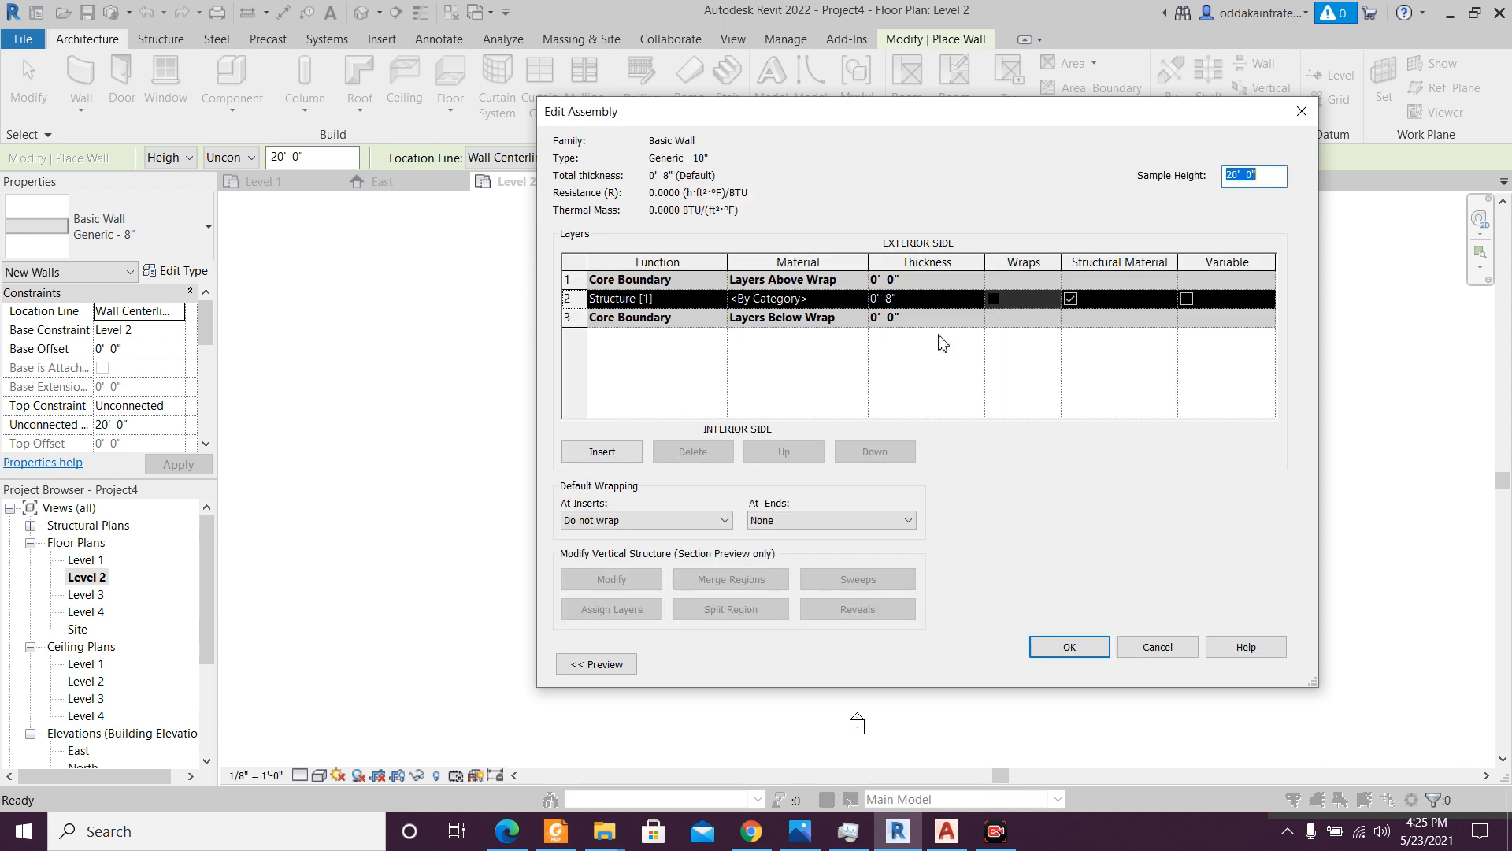
{"action": "left_click", "coordinate": [894, 298]}
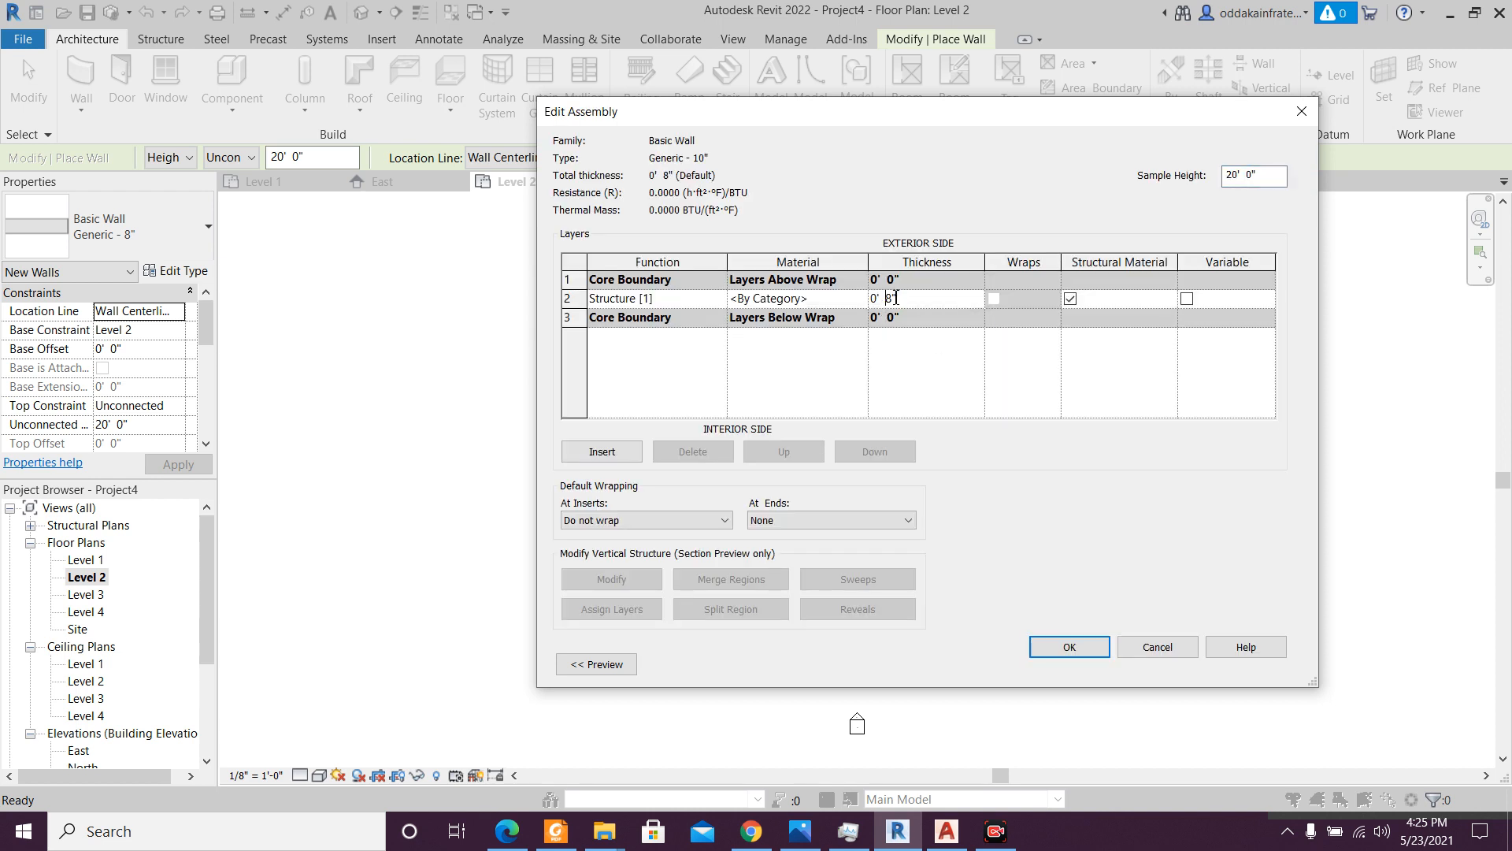
{"action": "left_click", "coordinate": [1065, 644]}
{"action": "left_click", "coordinate": [1106, 666]}
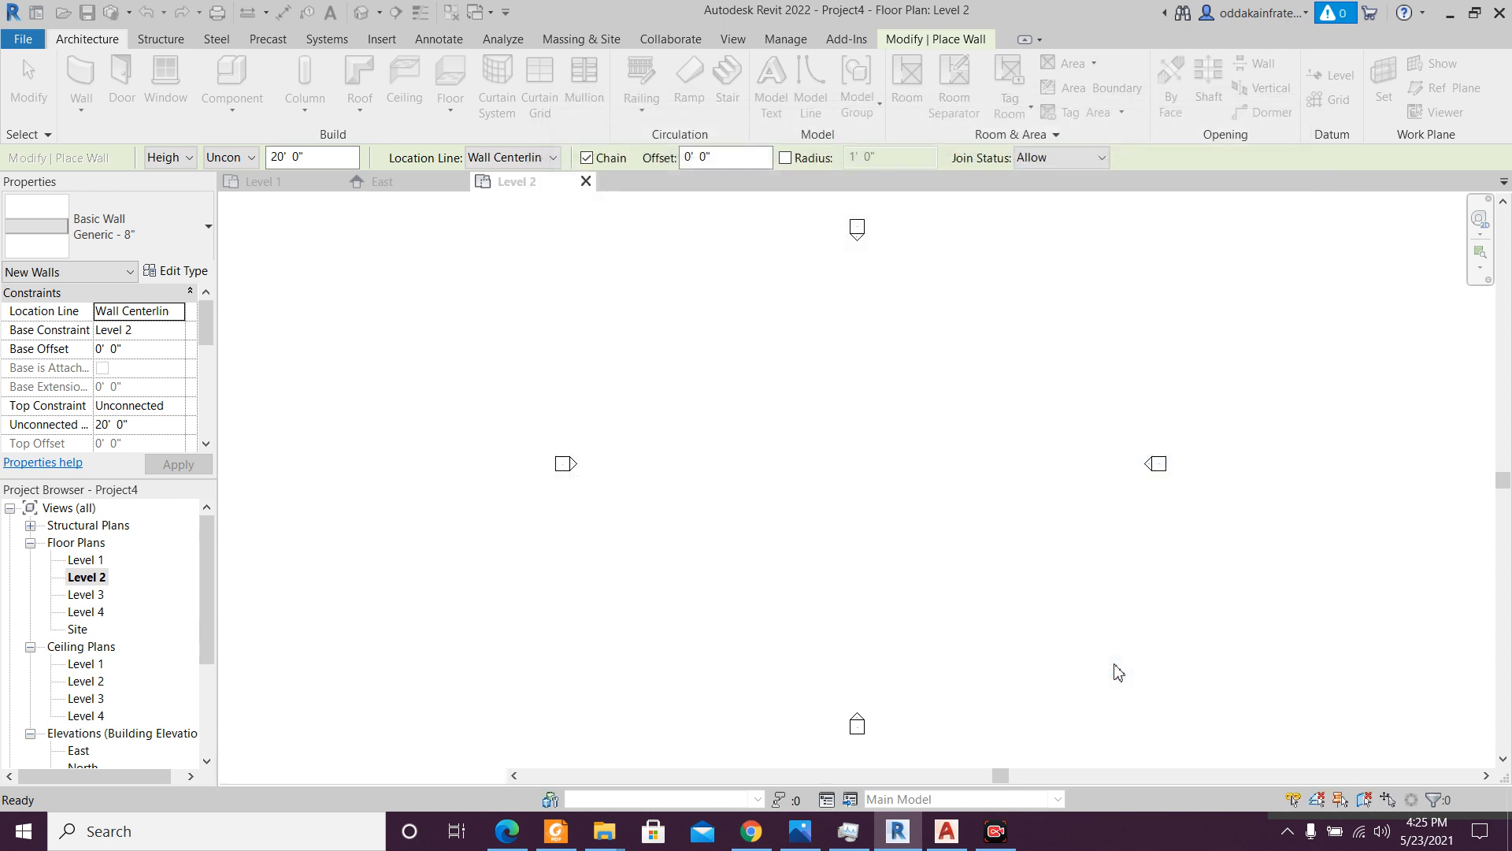
{"action": "left_click", "coordinate": [78, 65]}
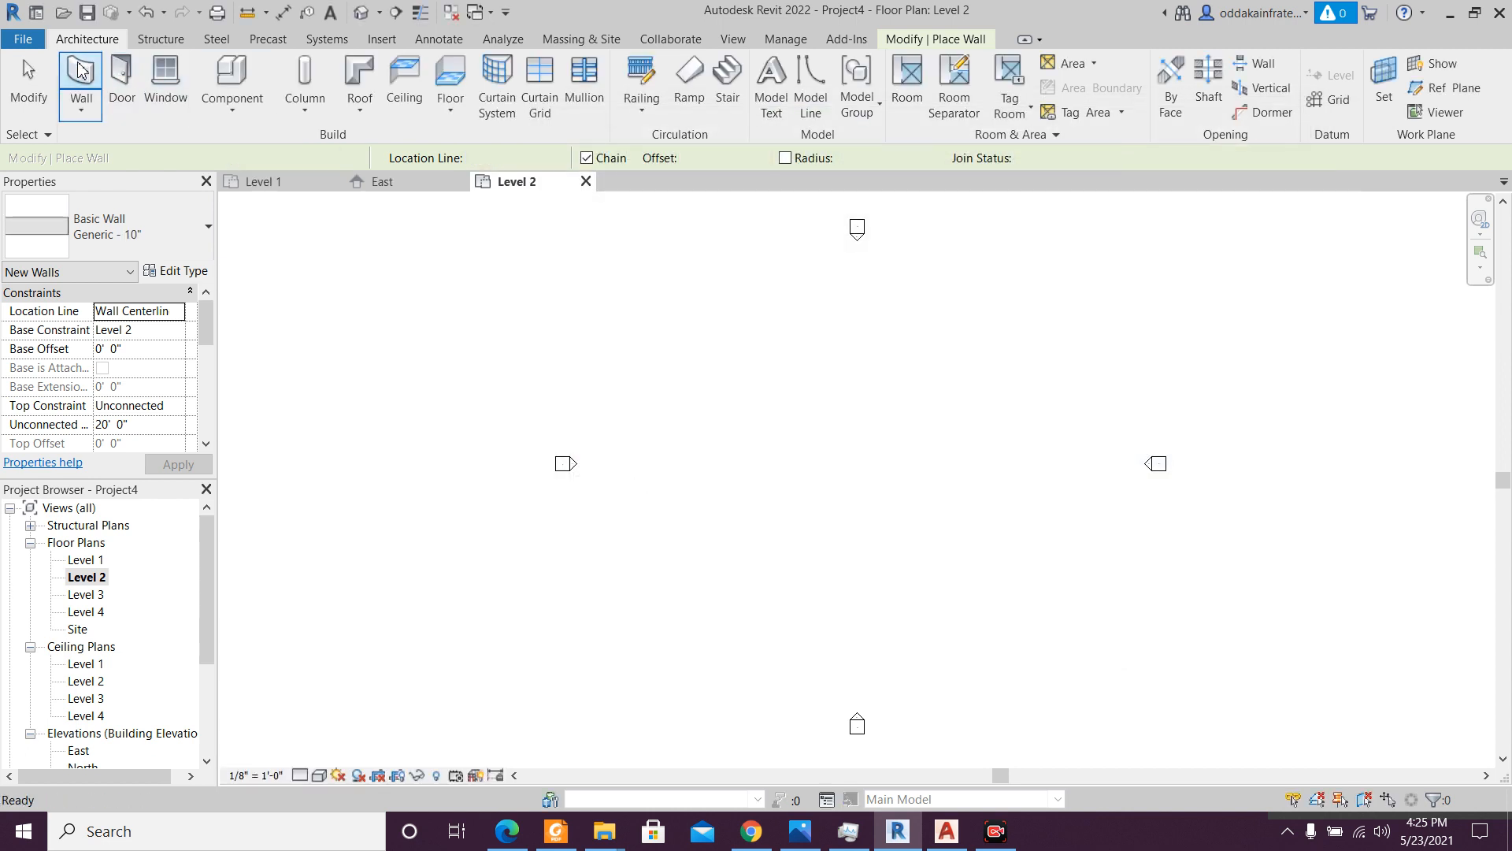
{"action": "left_click", "coordinate": [132, 232]}
{"action": "left_click", "coordinate": [136, 353]}
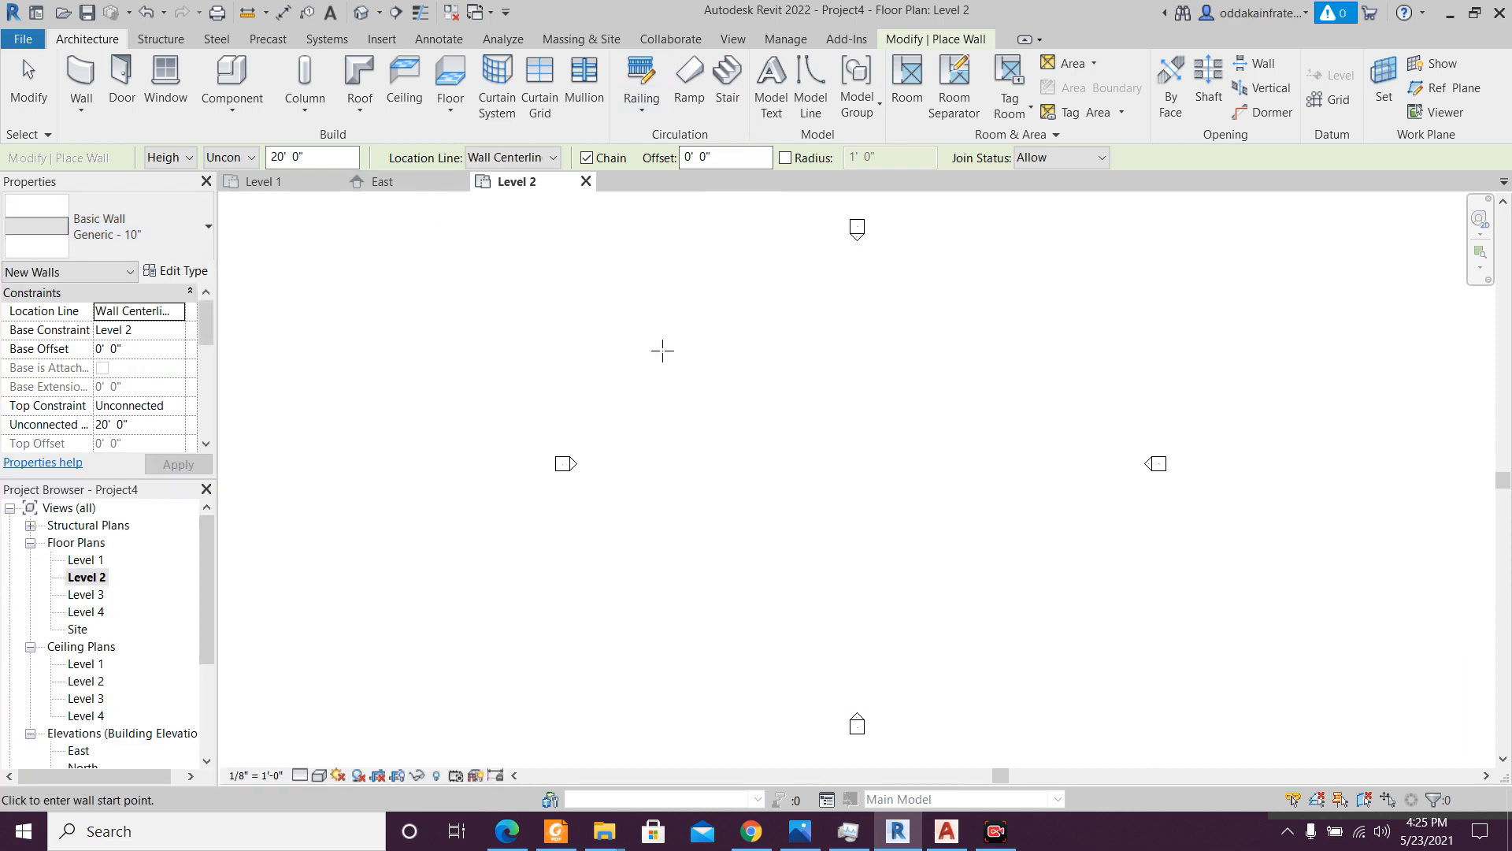
{"action": "key", "text": "F1"}
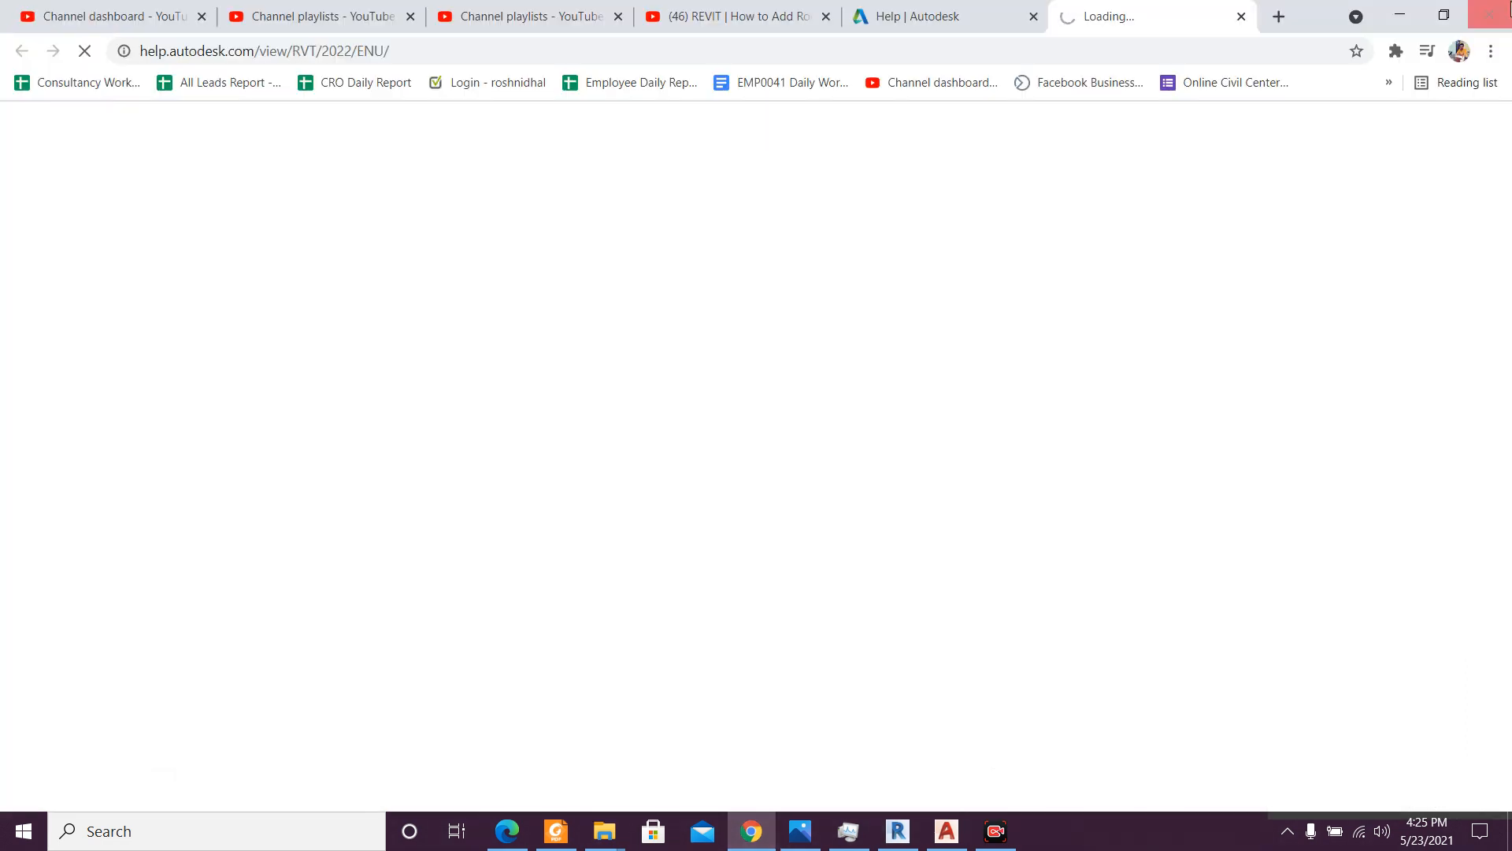
{"action": "left_click", "coordinate": [1415, 19]}
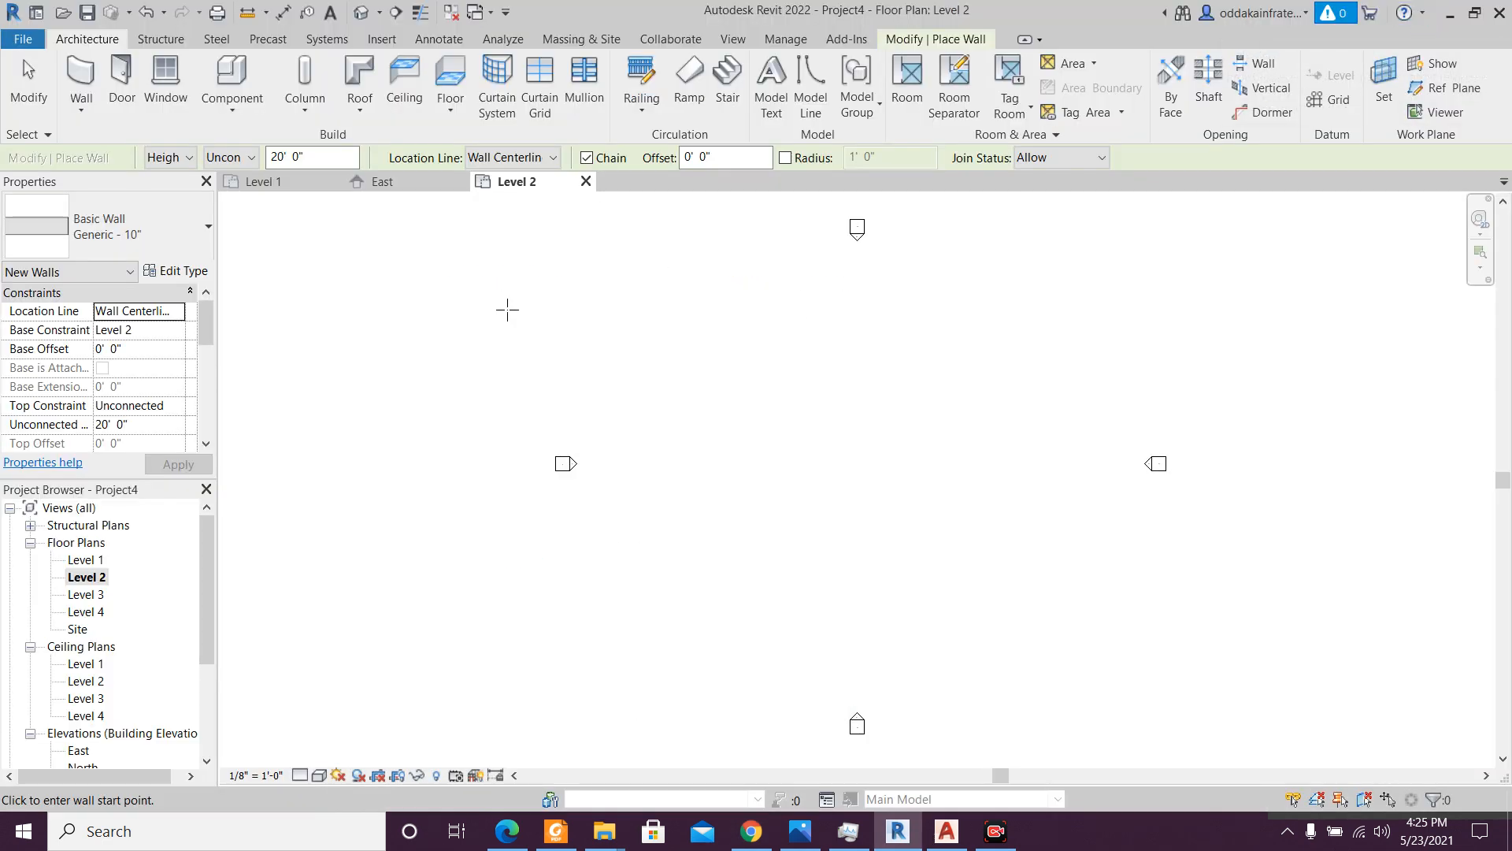
{"action": "key", "text": "Escape"}
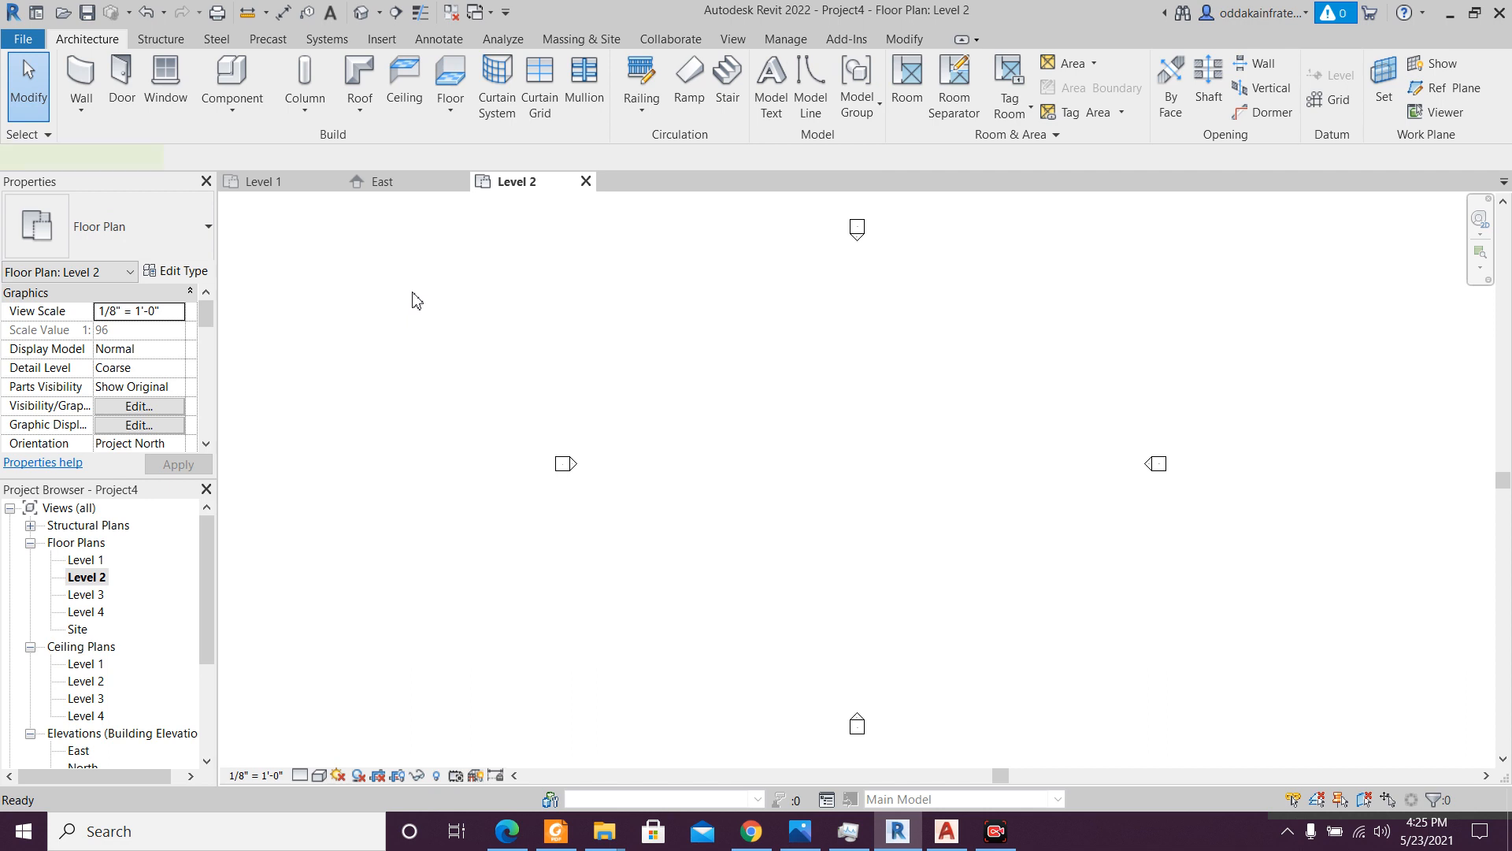
- Start a Generic - 10" wall with location line Finish Face: Interior and its height up to Level 3
{"action": "key", "text": "w"}
{"action": "key", "text": "a"}
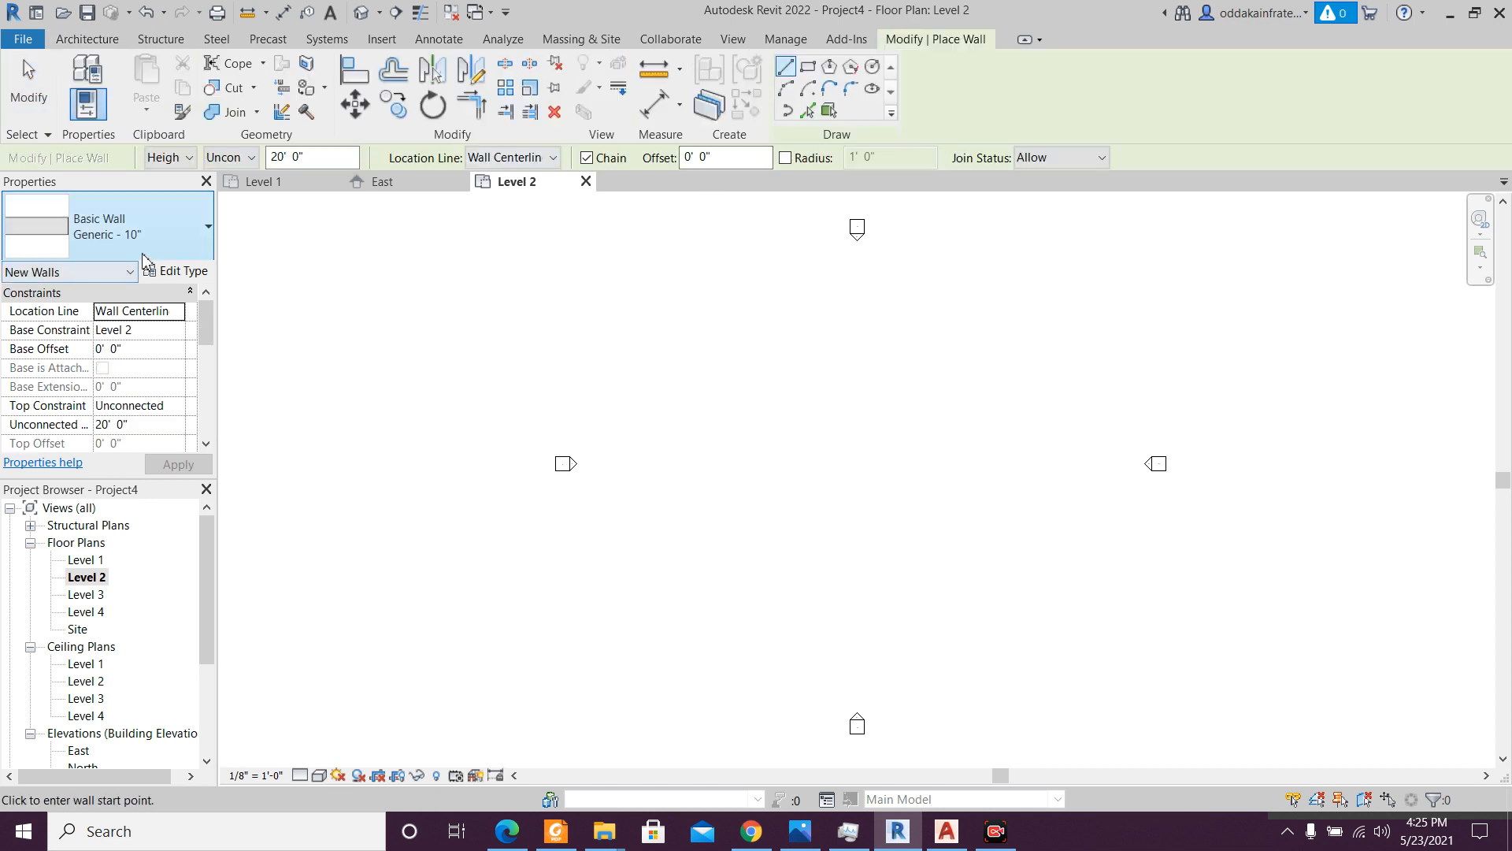
{"action": "left_click", "coordinate": [181, 314]}
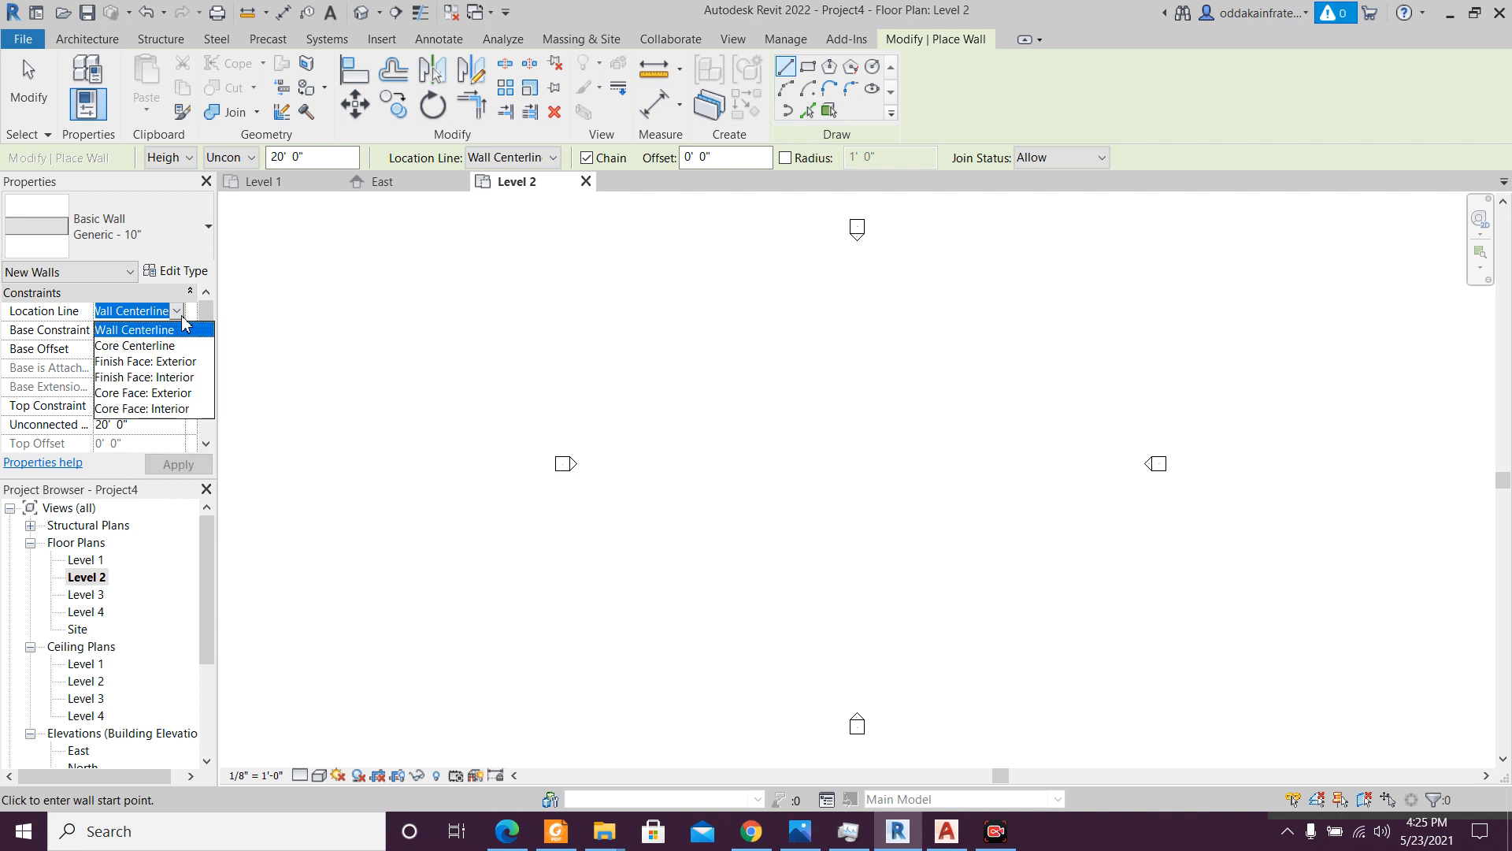
{"action": "left_click", "coordinate": [184, 379]}
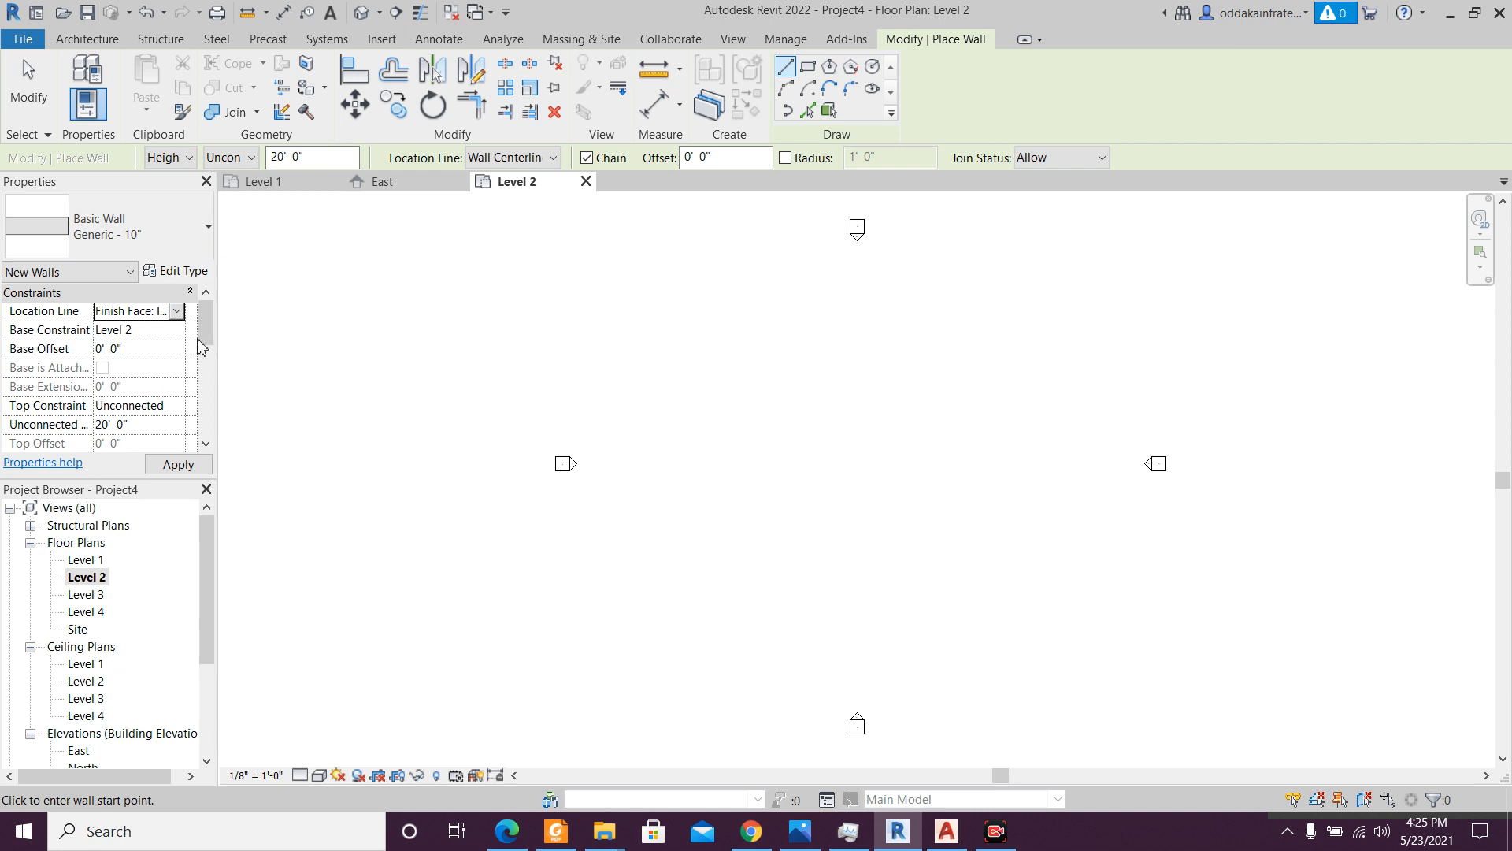
{"action": "left_click", "coordinate": [240, 161]}
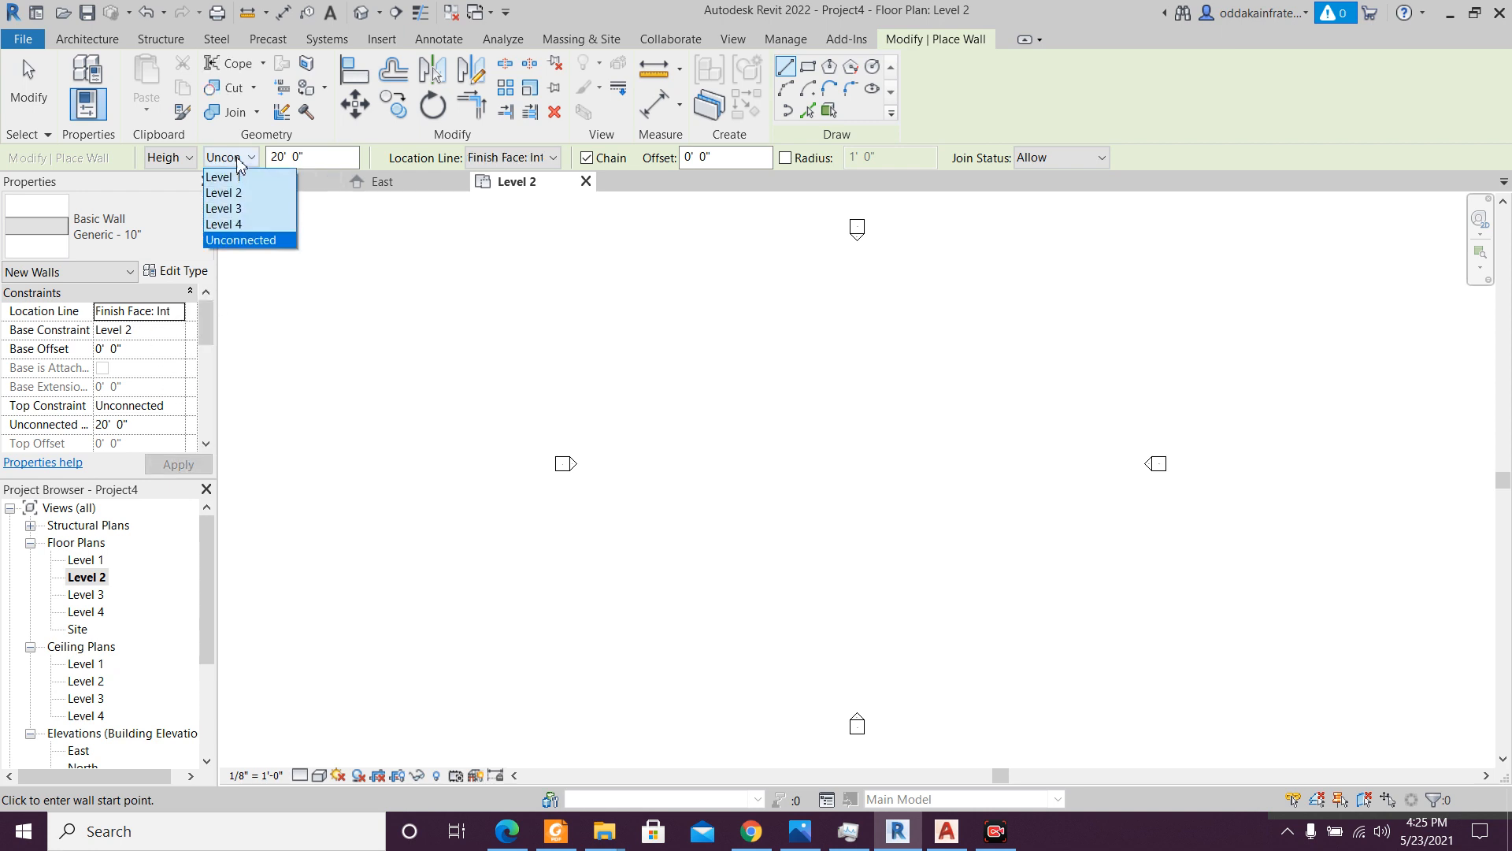
{"action": "left_click", "coordinate": [236, 209]}
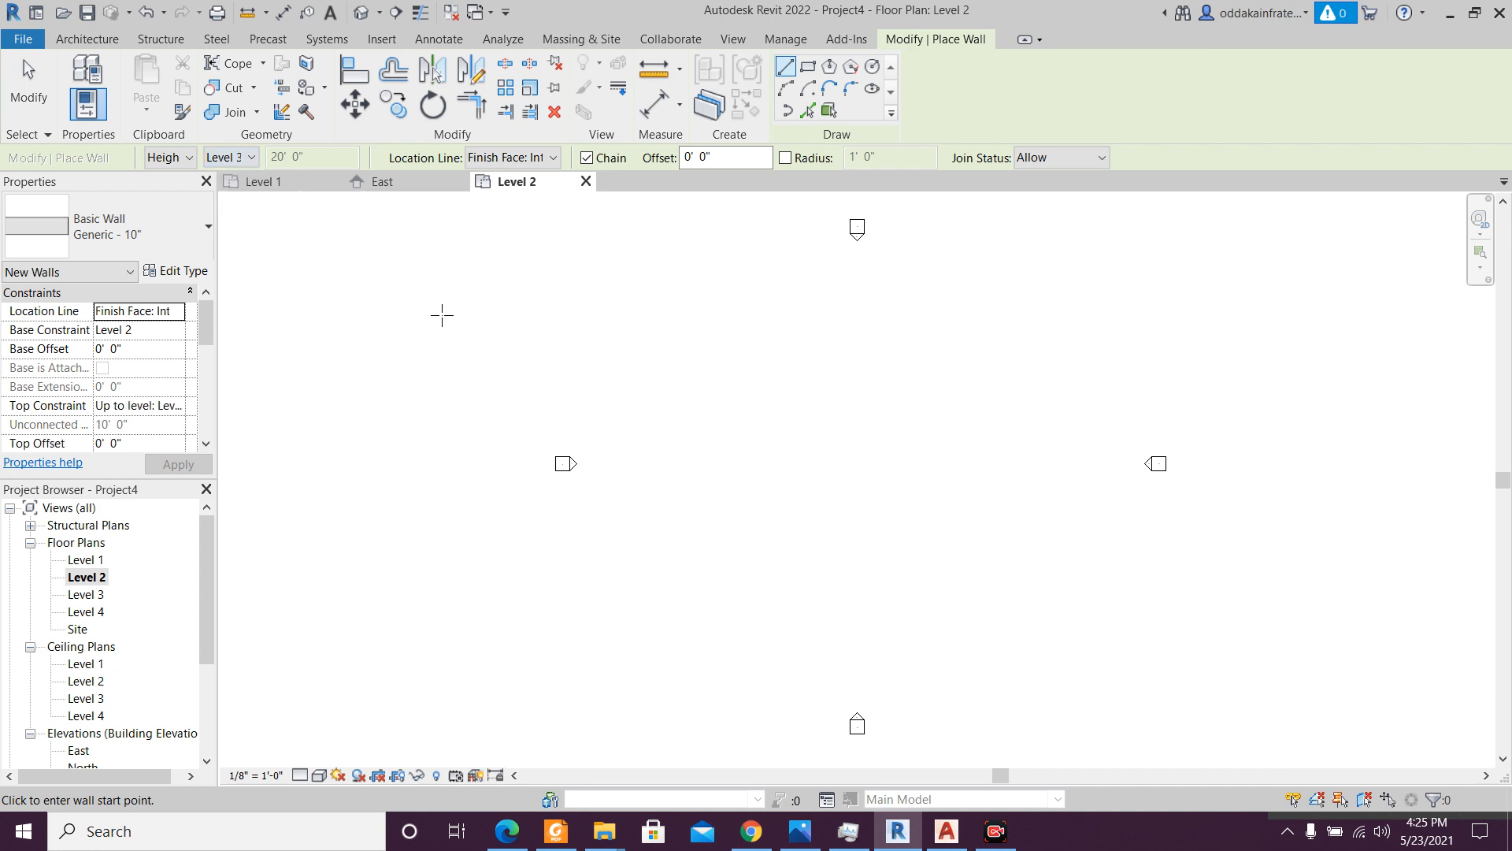
- Draw a rectangular wall outline about 55'-2" wide and 75'-2" long between the elevation markers of the Level 2 plan
{"action": "left_click", "coordinate": [810, 66]}
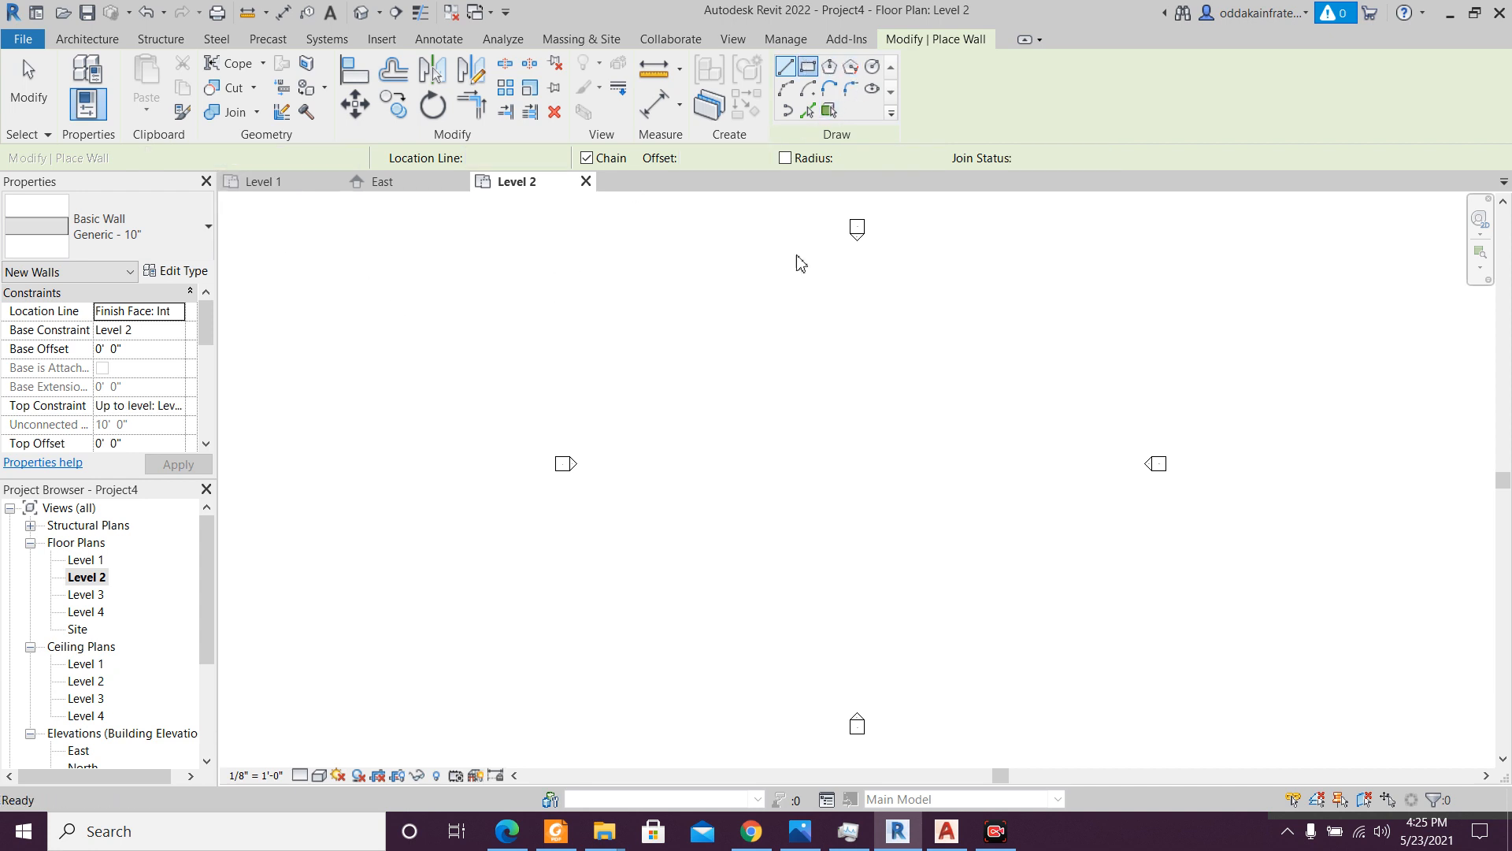
{"action": "left_click", "coordinate": [698, 340]}
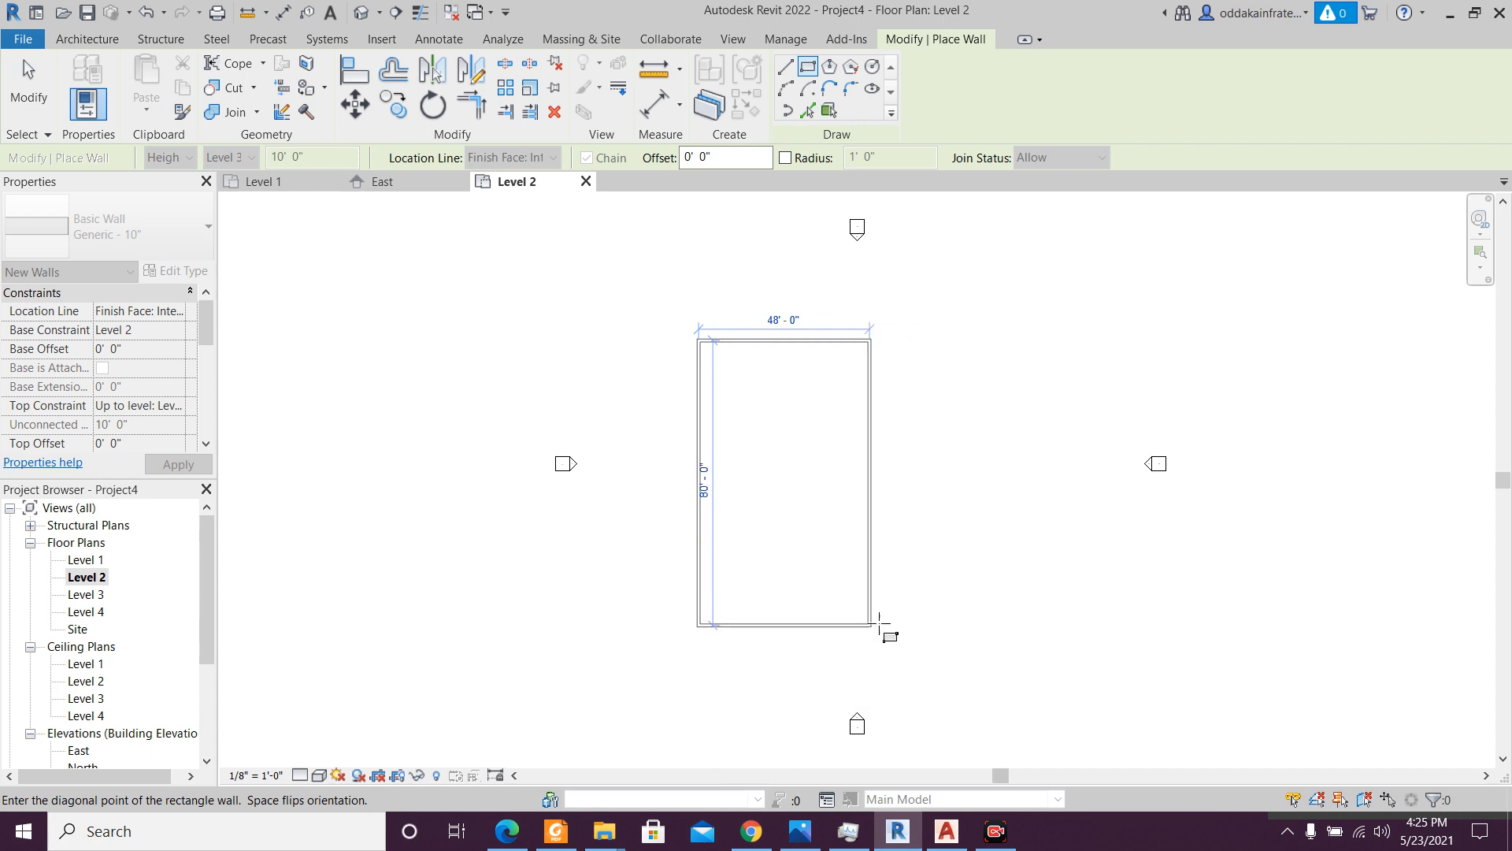
{"action": "left_click", "coordinate": [894, 610]}
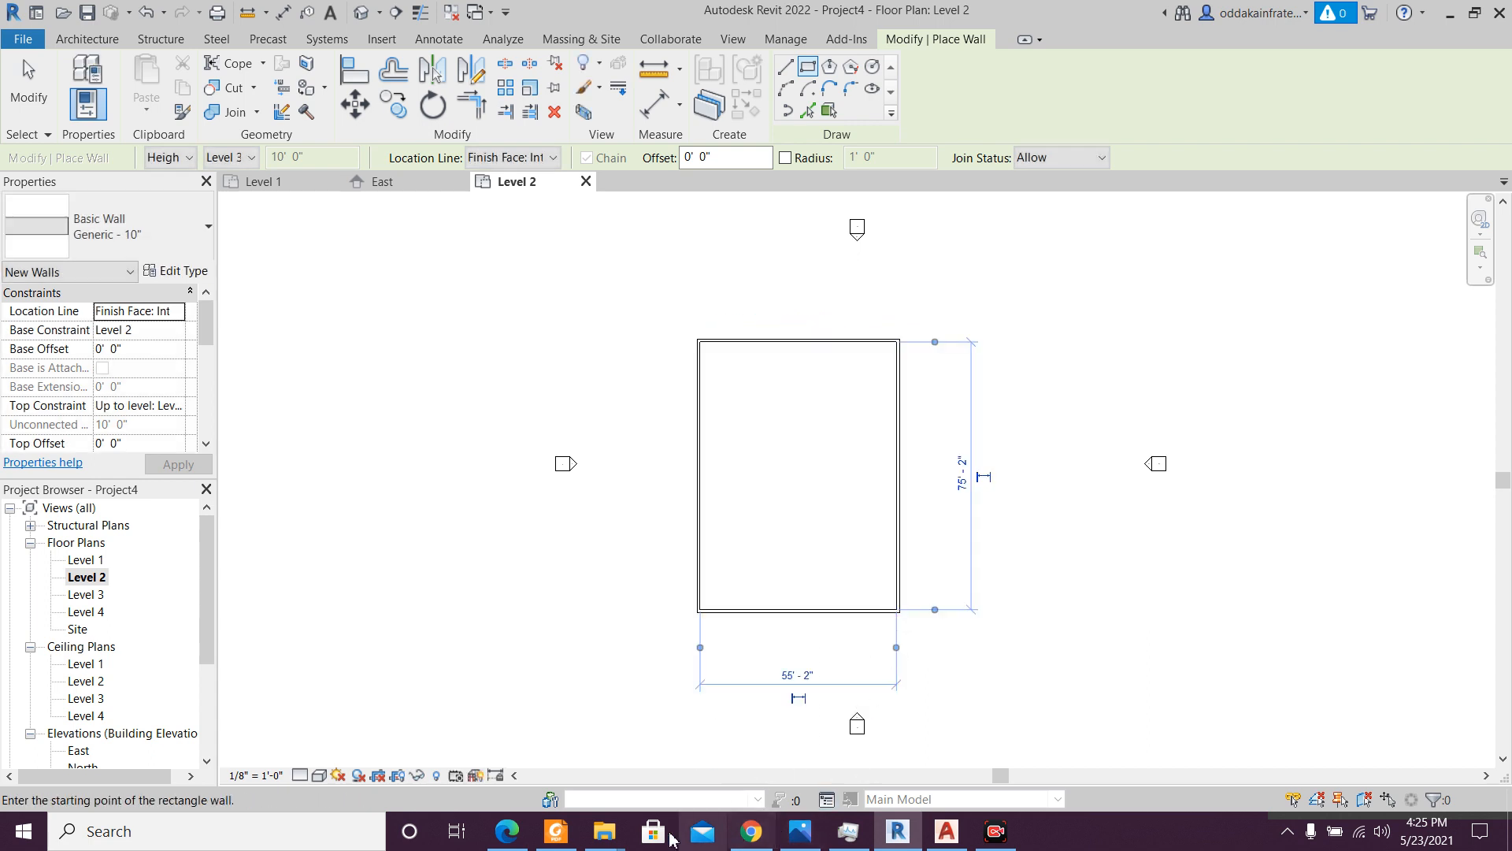
- Switch to Foxit Reader, check the overall width and length on the ground floor plan, and return to Revit
{"action": "left_click", "coordinate": [574, 844]}
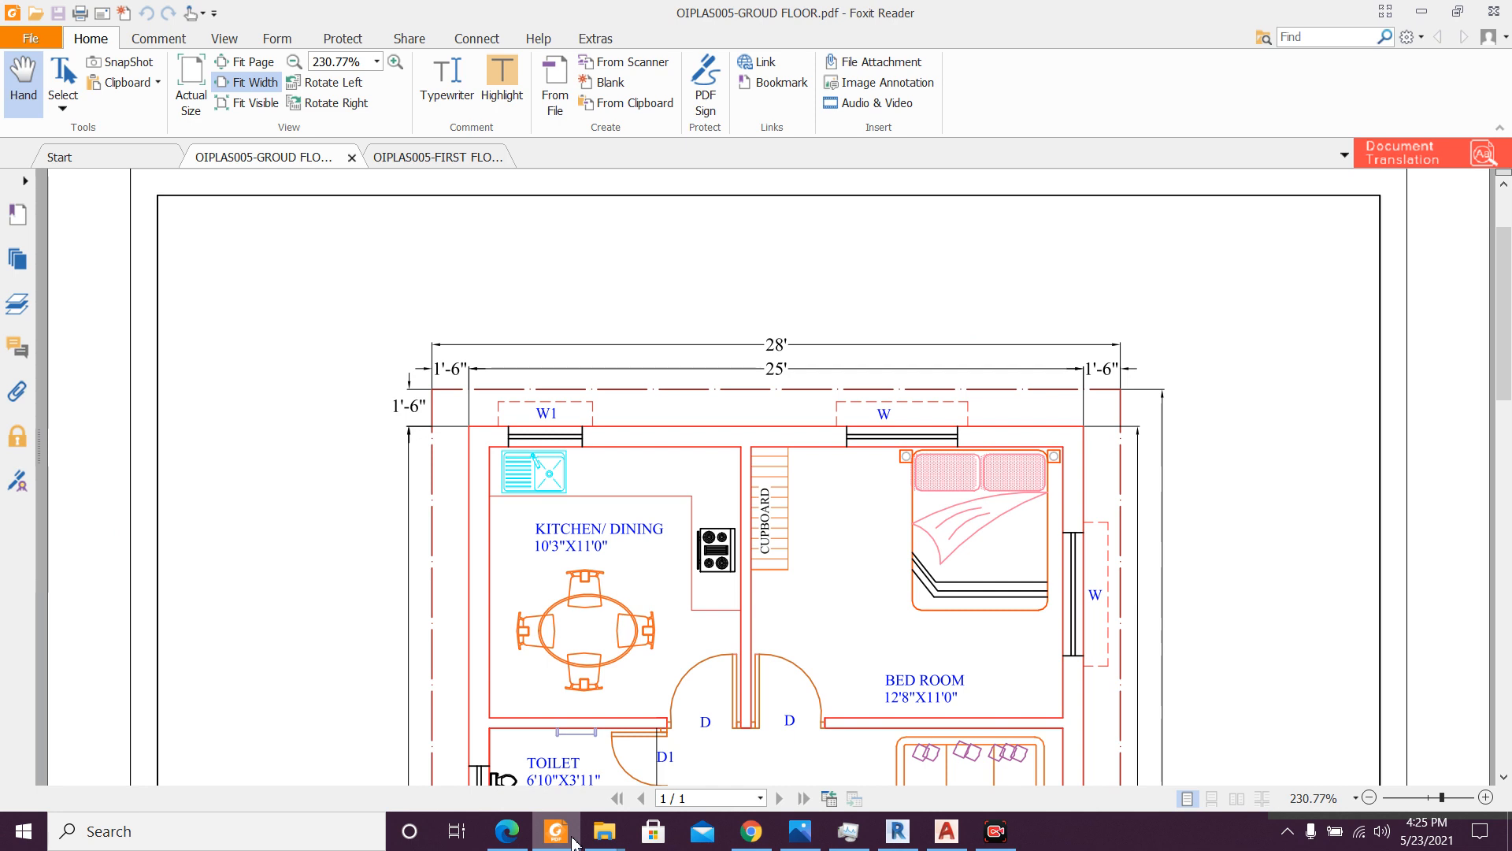
{"action": "scroll", "coordinate": [690, 668], "scroll_direction": "down", "scroll_amount": 3}
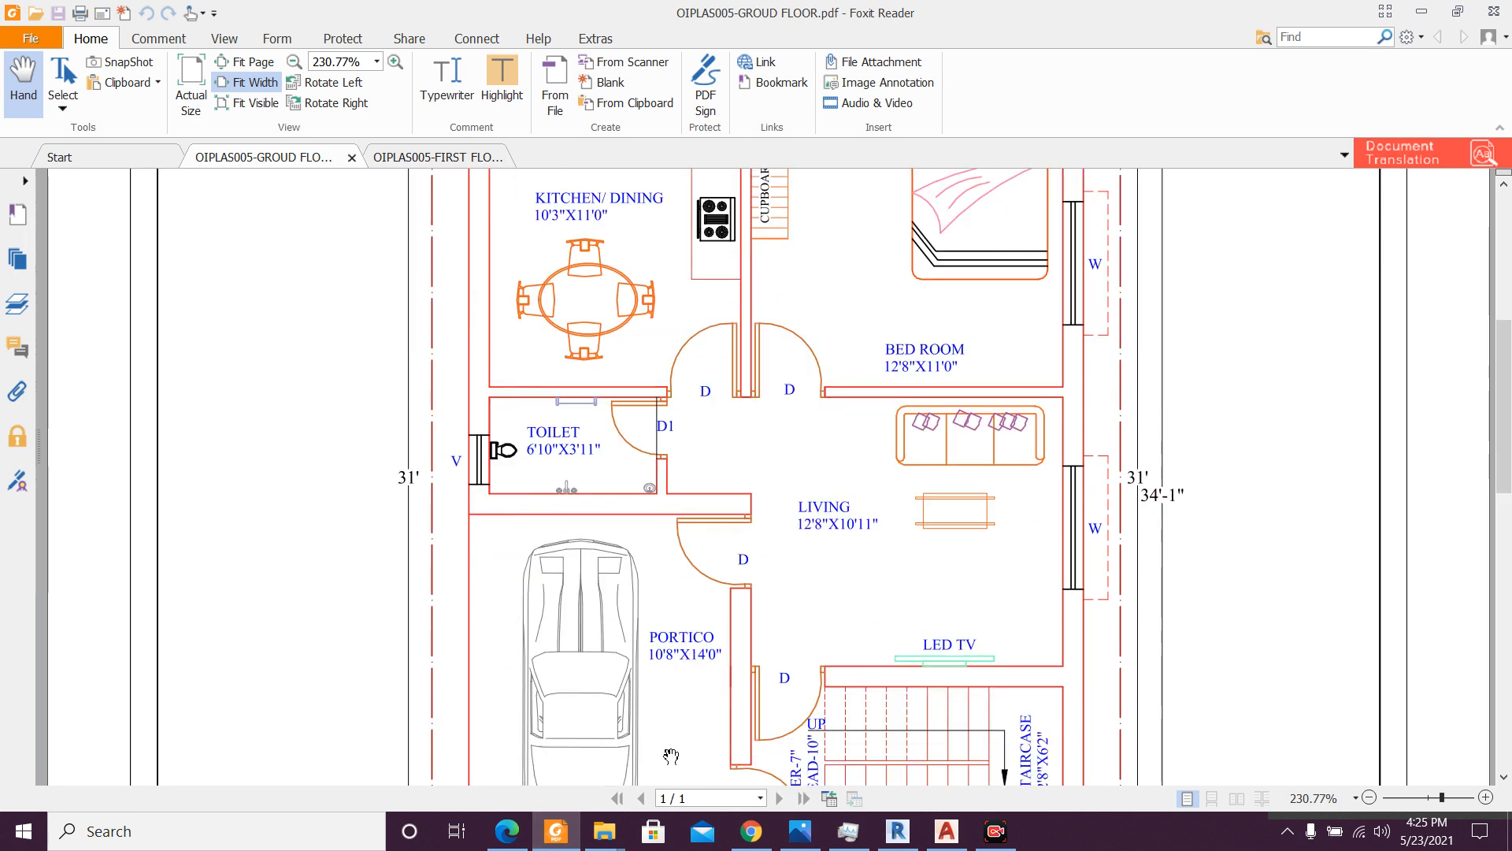
{"action": "left_click", "coordinate": [557, 831]}
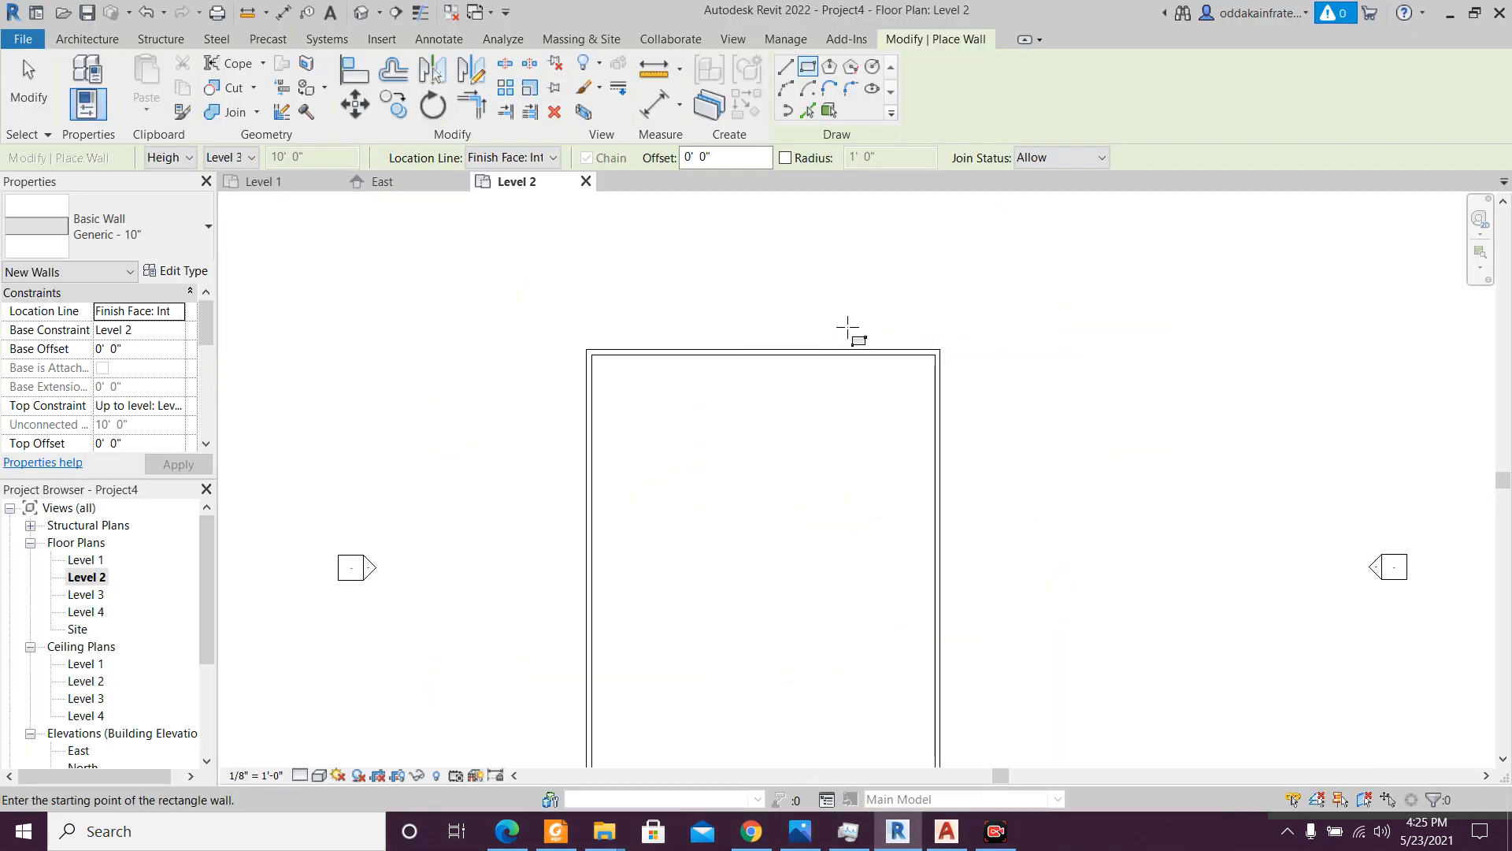
- End the wall placement and set the distance between the outer faces of the outline's two side walls to 25'
{"action": "key", "text": "Escape"}
{"action": "key", "text": "Escape"}
{"action": "left_click", "coordinate": [938, 405]}
{"action": "scroll", "coordinate": [912, 588], "scroll_direction": "down", "scroll_amount": 2}
{"action": "scroll", "coordinate": [855, 723], "scroll_direction": "up", "scroll_amount": 5}
{"action": "left_click", "coordinate": [594, 582]}
{"action": "left_click", "coordinate": [1195, 586]}
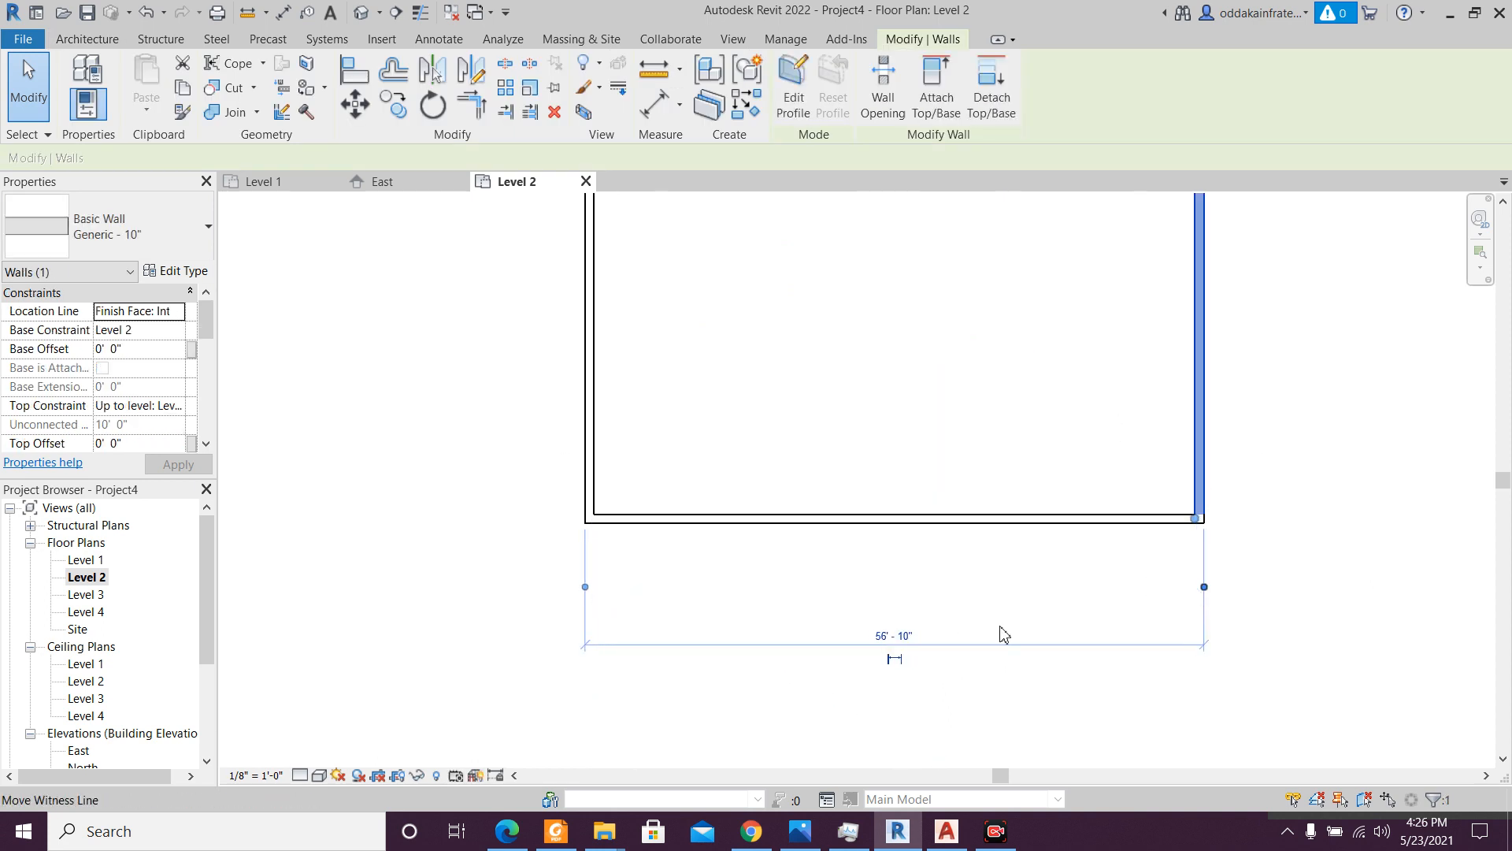
{"action": "left_click", "coordinate": [897, 636]}
{"action": "type", "text": "25"}
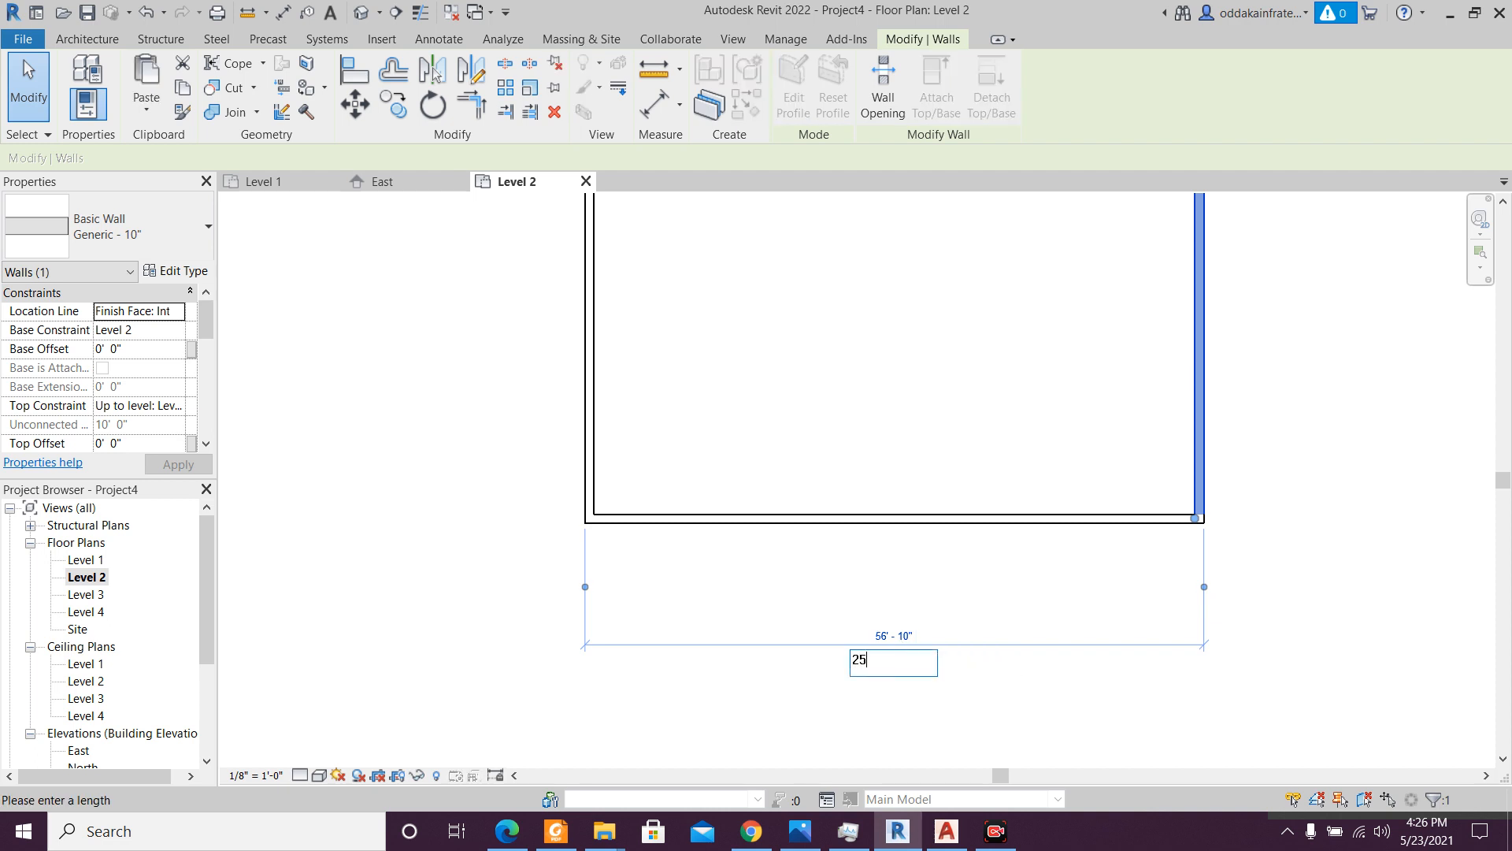
{"action": "type", "text": "'"}
{"action": "key", "text": "Return"}
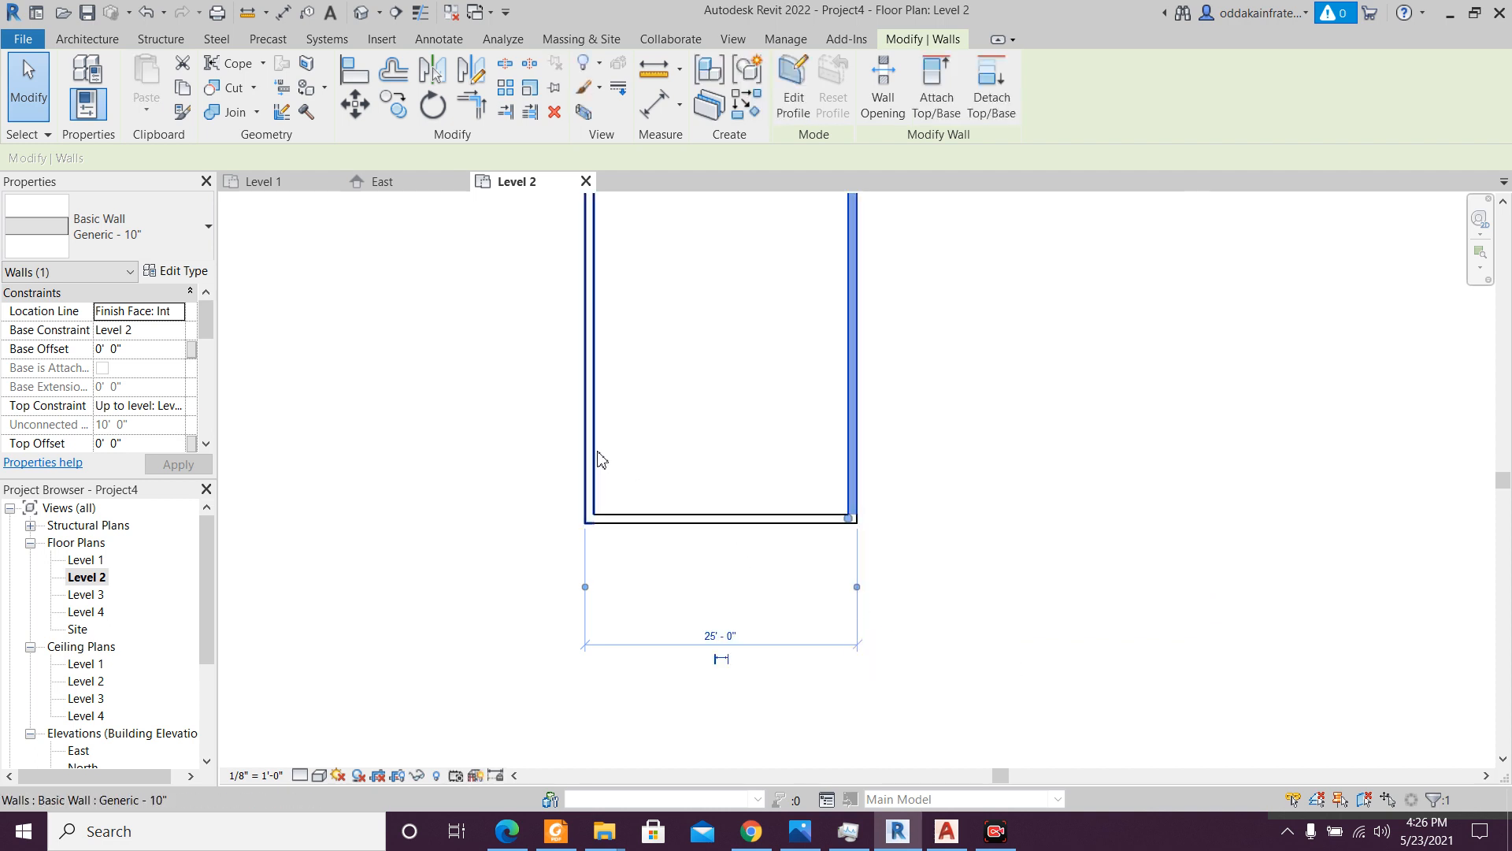
- Measure the outline's length between the outer faces of its two end walls and set that distance to 31'
{"action": "left_click", "coordinate": [591, 455]}
{"action": "middle_click_drag", "start_coordinate": [757, 435], "coordinate": [851, 615]}
{"action": "scroll", "coordinate": [840, 557], "scroll_direction": "down", "scroll_amount": 3}
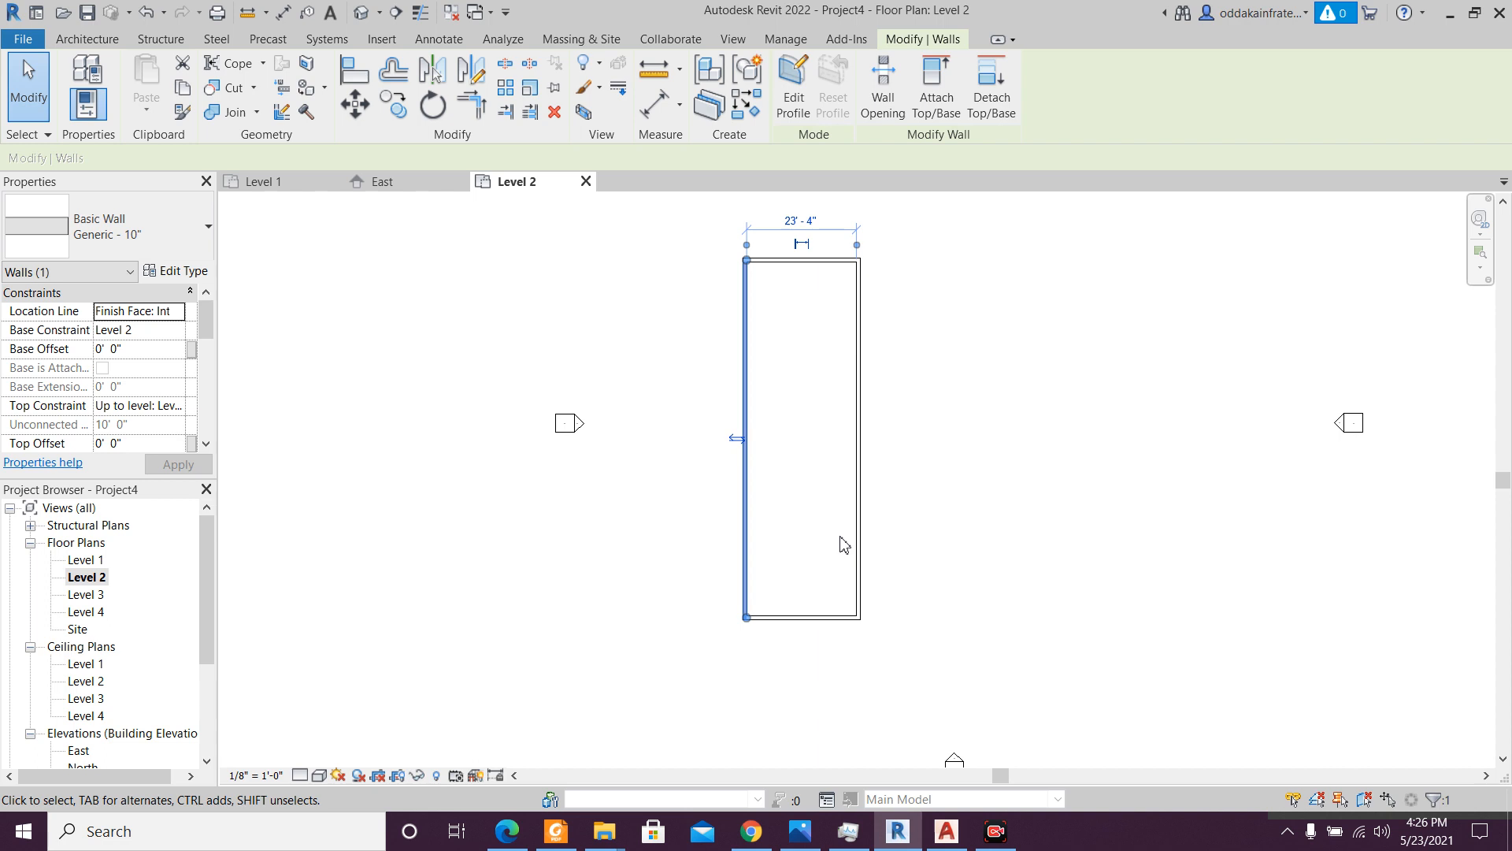
{"action": "scroll", "coordinate": [816, 449], "scroll_direction": "up", "scroll_amount": 1}
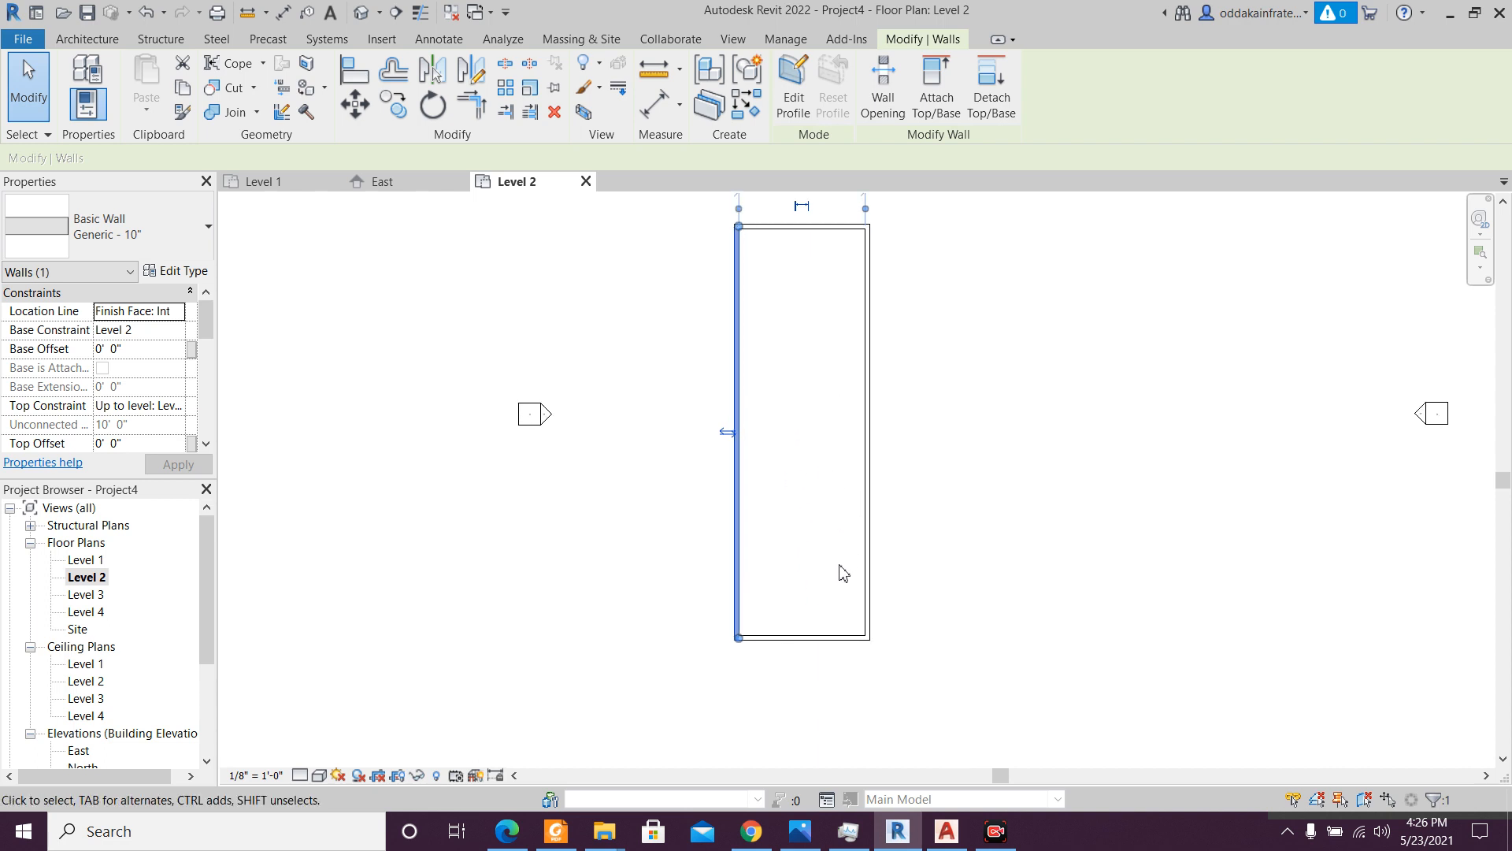
{"action": "left_click", "coordinate": [868, 544]}
{"action": "left_click", "coordinate": [808, 637]}
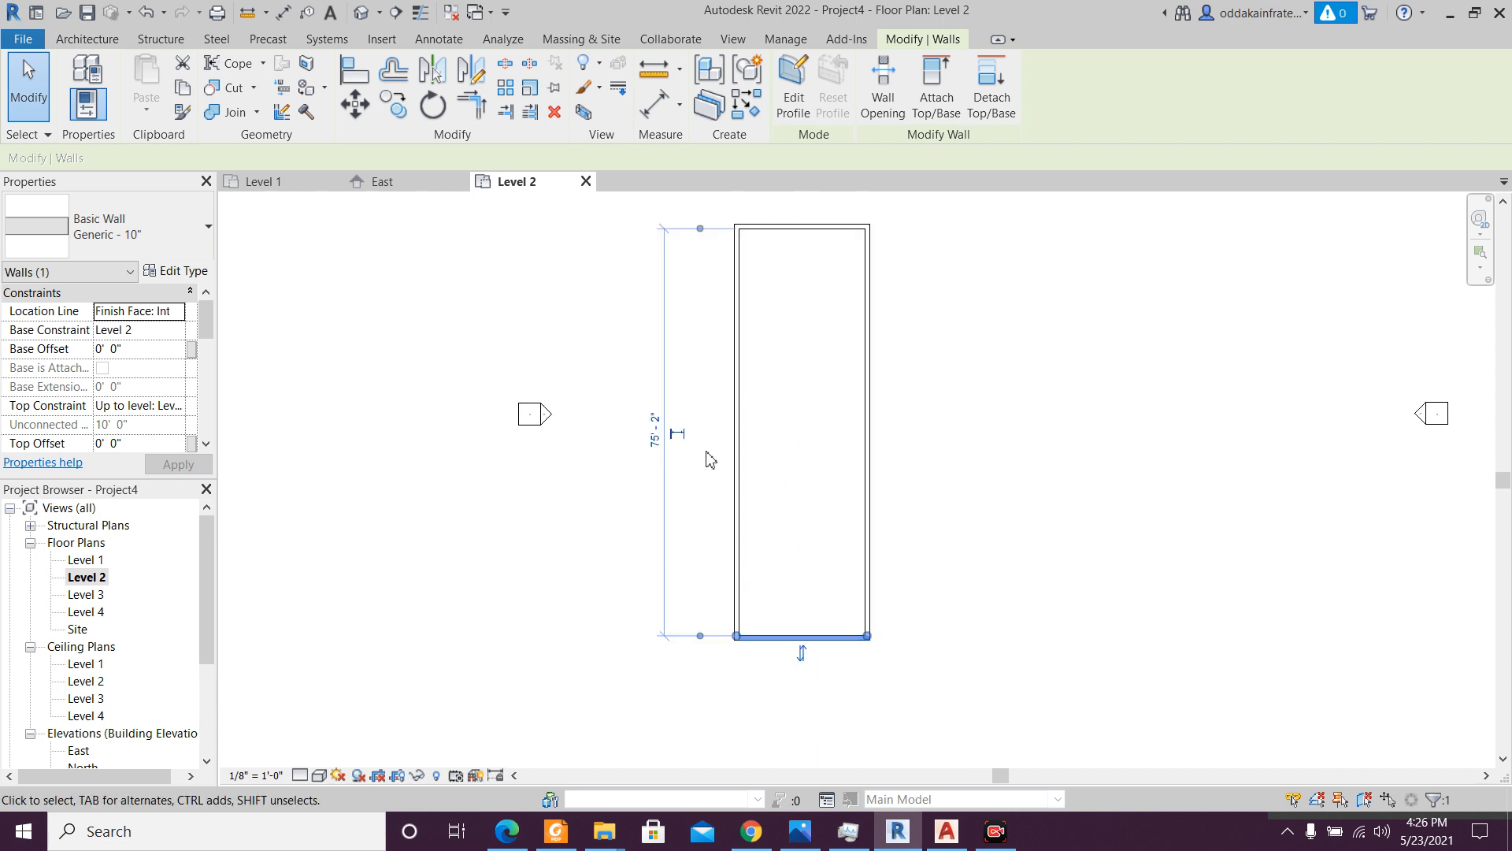
{"action": "scroll", "coordinate": [701, 443], "scroll_direction": "up", "scroll_amount": 2}
{"action": "middle_click_drag", "start_coordinate": [701, 220], "coordinate": [694, 530]}
{"action": "left_click", "coordinate": [692, 381]}
{"action": "scroll", "coordinate": [734, 457], "scroll_direction": "down", "scroll_amount": 2}
{"action": "middle_click_drag", "start_coordinate": [750, 691], "coordinate": [716, 422]}
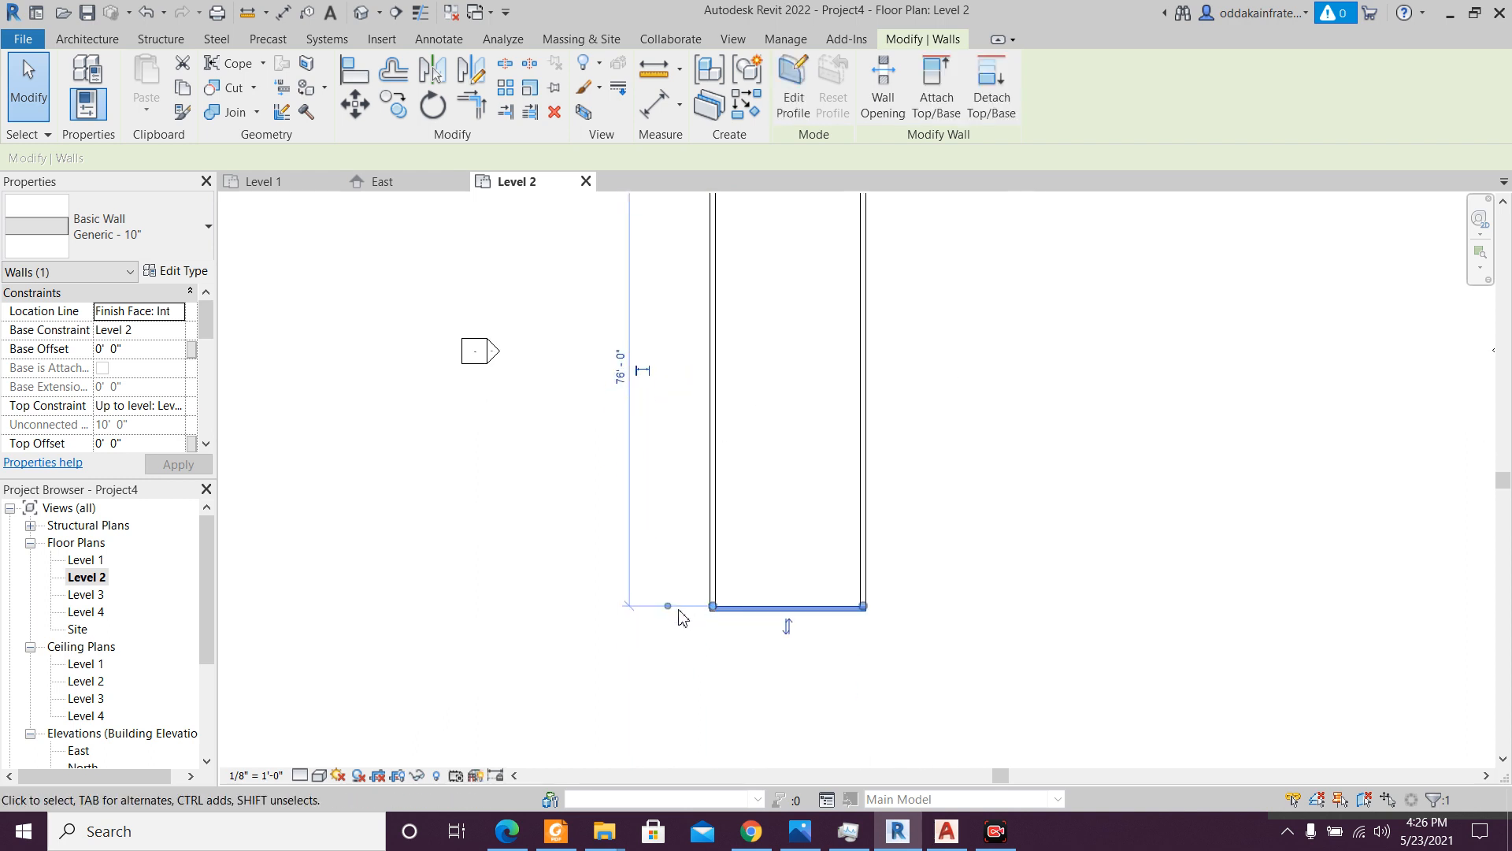
{"action": "left_click", "coordinate": [668, 610]}
{"action": "left_click", "coordinate": [624, 382]}
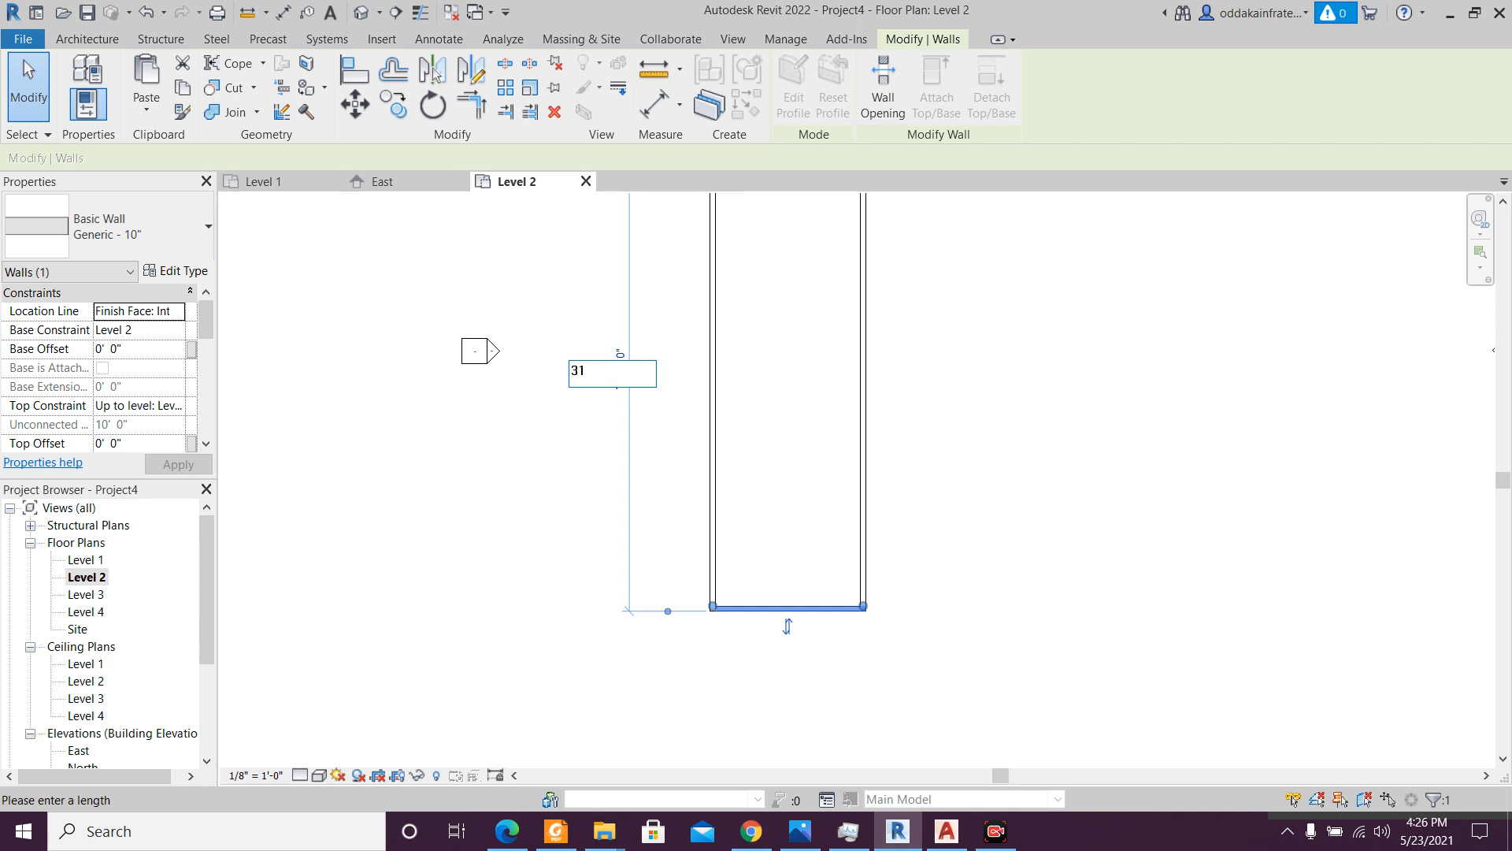
{"action": "key", "text": "Return"}
{"action": "scroll", "coordinate": [756, 472], "scroll_direction": "down", "scroll_amount": 4}
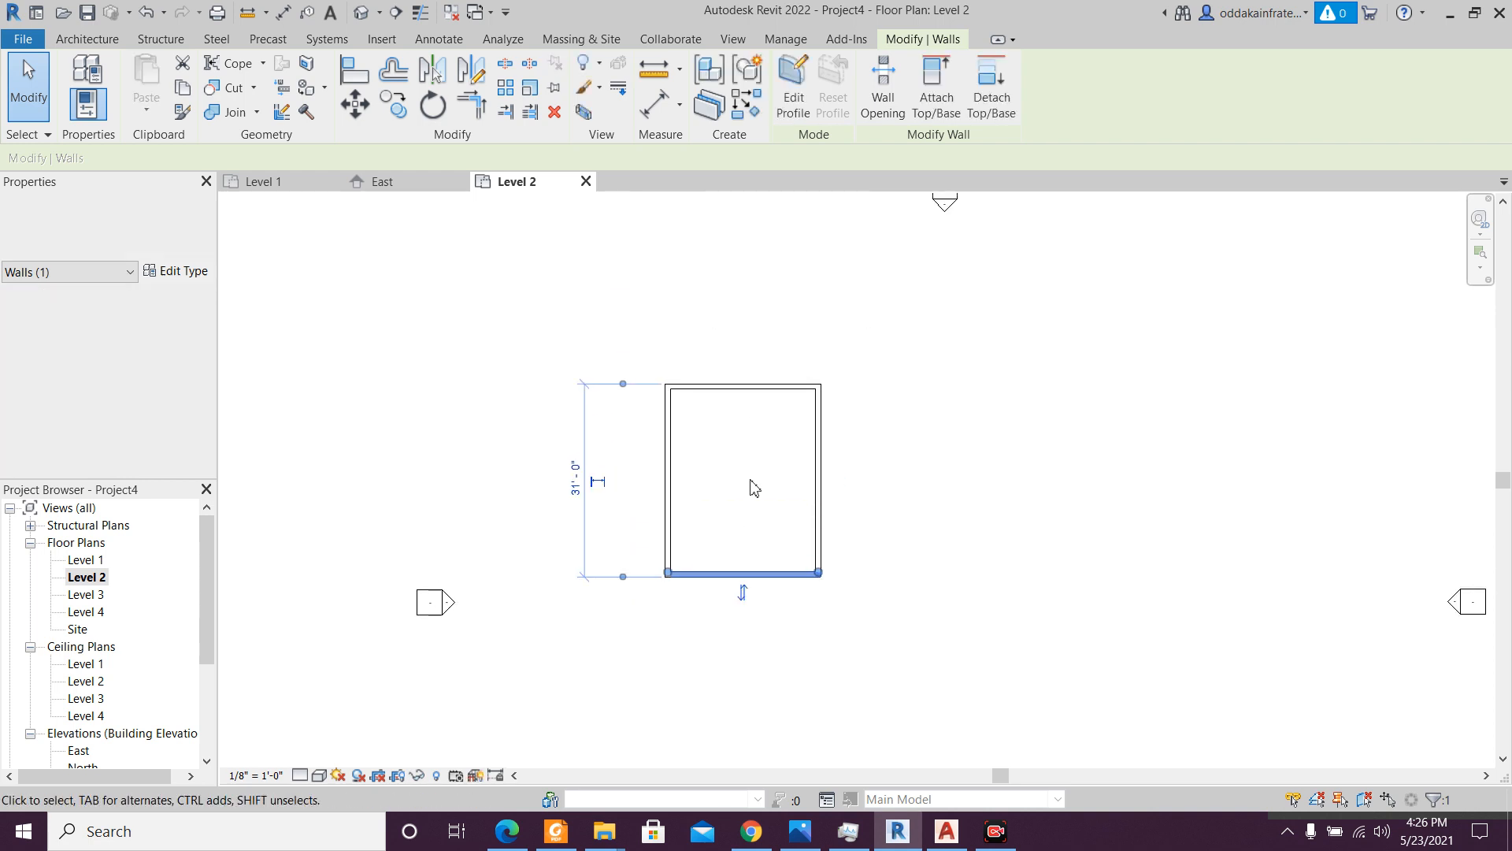
- Move all four exterior walls together right and down to roughly the centre between the four elevation markers
{"action": "scroll", "coordinate": [768, 451], "scroll_direction": "up", "scroll_amount": 2}
{"action": "left_click", "coordinate": [678, 378]}
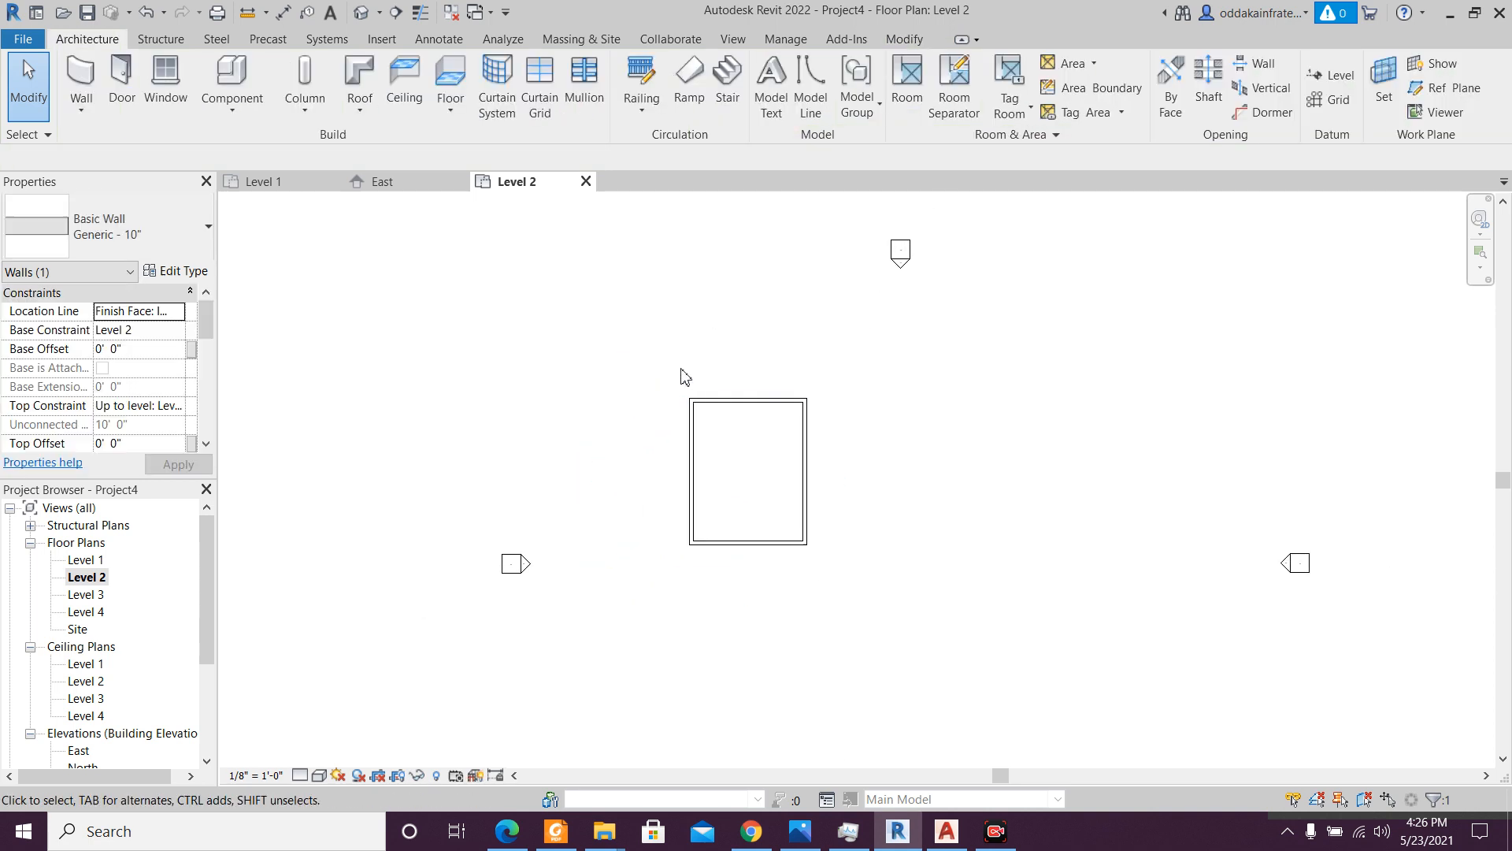
{"action": "left_click_drag", "start_coordinate": [875, 567], "coordinate": [876, 567]}
{"action": "scroll", "coordinate": [876, 567], "scroll_direction": "down", "scroll_amount": 2}
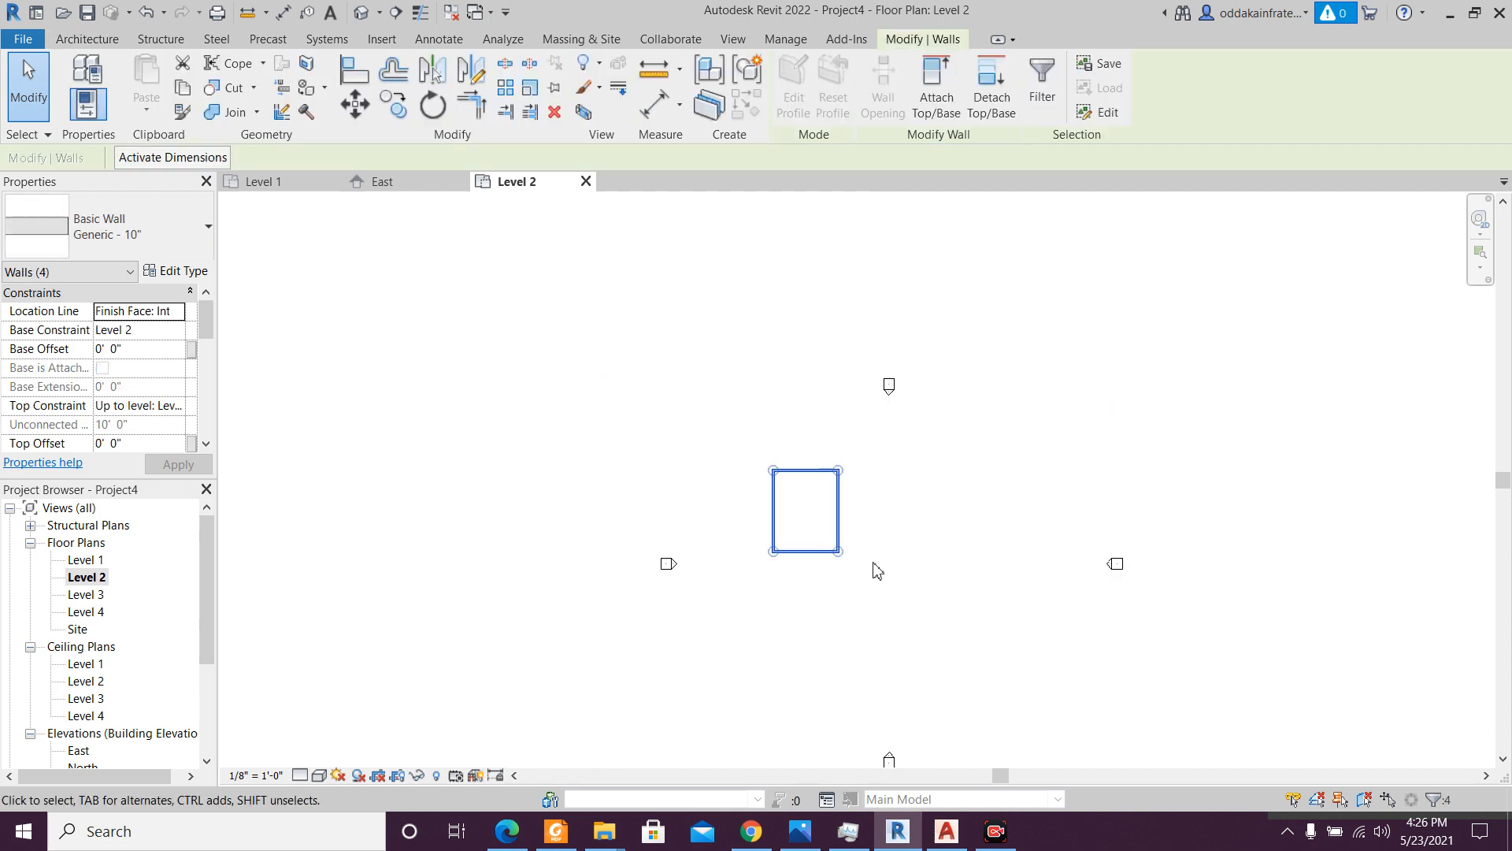
{"action": "key", "text": "shift+Down"}
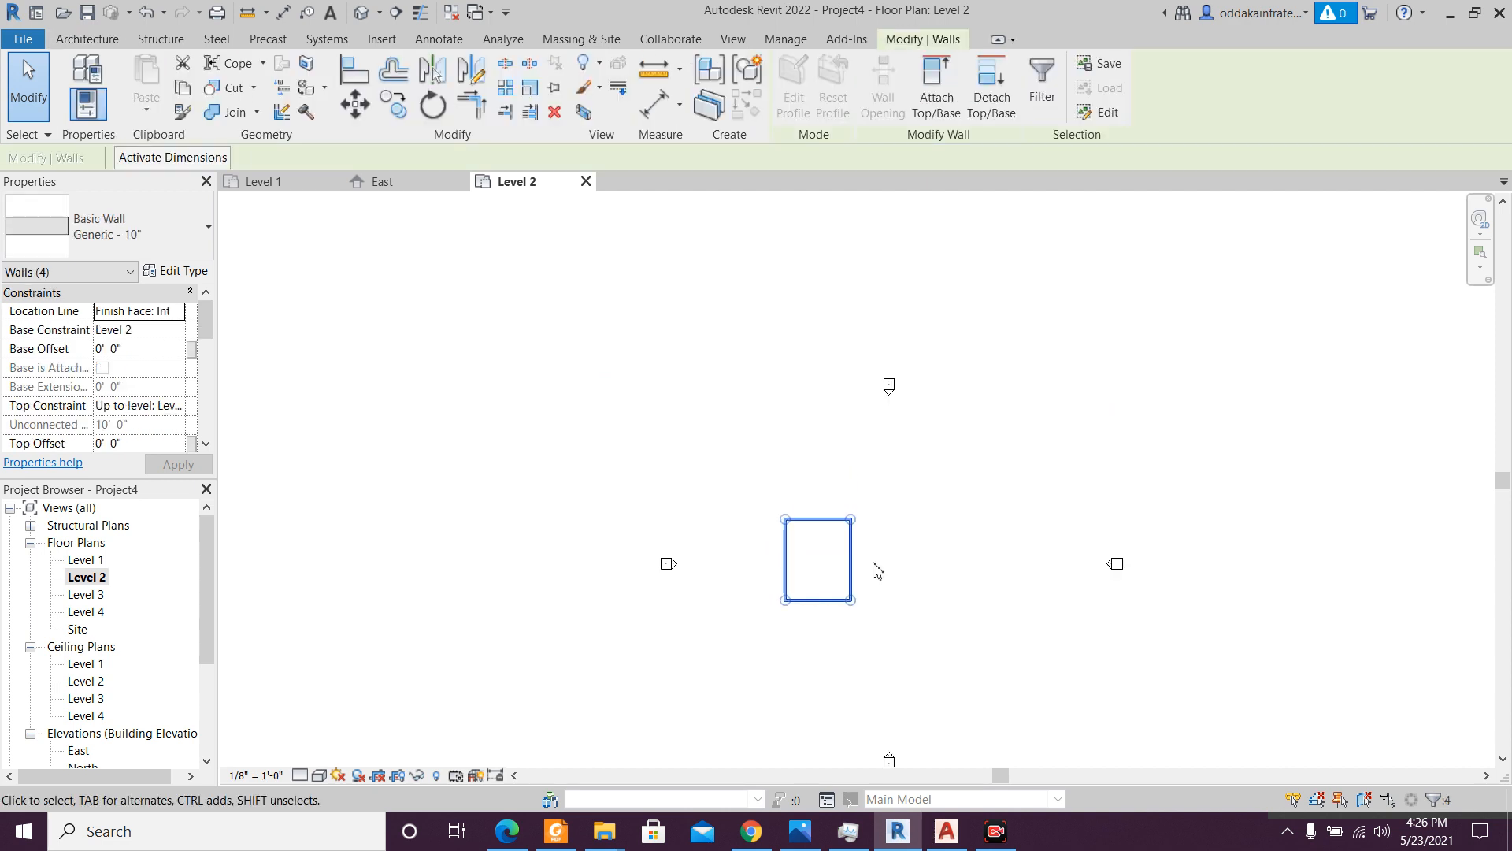
{"action": "key", "text": "Right"}
{"action": "key", "text": "Right"}
{"action": "key", "text": "Right"}
{"action": "key", "text": "Right"}
{"action": "key", "text": "Right"}
{"action": "key", "text": "Right"}
{"action": "key", "text": "Right"}
{"action": "key", "text": "Right"}
{"action": "key", "text": "Right"}
{"action": "key", "text": "Right"}
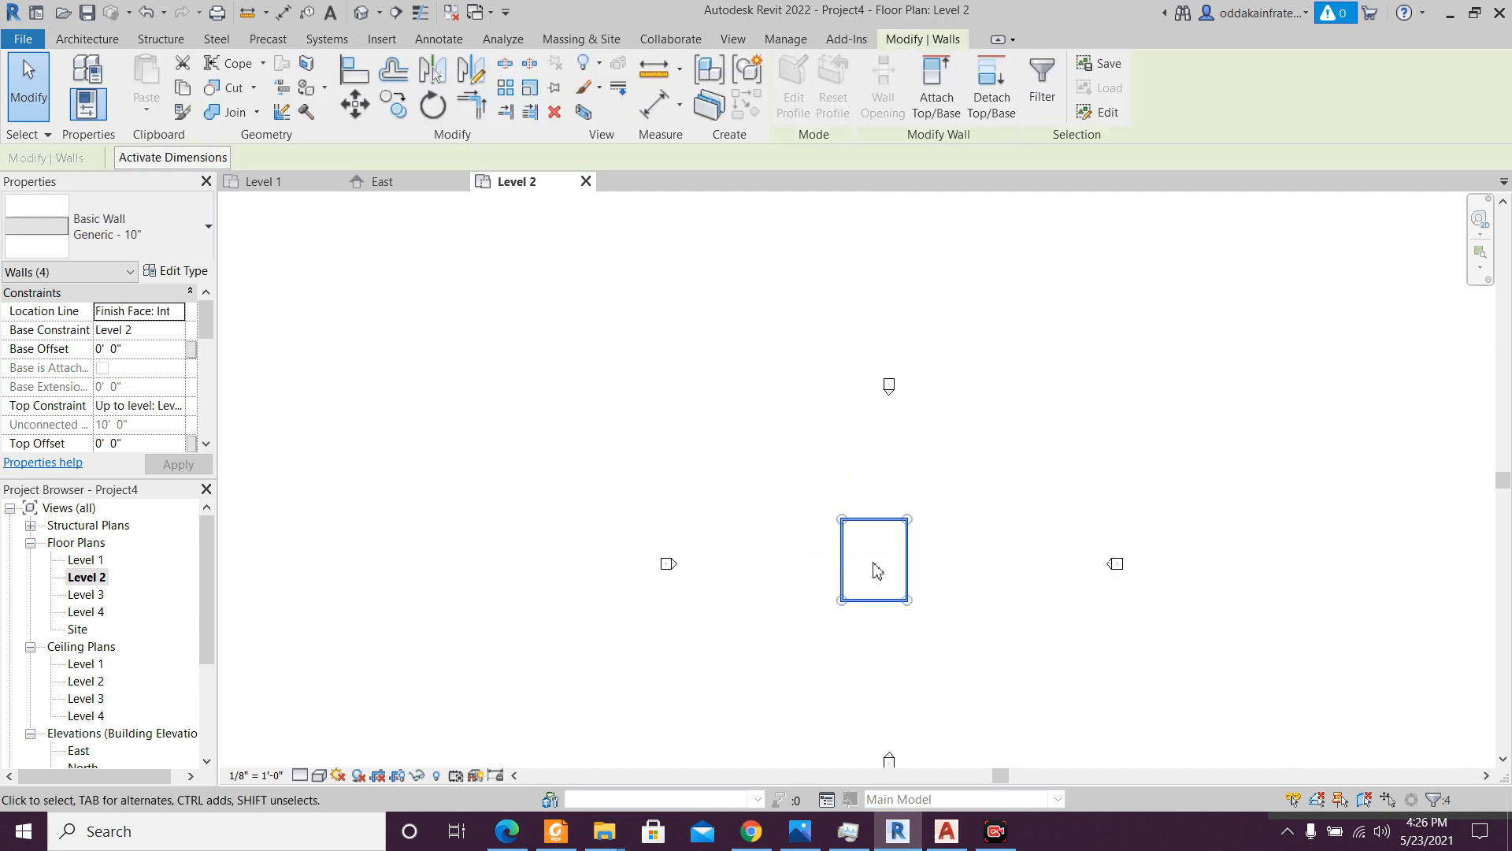
{"action": "key", "text": "Down"}
{"action": "key", "text": "Down"}
{"action": "key", "text": "Down"}
{"action": "key", "text": "Down"}
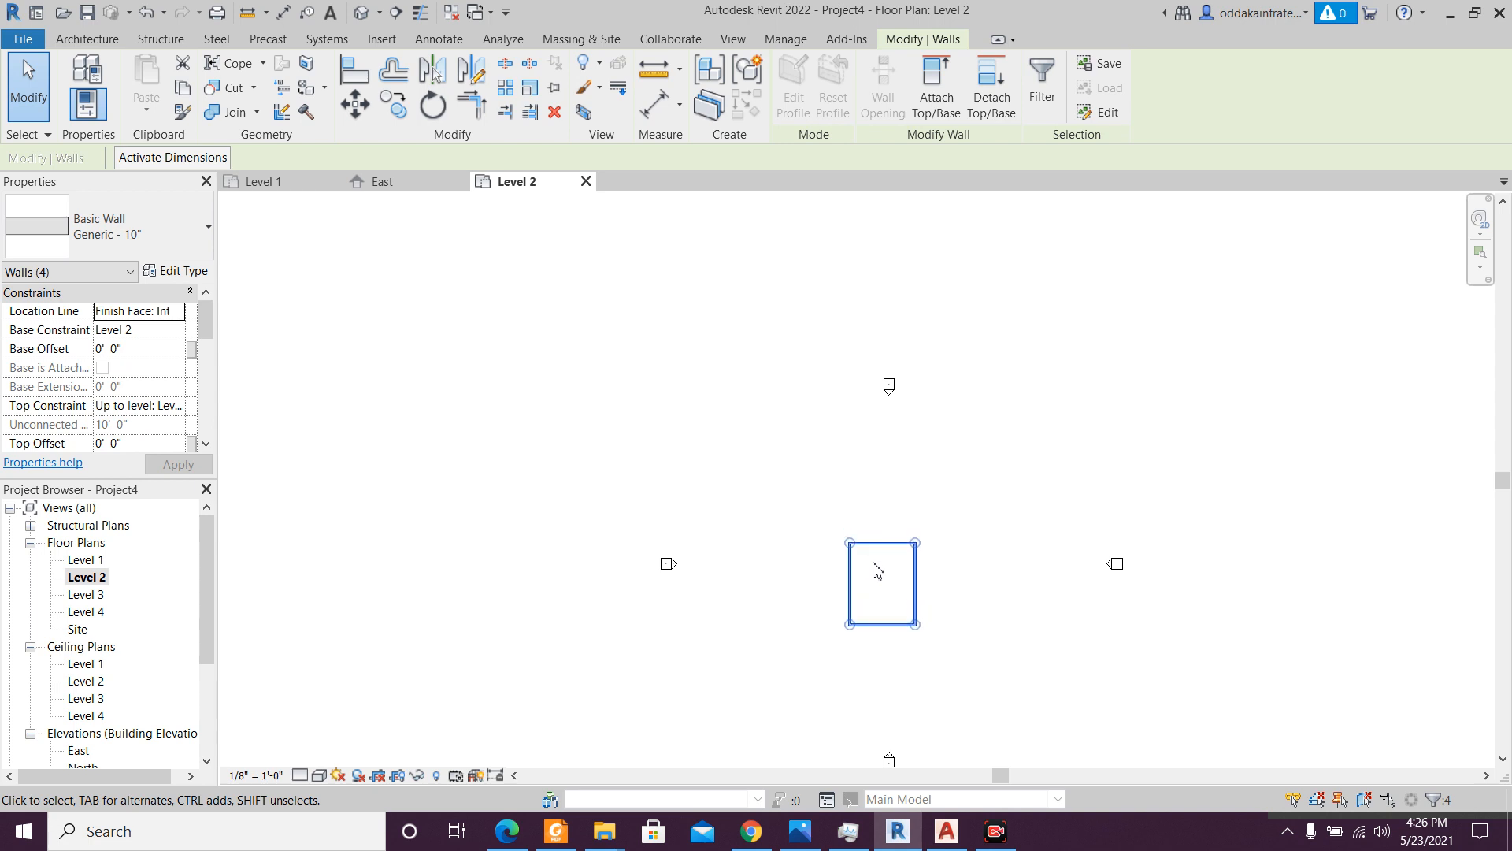
{"action": "left_click", "coordinate": [1082, 551]}
- Place an aligned dimension, referenced to wall faces, across the overall outer width above the outline
{"action": "scroll", "coordinate": [978, 616], "scroll_direction": "up", "scroll_amount": 3}
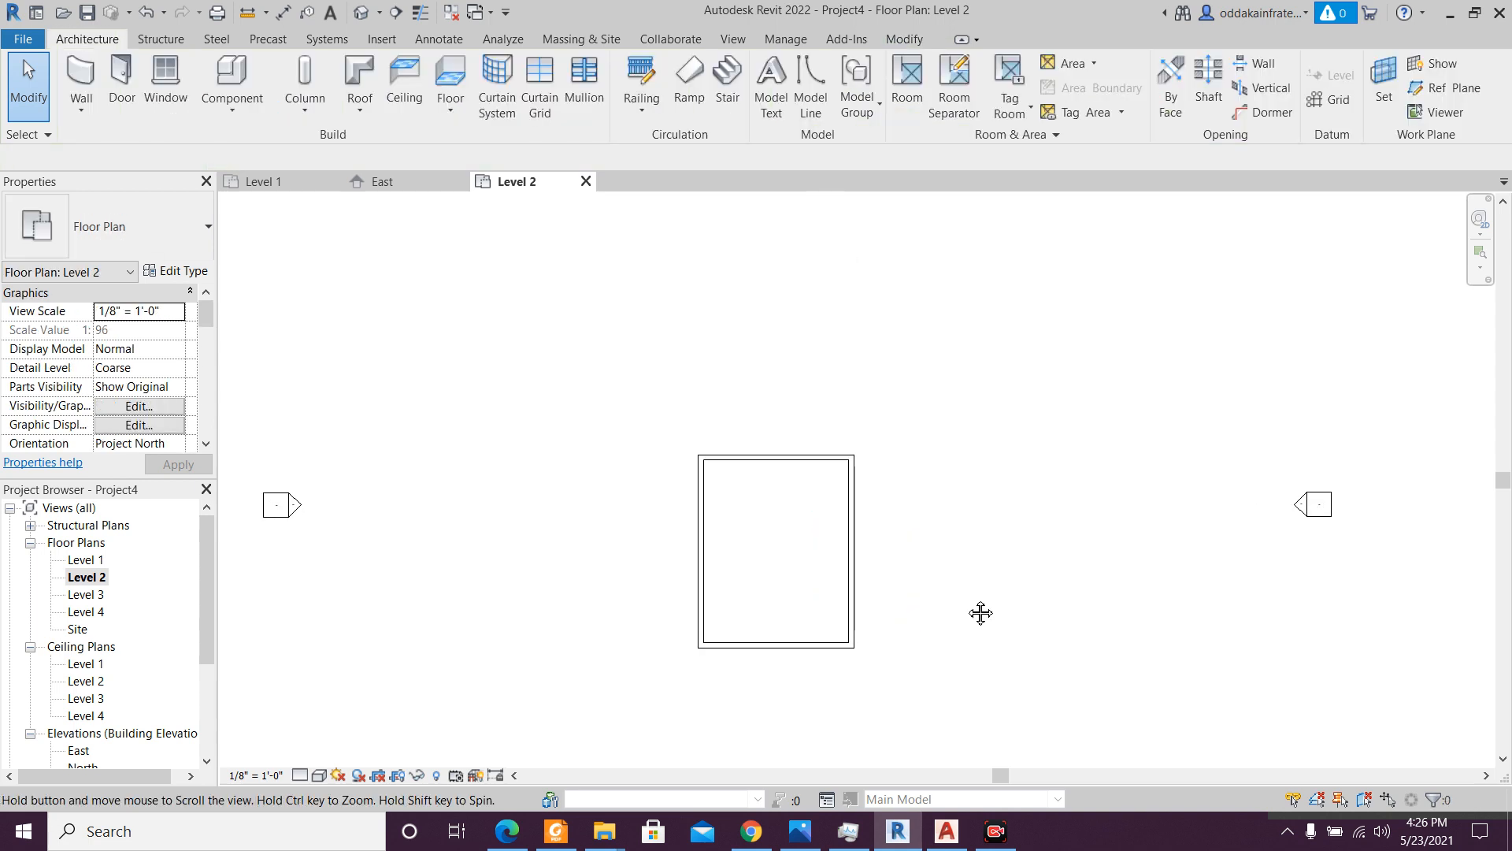
{"action": "scroll", "coordinate": [980, 612], "scroll_direction": "up", "scroll_amount": 2}
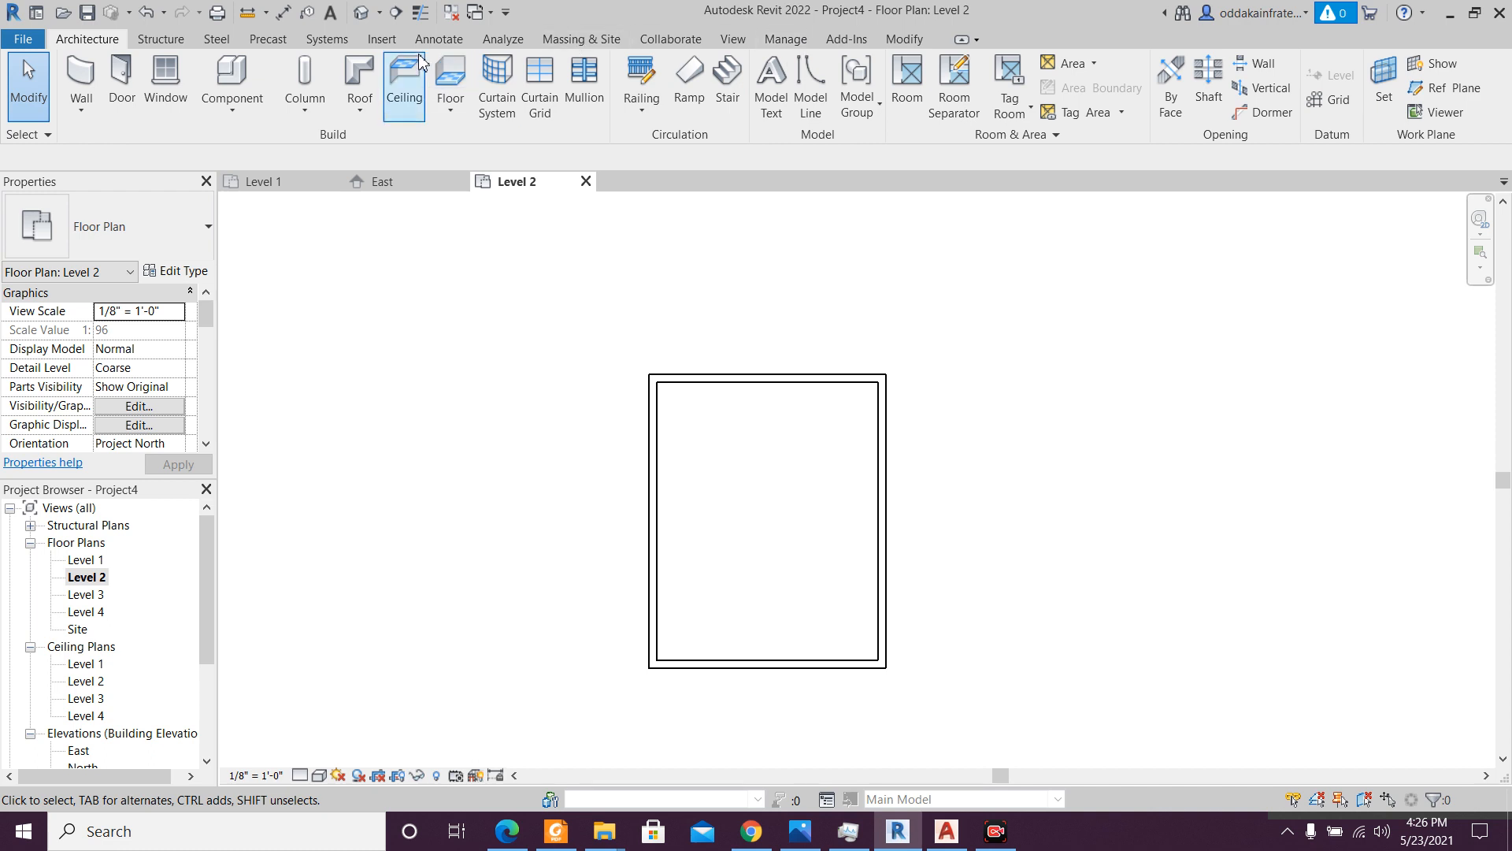
{"action": "left_click", "coordinate": [439, 39]}
{"action": "left_click", "coordinate": [83, 78]}
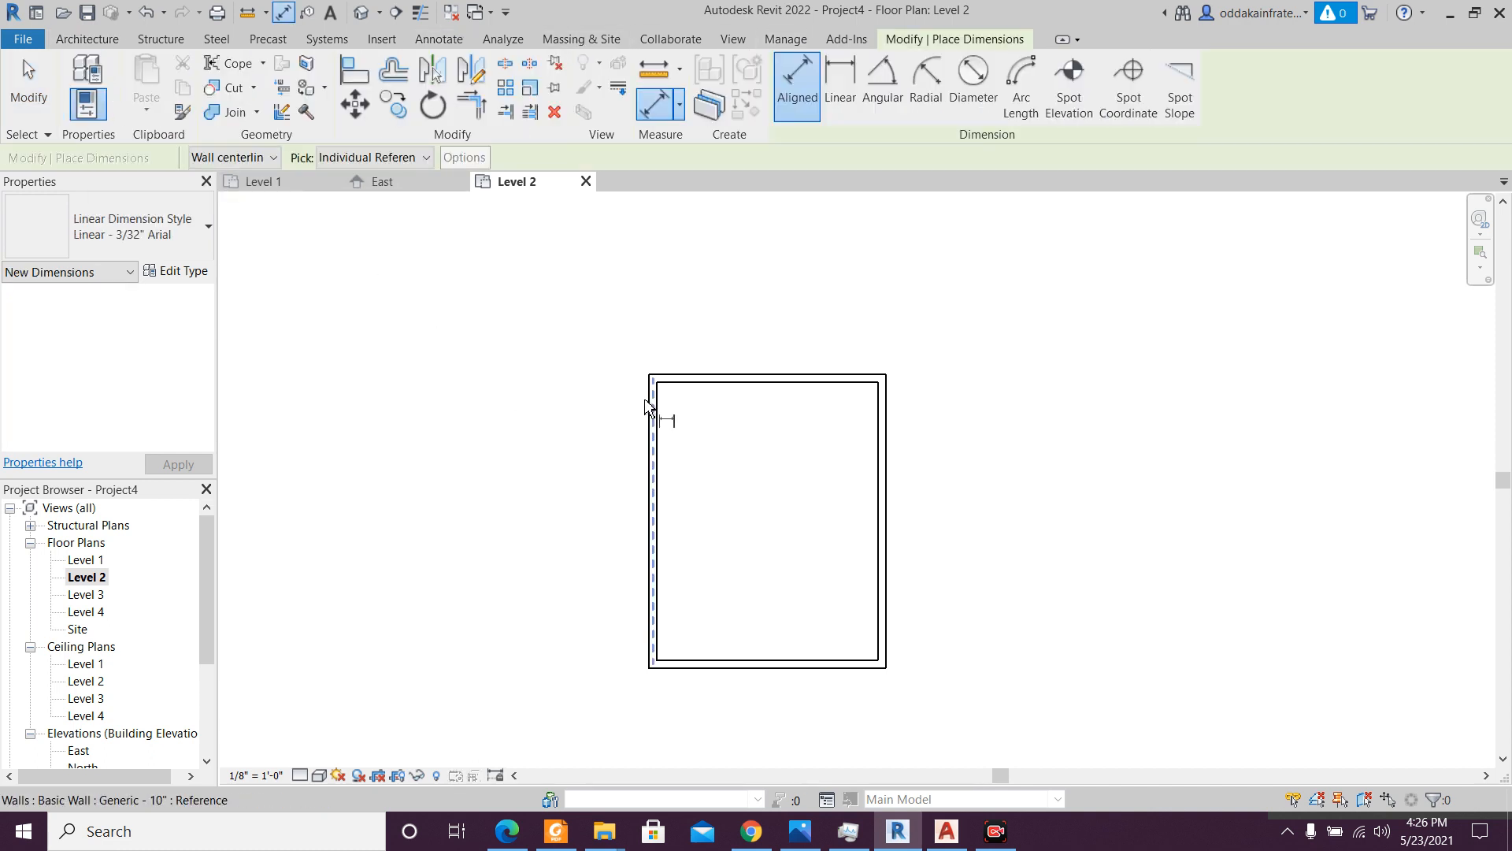
{"action": "left_click", "coordinate": [273, 158]}
{"action": "left_click", "coordinate": [218, 193]}
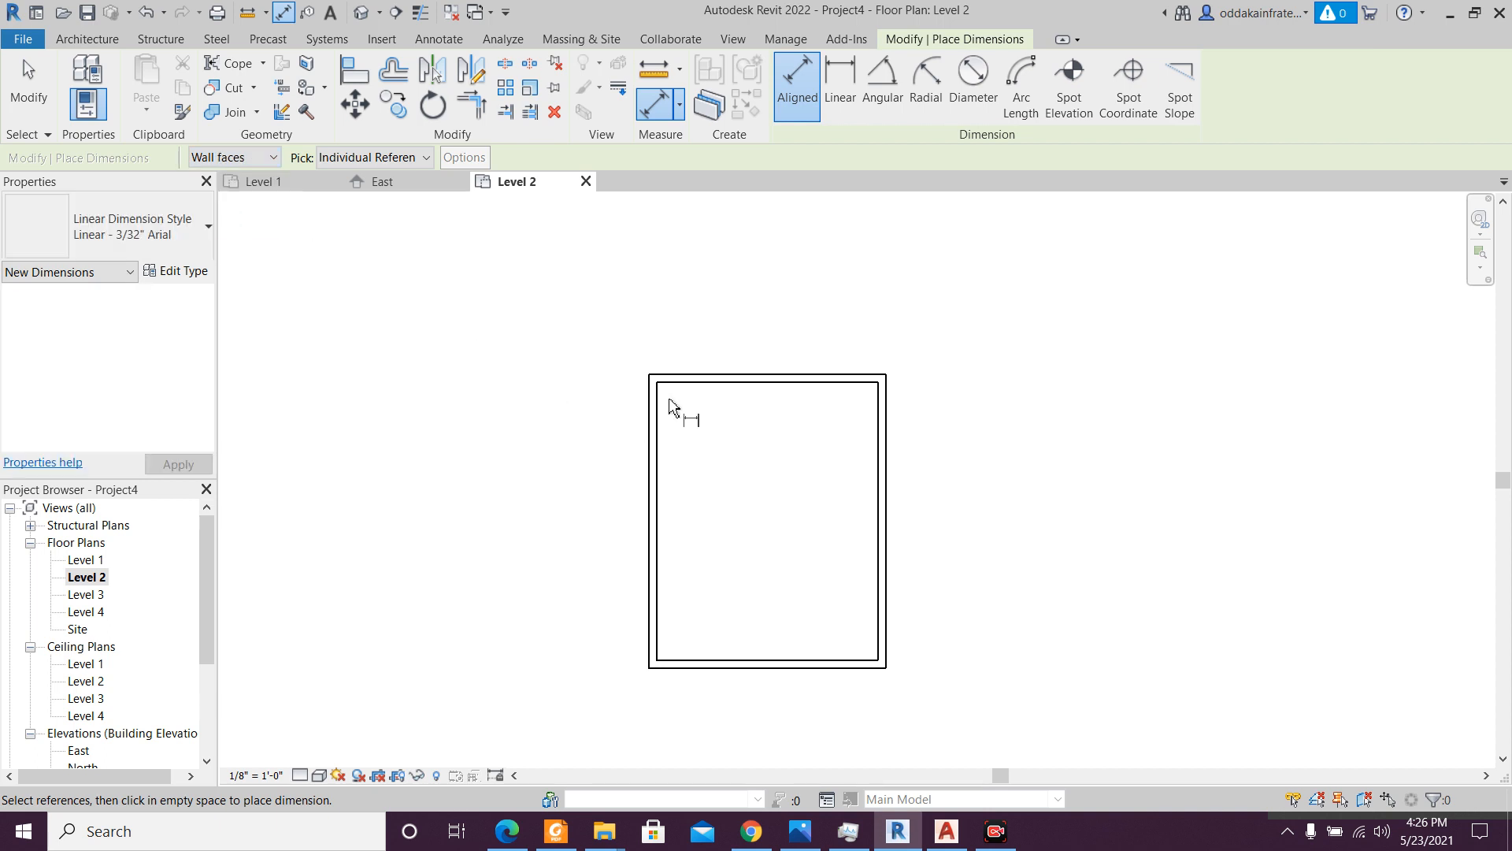
{"action": "left_click", "coordinate": [653, 401]}
{"action": "left_click", "coordinate": [886, 398]}
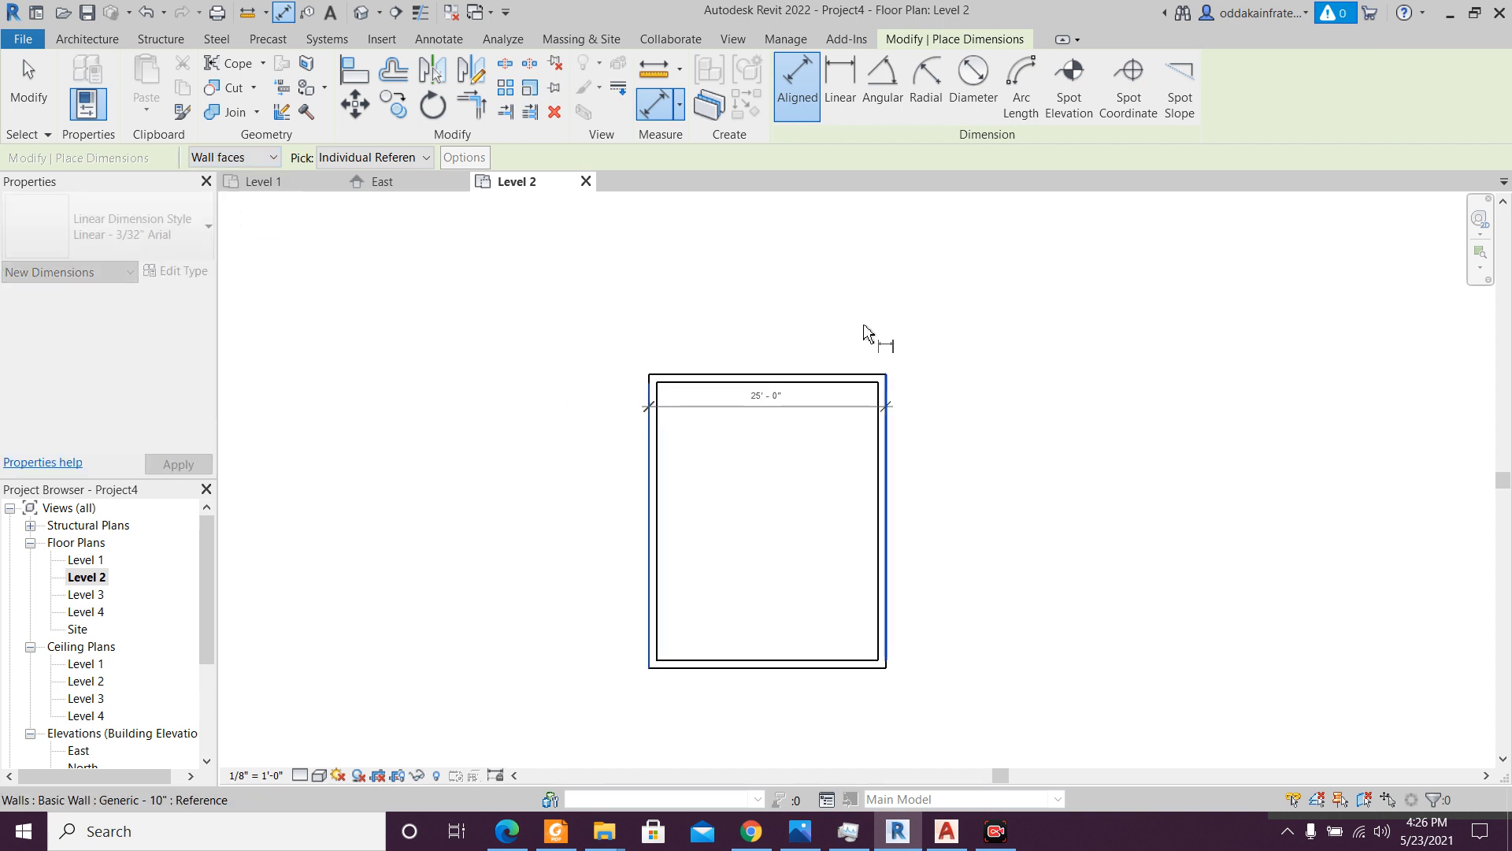
{"action": "left_click", "coordinate": [866, 338]}
- Place an aligned dimension for the overall outer length to the right of the outline
{"action": "left_click", "coordinate": [862, 376]}
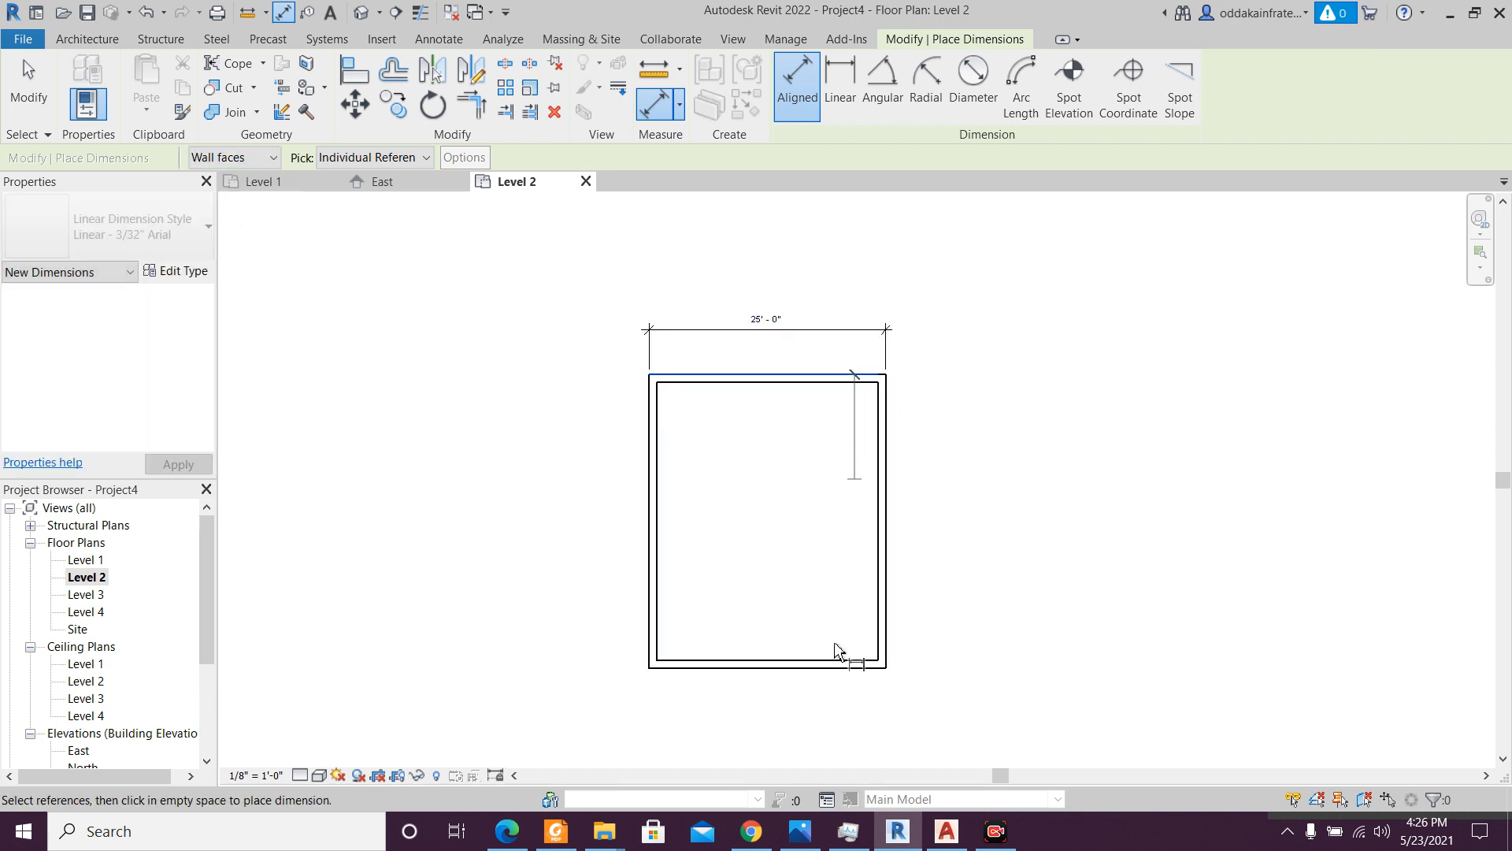
{"action": "left_click", "coordinate": [848, 670]}
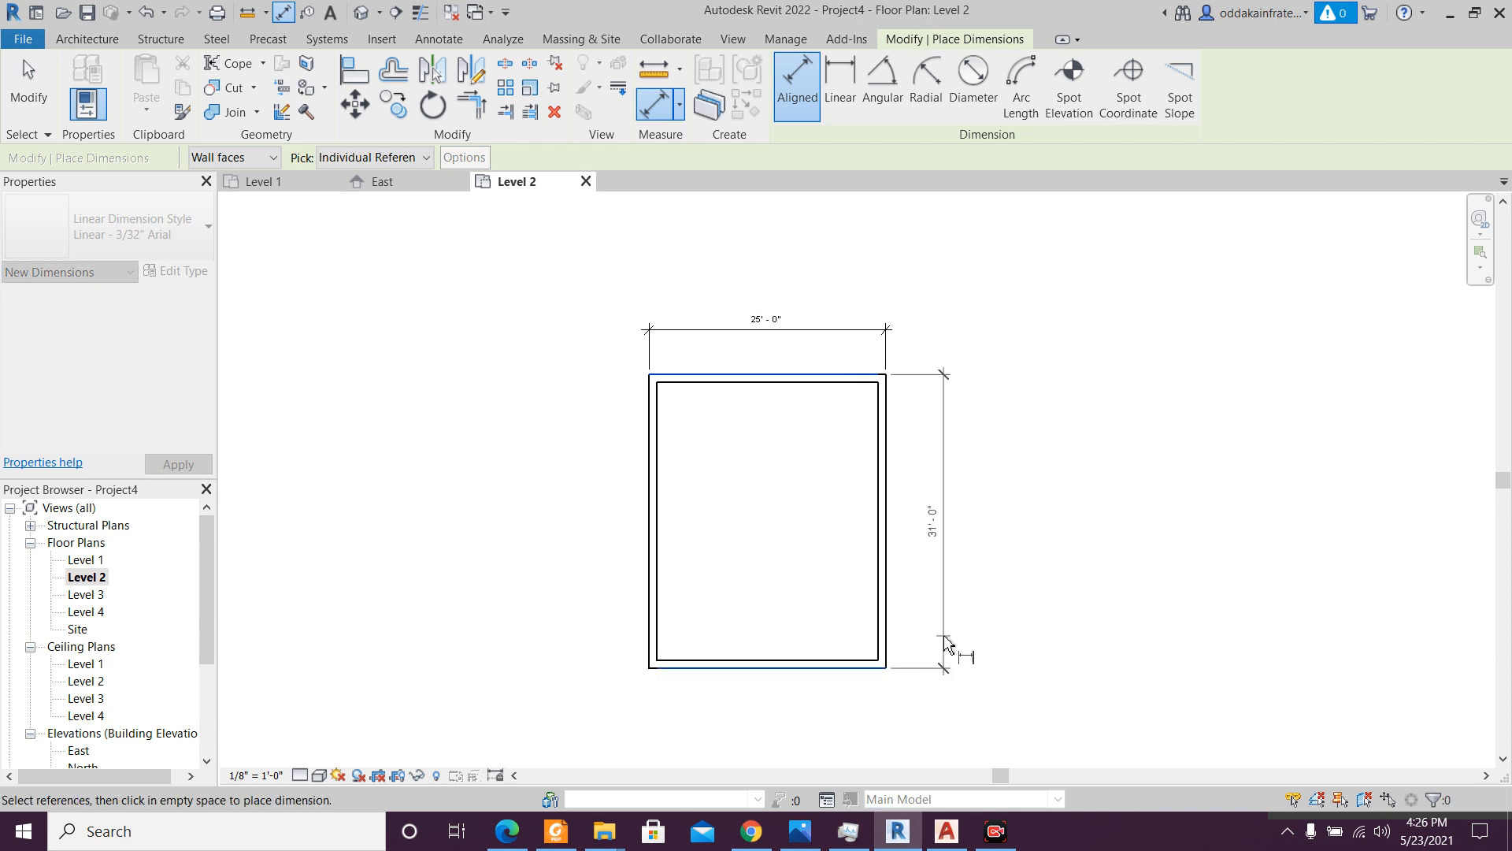
{"action": "left_click", "coordinate": [941, 536]}
- Start a Generic - 5" wall with the Pick Lines method and the location line at Finish Face: Interior
{"action": "scroll", "coordinate": [858, 507], "scroll_direction": "up", "scroll_amount": 1}
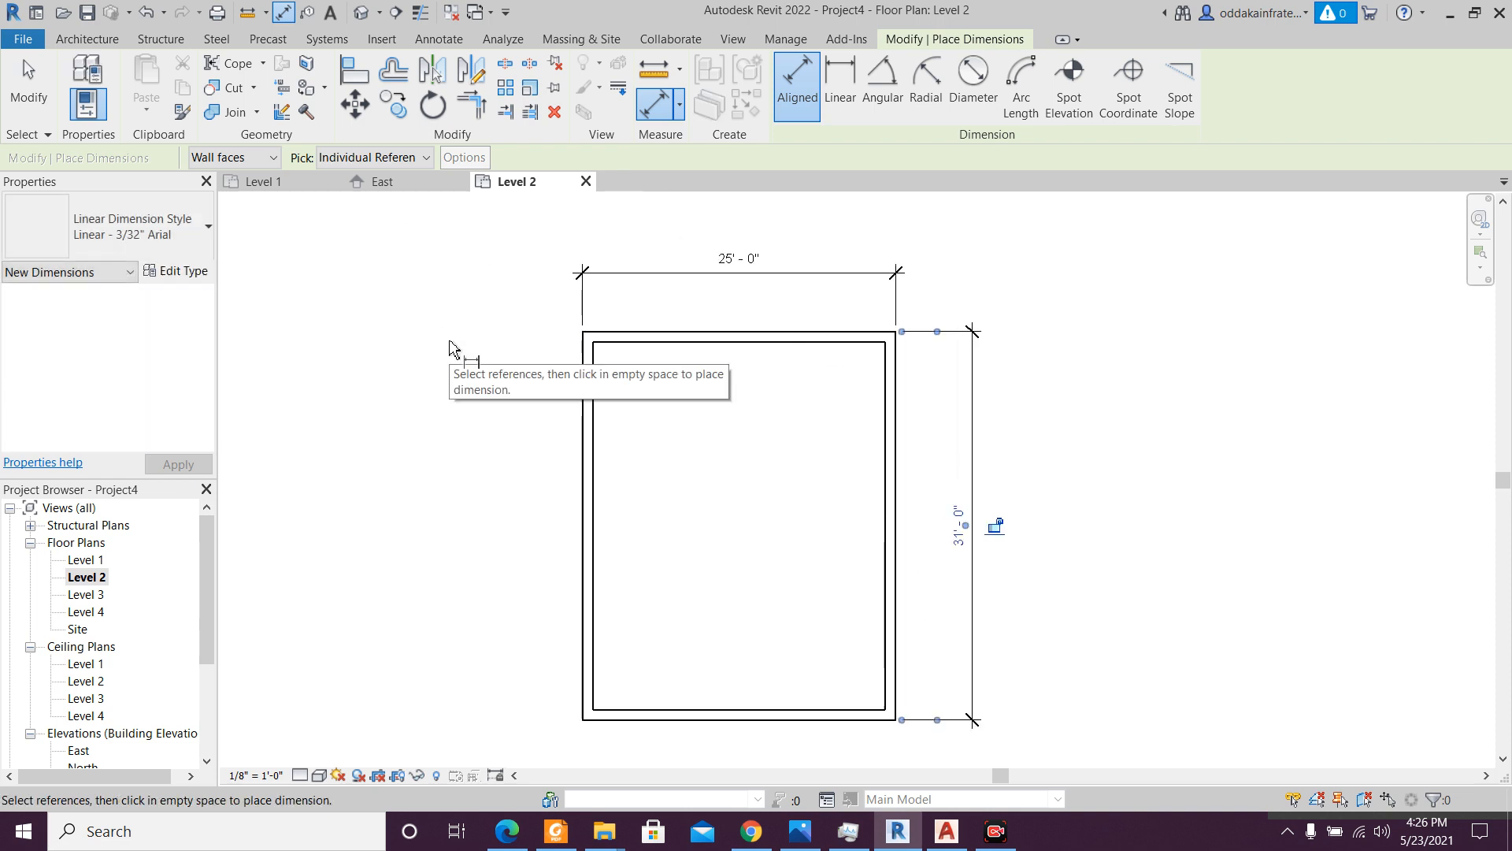
{"action": "key", "text": "w"}
{"action": "key", "text": "a"}
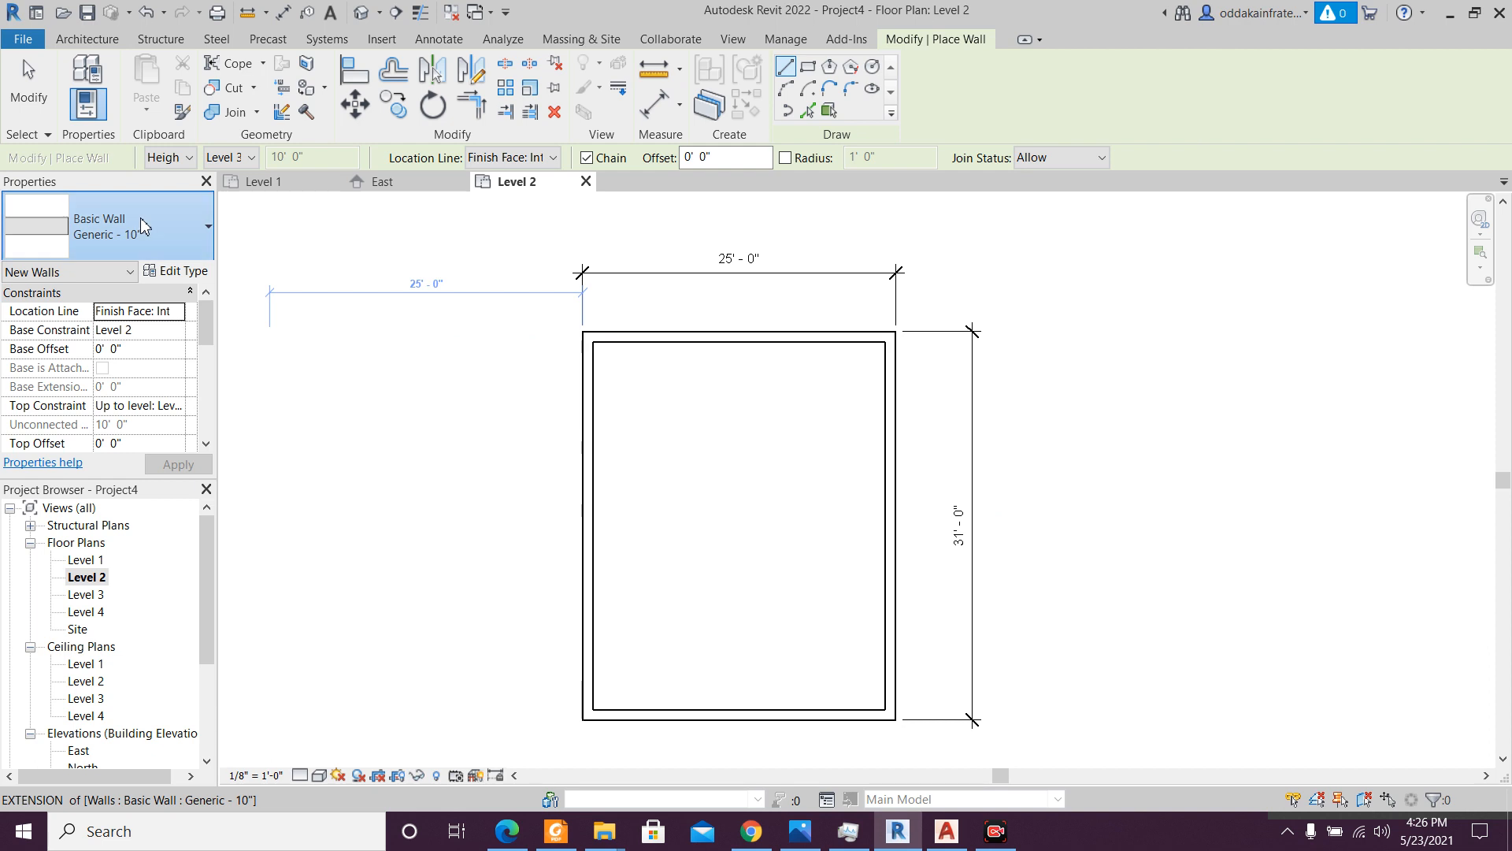
{"action": "left_click", "coordinate": [140, 226]}
{"action": "scroll", "coordinate": [158, 370], "scroll_direction": "up", "scroll_amount": 3}
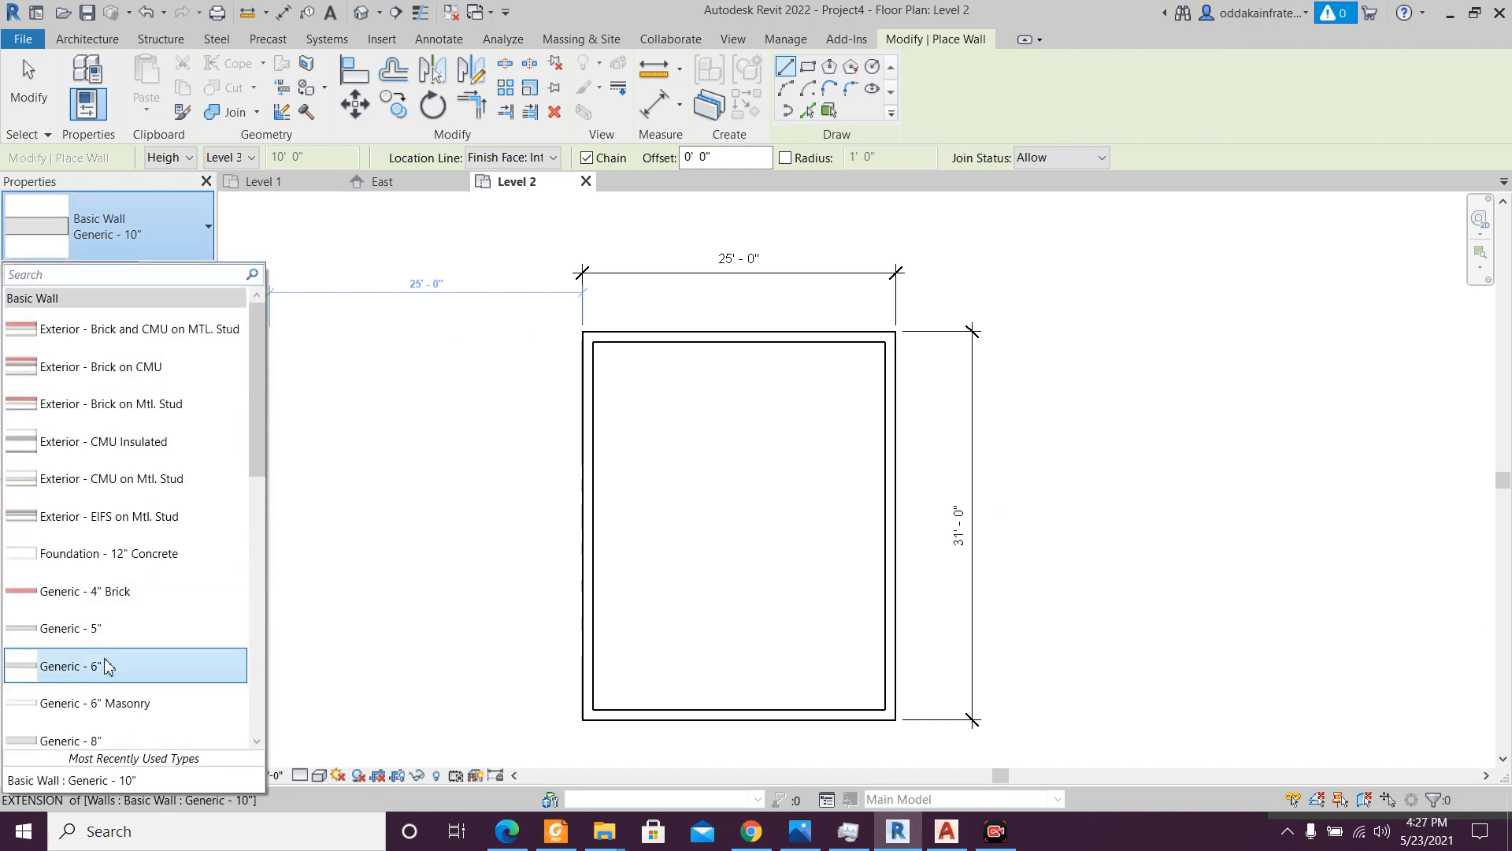
{"action": "left_click", "coordinate": [87, 628]}
{"action": "left_click", "coordinate": [807, 111]}
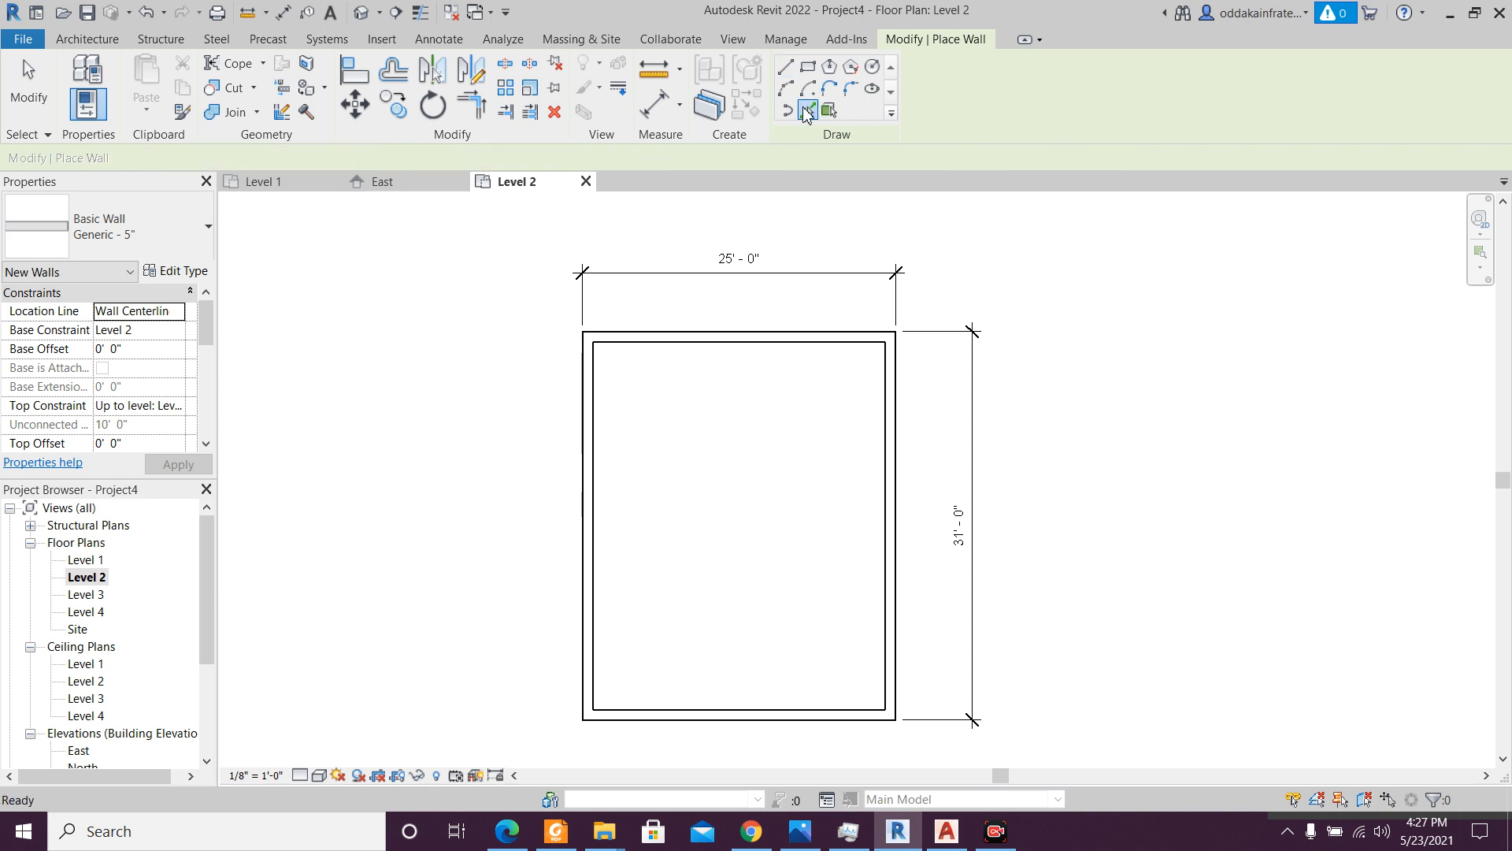
{"action": "left_click", "coordinate": [510, 158]}
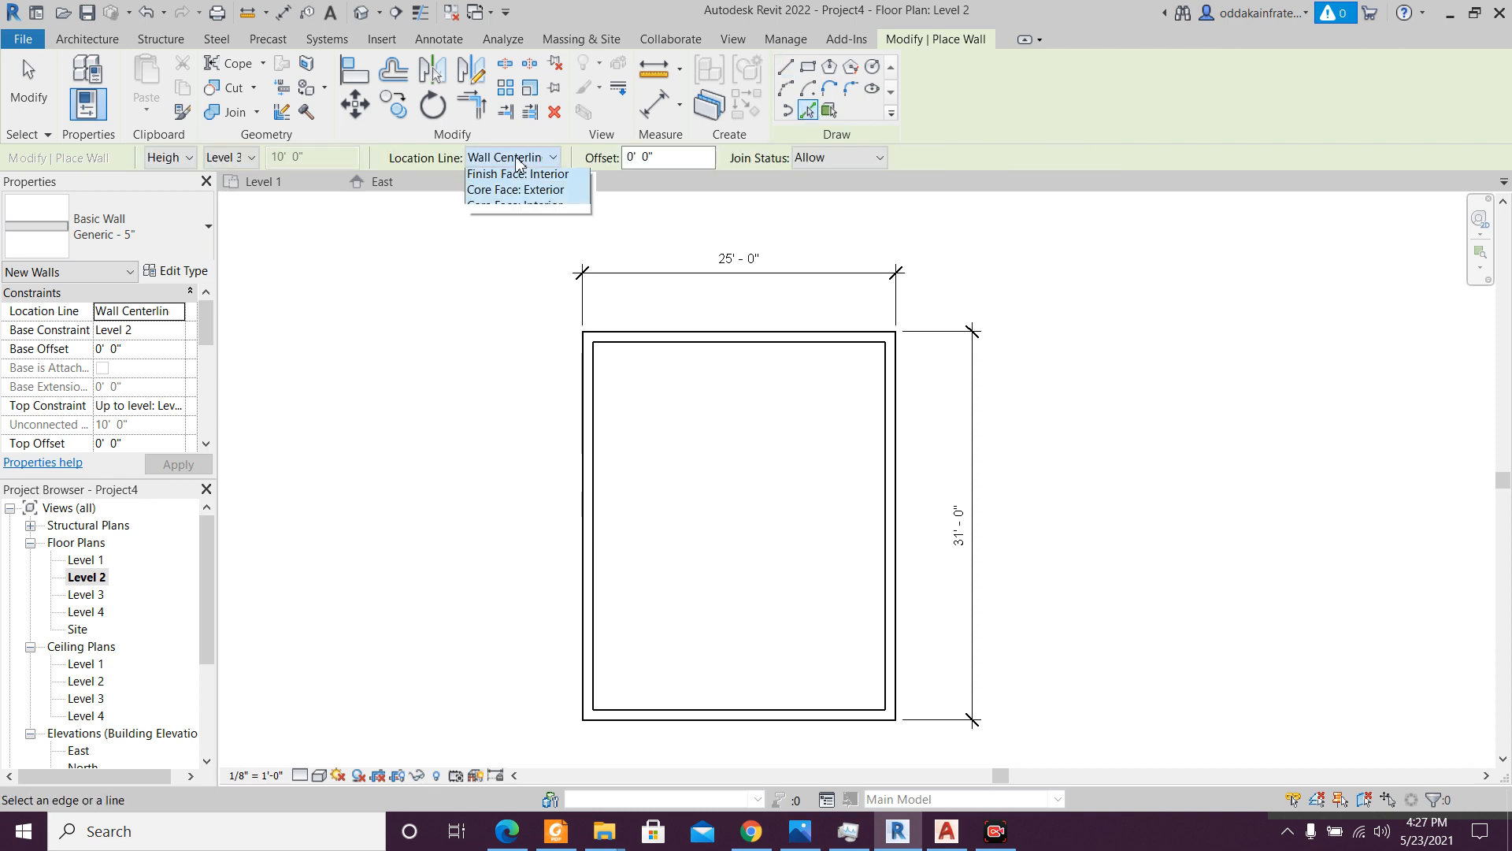
{"action": "left_click", "coordinate": [174, 308]}
{"action": "left_click", "coordinate": [178, 310]}
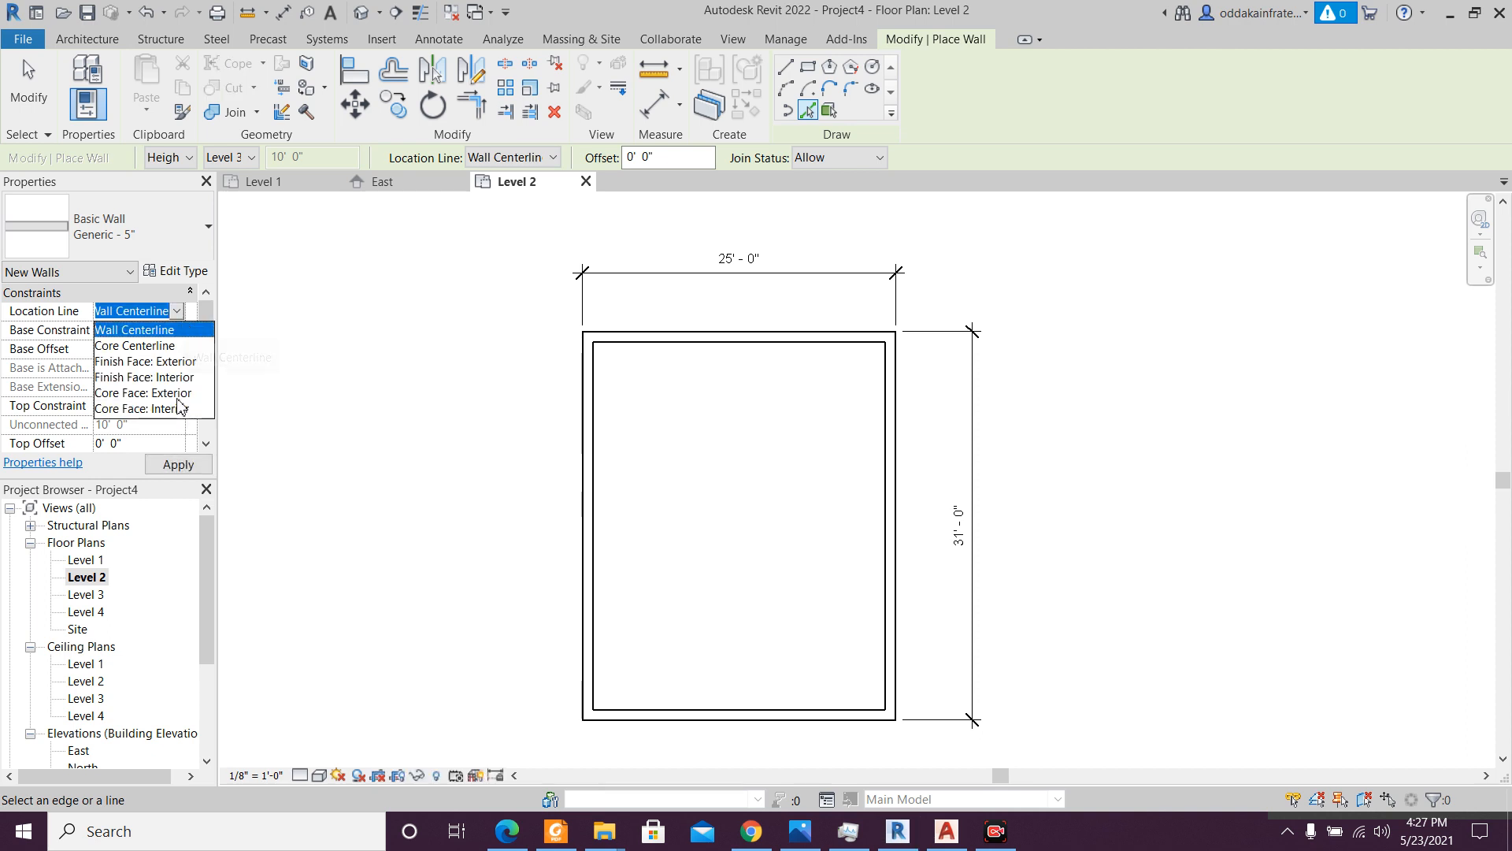
{"action": "left_click", "coordinate": [157, 377]}
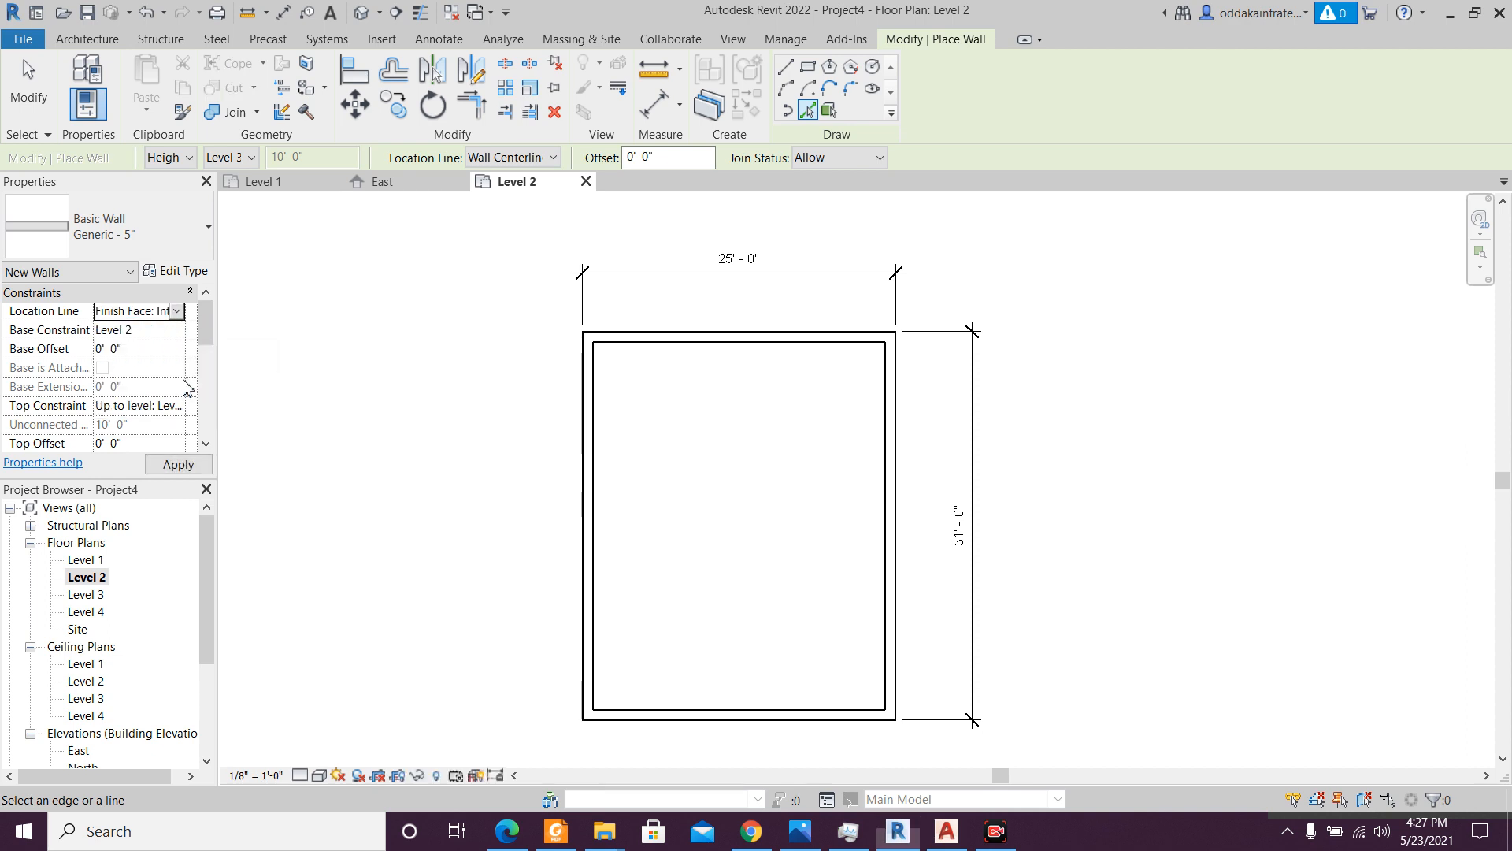
{"action": "left_click", "coordinate": [181, 465]}
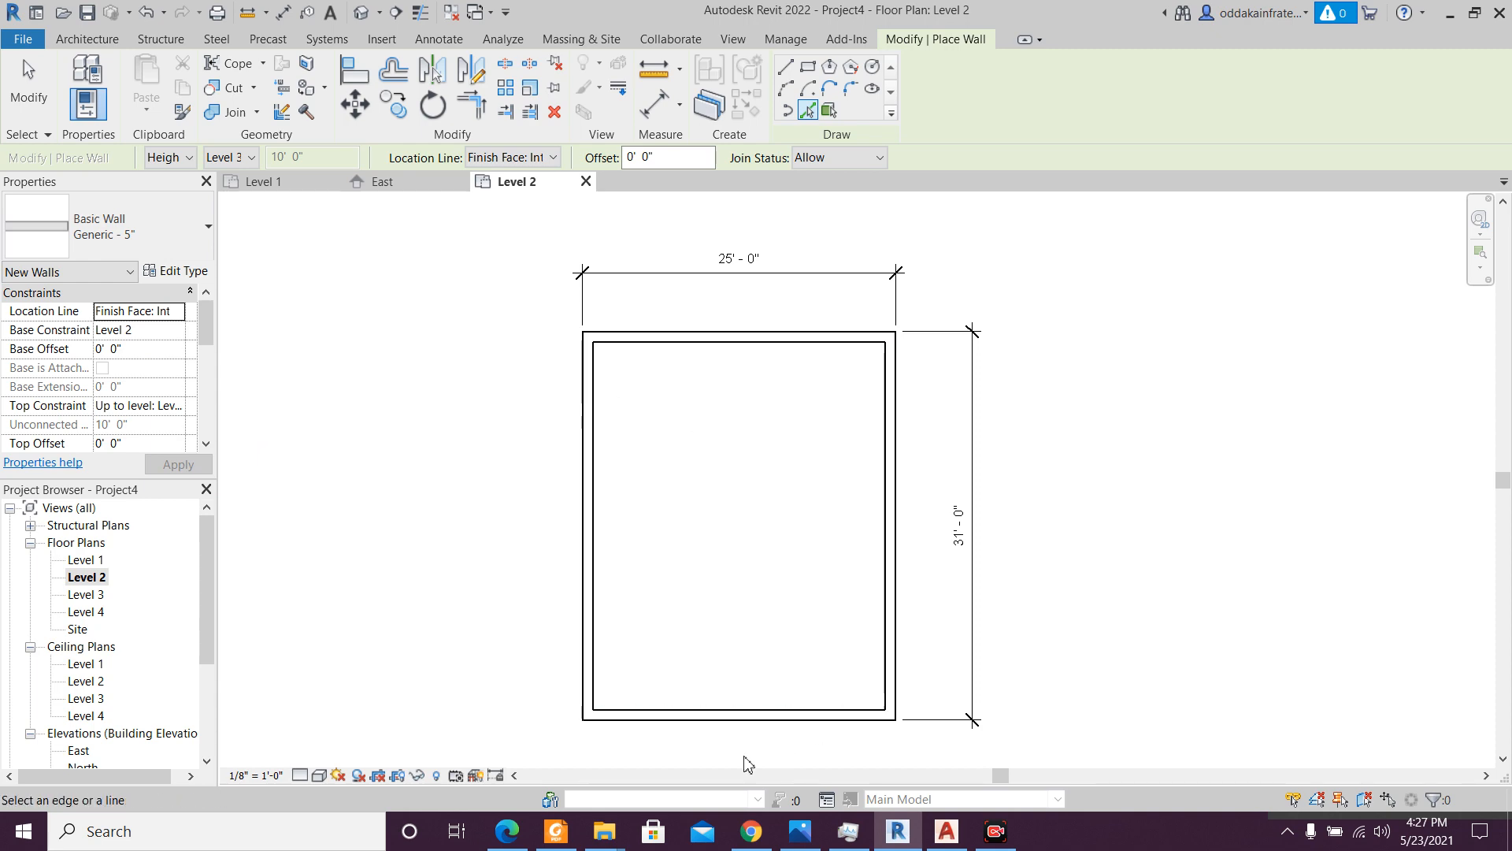
- Check the kitchen size on the plan in Foxit Reader, return to Revit and place a wall offset 10' 3" from the left wall's inner face
{"action": "left_click", "coordinate": [558, 833]}
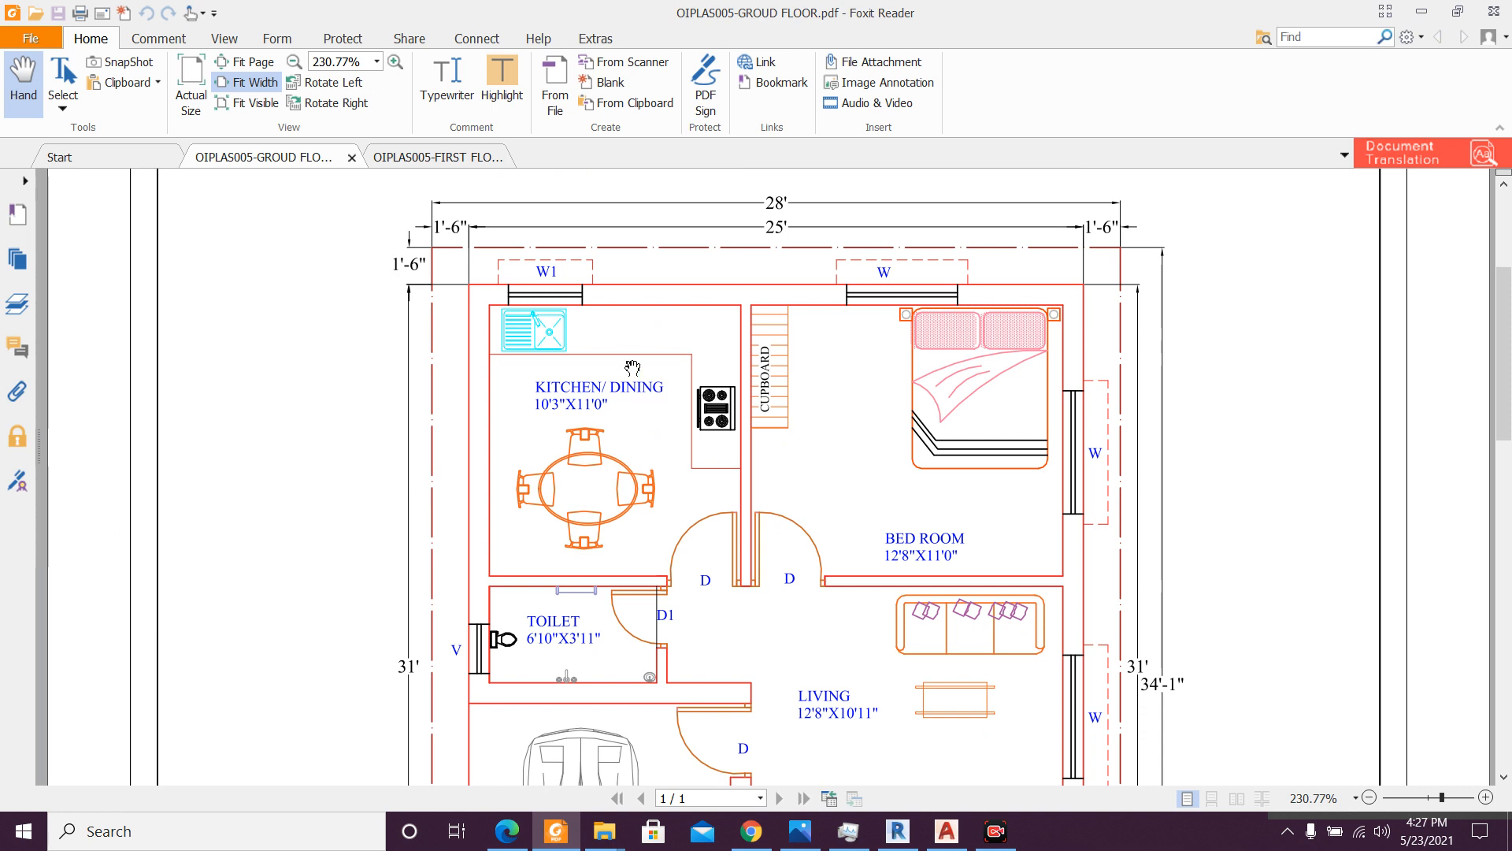
{"action": "left_click", "coordinate": [556, 831]}
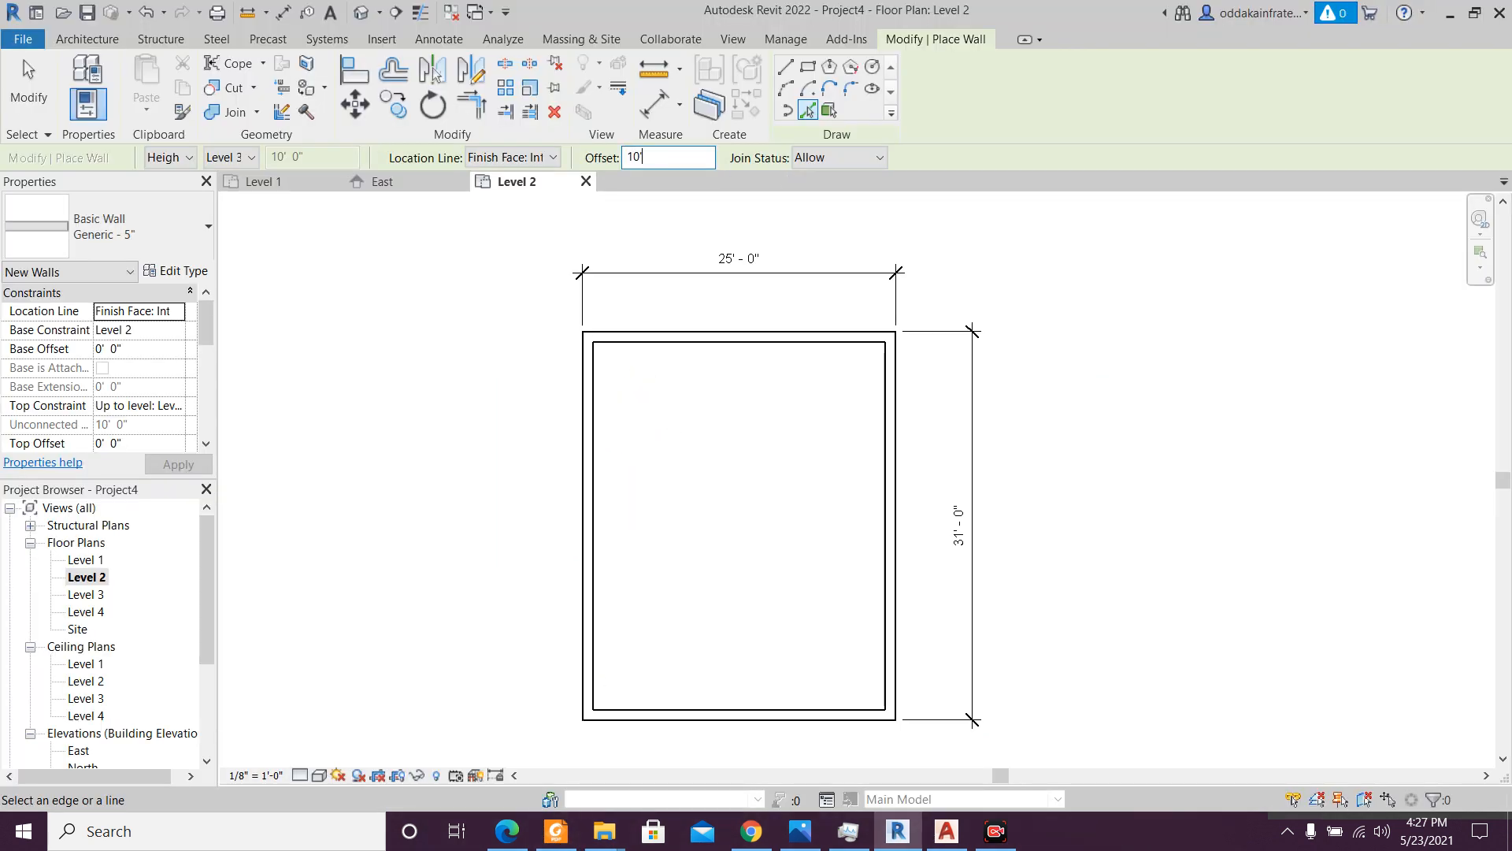
{"action": "left_click", "coordinate": [642, 346]}
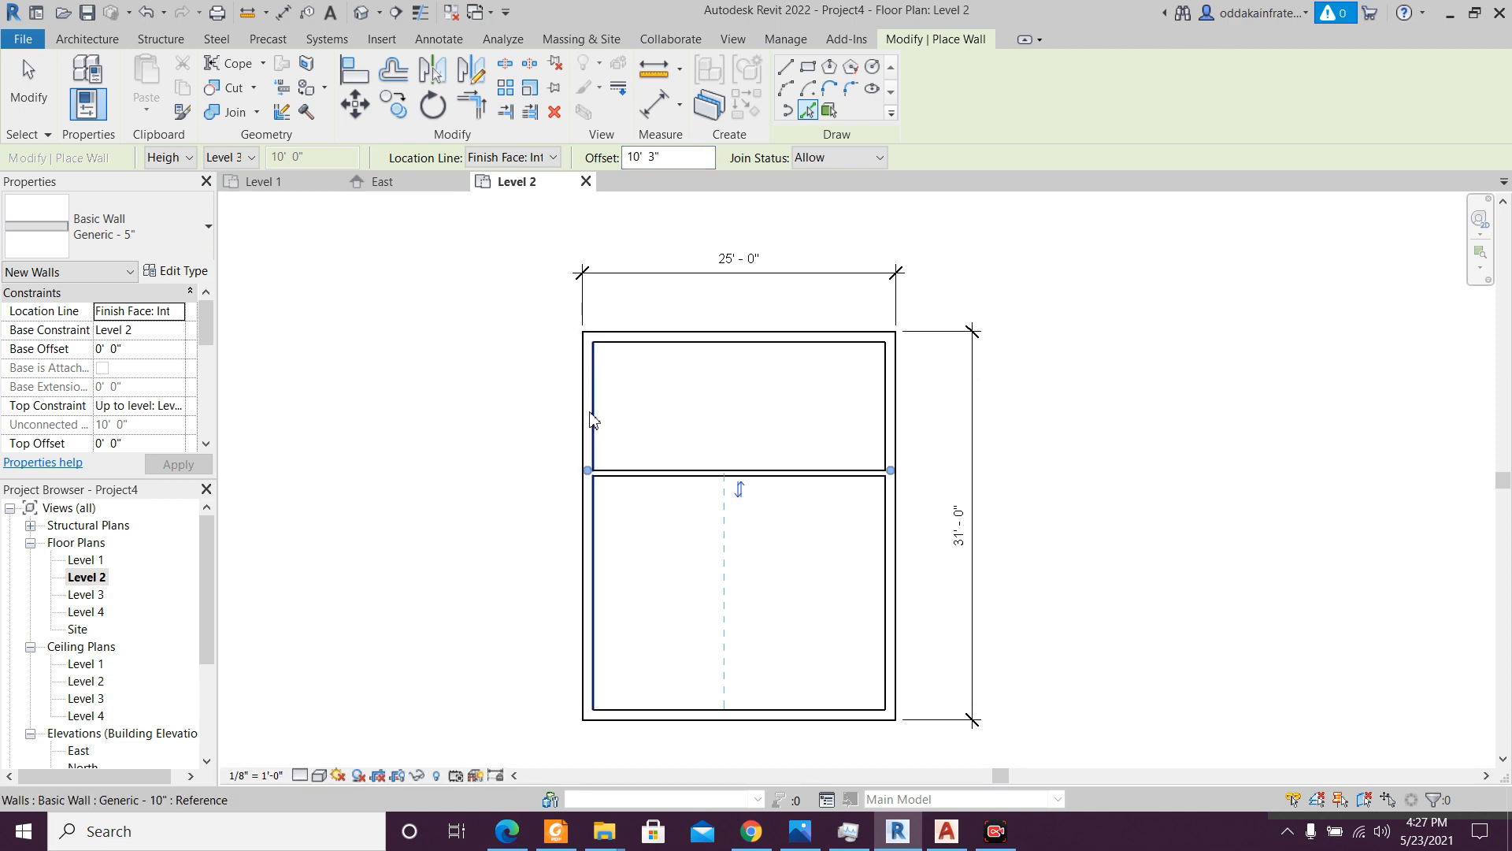
{"action": "key", "text": "ctrl+z"}
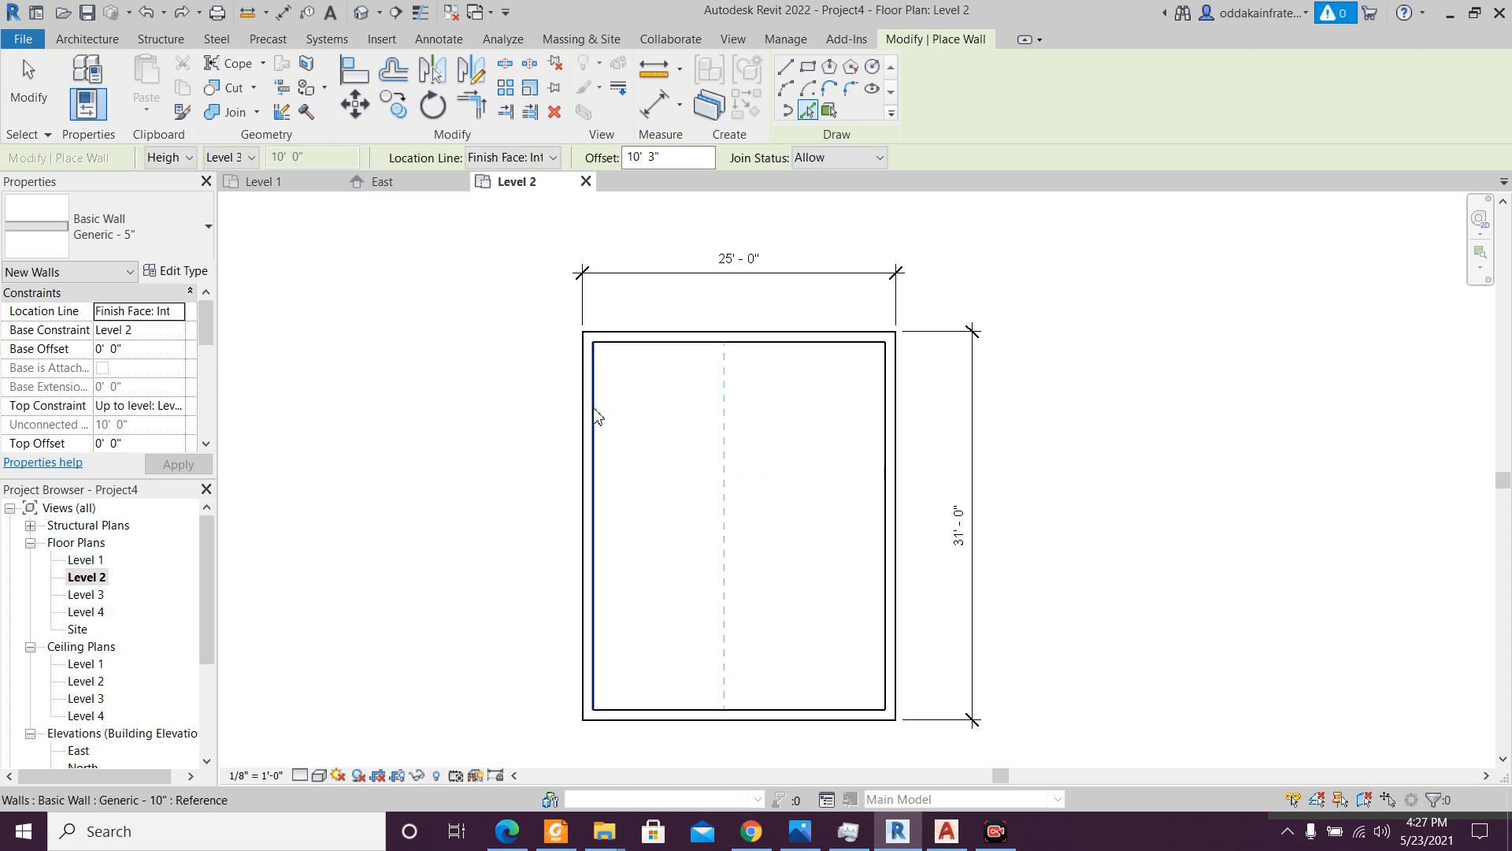
{"action": "left_click", "coordinate": [596, 414]}
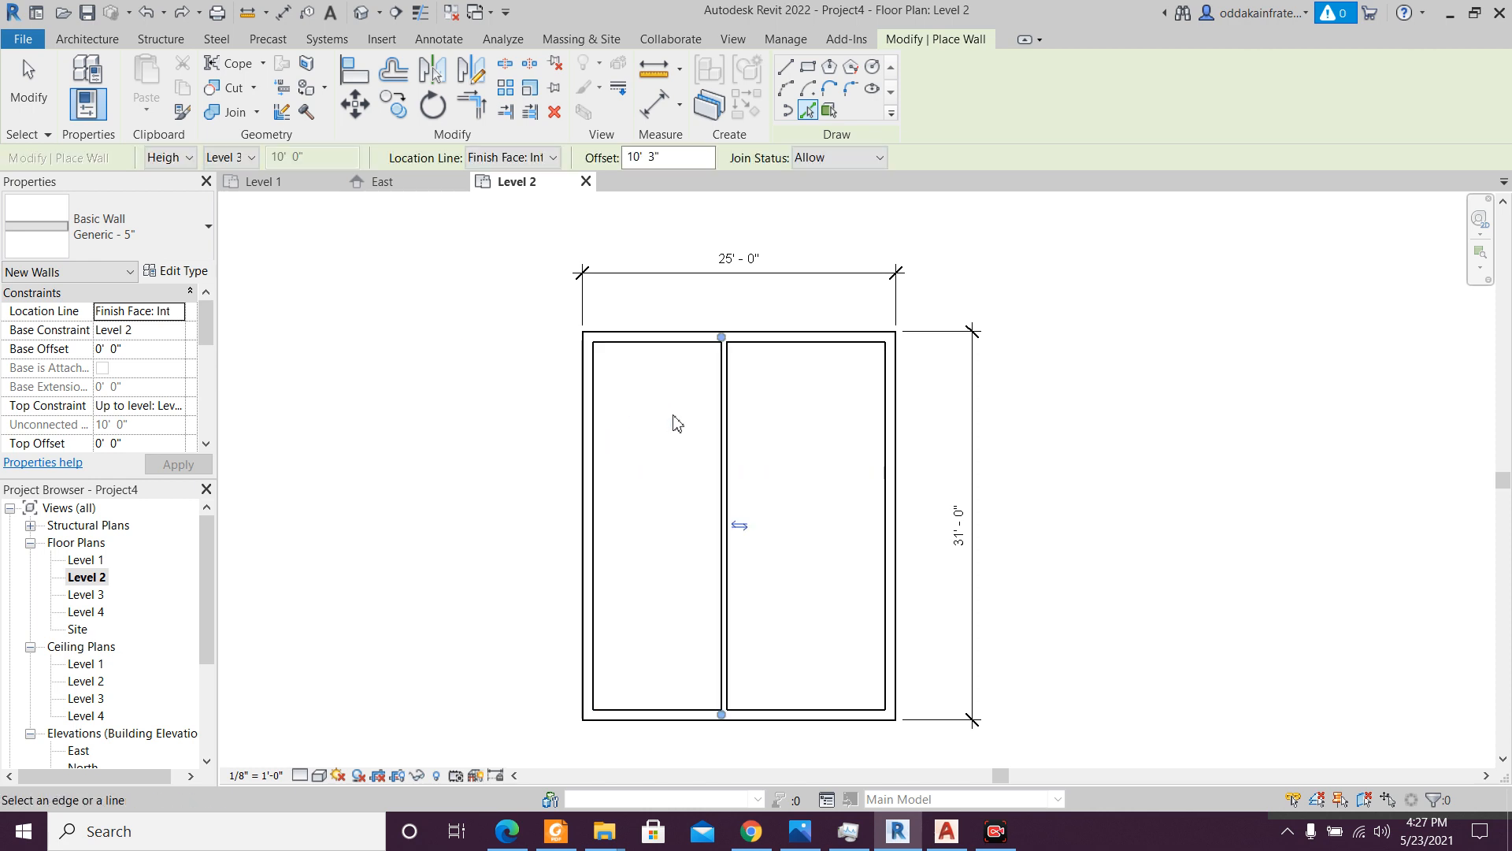
- Place a crosswise wall offset 11' 0" below the upper exterior wall's inner face, between the new partition and the right wall
{"action": "type", "text": "11"}
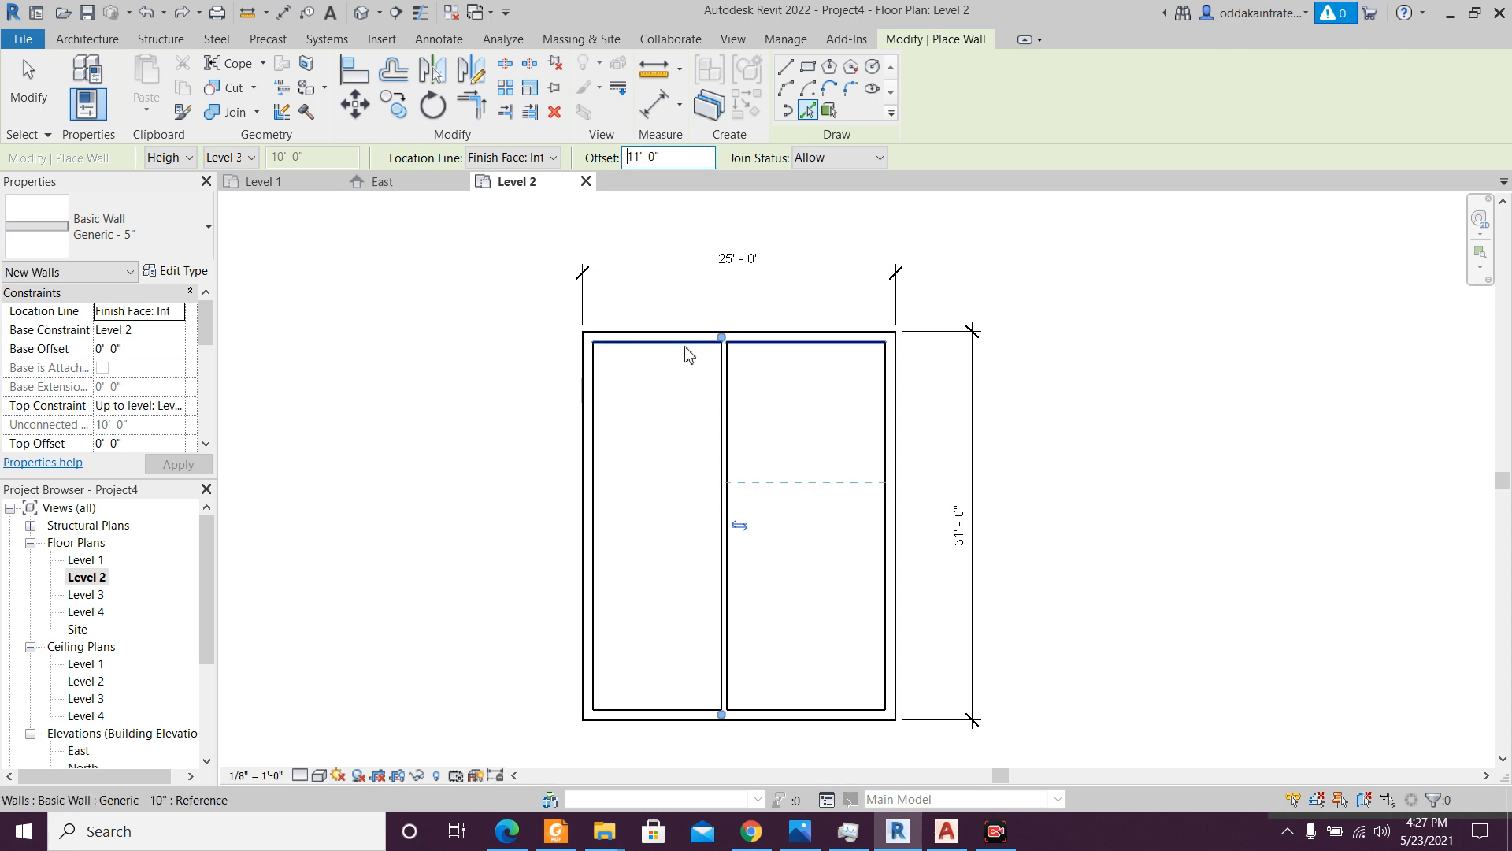
{"action": "left_click", "coordinate": [689, 353]}
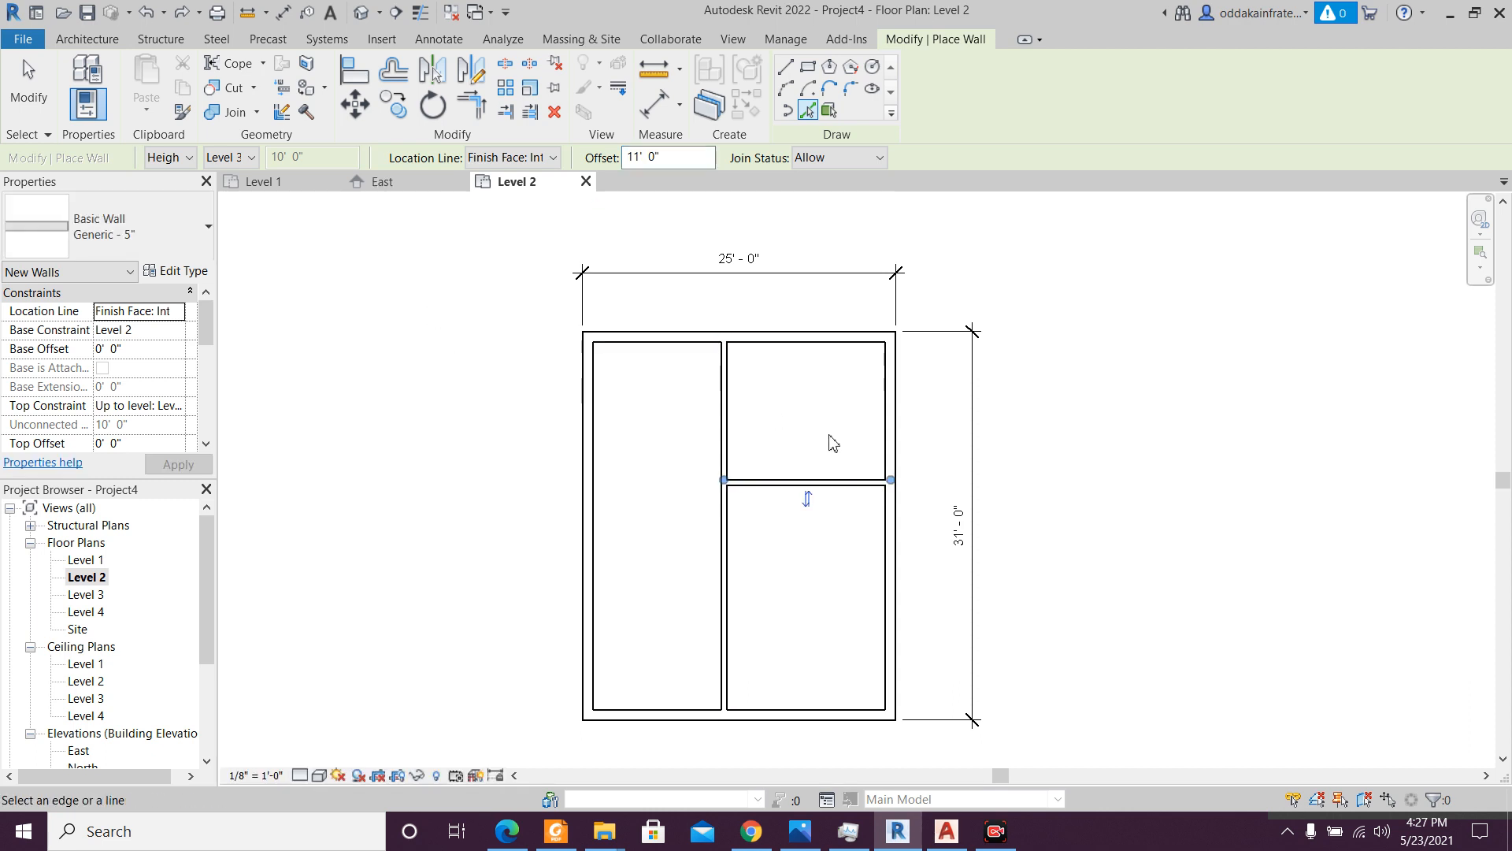
- Place an aligned dimension outside the right exterior wall between the upper exterior wall's inner face and the crosswise partition
{"action": "scroll", "coordinate": [832, 443], "scroll_direction": "up", "scroll_amount": 2}
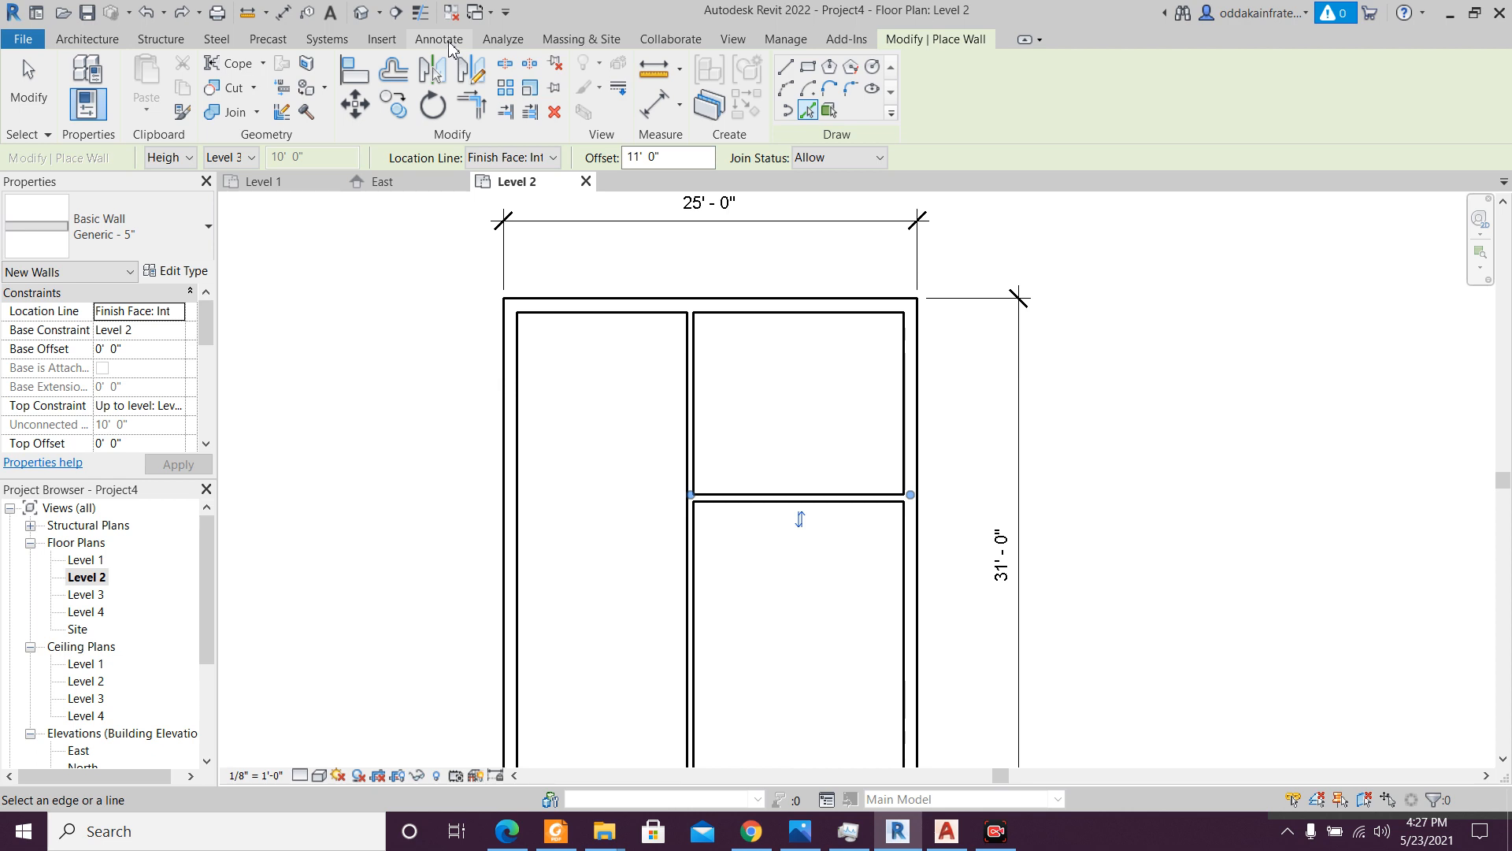
{"action": "left_click", "coordinate": [447, 43]}
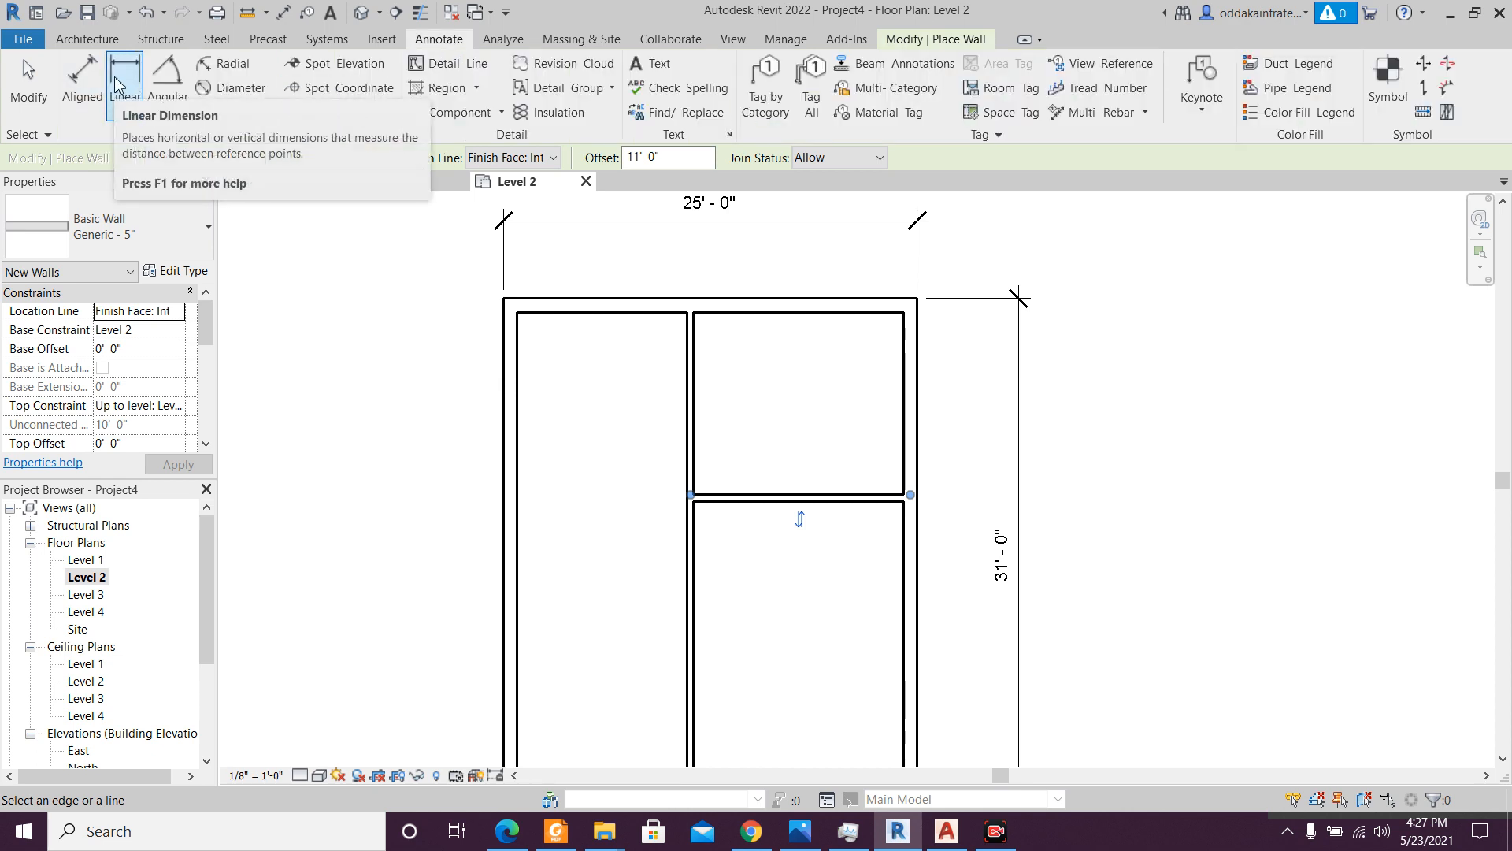
{"action": "left_click", "coordinate": [82, 75]}
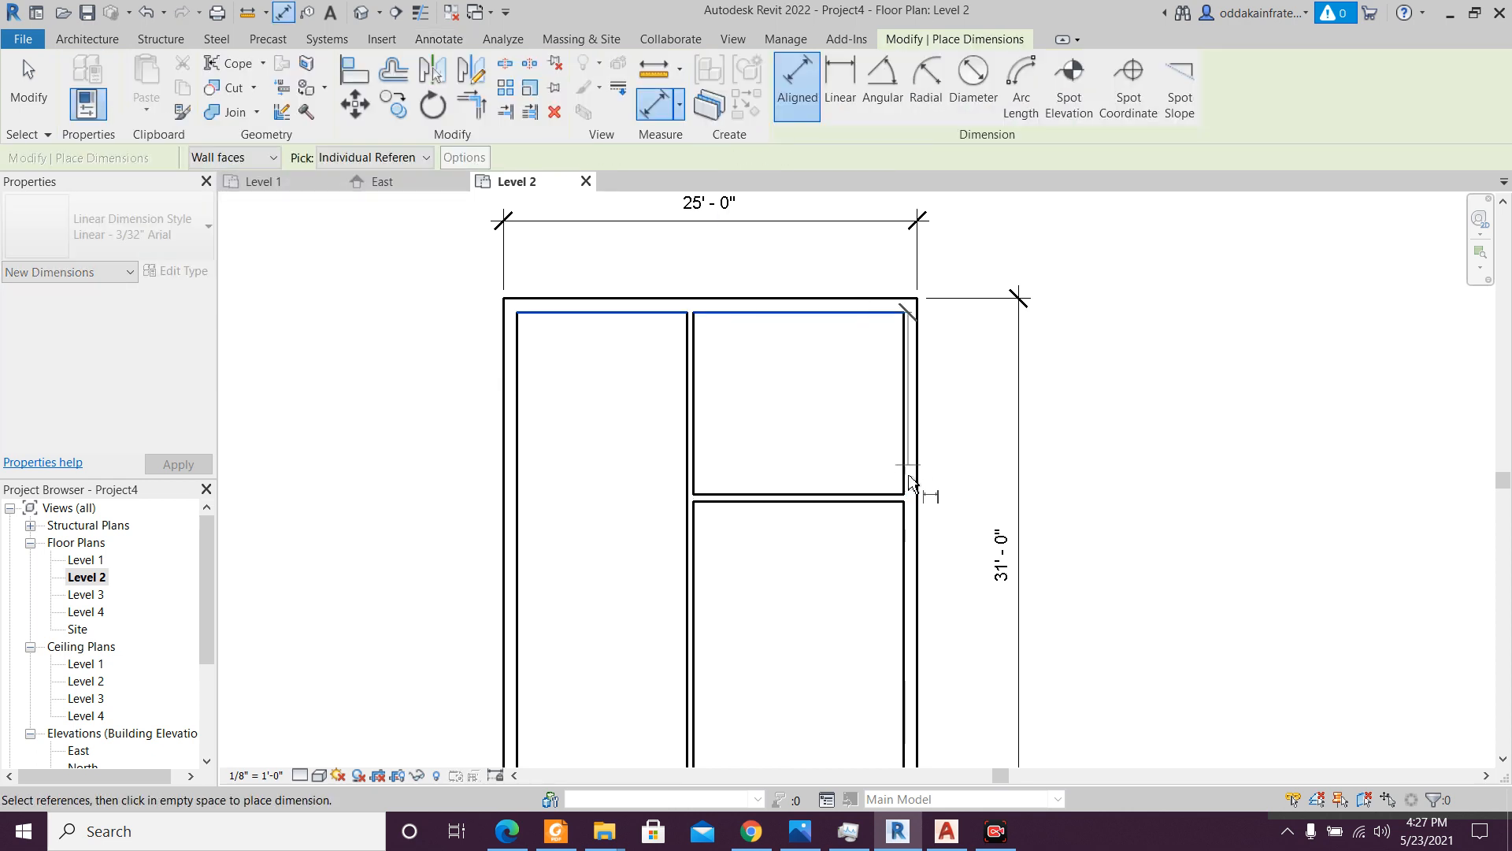
{"action": "left_click", "coordinate": [888, 502]}
{"action": "left_click", "coordinate": [973, 489]}
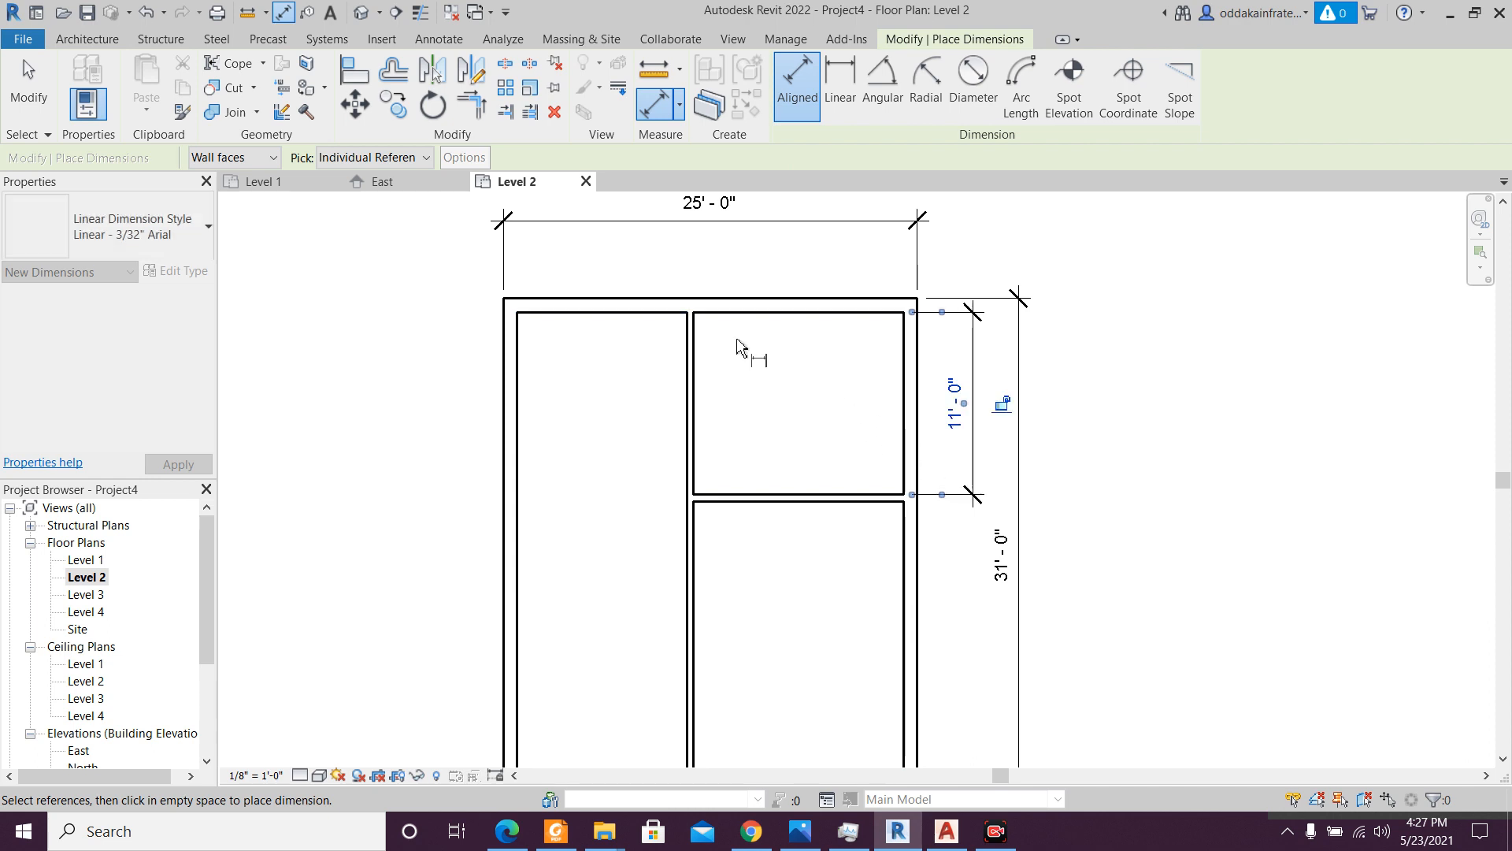
- Place aligned dimensions across the clear widths of the two upper rooms, in line with each other
{"action": "left_click", "coordinate": [523, 340]}
{"action": "left_click", "coordinate": [685, 337]}
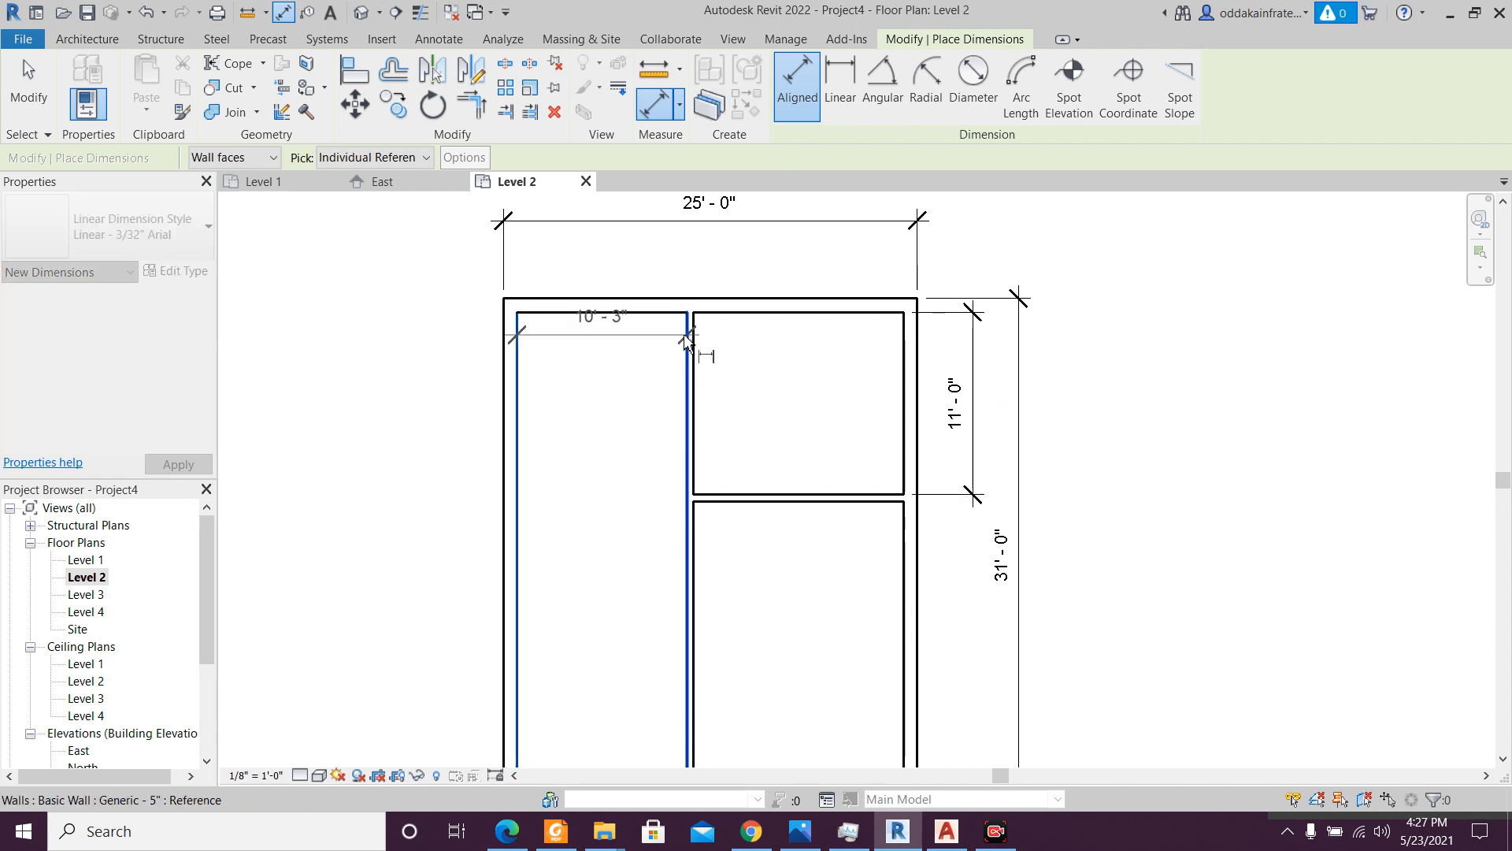
{"action": "left_click", "coordinate": [704, 344]}
{"action": "left_click", "coordinate": [695, 338]}
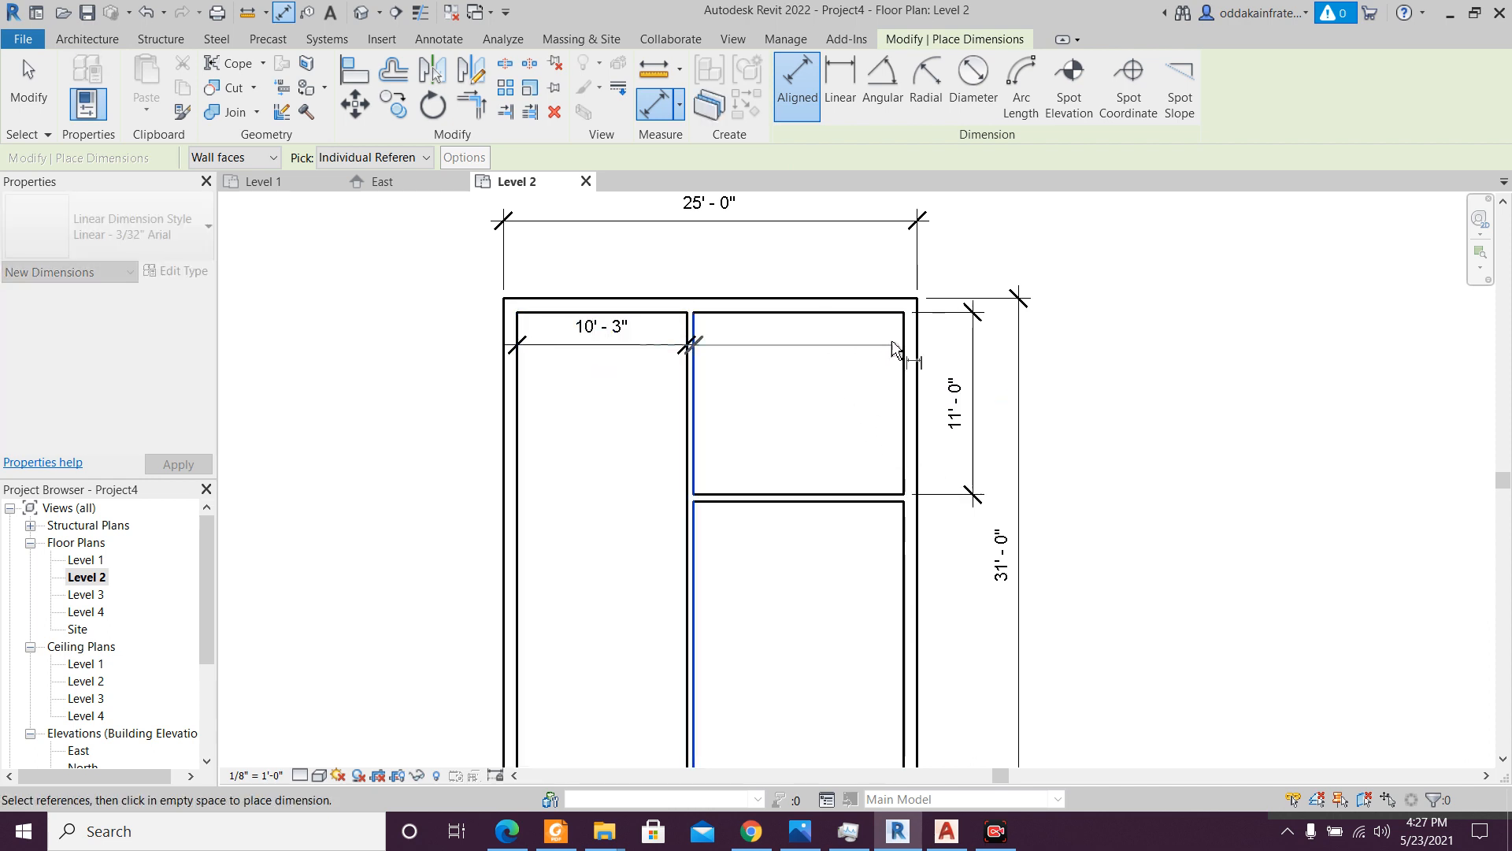
{"action": "left_click", "coordinate": [880, 356]}
{"action": "left_click", "coordinate": [875, 362]}
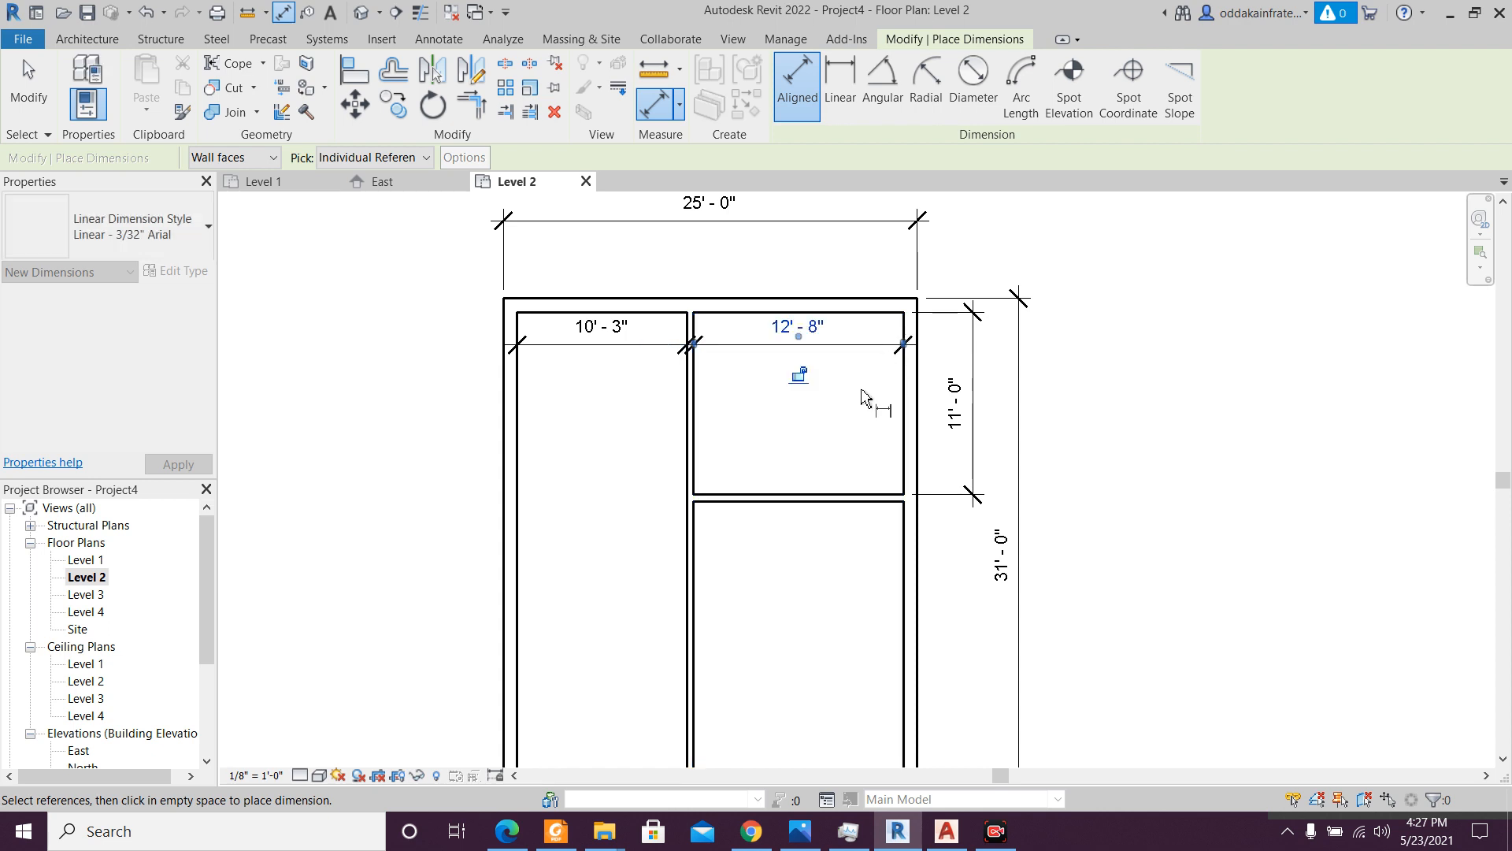
- Check the room layout on the plan in Foxit Reader, return to Revit and extend the crosswise partition to the left exterior wall
{"action": "left_click", "coordinate": [556, 833]}
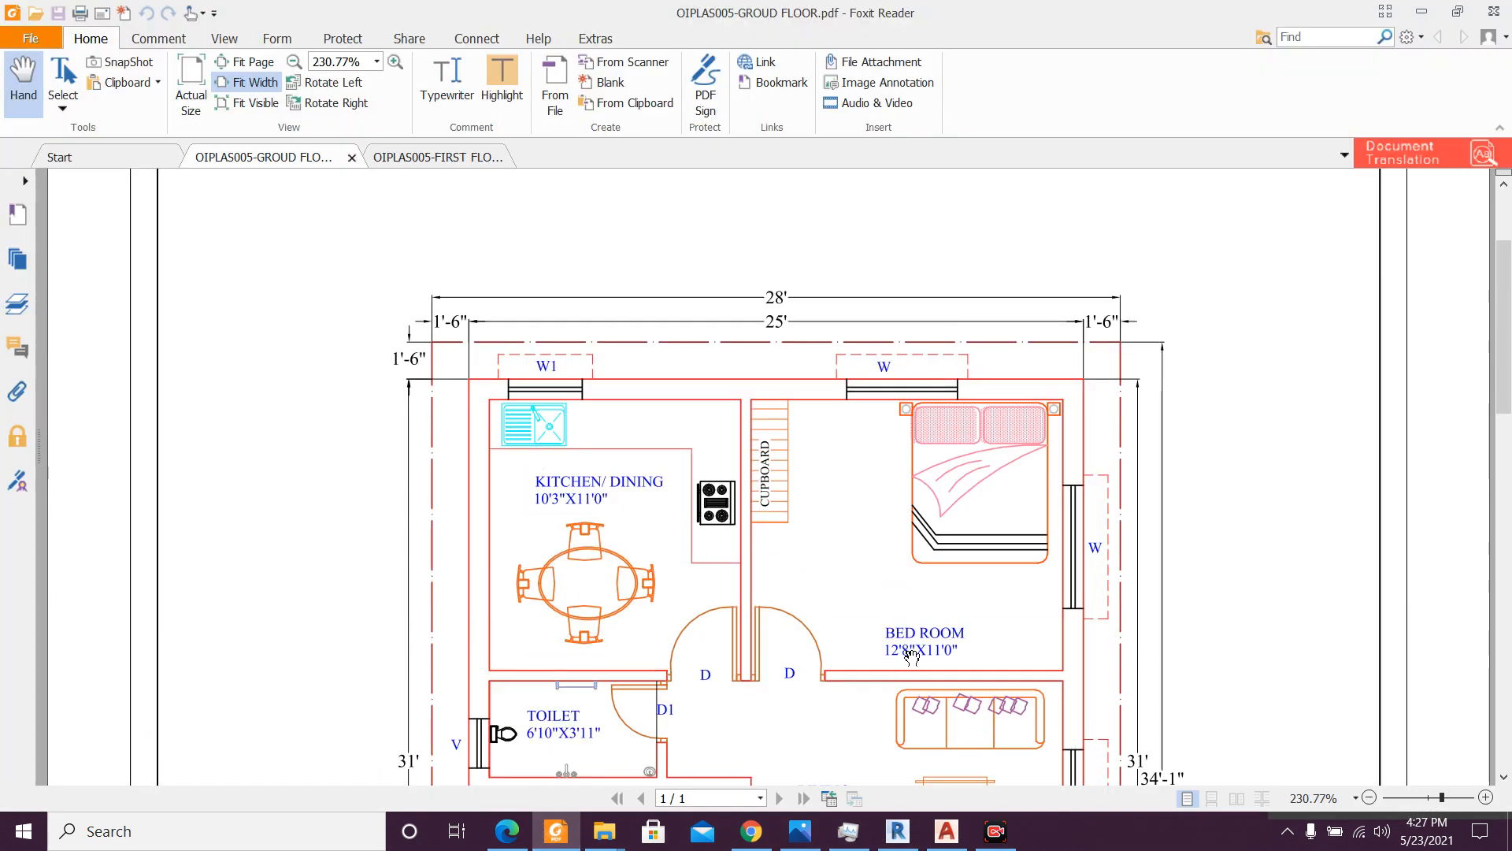
{"action": "scroll", "coordinate": [644, 667], "scroll_direction": "down", "scroll_amount": 3}
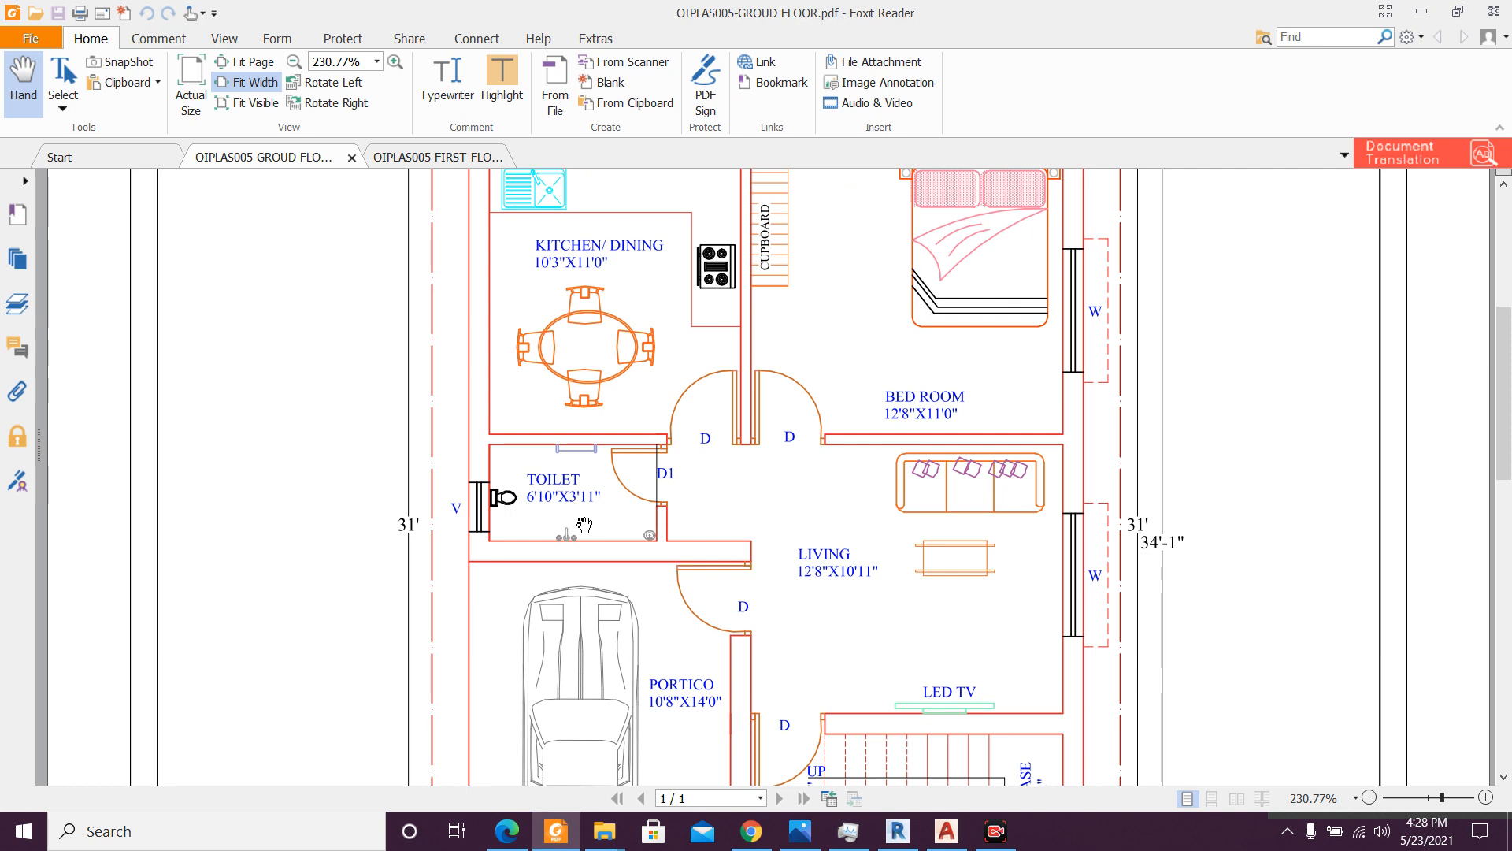
{"action": "left_click", "coordinate": [561, 835]}
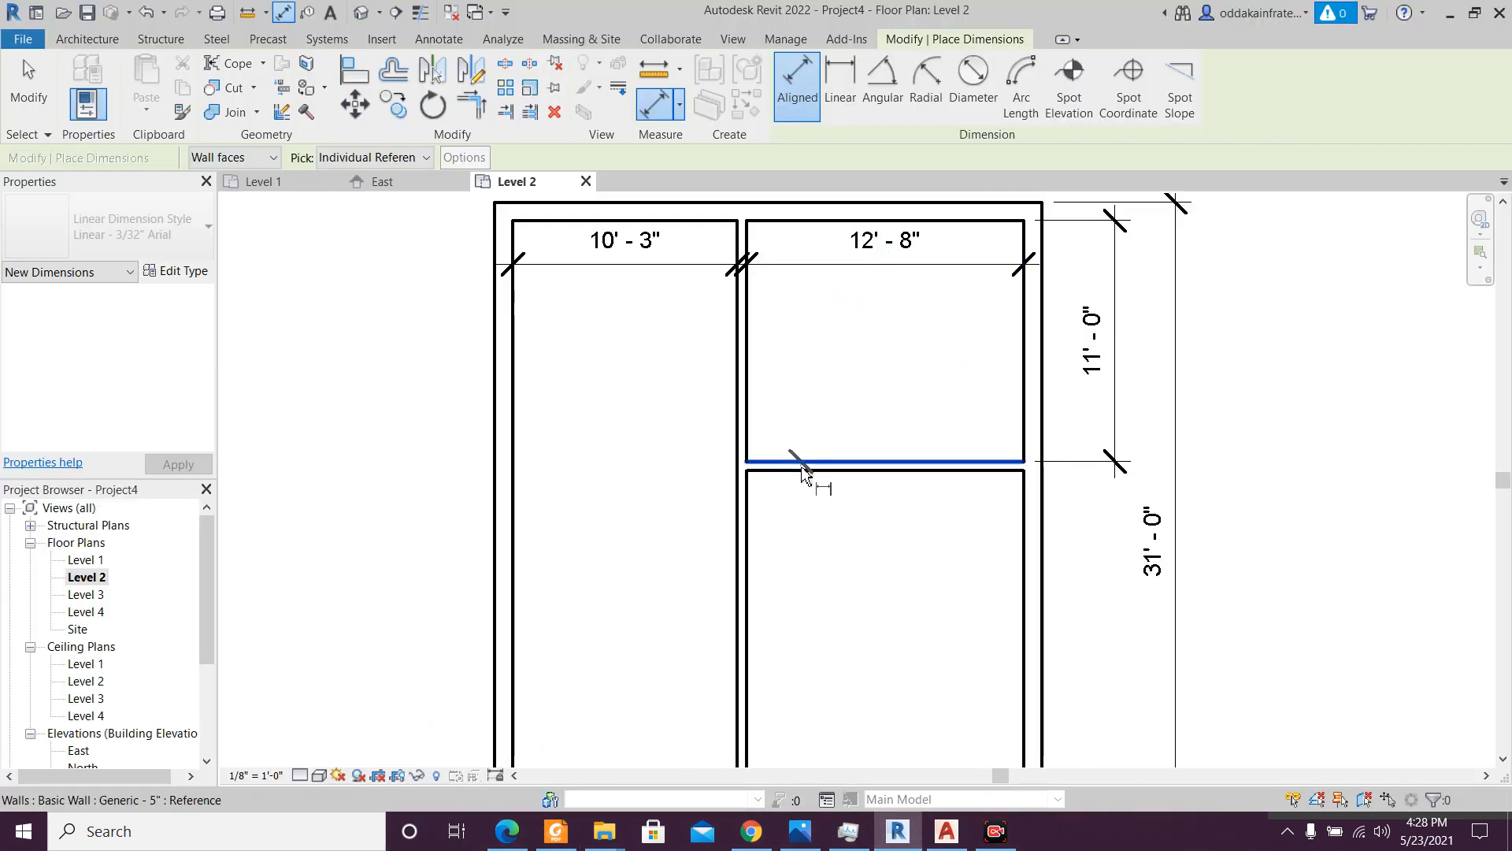
{"action": "key", "text": "Escape"}
{"action": "key", "text": "Escape"}
{"action": "left_click", "coordinate": [809, 466]}
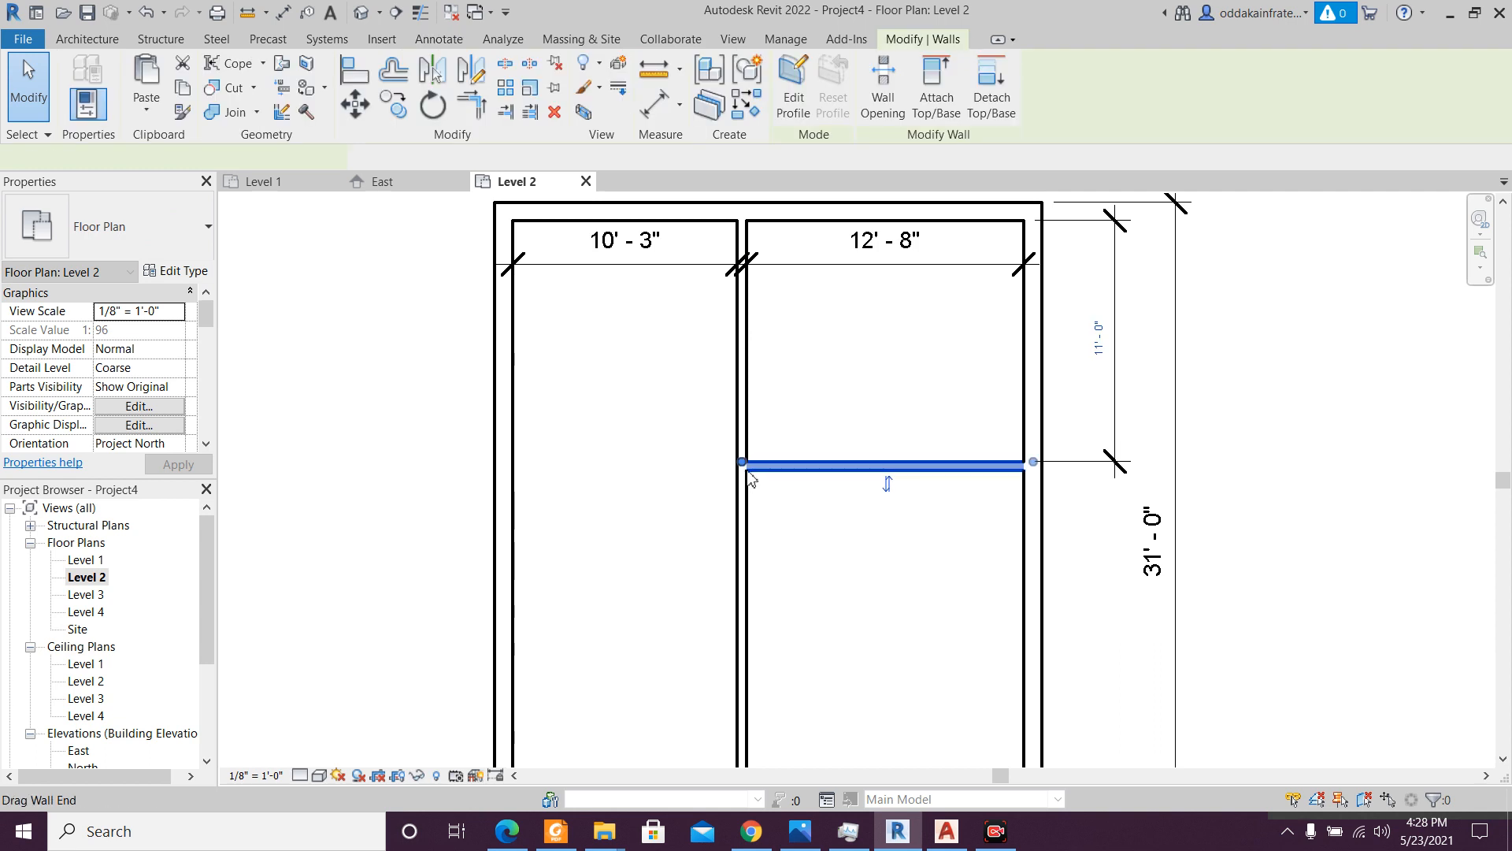
{"action": "left_click_drag", "start_coordinate": [744, 465], "coordinate": [514, 459]}
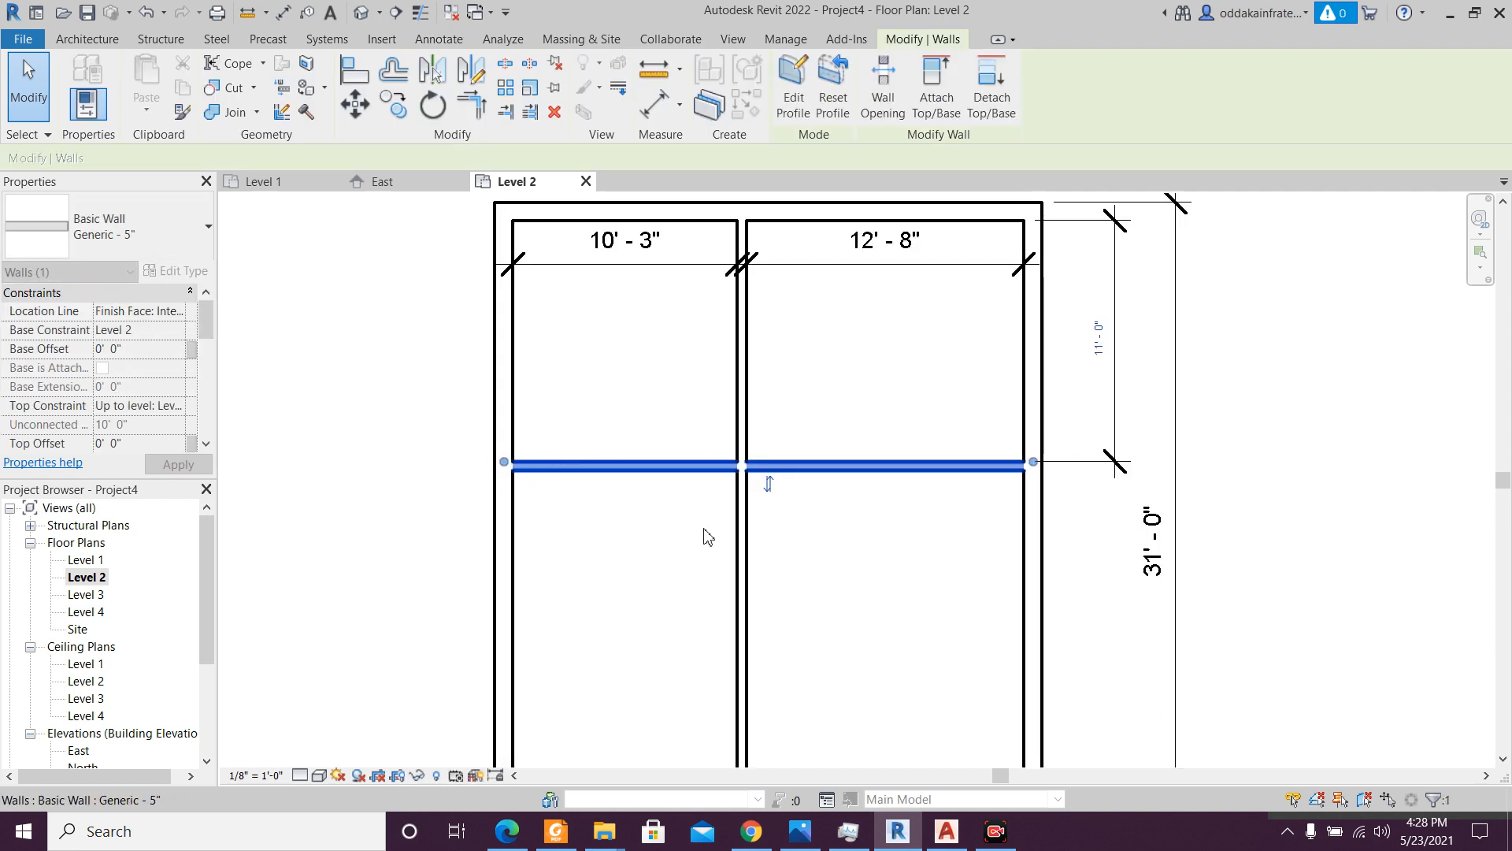
{"action": "key", "text": "Escape"}
- Start a Generic - 10" wall, set its offset to 3' 11", and leave the command
{"action": "key", "text": "w"}
{"action": "key", "text": "a"}
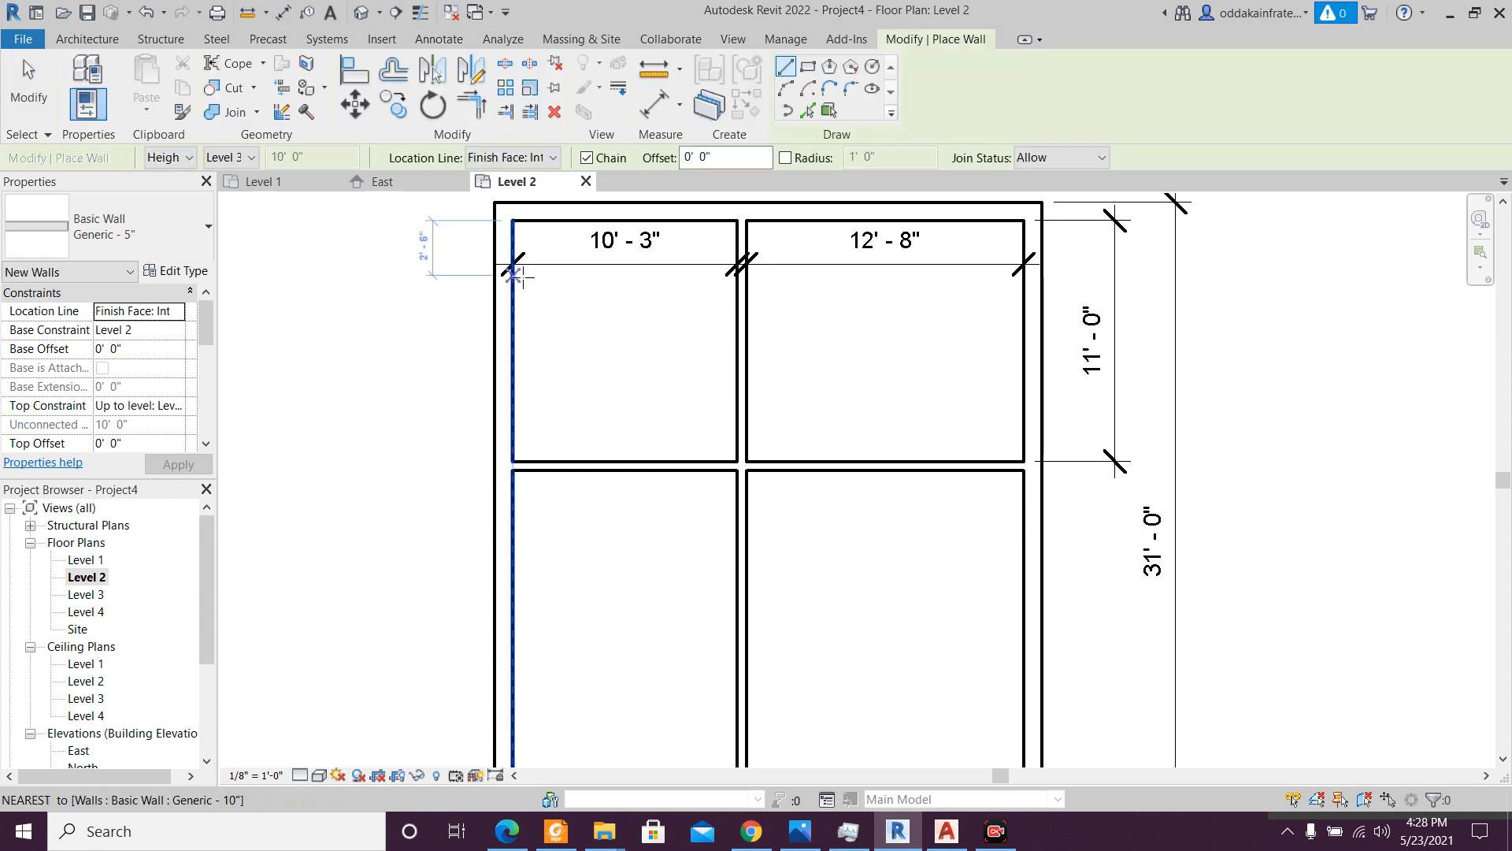
{"action": "left_click", "coordinate": [201, 248]}
{"action": "scroll", "coordinate": [122, 642], "scroll_direction": "down", "scroll_amount": 1}
{"action": "scroll", "coordinate": [123, 642], "scroll_direction": "down", "scroll_amount": 3}
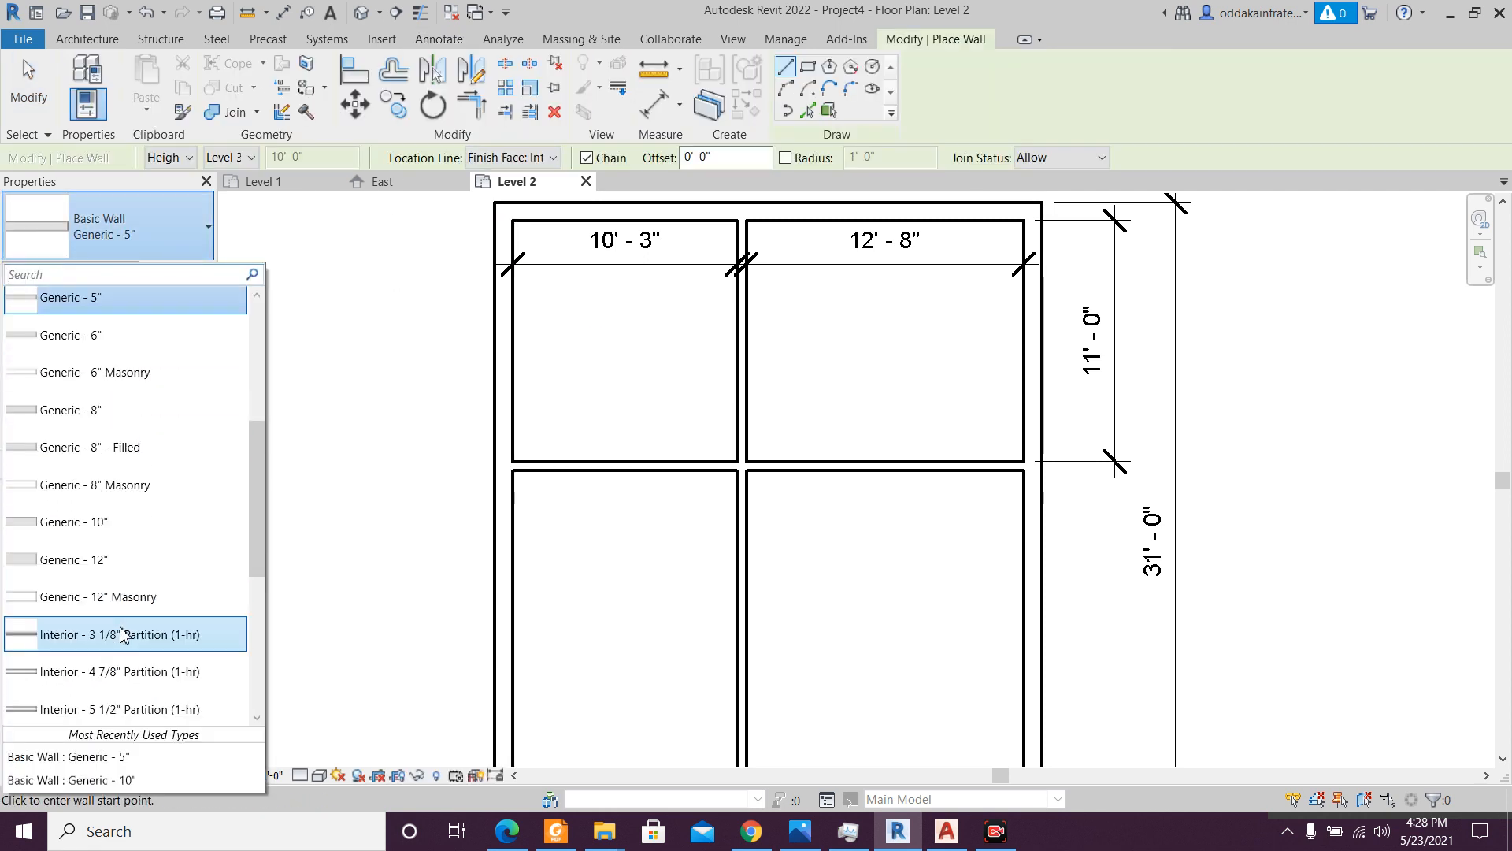
{"action": "left_click", "coordinate": [147, 524]}
{"action": "left_click_drag", "start_coordinate": [716, 159], "coordinate": [364, 117]}
{"action": "type", "text": "3"}
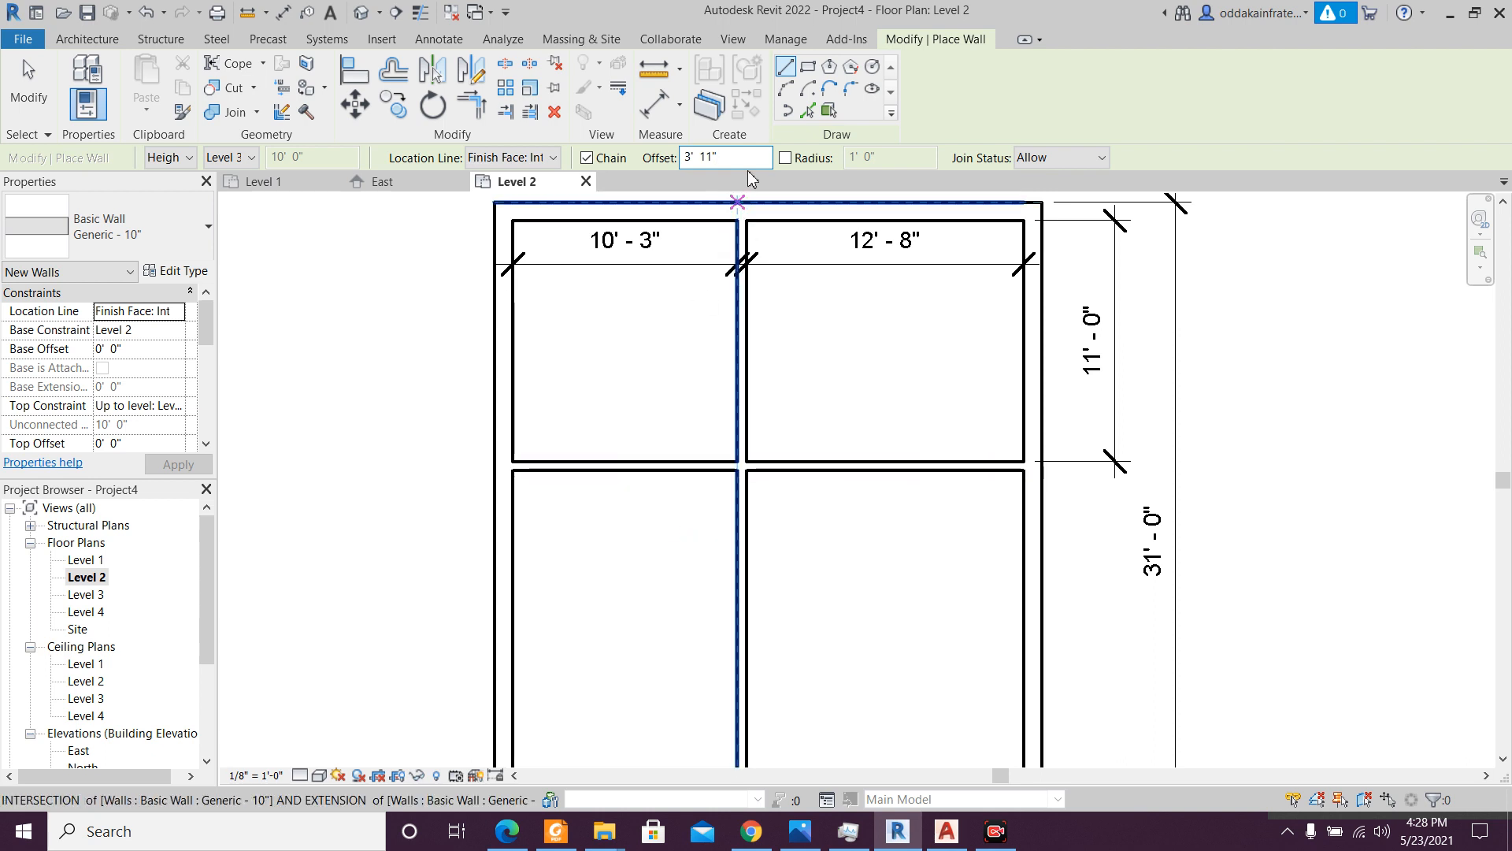
{"action": "left_click", "coordinate": [734, 155]}
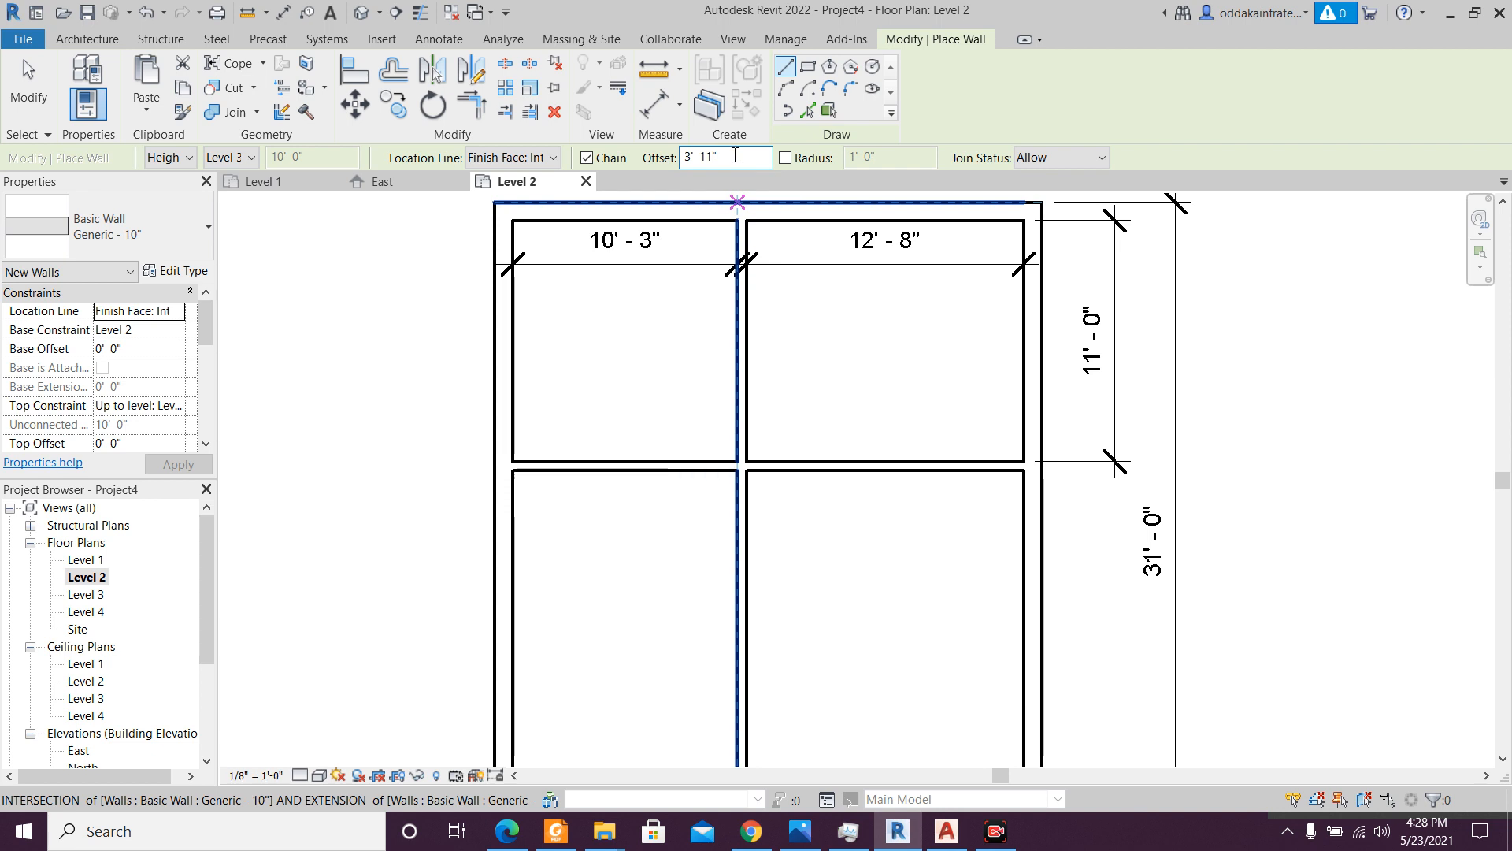
{"action": "left_click", "coordinate": [361, 275]}
{"action": "key", "text": "Escape"}
{"action": "key", "text": "Escape"}
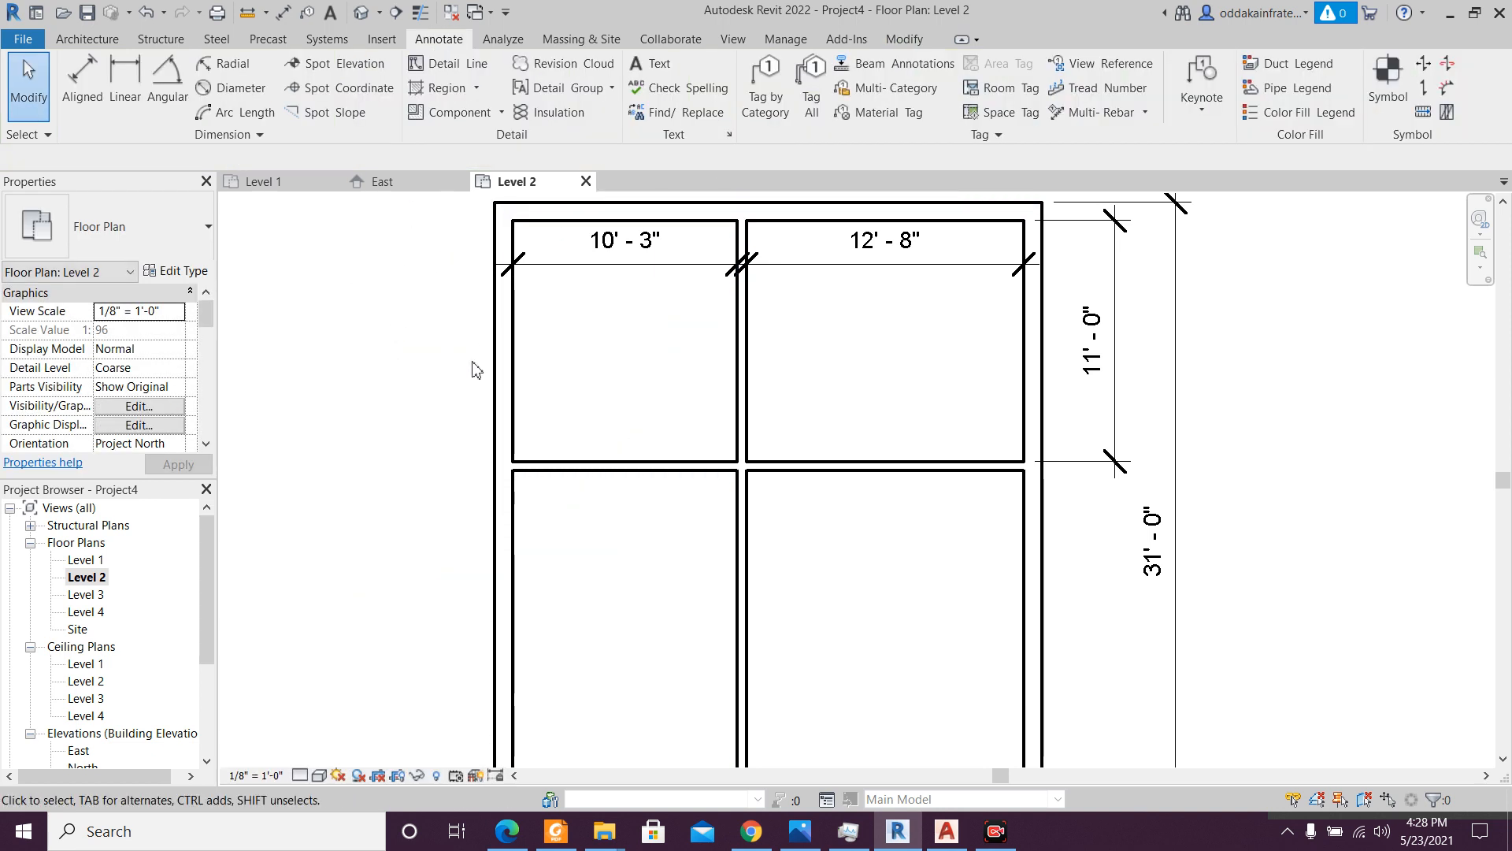
- Place a Generic - 10" wall with Pick Lines, offset 3' 11" below the crosswise partition's lower face
{"action": "key", "text": "w"}
{"action": "key", "text": "a"}
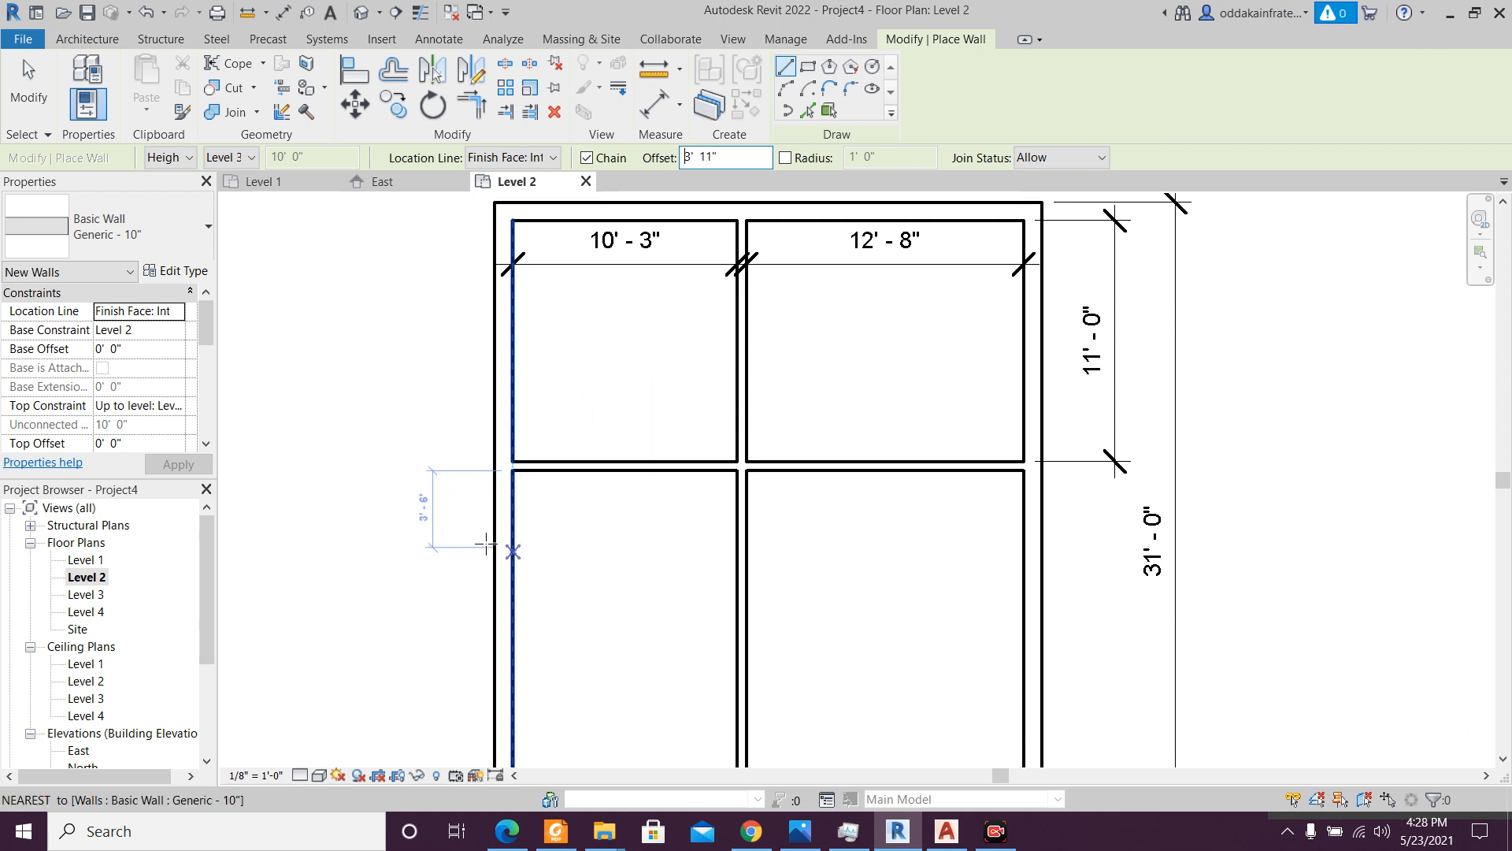
{"action": "left_click", "coordinate": [807, 112]}
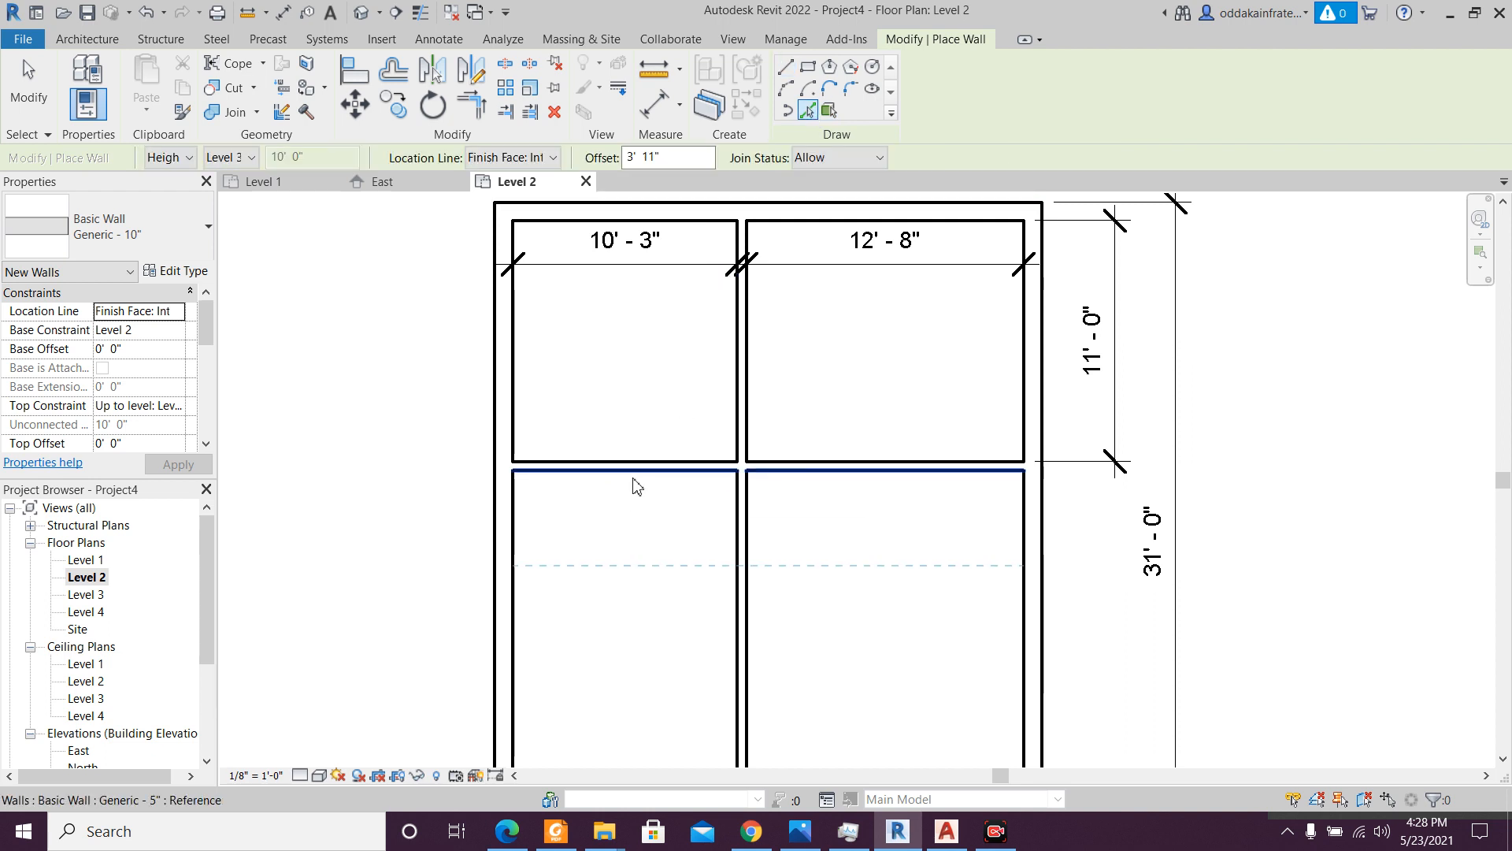
{"action": "left_click", "coordinate": [635, 483]}
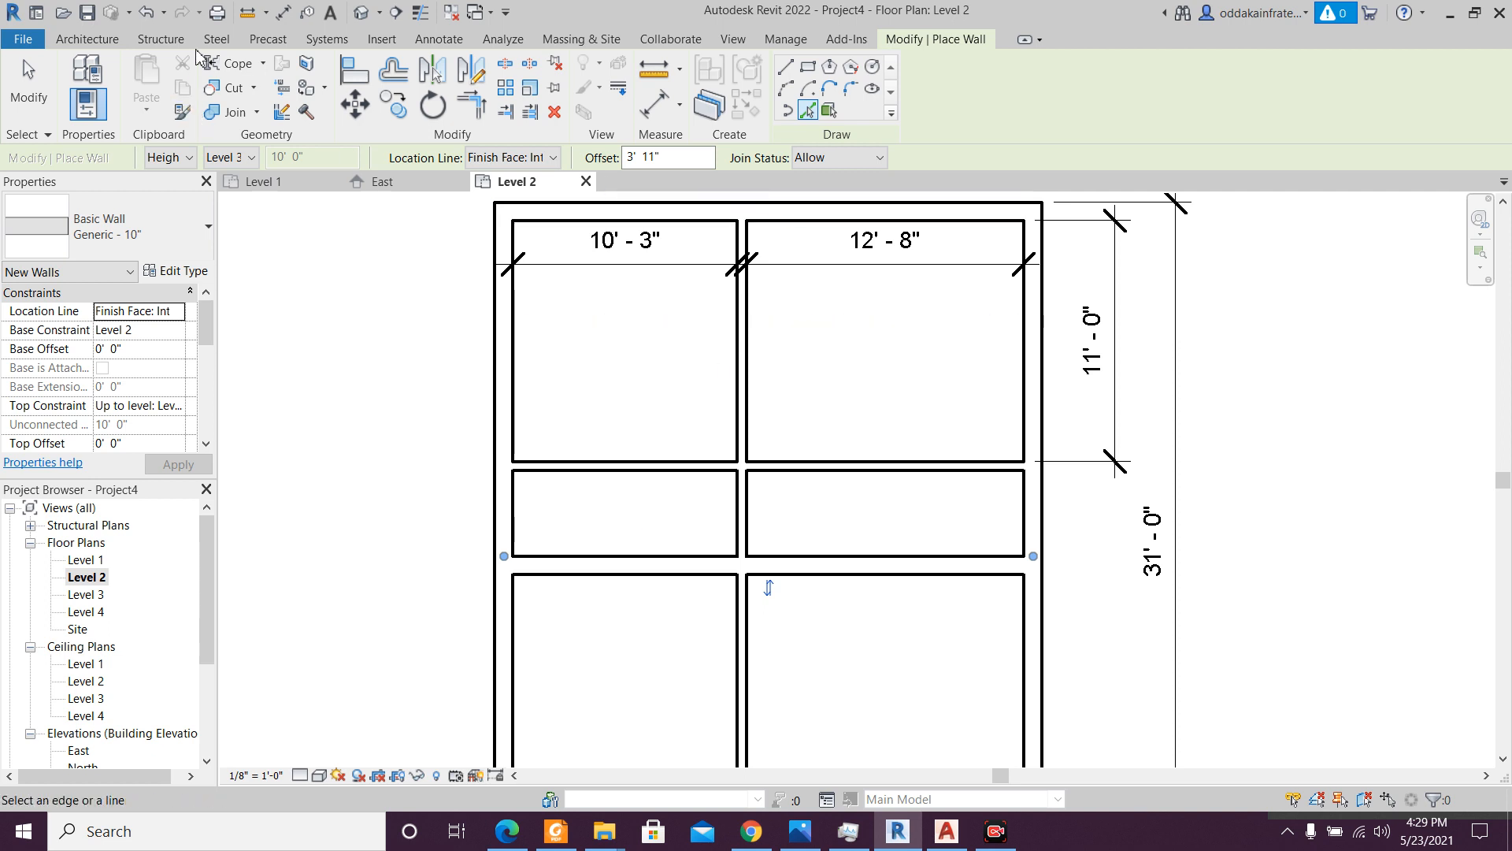
- Place an aligned dimension between the crosswise partition and the 10" wall, inside the left strip
{"action": "left_click", "coordinate": [89, 40]}
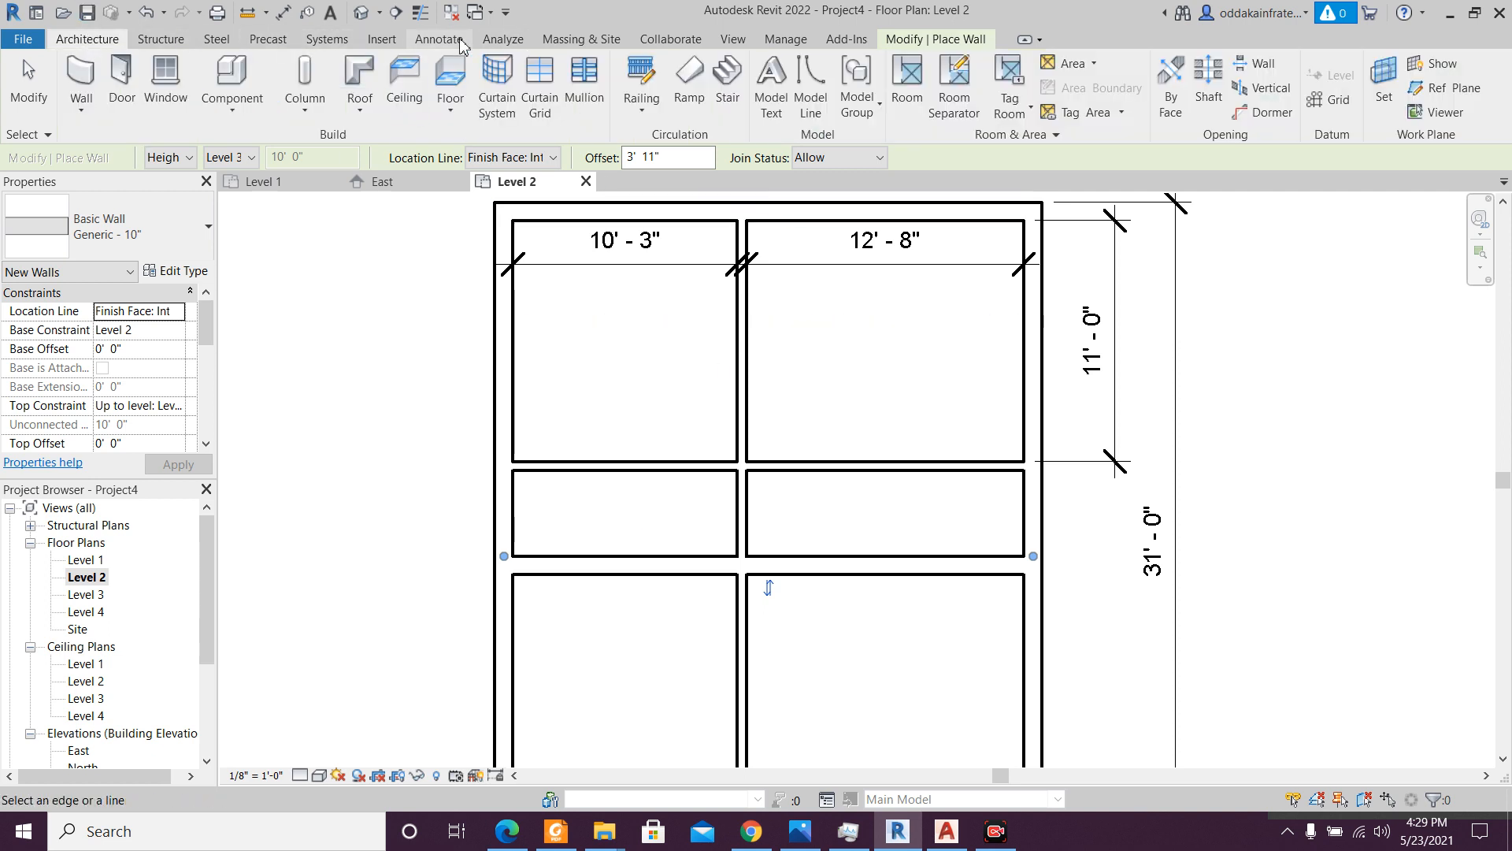
{"action": "left_click", "coordinate": [439, 40]}
{"action": "left_click", "coordinate": [92, 93]}
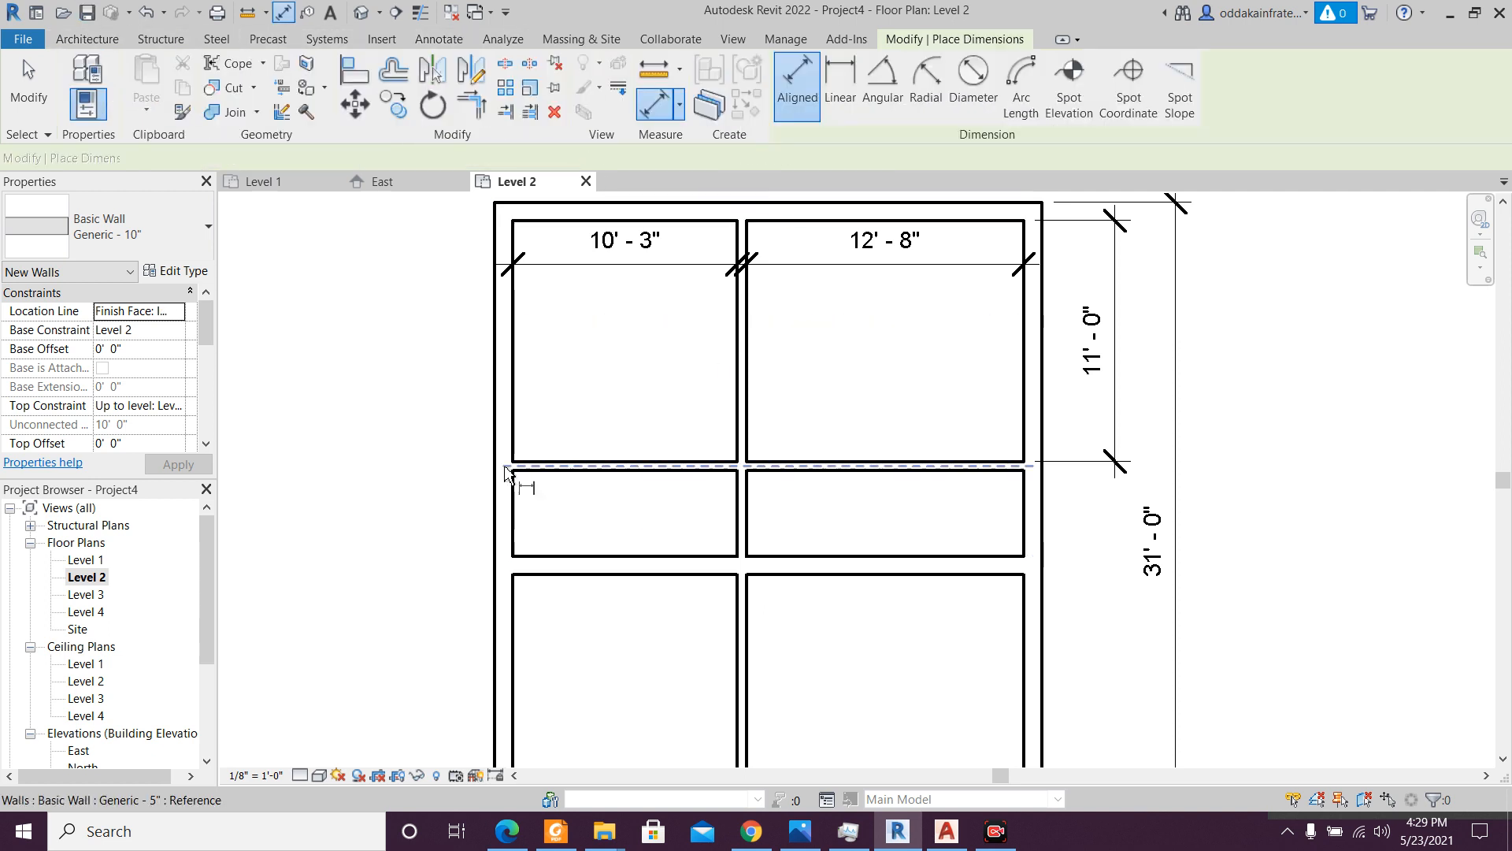
{"action": "left_click", "coordinate": [541, 473]}
{"action": "left_click", "coordinate": [565, 535]}
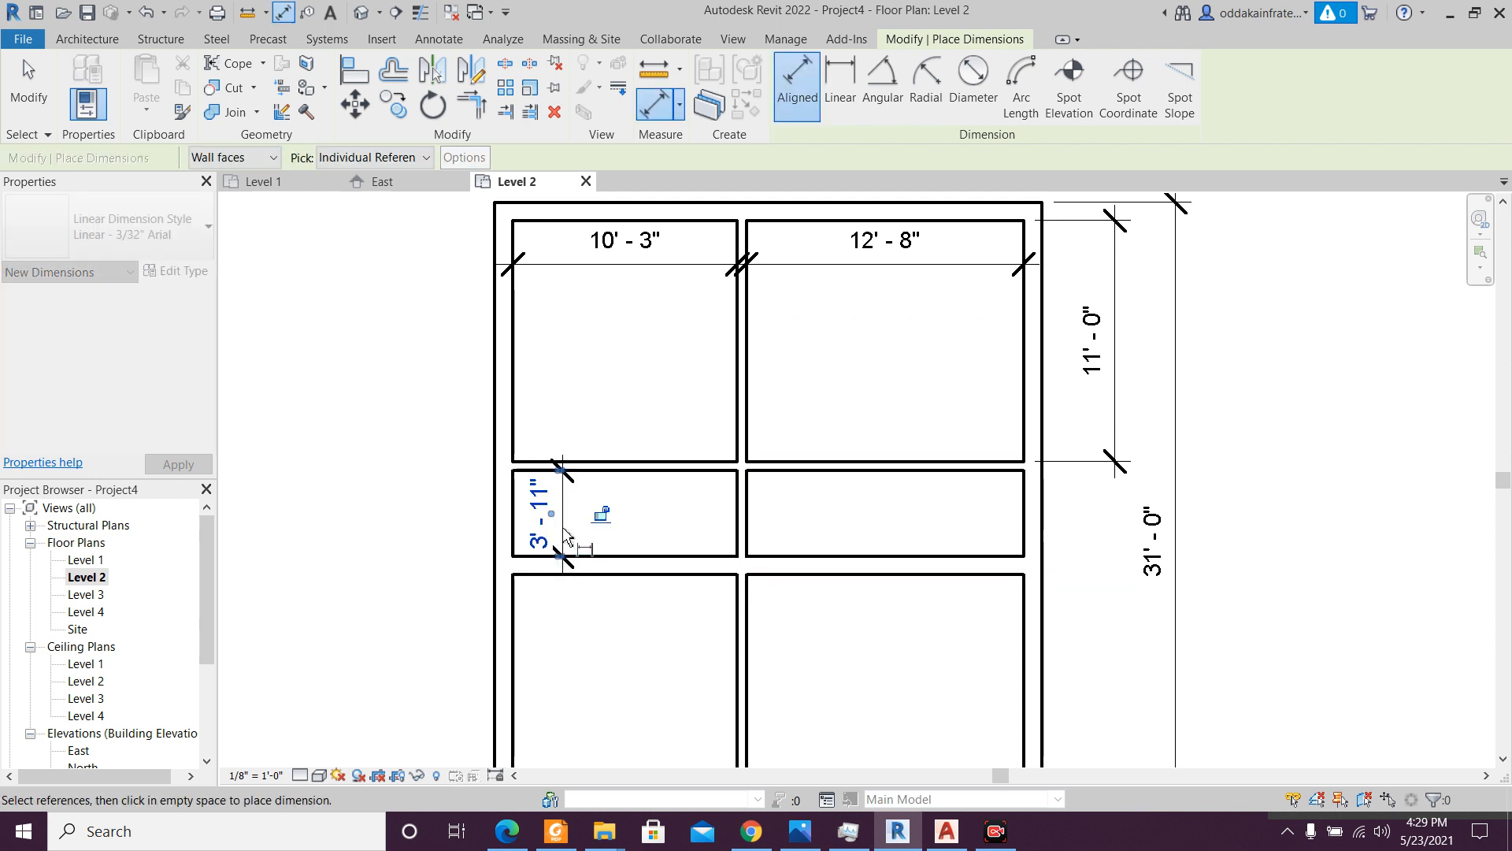
- Check the plan in Foxit Reader, return to Revit and shorten the 10" crosswise wall to end at the lengthwise partition
{"action": "scroll", "coordinate": [606, 512], "scroll_direction": "up", "scroll_amount": 1}
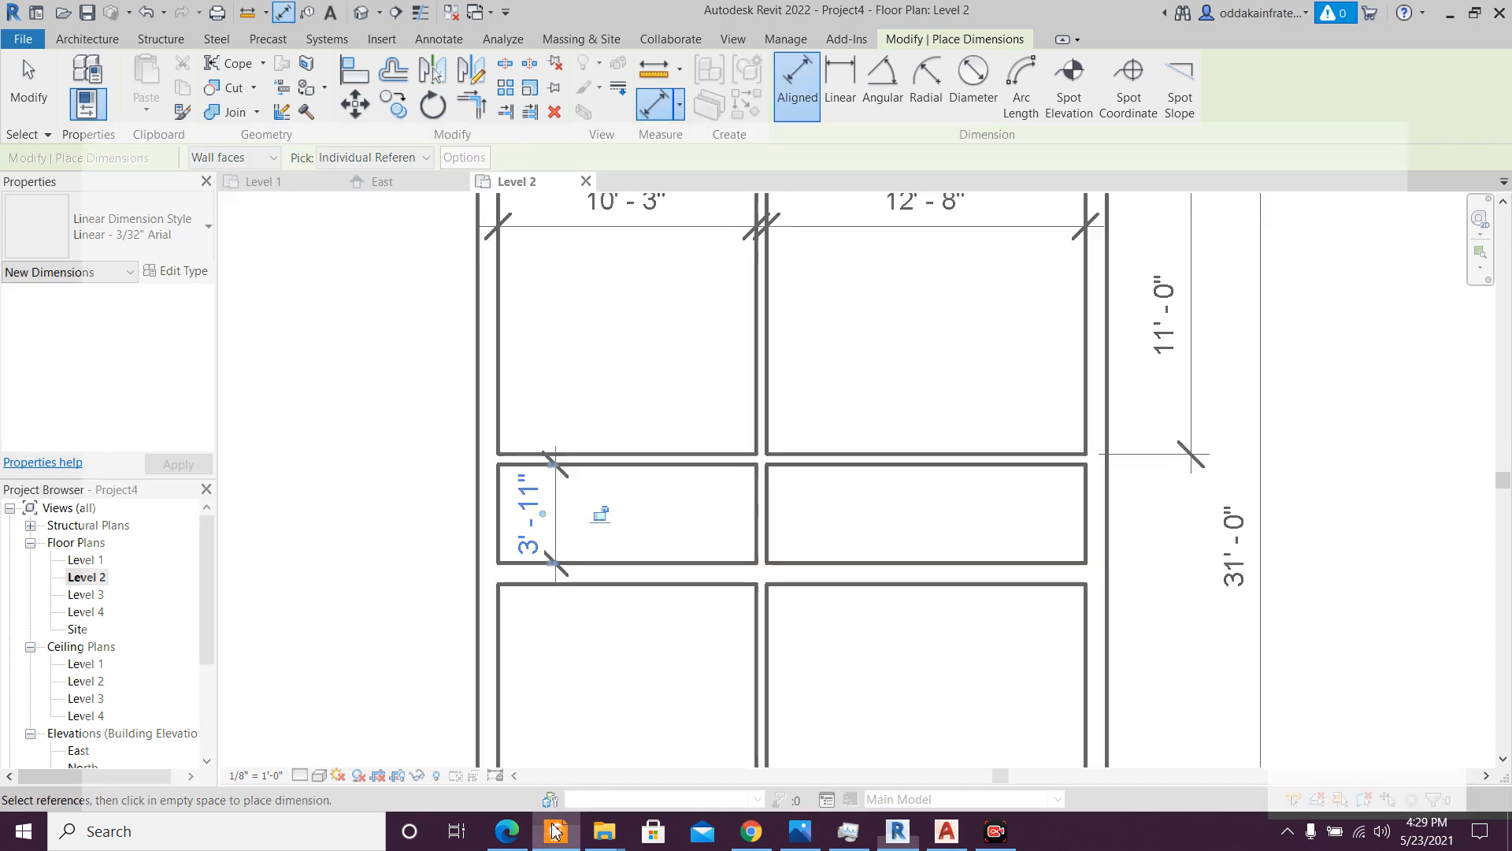
{"action": "left_click", "coordinate": [556, 831]}
{"action": "left_click", "coordinate": [556, 831]}
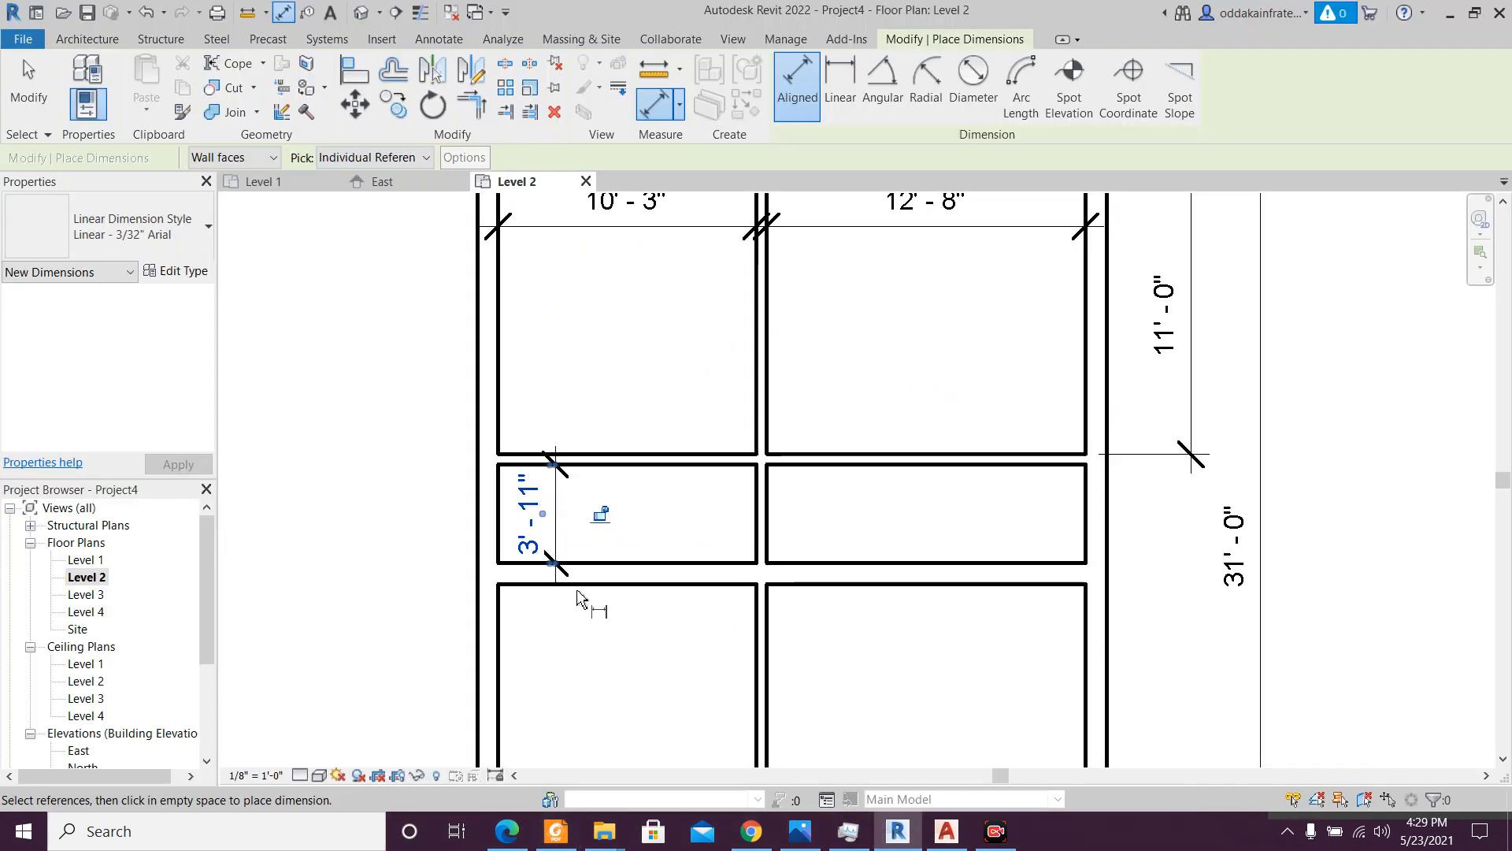
{"action": "key", "text": "Escape"}
{"action": "left_click", "coordinate": [913, 574]}
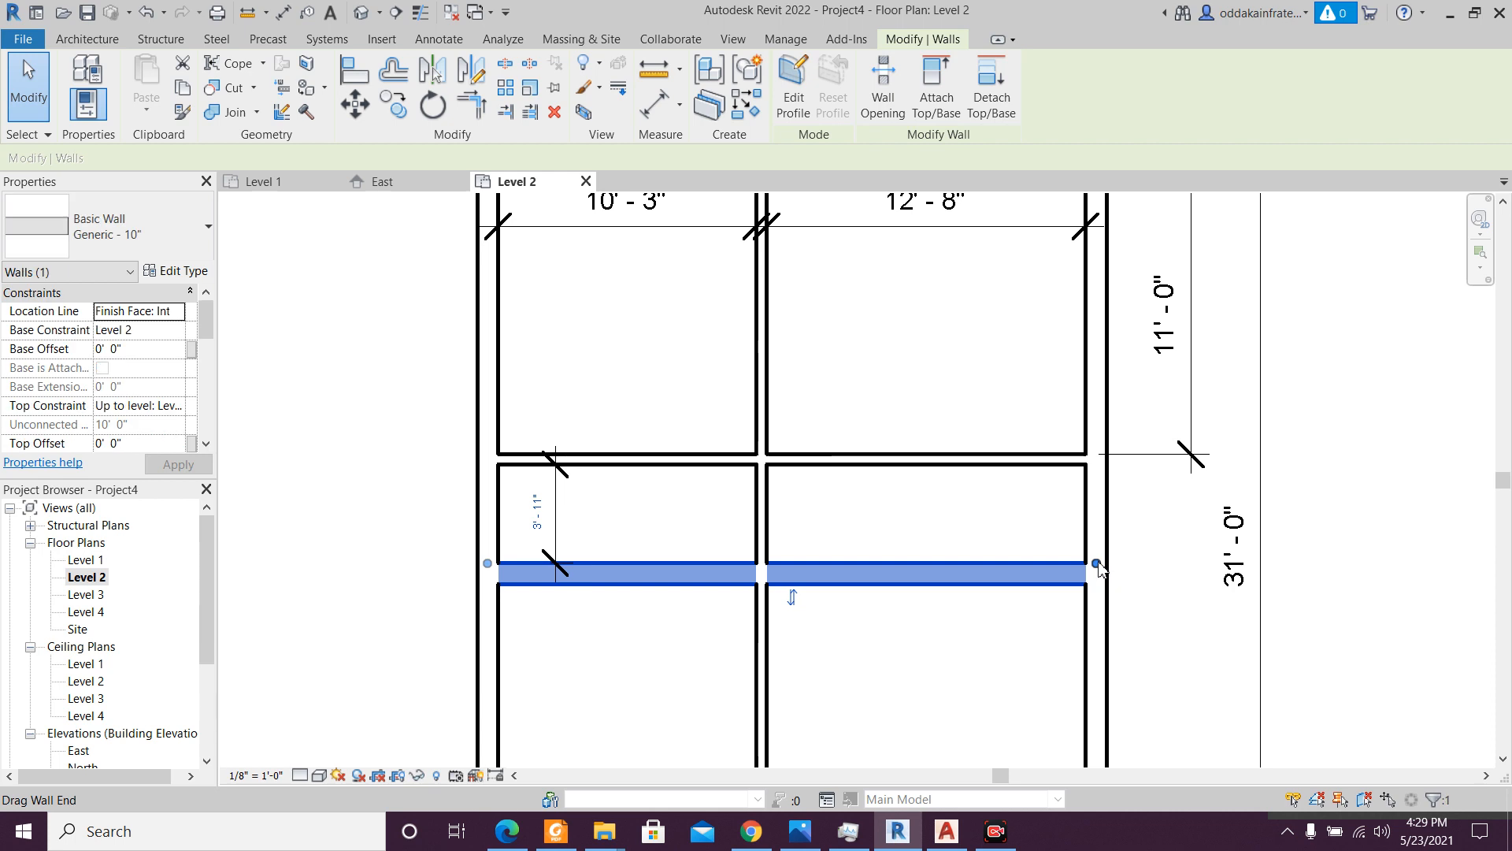
{"action": "mouse_move", "coordinate": [1098, 563]}
{"action": "left_mouse_down"}
{"action": "mouse_move", "coordinate": [693, 565]}
{"action": "mouse_move", "coordinate": [801, 563]}
{"action": "mouse_move", "coordinate": [758, 564]}
{"action": "left_mouse_up"}
{"action": "key", "text": "Escape"}
- Start a Generic - 5" wall with the Pick Lines method
{"action": "scroll", "coordinate": [664, 555], "scroll_direction": "up", "scroll_amount": 1}
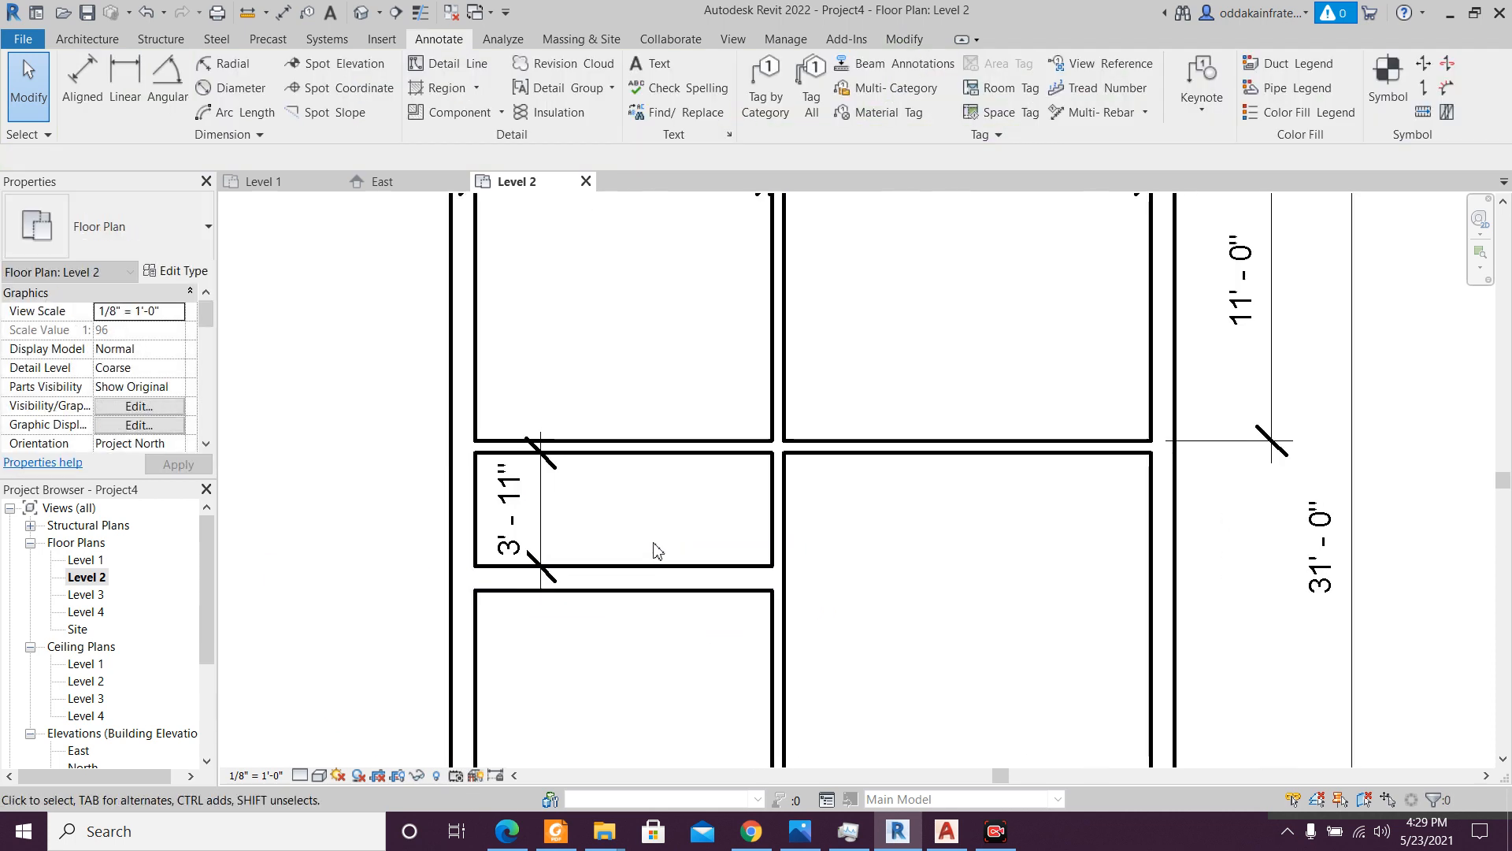
{"action": "key", "text": "w"}
{"action": "key", "text": "a"}
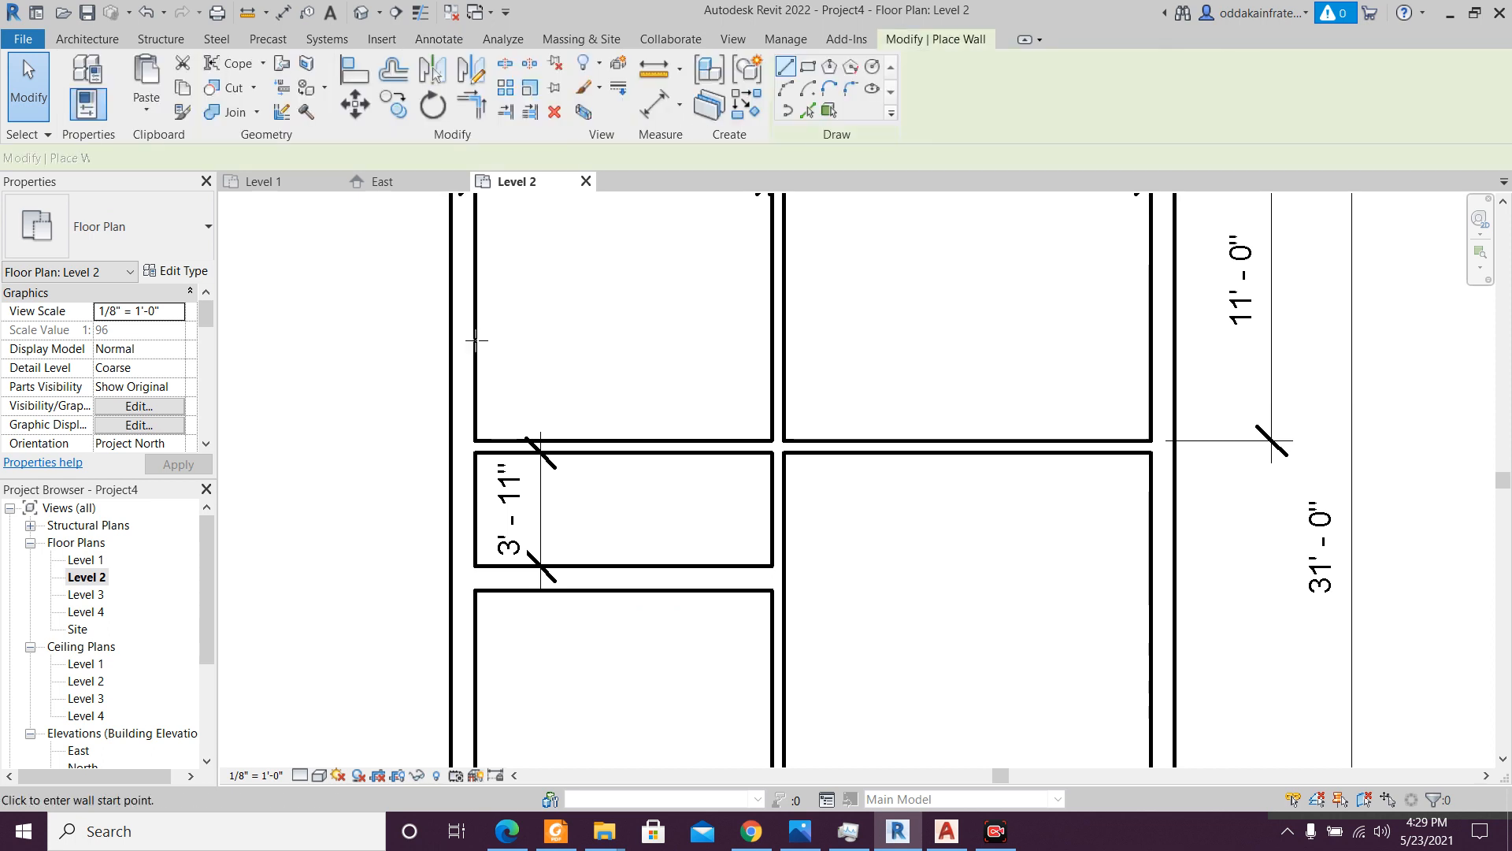
{"action": "left_click", "coordinate": [808, 111]}
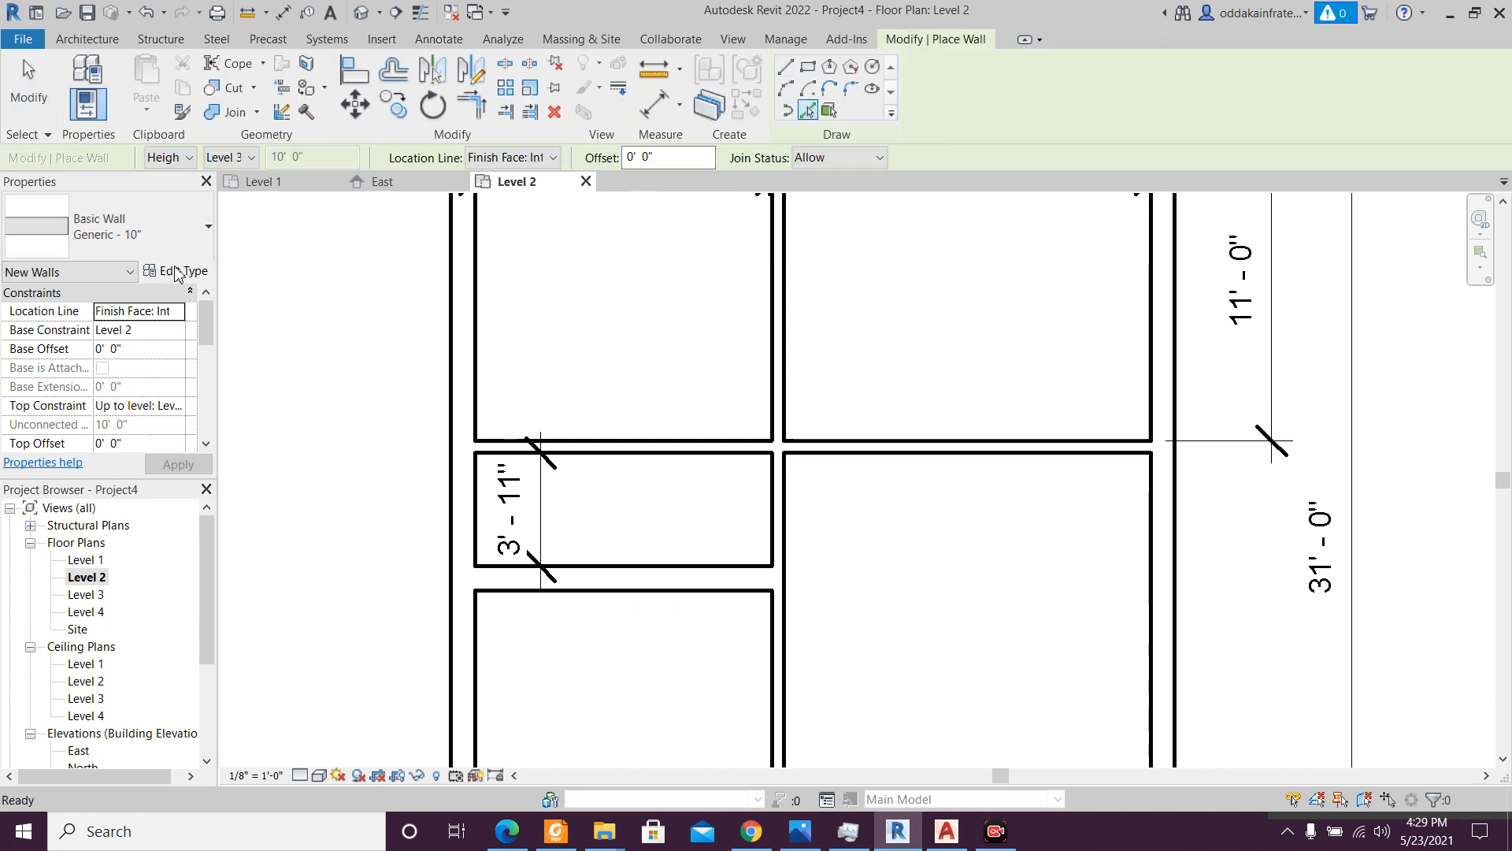
{"action": "left_click", "coordinate": [189, 236]}
{"action": "scroll", "coordinate": [178, 452], "scroll_direction": "up", "scroll_amount": 7}
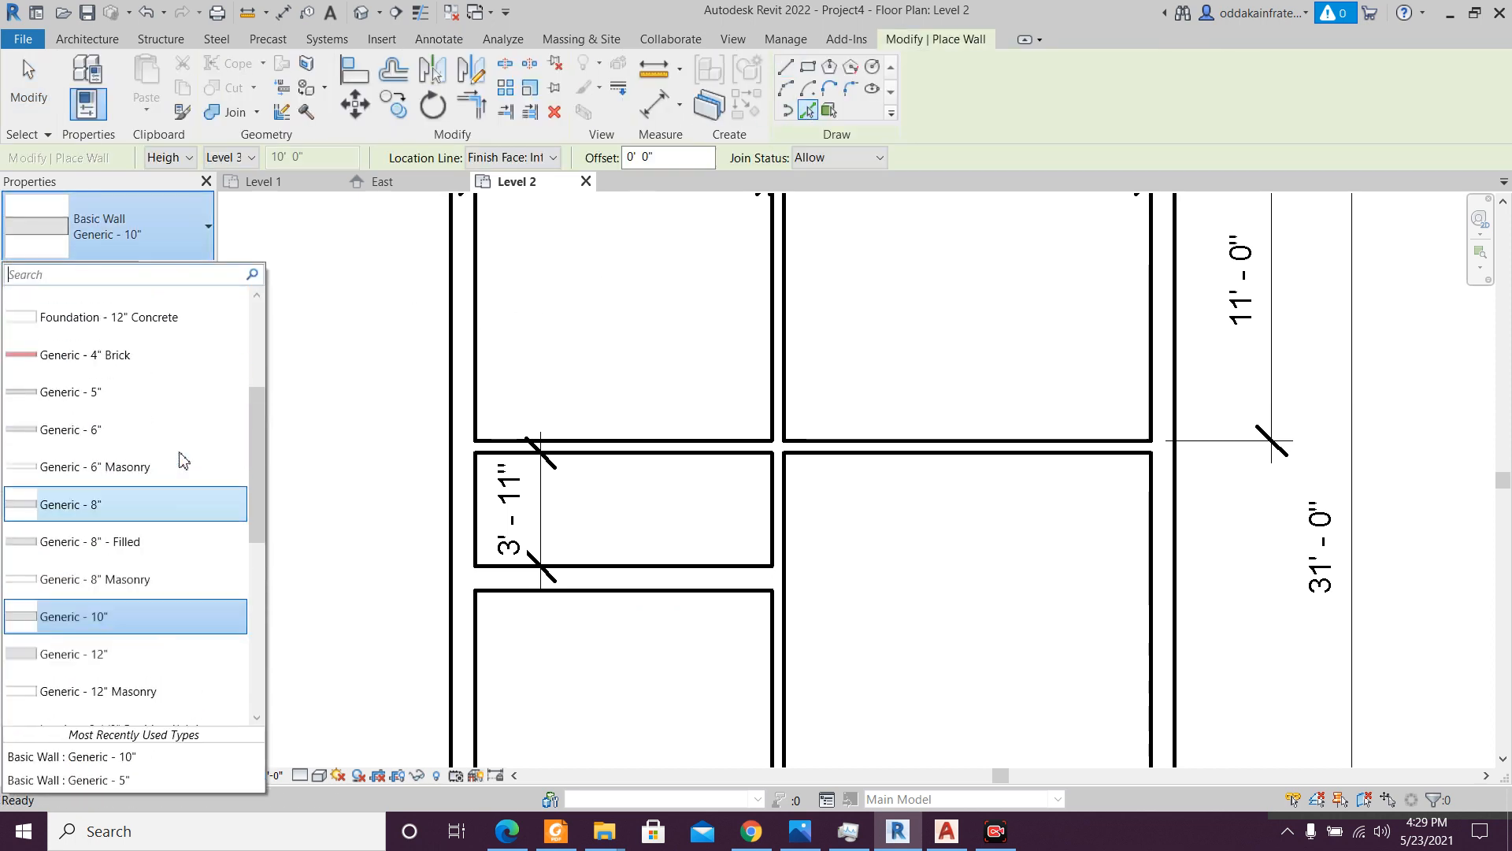
{"action": "left_click", "coordinate": [155, 434]}
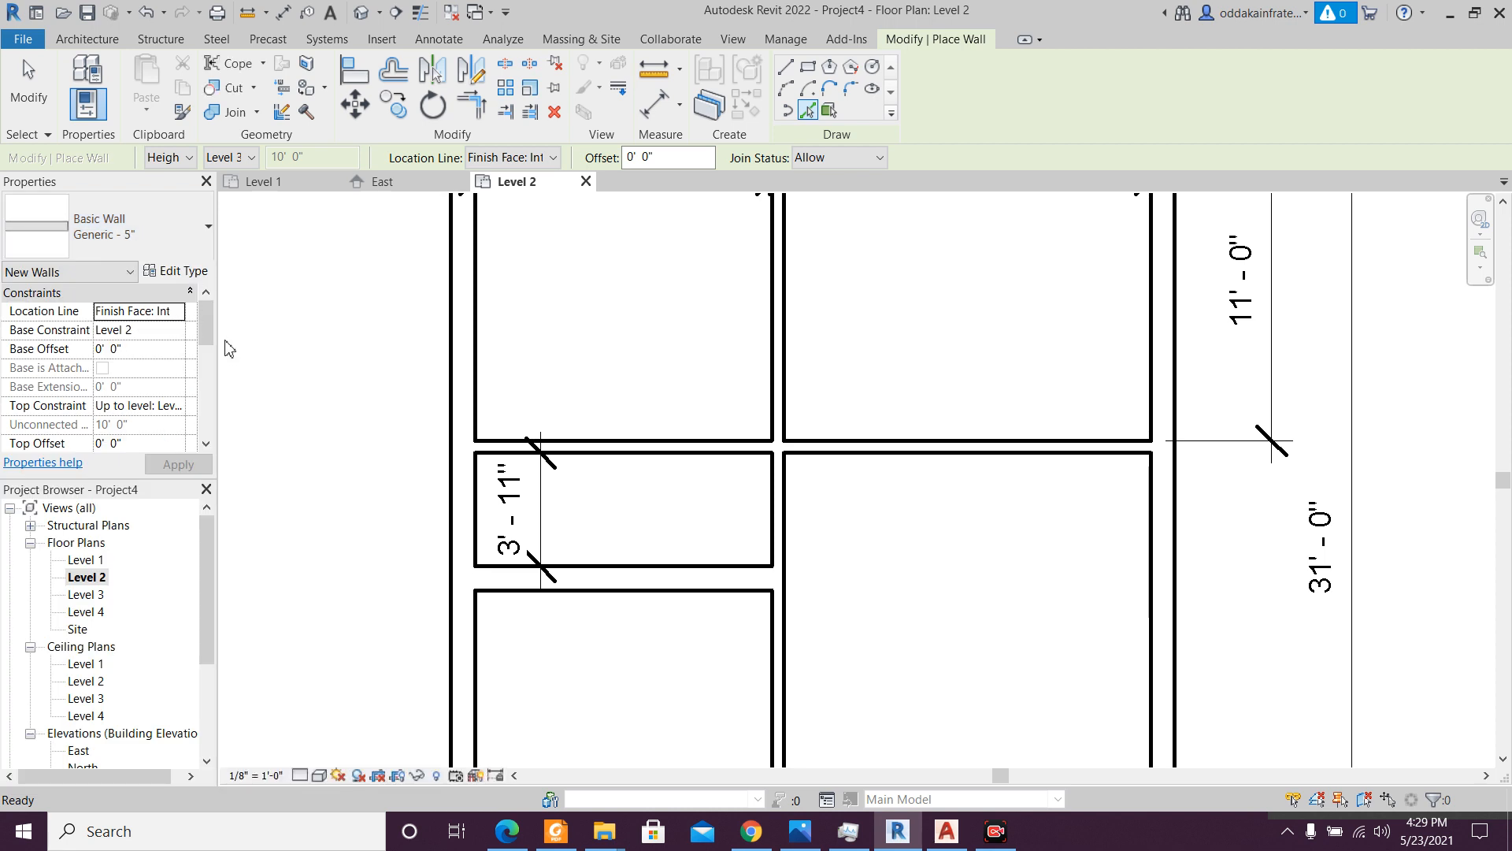
- Check the toilet size on the plan in Foxit Reader, return to Revit and place a wall offset 6' 10" from the left wall's inner face
{"action": "left_click", "coordinate": [555, 831]}
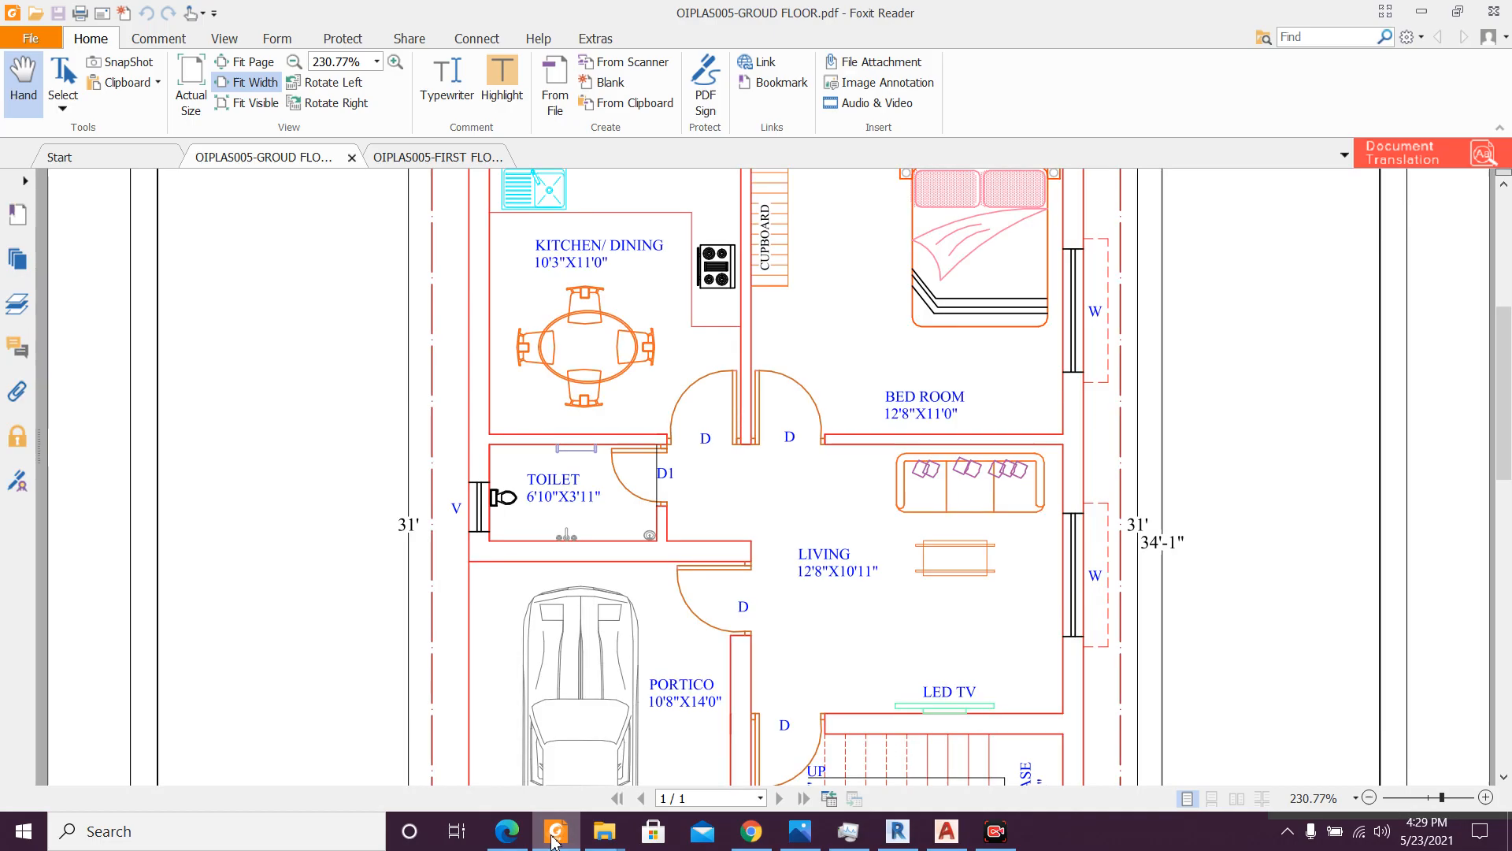
{"action": "left_click", "coordinate": [554, 835]}
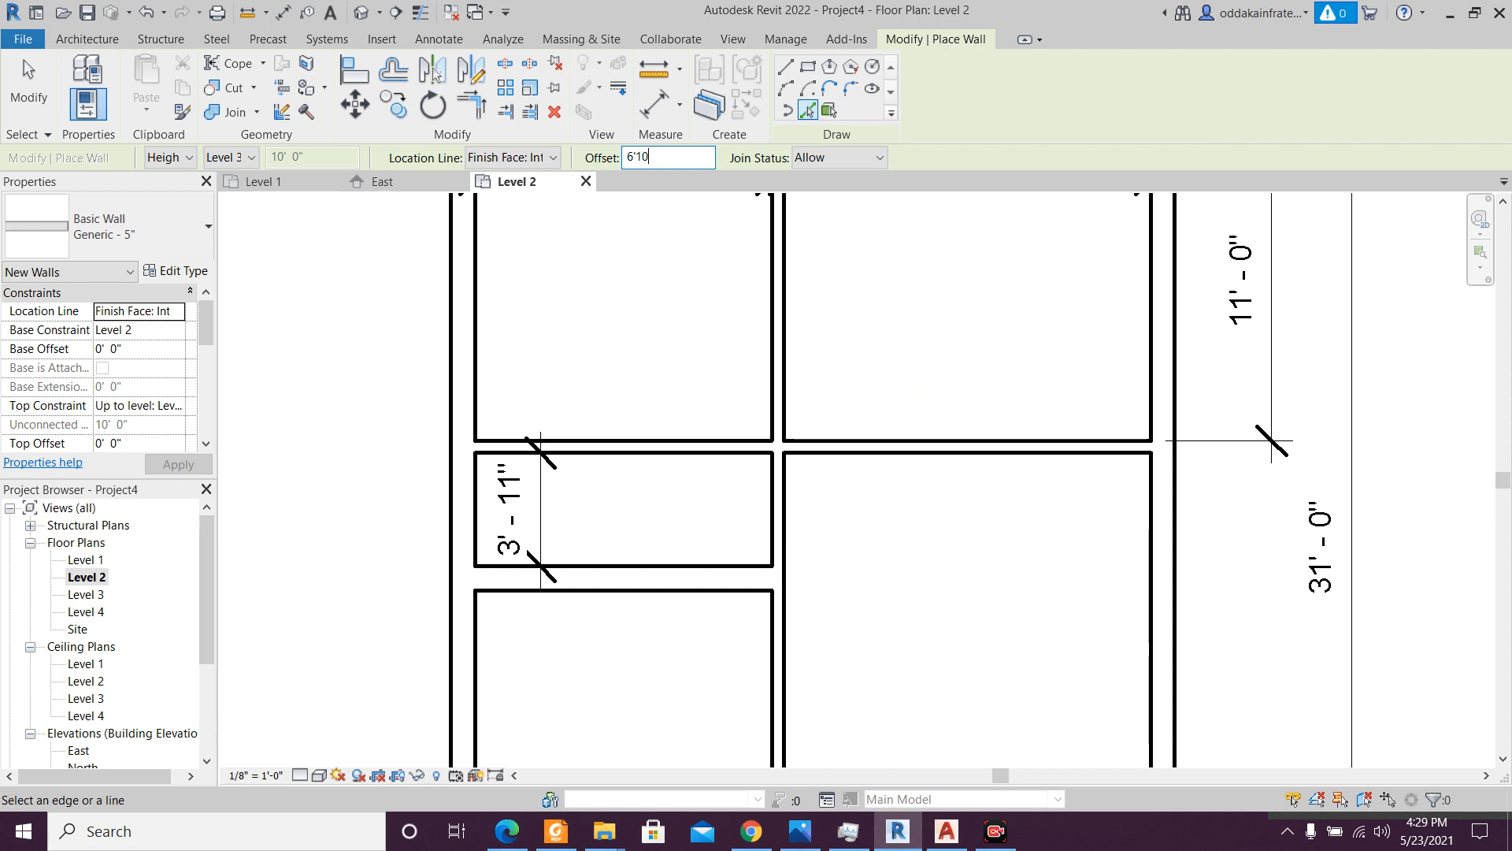
{"action": "left_click", "coordinate": [478, 521]}
{"action": "key", "text": "Escape"}
{"action": "key", "text": "Escape"}
- Shorten the new toilet wall at both ends so it spans only between the crosswise partition and the 10" wall
{"action": "scroll", "coordinate": [574, 461], "scroll_direction": "down", "scroll_amount": 3}
{"action": "scroll", "coordinate": [686, 472], "scroll_direction": "up", "scroll_amount": 4}
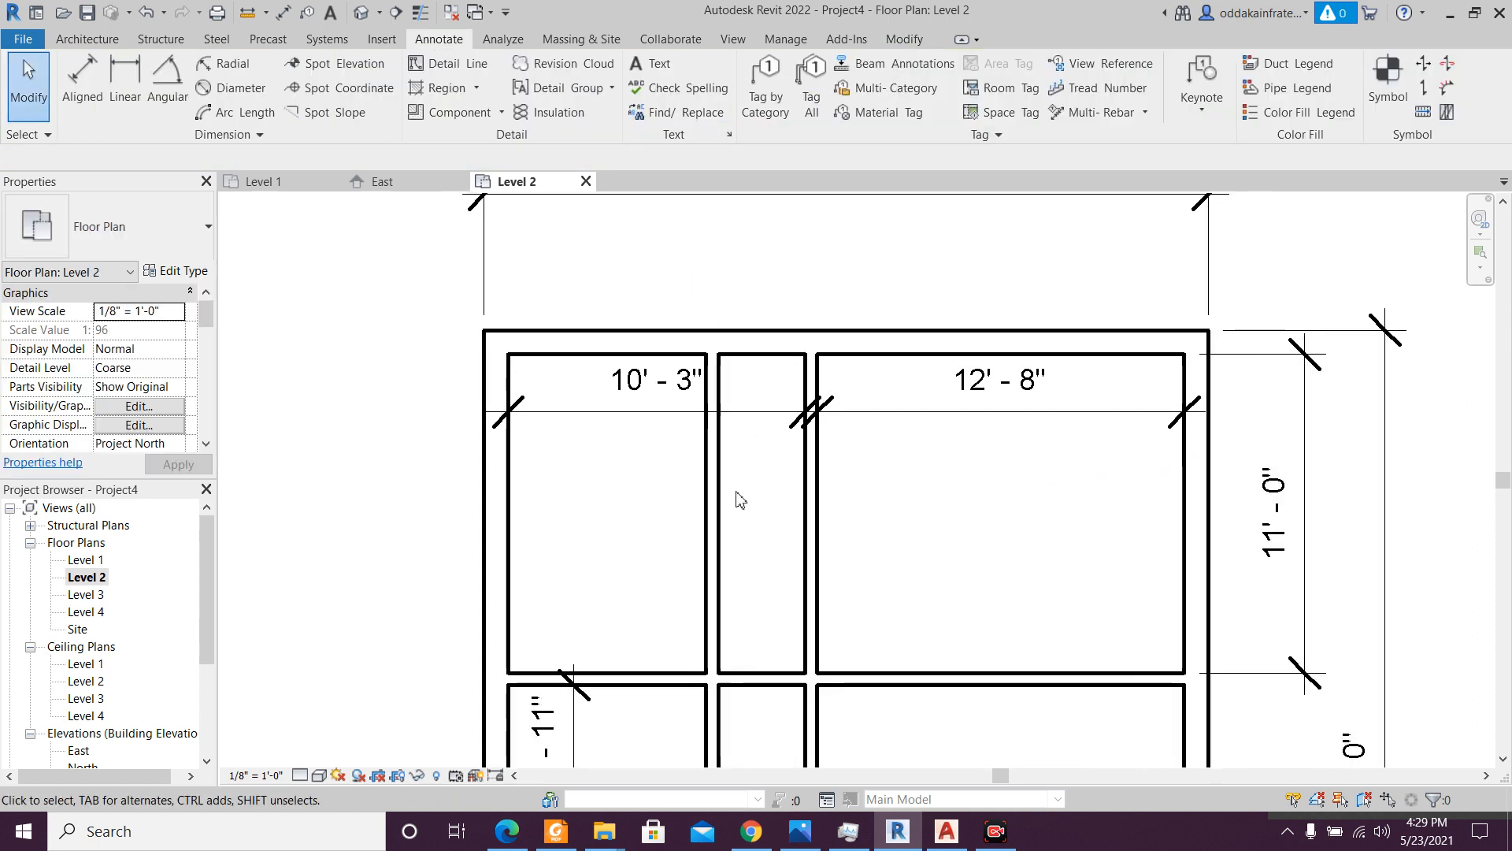
{"action": "left_click", "coordinate": [711, 472]}
{"action": "left_click_drag", "start_coordinate": [708, 345], "coordinate": [705, 674]}
{"action": "scroll", "coordinate": [719, 630], "scroll_direction": "down", "scroll_amount": 1}
{"action": "middle_click_drag", "start_coordinate": [725, 620], "coordinate": [721, 246]}
{"action": "scroll", "coordinate": [721, 246], "scroll_direction": "down", "scroll_amount": 2}
{"action": "left_click_drag", "start_coordinate": [707, 647], "coordinate": [697, 426]}
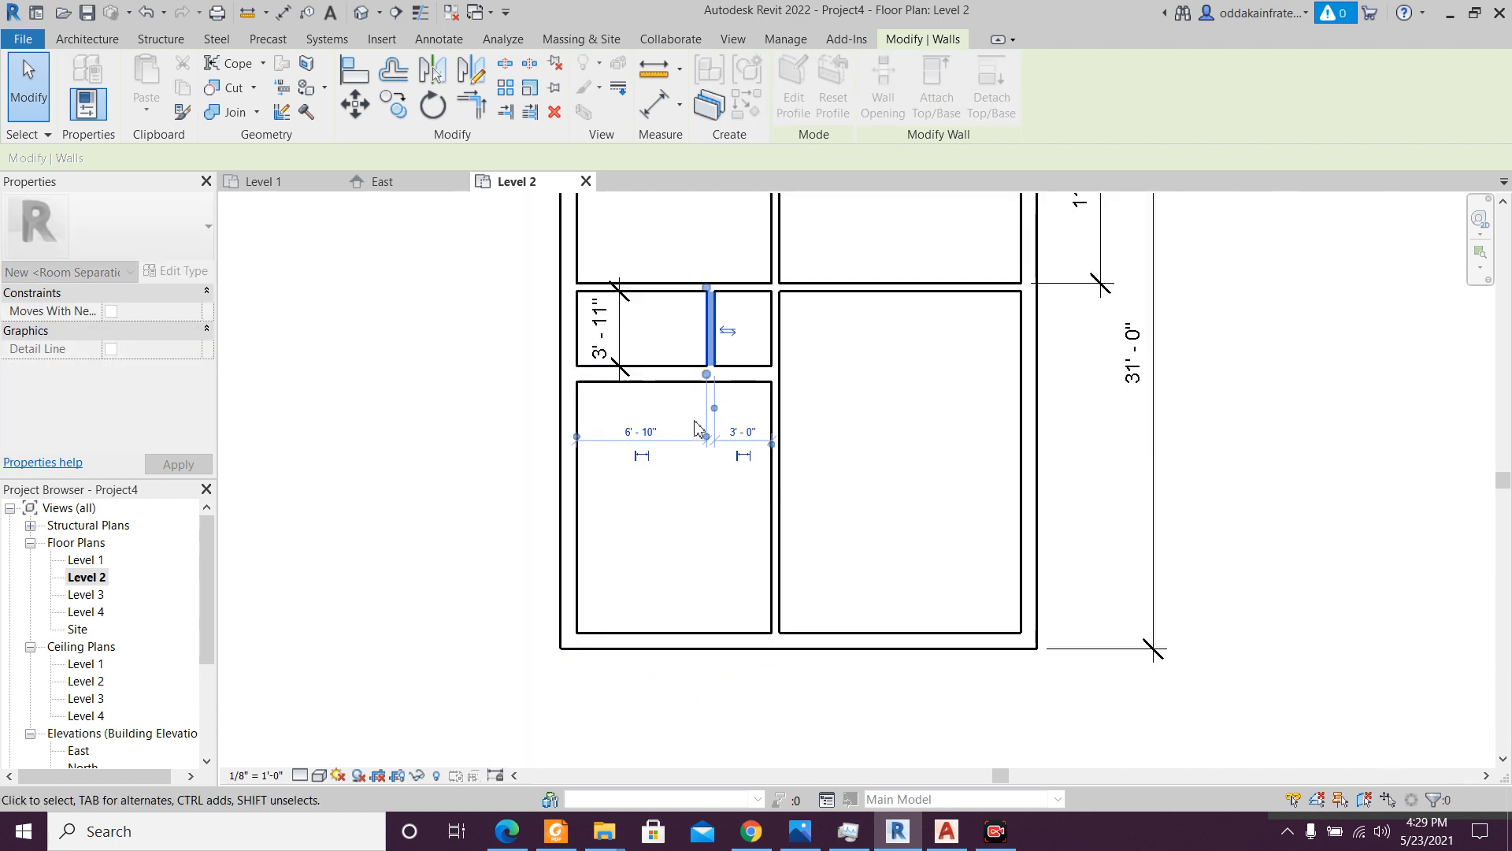
- Try to shorten the lengthwise 5" partition so it ends at the crosswise partition below the two upper rooms
{"action": "left_click", "coordinate": [684, 437]}
{"action": "middle_click_drag", "start_coordinate": [682, 434], "coordinate": [672, 745]}
{"action": "scroll", "coordinate": [698, 644], "scroll_direction": "up", "scroll_amount": 2}
{"action": "middle_click_drag", "start_coordinate": [686, 628], "coordinate": [652, 556]}
{"action": "scroll", "coordinate": [768, 484], "scroll_direction": "down", "scroll_amount": 2}
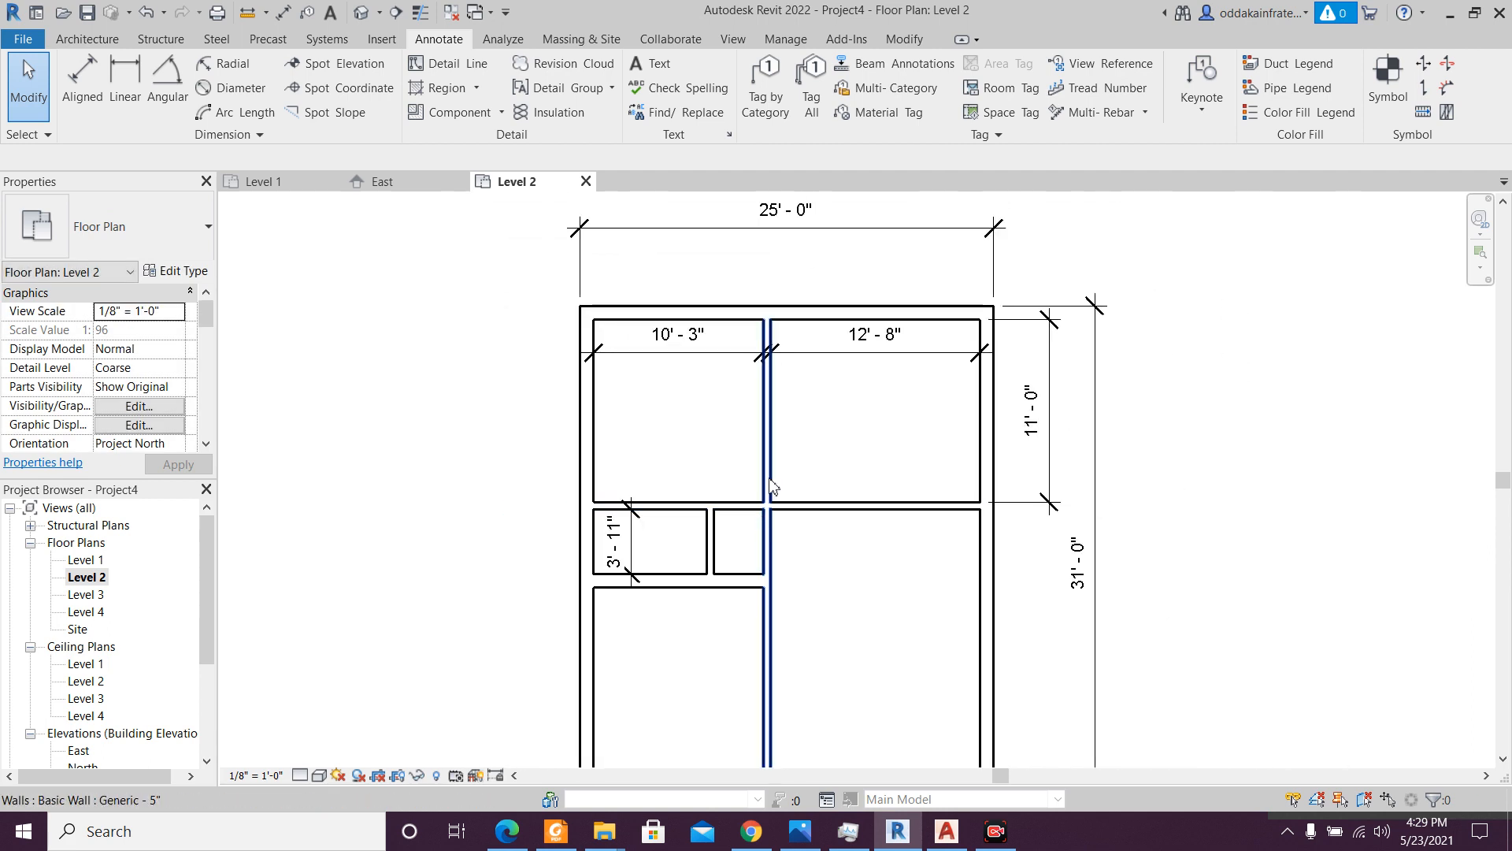
{"action": "scroll", "coordinate": [771, 504], "scroll_direction": "up", "scroll_amount": 5}
{"action": "scroll", "coordinate": [771, 536], "scroll_direction": "down", "scroll_amount": 2}
{"action": "scroll", "coordinate": [771, 536], "scroll_direction": "down", "scroll_amount": 3}
{"action": "scroll", "coordinate": [771, 536], "scroll_direction": "up", "scroll_amount": 3}
{"action": "left_click", "coordinate": [770, 536]}
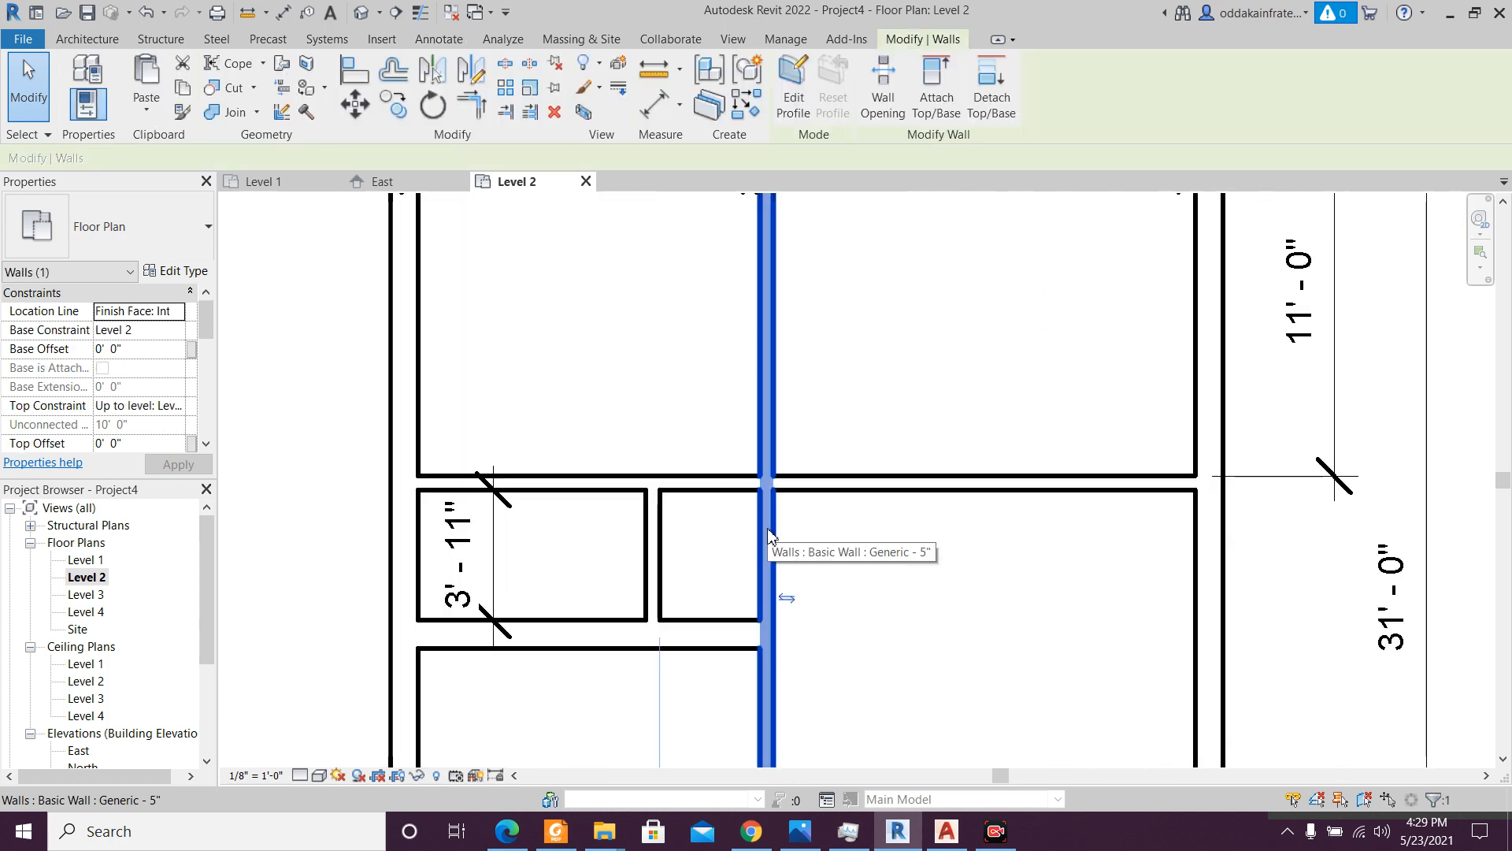
{"action": "scroll", "coordinate": [788, 598], "scroll_direction": "down", "scroll_amount": 3}
{"action": "middle_click_drag", "start_coordinate": [800, 675], "coordinate": [753, 520]}
{"action": "scroll", "coordinate": [721, 599], "scroll_direction": "up", "scroll_amount": 1}
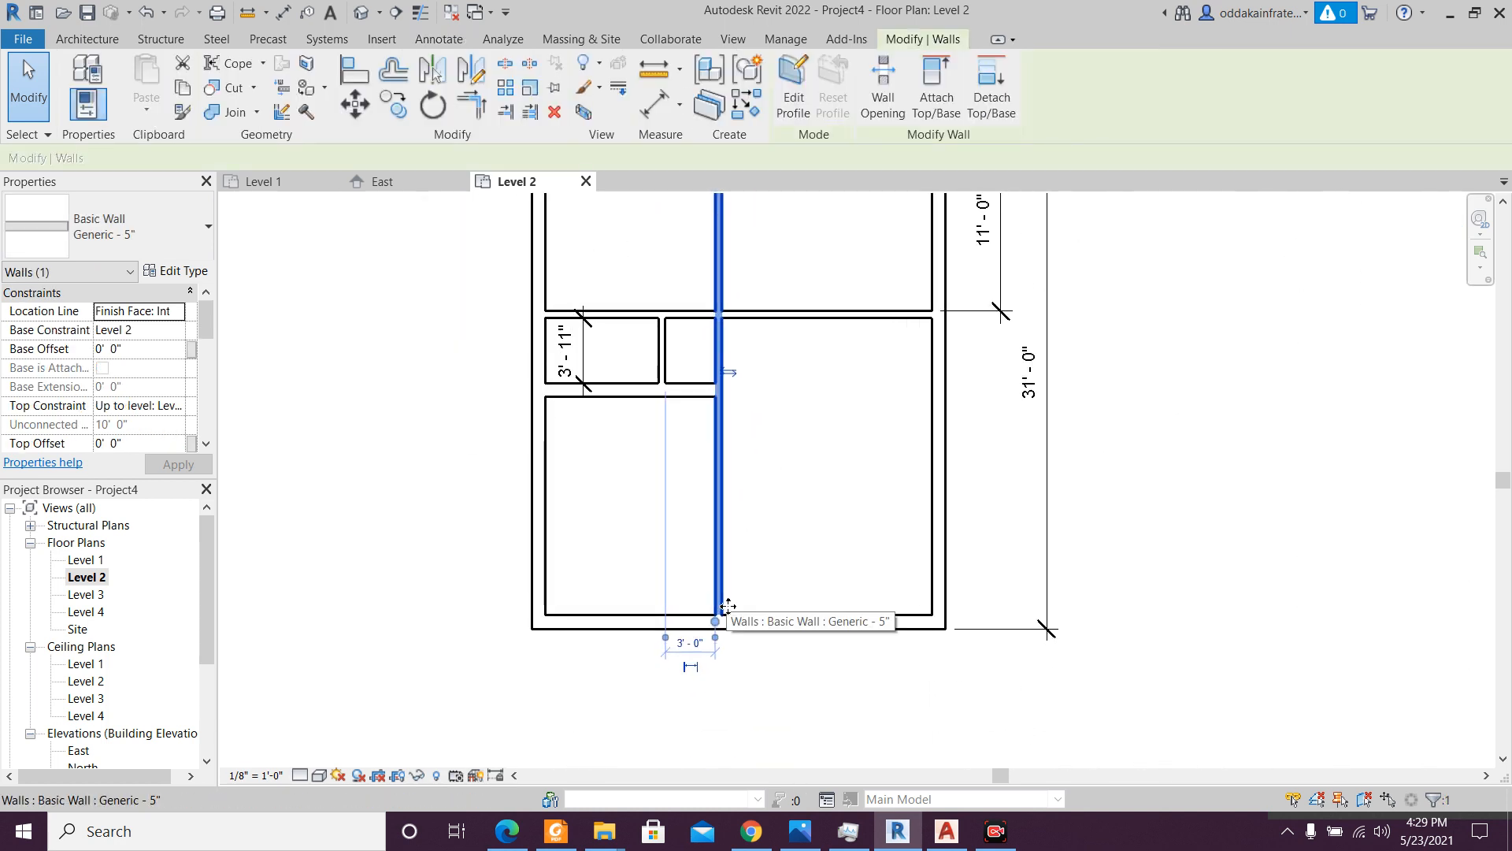
{"action": "scroll", "coordinate": [727, 608], "scroll_direction": "up", "scroll_amount": 1}
{"action": "left_click_drag", "start_coordinate": [713, 629], "coordinate": [711, 531]}
{"action": "left_click_drag", "start_coordinate": [711, 461], "coordinate": [712, 221]}
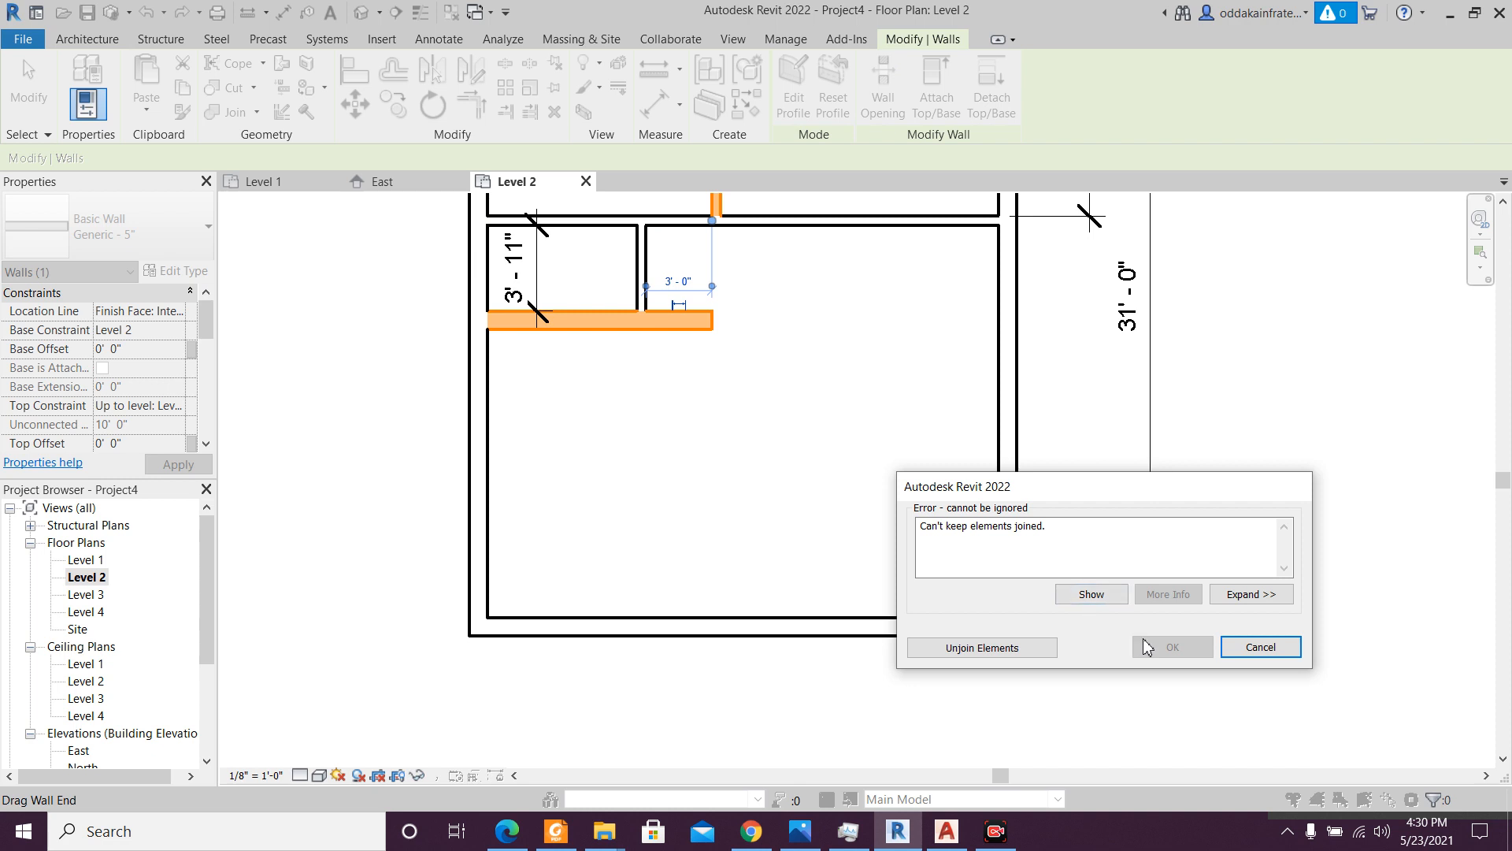
{"action": "left_click", "coordinate": [1259, 647]}
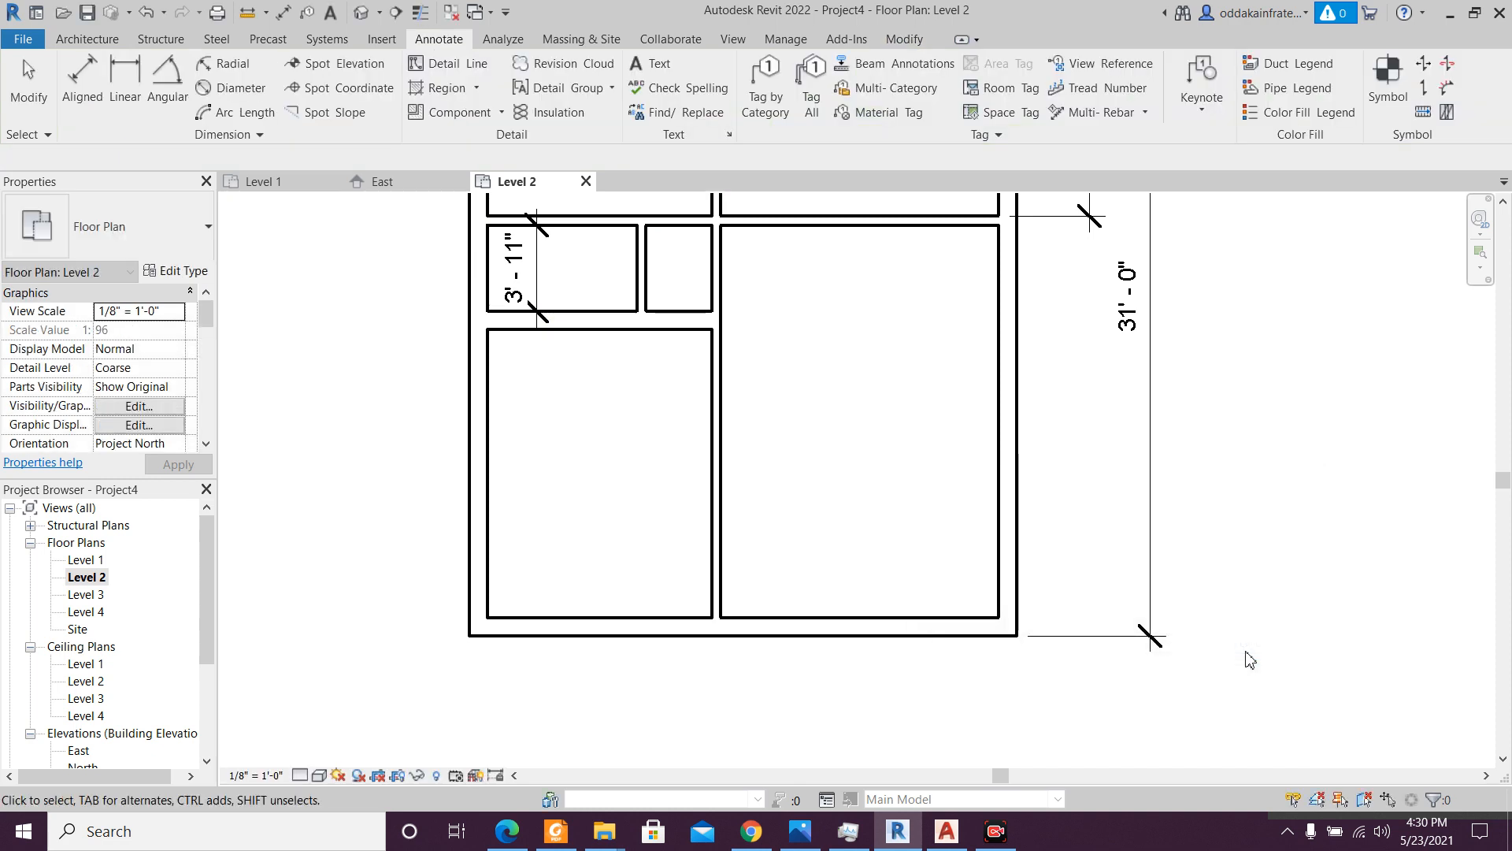
- Shorten the 10" crosswise wall below the toilet so it ends at the toilet's 5" side wall
{"action": "middle_click_drag", "start_coordinate": [682, 453], "coordinate": [707, 623]}
{"action": "scroll", "coordinate": [721, 531], "scroll_direction": "up", "scroll_amount": 2}
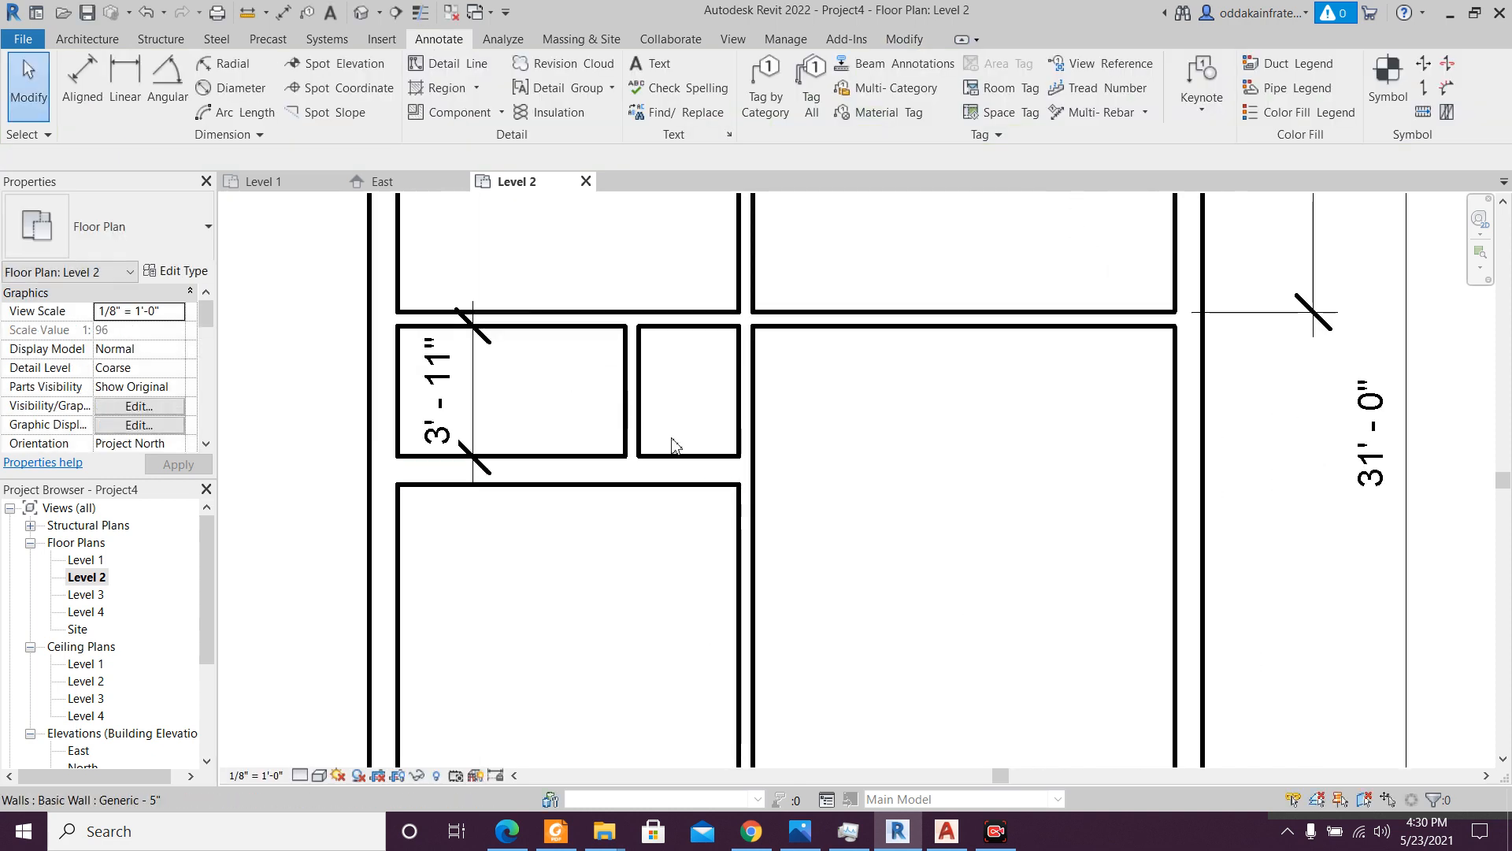
{"action": "left_click", "coordinate": [724, 470]}
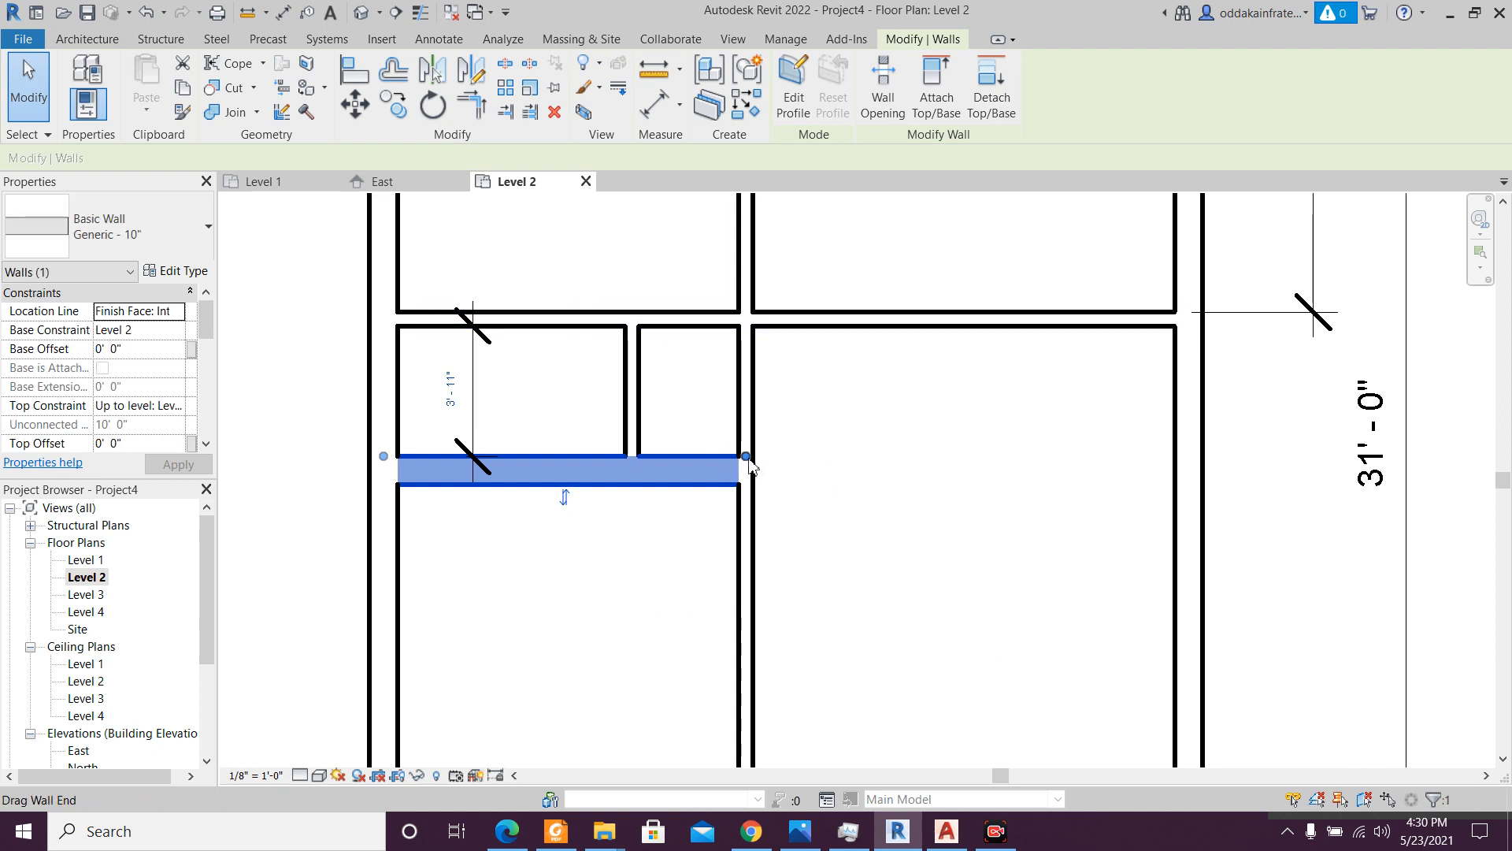
{"action": "left_click_drag", "start_coordinate": [746, 457], "coordinate": [640, 456]}
{"action": "scroll", "coordinate": [733, 506], "scroll_direction": "down", "scroll_amount": 3}
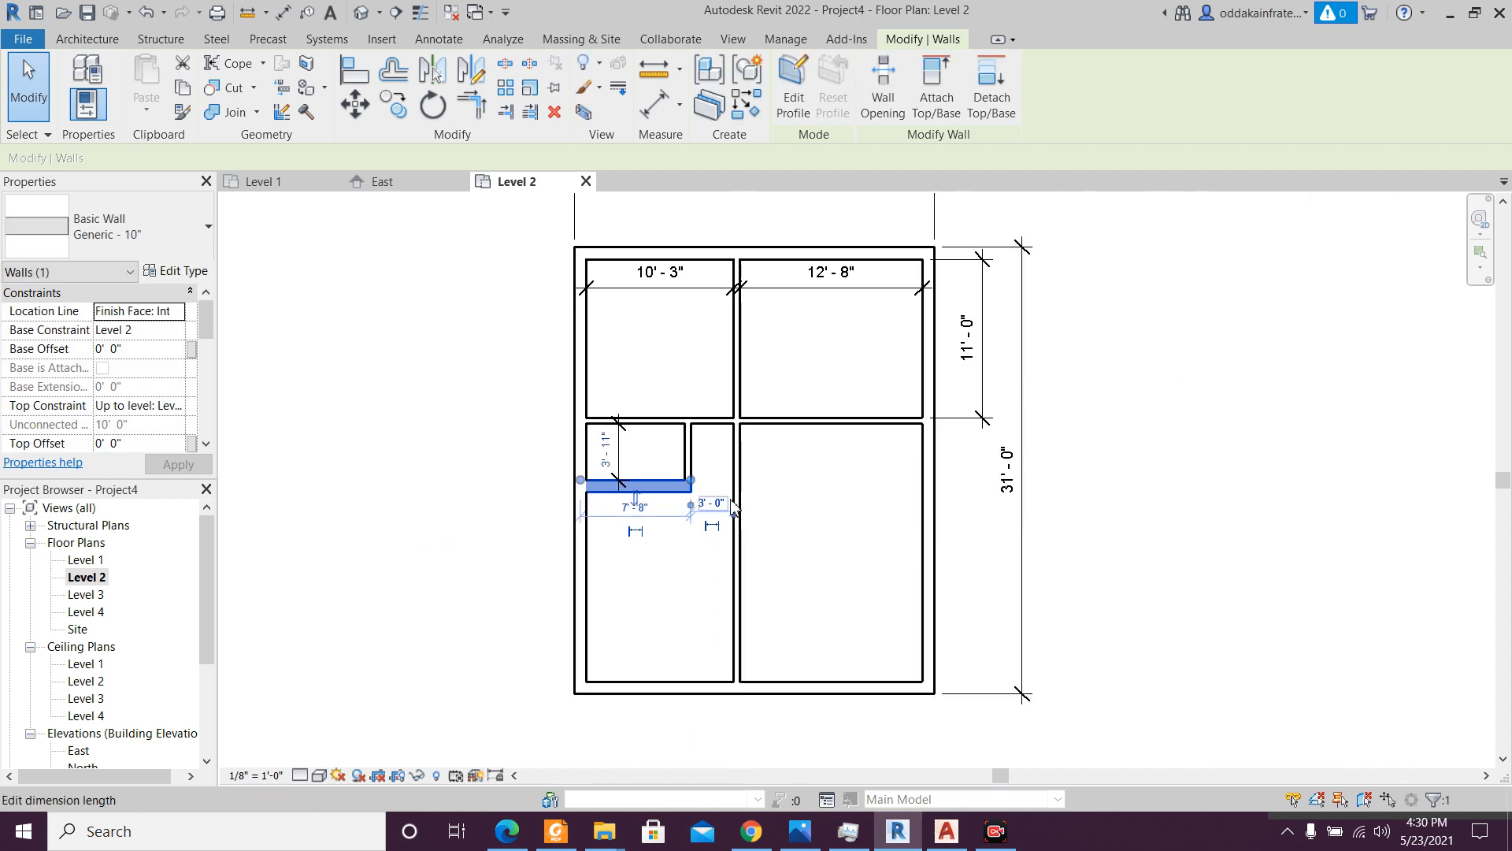
{"action": "key", "text": "Escape"}
- Shorten the lengthwise 5" partition so it ends at the crosswise partition below the two upper rooms
{"action": "left_click", "coordinate": [745, 567]}
{"action": "left_click_drag", "start_coordinate": [736, 687], "coordinate": [734, 421]}
{"action": "scroll", "coordinate": [737, 432], "scroll_direction": "up", "scroll_amount": 5}
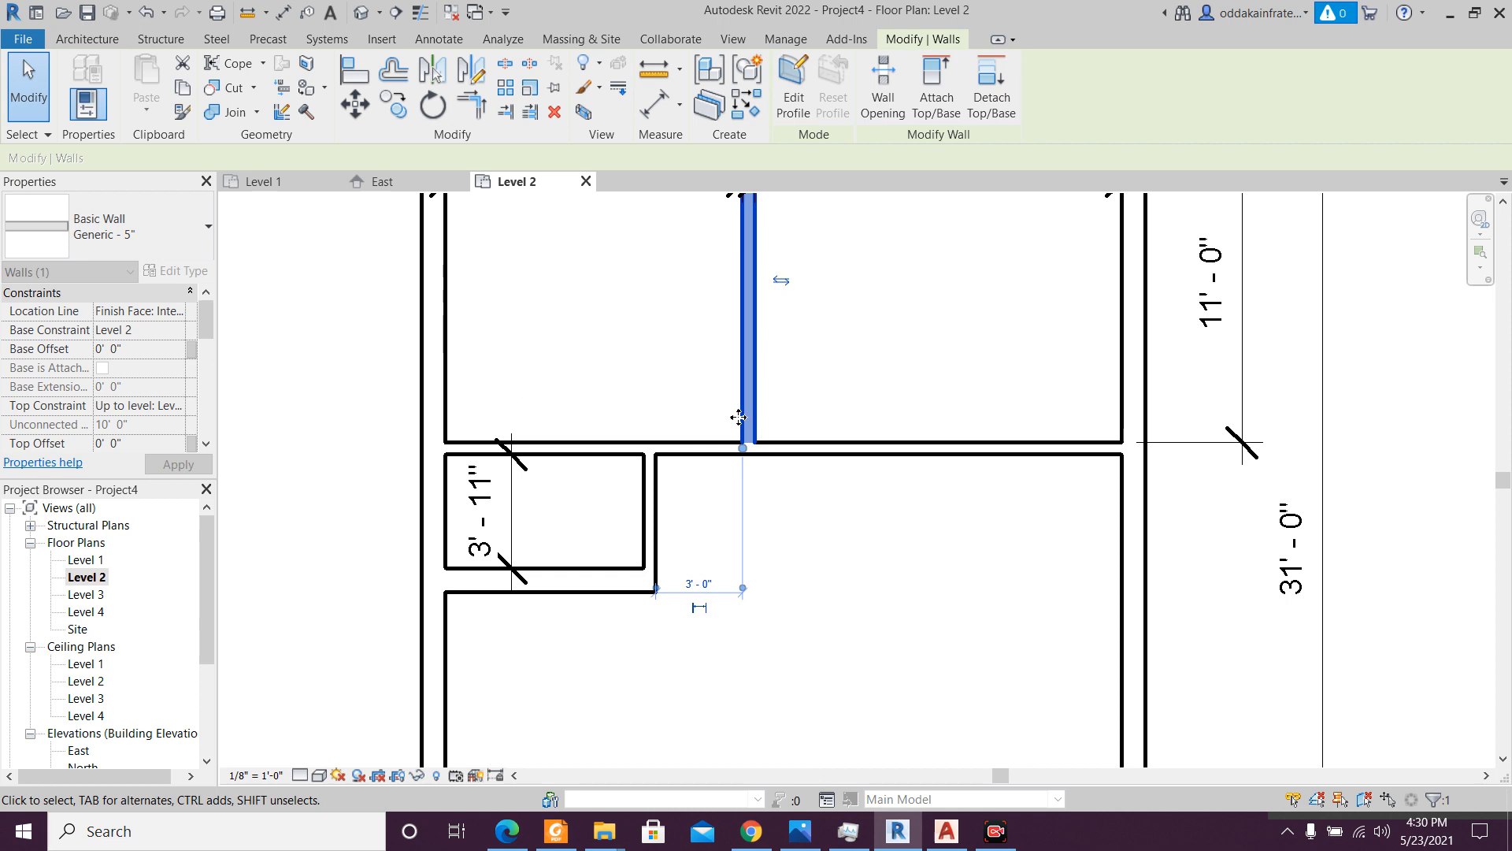
{"action": "scroll", "coordinate": [739, 437], "scroll_direction": "down", "scroll_amount": 2}
{"action": "key", "text": "Escape"}
{"action": "scroll", "coordinate": [738, 435], "scroll_direction": "down", "scroll_amount": 2}
{"action": "scroll", "coordinate": [709, 523], "scroll_direction": "up", "scroll_amount": 1}
{"action": "scroll", "coordinate": [704, 536], "scroll_direction": "down", "scroll_amount": 1}
{"action": "scroll", "coordinate": [578, 534], "scroll_direction": "up", "scroll_amount": 2}
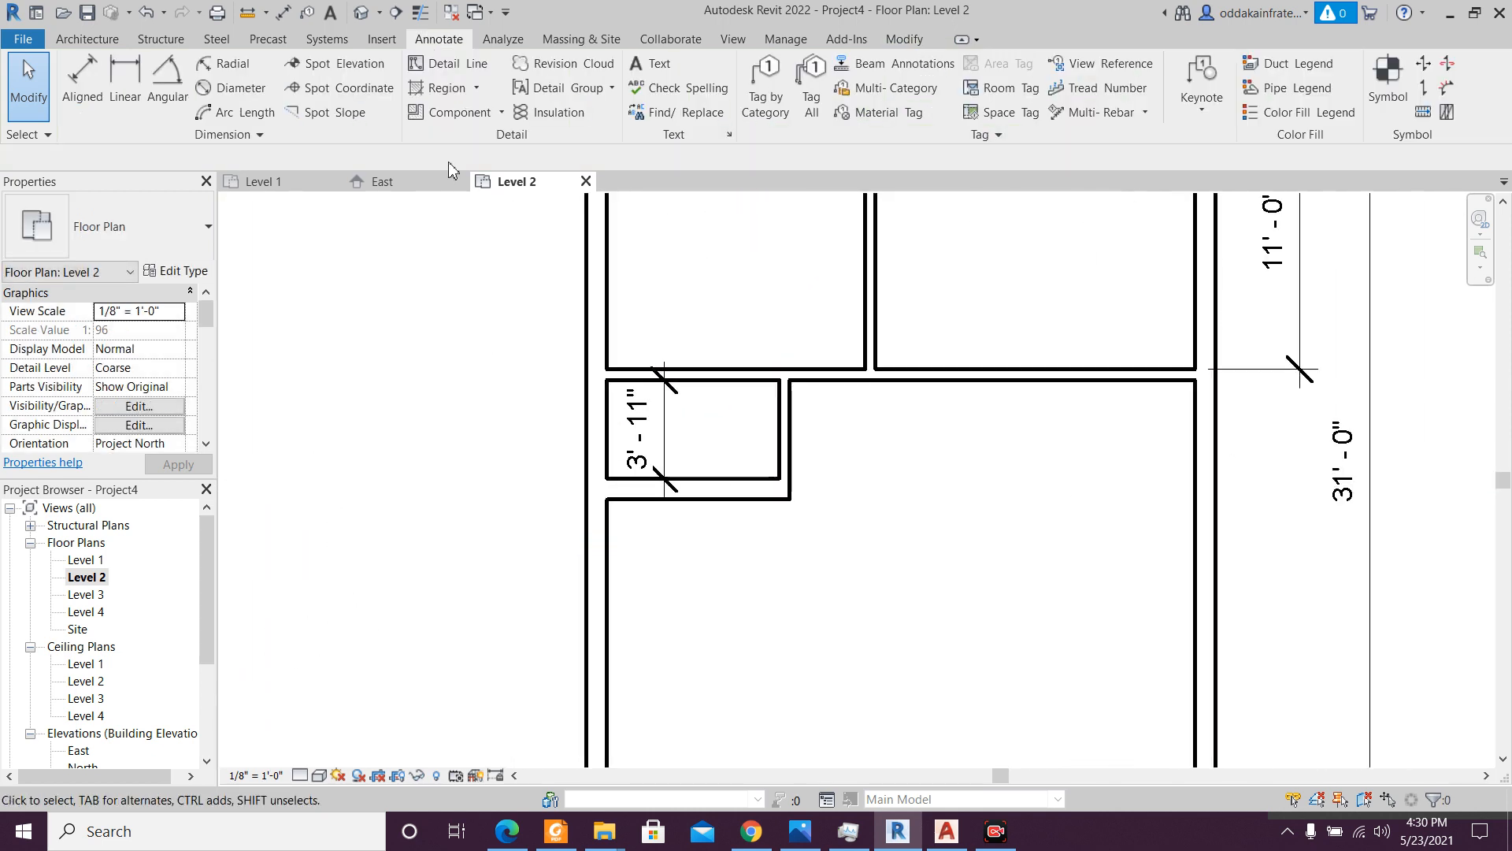
- Split the left exterior wall at the lower face of the toilet's 10" wall
{"action": "left_click", "coordinate": [904, 39]}
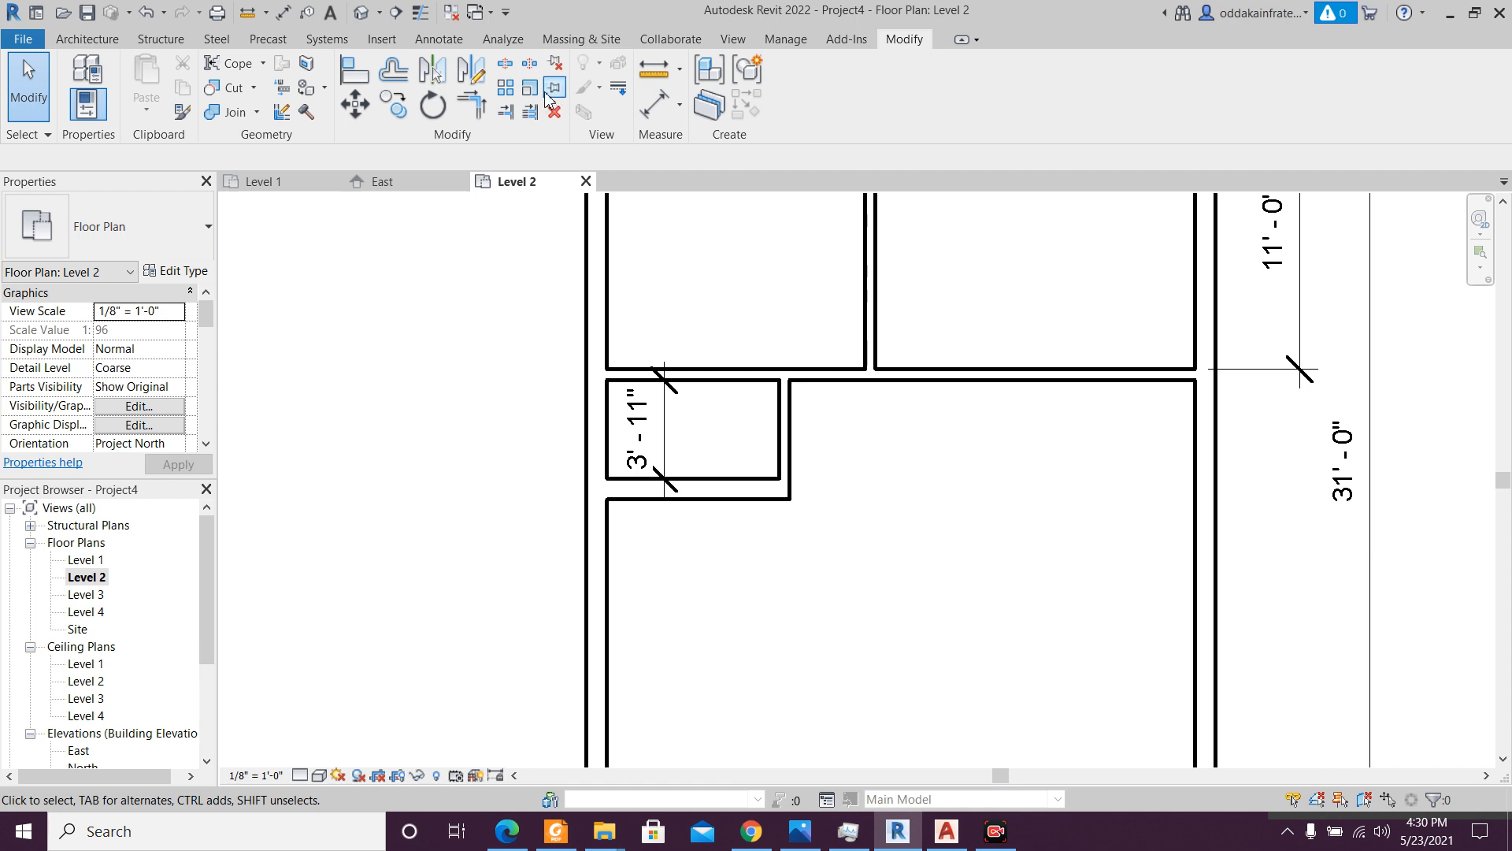
{"action": "left_click", "coordinate": [510, 66]}
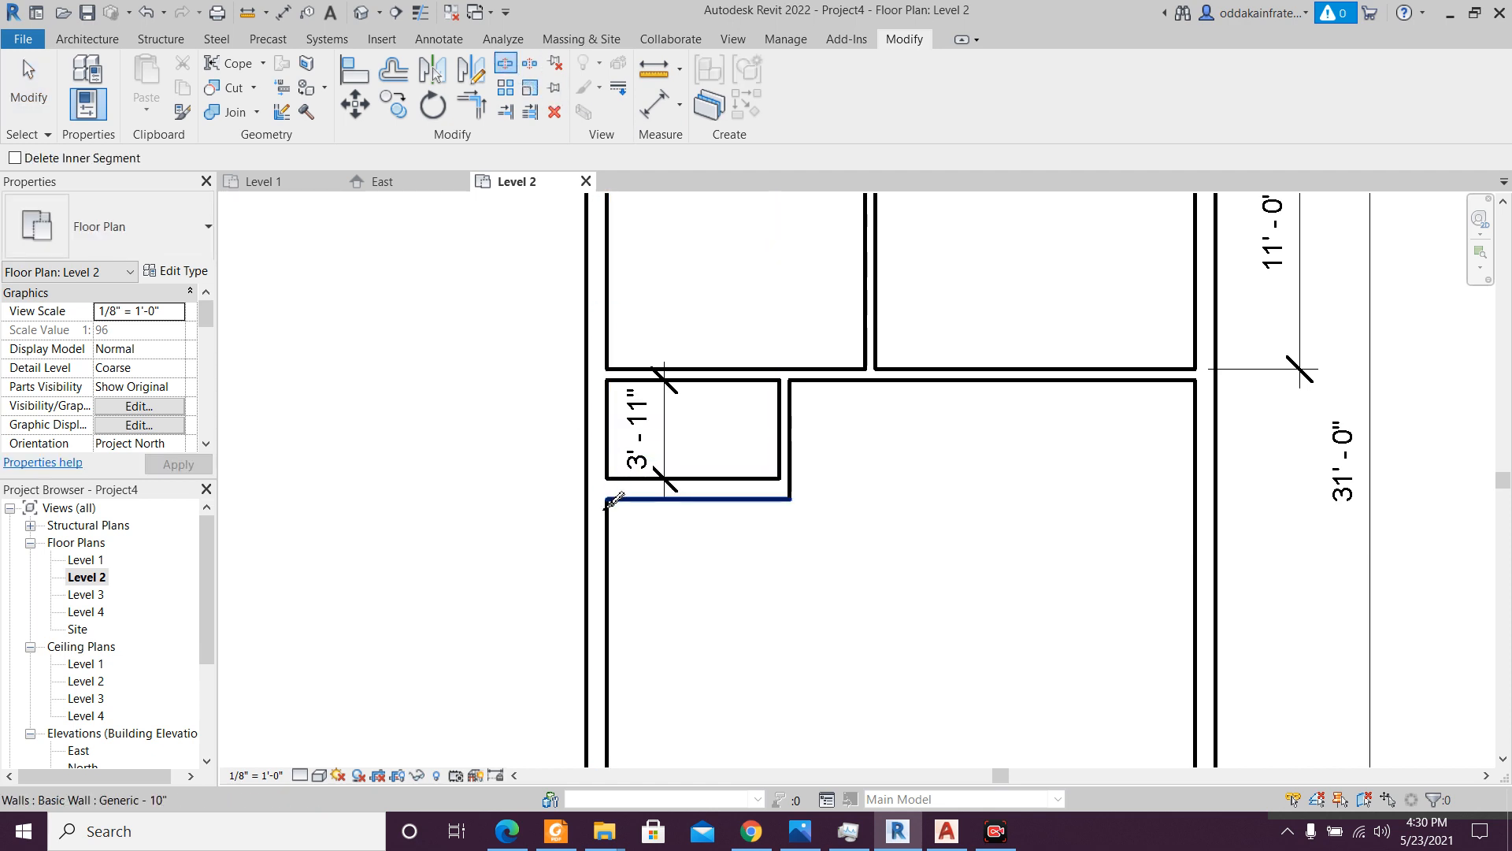
{"action": "scroll", "coordinate": [618, 498], "scroll_direction": "up", "scroll_amount": 2}
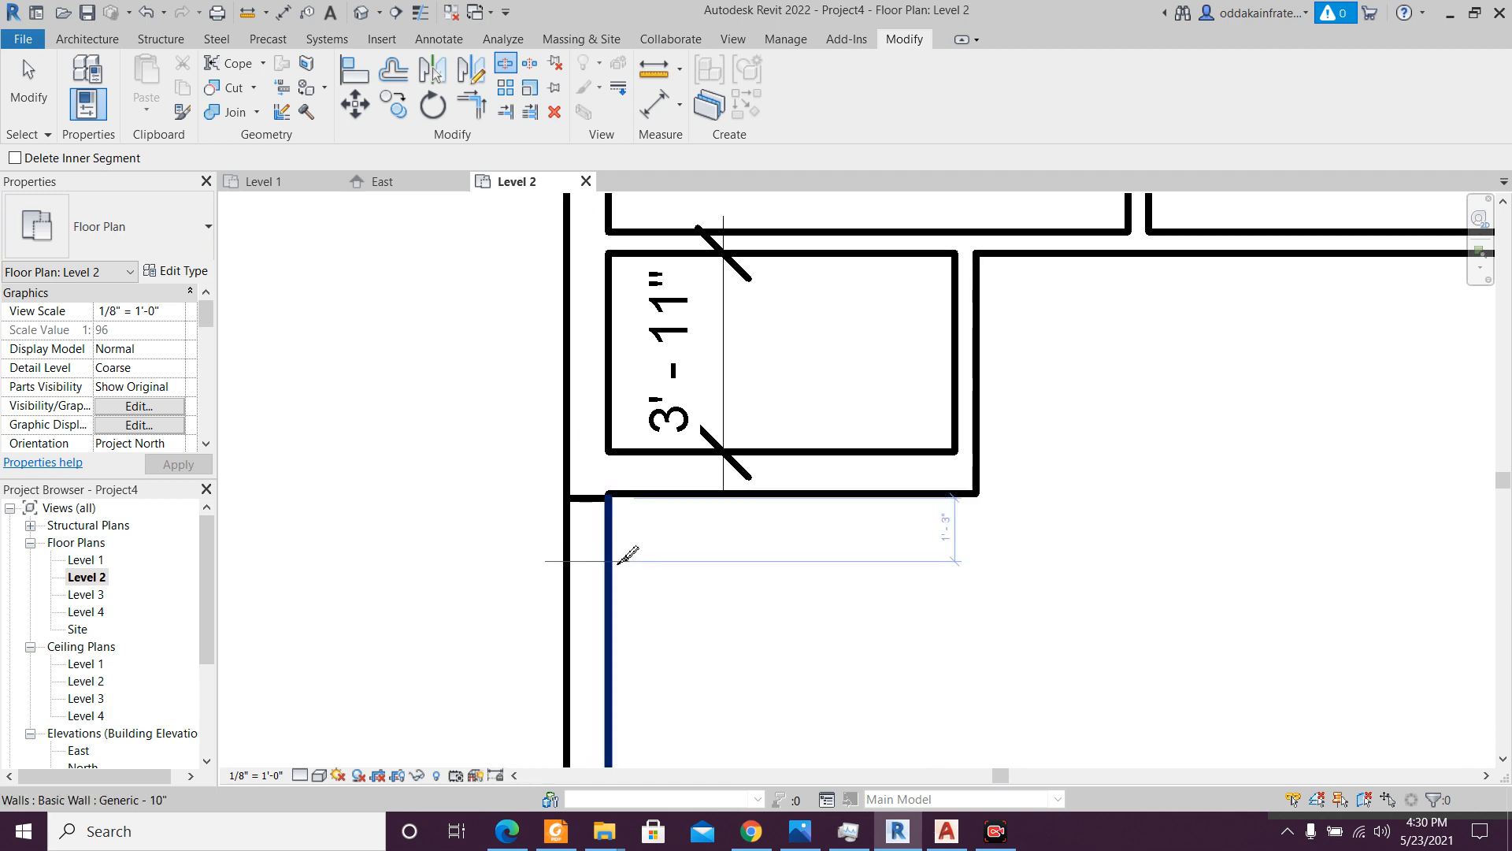
{"action": "scroll", "coordinate": [624, 550], "scroll_direction": "down", "scroll_amount": 4}
{"action": "scroll", "coordinate": [646, 678], "scroll_direction": "up", "scroll_amount": 2}
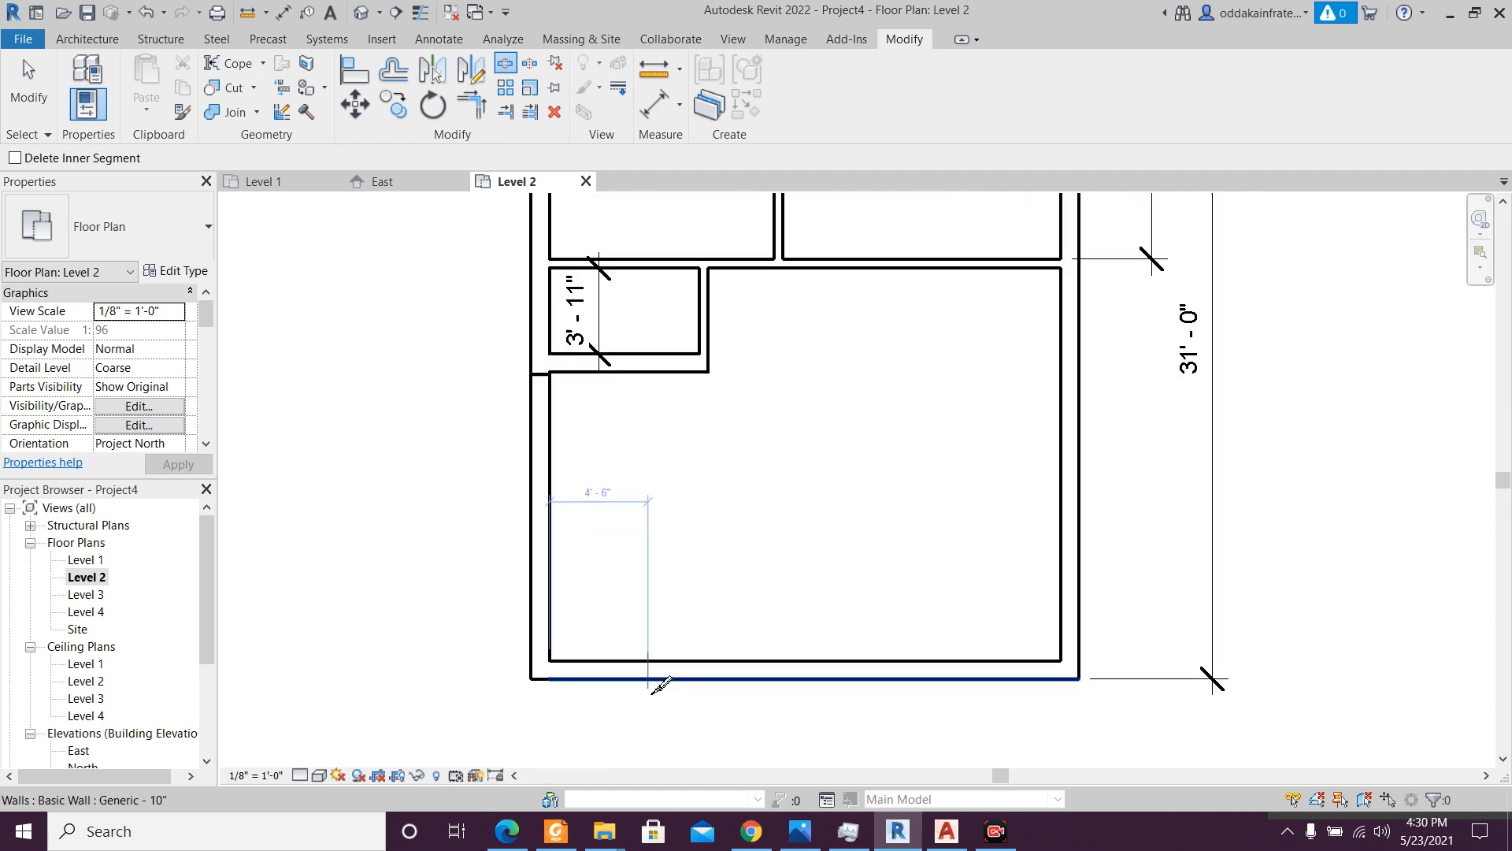
{"action": "scroll", "coordinate": [607, 620], "scroll_direction": "down", "scroll_amount": 2}
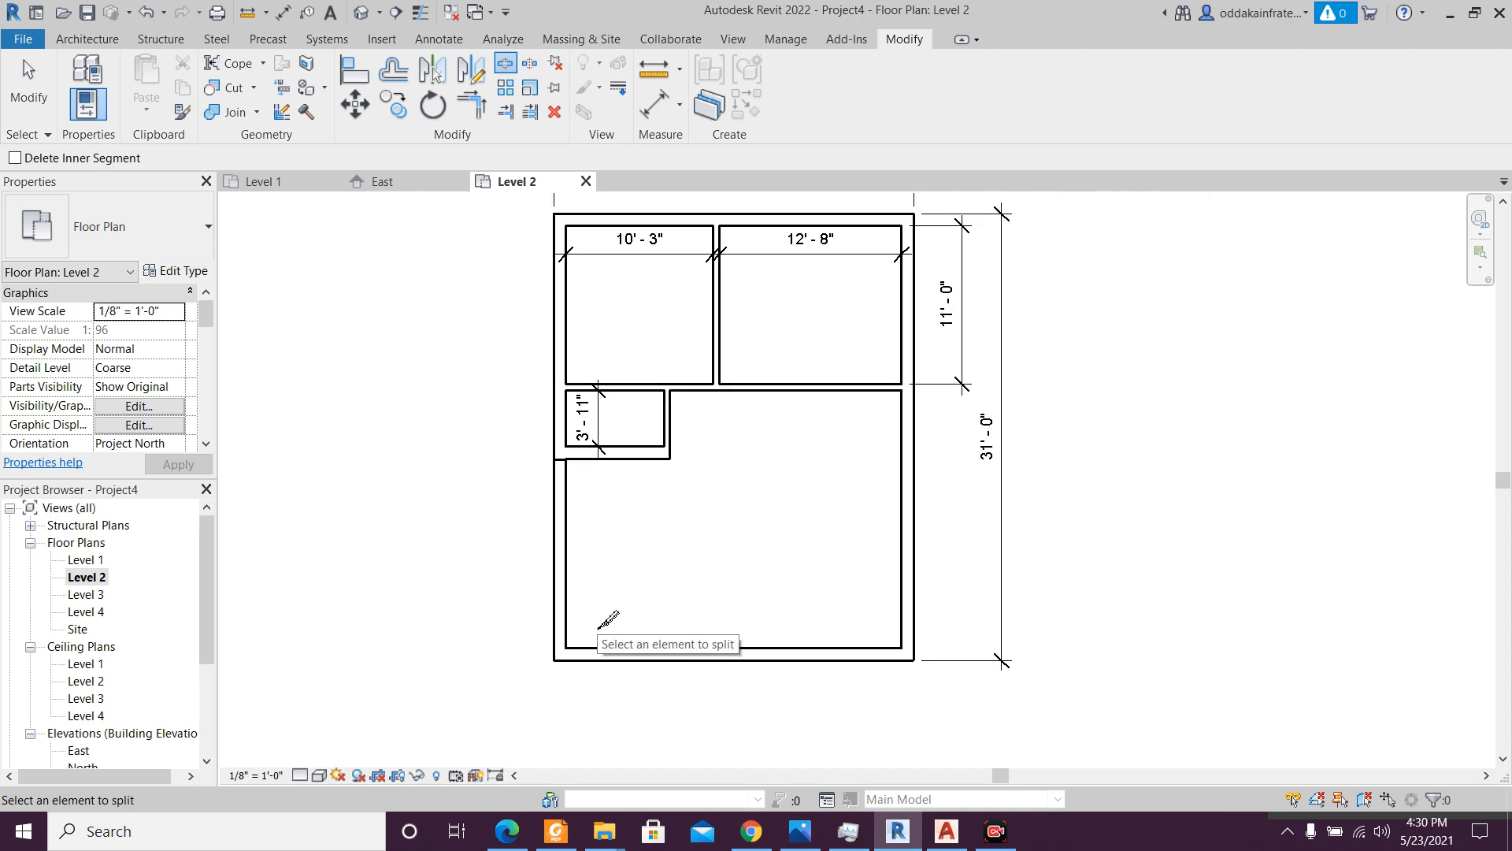
{"action": "key", "text": "Escape"}
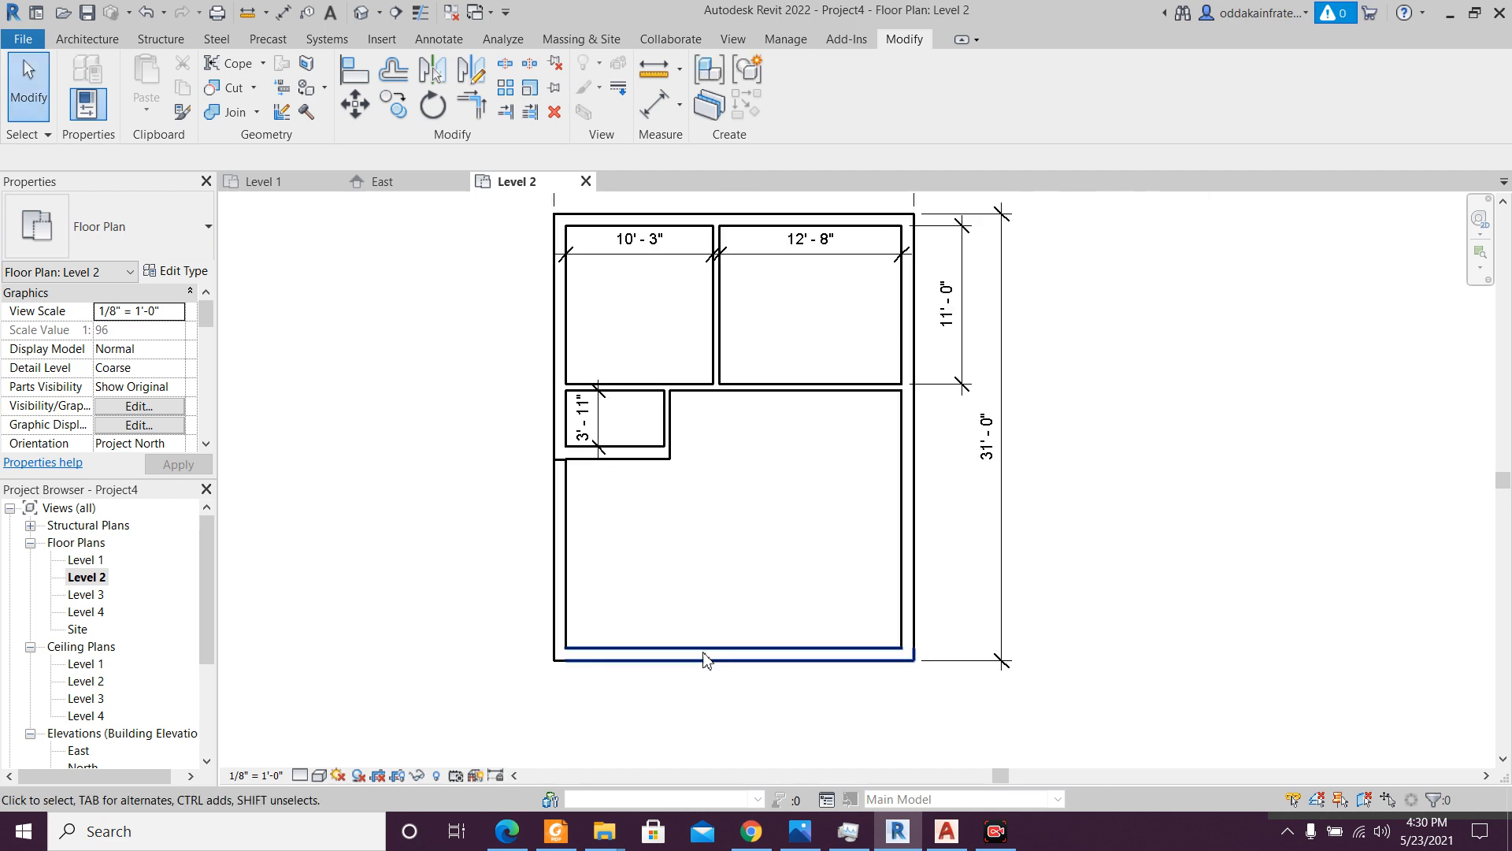
- Start a new wall with the Generic - 10" type
{"action": "key", "text": "w"}
{"action": "key", "text": "a"}
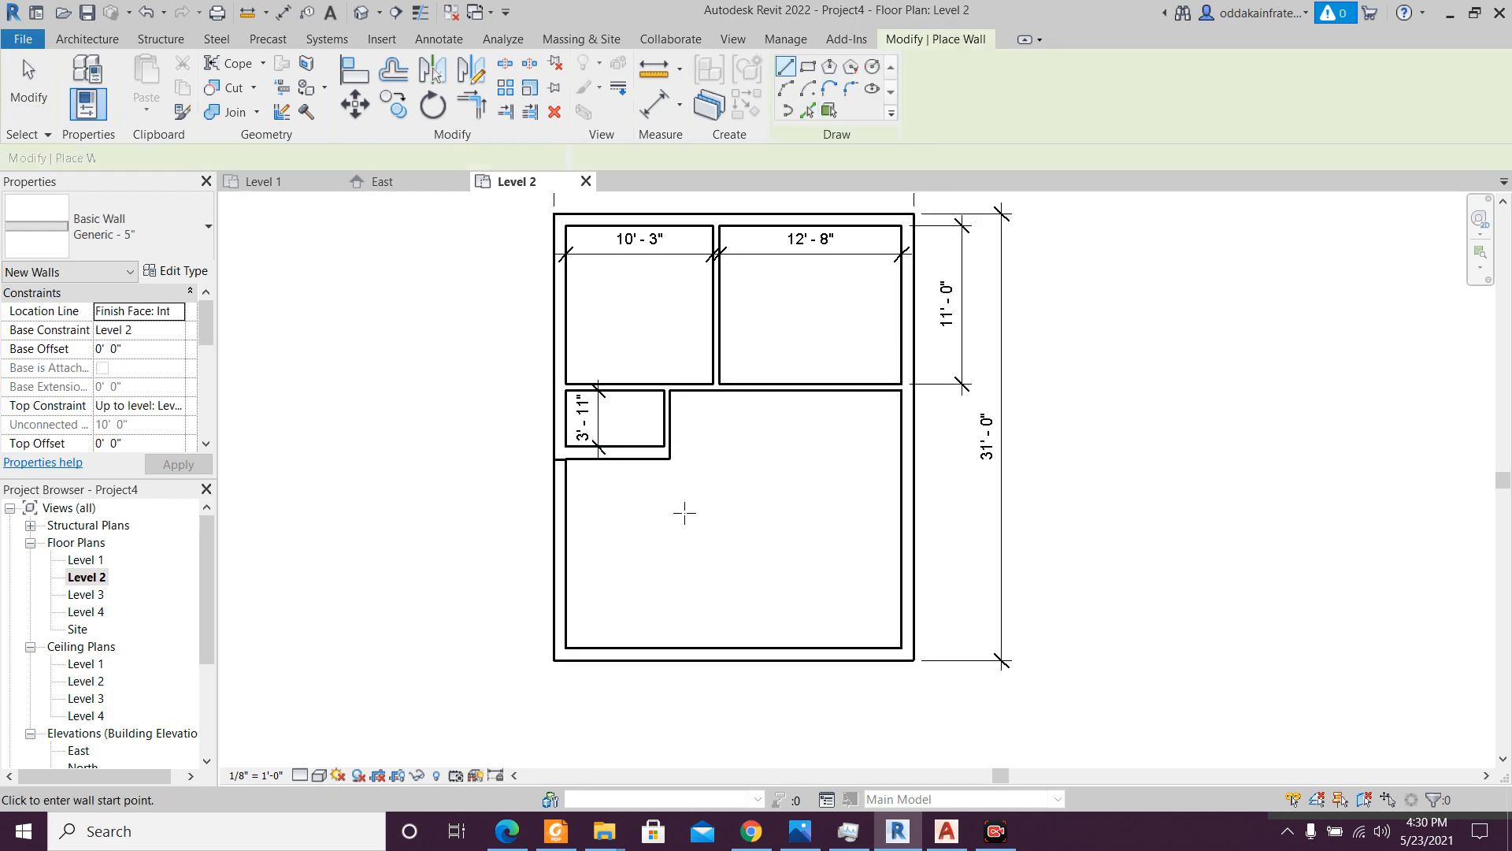
{"action": "left_click", "coordinate": [189, 236]}
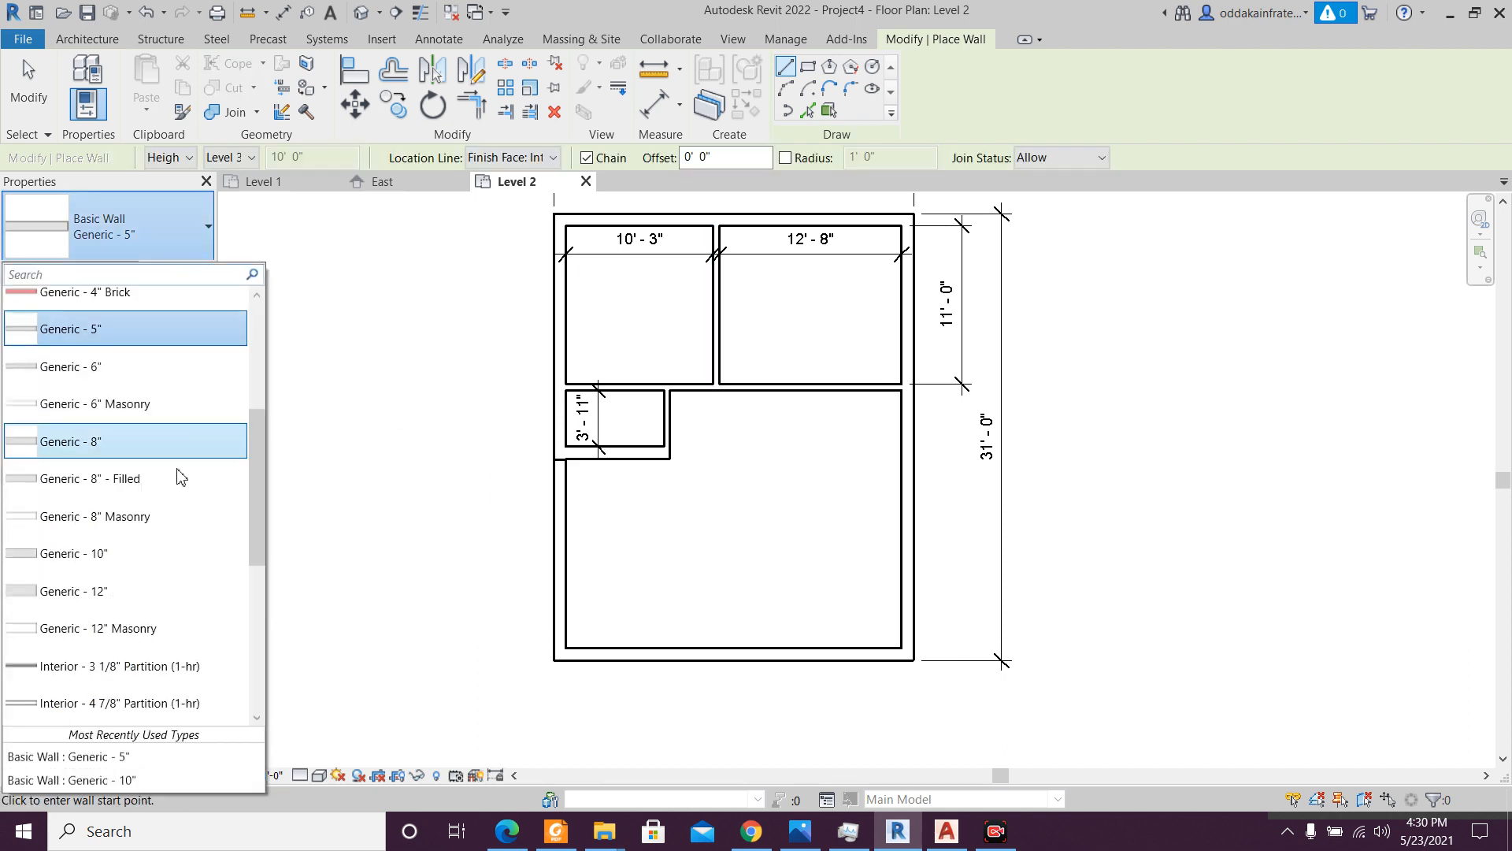
{"action": "left_click", "coordinate": [157, 550]}
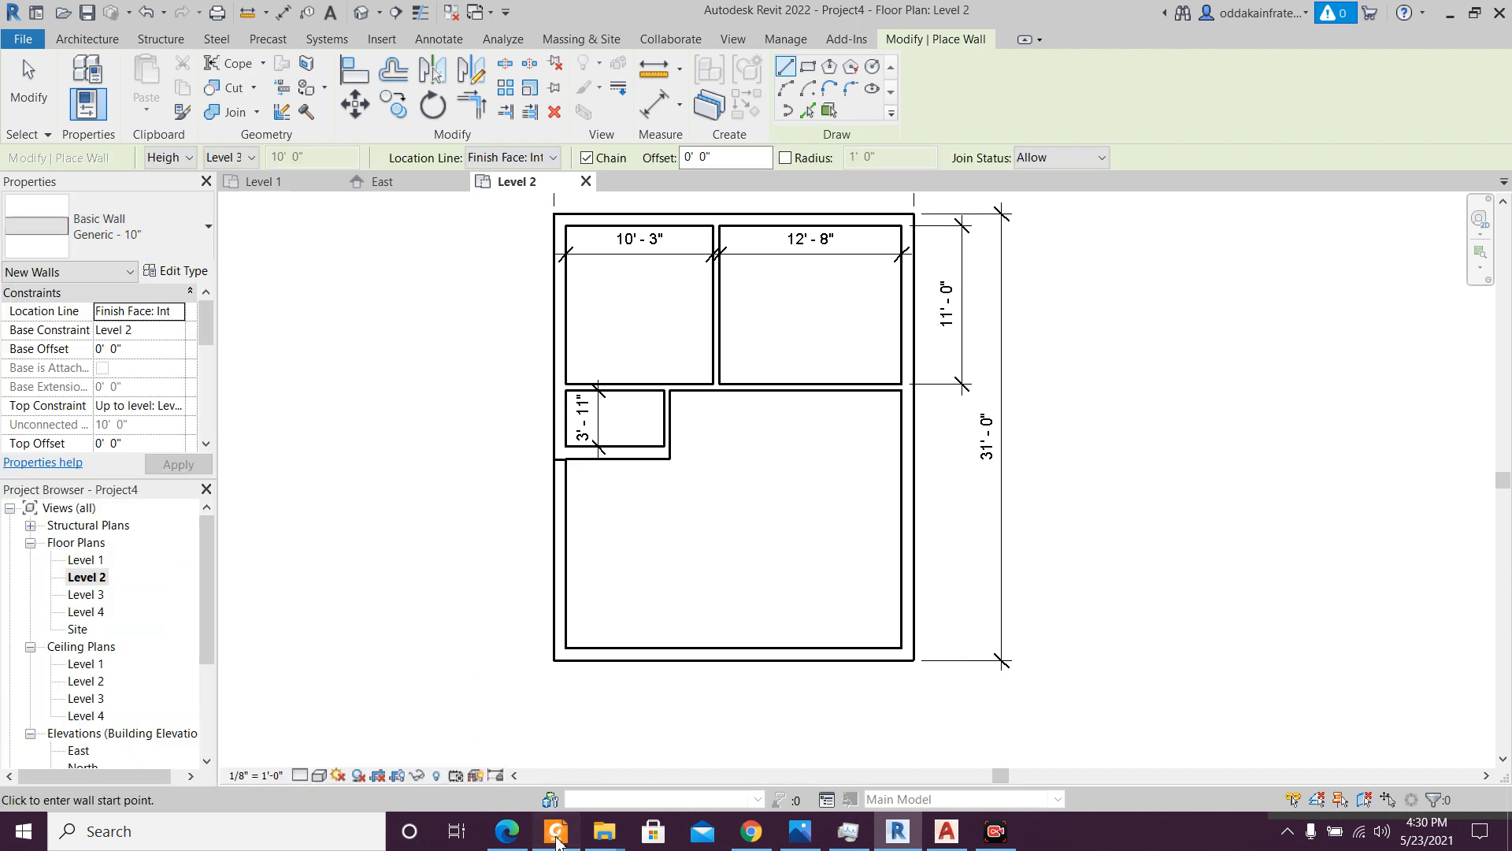
- Check the staircase size on the plan in Foxit Reader, return to Revit and place a wall offset 6' 2" from the lower exterior wall's inner face
{"action": "left_click", "coordinate": [557, 832]}
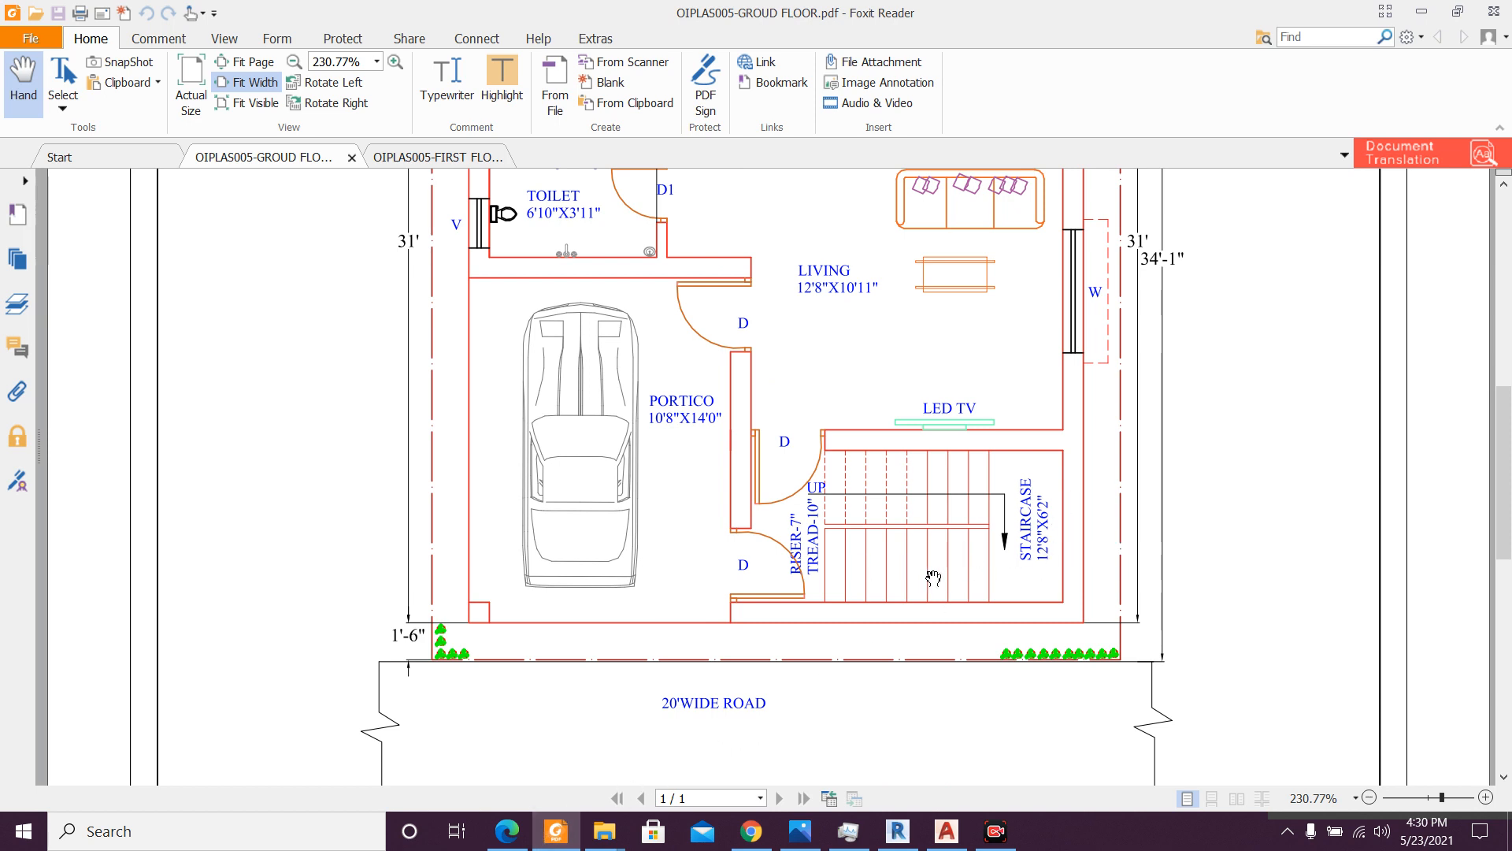
{"action": "left_click", "coordinate": [567, 827]}
{"action": "scroll", "coordinate": [868, 601], "scroll_direction": "up", "scroll_amount": 3}
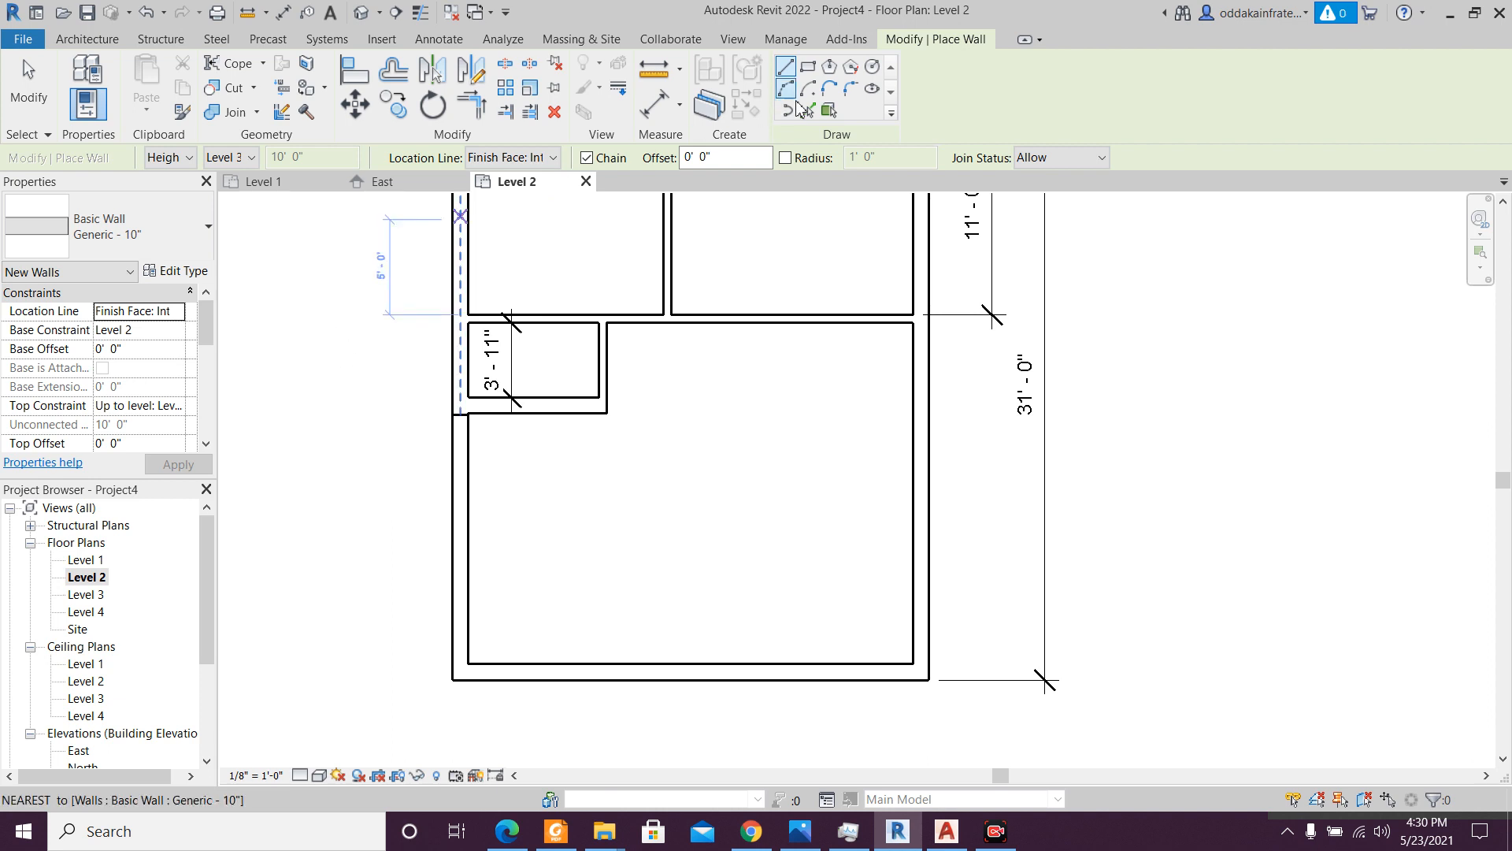
{"action": "left_click", "coordinate": [813, 113]}
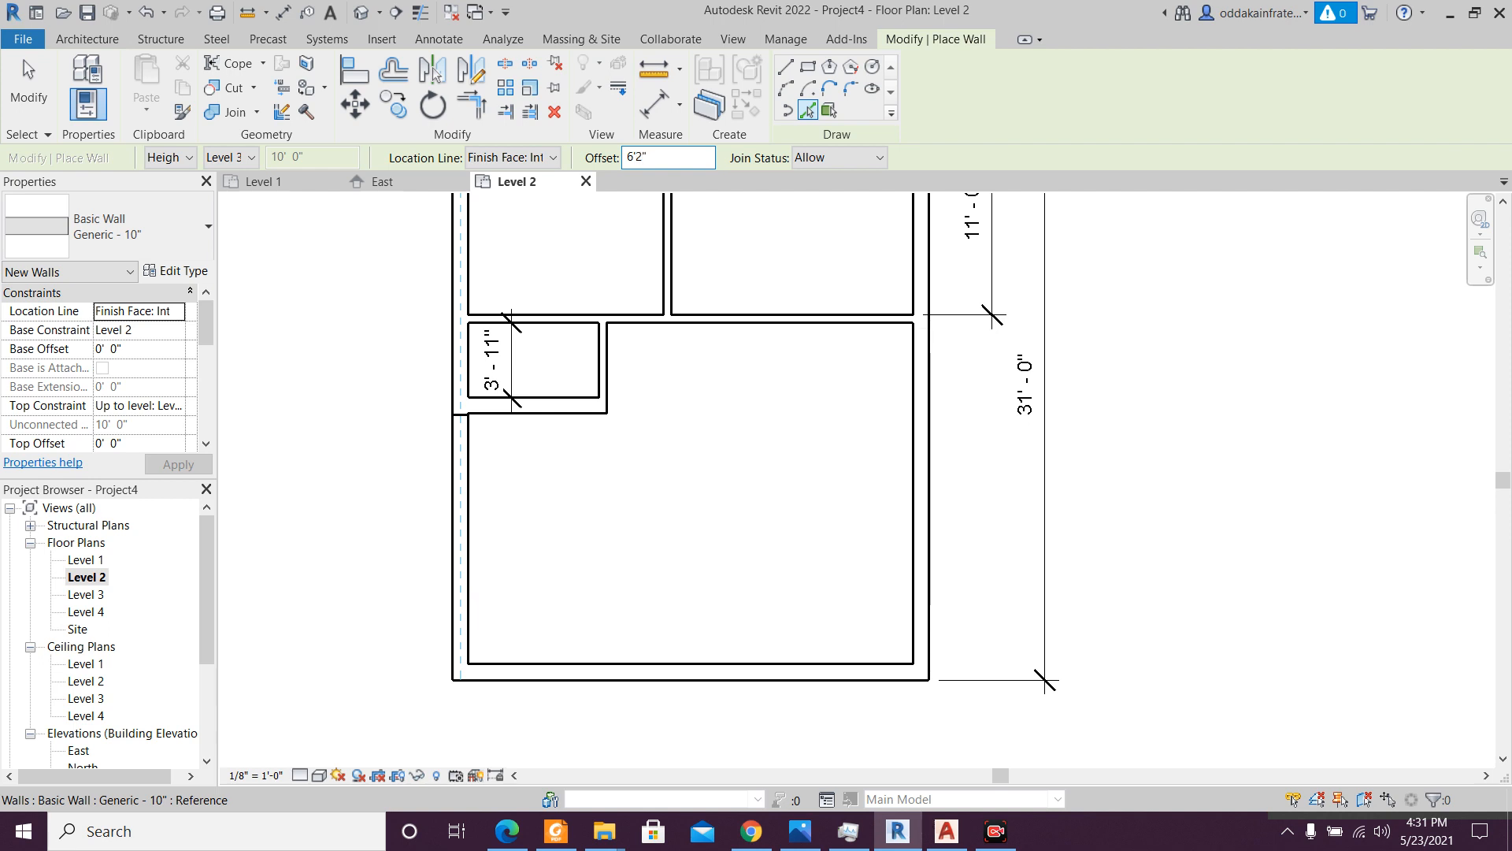
{"action": "left_click", "coordinate": [850, 668]}
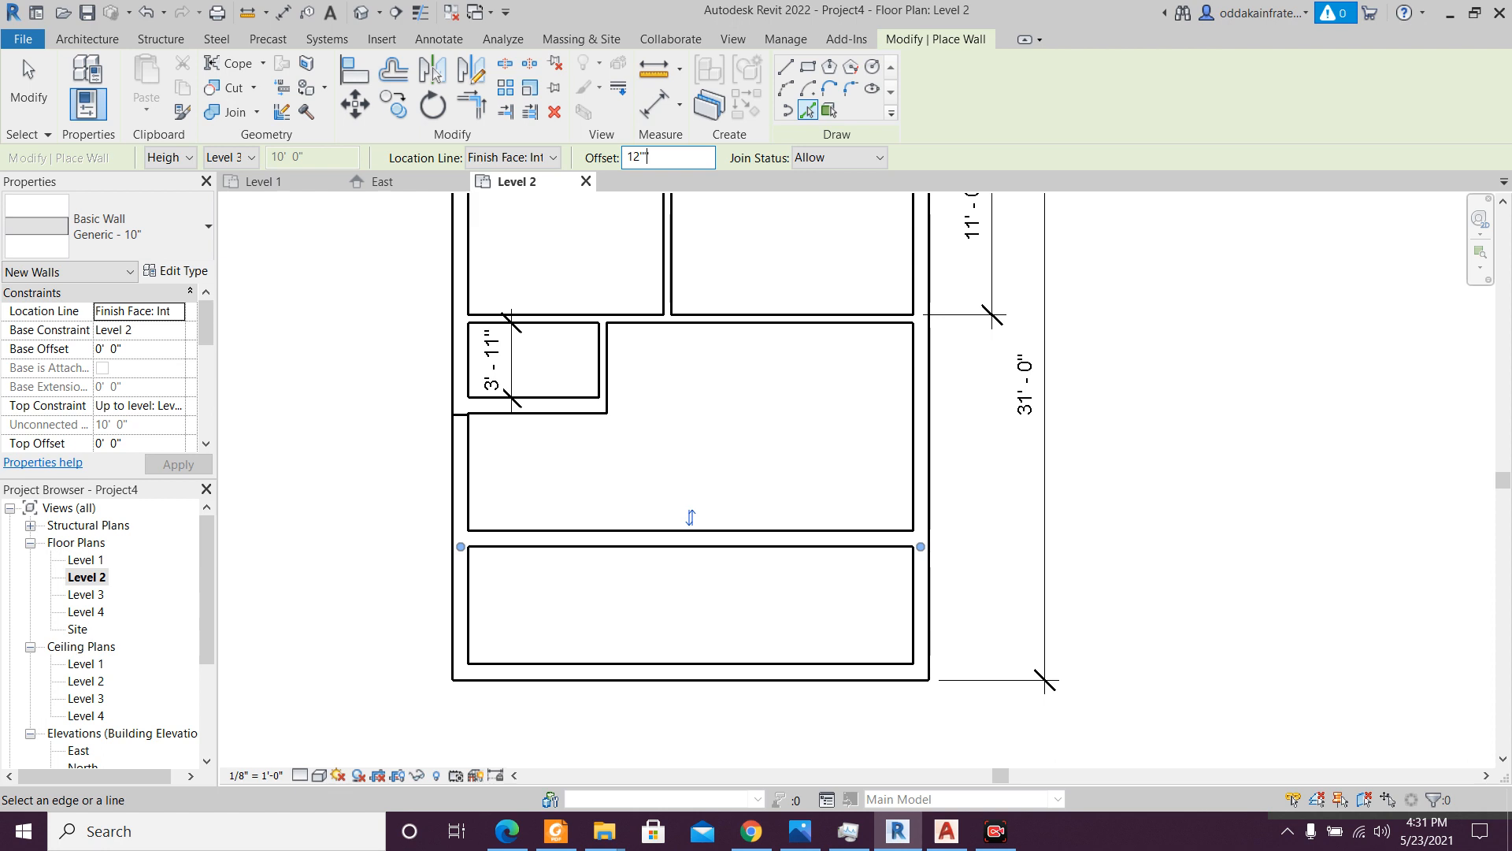
- Place a Generic - 10" wall offset 12' 8" from the right exterior wall's inner face
{"action": "key", "text": "Return"}
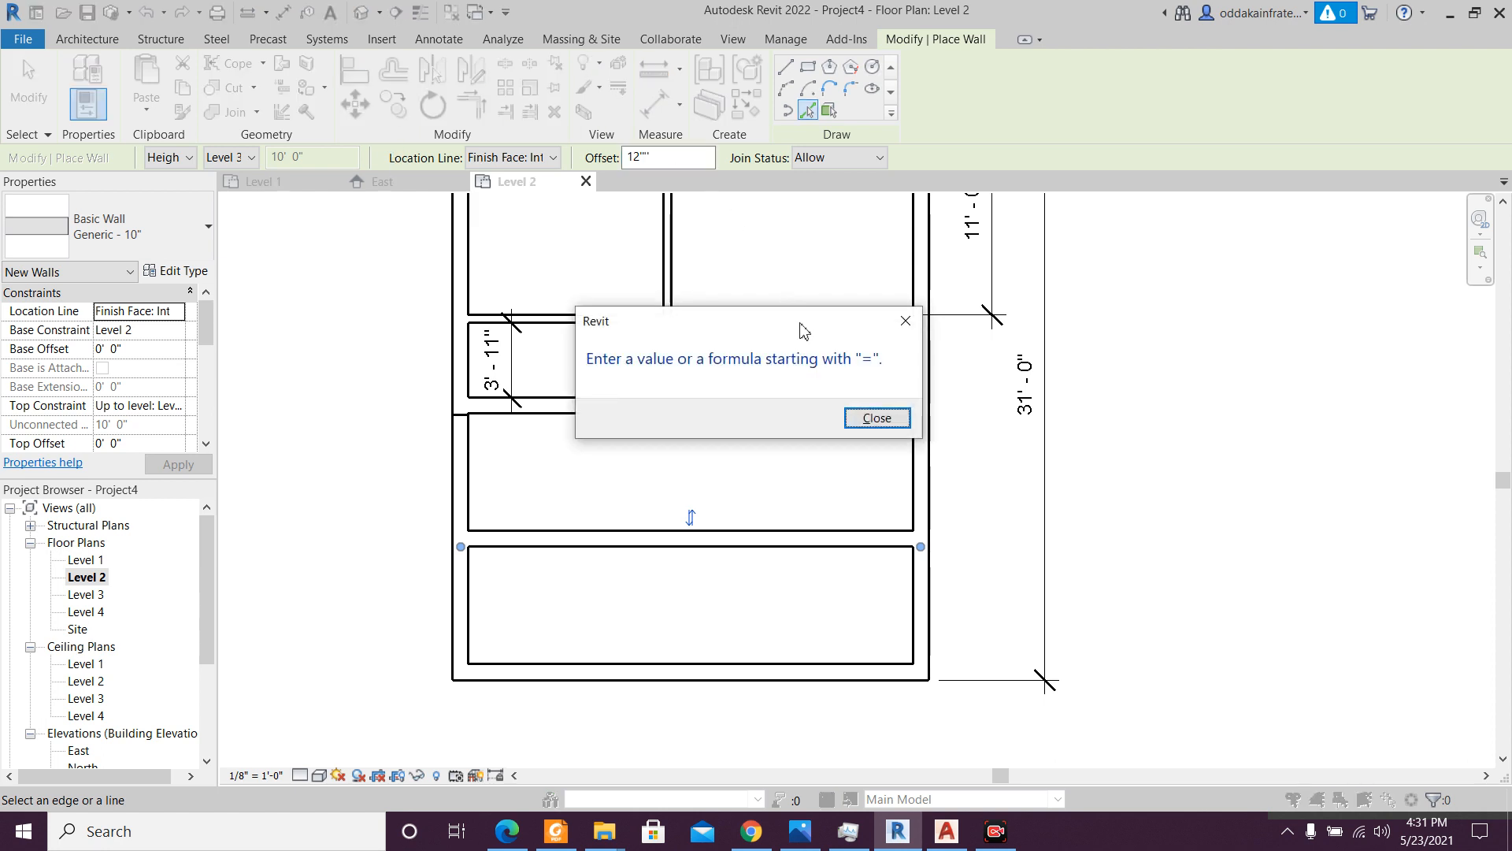
{"action": "left_click", "coordinate": [872, 426]}
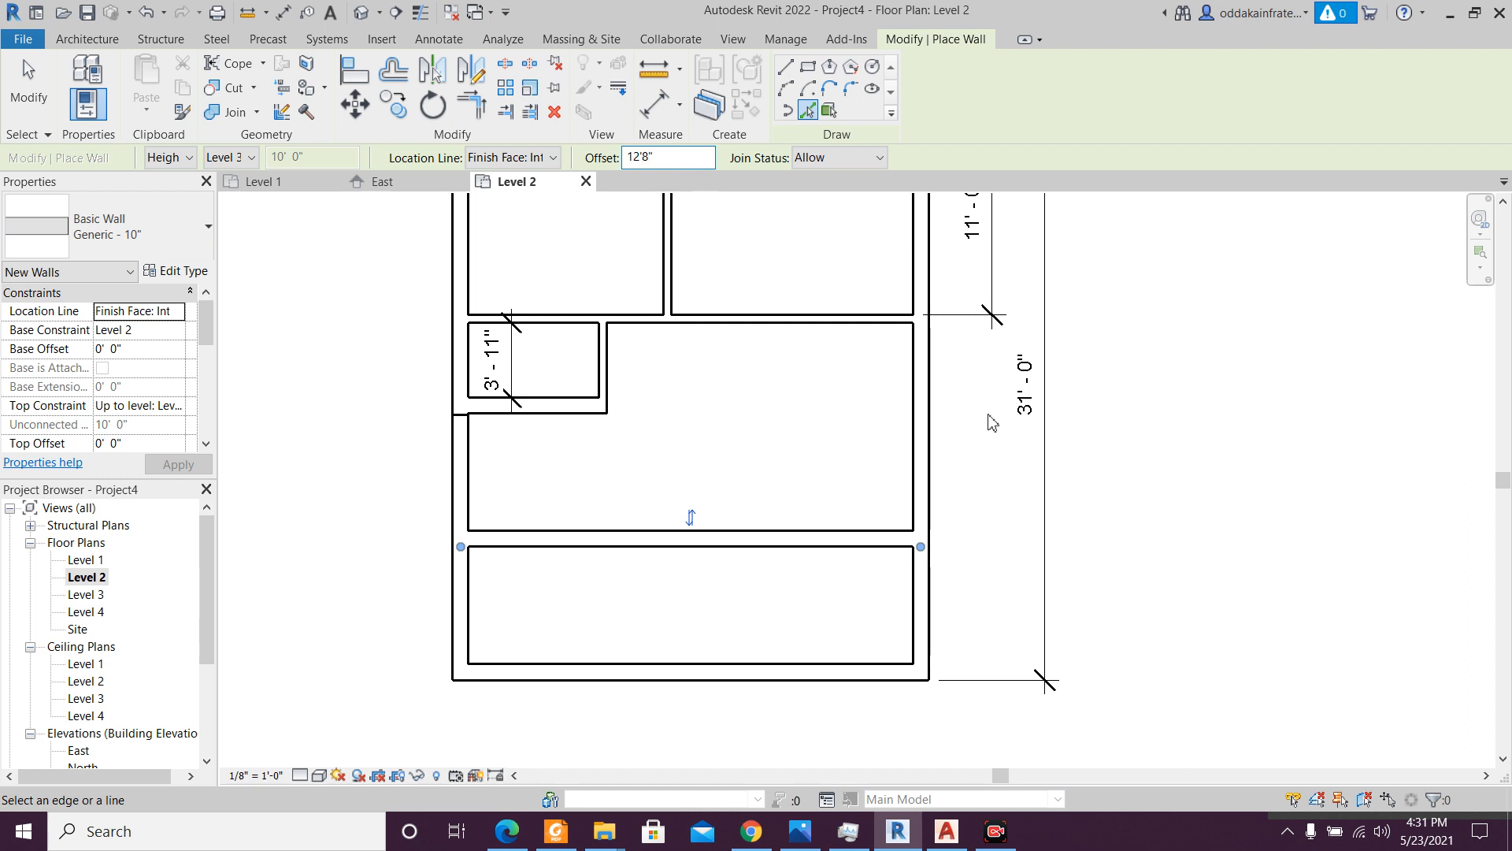
{"action": "left_click", "coordinate": [911, 602]}
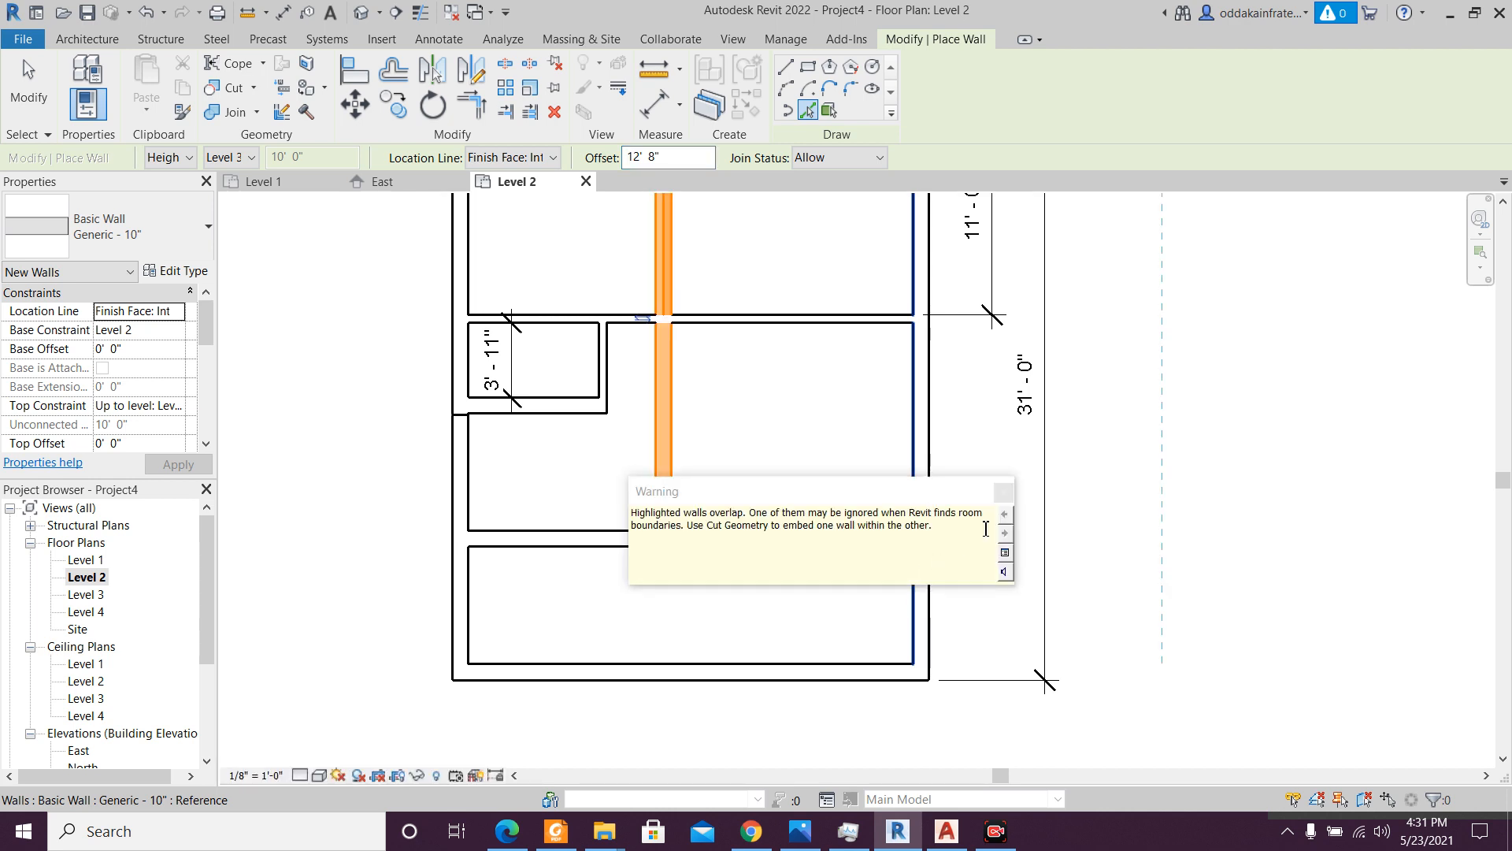
{"action": "key", "text": "Escape"}
{"action": "key", "text": "Escape"}
{"action": "left_click", "coordinate": [1003, 492]}
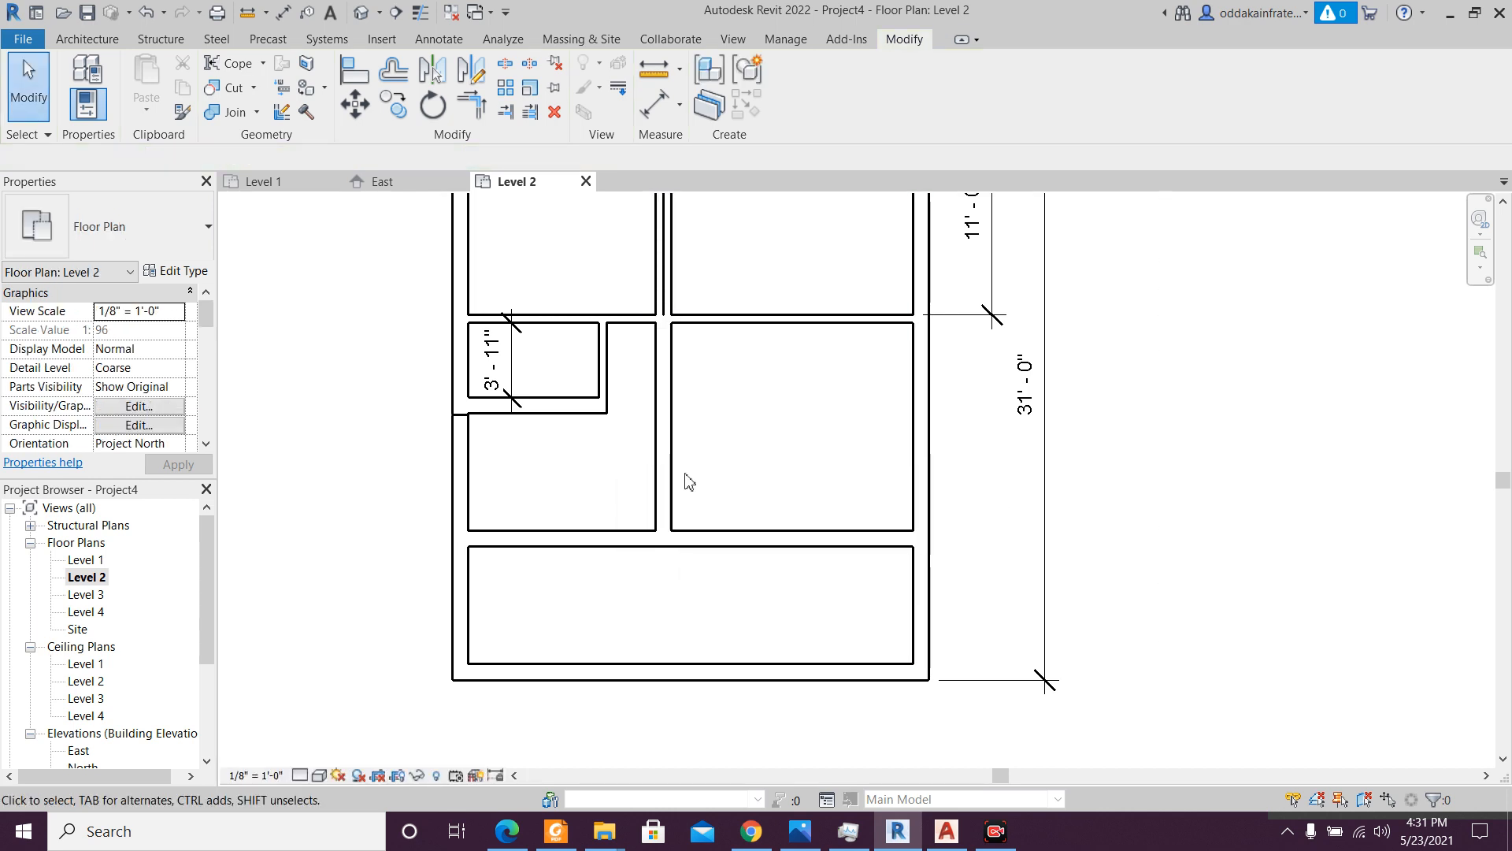
- Extend the new lengthwise 10" wall down to the lower exterior wall and shorten its upper end to the toilet's 10" wall level
{"action": "left_click", "coordinate": [674, 478]}
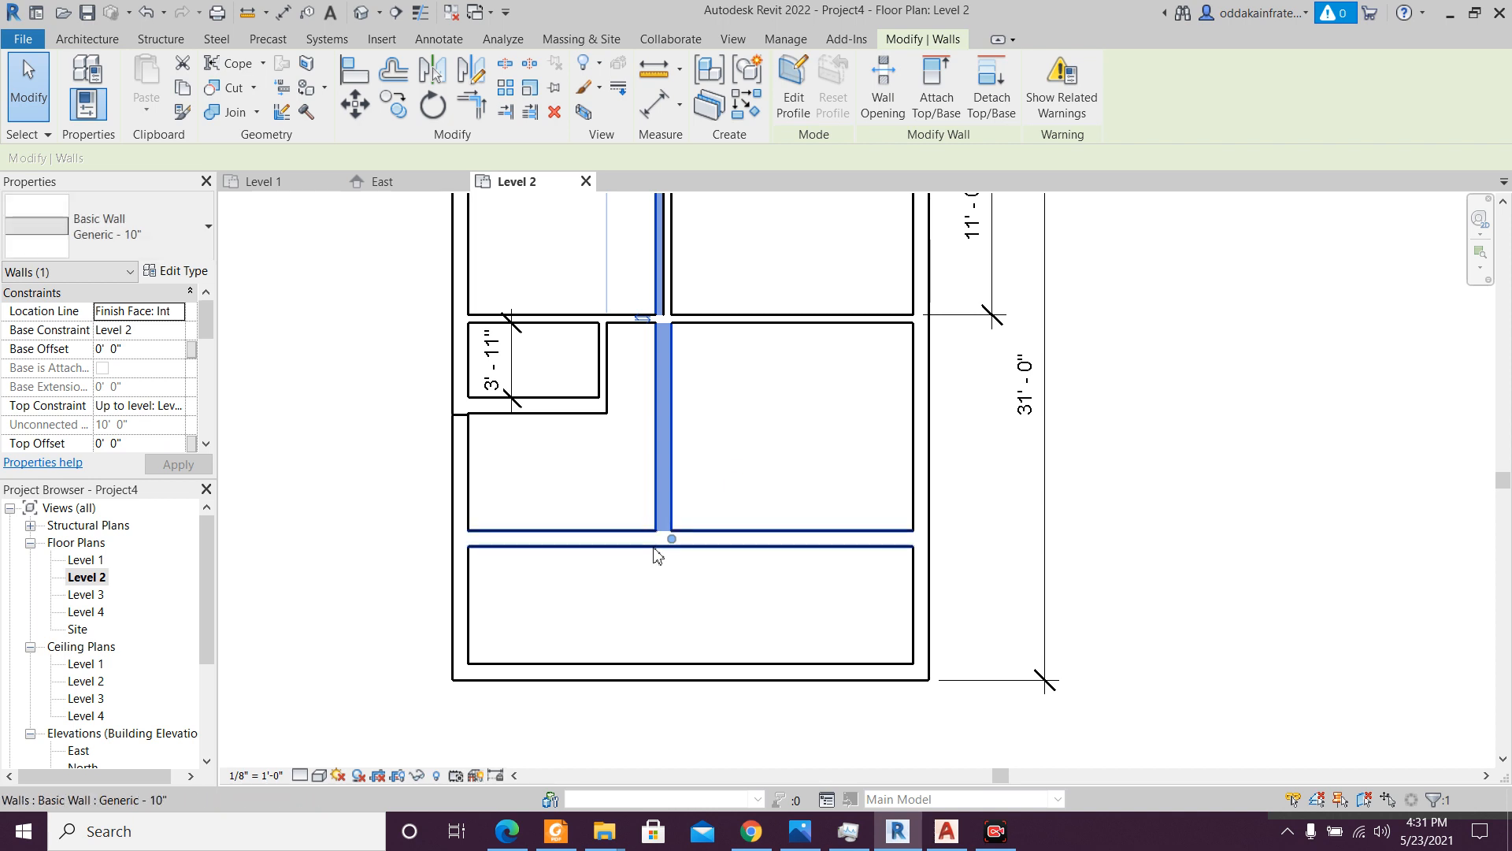
{"action": "left_click_drag", "start_coordinate": [671, 538], "coordinate": [672, 663]}
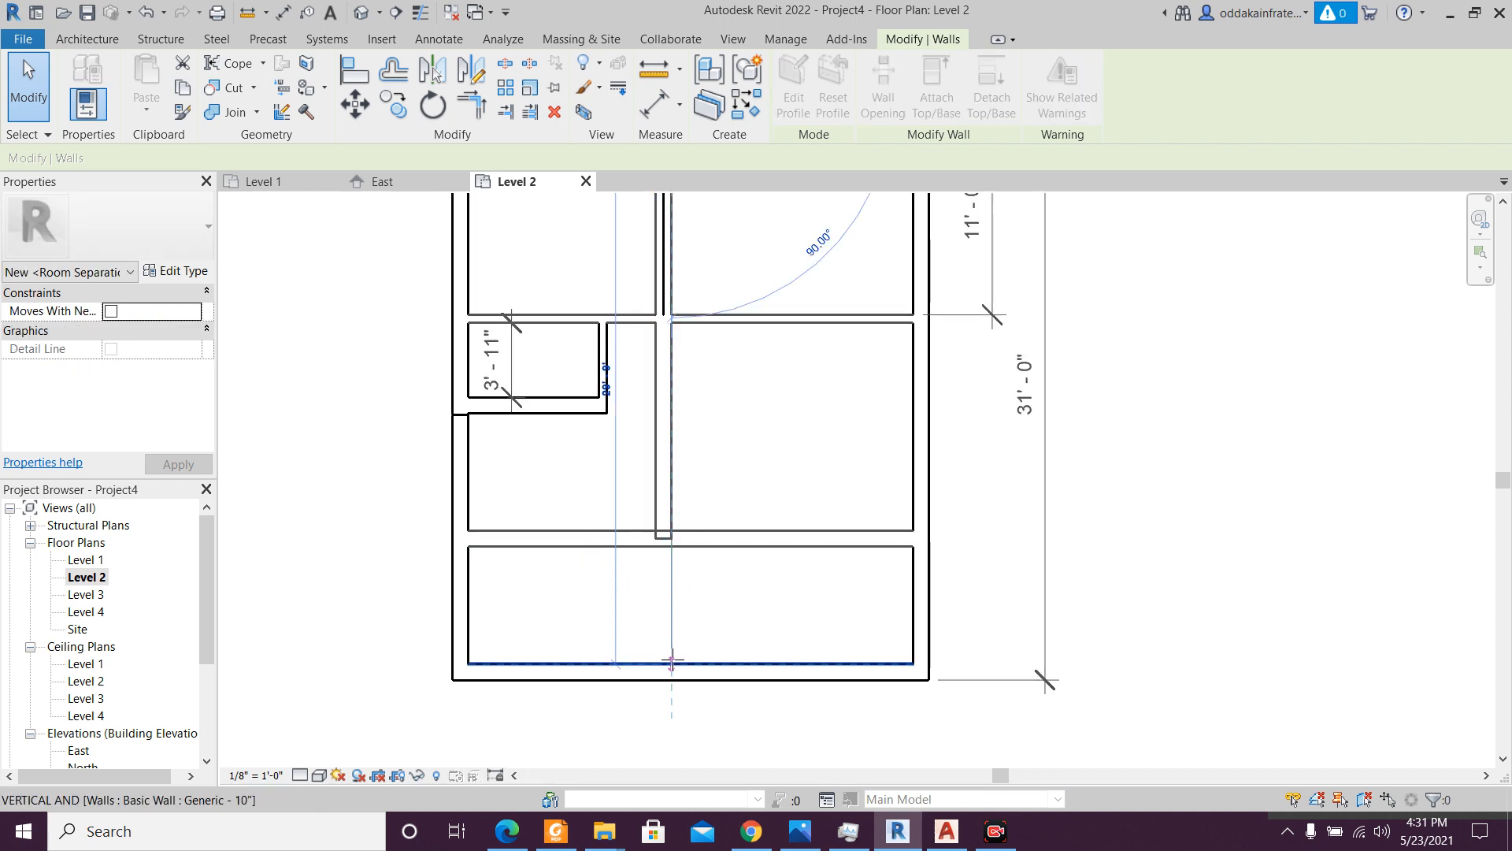
{"action": "middle_click_drag", "start_coordinate": [725, 519], "coordinate": [732, 722]}
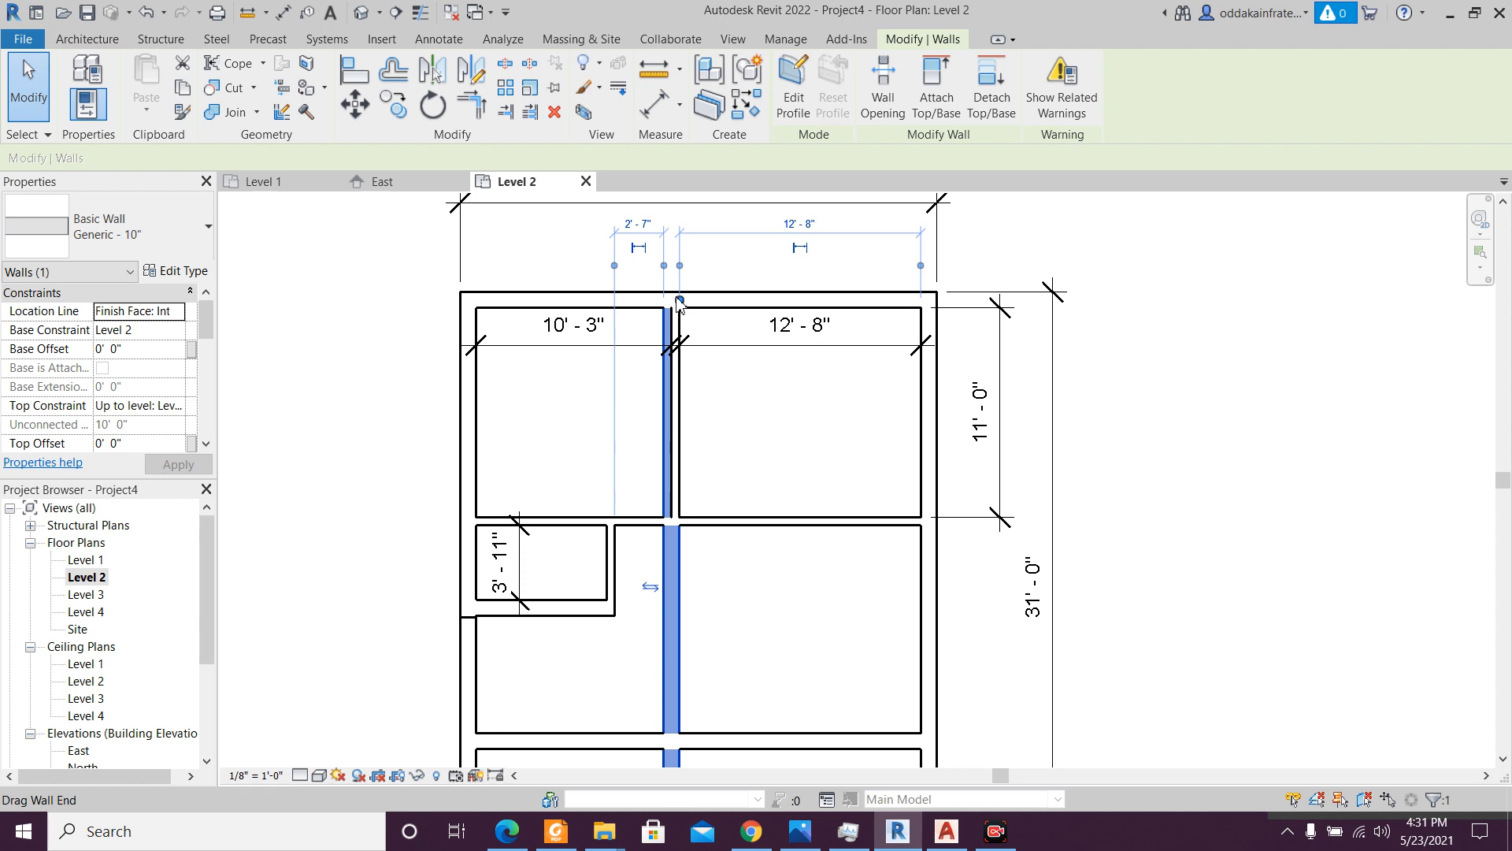
{"action": "left_click_drag", "start_coordinate": [679, 300], "coordinate": [679, 599]}
{"action": "key", "text": "Escape"}
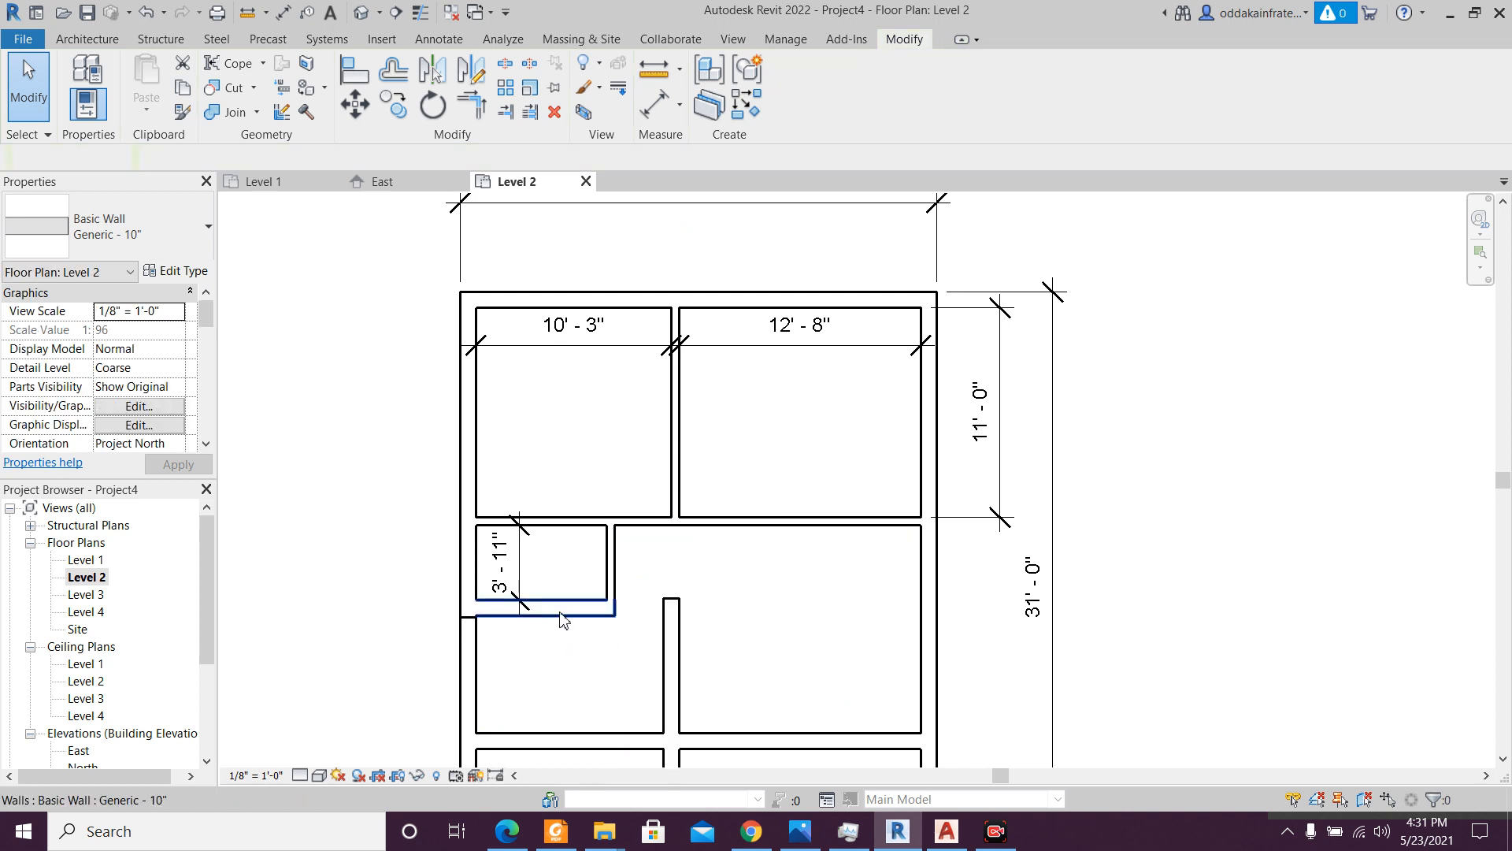
- Extend the 10" wall below the toilet to meet the lengthwise 10" wall
{"action": "scroll", "coordinate": [567, 606], "scroll_direction": "up", "scroll_amount": 2}
{"action": "left_click", "coordinate": [567, 599]}
{"action": "left_click_drag", "start_coordinate": [643, 604], "coordinate": [718, 596]}
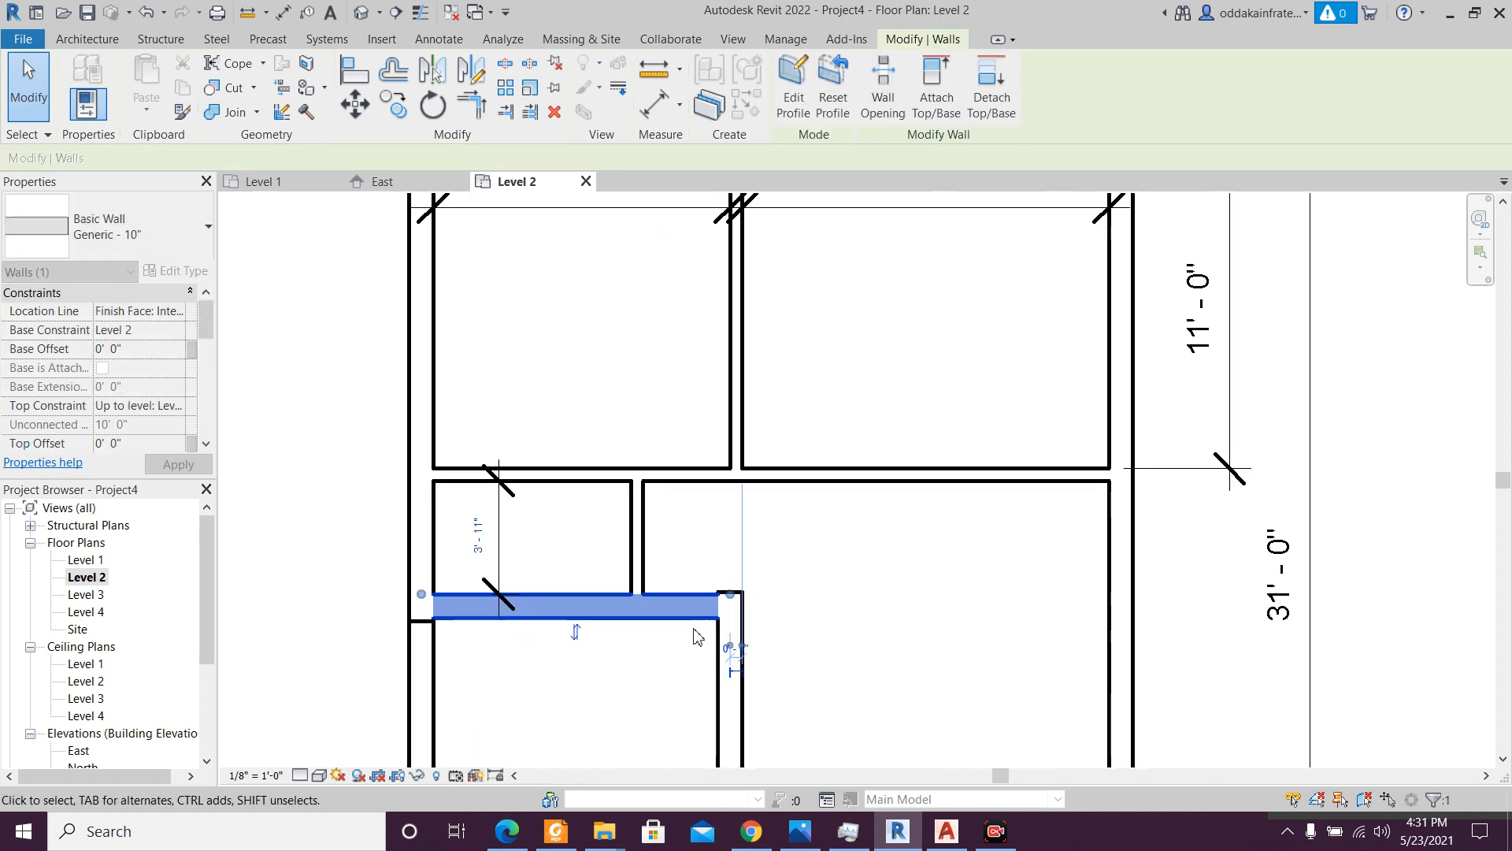
- Shorten the crosswise staircase wall so it spans only from the lengthwise 10" wall to the right exterior wall
{"action": "scroll", "coordinate": [668, 604], "scroll_direction": "down", "scroll_amount": 3}
{"action": "left_click", "coordinate": [668, 600]}
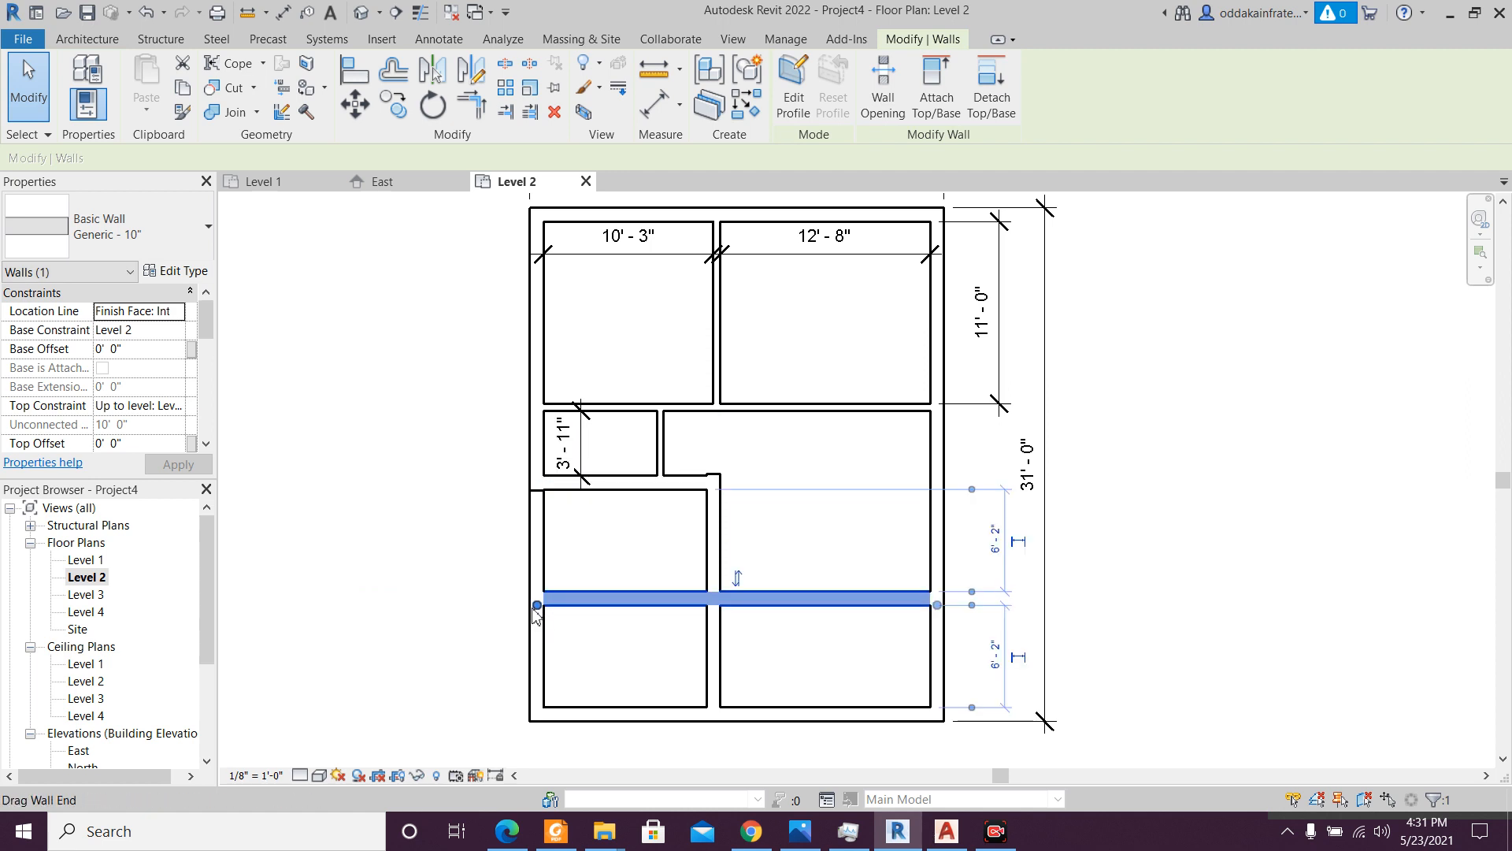
{"action": "left_click_drag", "start_coordinate": [537, 605], "coordinate": [713, 598]}
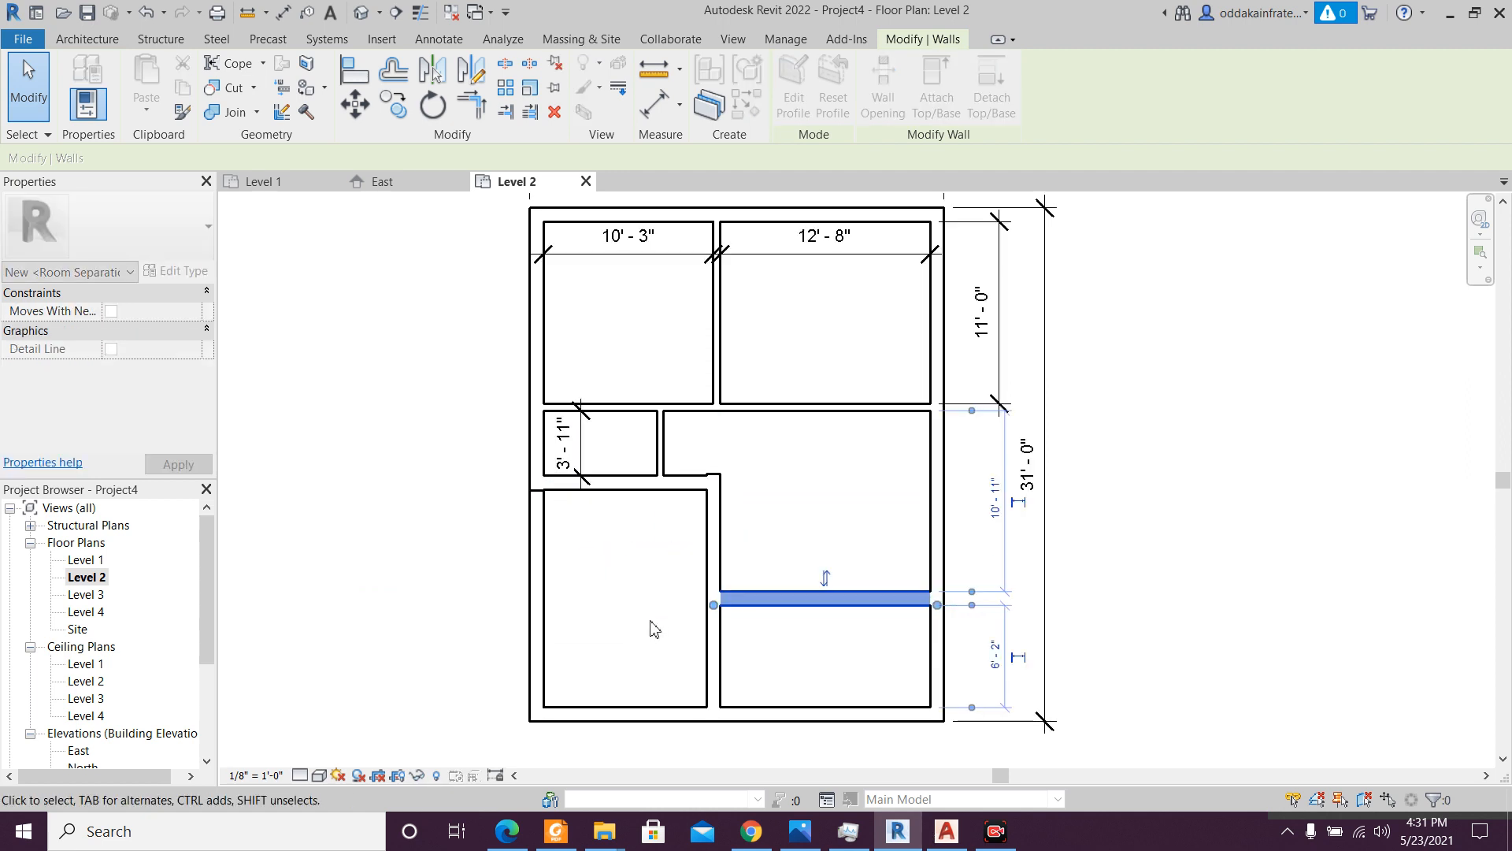
{"action": "scroll", "coordinate": [652, 626], "scroll_direction": "down", "scroll_amount": 2}
{"action": "left_click", "coordinate": [630, 637]}
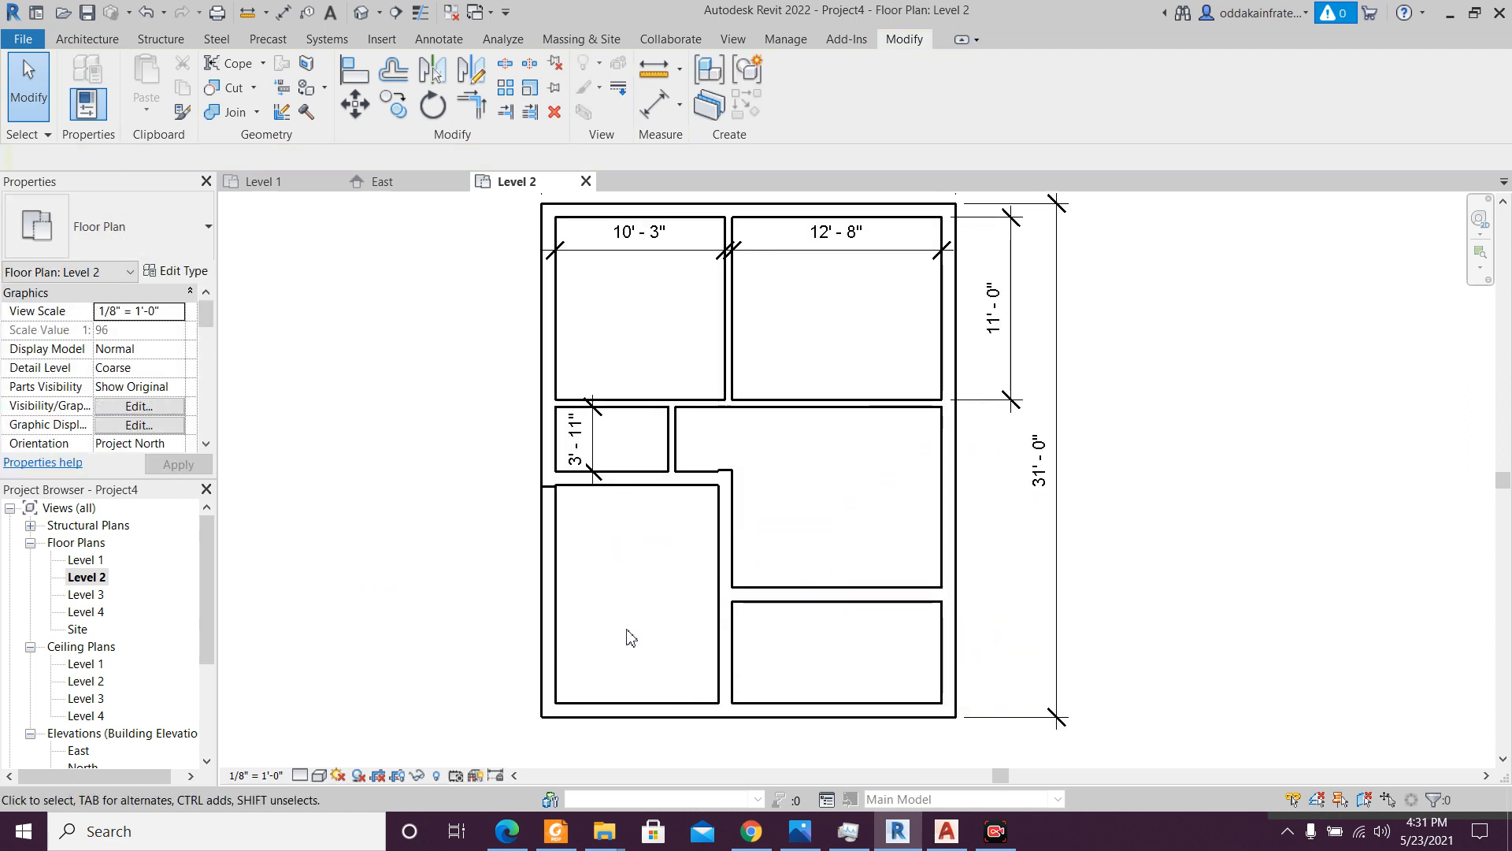
- Shorten the lengthwise 10" wall's upper end so it sits flush with the upper face of the wall below the toilet
{"action": "scroll", "coordinate": [676, 520], "scroll_direction": "up", "scroll_amount": 5}
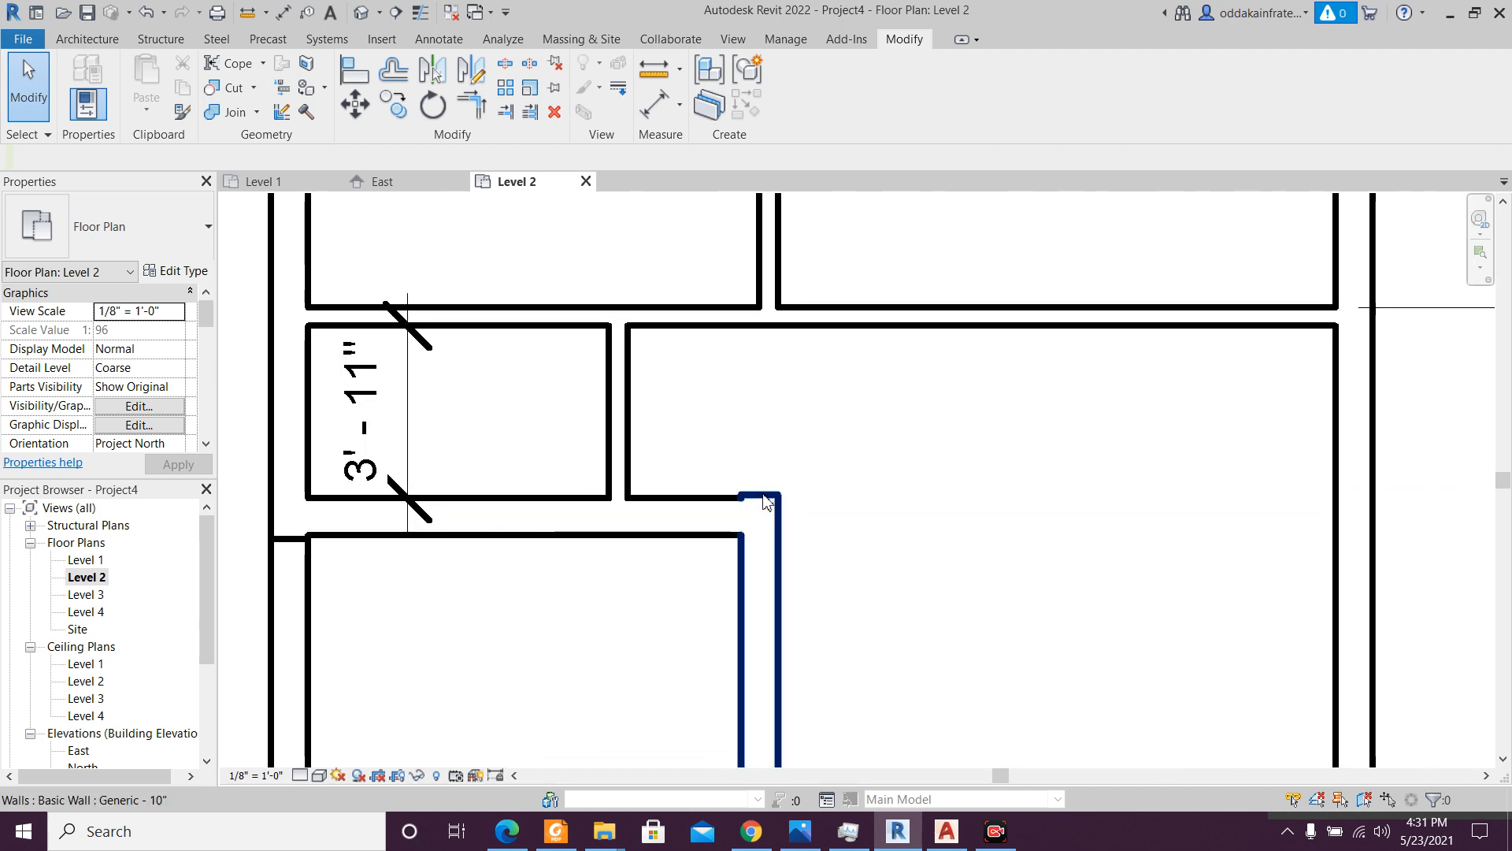
{"action": "left_click", "coordinate": [702, 510]}
{"action": "scroll", "coordinate": [764, 496], "scroll_direction": "up", "scroll_amount": 3}
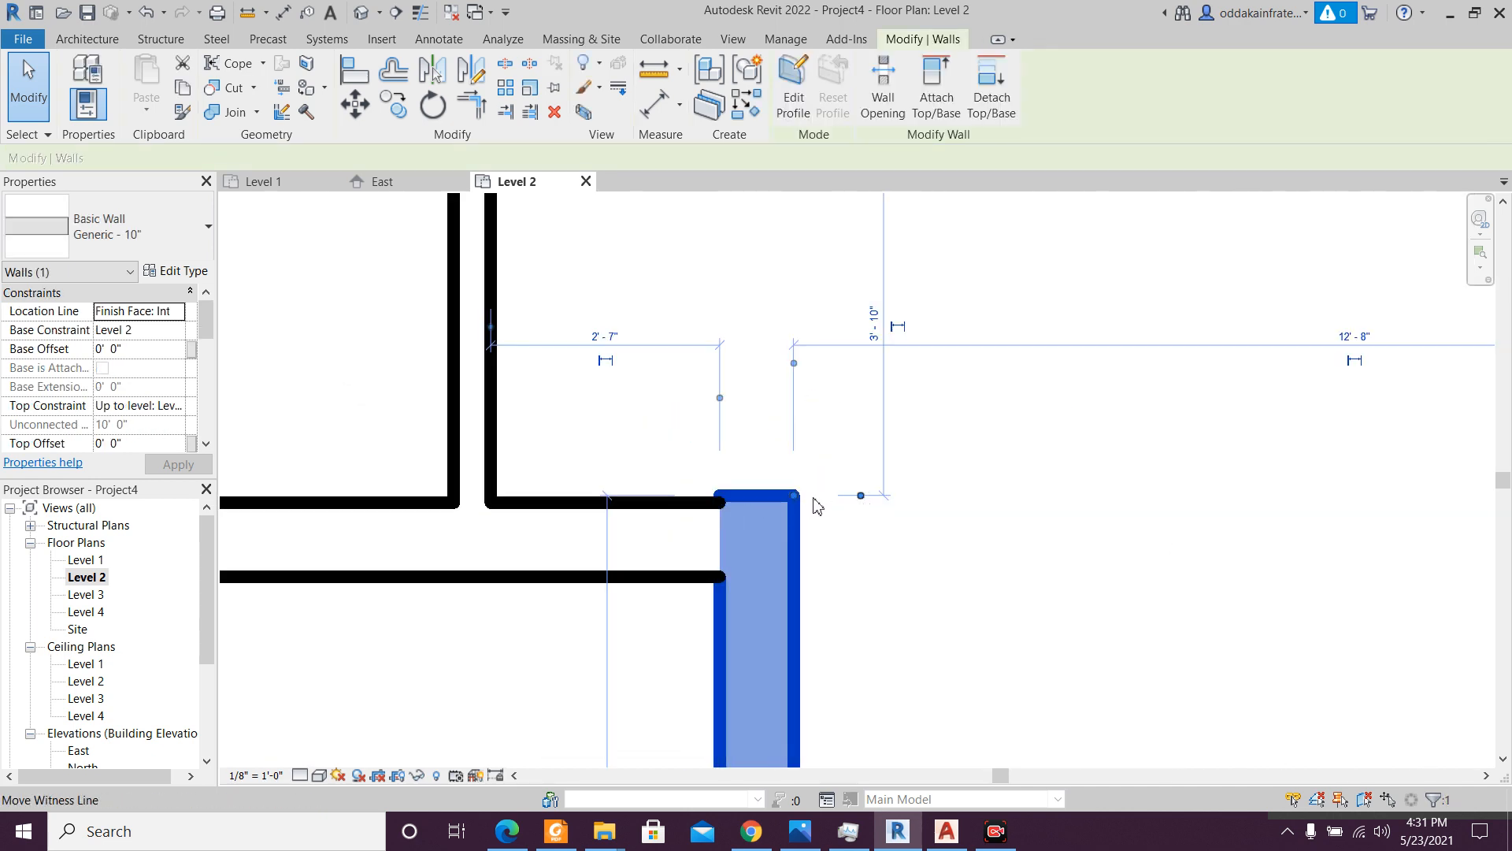
{"action": "left_click_drag", "start_coordinate": [793, 496], "coordinate": [795, 509]}
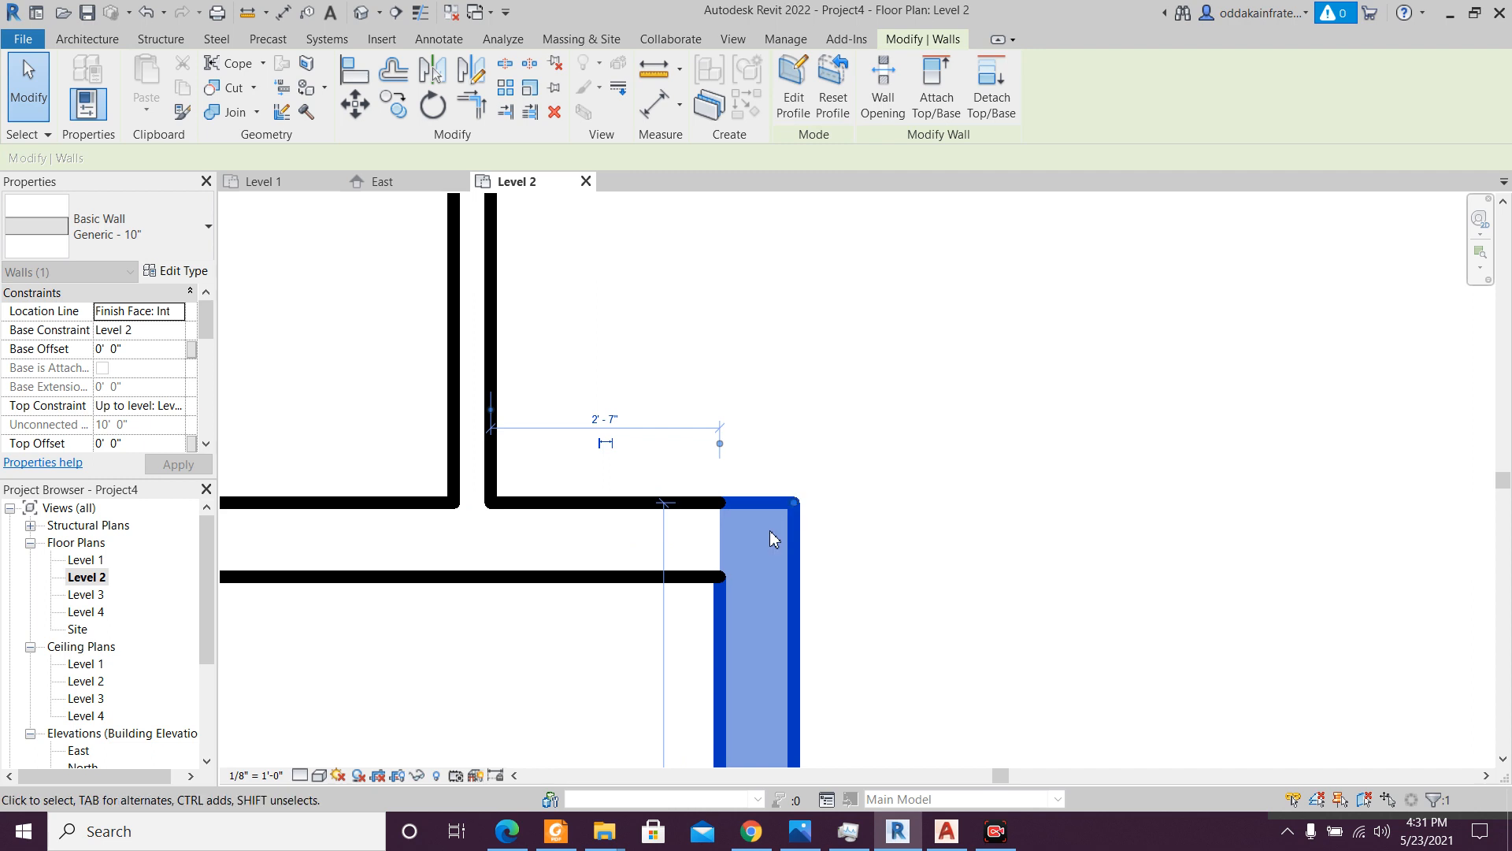
{"action": "key", "text": "Escape"}
- Remove the left exterior wall segment that runs along the portico
{"action": "scroll", "coordinate": [754, 547], "scroll_direction": "down", "scroll_amount": 3}
{"action": "middle_click_drag", "start_coordinate": [680, 669], "coordinate": [665, 425]}
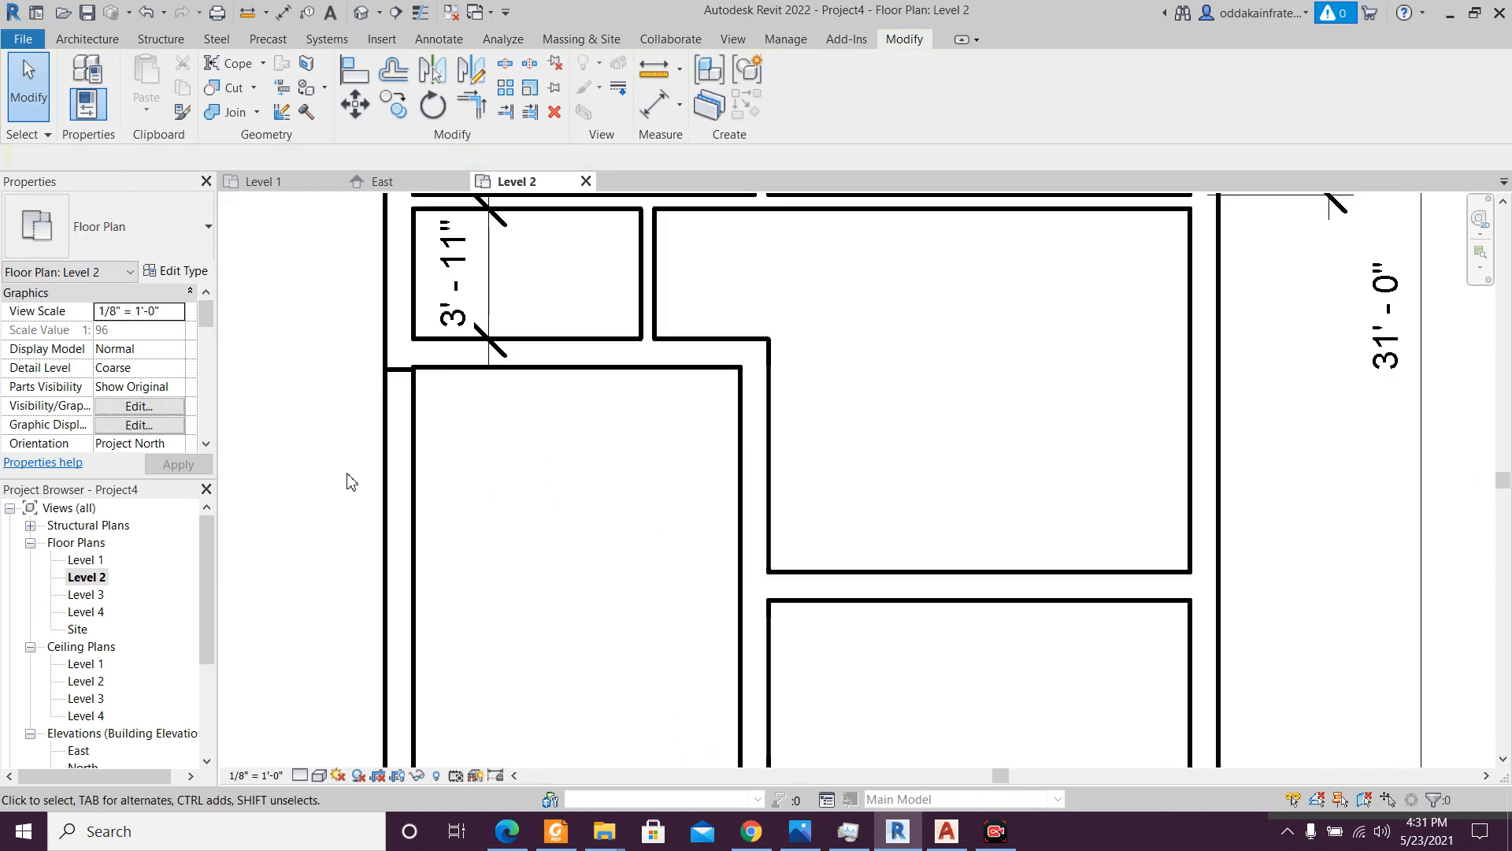
{"action": "left_click", "coordinate": [384, 485]}
{"action": "scroll", "coordinate": [398, 530], "scroll_direction": "down", "scroll_amount": 3}
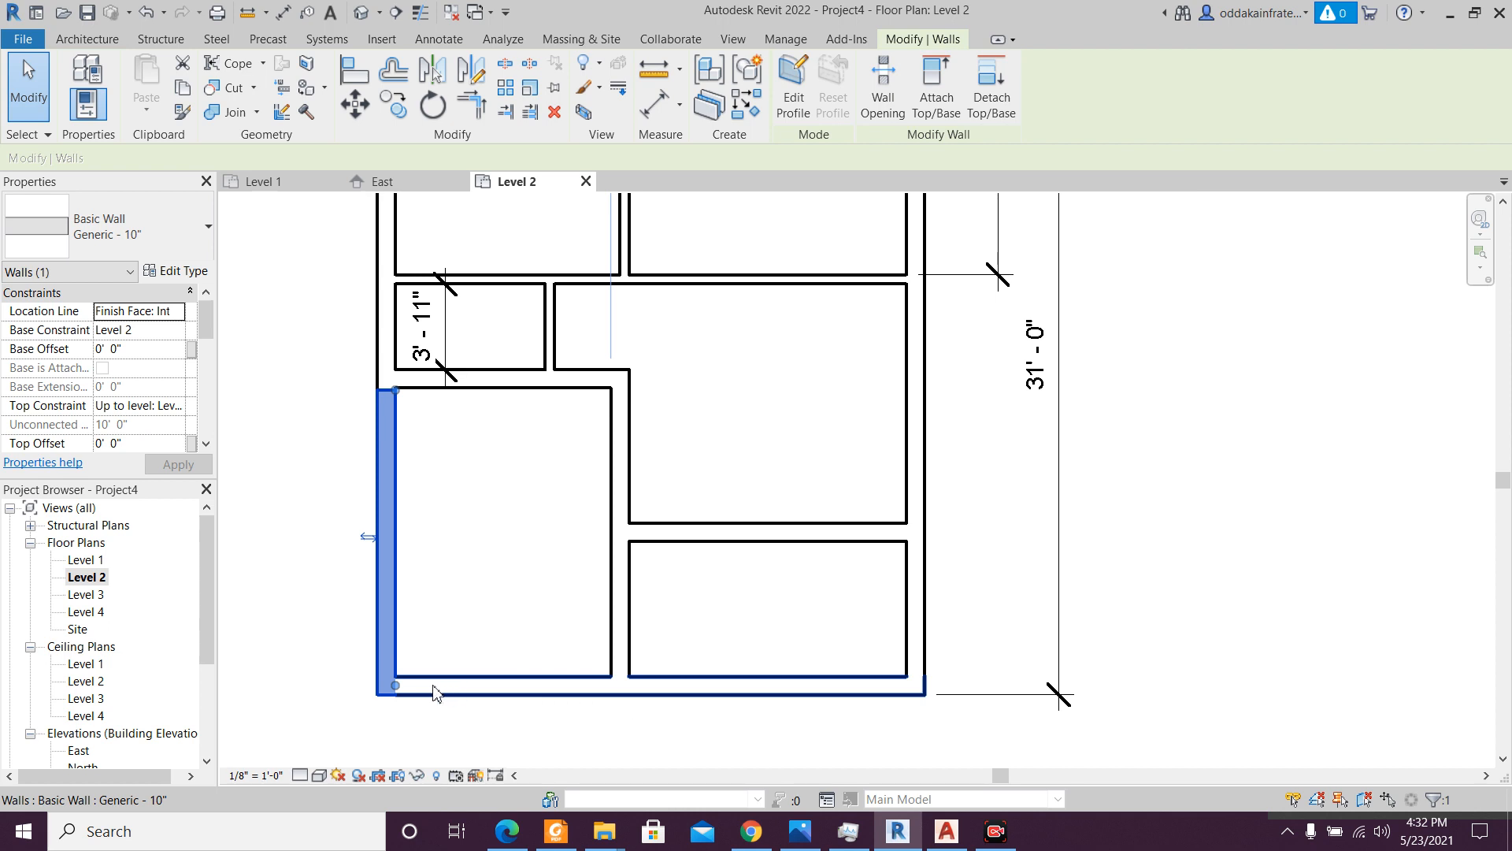
{"action": "left_click_drag", "start_coordinate": [397, 685], "coordinate": [514, 689]}
{"action": "key", "text": "Escape"}
{"action": "key", "text": "Escape"}
{"action": "left_click", "coordinate": [389, 639]}
{"action": "key", "text": "Escape"}
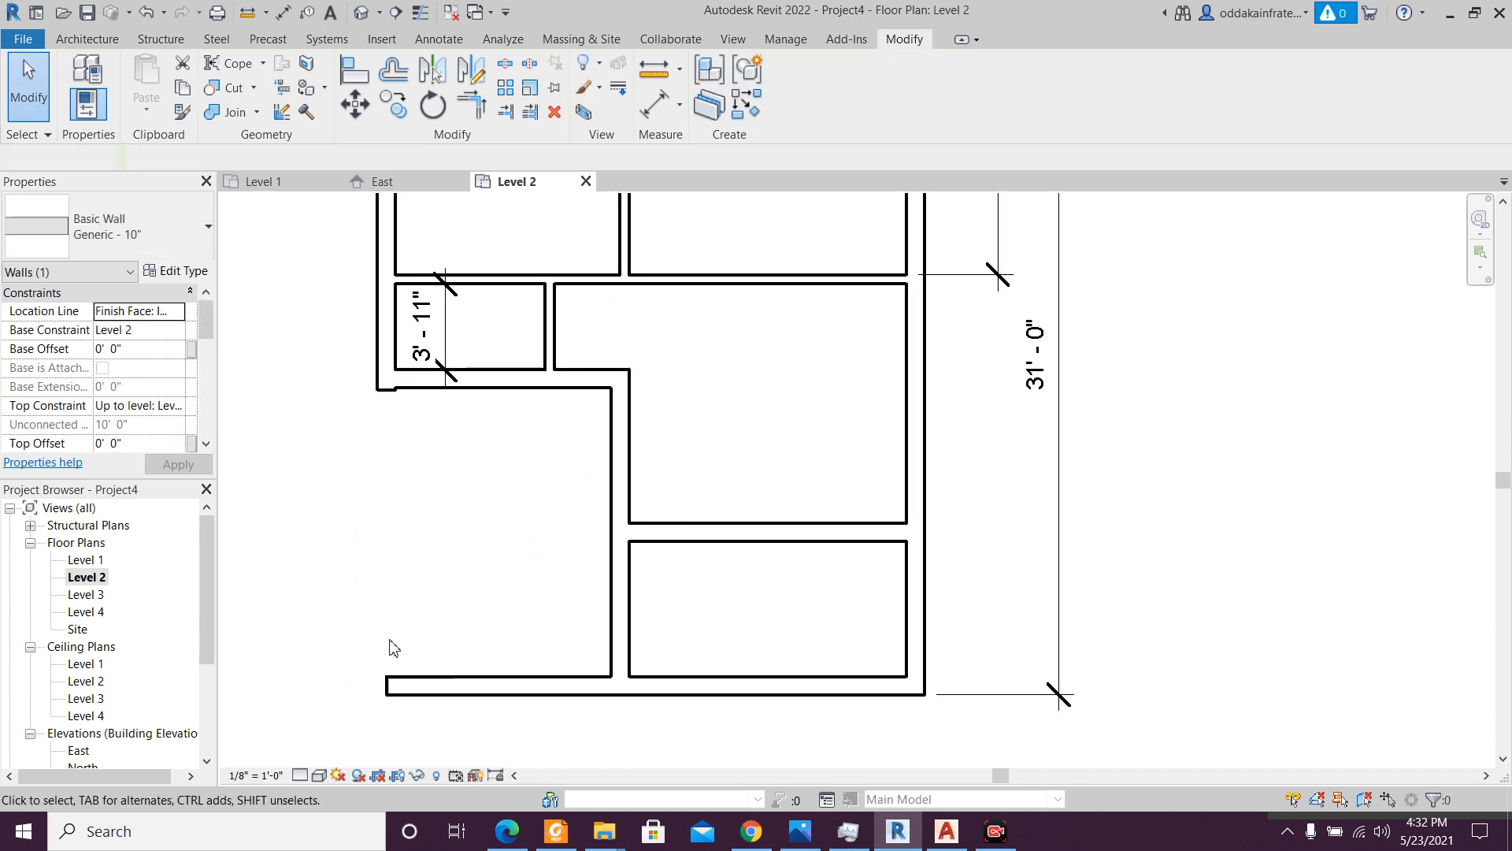
- Shorten the lower exterior wall so its left end stops at the outer face of the lengthwise 10" wall
{"action": "left_click", "coordinate": [394, 684]}
{"action": "left_click_drag", "start_coordinate": [386, 679], "coordinate": [612, 675]}
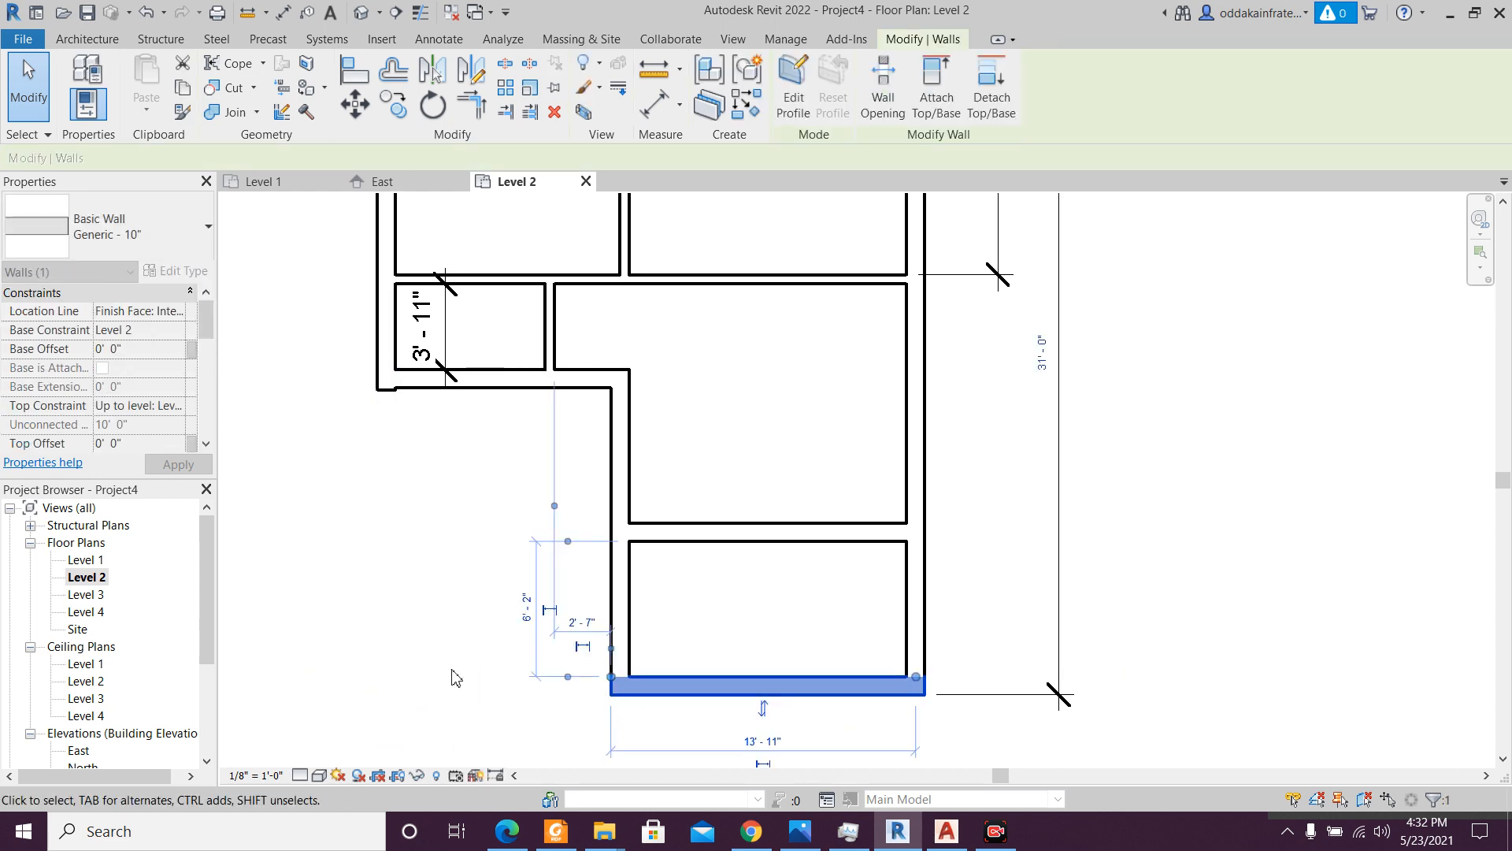
{"action": "key", "text": "Escape"}
- Adjust the left exterior wall's lower end flush with the lower face of the wall below the toilet
{"action": "scroll", "coordinate": [432, 607], "scroll_direction": "up", "scroll_amount": 5}
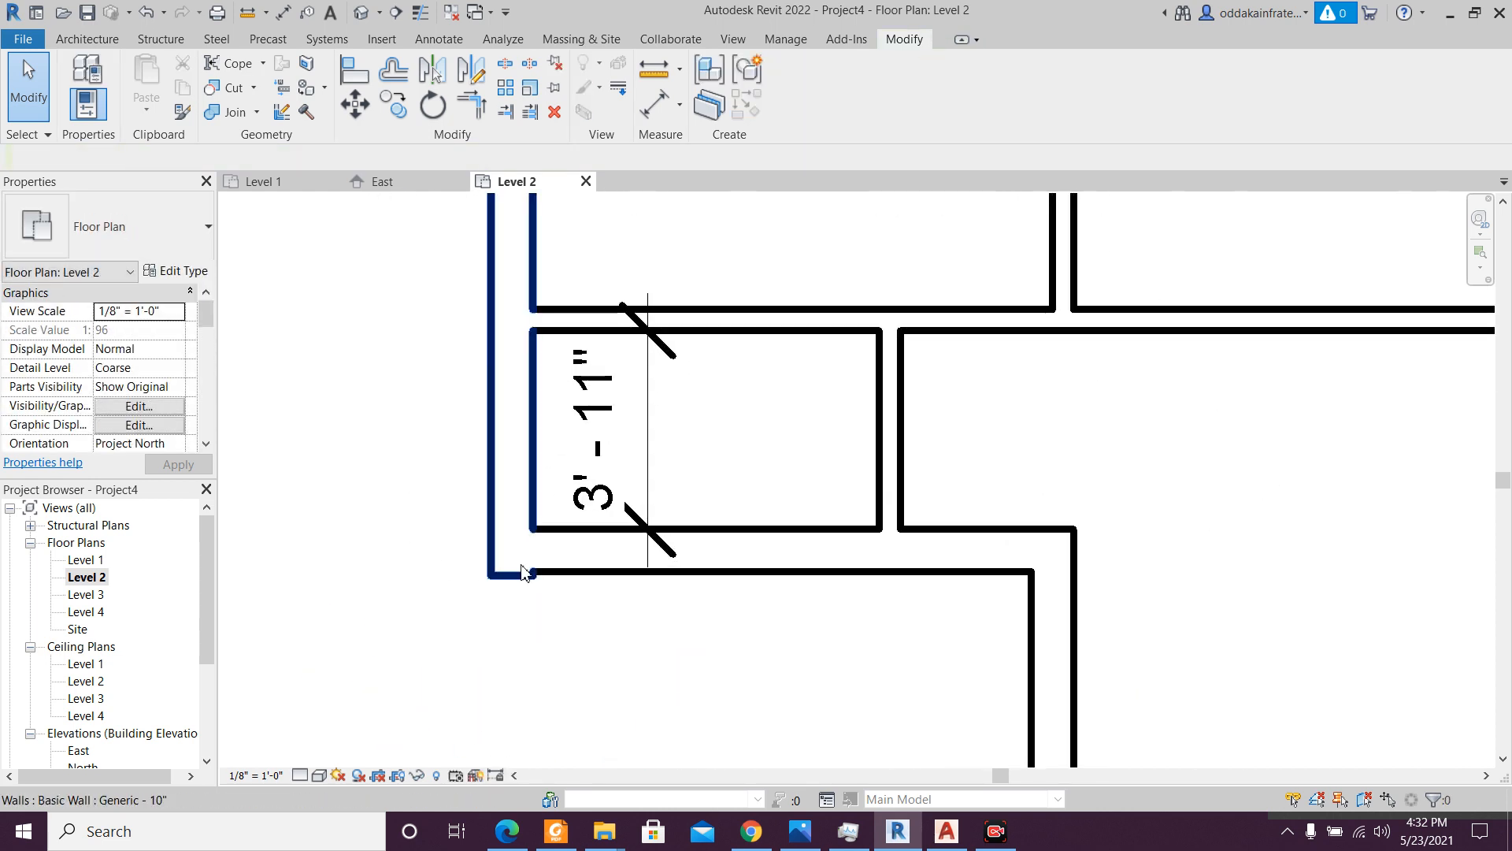
{"action": "left_click", "coordinate": [522, 569]}
{"action": "scroll", "coordinate": [527, 573], "scroll_direction": "up", "scroll_amount": 2}
{"action": "left_click_drag", "start_coordinate": [552, 587], "coordinate": [551, 569]}
{"action": "scroll", "coordinate": [514, 621], "scroll_direction": "down", "scroll_amount": 2}
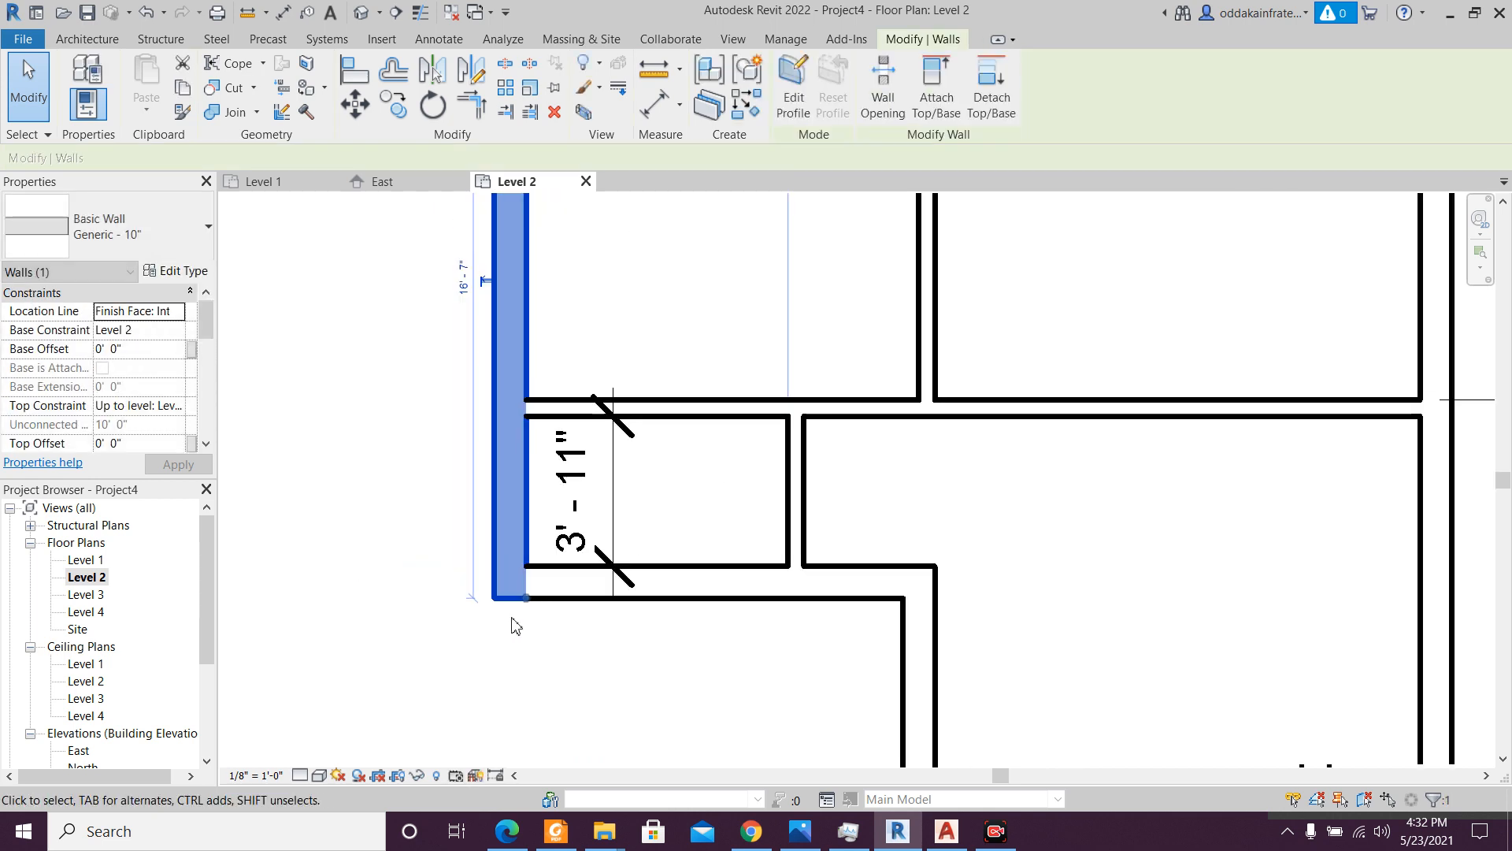
{"action": "key", "text": "Escape"}
- Enclose the portico with room separation lines: 14' down from the left wall's outer corner, then across to the lower exterior wall's corner
{"action": "scroll", "coordinate": [512, 618], "scroll_direction": "down", "scroll_amount": 3}
{"action": "middle_click_drag", "start_coordinate": [526, 631], "coordinate": [512, 612]}
{"action": "scroll", "coordinate": [502, 607], "scroll_direction": "down", "scroll_amount": 3}
{"action": "middle_click_drag", "start_coordinate": [602, 630], "coordinate": [553, 498]}
{"action": "scroll", "coordinate": [545, 532], "scroll_direction": "down", "scroll_amount": 1}
{"action": "middle_click_drag", "start_coordinate": [560, 550], "coordinate": [491, 587]}
{"action": "scroll", "coordinate": [487, 578], "scroll_direction": "down", "scroll_amount": 1}
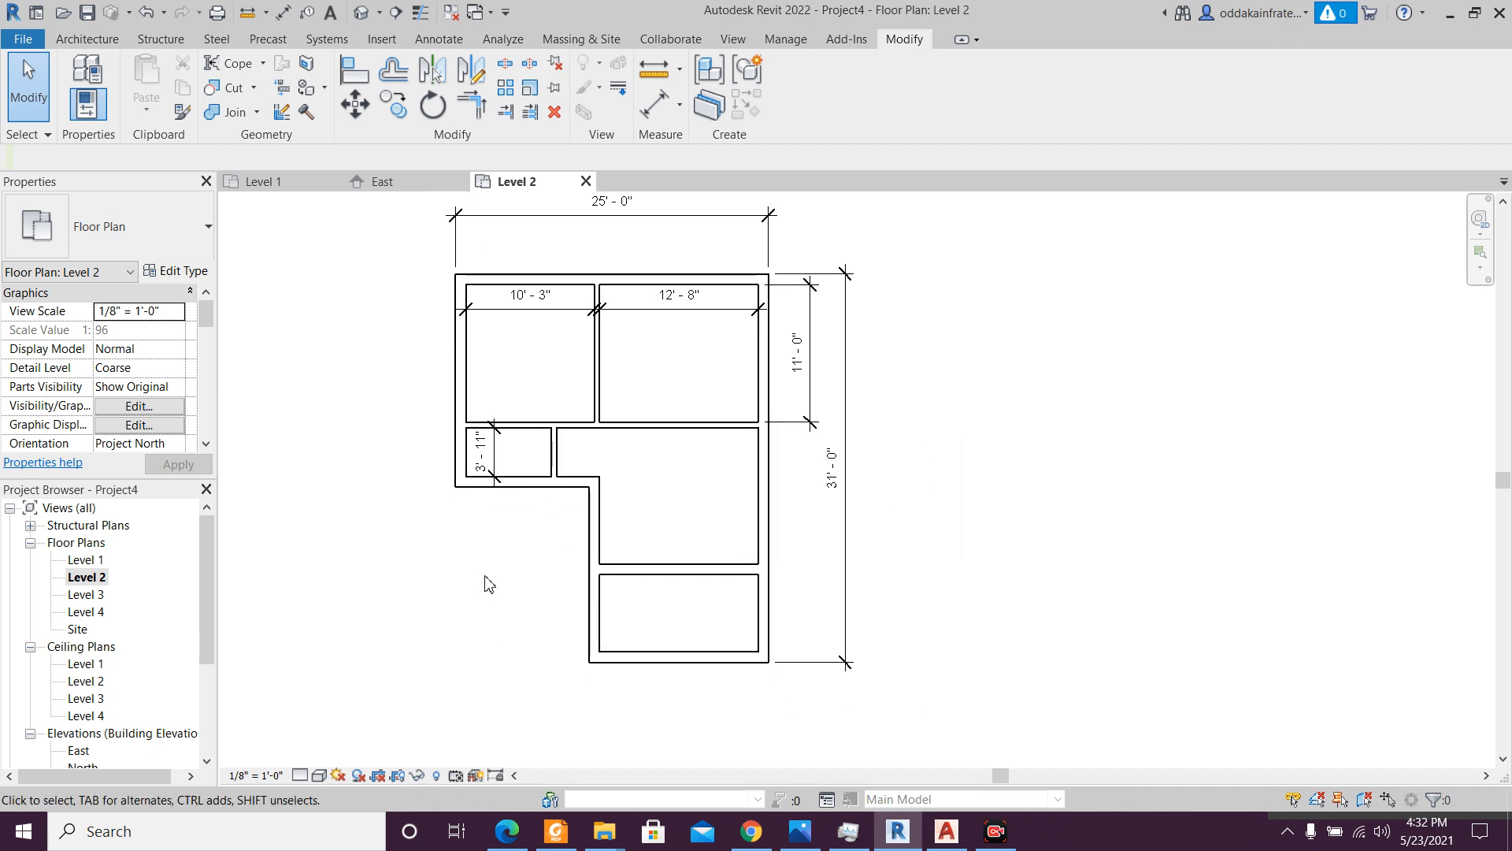
{"action": "scroll", "coordinate": [488, 583], "scroll_direction": "up", "scroll_amount": 1}
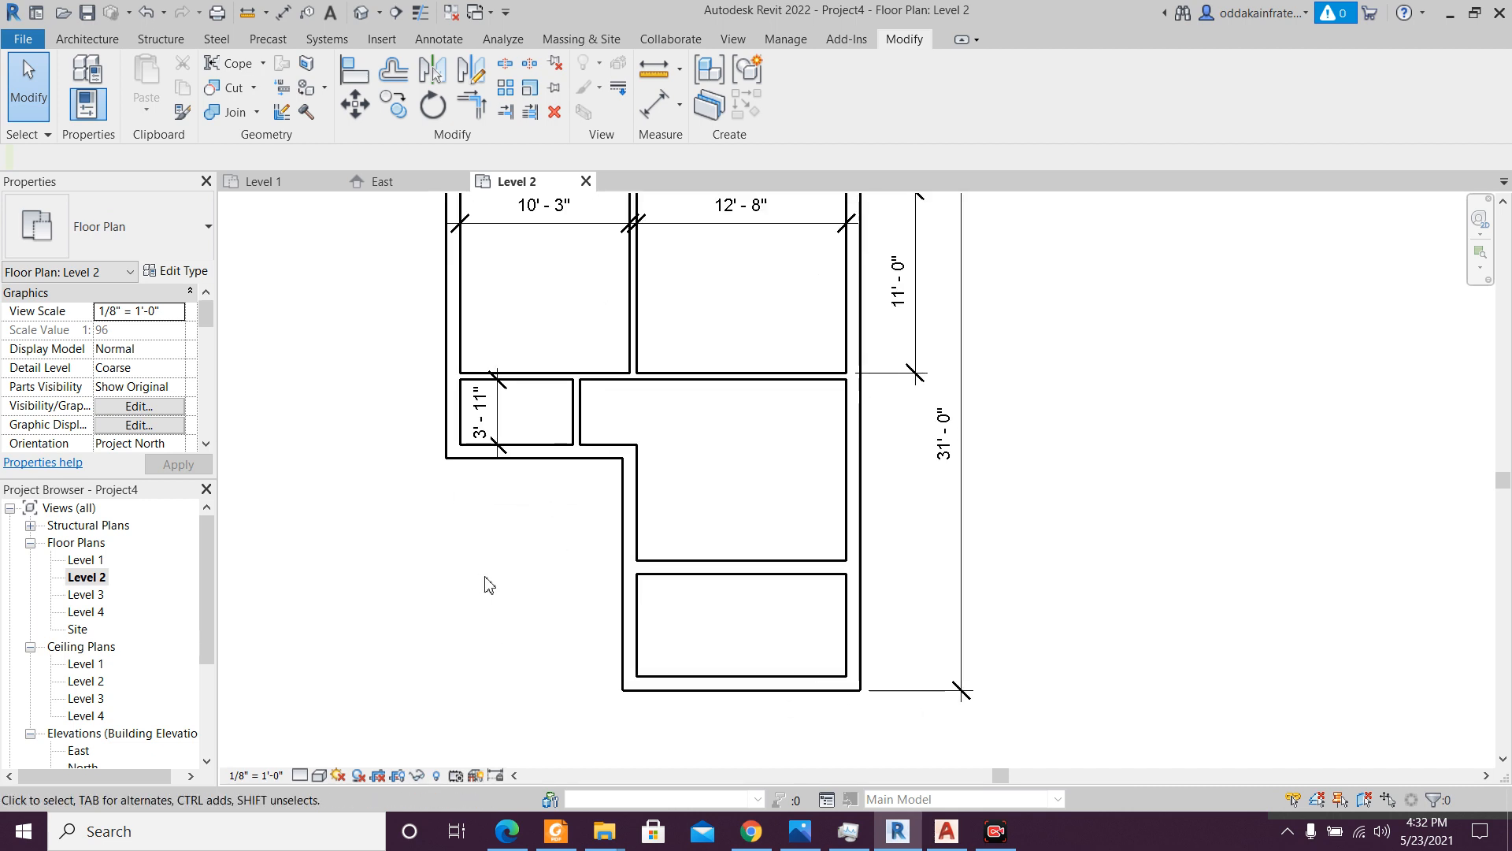
{"action": "left_click", "coordinate": [110, 41]}
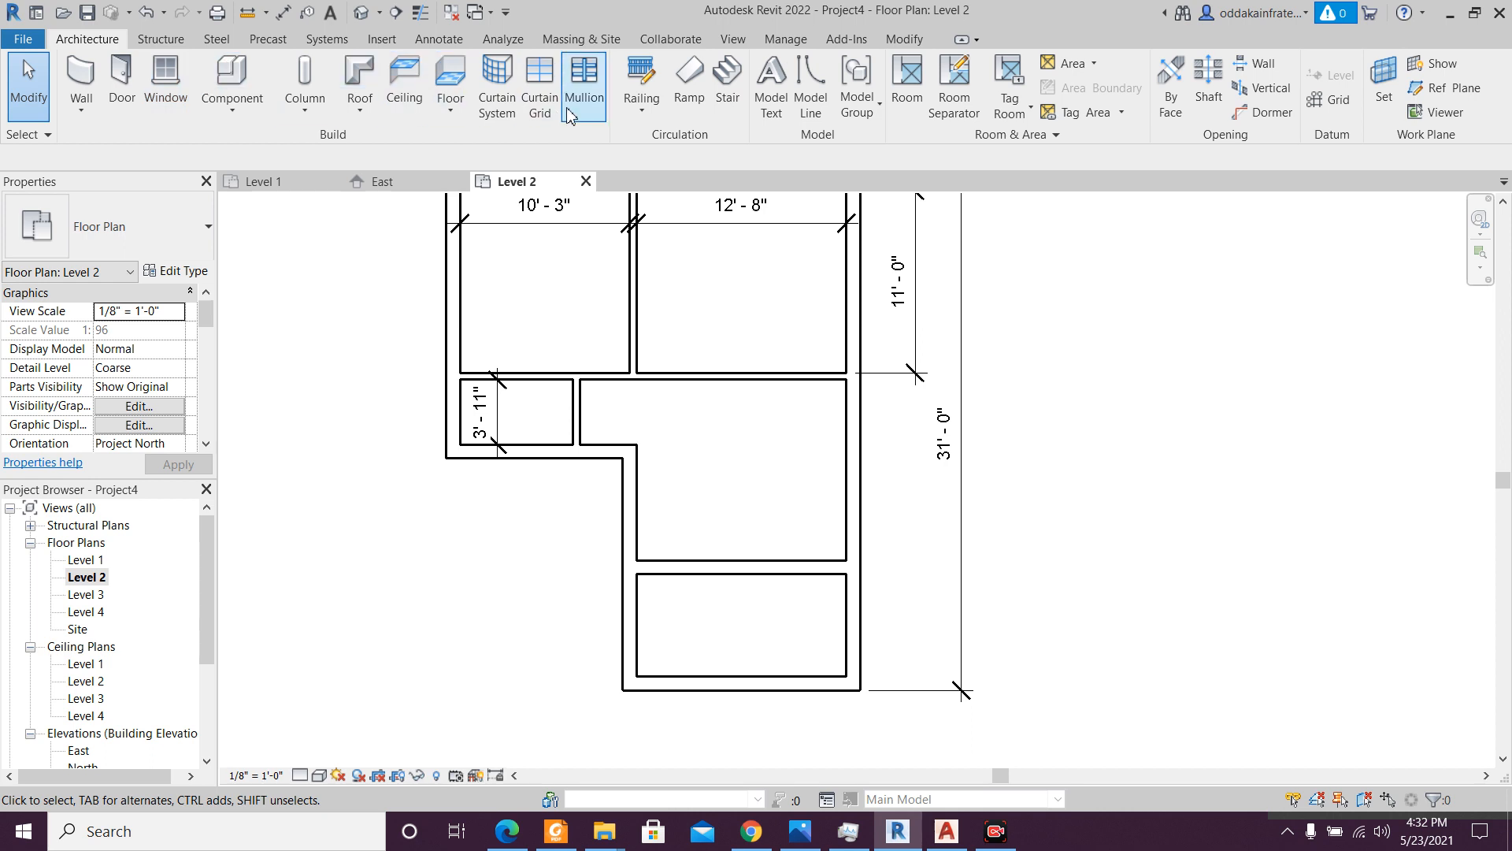
{"action": "left_click", "coordinate": [954, 88]}
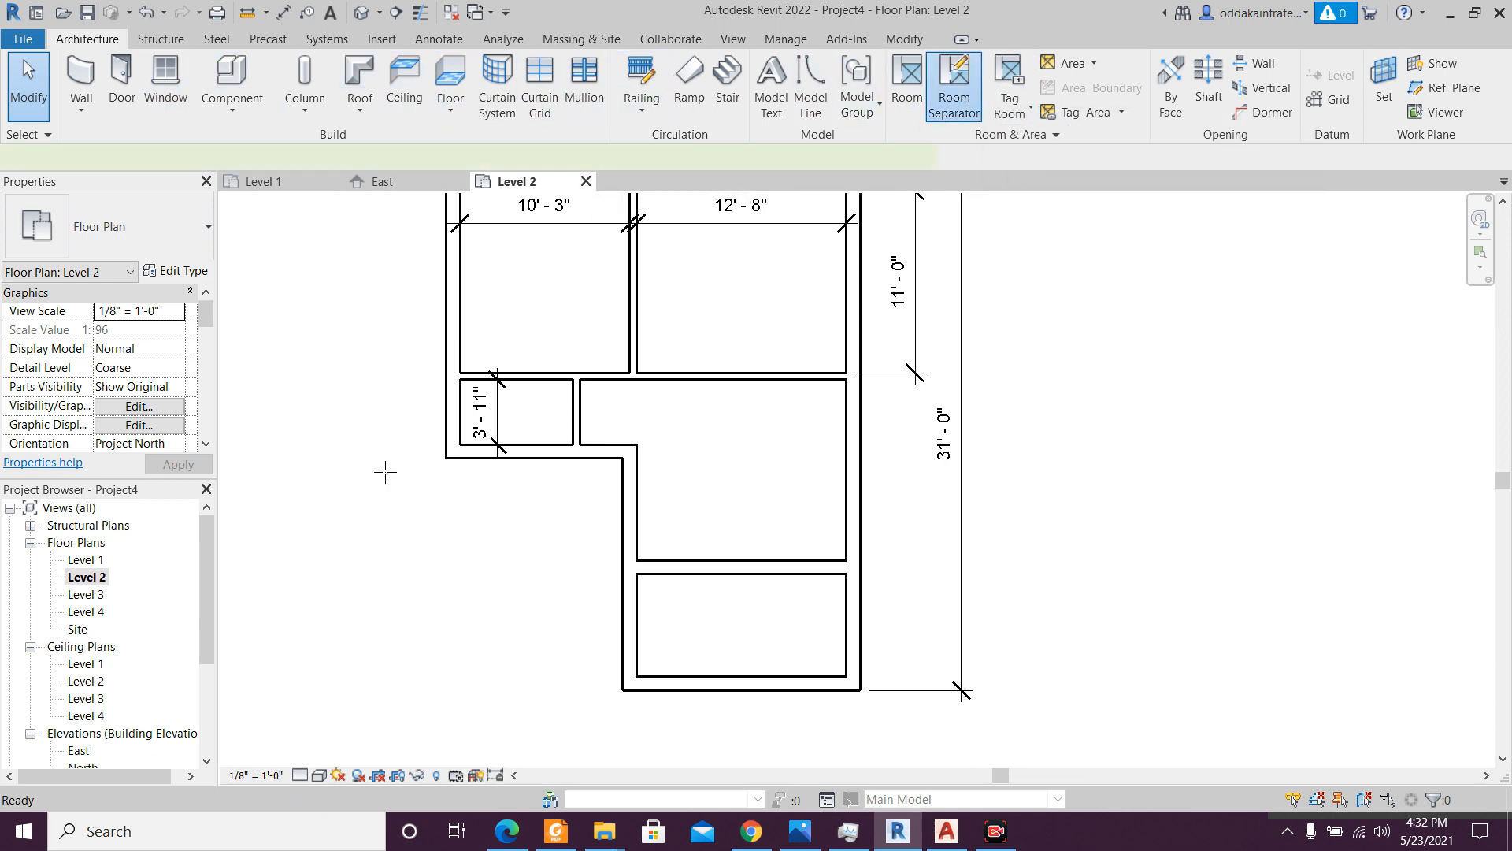
{"action": "left_click", "coordinate": [446, 458]}
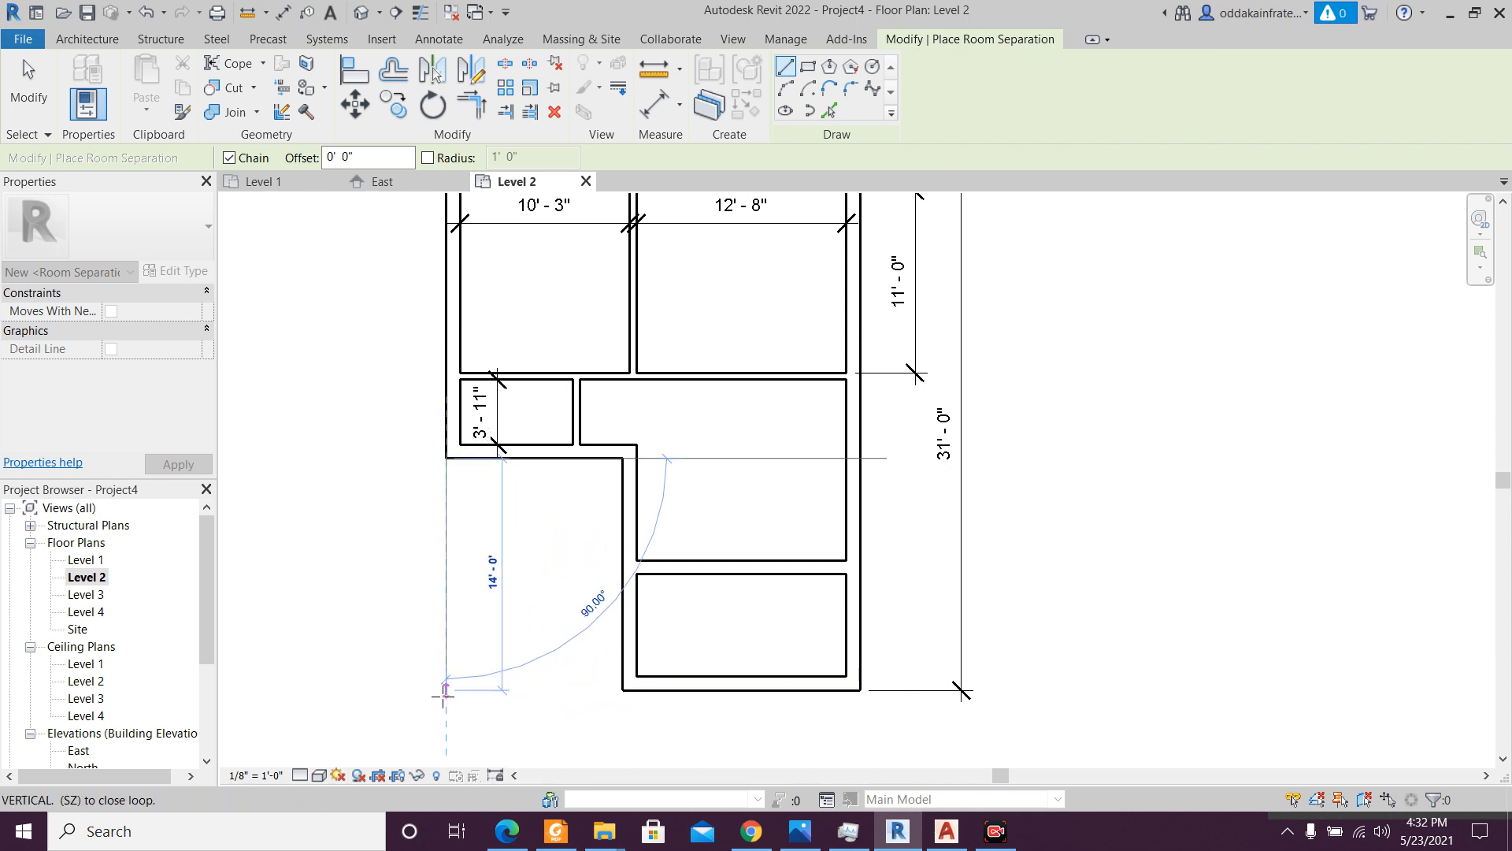
{"action": "left_click", "coordinate": [446, 690]}
{"action": "left_click", "coordinate": [622, 691]}
{"action": "key", "text": "Escape"}
{"action": "scroll", "coordinate": [538, 702], "scroll_direction": "up", "scroll_amount": 2}
{"action": "scroll", "coordinate": [538, 701], "scroll_direction": "down", "scroll_amount": 4}
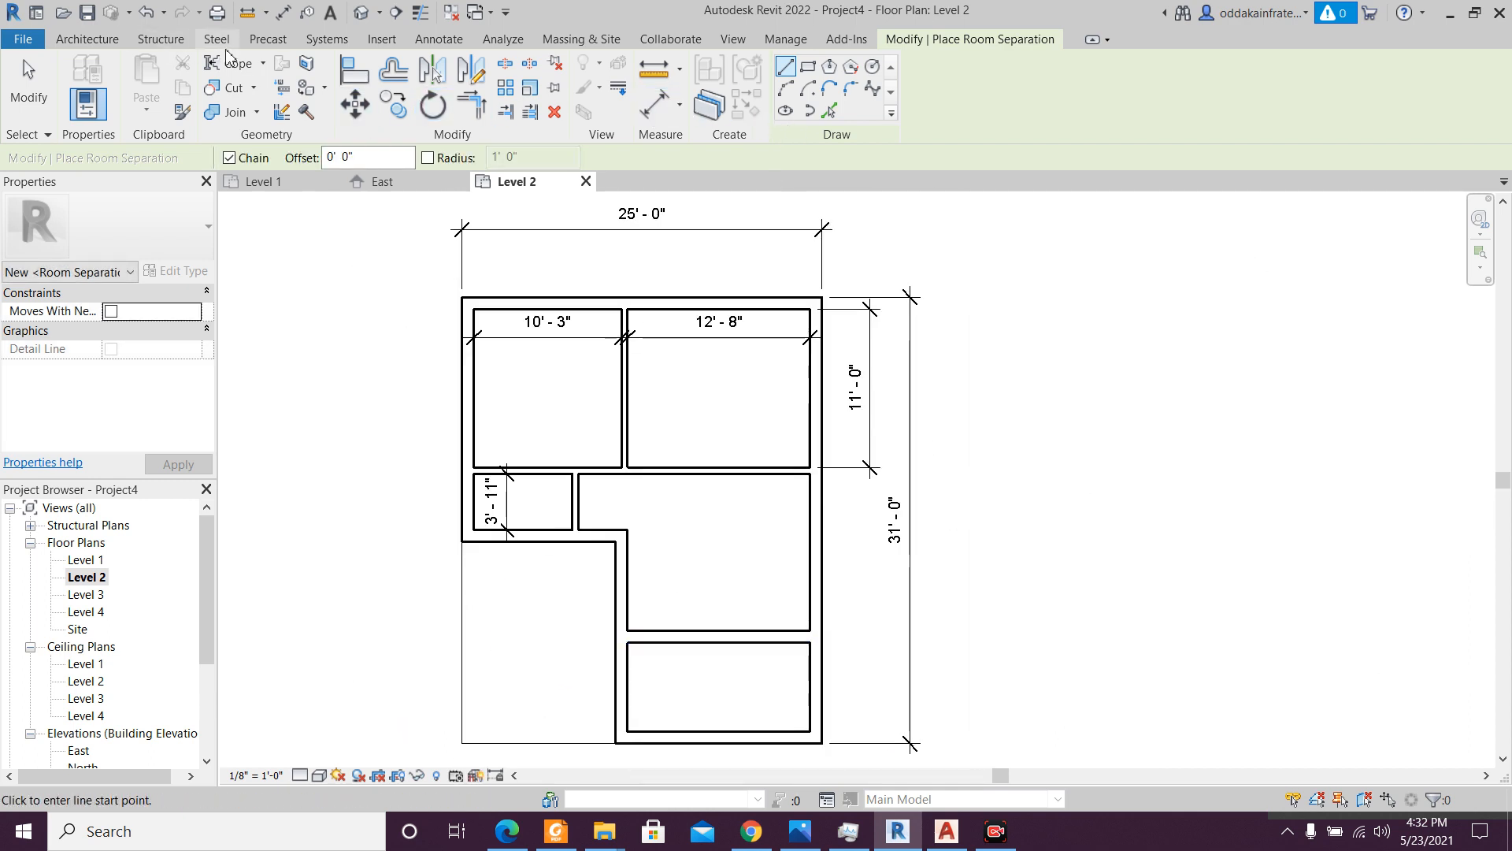
- Add an aligned dimension across the toilet's width between its inner wall faces
{"action": "left_click", "coordinate": [438, 39]}
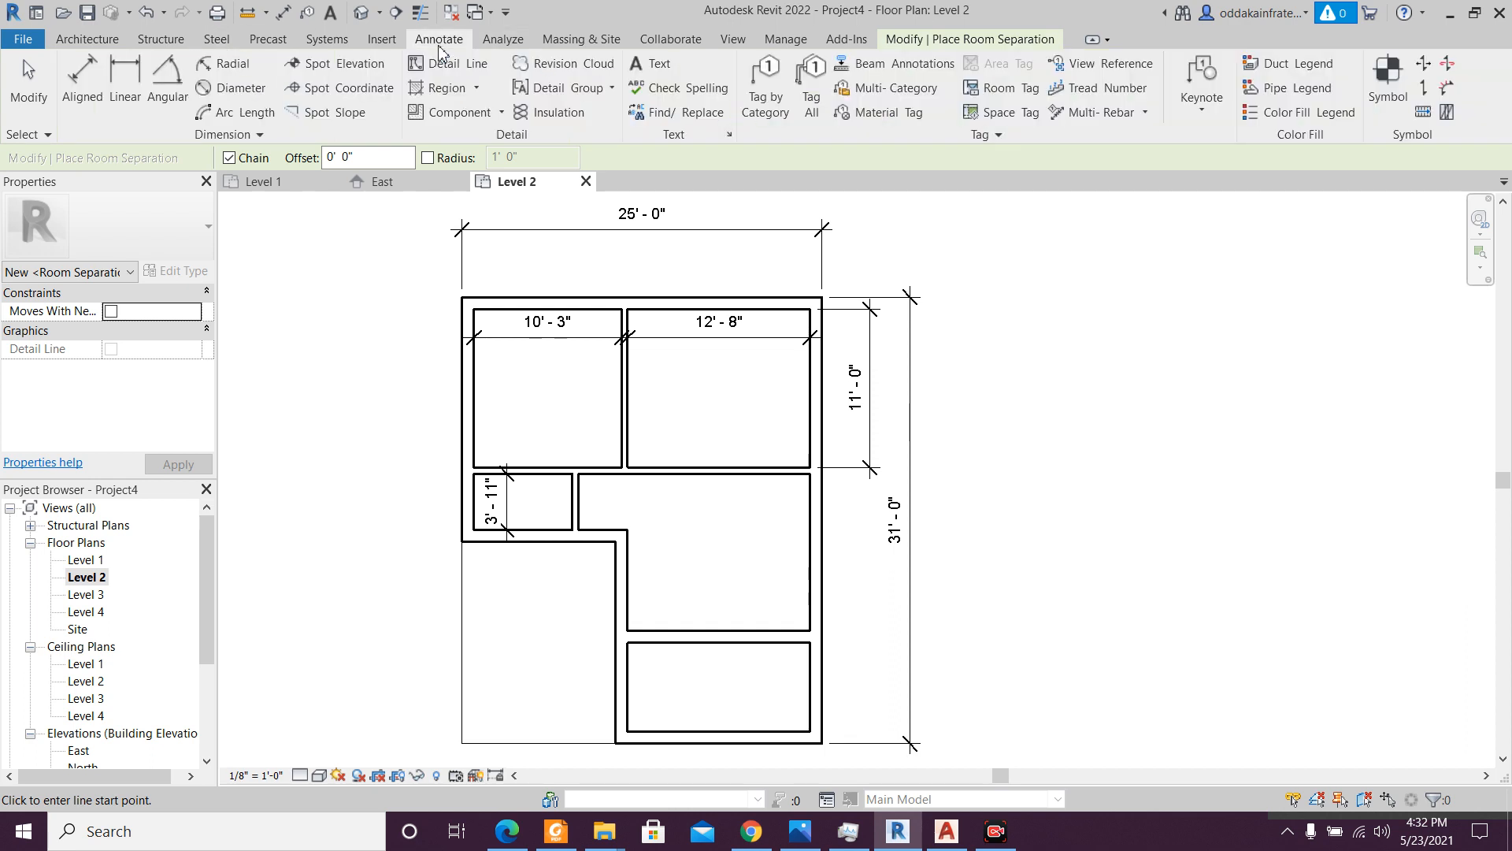
{"action": "left_click", "coordinate": [89, 96]}
{"action": "scroll", "coordinate": [536, 484], "scroll_direction": "up", "scroll_amount": 2}
{"action": "scroll", "coordinate": [537, 481], "scroll_direction": "up", "scroll_amount": 1}
{"action": "left_click", "coordinate": [430, 503]}
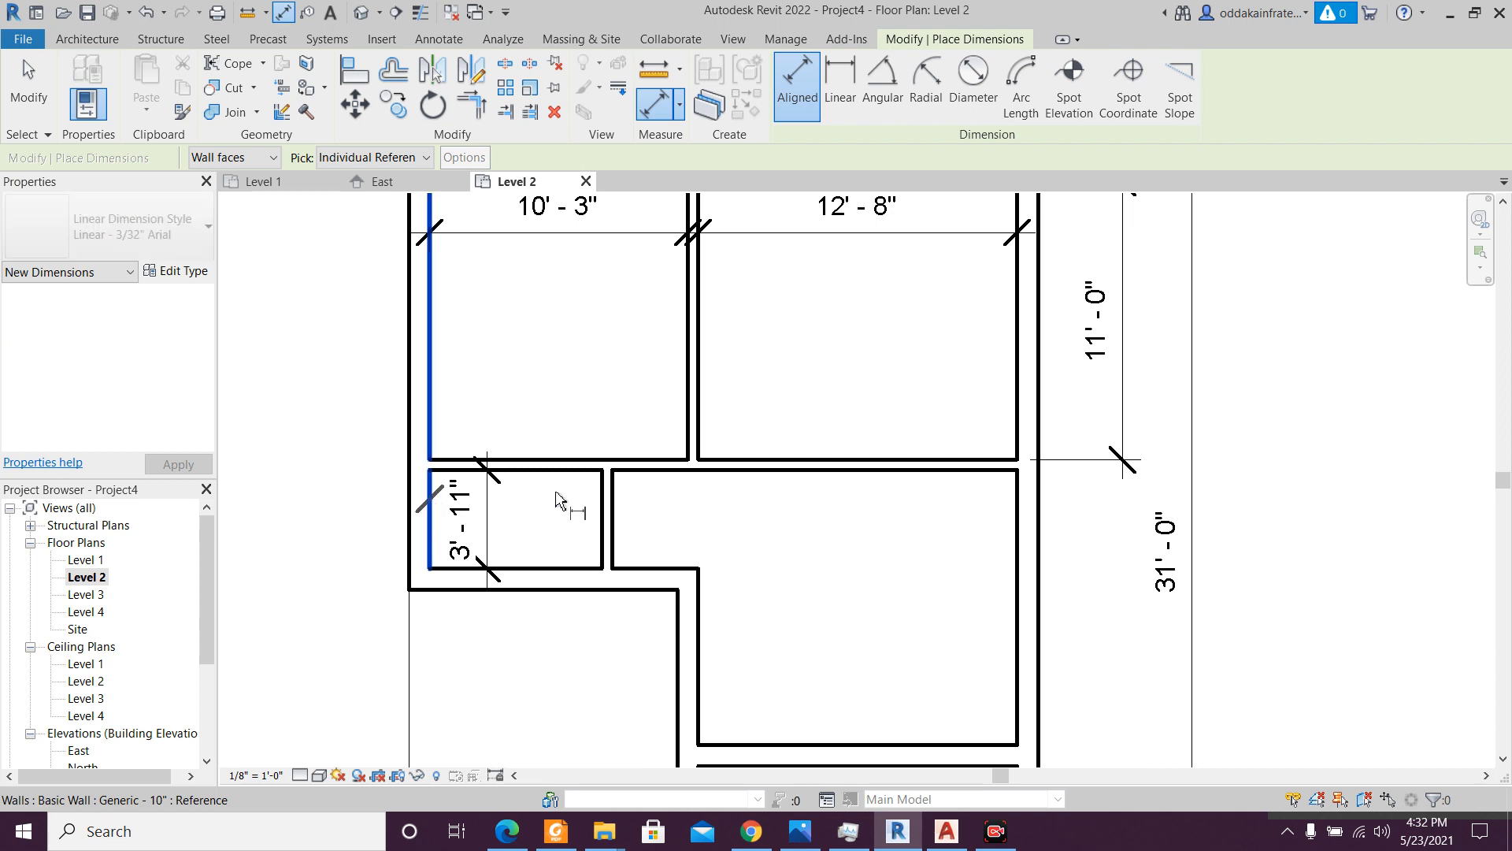
{"action": "left_click", "coordinate": [600, 505]}
{"action": "left_click", "coordinate": [596, 520]}
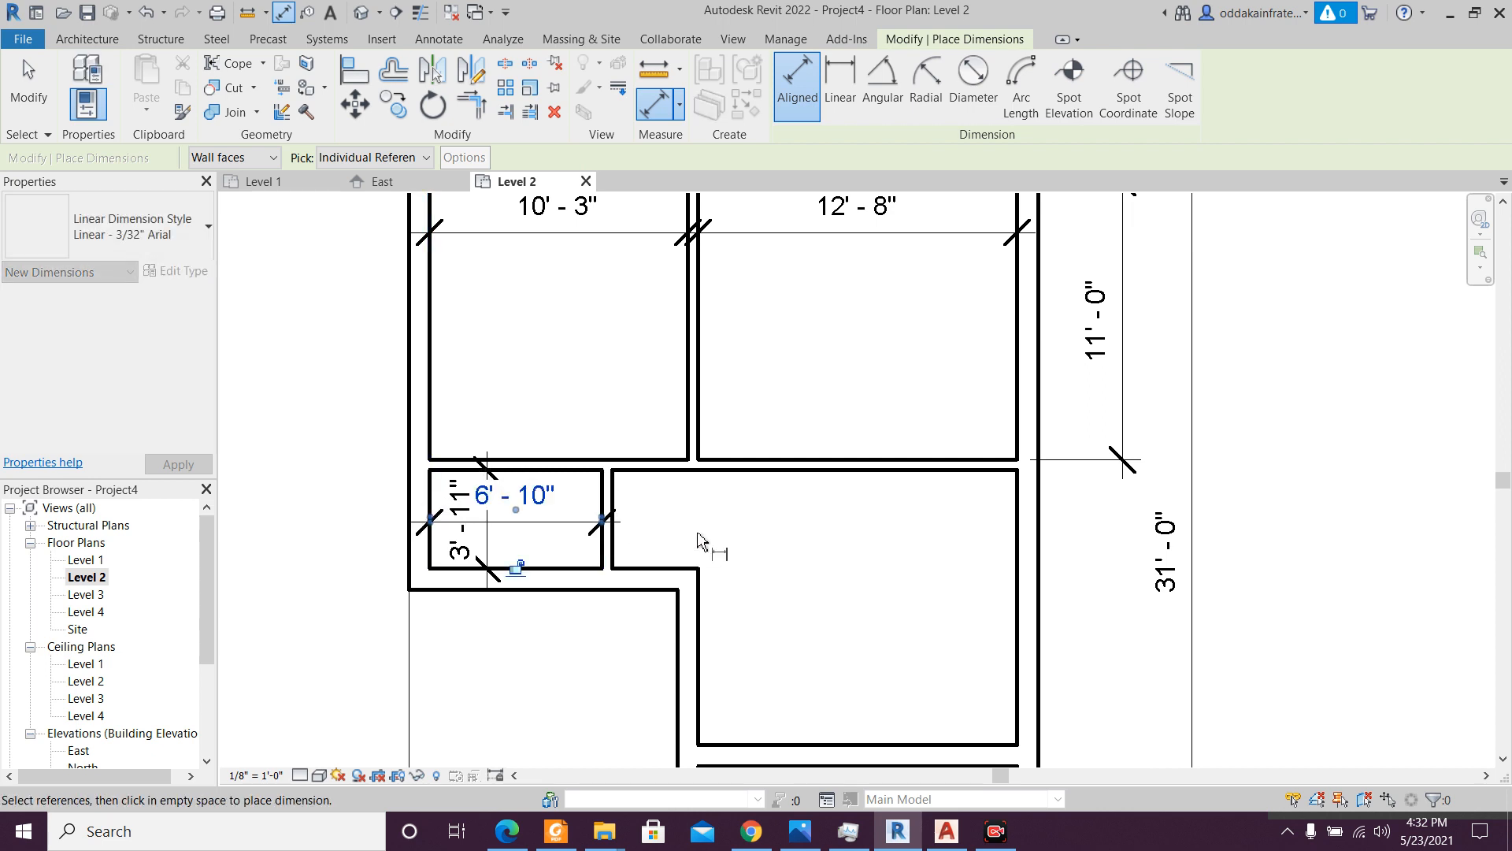
- Add aligned dimensions for the living room's width and length between its inner wall faces
{"action": "scroll", "coordinate": [696, 540], "scroll_direction": "down", "scroll_amount": 1}
{"action": "left_click", "coordinate": [699, 598]}
{"action": "left_click", "coordinate": [939, 624]}
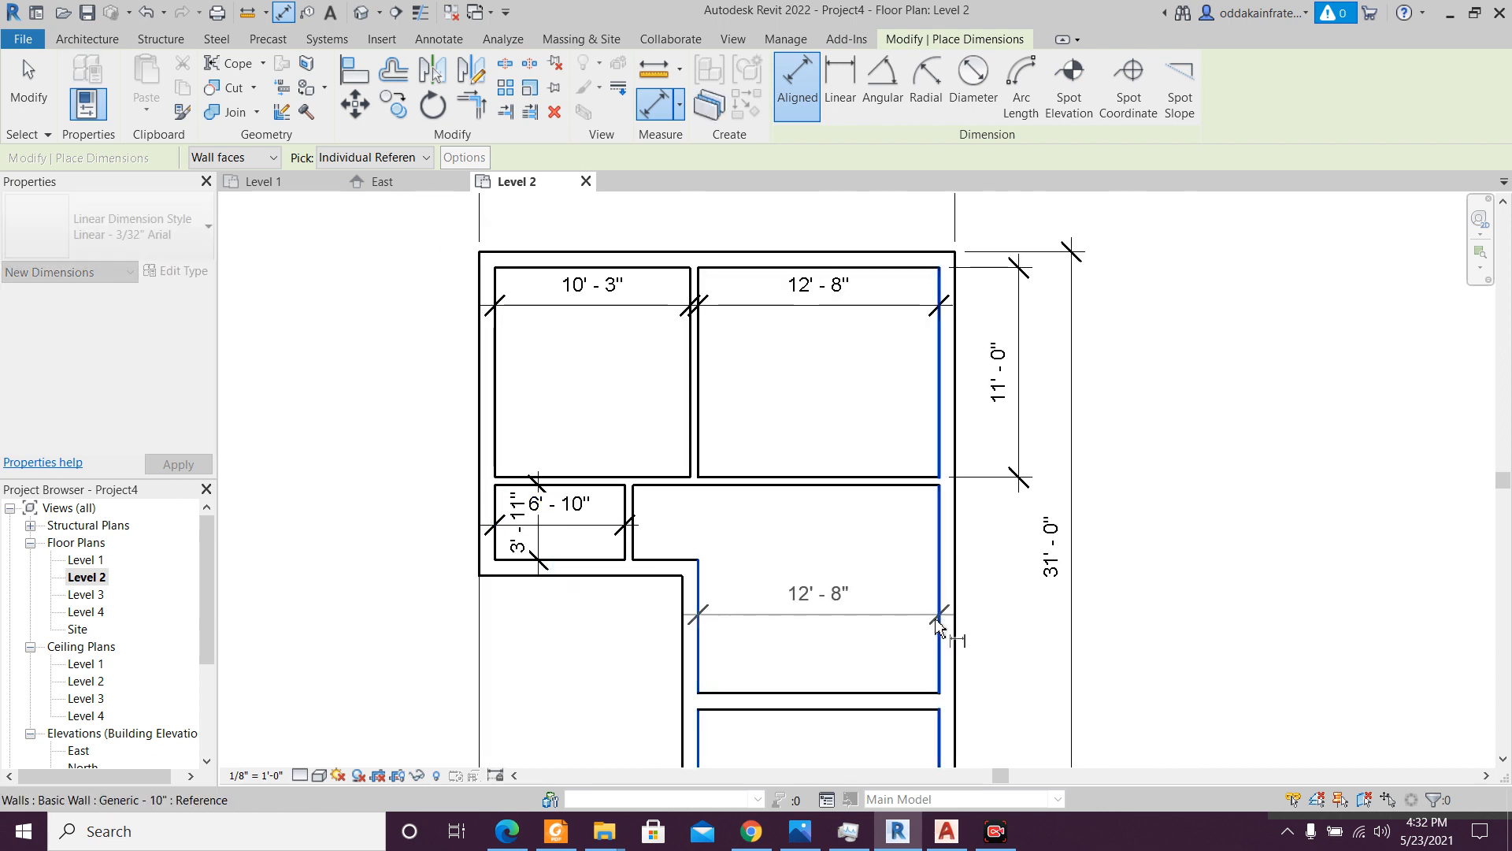
{"action": "left_click", "coordinate": [912, 676]}
{"action": "left_click", "coordinate": [905, 486]}
{"action": "left_click", "coordinate": [906, 692]}
{"action": "left_click", "coordinate": [926, 642]}
- Add an aligned dimension for the staircase room's depth between its upper and lower inner wall faces
{"action": "middle_click_drag", "start_coordinate": [821, 540], "coordinate": [792, 405]}
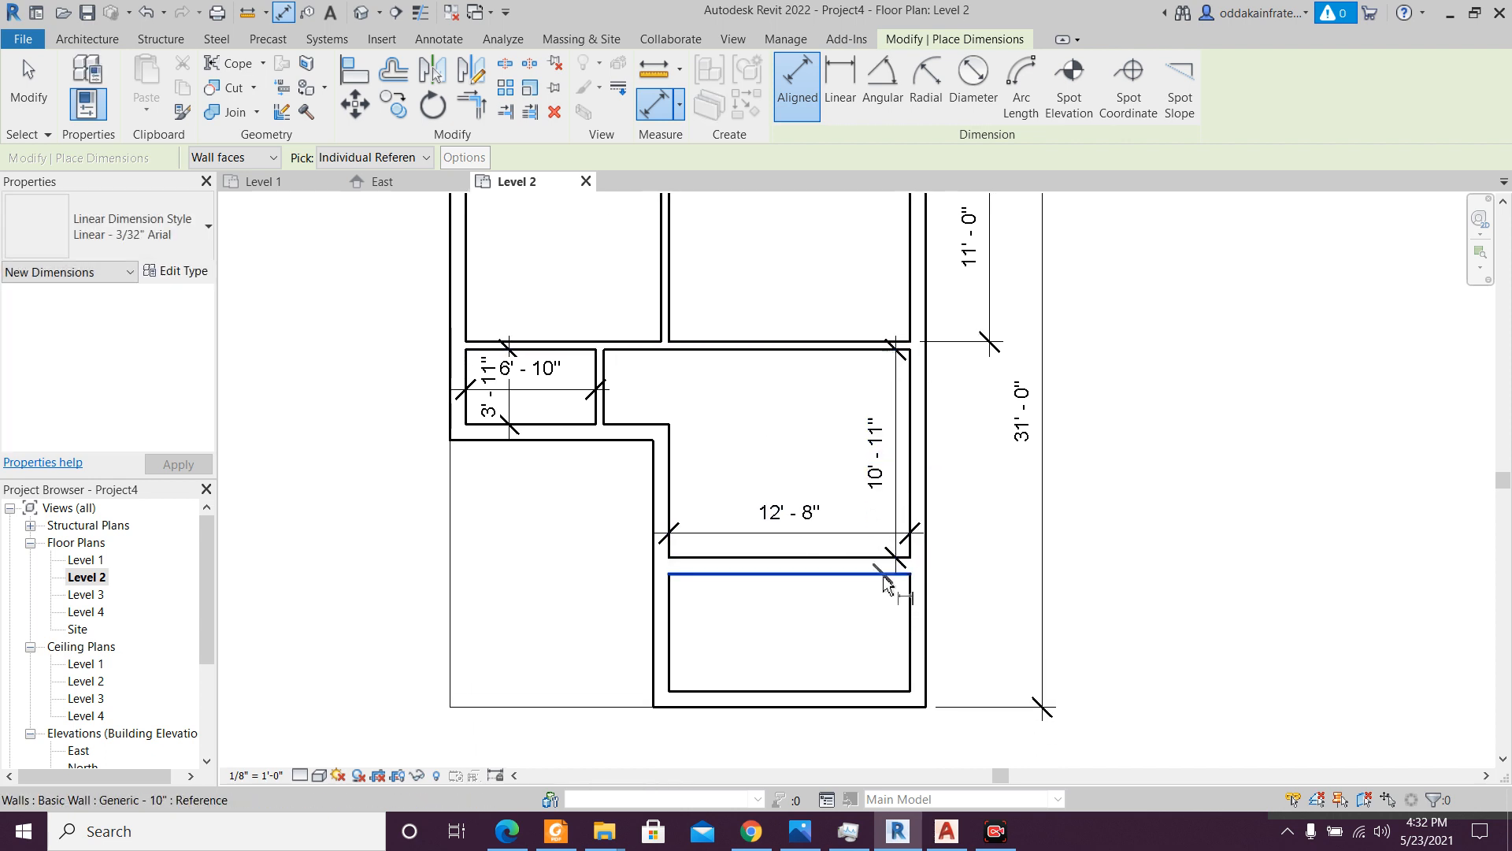
{"action": "left_click", "coordinate": [895, 691]}
{"action": "left_click", "coordinate": [895, 686]}
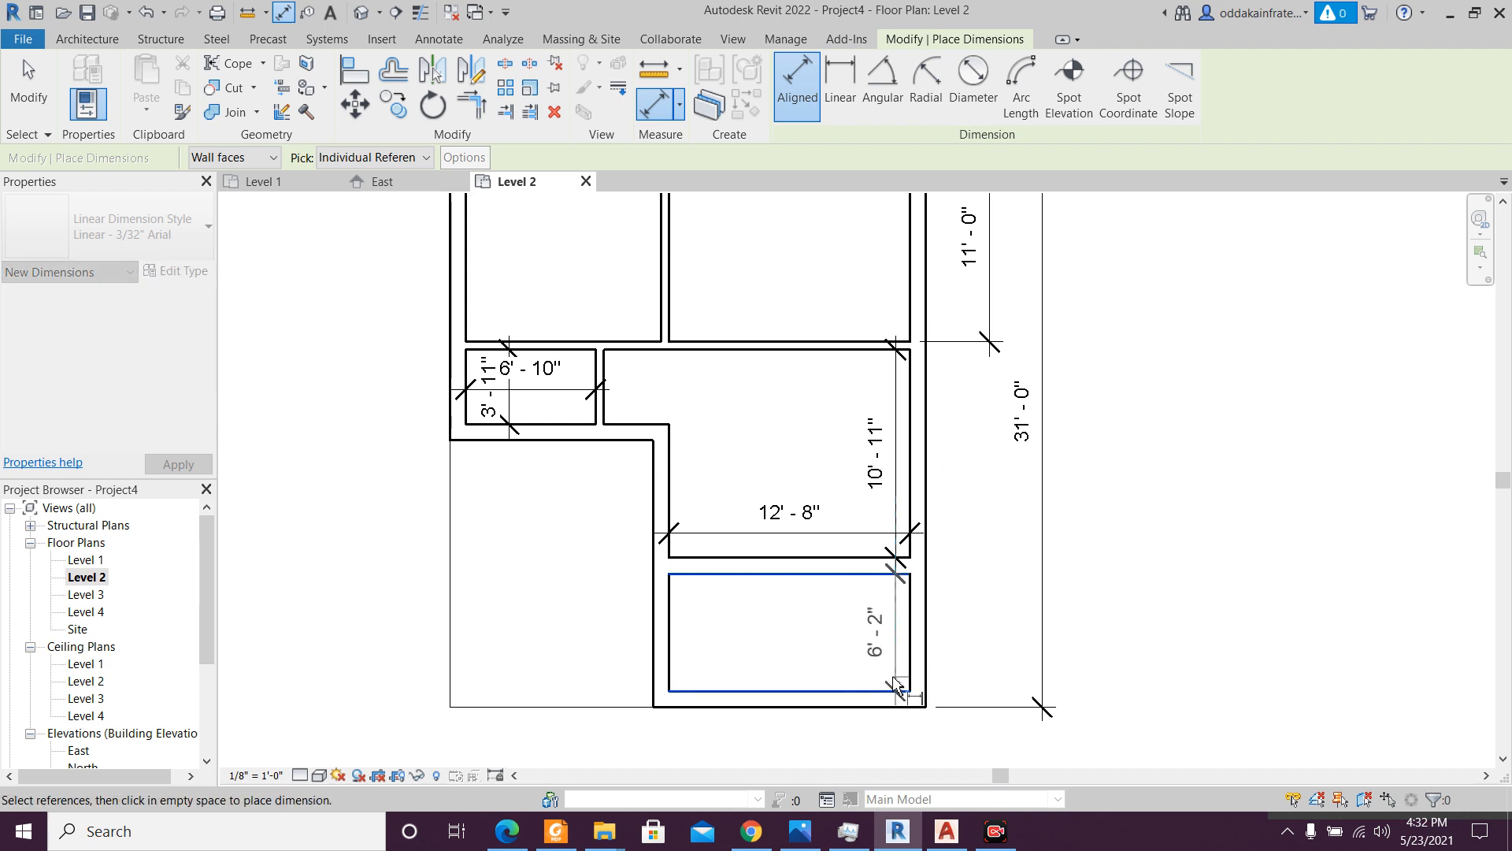
{"action": "left_click", "coordinate": [882, 630]}
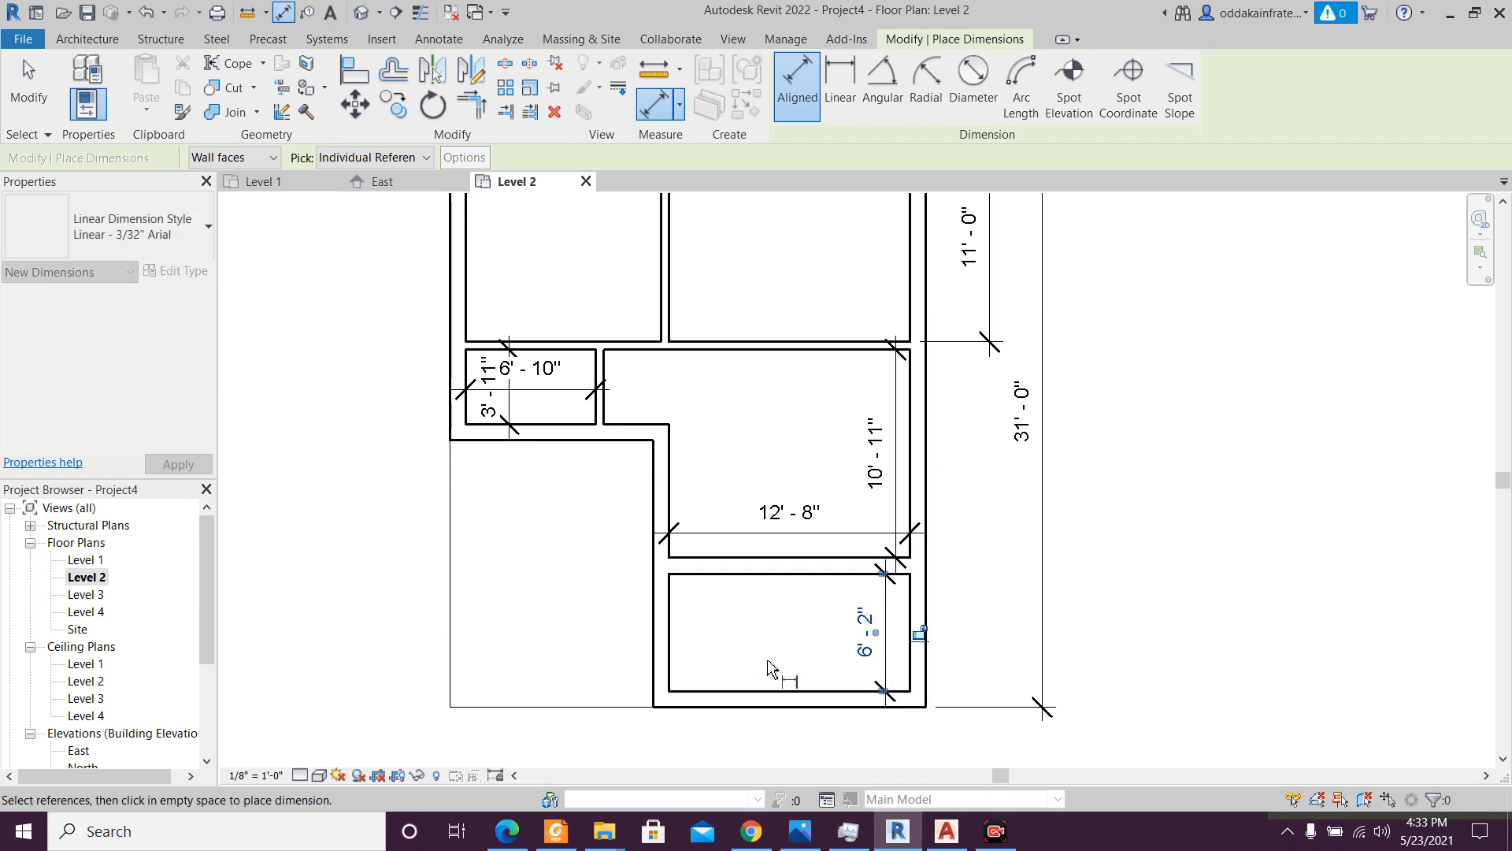
- Add aligned dimensions for the portico's width and length between the room separation lines and the wall faces
{"action": "left_click", "coordinate": [453, 675]}
{"action": "left_click", "coordinate": [657, 678]}
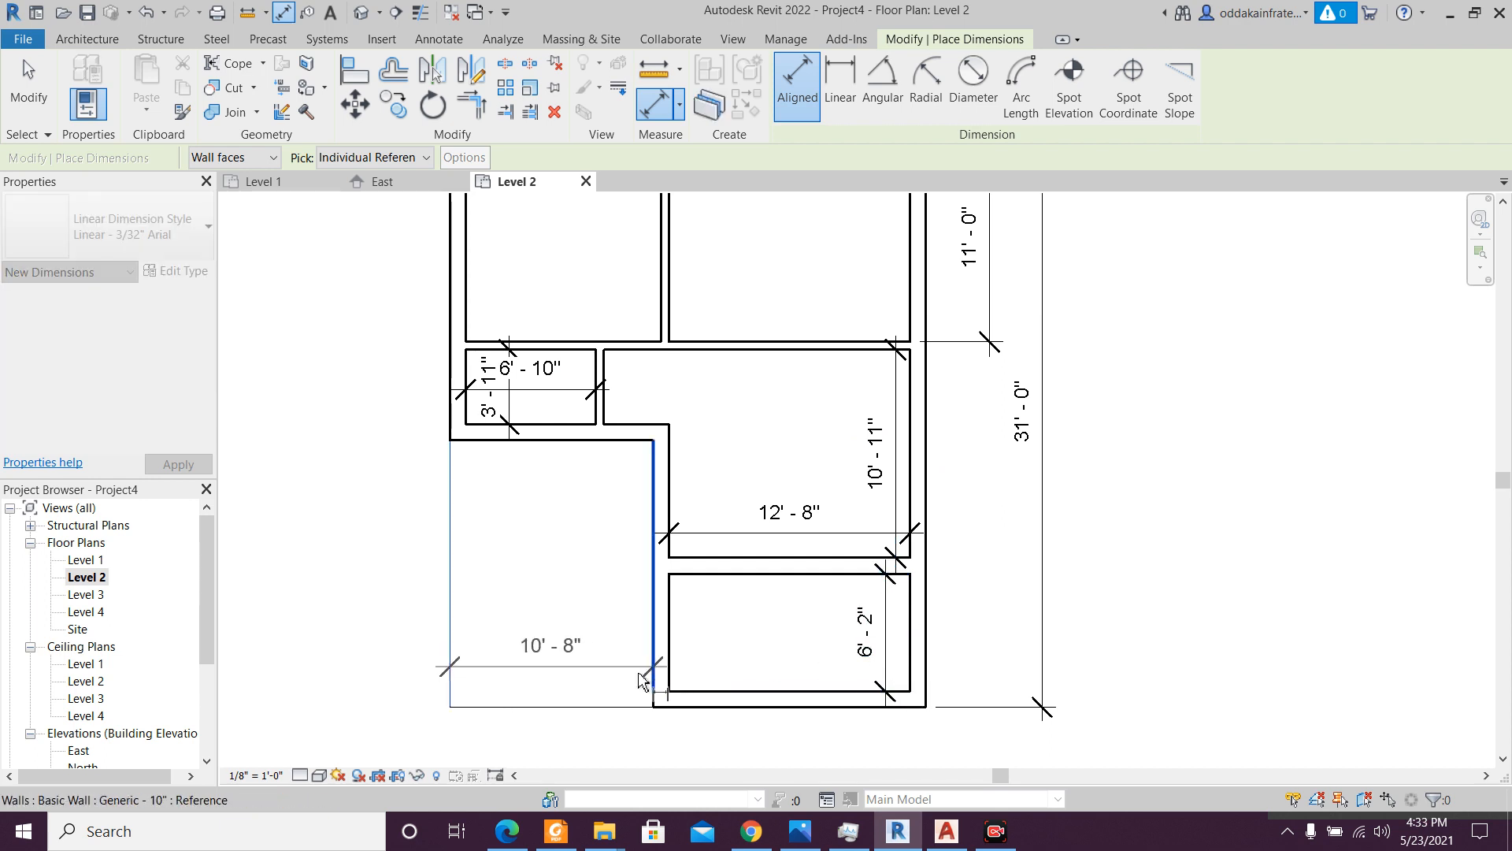
{"action": "left_click", "coordinate": [630, 693]}
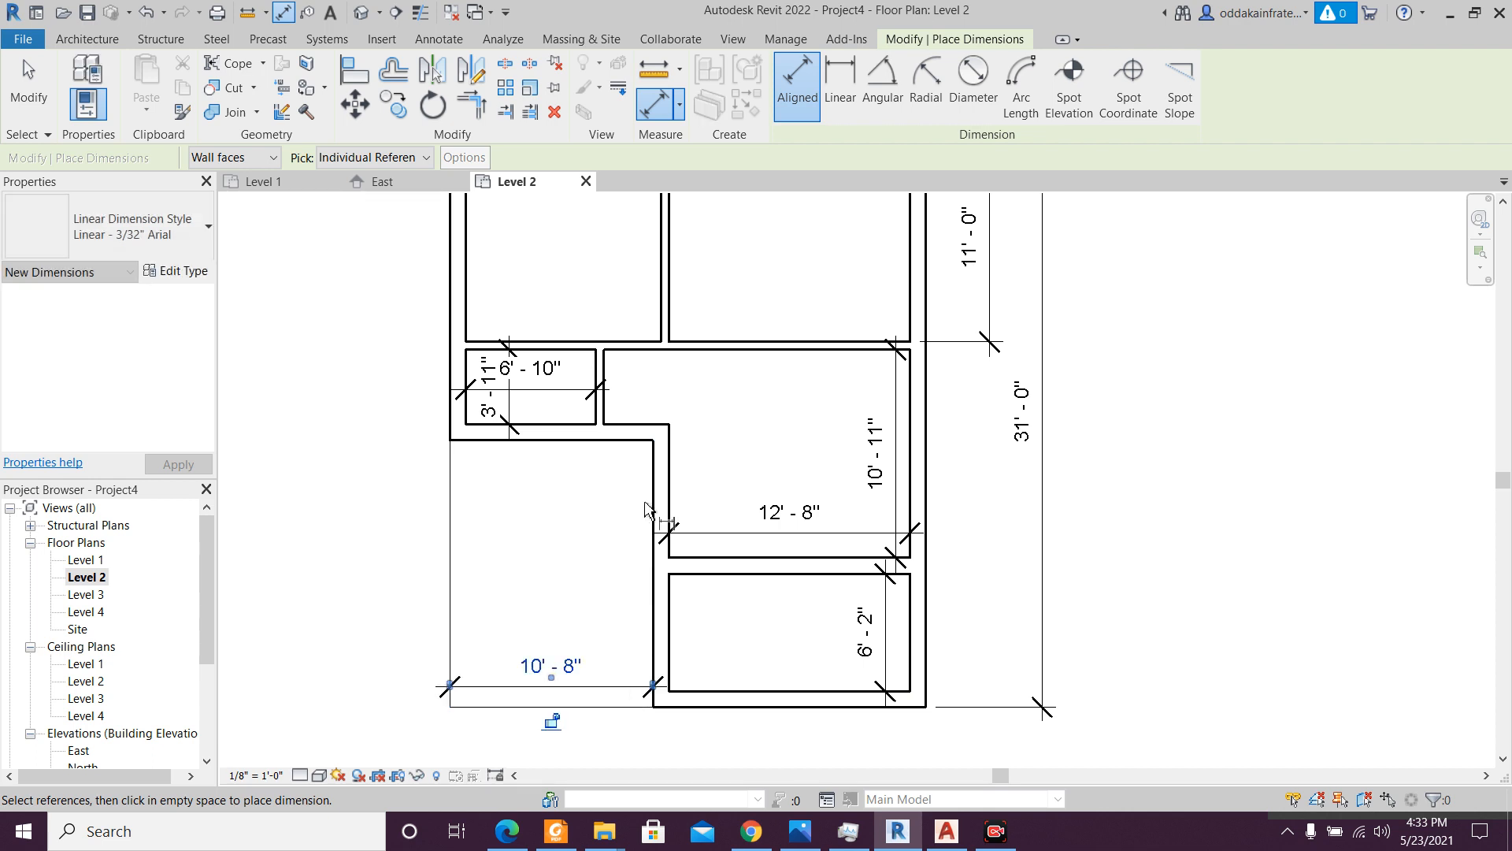
{"action": "left_click", "coordinate": [626, 718]}
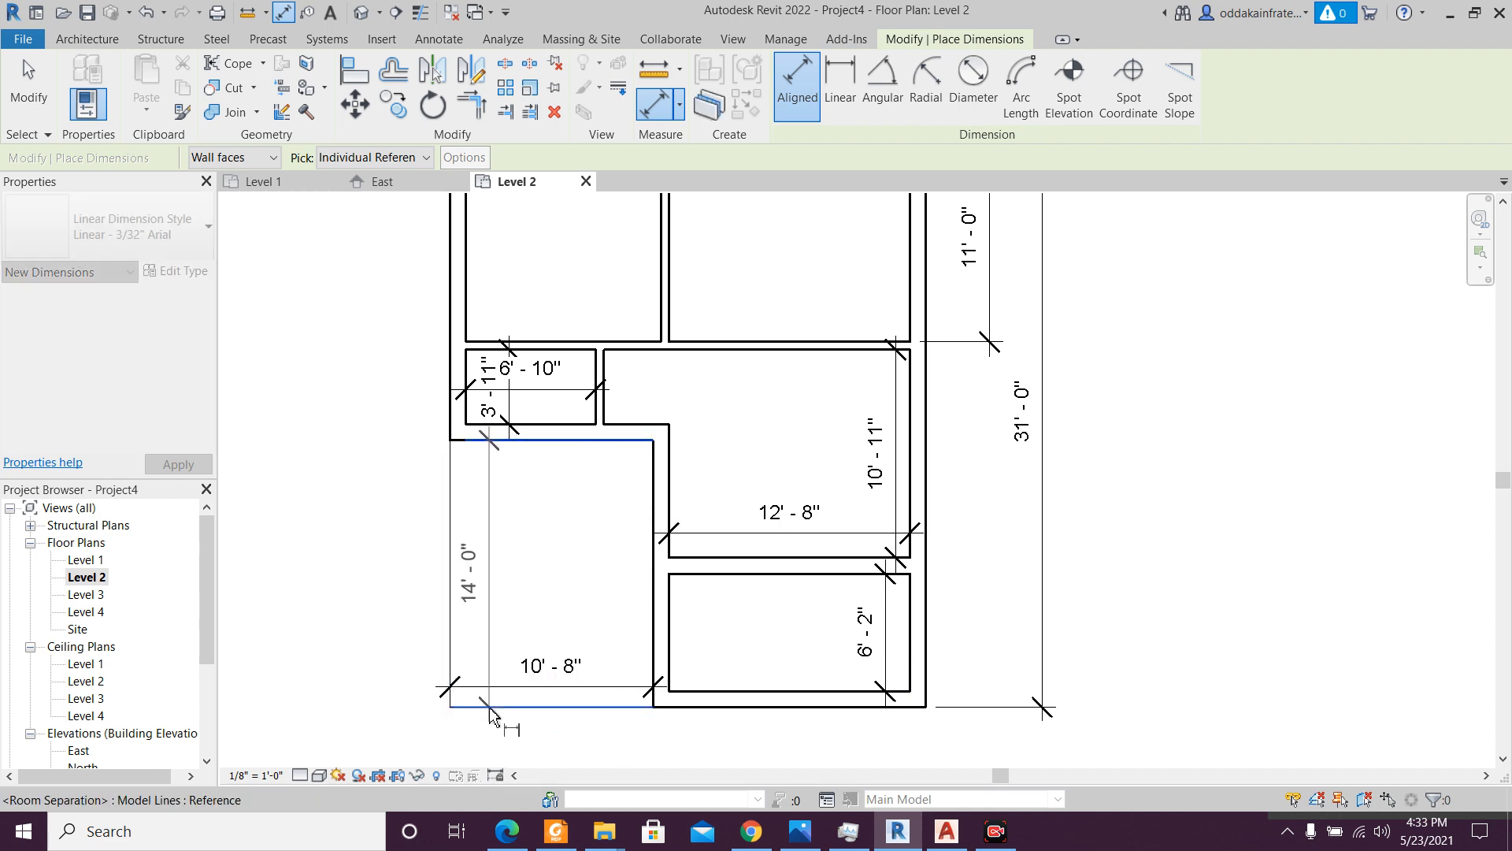
{"action": "left_click", "coordinate": [497, 646]}
- Switch to the ground floor plan PDF in Foxit Reader, check its room sizes, and compare them with the Level 2 plan in Revit
{"action": "left_click", "coordinate": [556, 830]}
{"action": "scroll", "coordinate": [627, 421], "scroll_direction": "up", "scroll_amount": 2}
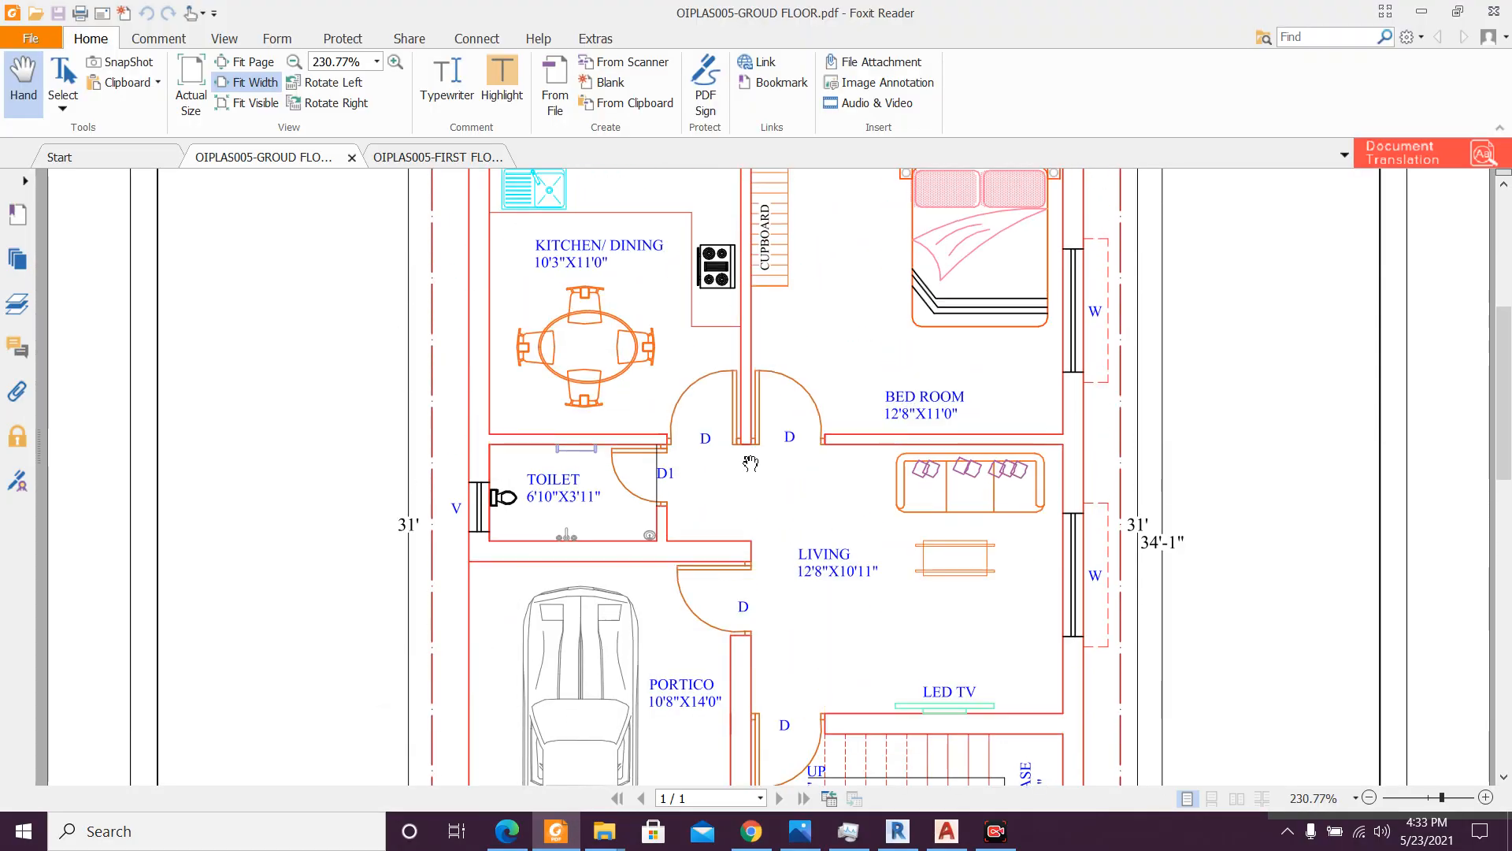
{"action": "left_click", "coordinate": [556, 829]}
{"action": "scroll", "coordinate": [783, 587], "scroll_direction": "up", "scroll_amount": 2}
{"action": "scroll", "coordinate": [783, 587], "scroll_direction": "down", "scroll_amount": 2}
{"action": "scroll", "coordinate": [783, 589], "scroll_direction": "down", "scroll_amount": 2}
{"action": "scroll", "coordinate": [753, 524], "scroll_direction": "up", "scroll_amount": 1}
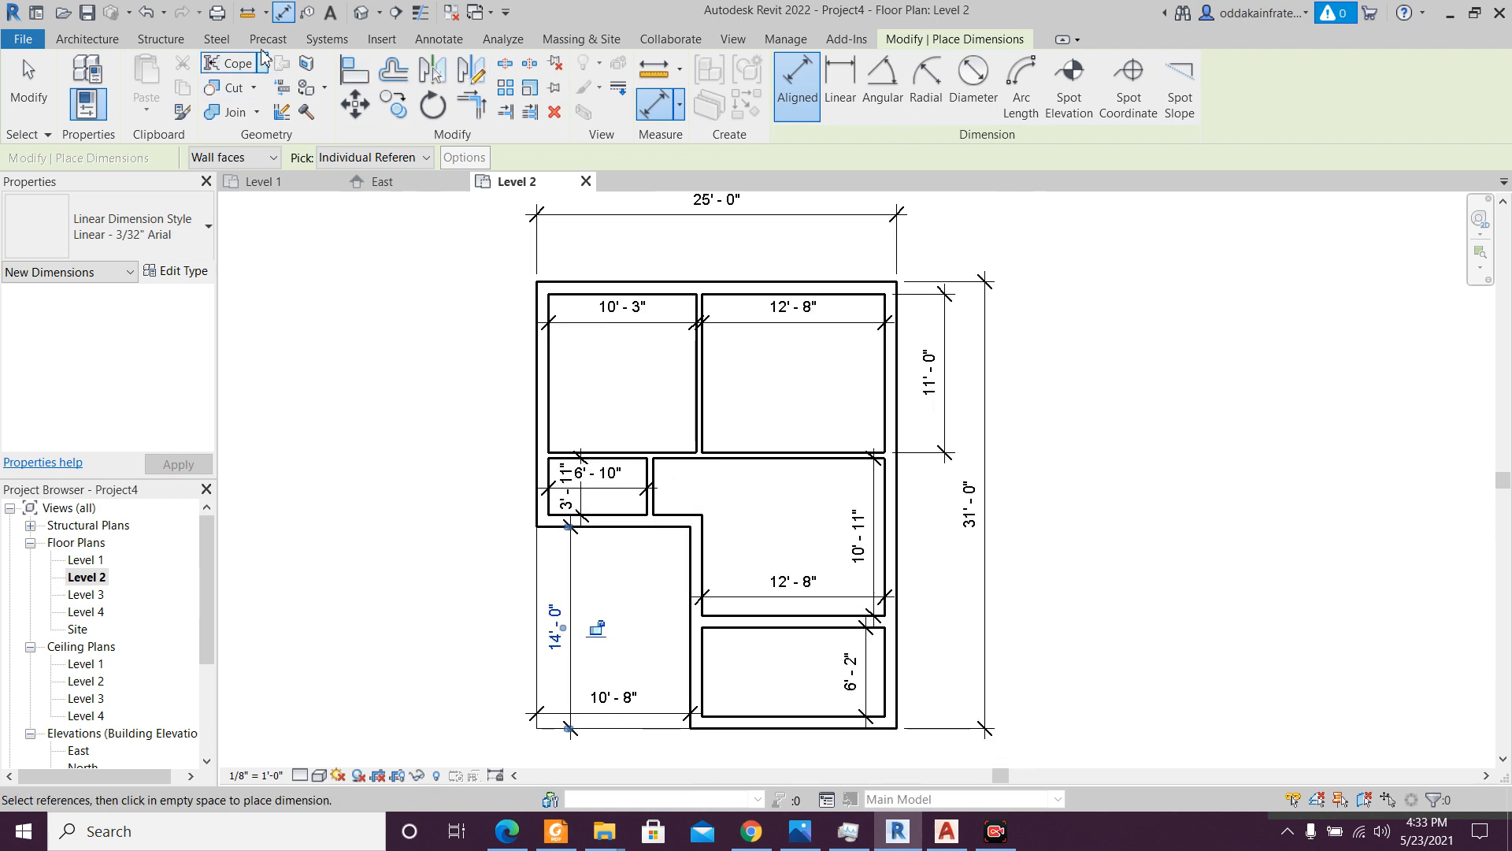
- Inspect the walls in the default 3D view from another angle and return to the Level 2 floor plan
{"action": "left_click", "coordinate": [740, 43]}
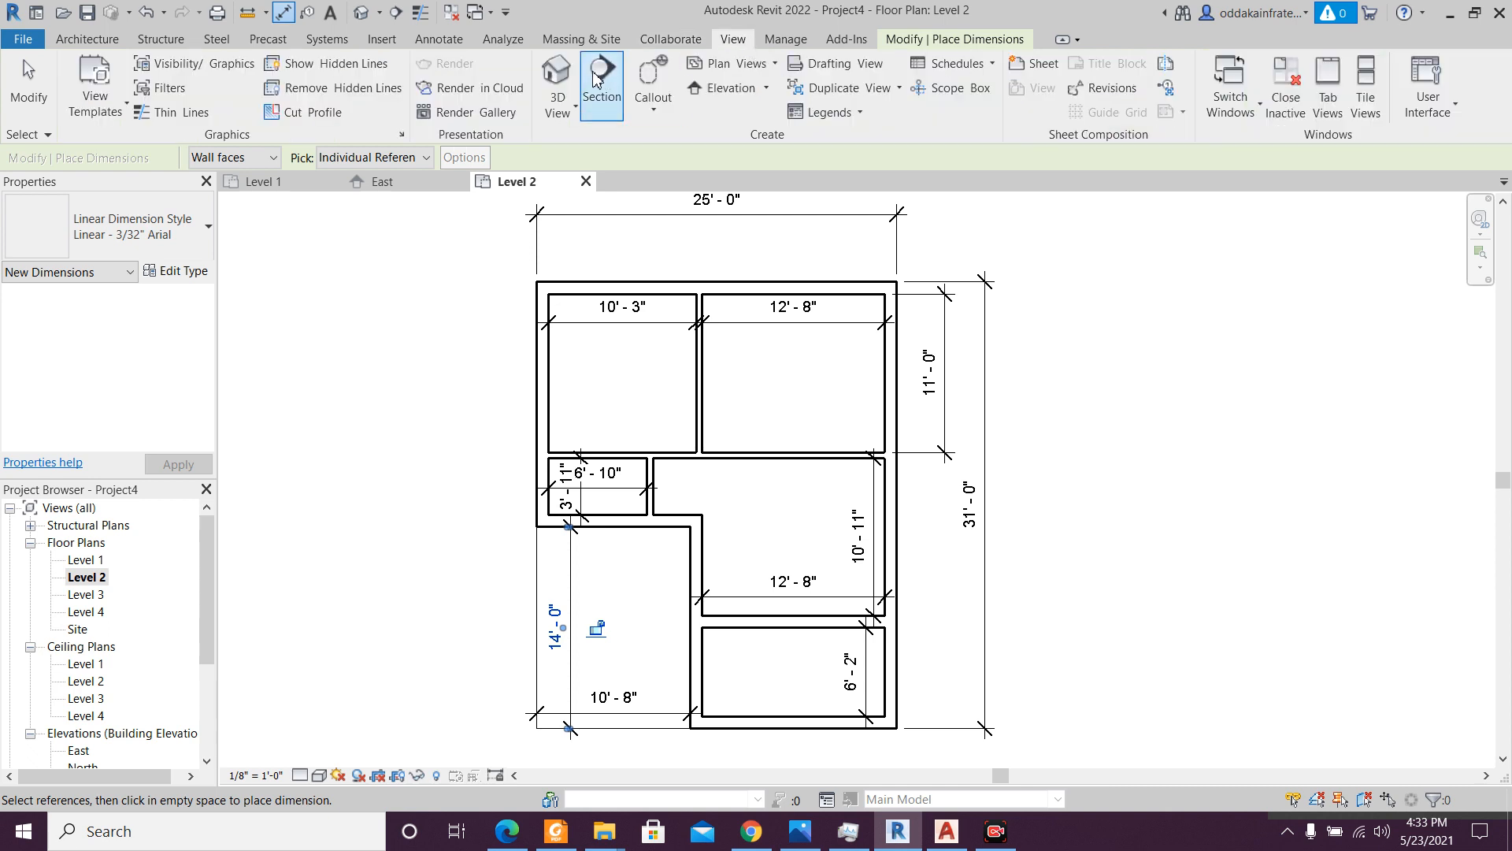
{"action": "left_click", "coordinate": [561, 74]}
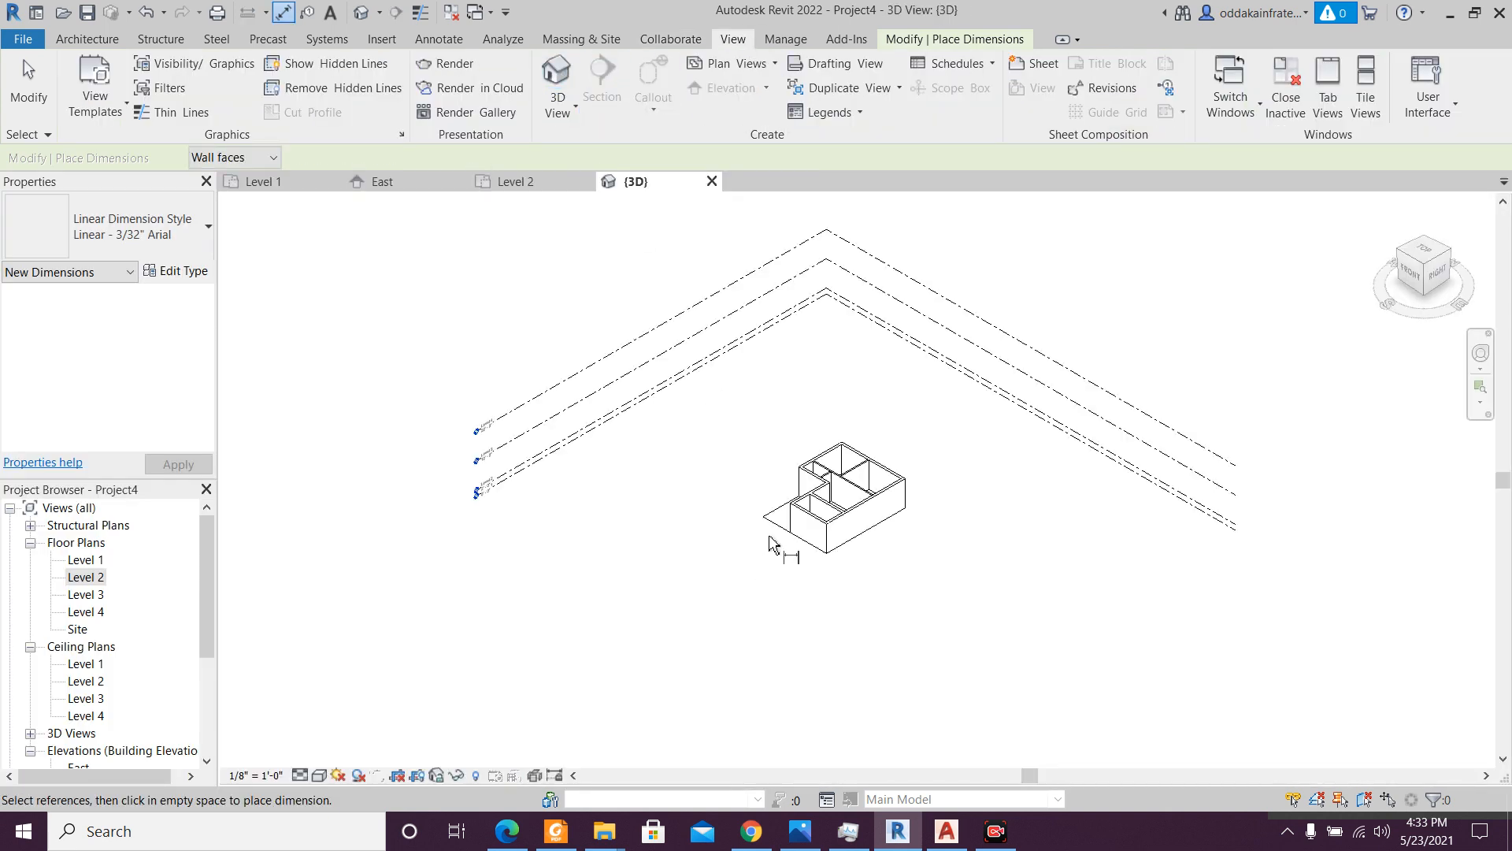
{"action": "scroll", "coordinate": [805, 630], "scroll_direction": "up", "scroll_amount": 5}
{"action": "middle_click_drag", "start_coordinate": [805, 630], "coordinate": [881, 706], "text": "shift"}
{"action": "left_click", "coordinate": [527, 188]}
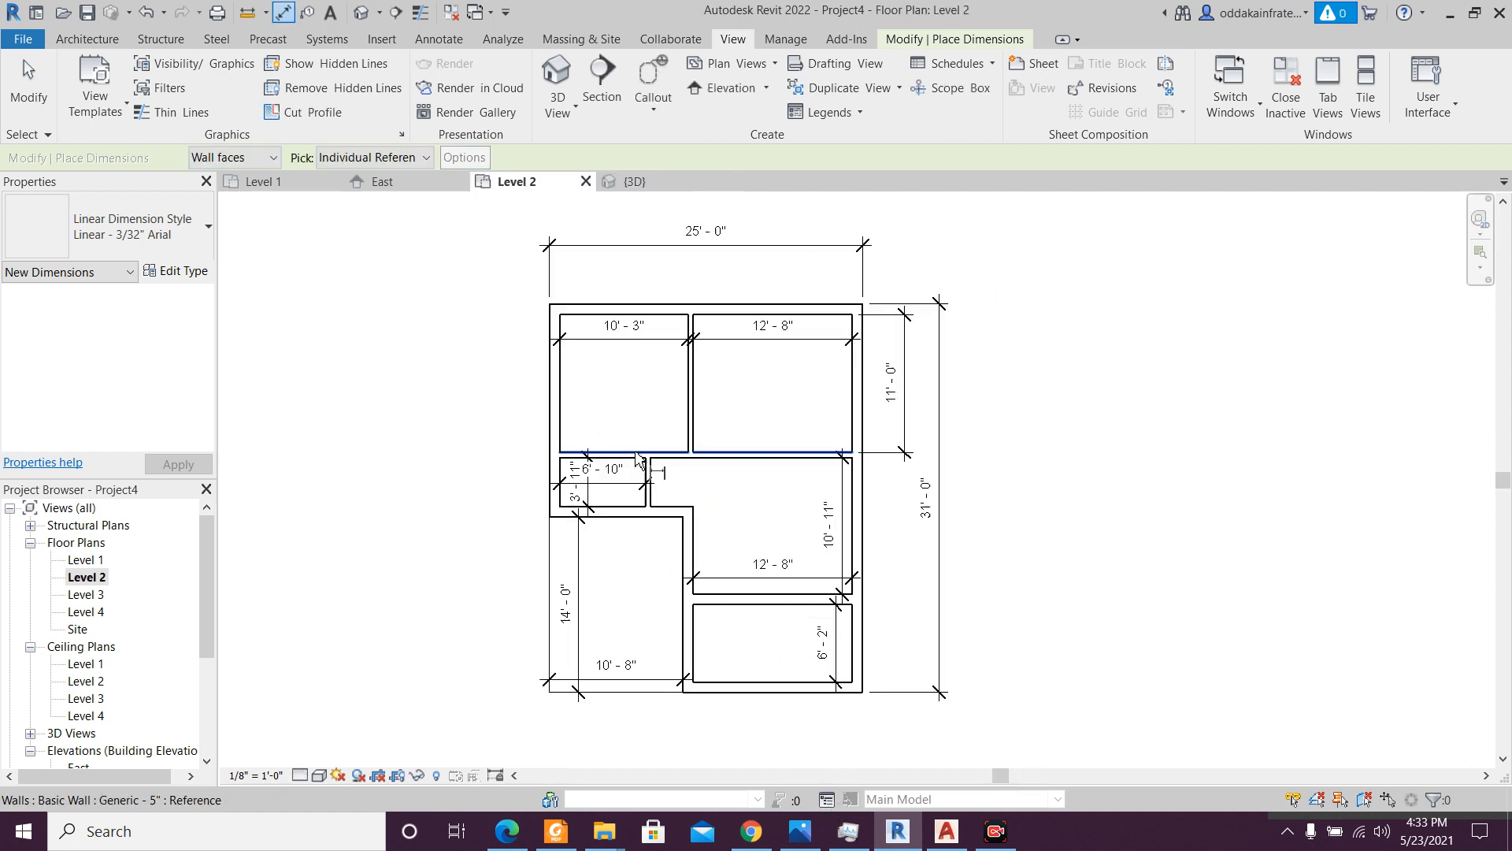
- Place tagged rooms in all six spaces of the Level 2 plan, including the portico and the toilet
{"action": "left_click", "coordinate": [114, 41]}
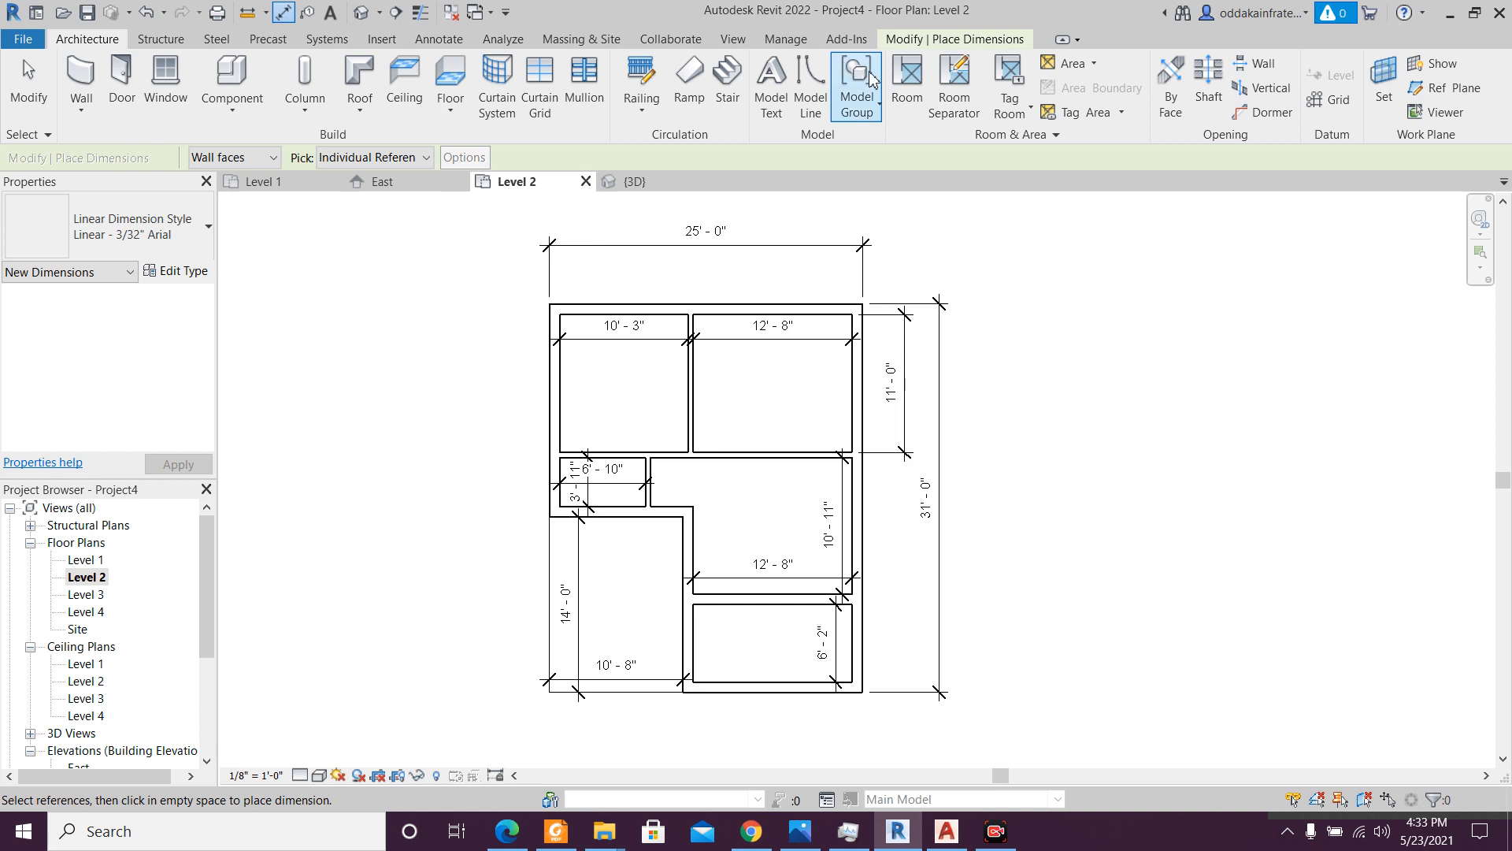
{"action": "left_click", "coordinate": [912, 79]}
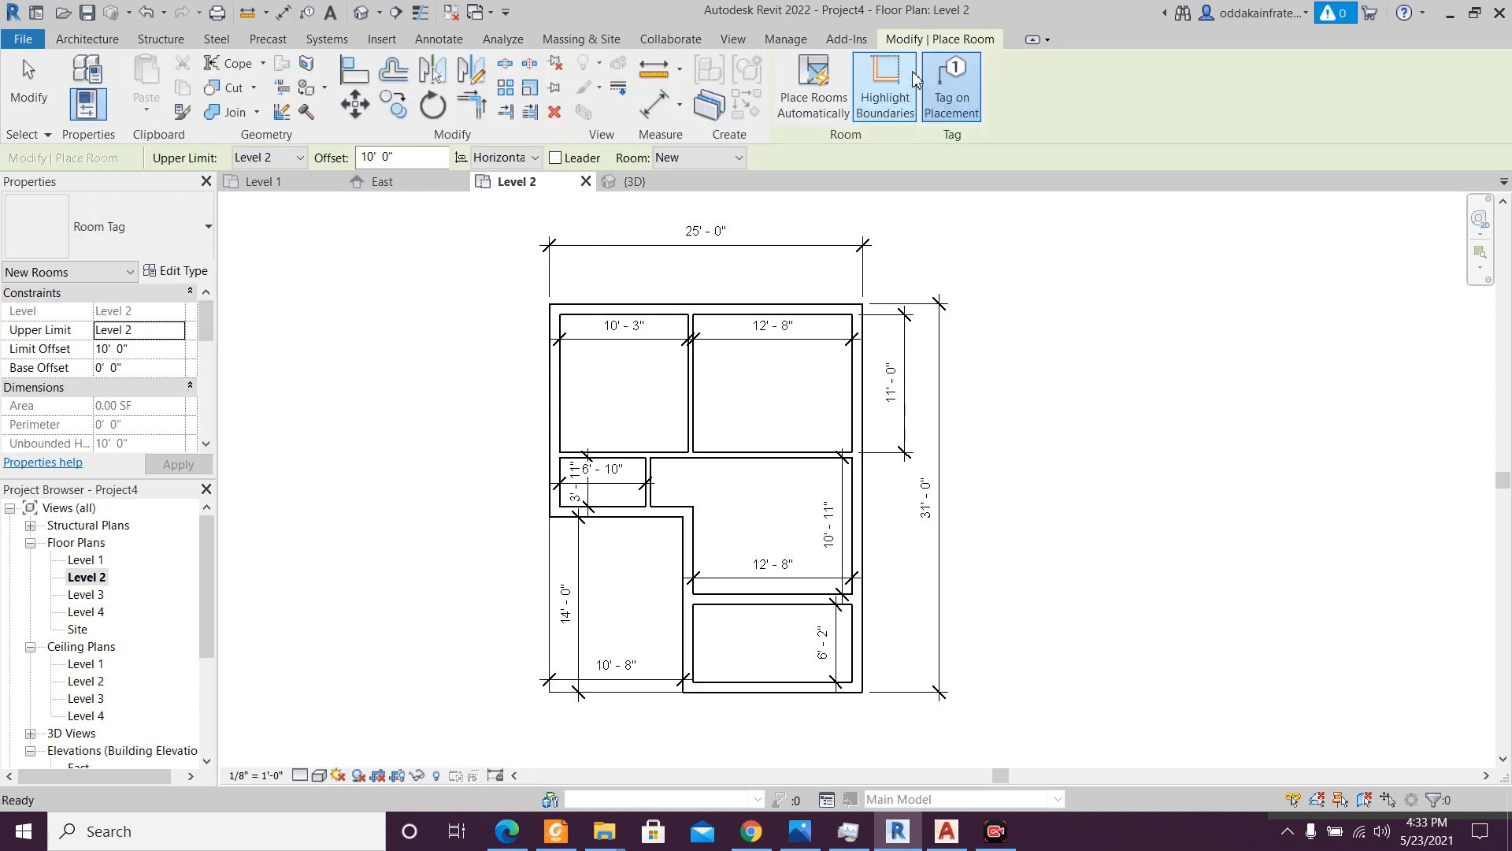
{"action": "left_click", "coordinate": [623, 383]}
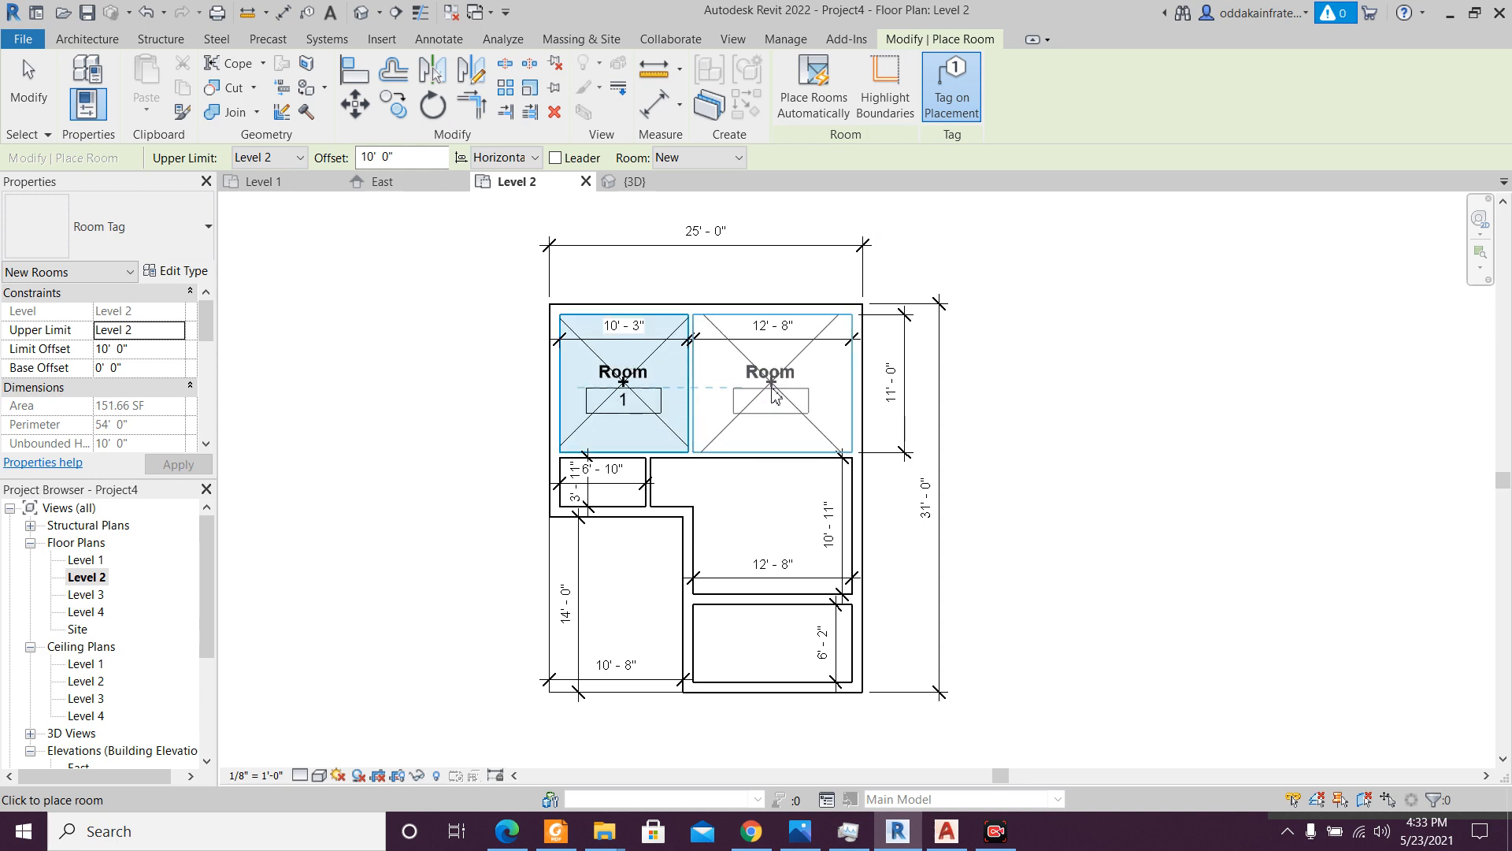
{"action": "left_click", "coordinate": [771, 382]}
{"action": "left_click", "coordinate": [772, 534]}
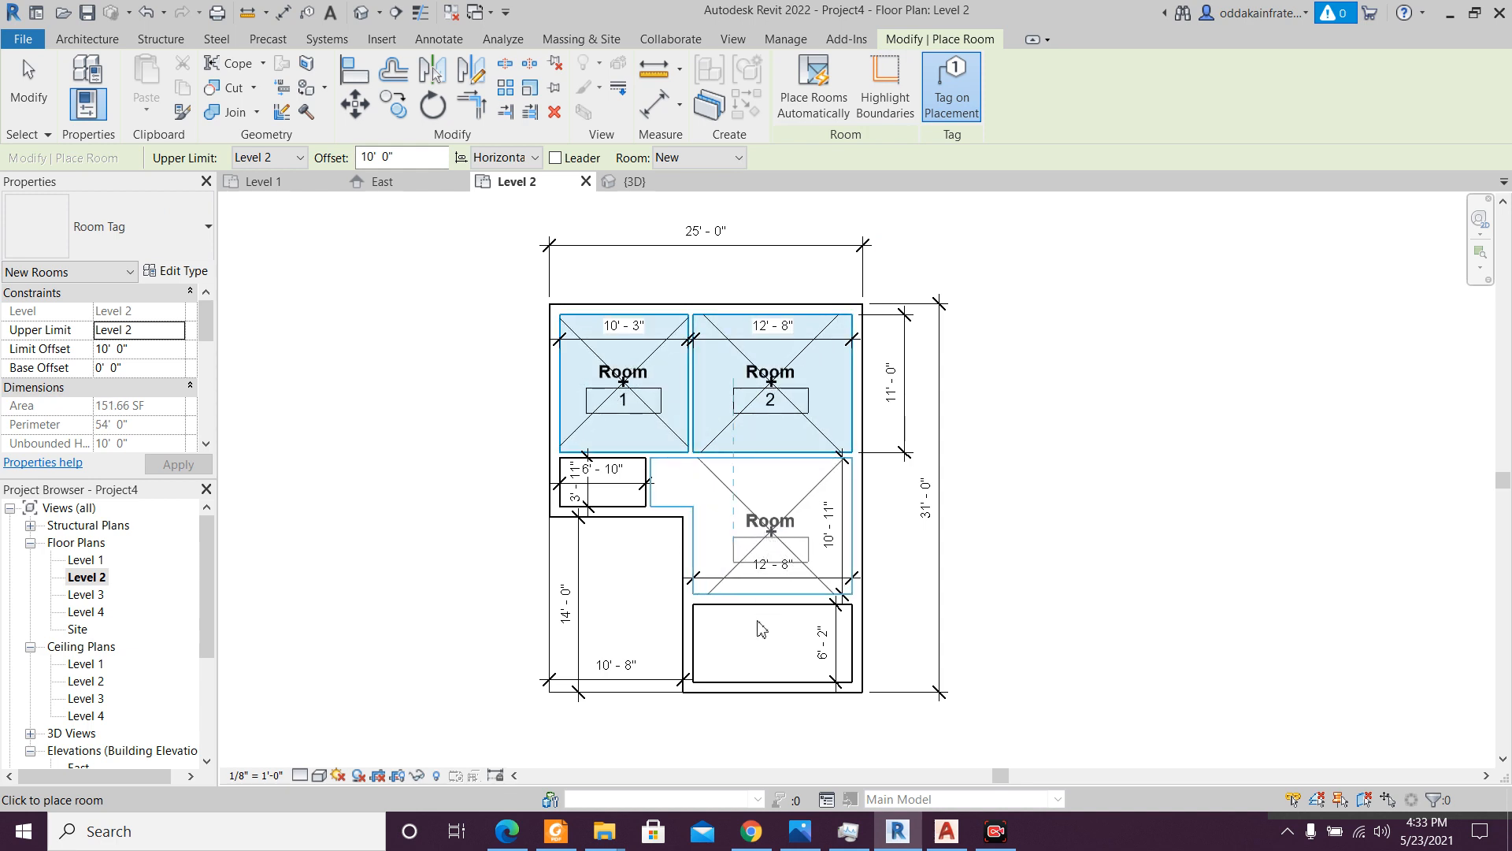
{"action": "left_click", "coordinate": [761, 646]}
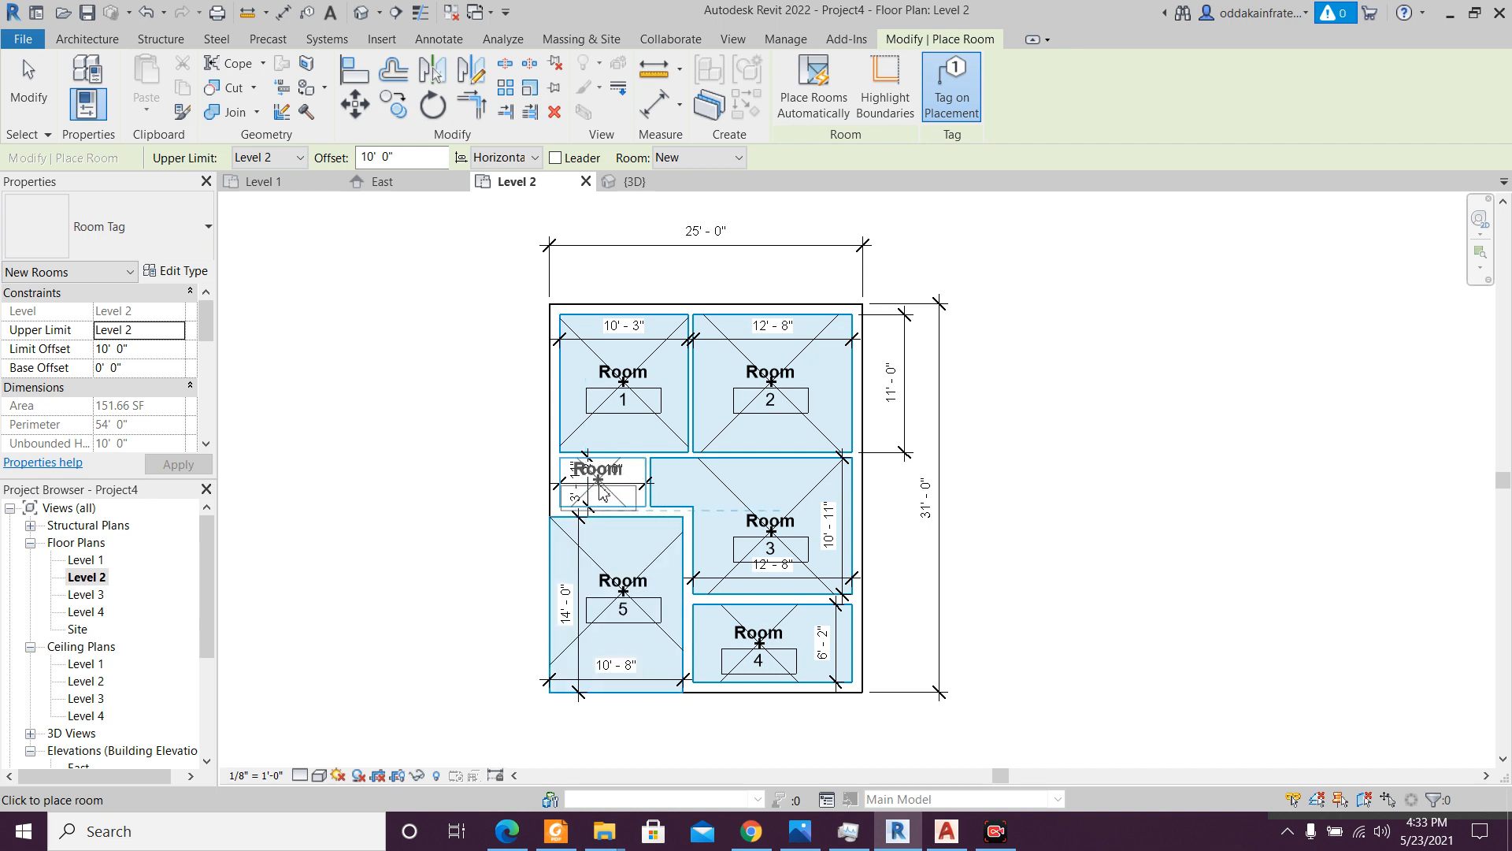
{"action": "key", "text": "Escape"}
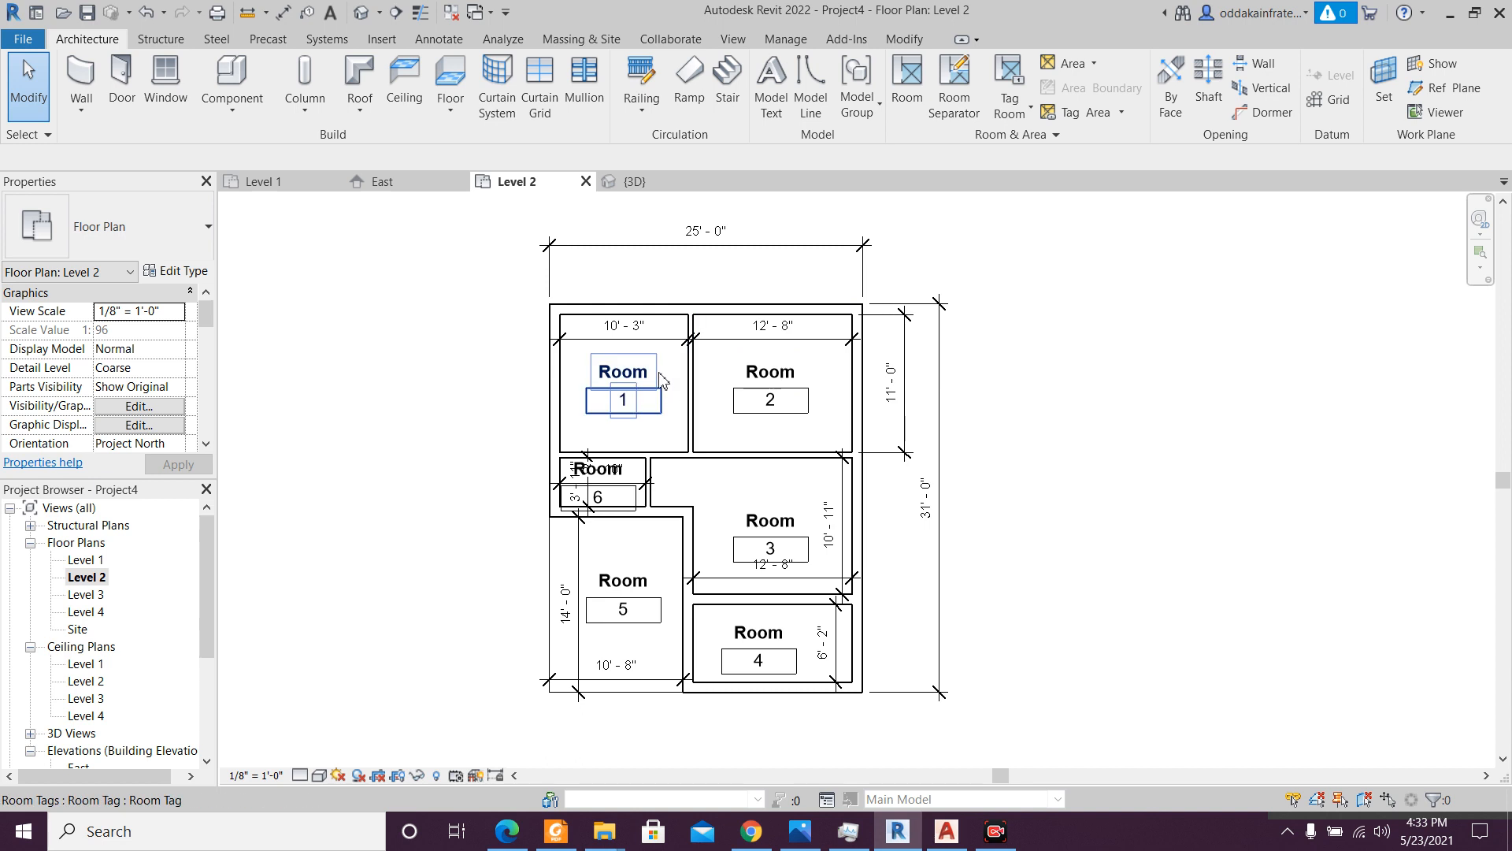
- Check the kitchen's label in the Foxit Reader floor plan, and rename room 1 in Revit as KITCHEN/DINING 10'3"X11'
{"action": "left_click", "coordinate": [564, 846]}
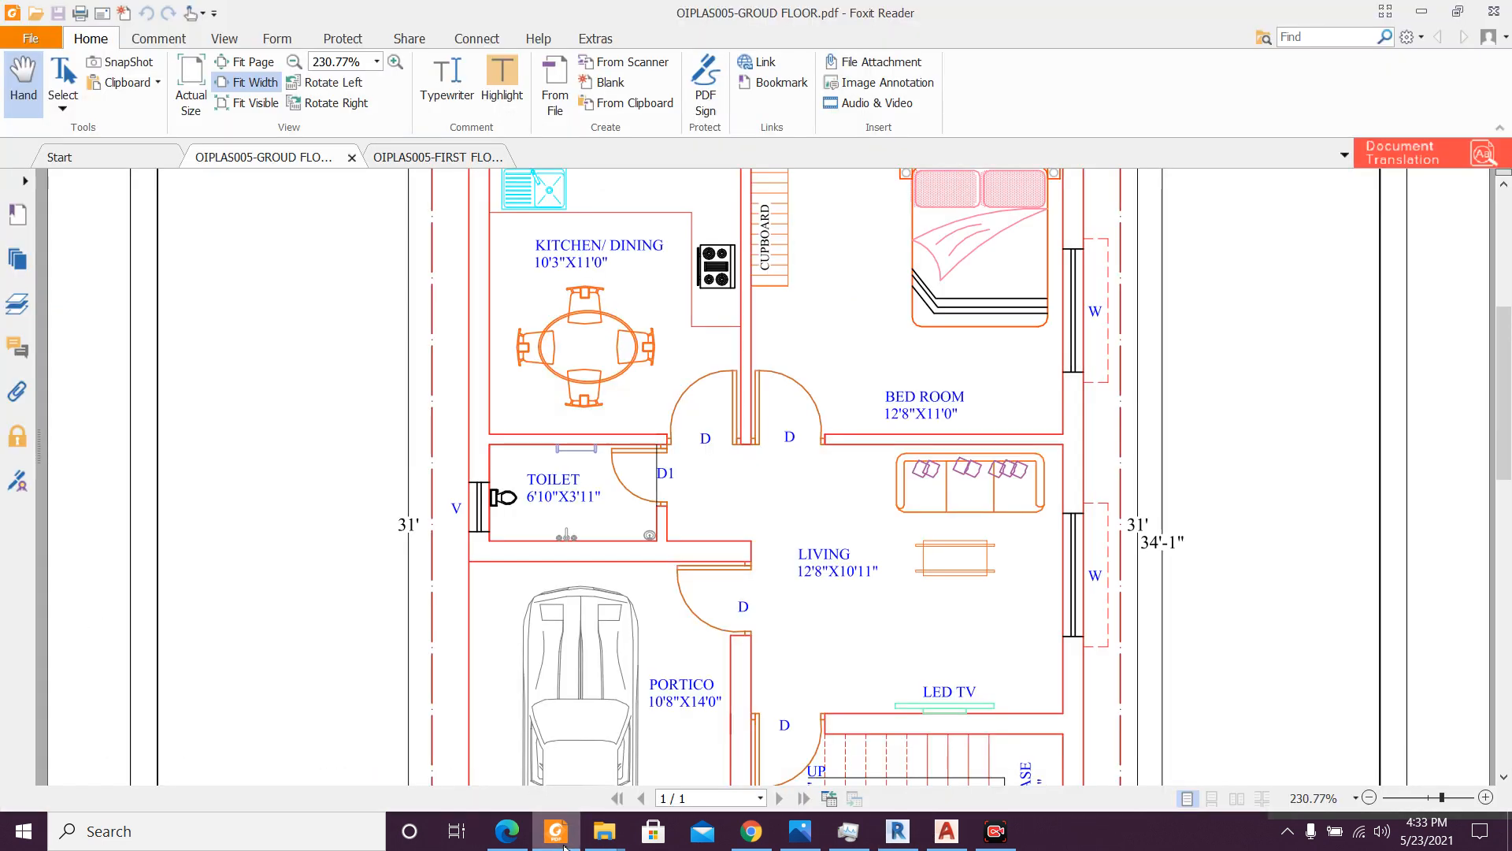
{"action": "left_click", "coordinate": [564, 847]}
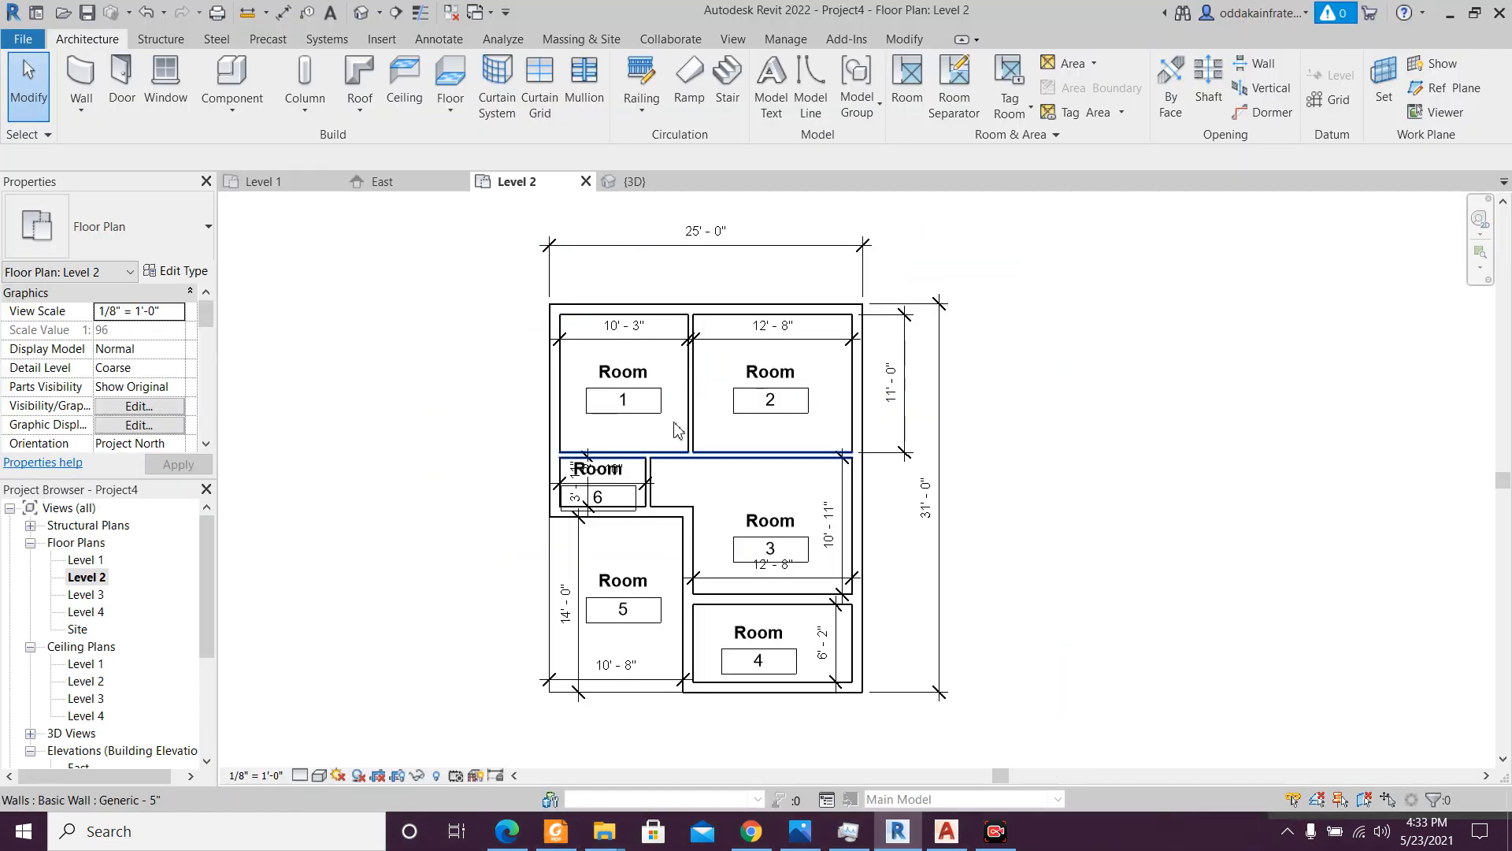
{"action": "double_click", "coordinate": [650, 368]}
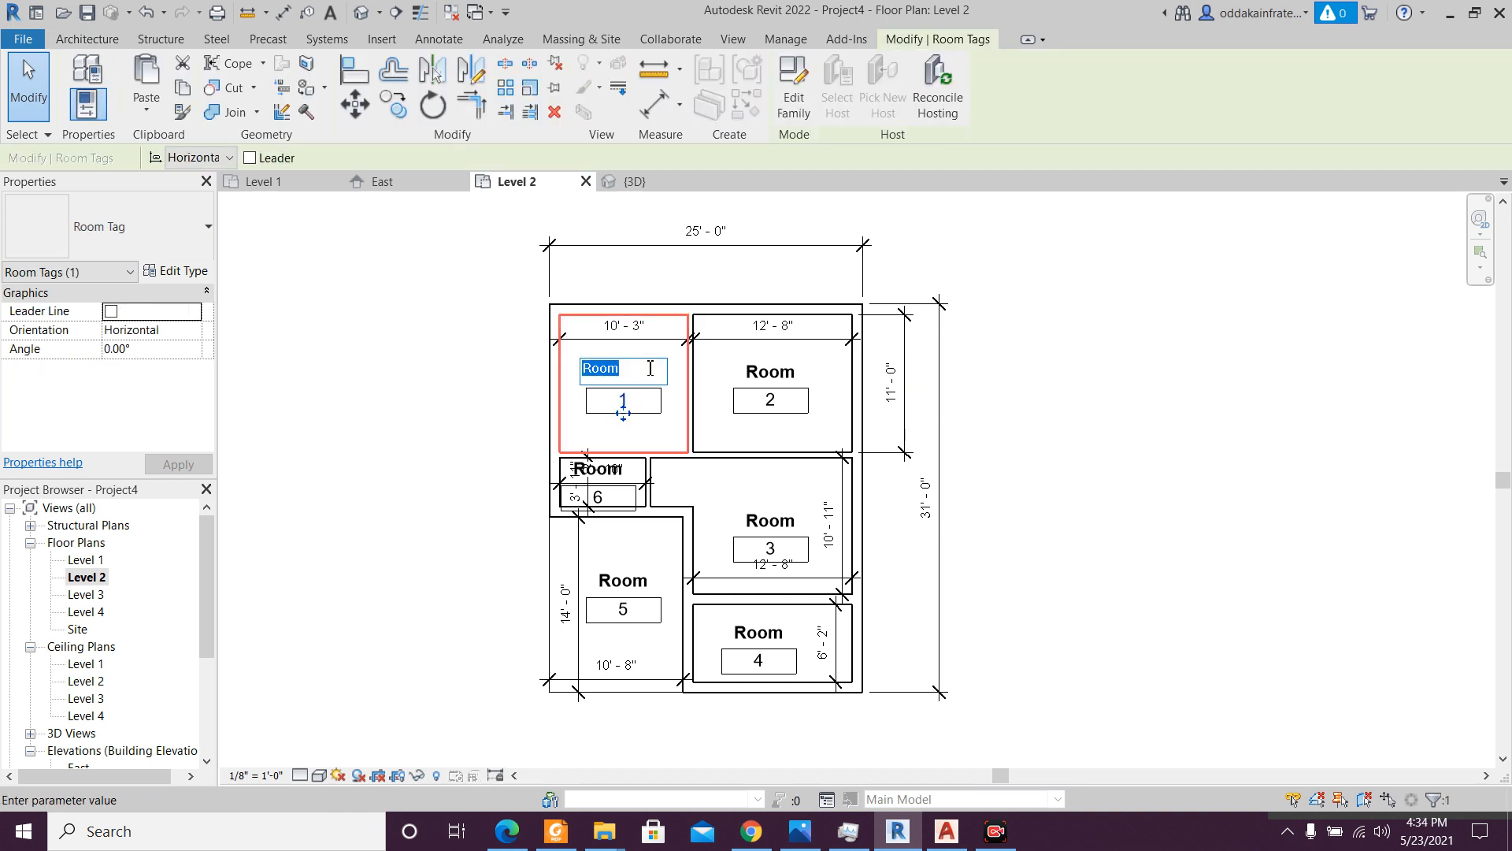
{"action": "type", "text": "KIT"}
{"action": "type", "text": "CHEN/DINING"}
{"action": "type", "text": " 10'"}
{"action": "type", "text": "3\""}
{"action": "type", "text": "X11"}
{"action": "type", "text": "'"}
{"action": "key", "text": "ctrl+a"}
{"action": "key", "text": "Return"}
- Check the bedroom's label in the Foxit Reader floor plan, and rename room 2 in Revit as BED ROOM 12'8"X11'
{"action": "left_click", "coordinate": [764, 370]}
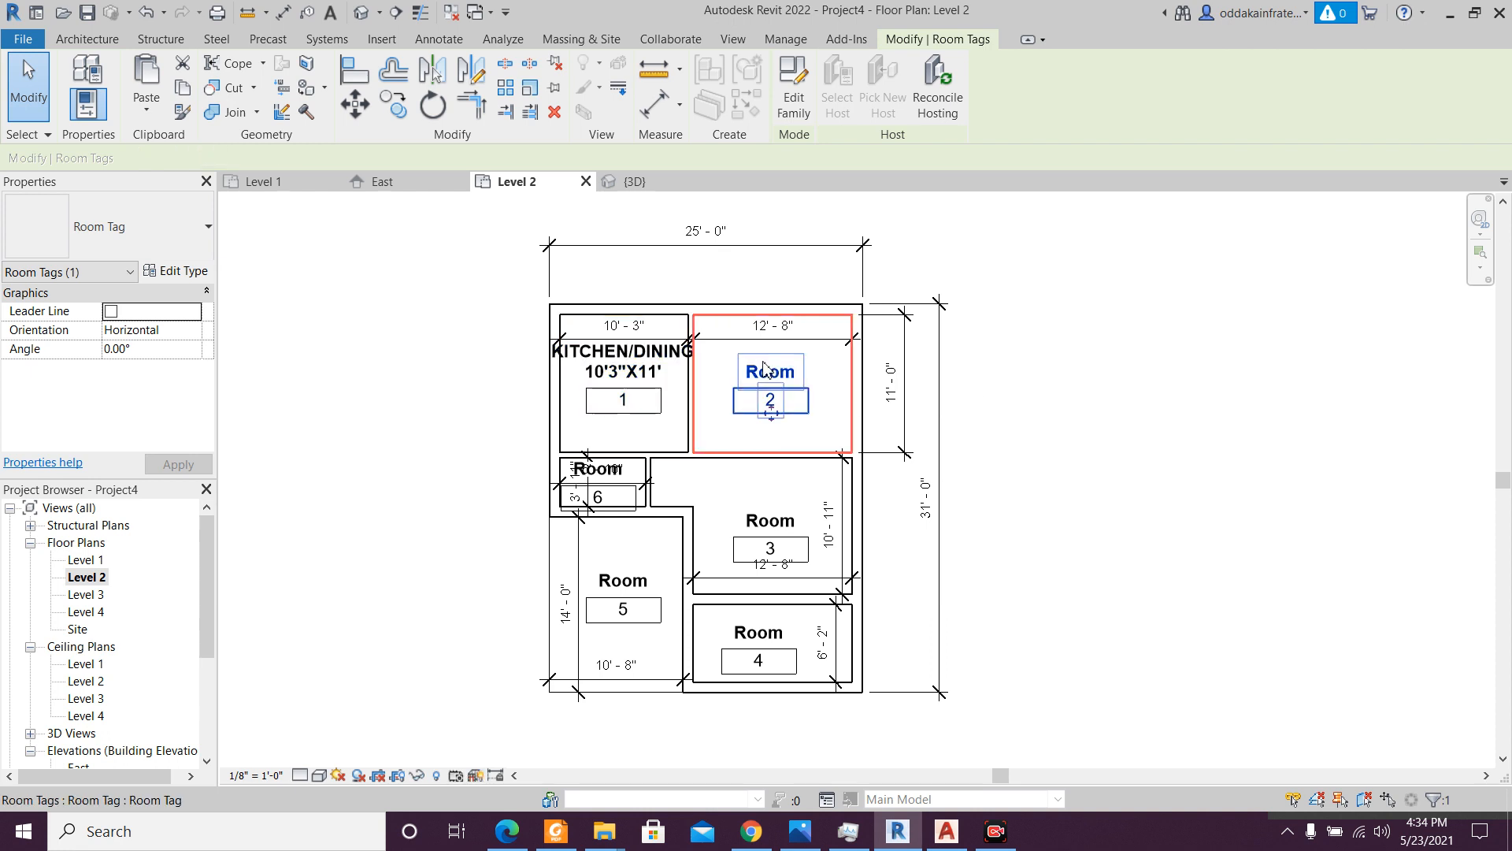
{"action": "left_click", "coordinate": [553, 833]}
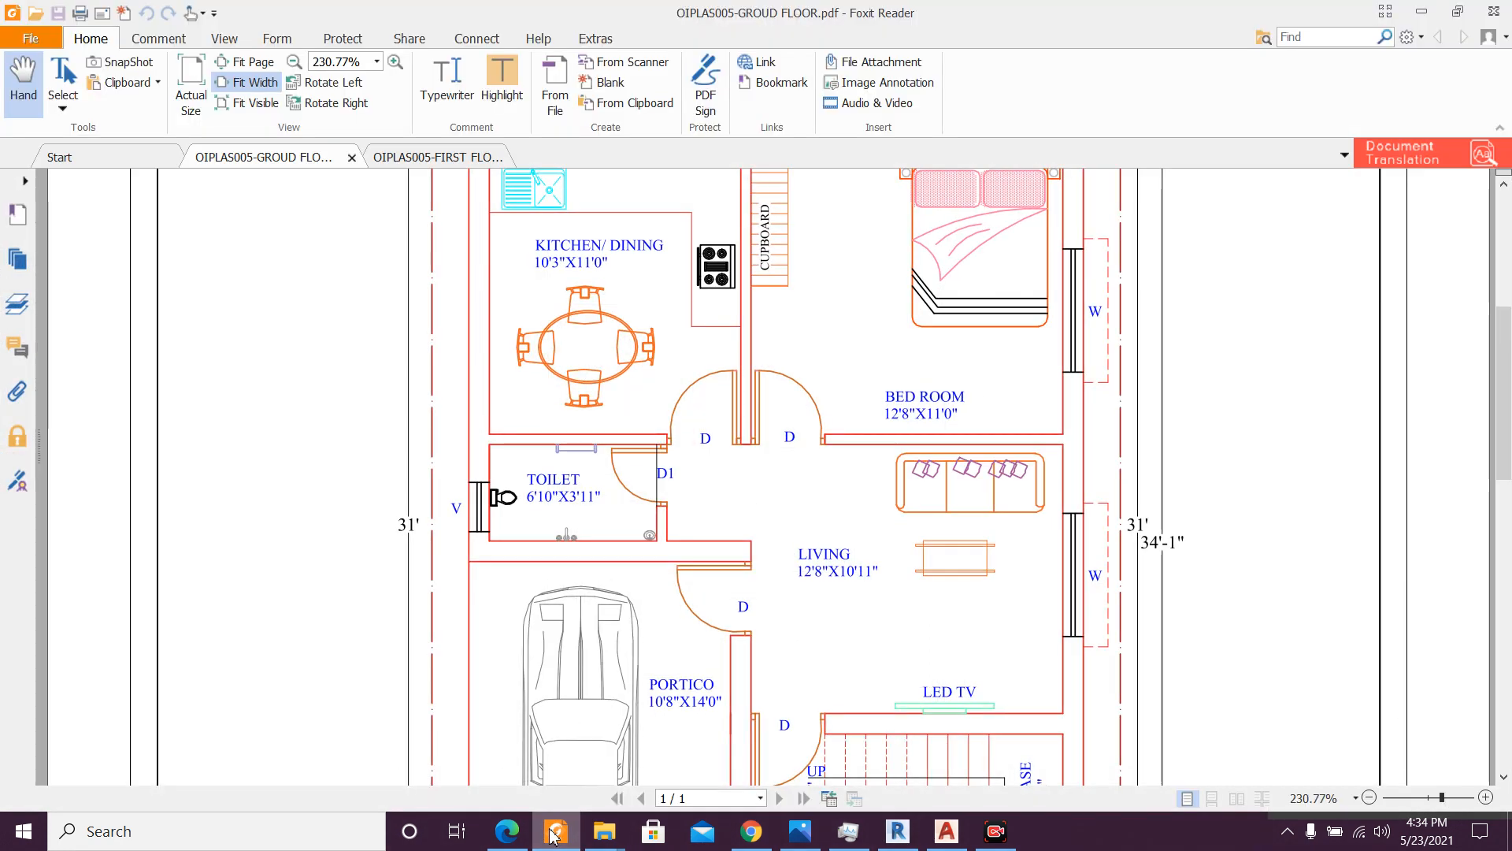
{"action": "left_click", "coordinate": [553, 833]}
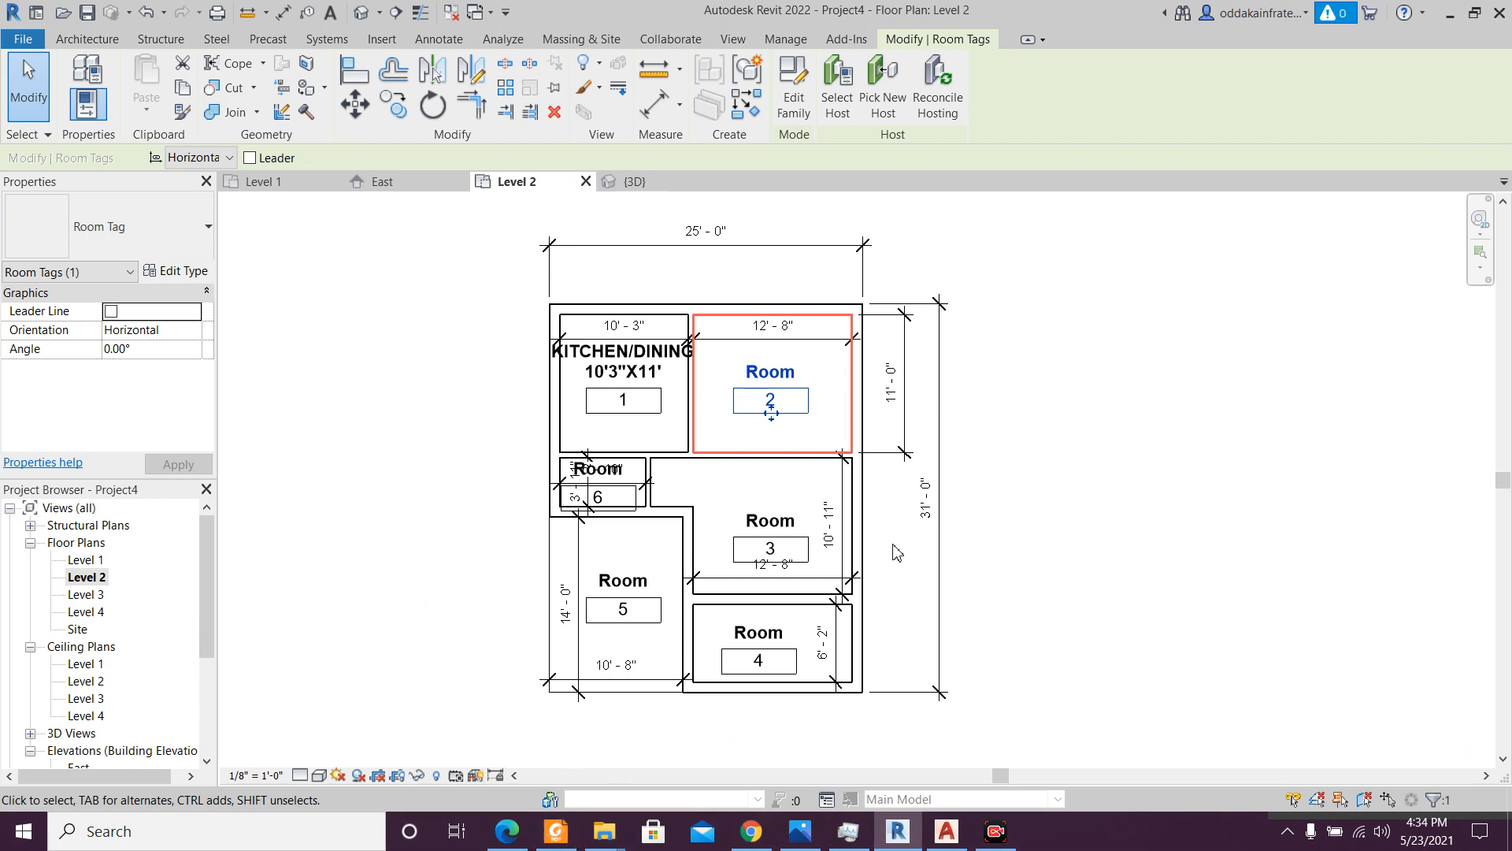
{"action": "left_click", "coordinate": [785, 375]}
{"action": "double_click", "coordinate": [784, 371]}
{"action": "key", "text": "ctrl+v"}
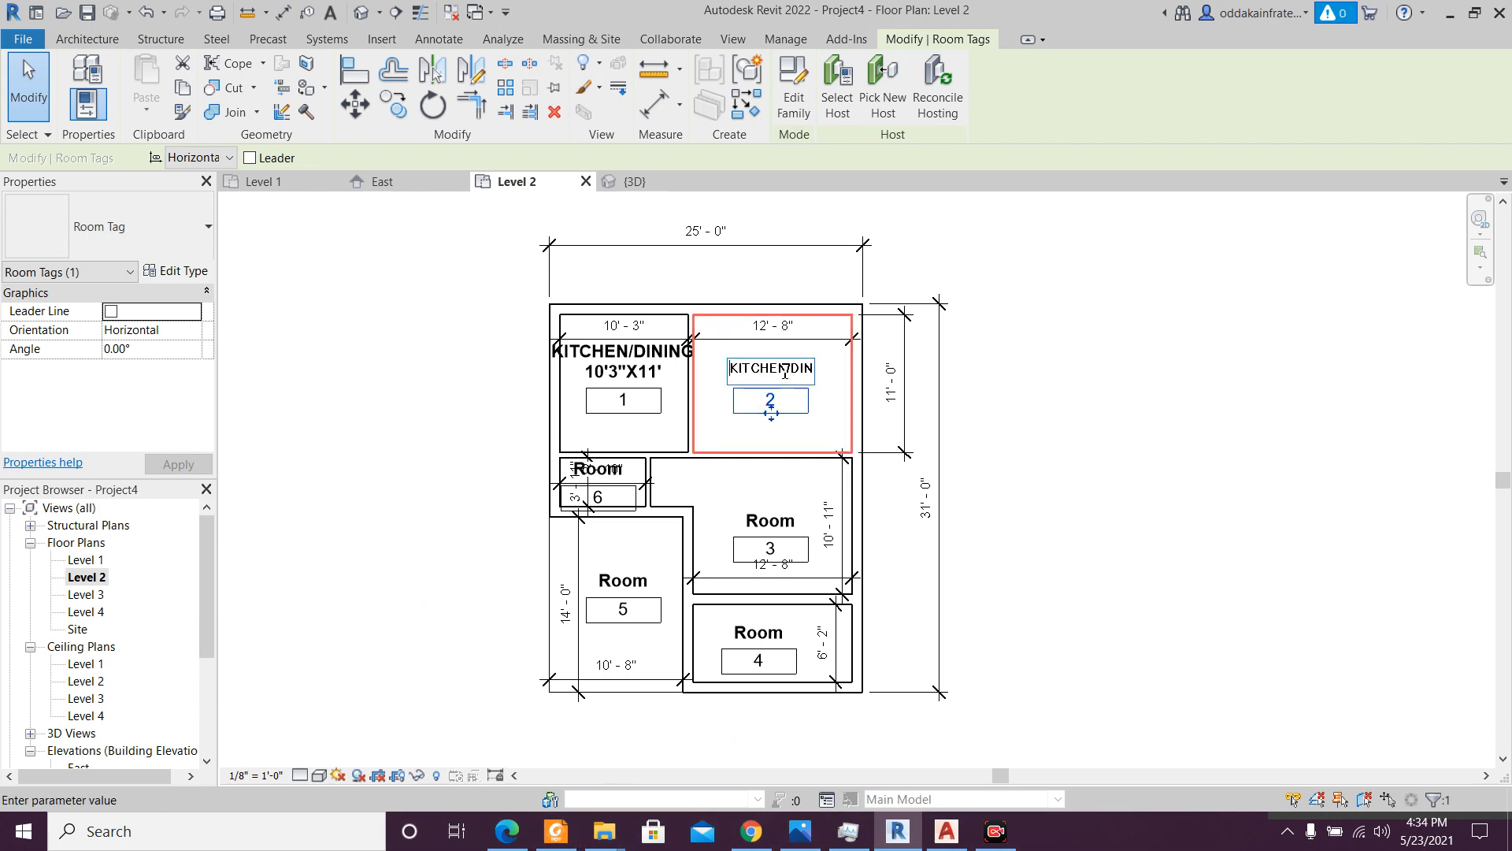
{"action": "double_click", "coordinate": [784, 371]}
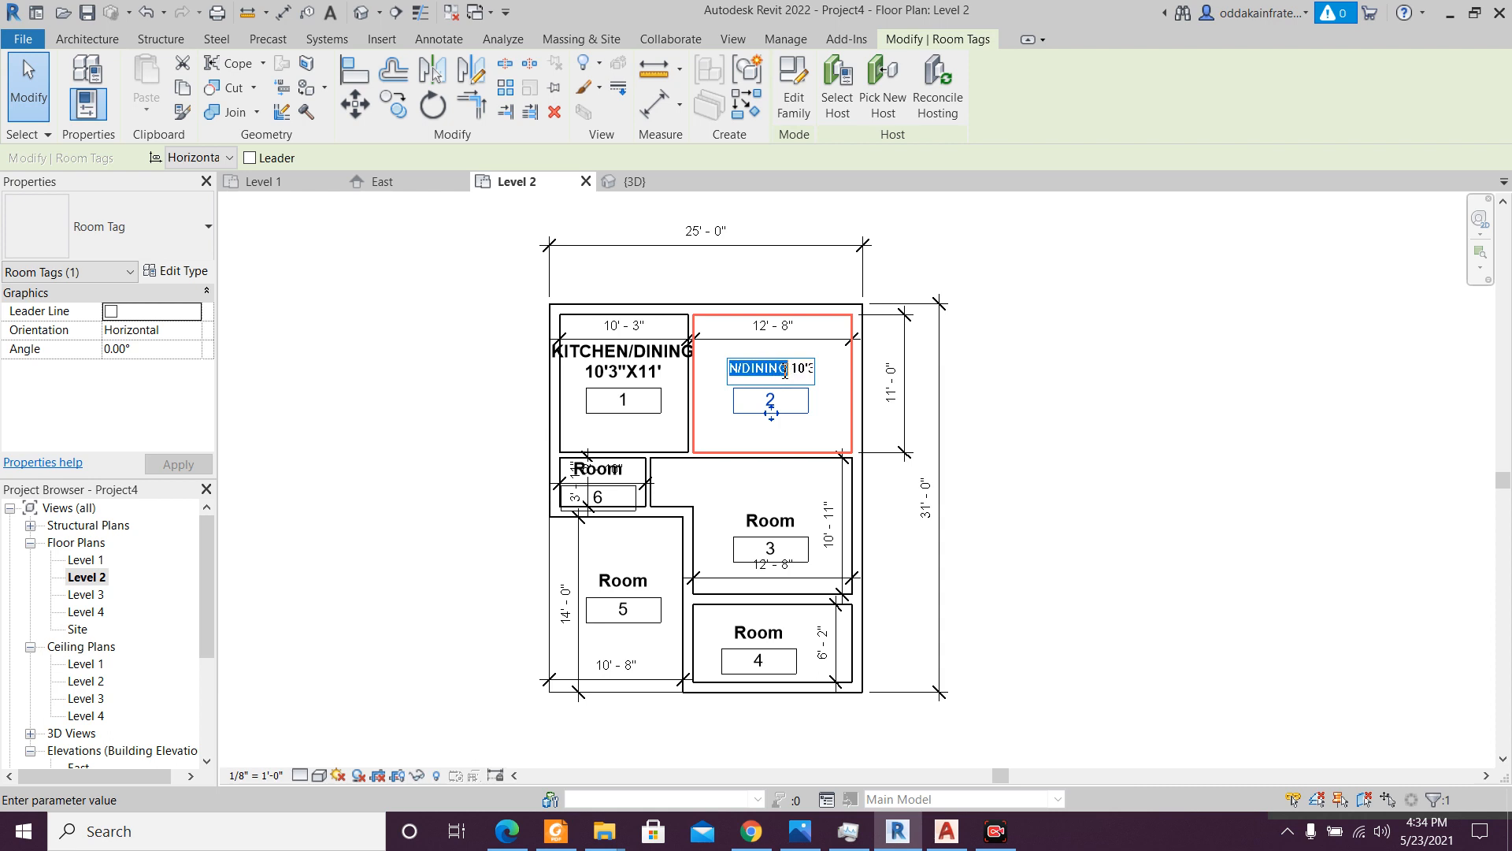
{"action": "type", "text": "BED"}
{"action": "key", "text": "Right"}
{"action": "key", "text": "Right"}
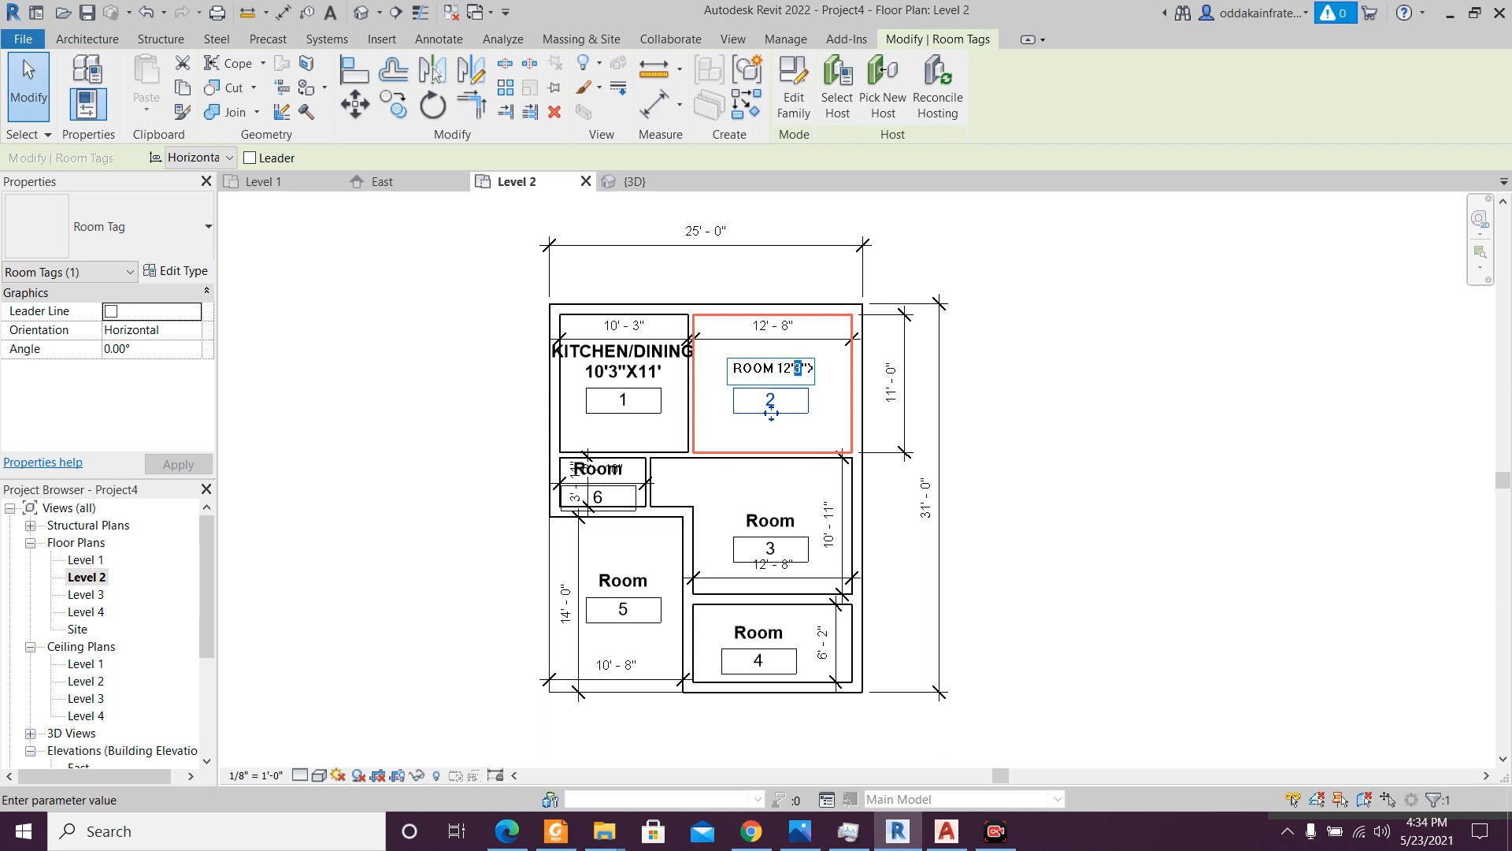
{"action": "left_click", "coordinate": [1030, 356]}
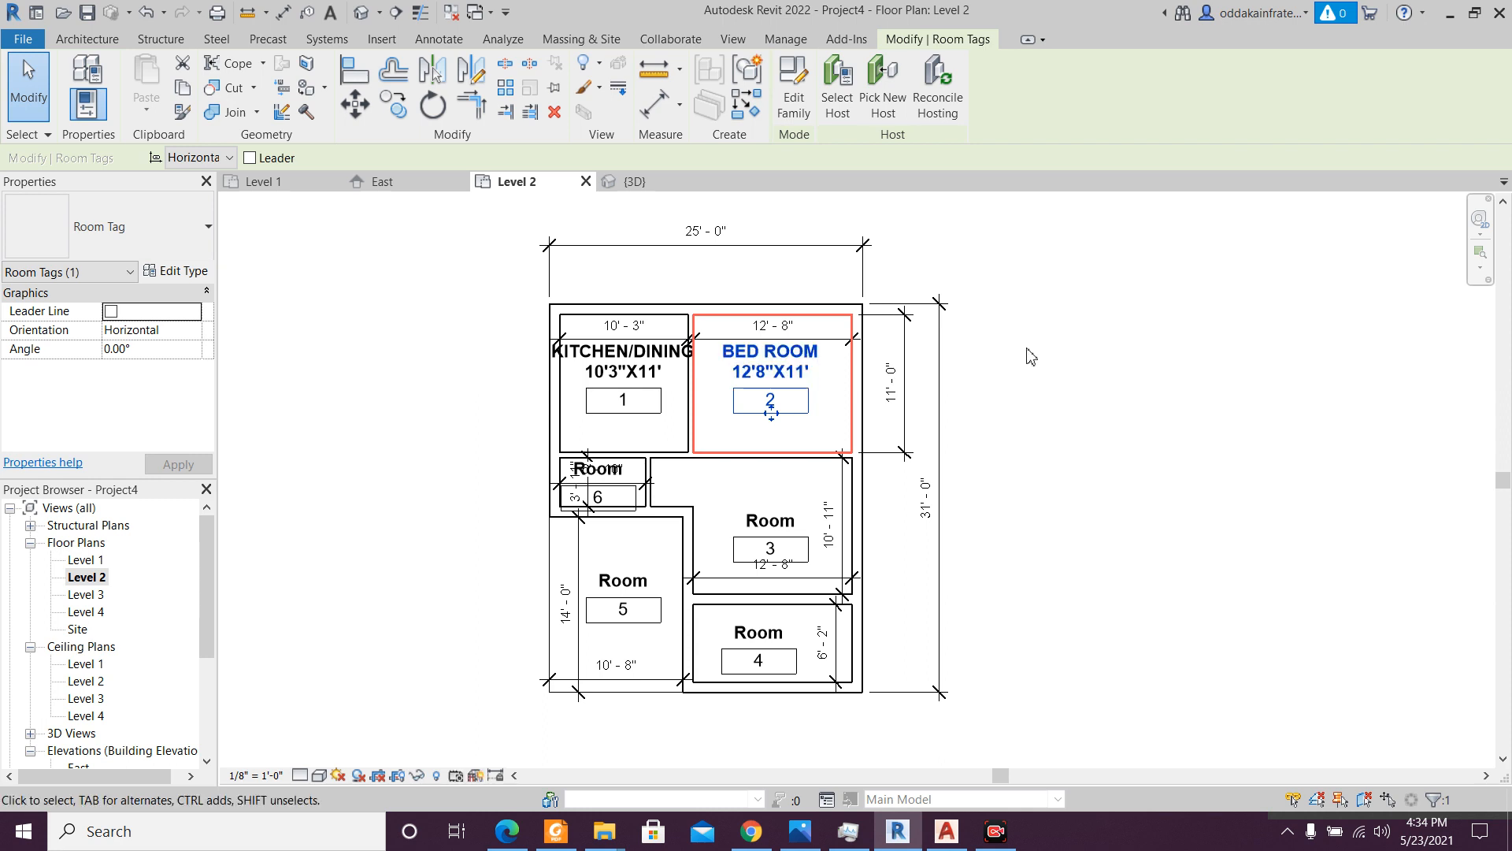
- Check the toilet's label in the Foxit Reader floor plan, and rename room 6 in Revit as TOILET 6'10"X3'11"
{"action": "left_click", "coordinate": [538, 838]}
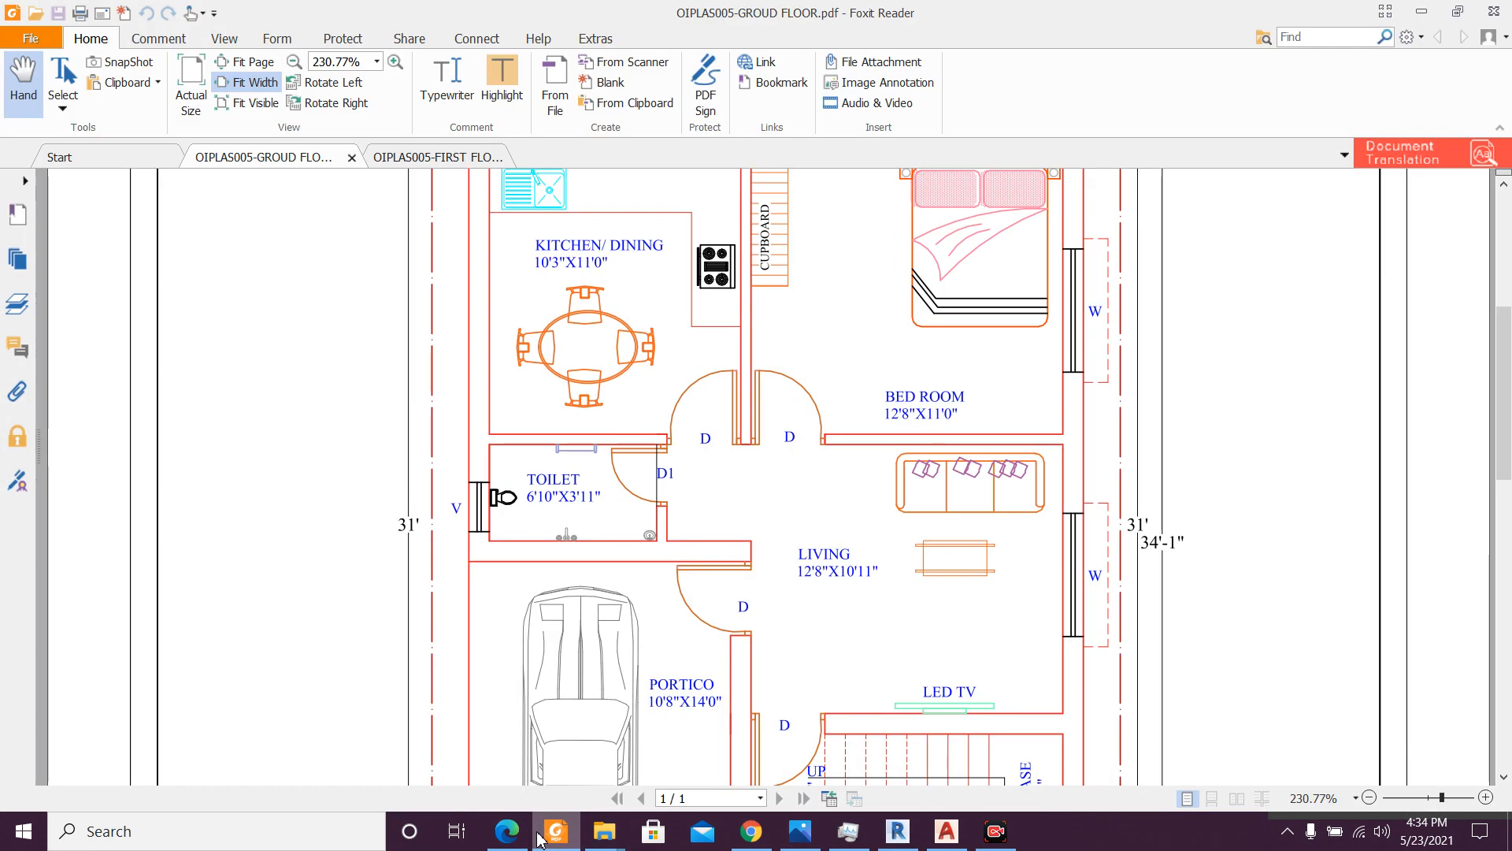
{"action": "left_click", "coordinate": [539, 838]}
{"action": "left_click", "coordinate": [617, 457]}
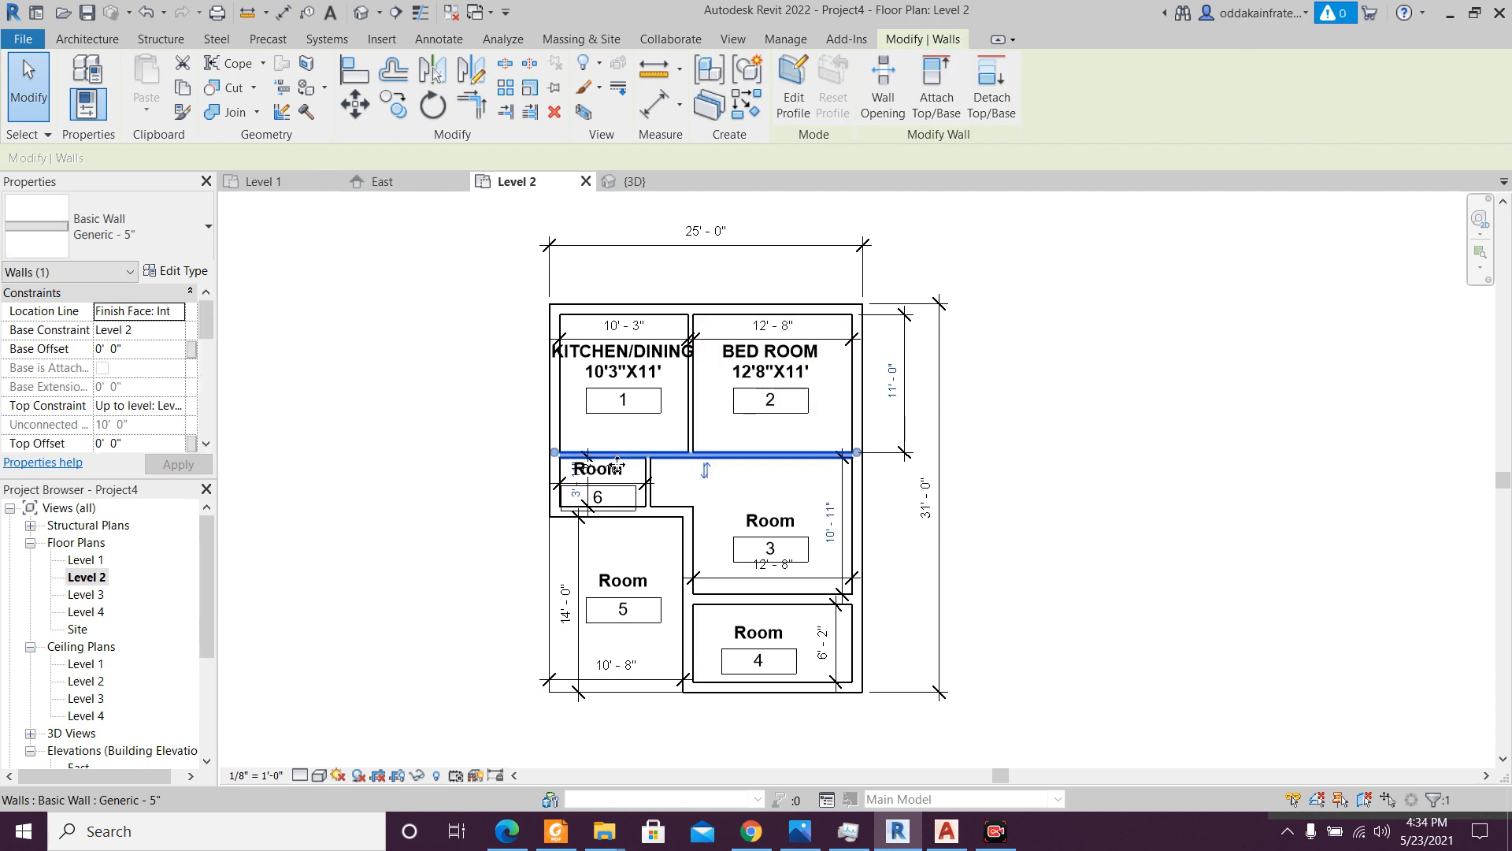
{"action": "left_click", "coordinate": [615, 476]}
{"action": "left_click", "coordinate": [615, 471]}
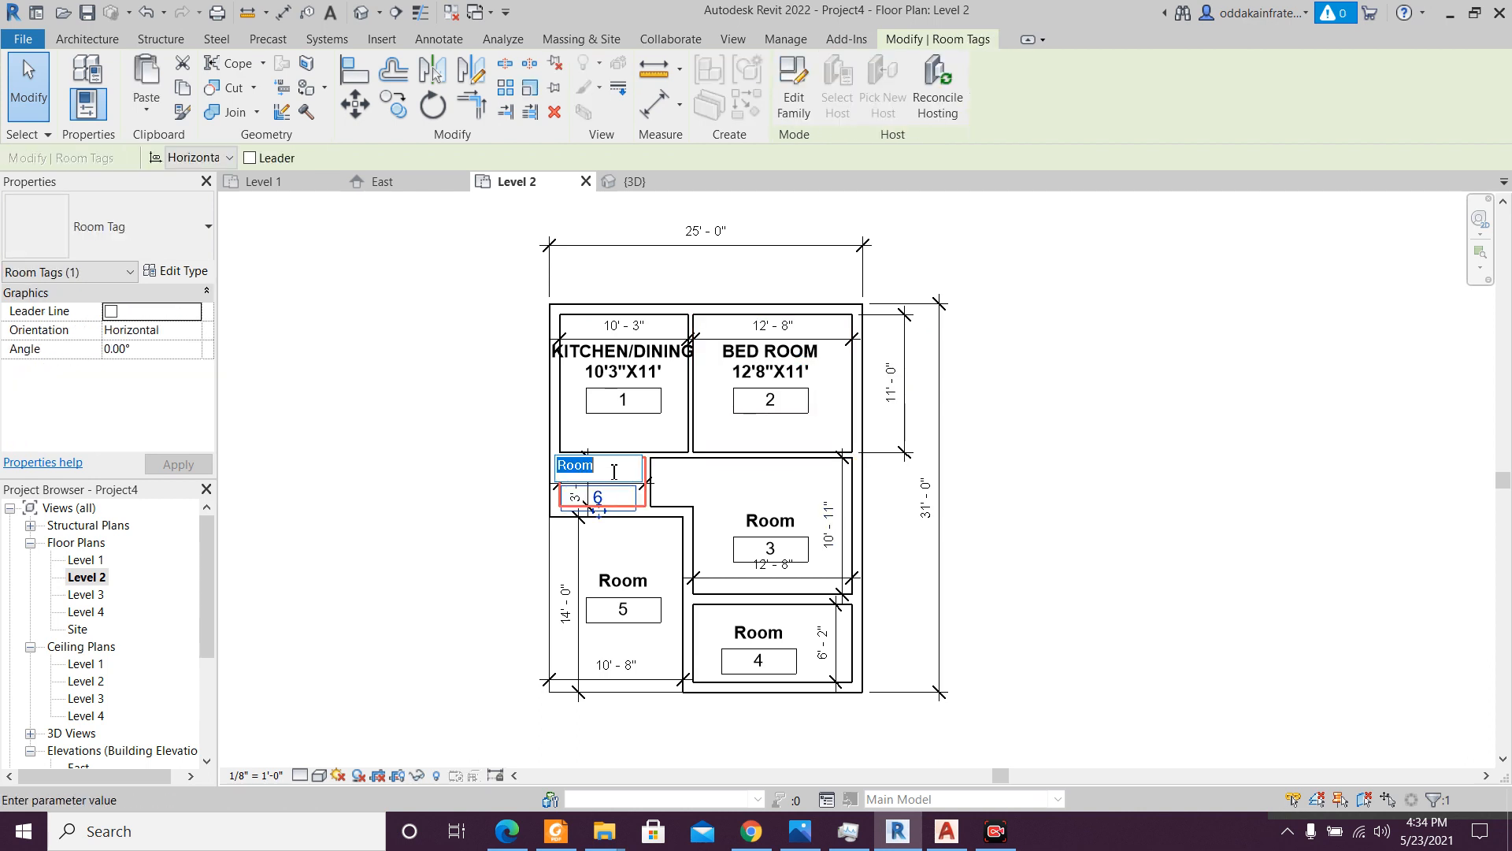
{"action": "type", "text": "TOI"}
{"action": "type", "text": "LET 6'10\"X3'11\""}
{"action": "left_click", "coordinate": [682, 490]}
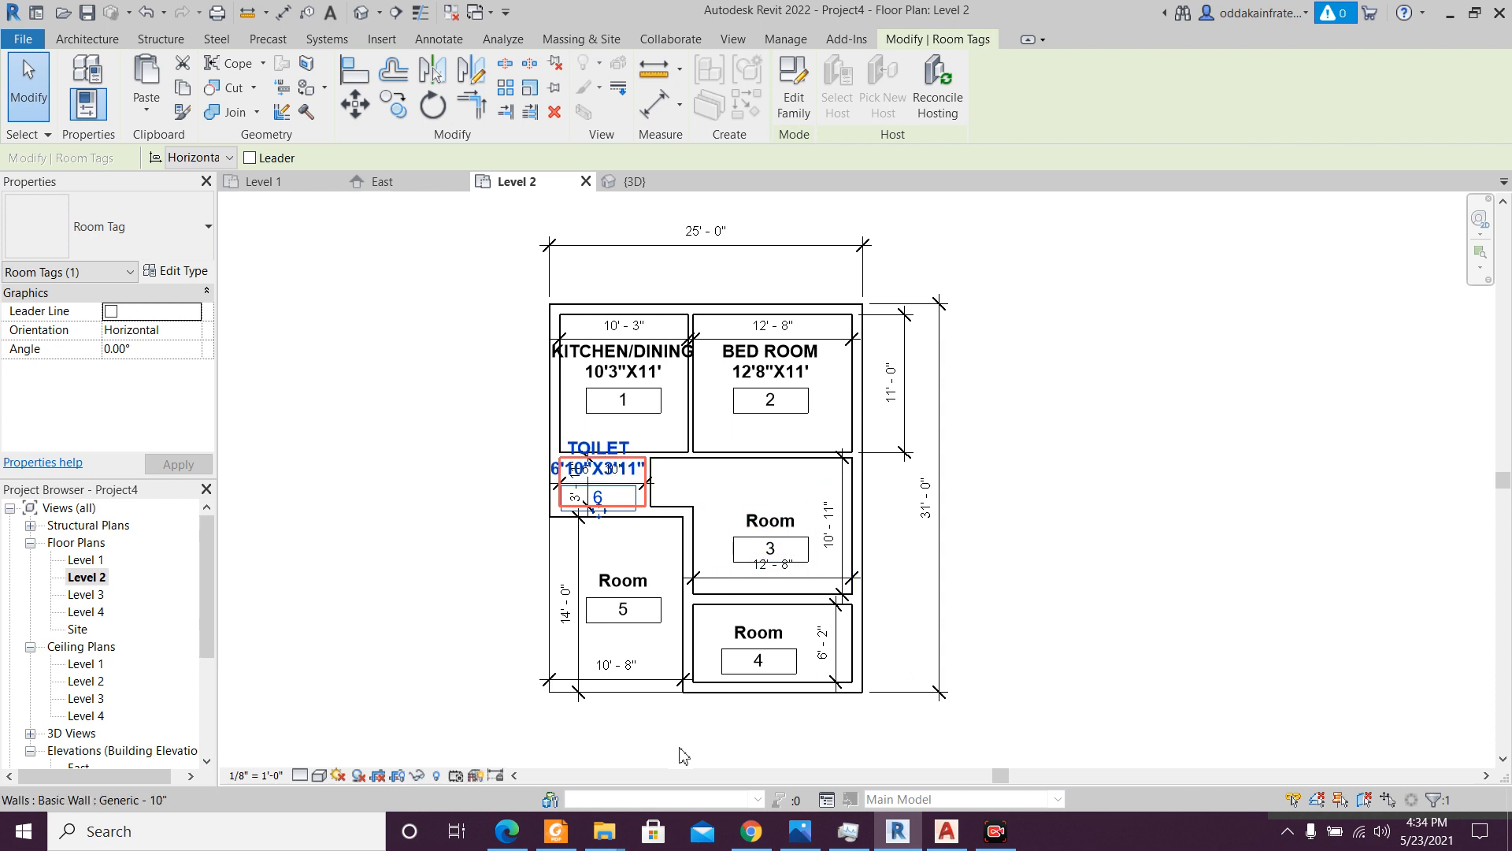
- Check the living room's size in the Foxit Reader floor plan, and rename room 3 in Revit as LIVING ROOM 12'8"X10'11"
{"action": "left_click", "coordinate": [554, 835]}
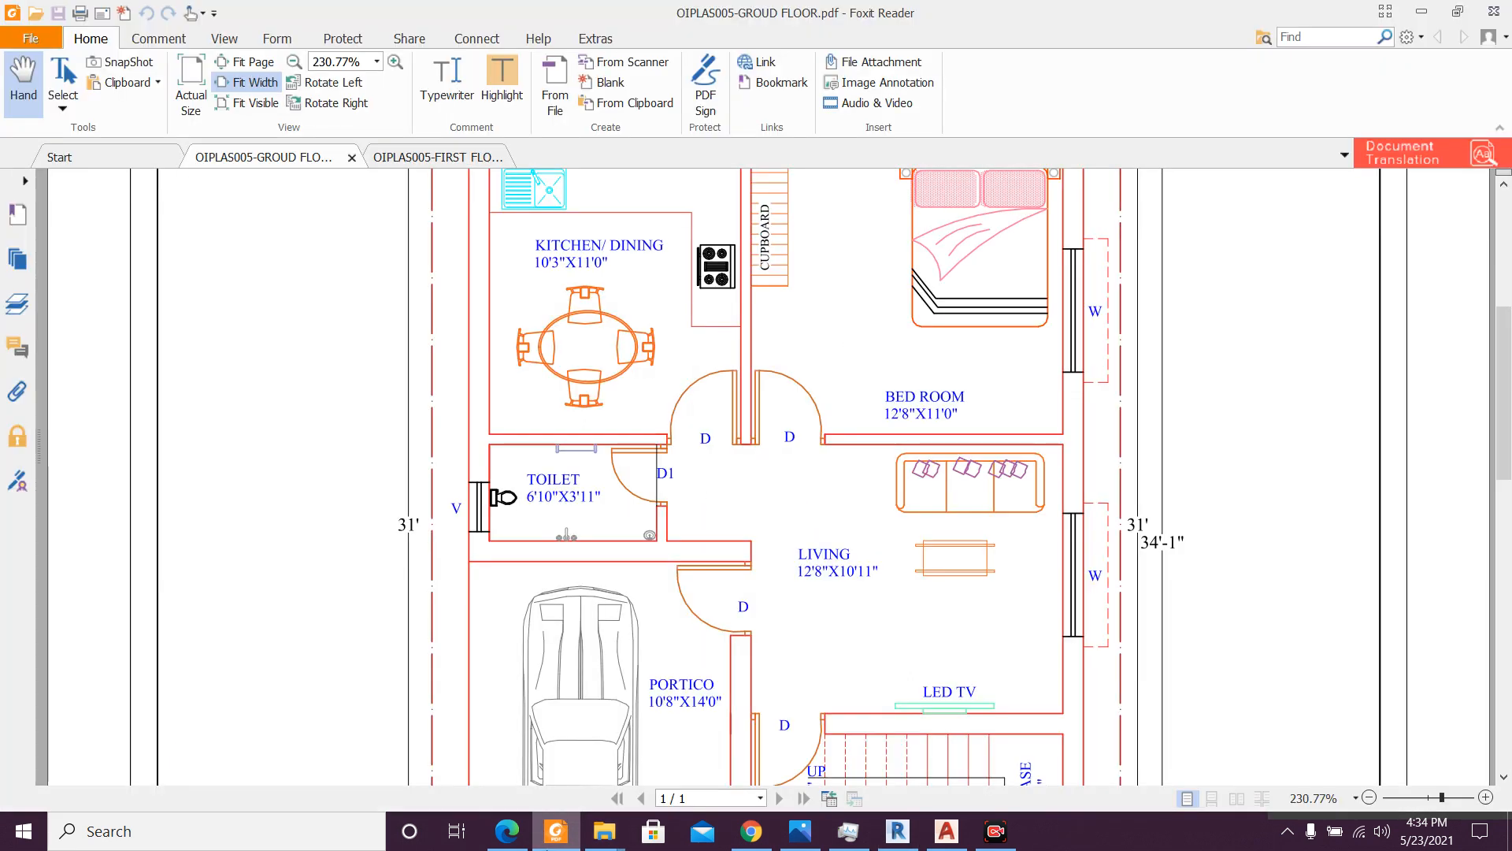
{"action": "left_click", "coordinate": [898, 831]}
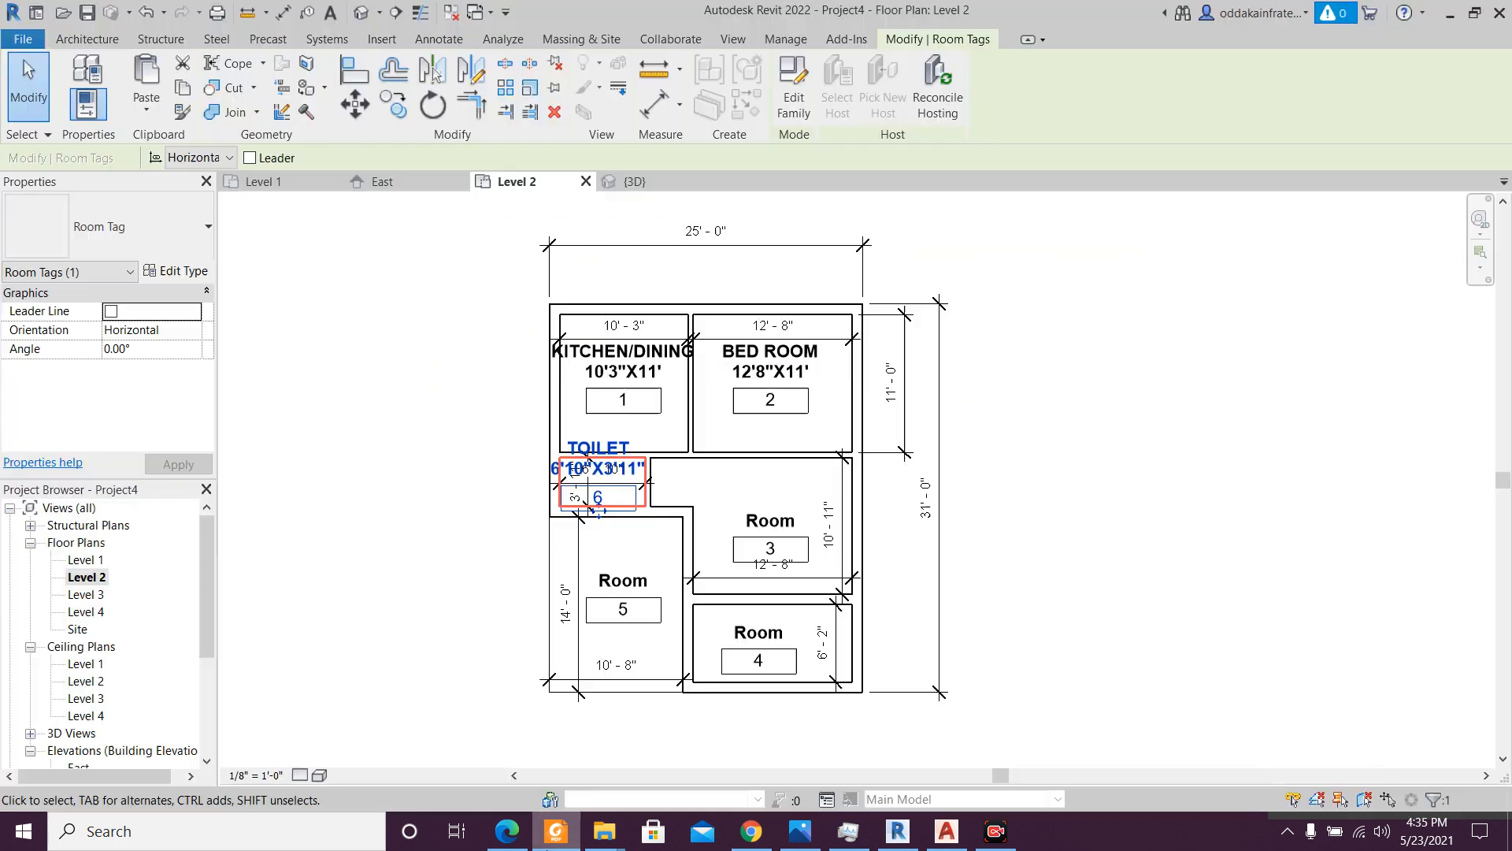
{"action": "left_click", "coordinate": [767, 516]}
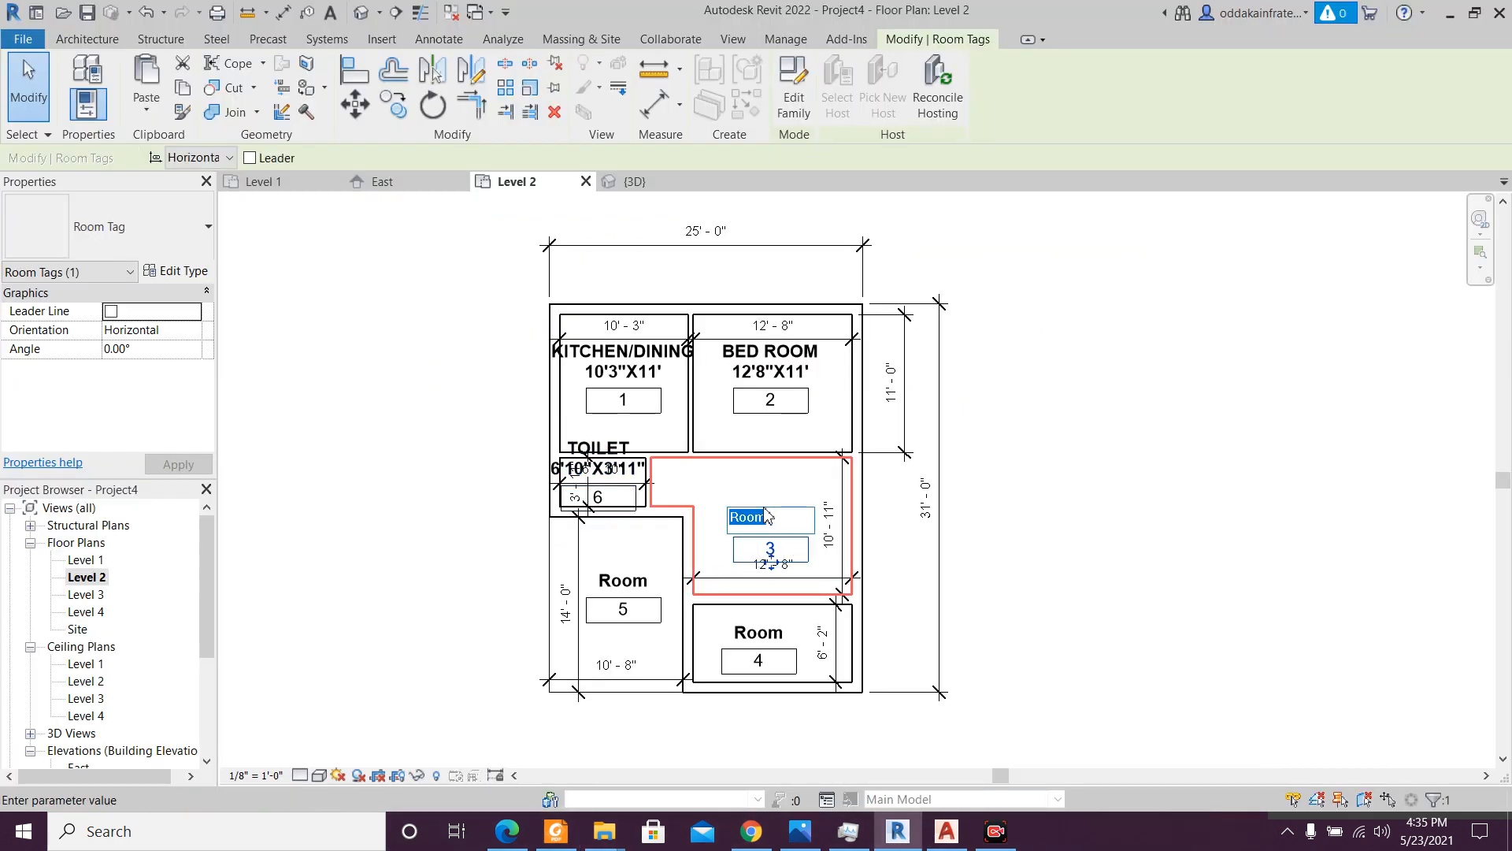
{"action": "type", "text": "LIVING ROOM  12'8\"X10'11\""}
{"action": "left_click", "coordinate": [1019, 562]}
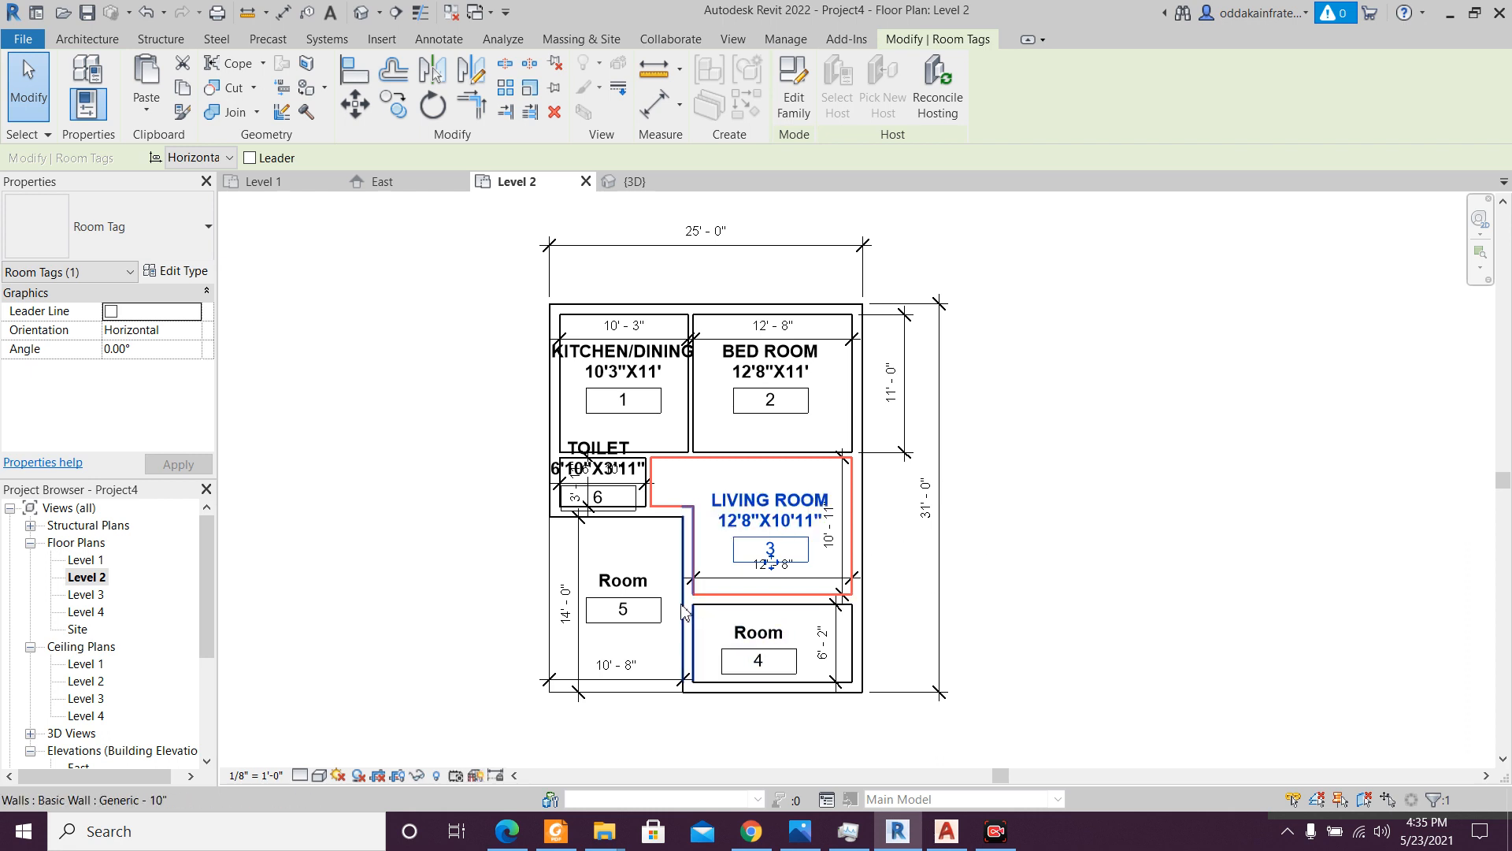
- Rename room 5 as PORTICO 10'8"X14'0"
{"action": "double_click", "coordinate": [638, 580]}
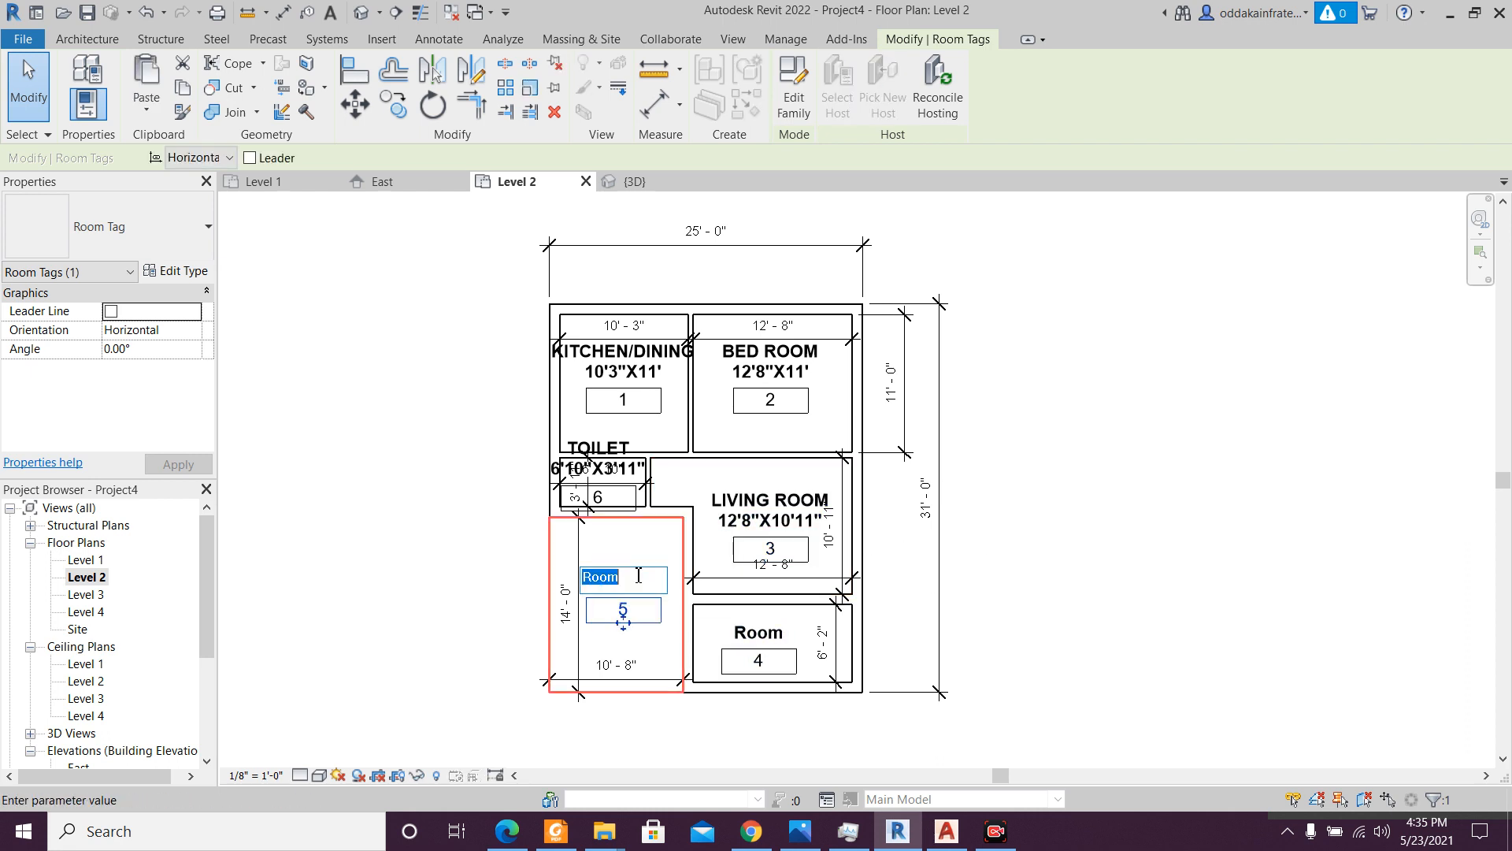
{"action": "type", "text": "PO"}
{"action": "type", "text": "RTICO 10'8"}
{"action": "type", "text": "\""}
{"action": "type", "text": "X14'"}
{"action": "type", "text": "0\""}
{"action": "key", "text": "Return"}
- Rename room 4 as STAIRCASE 12'8"X6'2"
{"action": "double_click", "coordinate": [778, 642]}
{"action": "type", "text": "STAIRCASE"}
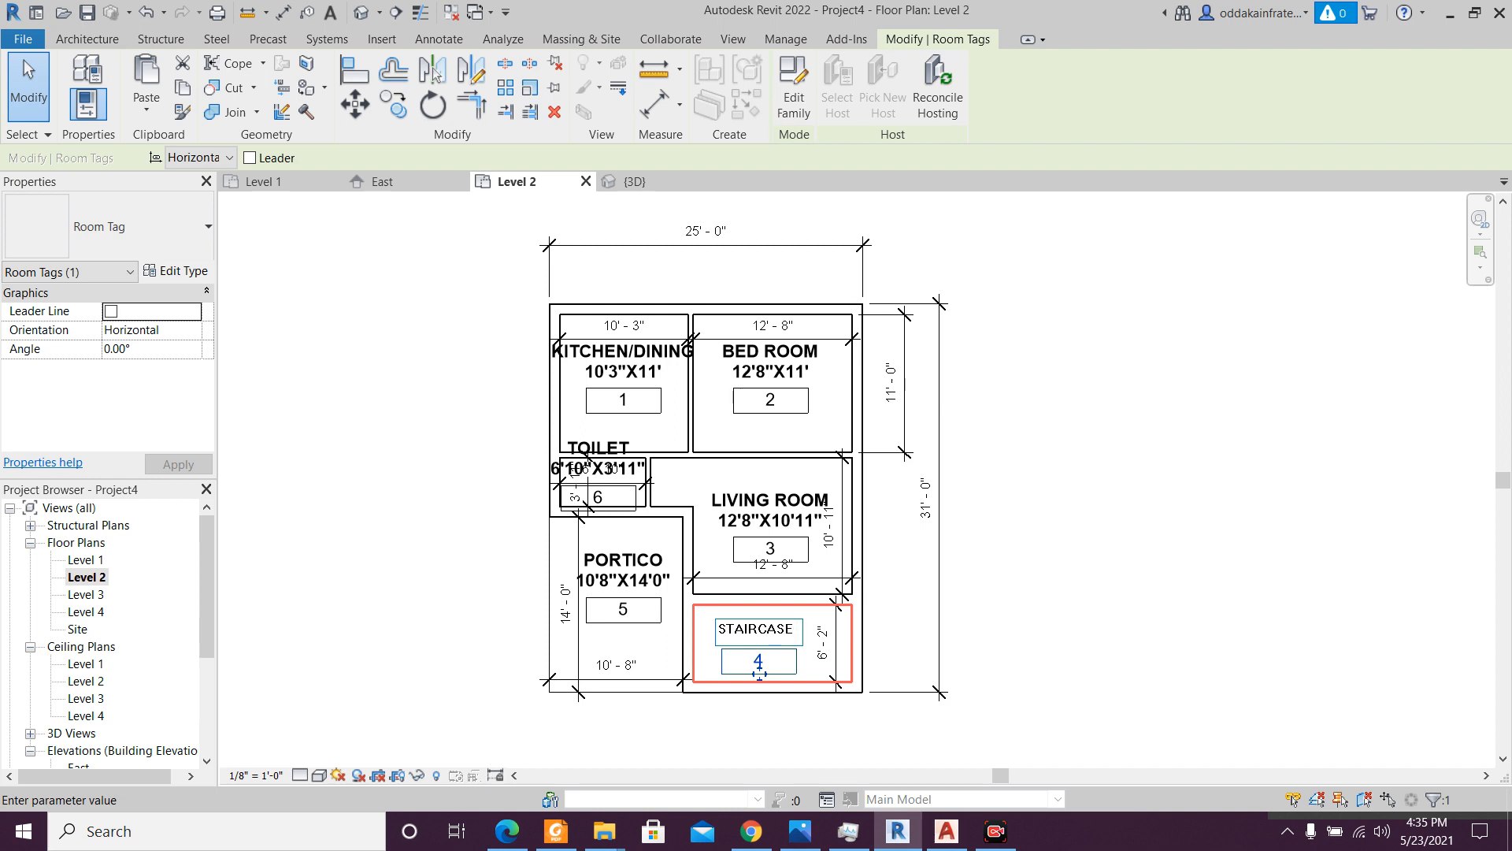
{"action": "type", "text": "12'8\"X6'2\""}
{"action": "left_click", "coordinate": [1143, 596]}
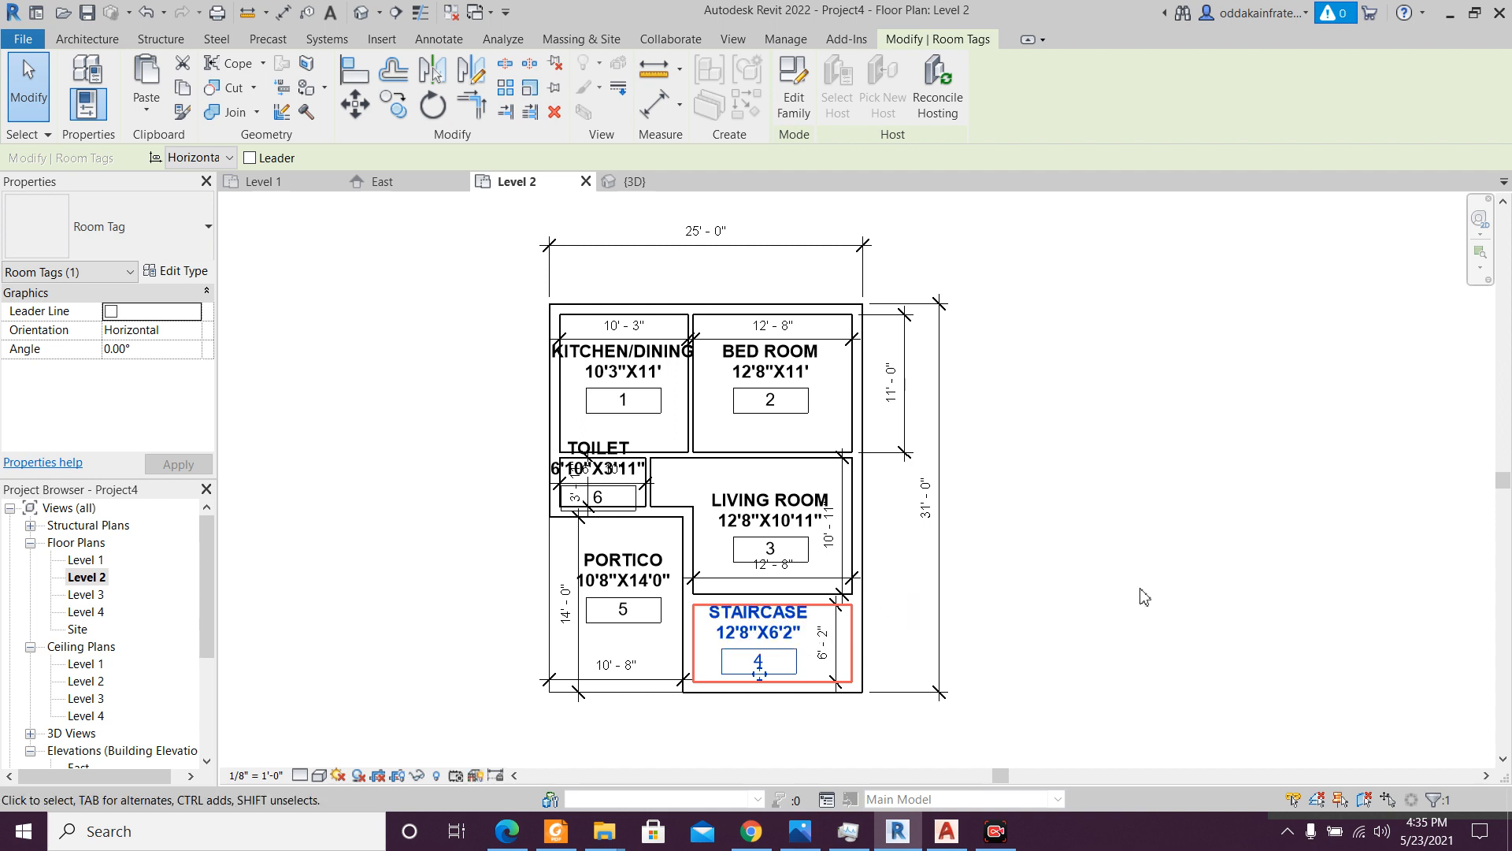
- Set the Level 2 floor plan's view scale to 3/16" = 1'-0"
{"action": "left_click", "coordinate": [250, 774]}
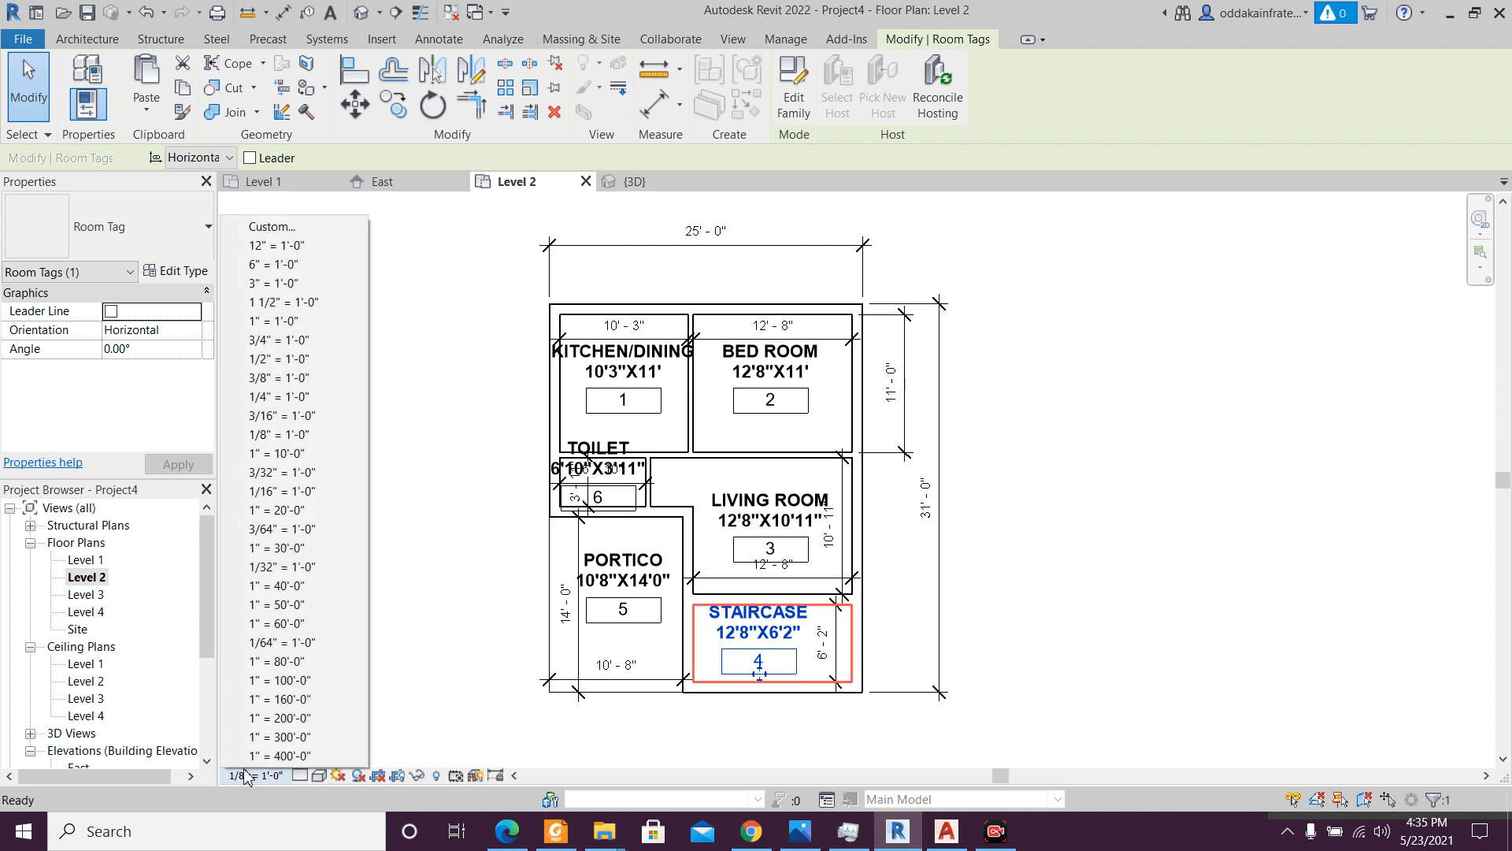
{"action": "left_click", "coordinate": [299, 425]}
{"action": "left_click", "coordinate": [298, 423]}
{"action": "scroll", "coordinate": [635, 434], "scroll_direction": "up", "scroll_amount": 3}
{"action": "scroll", "coordinate": [635, 434], "scroll_direction": "down", "scroll_amount": 3}
{"action": "scroll", "coordinate": [635, 434], "scroll_direction": "up", "scroll_amount": 4}
{"action": "scroll", "coordinate": [635, 434], "scroll_direction": "down", "scroll_amount": 3}
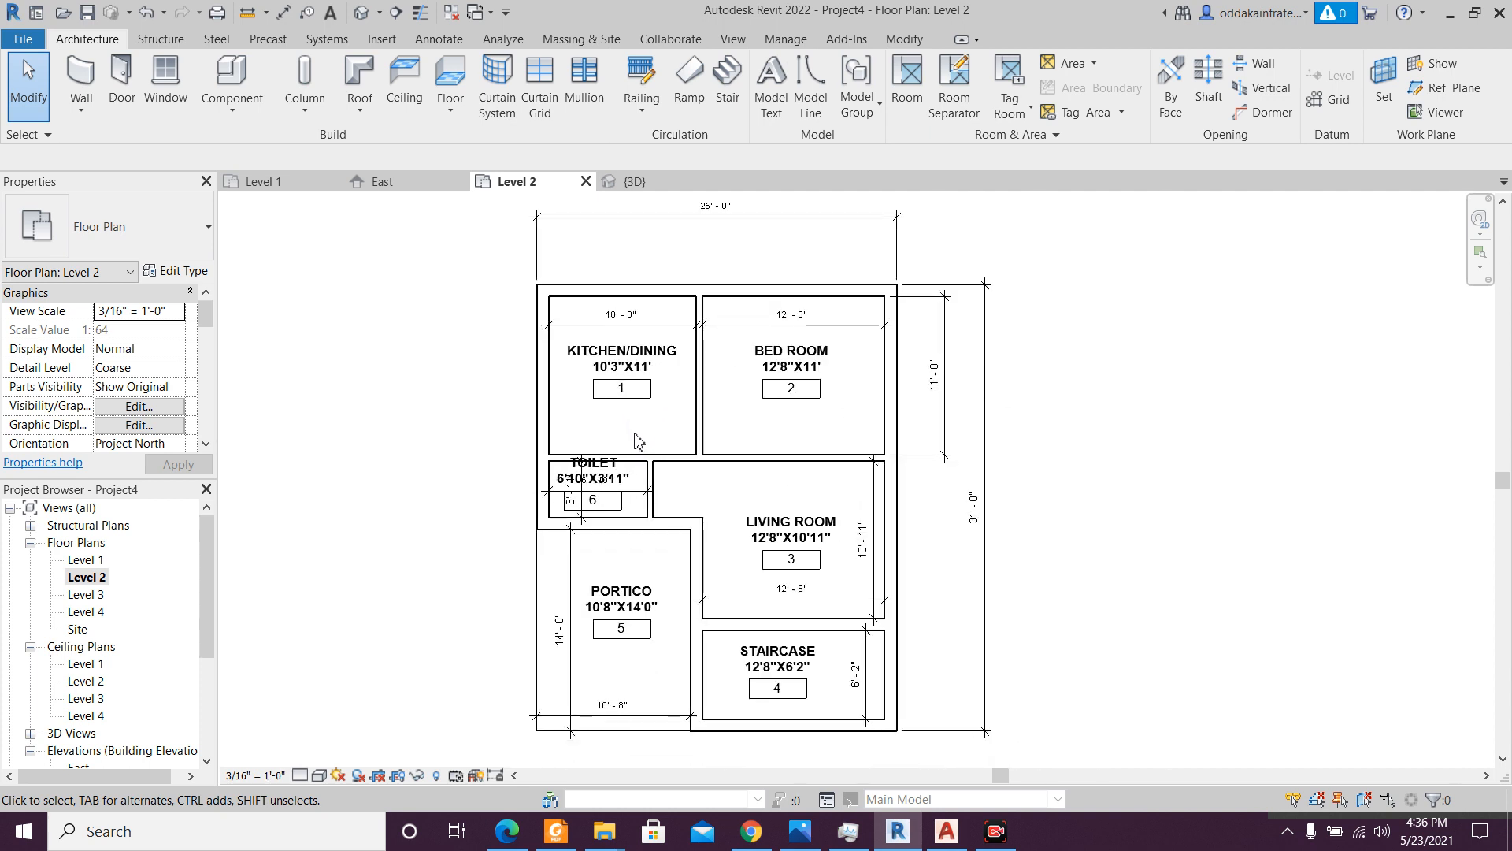
- Hide the whole dimensions category in the Level 2 view, starting from the overall width dimension
{"action": "left_click", "coordinate": [902, 265]}
{"action": "right_click", "coordinate": [902, 264]}
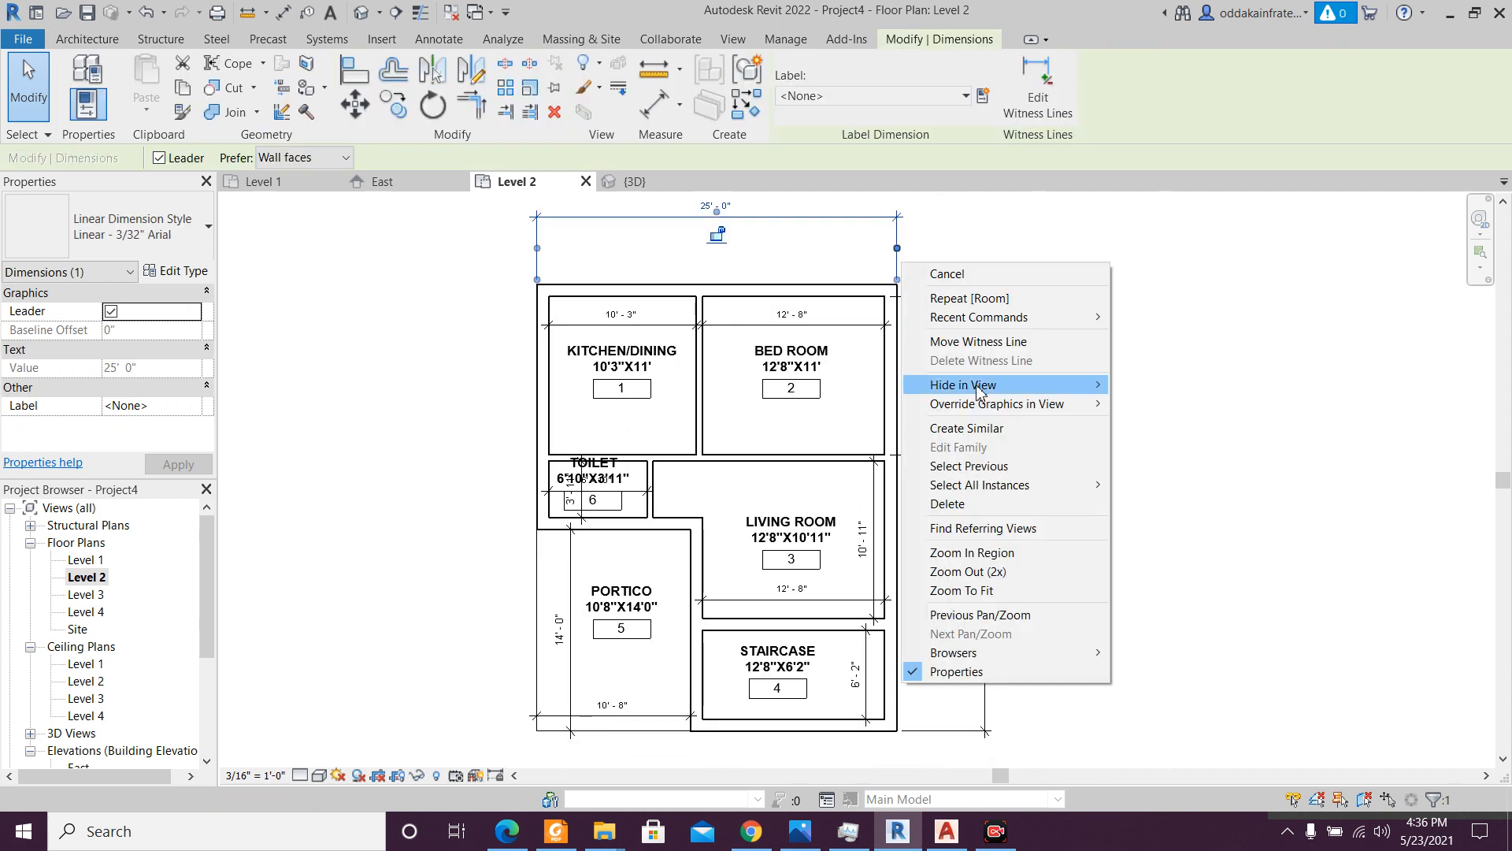
{"action": "mouse_move", "coordinate": [979, 391]}
{"action": "left_click", "coordinate": [1183, 410]}
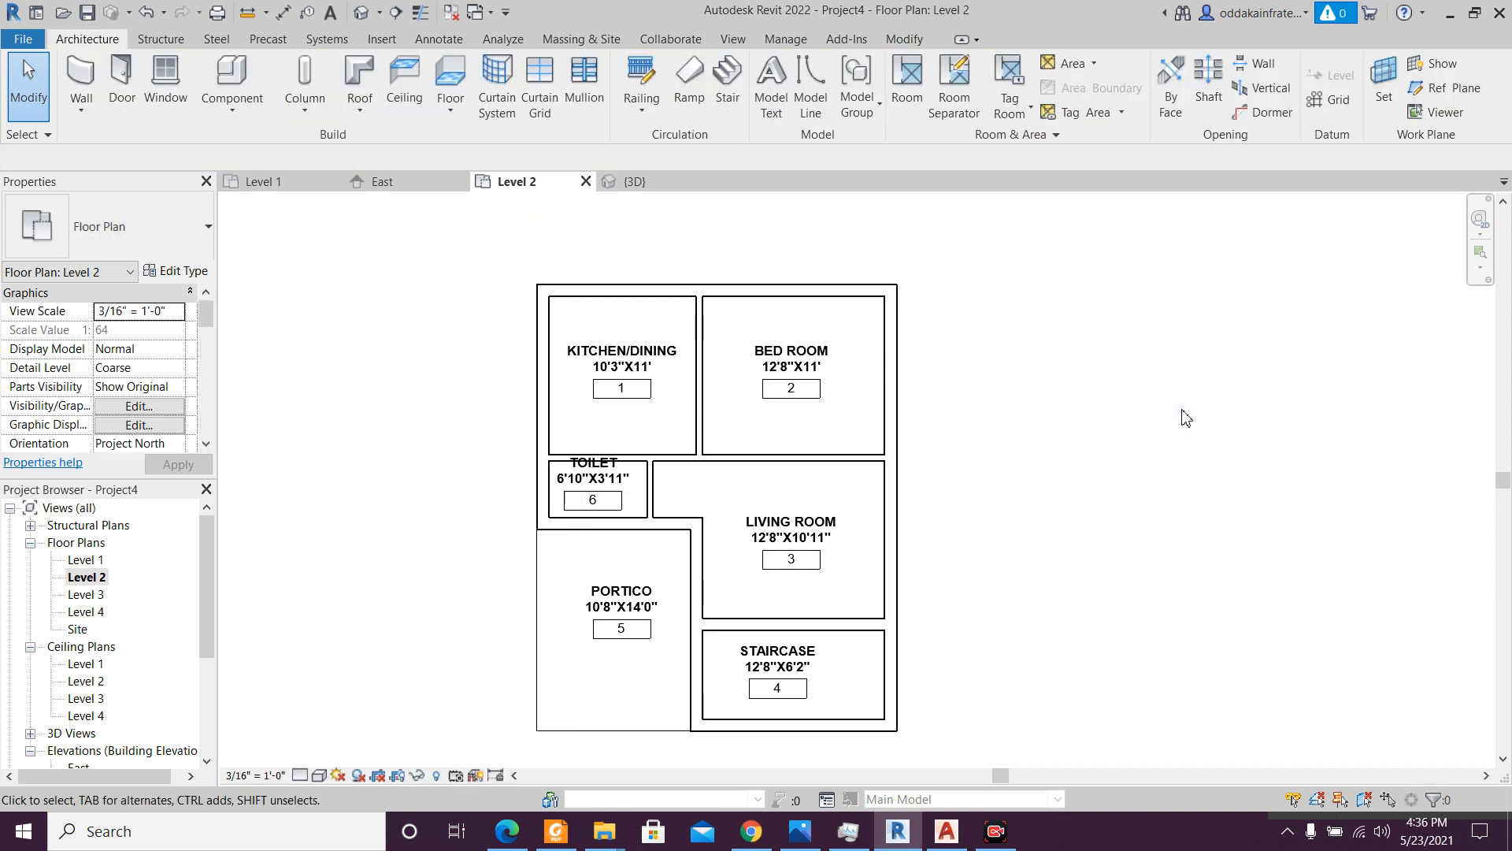
- Nudge the TOILET room tag slightly down and to the right so its text sits inside the toilet walls
{"action": "scroll", "coordinate": [653, 511], "scroll_direction": "up", "scroll_amount": 3}
{"action": "left_click", "coordinate": [606, 471]}
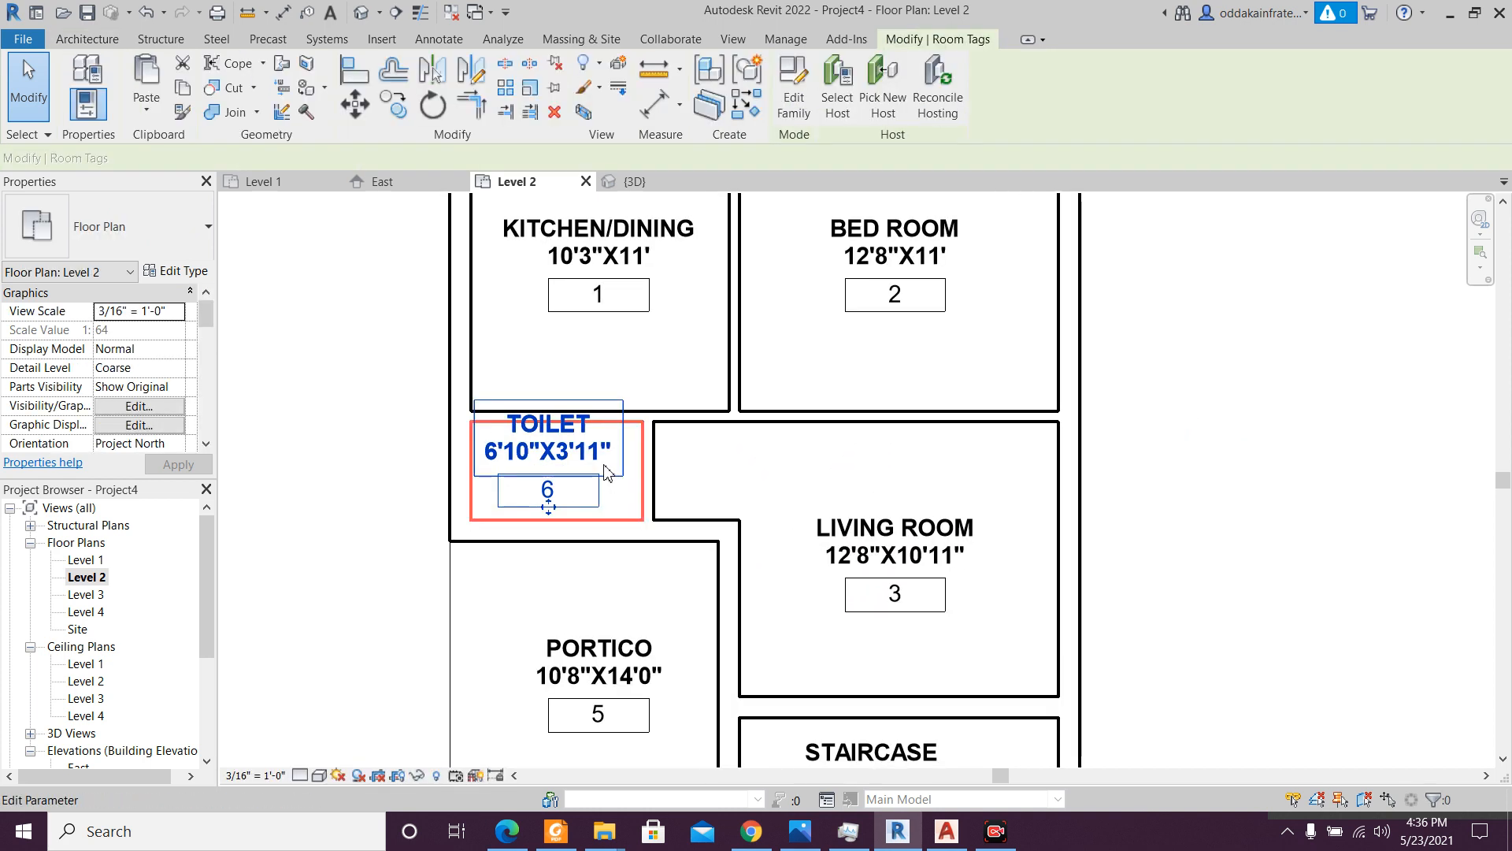
{"action": "key", "text": "Down"}
{"action": "key", "text": "Down"}
{"action": "key", "text": "Down"}
{"action": "key", "text": "Down"}
{"action": "key", "text": "Down"}
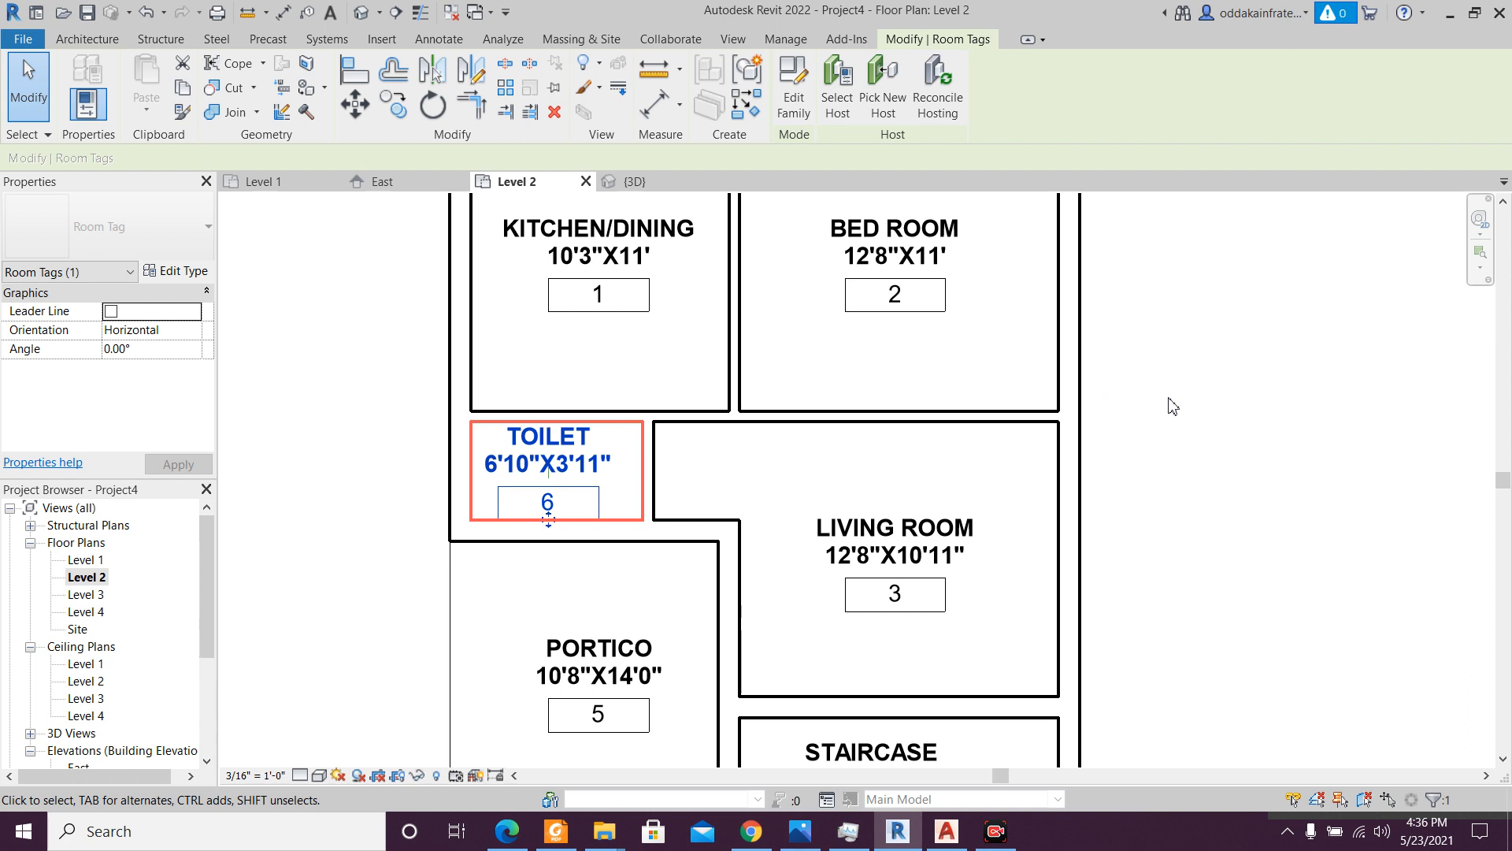
{"action": "key", "text": "Right"}
{"action": "key", "text": "Right"}
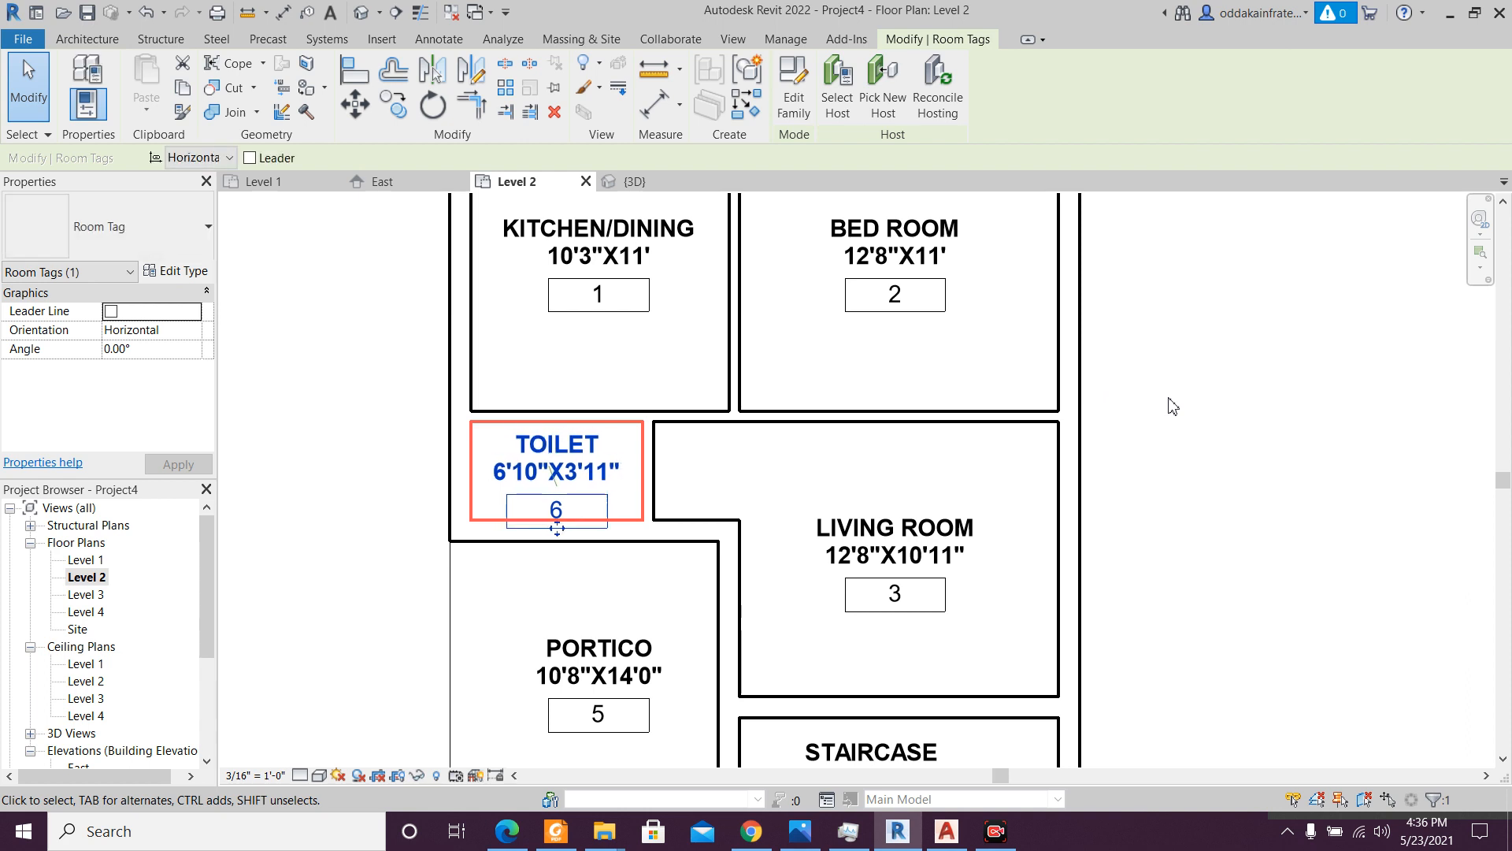
{"action": "left_click", "coordinate": [1314, 387]}
{"action": "scroll", "coordinate": [894, 442], "scroll_direction": "down", "scroll_amount": 3}
{"action": "scroll", "coordinate": [894, 442], "scroll_direction": "up", "scroll_amount": 1}
{"action": "scroll", "coordinate": [895, 442], "scroll_direction": "down", "scroll_amount": 1}
{"action": "middle_click_drag", "start_coordinate": [932, 426], "coordinate": [814, 422]}
{"action": "scroll", "coordinate": [740, 433], "scroll_direction": "up", "scroll_amount": 1}
{"action": "scroll", "coordinate": [740, 433], "scroll_direction": "down", "scroll_amount": 1}
{"action": "scroll", "coordinate": [740, 433], "scroll_direction": "up", "scroll_amount": 1}
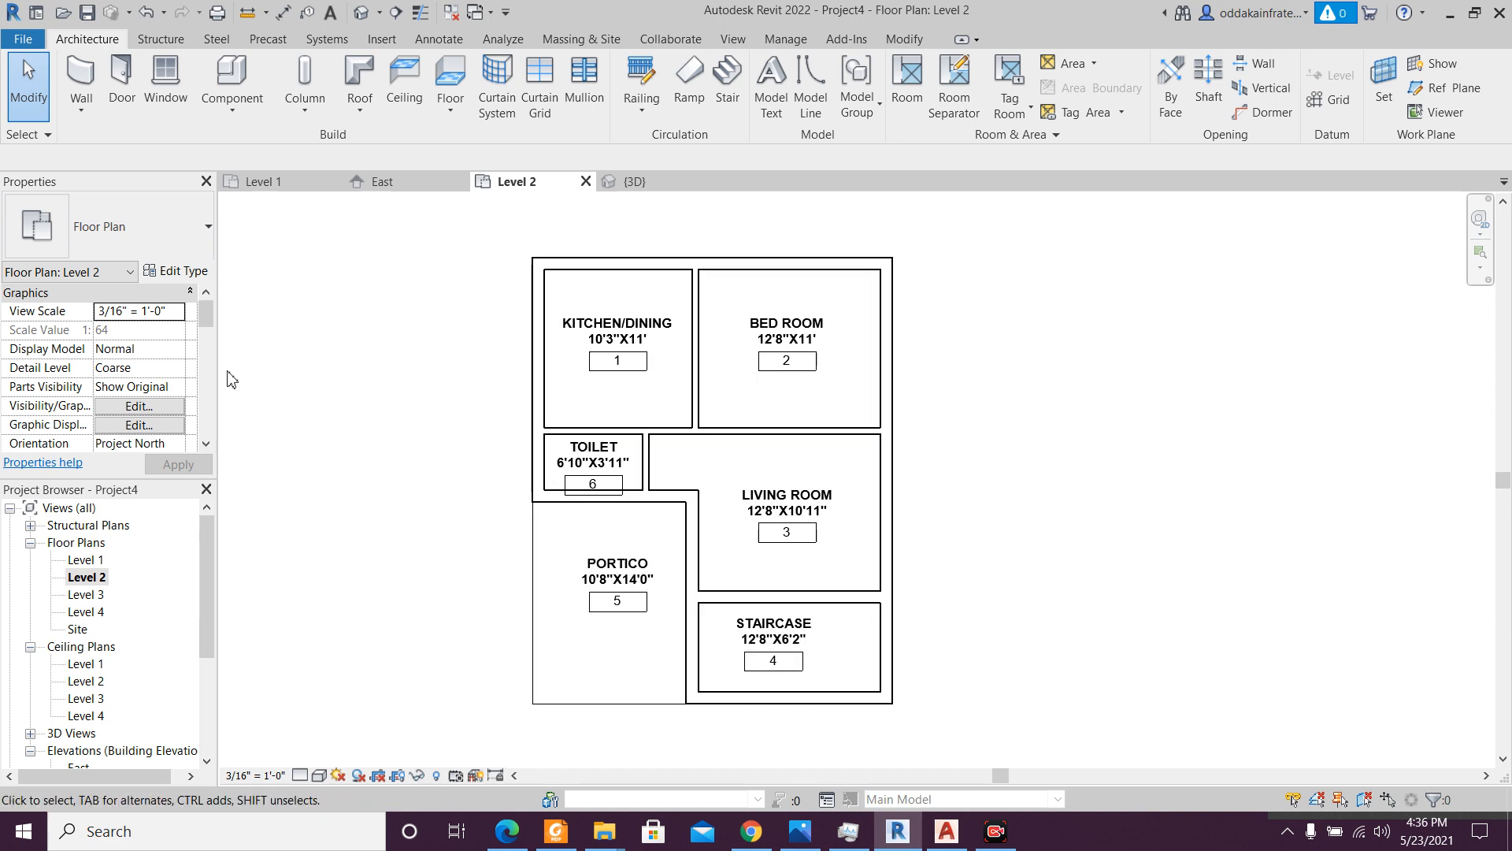
- Start placing a Single-Flush 36" x 84" door and set its type's Type Mark to D
{"action": "left_click", "coordinate": [117, 96]}
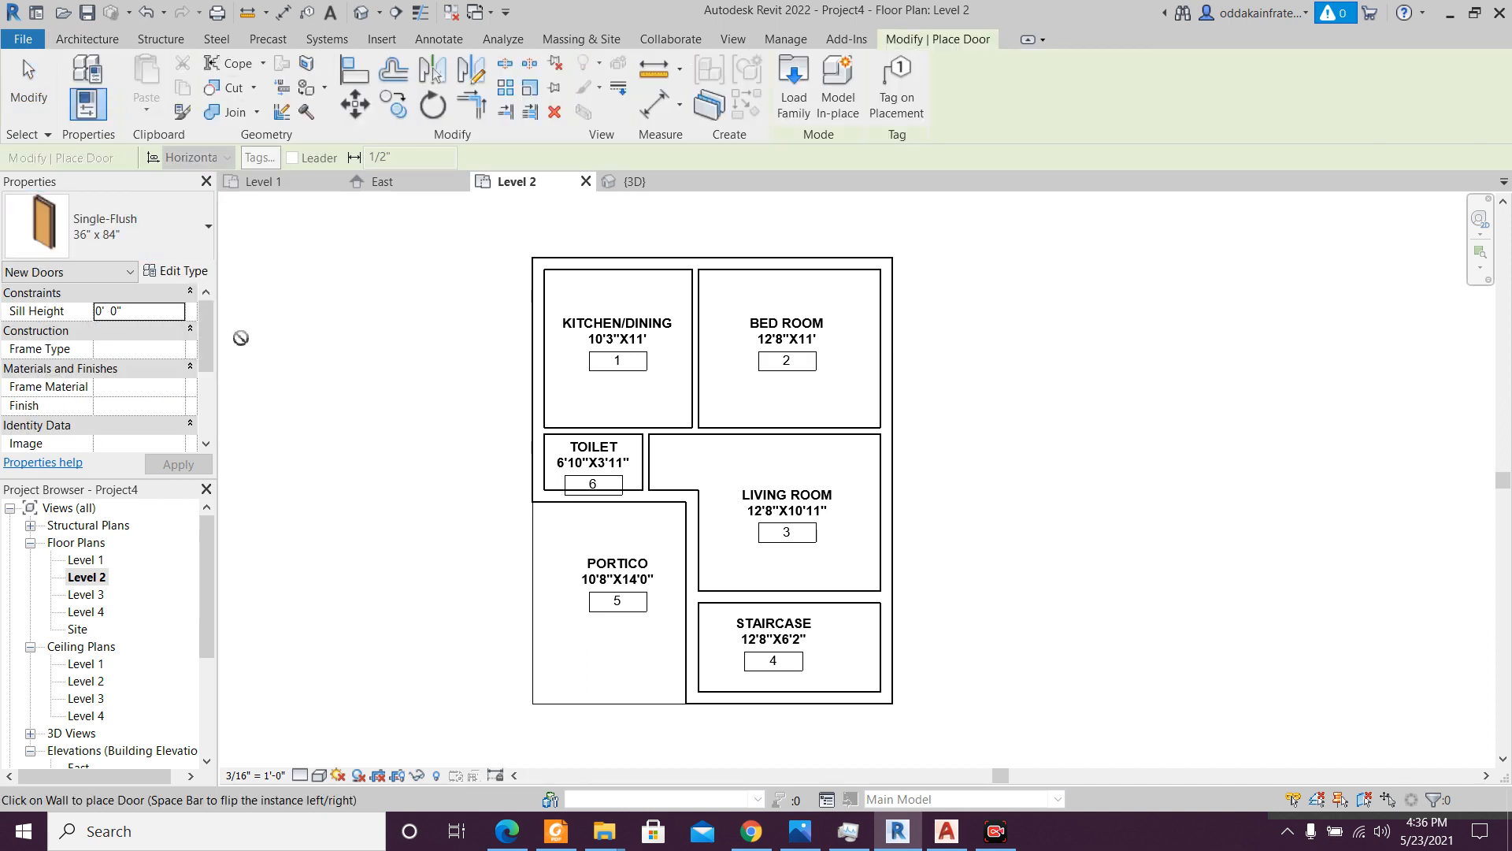
{"action": "left_click", "coordinate": [199, 286]}
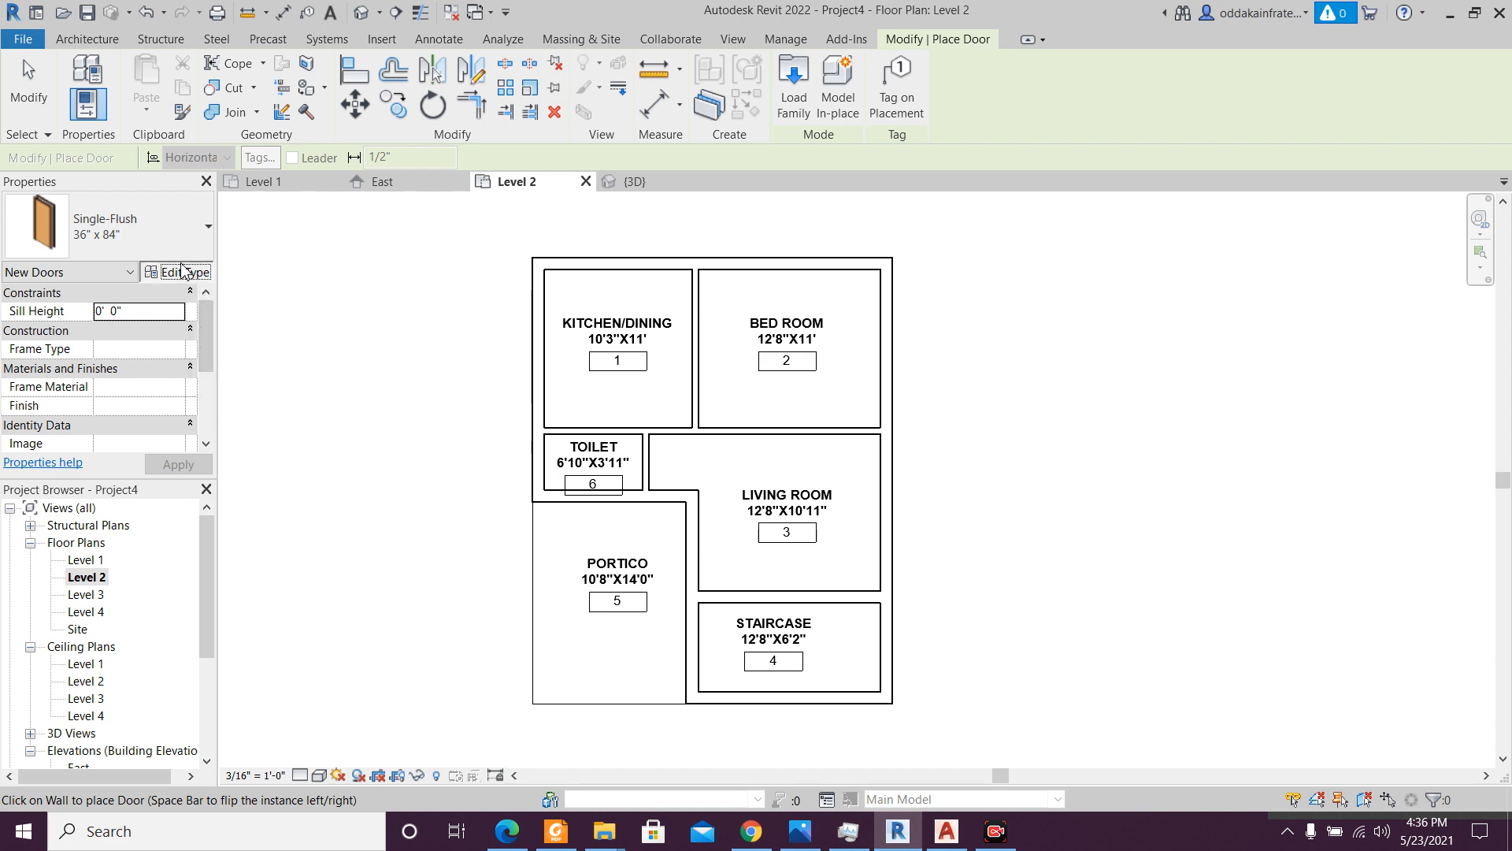
{"action": "scroll", "coordinate": [775, 501], "scroll_direction": "down", "scroll_amount": 6}
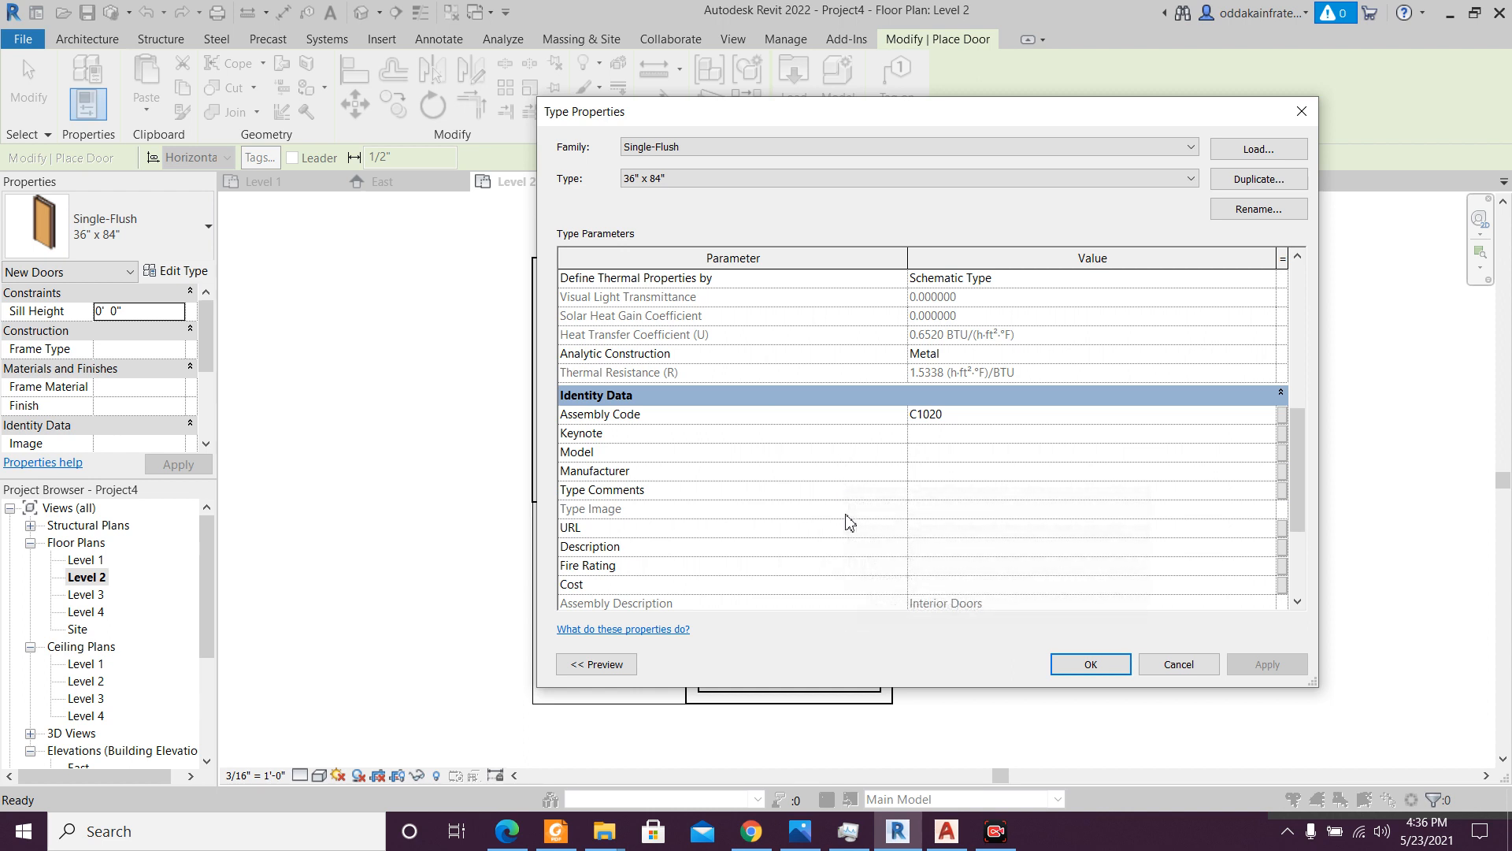
{"action": "scroll", "coordinate": [849, 521], "scroll_direction": "down", "scroll_amount": 3}
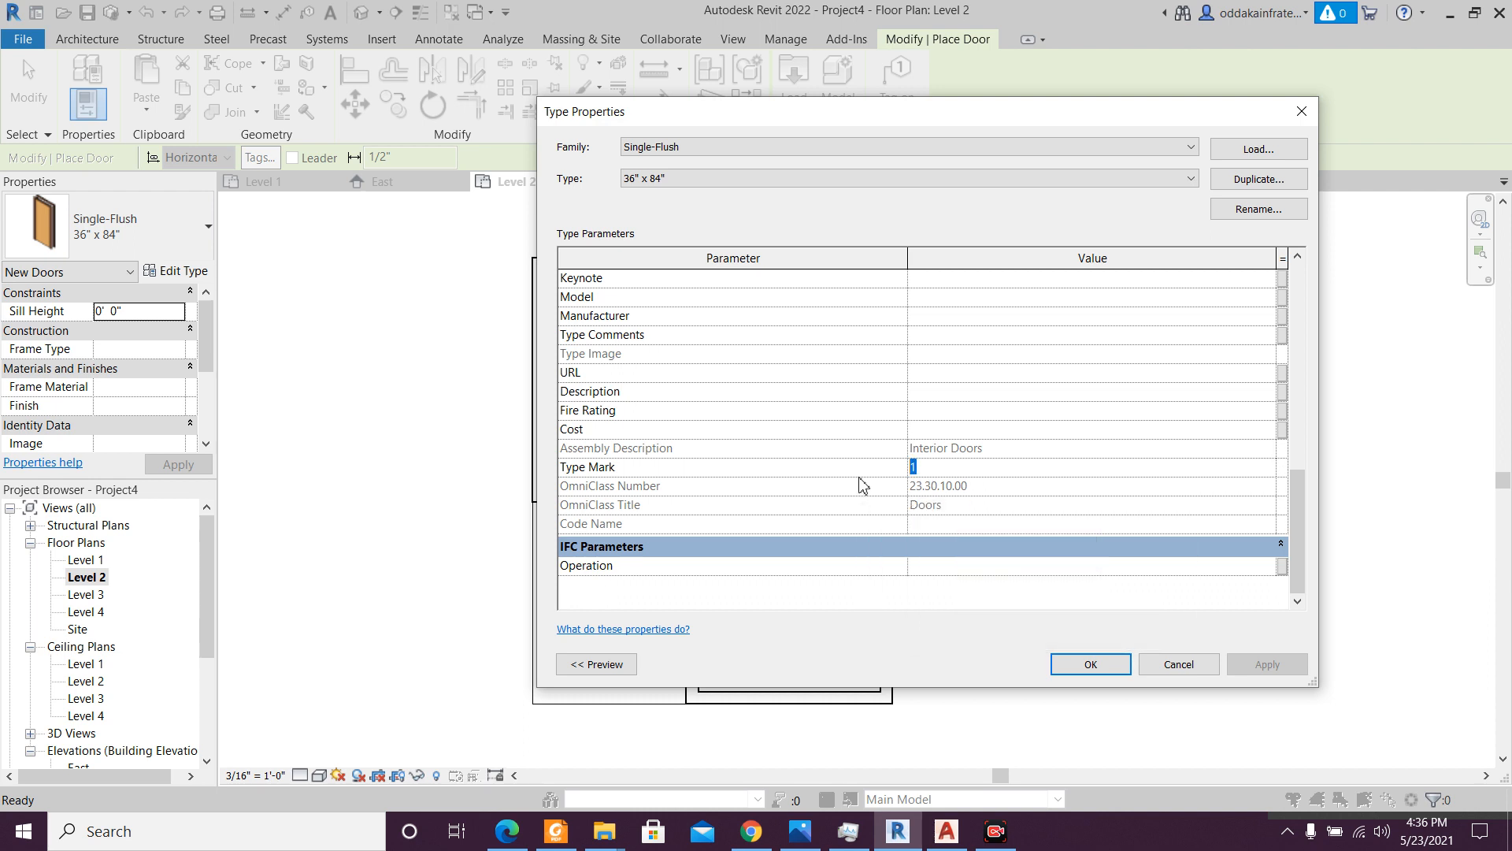
{"action": "type", "text": "d"}
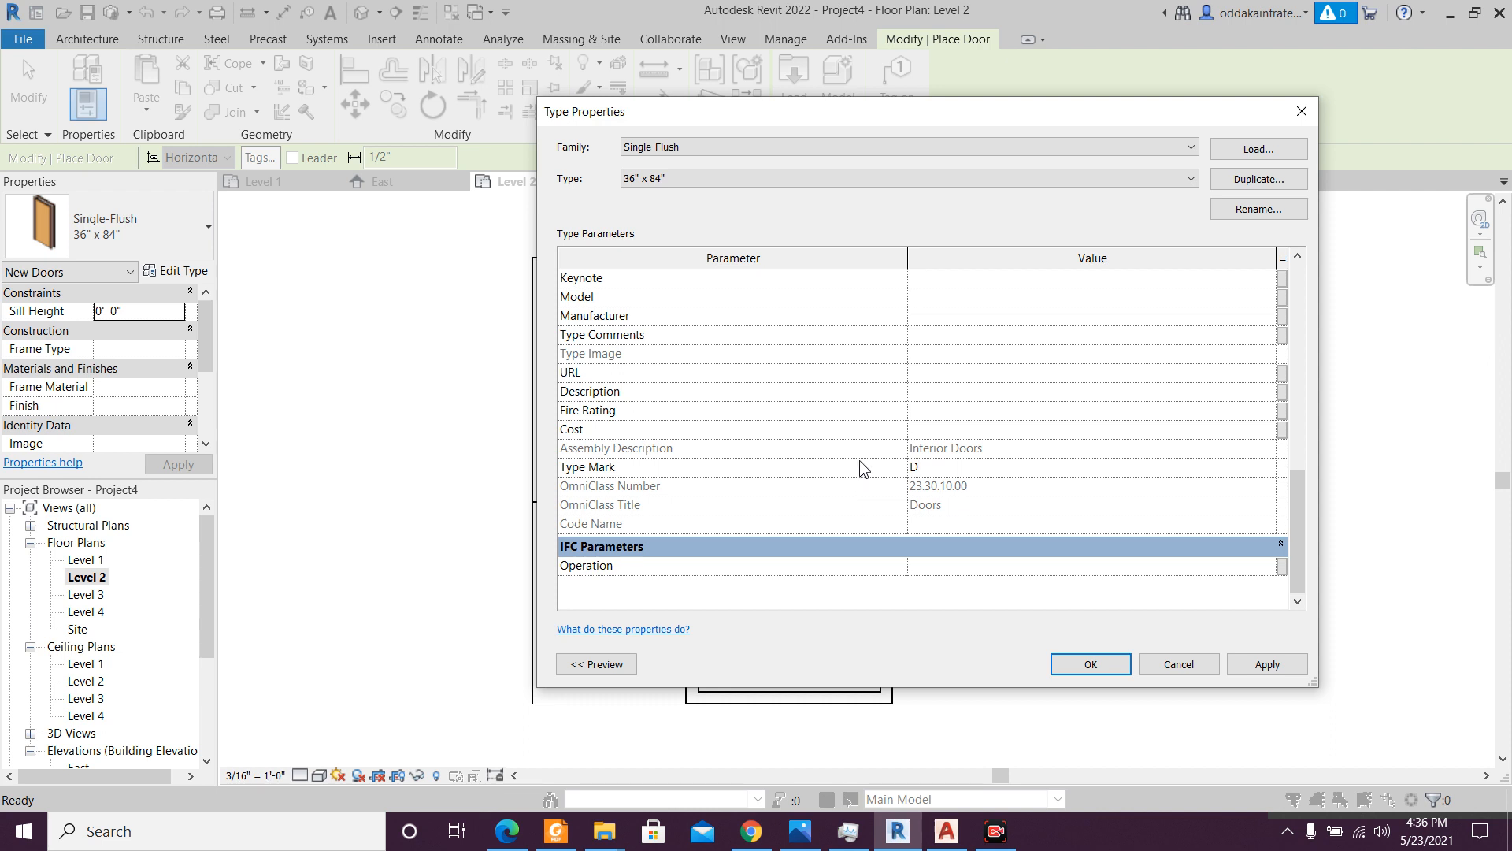
- Set the Single-Flush 36" x 84" door type's cost to 15000 and apply the type properties
{"action": "left_click", "coordinate": [934, 430]}
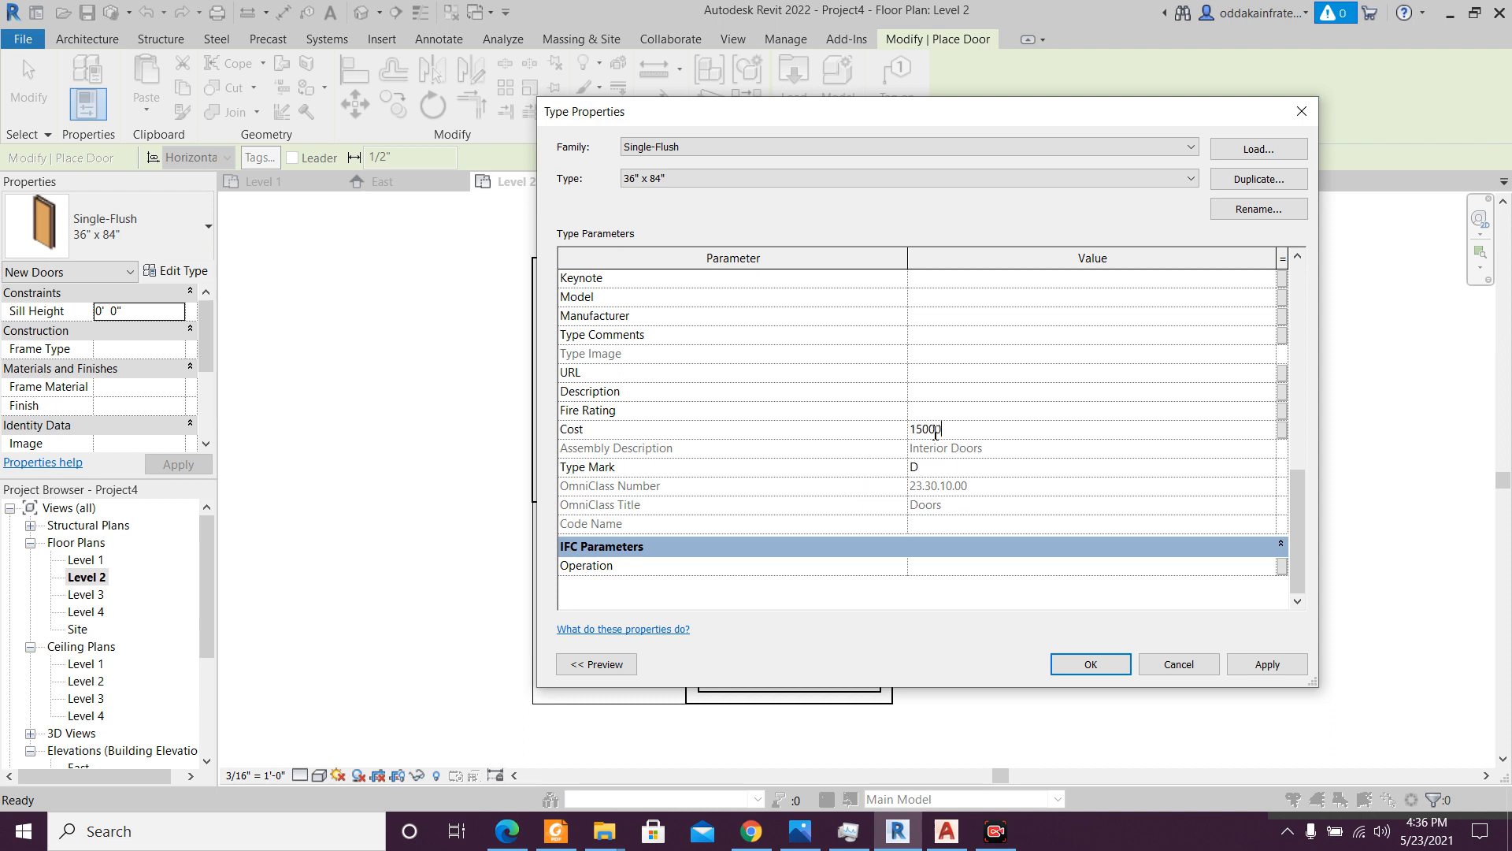
{"action": "scroll", "coordinate": [980, 457], "scroll_direction": "up", "scroll_amount": 2}
{"action": "scroll", "coordinate": [981, 456], "scroll_direction": "down", "scroll_amount": 2}
{"action": "scroll", "coordinate": [1291, 520], "scroll_direction": "up", "scroll_amount": 2}
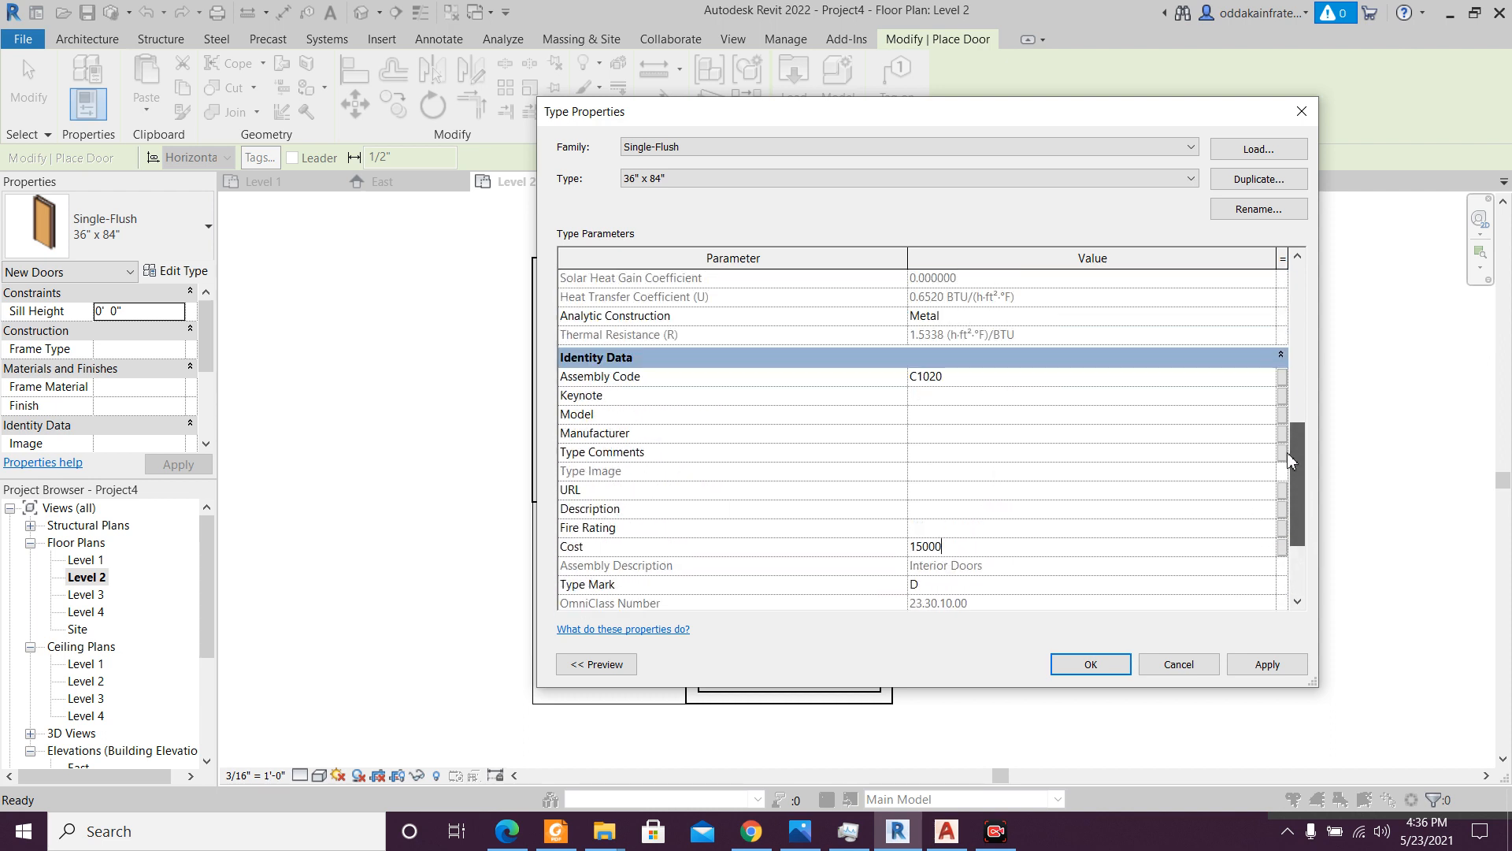
{"action": "scroll", "coordinate": [1288, 461], "scroll_direction": "up", "scroll_amount": 6}
{"action": "scroll", "coordinate": [1282, 352], "scroll_direction": "up", "scroll_amount": 2}
{"action": "scroll", "coordinate": [1280, 338], "scroll_direction": "up", "scroll_amount": 1}
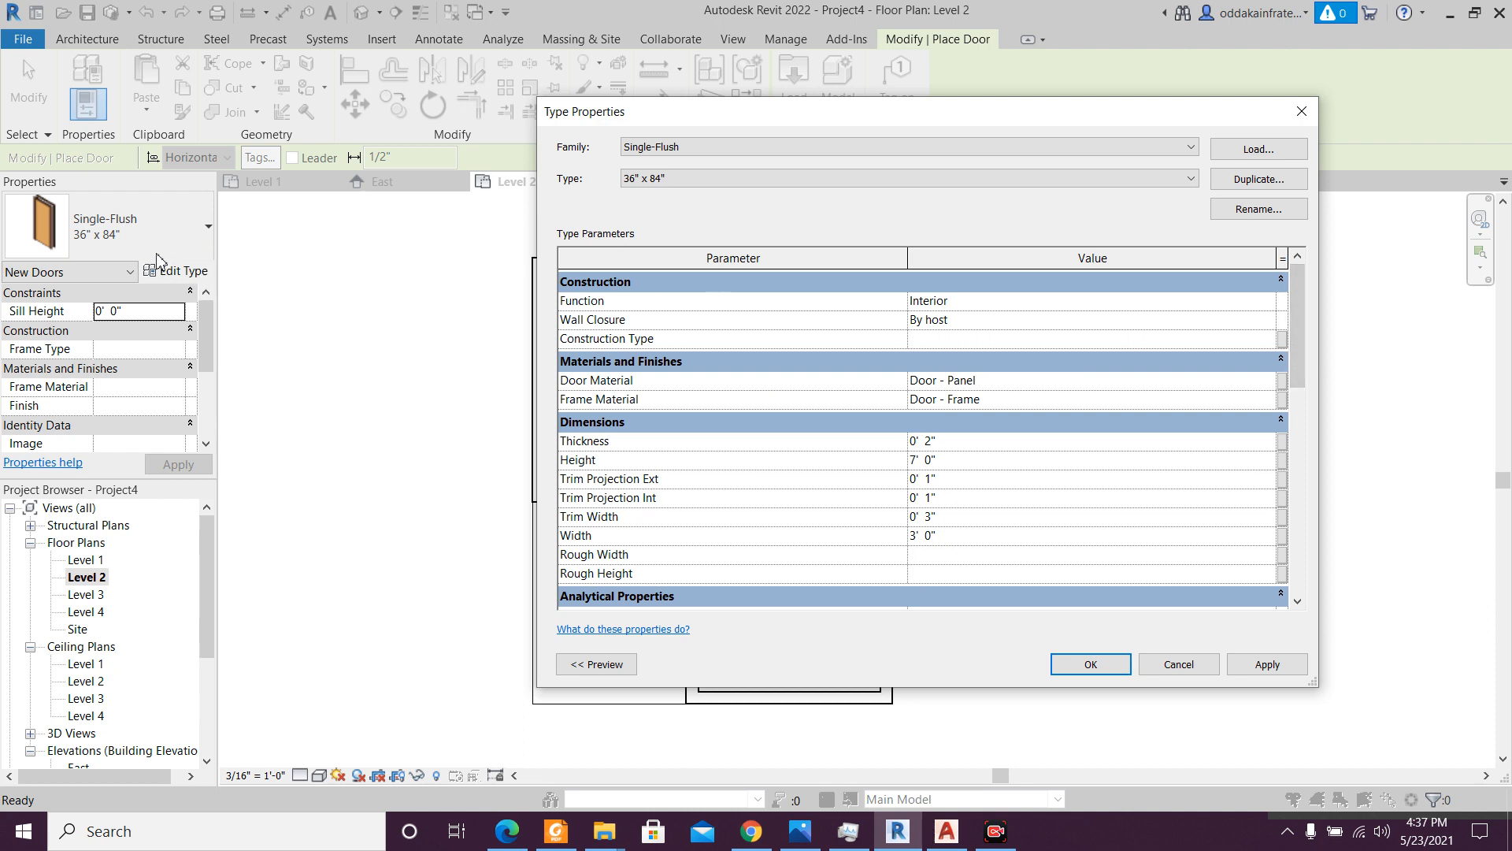
{"action": "left_click", "coordinate": [1090, 666]}
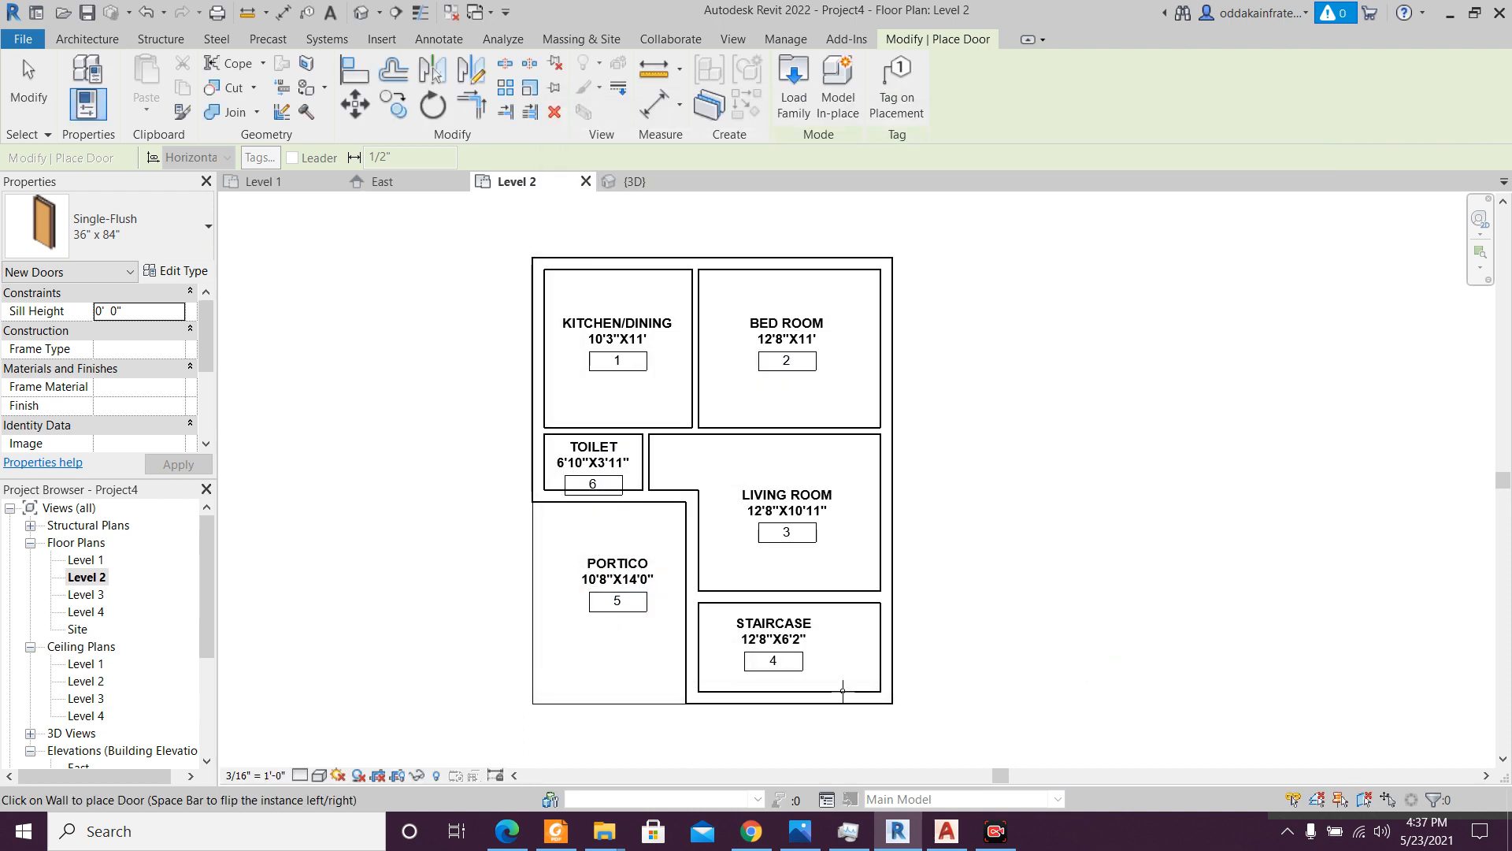
- Place a door in the wall between the portico and living room, against the toilet-side corner and swinging into the portico
{"action": "scroll", "coordinate": [740, 721], "scroll_direction": "up", "scroll_amount": 3}
{"action": "left_click", "coordinate": [569, 840]}
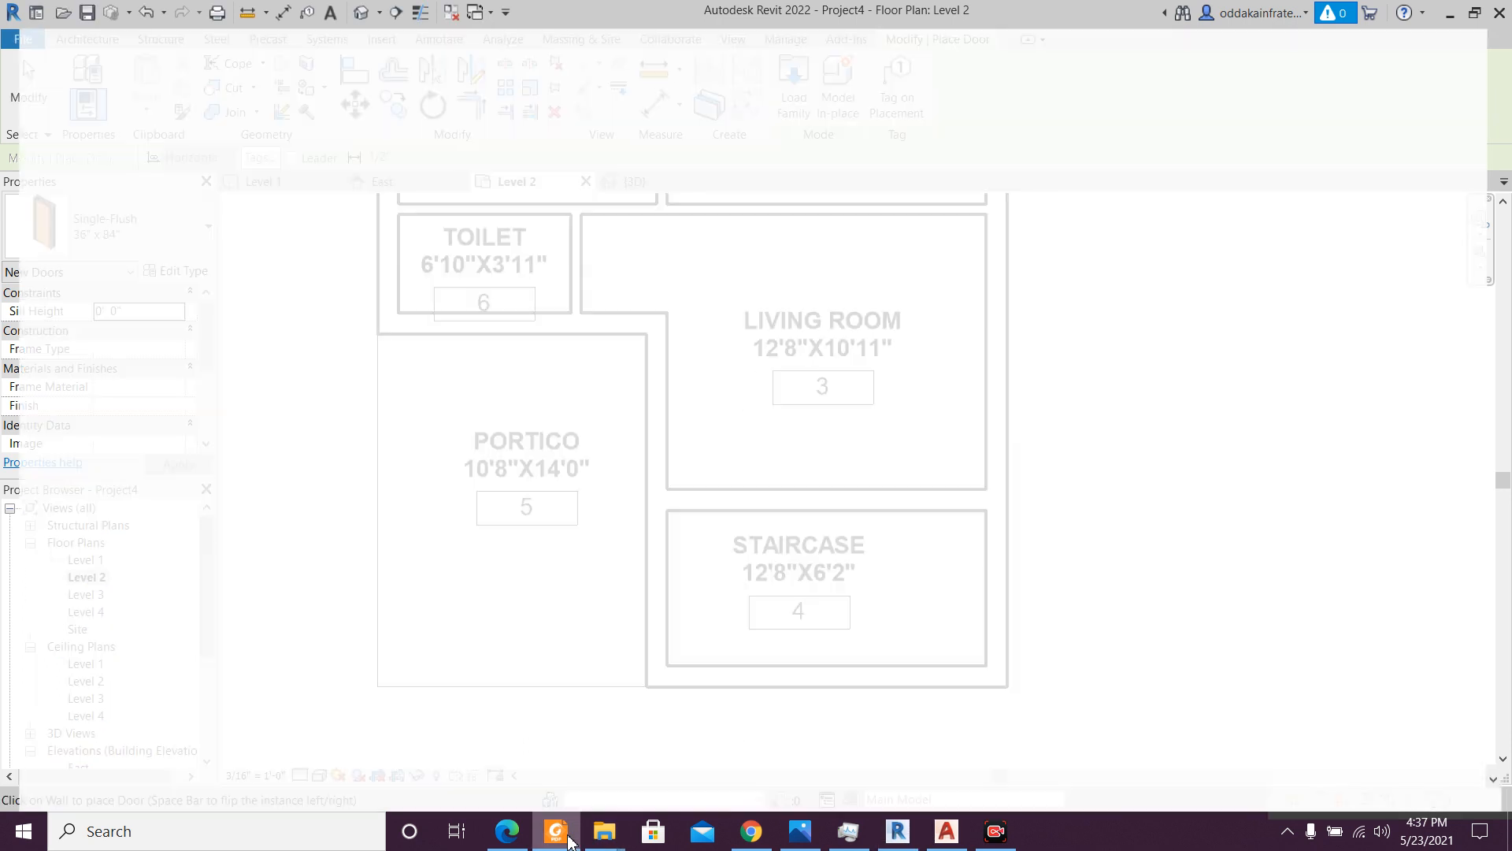
{"action": "left_click", "coordinate": [569, 839]}
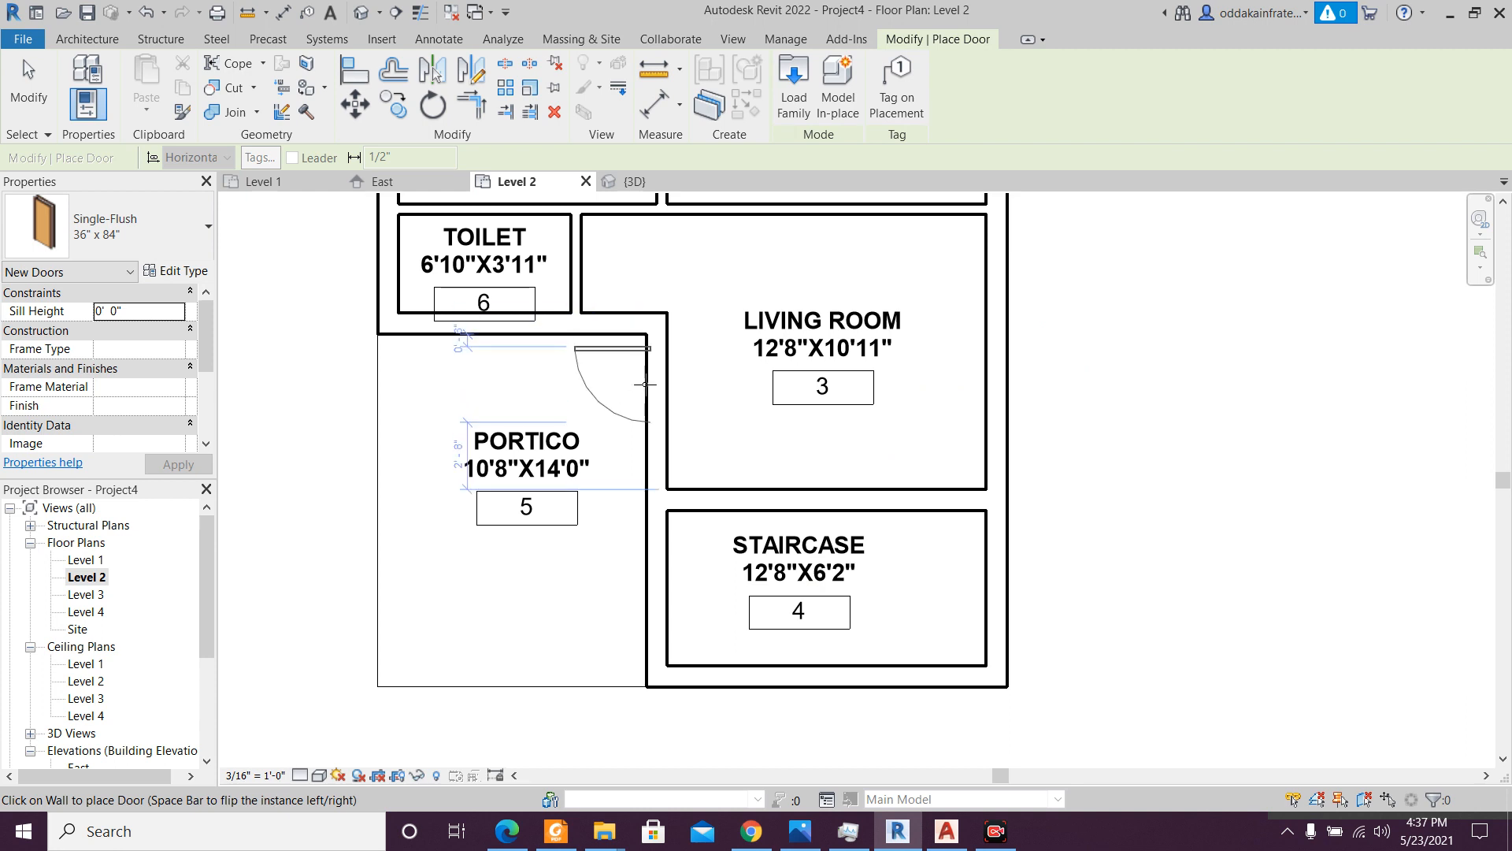
{"action": "left_click", "coordinate": [646, 374]}
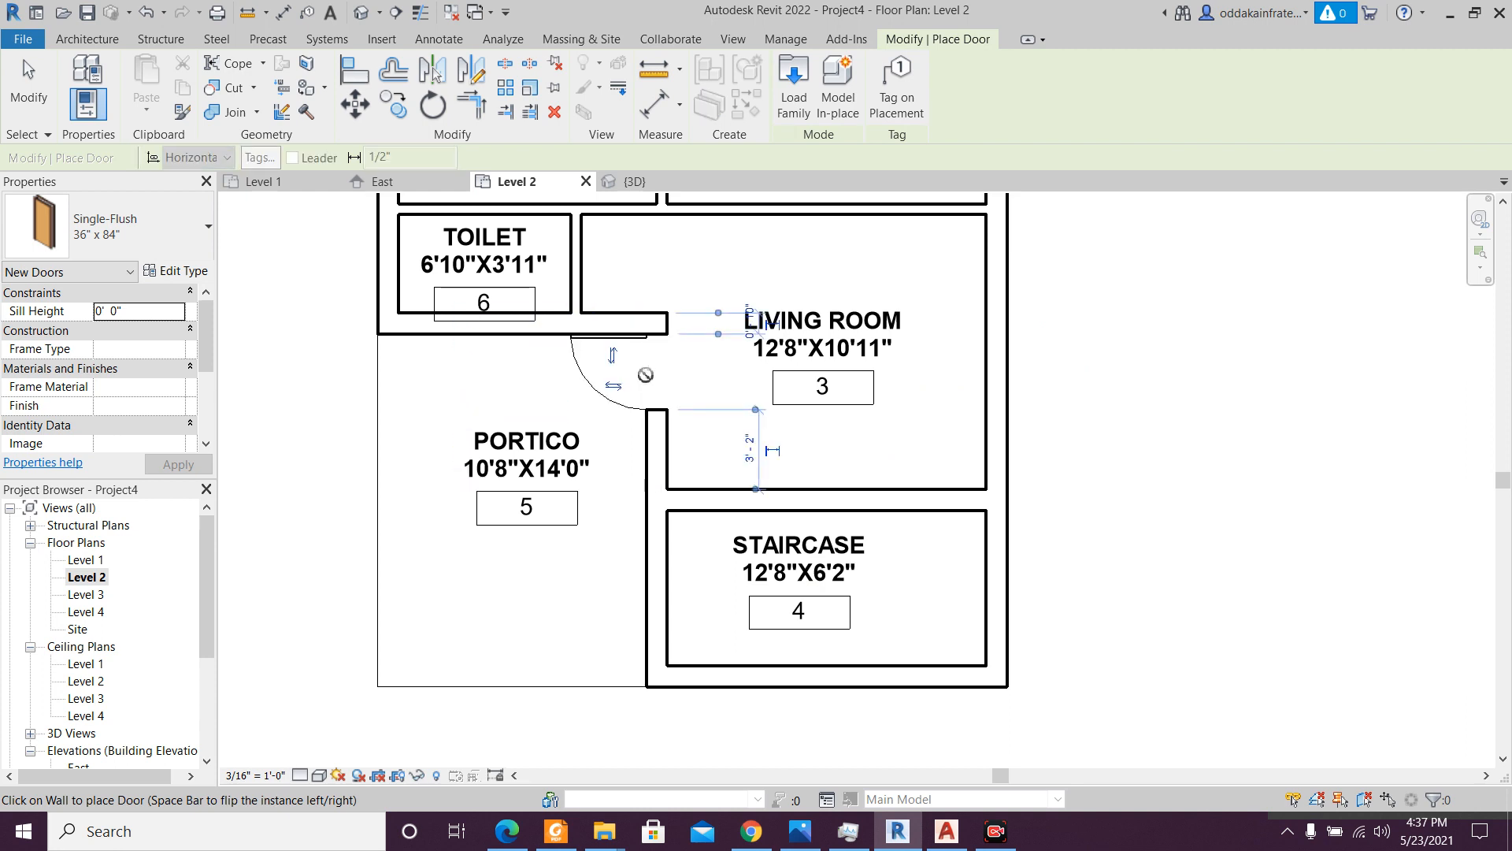
- Place a door between the living room and staircase, hinged beside the portico wall, and another between the portico and staircase
{"action": "left_click", "coordinate": [707, 489]}
{"action": "left_click", "coordinate": [714, 457]}
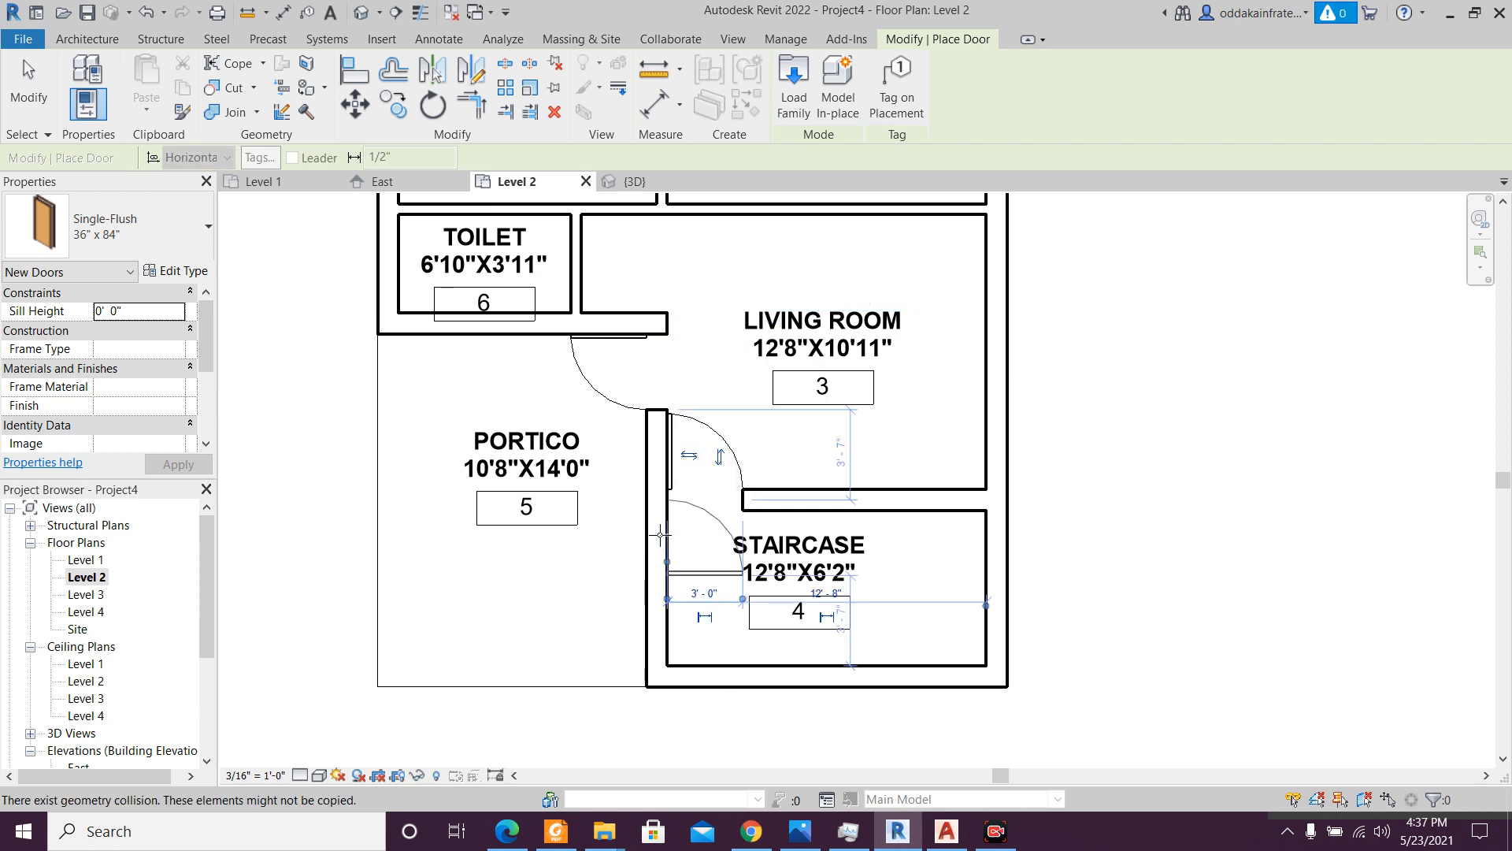
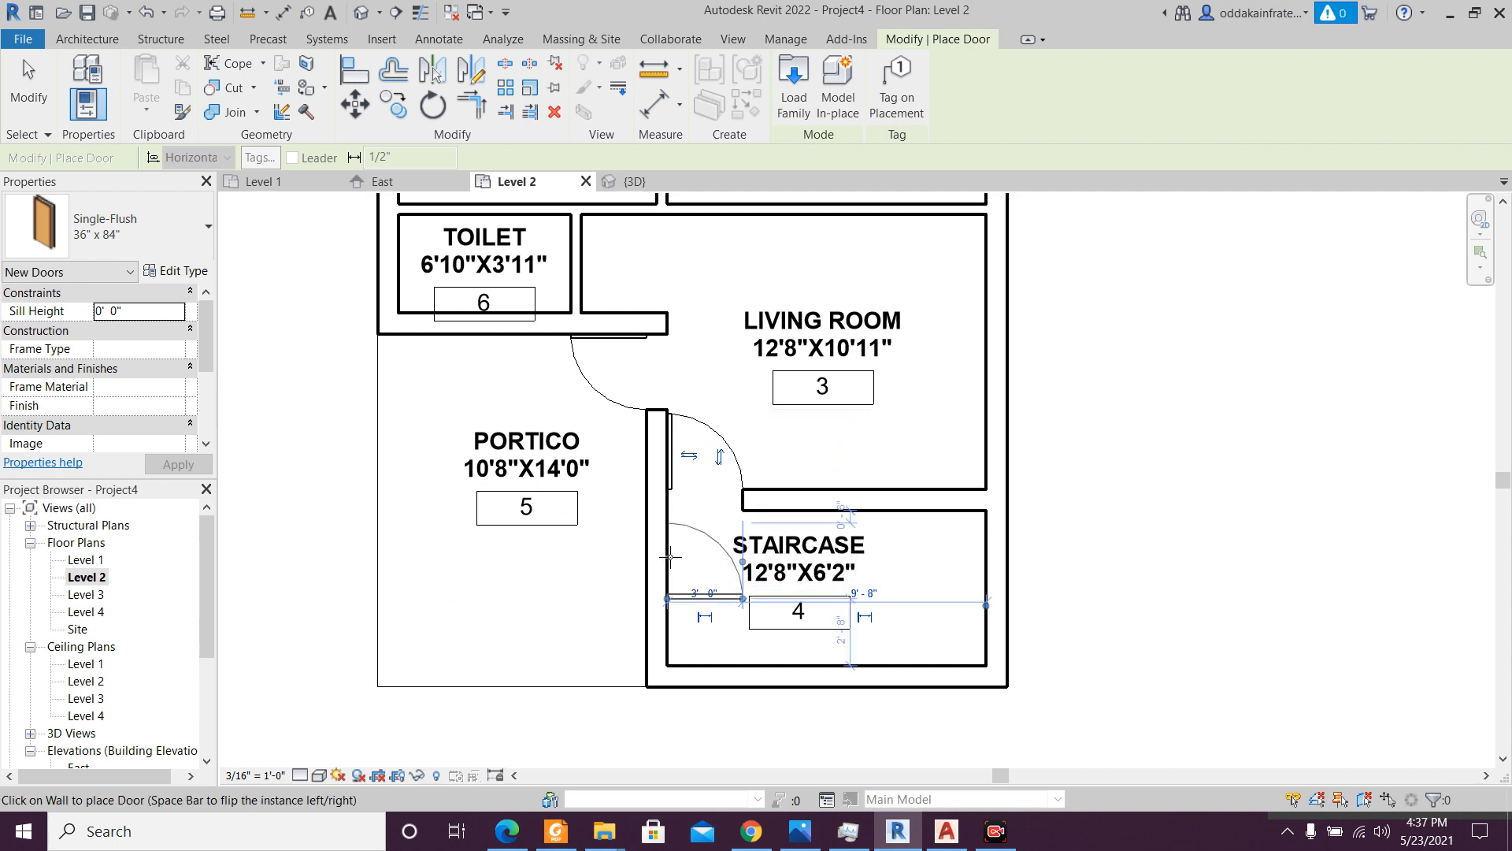
{"action": "left_click", "coordinate": [670, 554]}
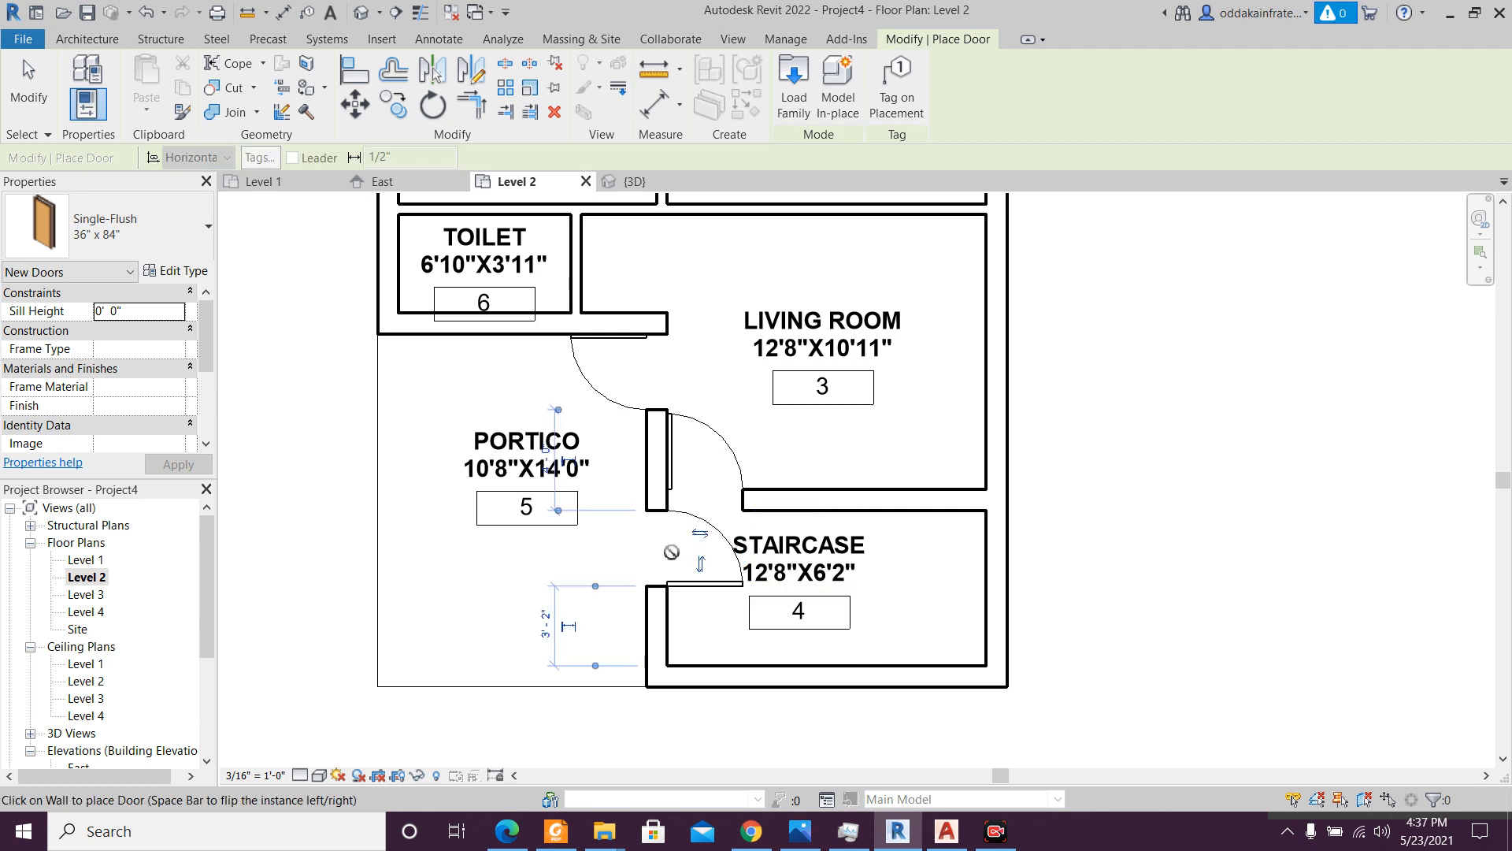
- Check the staircase doors in the ground floor PDF in Foxit Reader, then in Revit set the portico-staircase door 0 from the lower exterior wall
{"action": "left_click", "coordinate": [556, 831]}
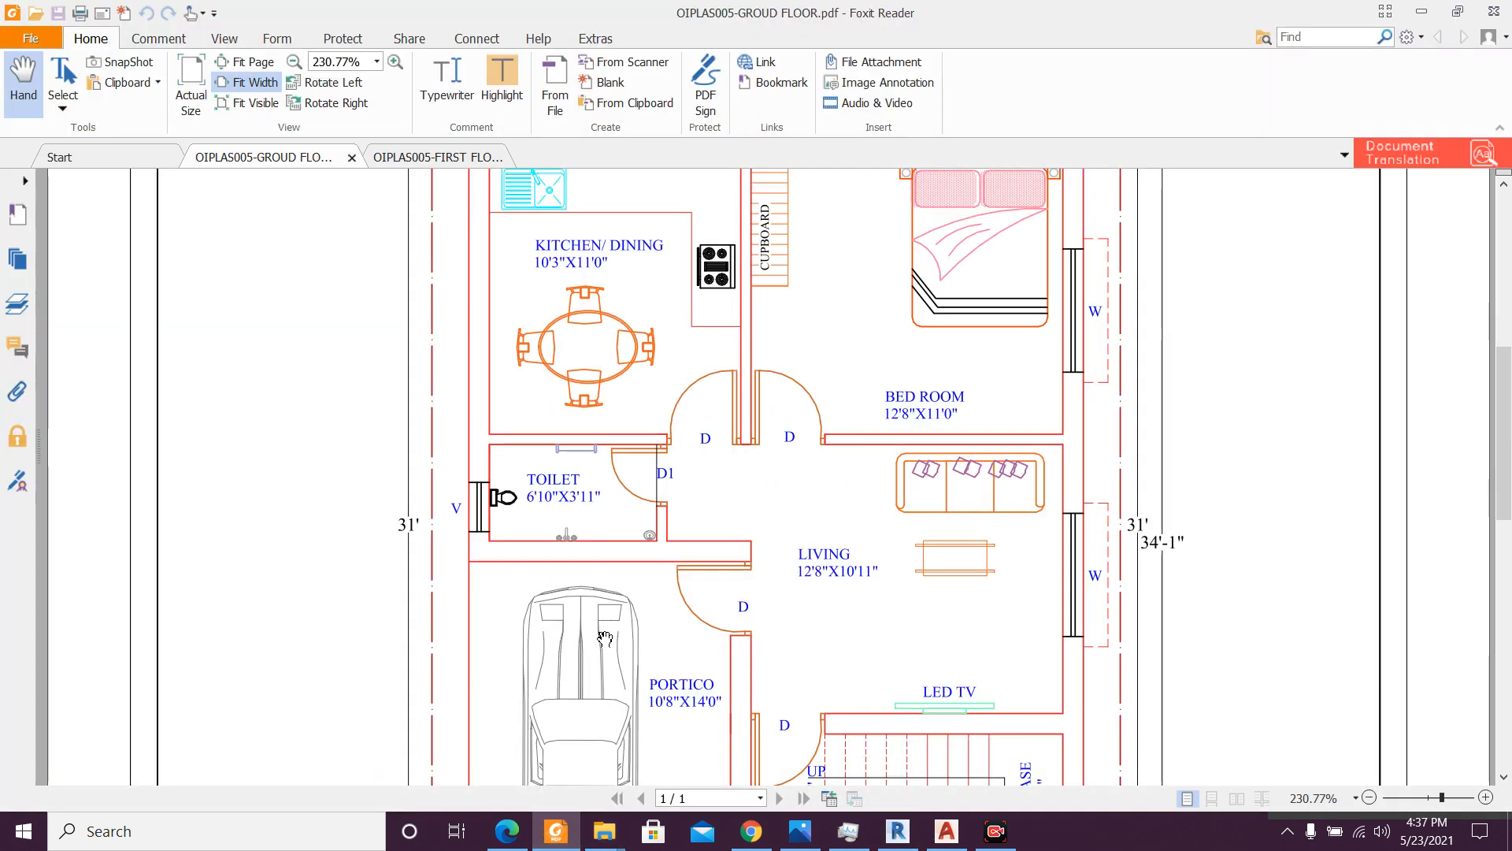
{"action": "scroll", "coordinate": [605, 639], "scroll_direction": "down", "scroll_amount": 5}
{"action": "scroll", "coordinate": [605, 639], "scroll_direction": "up", "scroll_amount": 2}
{"action": "scroll", "coordinate": [605, 639], "scroll_direction": "down", "scroll_amount": 1}
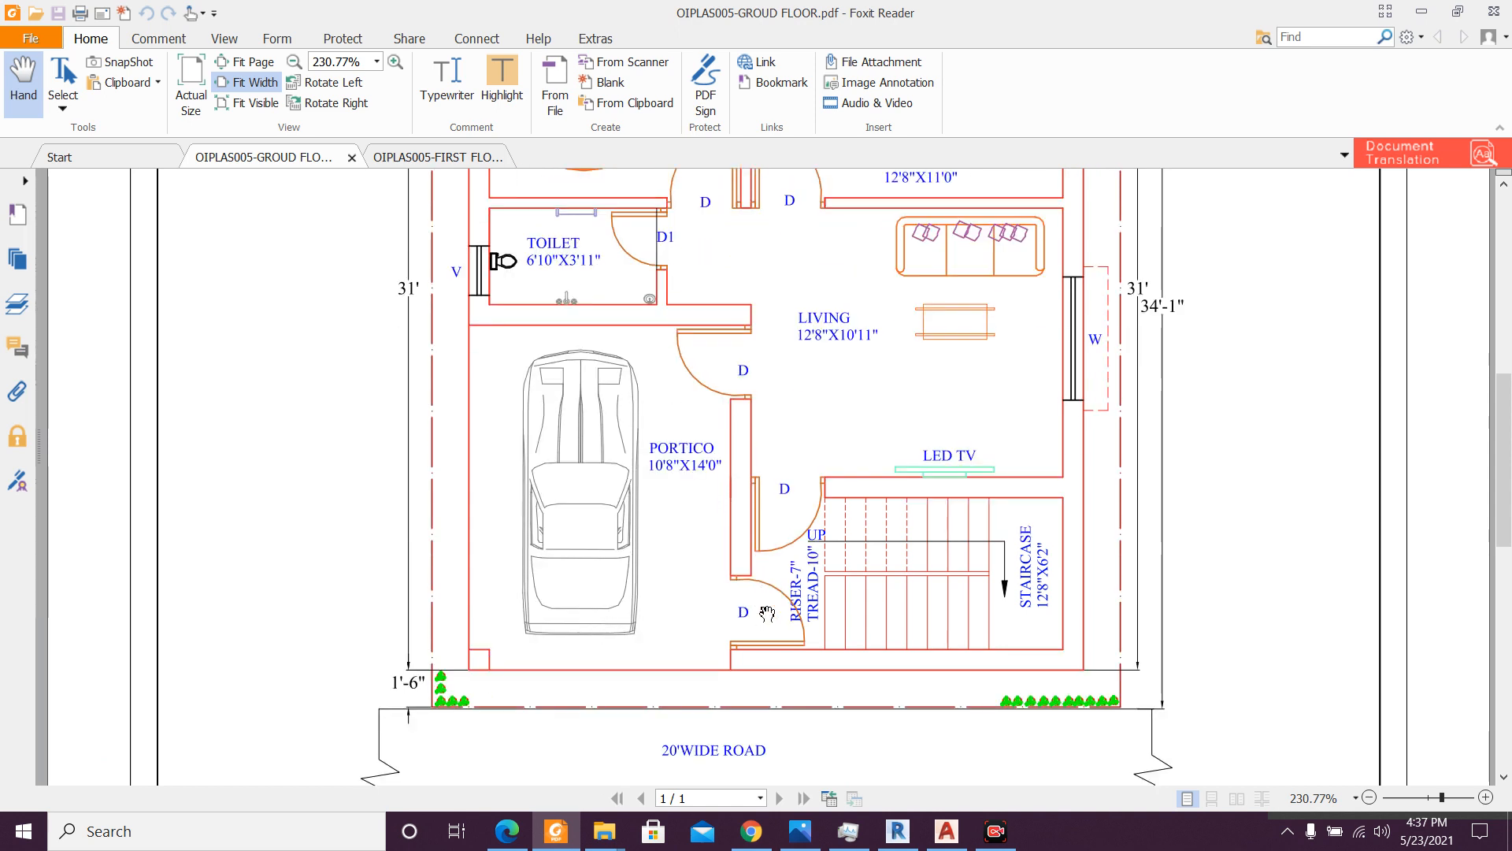
{"action": "left_click", "coordinate": [555, 832]}
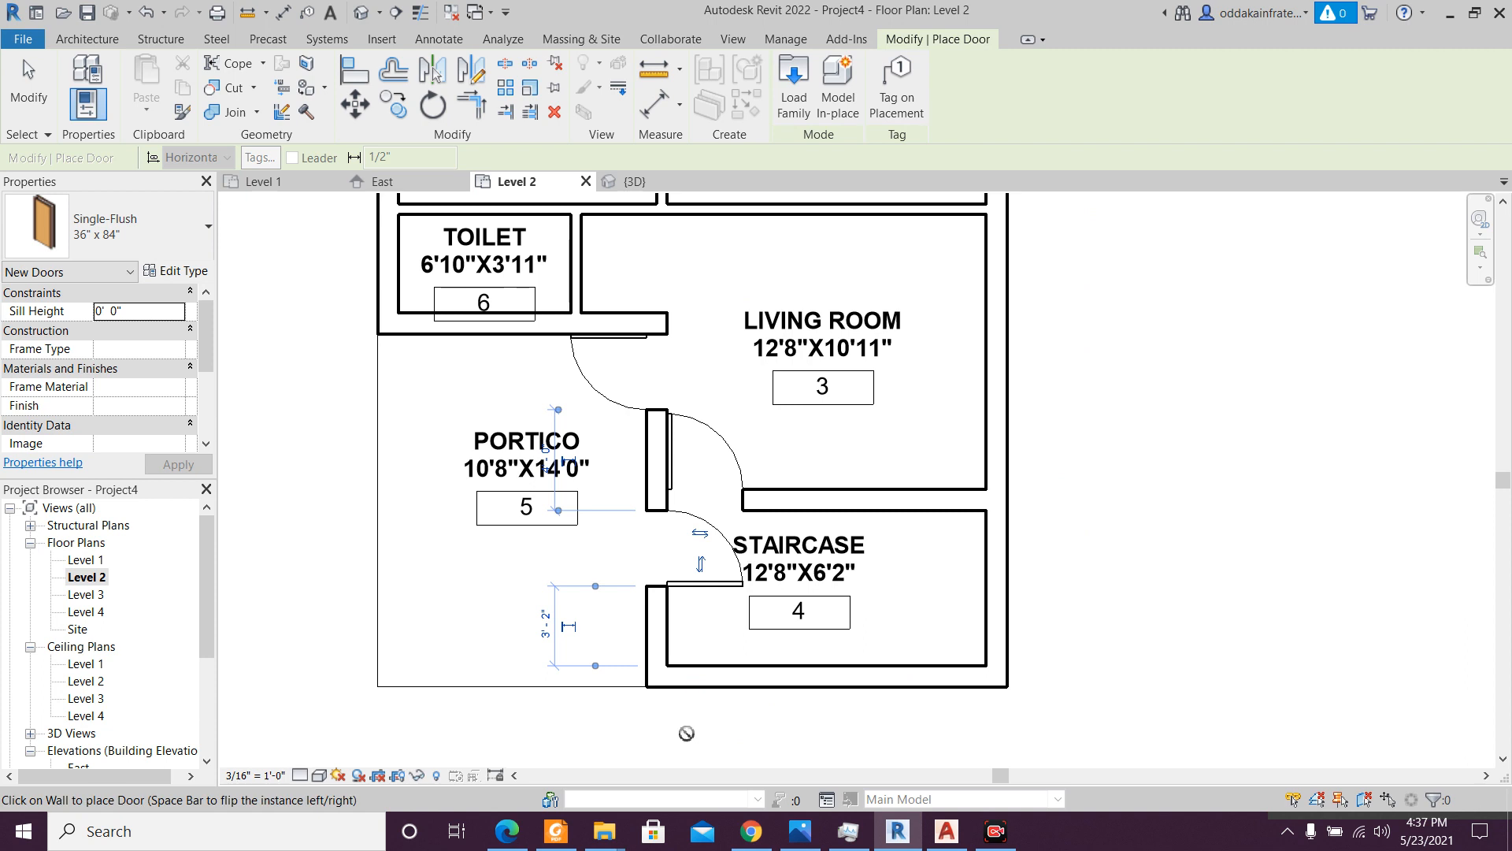
{"action": "left_click", "coordinate": [24, 60]}
{"action": "left_click", "coordinate": [697, 581]}
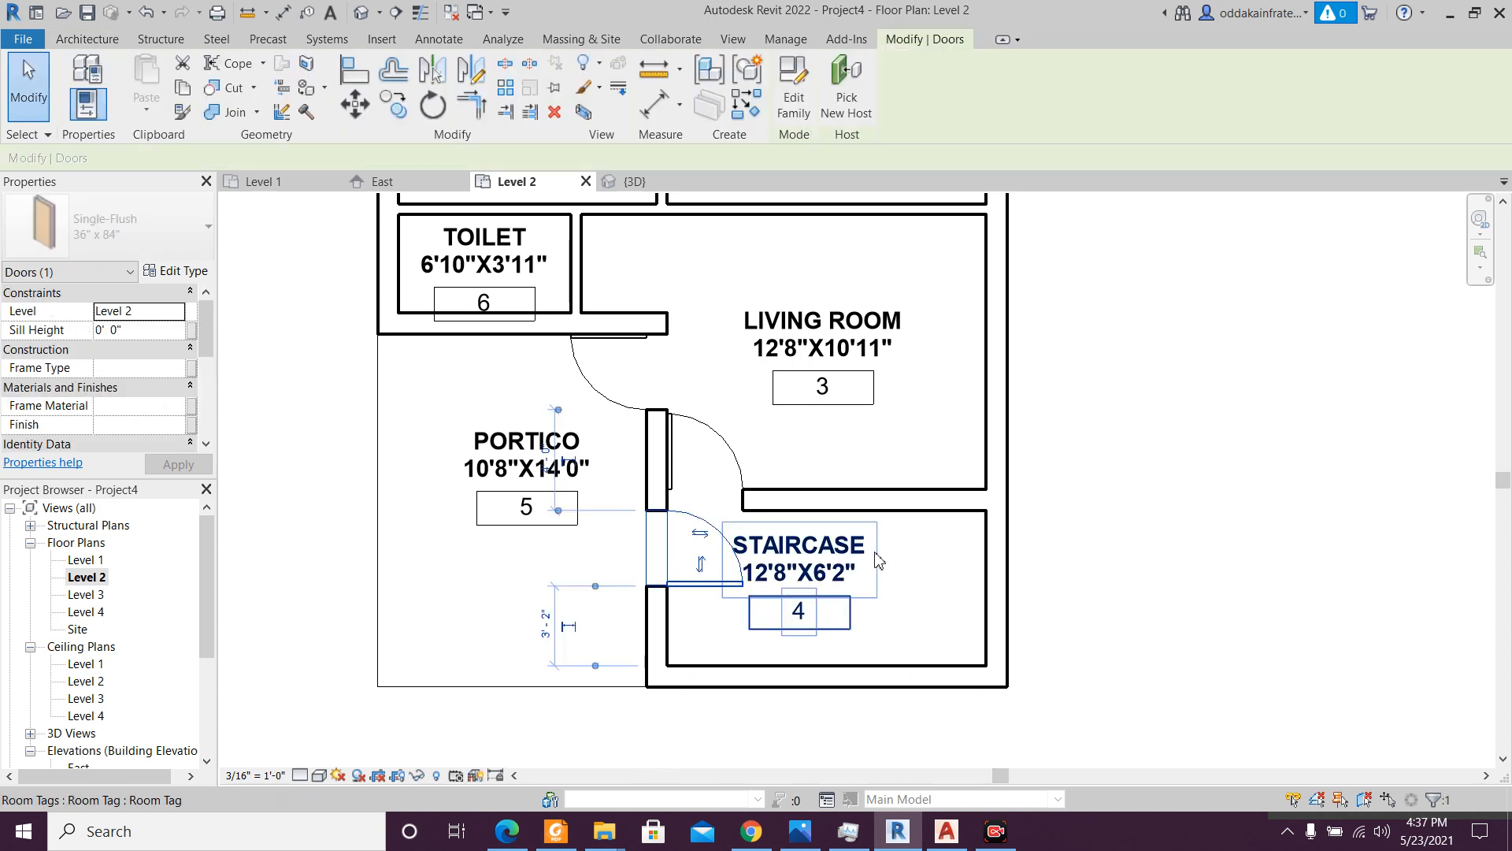
{"action": "key", "text": "Down"}
{"action": "key", "text": "Down"}
{"action": "key", "text": "Down"}
{"action": "key", "text": "Down"}
{"action": "key", "text": "Down"}
{"action": "key", "text": "Down"}
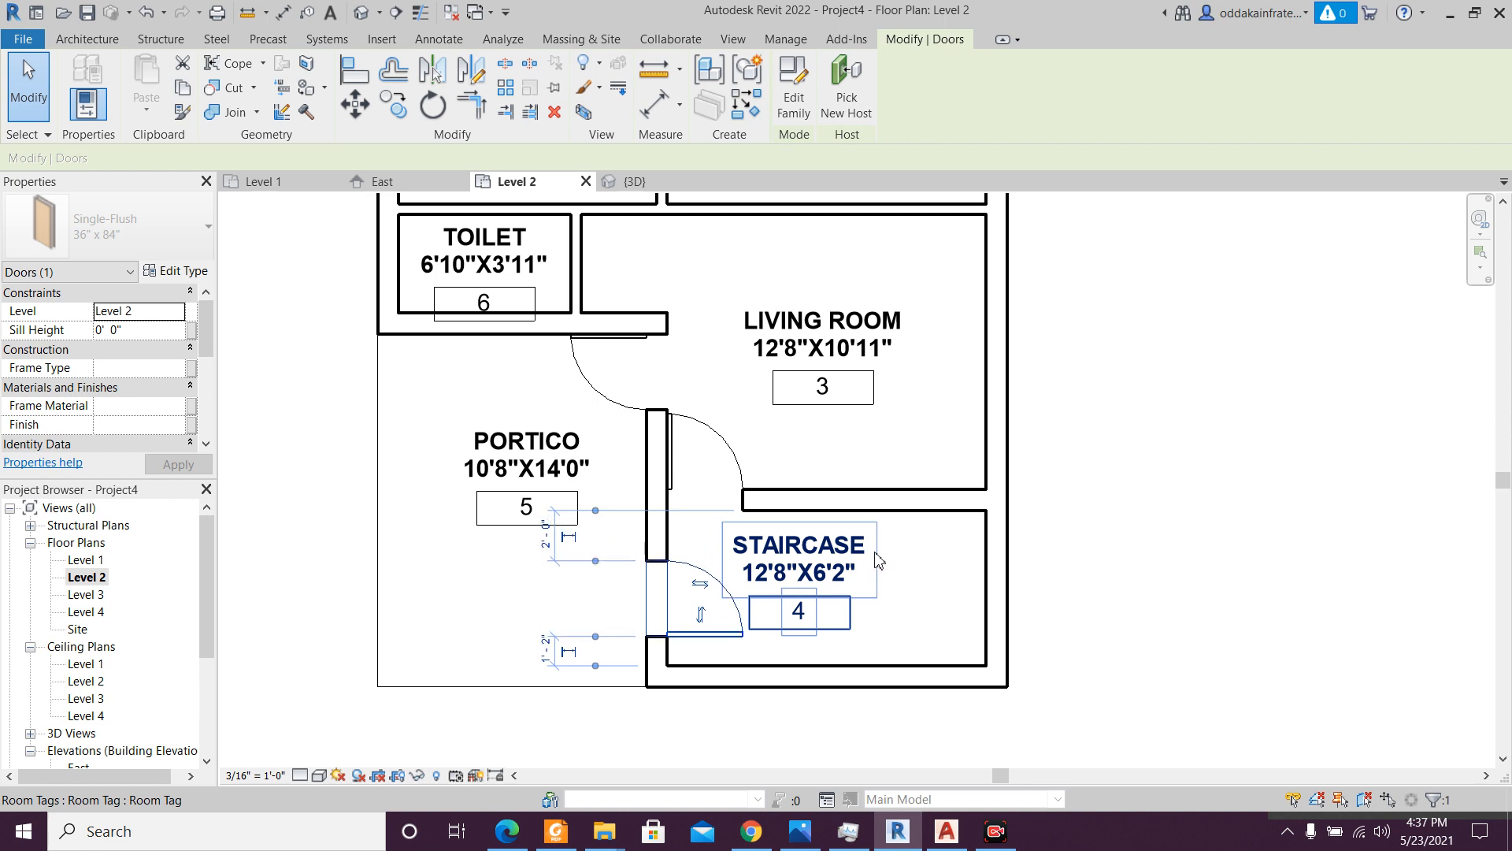
{"action": "left_click", "coordinate": [544, 656]}
{"action": "type", "text": "0"}
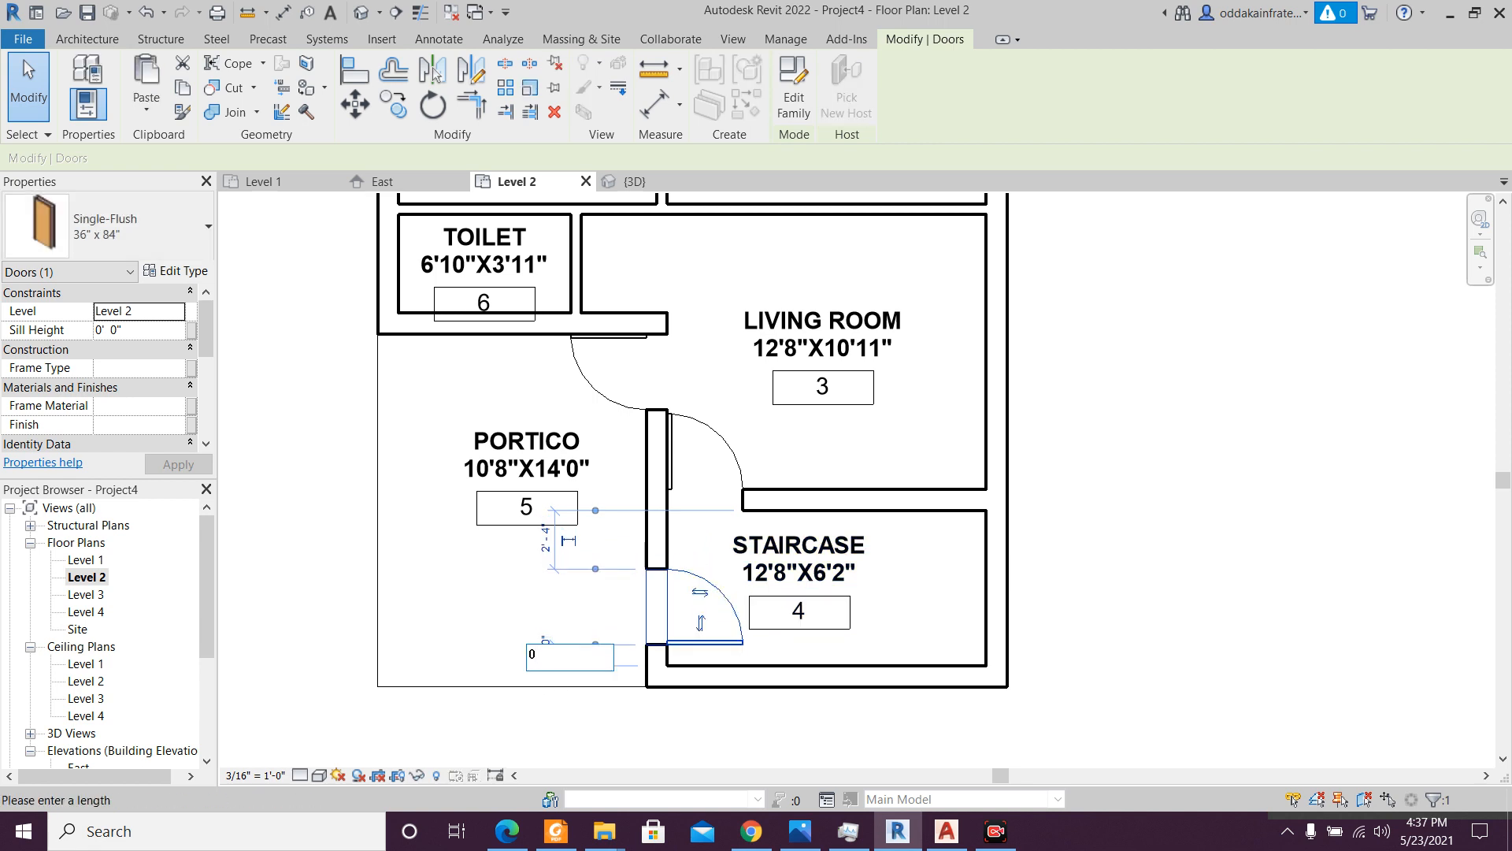
{"action": "key", "text": "Return"}
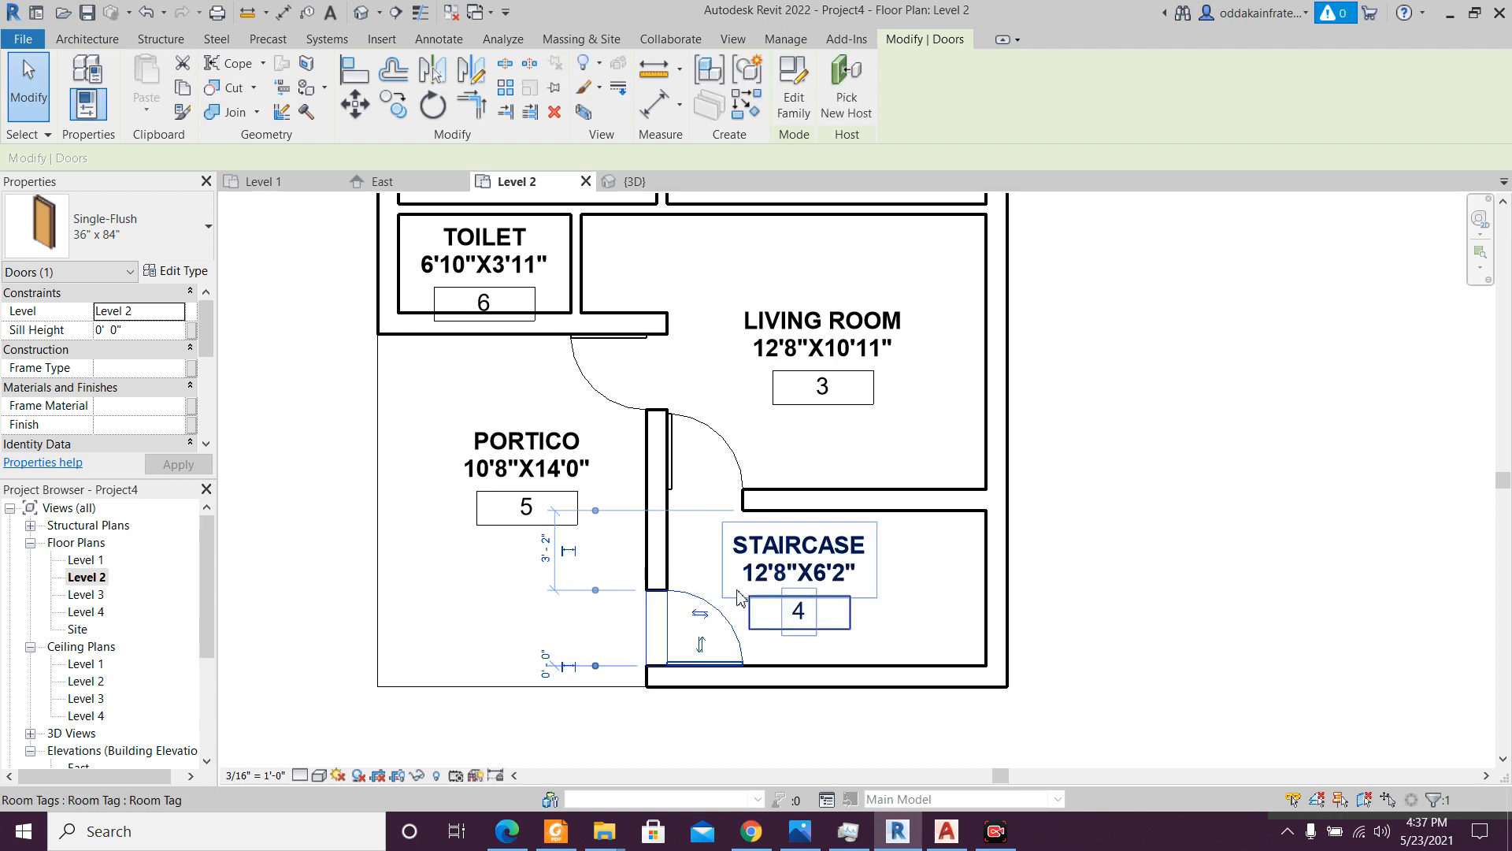
- Flip the living room-staircase door to swing into the staircase, as in the ground floor PDF in Foxit Reader
{"action": "left_click", "coordinate": [560, 831]}
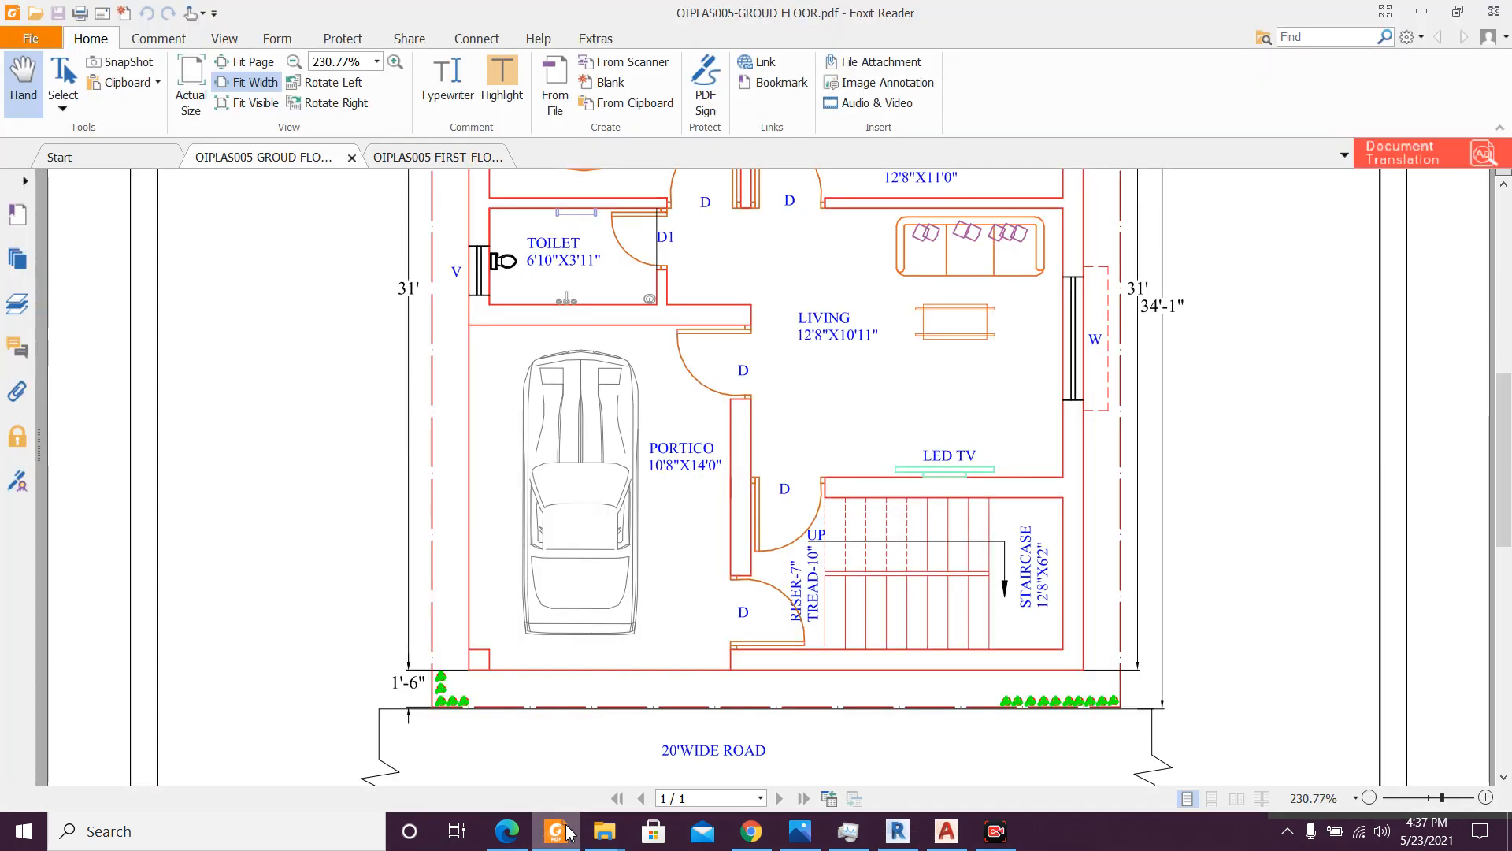
{"action": "left_click", "coordinate": [561, 831]}
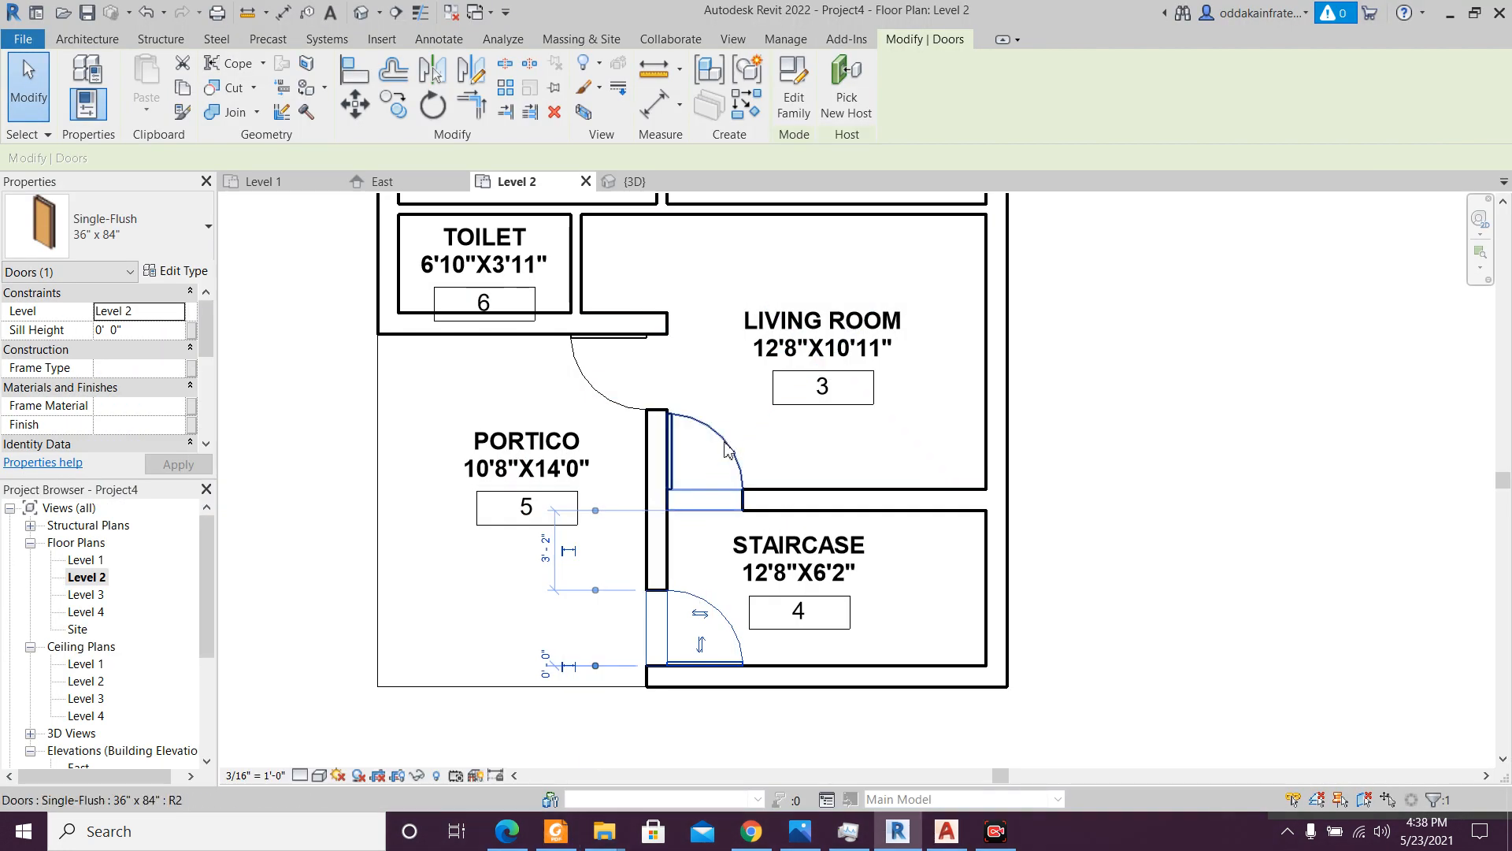
{"action": "left_click", "coordinate": [725, 446]}
{"action": "left_click", "coordinate": [721, 457]}
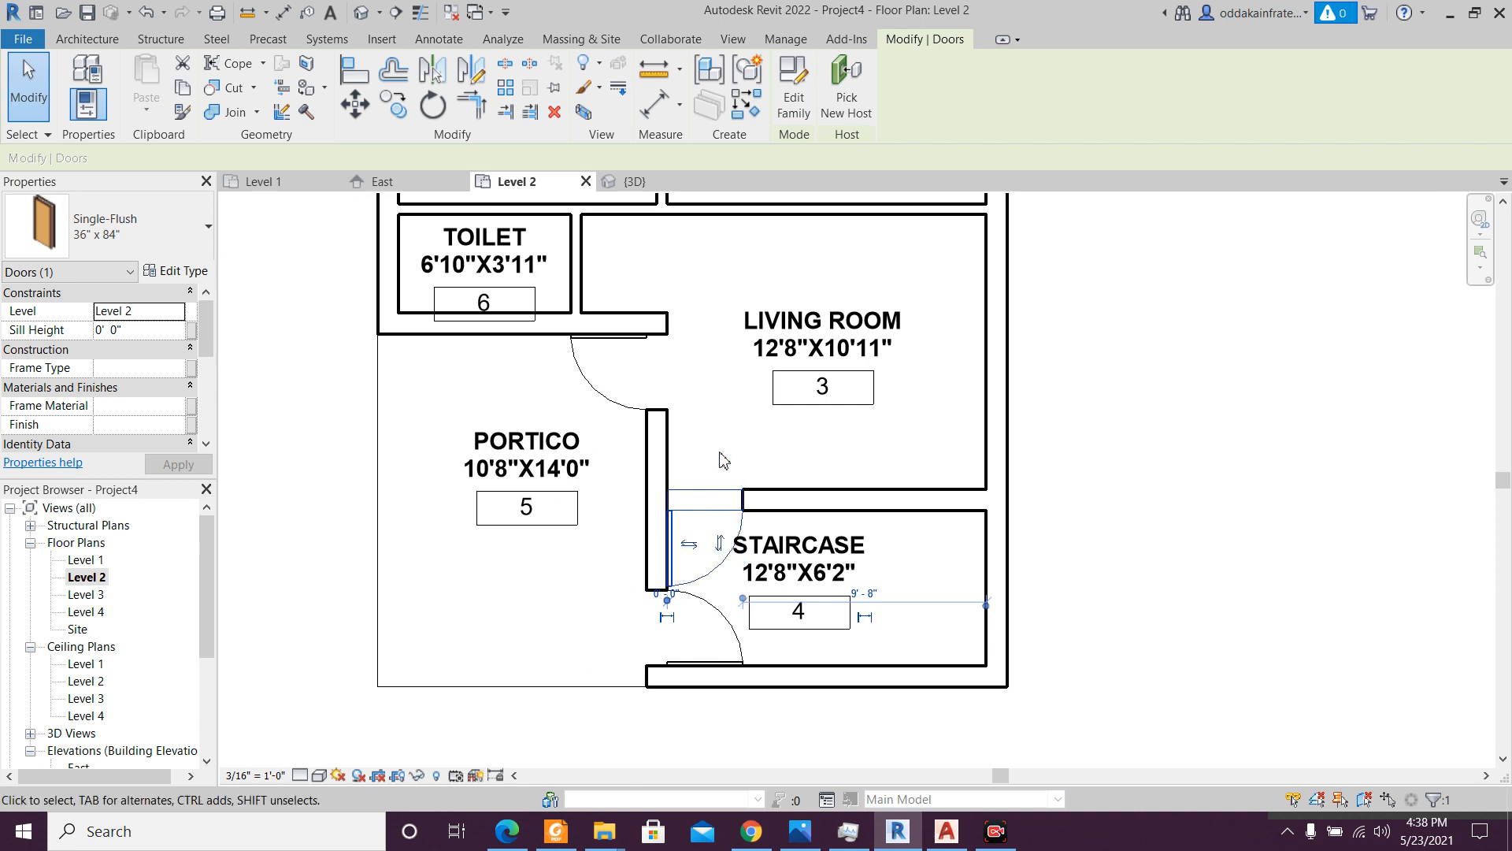
{"action": "left_click", "coordinate": [768, 463]}
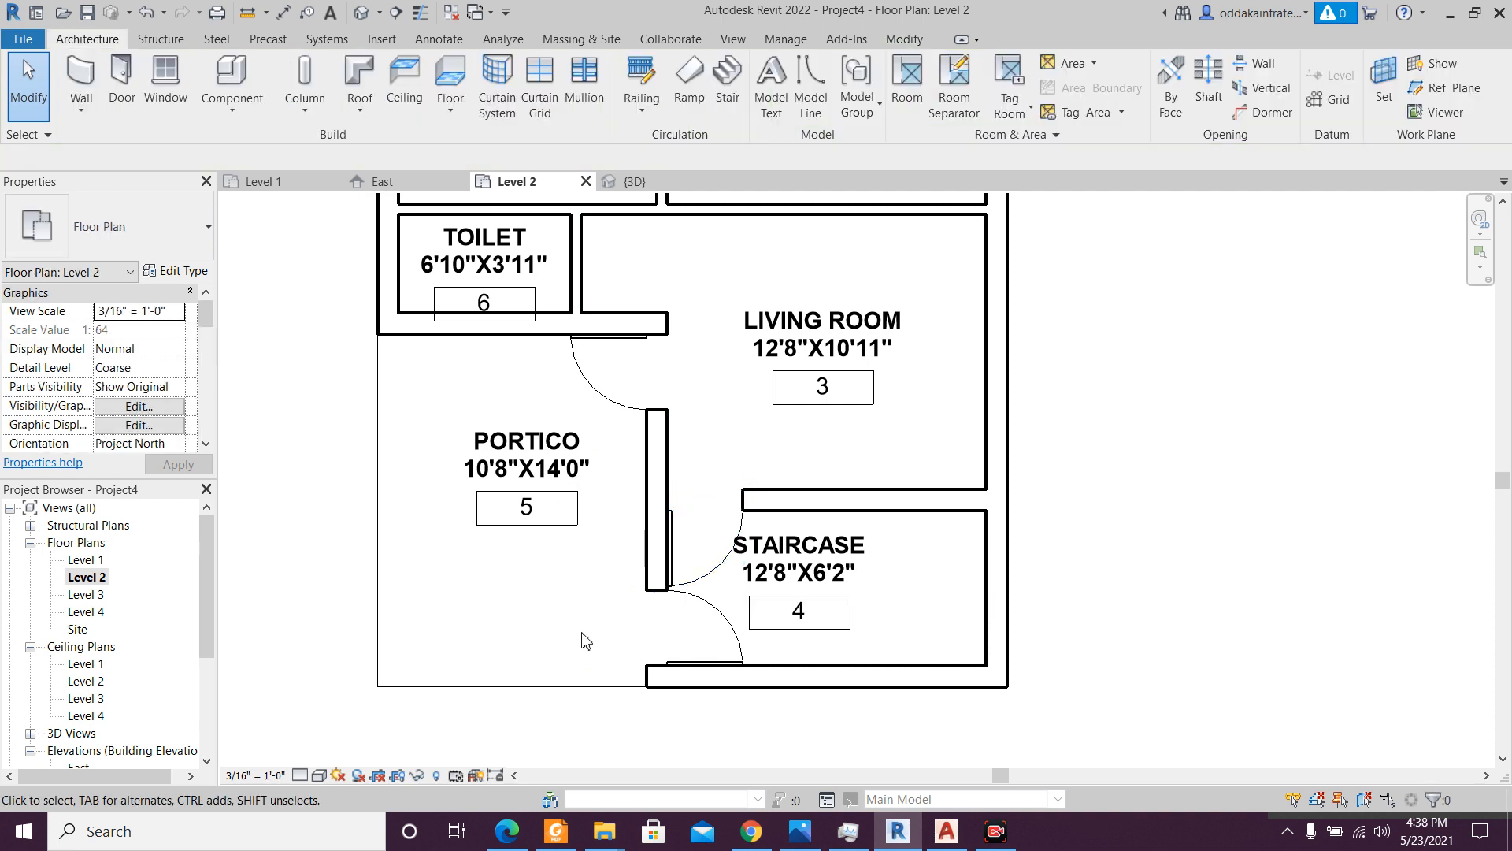
- Following the ground floor PDF in Foxit Reader, place kitchen and bedroom doors in Revit, both swinging inward and hinged at their shared partition
{"action": "scroll", "coordinate": [583, 637], "scroll_direction": "down", "scroll_amount": 2}
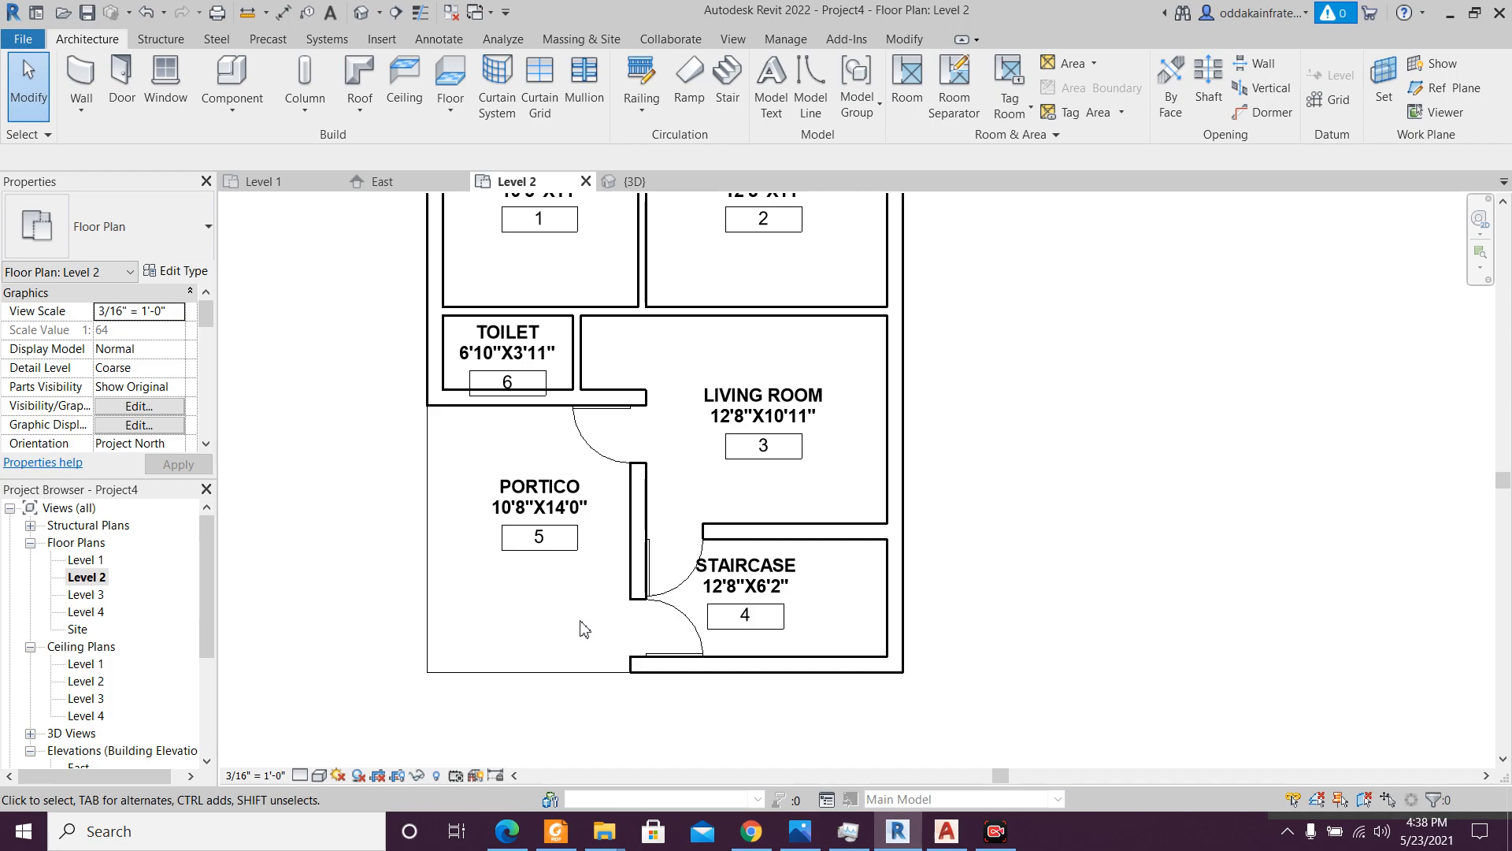
{"action": "scroll", "coordinate": [583, 630], "scroll_direction": "up", "scroll_amount": 2}
{"action": "left_click", "coordinate": [571, 833]}
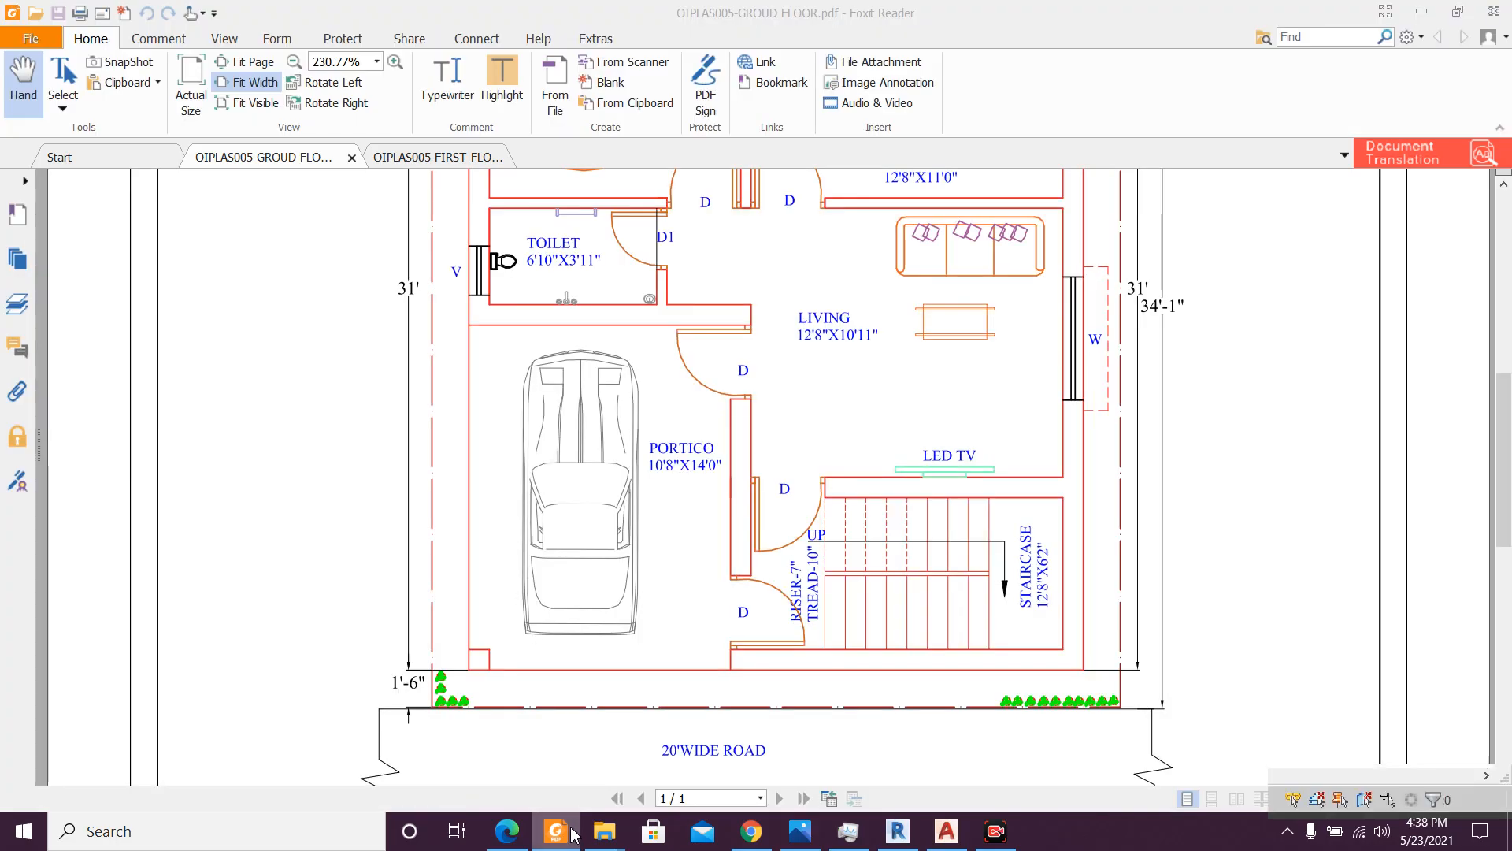
{"action": "left_click", "coordinate": [570, 832]}
{"action": "left_click", "coordinate": [557, 831]}
{"action": "scroll", "coordinate": [589, 614], "scroll_direction": "up", "scroll_amount": 3}
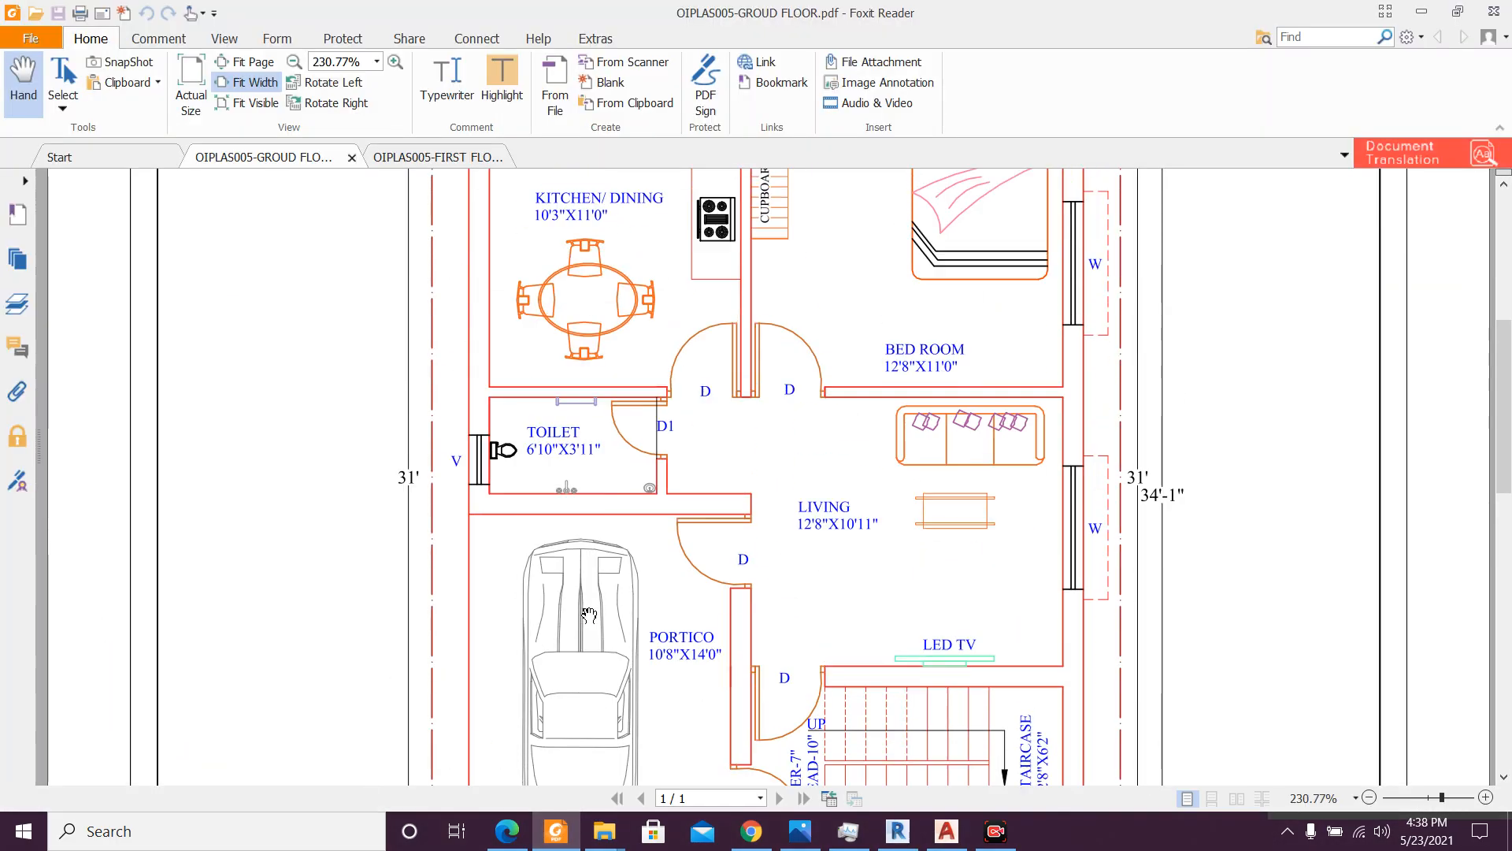
{"action": "scroll", "coordinate": [590, 614], "scroll_direction": "up", "scroll_amount": 3}
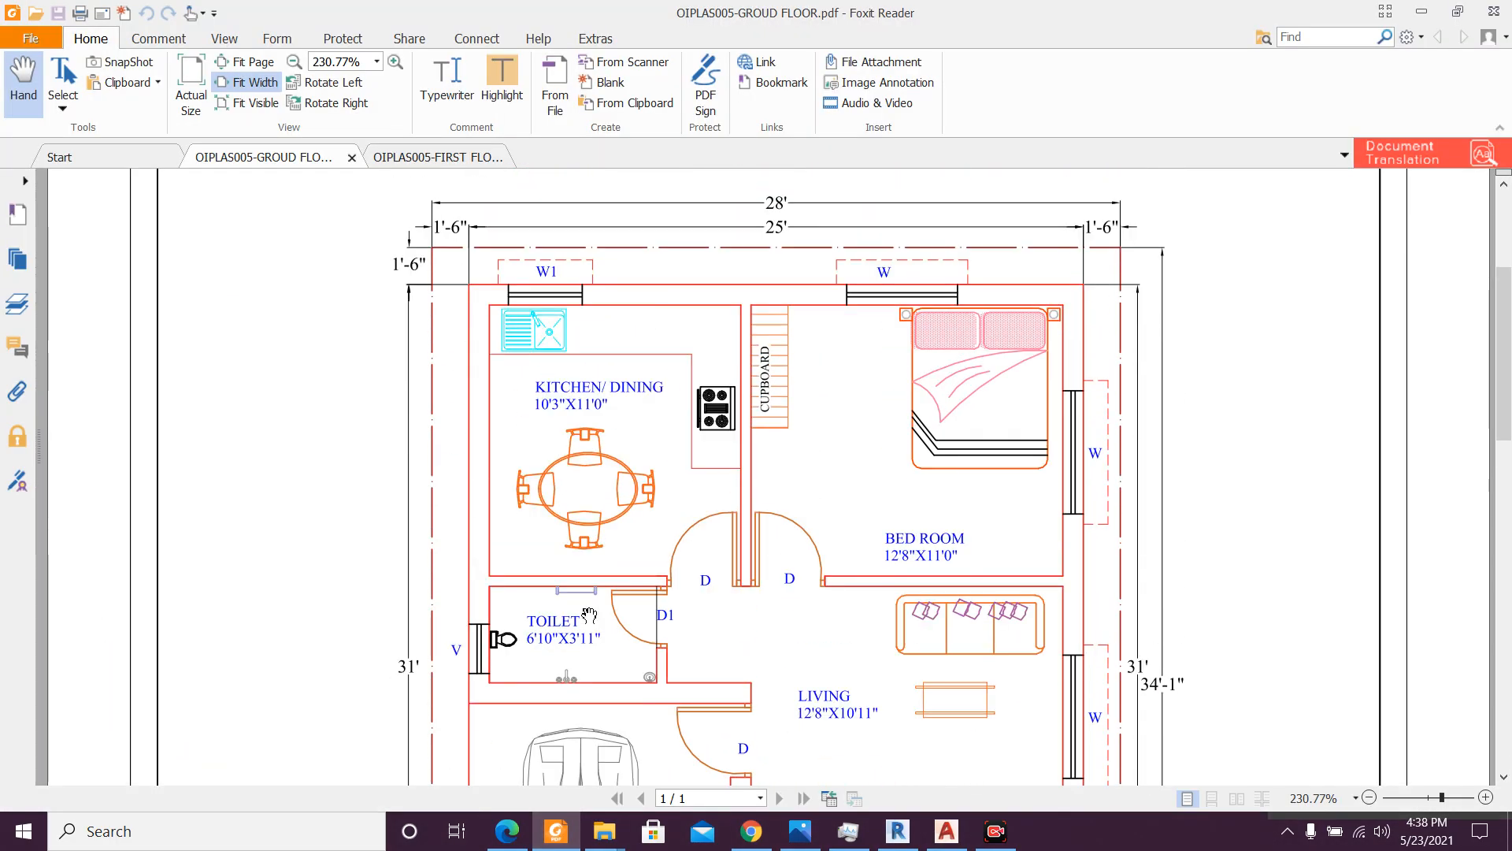
{"action": "left_click", "coordinate": [557, 831]}
{"action": "middle_click_drag", "start_coordinate": [607, 483], "coordinate": [598, 675]}
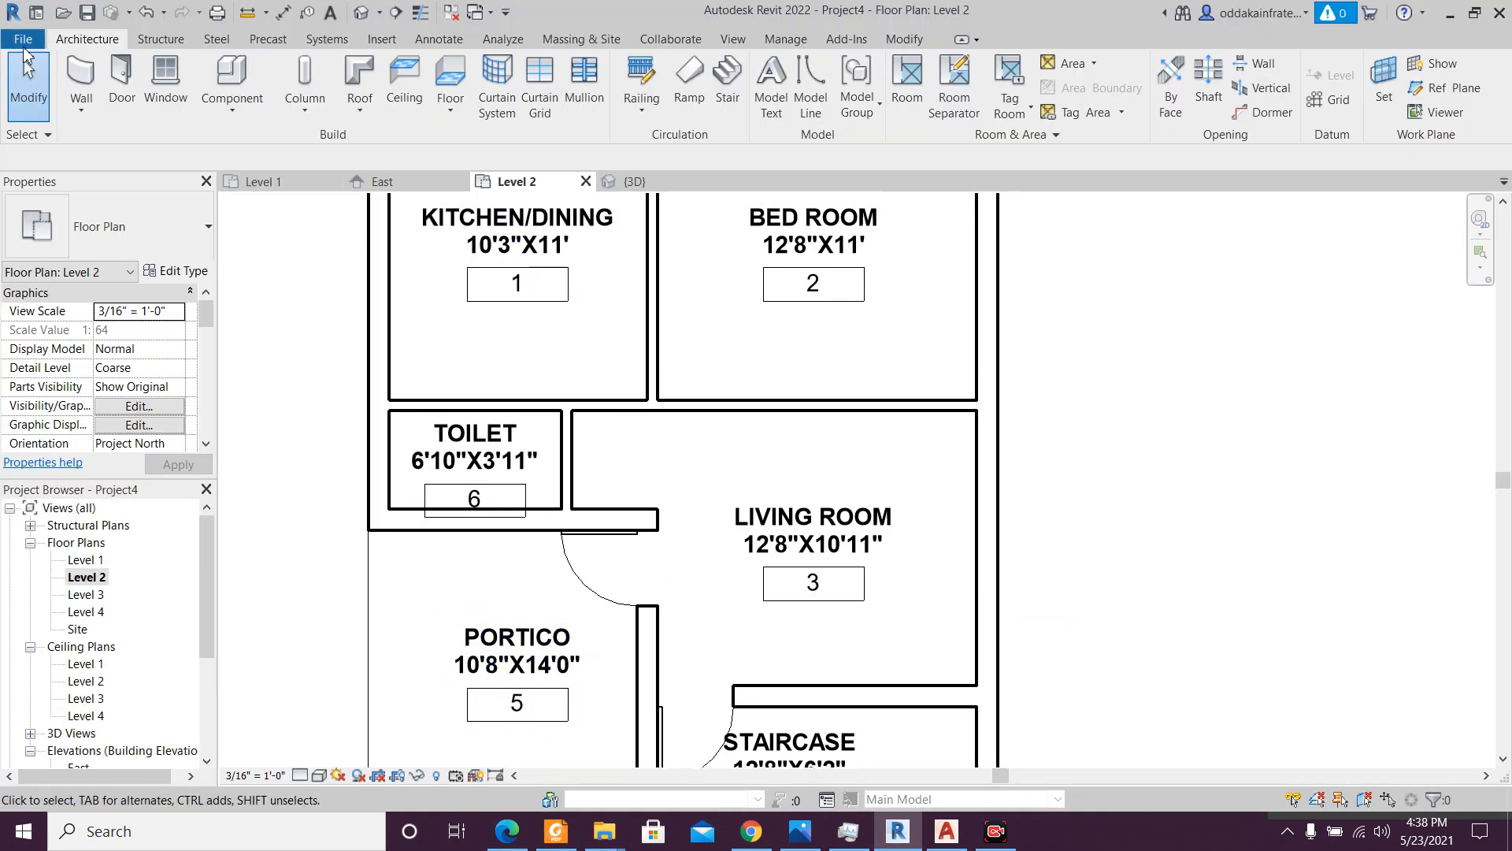
{"action": "left_click", "coordinate": [124, 82]}
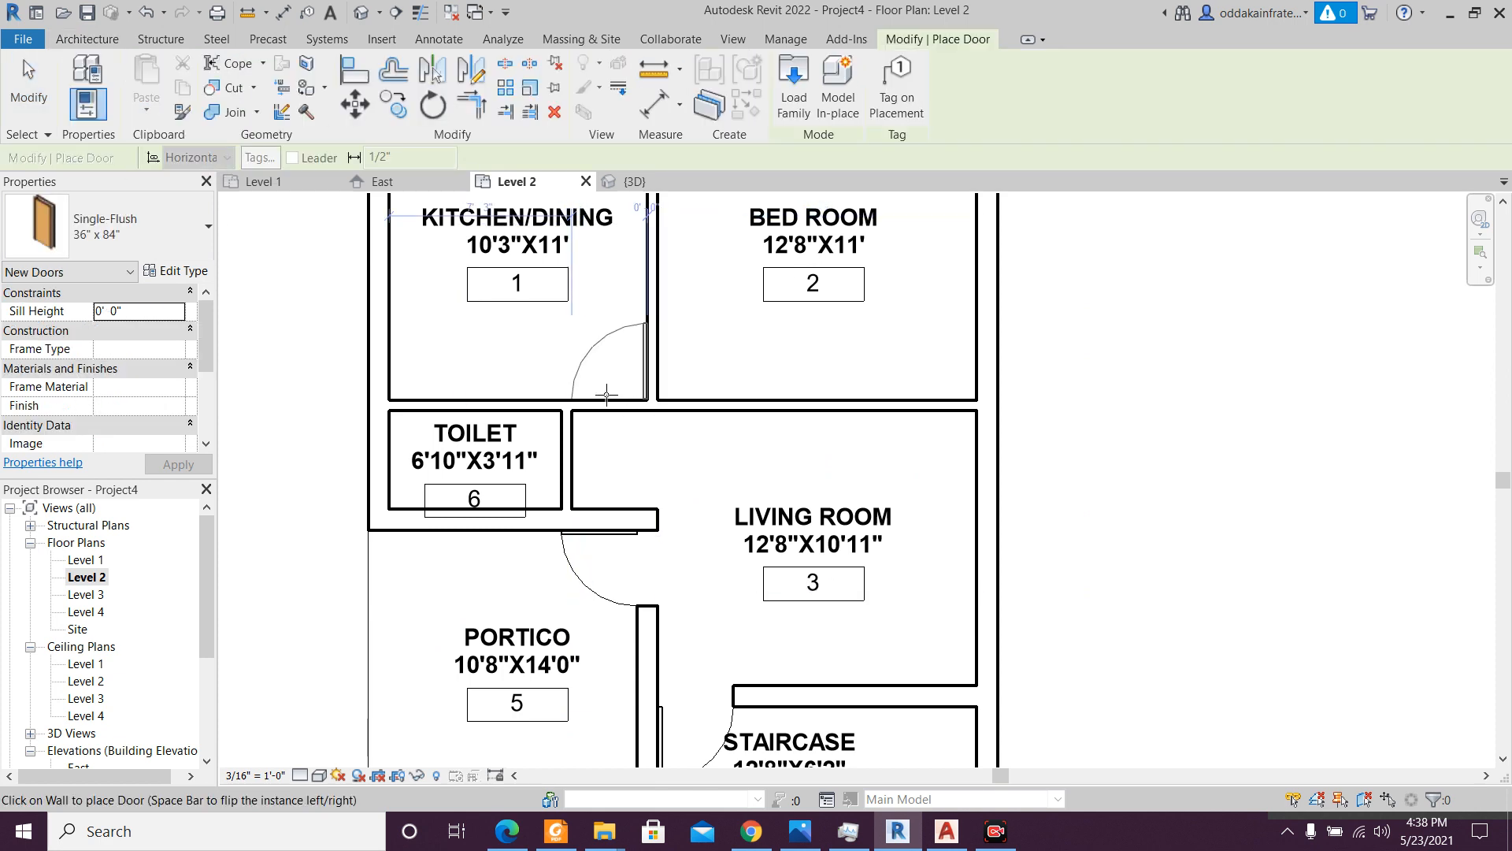
{"action": "left_click", "coordinate": [606, 395]}
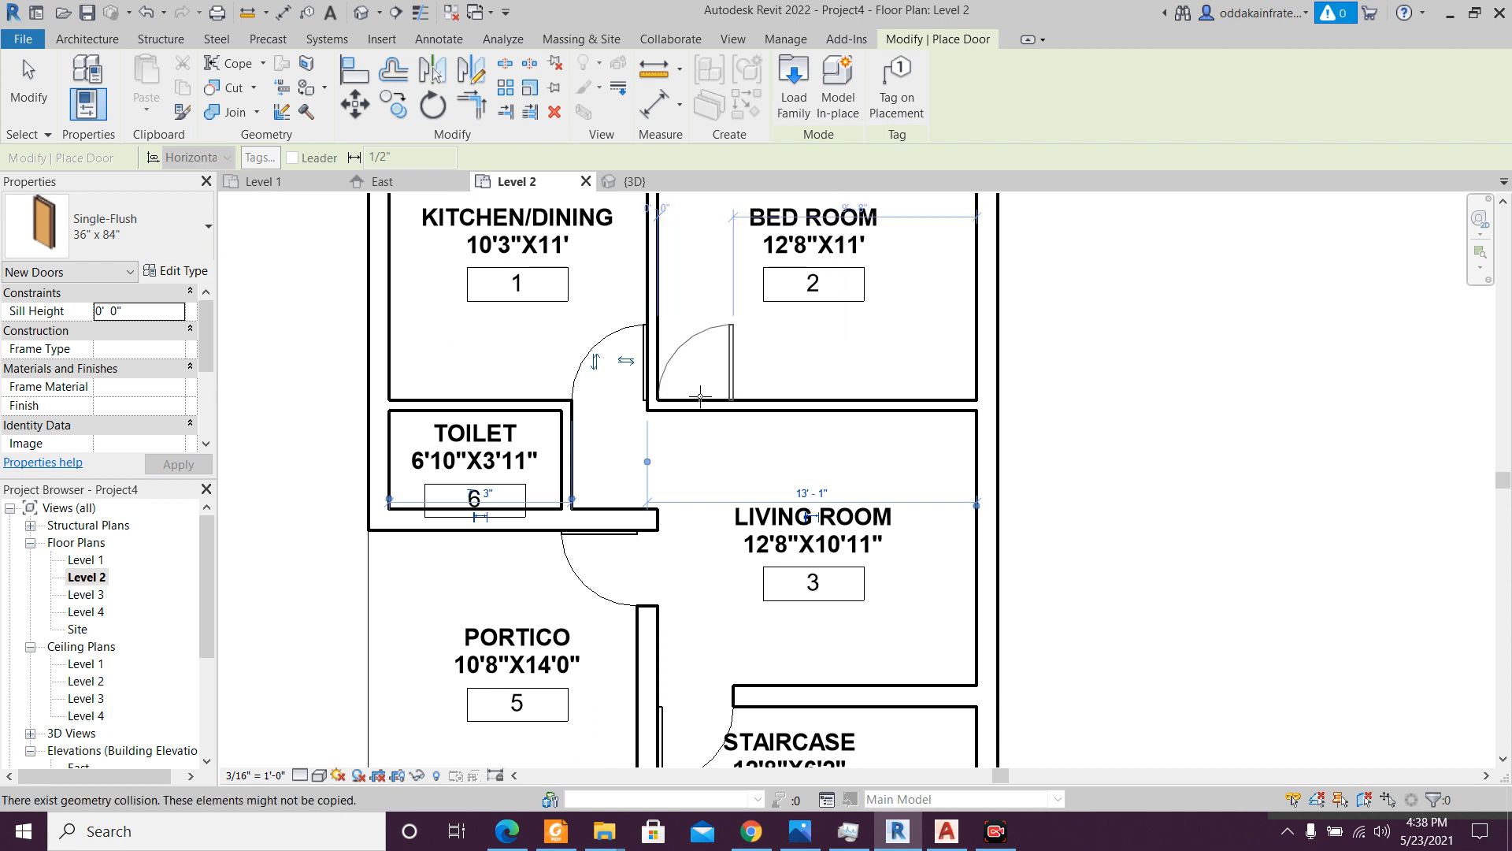
{"action": "left_click", "coordinate": [700, 396]}
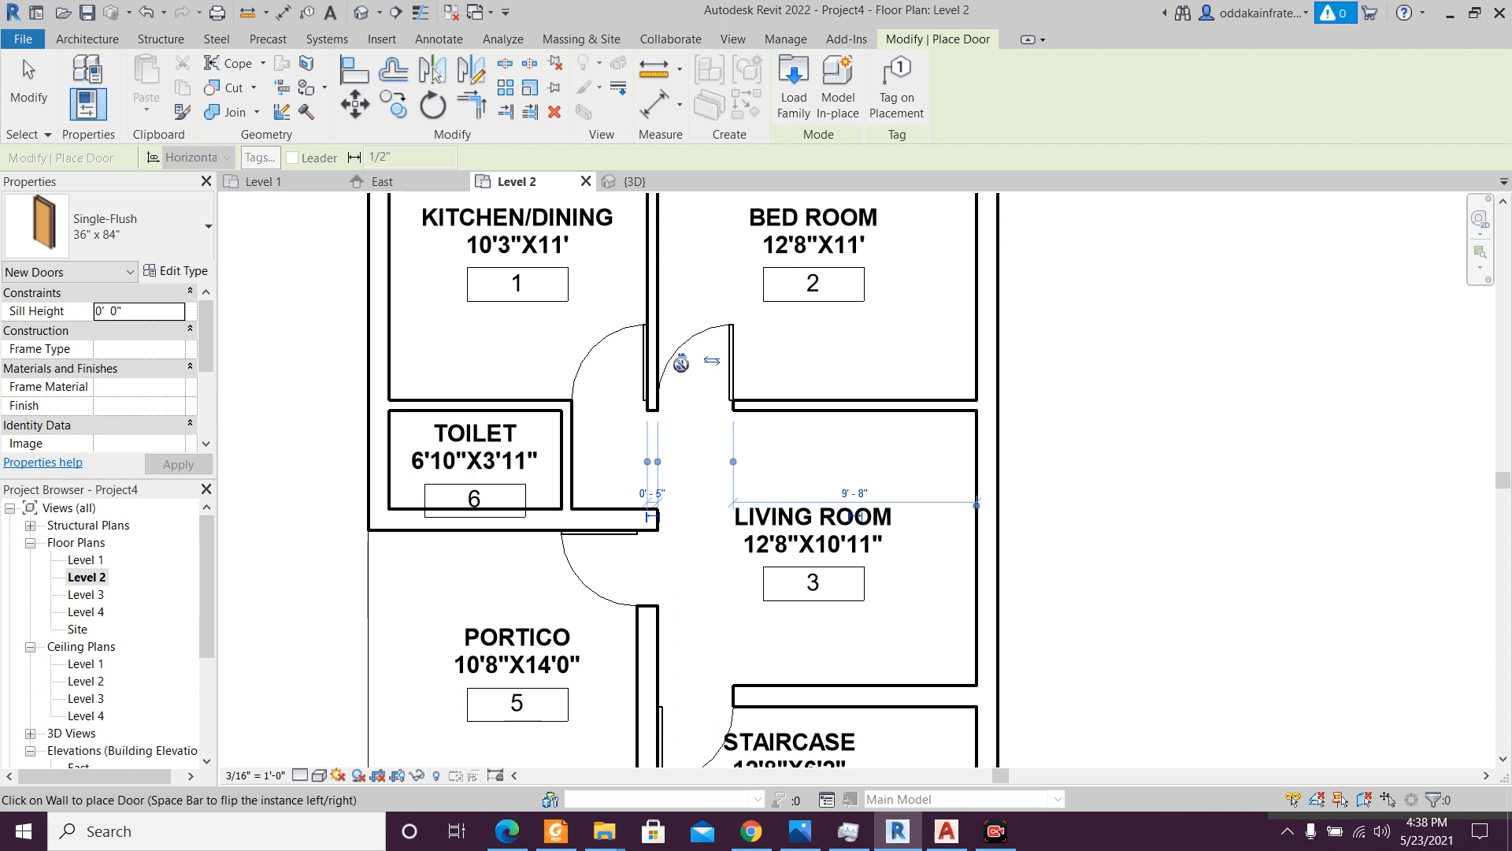
{"action": "left_click", "coordinate": [708, 360]}
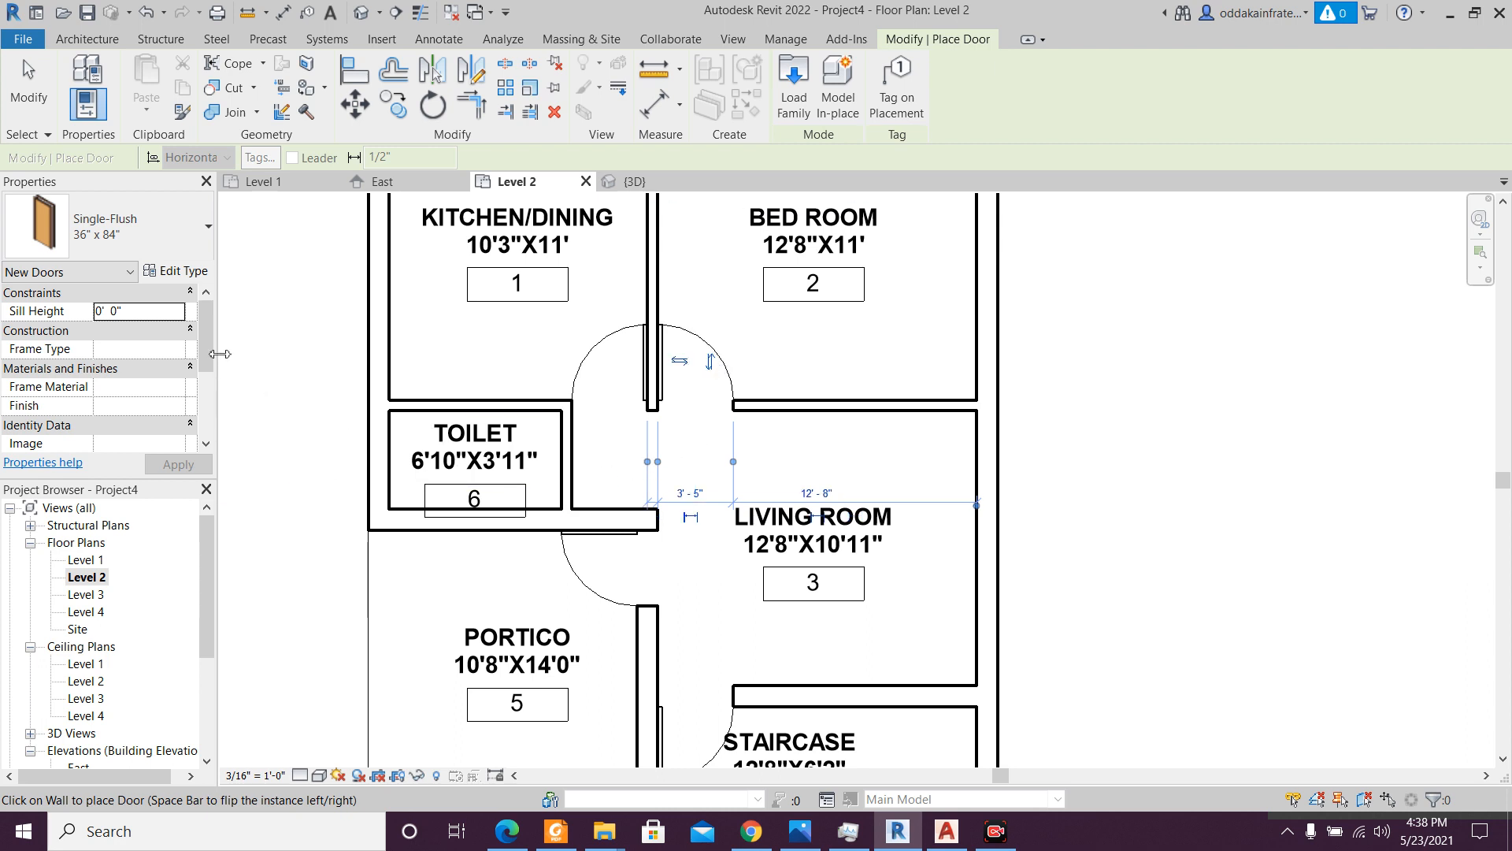
- Finish placing doors and set the Mark of the door between the living room and staircase to D
{"action": "key", "text": "Escape"}
{"action": "key", "text": "Escape"}
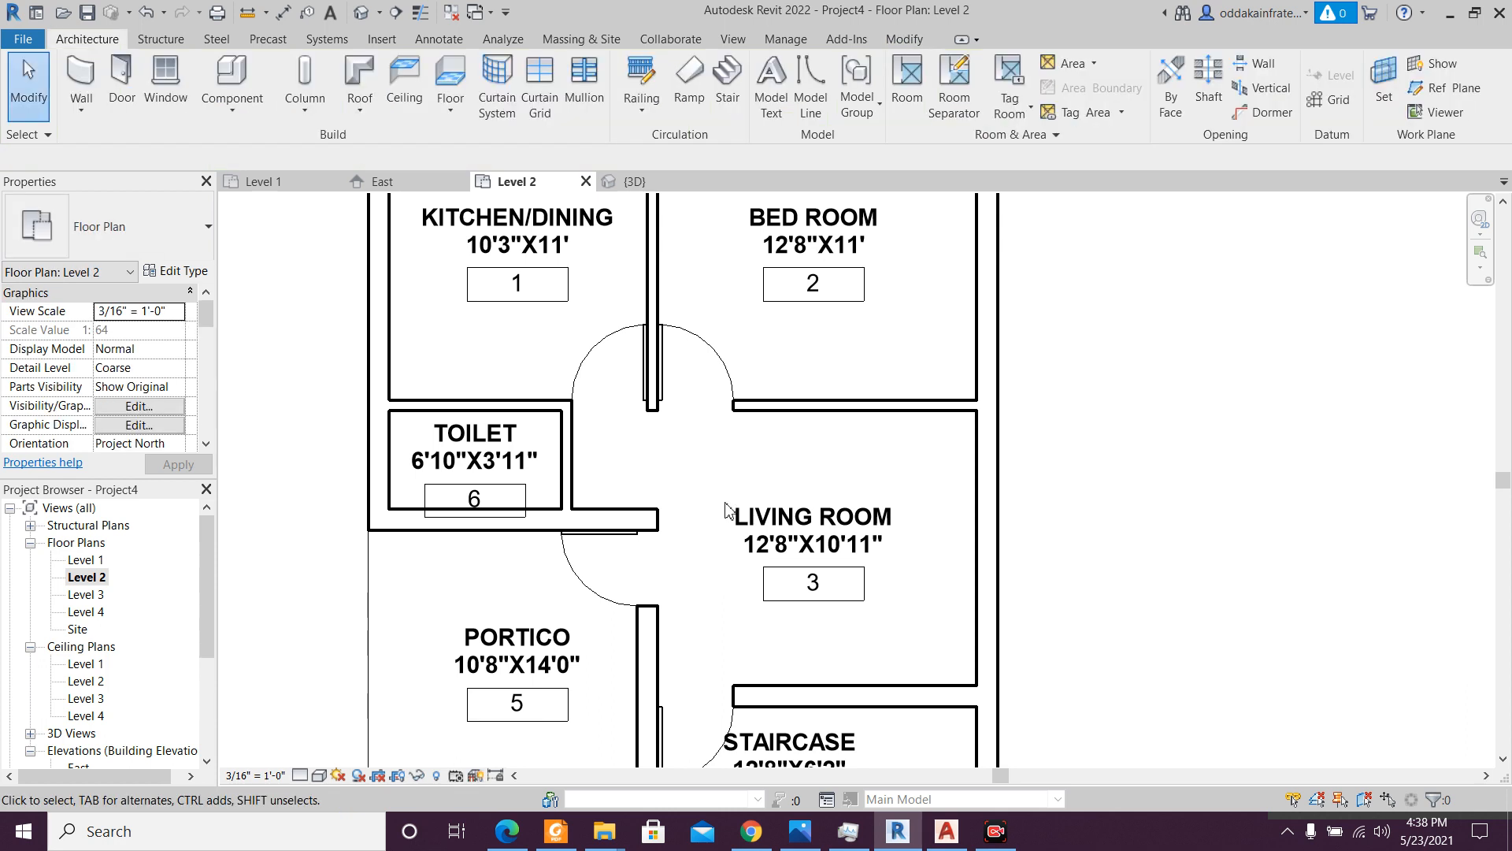
{"action": "scroll", "coordinate": [729, 499], "scroll_direction": "down", "scroll_amount": 2}
{"action": "scroll", "coordinate": [758, 677], "scroll_direction": "up", "scroll_amount": 2}
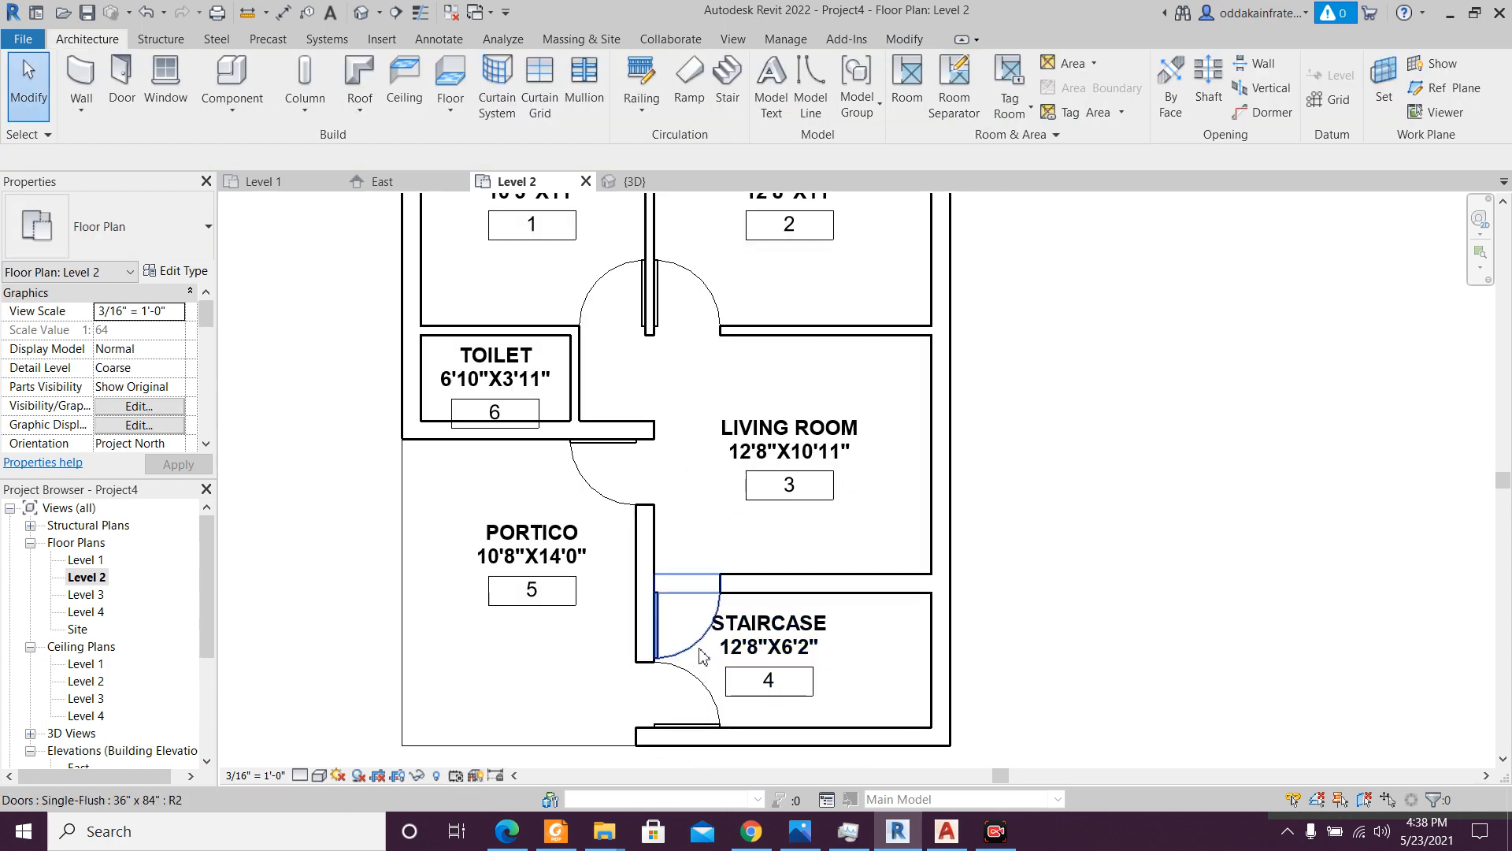
{"action": "left_click", "coordinate": [655, 622]}
{"action": "left_click_drag", "start_coordinate": [211, 345], "coordinate": [202, 404]}
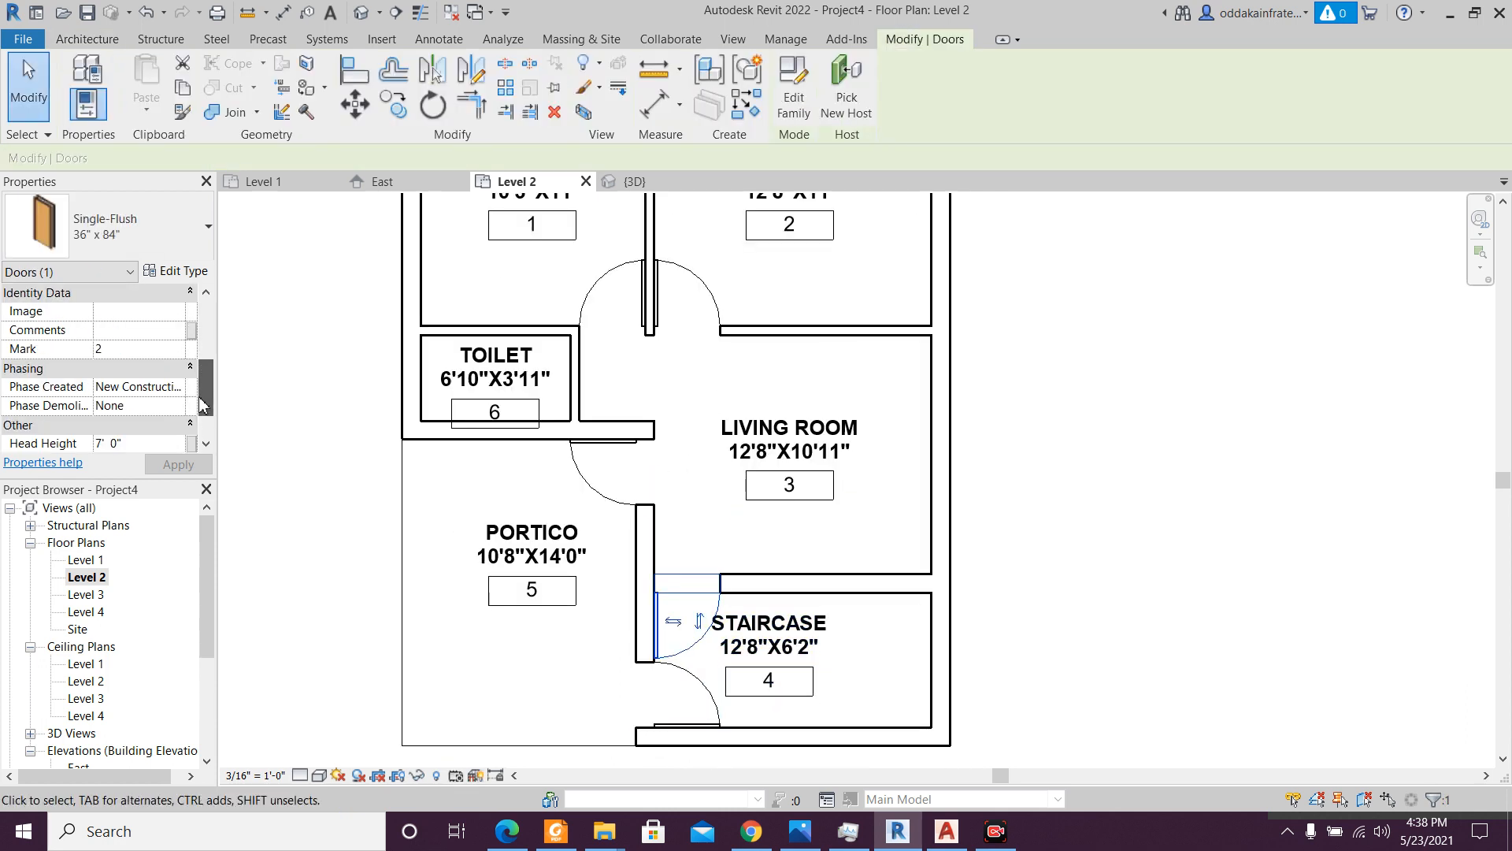
{"action": "left_click", "coordinate": [114, 349]}
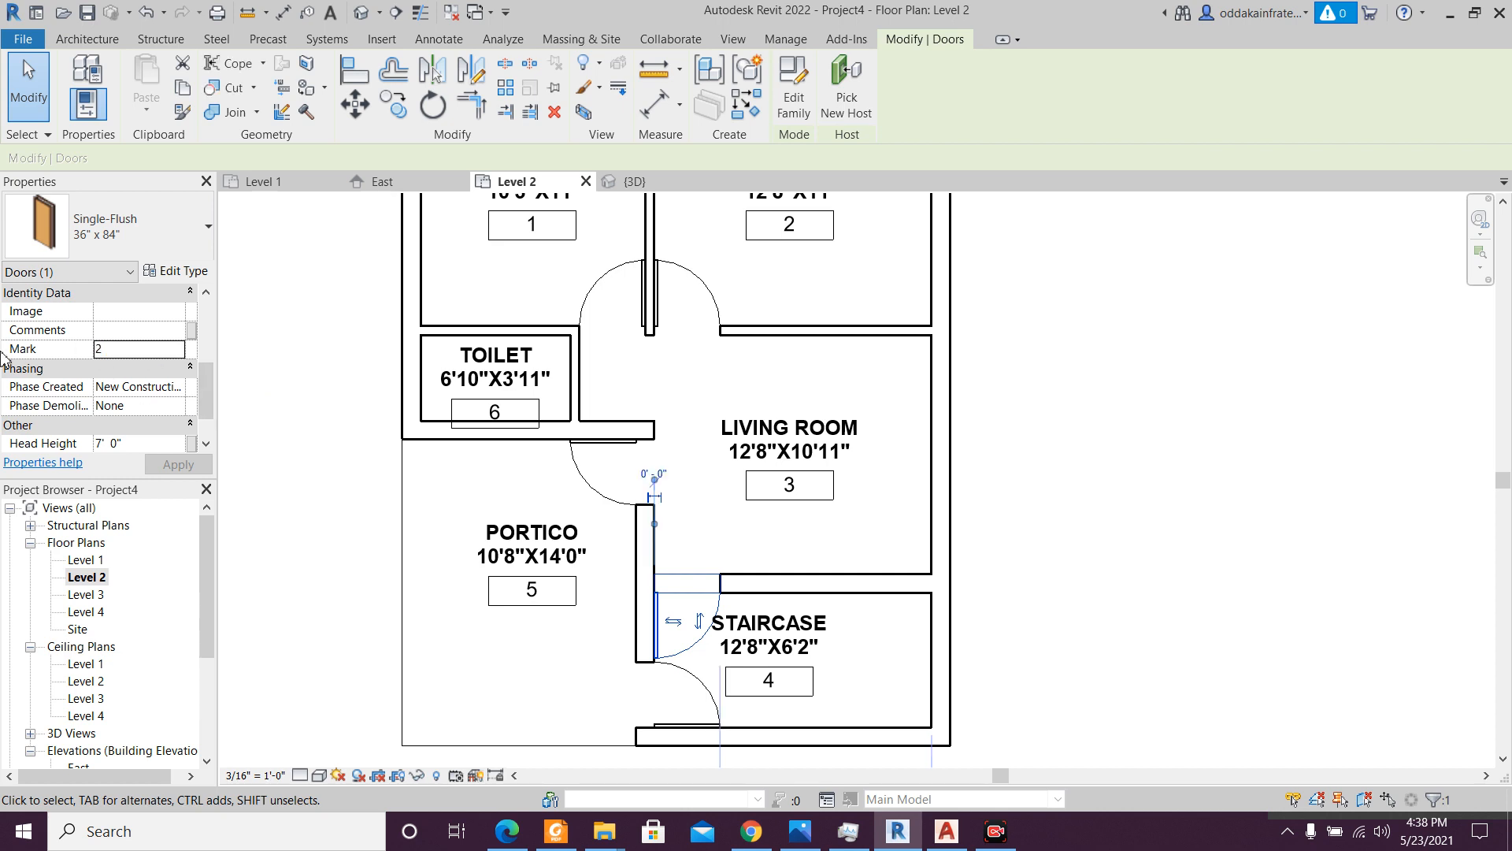
{"action": "left_click", "coordinate": [130, 349]}
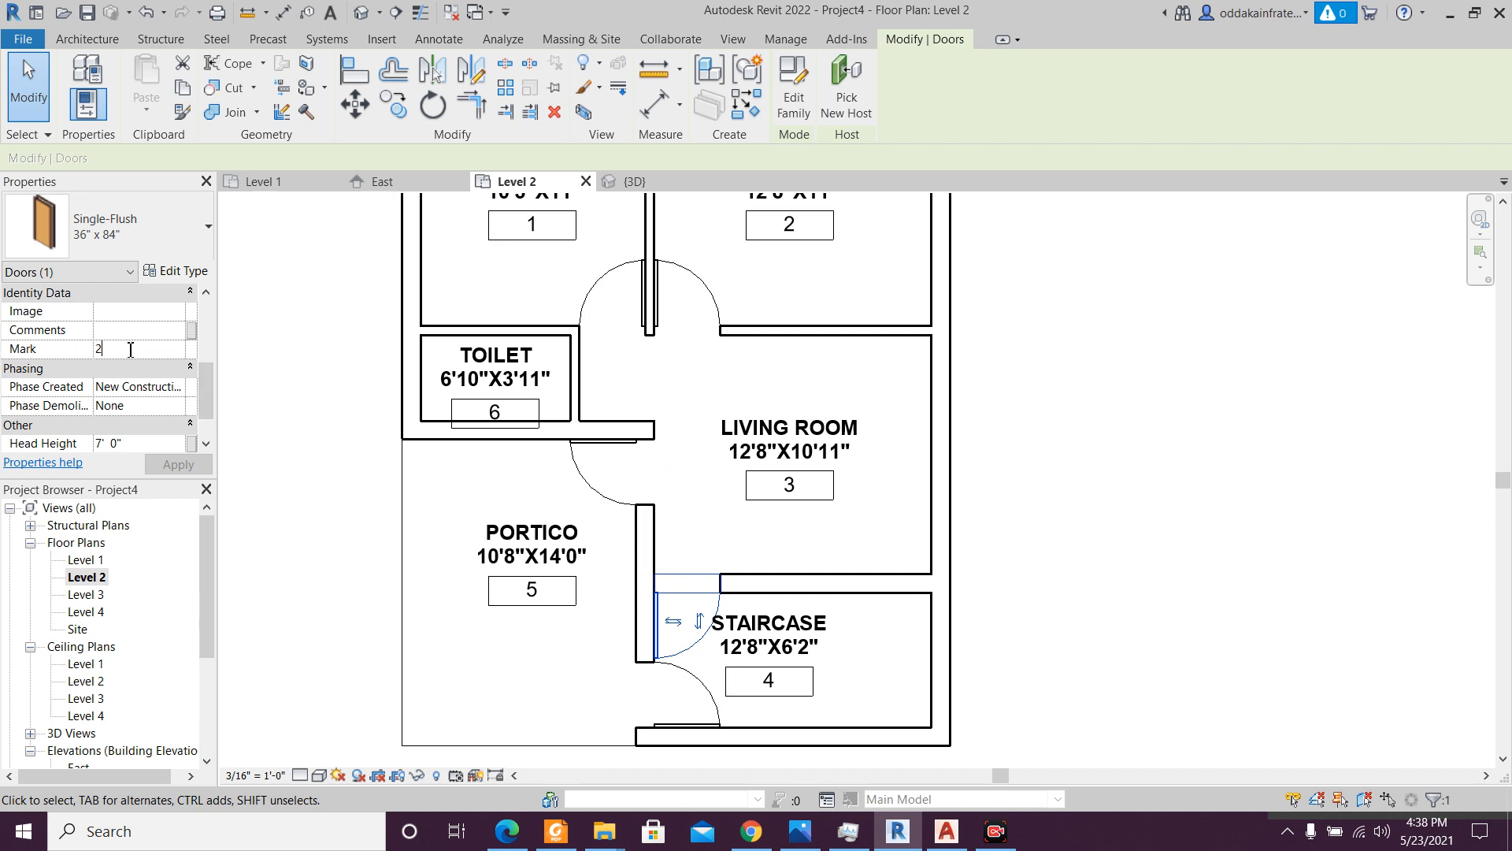
{"action": "type", "text": "d"}
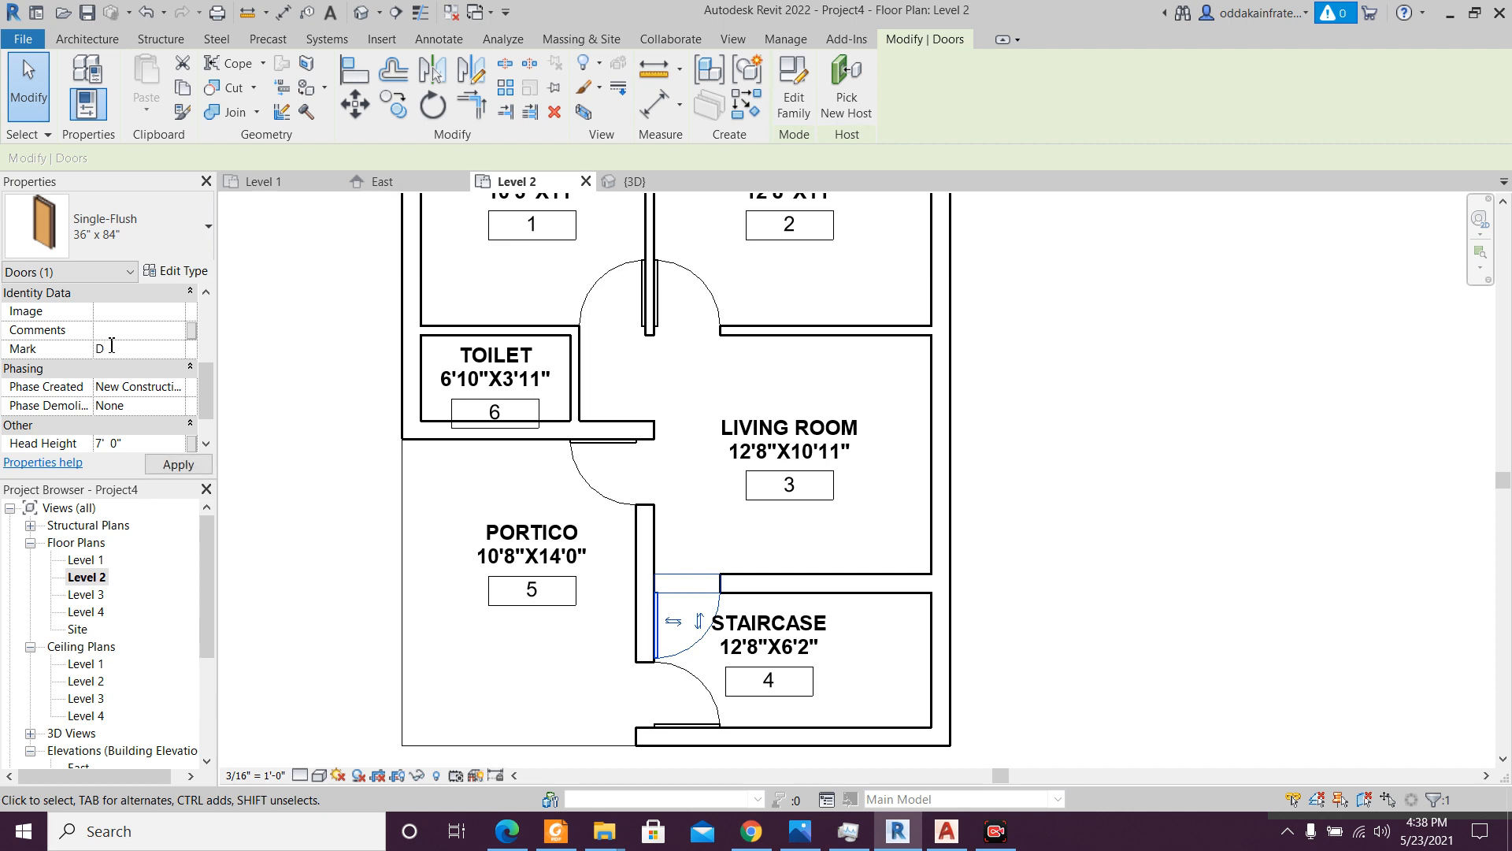
{"action": "left_click", "coordinate": [723, 508]}
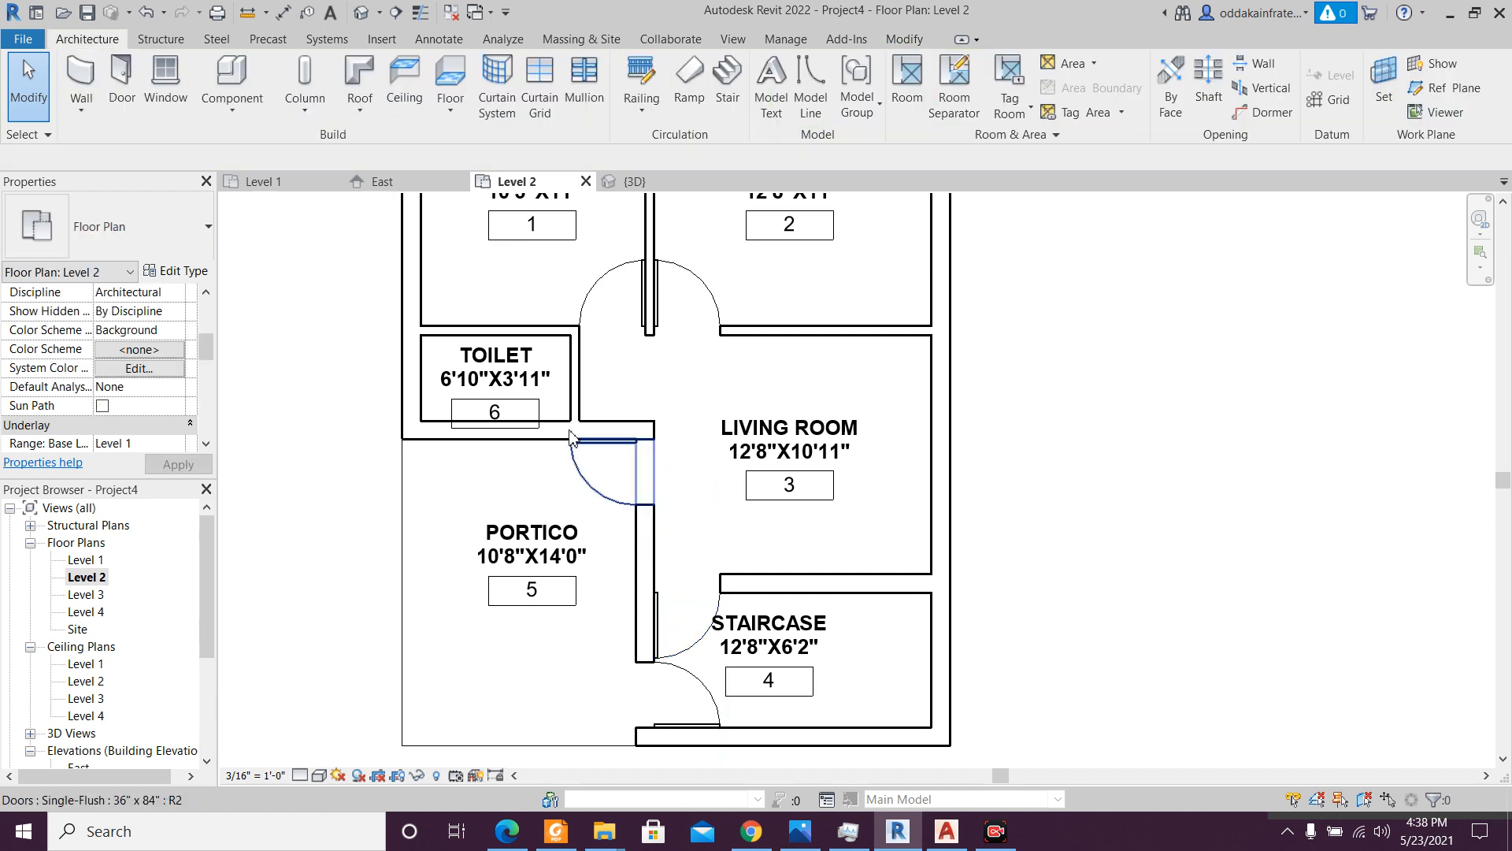
- Set the Mark of the door between the portico and living room to D
{"action": "left_click", "coordinate": [593, 469]}
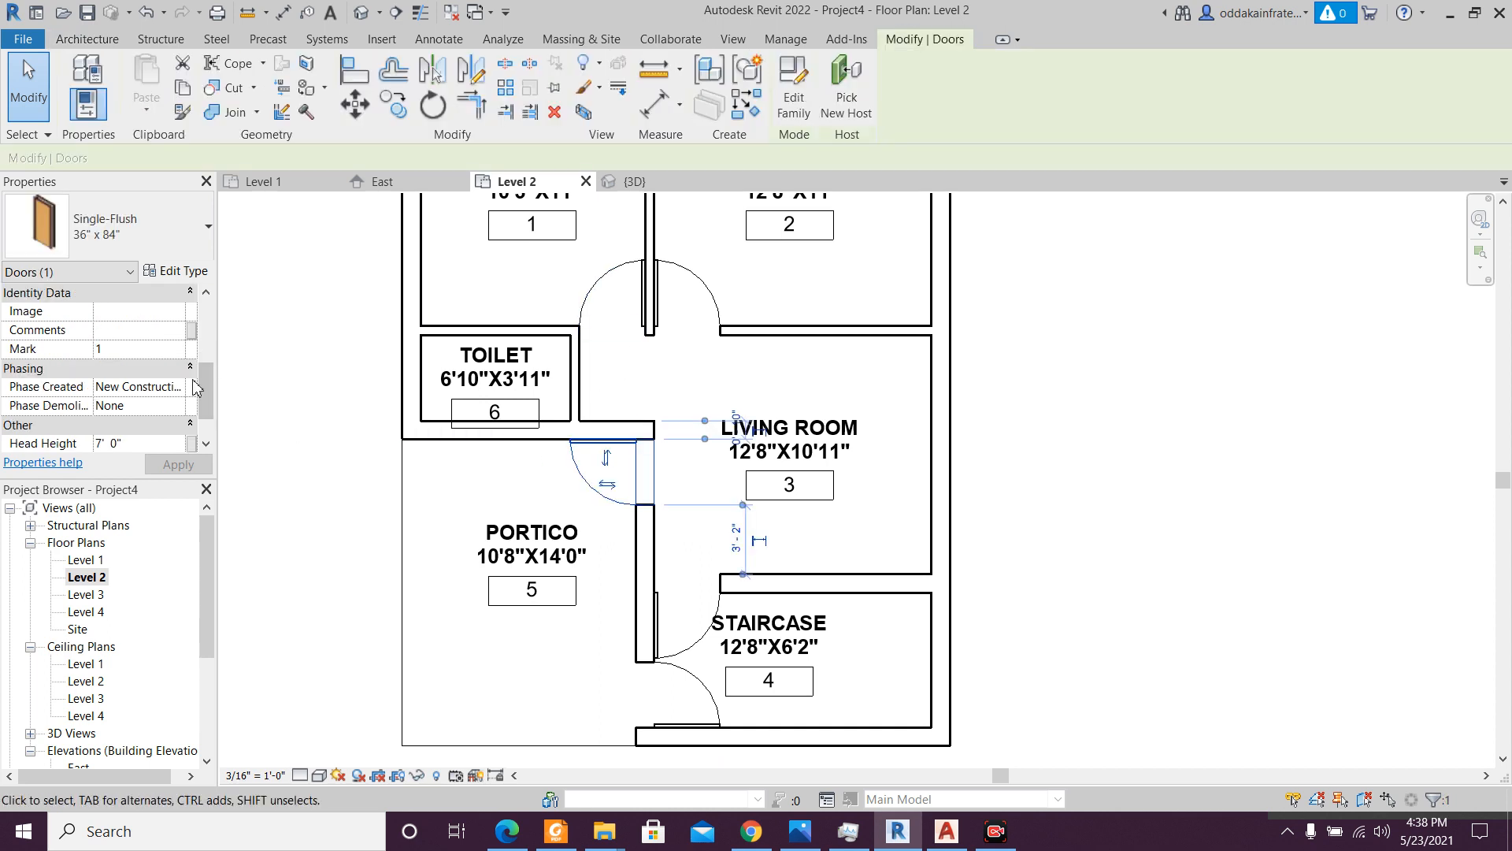
{"action": "left_click", "coordinate": [134, 349]}
{"action": "left_click_drag", "start_coordinate": [136, 349], "coordinate": [1, 340]}
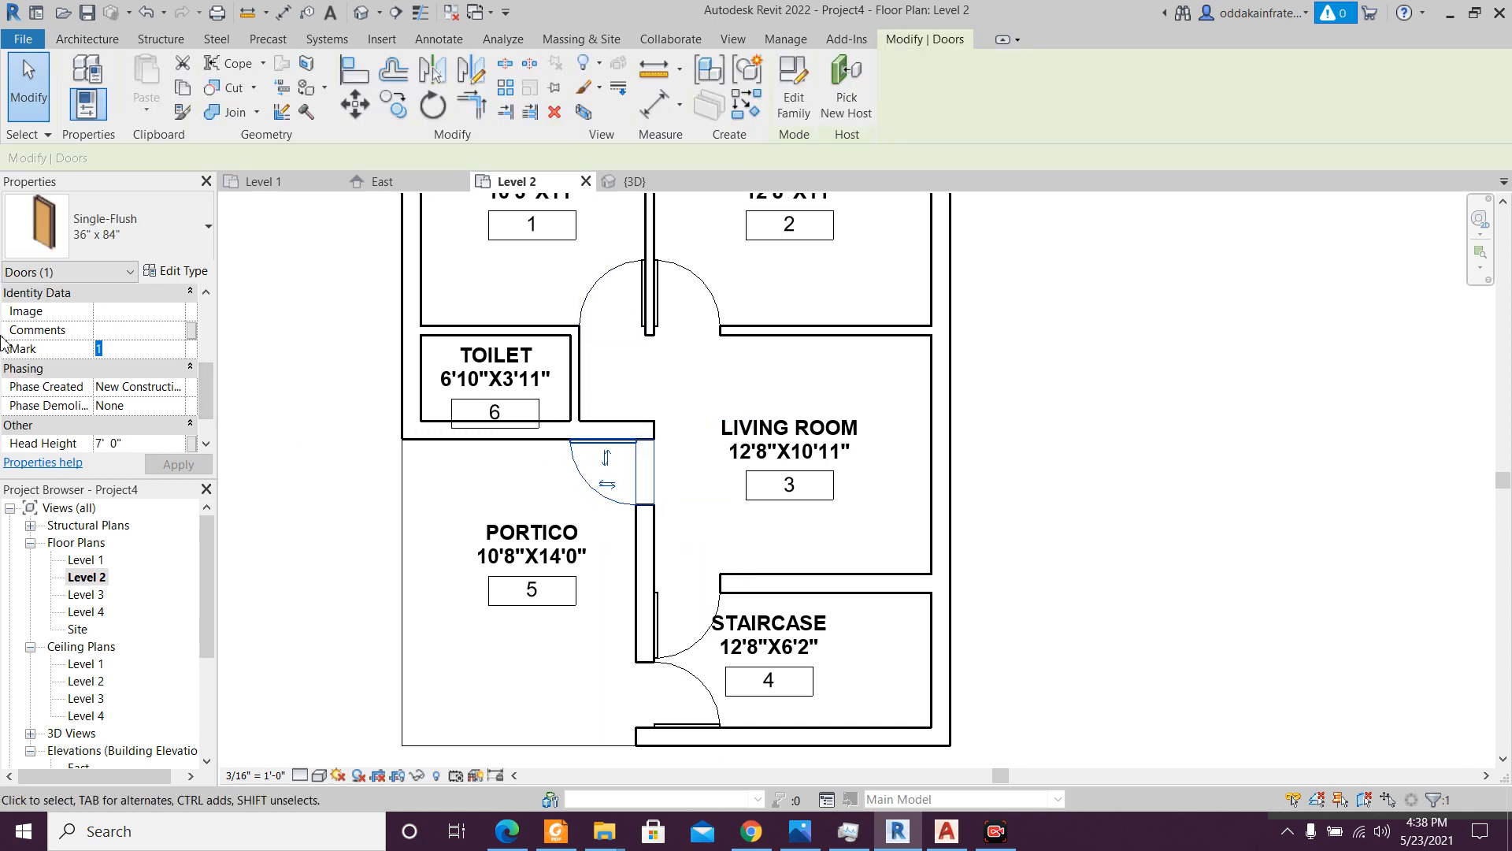
{"action": "key", "text": "d"}
{"action": "left_click", "coordinate": [115, 348]}
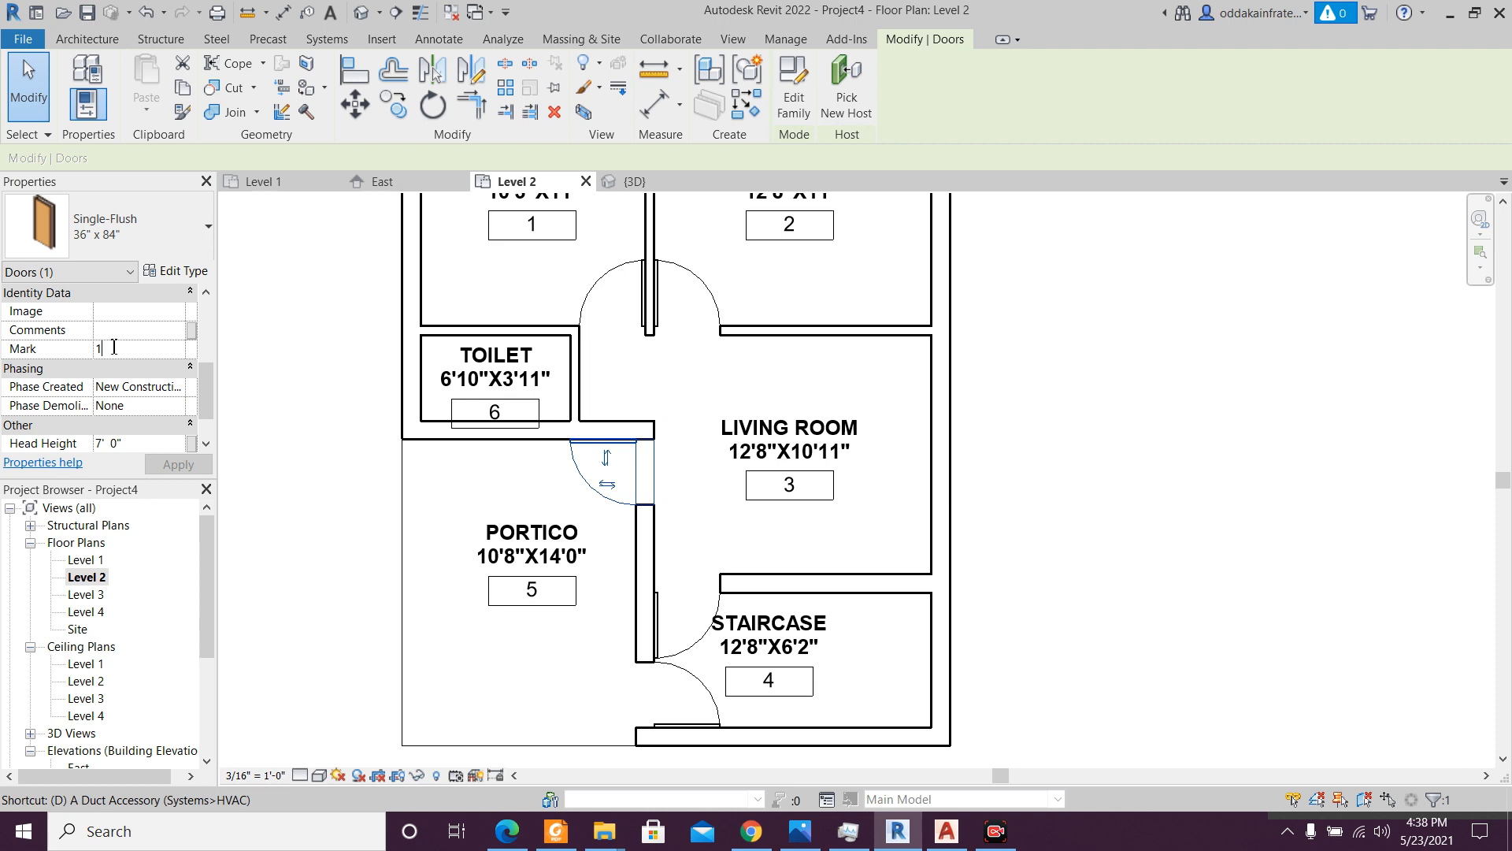
{"action": "type", "text": "D"}
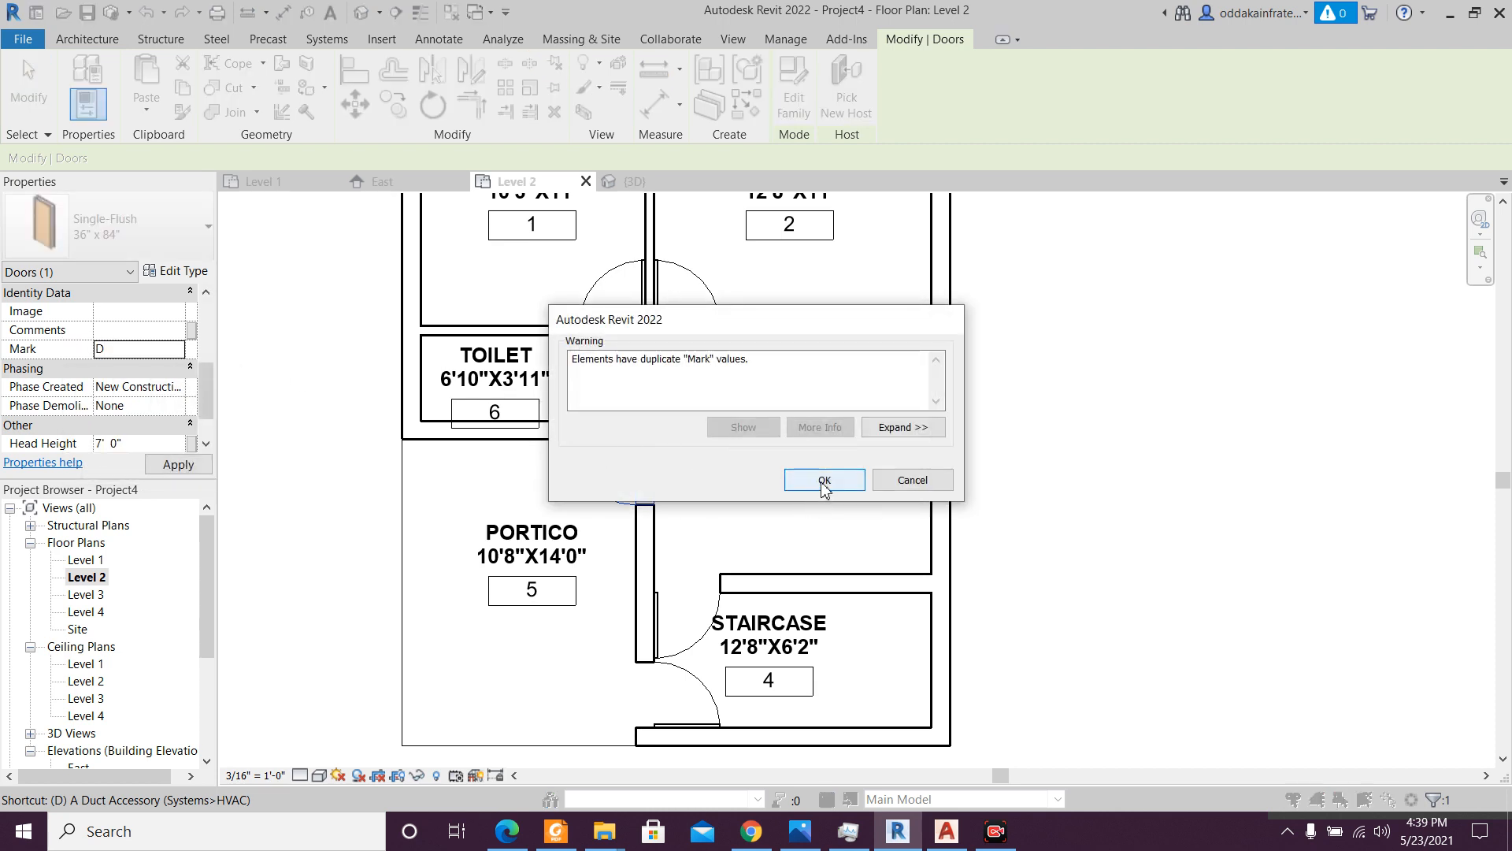
{"action": "key", "text": "d"}
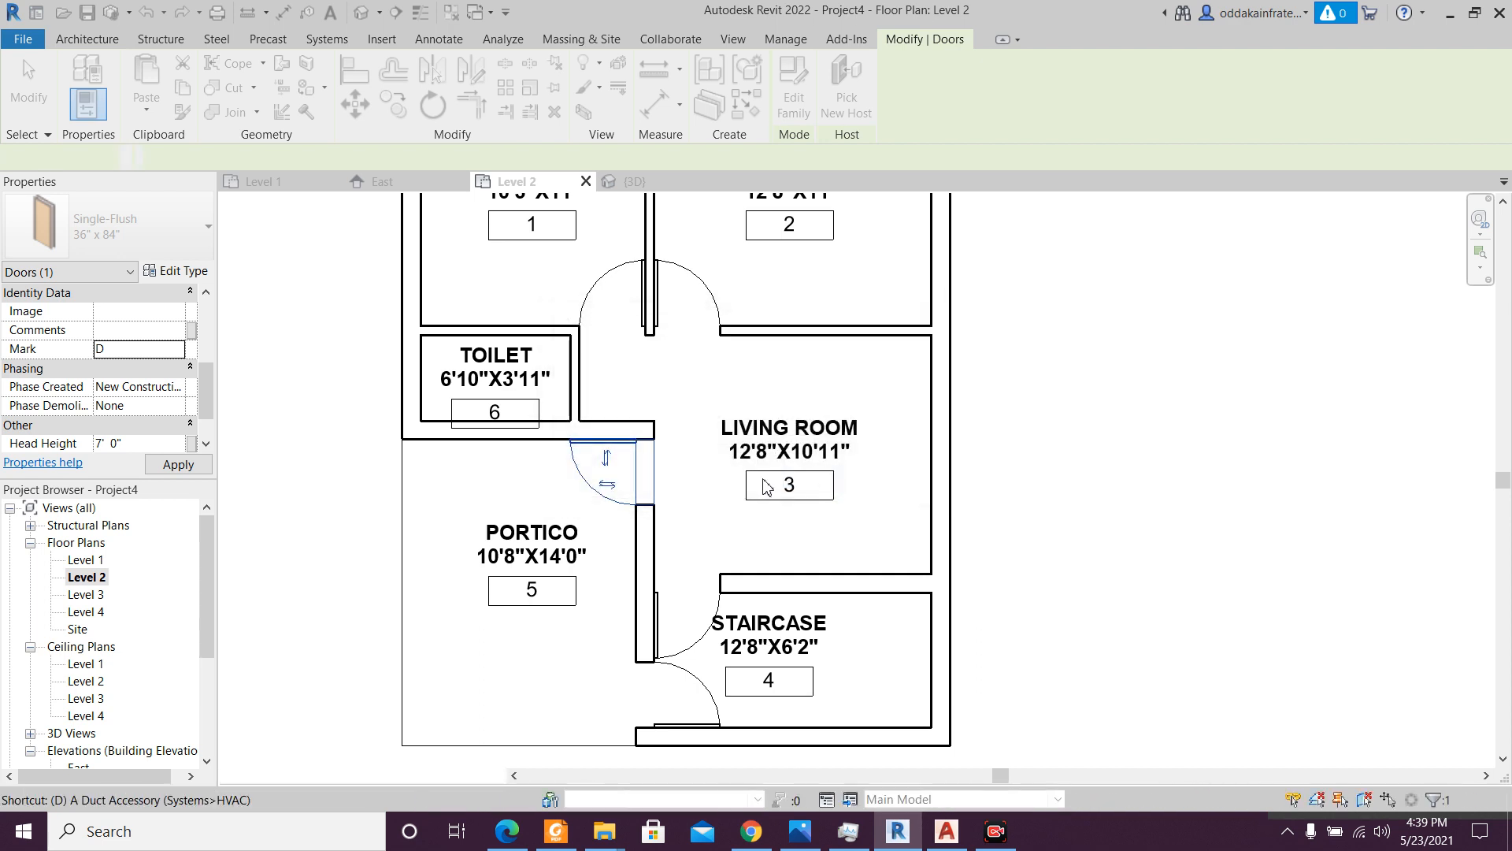
{"action": "left_click", "coordinate": [719, 494]}
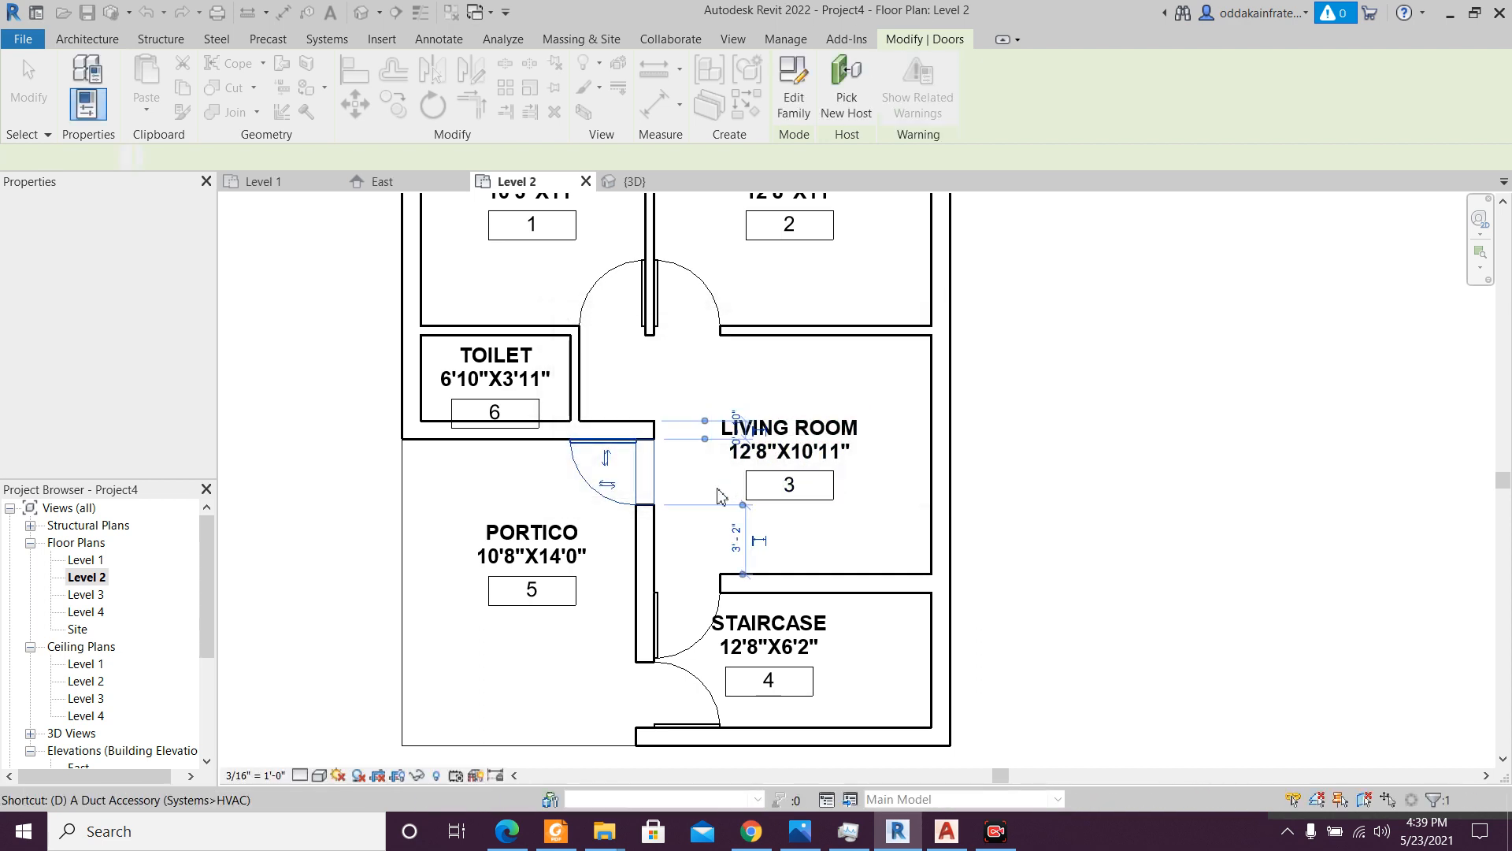
- Check the Type Mark and cost in the type properties of the bedroom door
{"action": "left_click", "coordinate": [693, 297]}
{"action": "left_click", "coordinate": [191, 275]}
{"action": "scroll", "coordinate": [881, 493], "scroll_direction": "down", "scroll_amount": 10}
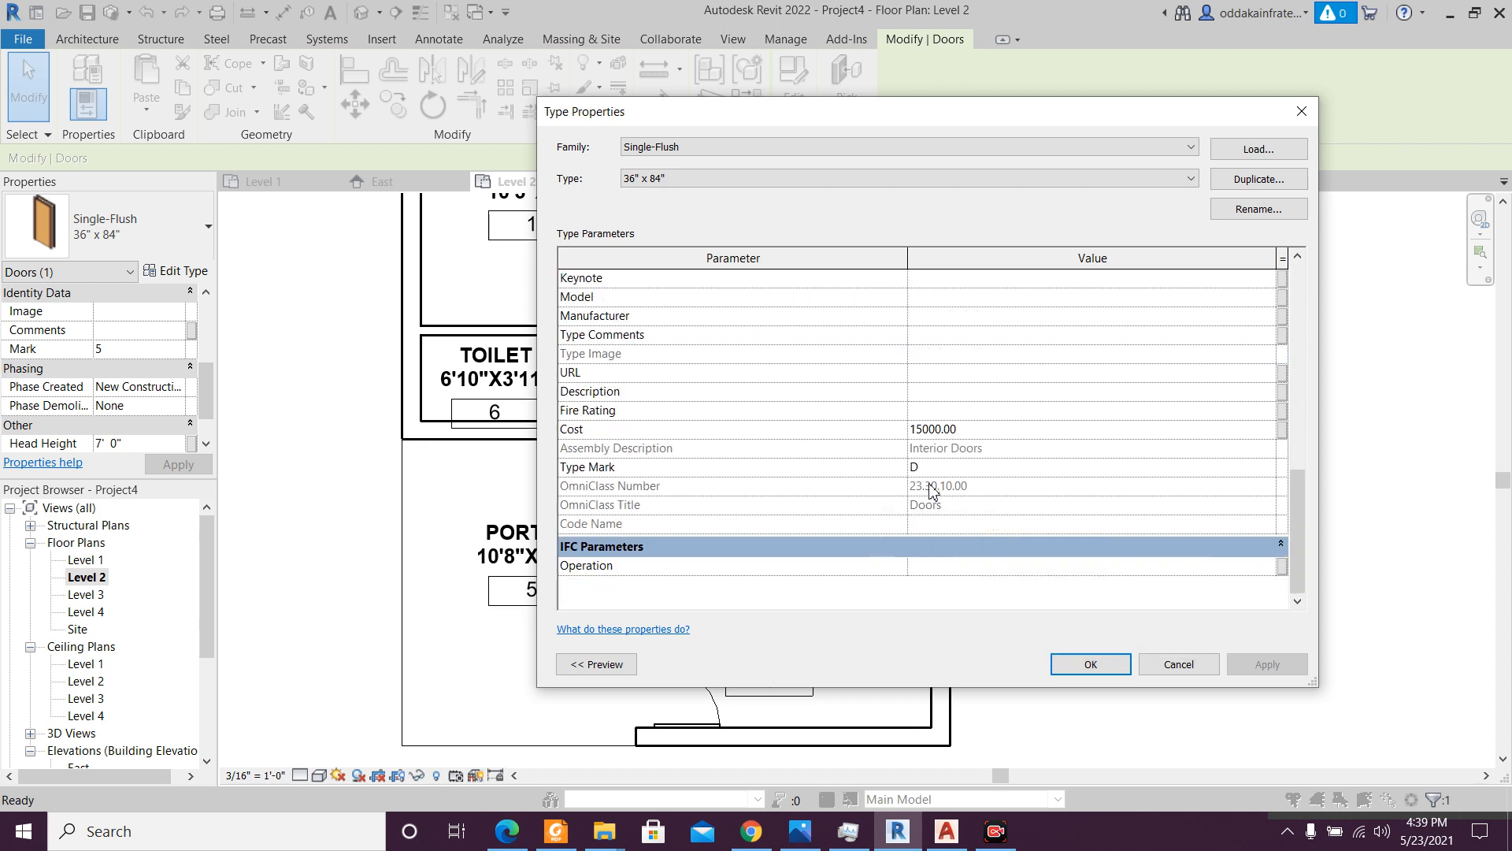
{"action": "left_click", "coordinate": [1090, 664]}
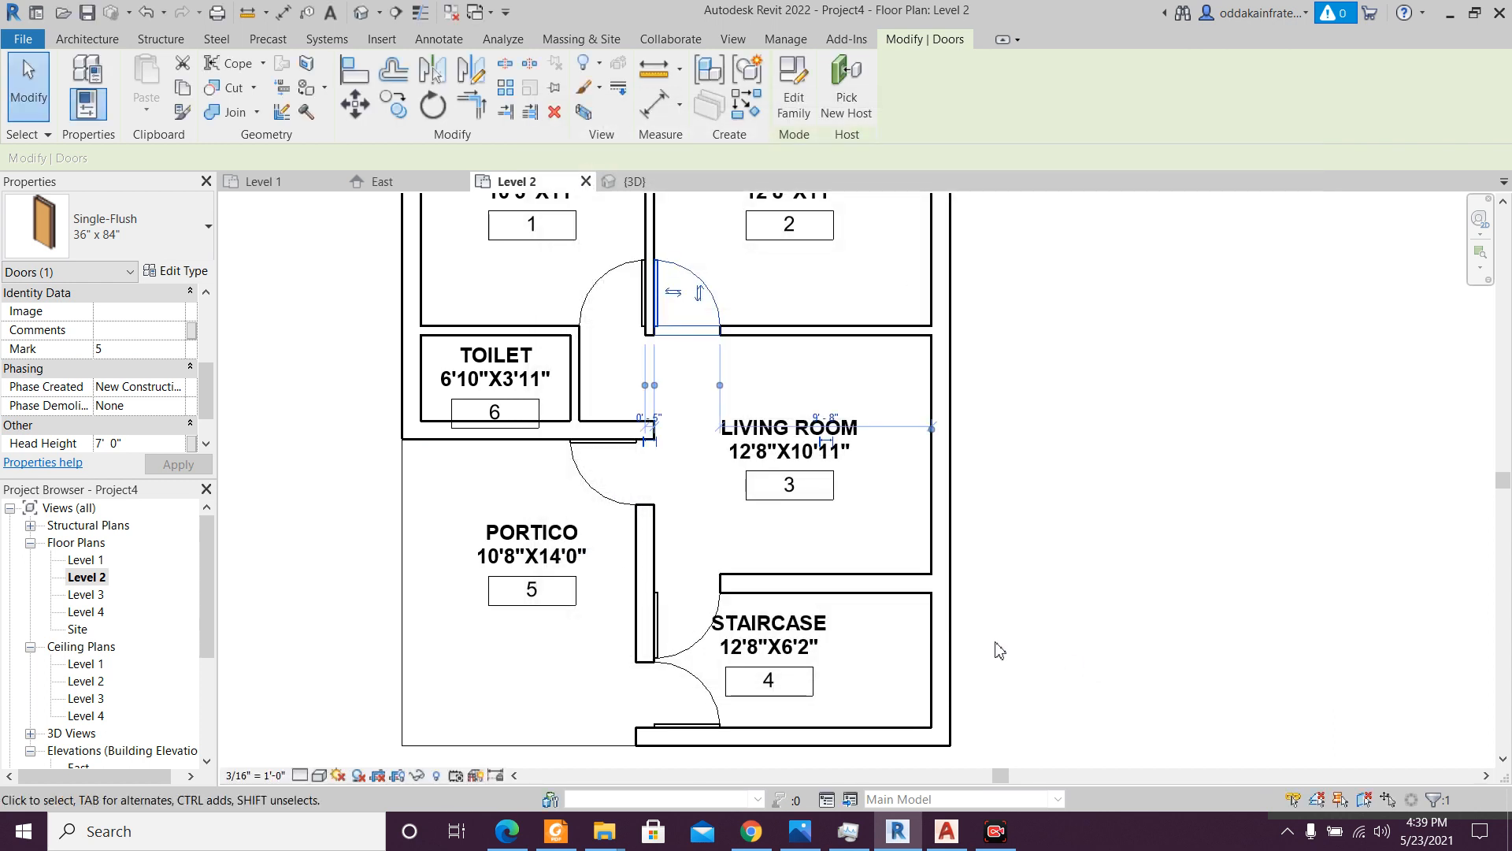
{"action": "scroll", "coordinate": [576, 488], "scroll_direction": "up", "scroll_amount": 2}
{"action": "scroll", "coordinate": [577, 488], "scroll_direction": "down", "scroll_amount": 2}
{"action": "key", "text": "Escape"}
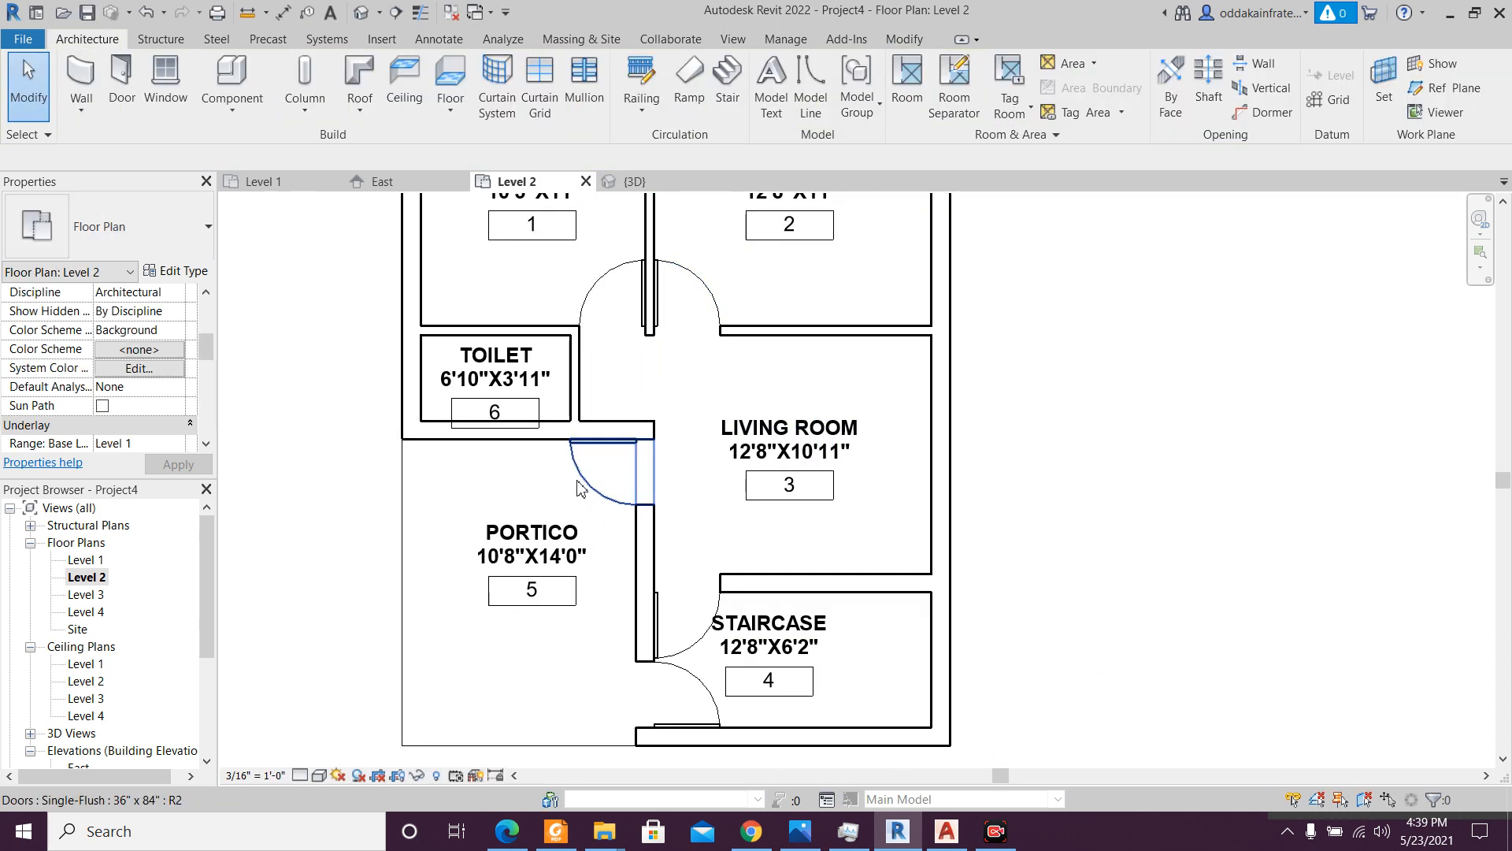
- Choose the Single-Flush 30" x 84" type for a new door and set its Type Mark to D1
{"action": "key", "text": "d"}
{"action": "key", "text": "r"}
{"action": "left_click", "coordinate": [157, 251]}
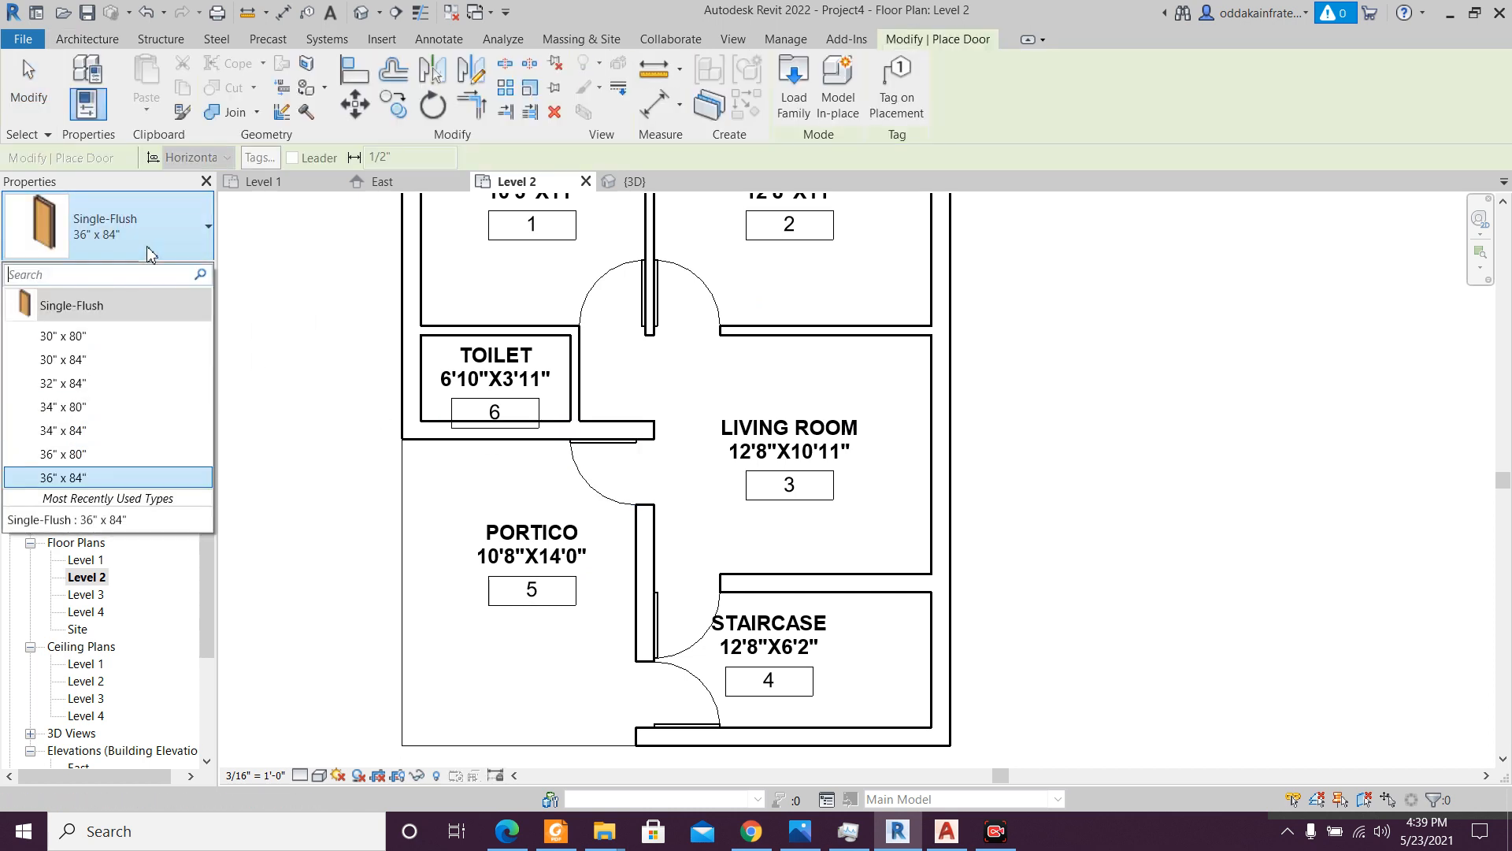
{"action": "left_click", "coordinate": [146, 370]}
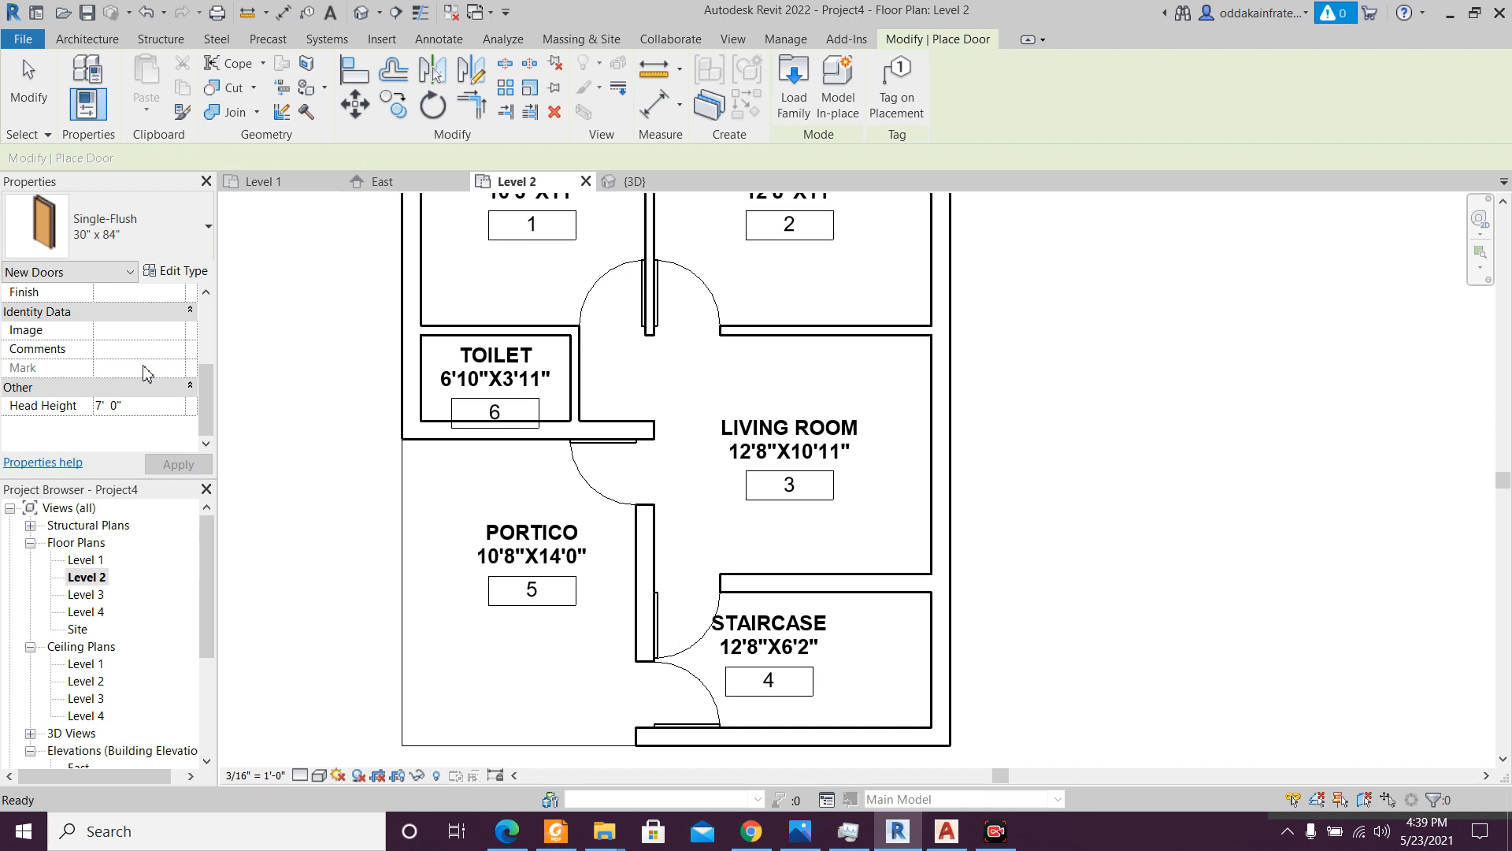
{"action": "left_click", "coordinate": [176, 270]}
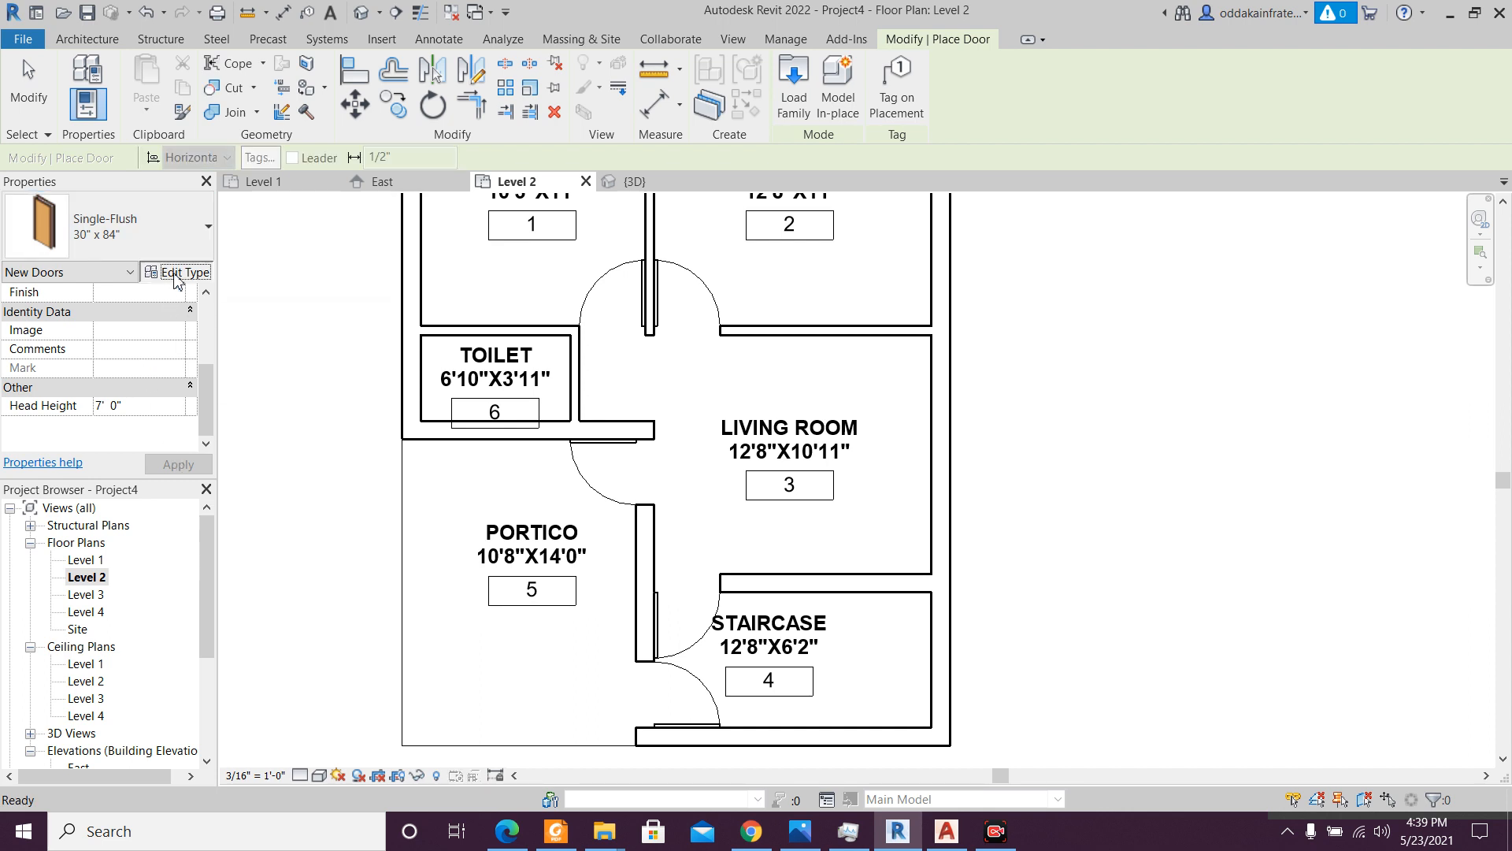
{"action": "scroll", "coordinate": [974, 502], "scroll_direction": "down", "scroll_amount": 4}
{"action": "scroll", "coordinate": [973, 502], "scroll_direction": "down", "scroll_amount": 5}
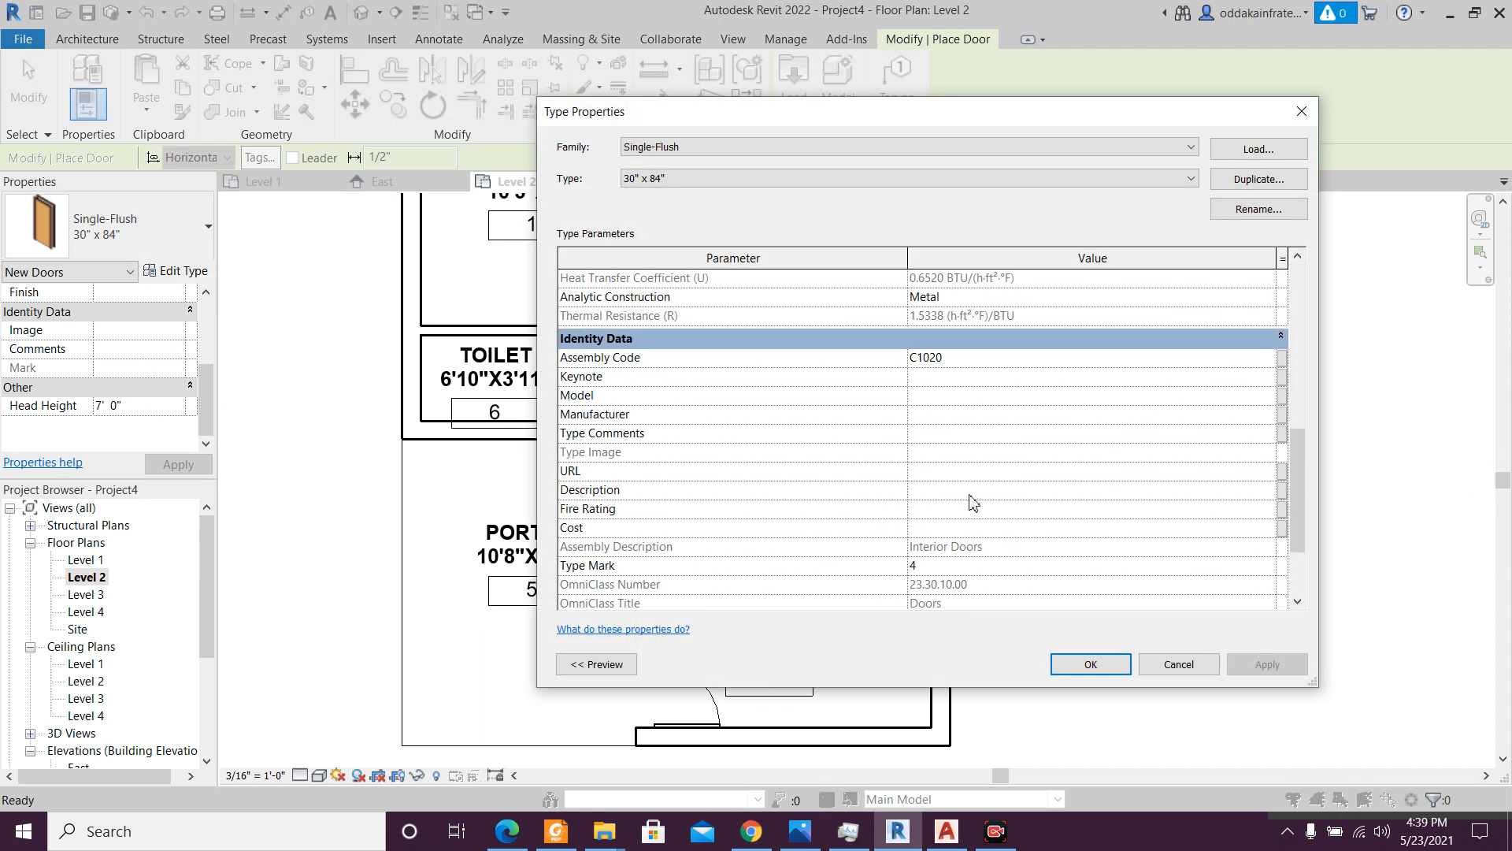
{"action": "scroll", "coordinate": [973, 502], "scroll_direction": "up", "scroll_amount": 2}
{"action": "left_click", "coordinate": [929, 567]}
{"action": "type", "text": "D1"}
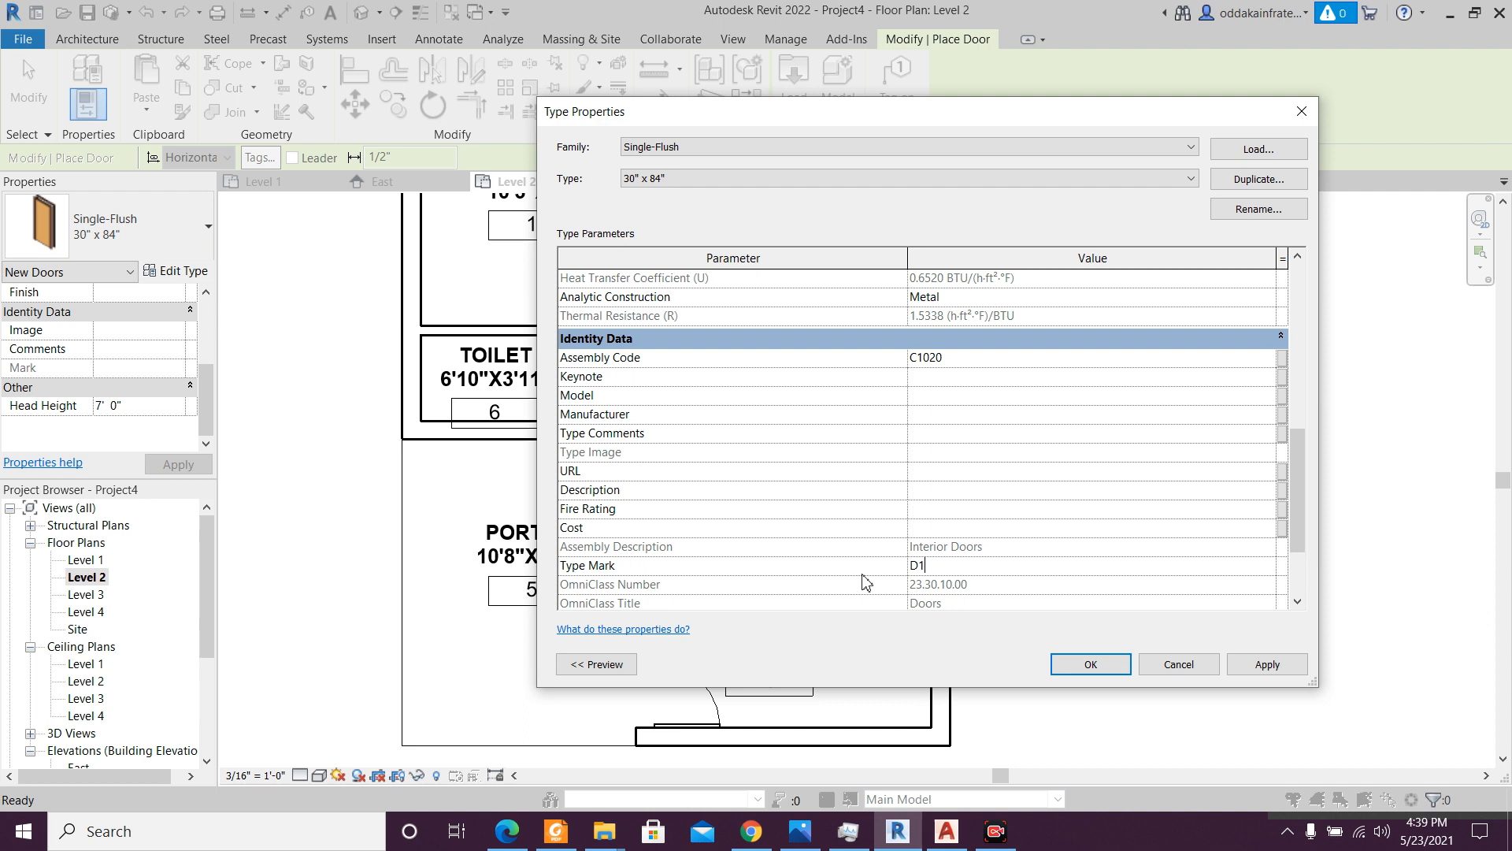
{"action": "left_click", "coordinate": [960, 526]}
{"action": "left_click", "coordinate": [1091, 664]}
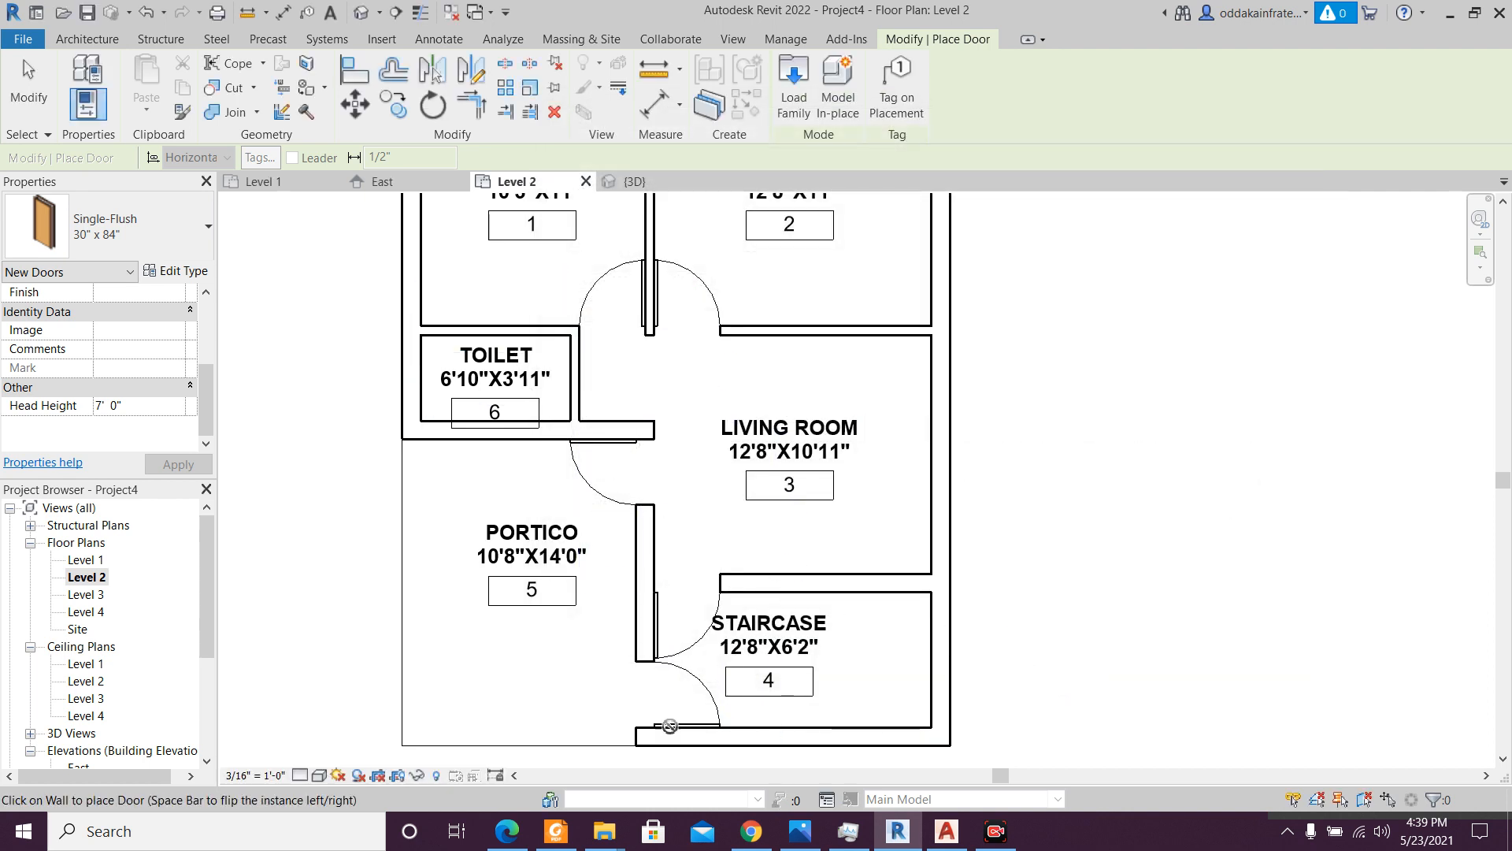
- Check the toilet door in the ground floor PDF in Foxit Reader, then in Revit place it beside the kitchen wall, swinging into the toilet
{"action": "left_click", "coordinate": [549, 836]}
{"action": "left_click", "coordinate": [549, 836]}
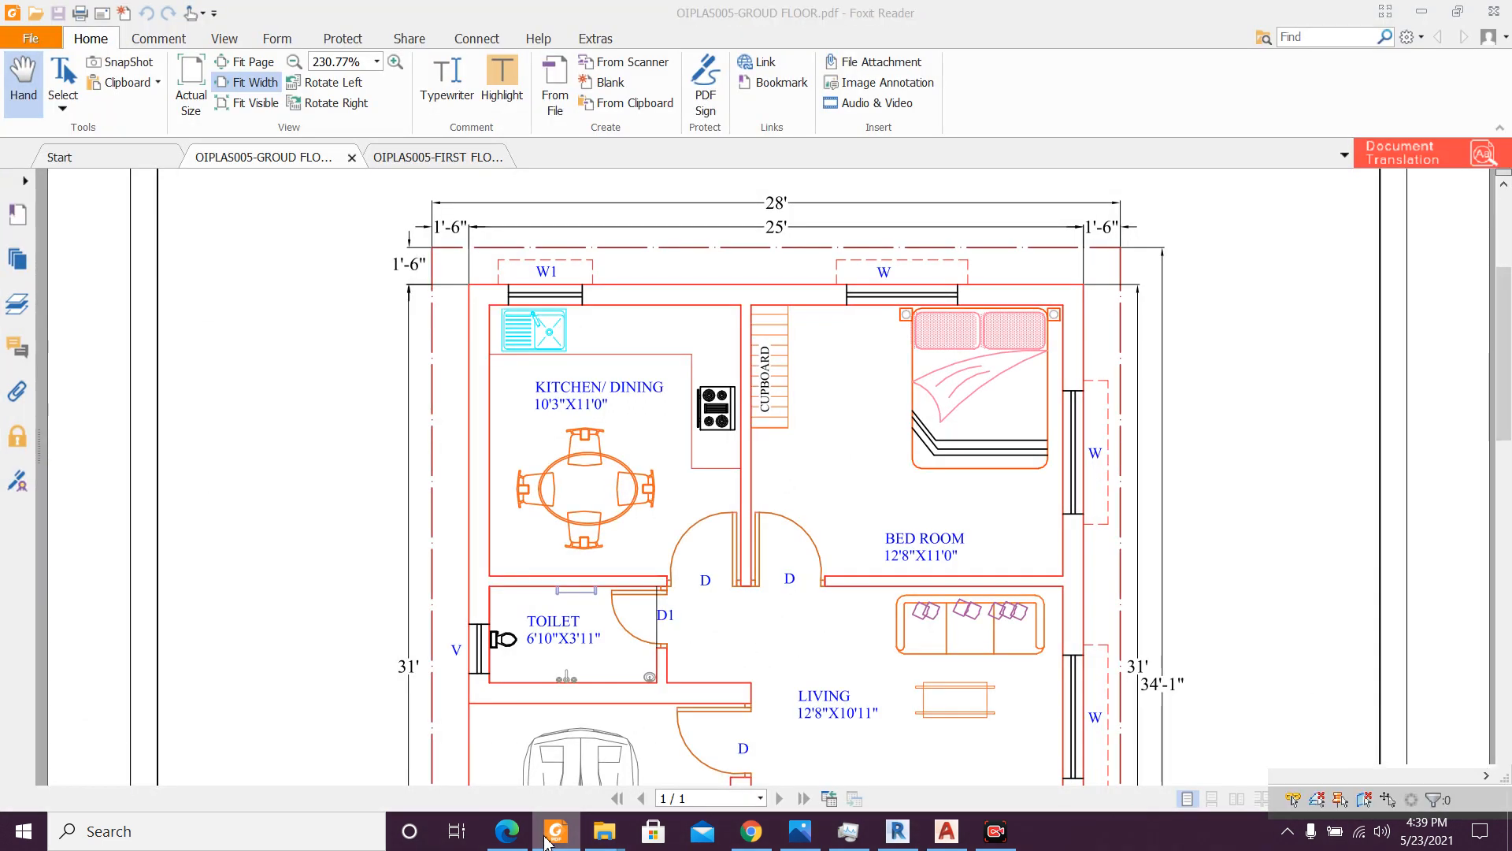
{"action": "left_click", "coordinate": [567, 362]}
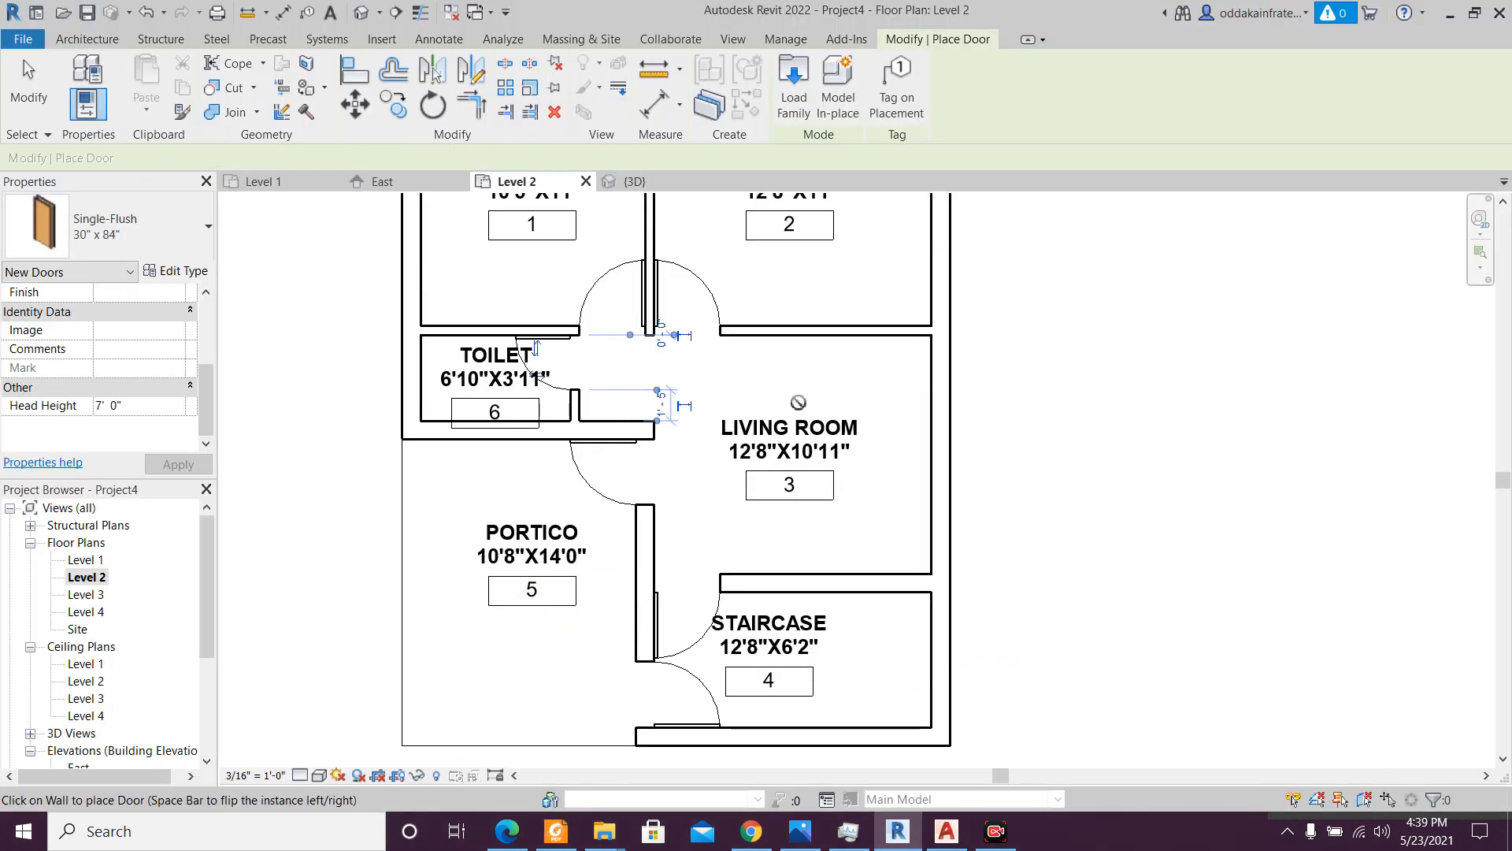
- Start a window of the Fixed 24" x 24" type and set the type's Default Sill Height to 7' 0"
{"action": "scroll", "coordinate": [800, 402], "scroll_direction": "down", "scroll_amount": 3}
{"action": "scroll", "coordinate": [800, 402], "scroll_direction": "up", "scroll_amount": 2}
{"action": "scroll", "coordinate": [800, 402], "scroll_direction": "down", "scroll_amount": 2}
{"action": "middle_click_drag", "start_coordinate": [801, 402], "coordinate": [788, 495]}
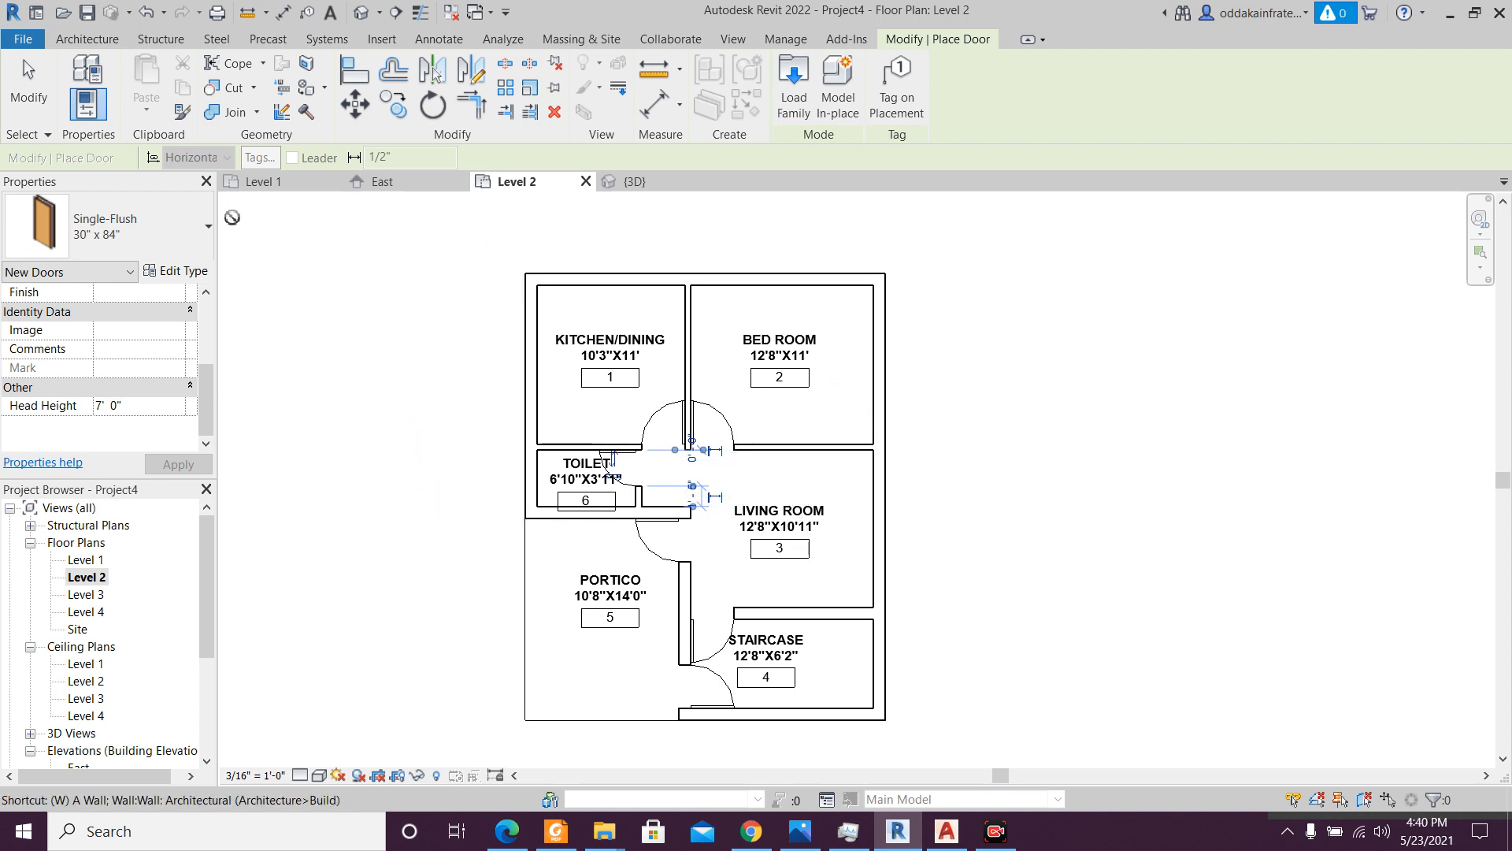
{"action": "left_click", "coordinate": [100, 45]}
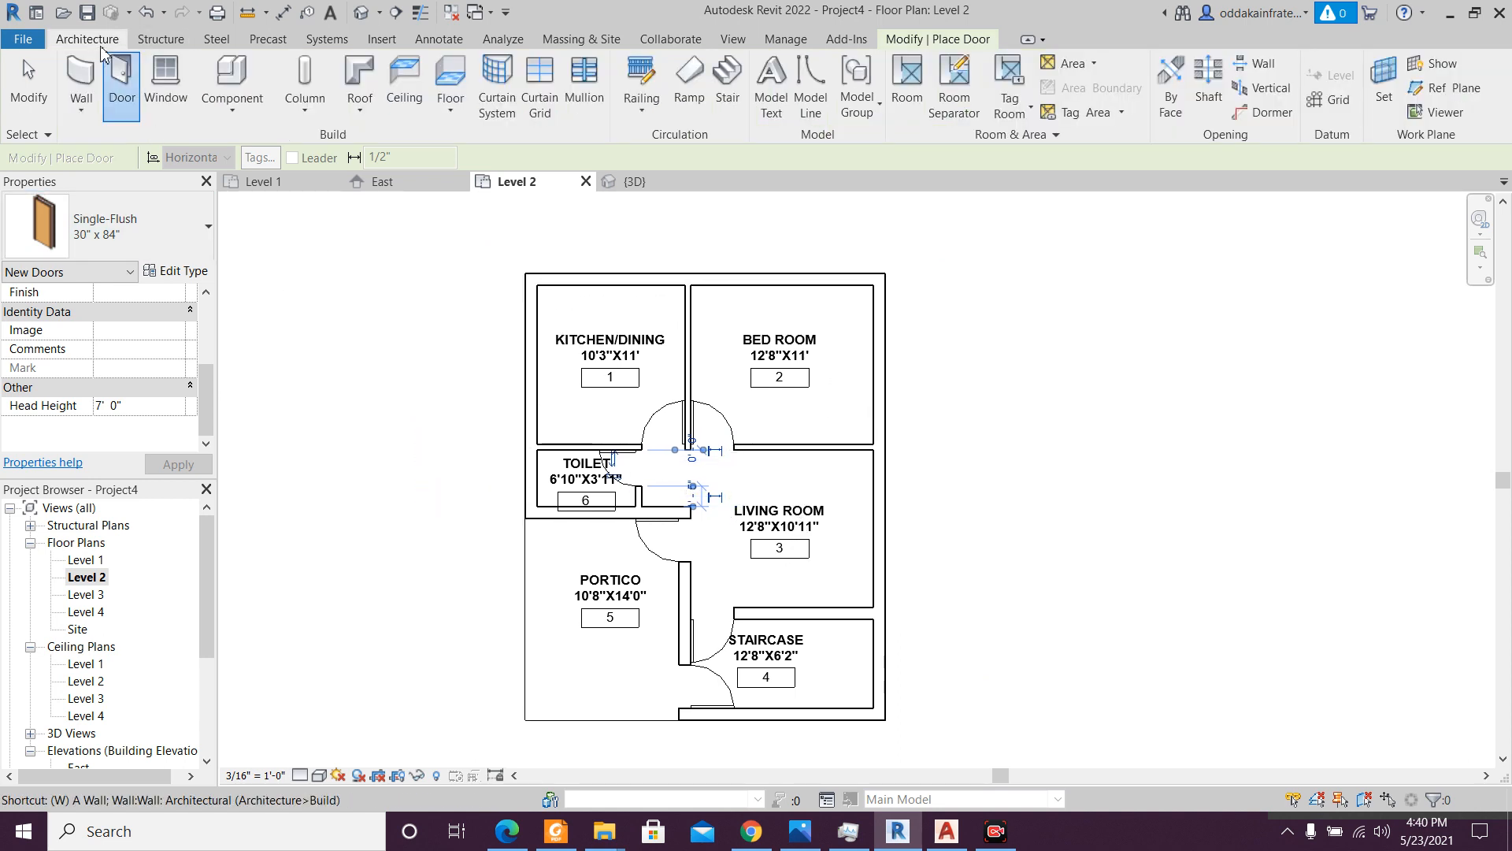
{"action": "left_click", "coordinate": [152, 106]}
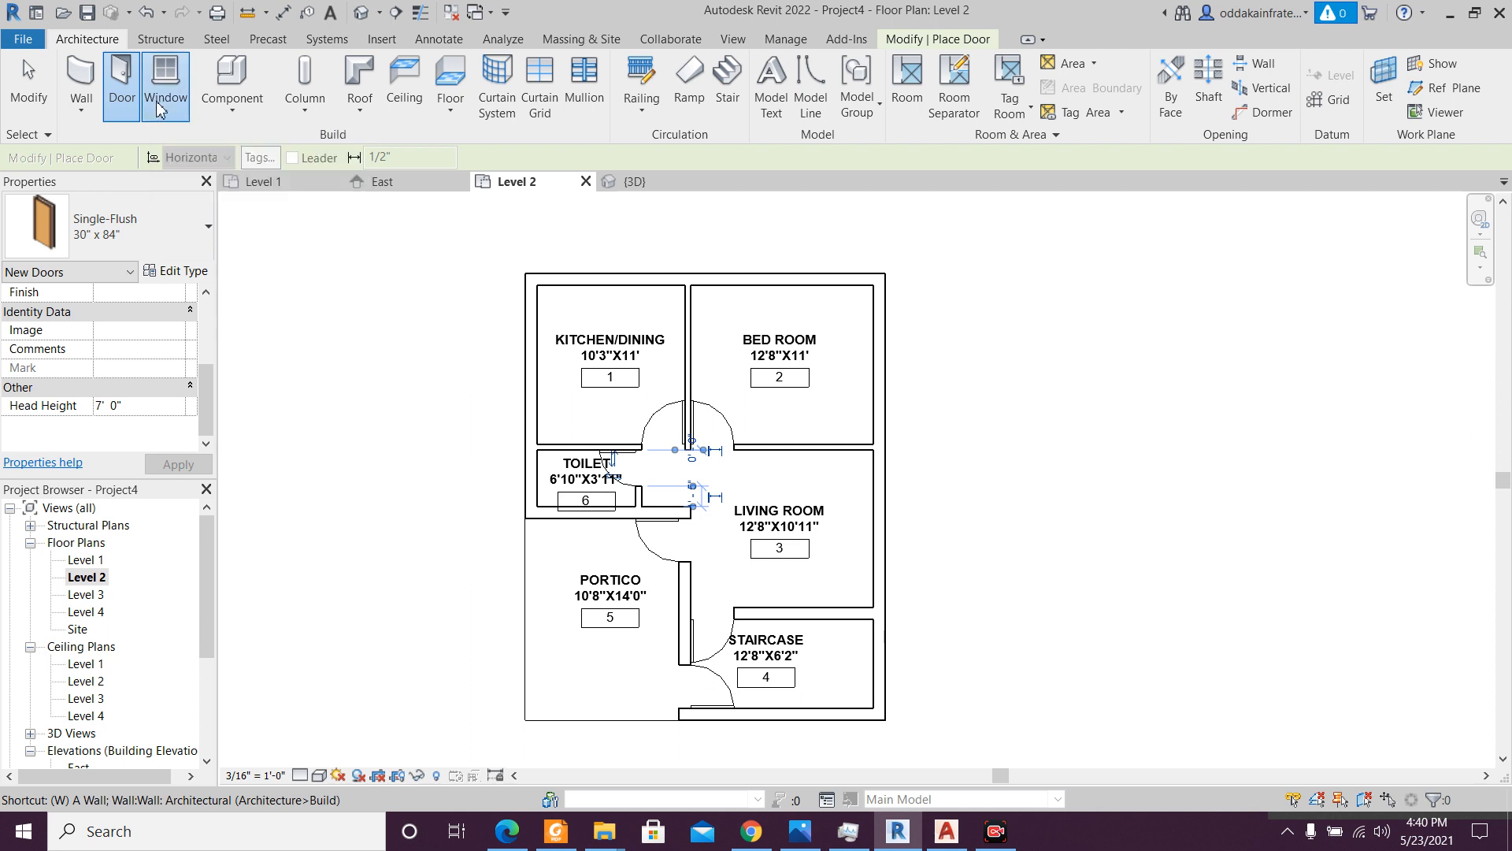
{"action": "left_click", "coordinate": [119, 252]}
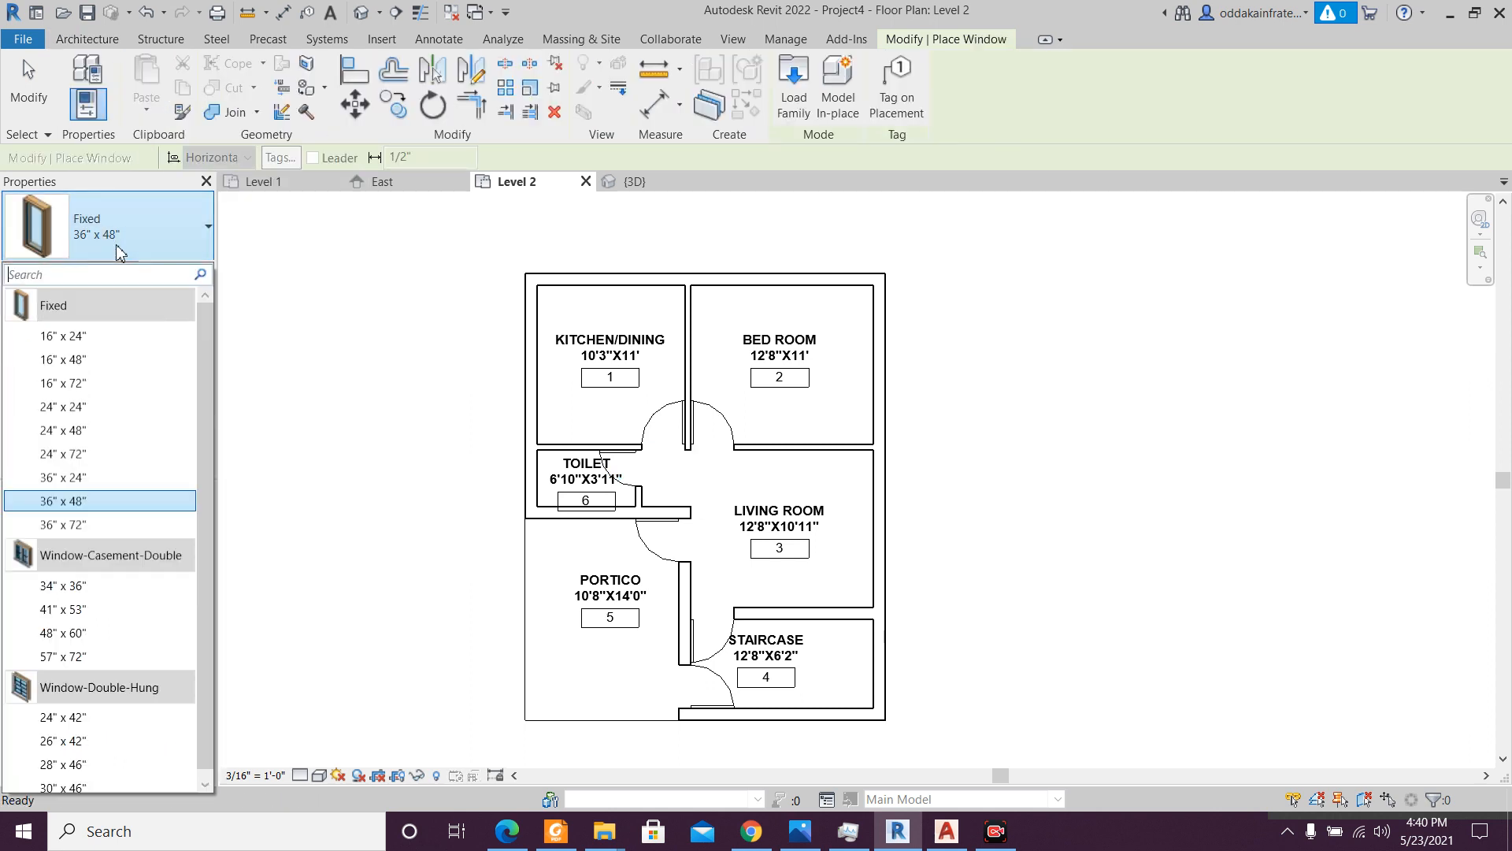
{"action": "left_click", "coordinate": [111, 408]}
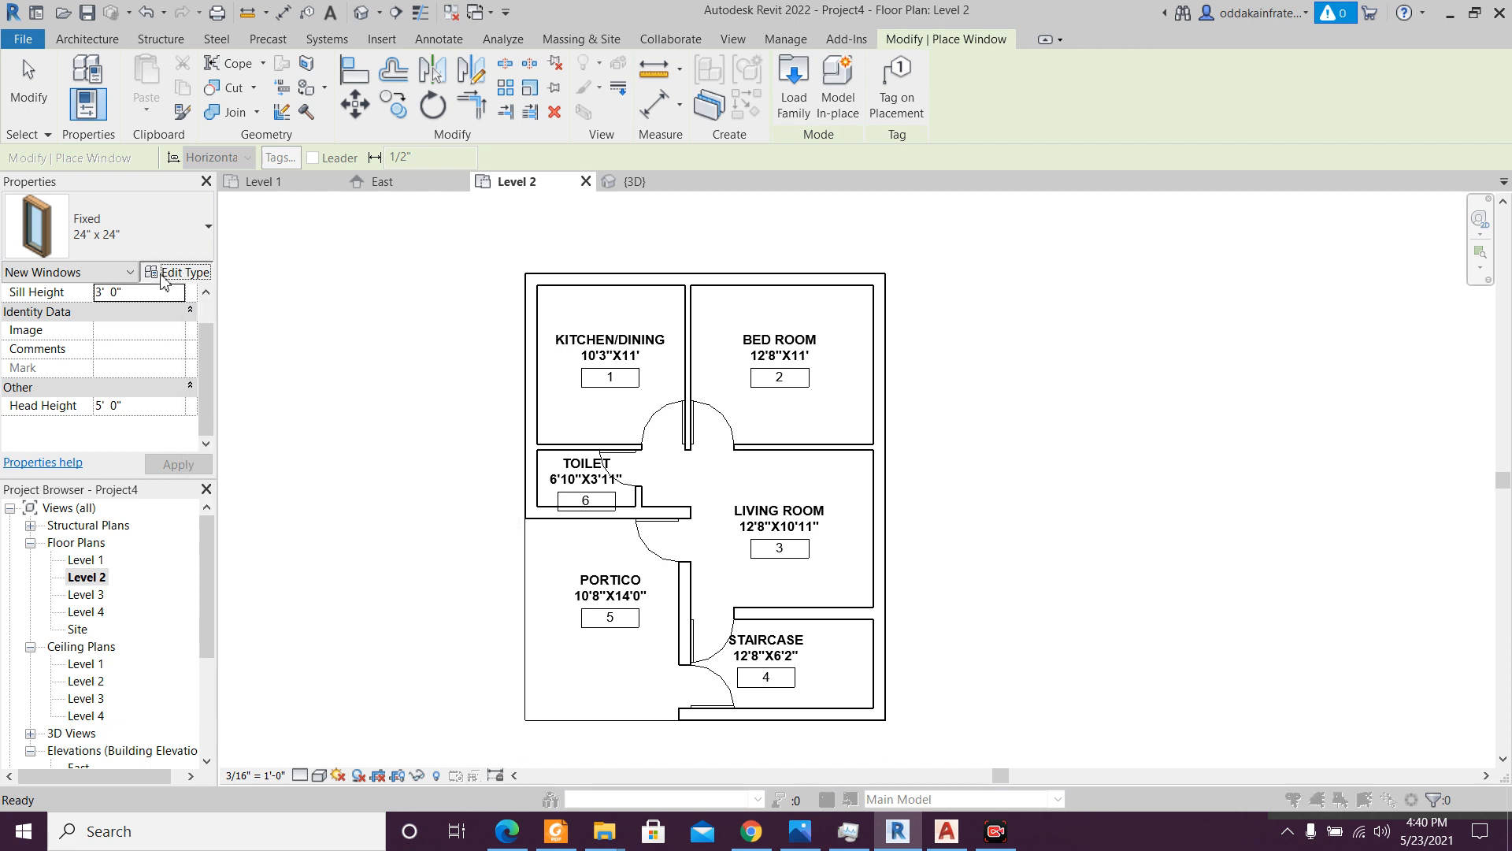
{"action": "left_click", "coordinate": [161, 271]}
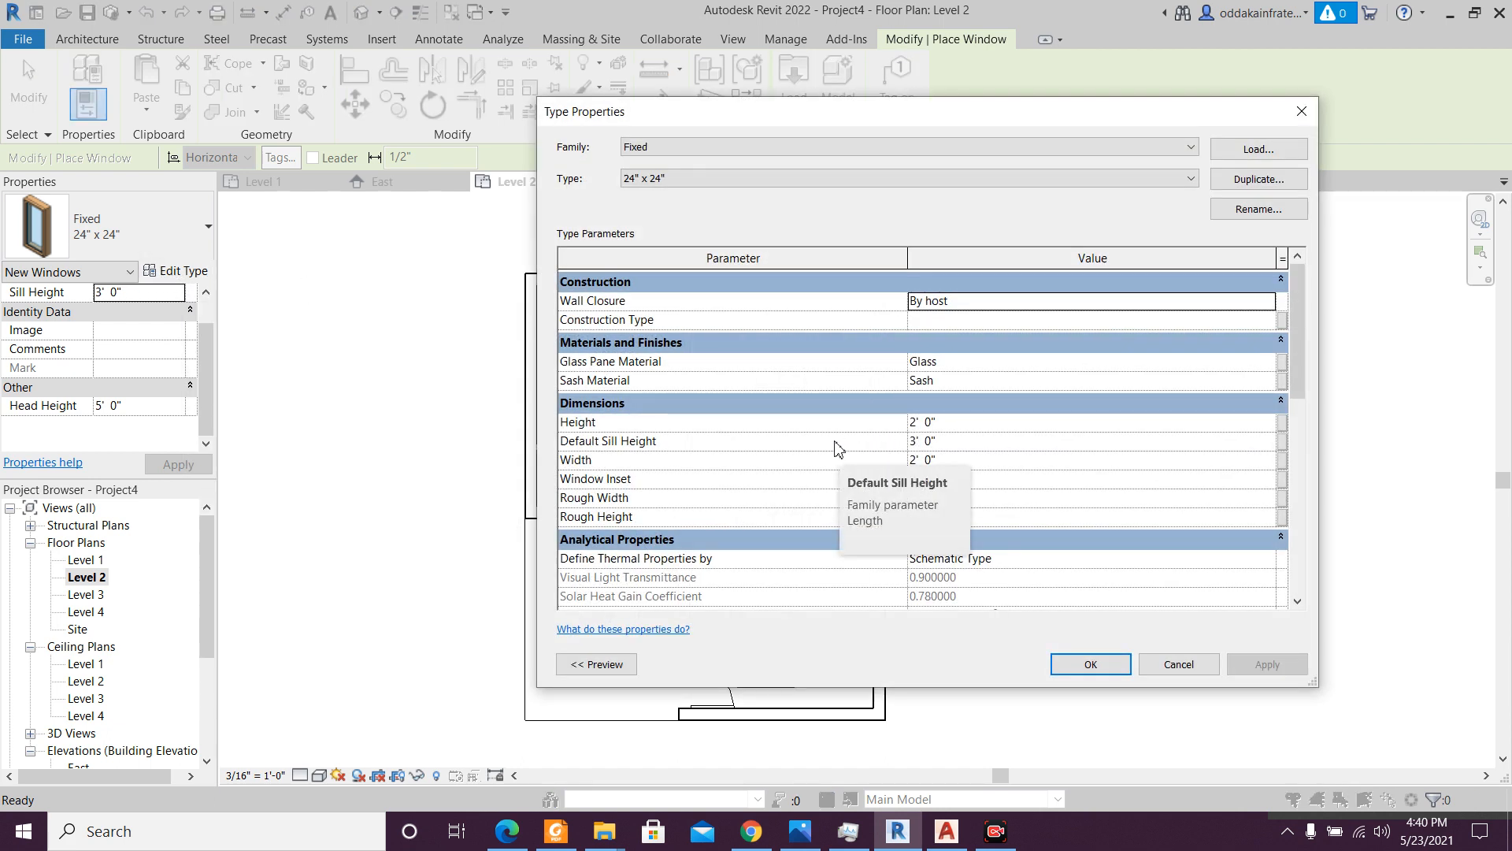
{"action": "left_click", "coordinate": [924, 441]}
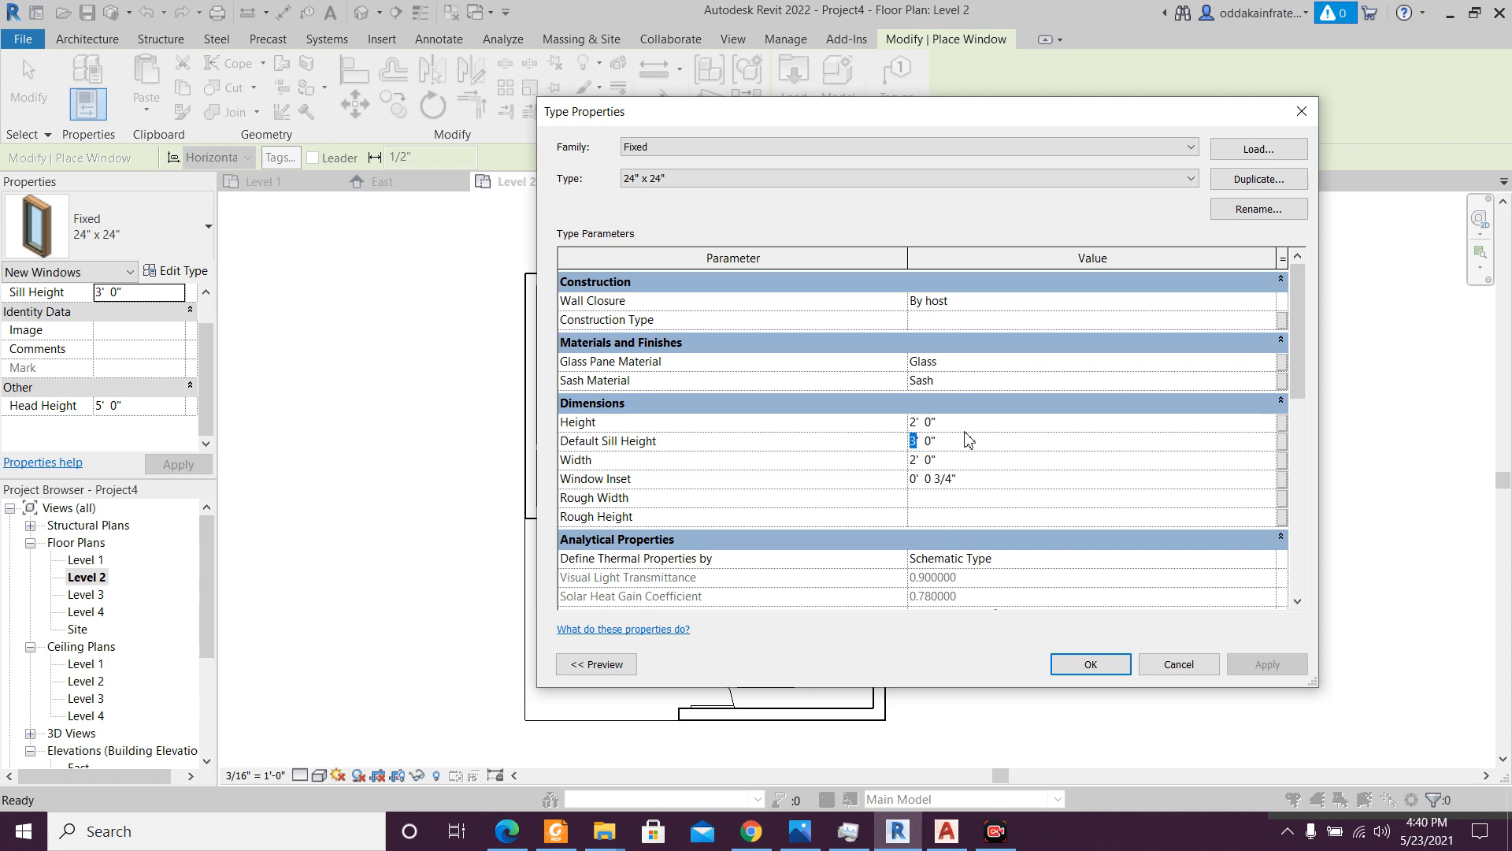
{"action": "type", "text": "7"}
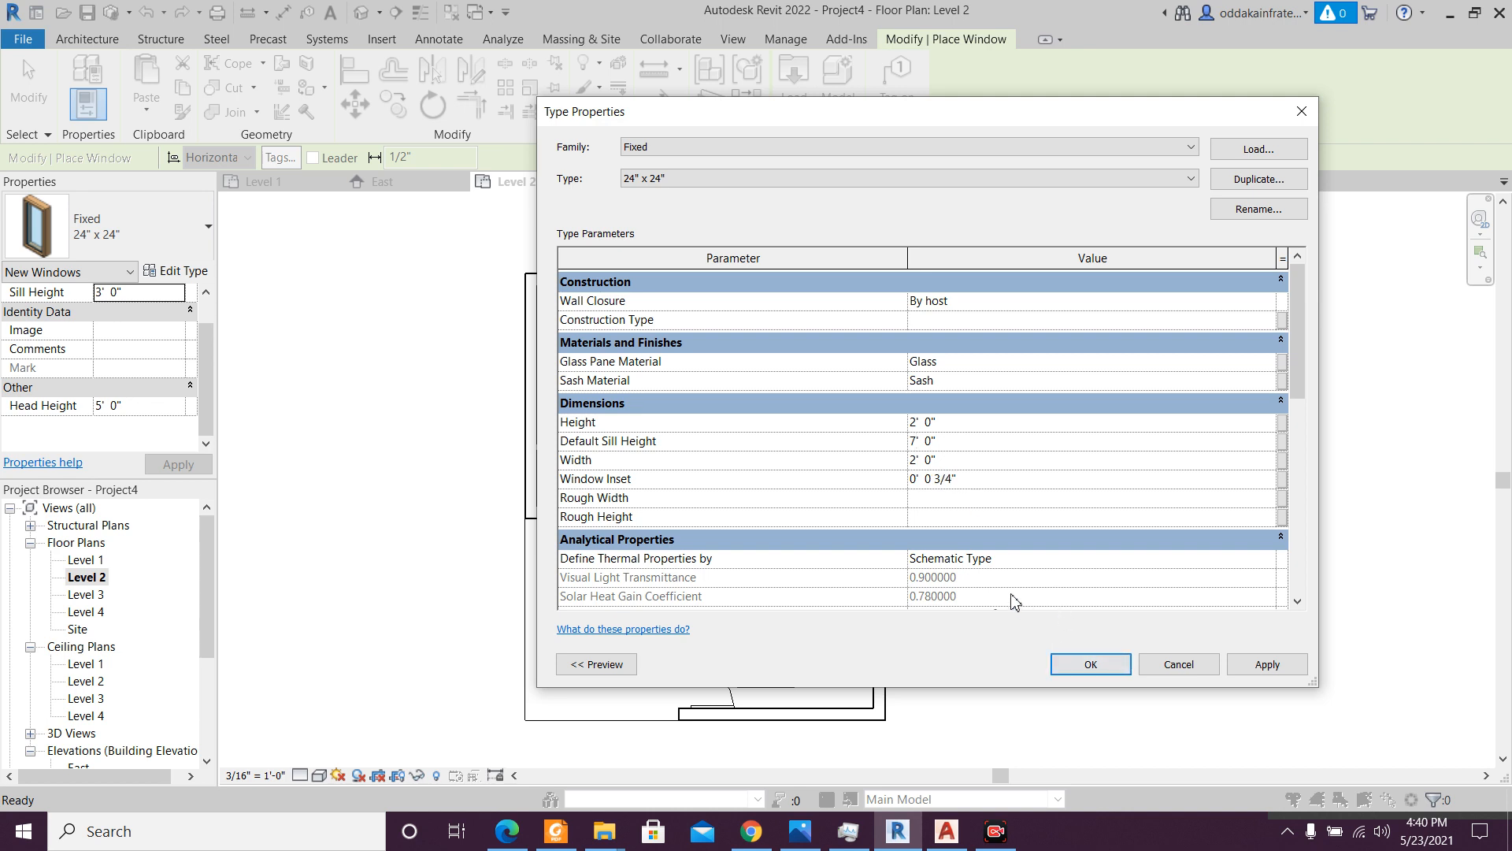
- Set the Fixed 24" x 24" window type's Type Mark to V and its Cost to 5000
{"action": "scroll", "coordinate": [956, 542], "scroll_direction": "down", "scroll_amount": 5}
{"action": "scroll", "coordinate": [956, 541], "scroll_direction": "down", "scroll_amount": 3}
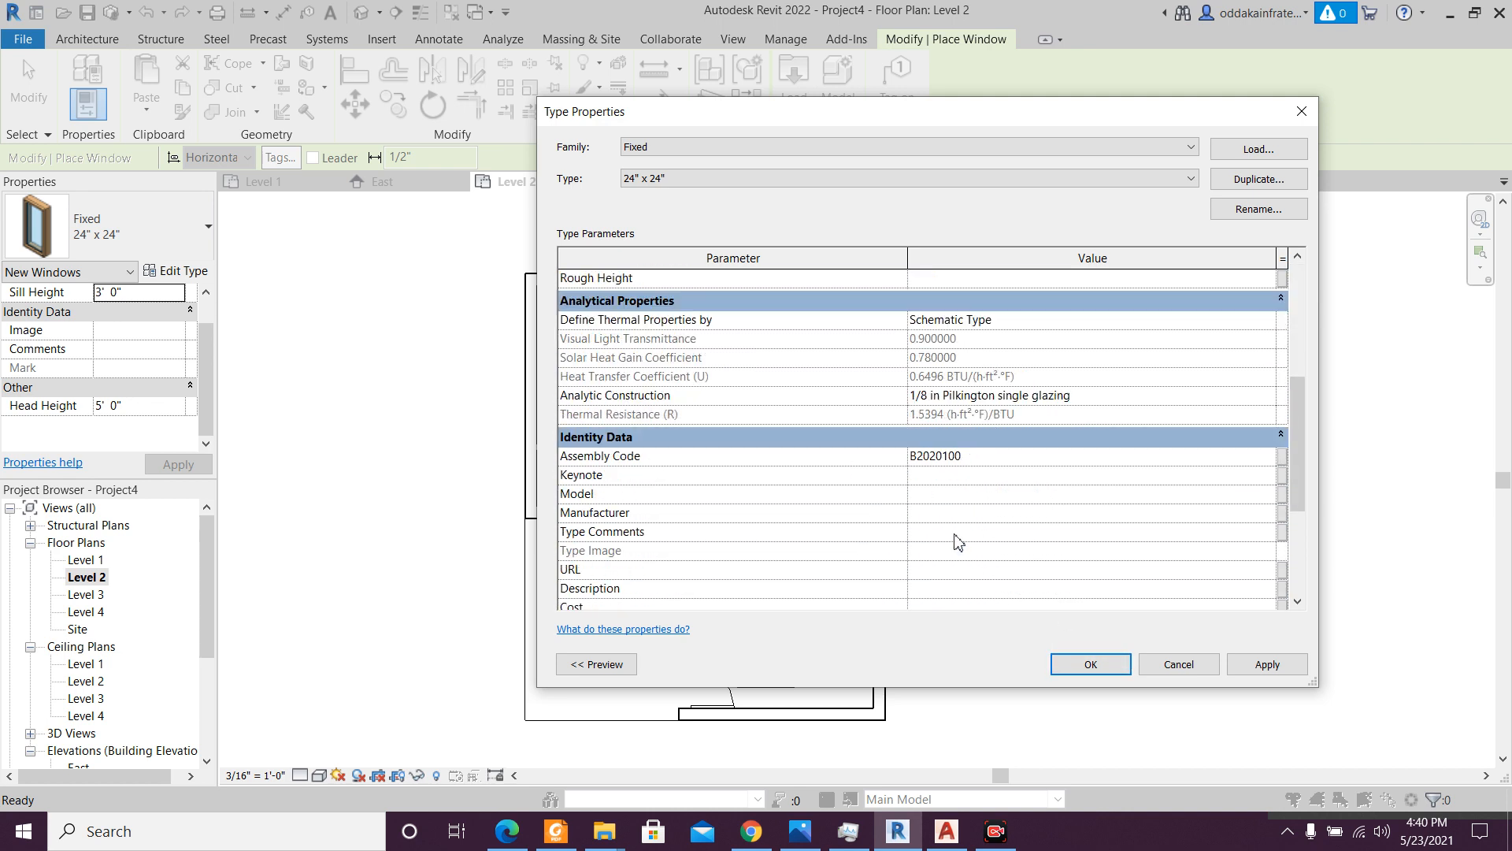
{"action": "scroll", "coordinate": [957, 542], "scroll_direction": "down", "scroll_amount": 2}
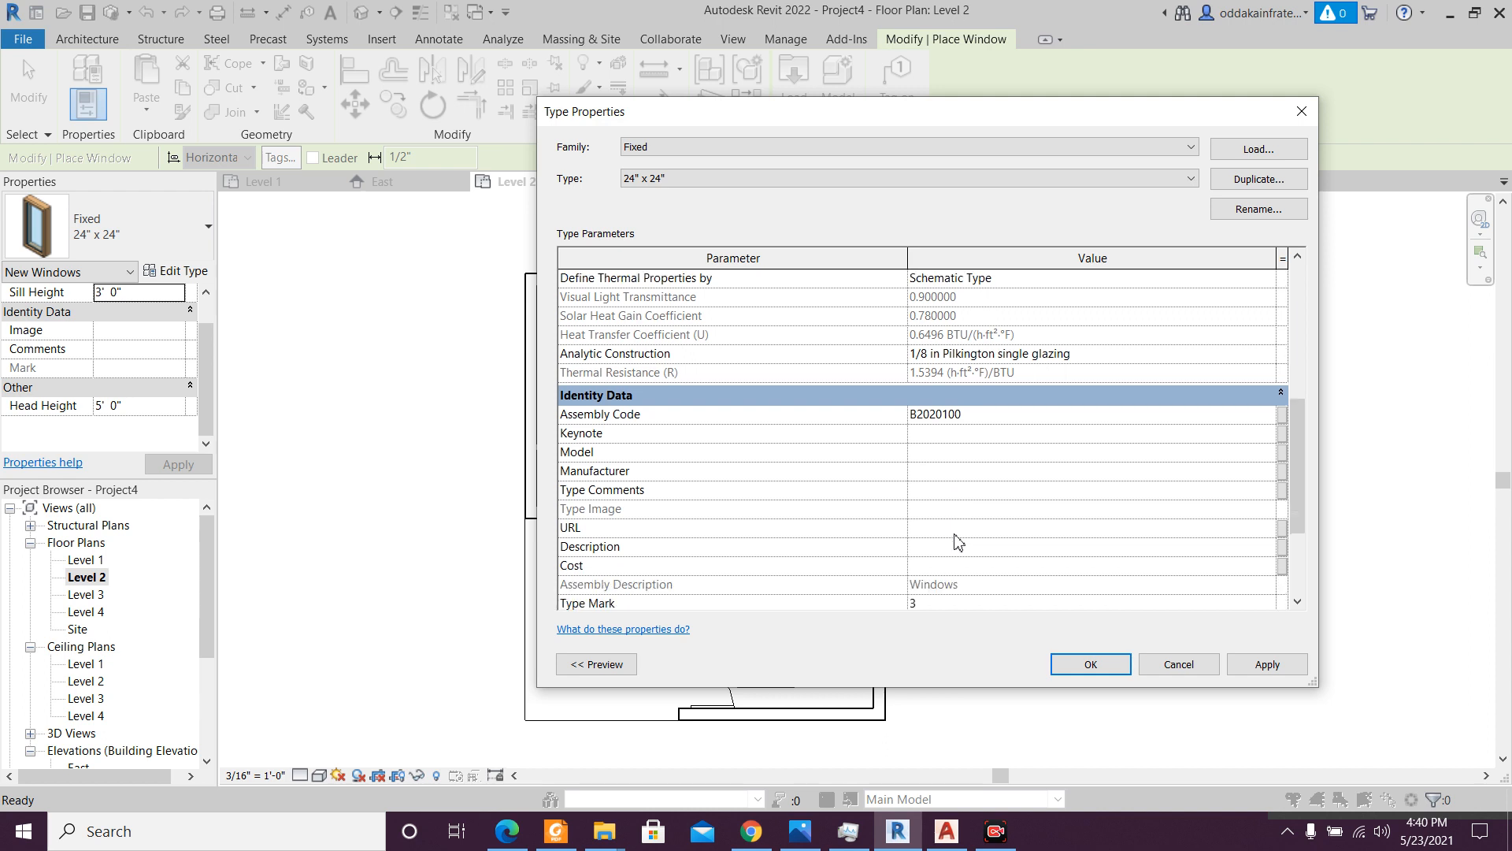
{"action": "scroll", "coordinate": [957, 542], "scroll_direction": "down", "scroll_amount": 3}
{"action": "left_click", "coordinate": [957, 545]}
{"action": "left_click_drag", "start_coordinate": [945, 546], "coordinate": [815, 530]}
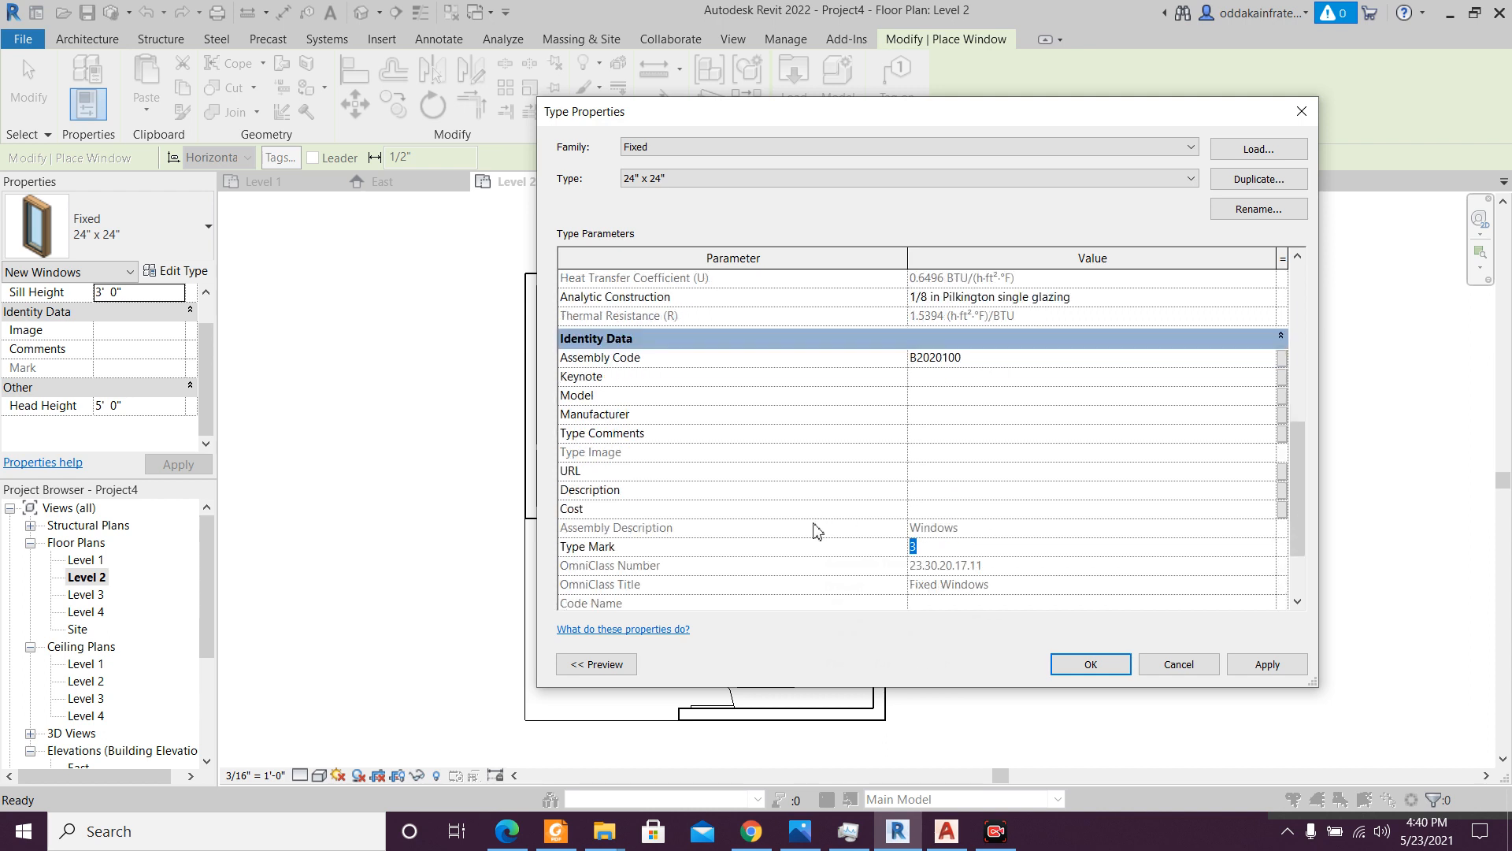
{"action": "type", "text": "V"}
{"action": "left_click", "coordinate": [937, 510]}
{"action": "type", "text": "5000"}
{"action": "left_click", "coordinate": [1090, 664]}
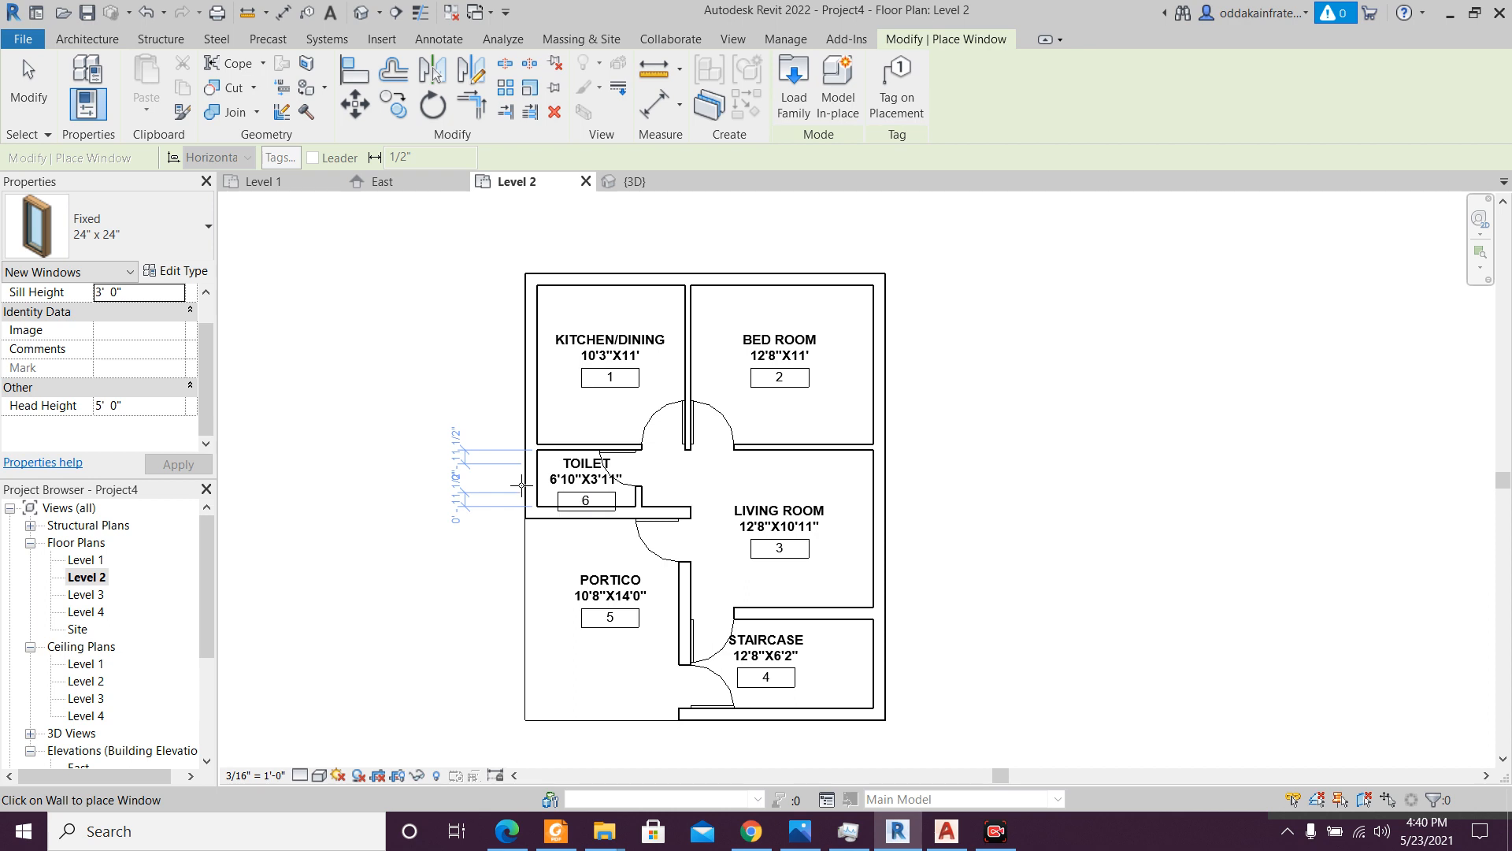
- Place one Fixed 24" x 24" window in the toilet's outer wall and another in the staircase's outer side wall
{"action": "left_click", "coordinate": [521, 485]}
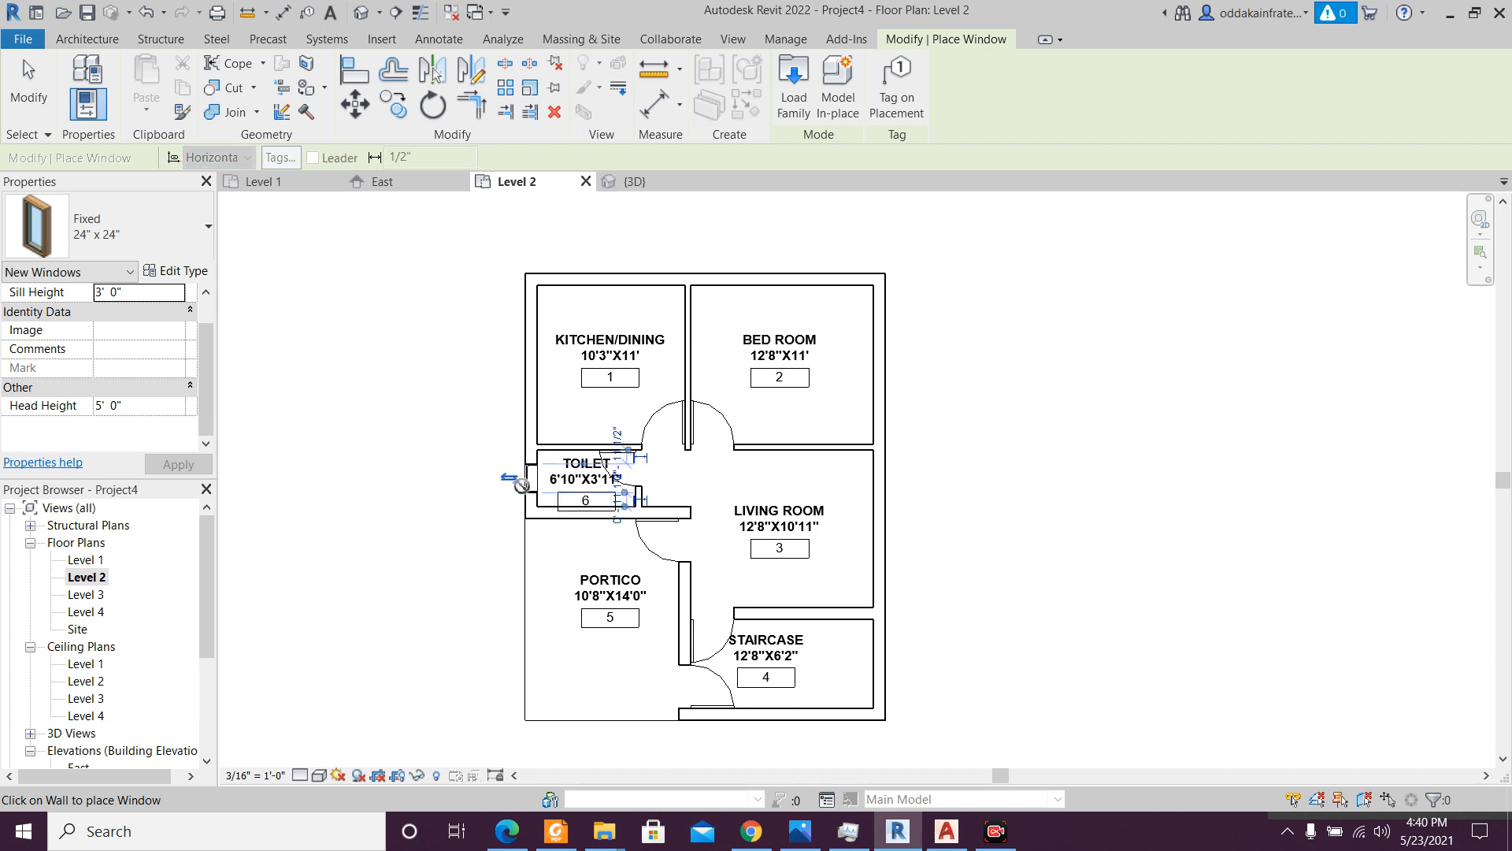
{"action": "left_click", "coordinate": [880, 664]}
{"action": "scroll", "coordinate": [983, 524], "scroll_direction": "up", "scroll_amount": 1}
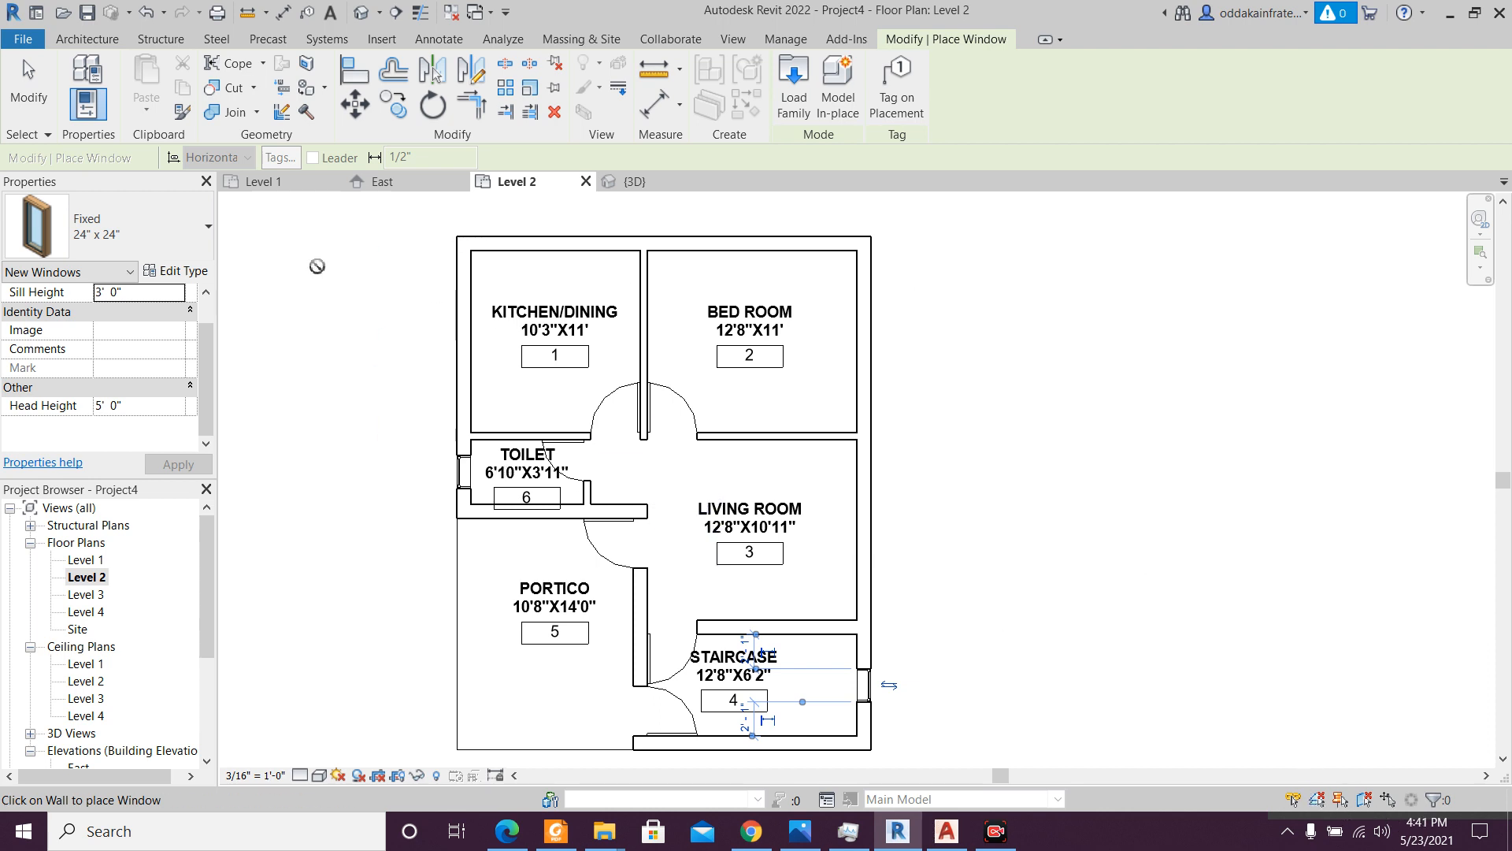
- Choose the Window-Casement-Double 57" x 72" type and duplicate it as "5' X4'6" wINDOW"
{"action": "left_click", "coordinate": [197, 240]}
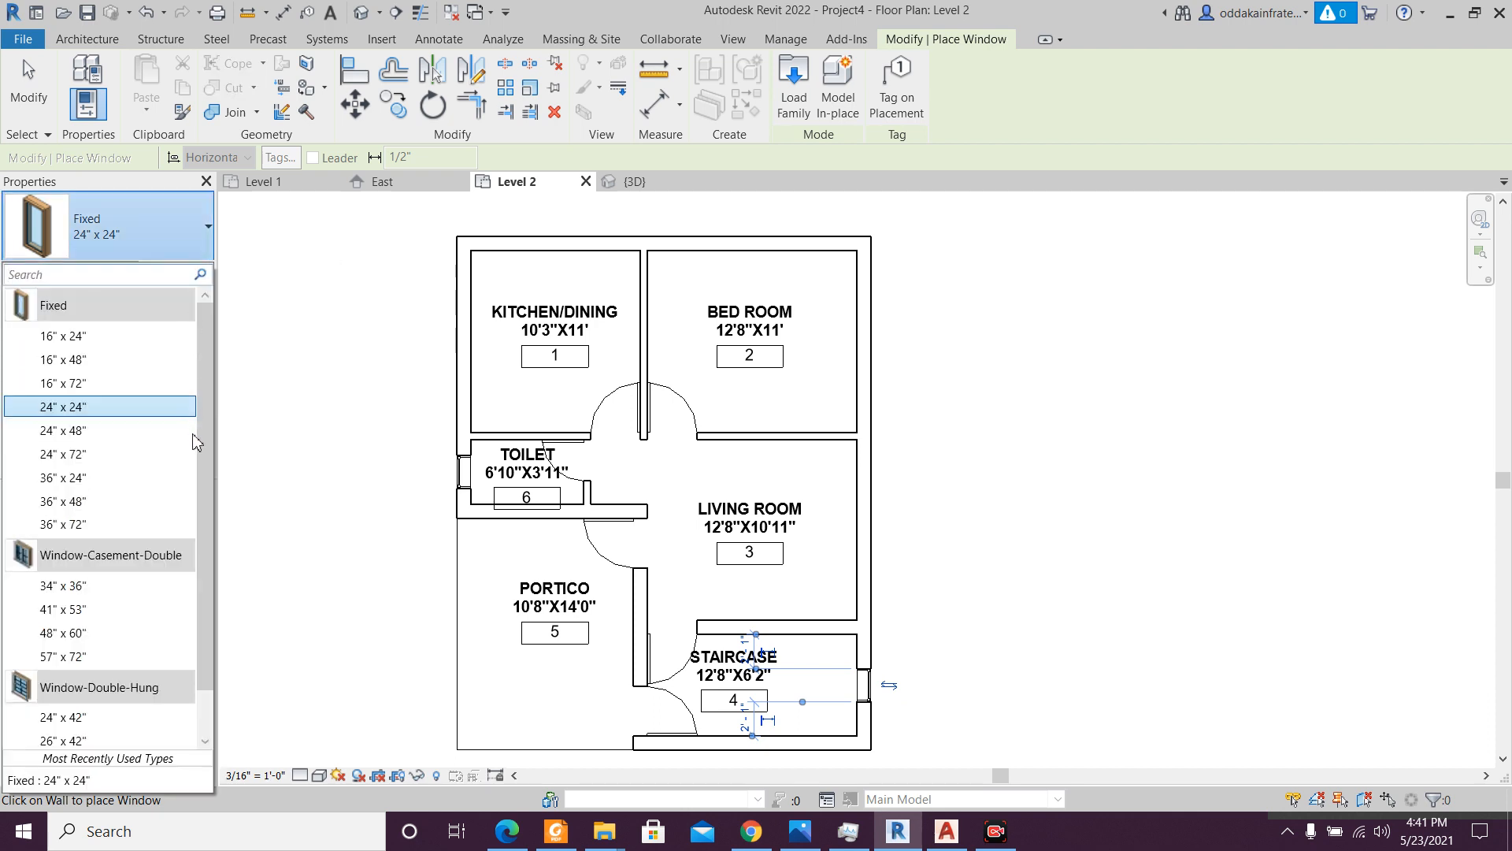
{"action": "scroll", "coordinate": [196, 437], "scroll_direction": "down", "scroll_amount": 1}
{"action": "mouse_move", "coordinate": [173, 515]}
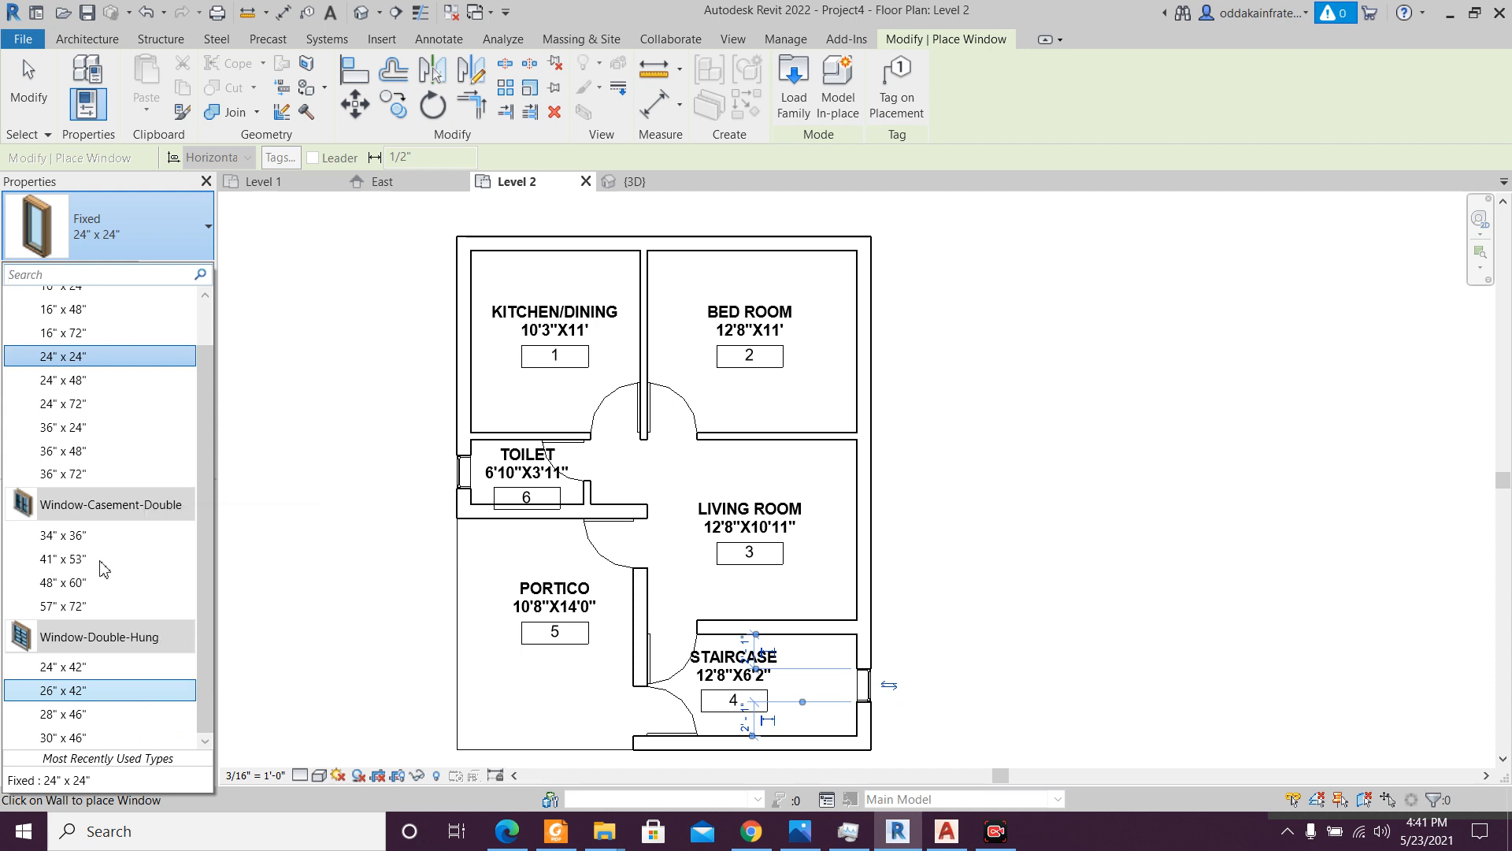
{"action": "left_click", "coordinate": [110, 607]}
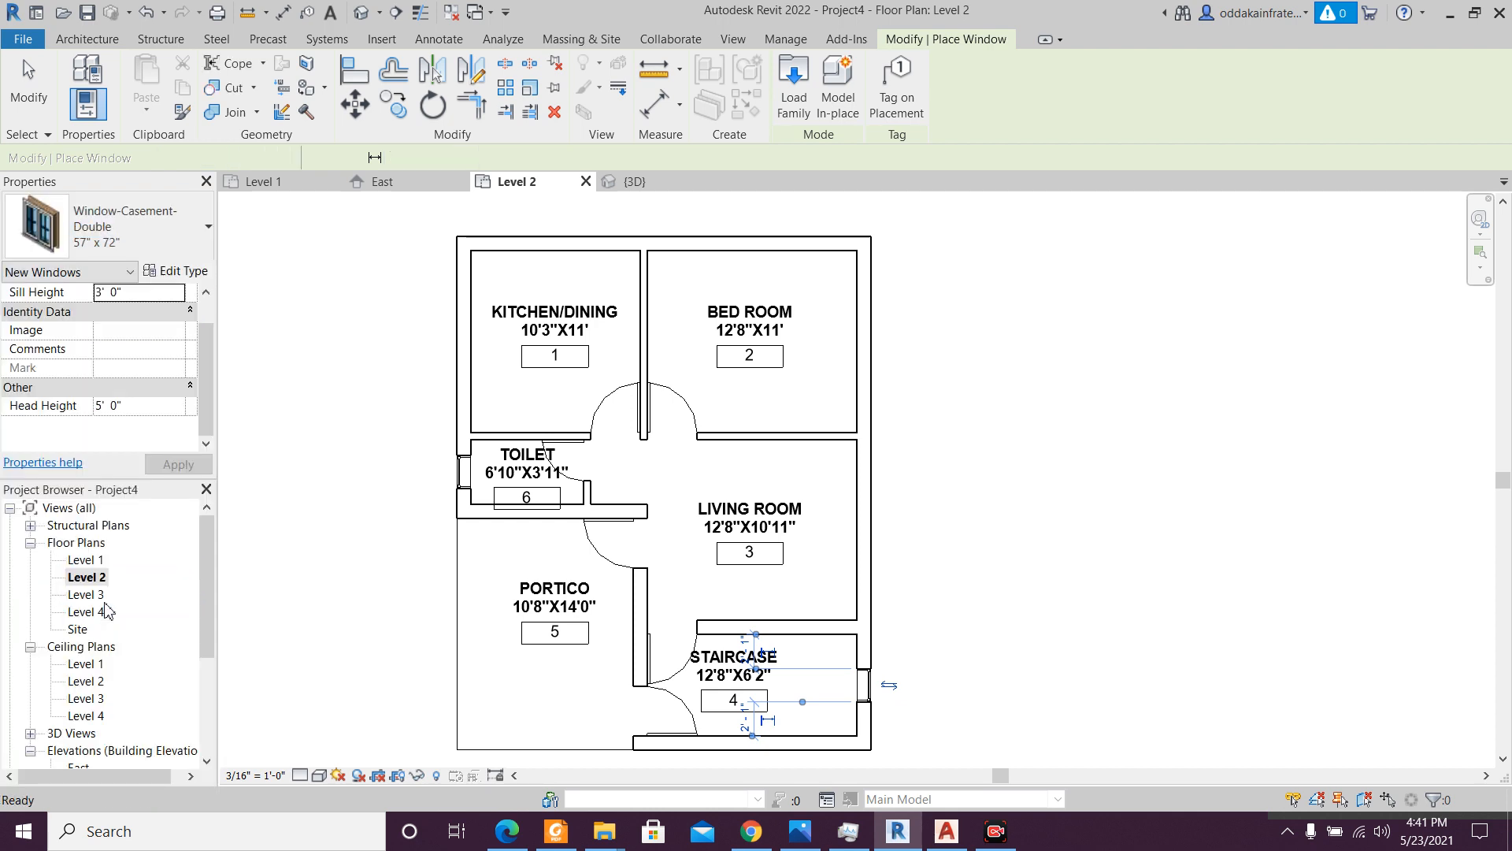
{"action": "left_click", "coordinate": [178, 272]}
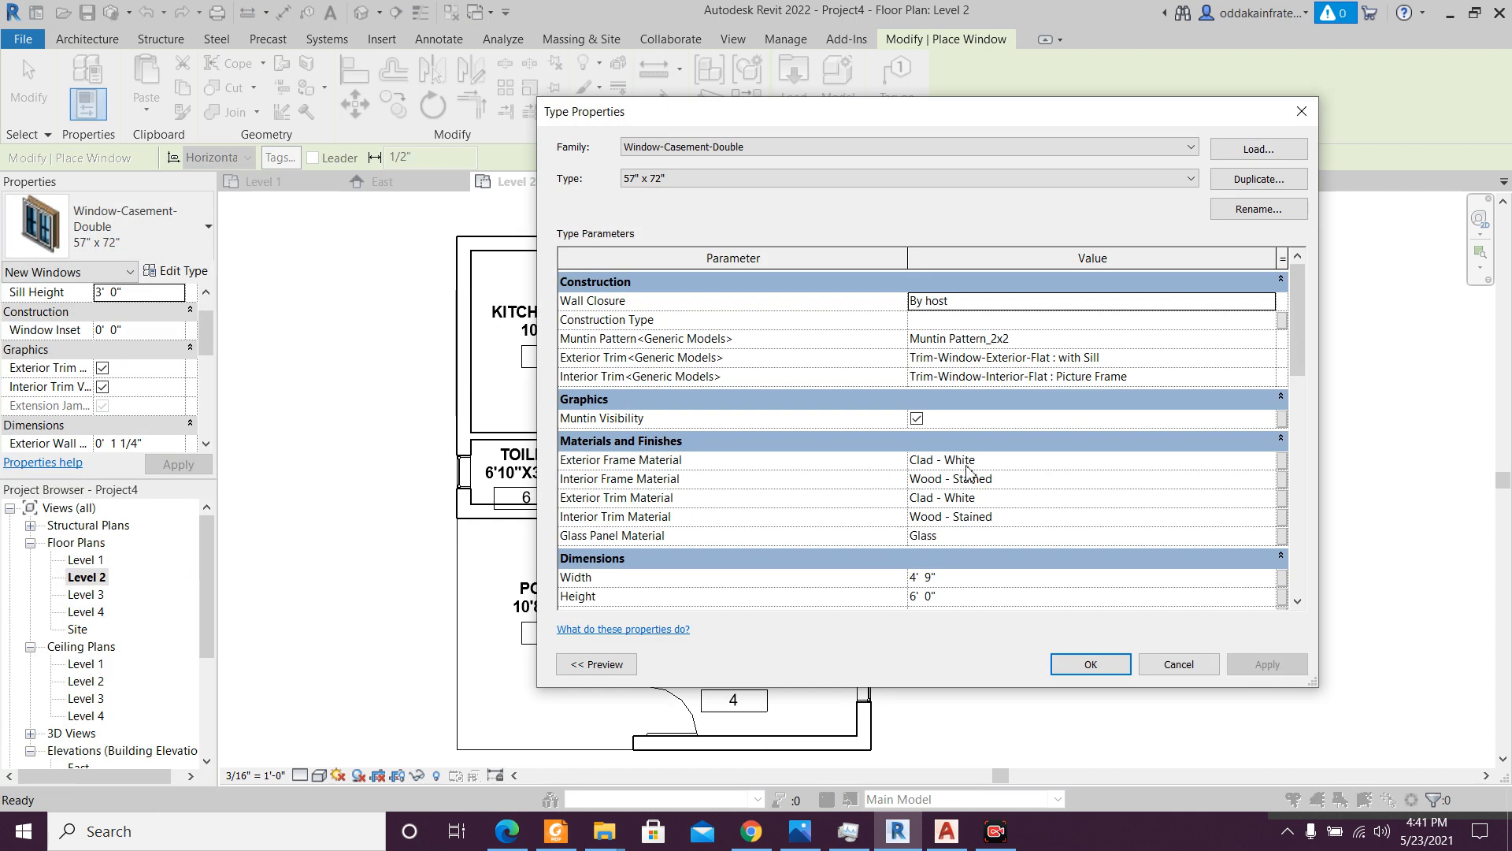
{"action": "scroll", "coordinate": [967, 471], "scroll_direction": "down", "scroll_amount": 4}
{"action": "scroll", "coordinate": [968, 471], "scroll_direction": "up", "scroll_amount": 4}
{"action": "scroll", "coordinate": [967, 471], "scroll_direction": "down", "scroll_amount": 4}
{"action": "scroll", "coordinate": [968, 471], "scroll_direction": "up", "scroll_amount": 4}
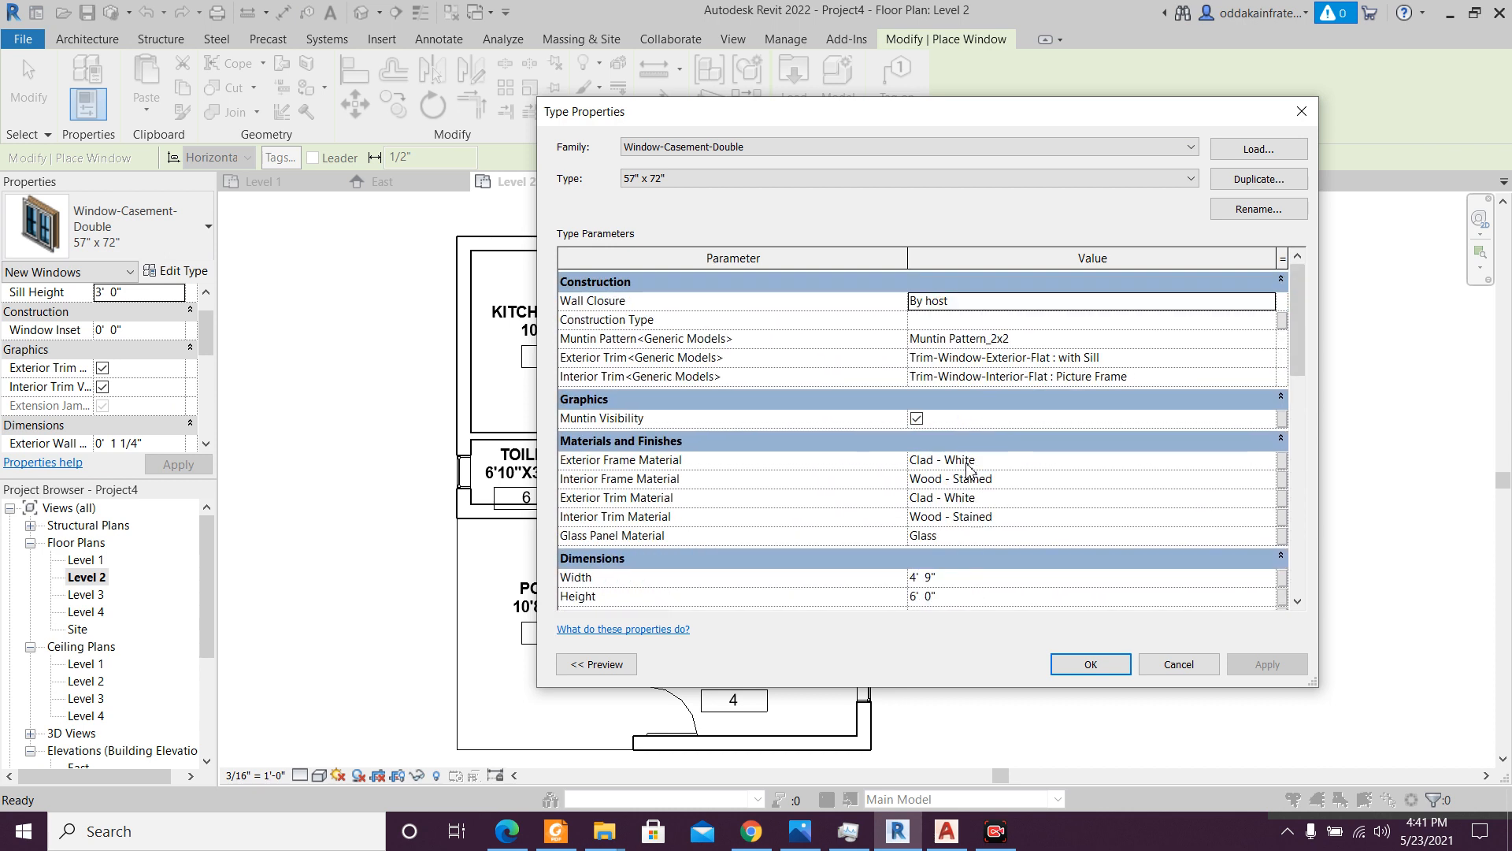
{"action": "left_click", "coordinate": [1253, 192]}
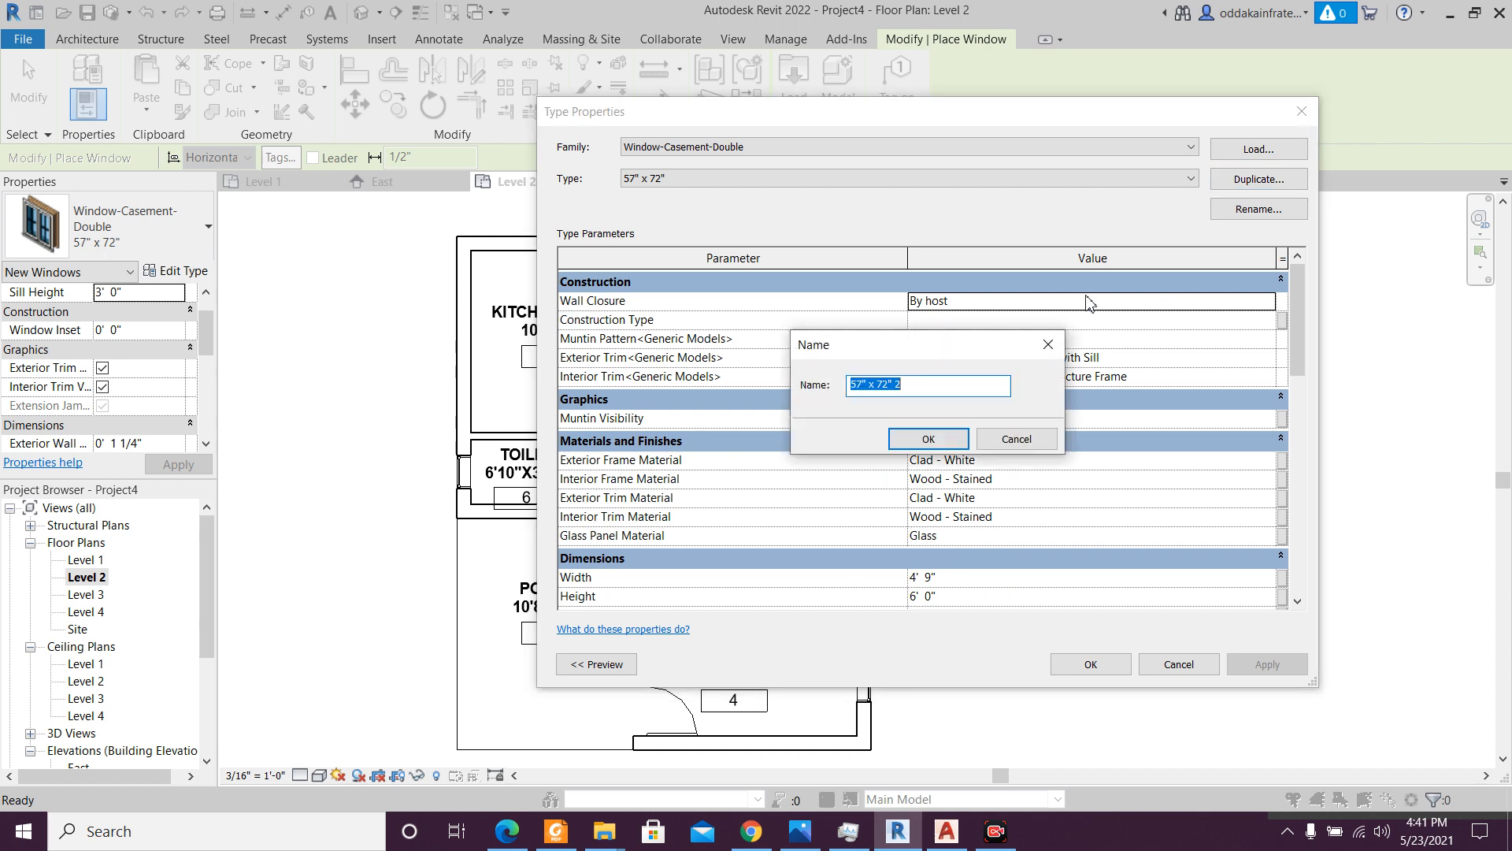
{"action": "type", "text": "5' X4'6\" wINDOW"}
{"action": "left_click", "coordinate": [921, 438]}
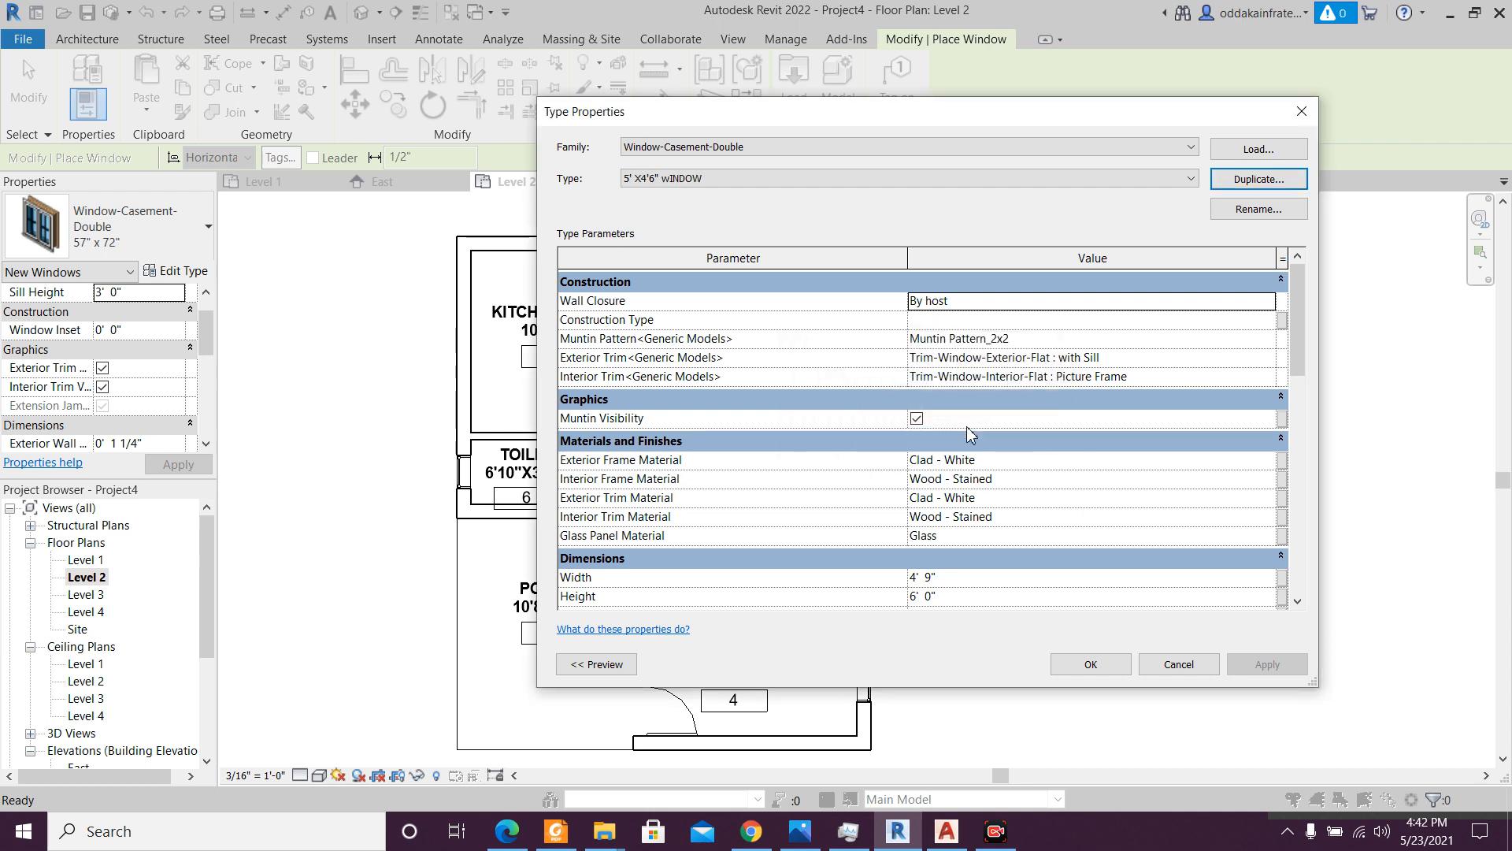
- Set the new casement window type's Width to 5' and Height to 4' 6"
{"action": "scroll", "coordinate": [975, 491], "scroll_direction": "down", "scroll_amount": 1}
{"action": "scroll", "coordinate": [974, 492], "scroll_direction": "down", "scroll_amount": 3}
{"action": "left_click", "coordinate": [953, 482]}
{"action": "left_click_drag", "start_coordinate": [951, 486], "coordinate": [703, 468]}
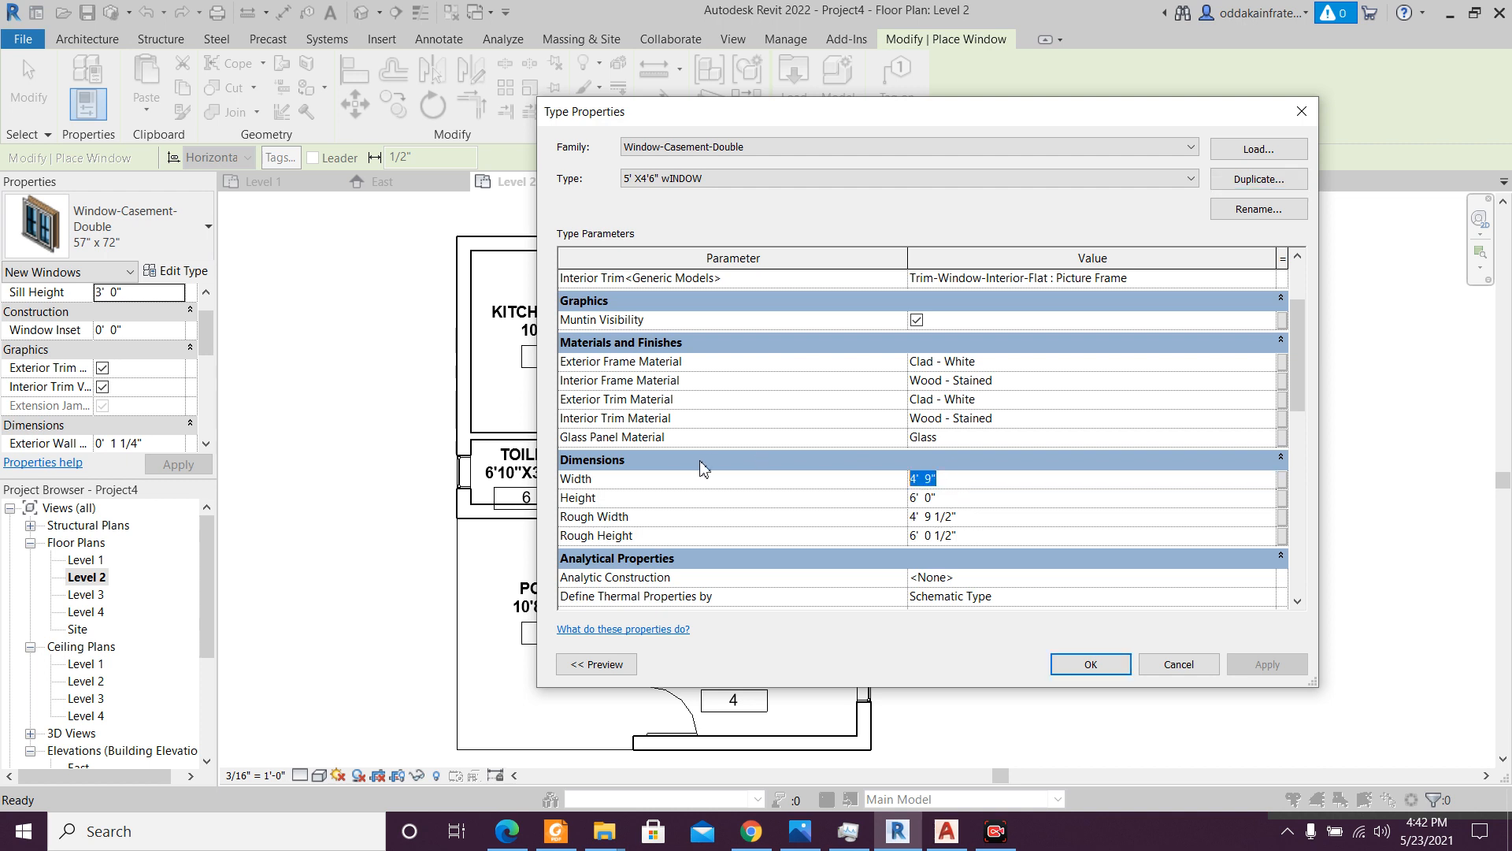
{"action": "type", "text": "5'"}
{"action": "left_click", "coordinate": [931, 504]}
{"action": "left_click_drag", "start_coordinate": [947, 500], "coordinate": [771, 499]}
{"action": "type", "text": "4"}
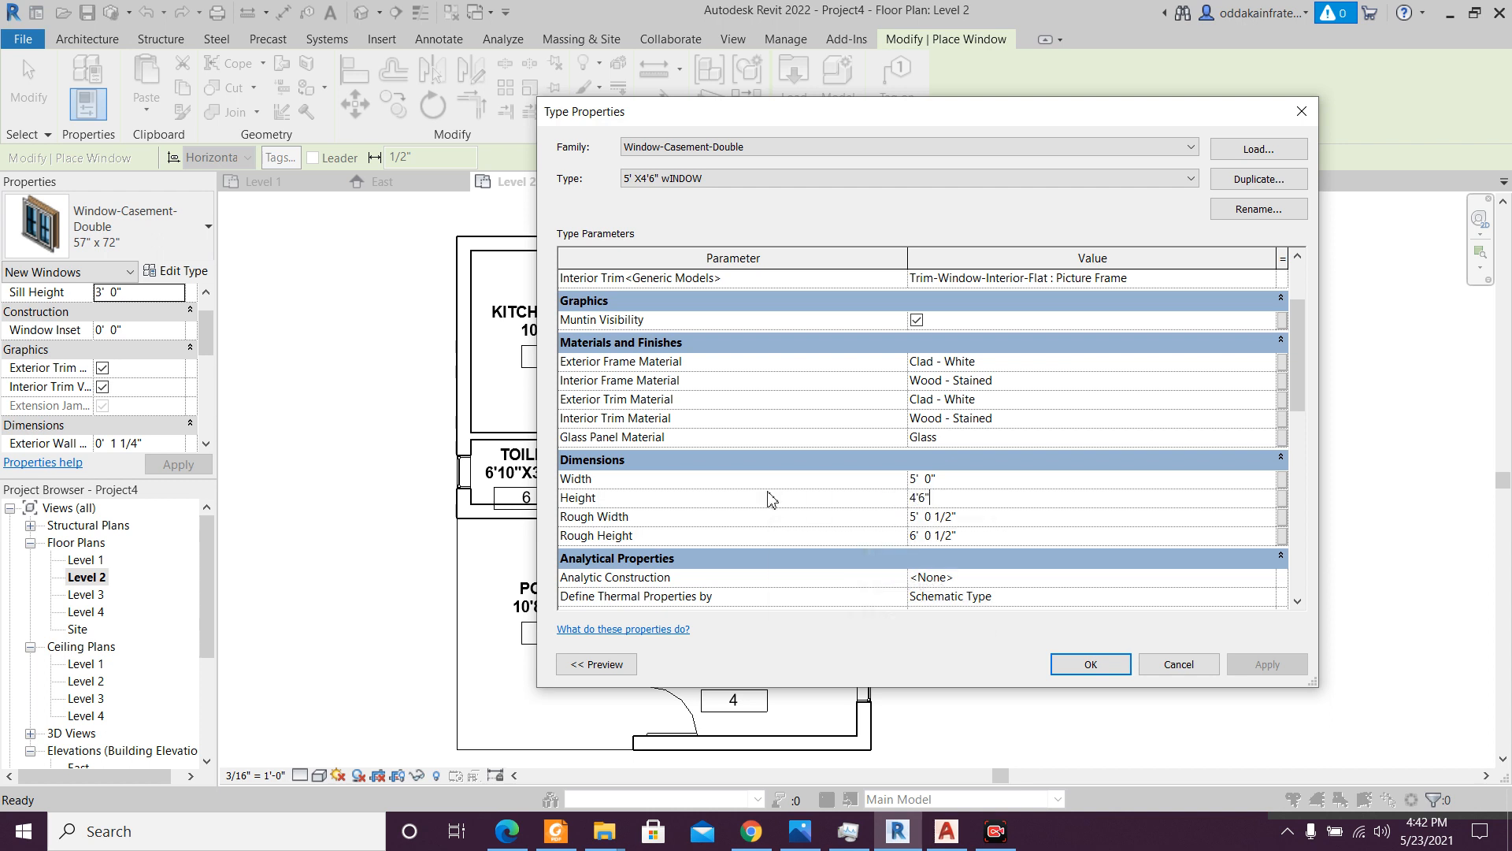
{"action": "type", "text": "'  6\""}
{"action": "left_click", "coordinate": [1027, 517]}
- Set the 5' X4'6" window type's Cost to 10000 and check its Default Sill Height
{"action": "left_click_drag", "start_coordinate": [1296, 372], "coordinate": [1301, 516]}
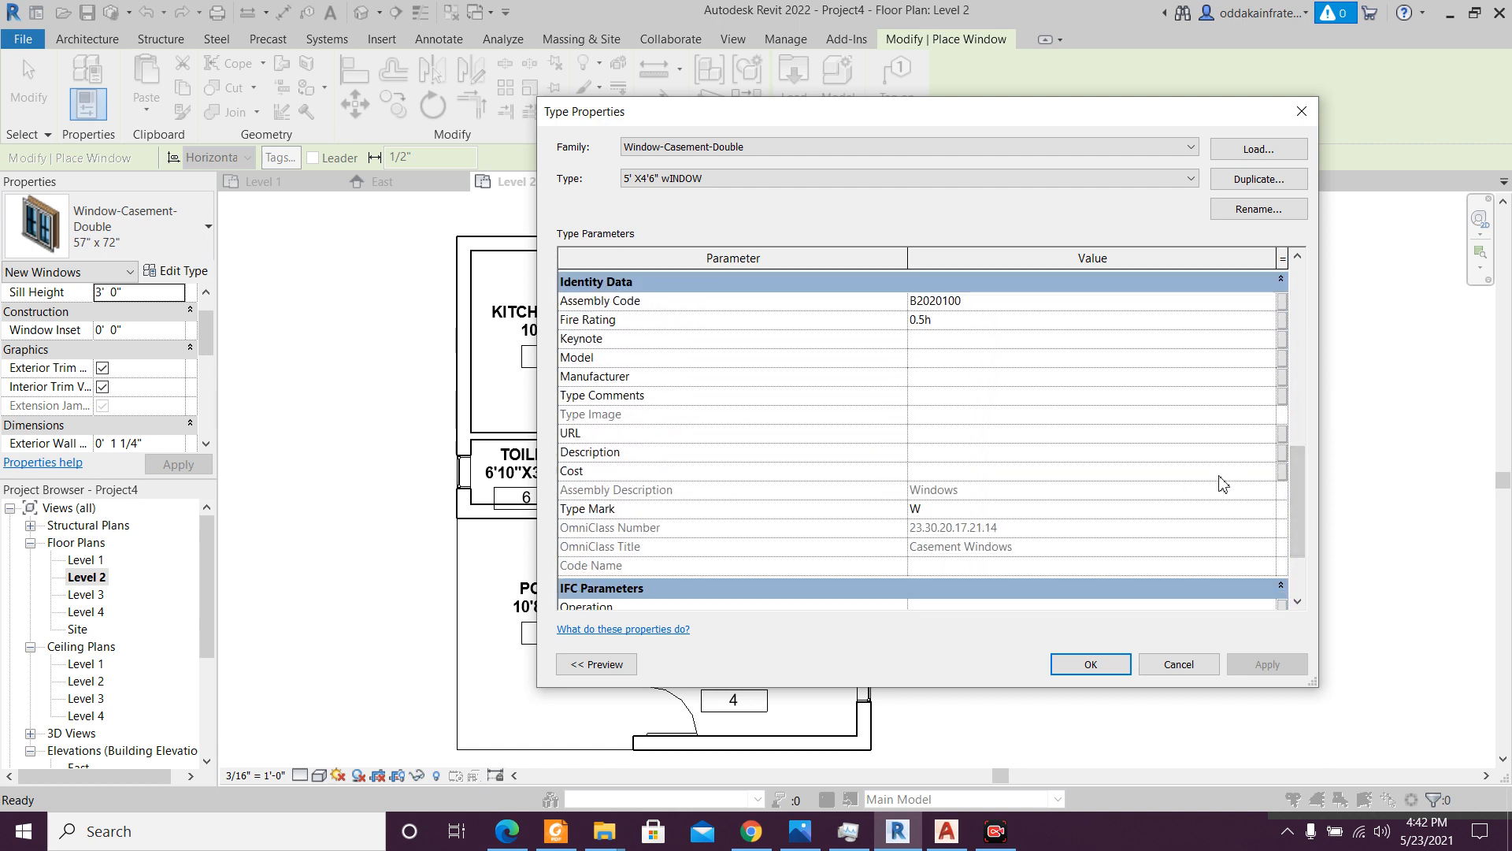
{"action": "left_click", "coordinate": [978, 472]}
{"action": "scroll", "coordinate": [999, 552], "scroll_direction": "down", "scroll_amount": 2}
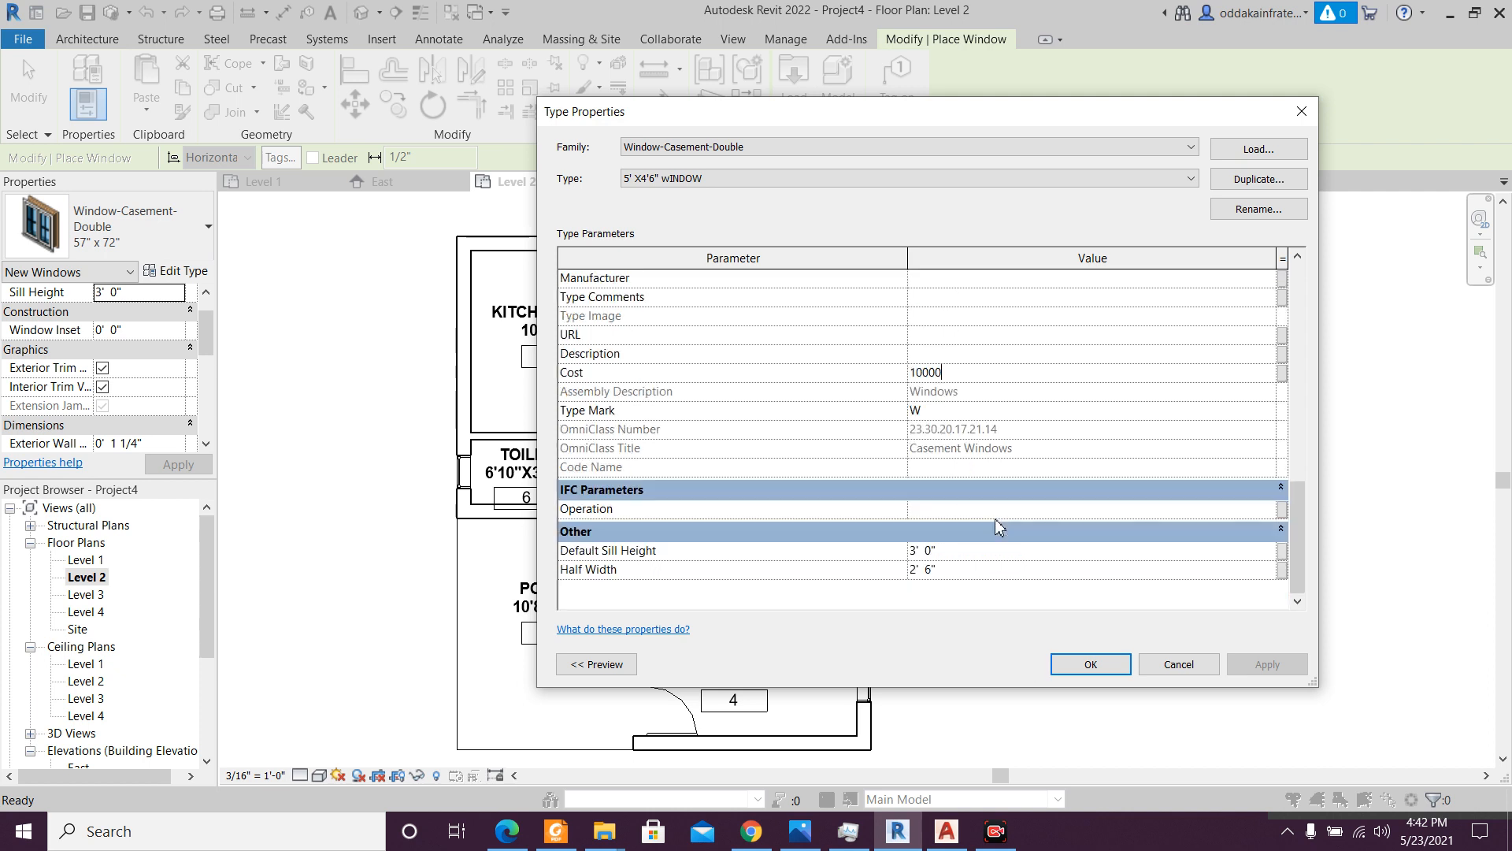
{"action": "scroll", "coordinate": [995, 518], "scroll_direction": "up", "scroll_amount": 4}
{"action": "scroll", "coordinate": [995, 518], "scroll_direction": "down", "scroll_amount": 4}
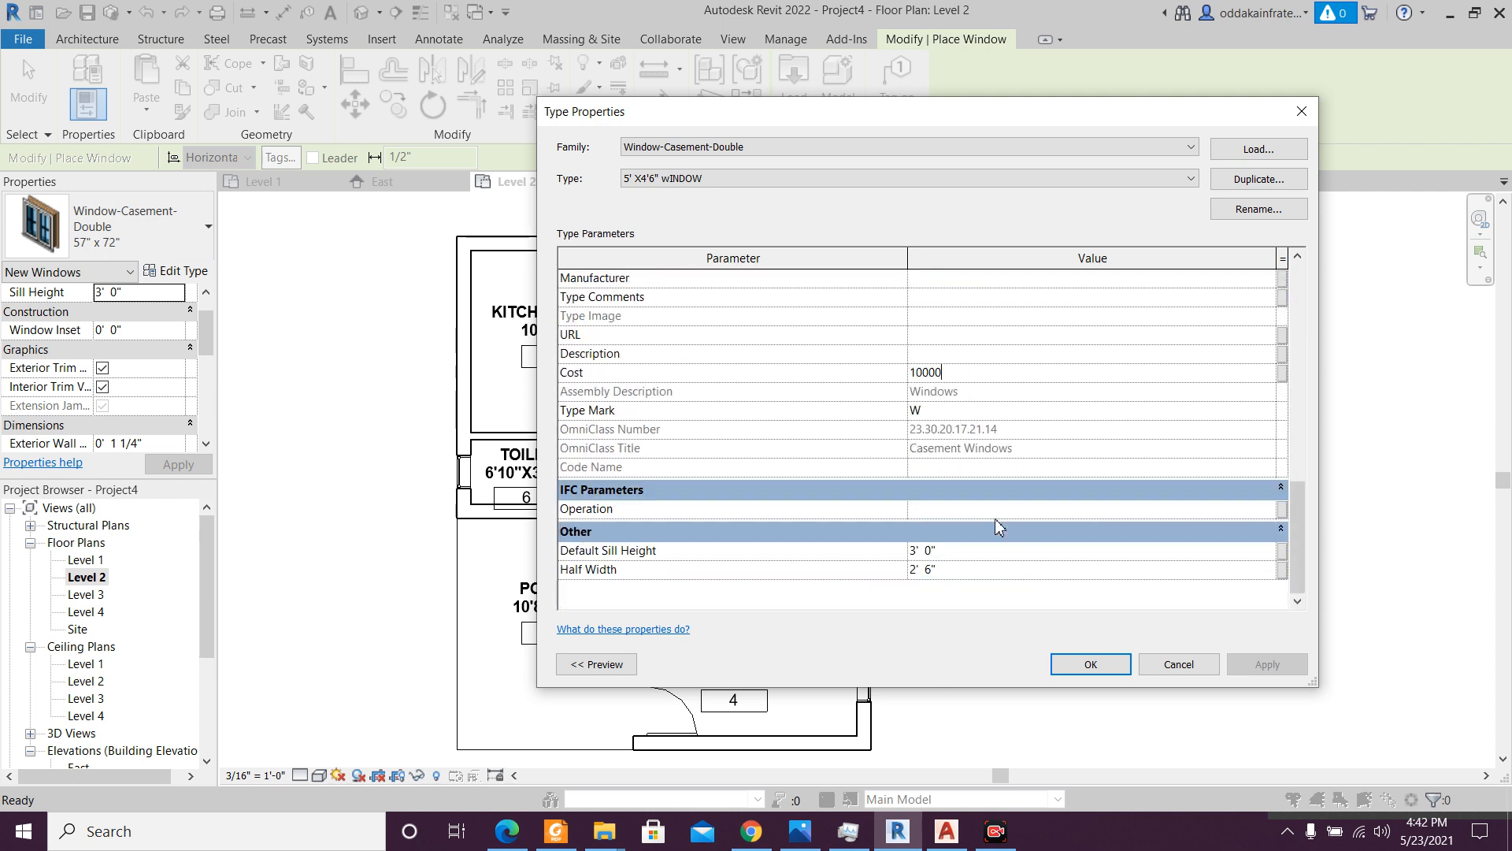
{"action": "left_click", "coordinate": [1073, 675]}
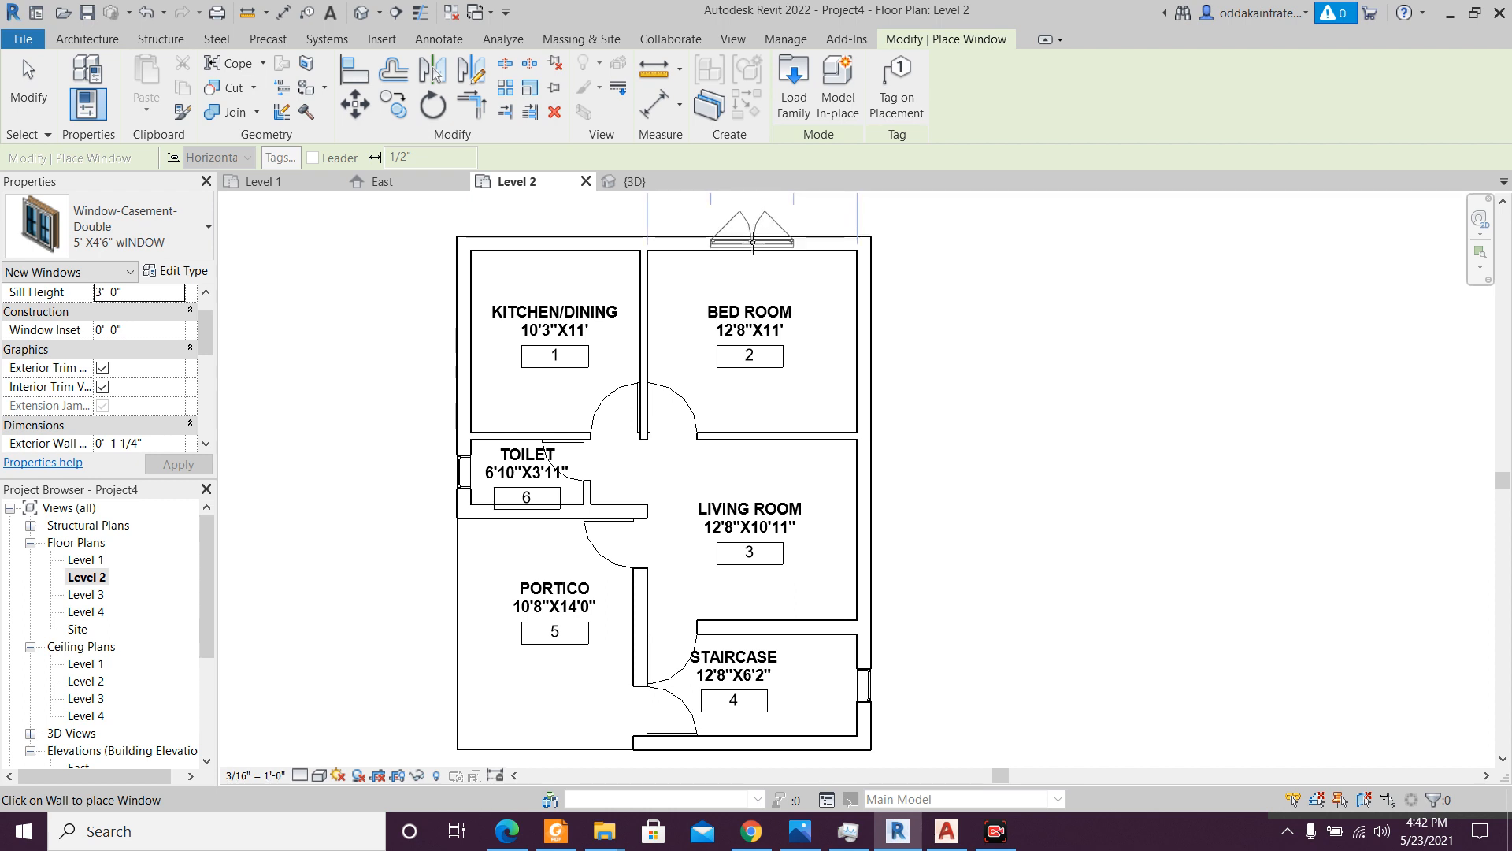
- Place 5' X4'6" casement windows in both outer walls of the bedroom and in the living room's outer side wall
{"action": "left_click", "coordinate": [873, 338]}
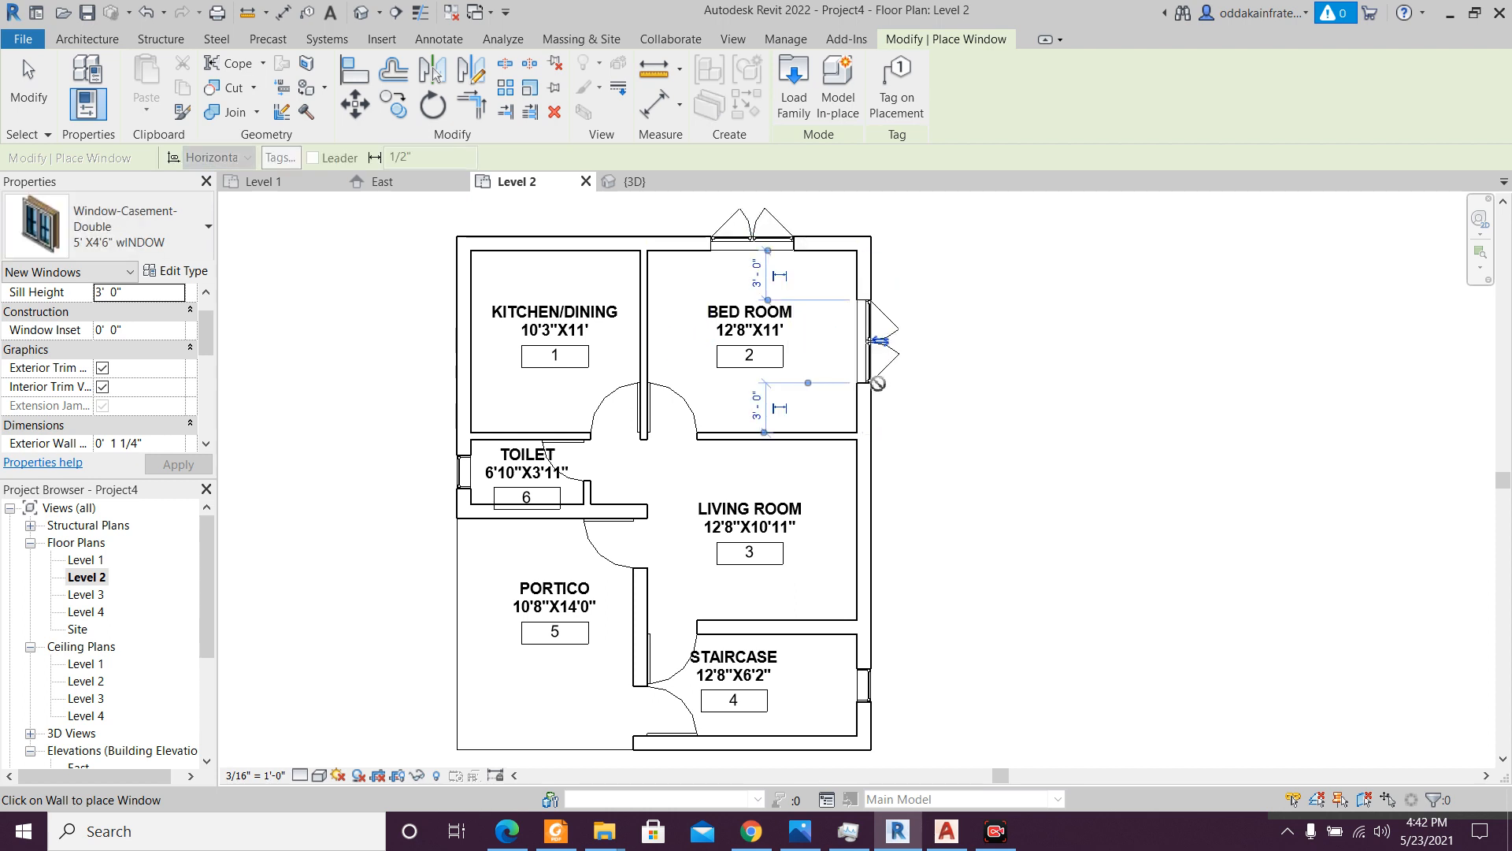
{"action": "left_click", "coordinate": [881, 542]}
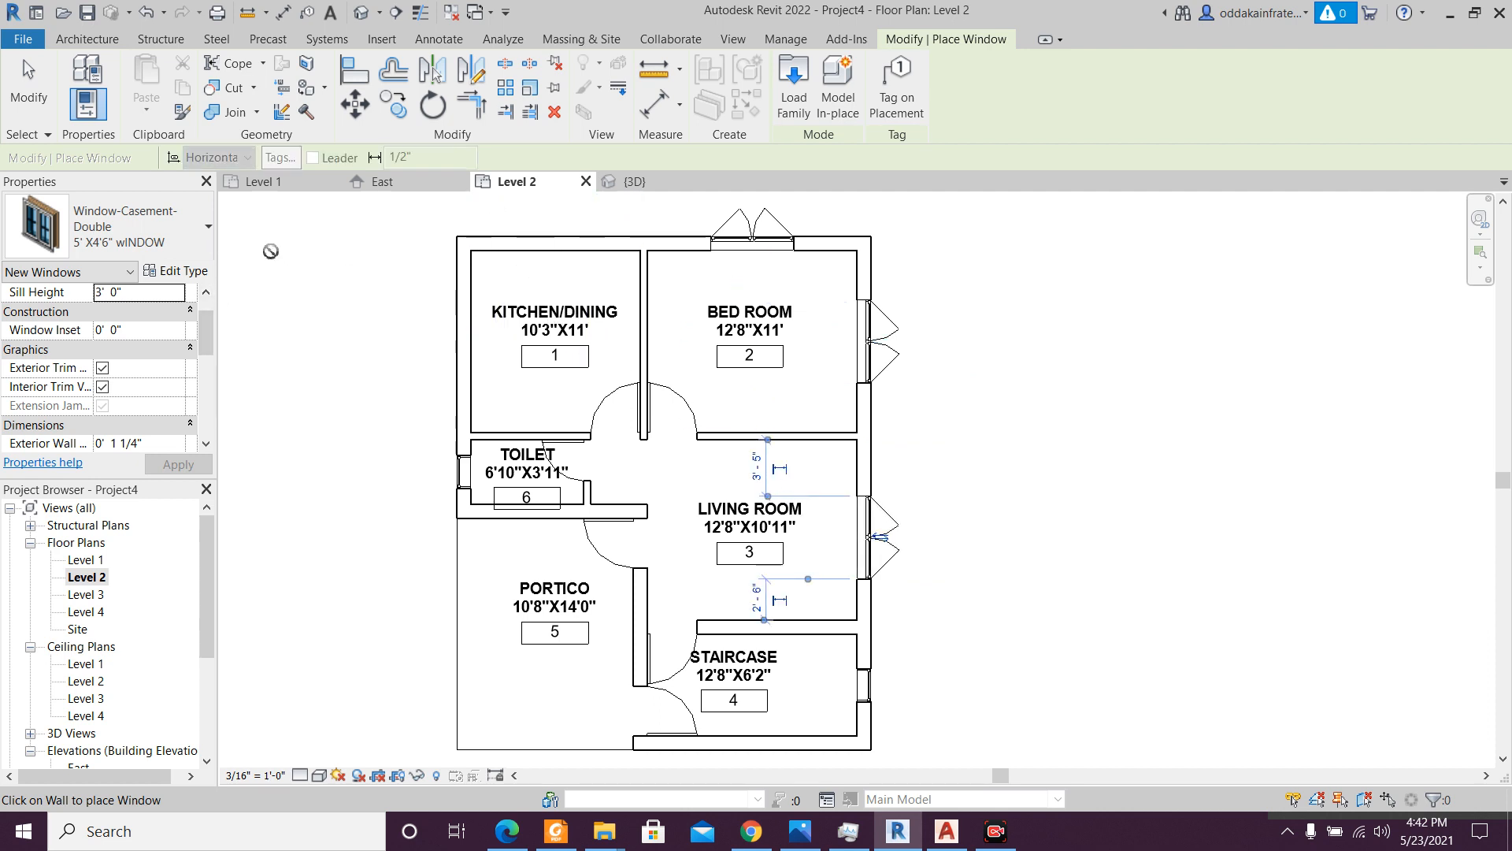
- Duplicate the casement window type as "3' X4'6" wINDOW 2" and set its Width to 3'
{"action": "left_click", "coordinate": [197, 273]}
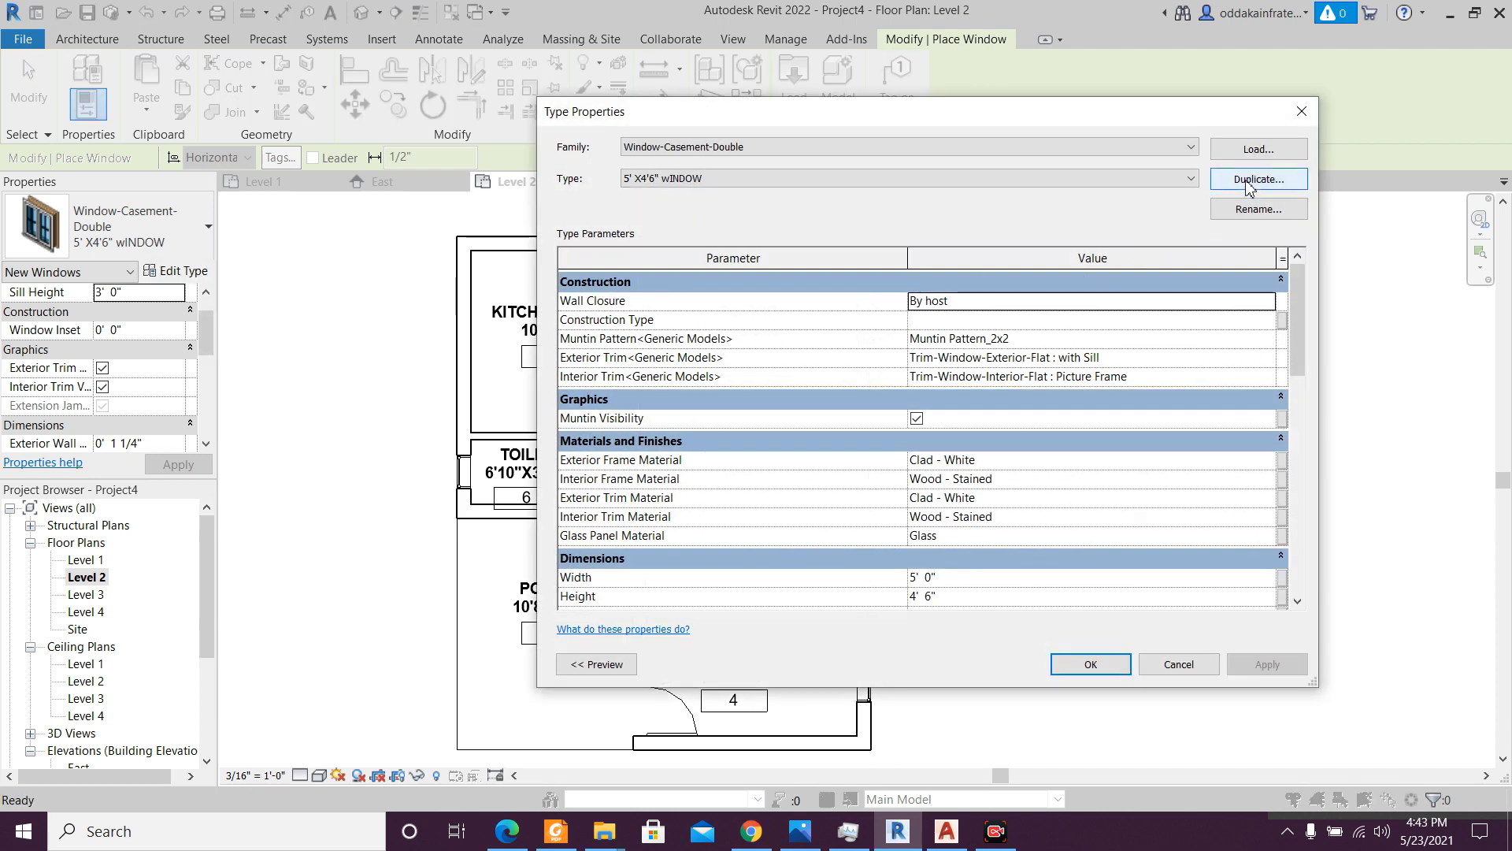
{"action": "left_click", "coordinate": [1247, 180]}
{"action": "left_click", "coordinate": [852, 385]}
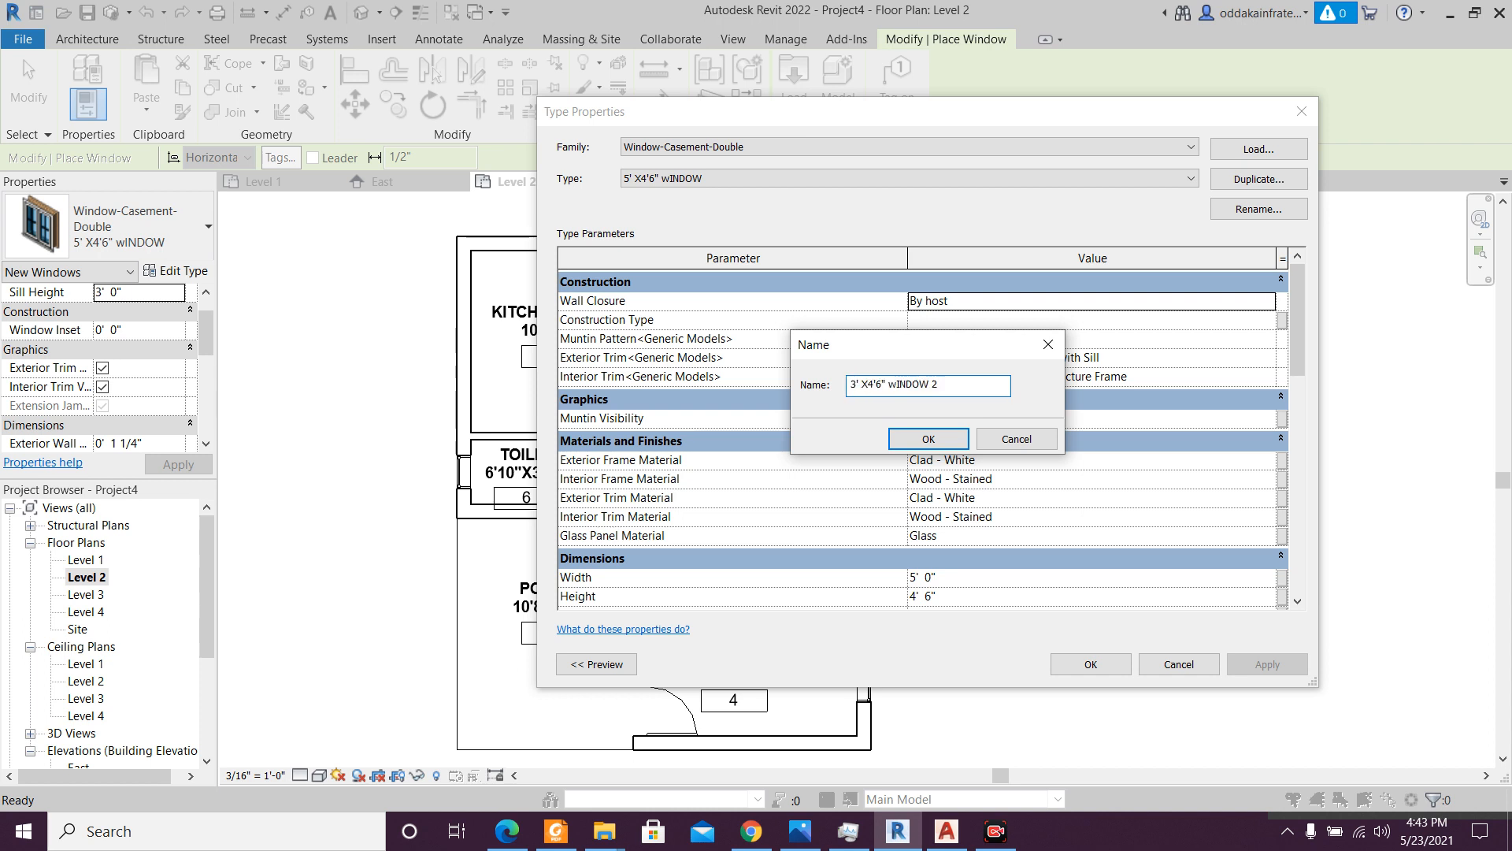
{"action": "type", "text": "3"}
{"action": "left_click", "coordinate": [939, 437]}
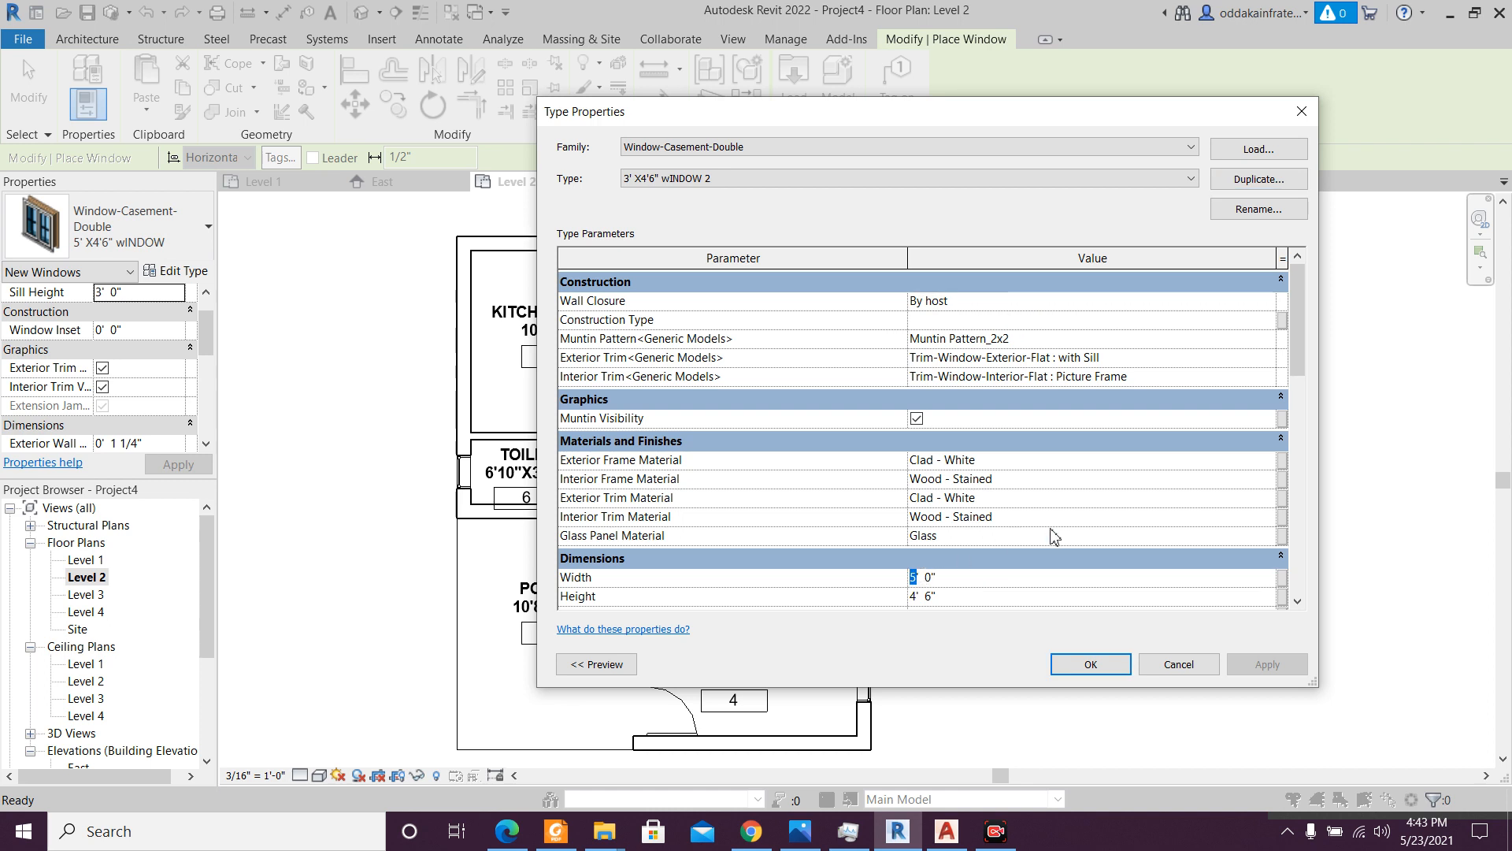
{"action": "scroll", "coordinate": [1054, 536], "scroll_direction": "down", "scroll_amount": 1}
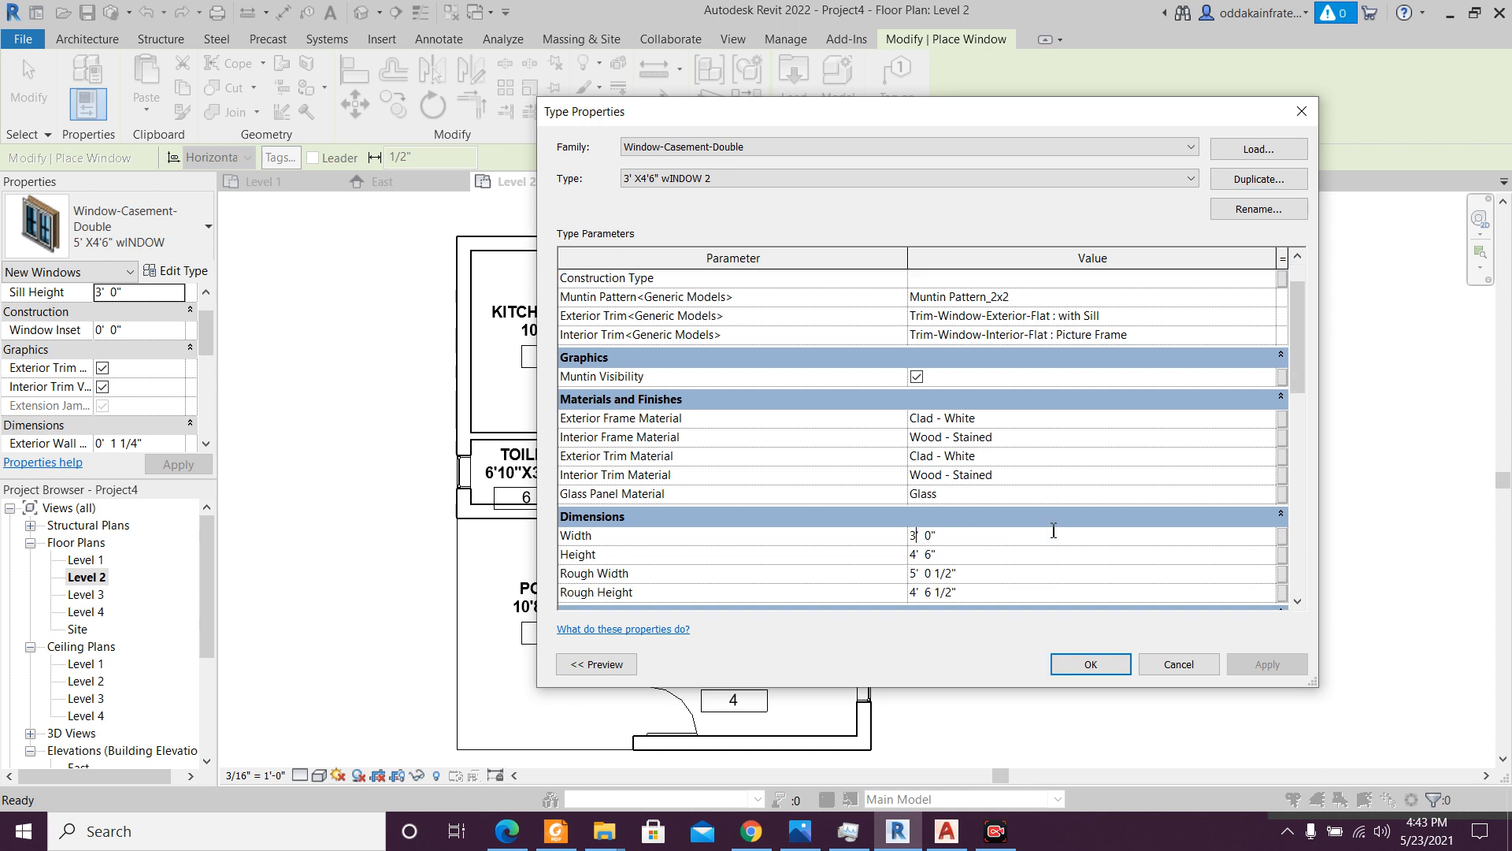
- Set the 3' X4'6" window type's Type Mark to W1 and its Cost to 7000
{"action": "left_click_drag", "start_coordinate": [1302, 370], "coordinate": [1252, 535]}
{"action": "left_click", "coordinate": [943, 529]}
{"action": "type", "text": "W1"}
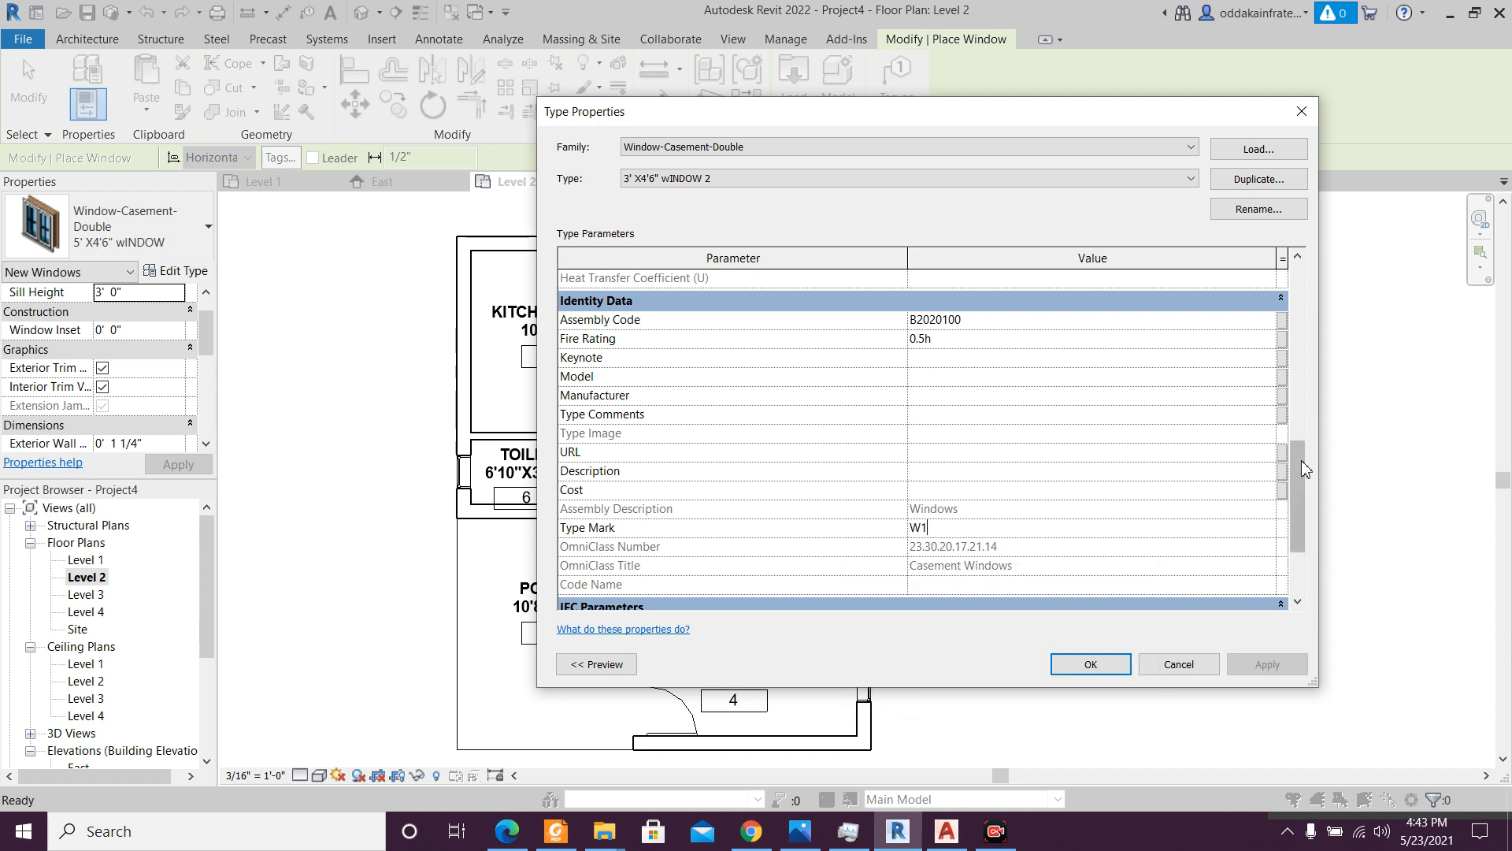
{"action": "mouse_move", "coordinate": [1295, 479]}
{"action": "left_mouse_down"}
{"action": "mouse_move", "coordinate": [1285, 528]}
{"action": "mouse_move", "coordinate": [1285, 496]}
{"action": "left_mouse_up"}
{"action": "left_click", "coordinate": [985, 449]}
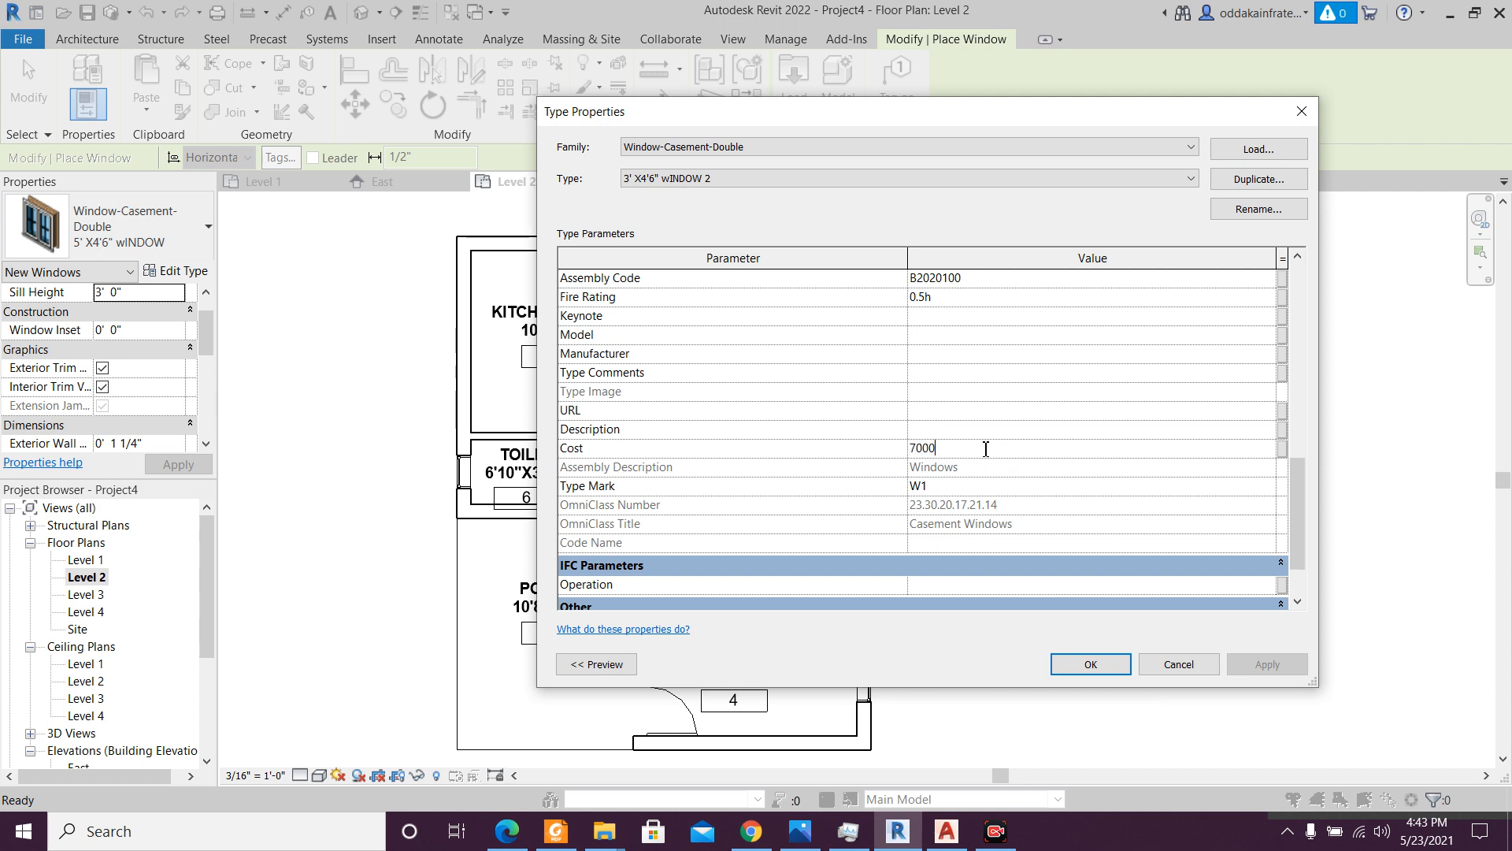
{"action": "left_click", "coordinate": [1092, 665]}
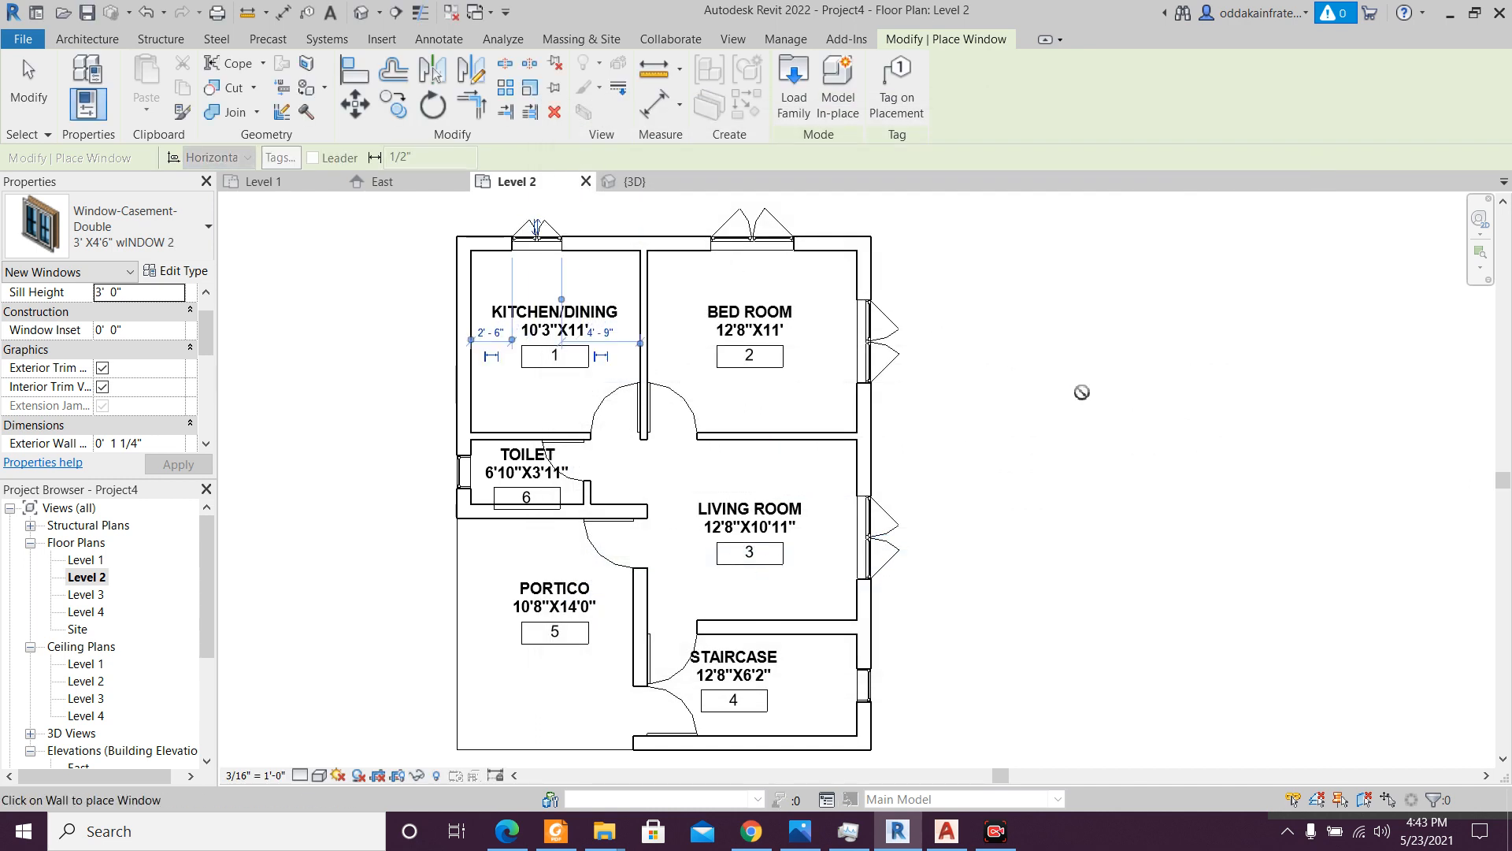
- Place a 3' X4'6" window in the kitchen/dining room's rear wall, 3' from the room's outer side wall
{"action": "left_click", "coordinate": [494, 336]}
{"action": "type", "text": "3"}
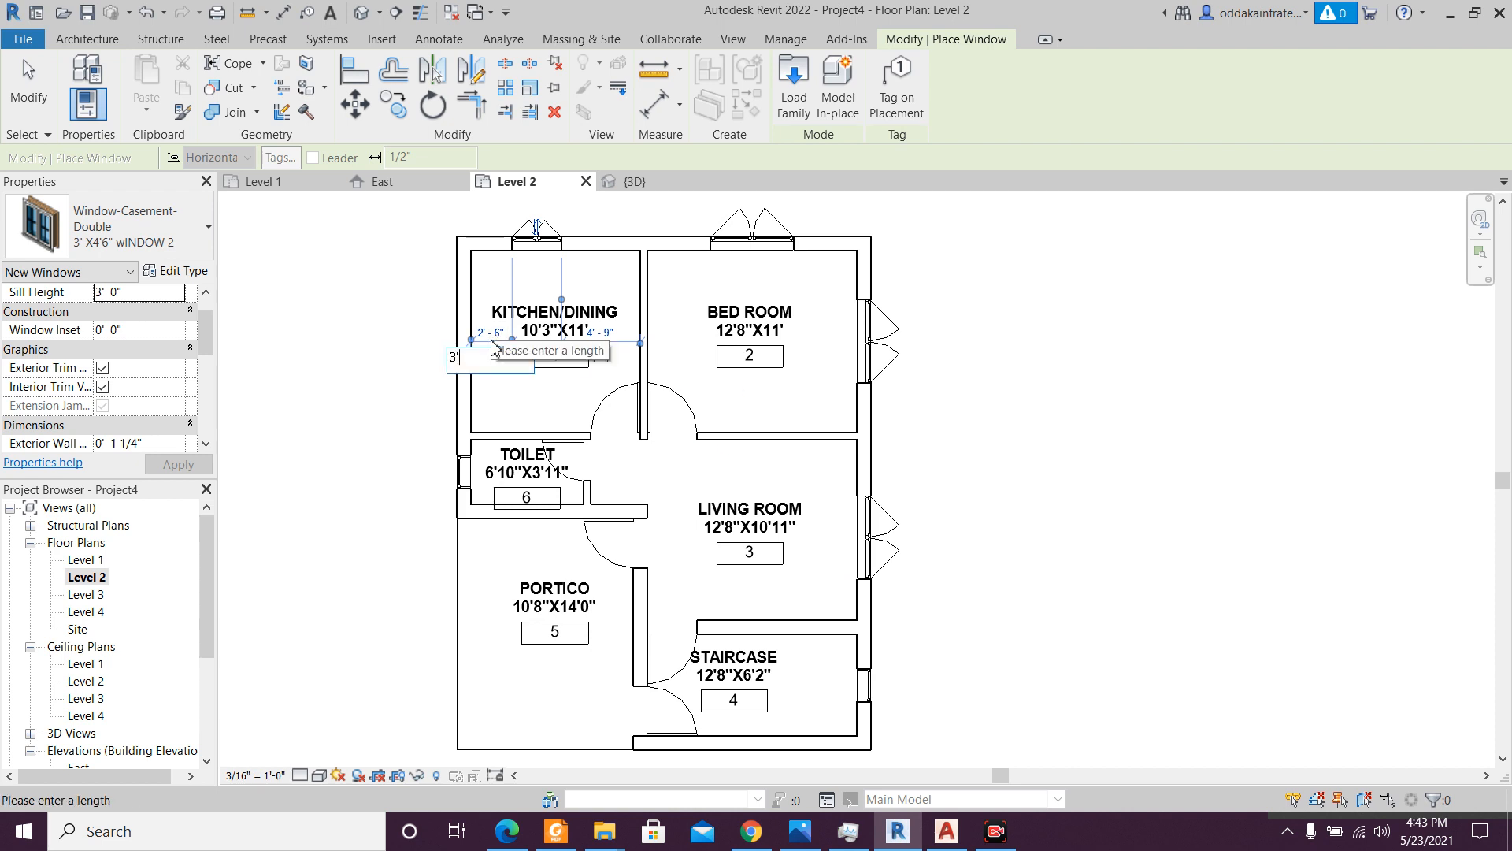
{"action": "key", "text": "Return"}
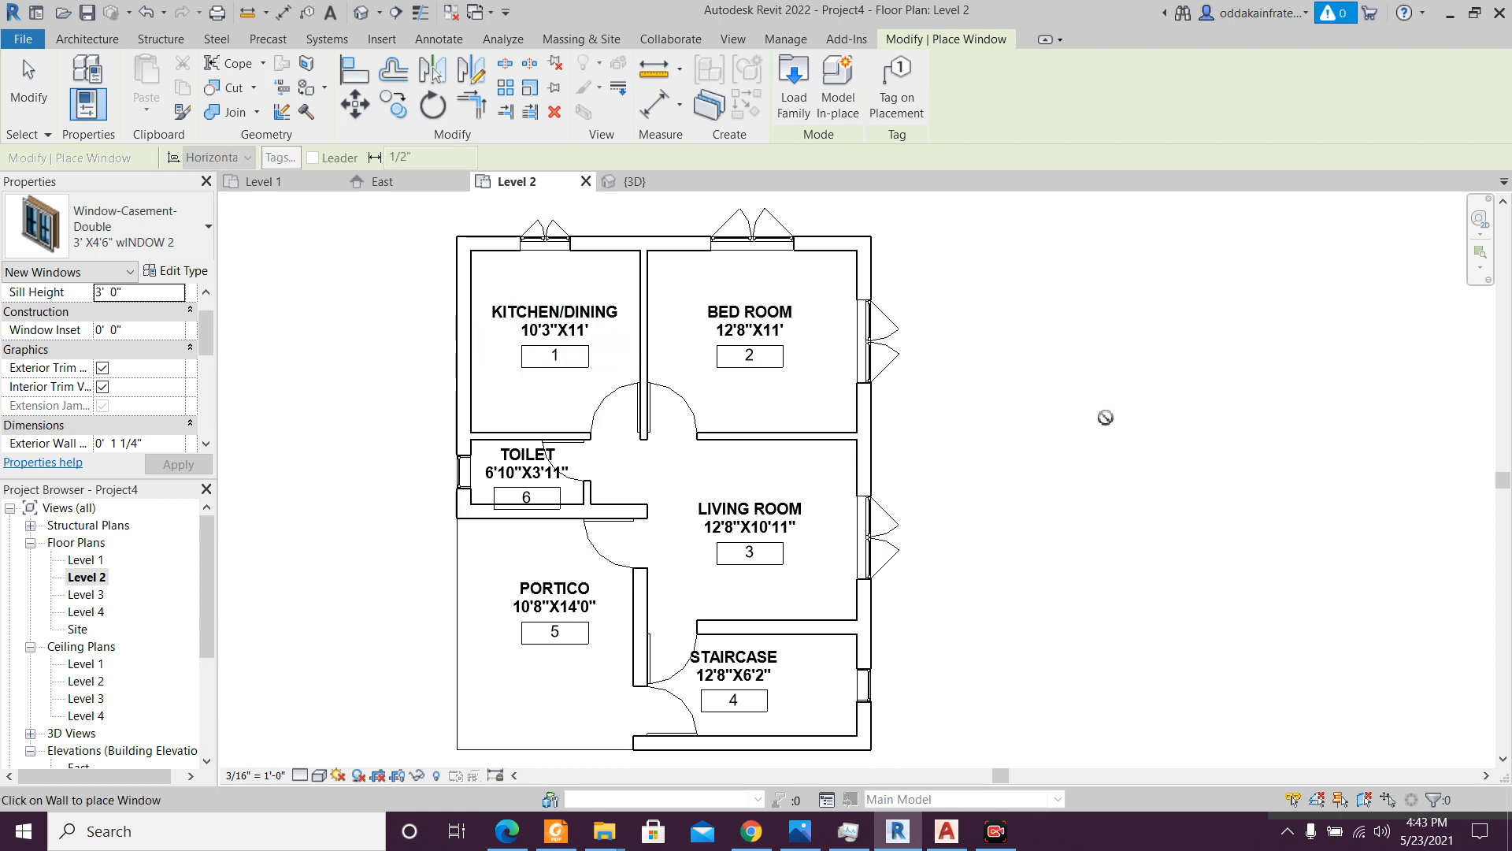
{"action": "scroll", "coordinate": [883, 459], "scroll_direction": "down", "scroll_amount": 1}
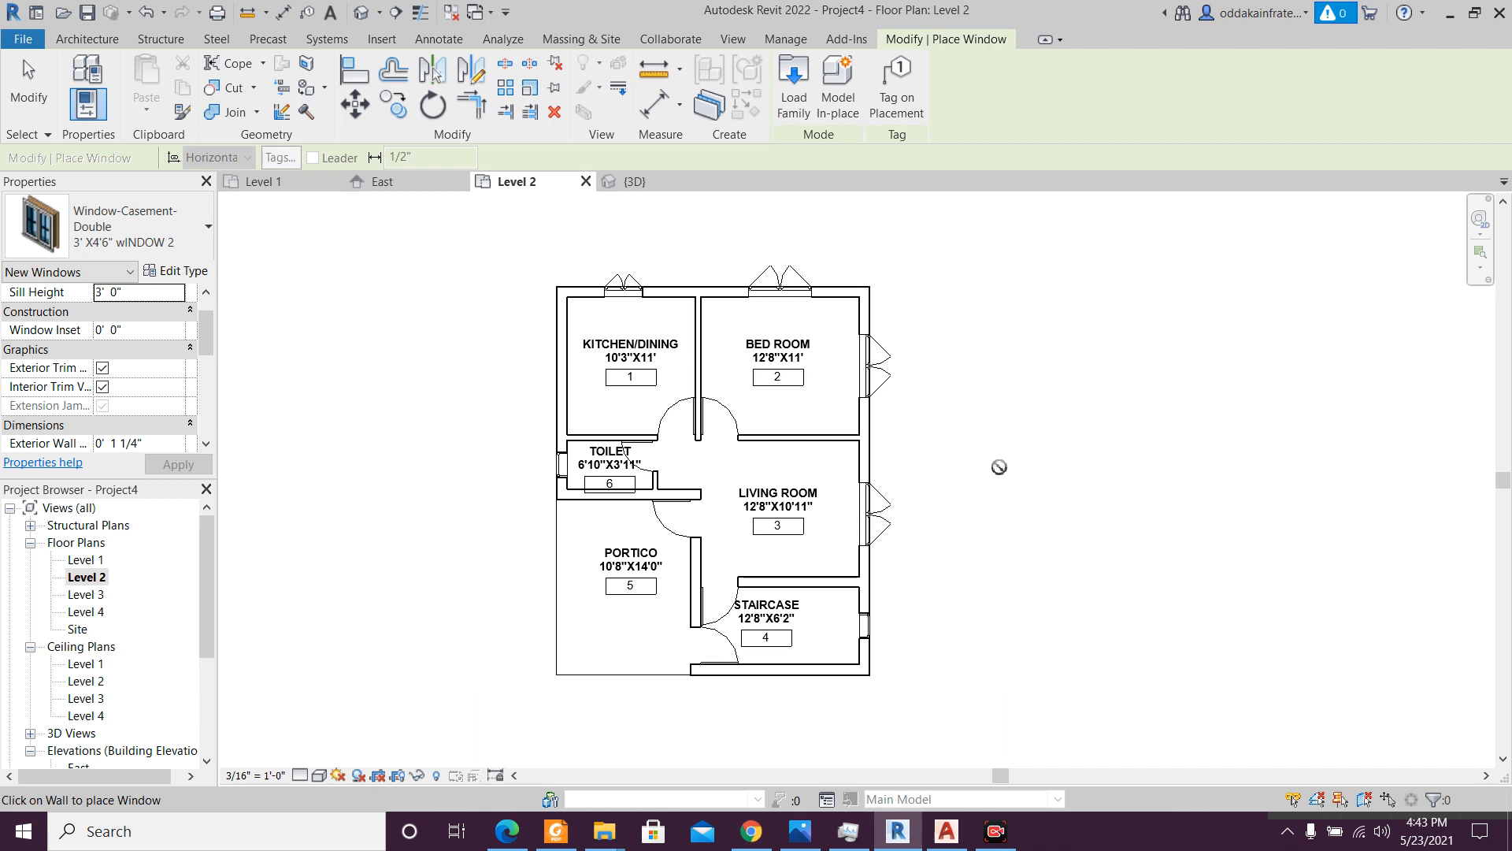
- Show the house in the 3D view with the Realistic visual style and examine the placed doors and windows from the front
{"action": "left_click", "coordinate": [643, 189]}
{"action": "middle_click_drag", "start_coordinate": [1189, 588], "coordinate": [993, 542]}
{"action": "key", "text": "Escape"}
{"action": "left_click", "coordinate": [319, 774]}
{"action": "left_click", "coordinate": [323, 756]}
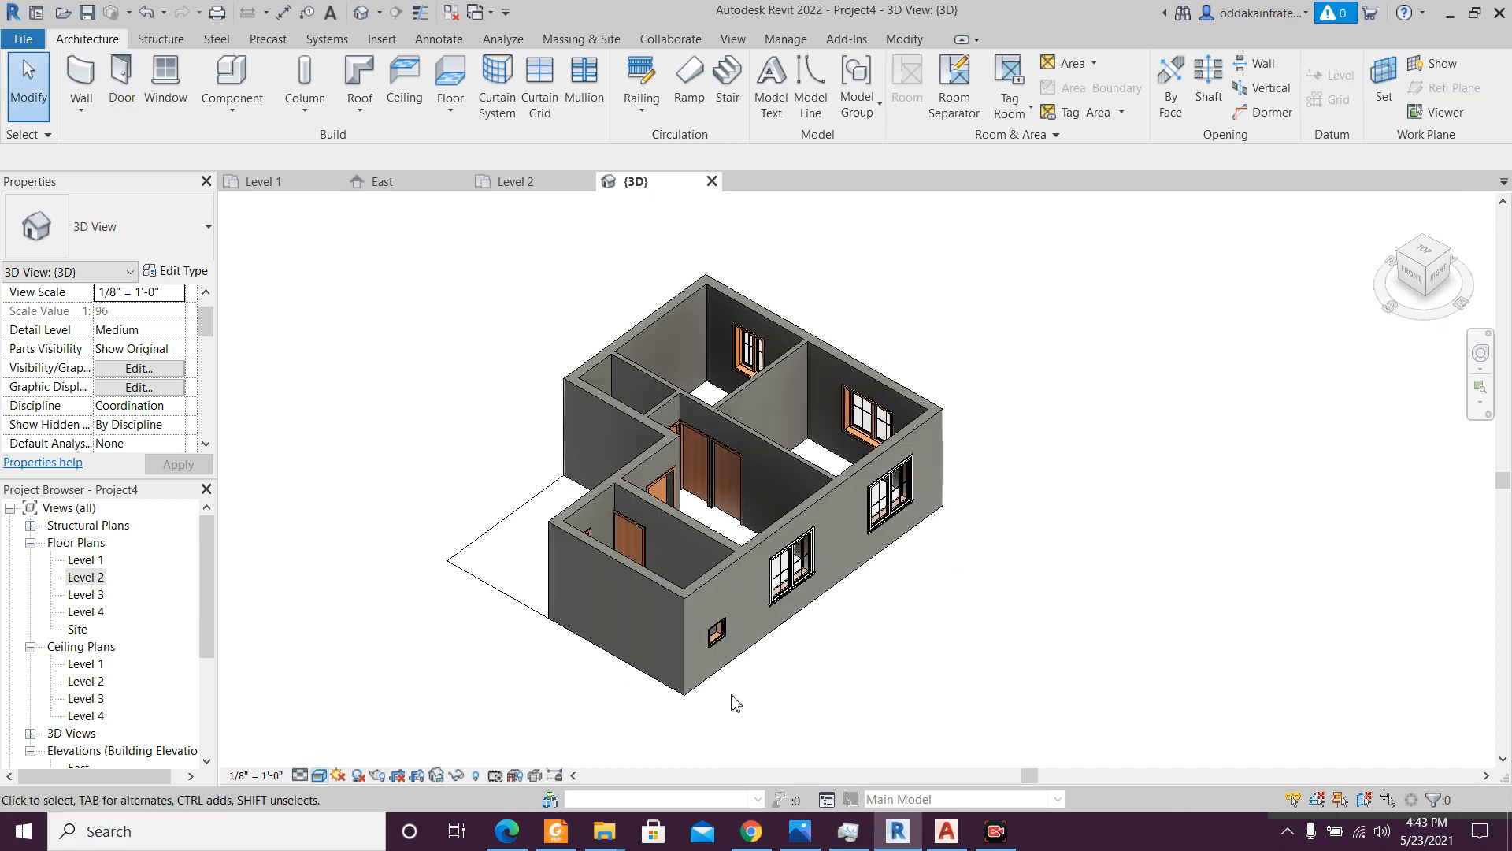
{"action": "middle_click_drag", "start_coordinate": [937, 648], "coordinate": [1020, 611], "text": "shift"}
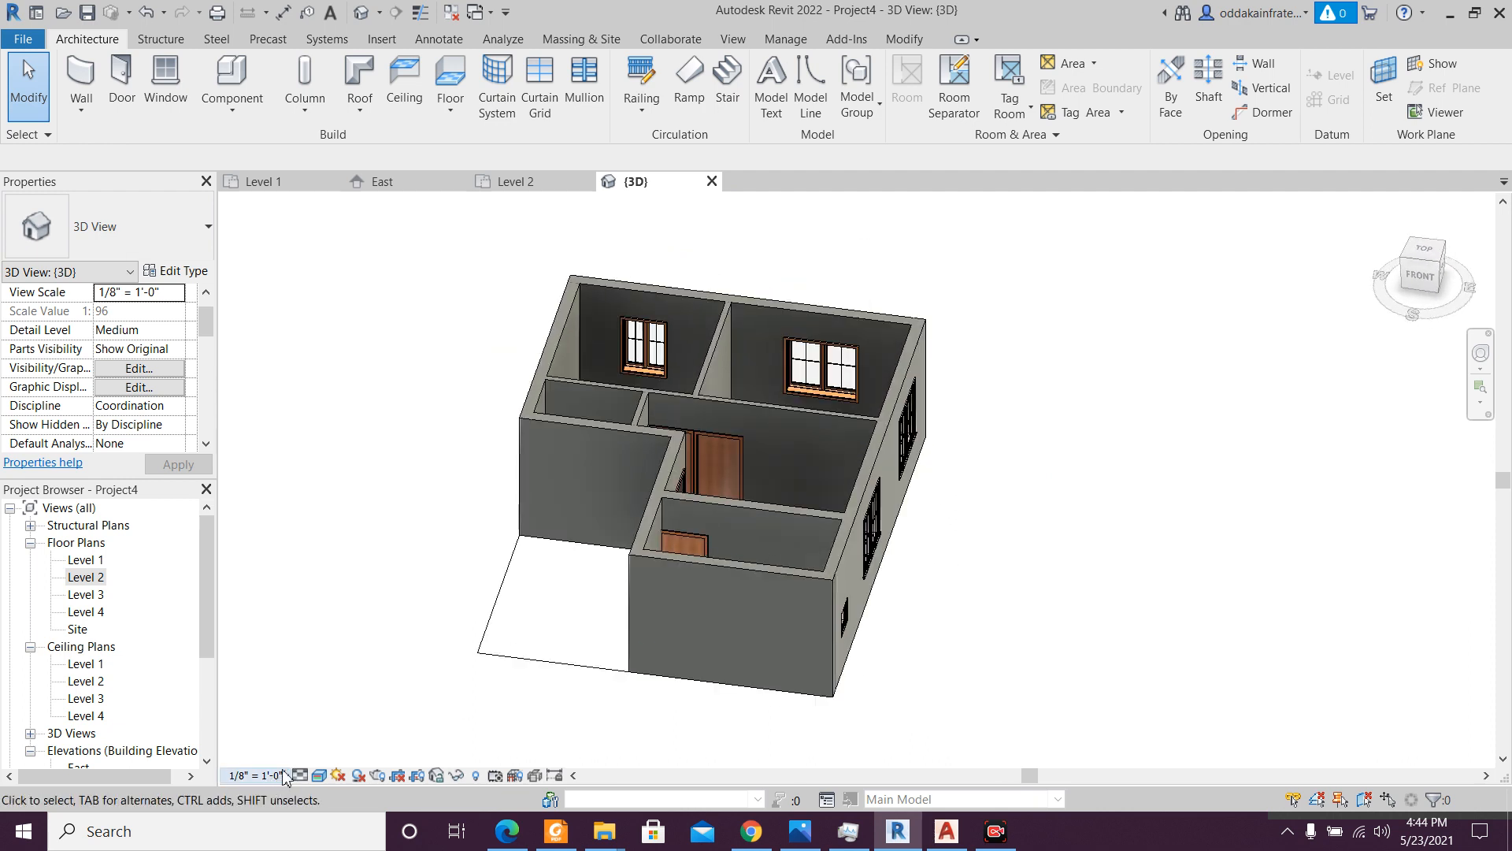
- Set the 3D view's visual style to Hidden Line and return to the Level 2 floor plan
{"action": "left_click", "coordinate": [319, 775]}
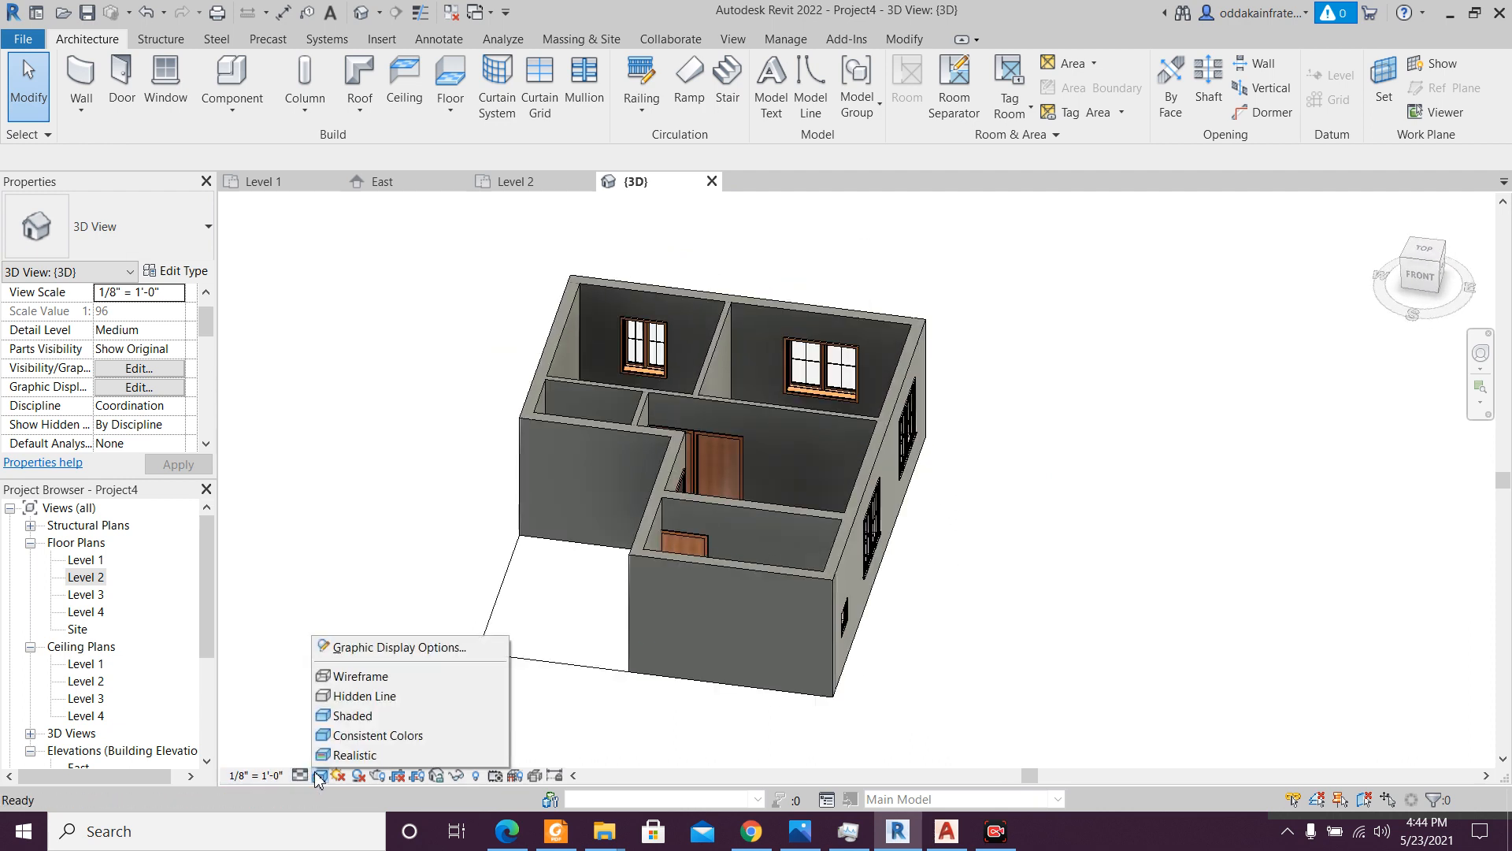
{"action": "left_click", "coordinate": [358, 696]}
{"action": "left_click", "coordinate": [526, 182]}
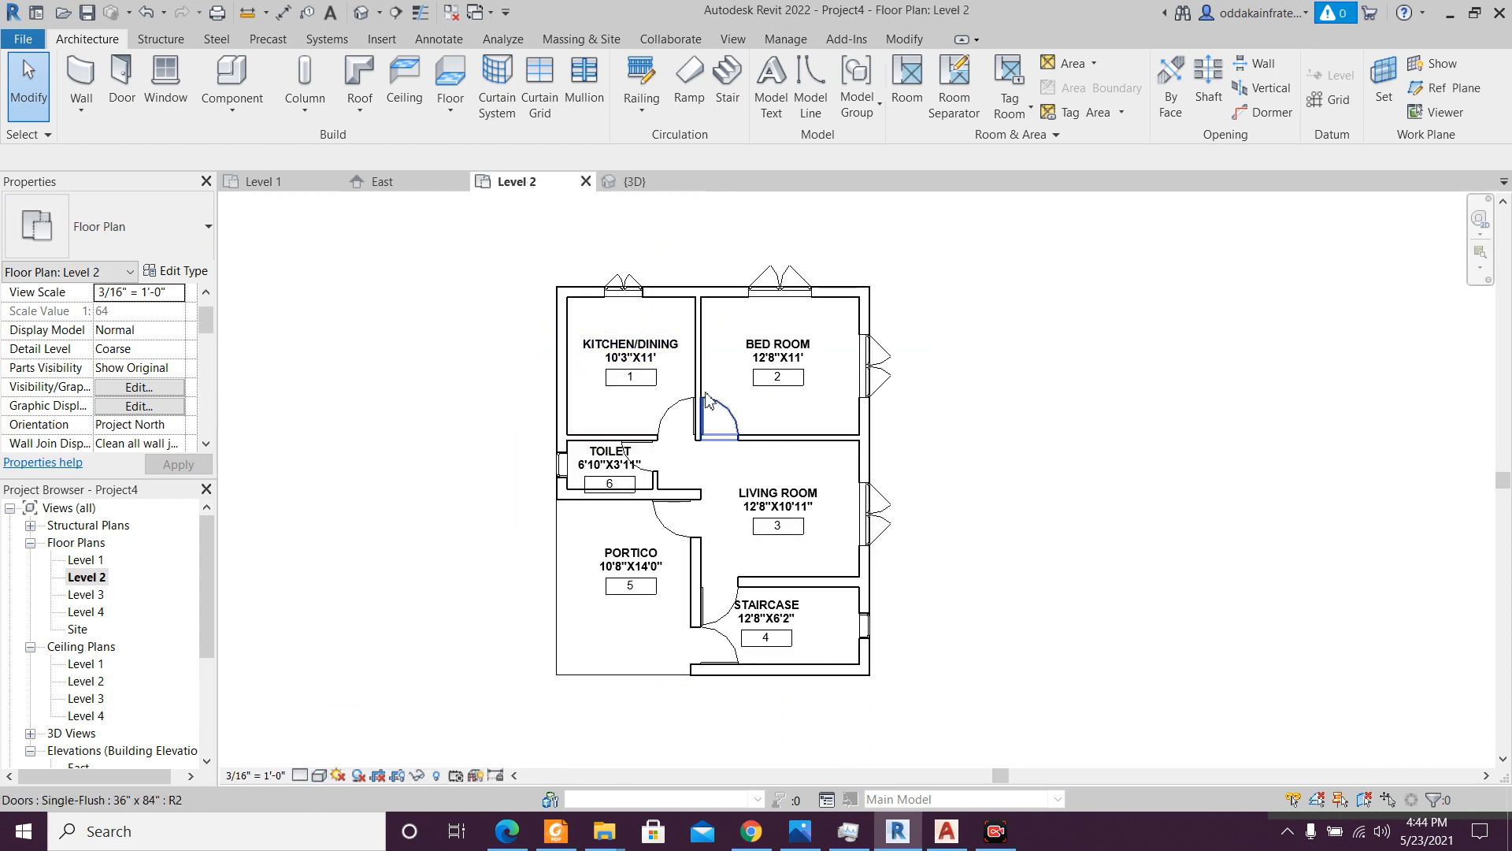
- Start a new floor on Level 2 and duplicate the Generic - 12" floor type as 2'fLOOR
{"action": "scroll", "coordinate": [646, 268], "scroll_direction": "down", "scroll_amount": 1}
{"action": "scroll", "coordinate": [635, 303], "scroll_direction": "up", "scroll_amount": 1}
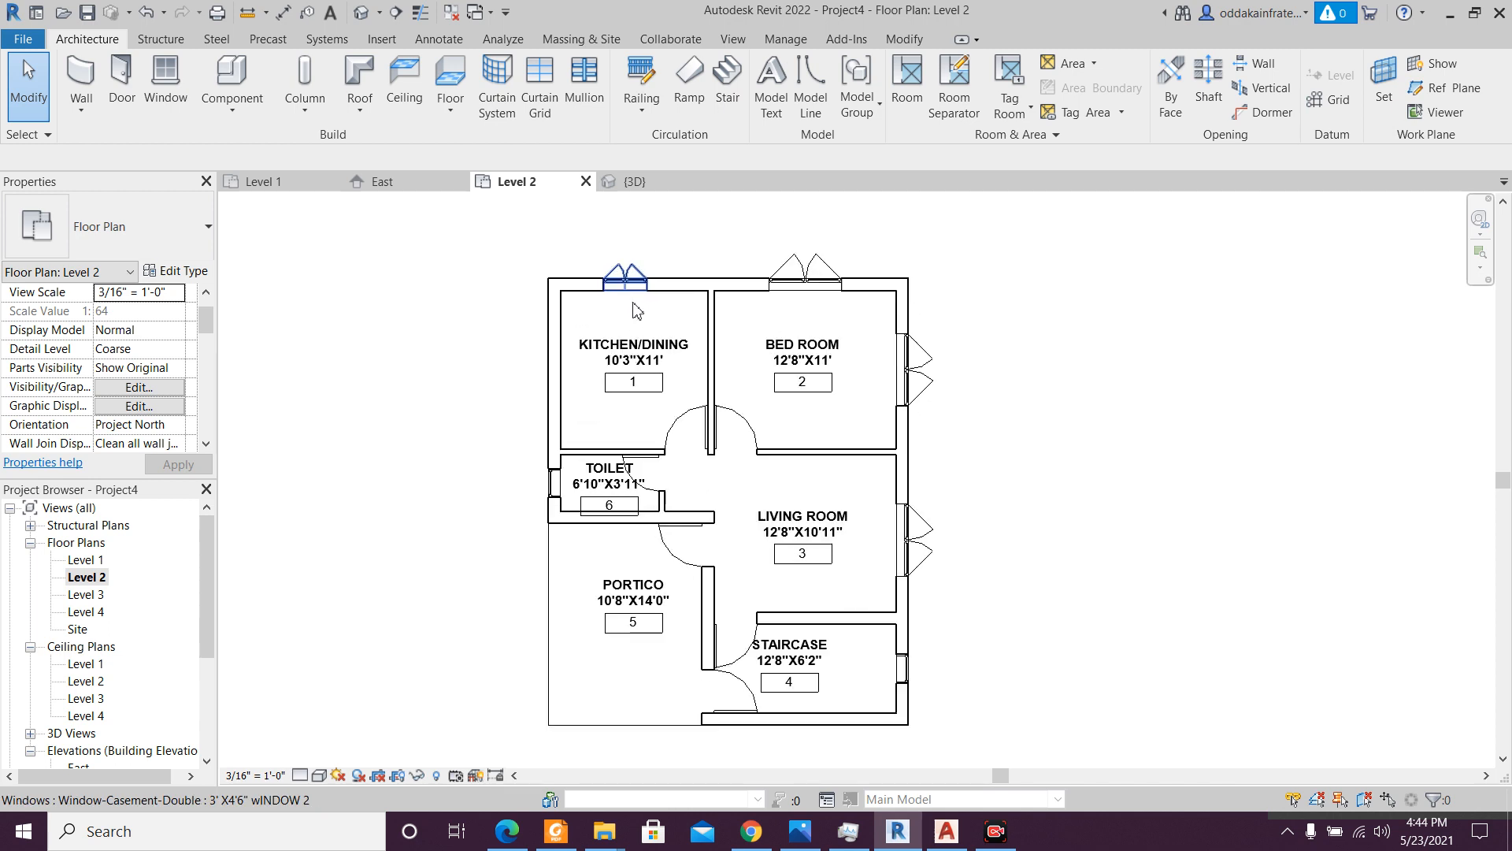
{"action": "left_click", "coordinate": [451, 93]}
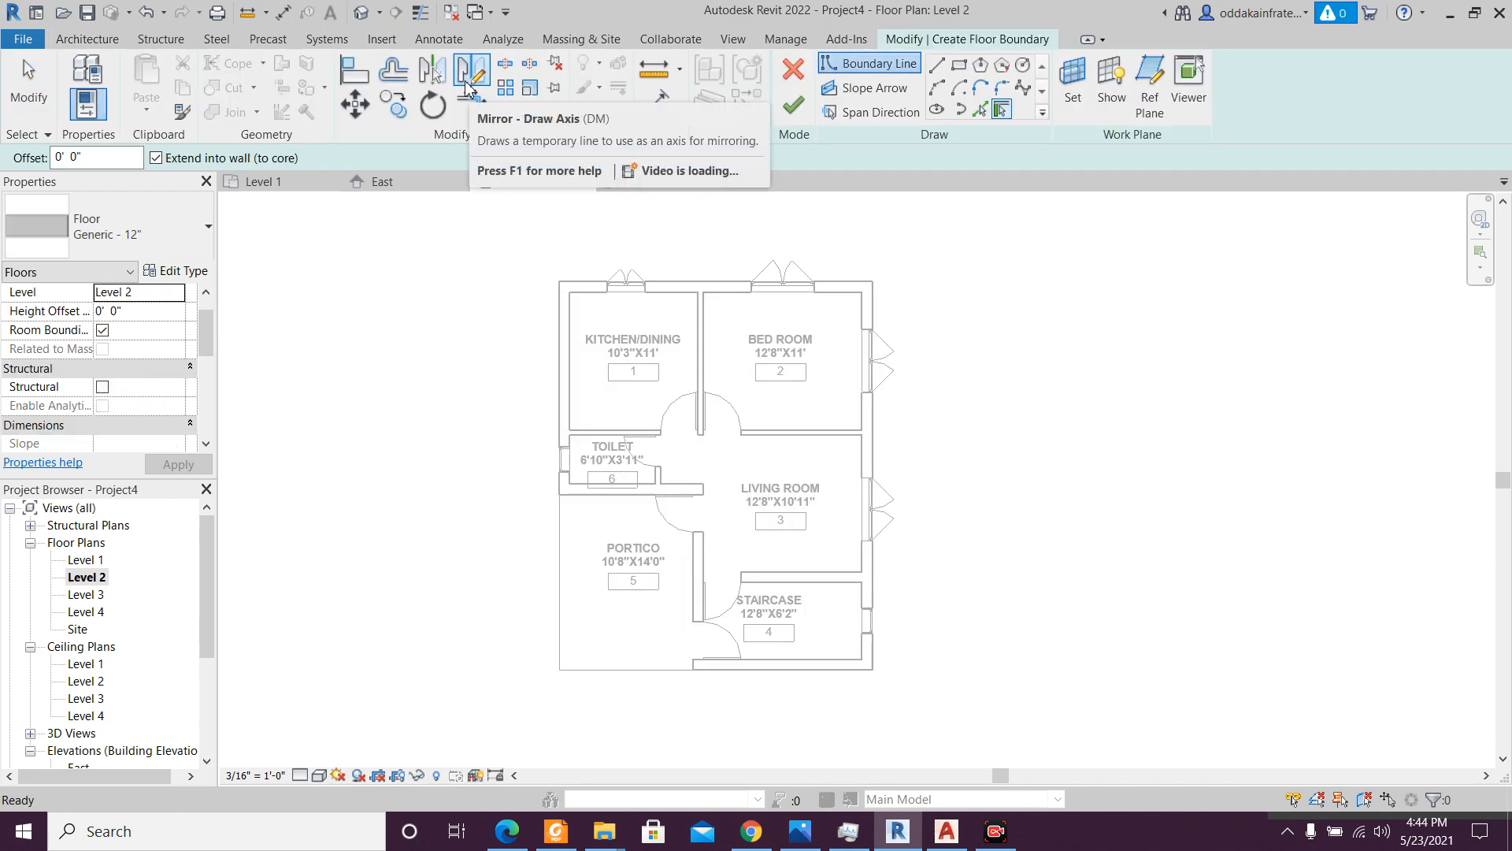
{"action": "left_click", "coordinate": [175, 270]}
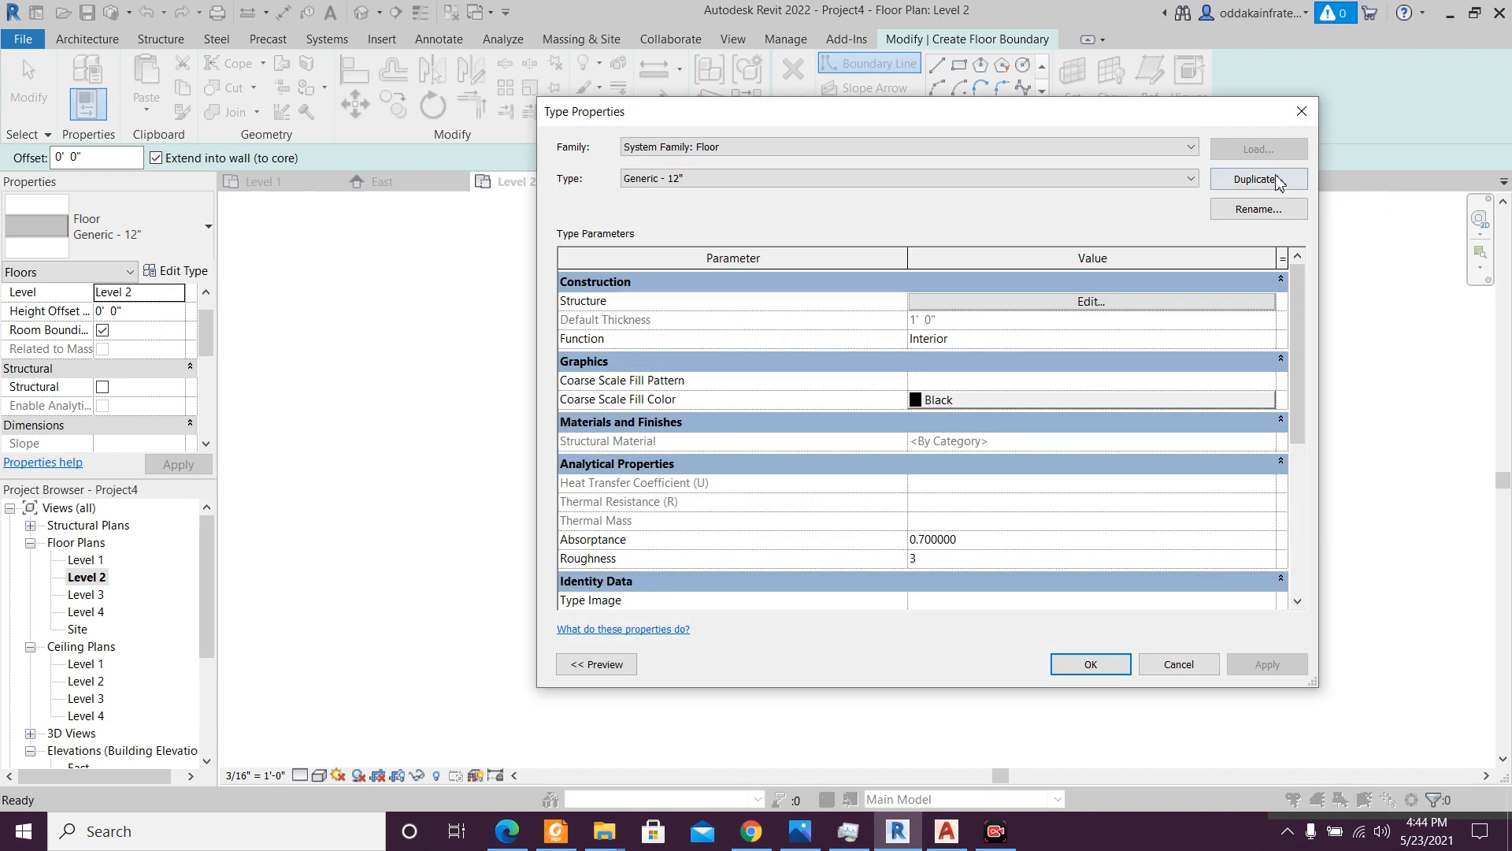
{"action": "left_click", "coordinate": [1282, 187]}
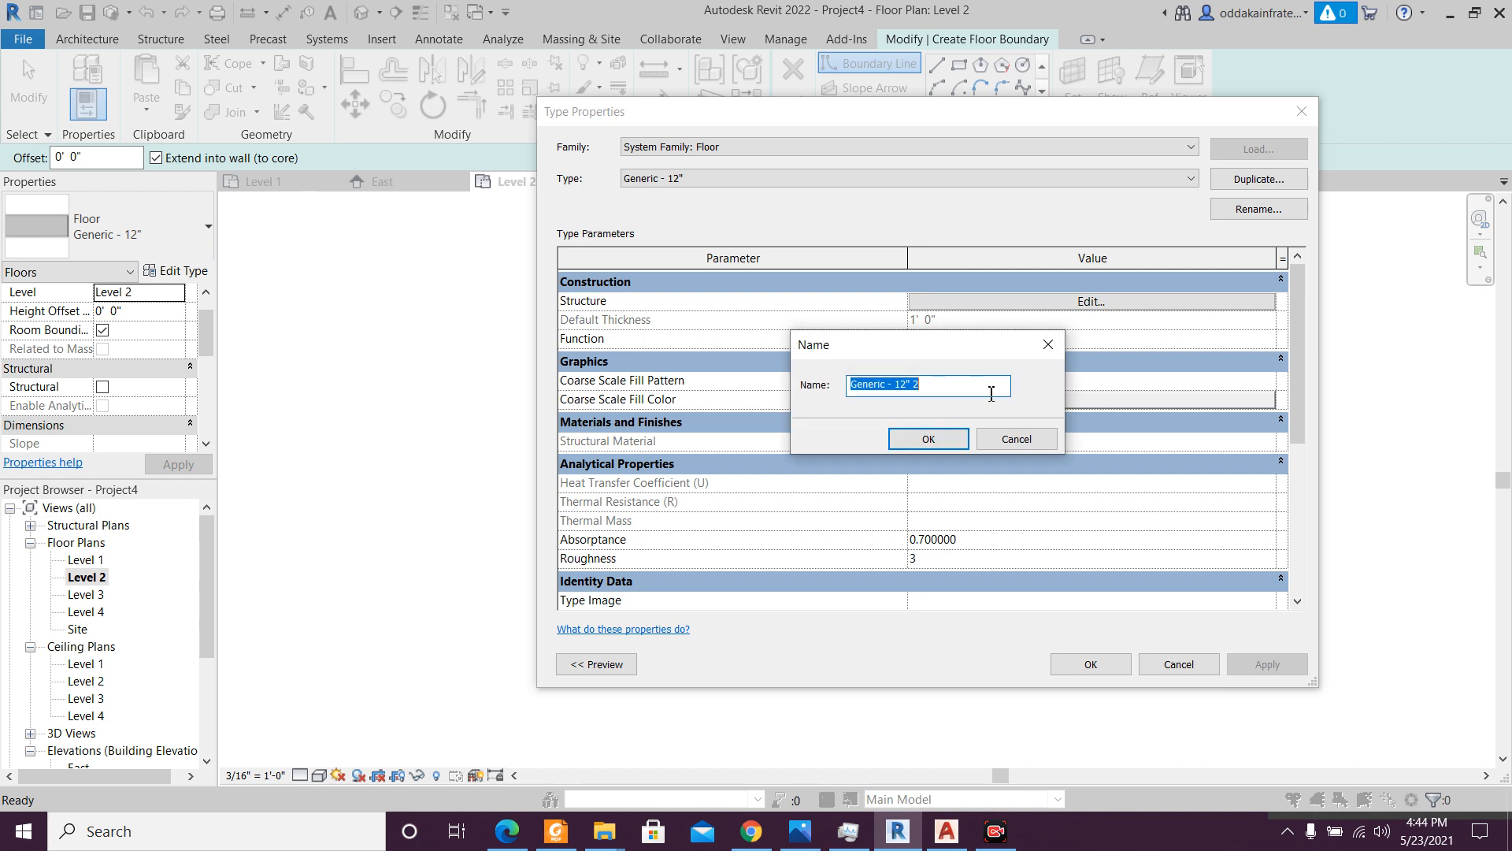
{"action": "type", "text": "2'fLOOR"}
{"action": "left_click", "coordinate": [930, 441]}
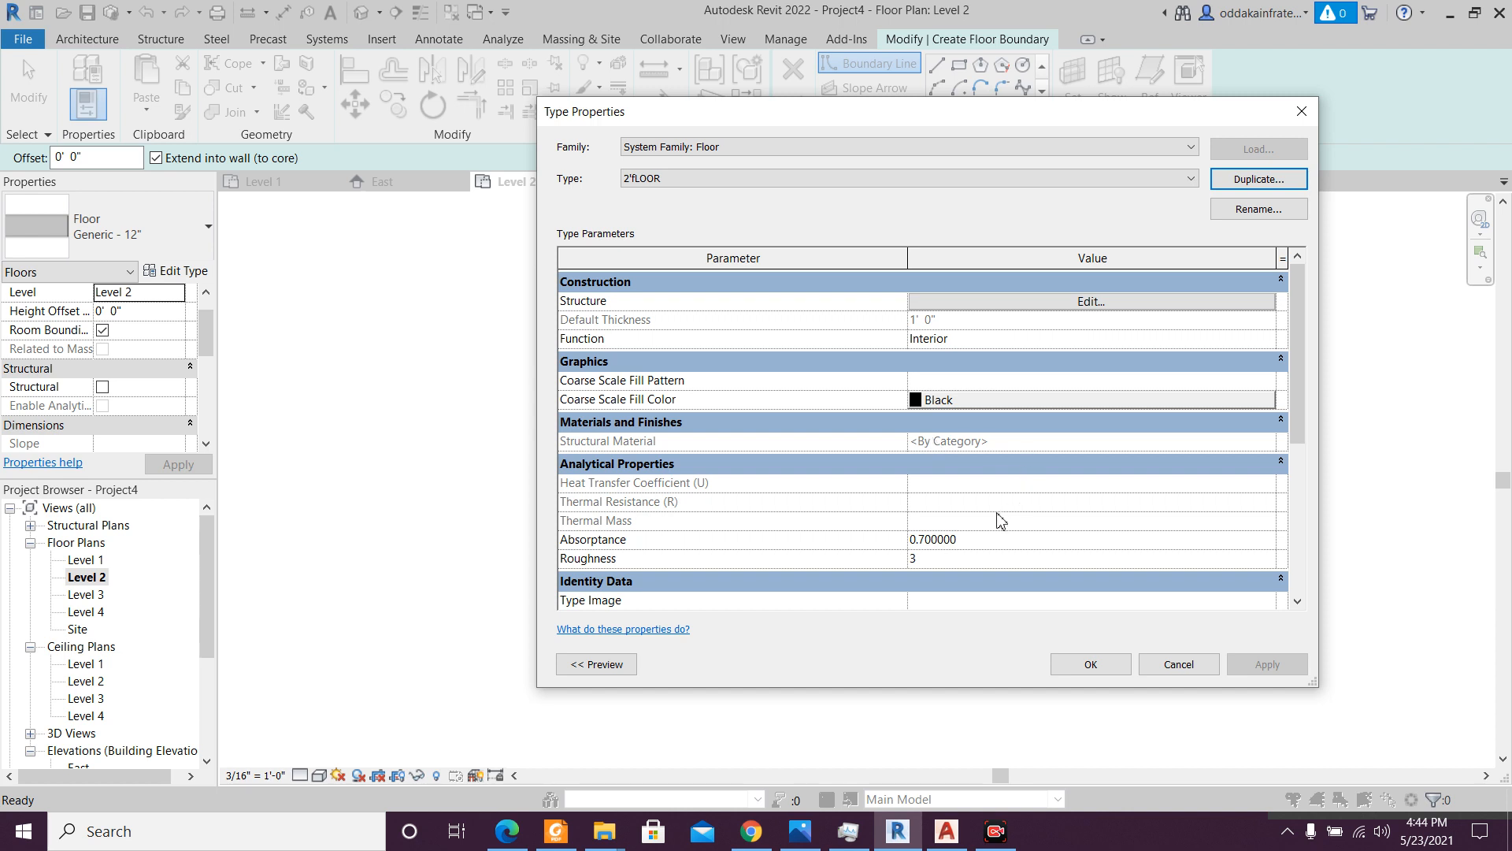
- Set the structure layer thickness of the 2'fLOOR type to 2' 0" and apply the type
{"action": "left_click", "coordinate": [981, 305]}
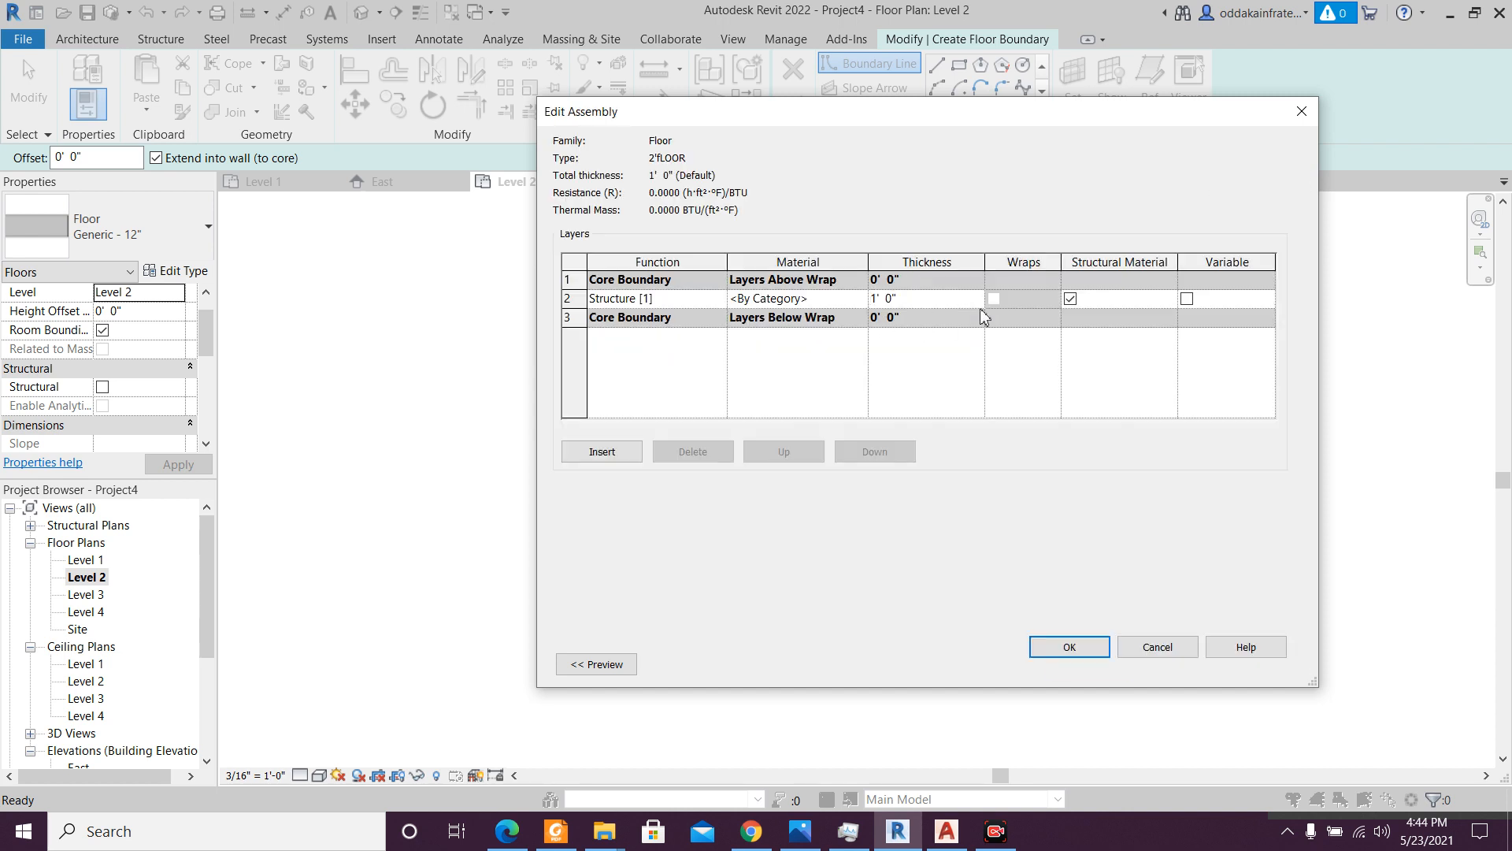
{"action": "left_click", "coordinate": [1089, 657]}
{"action": "scroll", "coordinate": [968, 508], "scroll_direction": "down", "scroll_amount": 5}
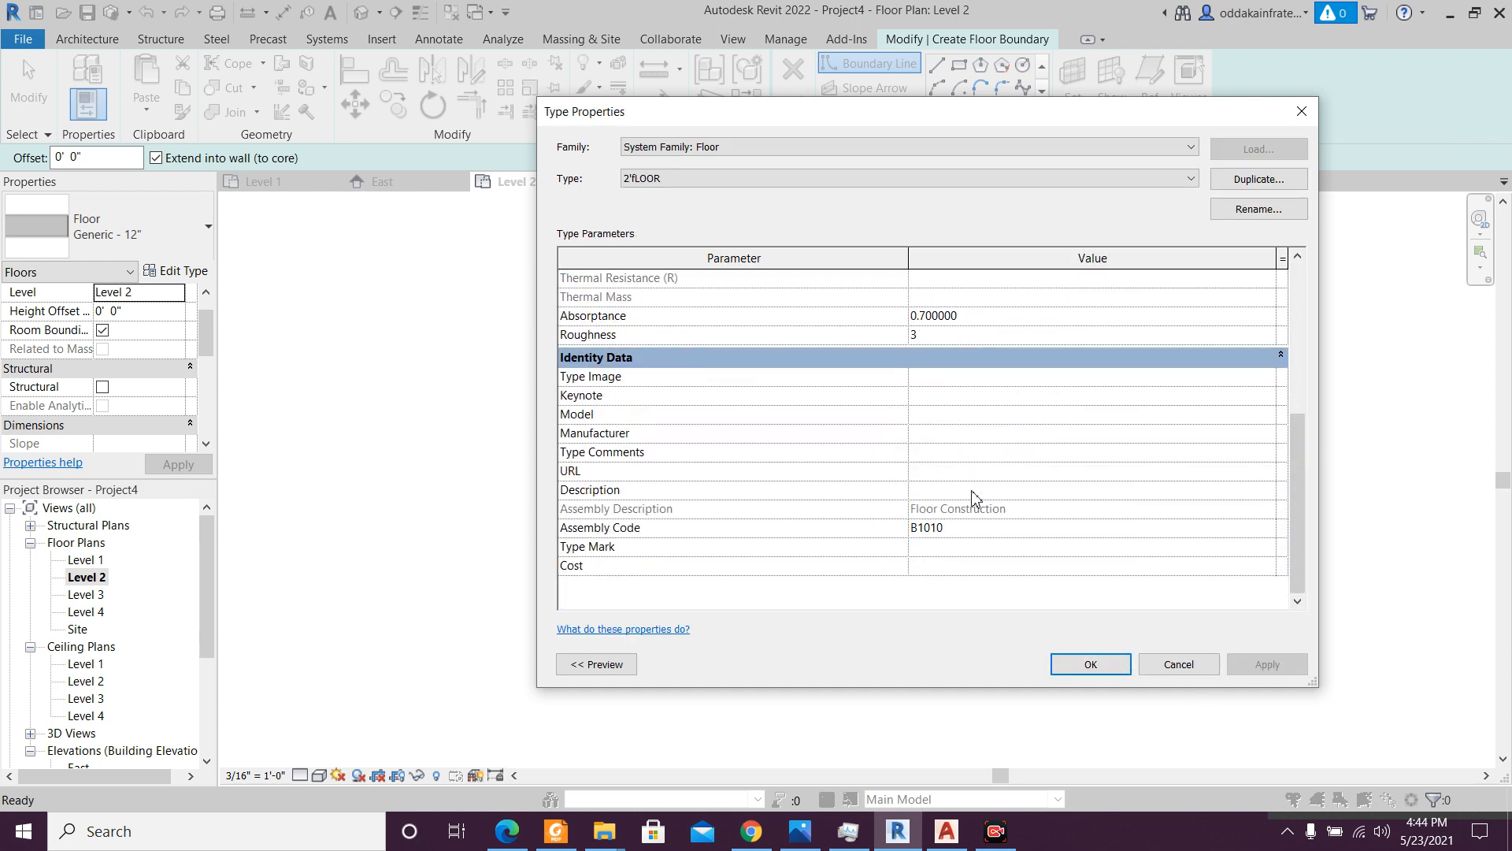
{"action": "scroll", "coordinate": [1023, 469], "scroll_direction": "up", "scroll_amount": 5}
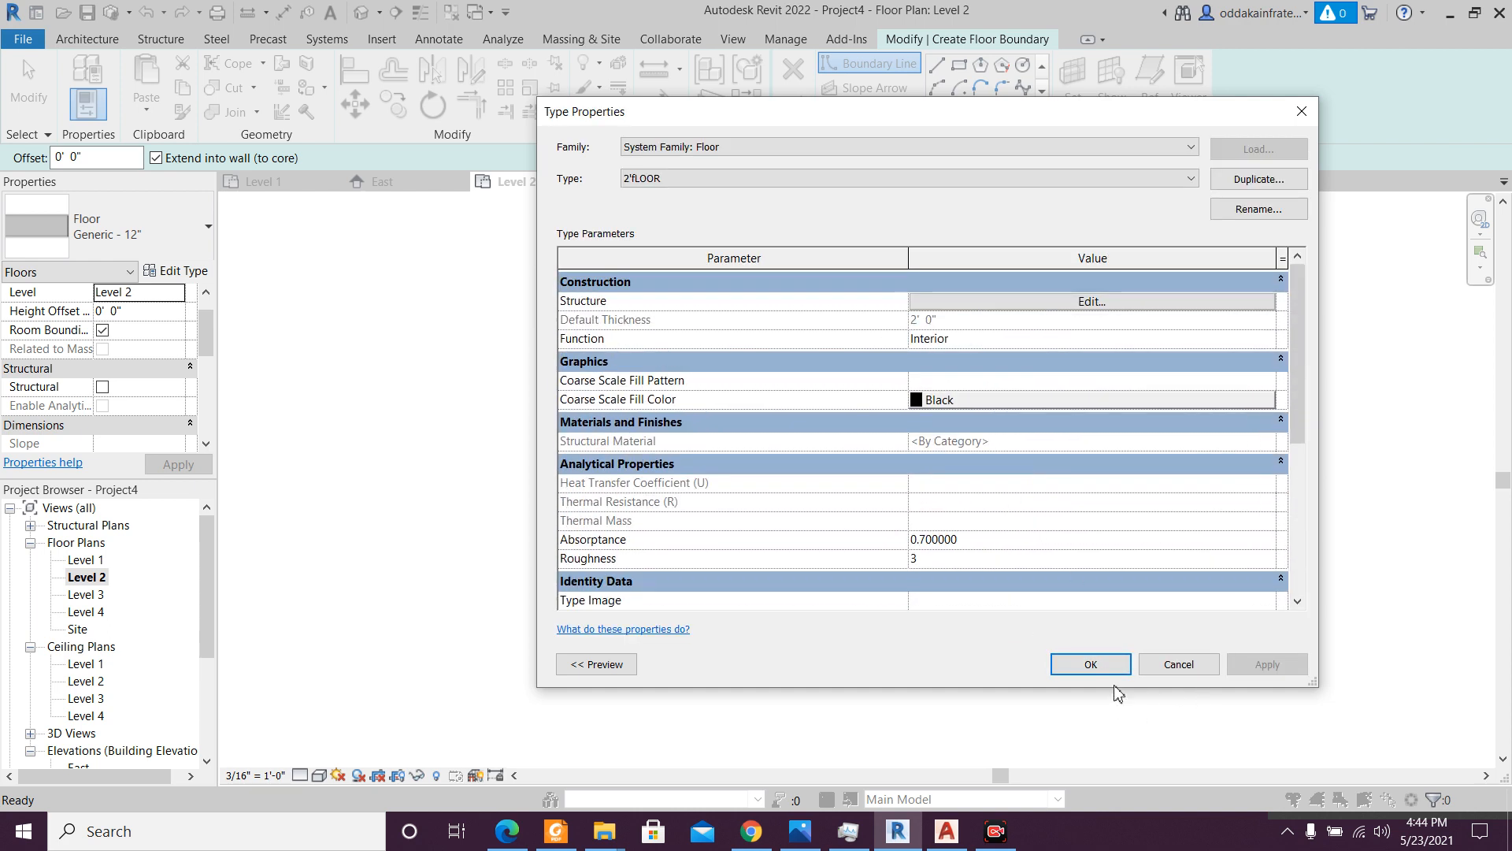
{"action": "left_click", "coordinate": [1090, 664]}
- Sketch a rectangular floor boundary between opposite outer corners of the house, including the portico, and finish the Level 2 floor
{"action": "left_click", "coordinate": [959, 65]}
{"action": "left_click", "coordinate": [565, 285]}
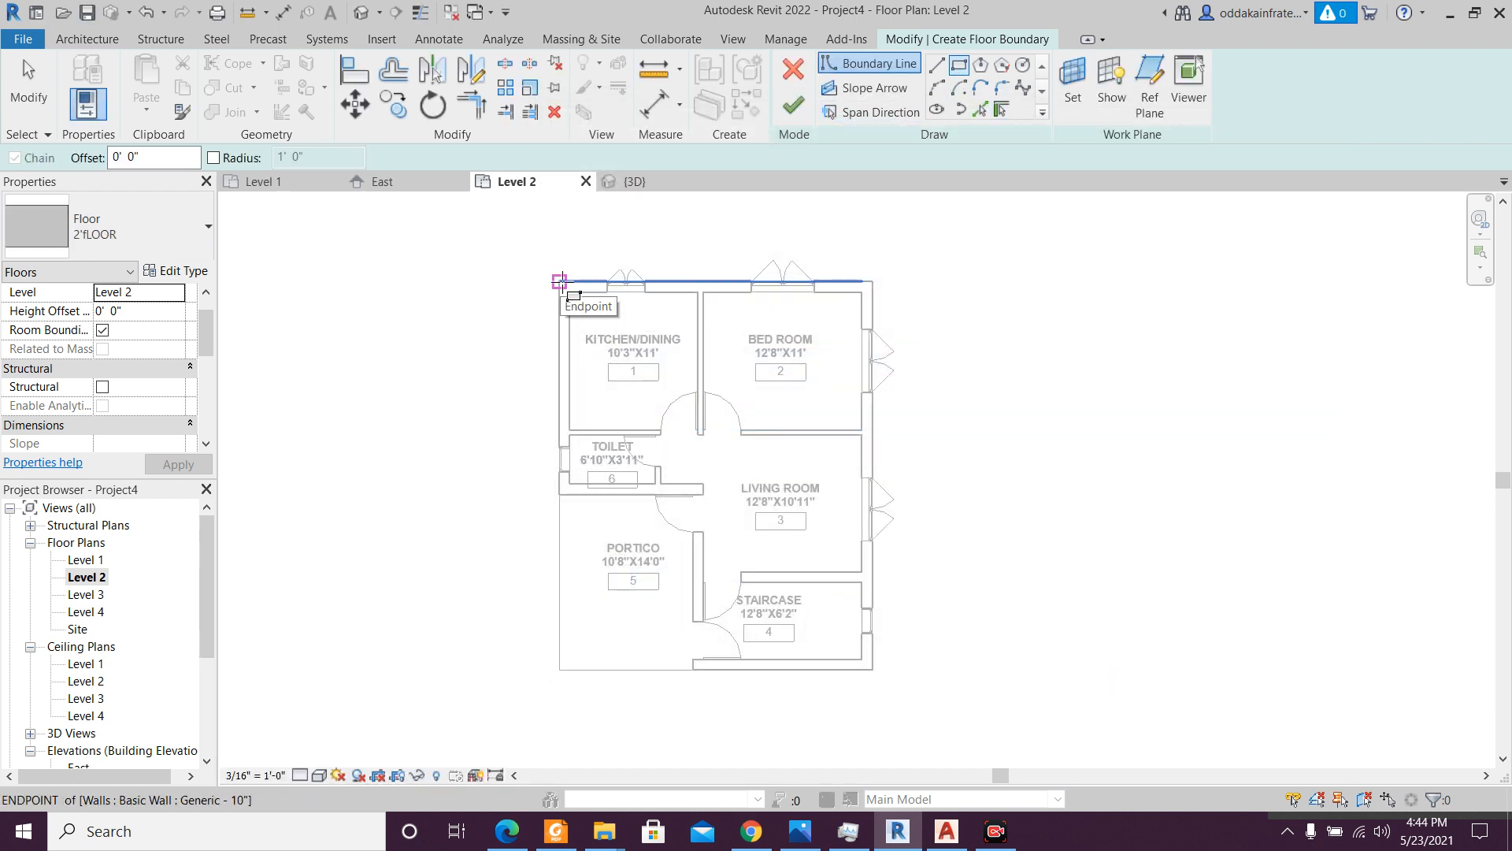
{"action": "left_click", "coordinate": [871, 670]}
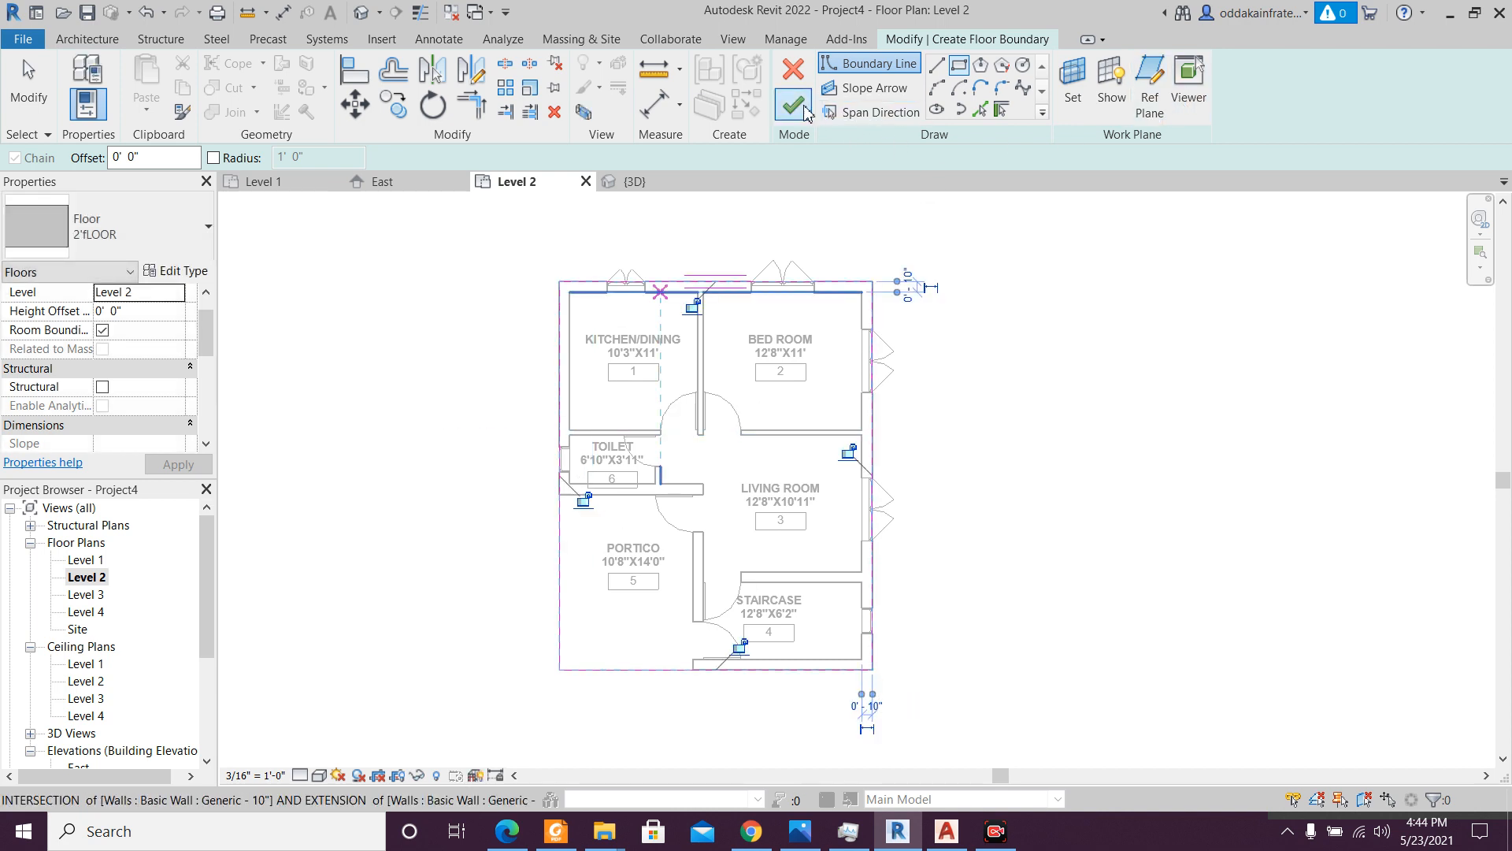
{"action": "left_click", "coordinate": [793, 105]}
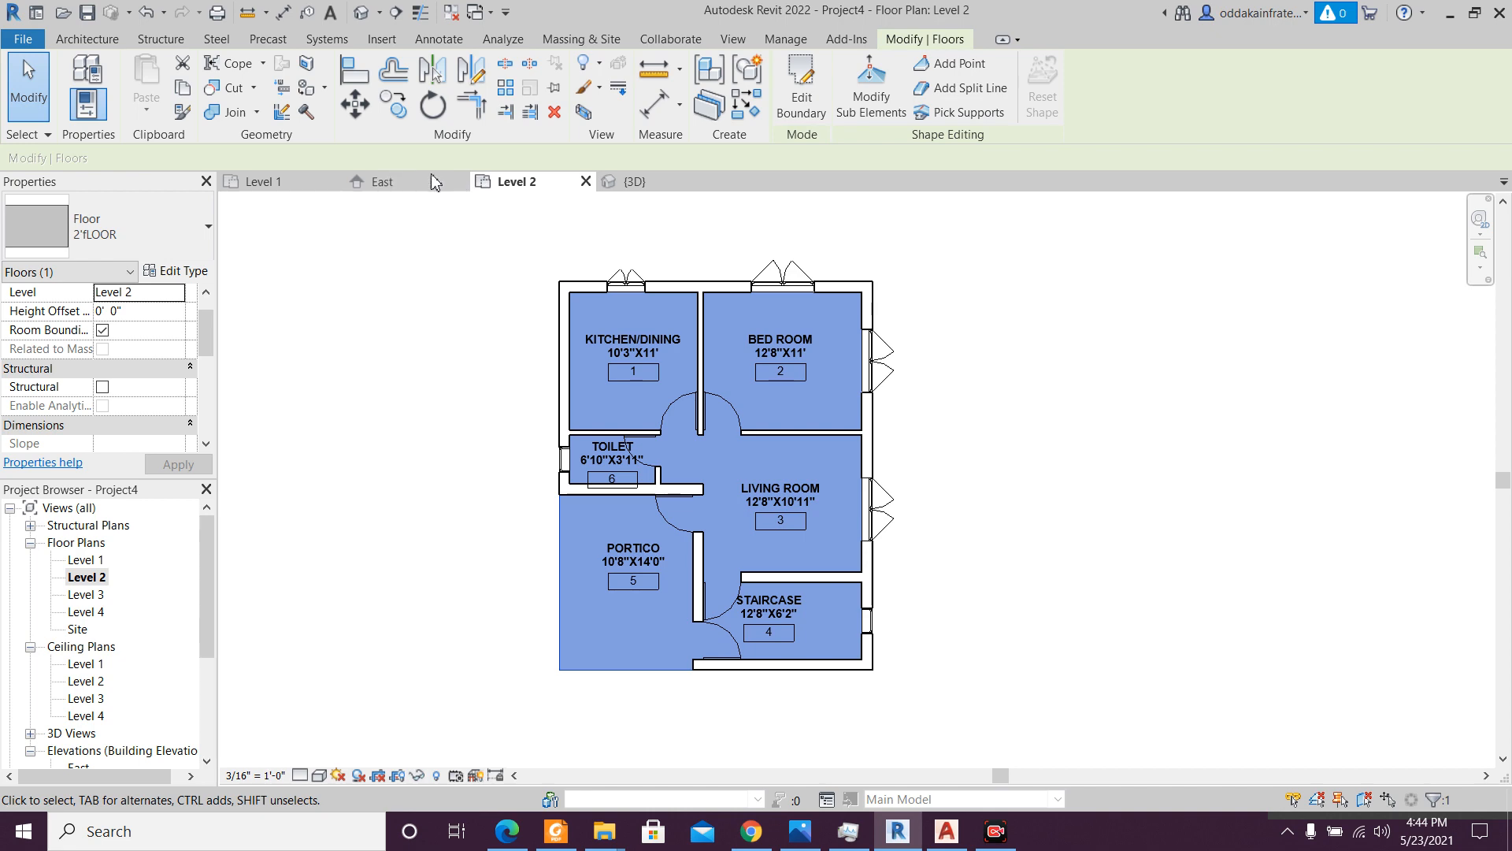
- Show the house in 3D with a coloured visual style, examine the new floor slab from around the model, and return to the Level 2 plan
{"action": "left_click", "coordinate": [616, 185]}
{"action": "middle_click_drag", "start_coordinate": [1027, 780], "coordinate": [867, 779], "text": "shift"}
{"action": "left_click", "coordinate": [994, 693]}
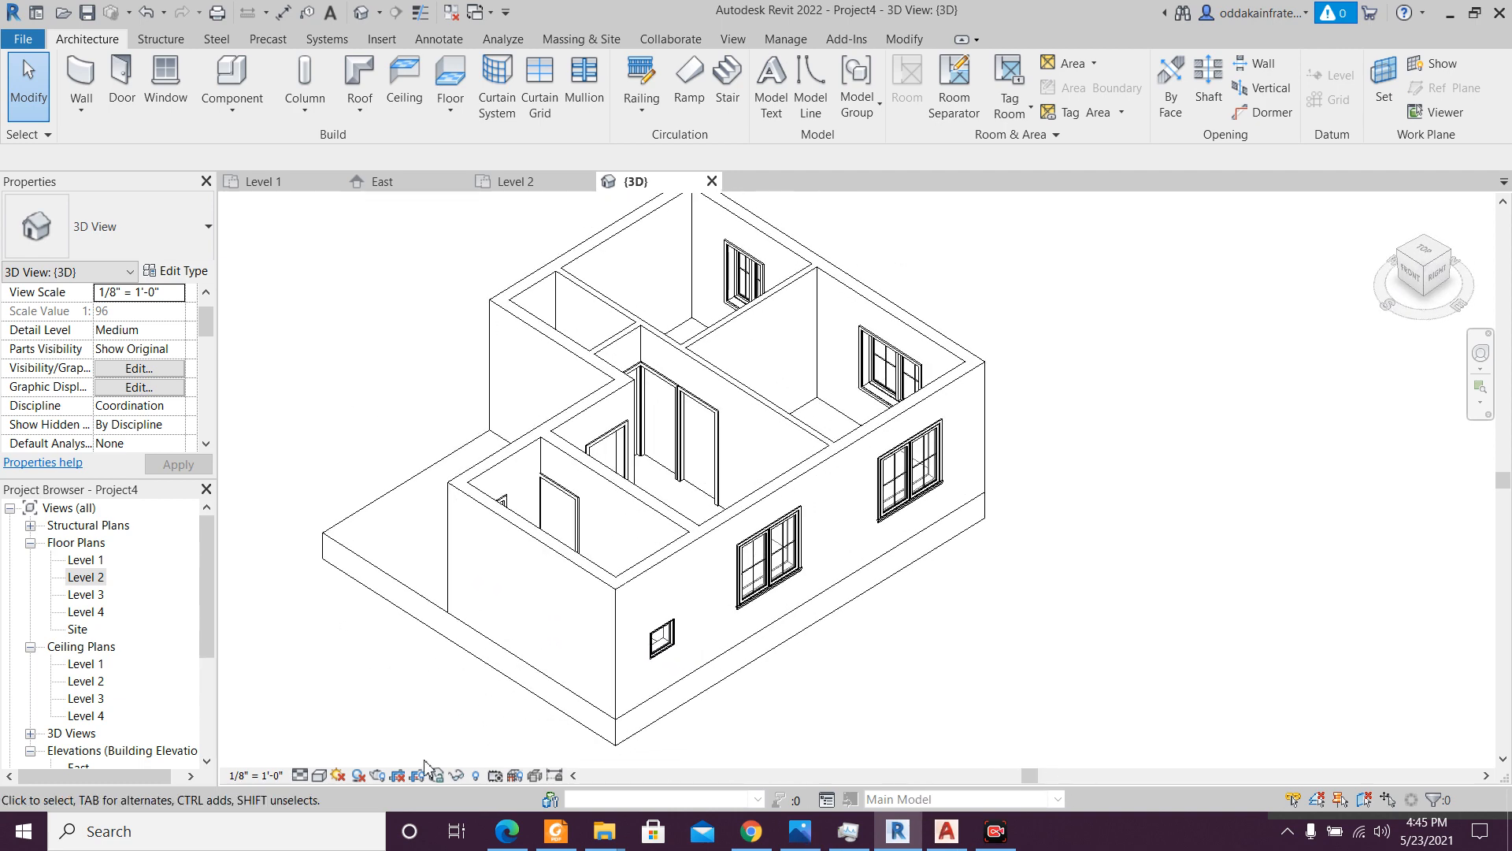
{"action": "left_click", "coordinate": [319, 775]}
{"action": "left_click", "coordinate": [352, 714]}
{"action": "middle_click_drag", "start_coordinate": [896, 644], "coordinate": [746, 648], "text": "shift"}
{"action": "middle_click_drag", "start_coordinate": [1033, 651], "coordinate": [925, 503], "text": "shift"}
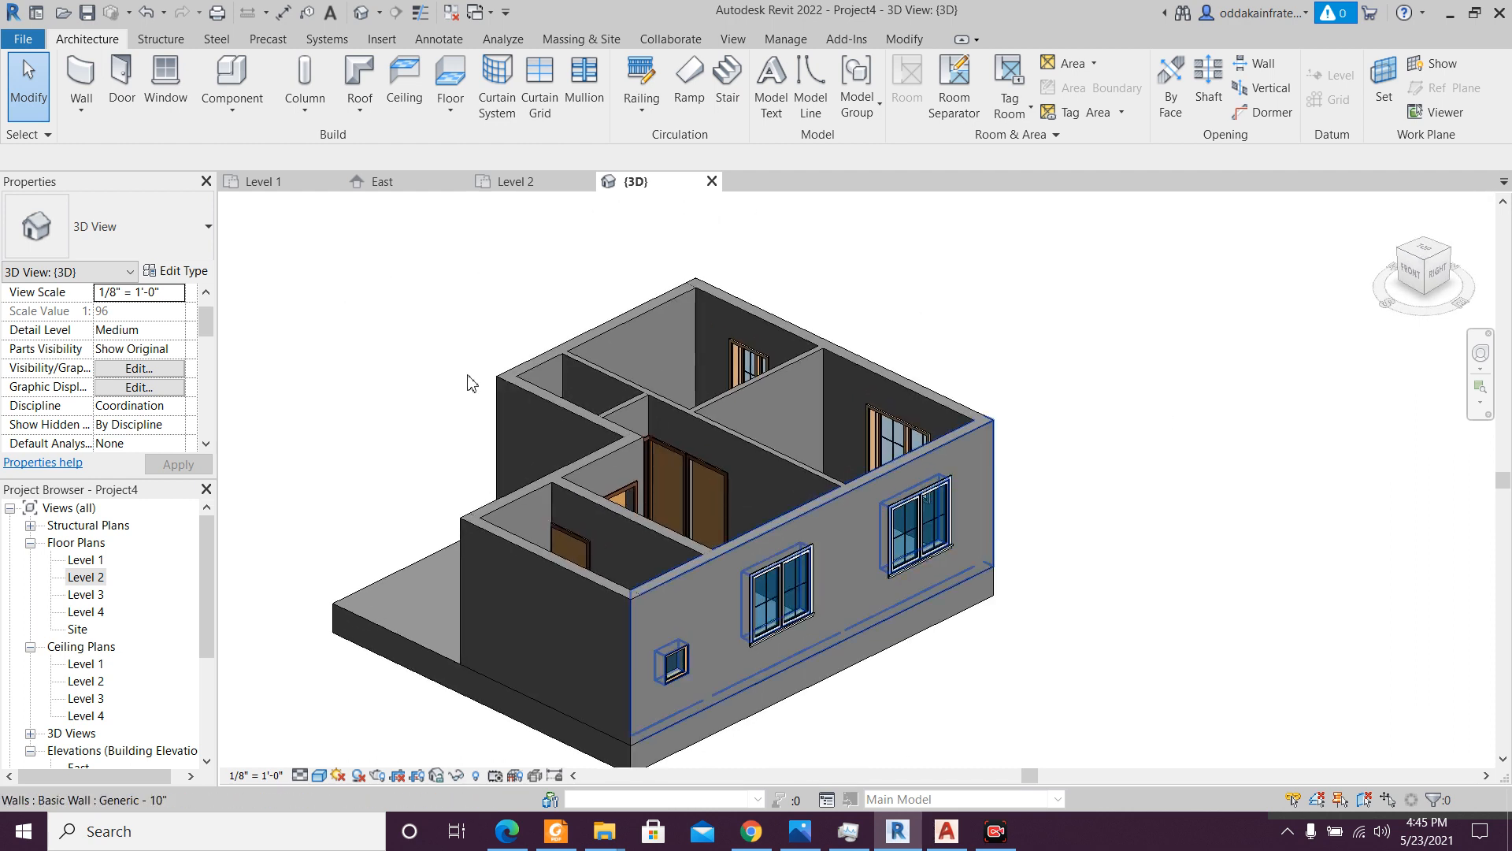
{"action": "left_click", "coordinate": [540, 185]}
{"action": "scroll", "coordinate": [788, 504], "scroll_direction": "up", "scroll_amount": 1}
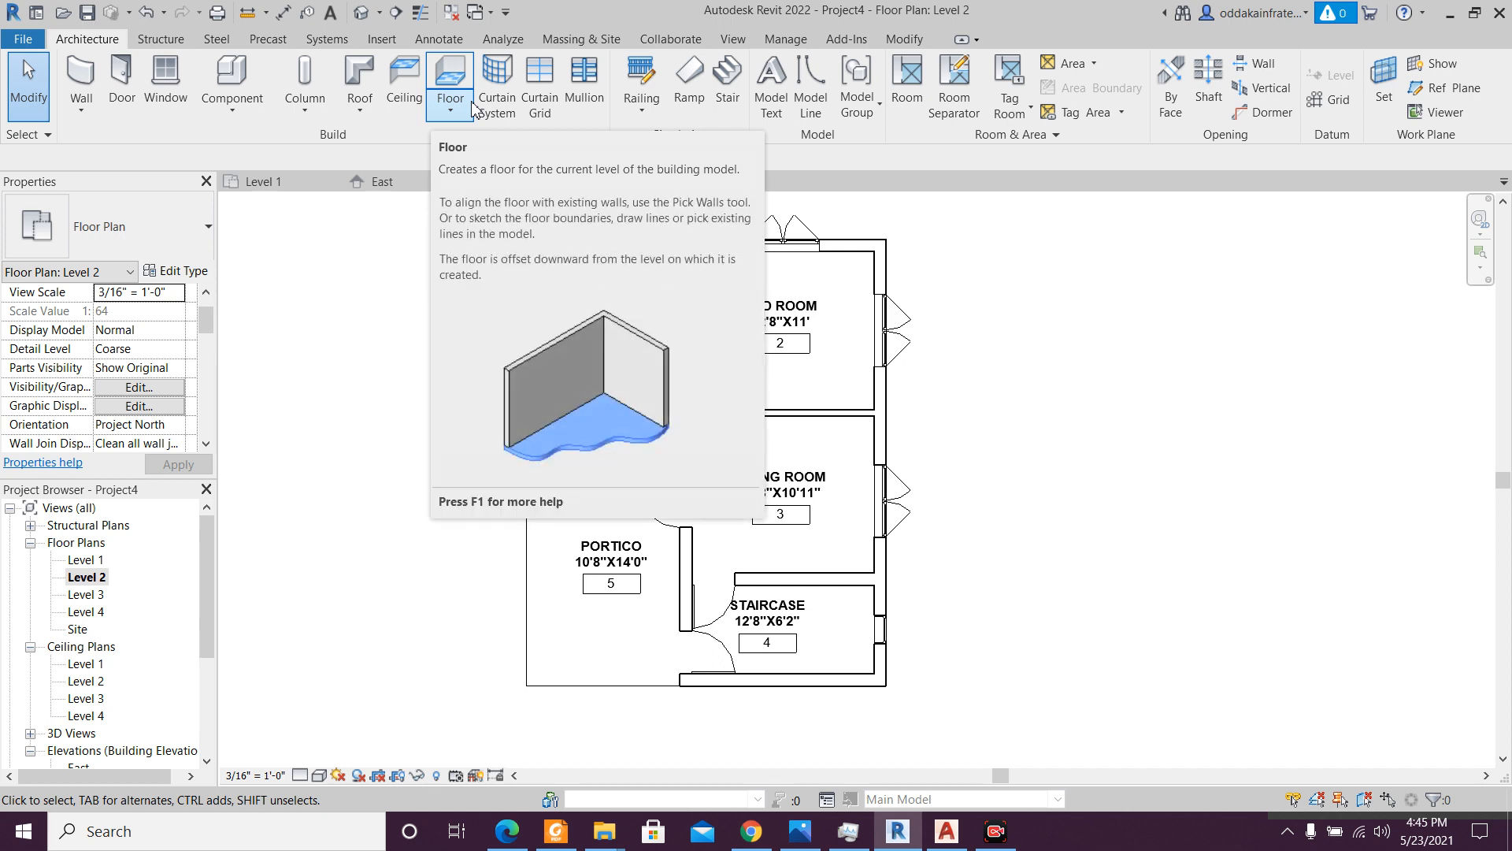
{"action": "left_click", "coordinate": [405, 93]}
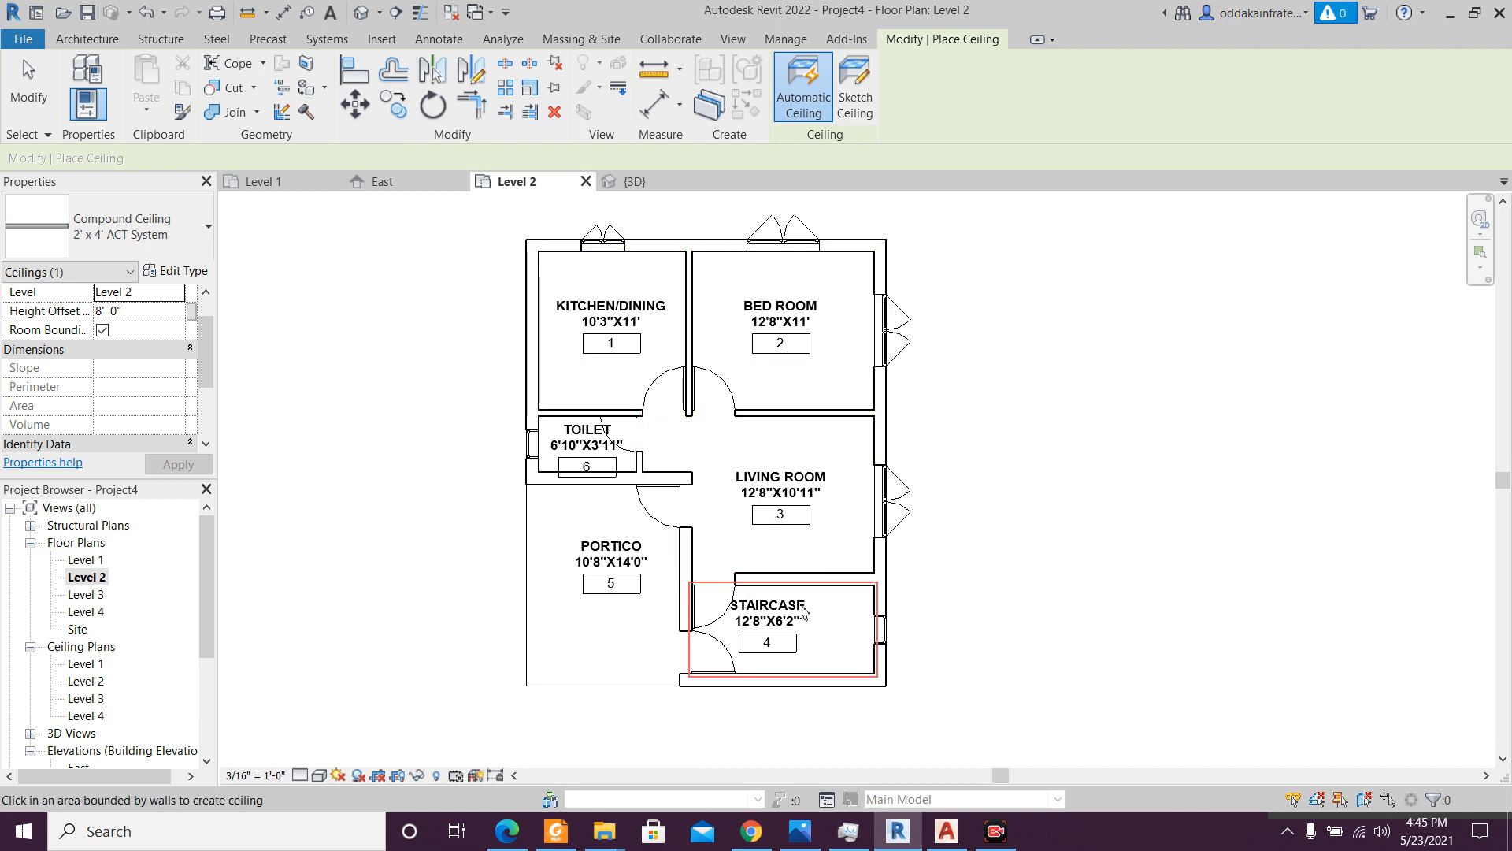
{"action": "left_click", "coordinate": [95, 37]}
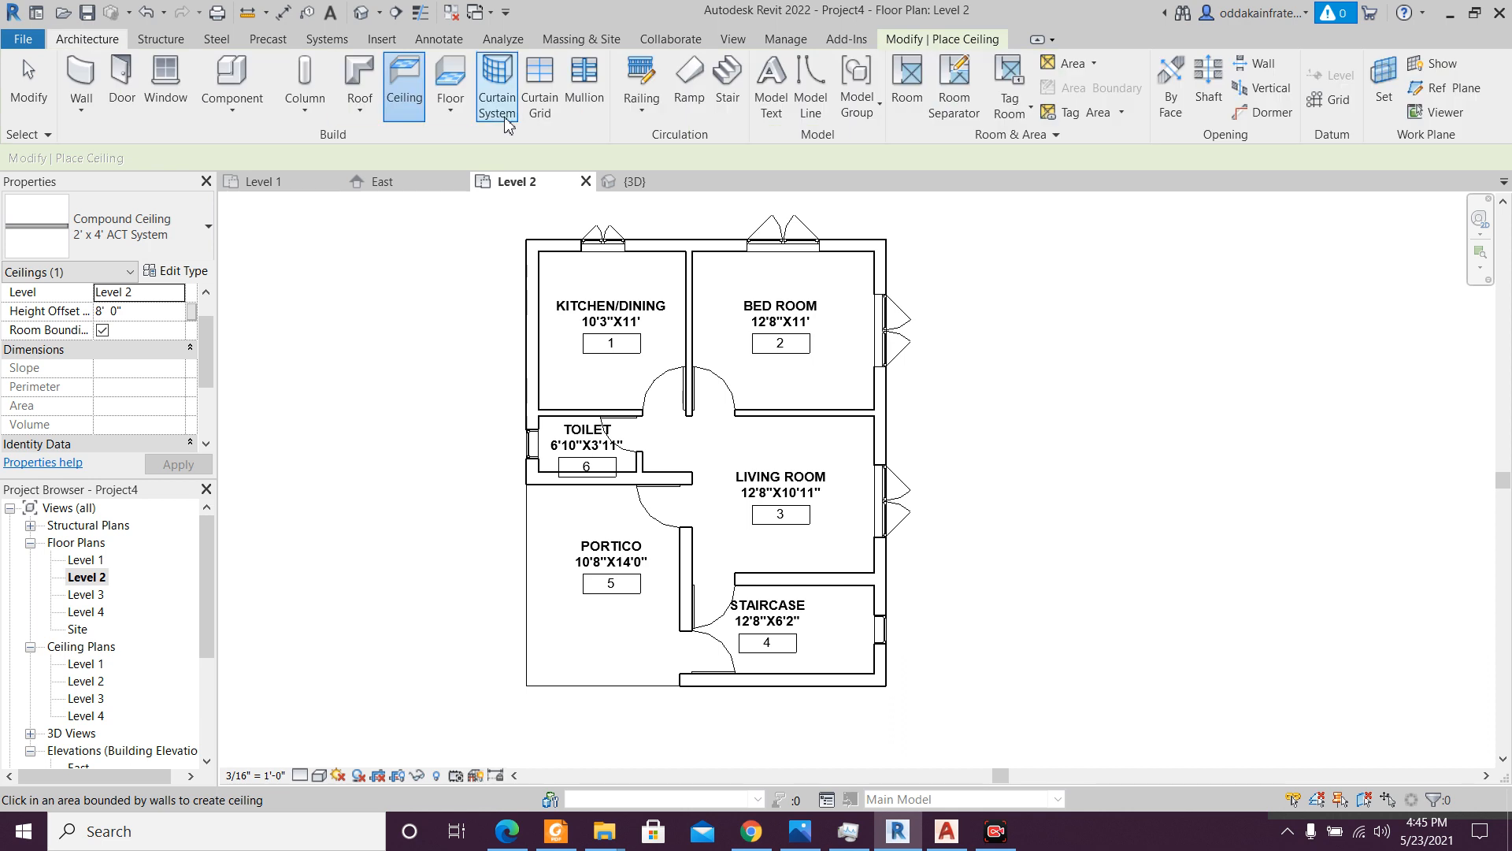
{"action": "left_click", "coordinate": [350, 119]}
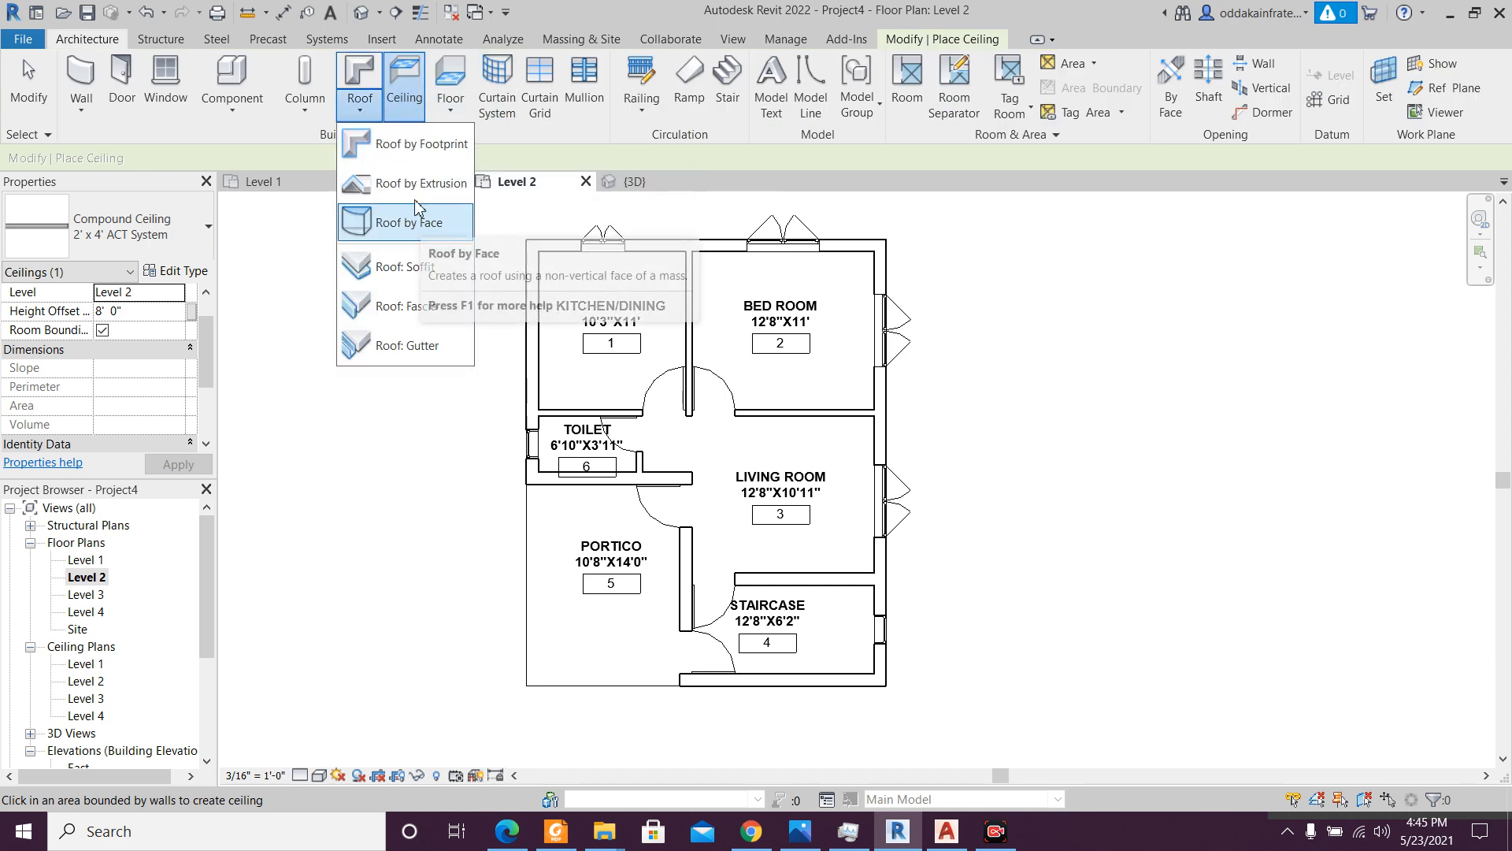
{"action": "left_click", "coordinate": [404, 345]}
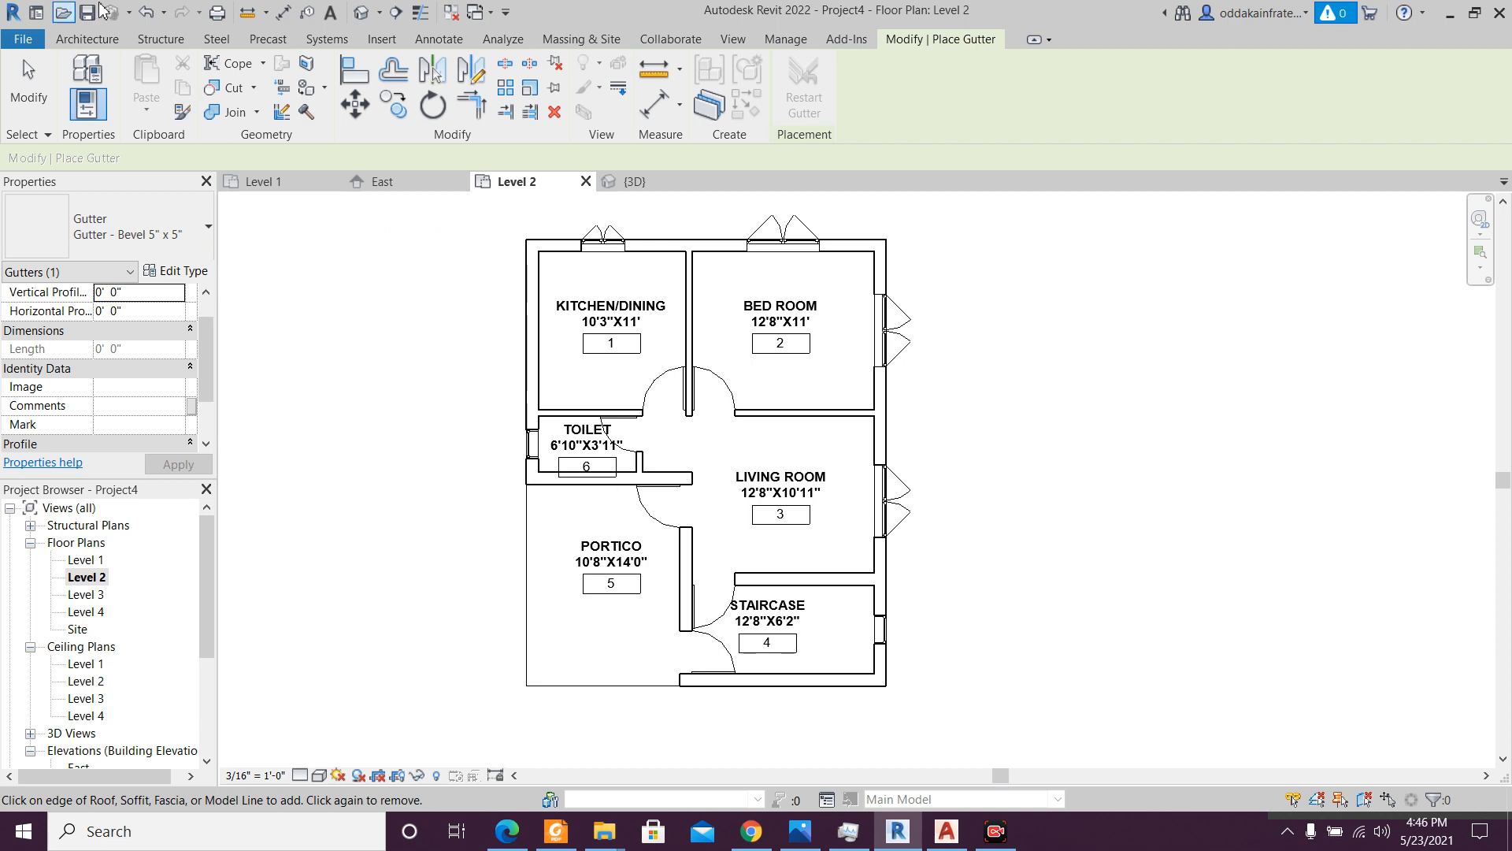
{"action": "left_click", "coordinate": [110, 39]}
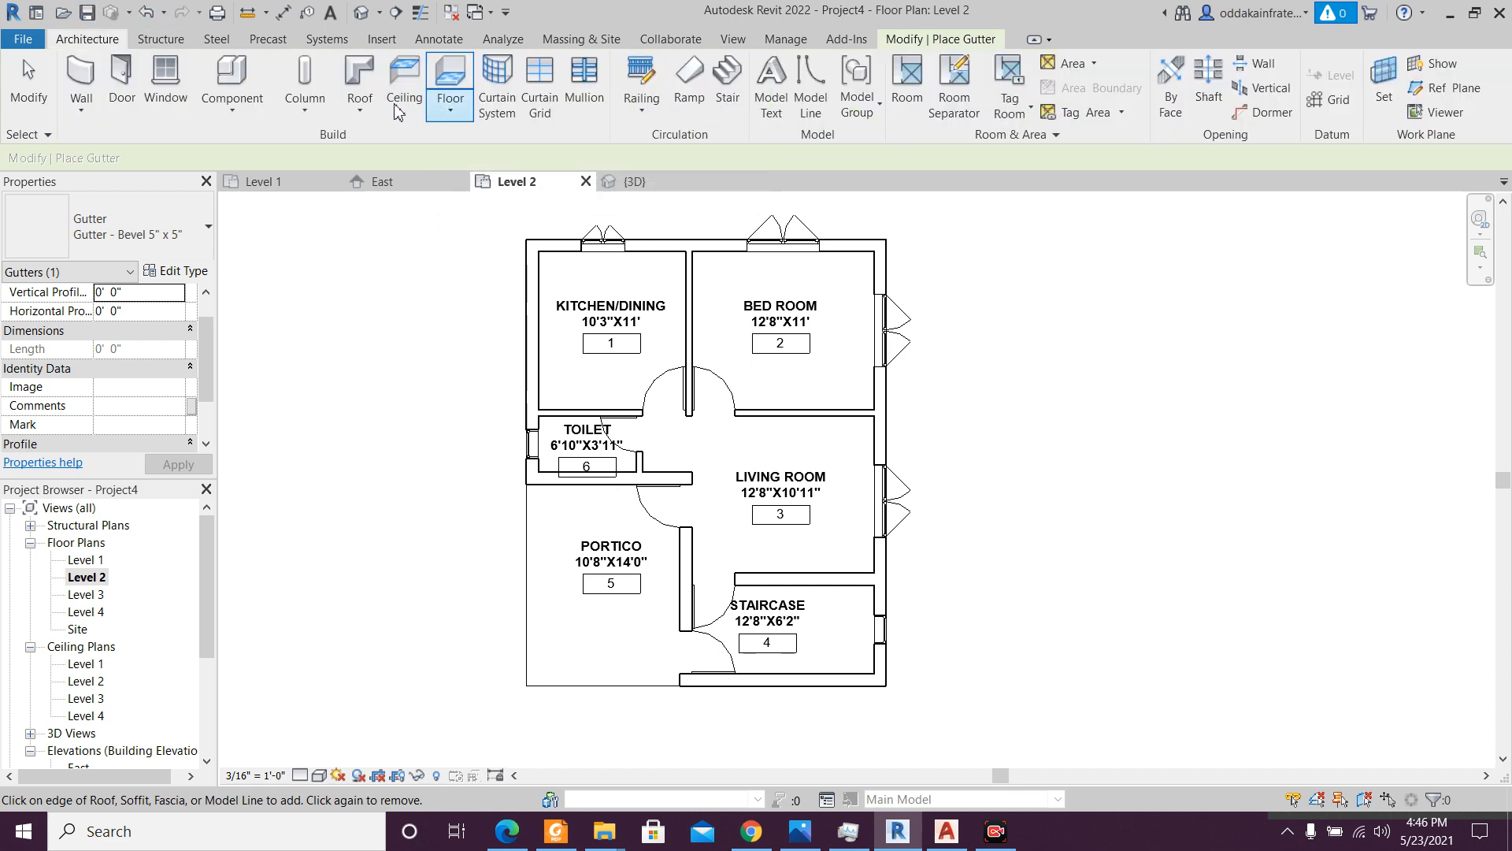
- Start another floor using the 2'fLOOR type and set its Level to Level 3
{"action": "left_click", "coordinate": [450, 109]}
{"action": "left_click", "coordinate": [475, 145]}
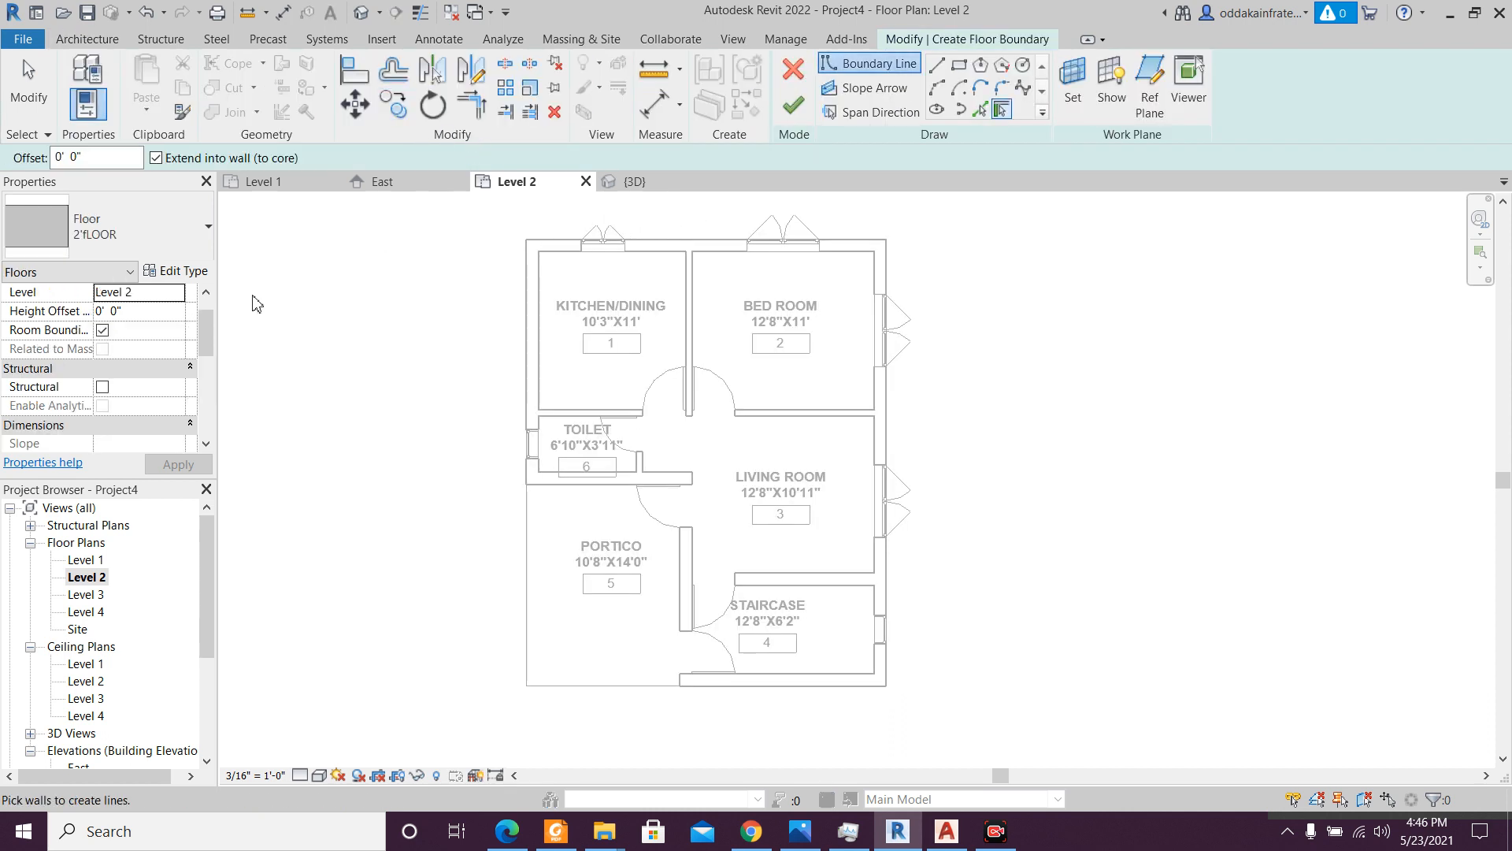
{"action": "left_click", "coordinate": [175, 293]}
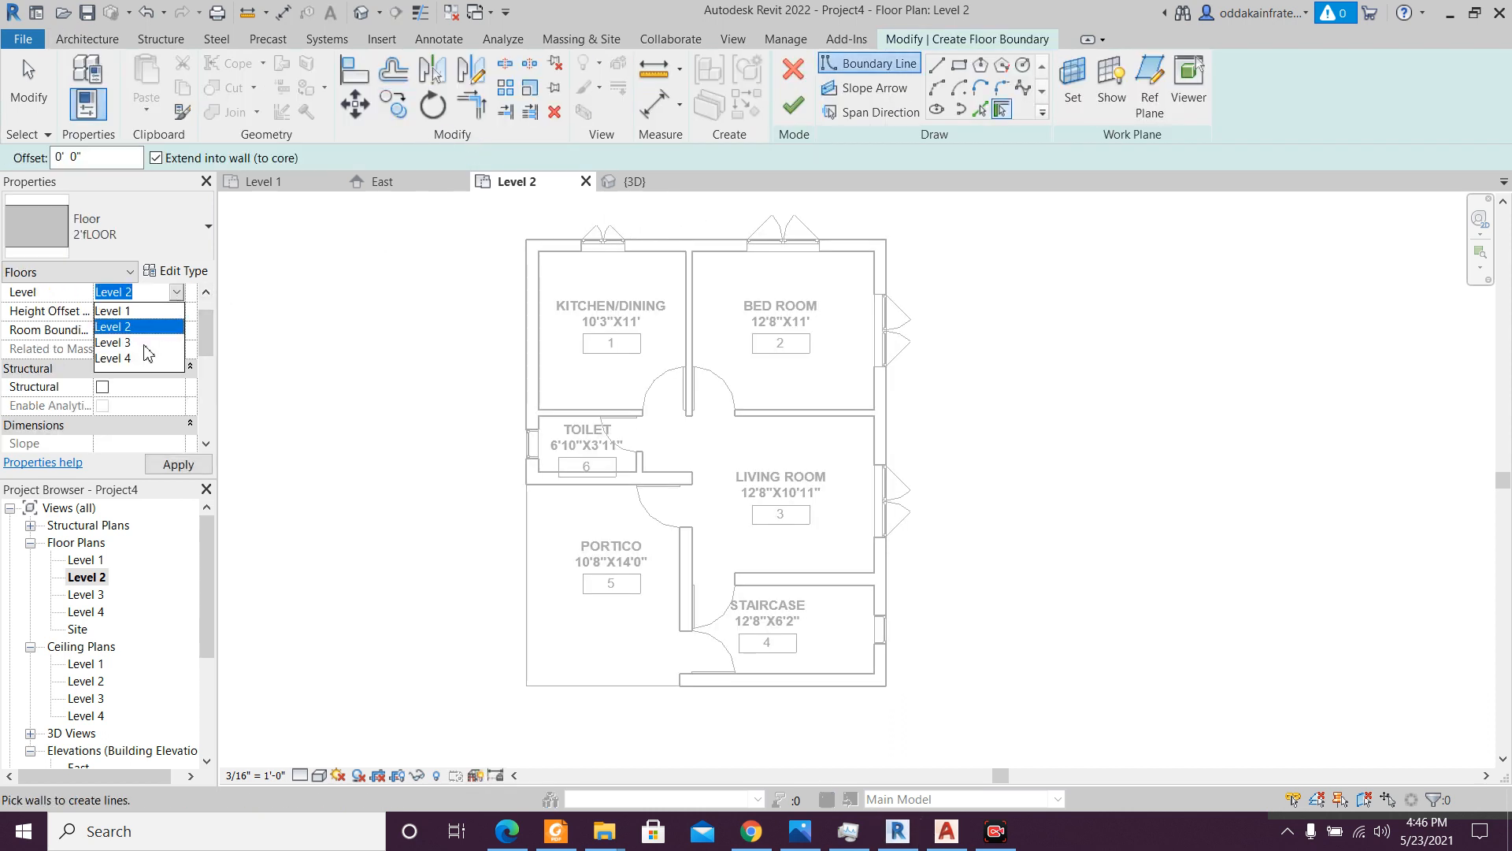
{"action": "left_click", "coordinate": [145, 346]}
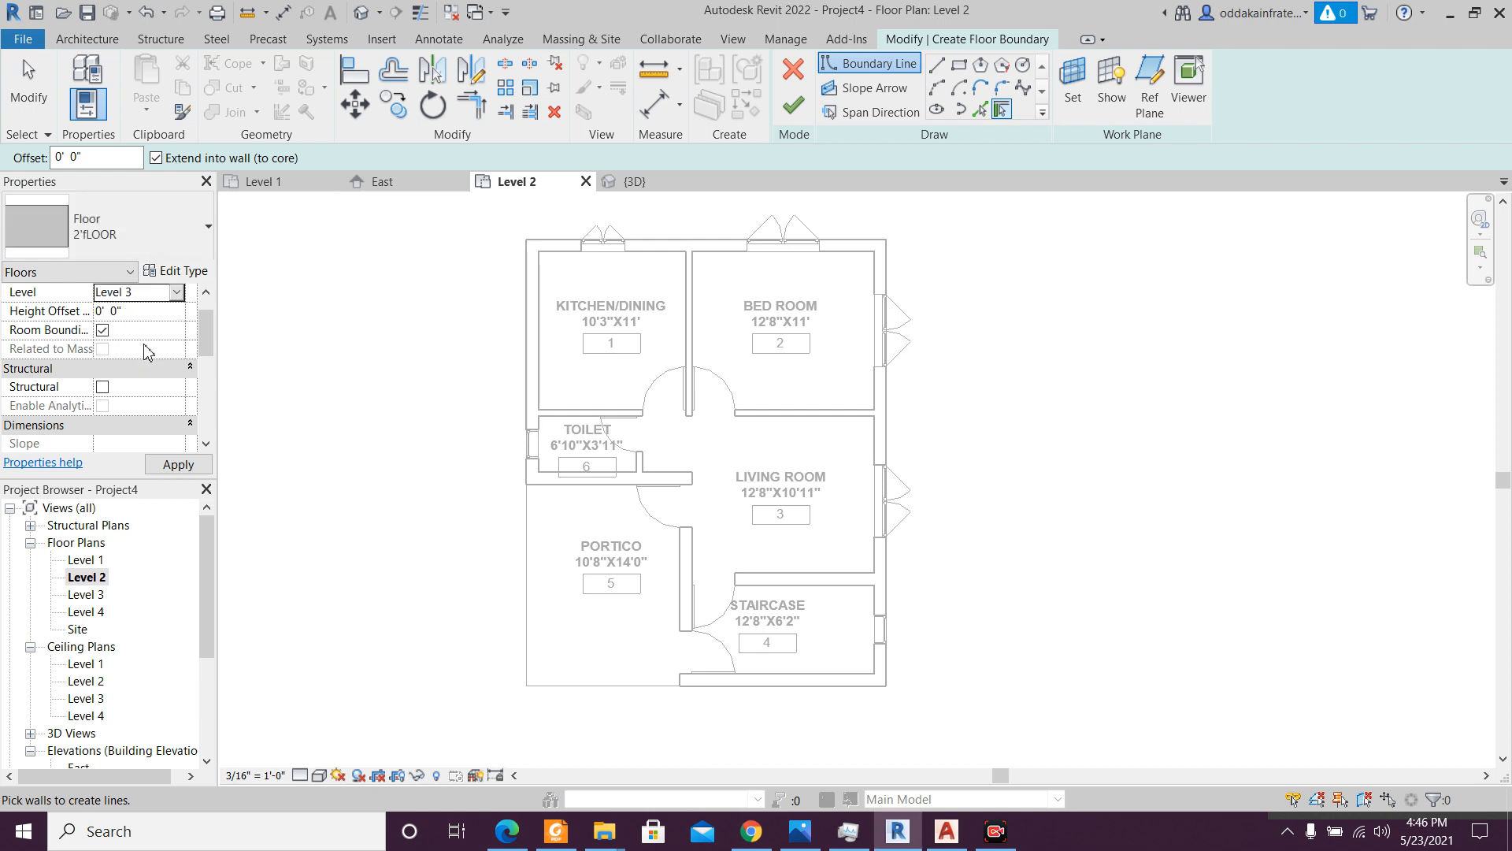
{"action": "left_click", "coordinate": [177, 272]}
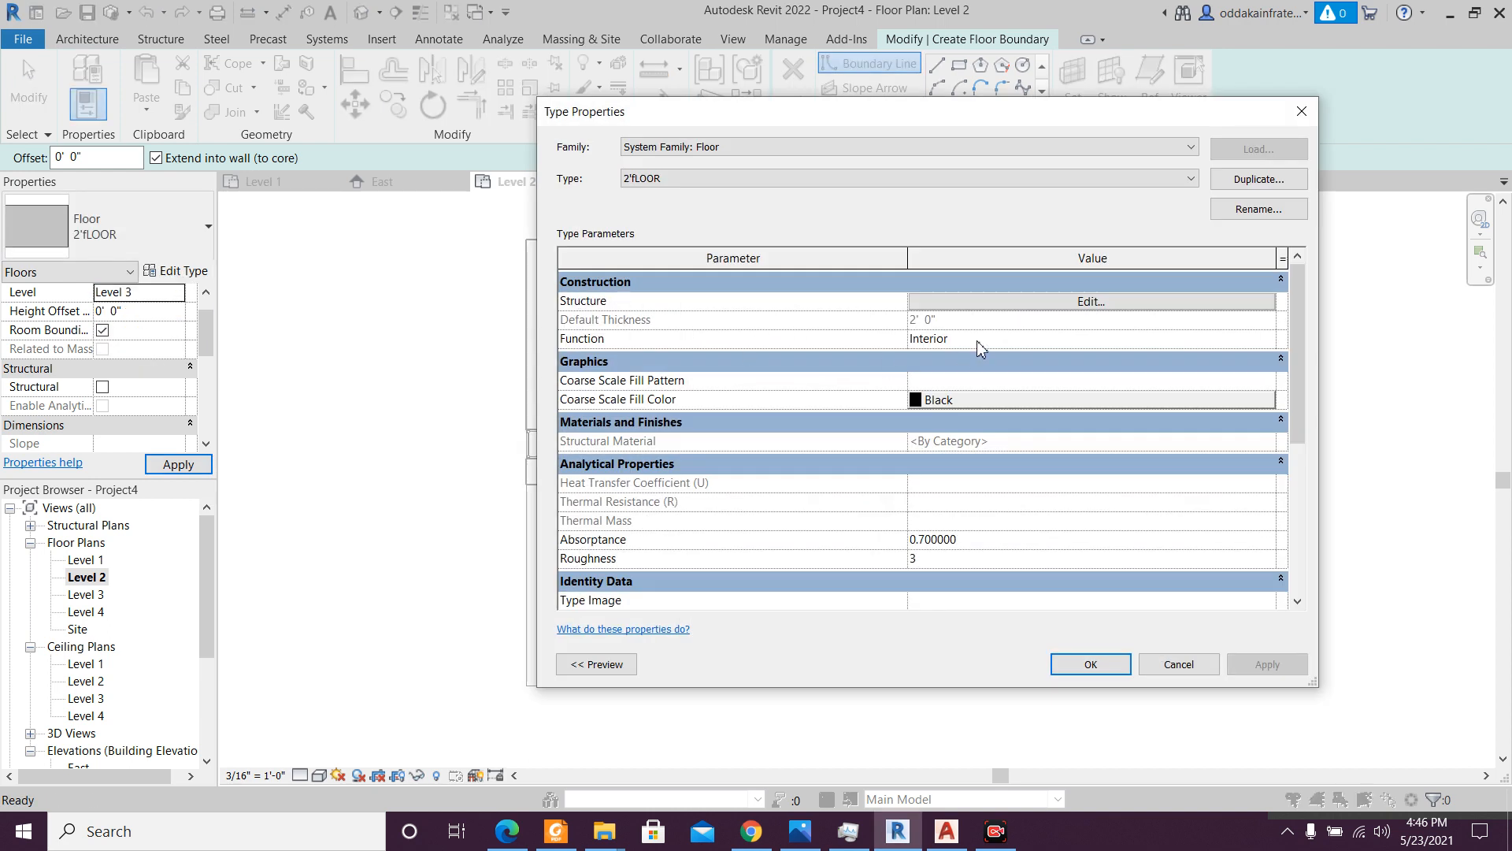
{"action": "left_click", "coordinate": [1015, 303]}
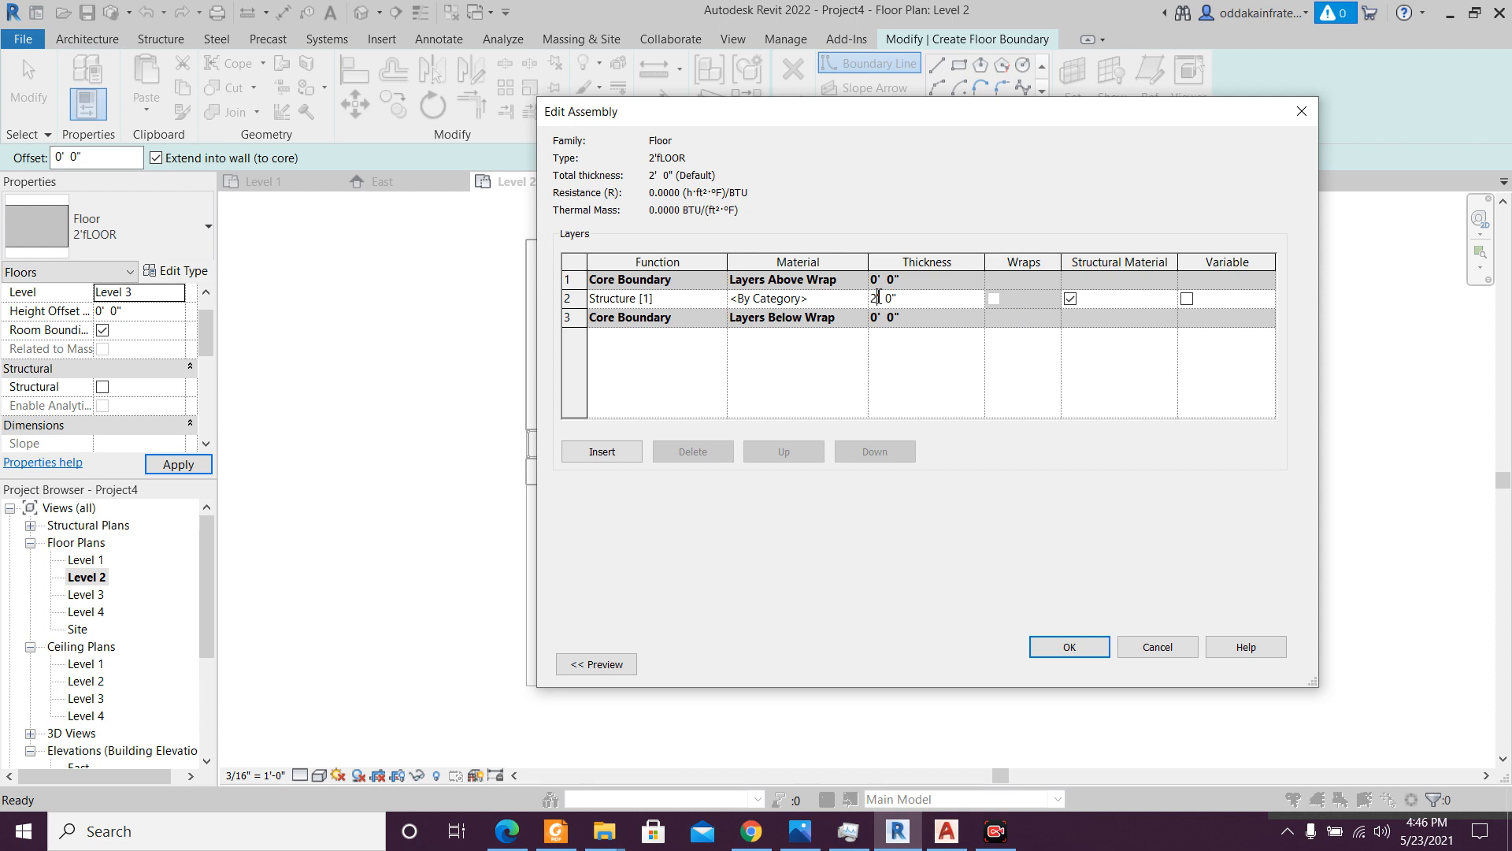
{"action": "key", "text": "Tab"}
{"action": "type", "text": "0"}
{"action": "key", "text": "shift+Left"}
{"action": "type", "text": "4"}
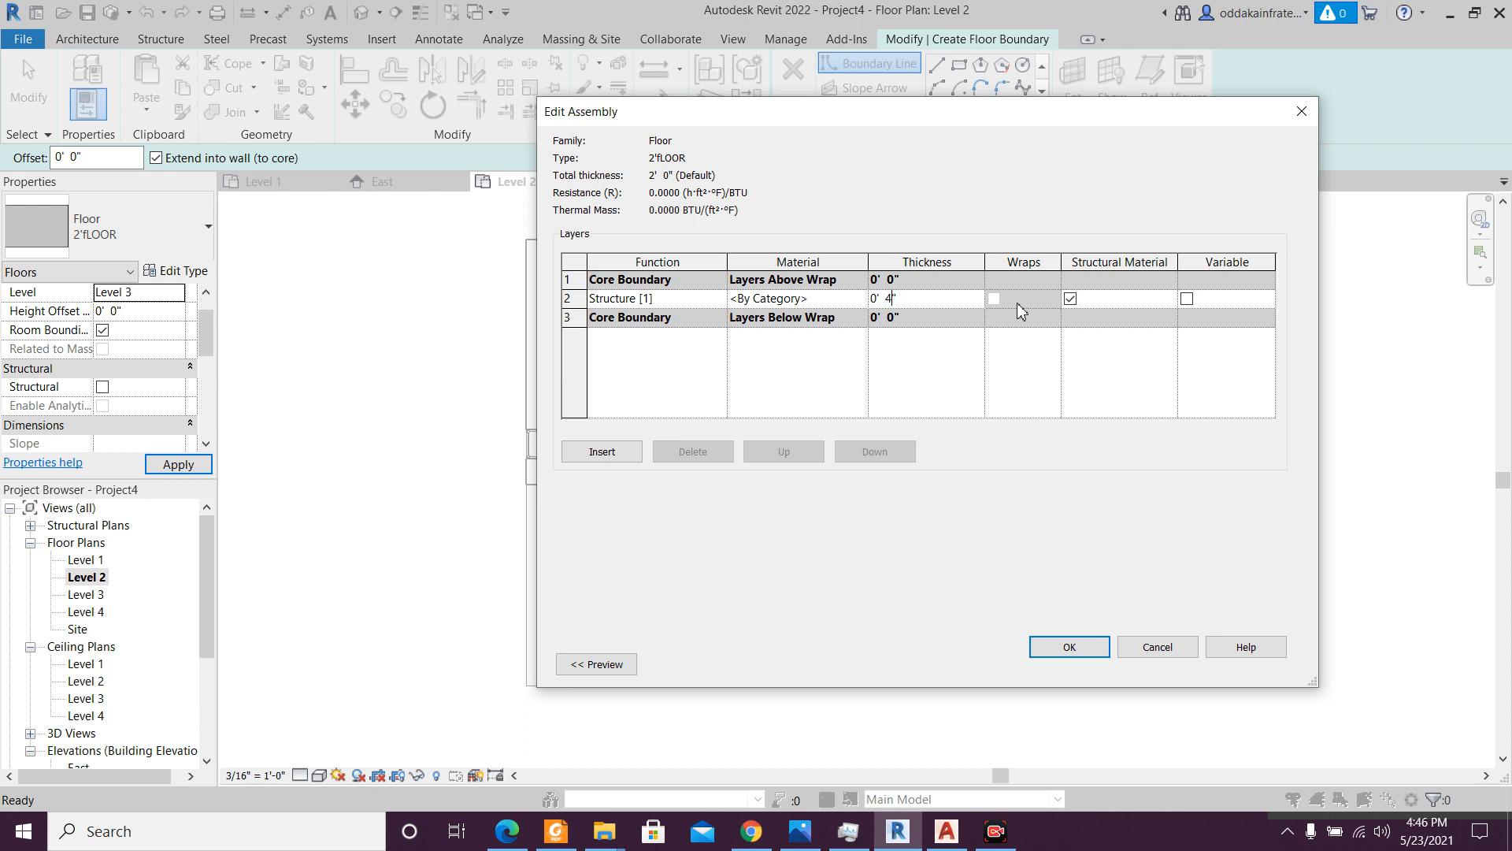
{"action": "left_click", "coordinate": [1068, 651]}
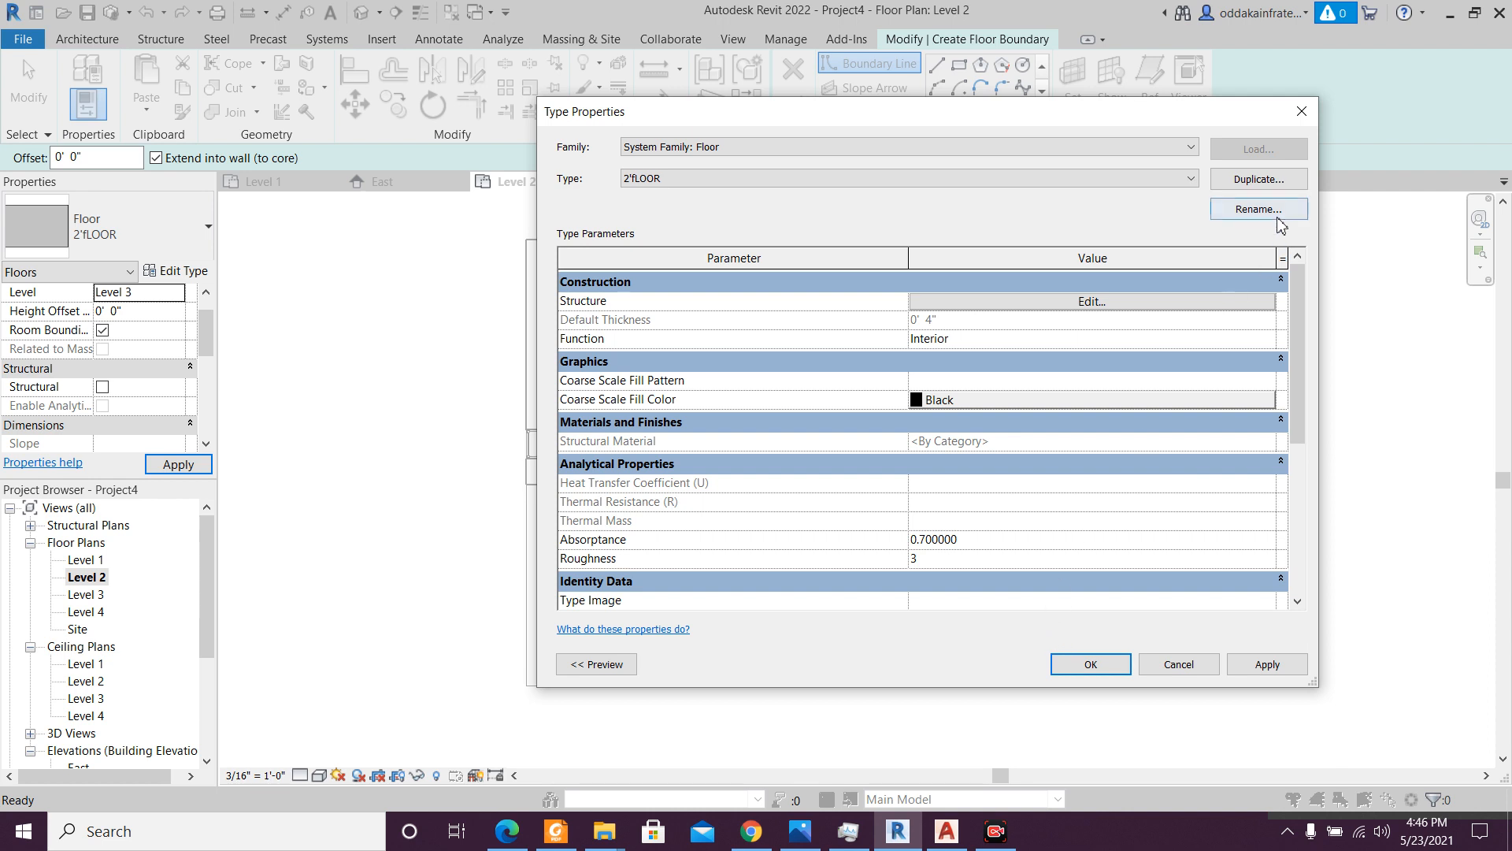
{"action": "left_click", "coordinate": [1177, 664]}
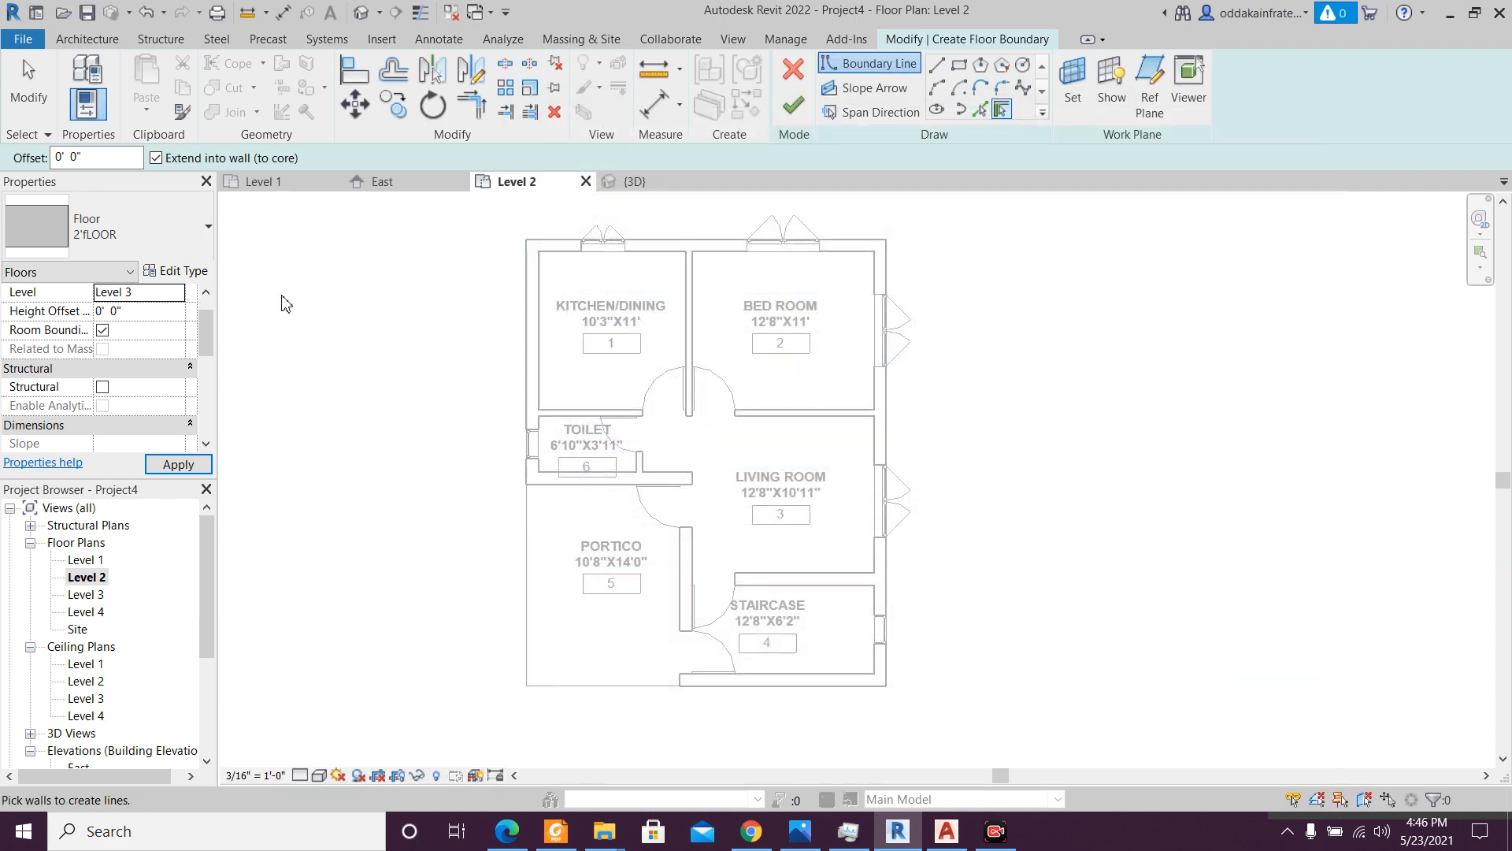
- Duplicate the 2'fLOOR floor type as 4" rOOF Slab
{"action": "left_click", "coordinate": [178, 271]}
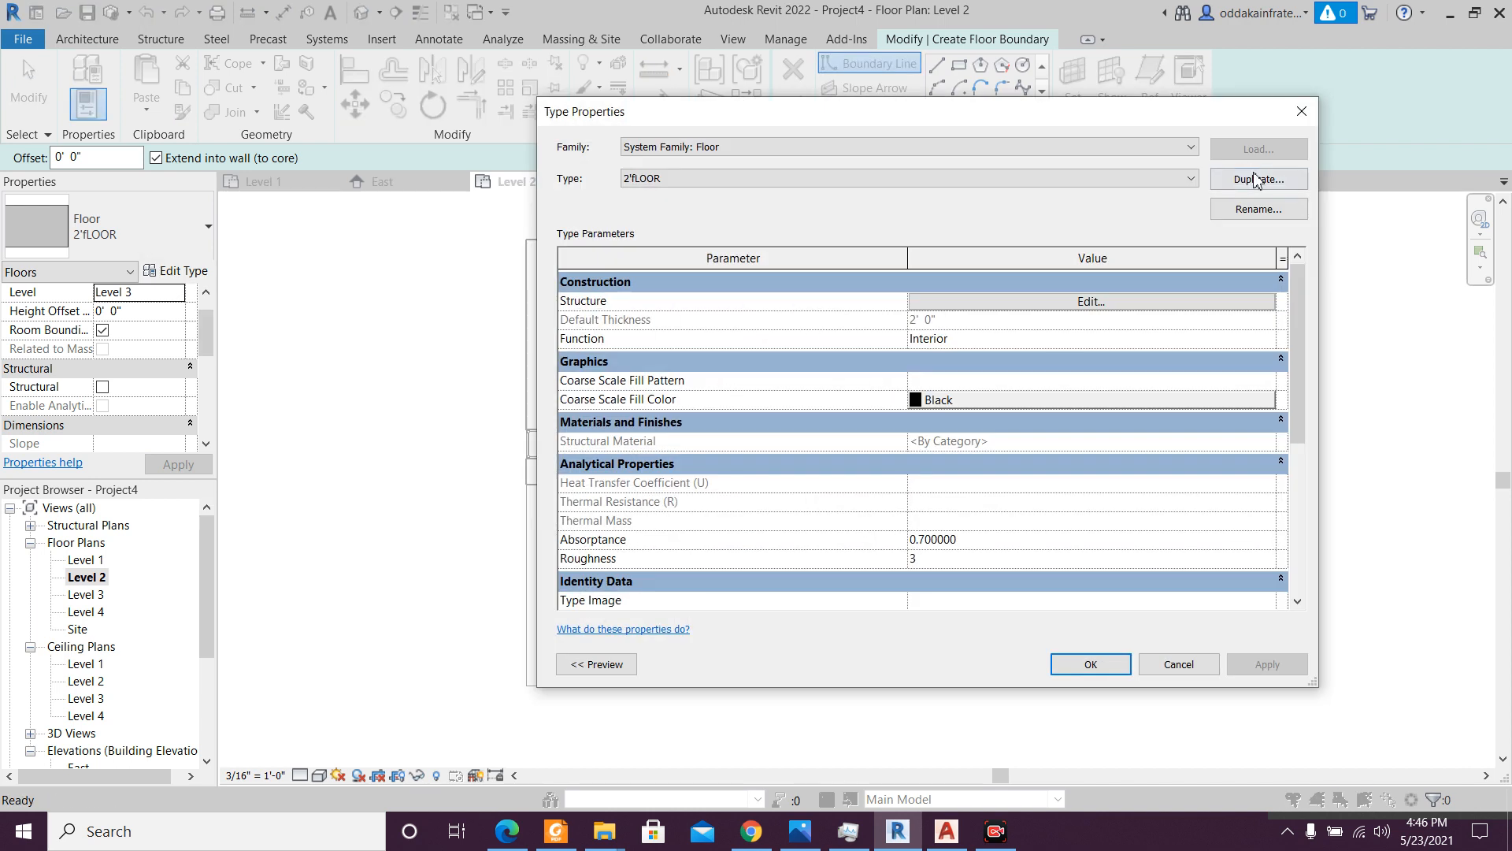
{"action": "left_click", "coordinate": [1250, 191]}
{"action": "type", "text": "4\" rOOF Slab"}
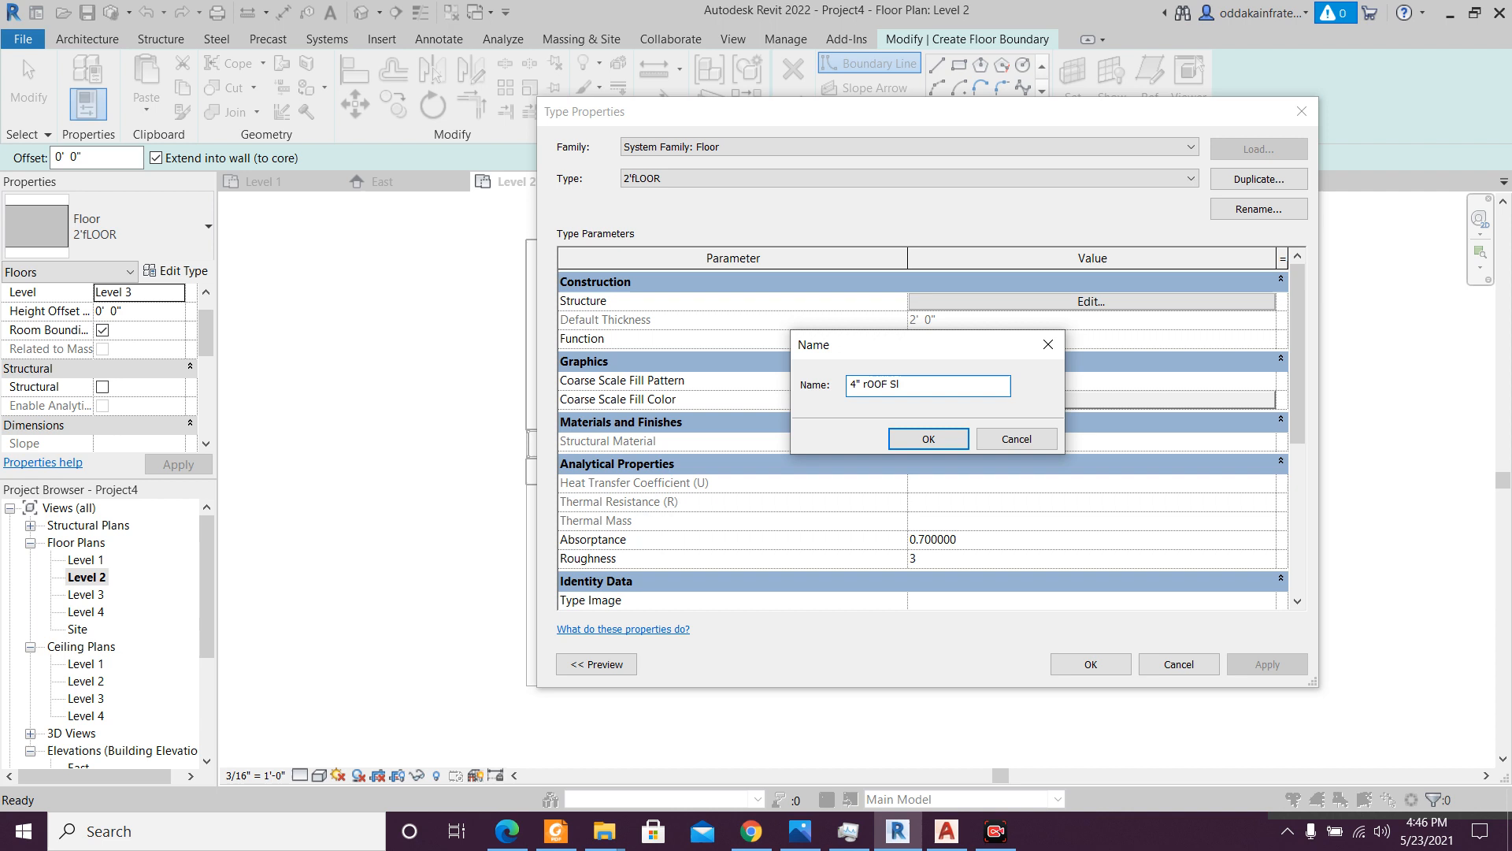
{"action": "left_click", "coordinate": [959, 439]}
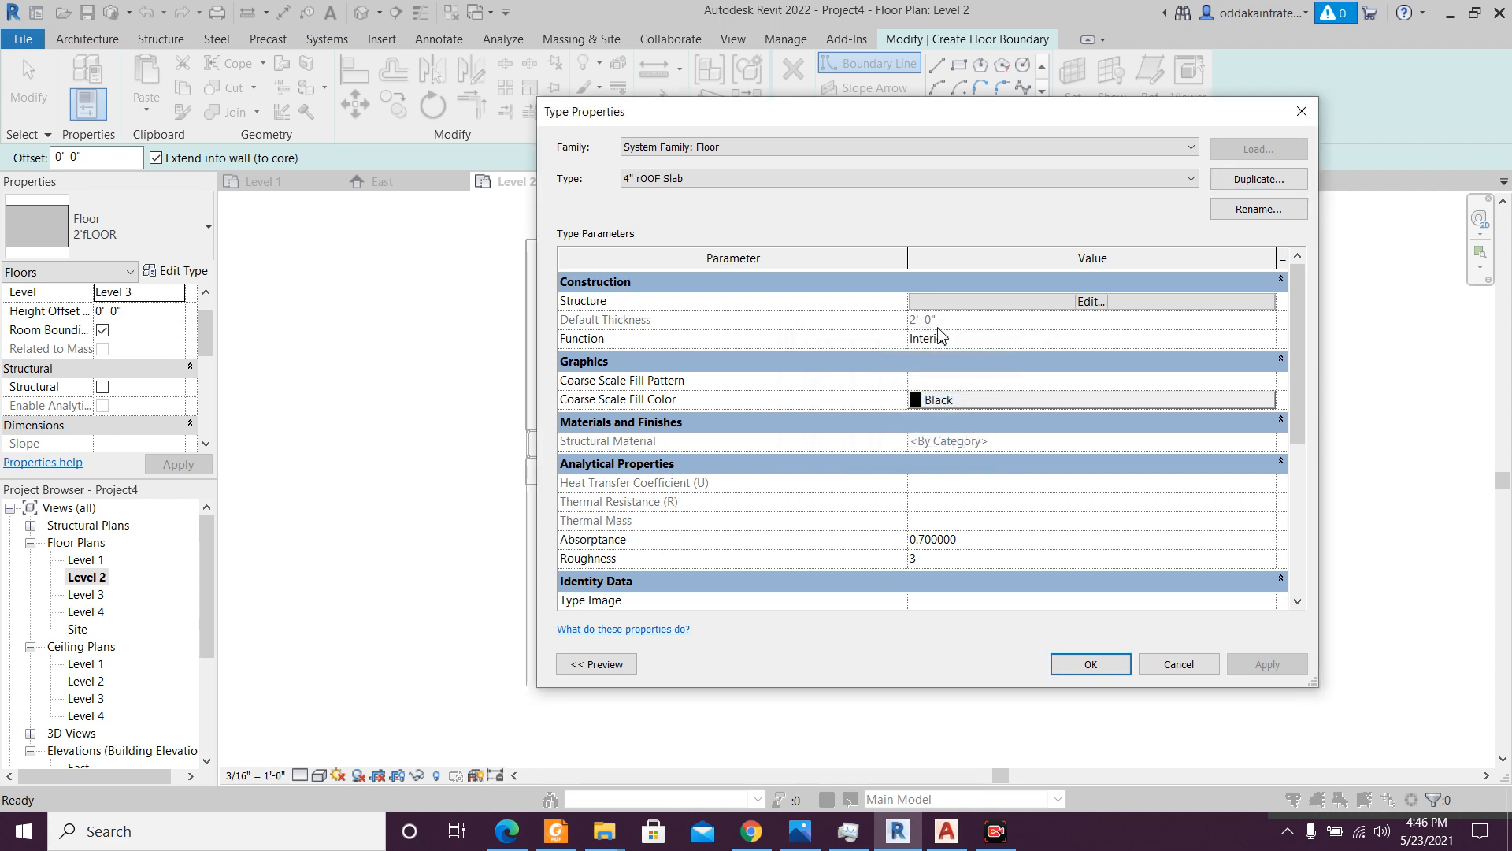
- Set the structure layer thickness of the 4" rOOF Slab type to 0' 4" and apply the type
{"action": "left_click", "coordinate": [1022, 305]}
{"action": "left_click", "coordinate": [867, 302]}
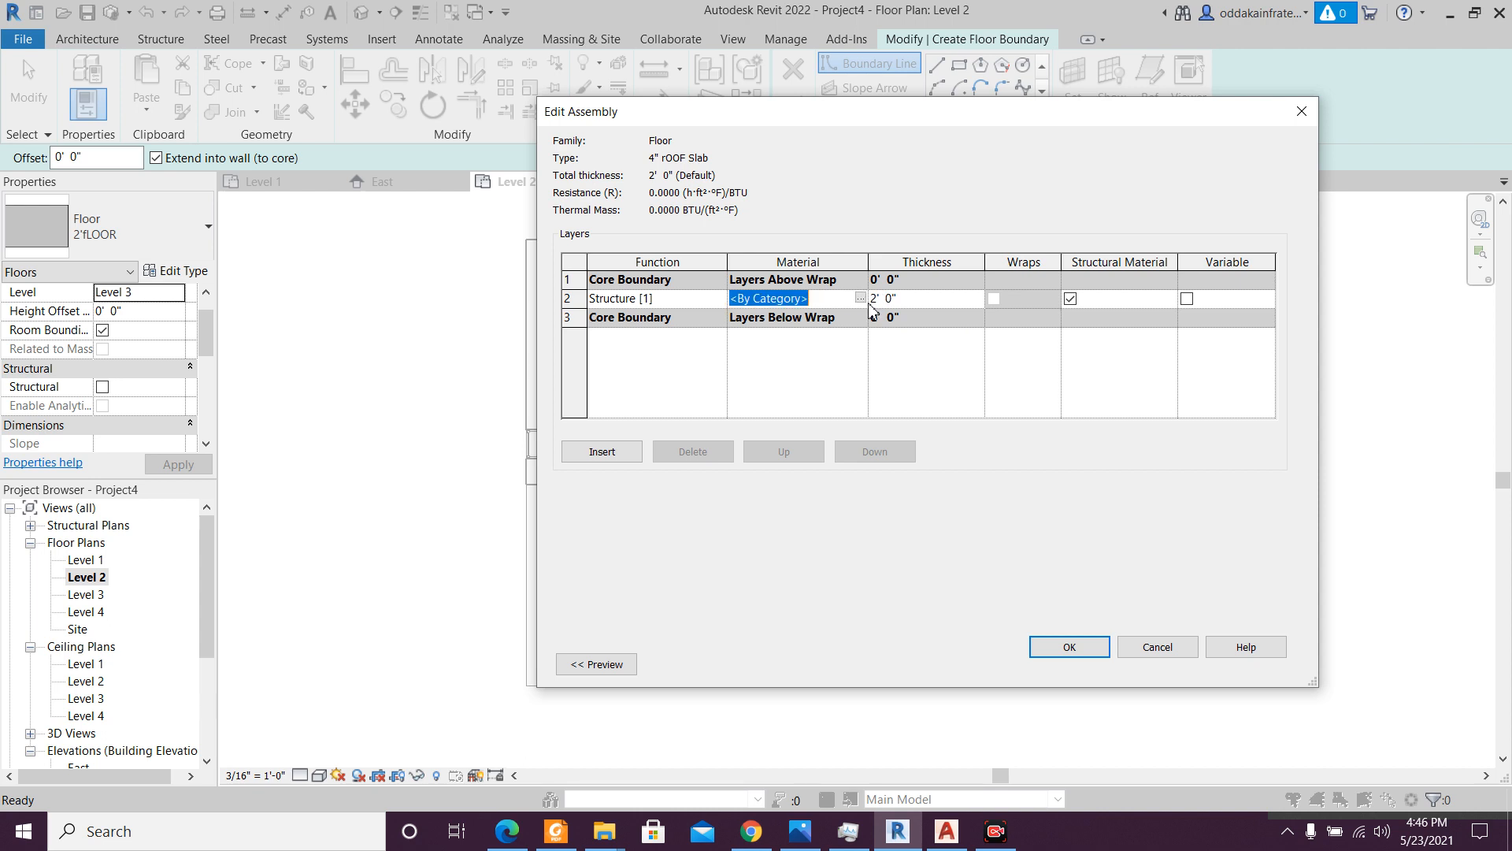
{"action": "left_click", "coordinate": [882, 299]}
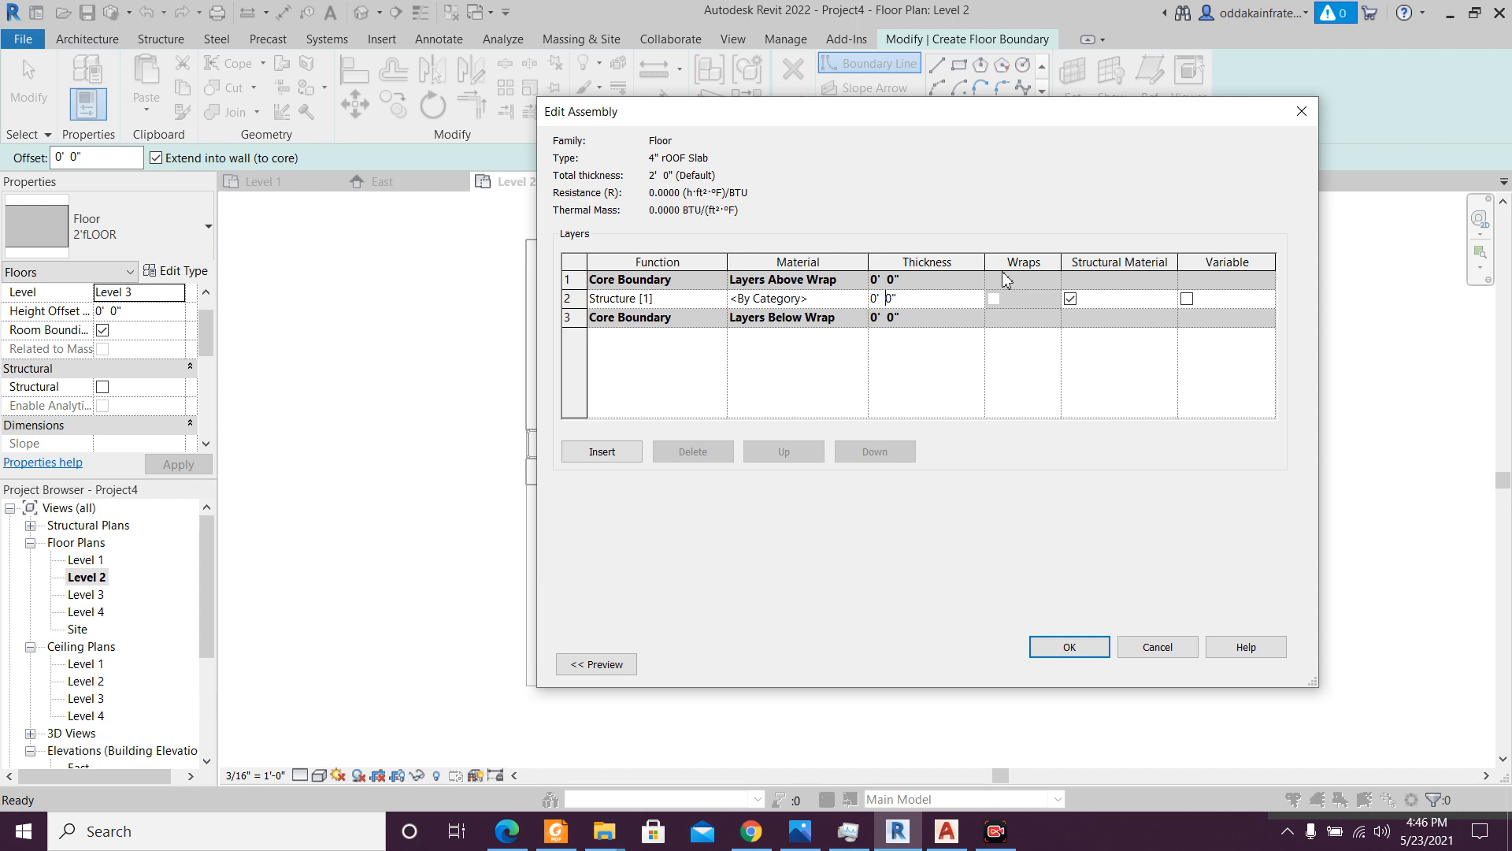
{"action": "left_click", "coordinate": [1070, 646]}
{"action": "left_click", "coordinate": [1091, 663]}
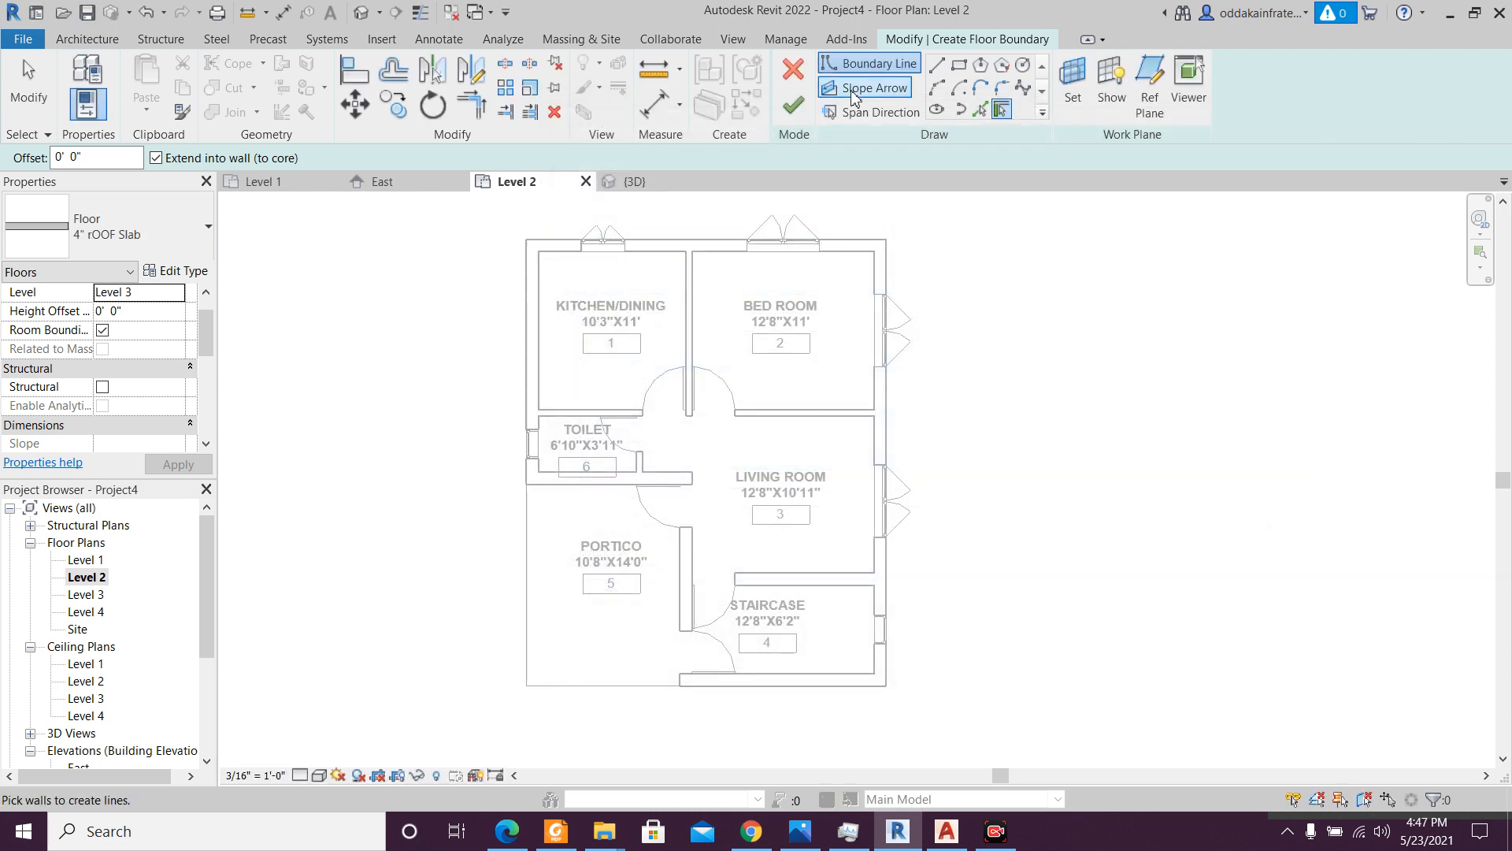
- Begin a rectangular boundary sketch for the Level 3 roof slab
{"action": "left_click", "coordinate": [959, 69]}
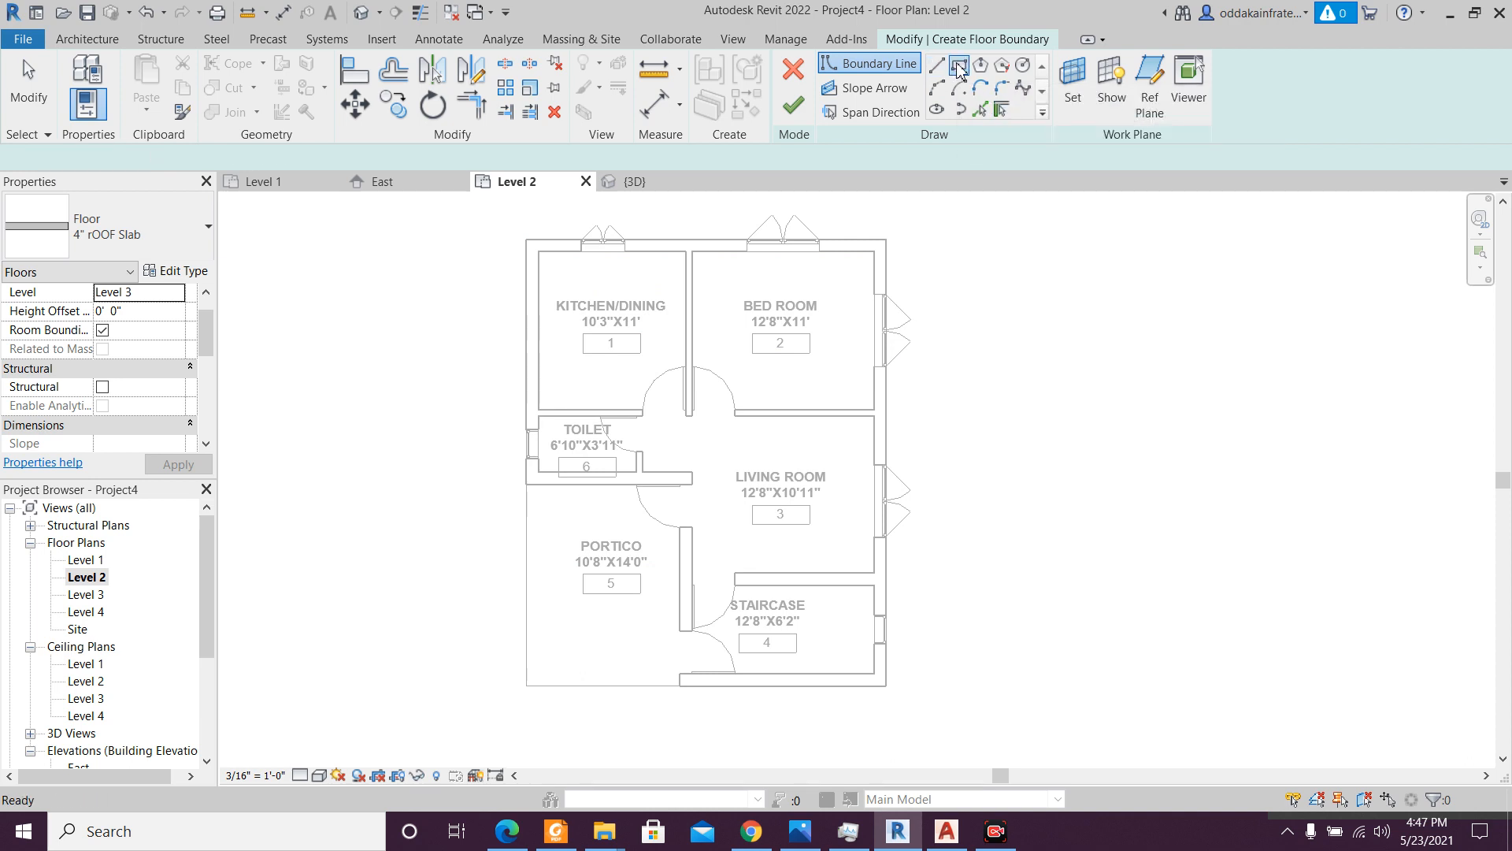
- Sketch a rectangular floor boundary from the kitchen's upper-left outer wall corner to the staircase's lower-right outer corner, enclosing the portico
{"action": "left_click", "coordinate": [526, 238]}
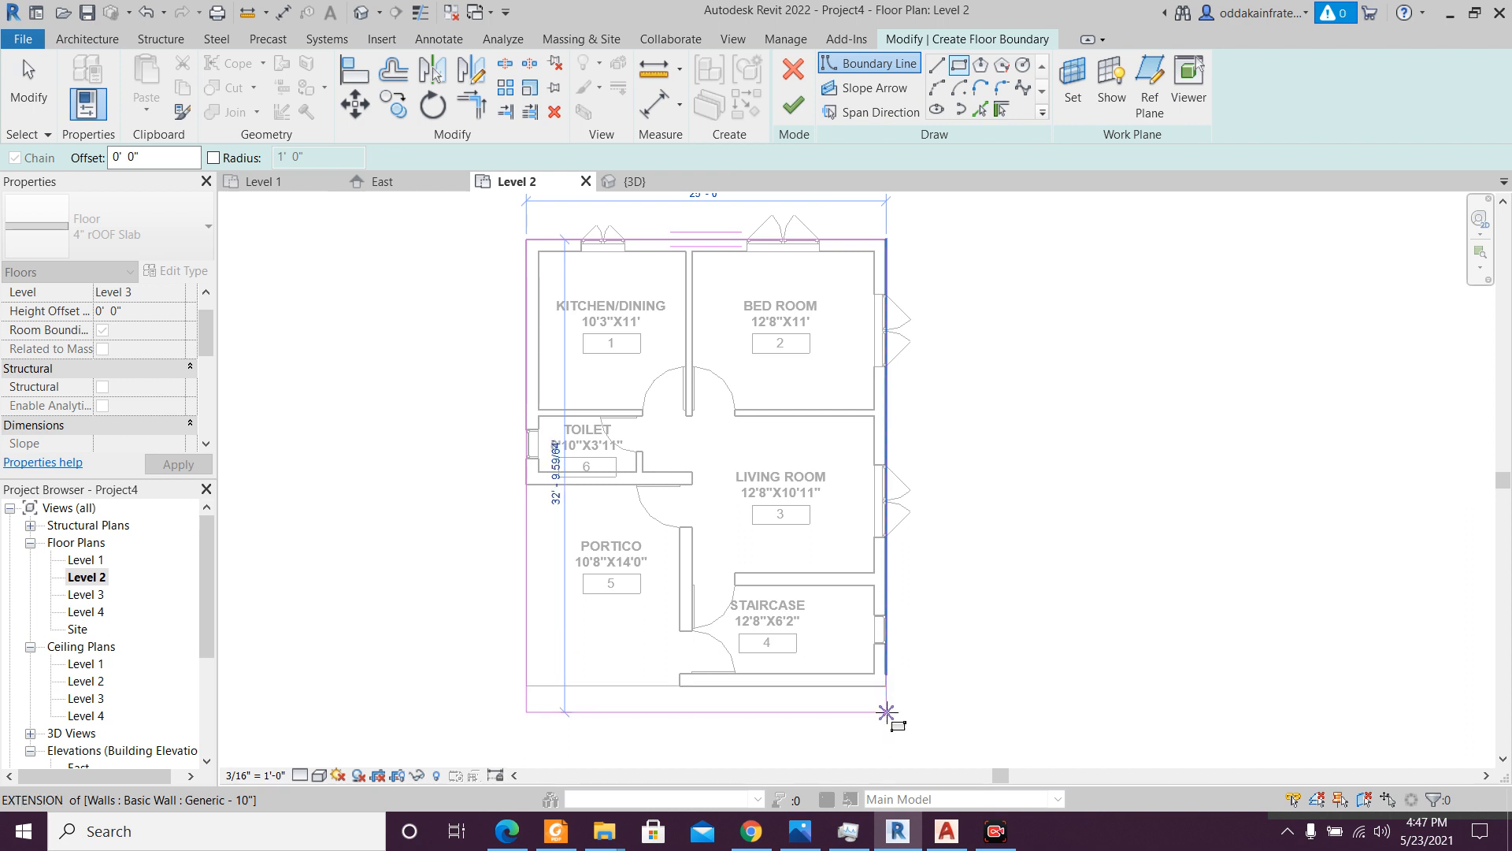
{"action": "scroll", "coordinate": [887, 701], "scroll_direction": "up", "scroll_amount": 5}
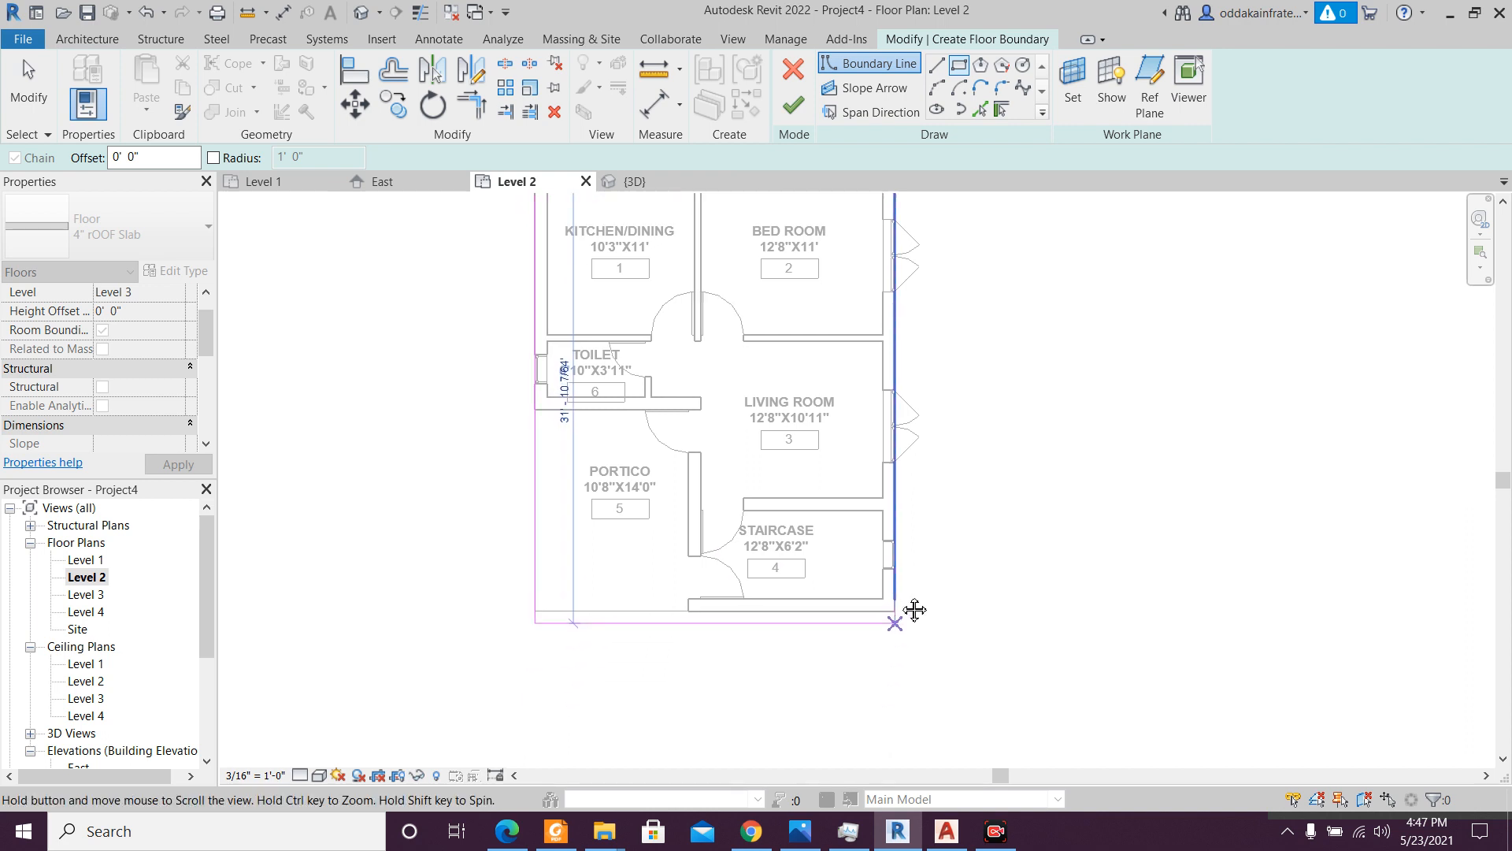
{"action": "left_click", "coordinate": [912, 558]}
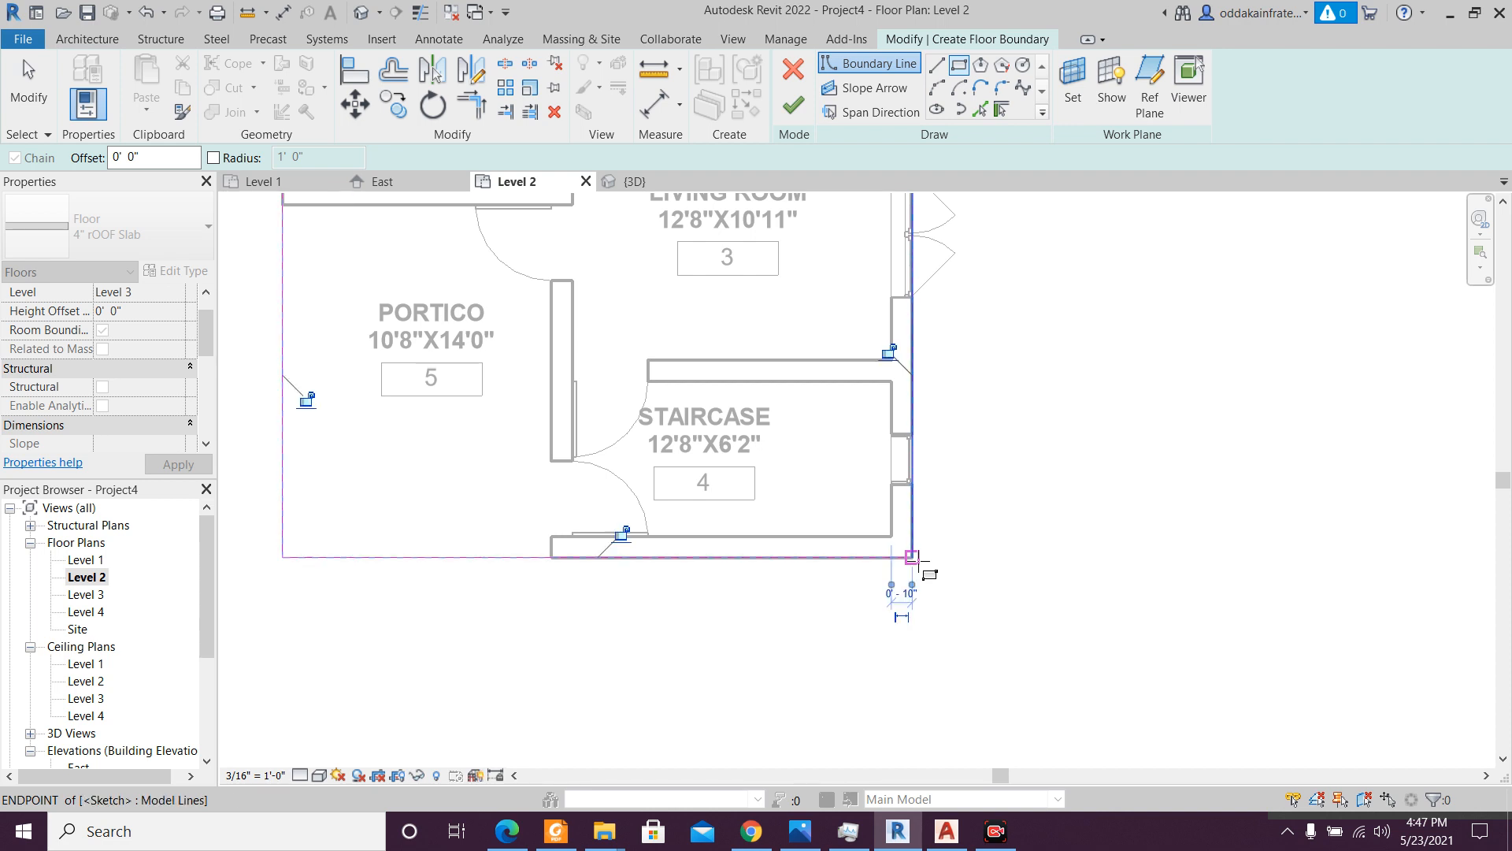
{"action": "scroll", "coordinate": [760, 624], "scroll_direction": "down", "scroll_amount": 3}
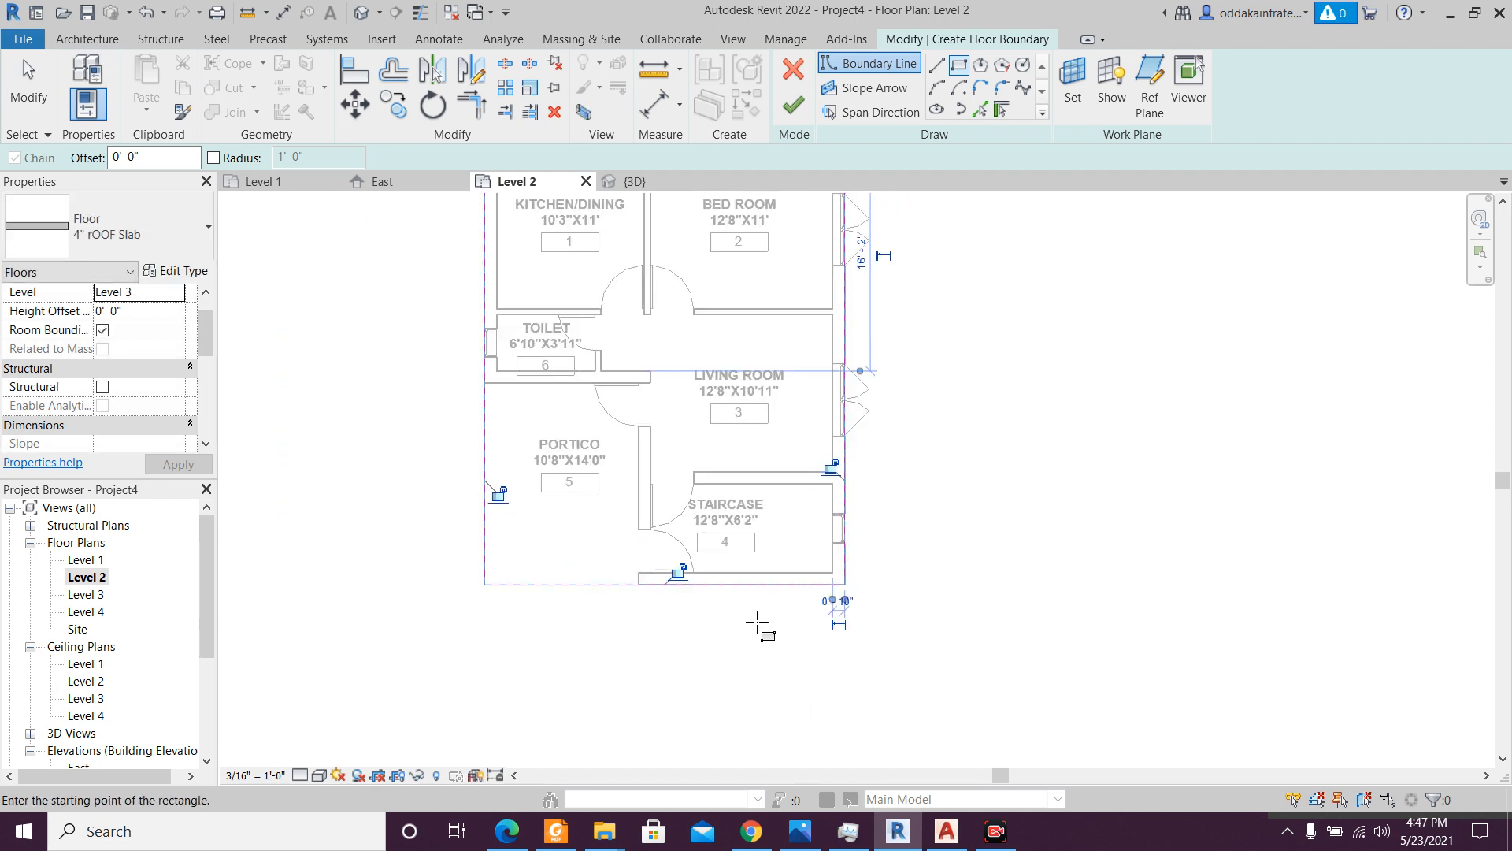
- Switch to Foxit Reader, examine the front balcony in the first-floor plan PDF, and return to the Revit sketch
{"action": "left_click", "coordinate": [556, 831]}
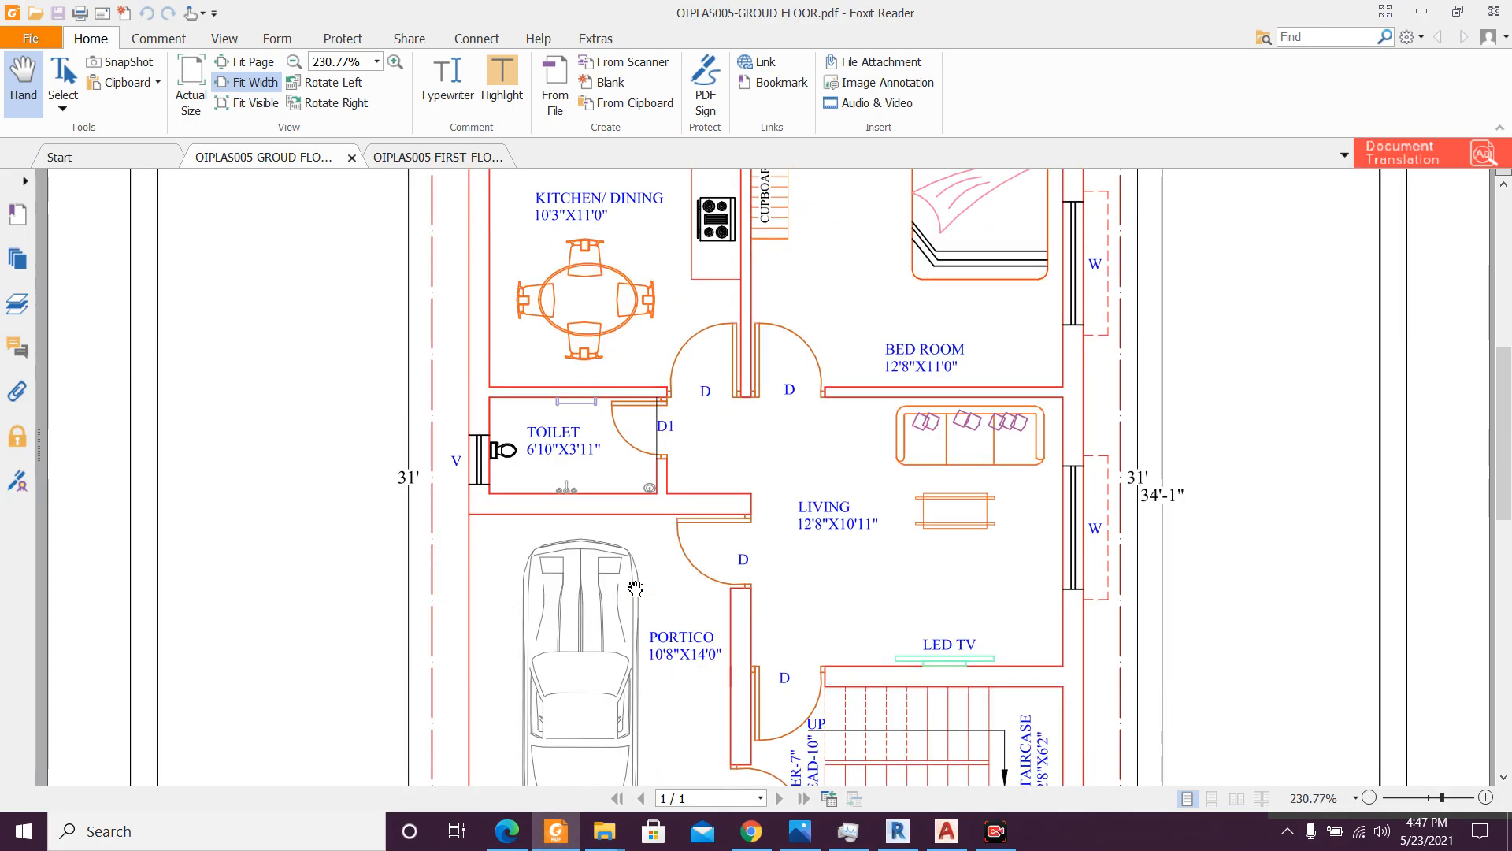
{"action": "scroll", "coordinate": [636, 588], "scroll_direction": "down", "scroll_amount": 5}
{"action": "scroll", "coordinate": [636, 589], "scroll_direction": "up", "scroll_amount": 3}
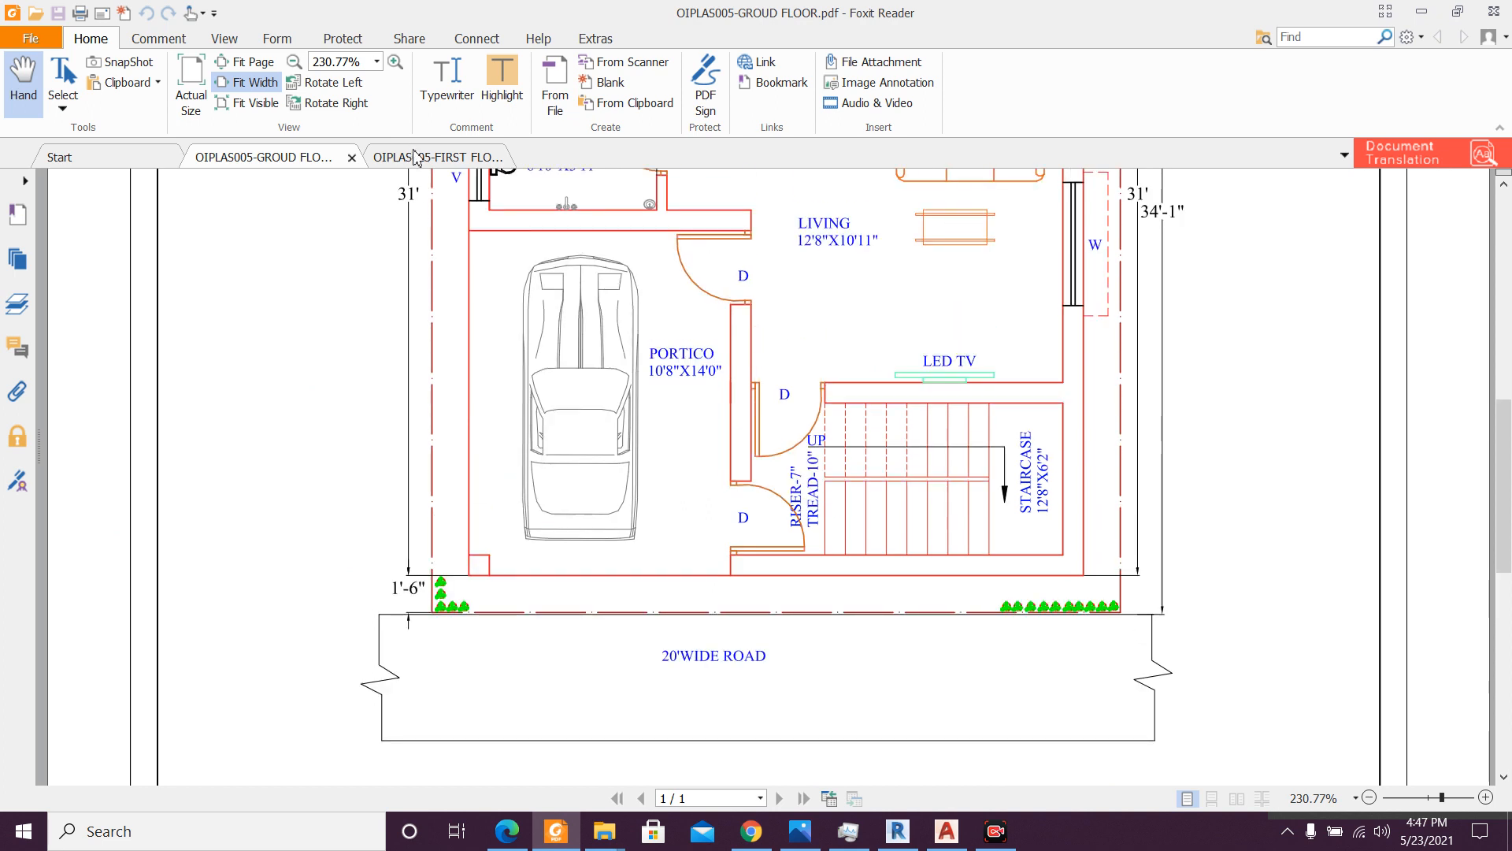
{"action": "left_click", "coordinate": [417, 157]}
{"action": "scroll", "coordinate": [578, 374], "scroll_direction": "down", "scroll_amount": 2}
{"action": "scroll", "coordinate": [578, 374], "scroll_direction": "down", "scroll_amount": 4}
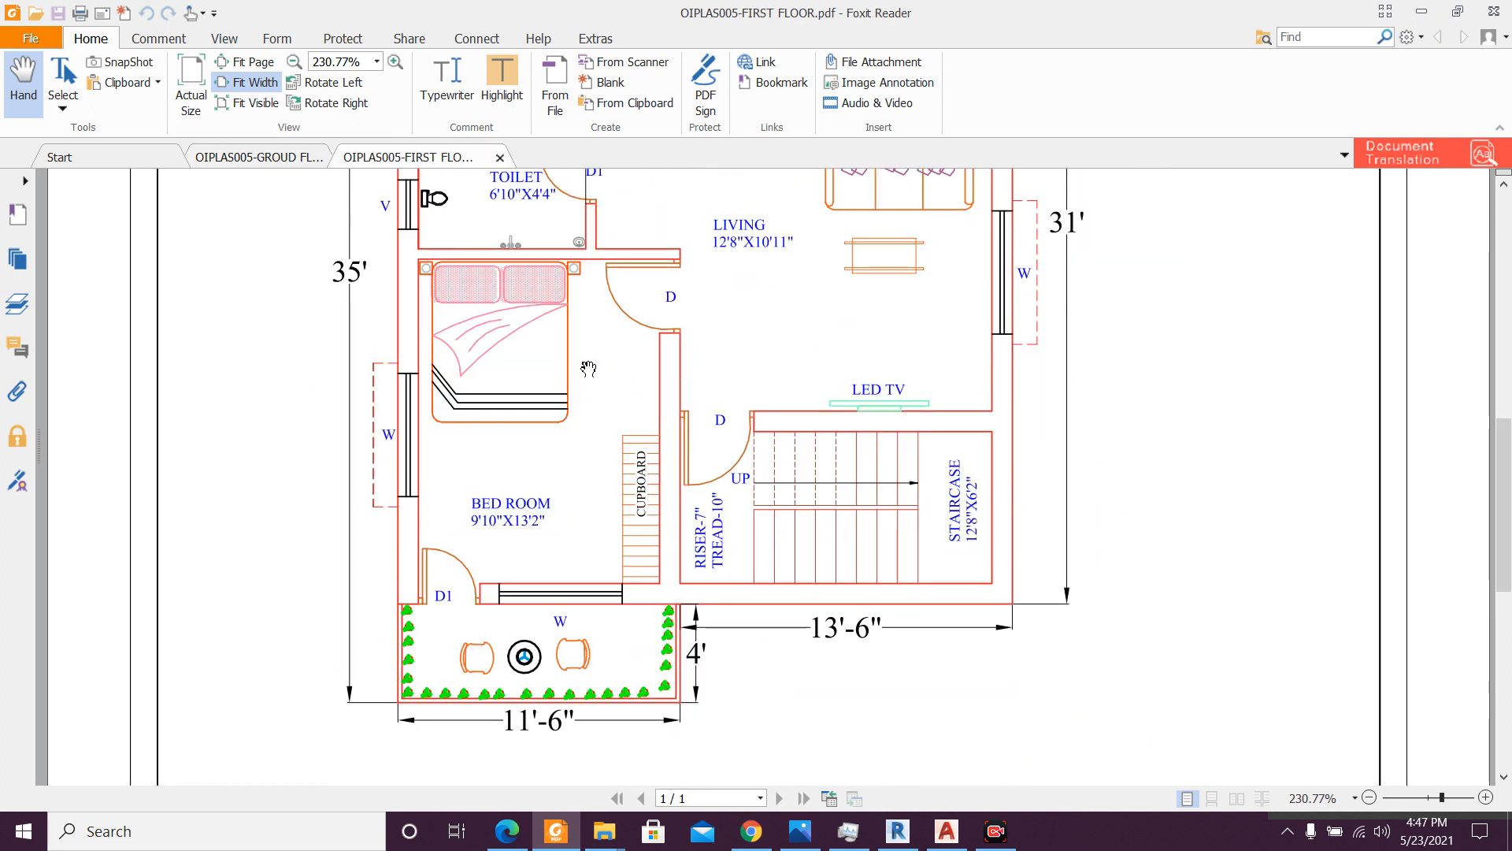
{"action": "left_click", "coordinate": [556, 831]}
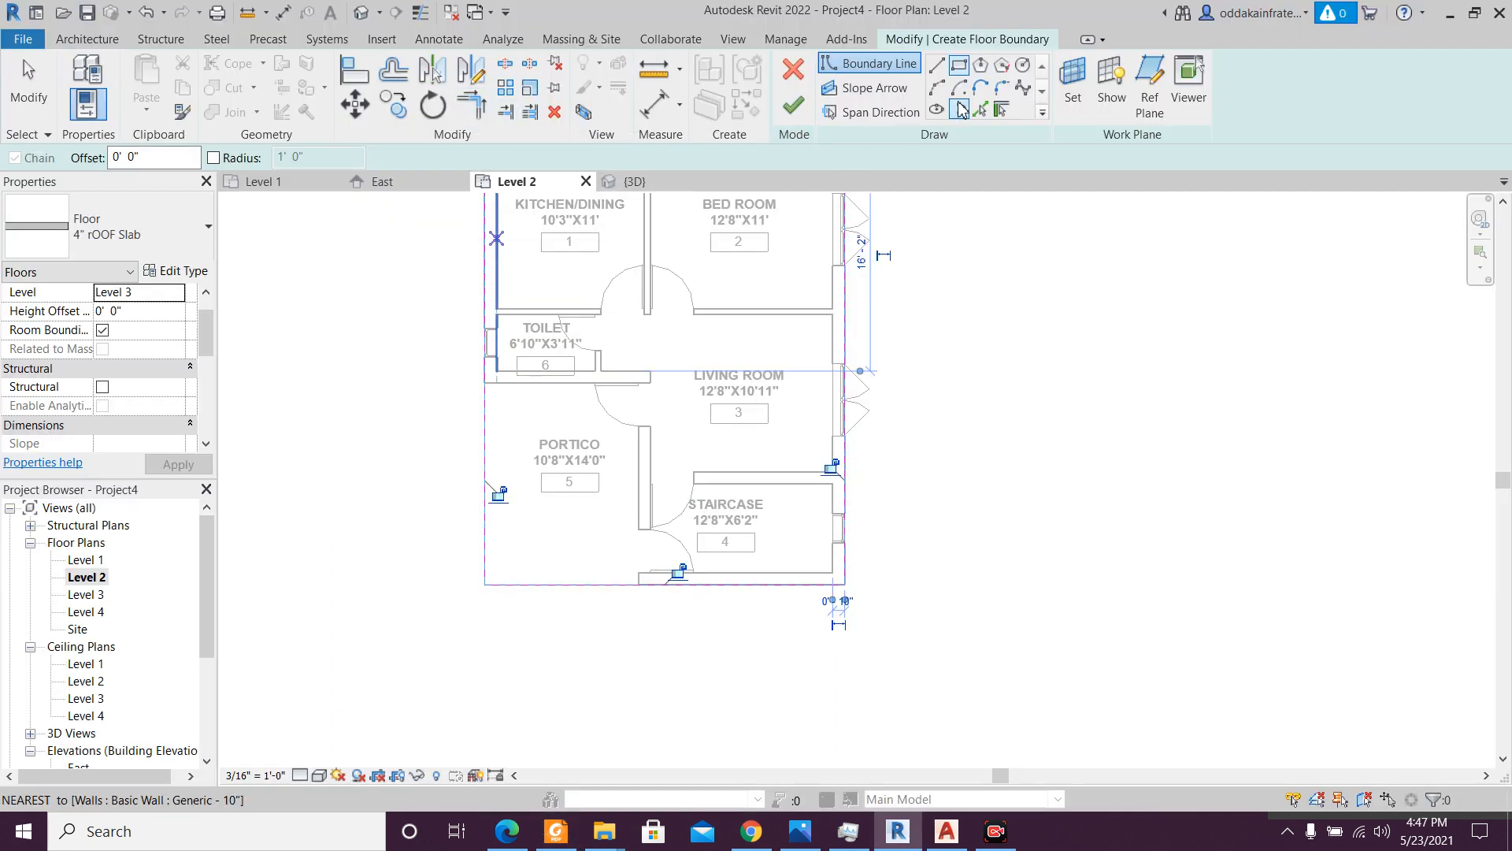
- Try to sketch a balcony rectangle about 10'-8" by 4'-1" directly below the portico and dismiss the overlap warning
{"action": "left_click", "coordinate": [960, 66]}
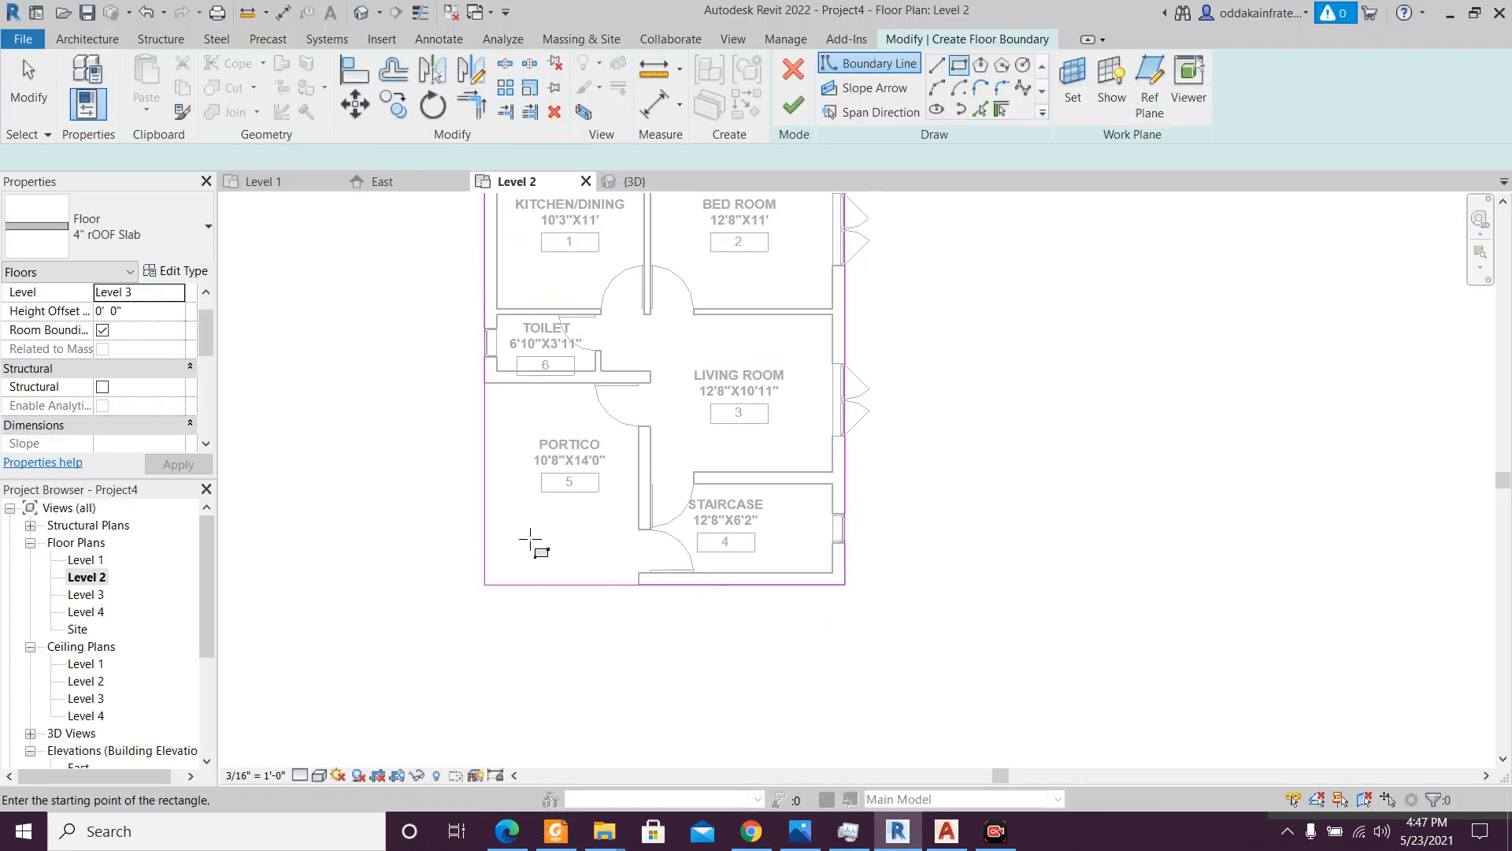
{"action": "left_click", "coordinate": [484, 584]}
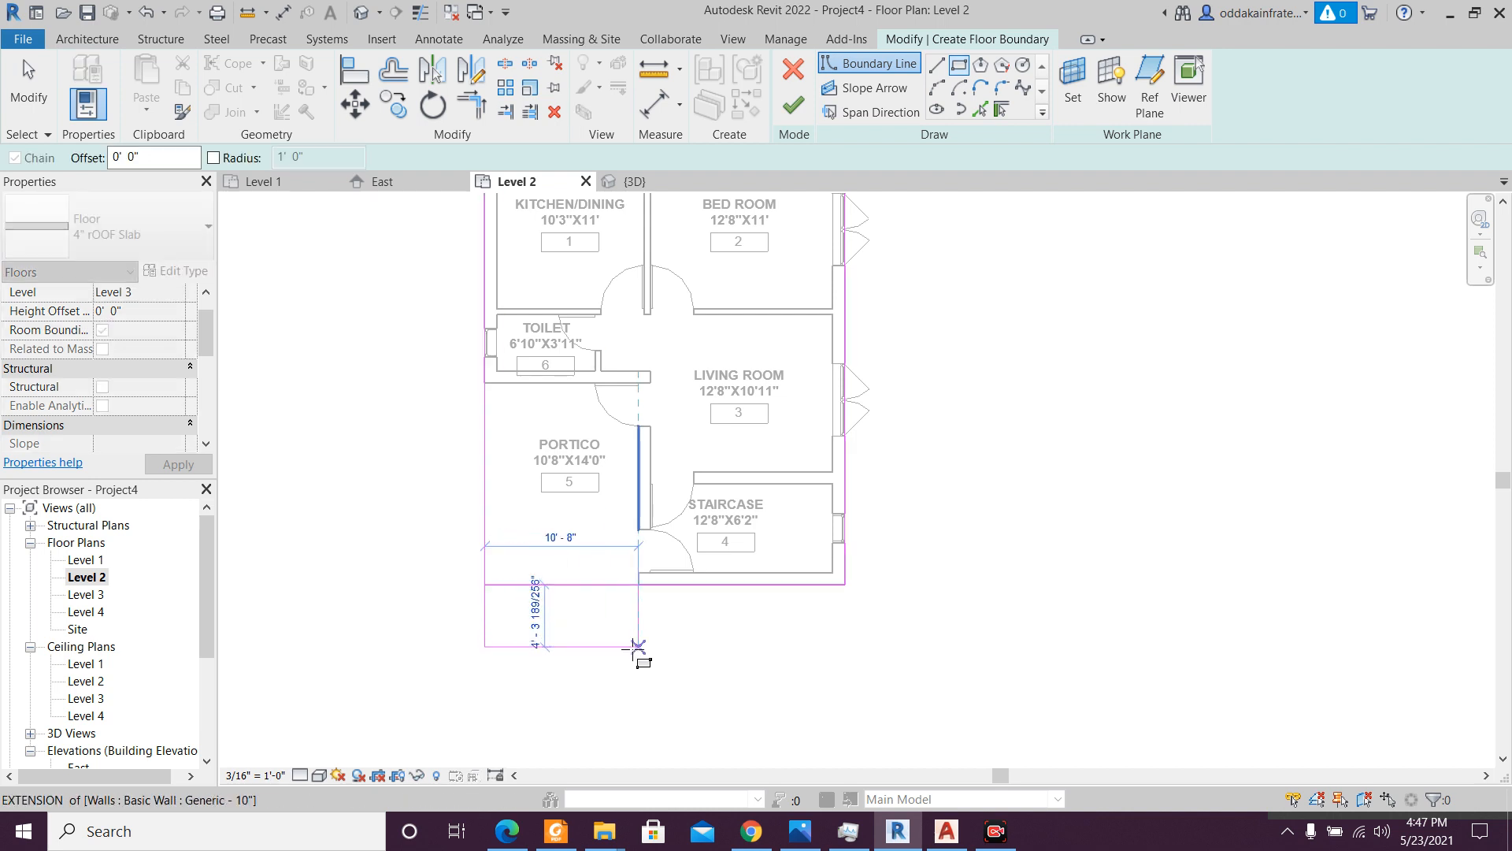
{"action": "scroll", "coordinate": [638, 647], "scroll_direction": "up", "scroll_amount": 2}
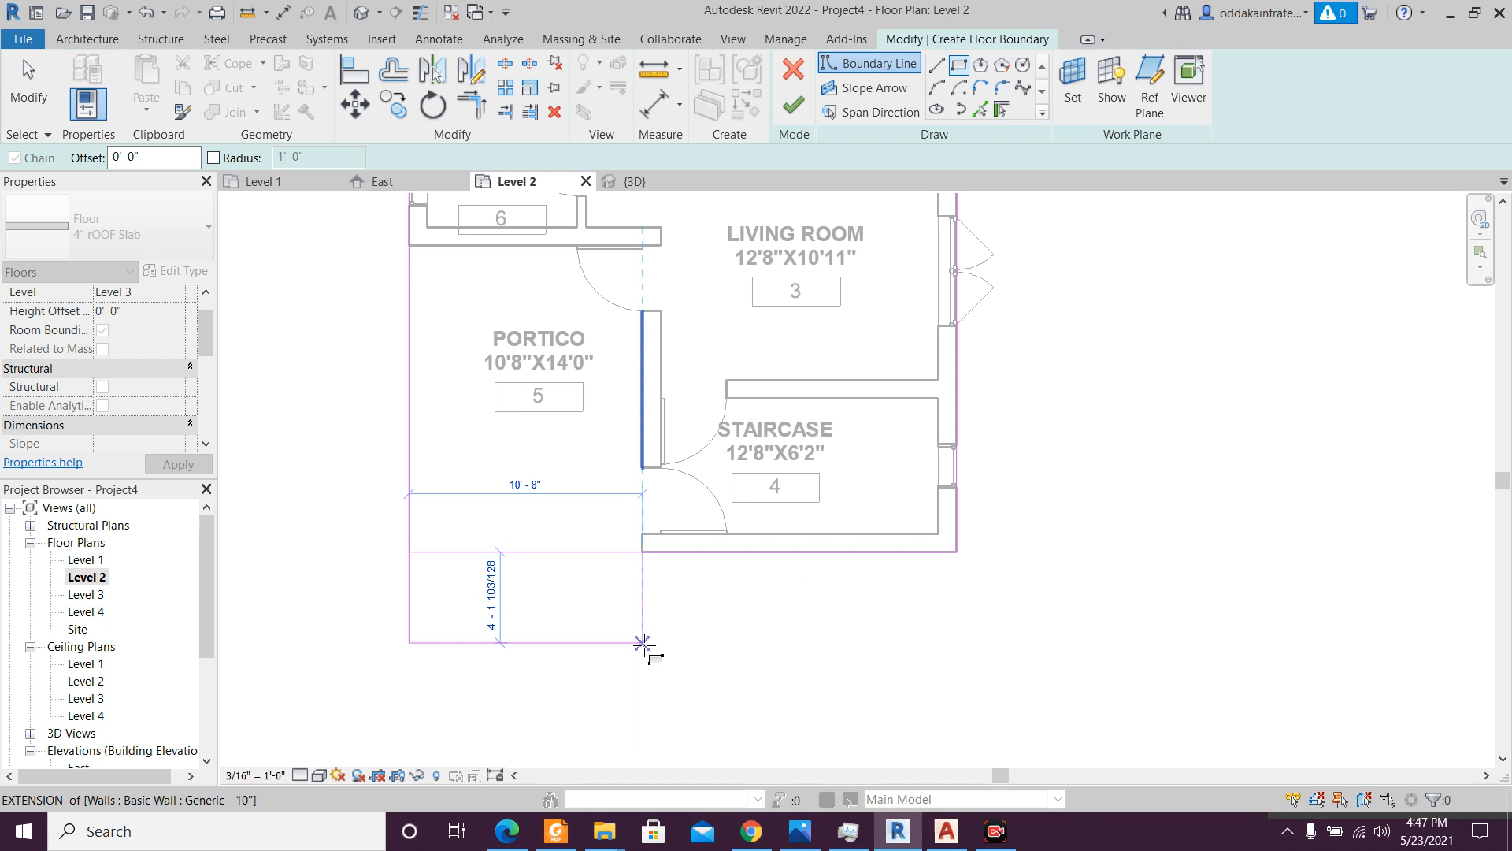
{"action": "left_click", "coordinate": [643, 643]}
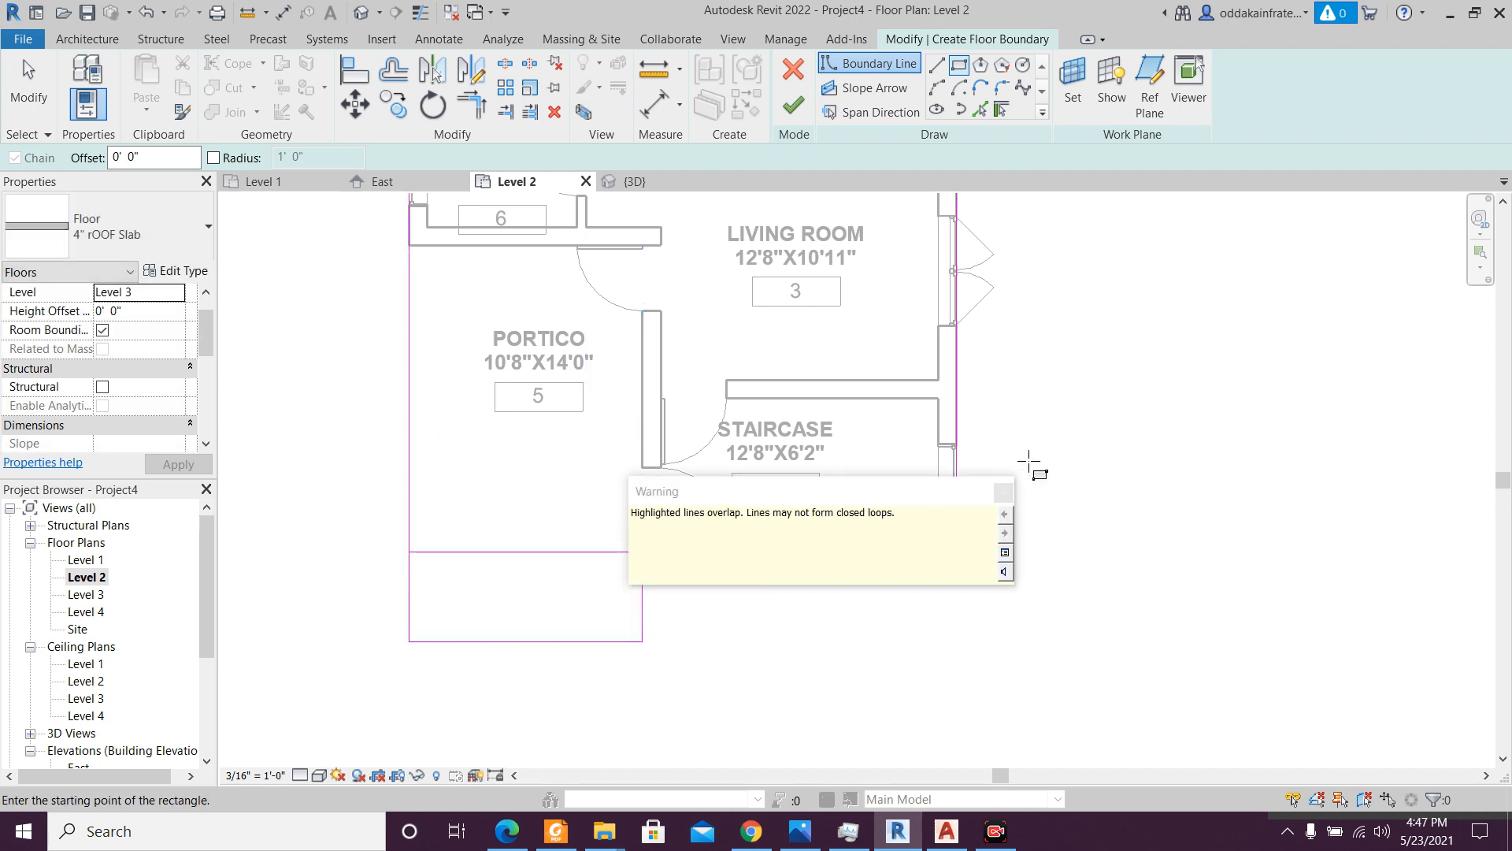
{"action": "left_click", "coordinate": [1004, 492]}
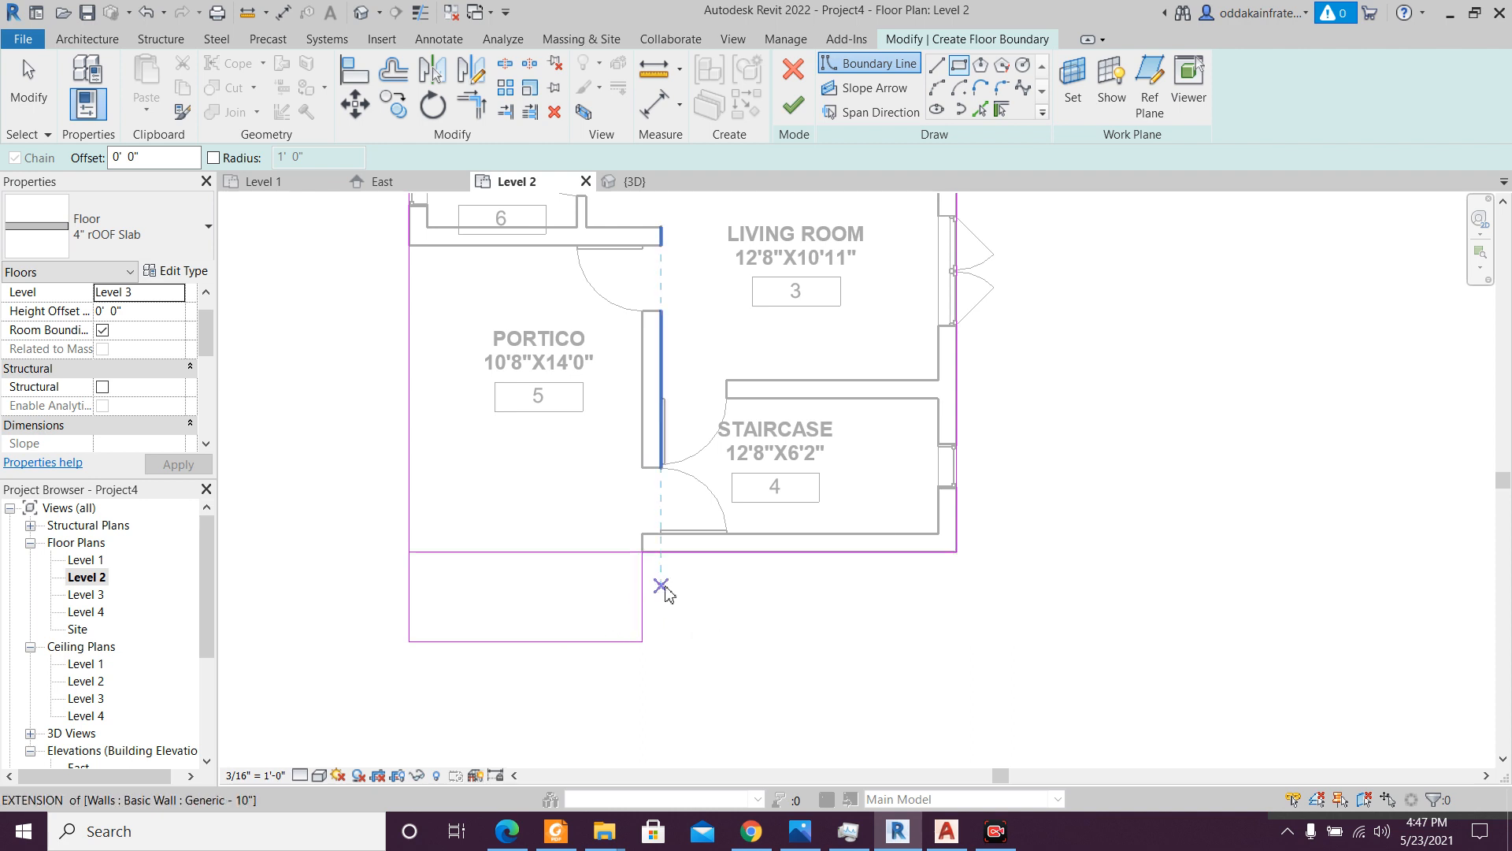
- Set the sketched balcony rectangle's depth to 4' using the boundary line shared with the portico
{"action": "key", "text": "Escape"}
{"action": "left_click", "coordinate": [640, 614]}
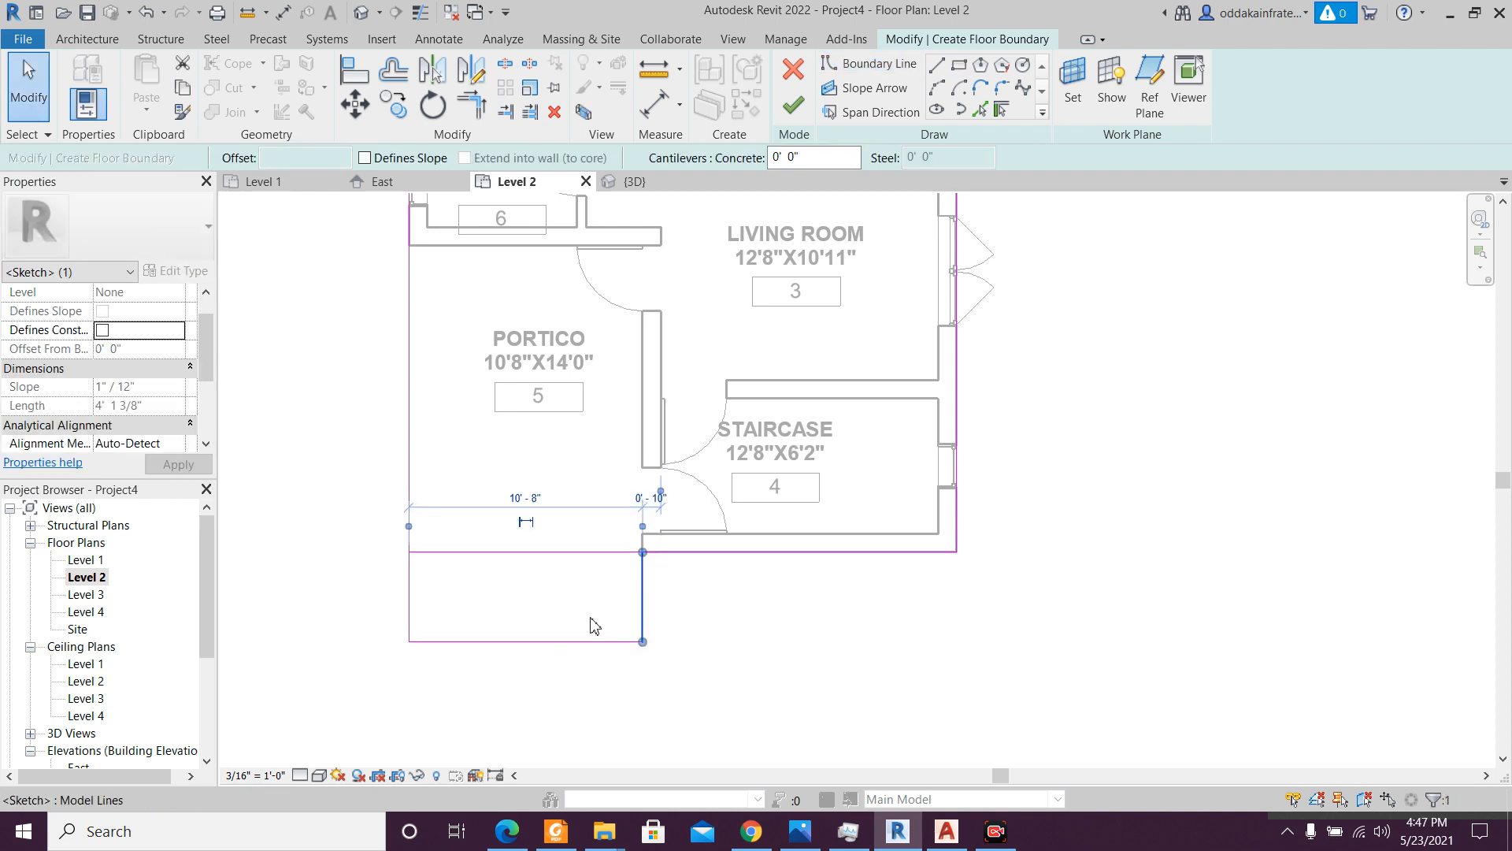
{"action": "left_click", "coordinate": [512, 553]}
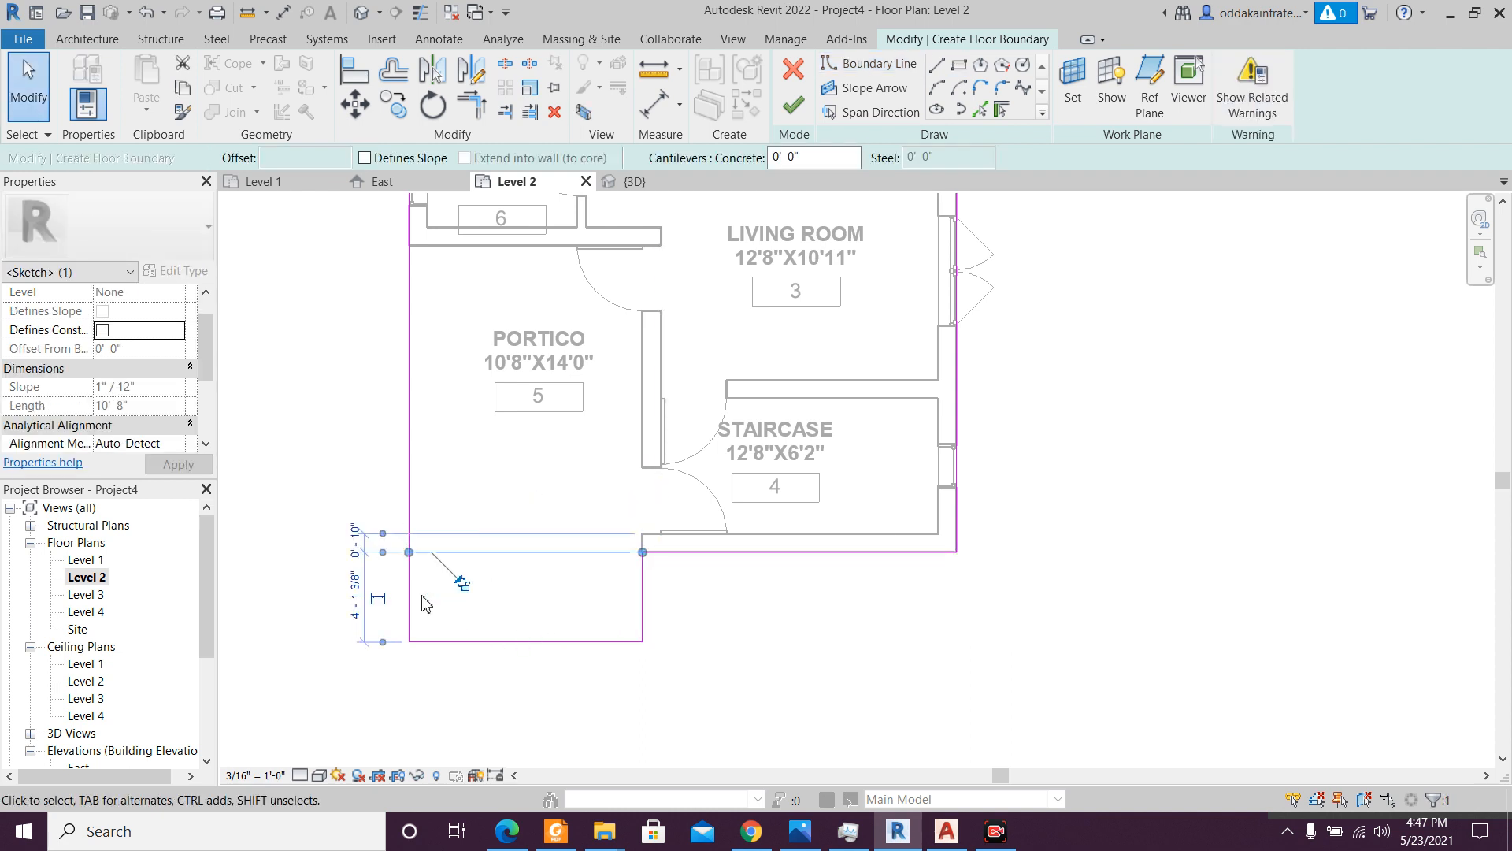
{"action": "left_click", "coordinate": [357, 595]}
{"action": "type", "text": "4'"}
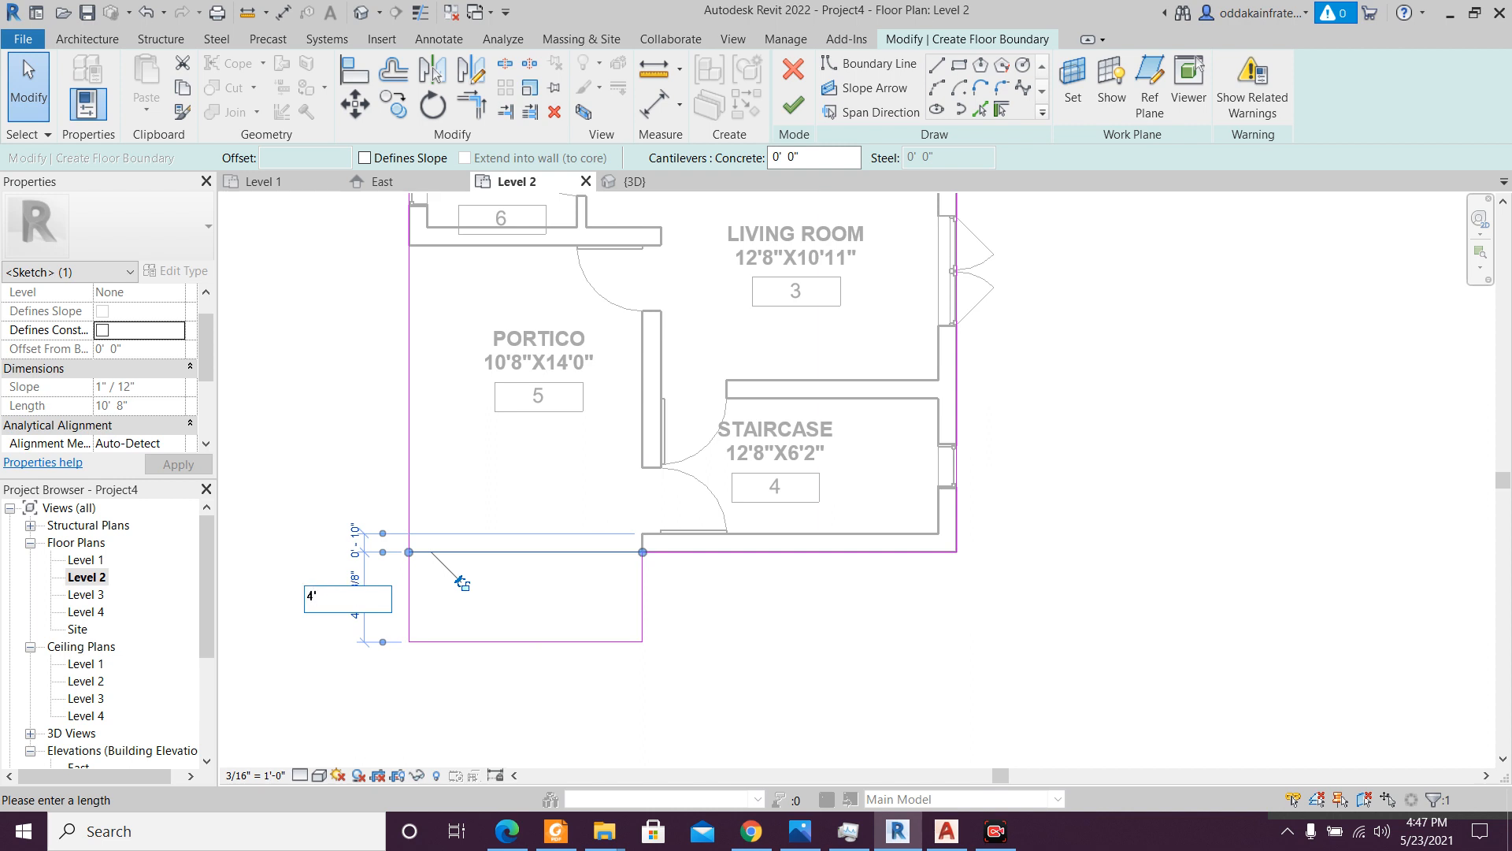
{"action": "key", "text": "Return"}
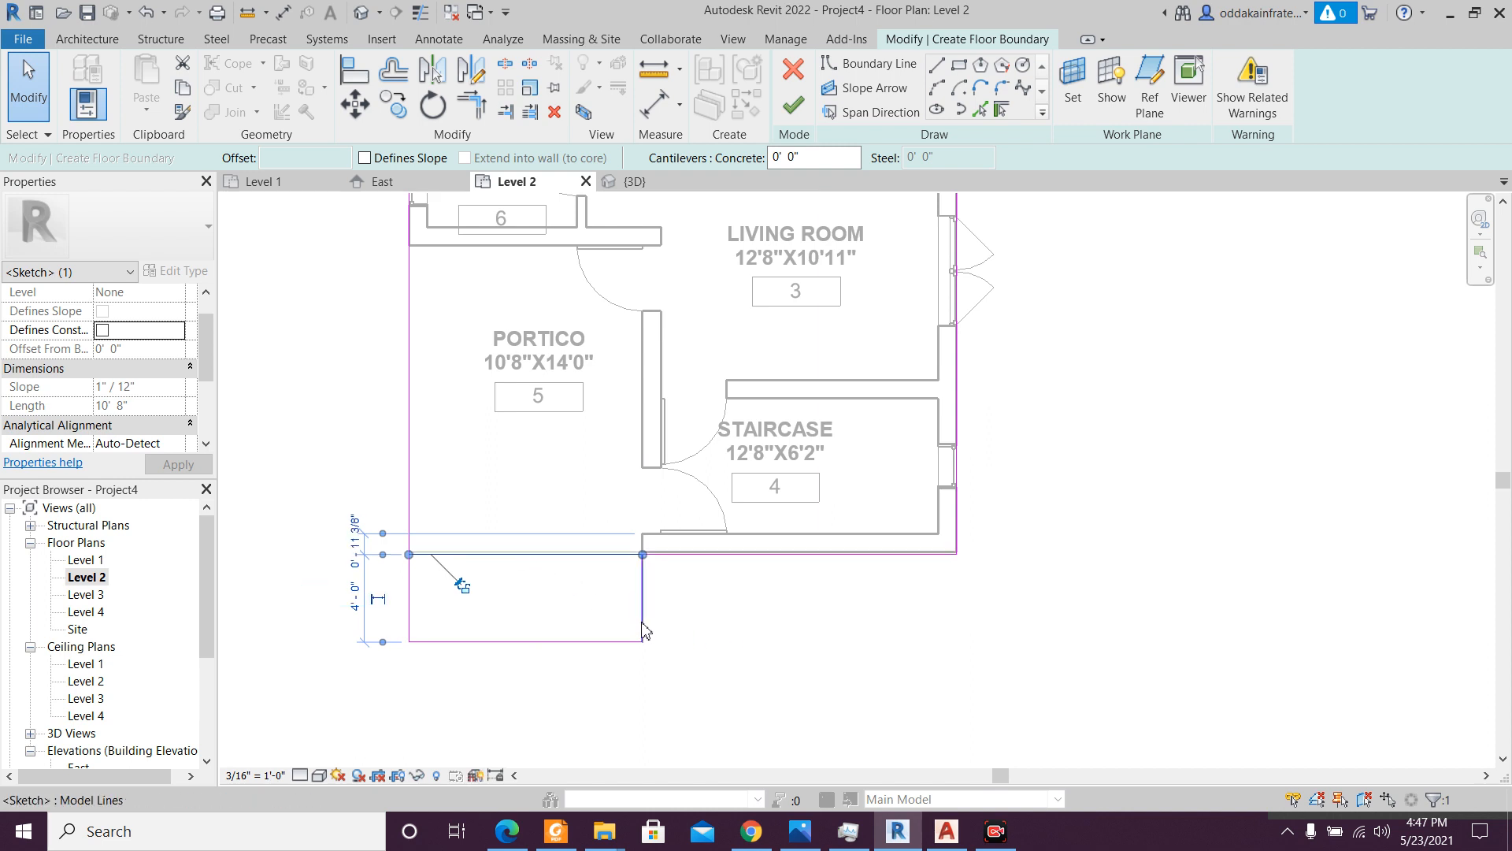
- Undo the depth change and the balcony rectangle, restoring the single rectangular slab boundary
{"action": "scroll", "coordinate": [642, 555], "scroll_direction": "up", "scroll_amount": 3}
{"action": "left_click", "coordinate": [681, 596]}
{"action": "scroll", "coordinate": [661, 593], "scroll_direction": "down", "scroll_amount": 2}
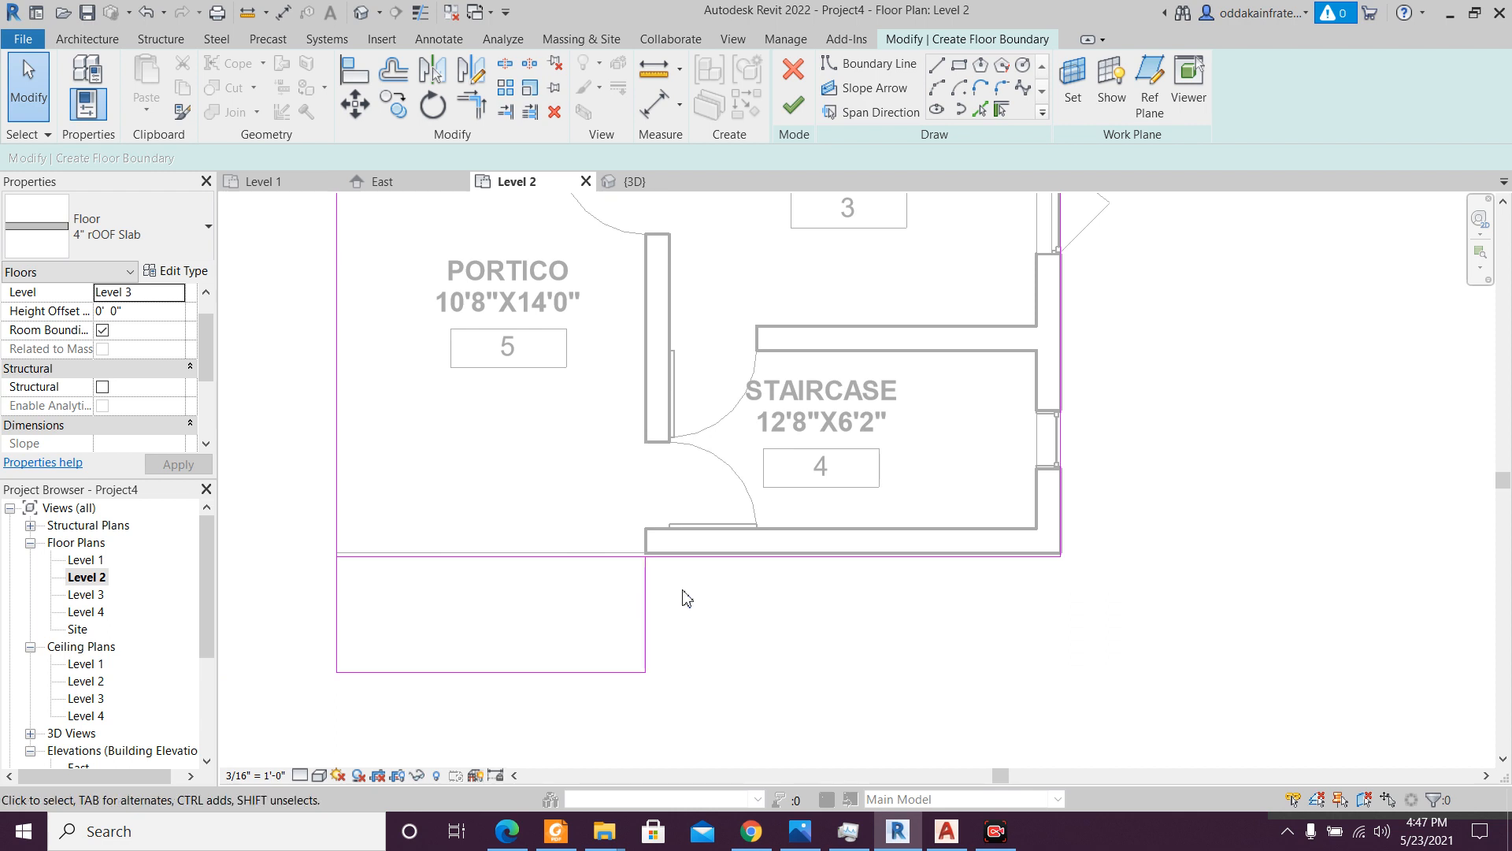
{"action": "scroll", "coordinate": [685, 596], "scroll_direction": "down", "scroll_amount": 1}
{"action": "key", "text": "ctrl+z"}
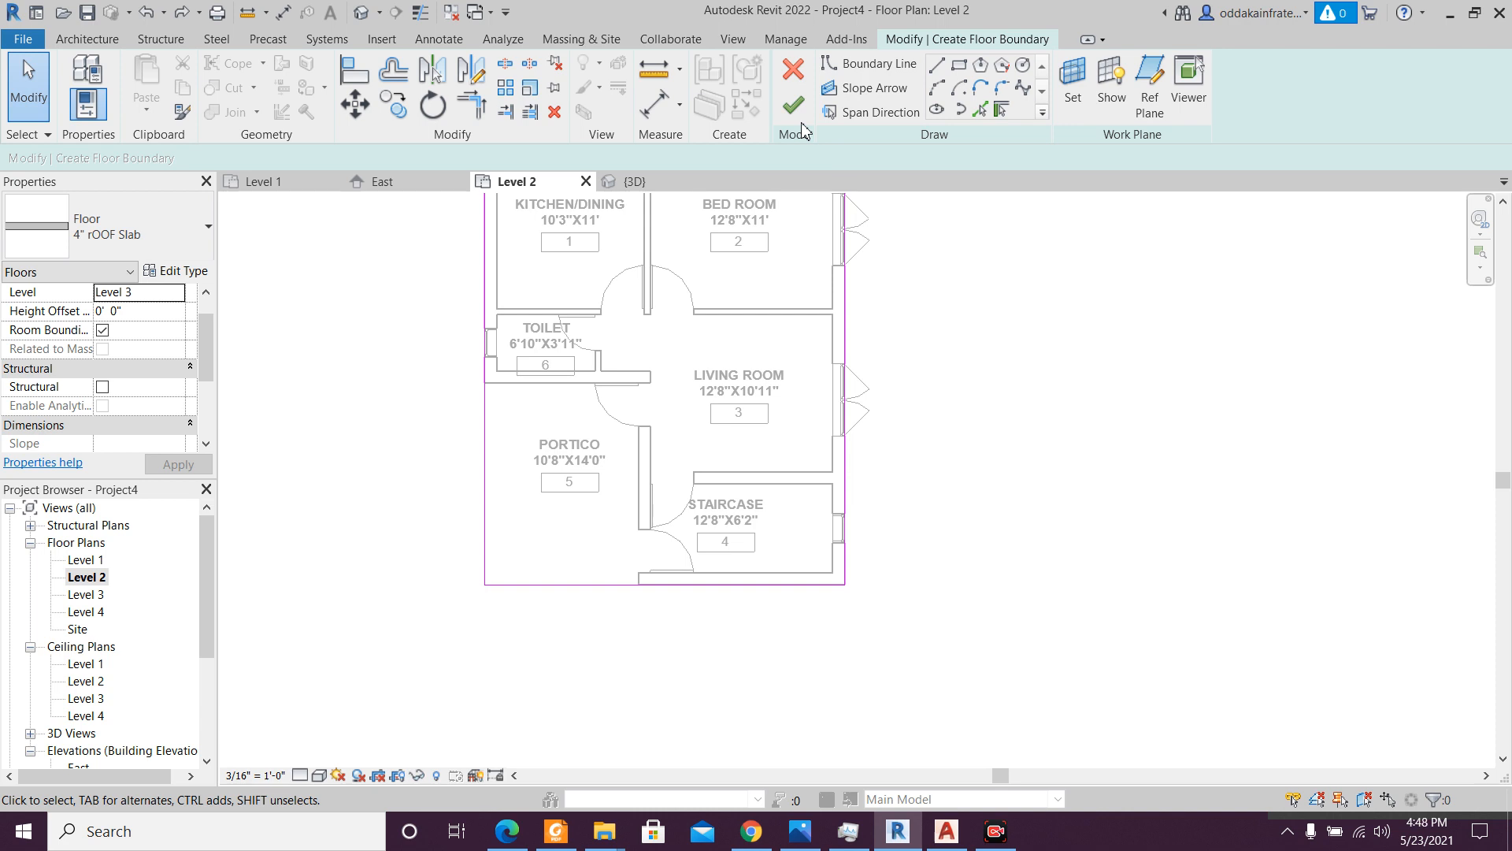
- Finish the slab sketch with the walls attached to the slab's bottom, and inspect the result in the 3D view
{"action": "left_click", "coordinate": [794, 109]}
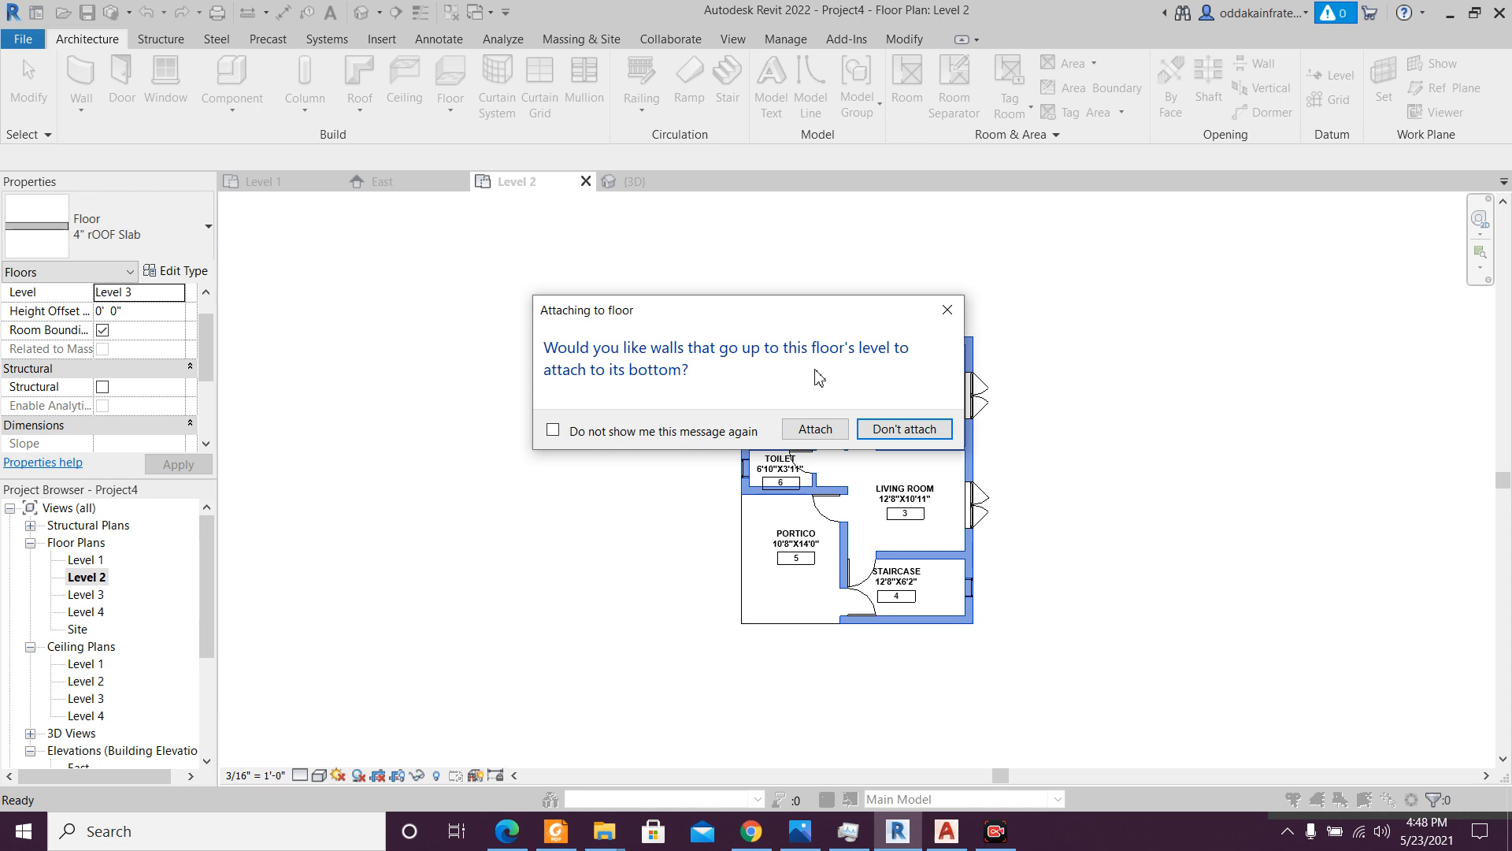
{"action": "left_click", "coordinate": [815, 428]}
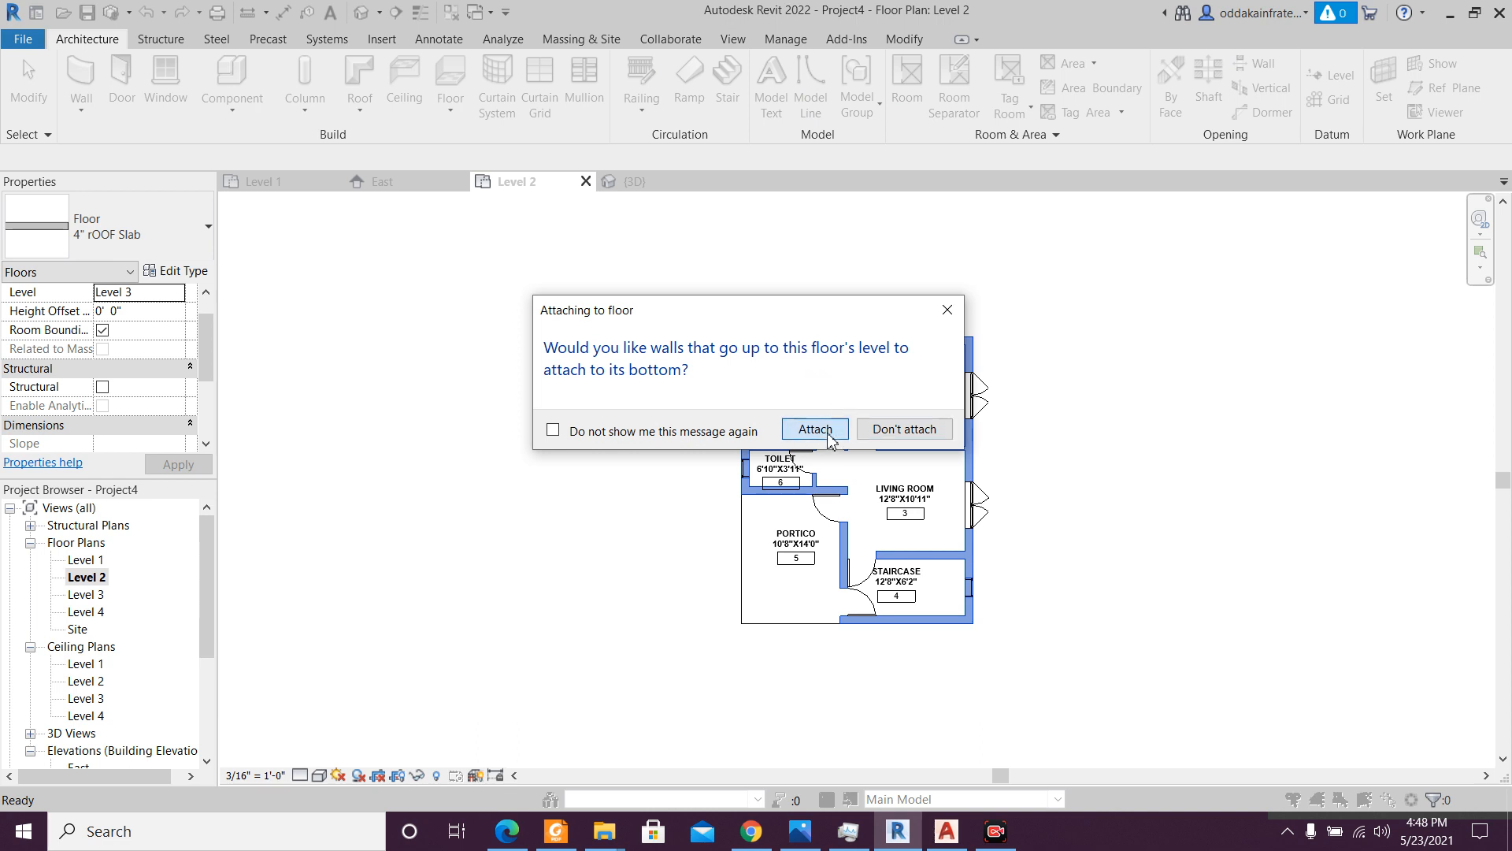
{"action": "left_click", "coordinate": [635, 181]}
{"action": "key", "text": "Escape"}
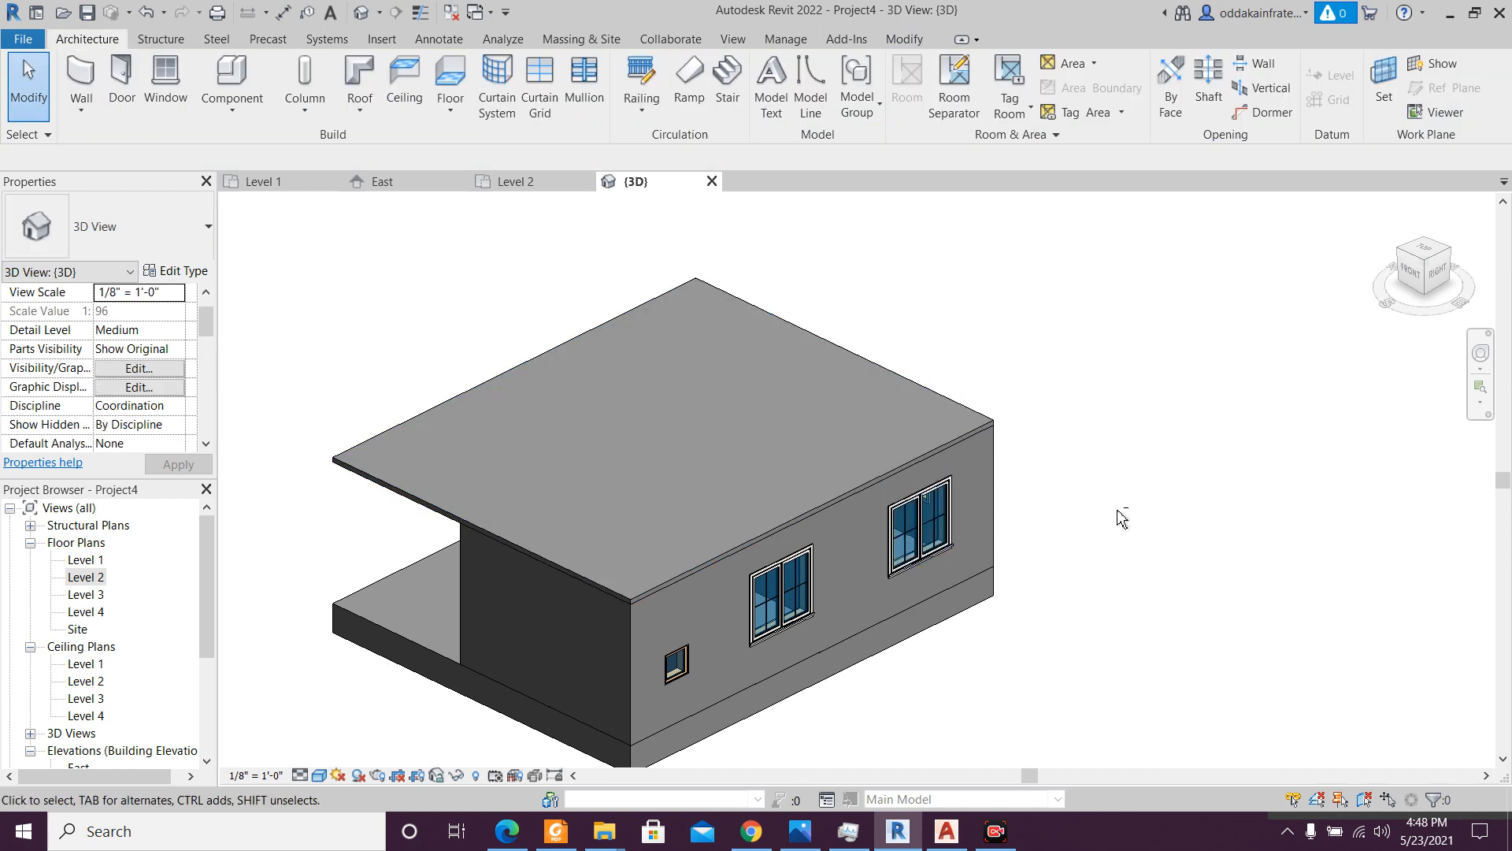
{"action": "middle_click_drag", "start_coordinate": [1118, 517], "coordinate": [1168, 533], "text": "shift"}
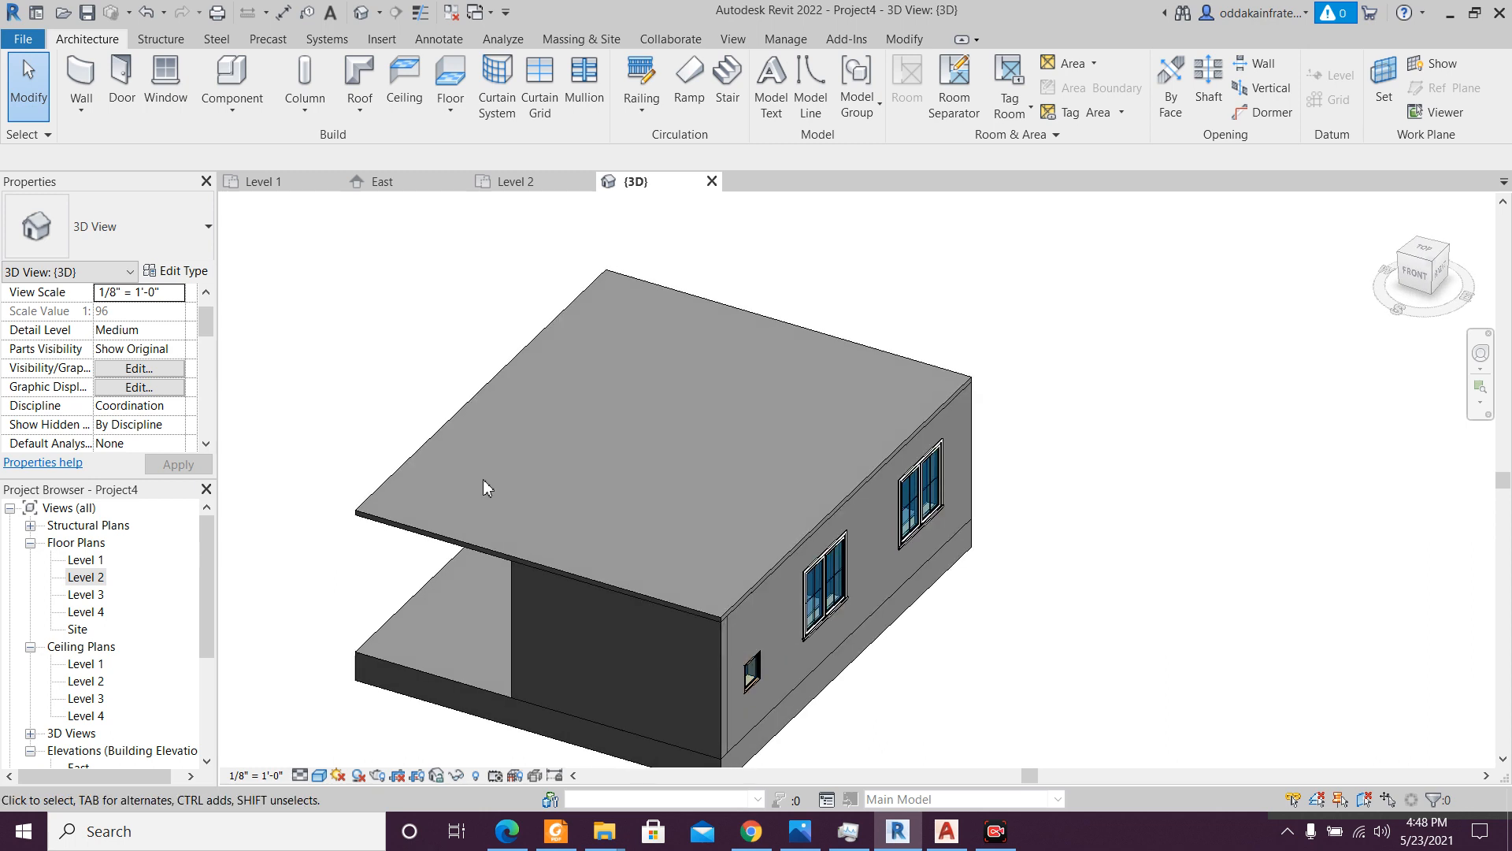
{"action": "scroll", "coordinate": [465, 492], "scroll_direction": "down", "scroll_amount": 3}
- Open the Level 3 floor plan and bring the slab outline's lower edge into view
{"action": "left_click", "coordinate": [87, 595]}
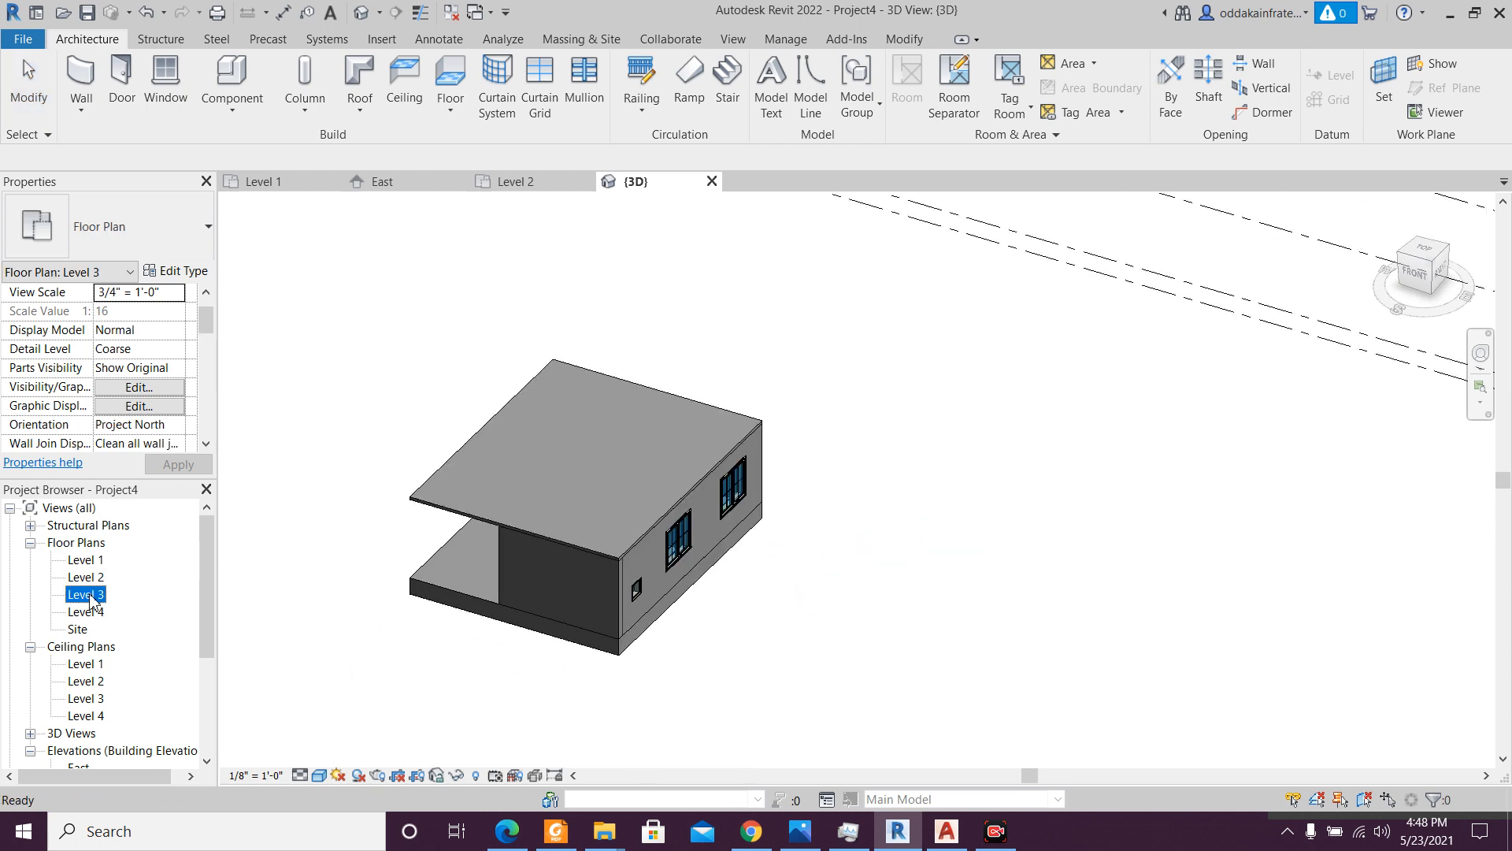
{"action": "double_click", "coordinate": [92, 600]}
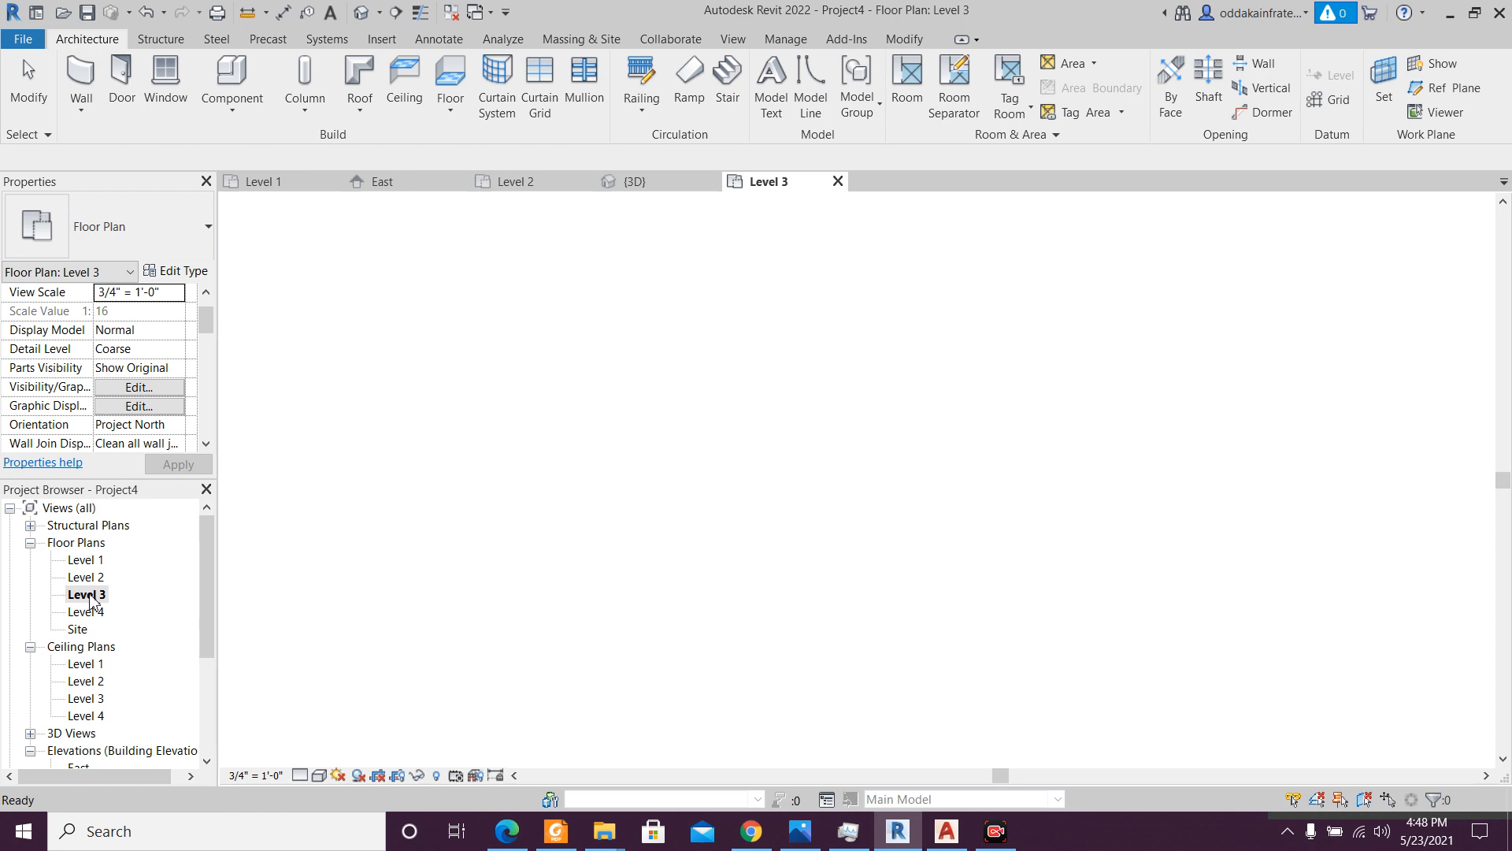
{"action": "scroll", "coordinate": [865, 558], "scroll_direction": "up", "scroll_amount": 5}
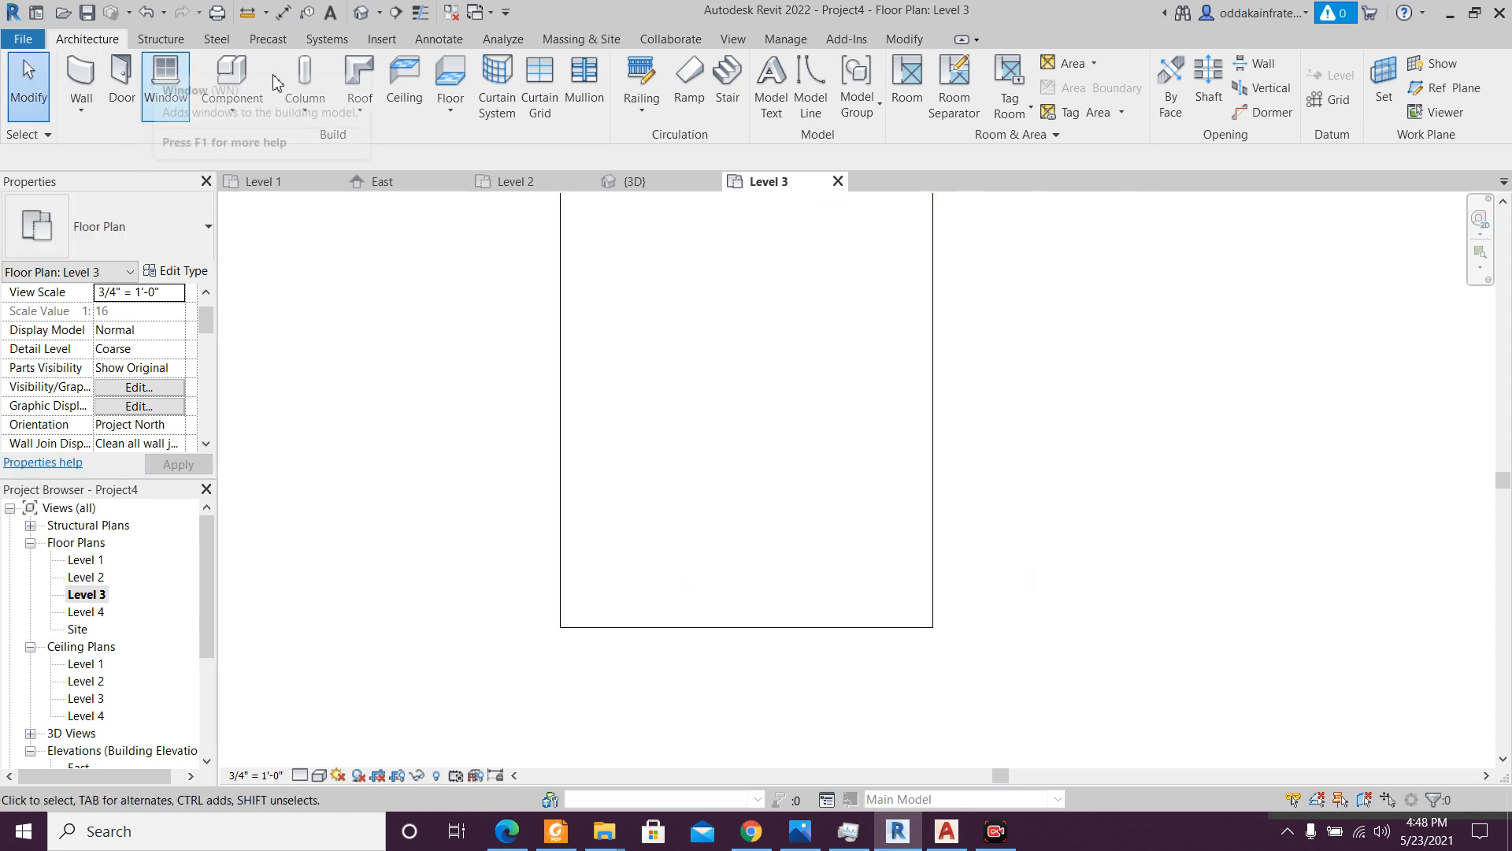
- Draw a 4' thin detail line straight down from the slab's lower-left corner on Level 3
{"action": "left_click", "coordinate": [439, 39]}
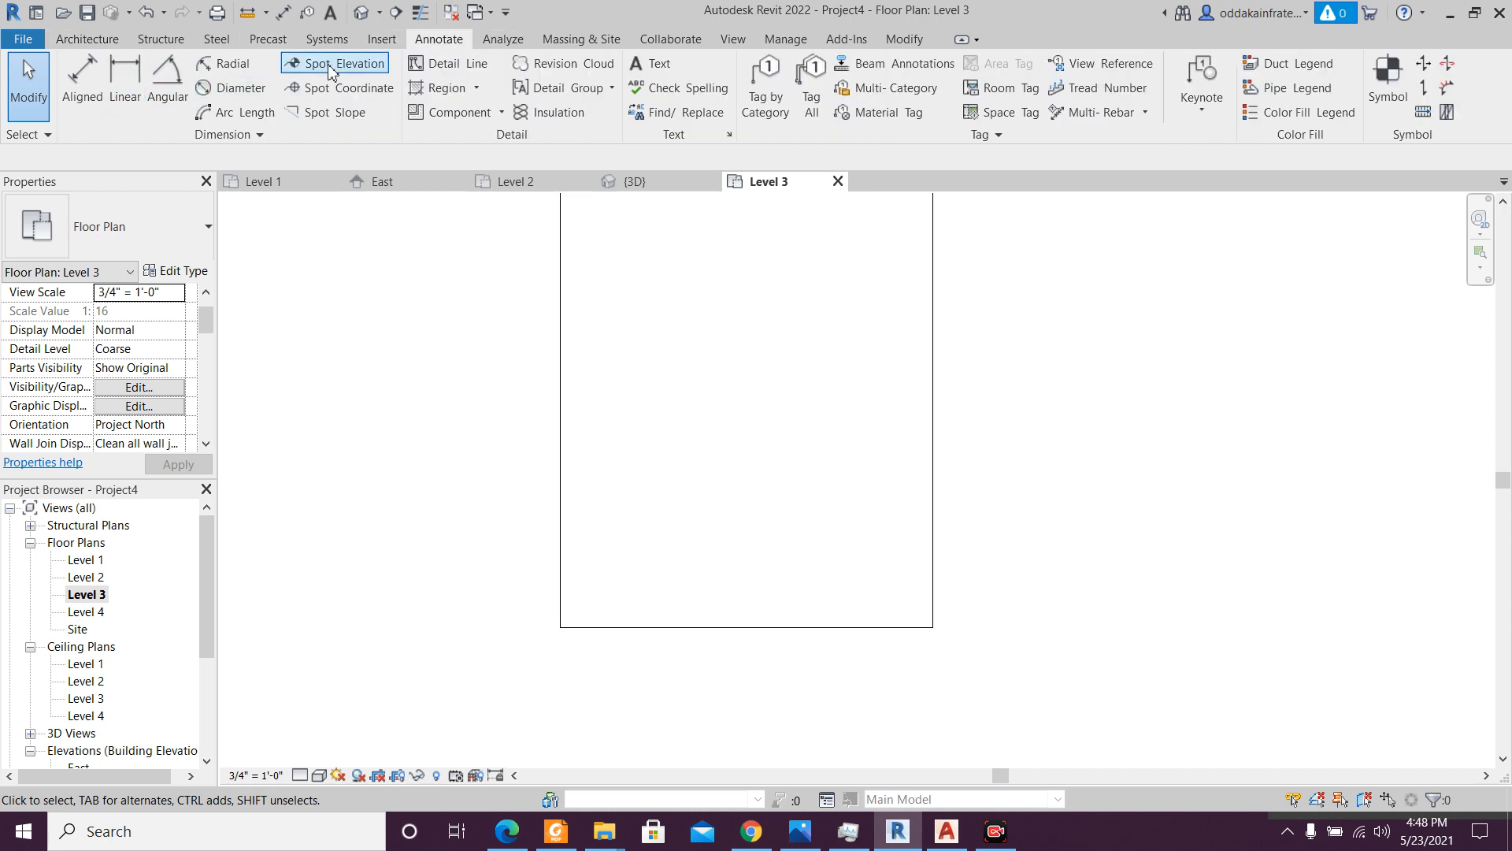
{"action": "left_click", "coordinate": [448, 63]}
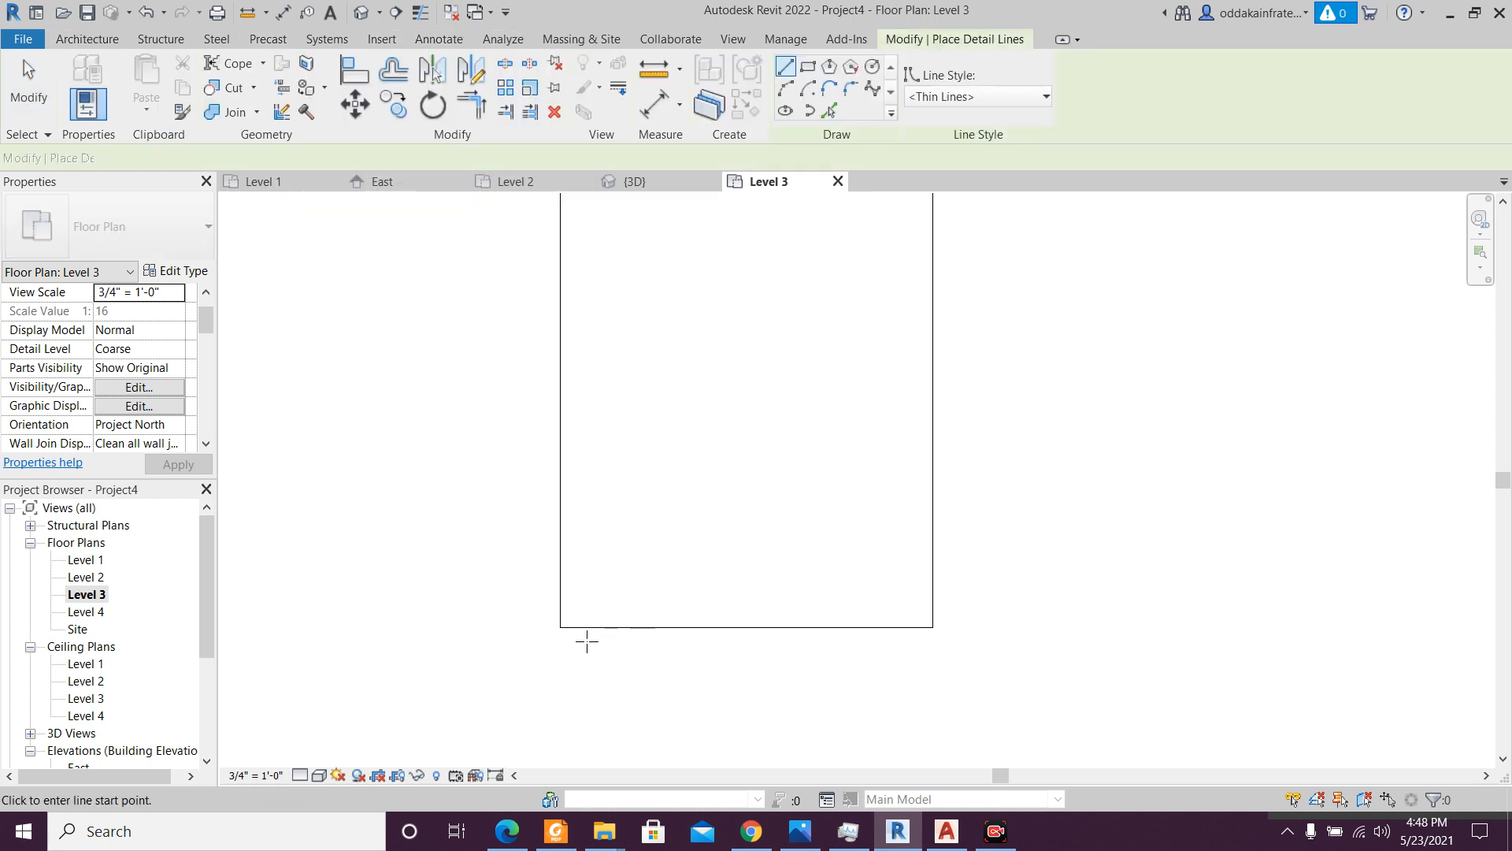
{"action": "left_click", "coordinate": [560, 628]}
{"action": "middle_click_drag", "start_coordinate": [608, 715], "coordinate": [575, 613]}
{"action": "type", "text": "4"}
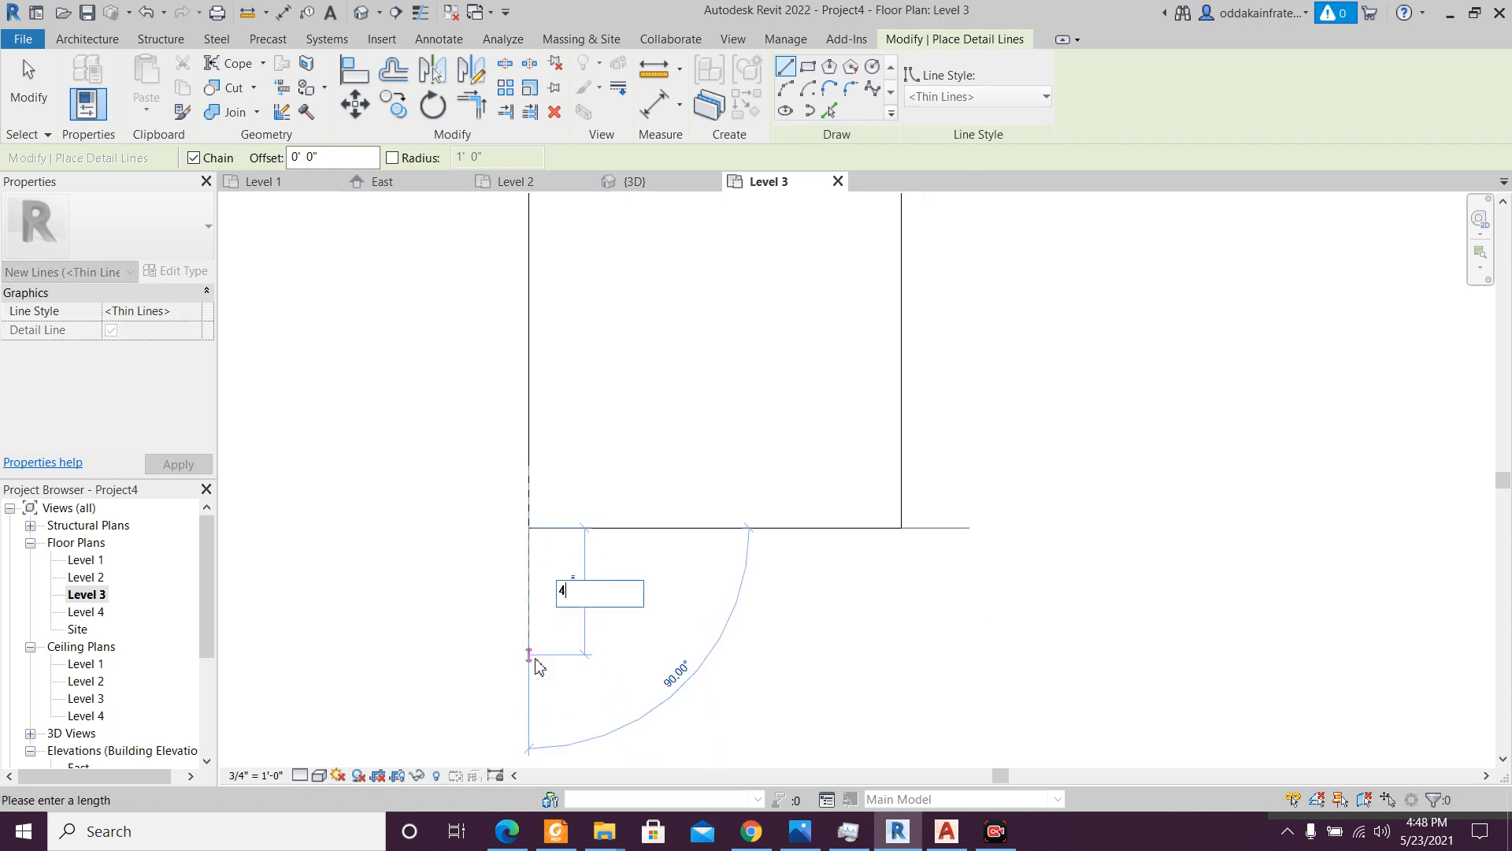
{"action": "key", "text": "Return"}
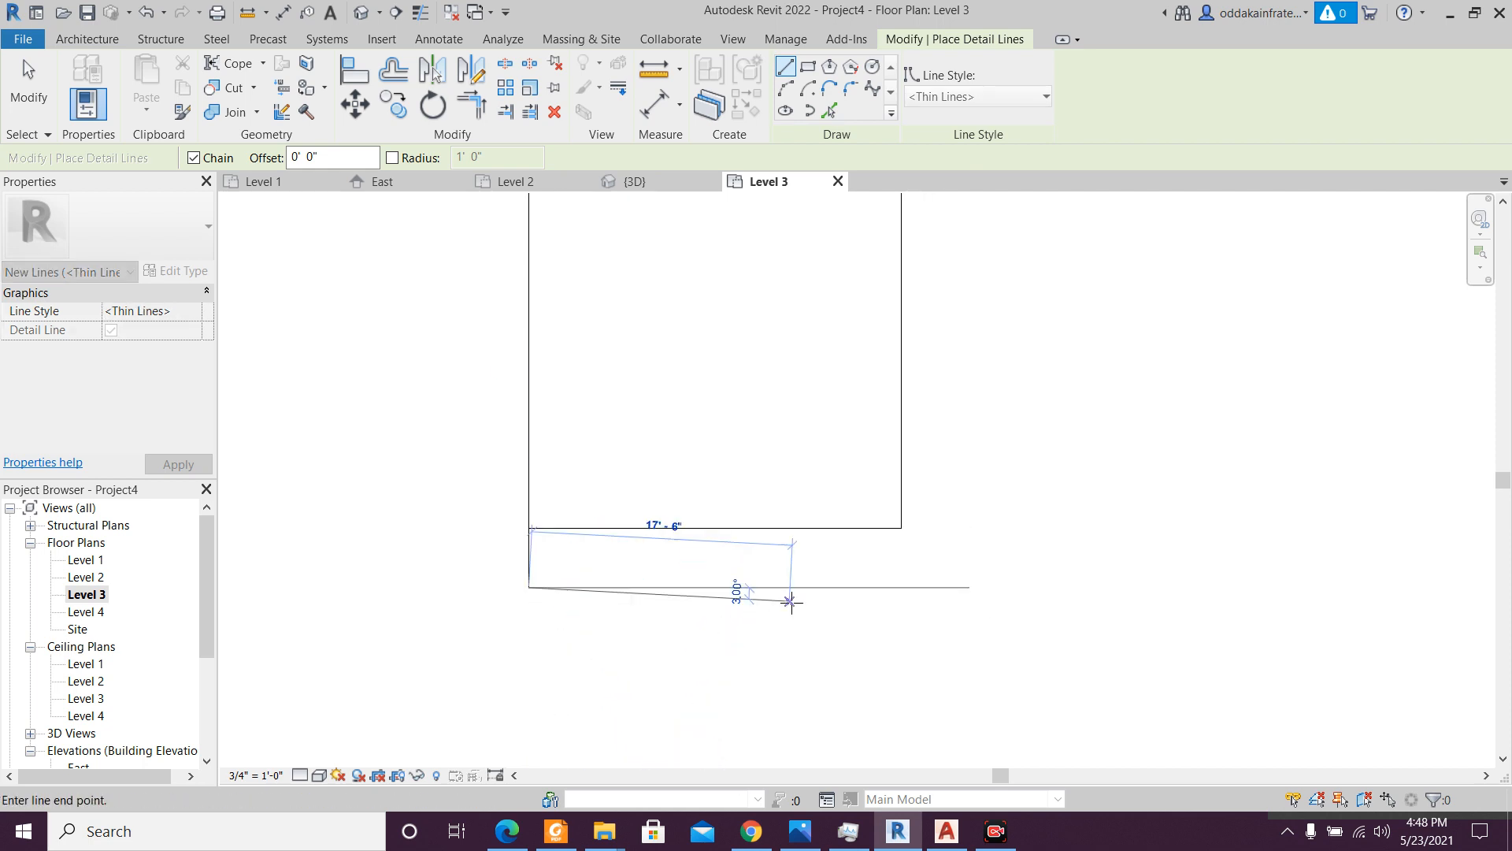
- Check the balcony width in the PDF plan, and complete the outline with an 11'6" horizontal detail line and a vertical line up to the slab
{"action": "left_click", "coordinate": [556, 831]}
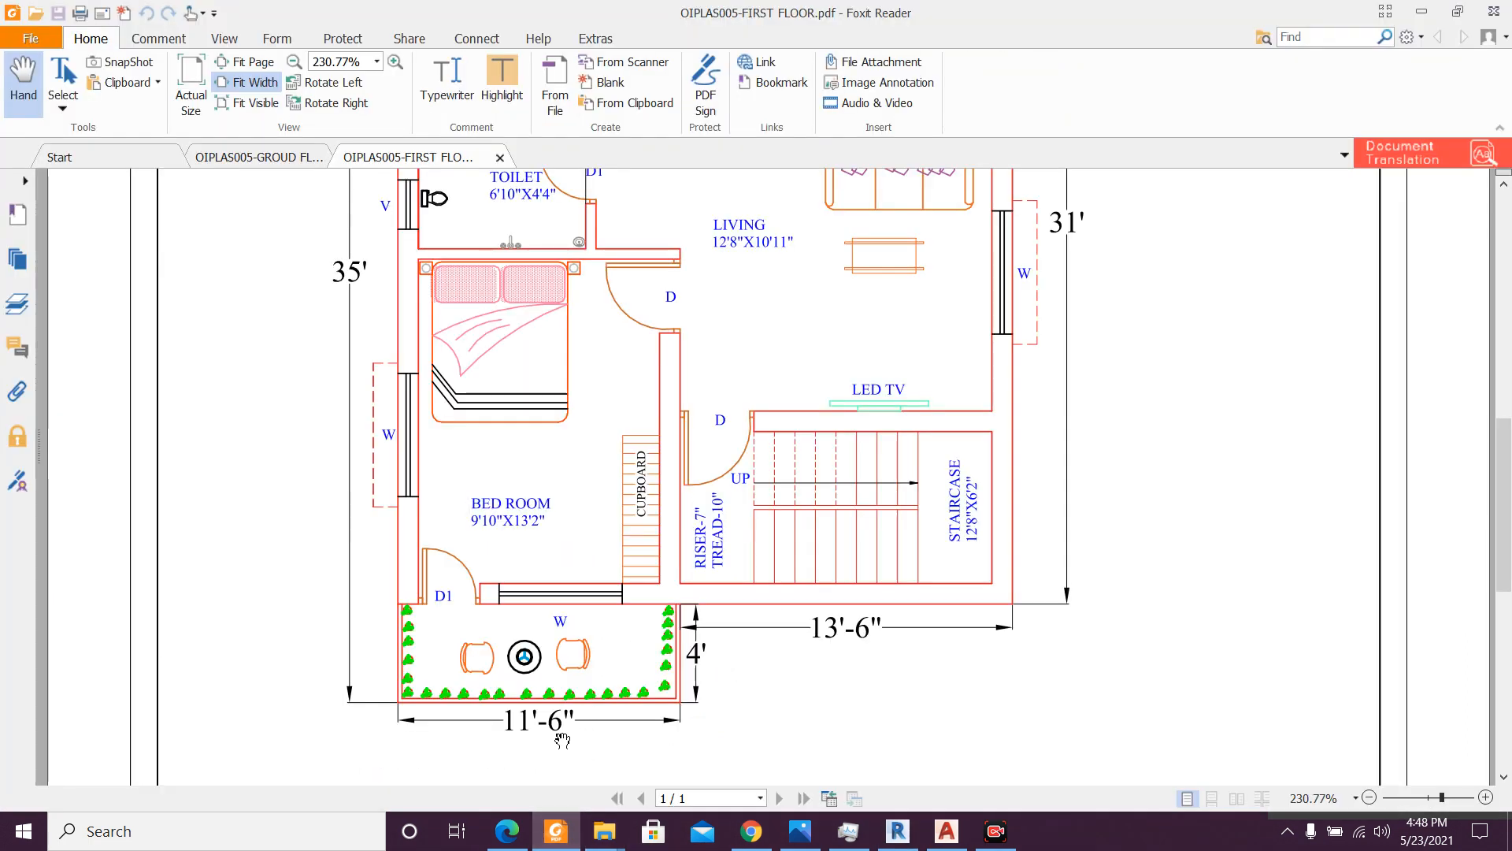
{"action": "left_click", "coordinate": [556, 831]}
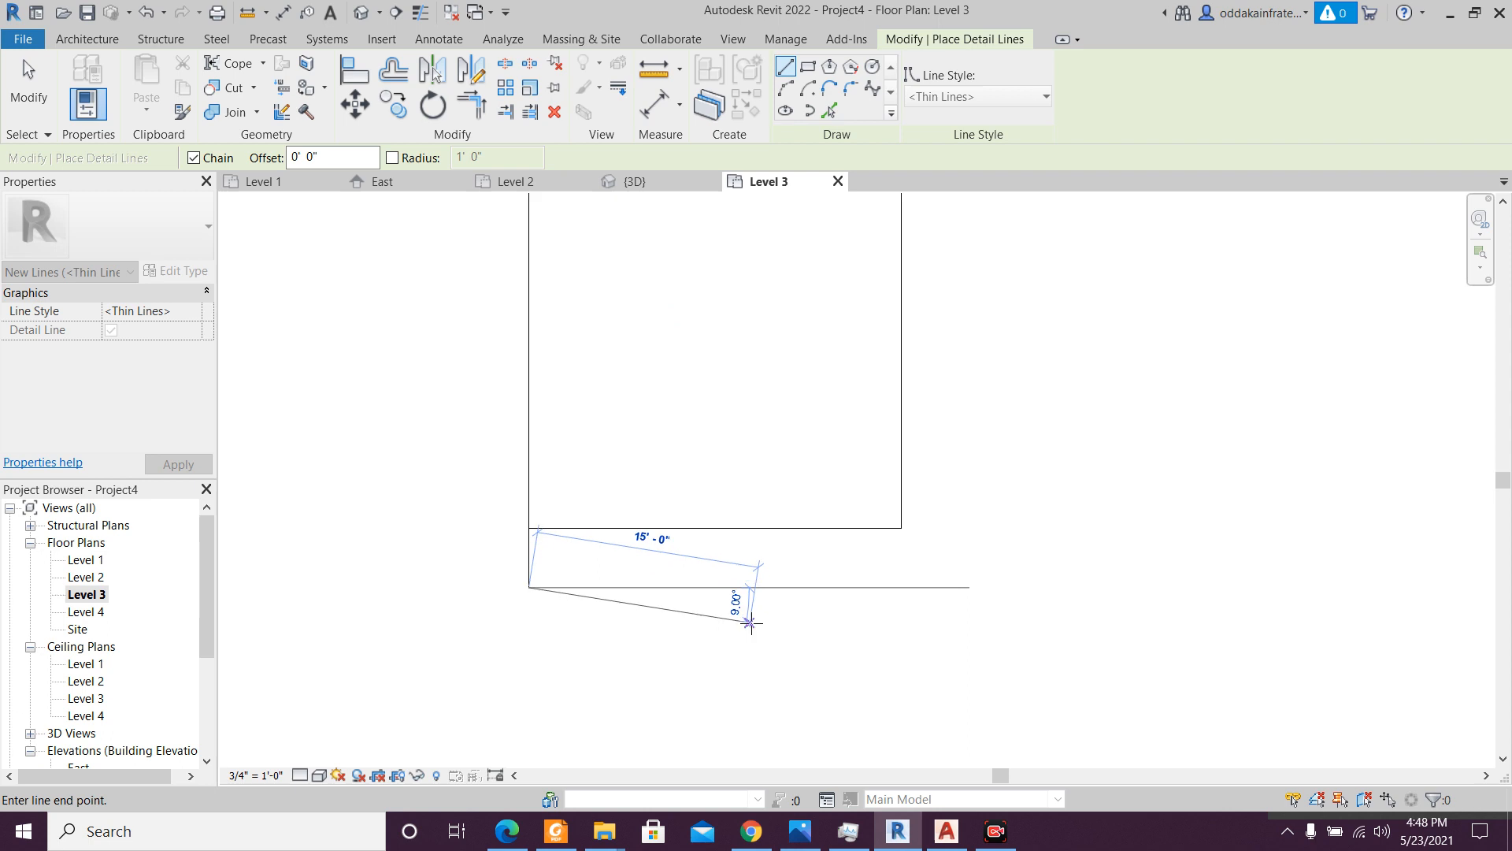
{"action": "type", "text": "11'6\""}
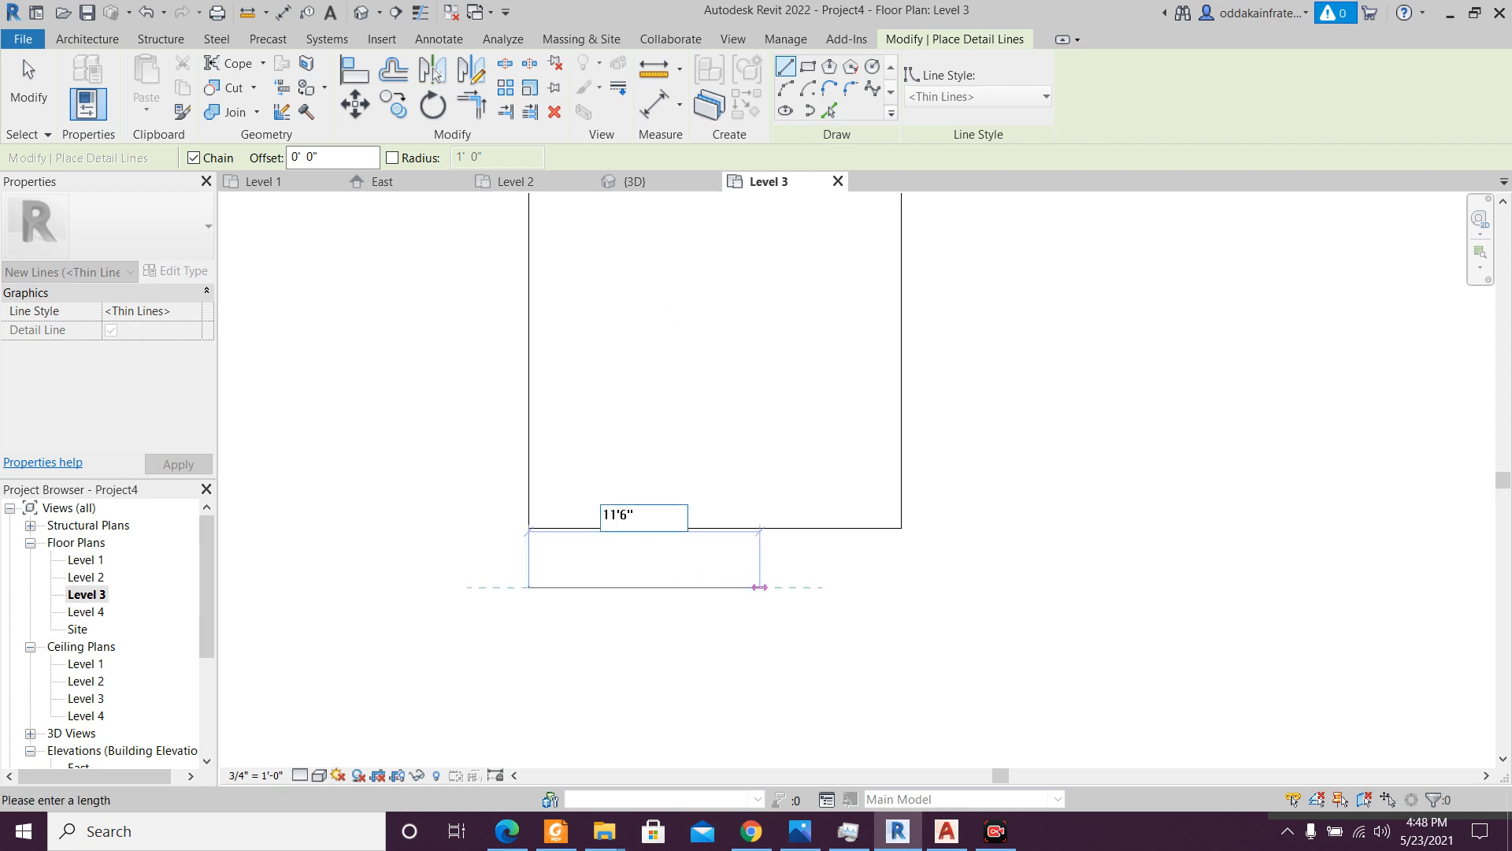
{"action": "key", "text": "Return"}
{"action": "left_click", "coordinate": [701, 528]}
{"action": "key", "text": "Escape"}
{"action": "scroll", "coordinate": [761, 562], "scroll_direction": "down", "scroll_amount": 2}
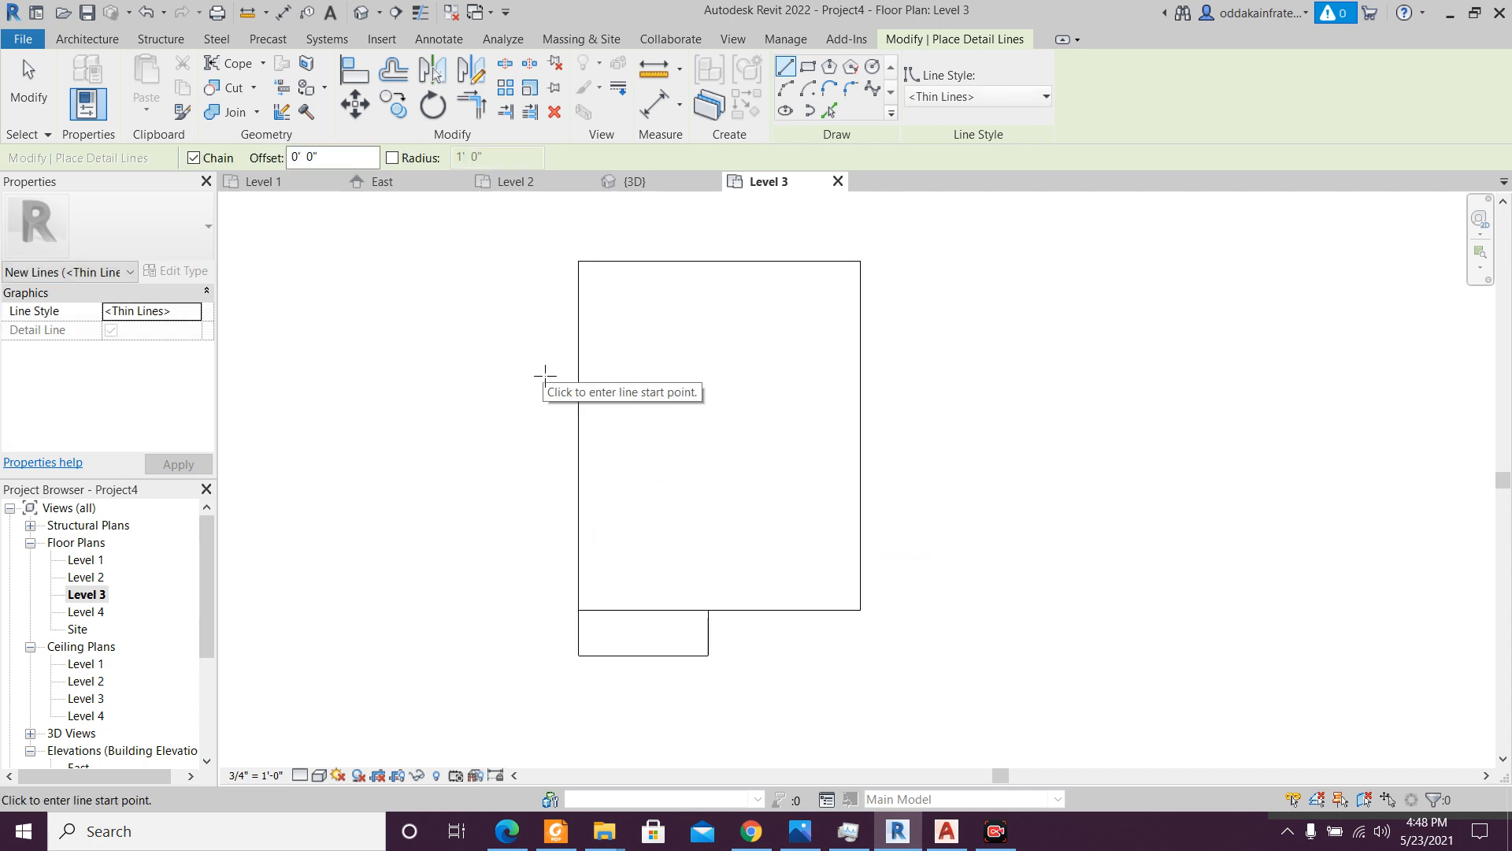
- Start an architectural floor on Level 3 and sketch its boundary as an 11'6" by 4' rectangle over the balcony outline
{"action": "left_click", "coordinate": [541, 186]}
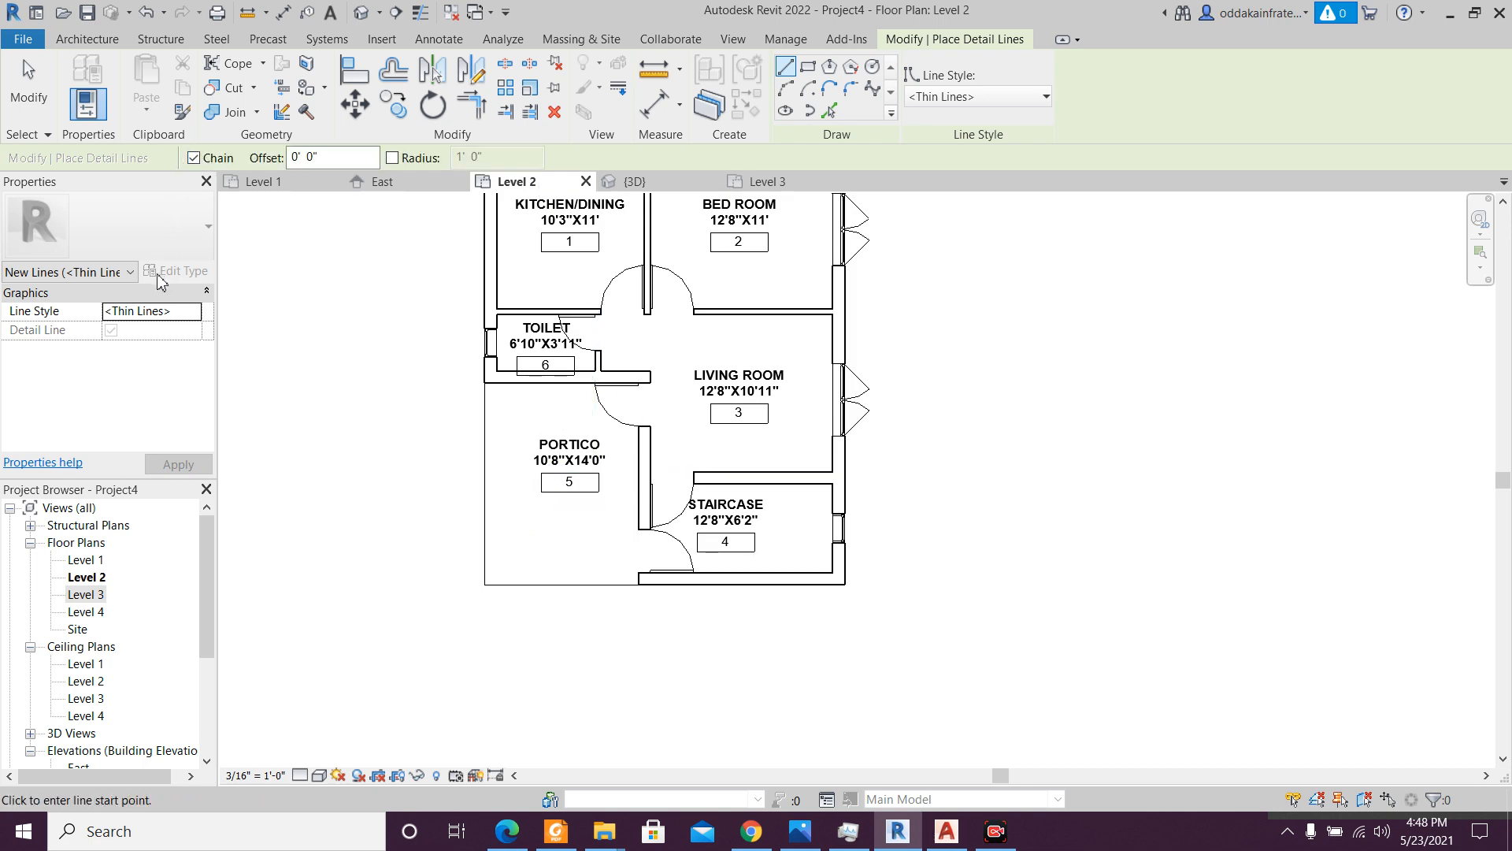
{"action": "left_click", "coordinate": [88, 39]}
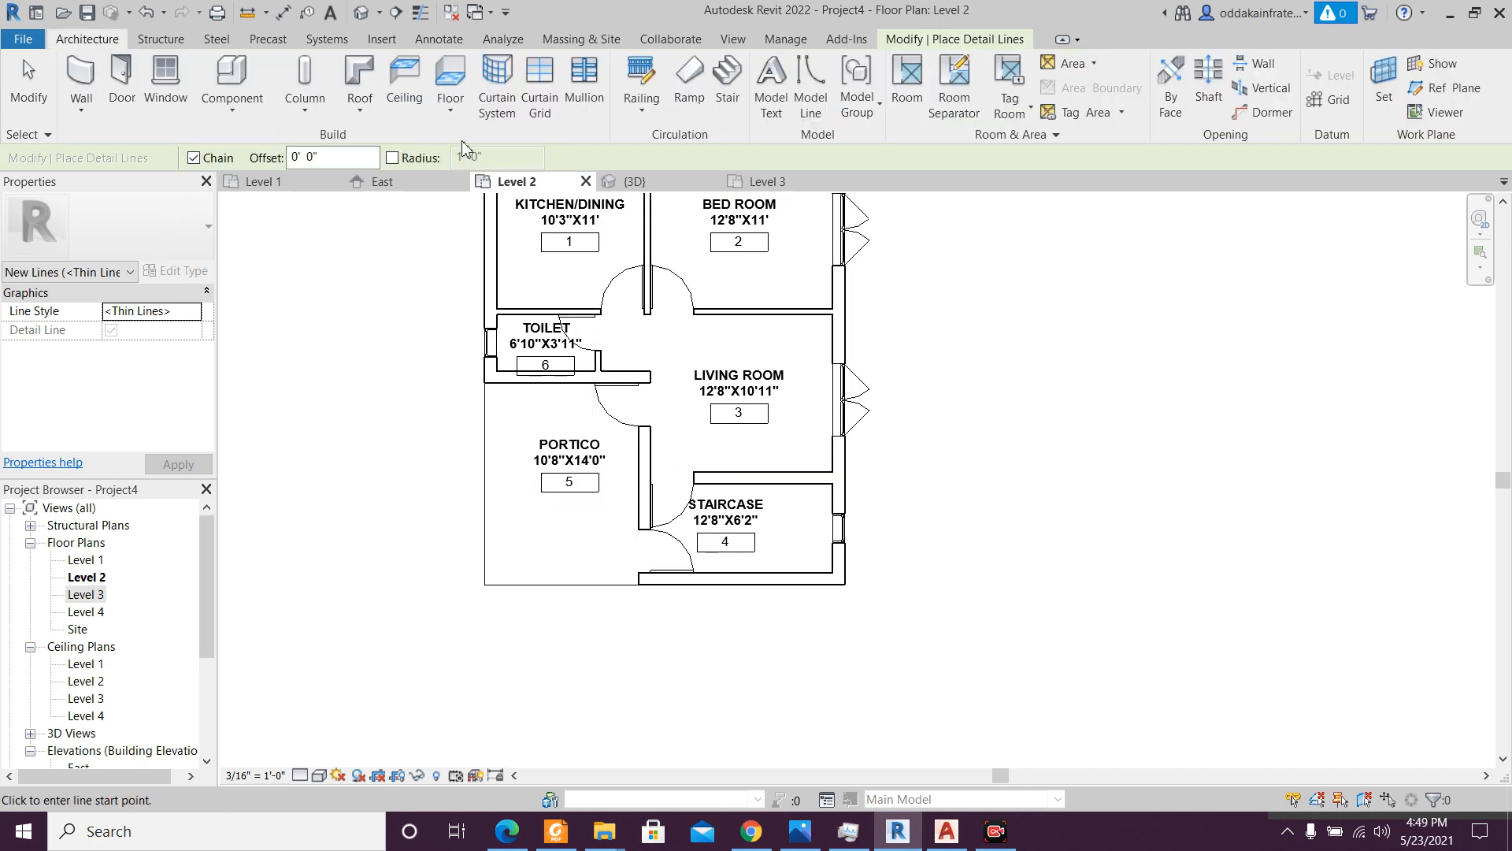
{"action": "left_click", "coordinate": [764, 182]}
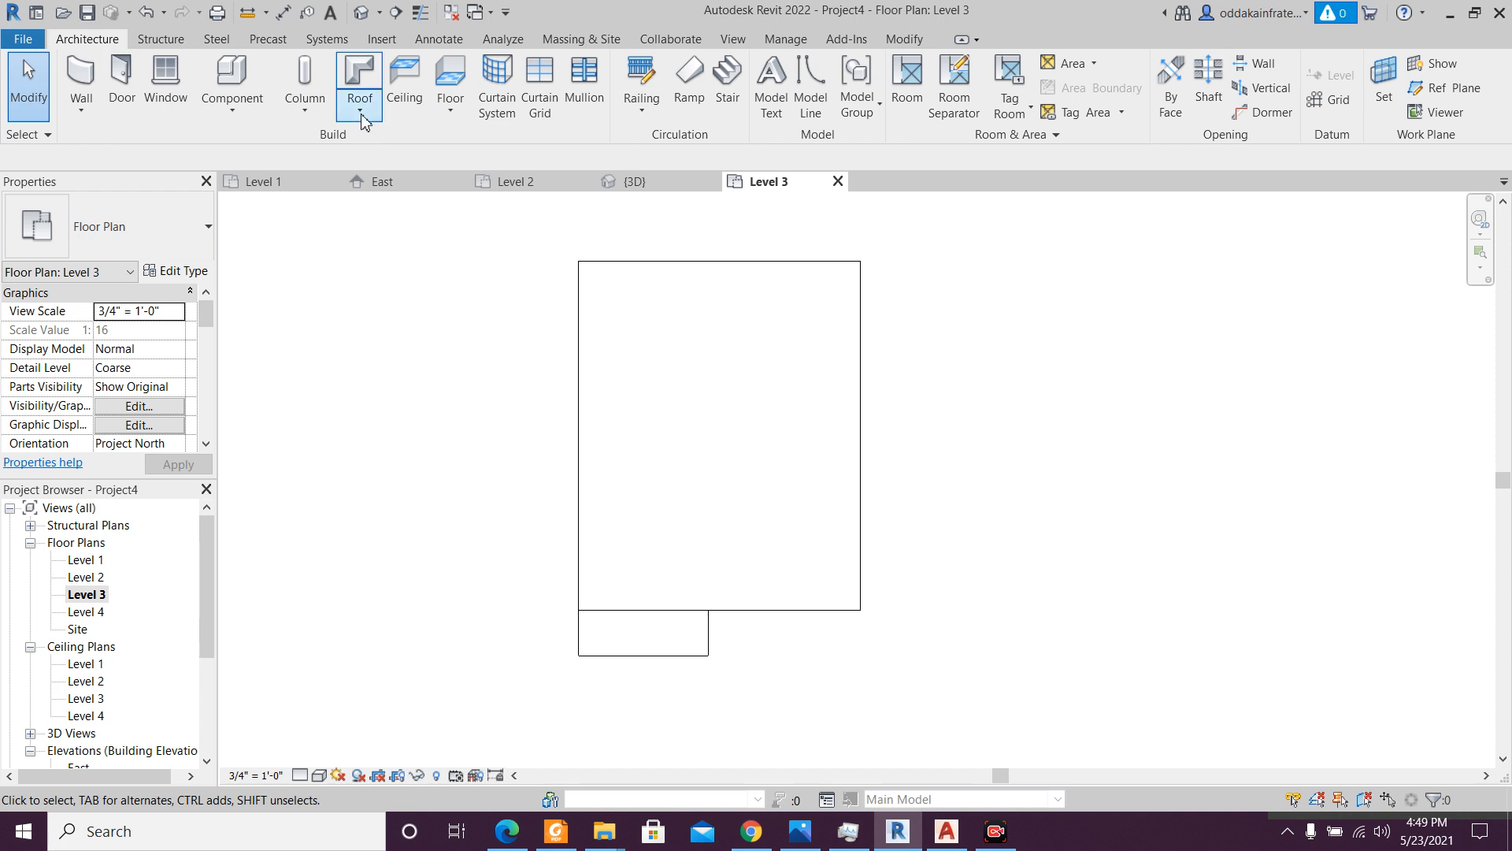
{"action": "left_click", "coordinate": [449, 110]}
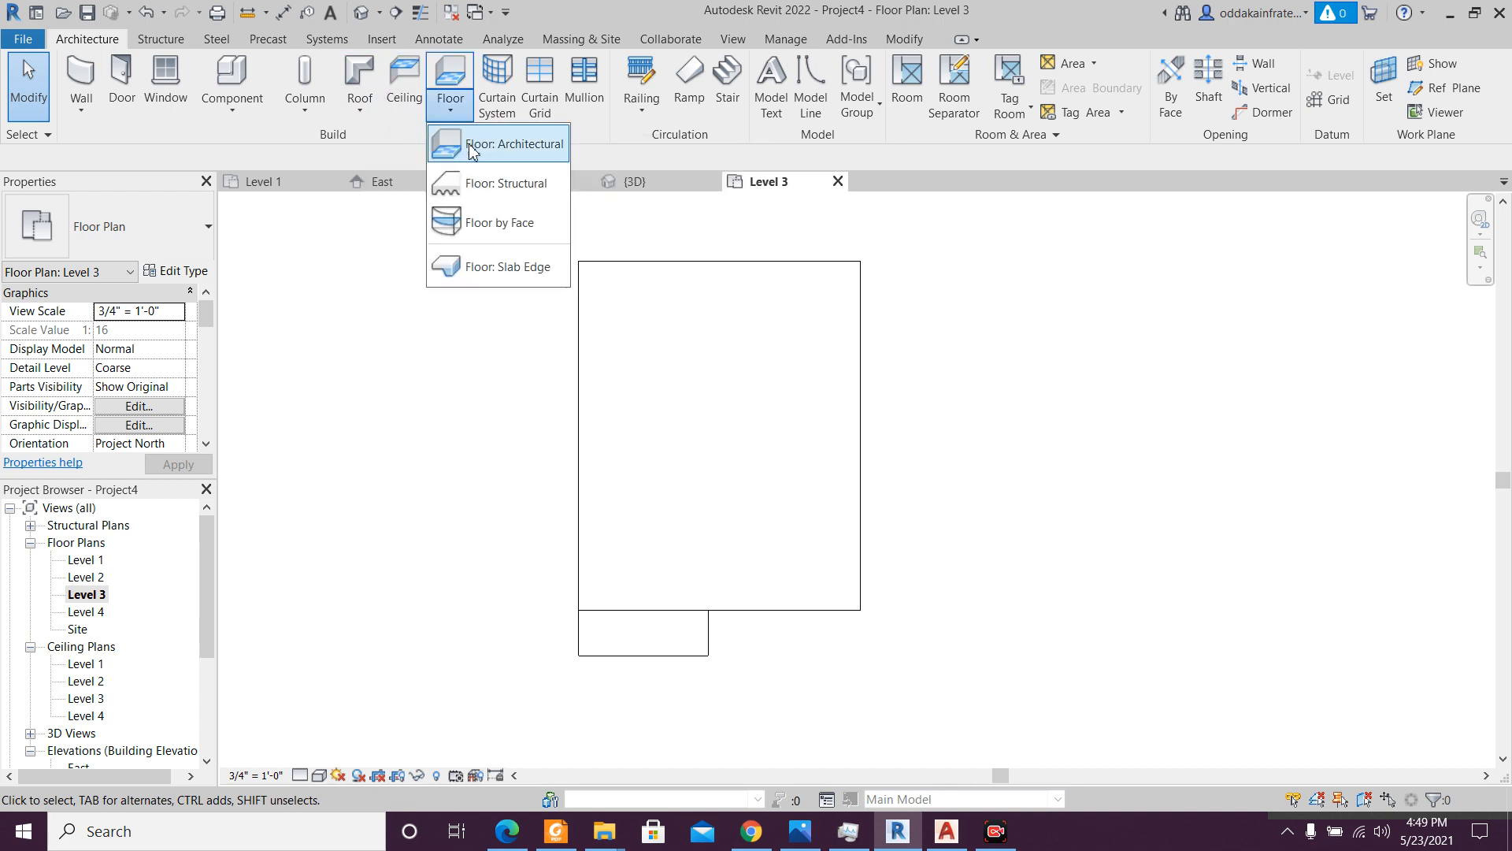
{"action": "left_click", "coordinate": [471, 146]}
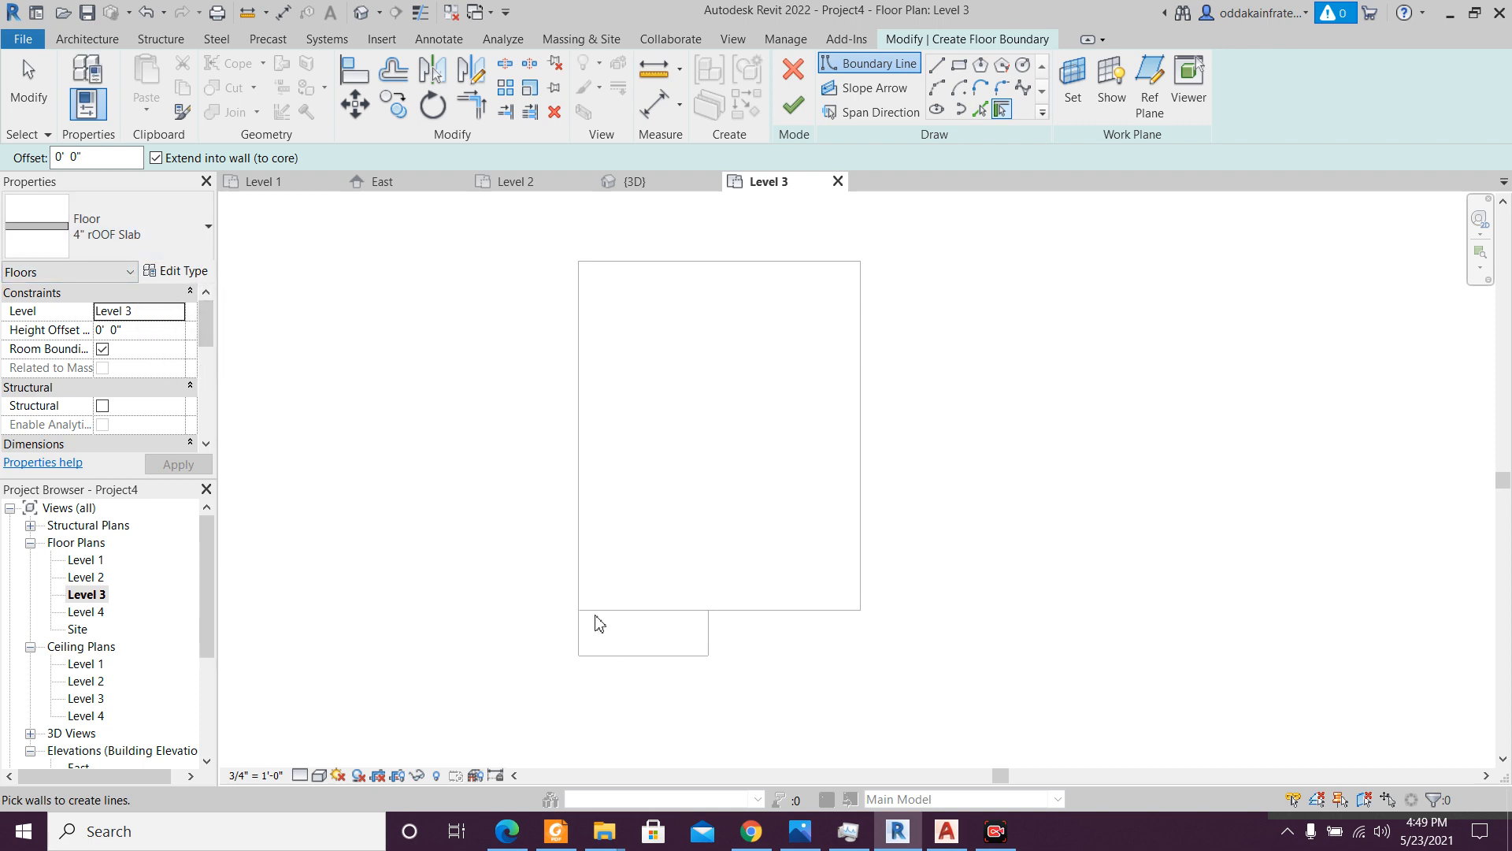
{"action": "left_click", "coordinate": [959, 66]}
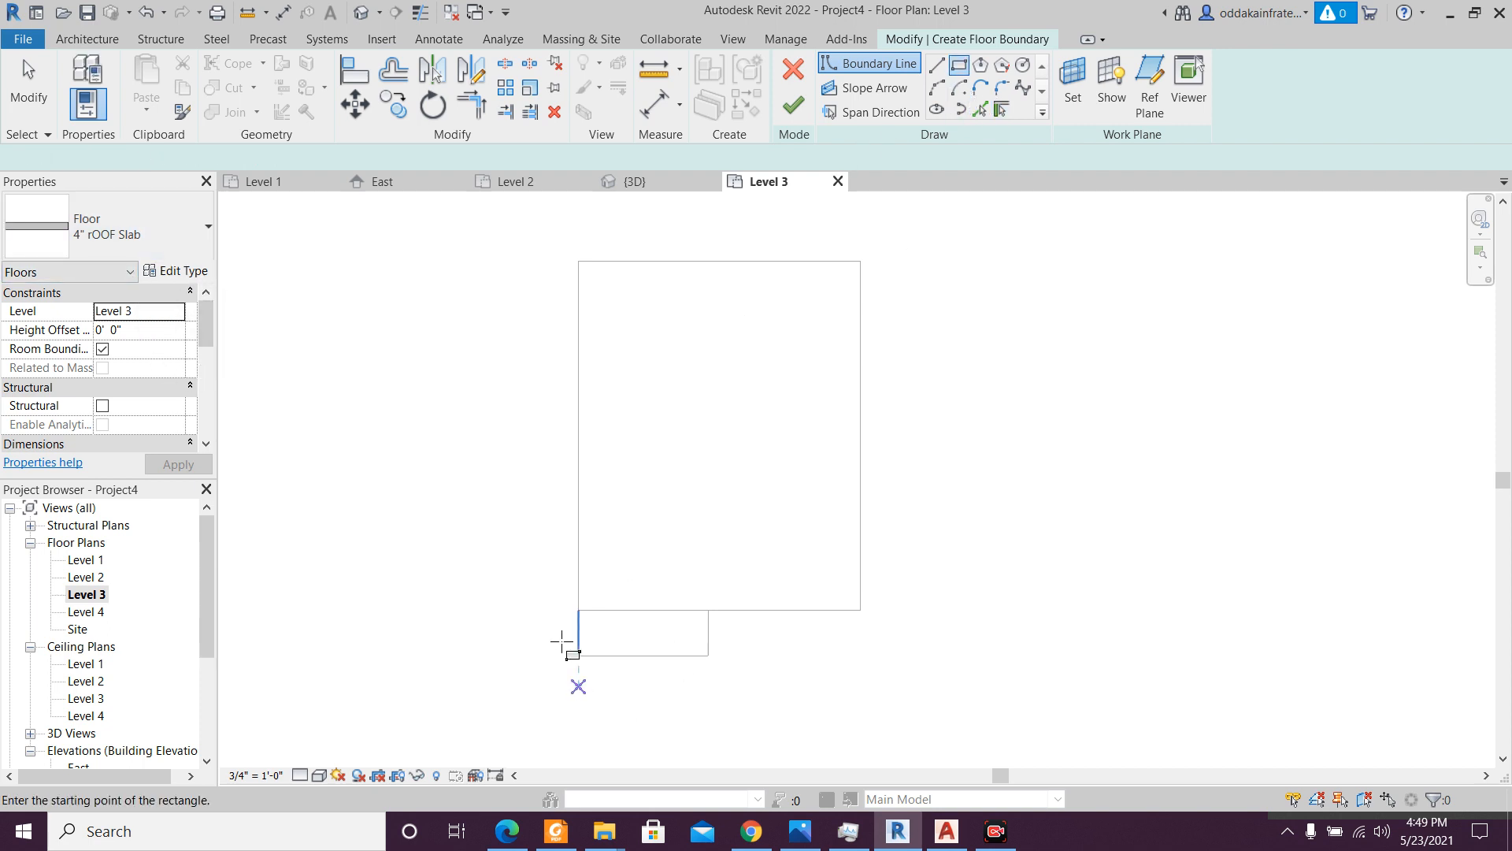
{"action": "left_click", "coordinate": [578, 610]}
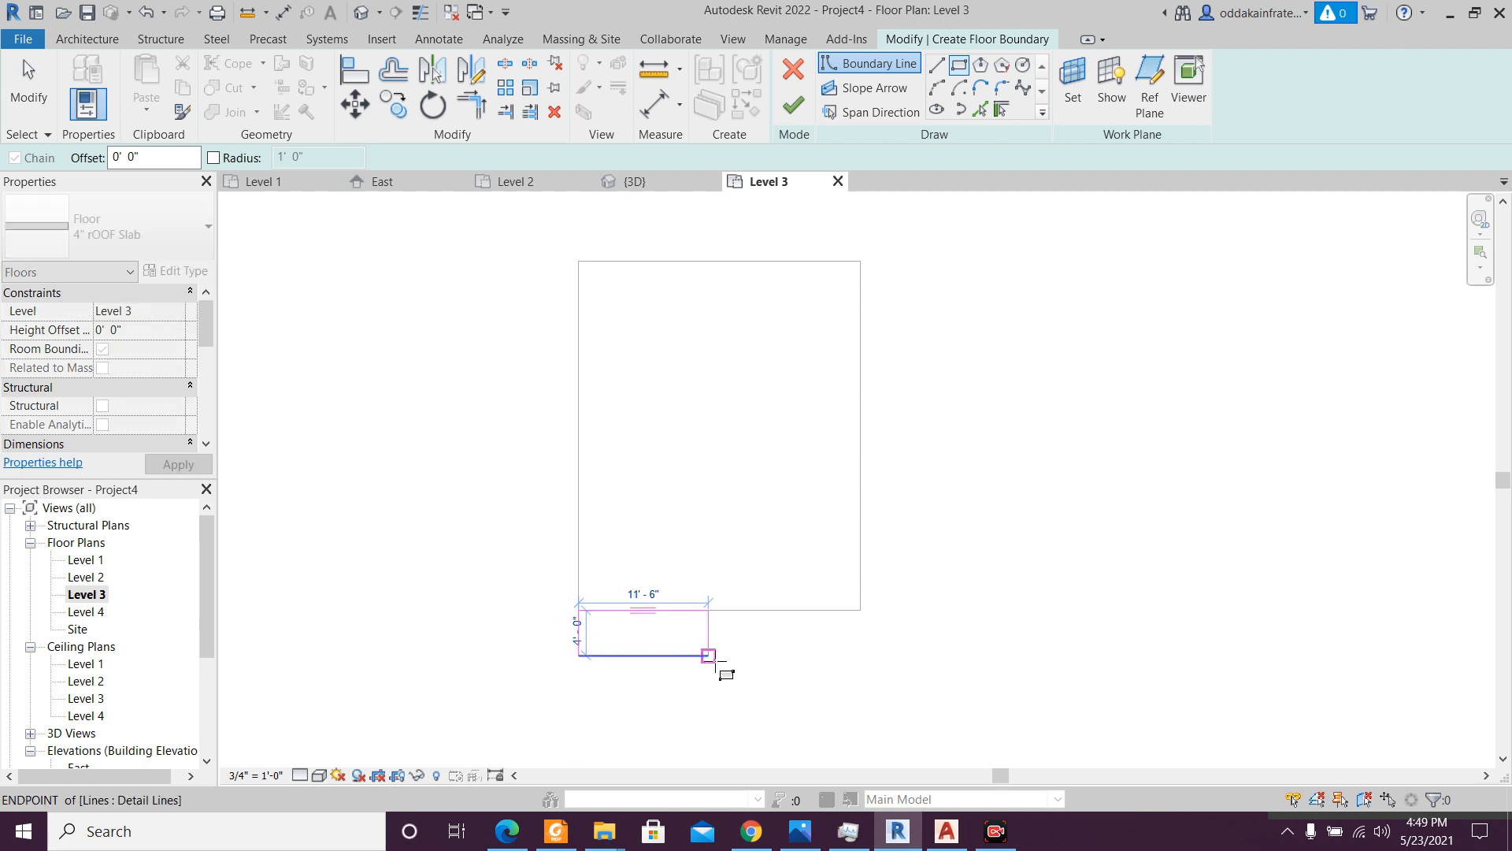
{"action": "left_click", "coordinate": [713, 662]}
- Finish the balcony floor sketch with the walls attached to its bottom, and accept the result
{"action": "left_click", "coordinate": [791, 106]}
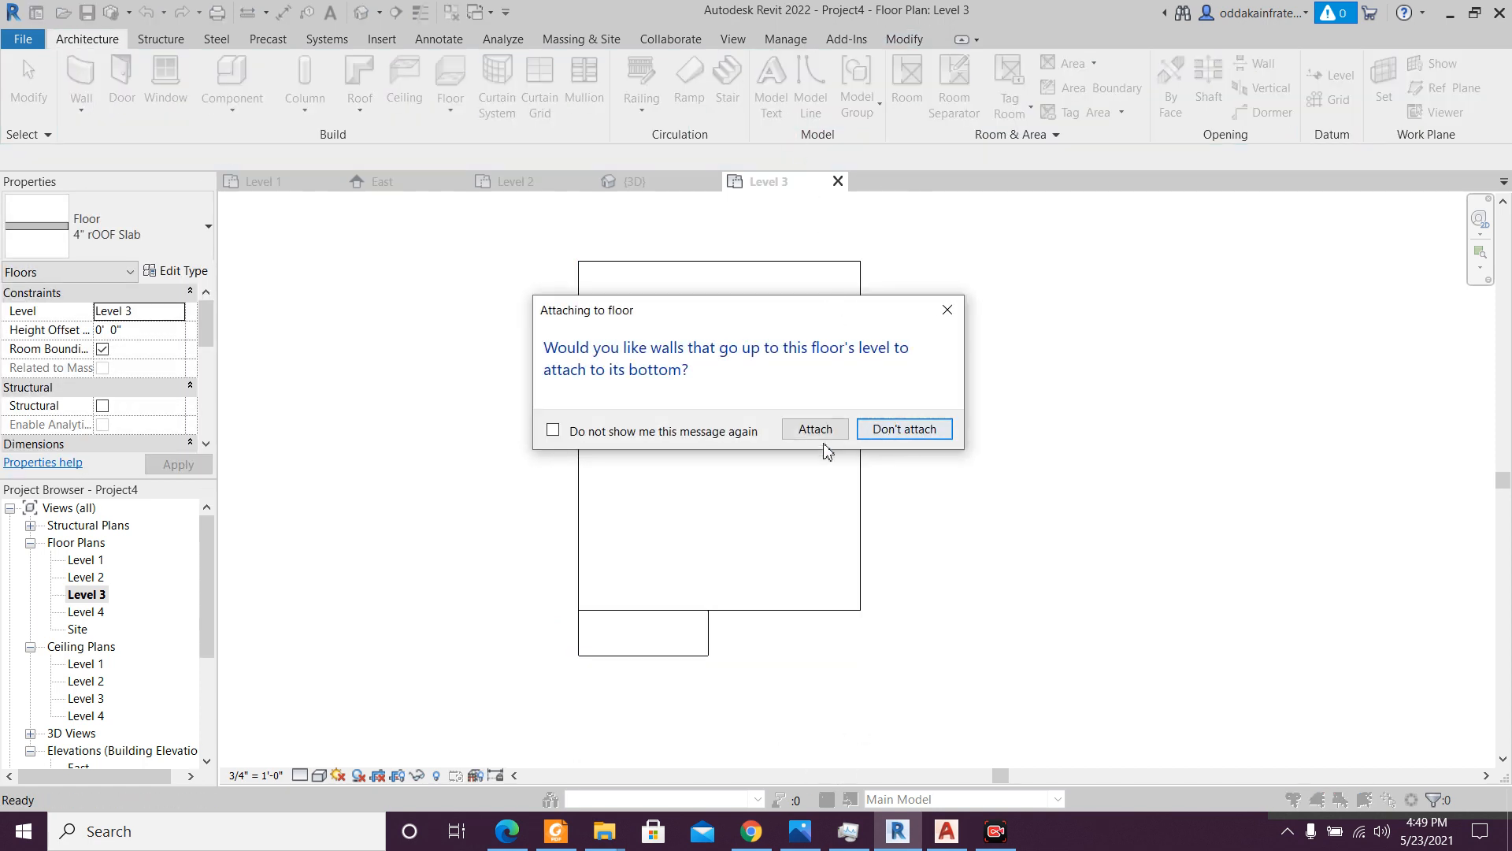
{"action": "left_click", "coordinate": [819, 435]}
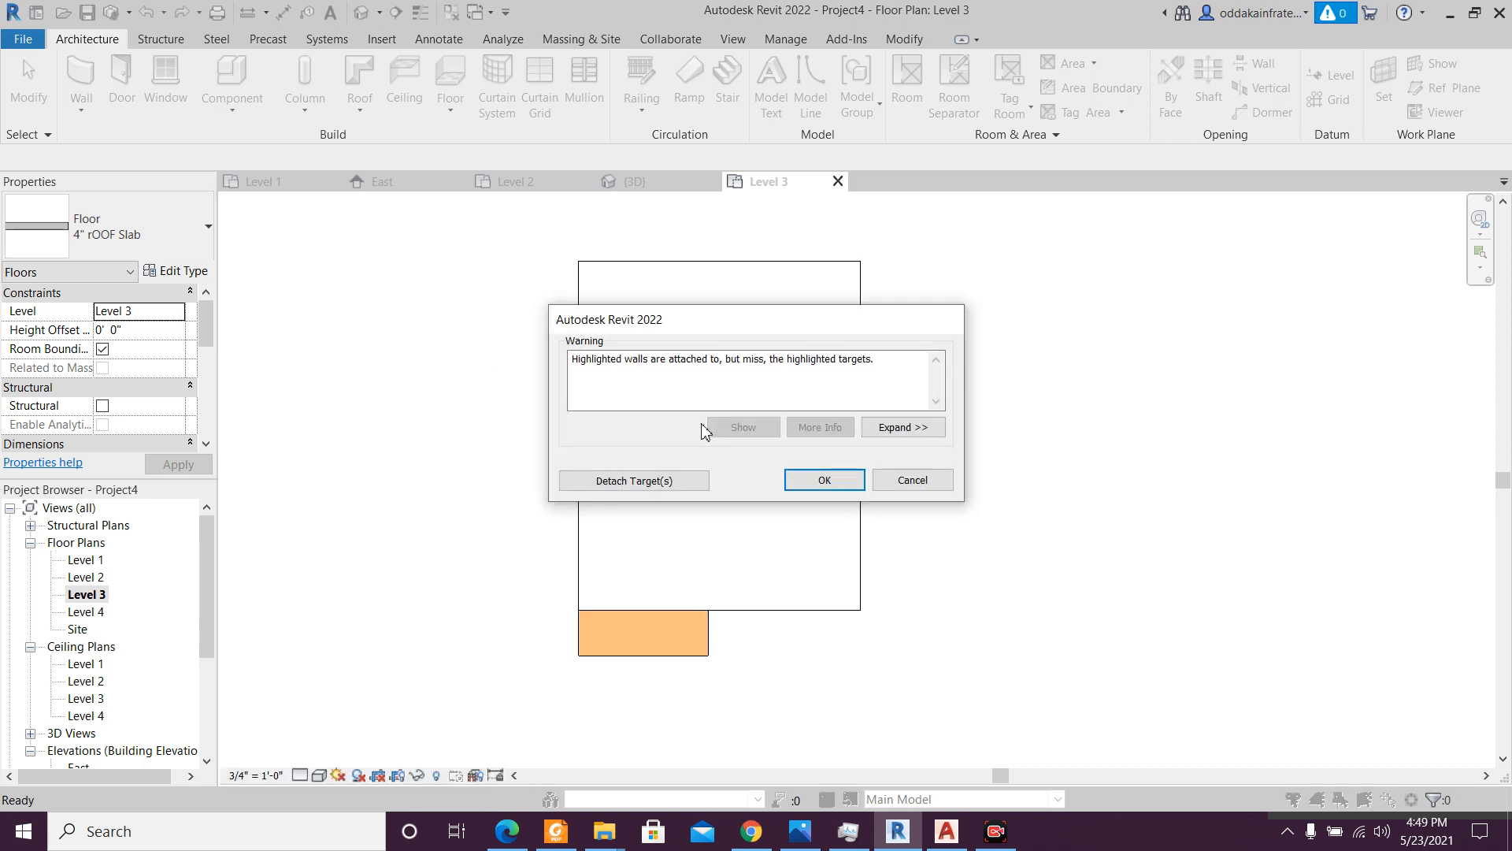
{"action": "left_click", "coordinate": [813, 483]}
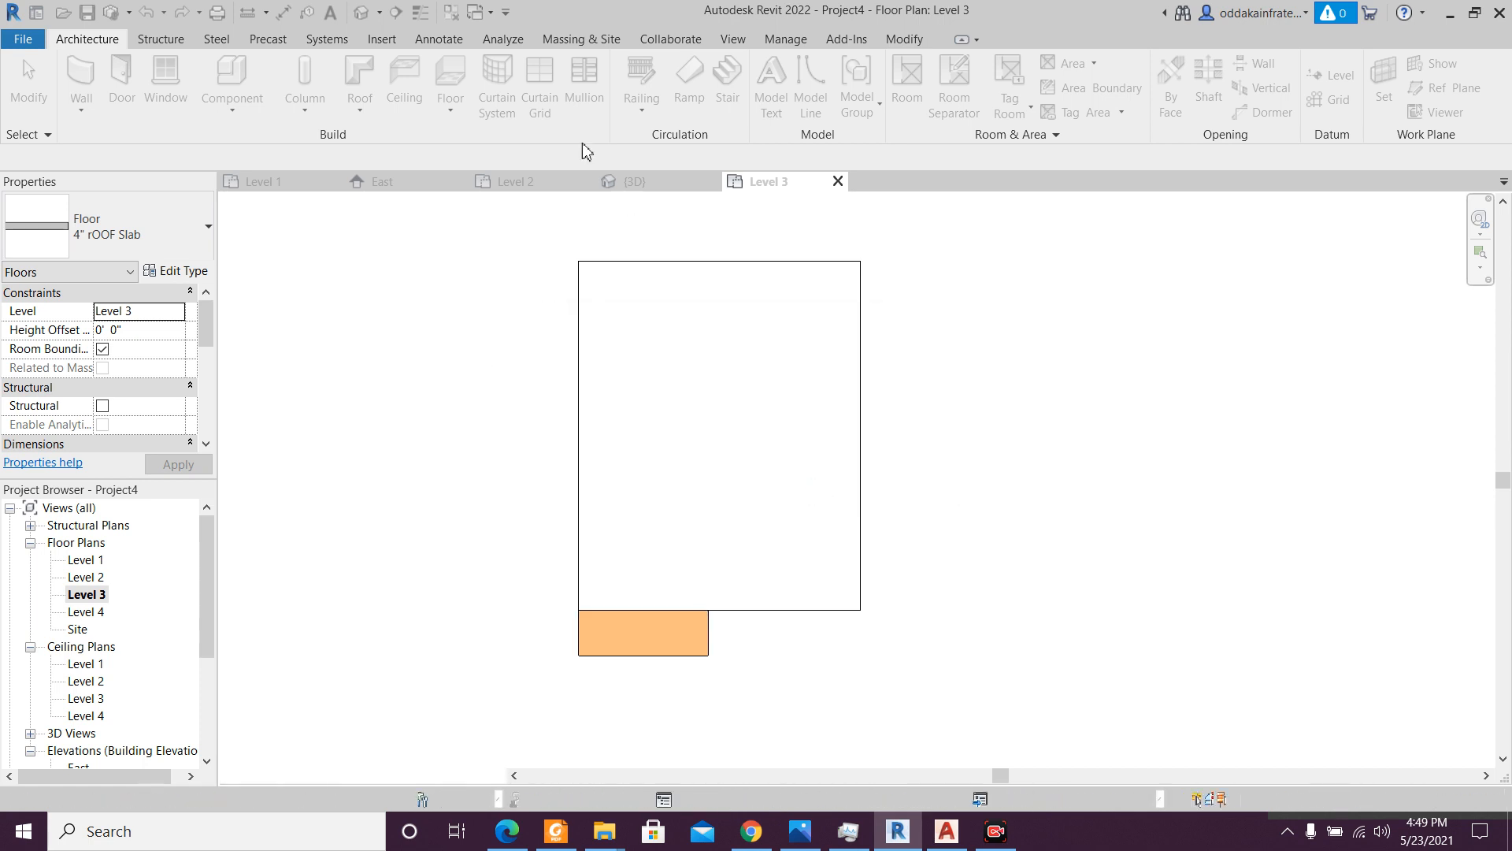
- Inspect the projecting balcony slab and the main slab from several angles in the 3D view
{"action": "left_click", "coordinate": [659, 190]}
{"action": "key", "text": "Escape"}
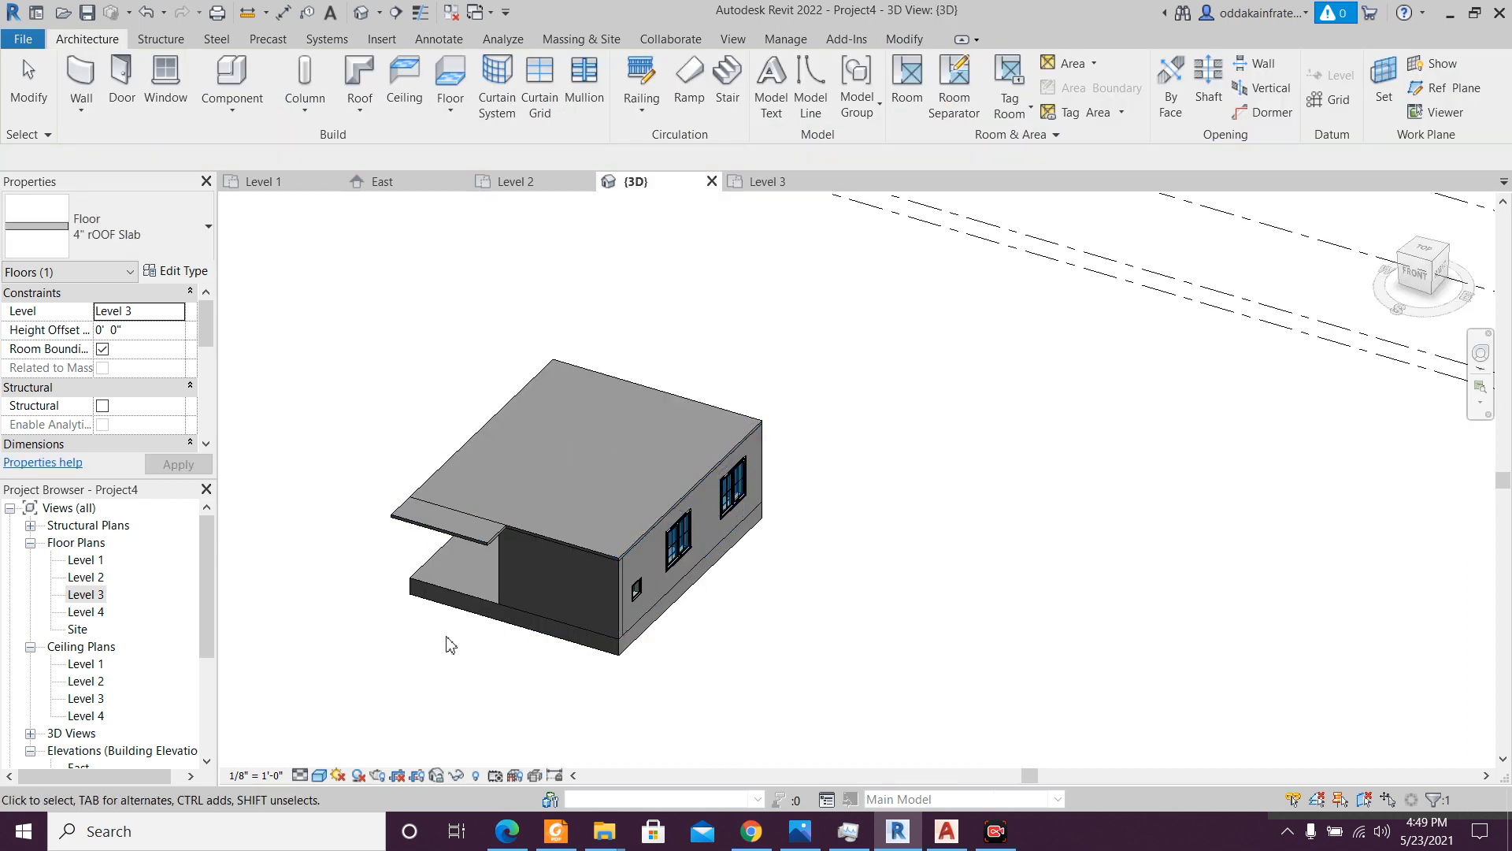
{"action": "scroll", "coordinate": [449, 642], "scroll_direction": "up", "scroll_amount": 2}
{"action": "middle_click_drag", "start_coordinate": [449, 642], "coordinate": [403, 558], "text": "shift"}
{"action": "scroll", "coordinate": [279, 343], "scroll_direction": "up", "scroll_amount": 5}
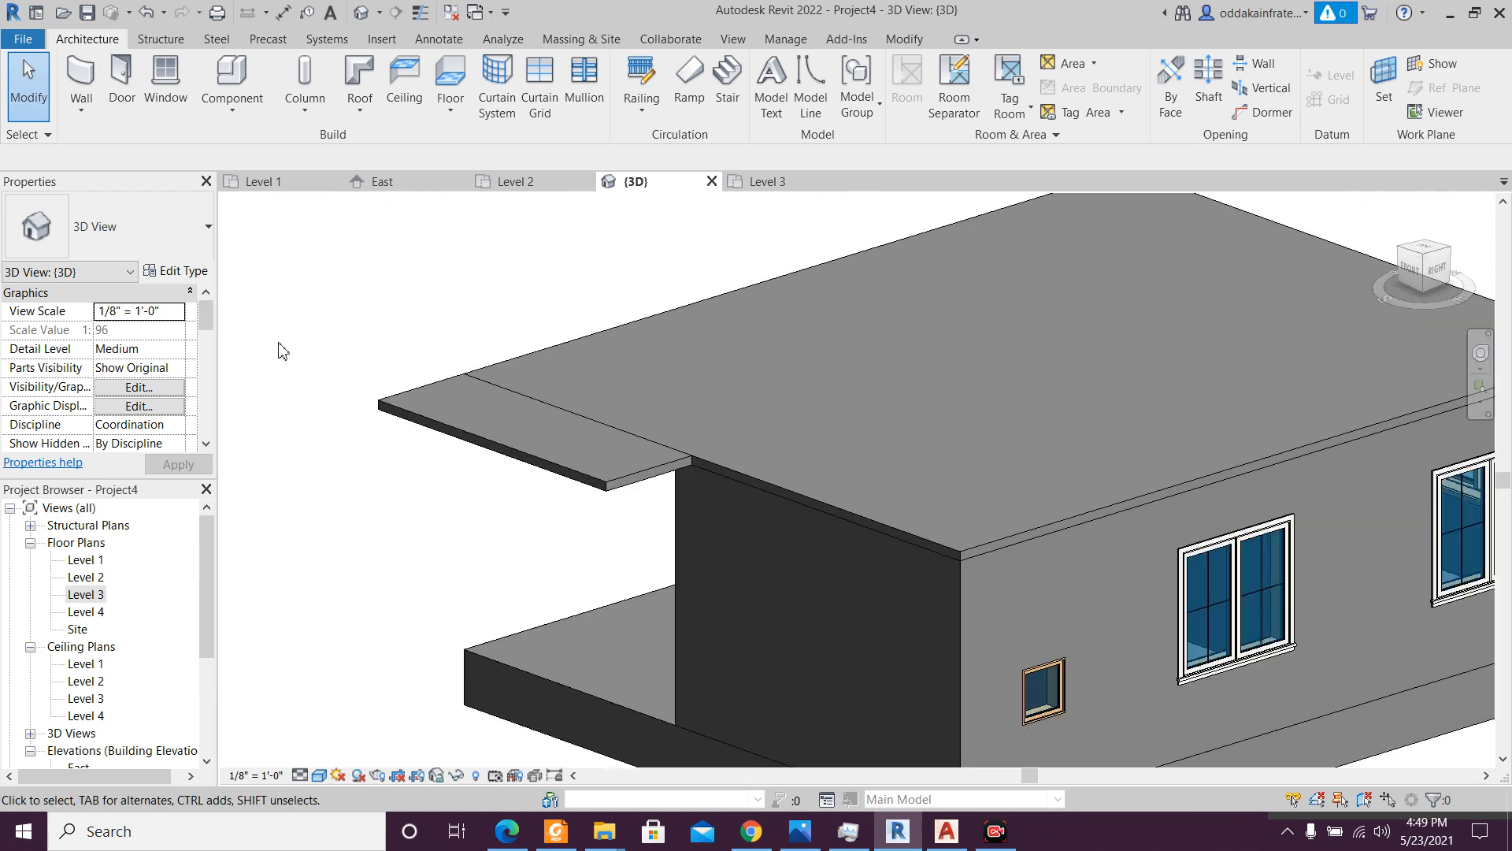
{"action": "scroll", "coordinate": [279, 343], "scroll_direction": "down", "scroll_amount": 2}
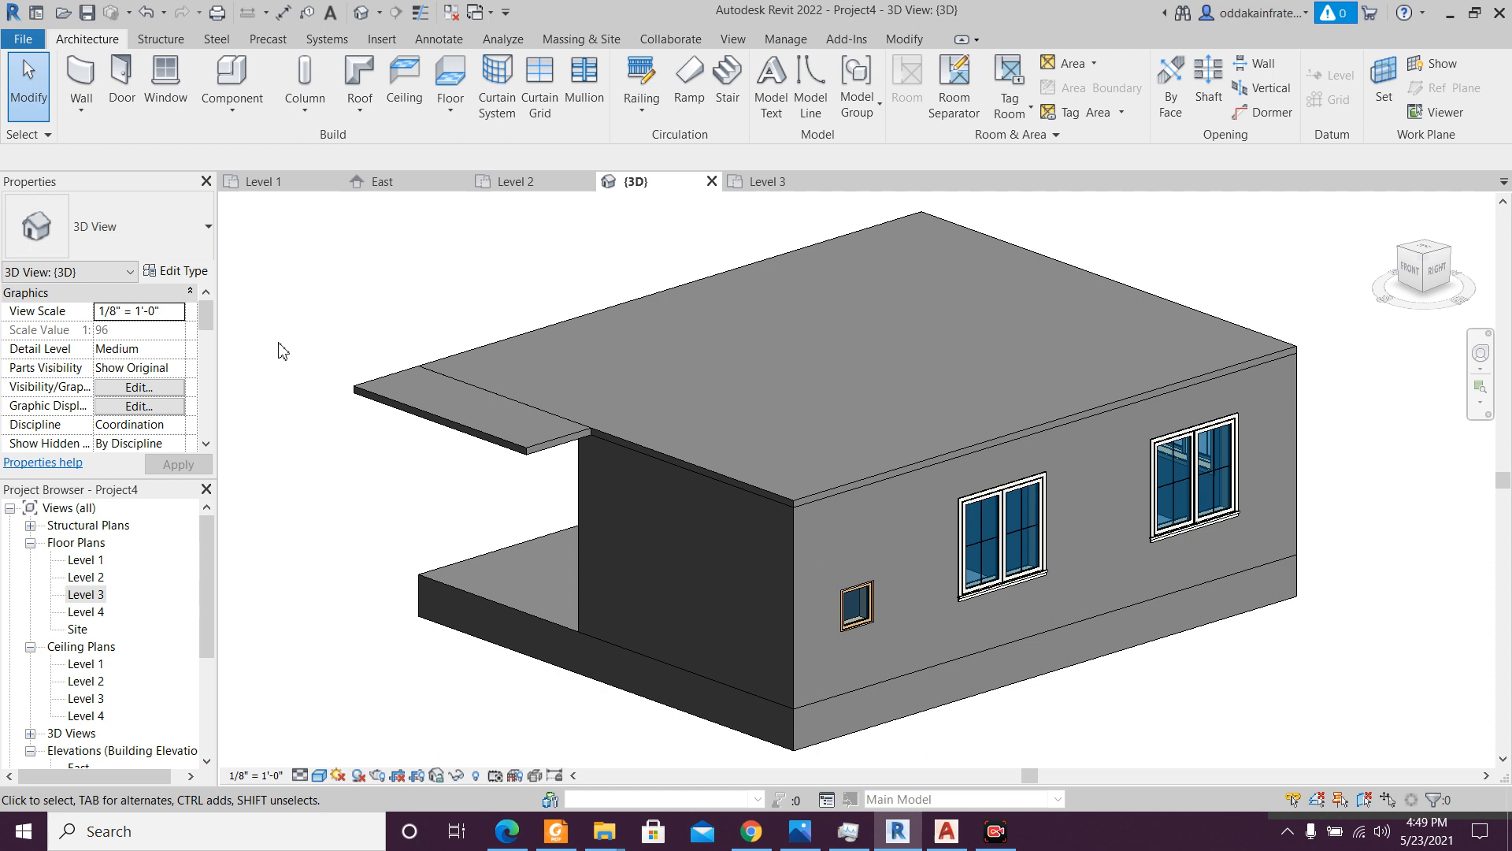
{"action": "scroll", "coordinate": [283, 351], "scroll_direction": "down", "scroll_amount": 2}
{"action": "middle_click_drag", "start_coordinate": [281, 347], "coordinate": [436, 386], "text": "shift"}
{"action": "scroll", "coordinate": [329, 313], "scroll_direction": "down", "scroll_amount": 1}
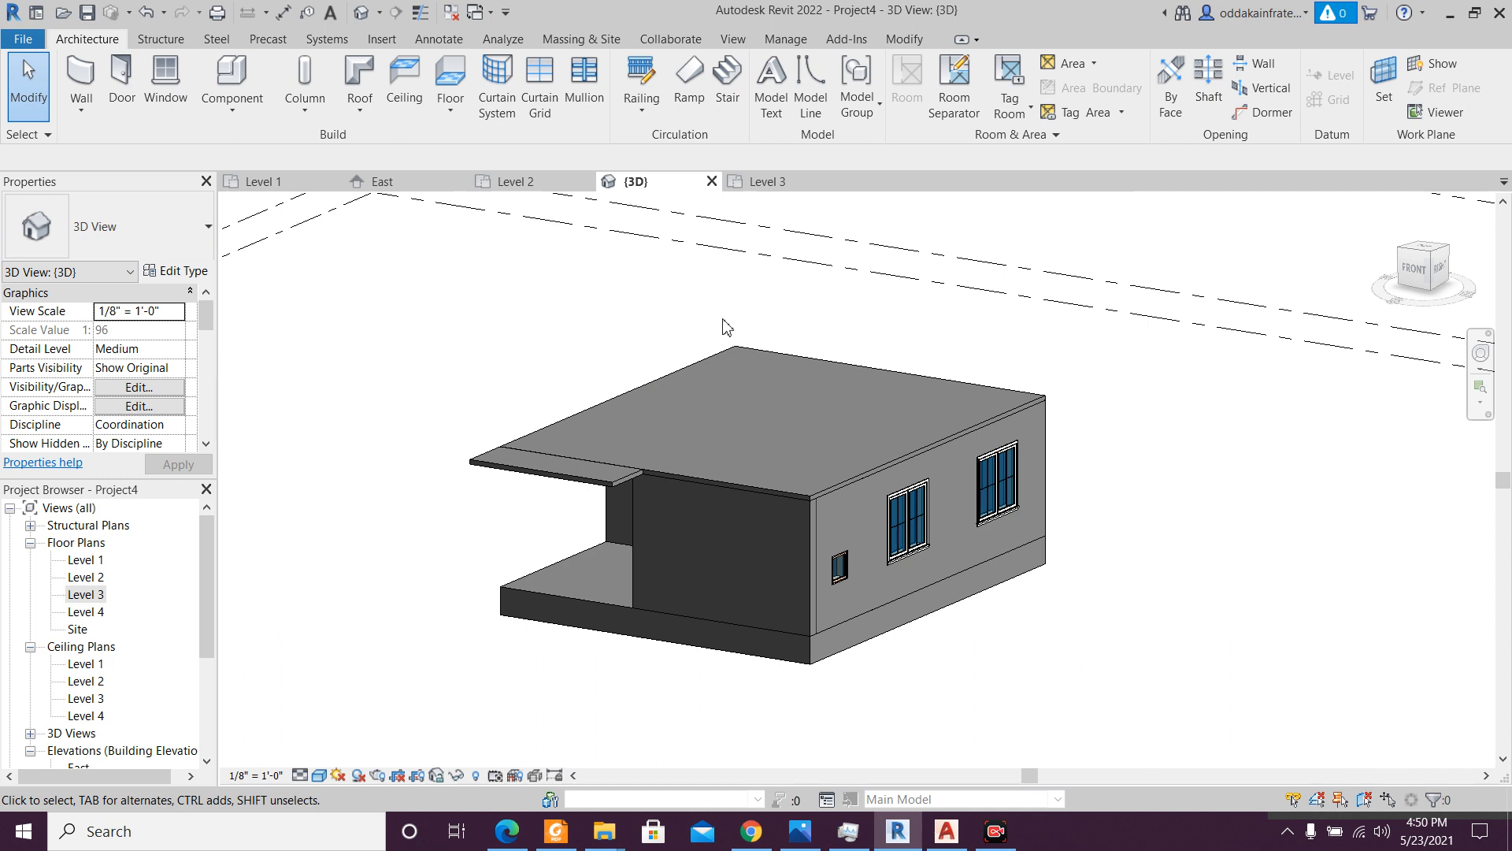
- Compare the Level 3 slab plan with the room layout and balcony in the first-floor PDF plan
{"action": "left_click", "coordinate": [780, 182]}
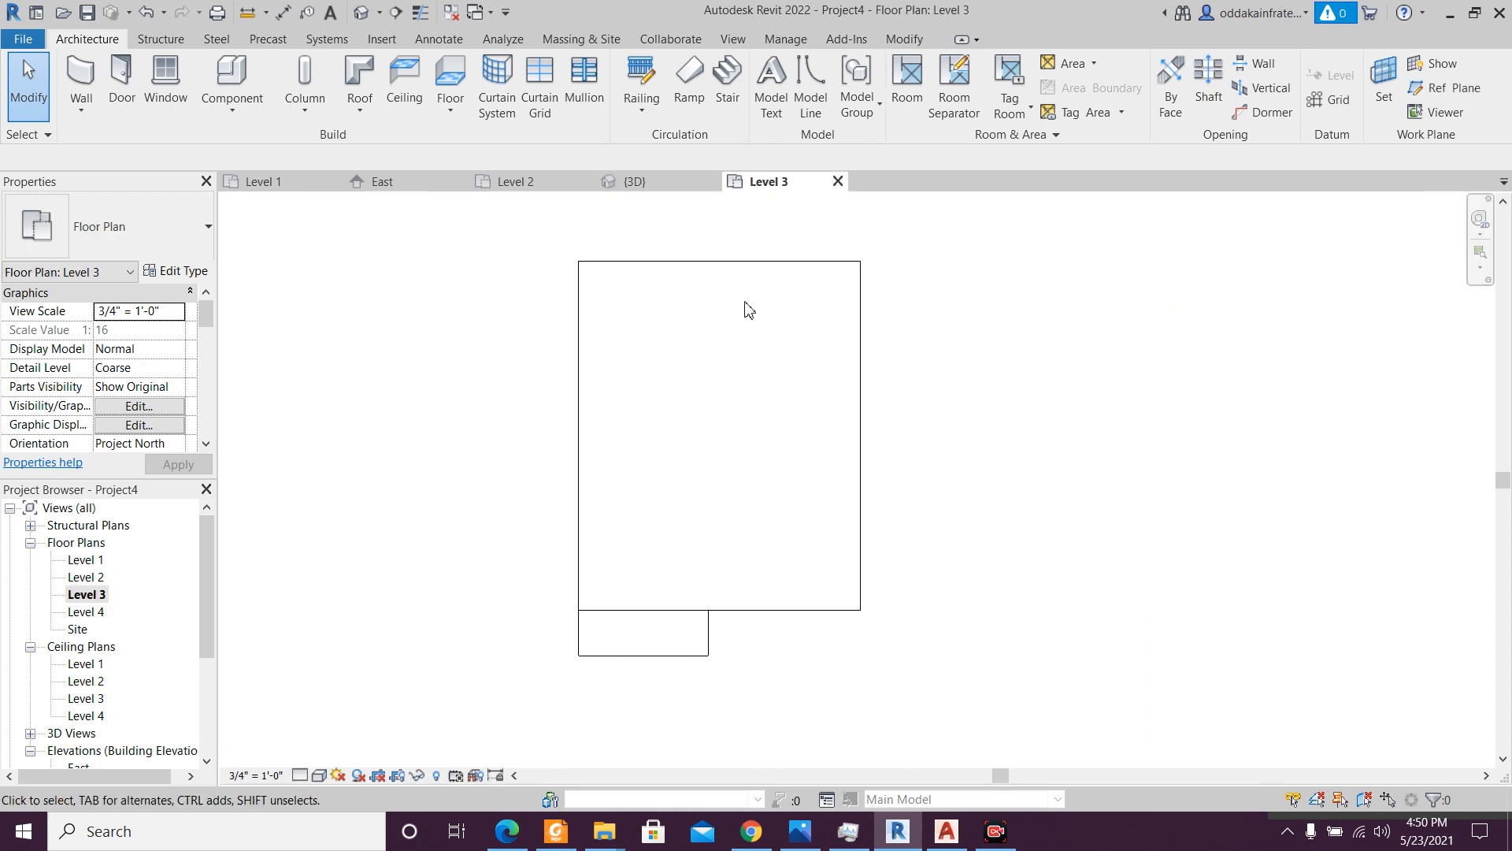
{"action": "scroll", "coordinate": [732, 332], "scroll_direction": "up", "scroll_amount": 3}
{"action": "scroll", "coordinate": [731, 332], "scroll_direction": "down", "scroll_amount": 2}
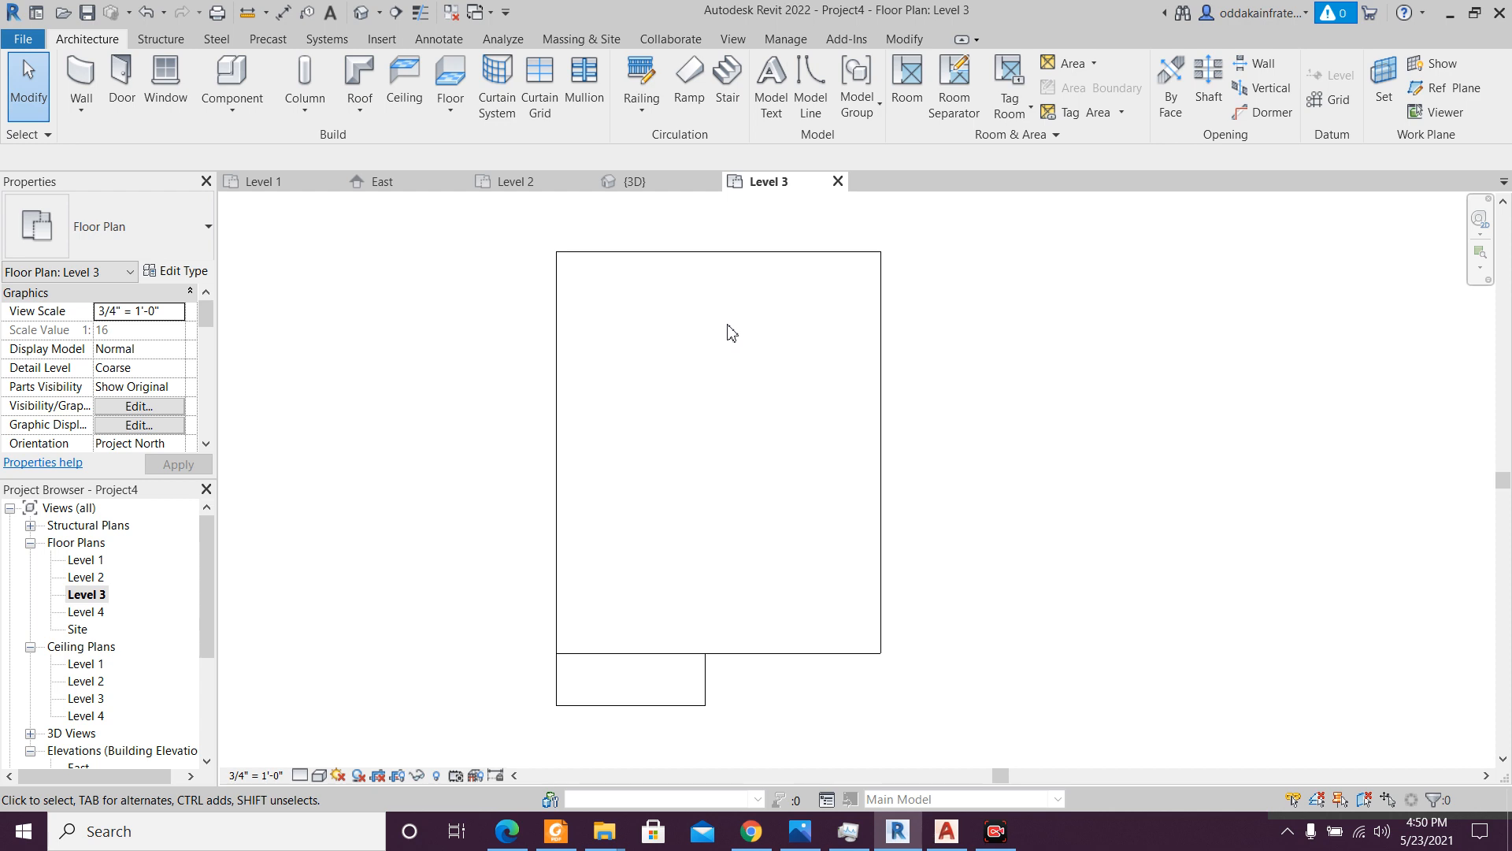
{"action": "left_click", "coordinate": [575, 833]}
{"action": "scroll", "coordinate": [684, 473], "scroll_direction": "up", "scroll_amount": 5}
{"action": "scroll", "coordinate": [685, 473], "scroll_direction": "down", "scroll_amount": 3}
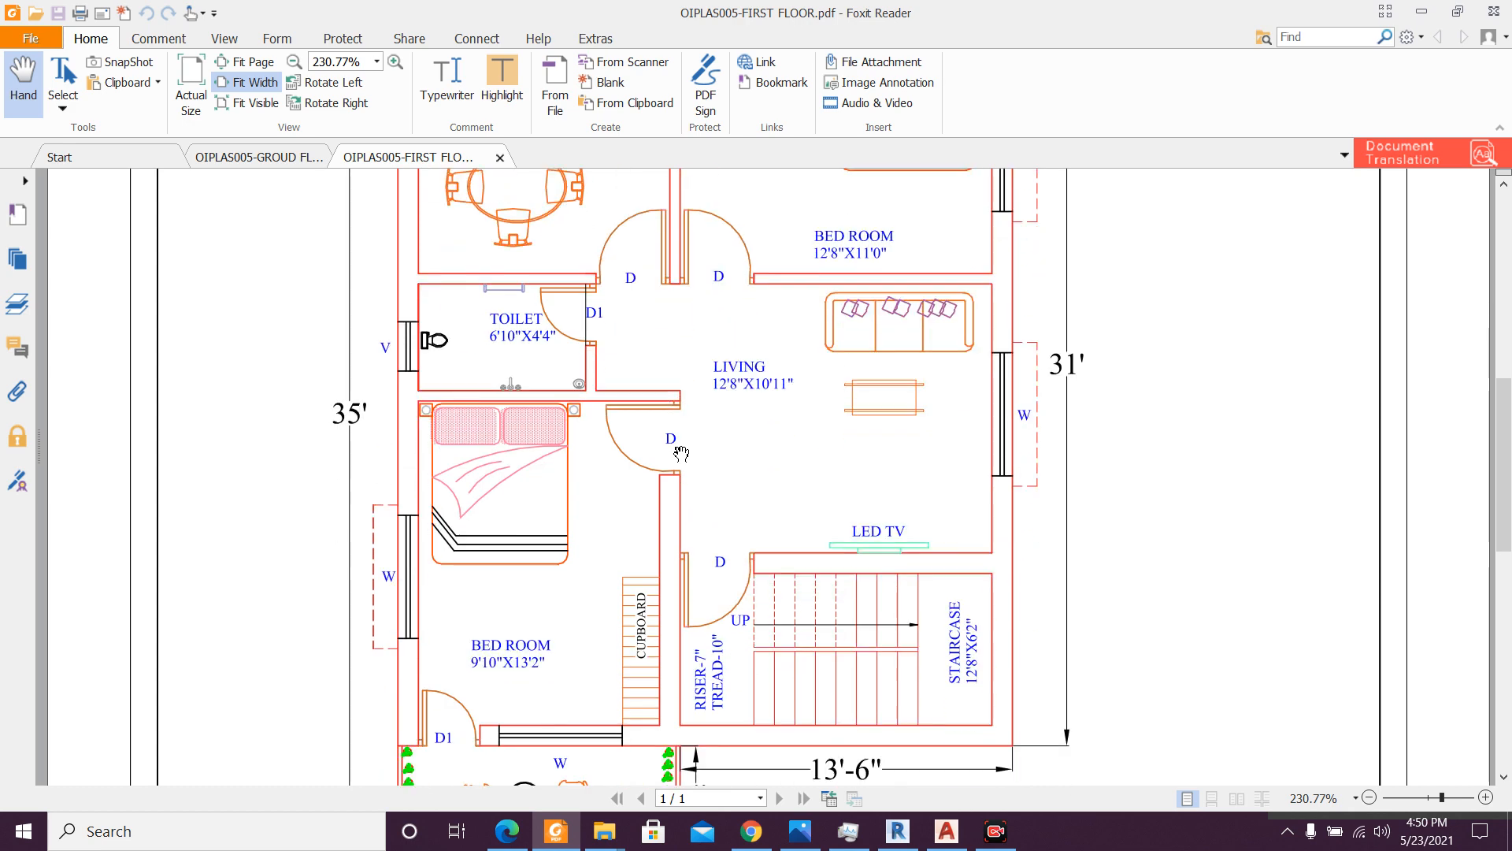
{"action": "scroll", "coordinate": [678, 421], "scroll_direction": "up", "scroll_amount": 6}
{"action": "scroll", "coordinate": [619, 346], "scroll_direction": "down", "scroll_amount": 6}
{"action": "scroll", "coordinate": [618, 344], "scroll_direction": "up", "scroll_amount": 2}
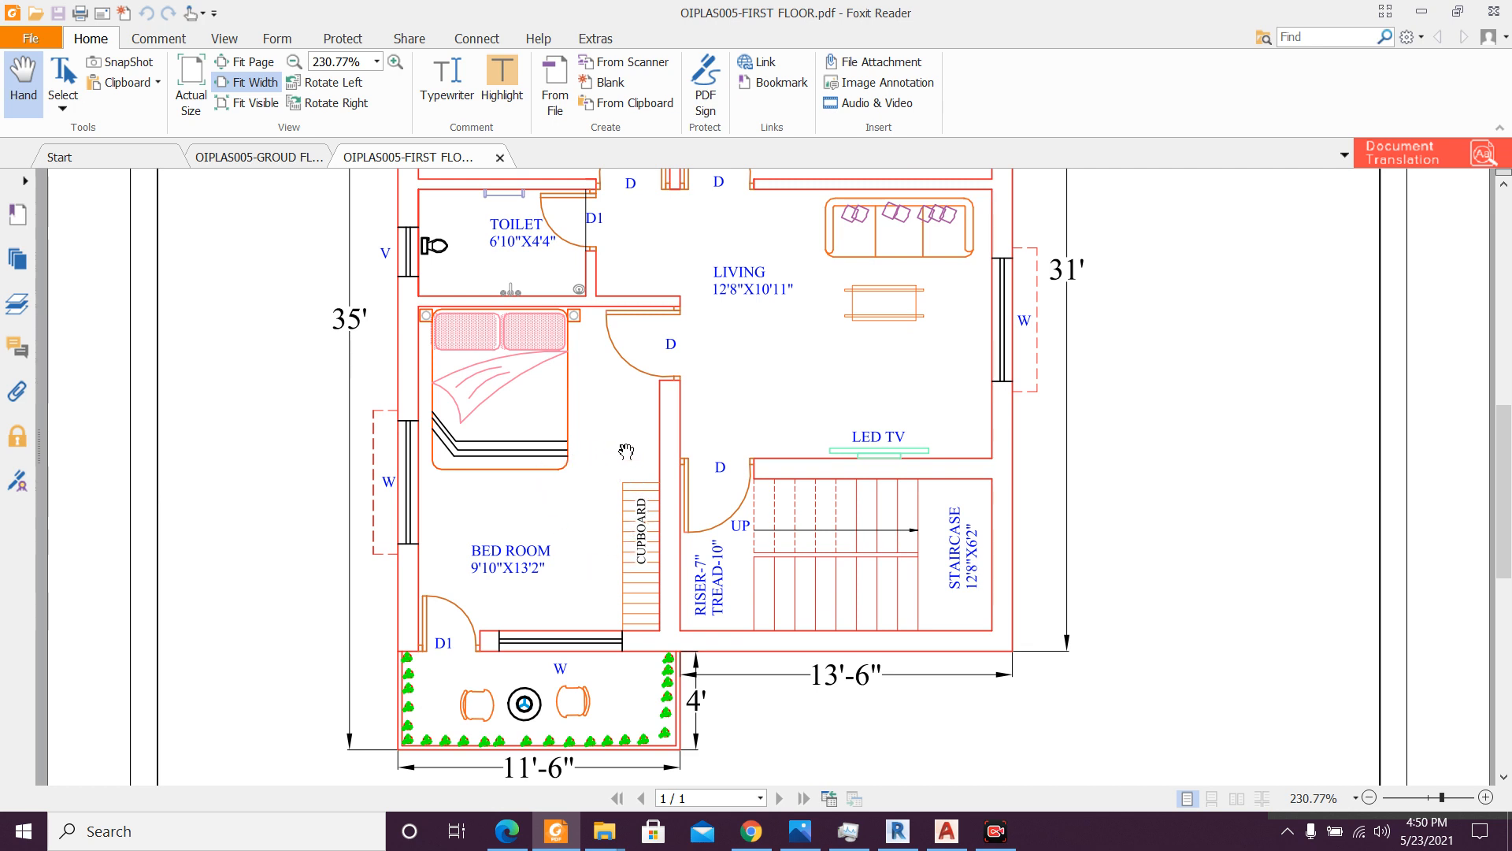
{"action": "scroll", "coordinate": [736, 531], "scroll_direction": "up", "scroll_amount": 1}
{"action": "scroll", "coordinate": [595, 440], "scroll_direction": "down", "scroll_amount": 1}
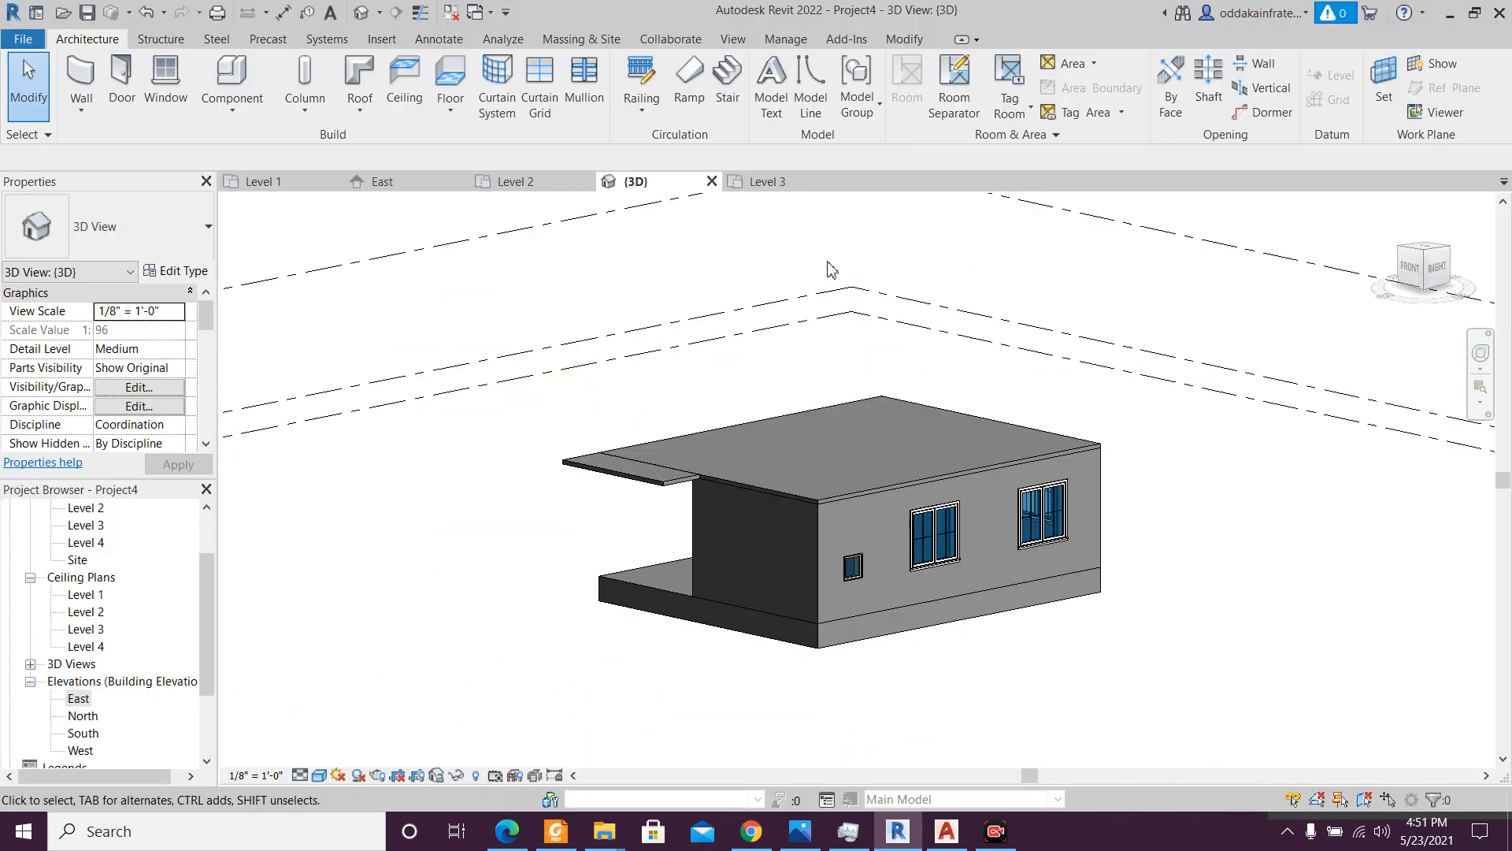
- Open the East elevation, select the four level lines and examine the level heads
{"action": "double_click", "coordinate": [76, 701]}
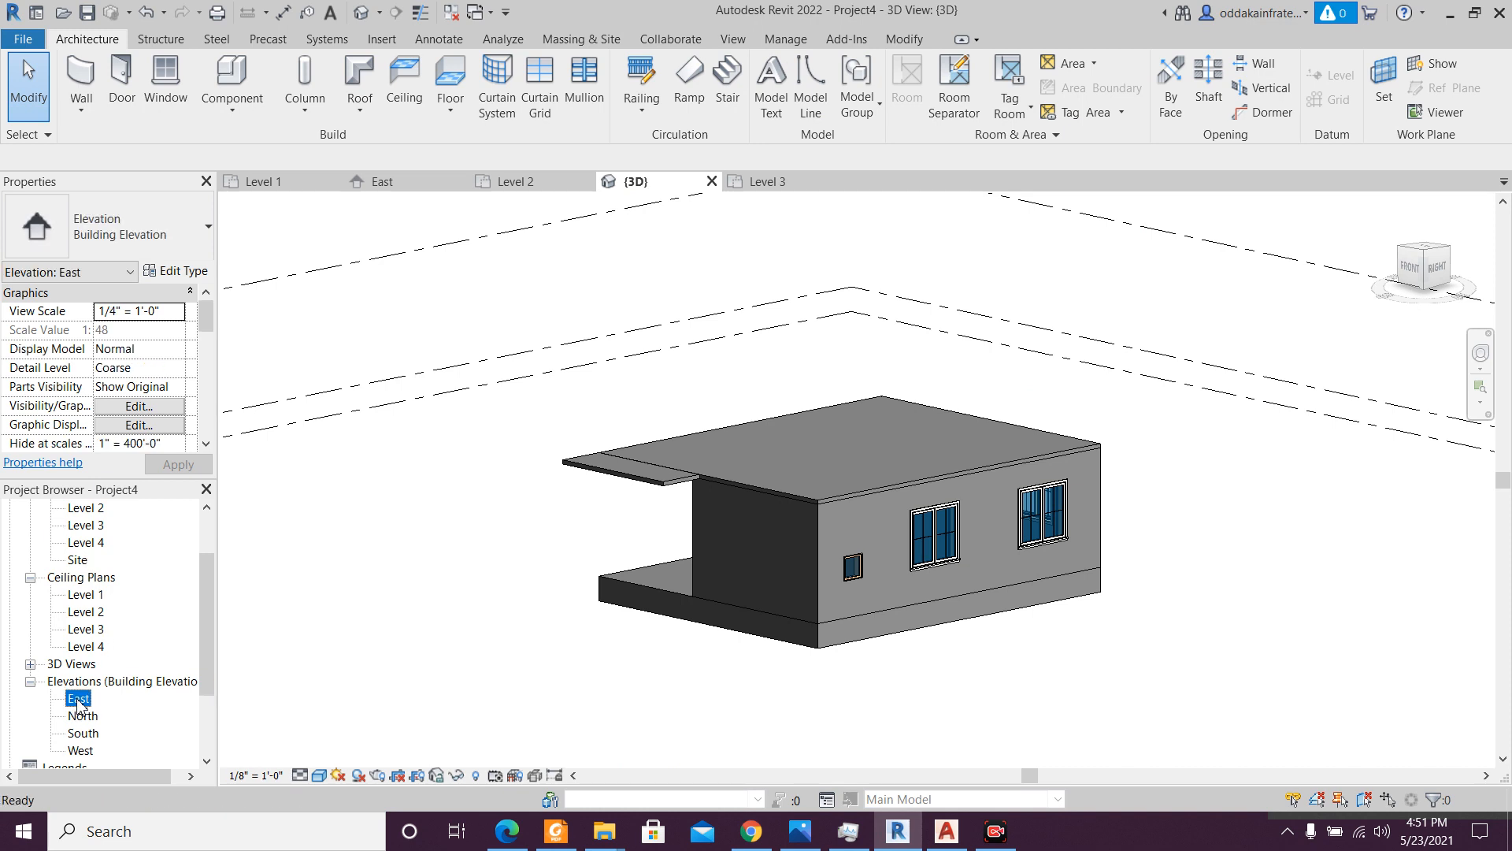
{"action": "scroll", "coordinate": [552, 599], "scroll_direction": "down", "scroll_amount": 4}
{"action": "middle_click_drag", "start_coordinate": [645, 601], "coordinate": [815, 628]}
{"action": "scroll", "coordinate": [819, 627], "scroll_direction": "up", "scroll_amount": 2}
{"action": "left_click_drag", "start_coordinate": [1010, 675], "coordinate": [906, 407]}
{"action": "scroll", "coordinate": [324, 520], "scroll_direction": "up", "scroll_amount": 3}
{"action": "scroll", "coordinate": [1097, 502], "scroll_direction": "down", "scroll_amount": 2}
{"action": "scroll", "coordinate": [1087, 499], "scroll_direction": "up", "scroll_amount": 4}
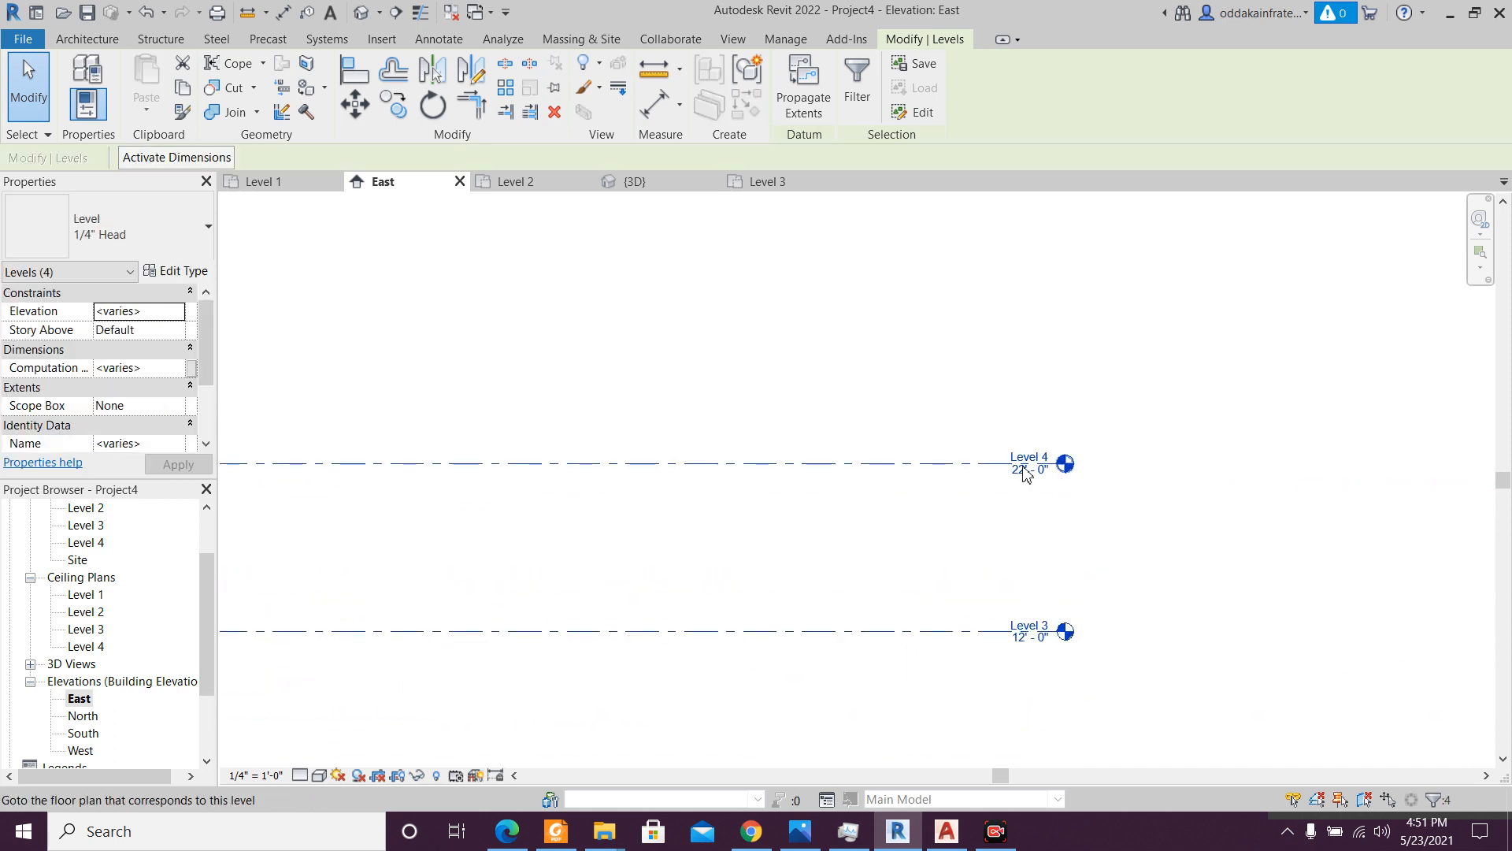
- Shorten the left ends of the aligned level lines so they stop just outside the house in the East elevation
{"action": "scroll", "coordinate": [893, 461], "scroll_direction": "down", "scroll_amount": 2}
{"action": "middle_click_drag", "start_coordinate": [300, 496], "coordinate": [1023, 524]}
{"action": "left_click", "coordinate": [572, 510]}
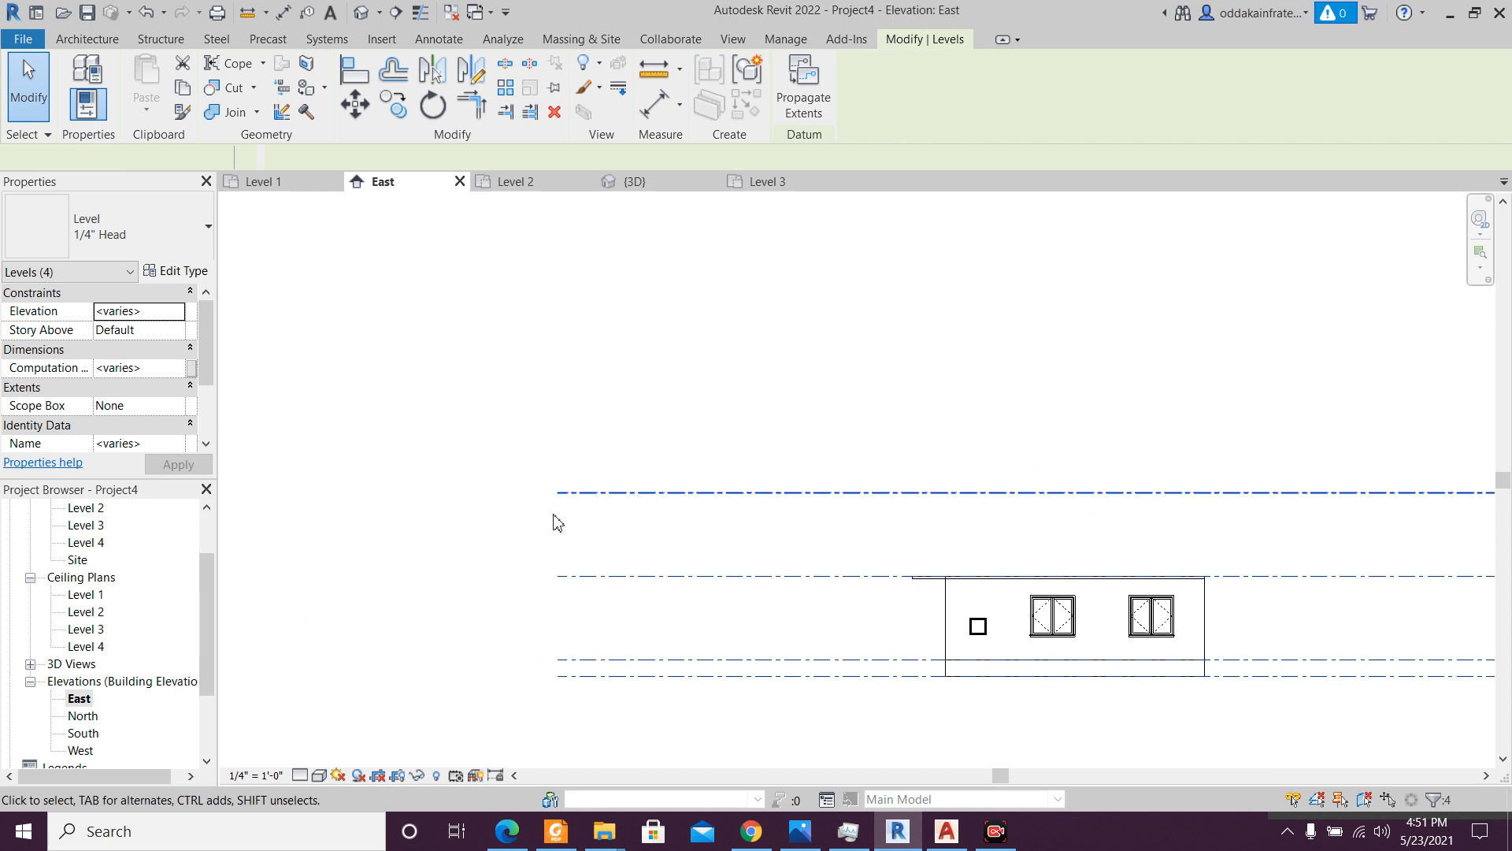
{"action": "left_click", "coordinate": [561, 493]}
{"action": "scroll", "coordinate": [558, 492], "scroll_direction": "up", "scroll_amount": 2}
{"action": "left_click_drag", "start_coordinate": [557, 490], "coordinate": [1122, 500]}
{"action": "scroll", "coordinate": [985, 493], "scroll_direction": "down", "scroll_amount": 2}
{"action": "middle_click_drag", "start_coordinate": [916, 486], "coordinate": [451, 429]}
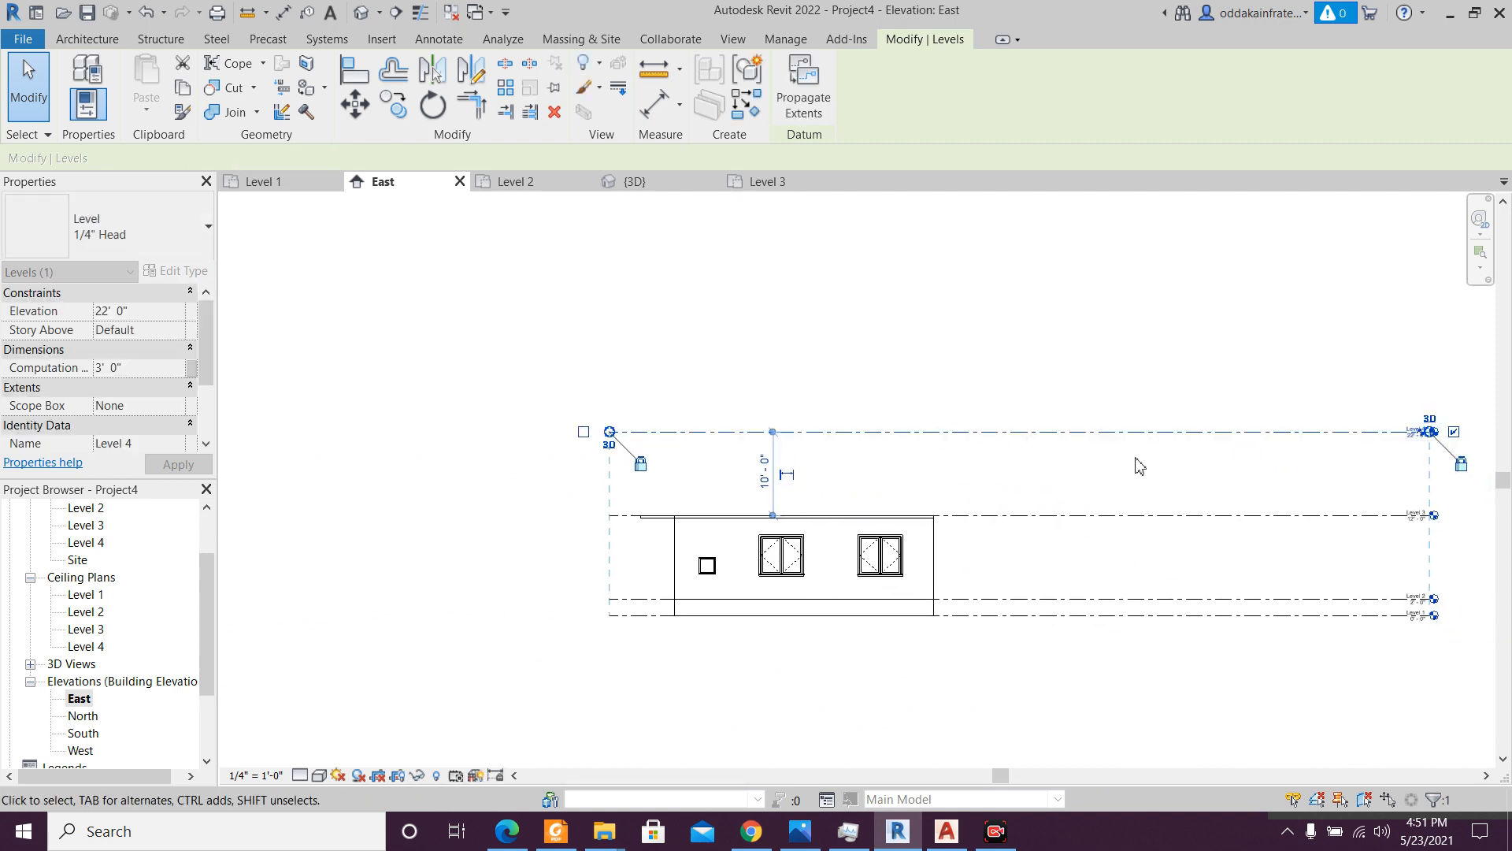
- Shorten the right ends of the level lines, keeping 3D extents, so the level heads sit close to the house
{"action": "left_click", "coordinate": [1430, 419]}
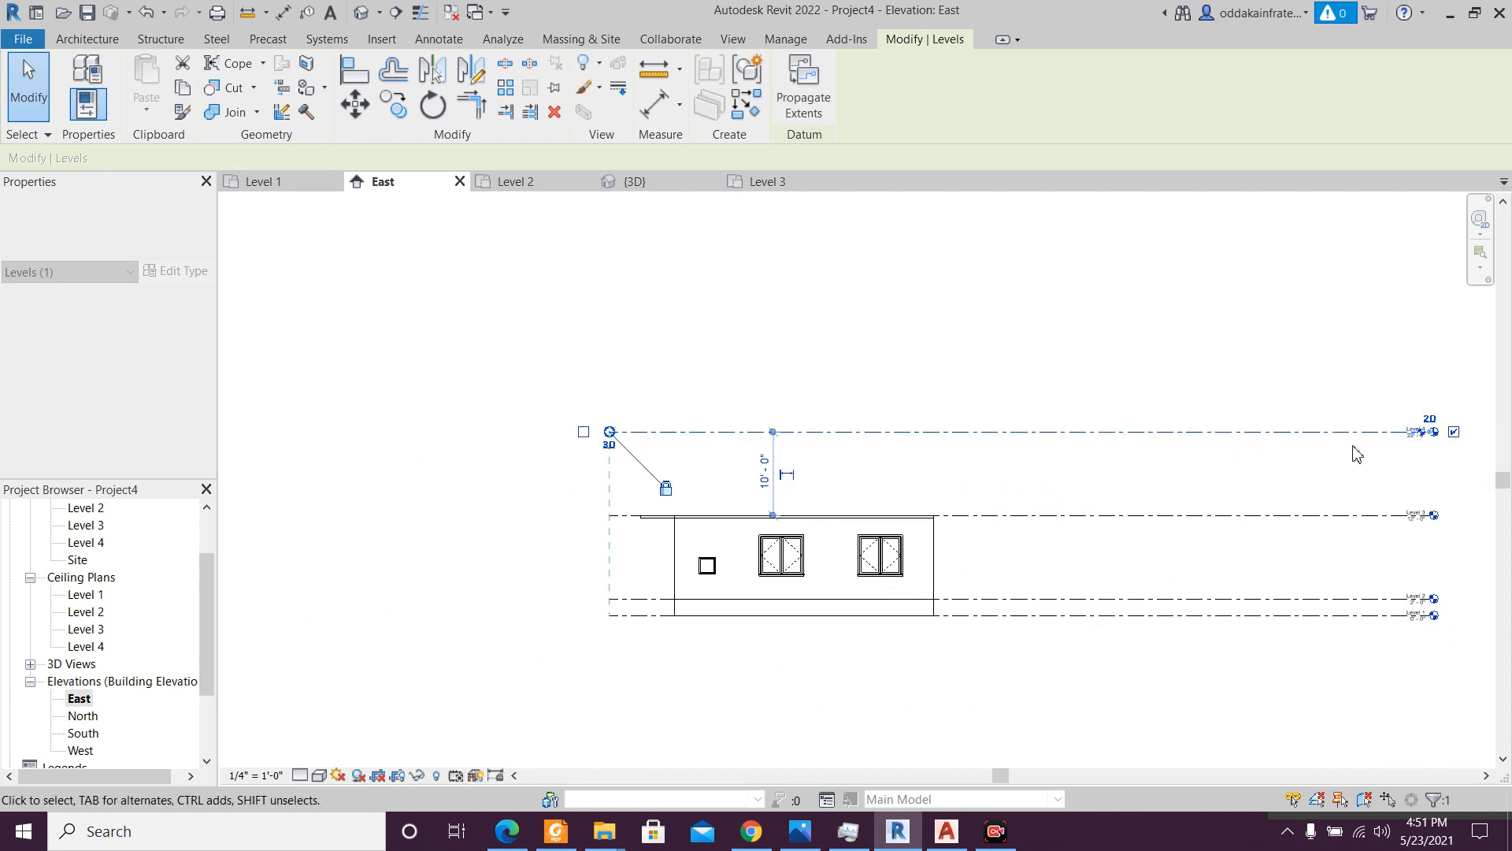
{"action": "left_click", "coordinate": [1429, 419]}
{"action": "left_click_drag", "start_coordinate": [1434, 433], "coordinate": [1005, 533]}
{"action": "scroll", "coordinate": [871, 605], "scroll_direction": "up", "scroll_amount": 1}
{"action": "key", "text": "Escape"}
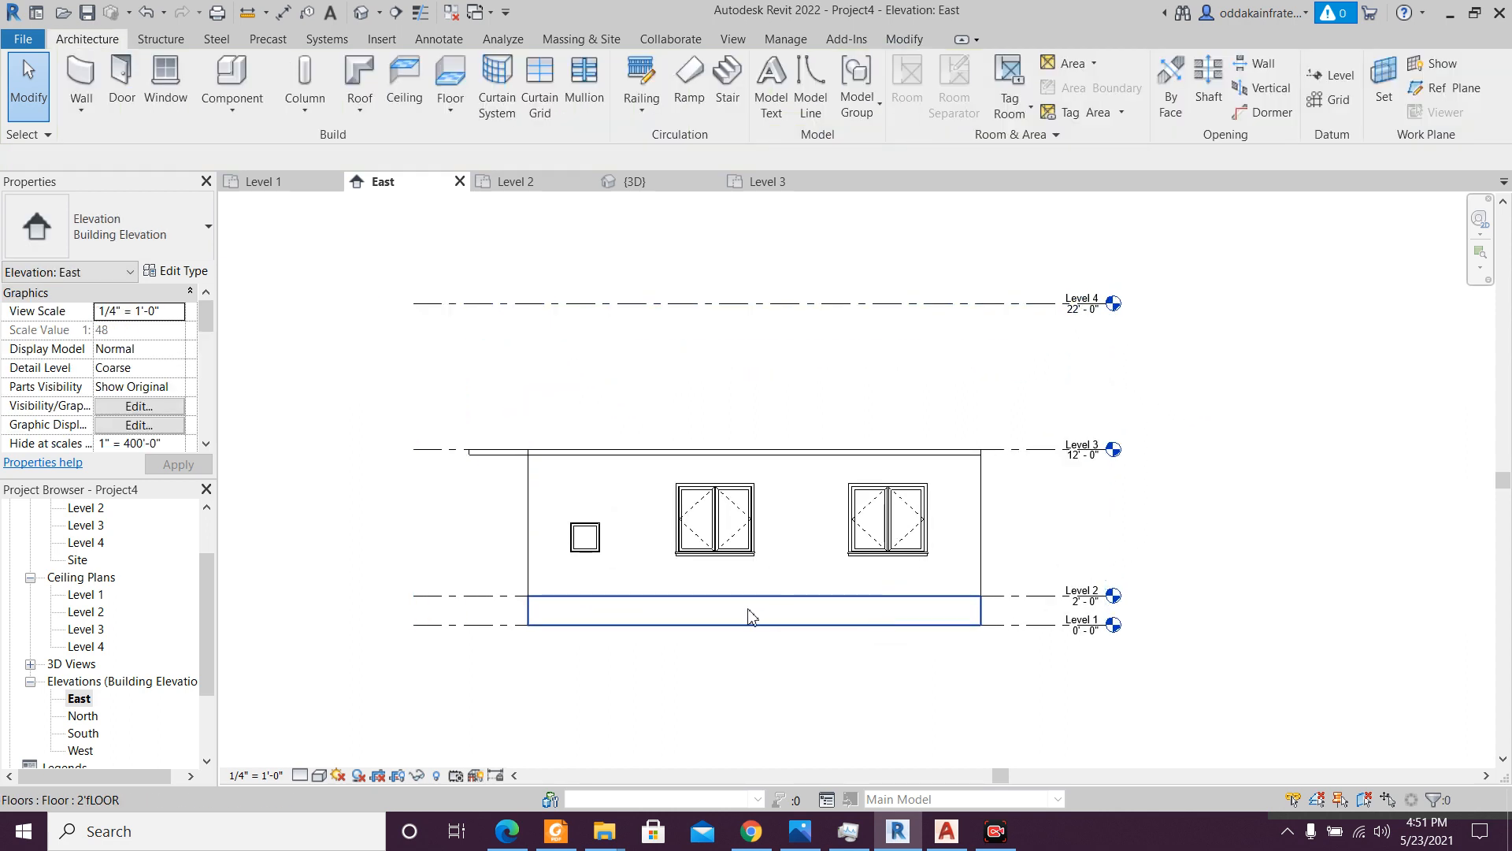
- Select all ground-floor walls, doors and windows between Level 2 and Level 3 in the East elevation, and check the selection in 3D
{"action": "scroll", "coordinate": [751, 615], "scroll_direction": "up", "scroll_amount": 2}
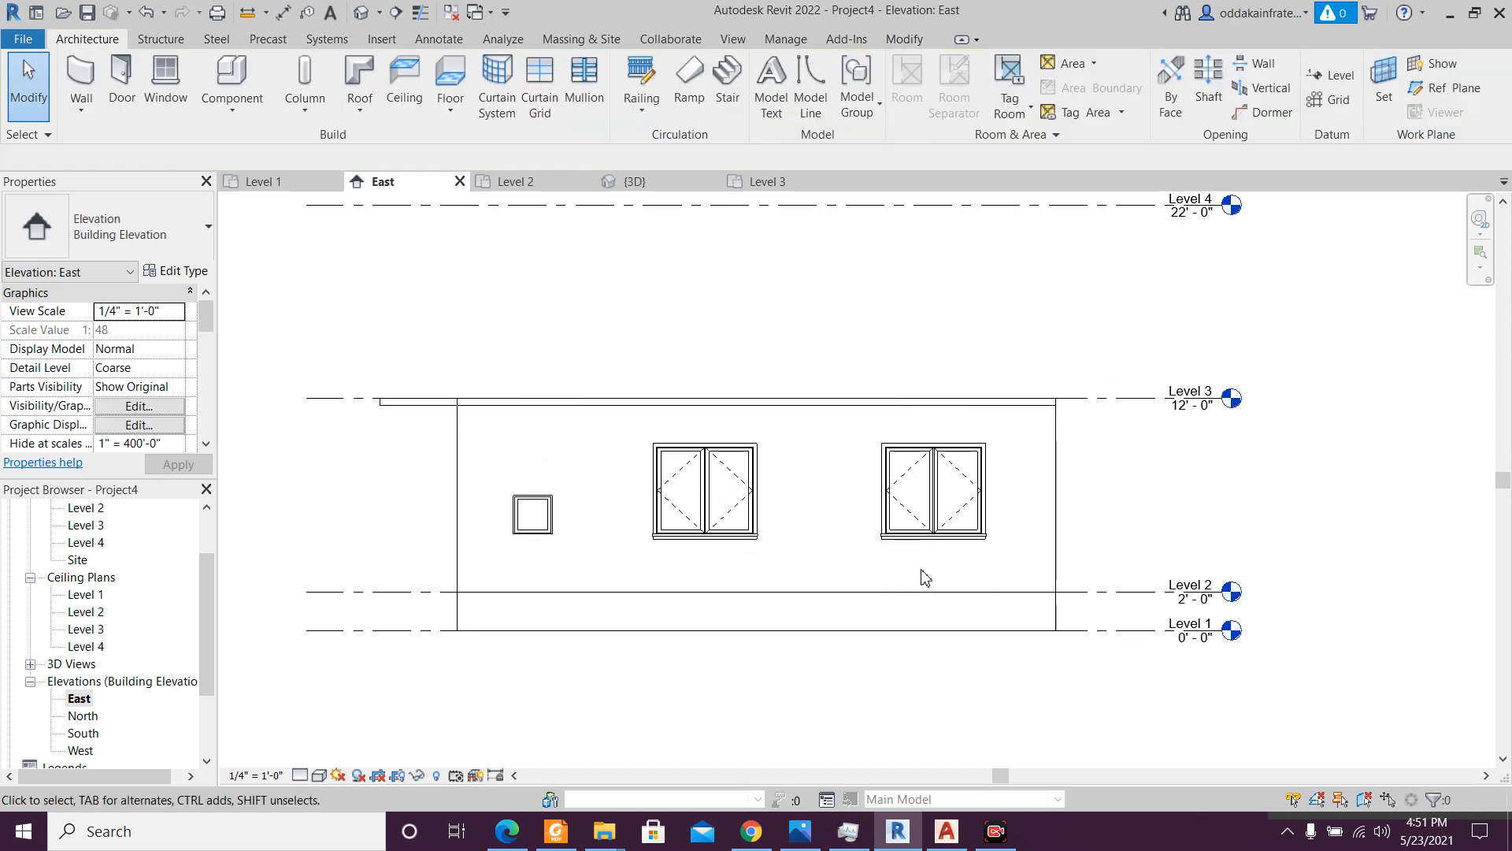
{"action": "left_click_drag", "start_coordinate": [1085, 569], "coordinate": [415, 443]}
{"action": "scroll", "coordinate": [539, 454], "scroll_direction": "up", "scroll_amount": 1}
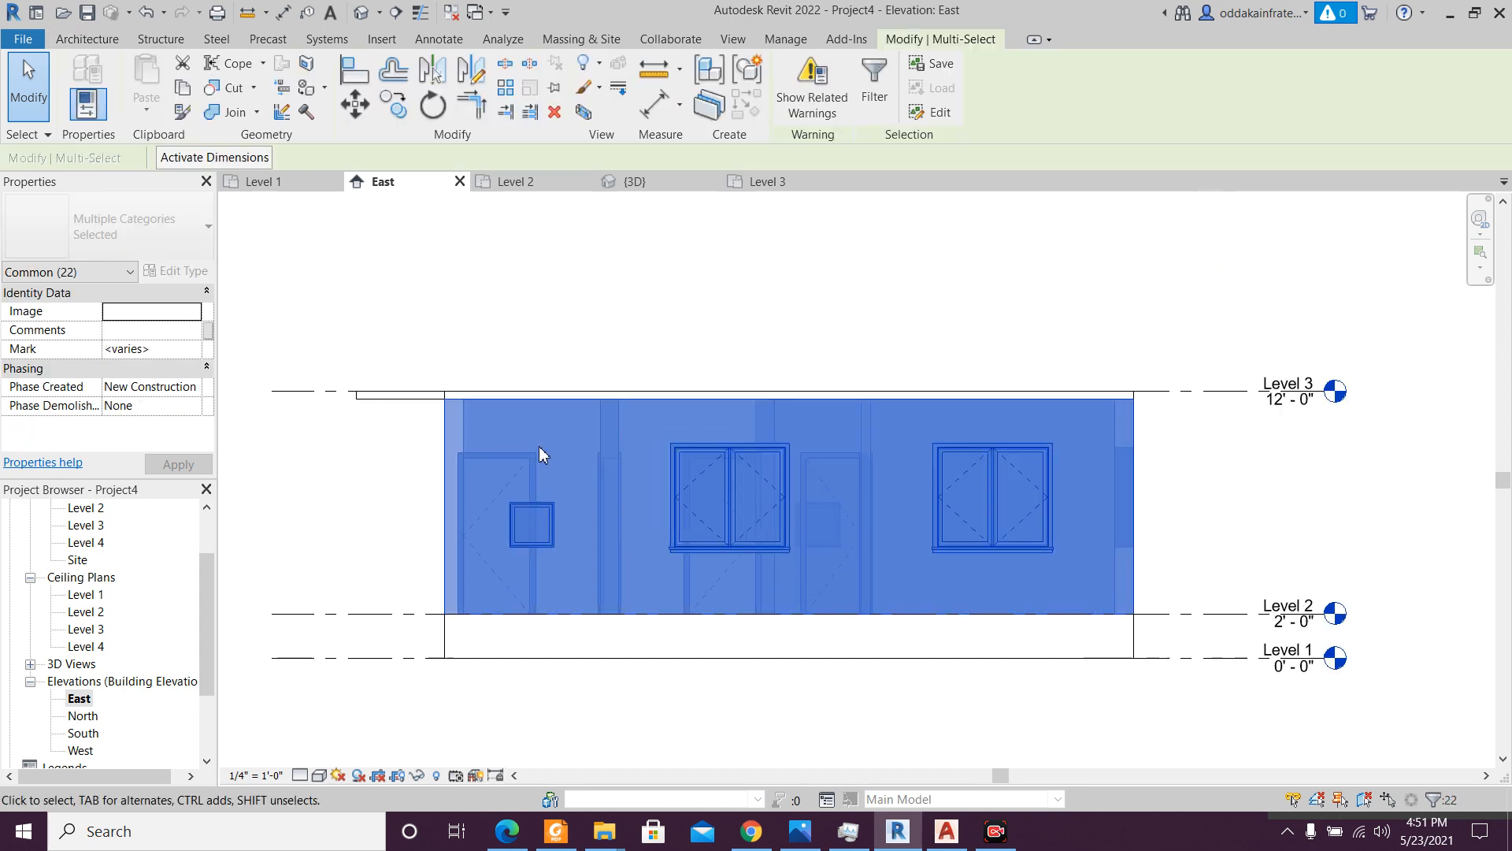
{"action": "left_click", "coordinate": [638, 183]}
{"action": "middle_click_drag", "start_coordinate": [645, 624], "coordinate": [579, 606], "text": "shift"}
{"action": "left_click", "coordinate": [402, 186]}
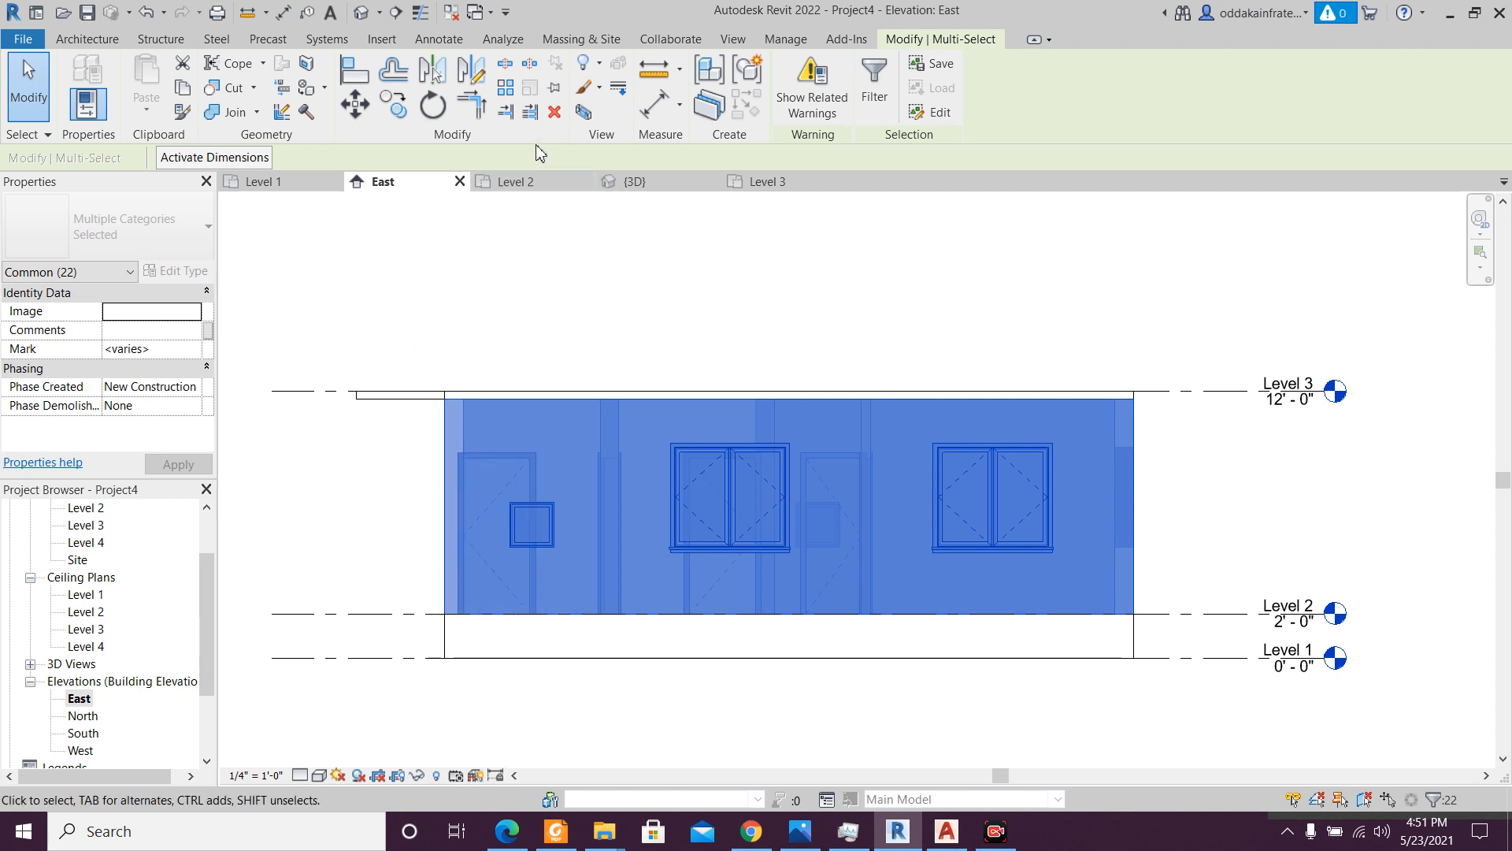
- Copy the selected ground-floor walls, doors and windows from the wall's base corner on Level 2 up to Level 3
{"action": "left_click", "coordinate": [384, 106]}
{"action": "scroll", "coordinate": [447, 701], "scroll_direction": "up", "scroll_amount": 2}
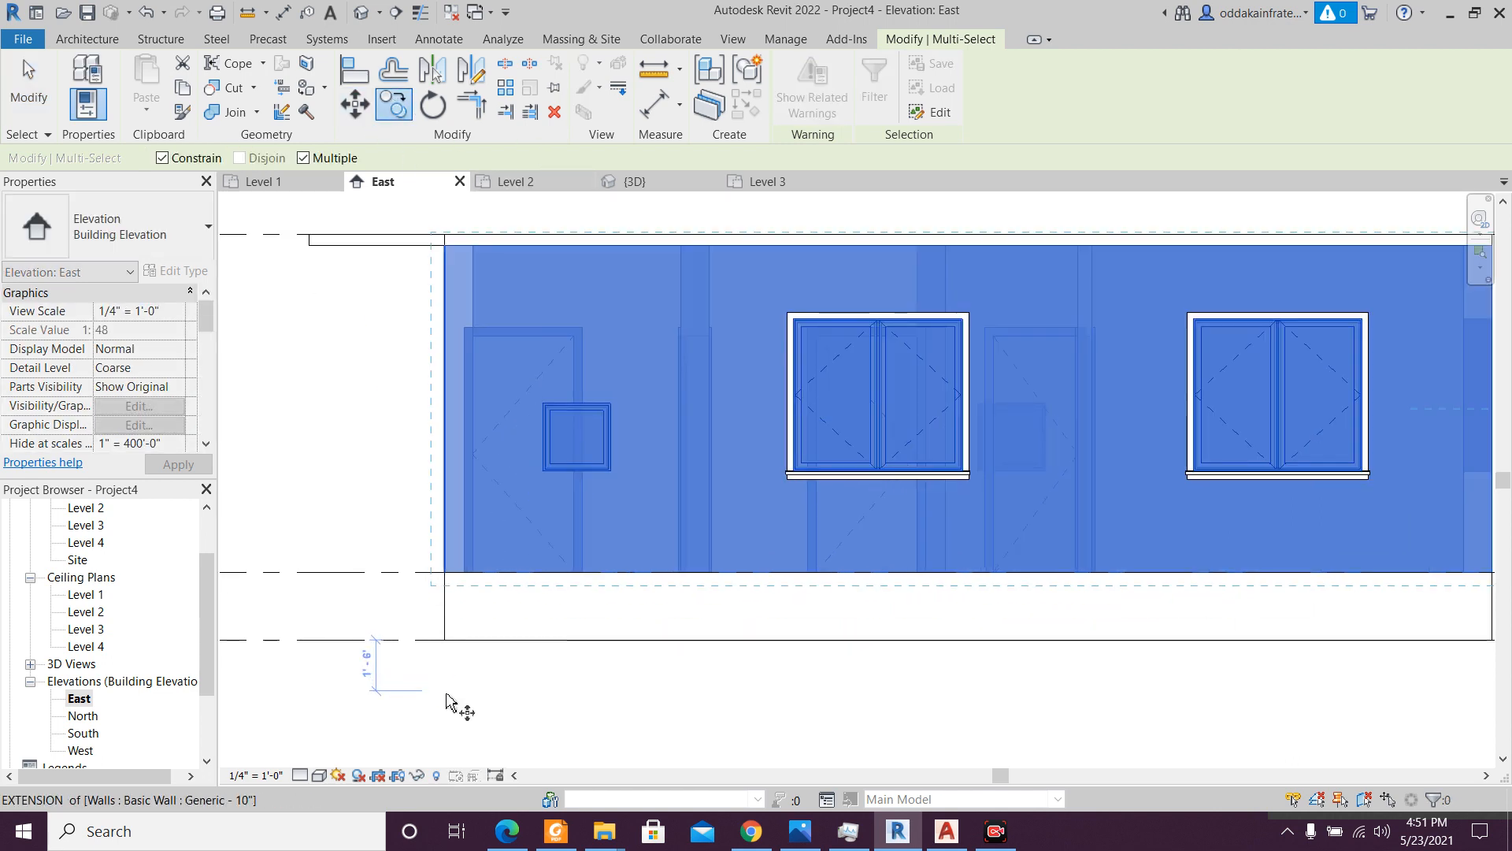
{"action": "left_click", "coordinate": [445, 572]}
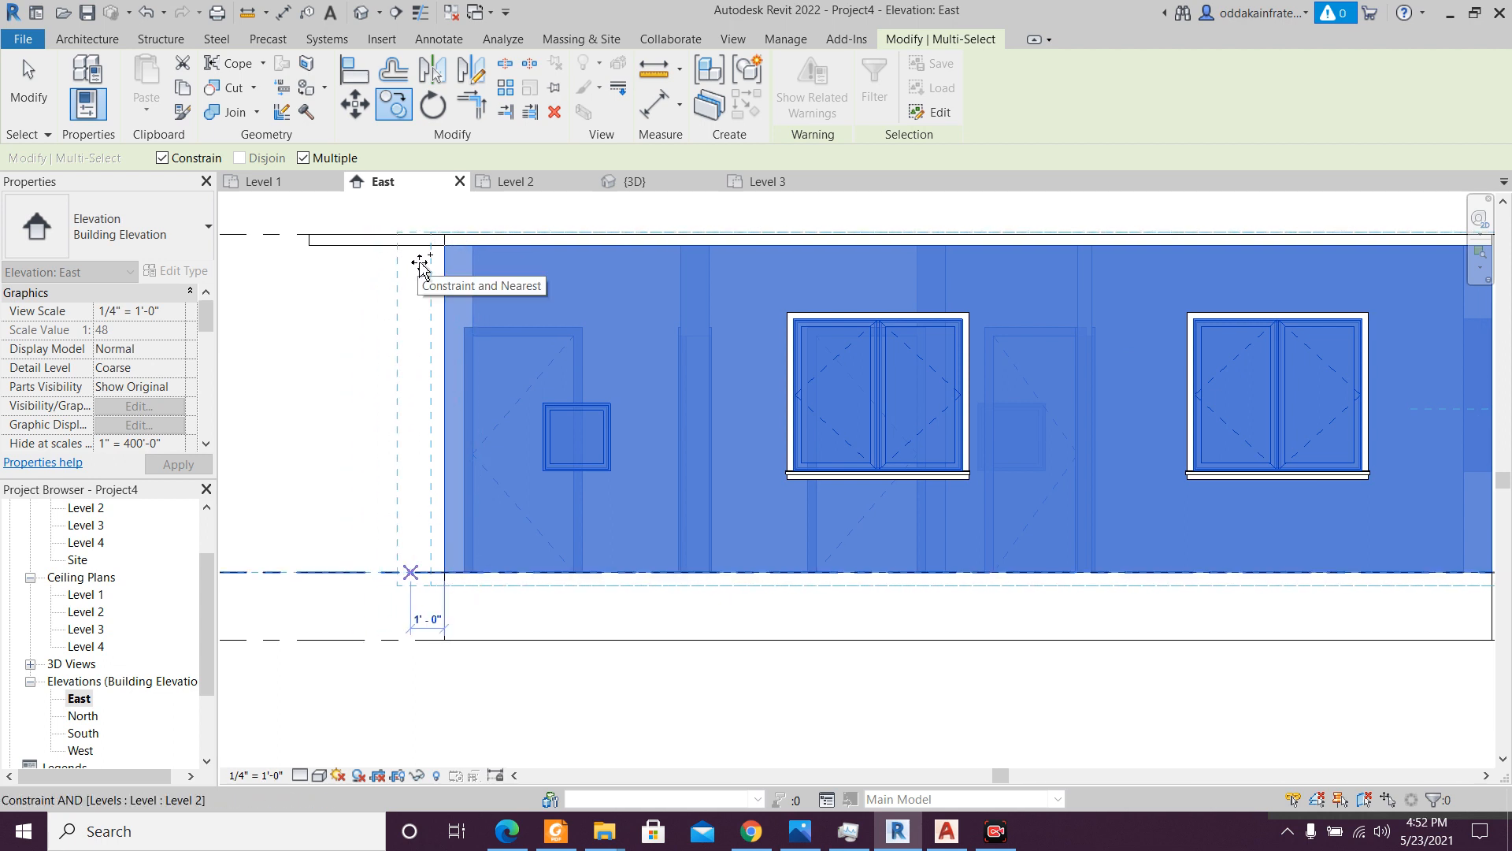
{"action": "left_click", "coordinate": [162, 157]}
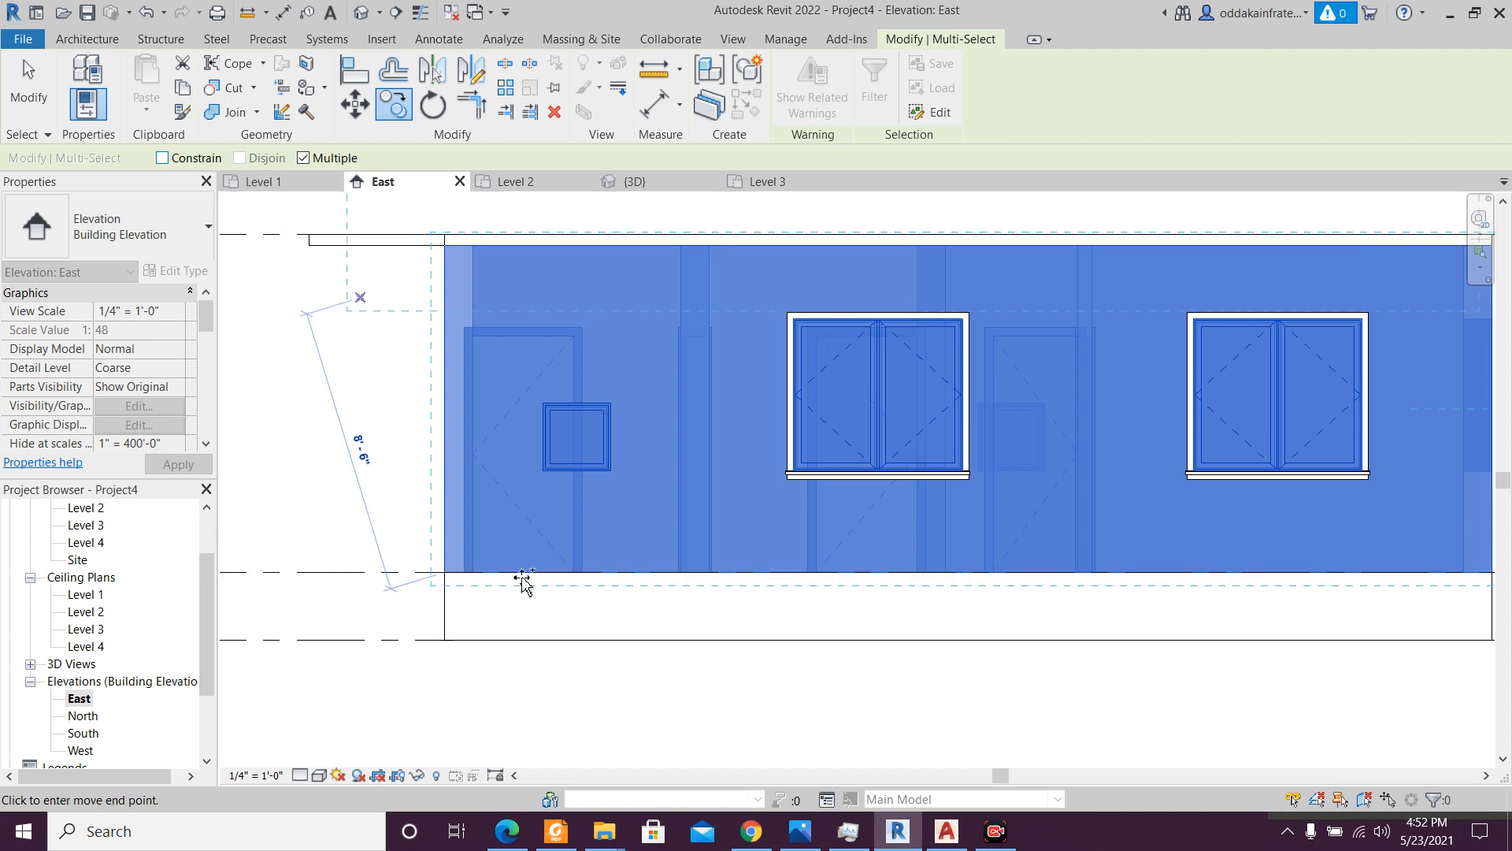
{"action": "left_click", "coordinate": [444, 244]}
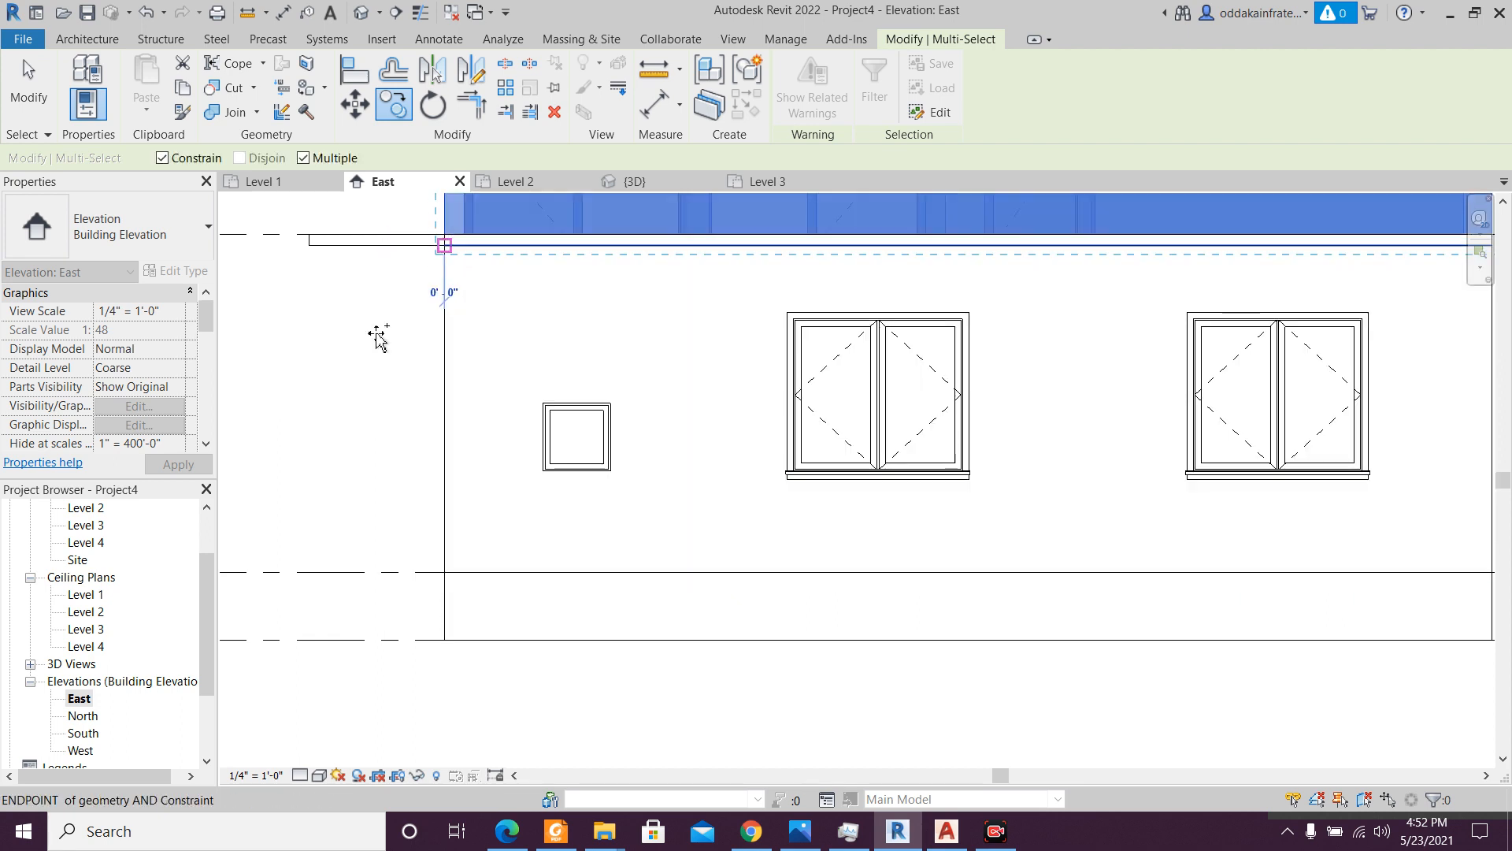
{"action": "scroll", "coordinate": [378, 339], "scroll_direction": "down", "scroll_amount": 5}
{"action": "key", "text": "Escape"}
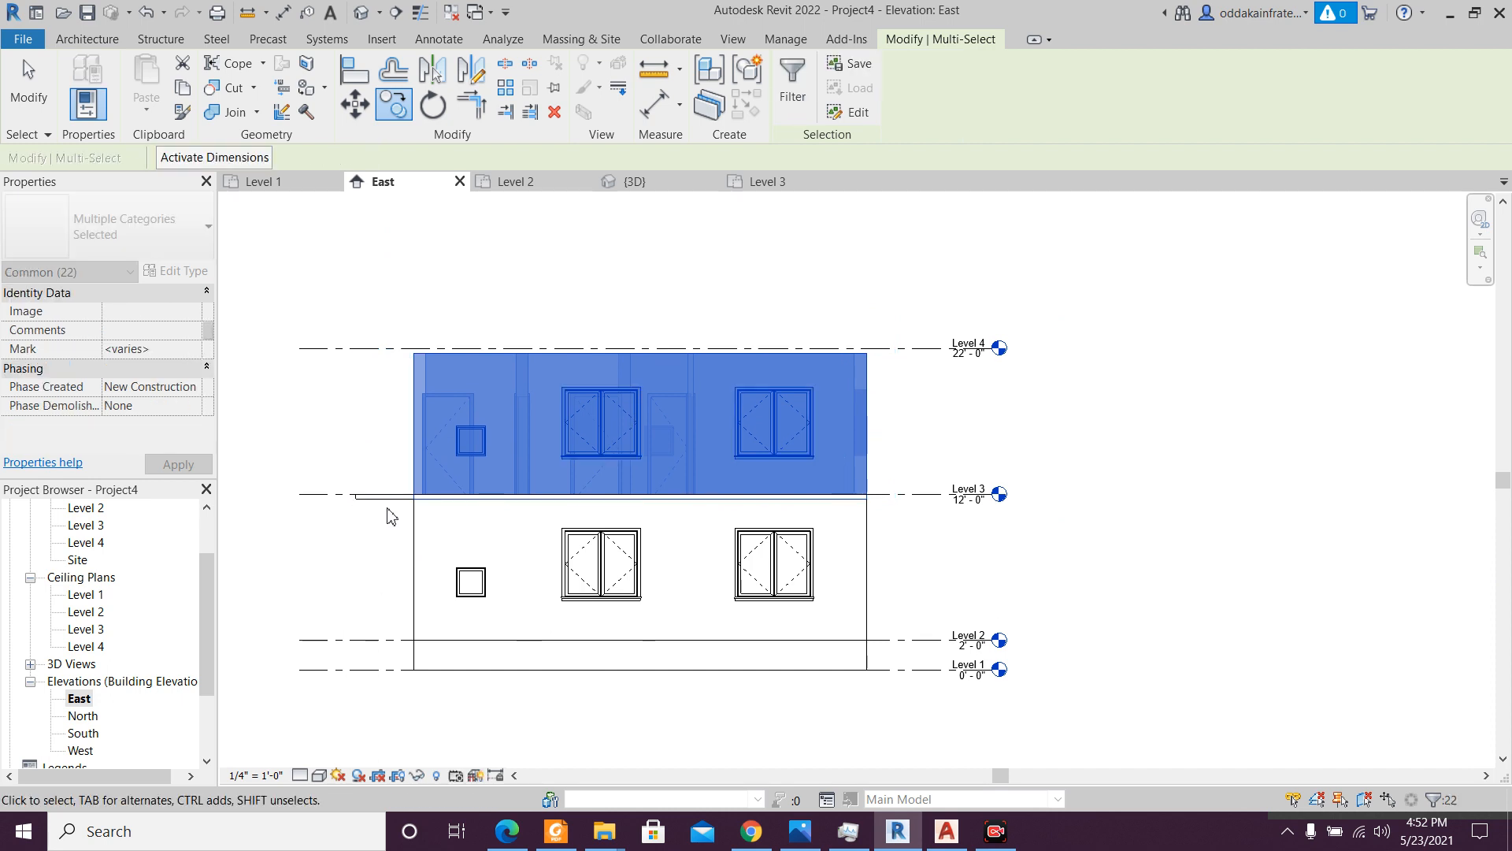
{"action": "key", "text": "Escape"}
- Check the copied first-floor walls in the Level 3 floor plan and from the front in the 3D view
{"action": "left_click", "coordinate": [791, 187]}
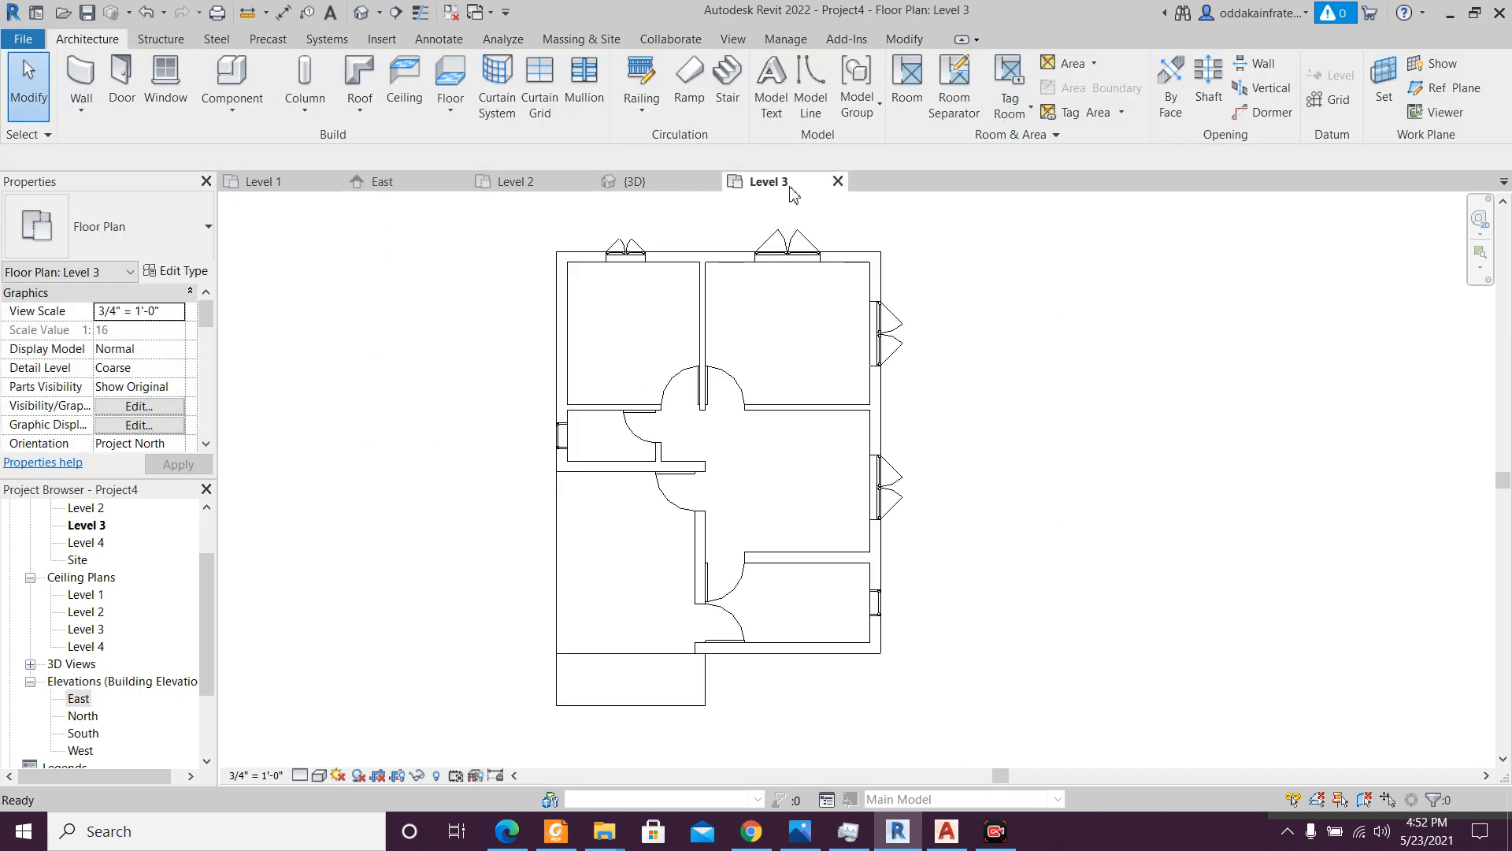
{"action": "left_click", "coordinate": [639, 184]}
{"action": "middle_click_drag", "start_coordinate": [789, 611], "coordinate": [866, 567], "text": "shift"}
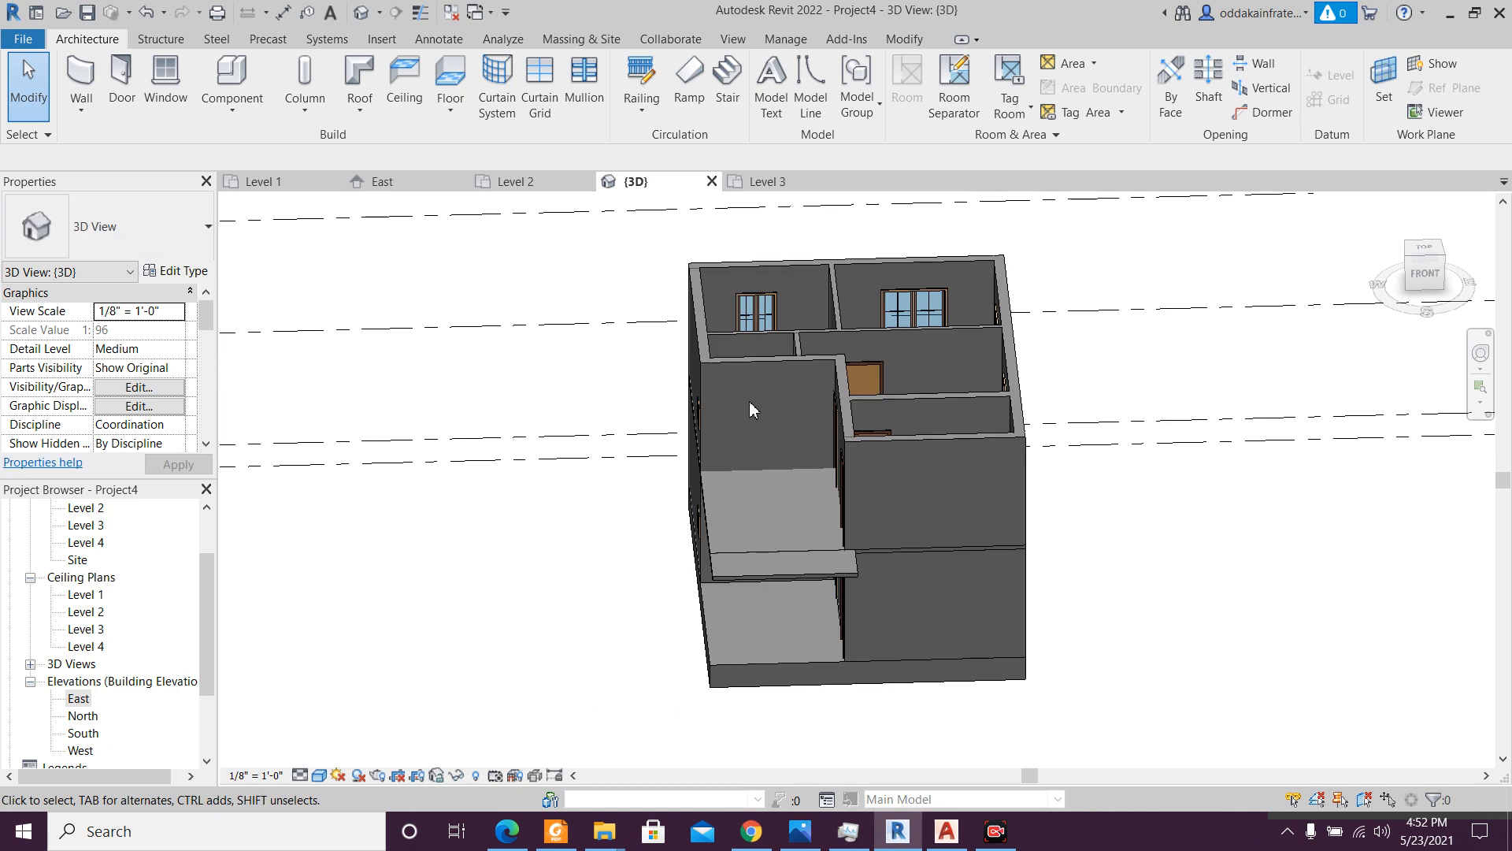
- In the Level 3 plan, draw a 14' Generic - 10" wall along the front bedroom's west side to the house slab corner
{"action": "left_click", "coordinate": [767, 182]}
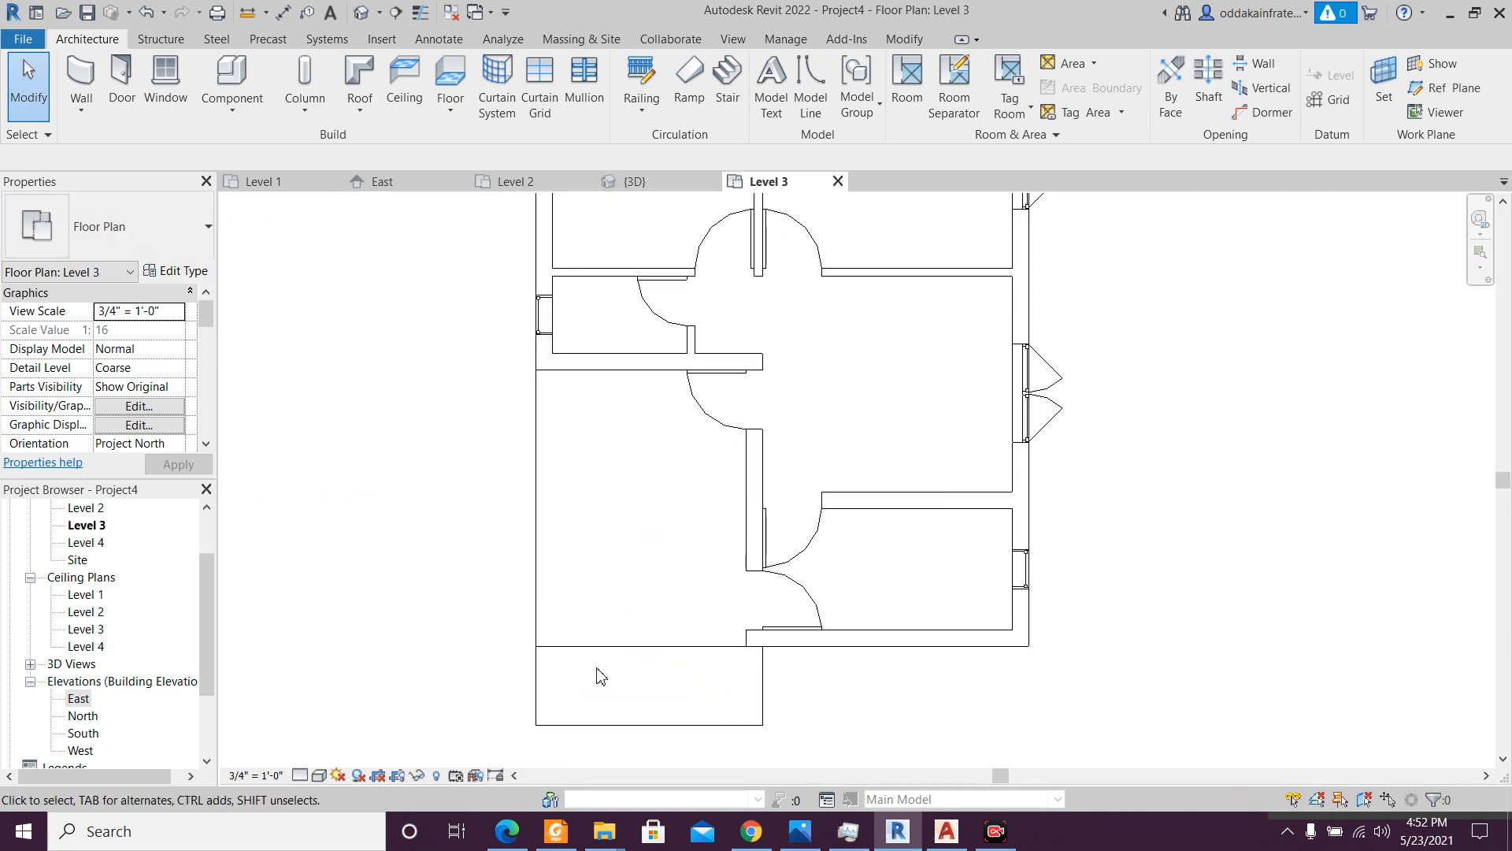
{"action": "scroll", "coordinate": [601, 676], "scroll_direction": "up", "scroll_amount": 1}
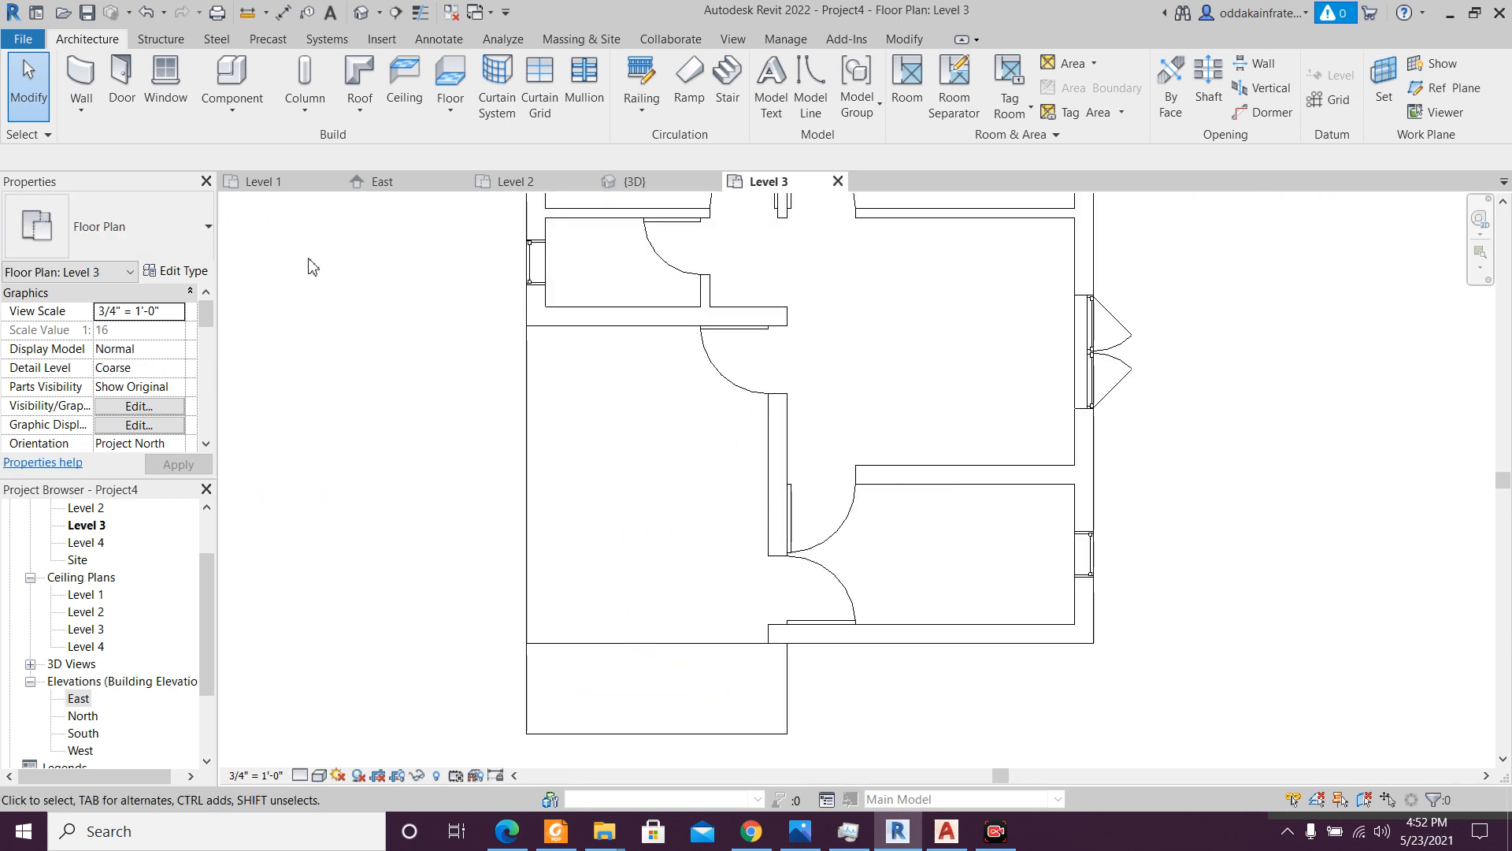
{"action": "key", "text": "w"}
{"action": "key", "text": "a"}
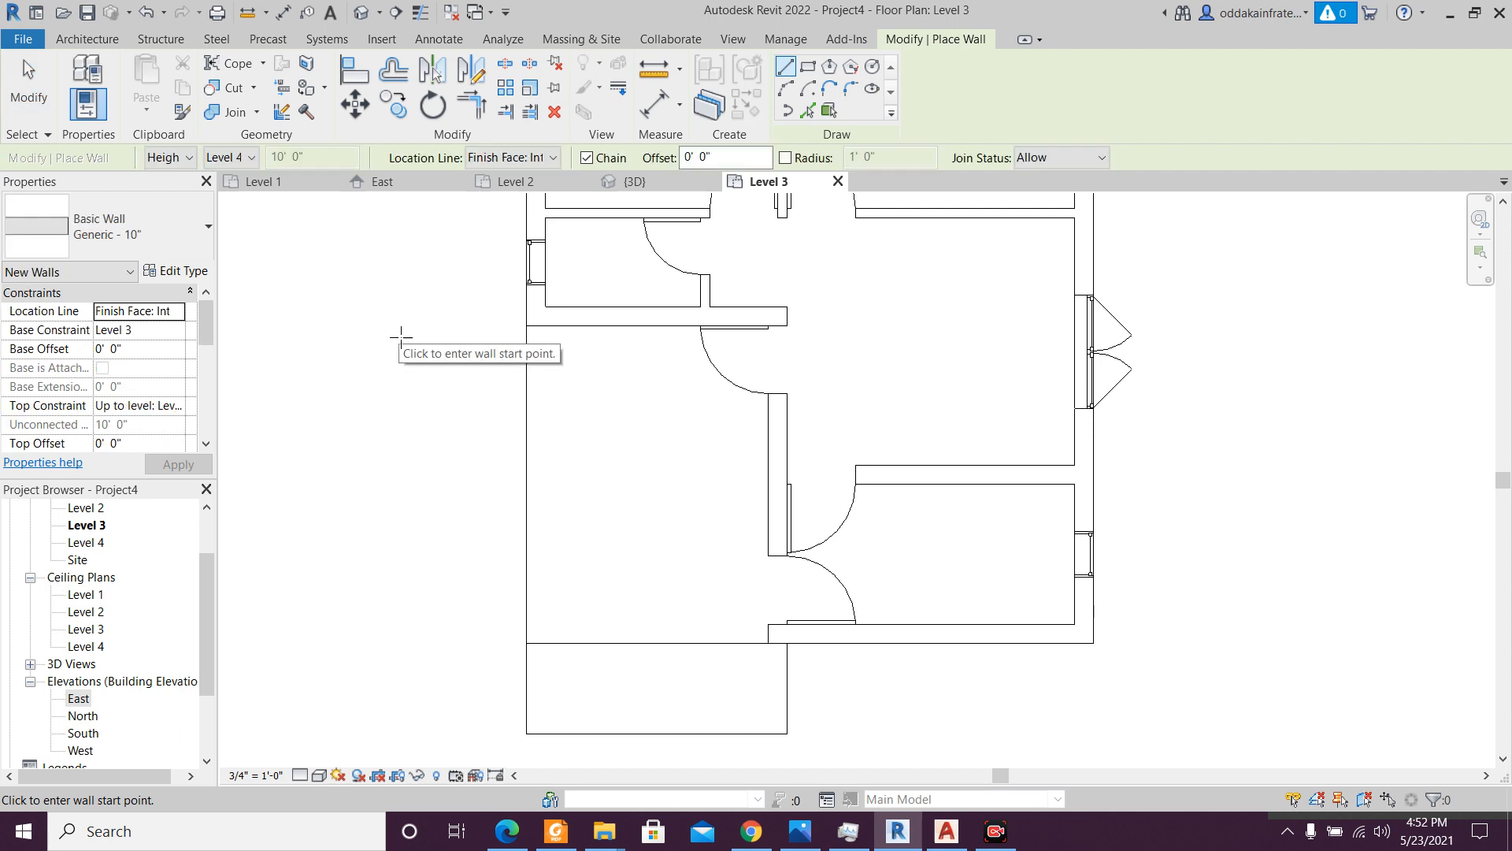
{"action": "left_click", "coordinate": [526, 325]}
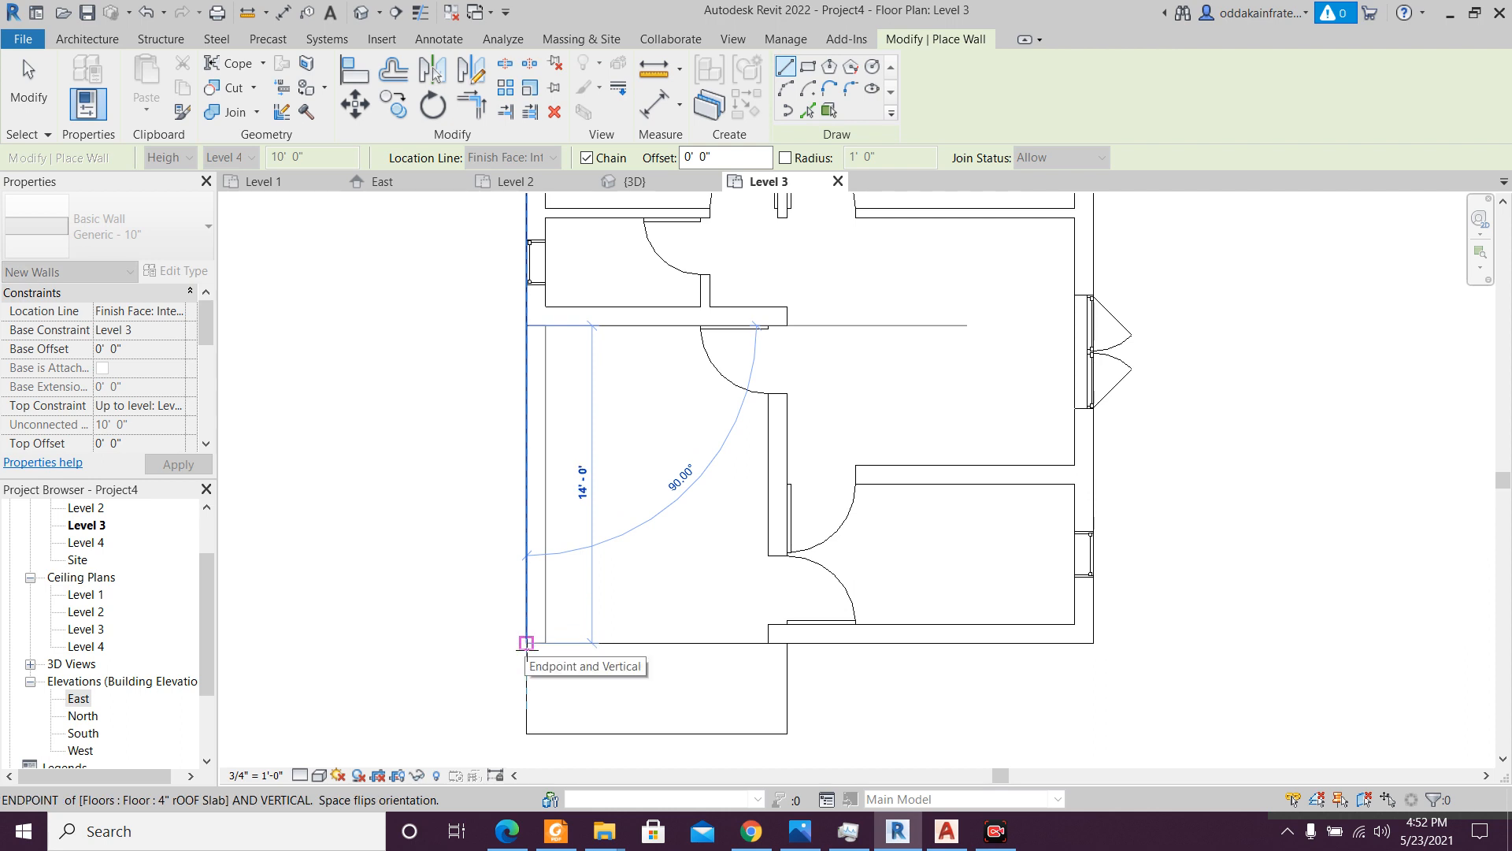
{"action": "left_click", "coordinate": [526, 648]}
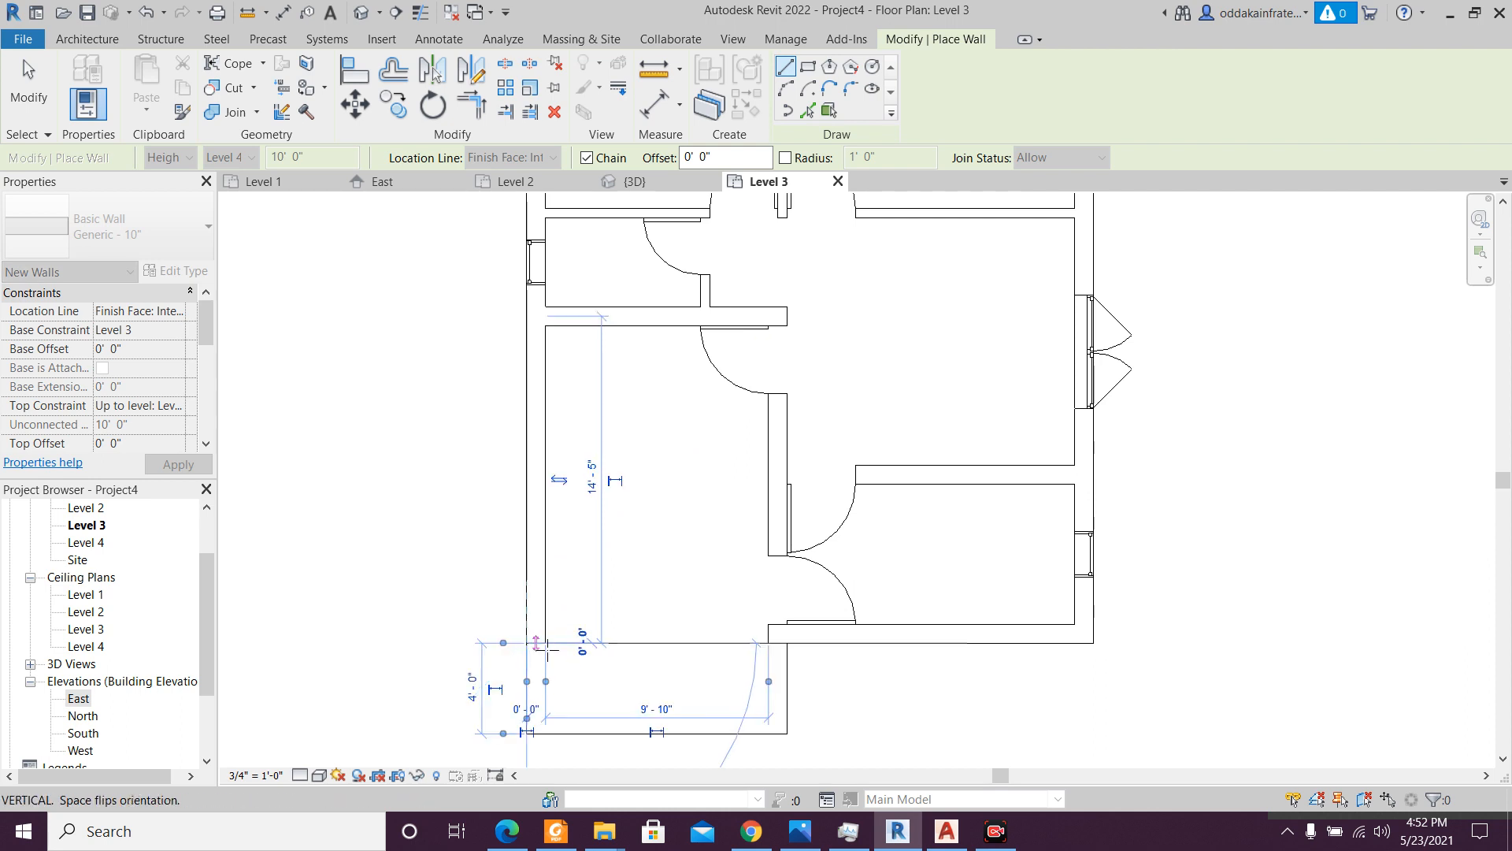
{"action": "key", "text": "Escape"}
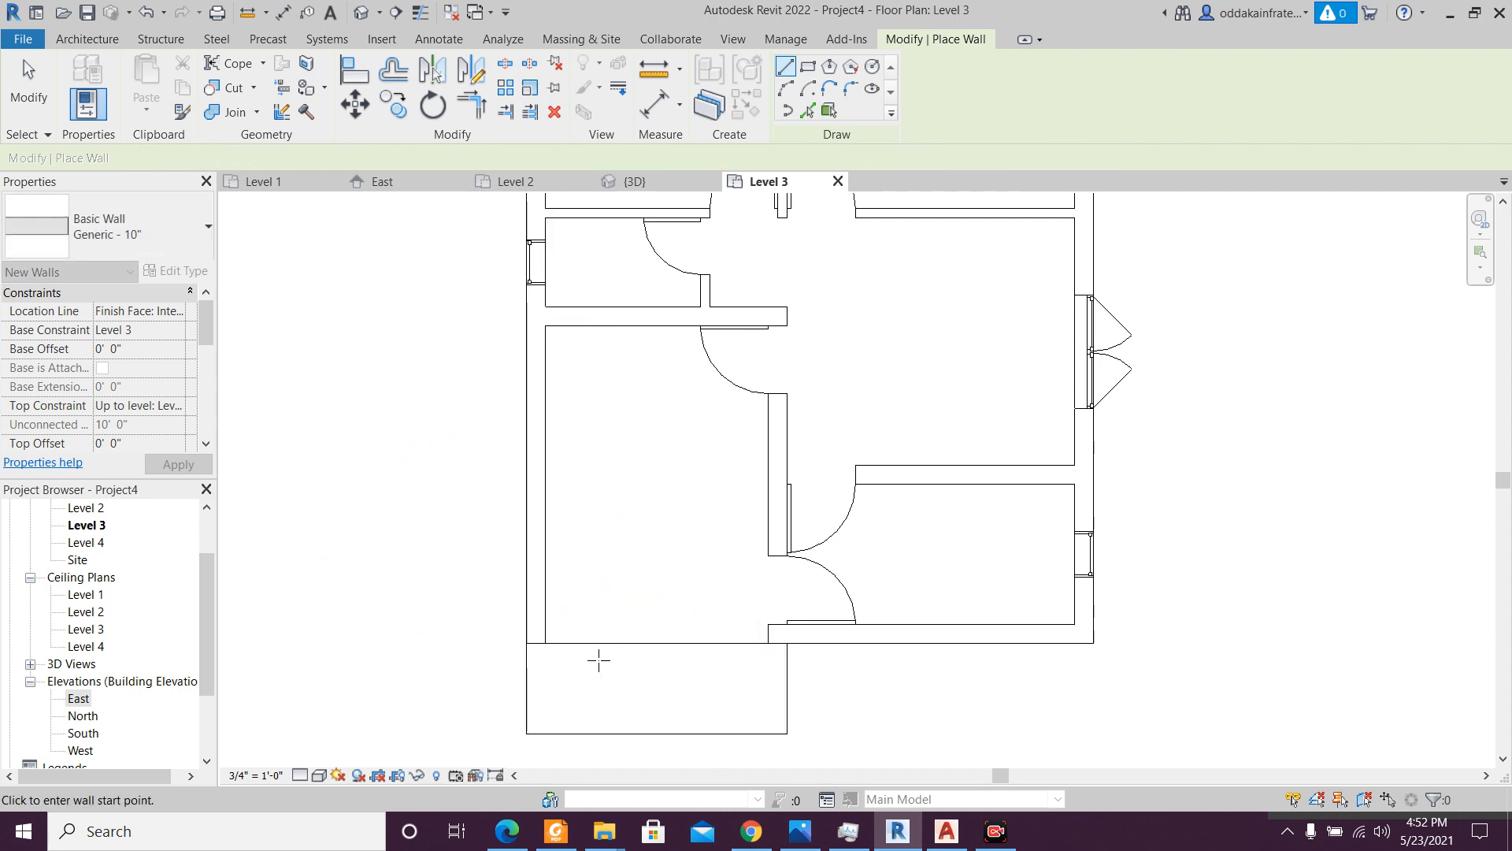
- Check the first-floor PDF and close the bedroom's front side with a Generic - 10" wall up to the existing front wall
{"action": "left_click", "coordinate": [557, 831]}
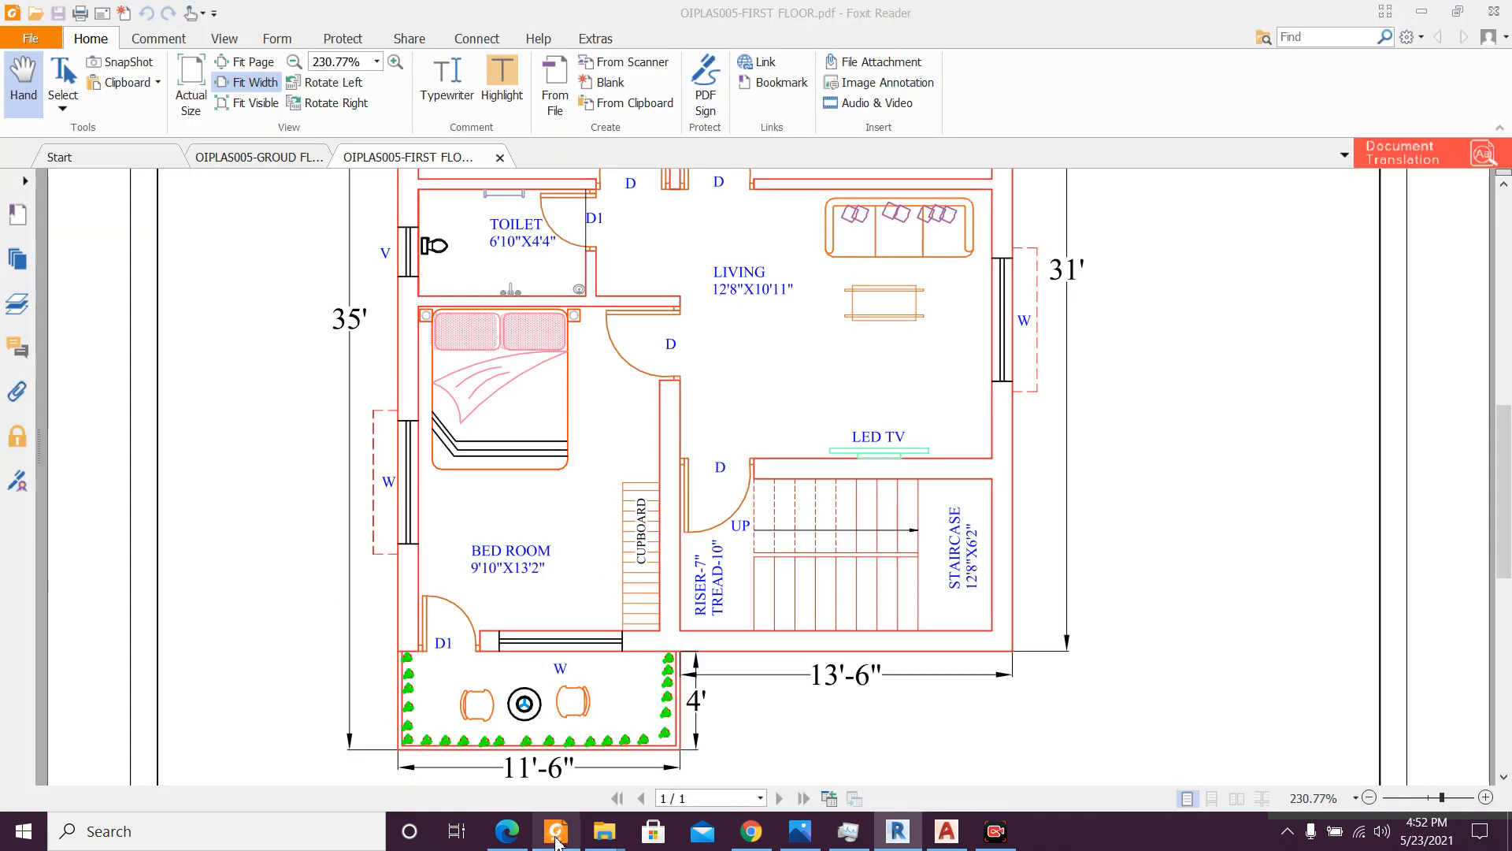
{"action": "left_click", "coordinate": [557, 831]}
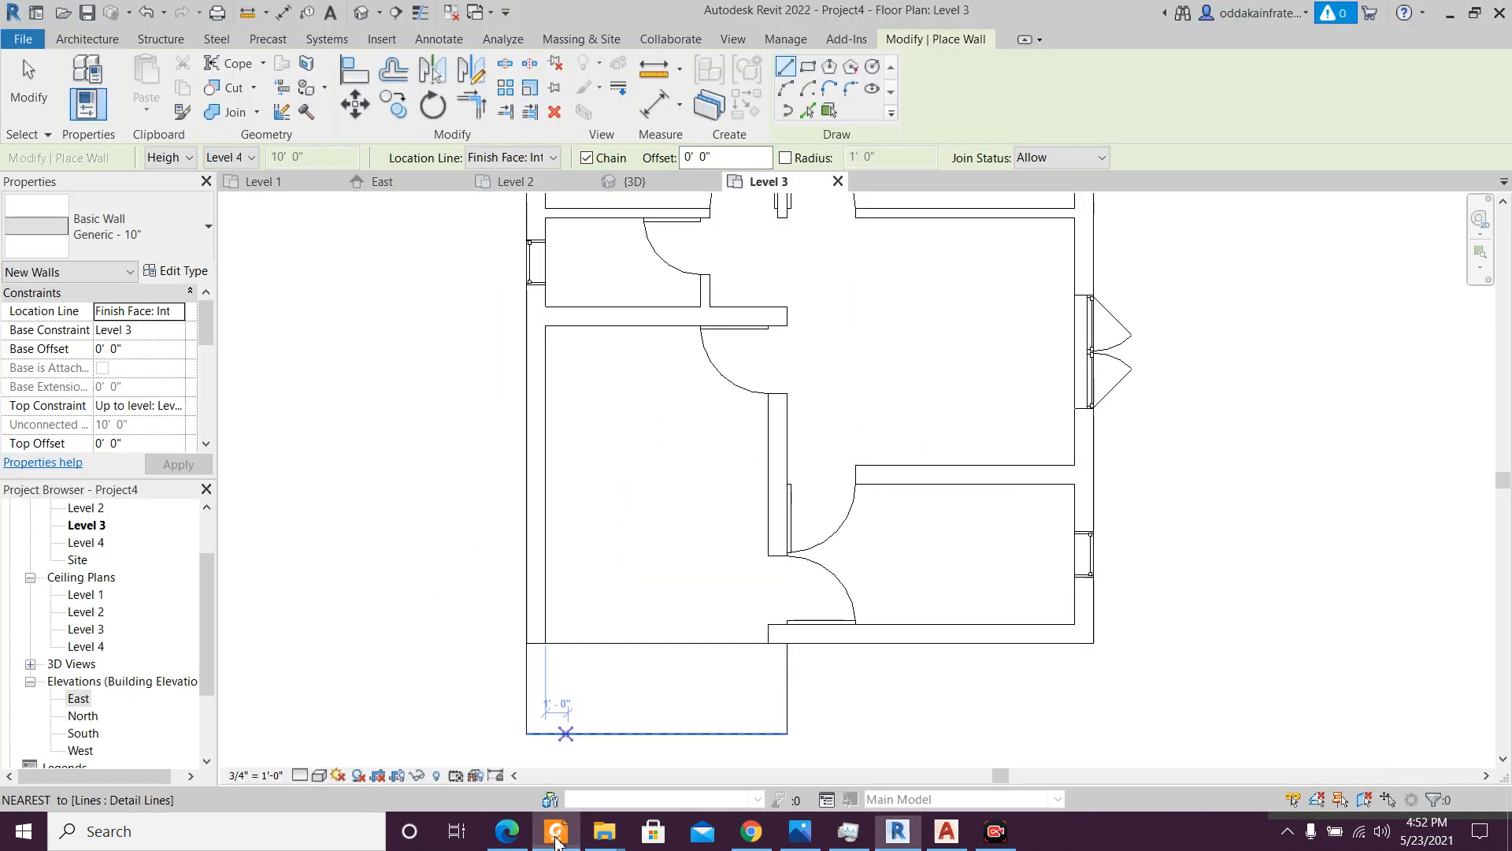
{"action": "left_click", "coordinate": [526, 643]}
{"action": "left_click", "coordinate": [768, 643]}
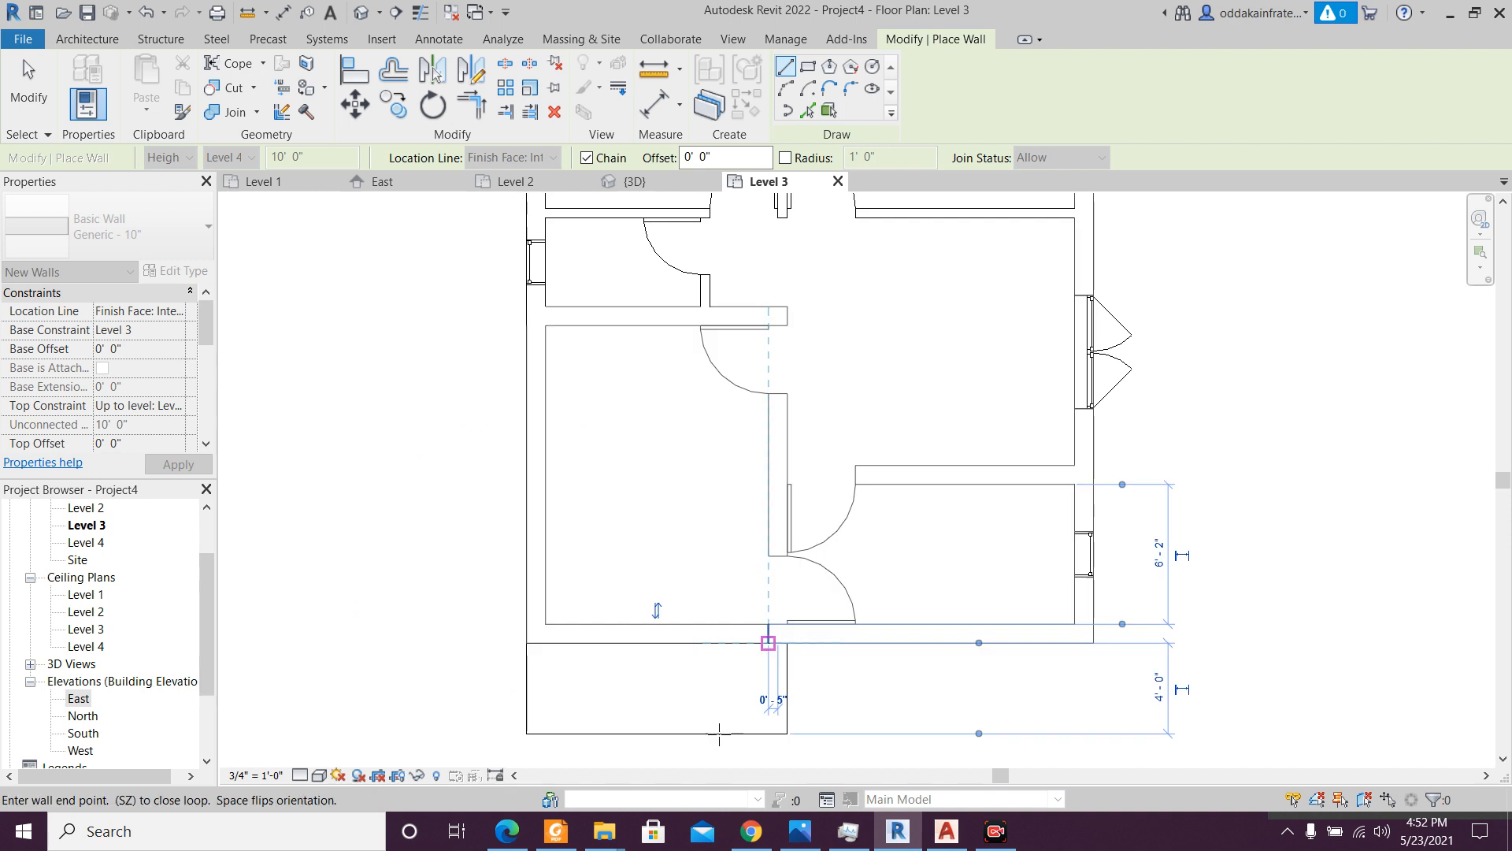
{"action": "key", "text": "Escape"}
{"action": "key", "text": "Escape"}
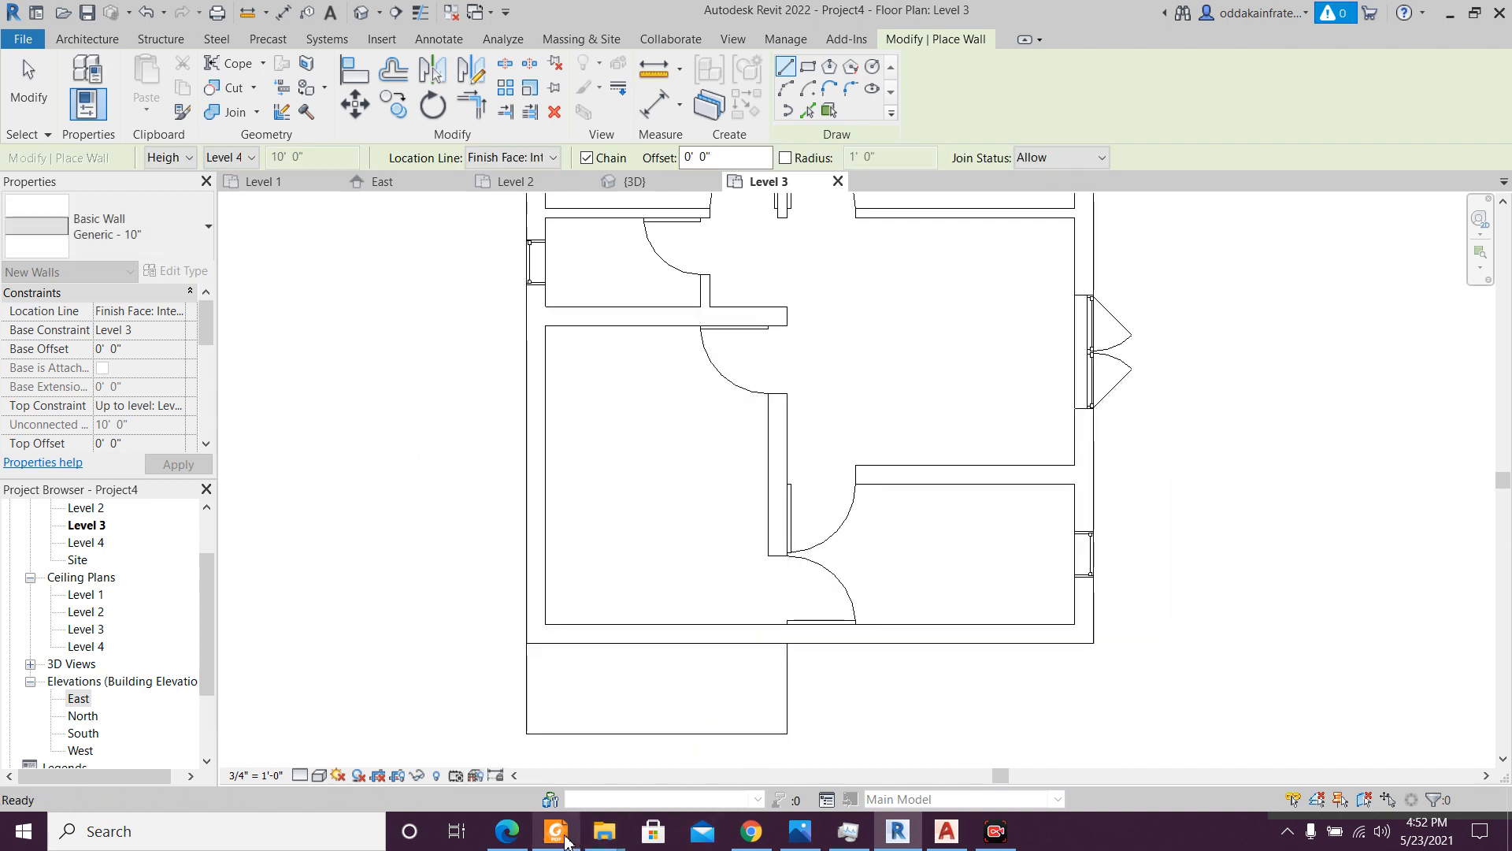
- Following the PDF plan, place a Single-Flush 30" x 84" door in the bedroom's front wall at its west corner, opening onto the balcony
{"action": "left_click", "coordinate": [557, 831]}
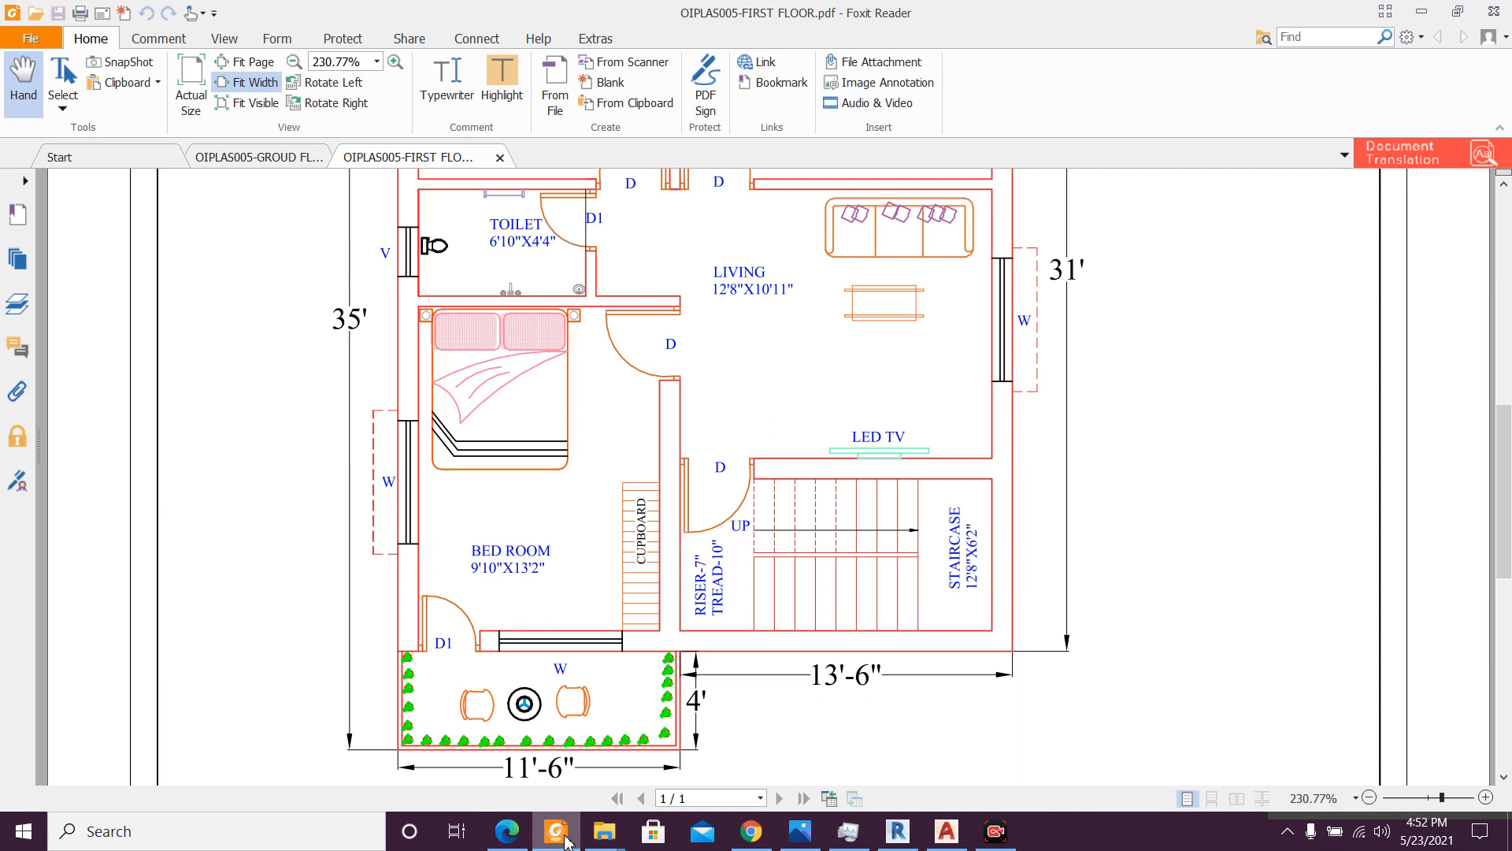
{"action": "left_click", "coordinate": [566, 839]}
{"action": "left_click", "coordinate": [566, 840]}
{"action": "left_click", "coordinate": [566, 839]}
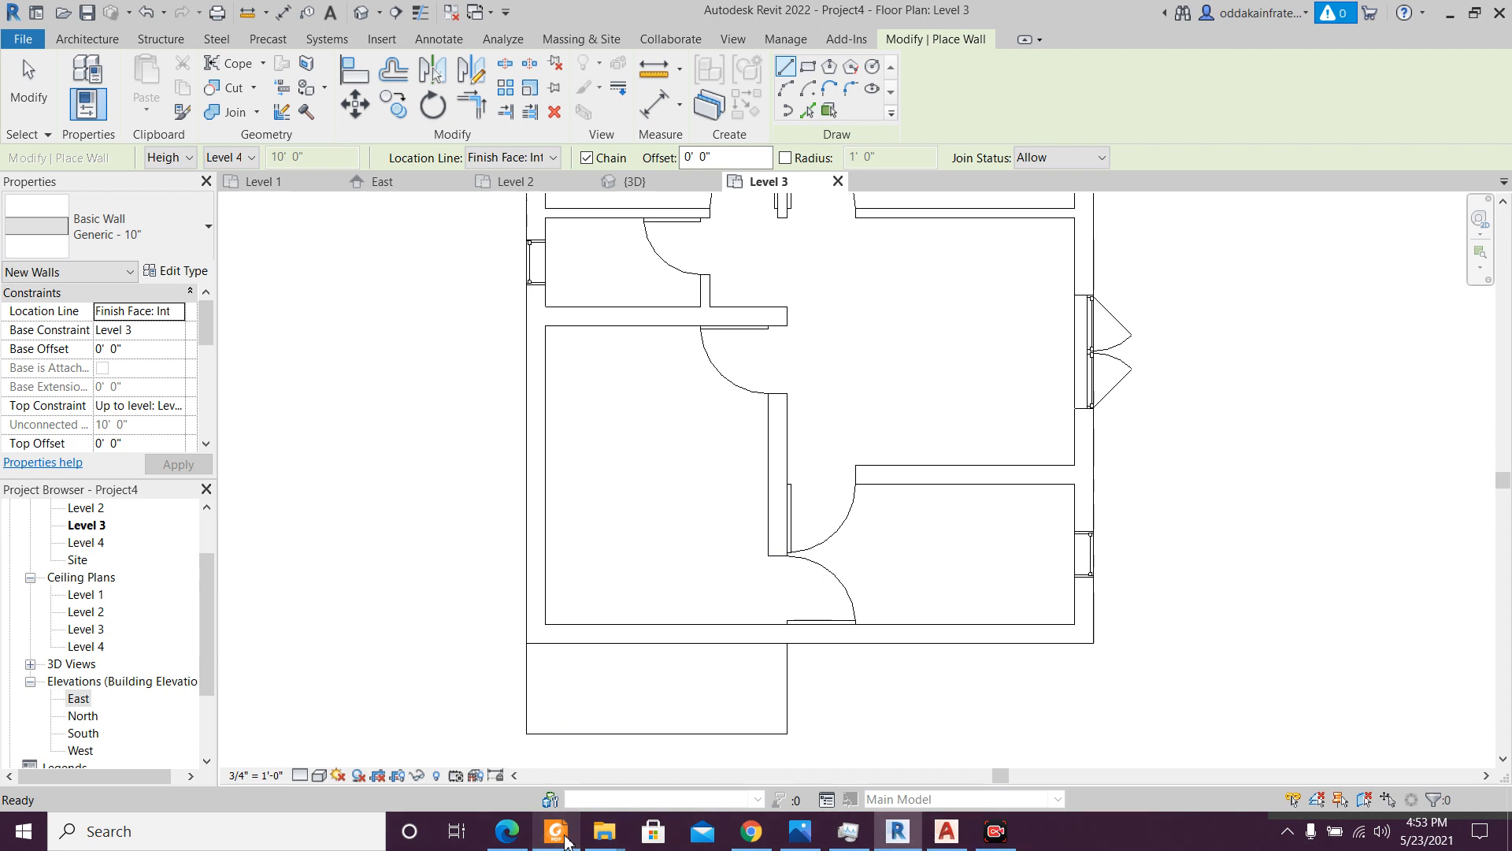
{"action": "key", "text": "d"}
{"action": "key", "text": "r"}
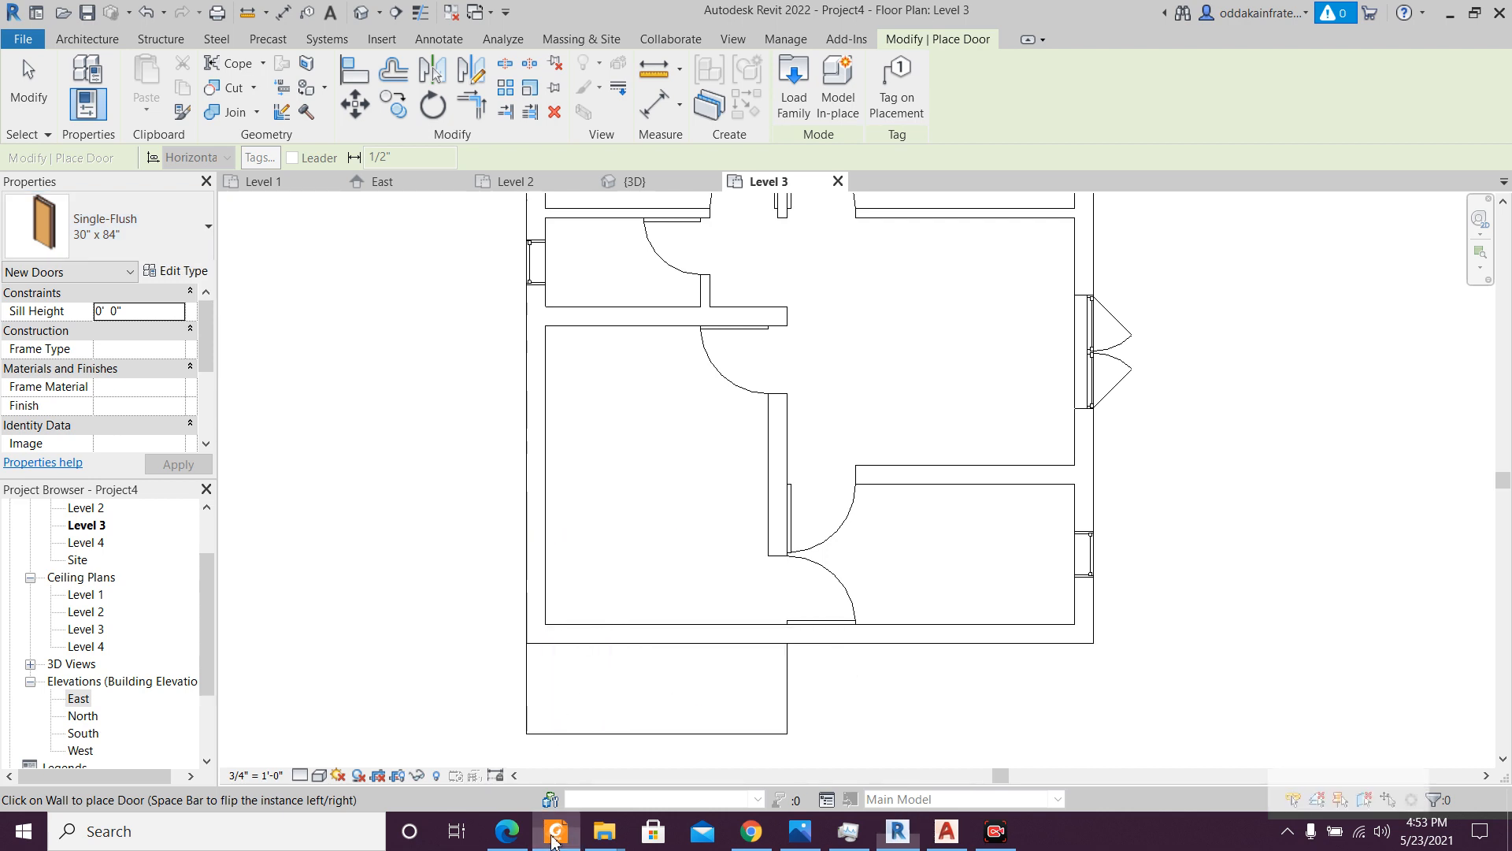
{"action": "left_click", "coordinate": [554, 835]}
{"action": "left_click", "coordinate": [554, 836]}
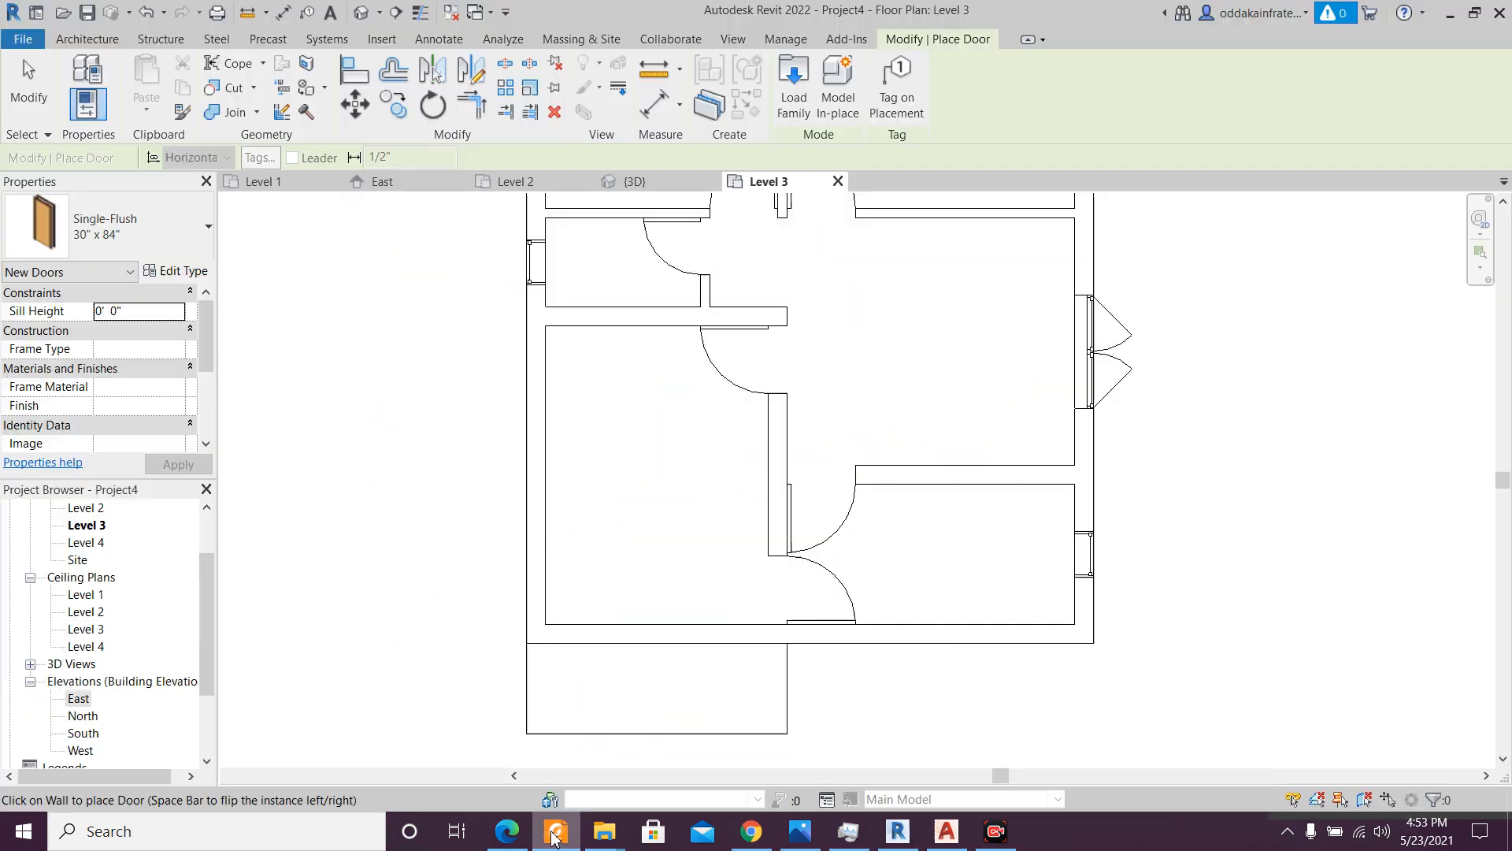
{"action": "left_click", "coordinate": [578, 628]}
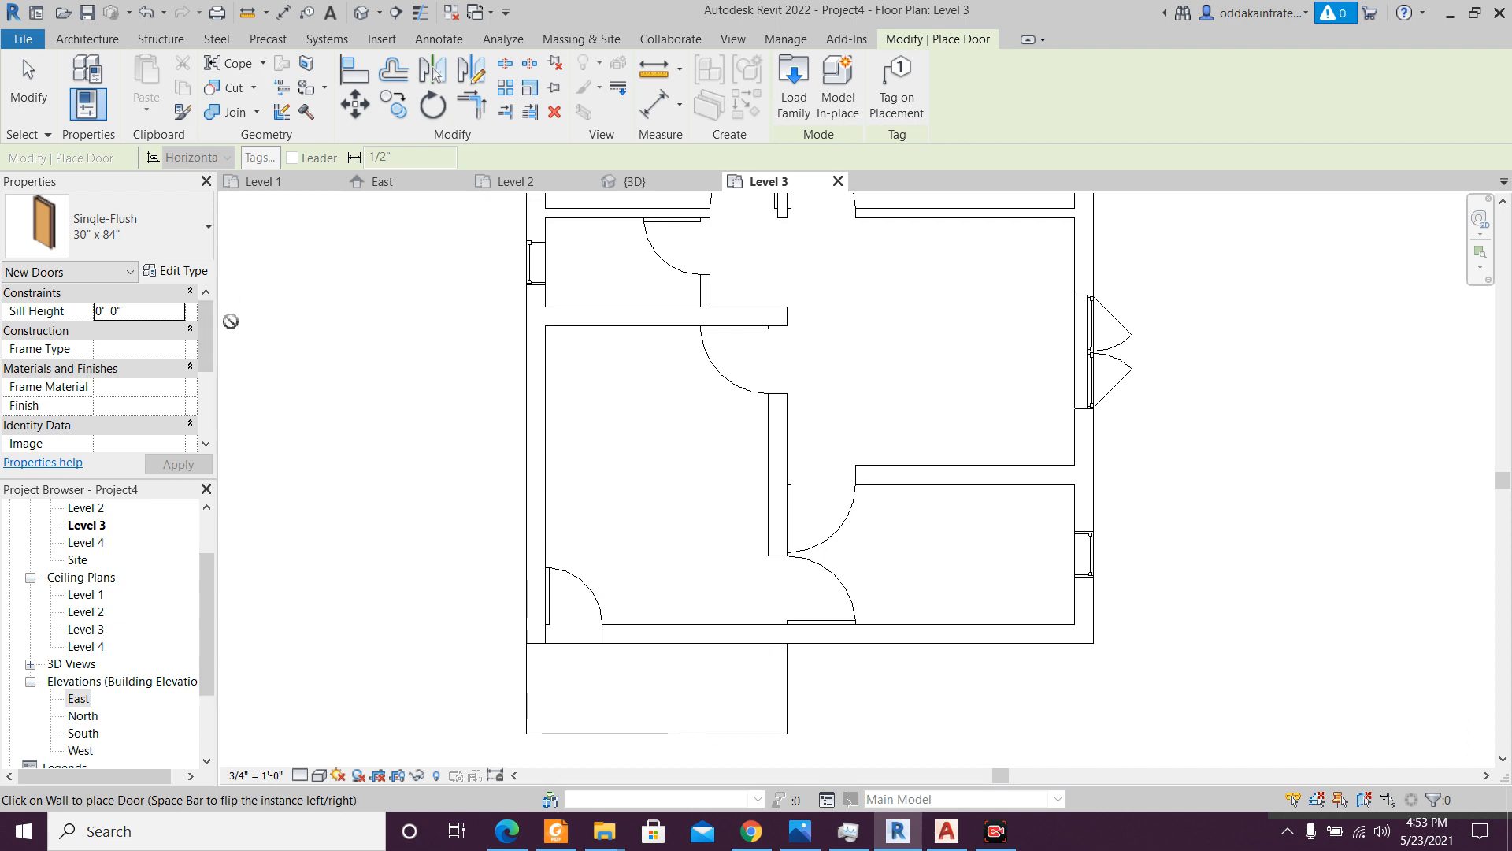
- Place a 5' X4'6" wINDOW casement window in the bedroom's front wall beside the balcony door, dismissing the save reminder
{"action": "key", "text": "n"}
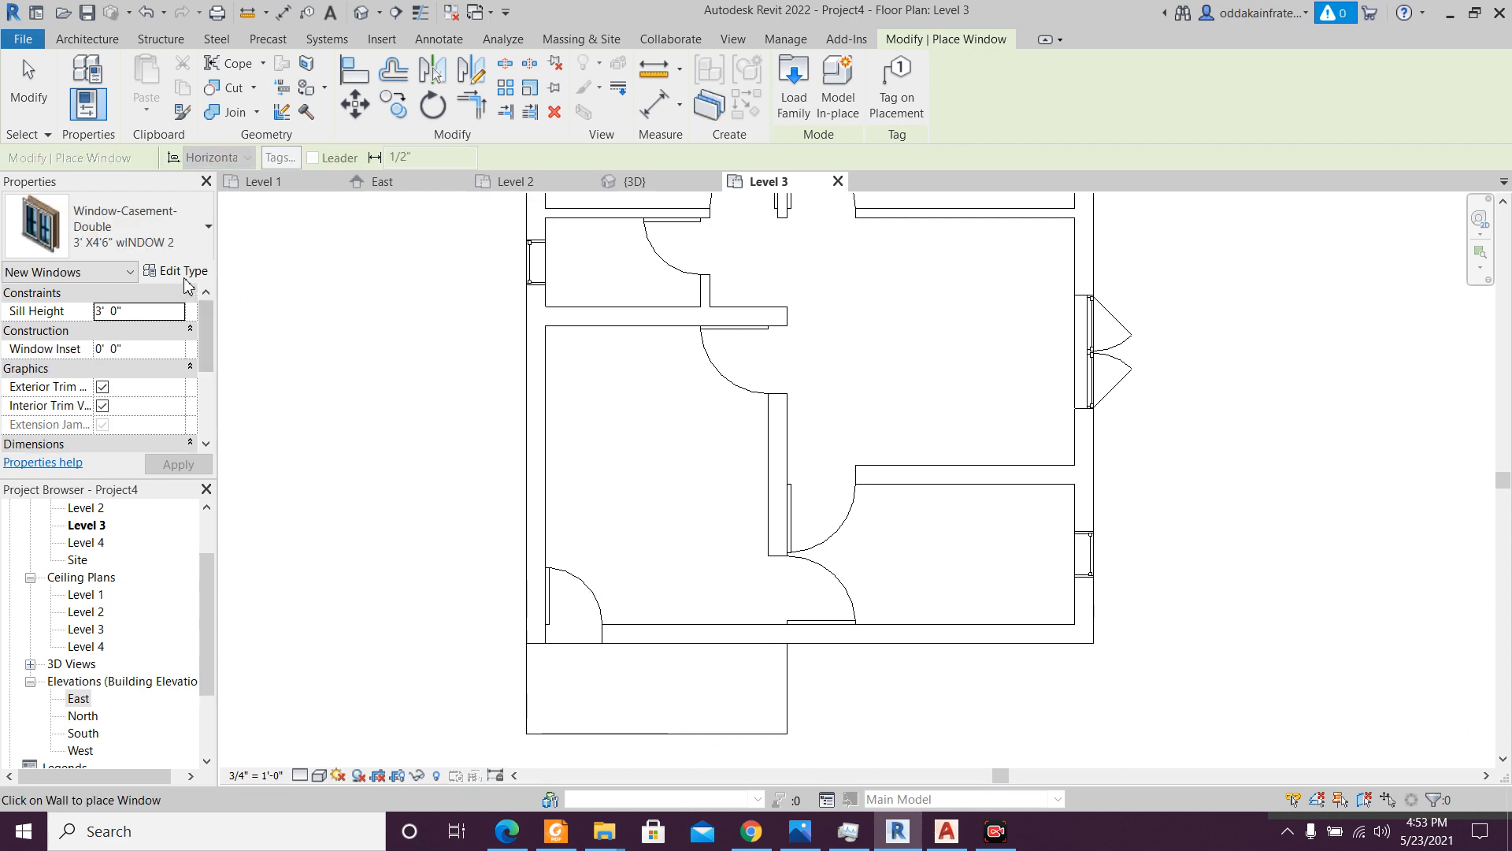
{"action": "left_click", "coordinate": [569, 835]}
{"action": "left_click", "coordinate": [569, 835]}
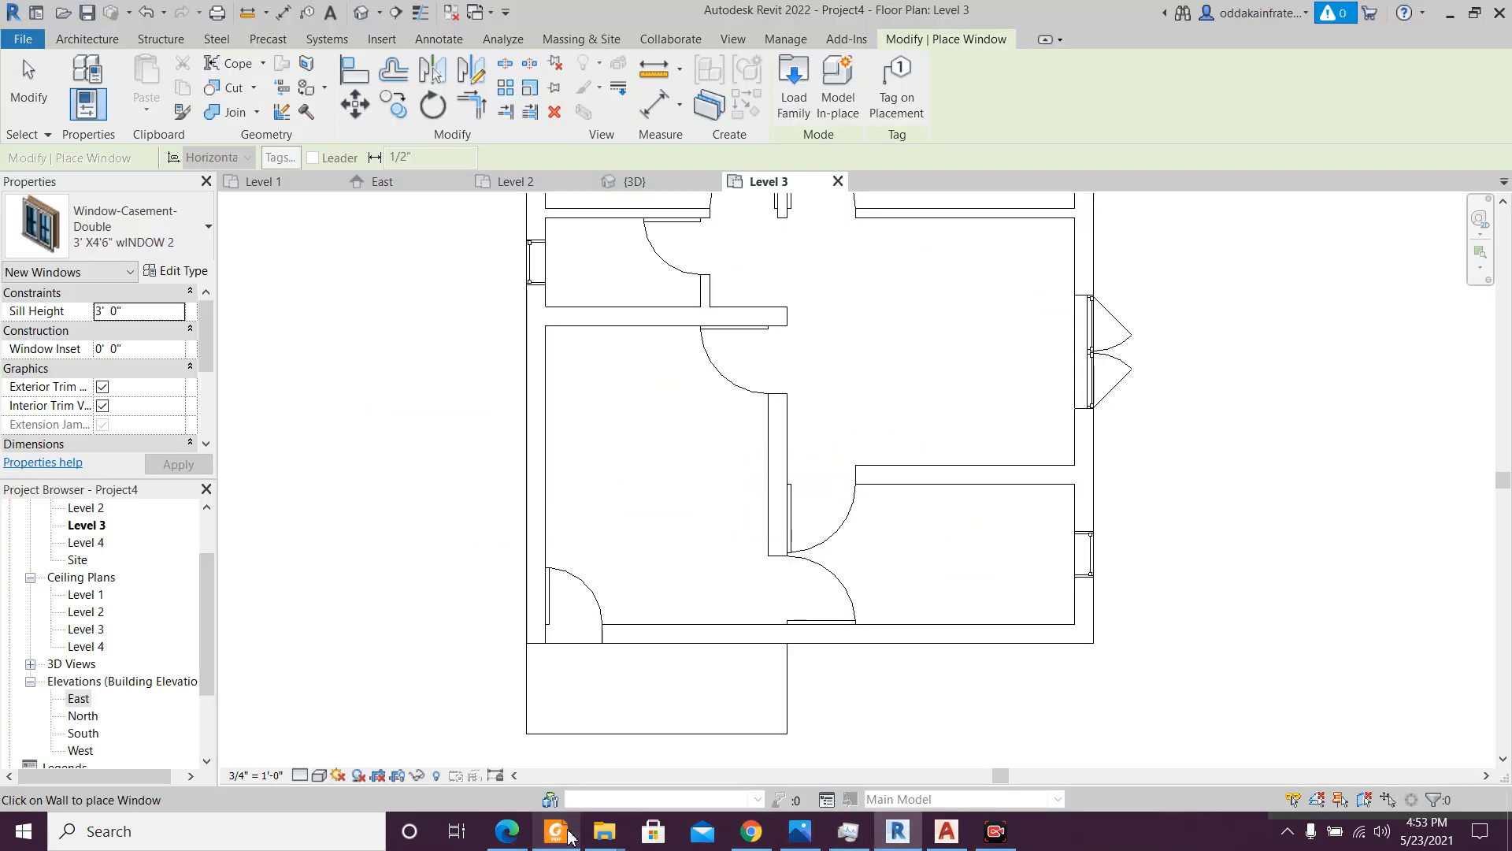
{"action": "left_click", "coordinate": [169, 248]}
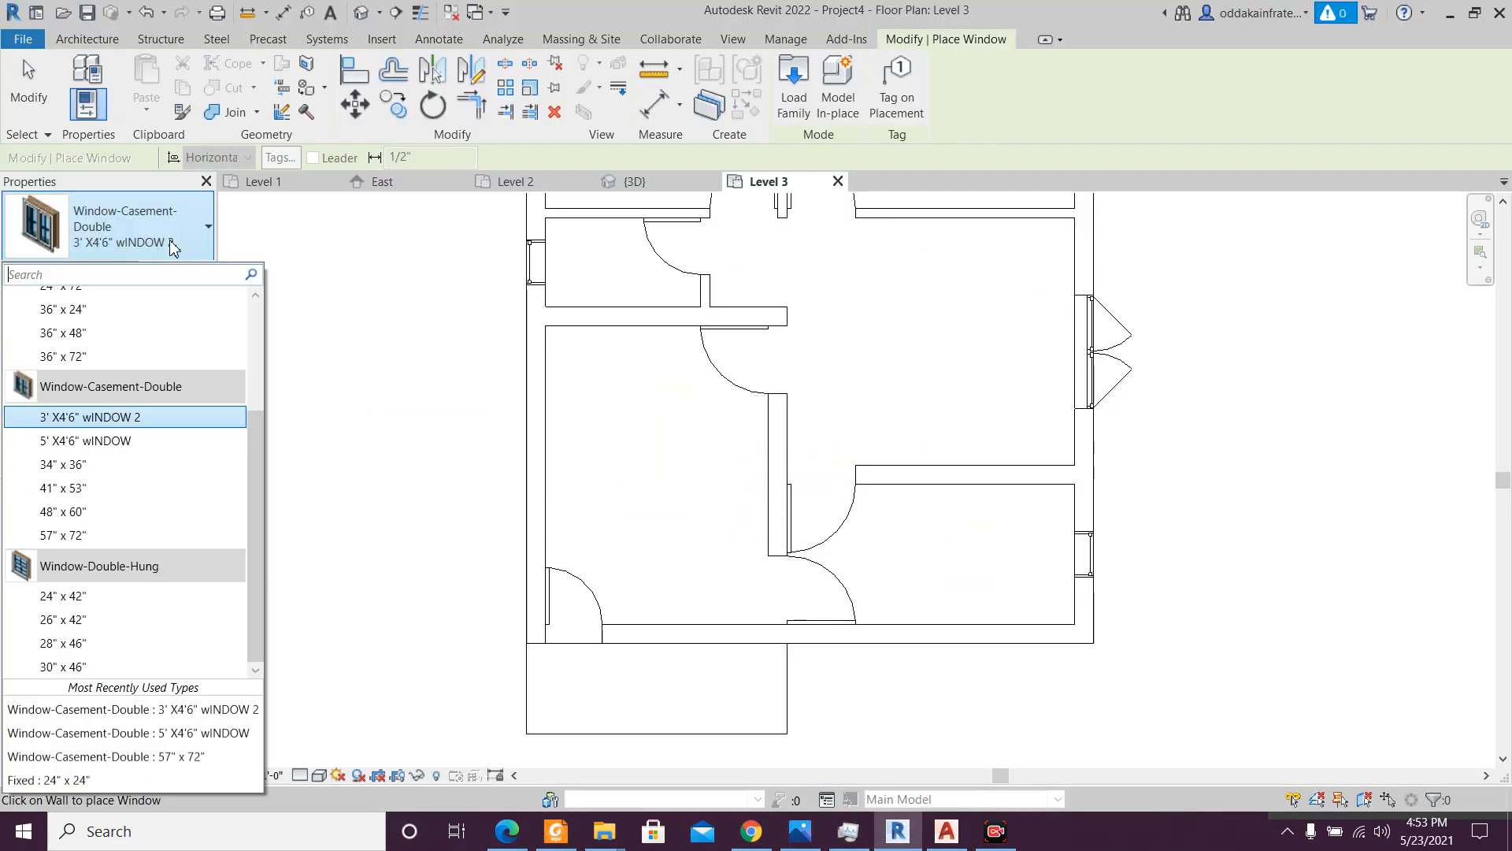
{"action": "left_click", "coordinate": [169, 441]}
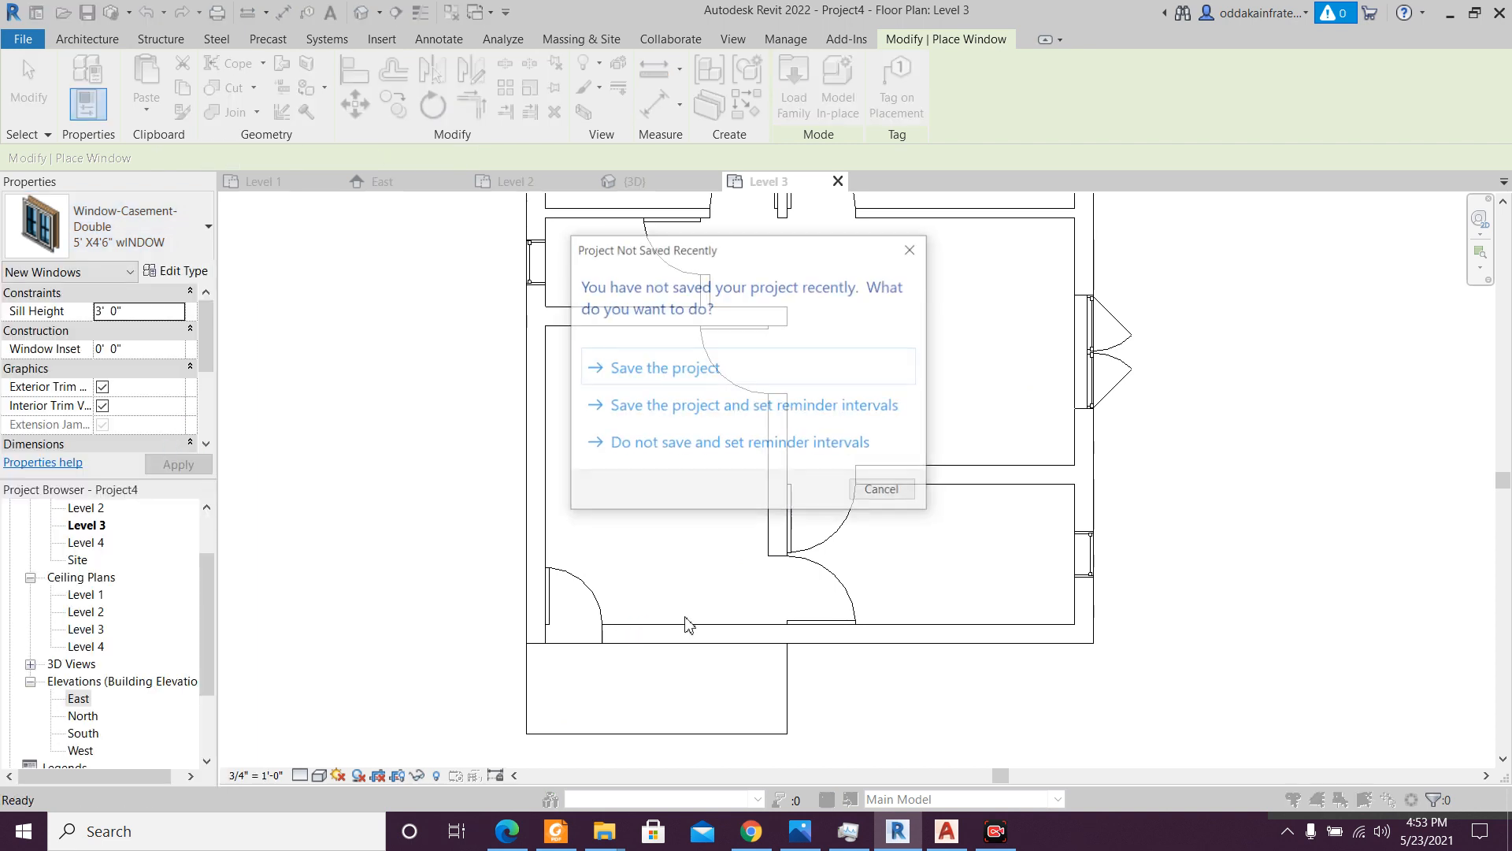
{"action": "left_click", "coordinate": [883, 492]}
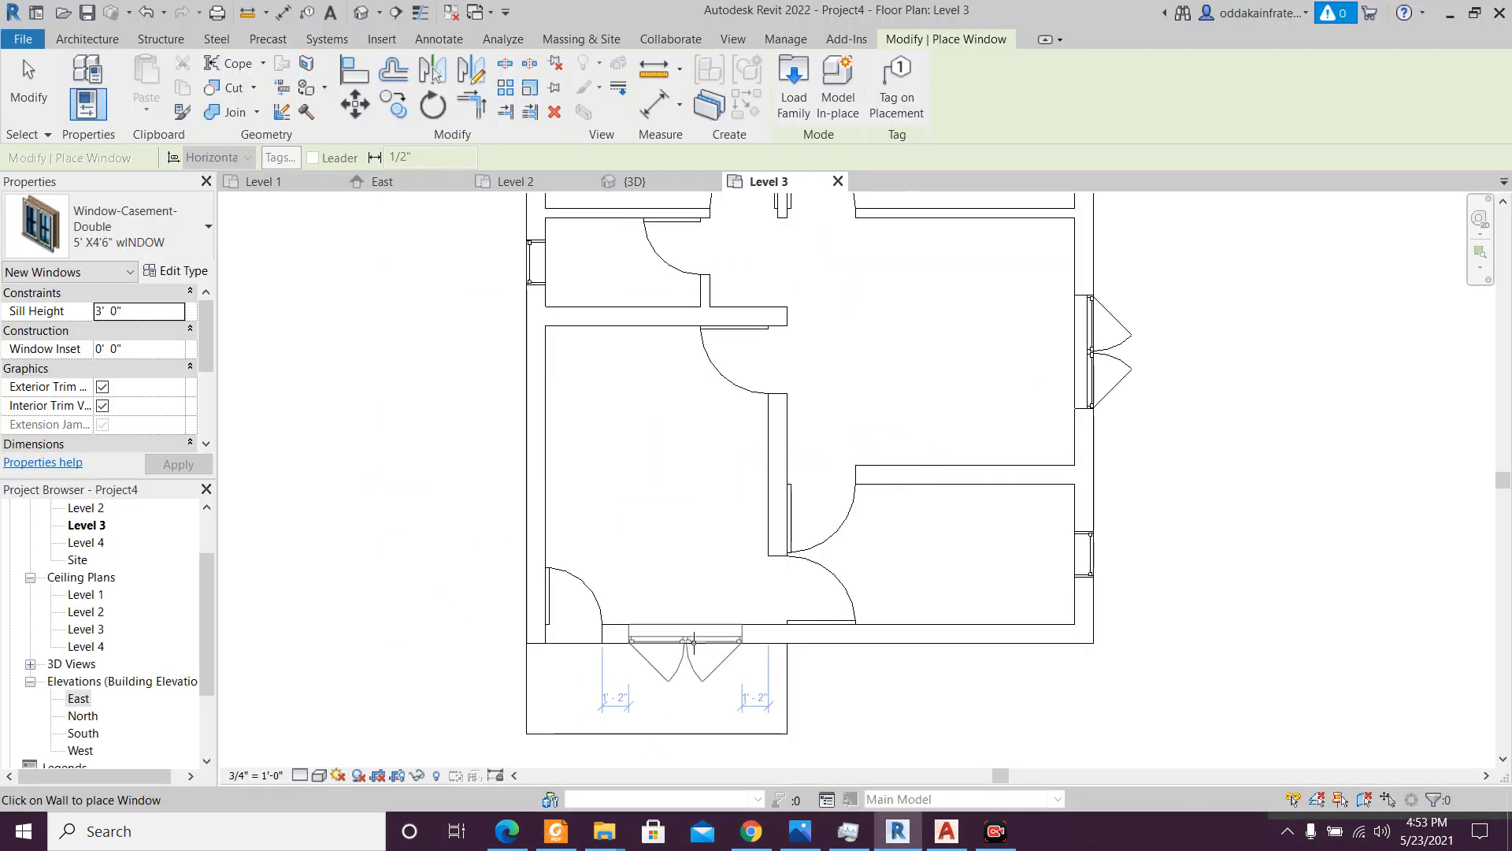
{"action": "left_click", "coordinate": [693, 642]}
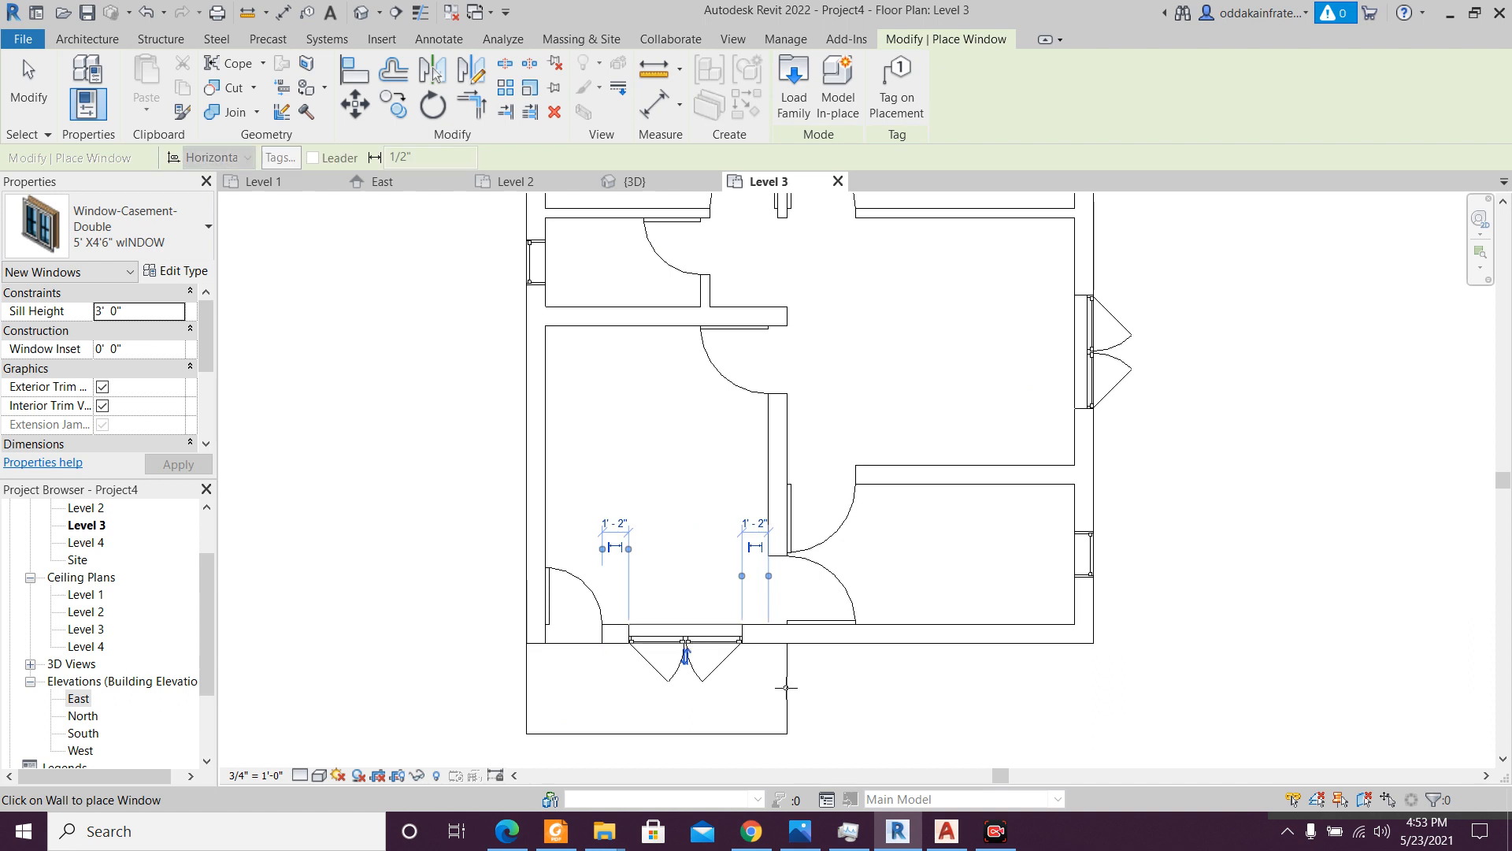
- Check the new front wall, balcony door and window in the Level 3 plan and from several sides in 3D
{"action": "scroll", "coordinate": [871, 682], "scroll_direction": "down", "scroll_amount": 2}
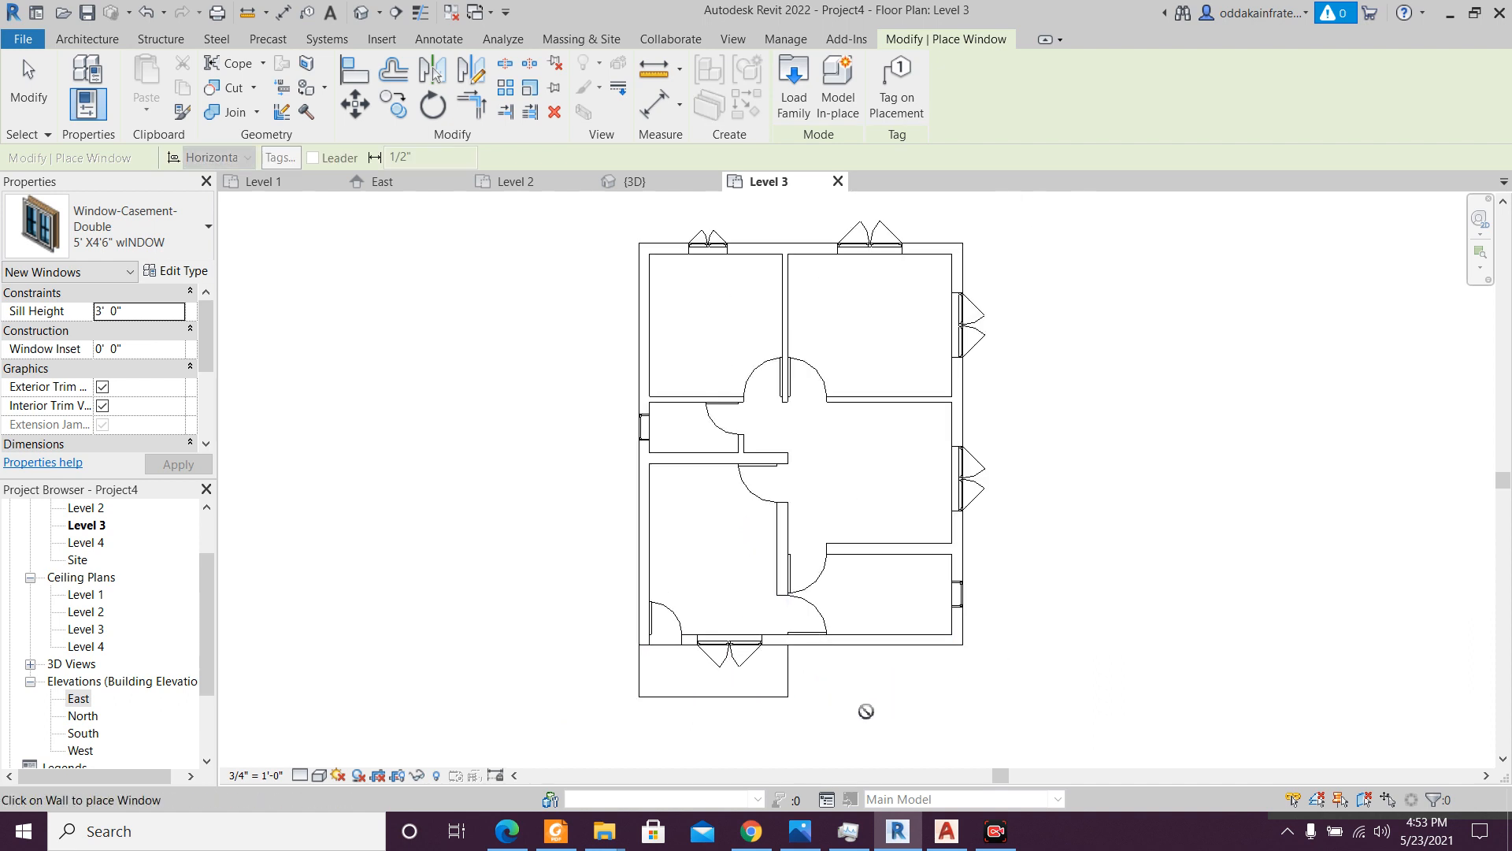
{"action": "scroll", "coordinate": [865, 710], "scroll_direction": "up", "scroll_amount": 1}
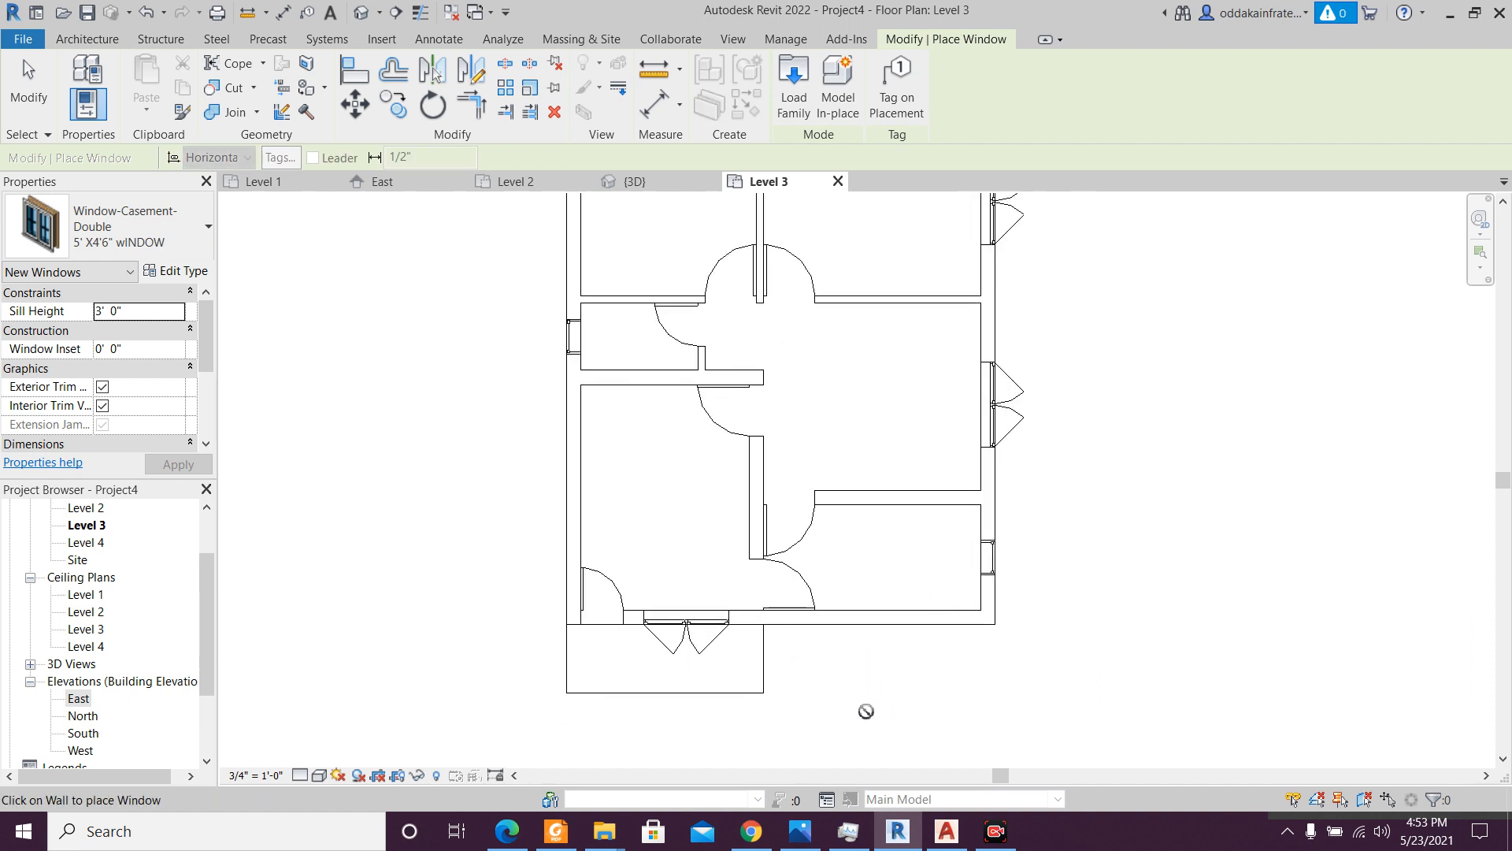
{"action": "left_click", "coordinate": [635, 182]}
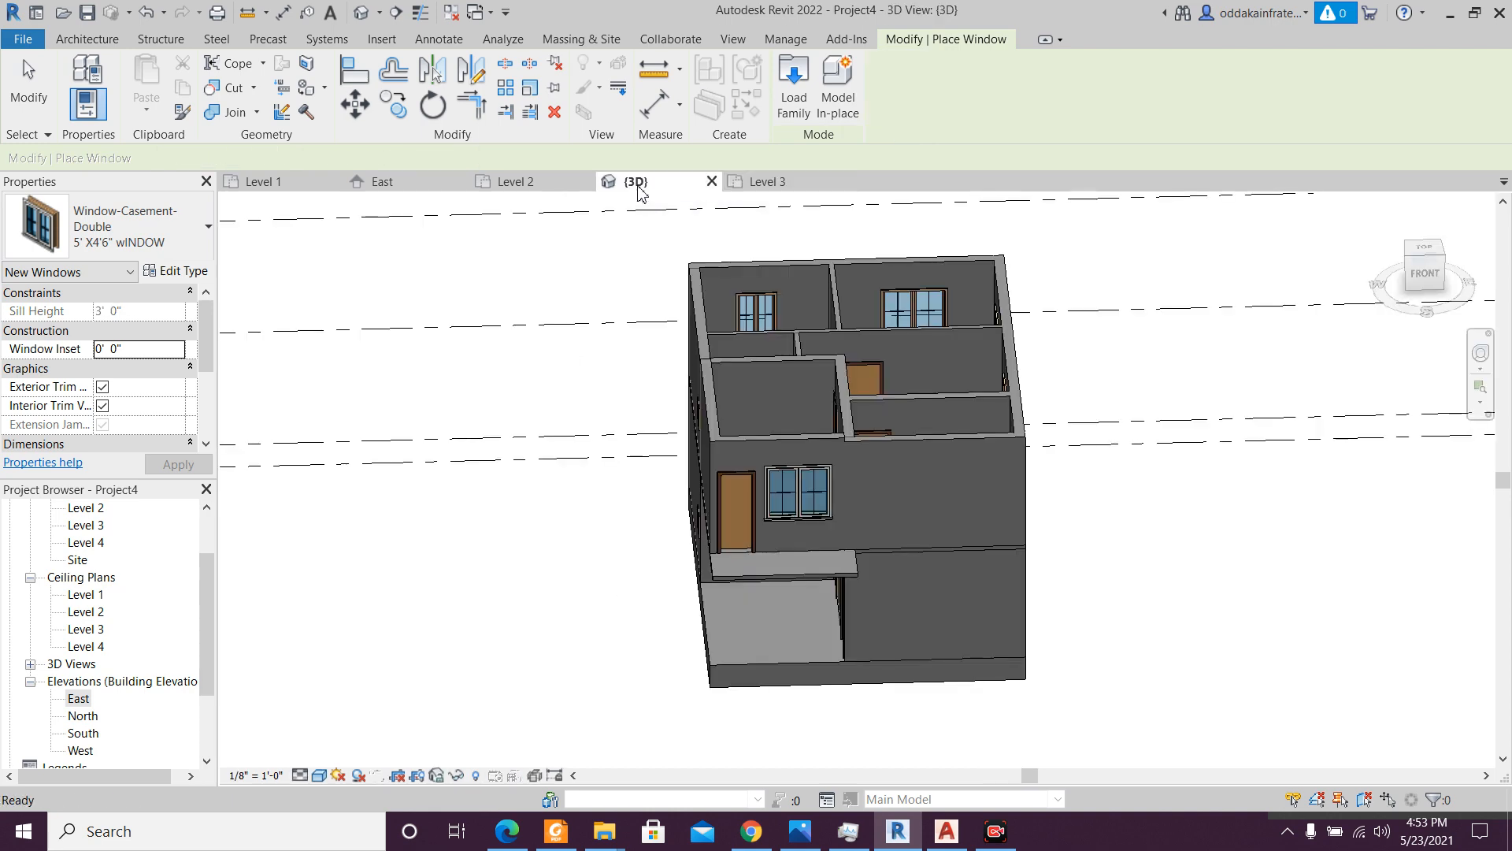
{"action": "middle_click_drag", "start_coordinate": [1059, 534], "coordinate": [1087, 549], "text": "shift"}
{"action": "key", "text": "Escape"}
{"action": "key", "text": "Escape"}
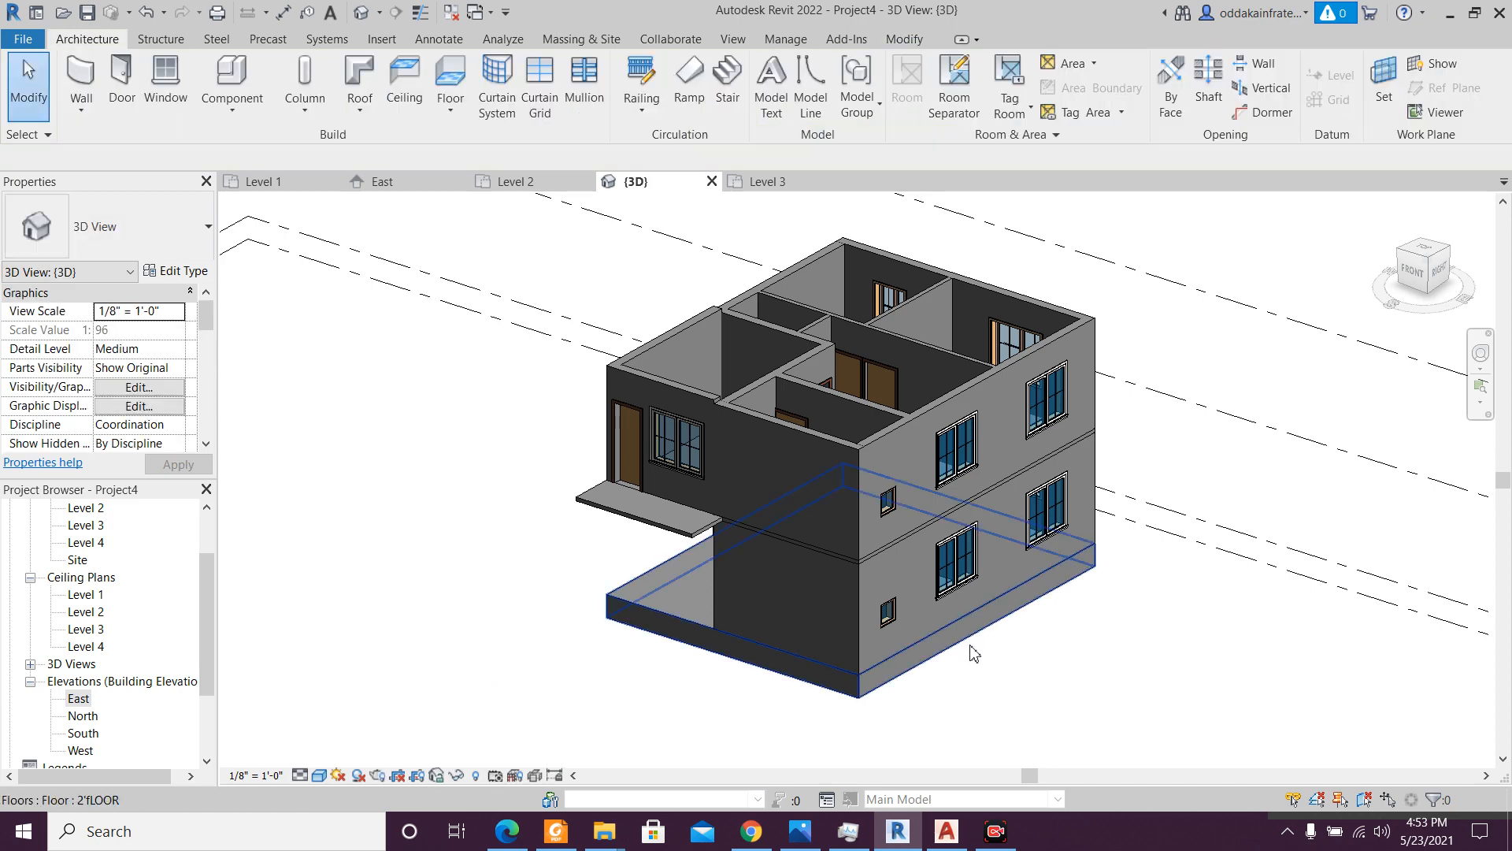
{"action": "middle_click_drag", "start_coordinate": [960, 680], "coordinate": [1016, 709], "text": "shift"}
- Start an architectural floor of type 4" rOOF Slab from the Level 3 plan and set its level to Level 4
{"action": "left_click", "coordinate": [766, 182]}
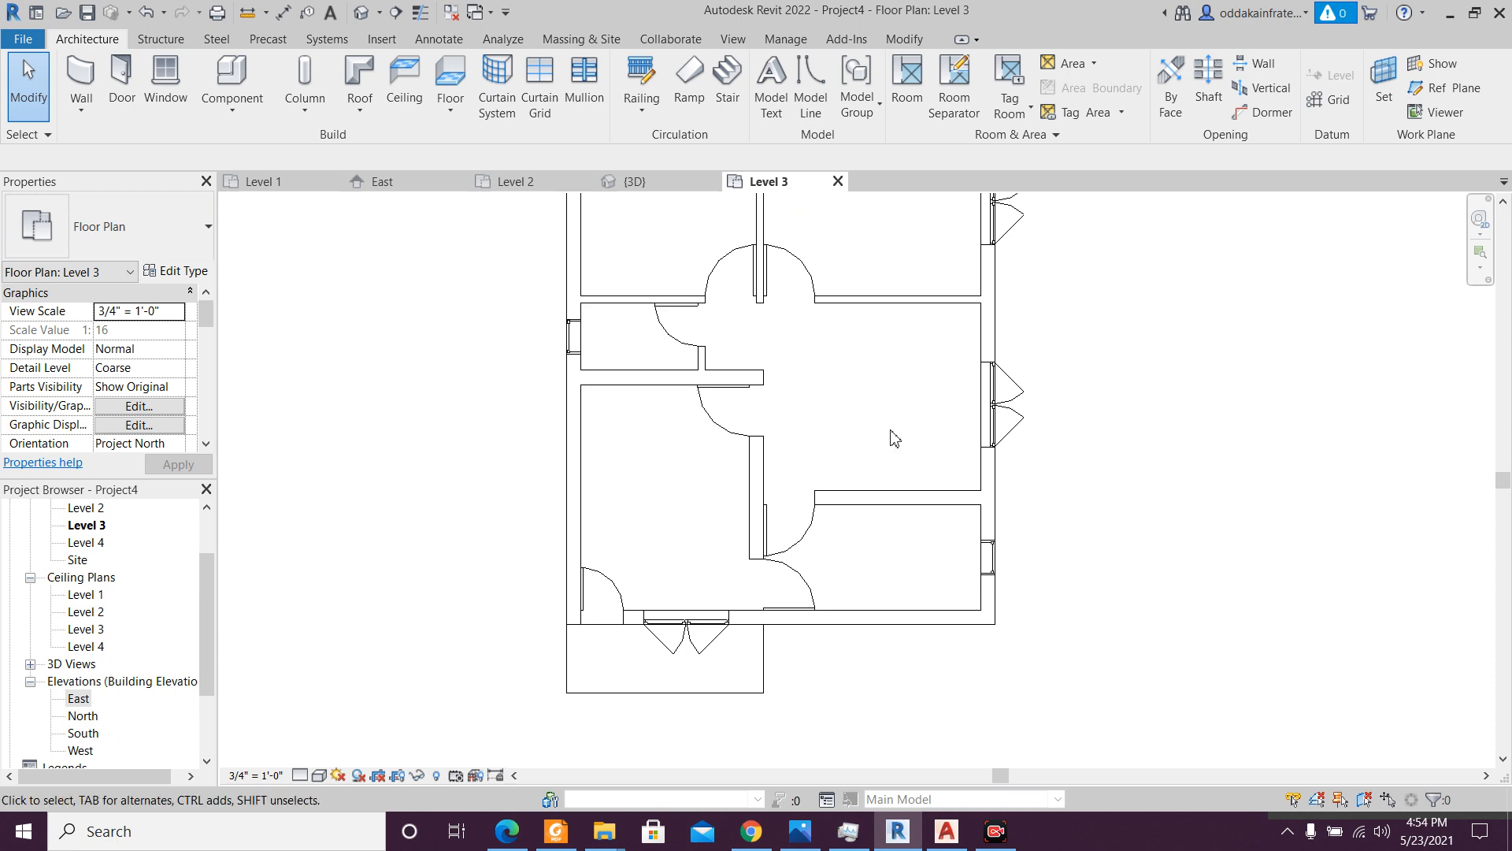
{"action": "middle_click_drag", "start_coordinate": [894, 439], "coordinate": [861, 502]}
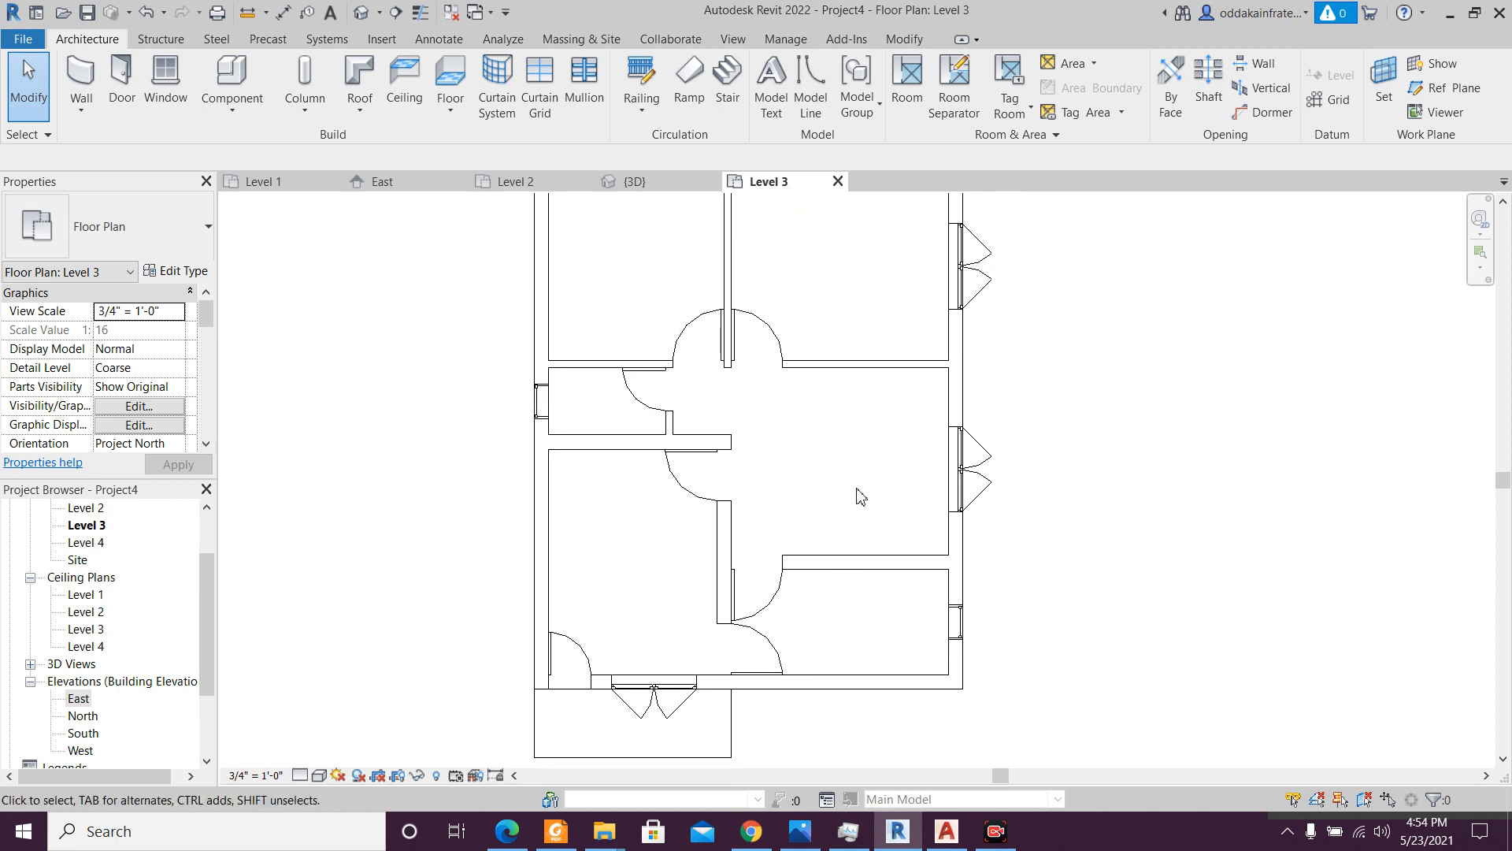
{"action": "scroll", "coordinate": [859, 496], "scroll_direction": "down", "scroll_amount": 2}
{"action": "scroll", "coordinate": [864, 505], "scroll_direction": "up", "scroll_amount": 1}
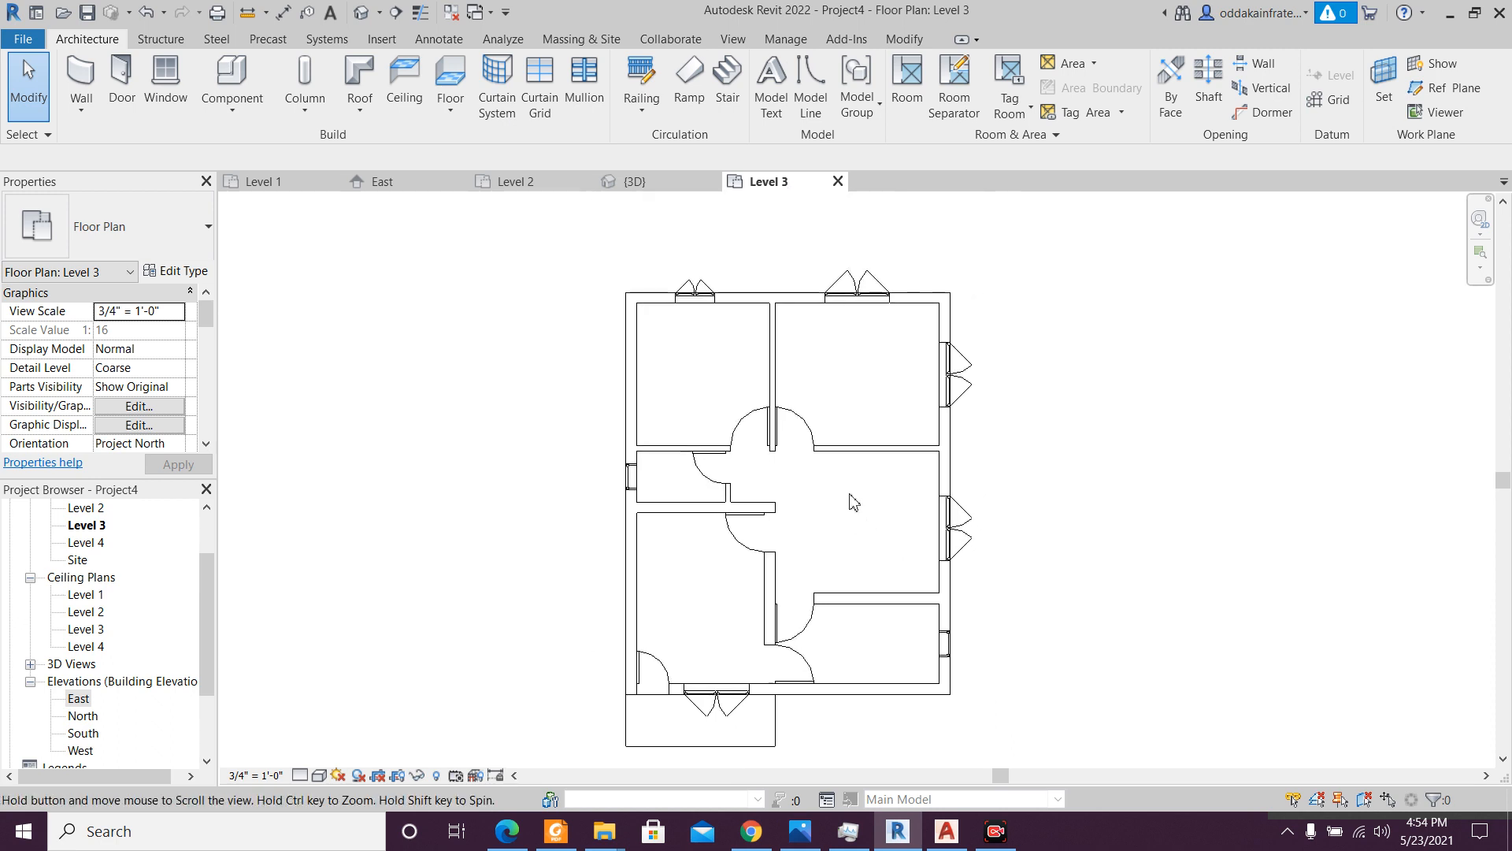
{"action": "scroll", "coordinate": [849, 495], "scroll_direction": "up", "scroll_amount": 1}
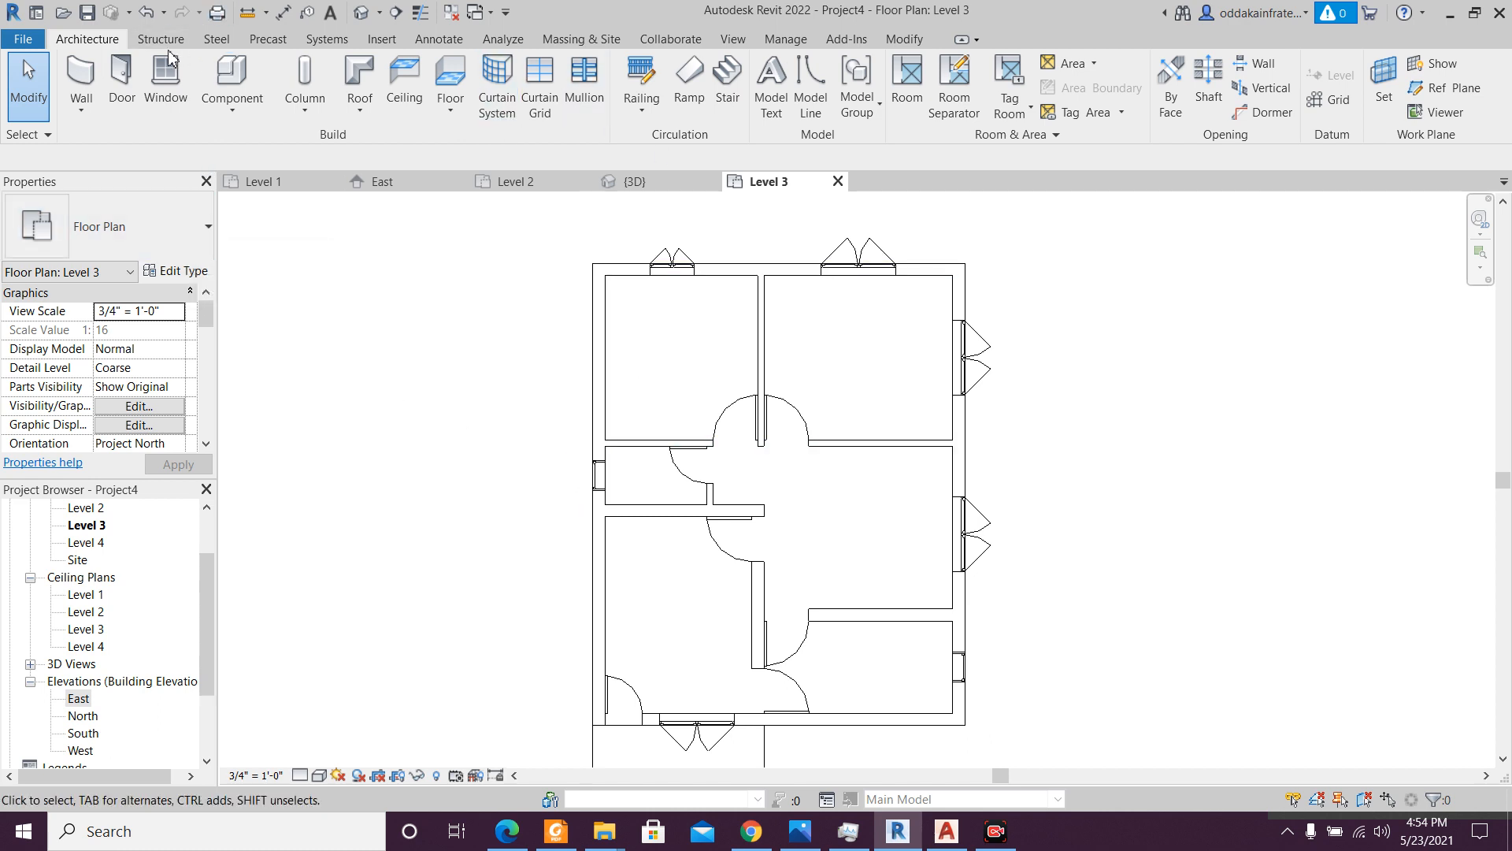
{"action": "left_click", "coordinate": [451, 114]}
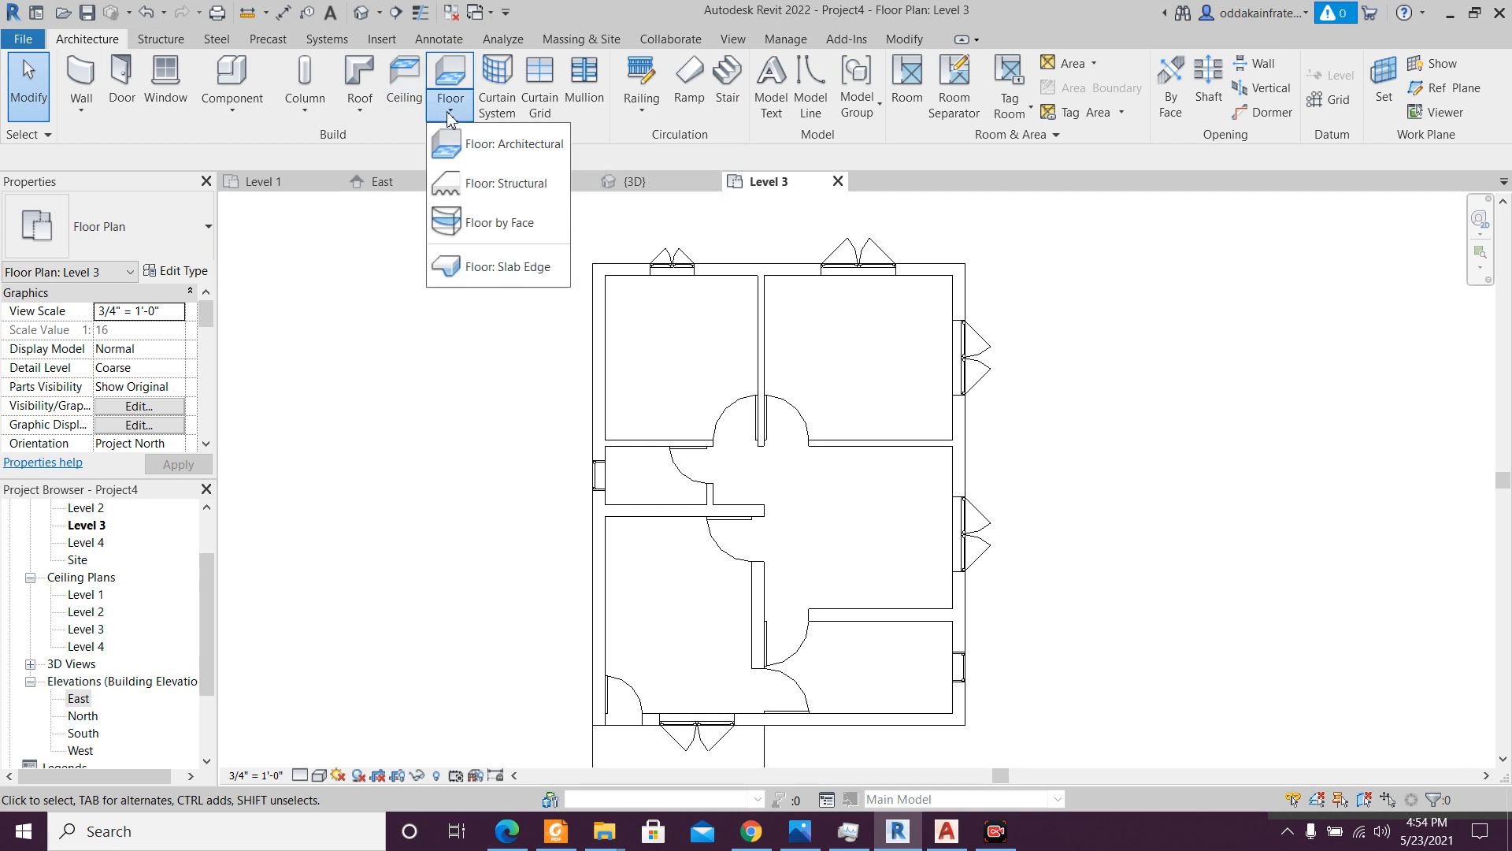
{"action": "left_click", "coordinate": [471, 150]}
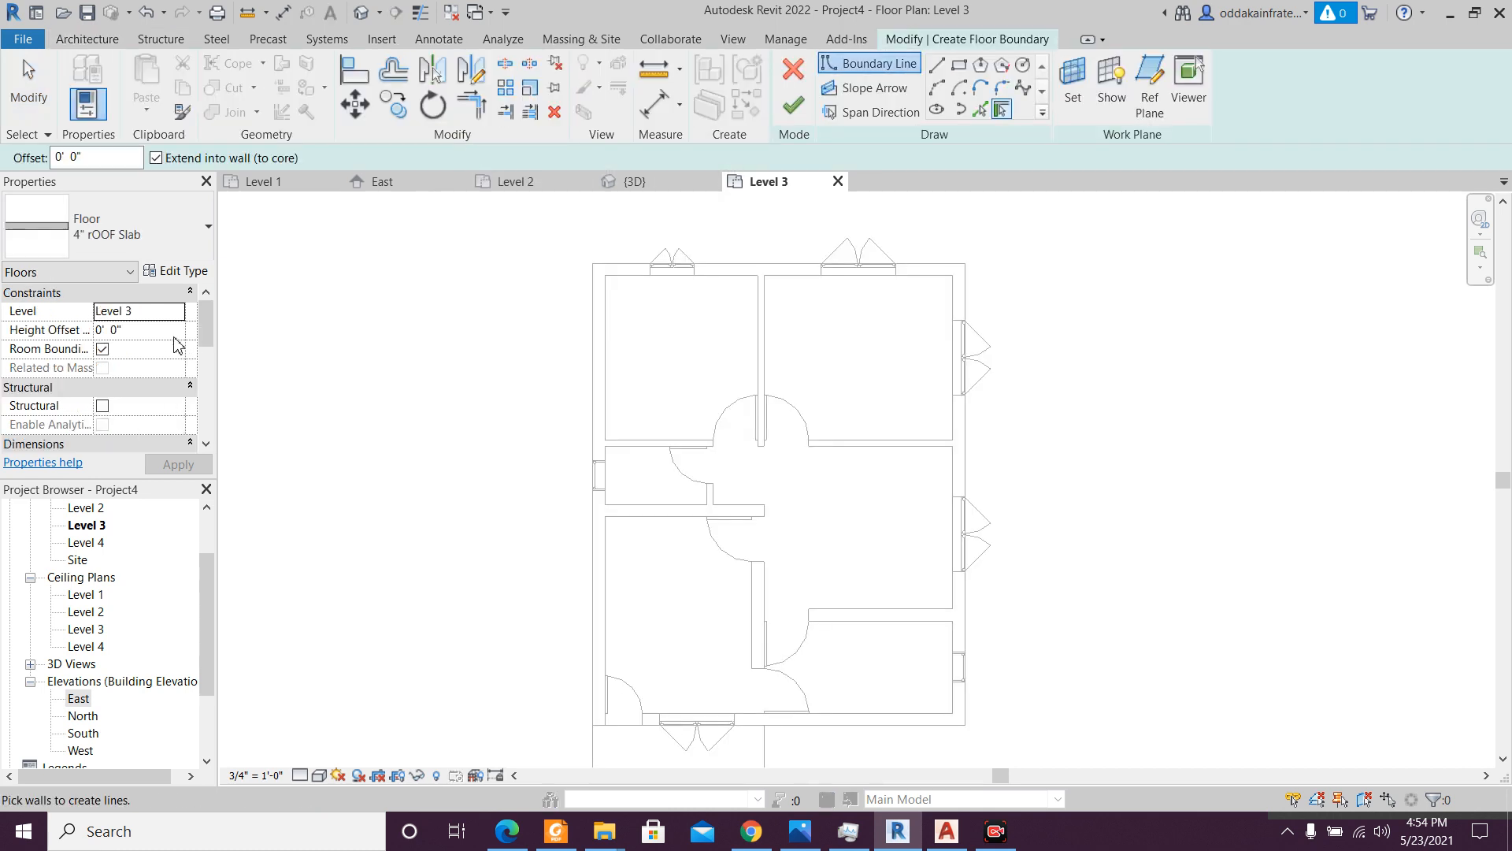
{"action": "left_click", "coordinate": [172, 315]}
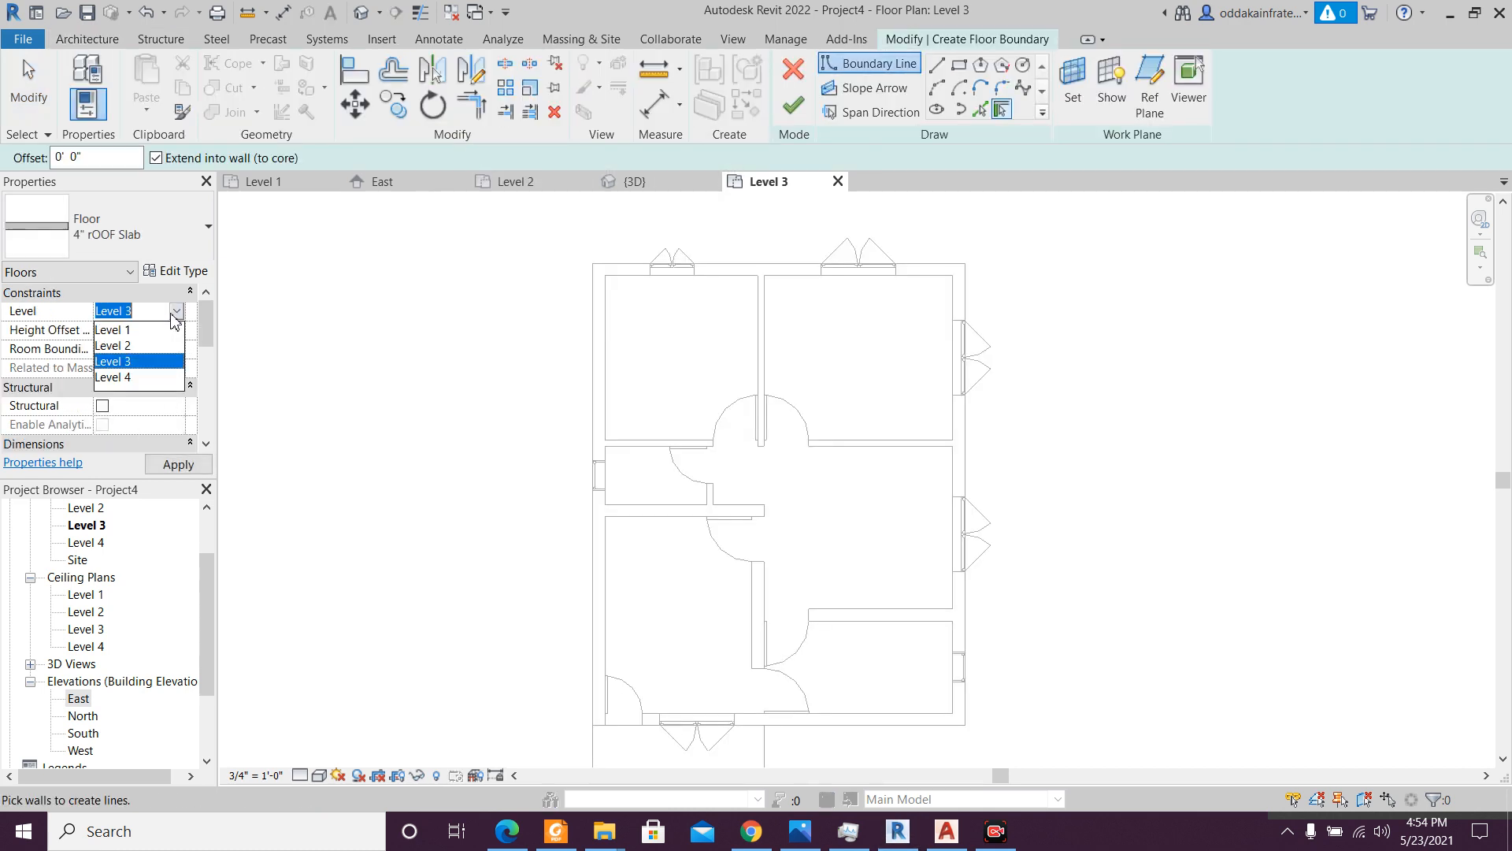
{"action": "left_click", "coordinate": [146, 378]}
- Sketch the roof slab boundary with straight lines along the house's outer wall faces and around the front balcony outline, closing the loop
{"action": "scroll", "coordinate": [483, 371], "scroll_direction": "down", "scroll_amount": 1}
{"action": "middle_click_drag", "start_coordinate": [483, 371], "coordinate": [532, 312]}
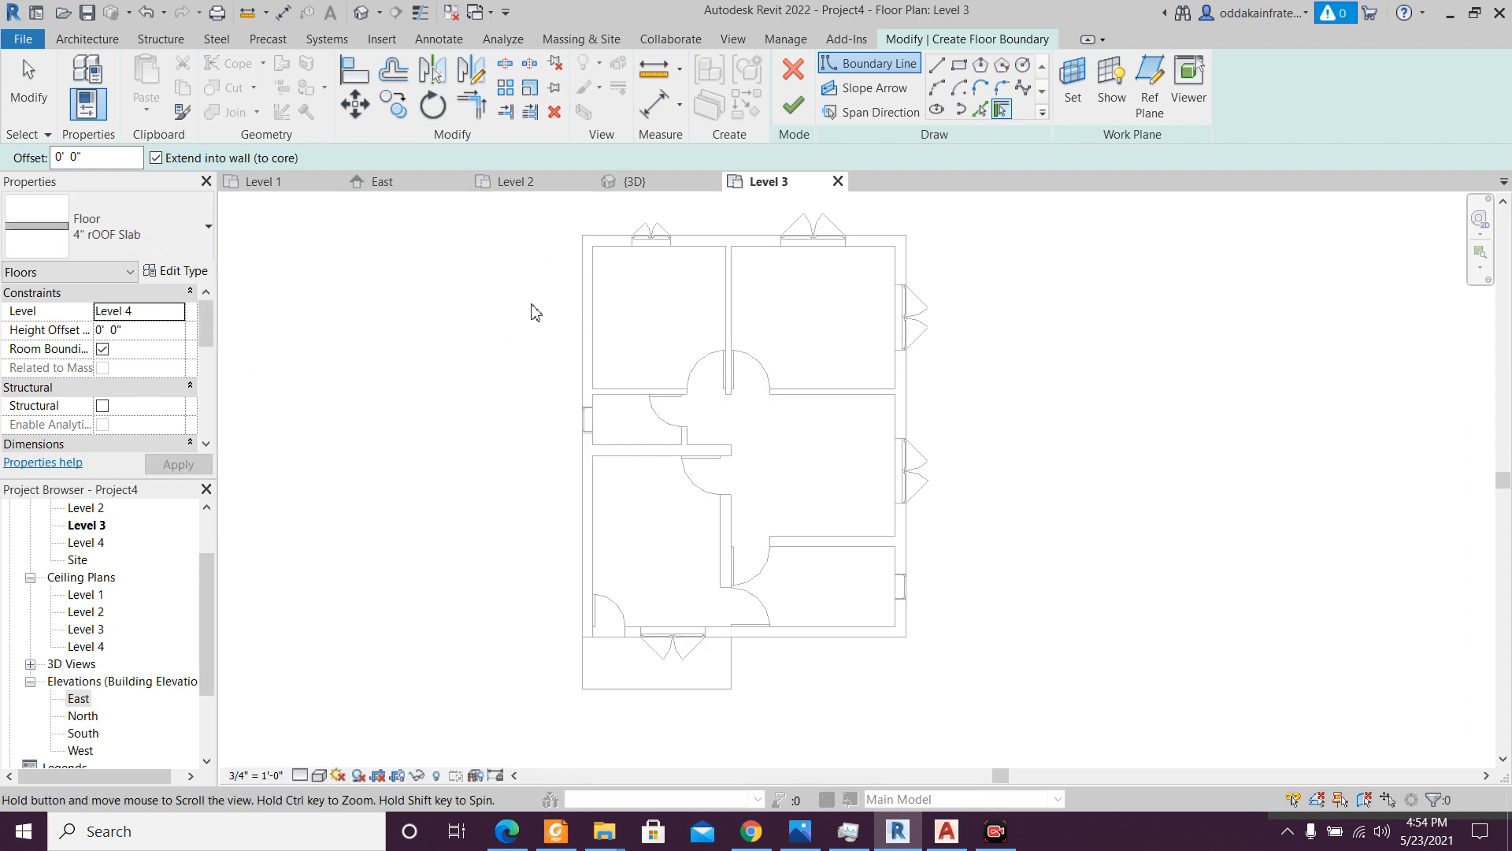
{"action": "left_click", "coordinate": [936, 67]}
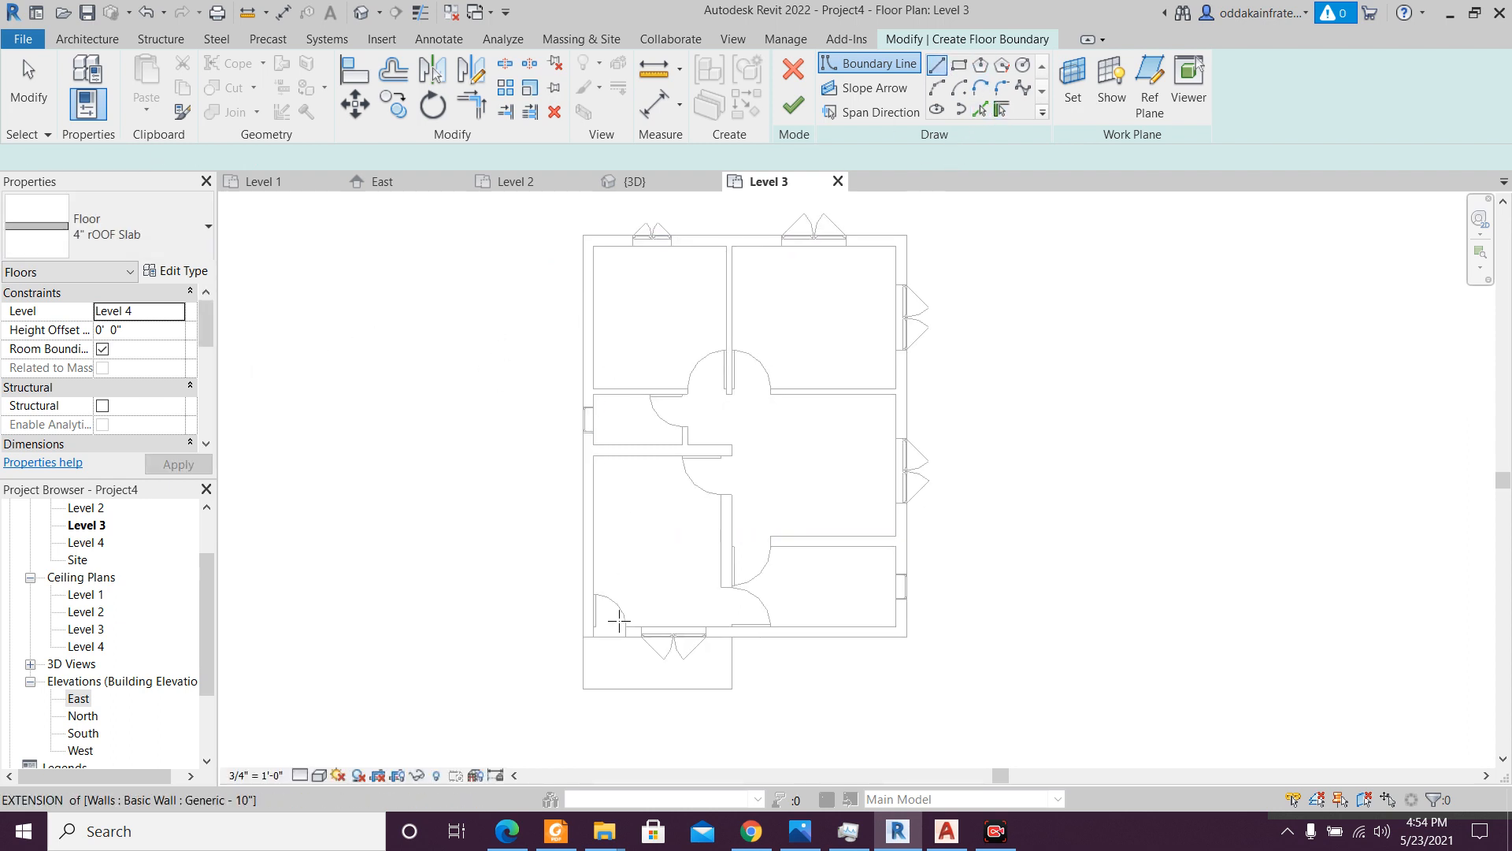
{"action": "left_click", "coordinate": [583, 688]}
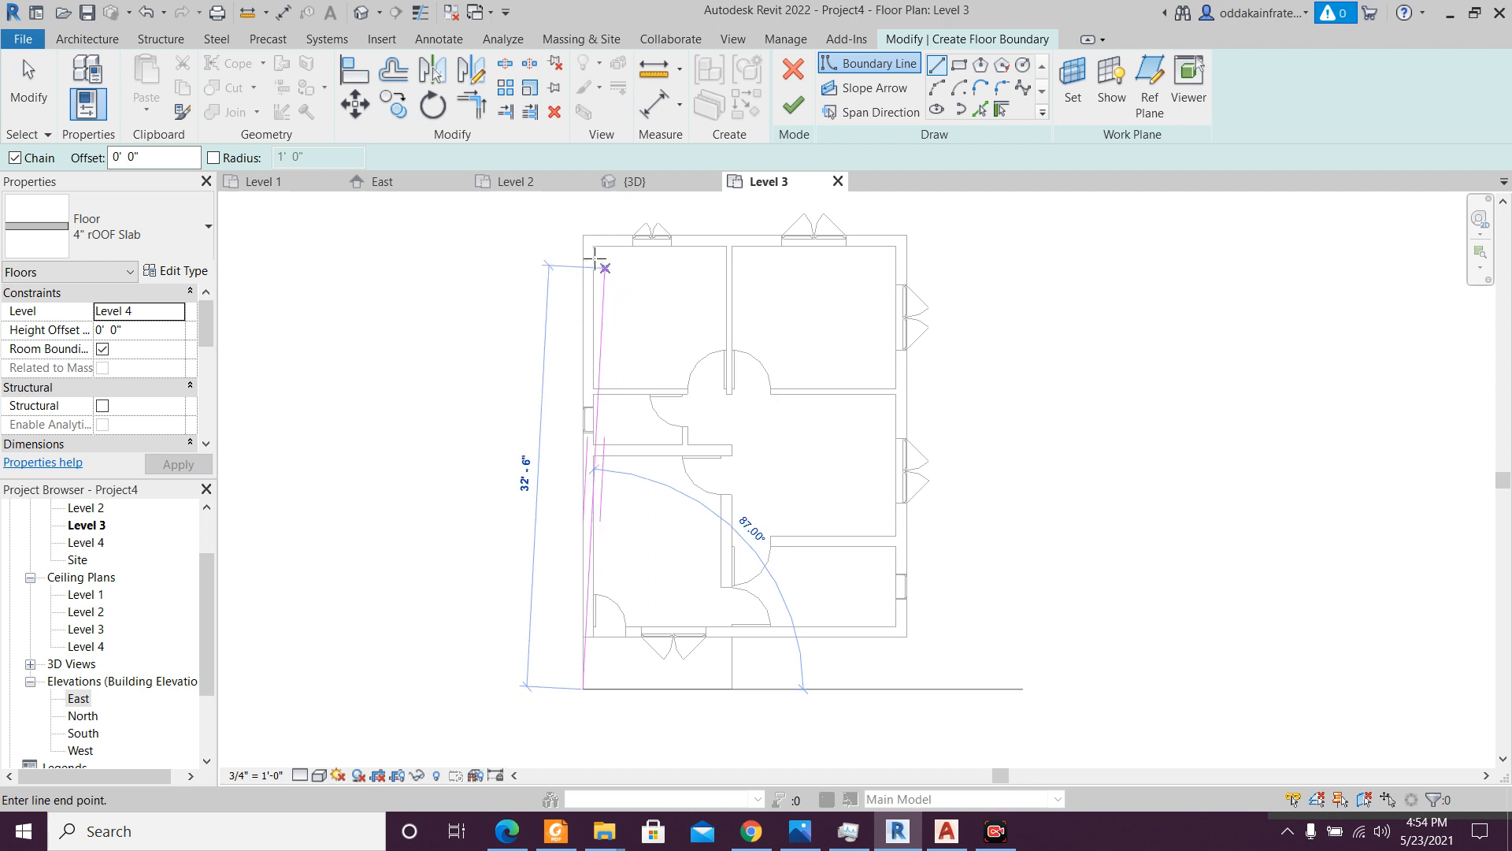
{"action": "left_click", "coordinate": [583, 235]}
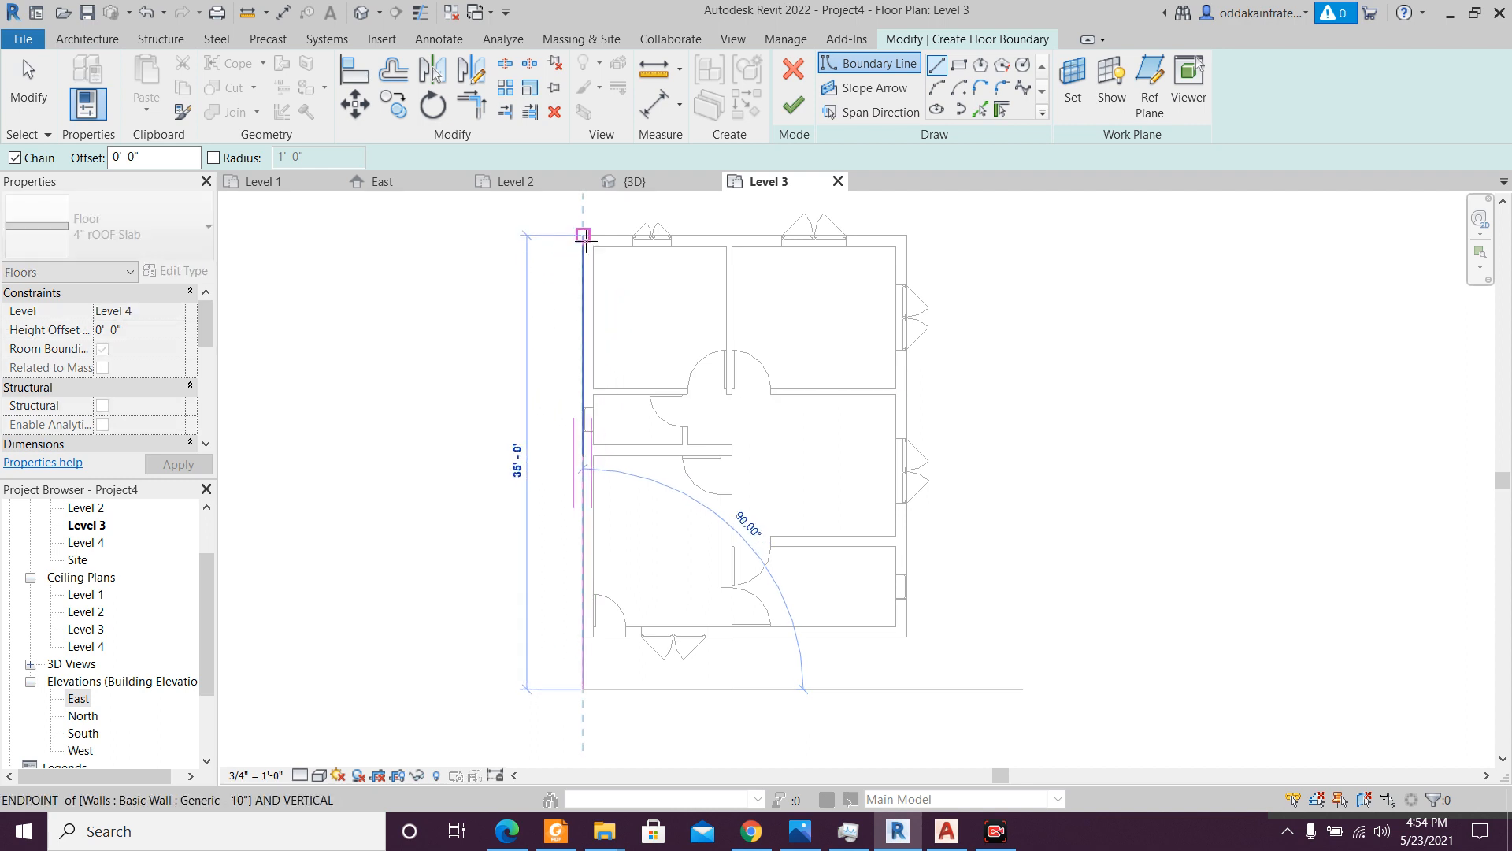
{"action": "left_click", "coordinate": [908, 235]}
{"action": "left_click", "coordinate": [908, 636]}
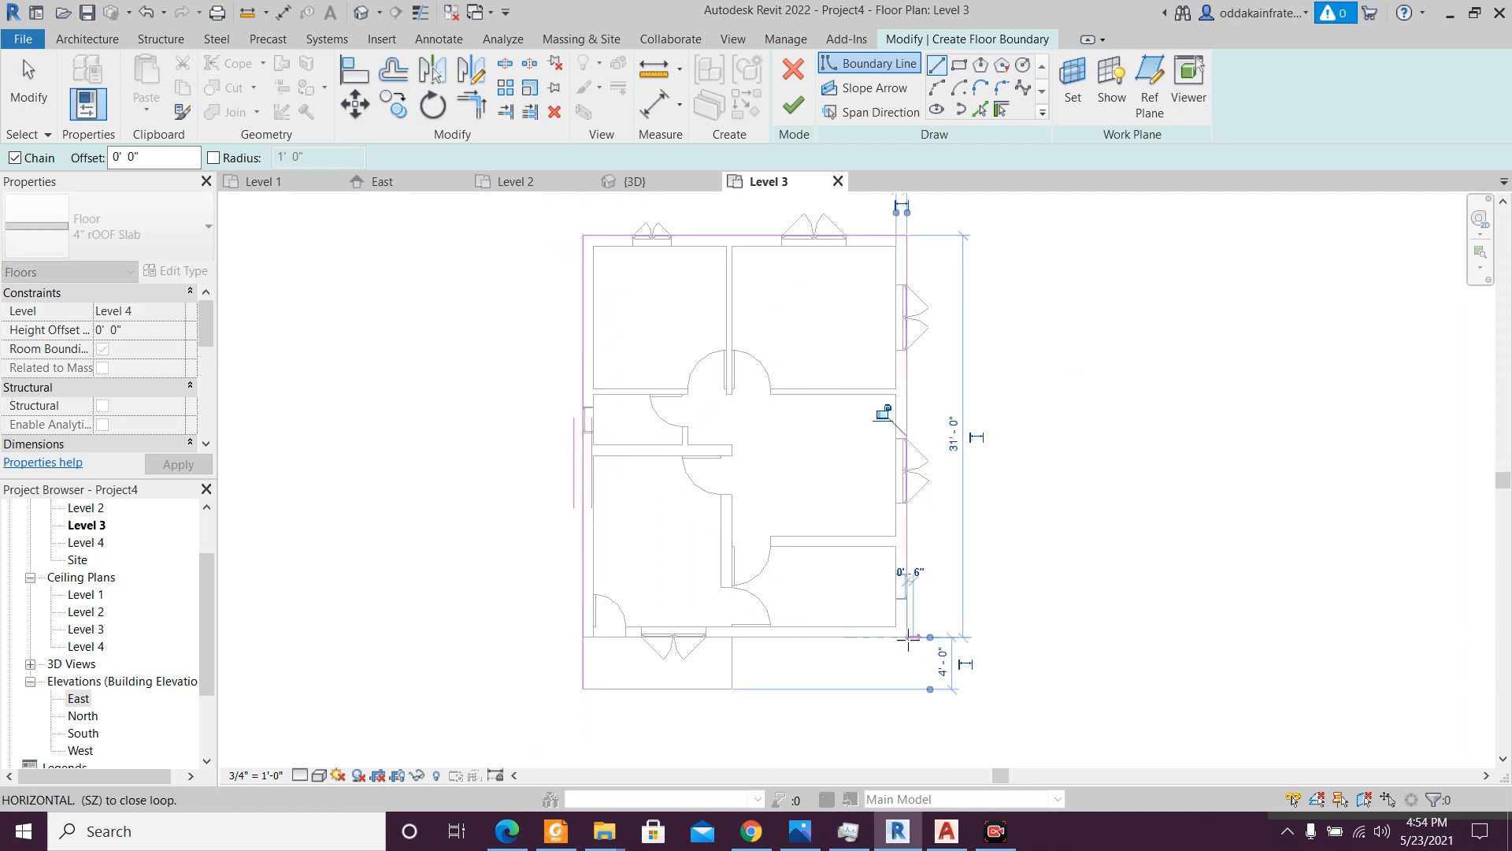
{"action": "left_click", "coordinate": [733, 637]}
{"action": "left_click", "coordinate": [732, 689]}
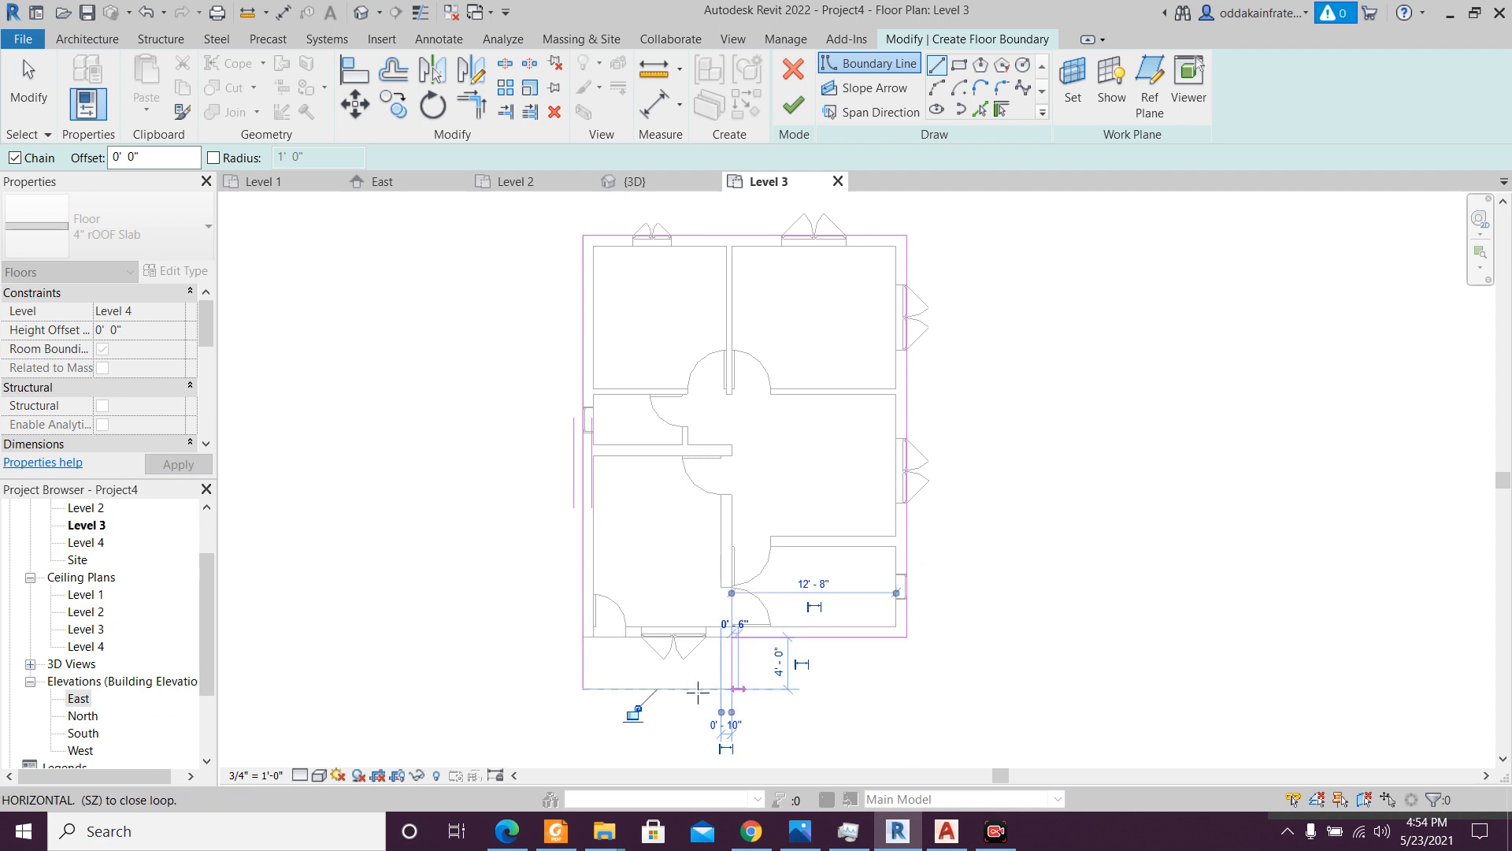
{"action": "left_click", "coordinate": [584, 689]}
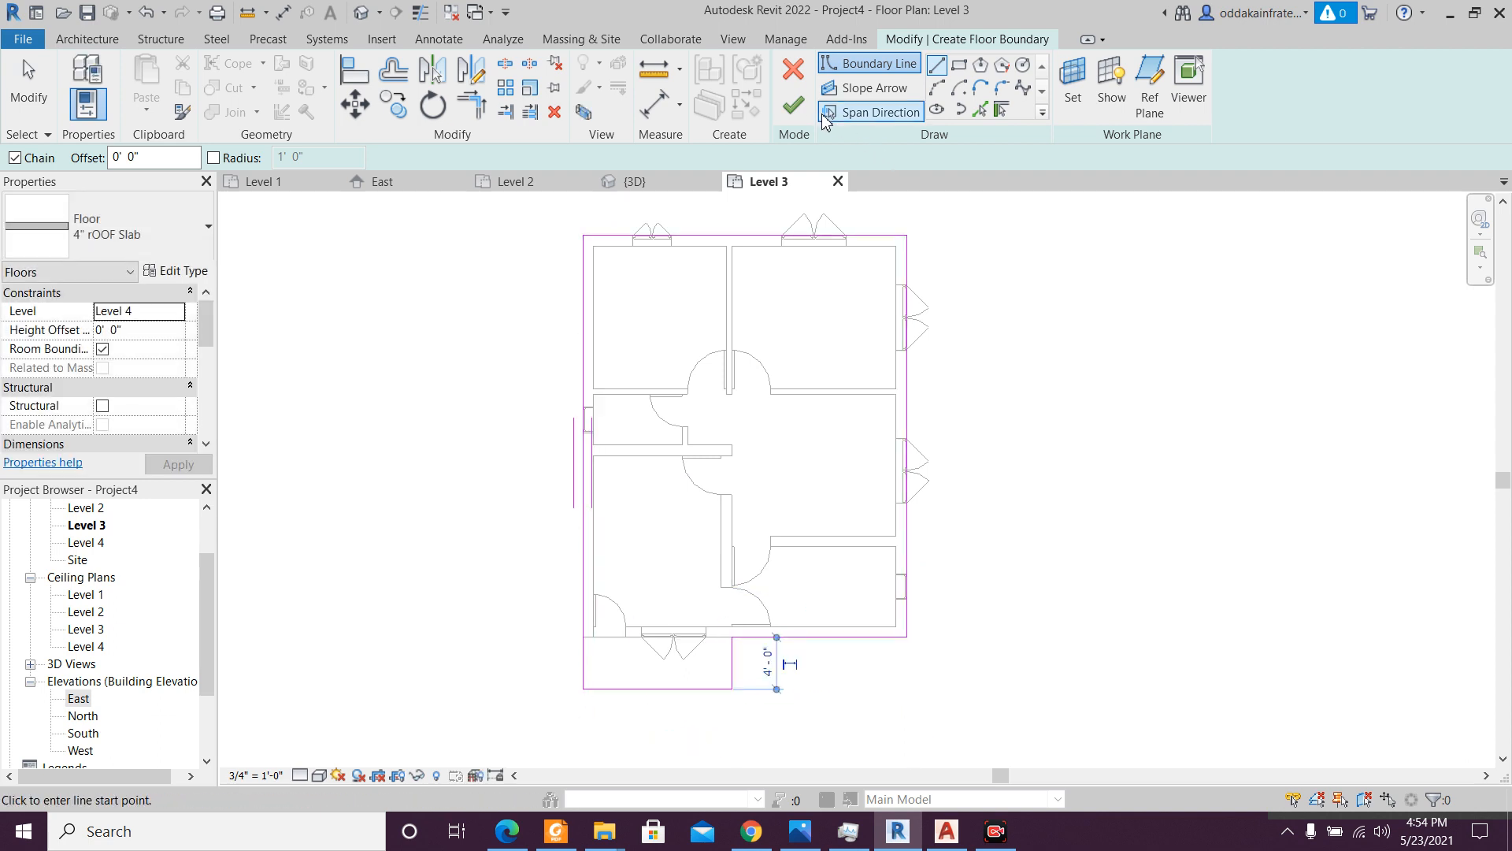
- Finish the roof slab, attach the walls below to its bottom, and check it in 3D above the front balcony
{"action": "left_click", "coordinate": [808, 115]}
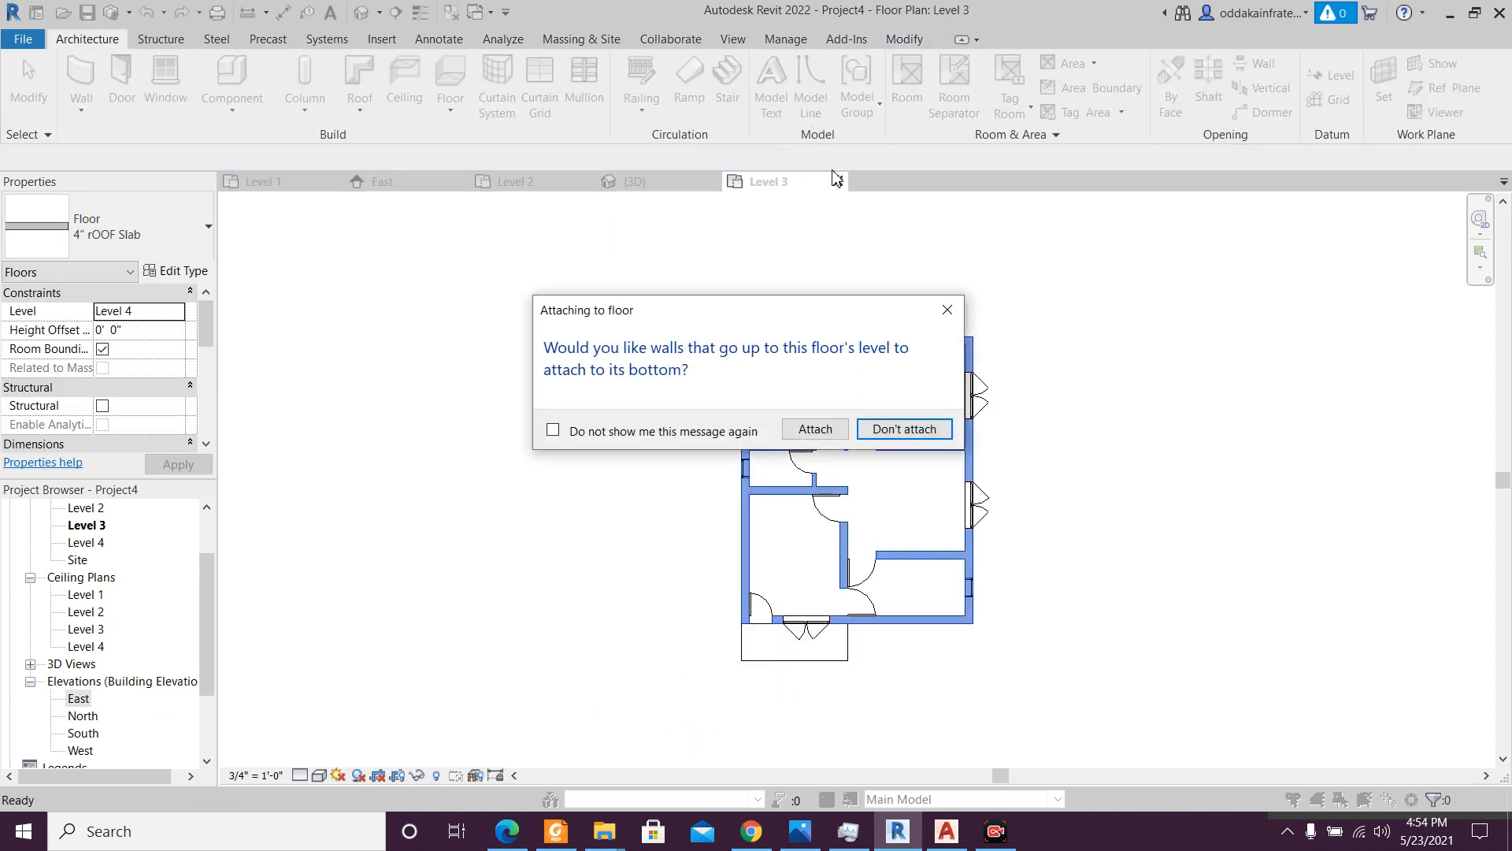
{"action": "left_click", "coordinate": [812, 429]}
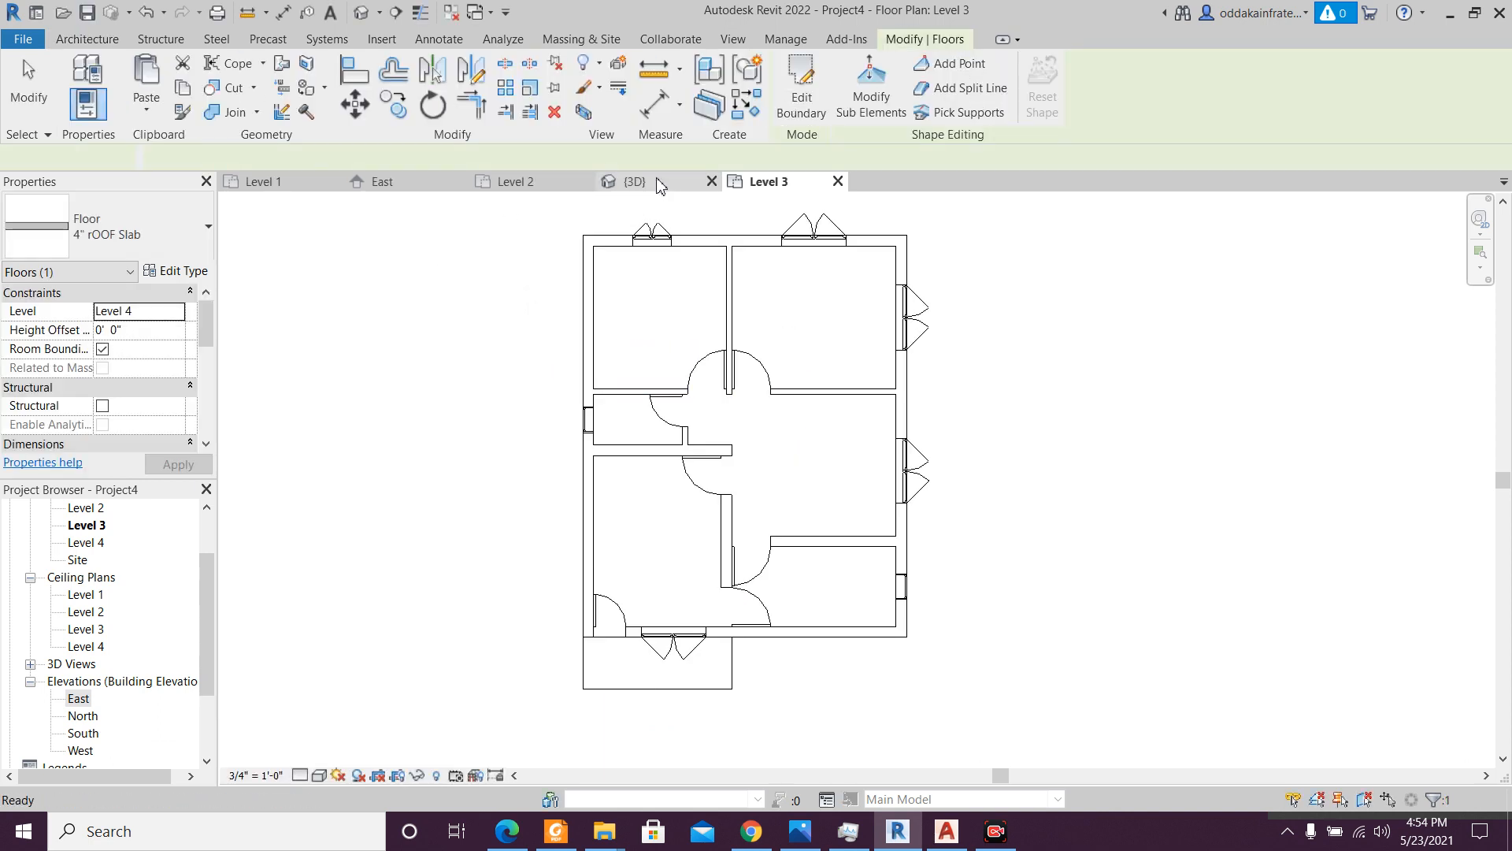
{"action": "left_click", "coordinate": [634, 182]}
{"action": "left_click", "coordinate": [1087, 465]}
{"action": "middle_click_drag", "start_coordinate": [1116, 499], "coordinate": [1029, 460], "text": "shift"}
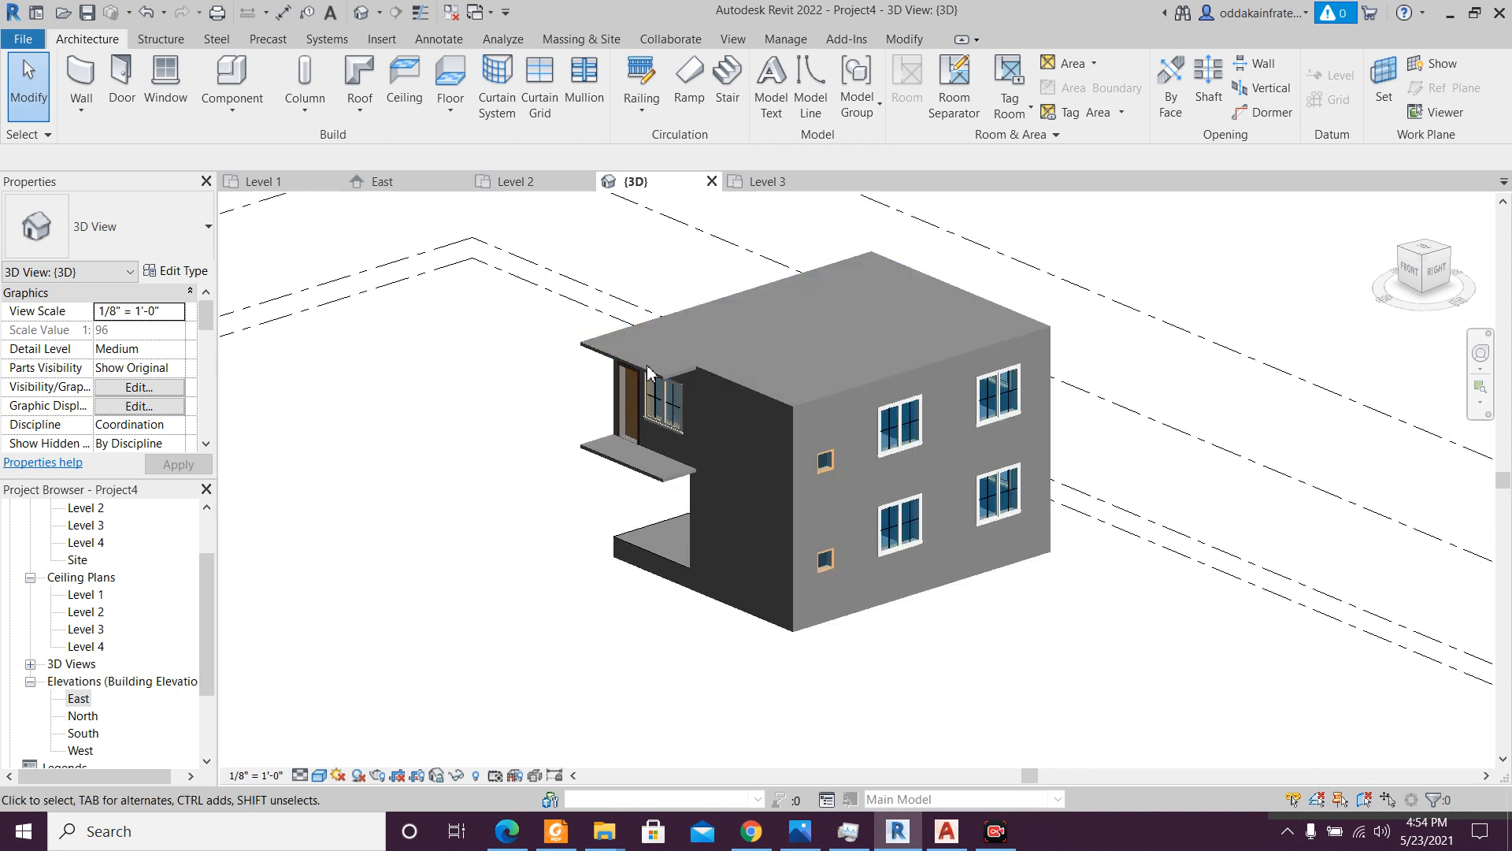
{"action": "scroll", "coordinate": [607, 480], "scroll_direction": "up", "scroll_amount": 2}
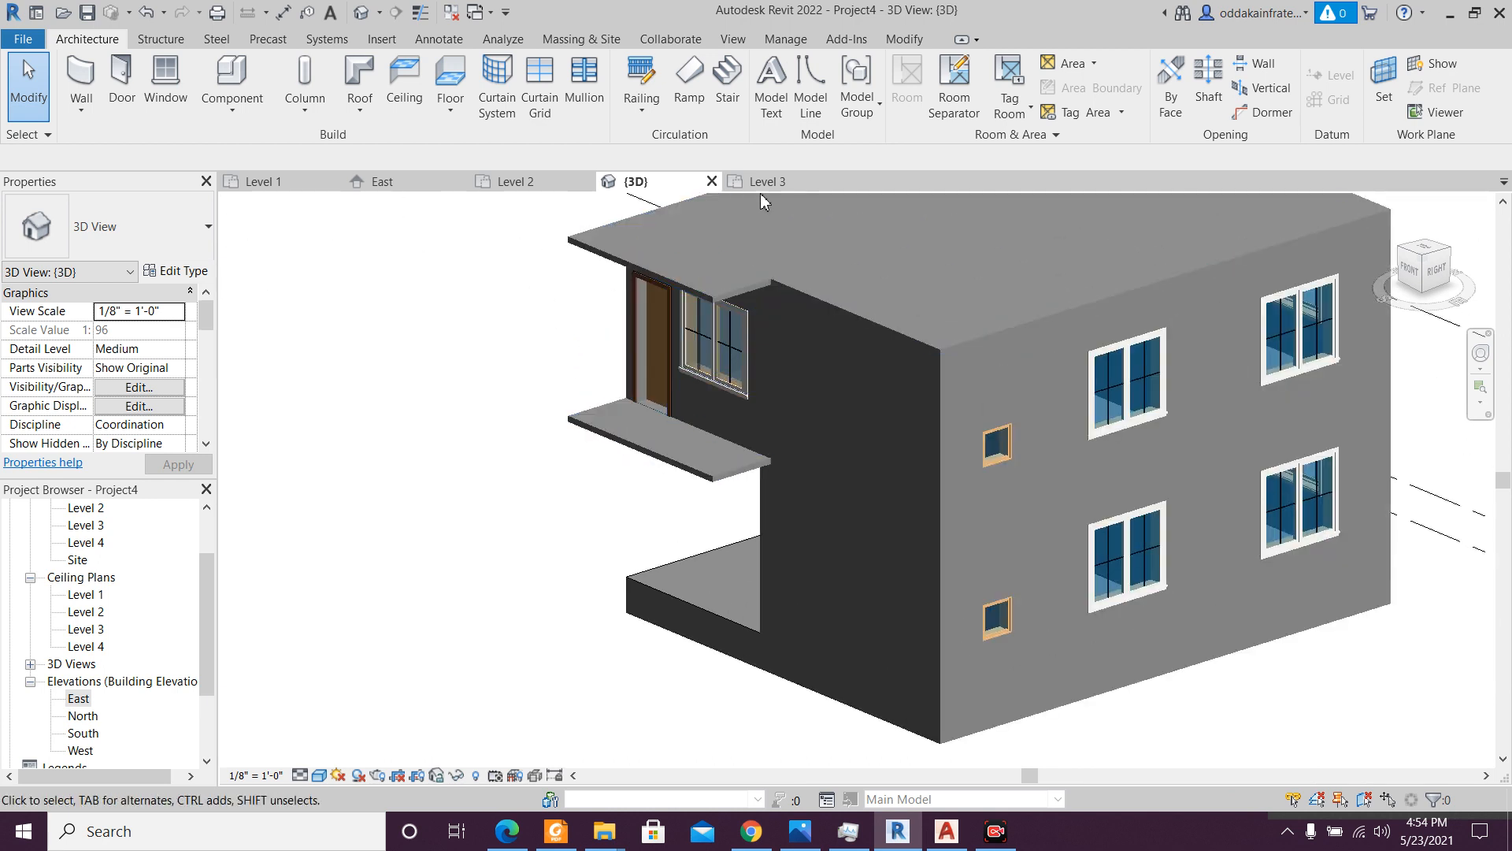
- Start a railing path in the Level 3 plan with the type Glass Panel - Bottom Fill
{"action": "left_click", "coordinate": [764, 188]}
{"action": "scroll", "coordinate": [658, 749], "scroll_direction": "up", "scroll_amount": 2}
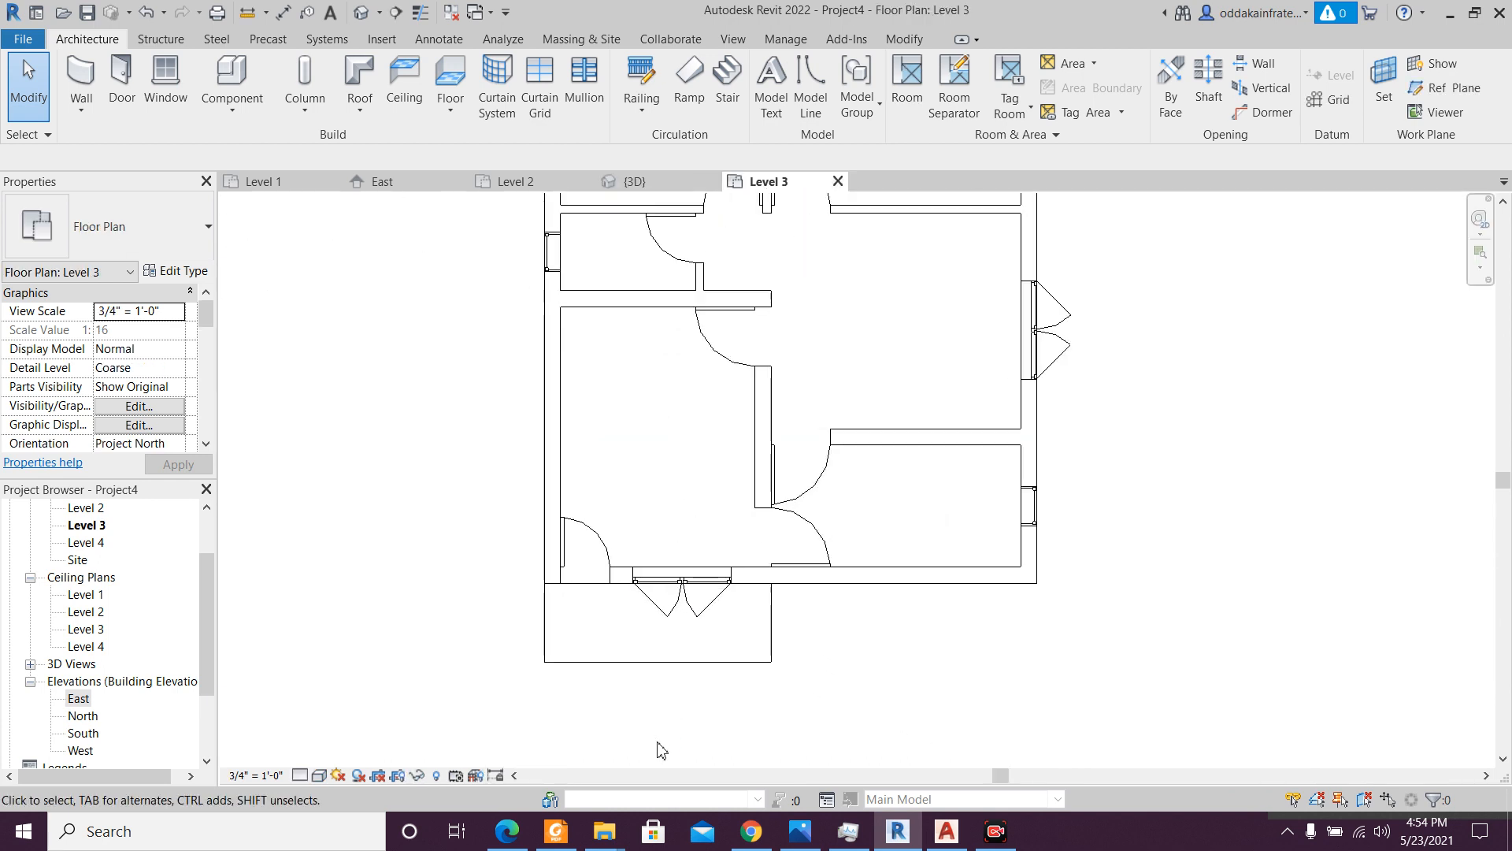
{"action": "scroll", "coordinate": [660, 749], "scroll_direction": "up", "scroll_amount": 1}
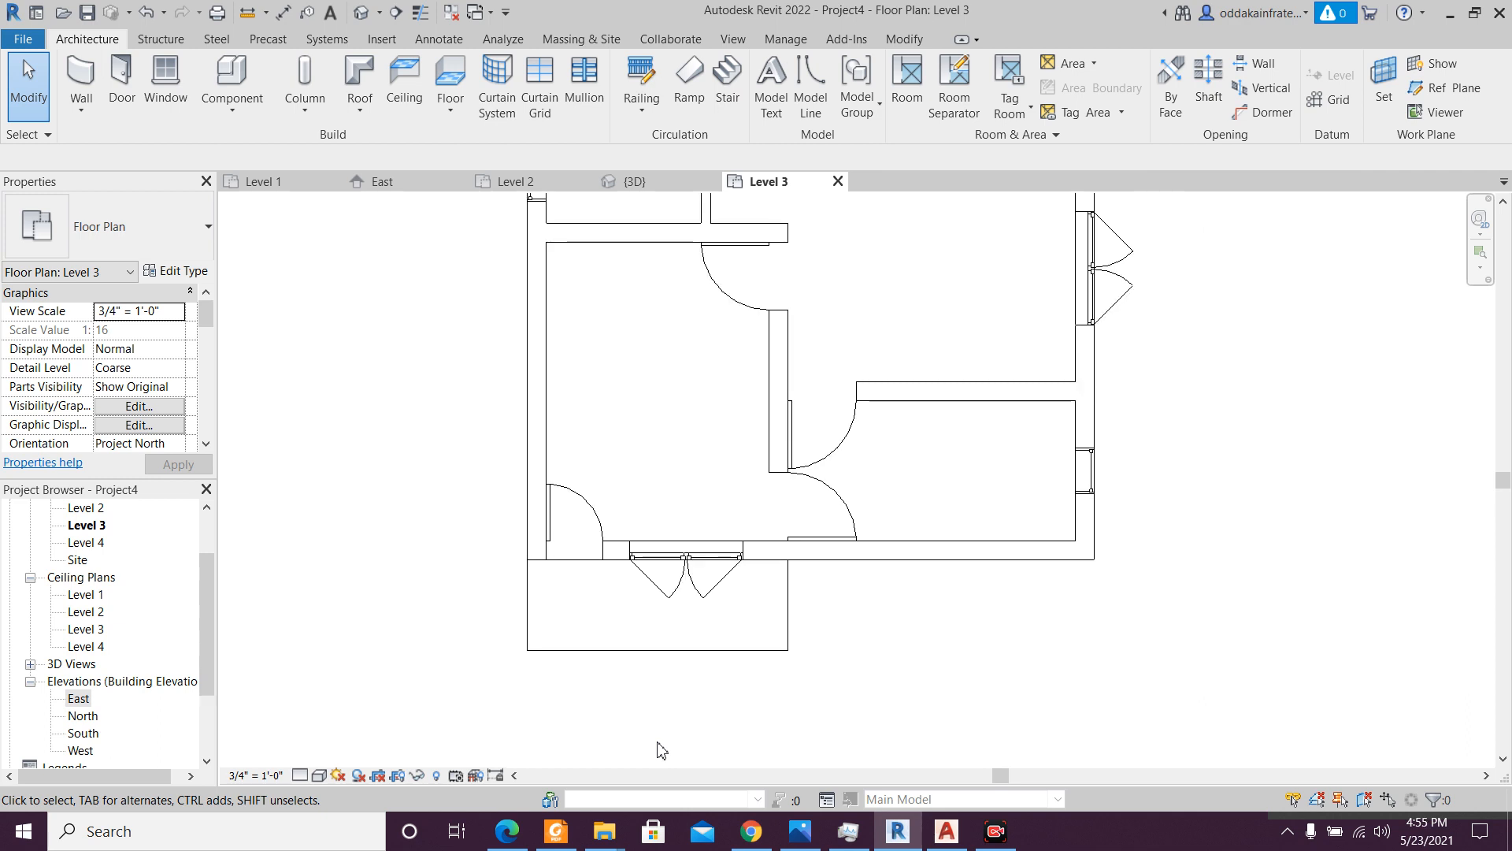
{"action": "left_click", "coordinate": [644, 77]}
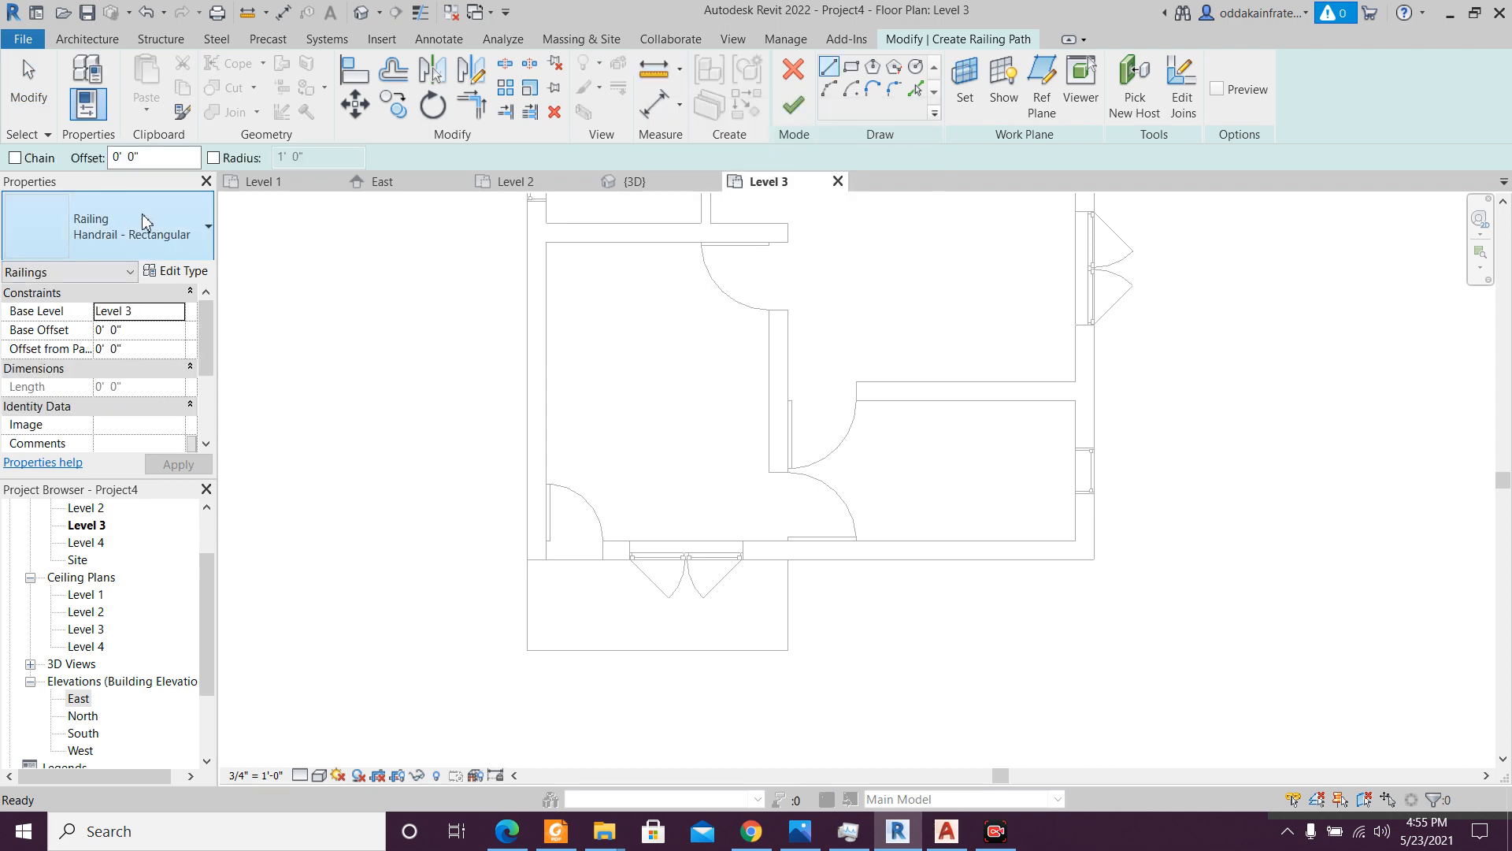
{"action": "left_click", "coordinate": [171, 250]}
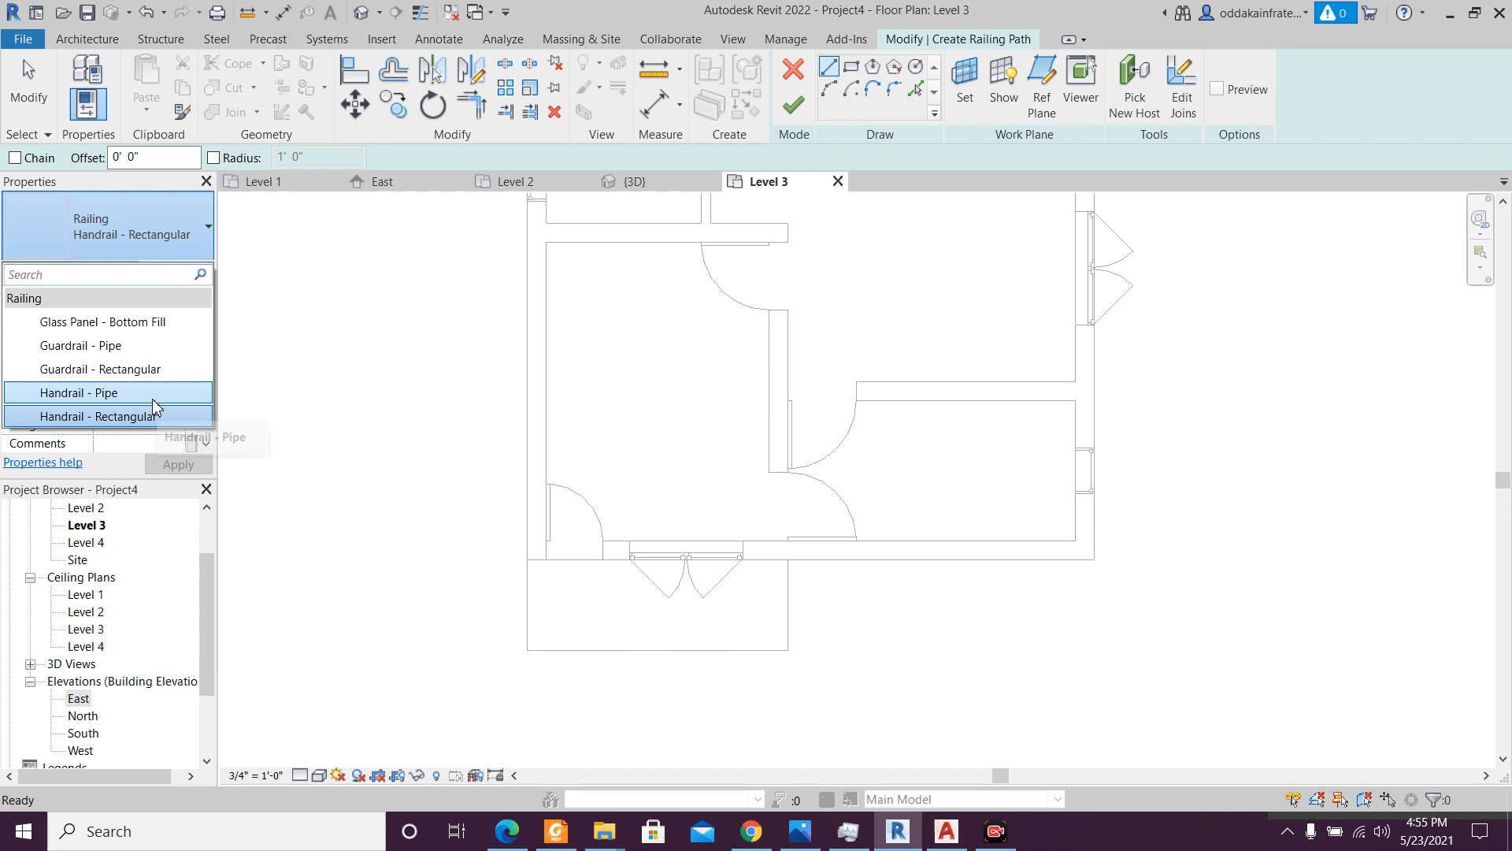
{"action": "left_click", "coordinate": [149, 329]}
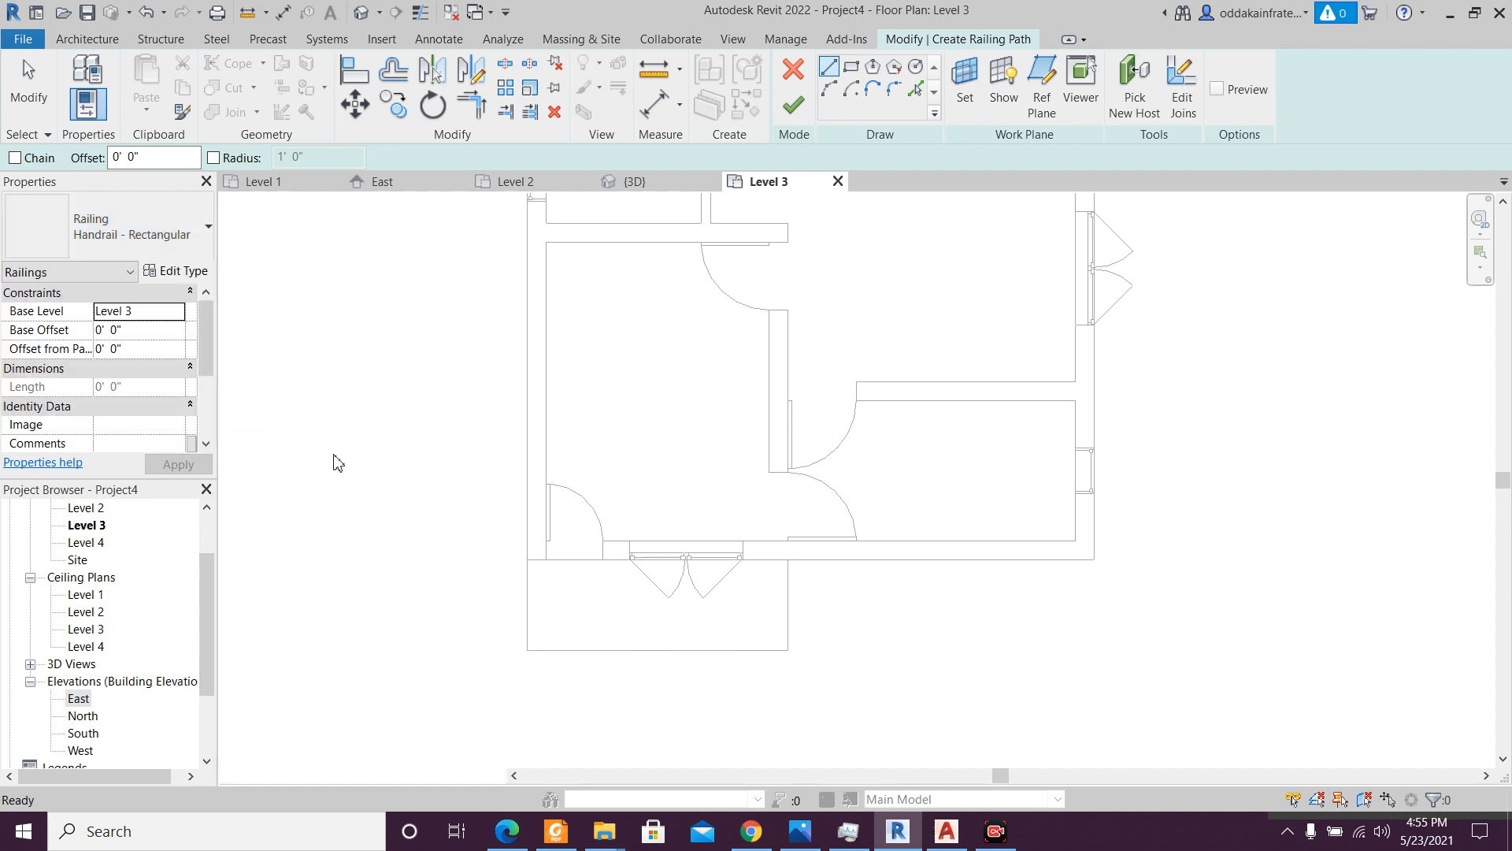
- Try to create the railing along the balcony's three open edges and discard its sketch
{"action": "left_click", "coordinate": [527, 559]}
{"action": "left_click", "coordinate": [527, 649]}
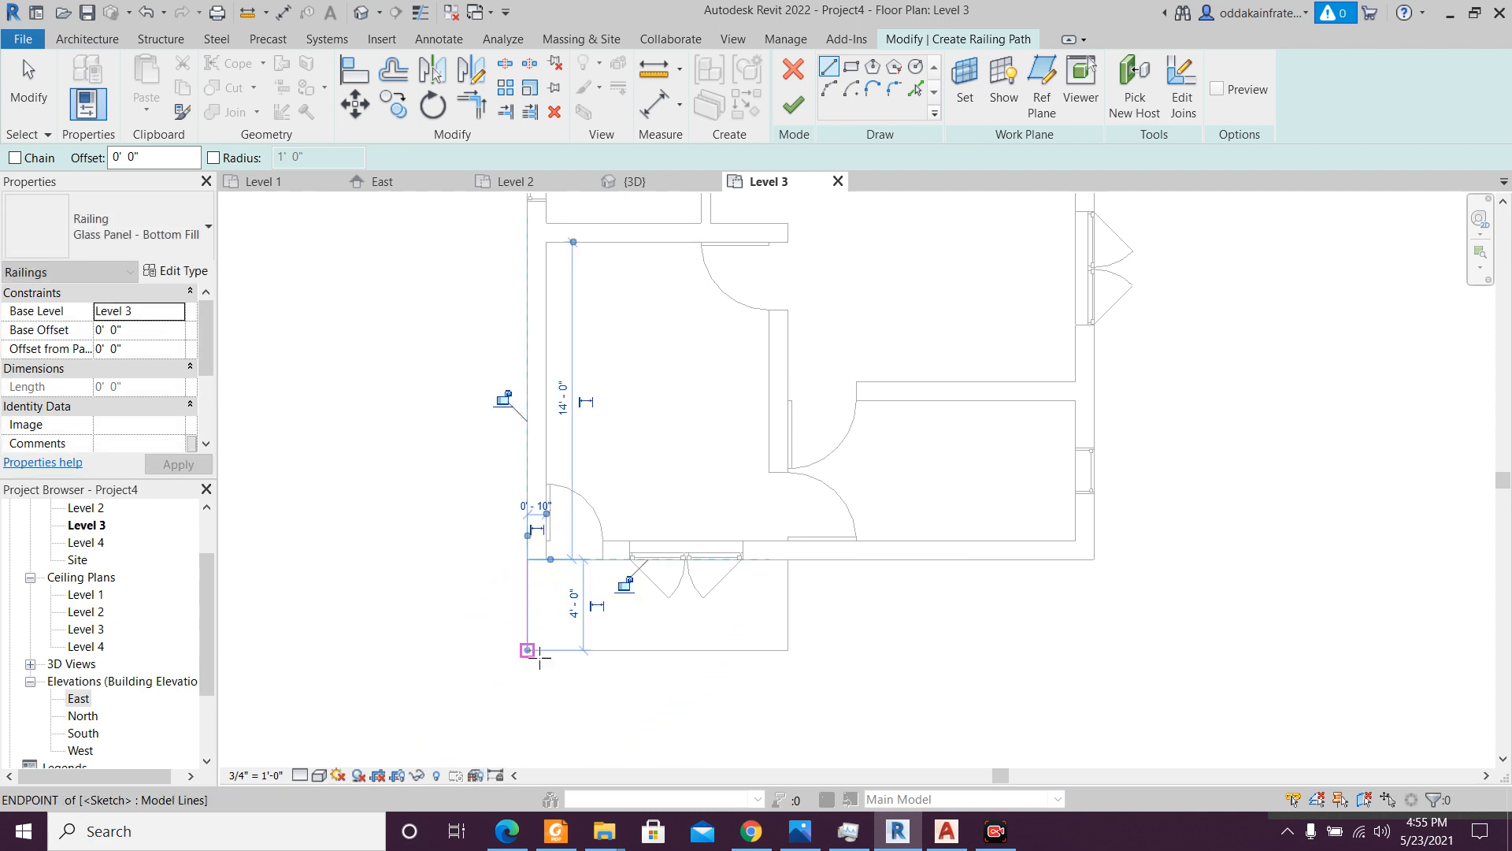
{"action": "left_click", "coordinate": [787, 650]}
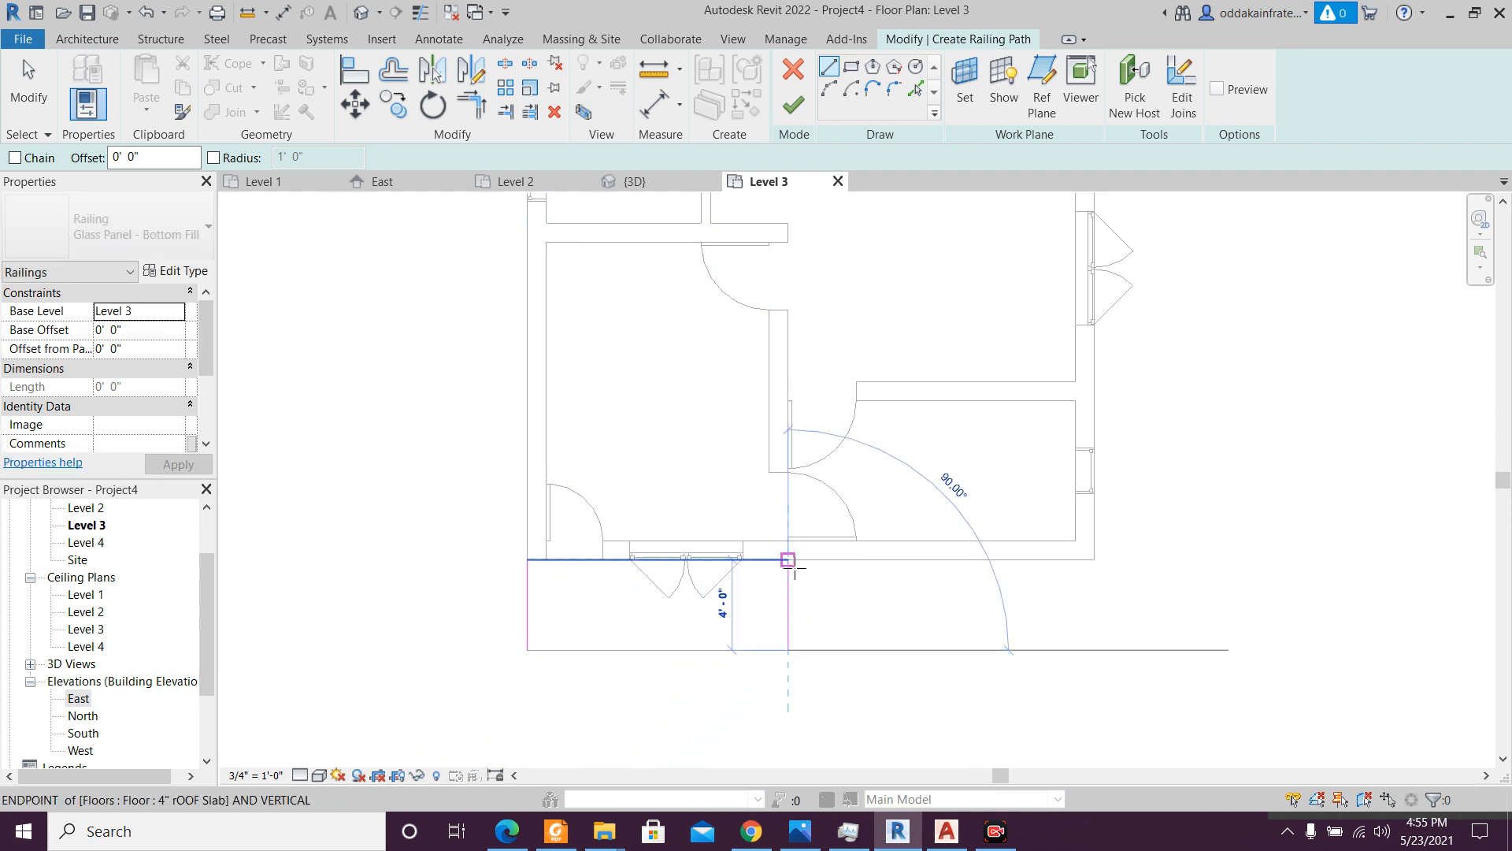
{"action": "left_click", "coordinate": [788, 560]}
{"action": "left_click", "coordinate": [793, 106]}
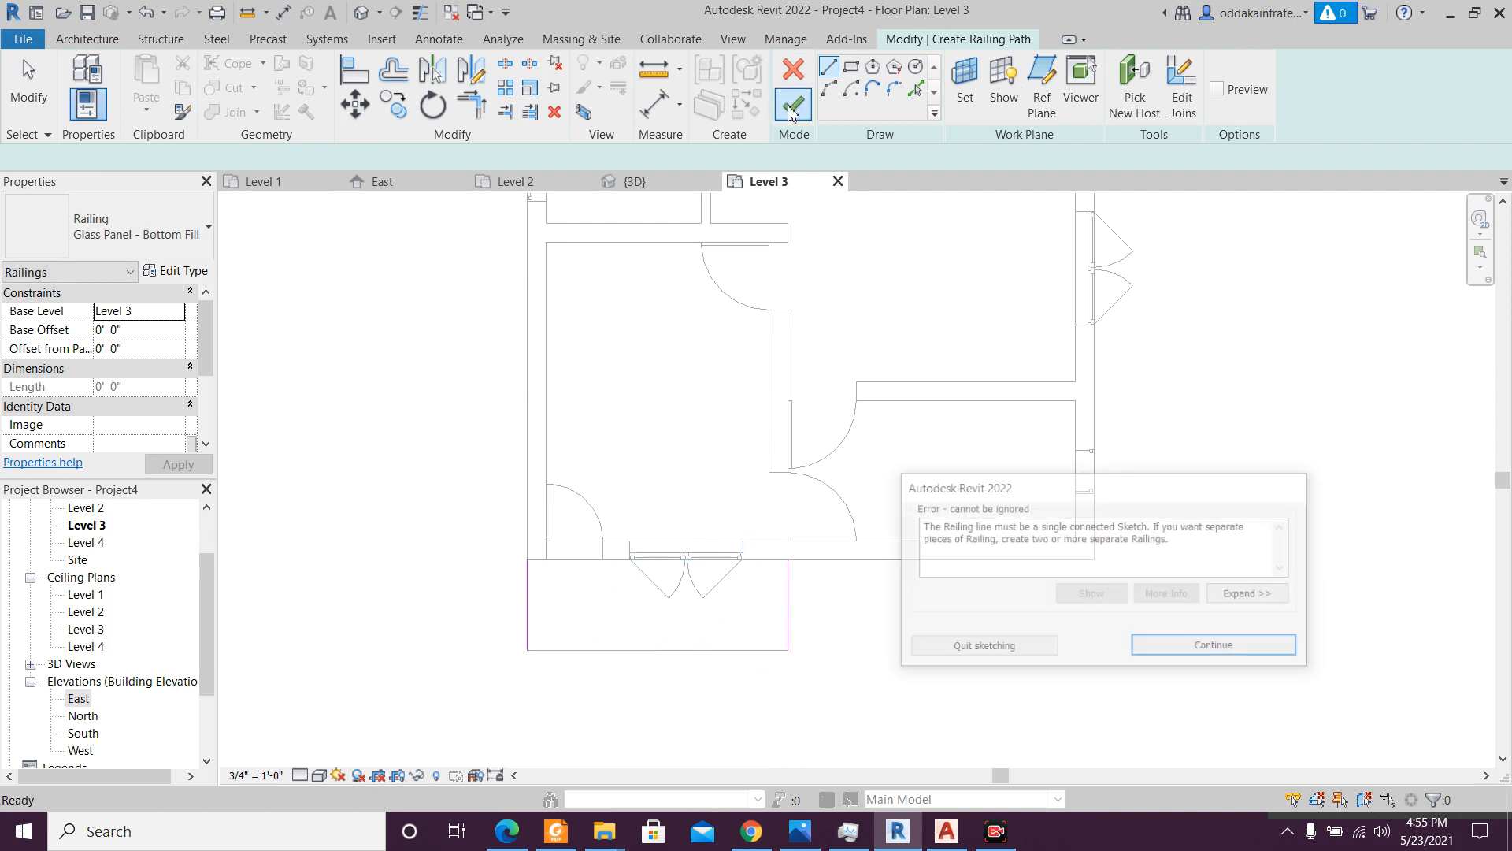
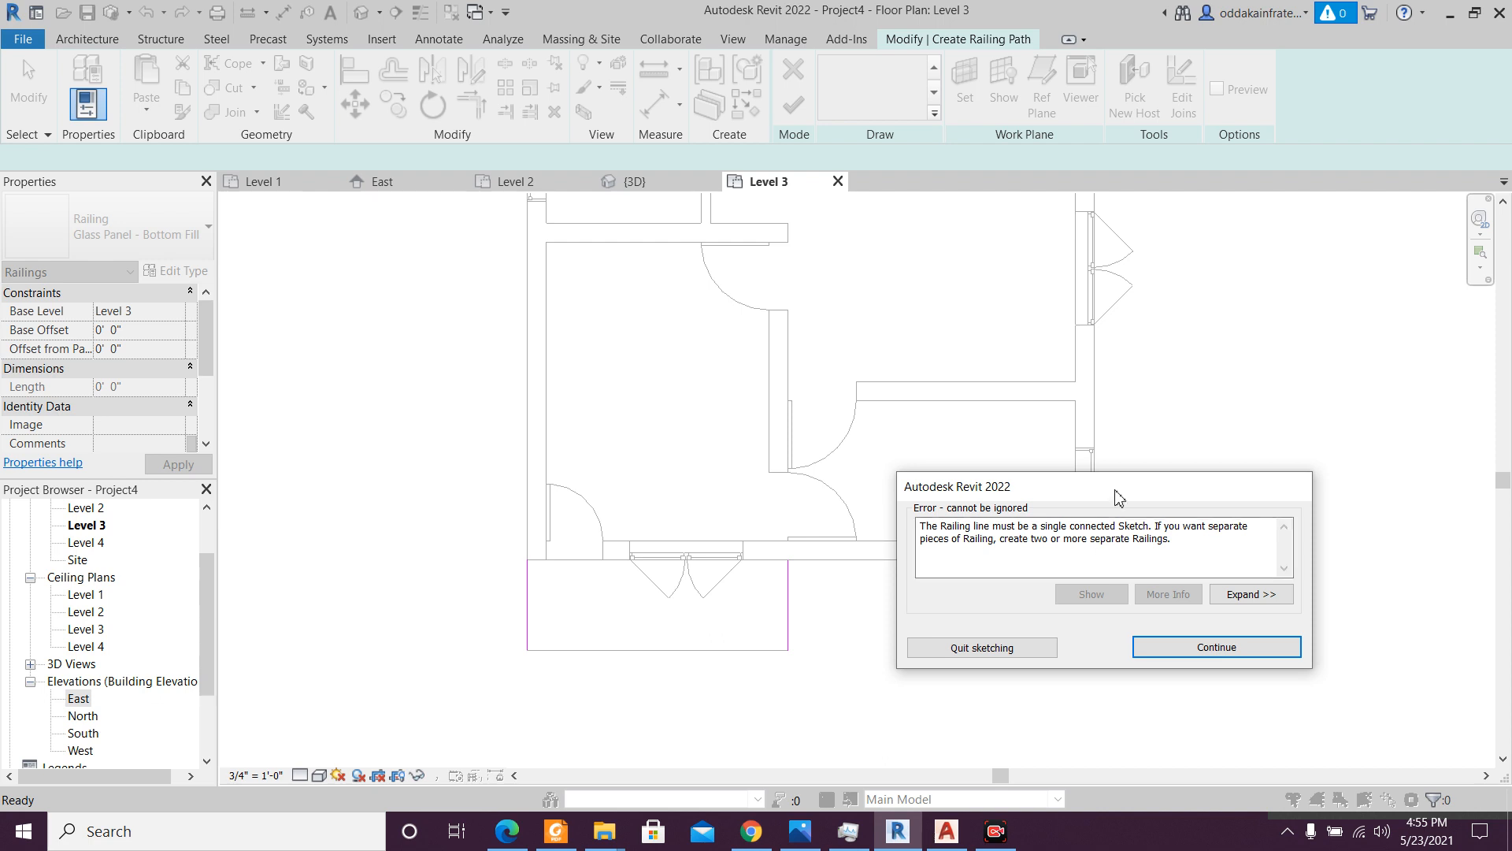
{"action": "left_click_drag", "start_coordinate": [1119, 495], "coordinate": [1022, 408]}
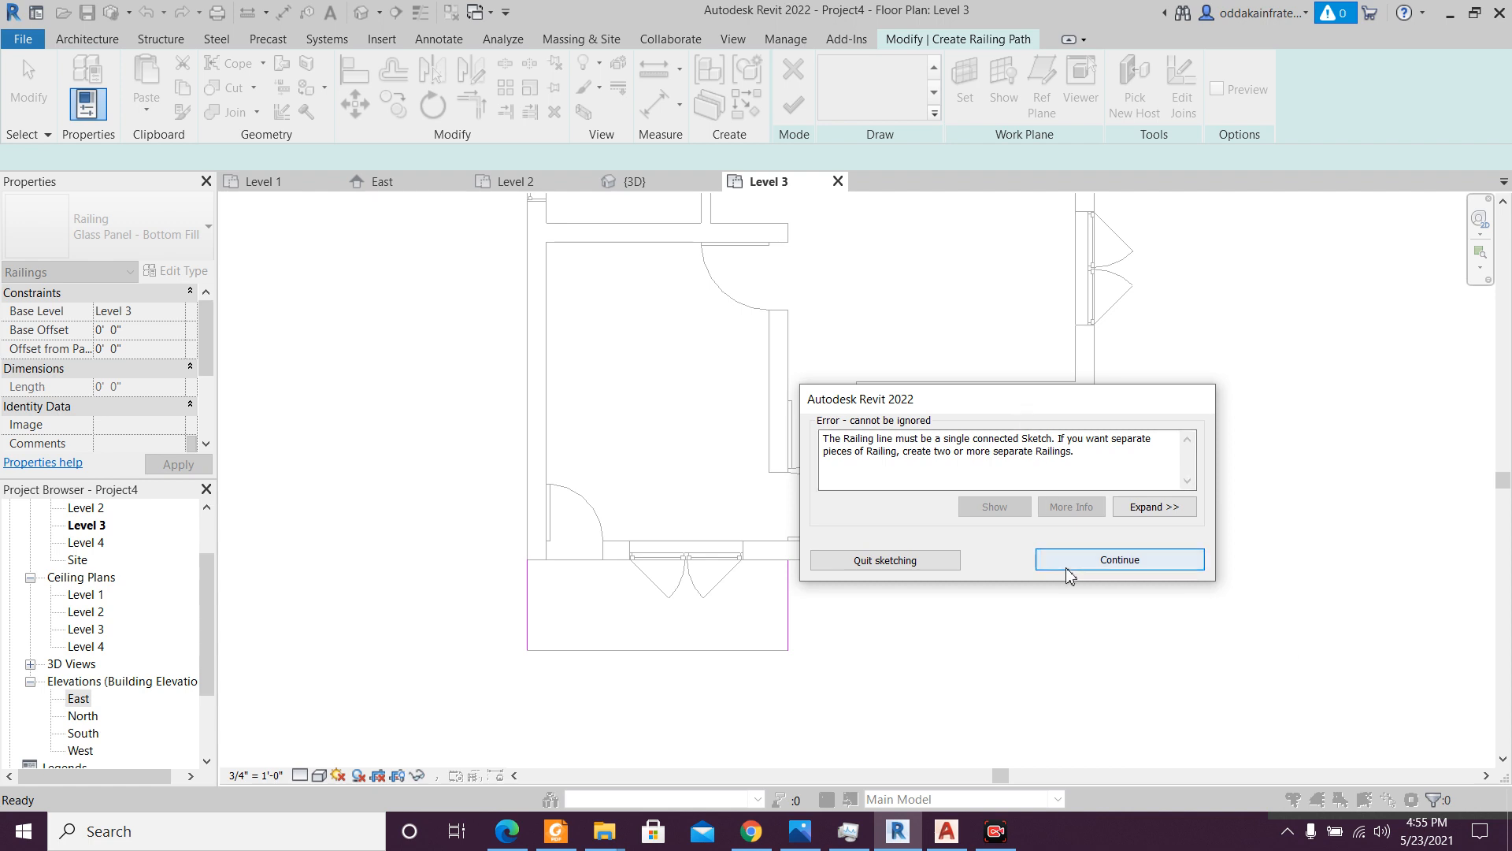
{"action": "left_click", "coordinate": [934, 561]}
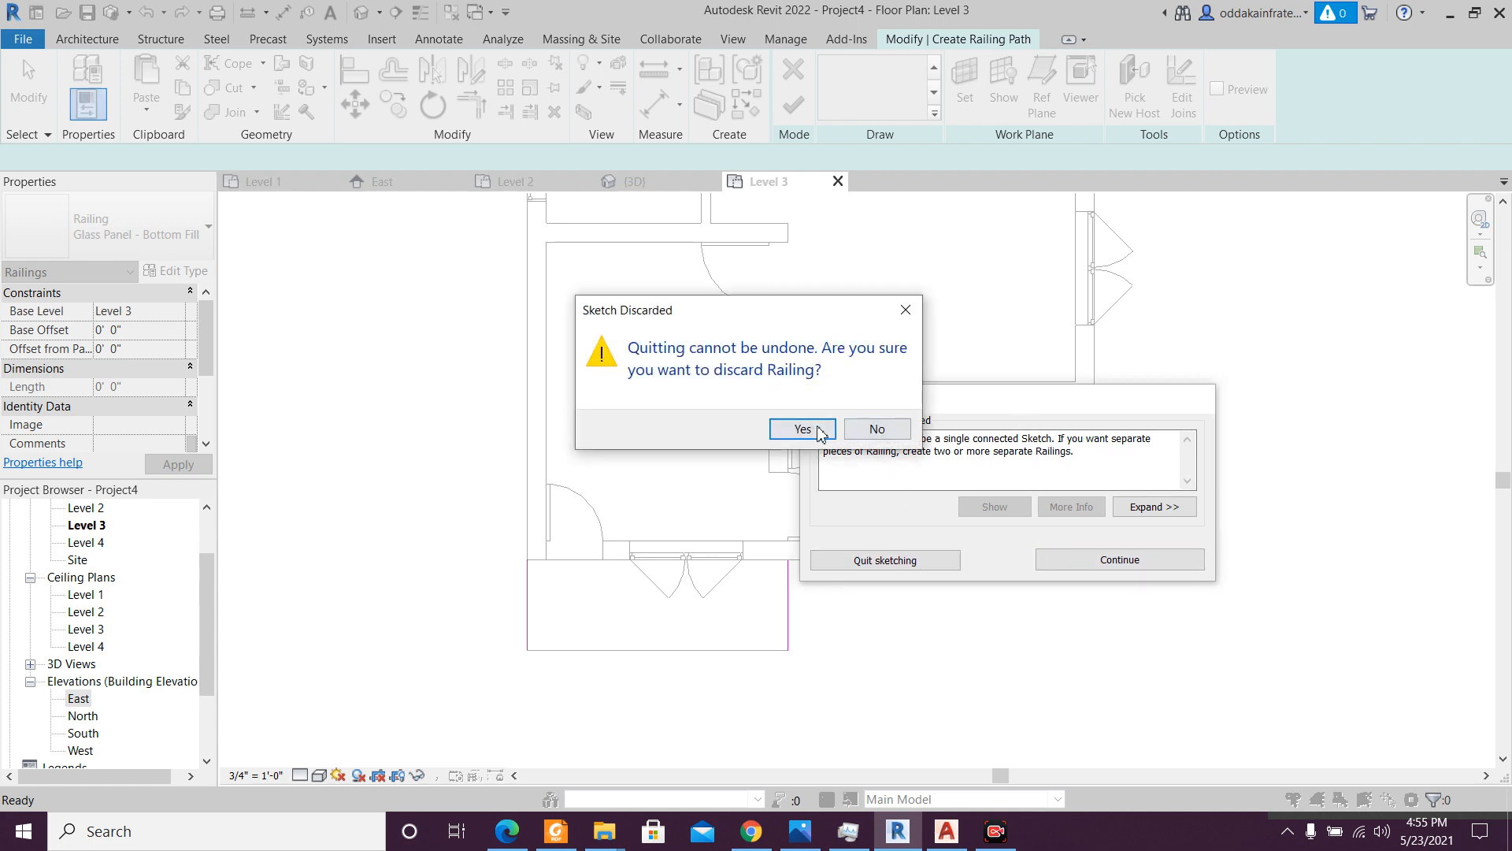
{"action": "left_click", "coordinate": [802, 428]}
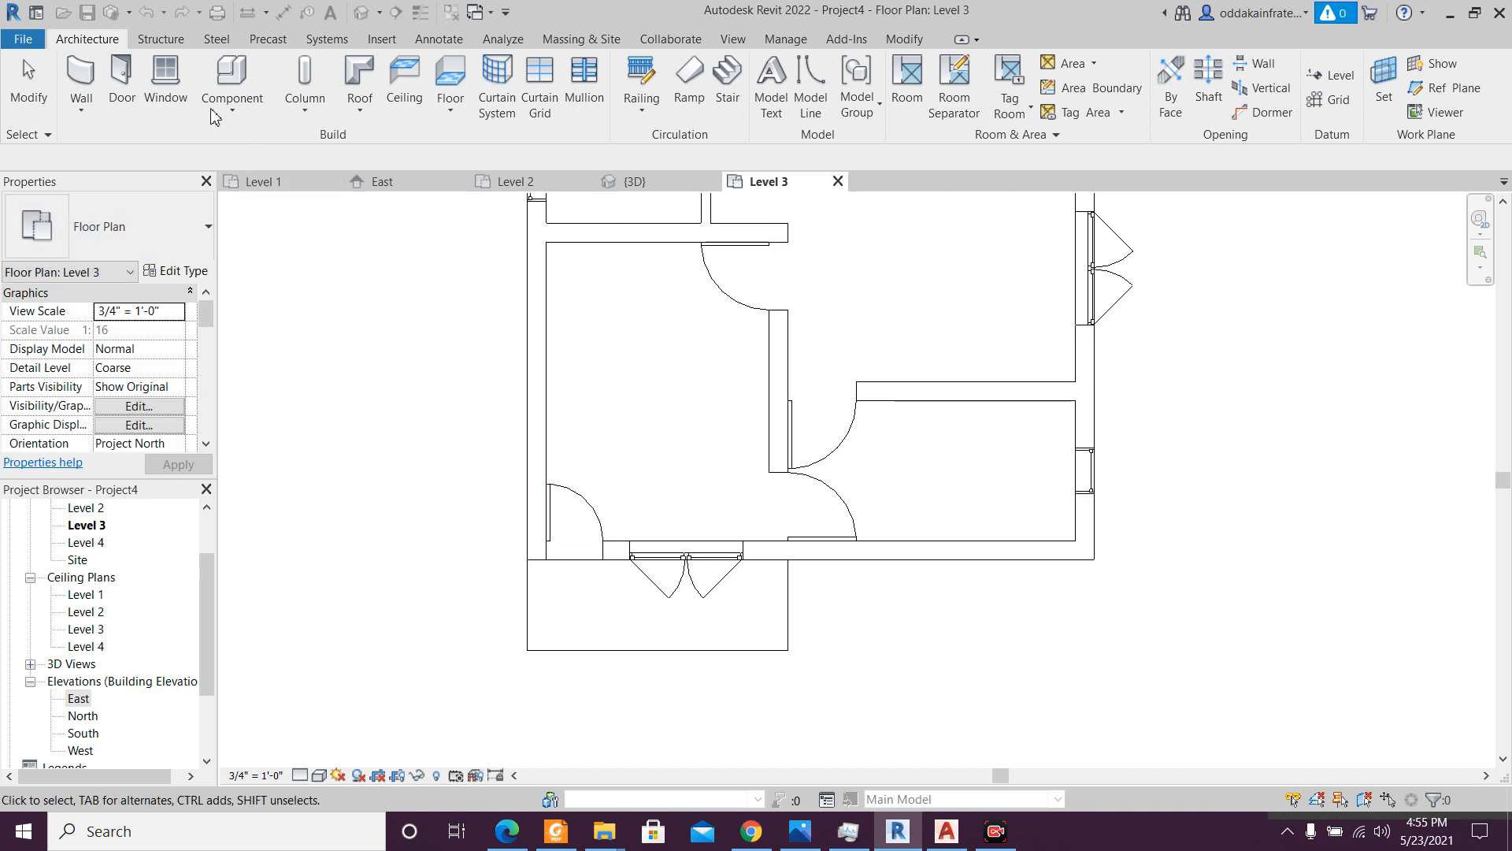
- Create a Handrail - Rectangular railing 4' long on Level 3 along the balcony's west edge and check it in 3D
{"action": "left_click", "coordinate": [641, 79]}
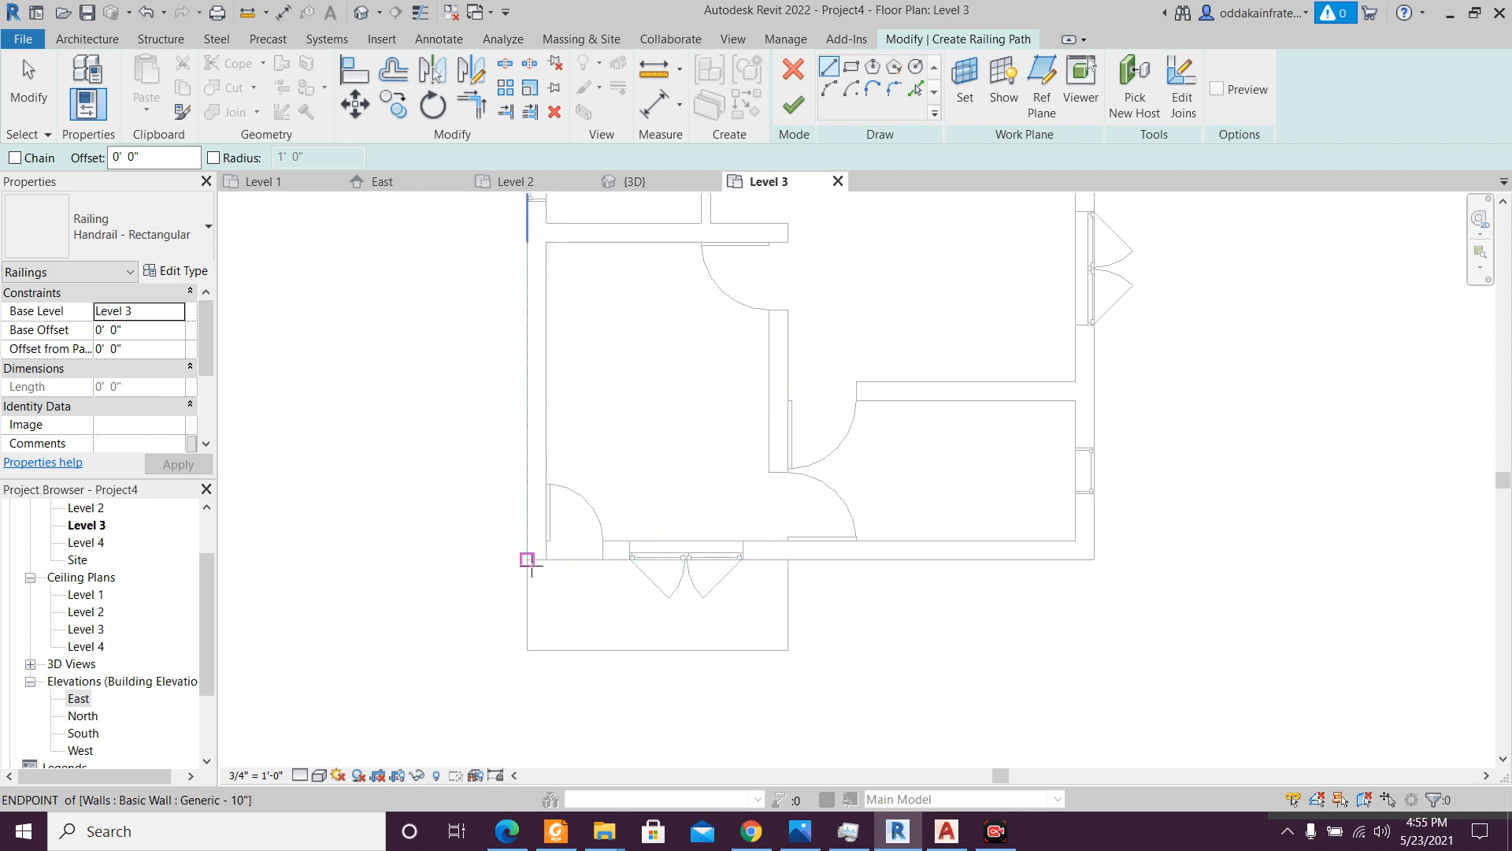
{"action": "left_click", "coordinate": [532, 564]}
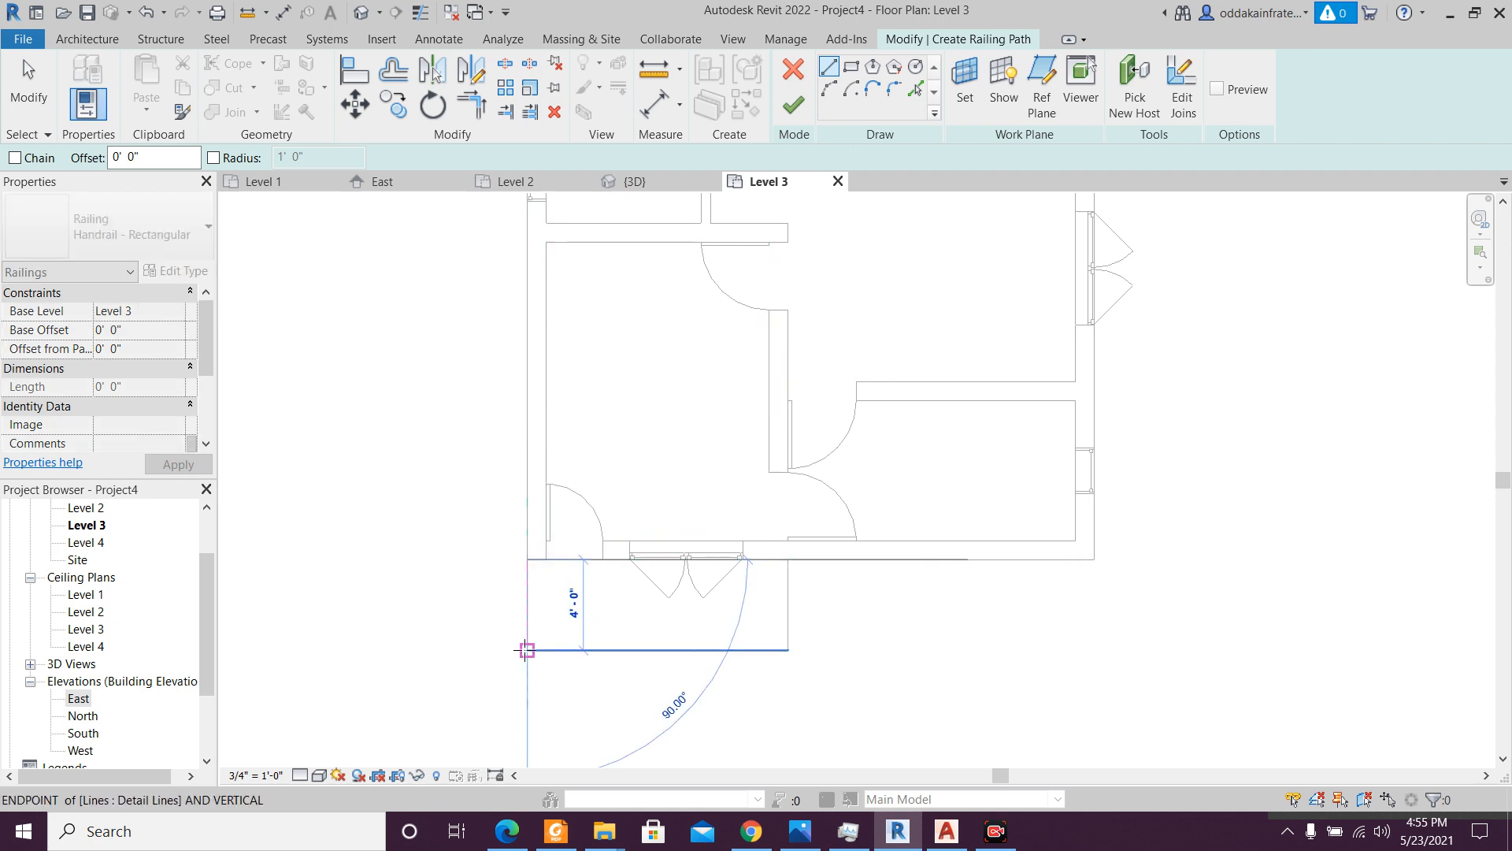
{"action": "left_click", "coordinate": [529, 649]}
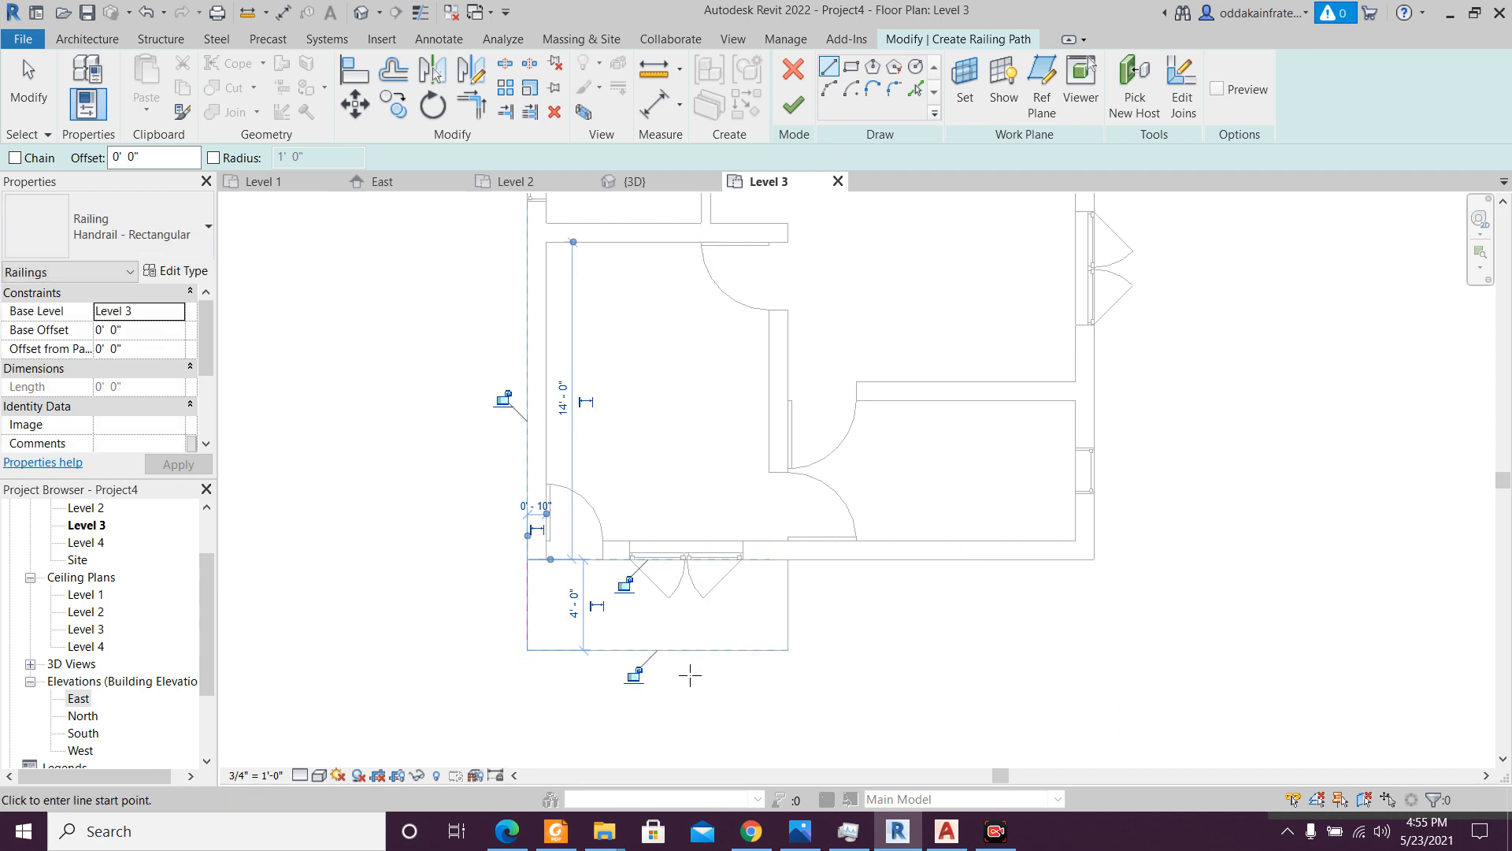
{"action": "key", "text": "Escape"}
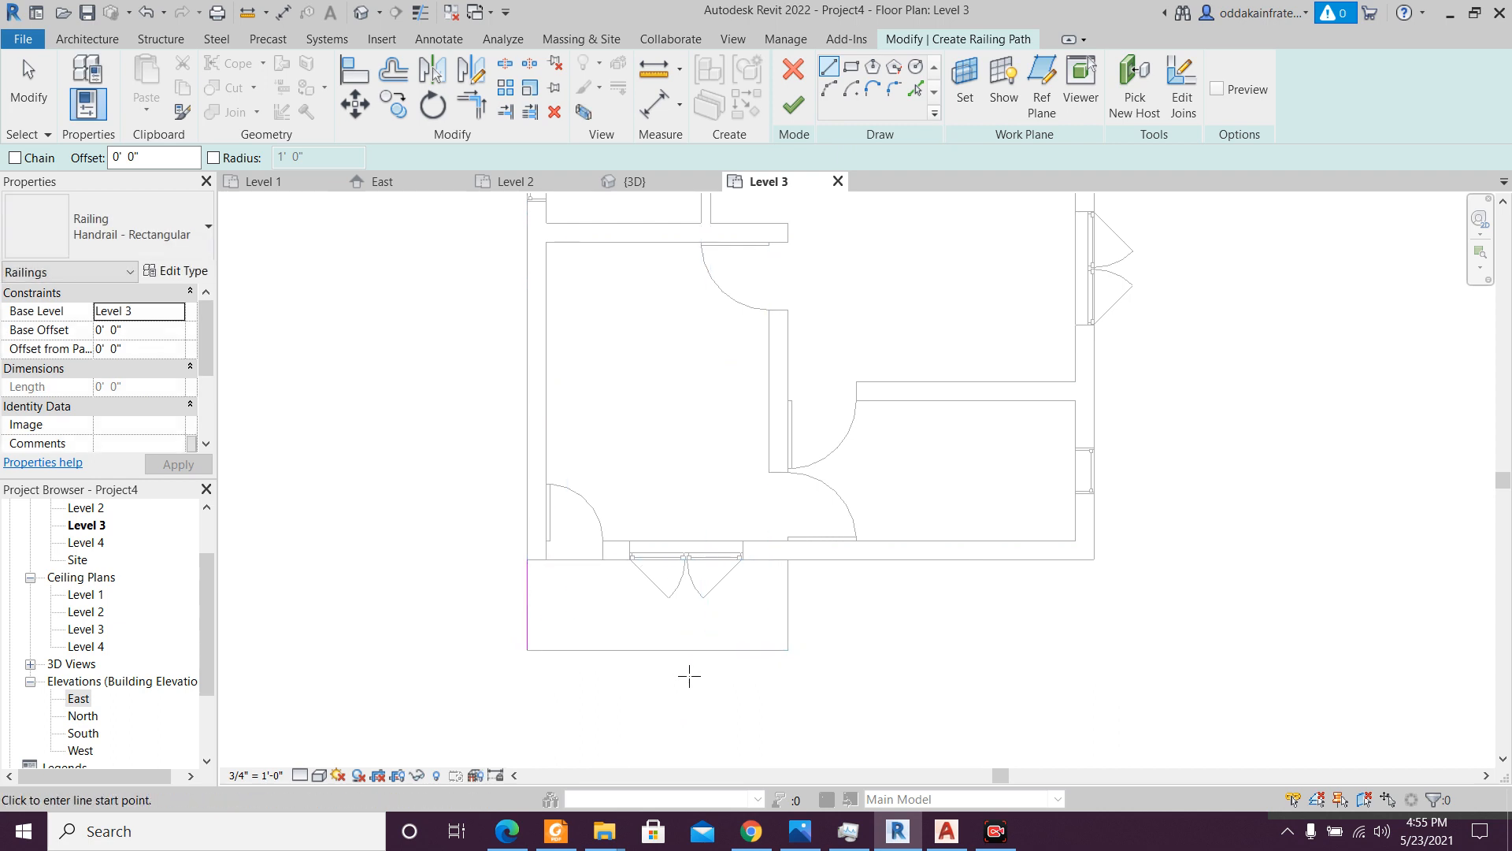
{"action": "left_click", "coordinate": [794, 105]}
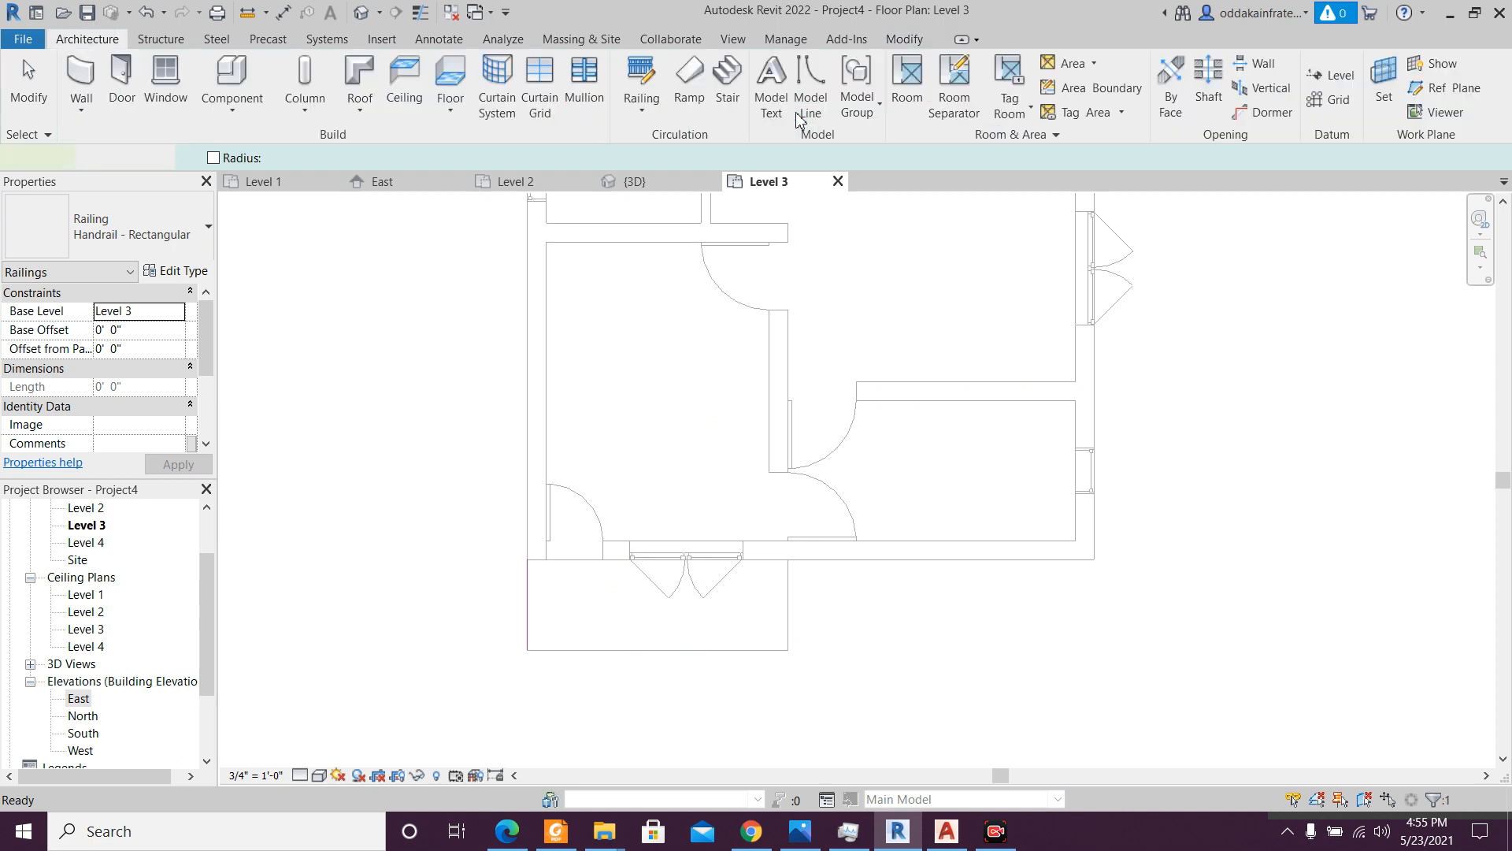
{"action": "left_click", "coordinate": [674, 189]}
{"action": "scroll", "coordinate": [509, 507], "scroll_direction": "up", "scroll_amount": 4}
{"action": "middle_click_drag", "start_coordinate": [509, 506], "coordinate": [593, 529], "text": "shift"}
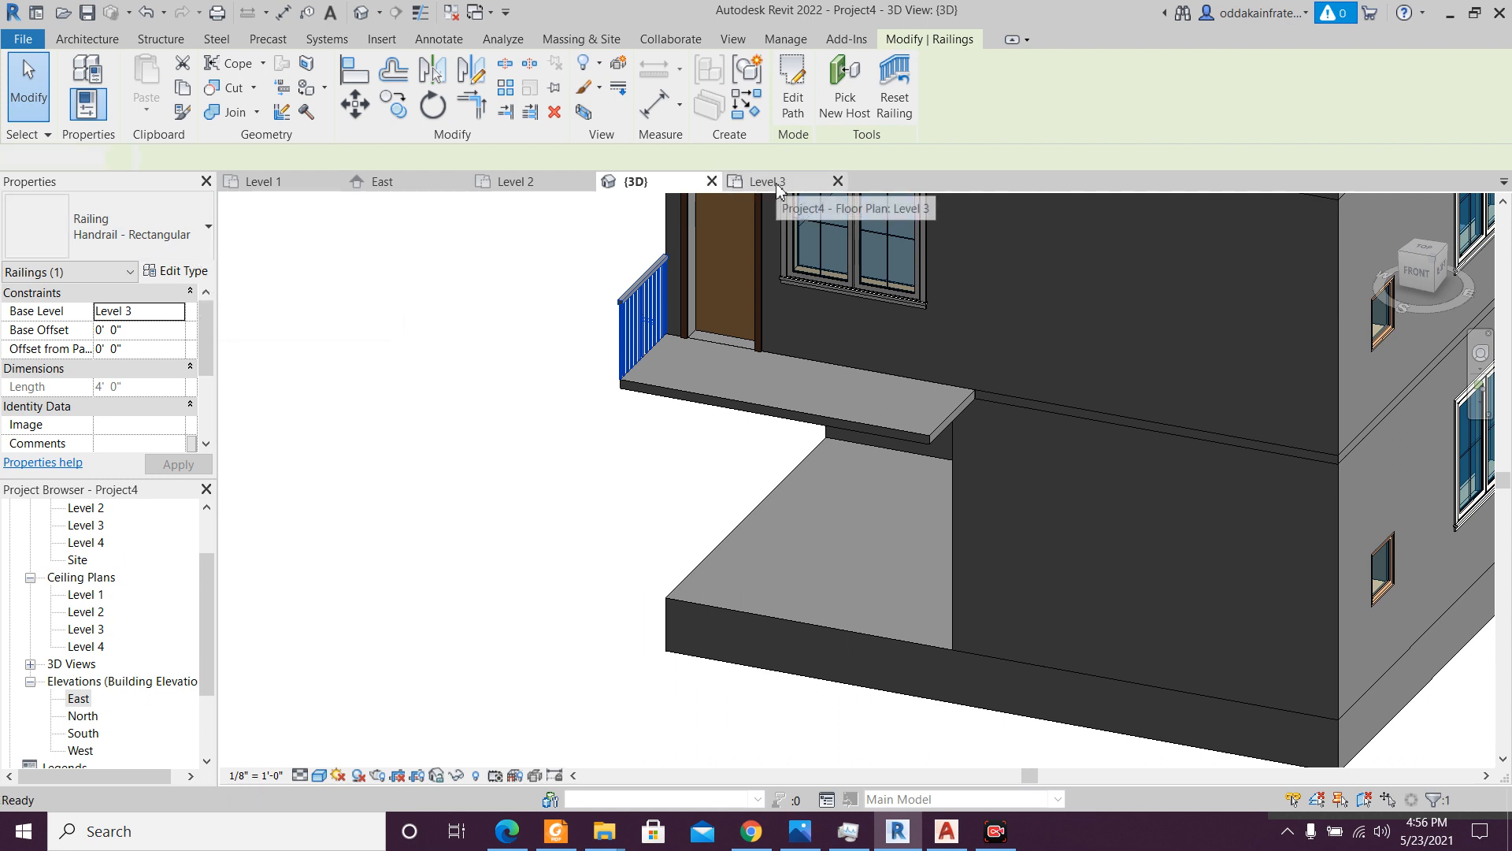
- Create a second Handrail - Rectangular railing about 11' 5" long on Level 3 along the balcony's front edge
{"action": "left_click", "coordinate": [734, 183]}
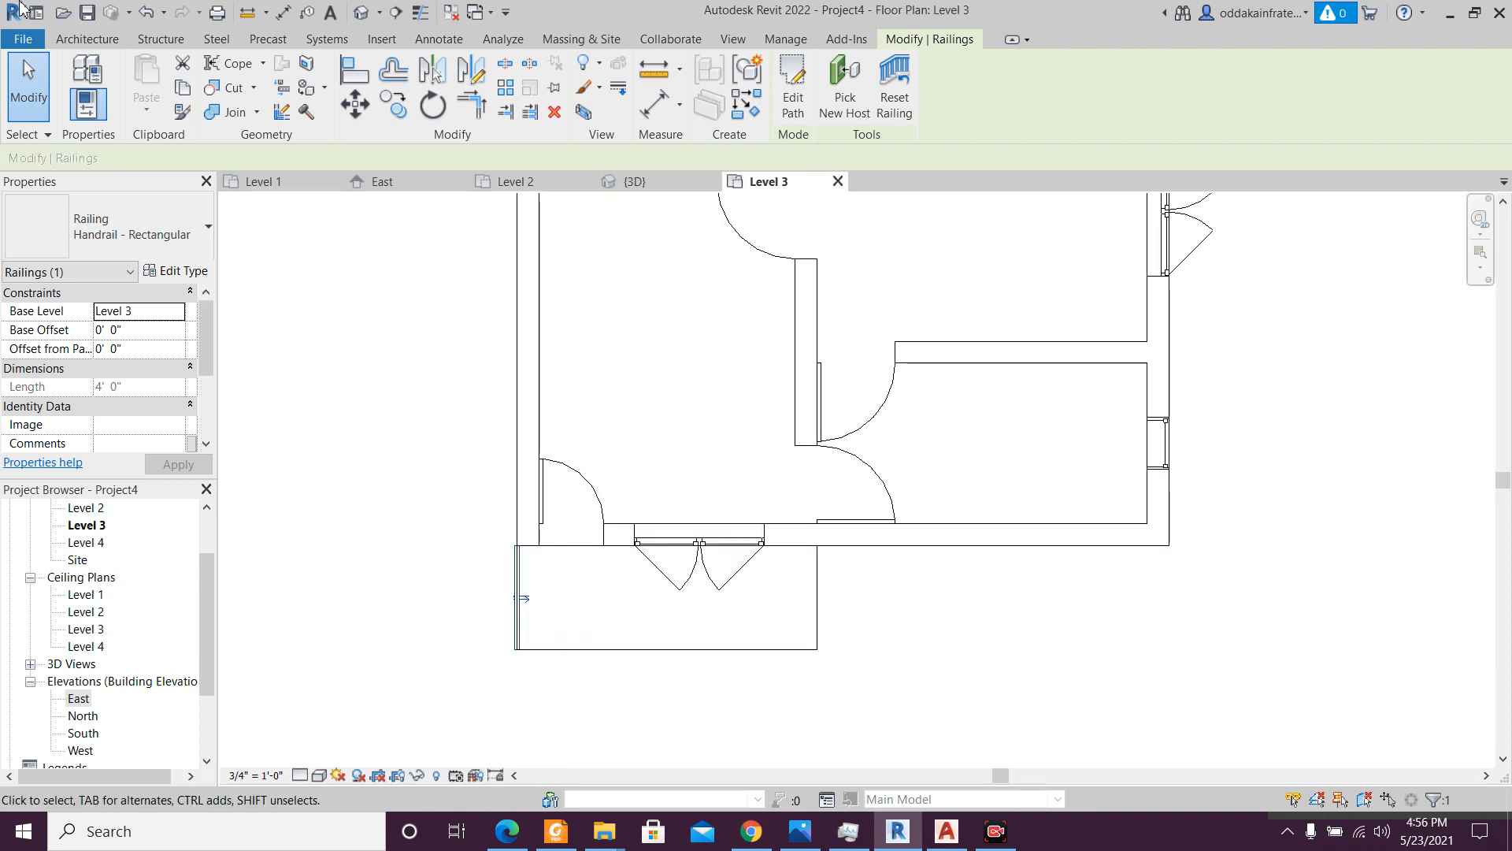
{"action": "left_click", "coordinate": [87, 39]}
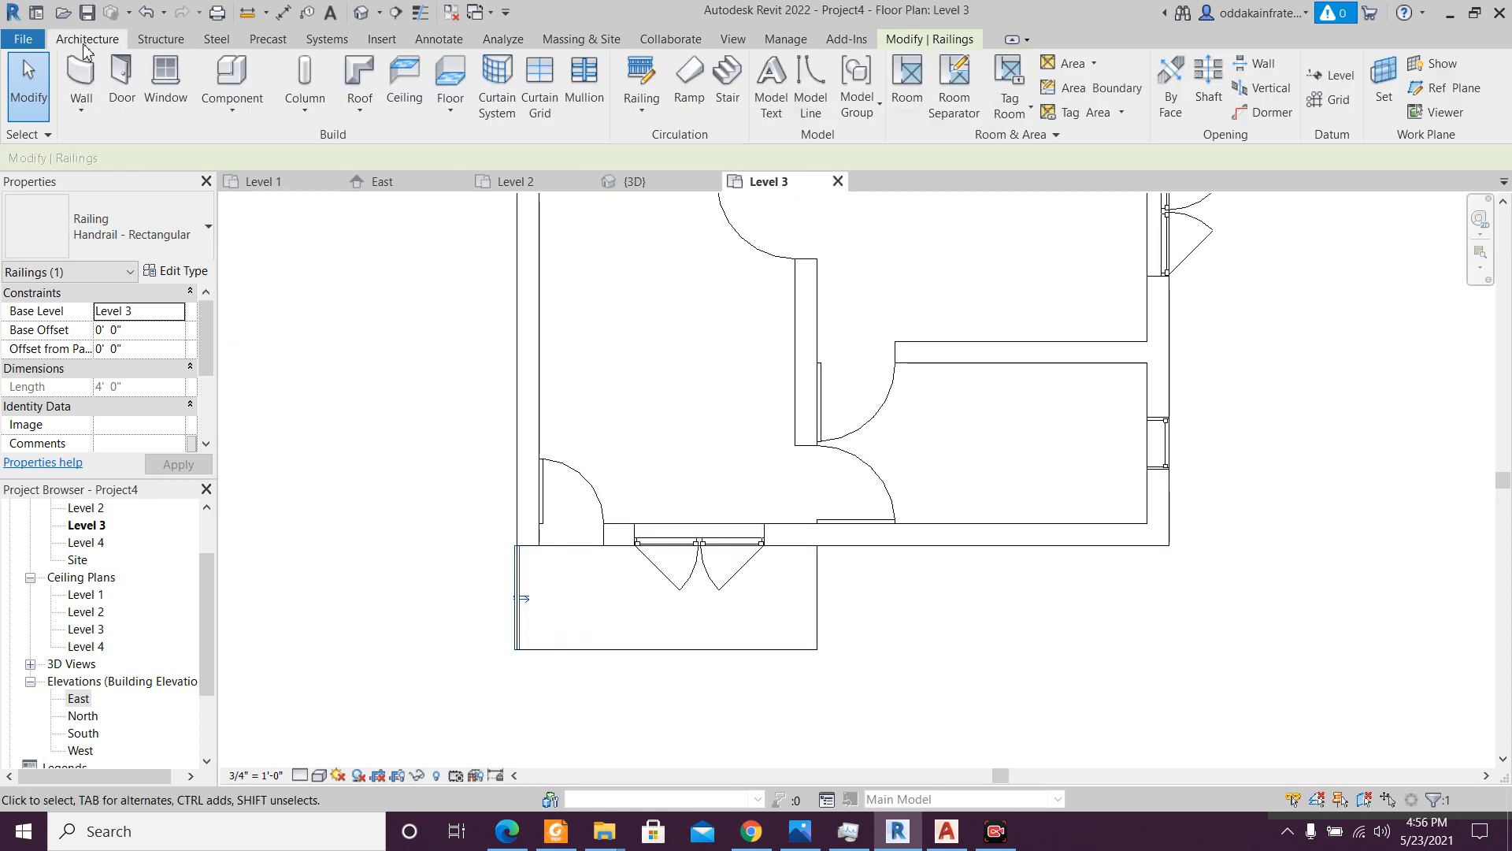
{"action": "left_click", "coordinate": [642, 79]}
{"action": "left_click", "coordinate": [519, 650]}
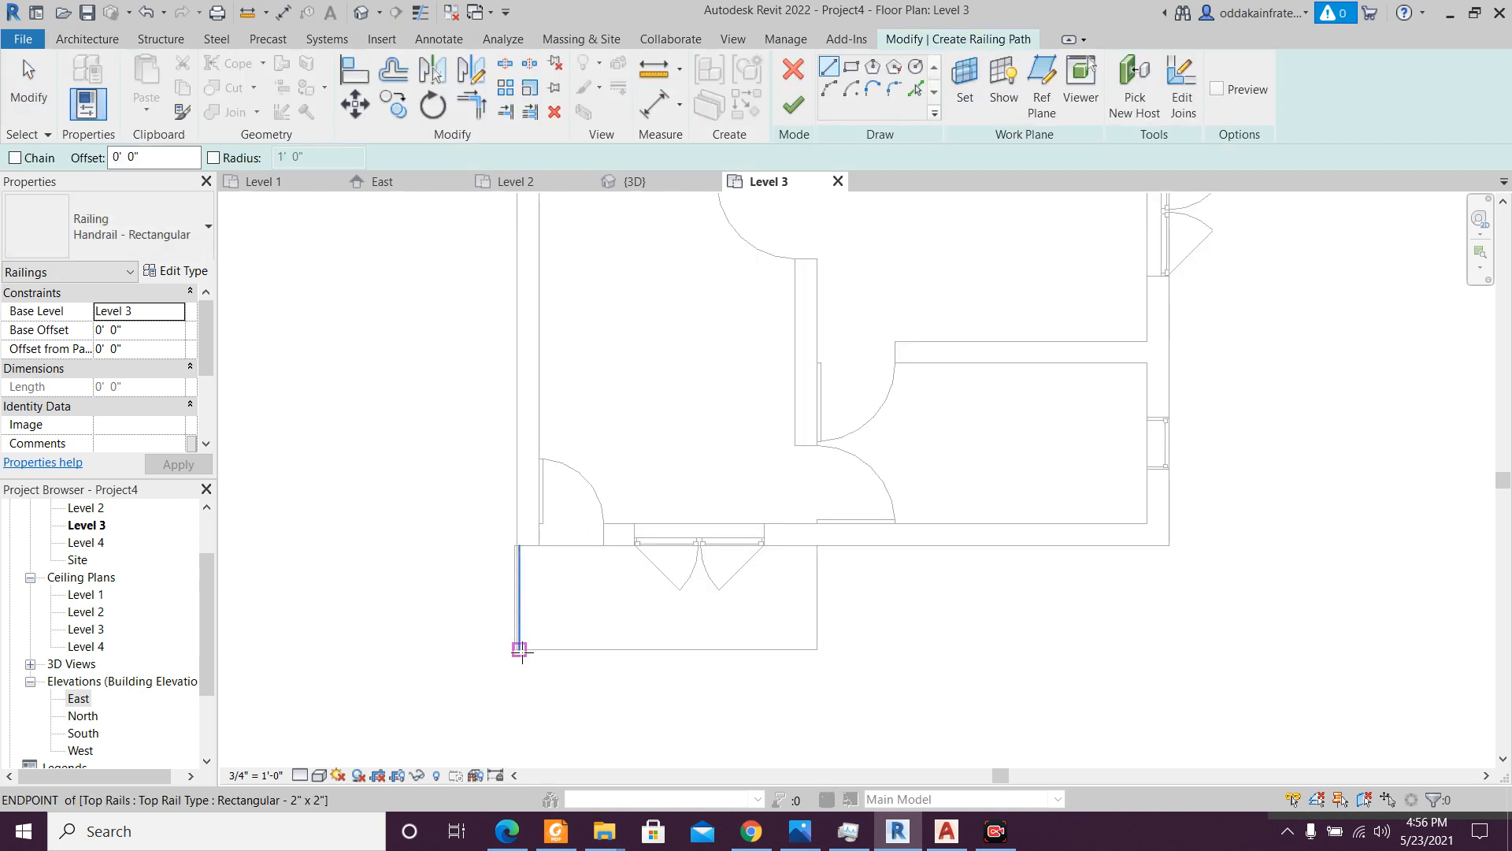
{"action": "left_click", "coordinate": [817, 649]}
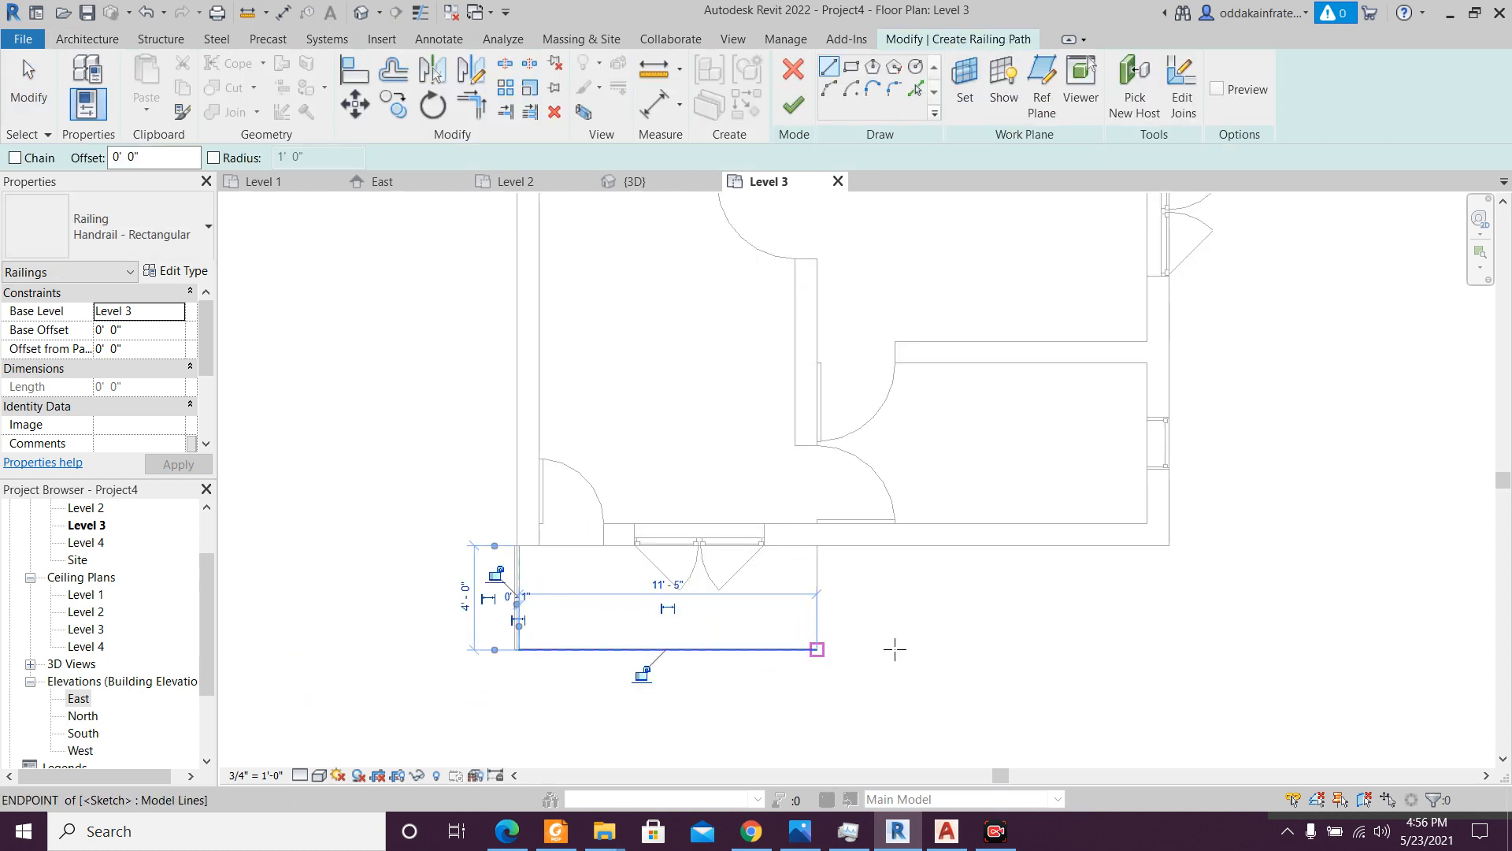
{"action": "left_click", "coordinate": [794, 104]}
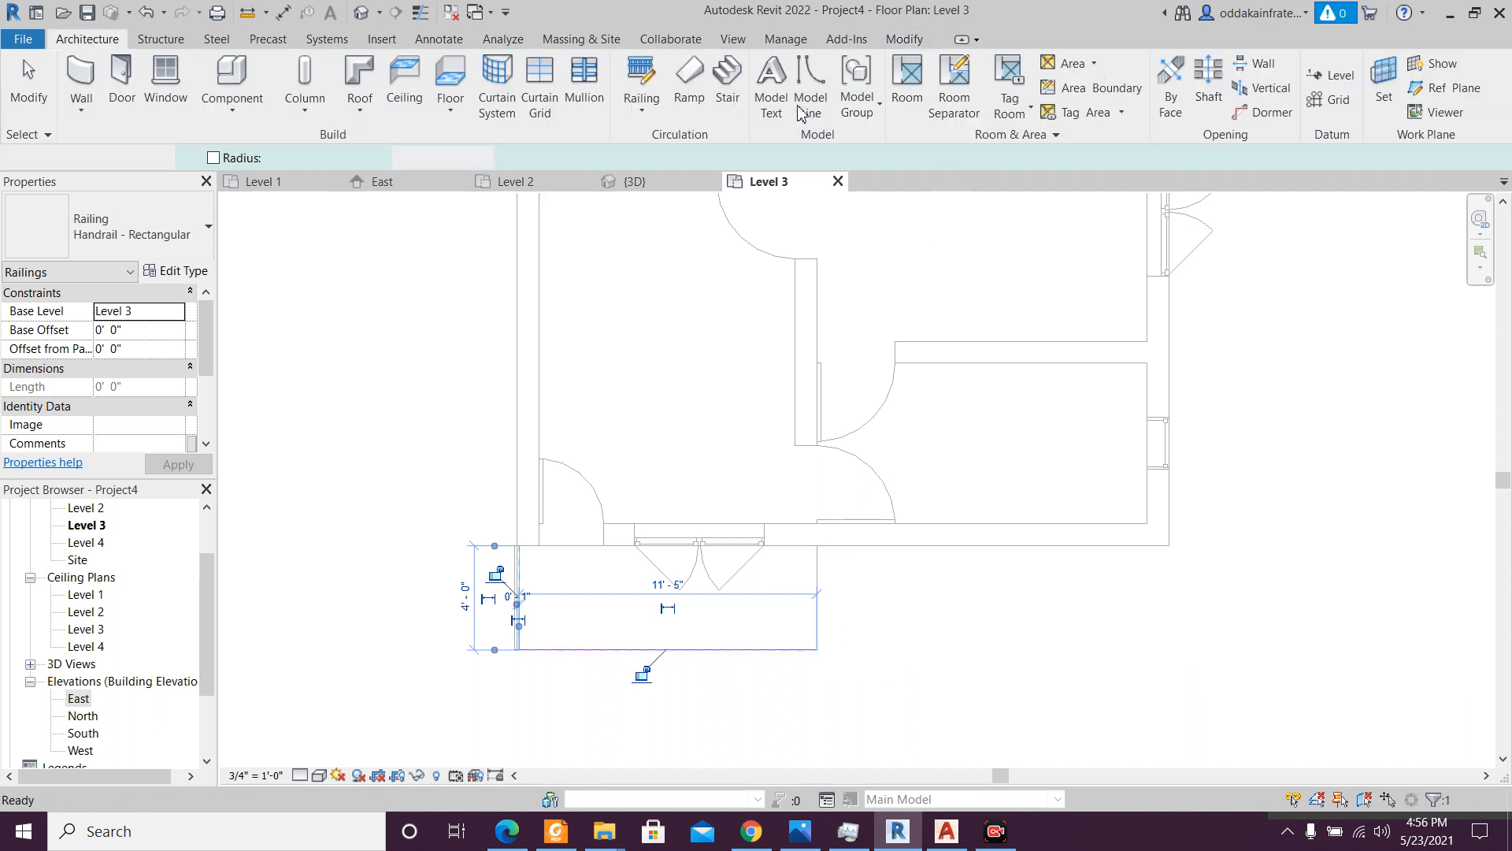
{"action": "left_click", "coordinate": [71, 41]}
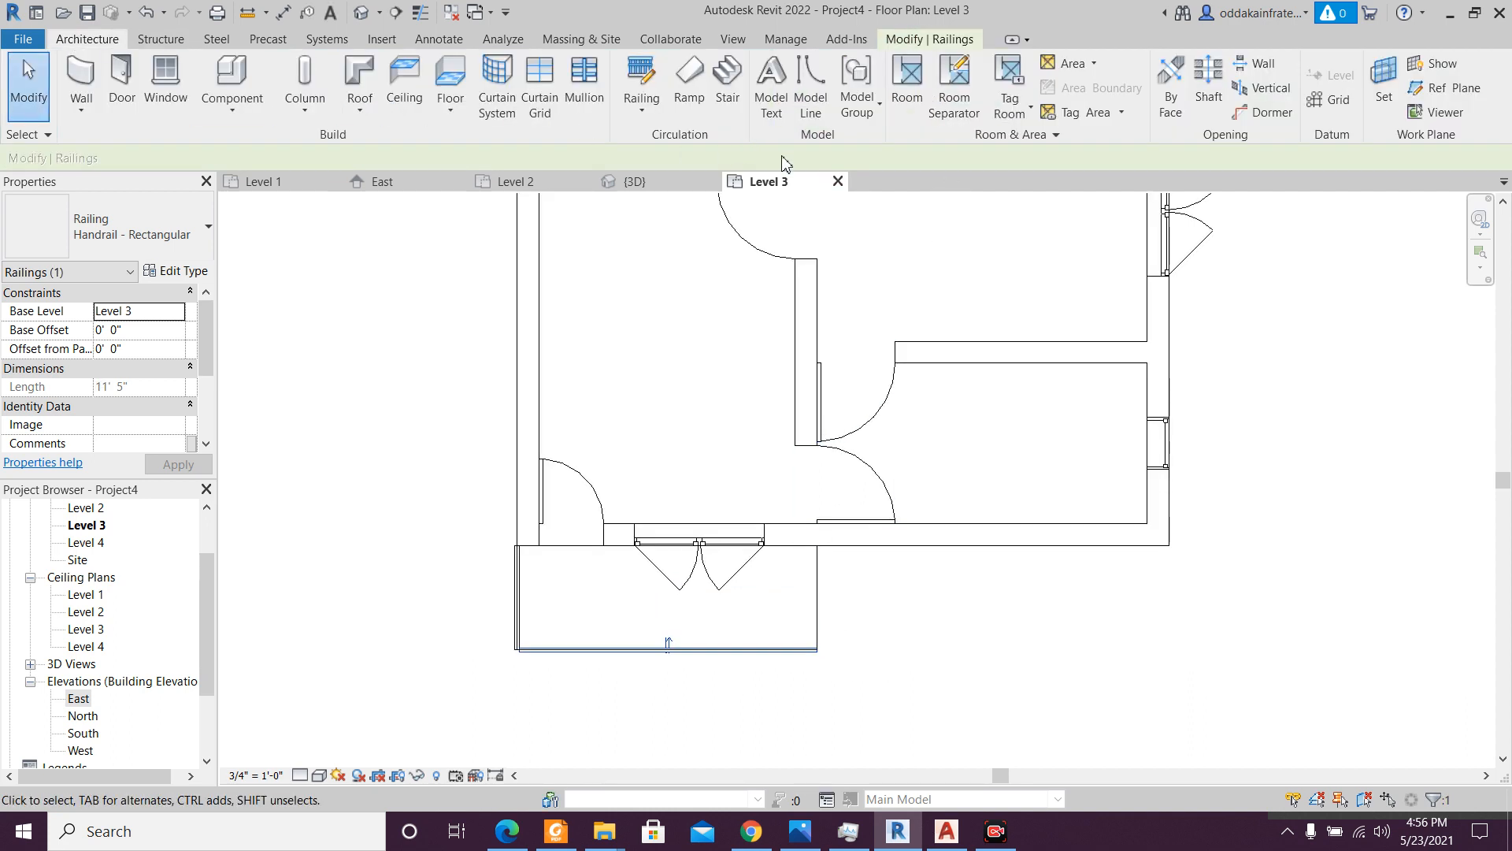
- Create a third Handrail - Rectangular railing about 4' 1" long on Level 3 along the balcony's east edge and check it in 3D
{"action": "left_click", "coordinate": [641, 89]}
{"action": "left_click", "coordinate": [817, 651]}
{"action": "left_click", "coordinate": [816, 545]}
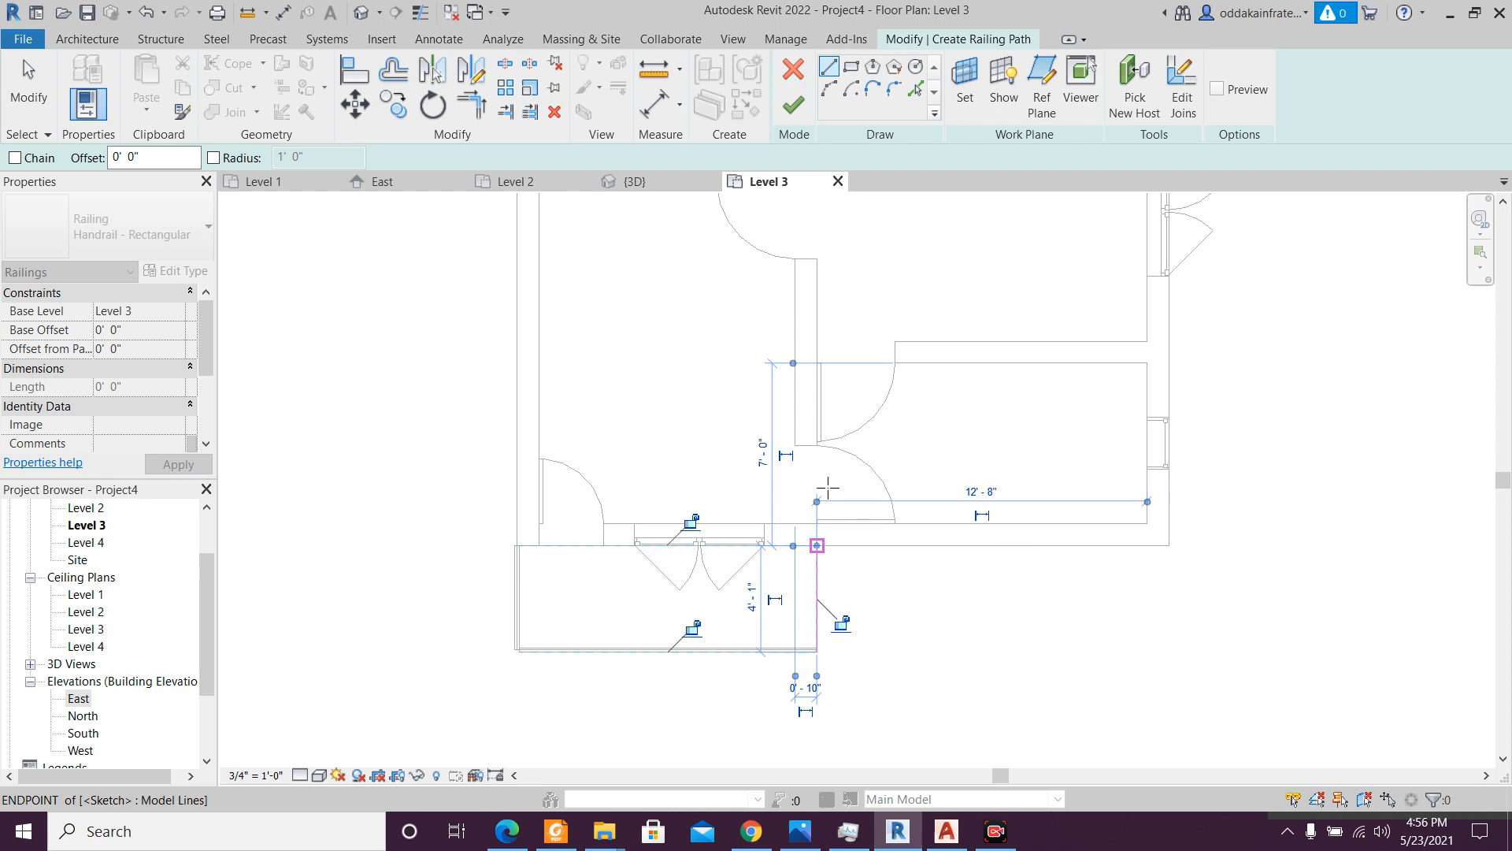
{"action": "left_click", "coordinate": [796, 105]}
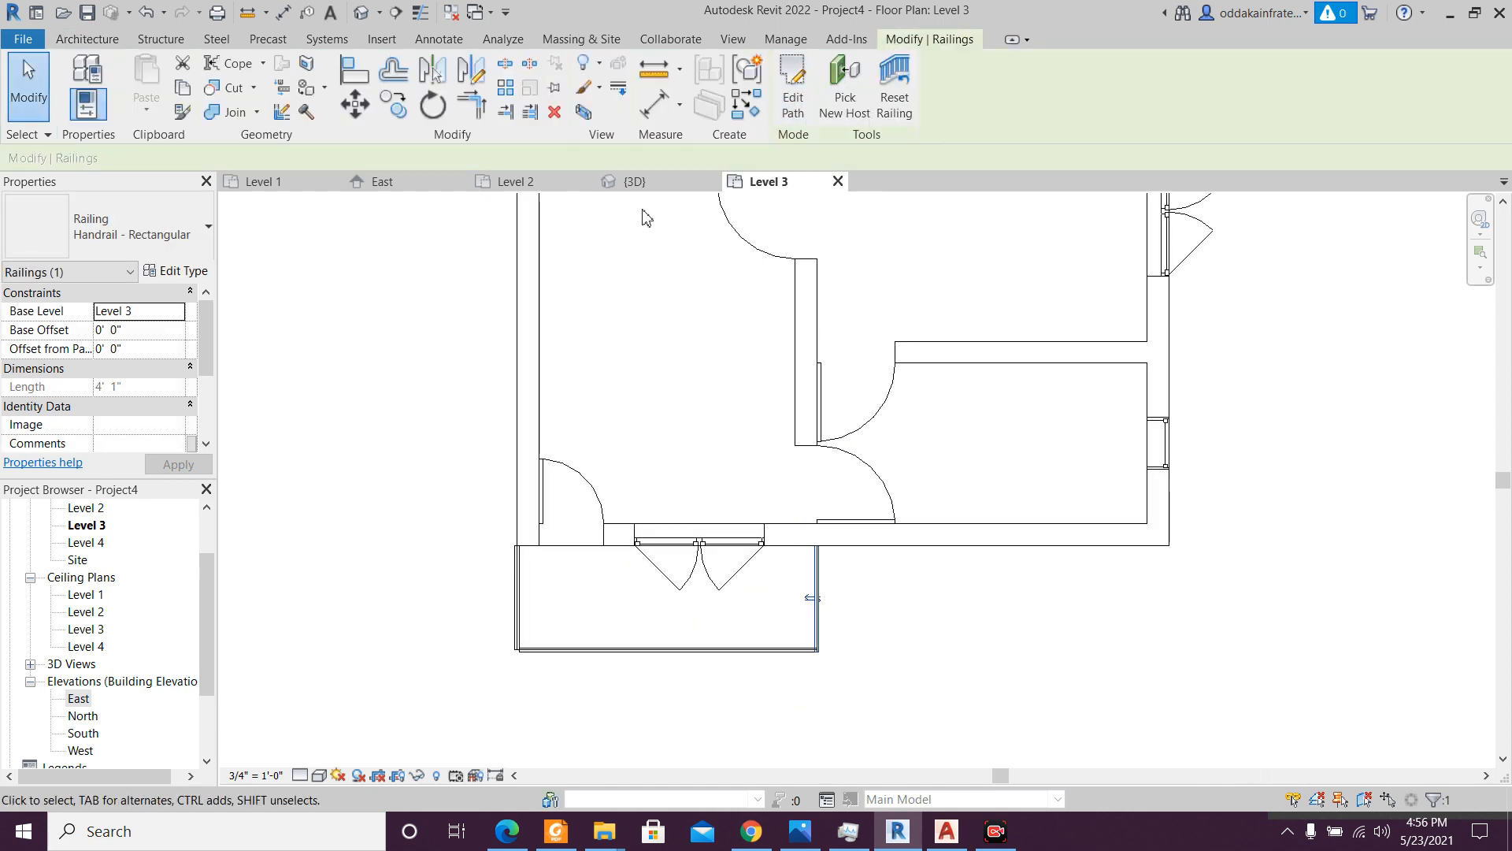
{"action": "left_click", "coordinate": [635, 181]}
{"action": "key", "text": "Escape"}
{"action": "middle_click_drag", "start_coordinate": [866, 581], "coordinate": [589, 284], "text": "shift"}
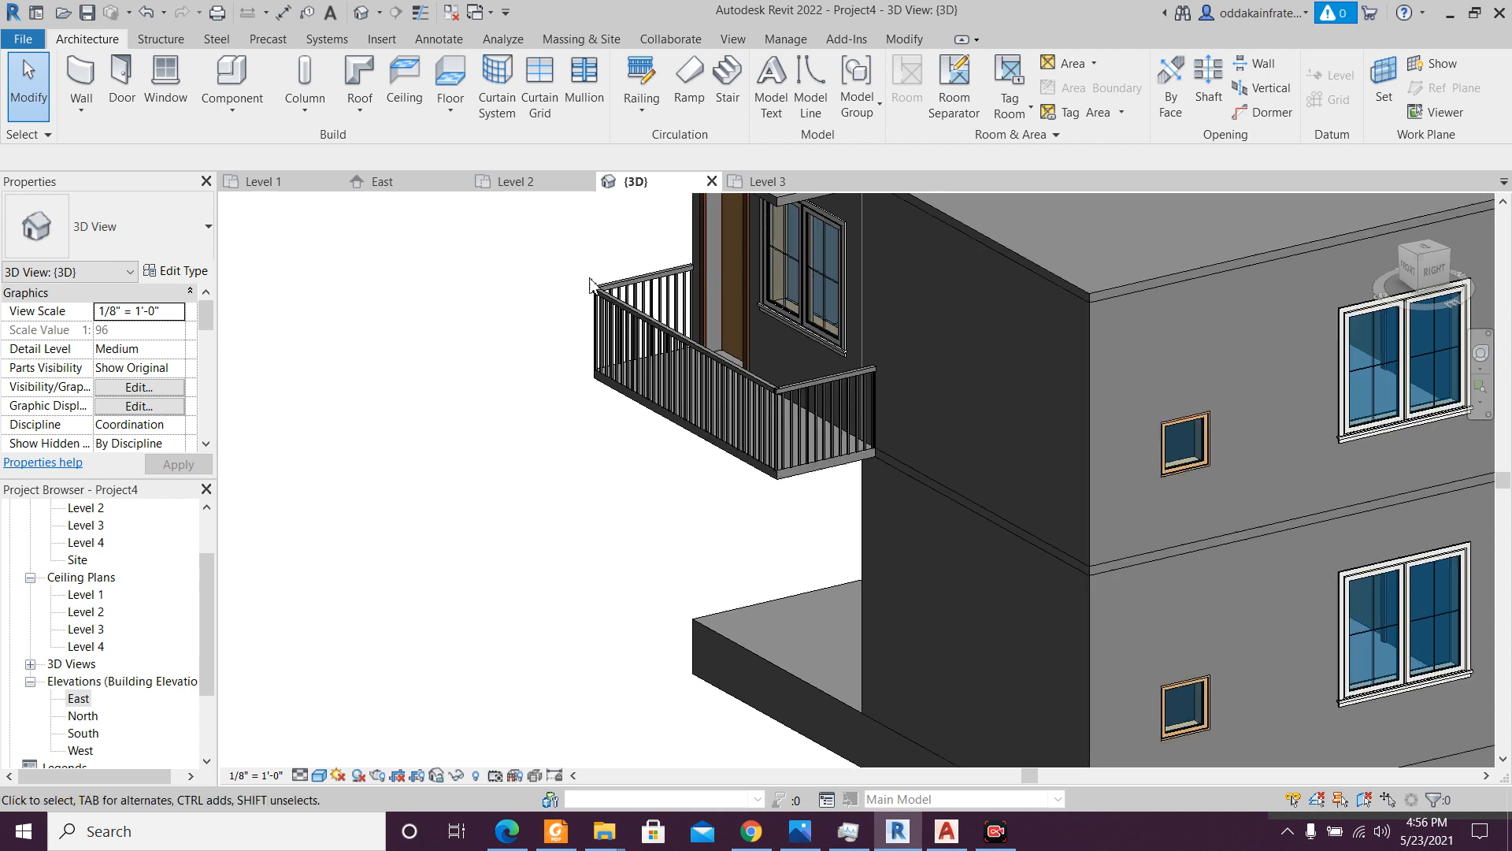
- Change all three balcony railings to a glass panel railing type and inspect them from the front
{"action": "left_click", "coordinate": [651, 334]}
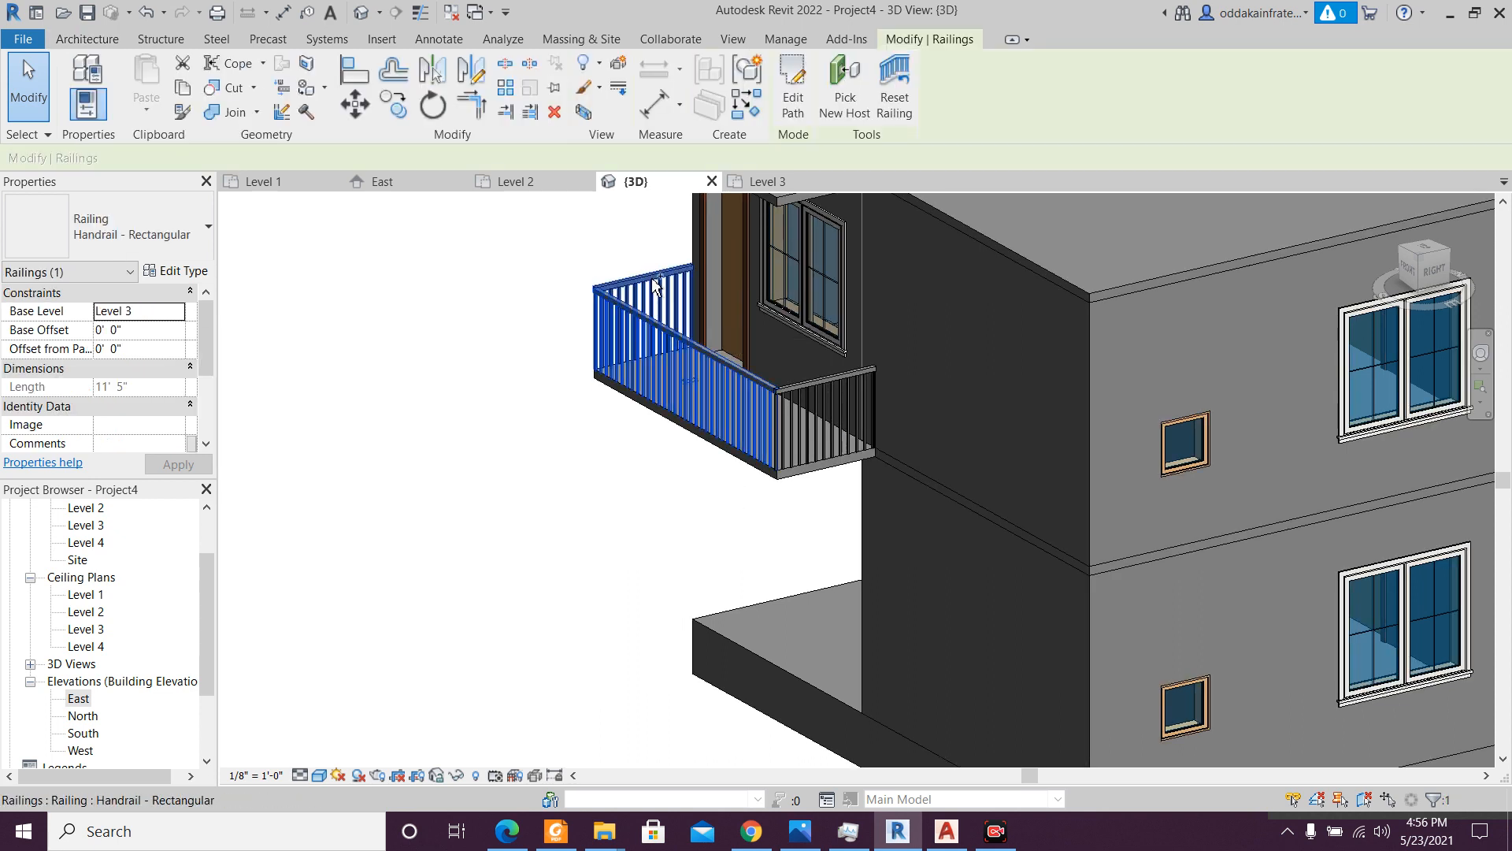
{"action": "left_click", "coordinate": [809, 390], "text": "ctrl"}
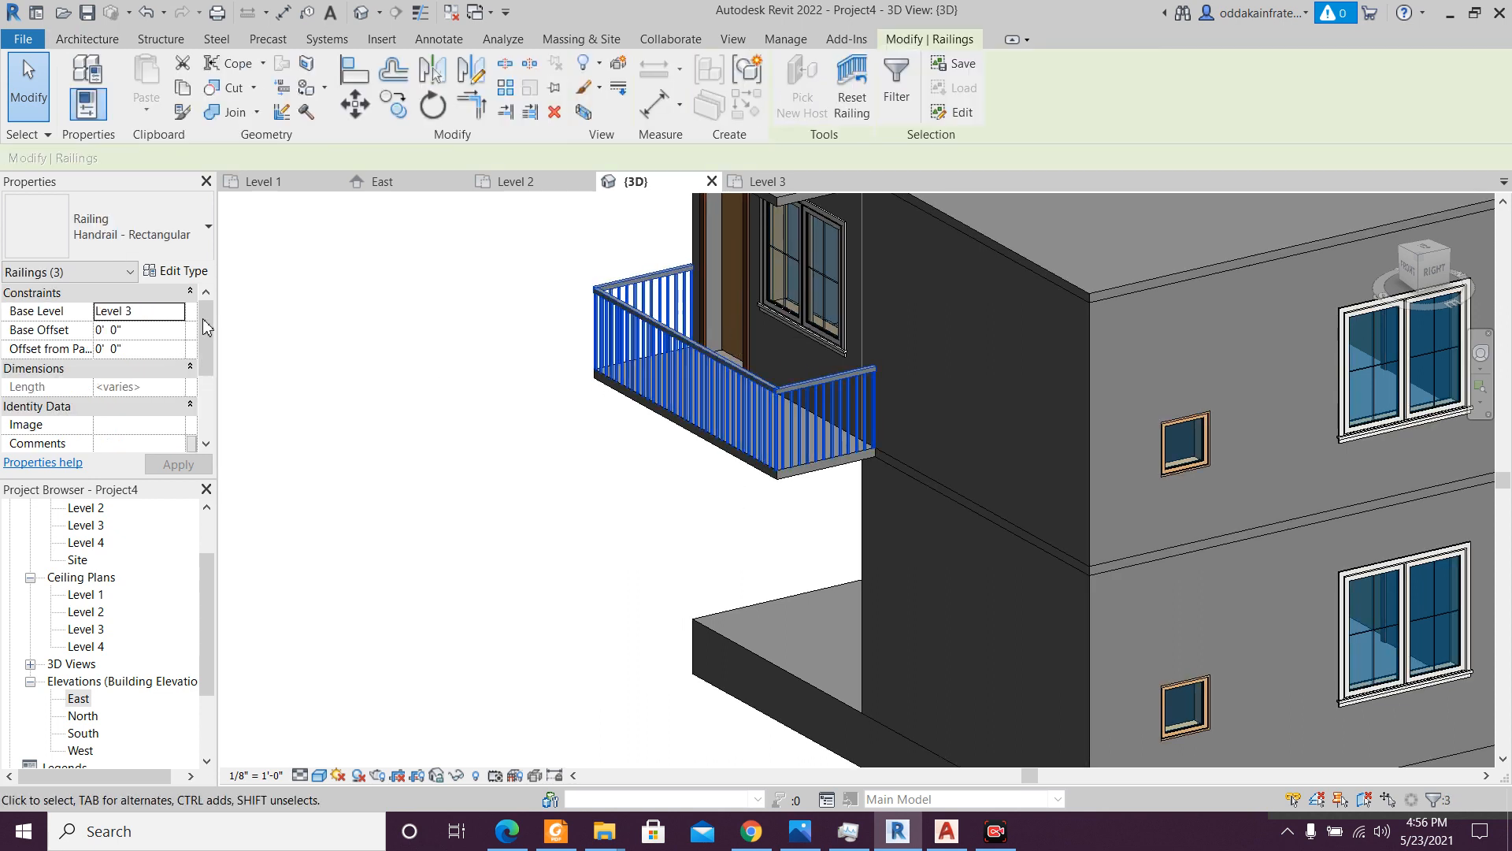
{"action": "left_click", "coordinate": [190, 253]}
{"action": "scroll", "coordinate": [161, 323], "scroll_direction": "up", "scroll_amount": 2}
{"action": "left_click", "coordinate": [159, 335]}
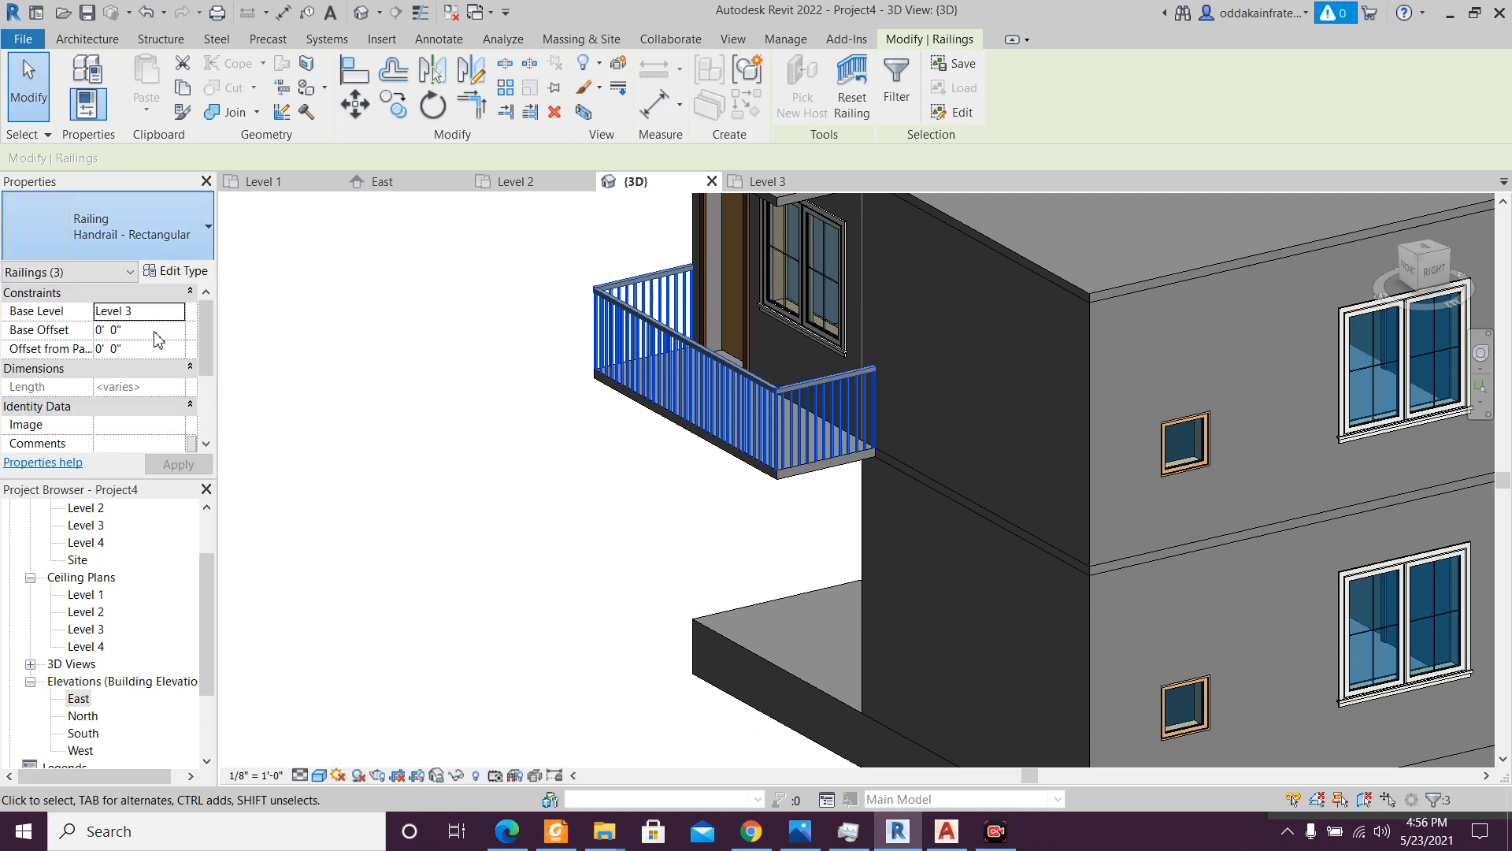
{"action": "left_click", "coordinate": [523, 449]}
{"action": "middle_click_drag", "start_coordinate": [567, 504], "coordinate": [701, 489], "text": "shift"}
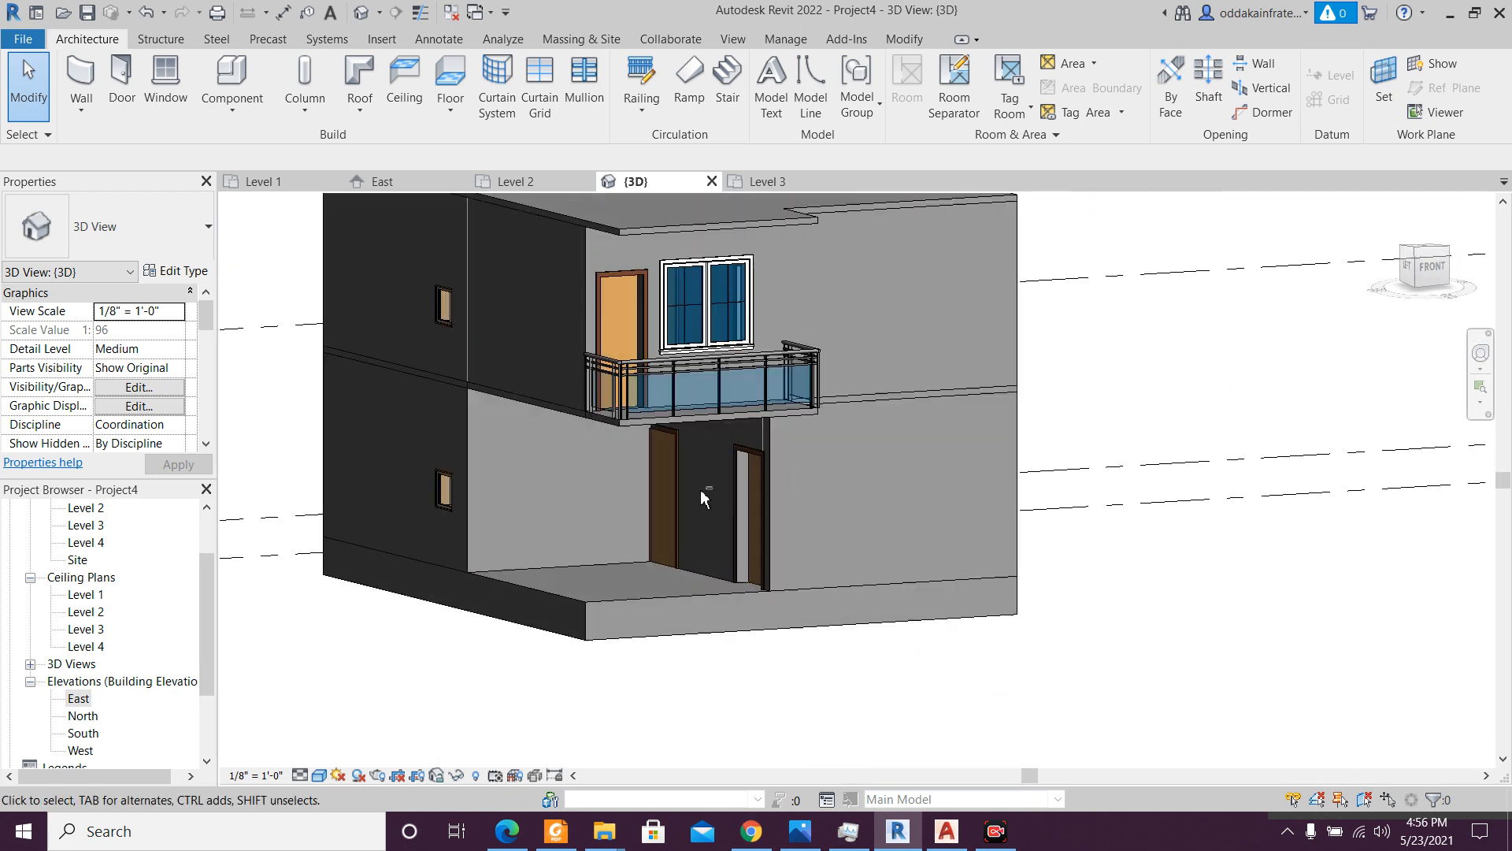
{"action": "scroll", "coordinate": [598, 457], "scroll_direction": "up", "scroll_amount": 3}
{"action": "scroll", "coordinate": [600, 465], "scroll_direction": "down", "scroll_amount": 4}
{"action": "middle_click_drag", "start_coordinate": [654, 507], "coordinate": [567, 370], "text": "shift"}
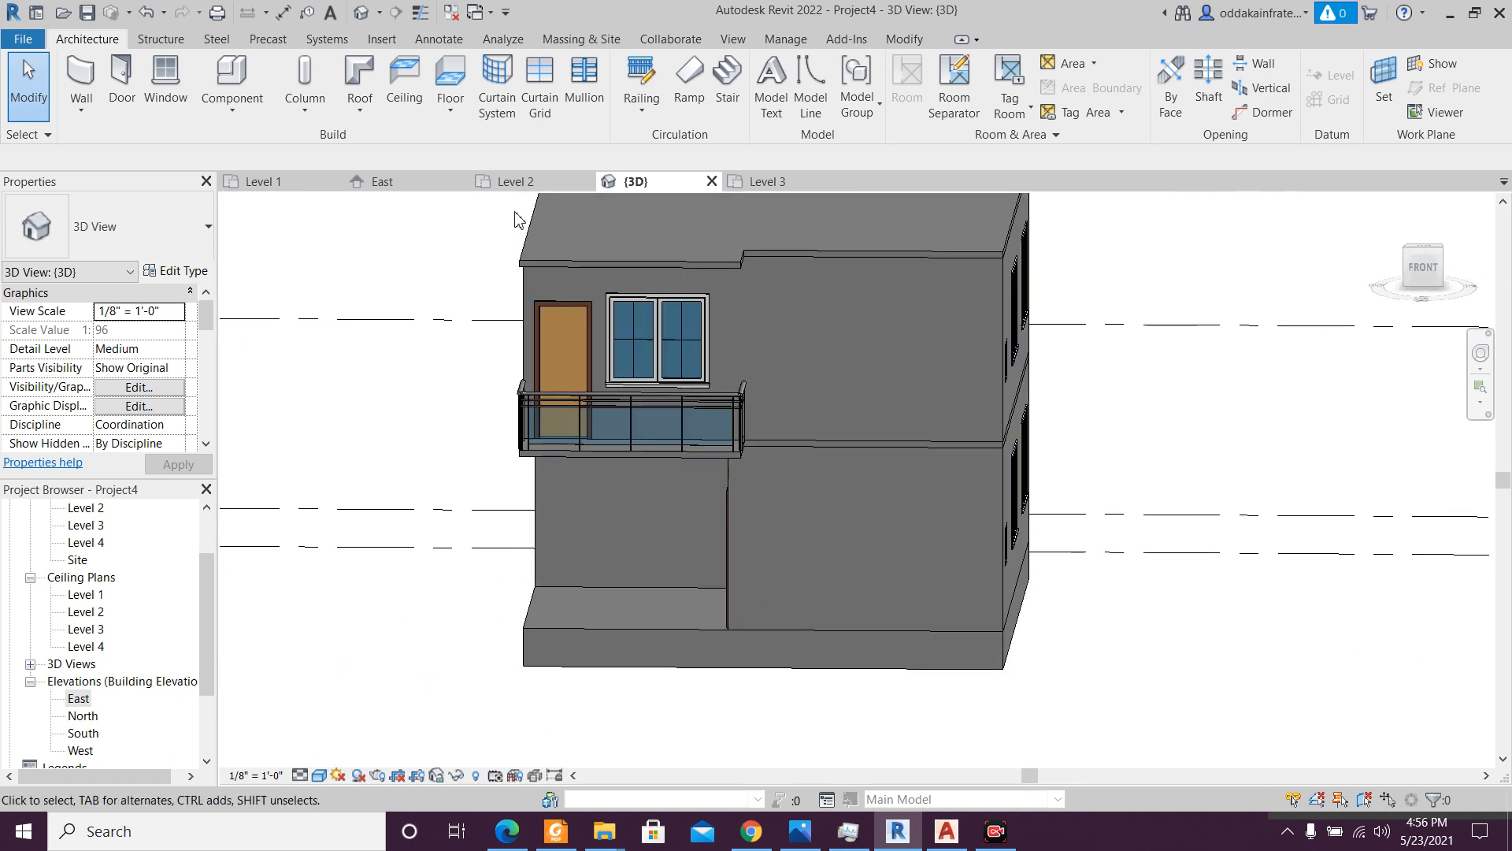
- Start an architectural column in the Level 2 plan and duplicate the 18" x 18" Rectangular Column type as 10"x10"
{"action": "left_click", "coordinate": [530, 192]}
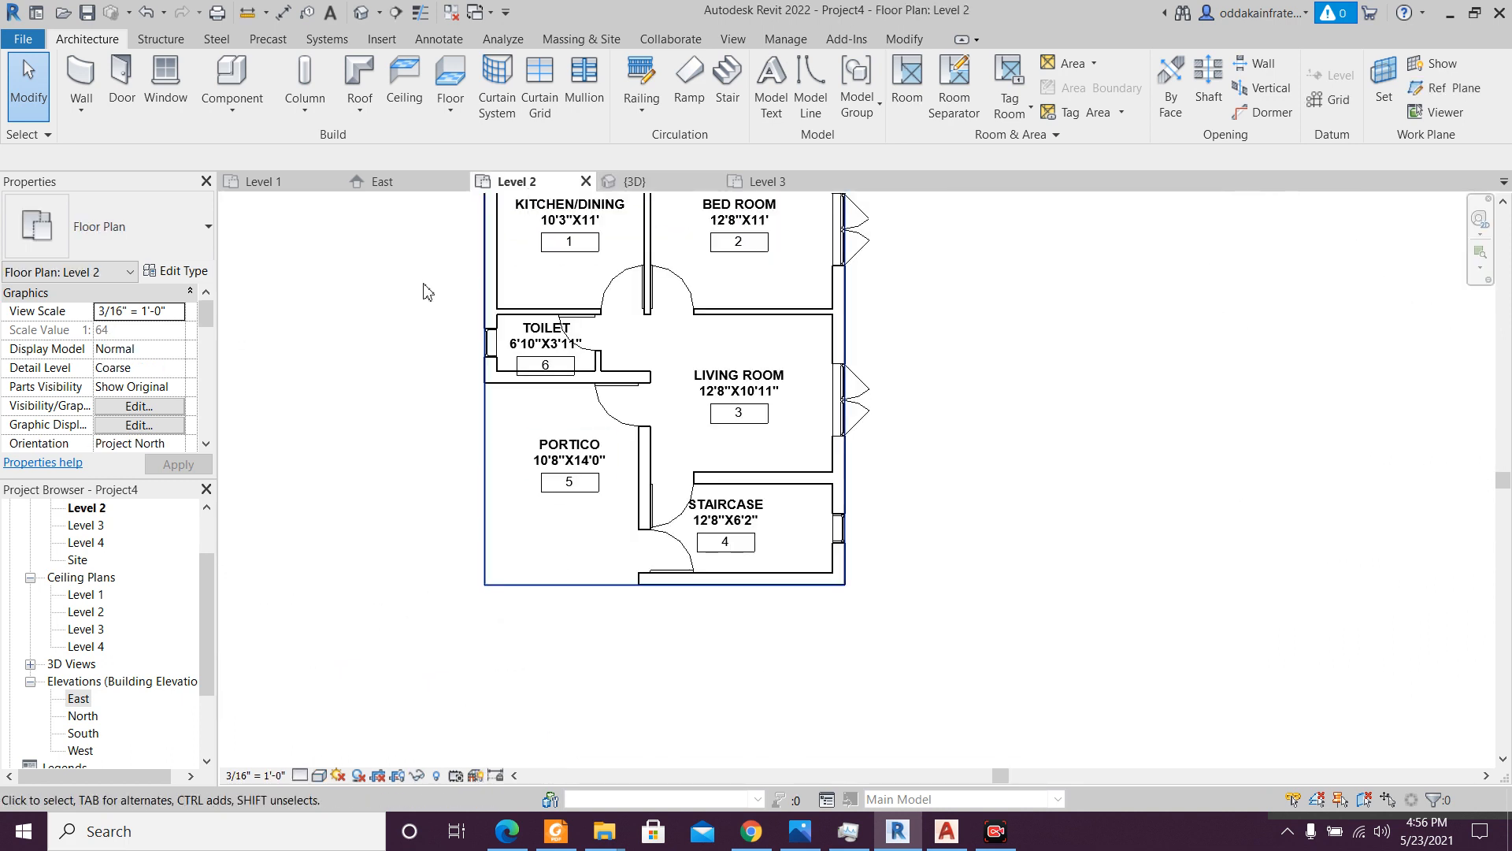
{"action": "left_click", "coordinate": [305, 108]}
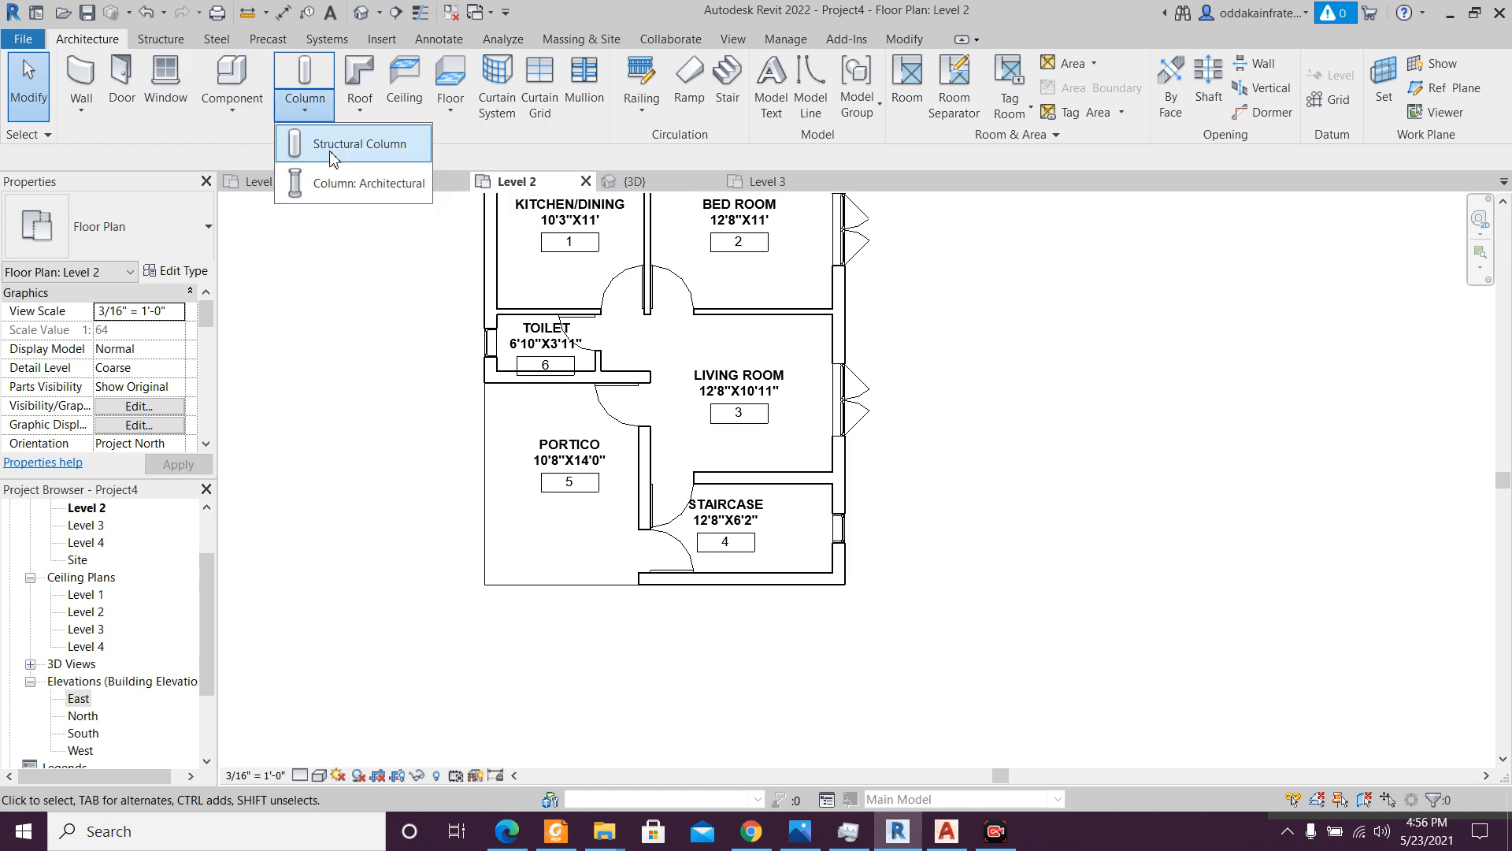
{"action": "left_click", "coordinate": [359, 195]}
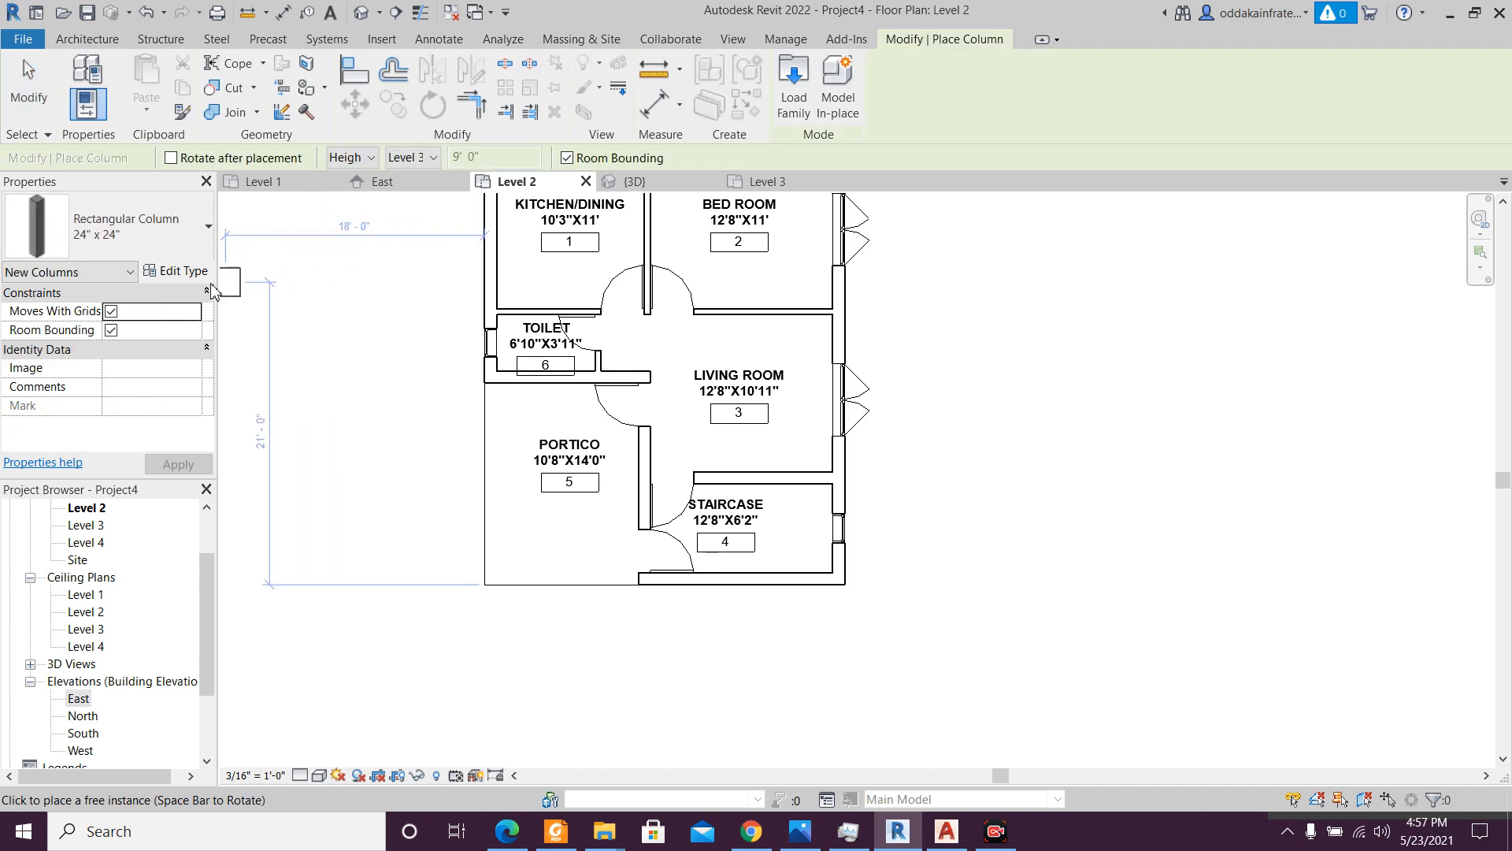
{"action": "left_click", "coordinate": [192, 252]}
{"action": "left_click", "coordinate": [192, 252]}
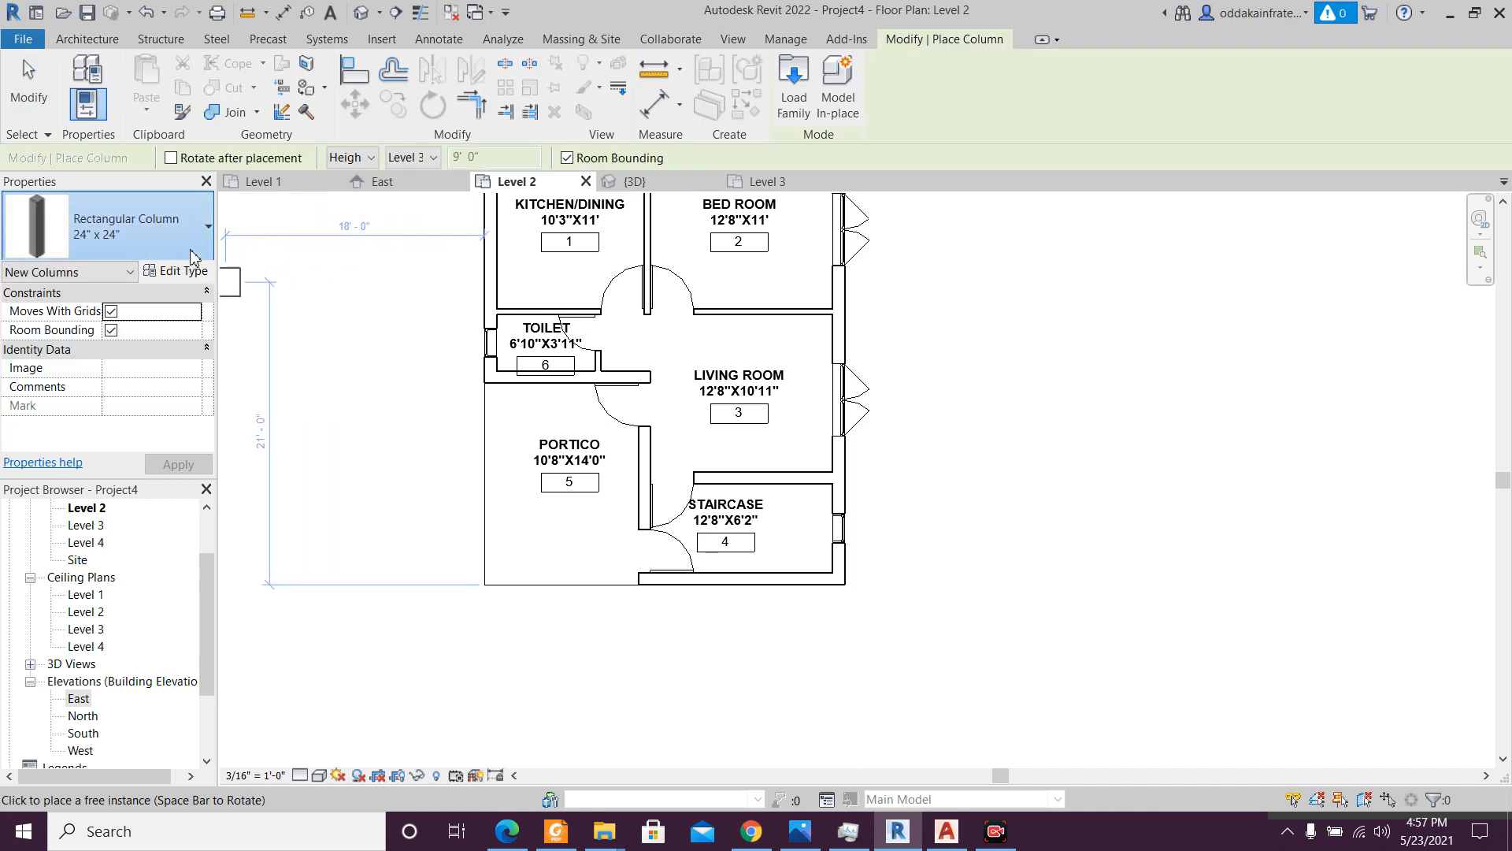
{"action": "left_click", "coordinate": [192, 252]}
{"action": "left_click", "coordinate": [55, 337]}
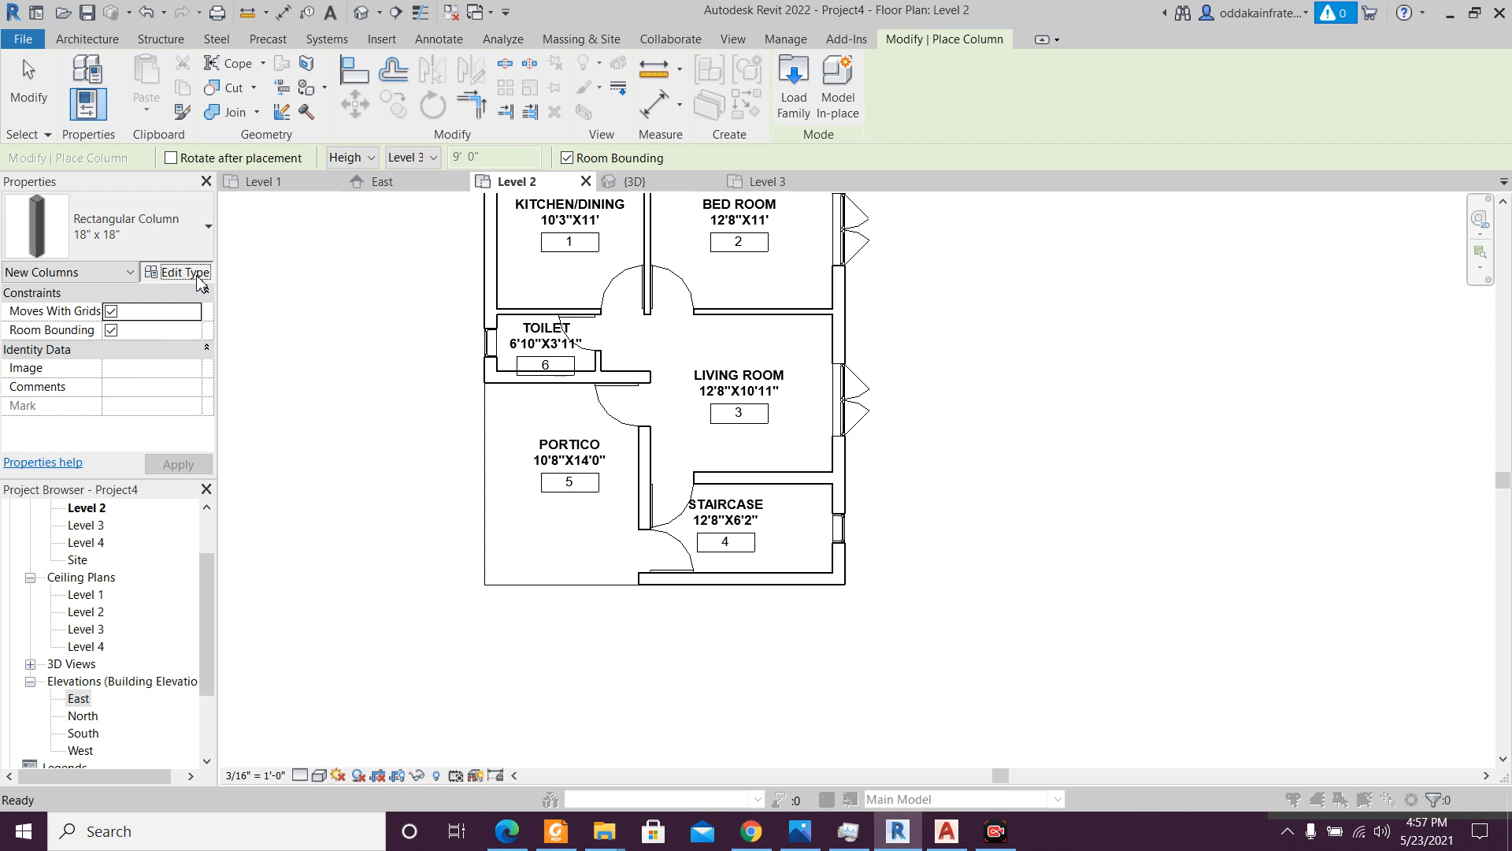
{"action": "left_click", "coordinate": [198, 275]}
{"action": "left_click", "coordinate": [1259, 179]}
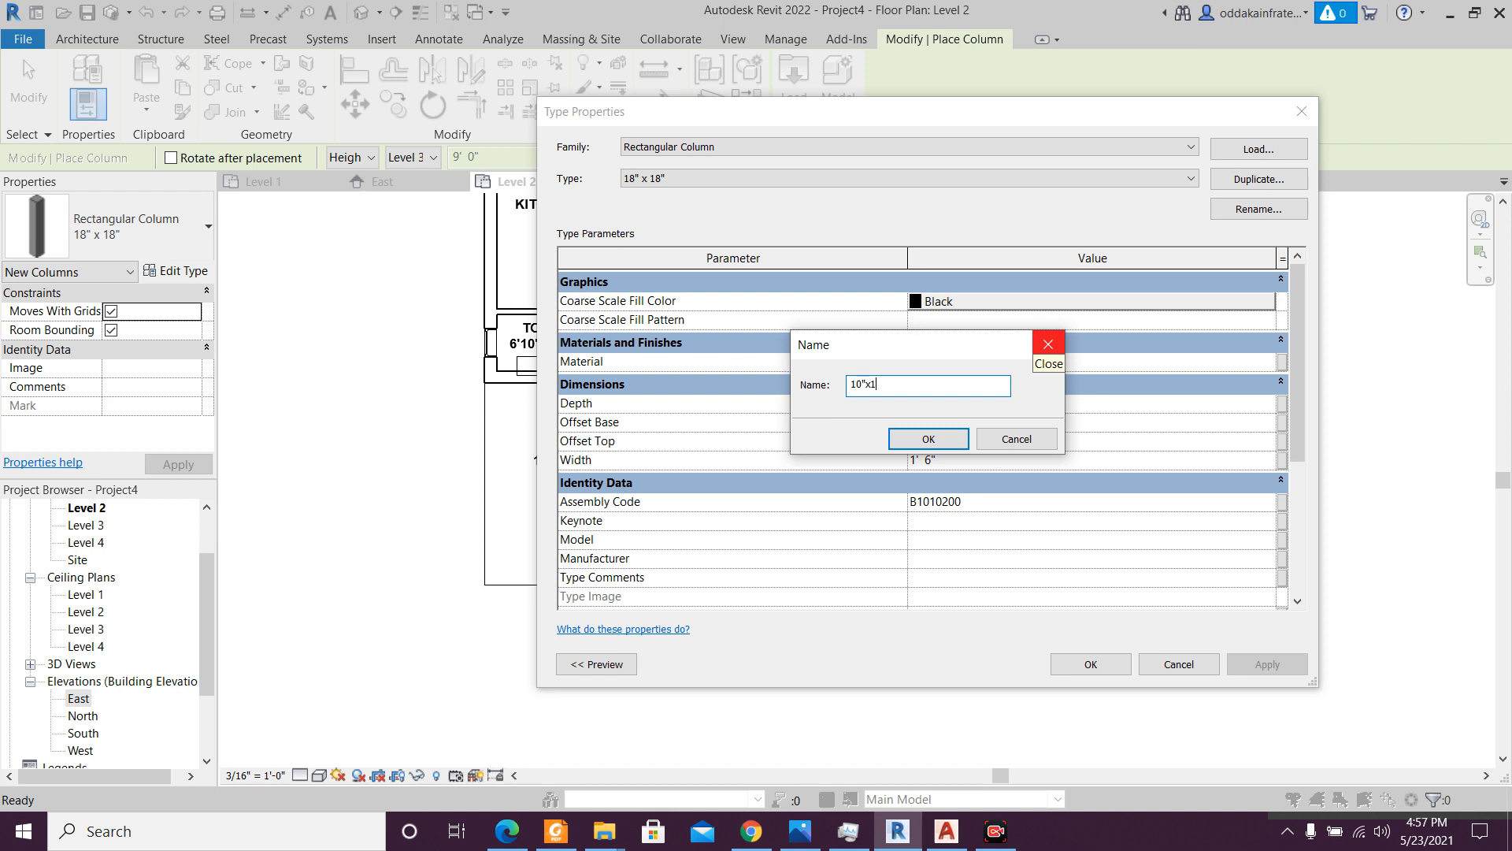
{"action": "left_click", "coordinate": [928, 439]}
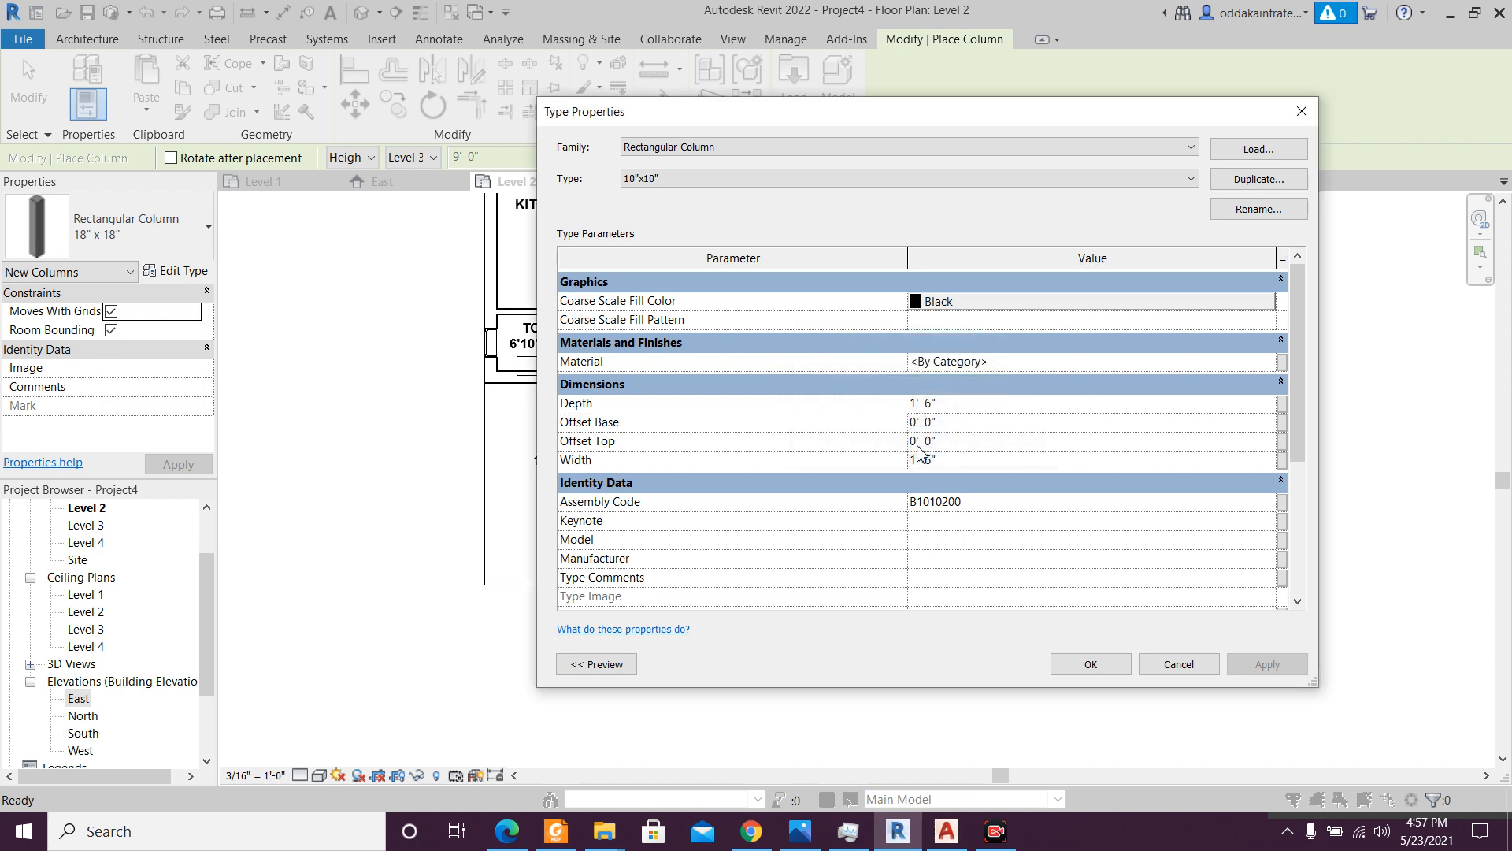
- Set the depth and width of the 10"x10" column type to 10"
{"action": "left_click", "coordinate": [982, 404]}
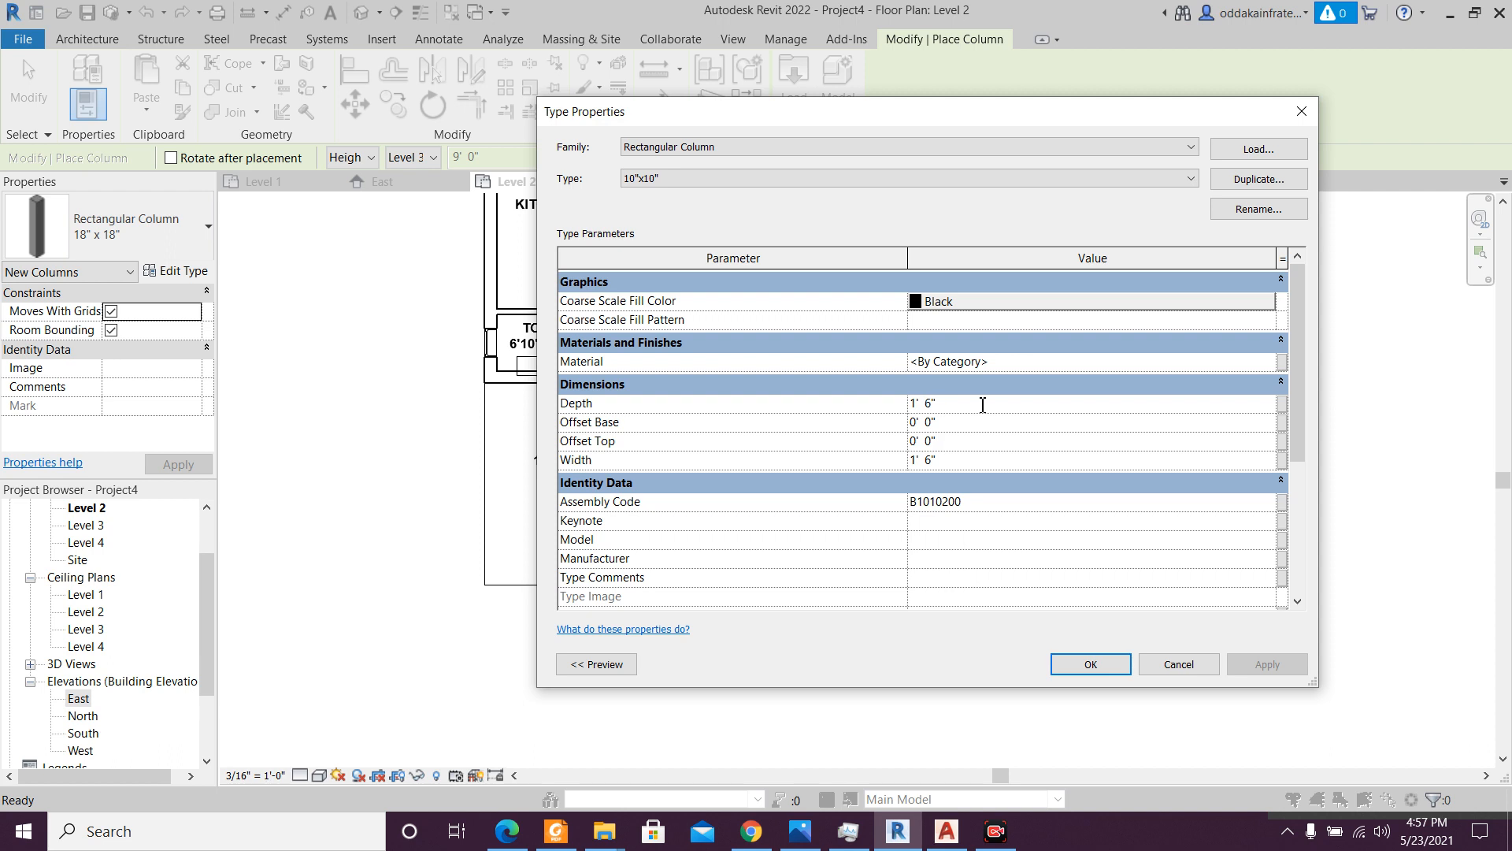
{"action": "scroll", "coordinate": [982, 405], "scroll_direction": "down", "scroll_amount": 2}
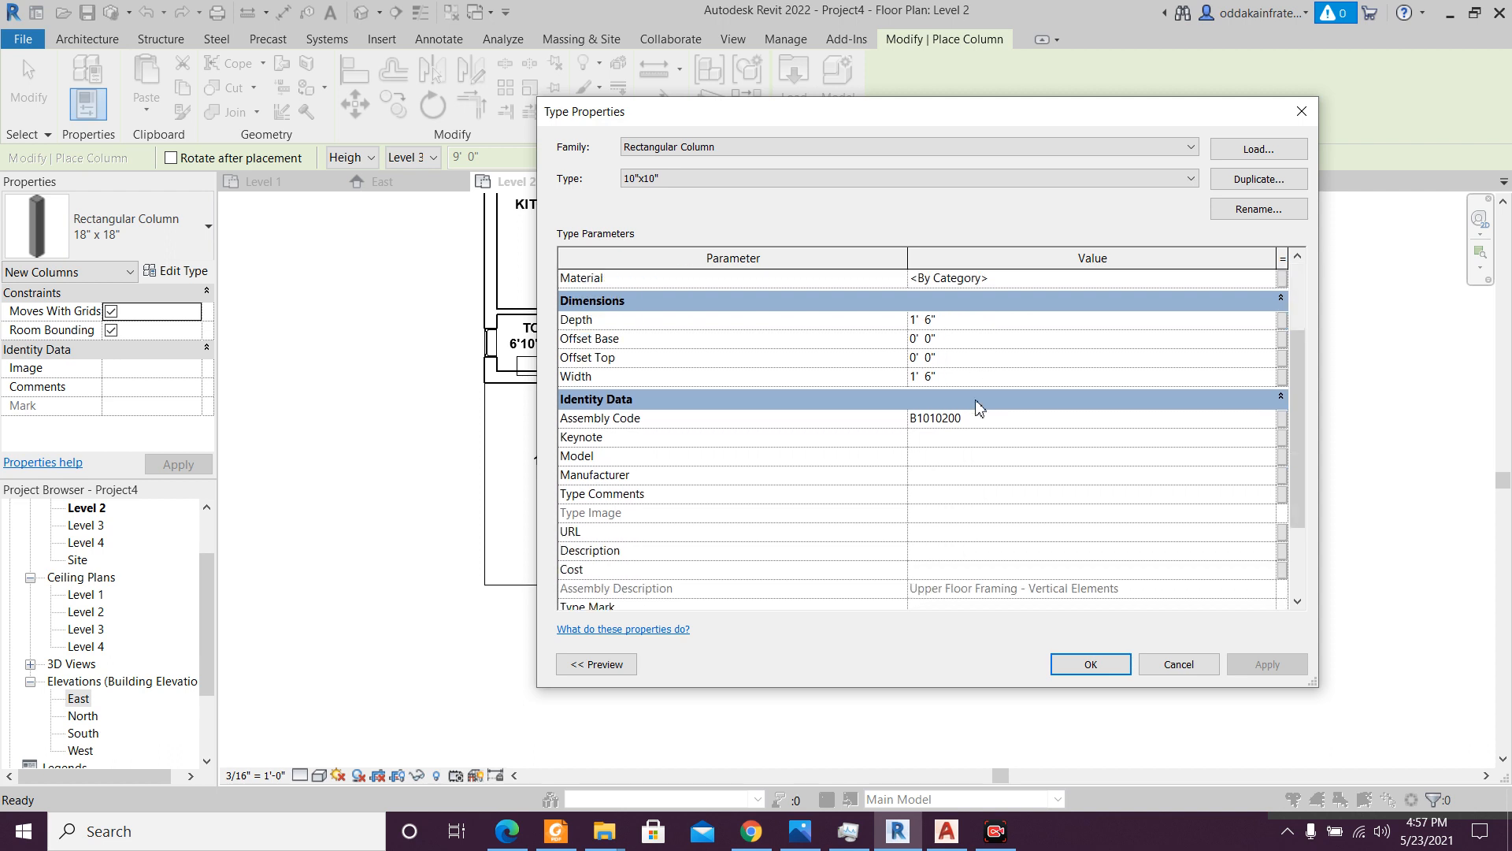
{"action": "scroll", "coordinate": [979, 406], "scroll_direction": "down", "scroll_amount": 2}
{"action": "scroll", "coordinate": [977, 403], "scroll_direction": "up", "scroll_amount": 4}
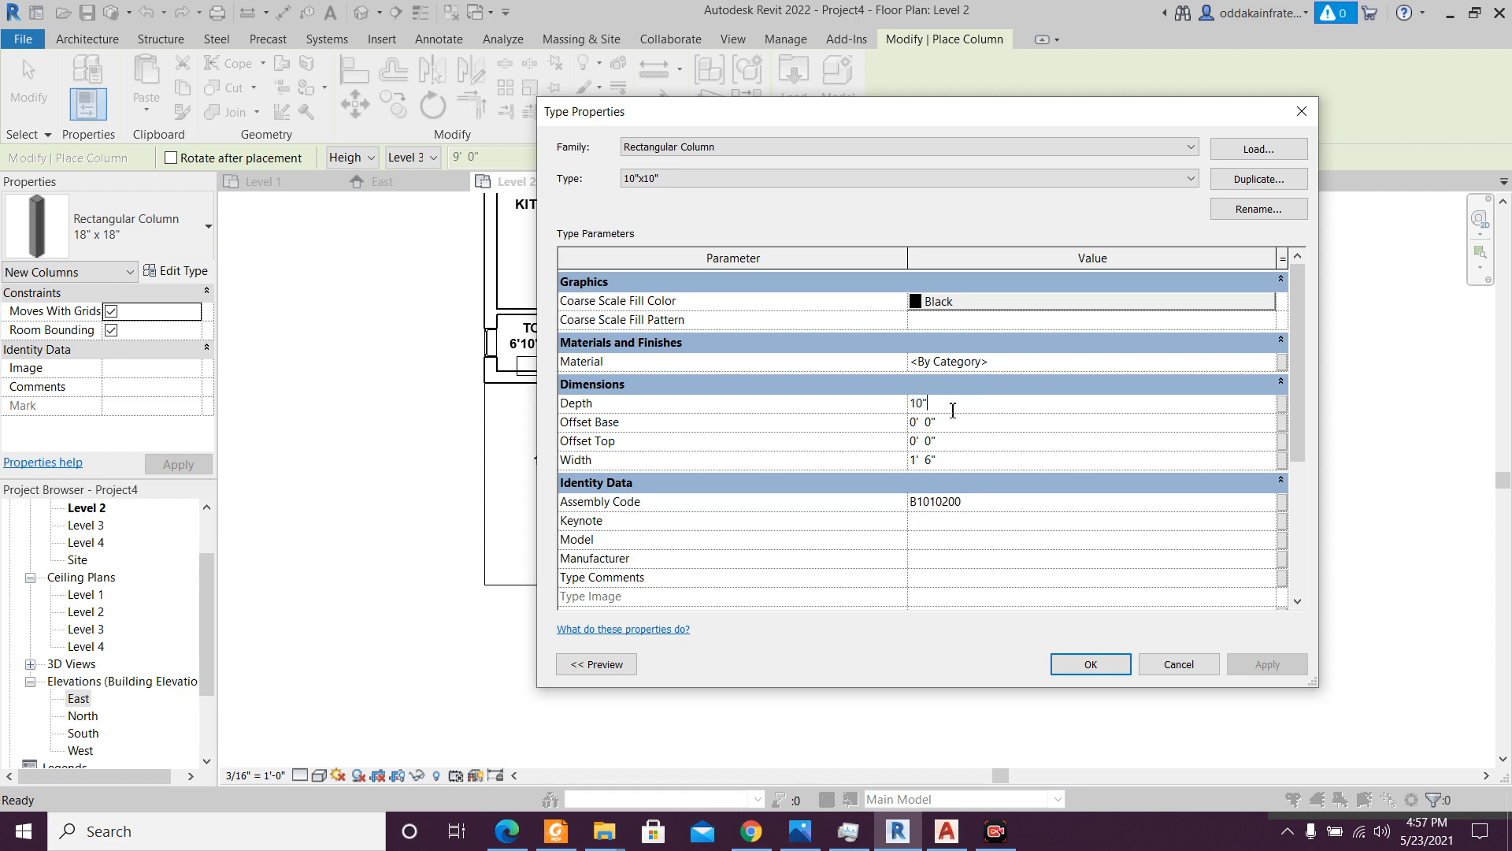
{"action": "left_click", "coordinate": [969, 460]}
{"action": "left_click", "coordinate": [970, 470]}
{"action": "left_click", "coordinate": [1090, 664]}
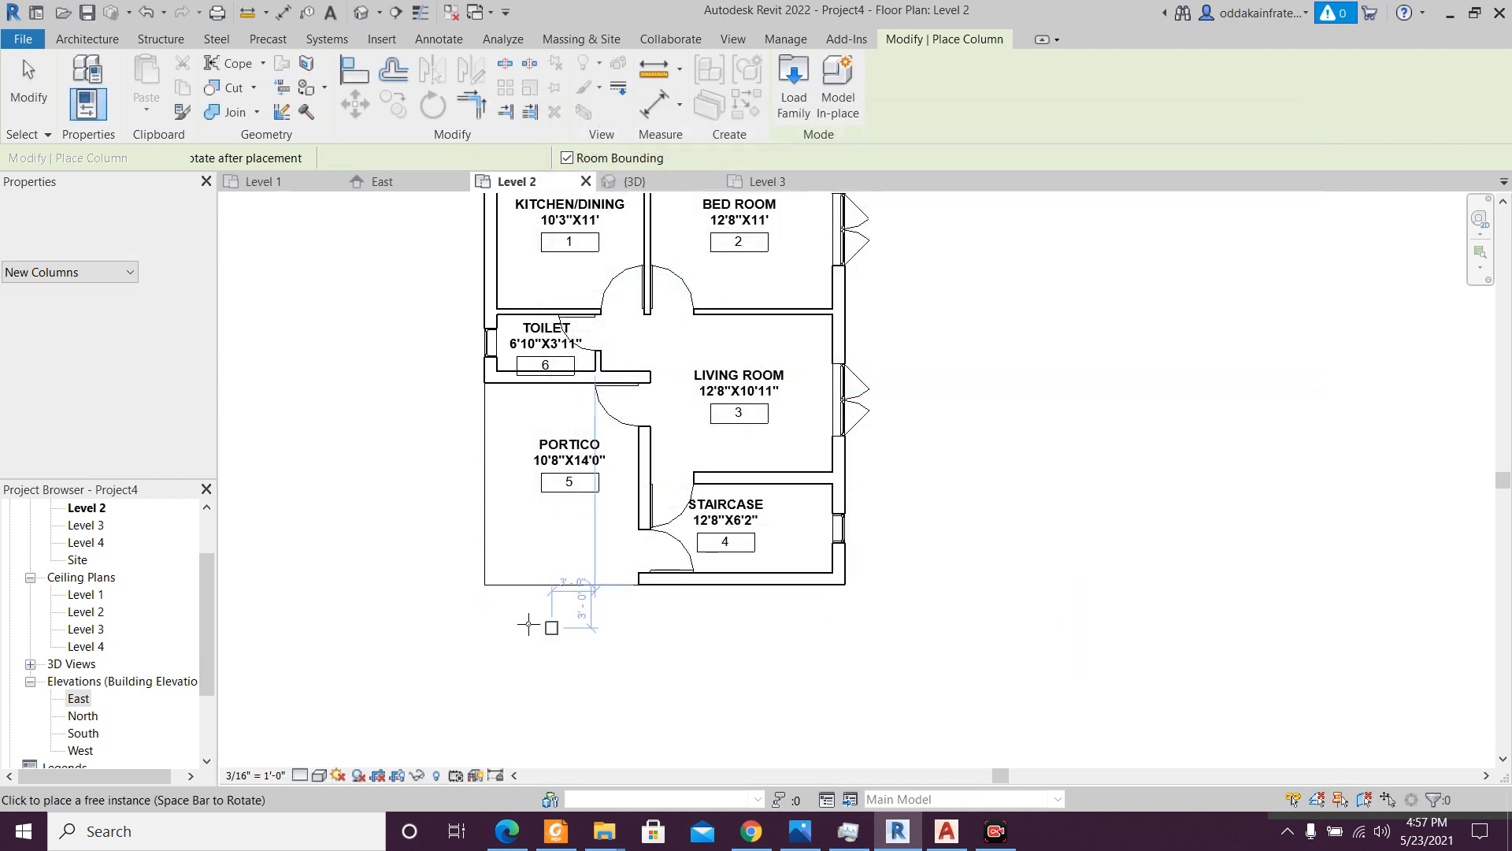
- Place one 10"x10" rectangular column at the portico's outer south-west corner on Level 2
{"action": "left_click", "coordinate": [491, 581]}
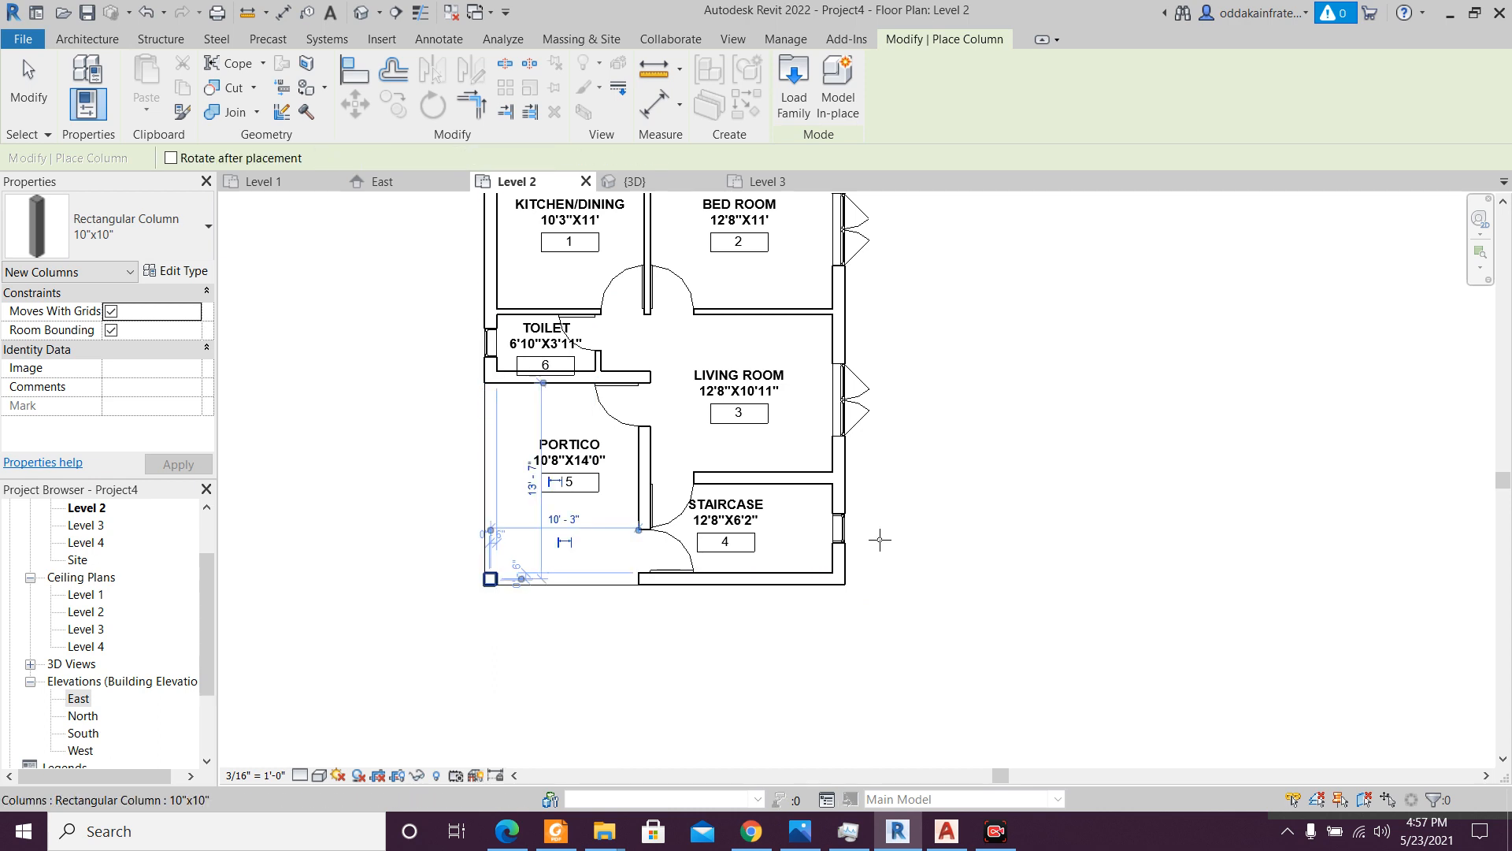
{"action": "key", "text": "Escape"}
{"action": "key", "text": "Escape"}
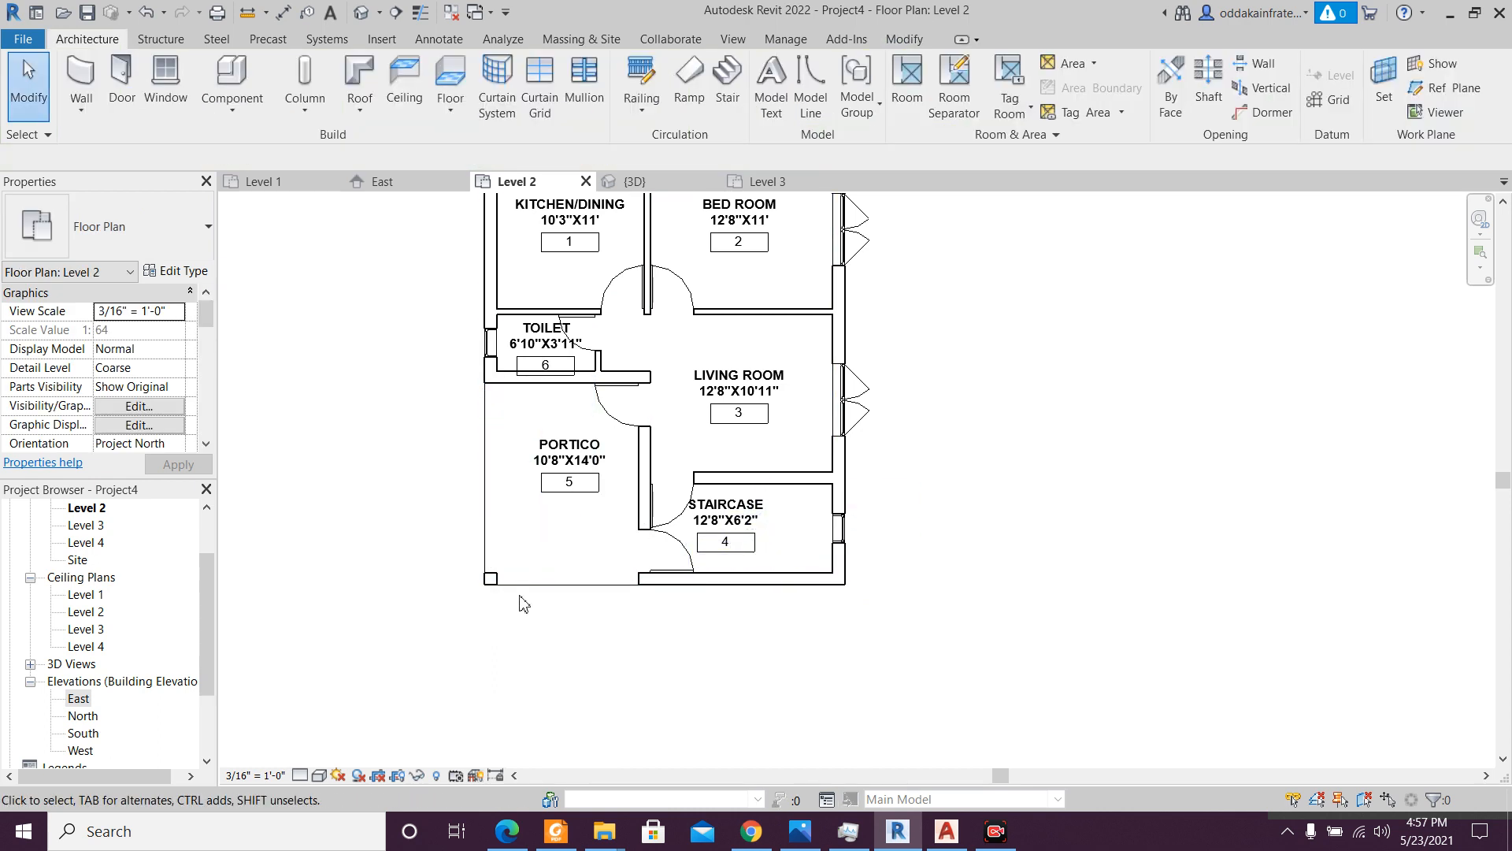
- Check the portico column's level constraints and how it supports the balcony in the 3D view
{"action": "left_click", "coordinate": [499, 582]}
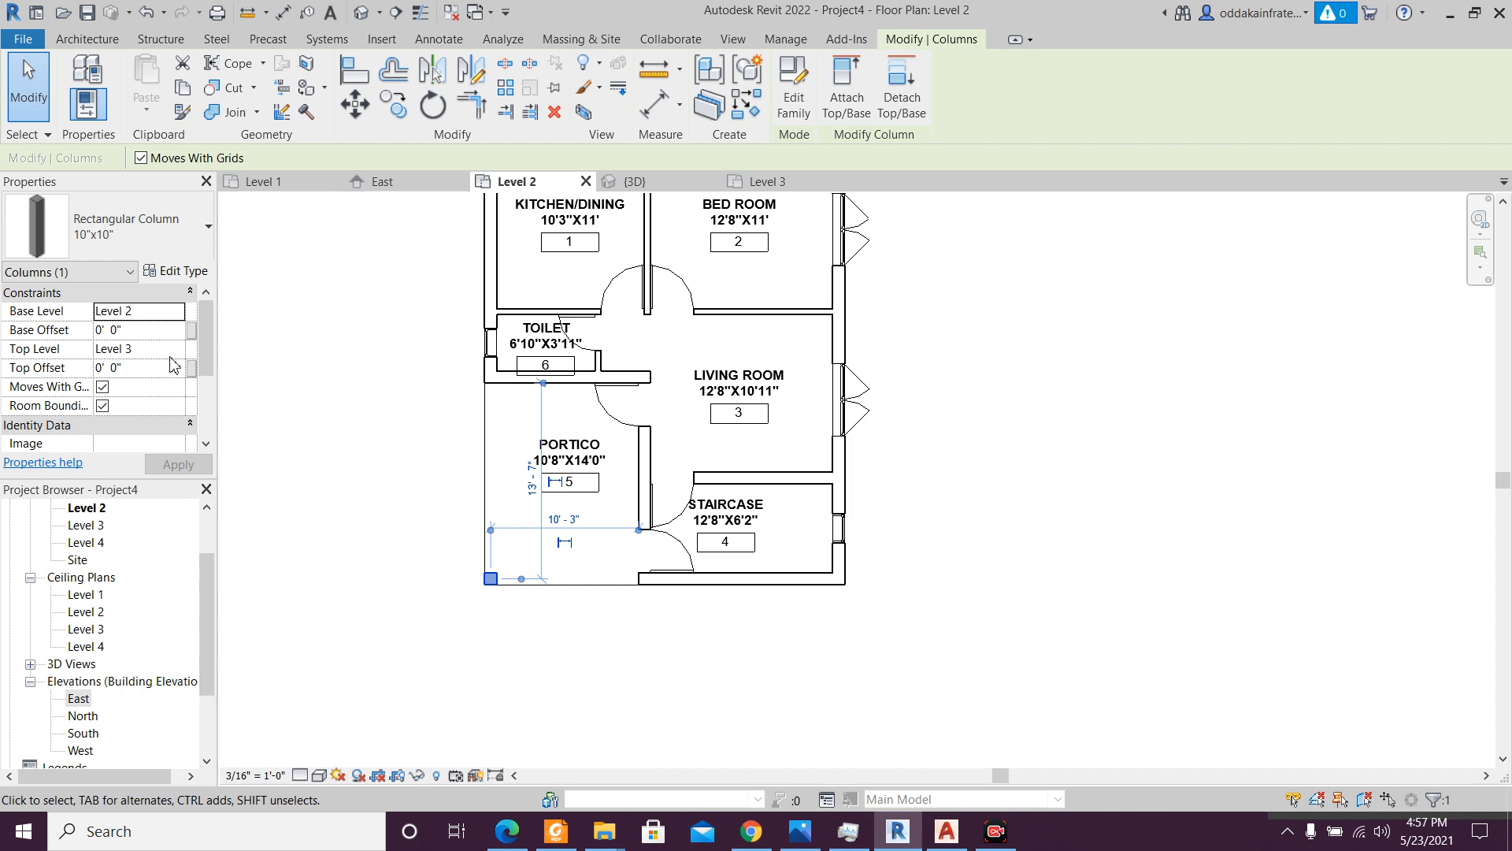
{"action": "left_click", "coordinate": [617, 182]}
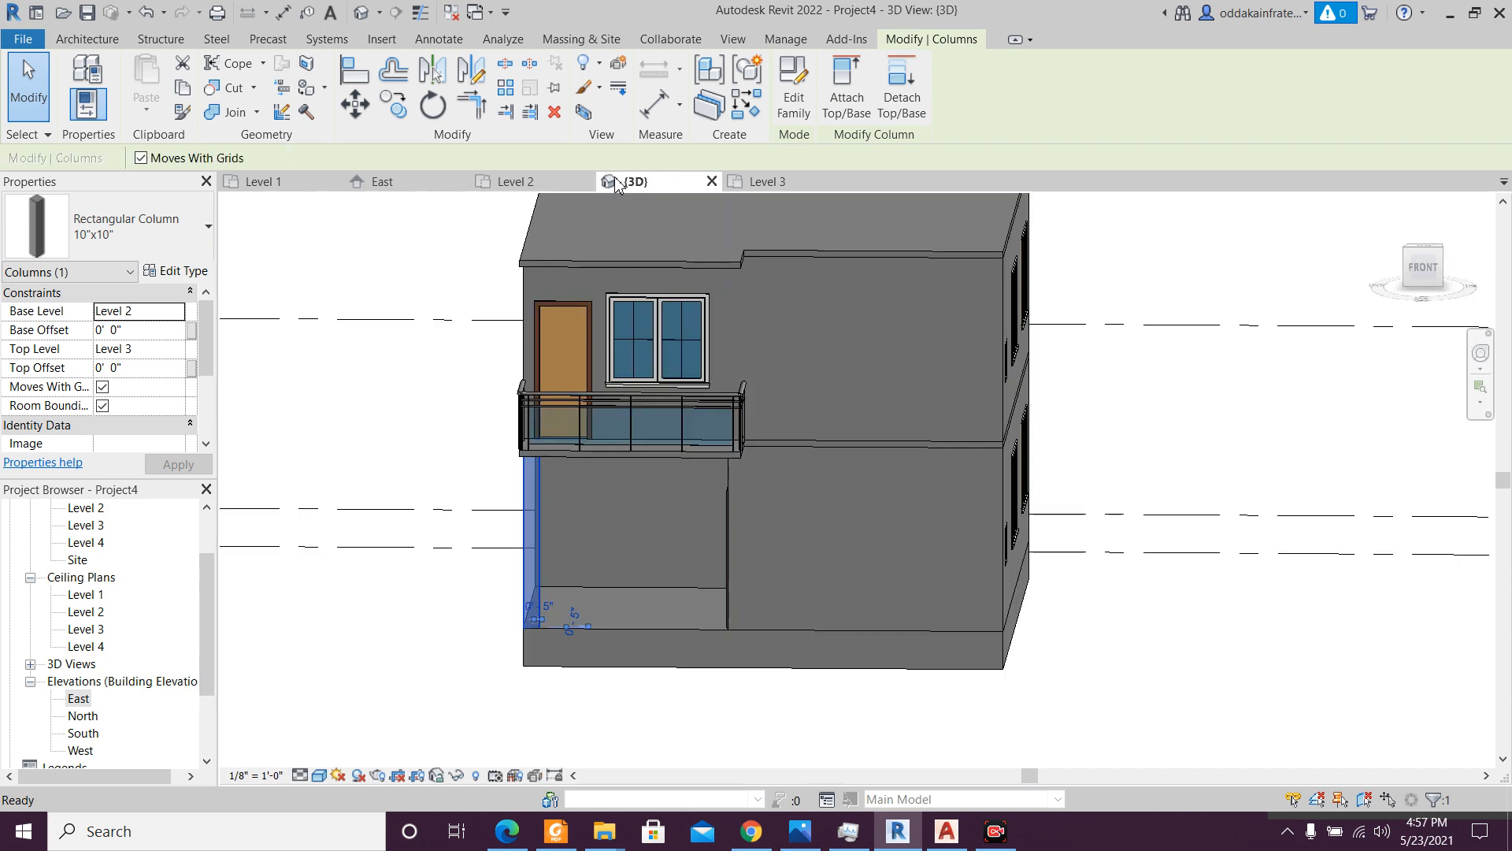
{"action": "key", "text": "Escape"}
{"action": "left_click", "coordinate": [1020, 508]}
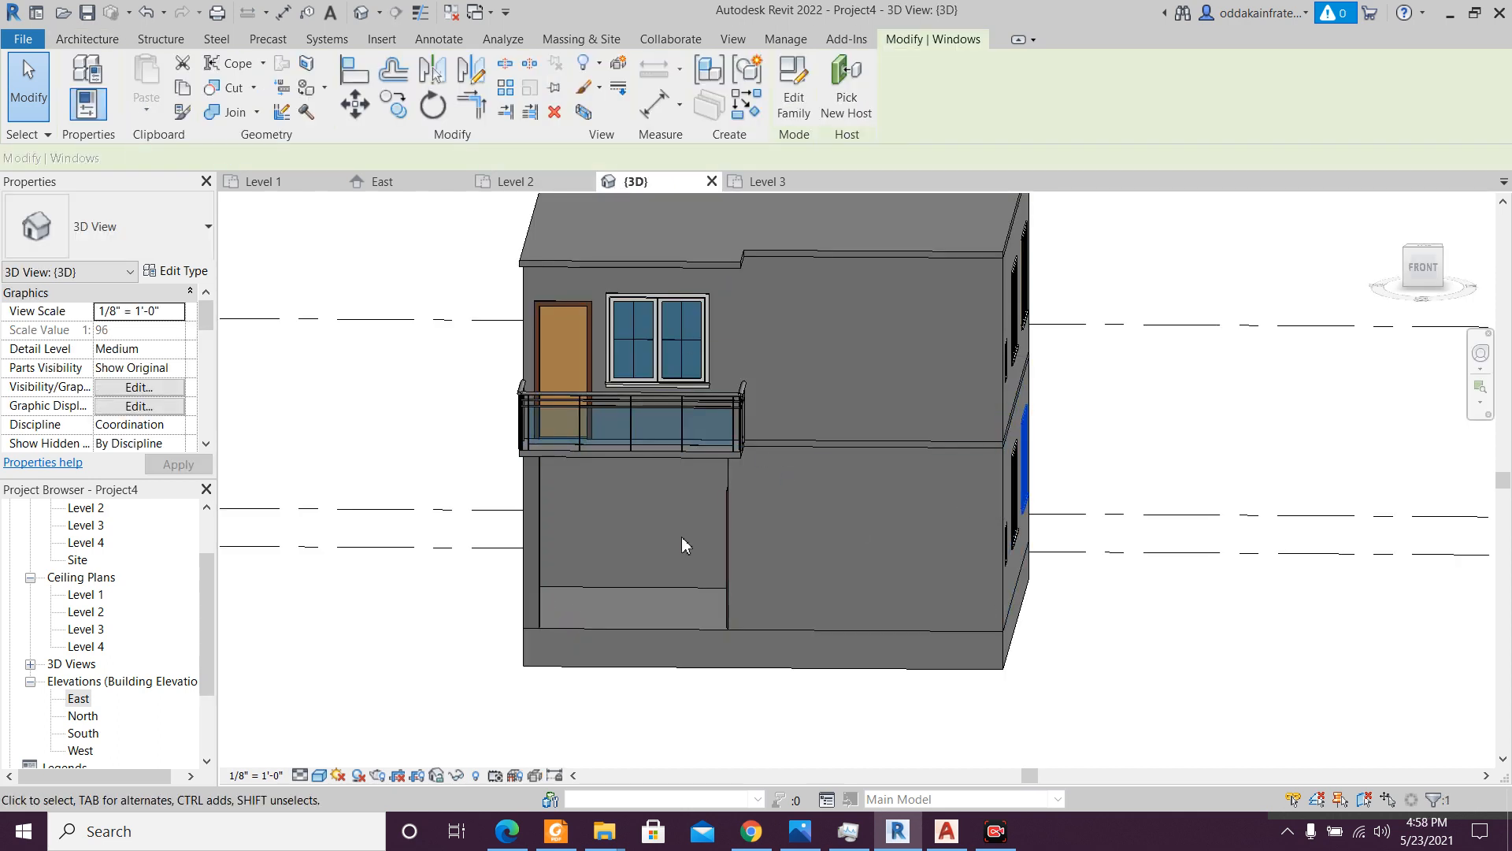
{"action": "left_click", "coordinate": [531, 516]}
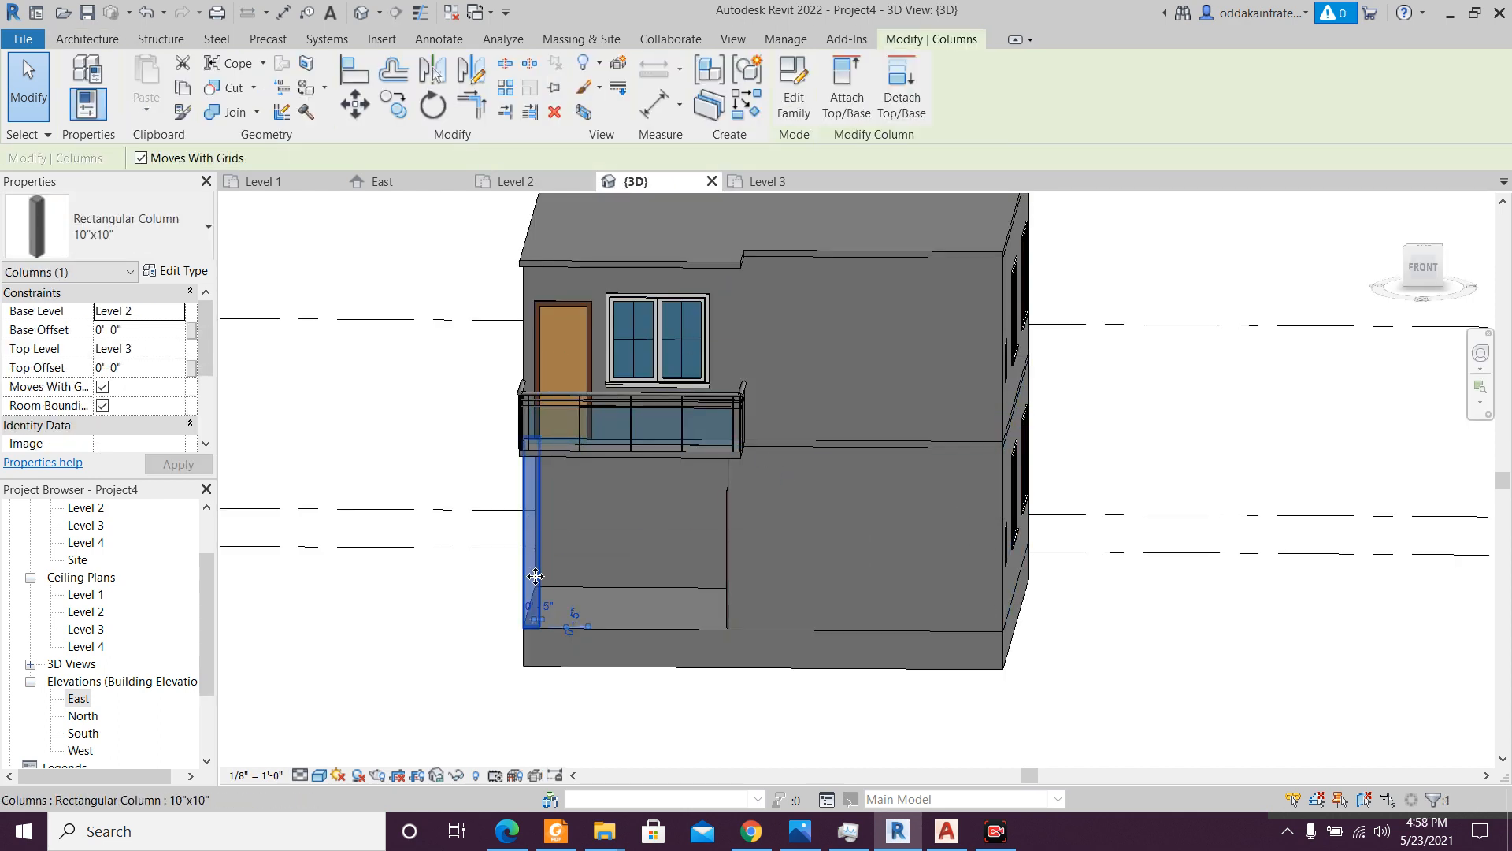
{"action": "middle_click_drag", "start_coordinate": [483, 611], "coordinate": [618, 709], "text": "shift"}
{"action": "key", "text": "Escape"}
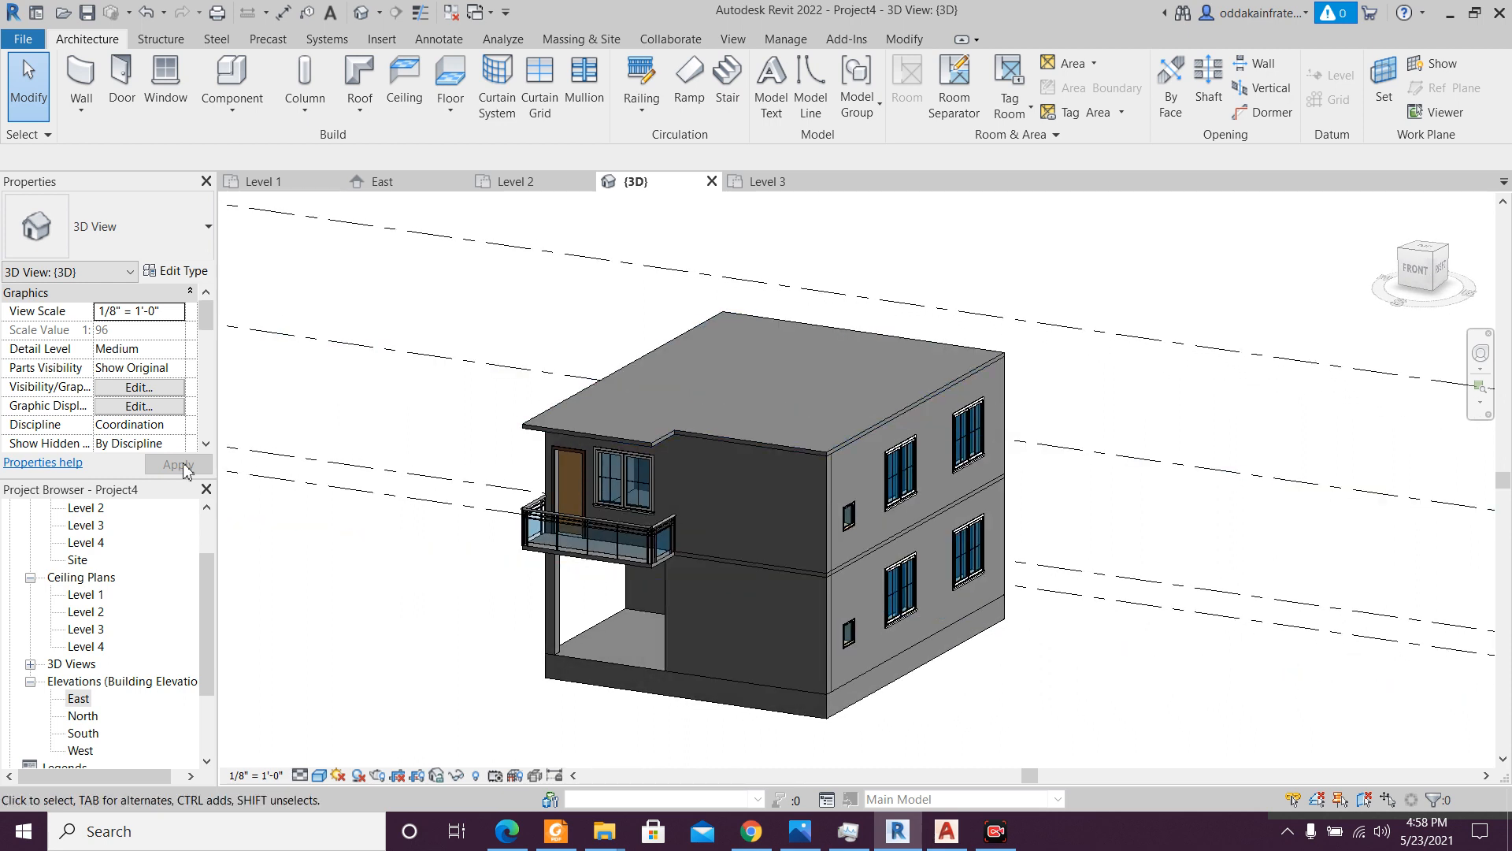
- Open the Level 4 floor plan
{"action": "scroll", "coordinate": [123, 549], "scroll_direction": "up", "scroll_amount": 1}
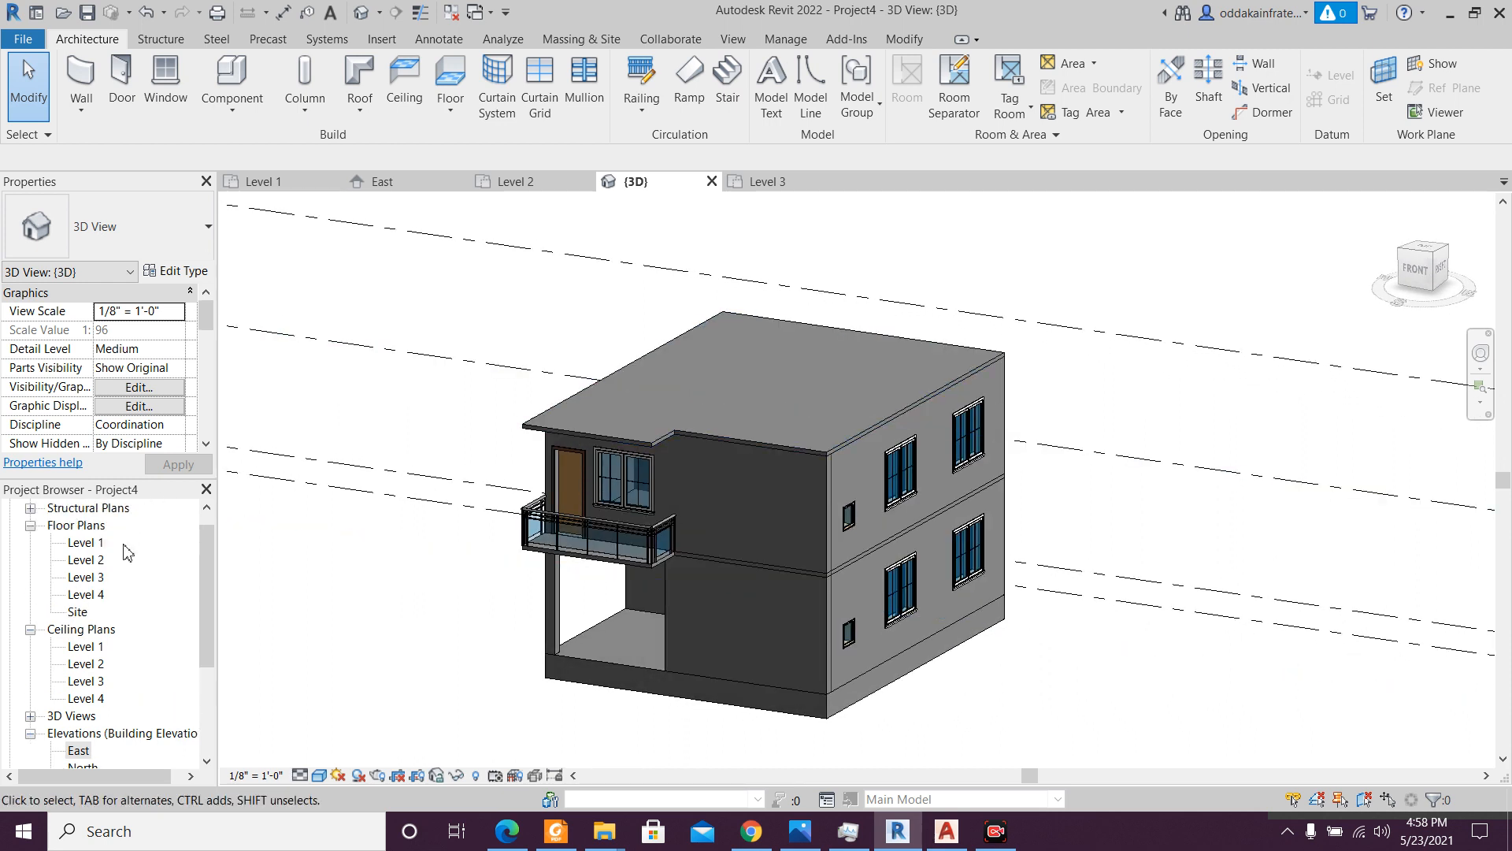
{"action": "double_click", "coordinate": [95, 592]}
{"action": "scroll", "coordinate": [921, 536], "scroll_direction": "up", "scroll_amount": 2}
{"action": "middle_click_drag", "start_coordinate": [922, 536], "coordinate": [878, 583]}
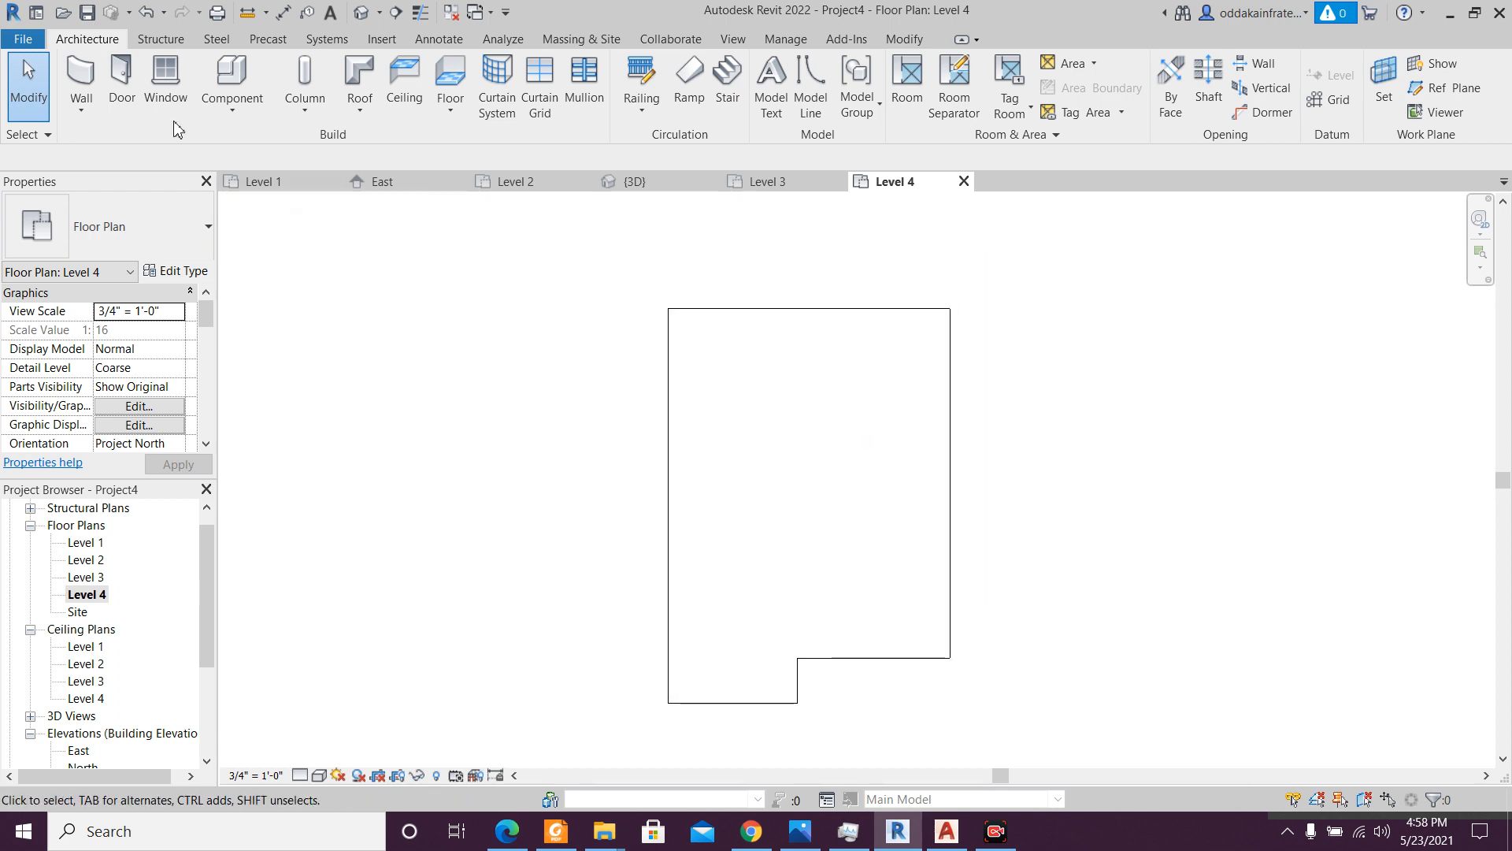
- Start a wall, duplicate the Generic - 10" type as 10" Parapet Wall, and set the wall height to 3' 3"
{"action": "left_click", "coordinate": [136, 117]}
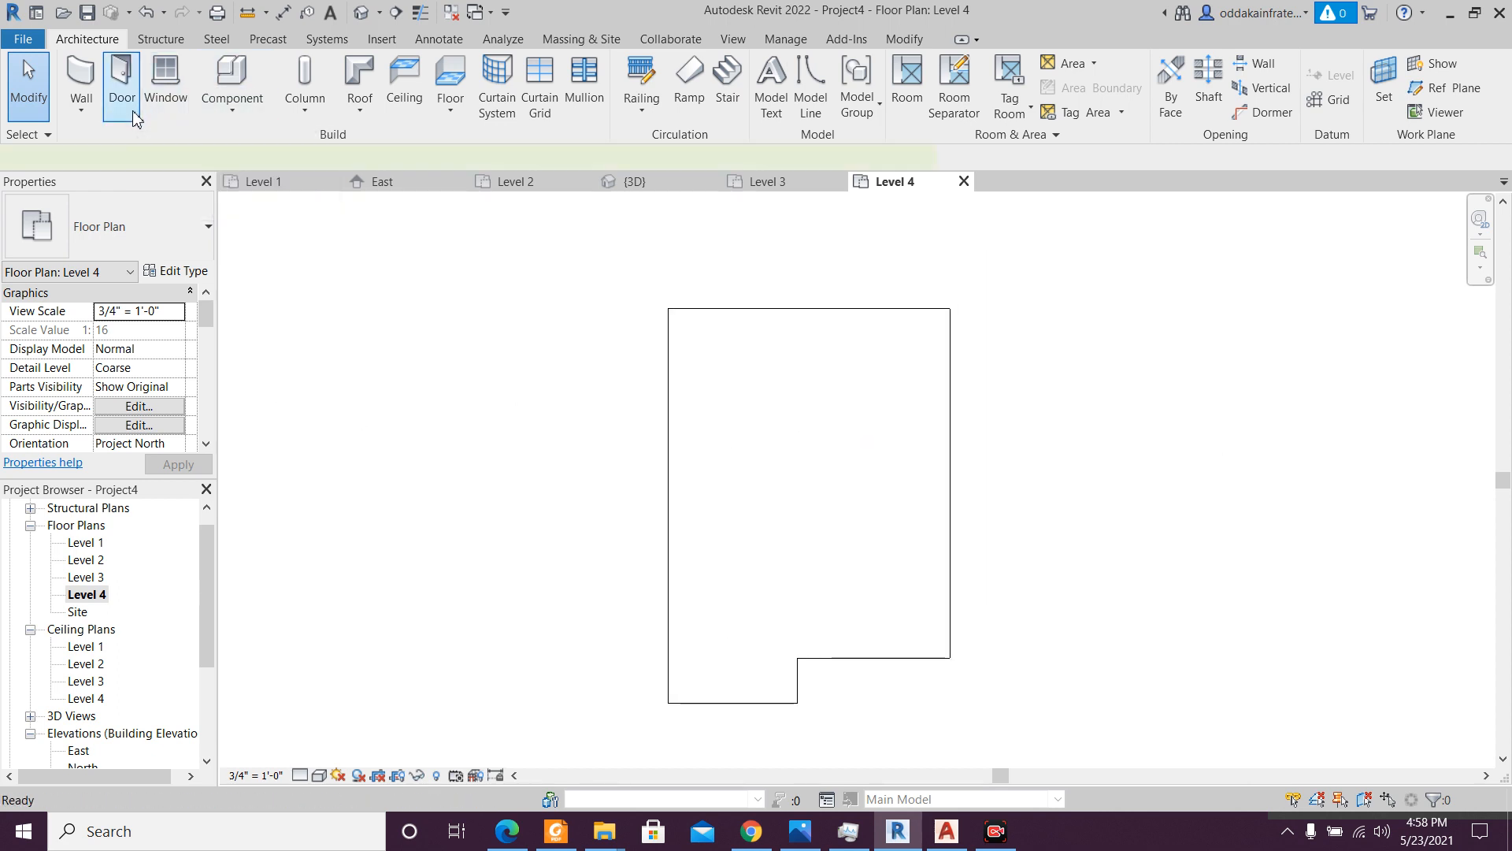
{"action": "key", "text": "w"}
{"action": "key", "text": "a"}
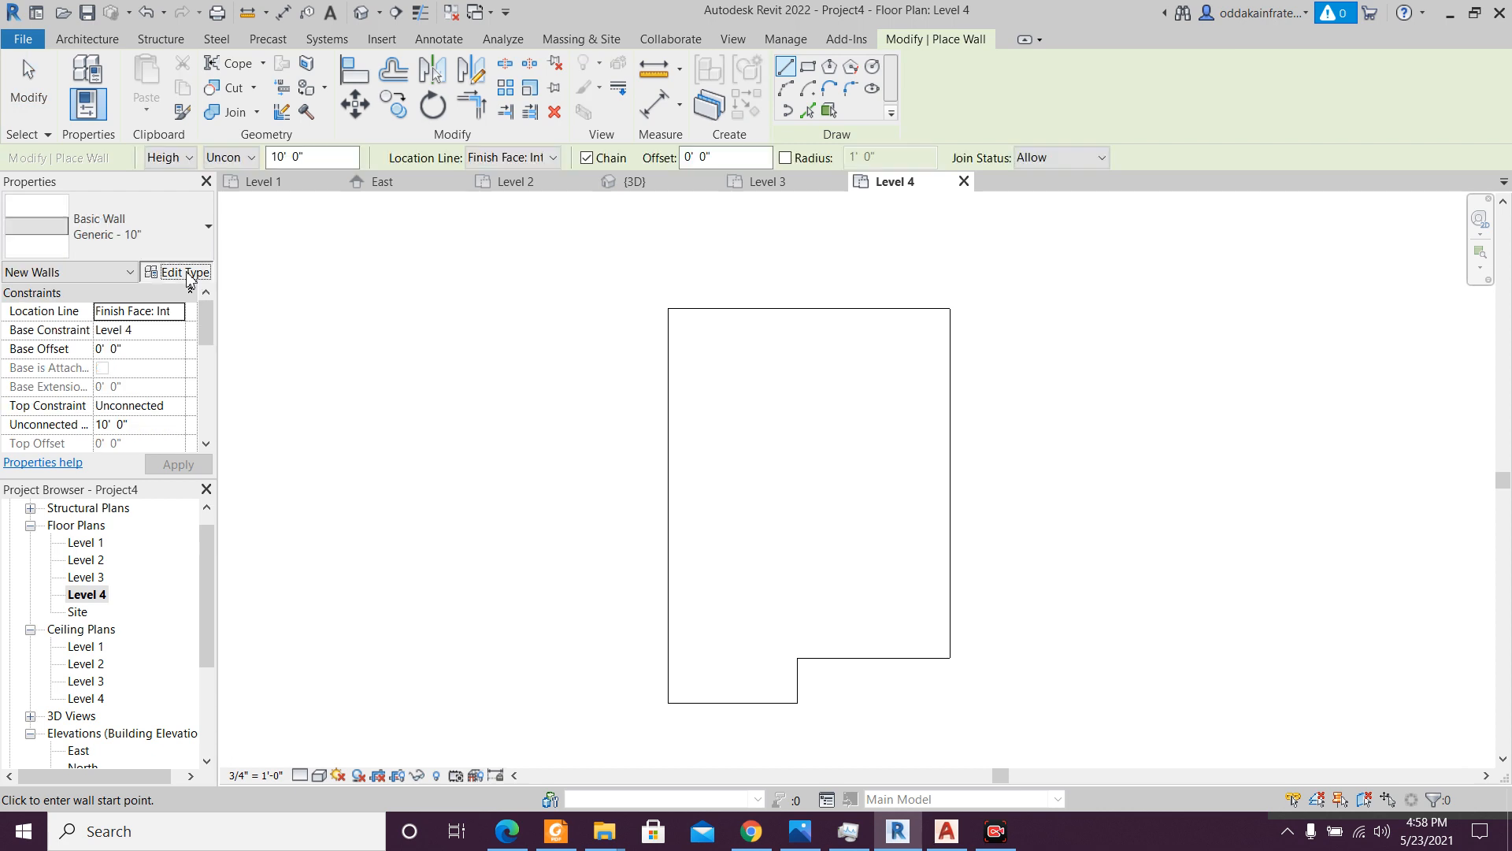
{"action": "left_click", "coordinate": [187, 273]}
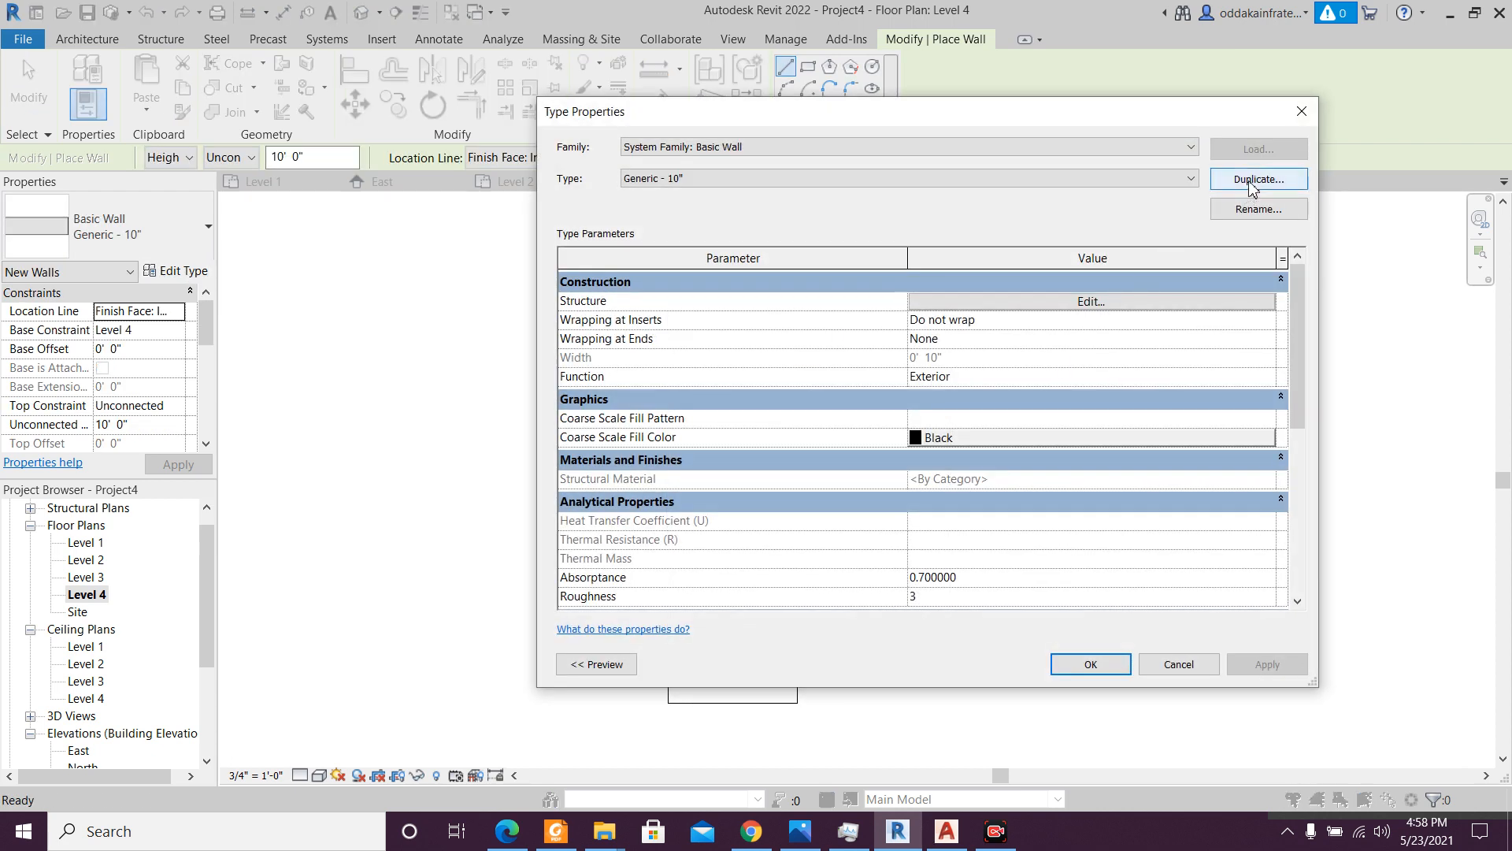
{"action": "left_click", "coordinate": [1251, 185]}
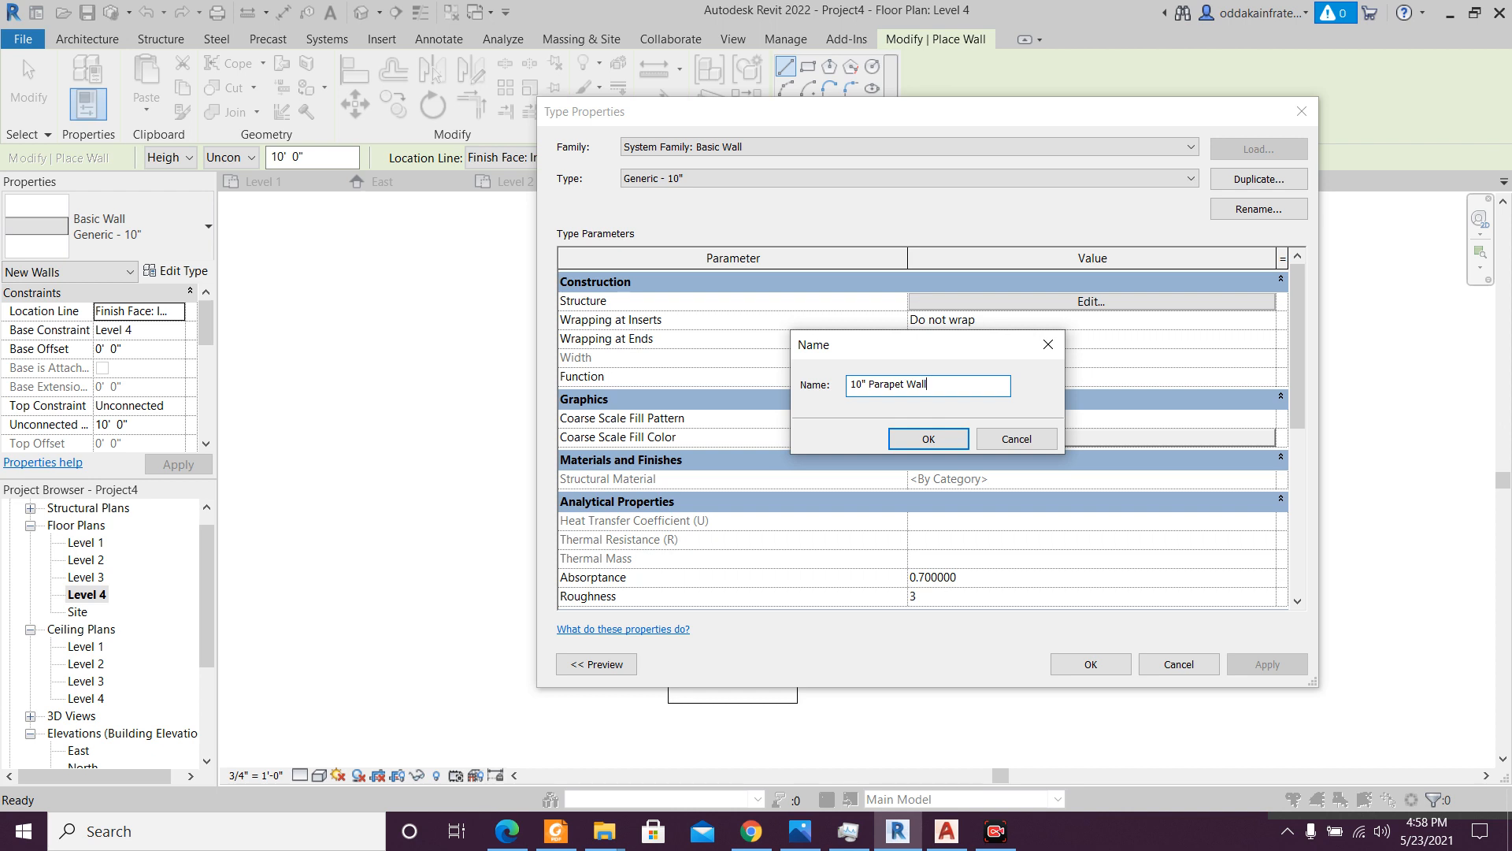
{"action": "left_click", "coordinate": [928, 439]}
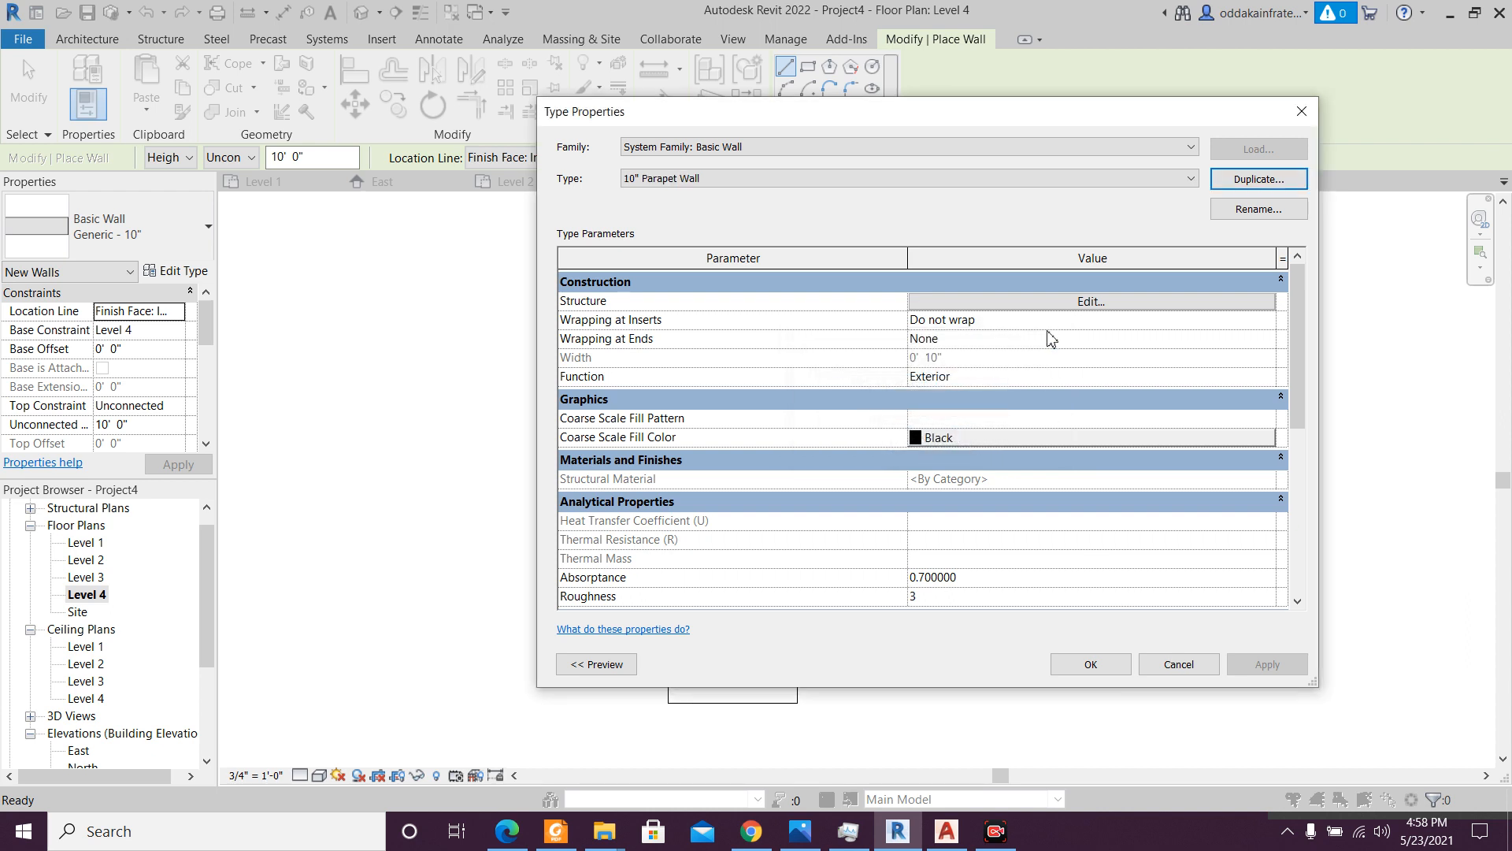
{"action": "scroll", "coordinate": [1056, 602], "scroll_direction": "down", "scroll_amount": 3}
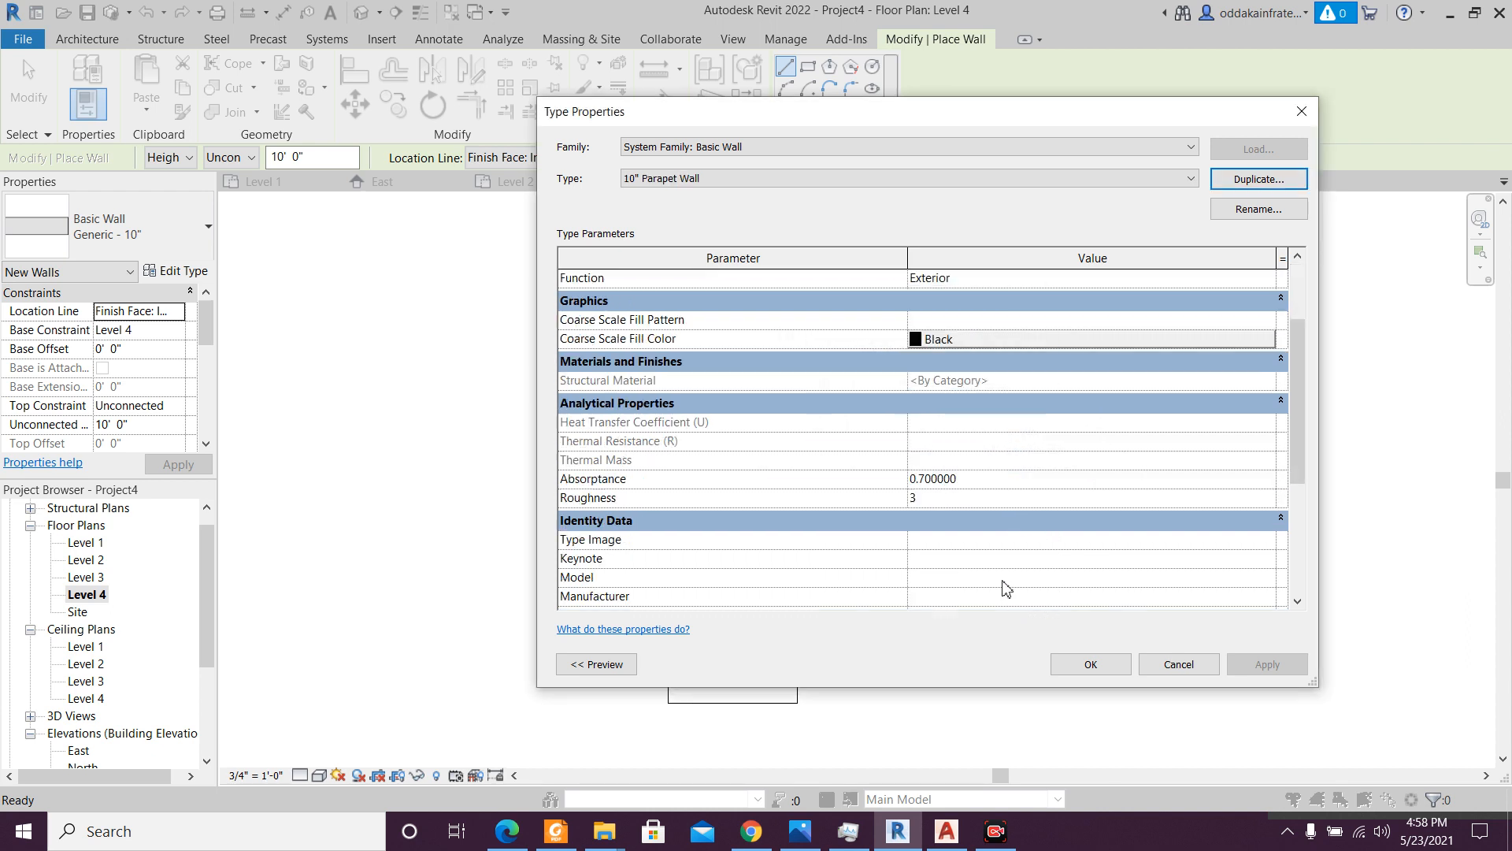
{"action": "scroll", "coordinate": [999, 472], "scroll_direction": "up", "scroll_amount": 5}
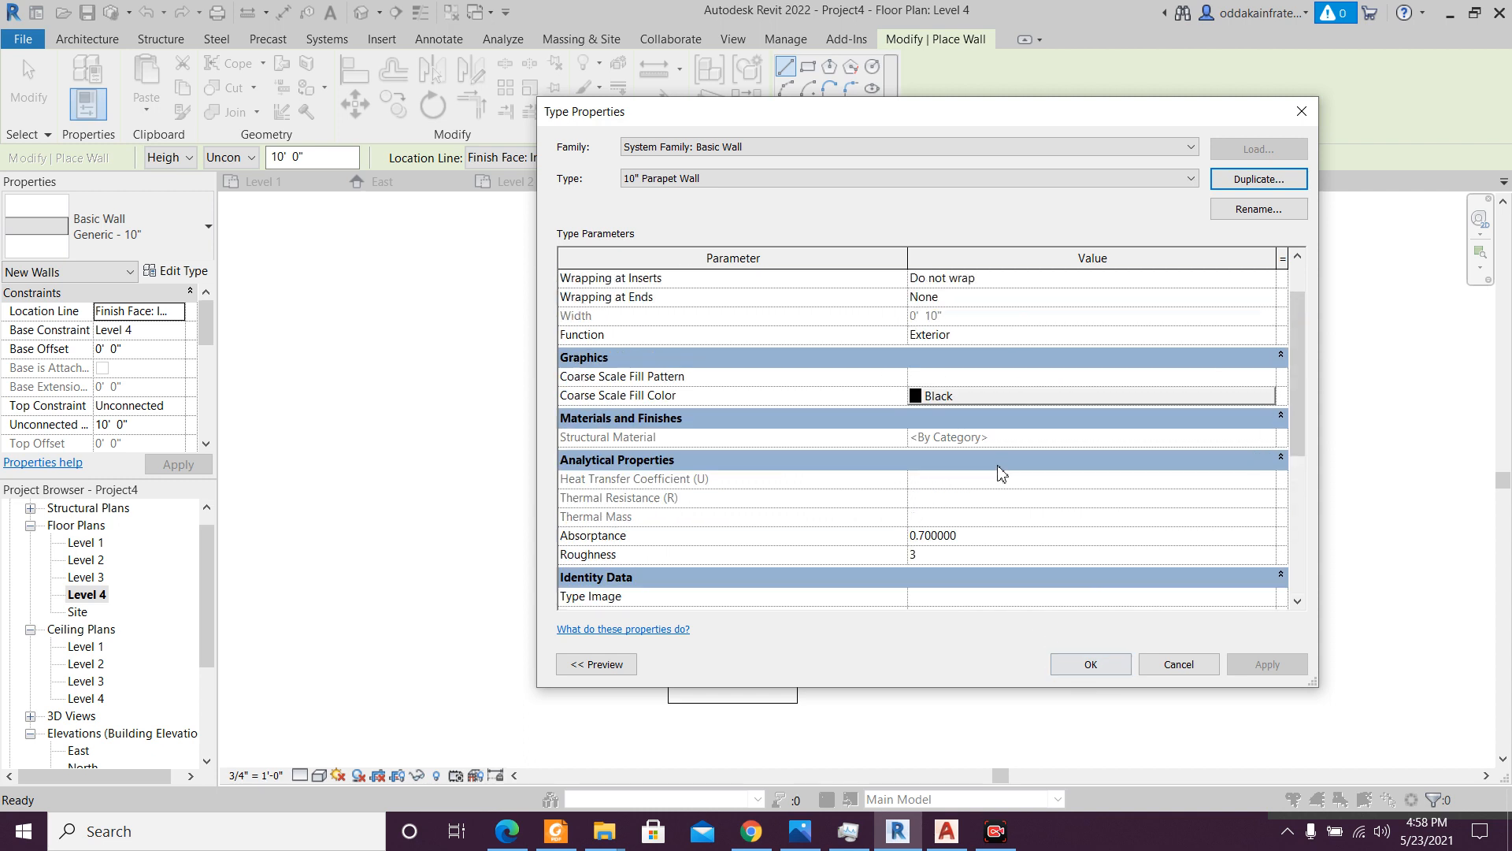
{"action": "left_click", "coordinate": [1091, 666]}
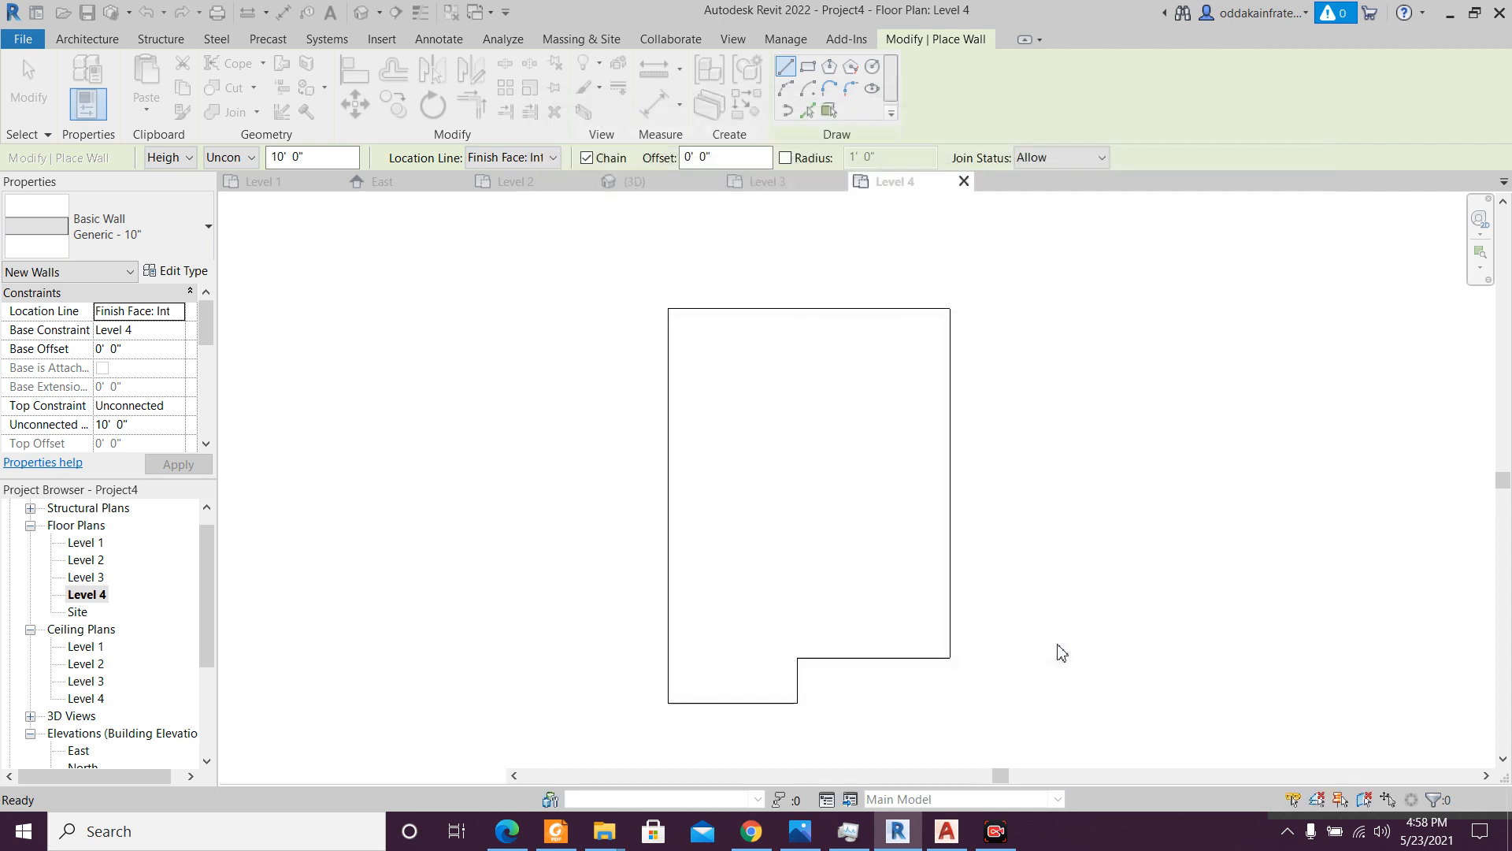
{"action": "left_click", "coordinate": [311, 158]}
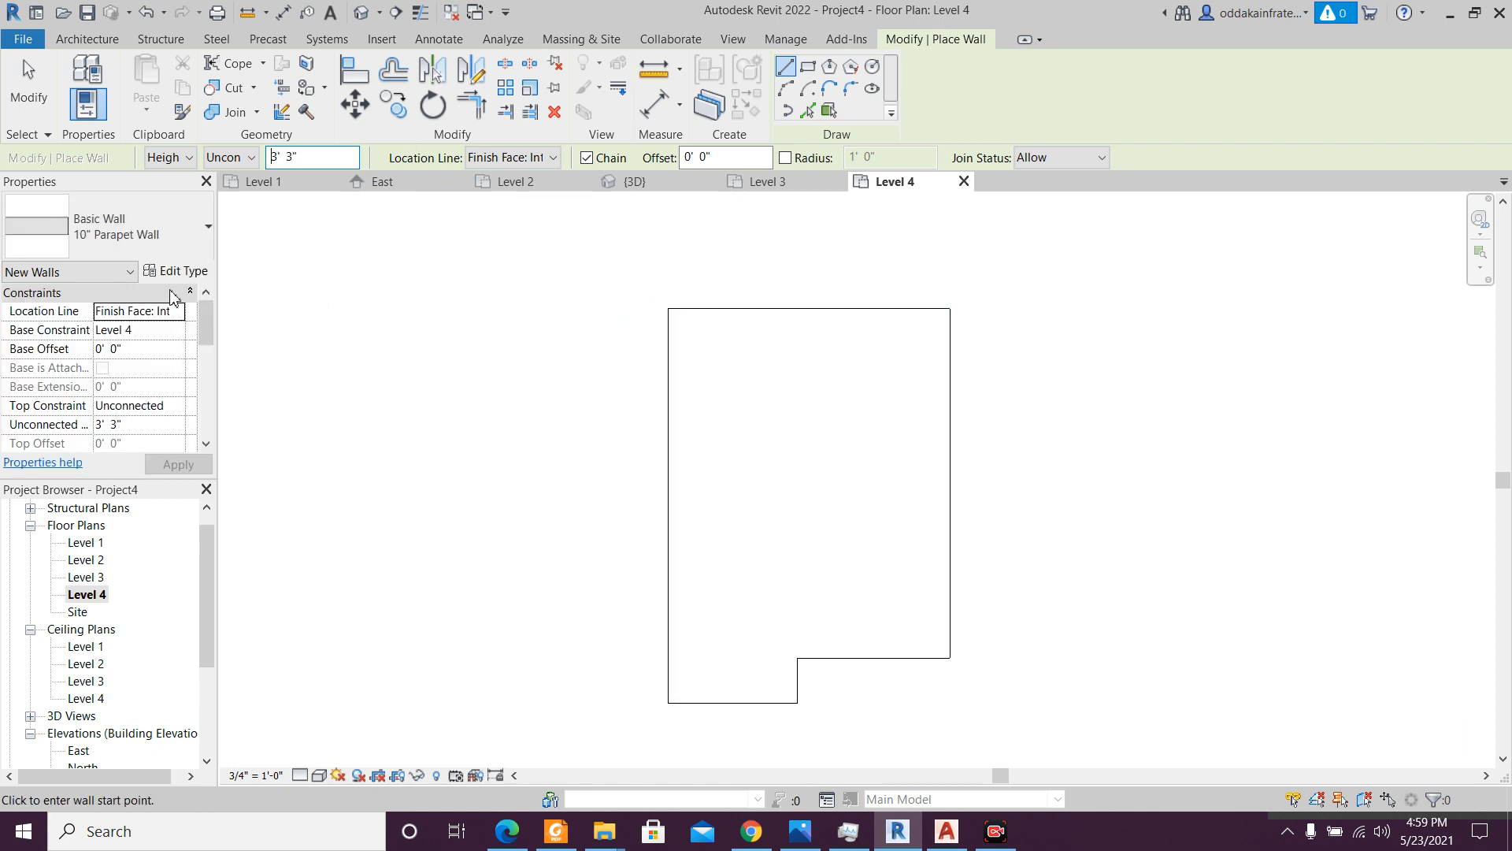
{"action": "left_click", "coordinate": [668, 308]}
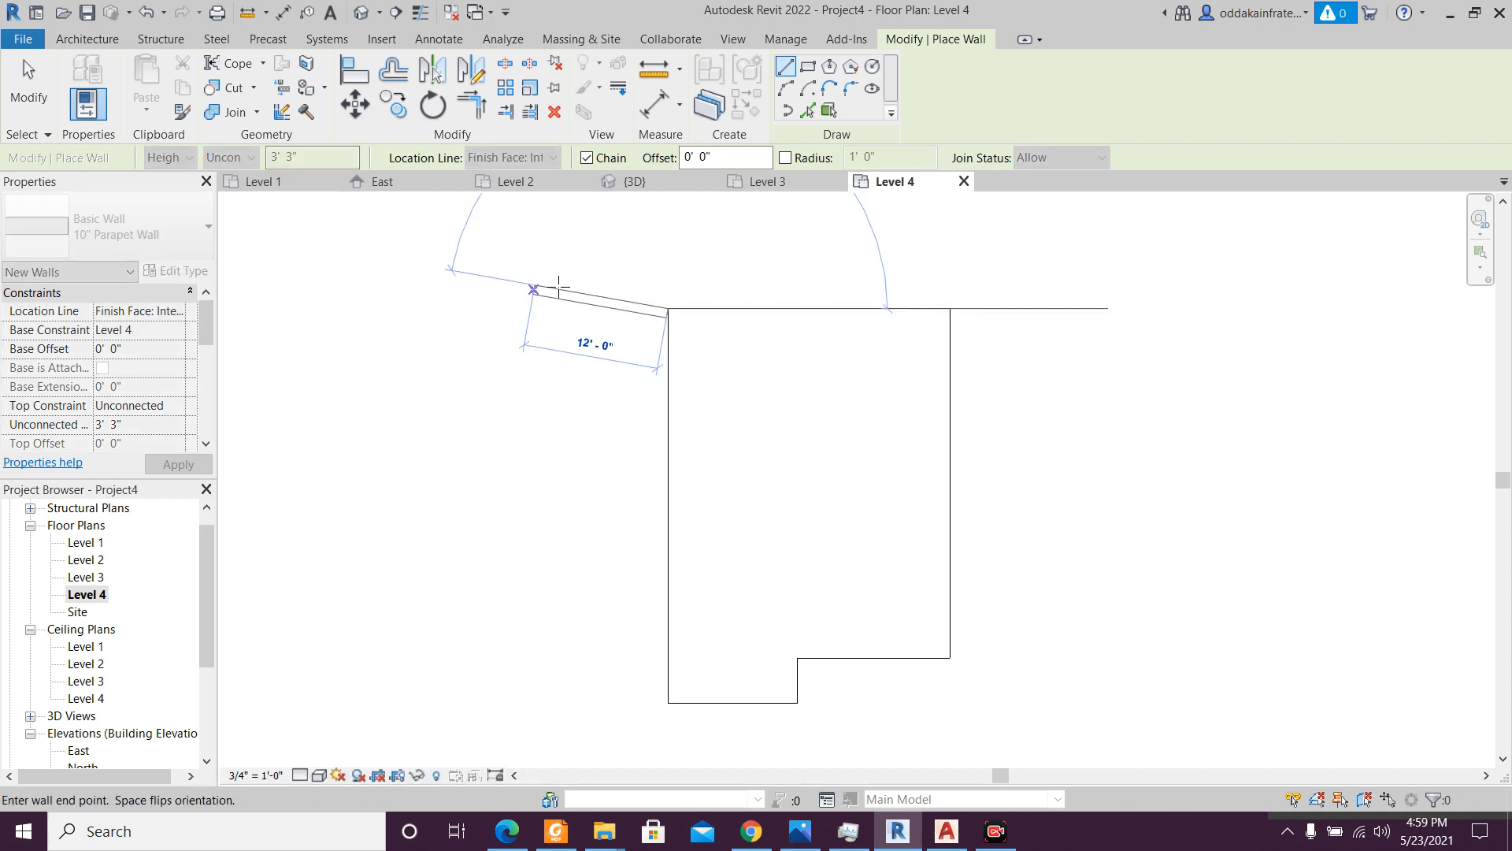
{"action": "key", "text": "Escape"}
{"action": "key", "text": "Escape"}
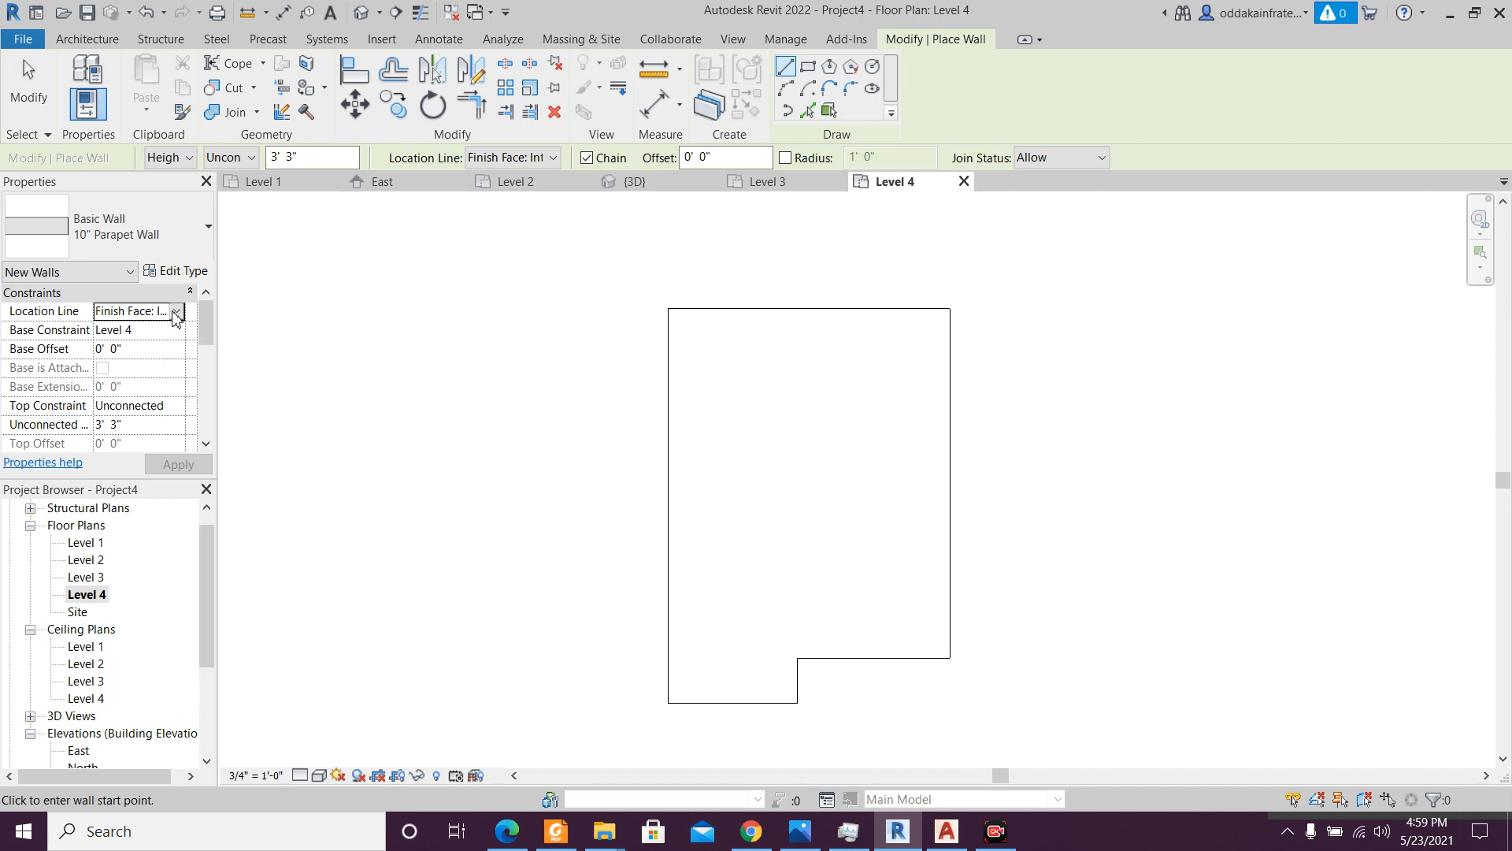
- Draw a 25' parapet wall along the roof slab's north edge with the location line at Finish Face: Exterior
{"action": "left_click", "coordinate": [165, 315]}
{"action": "left_click", "coordinate": [157, 360]}
{"action": "left_click", "coordinate": [668, 308]}
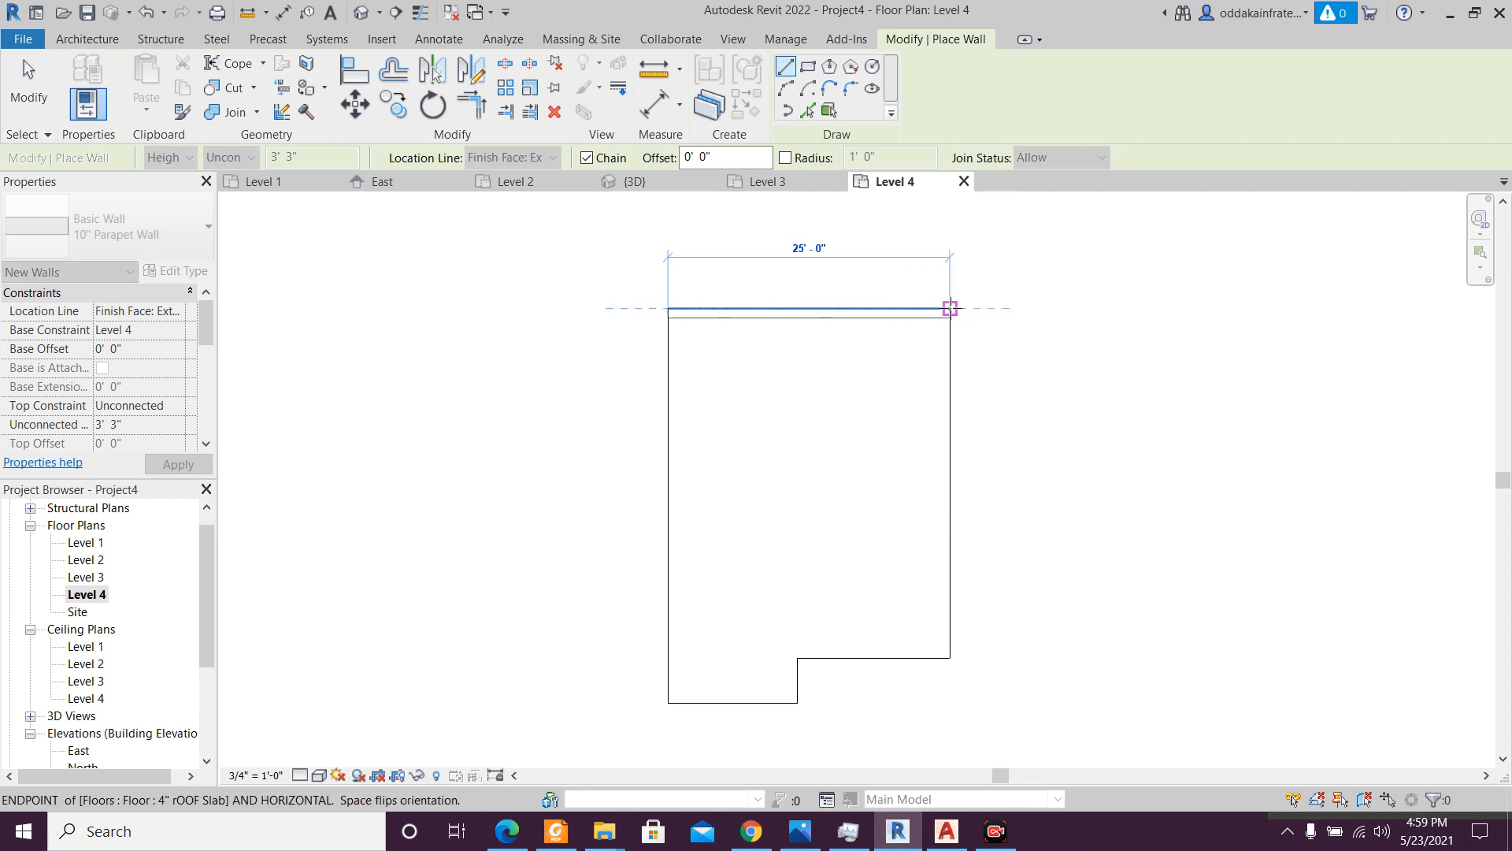
{"action": "left_click", "coordinate": [950, 308]}
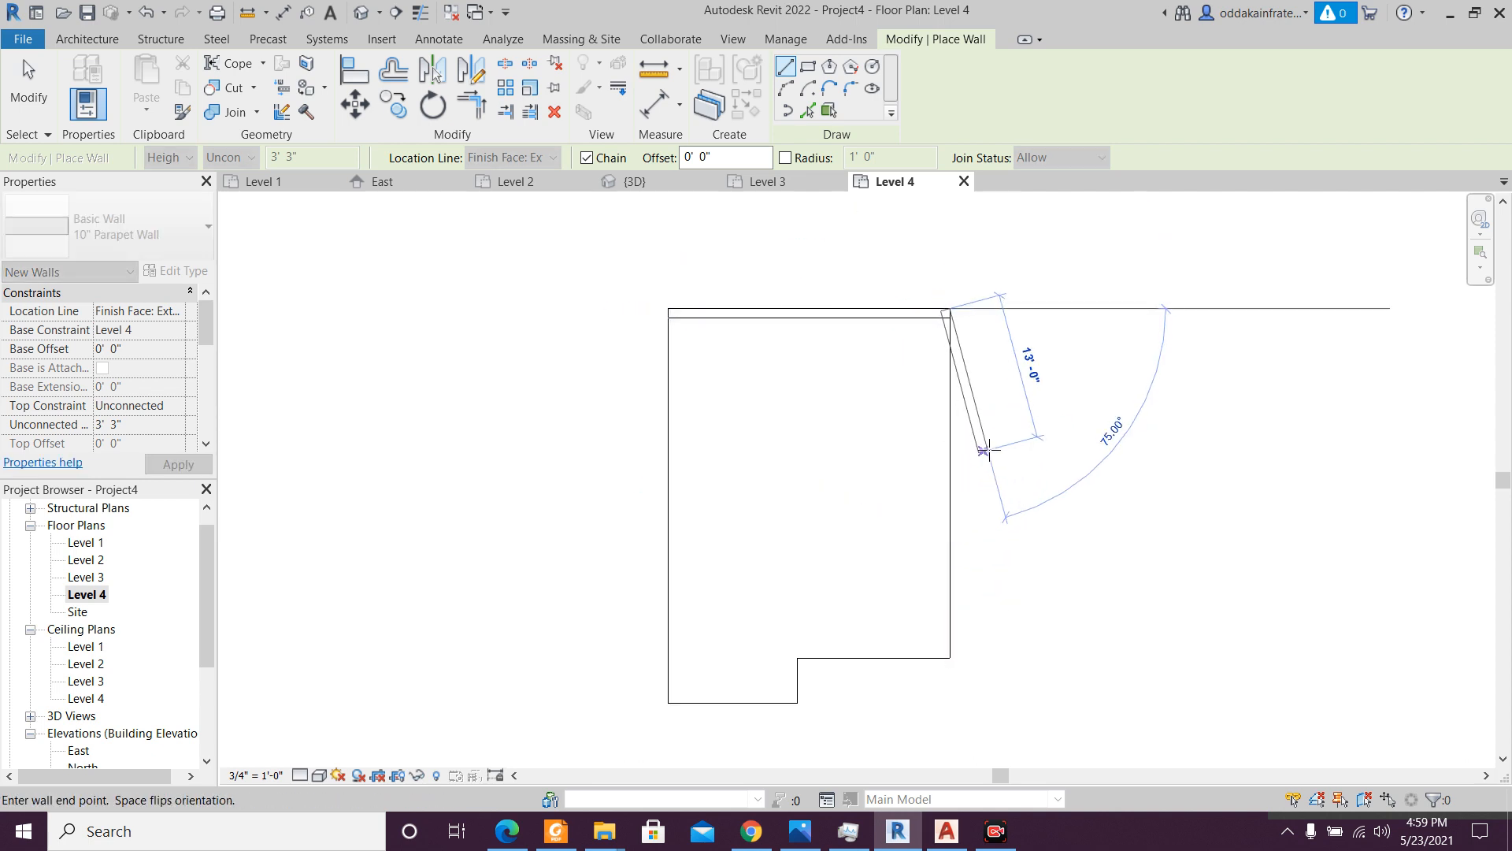
{"action": "key", "text": "Escape"}
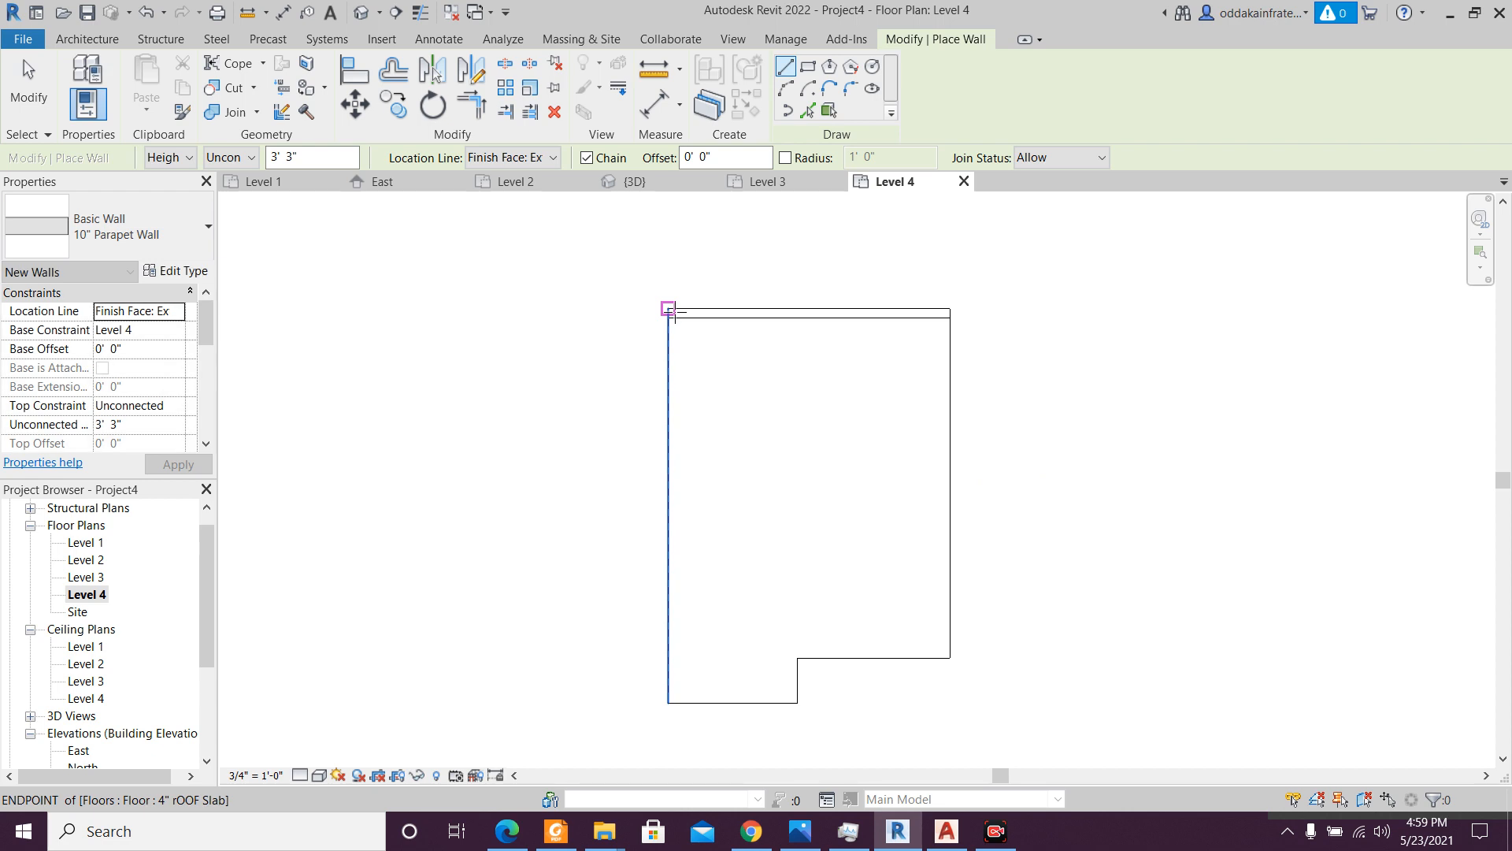
{"action": "left_click", "coordinate": [670, 309]}
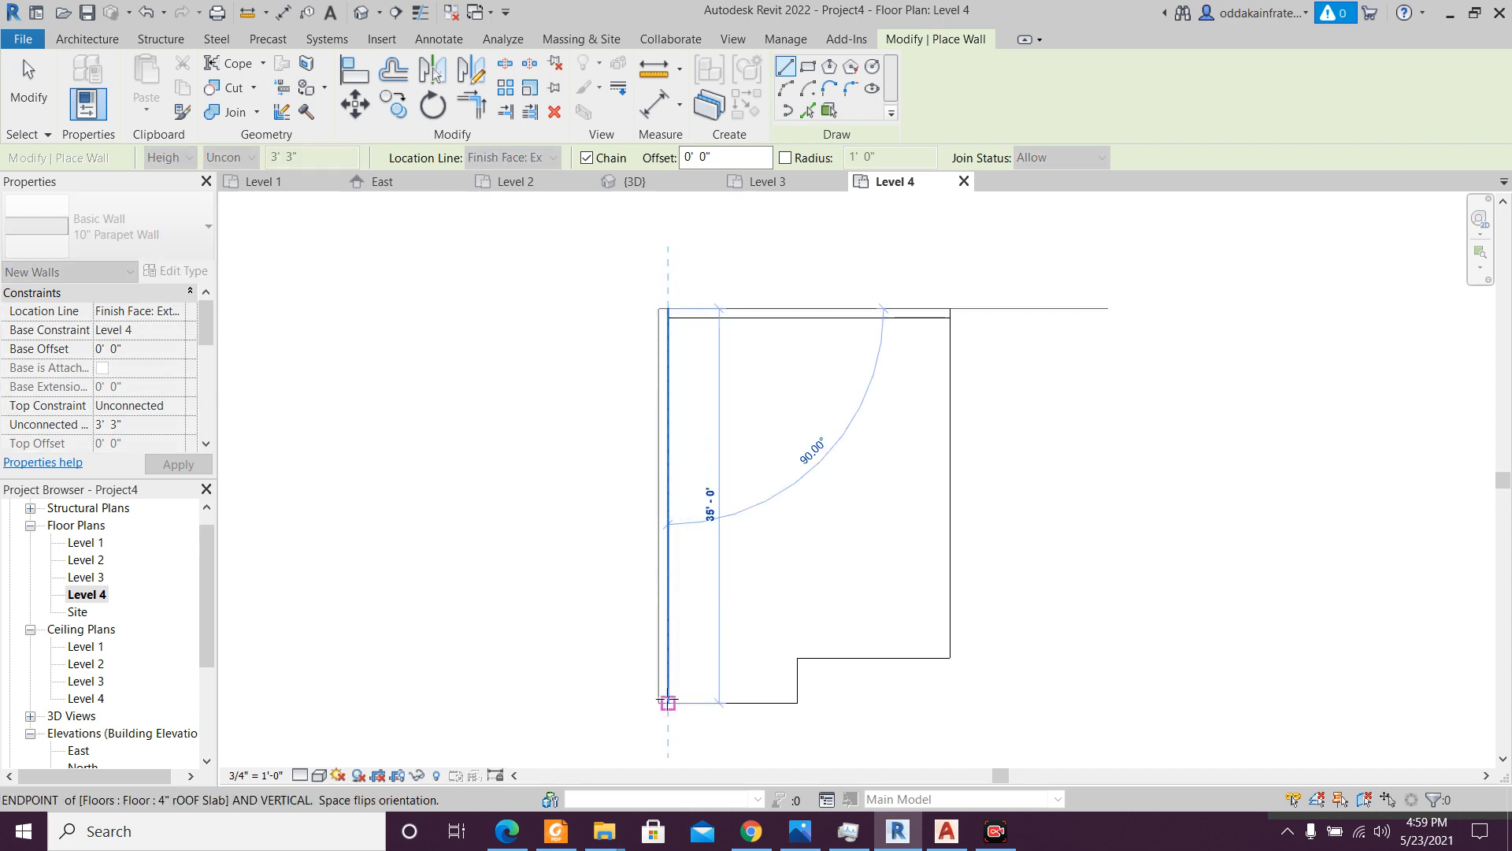
{"action": "key", "text": "Escape"}
{"action": "left_click", "coordinate": [669, 316]}
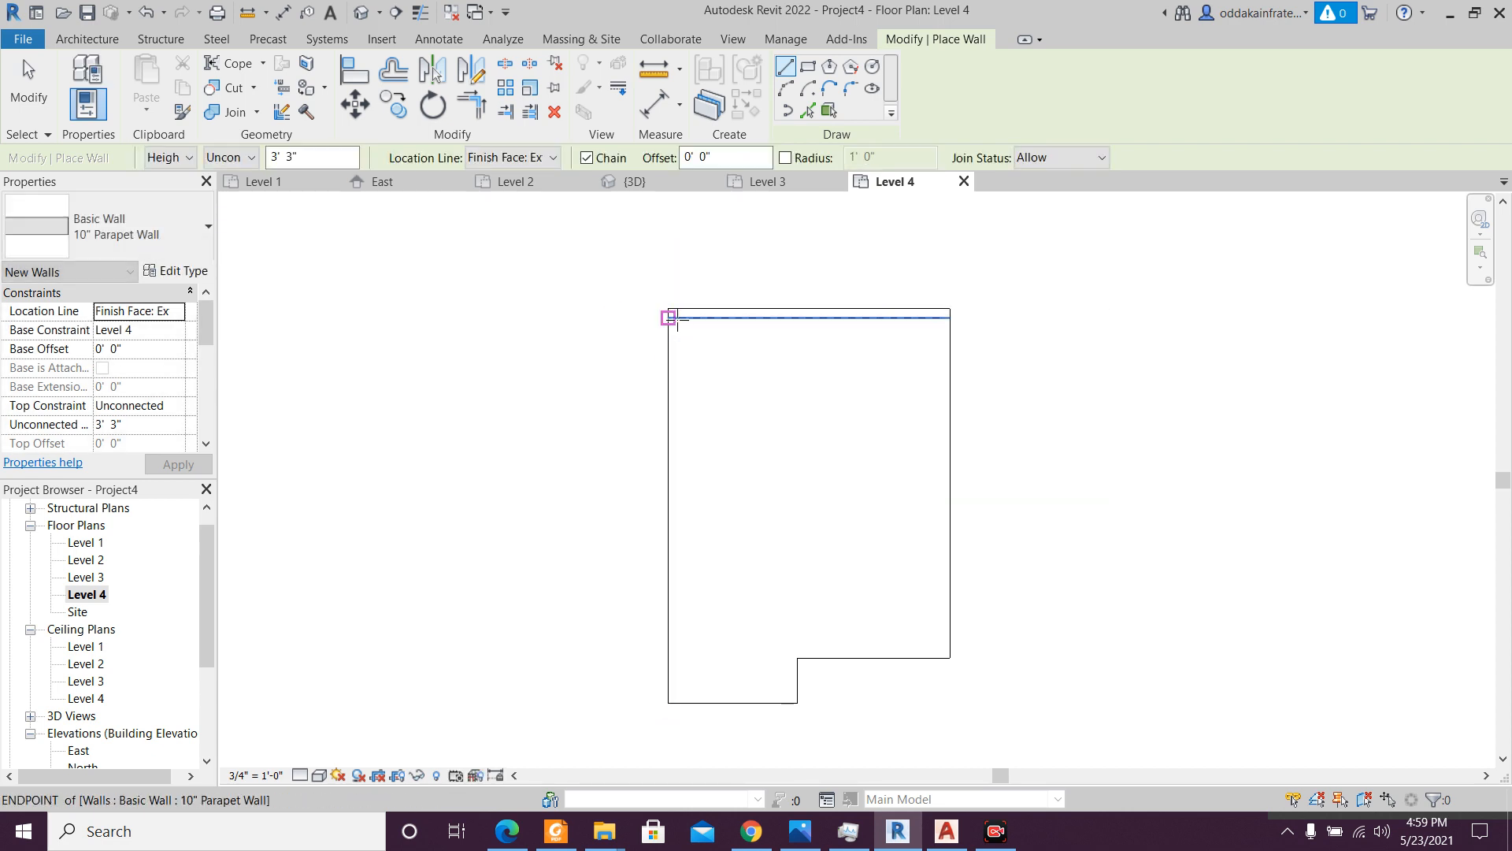
{"action": "key", "text": "Escape"}
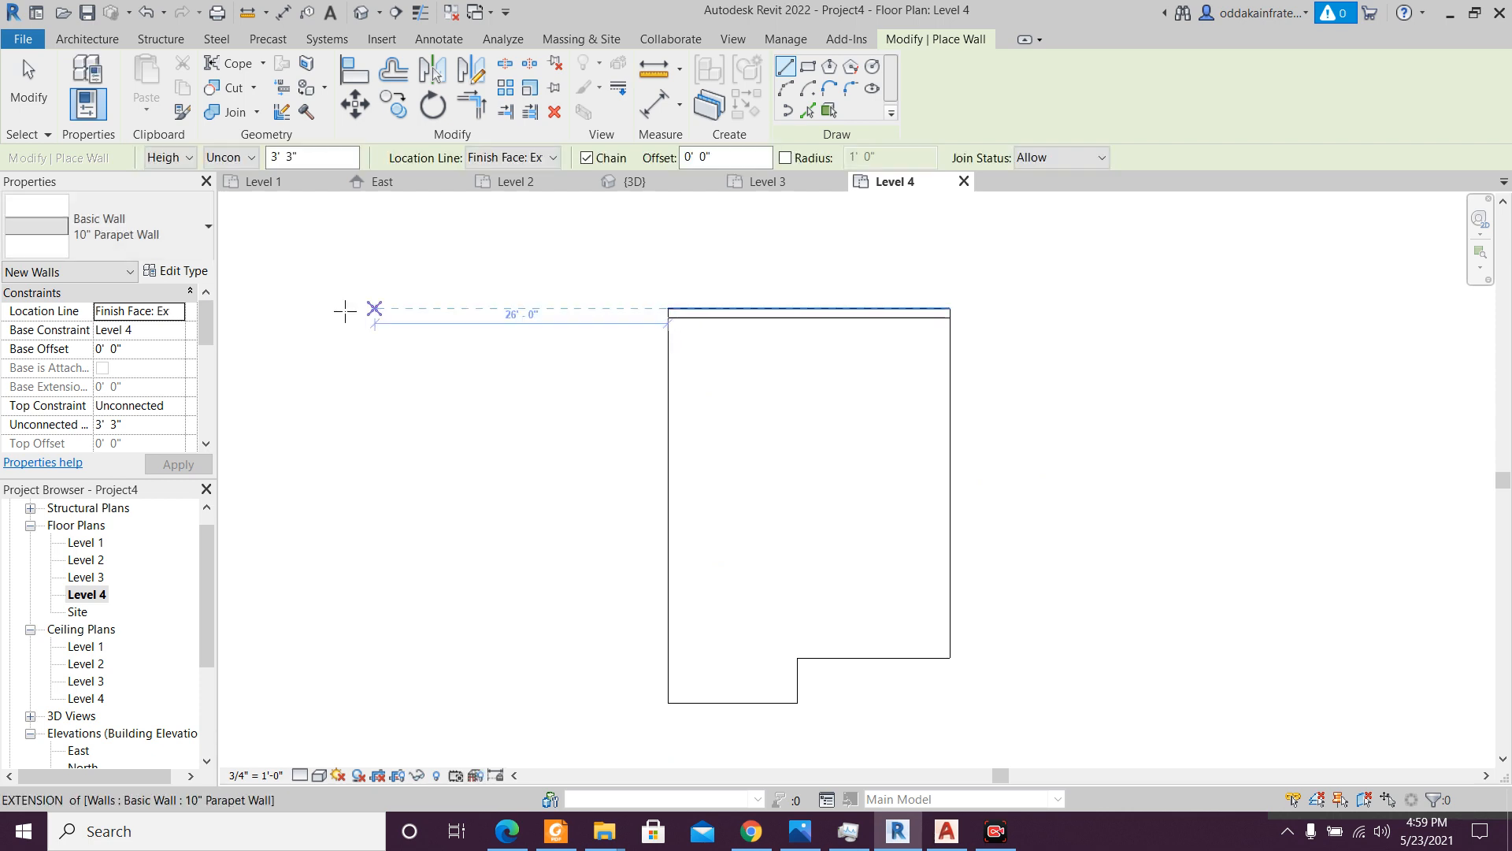
- Draw the parapet wall along the roof slab's west edge to its south-west corner, with the location line at Finish Face: Interior
{"action": "left_click", "coordinate": [180, 320]}
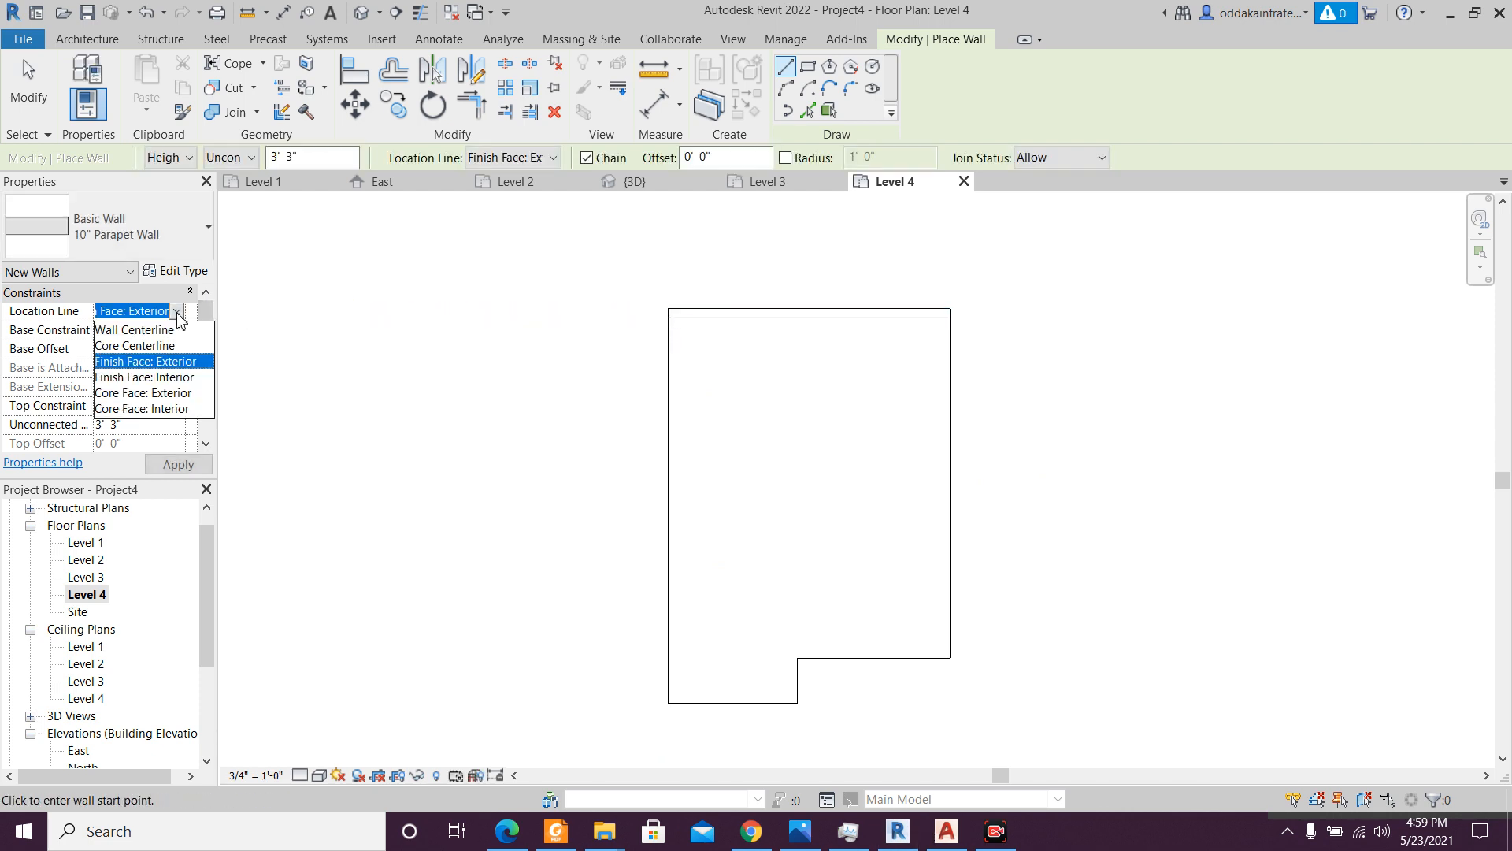
{"action": "left_click", "coordinate": [176, 379]}
{"action": "left_click", "coordinate": [668, 318]}
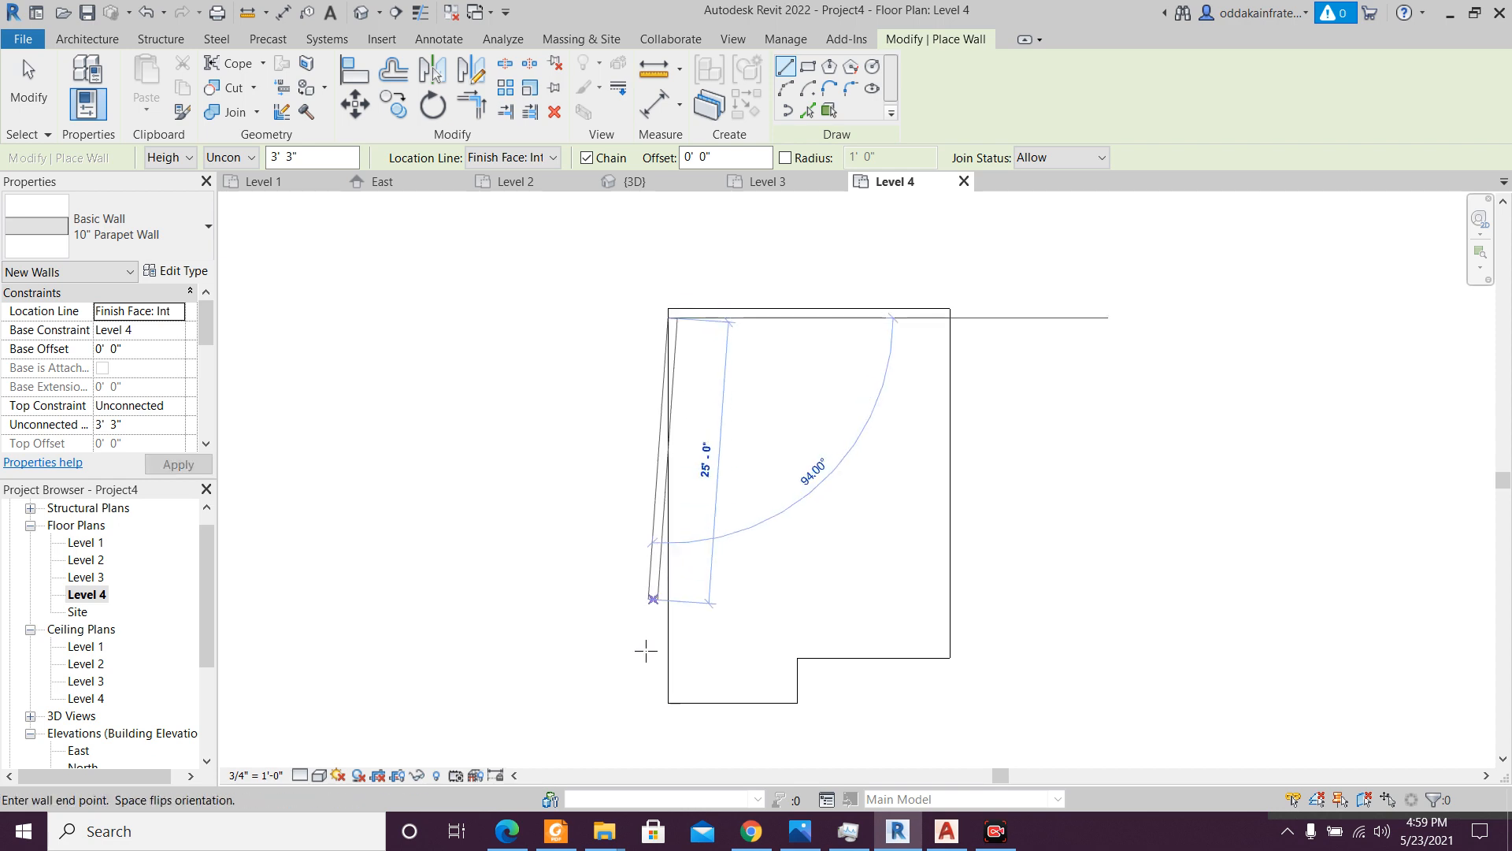
{"action": "left_click", "coordinate": [668, 702]}
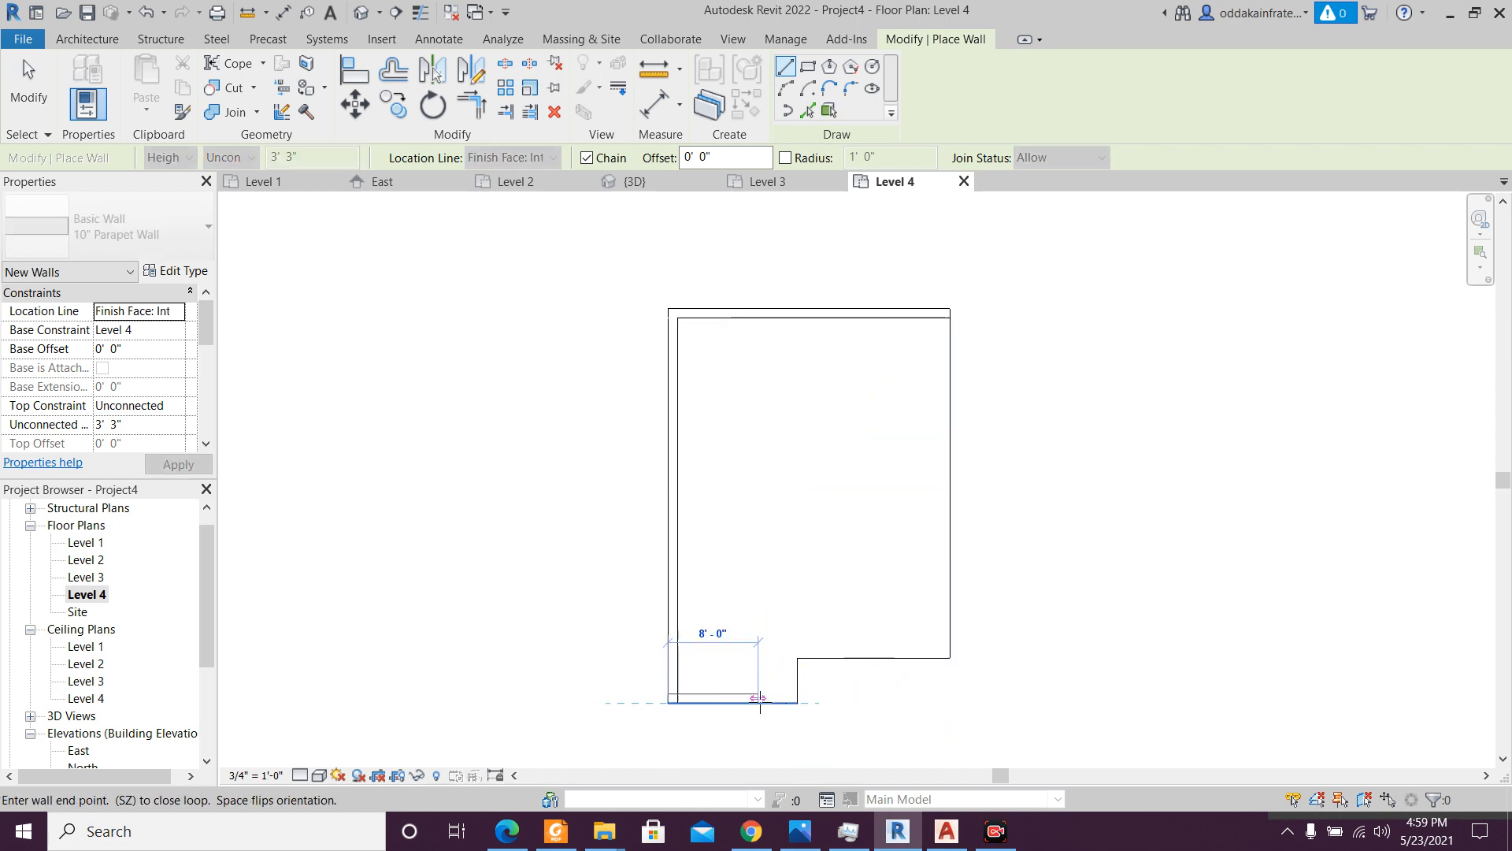
{"action": "key", "text": "Escape"}
{"action": "scroll", "coordinate": [707, 691], "scroll_direction": "up", "scroll_amount": 2}
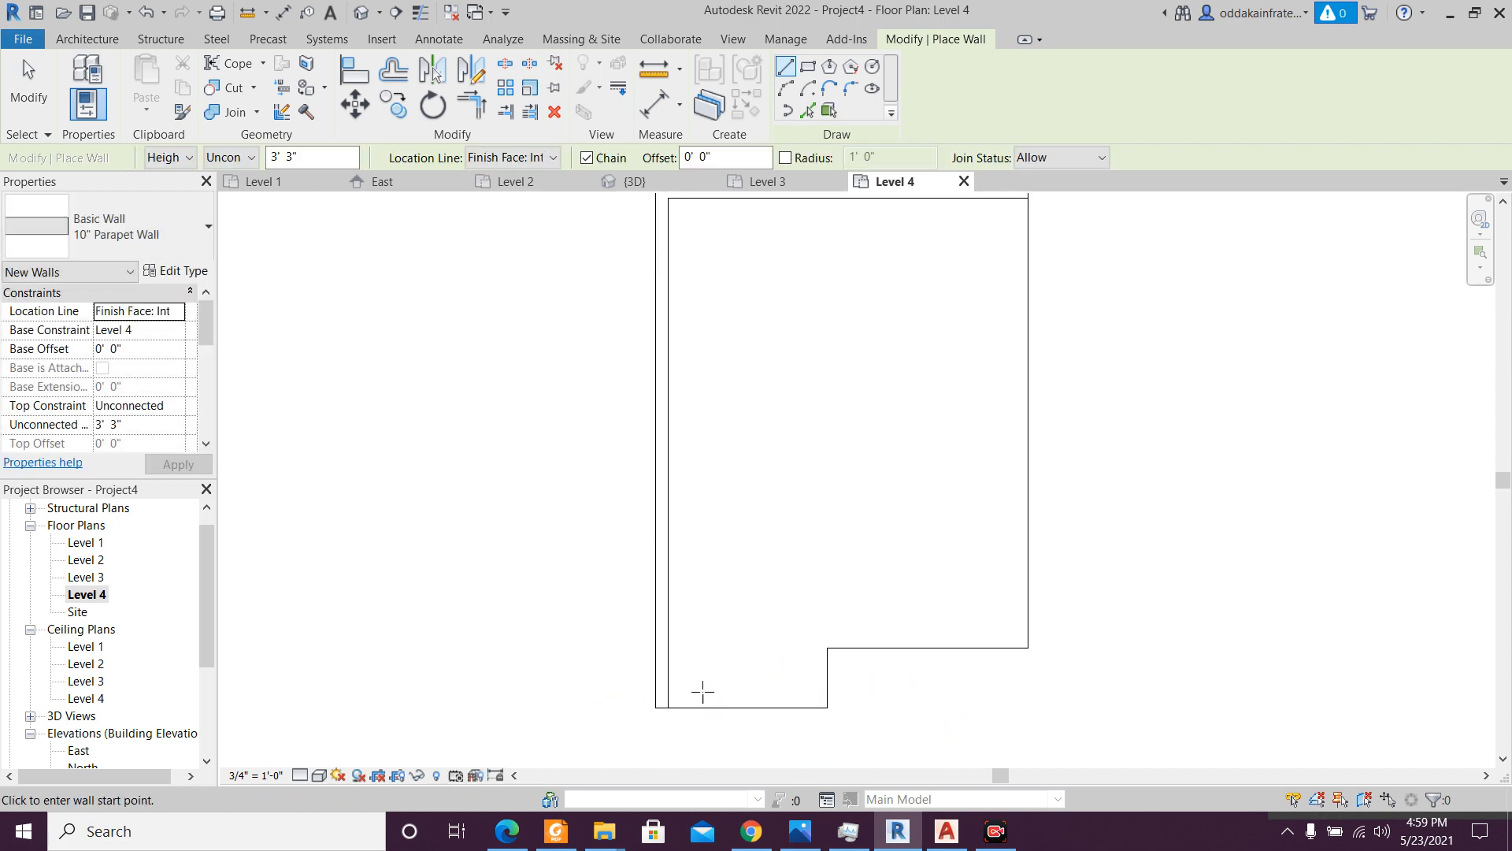
{"action": "key", "text": "Escape"}
{"action": "left_click", "coordinate": [672, 691]}
{"action": "key", "text": "Escape"}
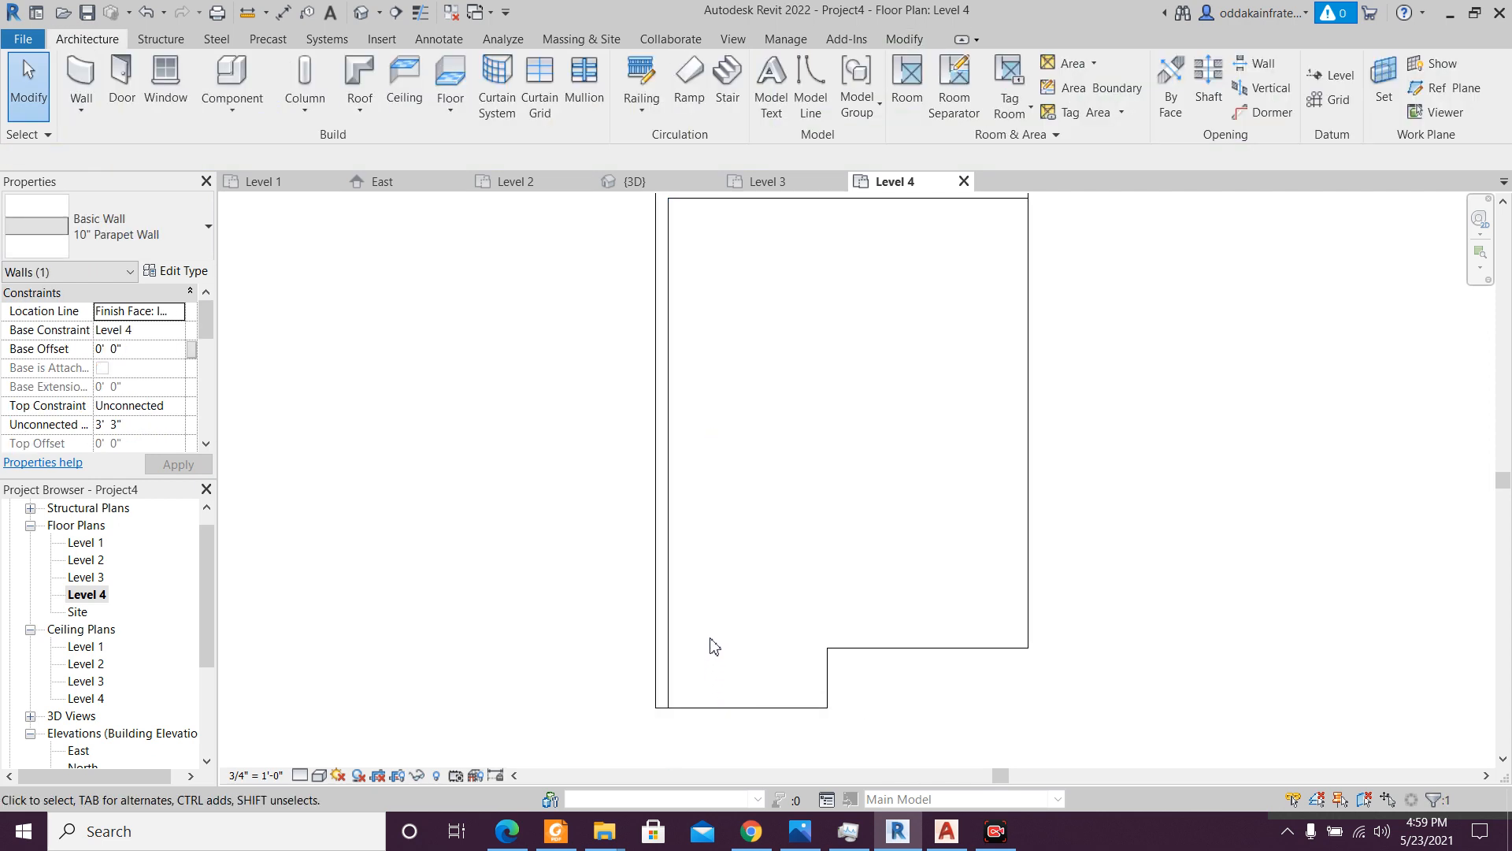
- Check the north and west parapet walls on the roof in the 3D view
{"action": "scroll", "coordinate": [722, 630], "scroll_direction": "down", "scroll_amount": 2}
{"action": "scroll", "coordinate": [851, 604], "scroll_direction": "up", "scroll_amount": 1}
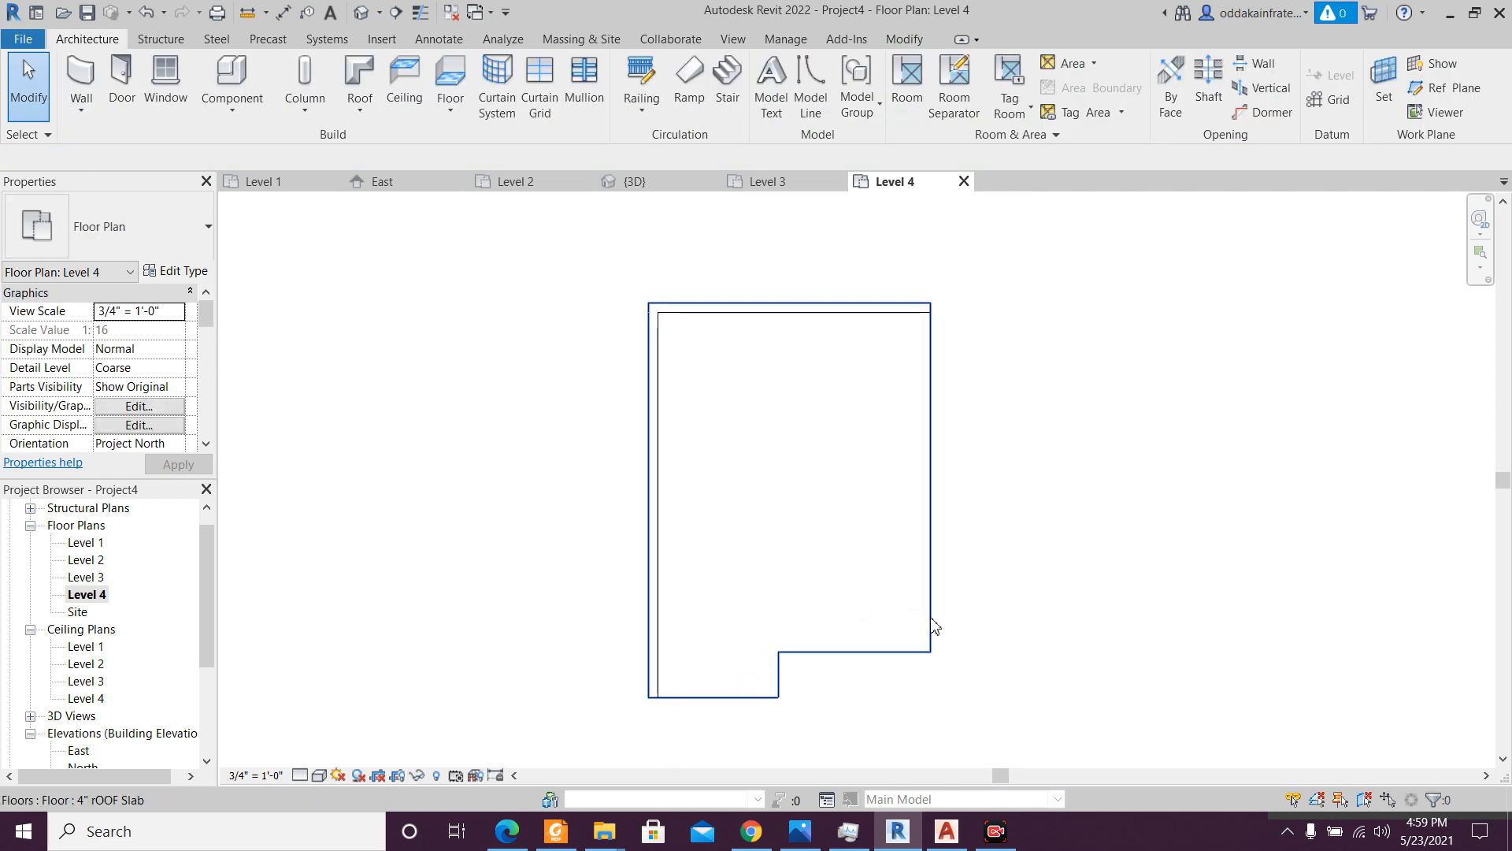
{"action": "left_click", "coordinate": [650, 186]}
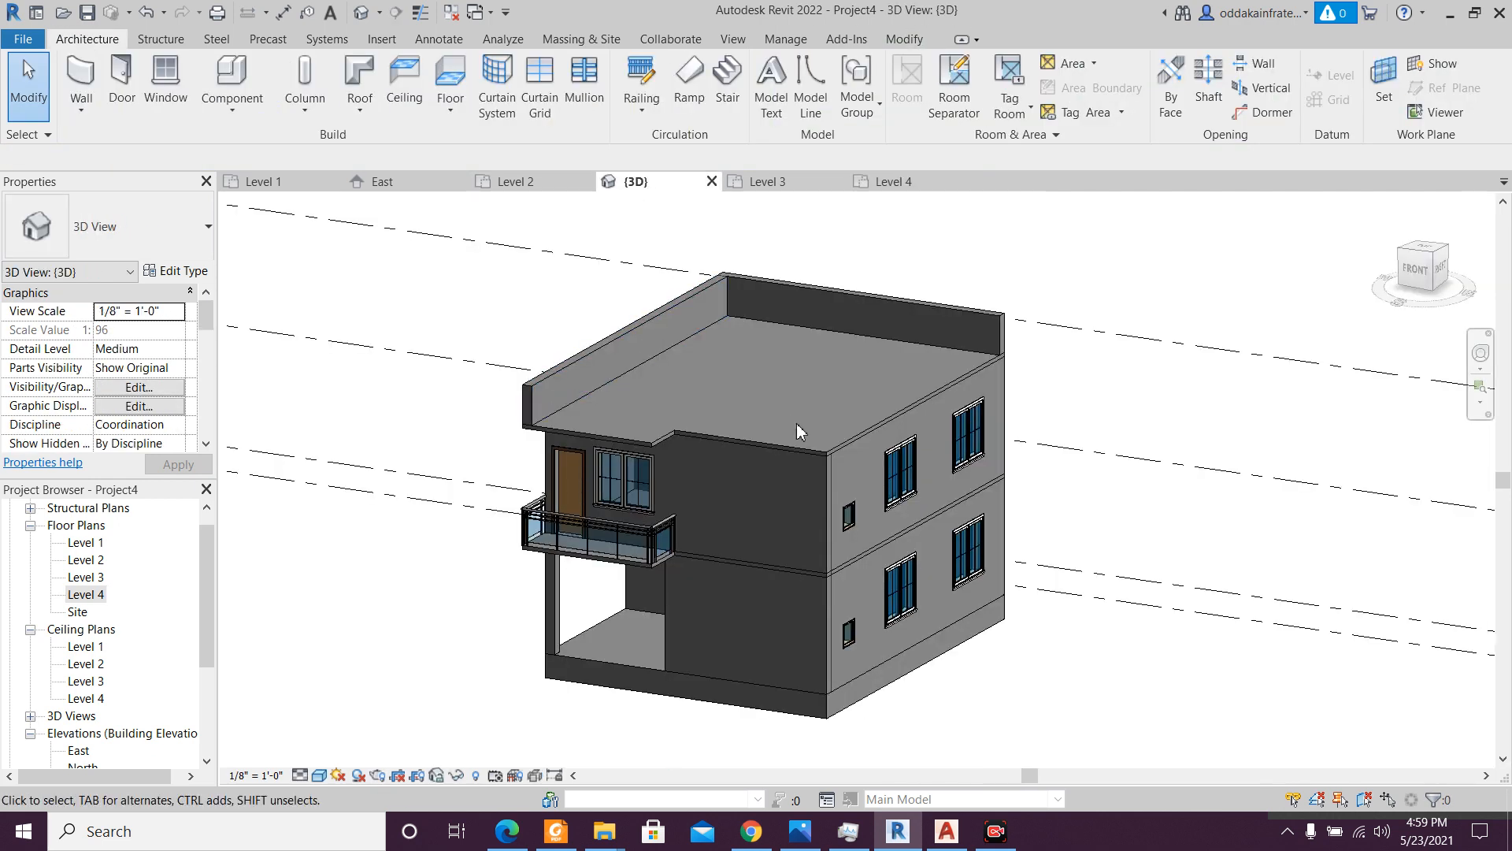
{"action": "scroll", "coordinate": [805, 441], "scroll_direction": "up", "scroll_amount": 2}
{"action": "scroll", "coordinate": [805, 438], "scroll_direction": "down", "scroll_amount": 1}
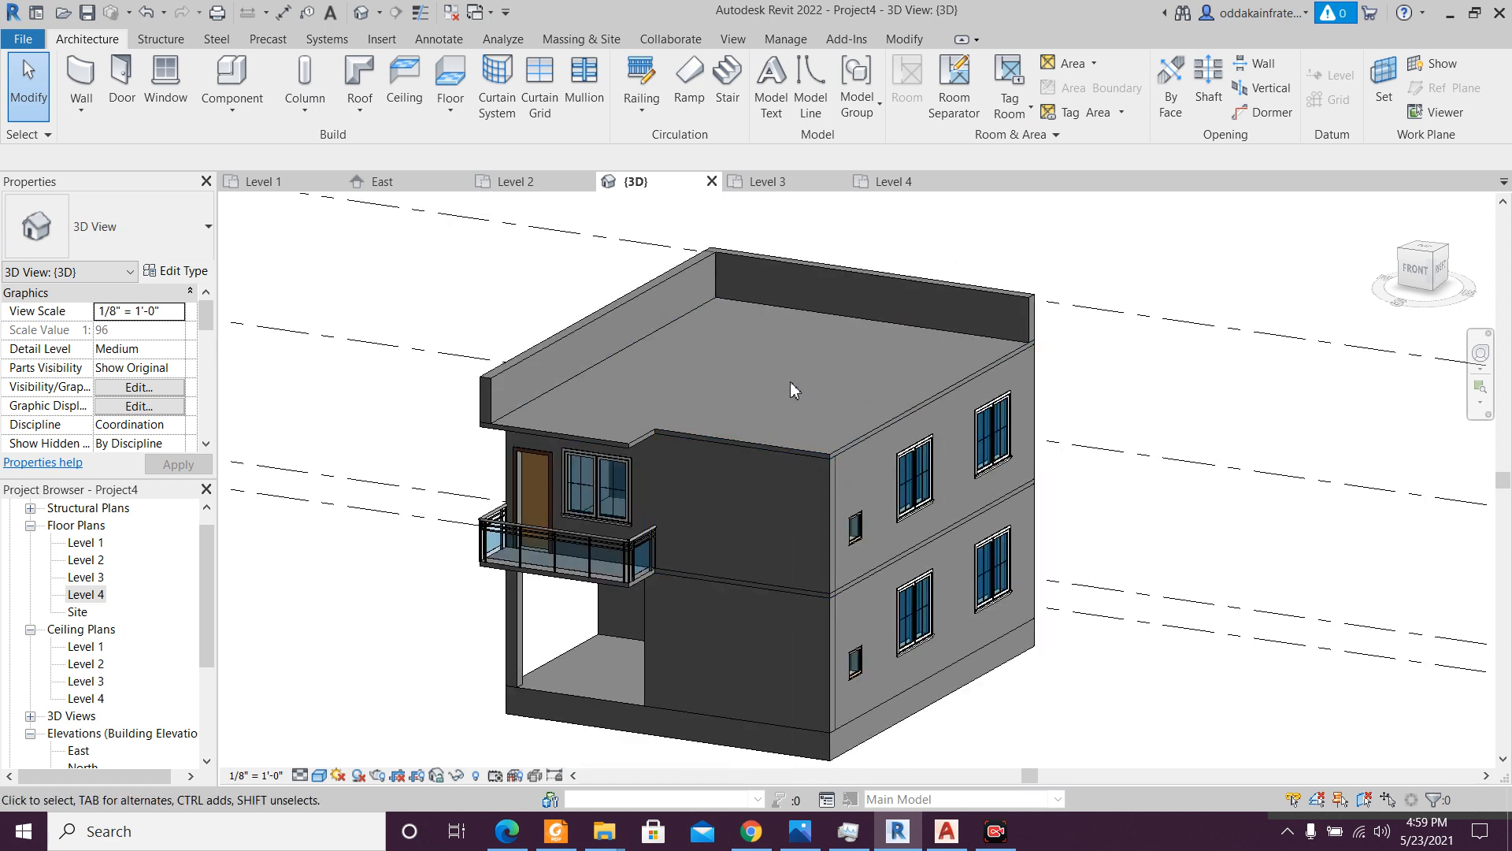
{"action": "middle_click_drag", "start_coordinate": [791, 391], "coordinate": [791, 319], "text": "shift"}
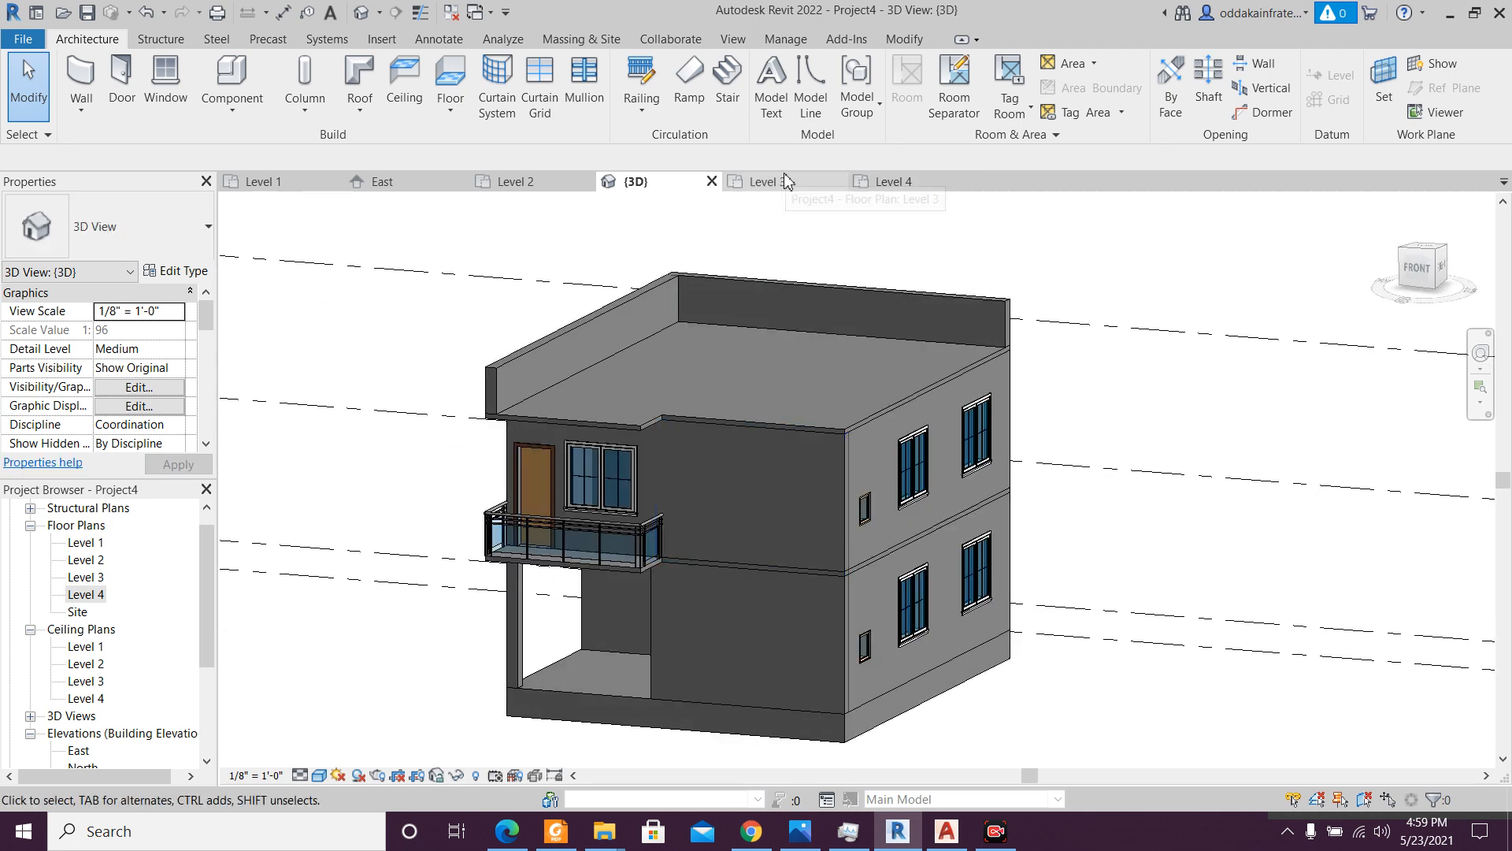
- Start a Generic - 10" wall on the Level 4 floor plan and check the staircase layout in the first-floor PDF
{"action": "left_click", "coordinate": [921, 186]}
{"action": "scroll", "coordinate": [837, 653], "scroll_direction": "up", "scroll_amount": 2}
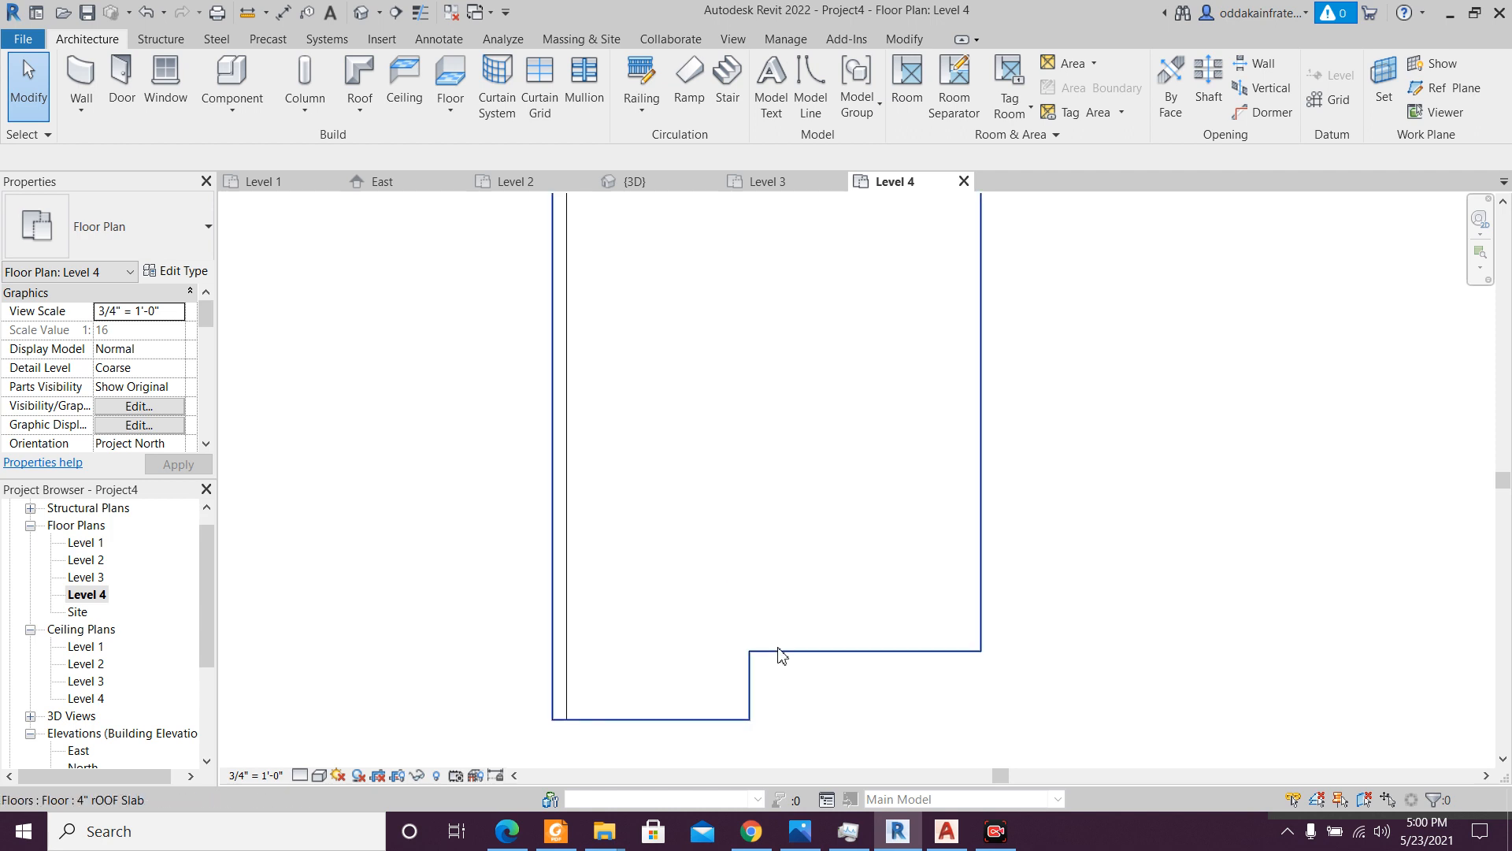
{"action": "key", "text": "w"}
{"action": "key", "text": "a"}
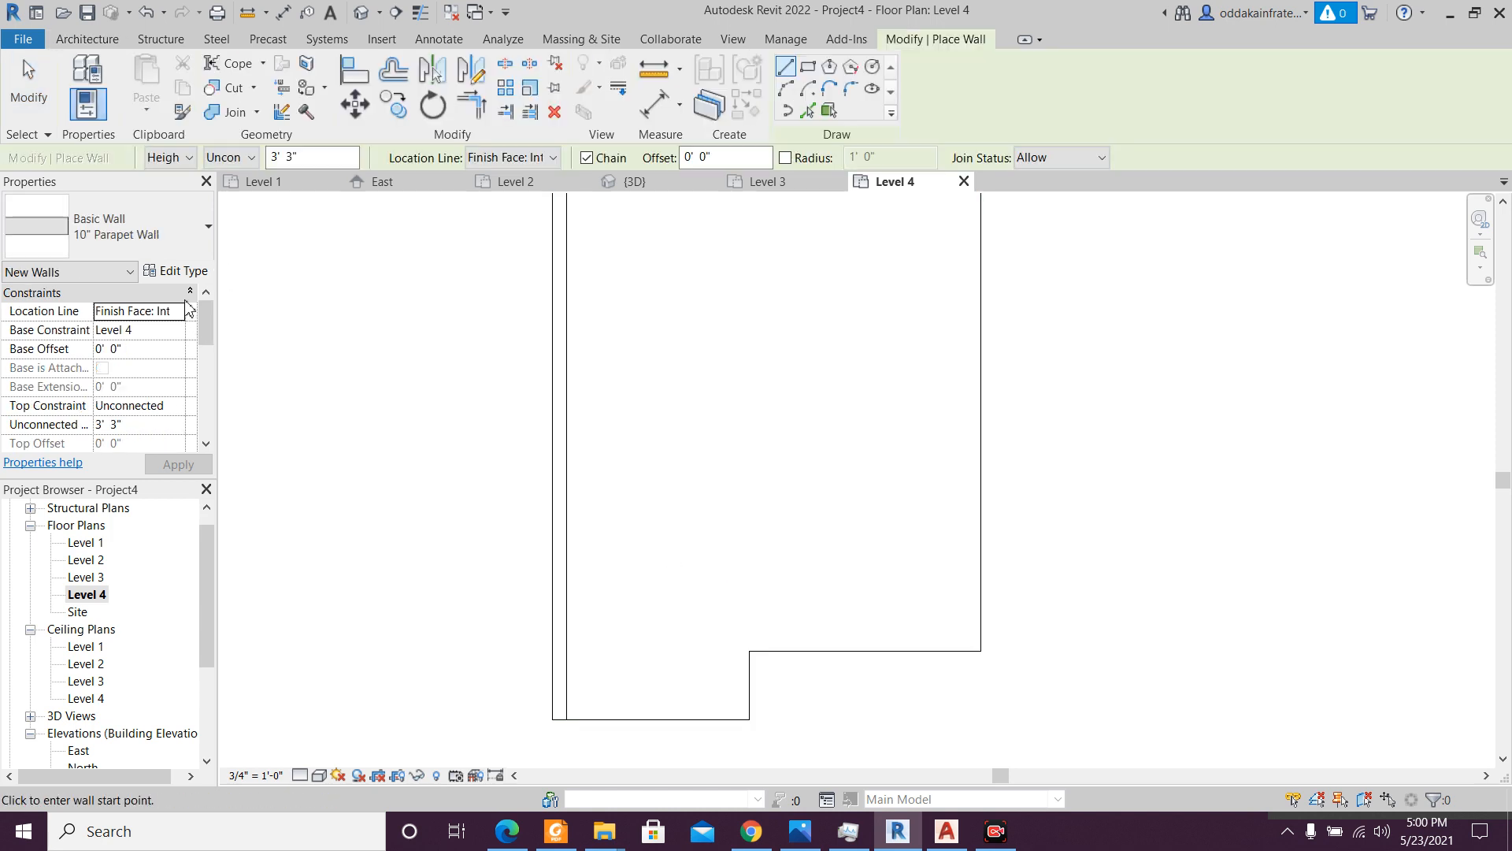
{"action": "left_click", "coordinate": [178, 253]}
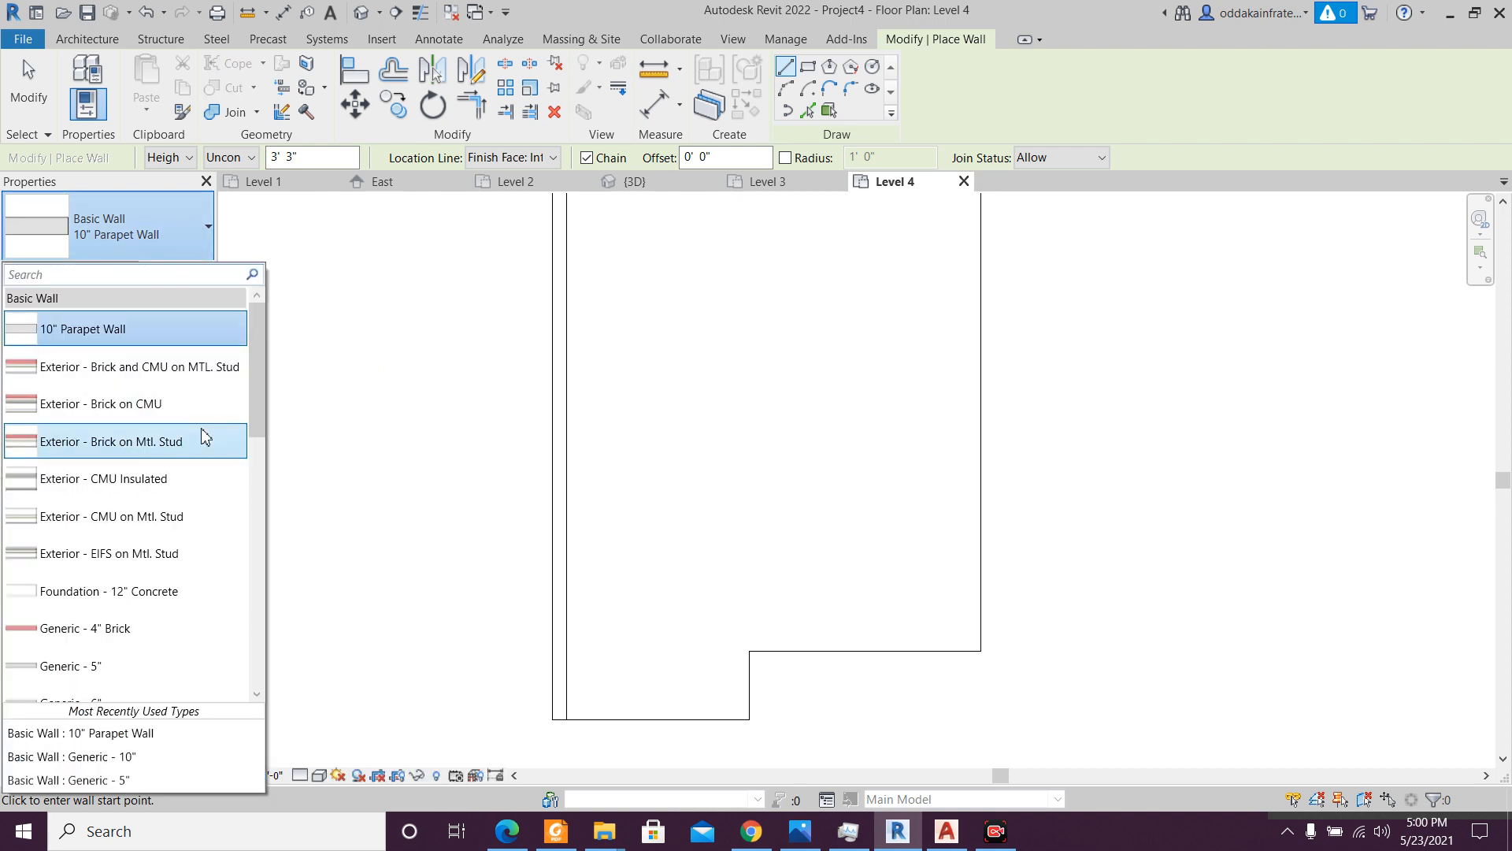
{"action": "scroll", "coordinate": [205, 437], "scroll_direction": "down", "scroll_amount": 4}
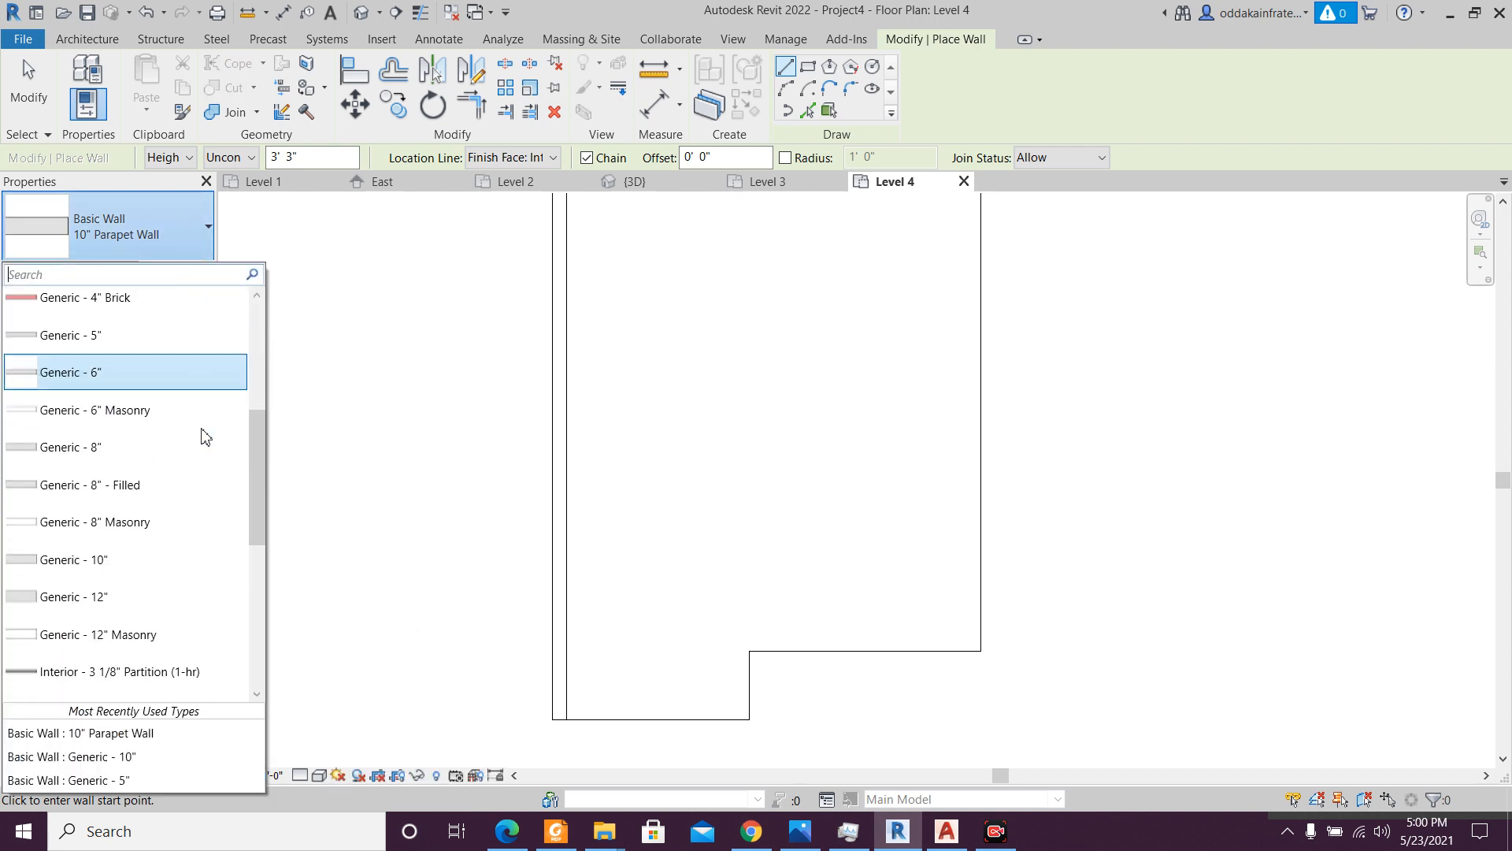
{"action": "left_click", "coordinate": [135, 560]}
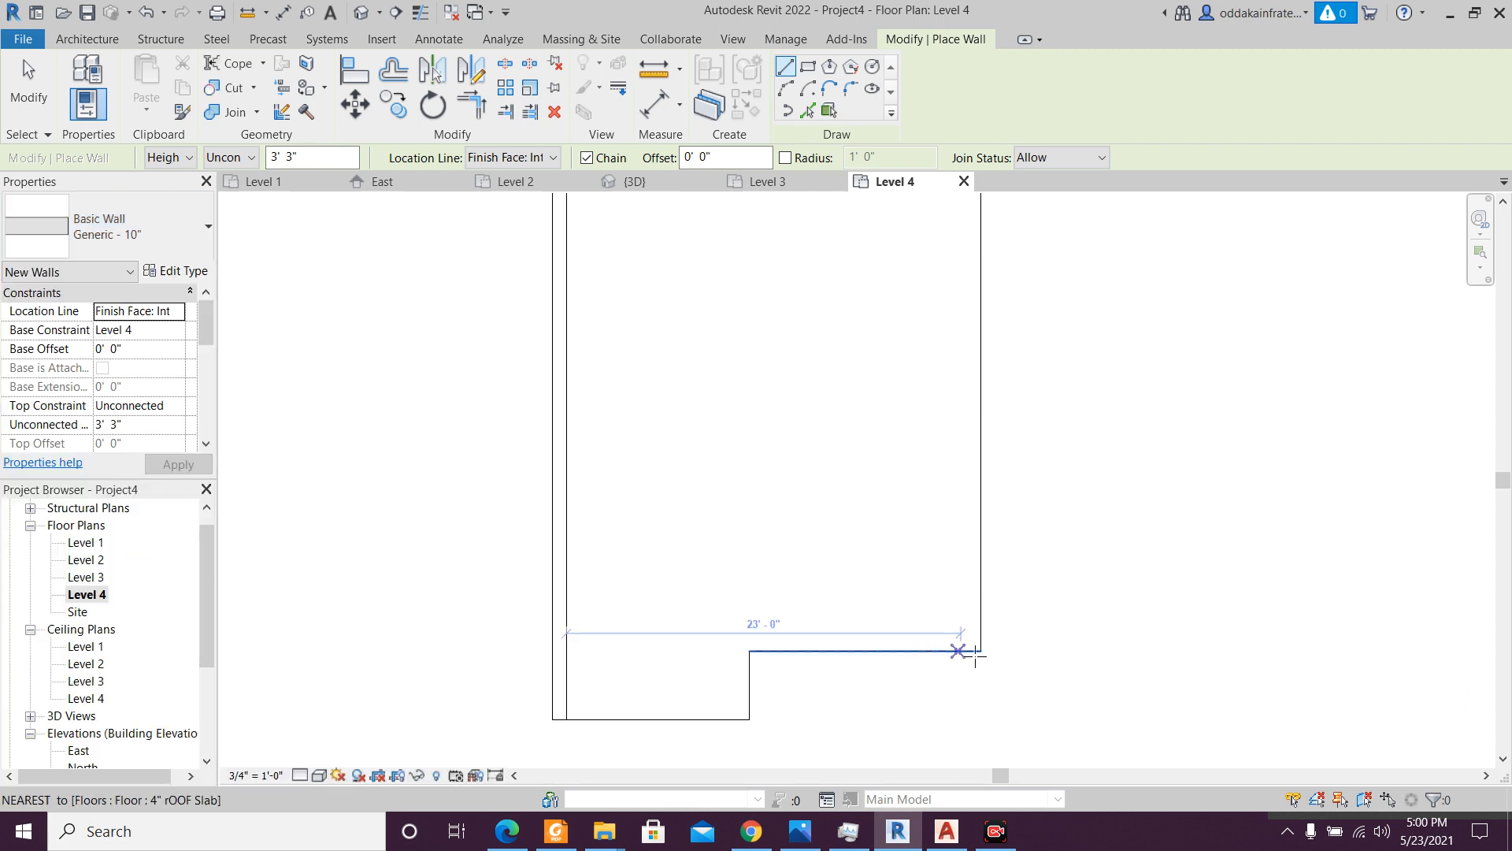
{"action": "left_click", "coordinate": [556, 831]}
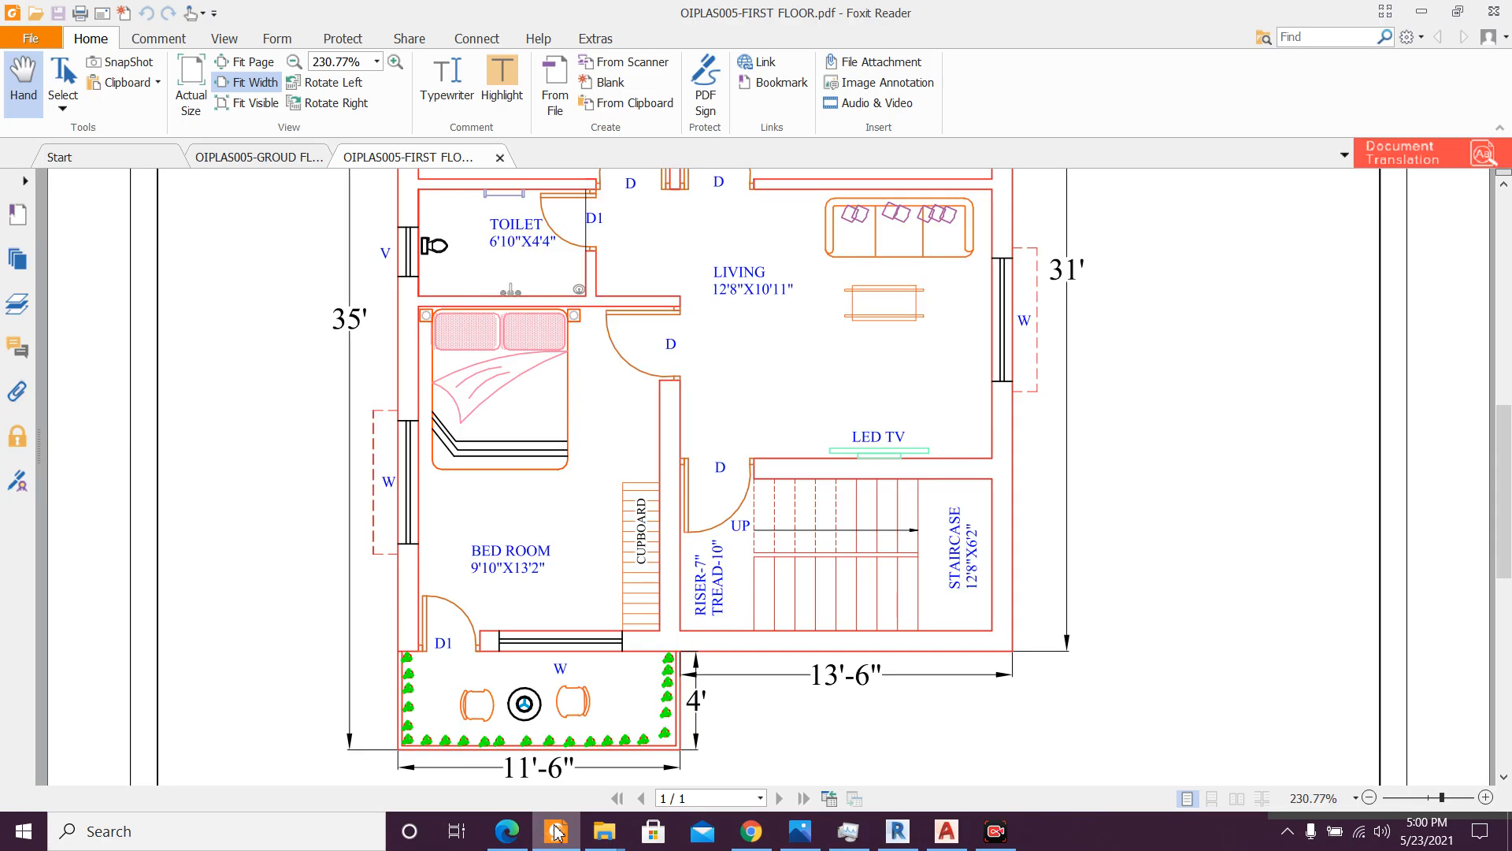
{"action": "left_click", "coordinate": [556, 831]}
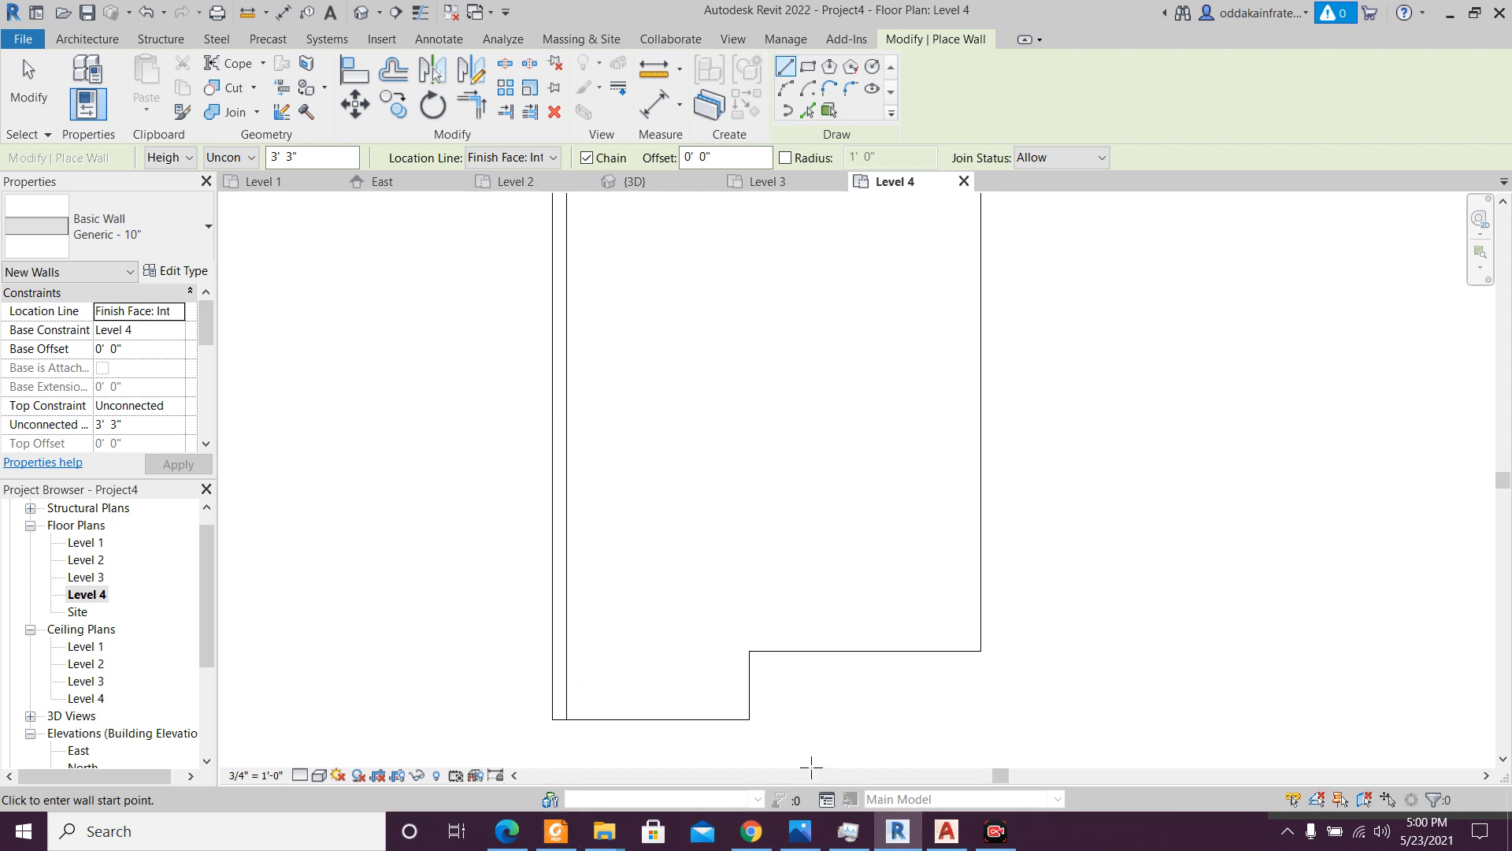
{"action": "left_click", "coordinate": [980, 651]}
{"action": "left_click", "coordinate": [749, 651]}
{"action": "key", "text": "Escape"}
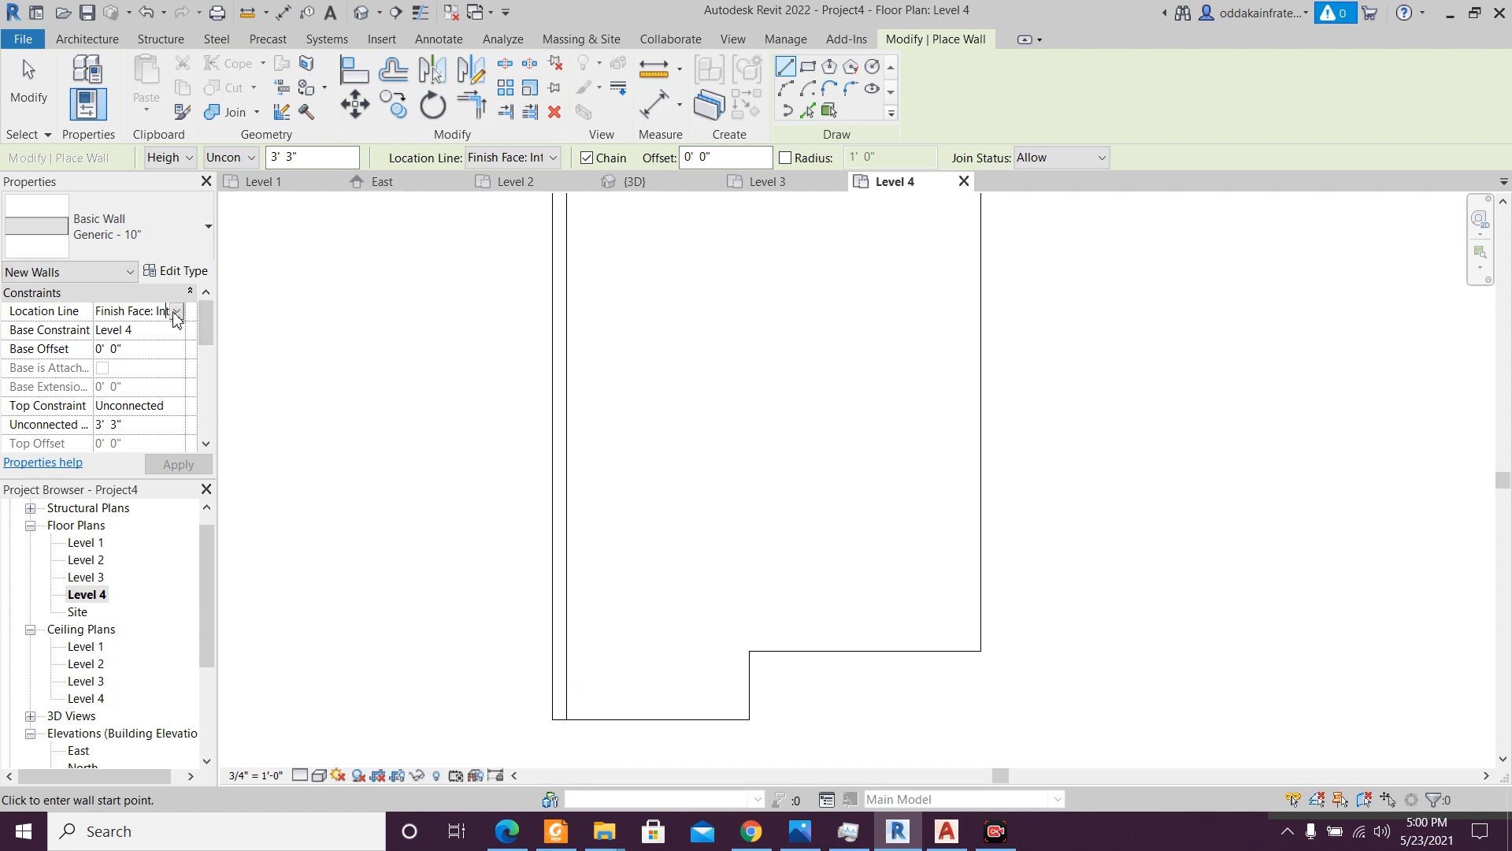
- Draw a wall along the roof slab's south edge at the staircase, with the location line at Core Face: Exterior
{"action": "left_click", "coordinate": [177, 311]}
{"action": "left_click", "coordinate": [180, 393]}
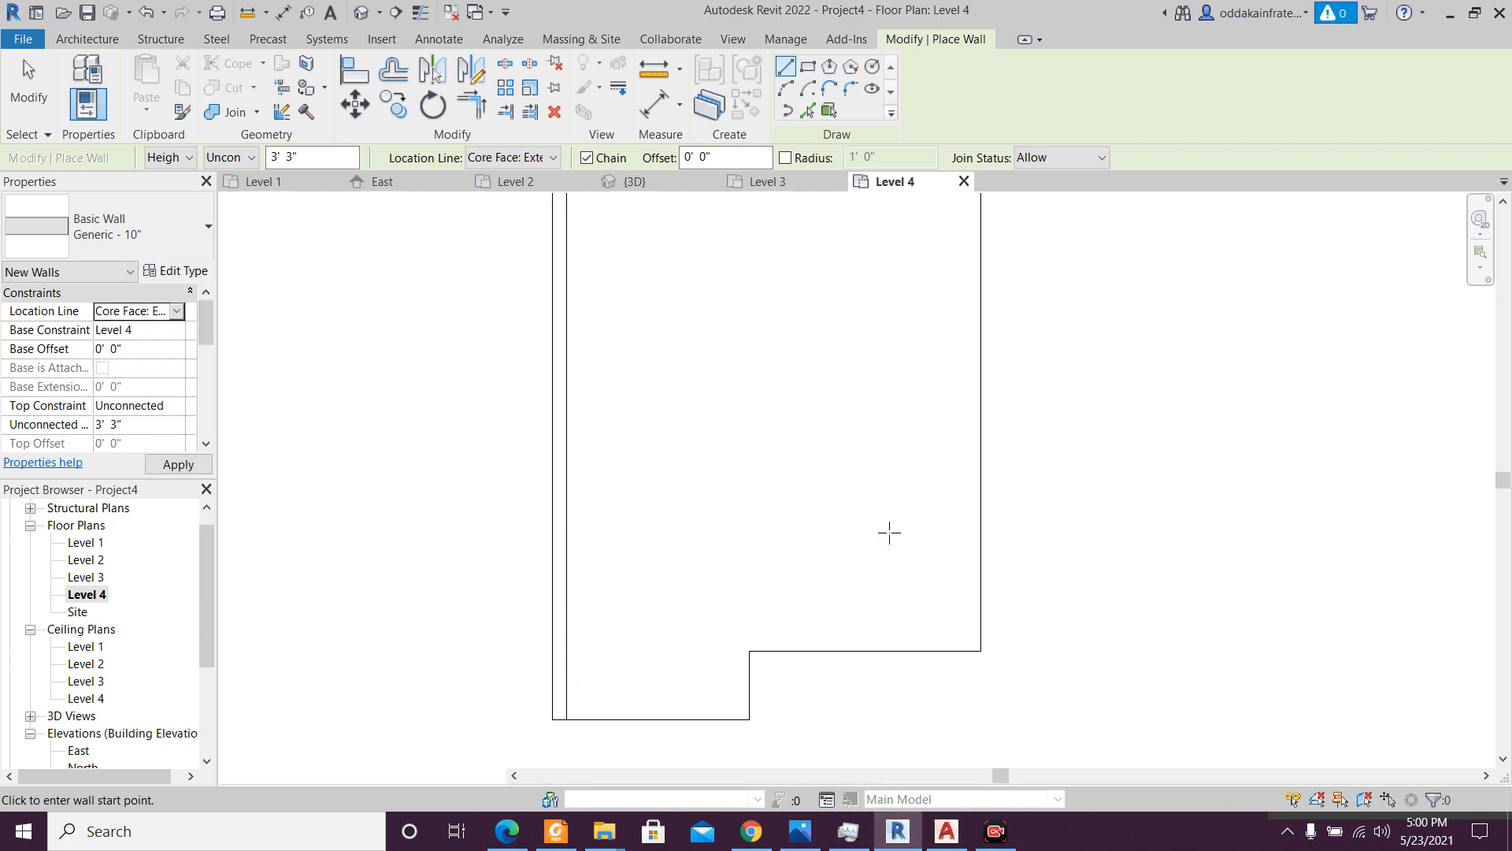
{"action": "left_click", "coordinate": [981, 650]}
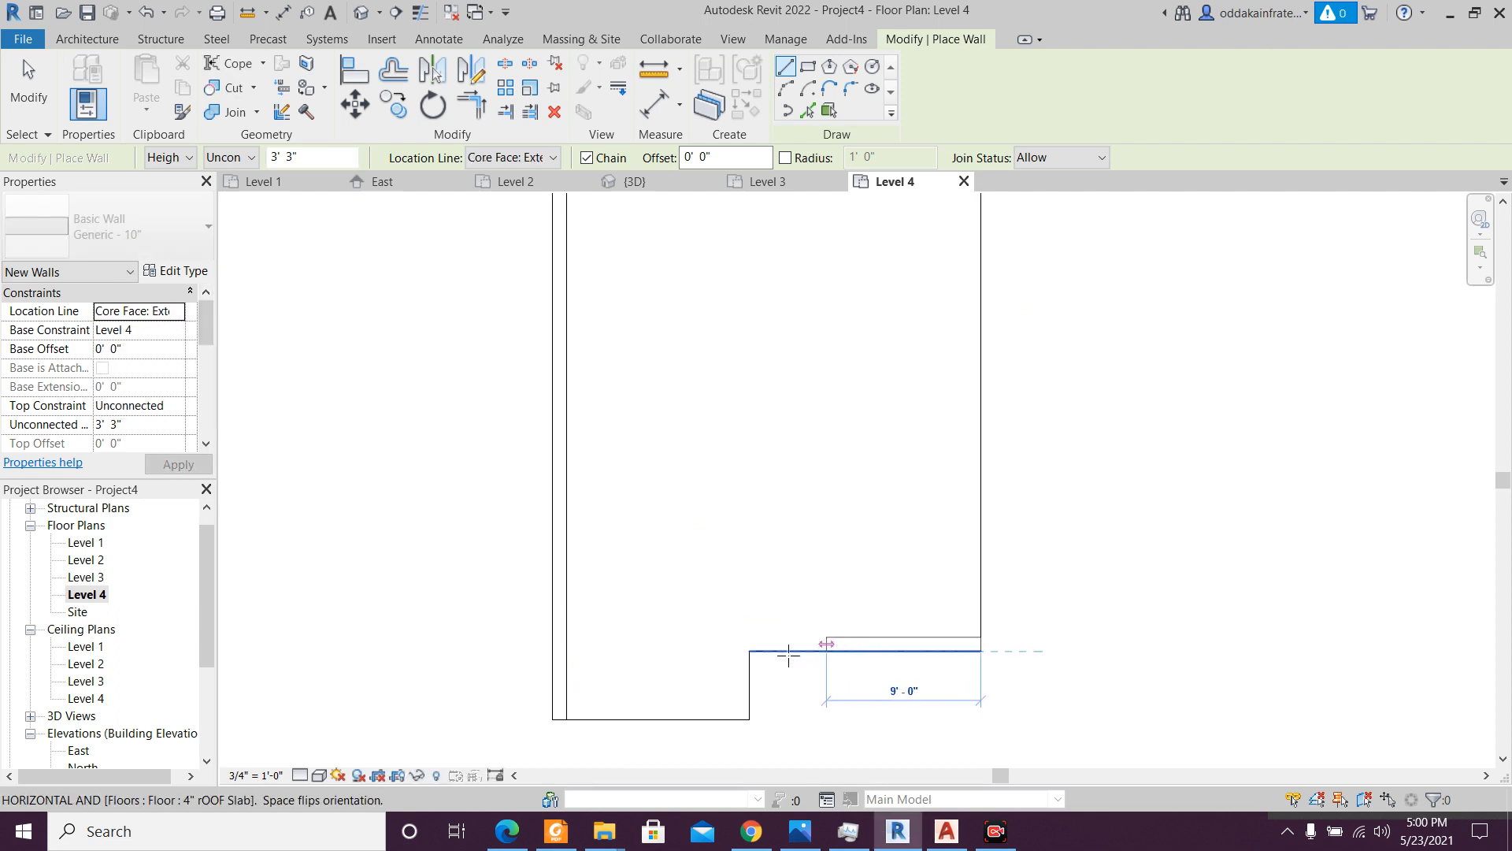
{"action": "left_click", "coordinate": [749, 651]}
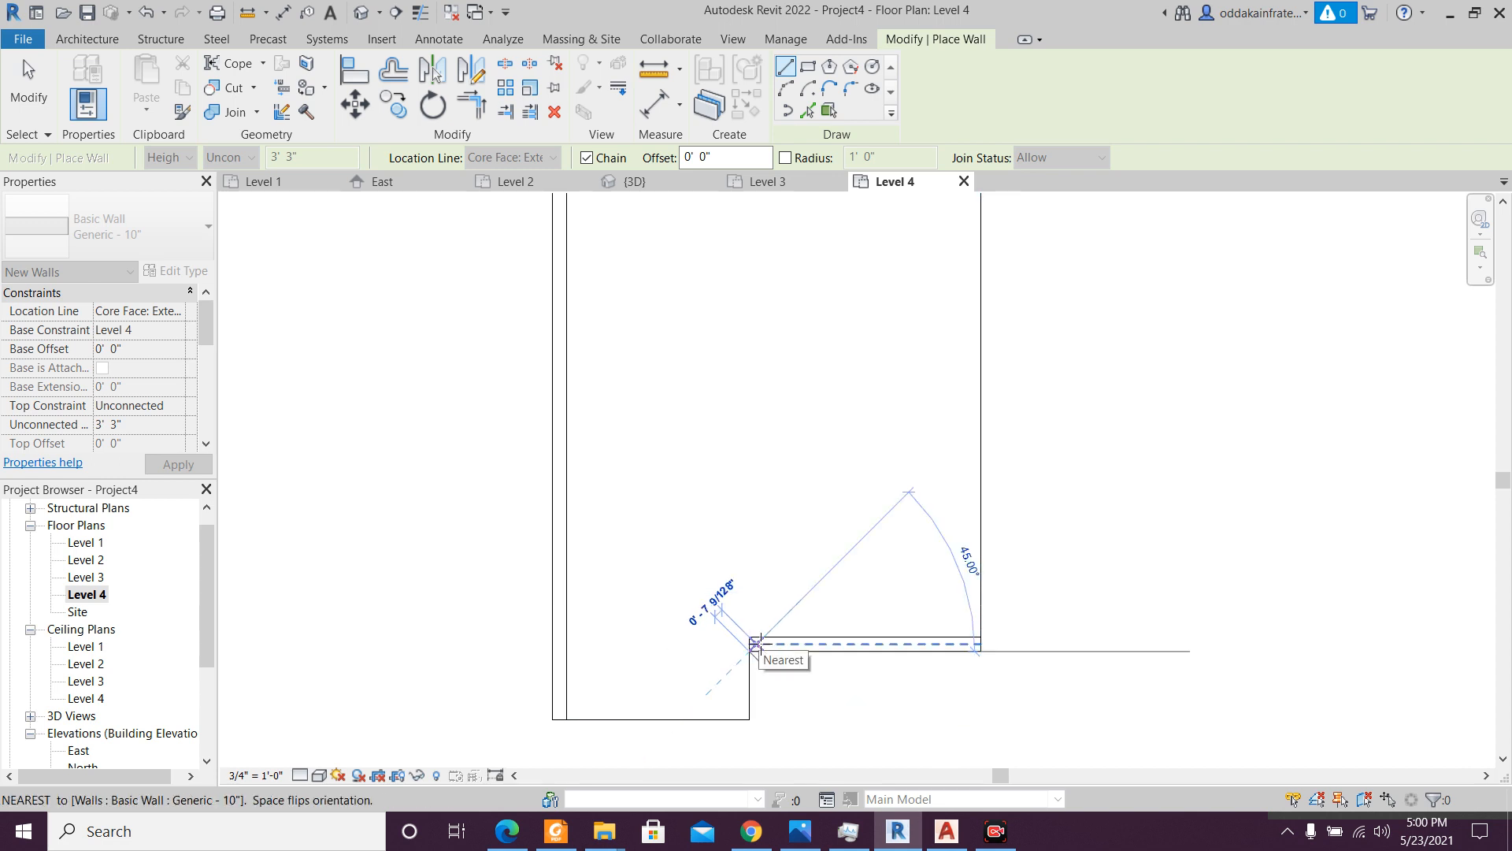
{"action": "key", "text": "Escape"}
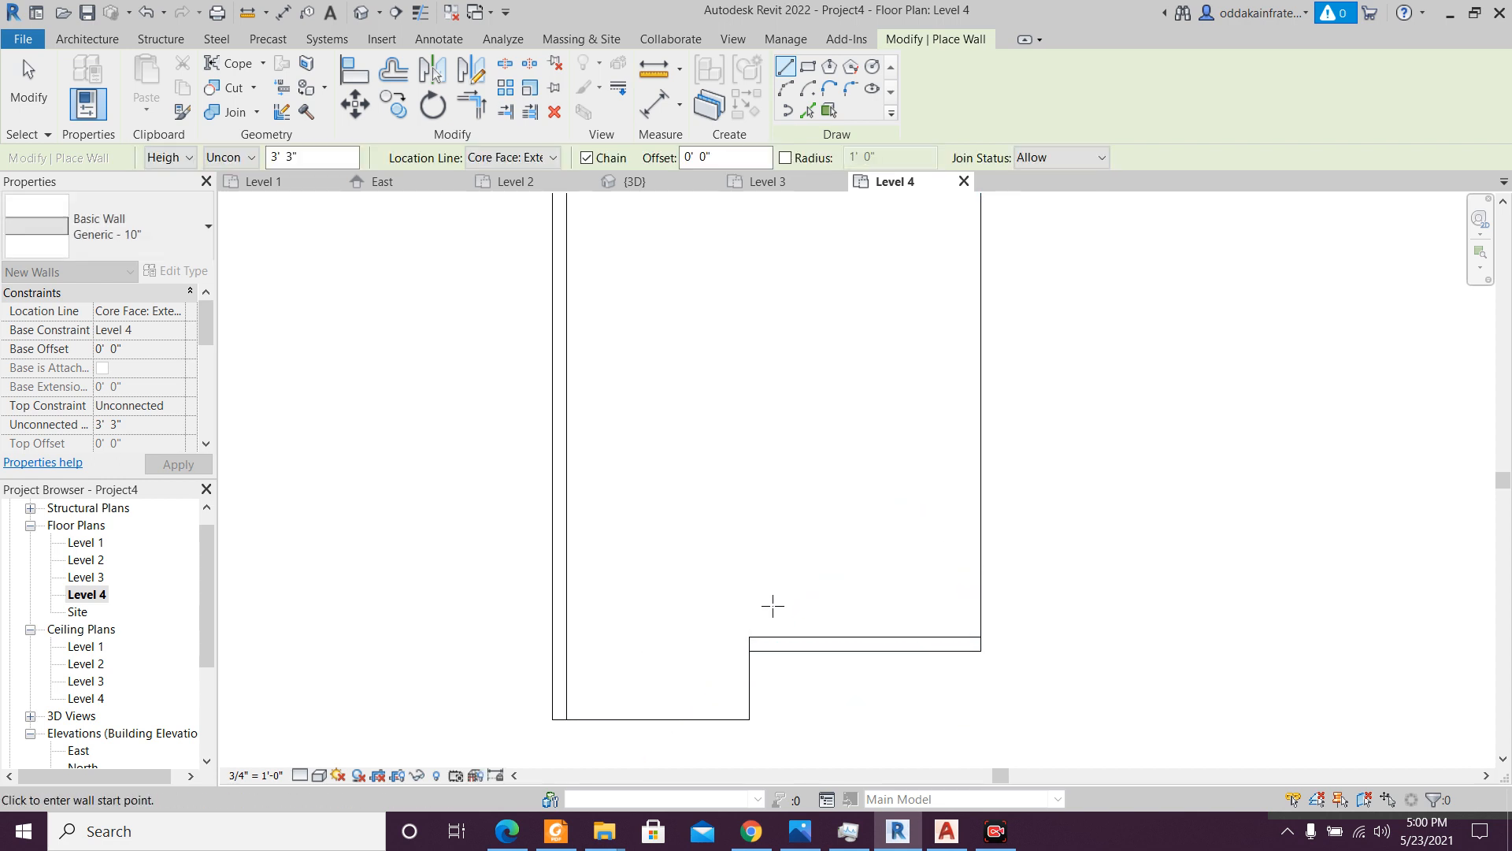
{"action": "left_click", "coordinate": [752, 633]}
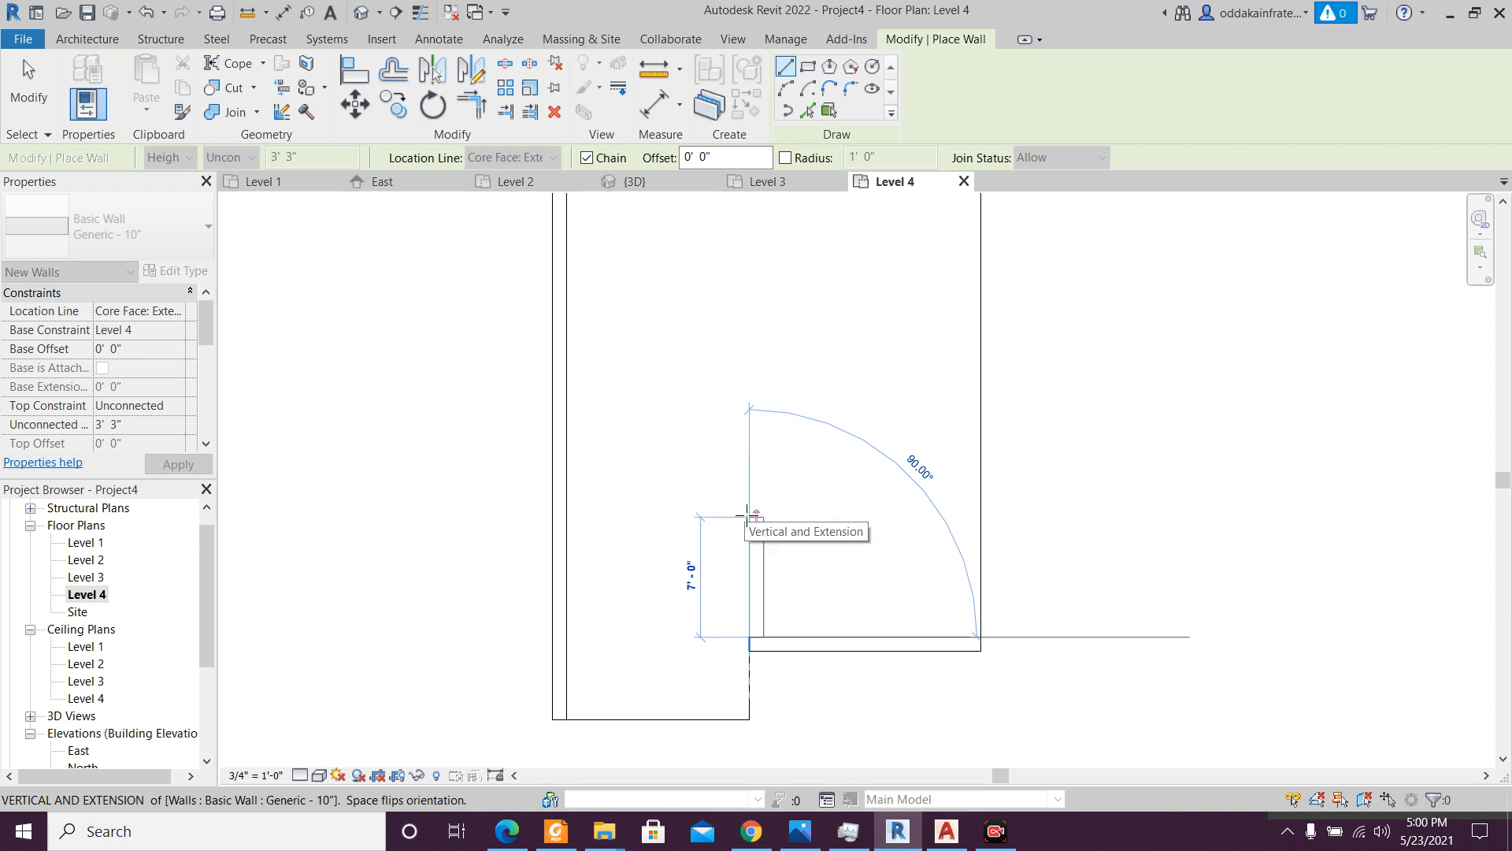
{"action": "type", "text": "6"}
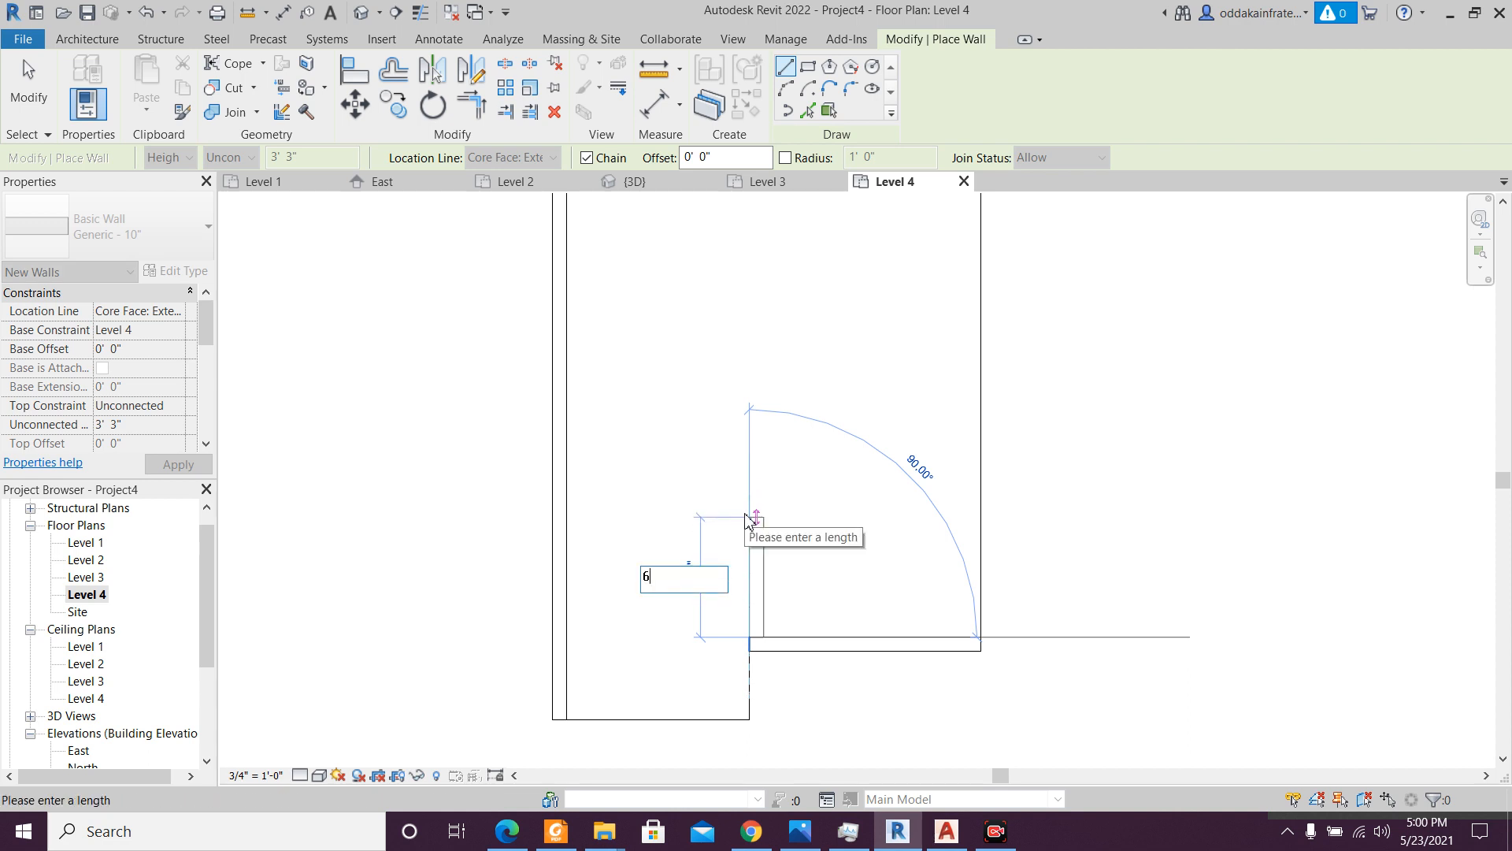
{"action": "key", "text": "Escape"}
{"action": "key", "text": "Escape"}
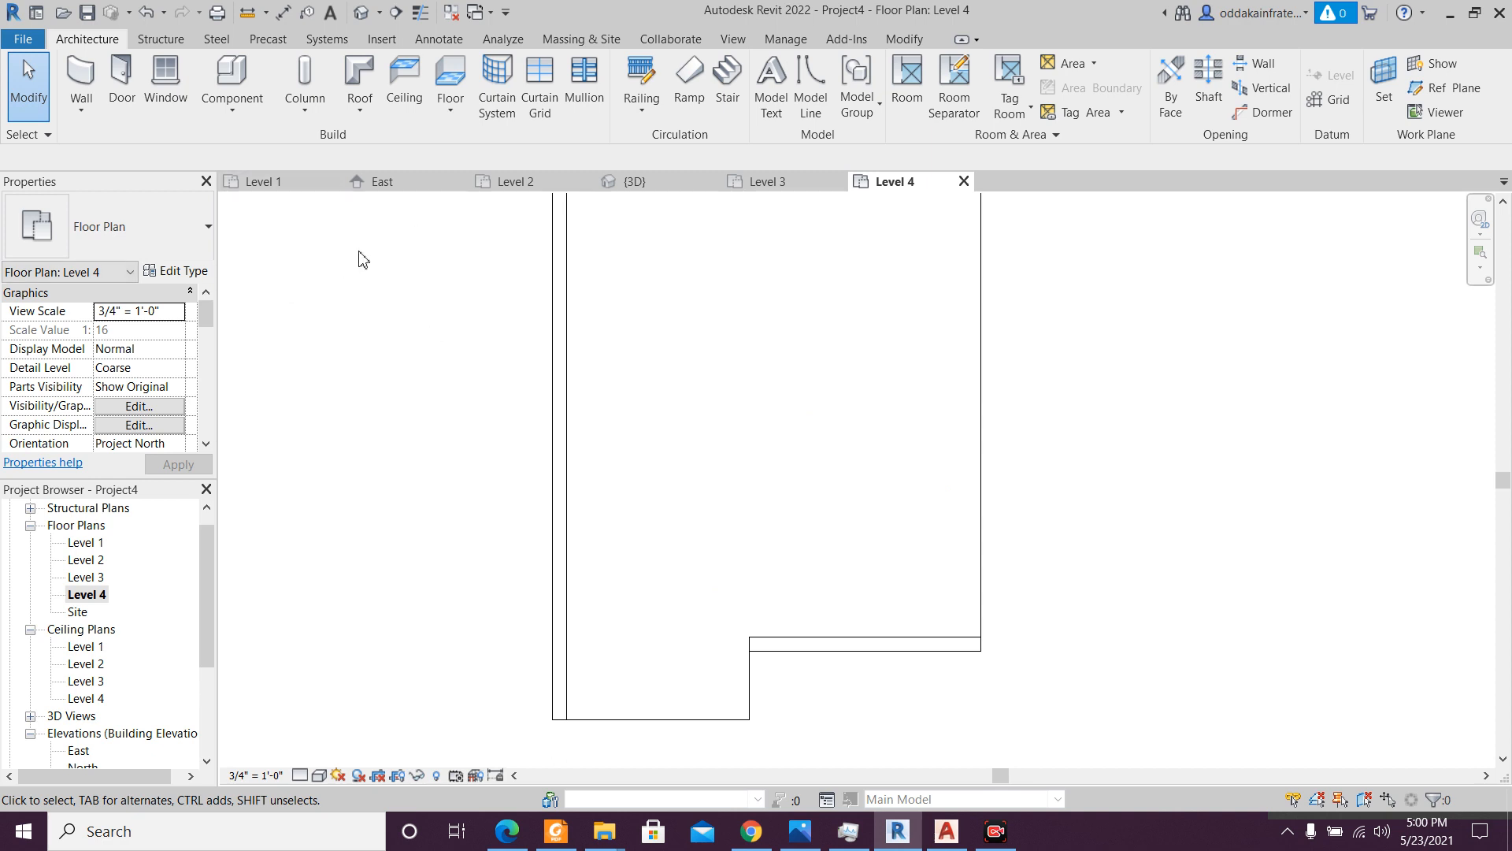
- Place a parallel wall offset 6' 2" north of the south staircase wall's inner face by picking lines, with location line Finish Face: Interior
{"action": "key", "text": "w"}
{"action": "key", "text": "a"}
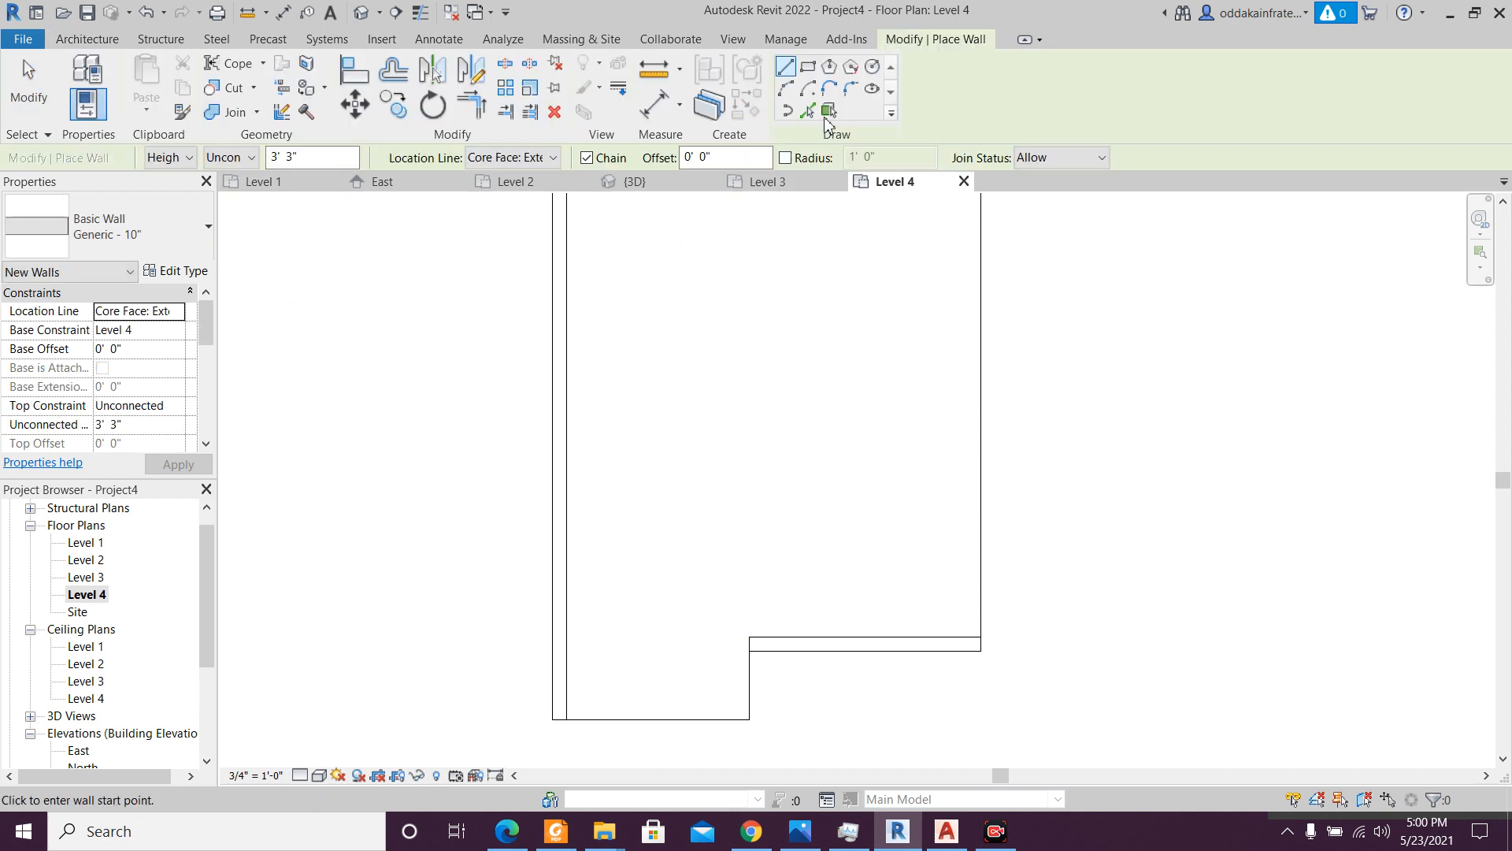
{"action": "left_click", "coordinate": [809, 111]}
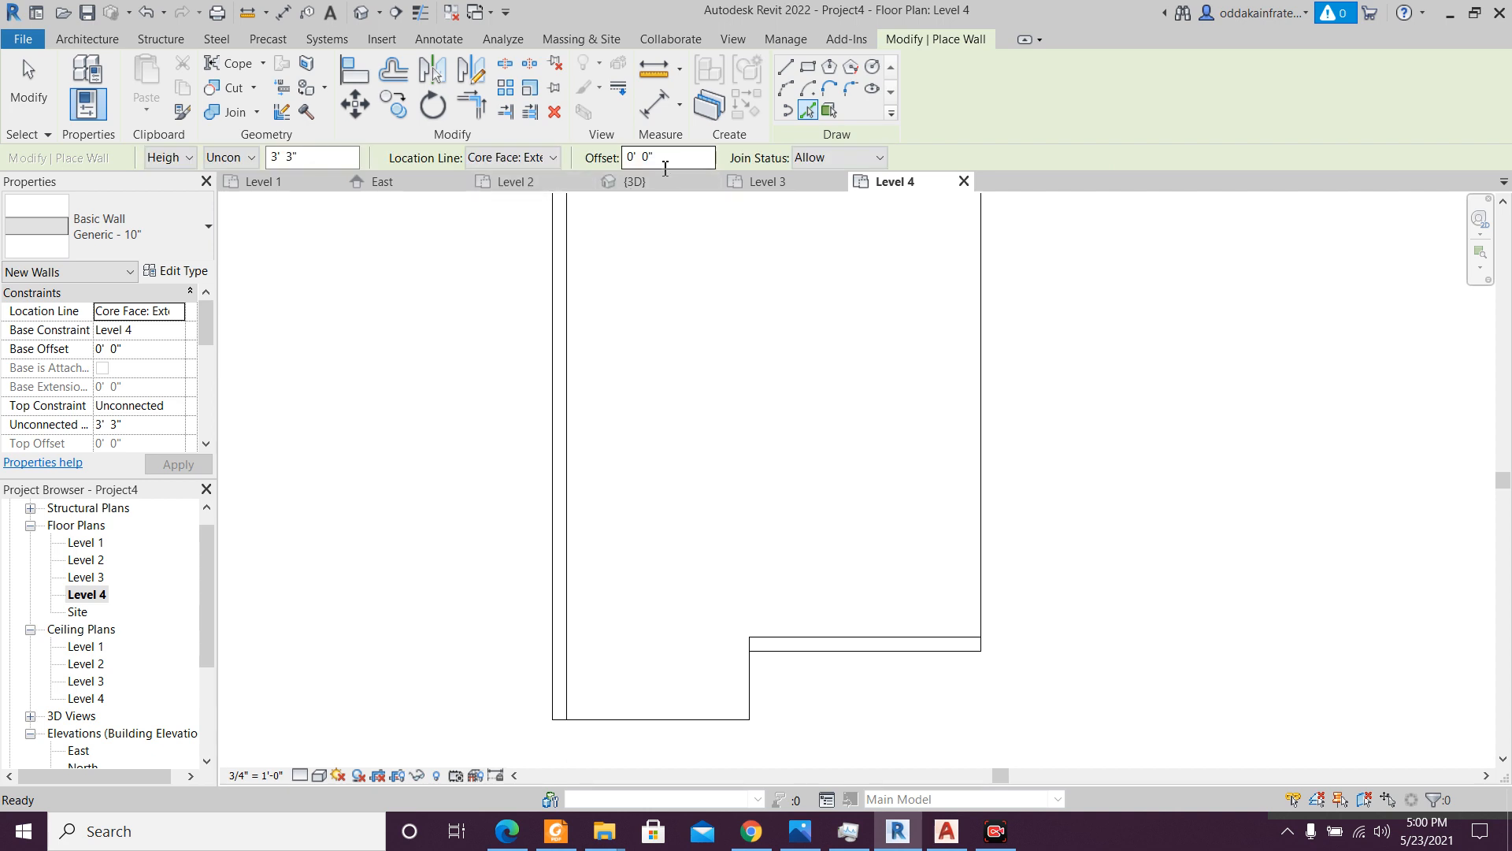
{"action": "type", "text": "6"}
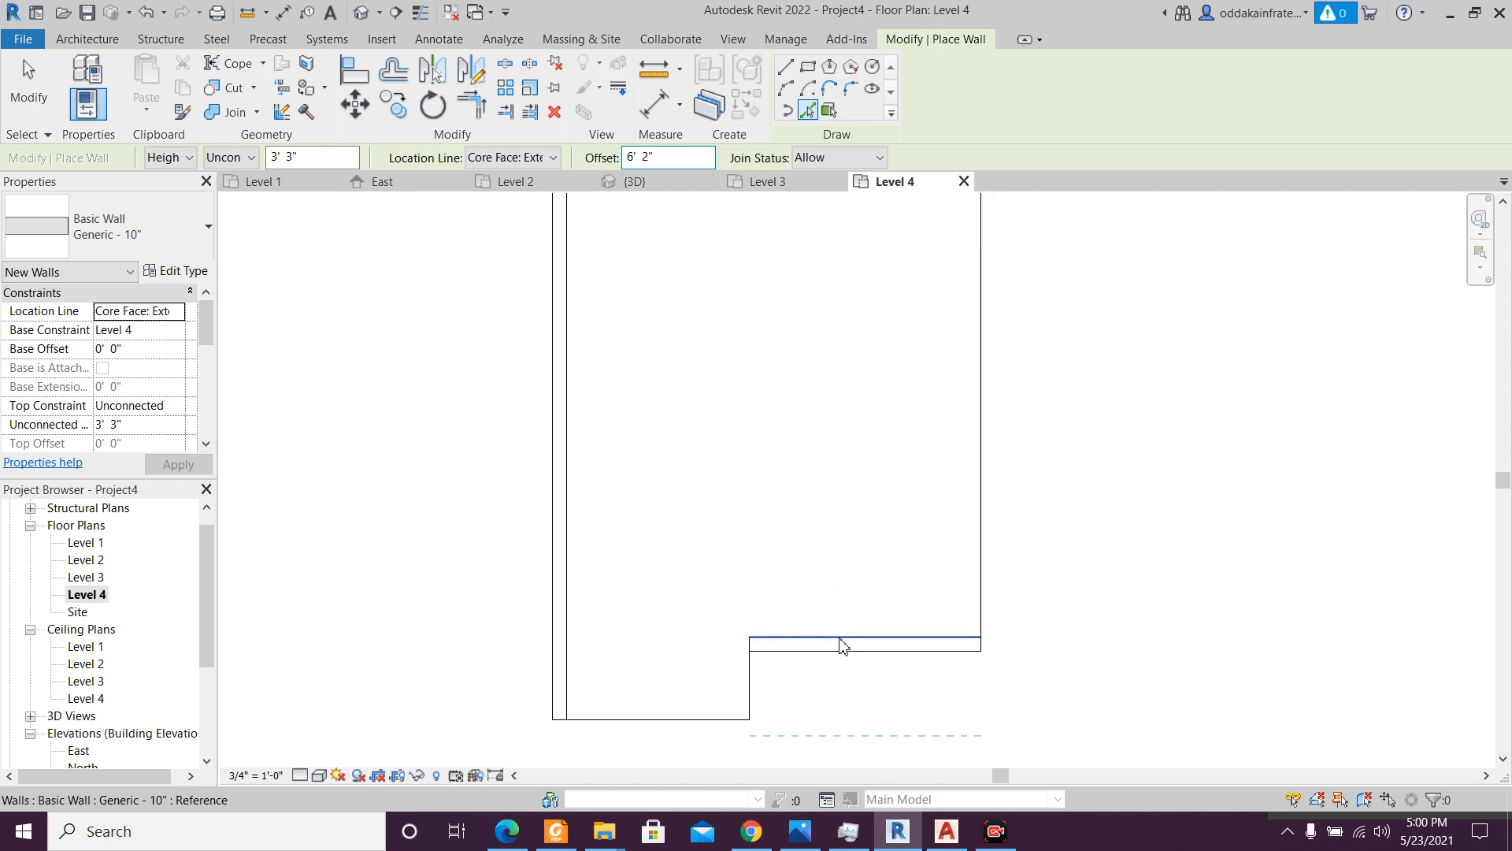
{"action": "left_click", "coordinate": [172, 312]}
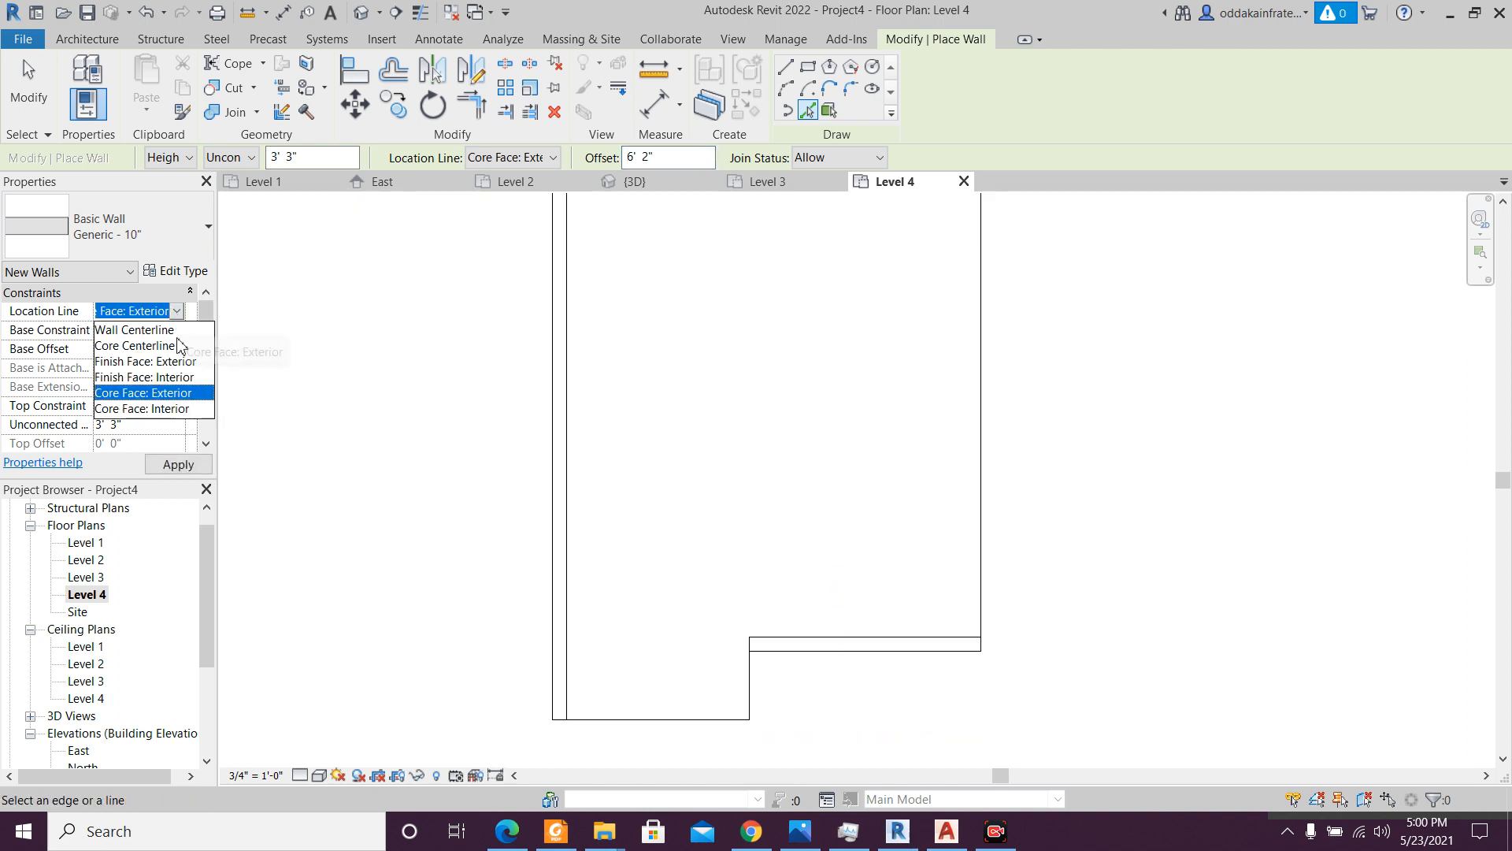
{"action": "left_click", "coordinate": [180, 378]}
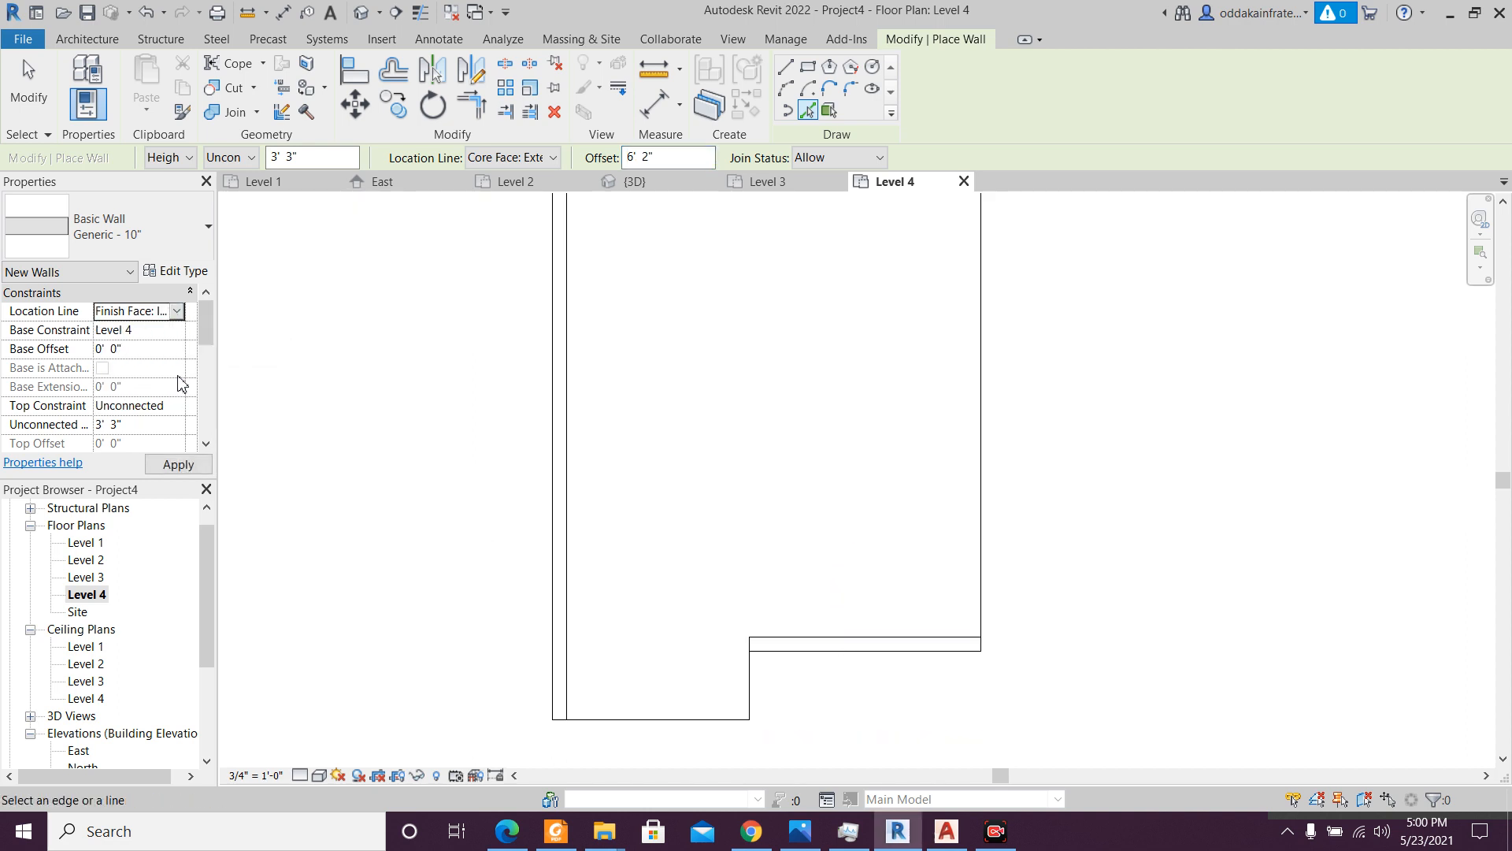
{"action": "left_click", "coordinate": [850, 638]}
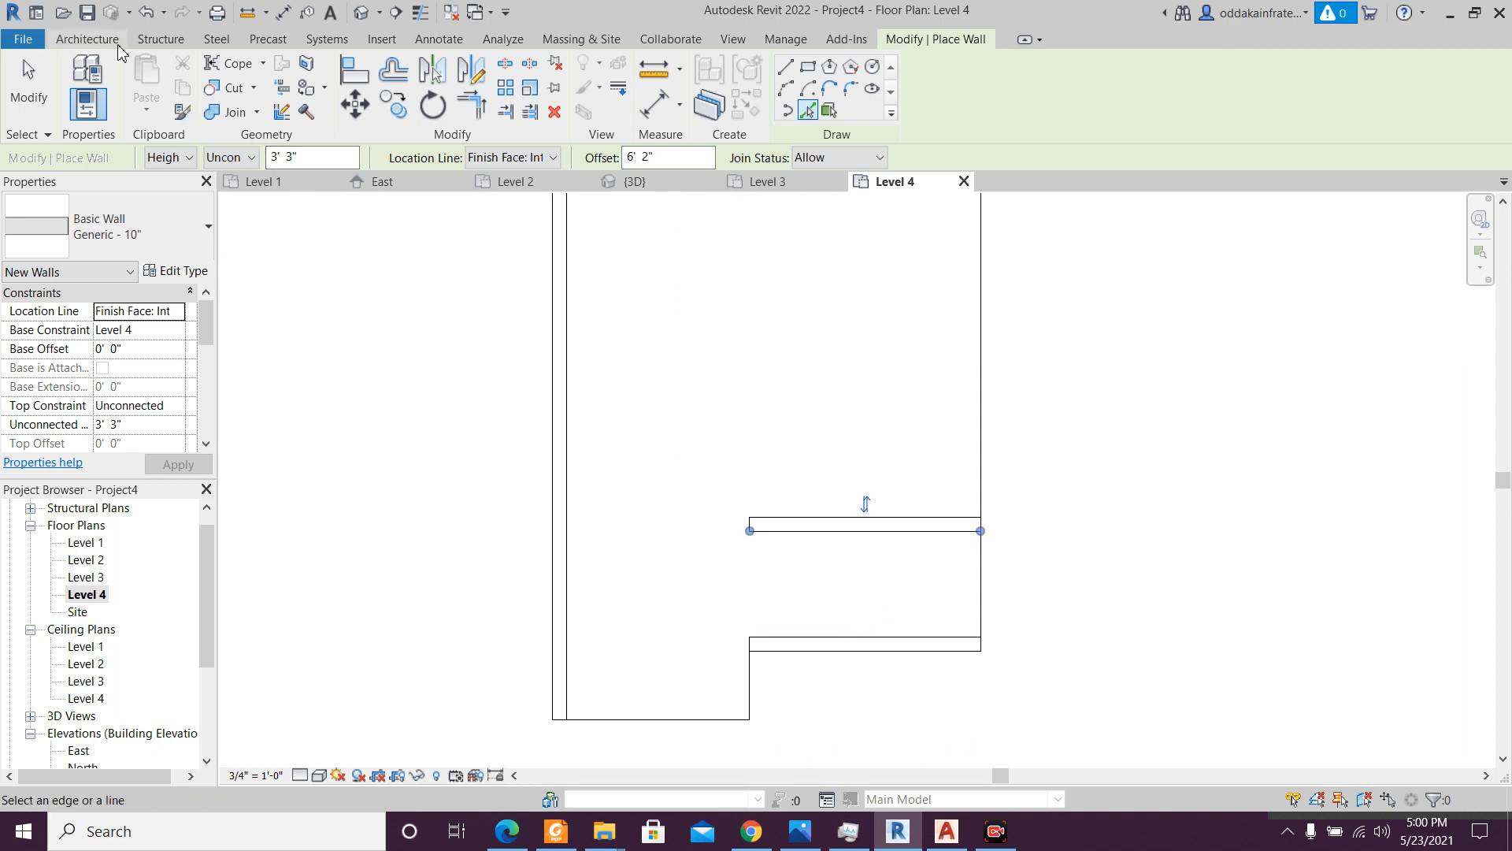
- Add an aligned dimension between the inner faces of the north and south staircase walls
{"action": "left_click", "coordinate": [438, 38]}
{"action": "left_click", "coordinate": [70, 79]}
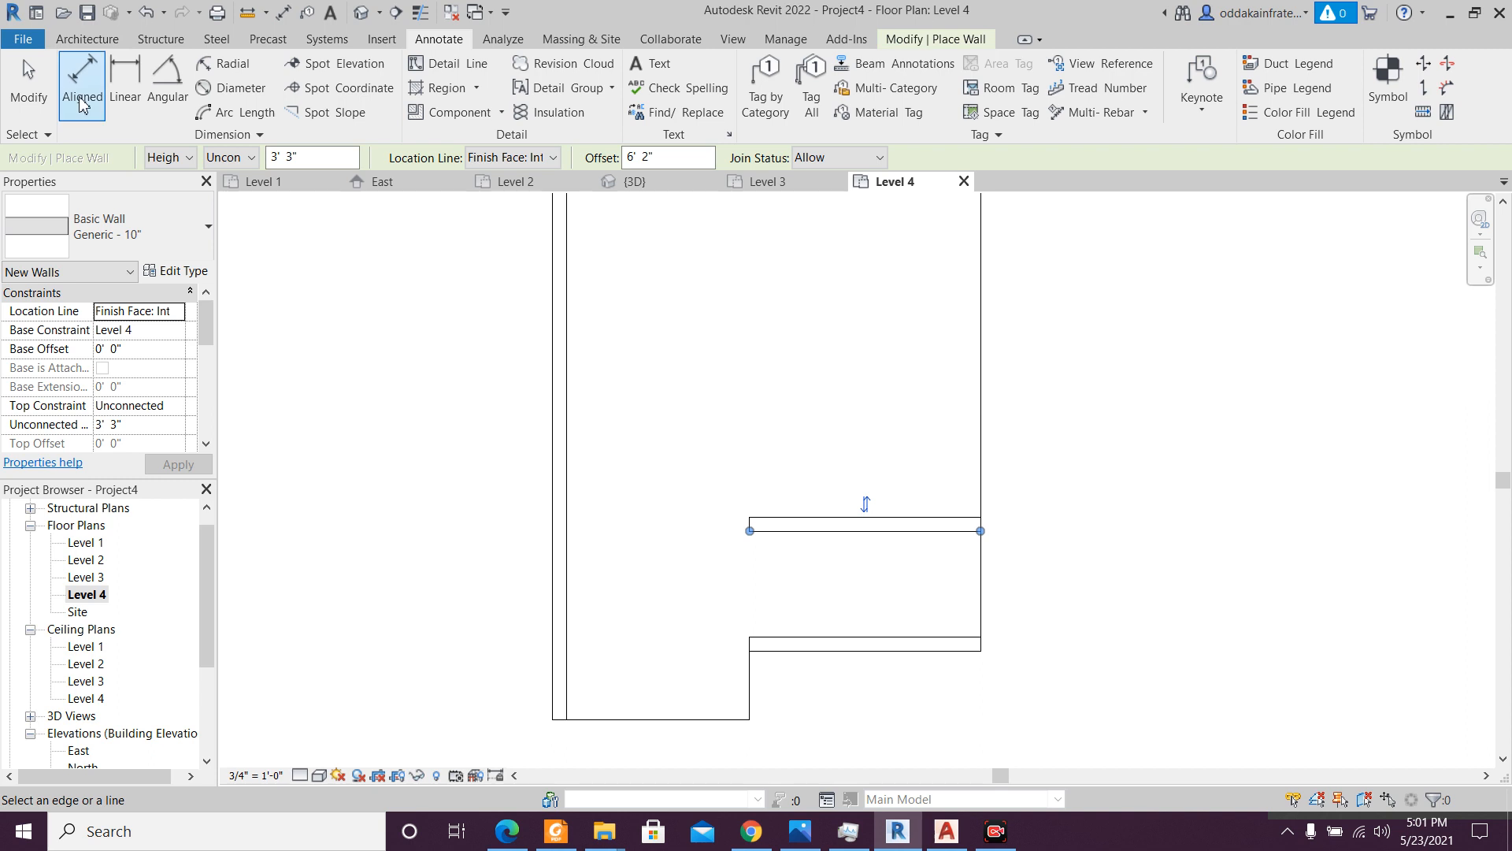
{"action": "left_click", "coordinate": [910, 546]}
{"action": "left_click", "coordinate": [937, 642]}
{"action": "left_click", "coordinate": [1055, 606]}
{"action": "scroll", "coordinate": [1024, 606], "scroll_direction": "up", "scroll_amount": 6}
{"action": "scroll", "coordinate": [1021, 605], "scroll_direction": "down", "scroll_amount": 5}
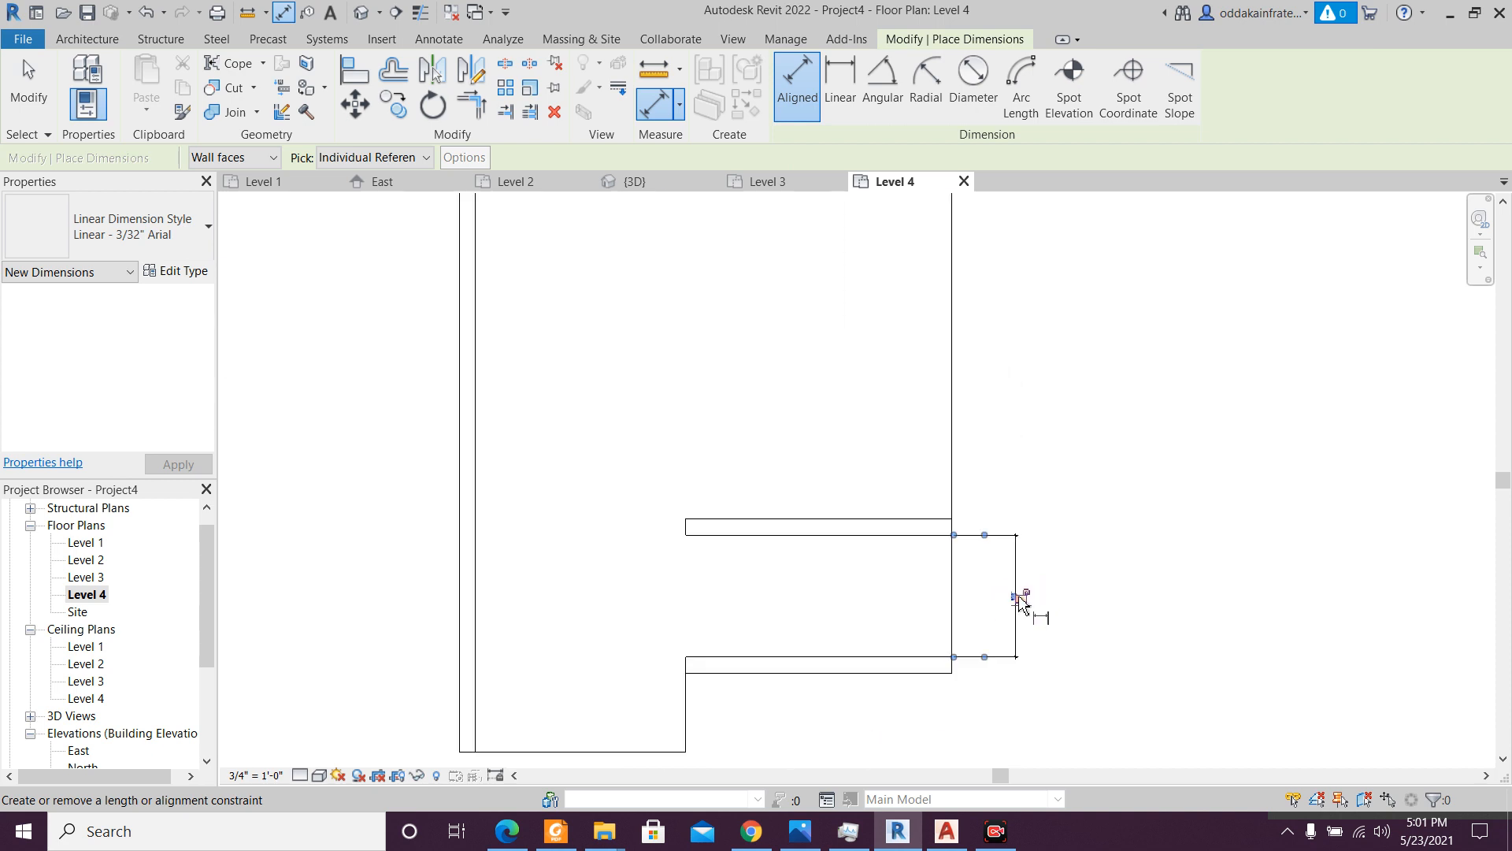
{"action": "key", "text": "Escape"}
{"action": "key", "text": "Escape"}
- Draw the west staircase wall joining the west ends of the two parallel walls
{"action": "key", "text": "w"}
{"action": "key", "text": "a"}
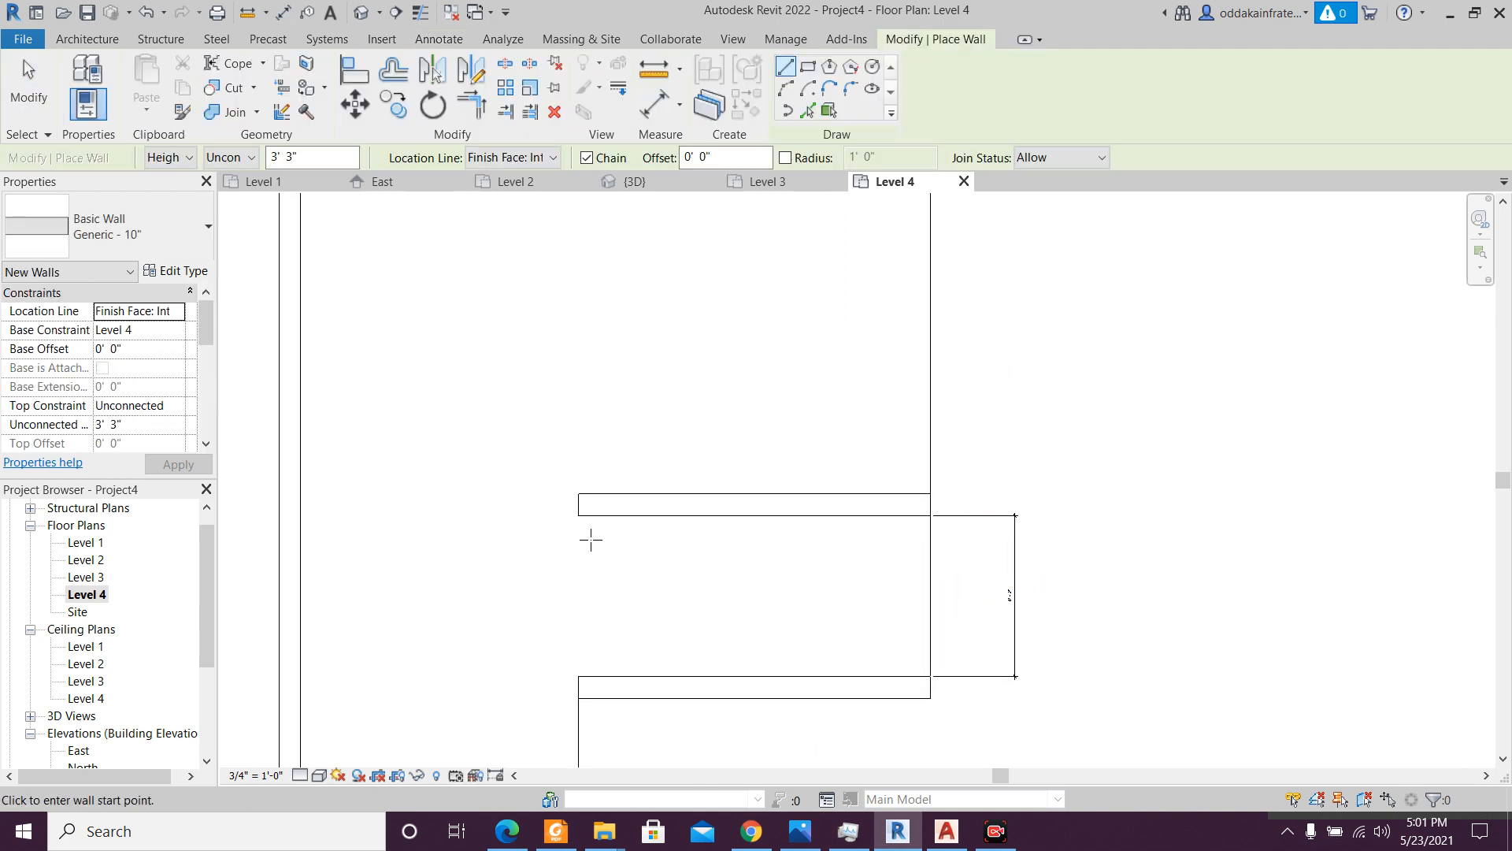
{"action": "left_click", "coordinate": [579, 515]}
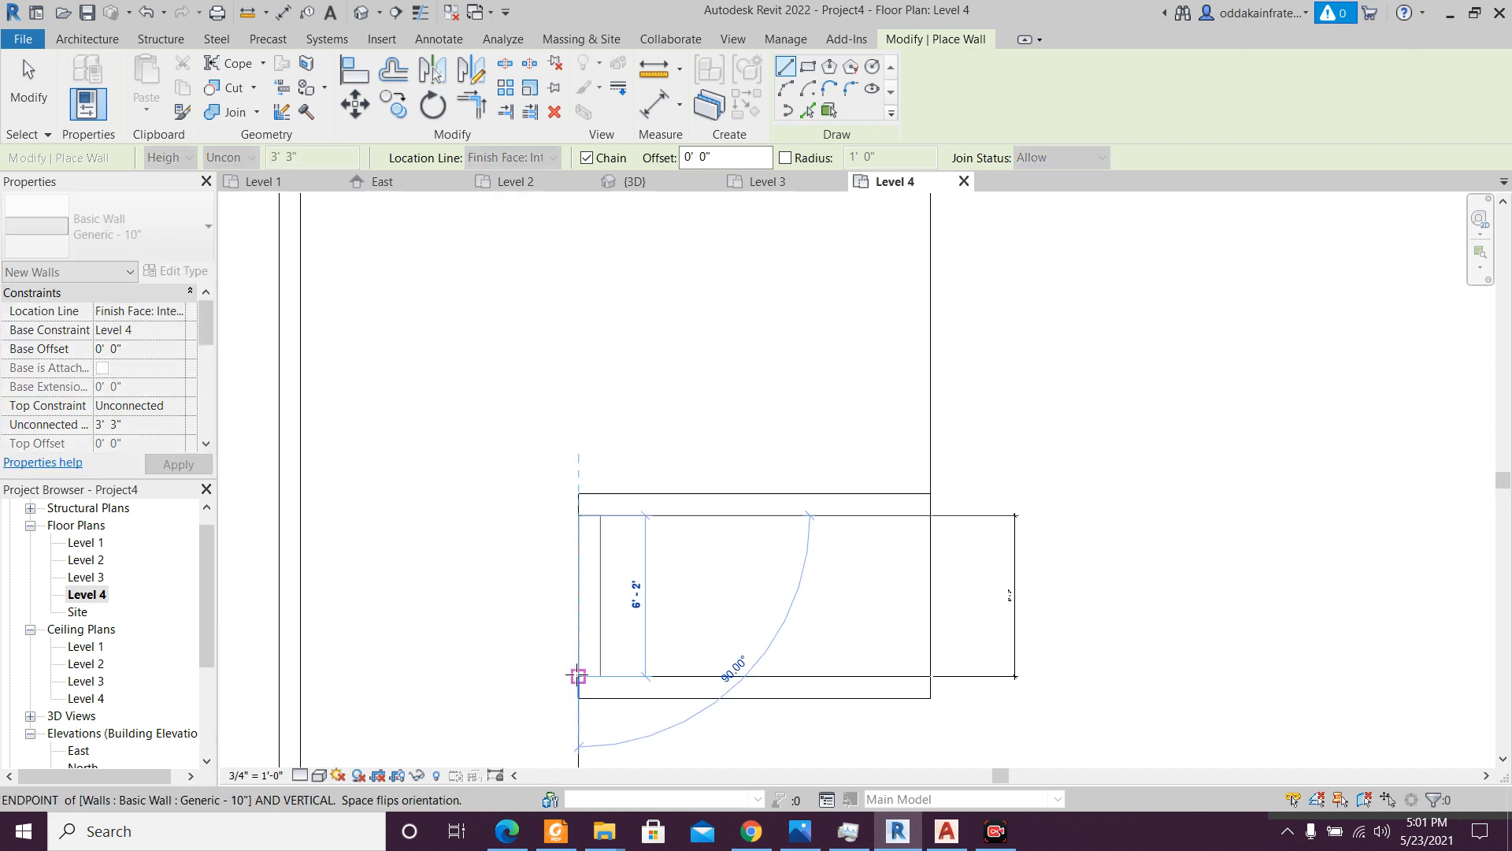
{"action": "key", "text": "Escape"}
{"action": "key", "text": "Escape"}
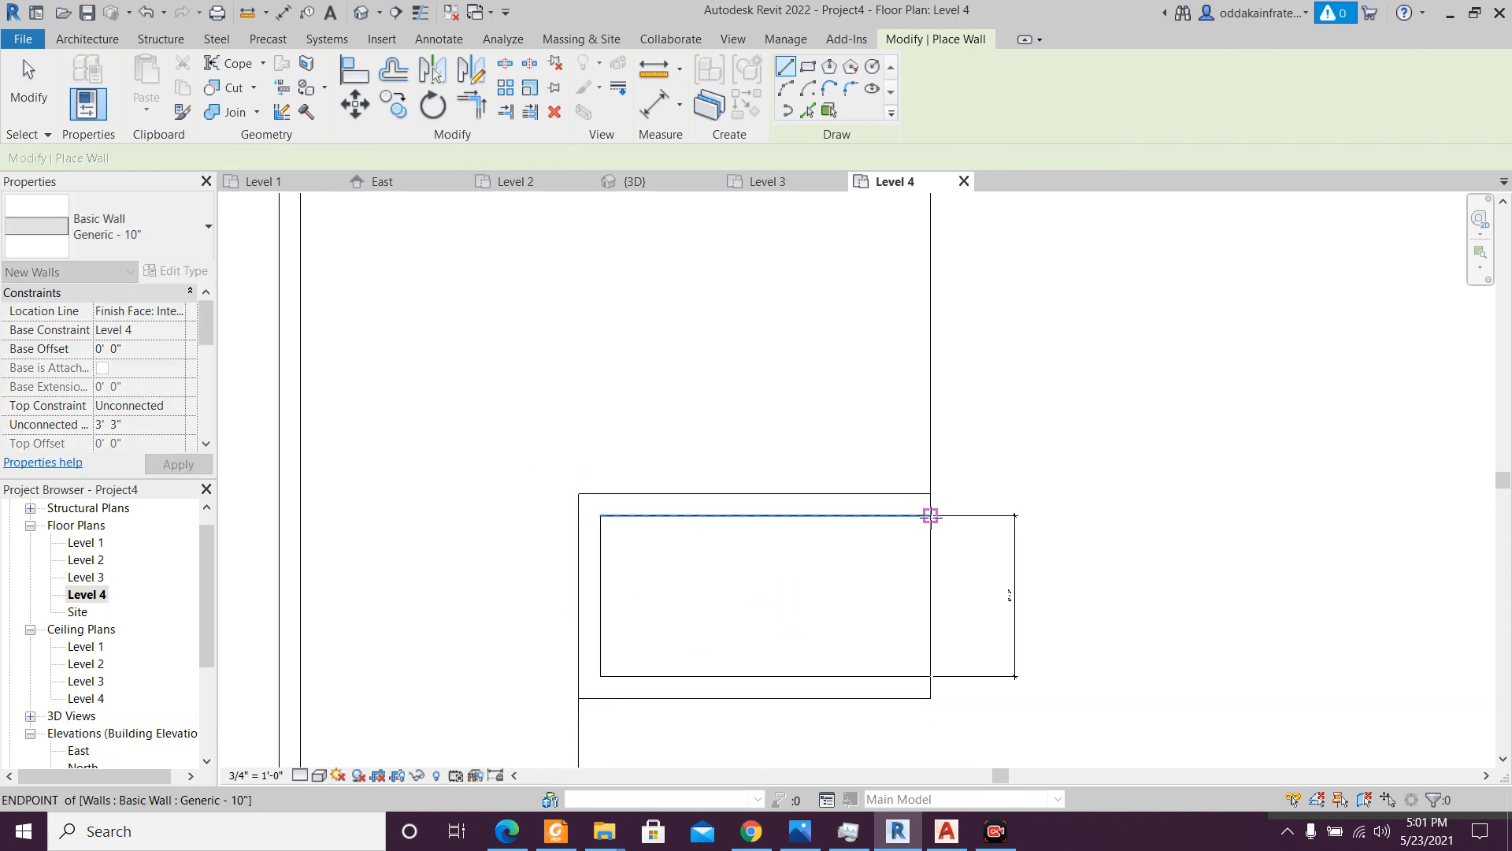
- Draw the east staircase wall joining the east ends of the two parallel walls
{"action": "left_click", "coordinate": [931, 516]}
{"action": "left_click", "coordinate": [930, 676]}
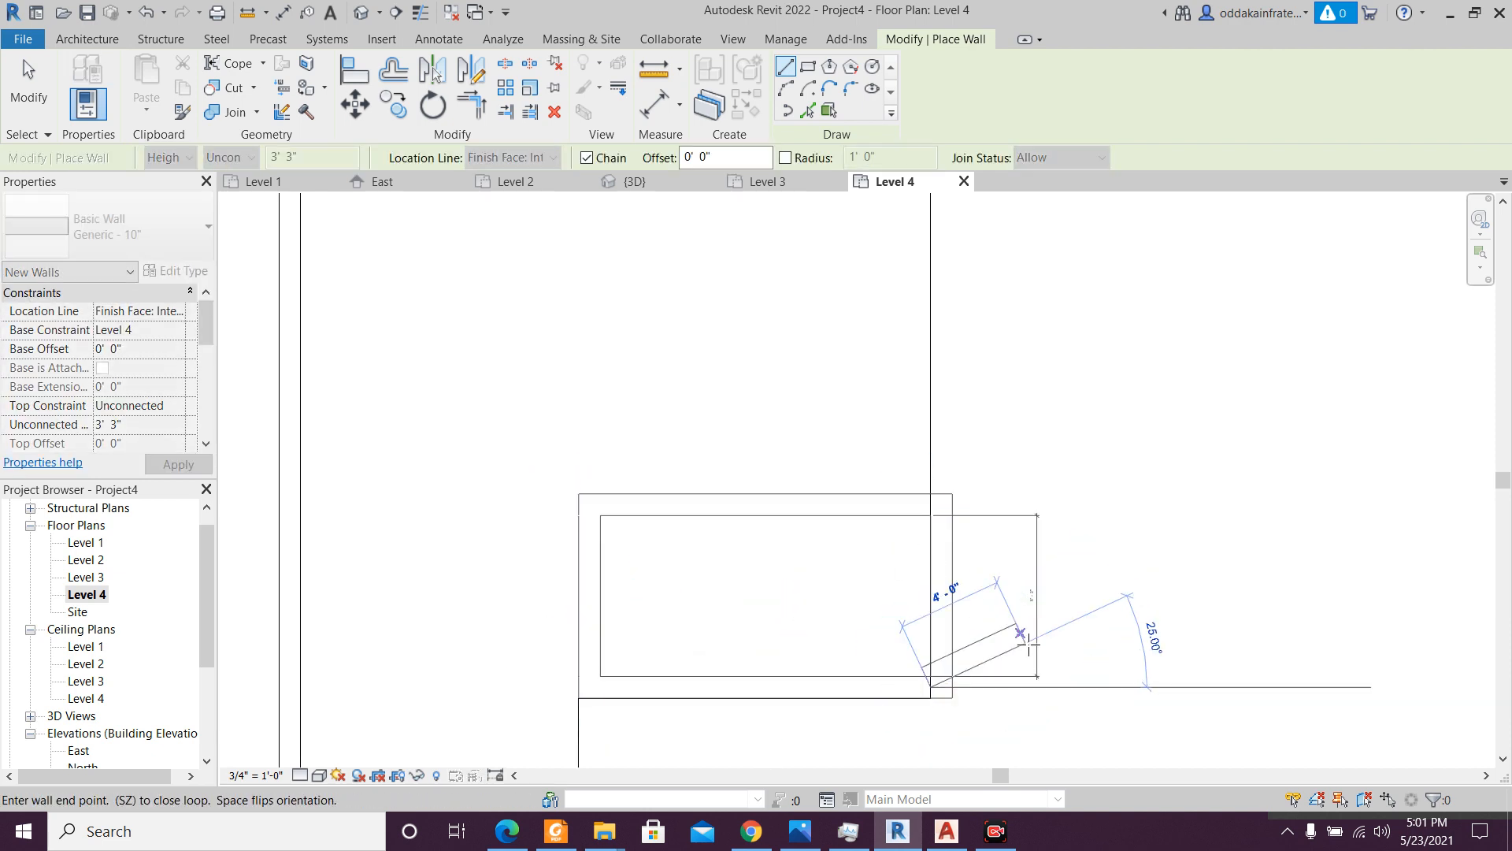
{"action": "key", "text": "Escape"}
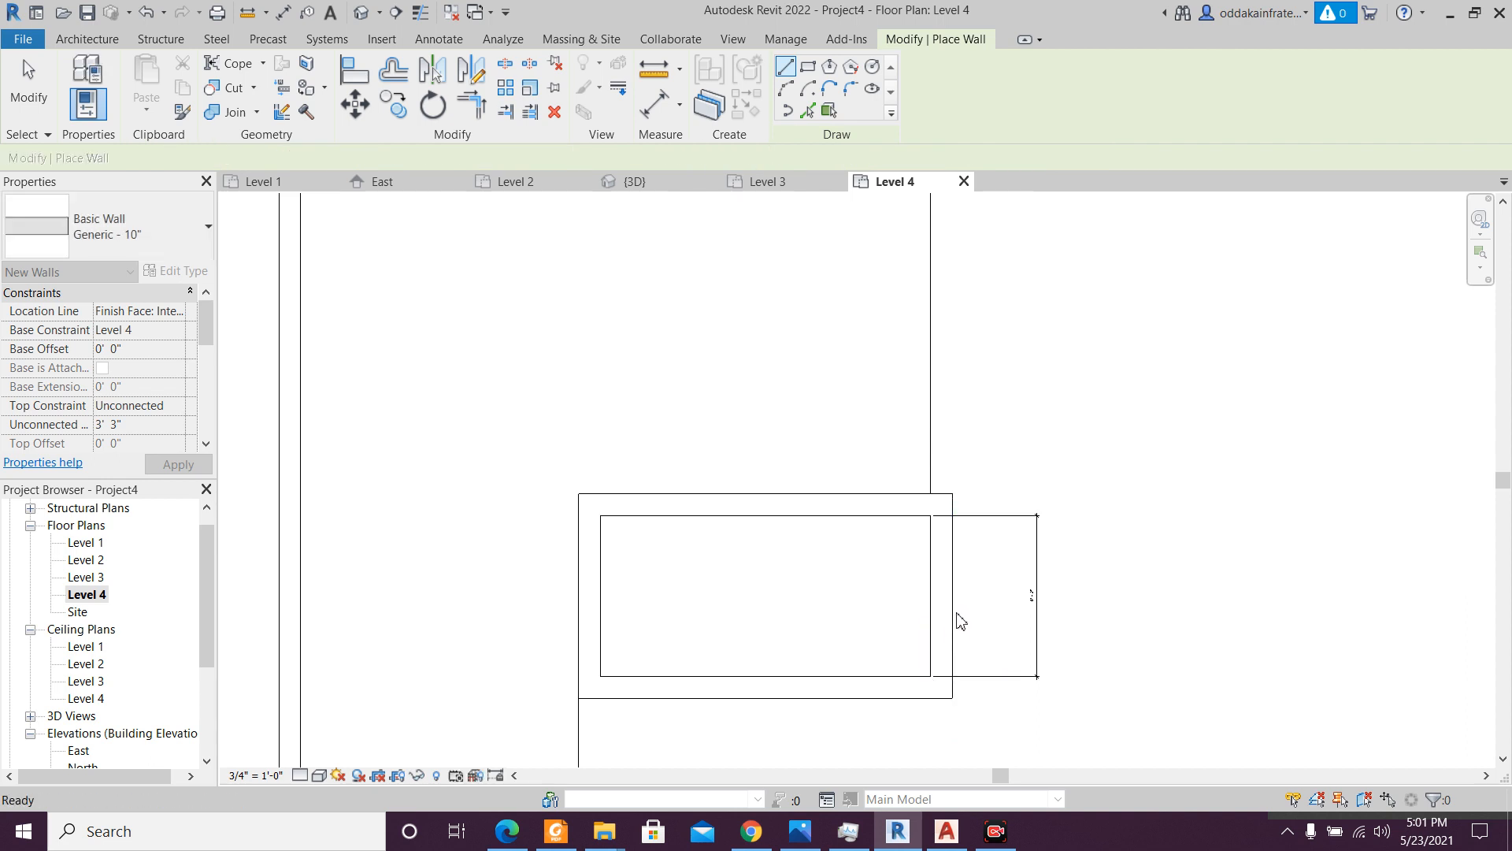
{"action": "key", "text": "Escape"}
- Nudge the east staircase wall inward until its outer face is flush with the roof slab's east edge
{"action": "left_click", "coordinate": [949, 622]}
{"action": "key", "text": "Left"}
{"action": "key", "text": "Left"}
{"action": "key", "text": "Left"}
{"action": "key", "text": "Left"}
{"action": "key", "text": "Left"}
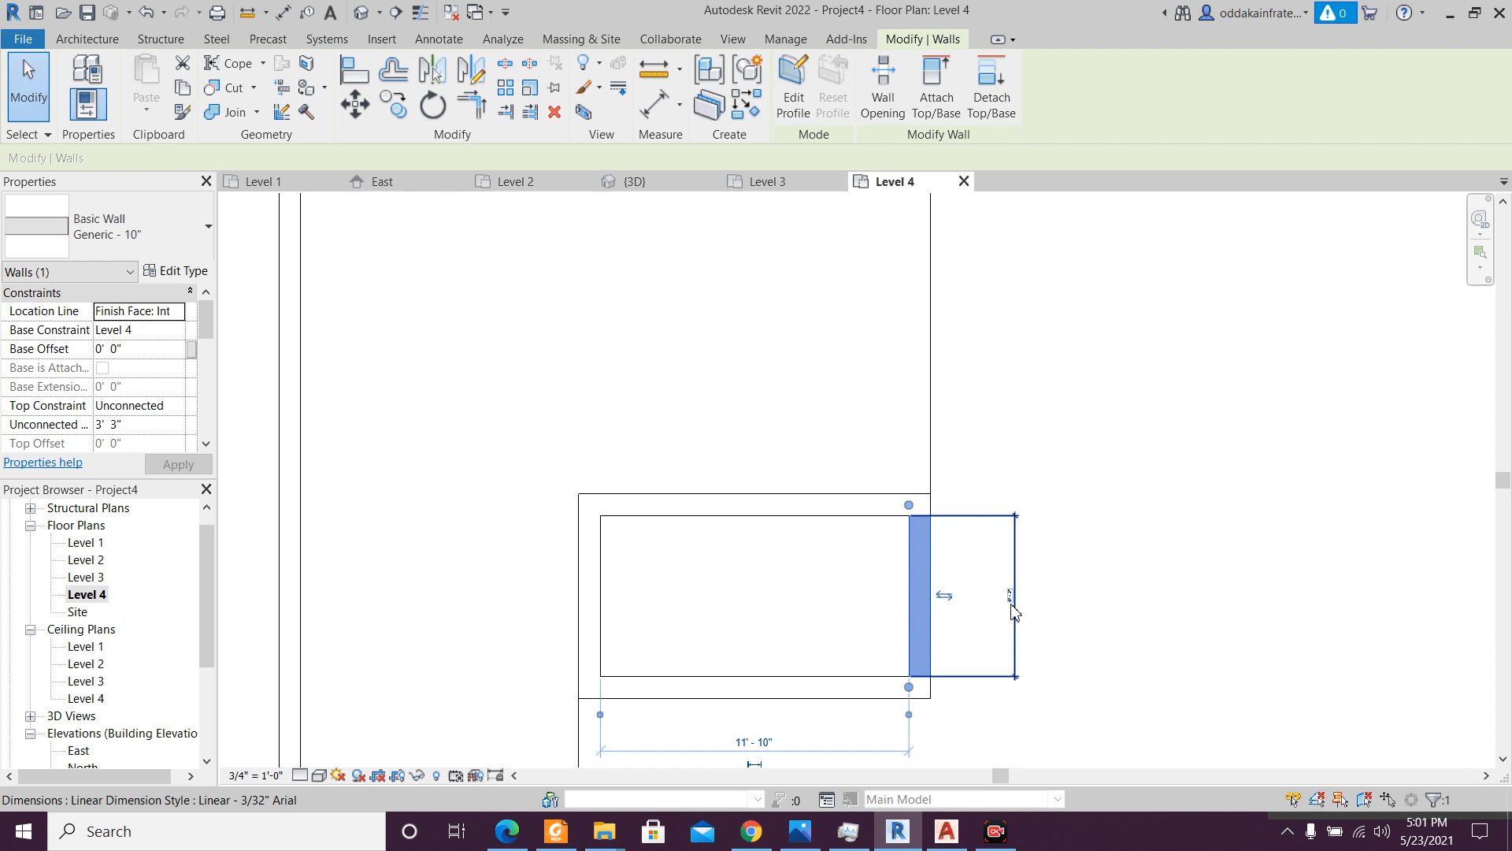
{"action": "key", "text": "Escape"}
{"action": "scroll", "coordinate": [940, 577], "scroll_direction": "down", "scroll_amount": 1}
{"action": "scroll", "coordinate": [940, 577], "scroll_direction": "down", "scroll_amount": 1}
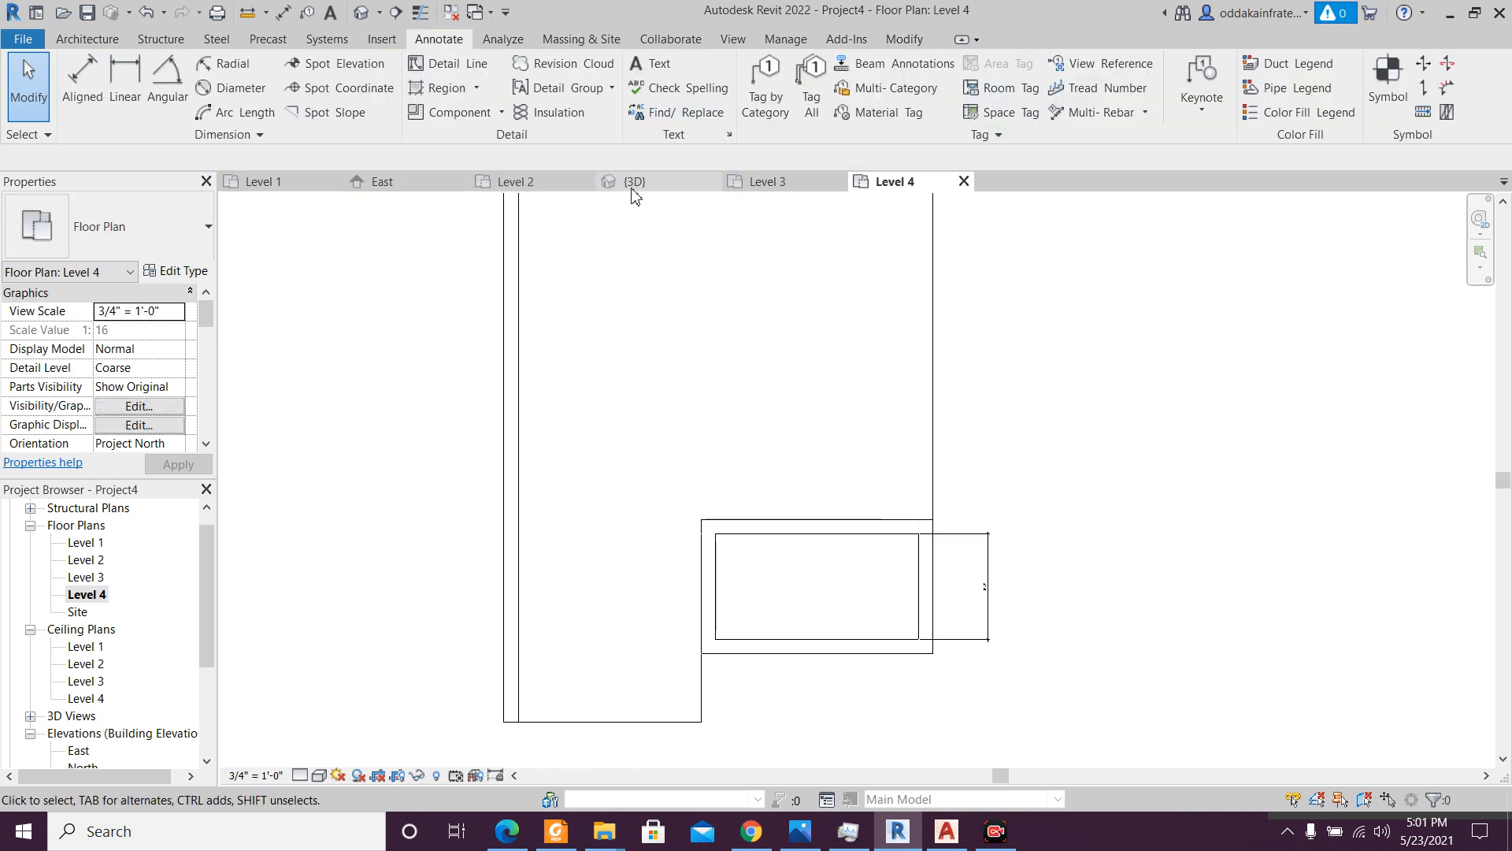
{"action": "left_click", "coordinate": [664, 187]}
{"action": "middle_click_drag", "start_coordinate": [1018, 559], "coordinate": [890, 534], "text": "shift"}
{"action": "scroll", "coordinate": [748, 476], "scroll_direction": "up", "scroll_amount": 4}
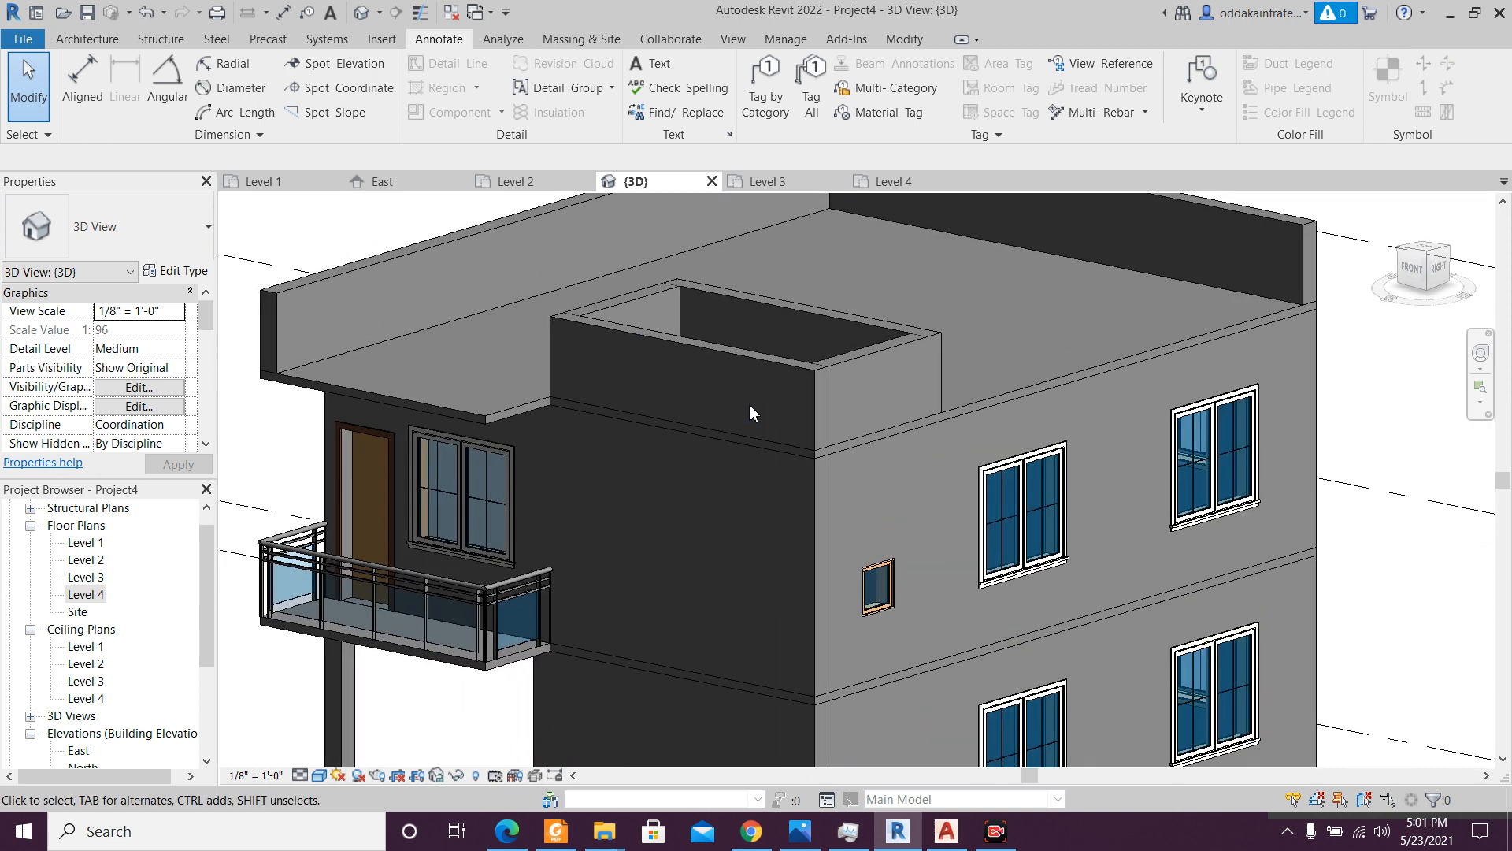
{"action": "left_click", "coordinate": [767, 363]}
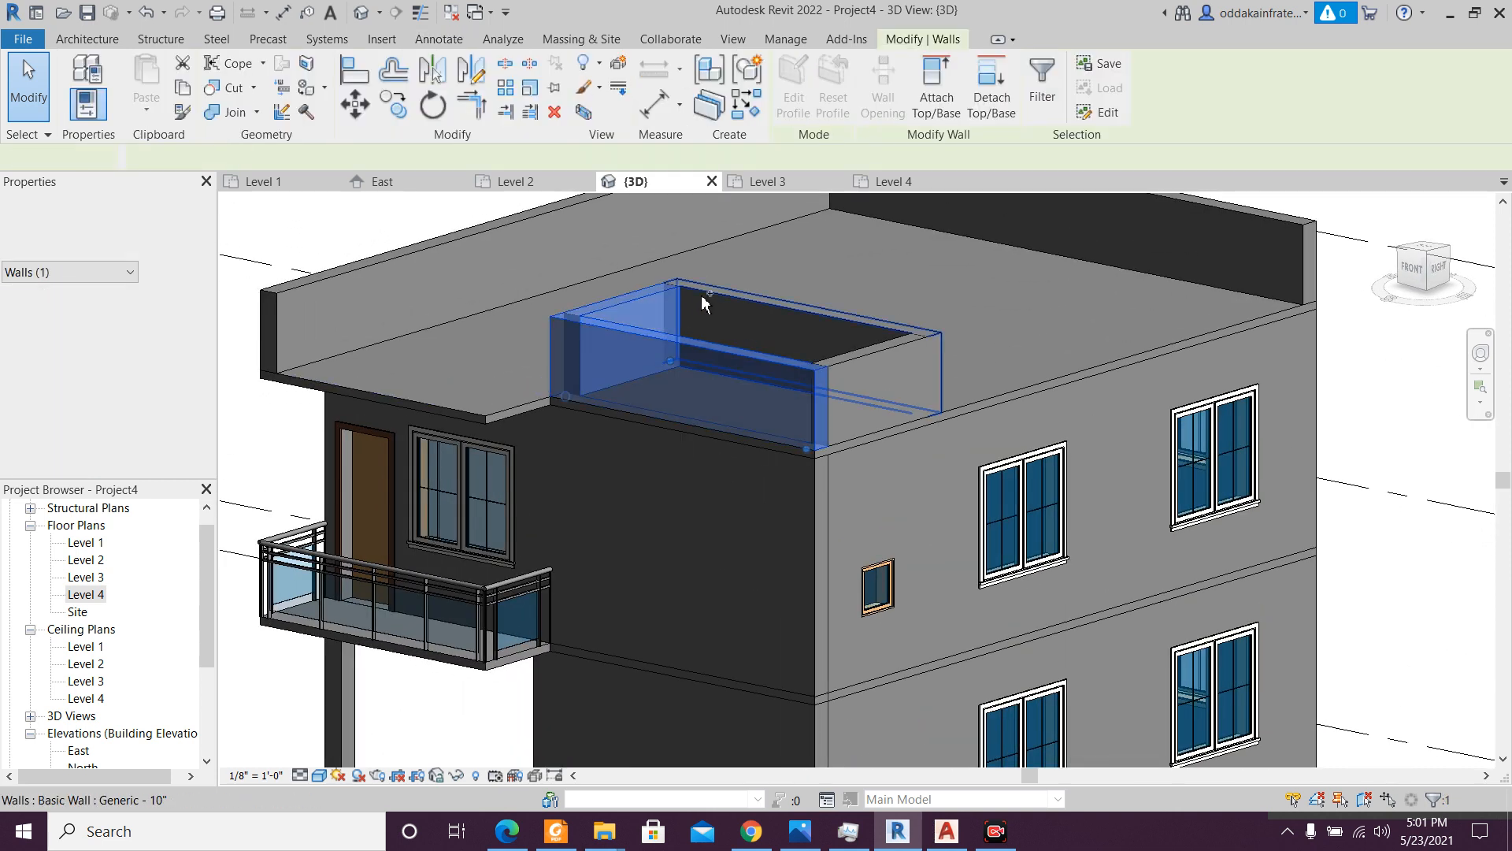
{"action": "left_click", "coordinate": [754, 293], "text": "ctrl"}
{"action": "left_click", "coordinate": [881, 364], "text": "ctrl"}
{"action": "left_click", "coordinate": [881, 364], "text": "ctrl"}
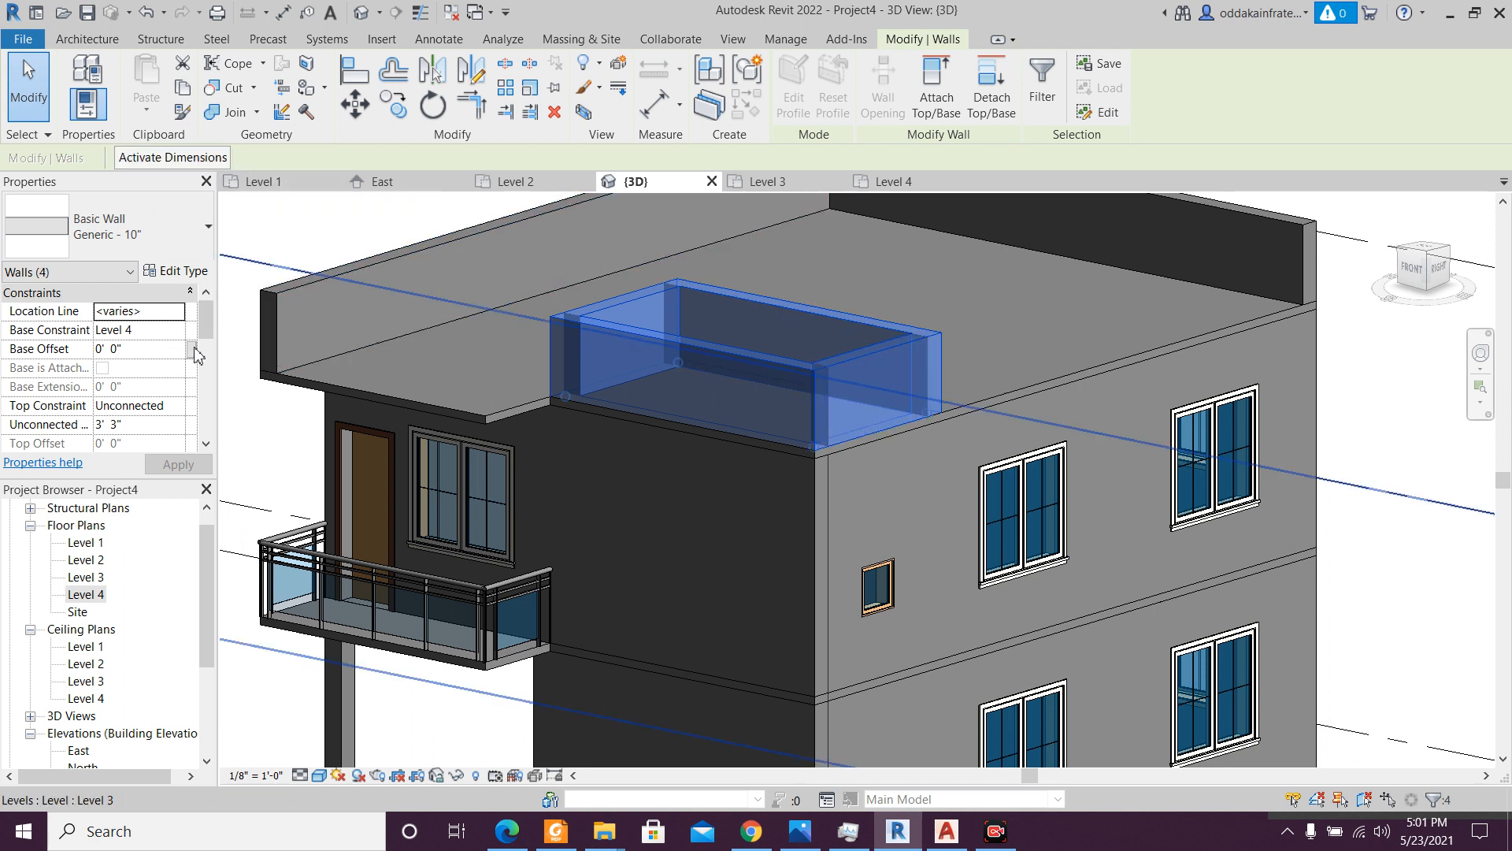
{"action": "scroll", "coordinate": [213, 337], "scroll_direction": "down", "scroll_amount": 1}
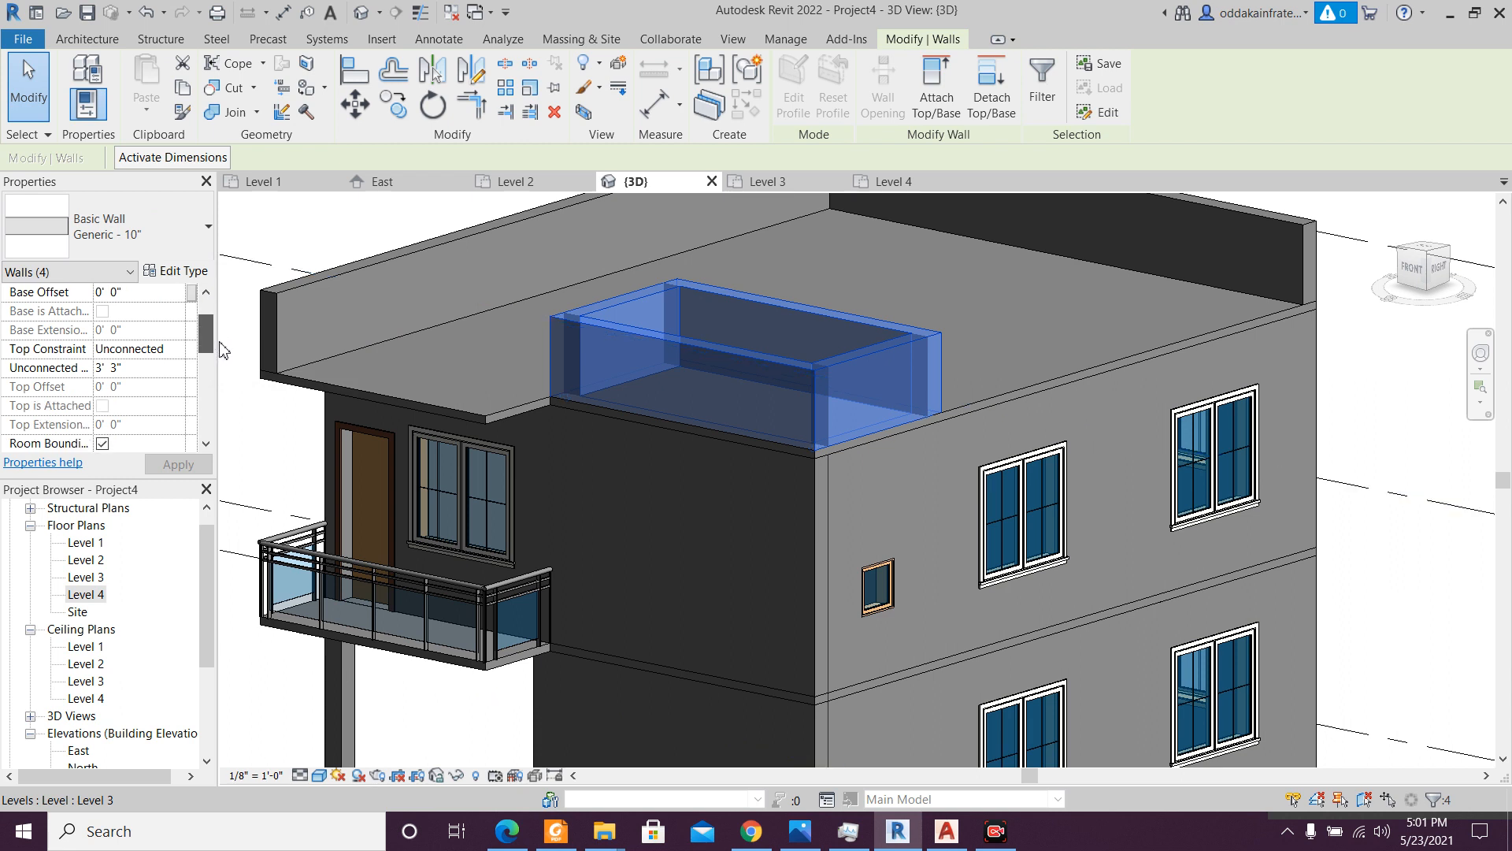
{"action": "scroll", "coordinate": [201, 374], "scroll_direction": "down", "scroll_amount": 4}
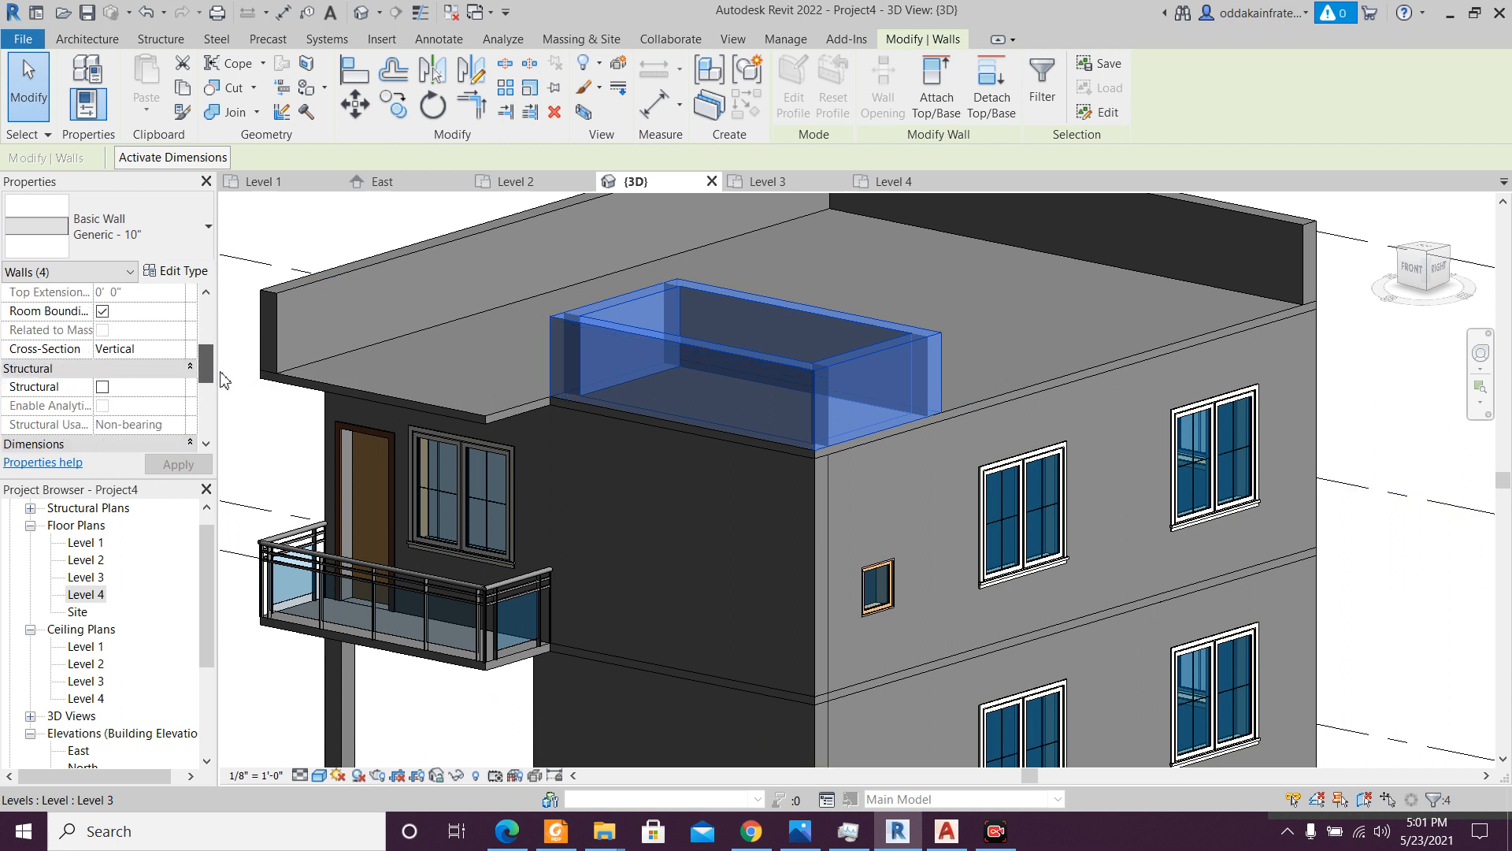
{"action": "scroll", "coordinate": [201, 374], "scroll_direction": "up", "scroll_amount": 4}
{"action": "left_click", "coordinate": [156, 349]}
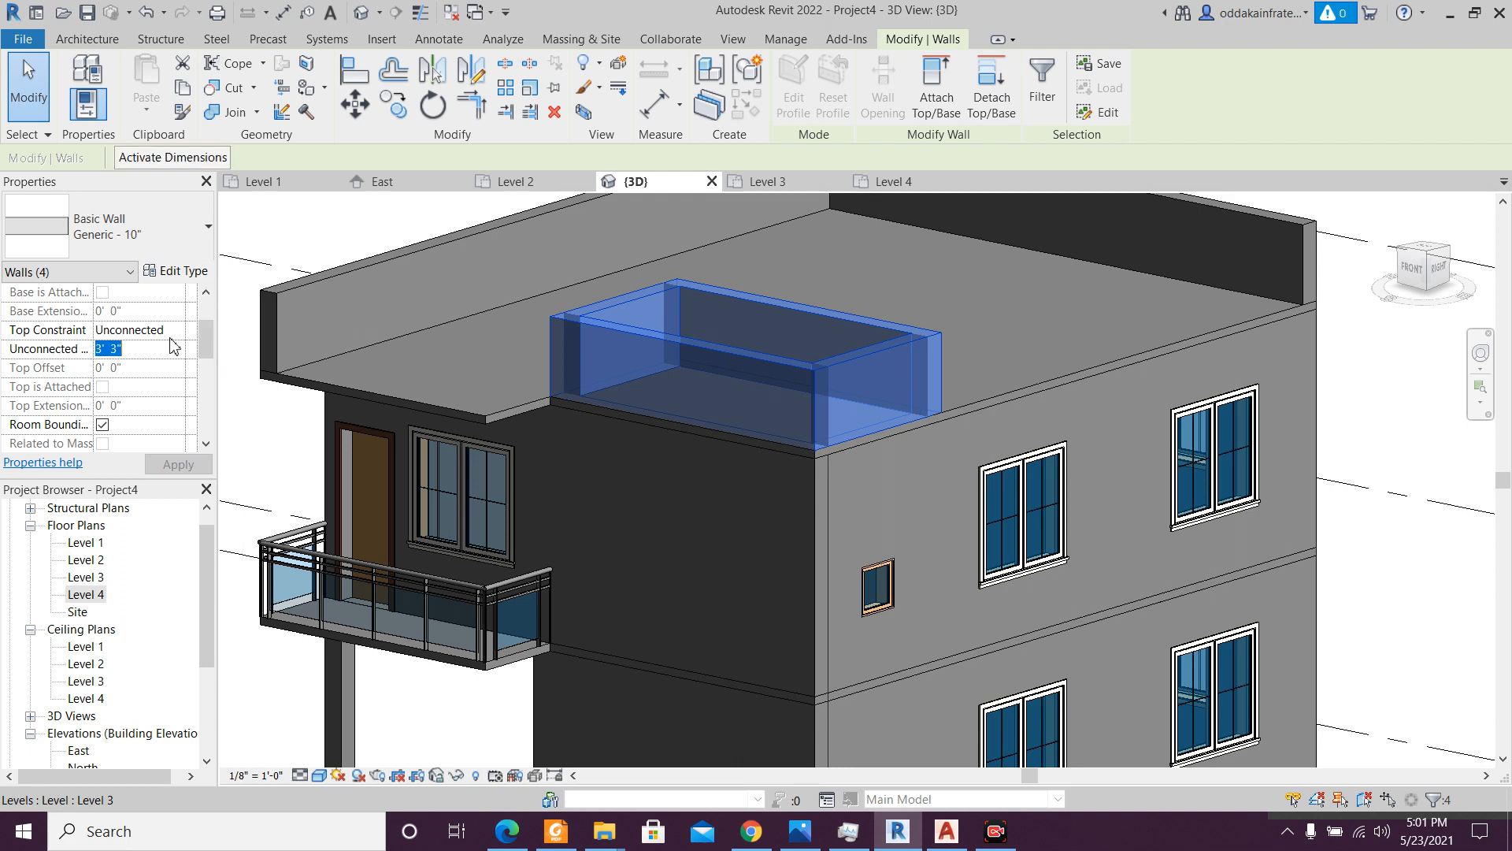
{"action": "left_click", "coordinate": [174, 334]}
{"action": "left_click", "coordinate": [175, 332]}
{"action": "left_click", "coordinate": [175, 332]}
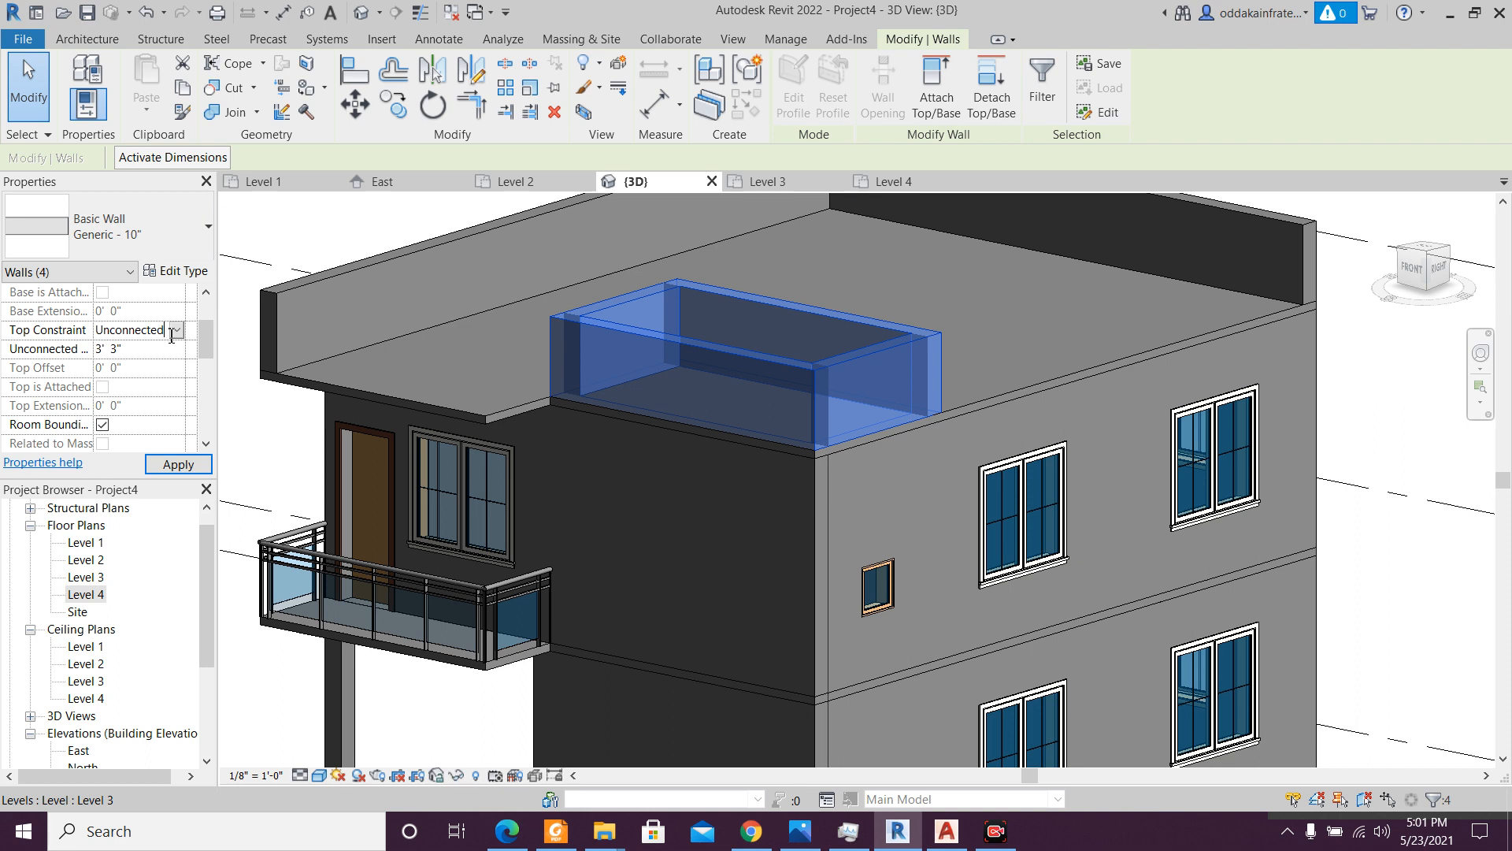
- In the East elevation, add a new level offset 9' above Level 4 by picking the Level 4 line
{"action": "left_click", "coordinate": [403, 177]}
{"action": "scroll", "coordinate": [709, 413], "scroll_direction": "down", "scroll_amount": 1}
{"action": "middle_click_drag", "start_coordinate": [856, 393], "coordinate": [897, 516]}
{"action": "scroll", "coordinate": [984, 459], "scroll_direction": "up", "scroll_amount": 2}
{"action": "left_click", "coordinate": [984, 459]}
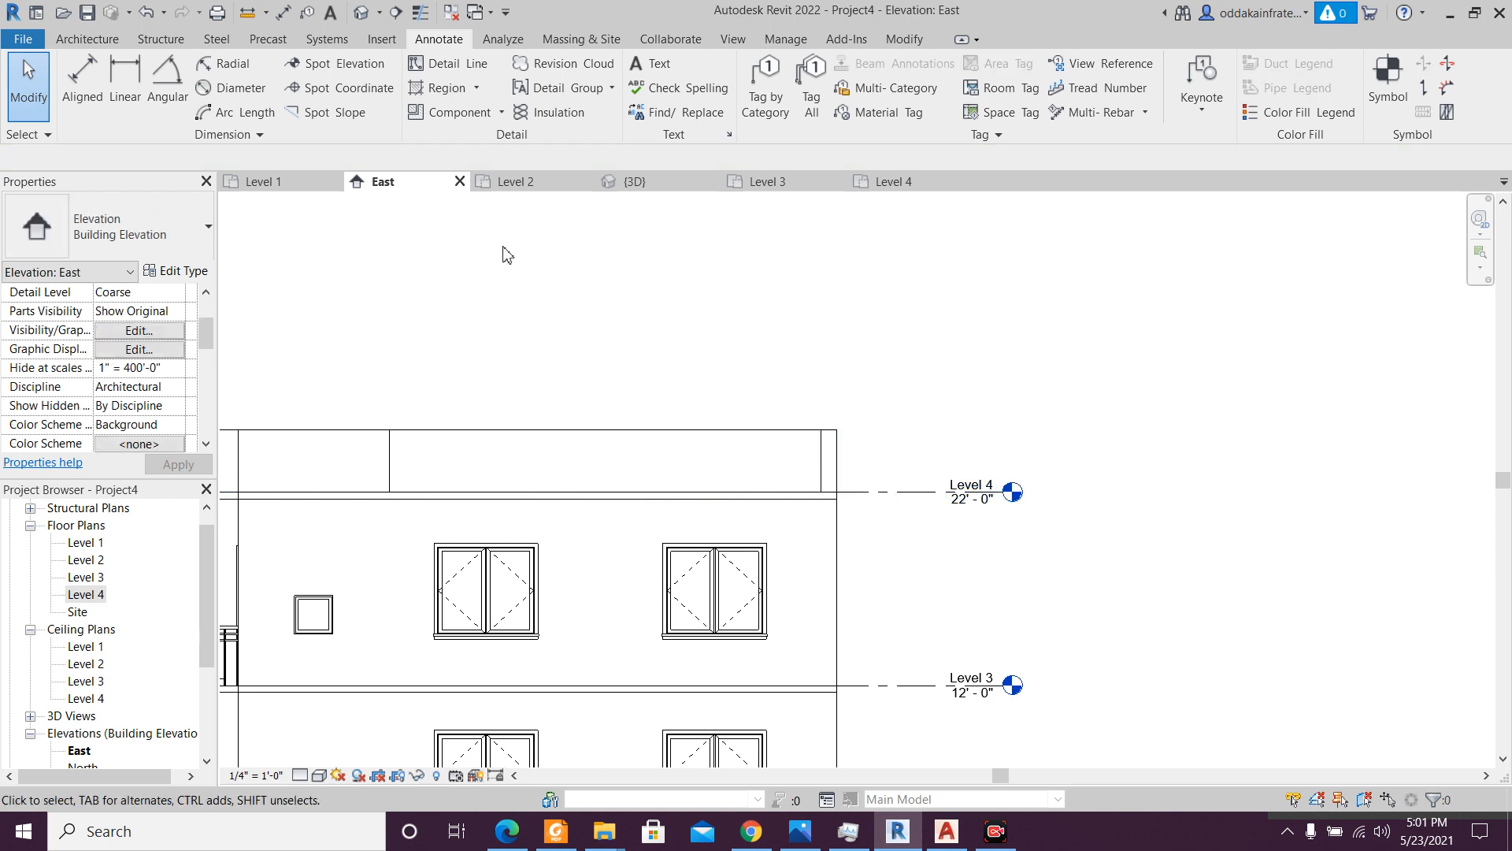
{"action": "left_click", "coordinate": [87, 39]}
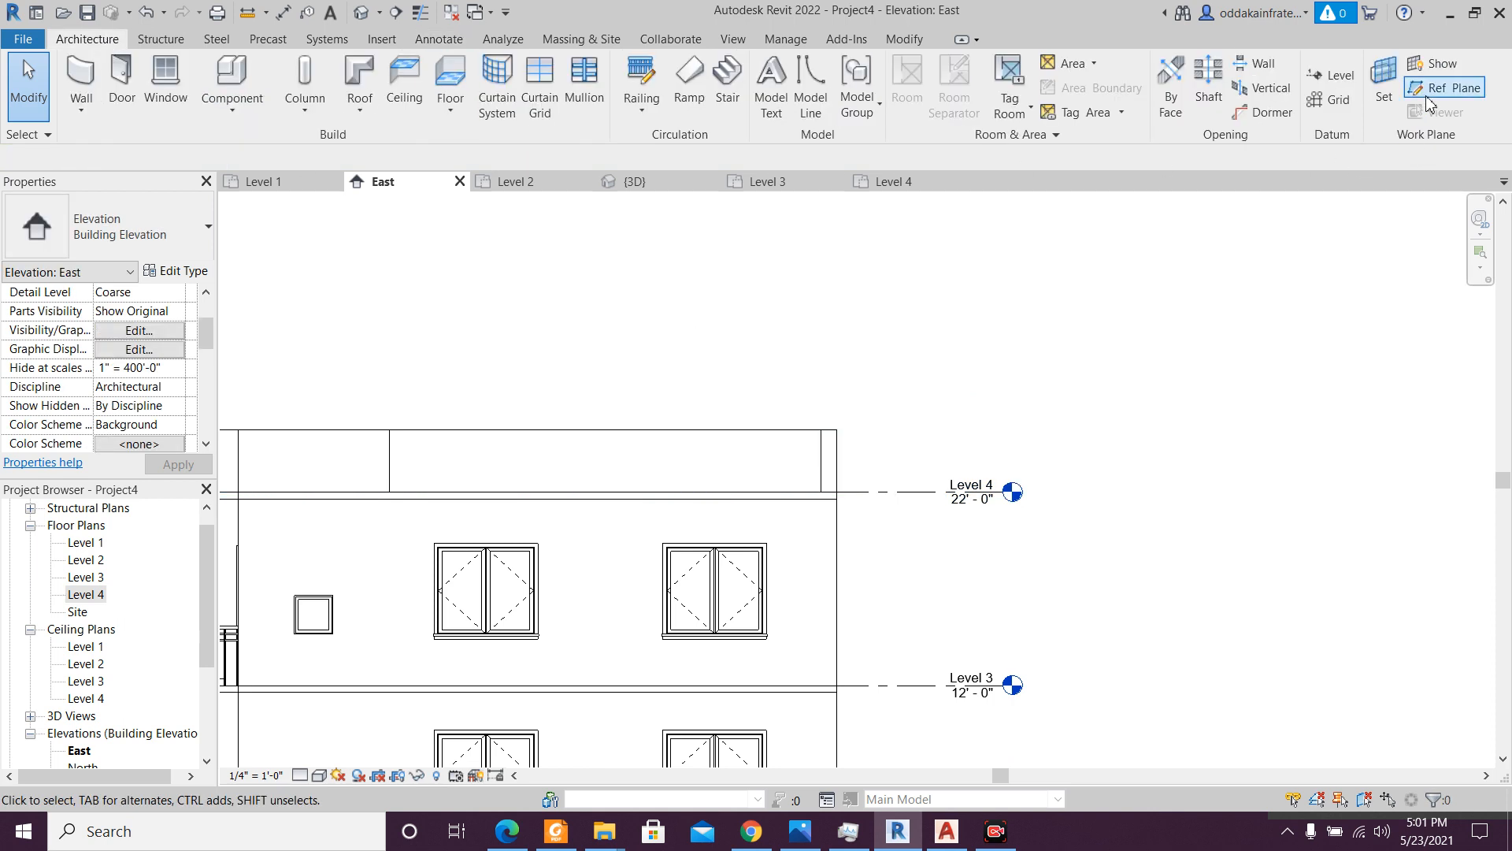
{"action": "left_click", "coordinate": [1331, 75]}
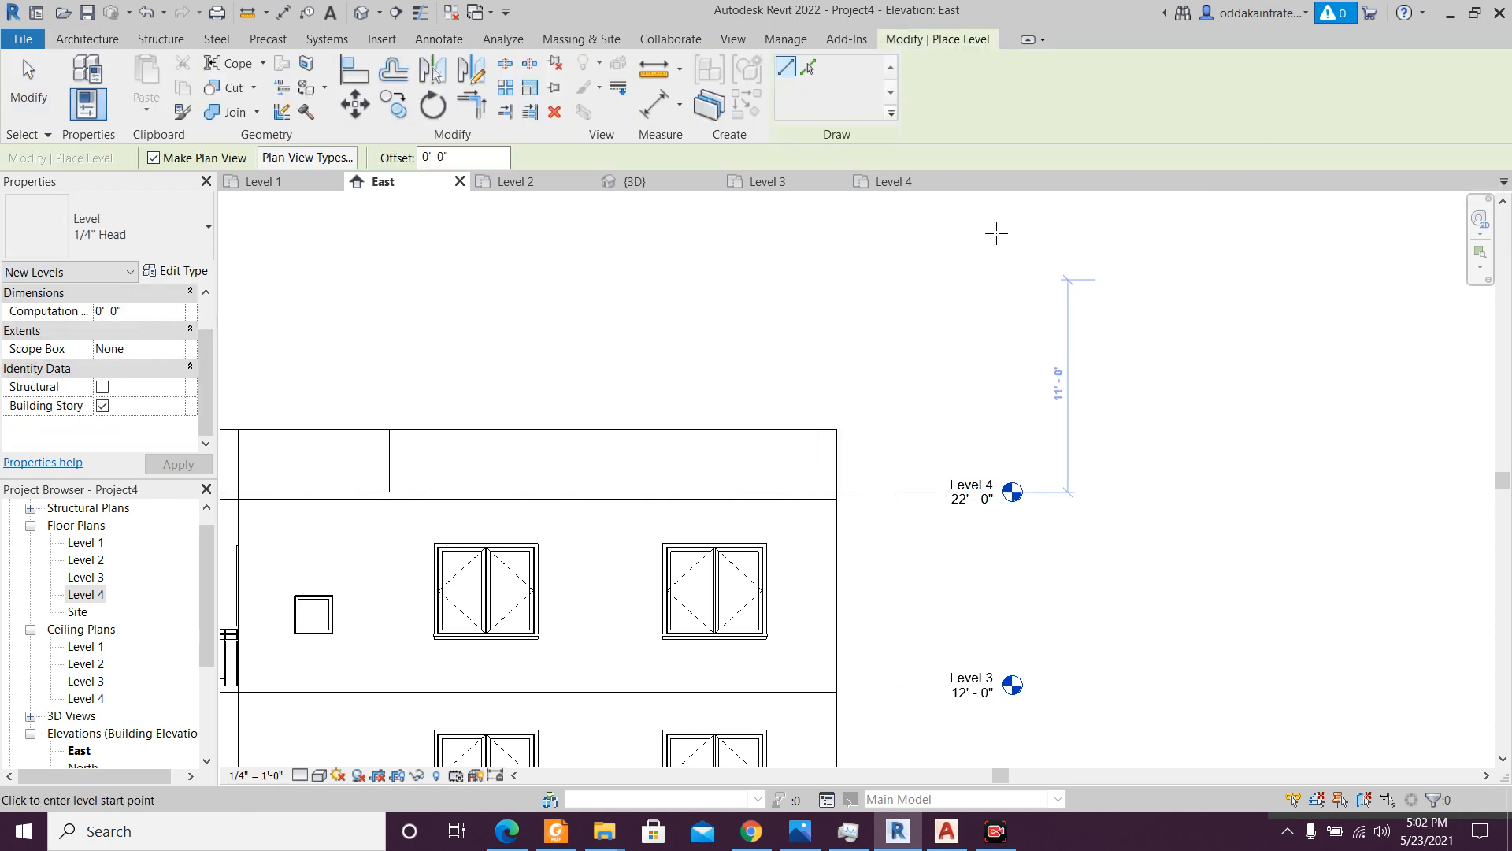
{"action": "left_click", "coordinate": [809, 70]}
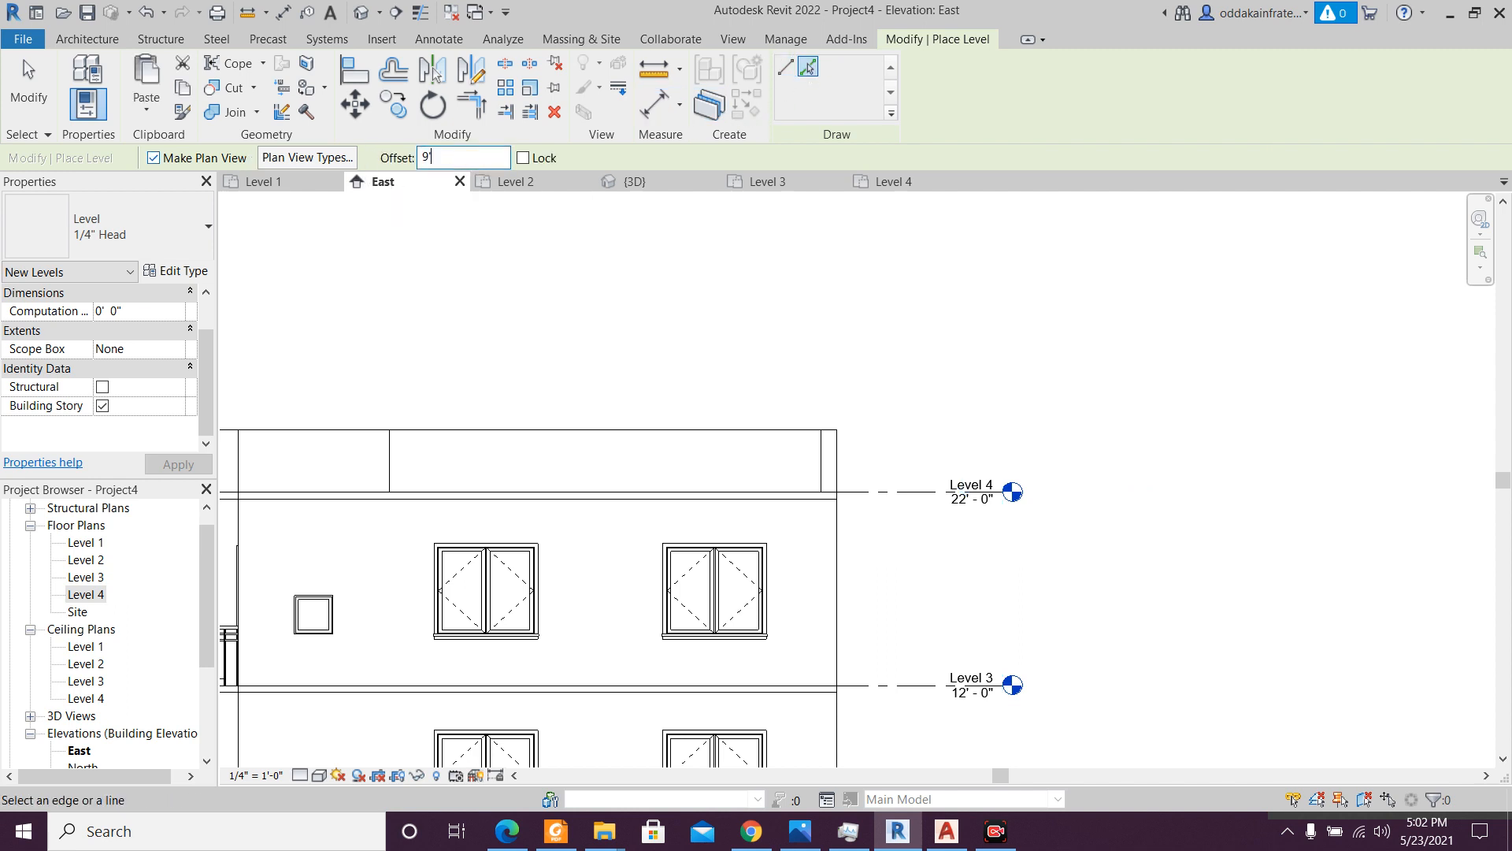
{"action": "key", "text": "Return"}
{"action": "left_click", "coordinate": [895, 494]}
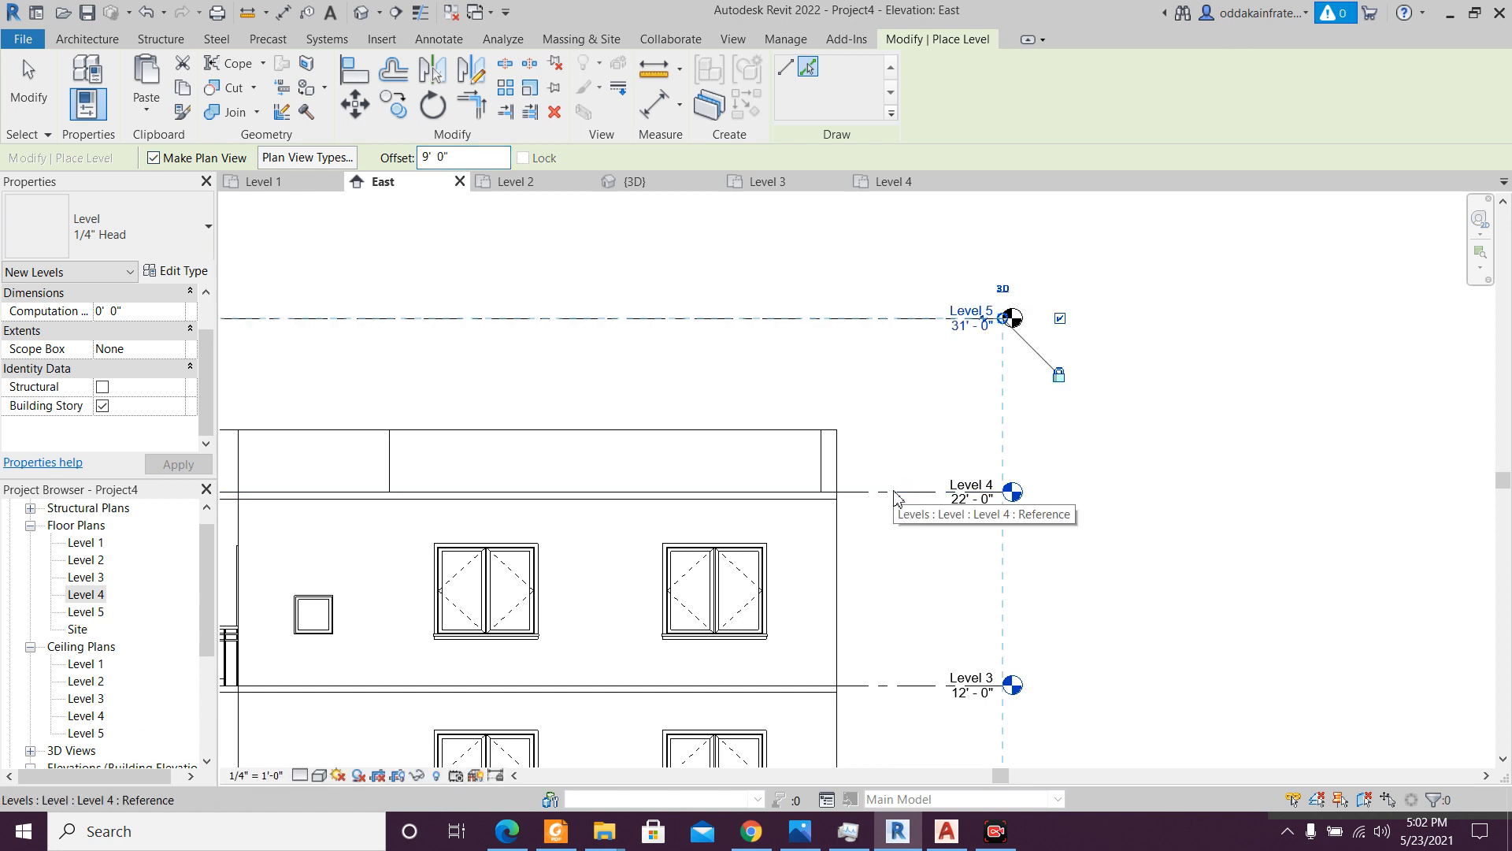
- In the 3D view, set the top constraint of all four rooftop staircase walls to Level 5
{"action": "left_click", "coordinate": [882, 183]}
{"action": "left_click", "coordinate": [813, 186]}
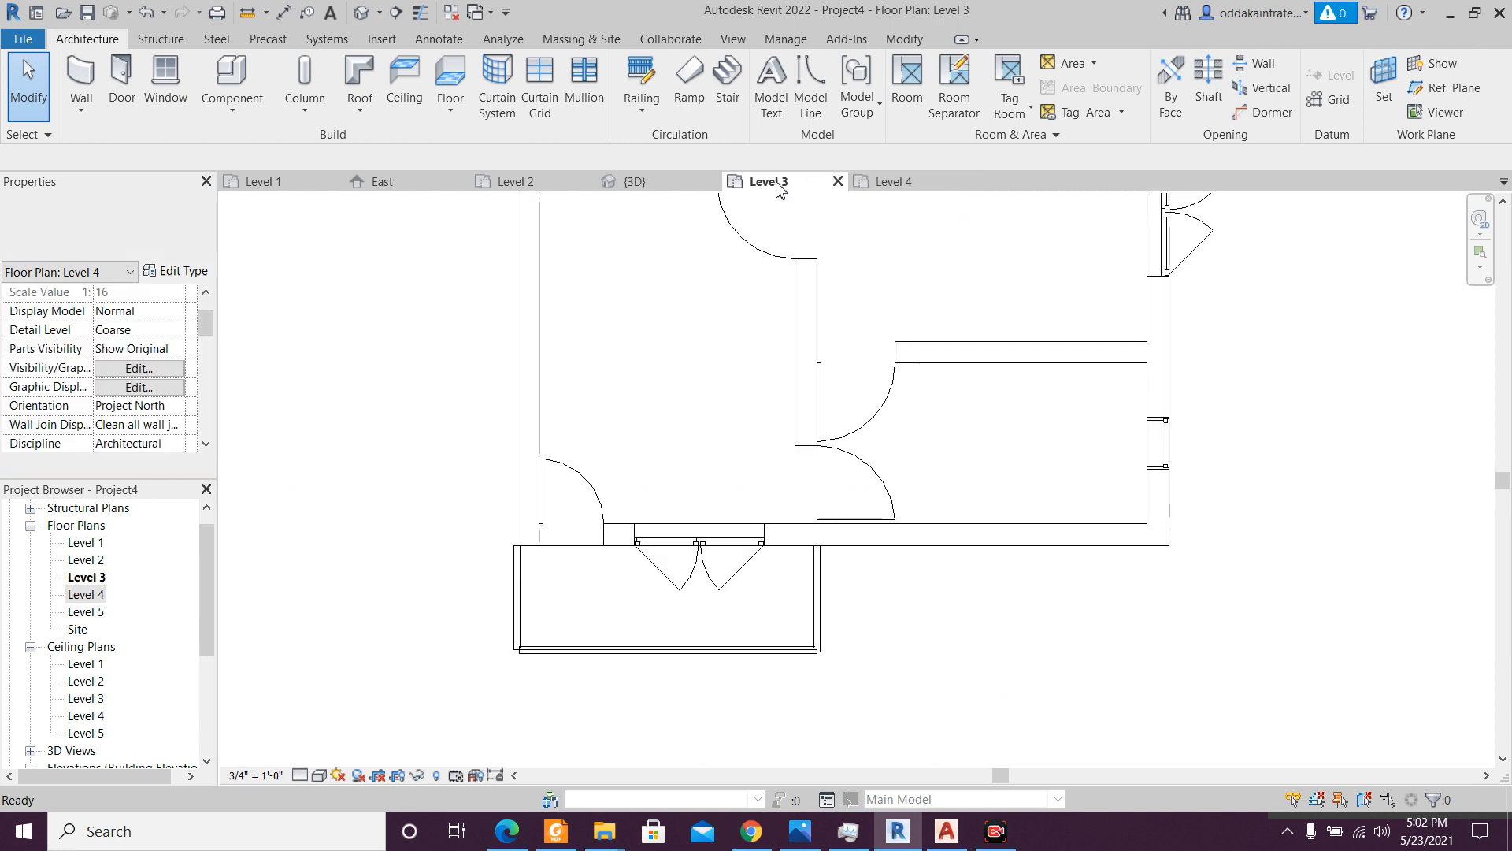
{"action": "left_click", "coordinate": [622, 182]}
{"action": "left_click", "coordinate": [746, 370]}
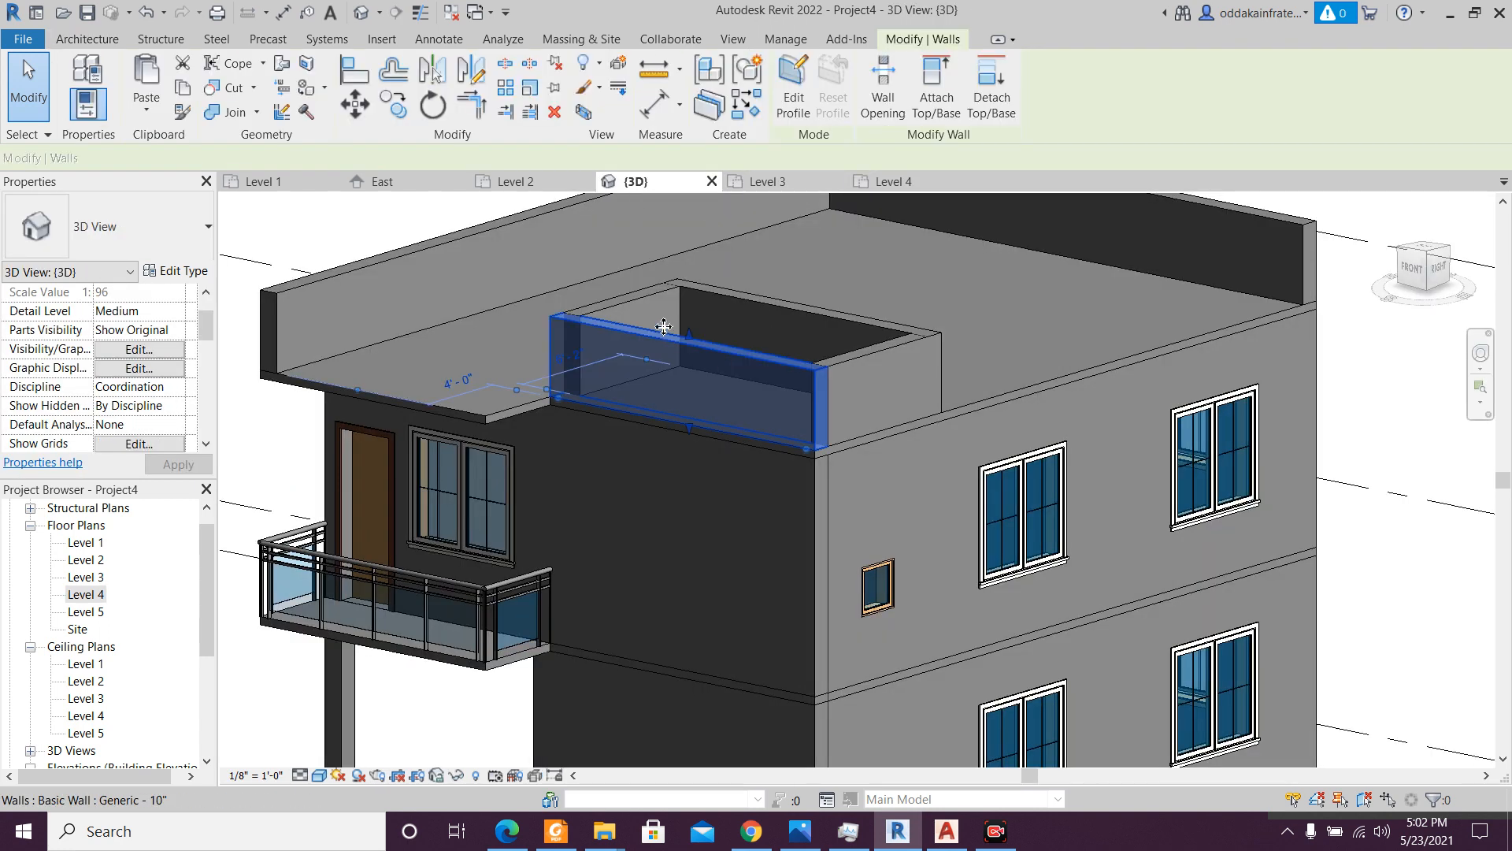
{"action": "left_click", "coordinate": [761, 285], "text": "ctrl"}
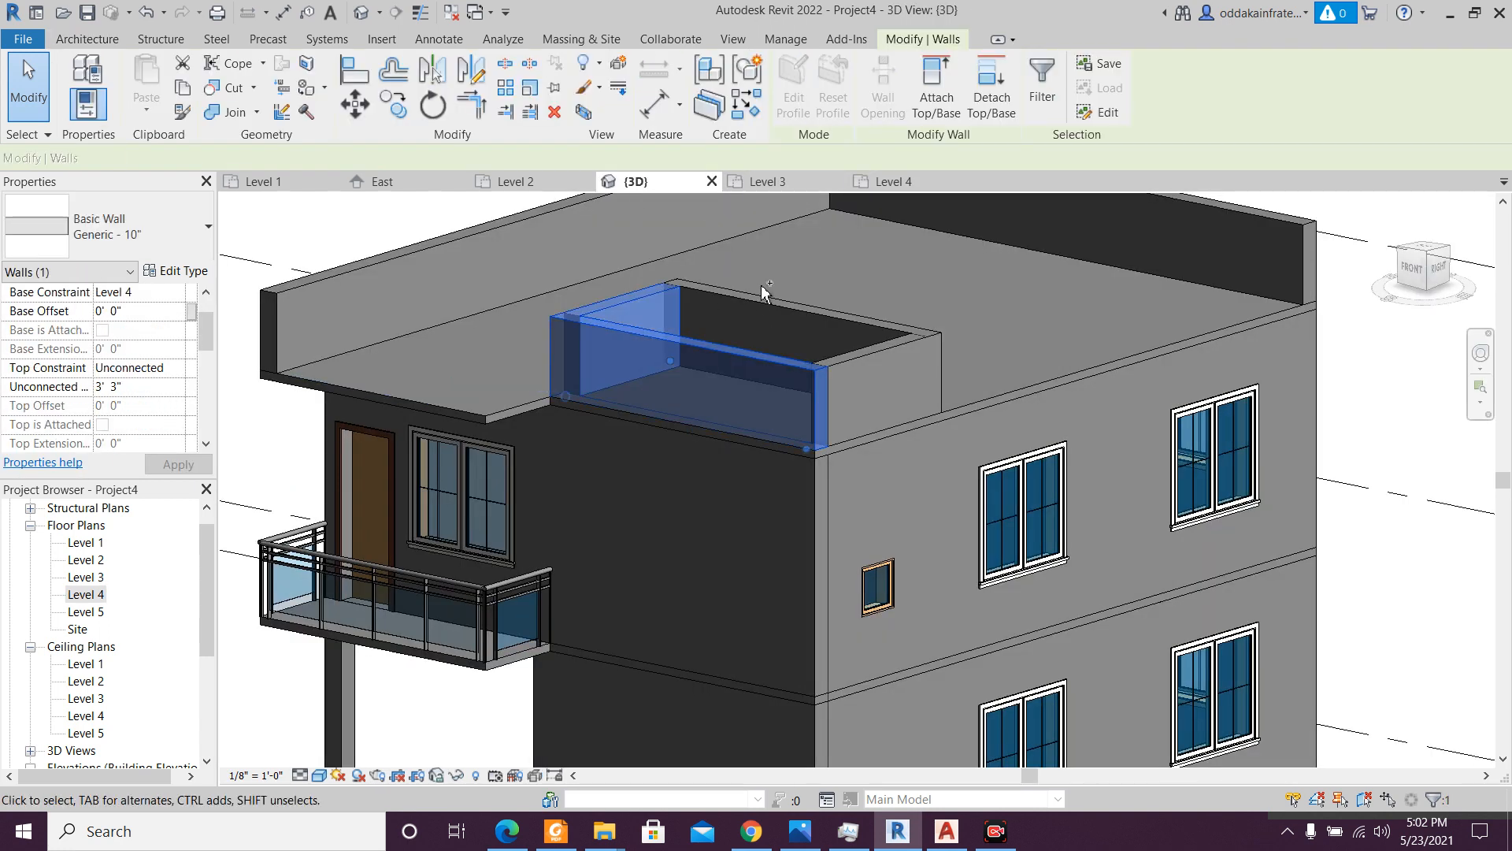
{"action": "left_click", "coordinate": [852, 357], "text": "ctrl"}
{"action": "left_click", "coordinate": [179, 373]}
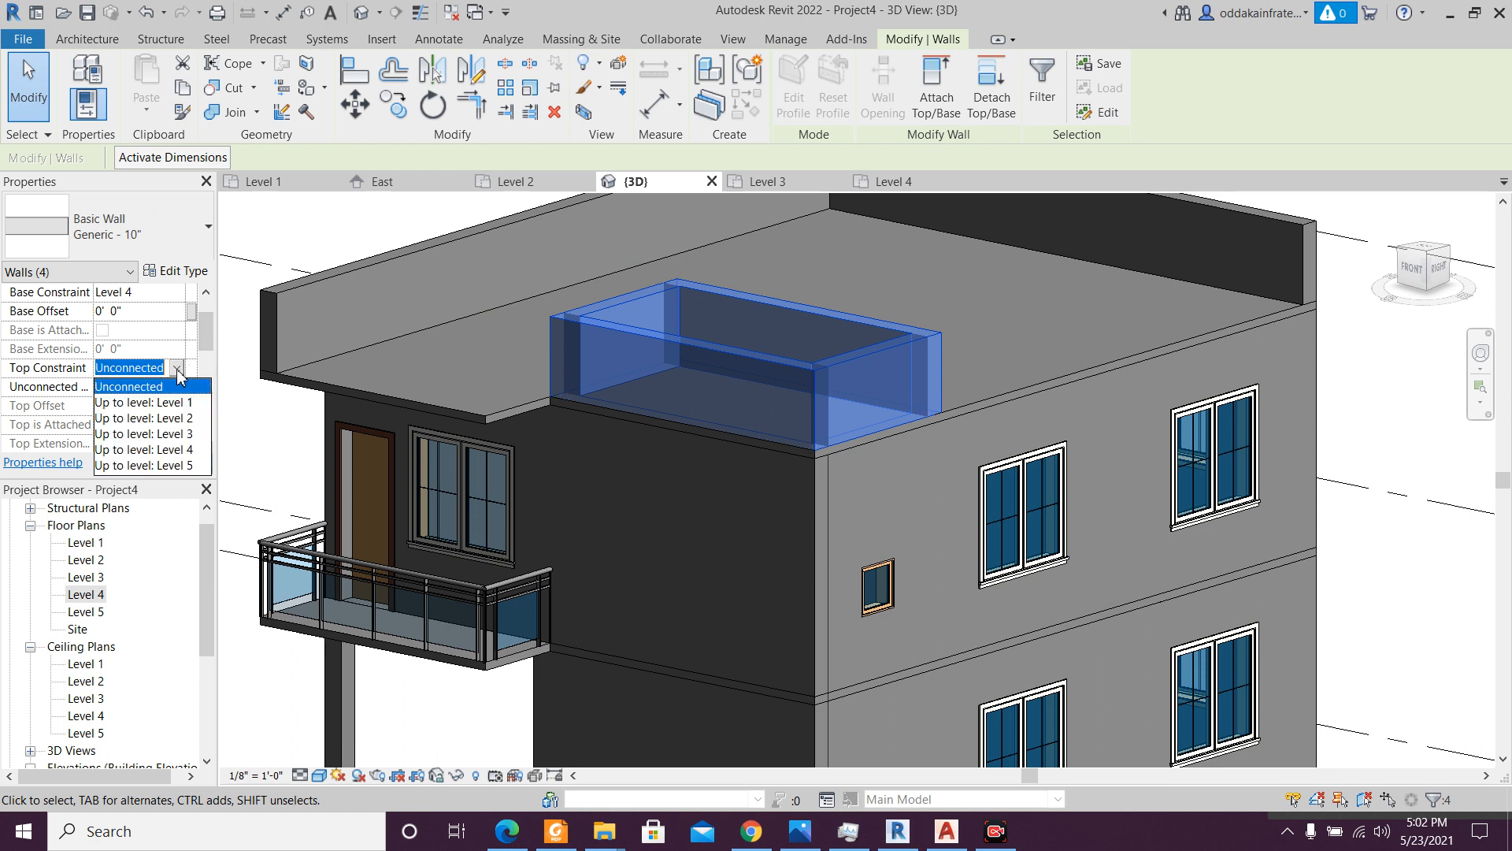
{"action": "left_click", "coordinate": [174, 467]}
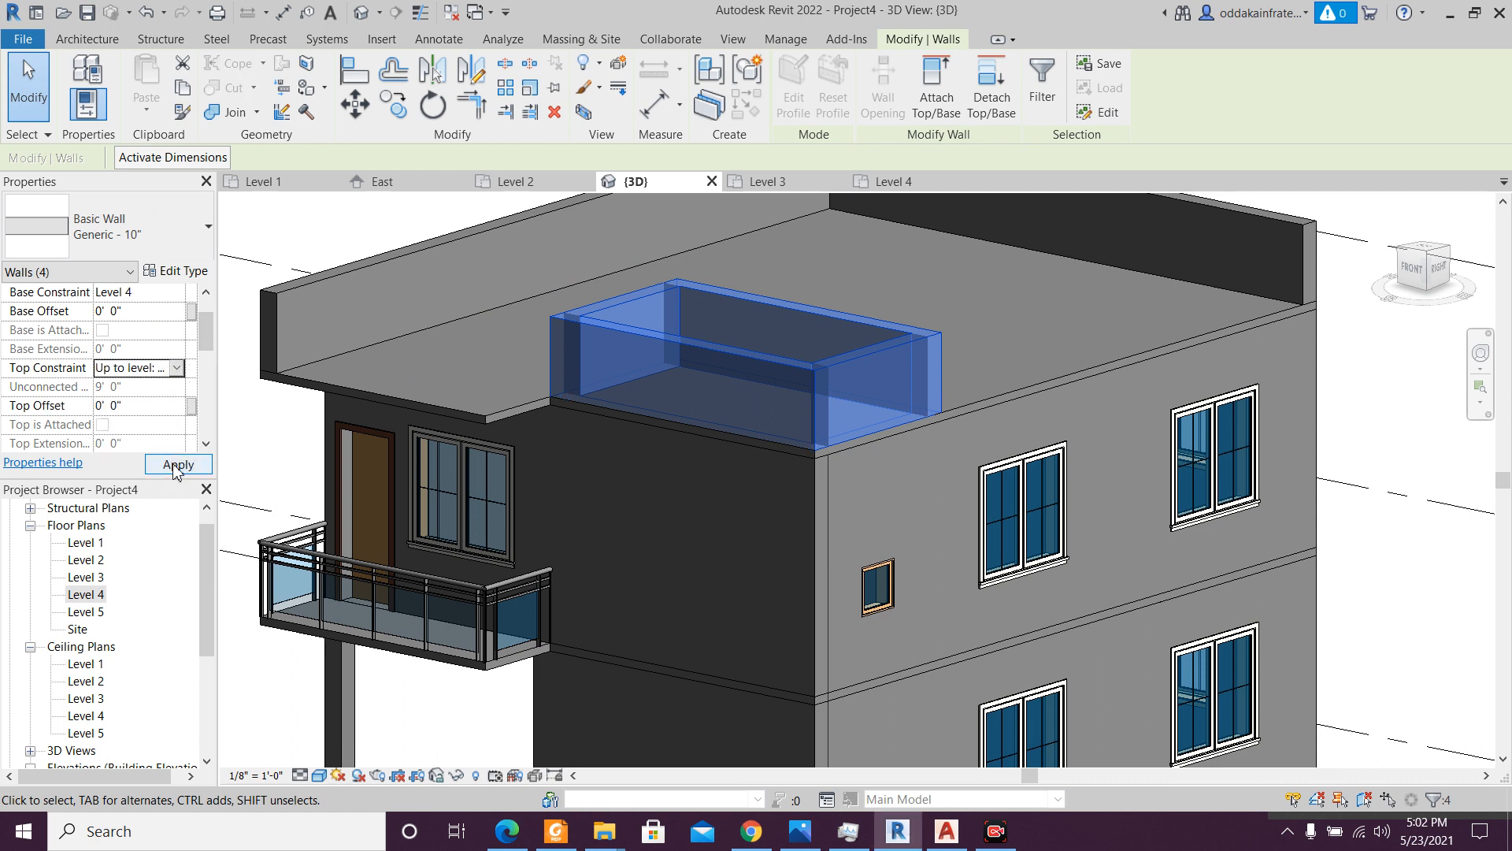
{"action": "left_click", "coordinate": [179, 465]}
{"action": "middle_click_drag", "start_coordinate": [552, 447], "coordinate": [597, 433], "text": "shift"}
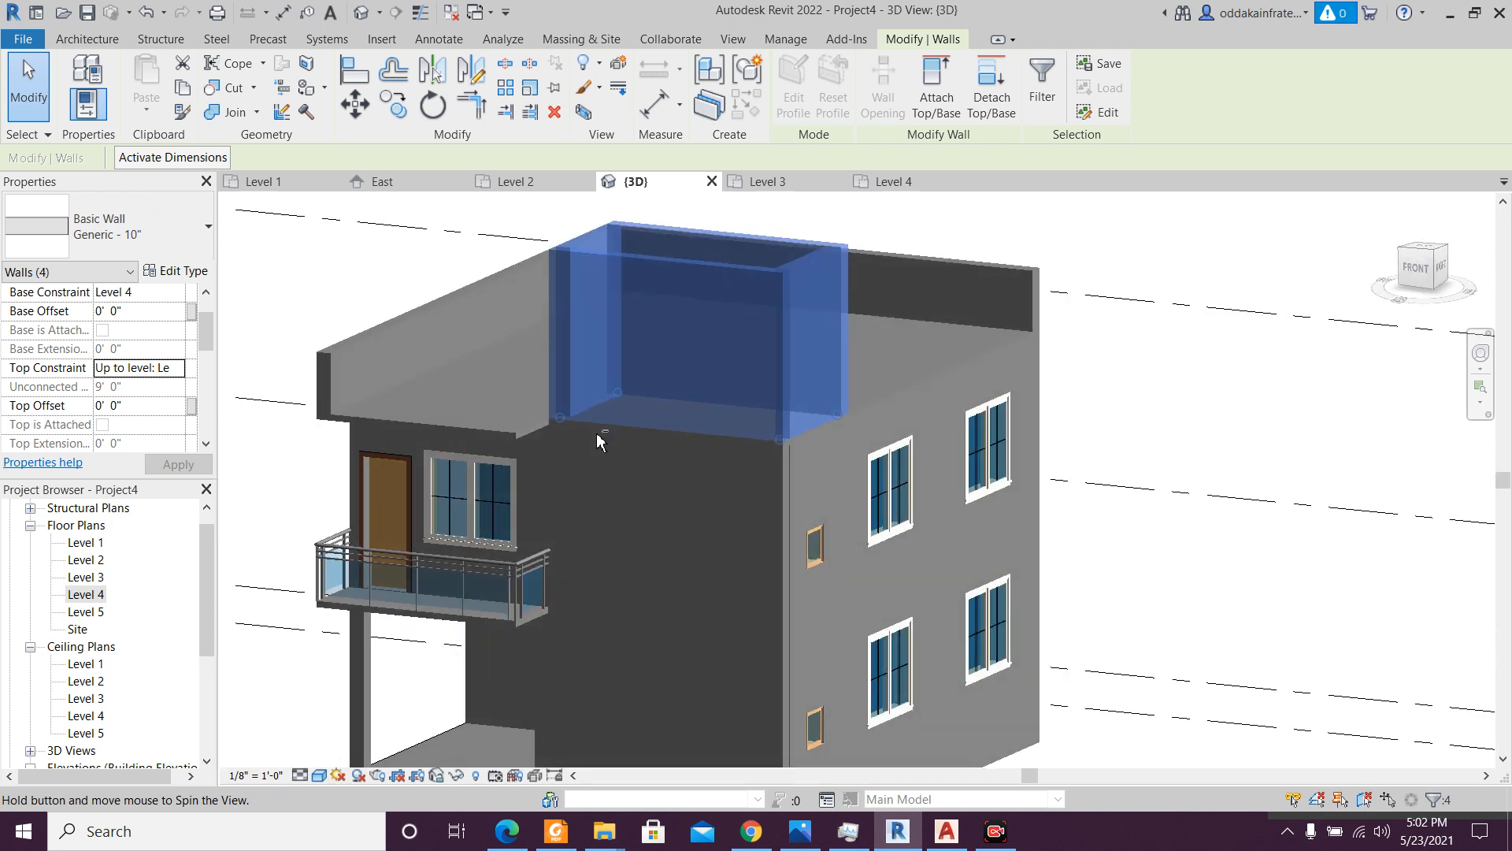
{"action": "key", "text": "Escape"}
{"action": "scroll", "coordinate": [745, 362], "scroll_direction": "down", "scroll_amount": 2}
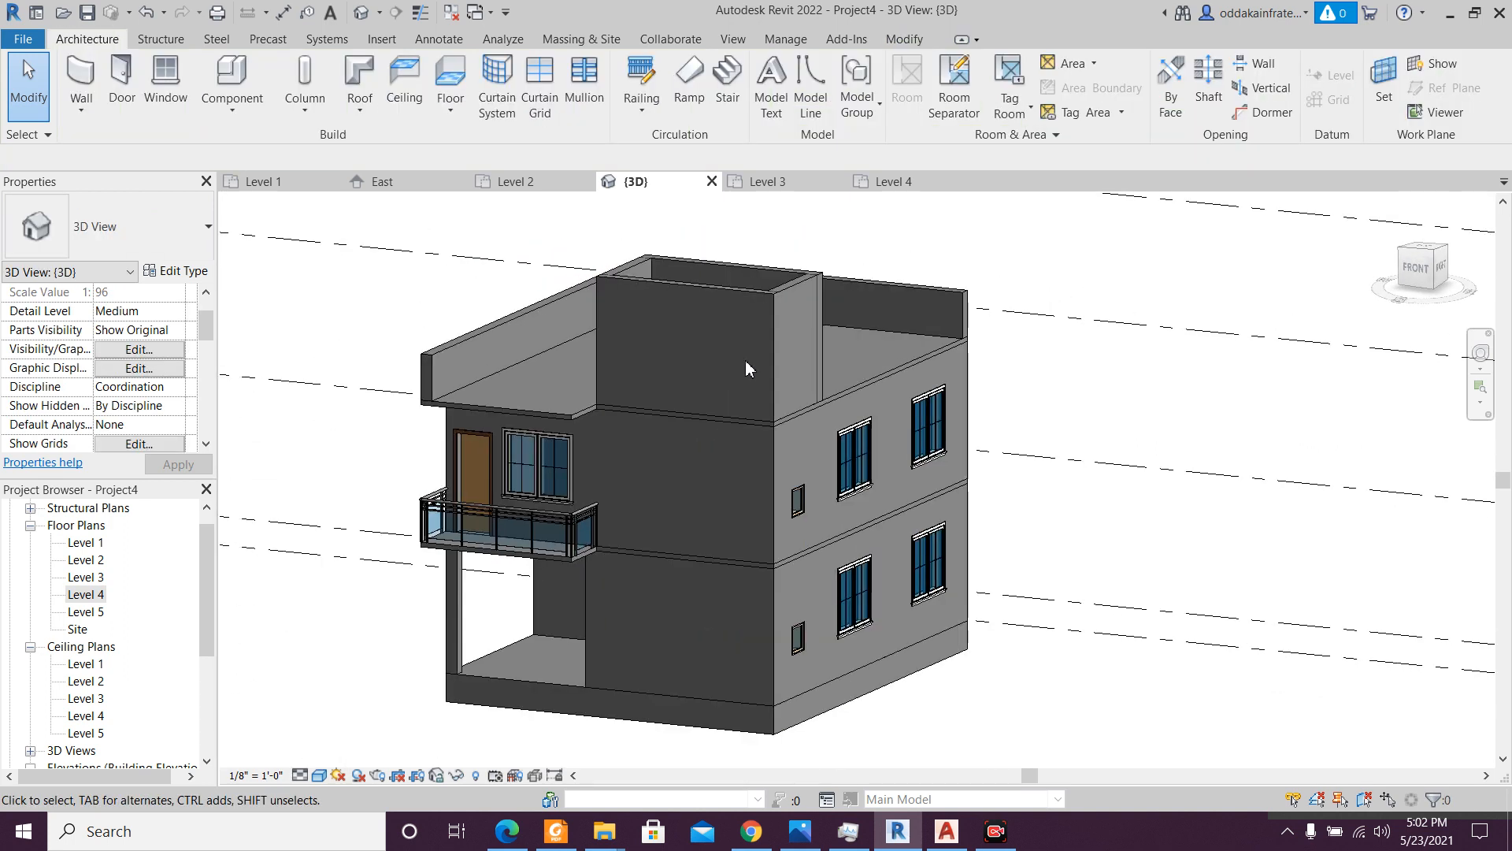
- In the Level 4 plan, start a 4" rOOF Slab floor and set its level to Level 5
{"action": "scroll", "coordinate": [724, 269], "scroll_direction": "up", "scroll_amount": 2}
{"action": "scroll", "coordinate": [724, 268], "scroll_direction": "down", "scroll_amount": 1}
{"action": "middle_click_drag", "start_coordinate": [724, 268], "coordinate": [803, 370], "text": "shift"}
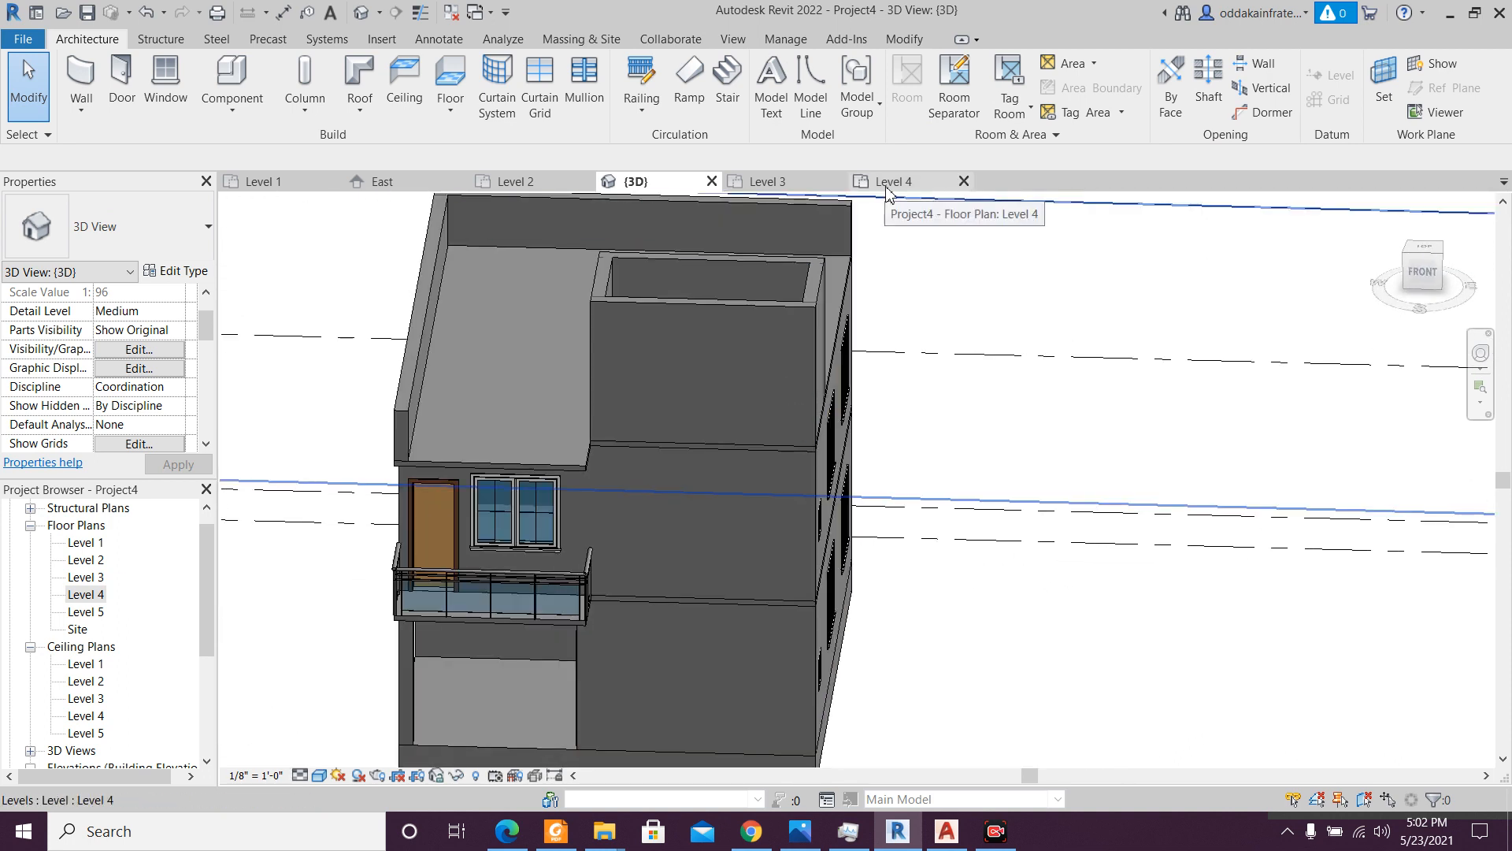
{"action": "left_click", "coordinate": [904, 184]}
{"action": "scroll", "coordinate": [857, 550], "scroll_direction": "up", "scroll_amount": 1}
{"action": "middle_click_drag", "start_coordinate": [848, 570], "coordinate": [793, 530]}
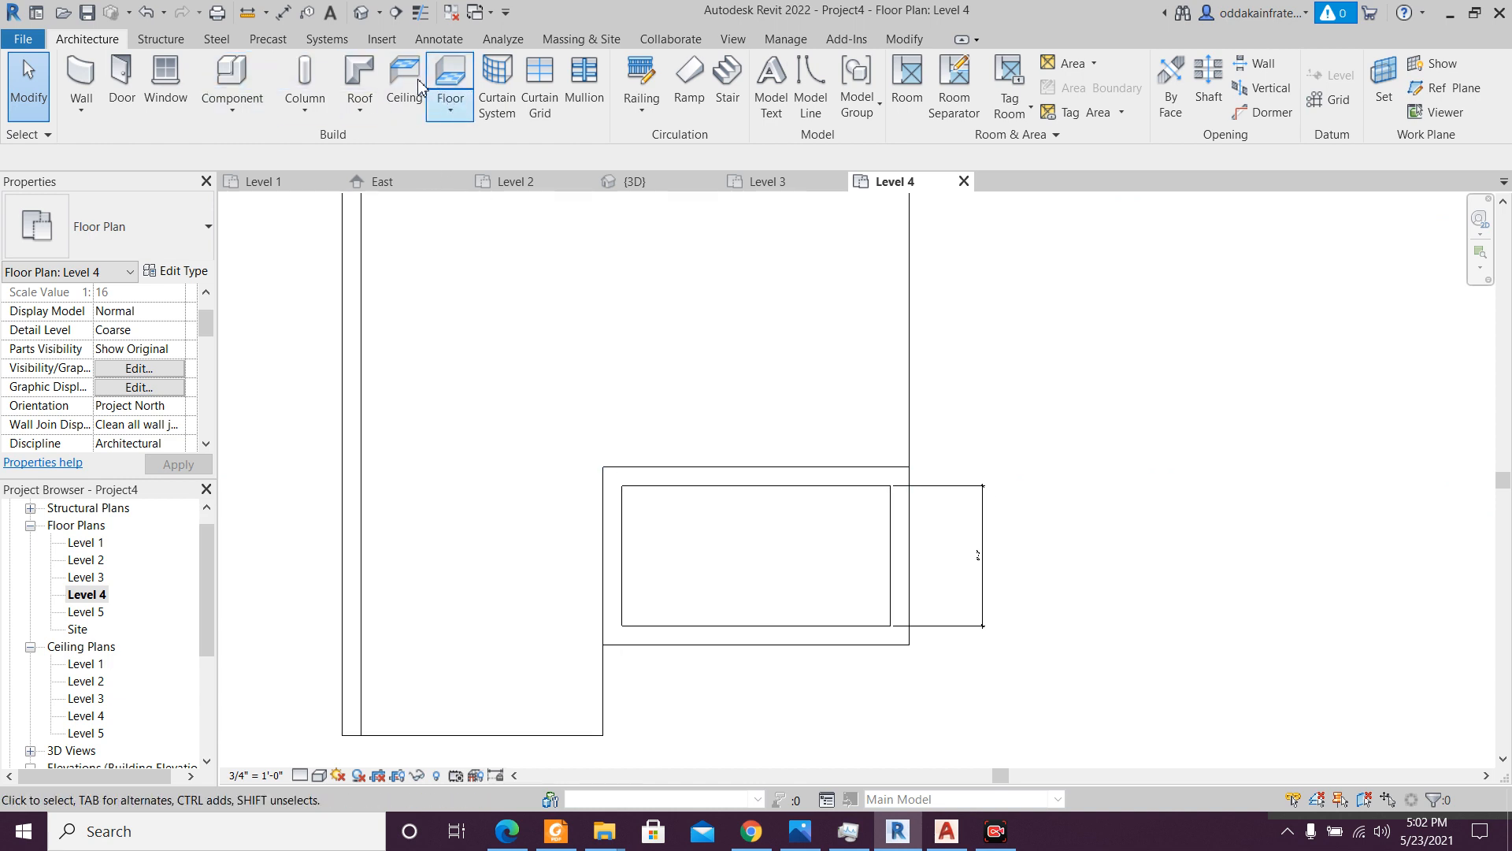
{"action": "left_click", "coordinate": [451, 77]}
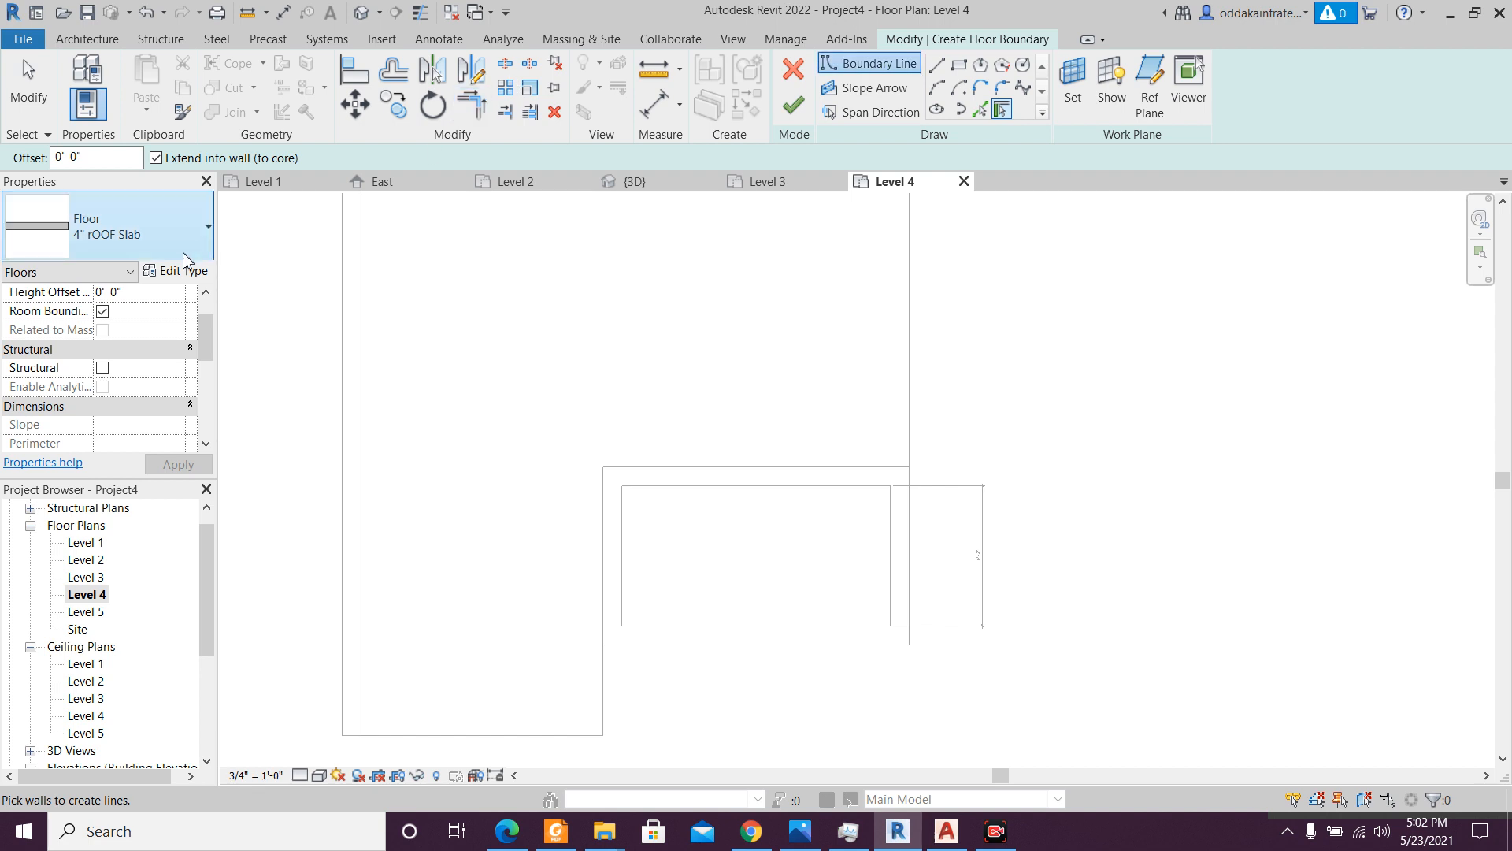
{"action": "scroll", "coordinate": [164, 356], "scroll_direction": "down", "scroll_amount": 2}
{"action": "scroll", "coordinate": [164, 356], "scroll_direction": "up", "scroll_amount": 3}
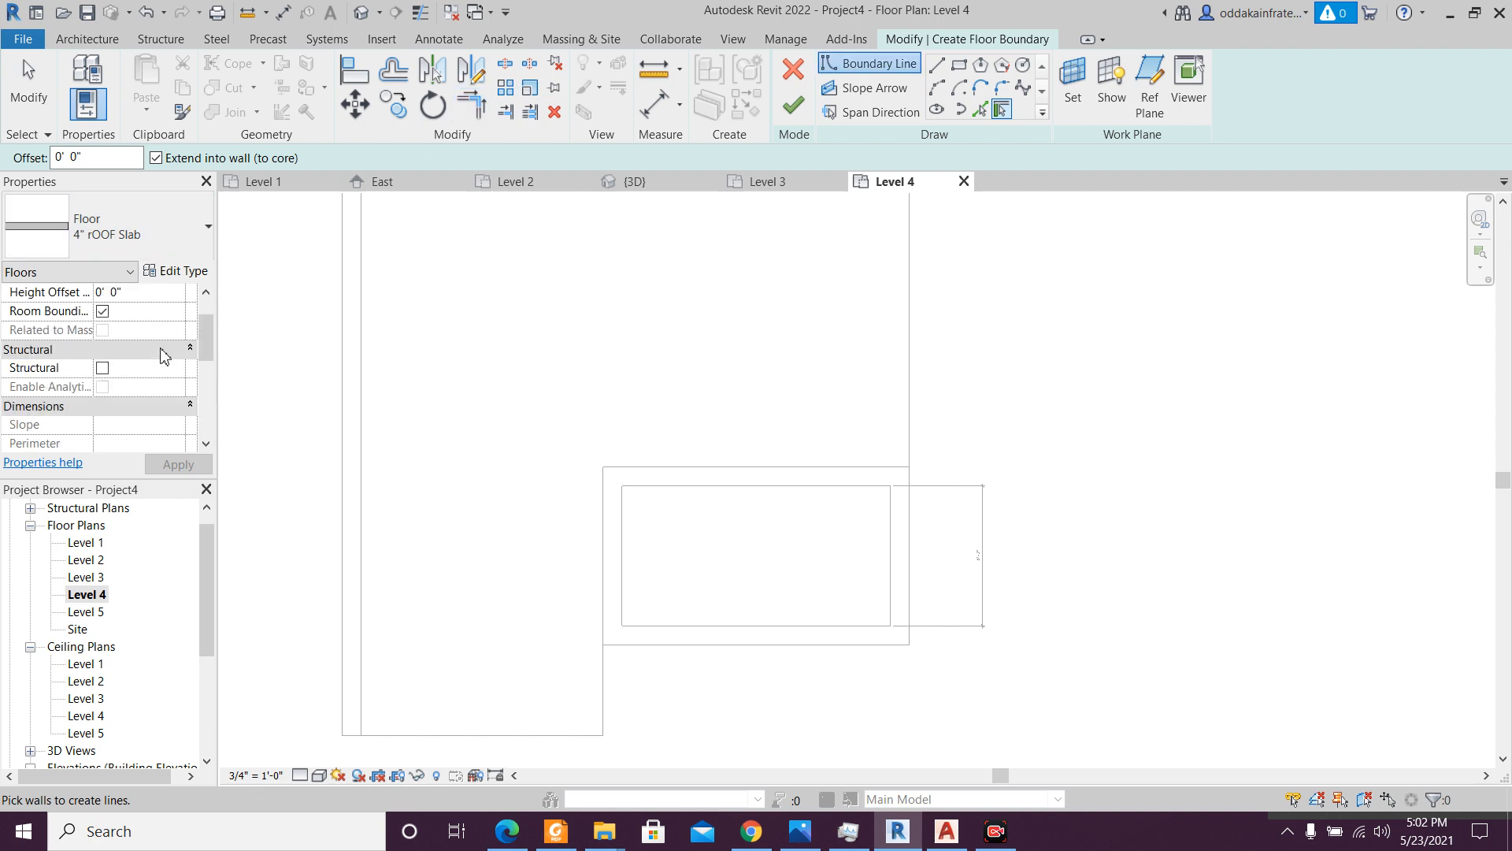
{"action": "left_click", "coordinate": [176, 312]}
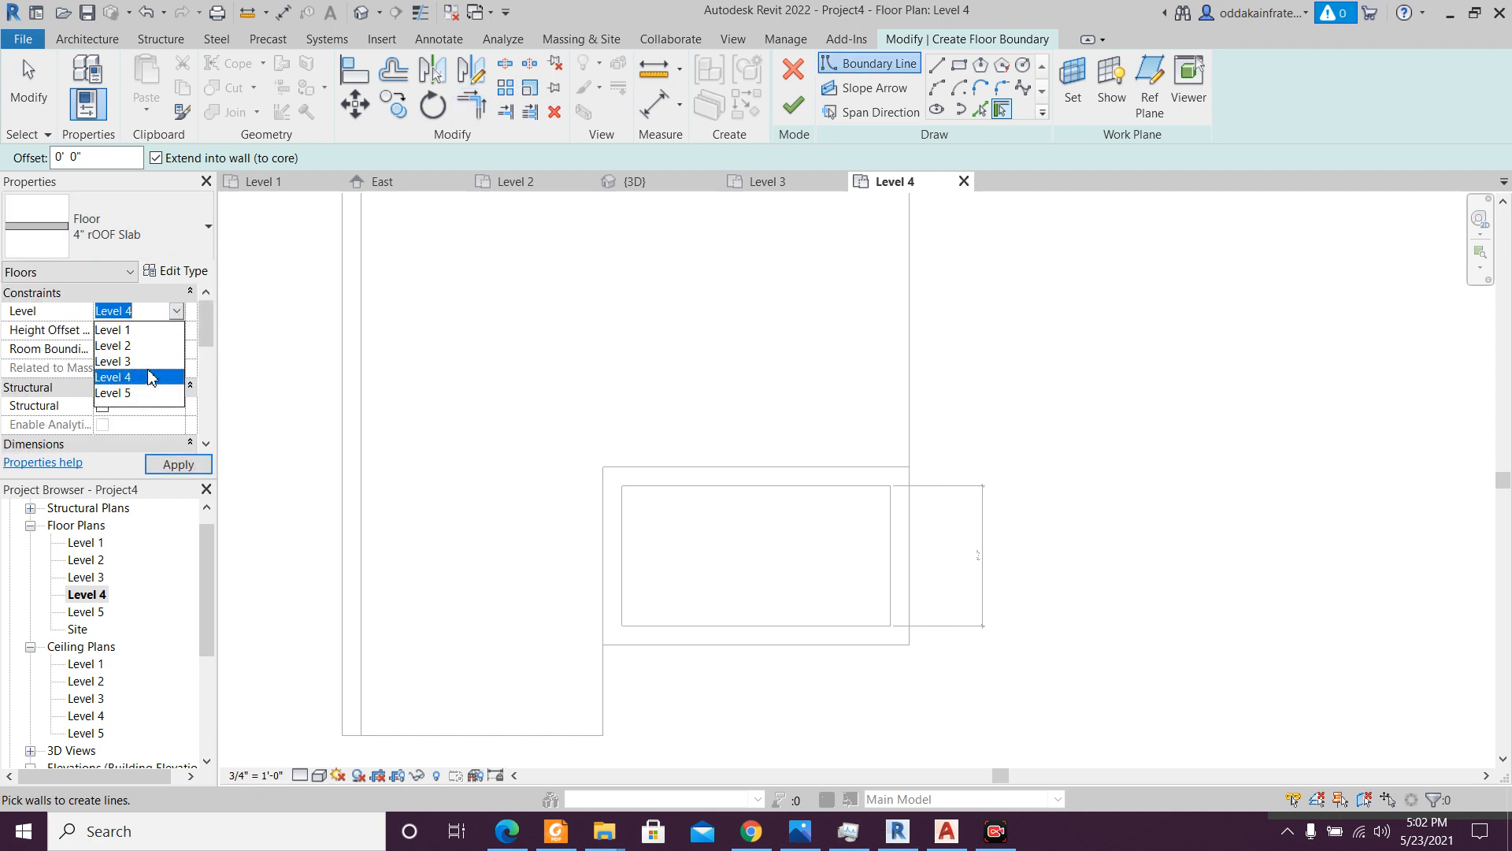
{"action": "left_click", "coordinate": [126, 391]}
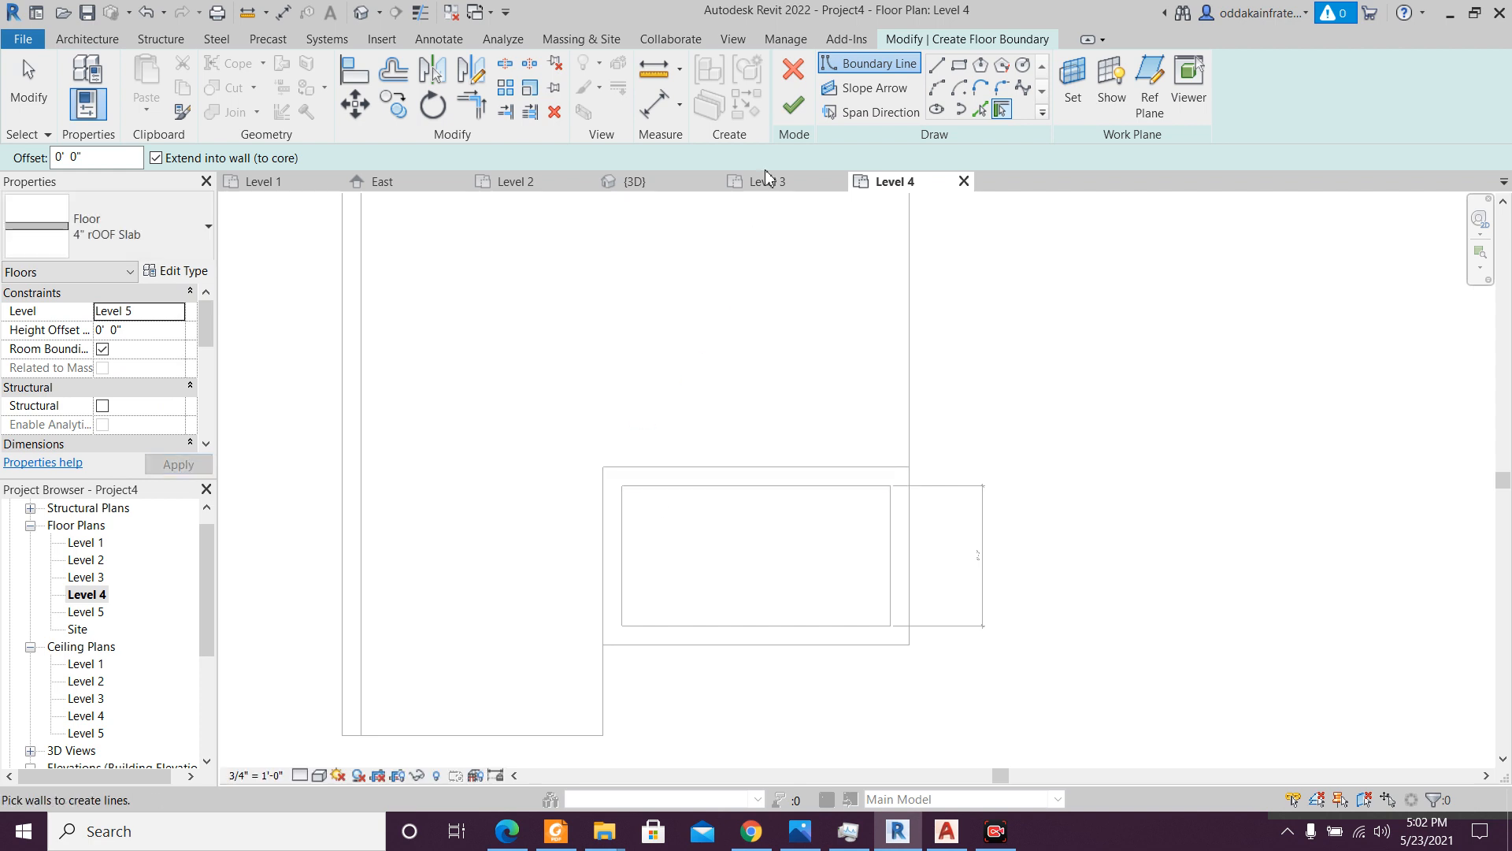
- Sketch a rectangular slab boundary along the staircase walls' outer faces, finish the floor and attach the walls to its underside
{"action": "left_click", "coordinate": [959, 67]}
{"action": "left_click", "coordinate": [603, 468]}
{"action": "left_click", "coordinate": [909, 645]}
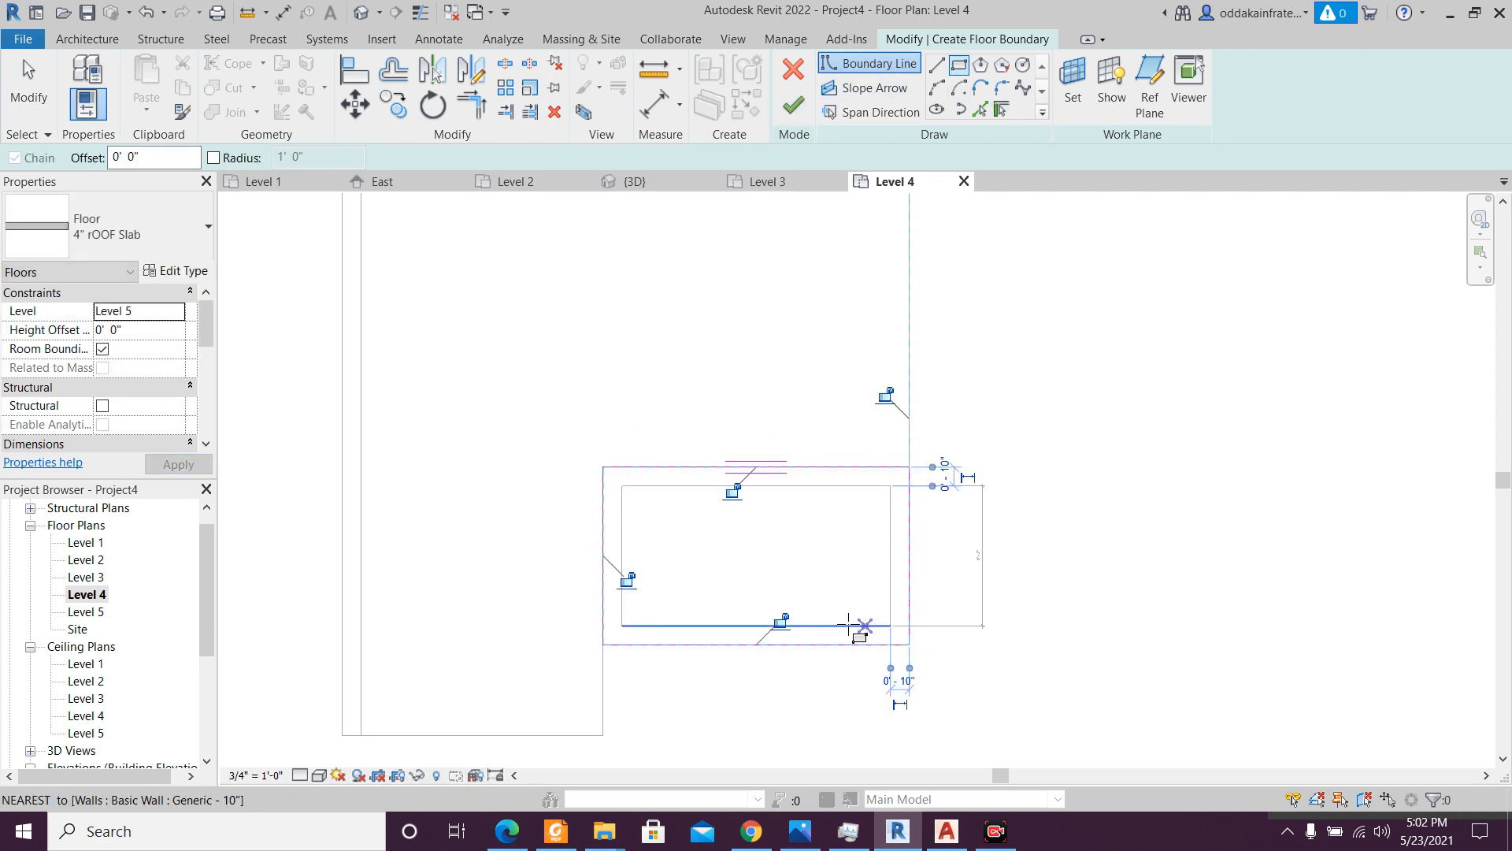
{"action": "left_click", "coordinate": [793, 106]}
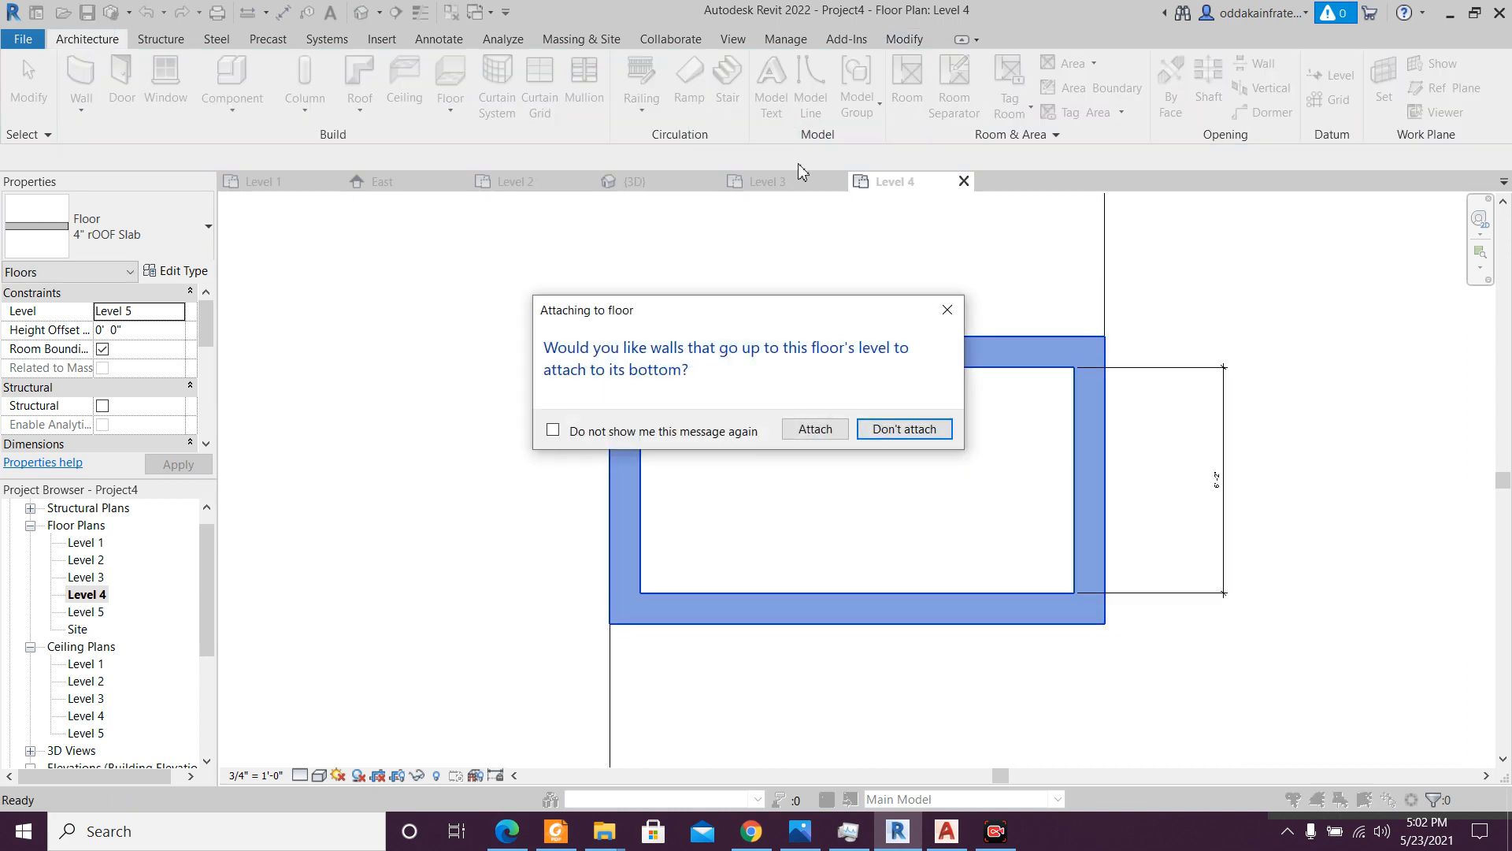
{"action": "left_click", "coordinate": [819, 431]}
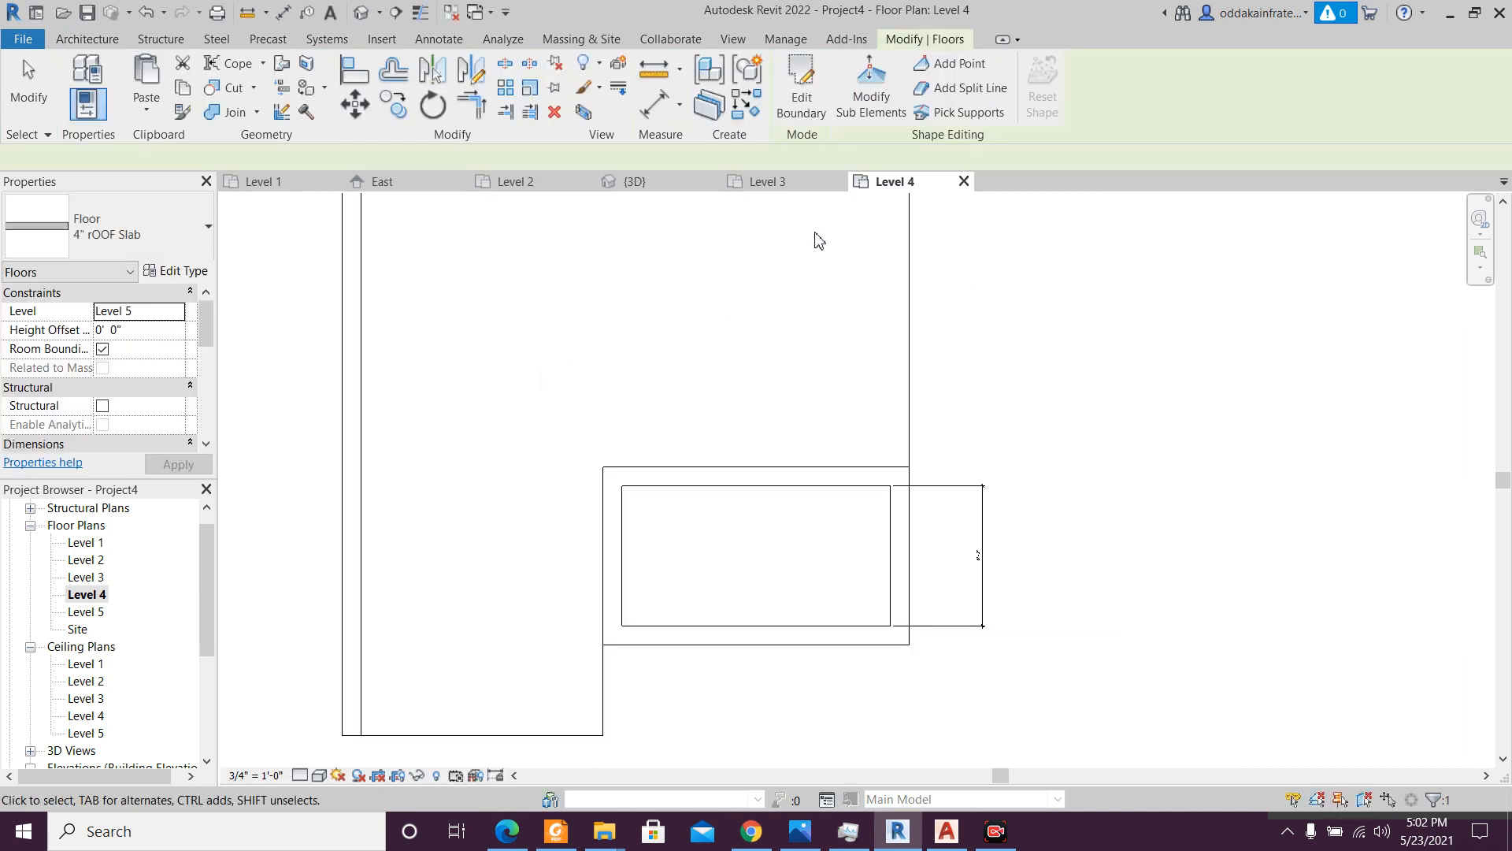
{"action": "left_click", "coordinate": [640, 182]}
{"action": "middle_click_drag", "start_coordinate": [968, 449], "coordinate": [882, 405], "text": "shift"}
{"action": "key", "text": "Escape"}
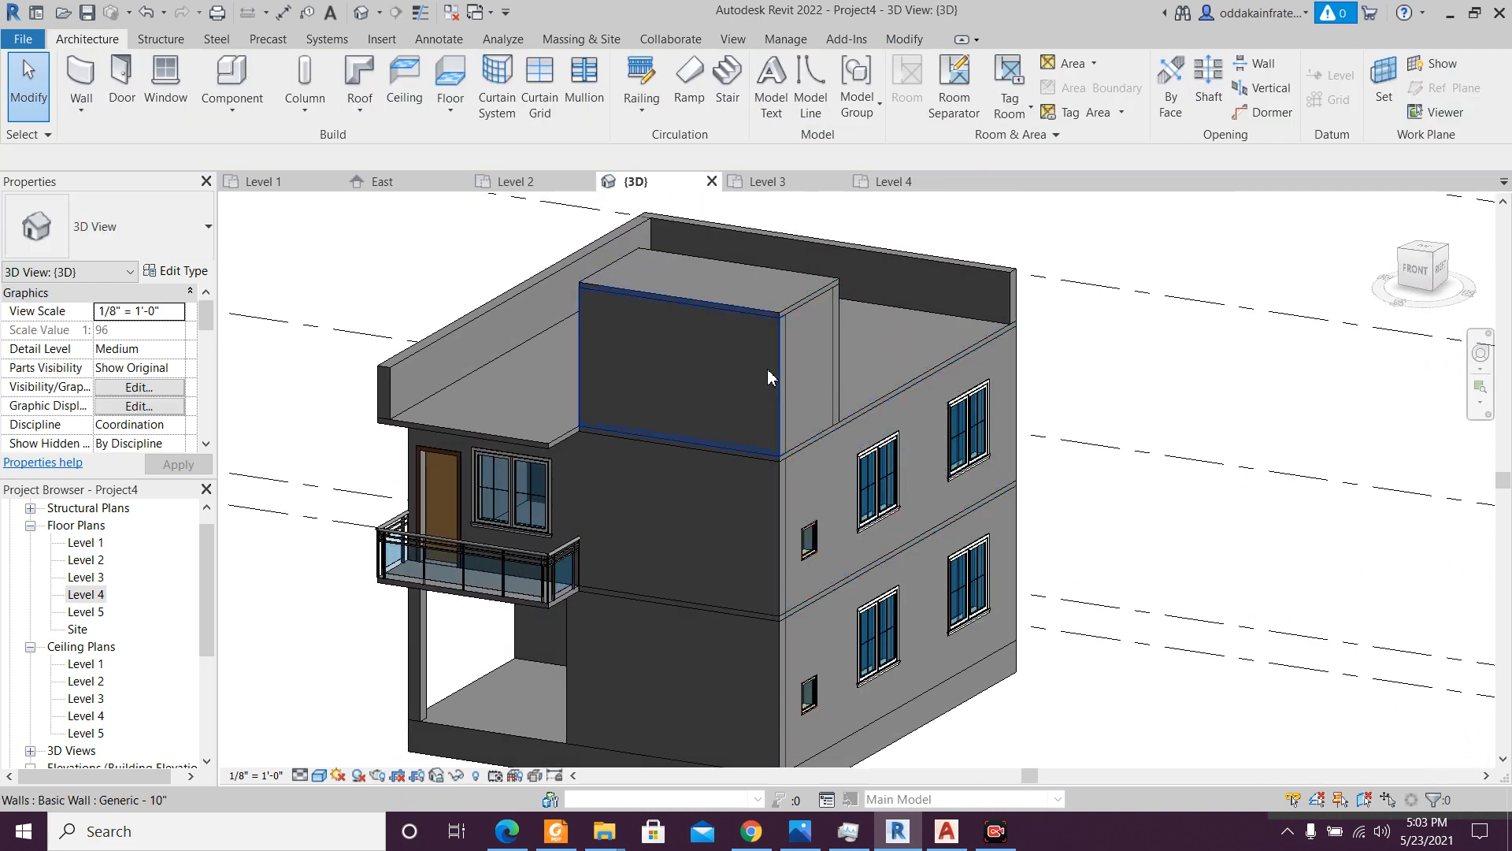
{"action": "scroll", "coordinate": [758, 366], "scroll_direction": "up", "scroll_amount": 3}
{"action": "mouse_move", "coordinate": [631, 375]}
{"action": "middle_mouse_down", "text": "shift"}
{"action": "mouse_move", "coordinate": [707, 391]}
{"action": "mouse_move", "coordinate": [678, 365]}
{"action": "mouse_move", "coordinate": [608, 369]}
{"action": "middle_mouse_up", "text": "shift"}
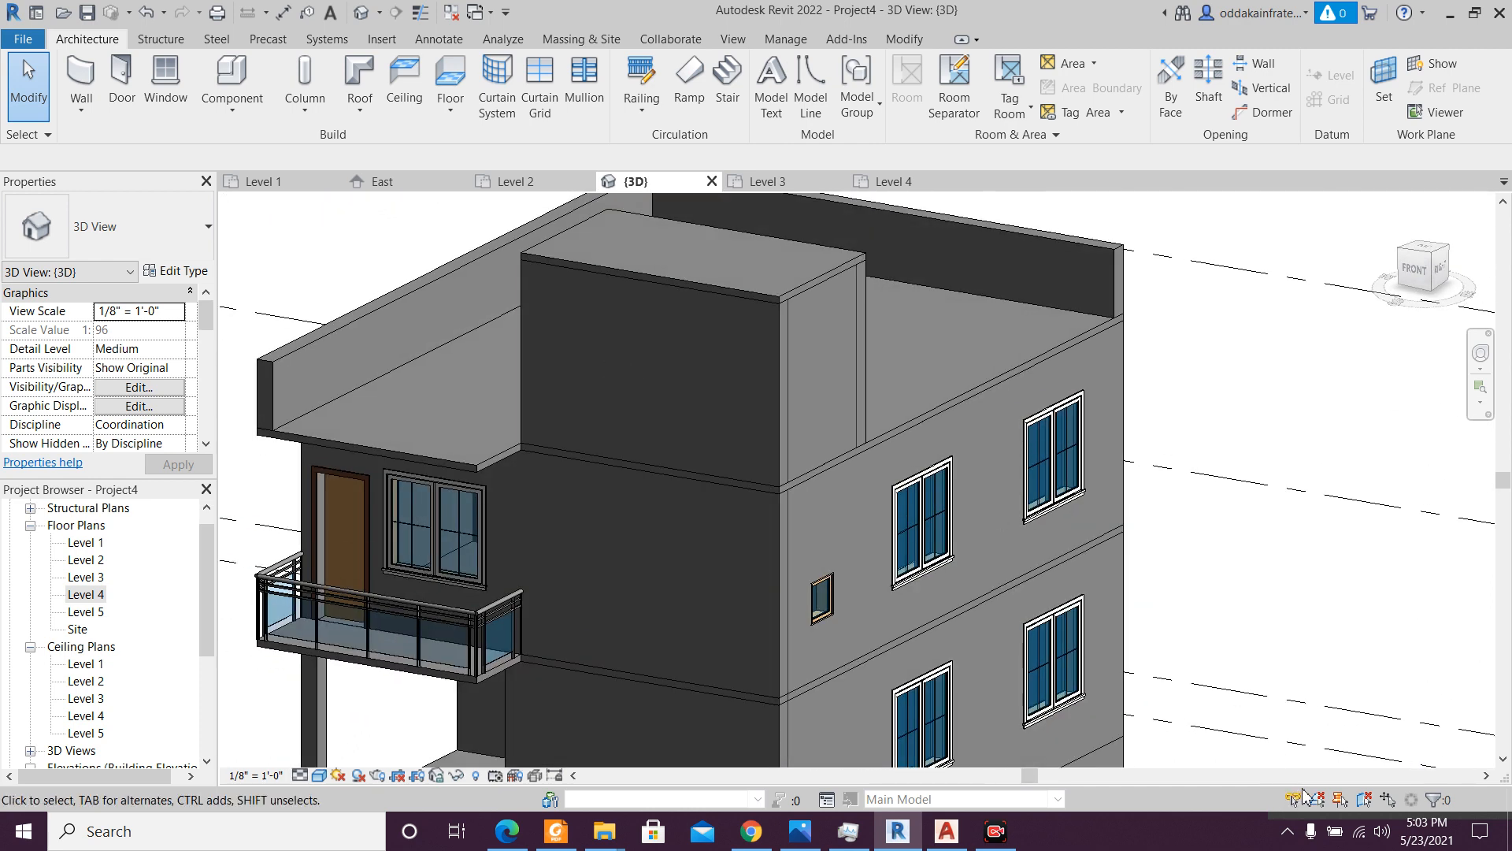
{"action": "scroll", "coordinate": [1215, 322], "scroll_direction": "down", "scroll_amount": 2}
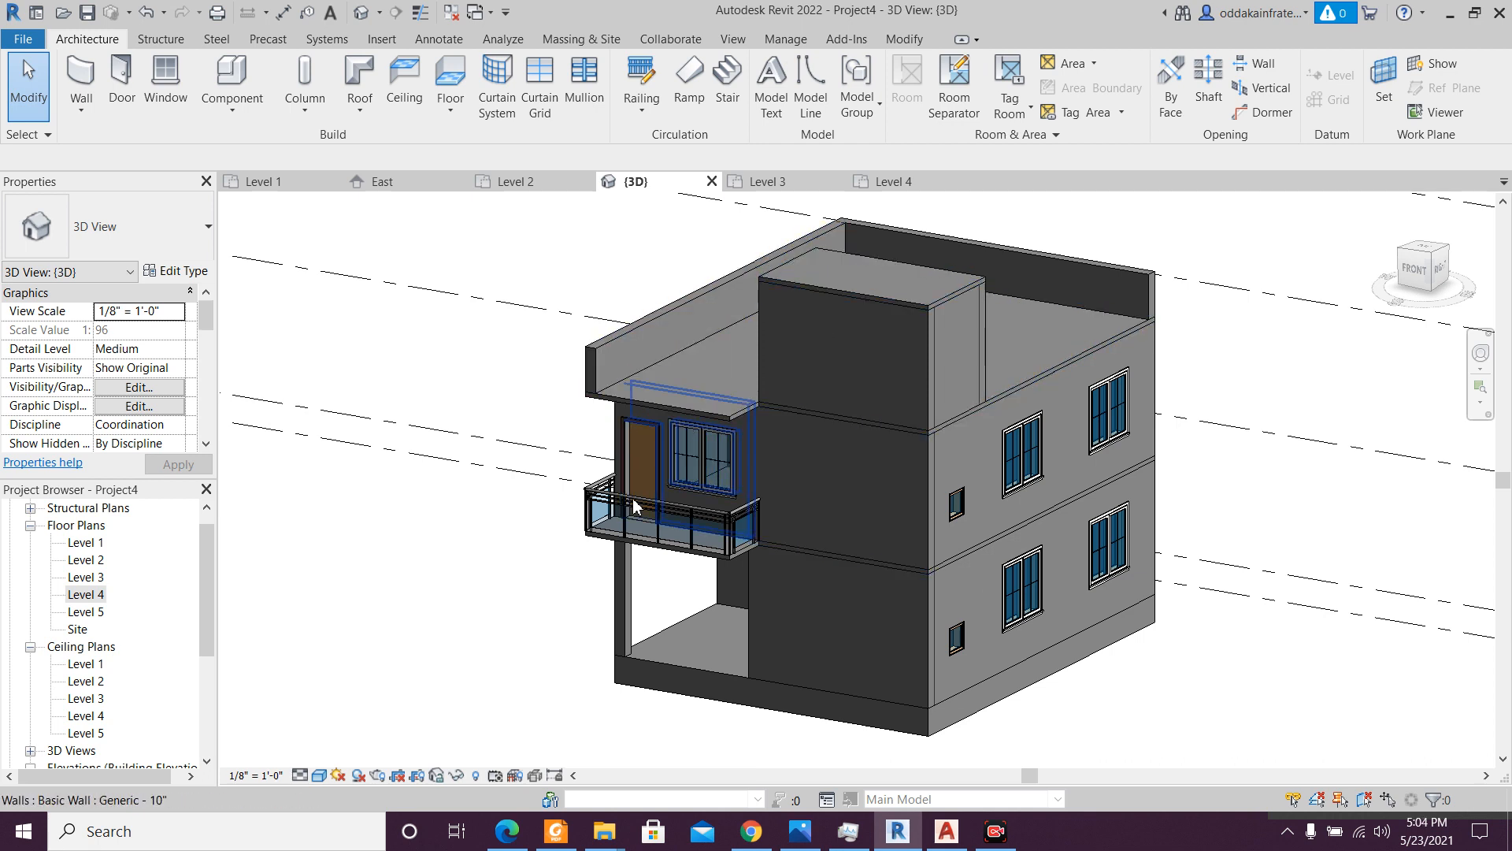
- Pick the balcony's front and side glass railings for copying and switch the 3D view to Hidden Line
{"action": "scroll", "coordinate": [634, 504], "scroll_direction": "up", "scroll_amount": 3}
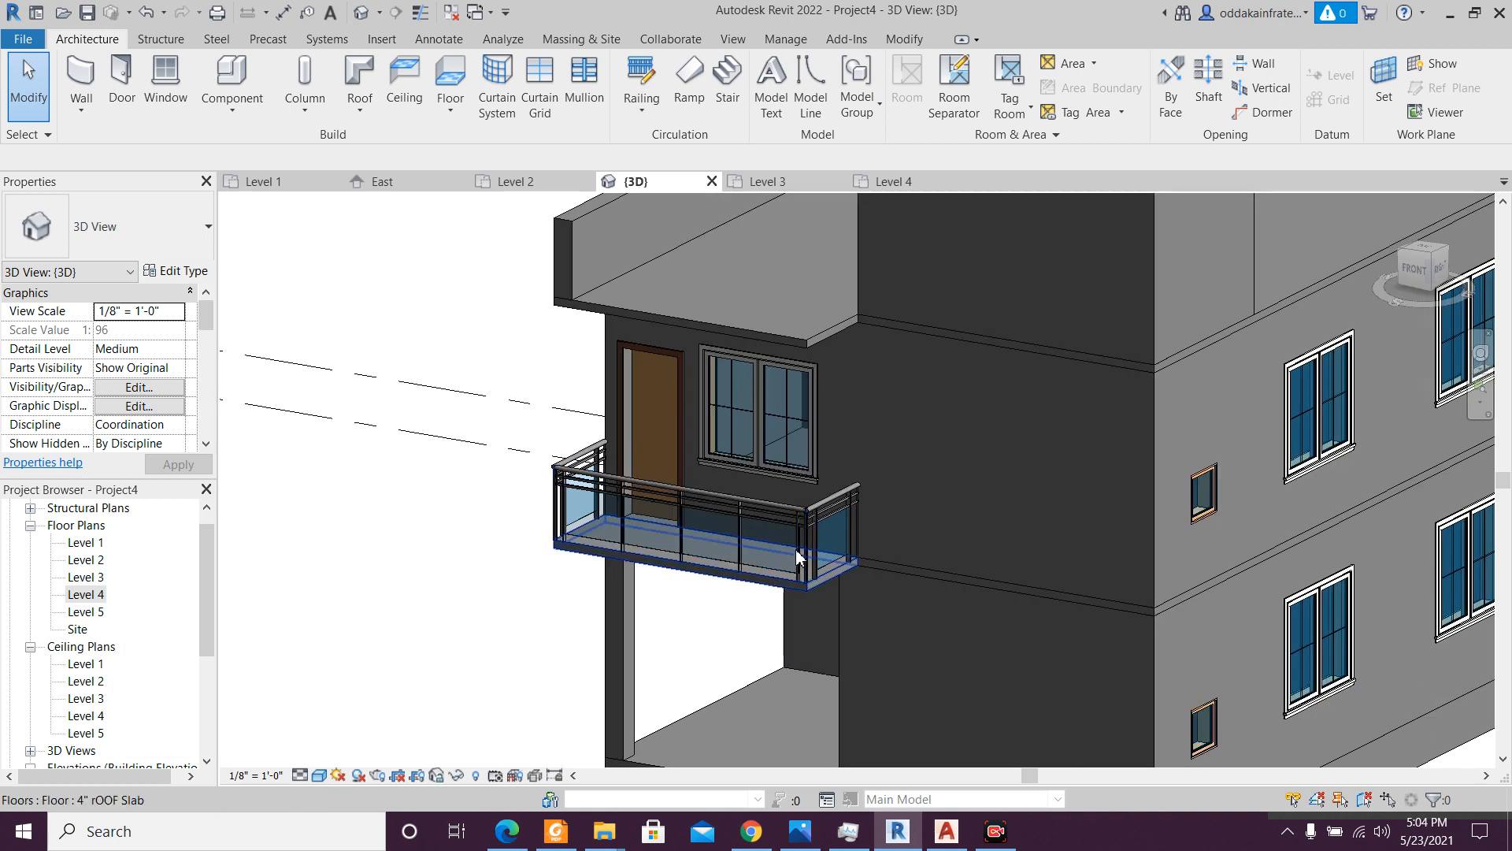
{"action": "scroll", "coordinate": [802, 524], "scroll_direction": "up", "scroll_amount": 3}
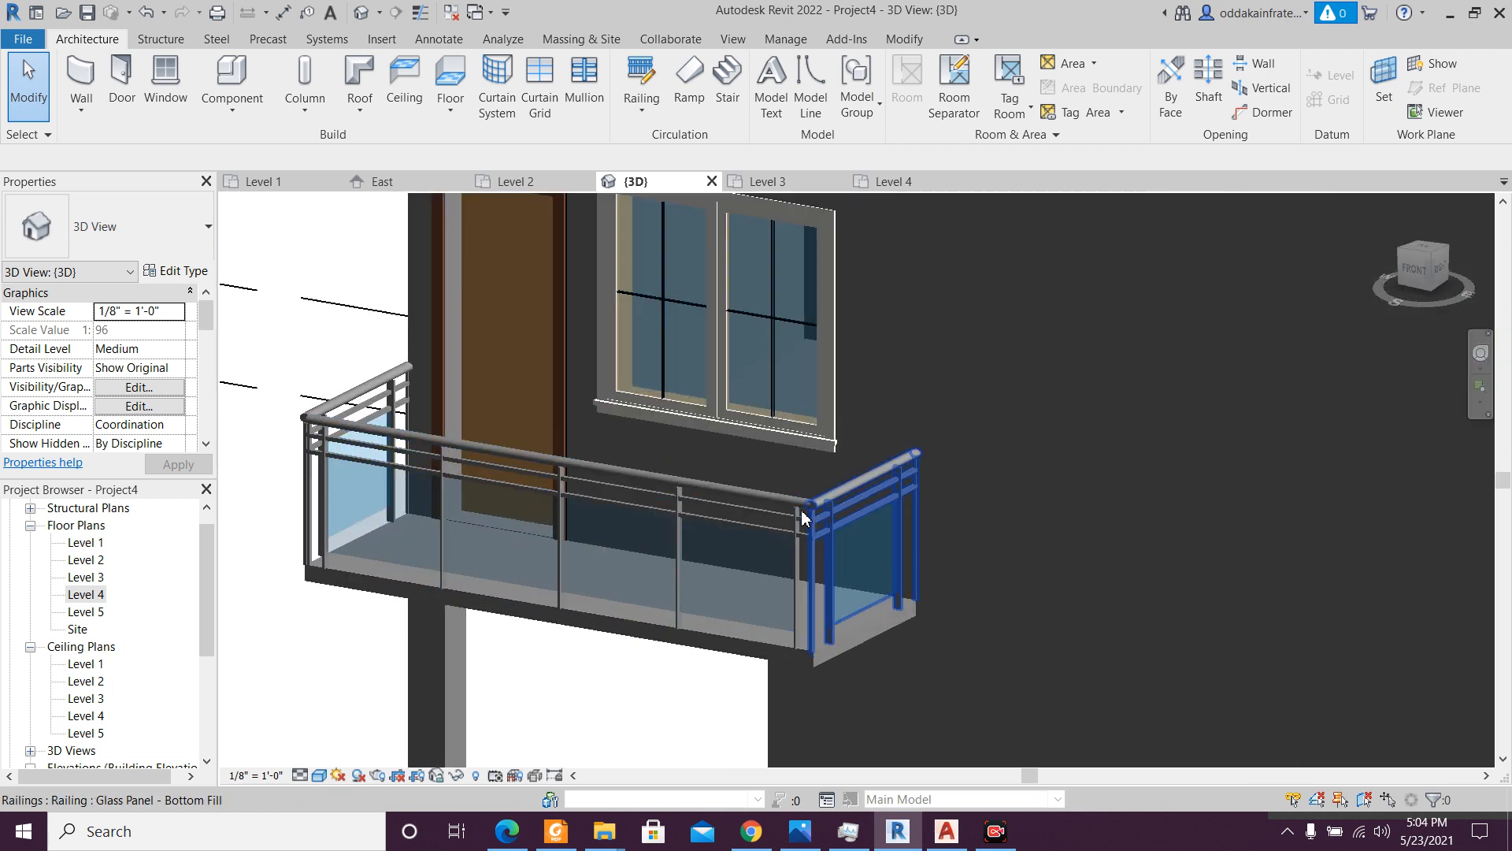
{"action": "left_click", "coordinate": [786, 499]}
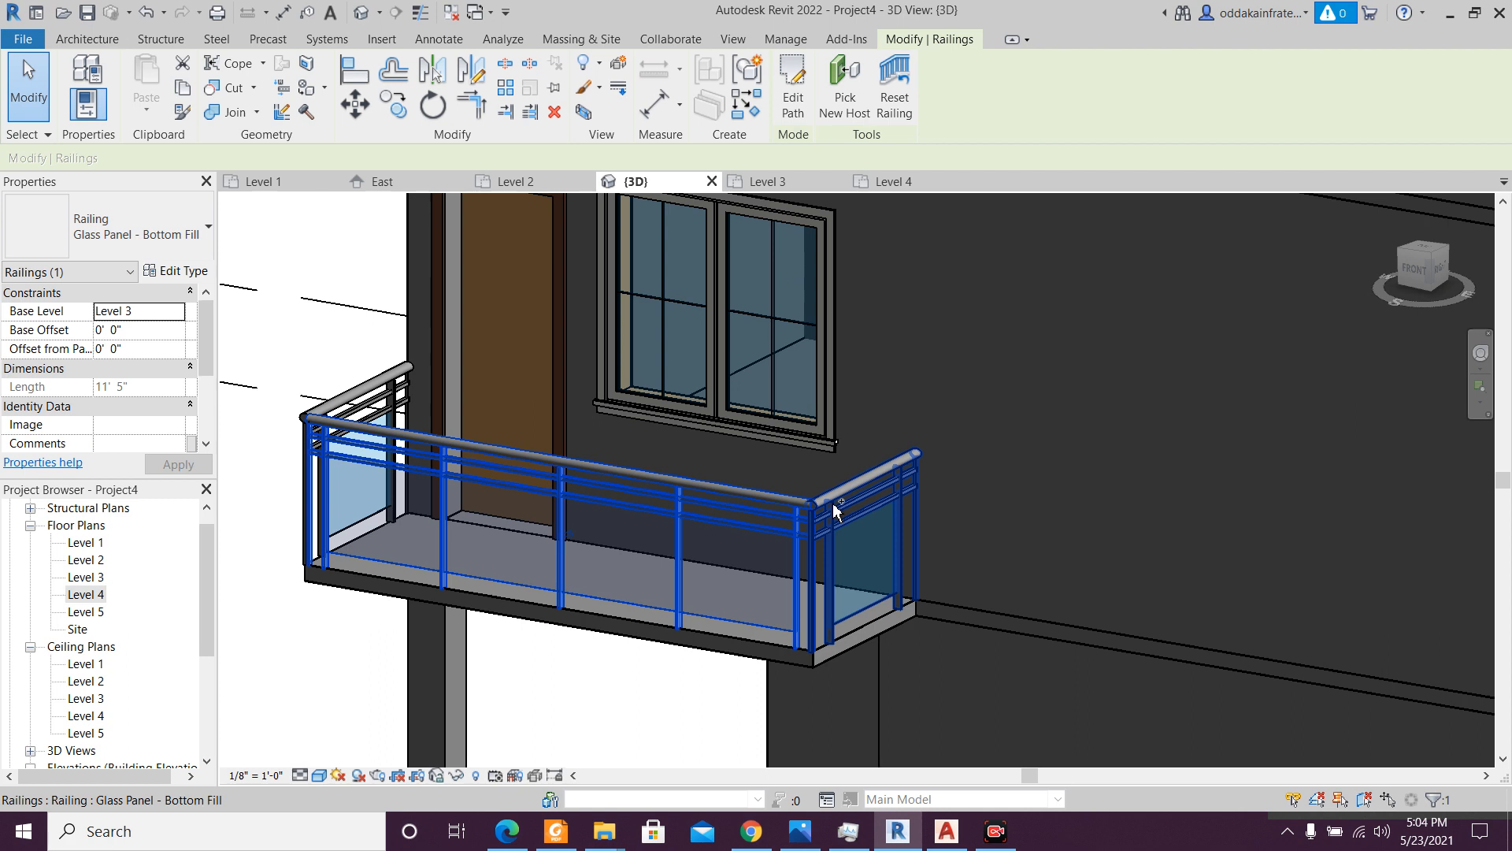
{"action": "left_click", "coordinate": [827, 505], "text": "ctrl"}
{"action": "left_click", "coordinate": [396, 104]}
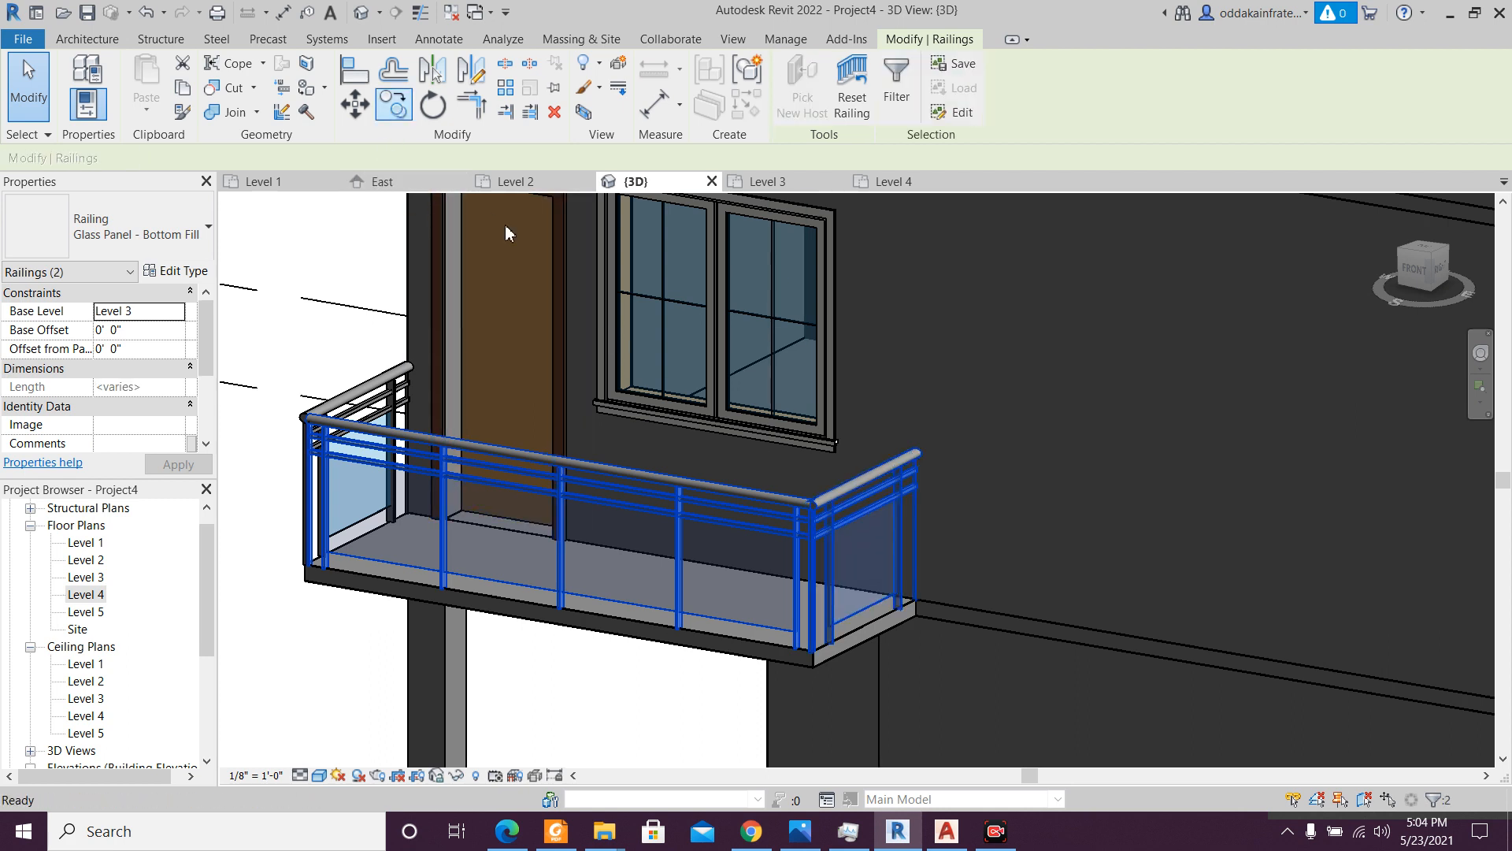
{"action": "left_click", "coordinate": [613, 718]}
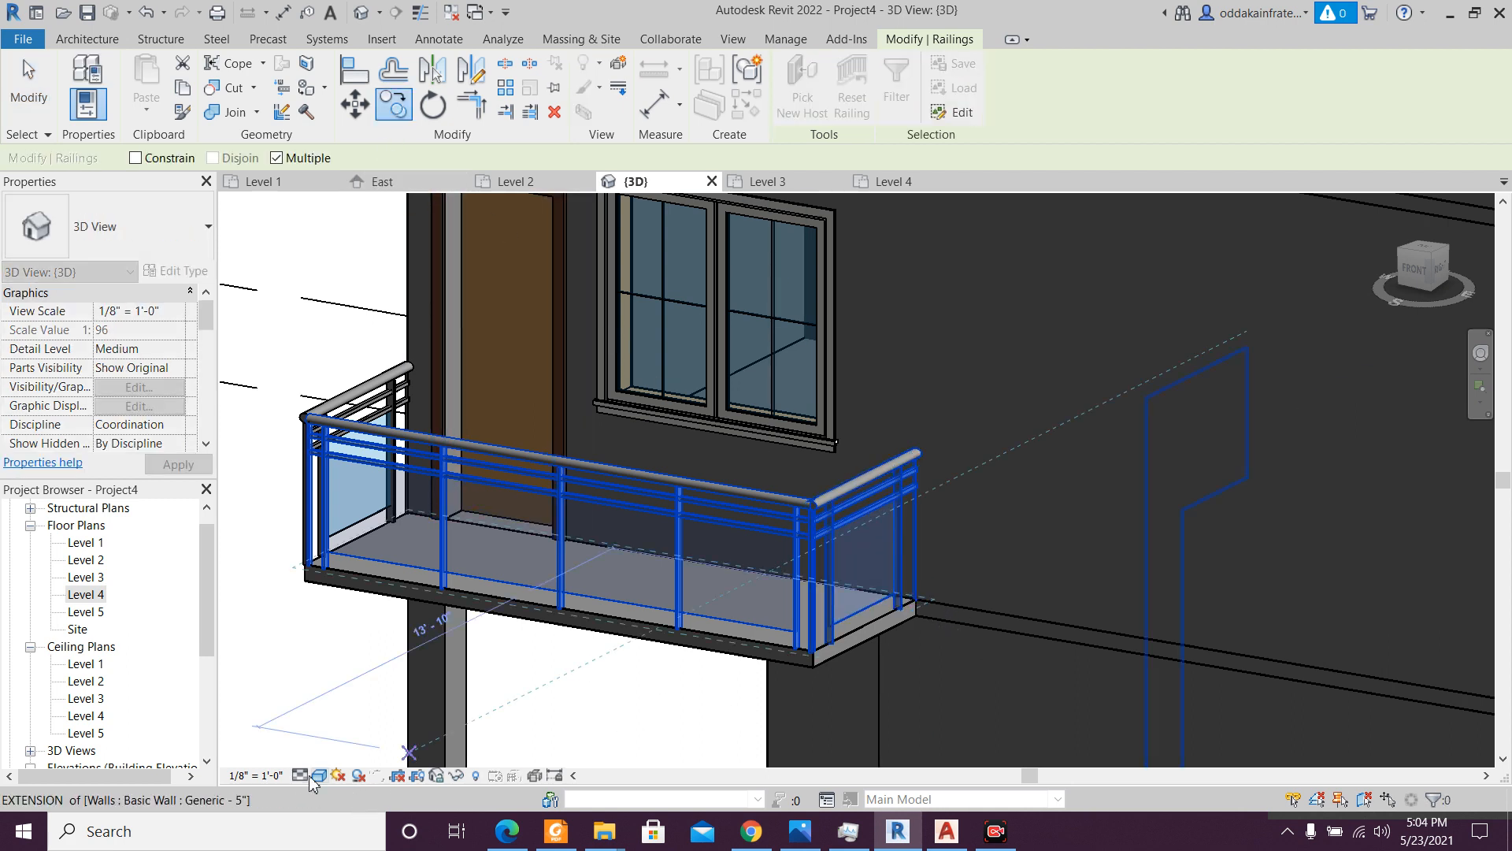
{"action": "left_click", "coordinate": [320, 775]}
{"action": "left_click", "coordinate": [367, 701]}
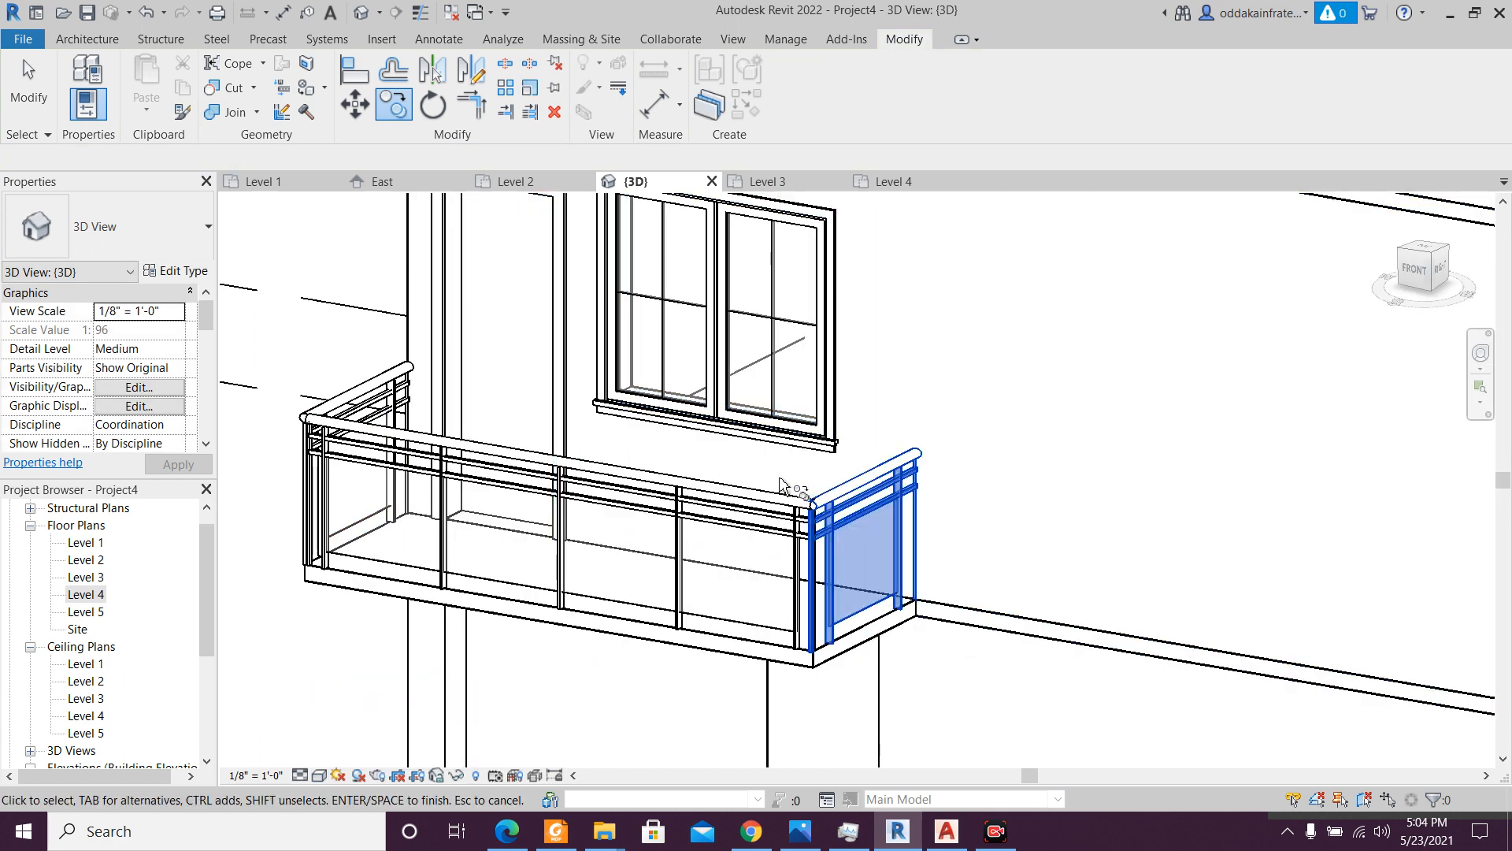
- Try to copy the front and side balcony railings from the balcony corner up to the roof slab corner
{"action": "left_click", "coordinate": [776, 508]}
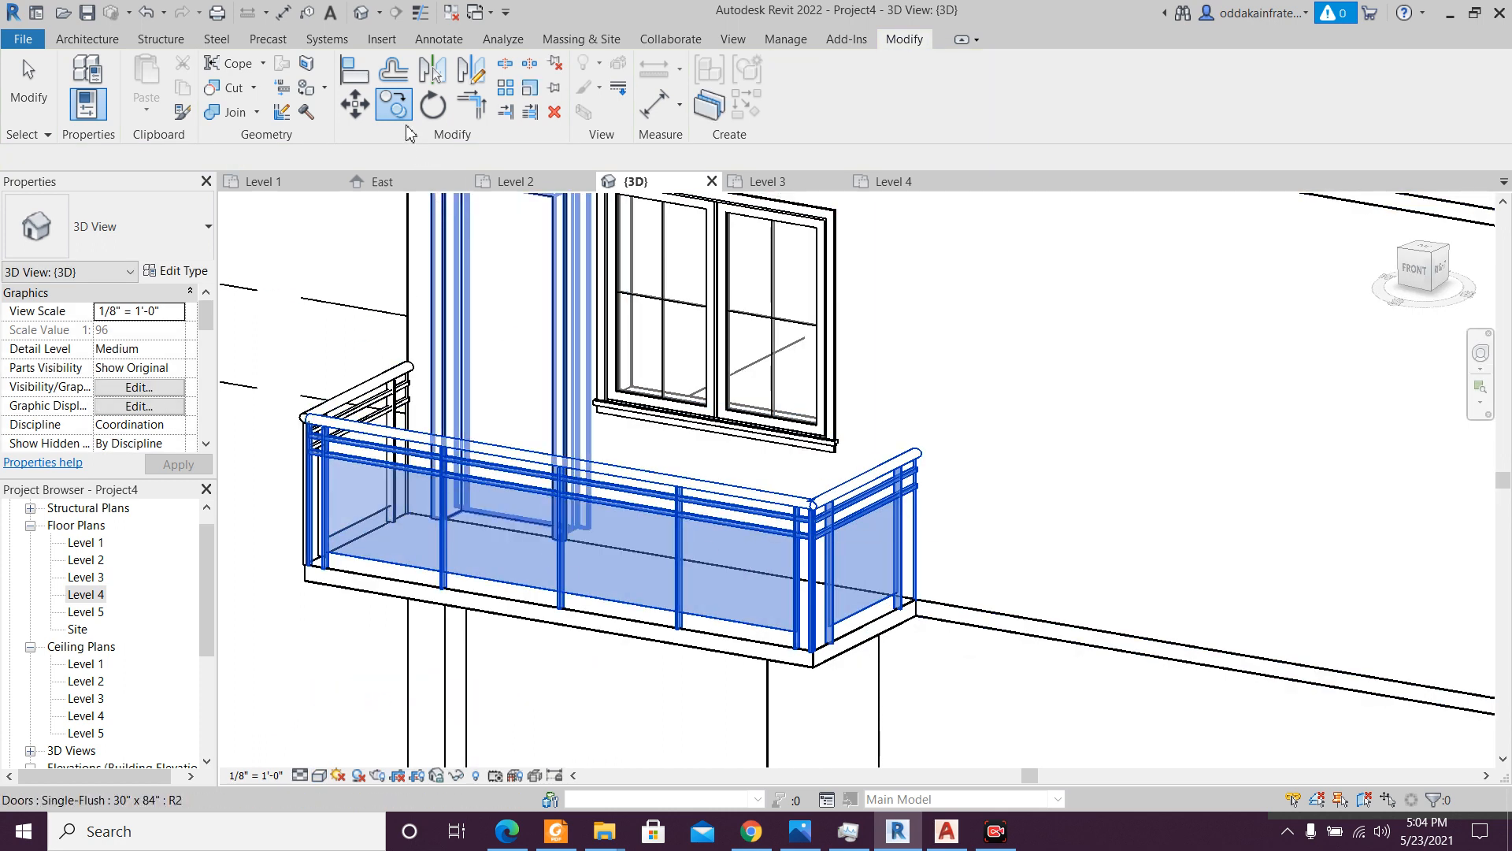
{"action": "left_click", "coordinate": [394, 104]}
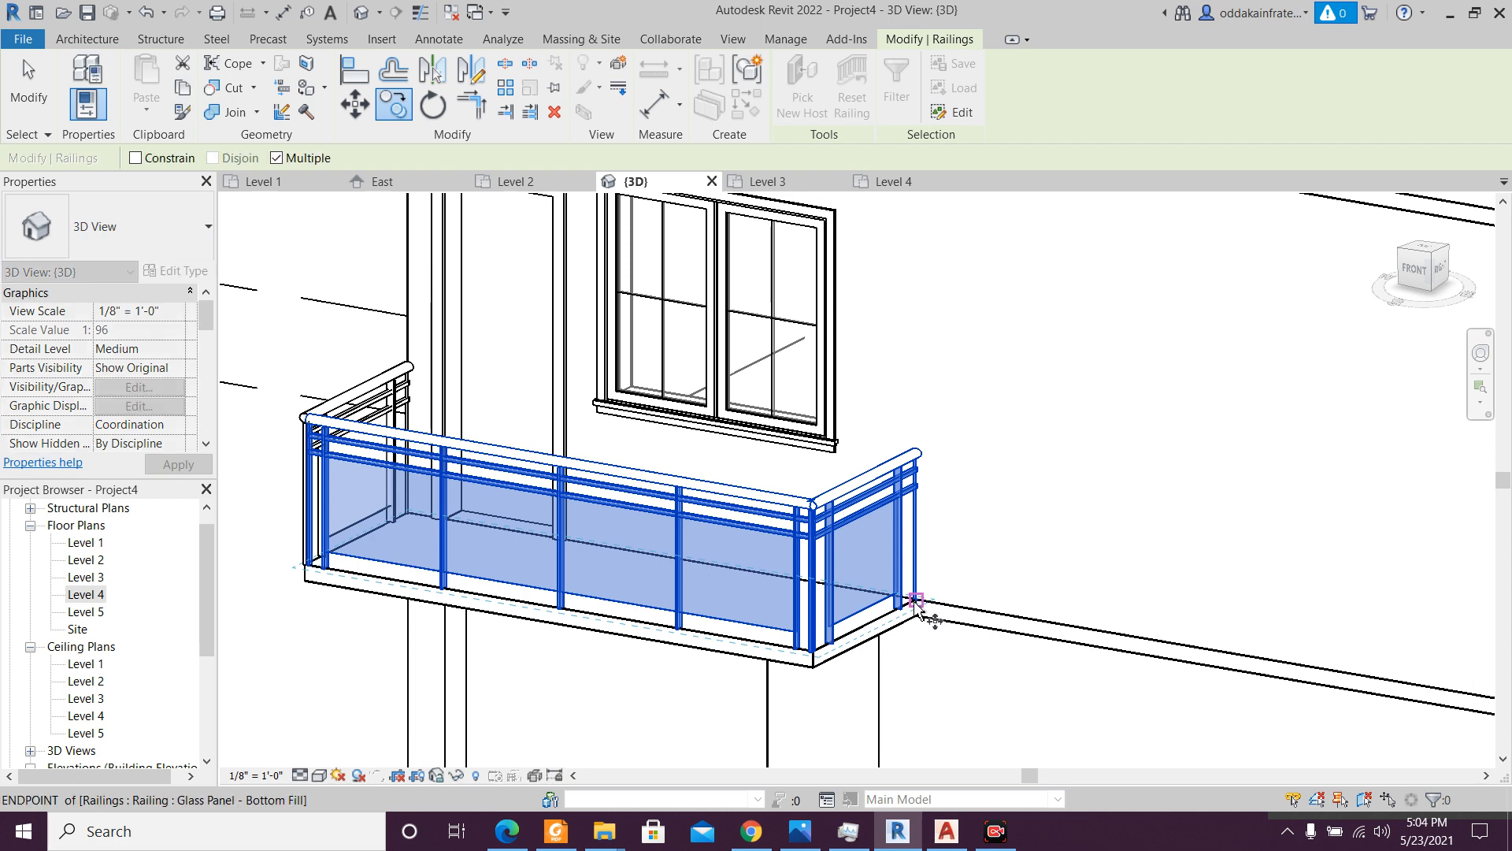
{"action": "left_click", "coordinate": [917, 604]}
{"action": "scroll", "coordinate": [945, 470], "scroll_direction": "down", "scroll_amount": 2}
{"action": "middle_click_drag", "start_coordinate": [933, 271], "coordinate": [937, 496]}
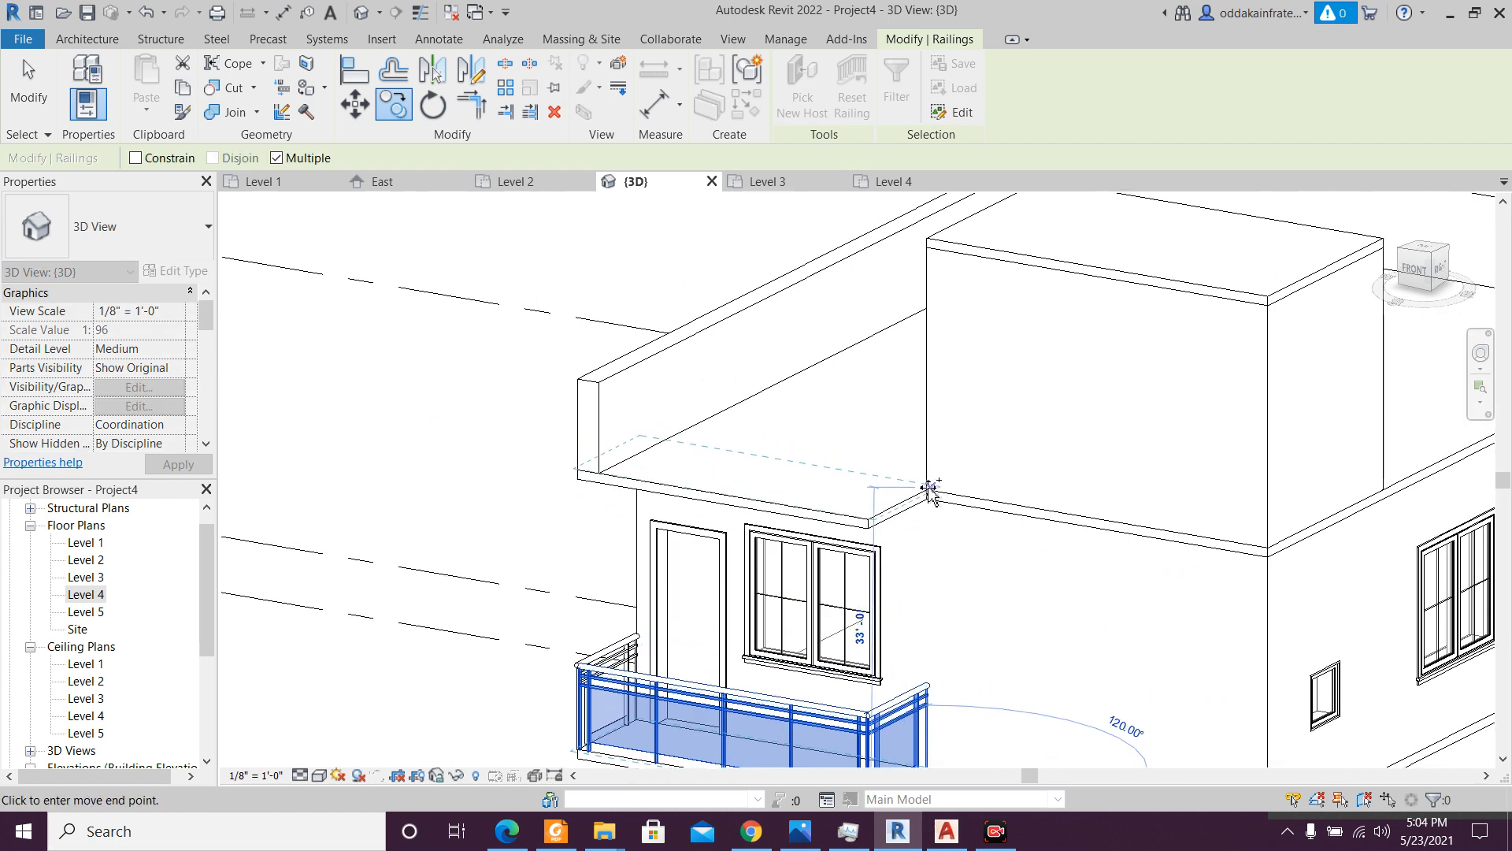
{"action": "left_click", "coordinate": [929, 489]}
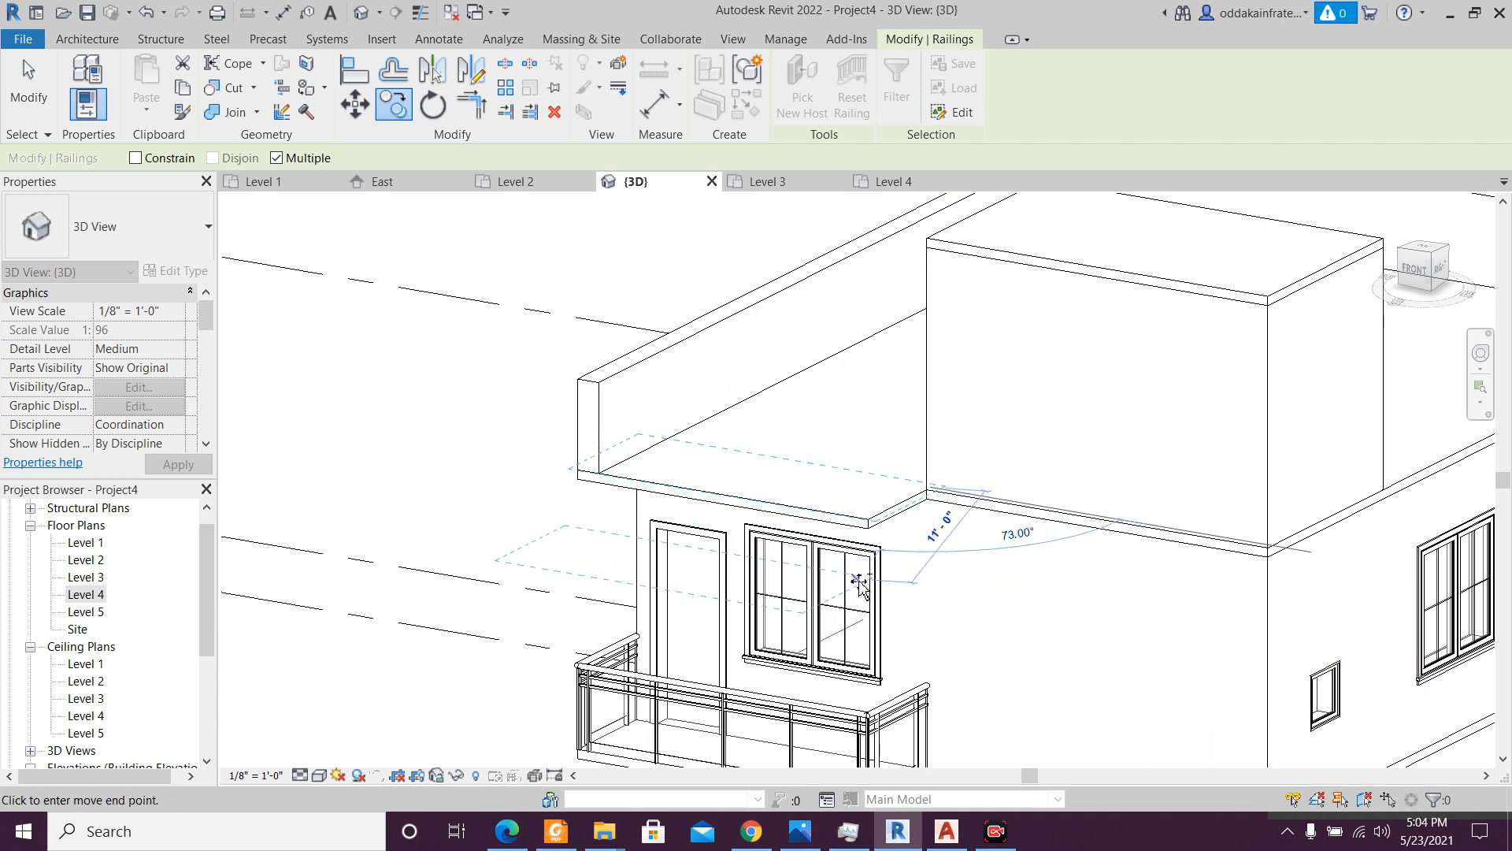
{"action": "key", "text": "Escape"}
{"action": "scroll", "coordinate": [811, 598], "scroll_direction": "down", "scroll_amount": 2}
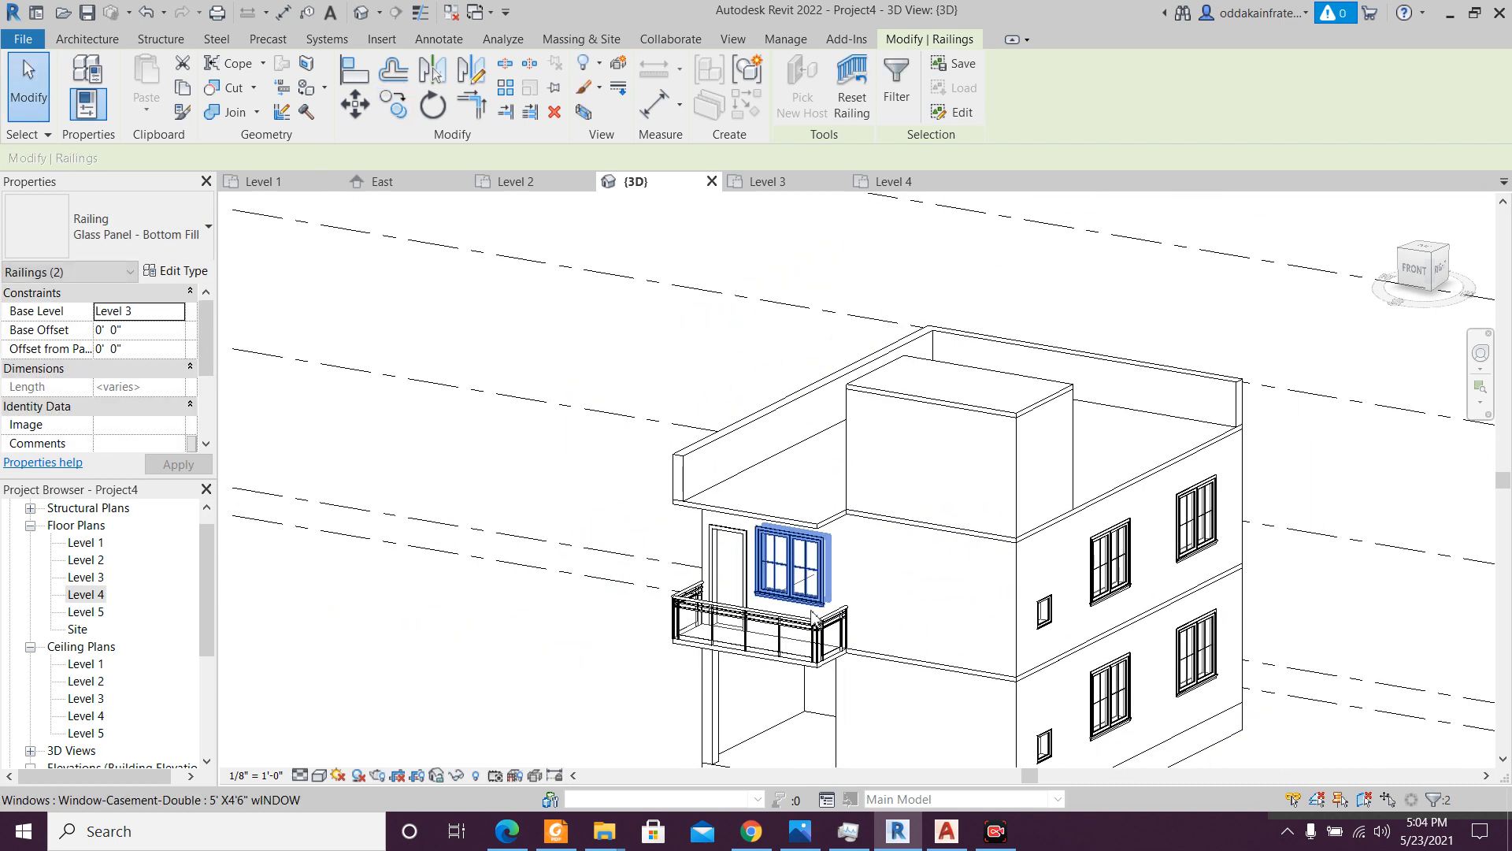
{"action": "key", "text": "Escape"}
- Try to copy the short side railing of the balcony up to the roof slab corner beside the staircase wall
{"action": "scroll", "coordinate": [827, 652], "scroll_direction": "up", "scroll_amount": 3}
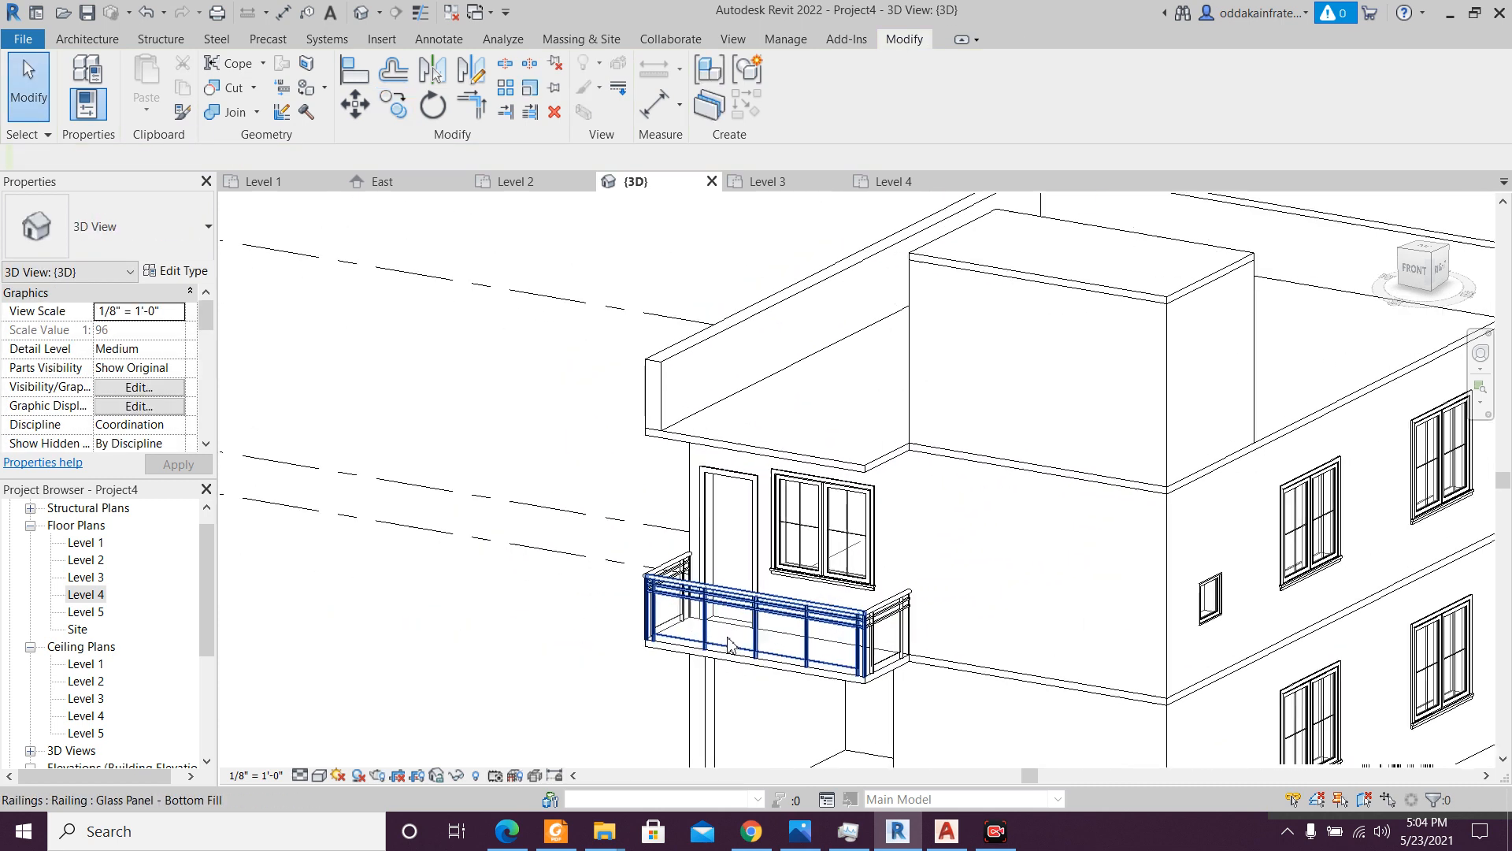
{"action": "left_click", "coordinate": [916, 606]}
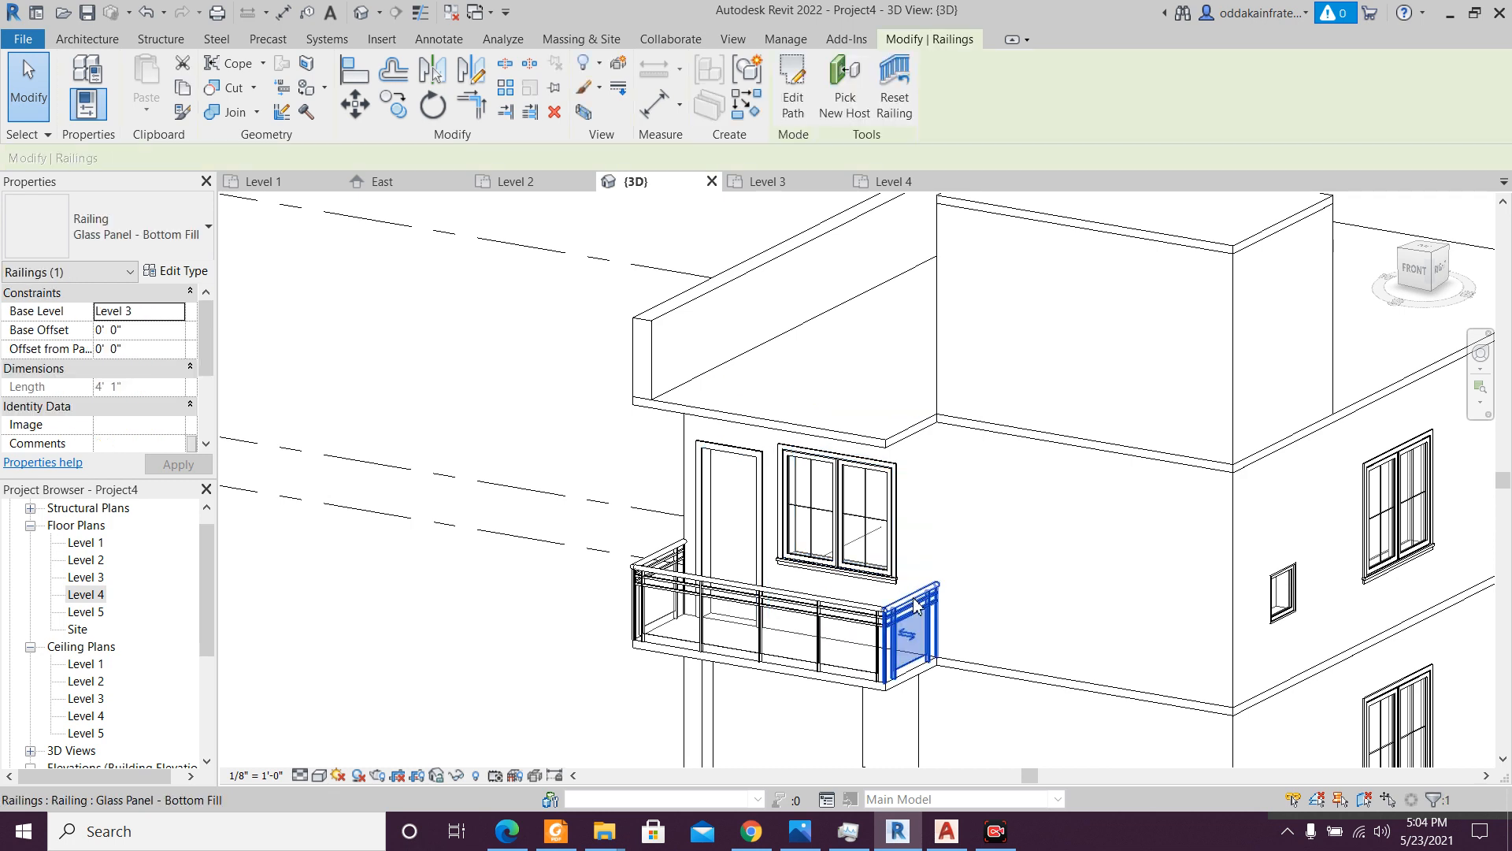
{"action": "left_click", "coordinate": [389, 108]}
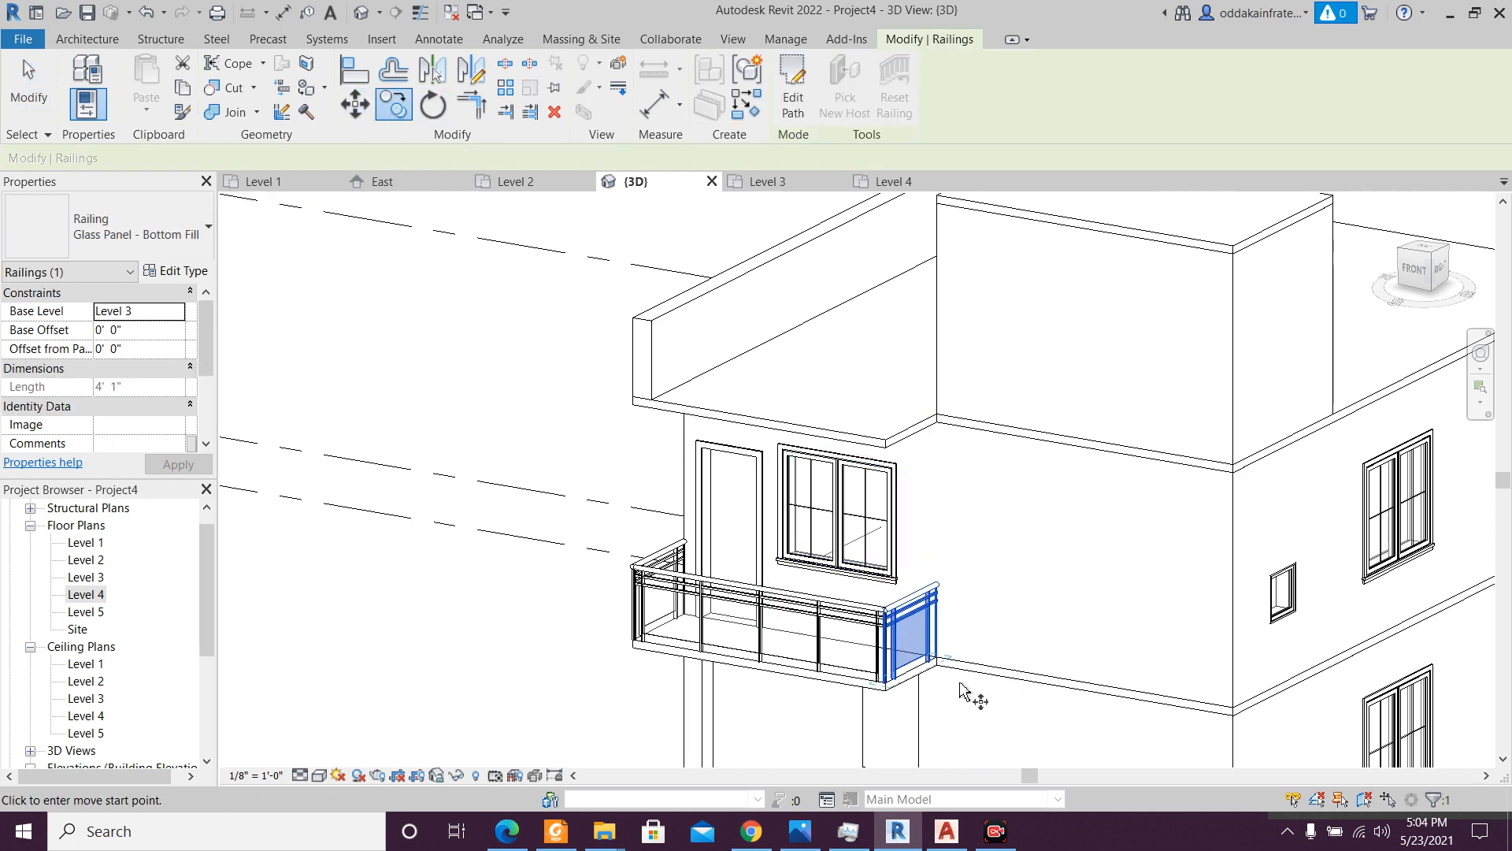
{"action": "scroll", "coordinate": [937, 665], "scroll_direction": "up", "scroll_amount": 4}
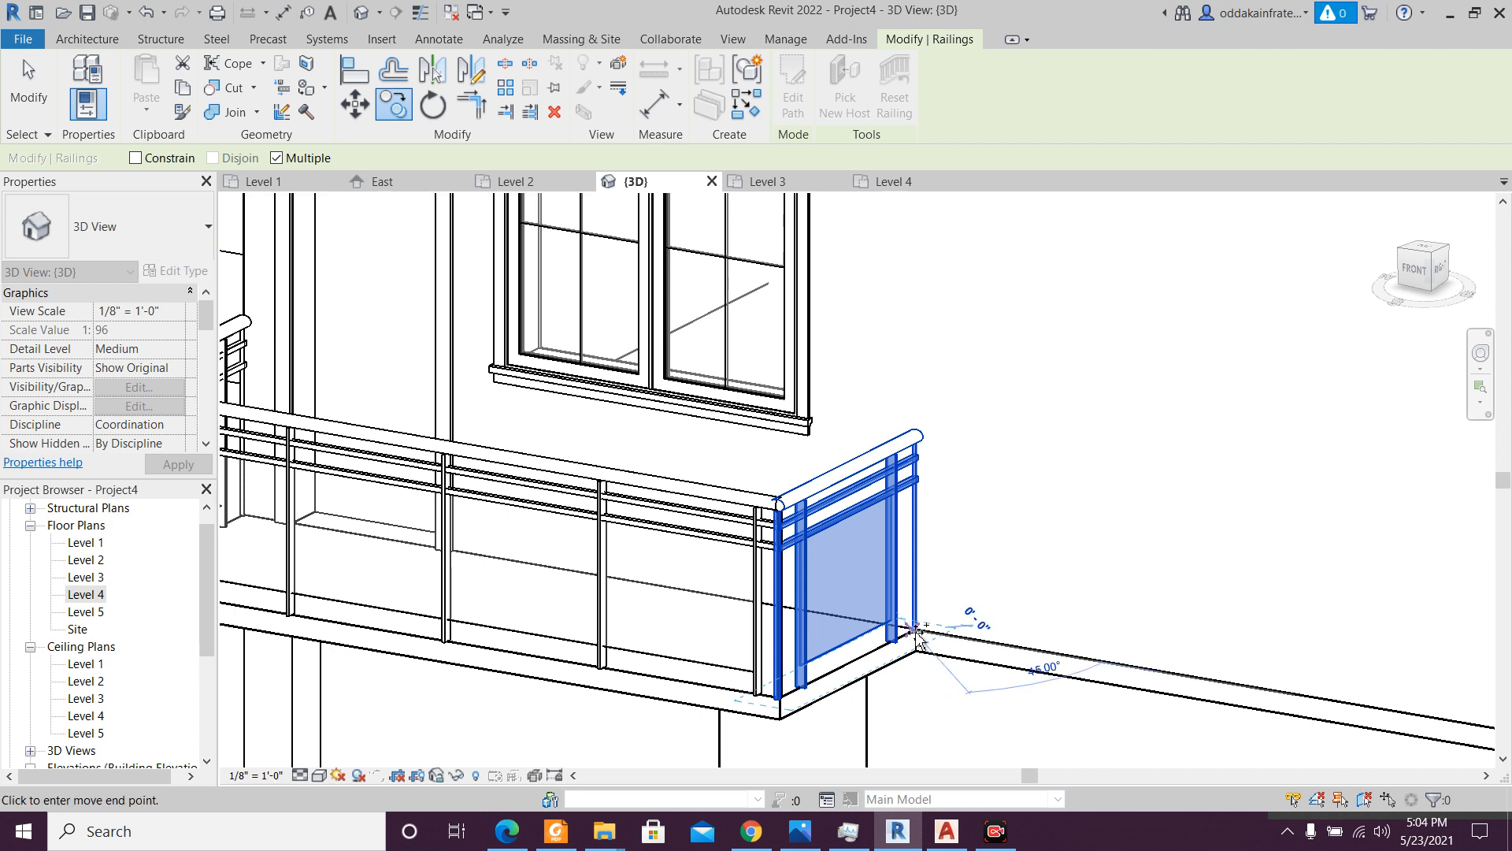
{"action": "scroll", "coordinate": [925, 433], "scroll_direction": "down", "scroll_amount": 1}
{"action": "middle_click_drag", "start_coordinate": [918, 206], "coordinate": [924, 567]}
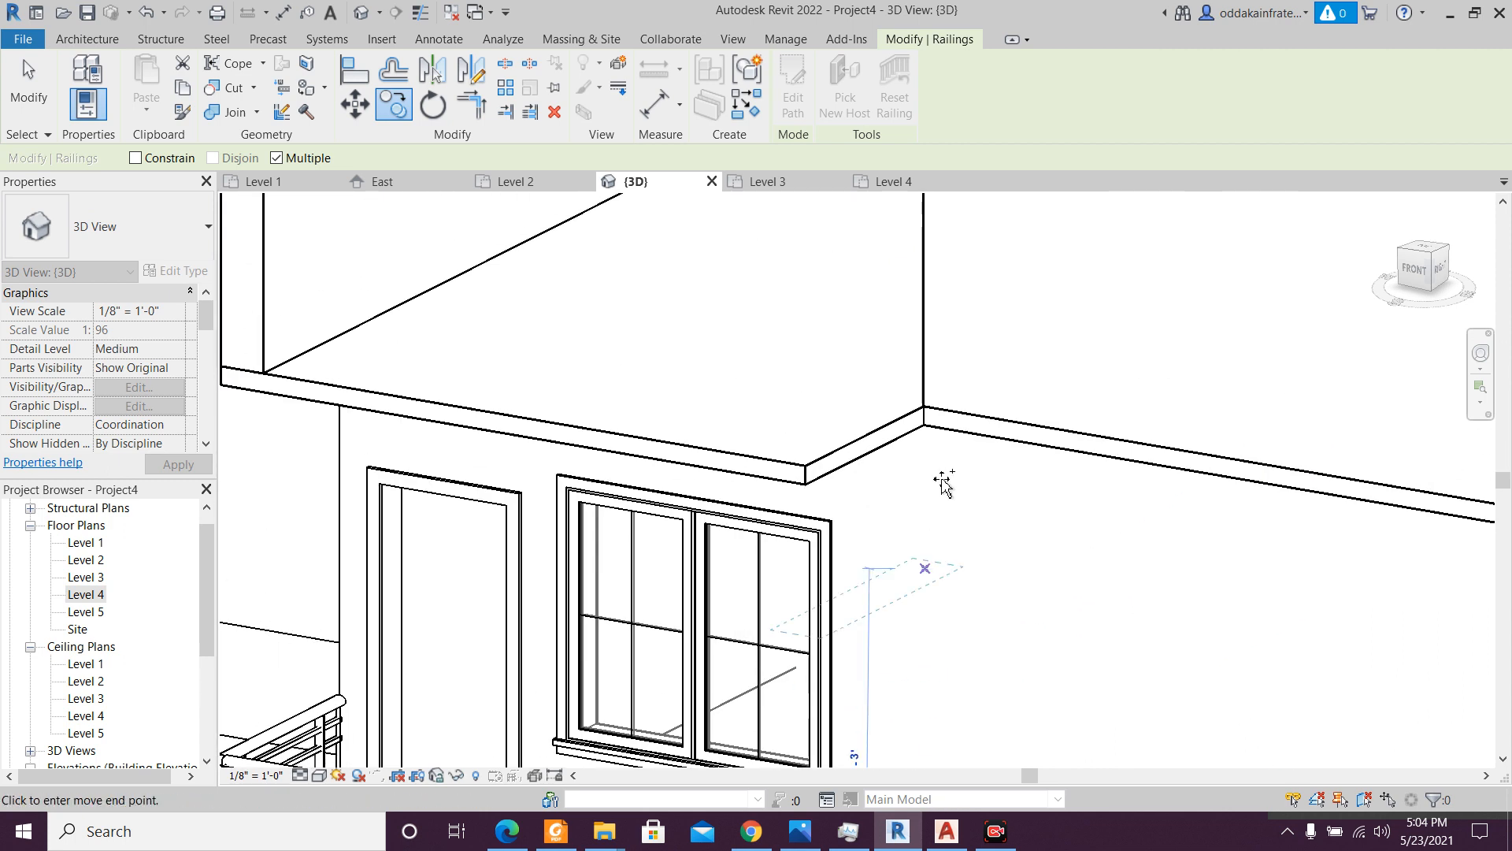
{"action": "left_click", "coordinate": [928, 406]}
{"action": "left_click", "coordinate": [901, 517]}
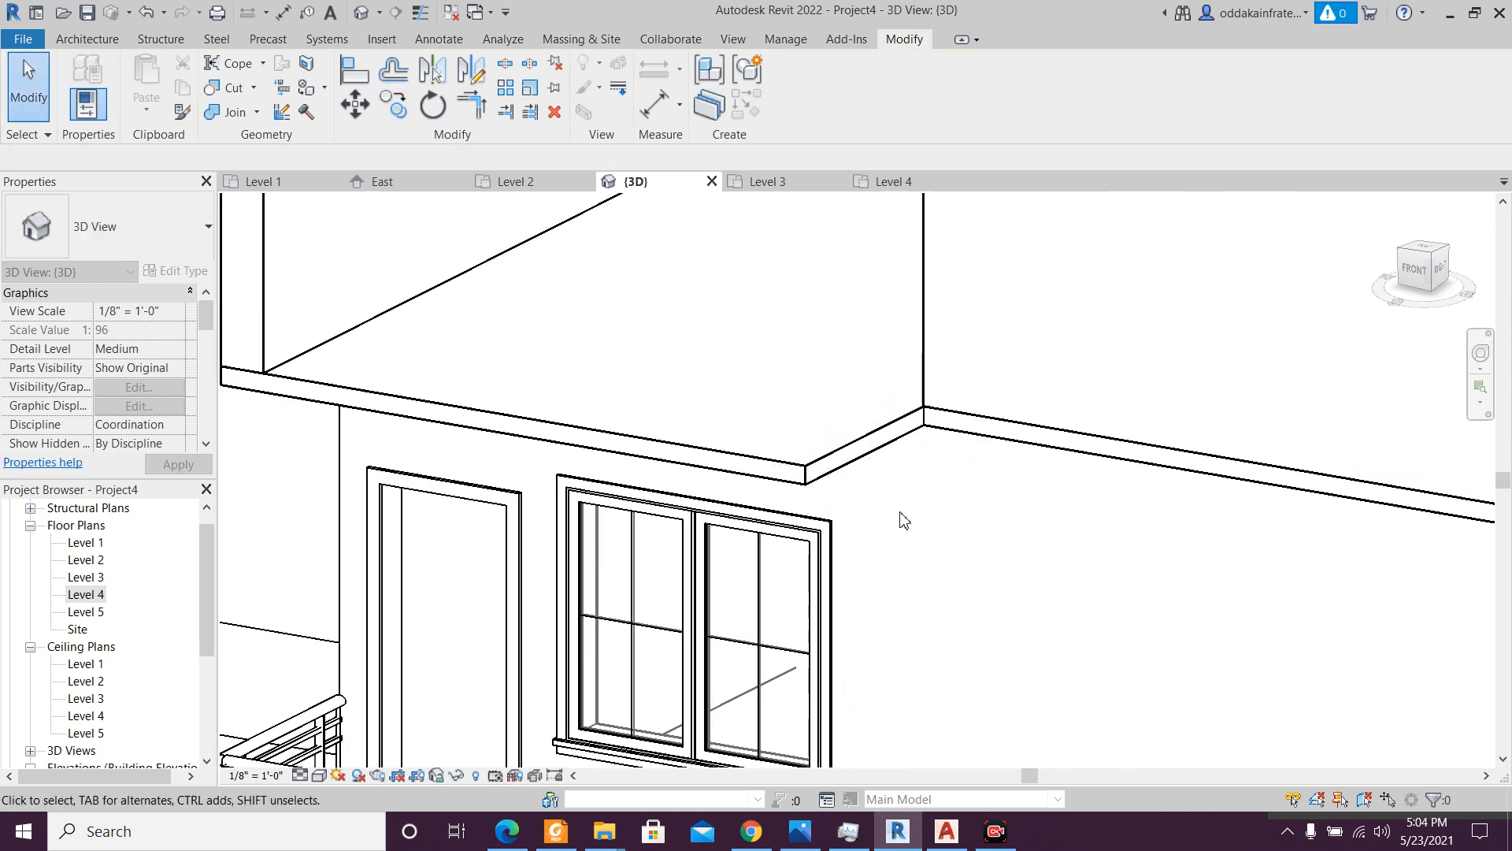
- Set the 3D view's visual style to Consistent Colors
{"action": "scroll", "coordinate": [901, 517], "scroll_direction": "down", "scroll_amount": 1}
{"action": "middle_click_drag", "start_coordinate": [442, 611], "coordinate": [479, 494]}
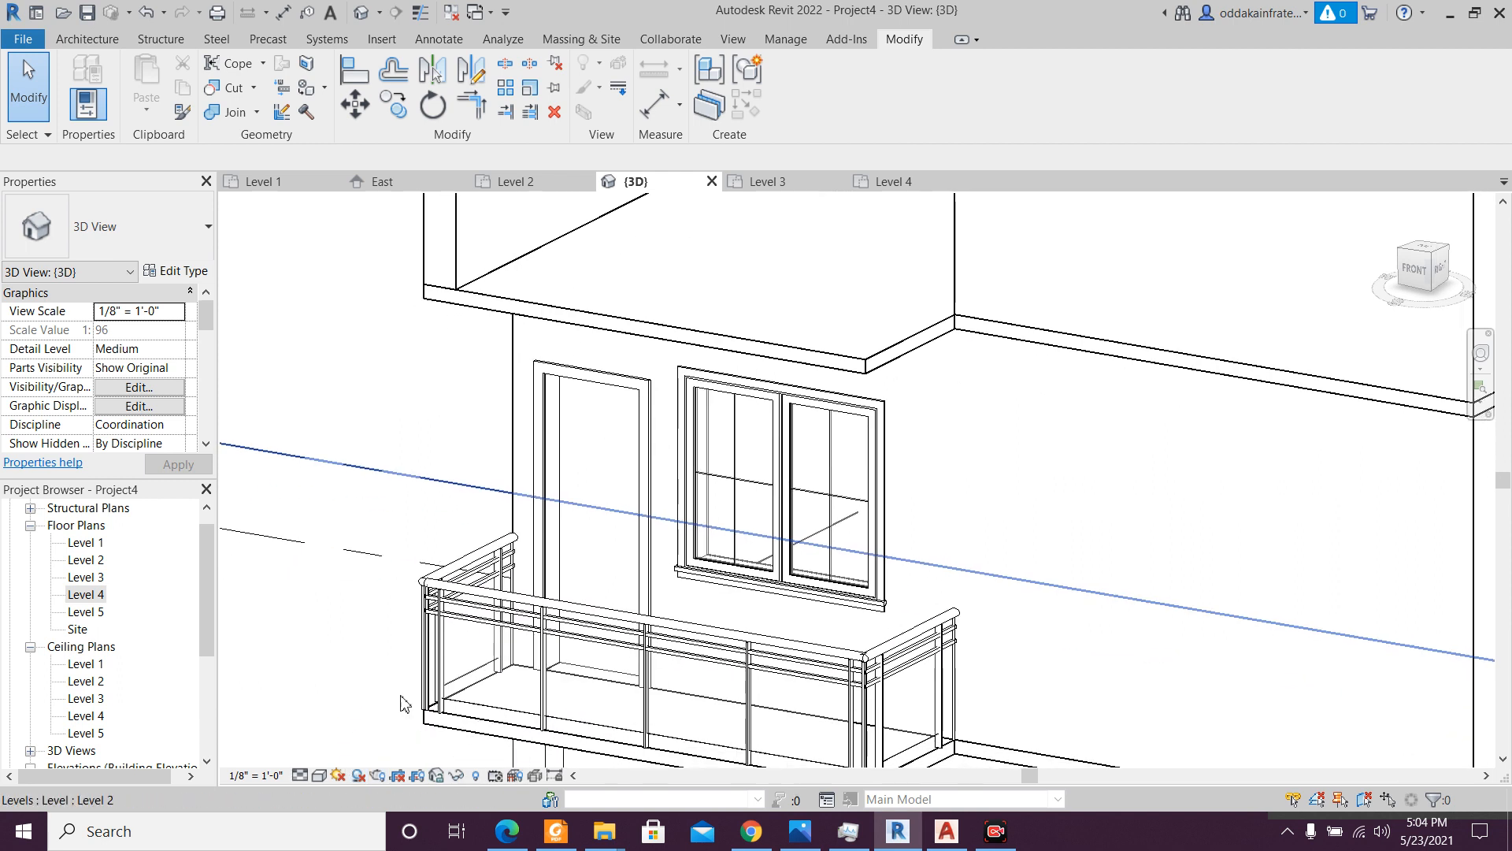
{"action": "left_click", "coordinate": [323, 776]}
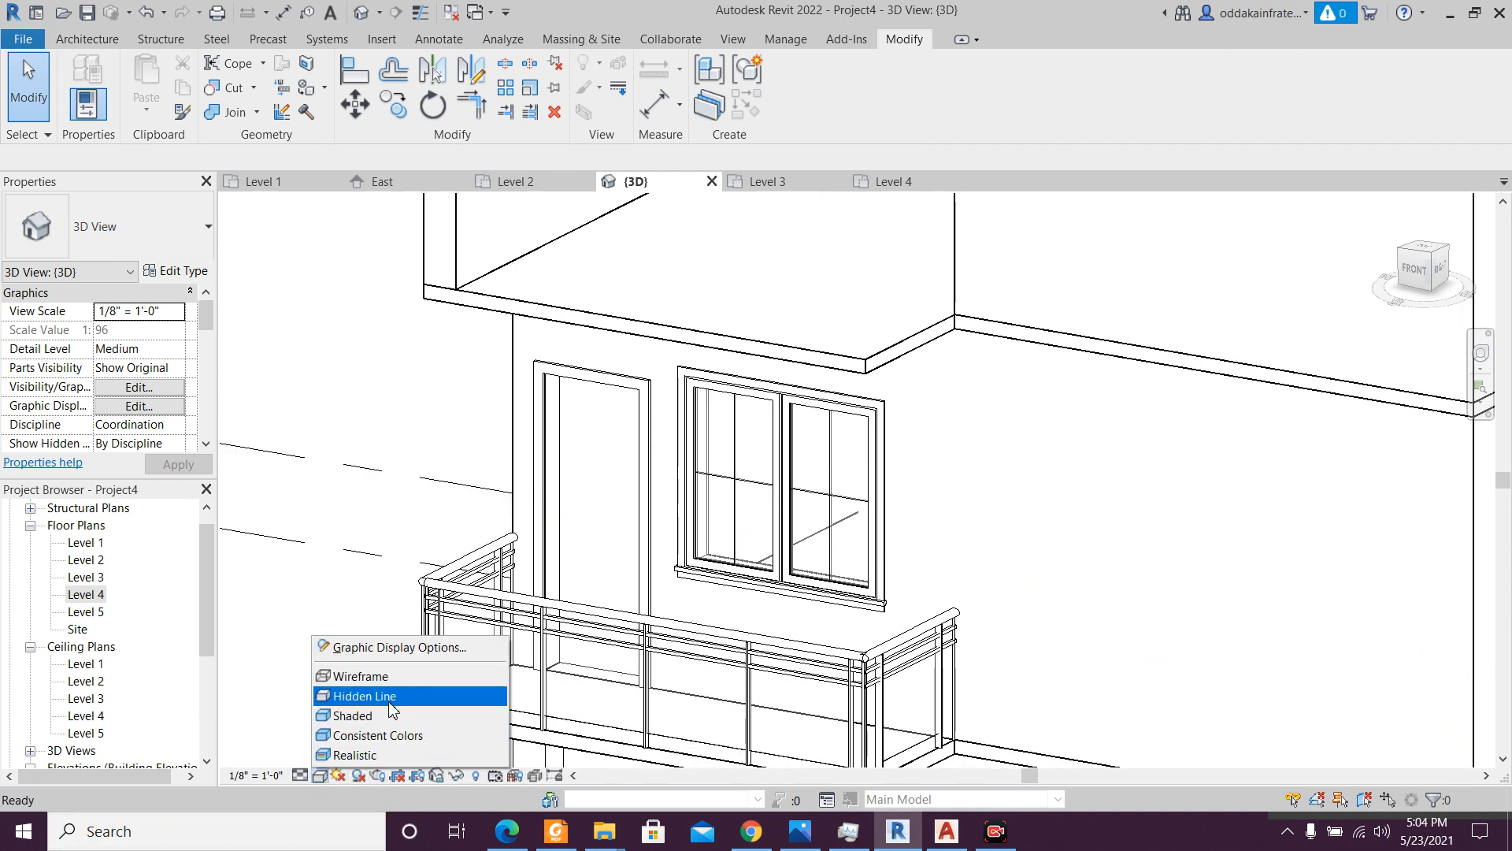
{"action": "left_click", "coordinate": [394, 734]}
{"action": "scroll", "coordinate": [836, 628], "scroll_direction": "down", "scroll_amount": 2}
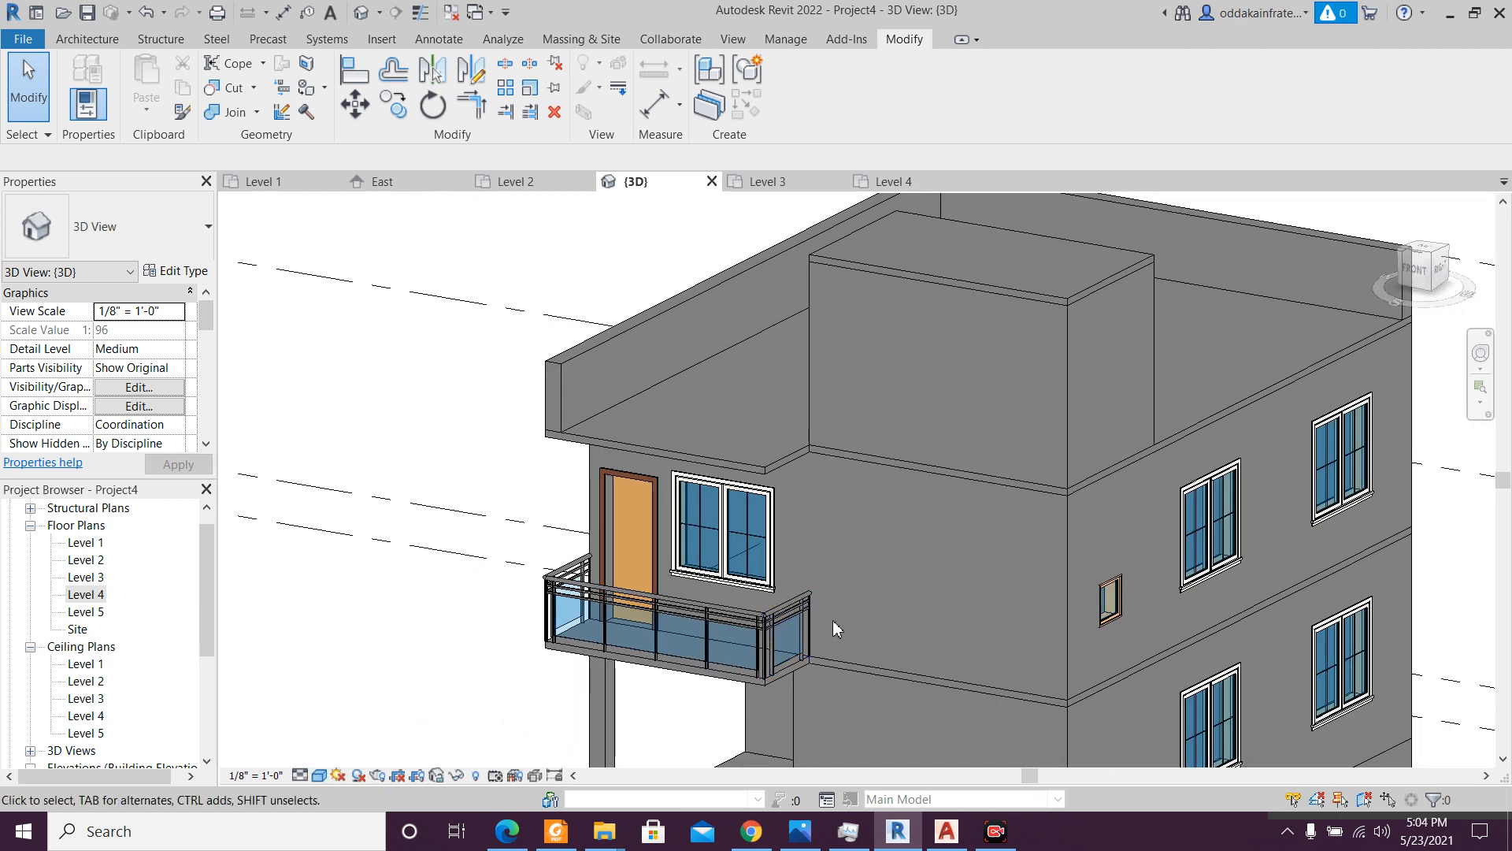
{"action": "scroll", "coordinate": [838, 568], "scroll_direction": "down", "scroll_amount": 1}
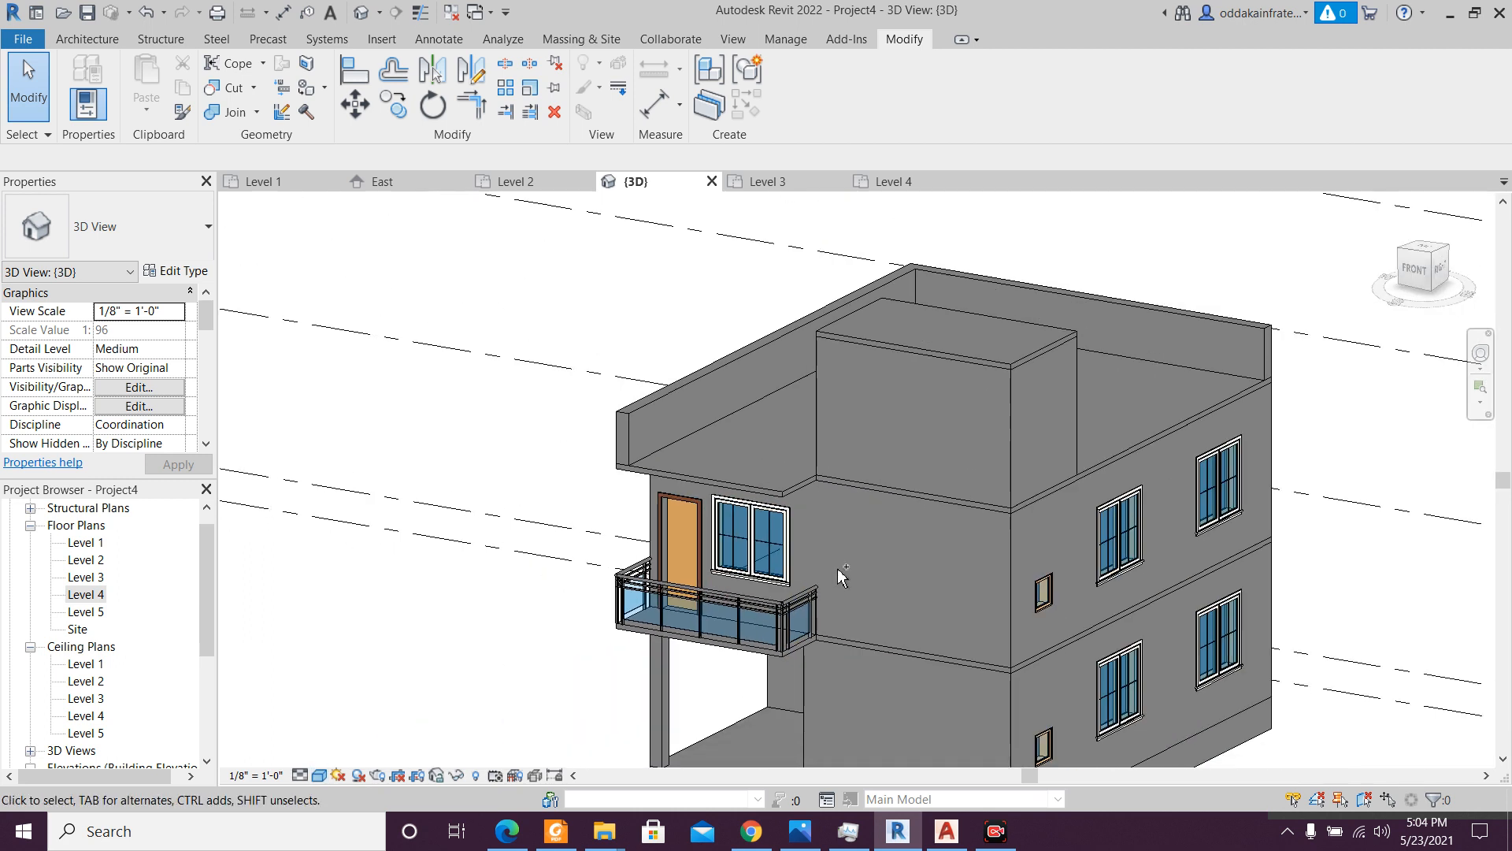
- Undo the recent visual style changes in the 3D view
{"action": "key", "text": "ctrl+z"}
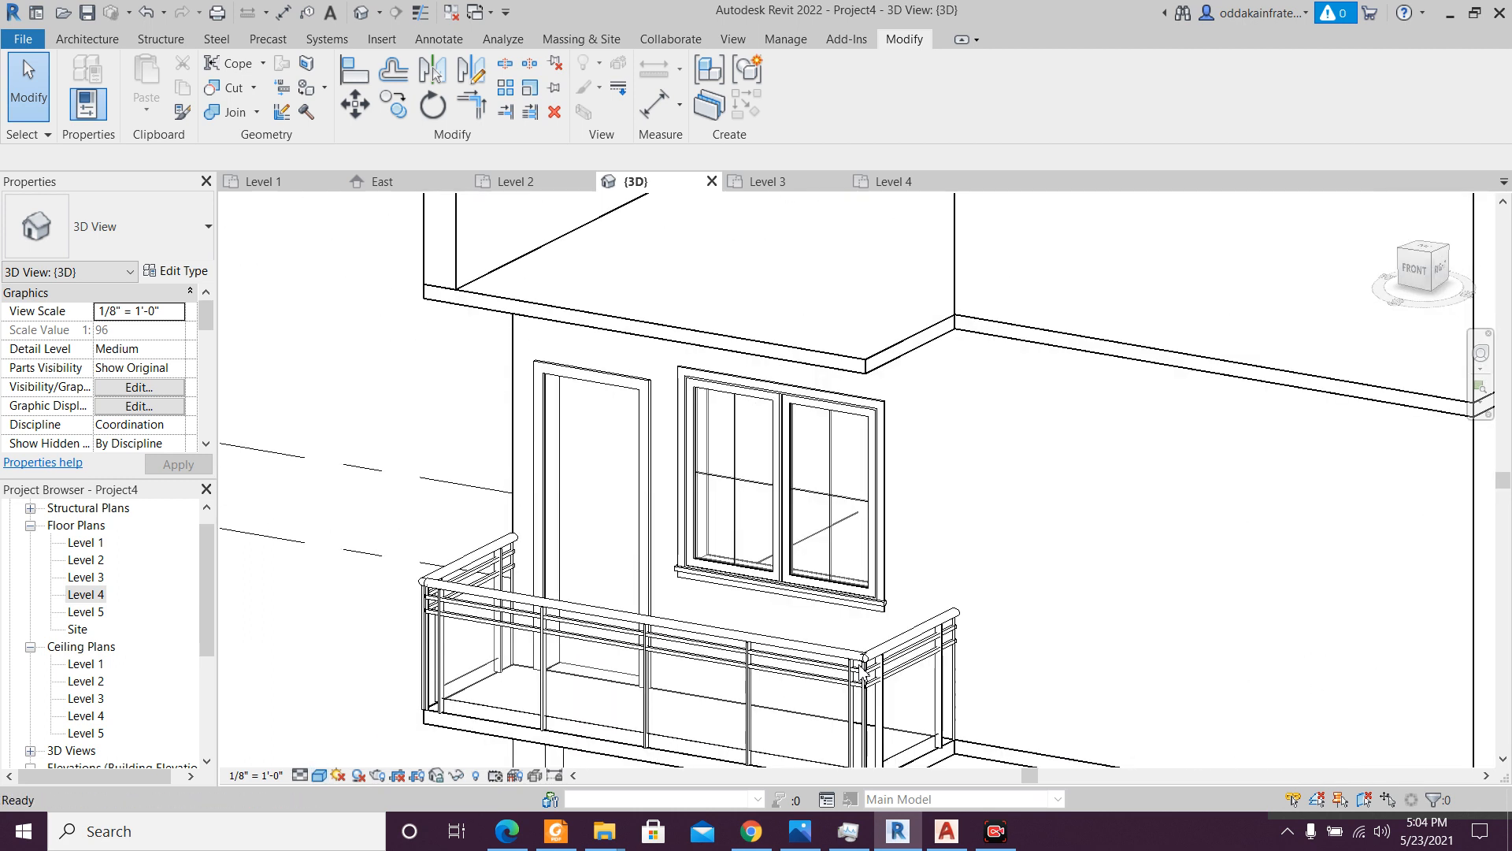
{"action": "scroll", "coordinate": [858, 664], "scroll_direction": "down", "scroll_amount": 1}
{"action": "key", "text": "ctrl+z"}
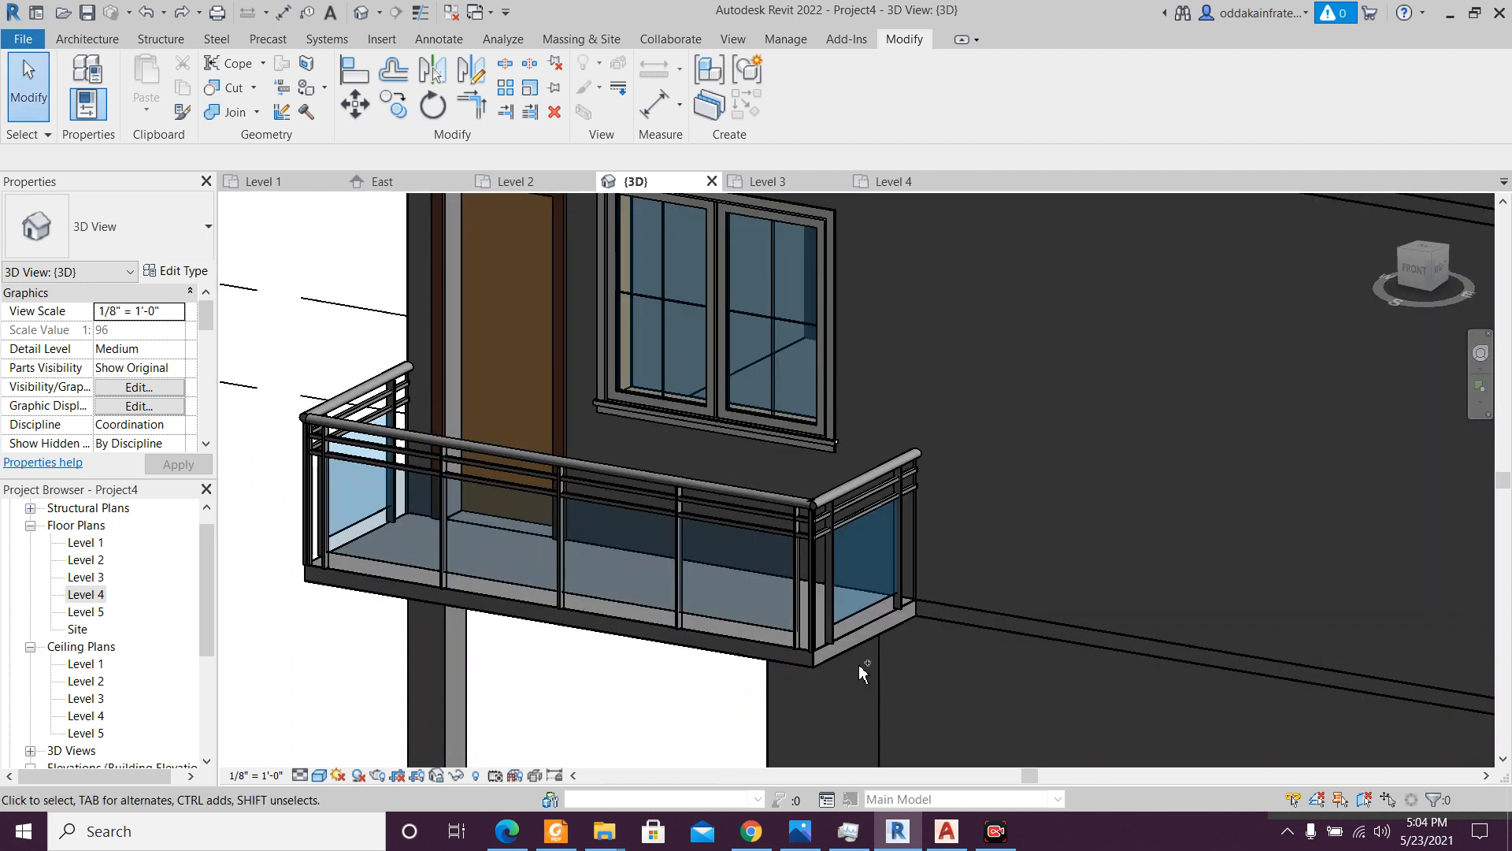
{"action": "scroll", "coordinate": [858, 663], "scroll_direction": "down", "scroll_amount": 3}
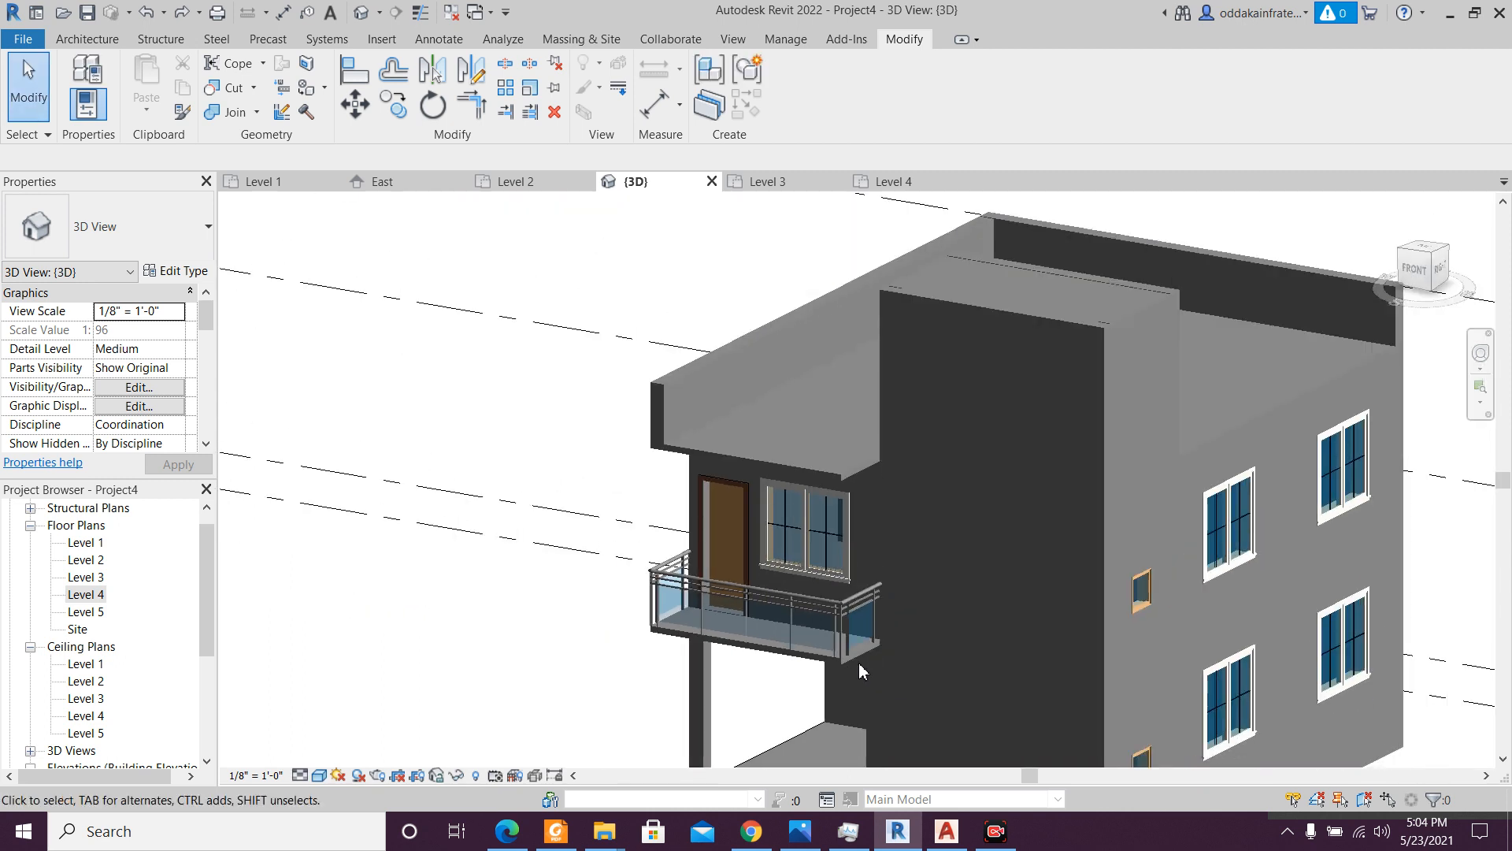
{"action": "middle_click_drag", "start_coordinate": [865, 599], "coordinate": [898, 473], "text": "shift"}
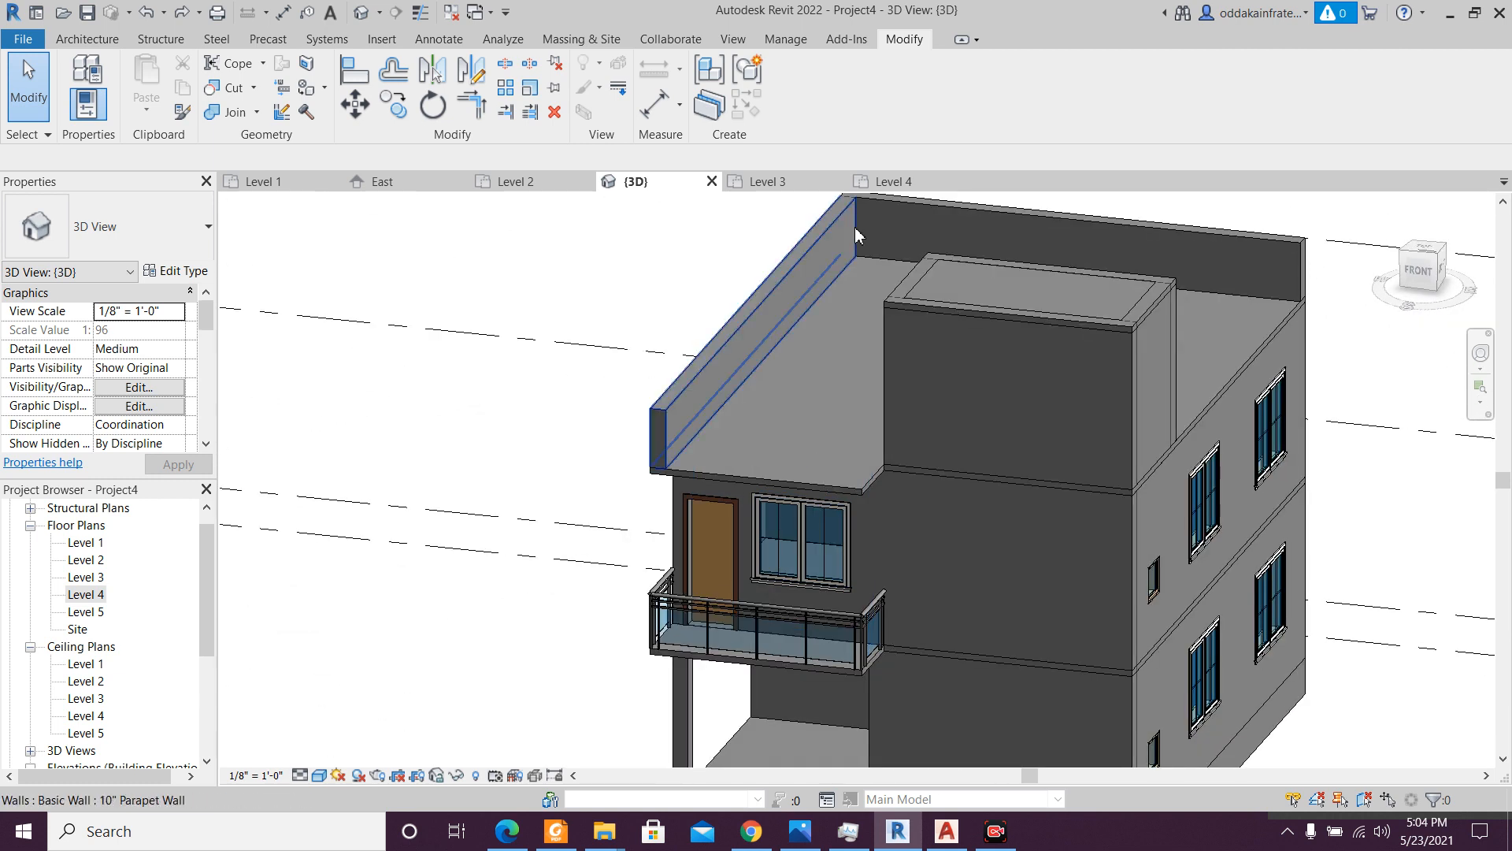
- In the Level 4 plan, sketch a 10' 8" Handrail - Rectangular railing path along the roof slab's front edge and finish it
{"action": "left_click", "coordinate": [807, 183]}
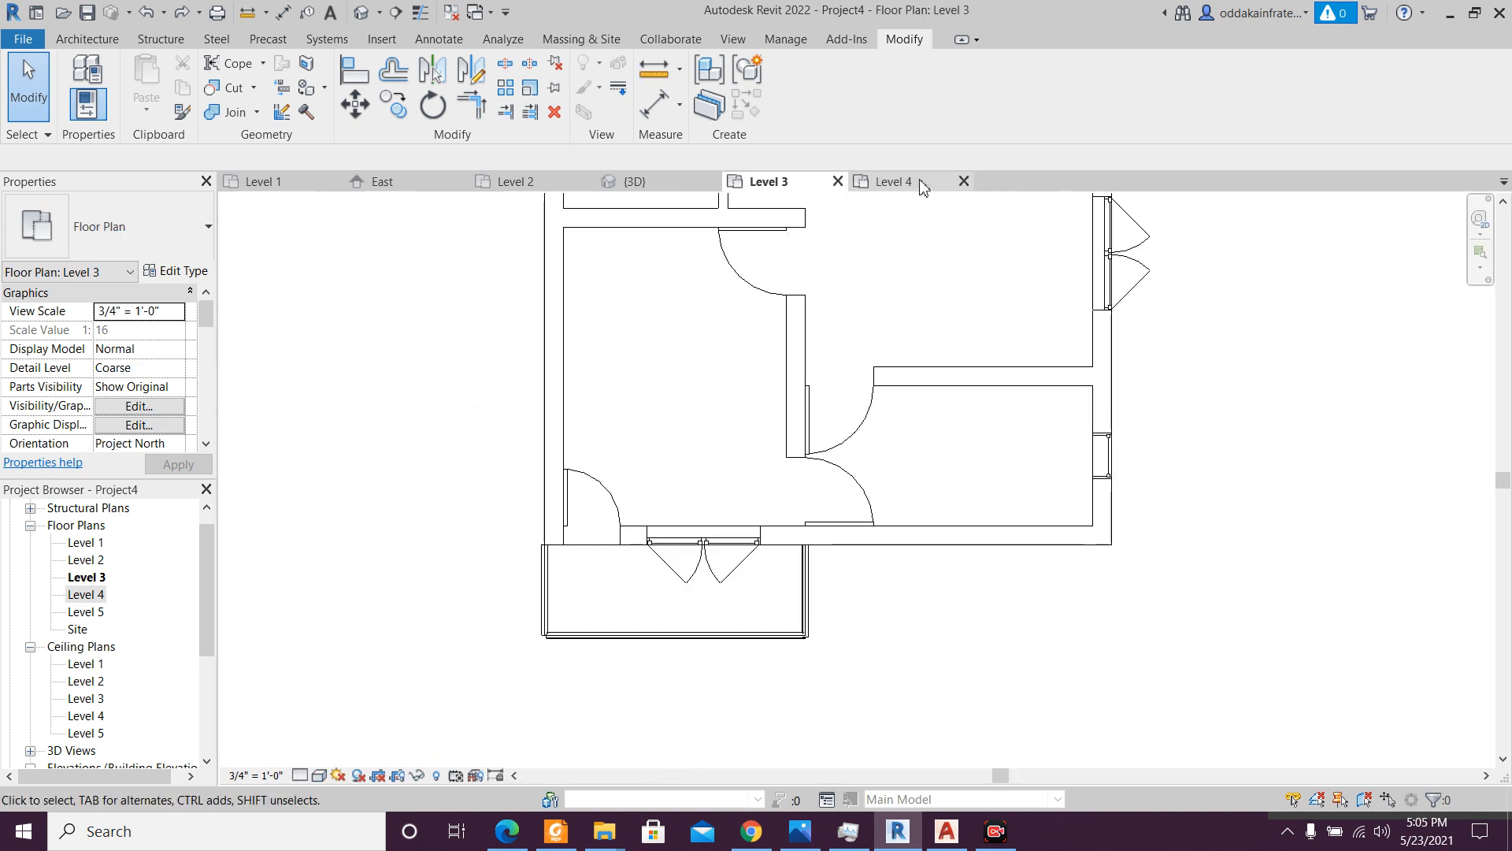
{"action": "left_click", "coordinate": [892, 182]}
{"action": "middle_click_drag", "start_coordinate": [662, 637], "coordinate": [753, 509]}
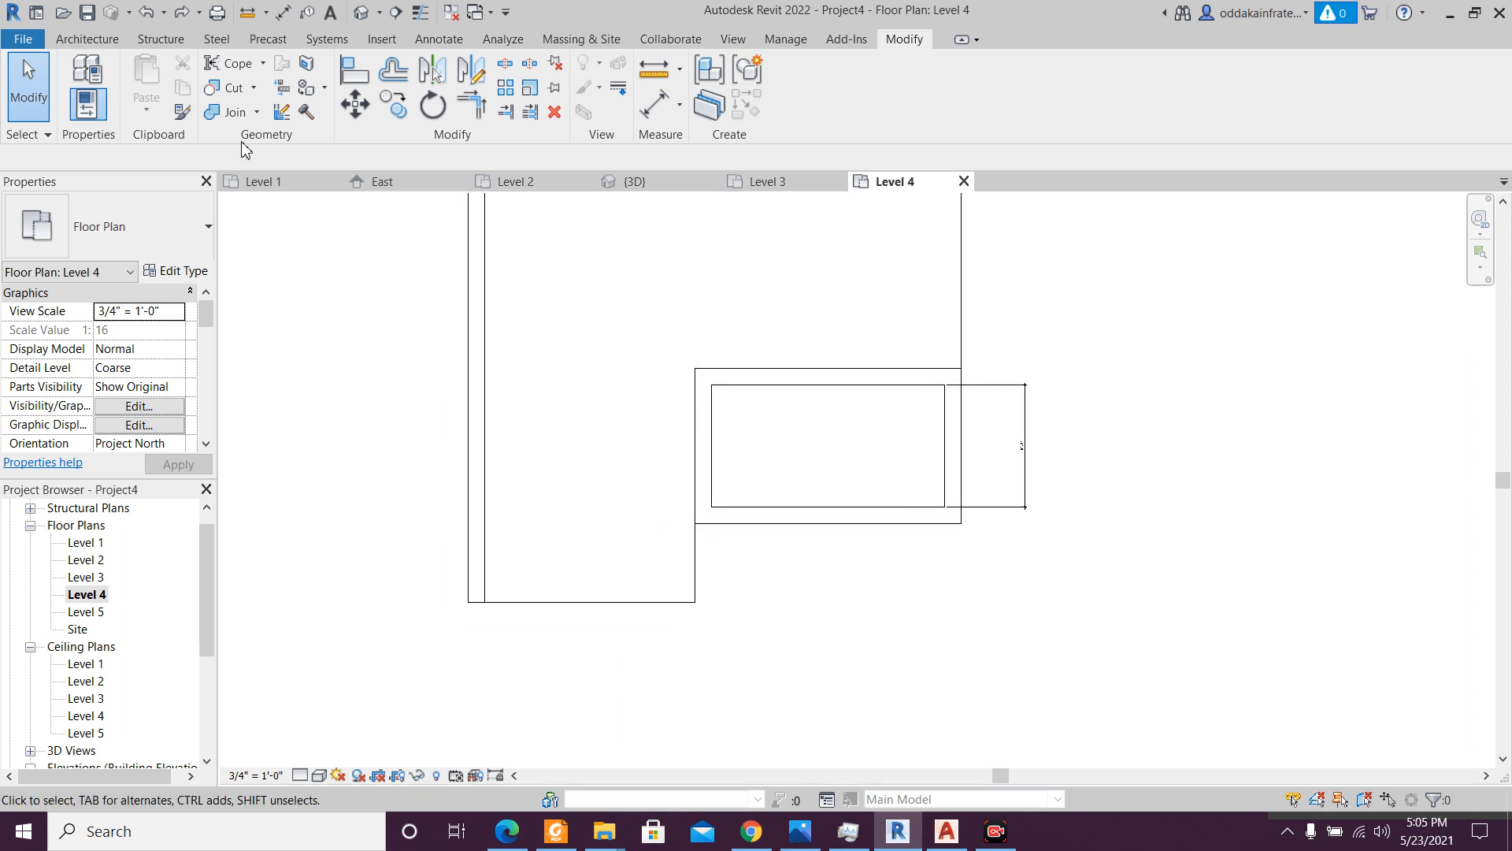
{"action": "left_click", "coordinate": [104, 40]}
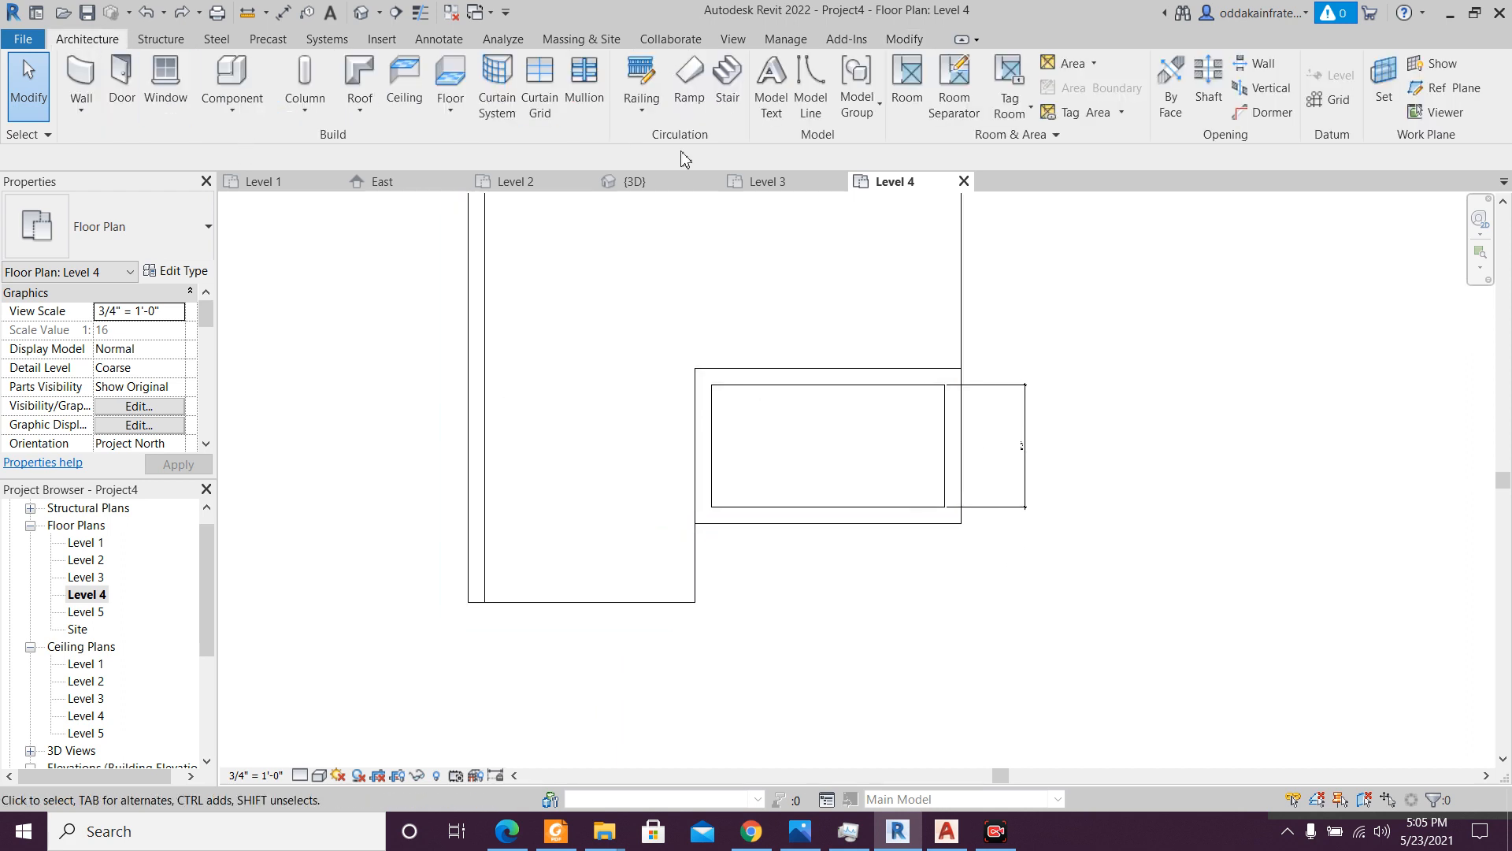
{"action": "left_click", "coordinate": [641, 79]}
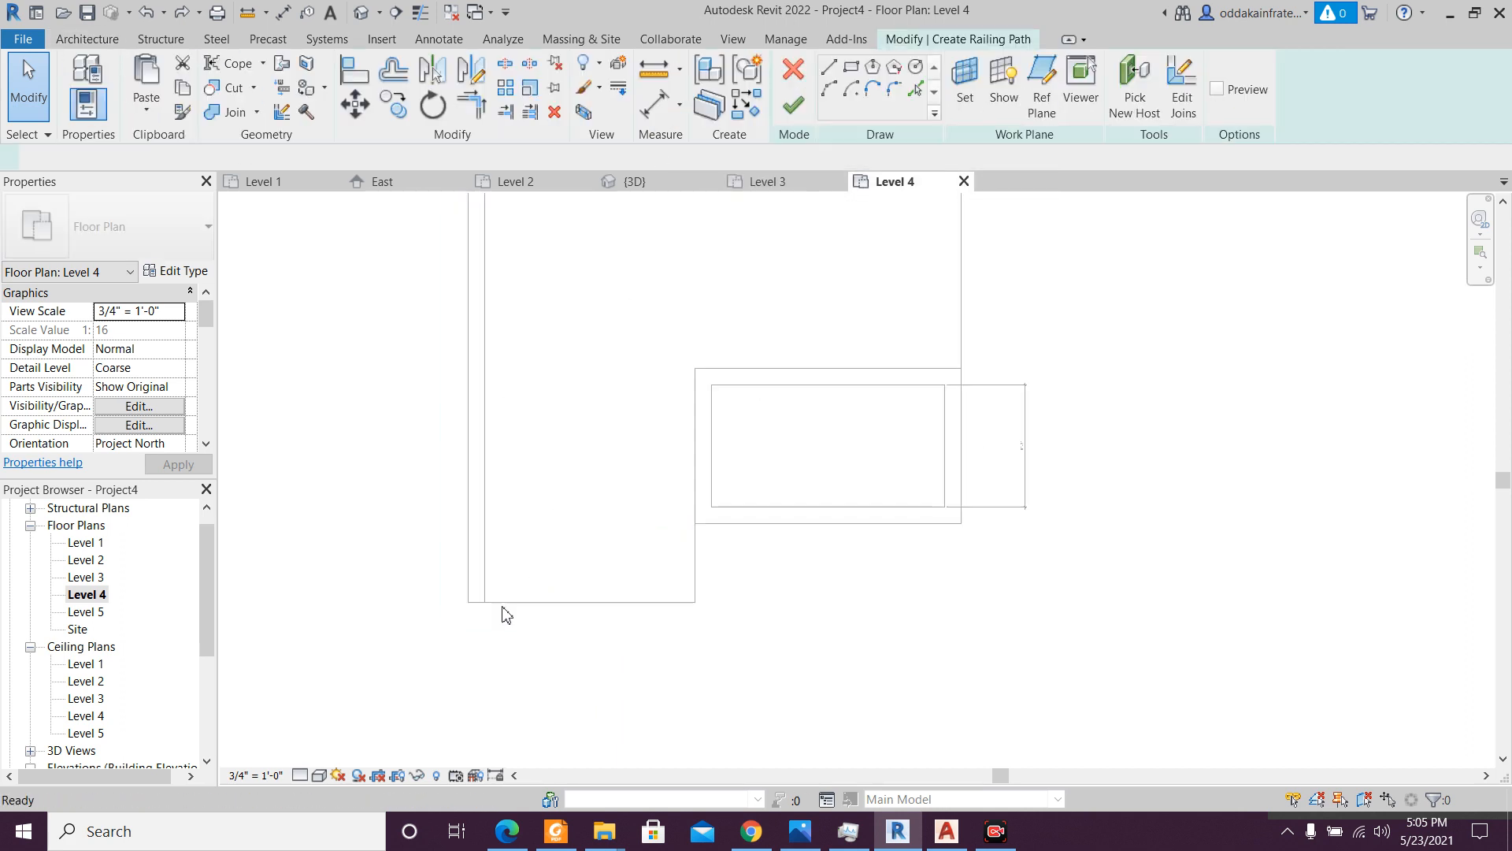
{"action": "scroll", "coordinate": [501, 601], "scroll_direction": "up", "scroll_amount": 2}
{"action": "left_click", "coordinate": [479, 600]}
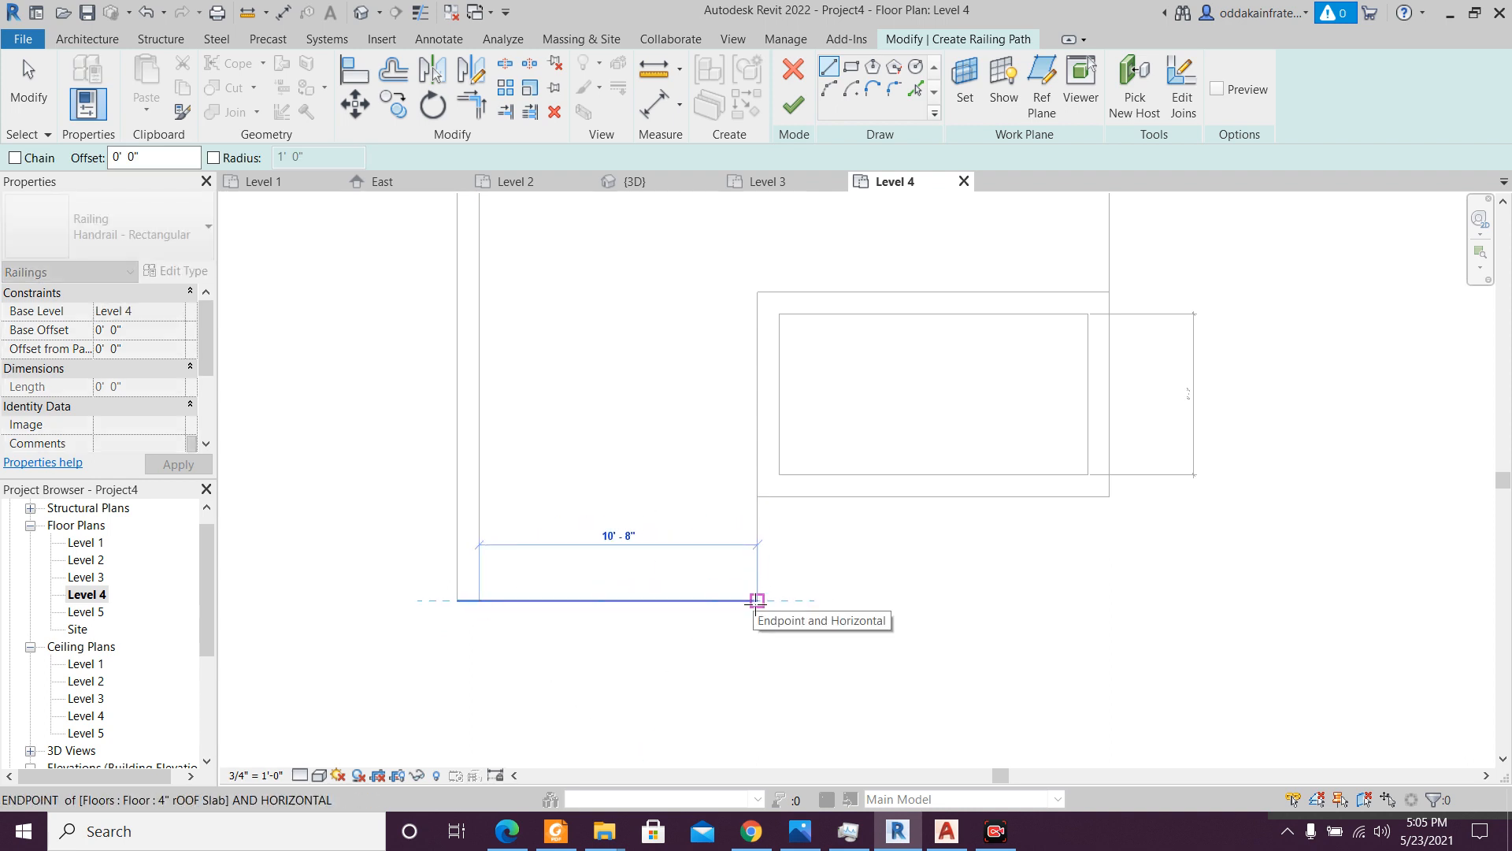
{"action": "left_click", "coordinate": [756, 601]}
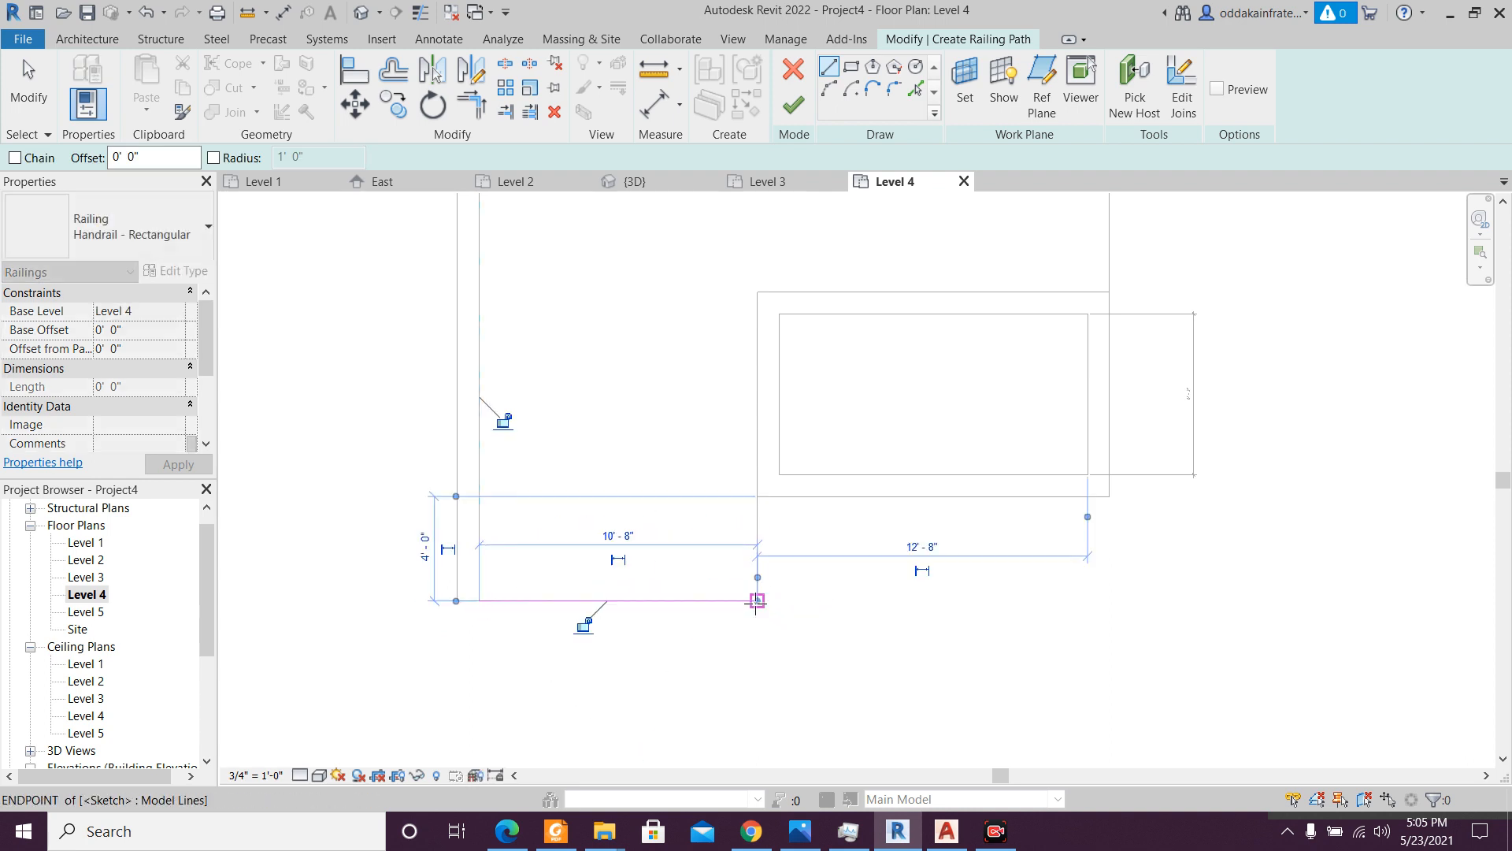
{"action": "left_click", "coordinate": [757, 496]}
{"action": "key", "text": "Escape"}
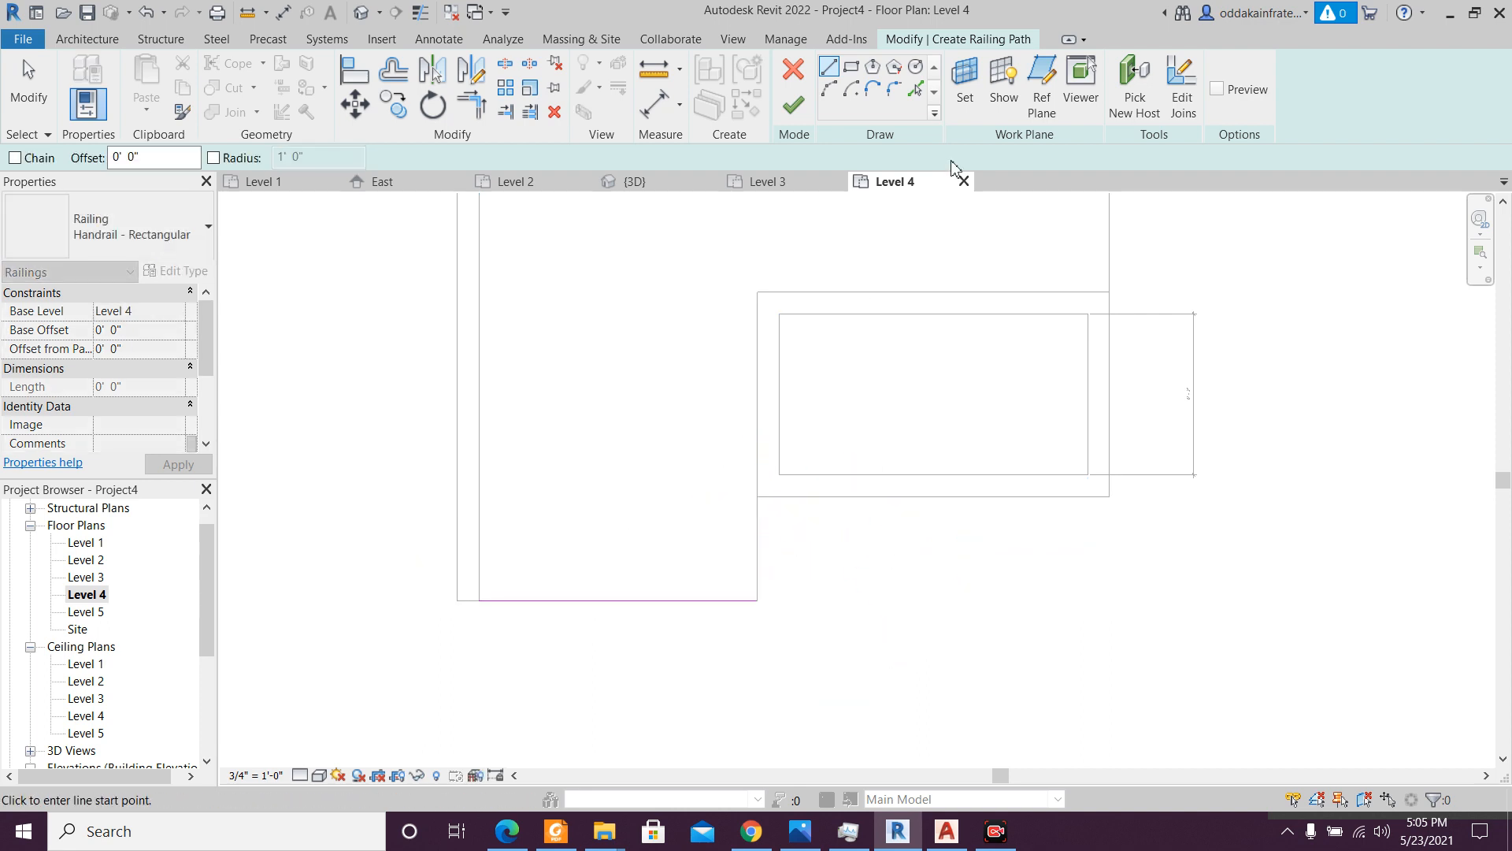
{"action": "left_click", "coordinate": [784, 120]}
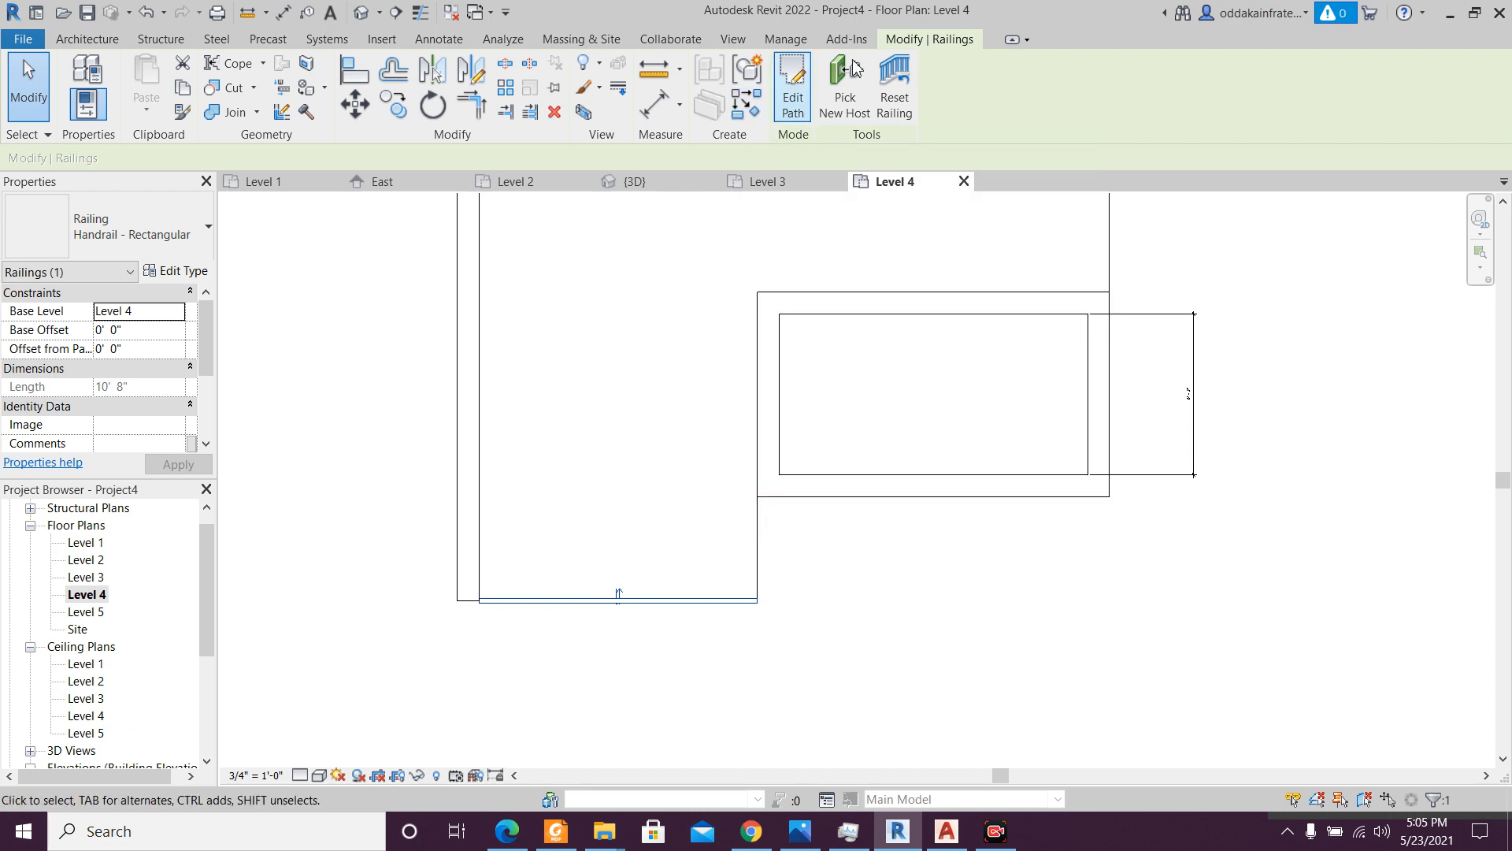
- Sketch a 4' 1" Handrail - Rectangular railing path along the roof slab's short side, from the staircase wall to the front corner, and finish it
{"action": "left_click", "coordinate": [114, 40]}
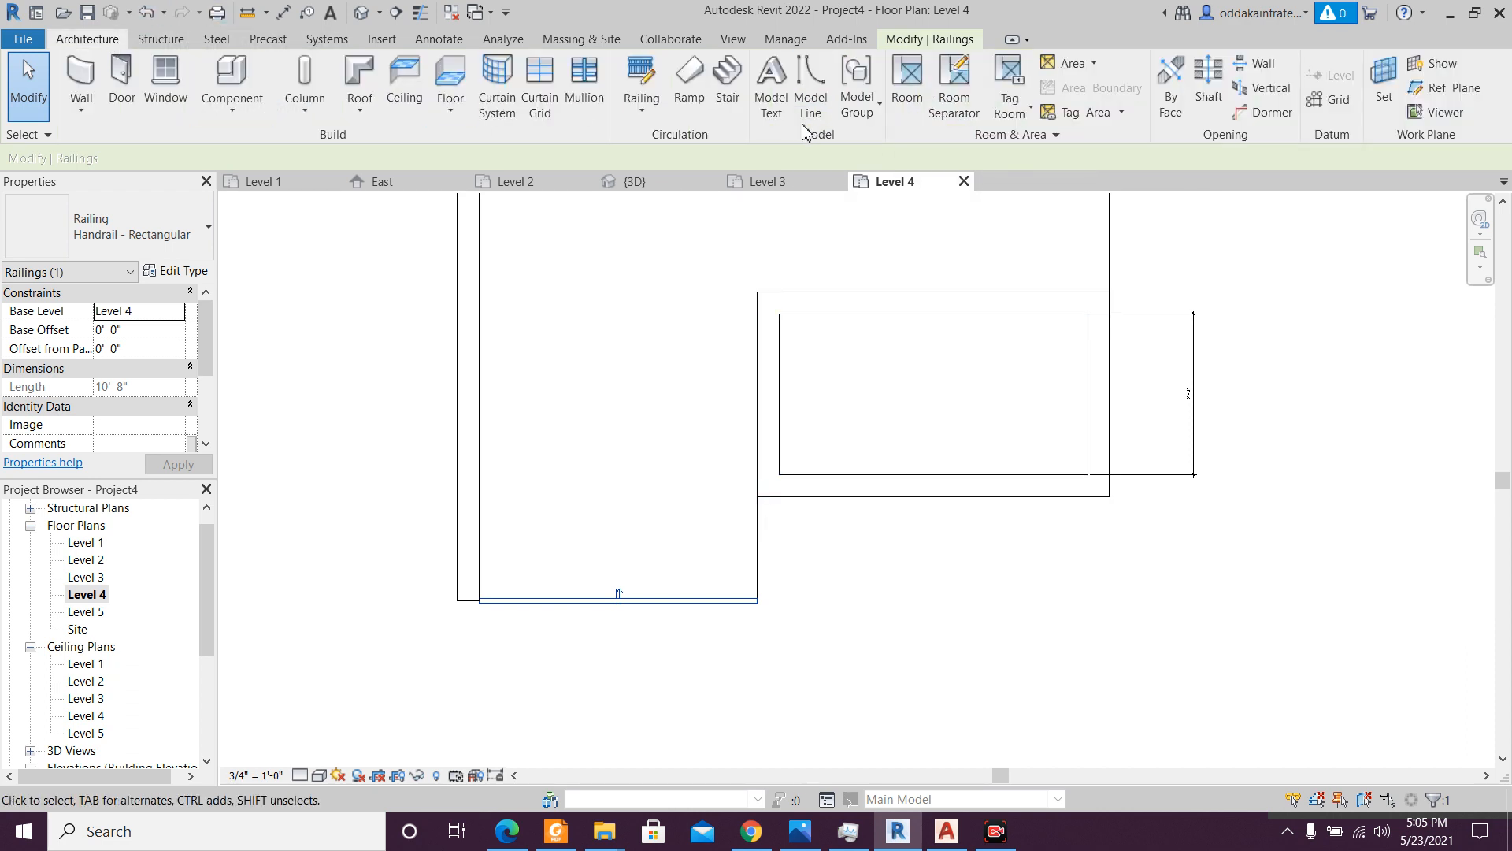
{"action": "left_click", "coordinate": [641, 73]}
{"action": "left_click", "coordinate": [757, 496]}
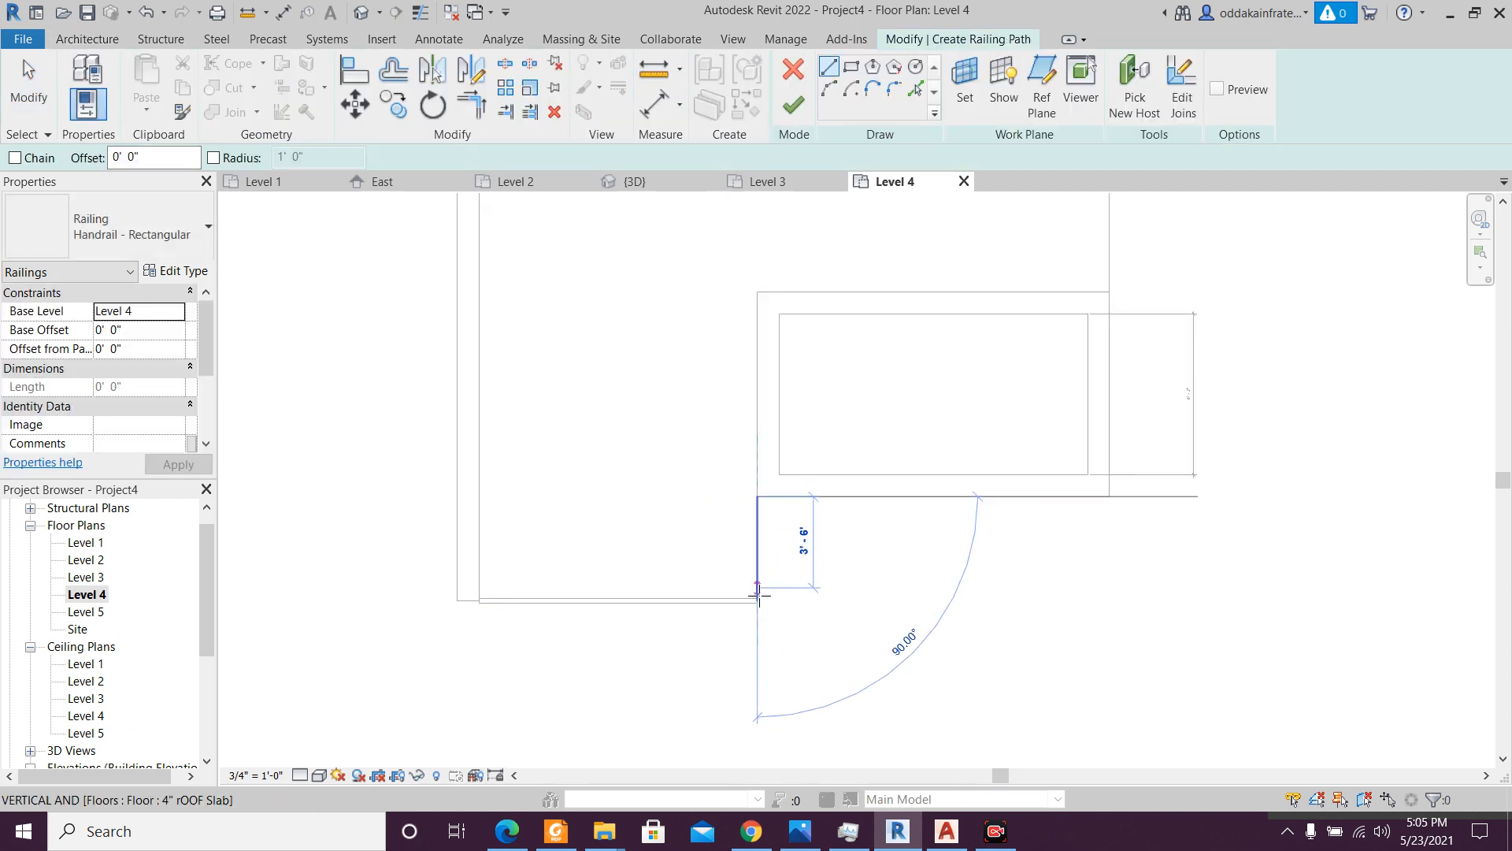
{"action": "left_click", "coordinate": [758, 602]}
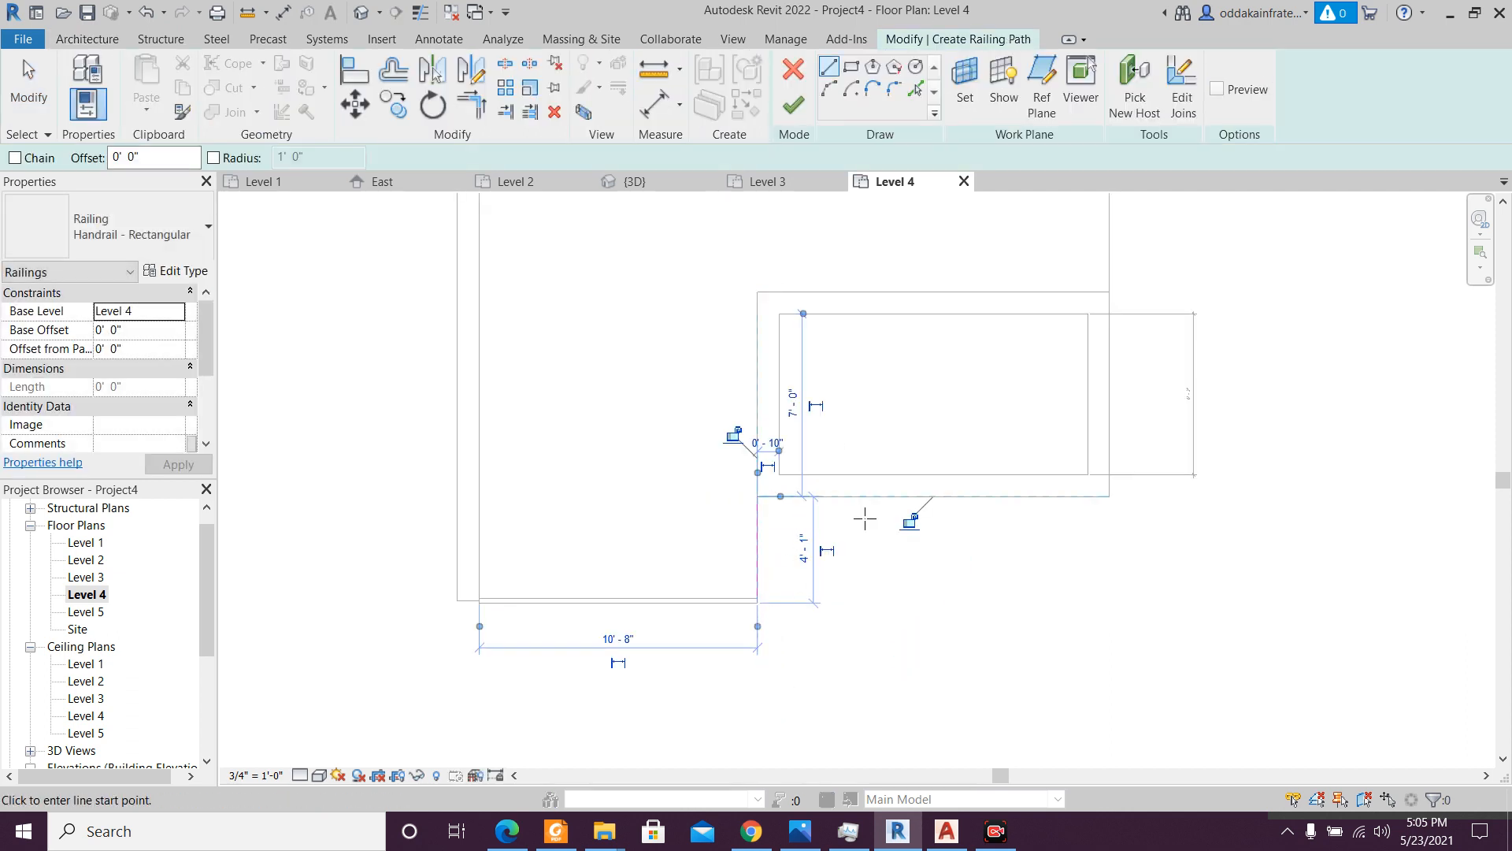
{"action": "left_click", "coordinate": [794, 104]}
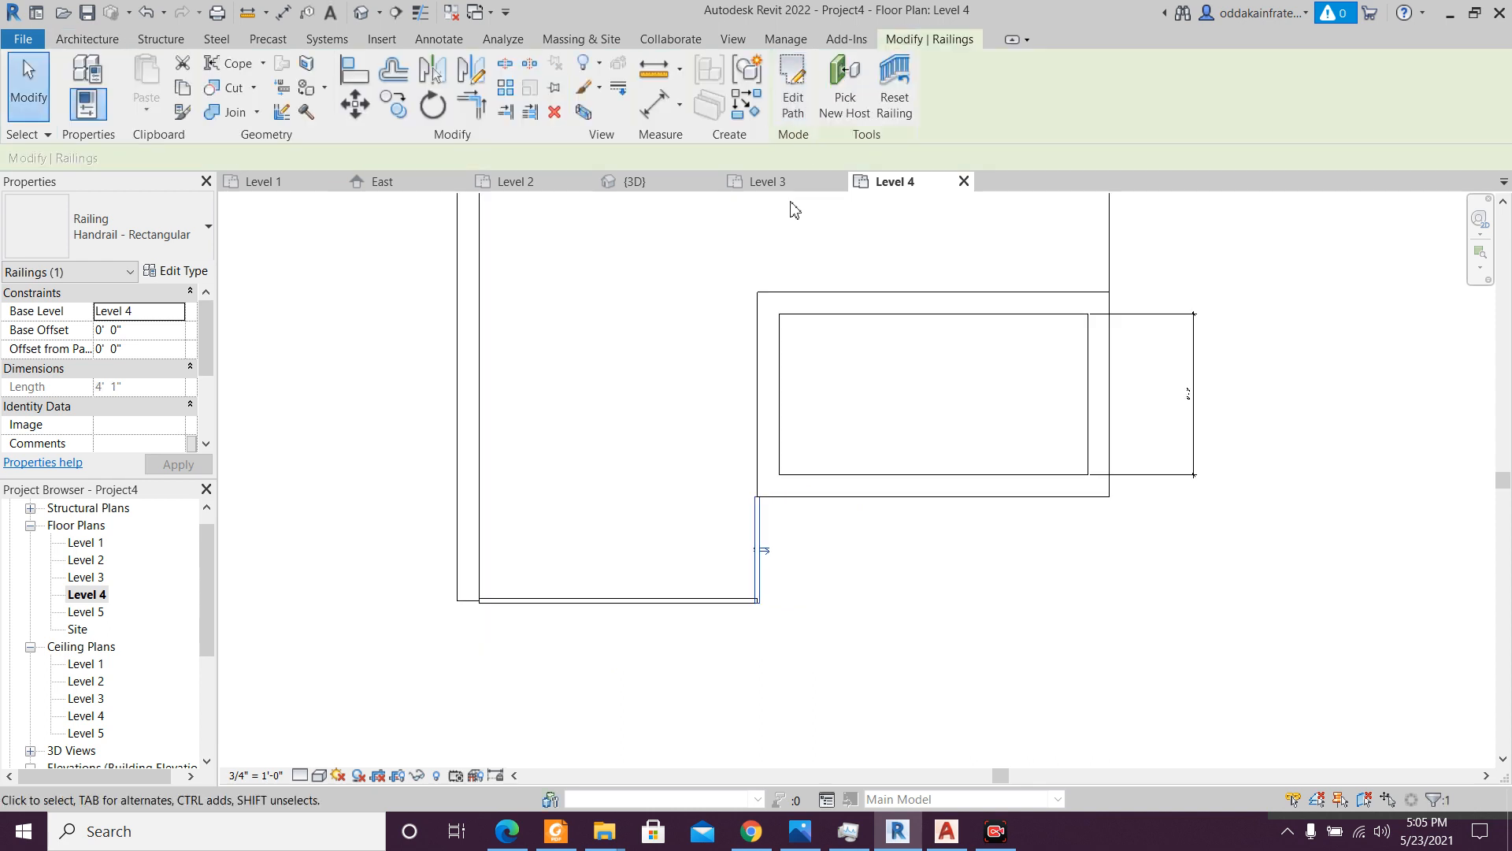
- In the 3D view, change both Level 4 roof railings to the Glass Panel - Bottom Fill type
{"action": "left_click", "coordinate": [658, 184]}
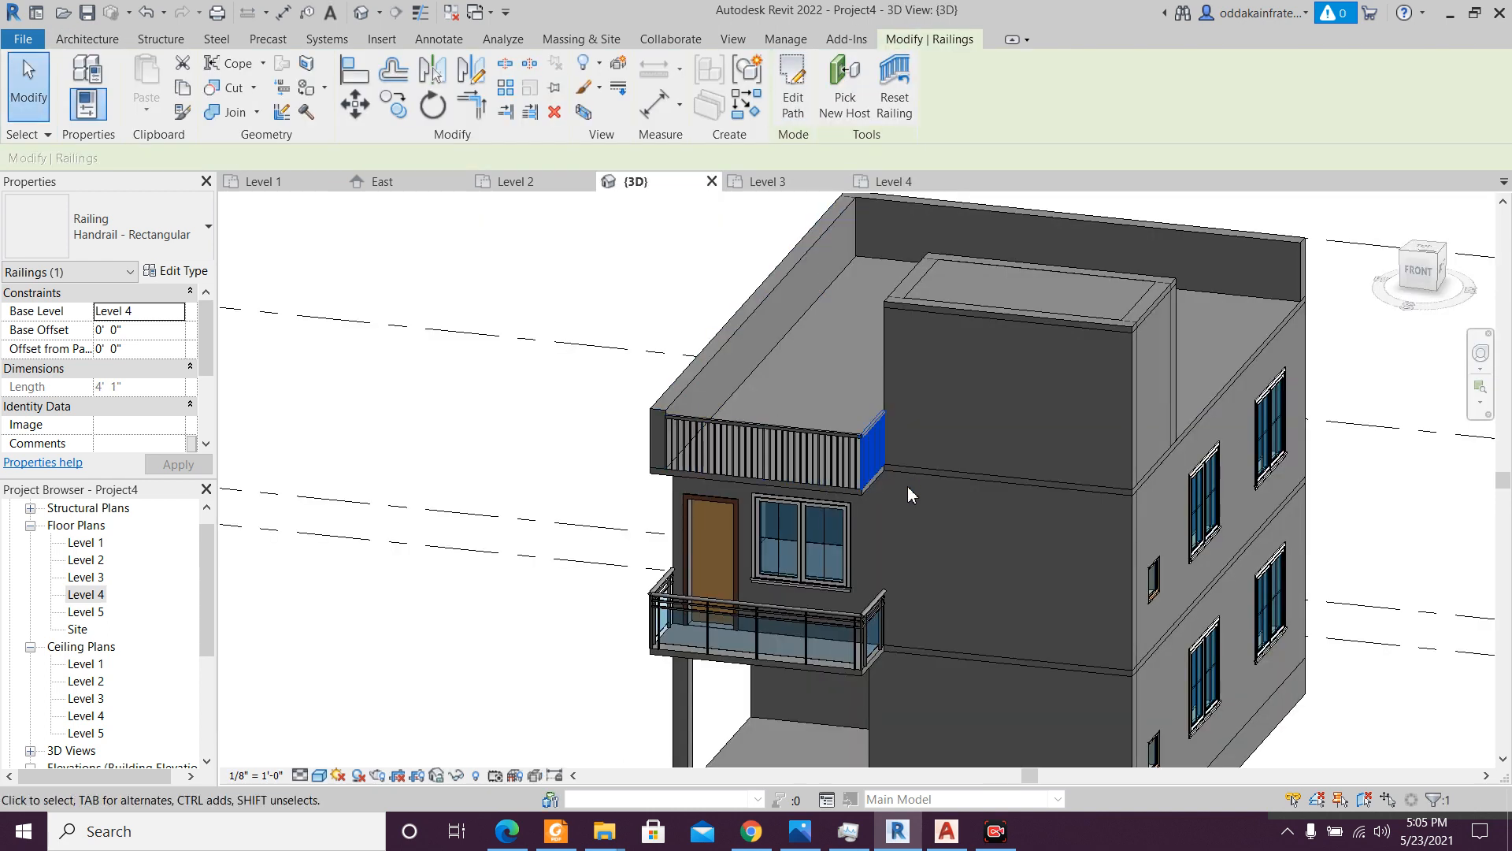
{"action": "left_click", "coordinate": [849, 443]}
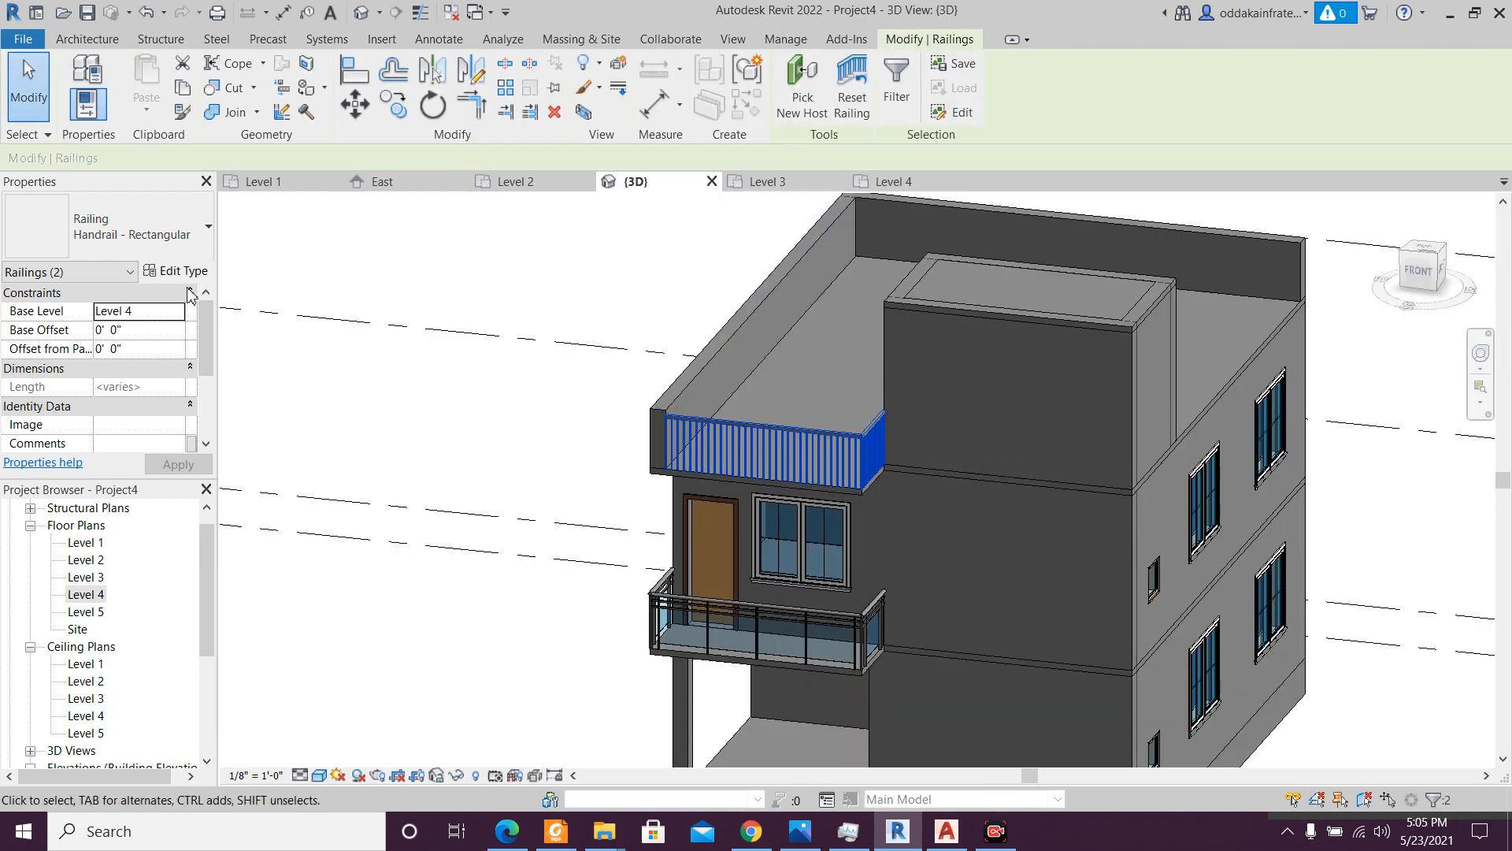
{"action": "left_click", "coordinate": [158, 228]}
{"action": "left_click", "coordinate": [176, 322]}
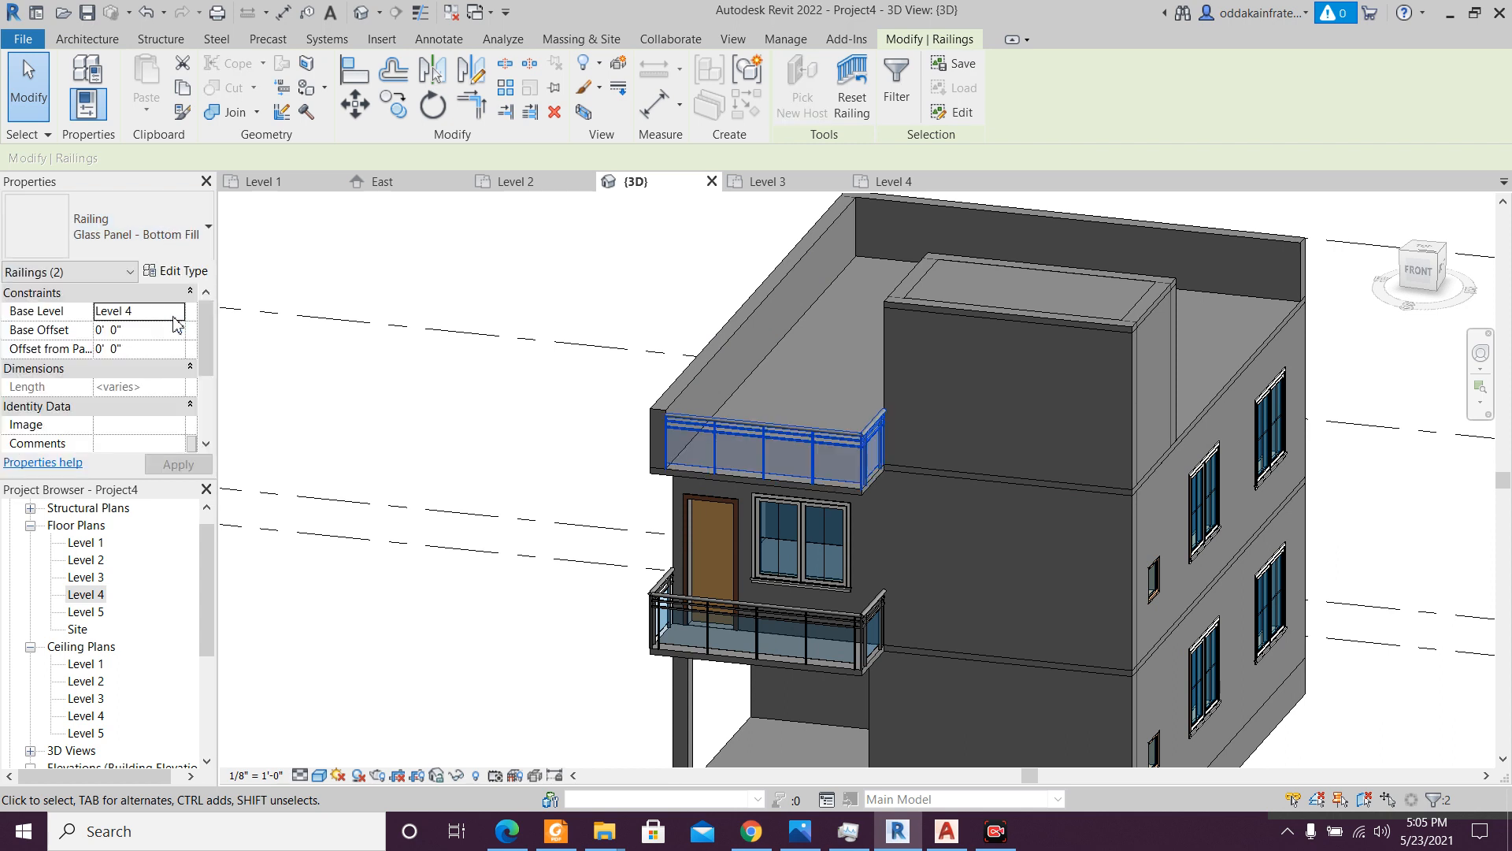
{"action": "left_click", "coordinate": [549, 510]}
- Examine the glass roof railings and the rooftop staircase enclosure from several angles in the 3D view
{"action": "middle_click_drag", "start_coordinate": [550, 512], "coordinate": [811, 546], "text": "shift"}
{"action": "middle_click_drag", "start_coordinate": [769, 658], "coordinate": [746, 443], "text": "shift"}
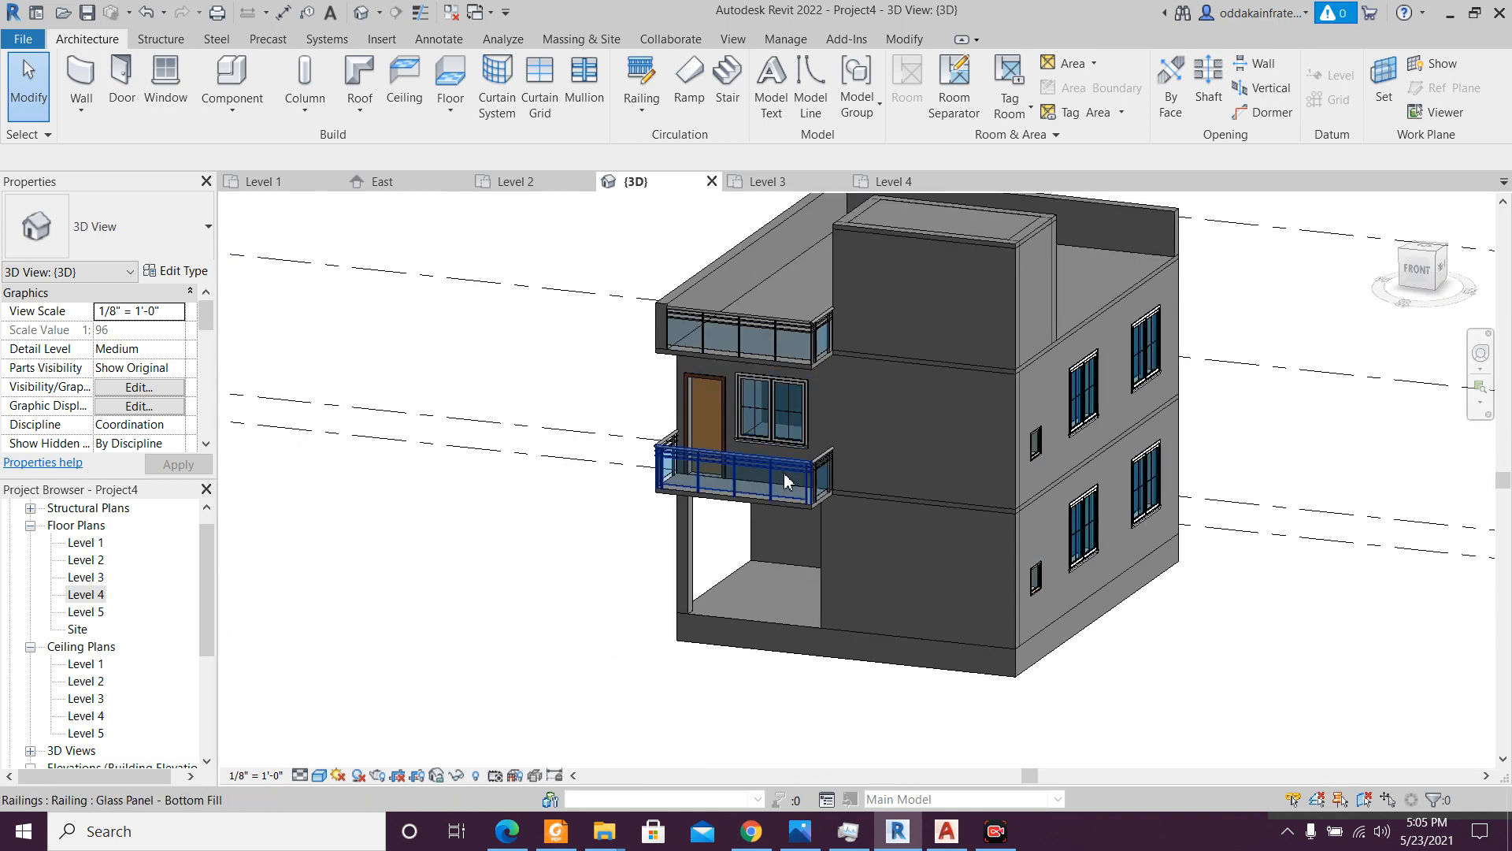
{"action": "scroll", "coordinate": [784, 479], "scroll_direction": "up", "scroll_amount": 1}
{"action": "middle_click_drag", "start_coordinate": [801, 507], "coordinate": [800, 638]}
{"action": "scroll", "coordinate": [934, 362], "scroll_direction": "up", "scroll_amount": 3}
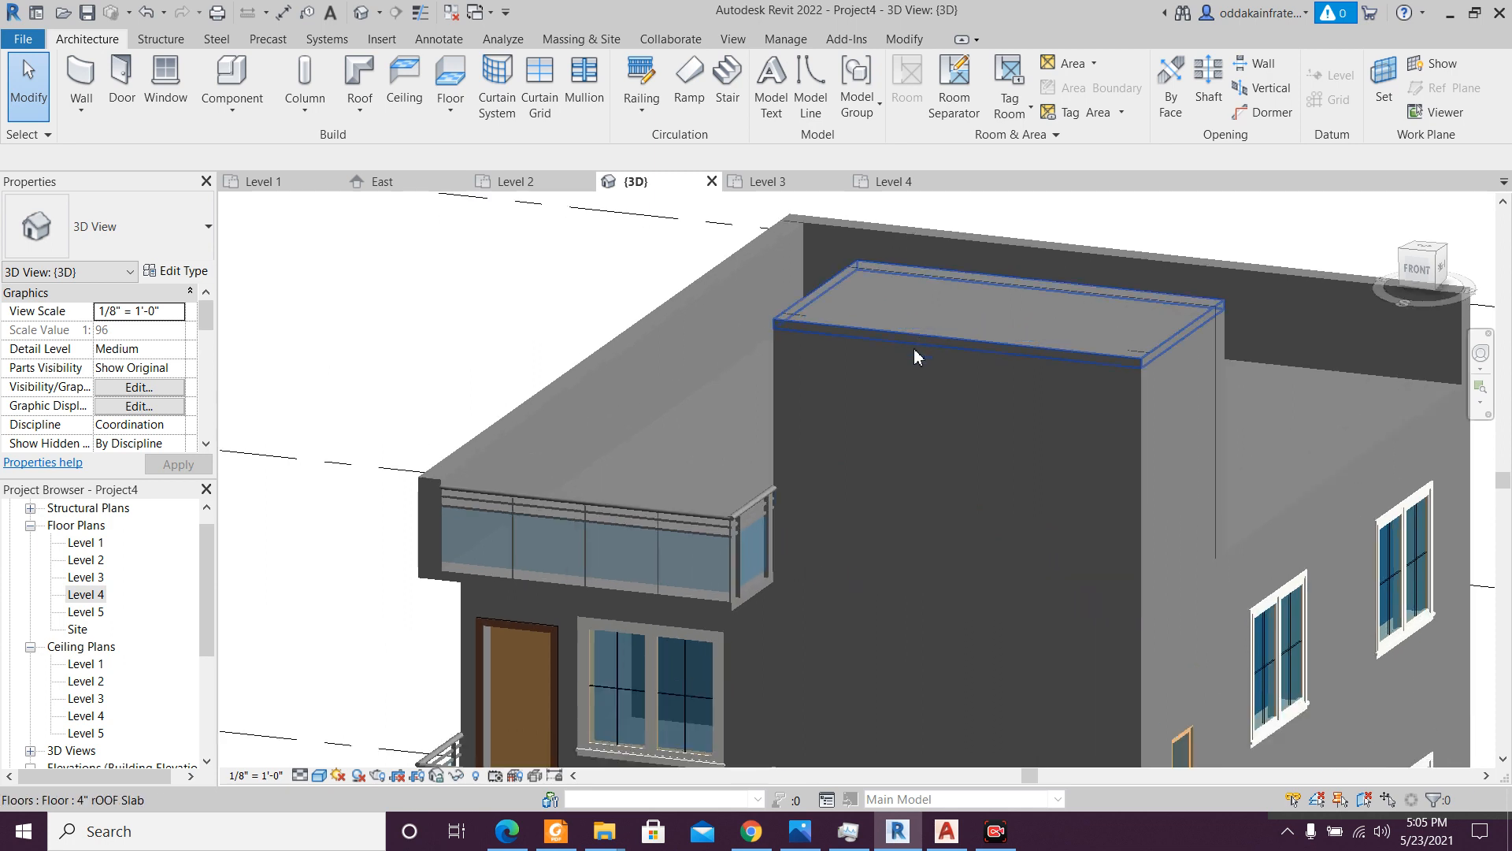
{"action": "scroll", "coordinate": [760, 328], "scroll_direction": "up", "scroll_amount": 2}
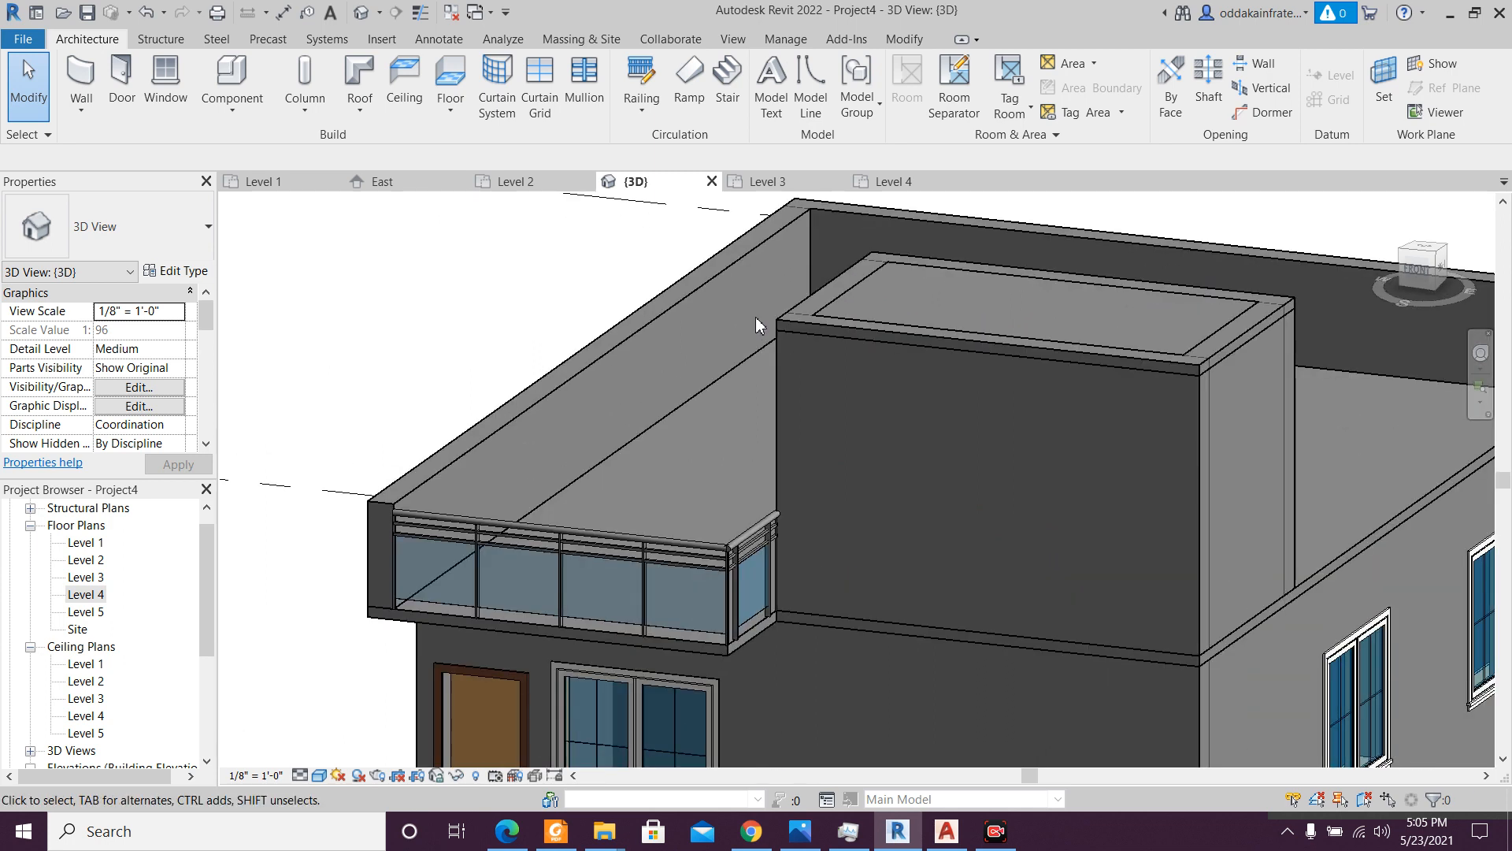
{"action": "scroll", "coordinate": [770, 327], "scroll_direction": "down", "scroll_amount": 2}
{"action": "middle_click_drag", "start_coordinate": [770, 328], "coordinate": [689, 431], "text": "shift"}
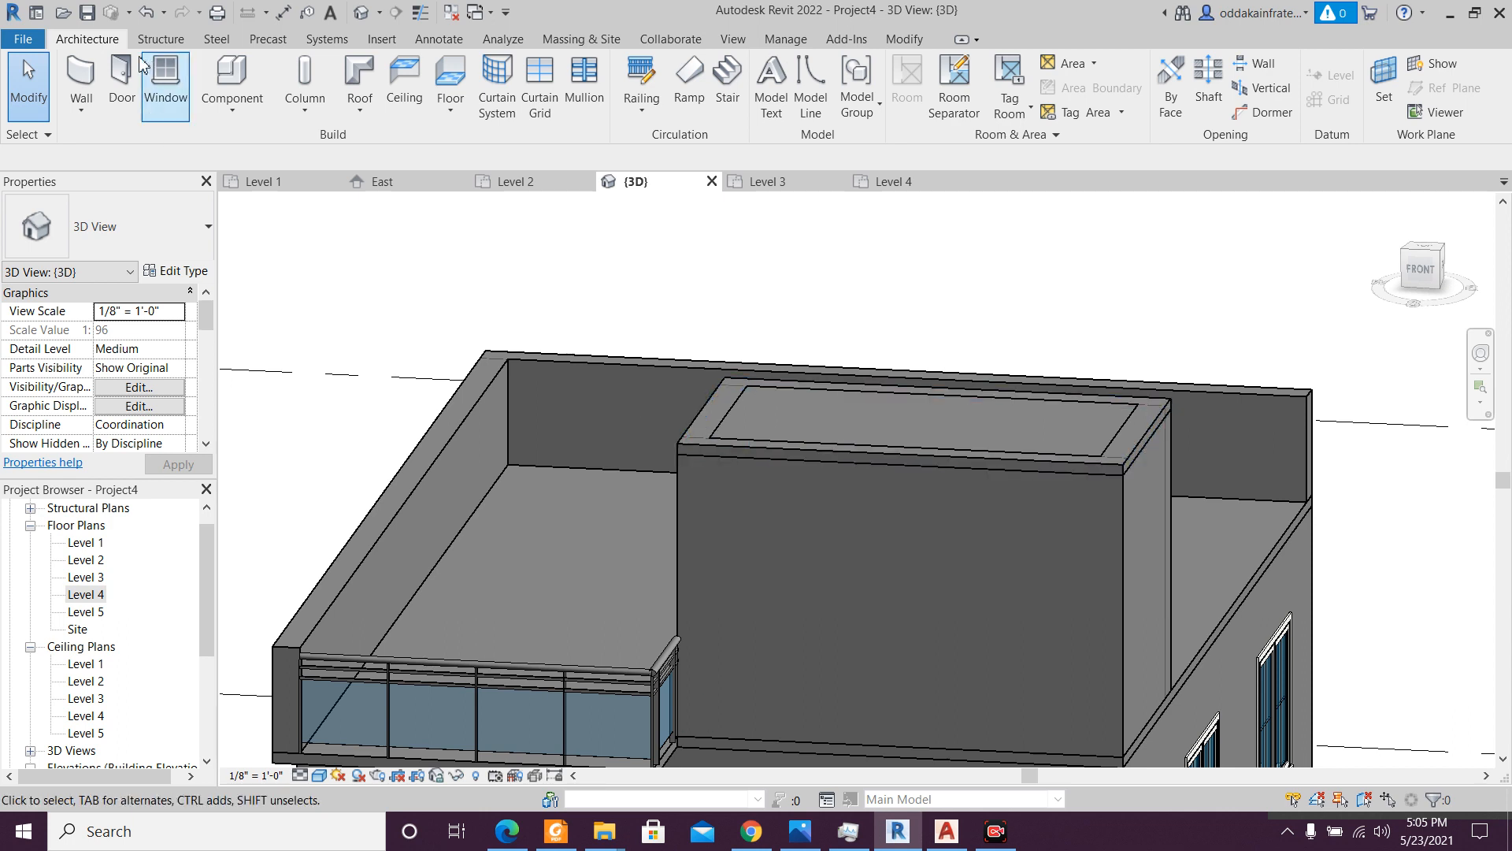
- Create an in-place model in the Casework category and name it Casework 1
{"action": "left_click", "coordinate": [224, 109]}
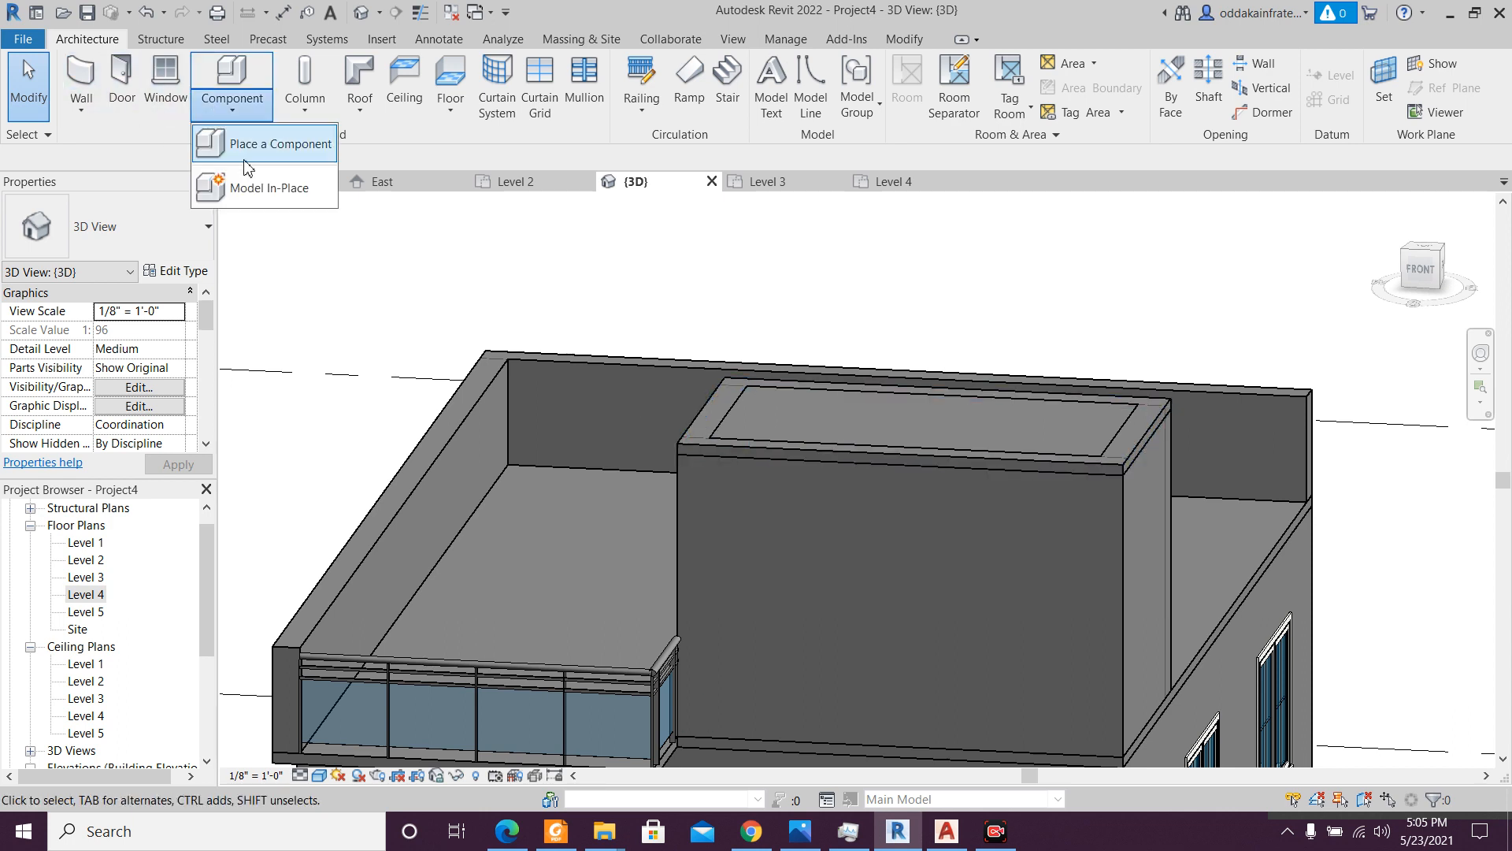
{"action": "left_click", "coordinate": [264, 187]}
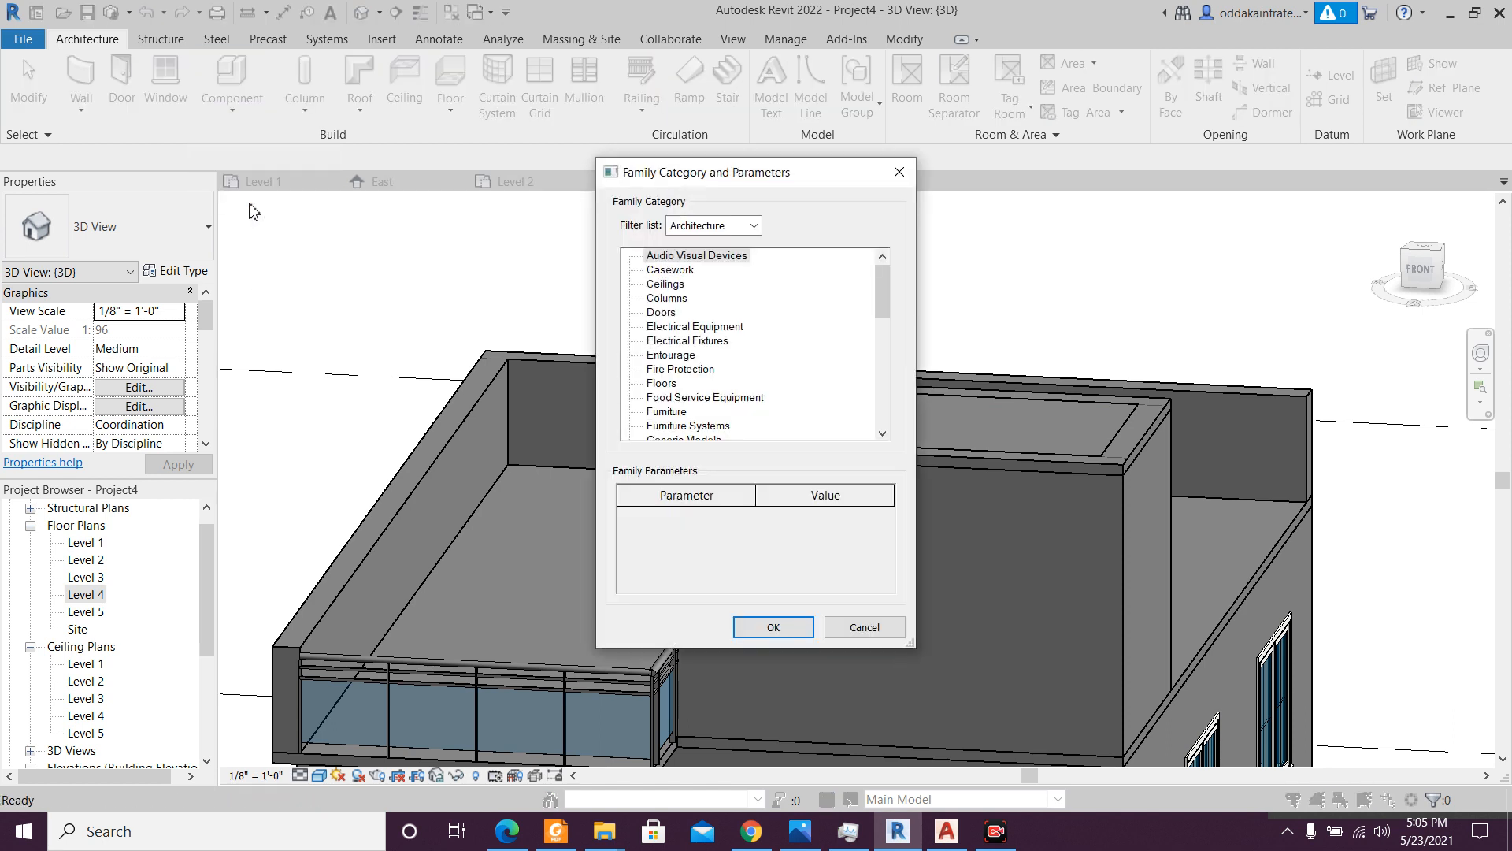
{"action": "left_click", "coordinate": [783, 627]}
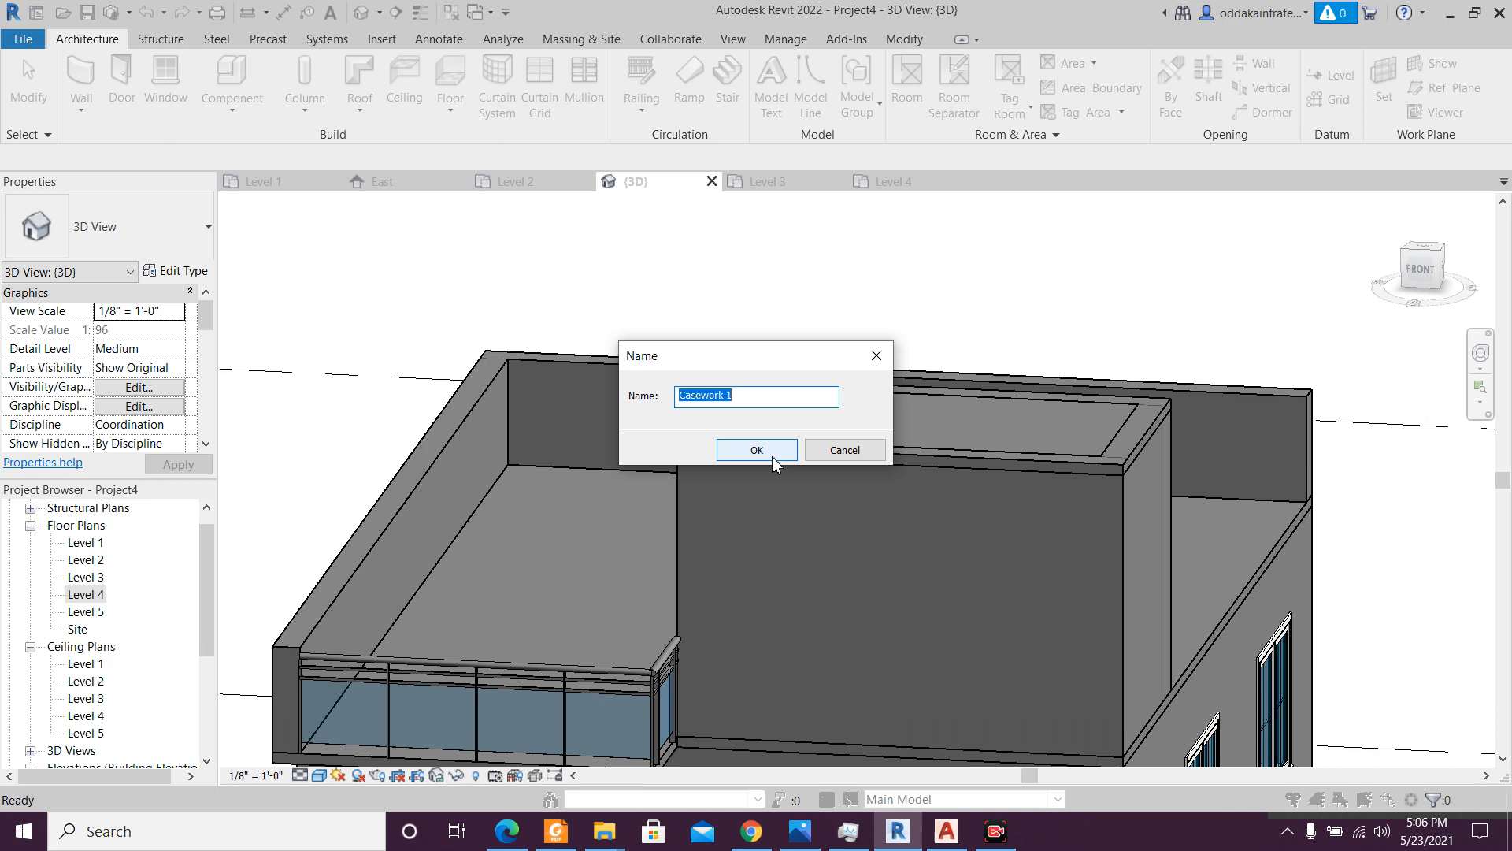
{"action": "left_click", "coordinate": [764, 451]}
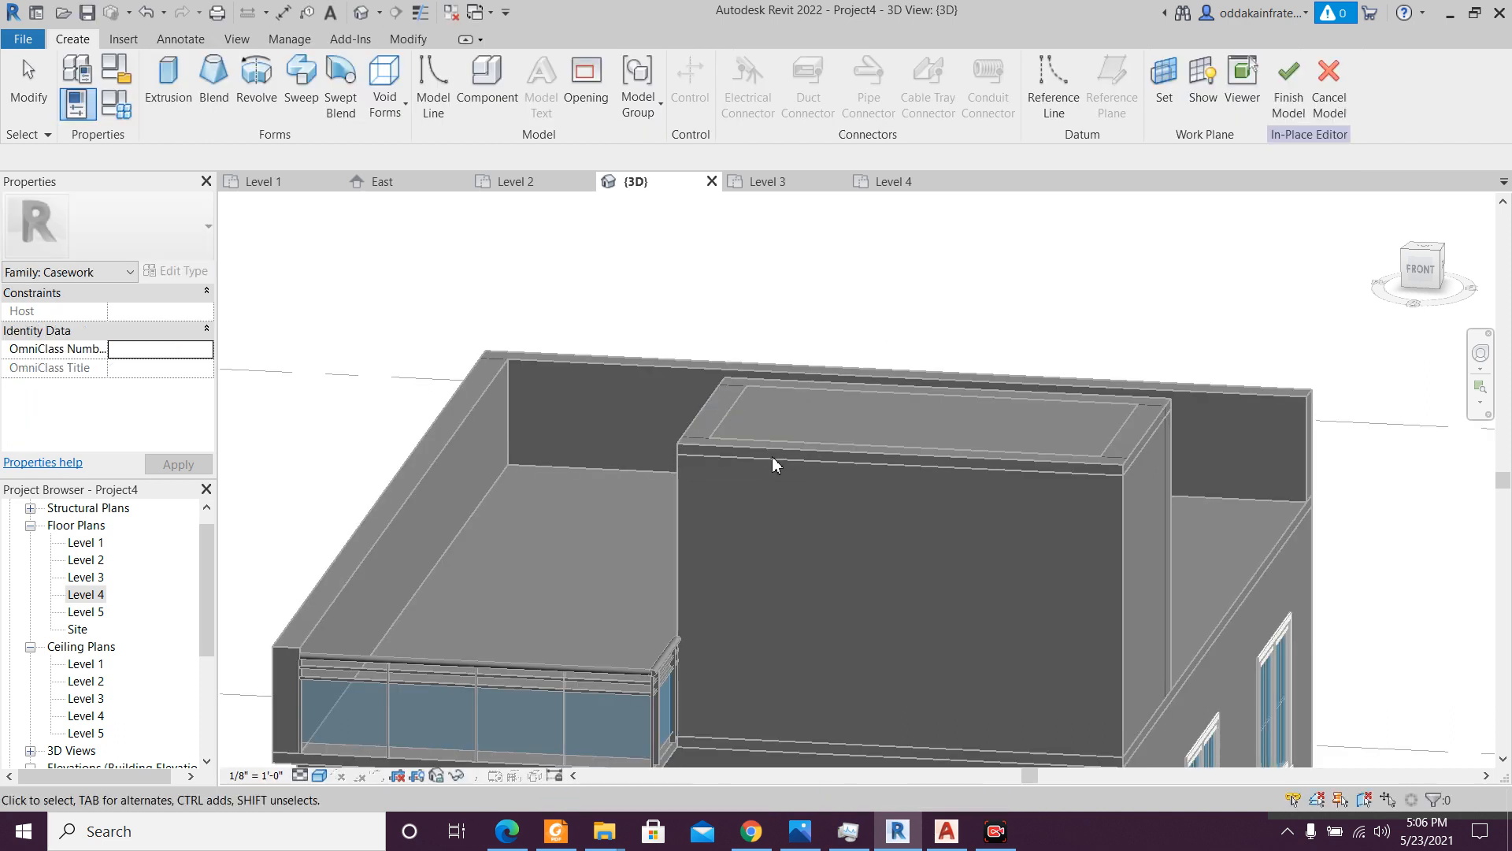
- Start a sweep and pick the four upper outer edges of the staircase enclosure's roof slab as its path, finishing the path
{"action": "scroll", "coordinate": [660, 498], "scroll_direction": "up", "scroll_amount": 2}
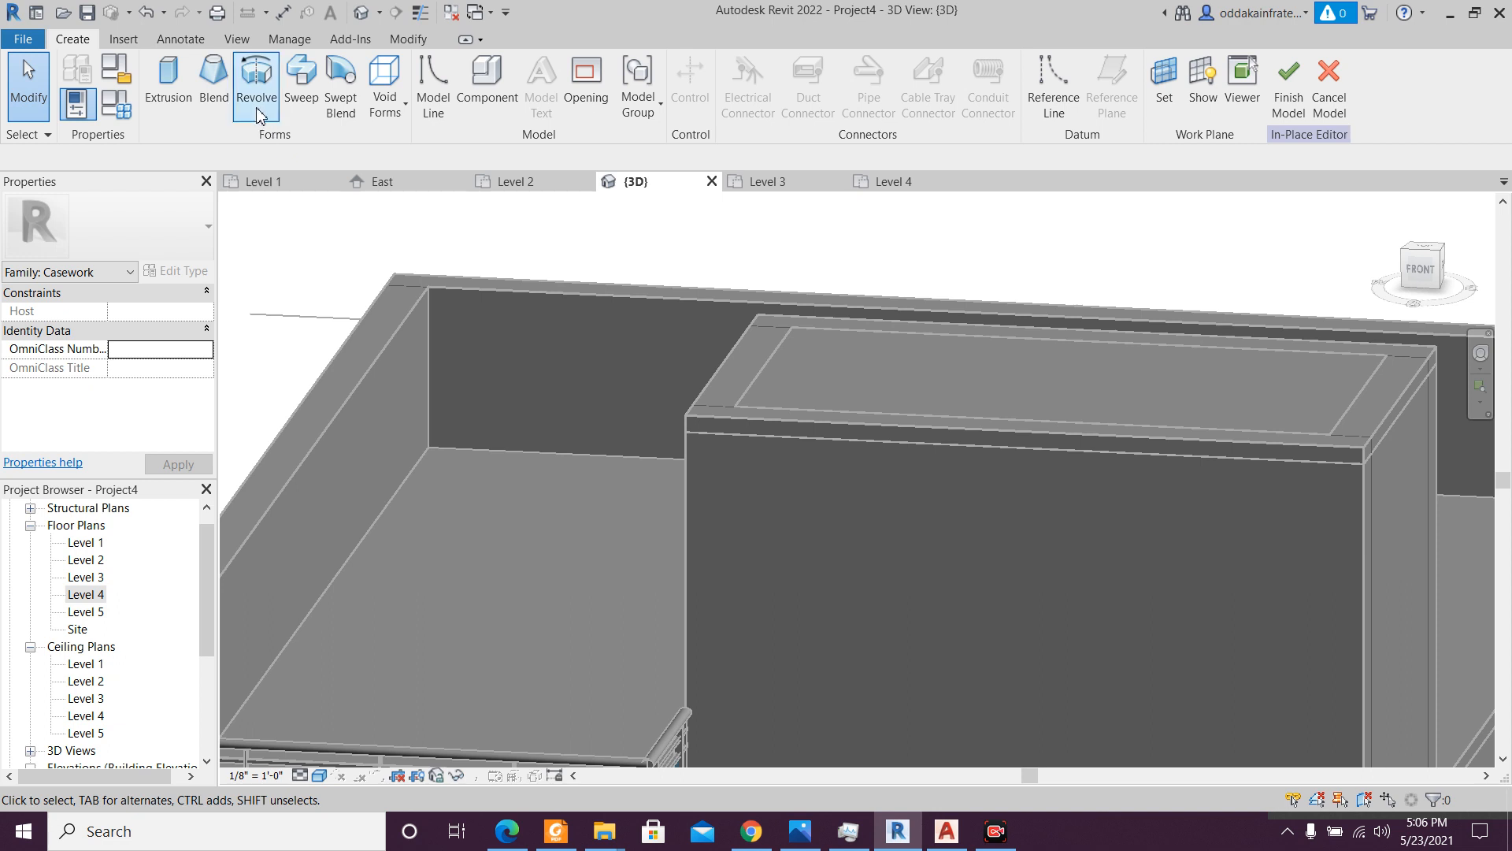
{"action": "left_click", "coordinate": [300, 89]}
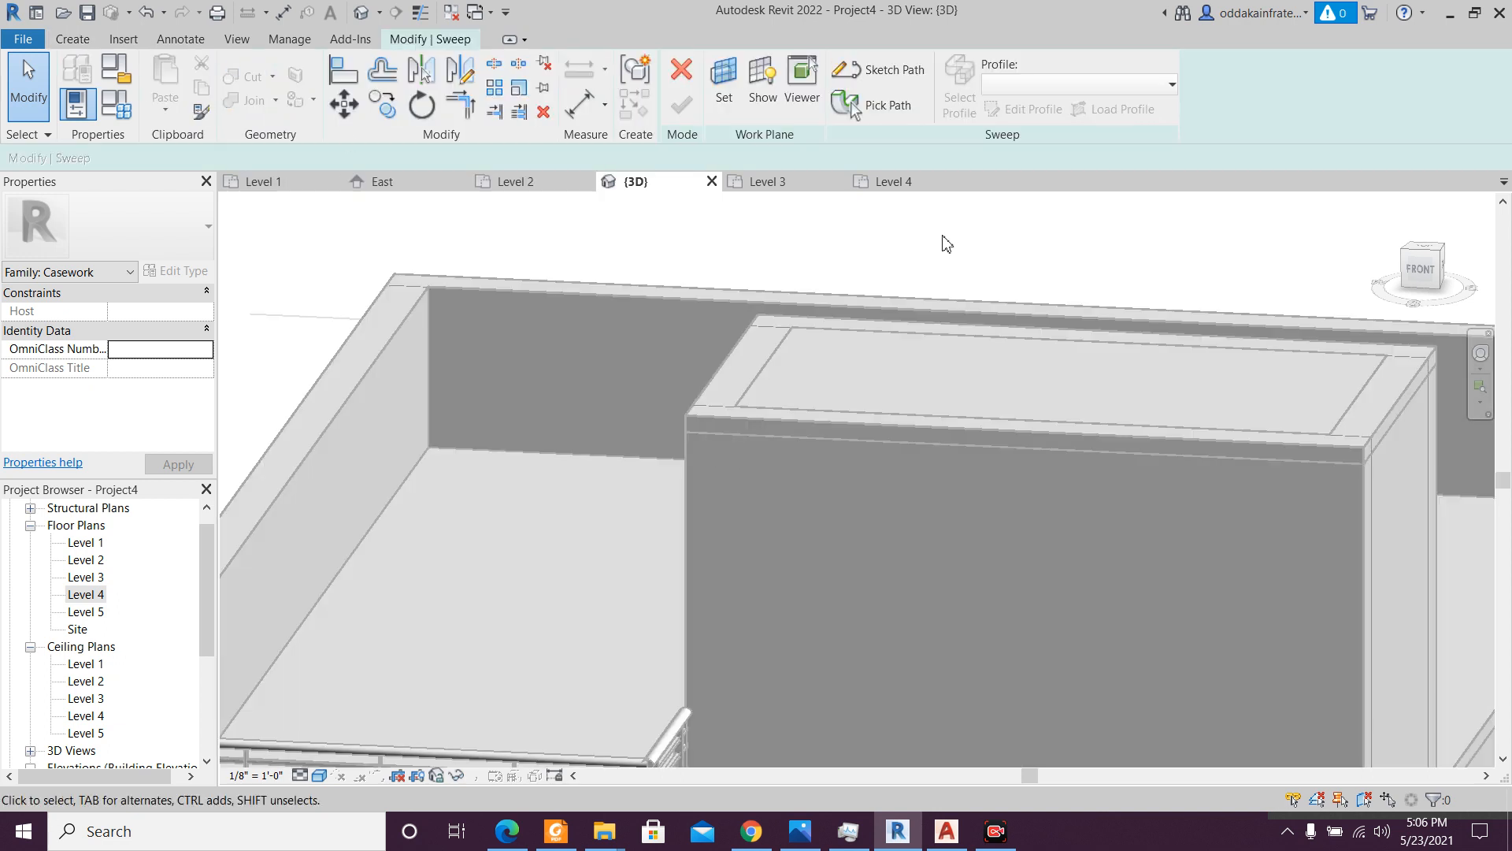
{"action": "left_click", "coordinate": [907, 113]}
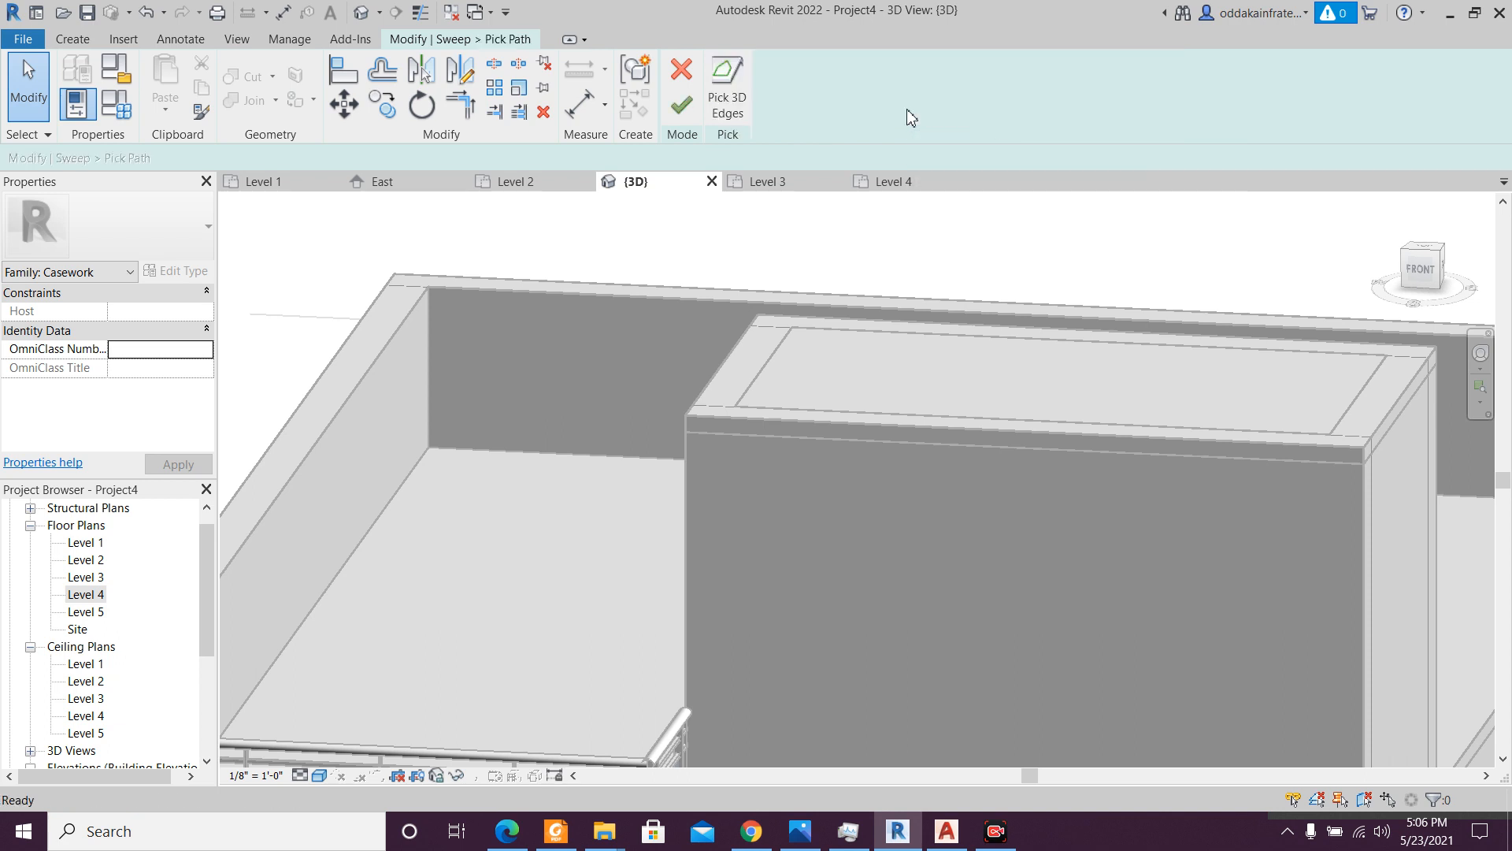
{"action": "left_click", "coordinate": [725, 370]}
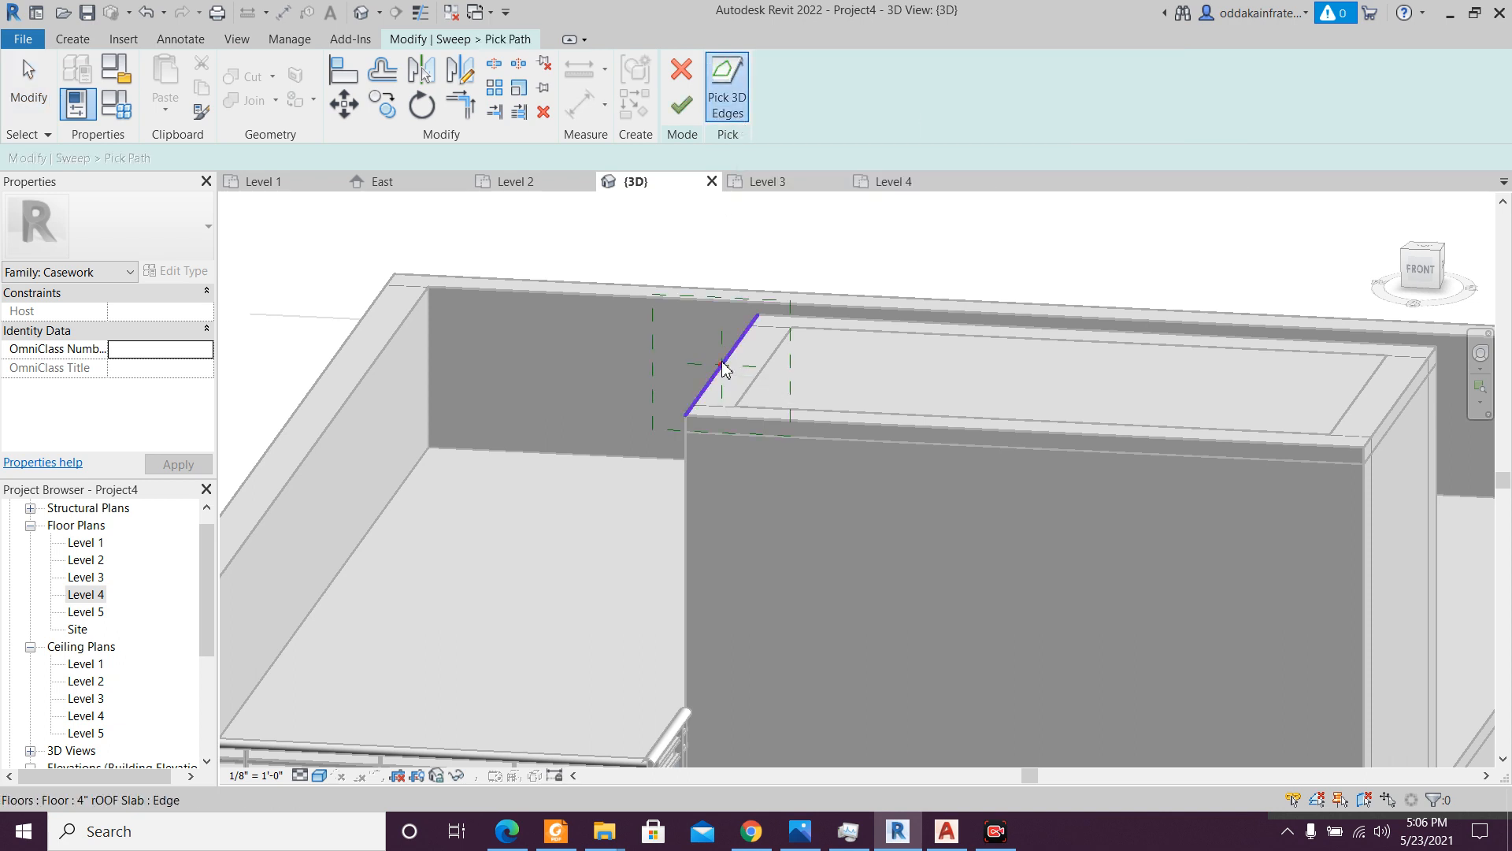
{"action": "left_click", "coordinate": [968, 325]}
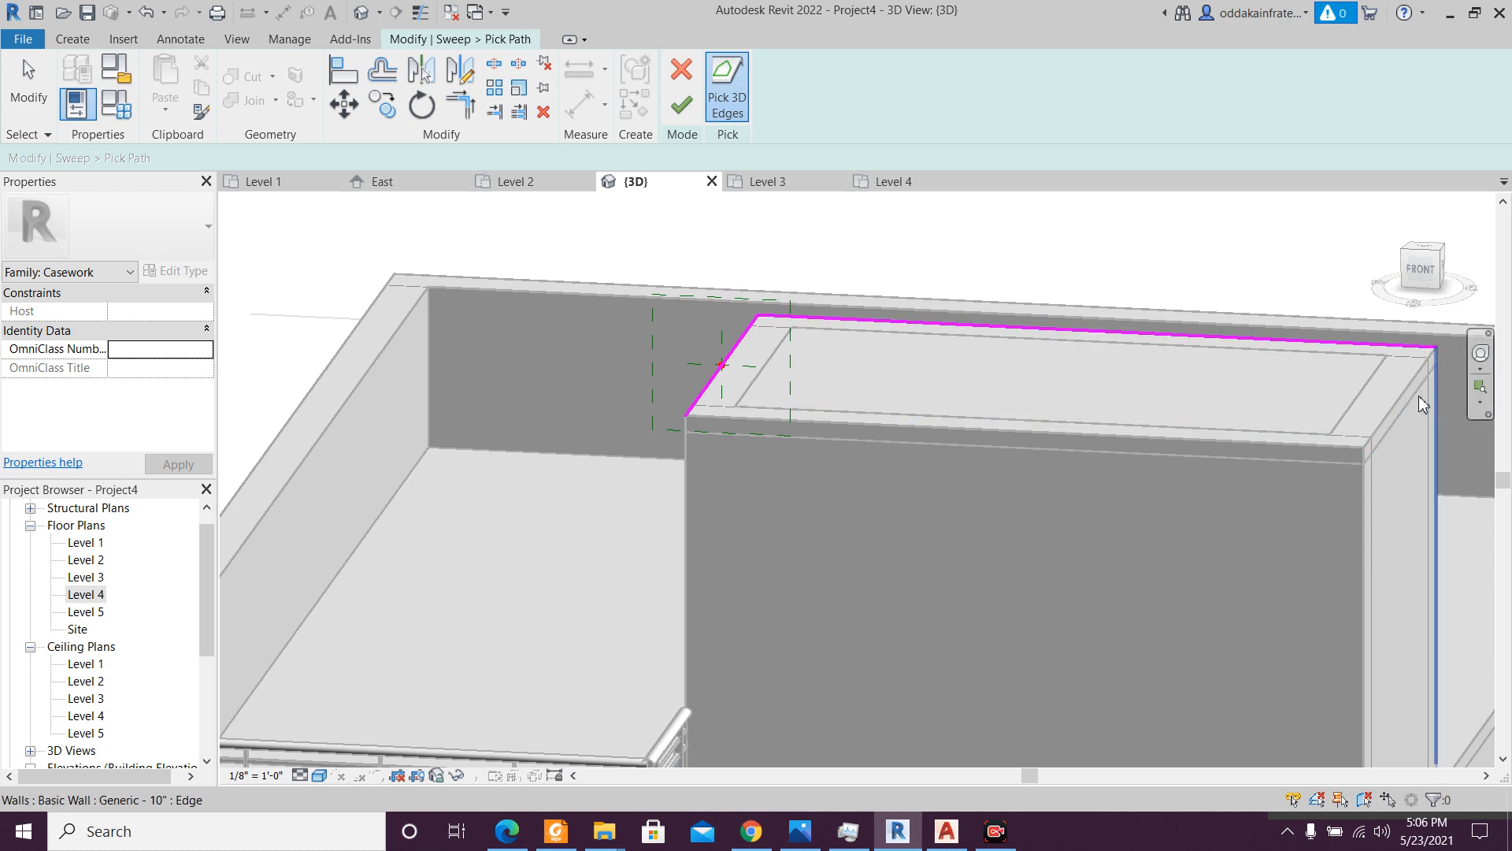
{"action": "left_click", "coordinate": [1365, 421]}
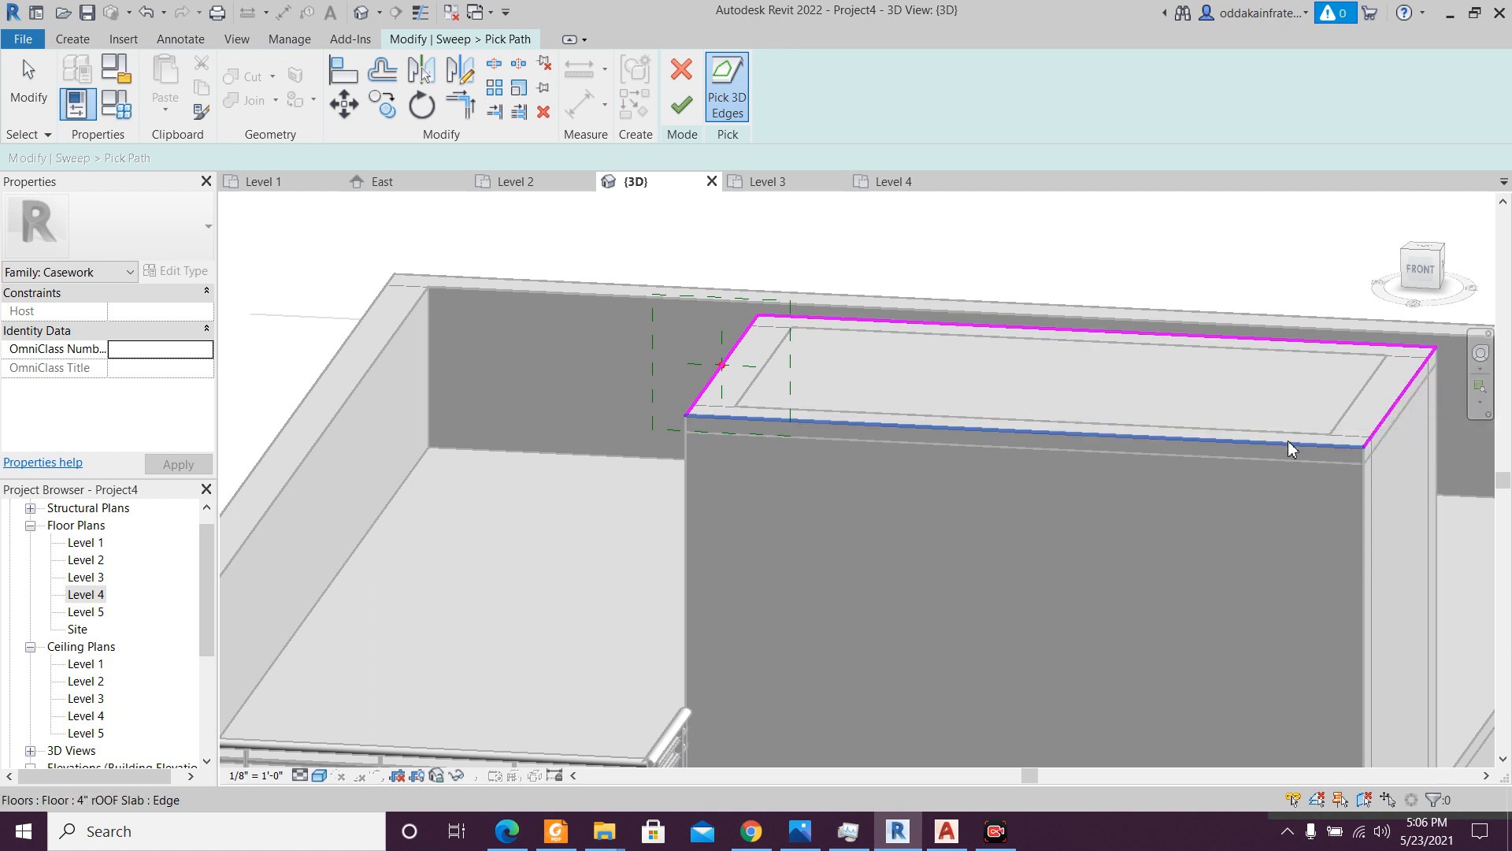
{"action": "left_click", "coordinate": [1292, 447]}
{"action": "left_click", "coordinate": [682, 111]}
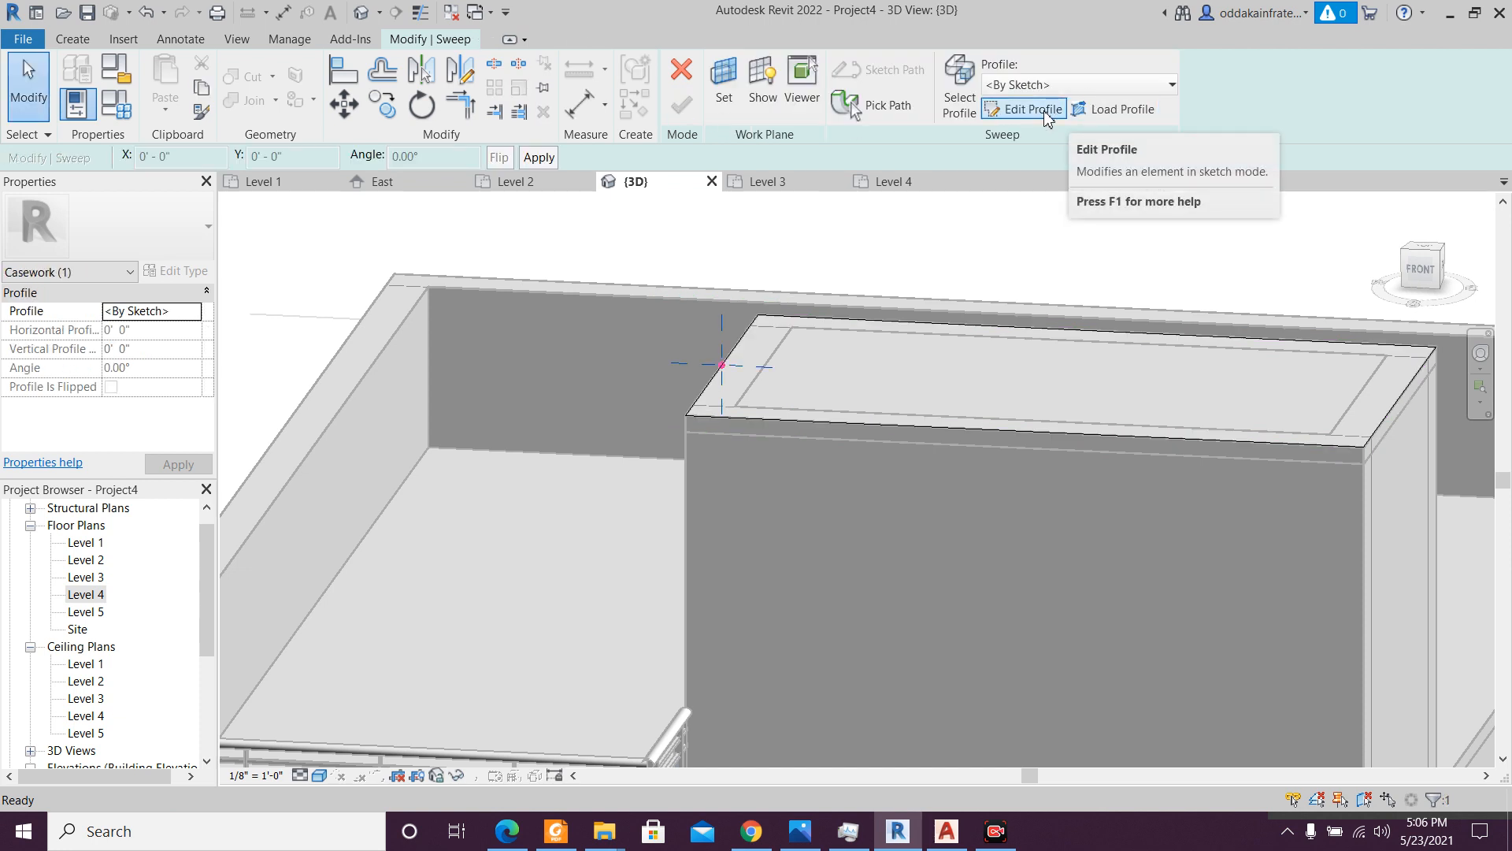
- Edit the sweep profile in the front view, drawing a 2" vertical line upward from the roof slab's upper corner
{"action": "left_click", "coordinate": [1048, 111]}
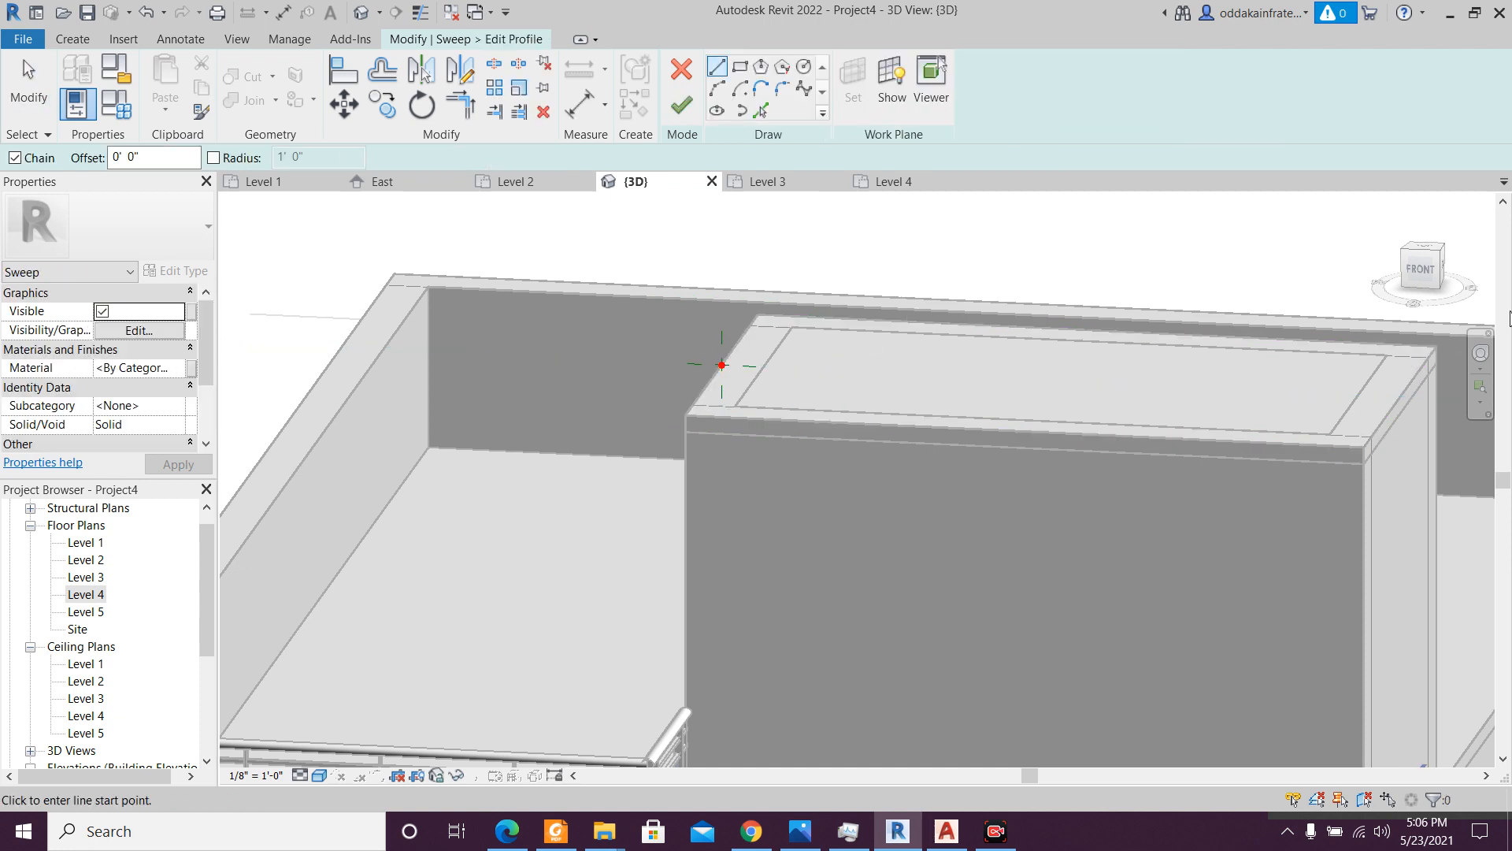
{"action": "left_click", "coordinate": [1422, 272]}
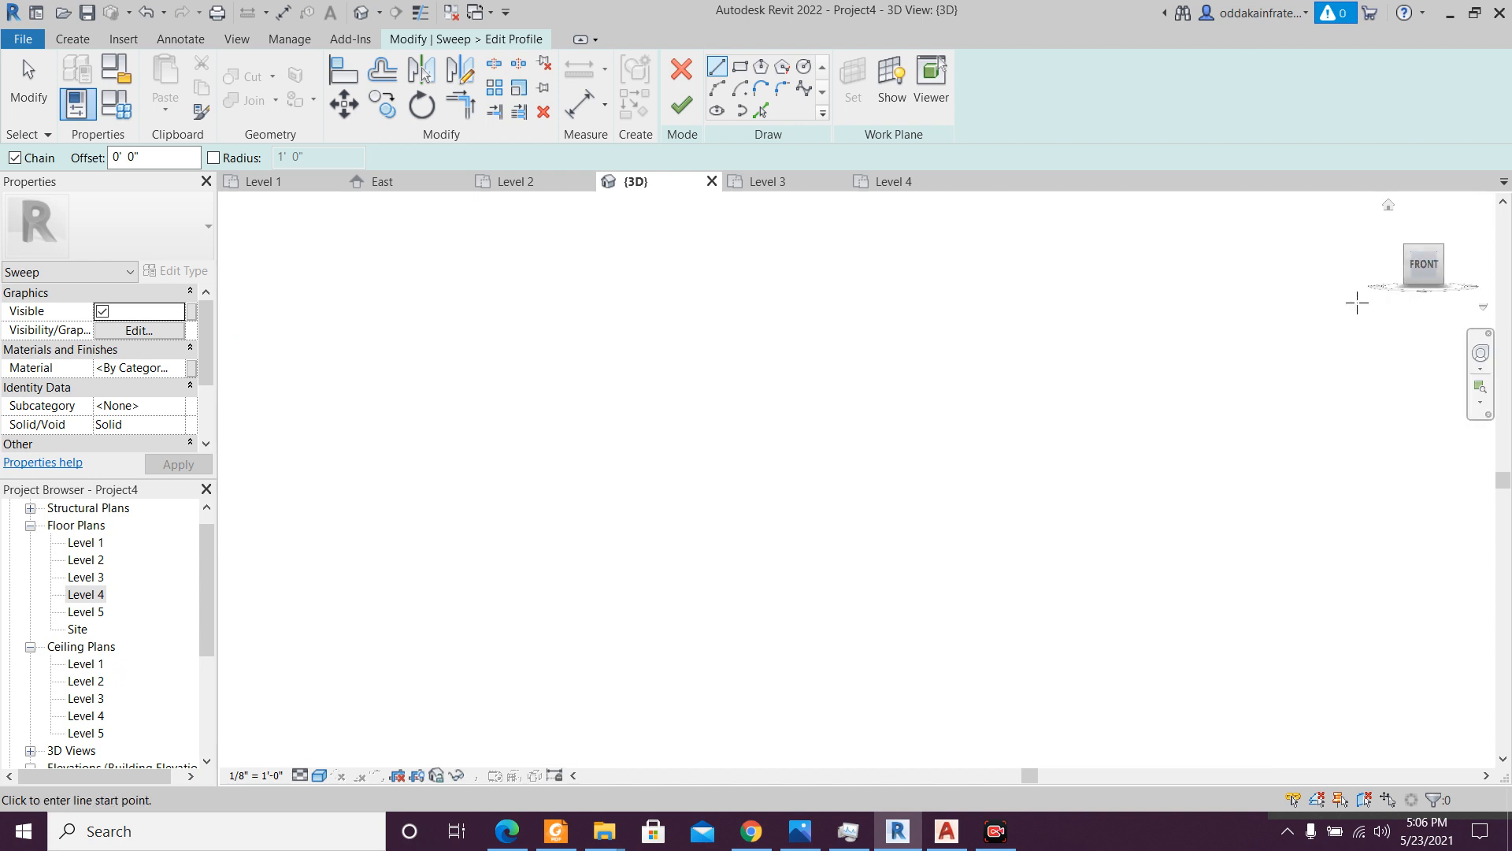
{"action": "scroll", "coordinate": [845, 431], "scroll_direction": "up", "scroll_amount": 10}
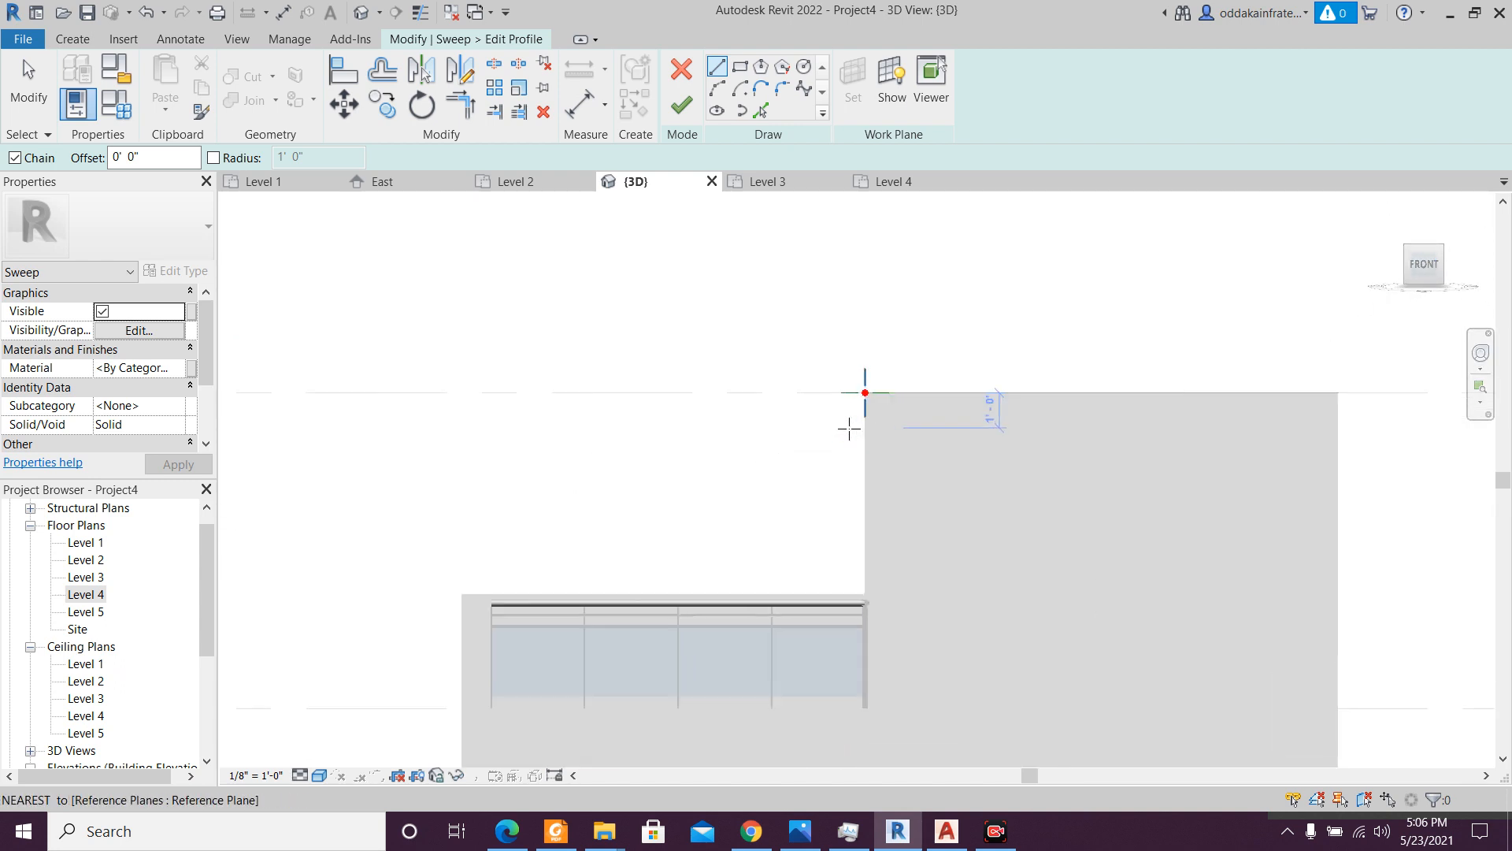
{"action": "scroll", "coordinate": [867, 381], "scroll_direction": "up", "scroll_amount": 4}
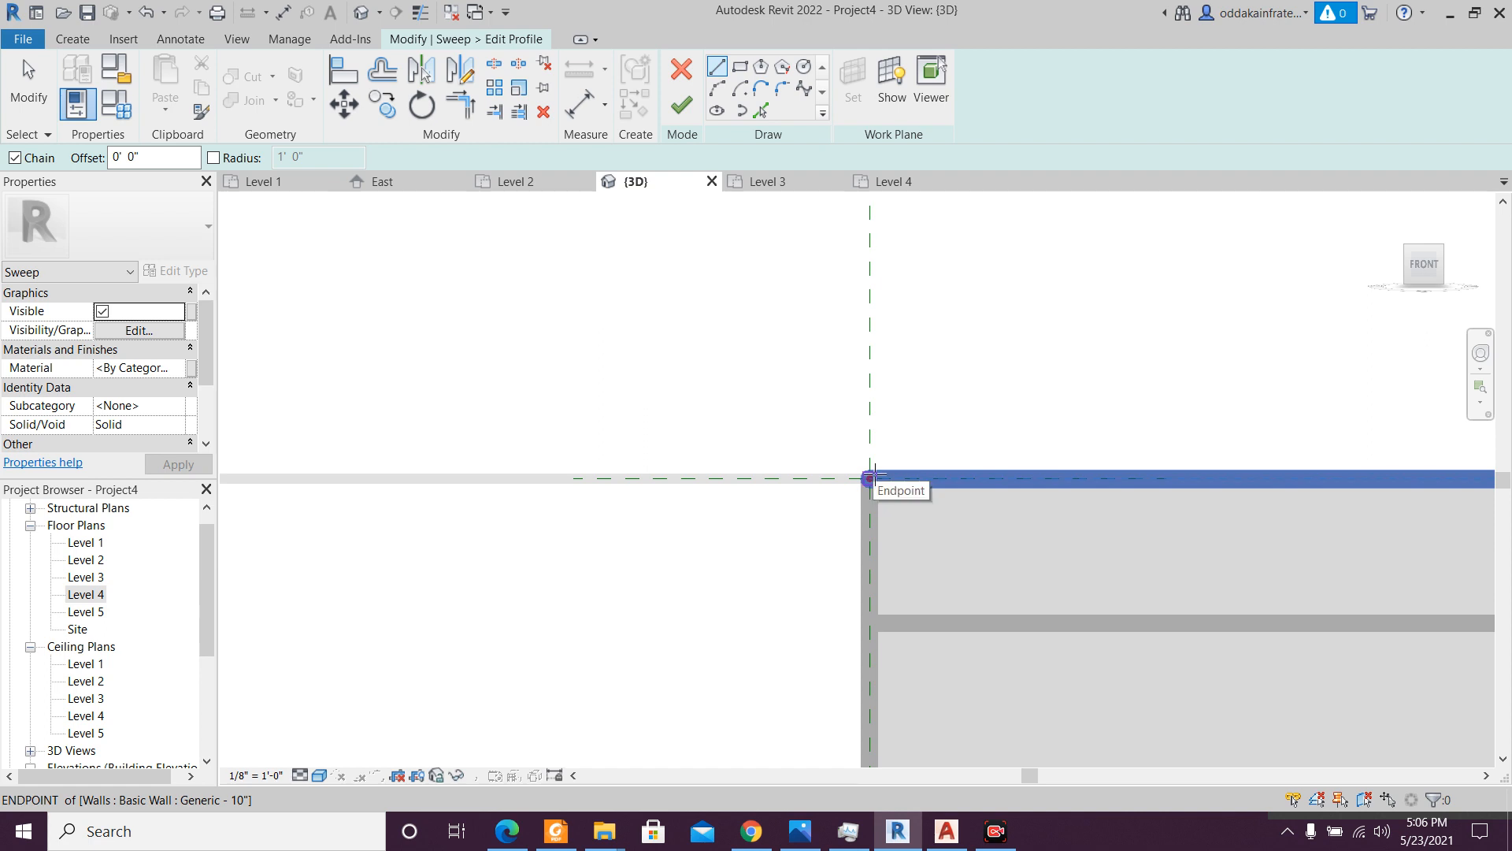
{"action": "left_click", "coordinate": [871, 477]}
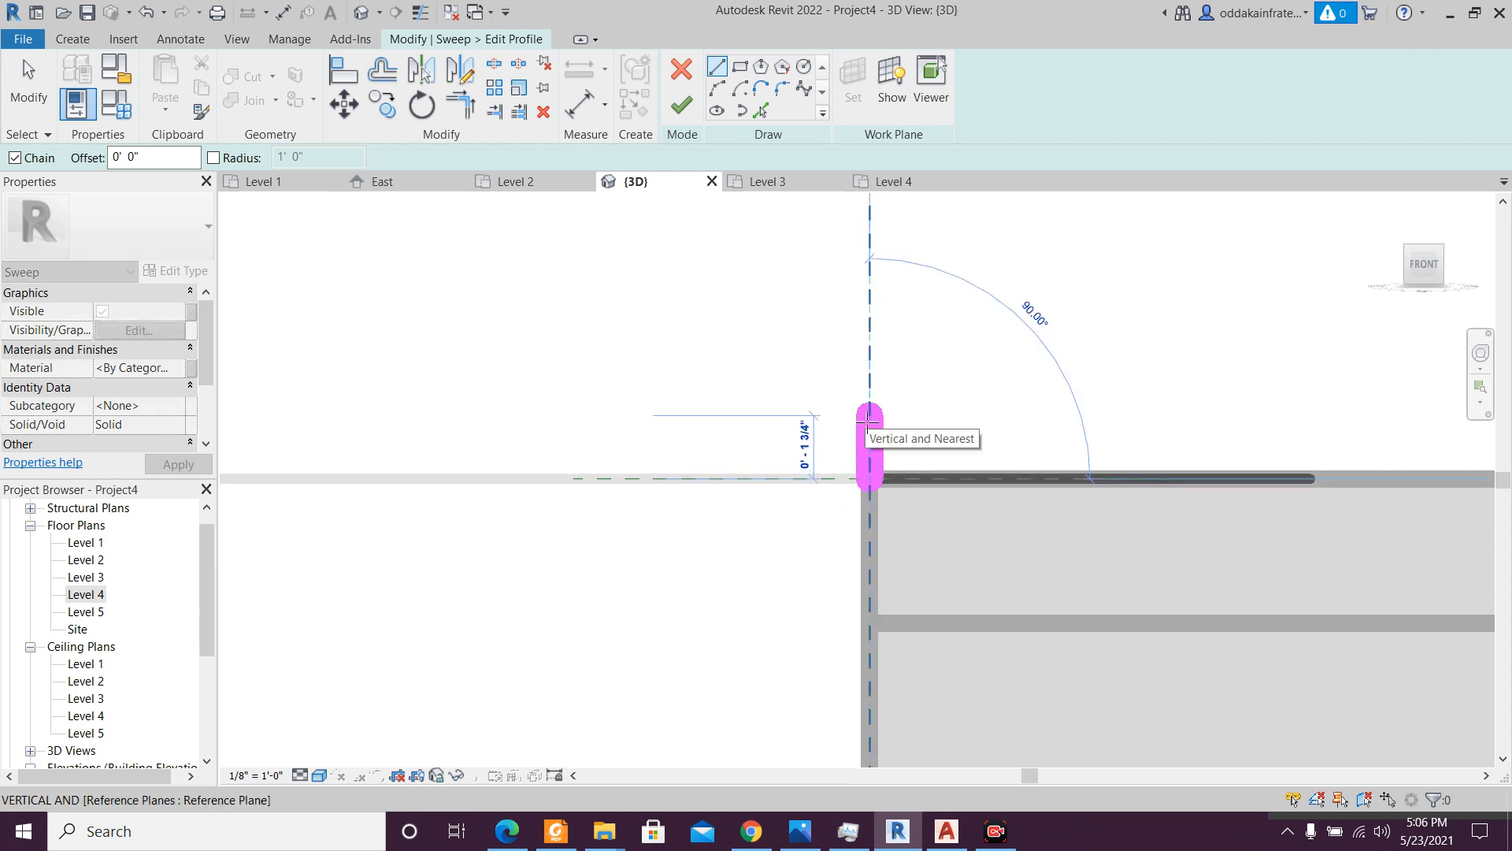
{"action": "type", "text": "2 3/4"}
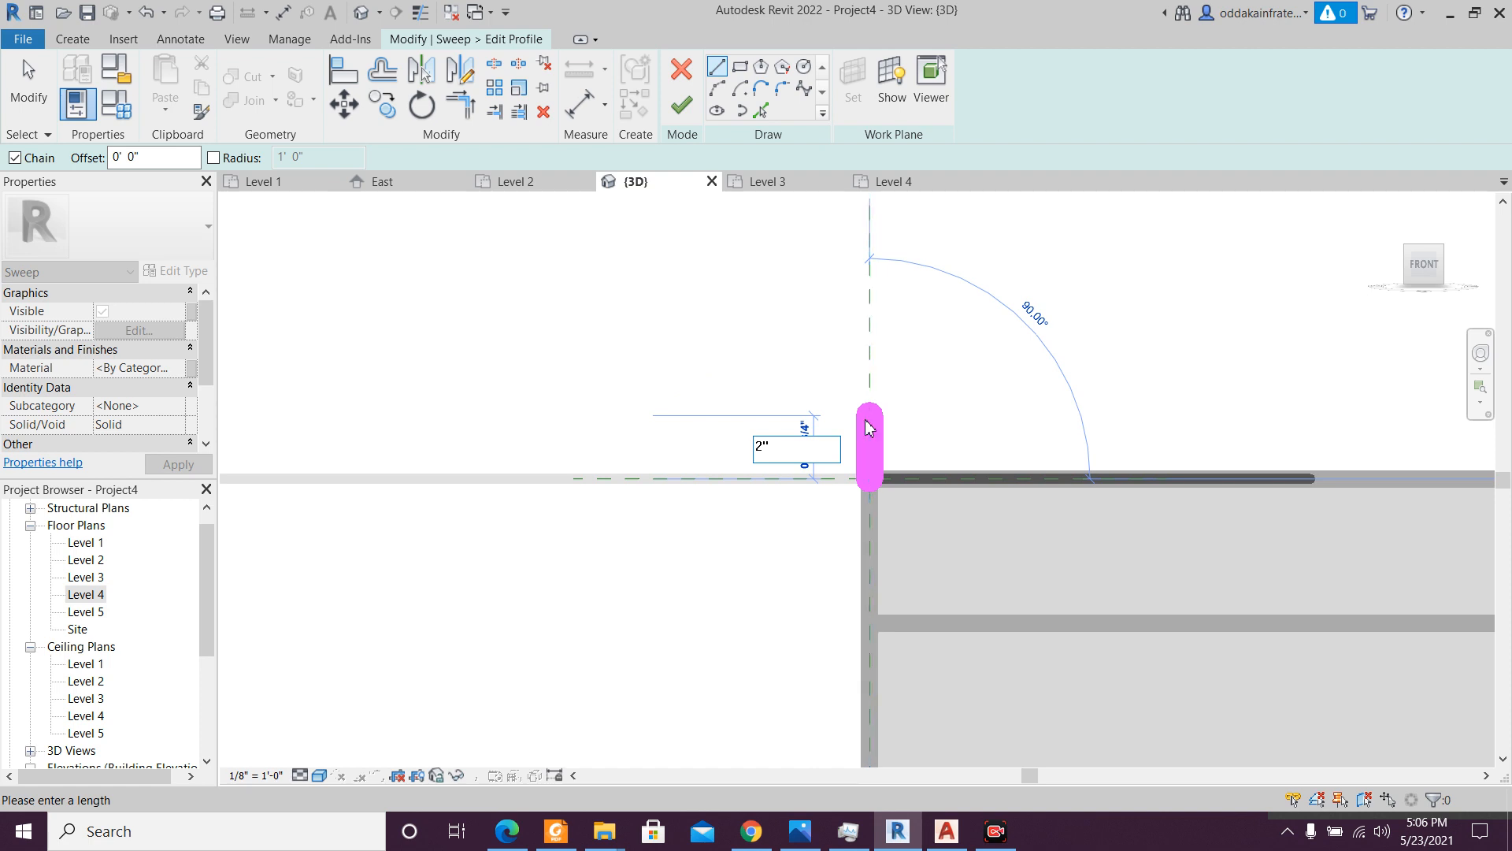
{"action": "type", "text": "\""}
{"action": "key", "text": "Return"}
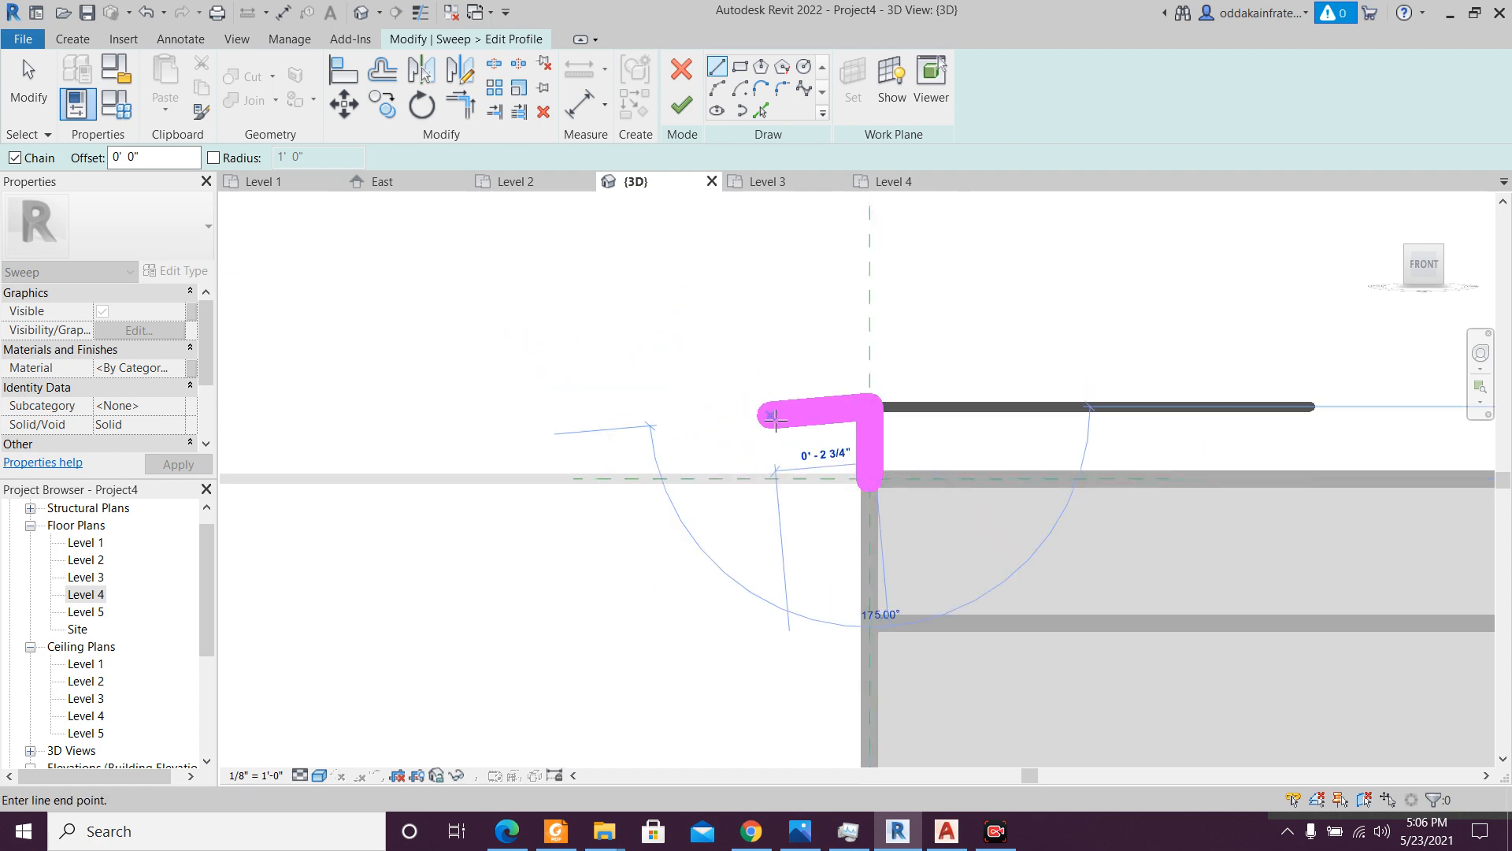
- Complete the stepped moulding profile with lines 2" outward, 2" up and 4" inward, closed down along the slab level, and finish the profile
{"action": "type", "text": "2"}
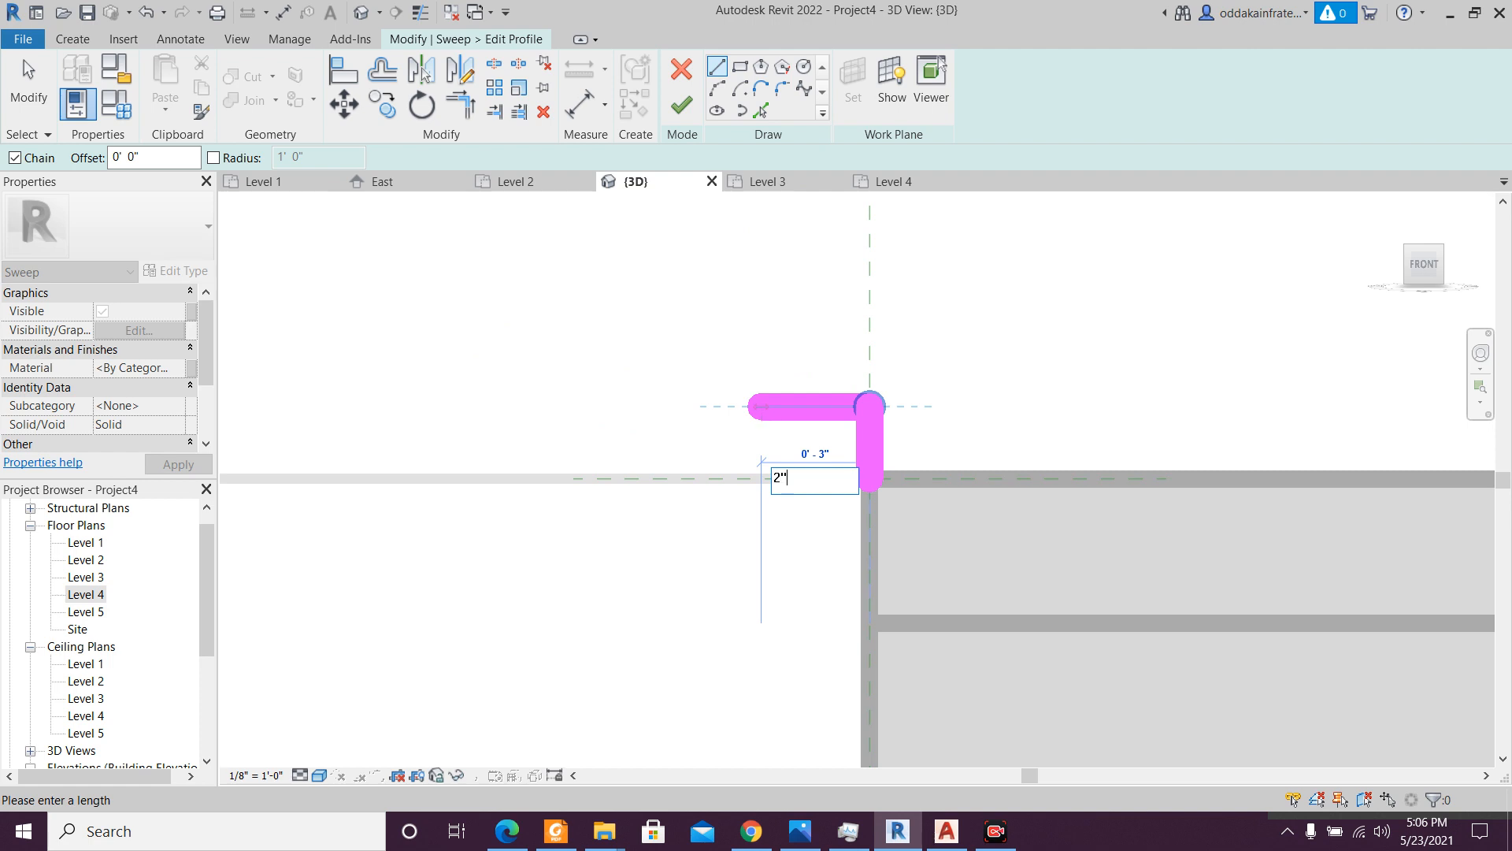
{"action": "type", "text": "\""}
{"action": "key", "text": "Return"}
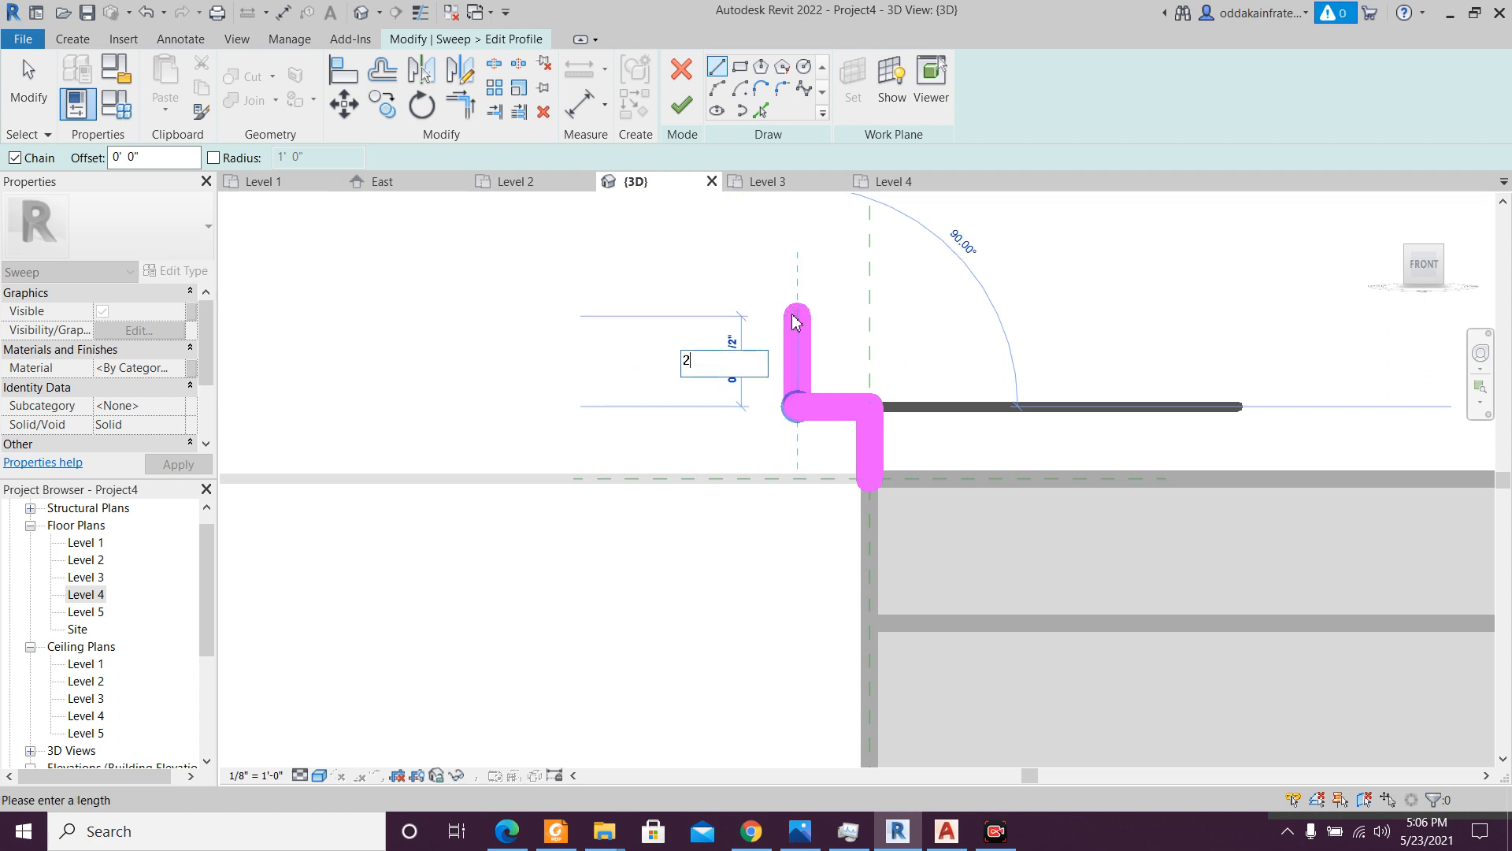
{"action": "key", "text": "Return"}
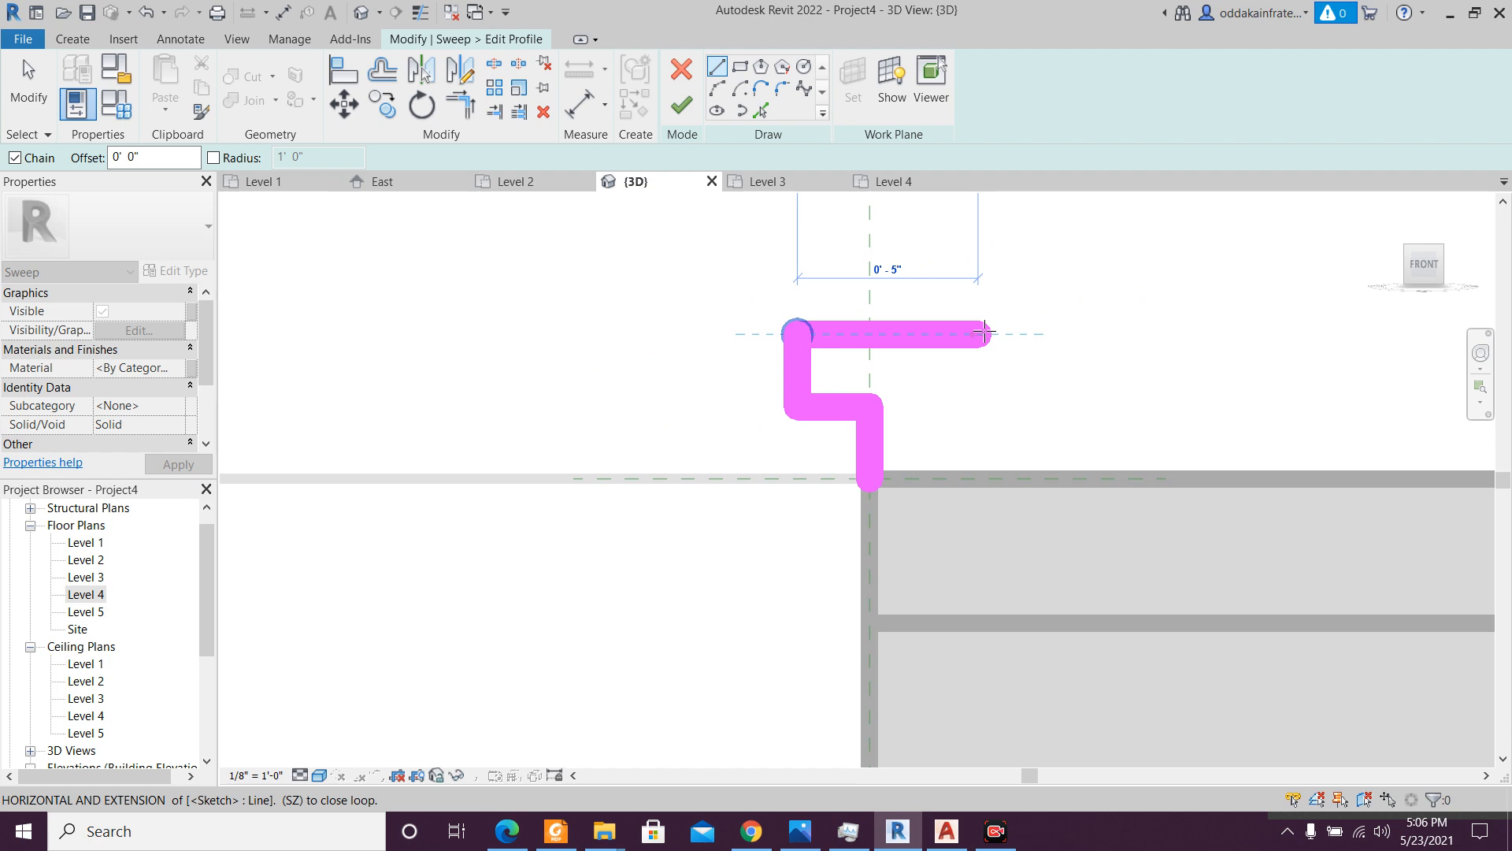
{"action": "type", "text": "4"}
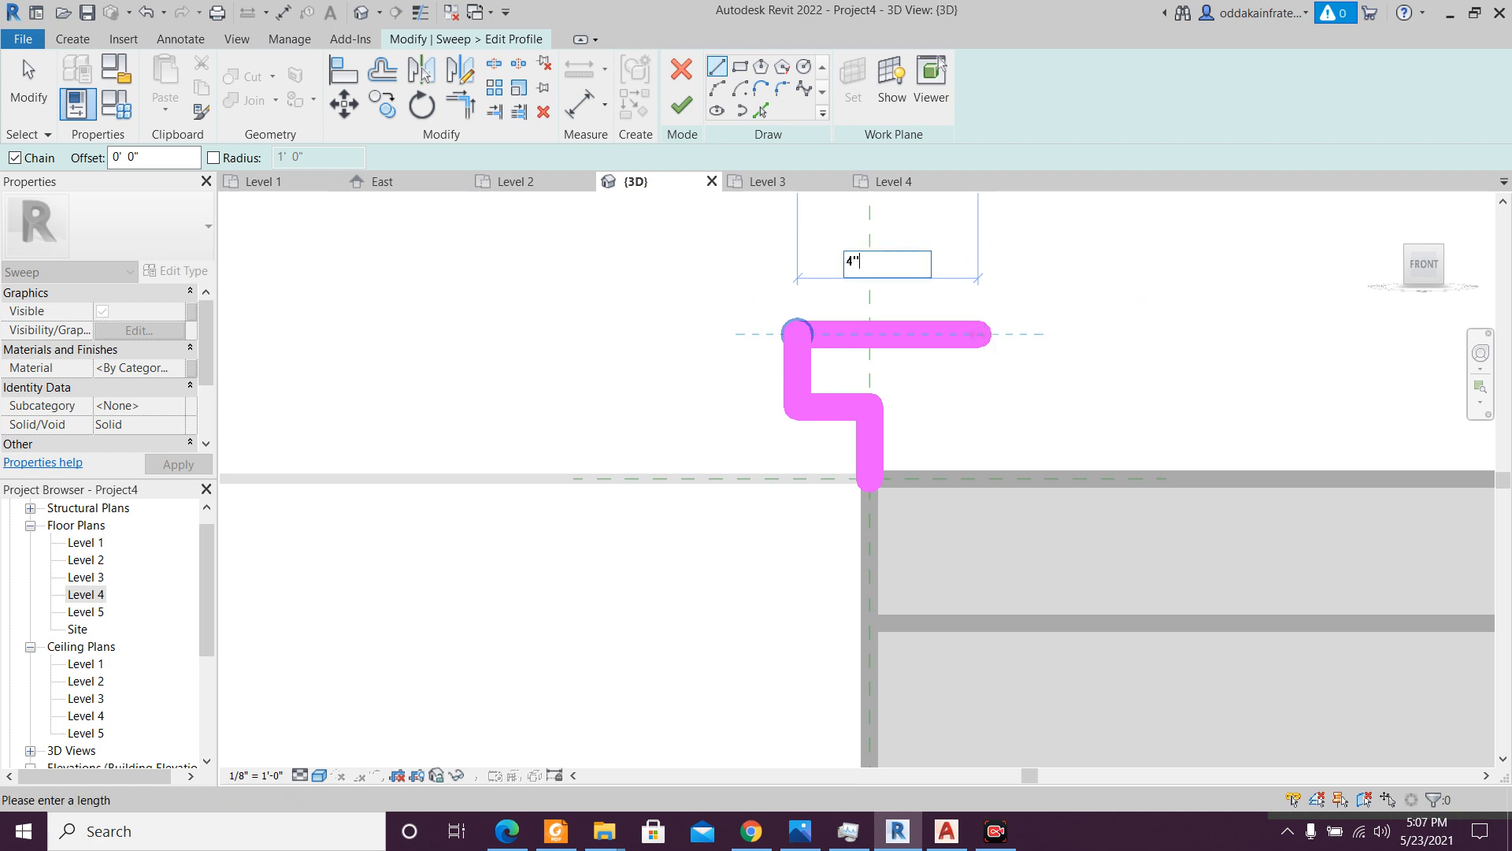
{"action": "key", "text": "Return"}
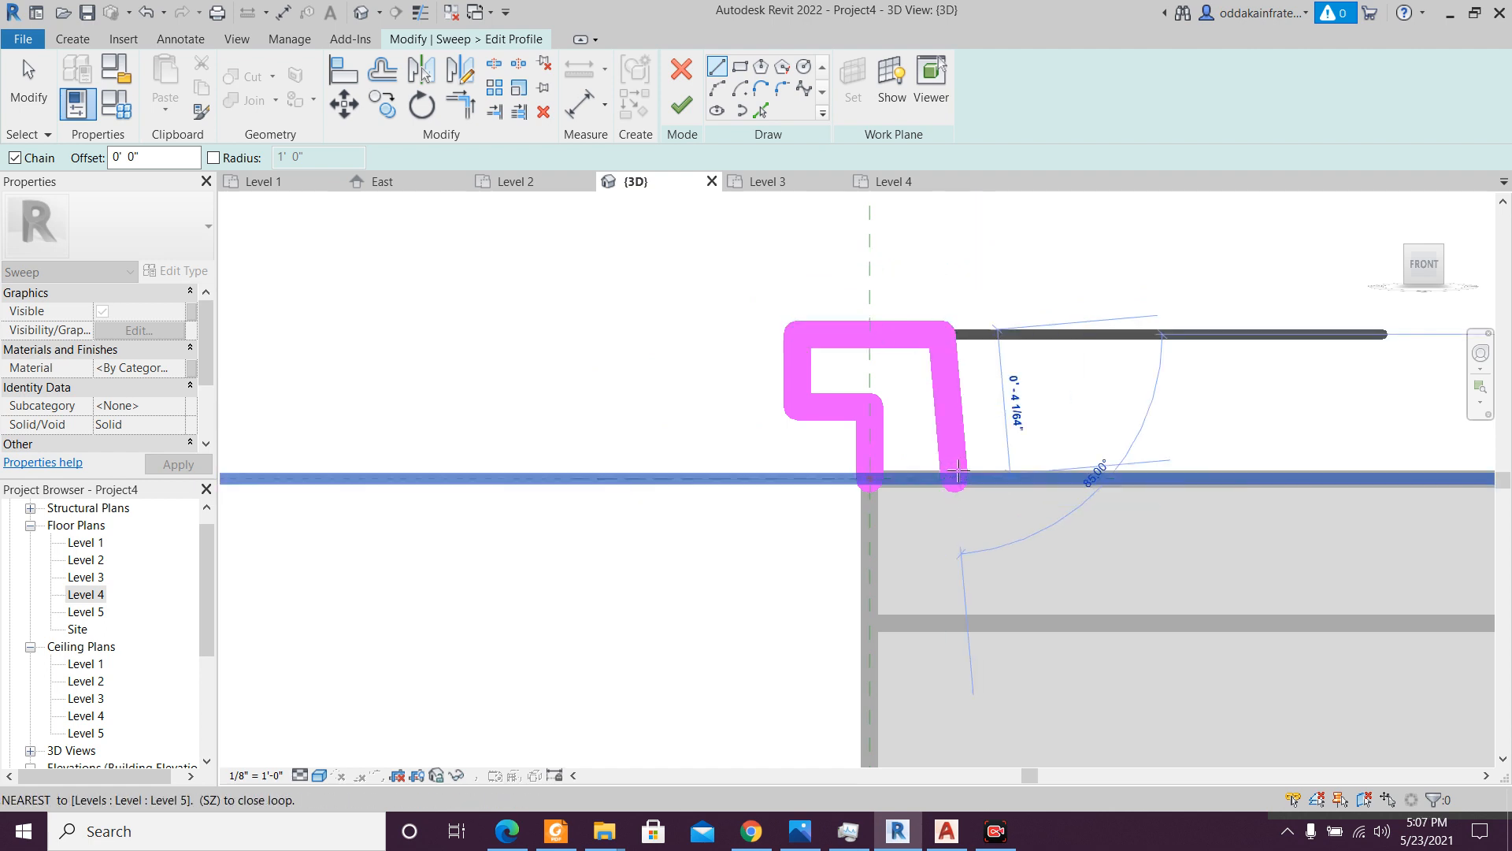
{"action": "left_click", "coordinate": [945, 478]}
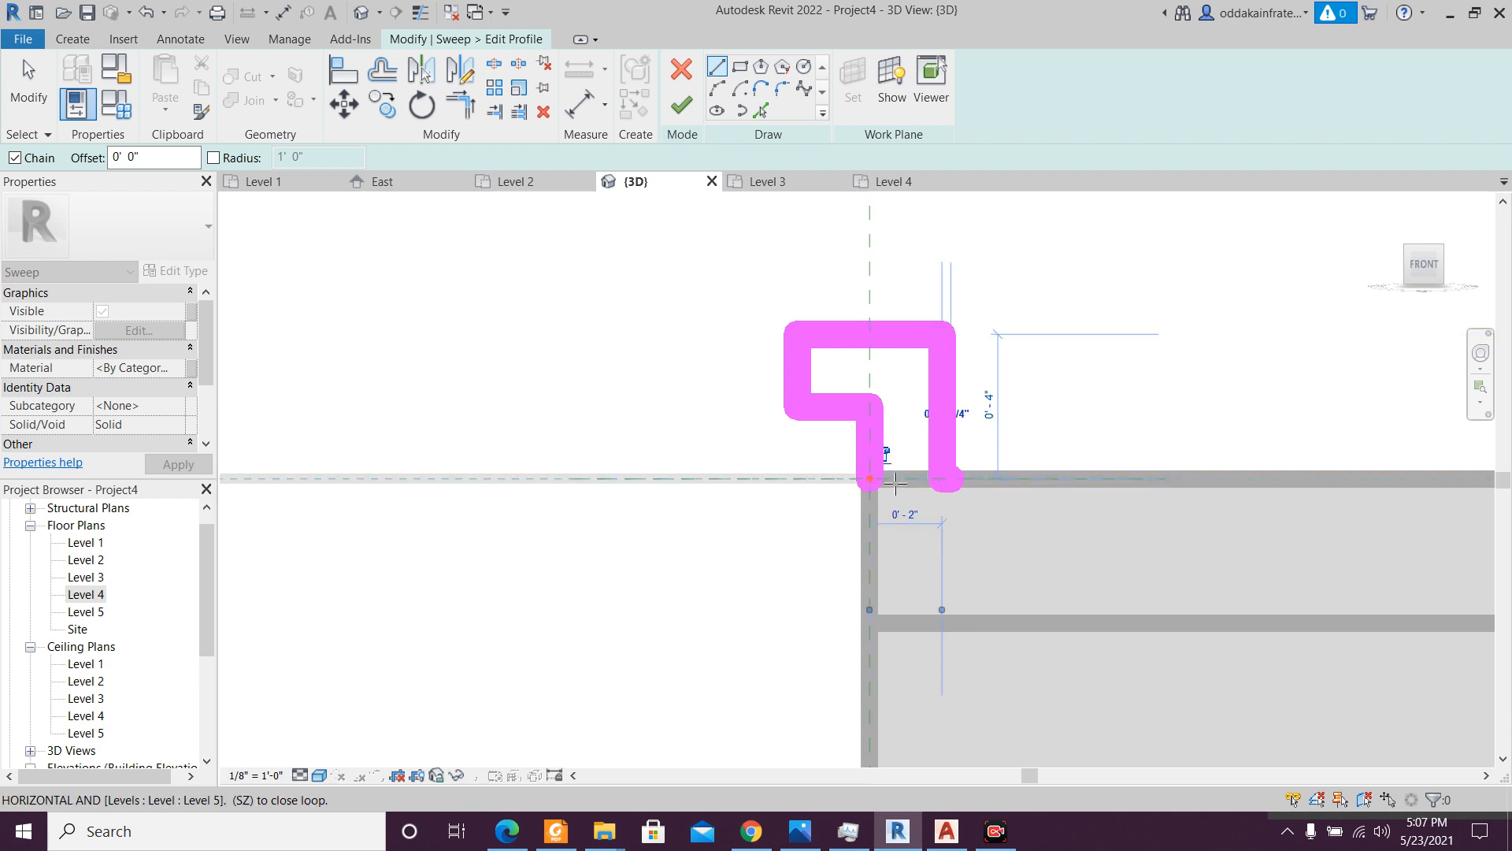
{"action": "left_click", "coordinate": [883, 478]}
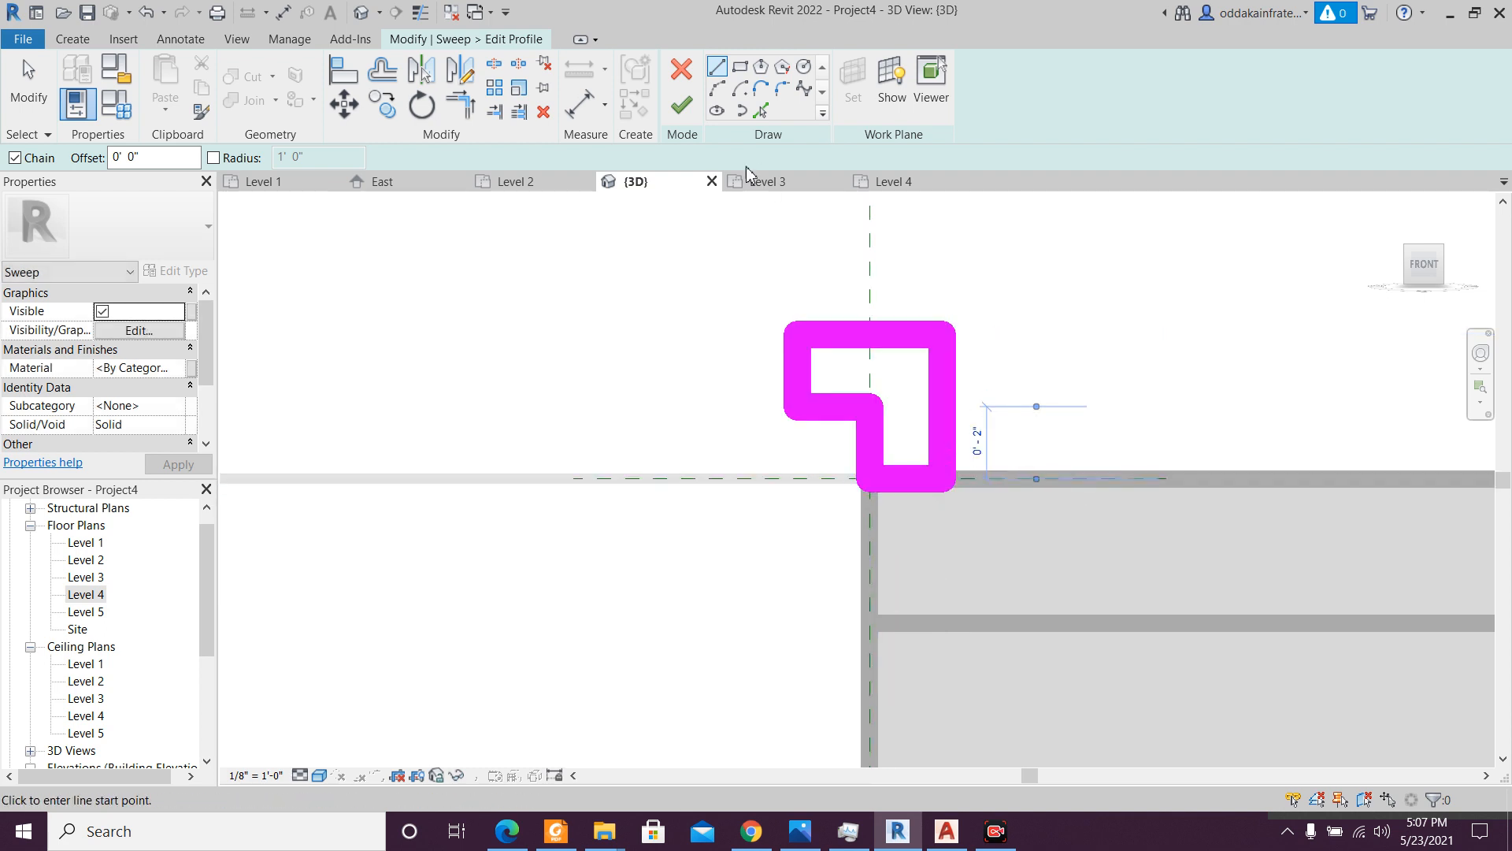
{"action": "left_click", "coordinate": [677, 108]}
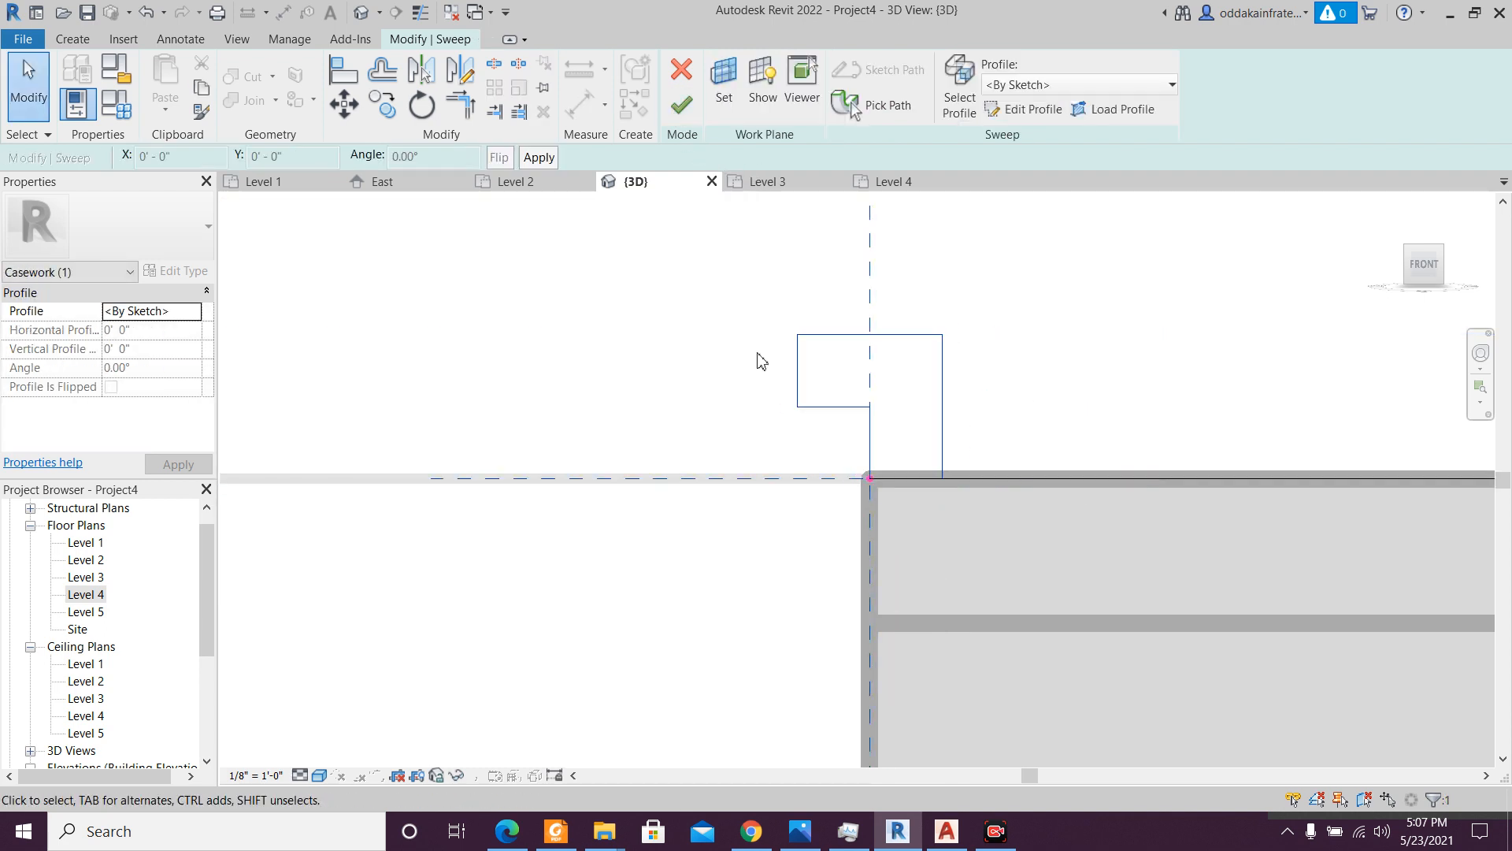
- Return to a corner 3D view and finish the sweep around the staircase enclosure's roof
{"action": "scroll", "coordinate": [761, 360], "scroll_direction": "down", "scroll_amount": 4}
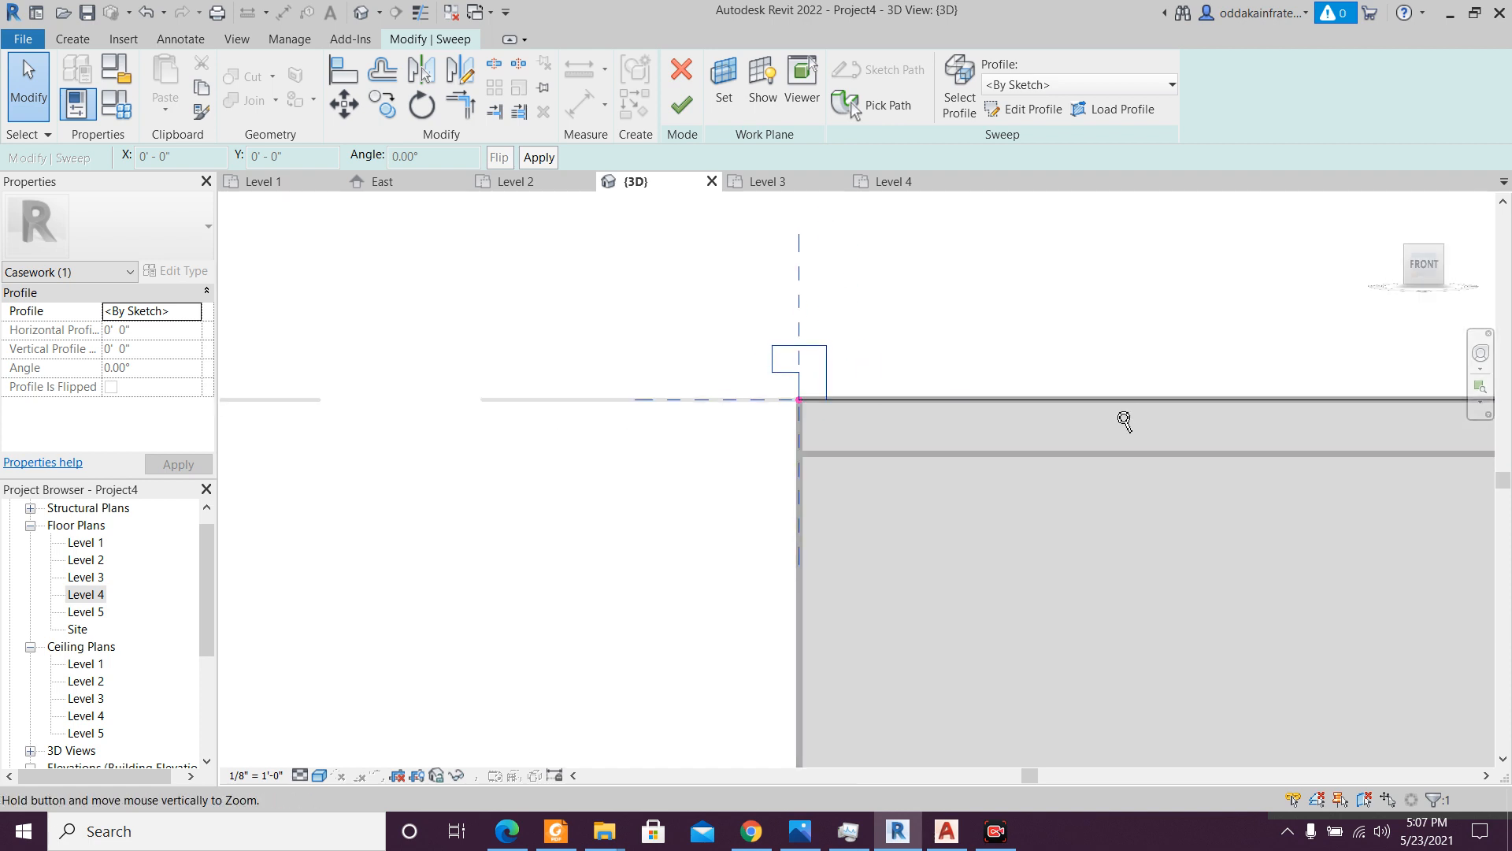
{"action": "scroll", "coordinate": [1013, 489], "scroll_direction": "up", "scroll_amount": 2}
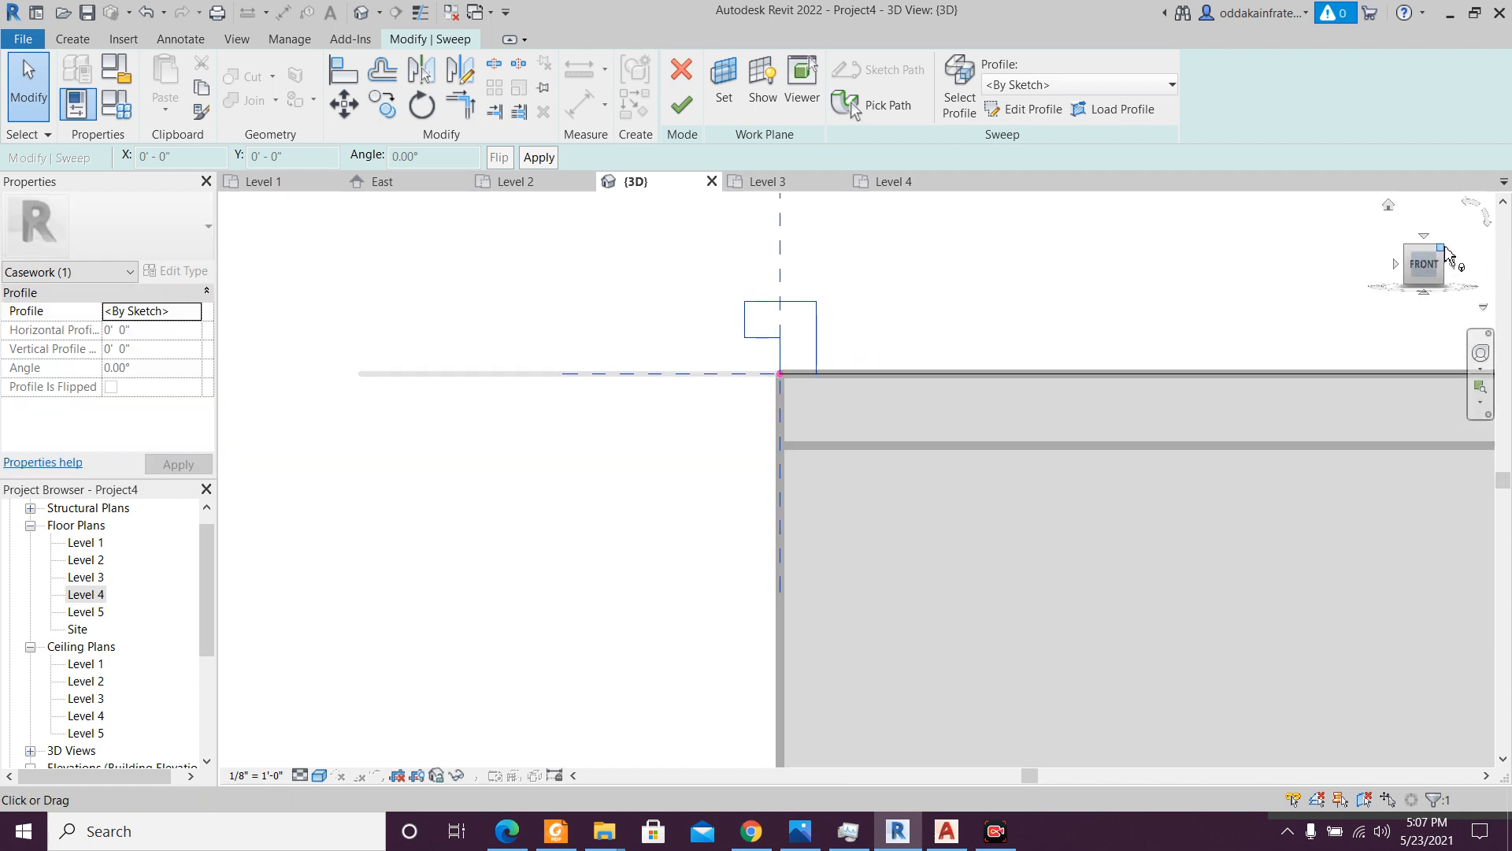
{"action": "left_click", "coordinate": [1441, 248]}
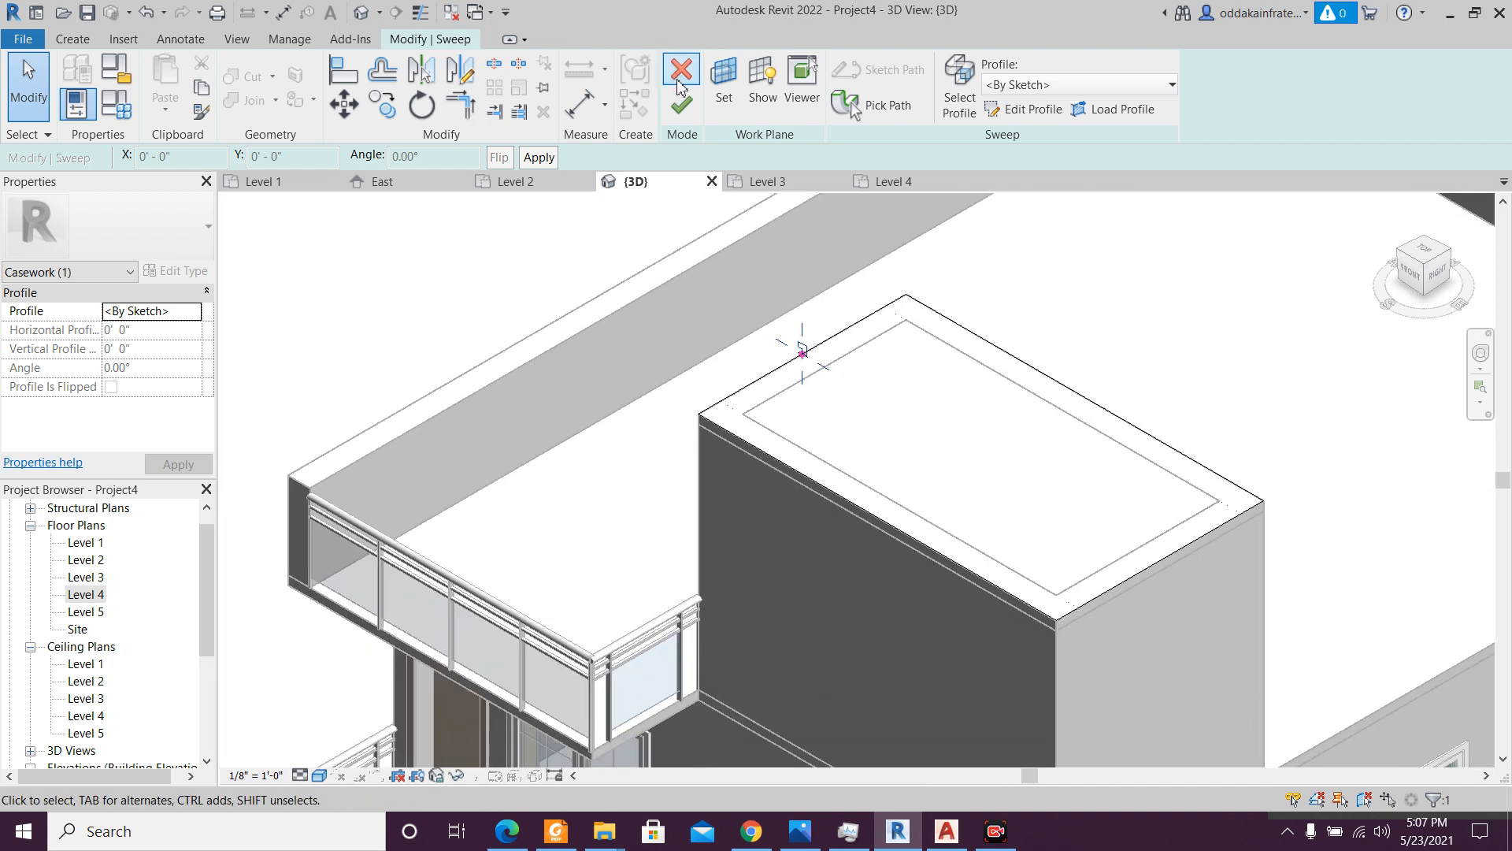
{"action": "left_click", "coordinate": [680, 105]}
- Examine the swept moulding around the staircase enclosure's roof up close and from the front corner
{"action": "scroll", "coordinate": [883, 512], "scroll_direction": "down", "scroll_amount": 1}
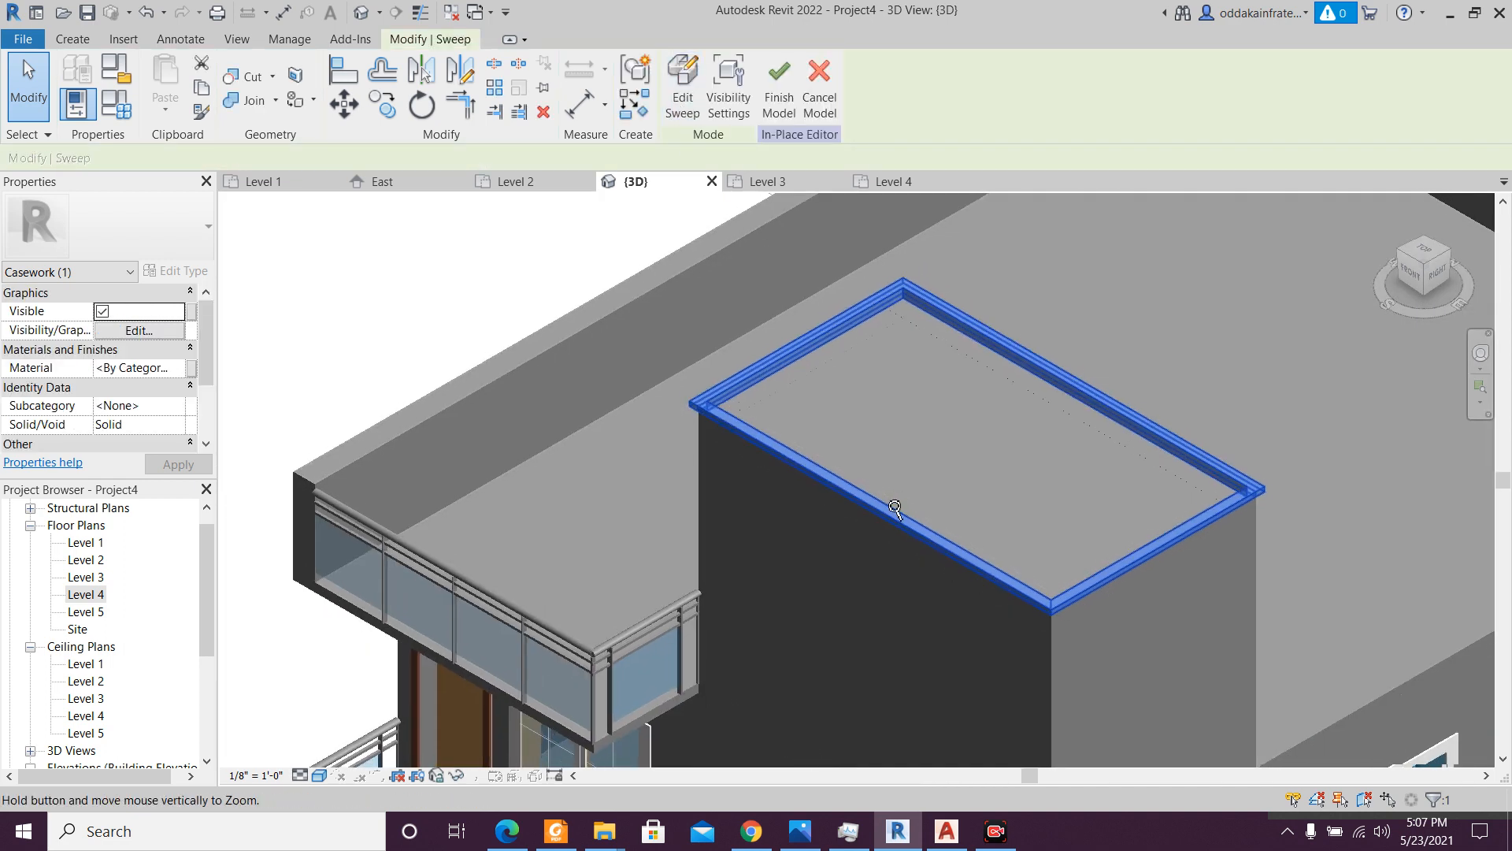
{"action": "middle_click_drag", "start_coordinate": [883, 534], "coordinate": [1010, 398], "text": "shift"}
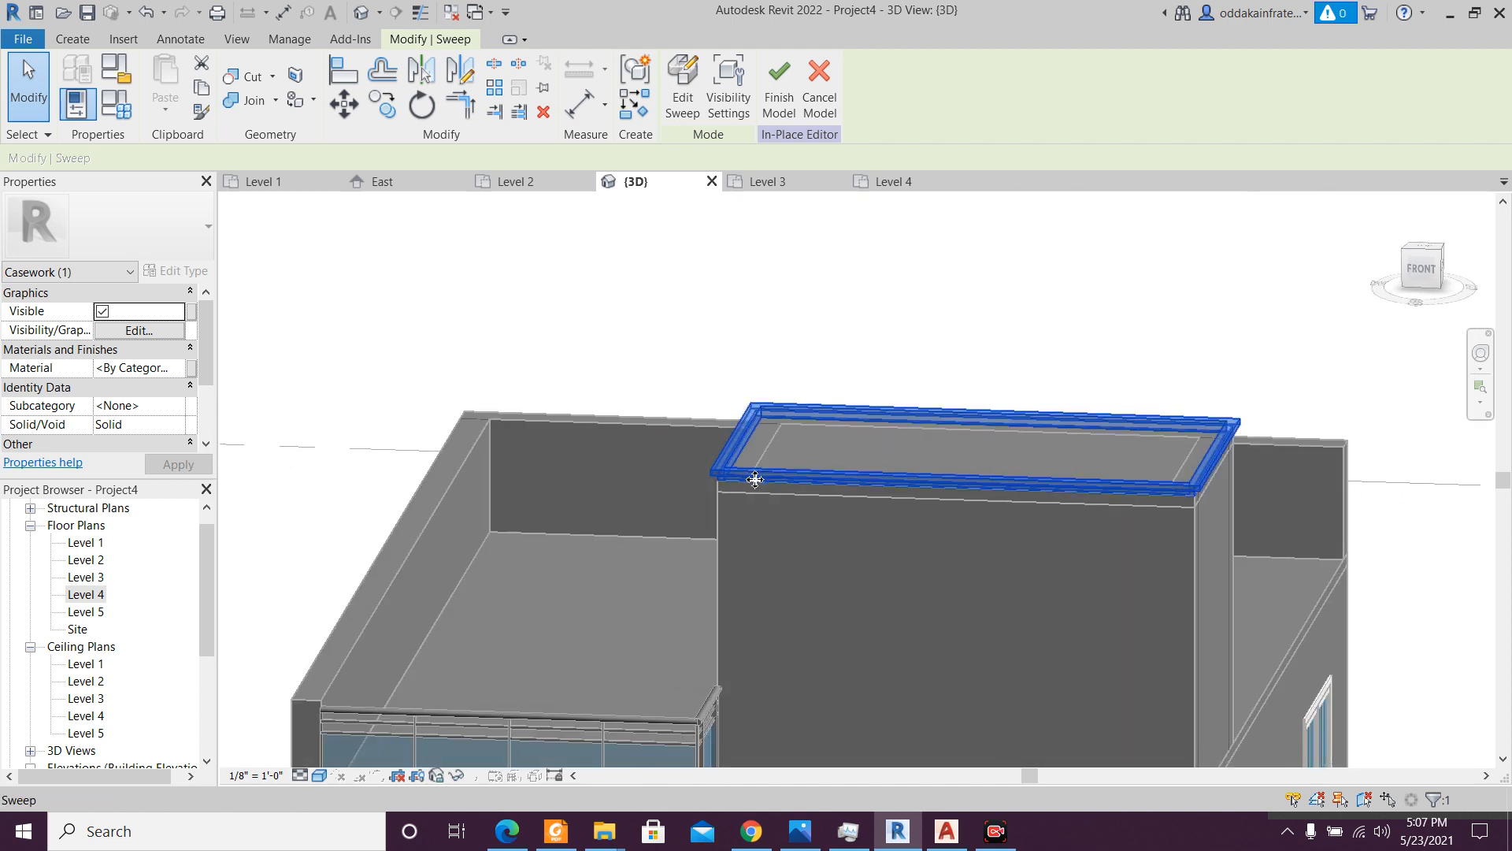
{"action": "left_click", "coordinate": [734, 489]}
{"action": "scroll", "coordinate": [734, 489], "scroll_direction": "up", "scroll_amount": 3}
{"action": "middle_click_drag", "start_coordinate": [742, 499], "coordinate": [628, 489], "text": "shift"}
{"action": "middle_click_drag", "start_coordinate": [655, 520], "coordinate": [664, 523], "text": "shift"}
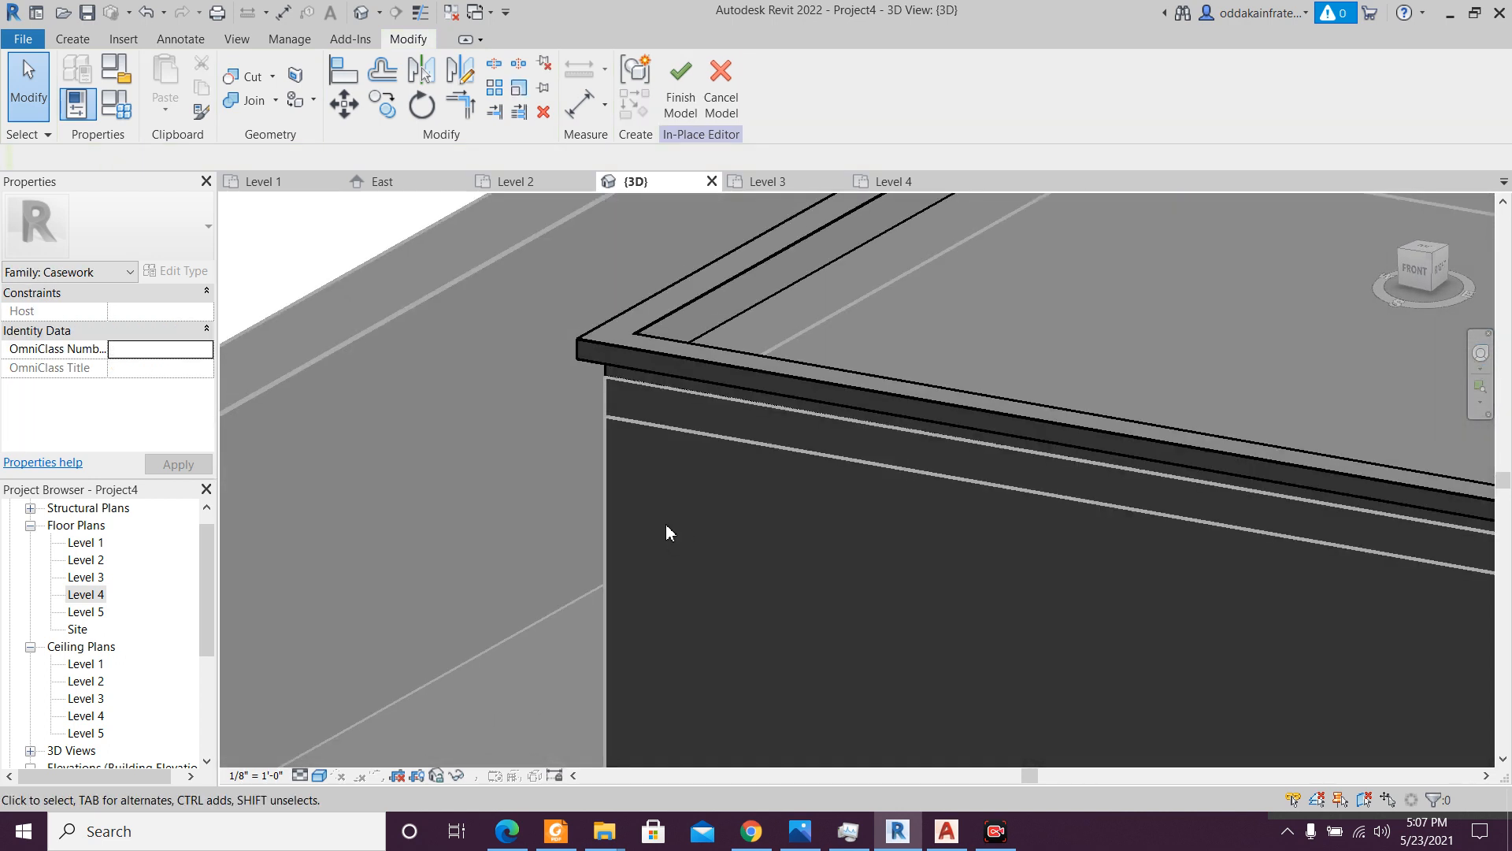
{"action": "scroll", "coordinate": [698, 501], "scroll_direction": "down", "scroll_amount": 2}
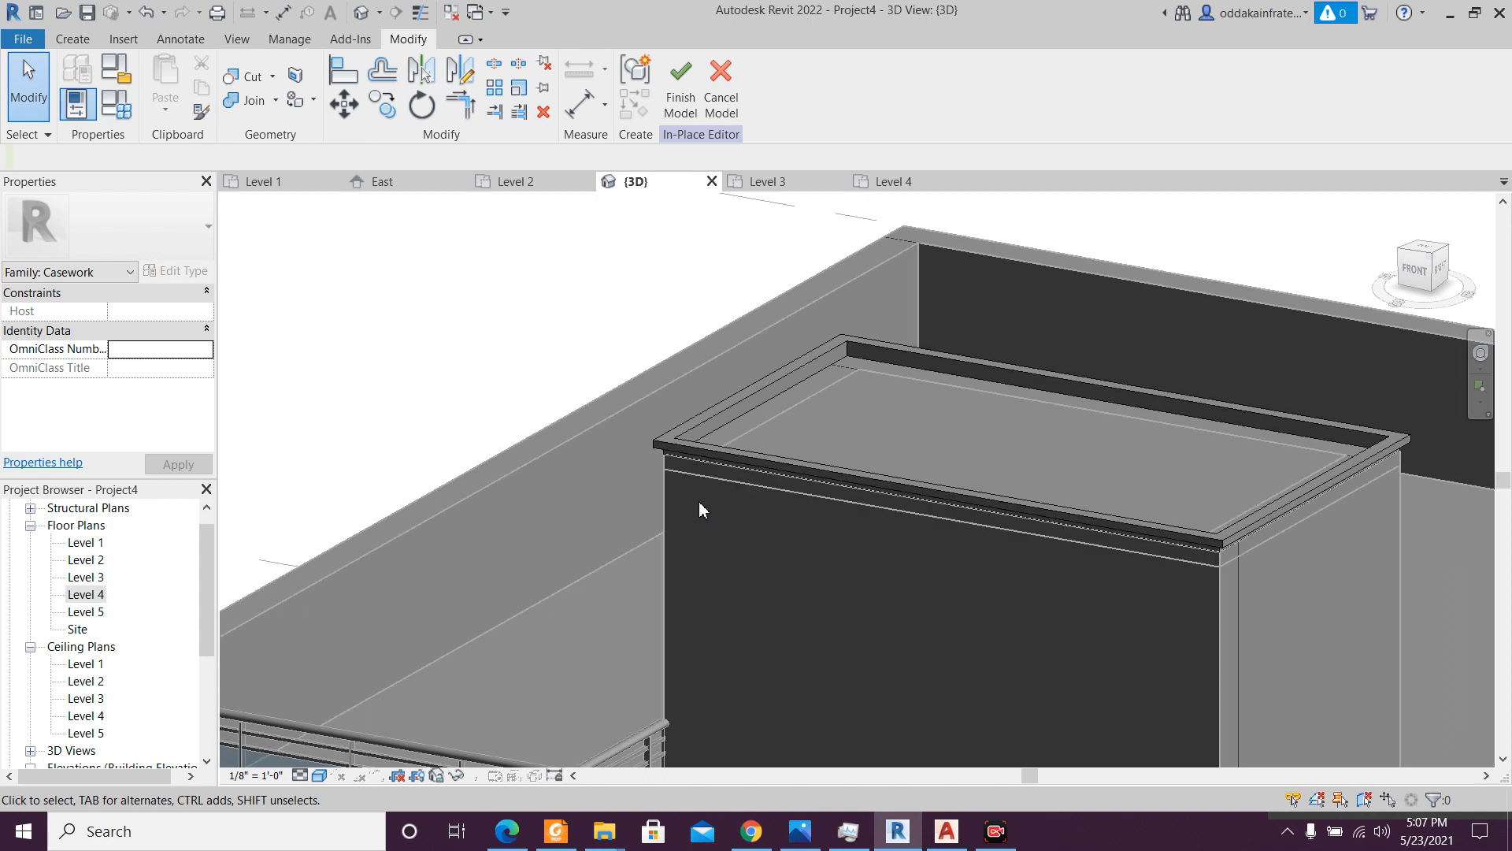
{"action": "scroll", "coordinate": [731, 512], "scroll_direction": "down", "scroll_amount": 2}
- Inspect the house's front and side facades from the balconies down to the base for further moulding work
{"action": "middle_click_drag", "start_coordinate": [757, 495], "coordinate": [790, 324]}
{"action": "middle_click_drag", "start_coordinate": [864, 638], "coordinate": [776, 485]}
{"action": "middle_click_drag", "start_coordinate": [909, 607], "coordinate": [923, 455]}
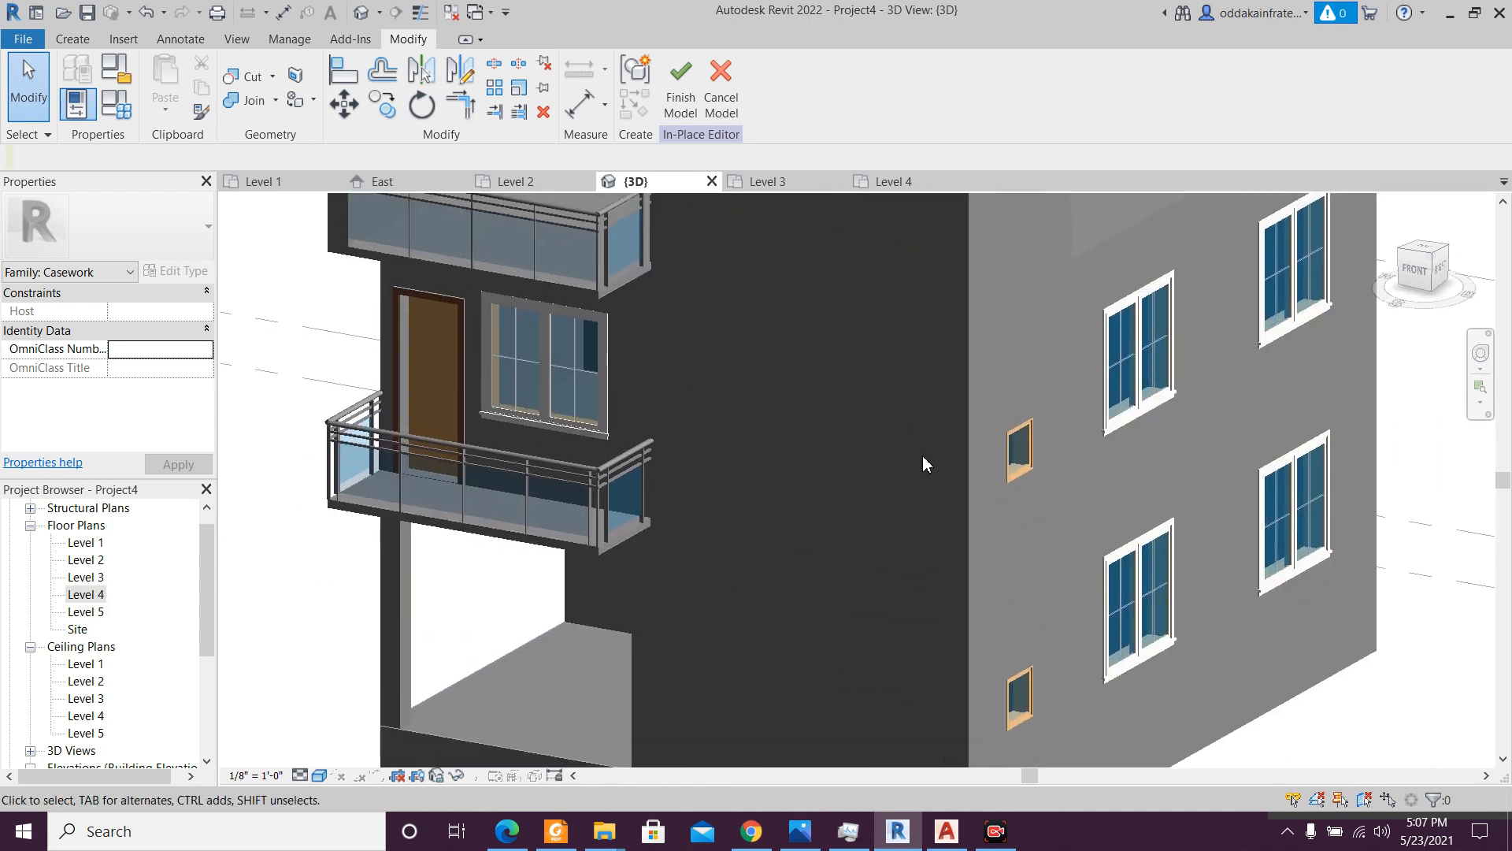
{"action": "scroll", "coordinate": [906, 697], "scroll_direction": "up", "scroll_amount": 2}
{"action": "middle_click_drag", "start_coordinate": [901, 689], "coordinate": [936, 512]}
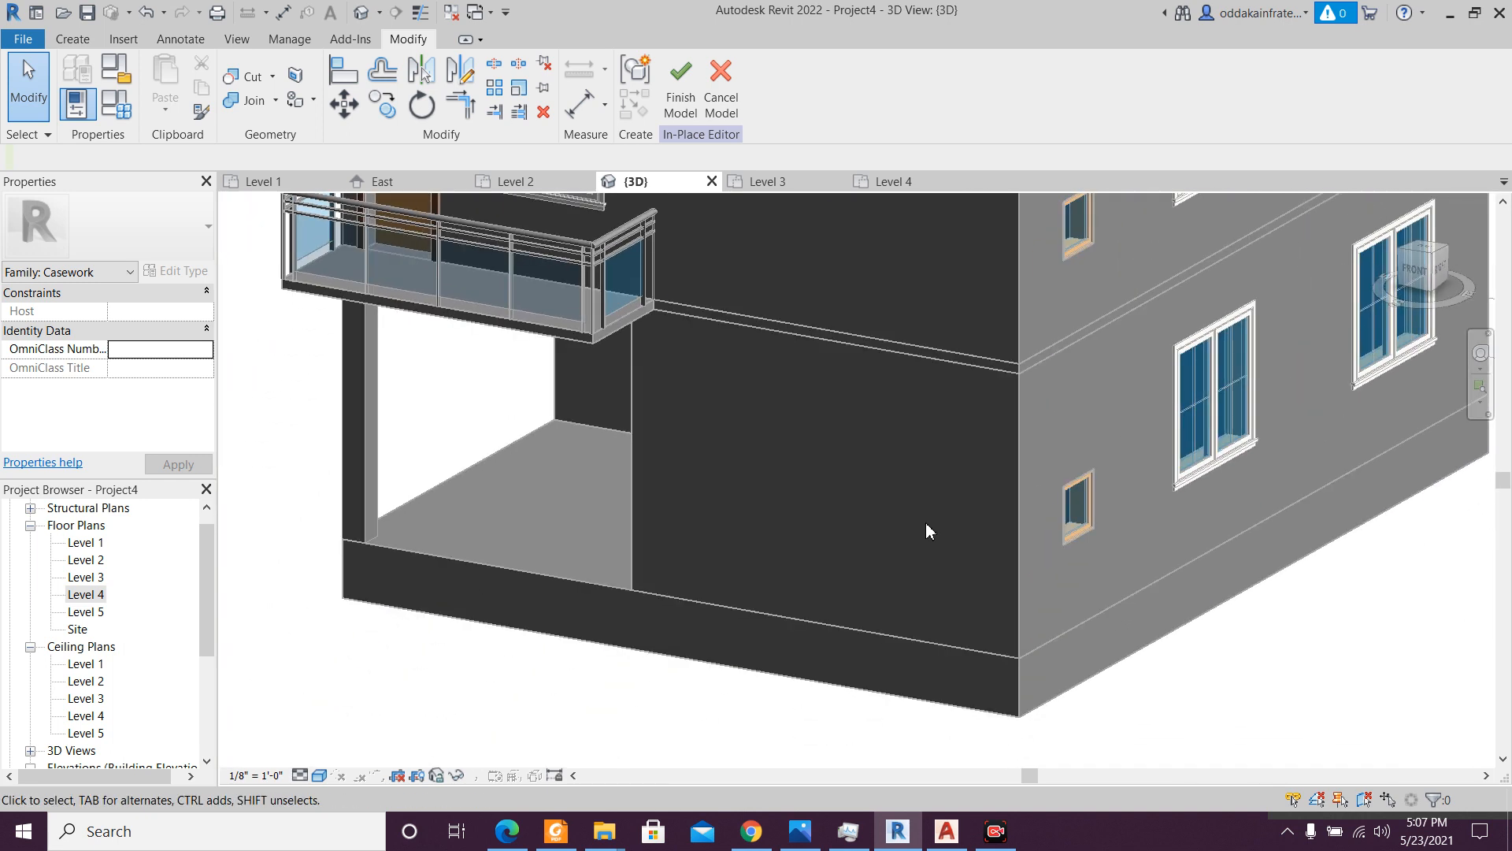
{"action": "scroll", "coordinate": [924, 522], "scroll_direction": "down", "scroll_amount": 2}
{"action": "middle_click_drag", "start_coordinate": [942, 591], "coordinate": [954, 758]}
{"action": "scroll", "coordinate": [847, 502], "scroll_direction": "down", "scroll_amount": 1}
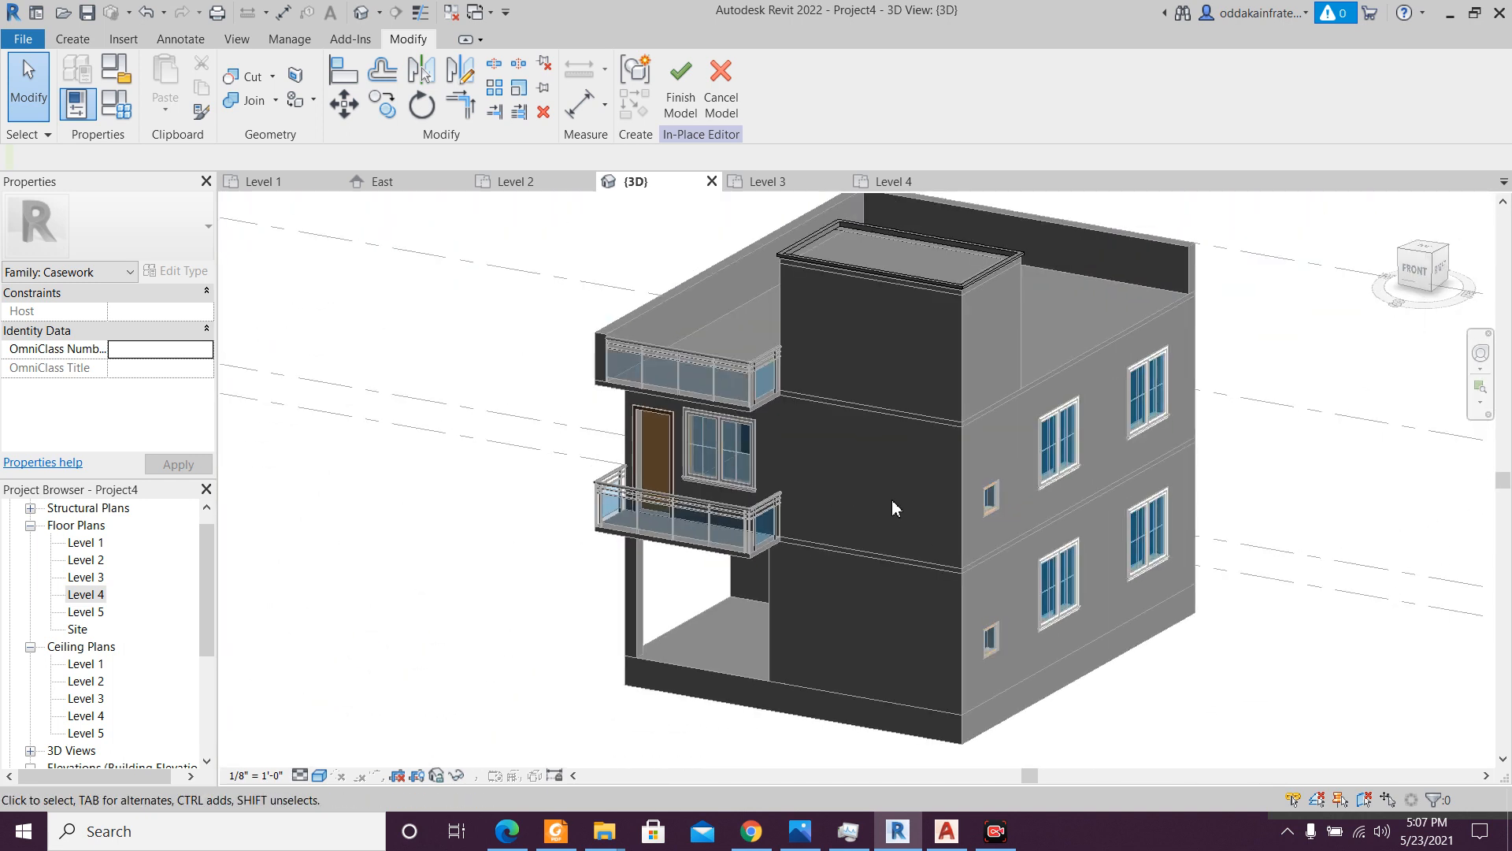
{"action": "middle_click_drag", "start_coordinate": [862, 447], "coordinate": [871, 503]}
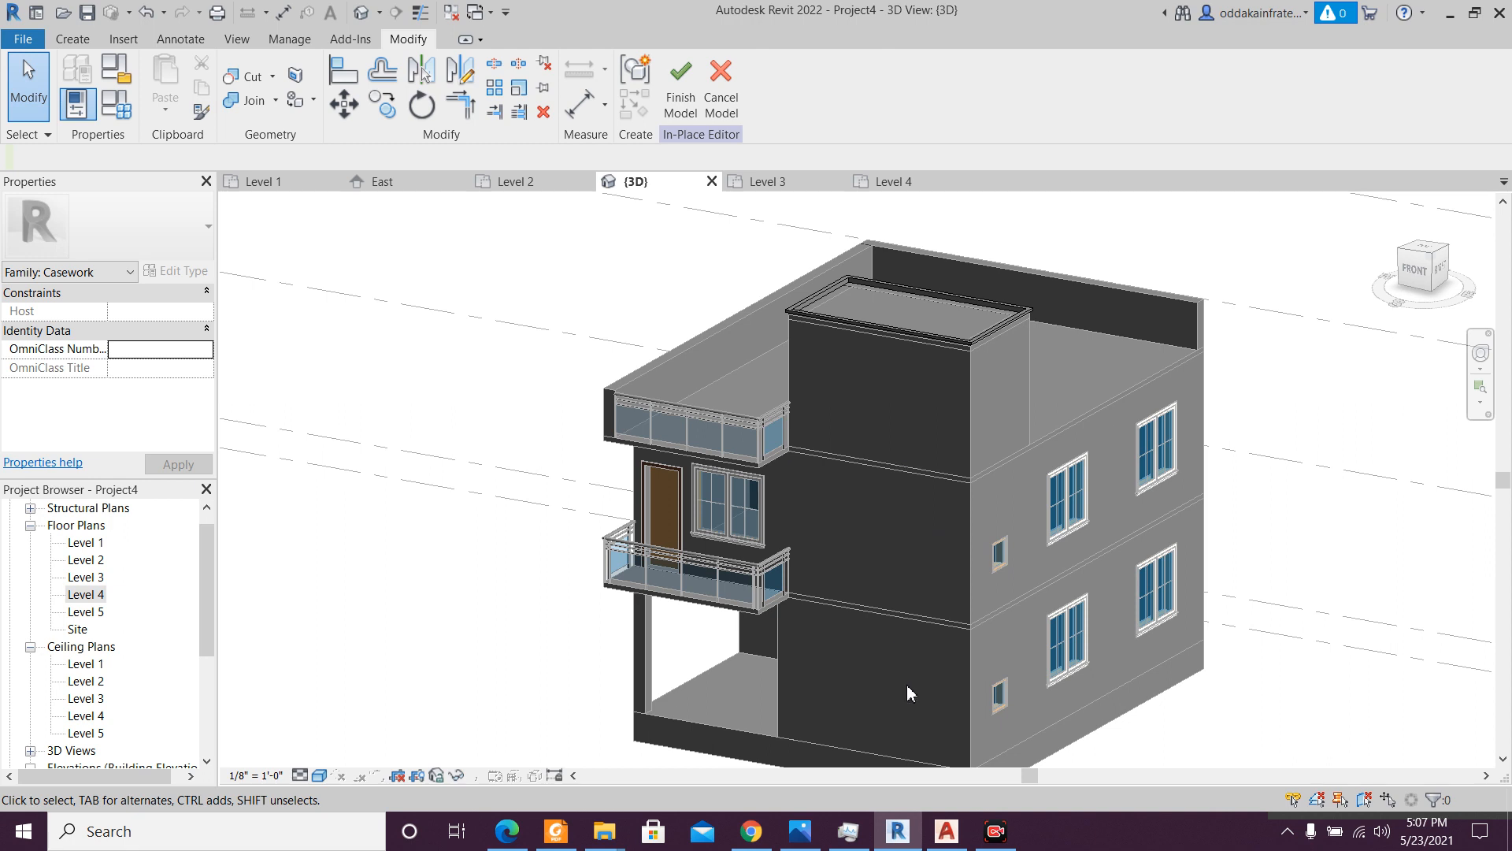
{"action": "scroll", "coordinate": [906, 686], "scroll_direction": "up", "scroll_amount": 2}
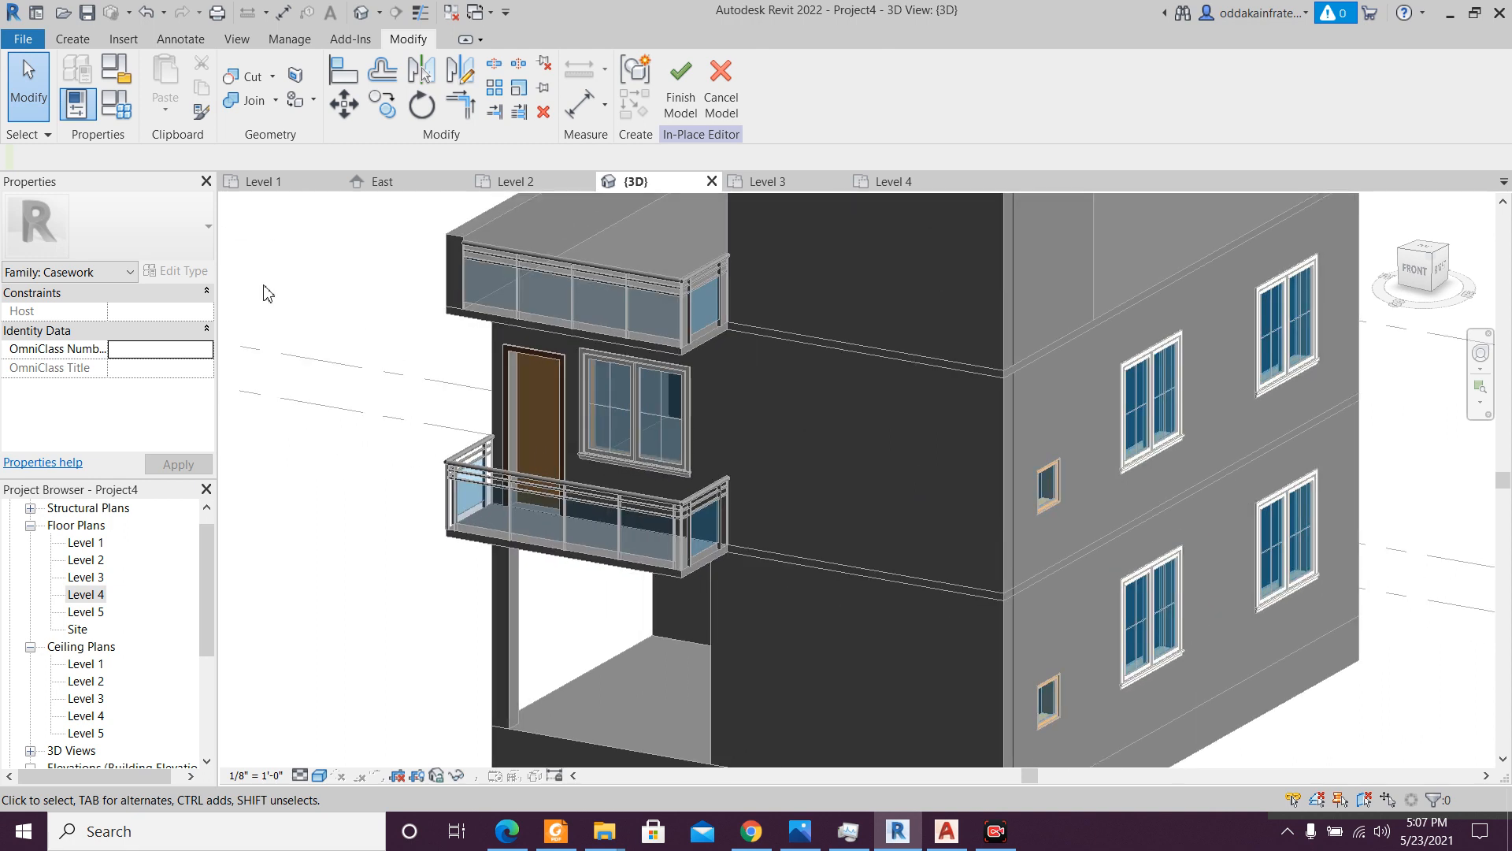
- Start an extrusion in the in-place model and set its work plane to the ground-floor front wall's face by picking a plane
{"action": "left_click", "coordinate": [73, 39]}
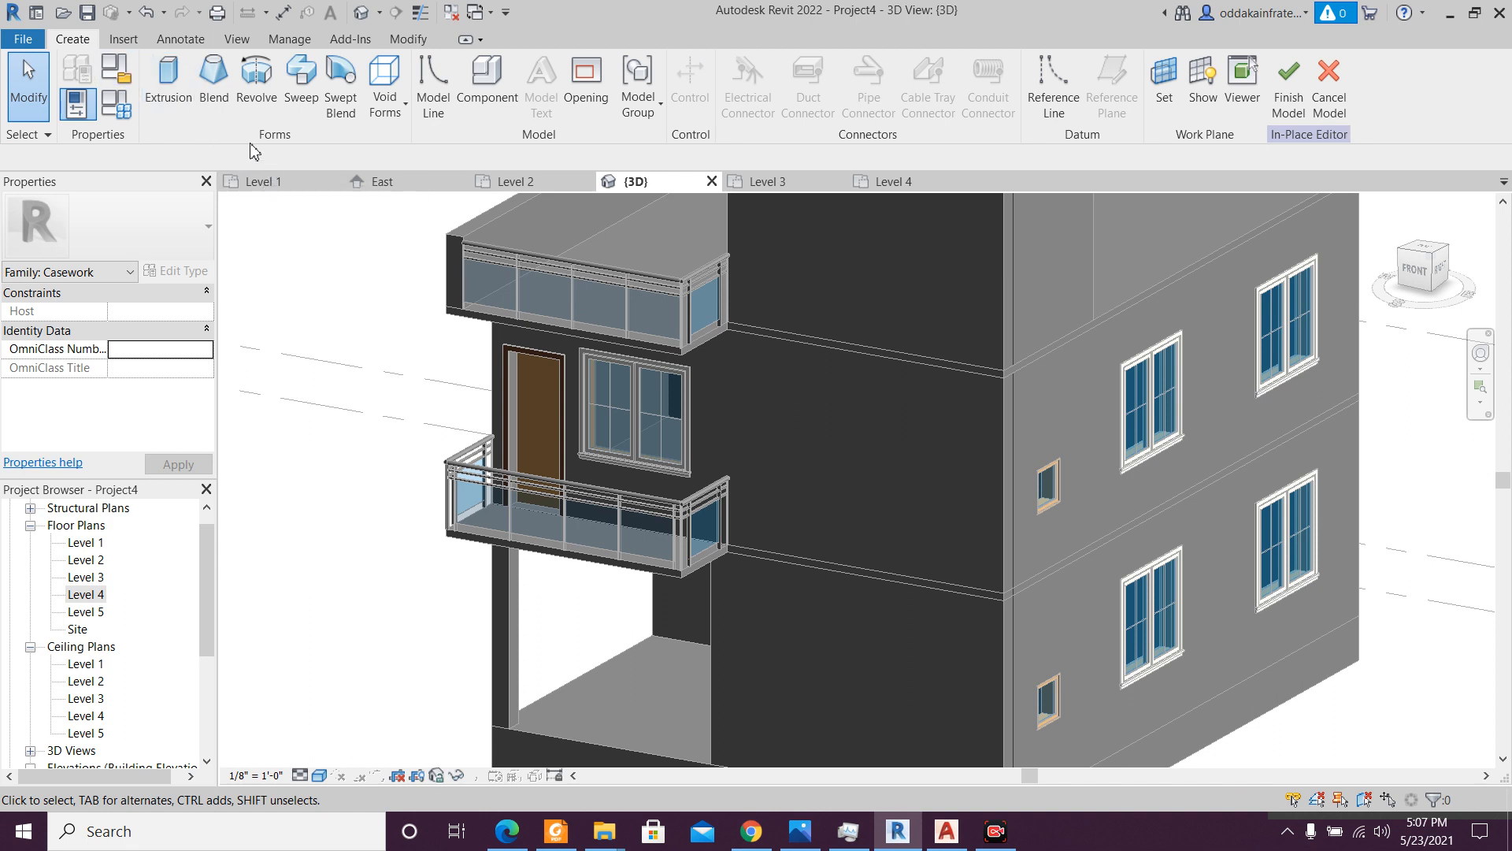
{"action": "left_click", "coordinate": [188, 96]}
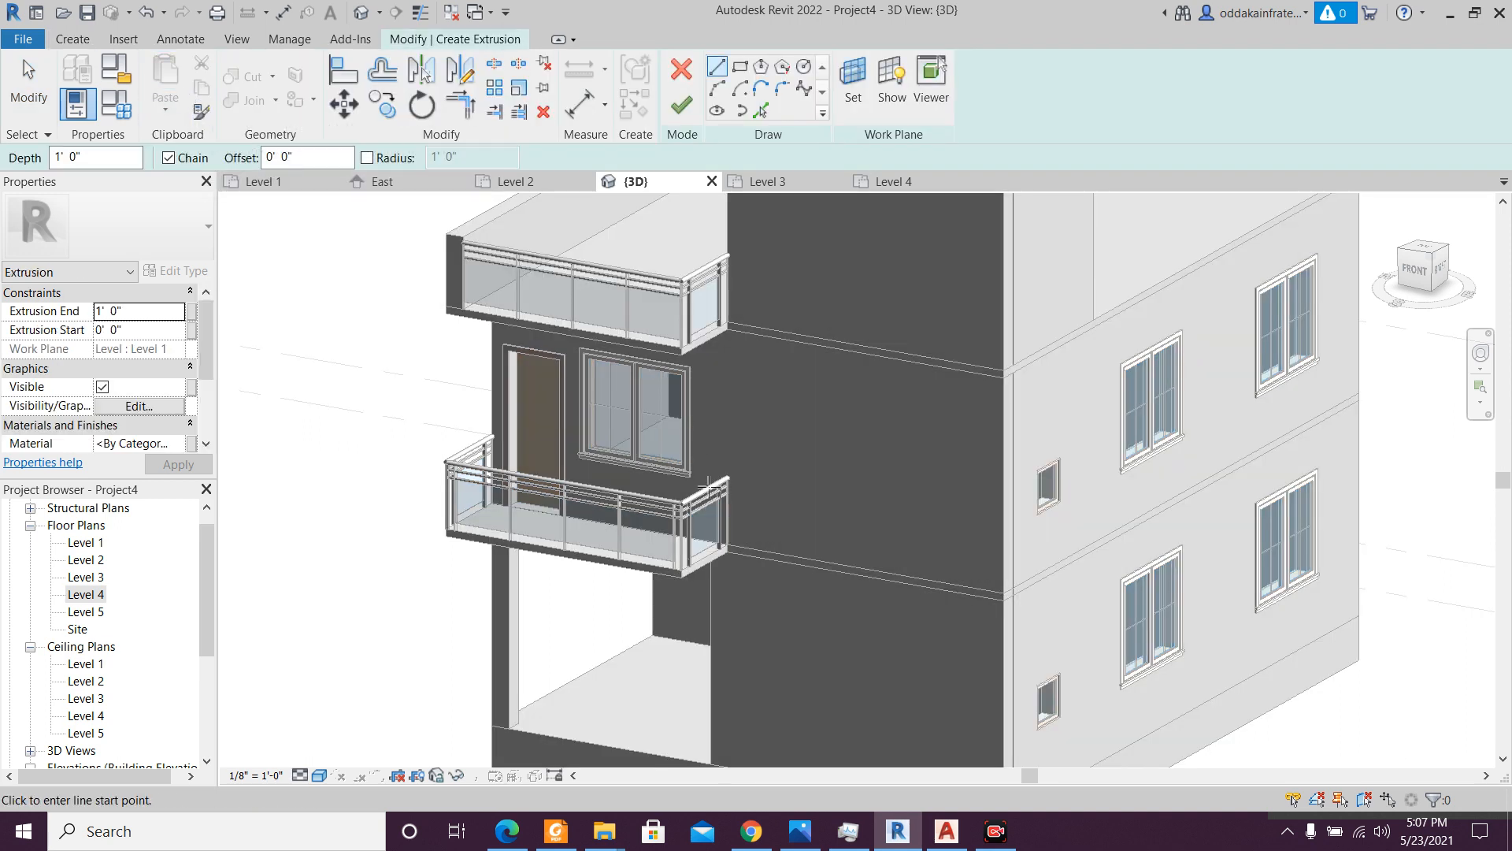
{"action": "middle_click_drag", "start_coordinate": [776, 607], "coordinate": [739, 520]}
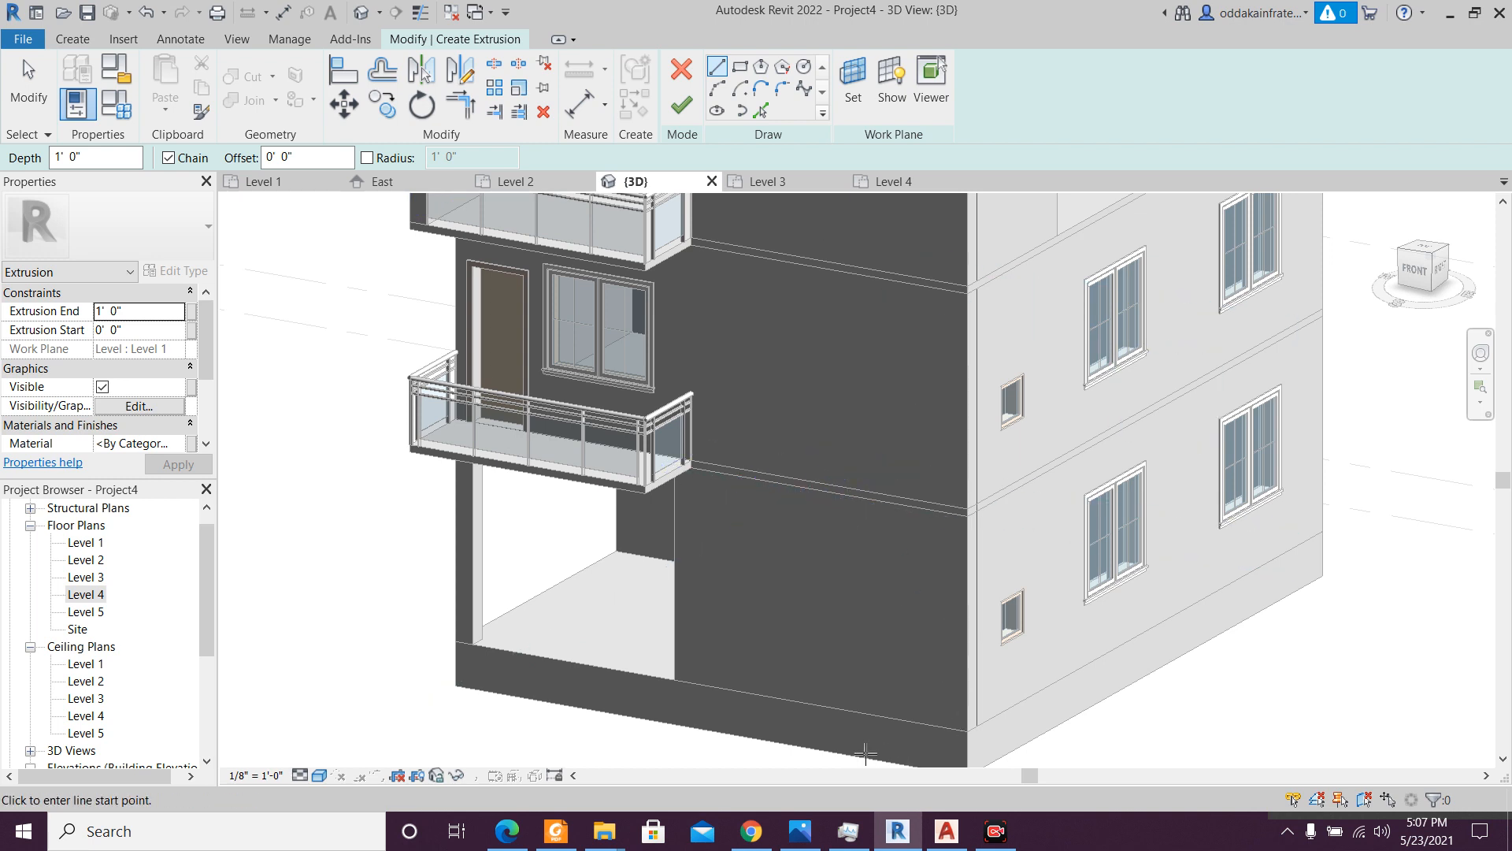
{"action": "scroll", "coordinate": [709, 517], "scroll_direction": "up", "scroll_amount": 2}
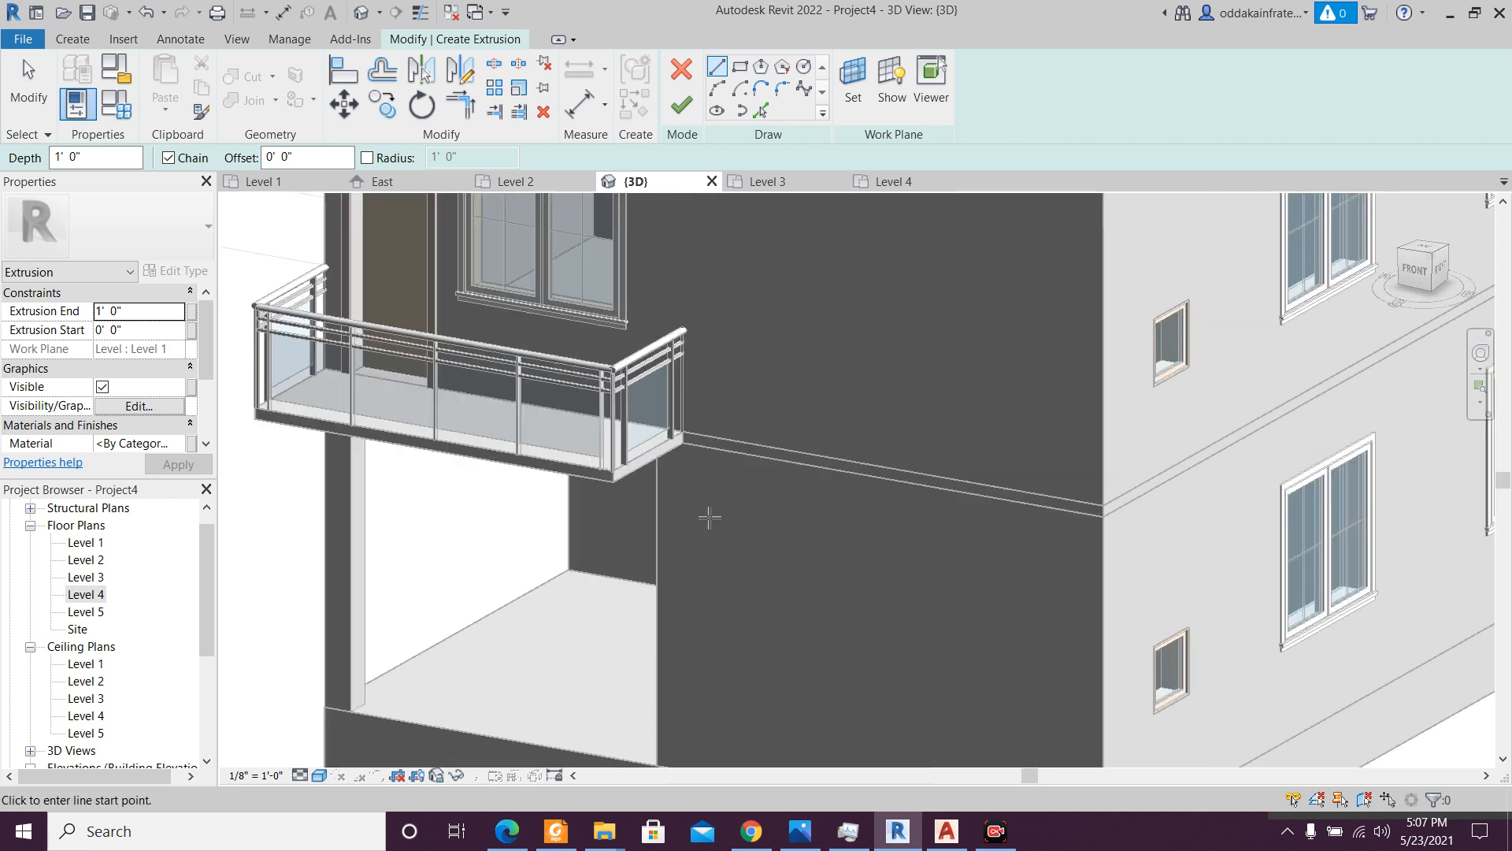
{"action": "scroll", "coordinate": [709, 517], "scroll_direction": "down", "scroll_amount": 1}
{"action": "scroll", "coordinate": [709, 517], "scroll_direction": "down", "scroll_amount": 2}
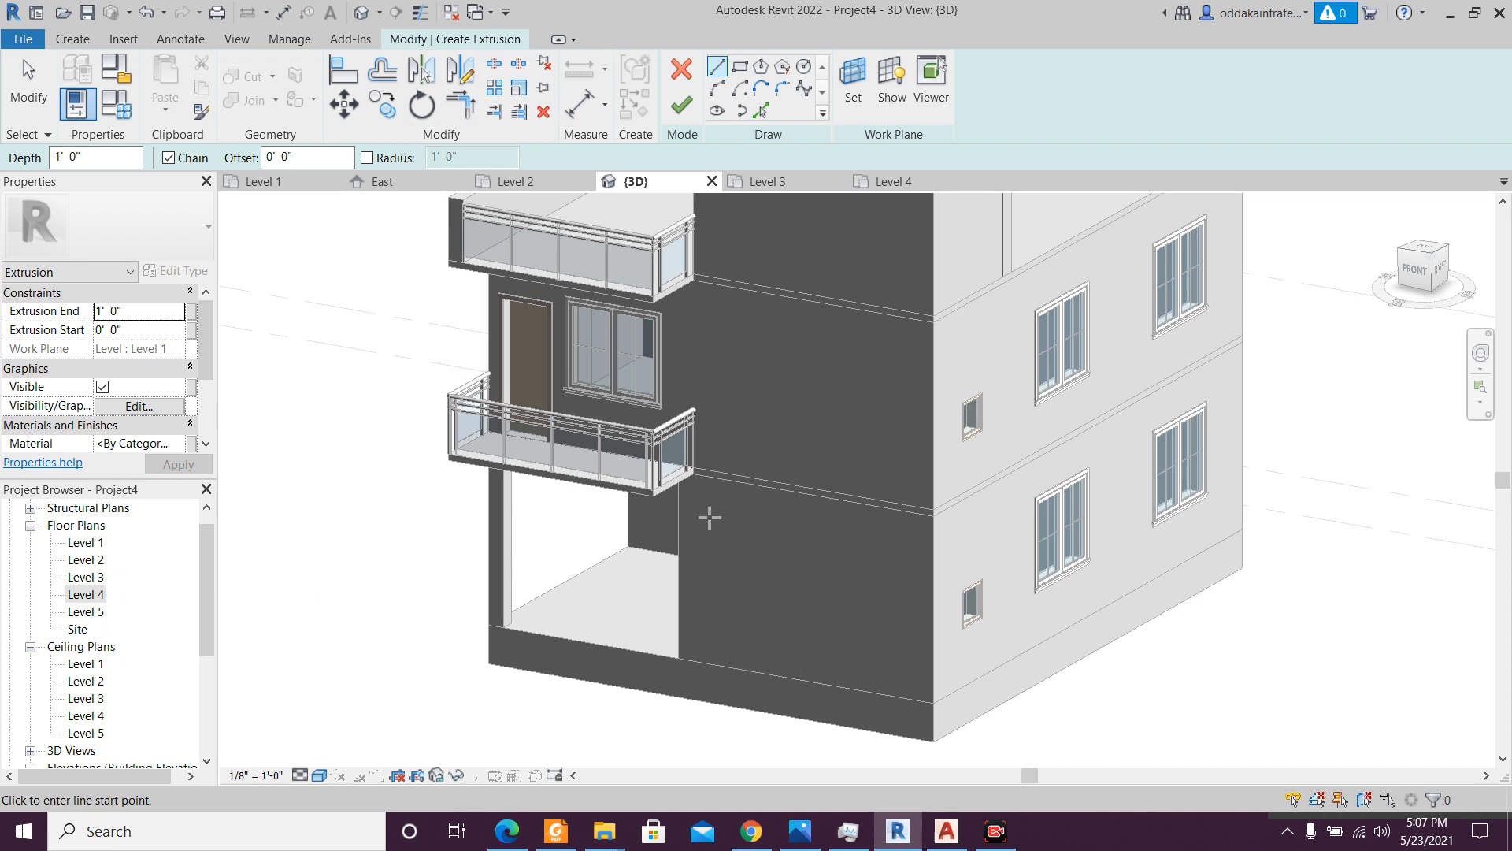
{"action": "scroll", "coordinate": [709, 517], "scroll_direction": "up", "scroll_amount": 2}
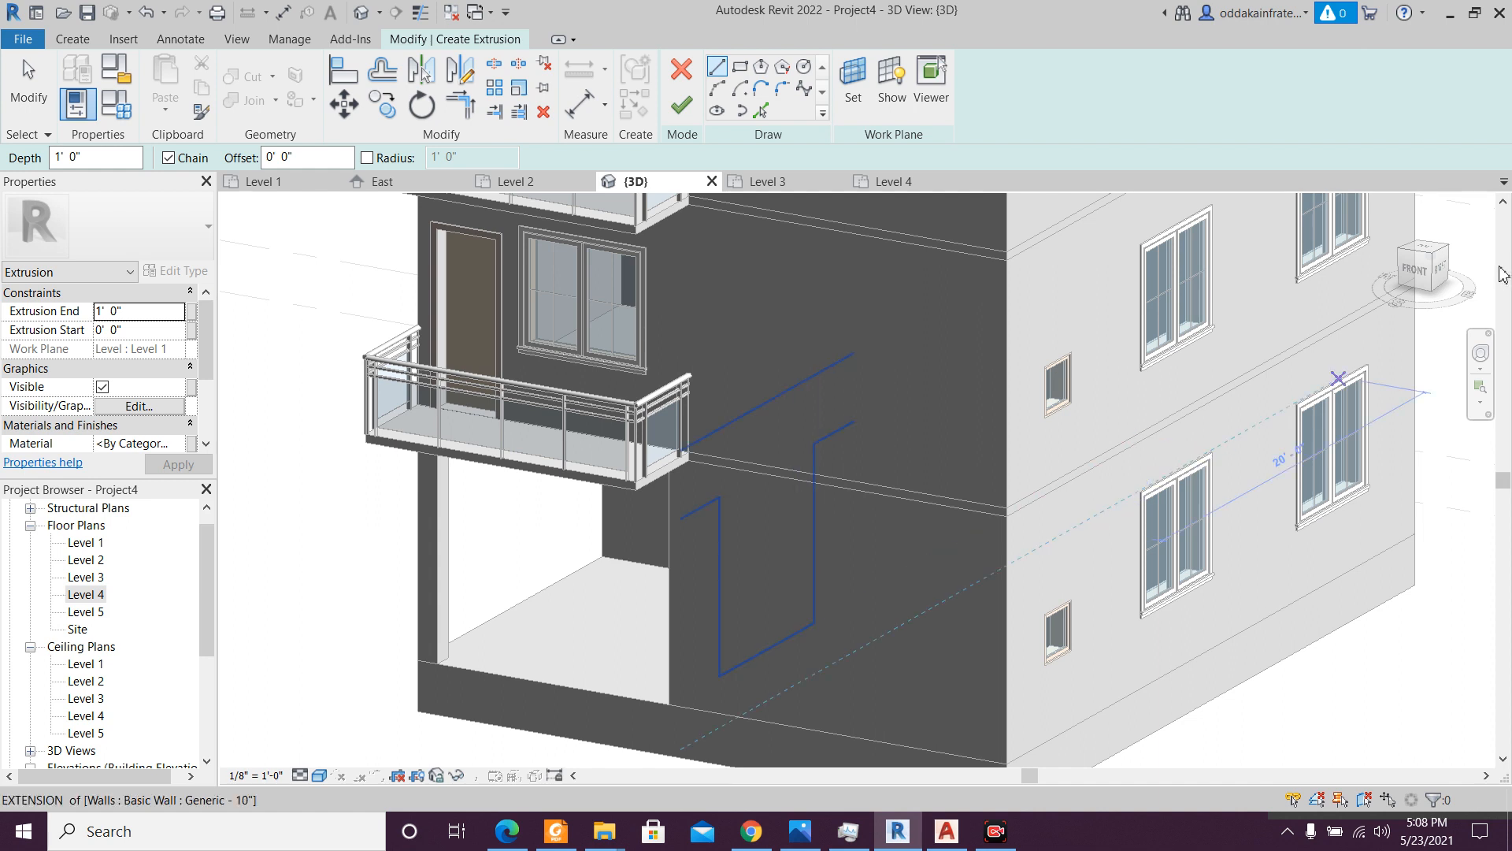
{"action": "left_click", "coordinate": [1415, 270]}
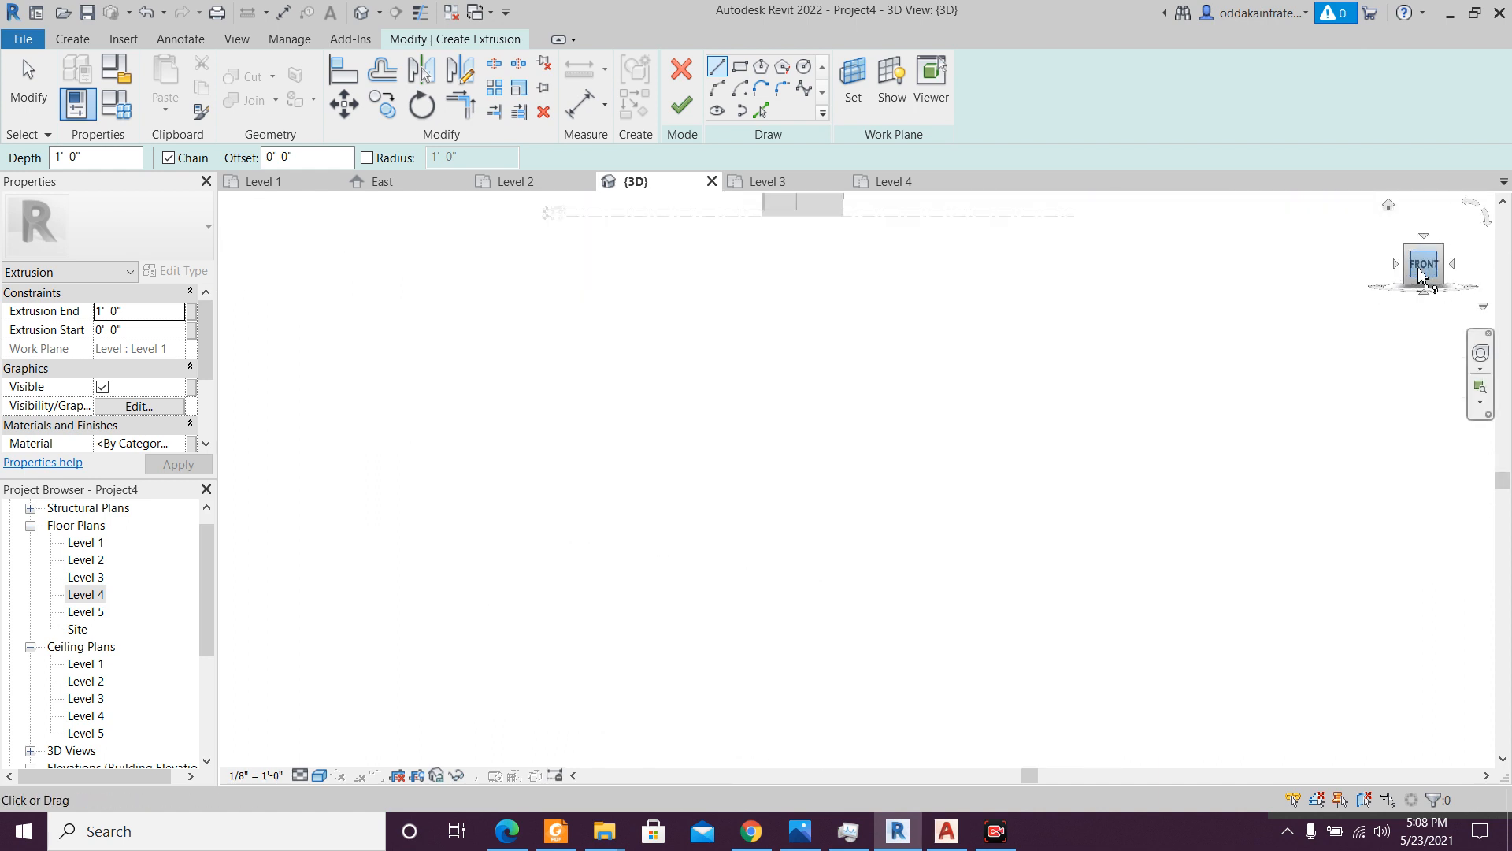
{"action": "scroll", "coordinate": [937, 504], "scroll_direction": "up", "scroll_amount": 3}
{"action": "scroll", "coordinate": [941, 501], "scroll_direction": "up", "scroll_amount": 2}
{"action": "left_click", "coordinate": [852, 92]}
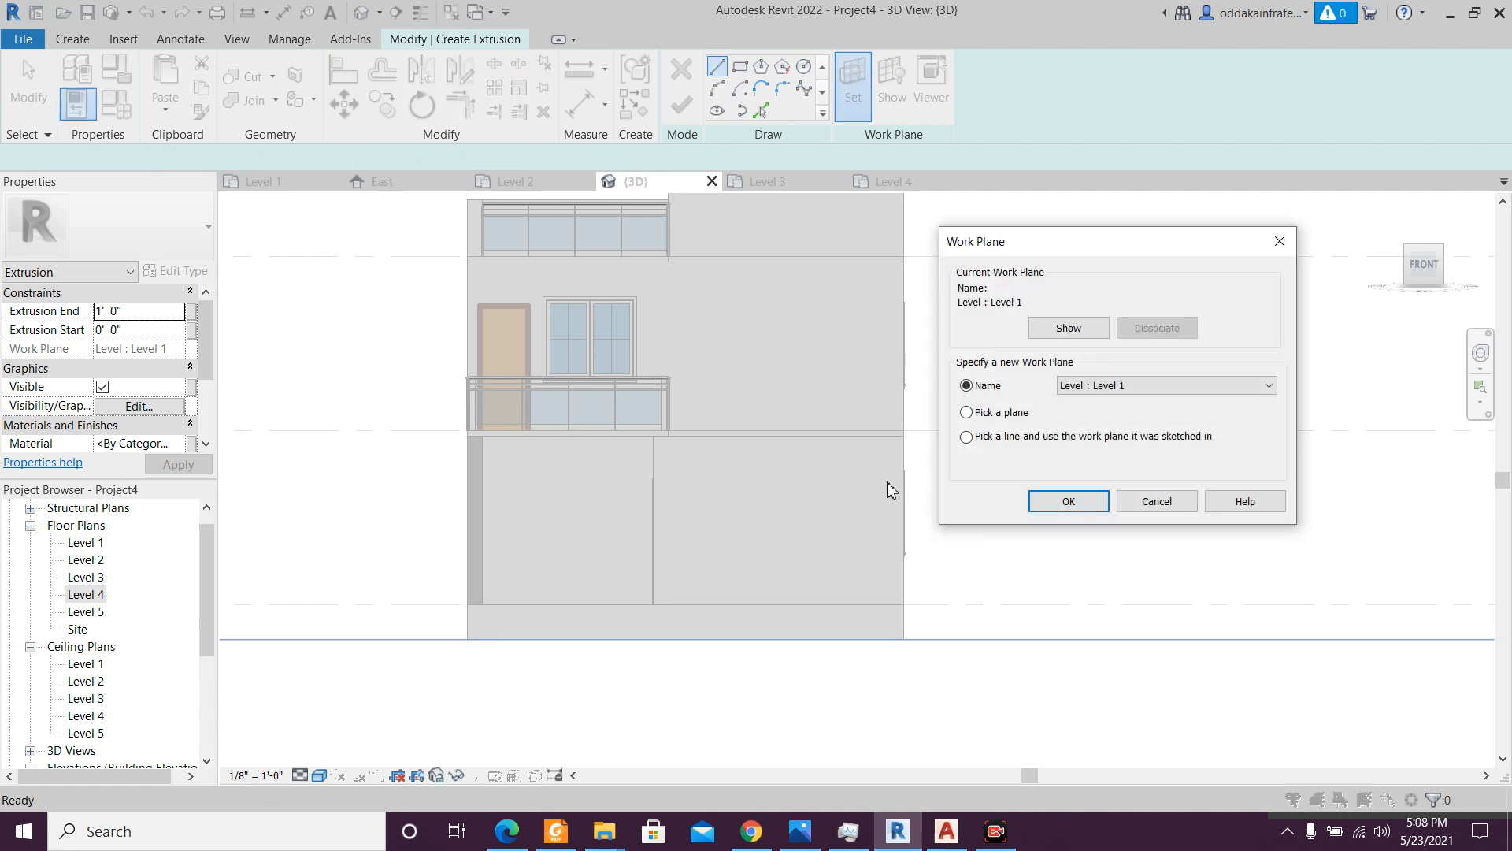
{"action": "left_click", "coordinate": [1065, 502]}
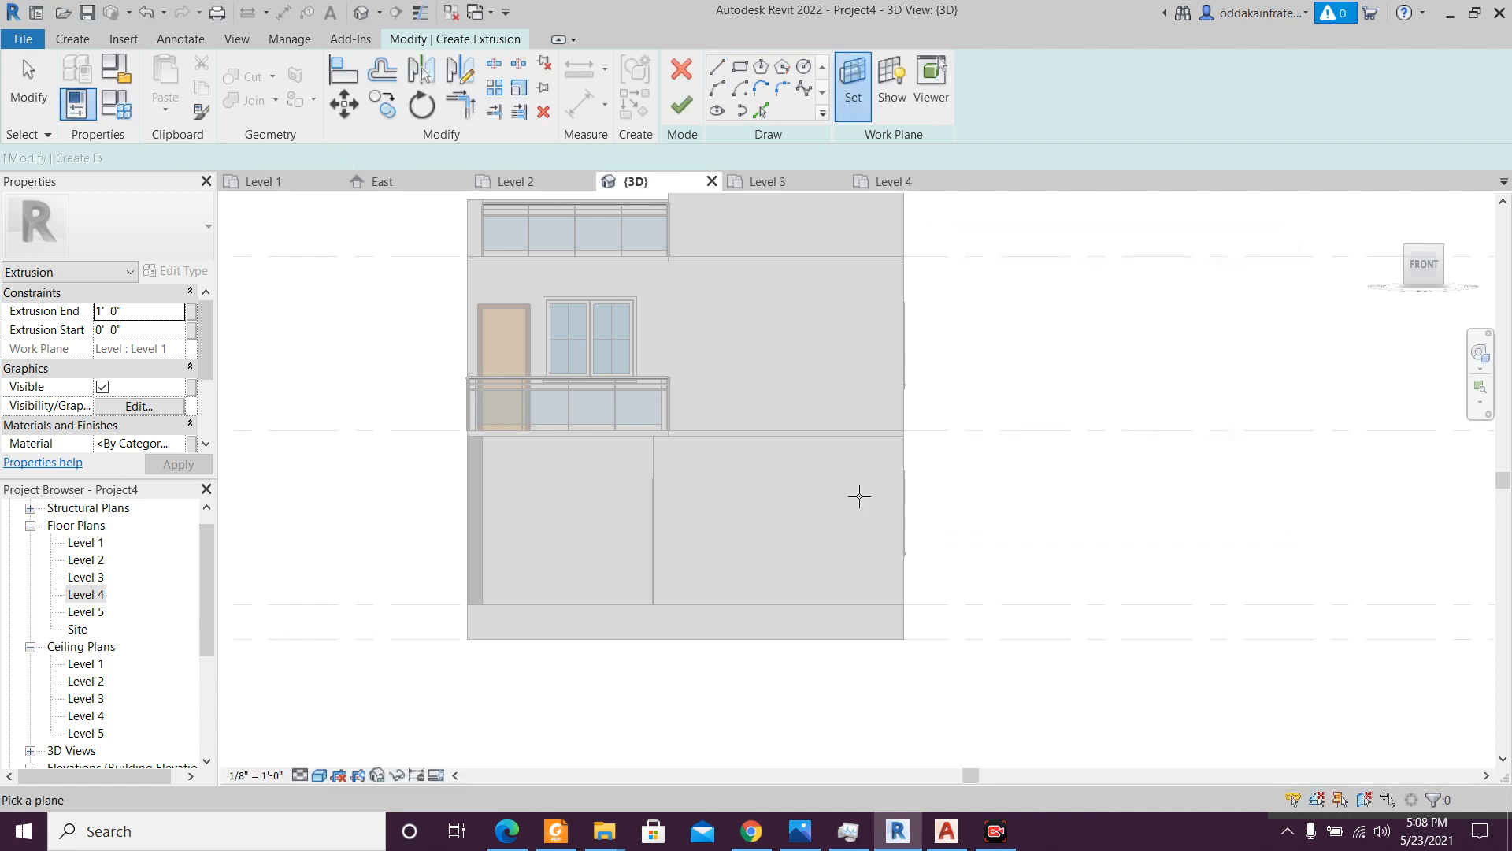
{"action": "left_click", "coordinate": [904, 470]}
{"action": "left_click", "coordinate": [889, 105]}
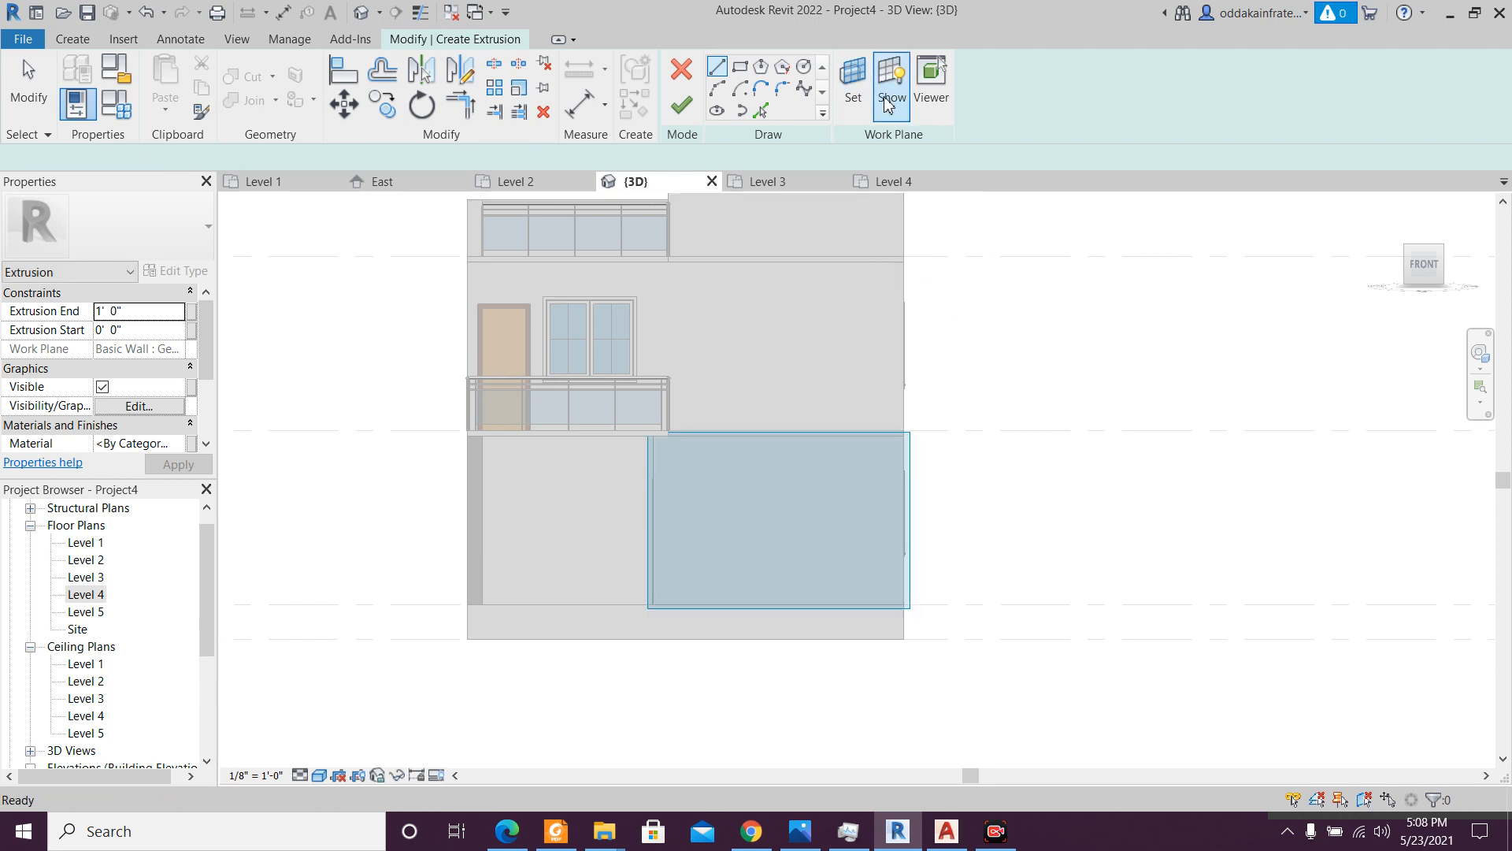
{"action": "left_click", "coordinate": [888, 104]}
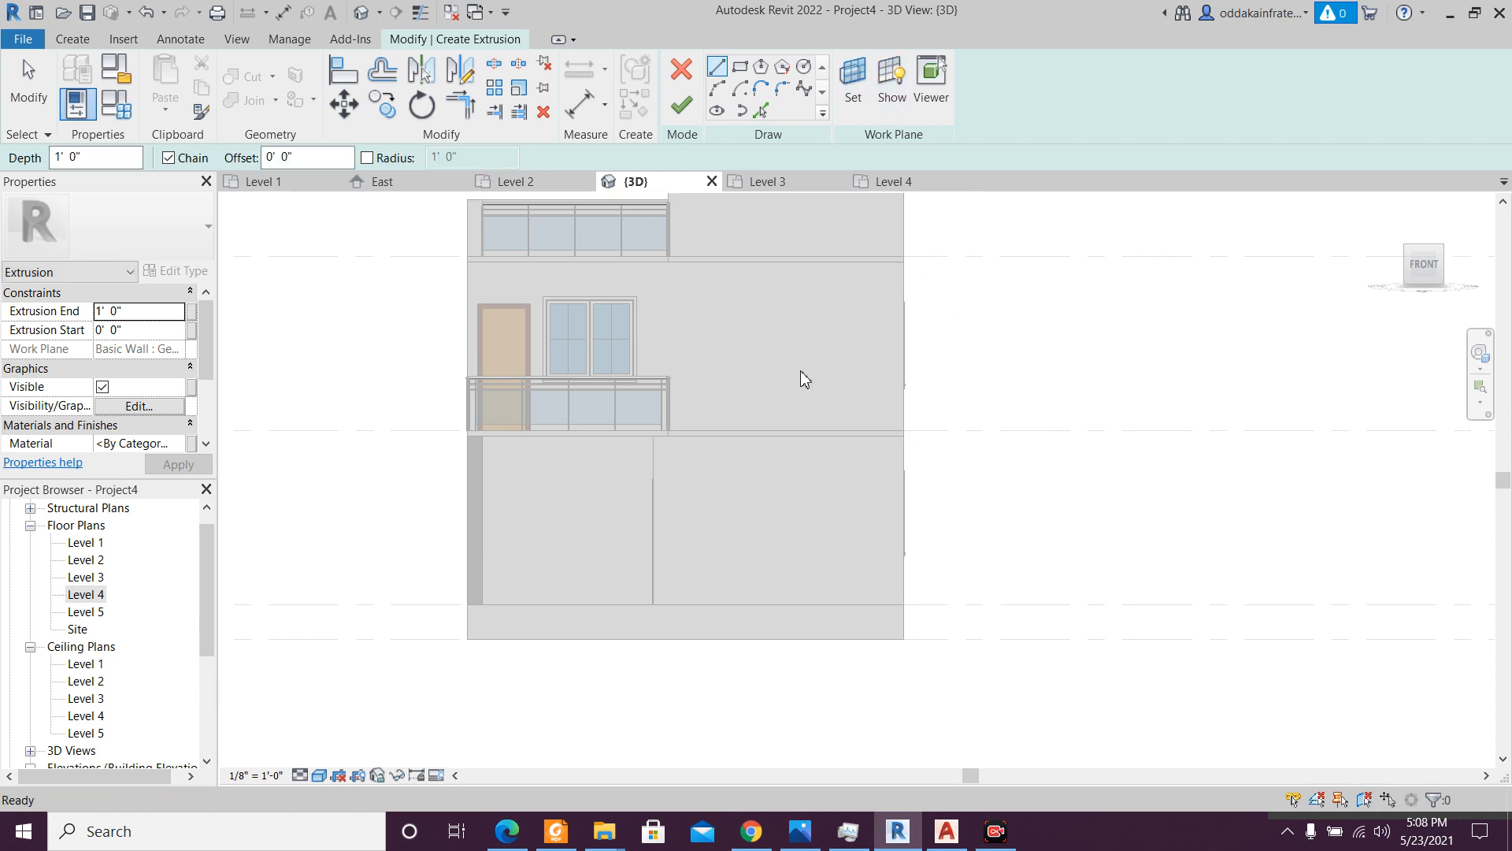
{"action": "scroll", "coordinate": [723, 544], "scroll_direction": "up", "scroll_amount": 2}
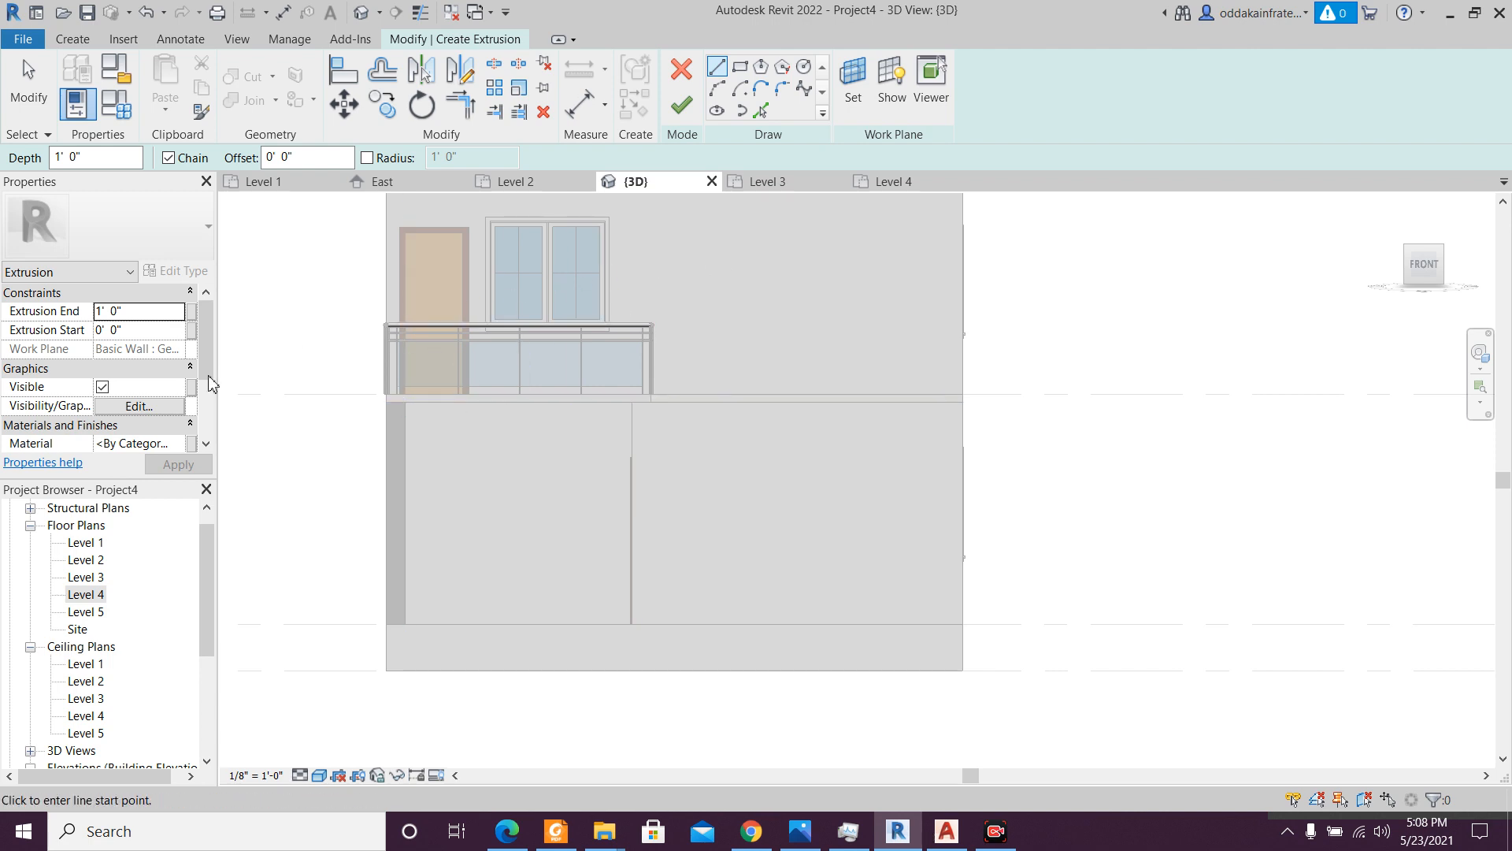
{"action": "left_click", "coordinate": [134, 297]}
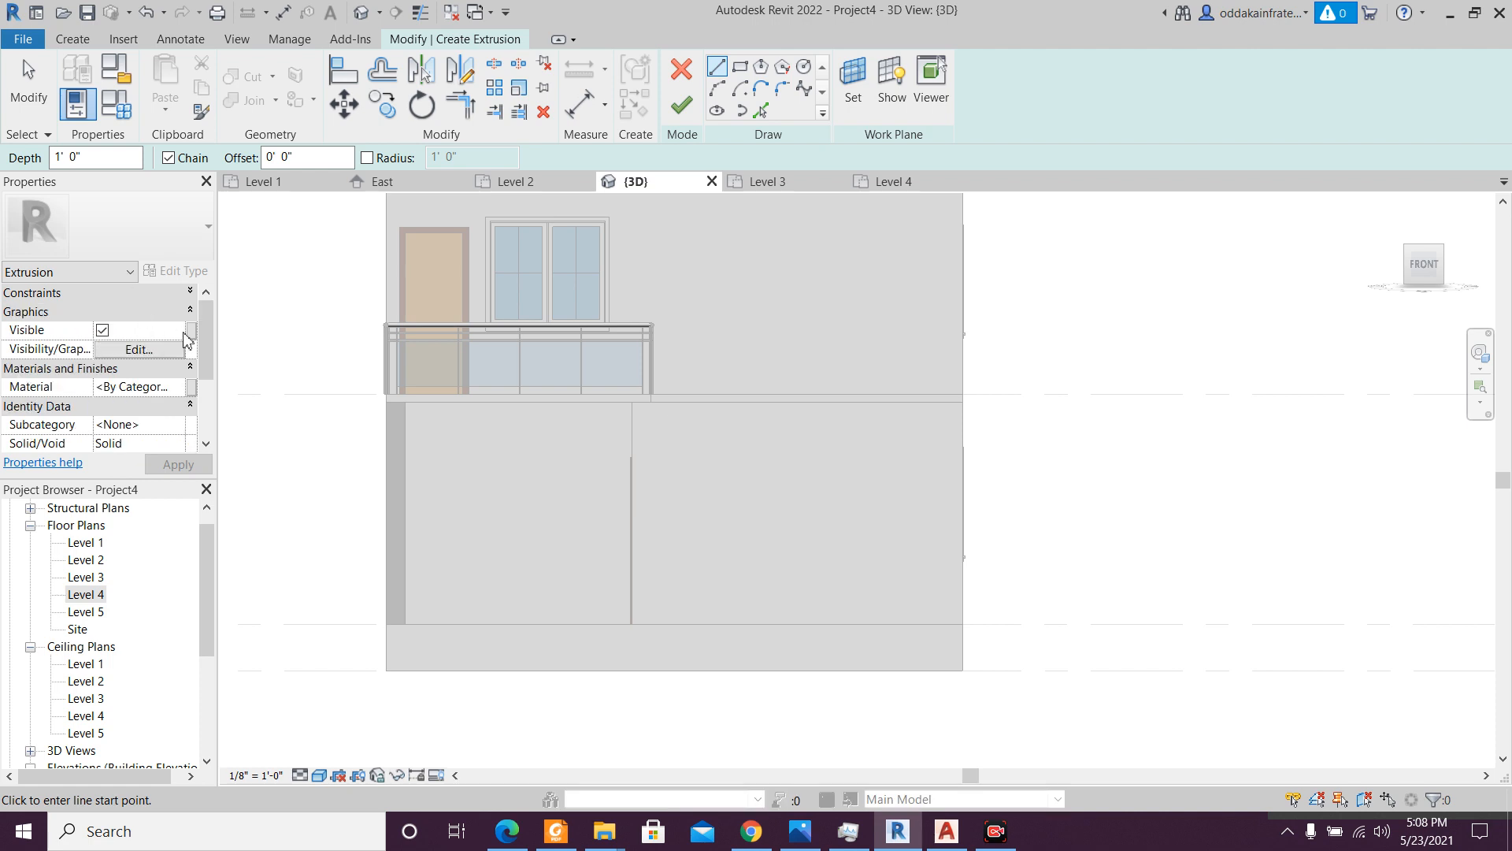
{"action": "mouse_move", "coordinate": [204, 334]}
{"action": "left_mouse_down"}
{"action": "mouse_move", "coordinate": [220, 382]}
{"action": "mouse_move", "coordinate": [220, 341]}
{"action": "left_mouse_up"}
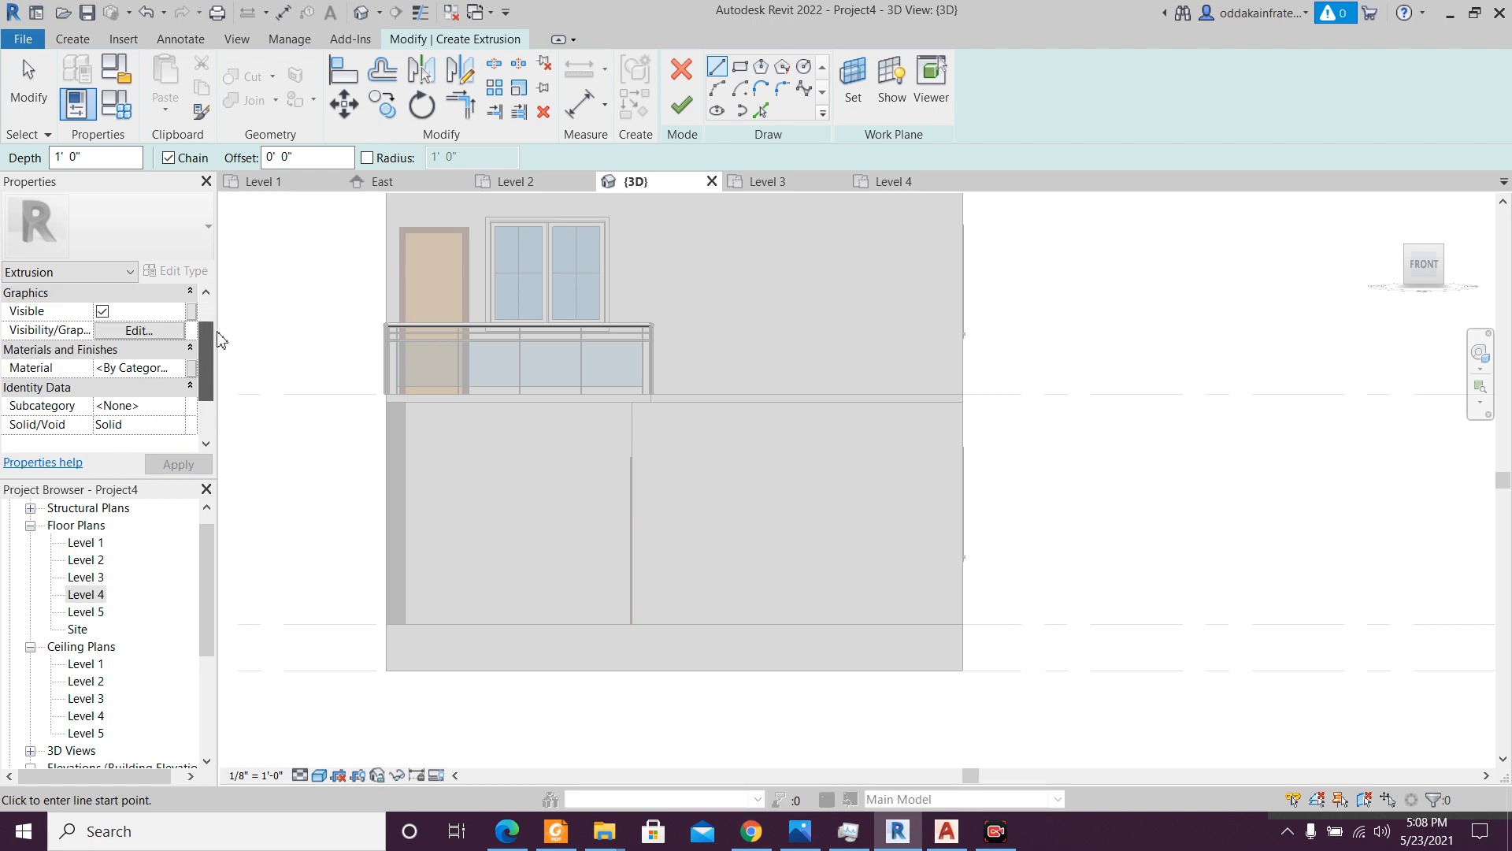
{"action": "left_click", "coordinate": [131, 271]}
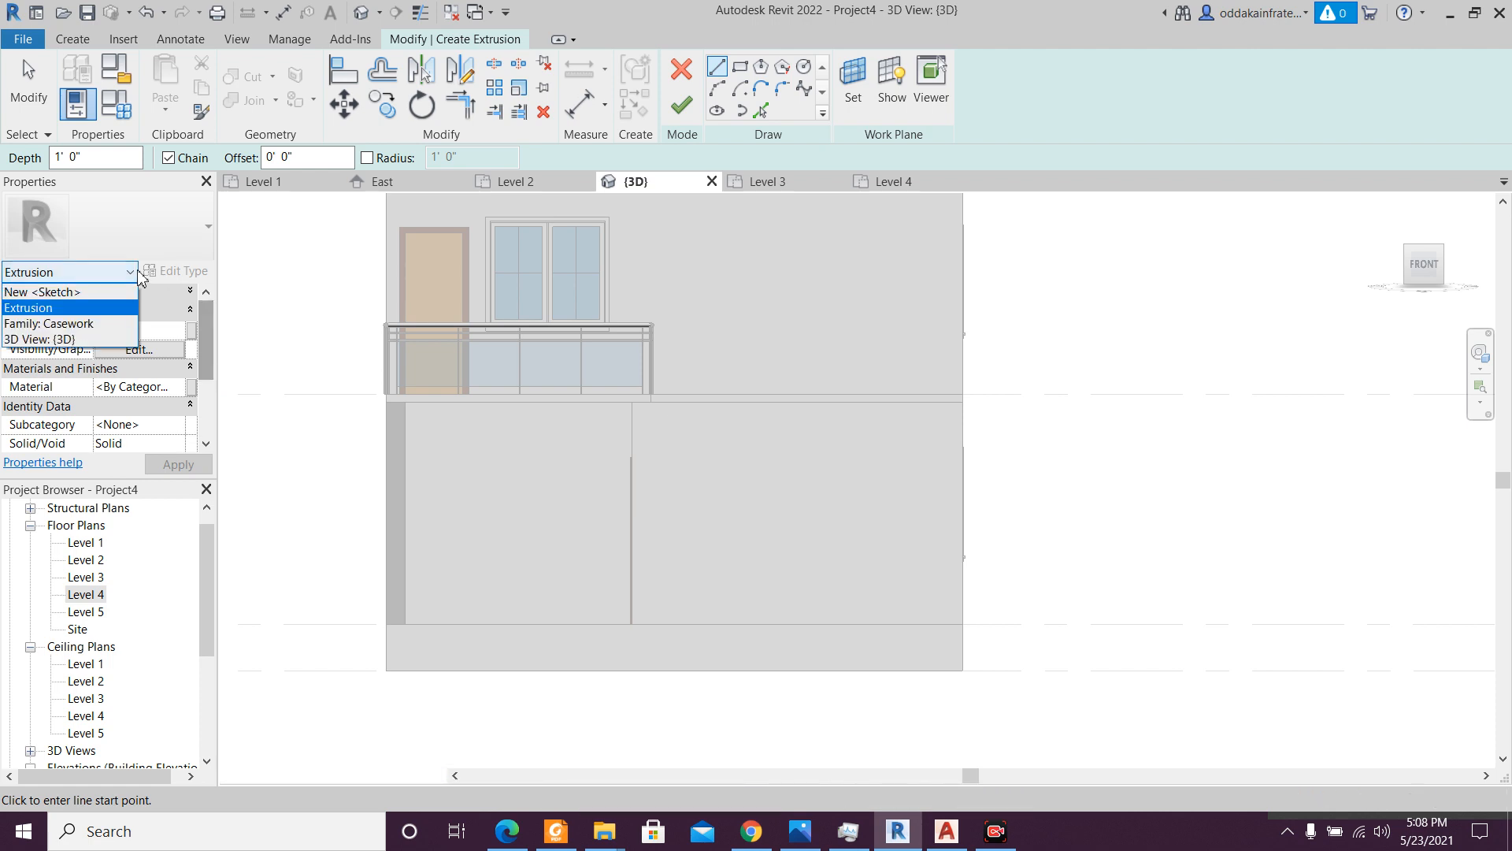
{"action": "left_click", "coordinate": [95, 306]}
{"action": "left_click", "coordinate": [115, 274]}
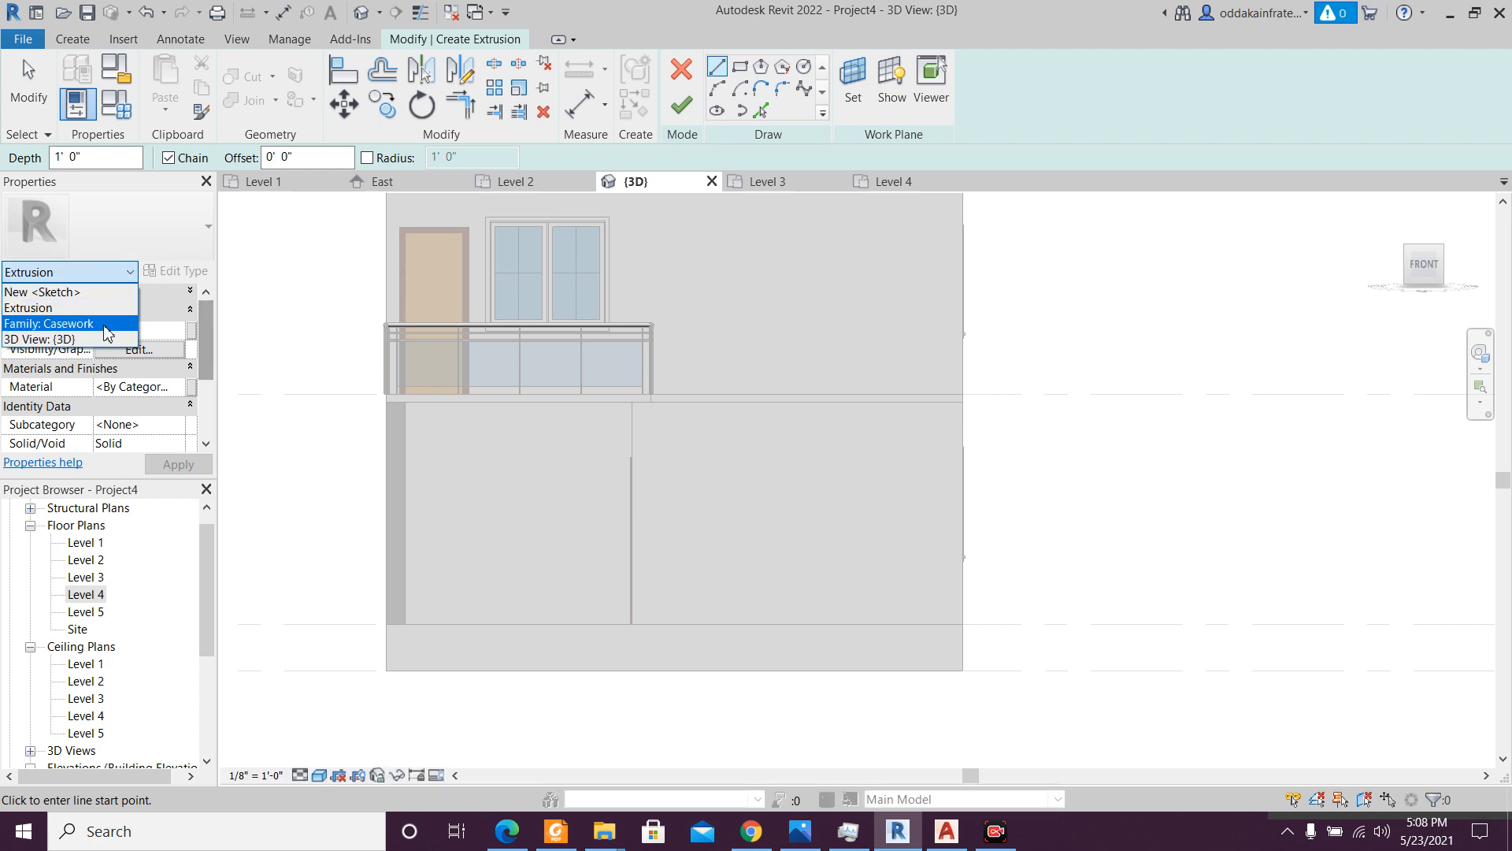
{"action": "left_click", "coordinate": [108, 324]}
- Return to the extrusion's own properties and set its Extrusion End to 0' 3"
{"action": "left_click", "coordinate": [122, 275]}
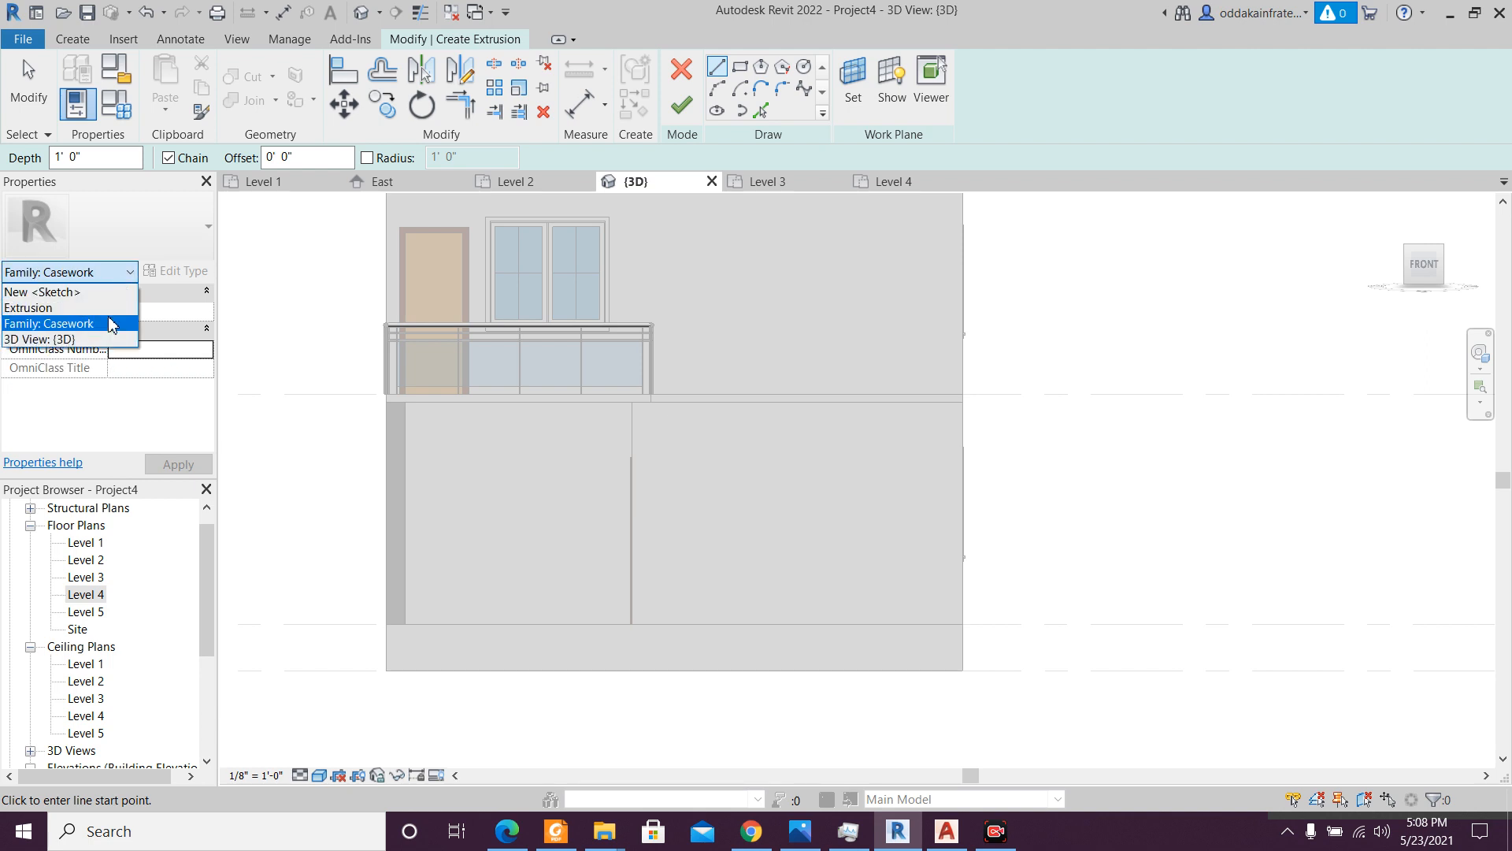
{"action": "left_click", "coordinate": [112, 309]}
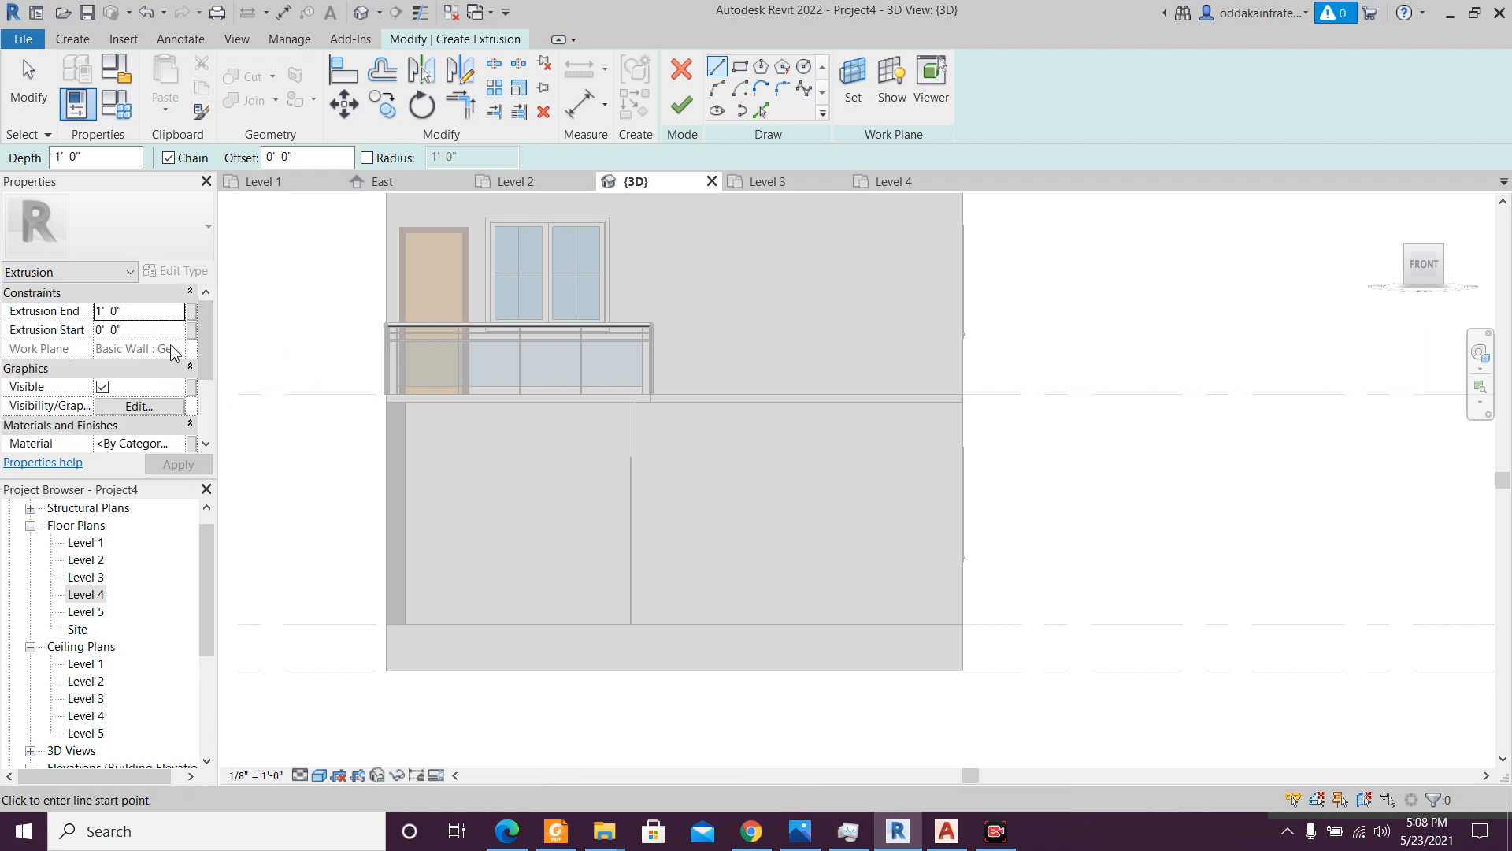
{"action": "left_click", "coordinate": [155, 315]}
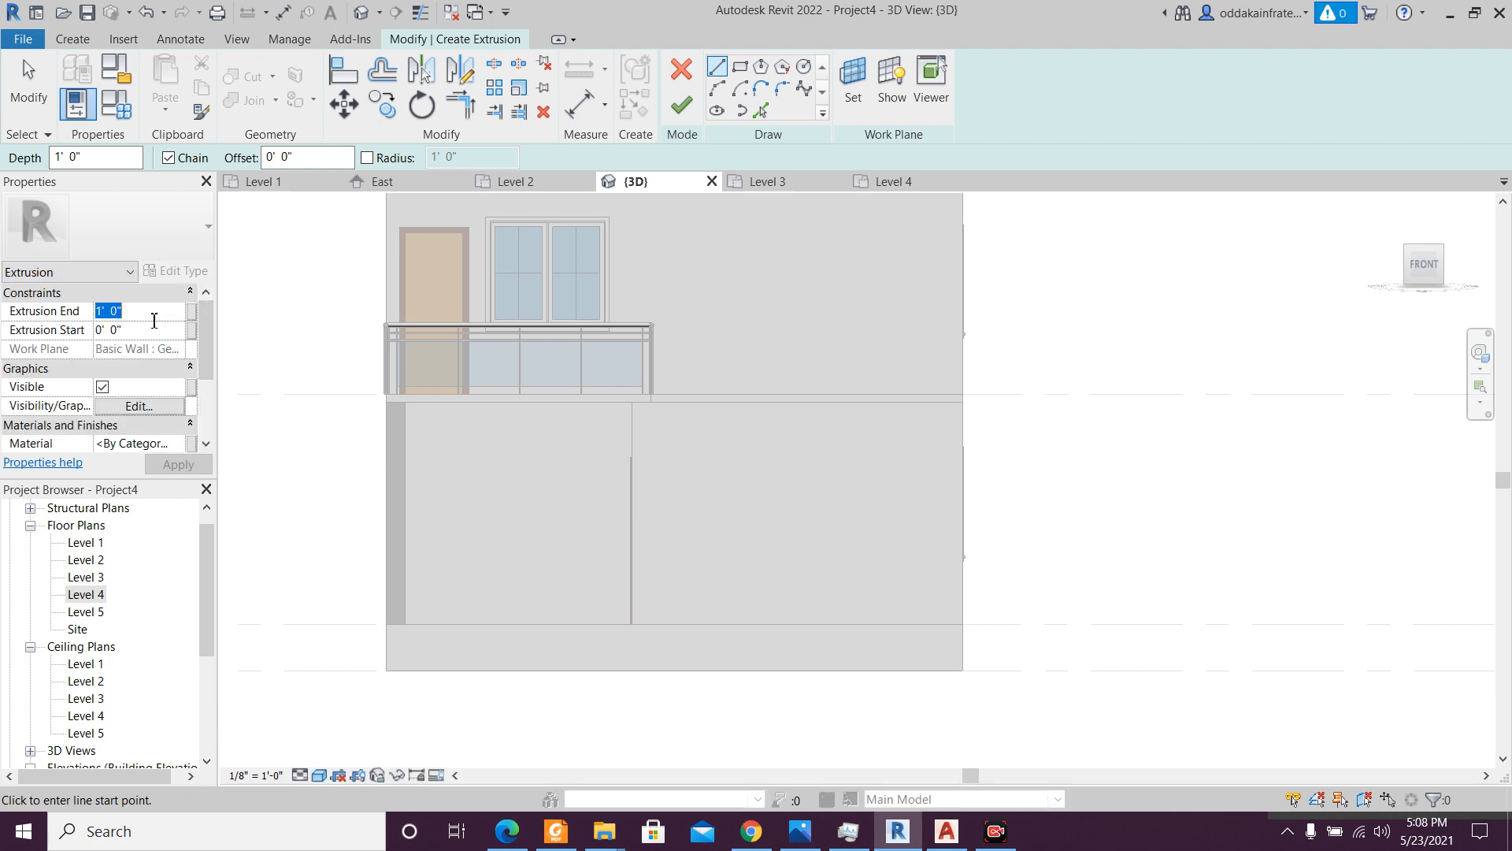
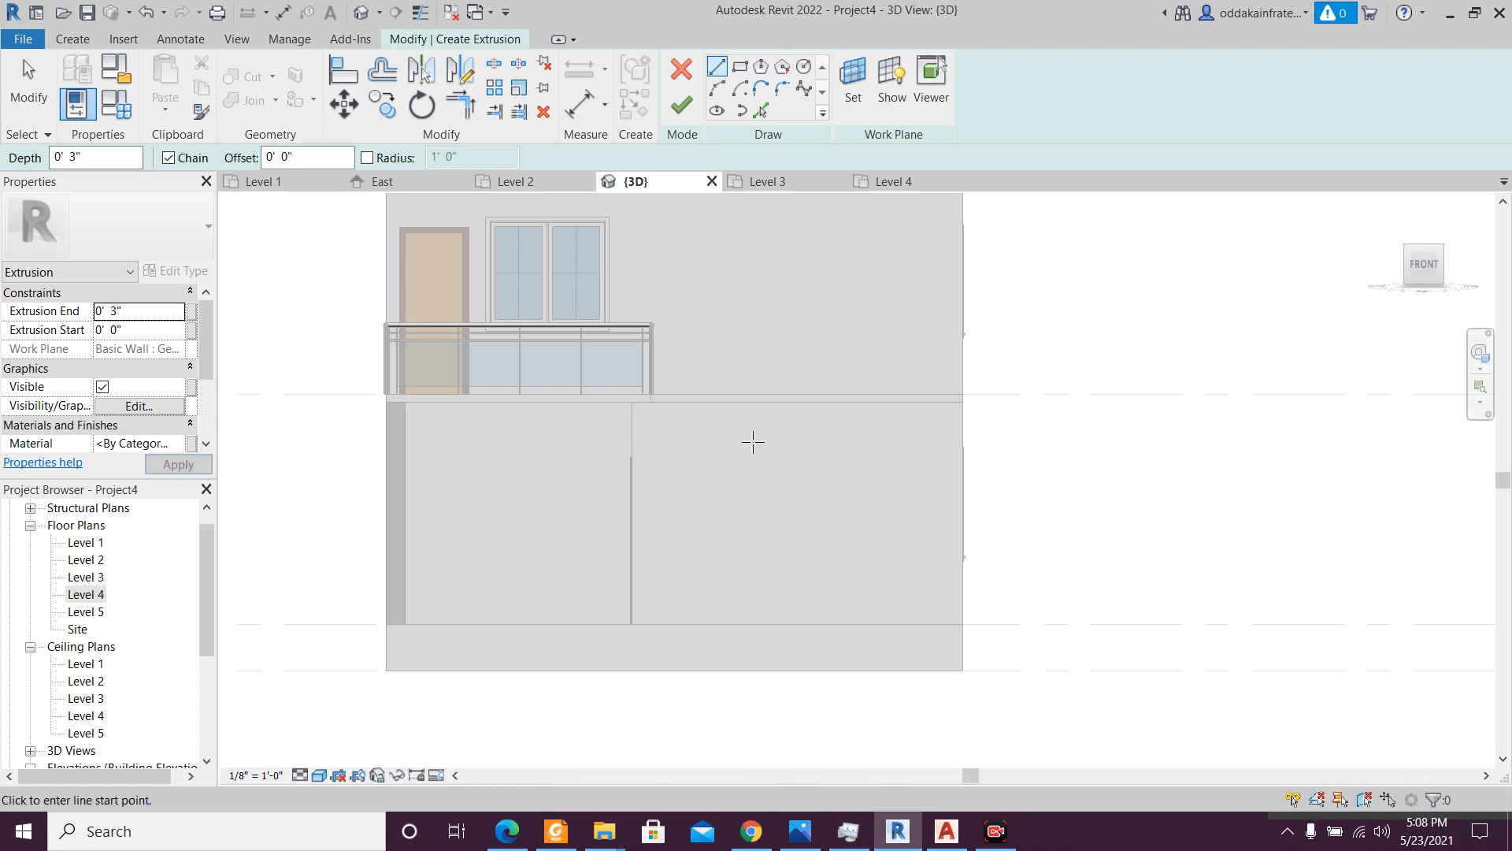
{"action": "left_click", "coordinate": [718, 73]}
{"action": "left_click", "coordinate": [677, 427]}
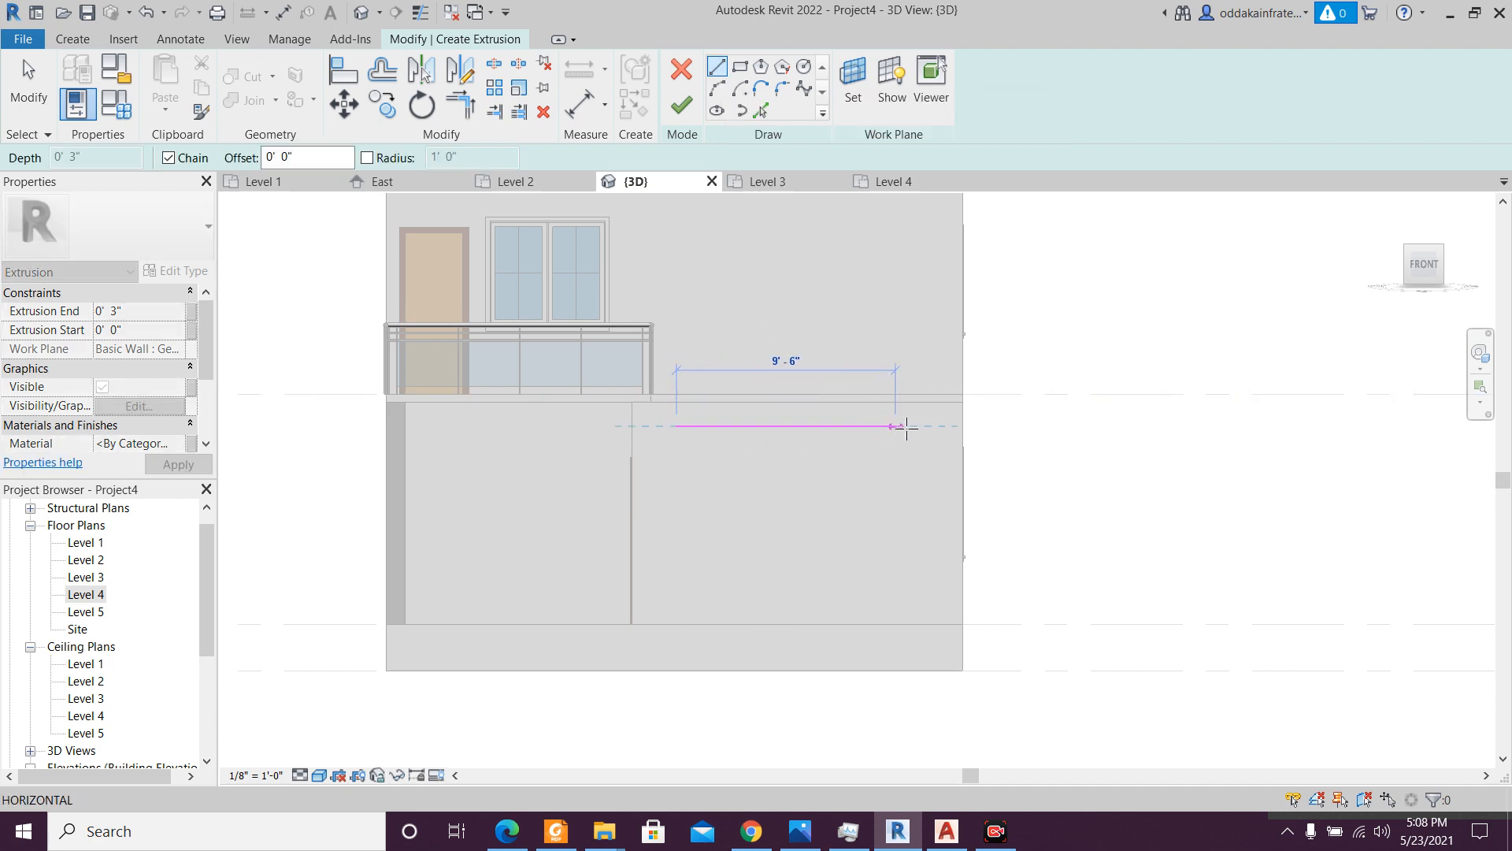
{"action": "type", "text": "10"}
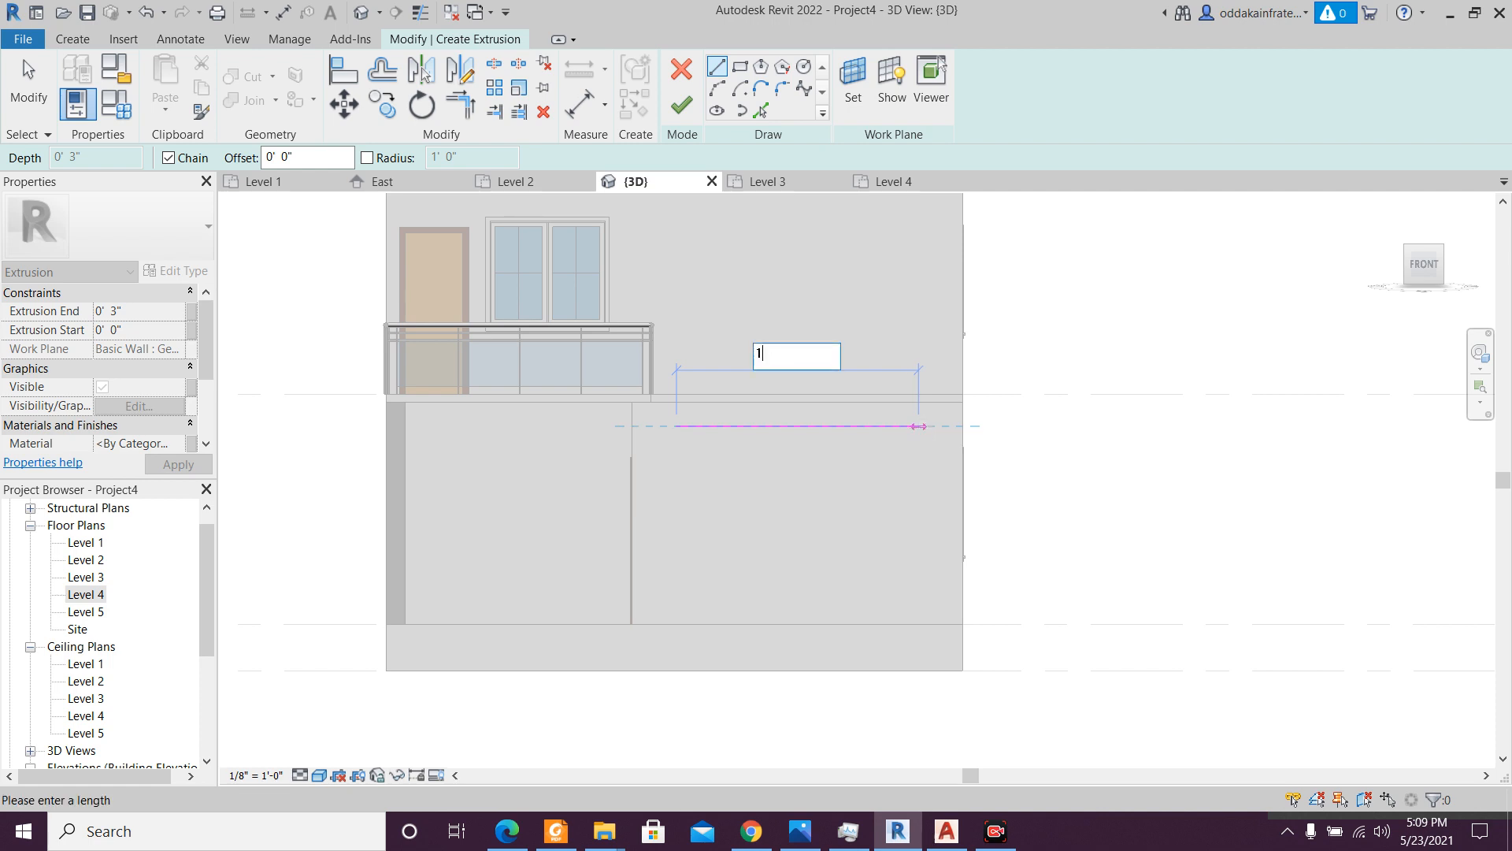
{"action": "key", "text": "BackSpace"}
{"action": "key", "text": "Escape"}
{"action": "key", "text": "Escape"}
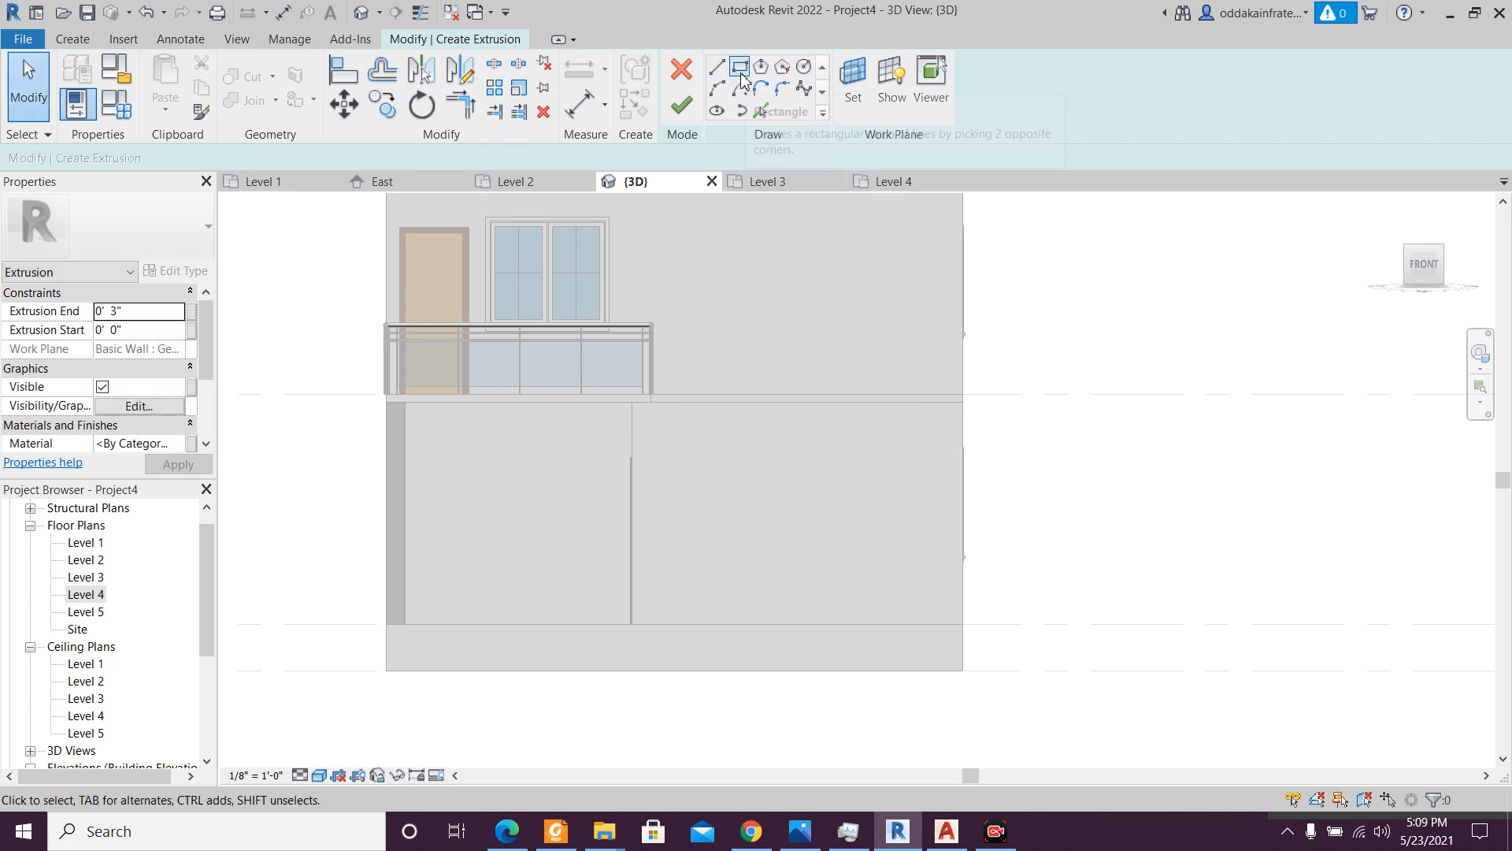
- Draw a 25' 0" horizontal profile line along the upper edge of the first-floor slab, from the balcony-side corner to the opposite corner
{"action": "left_click", "coordinate": [717, 66]}
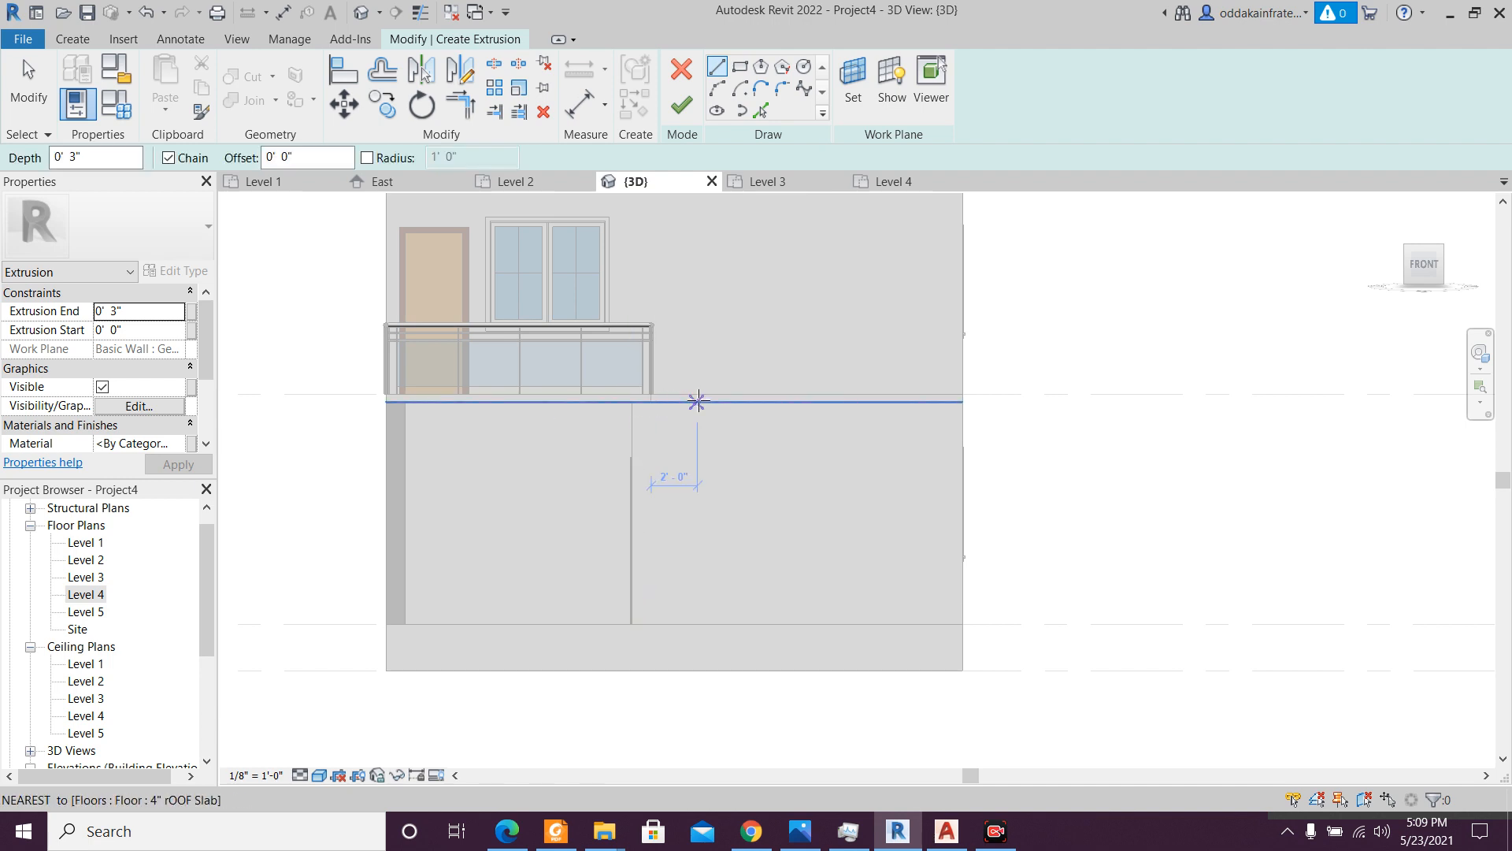
{"action": "scroll", "coordinate": [692, 405], "scroll_direction": "up", "scroll_amount": 3}
{"action": "left_click", "coordinate": [608, 378]}
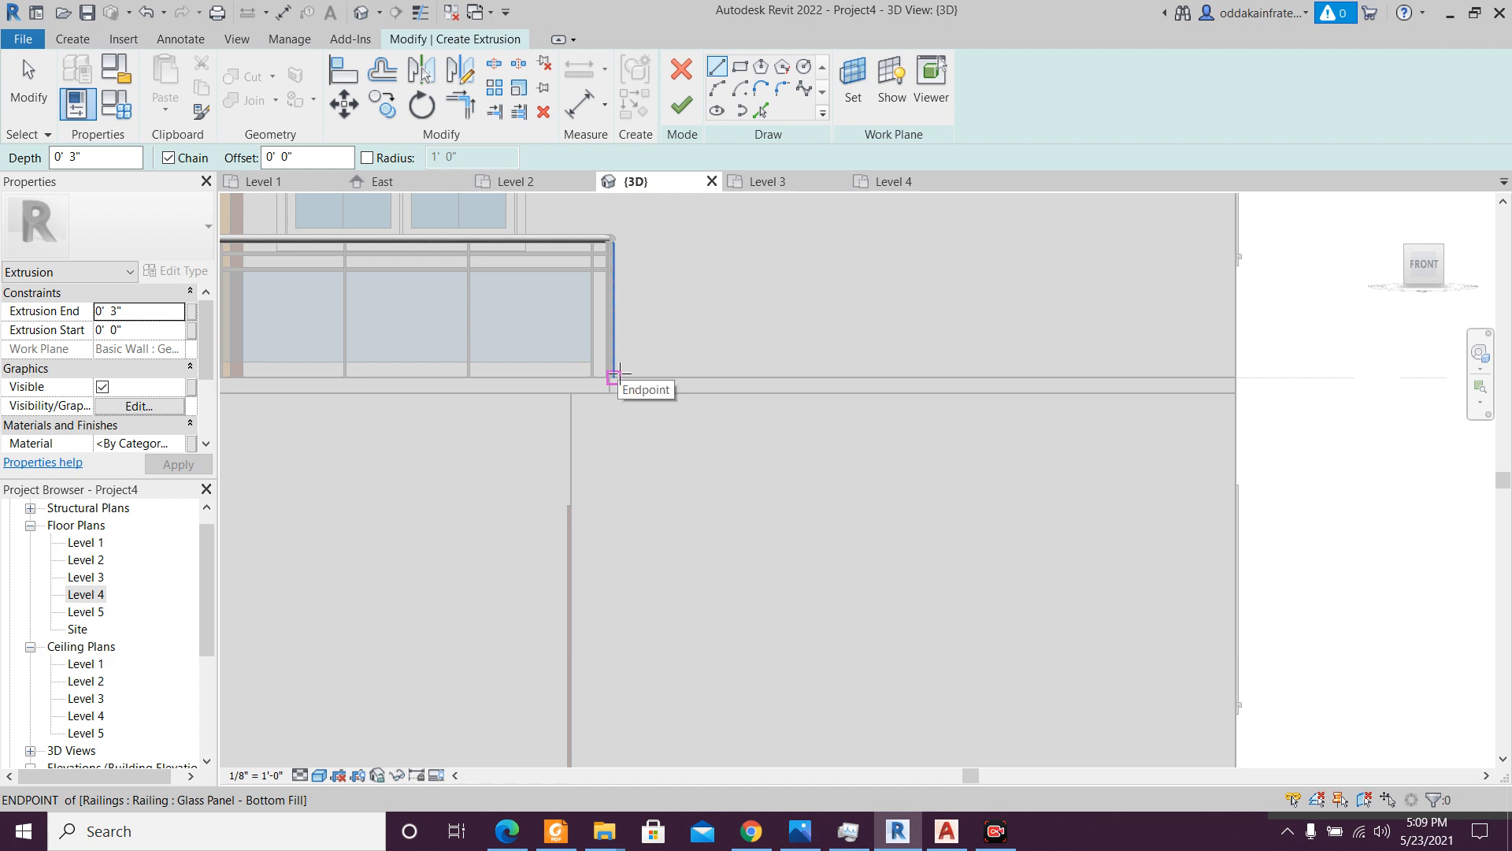
{"action": "scroll", "coordinate": [613, 376], "scroll_direction": "down", "scroll_amount": 2}
{"action": "scroll", "coordinate": [277, 375], "scroll_direction": "up", "scroll_amount": 2}
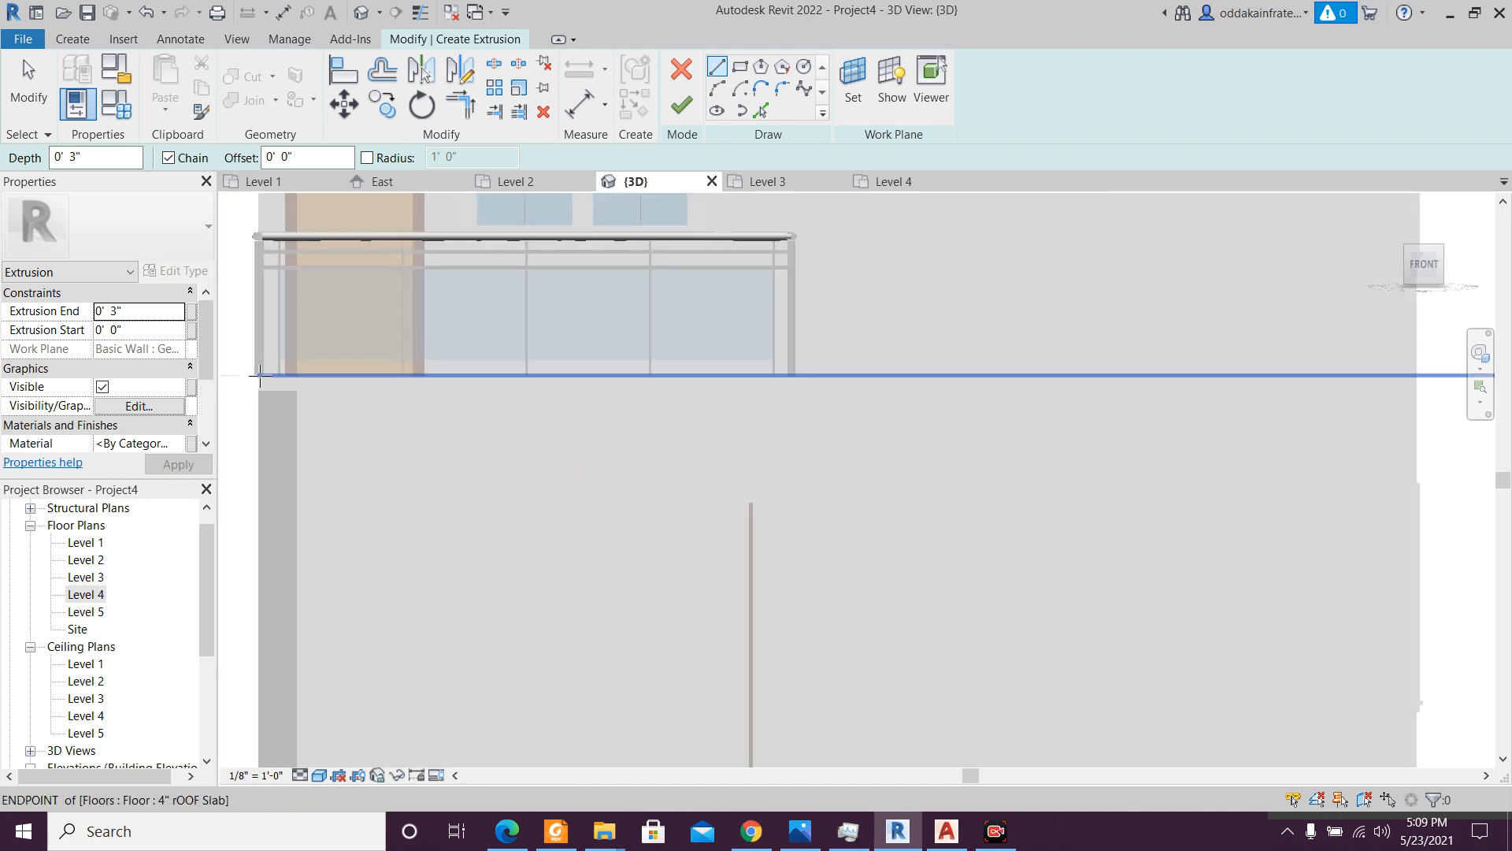
{"action": "scroll", "coordinate": [259, 376], "scroll_direction": "up", "scroll_amount": 2}
{"action": "left_click", "coordinate": [259, 376]}
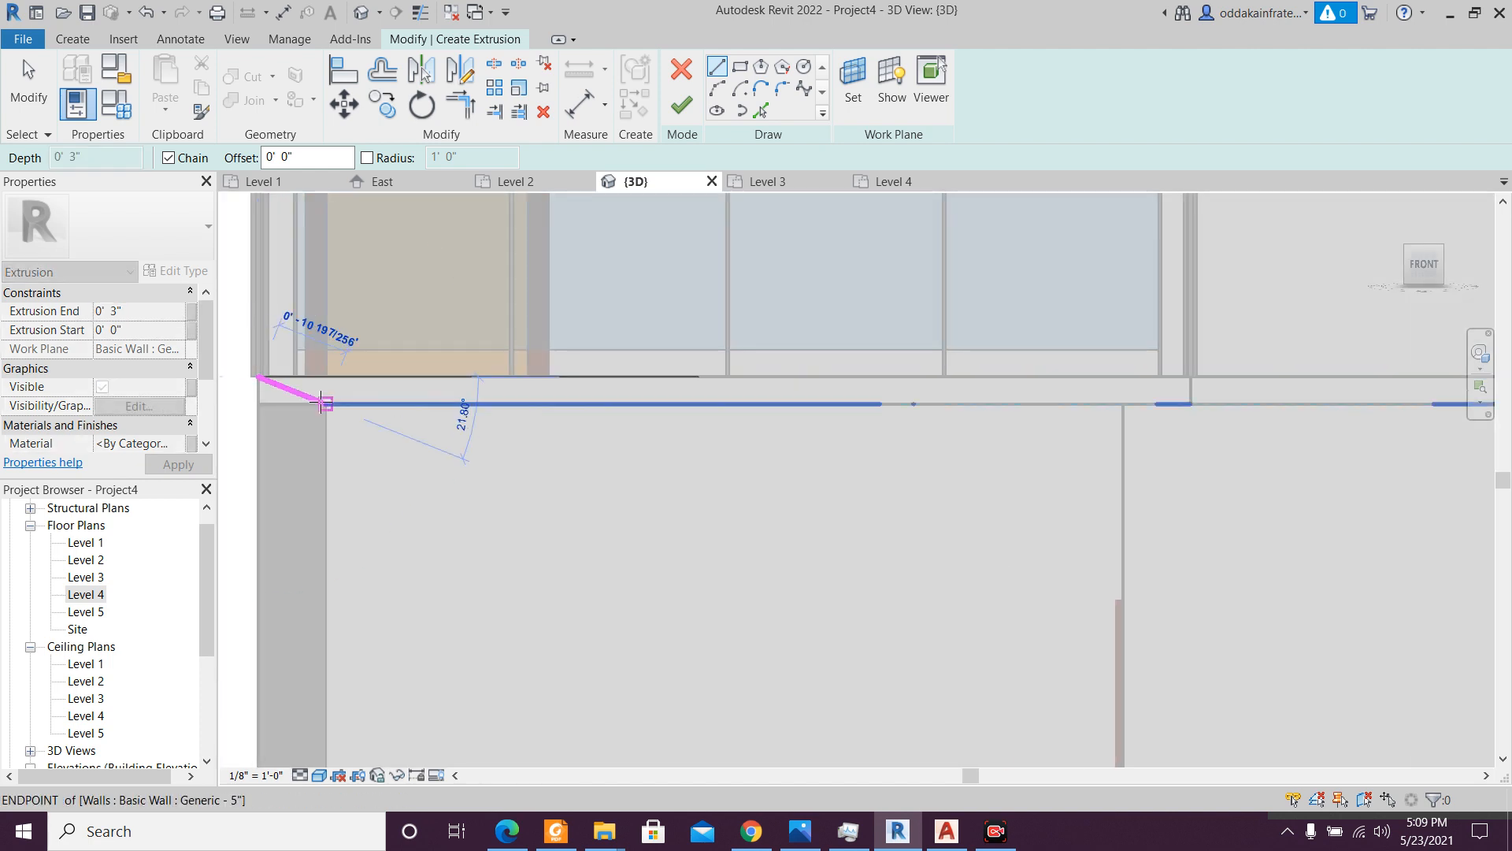
{"action": "scroll", "coordinate": [319, 401], "scroll_direction": "down", "scroll_amount": 3}
{"action": "mouse_move", "coordinate": [871, 437]}
{"action": "middle_mouse_down"}
{"action": "mouse_move", "coordinate": [564, 516]}
{"action": "mouse_move", "coordinate": [427, 504]}
{"action": "middle_mouse_up"}
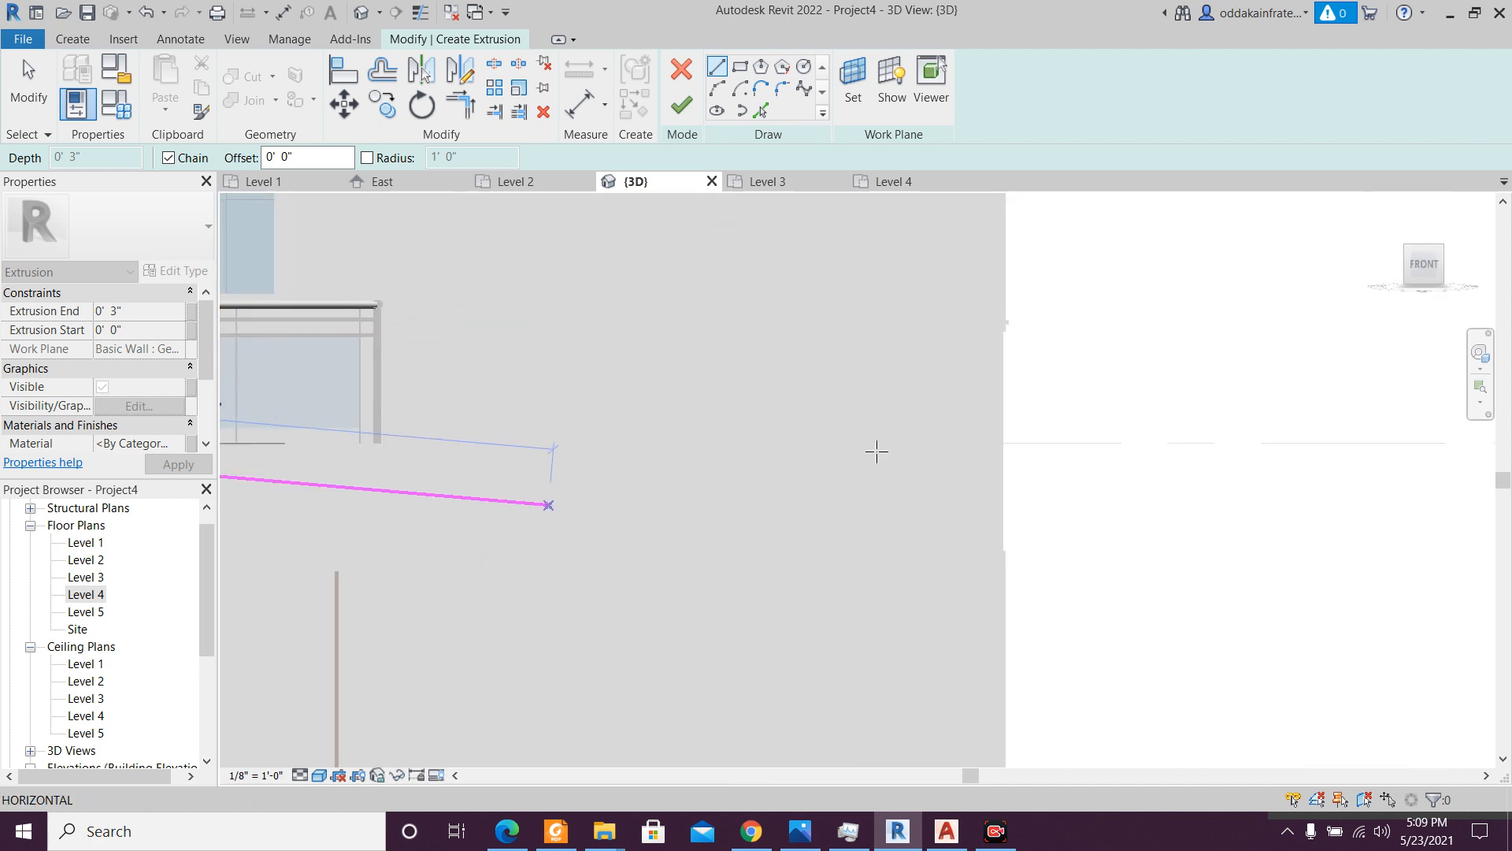
{"action": "scroll", "coordinate": [981, 425], "scroll_direction": "up", "scroll_amount": 2}
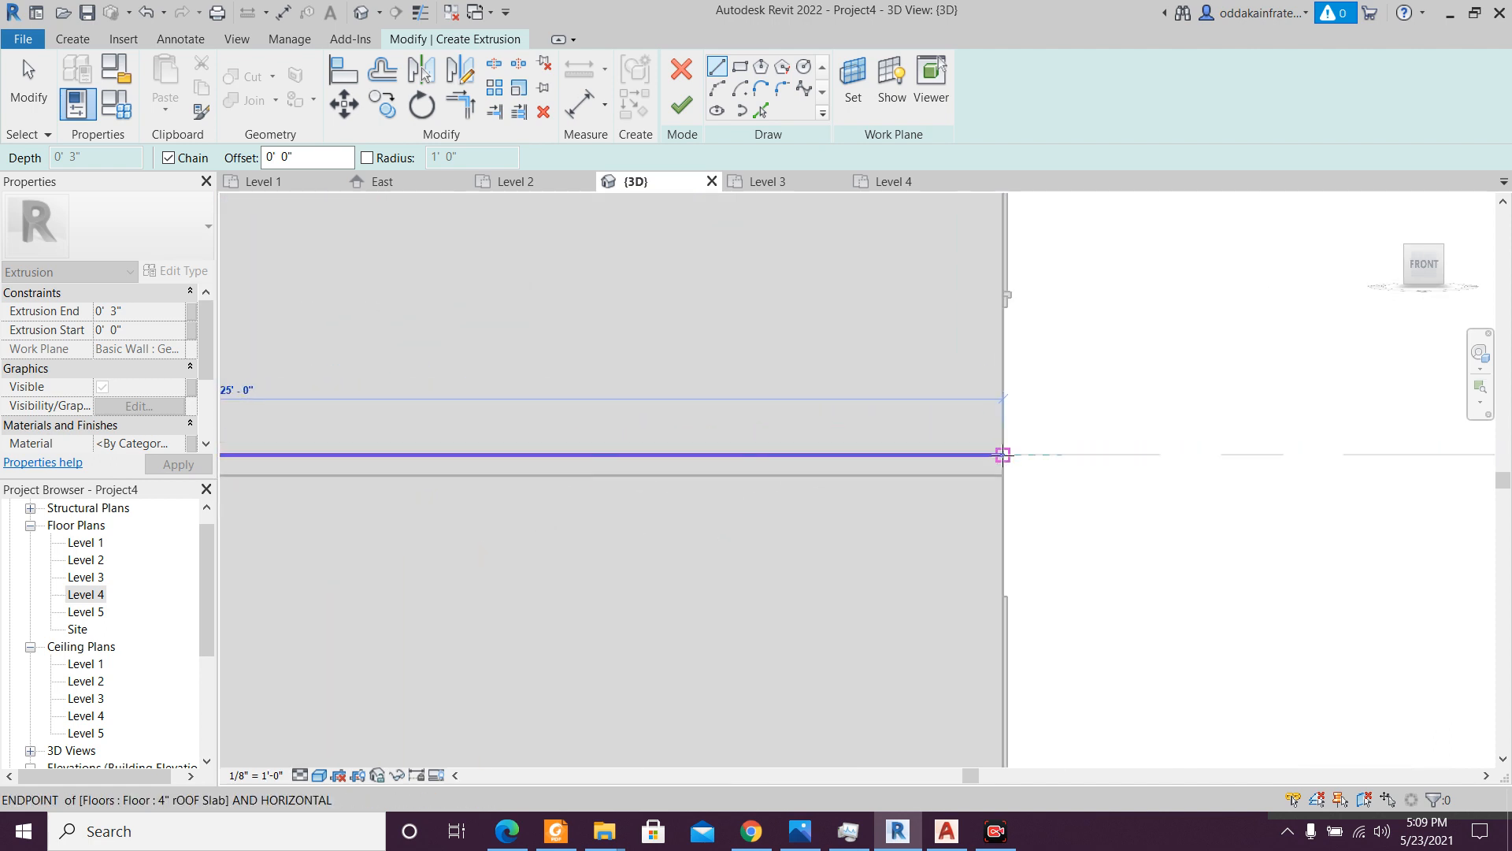
{"action": "left_click", "coordinate": [1003, 453]}
- Close the rectangular profile along the slab's two ends and lower edge, and finish the extrusion
{"action": "left_click", "coordinate": [1003, 474]}
{"action": "scroll", "coordinate": [953, 484], "scroll_direction": "down", "scroll_amount": 2}
{"action": "middle_click_drag", "start_coordinate": [697, 498], "coordinate": [1380, 490]}
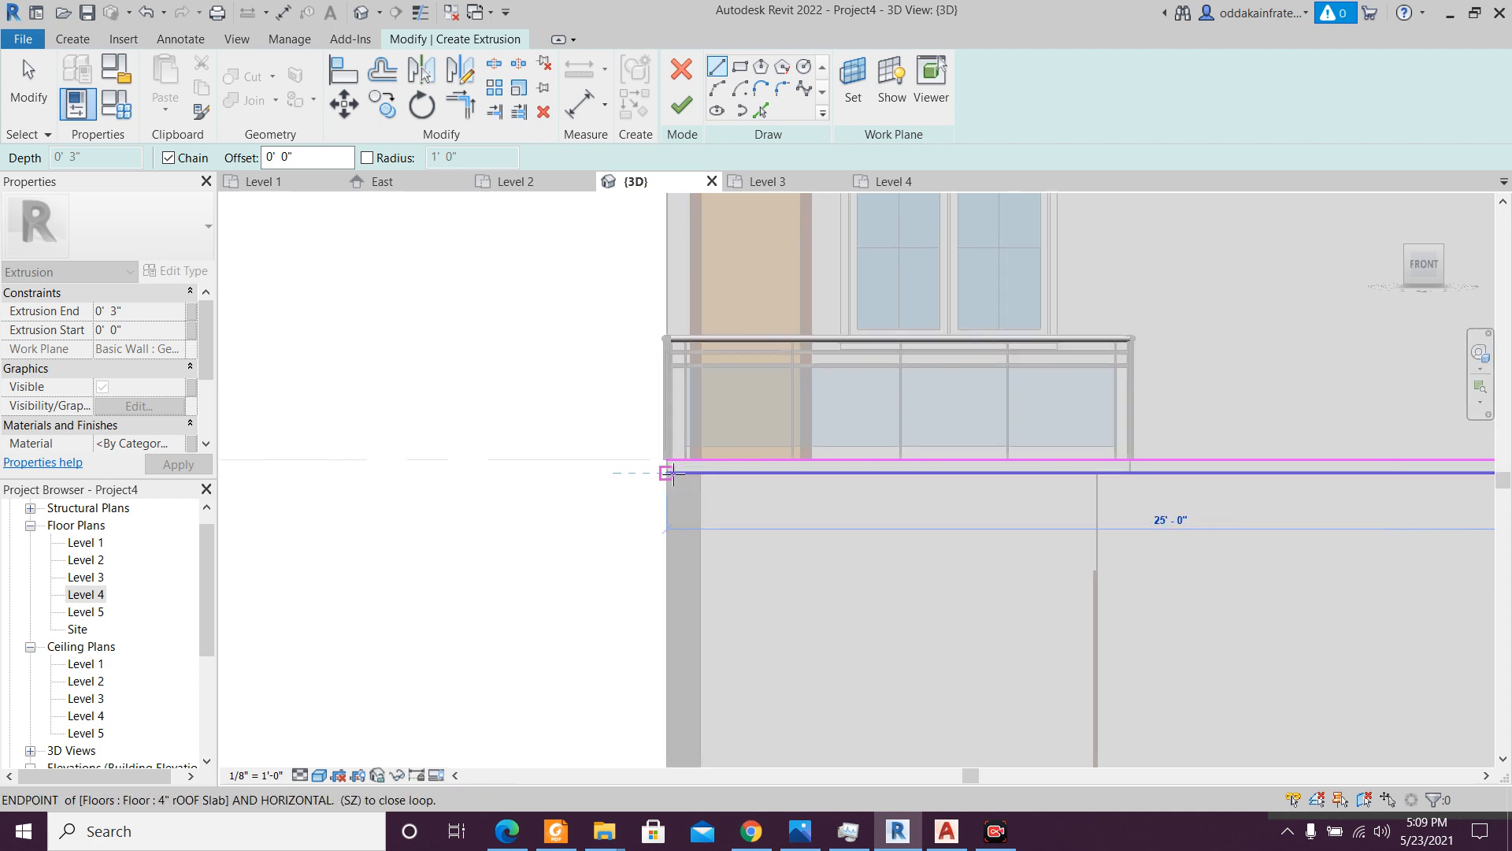
{"action": "left_click", "coordinate": [665, 473]}
{"action": "scroll", "coordinate": [661, 467], "scroll_direction": "up", "scroll_amount": 2}
{"action": "scroll", "coordinate": [662, 469], "scroll_direction": "up", "scroll_amount": 2}
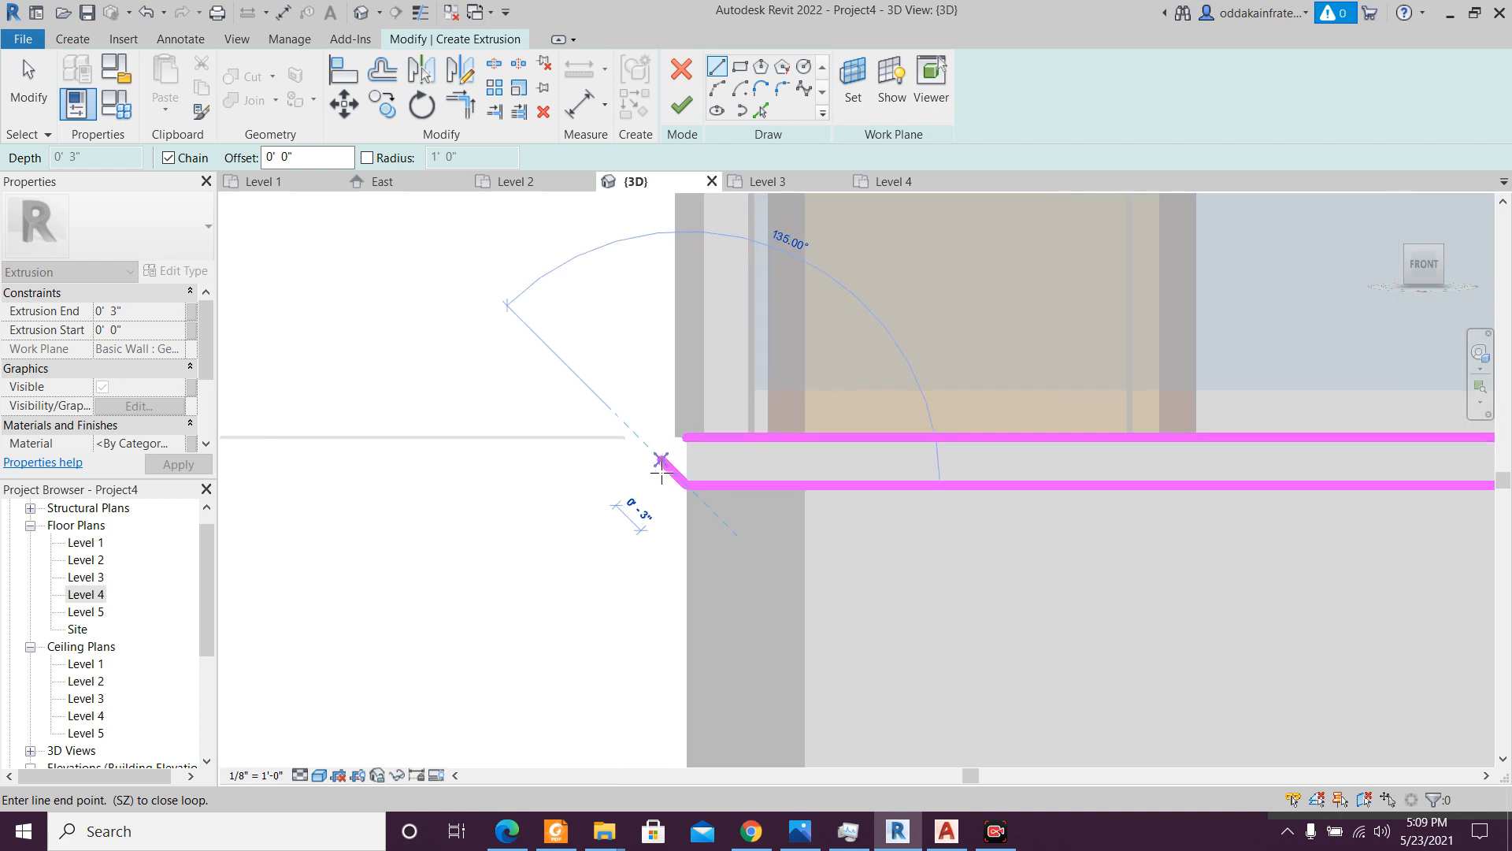
{"action": "left_click", "coordinate": [683, 440]}
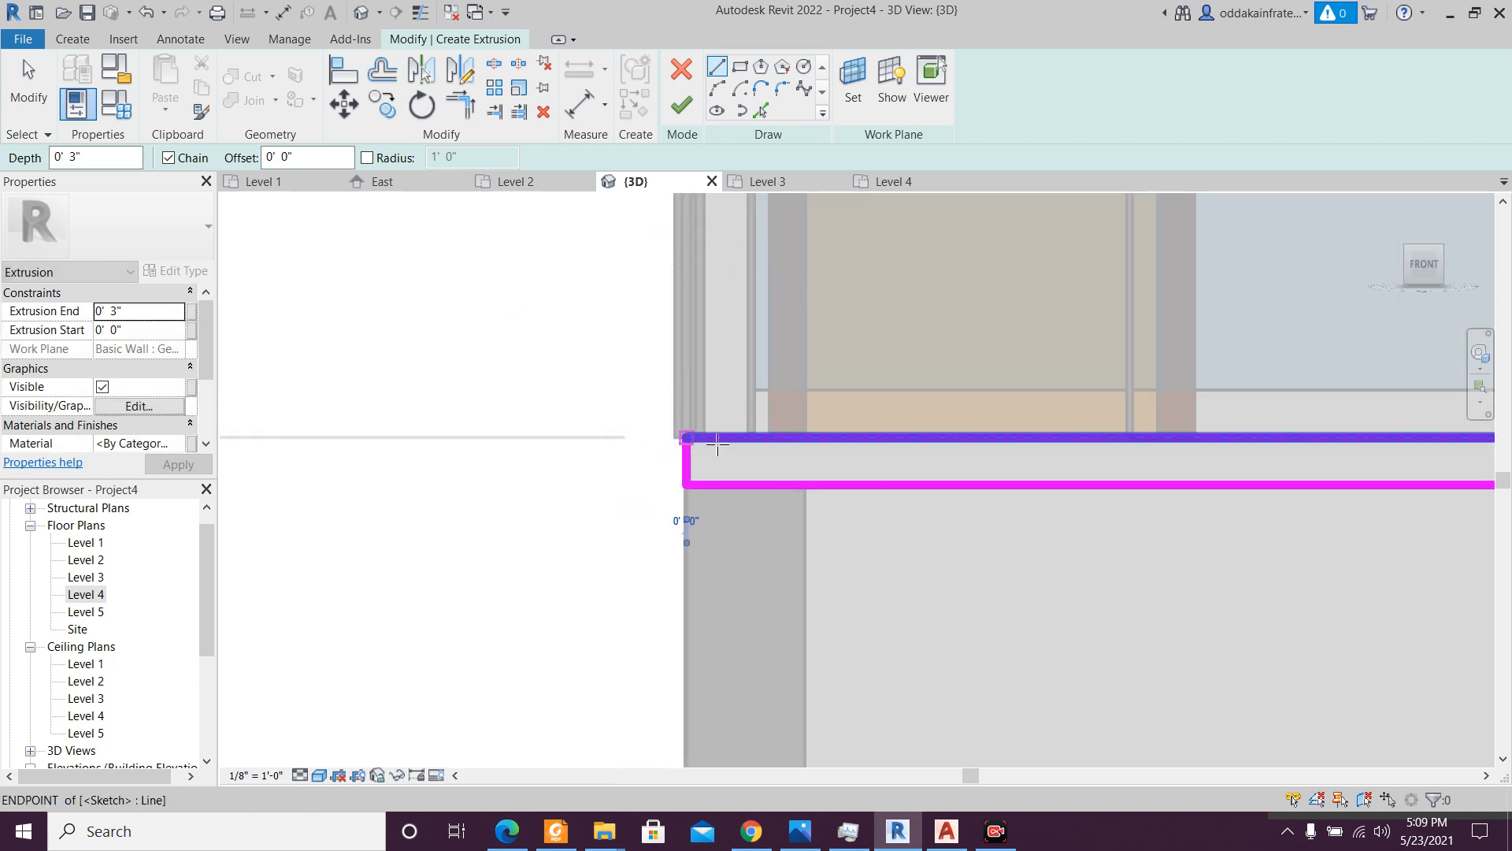
{"action": "left_click", "coordinate": [682, 106]}
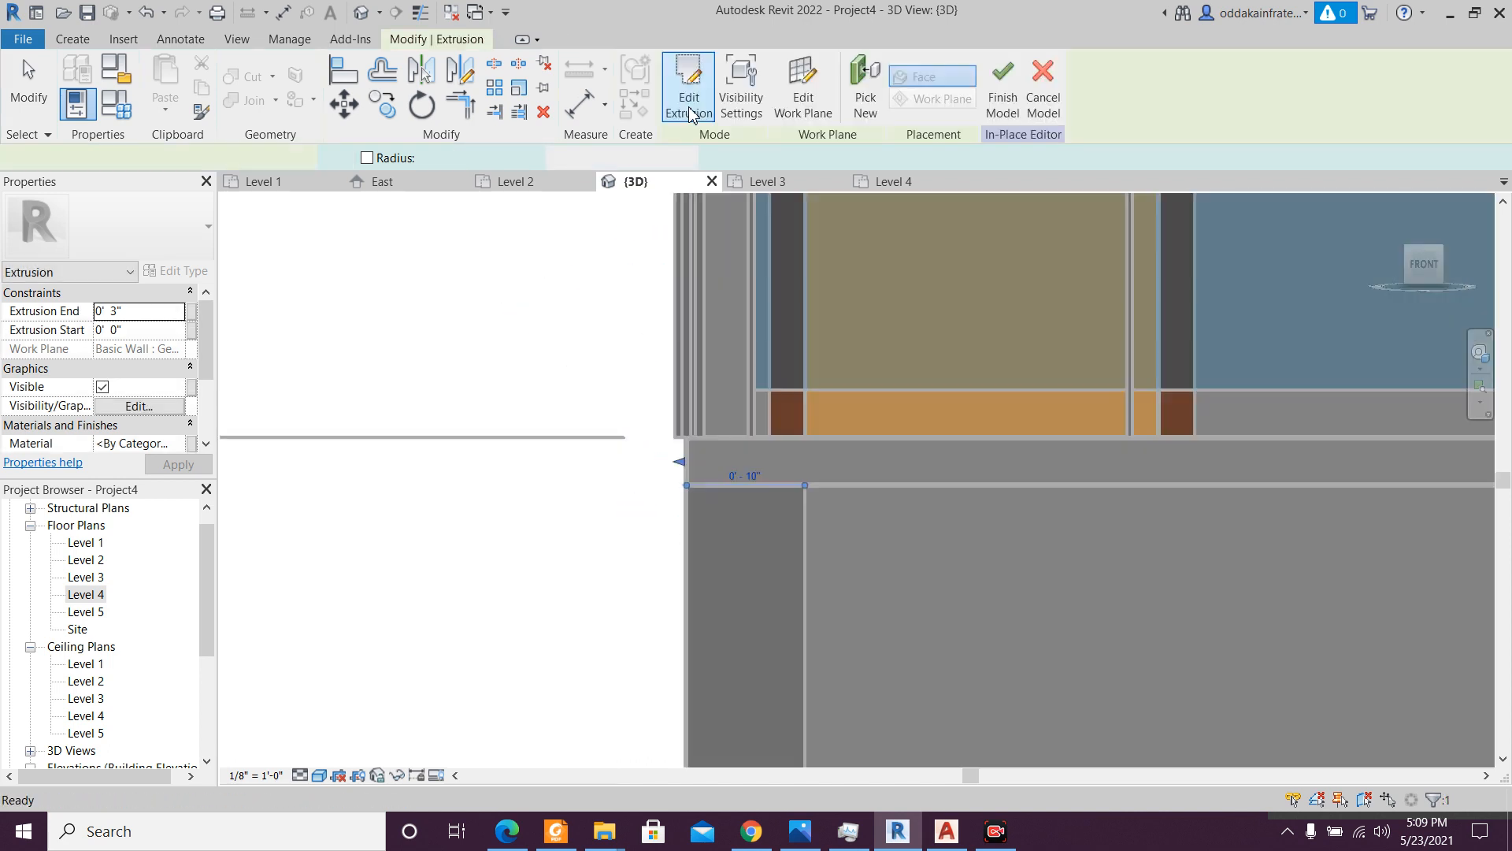
- Examine the extruded slab-edge band on the front wall from the front-right corner, up close at its end
{"action": "scroll", "coordinate": [548, 563], "scroll_direction": "down", "scroll_amount": 2}
{"action": "scroll", "coordinate": [543, 560], "scroll_direction": "down", "scroll_amount": 5}
{"action": "middle_click_drag", "start_coordinate": [945, 607], "coordinate": [834, 650], "text": "shift"}
{"action": "scroll", "coordinate": [814, 516], "scroll_direction": "up", "scroll_amount": 3}
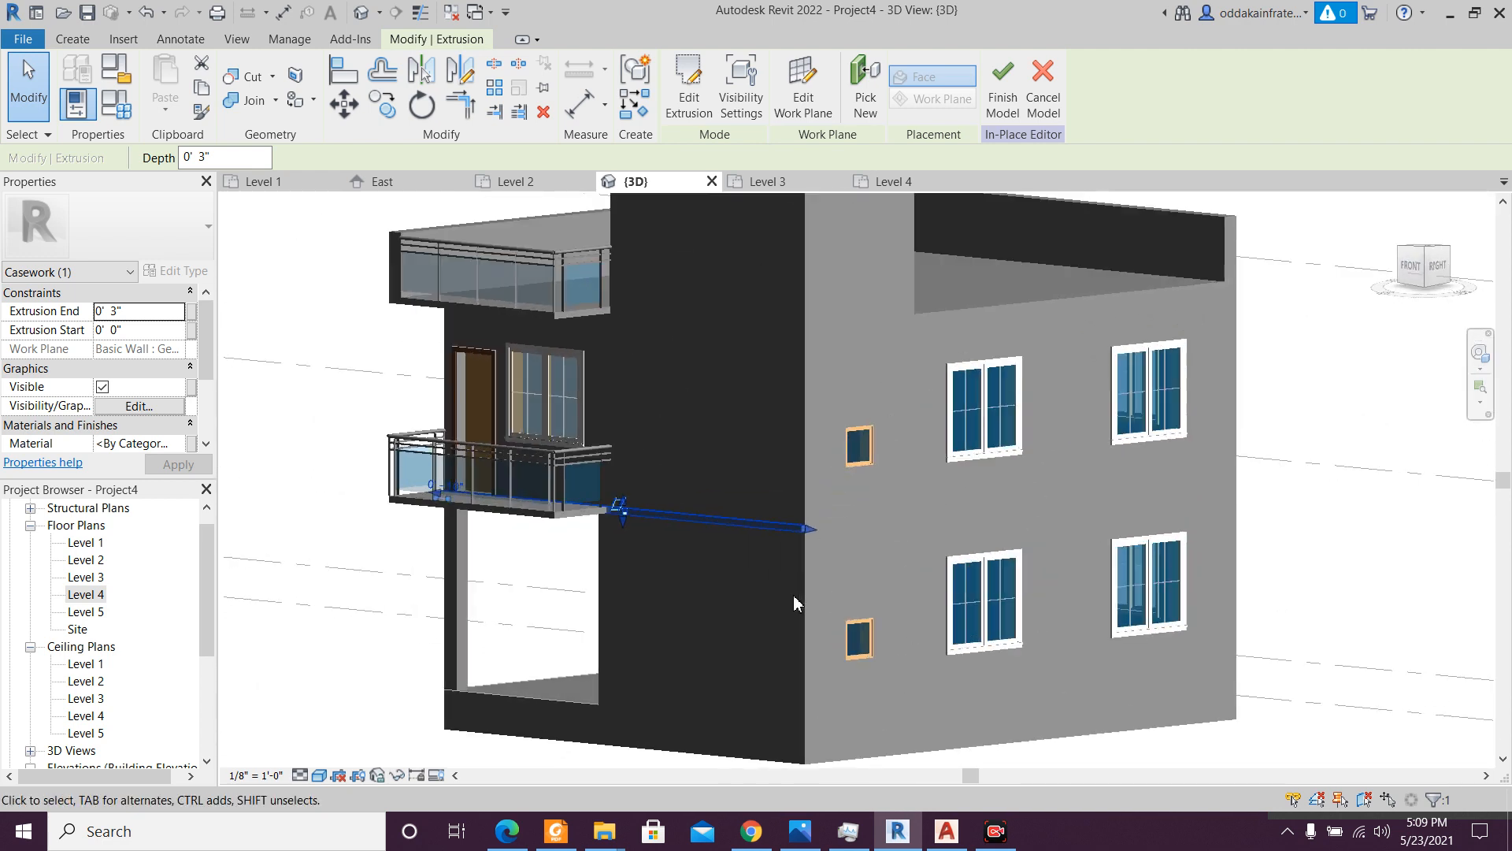
{"action": "key", "text": "Escape"}
{"action": "scroll", "coordinate": [813, 520], "scroll_direction": "up", "scroll_amount": 3}
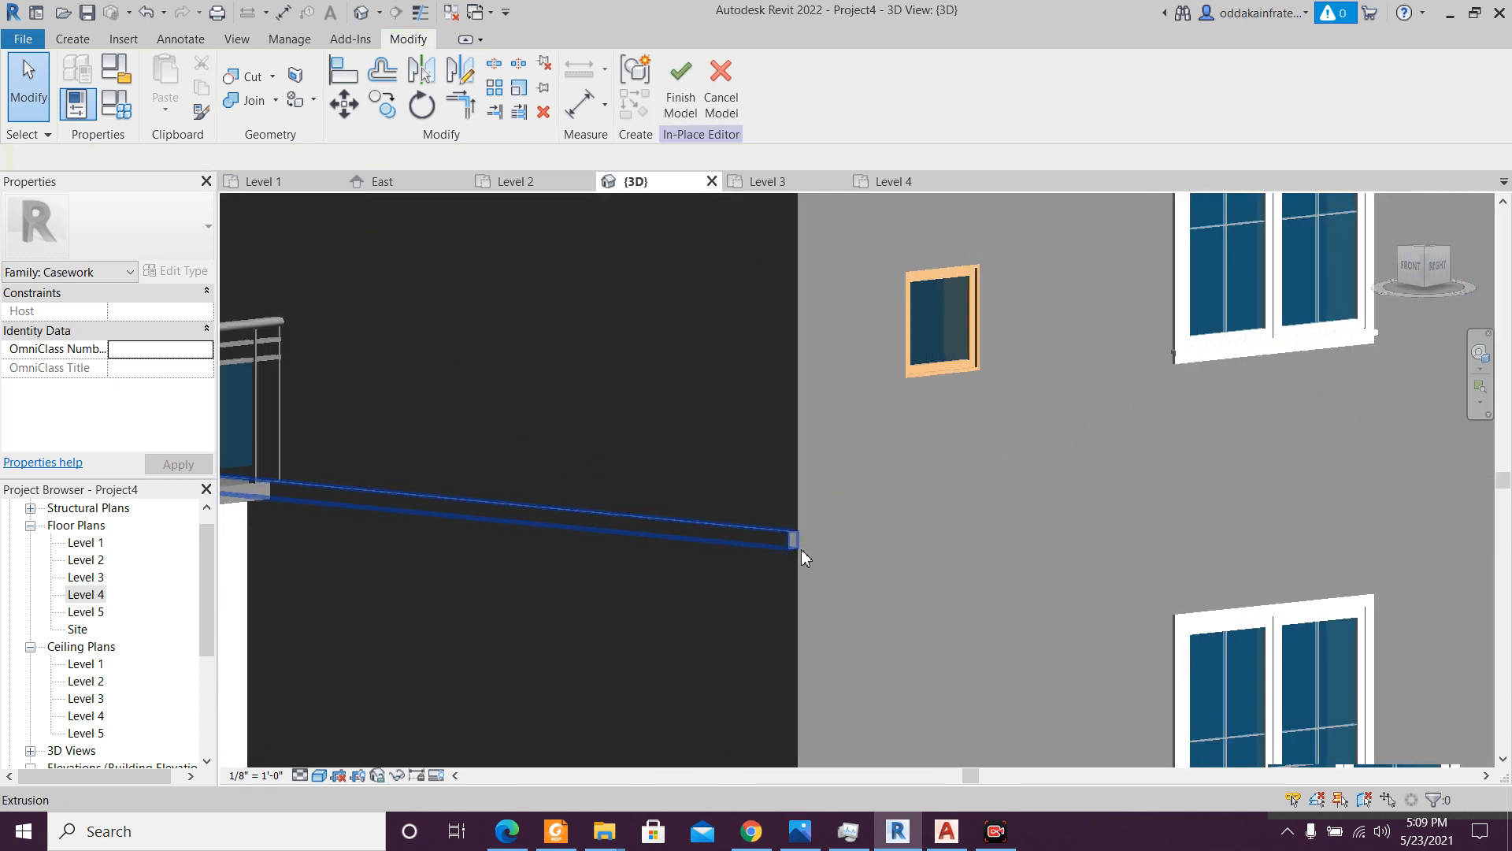
{"action": "scroll", "coordinate": [772, 534], "scroll_direction": "down", "scroll_amount": 3}
{"action": "mouse_move", "coordinate": [773, 536]}
{"action": "middle_mouse_down", "text": "shift"}
{"action": "mouse_move", "coordinate": [773, 580]}
{"action": "mouse_move", "coordinate": [796, 587]}
{"action": "mouse_move", "coordinate": [761, 512]}
{"action": "middle_mouse_up", "text": "shift"}
{"action": "scroll", "coordinate": [761, 512], "scroll_direction": "up", "scroll_amount": 2}
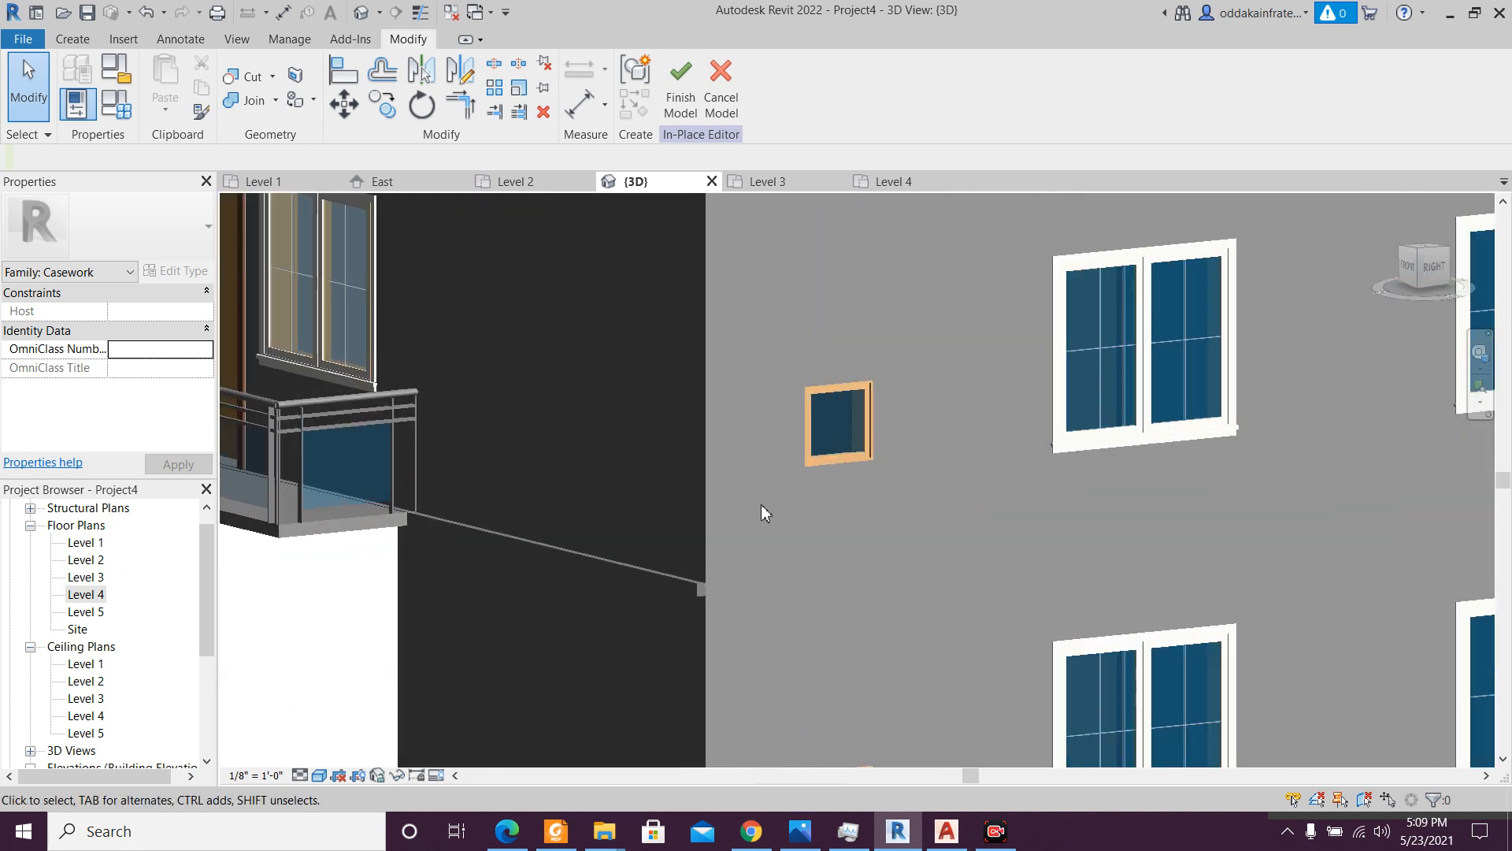
- Copy the extruded strip on the front wall from its end corner up to the slab line at the next floor's wall corner
{"action": "left_click", "coordinate": [697, 588]}
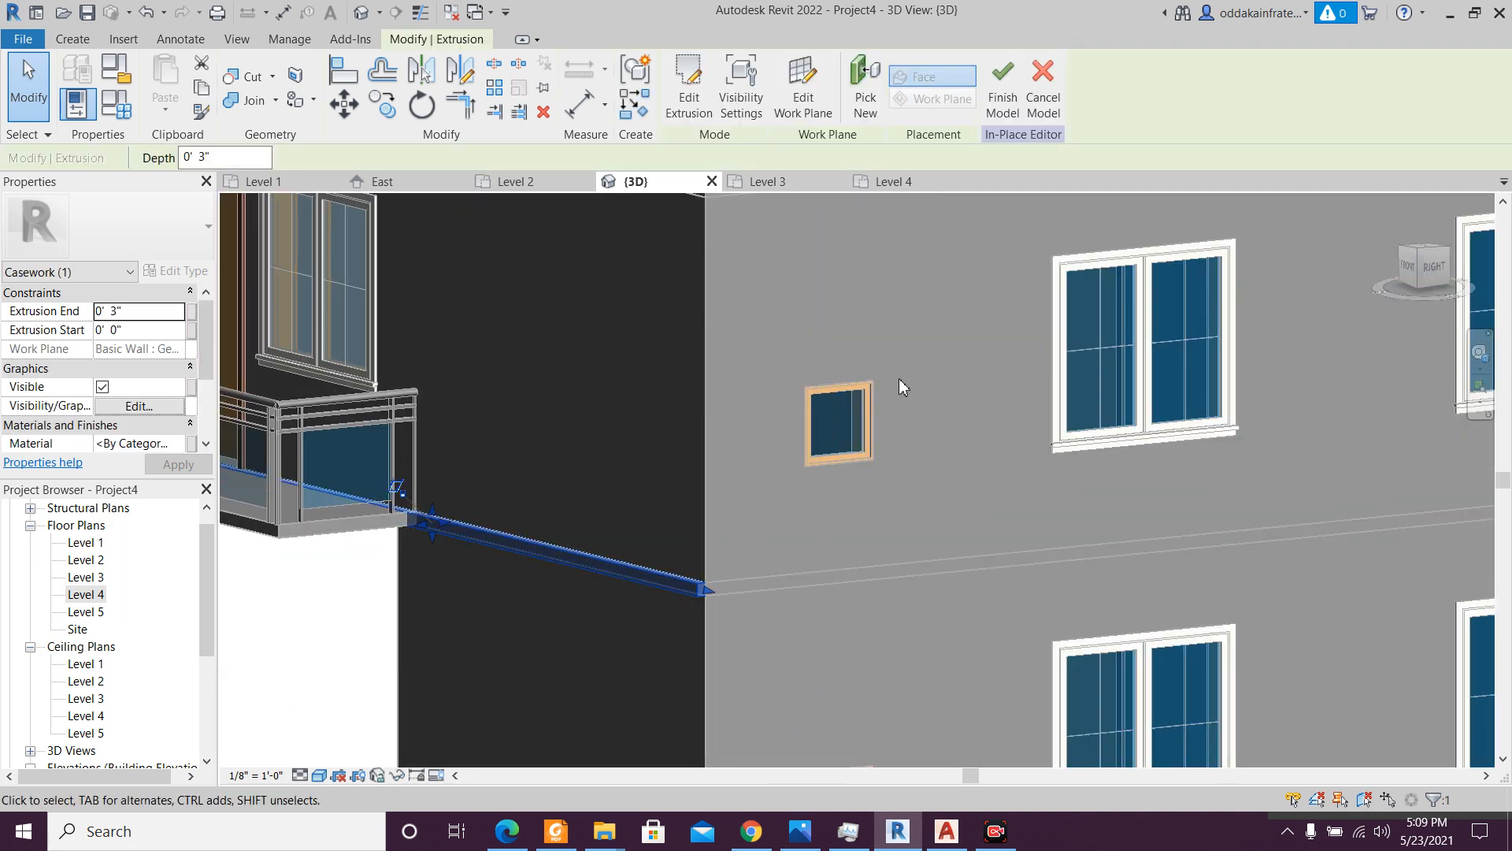
{"action": "scroll", "coordinate": [807, 325], "scroll_direction": "down", "scroll_amount": 2}
{"action": "middle_click_drag", "start_coordinate": [823, 349], "coordinate": [833, 470]}
{"action": "scroll", "coordinate": [800, 389], "scroll_direction": "up", "scroll_amount": 2}
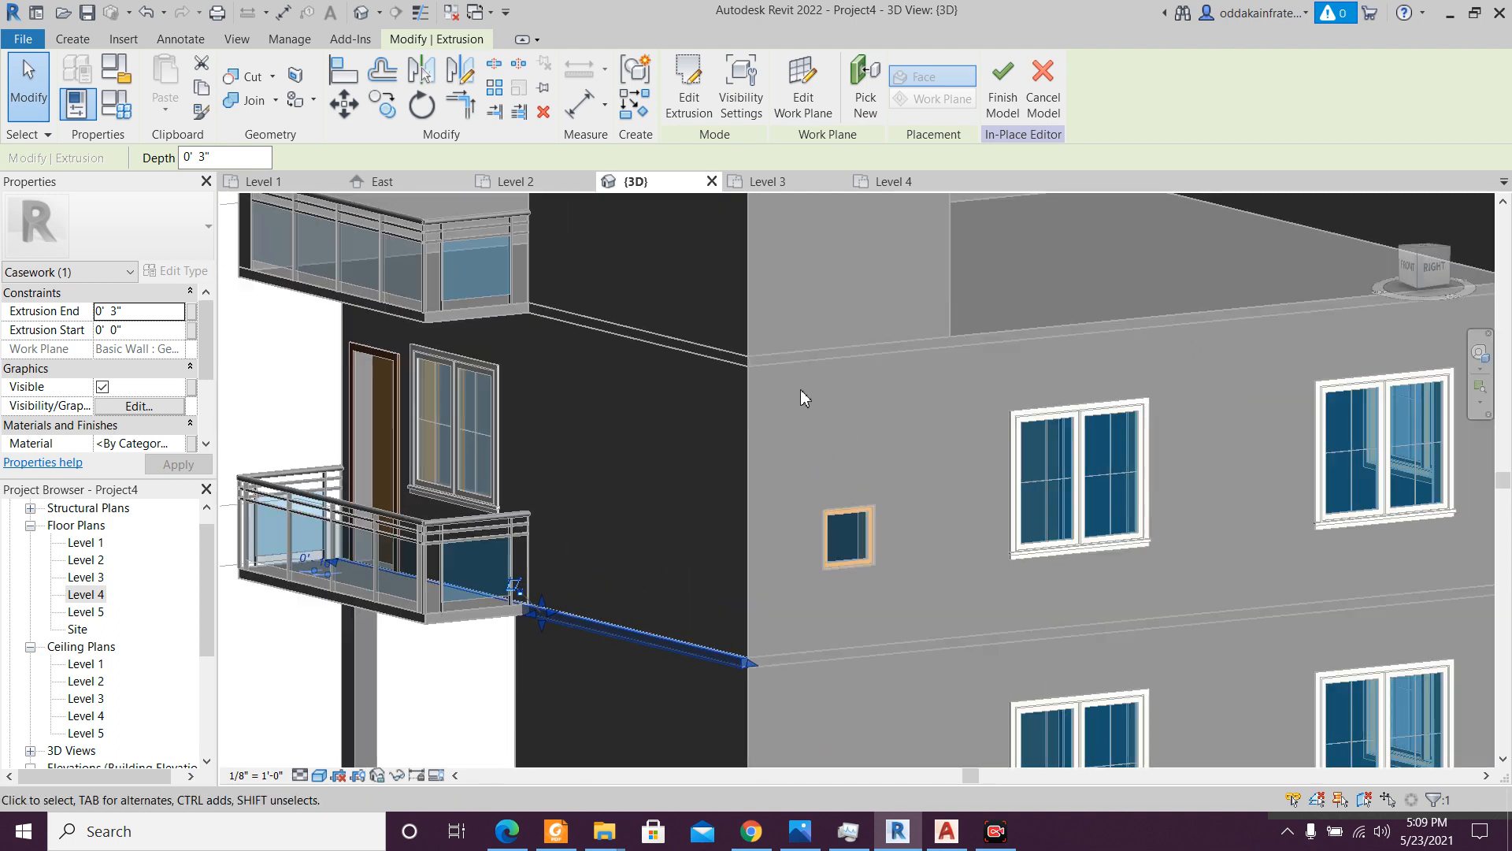
{"action": "left_click", "coordinate": [383, 103]}
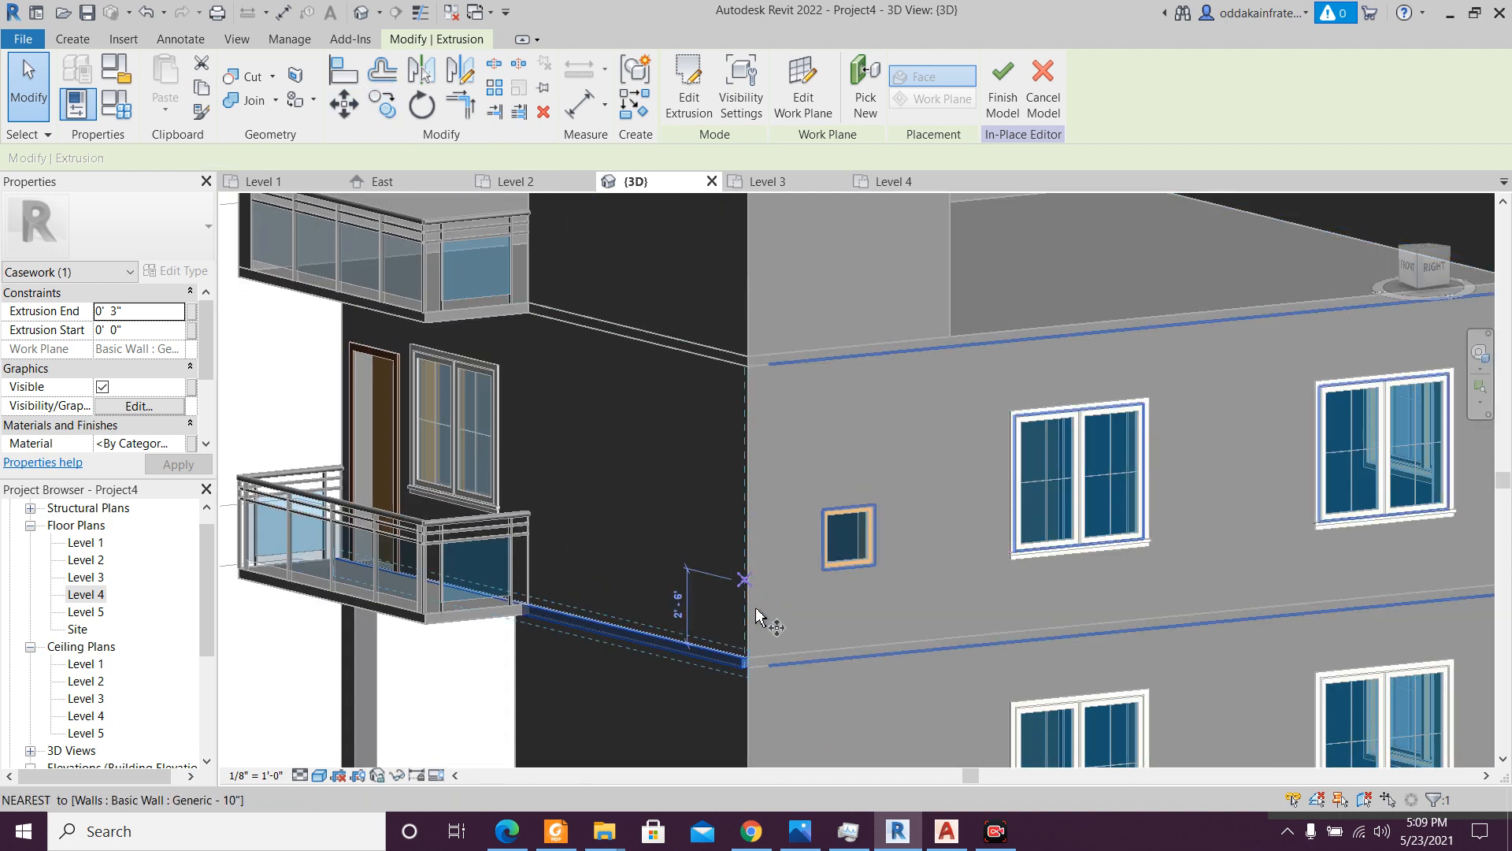
{"action": "scroll", "coordinate": [752, 670], "scroll_direction": "up", "scroll_amount": 3}
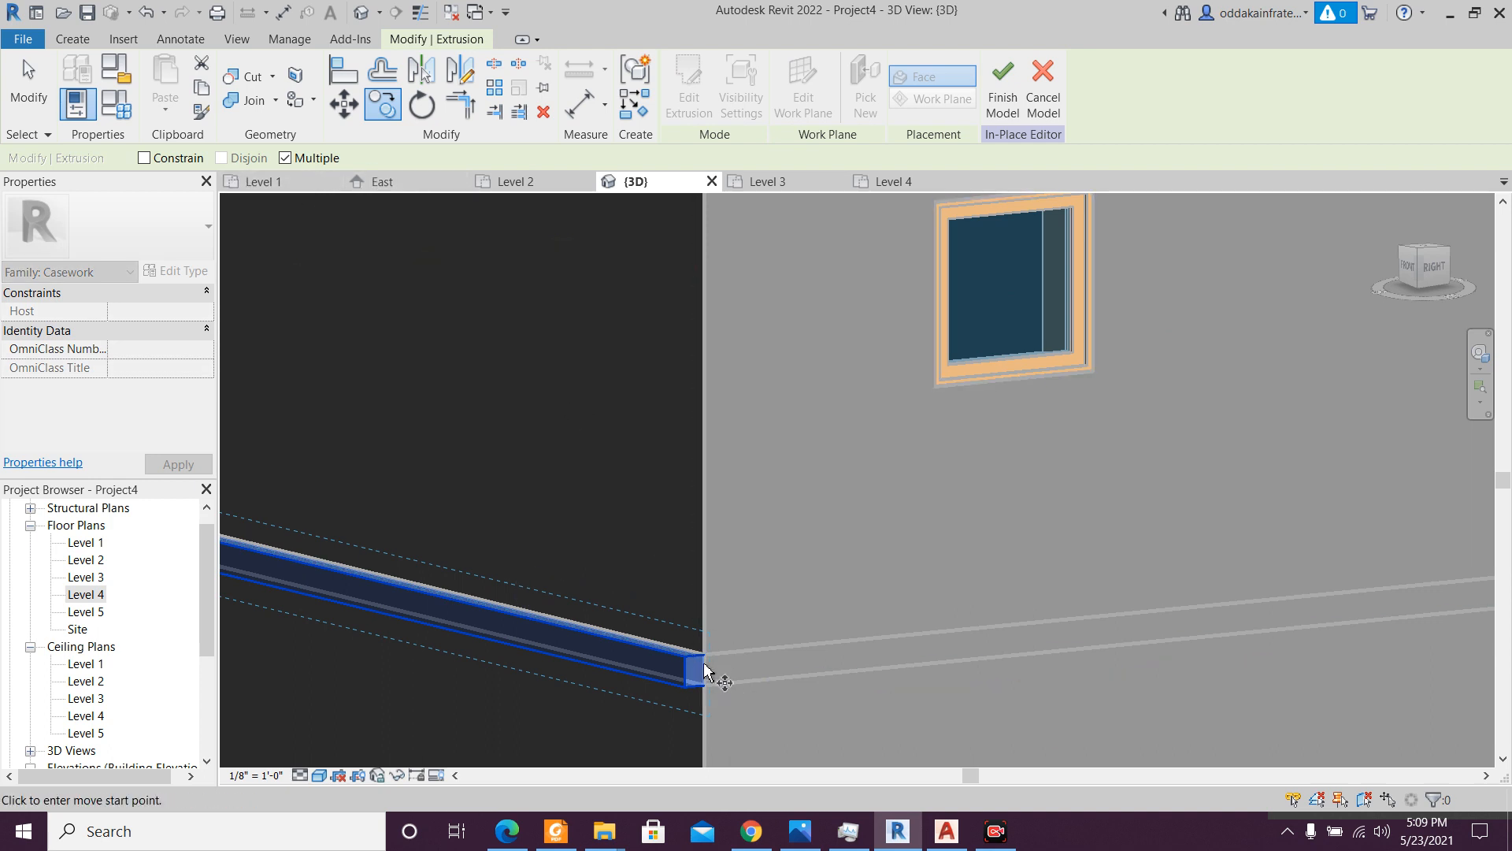
{"action": "left_click", "coordinate": [702, 653]}
{"action": "middle_click_drag", "start_coordinate": [717, 338], "coordinate": [754, 699]}
{"action": "scroll", "coordinate": [747, 545], "scroll_direction": "down", "scroll_amount": 2}
{"action": "middle_click_drag", "start_coordinate": [774, 469], "coordinate": [801, 808]}
{"action": "scroll", "coordinate": [789, 675], "scroll_direction": "down", "scroll_amount": 1}
{"action": "middle_click_drag", "start_coordinate": [778, 662], "coordinate": [750, 550]}
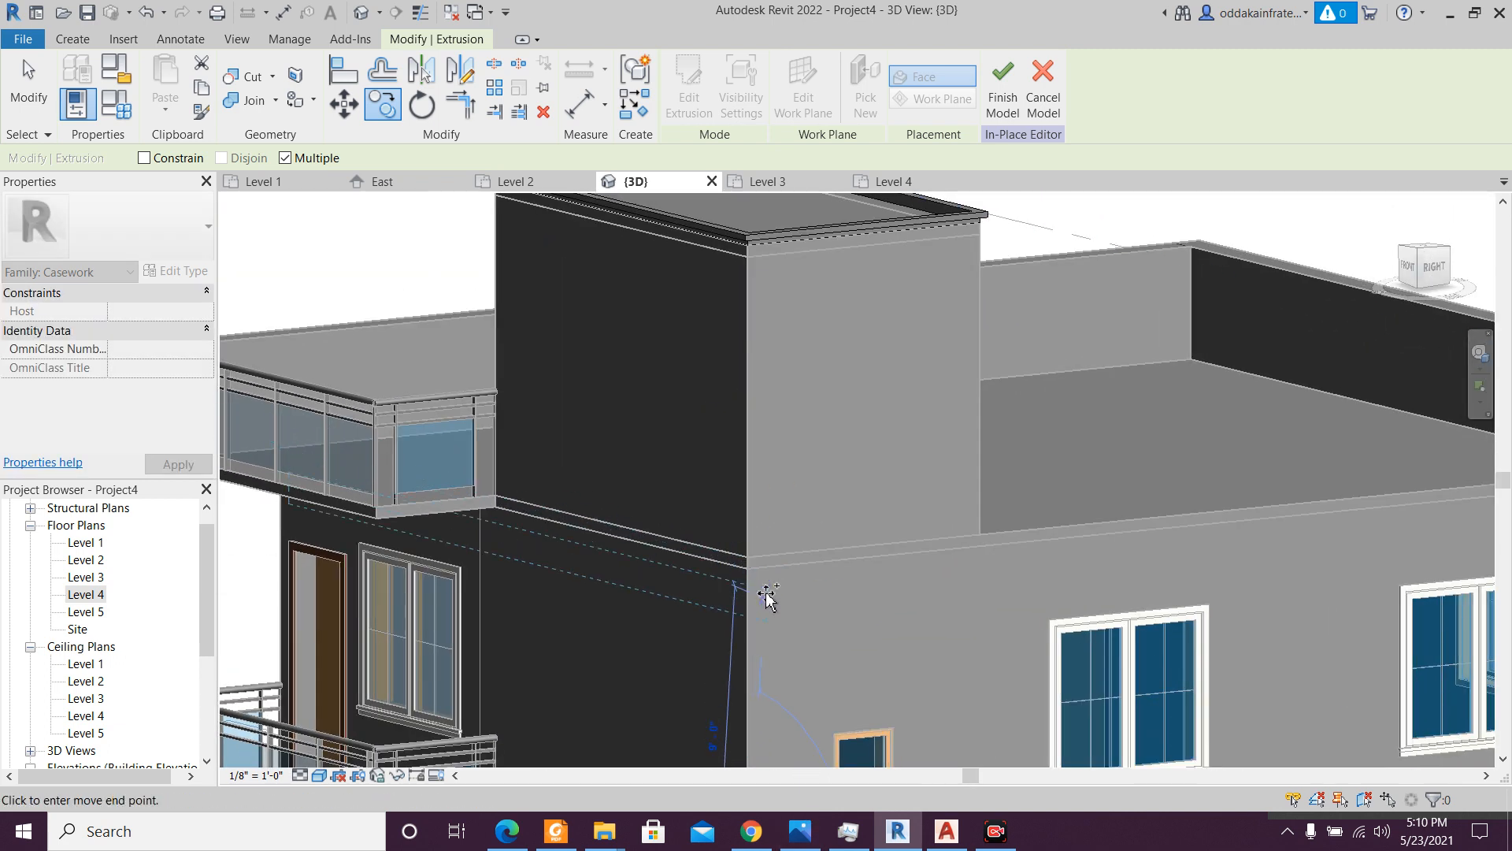
{"action": "scroll", "coordinate": [762, 587], "scroll_direction": "up", "scroll_amount": 3}
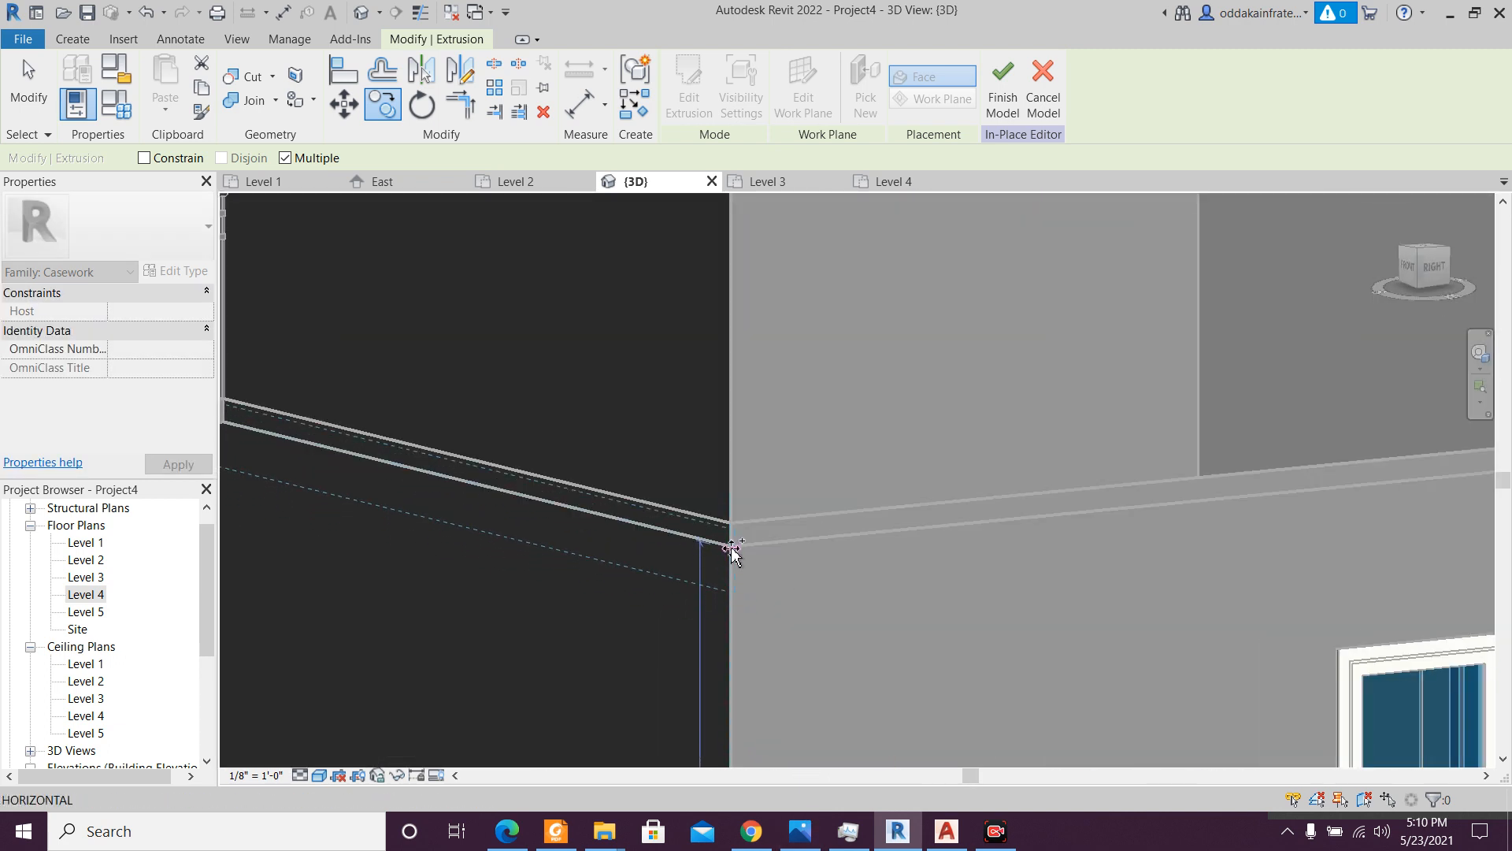
{"action": "left_click", "coordinate": [729, 548]}
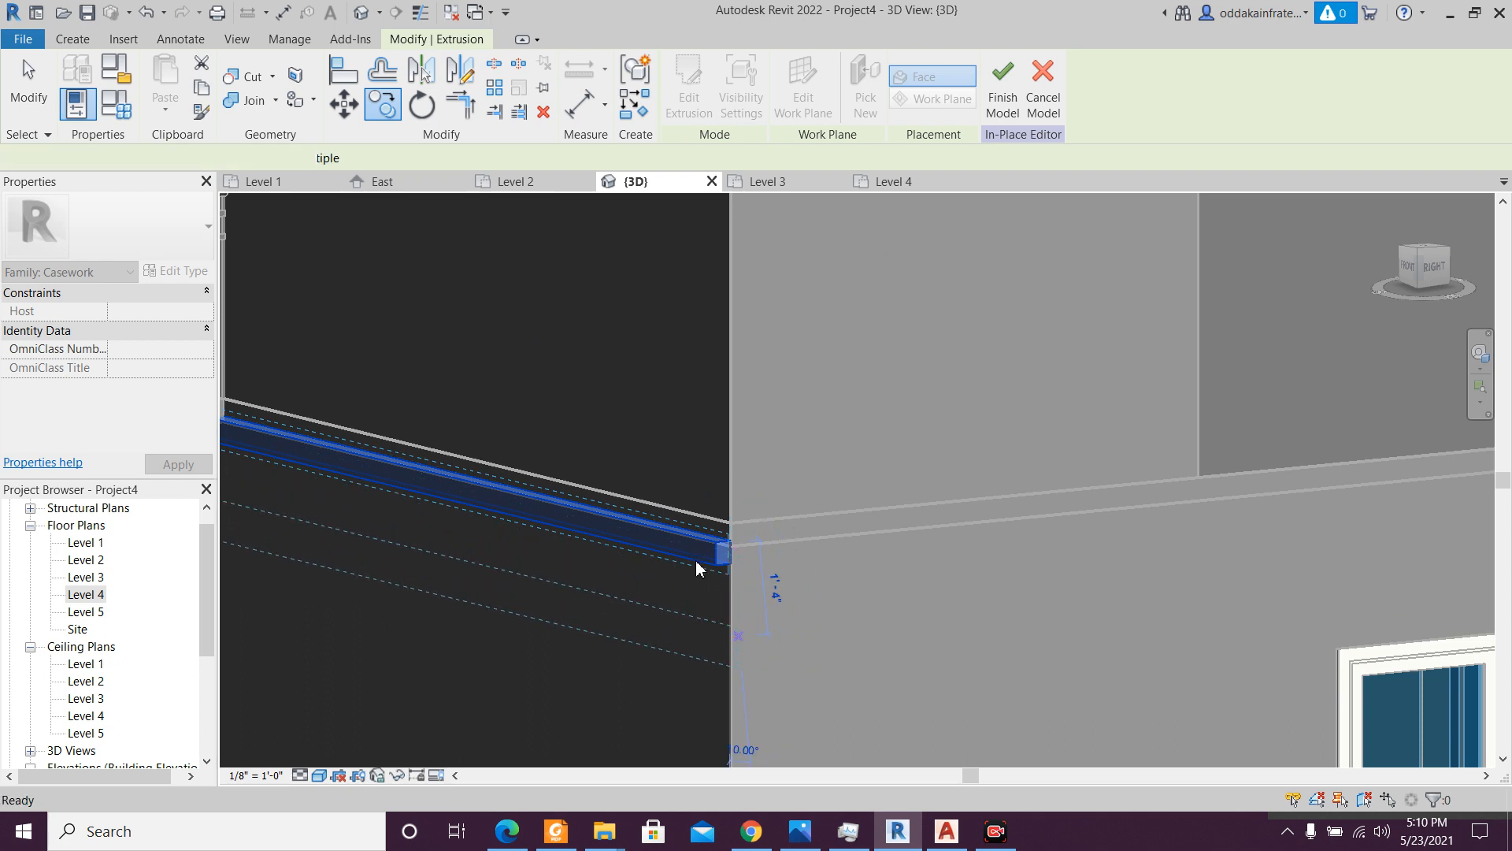
{"action": "key", "text": "Escape"}
{"action": "key", "text": "Escape"}
{"action": "scroll", "coordinate": [693, 551], "scroll_direction": "up", "scroll_amount": 2}
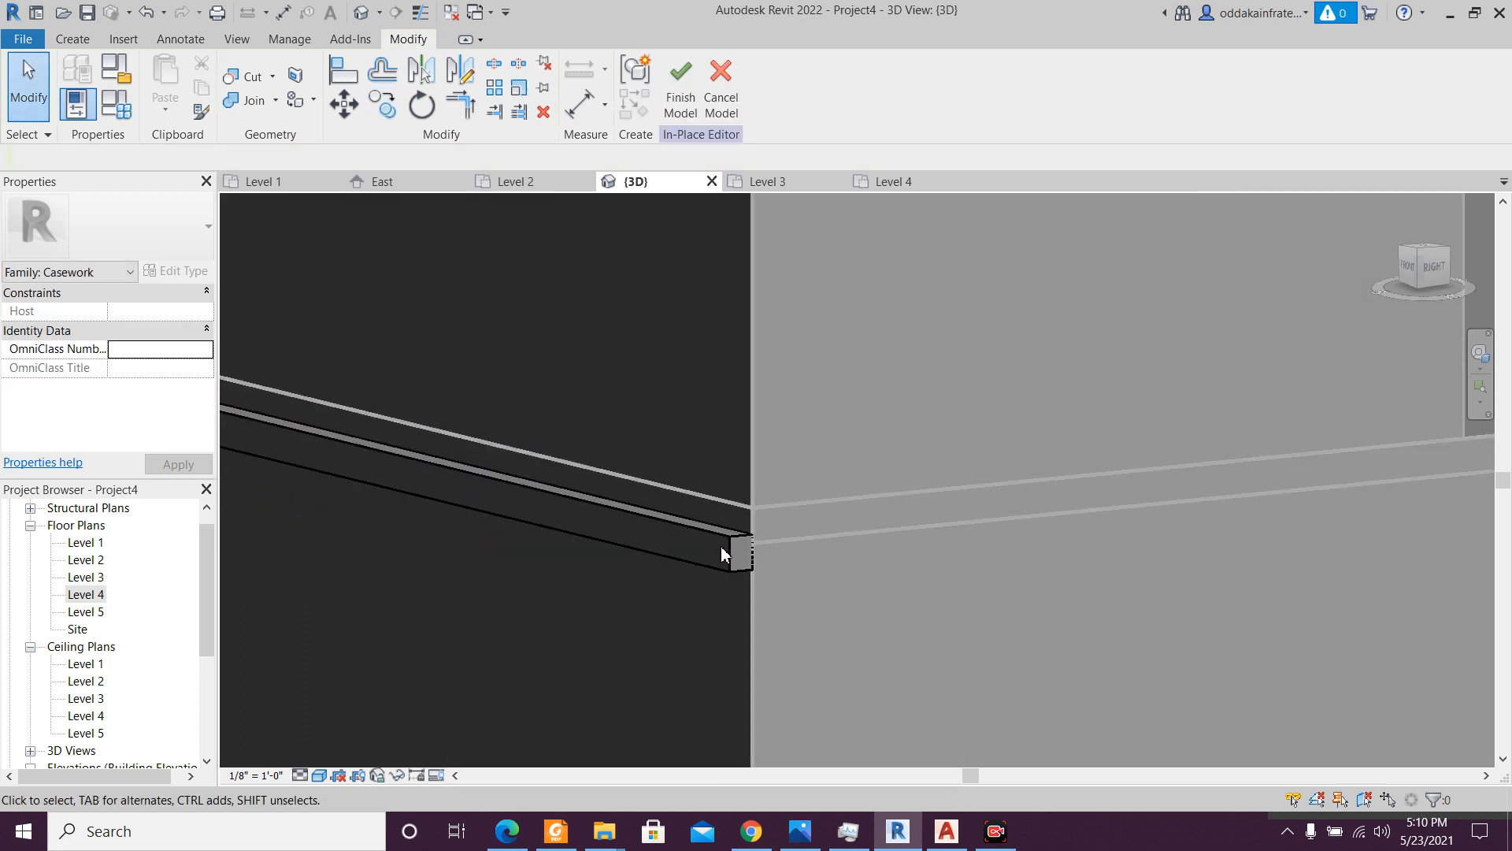
{"action": "scroll", "coordinate": [730, 546], "scroll_direction": "down", "scroll_amount": 4}
{"action": "middle_click_drag", "start_coordinate": [674, 606], "coordinate": [736, 646]}
{"action": "left_click", "coordinate": [780, 580]}
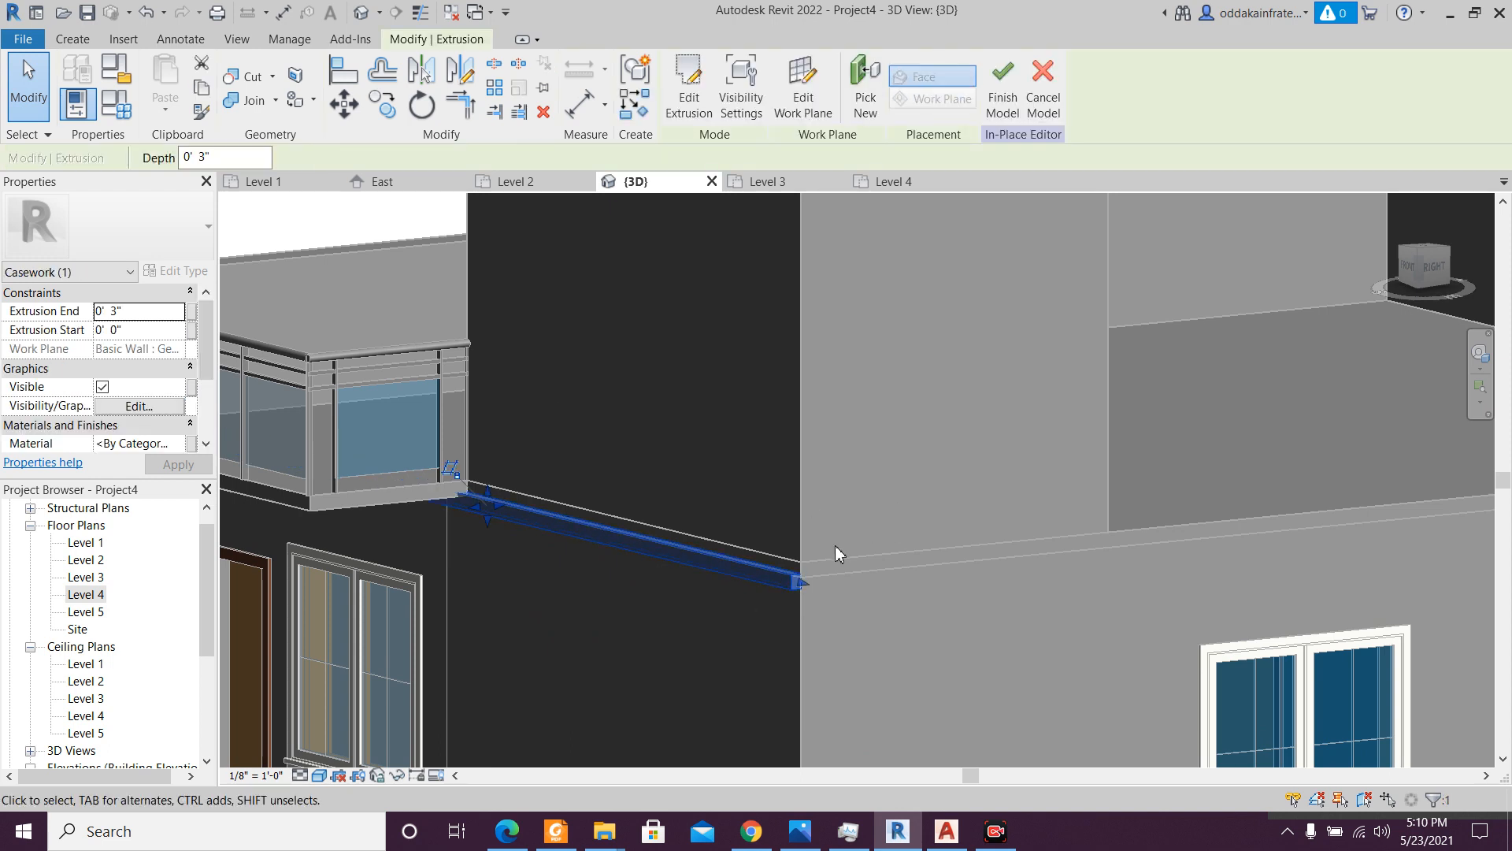
{"action": "scroll", "coordinate": [835, 551], "scroll_direction": "up", "scroll_amount": 2}
{"action": "left_click", "coordinate": [343, 103]}
{"action": "scroll", "coordinate": [815, 627], "scroll_direction": "up", "scroll_amount": 2}
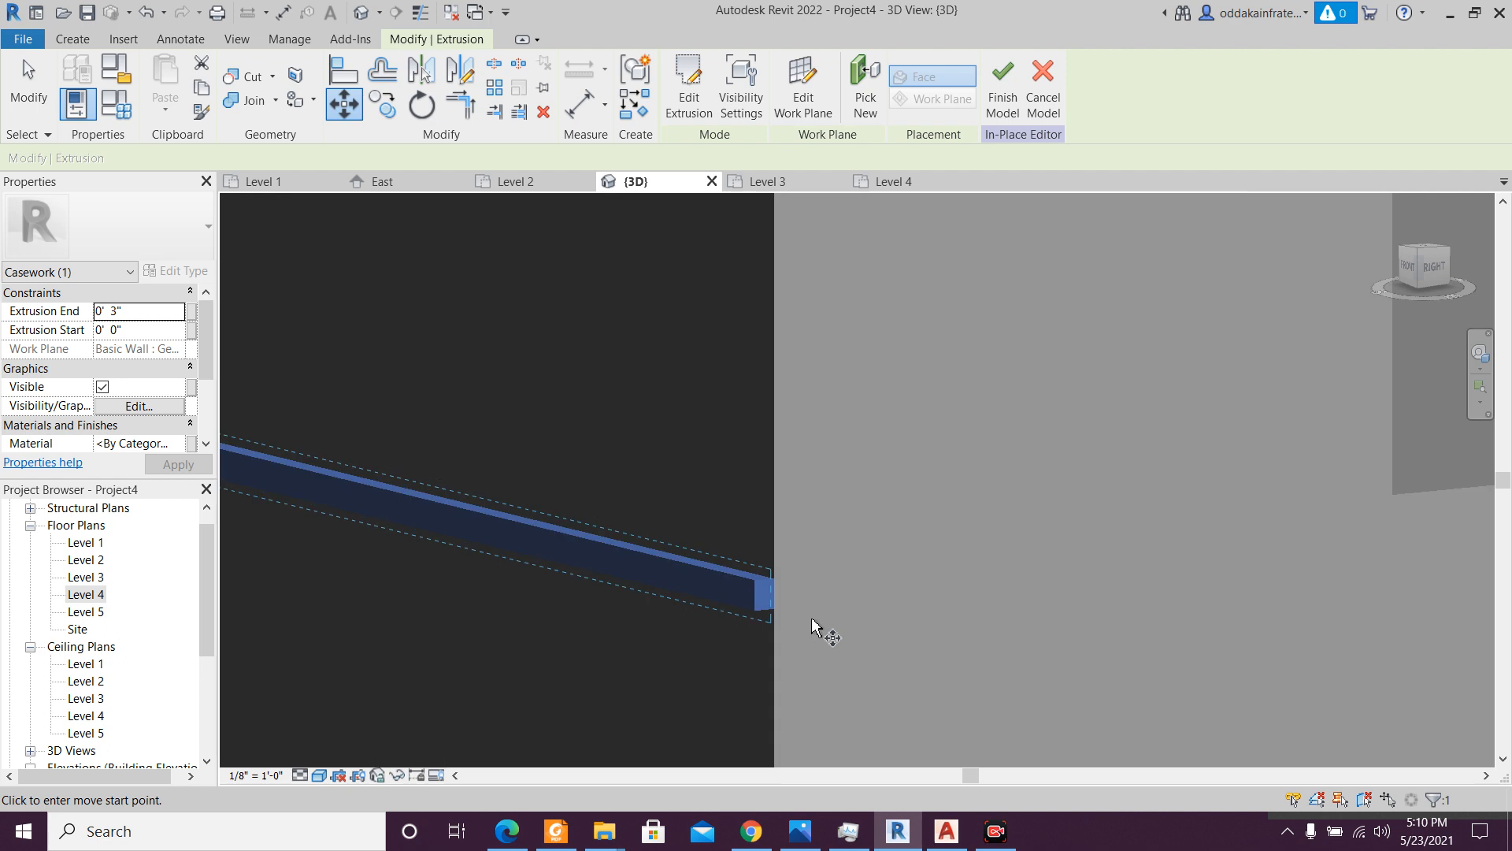
{"action": "scroll", "coordinate": [787, 597], "scroll_direction": "up", "scroll_amount": 3}
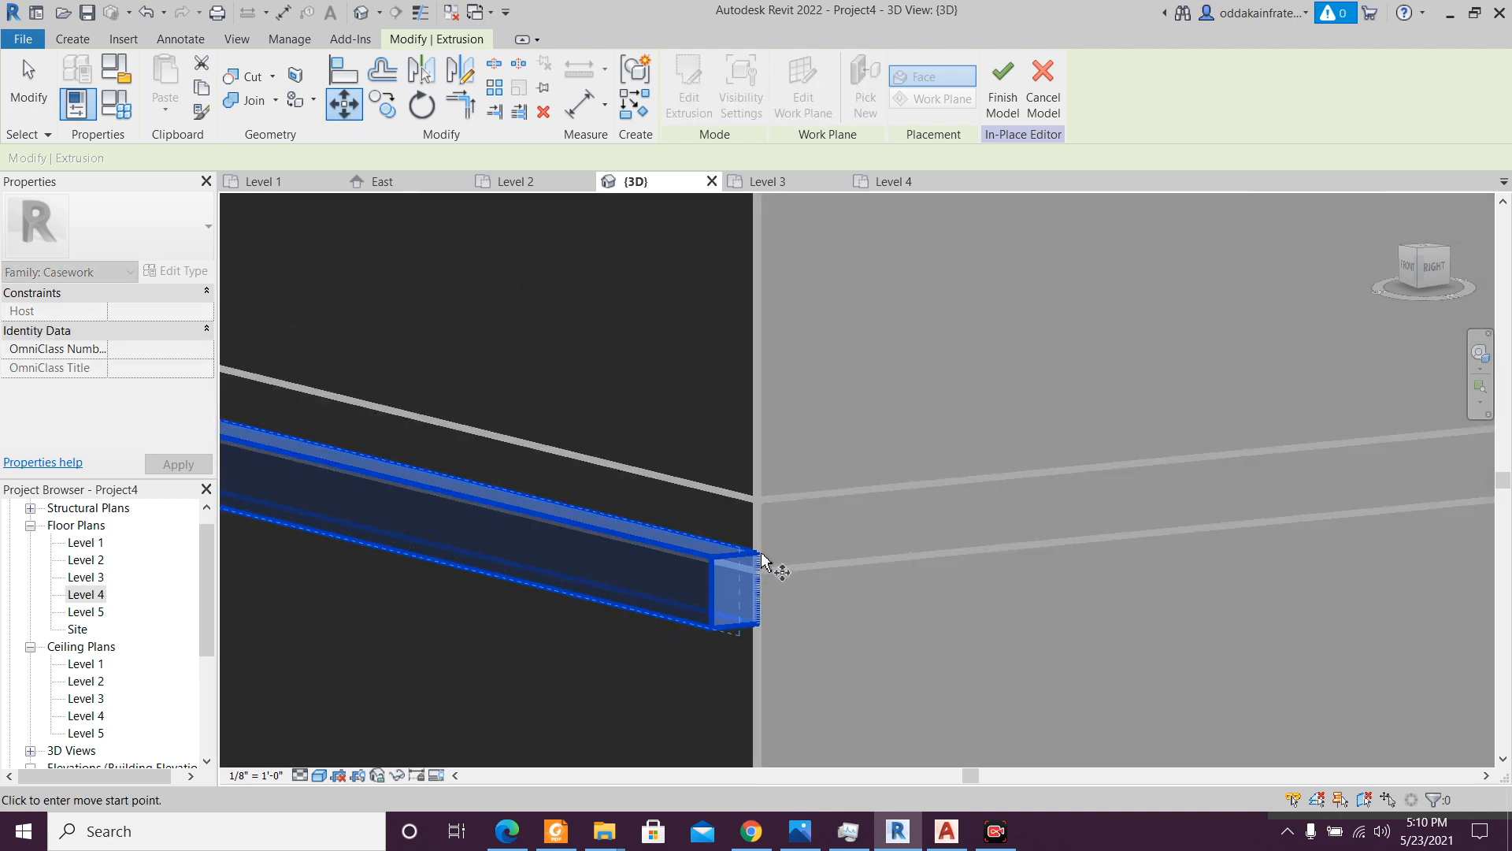
{"action": "key", "text": "Escape"}
{"action": "key", "text": "Escape"}
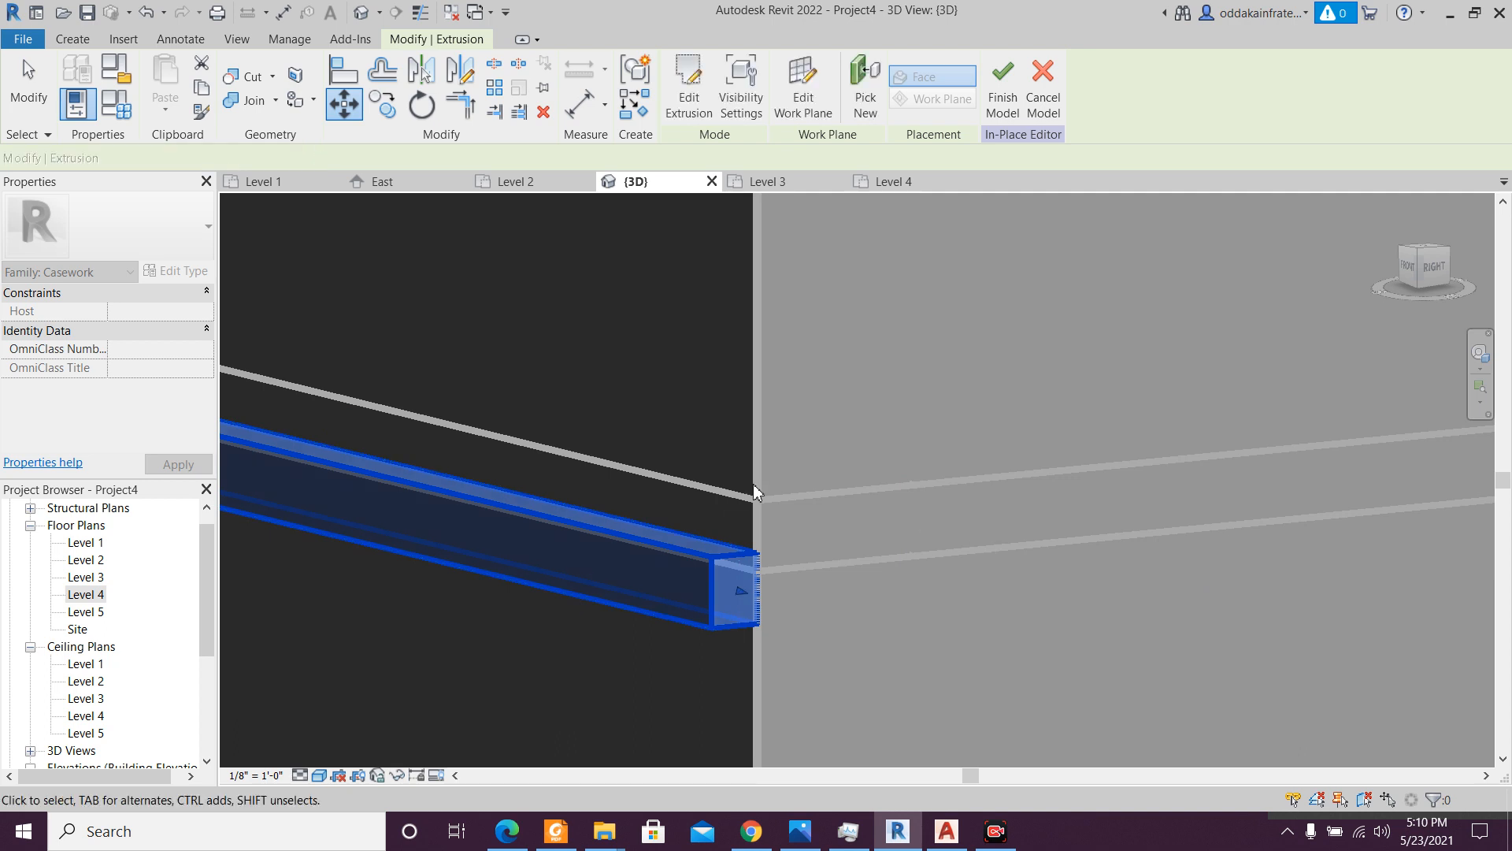
- Nudge the copied upper strip upward in six increments so that it lines up with the slab edge lines
{"action": "left_click", "coordinate": [715, 576]}
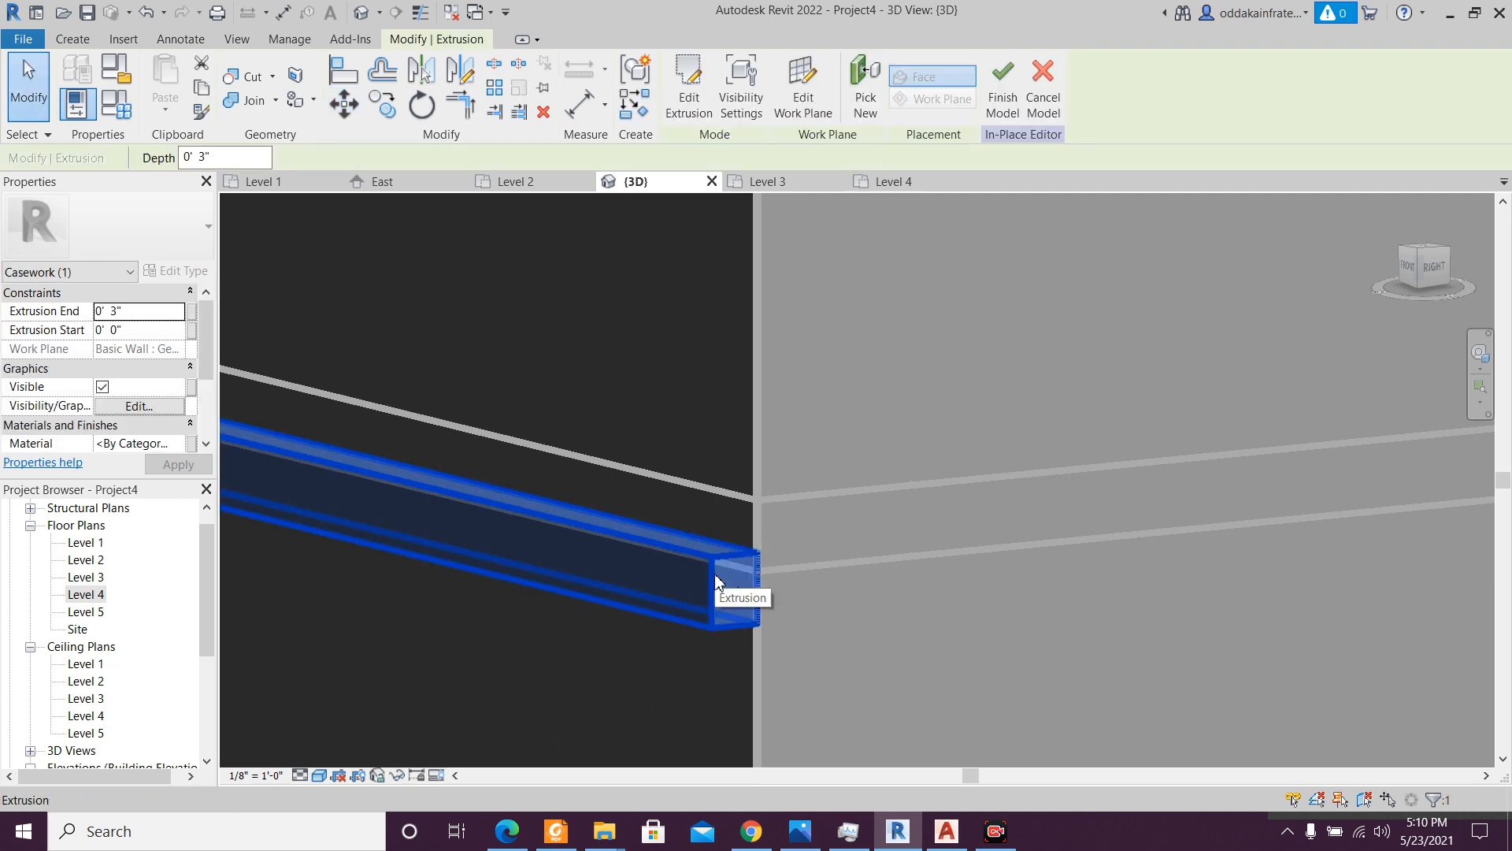
{"action": "key", "text": "Up"}
{"action": "key", "text": "Up"}
{"action": "key", "text": "Up"}
{"action": "key", "text": "Up"}
{"action": "key", "text": "Up"}
{"action": "key", "text": "Up"}
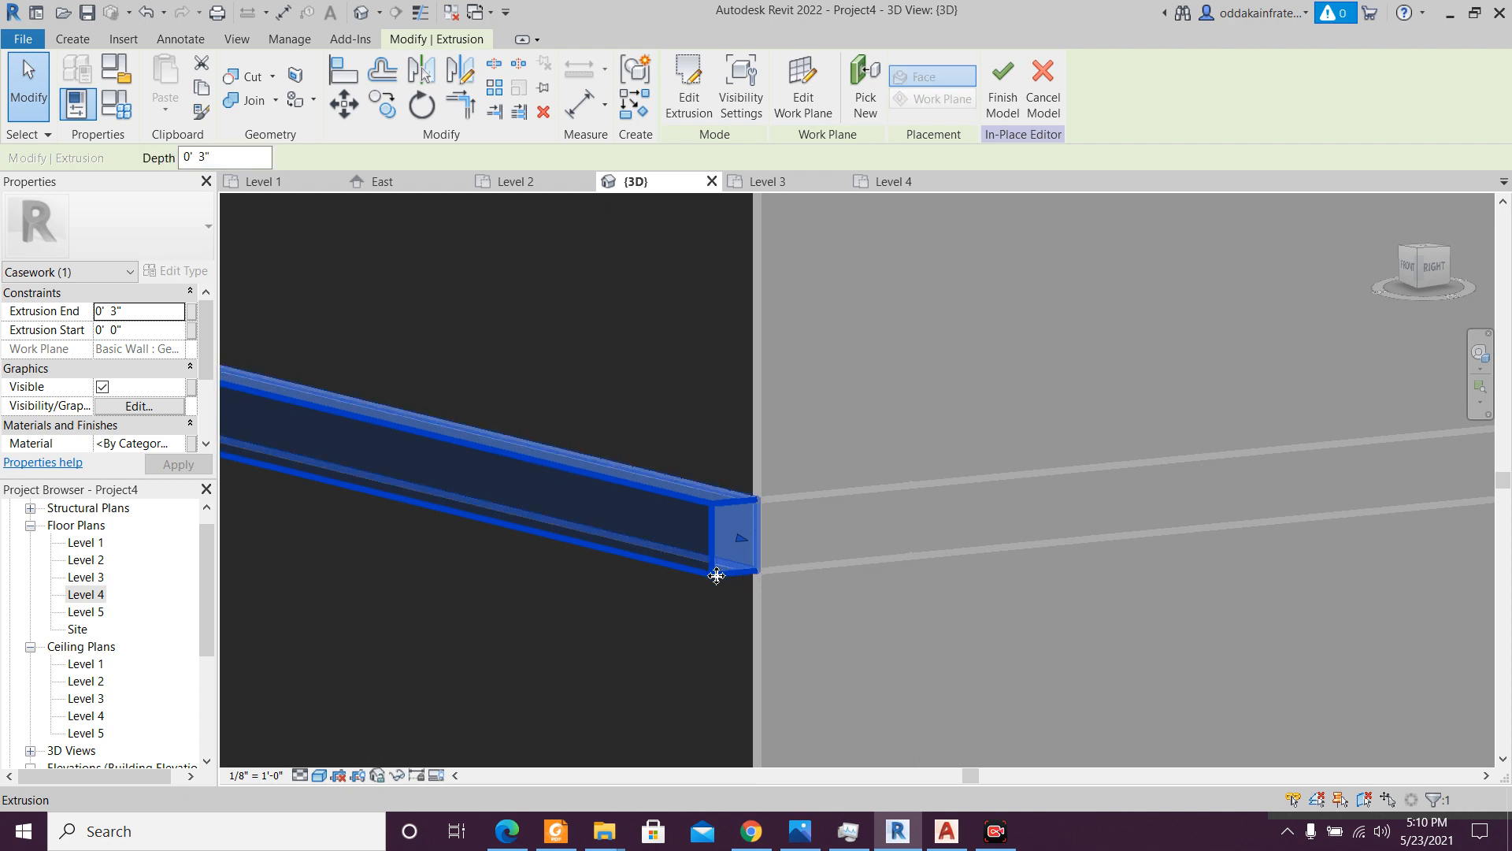
{"action": "scroll", "coordinate": [705, 610], "scroll_direction": "down", "scroll_amount": 2}
{"action": "middle_click_drag", "start_coordinate": [700, 606], "coordinate": [898, 580], "text": "shift"}
{"action": "left_click", "coordinate": [855, 625]}
- Copy the first-floor strip from its end corner straight down to the top line of the plinth at the building corner
{"action": "scroll", "coordinate": [855, 624], "scroll_direction": "down", "scroll_amount": 4}
{"action": "scroll", "coordinate": [906, 543], "scroll_direction": "up", "scroll_amount": 3}
{"action": "middle_click_drag", "start_coordinate": [915, 517], "coordinate": [890, 554], "text": "shift"}
{"action": "middle_click_drag", "start_coordinate": [950, 592], "coordinate": [956, 427]}
{"action": "scroll", "coordinate": [869, 545], "scroll_direction": "up", "scroll_amount": 2}
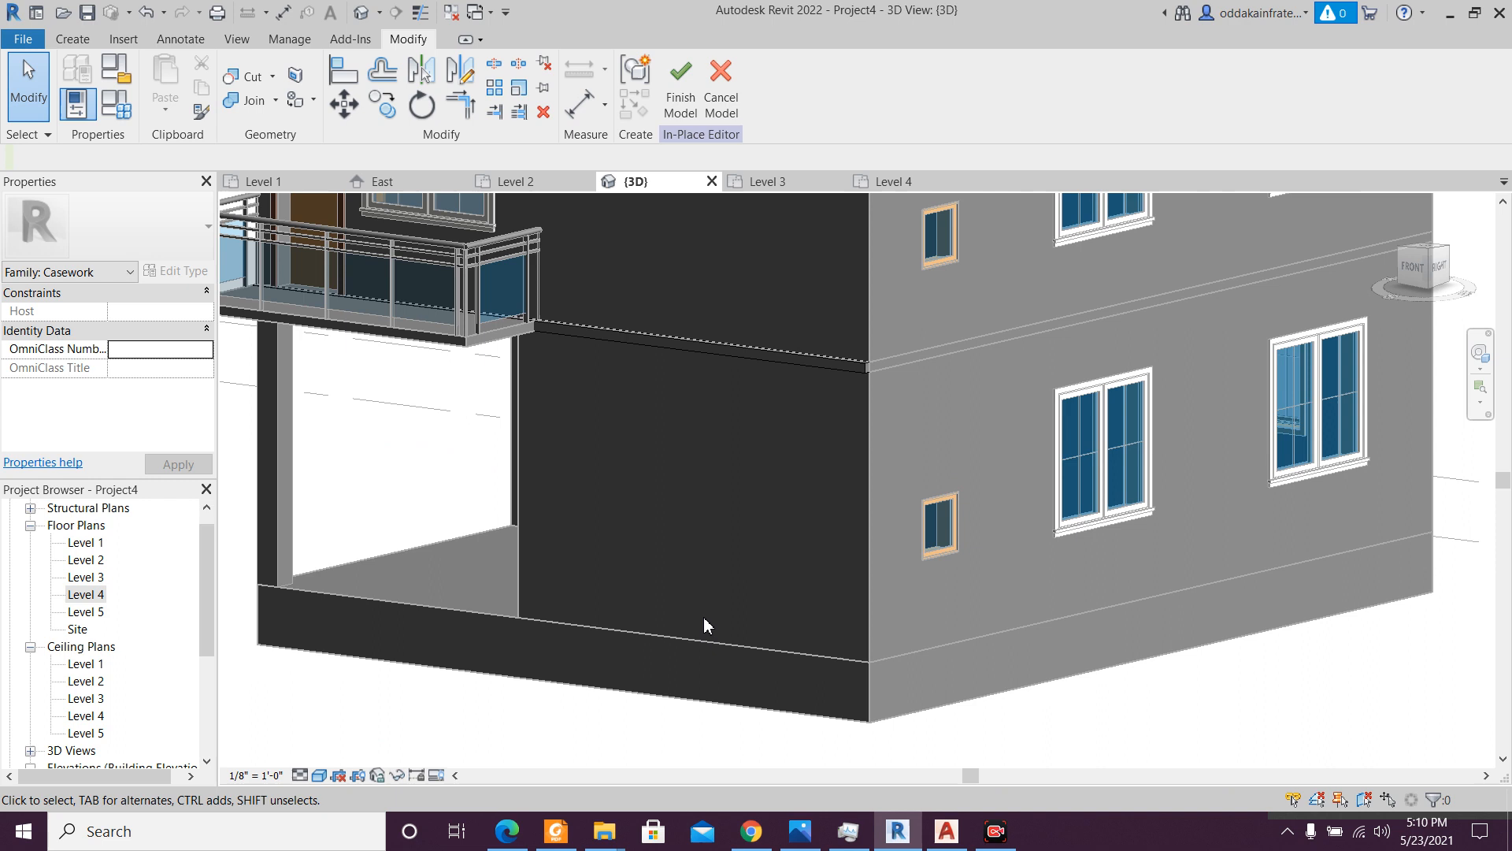
{"action": "left_click", "coordinate": [847, 371]}
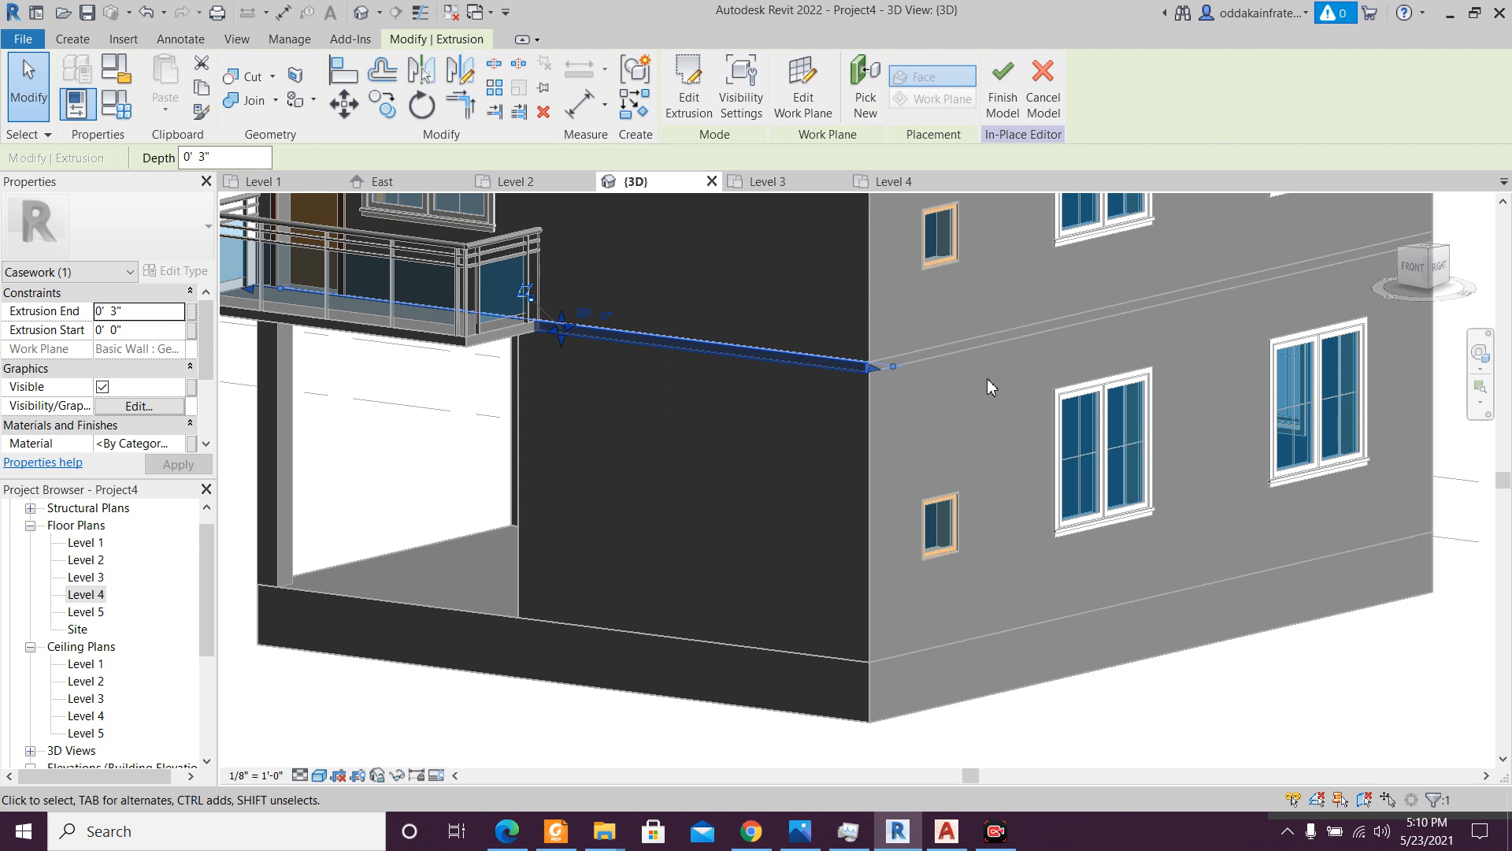
{"action": "left_click", "coordinate": [387, 110]}
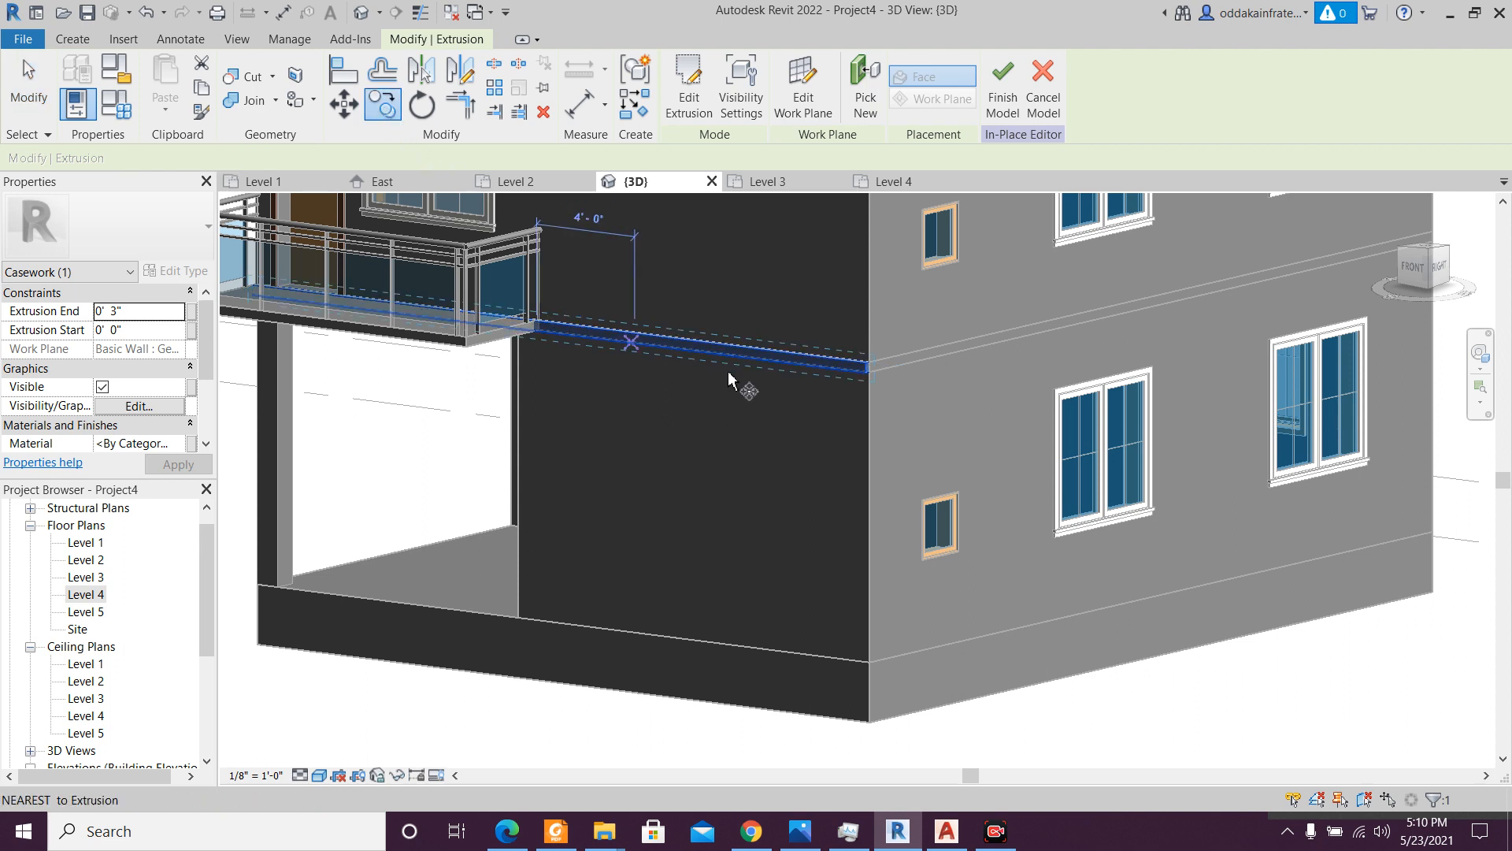
{"action": "left_click", "coordinate": [867, 372]}
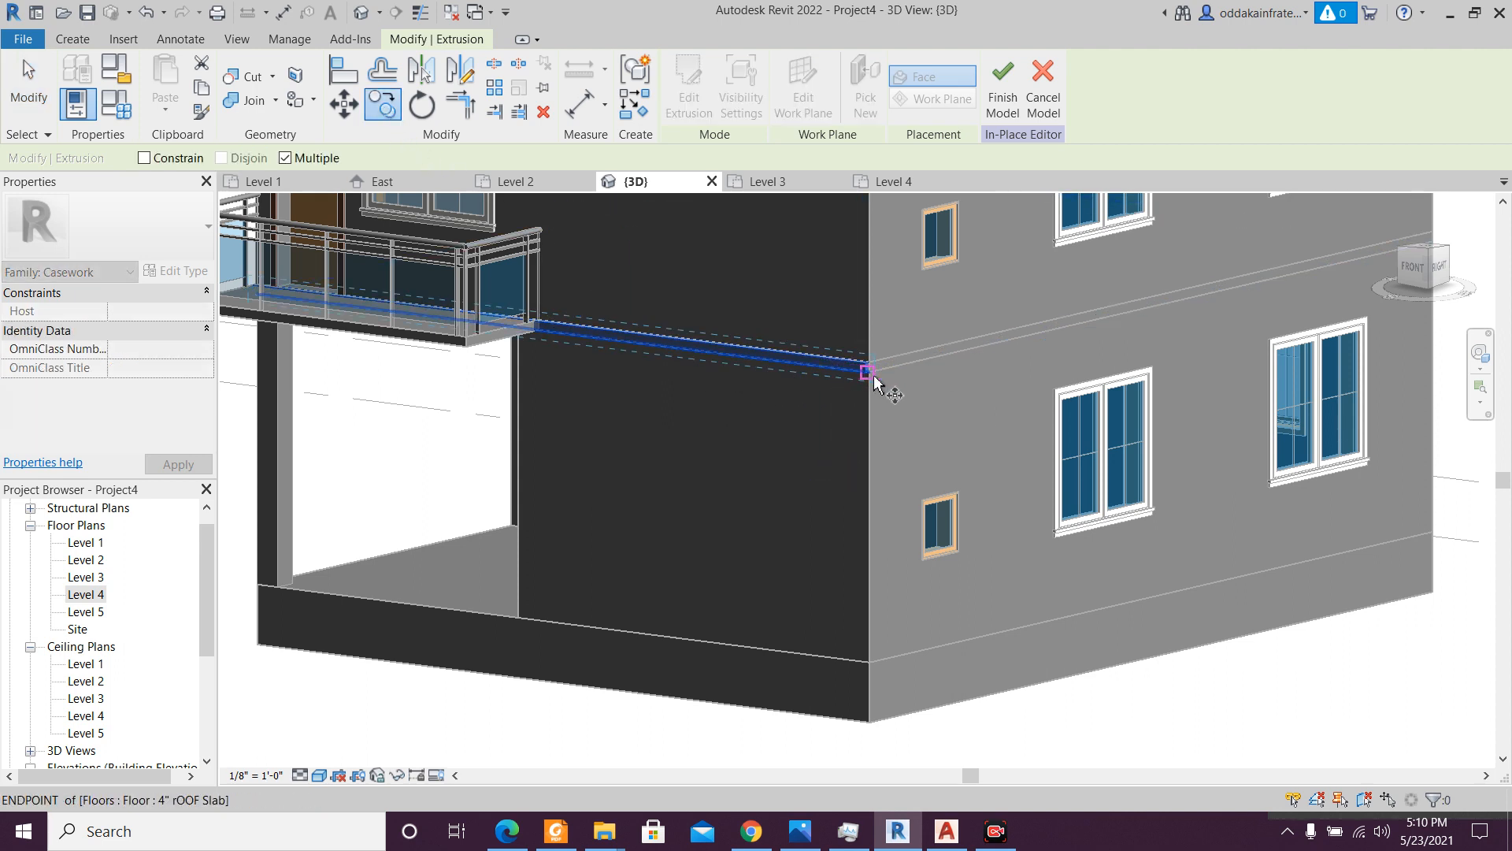
{"action": "left_click", "coordinate": [867, 663]}
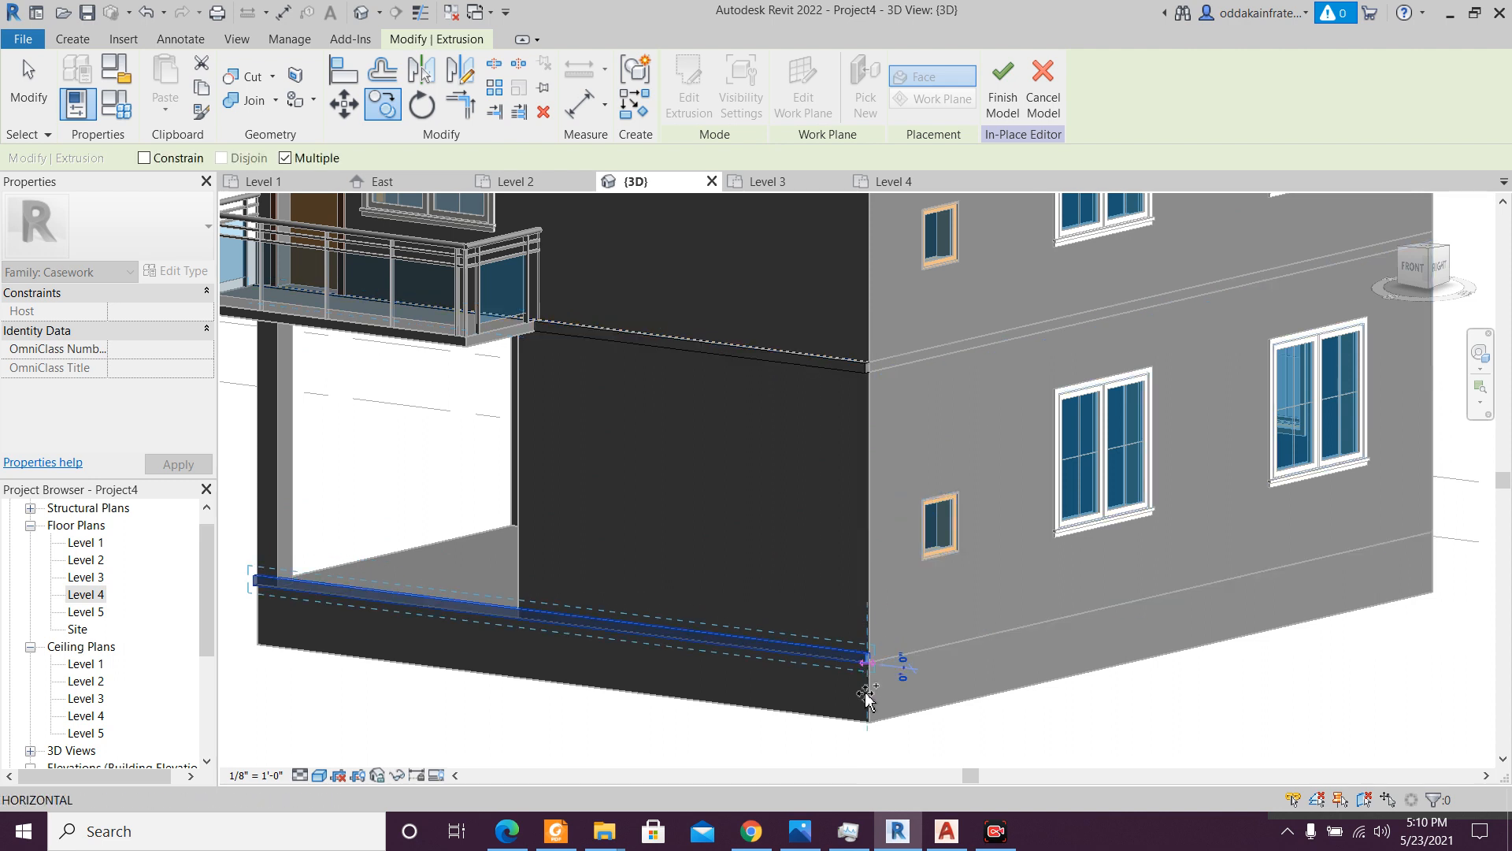
{"action": "scroll", "coordinate": [836, 732], "scroll_direction": "up", "scroll_amount": 3}
{"action": "key", "text": "Escape"}
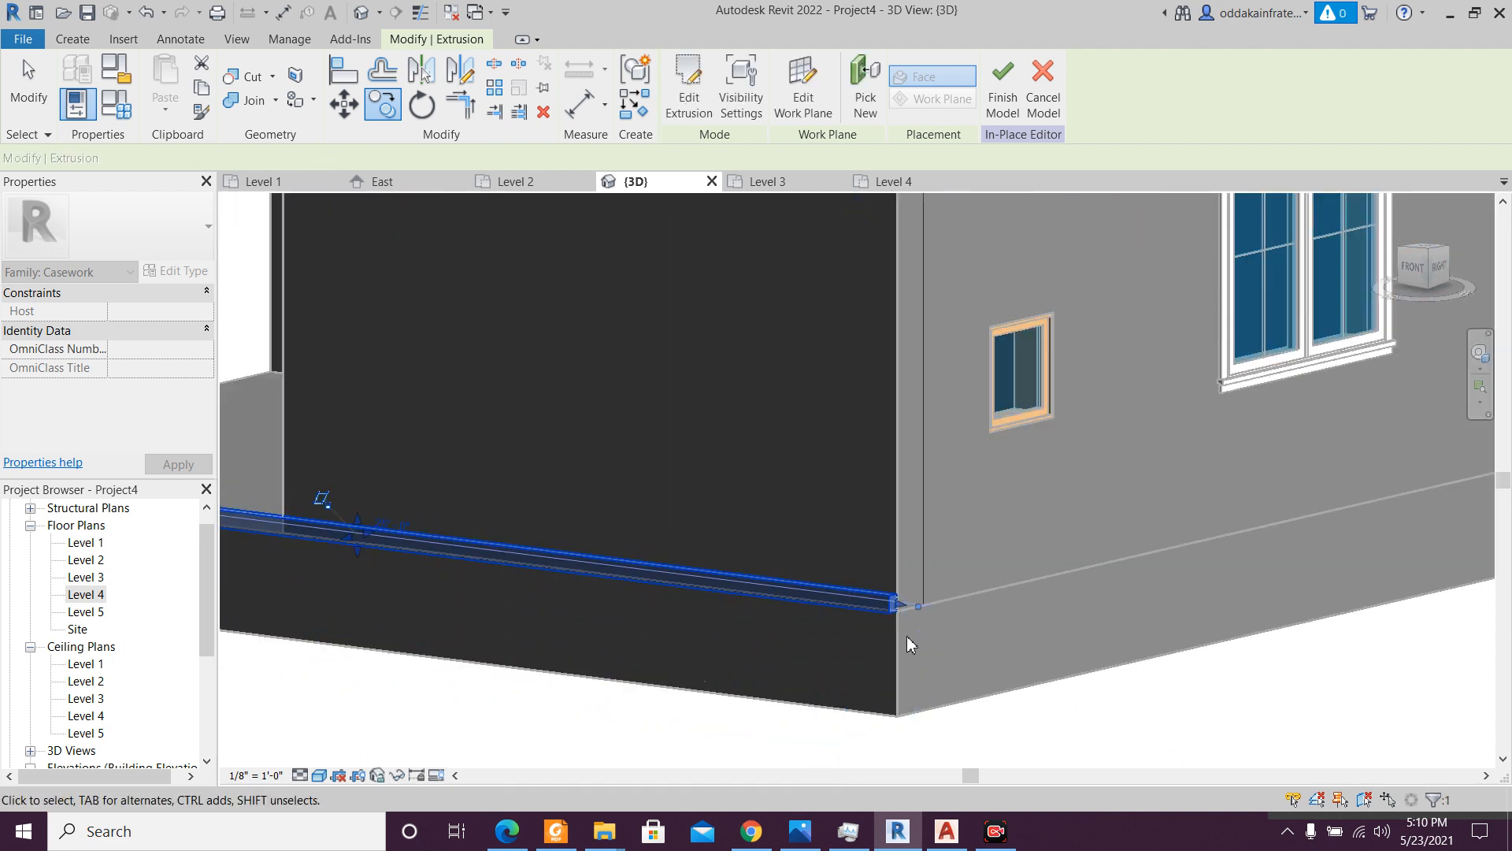
{"action": "key", "text": "Escape"}
- Switch the 3D view to the front face and start a new extrusion sketch with the line tool
{"action": "middle_click_drag", "start_coordinate": [779, 694], "coordinate": [965, 689]}
{"action": "scroll", "coordinate": [954, 676], "scroll_direction": "down", "scroll_amount": 1}
{"action": "scroll", "coordinate": [953, 684], "scroll_direction": "down", "scroll_amount": 1}
{"action": "middle_click_drag", "start_coordinate": [814, 689], "coordinate": [979, 729], "text": "shift"}
{"action": "scroll", "coordinate": [967, 728], "scroll_direction": "down", "scroll_amount": 3}
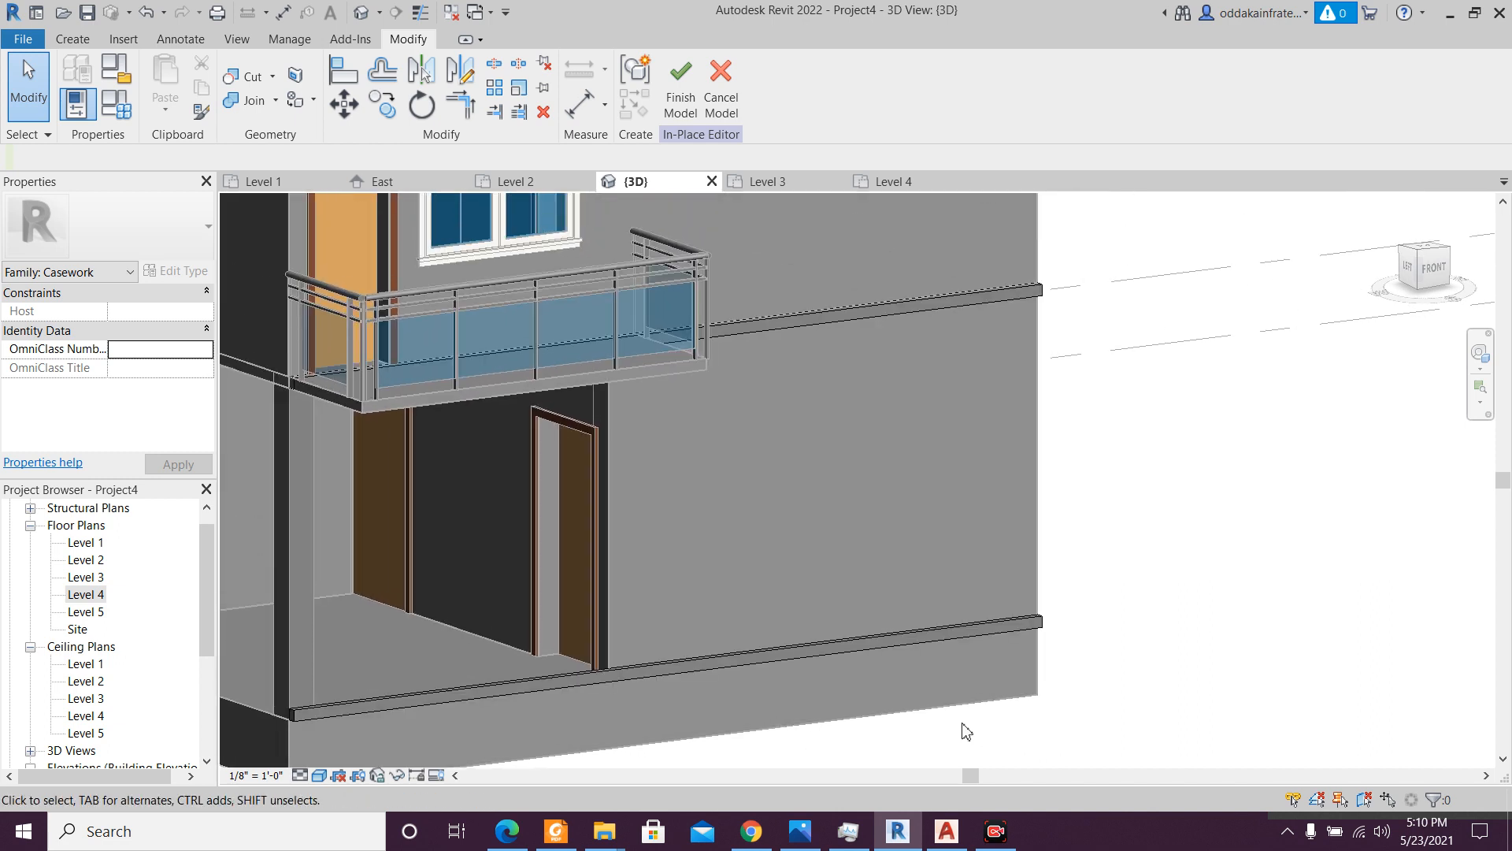
{"action": "scroll", "coordinate": [967, 728], "scroll_direction": "up", "scroll_amount": 2}
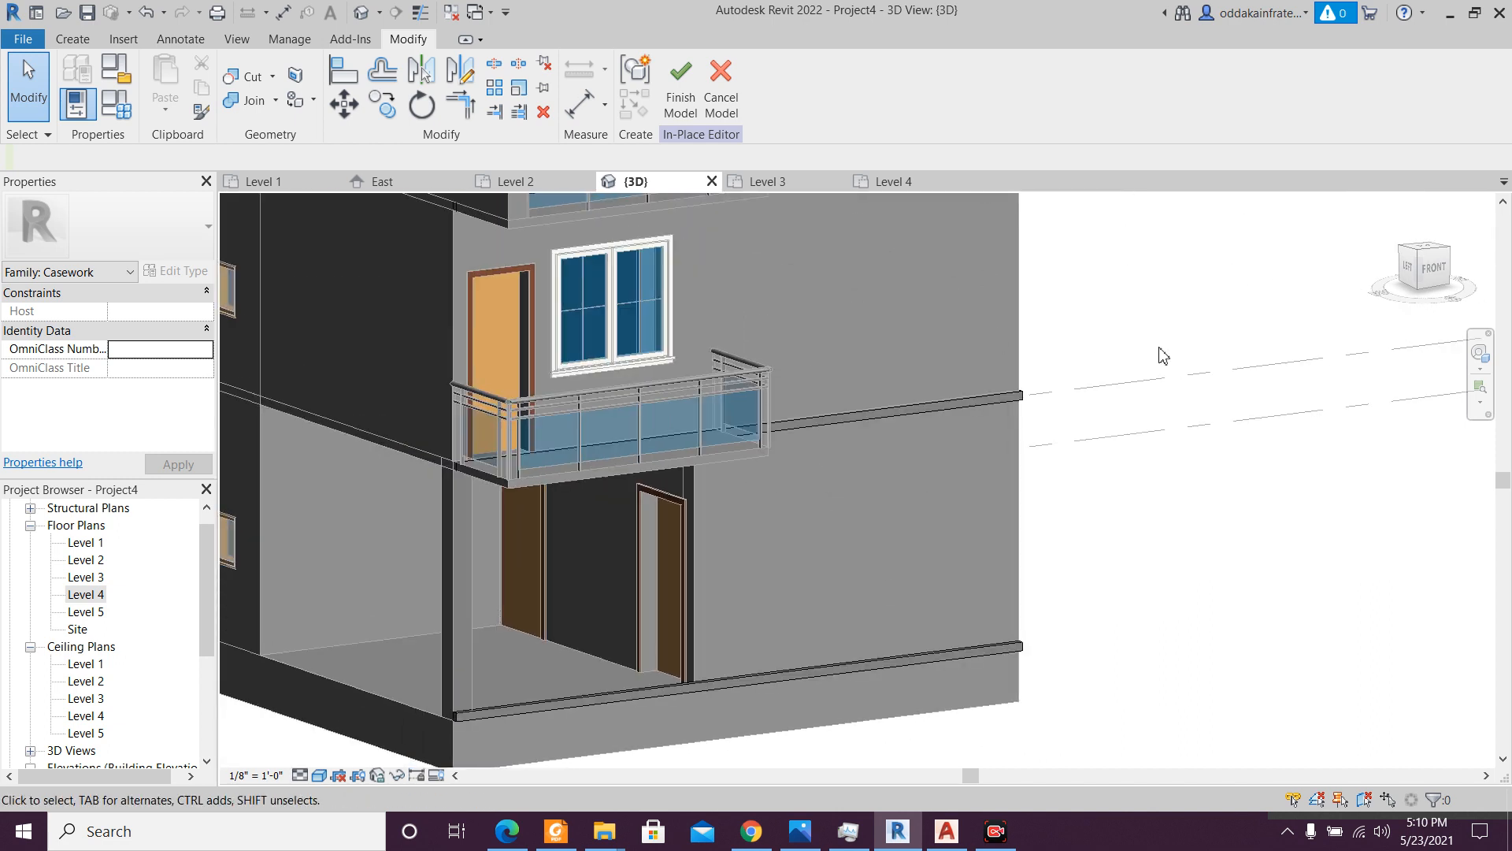
{"action": "left_click", "coordinate": [1432, 268]}
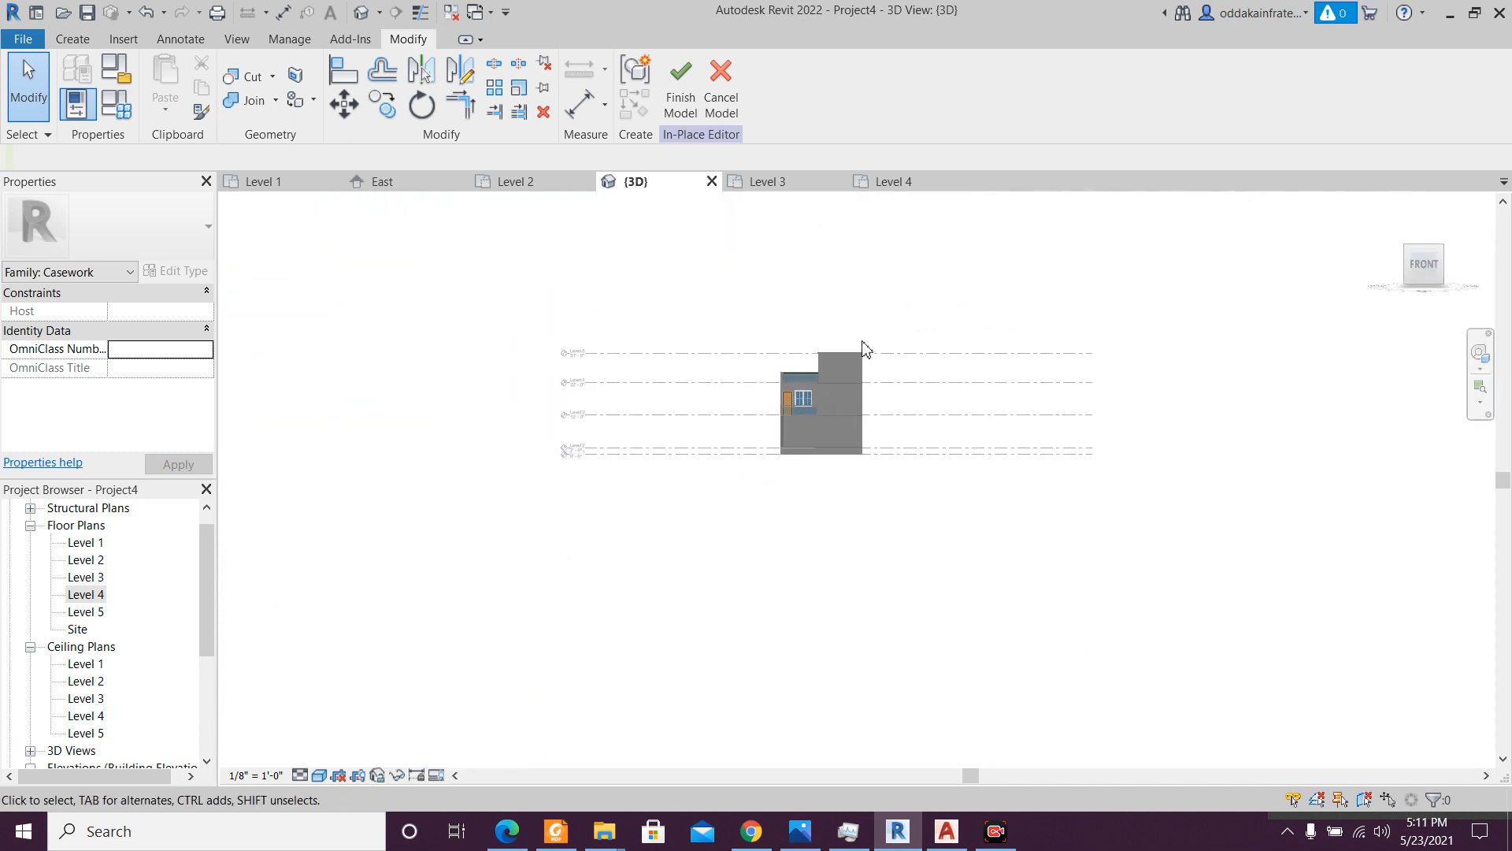
{"action": "scroll", "coordinate": [895, 507], "scroll_direction": "up", "scroll_amount": 5}
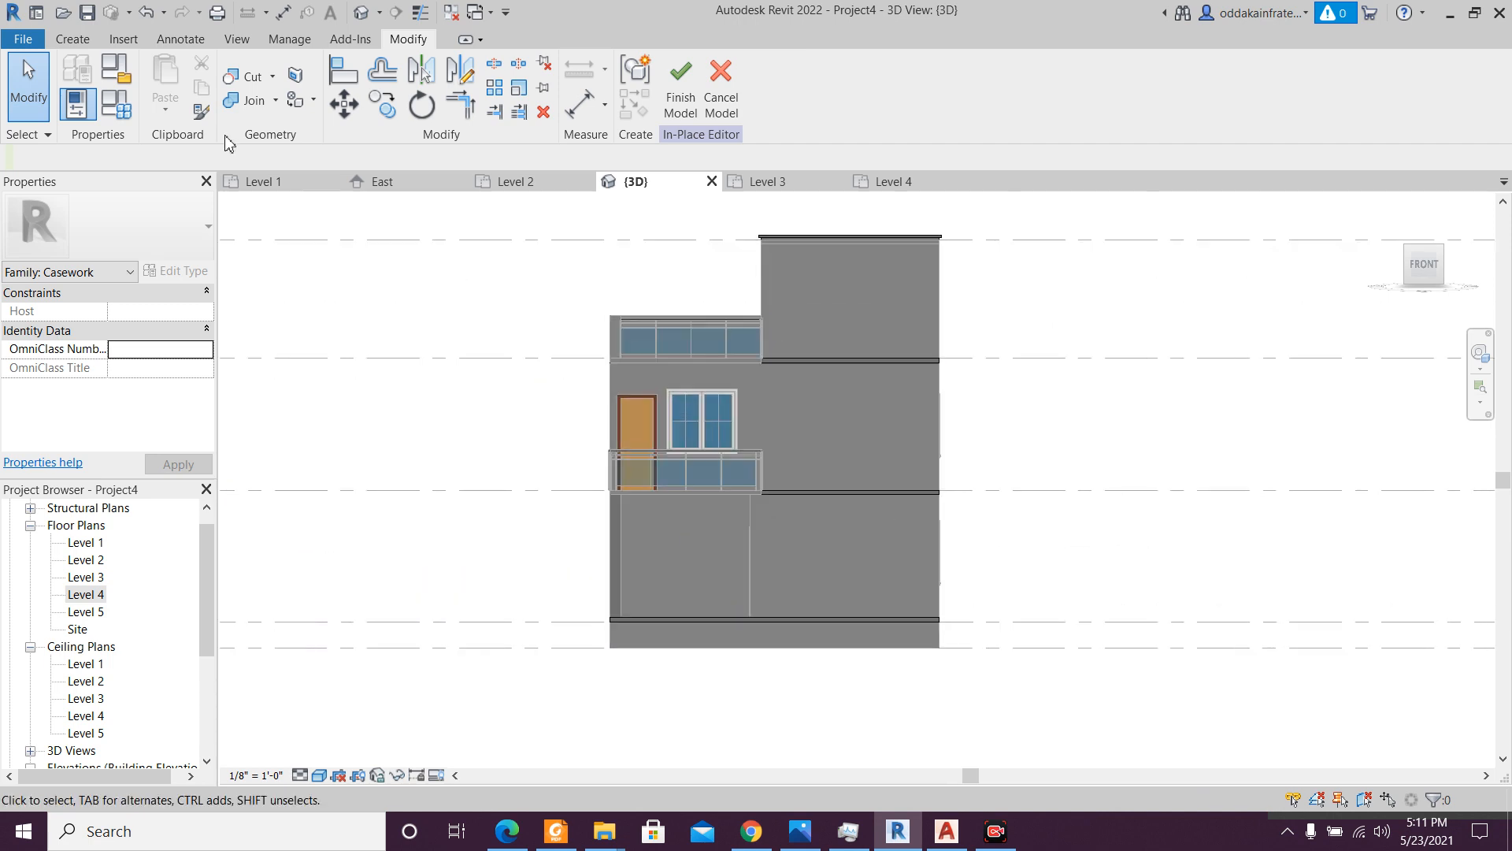
{"action": "left_click", "coordinate": [85, 40]}
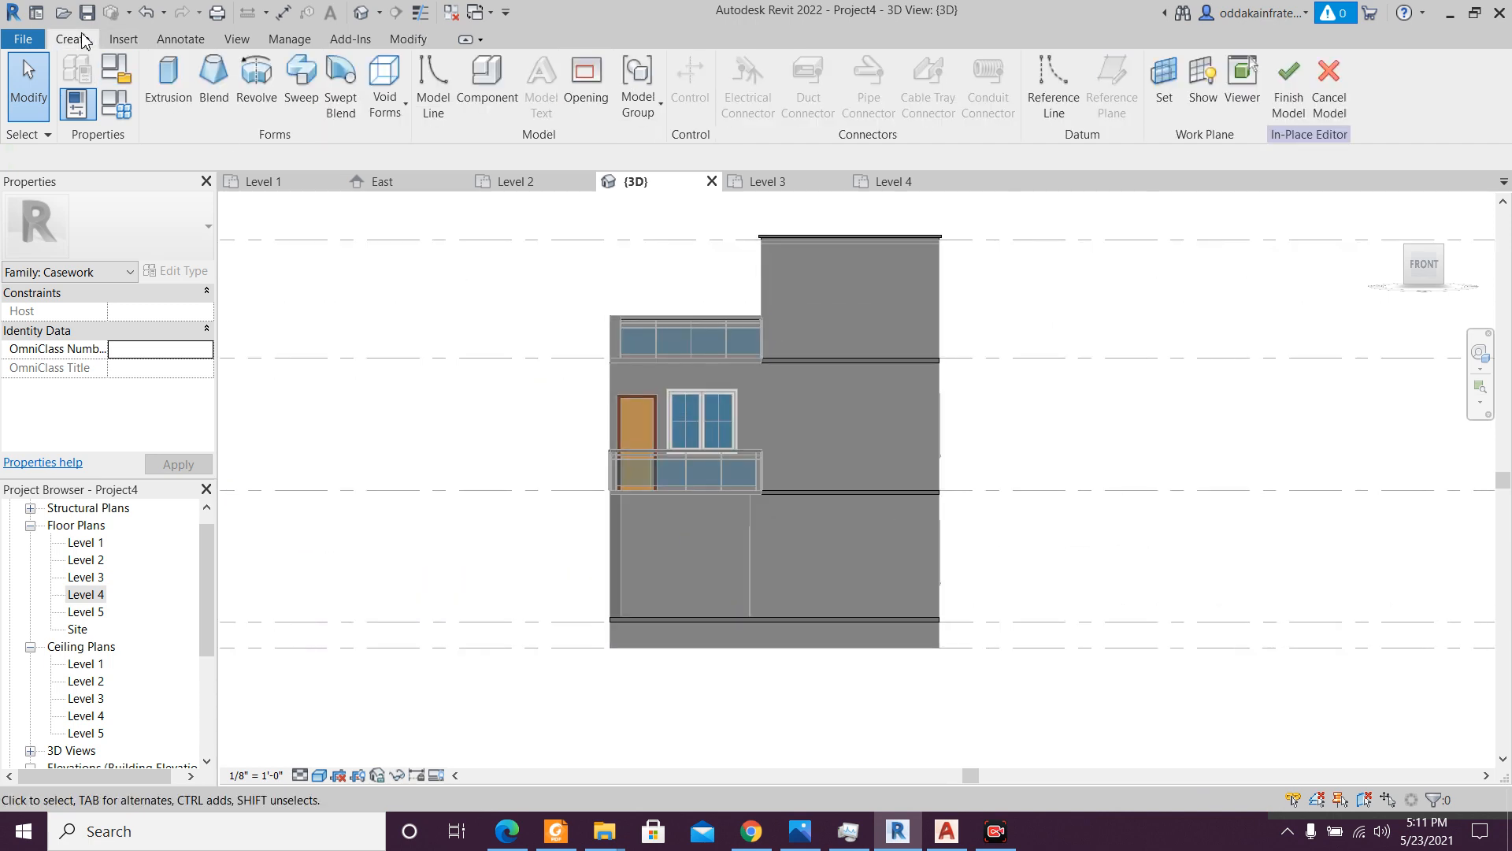
{"action": "left_click", "coordinate": [161, 95]}
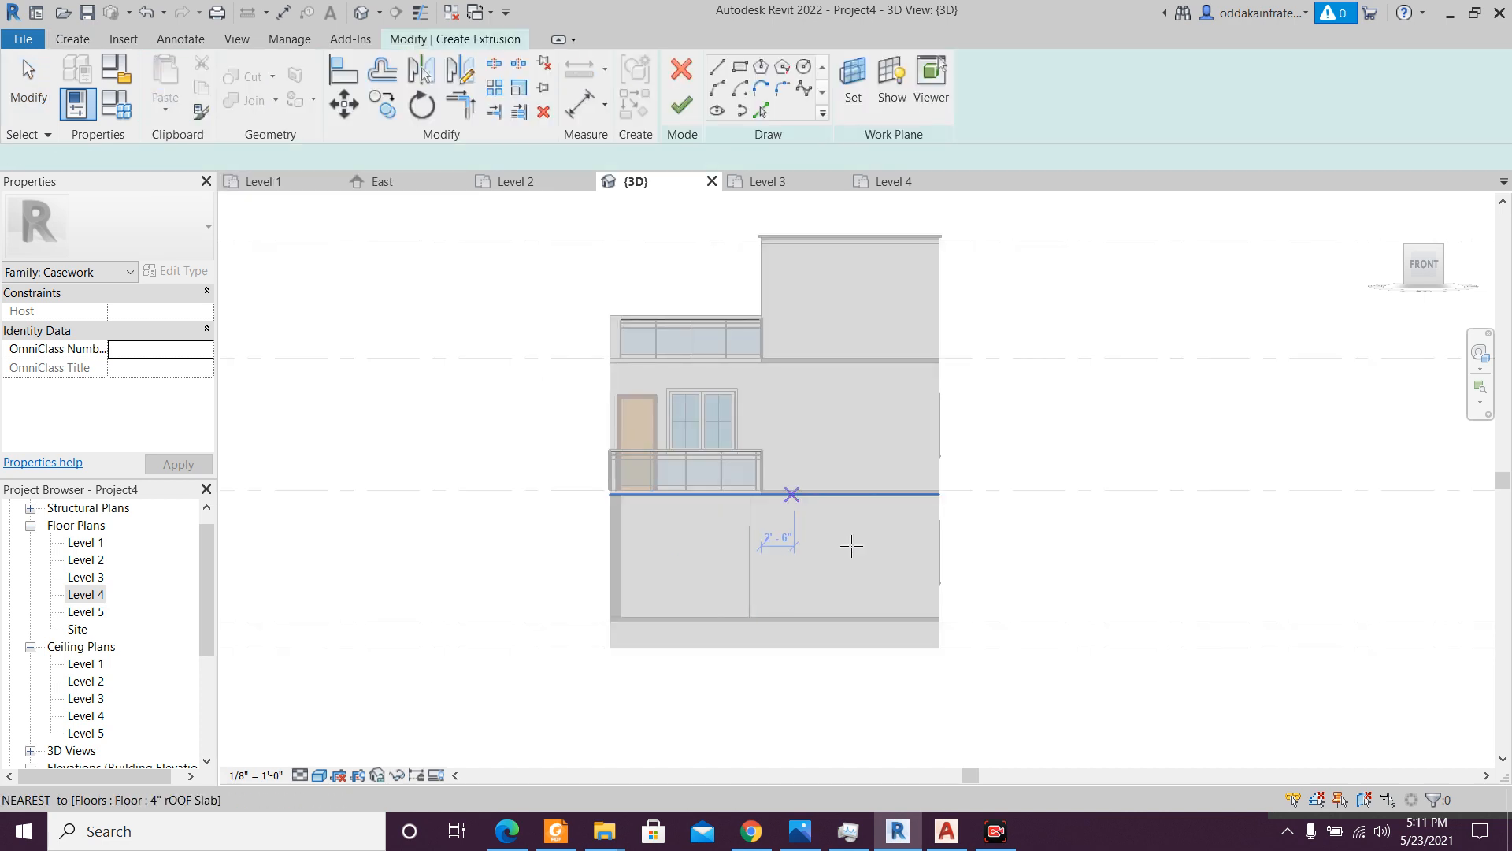
{"action": "scroll", "coordinate": [867, 565], "scroll_direction": "up", "scroll_amount": 2}
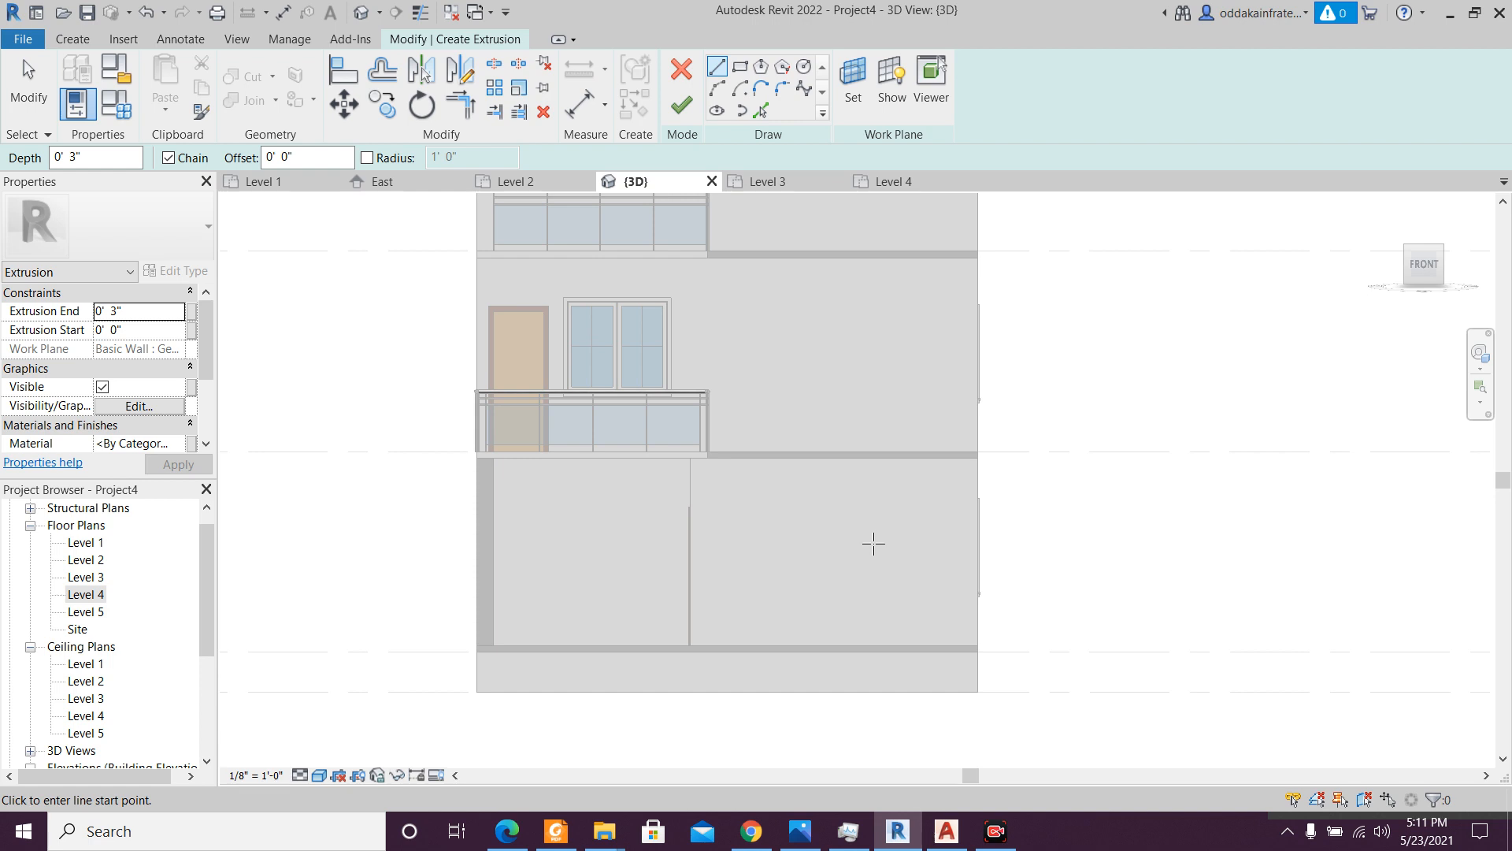
{"action": "scroll", "coordinate": [873, 544], "scroll_direction": "up", "scroll_amount": 2}
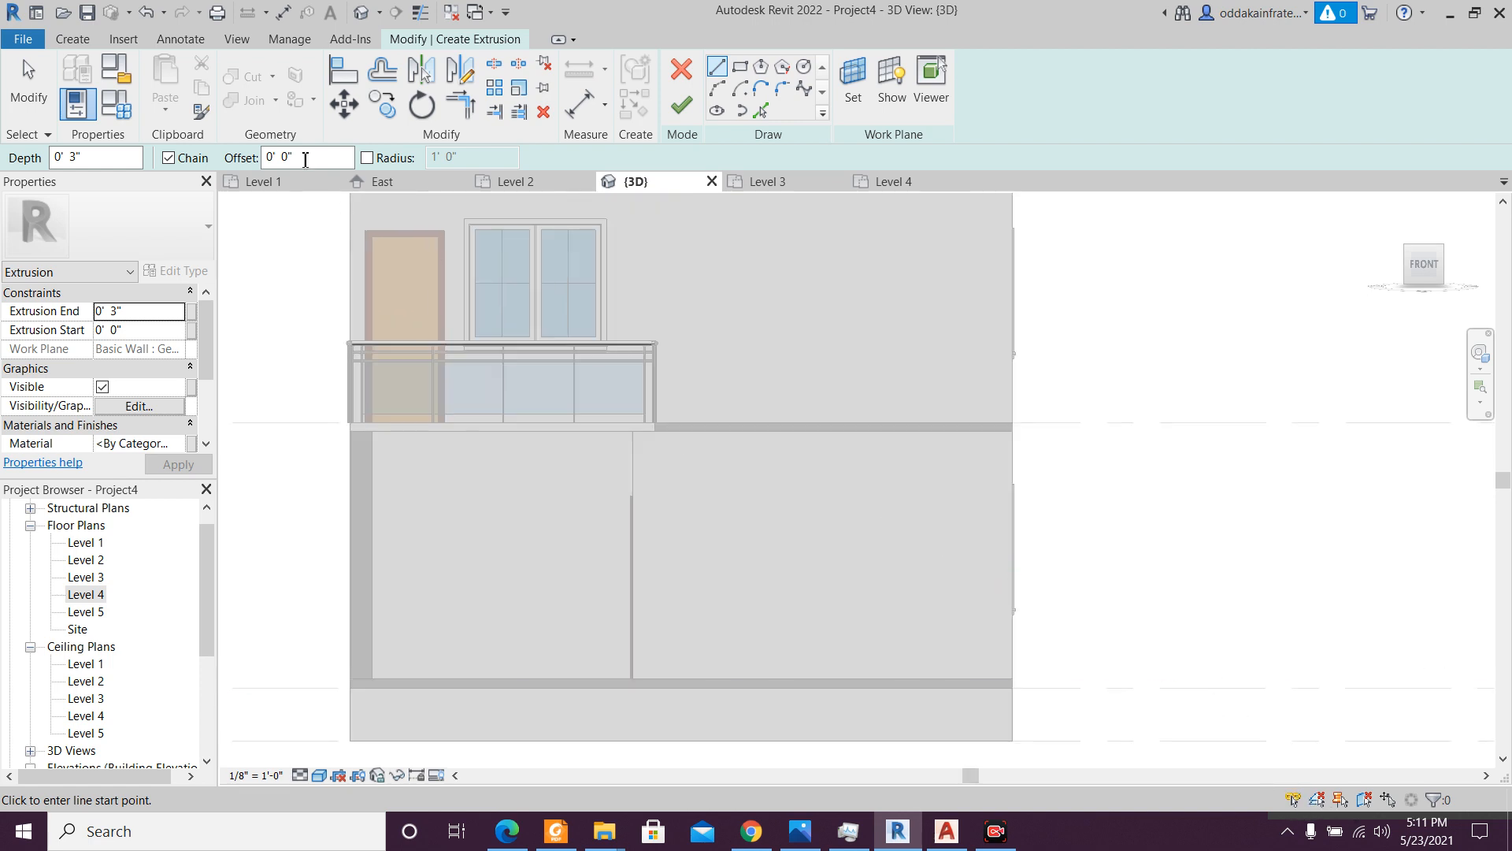
{"action": "left_click", "coordinate": [84, 42]}
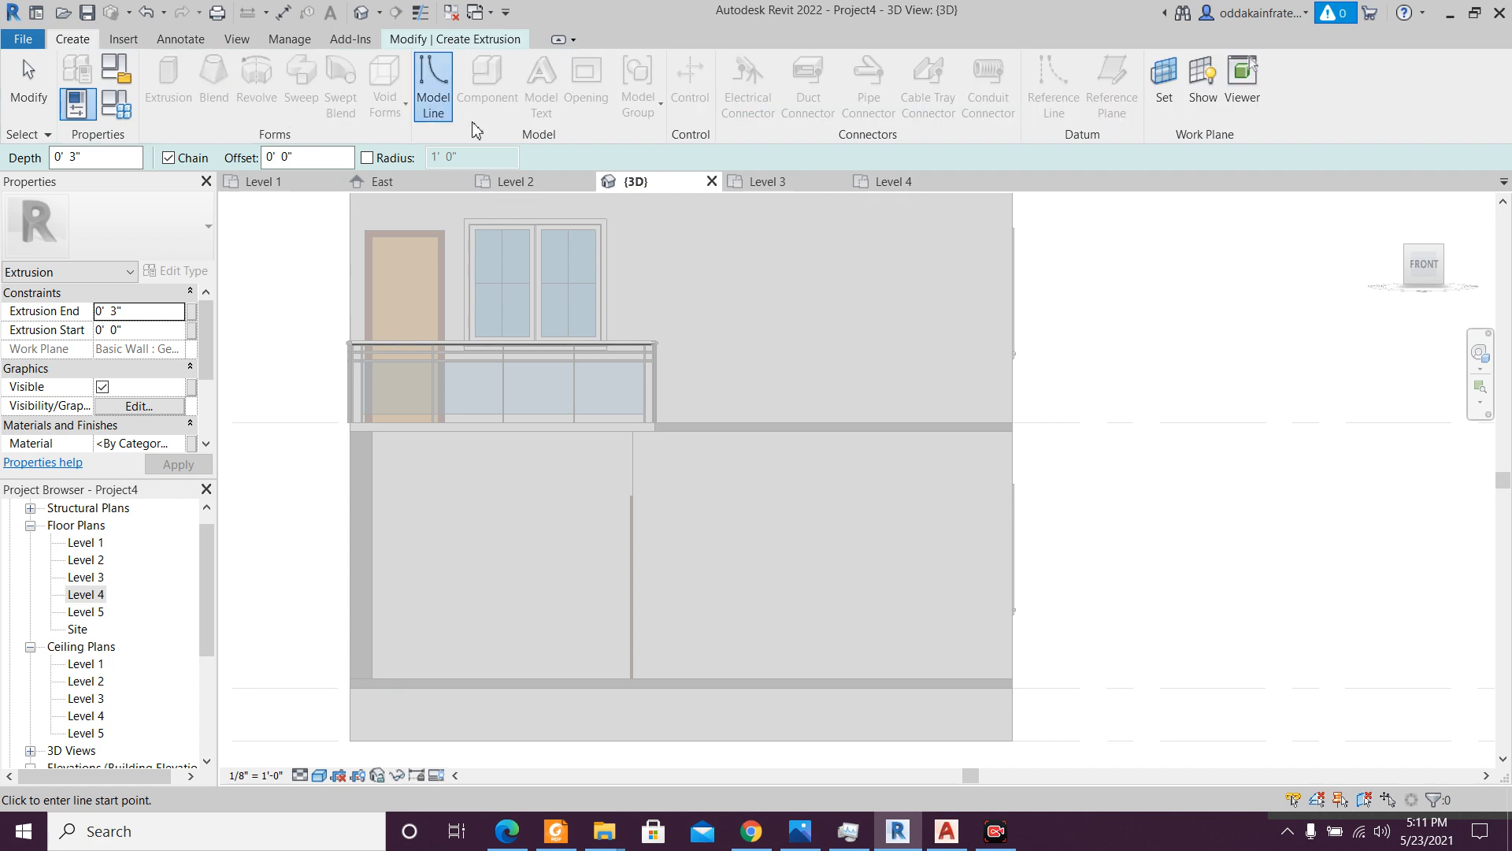
{"action": "left_click", "coordinate": [124, 39]}
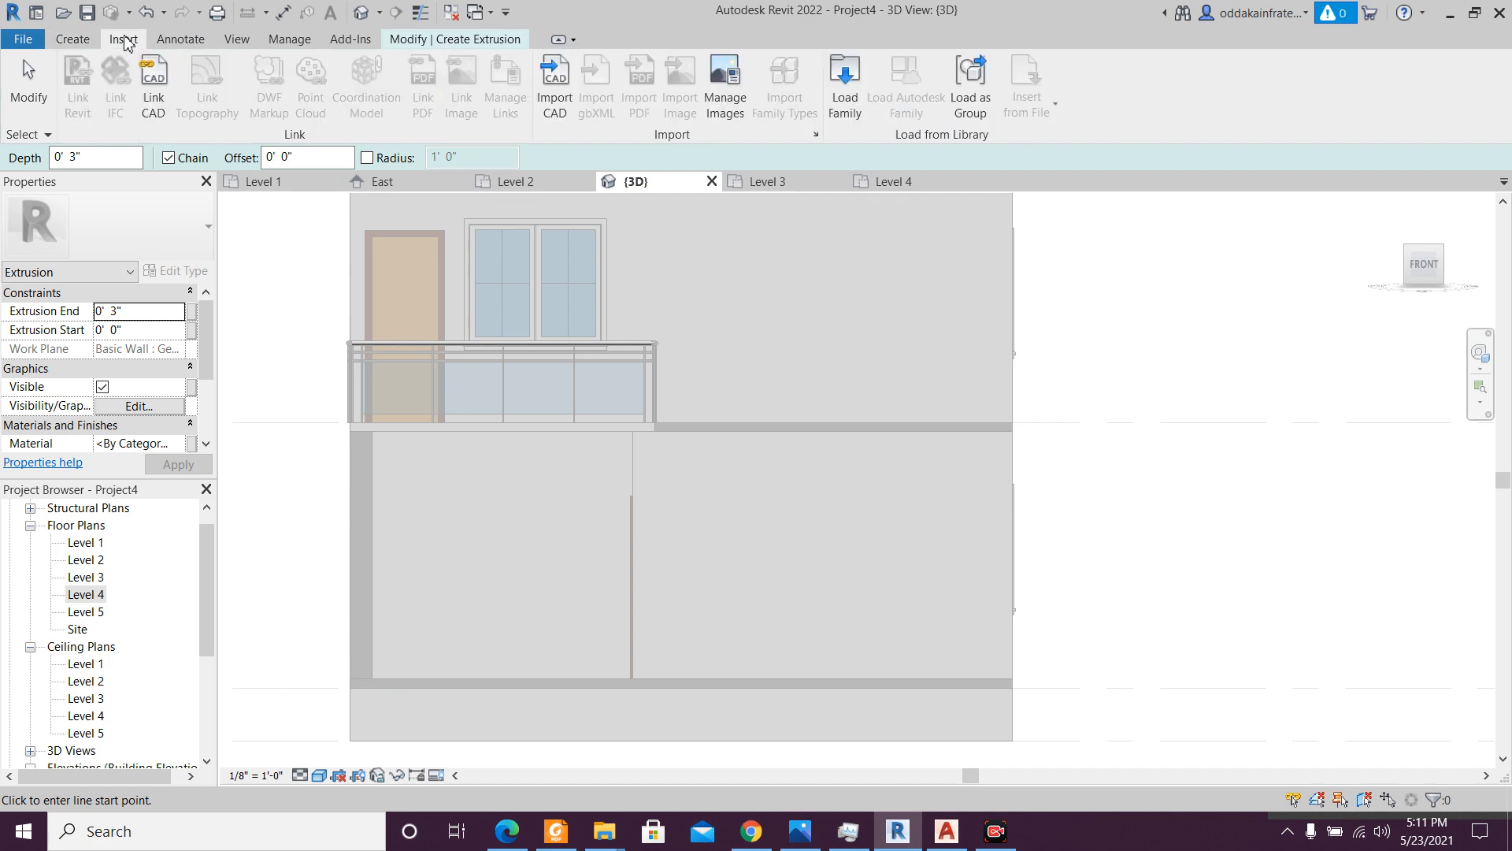
{"action": "key", "text": "Escape"}
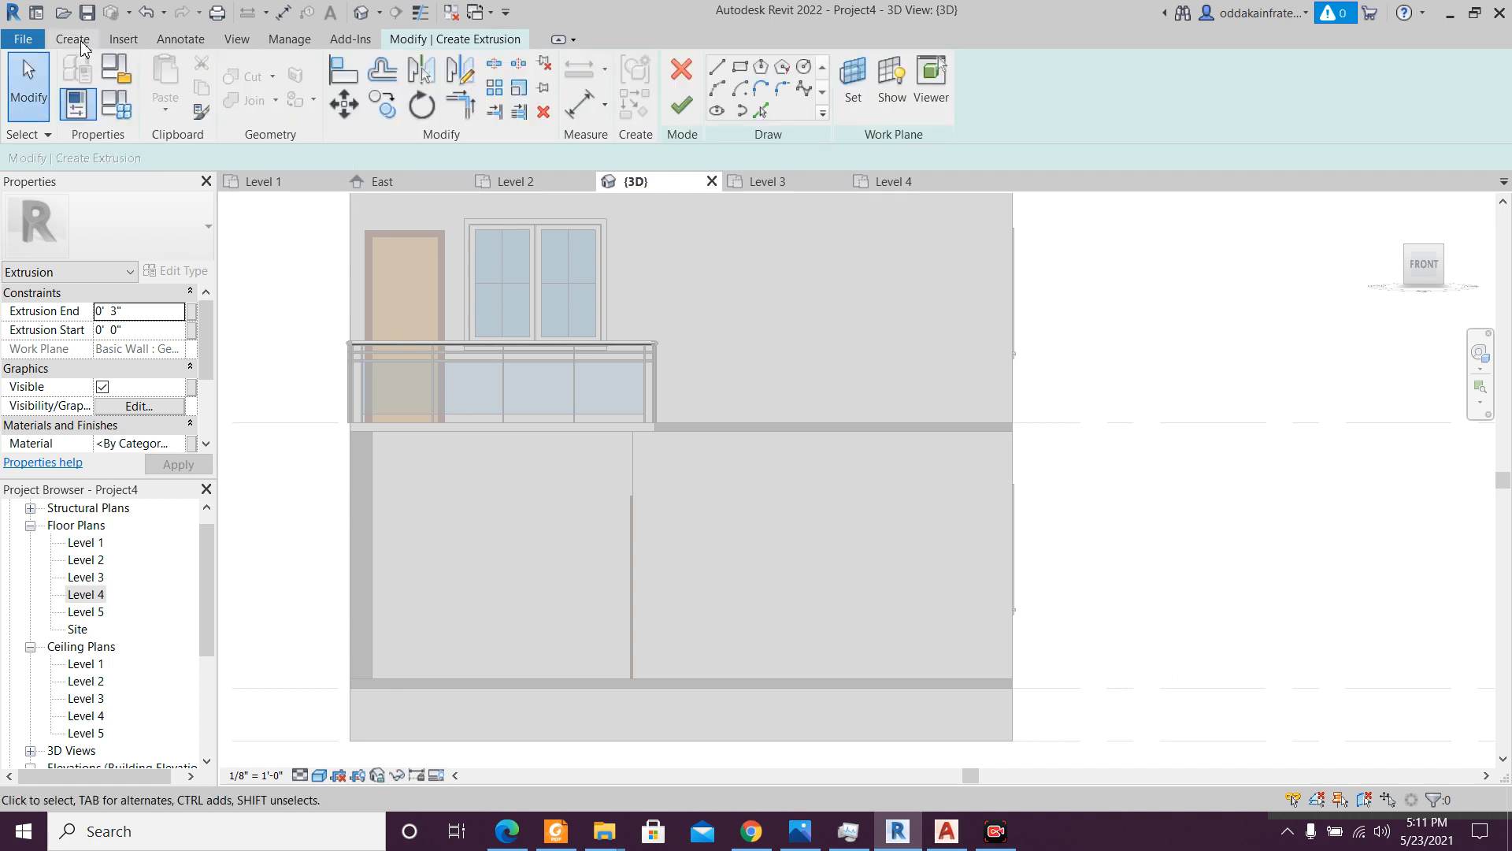
{"action": "left_click", "coordinate": [72, 41]}
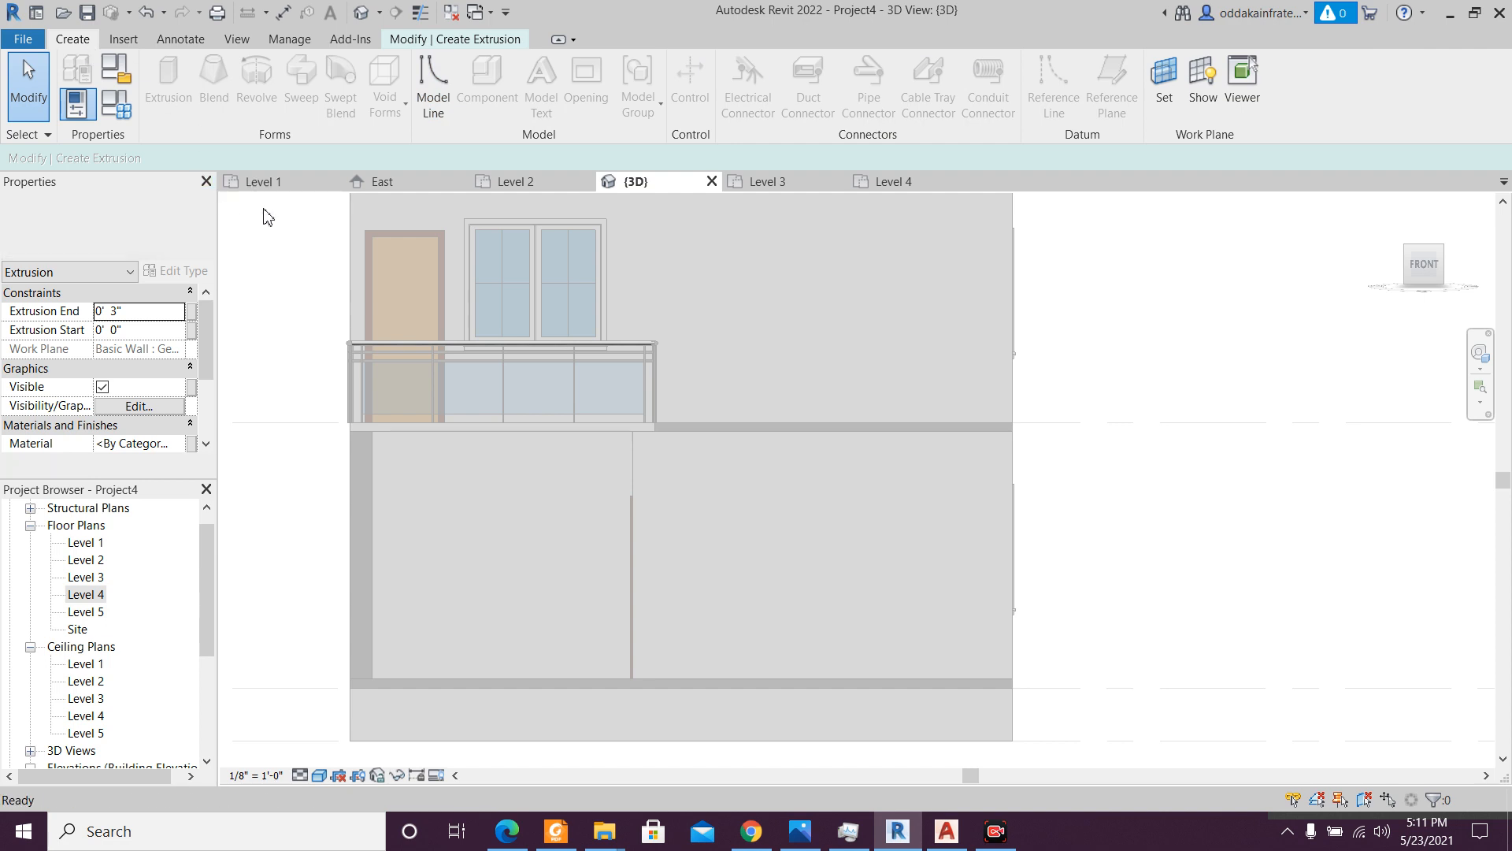
{"action": "left_click", "coordinate": [124, 40]}
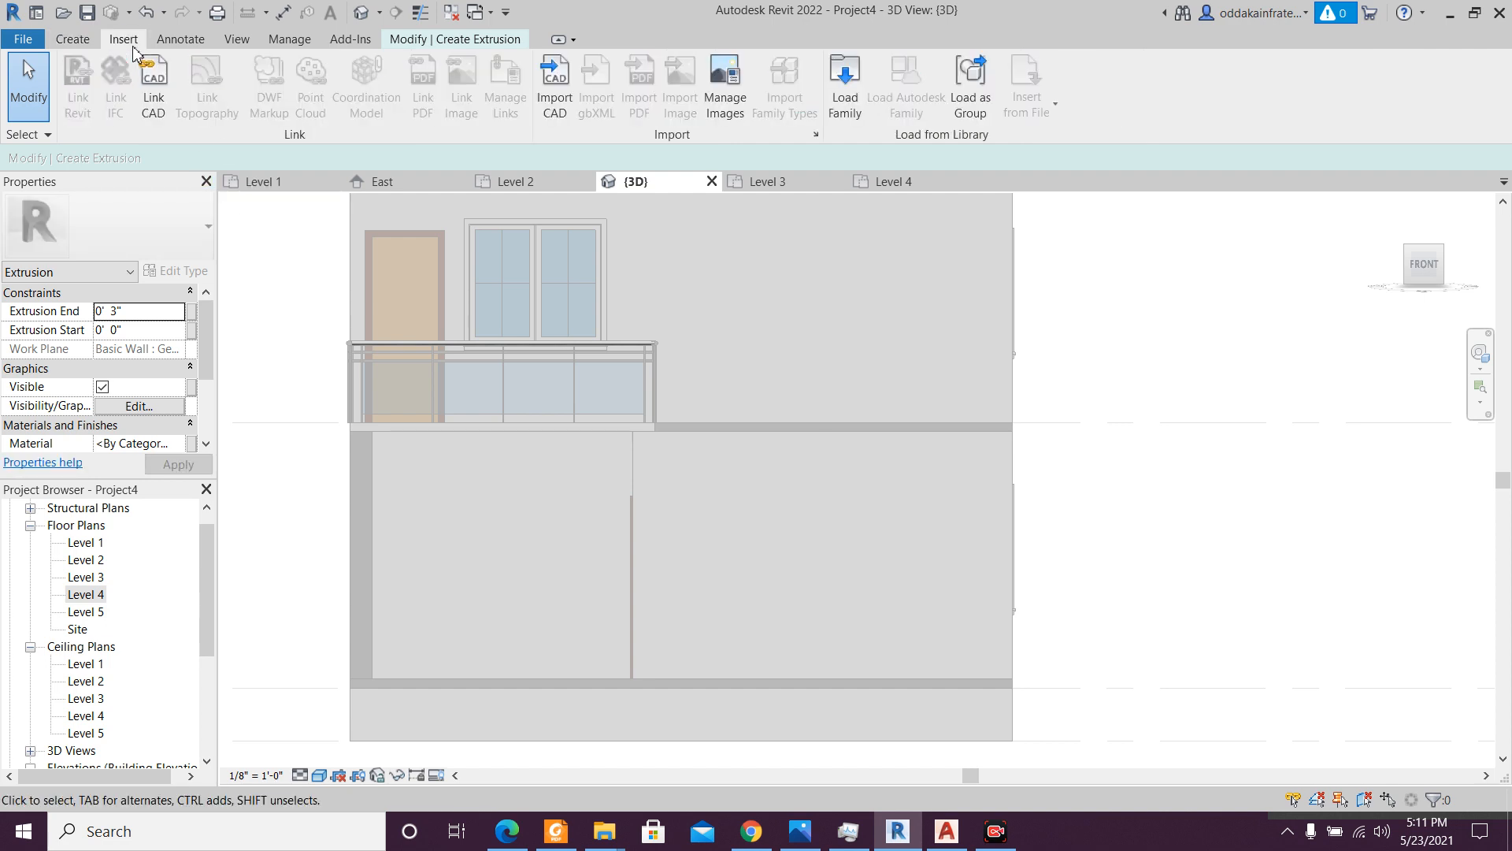
{"action": "left_click", "coordinate": [72, 41]}
- Discard the empty extrusion sketch and return to the in-place casework model
{"action": "middle_click_drag", "start_coordinate": [685, 427], "coordinate": [792, 630], "text": "shift"}
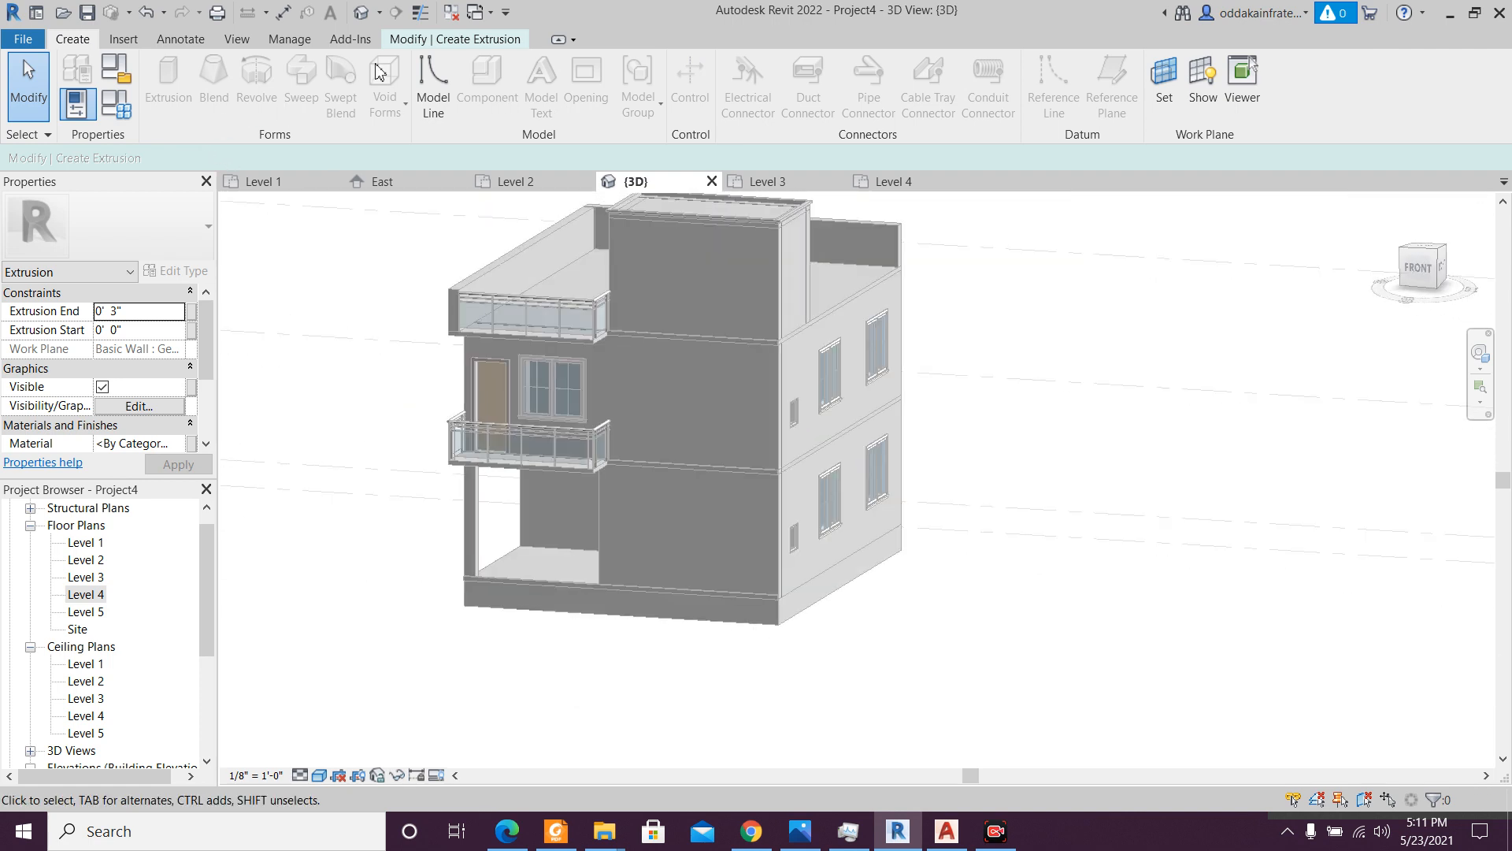
{"action": "left_click", "coordinate": [1182, 71]}
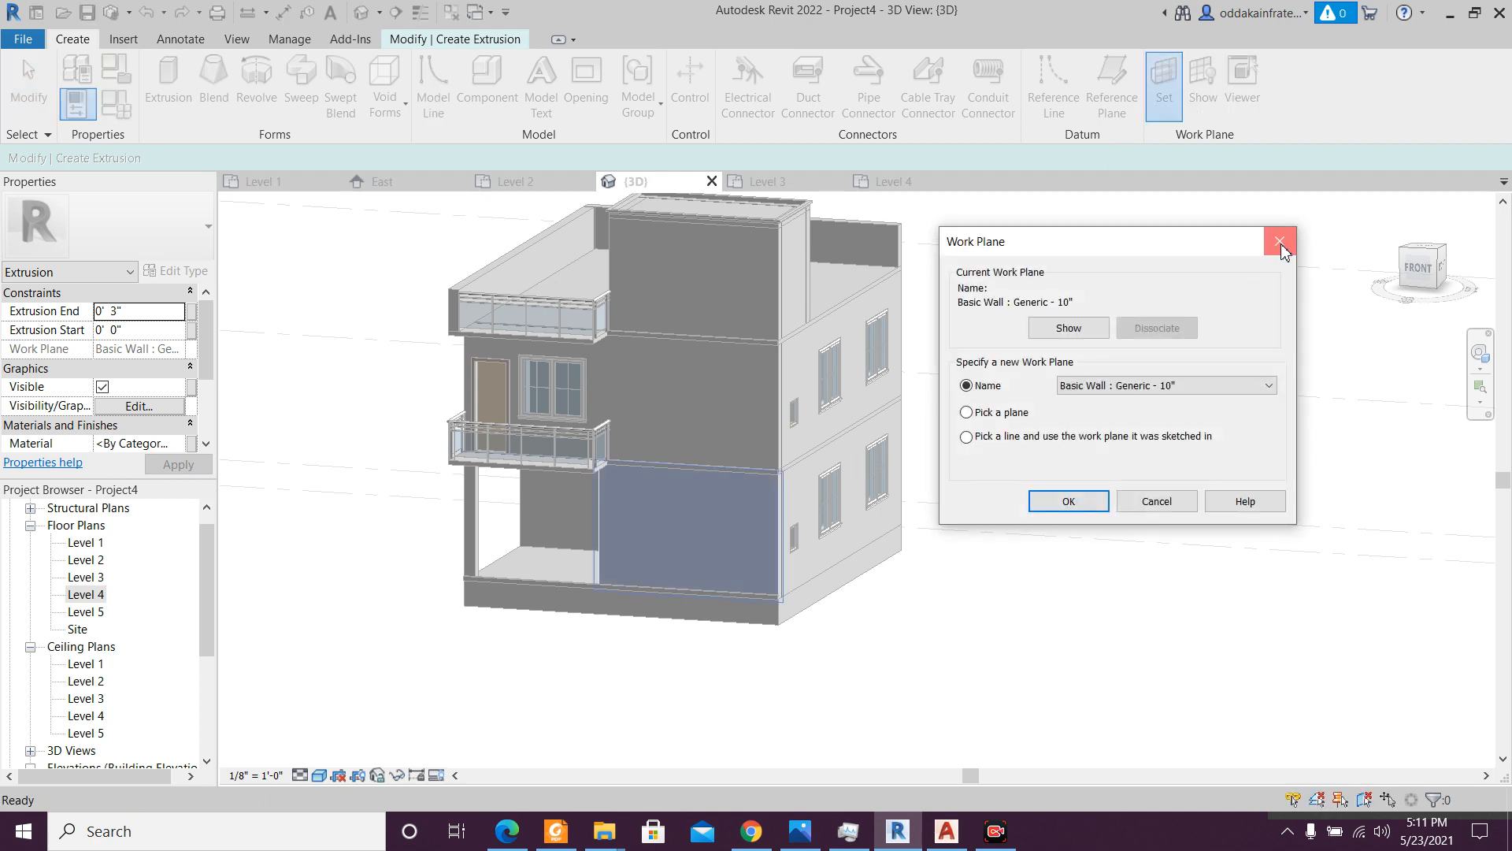
{"action": "left_click", "coordinate": [1280, 242]}
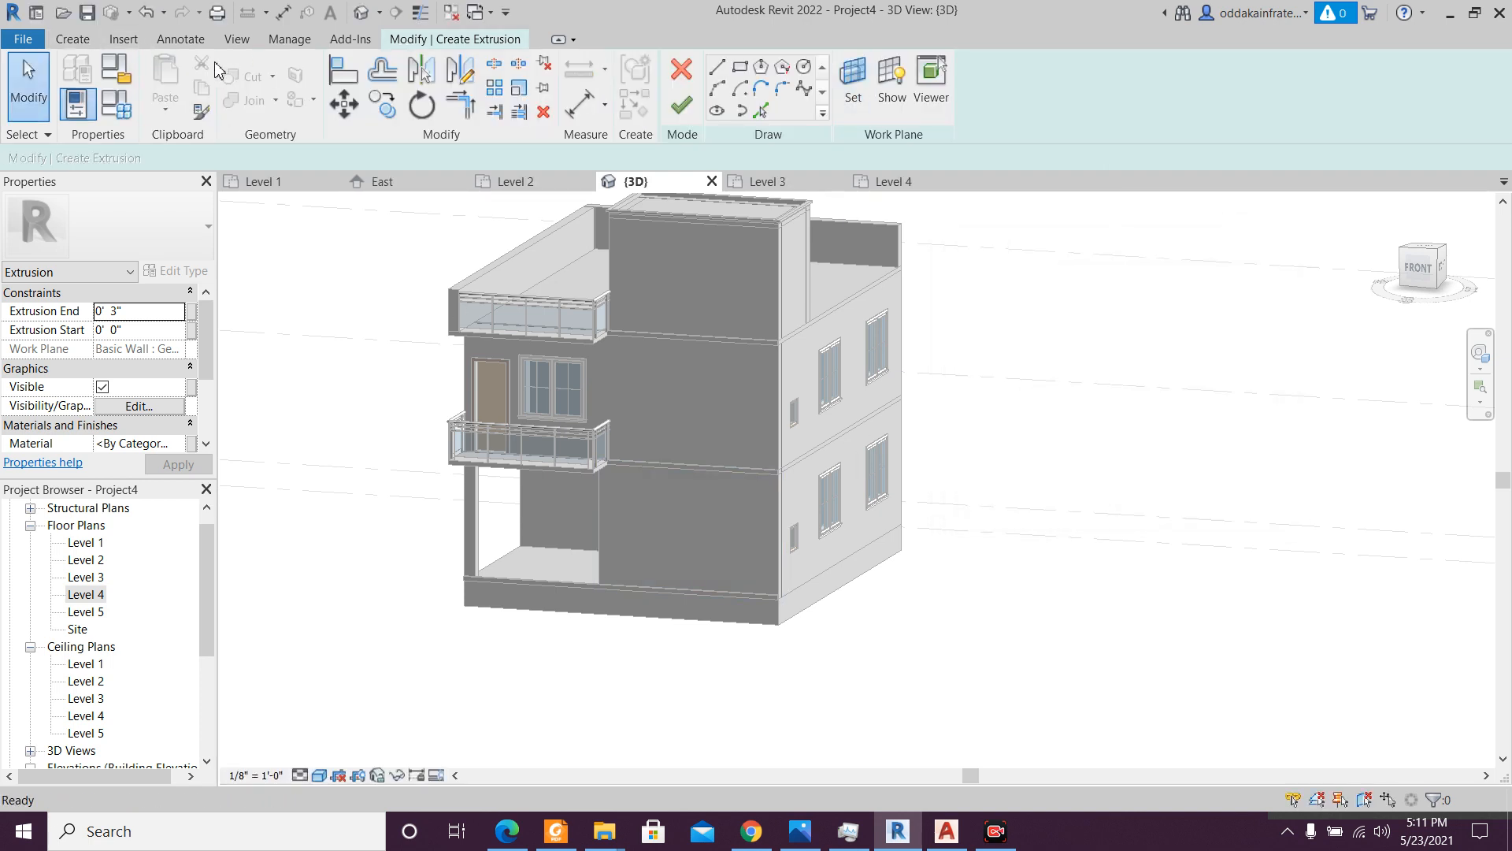
{"action": "left_click", "coordinate": [94, 47]}
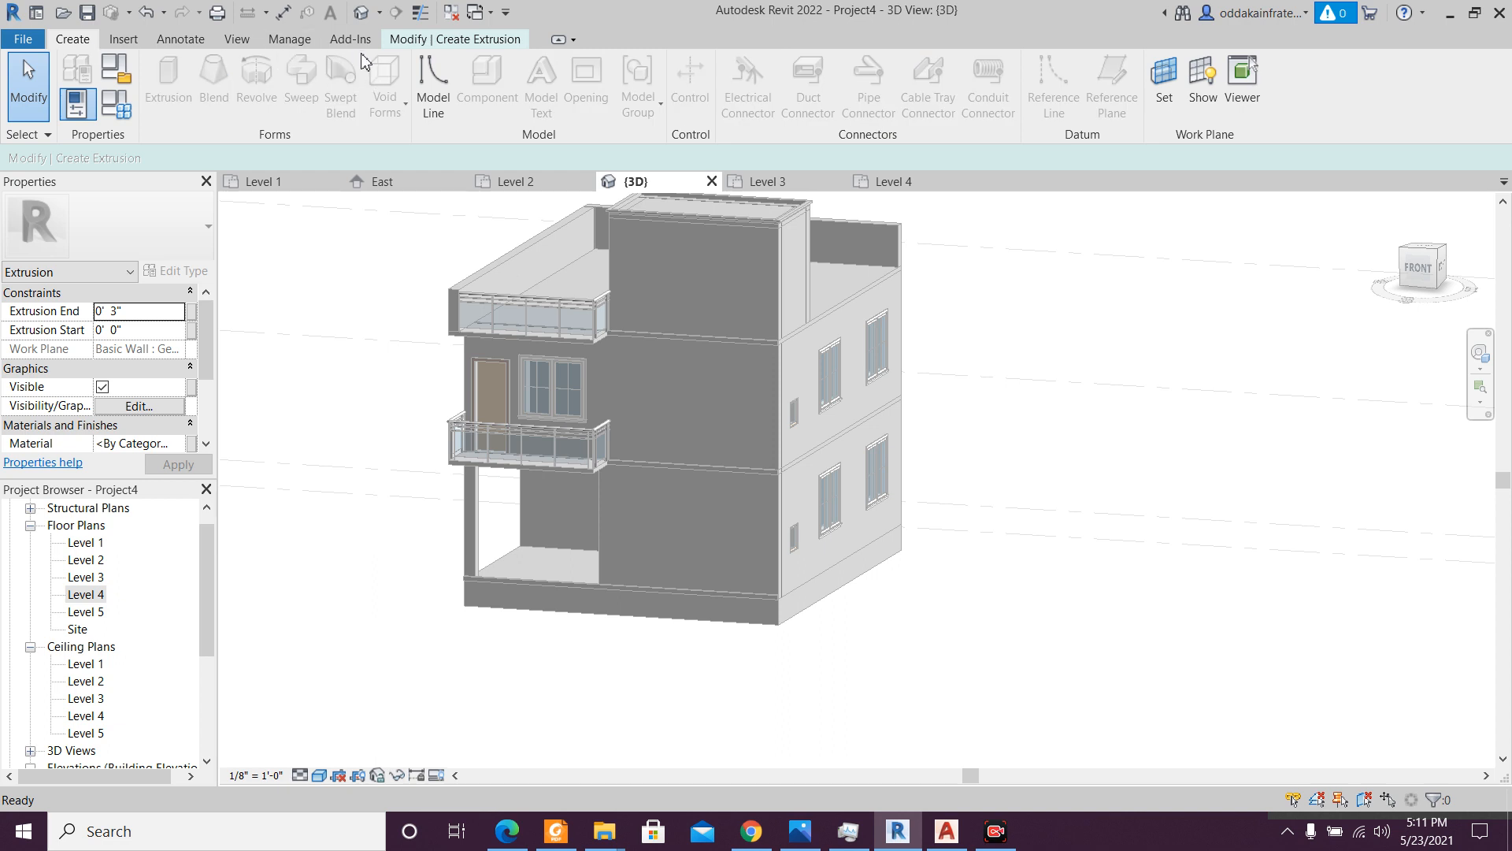
{"action": "left_click", "coordinate": [399, 41]}
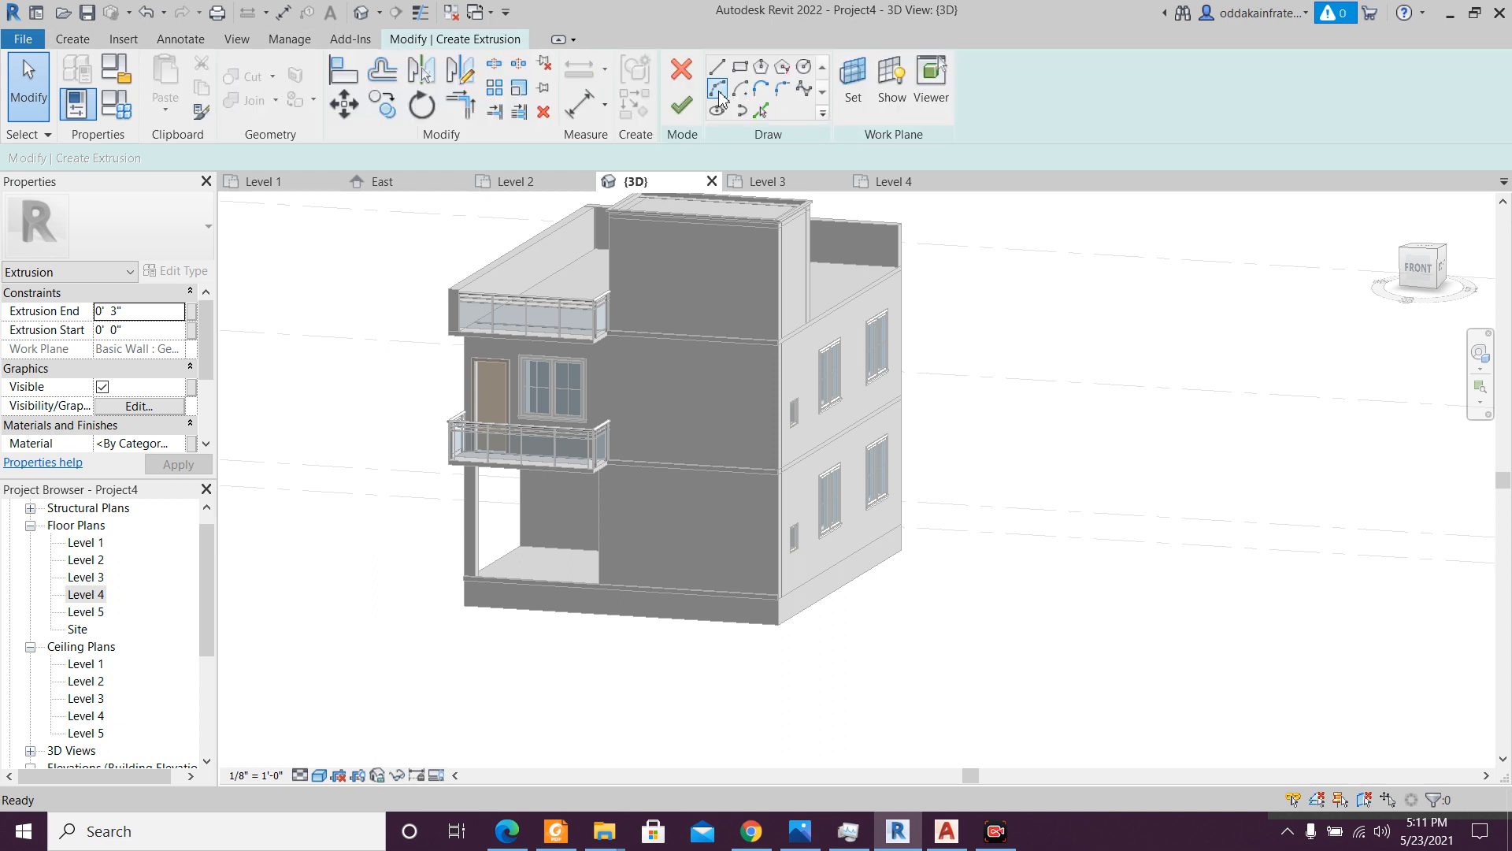
{"action": "left_click", "coordinate": [681, 111]}
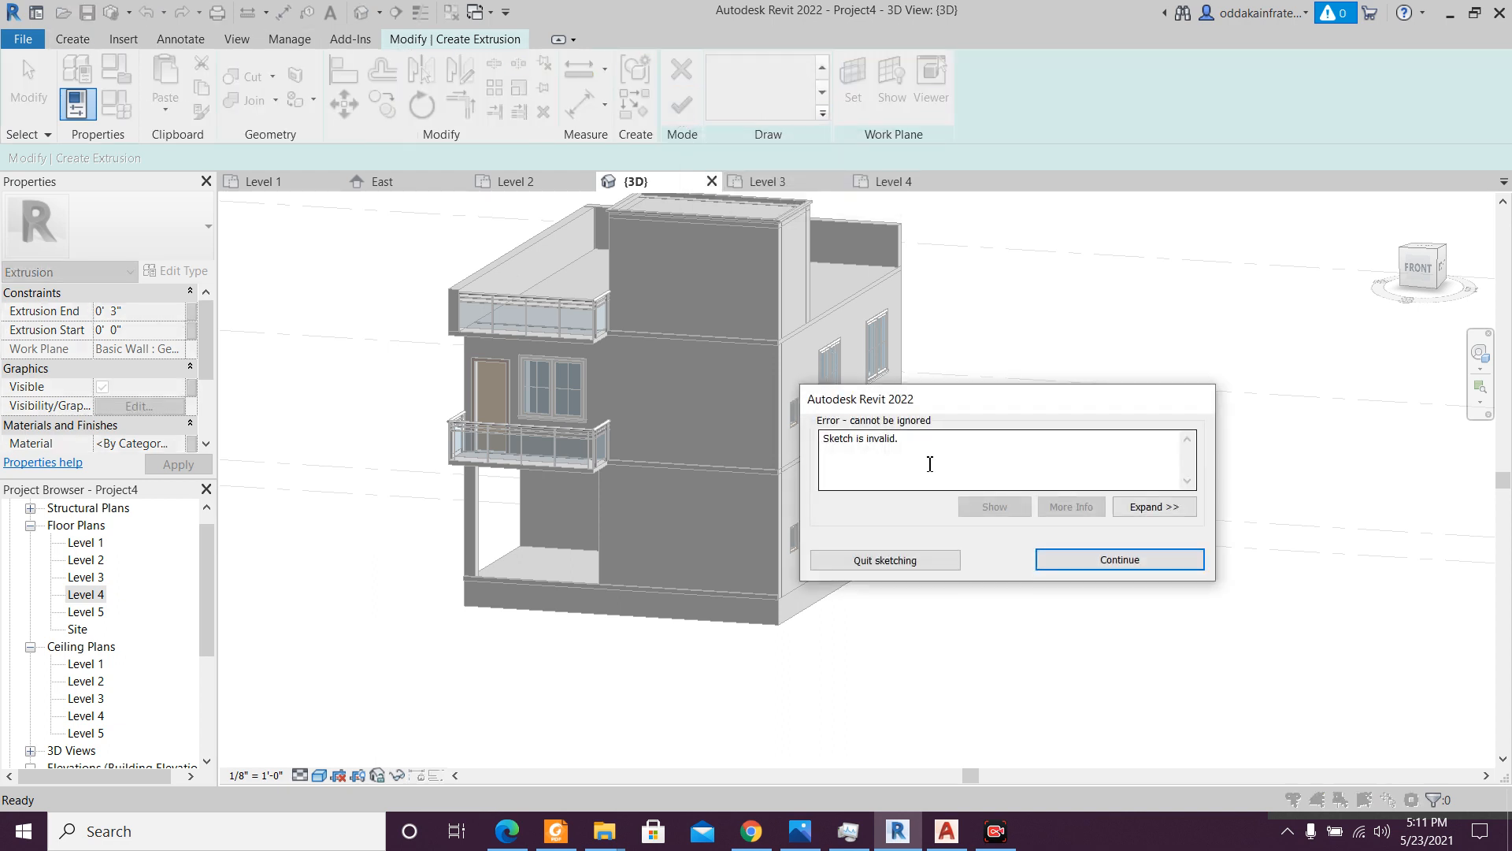
{"action": "left_click", "coordinate": [1105, 560]}
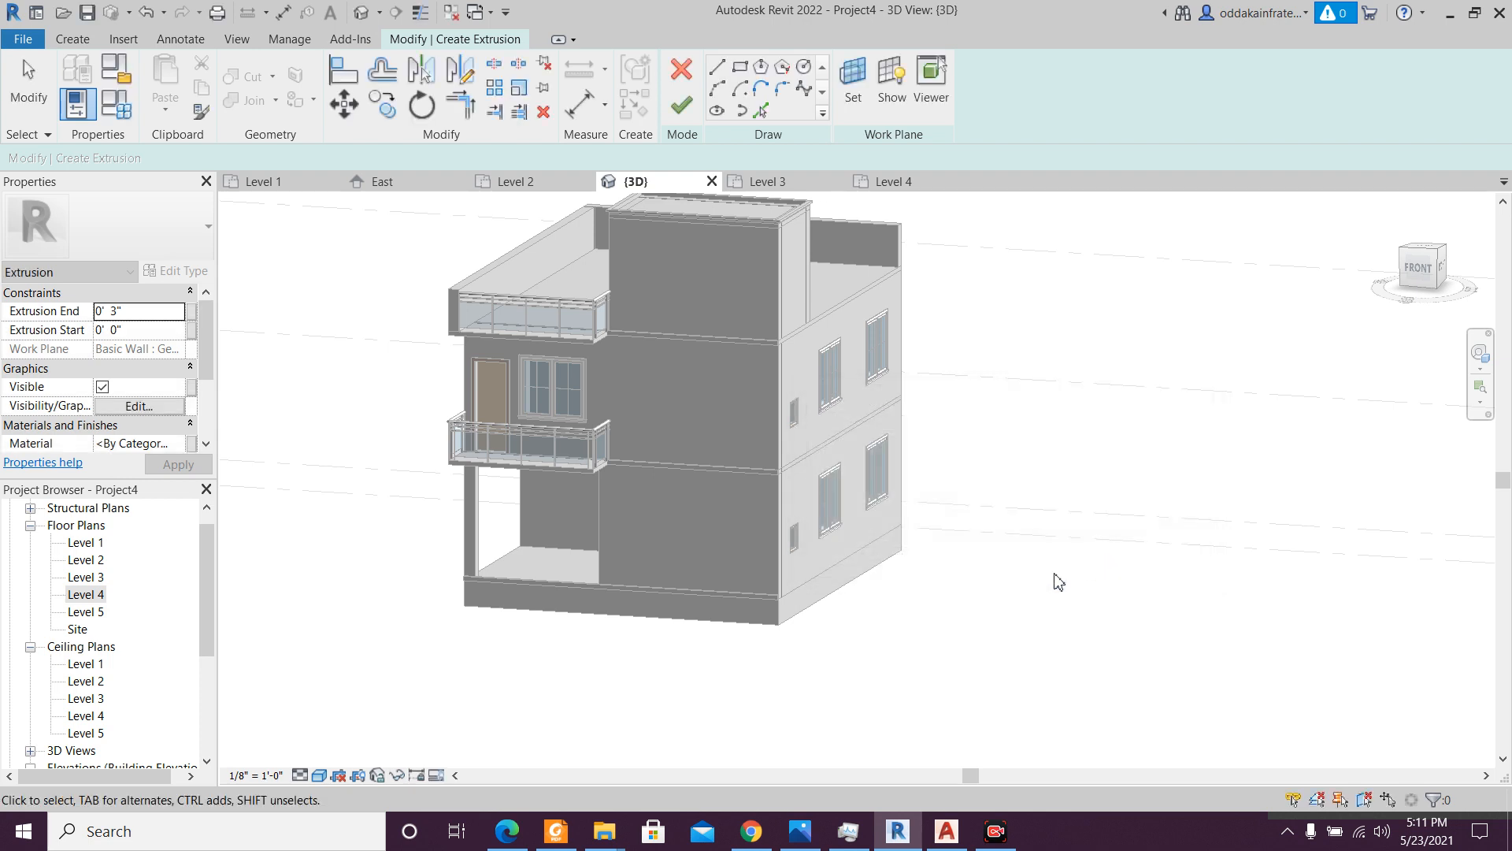
{"action": "left_click", "coordinate": [696, 71]}
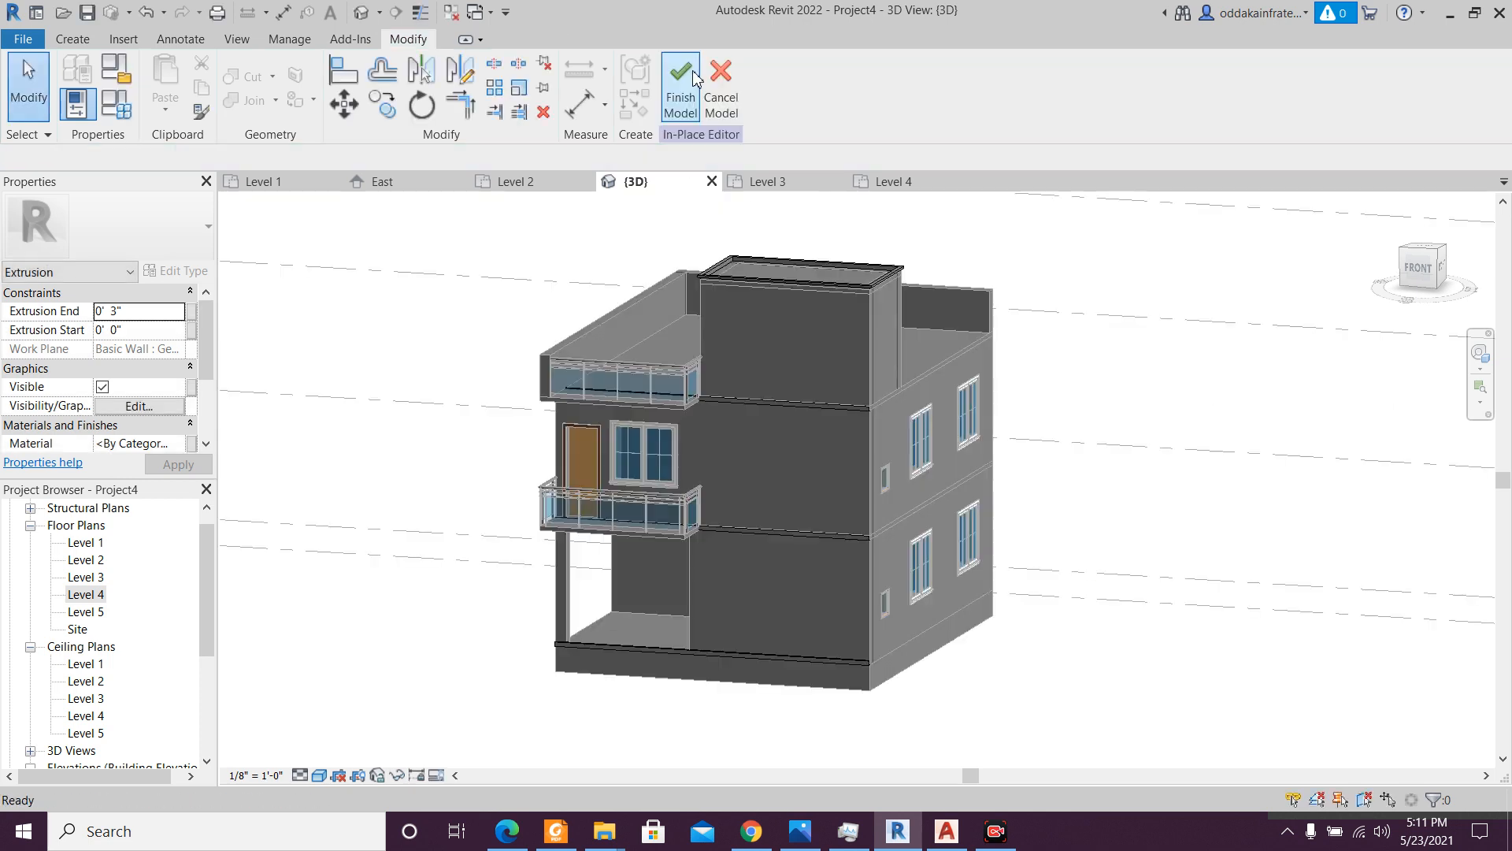
- Start a new sweep form in the in-place casework model
{"action": "scroll", "coordinate": [900, 618], "scroll_direction": "up", "scroll_amount": 3}
{"action": "scroll", "coordinate": [900, 618], "scroll_direction": "down", "scroll_amount": 2}
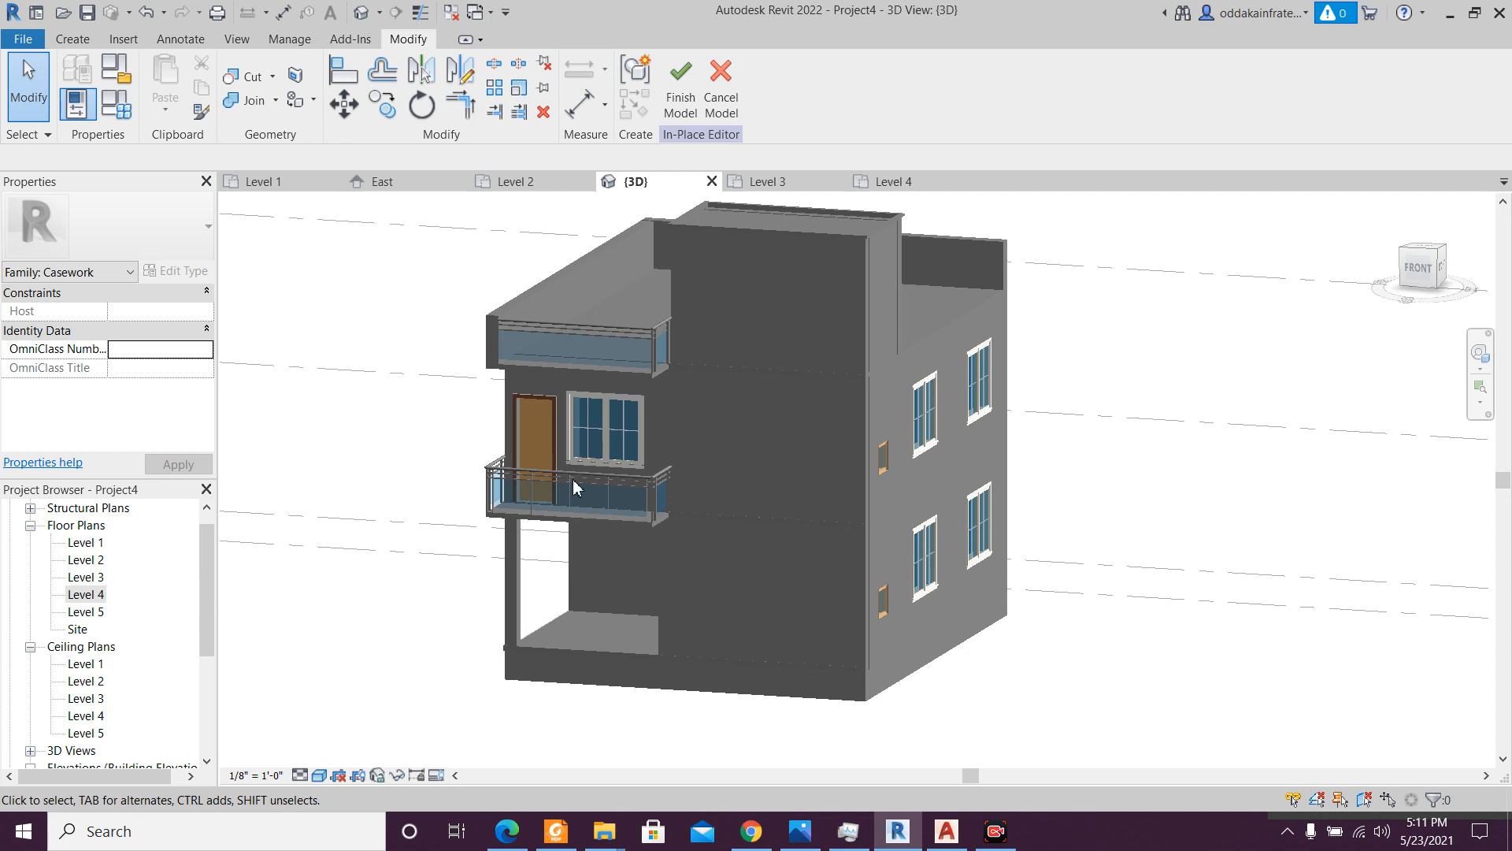
{"action": "left_click", "coordinate": [72, 39]}
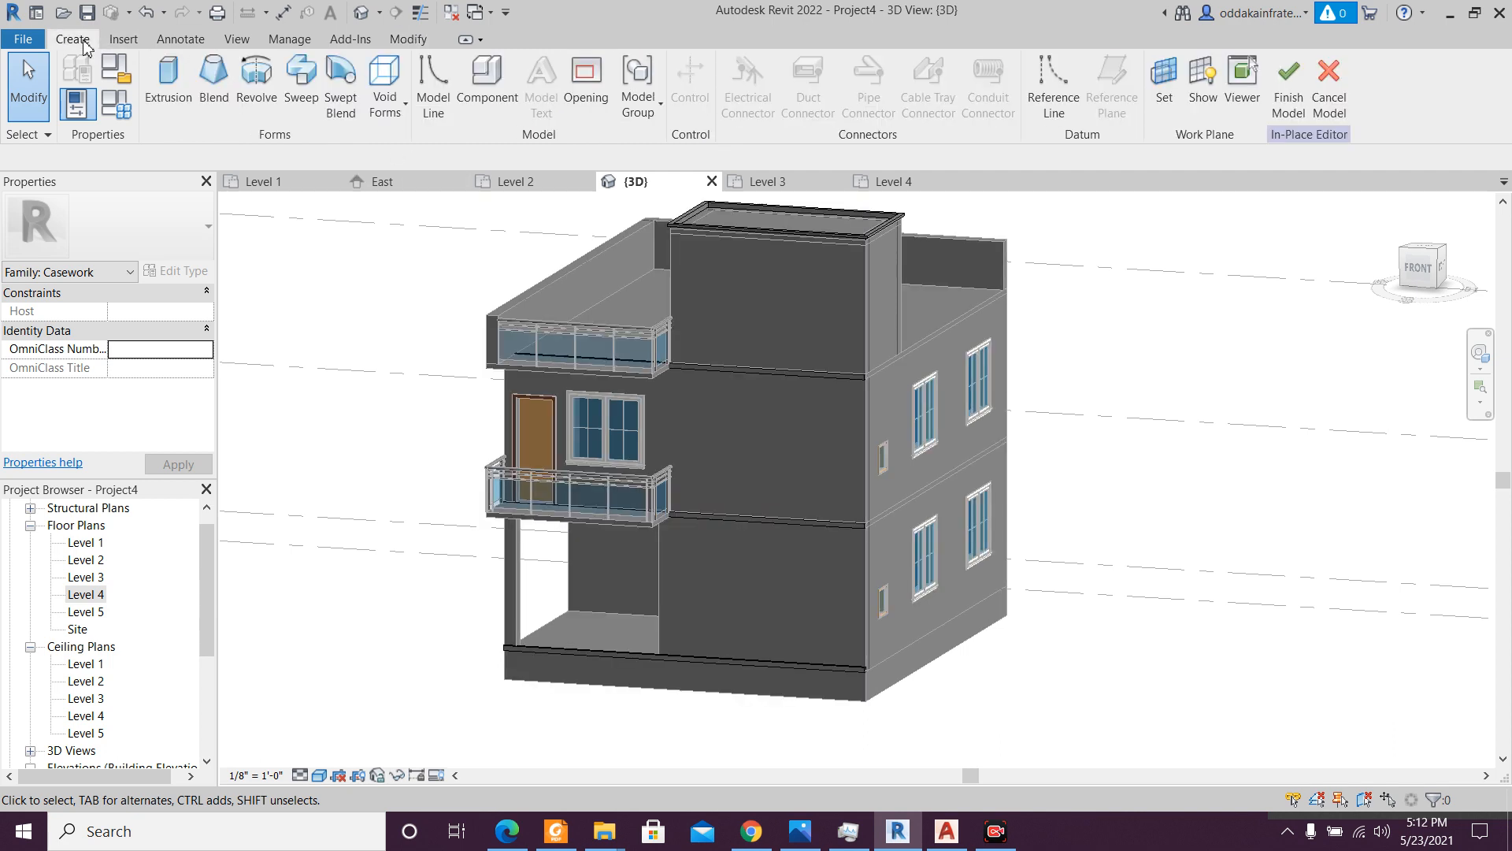
{"action": "left_click", "coordinate": [300, 82]}
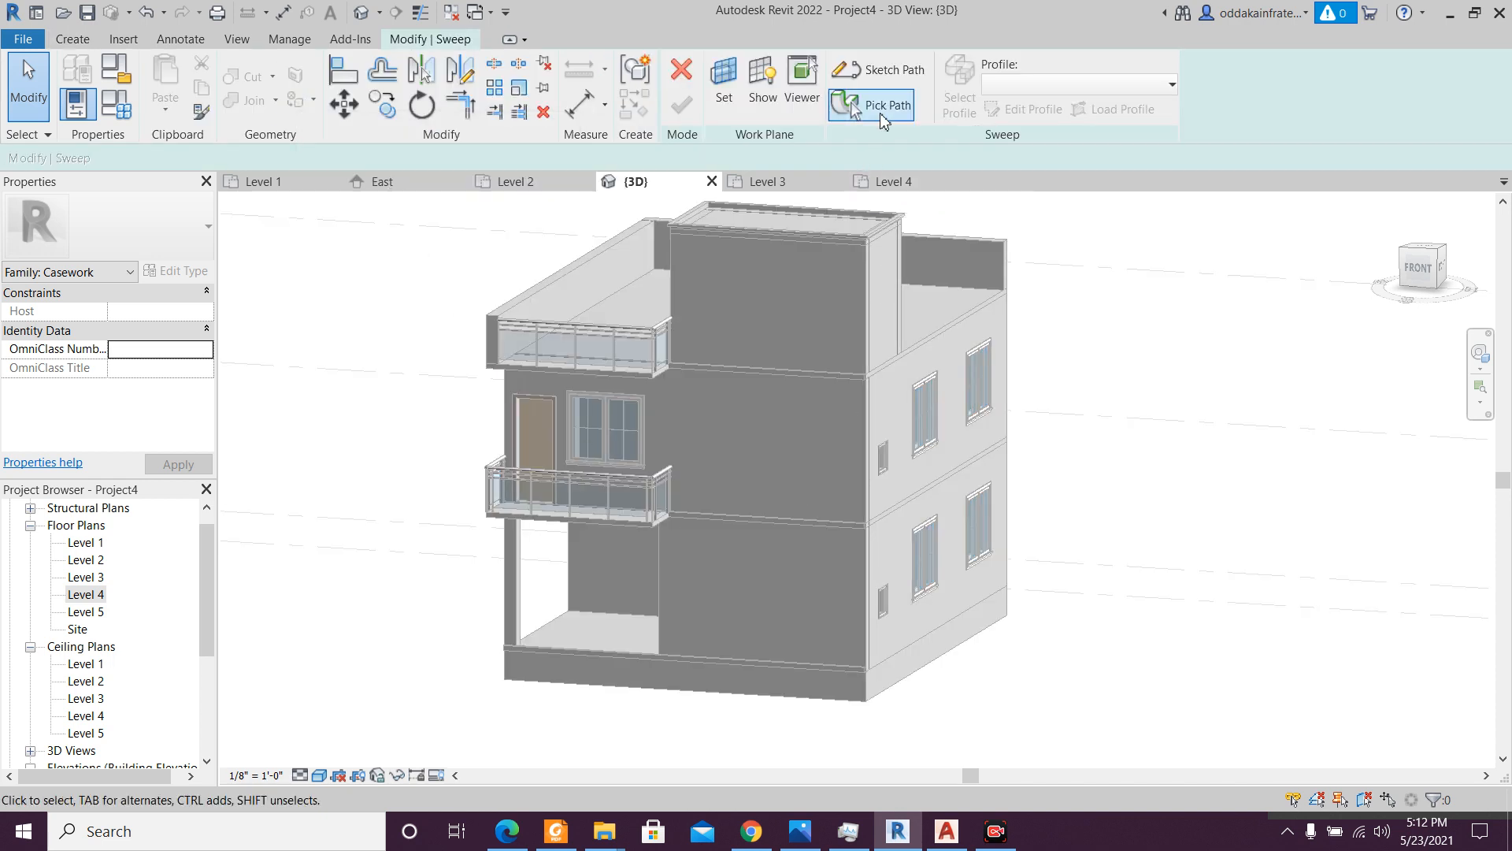
{"action": "left_click", "coordinate": [881, 115]}
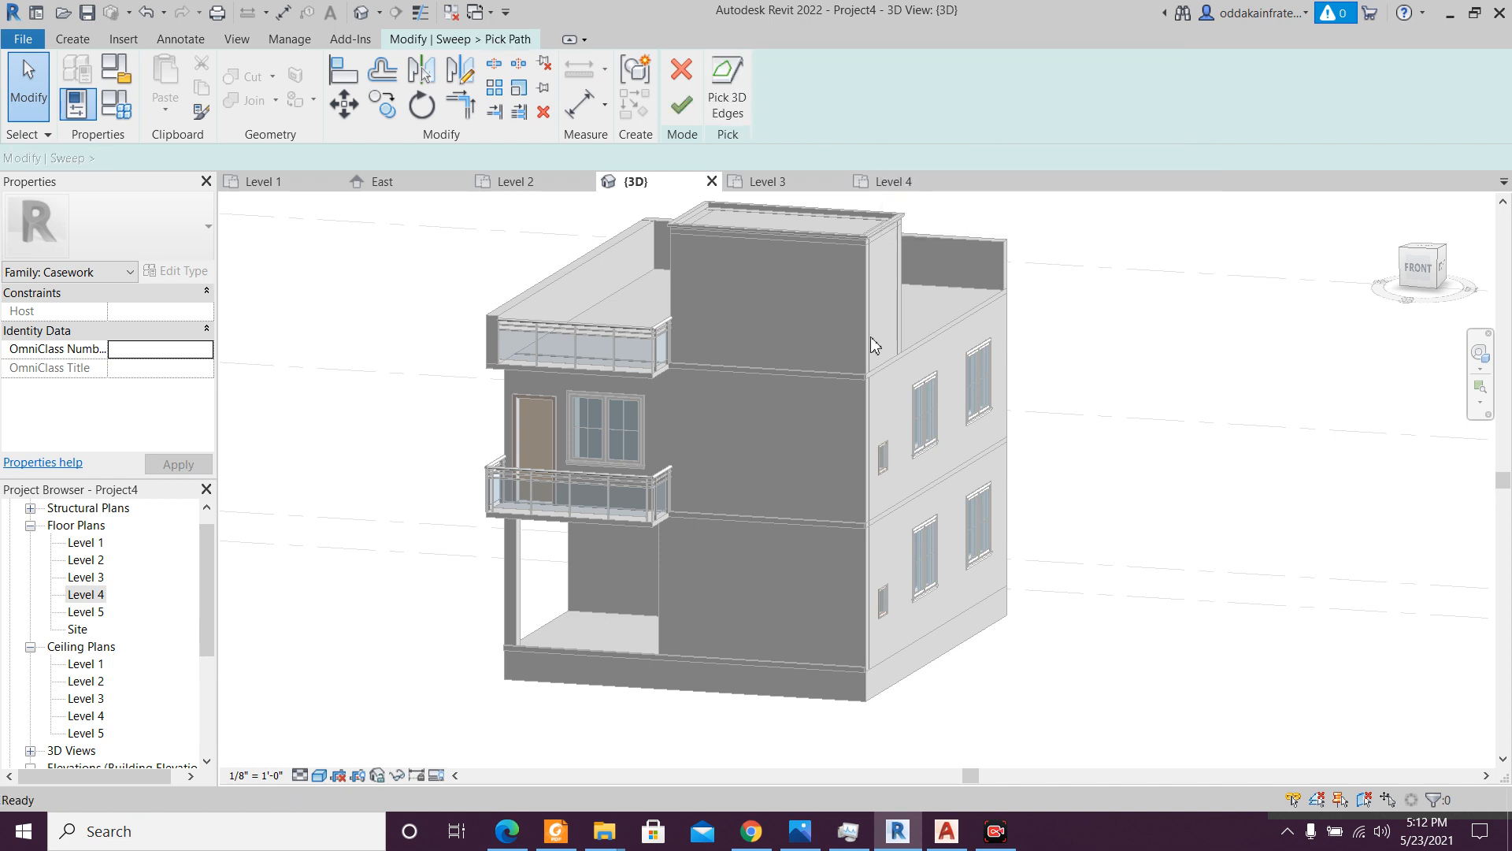
{"action": "scroll", "coordinate": [769, 706], "scroll_direction": "up", "scroll_amount": 5}
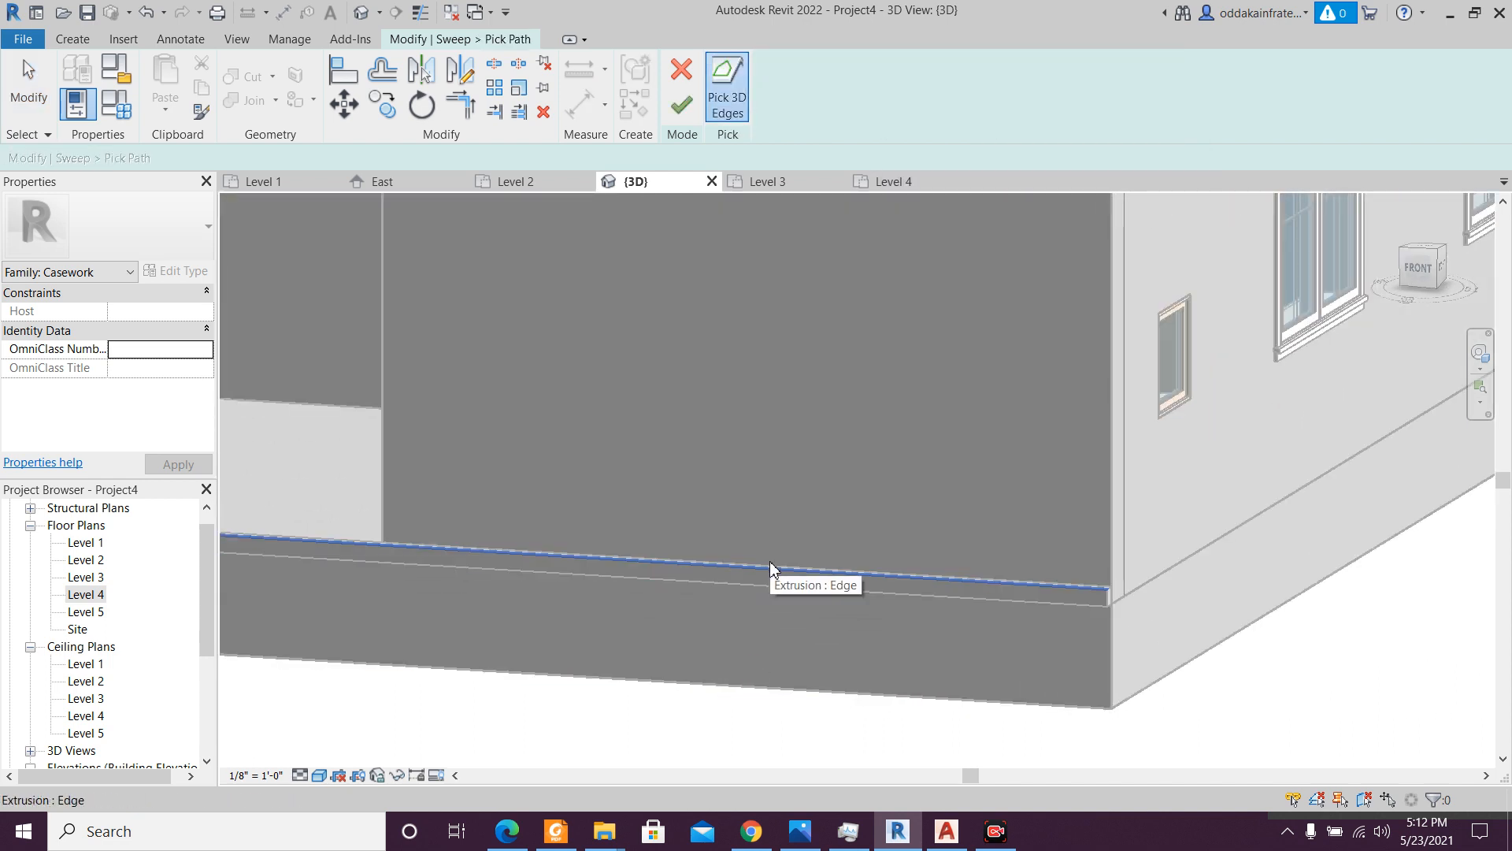
{"action": "left_click", "coordinate": [770, 567]}
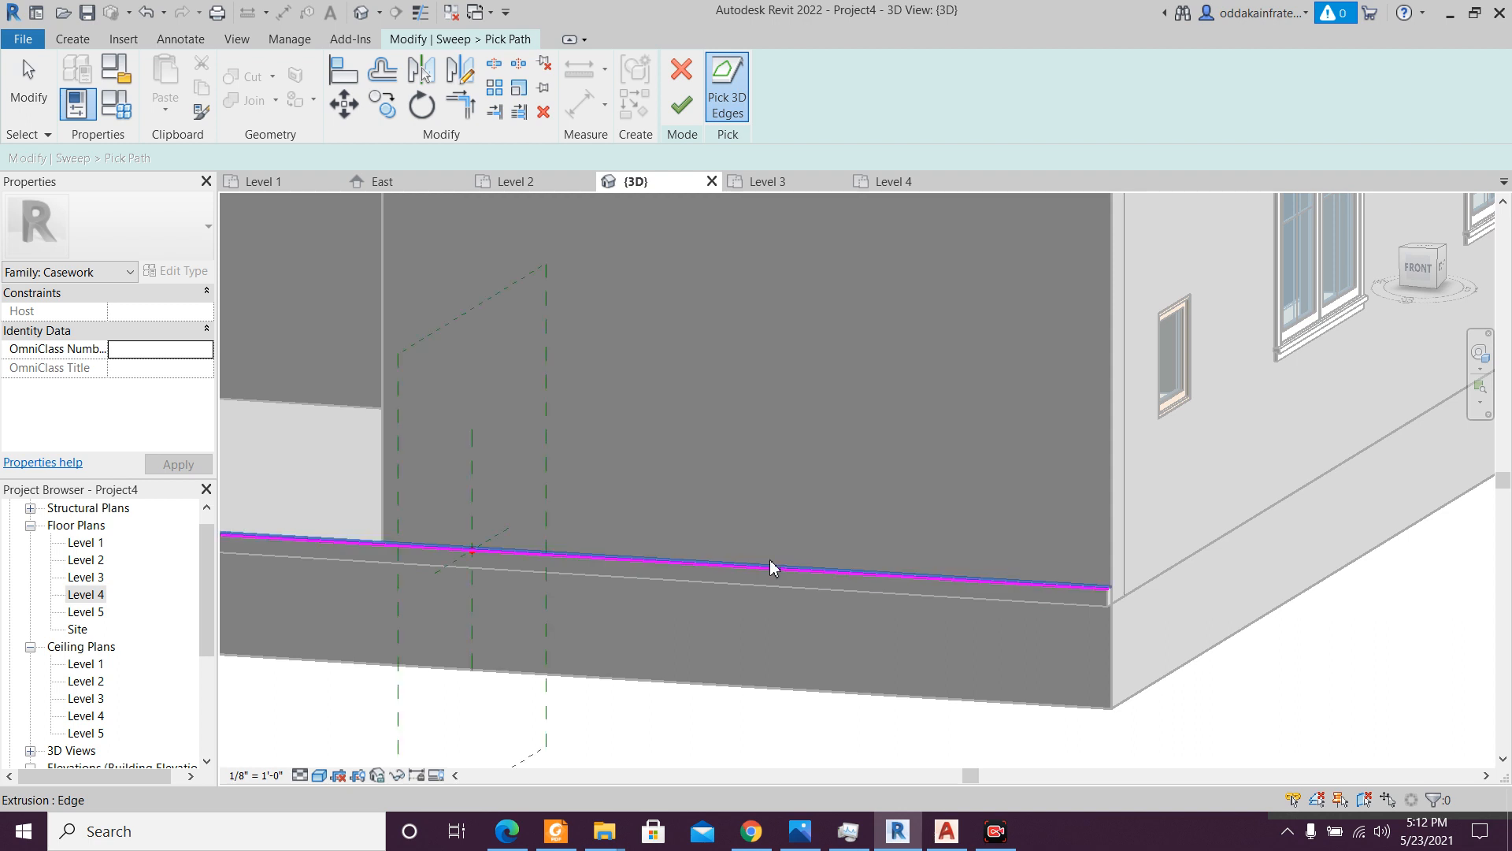
{"action": "scroll", "coordinate": [793, 426], "scroll_direction": "down", "scroll_amount": 2}
{"action": "scroll", "coordinate": [236, 482], "scroll_direction": "up", "scroll_amount": 2}
{"action": "scroll", "coordinate": [770, 550], "scroll_direction": "up", "scroll_amount": 1}
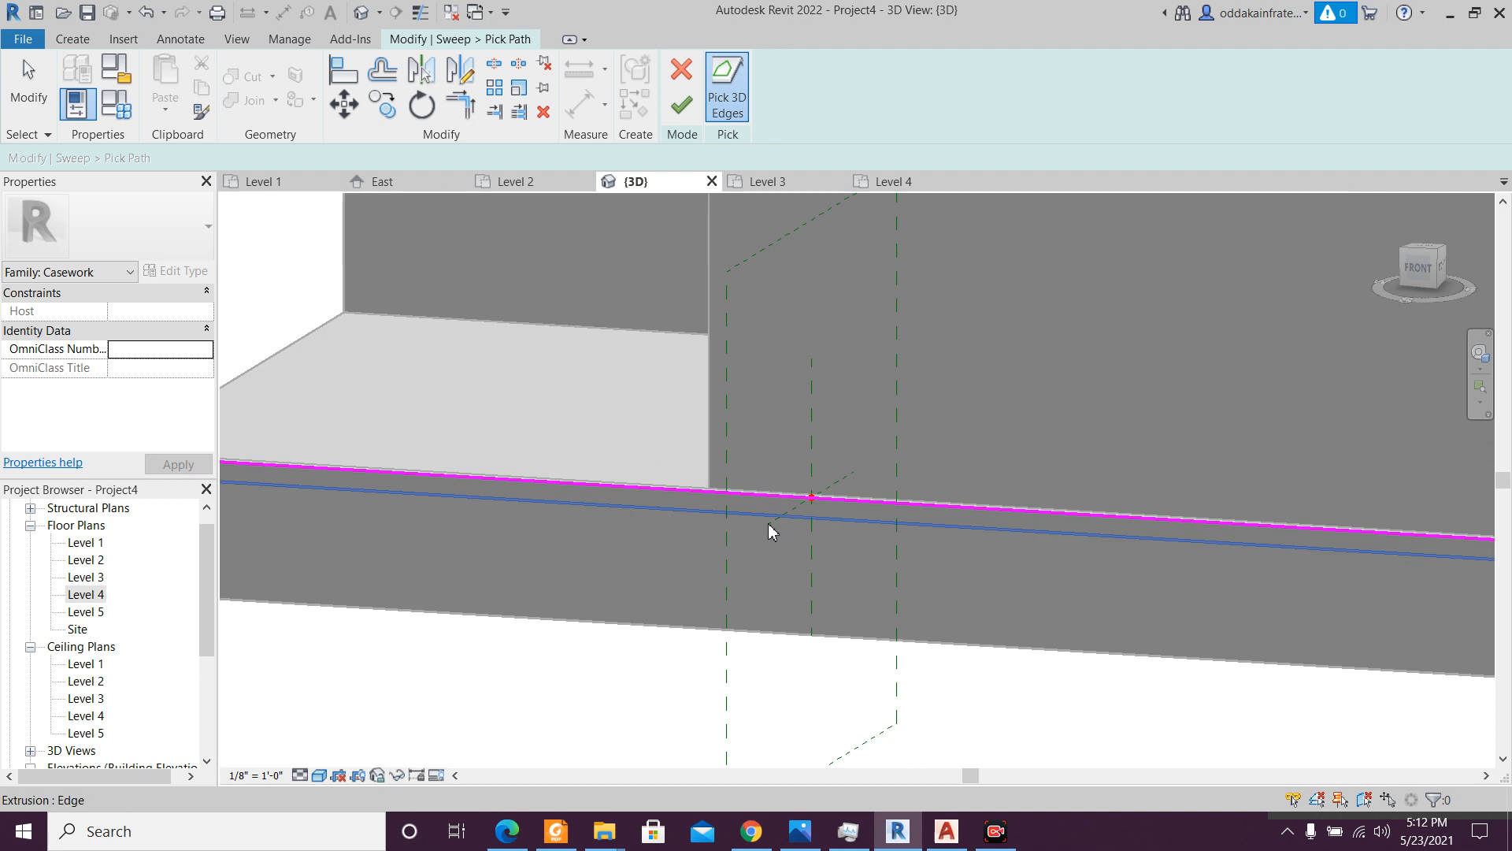
{"action": "scroll", "coordinate": [769, 530], "scroll_direction": "down", "scroll_amount": 1}
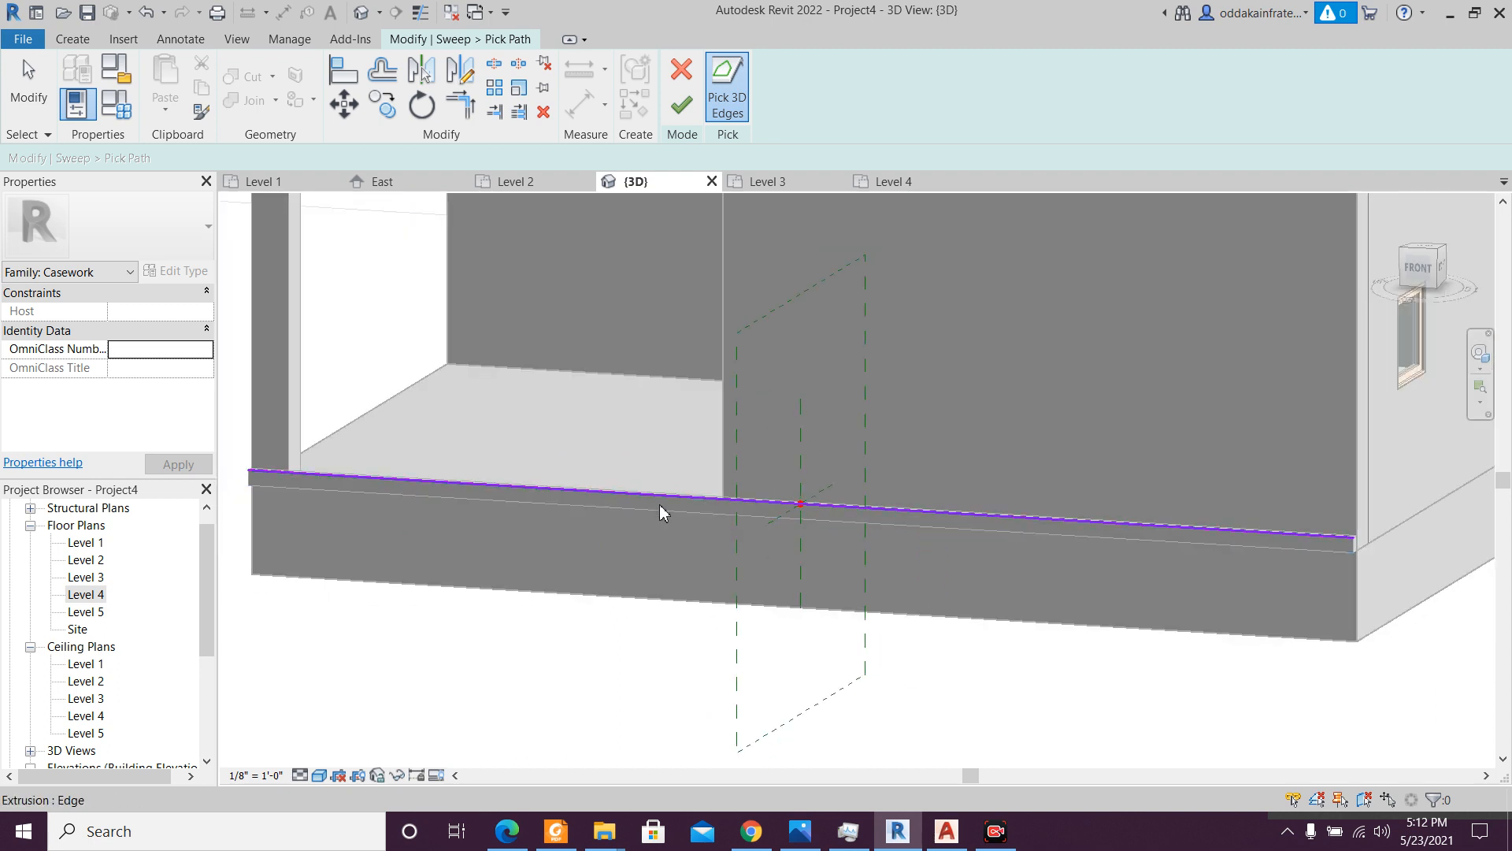
{"action": "scroll", "coordinate": [659, 508], "scroll_direction": "down", "scroll_amount": 2}
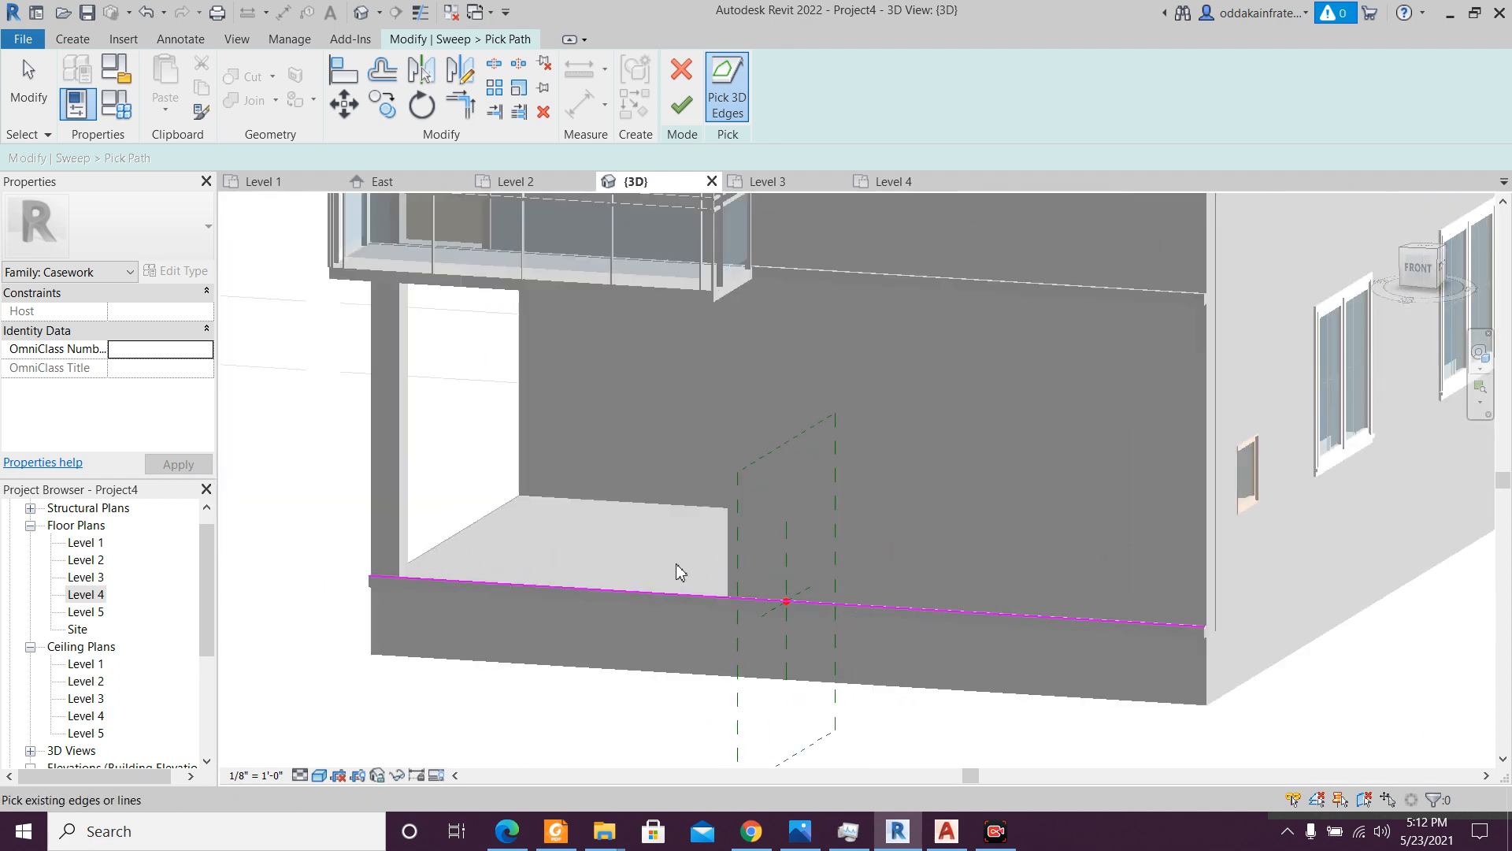
{"action": "scroll", "coordinate": [676, 563], "scroll_direction": "up", "scroll_amount": 3}
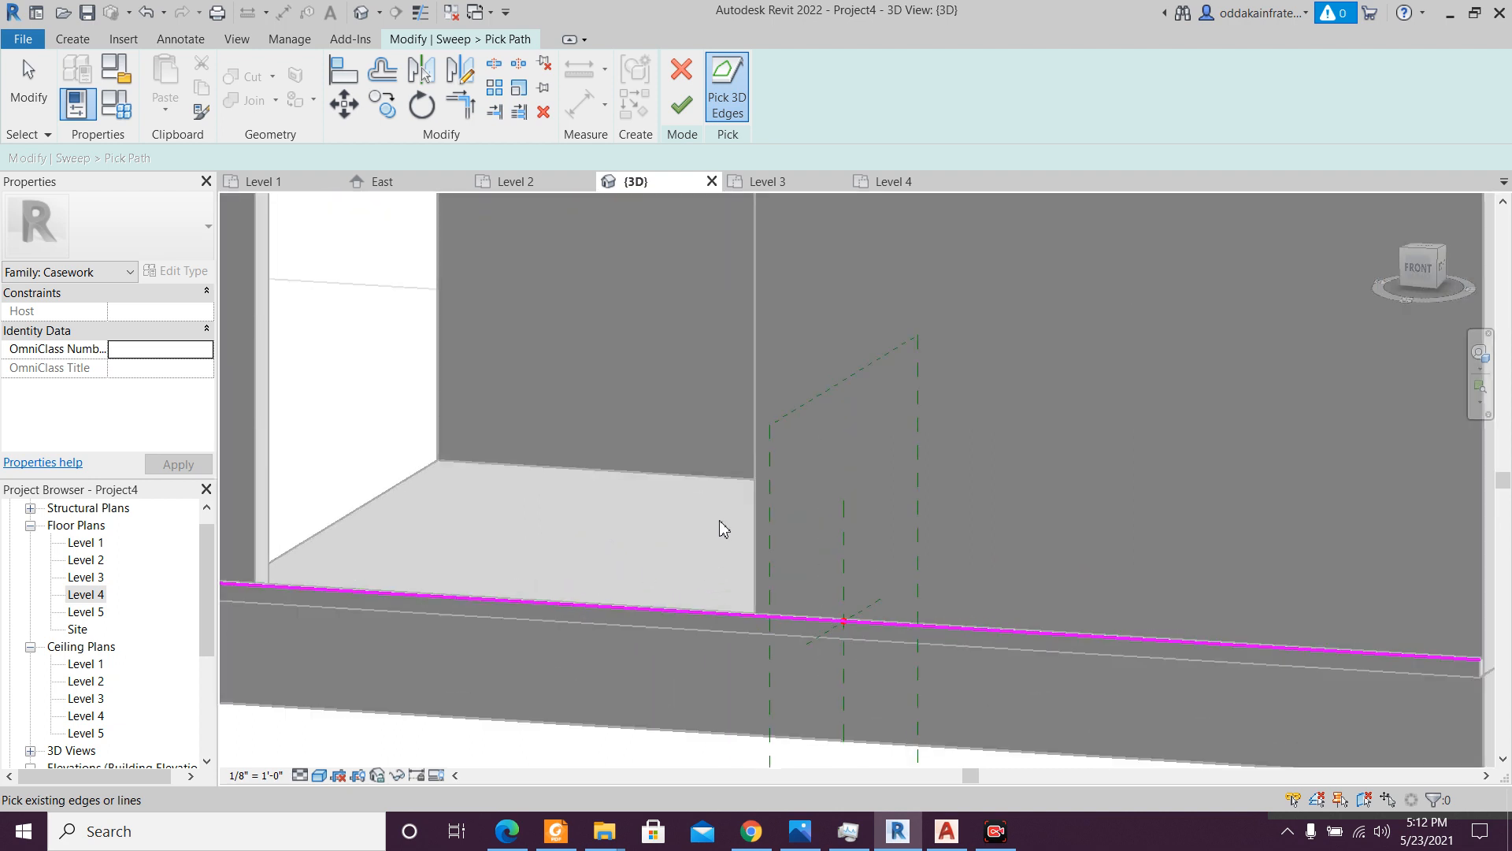
{"action": "left_click", "coordinate": [724, 111]}
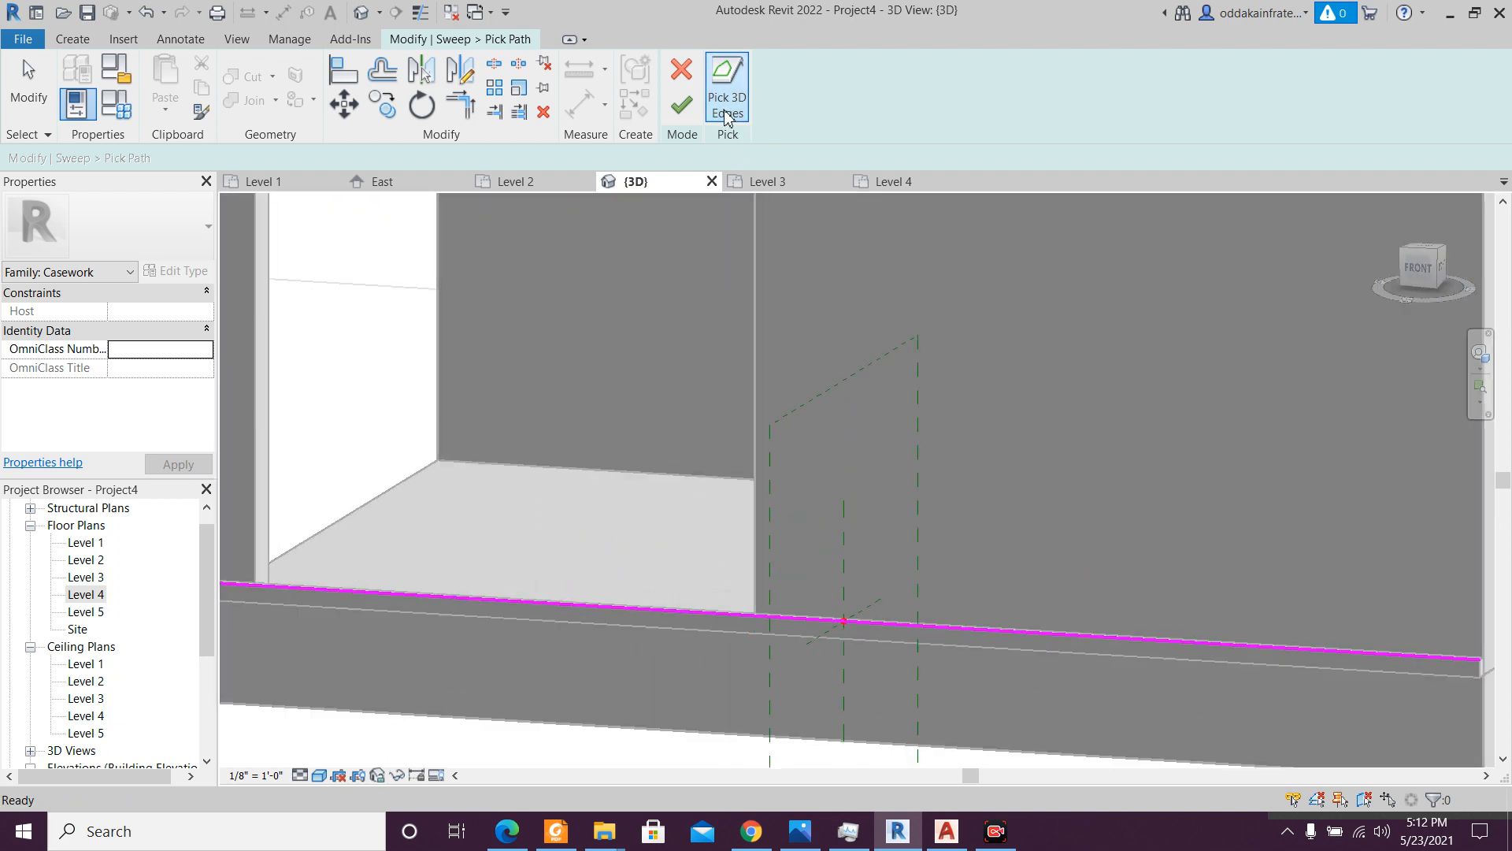
{"action": "left_click", "coordinate": [682, 71]}
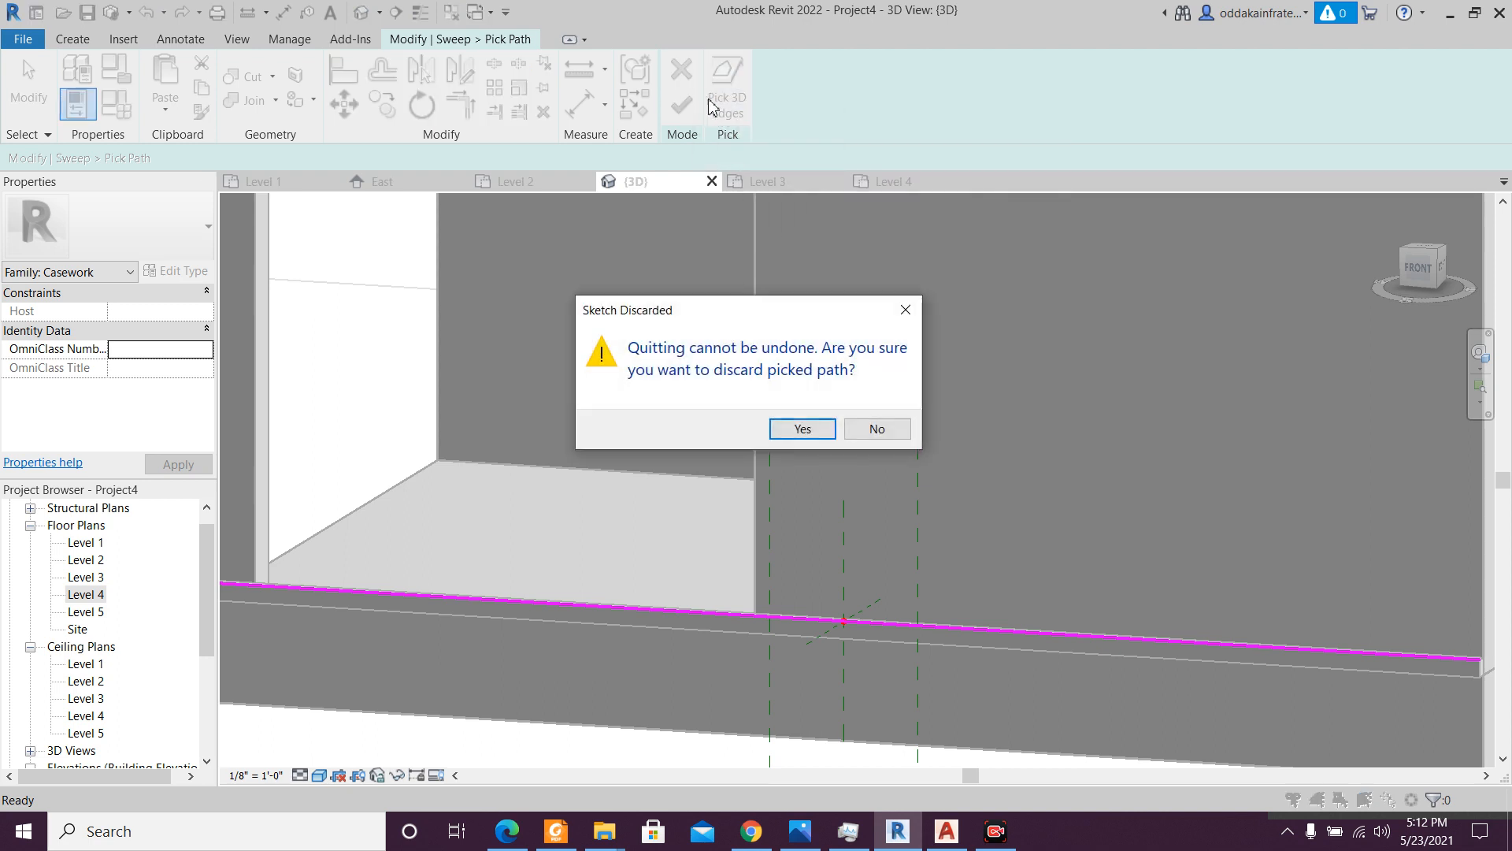
{"action": "left_click", "coordinate": [803, 429]}
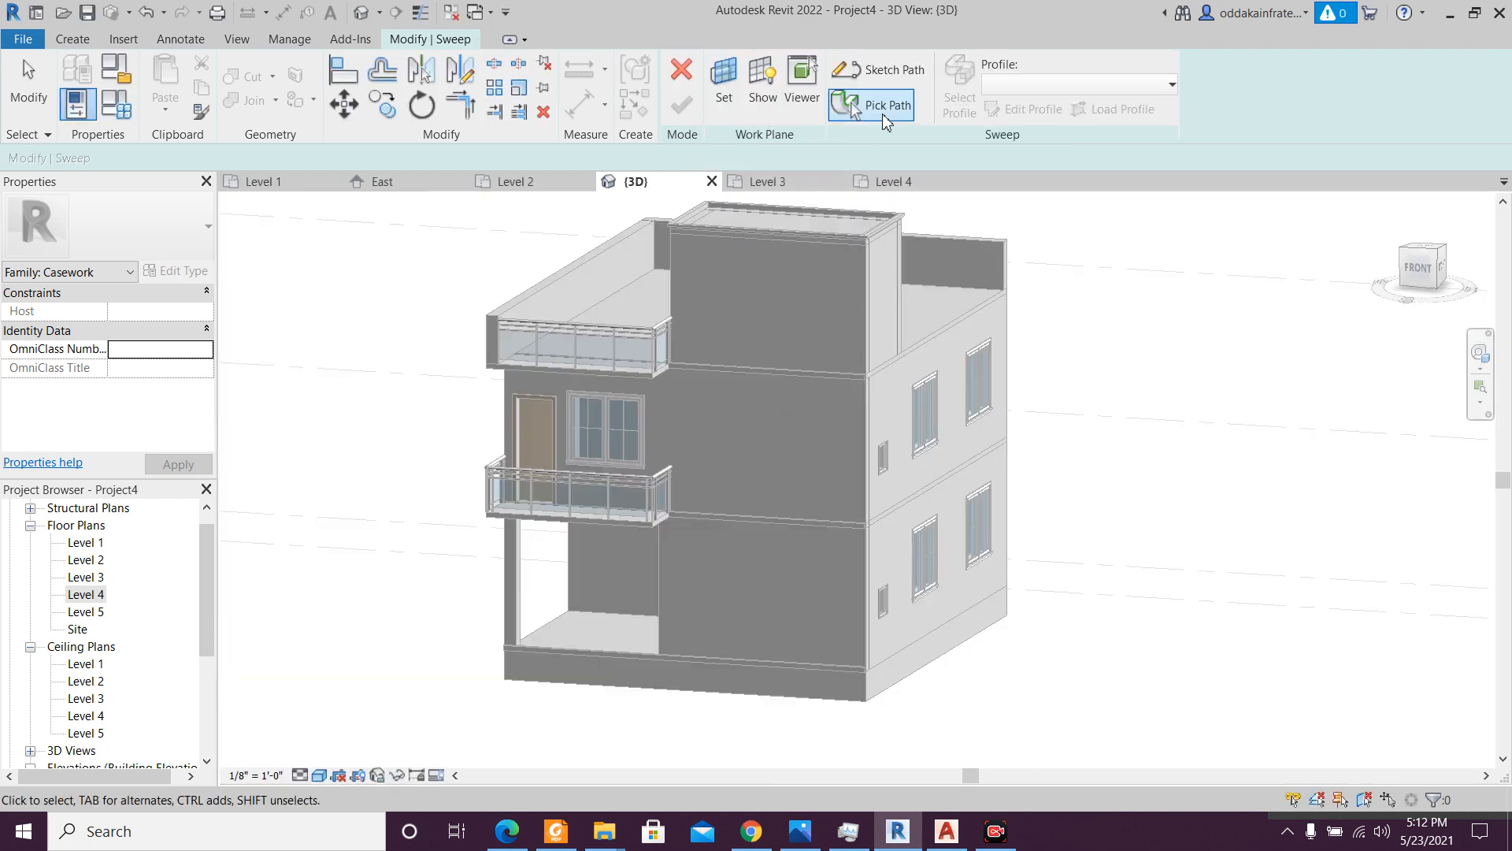
{"action": "left_click", "coordinate": [883, 110]}
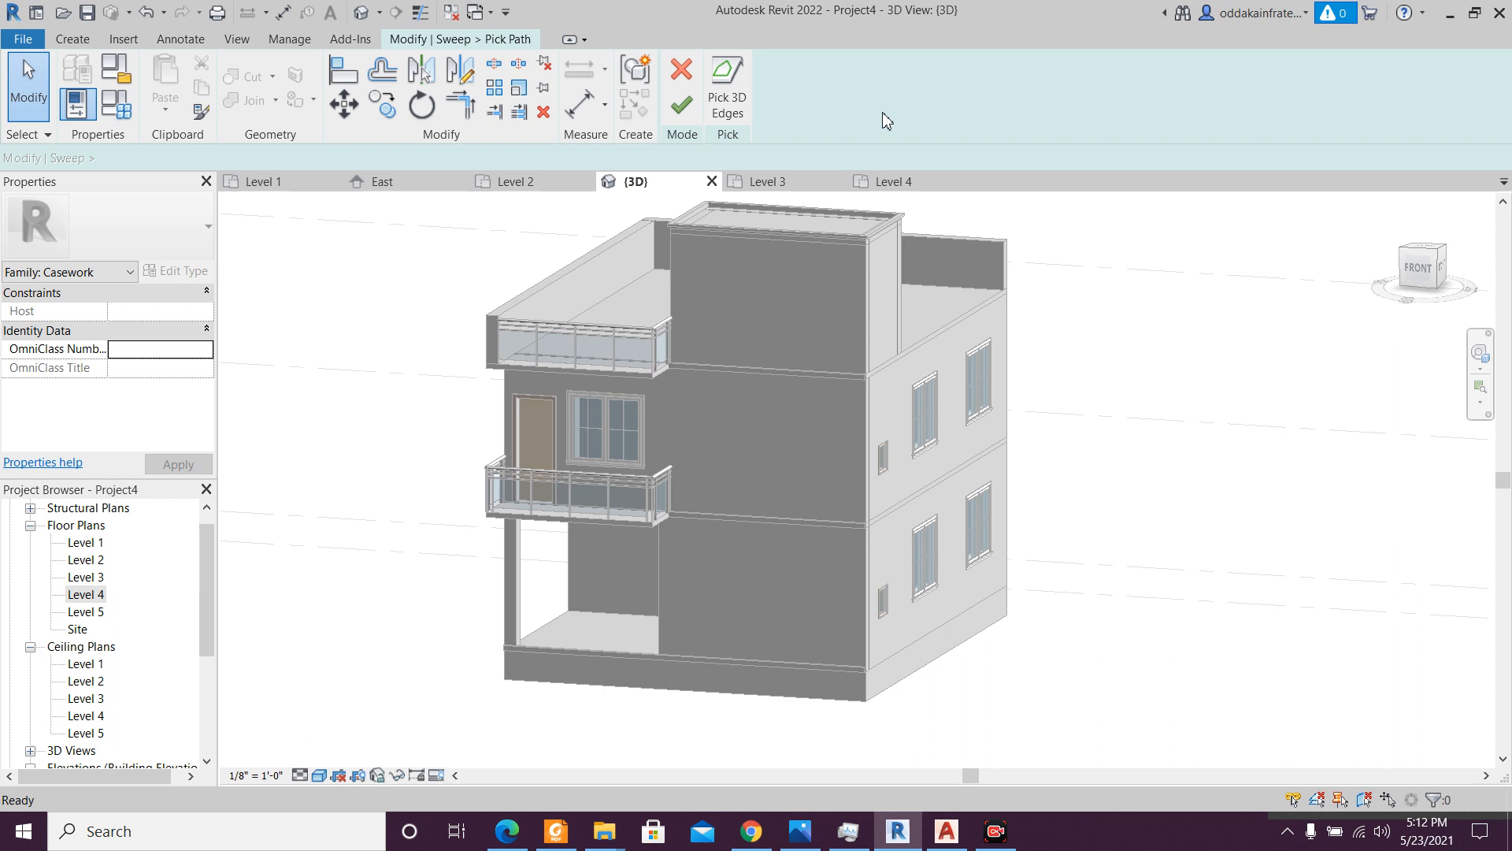
{"action": "left_click", "coordinate": [680, 87]}
- Sketch the sweep path as a line along the plinth strip's top edge, from its end at the building corner to the porch wall corner
{"action": "left_click", "coordinate": [890, 69]}
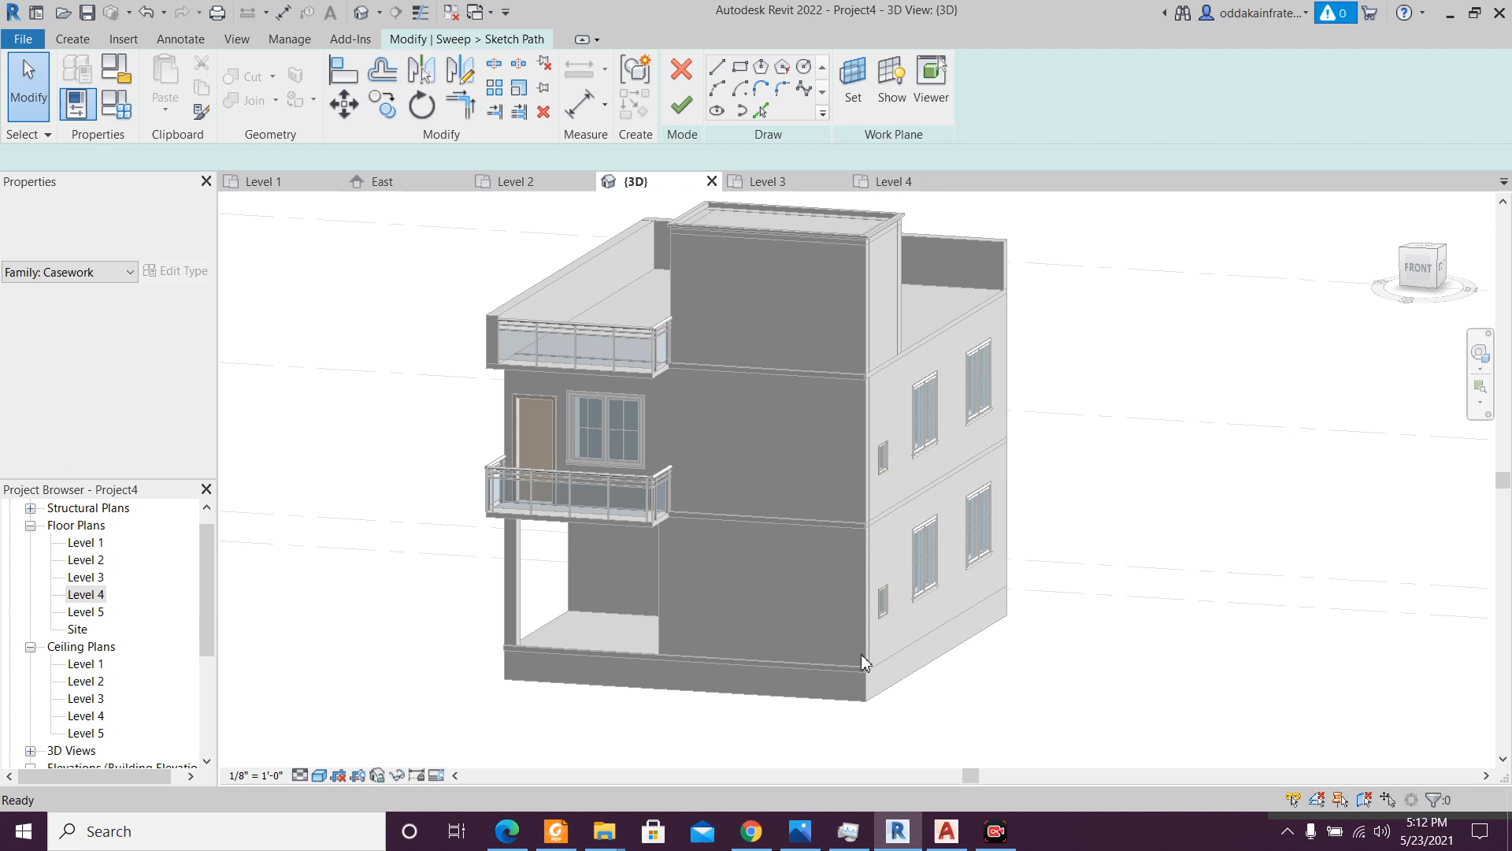
{"action": "scroll", "coordinate": [863, 661], "scroll_direction": "up", "scroll_amount": 5}
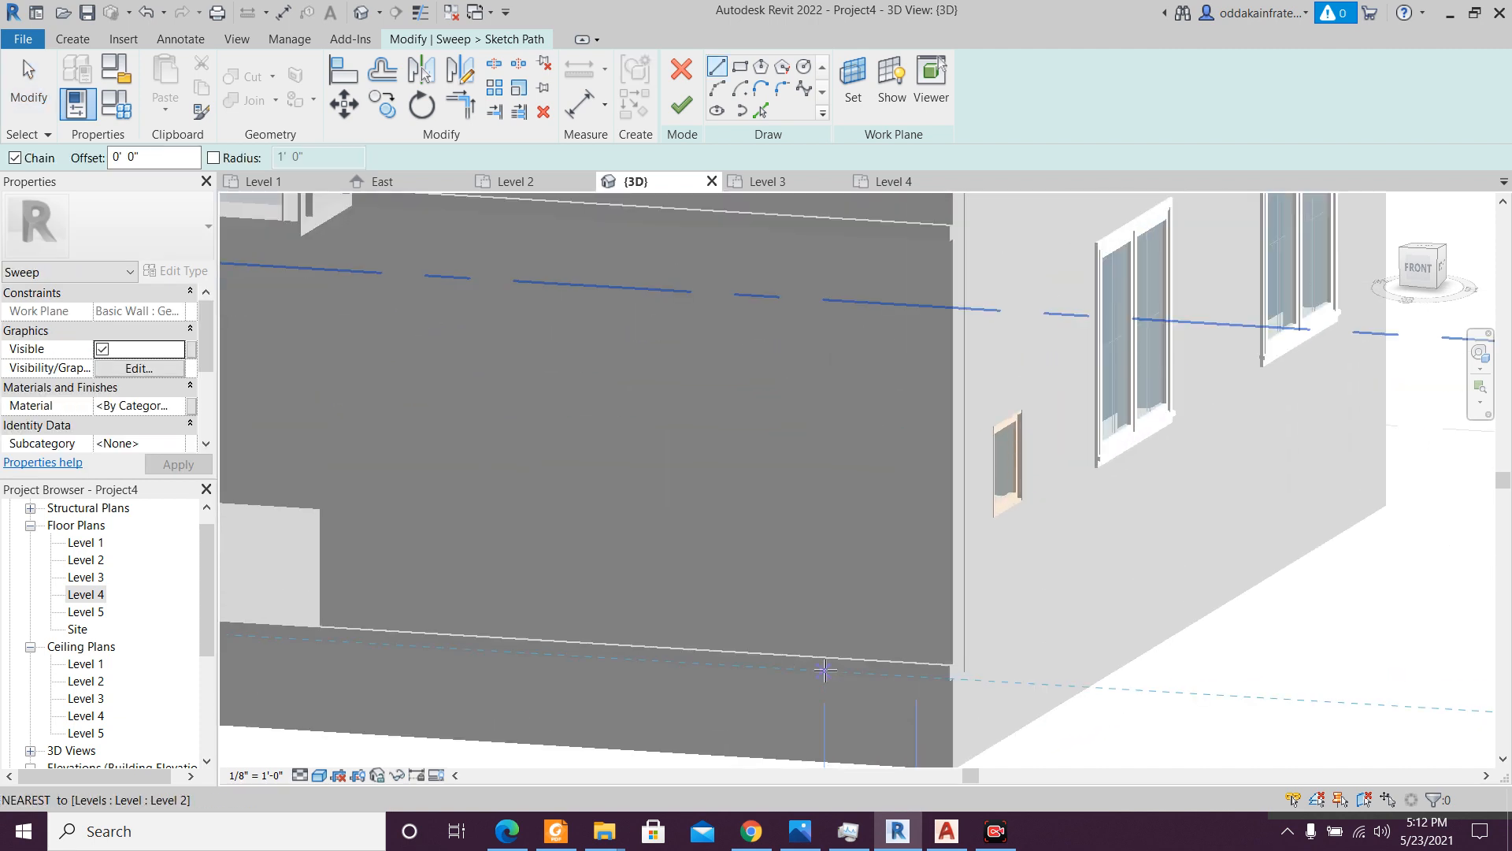
{"action": "scroll", "coordinate": [825, 671], "scroll_direction": "up", "scroll_amount": 3}
{"action": "scroll", "coordinate": [1012, 669], "scroll_direction": "up", "scroll_amount": 3}
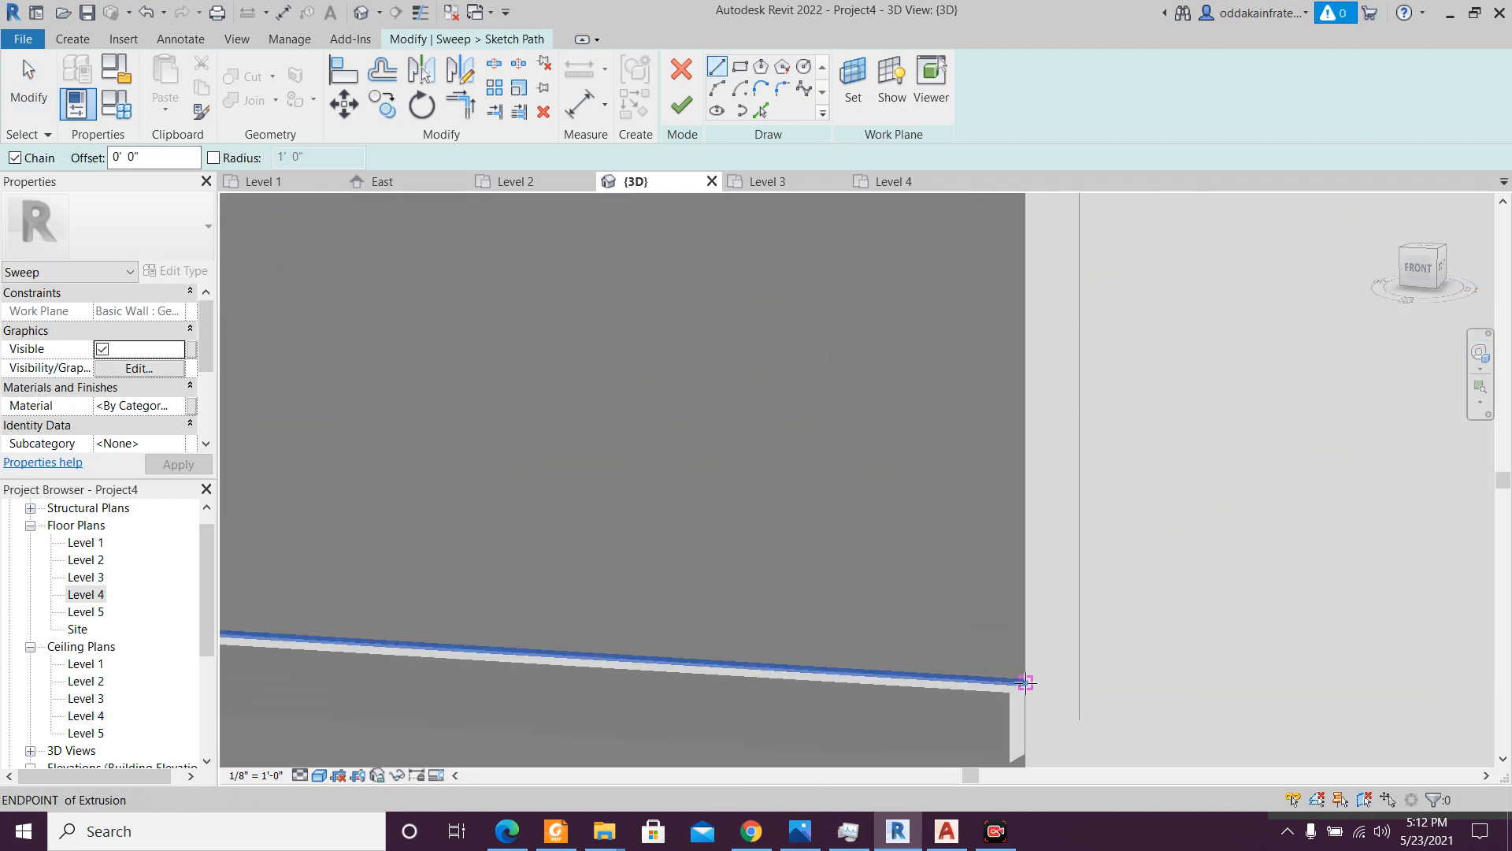
{"action": "left_click", "coordinate": [1028, 683]}
{"action": "scroll", "coordinate": [895, 658], "scroll_direction": "down", "scroll_amount": 2}
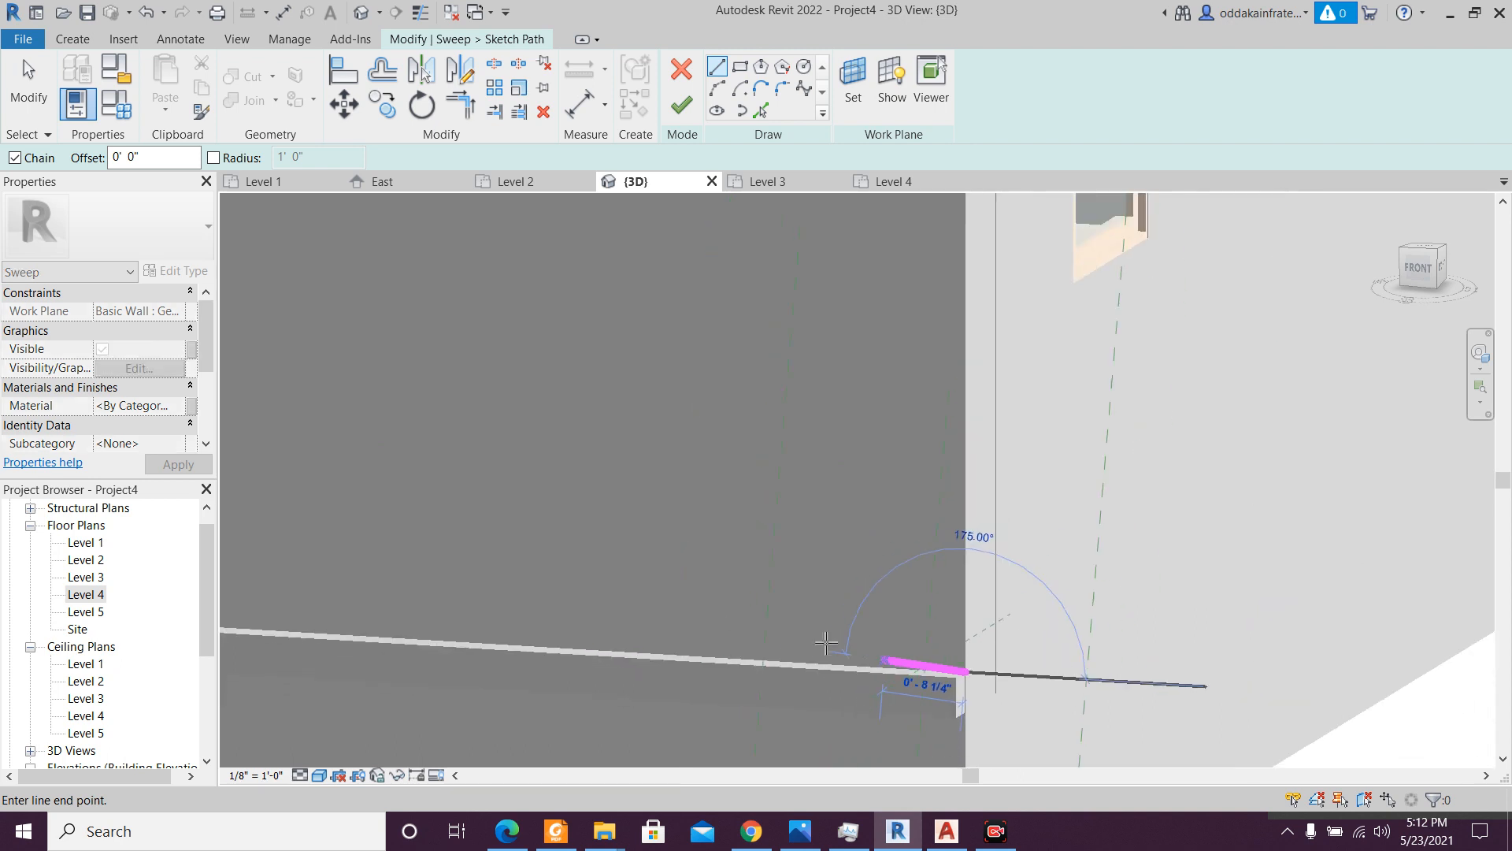
{"action": "mouse_move", "coordinate": [698, 604]}
{"action": "middle_mouse_down"}
{"action": "mouse_move", "coordinate": [942, 658]}
{"action": "mouse_move", "coordinate": [1181, 634]}
{"action": "middle_mouse_up"}
{"action": "scroll", "coordinate": [1070, 615], "scroll_direction": "down", "scroll_amount": 3}
{"action": "middle_click_drag", "start_coordinate": [723, 572], "coordinate": [1037, 706]}
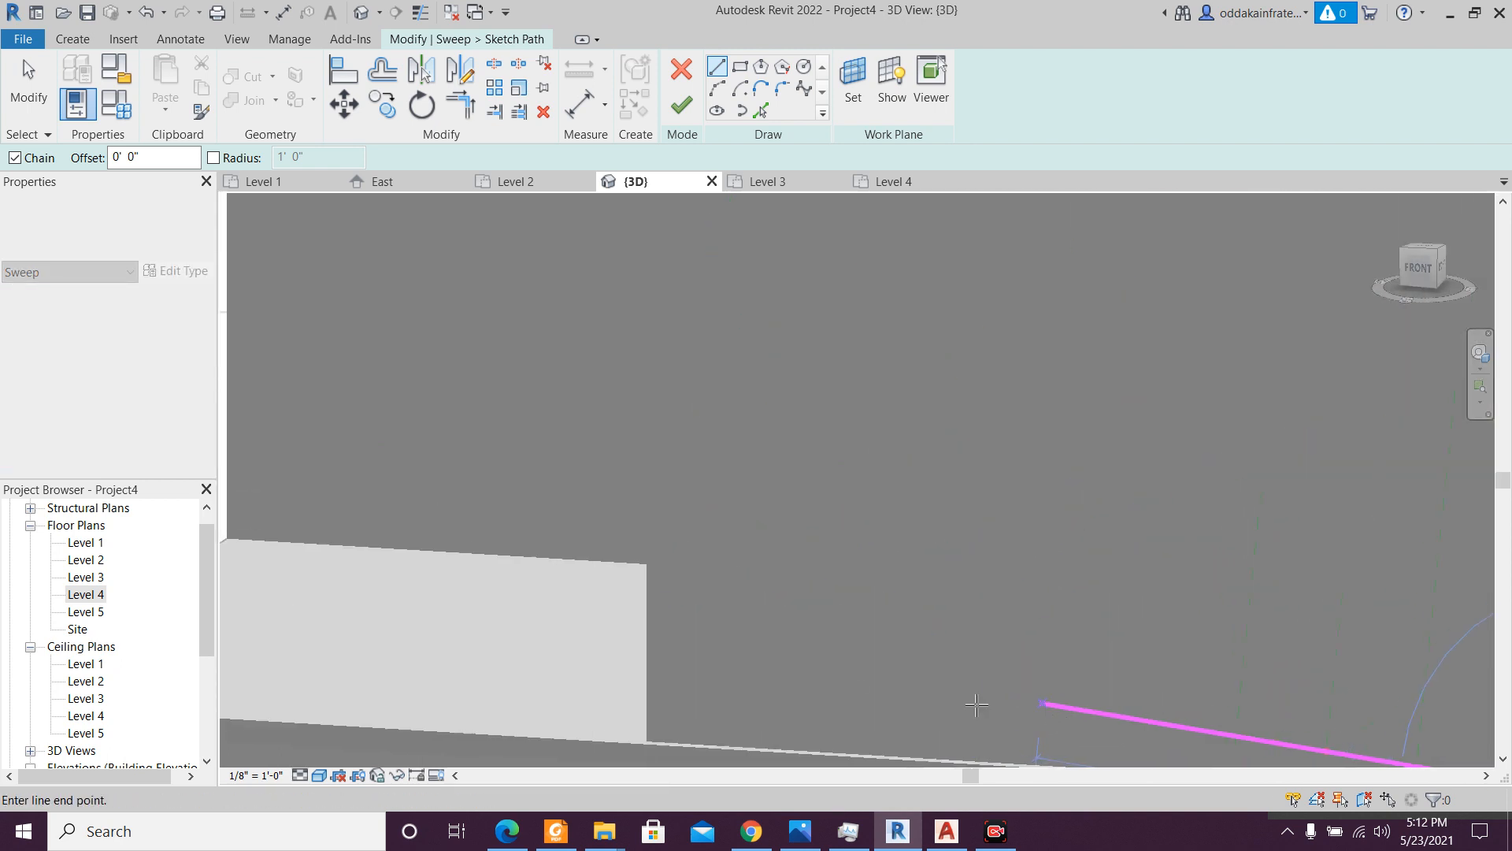
{"action": "scroll", "coordinate": [847, 693], "scroll_direction": "down", "scroll_amount": 2}
{"action": "scroll", "coordinate": [760, 721], "scroll_direction": "up", "scroll_amount": 3}
{"action": "scroll", "coordinate": [638, 703], "scroll_direction": "up", "scroll_amount": 2}
{"action": "left_click", "coordinate": [605, 693]}
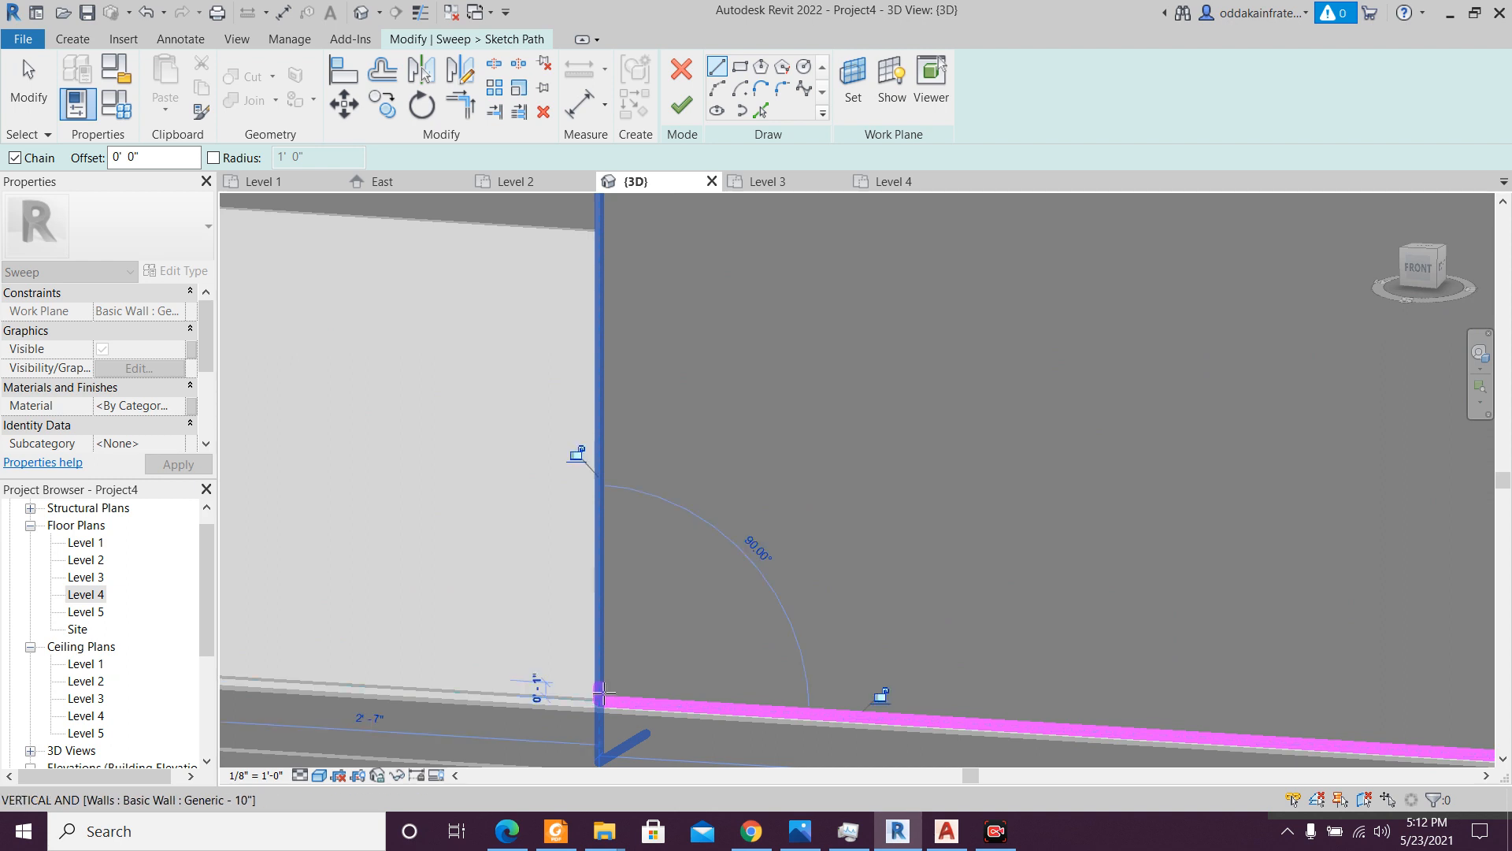
{"action": "left_click", "coordinate": [684, 103]}
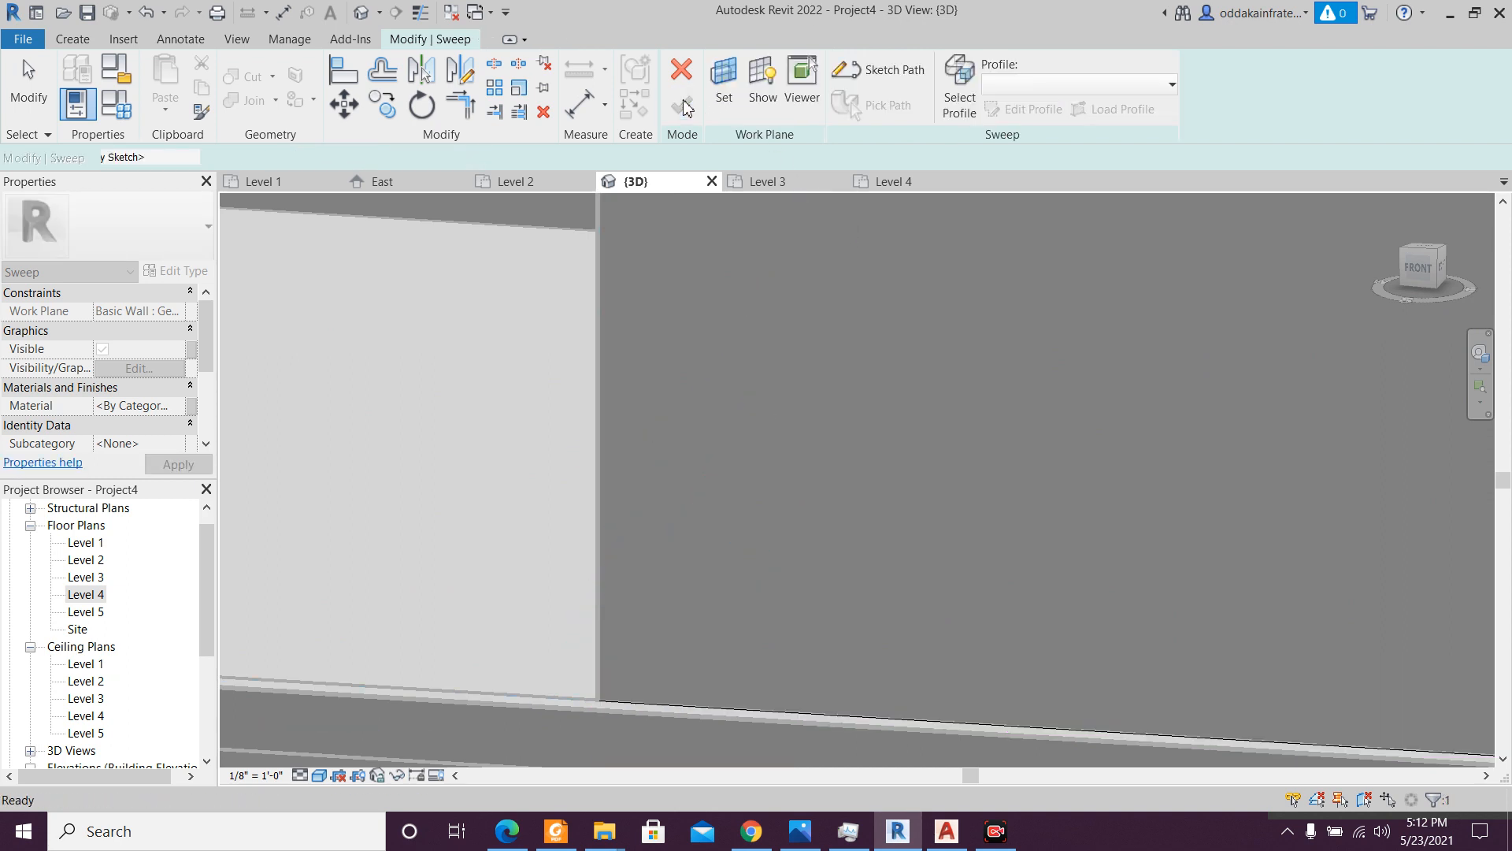
- Open the sweep's profile sketch for editing and turn the 3D view to the right face at the profile origin
{"action": "scroll", "coordinate": [824, 347], "scroll_direction": "down", "scroll_amount": 3}
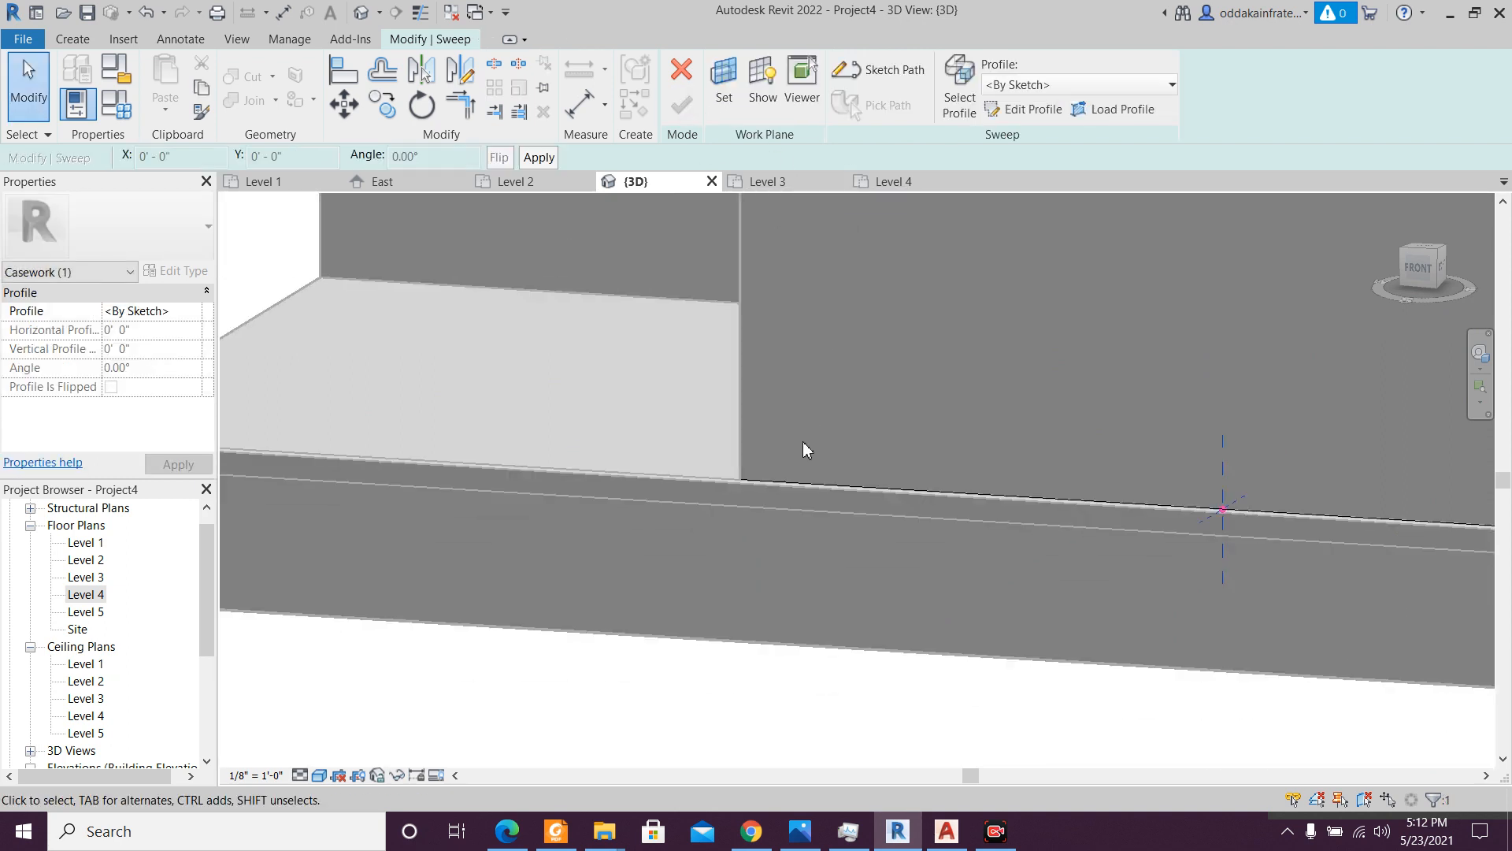
{"action": "middle_click_drag", "start_coordinate": [871, 450], "coordinate": [656, 584]}
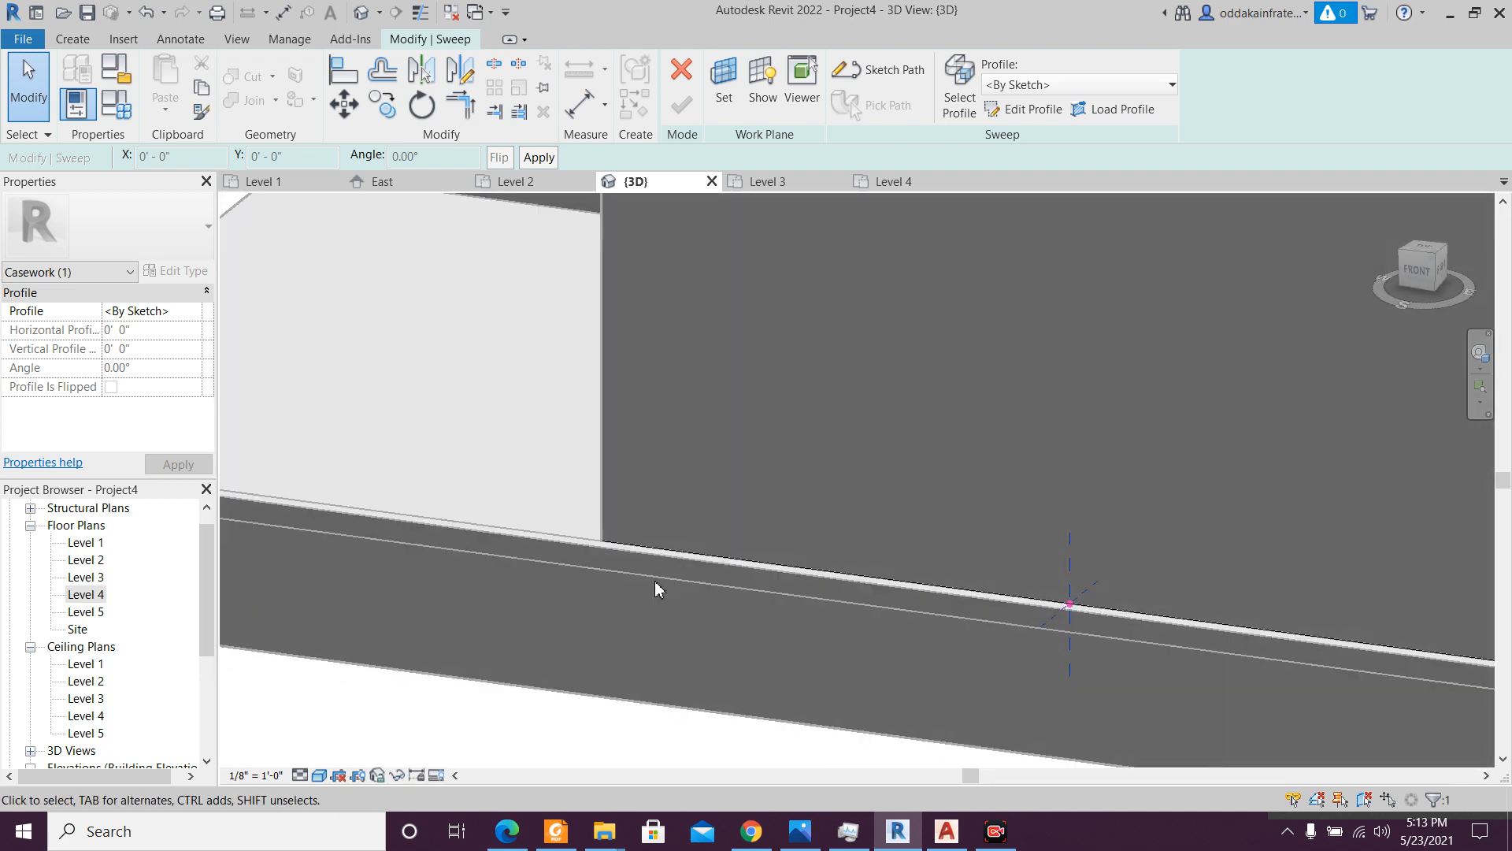
{"action": "left_click", "coordinate": [1009, 112]}
{"action": "scroll", "coordinate": [945, 394], "scroll_direction": "down", "scroll_amount": 5}
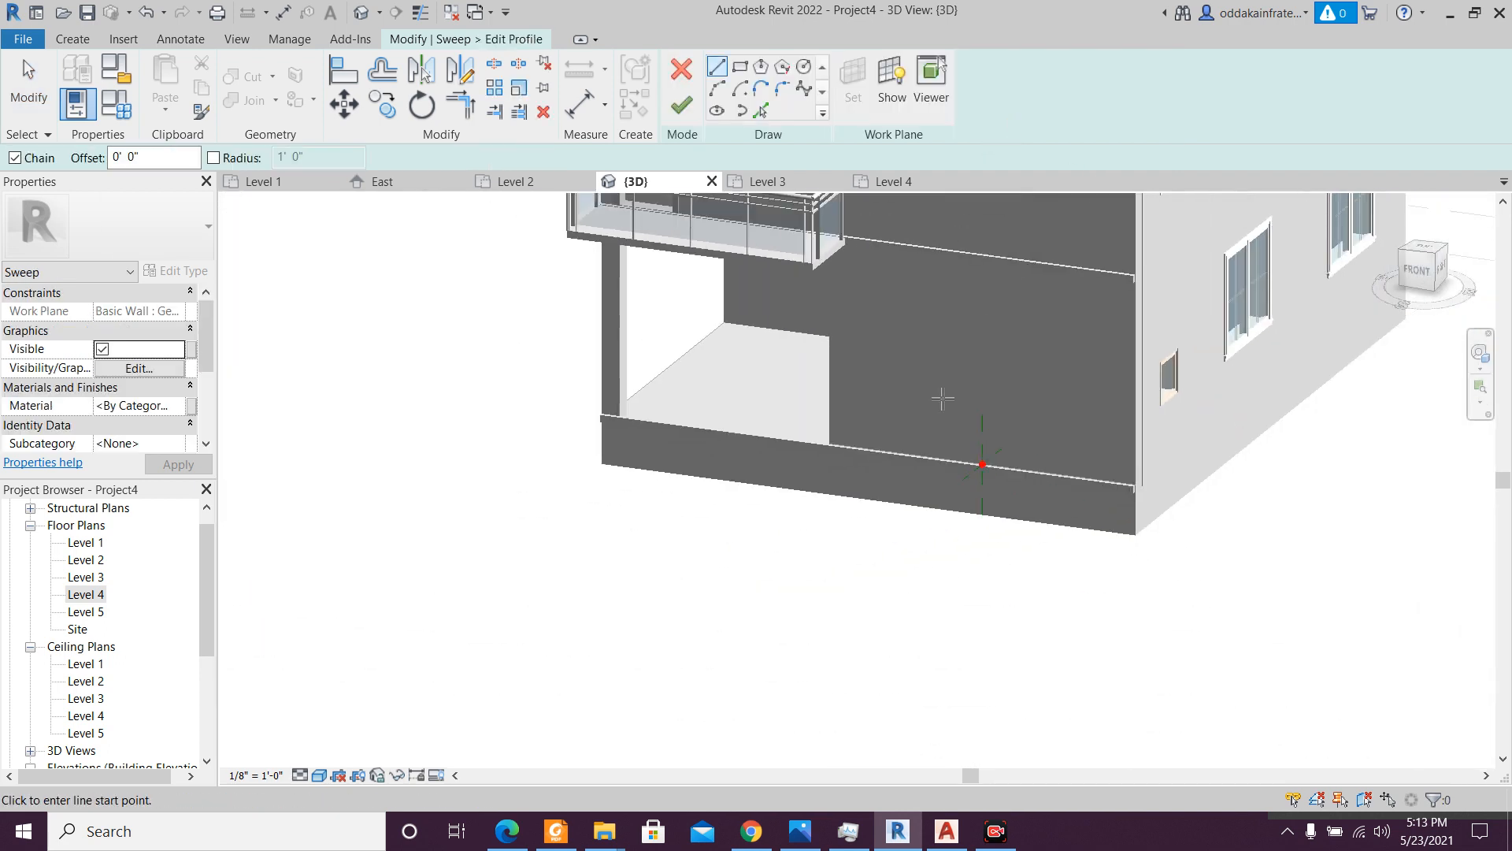
{"action": "left_click", "coordinate": [1442, 276]}
{"action": "scroll", "coordinate": [870, 516], "scroll_direction": "up", "scroll_amount": 10}
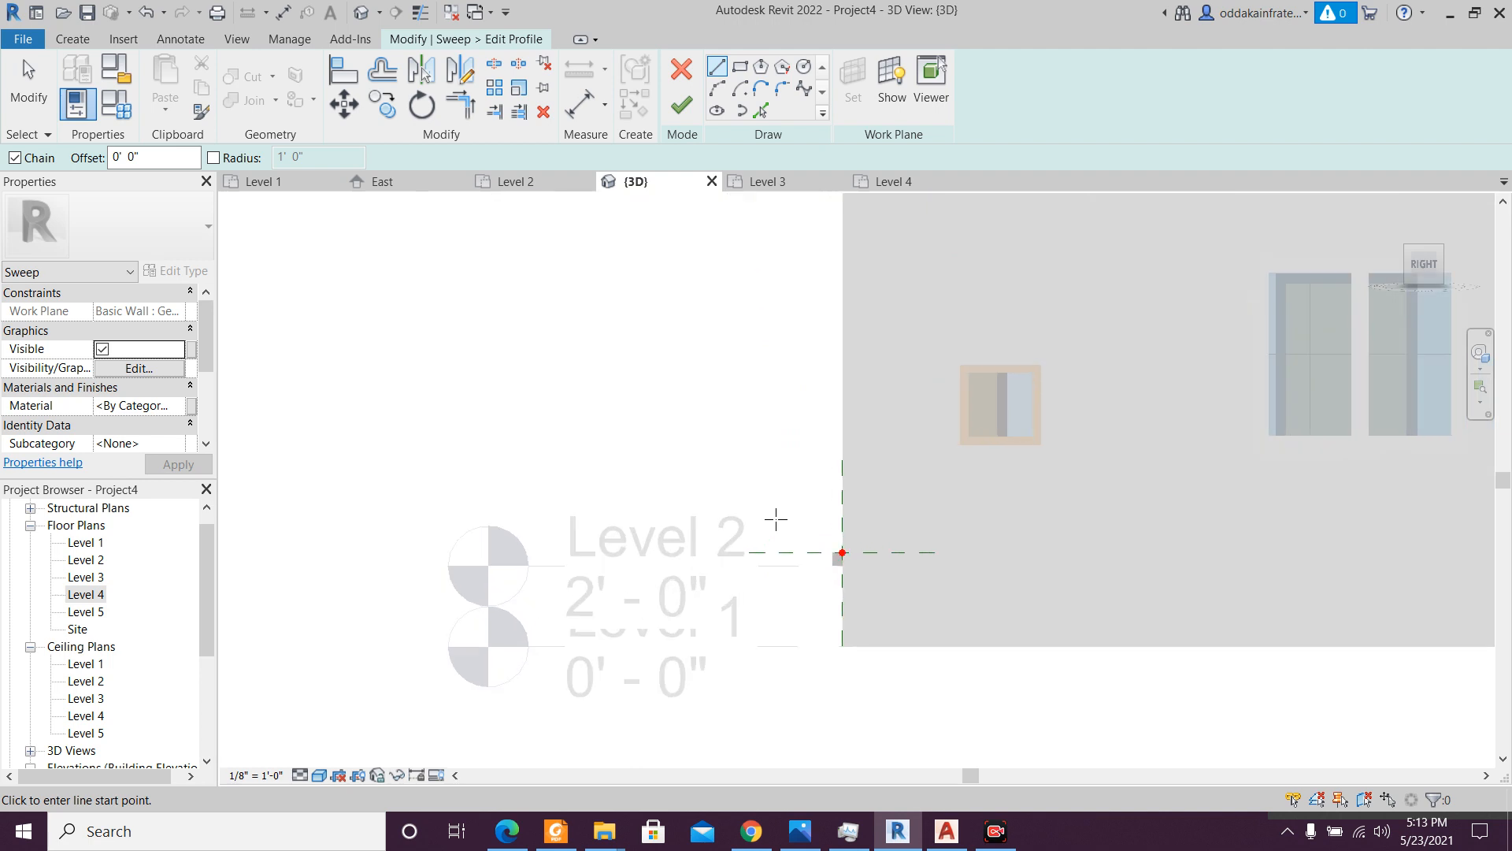
{"action": "scroll", "coordinate": [775, 519], "scroll_direction": "up", "scroll_amount": 6}
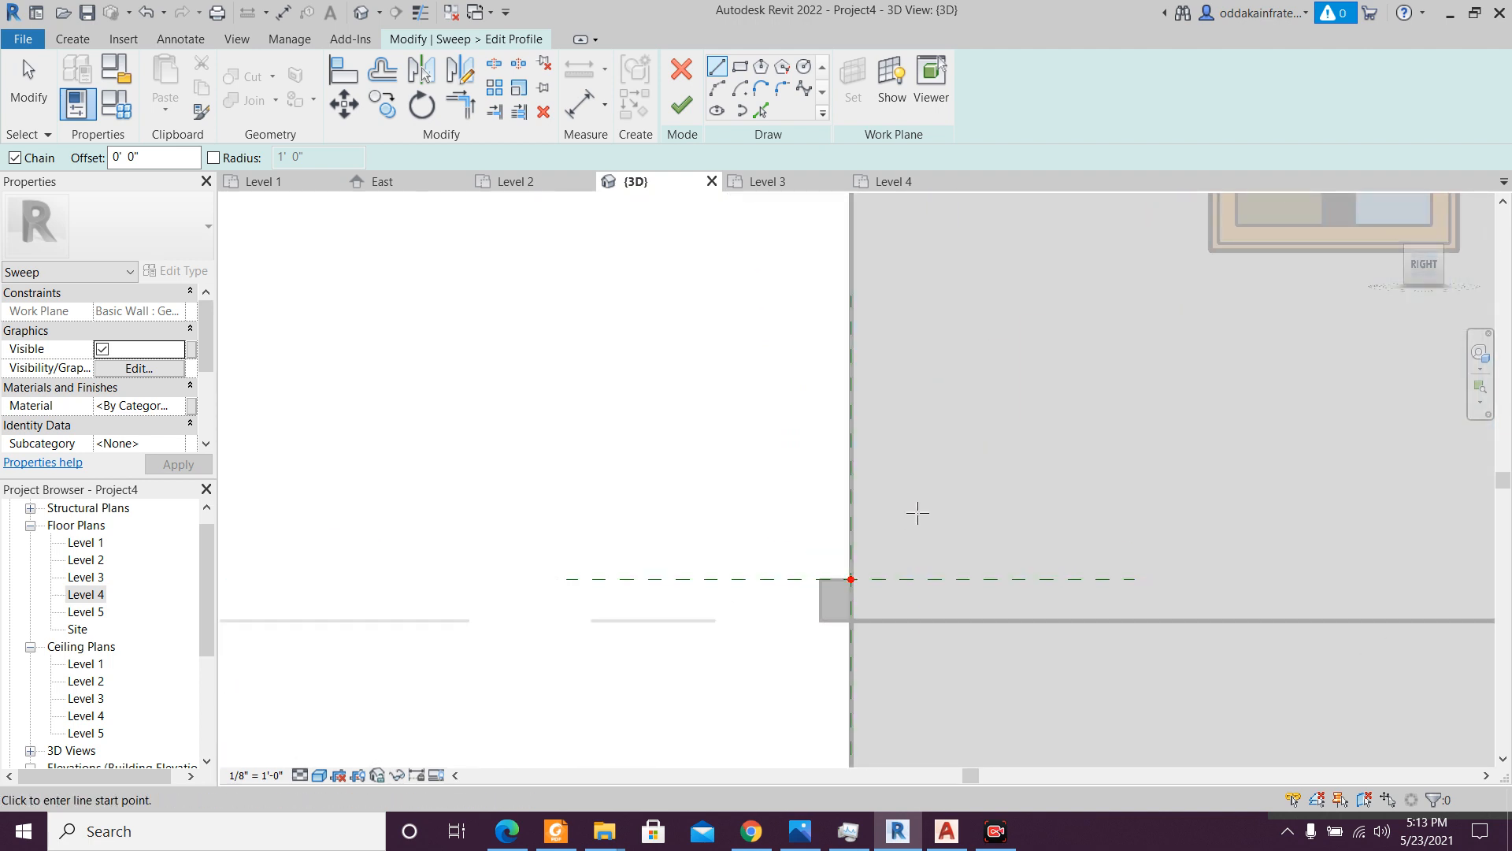
{"action": "scroll", "coordinate": [917, 513], "scroll_direction": "up", "scroll_amount": 4}
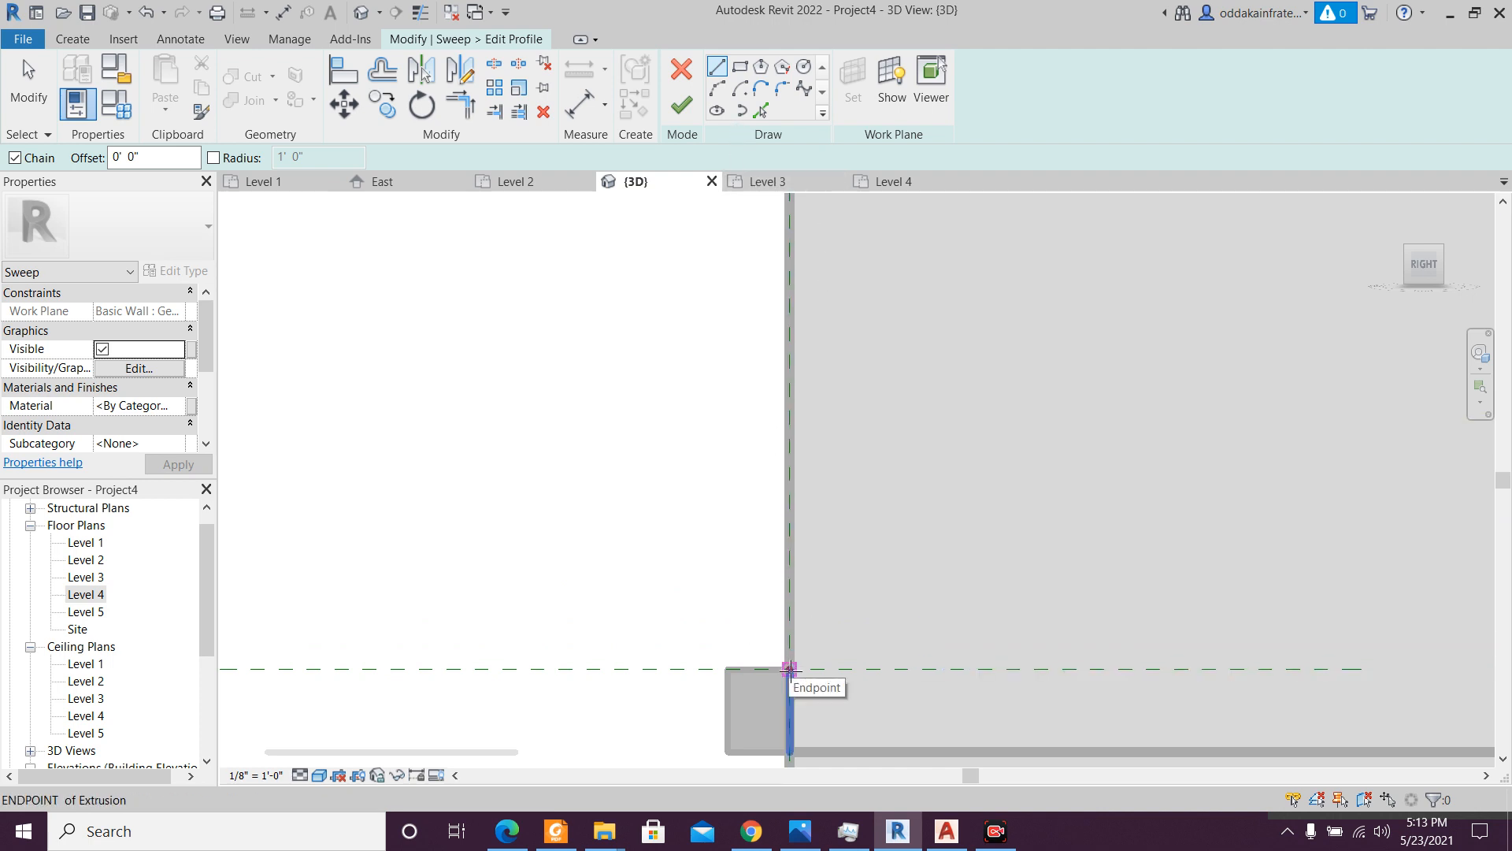
- Sketch a line from the profile origin across the plinth strip's top to its outer corner, then 4" up and 2" towards the wall
{"action": "left_click", "coordinate": [788, 668]}
{"action": "left_click", "coordinate": [727, 669]}
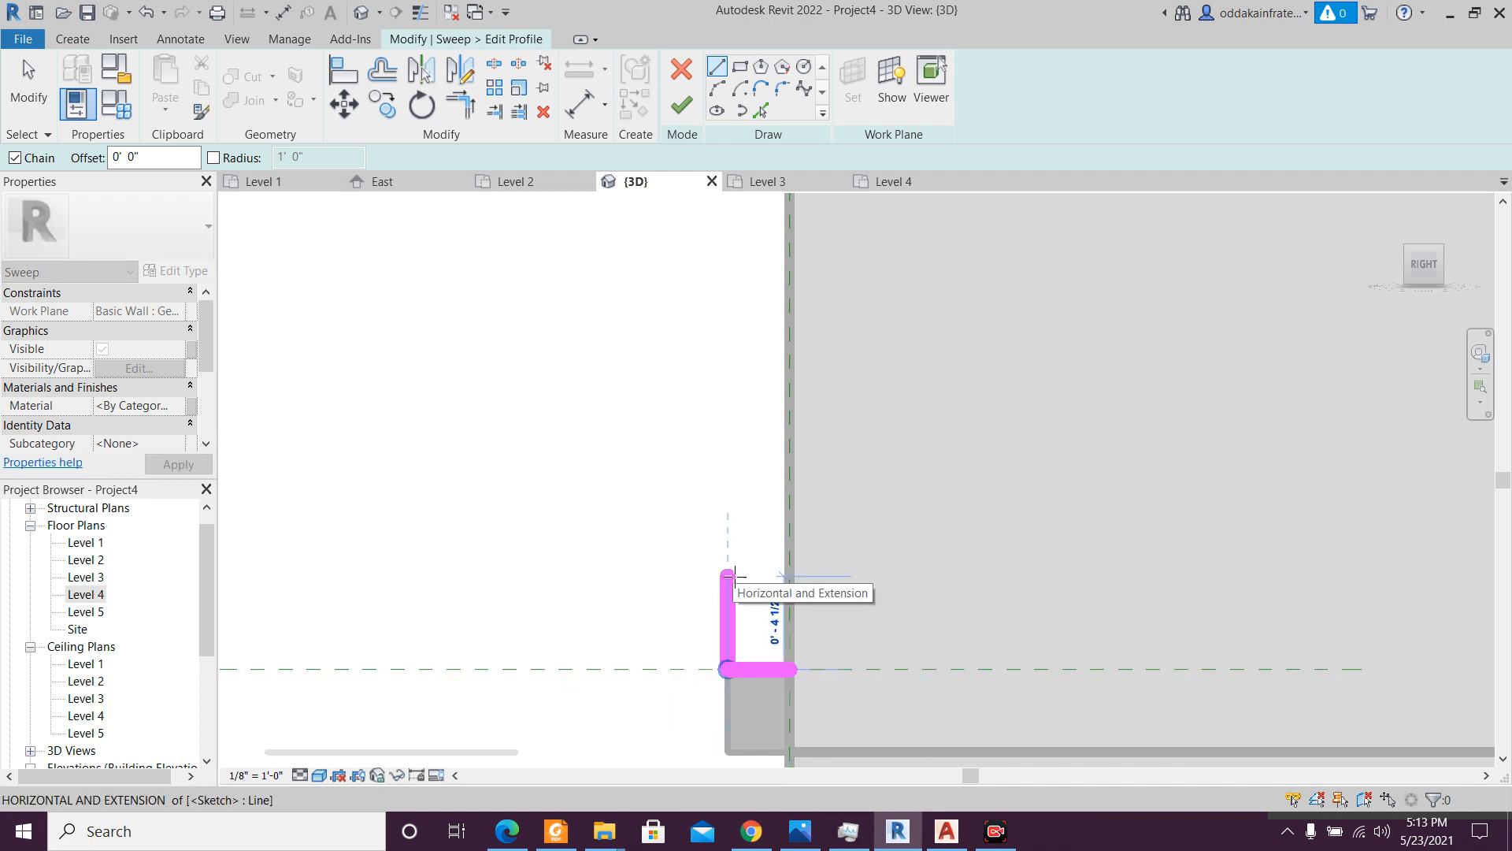
{"action": "type", "text": "4"}
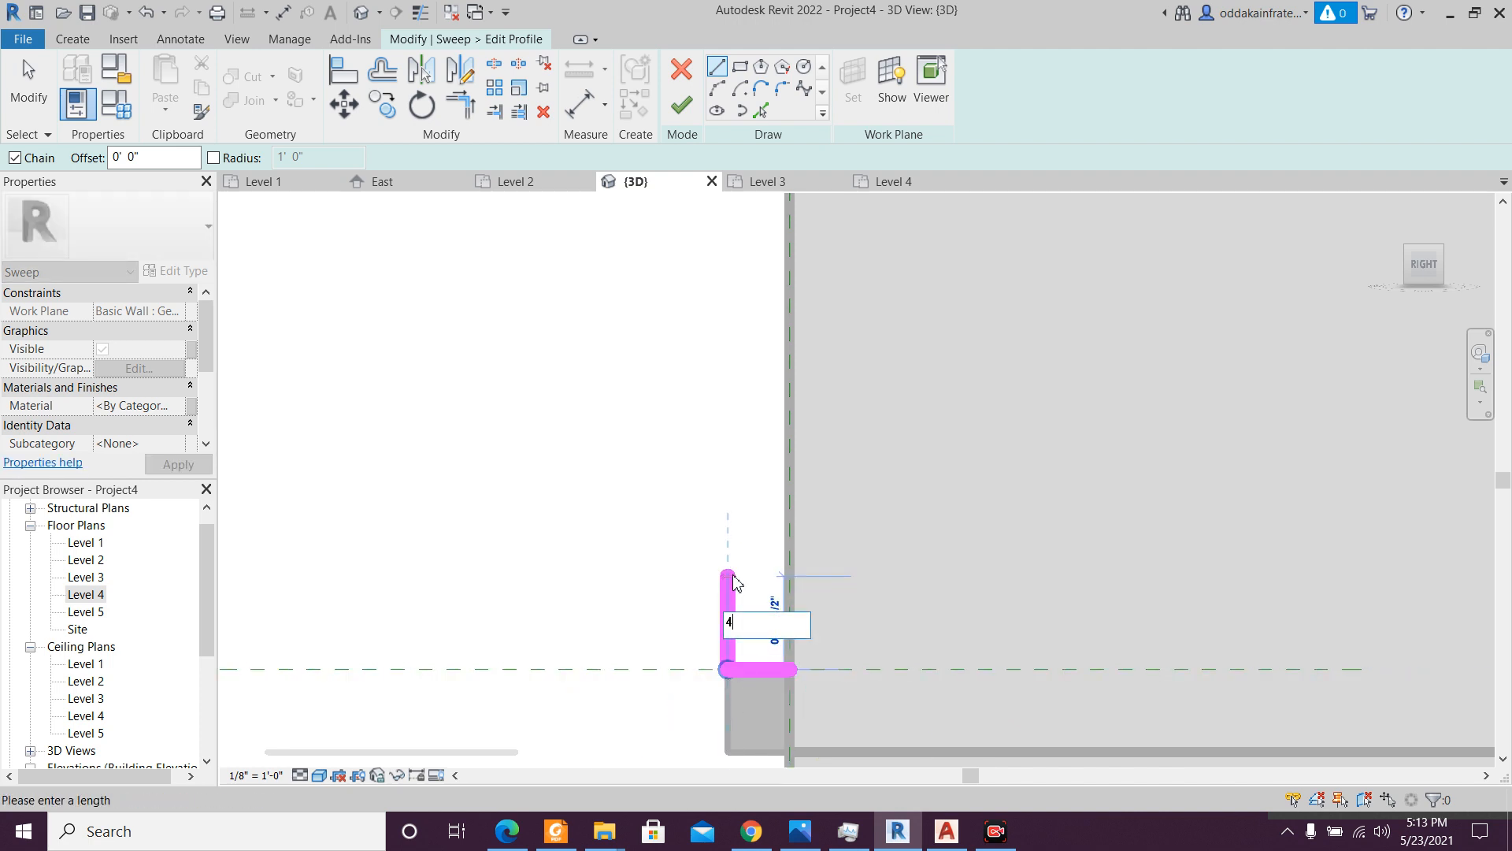
{"action": "key", "text": "Return"}
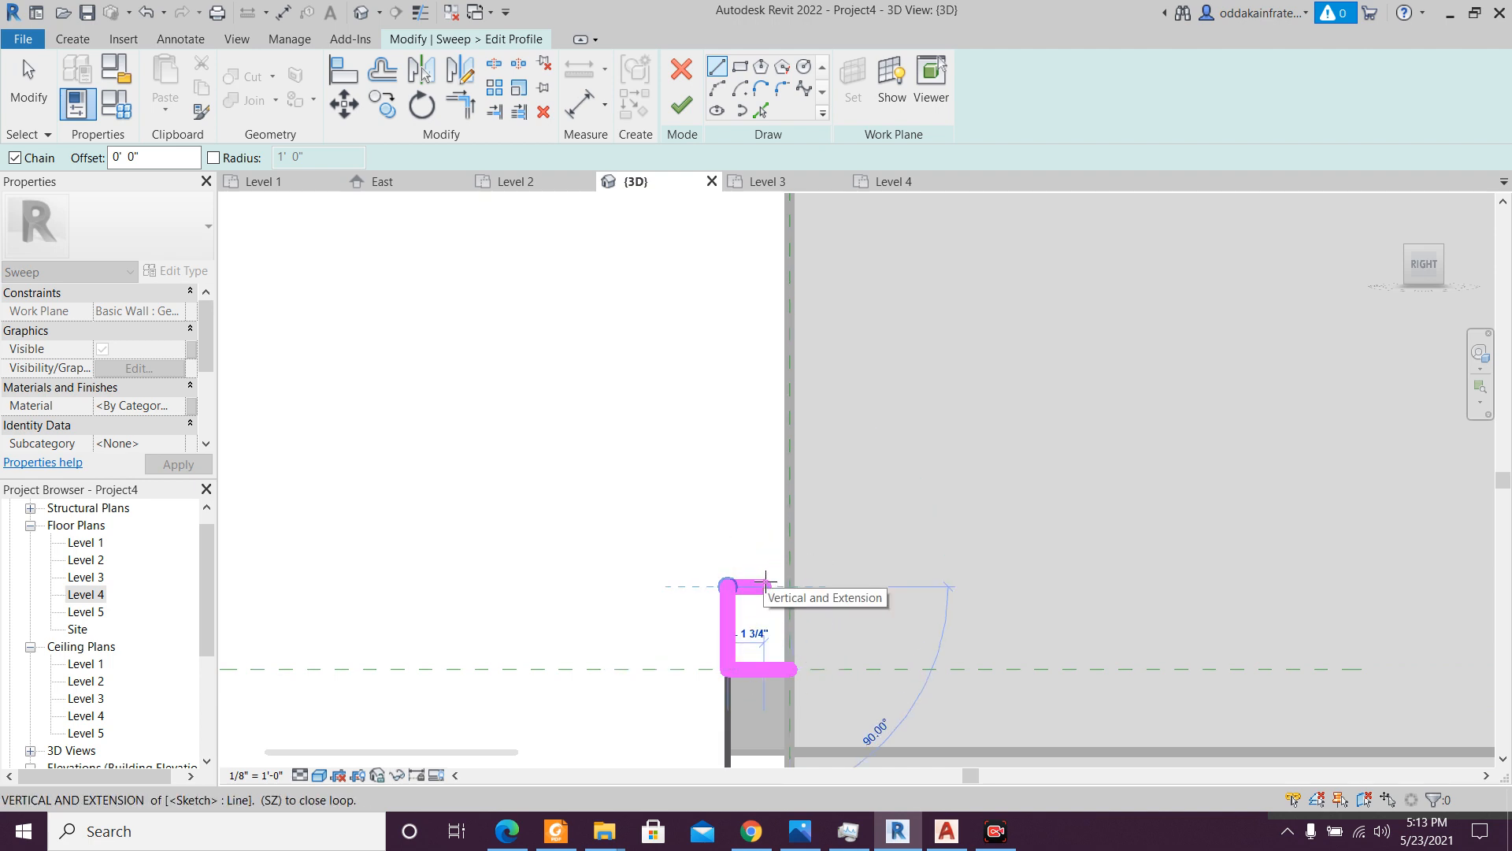
{"action": "type", "text": "2"}
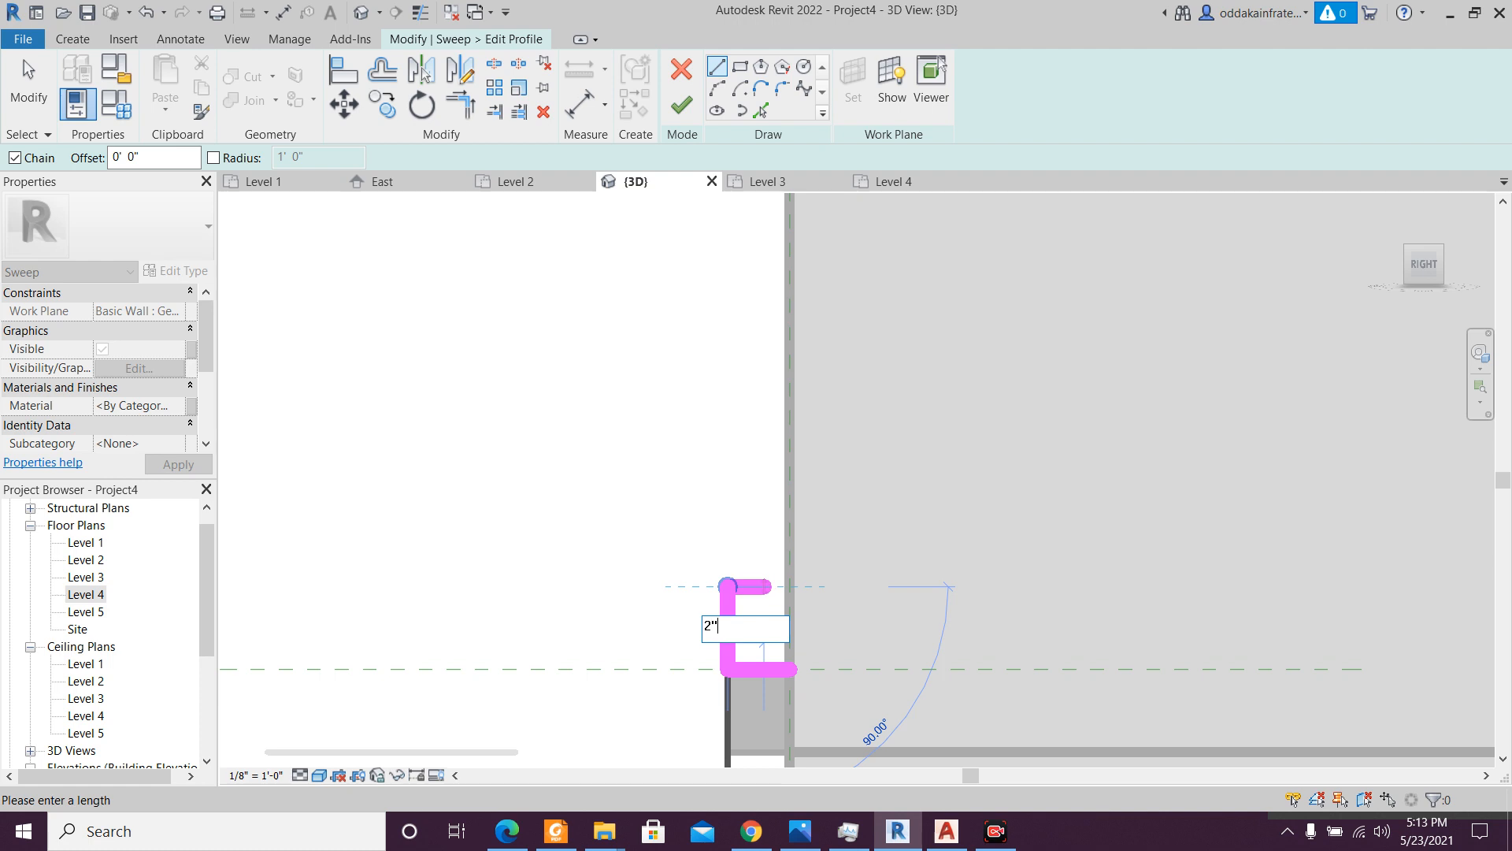
{"action": "key", "text": "Return"}
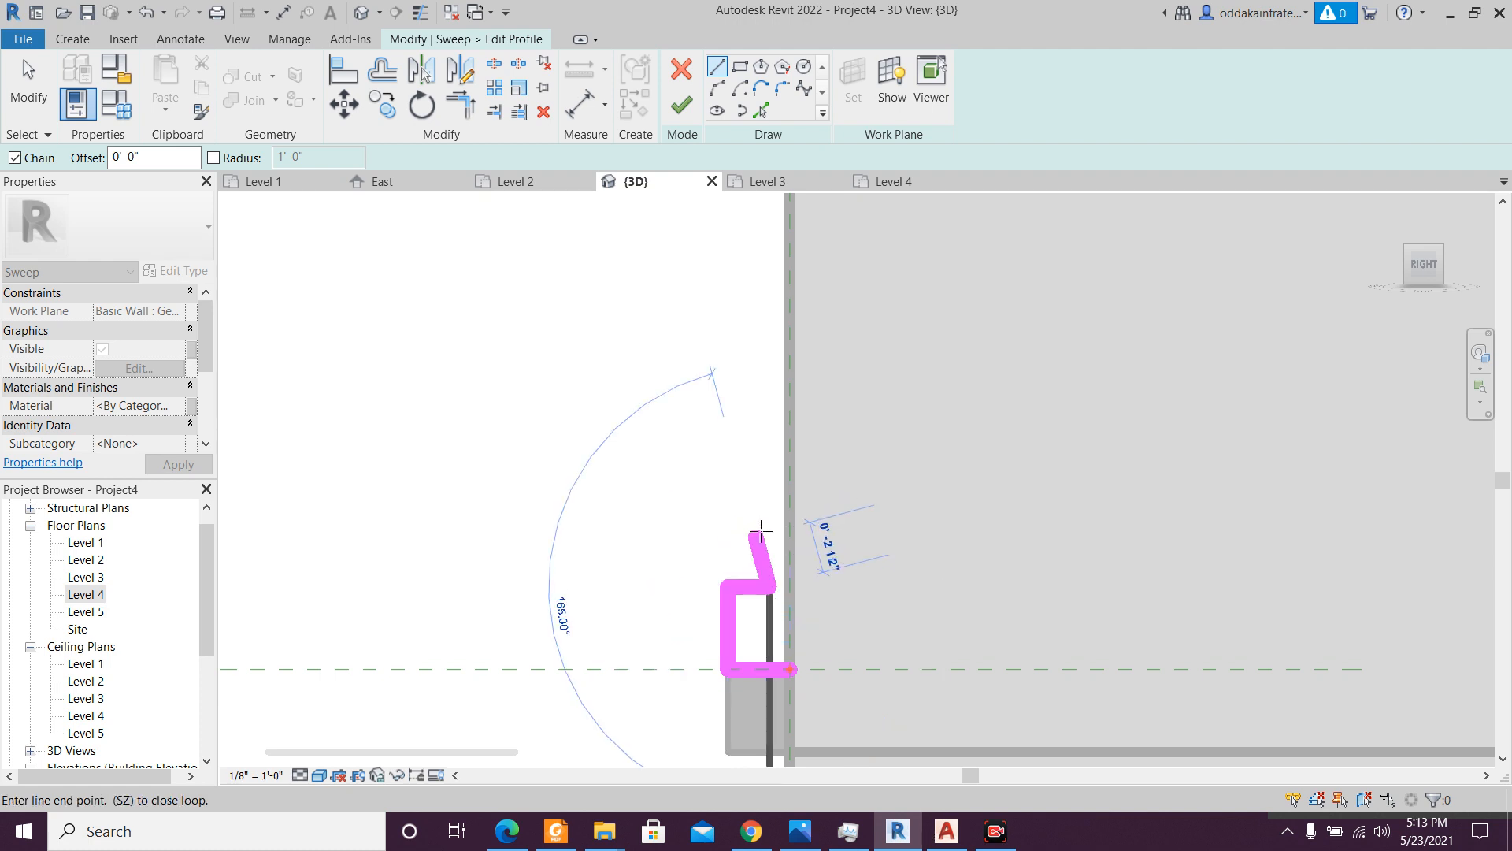
- Continue the profile with a 1.5" line upward and a 2" line outward, and end the line chain
{"action": "type", "text": "1.5\""}
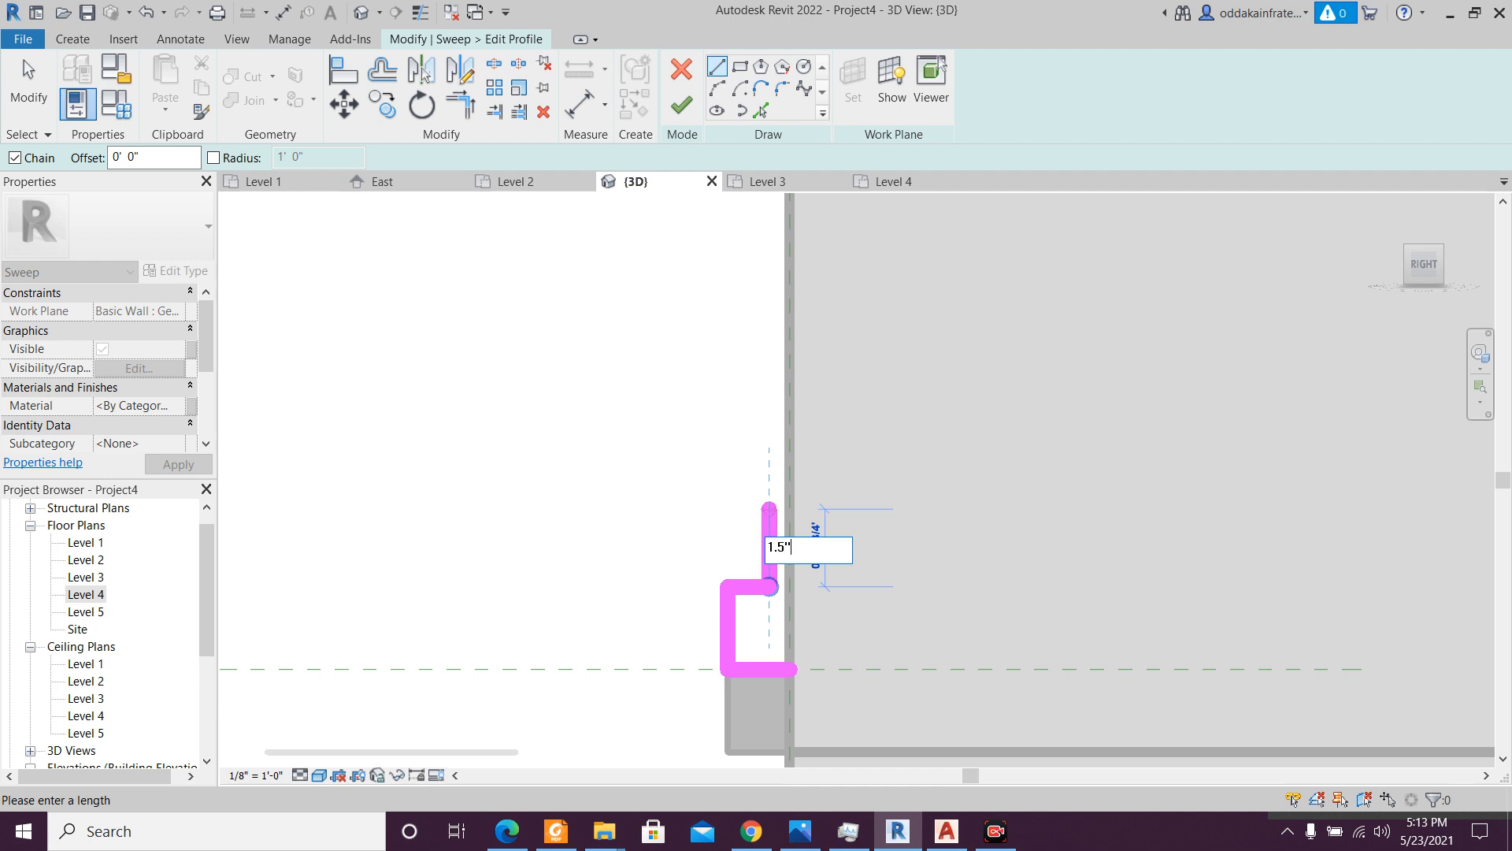
{"action": "key", "text": "Return"}
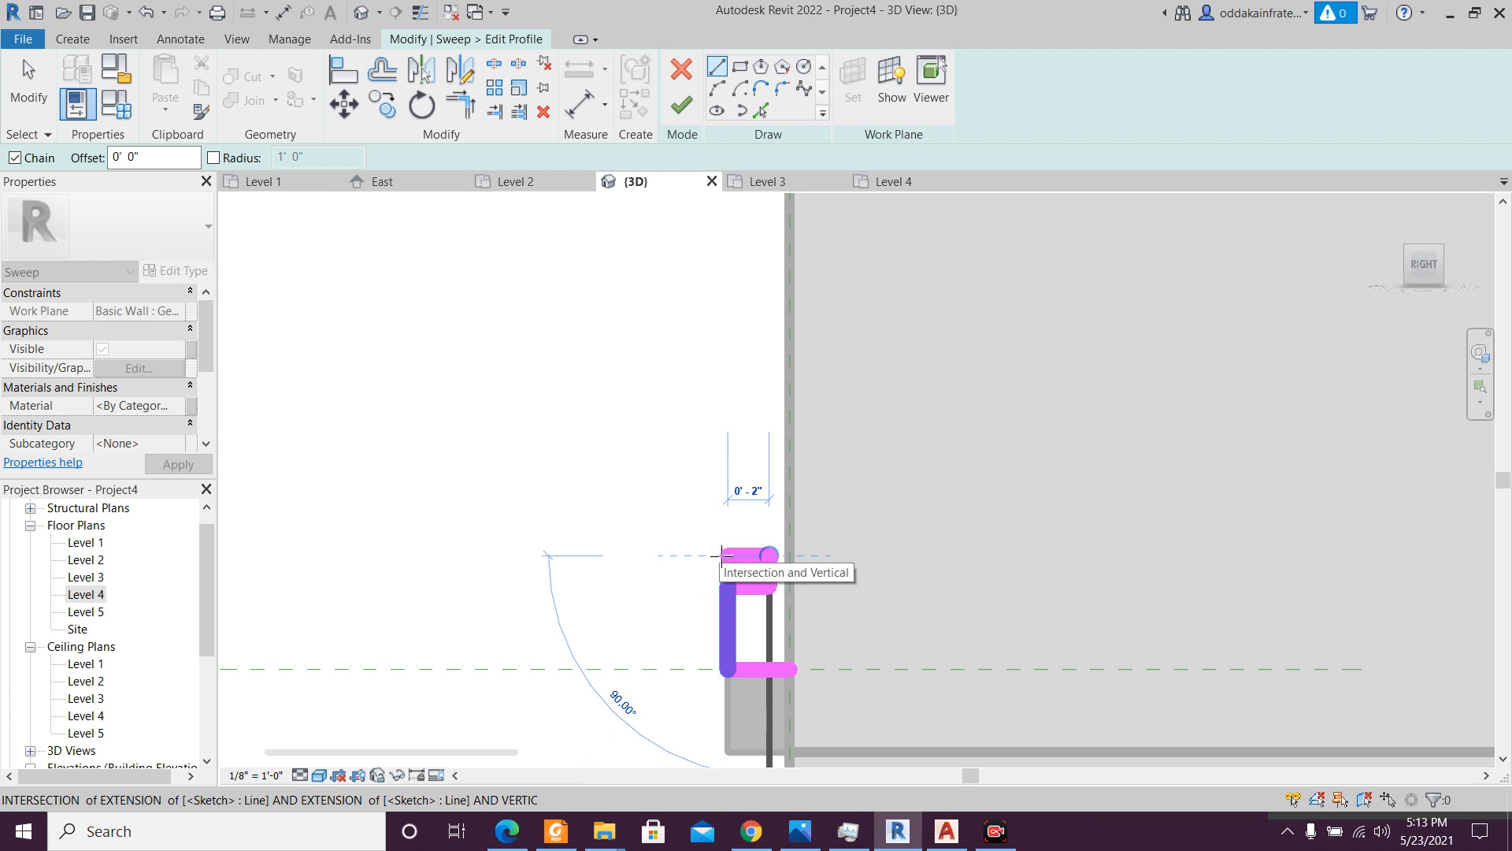
{"action": "type", "text": "2"}
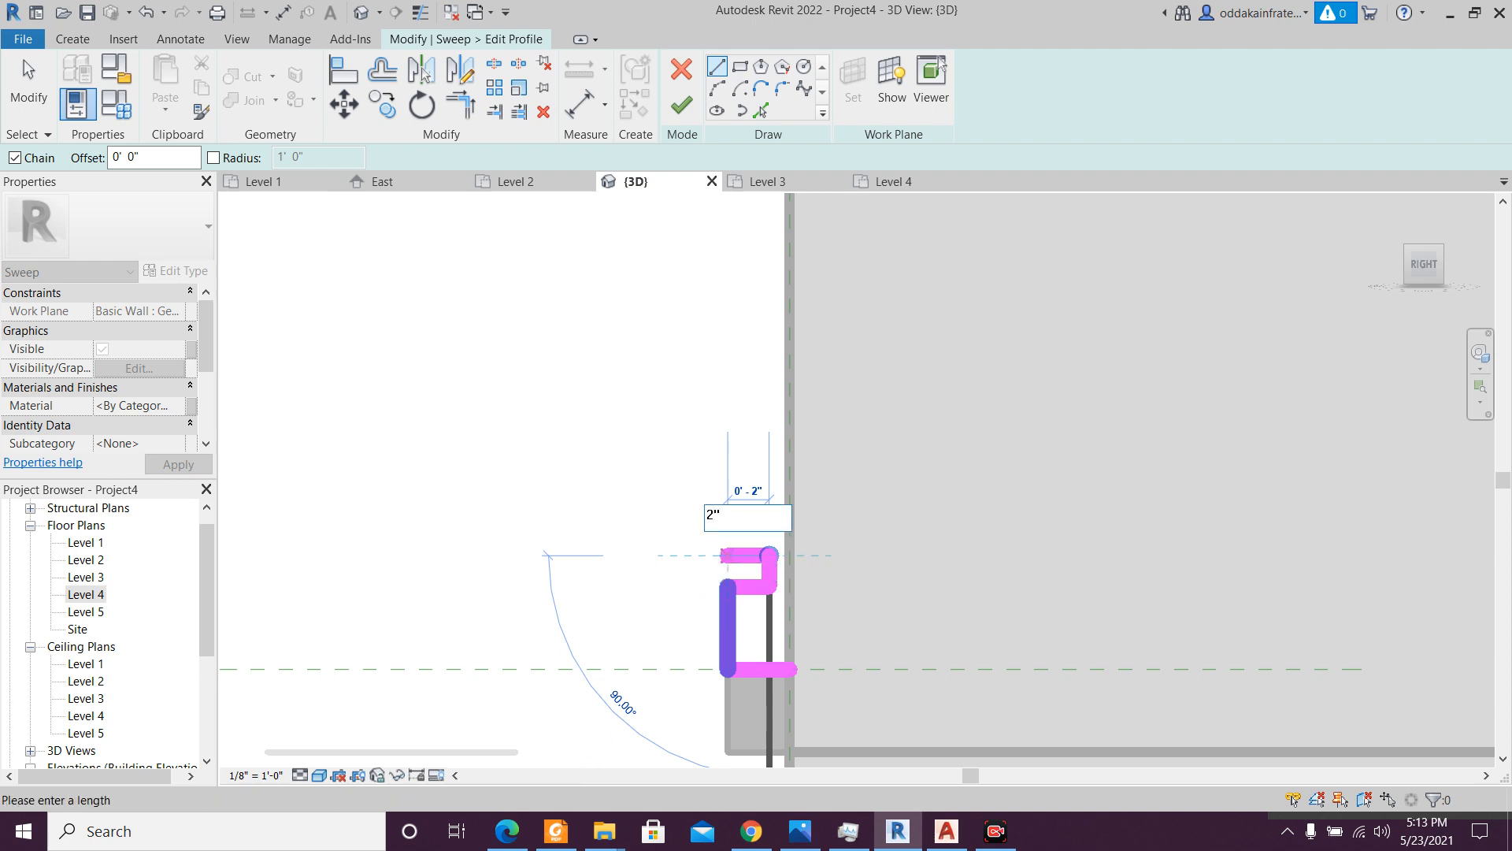
{"action": "type", "text": "\""}
{"action": "key", "text": "Return"}
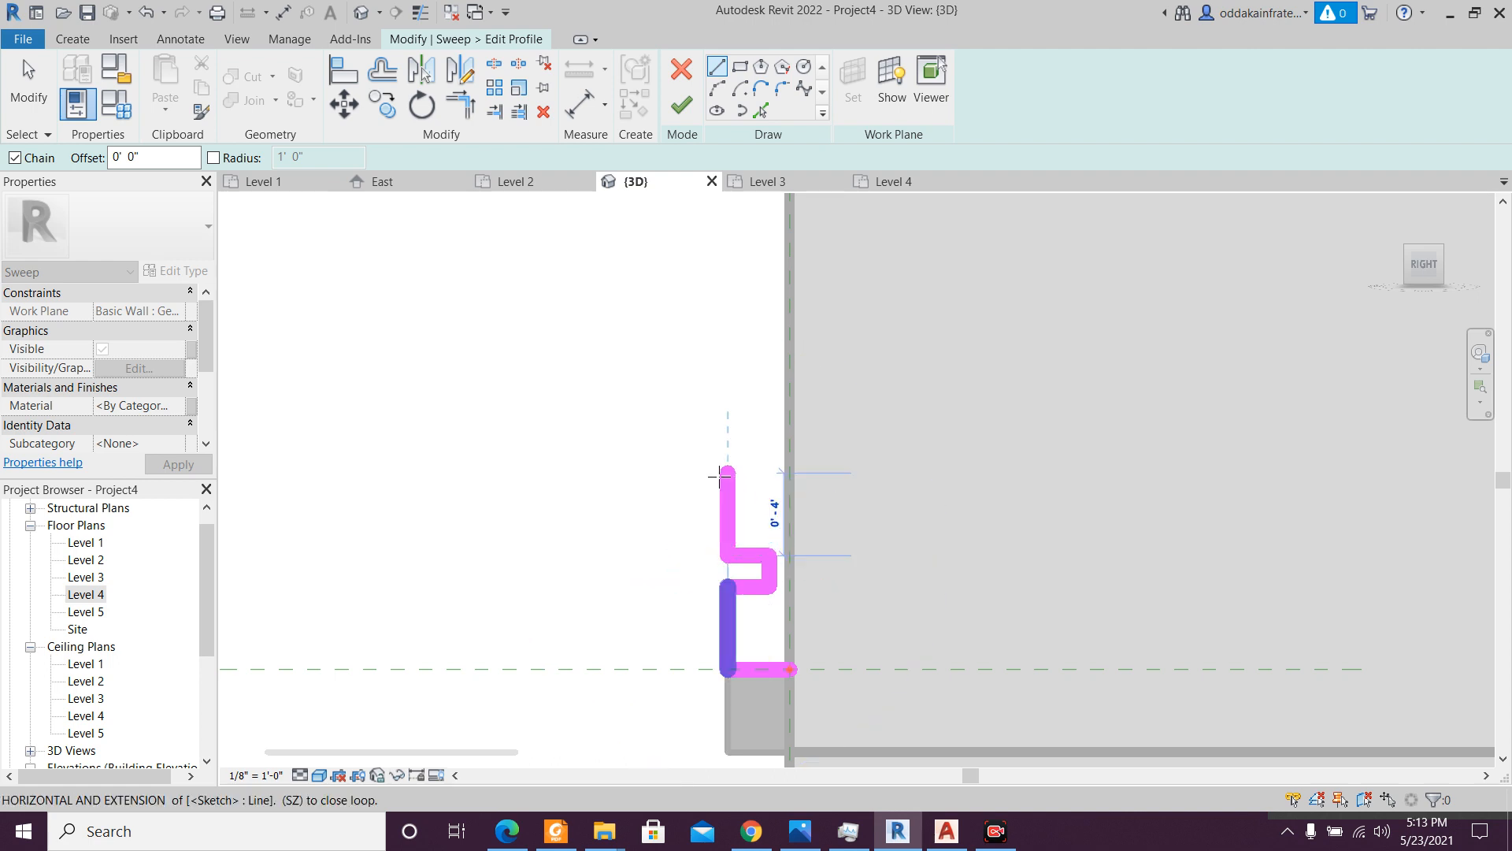
{"action": "key", "text": "Escape"}
{"action": "key", "text": "Escape"}
- Copy the four-line stepped outline, without the base line, upward twice, placing each copy on the preceding outline's upper outer end
{"action": "left_click_drag", "start_coordinate": [687, 520], "coordinate": [778, 658]}
{"action": "left_click", "coordinate": [730, 622], "text": "ctrl"}
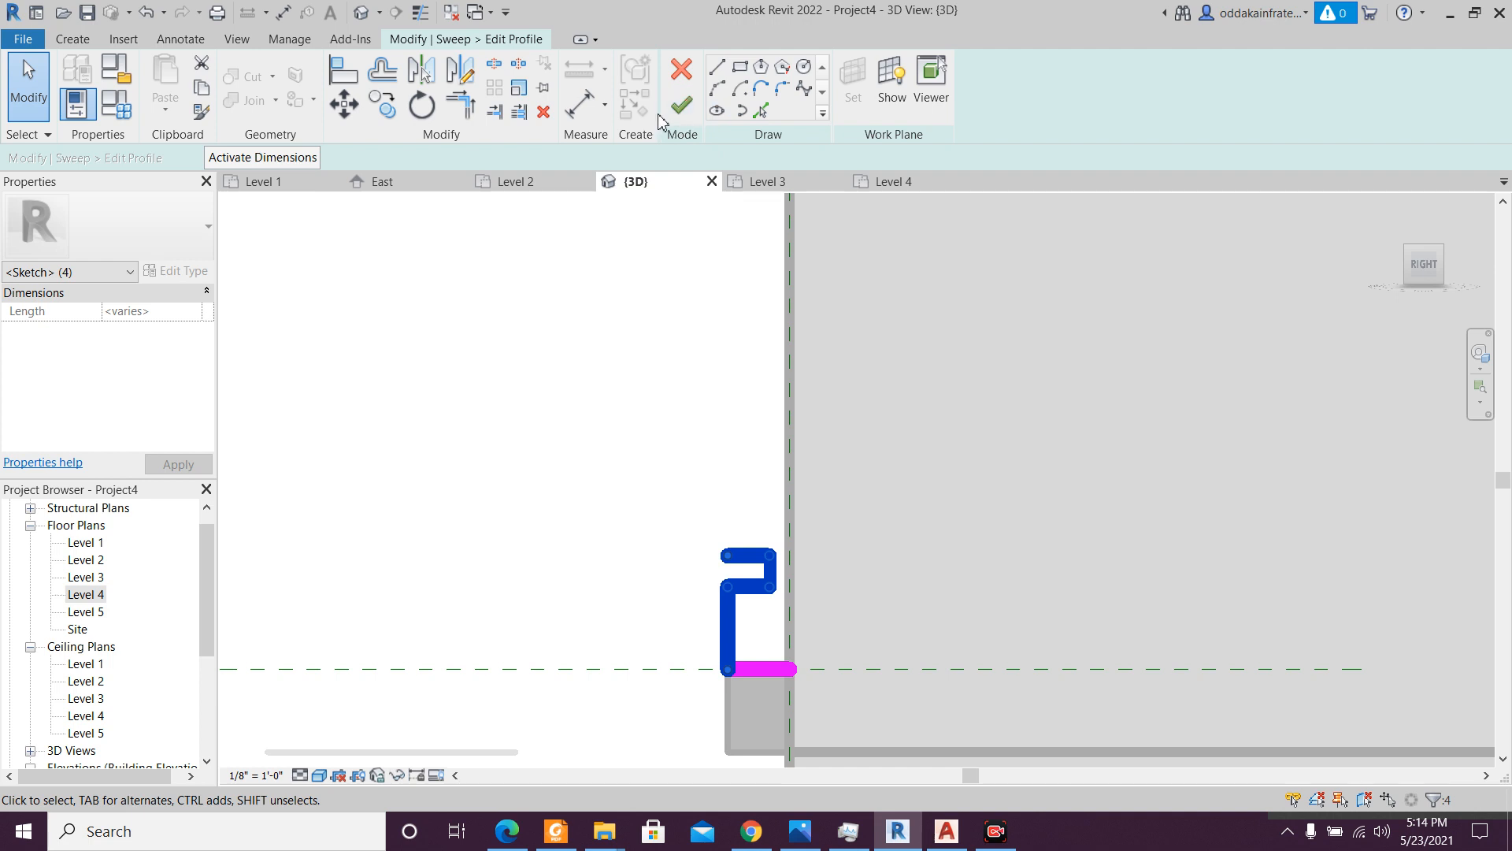
{"action": "left_click", "coordinate": [383, 104]}
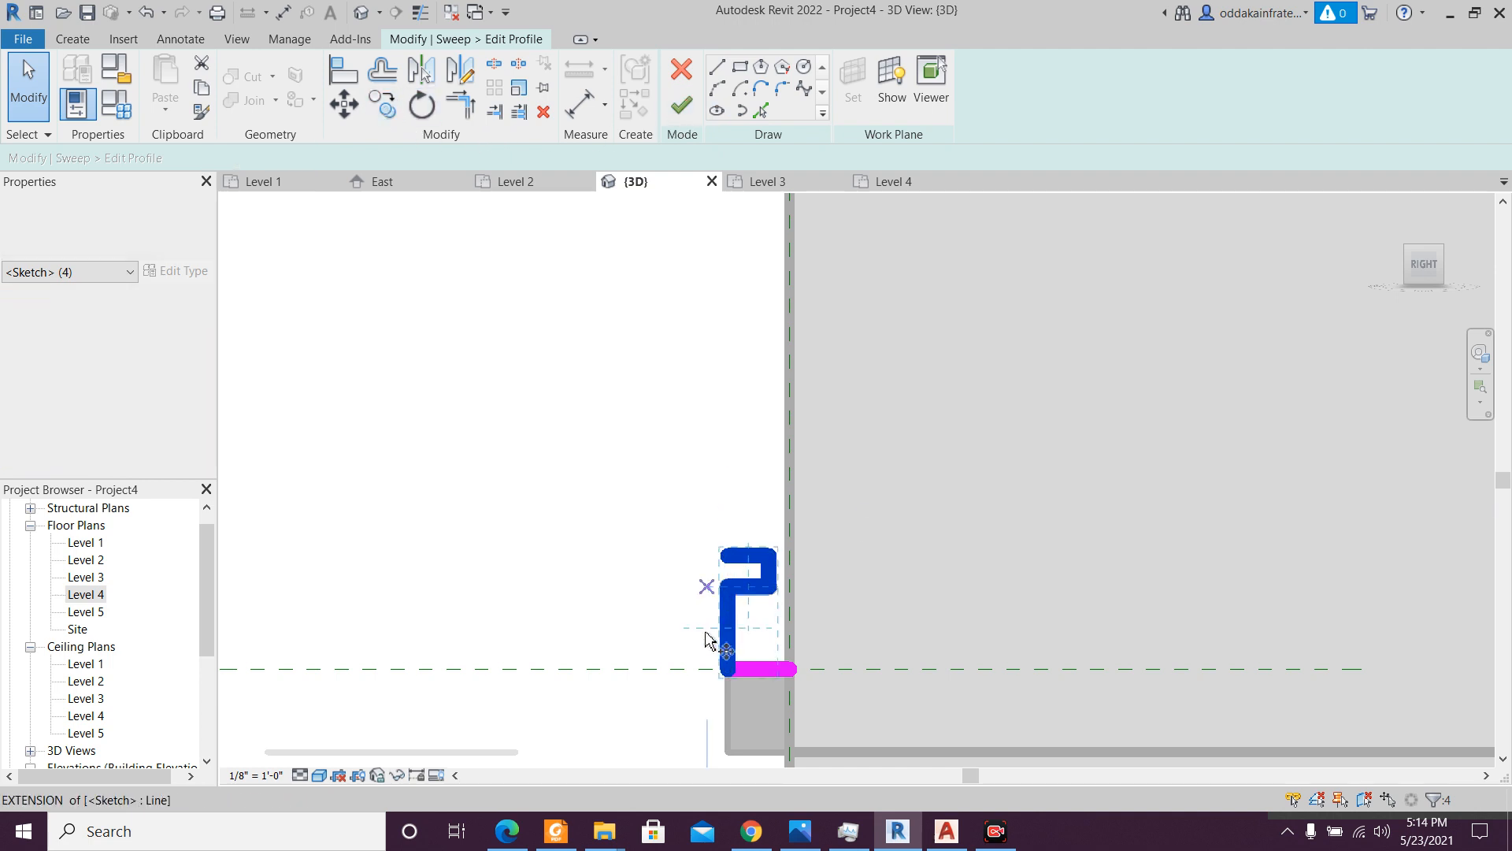
{"action": "left_click", "coordinate": [726, 669]}
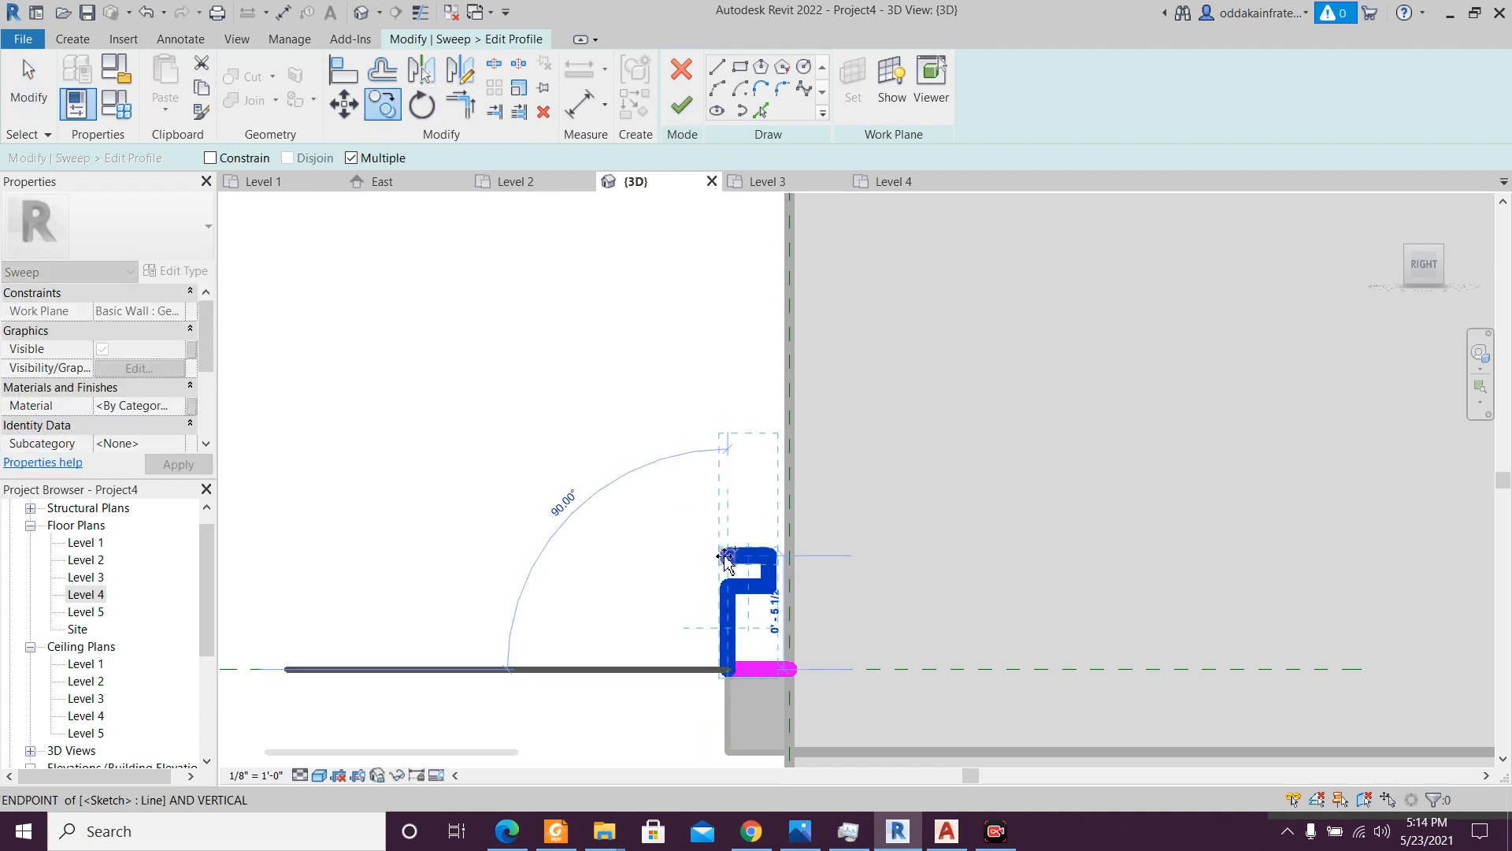
{"action": "left_click", "coordinate": [725, 555]}
{"action": "left_click", "coordinate": [725, 441]}
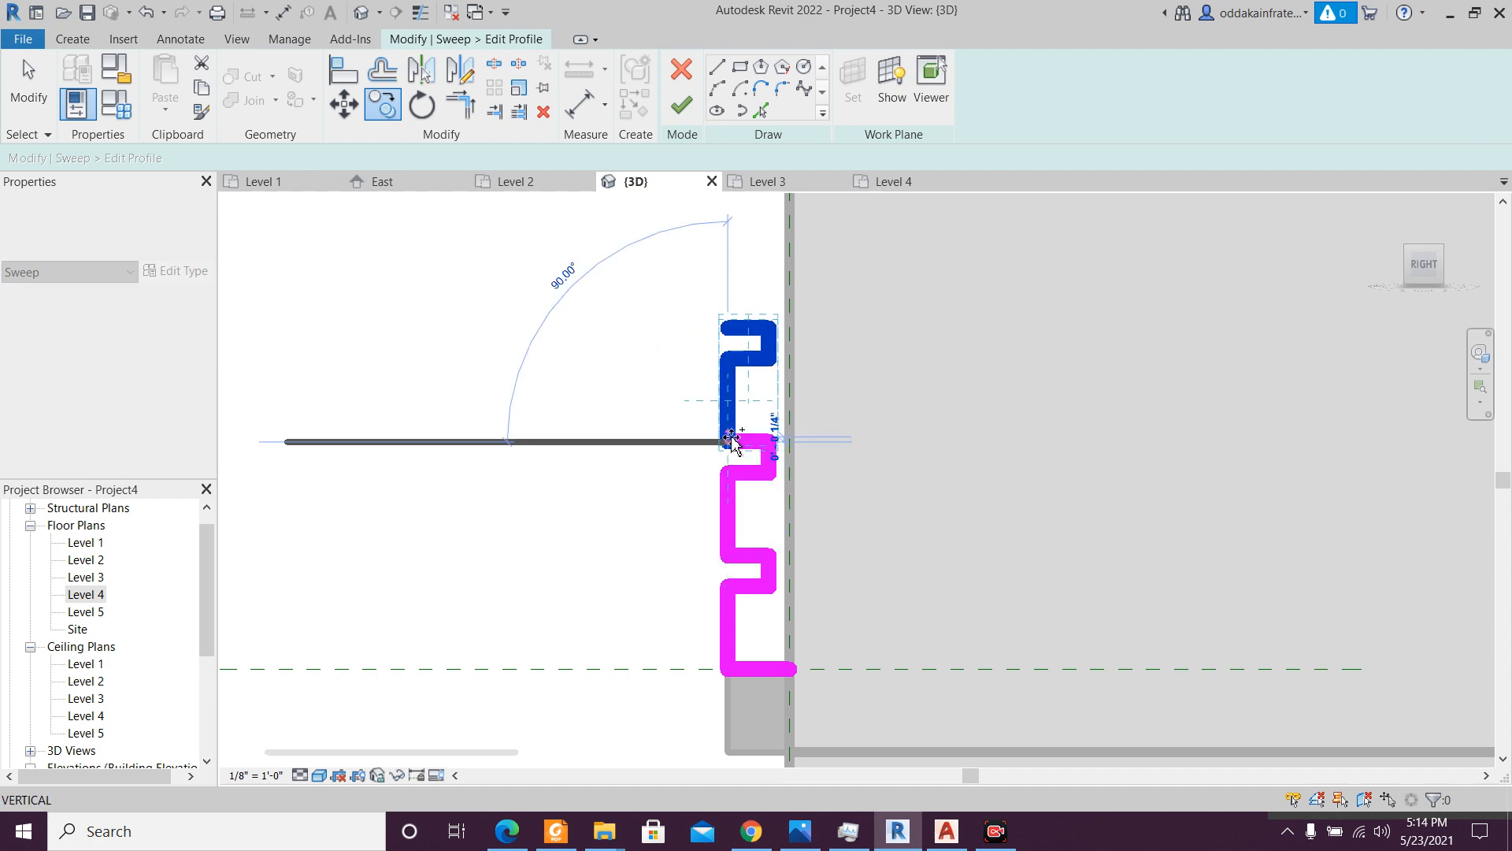
- Keep stacking copies of the stepped outline end to end up the wall until just below the next floor slab
{"action": "middle_click_drag", "start_coordinate": [726, 391], "coordinate": [730, 558]}
{"action": "left_click", "coordinate": [731, 496]}
{"action": "middle_click_drag", "start_coordinate": [752, 414], "coordinate": [745, 586]}
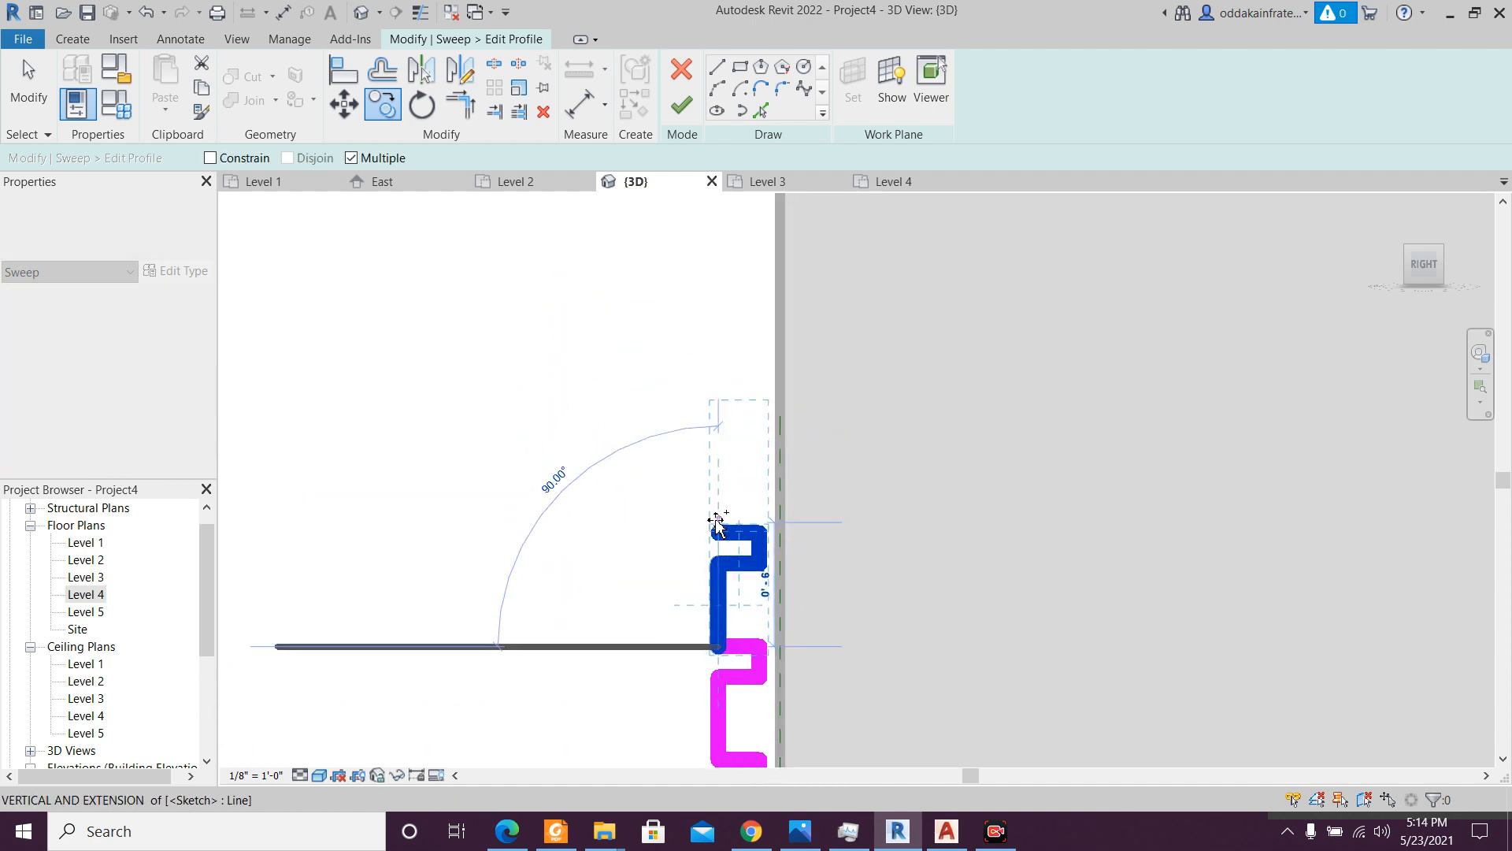
{"action": "left_click", "coordinate": [715, 535]}
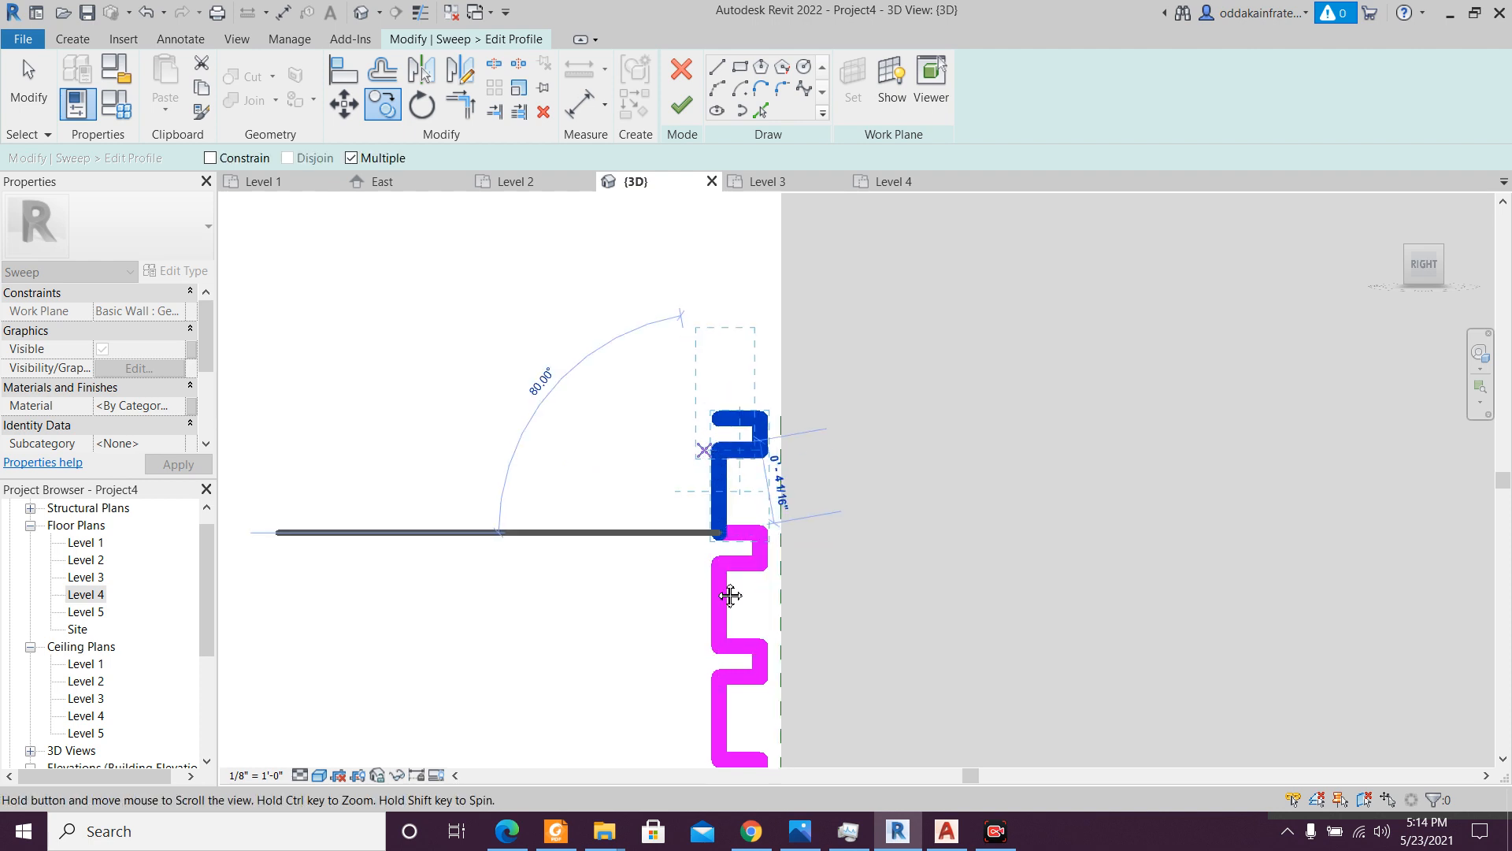
{"action": "left_click", "coordinate": [727, 576]}
{"action": "middle_click_drag", "start_coordinate": [729, 627], "coordinate": [721, 776]}
{"action": "left_click", "coordinate": [724, 613]}
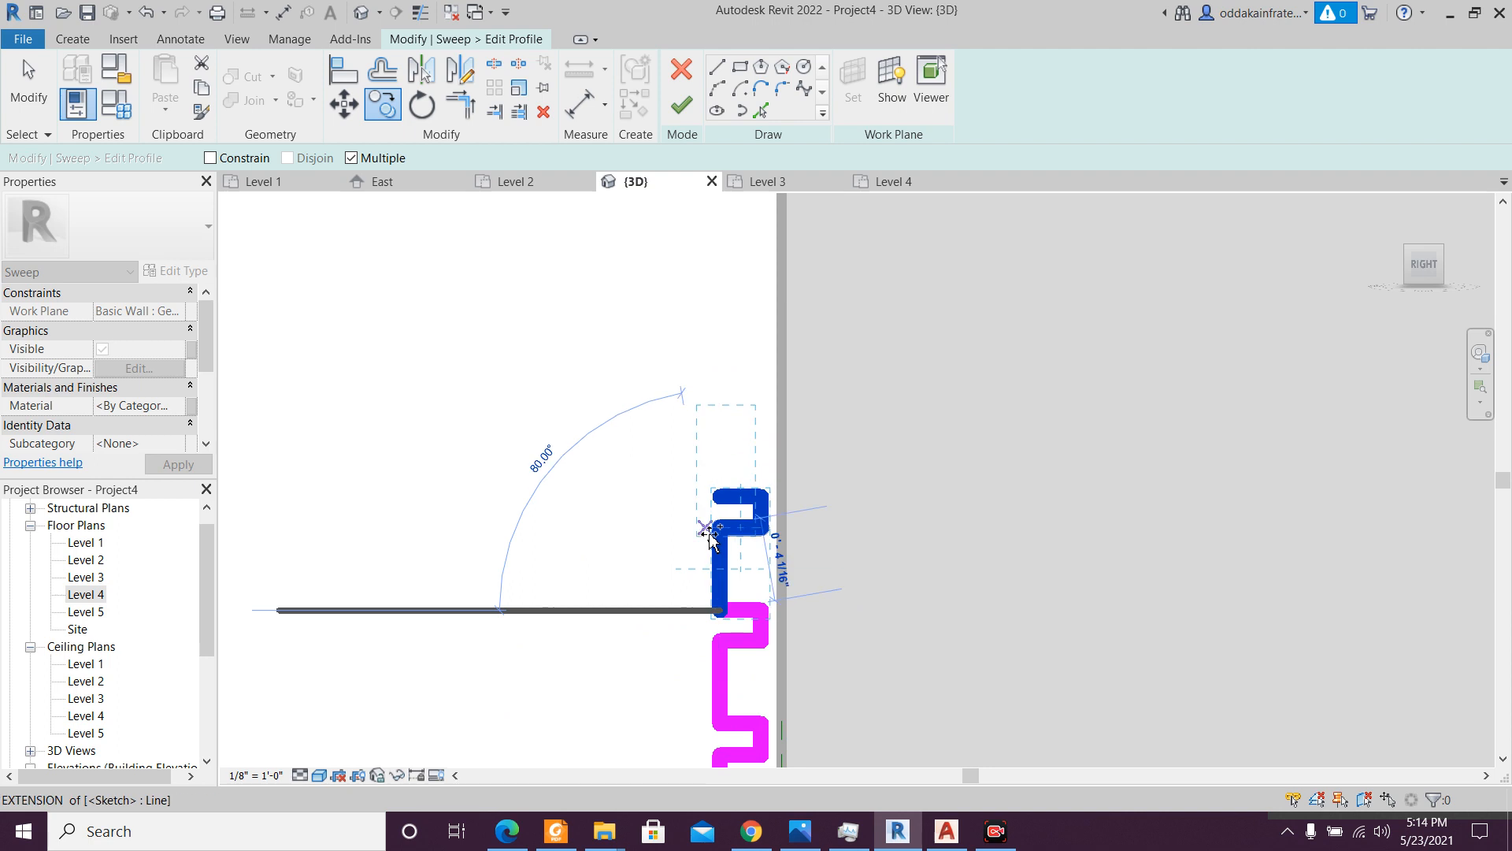
{"action": "middle_click_drag", "start_coordinate": [708, 537], "coordinate": [693, 705]}
{"action": "left_click", "coordinate": [709, 669]}
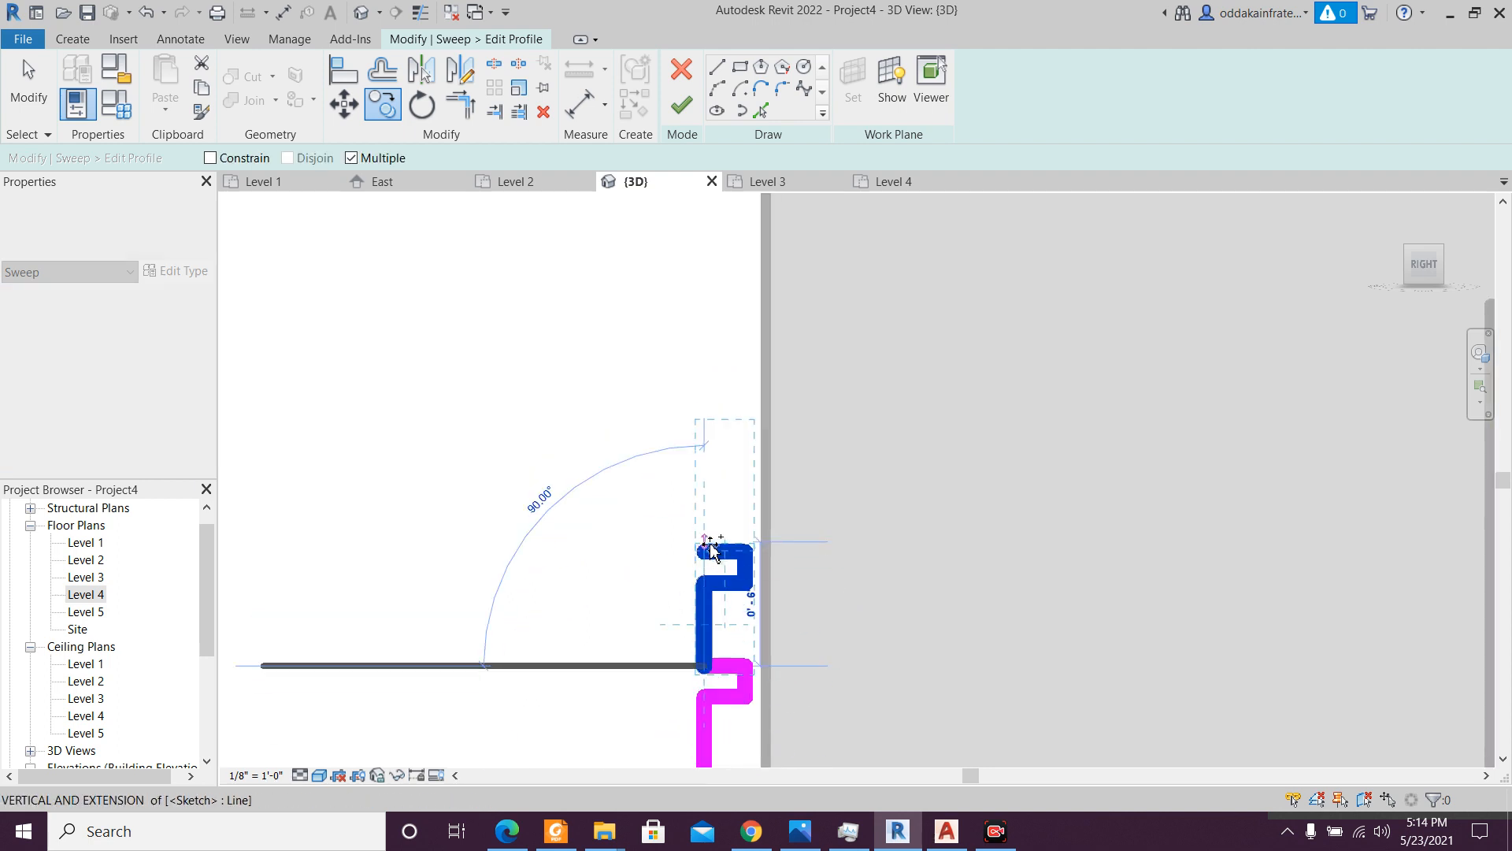
{"action": "mouse_move", "coordinate": [709, 557]}
{"action": "middle_mouse_down"}
{"action": "mouse_move", "coordinate": [705, 511]}
{"action": "mouse_move", "coordinate": [723, 652]}
{"action": "middle_mouse_up"}
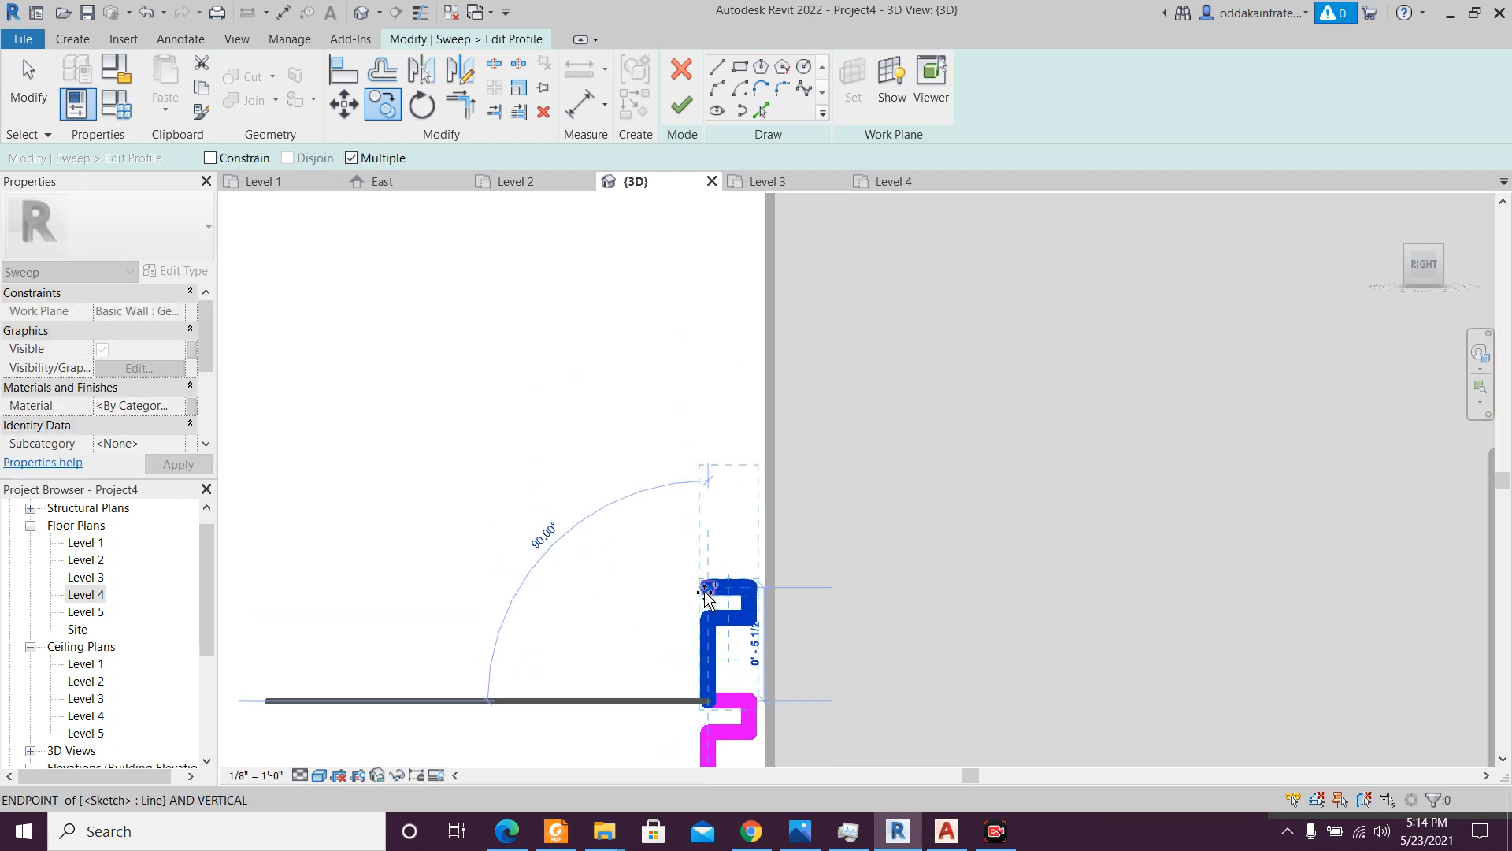
{"action": "mouse_move", "coordinate": [706, 592]}
{"action": "middle_mouse_down"}
{"action": "mouse_move", "coordinate": [705, 479]}
{"action": "mouse_move", "coordinate": [699, 613]}
{"action": "middle_mouse_up"}
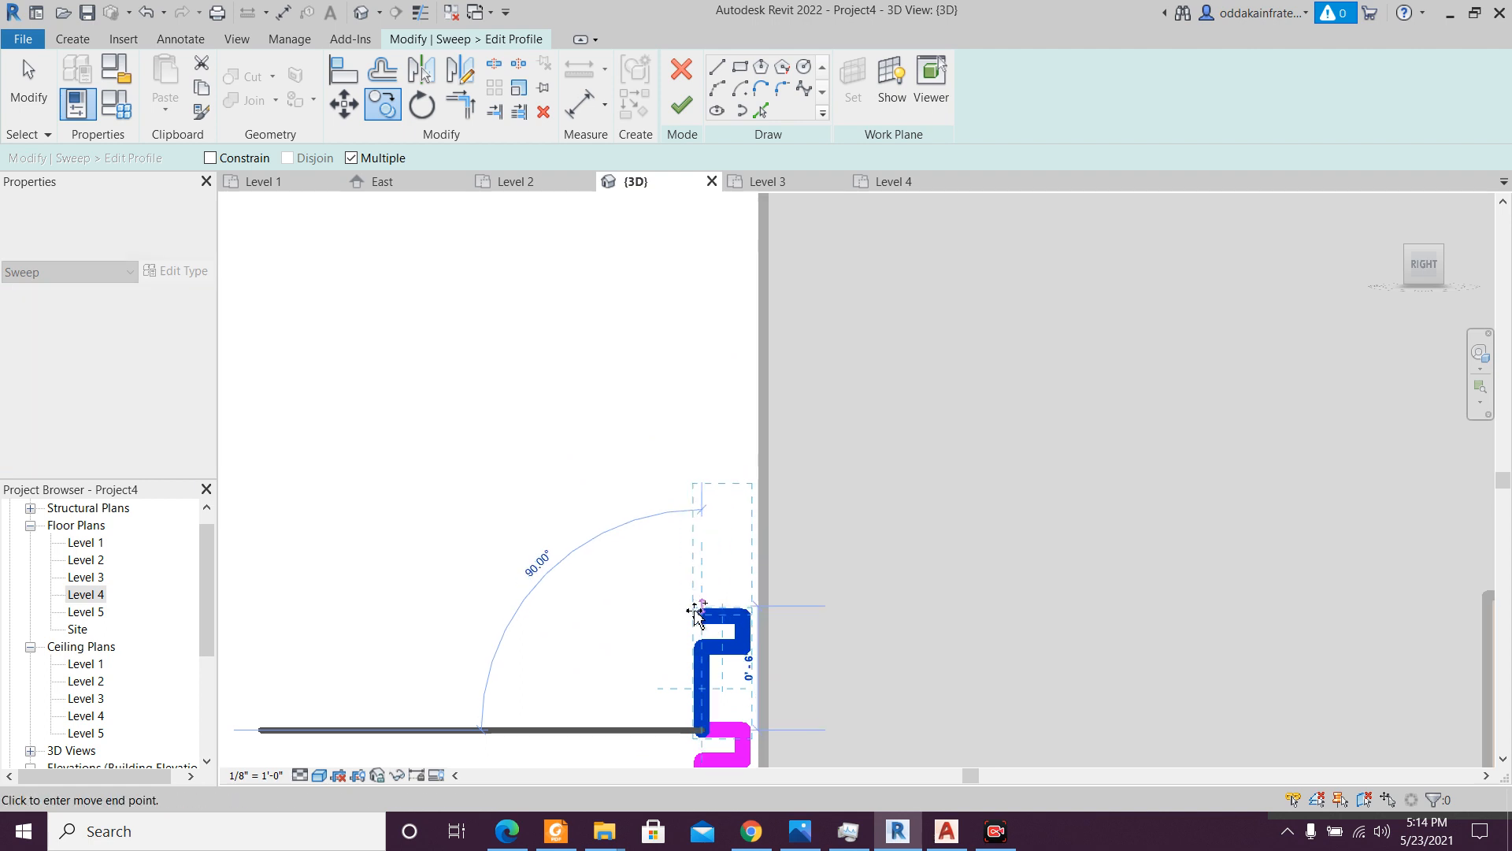
{"action": "left_click", "coordinate": [700, 614]}
{"action": "mouse_move", "coordinate": [714, 554]}
{"action": "middle_mouse_down"}
{"action": "mouse_move", "coordinate": [724, 673]}
{"action": "mouse_move", "coordinate": [718, 410]}
{"action": "mouse_move", "coordinate": [713, 564]}
{"action": "middle_mouse_up"}
{"action": "scroll", "coordinate": [693, 640], "scroll_direction": "down", "scroll_amount": 2}
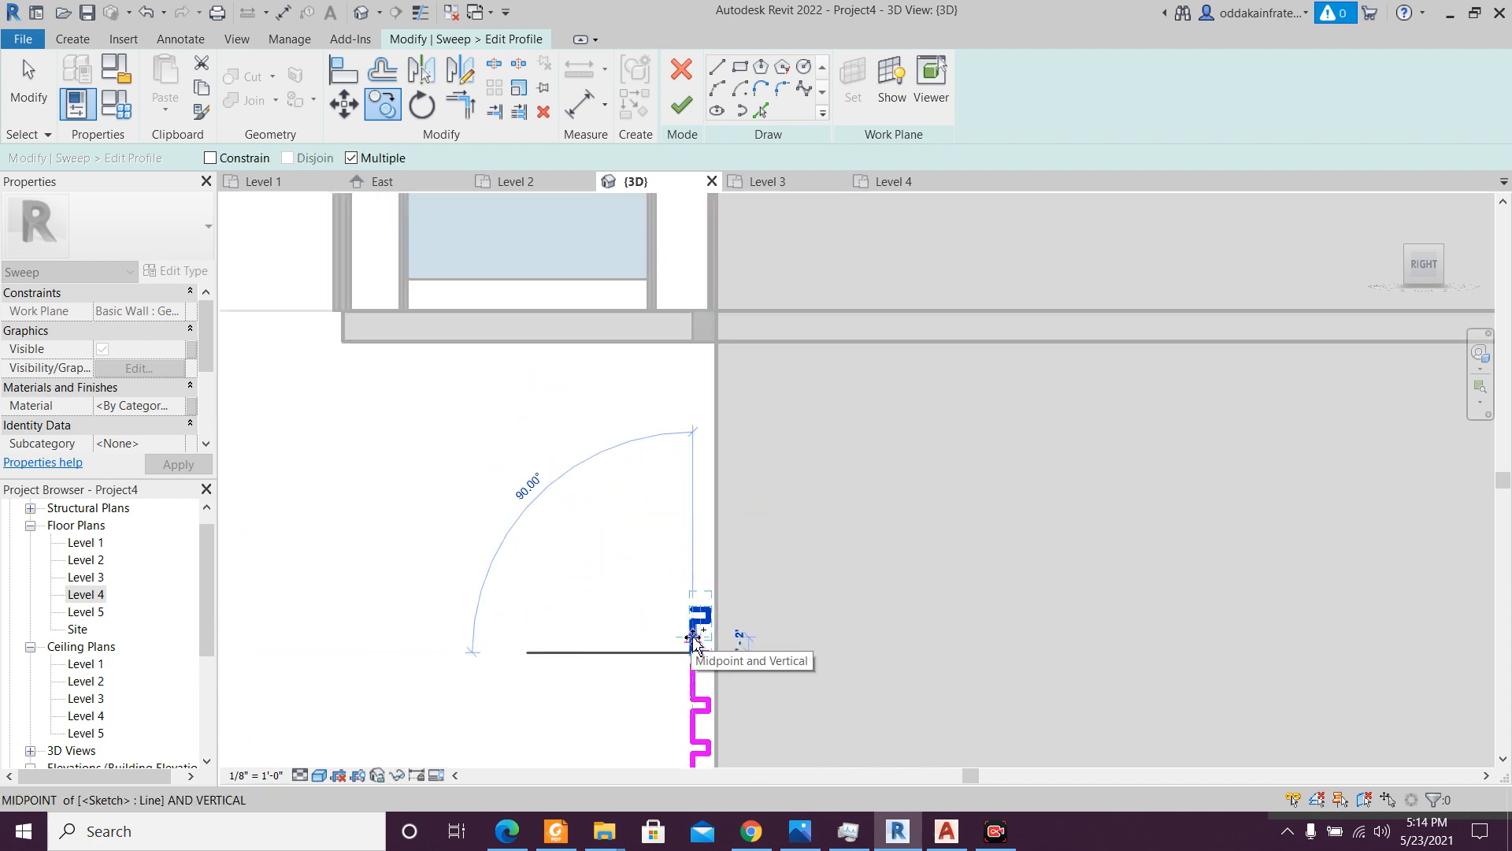
{"action": "scroll", "coordinate": [693, 640], "scroll_direction": "down", "scroll_amount": 1}
{"action": "scroll", "coordinate": [693, 640], "scroll_direction": "up", "scroll_amount": 3}
{"action": "scroll", "coordinate": [693, 639], "scroll_direction": "up", "scroll_amount": 2}
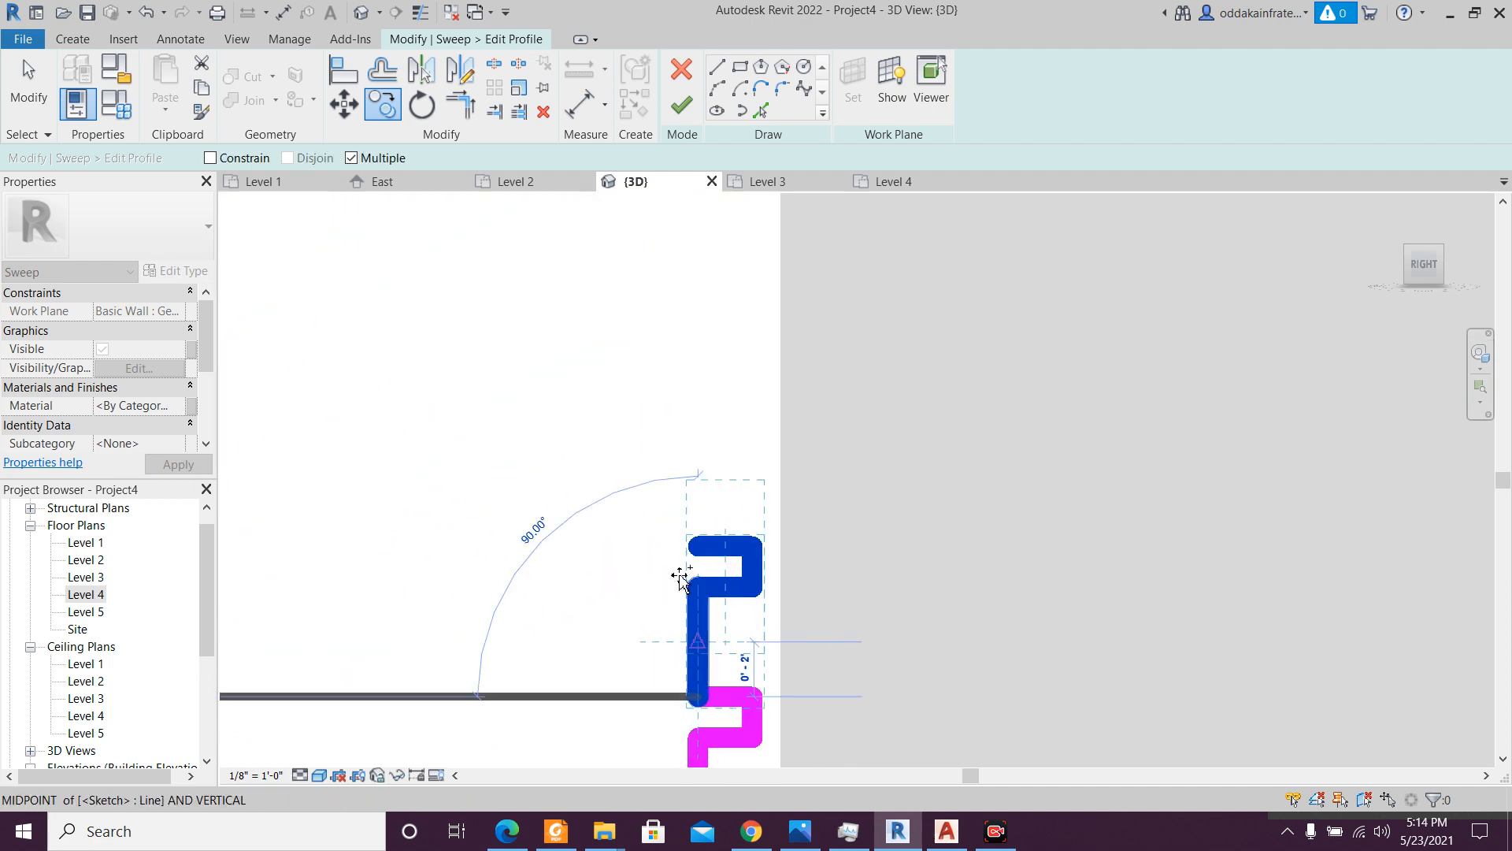
{"action": "left_click", "coordinate": [700, 544]}
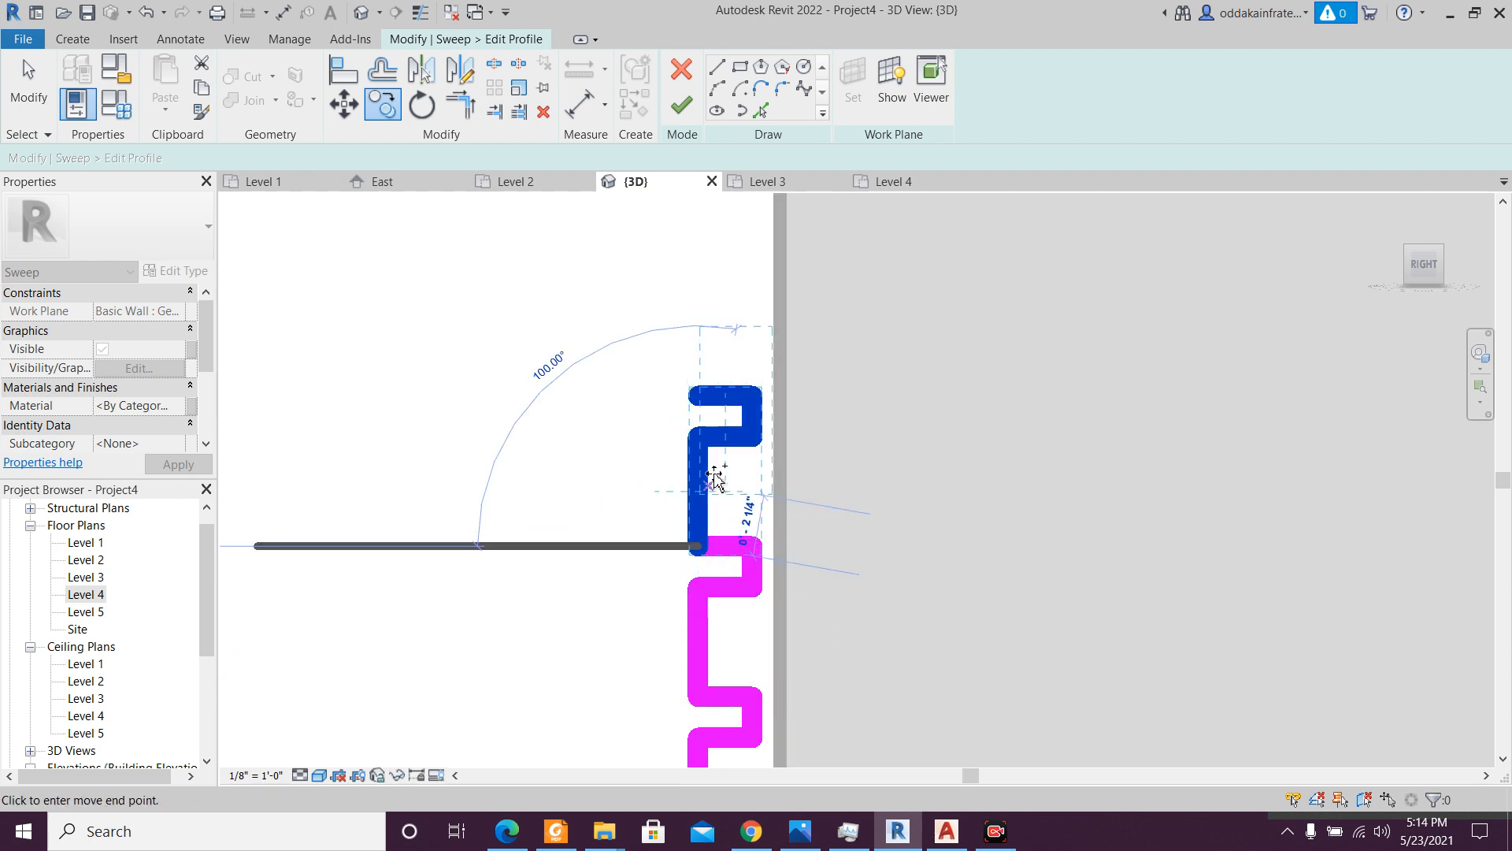
{"action": "middle_click_drag", "start_coordinate": [707, 422], "coordinate": [688, 649]}
{"action": "left_click", "coordinate": [682, 622]}
{"action": "middle_click_drag", "start_coordinate": [677, 541], "coordinate": [688, 693]}
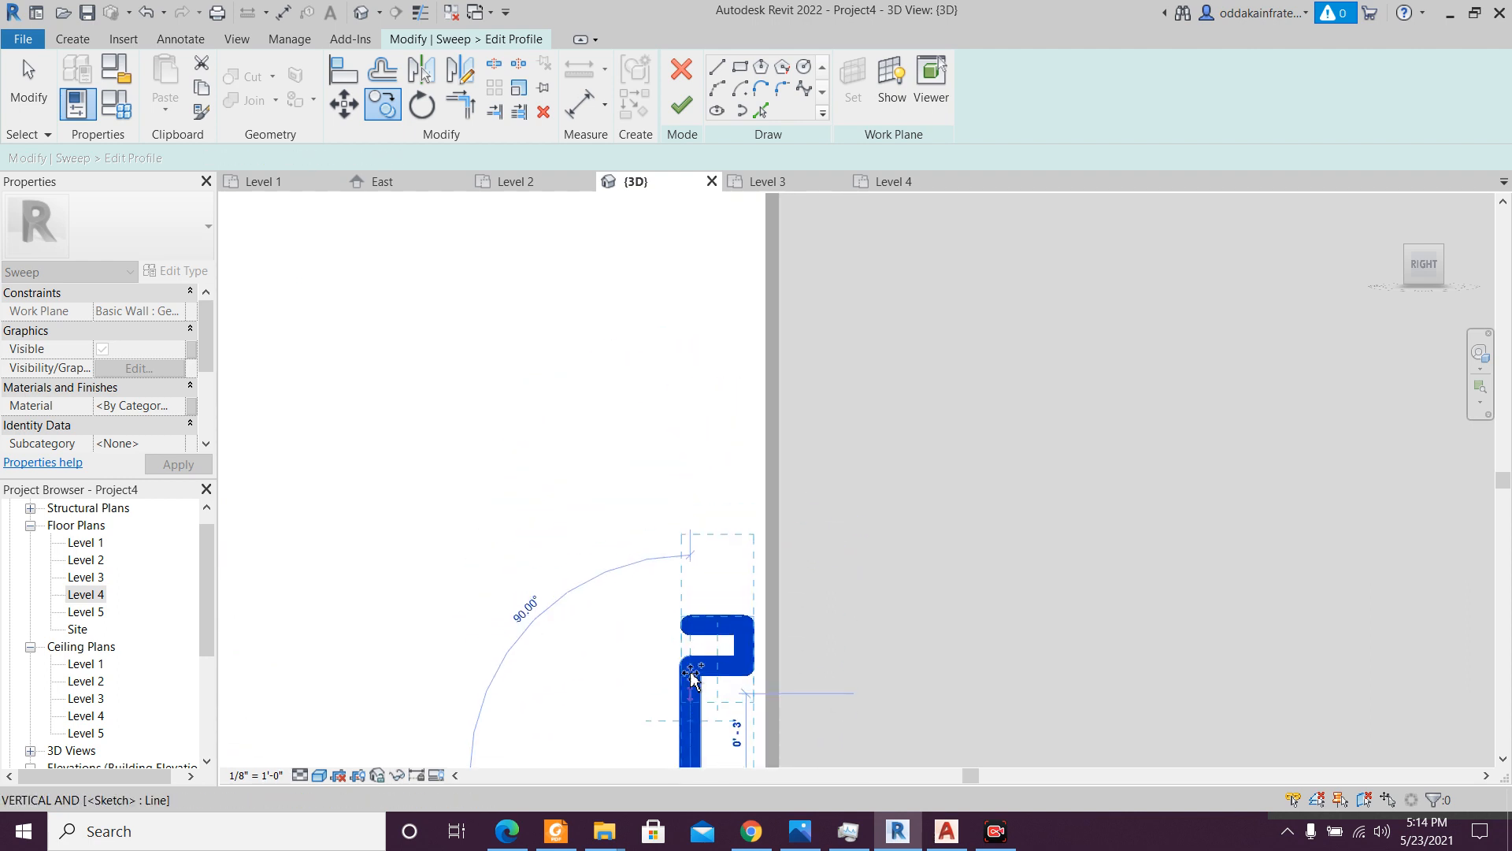
{"action": "left_click", "coordinate": [696, 630]}
{"action": "scroll", "coordinate": [693, 693], "scroll_direction": "down", "scroll_amount": 3}
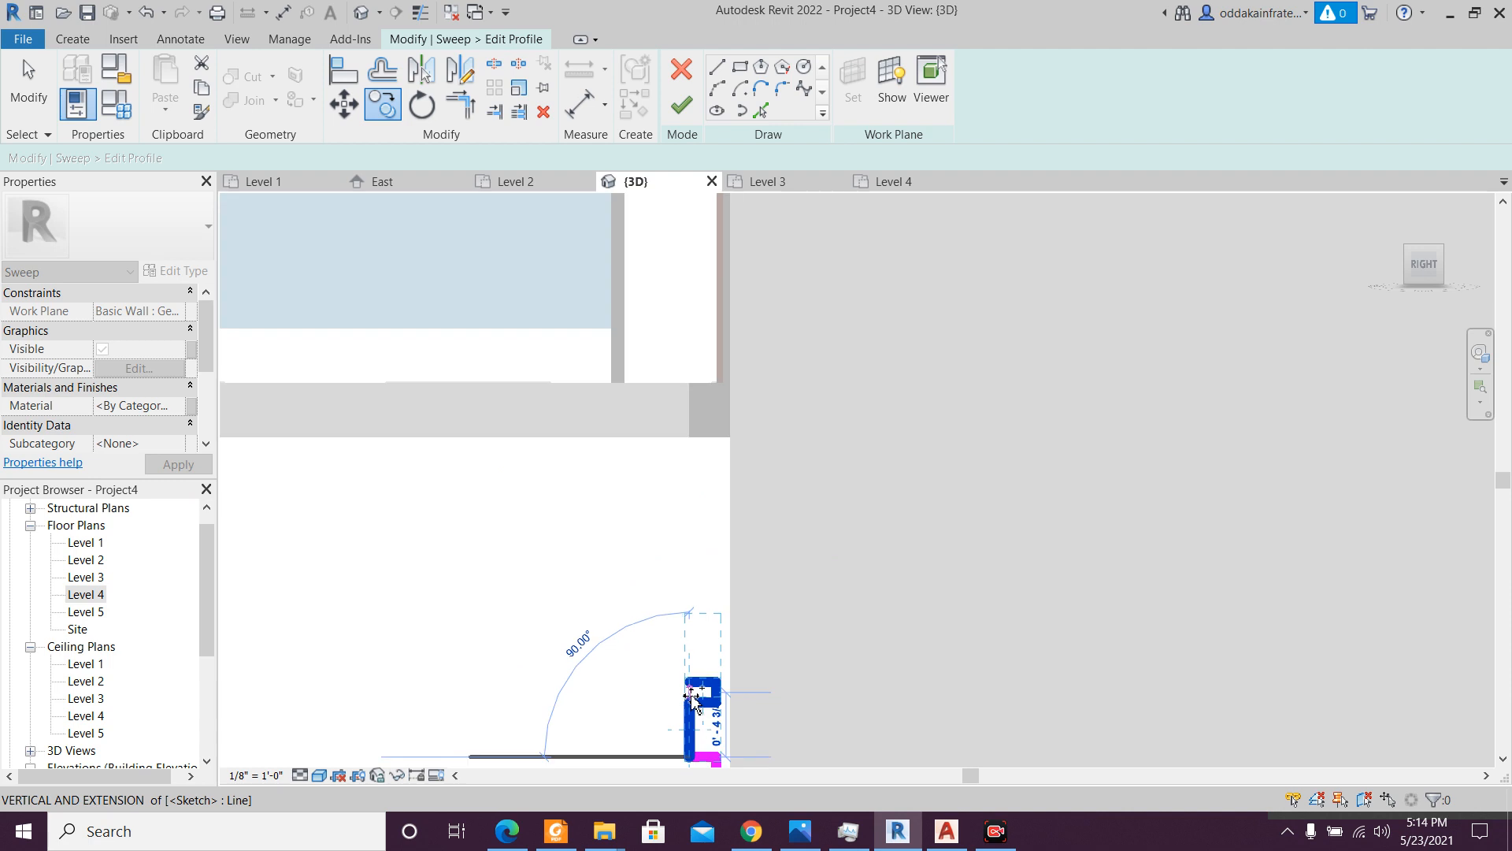
{"action": "scroll", "coordinate": [691, 697], "scroll_direction": "up", "scroll_amount": 2}
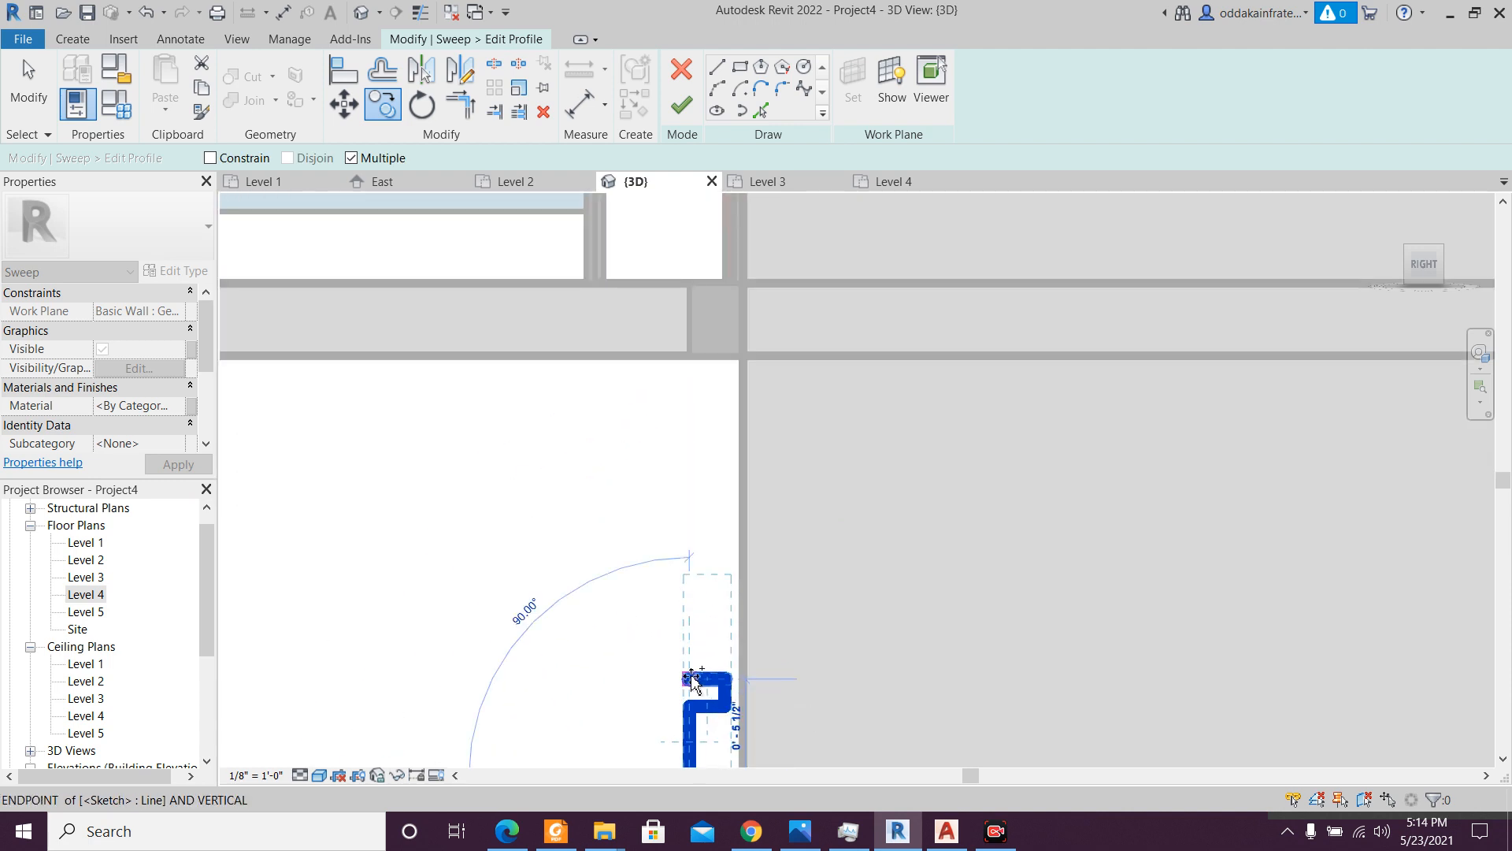
{"action": "scroll", "coordinate": [692, 681], "scroll_direction": "up", "scroll_amount": 1}
{"action": "left_click", "coordinate": [691, 679]}
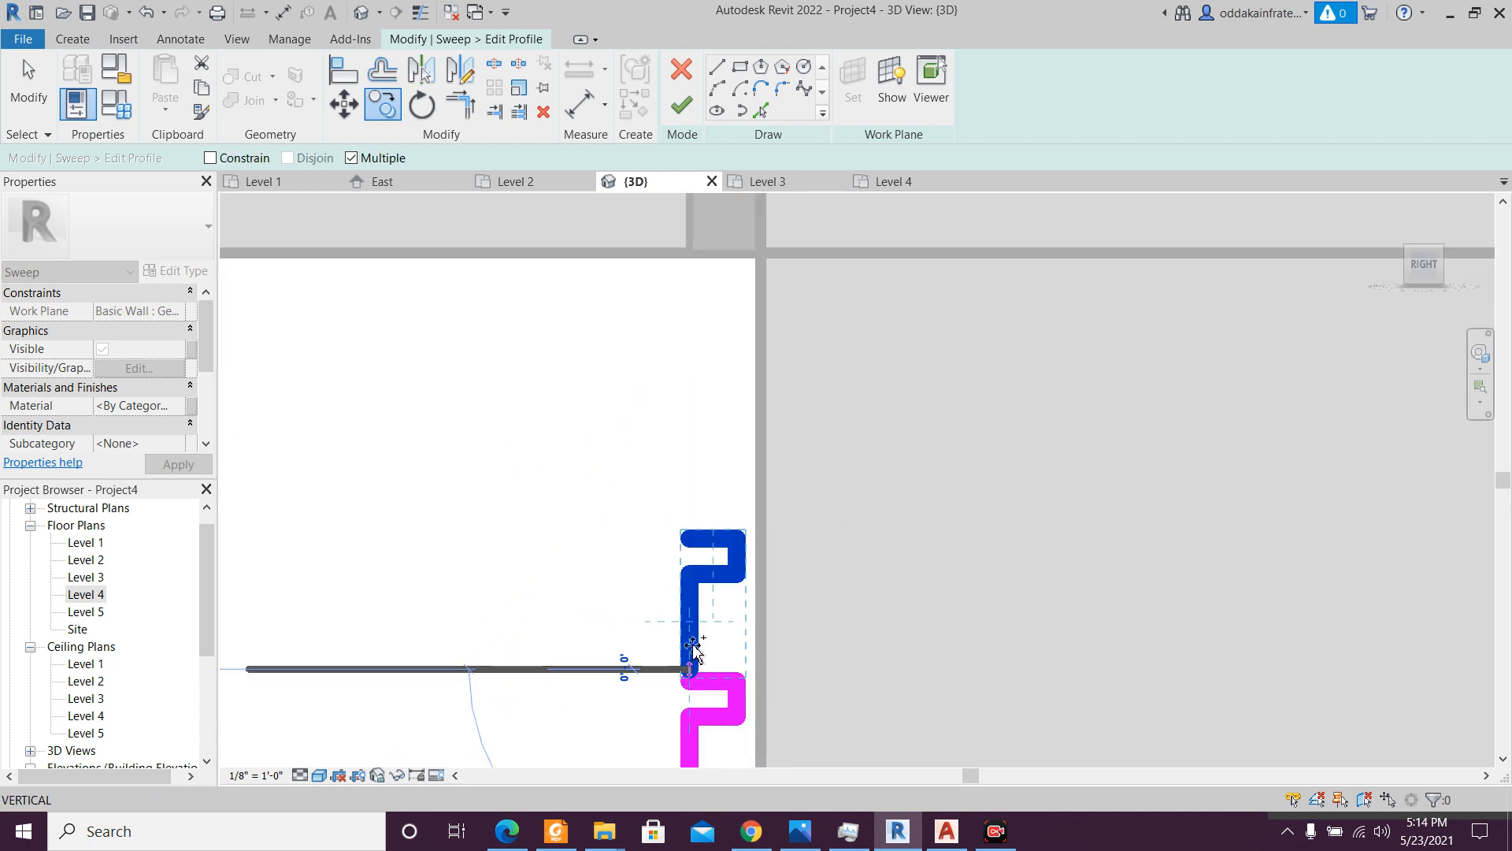
{"action": "left_click", "coordinate": [697, 541]}
{"action": "middle_click_drag", "start_coordinate": [701, 514], "coordinate": [686, 666]}
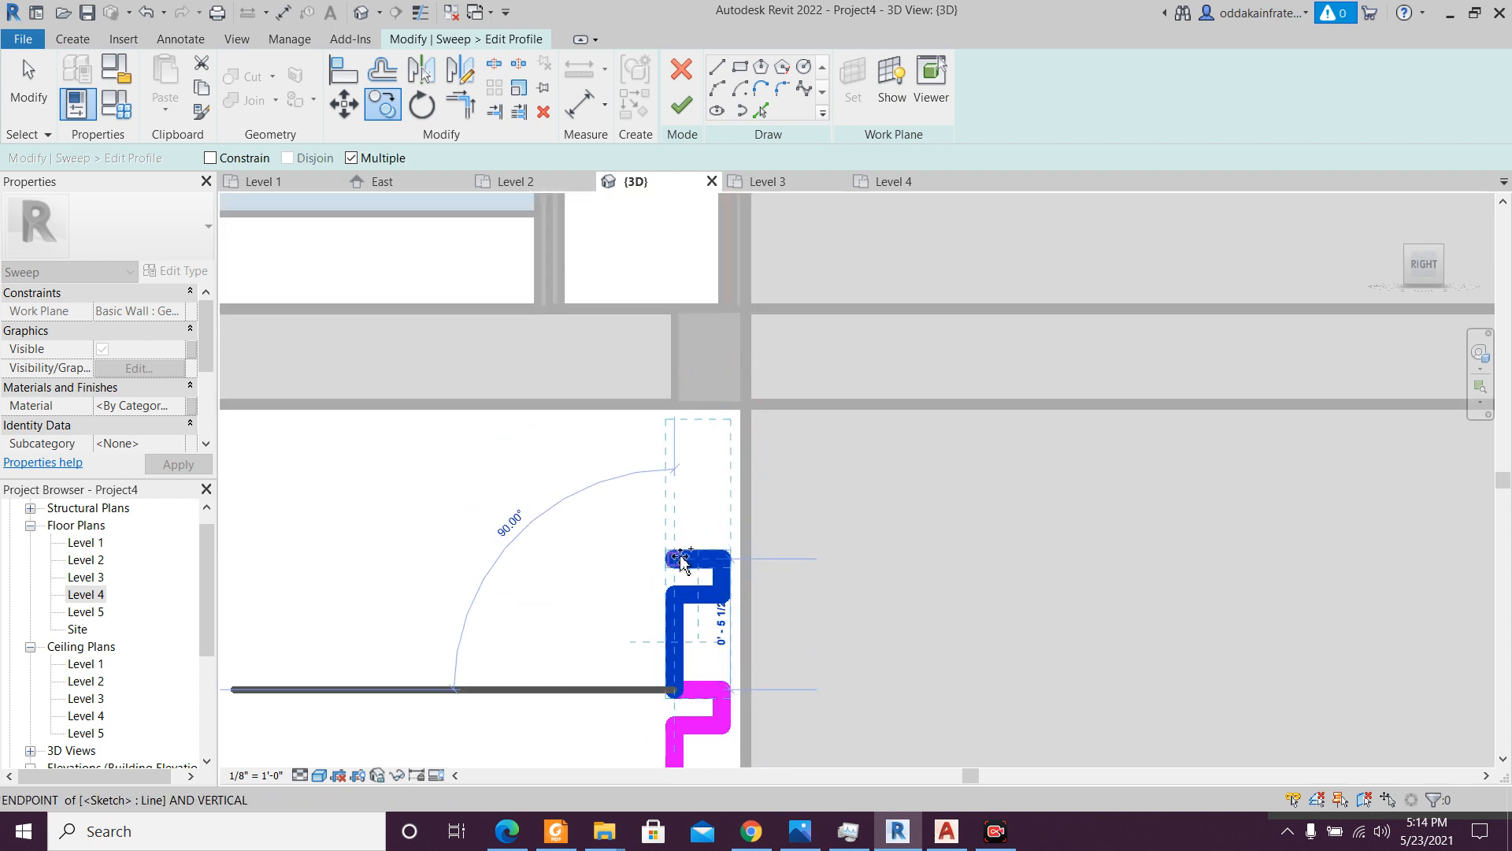
{"action": "left_click", "coordinate": [677, 561]}
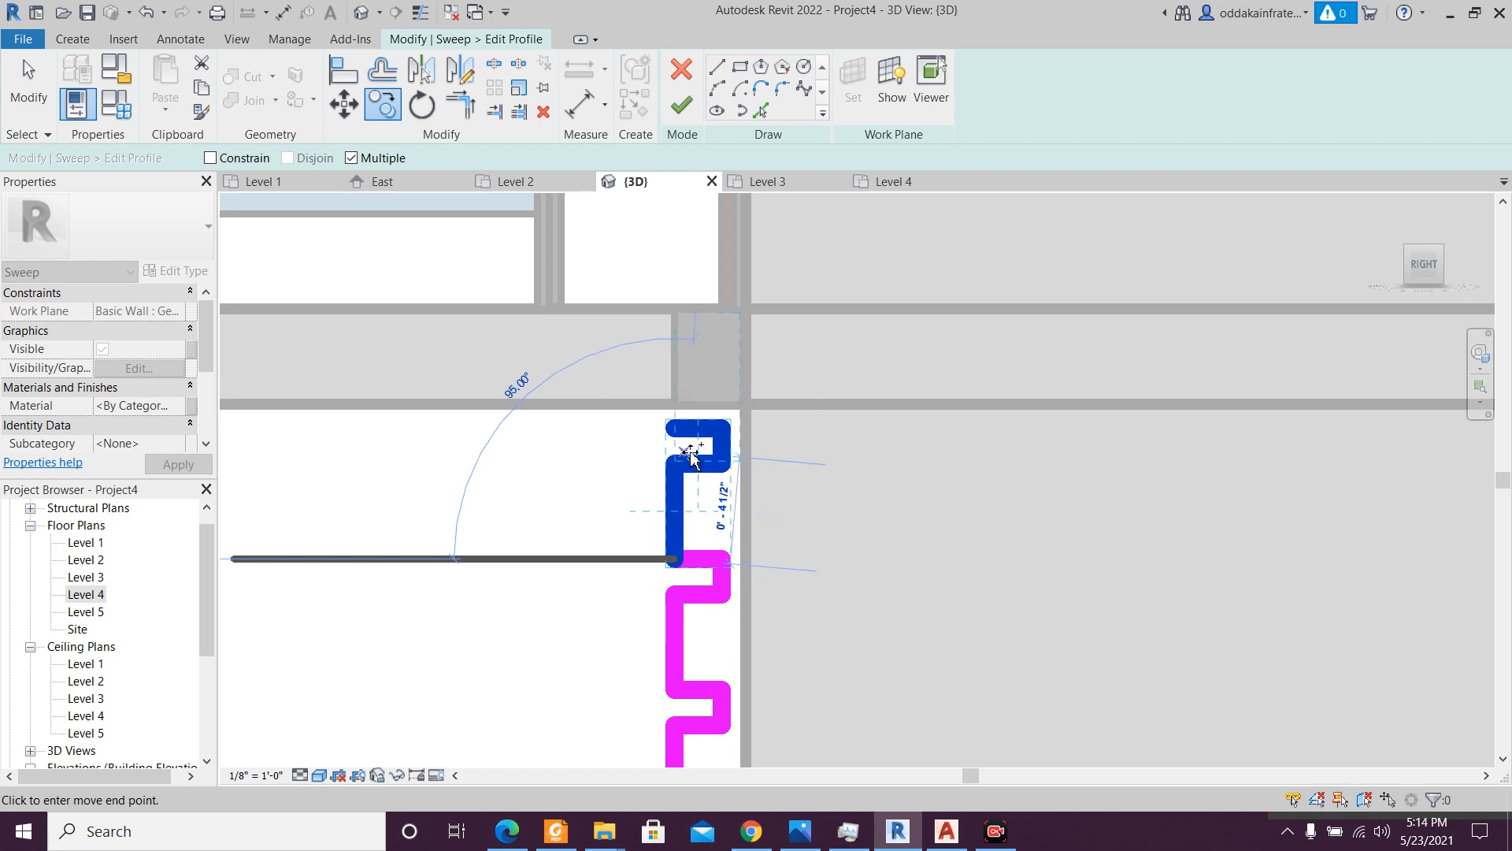
{"action": "key", "text": "Escape"}
{"action": "scroll", "coordinate": [701, 366], "scroll_direction": "down", "scroll_amount": 6}
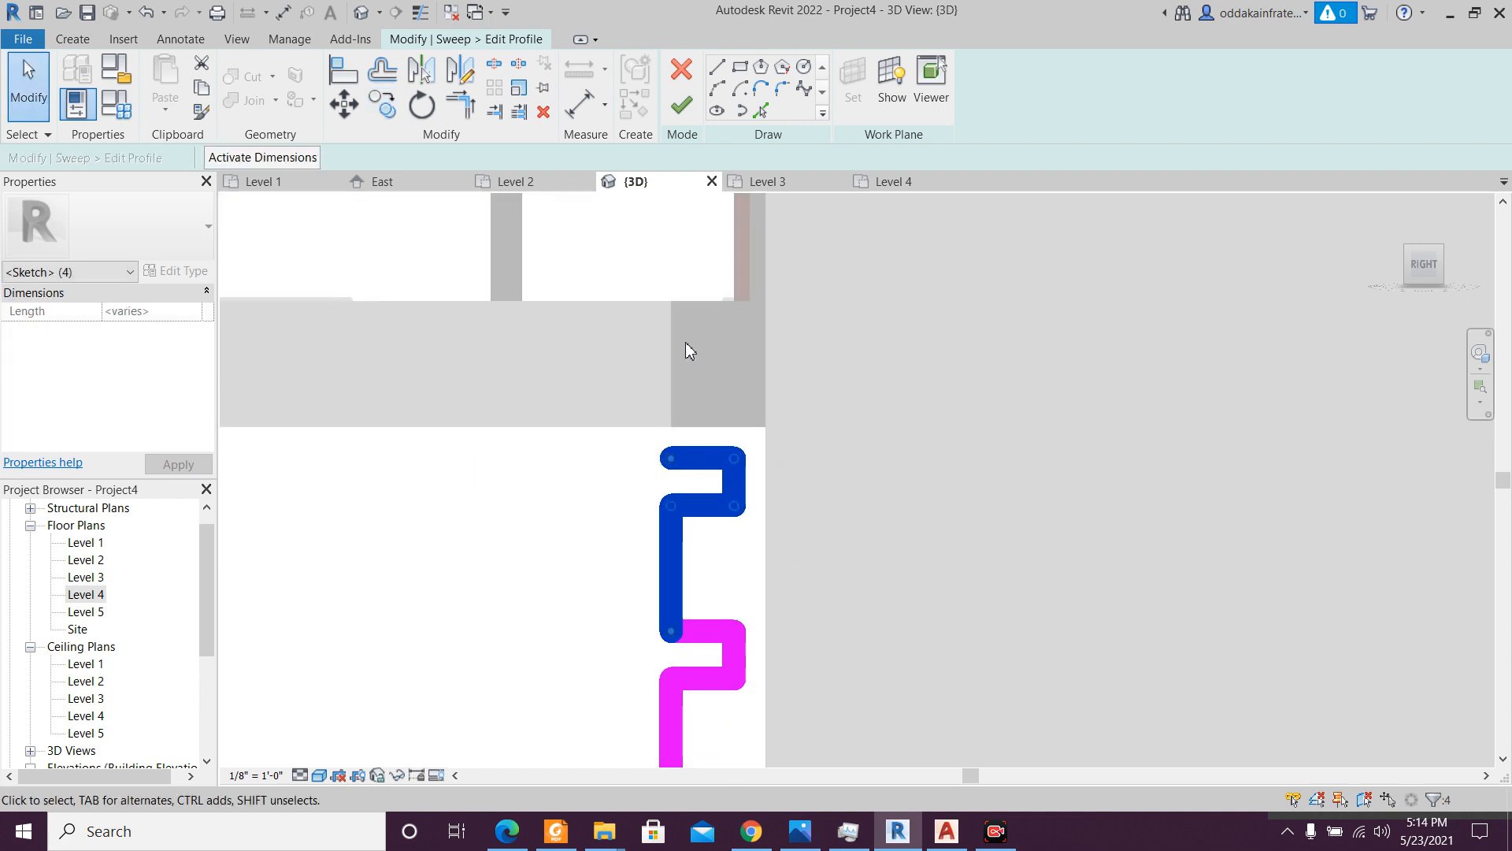
- Cap the stacked outlines with a line about 3/4" up to the floor slab and a horizontal line to the wall face
{"action": "middle_click_drag", "start_coordinate": [697, 377], "coordinate": [678, 551]}
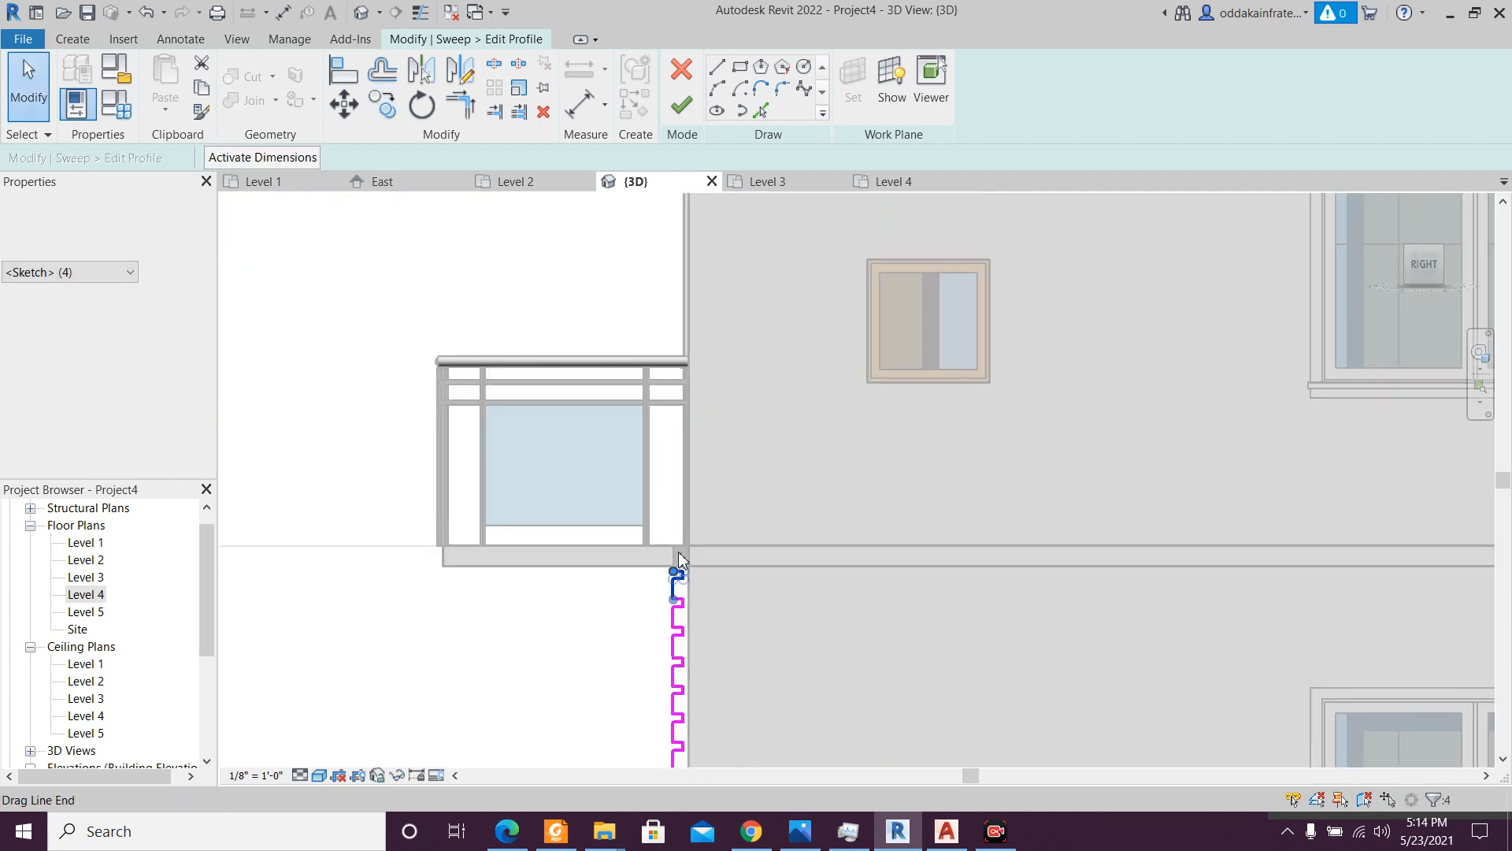
{"action": "scroll", "coordinate": [673, 575], "scroll_direction": "up", "scroll_amount": 5}
{"action": "scroll", "coordinate": [669, 605], "scroll_direction": "up", "scroll_amount": 2}
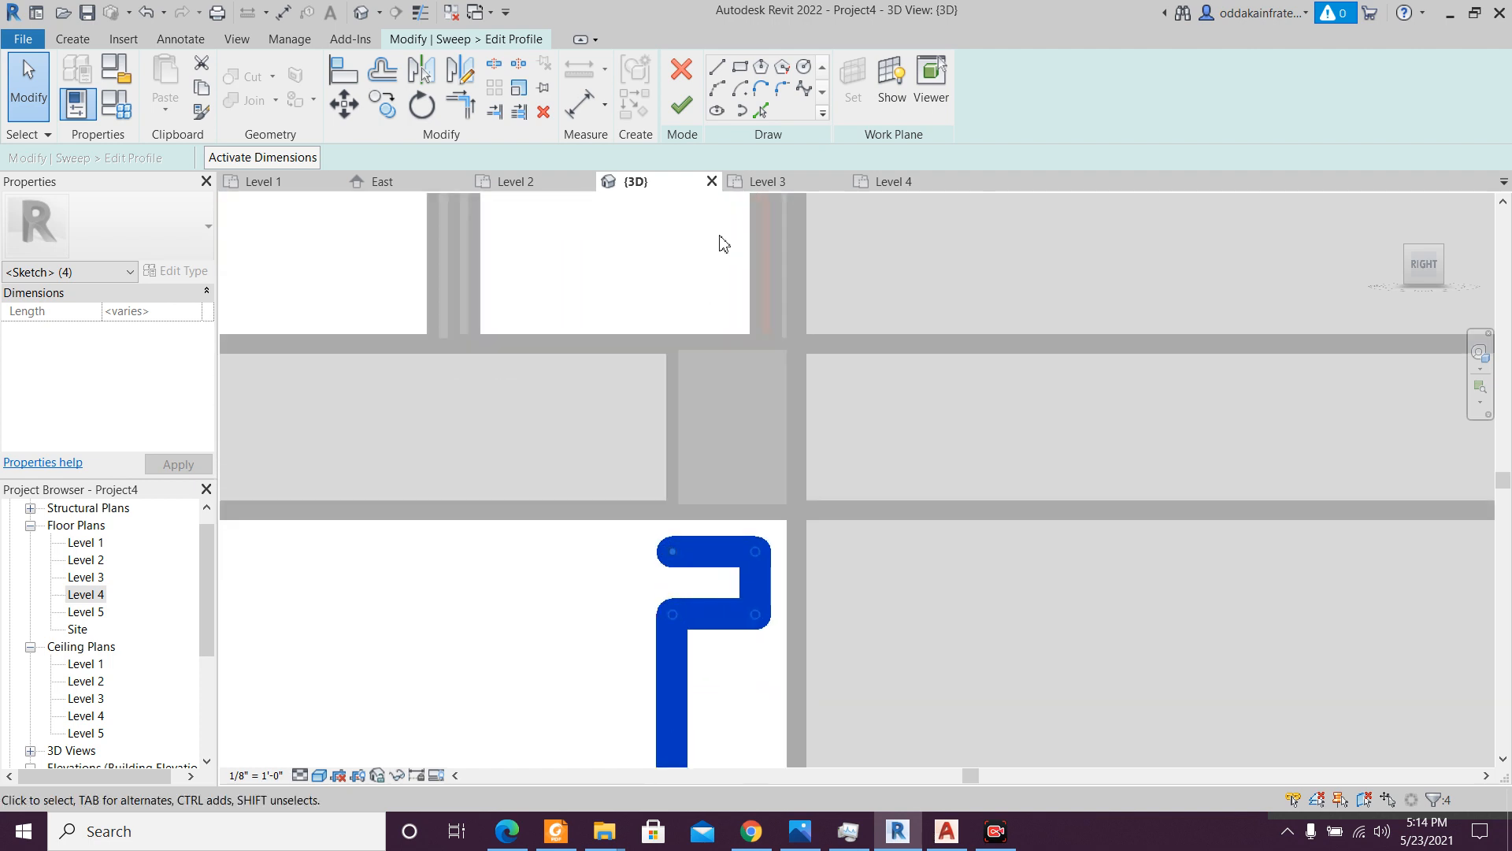
{"action": "left_click", "coordinate": [716, 68]}
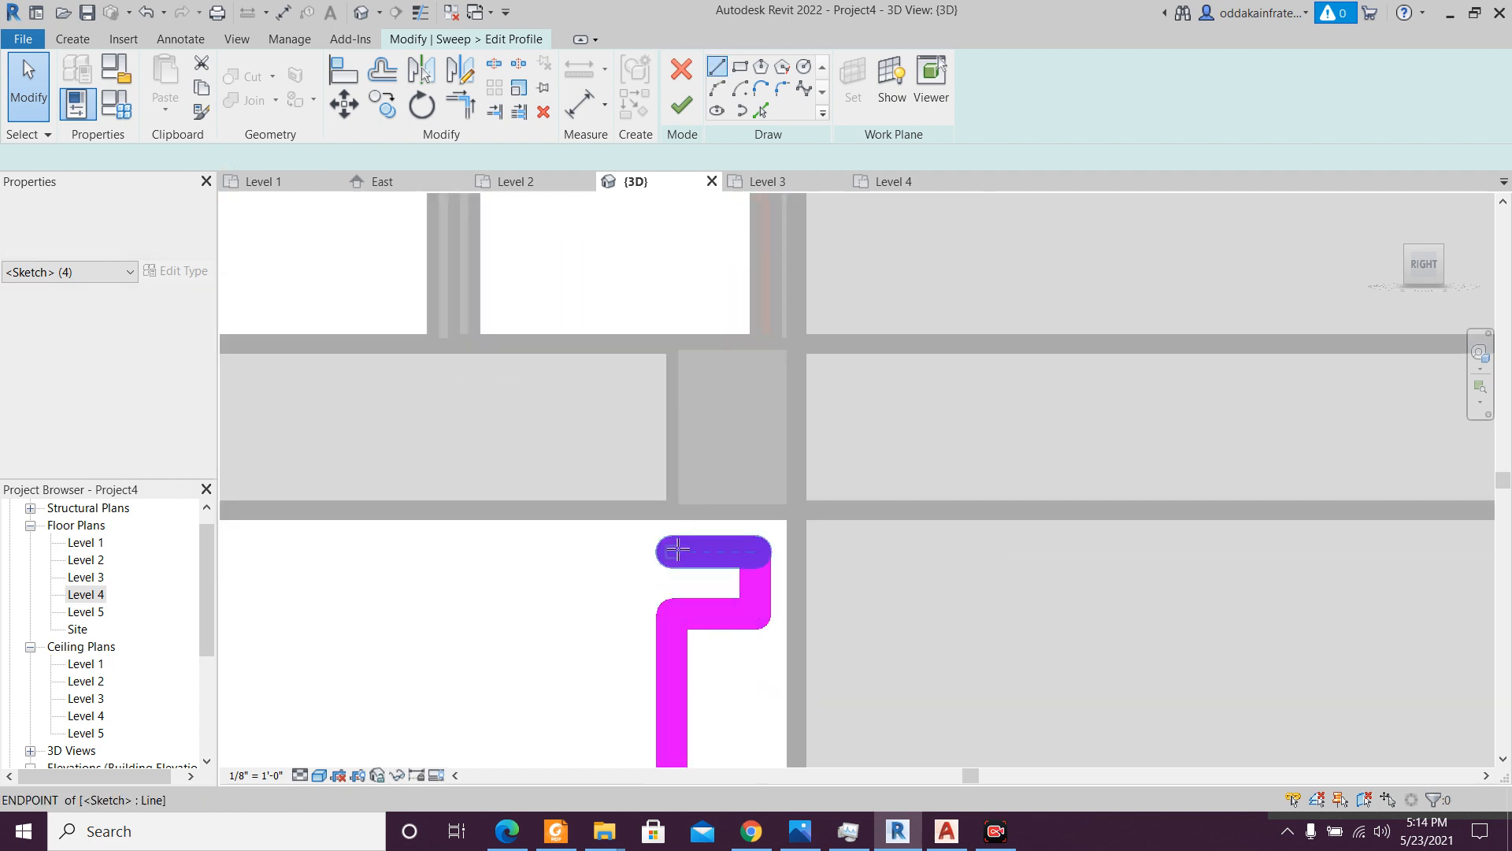
{"action": "left_click", "coordinate": [671, 551]}
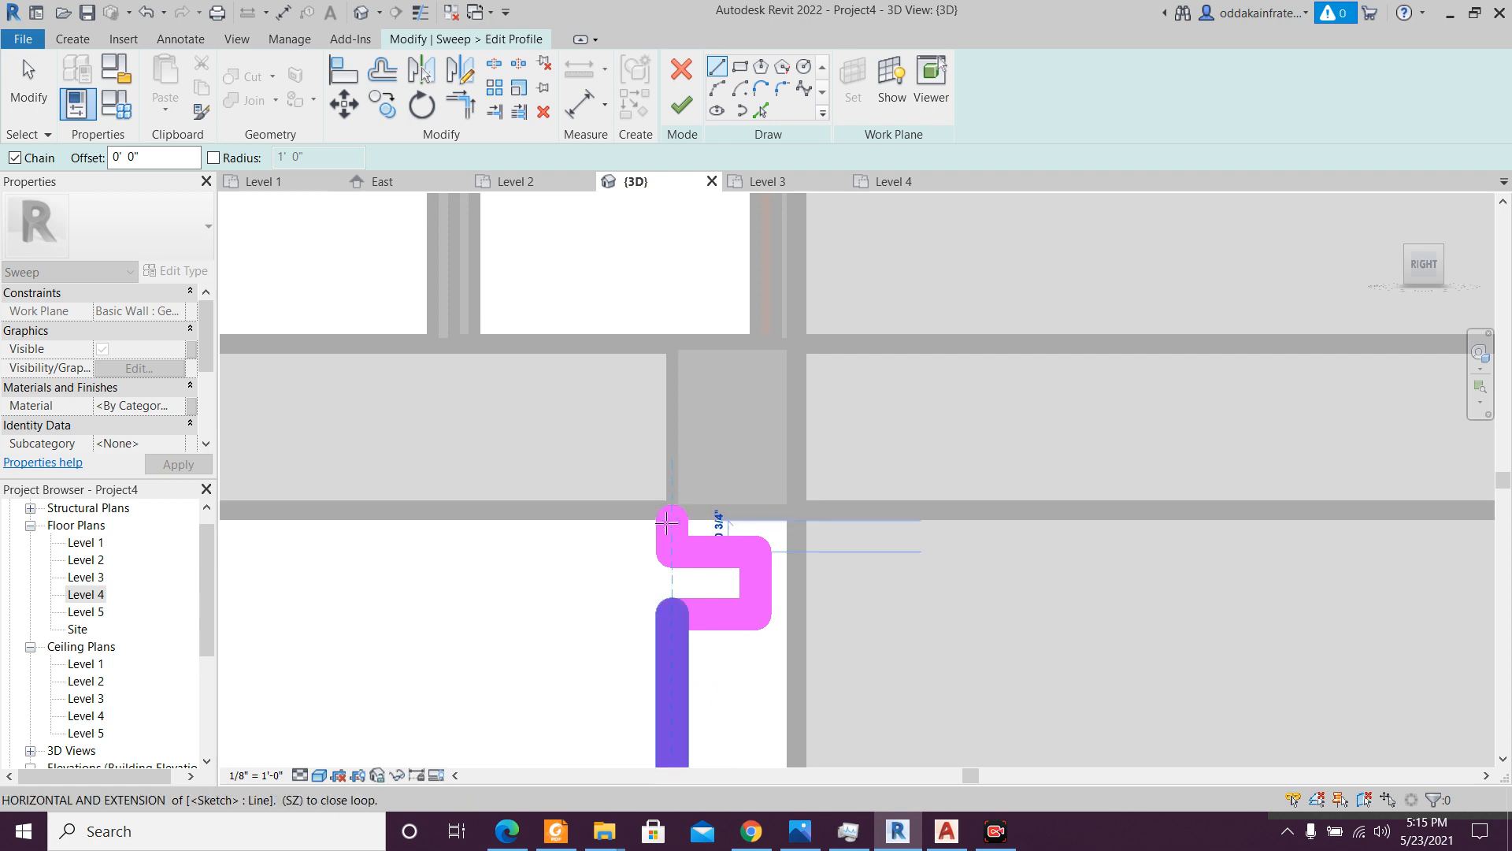
{"action": "left_click", "coordinate": [667, 521]}
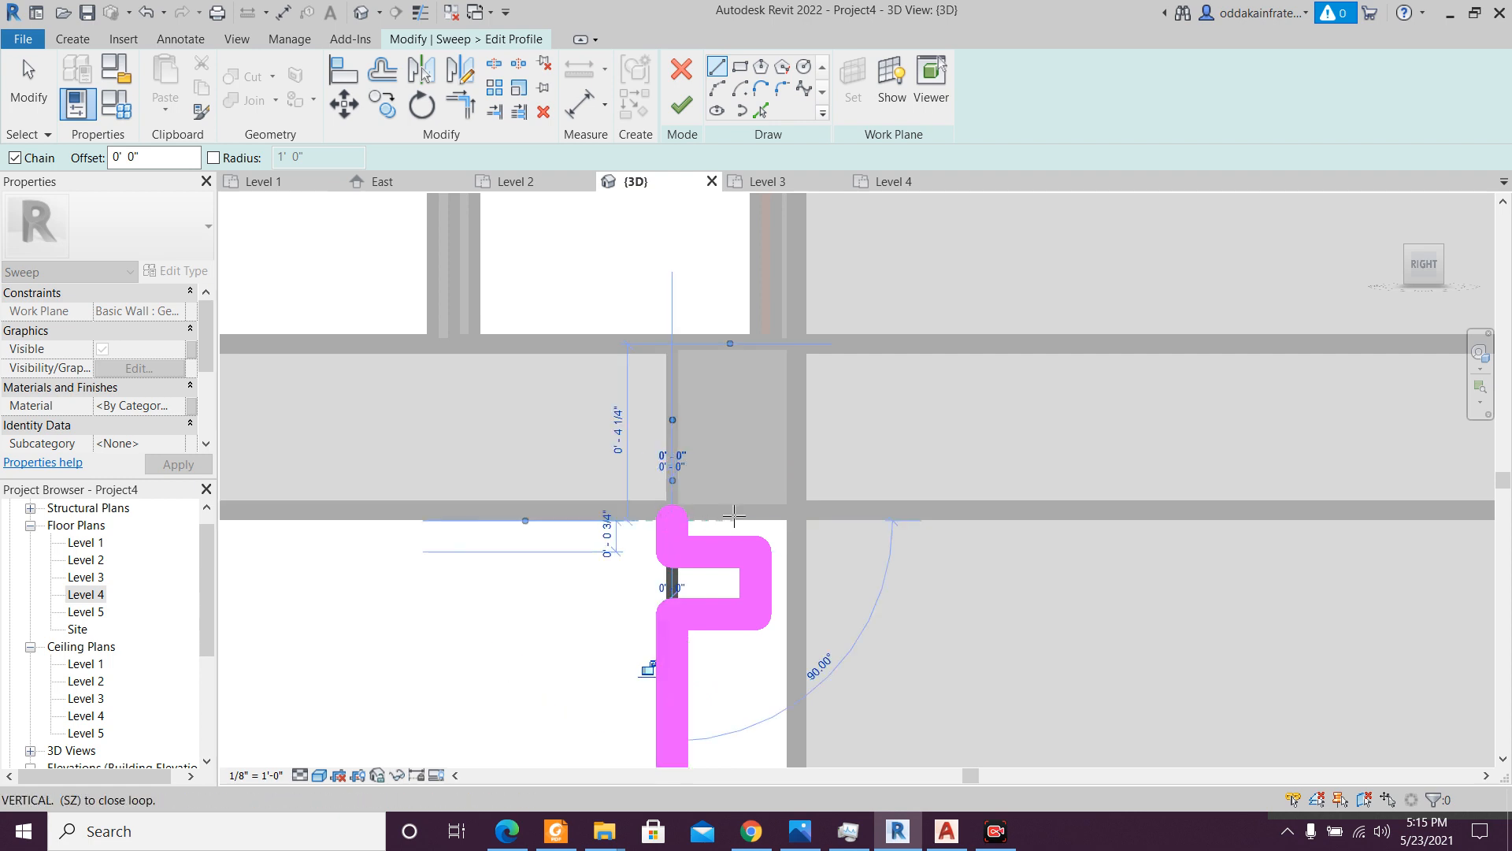
{"action": "left_click", "coordinate": [789, 522]}
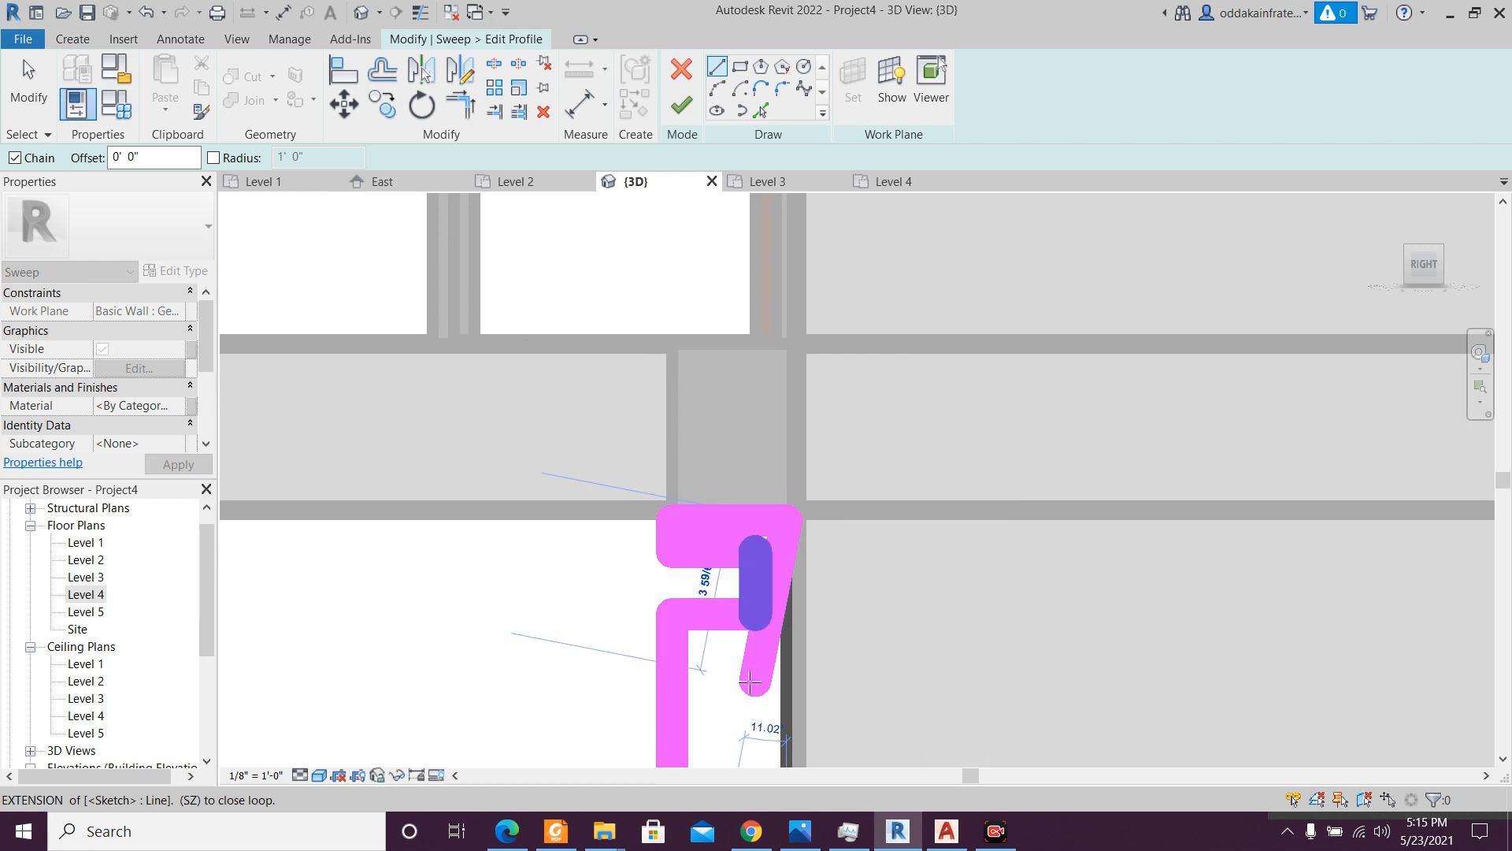
- Draw the closing line from the profile's upper wall corner down the wall face to the profile origin
{"action": "scroll", "coordinate": [751, 678], "scroll_direction": "down", "scroll_amount": 2}
{"action": "middle_click_drag", "start_coordinate": [785, 747], "coordinate": [808, 368]}
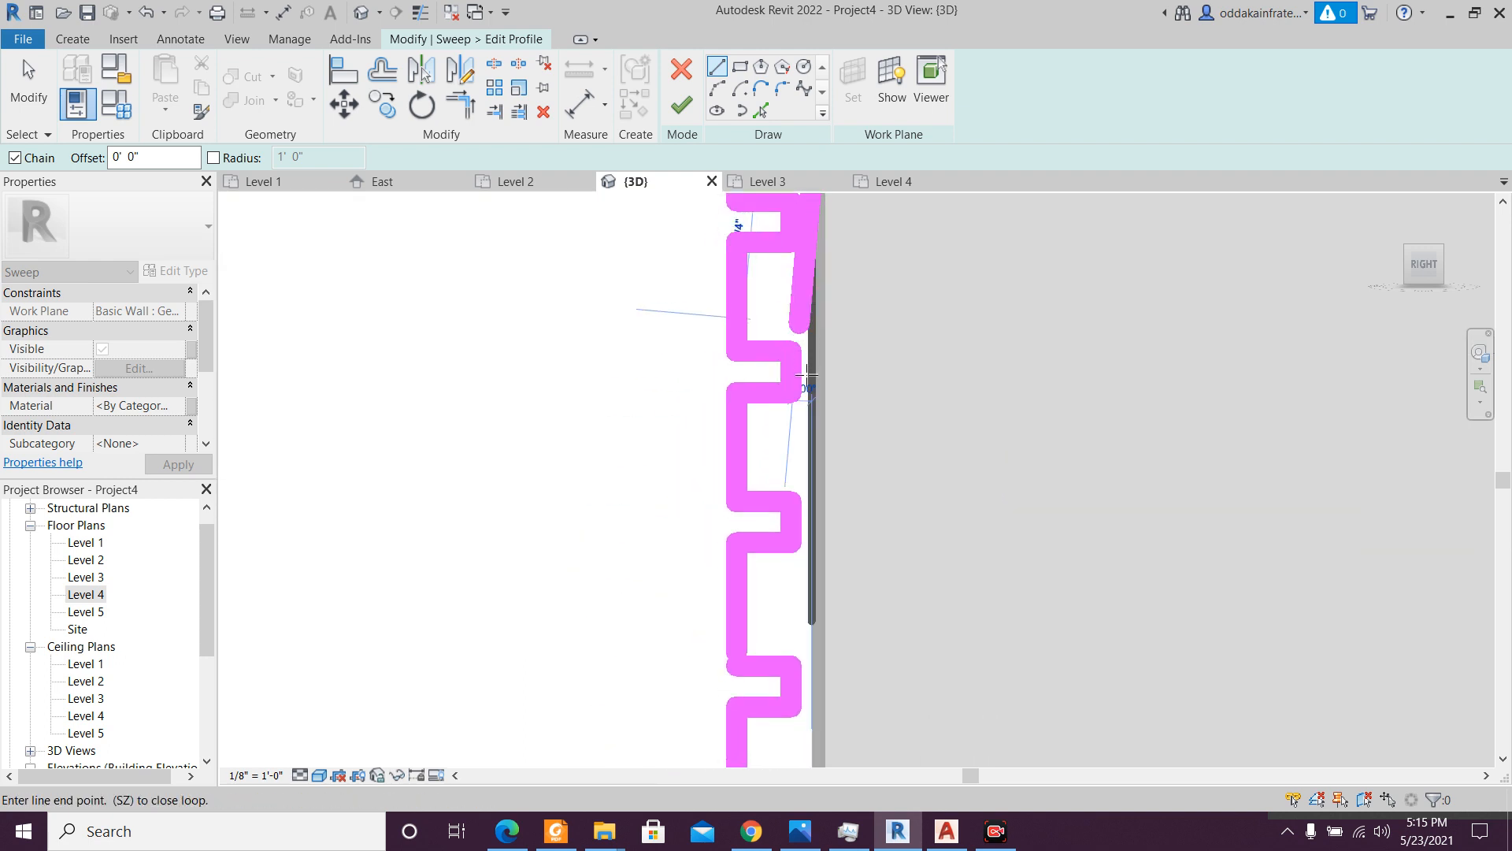
{"action": "scroll", "coordinate": [827, 701], "scroll_direction": "down", "scroll_amount": 2}
{"action": "middle_click_drag", "start_coordinate": [827, 725], "coordinate": [838, 243]}
{"action": "middle_click_drag", "start_coordinate": [813, 614], "coordinate": [773, 253]}
{"action": "middle_click_drag", "start_coordinate": [756, 598], "coordinate": [746, 229]}
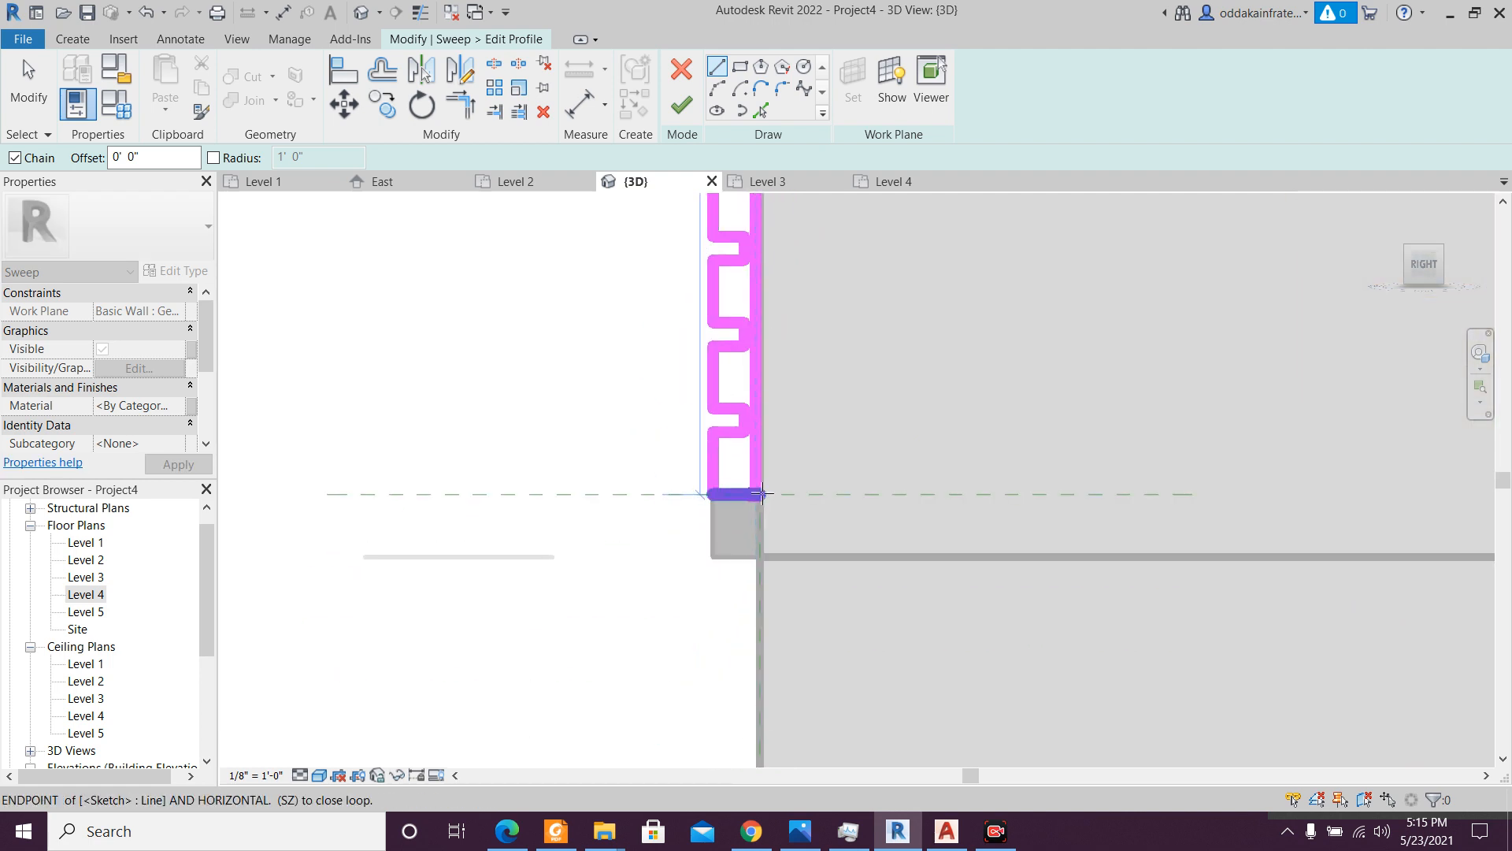
{"action": "left_click", "coordinate": [762, 493]}
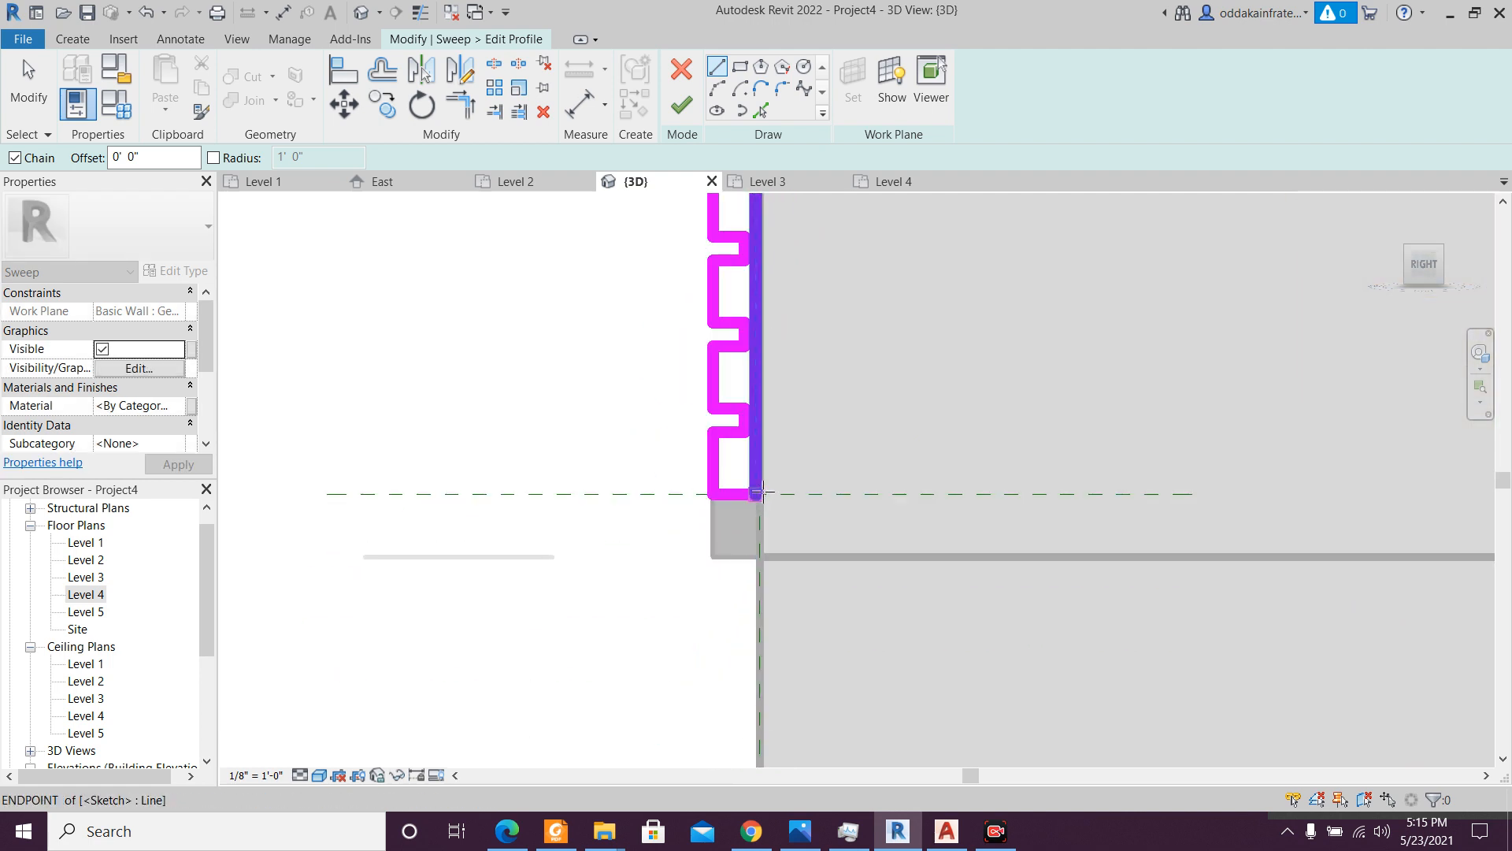
- Try to finish the grooved sweep profile, and quit its sketch
{"action": "left_click", "coordinate": [680, 102]}
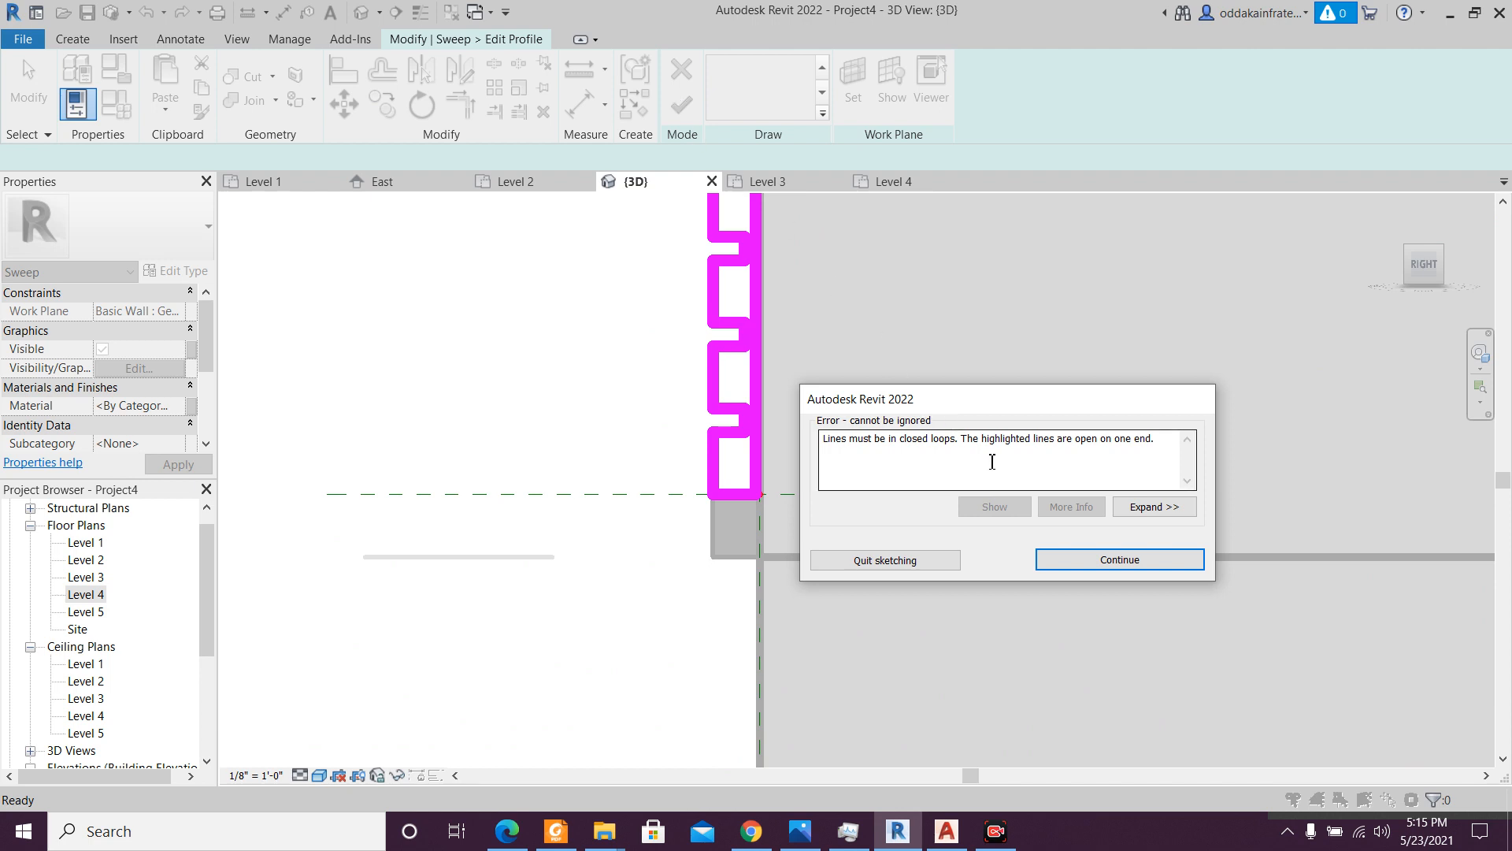
{"action": "left_click", "coordinate": [930, 561]}
{"action": "left_click", "coordinate": [802, 431]}
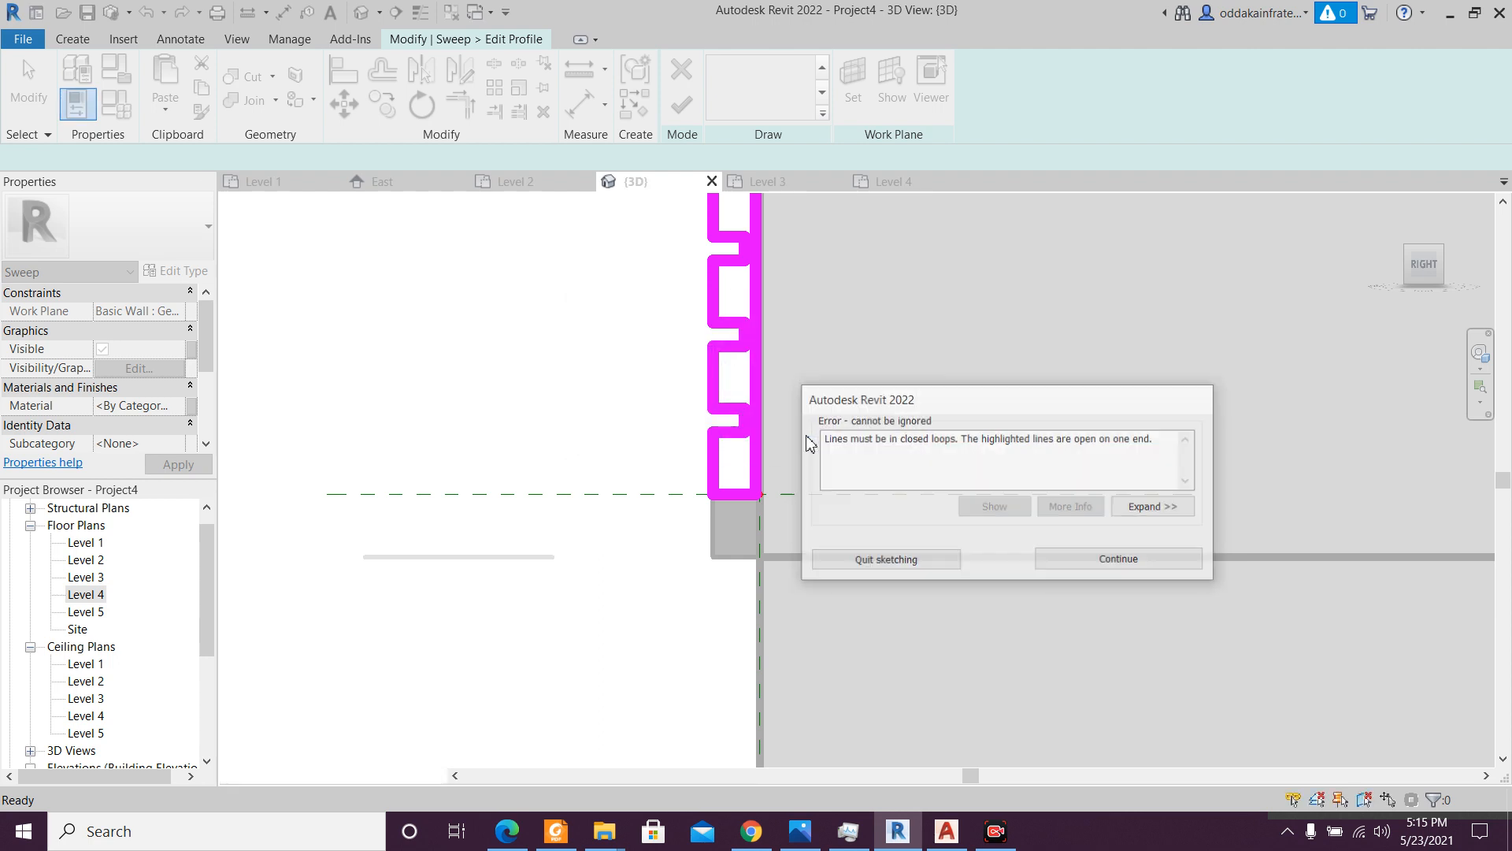
- Reopen the sweep's path sketch to check the line along the plinth strip's top edge, and finish the path
{"action": "scroll", "coordinate": [712, 452], "scroll_direction": "down", "scroll_amount": 5}
{"action": "middle_click_drag", "start_coordinate": [1039, 521], "coordinate": [960, 518], "text": "shift"}
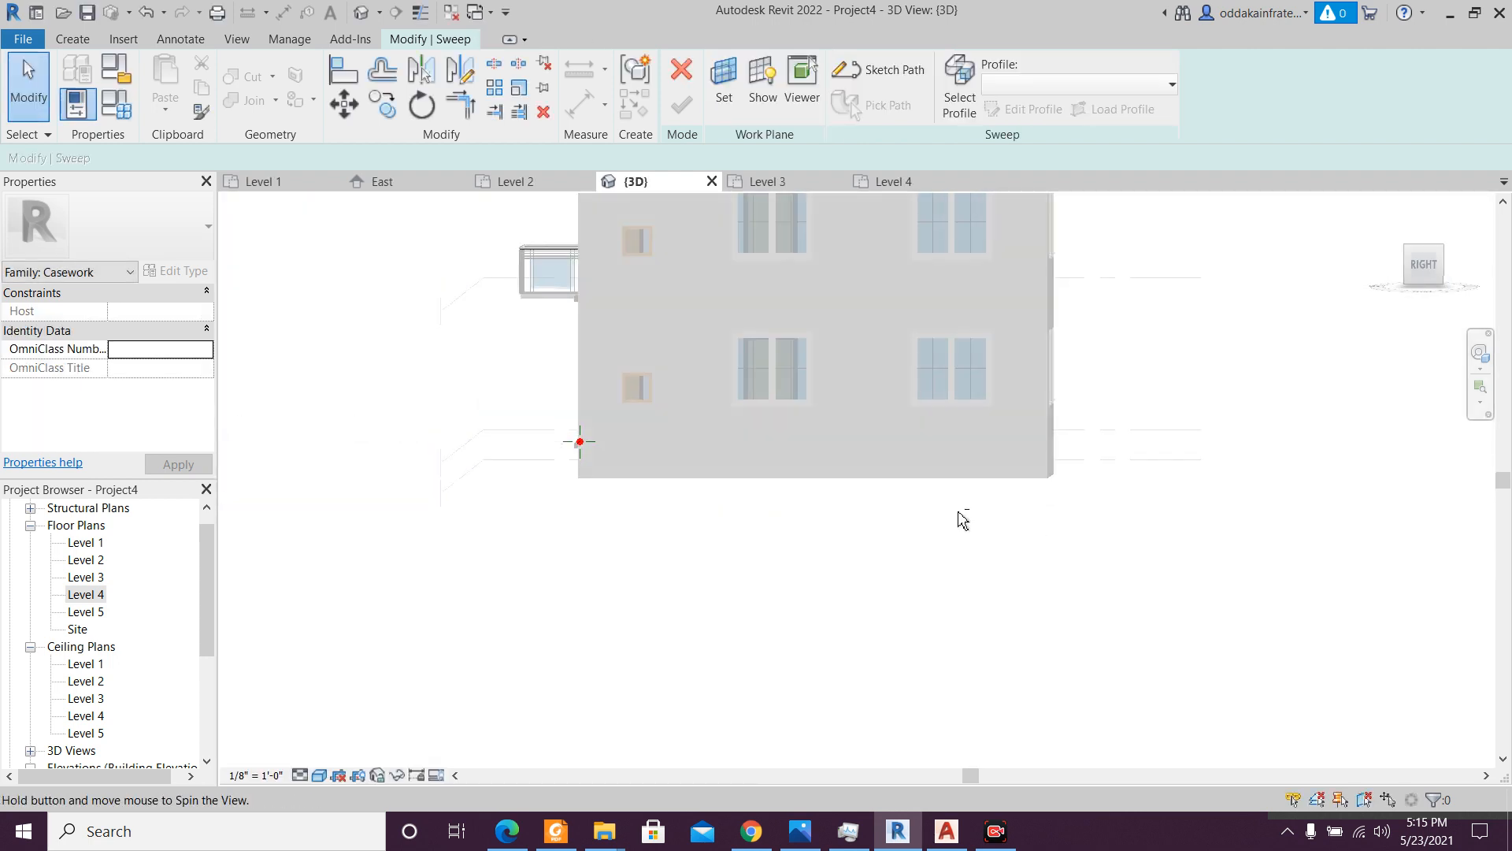
{"action": "left_click", "coordinate": [1432, 282]}
{"action": "scroll", "coordinate": [784, 313], "scroll_direction": "up", "scroll_amount": 5}
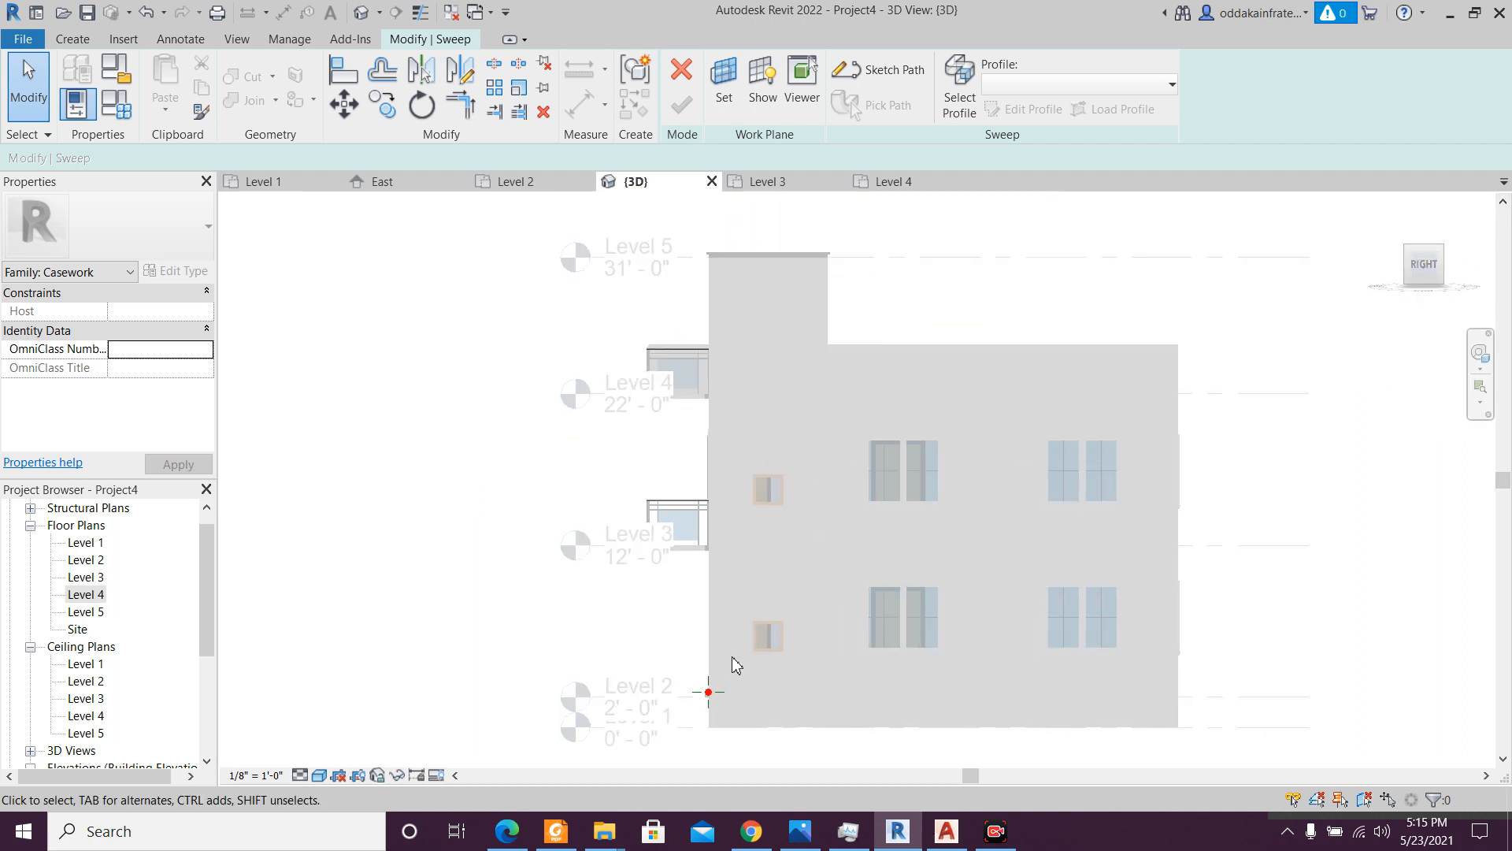
{"action": "scroll", "coordinate": [703, 728], "scroll_direction": "up", "scroll_amount": 10}
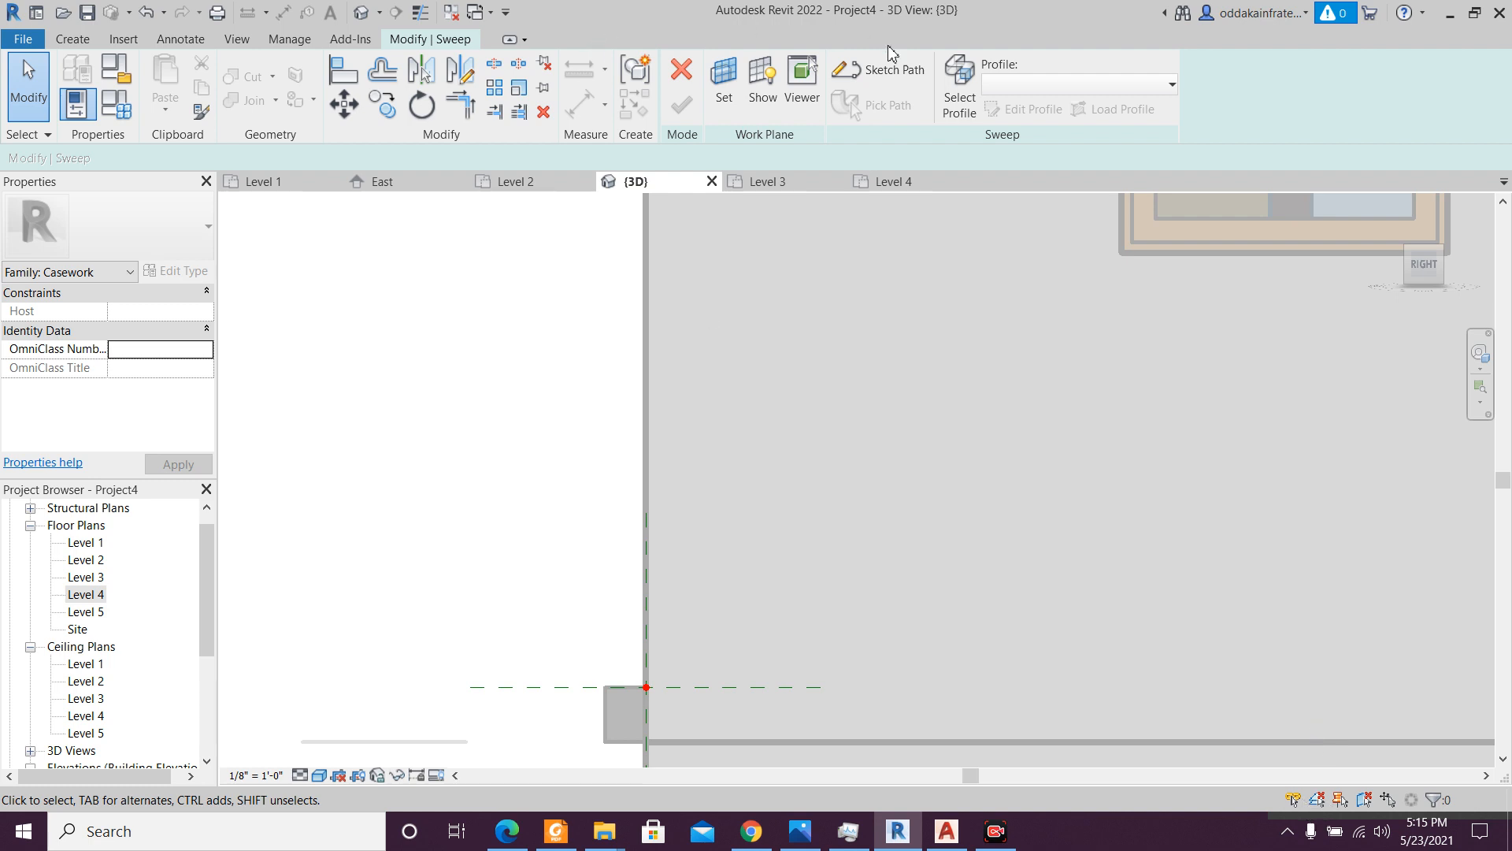
{"action": "mouse_move", "coordinate": [490, 459]}
{"action": "middle_mouse_down", "text": "shift"}
{"action": "mouse_move", "coordinate": [580, 483]}
{"action": "mouse_move", "coordinate": [567, 479]}
{"action": "mouse_move", "coordinate": [567, 529]}
{"action": "mouse_move", "coordinate": [500, 446]}
{"action": "mouse_move", "coordinate": [560, 265]}
{"action": "middle_mouse_up", "text": "shift"}
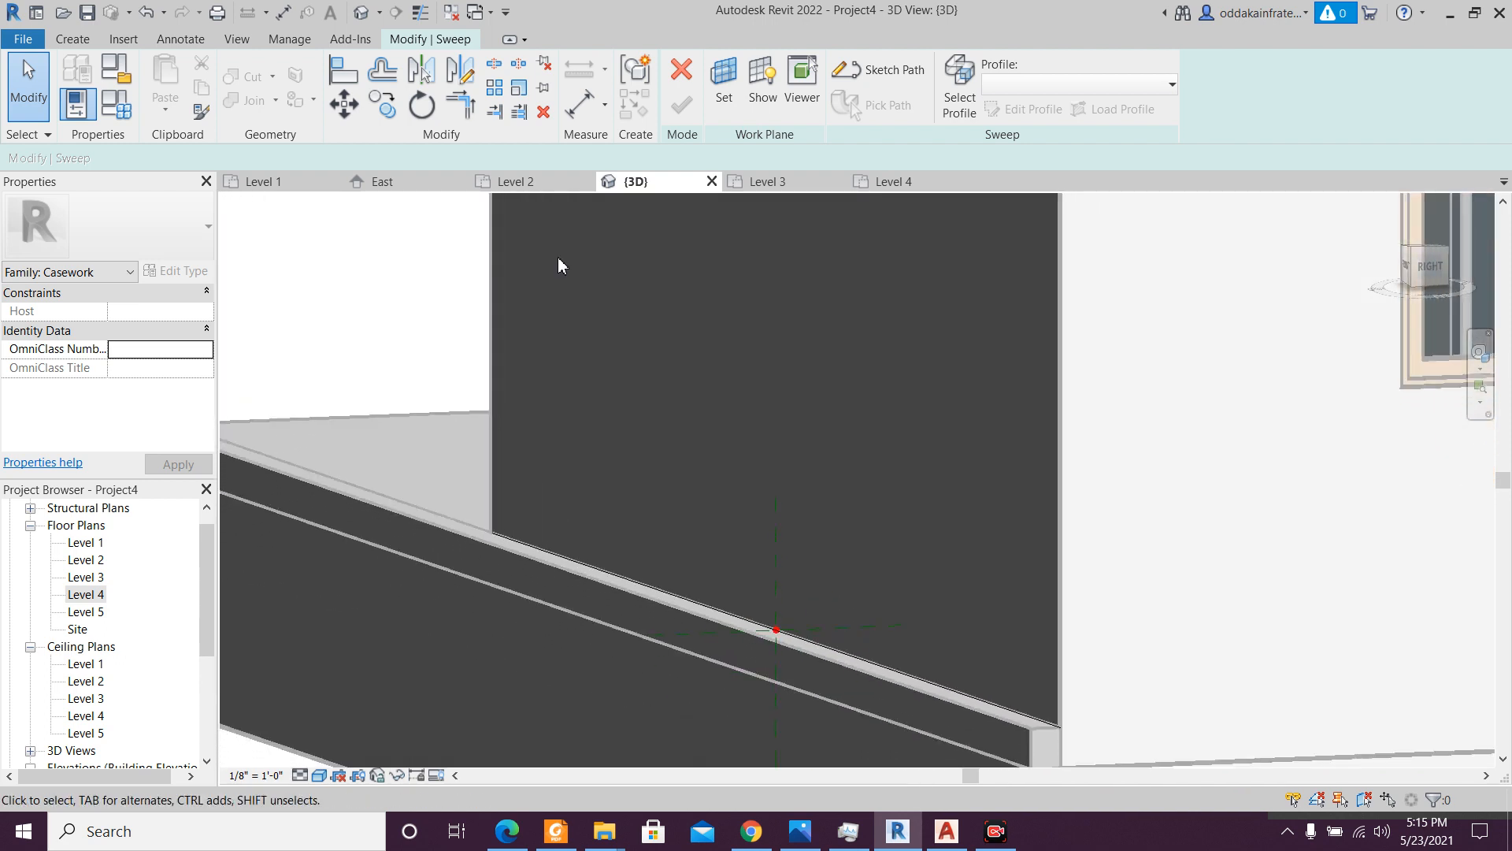
{"action": "left_click", "coordinate": [881, 69]}
{"action": "left_click", "coordinate": [1060, 725]}
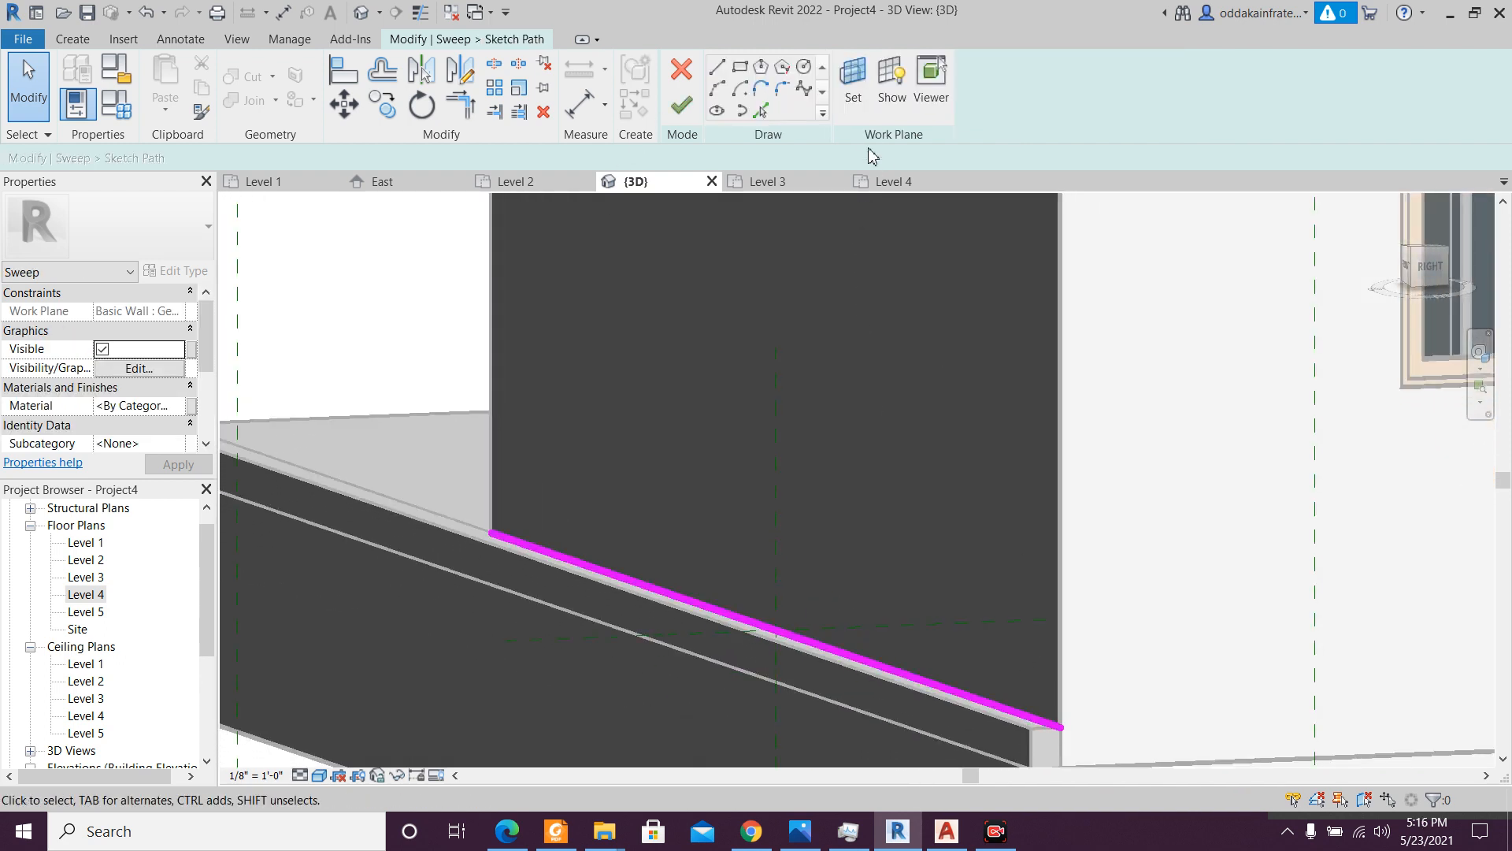
{"action": "left_click", "coordinate": [683, 110]}
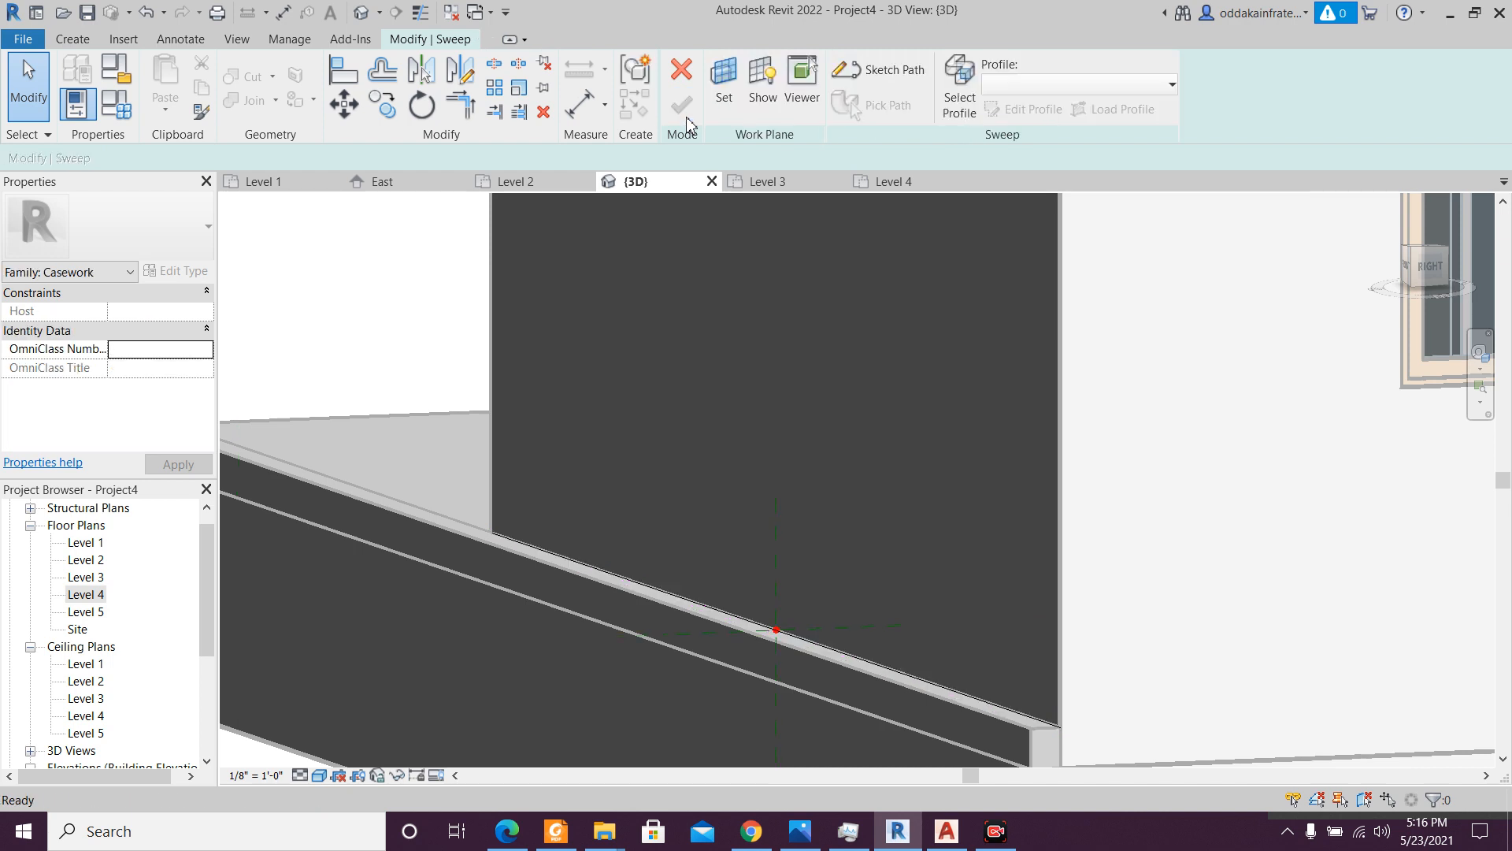
- Edit the sweep profile in the right view, sketching 3" from the origin across the strip's top and 4" up
{"action": "left_click", "coordinate": [952, 96]}
{"action": "left_click", "coordinate": [1040, 116]}
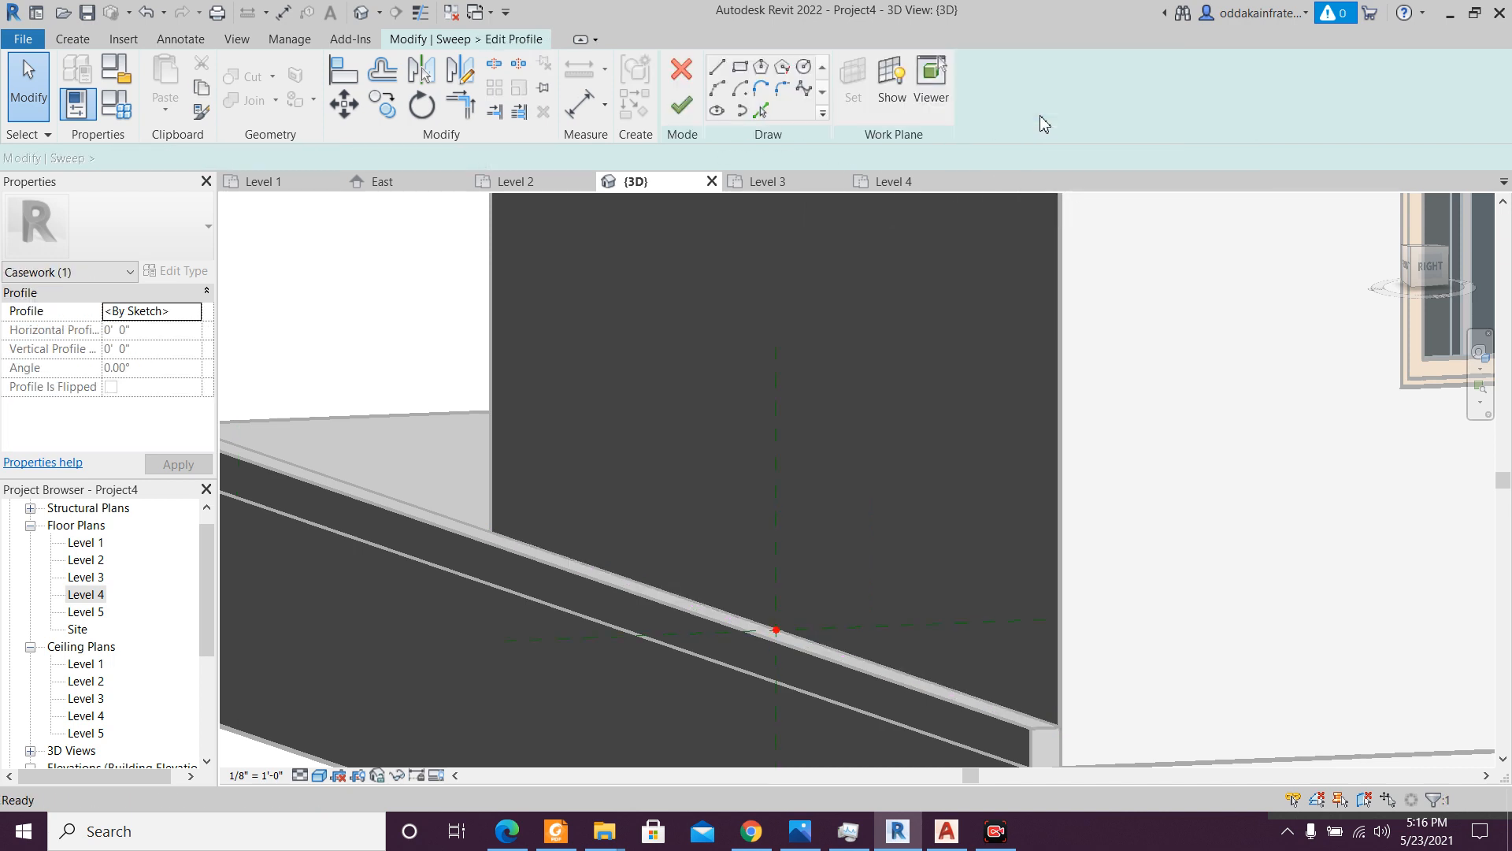
{"action": "left_click", "coordinate": [1426, 268]}
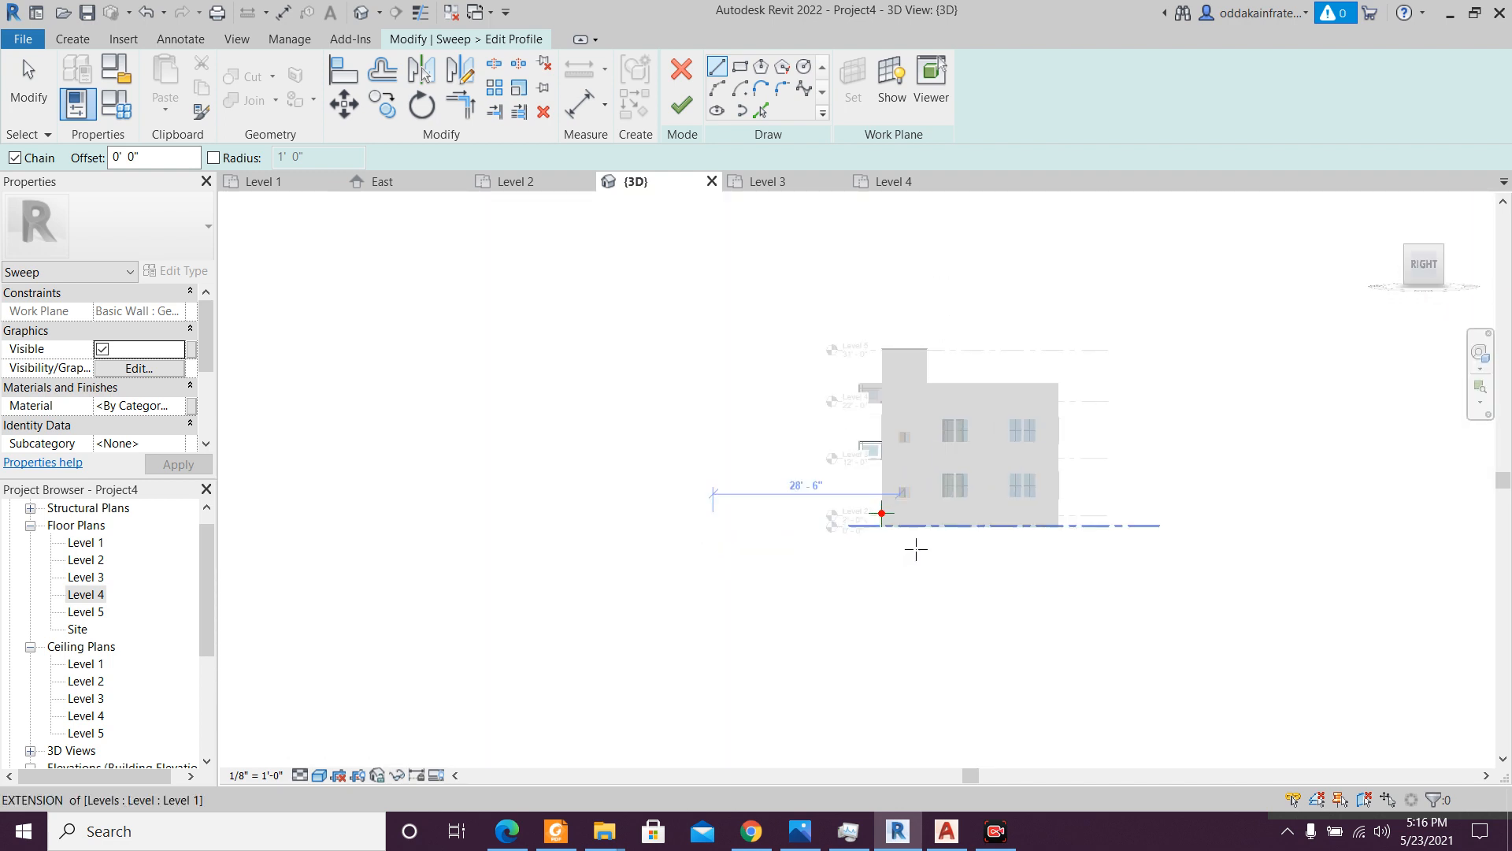
{"action": "scroll", "coordinate": [916, 549], "scroll_direction": "up", "scroll_amount": 10}
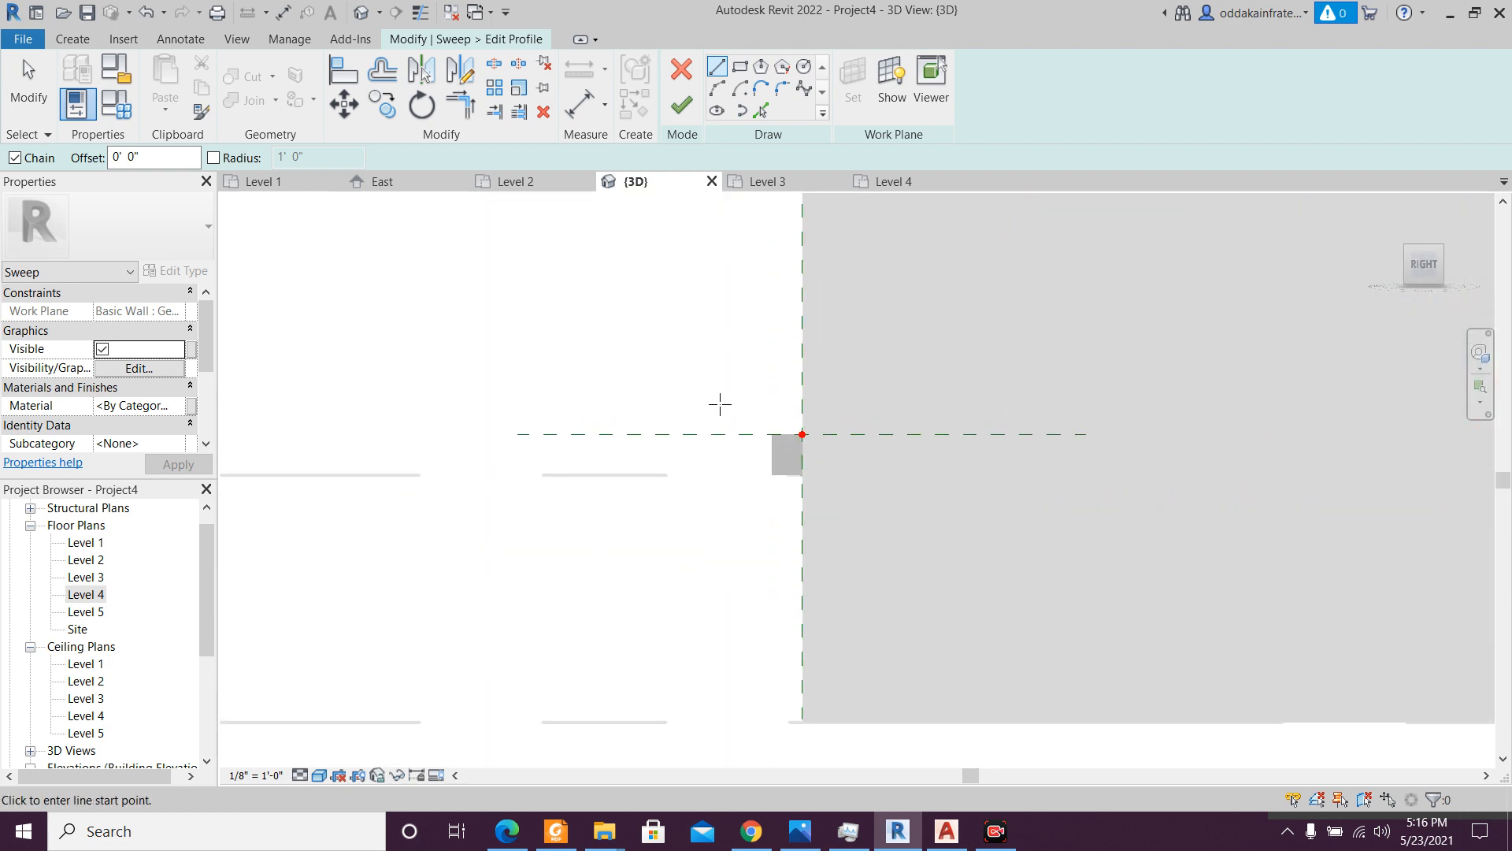
{"action": "scroll", "coordinate": [719, 404], "scroll_direction": "up", "scroll_amount": 3}
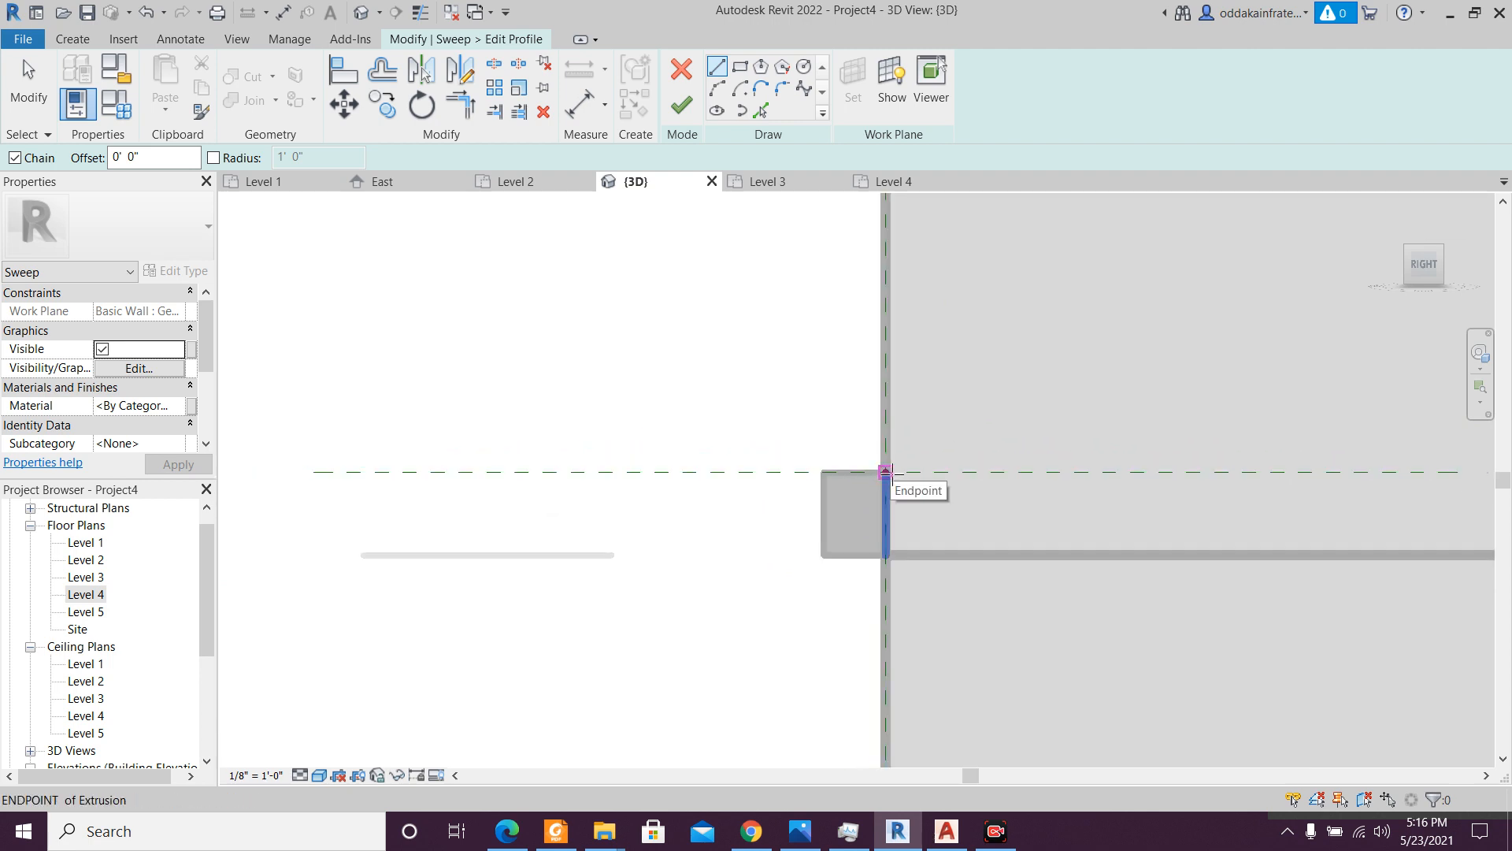
{"action": "left_click", "coordinate": [885, 471]}
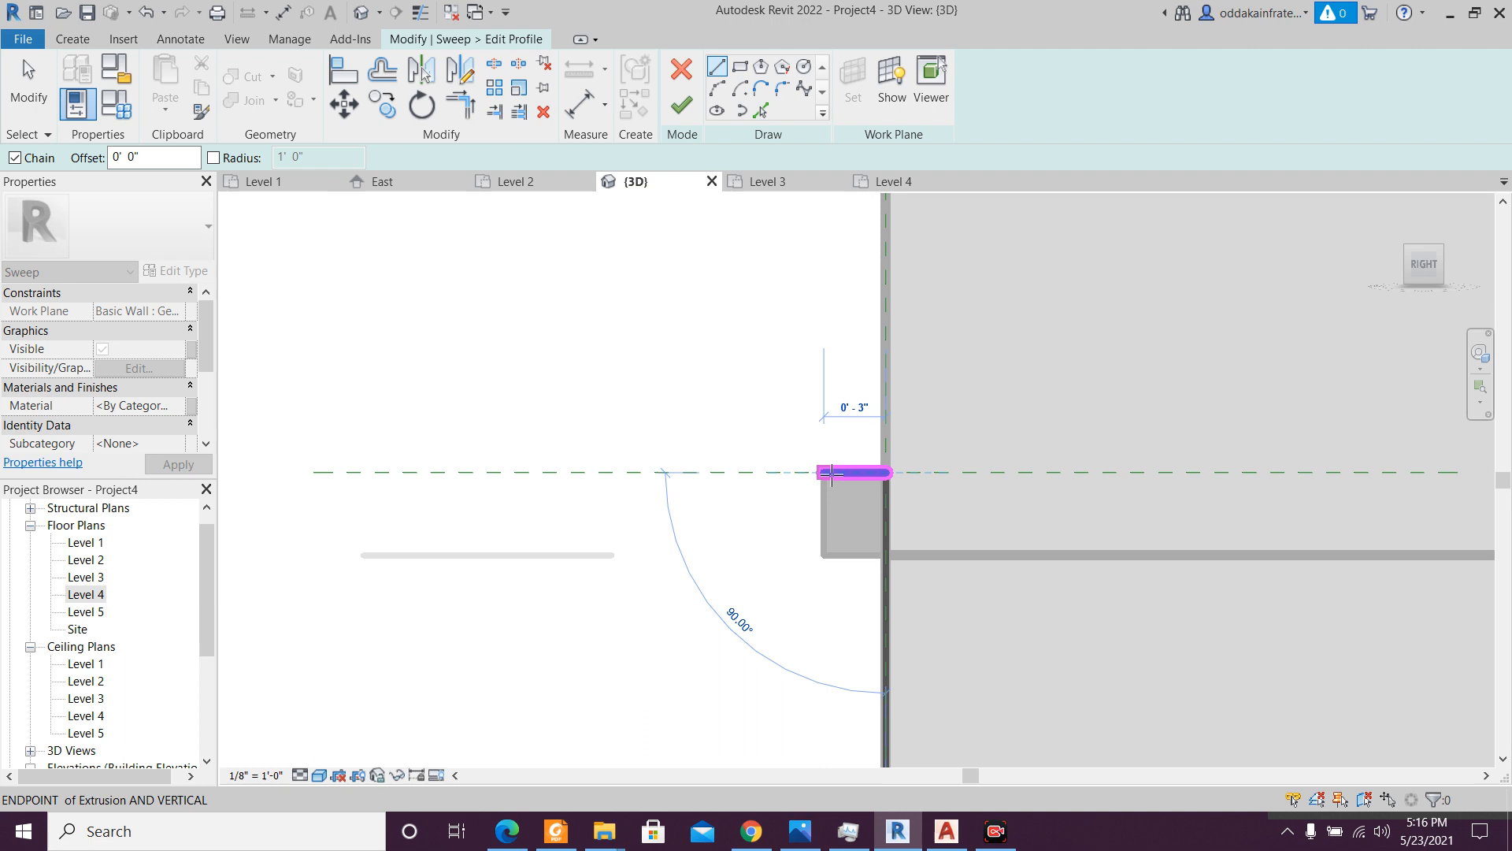
{"action": "left_click", "coordinate": [823, 472]}
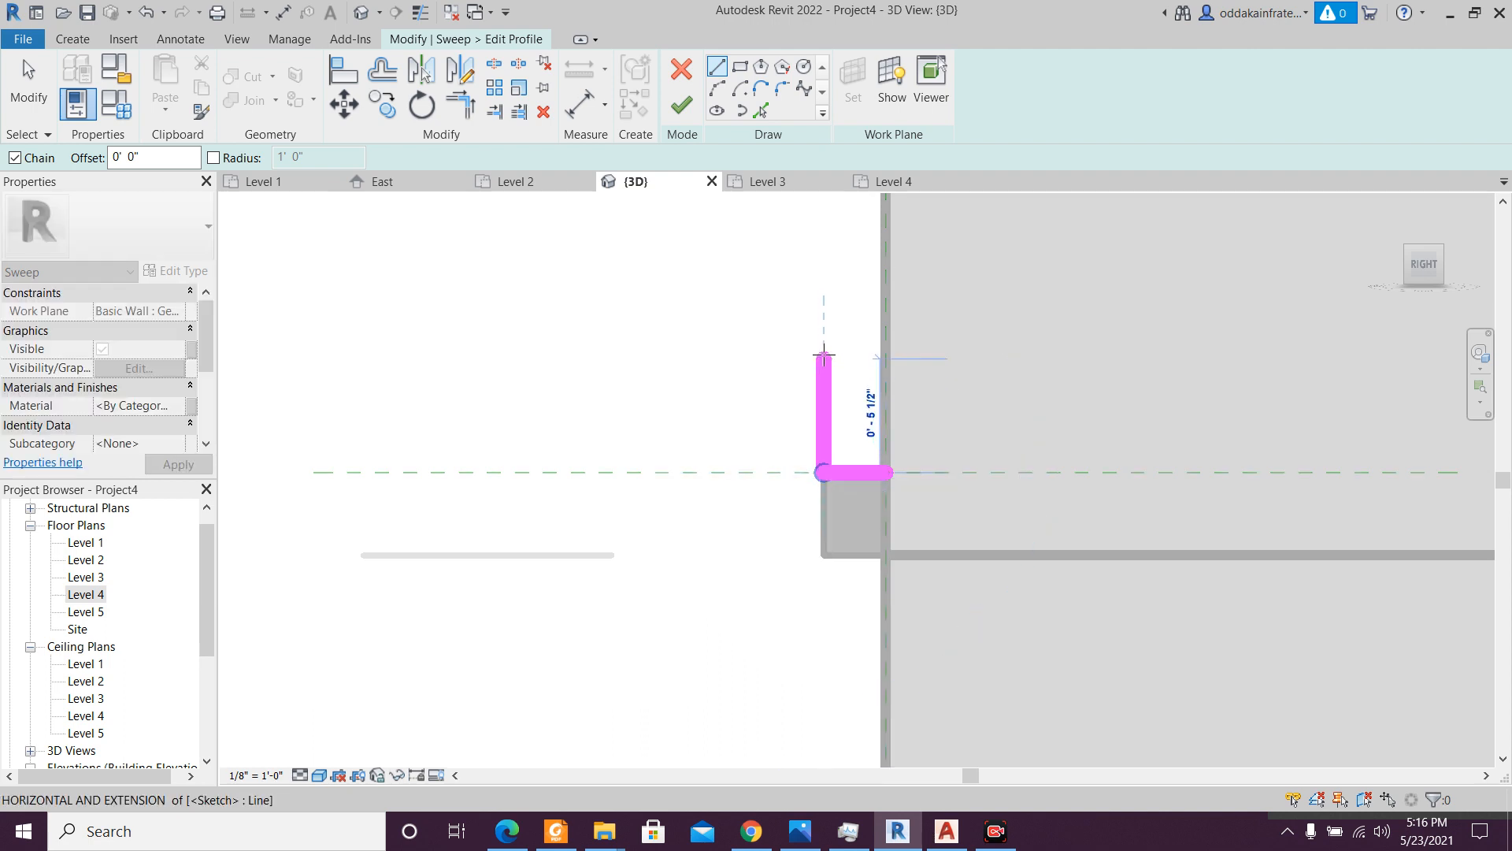
{"action": "type", "text": "4"}
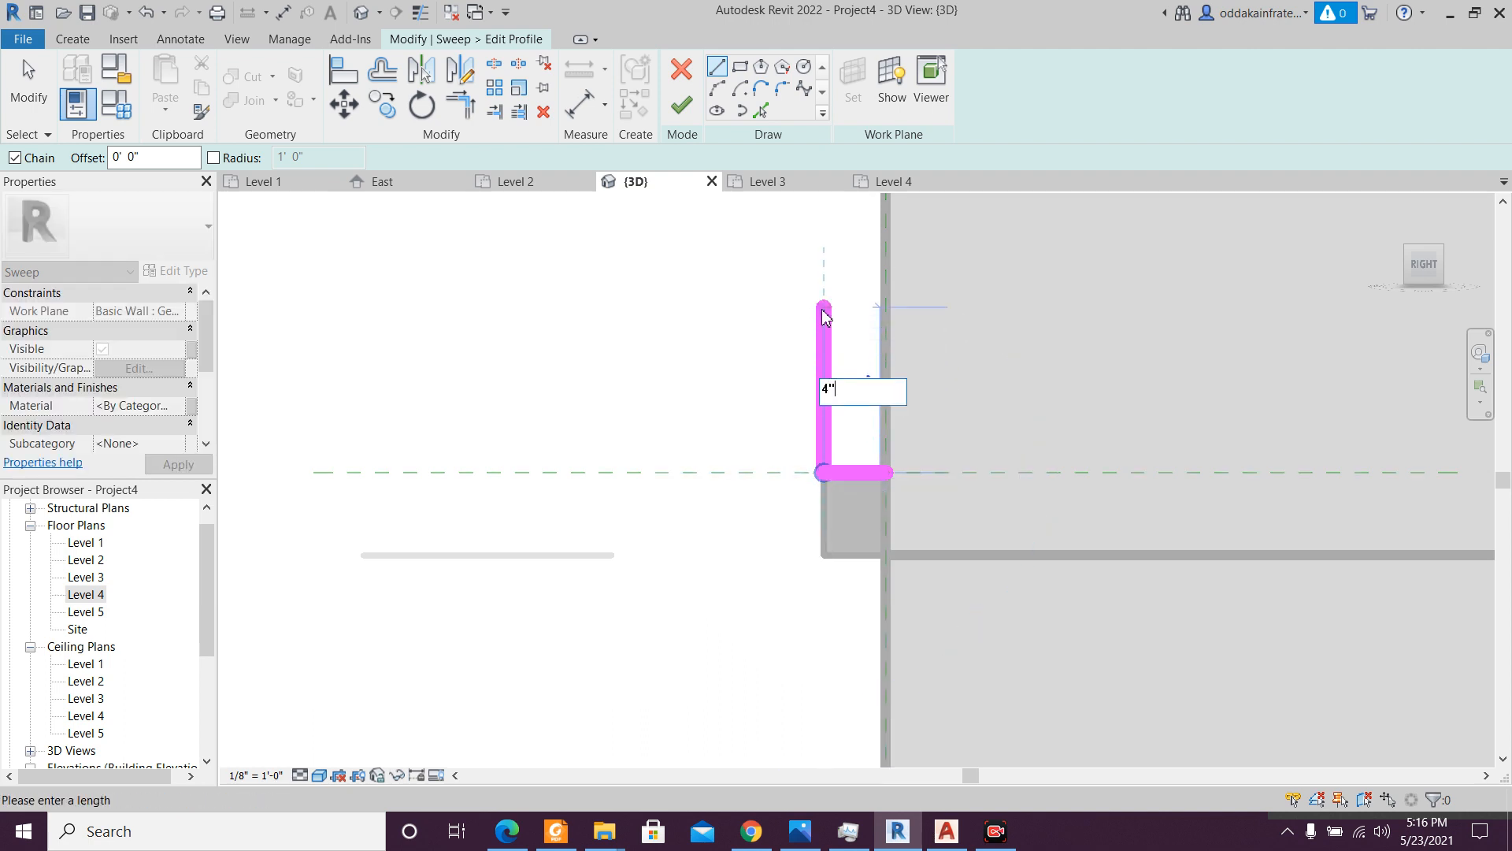
{"action": "key", "text": "Return"}
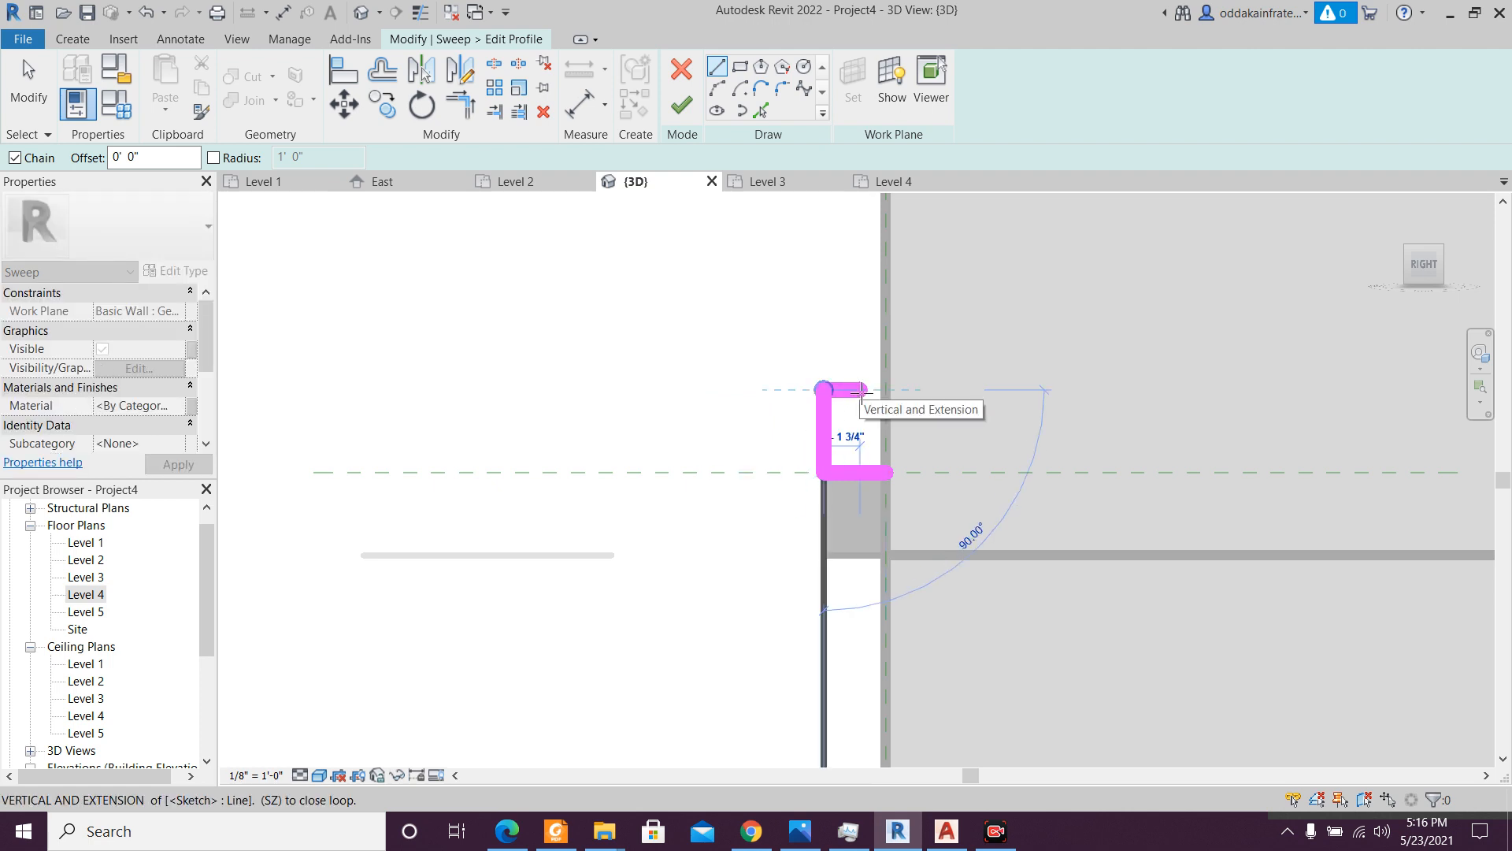
- Continue the profile with lines 1" towards the wall, 2" up and 1" outward, and end the line chain
{"action": "type", "text": "1"}
{"action": "key", "text": "Return"}
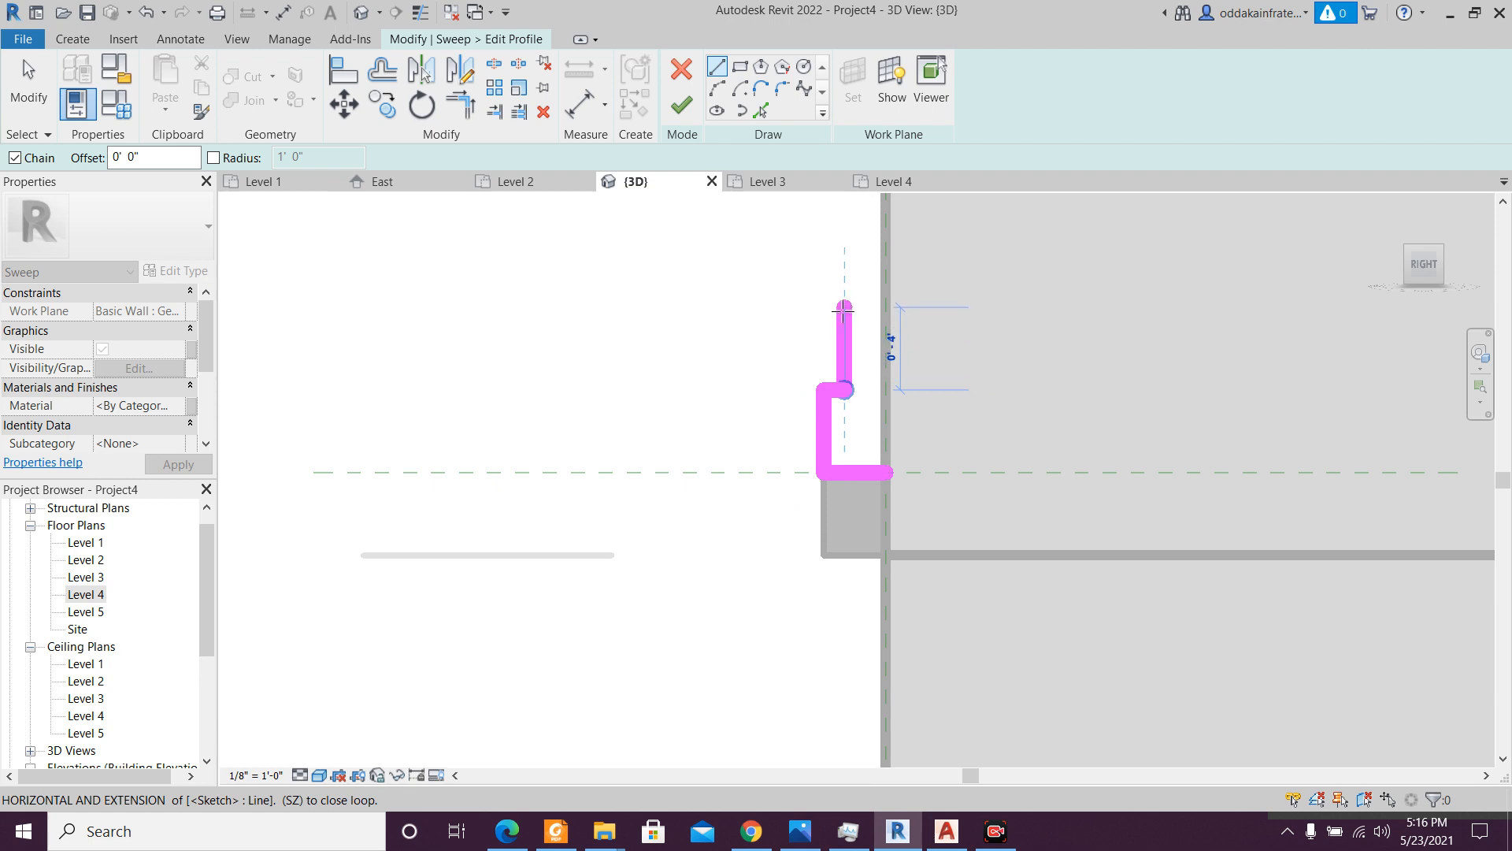
{"action": "type", "text": "2"}
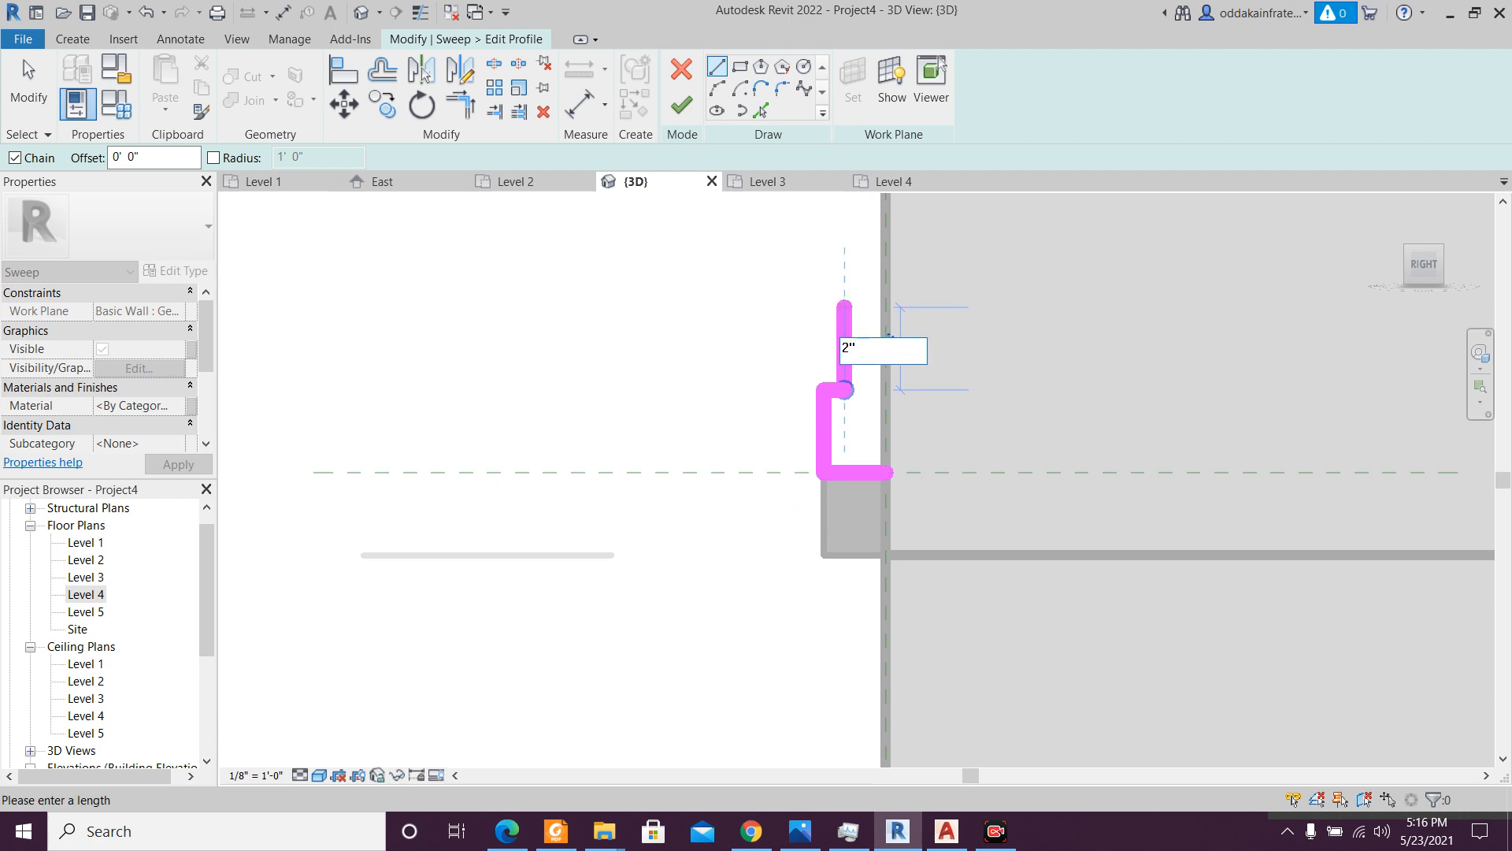
{"action": "type", "text": "\""}
{"action": "key", "text": "Return"}
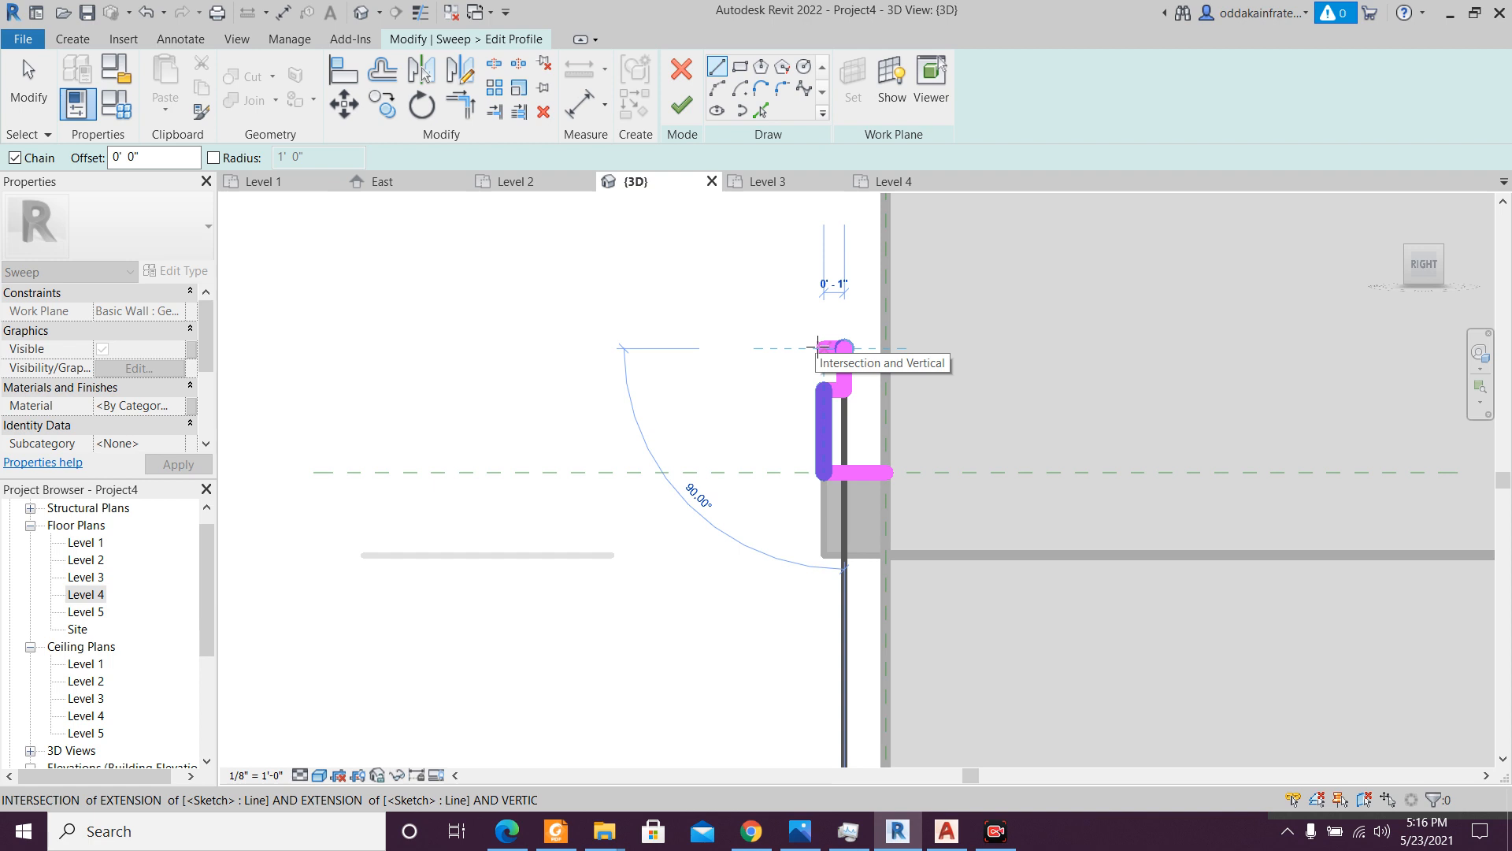
{"action": "left_click", "coordinate": [816, 346]}
{"action": "key", "text": "Escape"}
{"action": "key", "text": "Escape"}
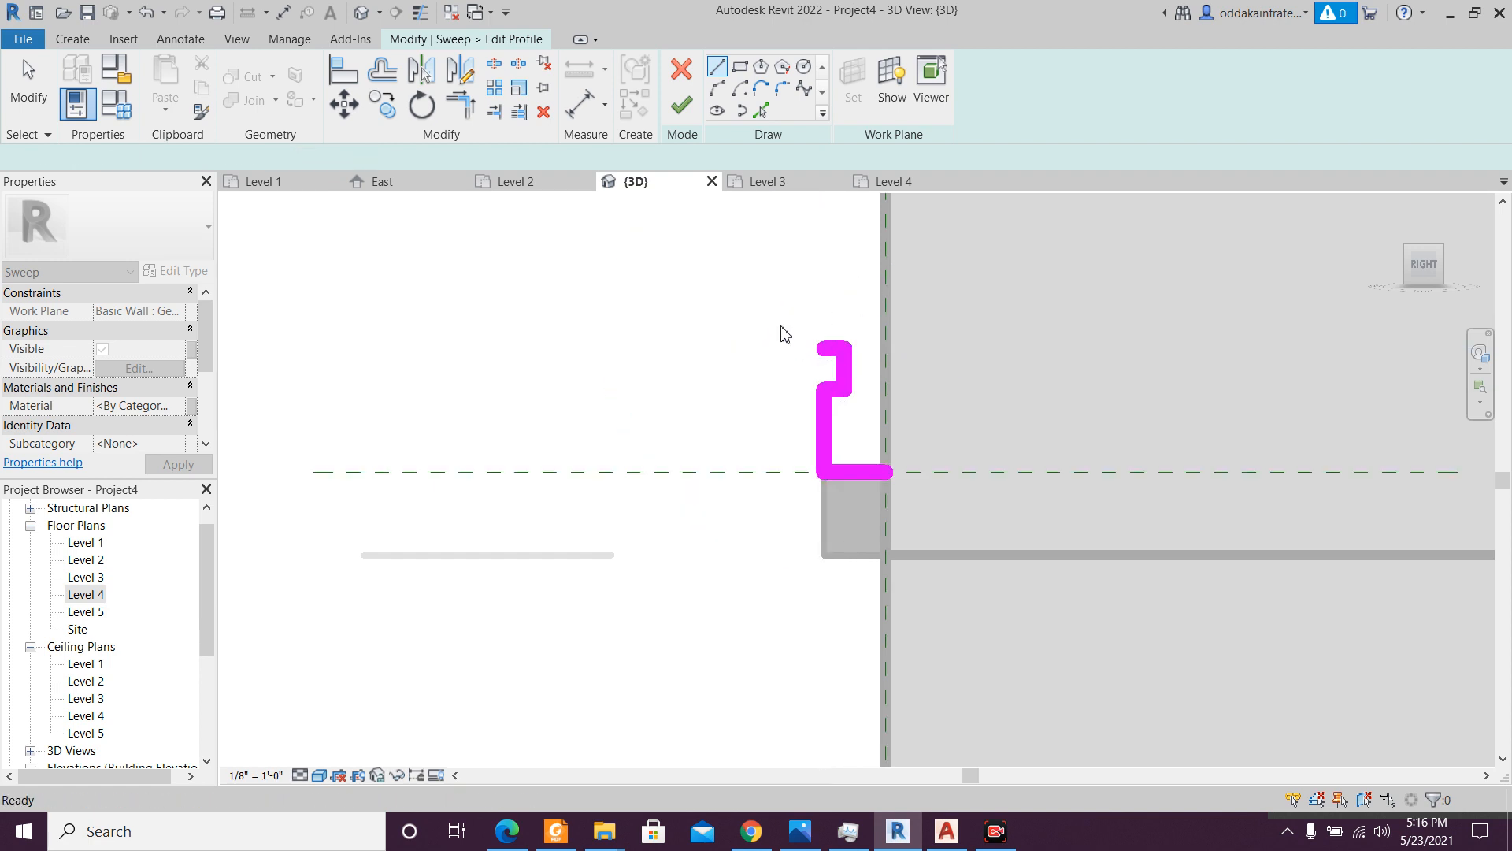
- Copy the four-line stepped outline, without the base line, upward from its lower end onto its upper outer end
{"action": "mouse_move", "coordinate": [783, 311]}
{"action": "left_mouse_down"}
{"action": "mouse_move", "coordinate": [870, 425]}
{"action": "mouse_move", "coordinate": [866, 460]}
{"action": "left_mouse_up"}
{"action": "left_click", "coordinate": [819, 433], "text": "ctrl"}
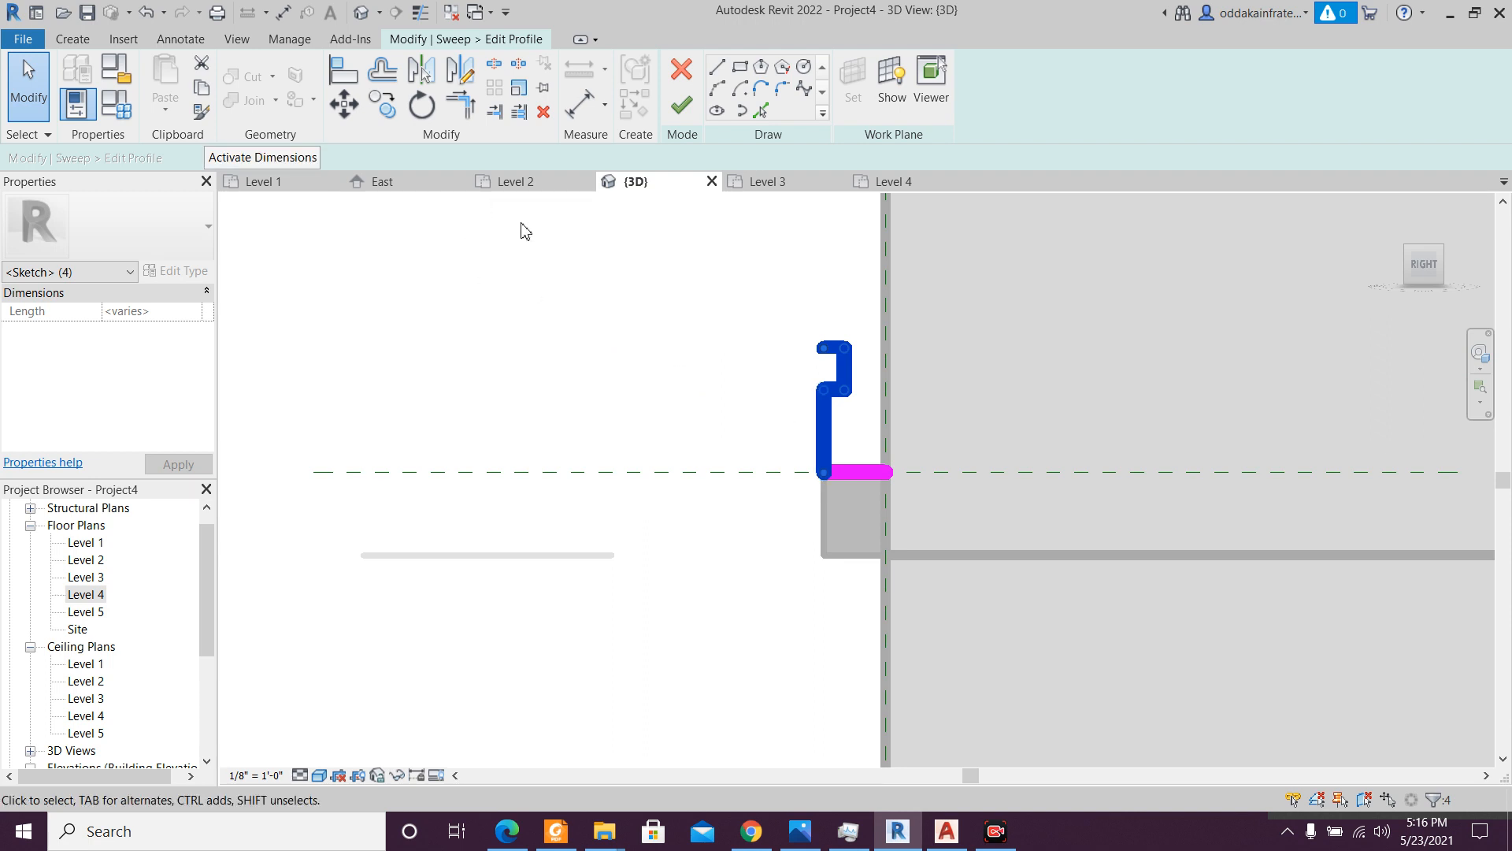
{"action": "middle_click_drag", "start_coordinate": [523, 229], "coordinate": [559, 348]}
{"action": "key", "text": "c"}
{"action": "key", "text": "o"}
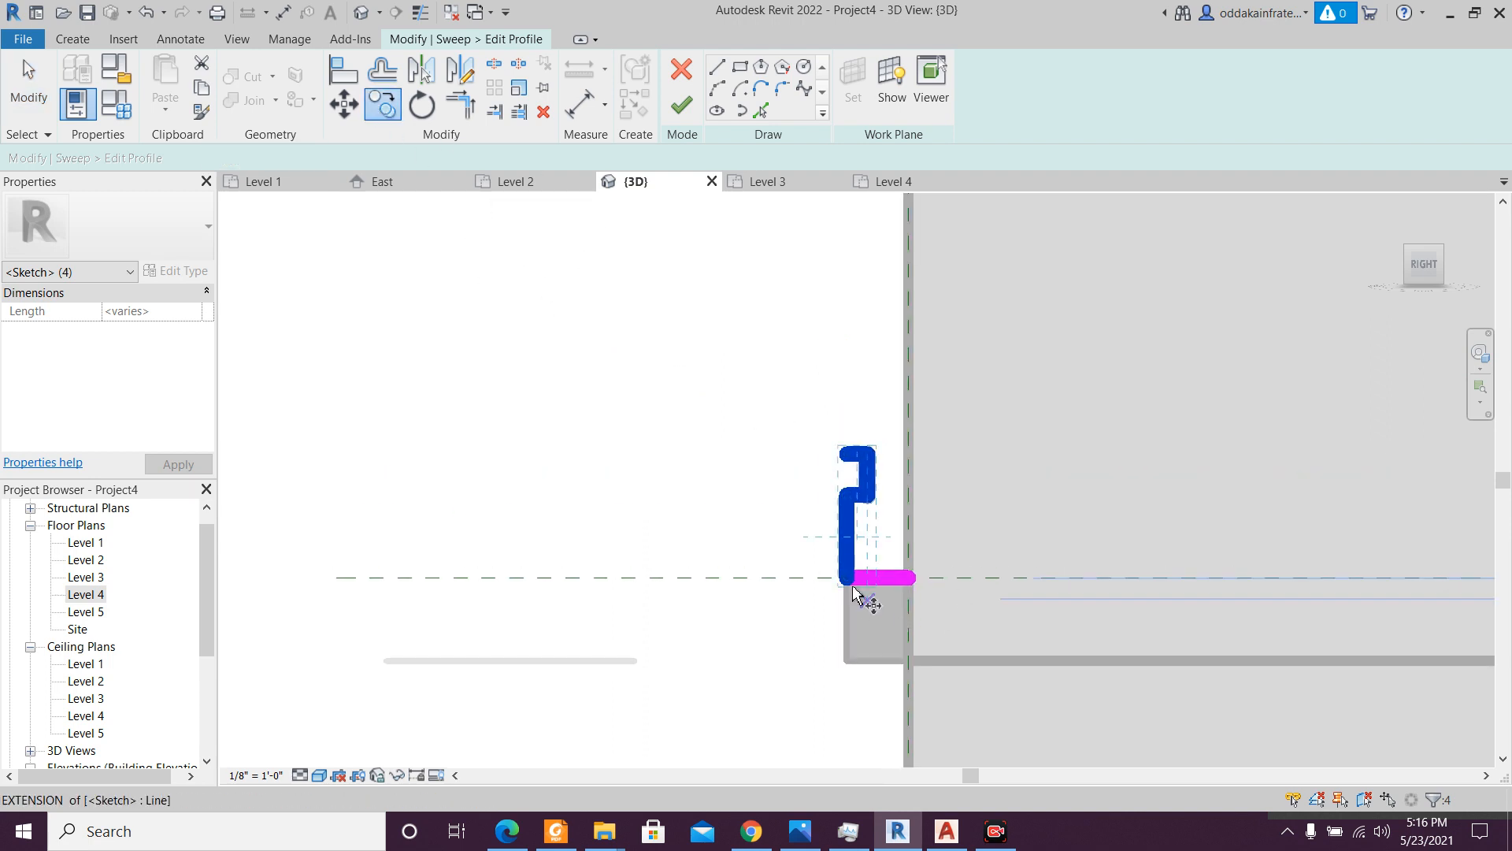
{"action": "left_click", "coordinate": [863, 580]}
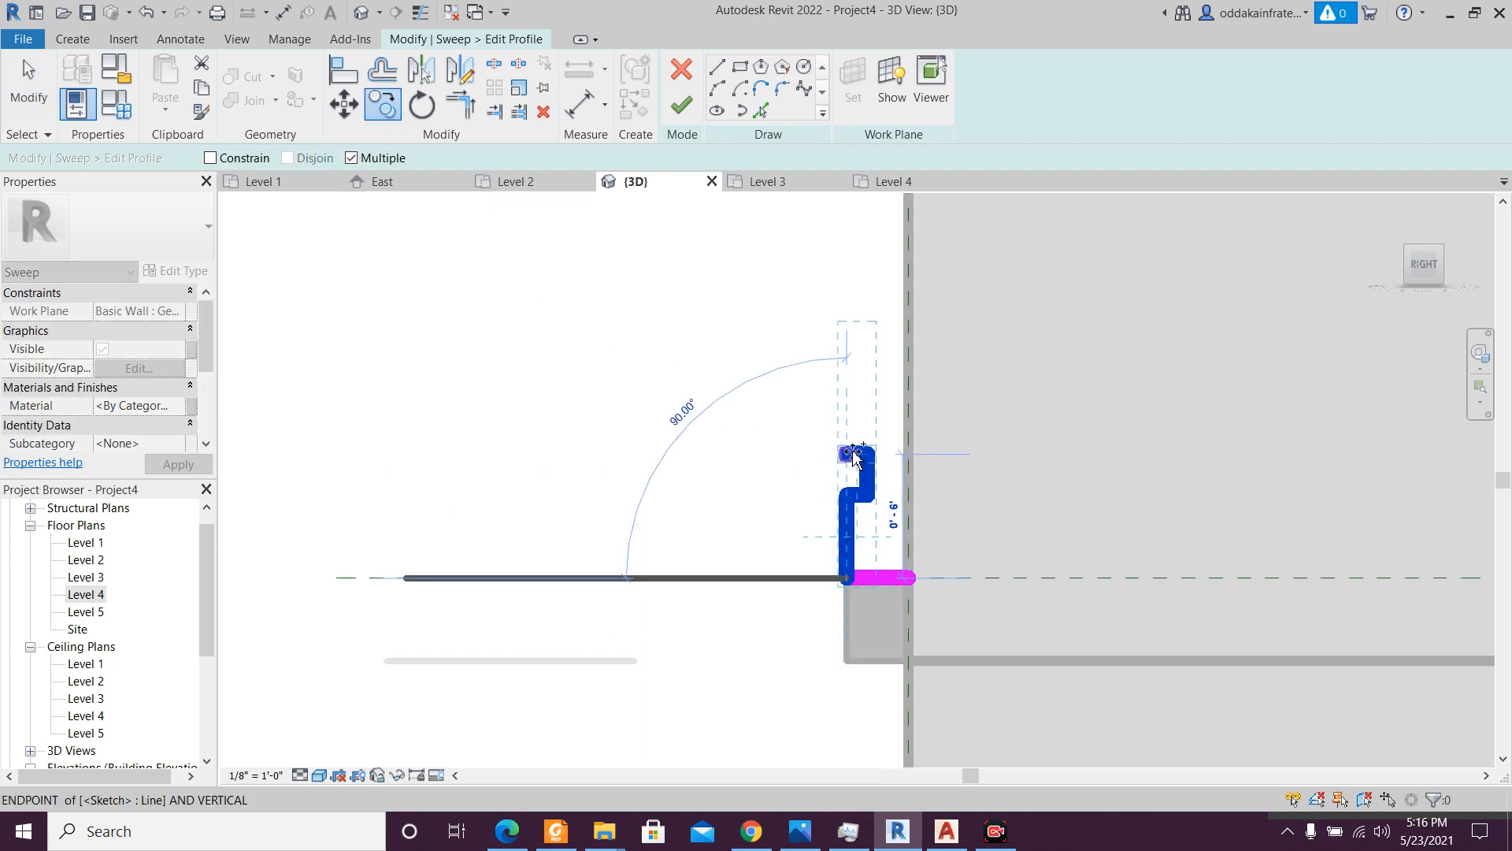
{"action": "left_click", "coordinate": [853, 452]}
- Continue copying the four-line stepped outline end to end up the wall until just below the next floor's strip, and end the copying
{"action": "middle_click_drag", "start_coordinate": [836, 358], "coordinate": [861, 533]}
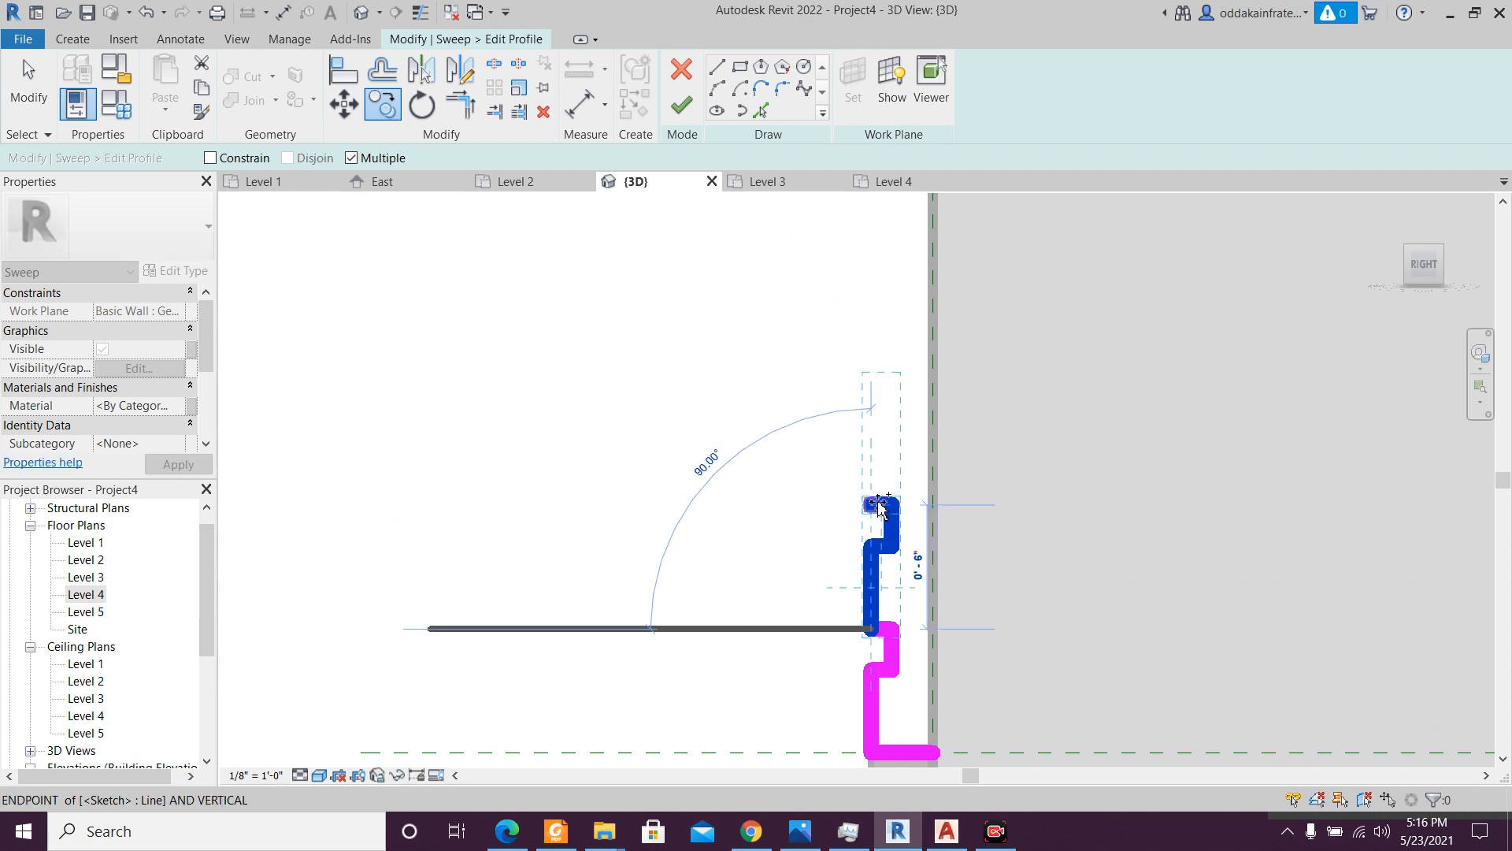
{"action": "left_click", "coordinate": [878, 504]}
{"action": "middle_click_drag", "start_coordinate": [870, 424], "coordinate": [871, 713]}
{"action": "left_click", "coordinate": [875, 494]}
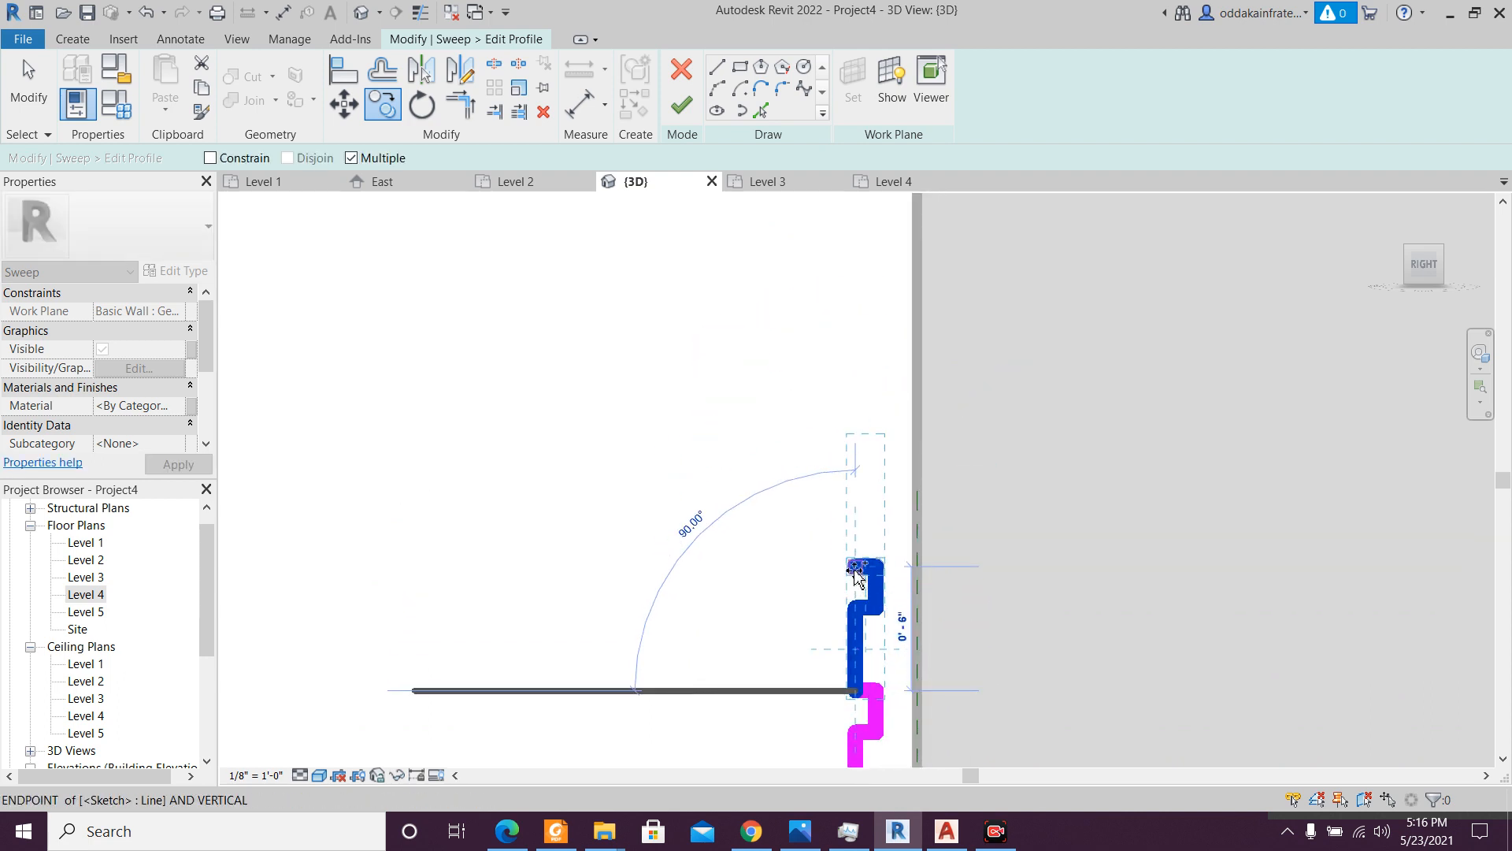
{"action": "middle_click_drag", "start_coordinate": [857, 575], "coordinate": [850, 625]}
{"action": "left_click", "coordinate": [861, 442]}
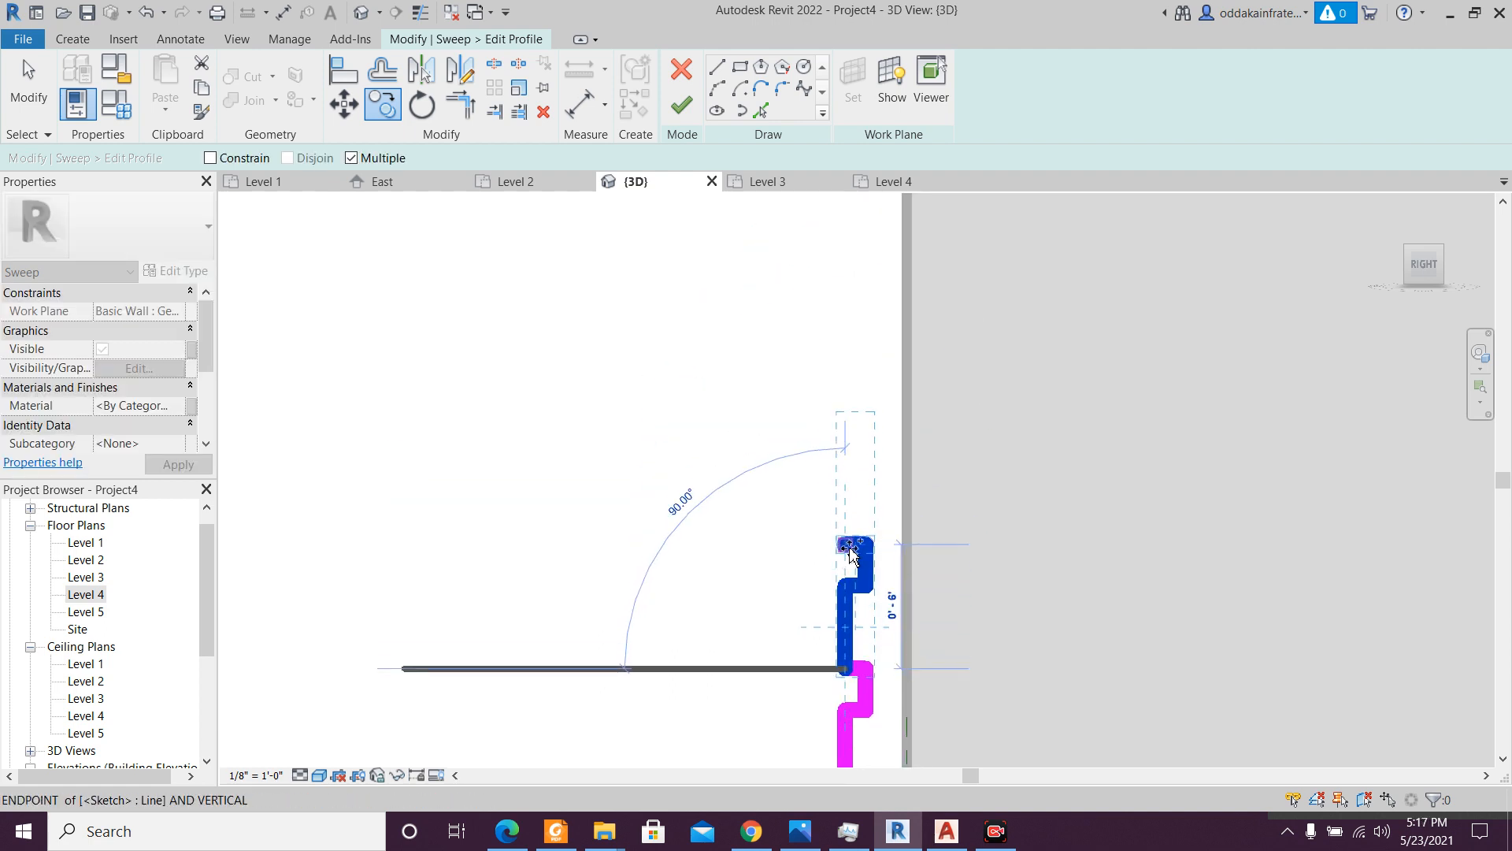
{"action": "left_click", "coordinate": [849, 546]}
{"action": "middle_click_drag", "start_coordinate": [844, 516], "coordinate": [831, 720]}
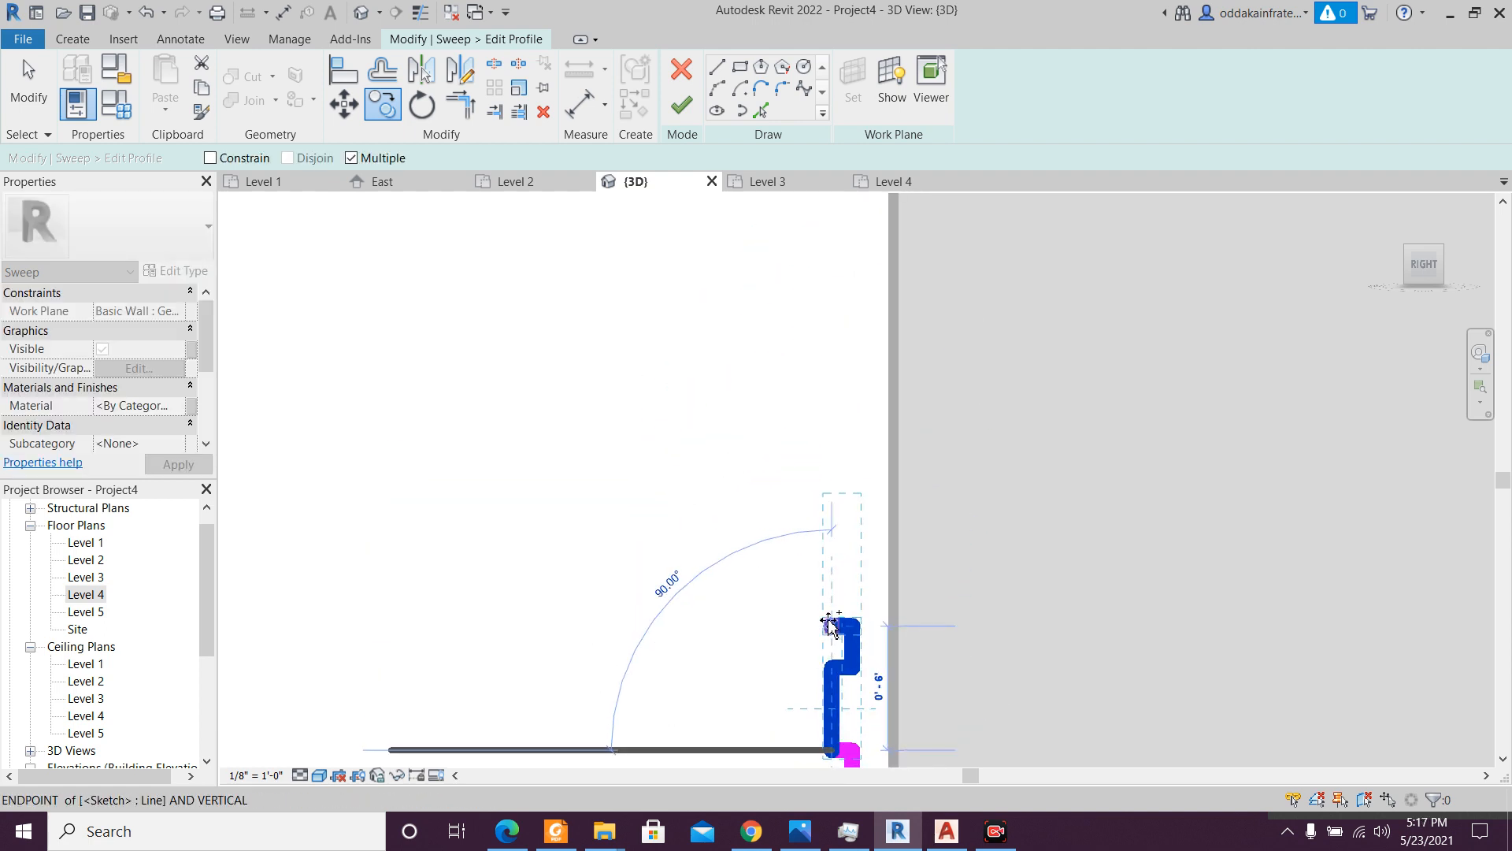
{"action": "left_click", "coordinate": [830, 625]}
{"action": "middle_click_drag", "start_coordinate": [810, 590], "coordinate": [794, 744]}
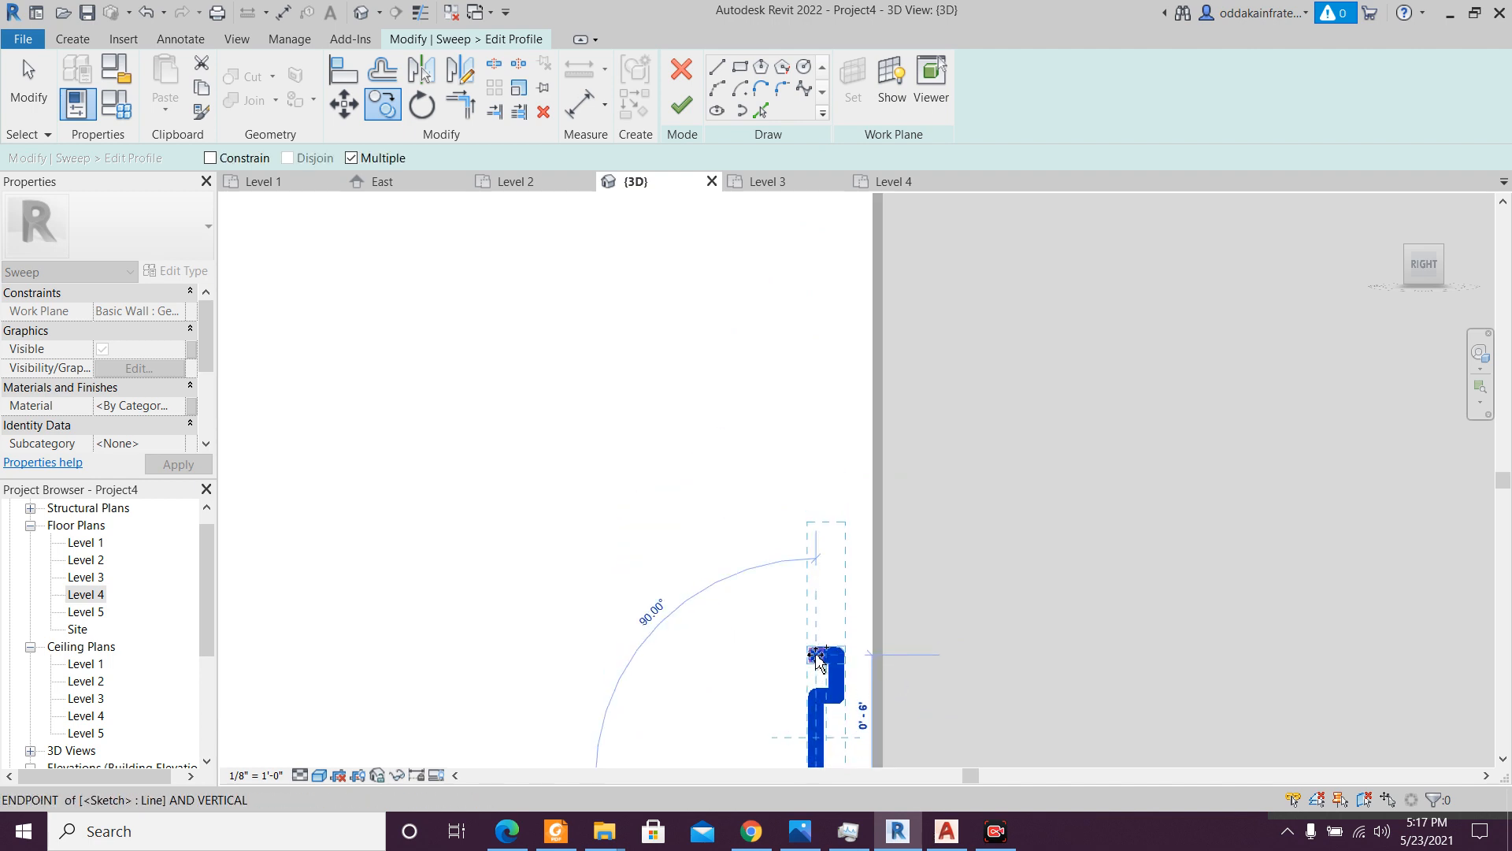
{"action": "left_click", "coordinate": [816, 655]}
{"action": "middle_click_drag", "start_coordinate": [808, 605], "coordinate": [798, 755]}
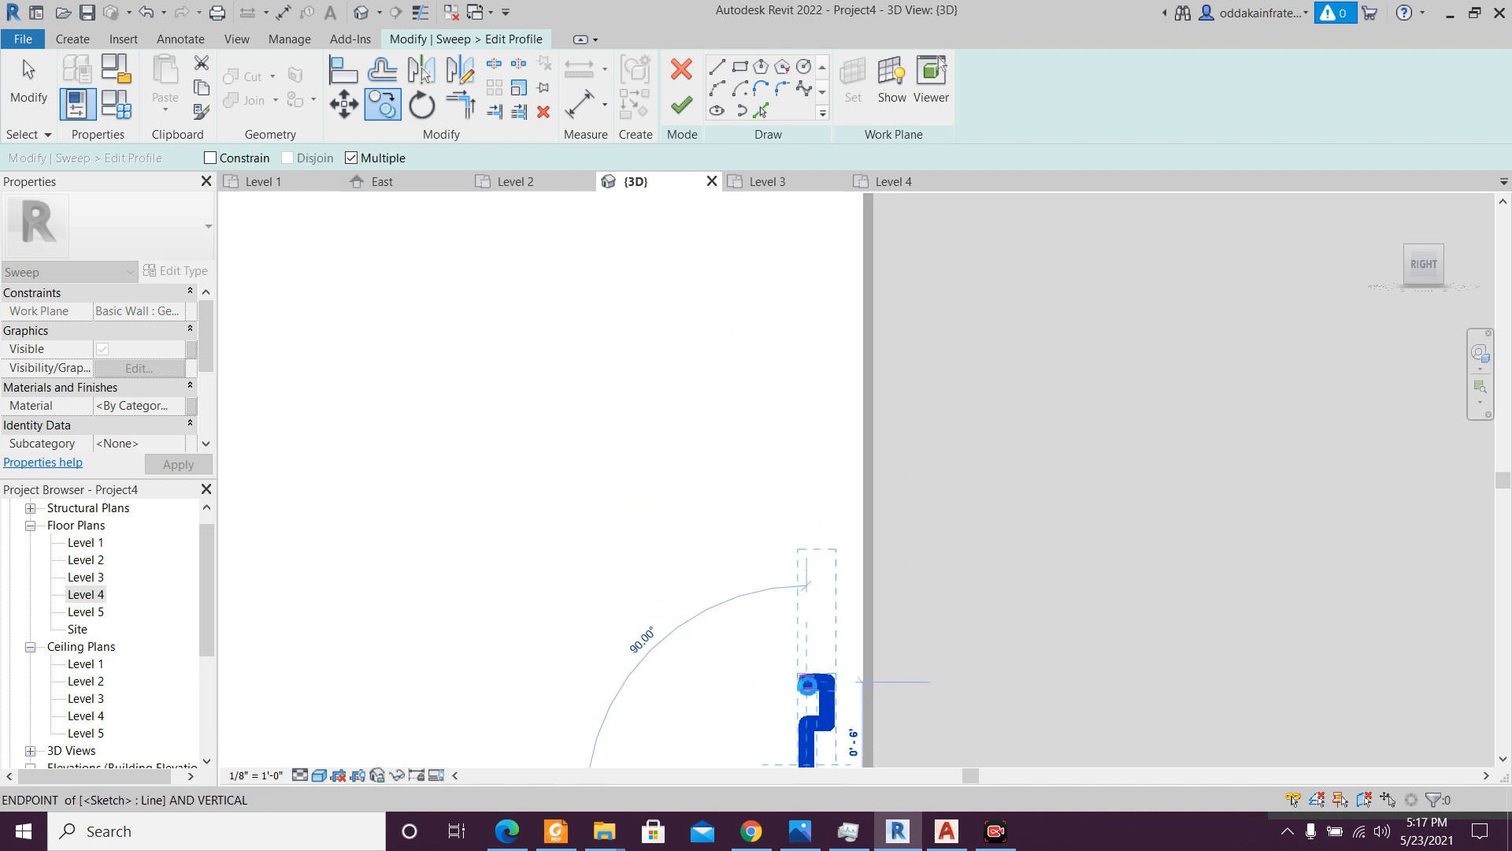
{"action": "left_click", "coordinate": [808, 684]}
{"action": "middle_click_drag", "start_coordinate": [807, 559], "coordinate": [804, 481]}
{"action": "left_click", "coordinate": [803, 475]}
{"action": "middle_click_drag", "start_coordinate": [794, 360], "coordinate": [786, 579]}
{"action": "left_click", "coordinate": [788, 565]}
{"action": "middle_click_drag", "start_coordinate": [789, 456], "coordinate": [794, 508]}
{"action": "left_click", "coordinate": [792, 507]}
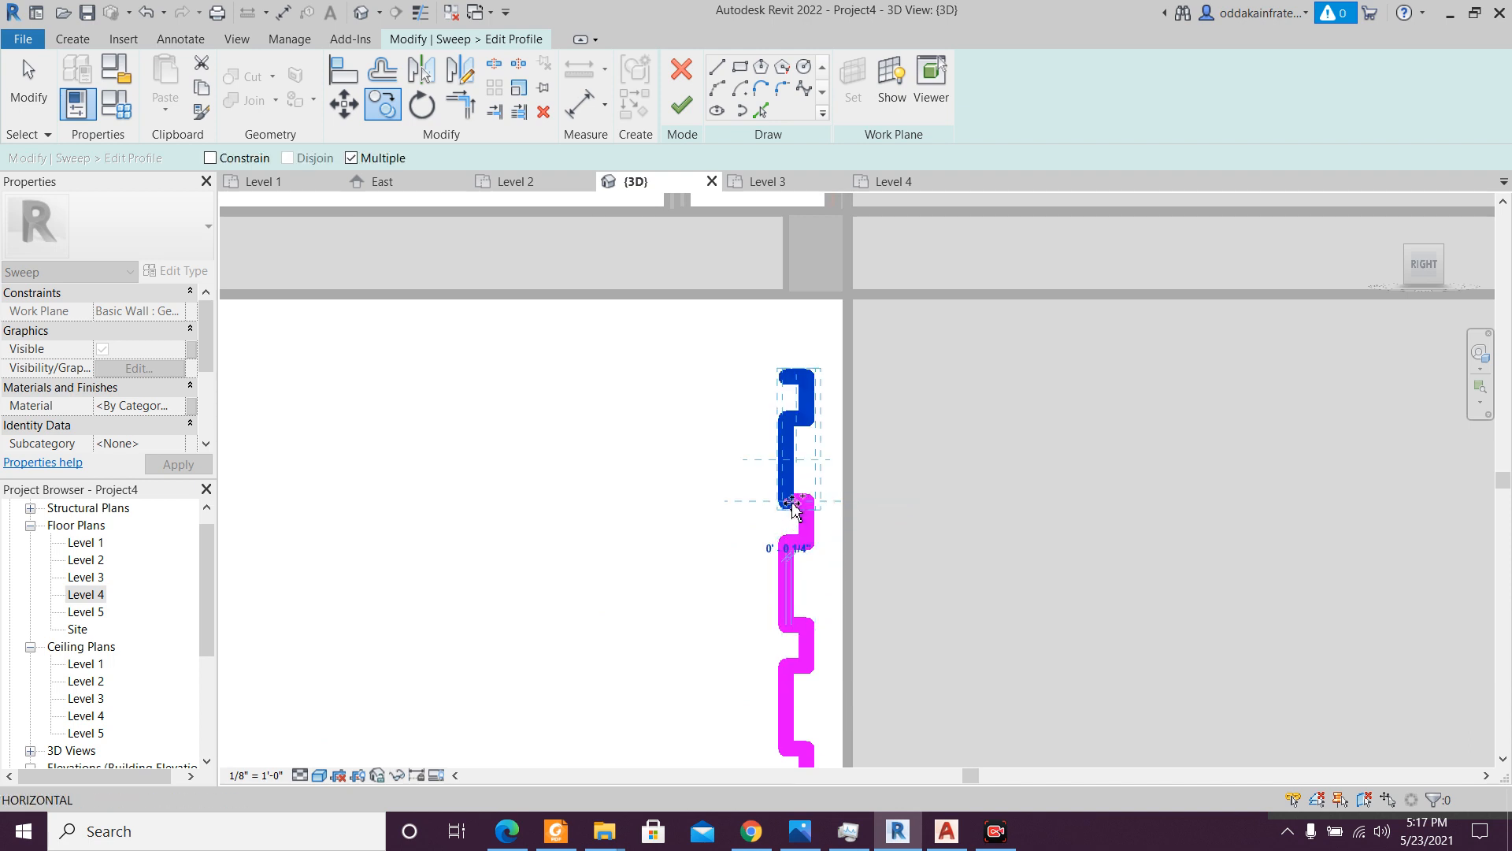
{"action": "key", "text": "Escape"}
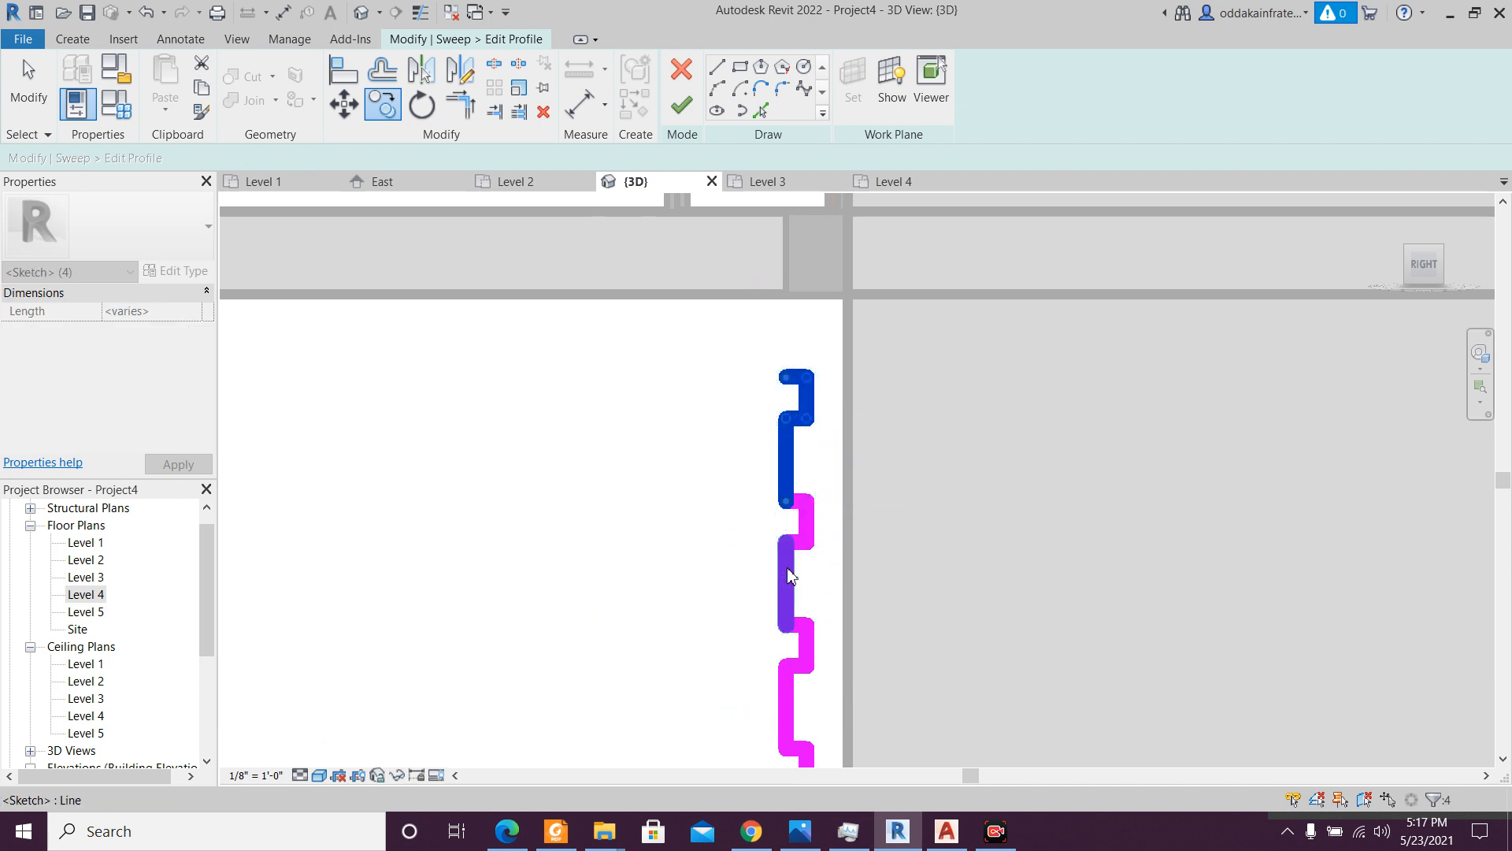
- Draw a line about 3" up from the topmost outline's outer end and another about 2 1/2" across towards the wall
{"action": "left_click", "coordinate": [718, 66]}
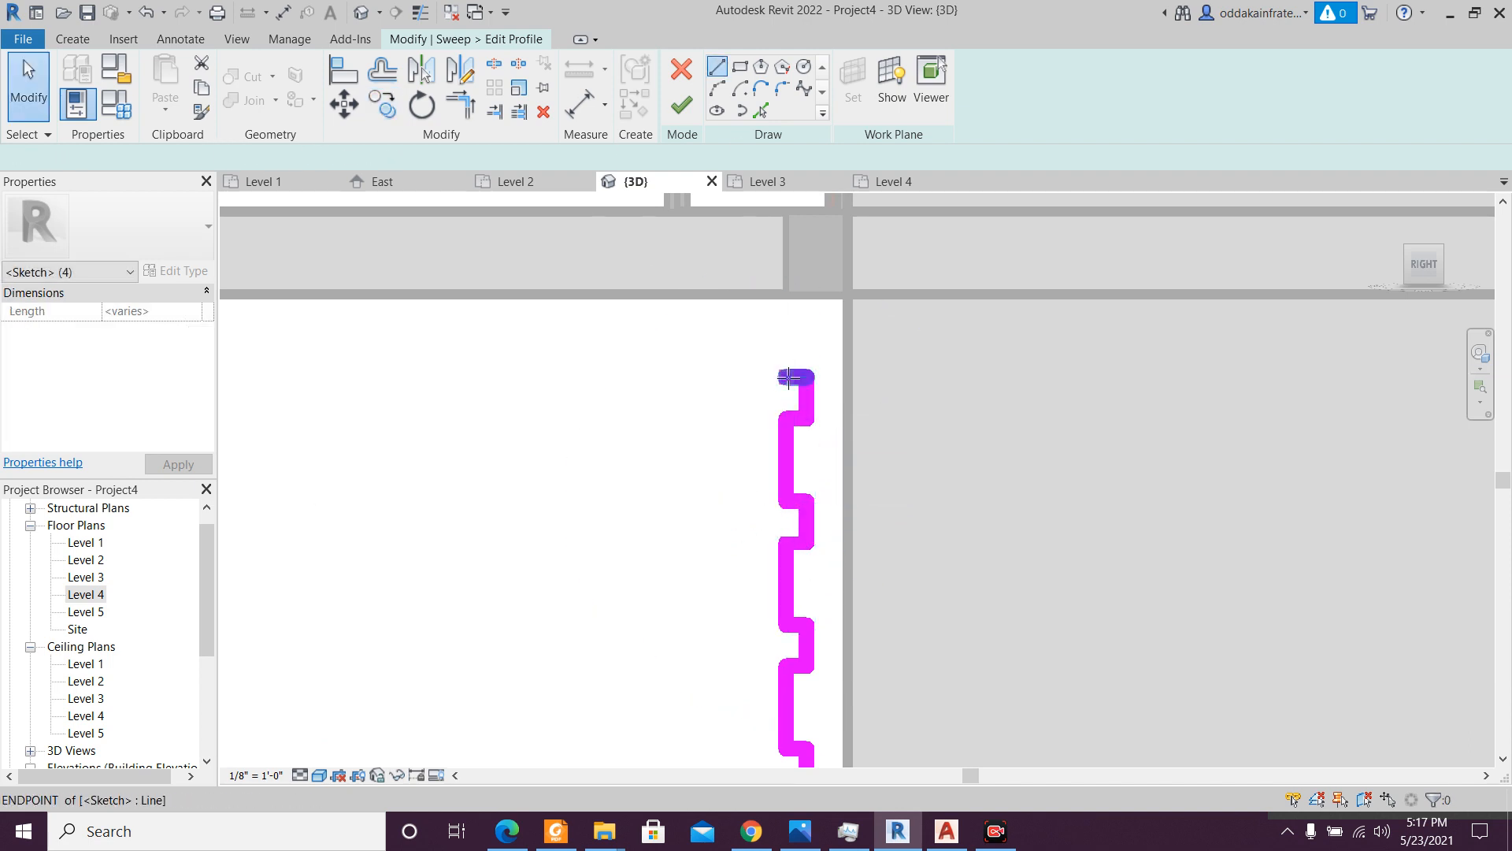
{"action": "left_click", "coordinate": [786, 372]}
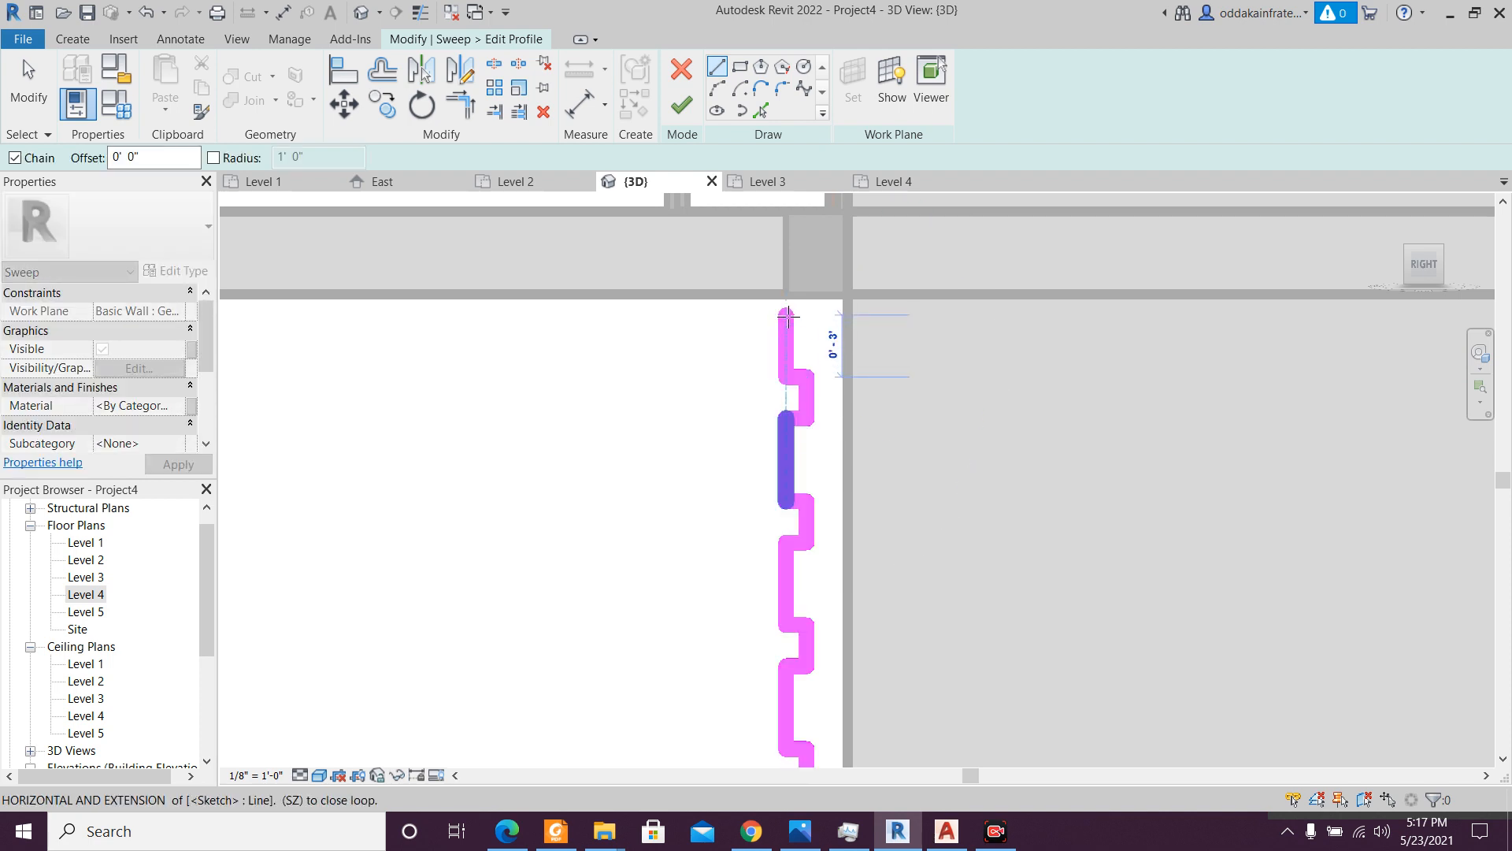
{"action": "left_click", "coordinate": [786, 310]}
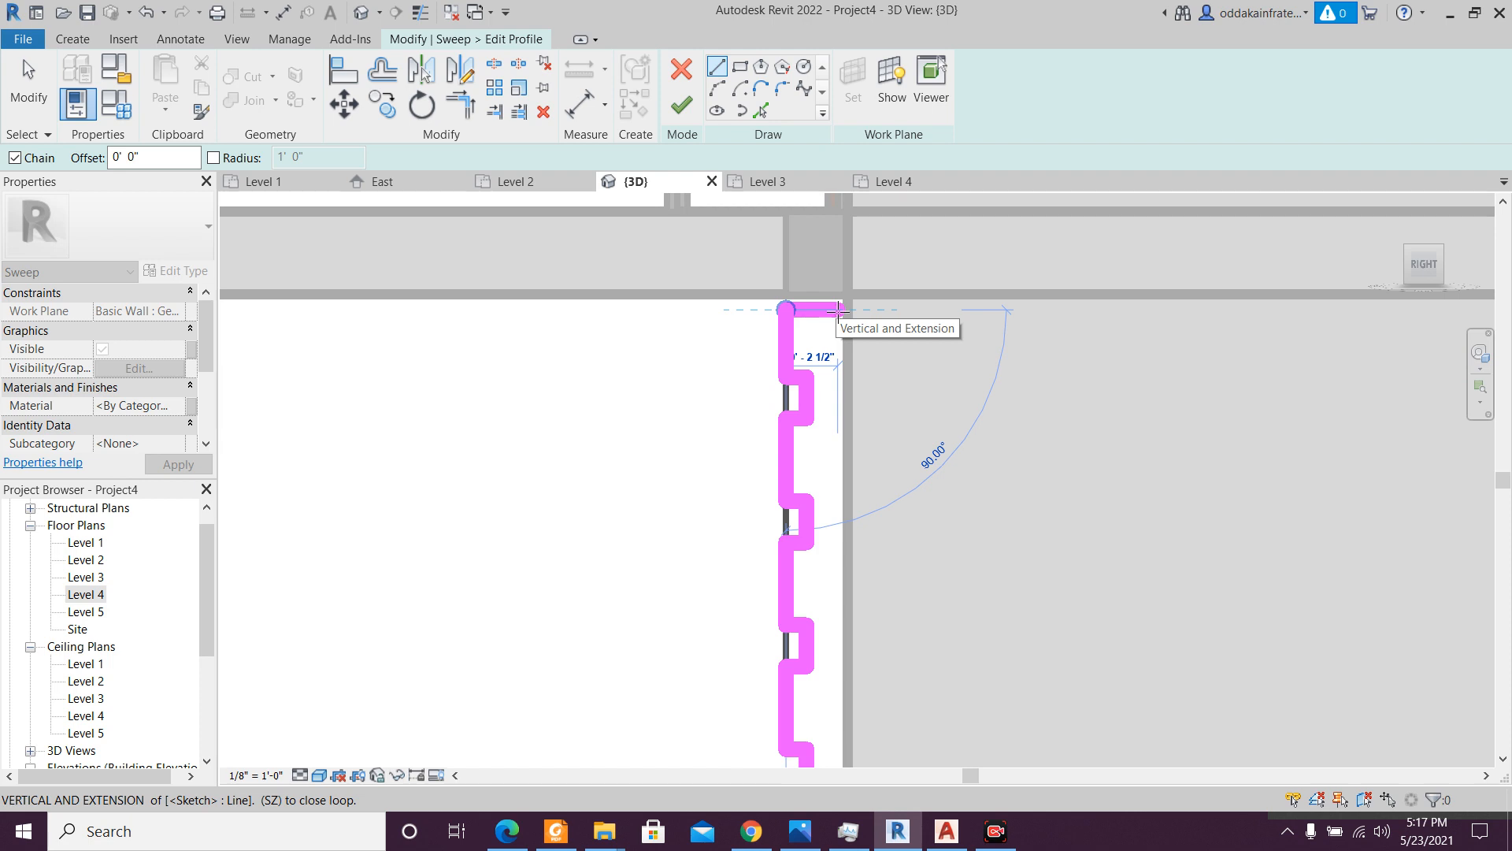
{"action": "scroll", "coordinate": [838, 309], "scroll_direction": "down", "scroll_amount": 2}
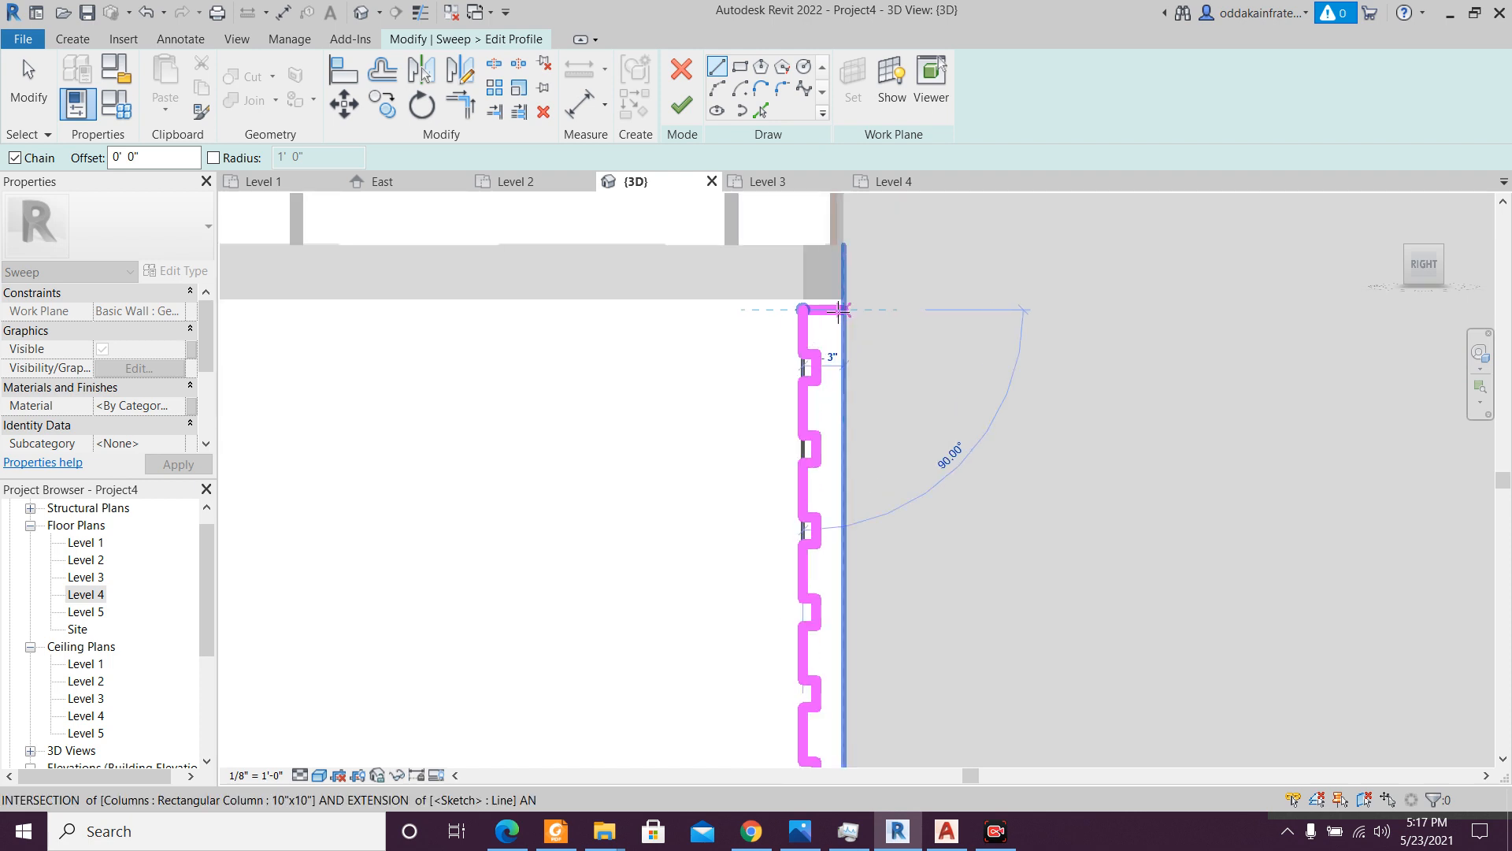
{"action": "scroll", "coordinate": [838, 309], "scroll_direction": "up", "scroll_amount": 2}
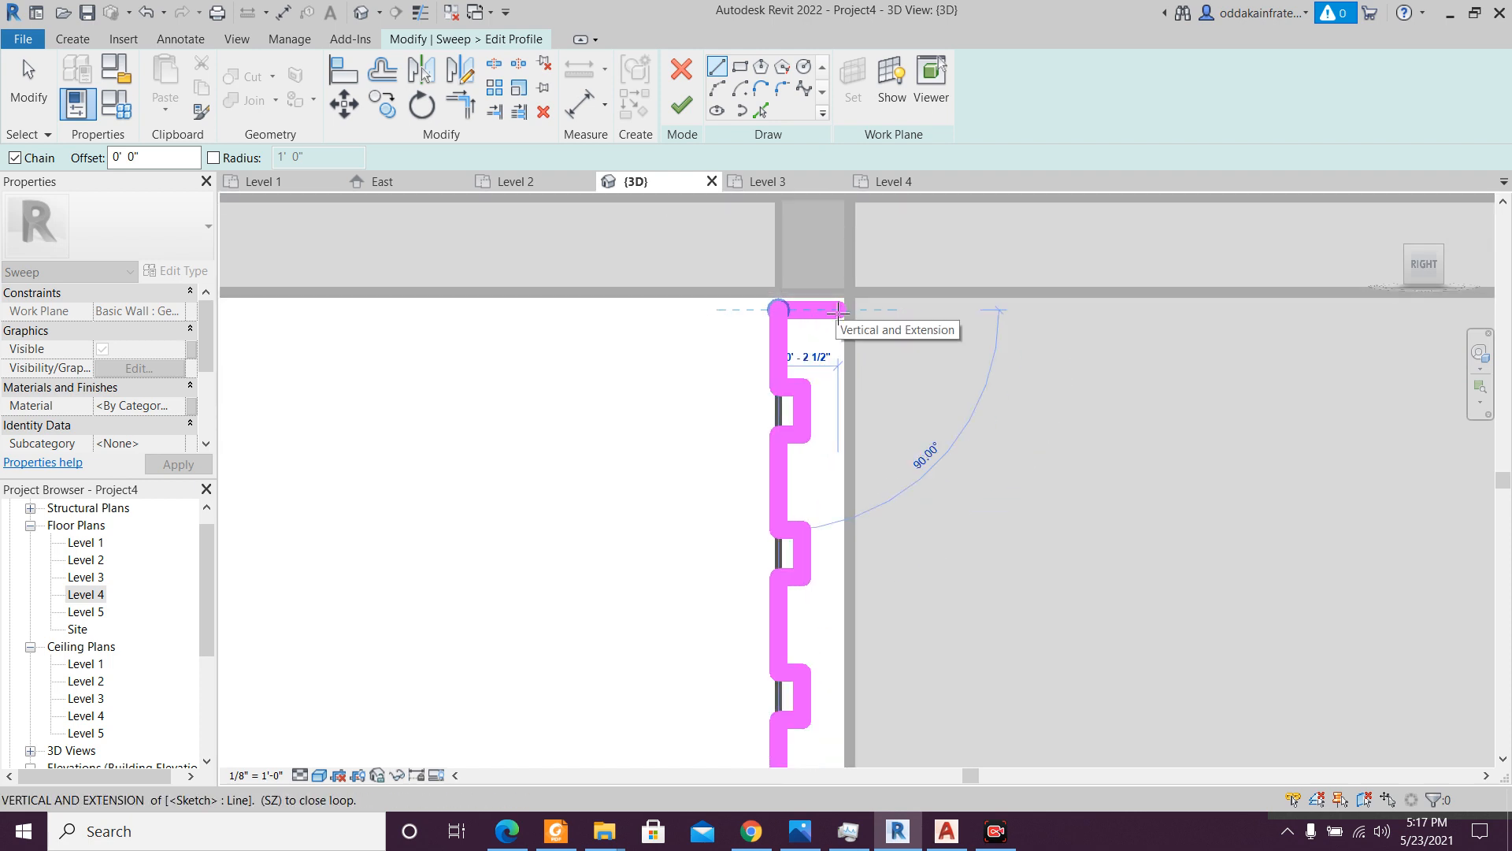
- Continue the profile with a vertical back line down along the wall to about 1 1/4" above the base line, and end the chain
{"action": "middle_click_drag", "start_coordinate": [812, 723], "coordinate": [715, 355]}
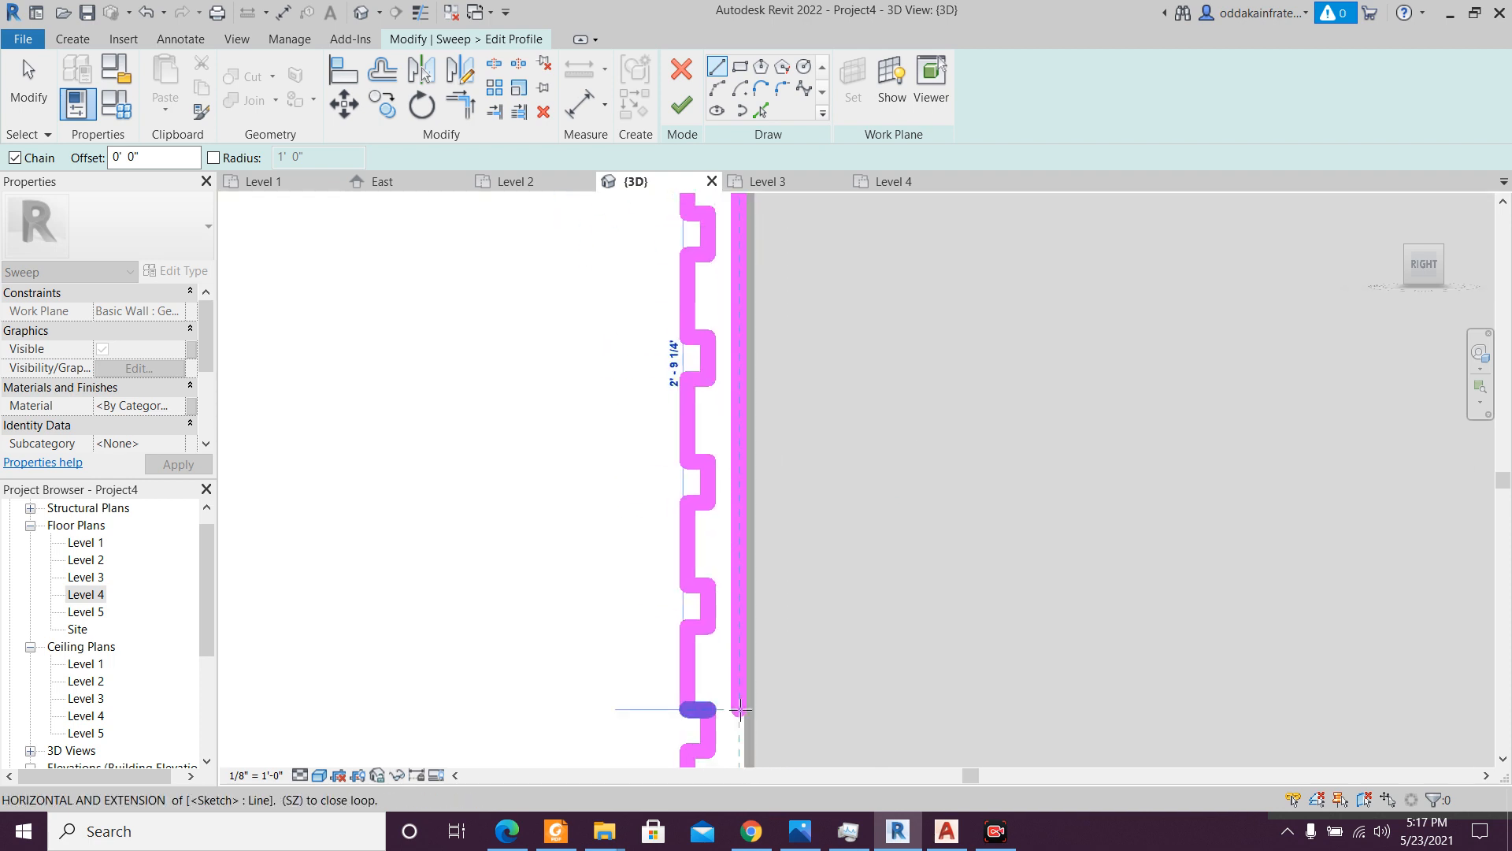
{"action": "scroll", "coordinate": [719, 501], "scroll_direction": "down", "scroll_amount": 2}
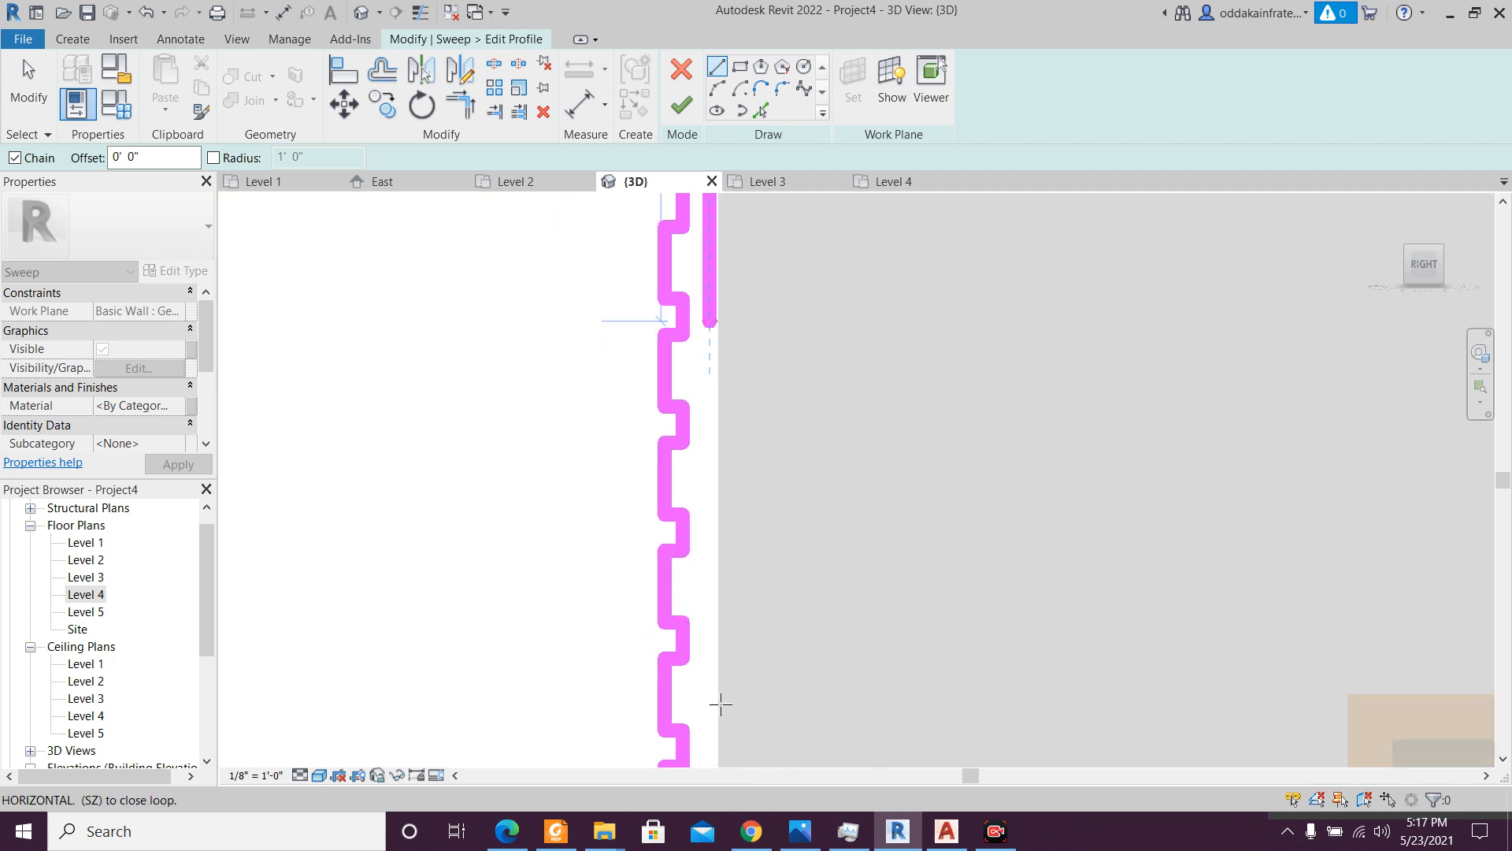
{"action": "scroll", "coordinate": [719, 702], "scroll_direction": "down", "scroll_amount": 3}
{"action": "middle_click_drag", "start_coordinate": [690, 668], "coordinate": [639, 286]}
{"action": "scroll", "coordinate": [641, 606], "scroll_direction": "up", "scroll_amount": 2}
{"action": "scroll", "coordinate": [640, 590], "scroll_direction": "up", "scroll_amount": 3}
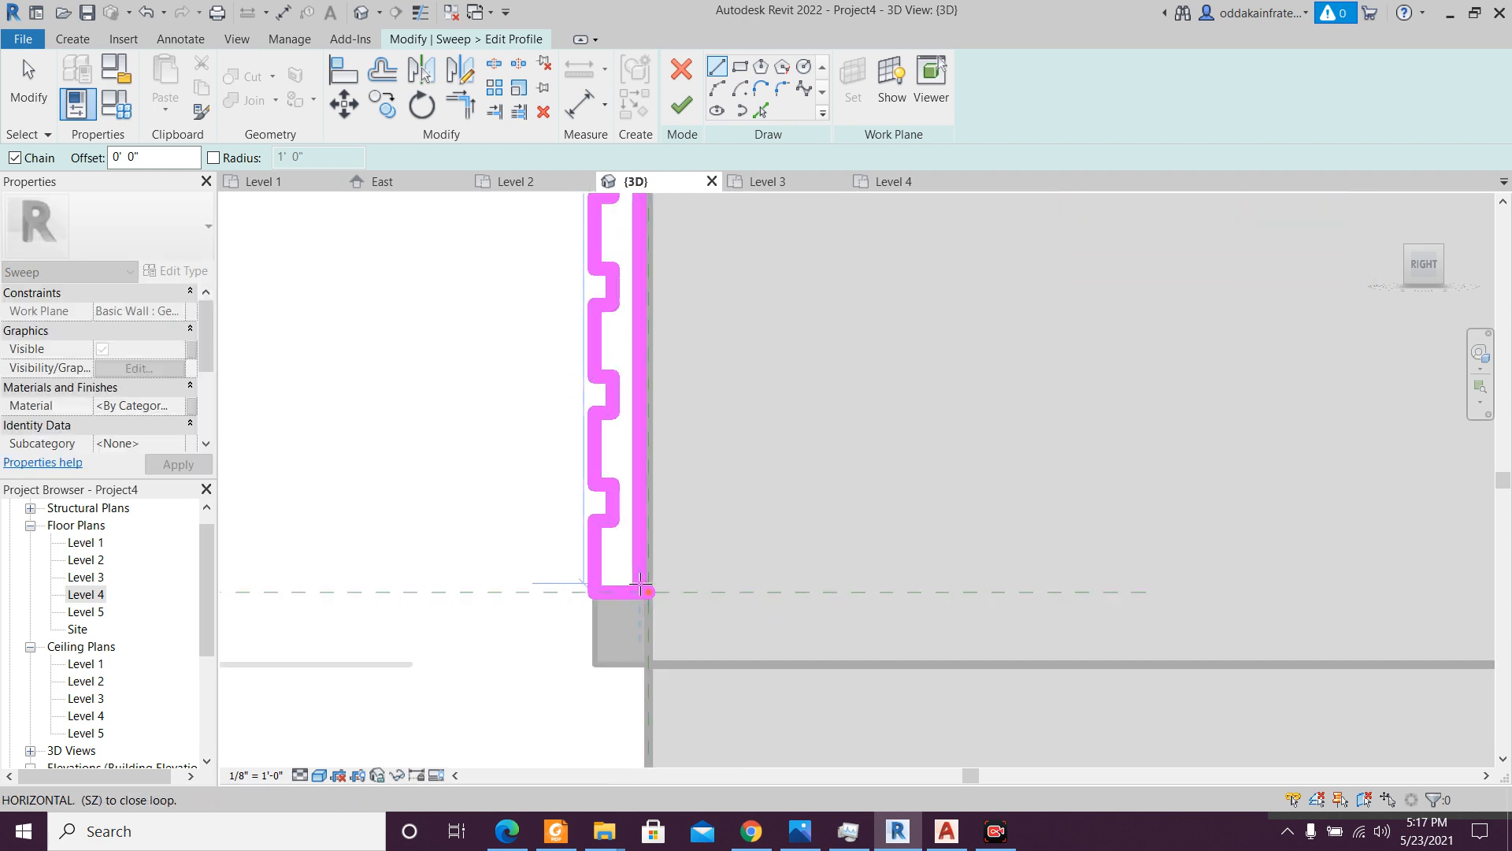
{"action": "scroll", "coordinate": [640, 589], "scroll_direction": "up", "scroll_amount": 2}
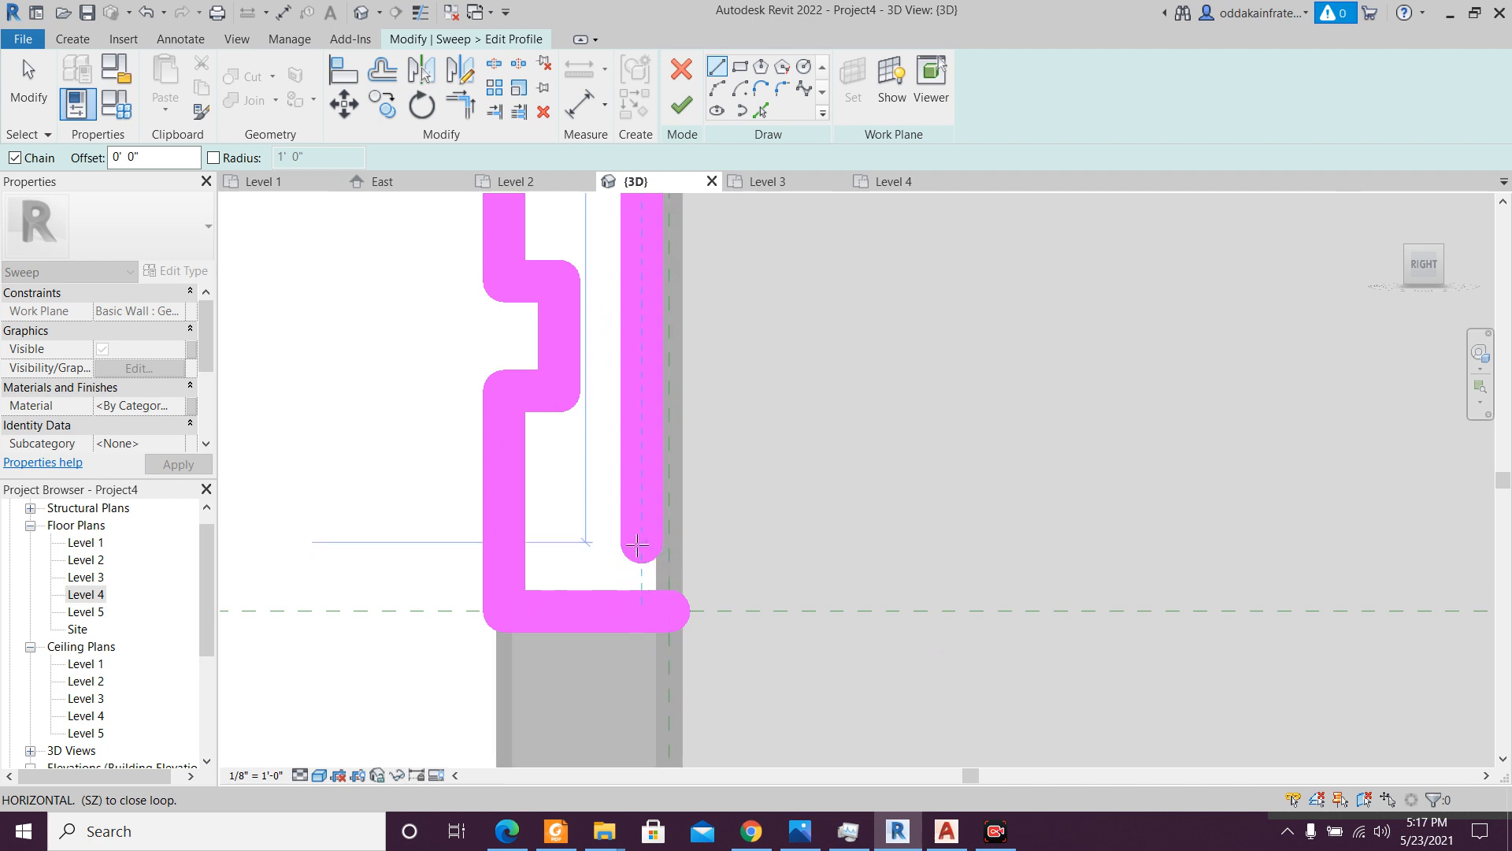
{"action": "key", "text": "Escape"}
{"action": "key", "text": "Escape"}
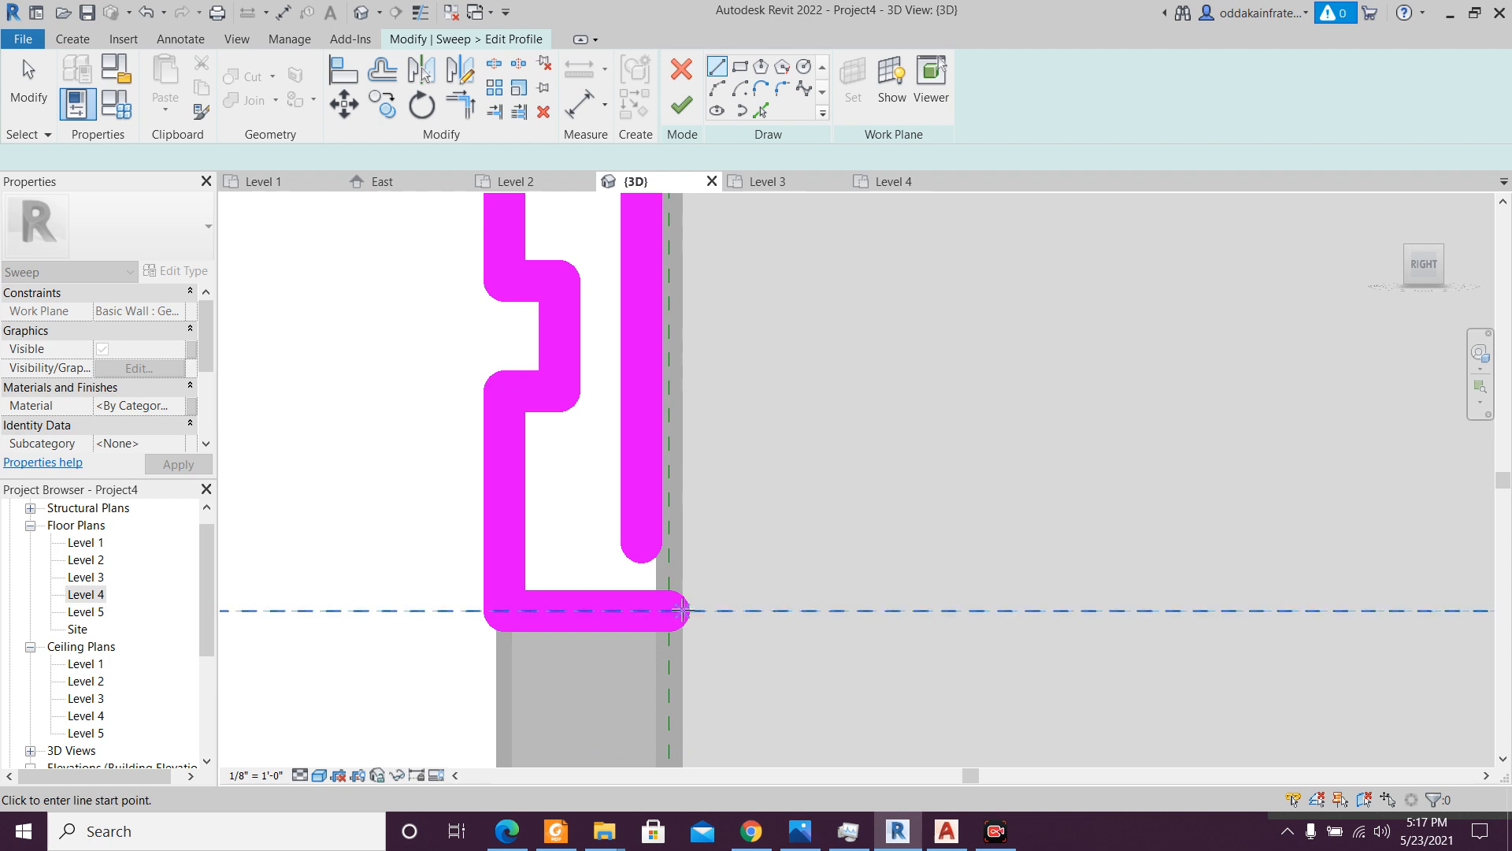
- Shorten the base line to align with the back line, and extend the back line down to meet its end
{"action": "left_click", "coordinate": [613, 616]}
{"action": "left_click_drag", "start_coordinate": [670, 610], "coordinate": [641, 617]}
{"action": "left_click", "coordinate": [647, 564]}
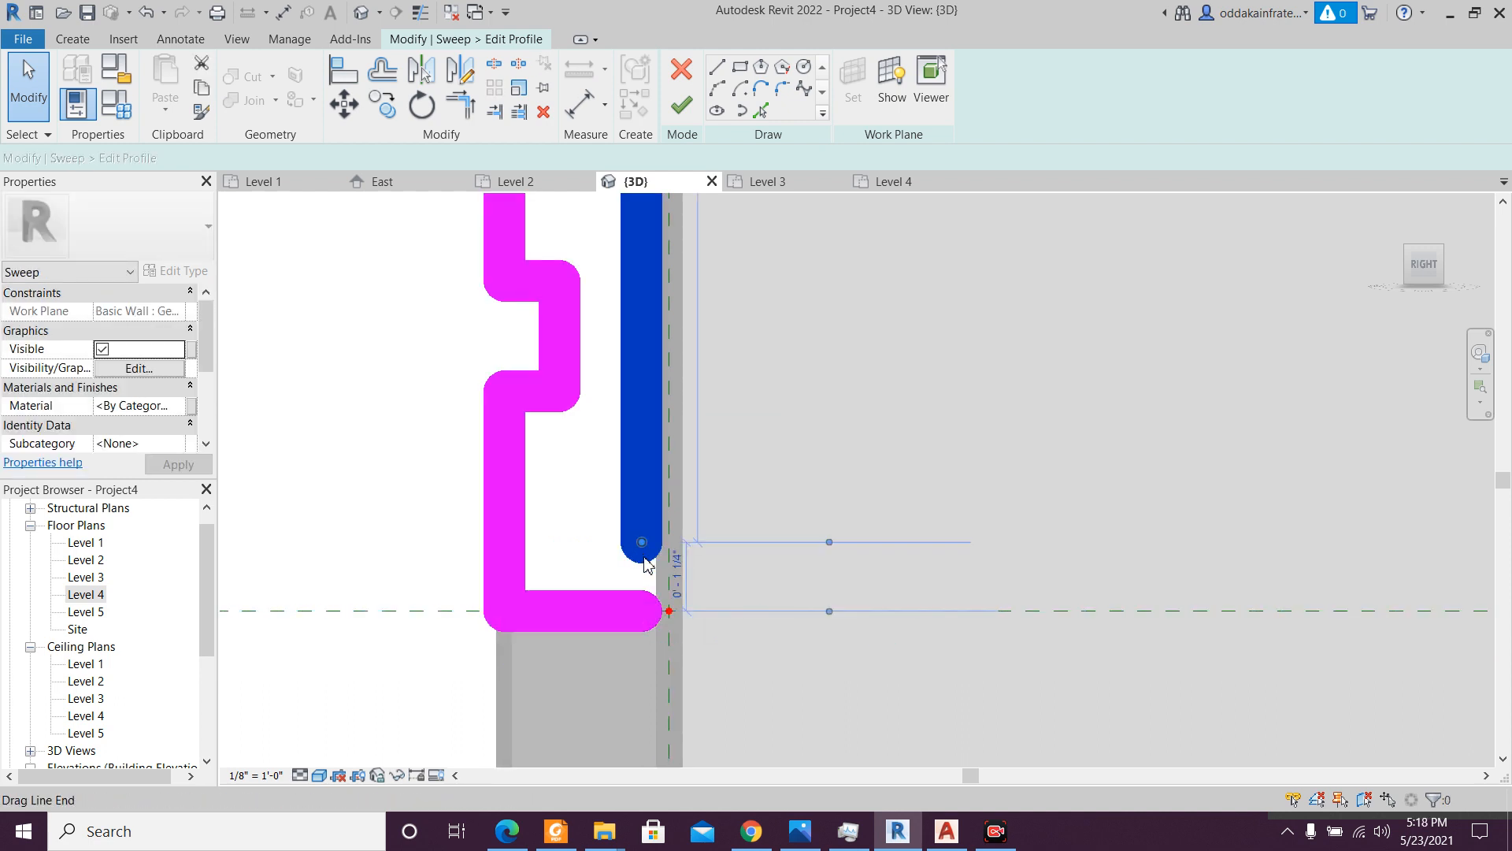
{"action": "left_click_drag", "start_coordinate": [642, 542], "coordinate": [652, 615]}
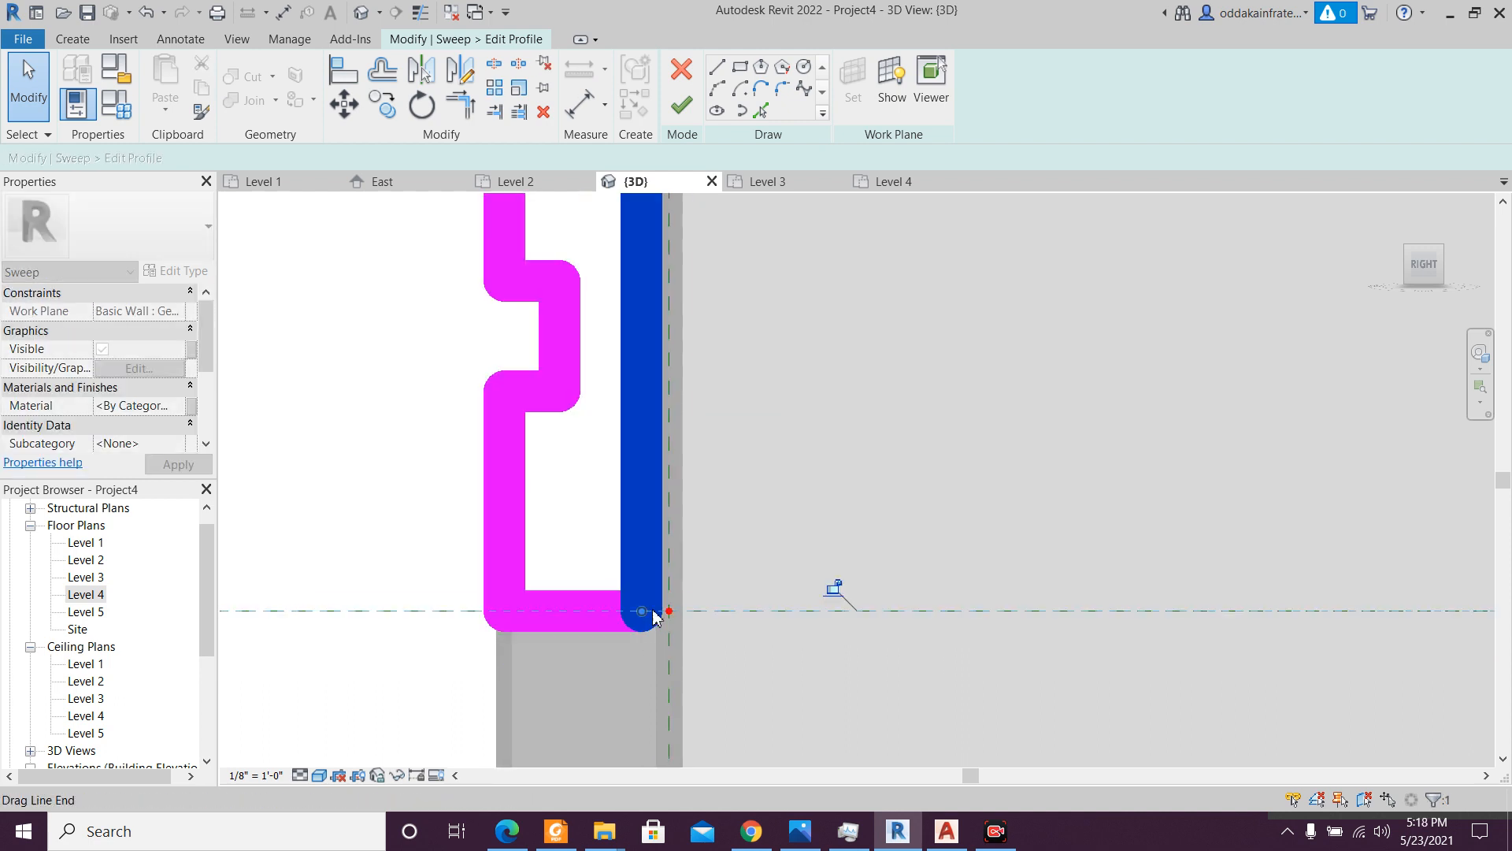
- Finish the closed profile sketch and the sweep, and view the grooved cladding on the ground-floor wall
{"action": "scroll", "coordinate": [652, 615], "scroll_direction": "down", "scroll_amount": 2}
{"action": "middle_click_drag", "start_coordinate": [635, 393], "coordinate": [674, 697]}
{"action": "left_click", "coordinate": [690, 118]}
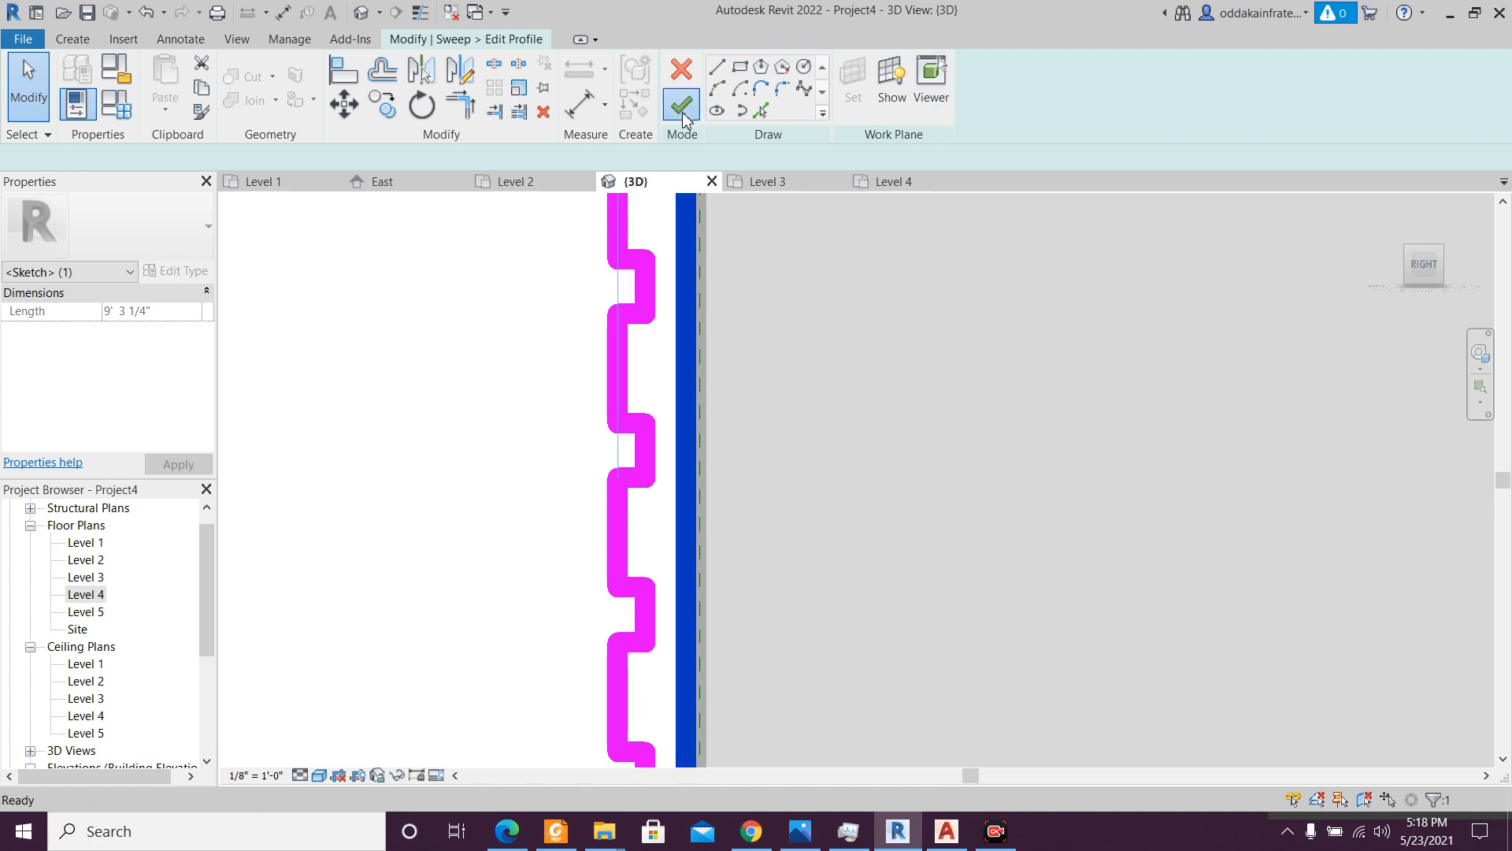
{"action": "scroll", "coordinate": [749, 380], "scroll_direction": "down", "scroll_amount": 2}
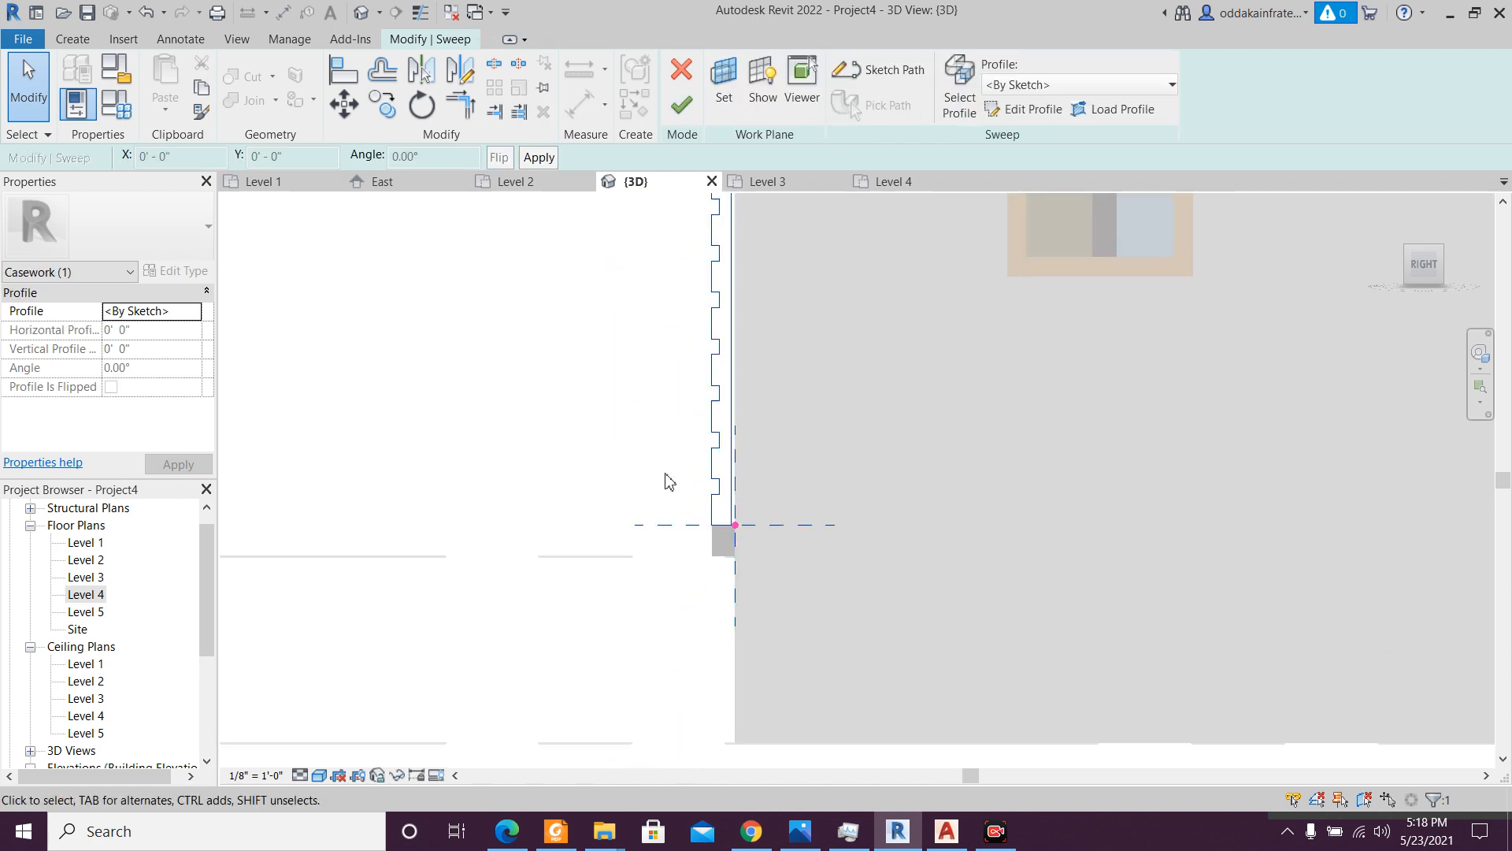
{"action": "scroll", "coordinate": [596, 515], "scroll_direction": "down", "scroll_amount": 2}
{"action": "middle_click_drag", "start_coordinate": [591, 506], "coordinate": [695, 558], "text": "shift"}
{"action": "scroll", "coordinate": [694, 550], "scroll_direction": "down", "scroll_amount": 3}
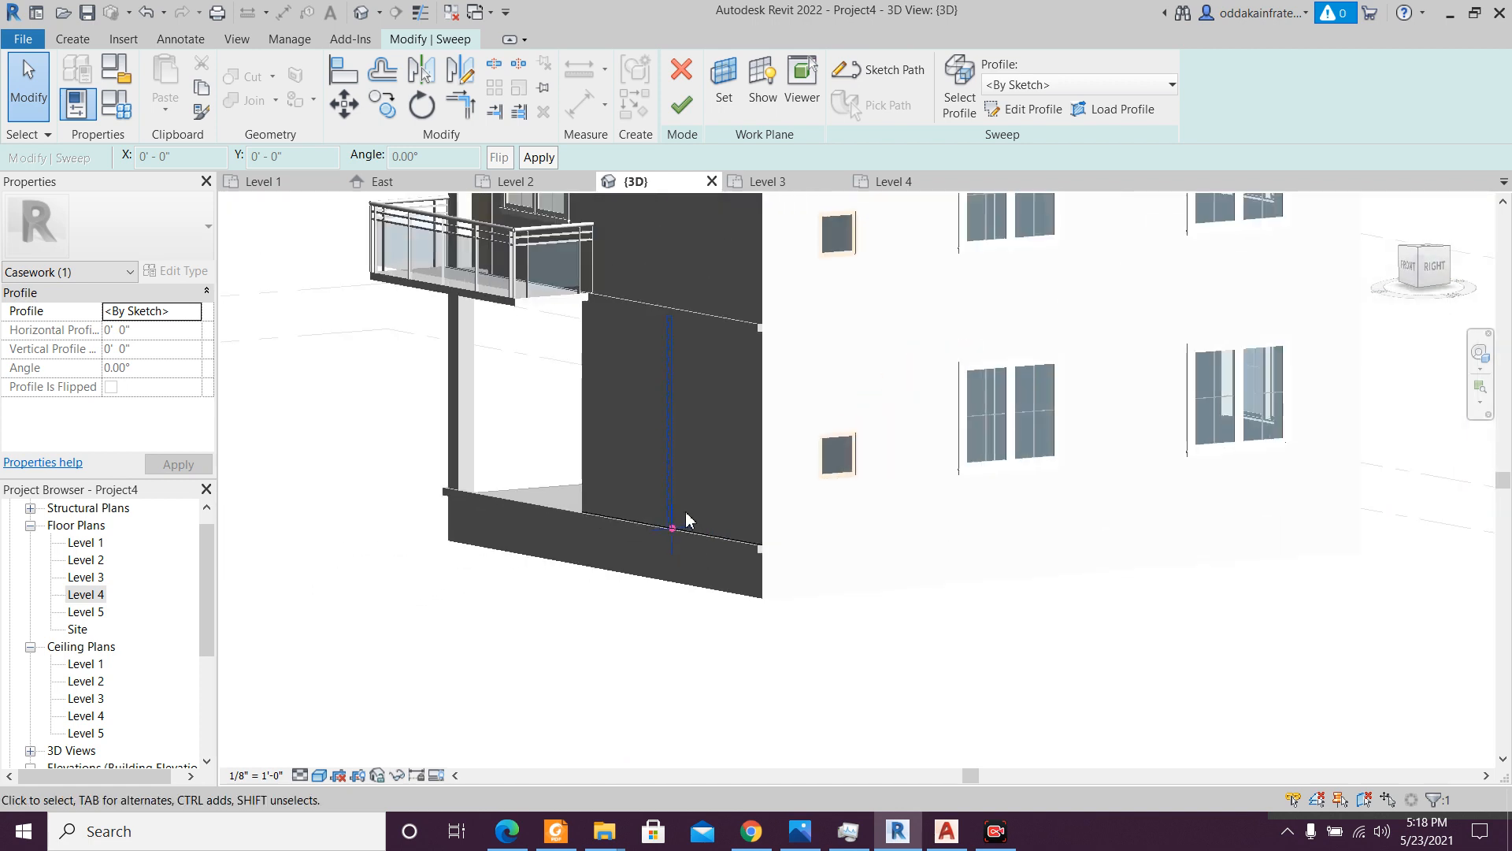
{"action": "left_click", "coordinate": [682, 103]}
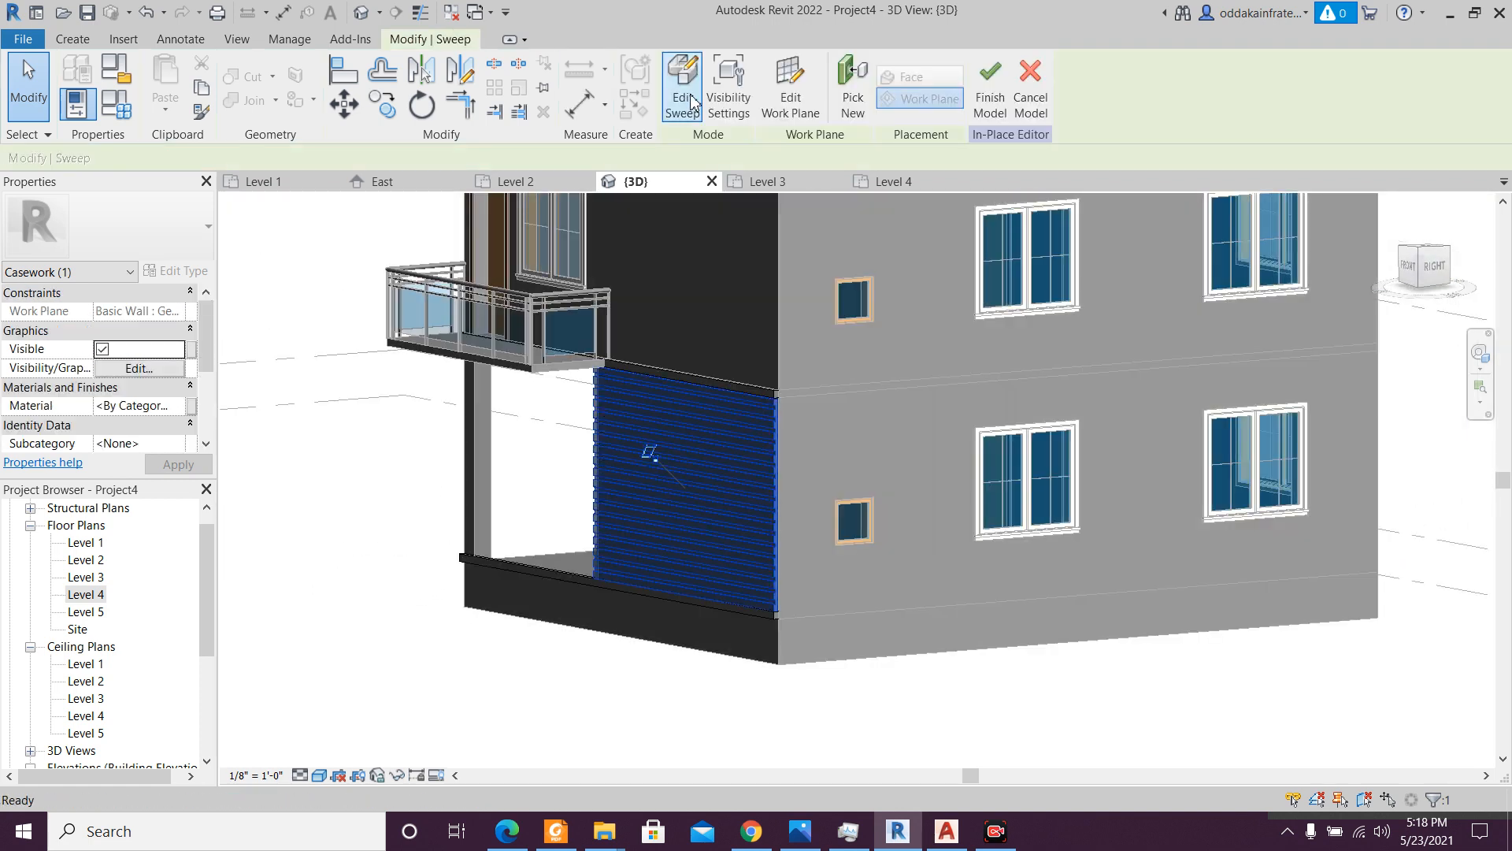
{"action": "key", "text": "Escape"}
{"action": "scroll", "coordinate": [685, 468], "scroll_direction": "up", "scroll_amount": 3}
{"action": "scroll", "coordinate": [685, 467], "scroll_direction": "down", "scroll_amount": 3}
{"action": "middle_click_drag", "start_coordinate": [671, 446], "coordinate": [712, 564]}
{"action": "scroll", "coordinate": [725, 546], "scroll_direction": "down", "scroll_amount": 3}
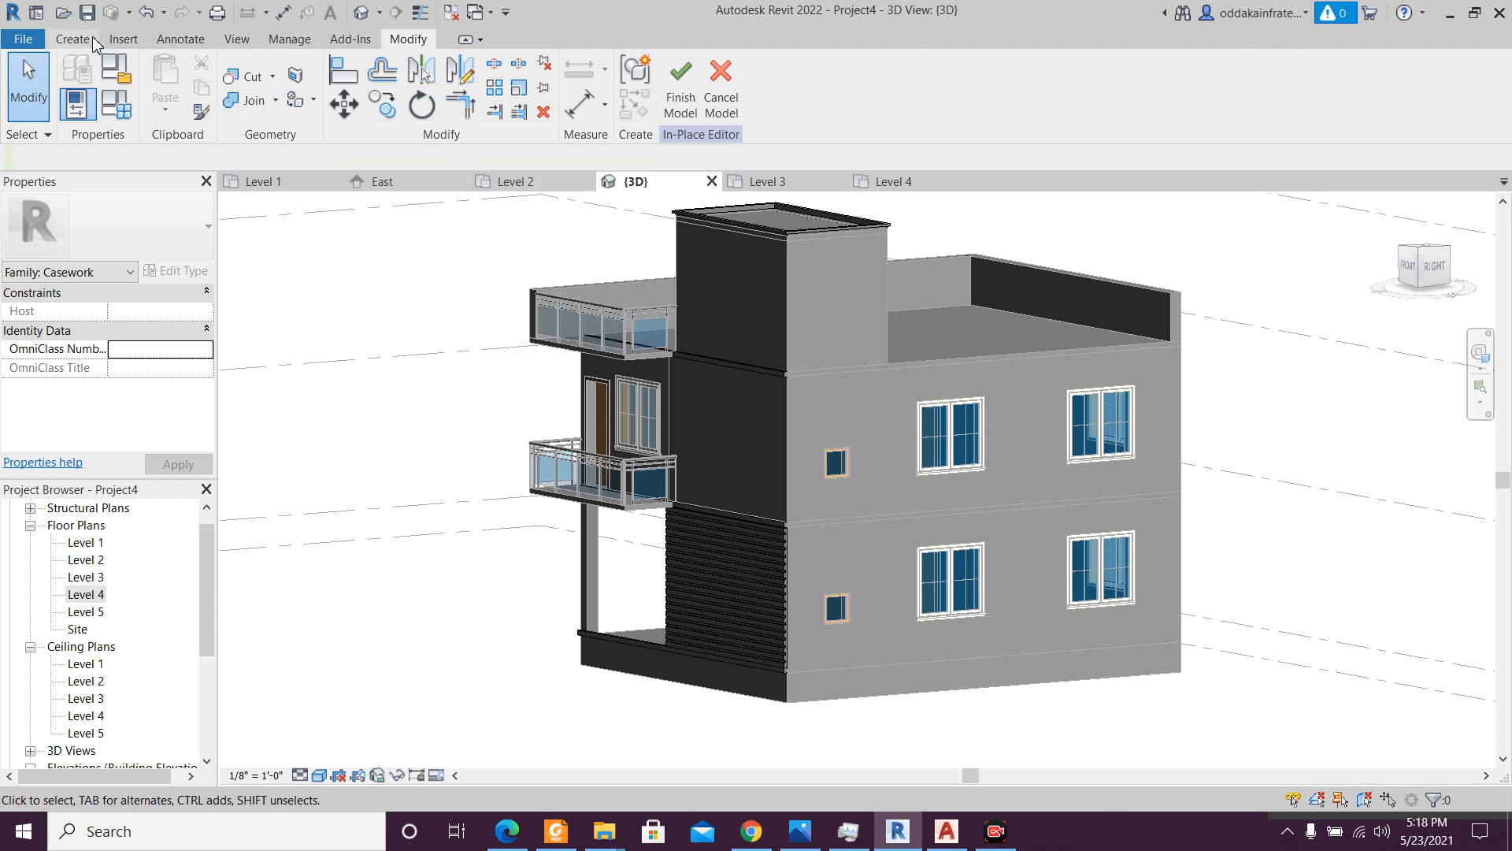
{"action": "left_click", "coordinate": [299, 44]}
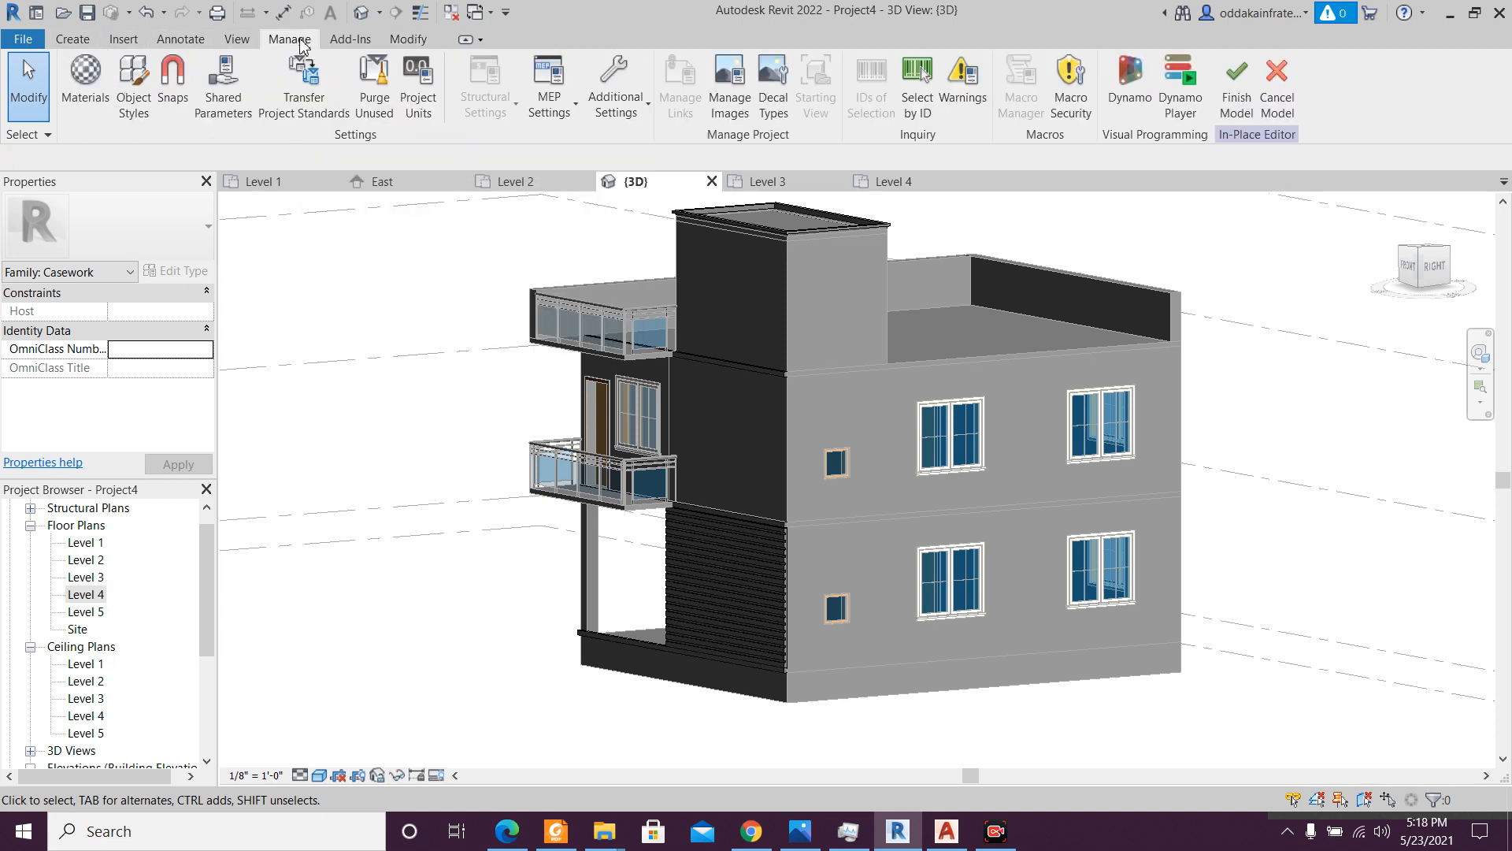
{"action": "left_click", "coordinate": [93, 76]}
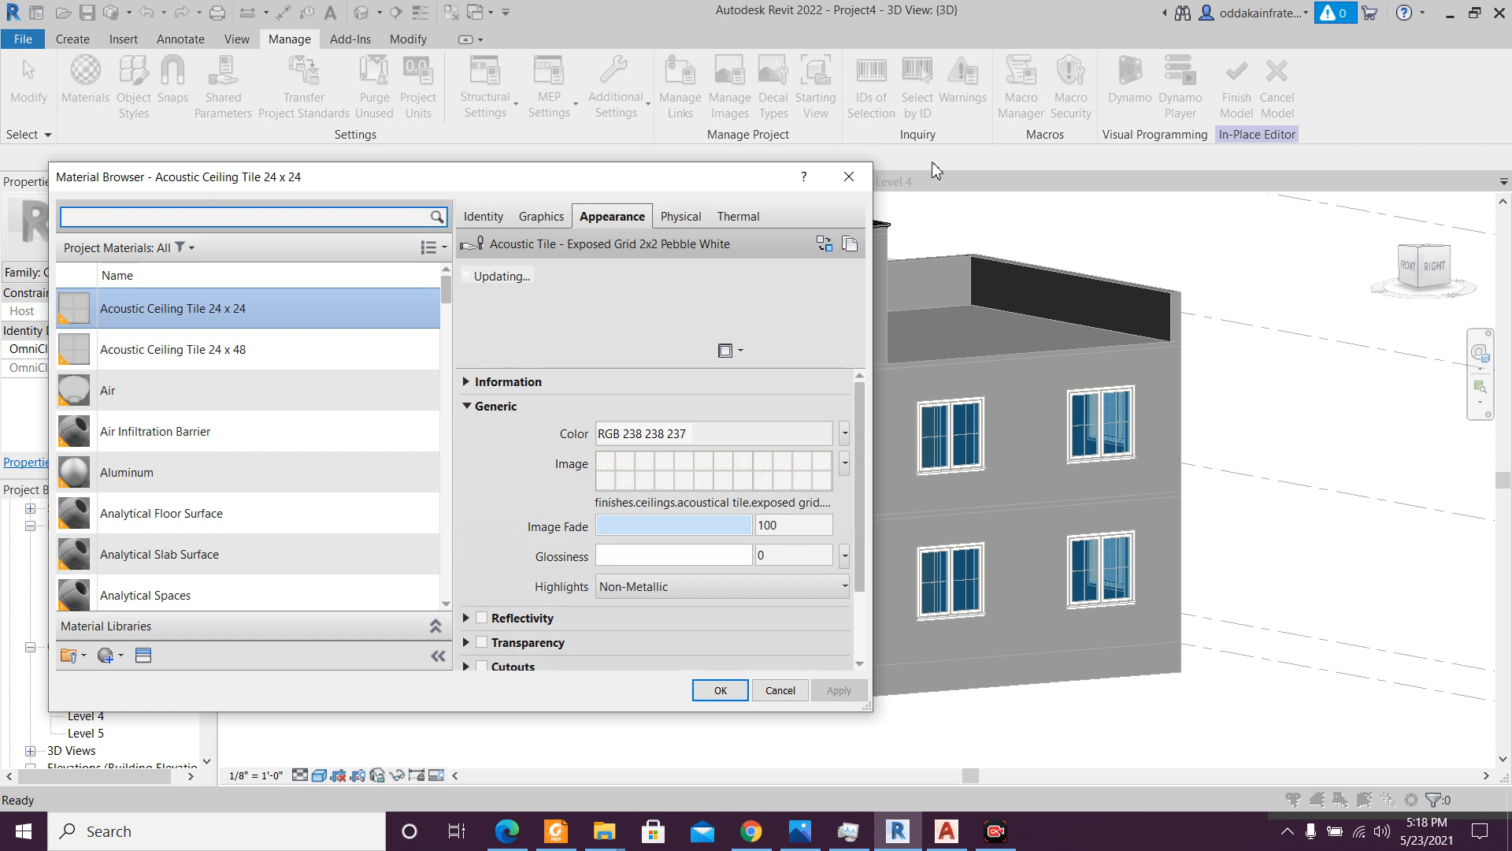
{"action": "left_click", "coordinate": [852, 182]}
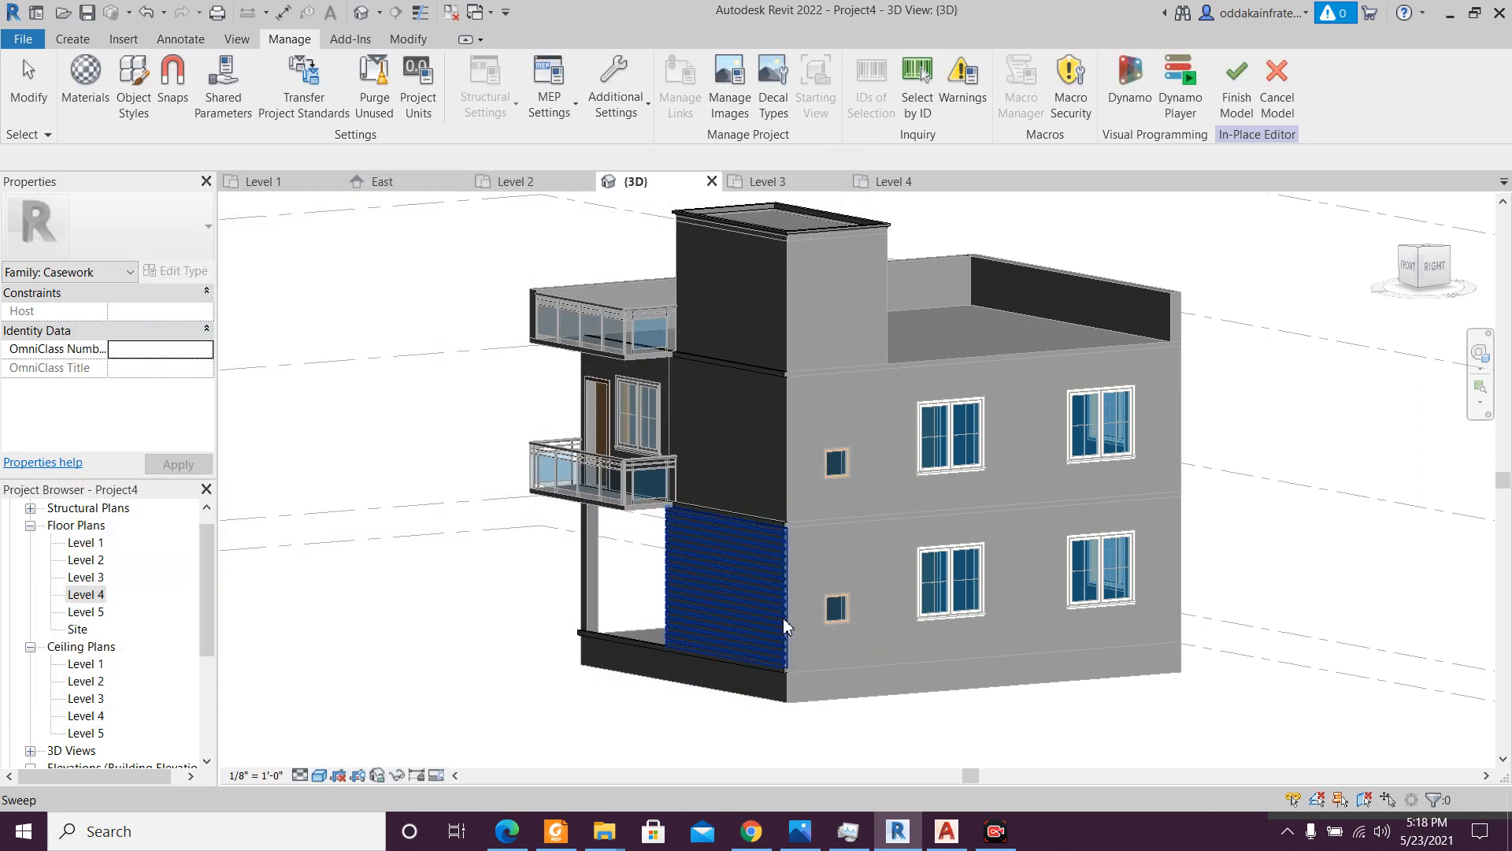
- Try to copy the grooved sweep up one floor, from the plinth strip's top corner to the upper strip's top corner
{"action": "scroll", "coordinate": [785, 626], "scroll_direction": "up", "scroll_amount": 3}
{"action": "left_click", "coordinate": [785, 626]}
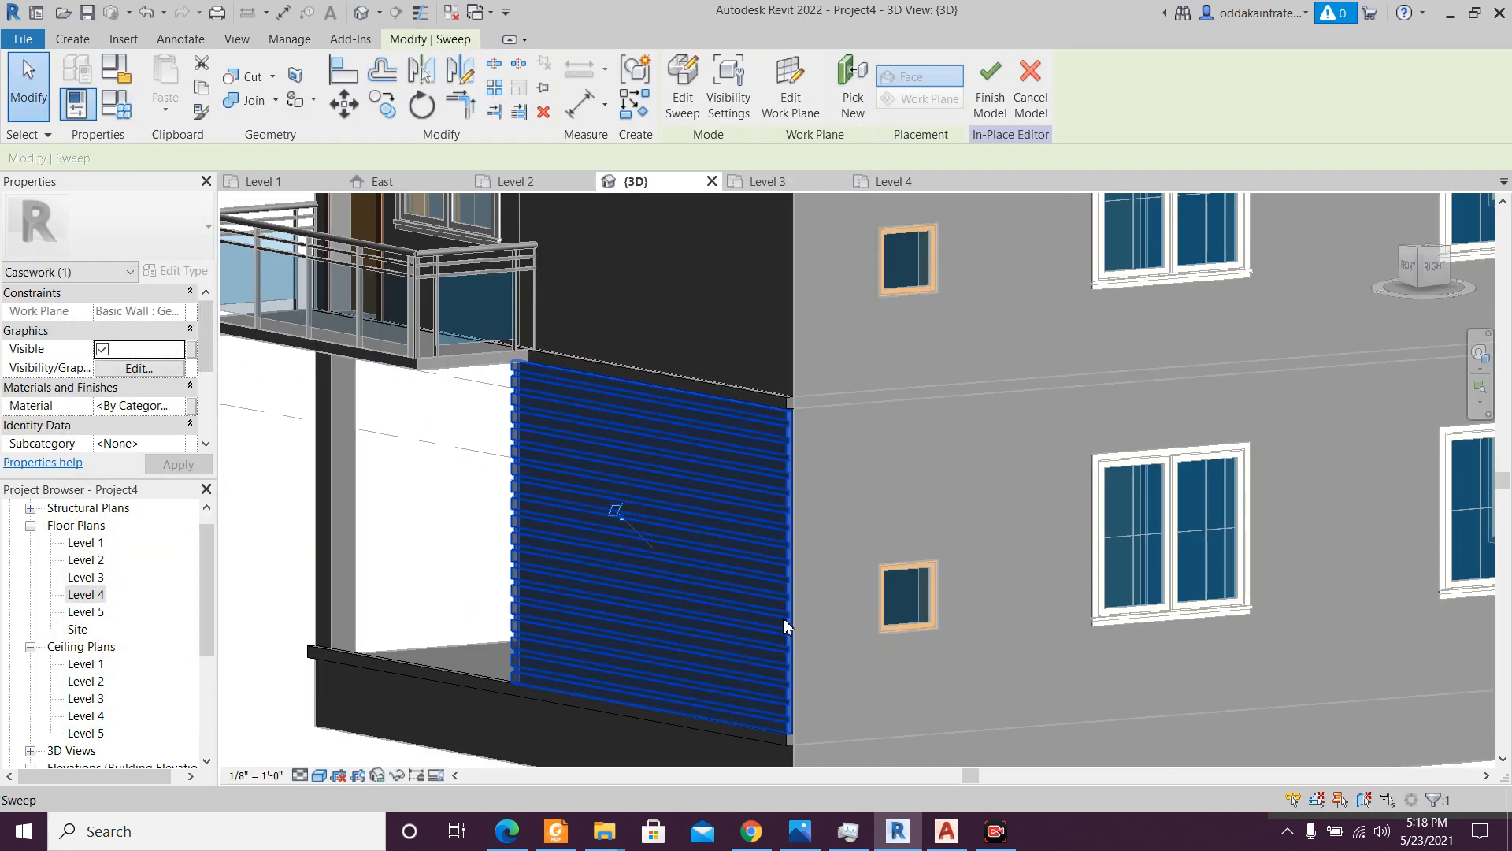
{"action": "scroll", "coordinate": [785, 626], "scroll_direction": "down", "scroll_amount": 3}
{"action": "middle_click_drag", "start_coordinate": [794, 651], "coordinate": [786, 648]}
{"action": "scroll", "coordinate": [786, 648], "scroll_direction": "up", "scroll_amount": 2}
{"action": "key", "text": "m"}
{"action": "key", "text": "v"}
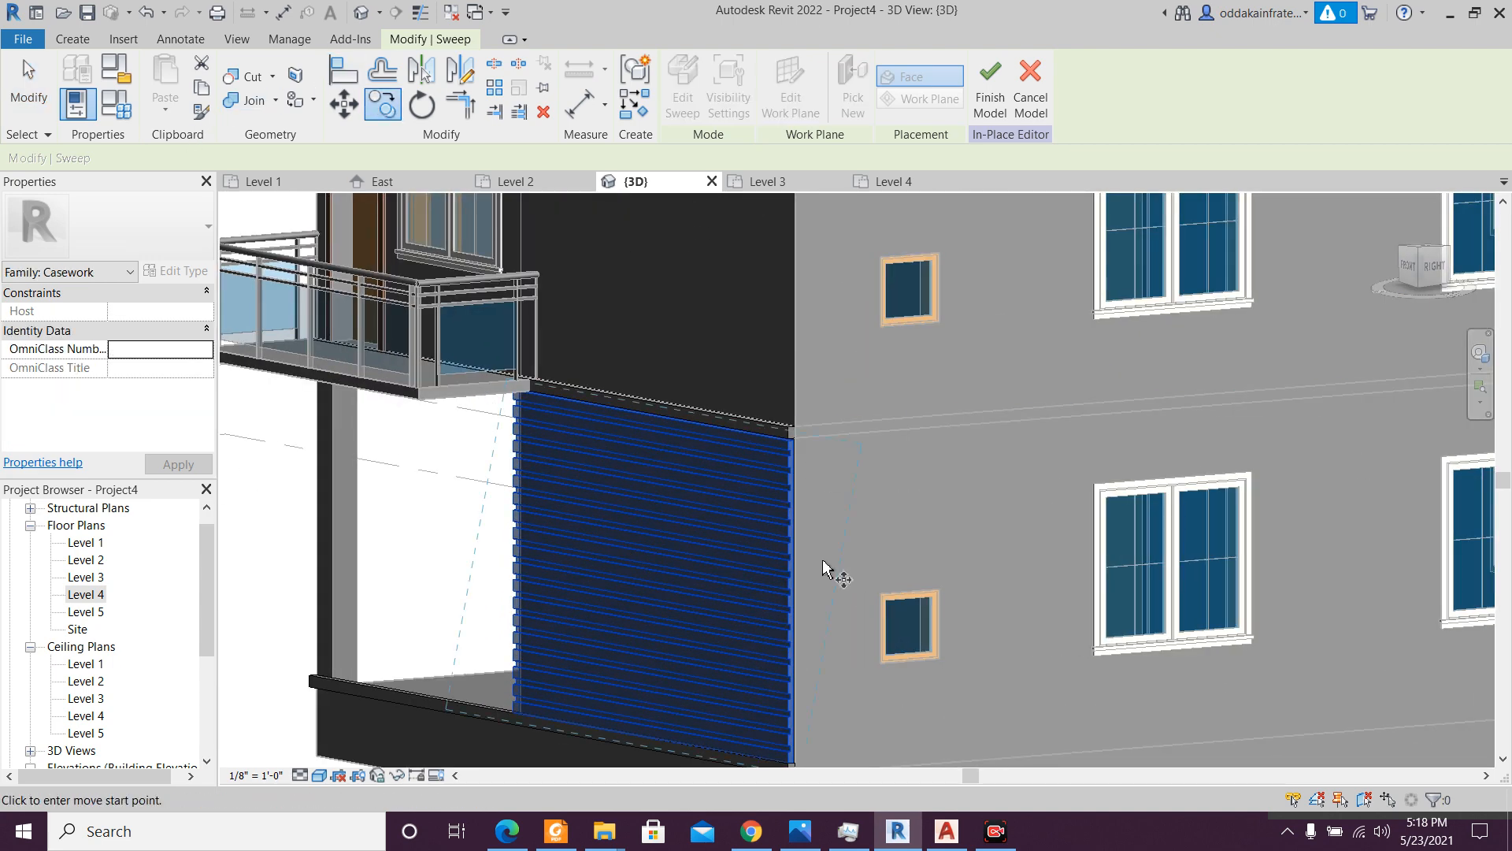
{"action": "middle_click_drag", "start_coordinate": [827, 562], "coordinate": [794, 302]}
{"action": "scroll", "coordinate": [810, 524], "scroll_direction": "up", "scroll_amount": 2}
{"action": "scroll", "coordinate": [712, 489], "scroll_direction": "up", "scroll_amount": 4}
{"action": "left_click", "coordinate": [736, 497]}
{"action": "left_click", "coordinate": [735, 494]}
{"action": "middle_click_drag", "start_coordinate": [748, 331], "coordinate": [764, 679]}
{"action": "scroll", "coordinate": [755, 575], "scroll_direction": "down", "scroll_amount": 3}
{"action": "scroll", "coordinate": [755, 571], "scroll_direction": "down", "scroll_amount": 1}
{"action": "middle_click_drag", "start_coordinate": [794, 225], "coordinate": [803, 716]}
{"action": "middle_click_drag", "start_coordinate": [774, 307], "coordinate": [797, 651]}
{"action": "scroll", "coordinate": [796, 651], "scroll_direction": "up", "scroll_amount": 2}
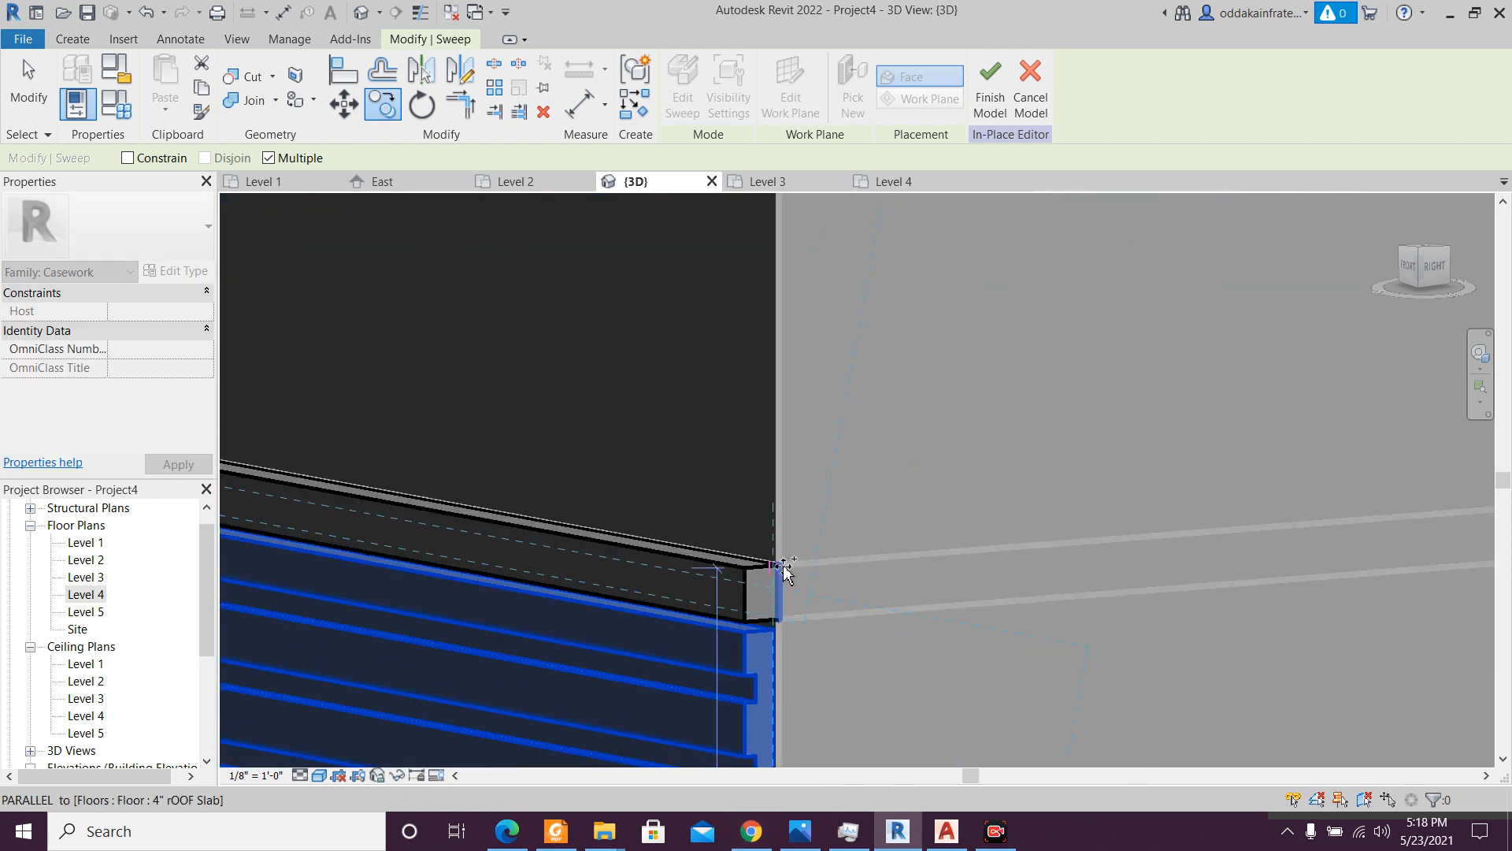
{"action": "left_click", "coordinate": [782, 568]}
{"action": "scroll", "coordinate": [857, 482], "scroll_direction": "down", "scroll_amount": 5}
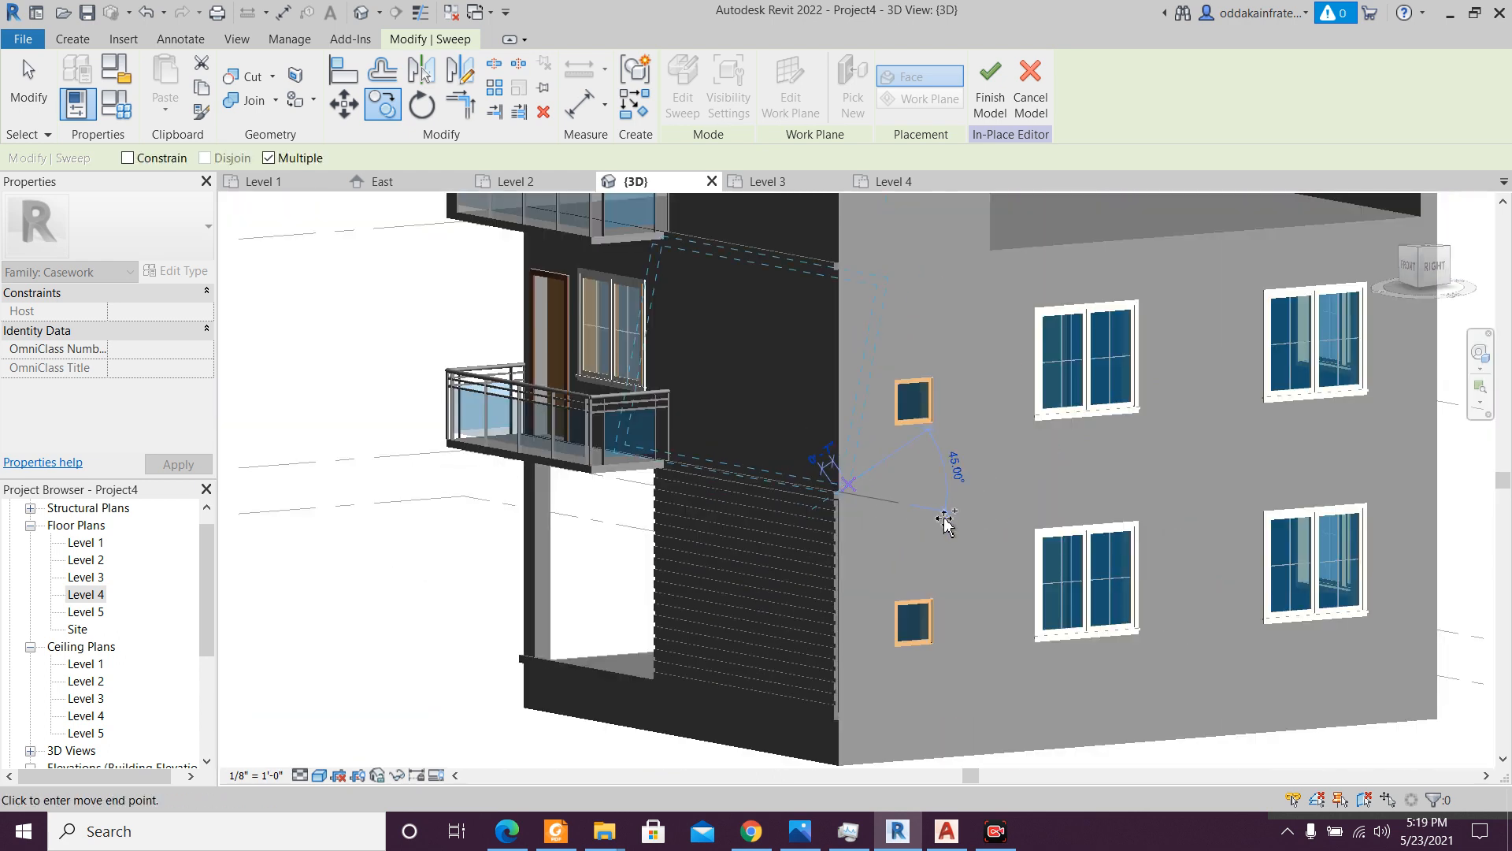
{"action": "key", "text": "Escape"}
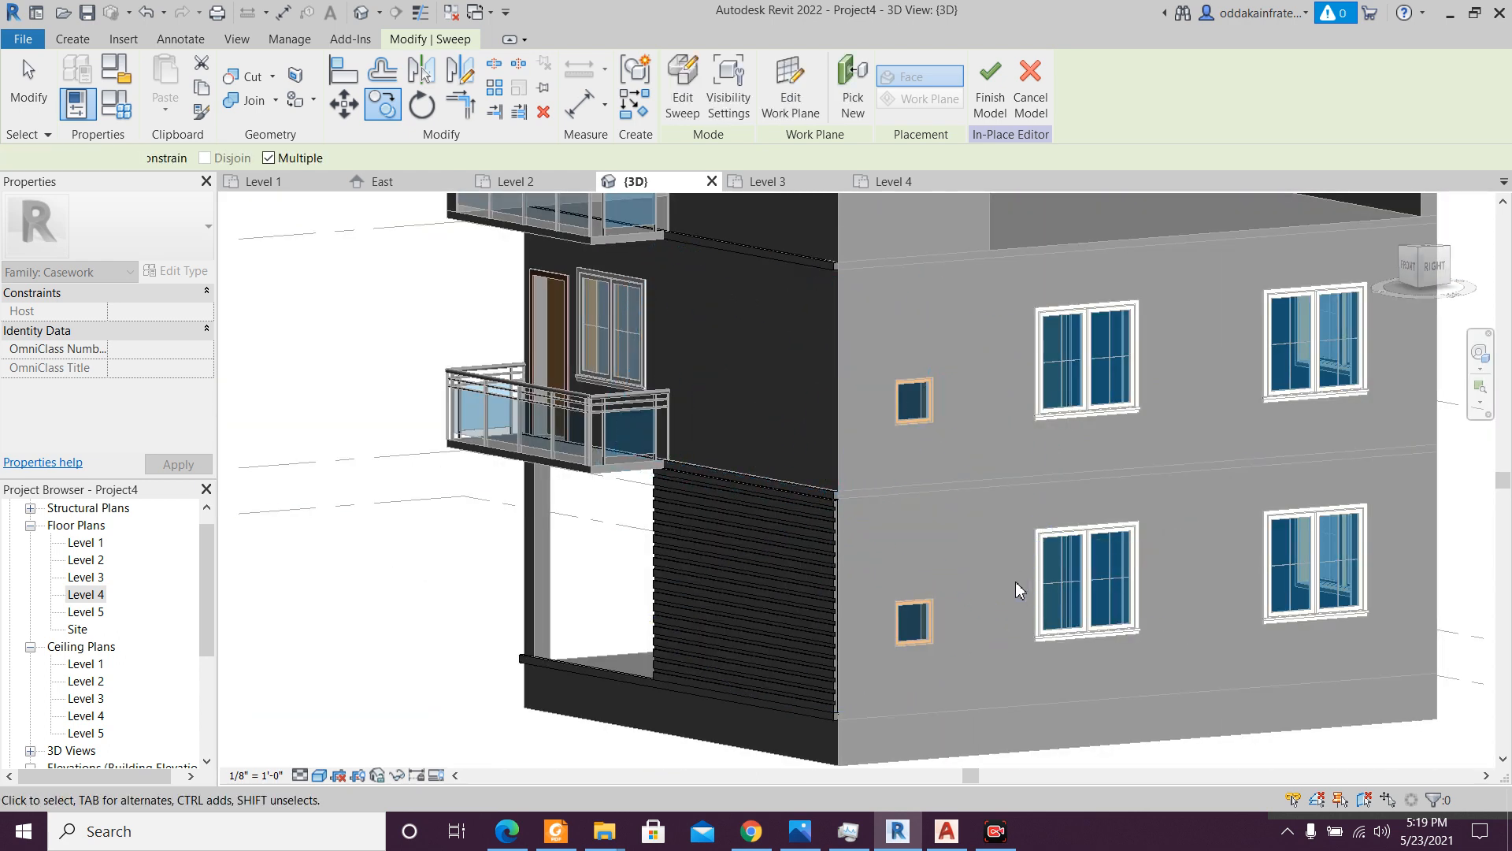
- Undo the last operations back into the sweep edit, and redo the finished ground-floor sweep
{"action": "key", "text": "ctrl+z"}
{"action": "key", "text": "ctrl+z"}
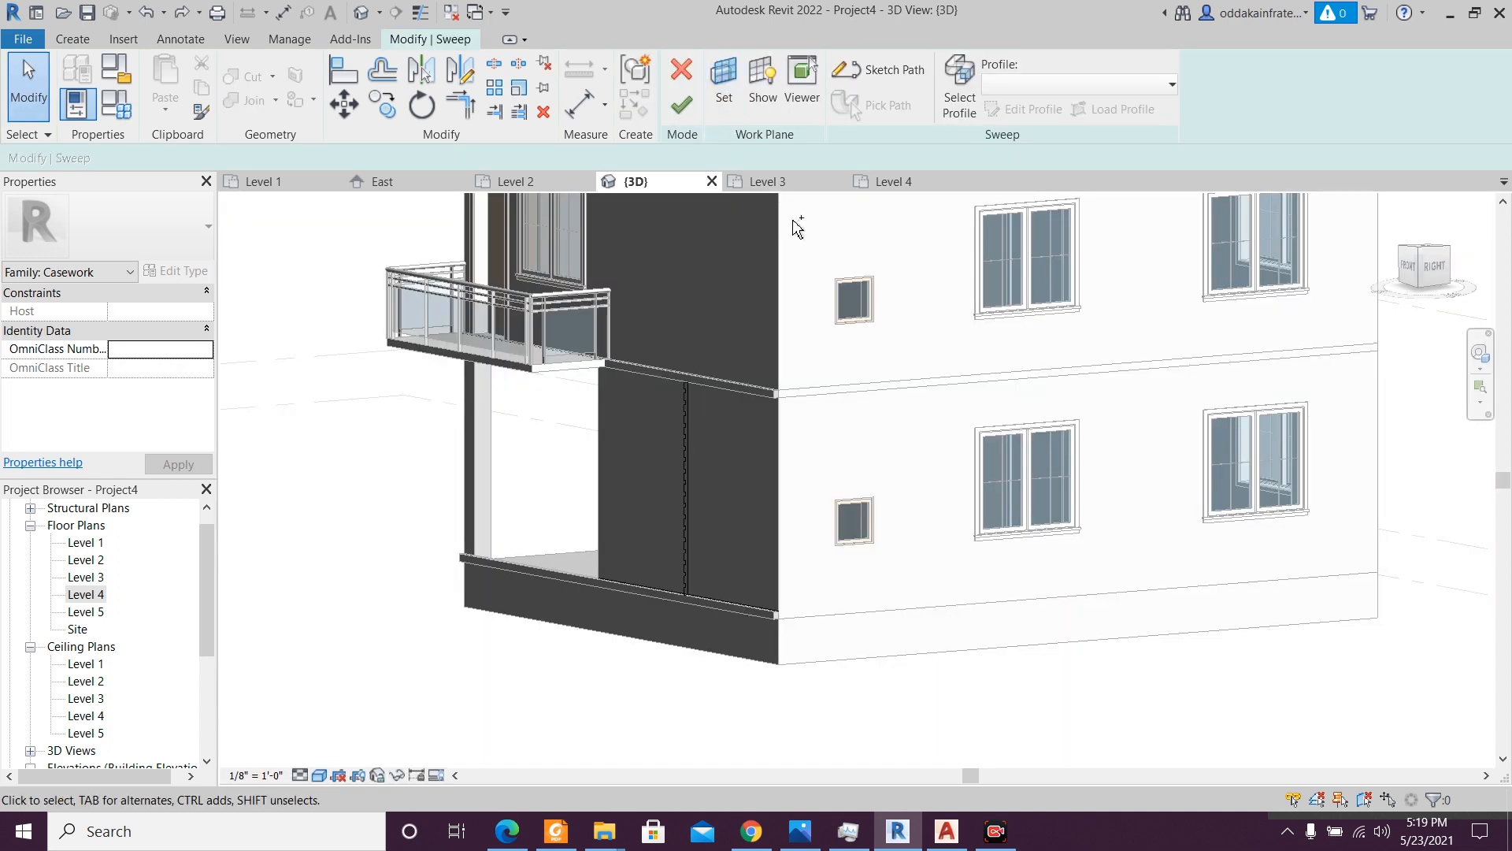
{"action": "key", "text": "ctrl+y"}
{"action": "scroll", "coordinate": [754, 405], "scroll_direction": "down", "scroll_amount": 3}
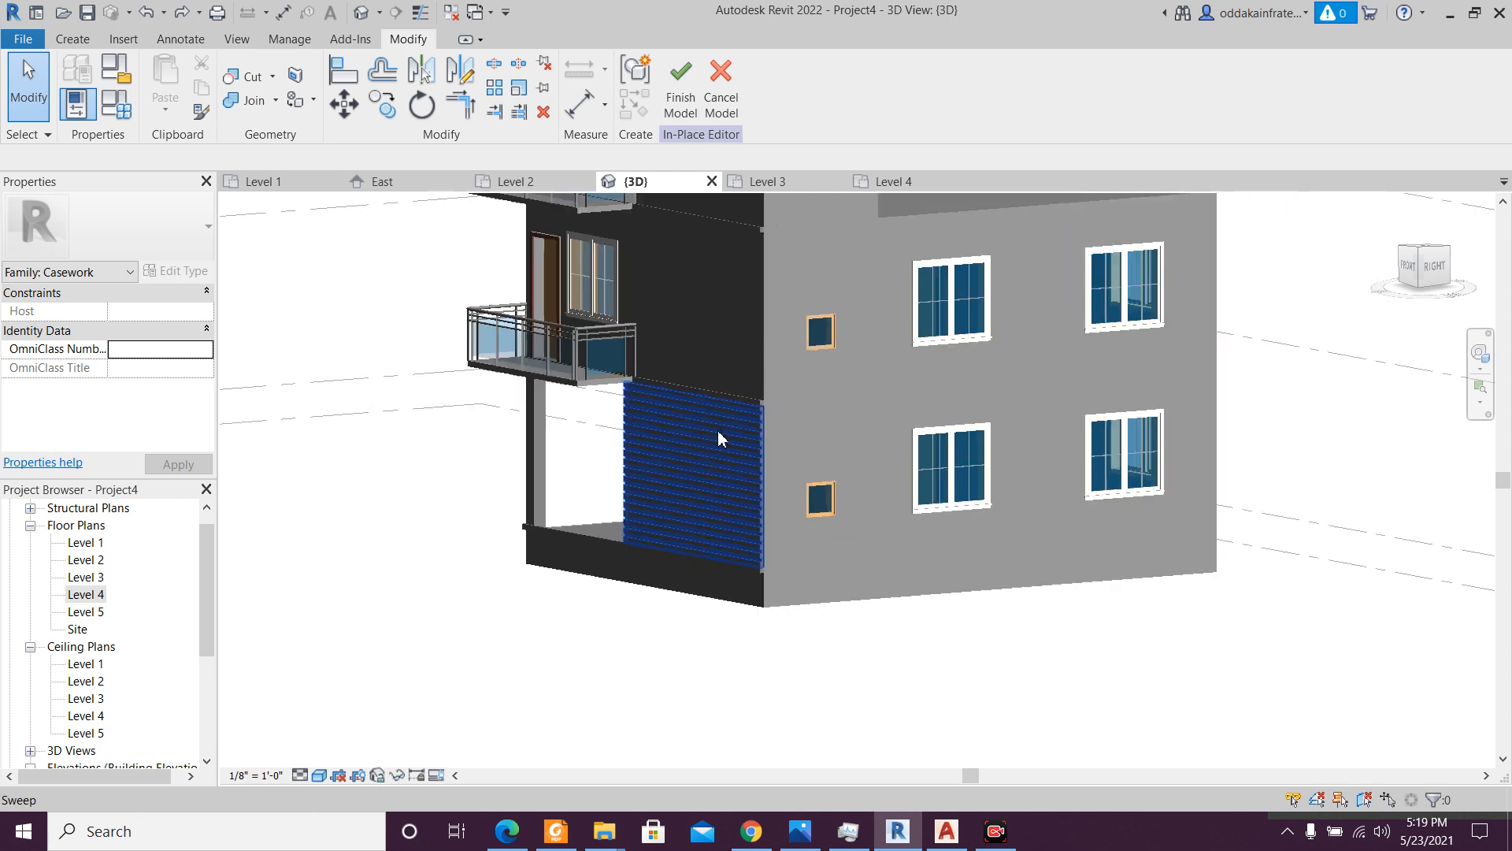
{"action": "scroll", "coordinate": [734, 474], "scroll_direction": "up", "scroll_amount": 5}
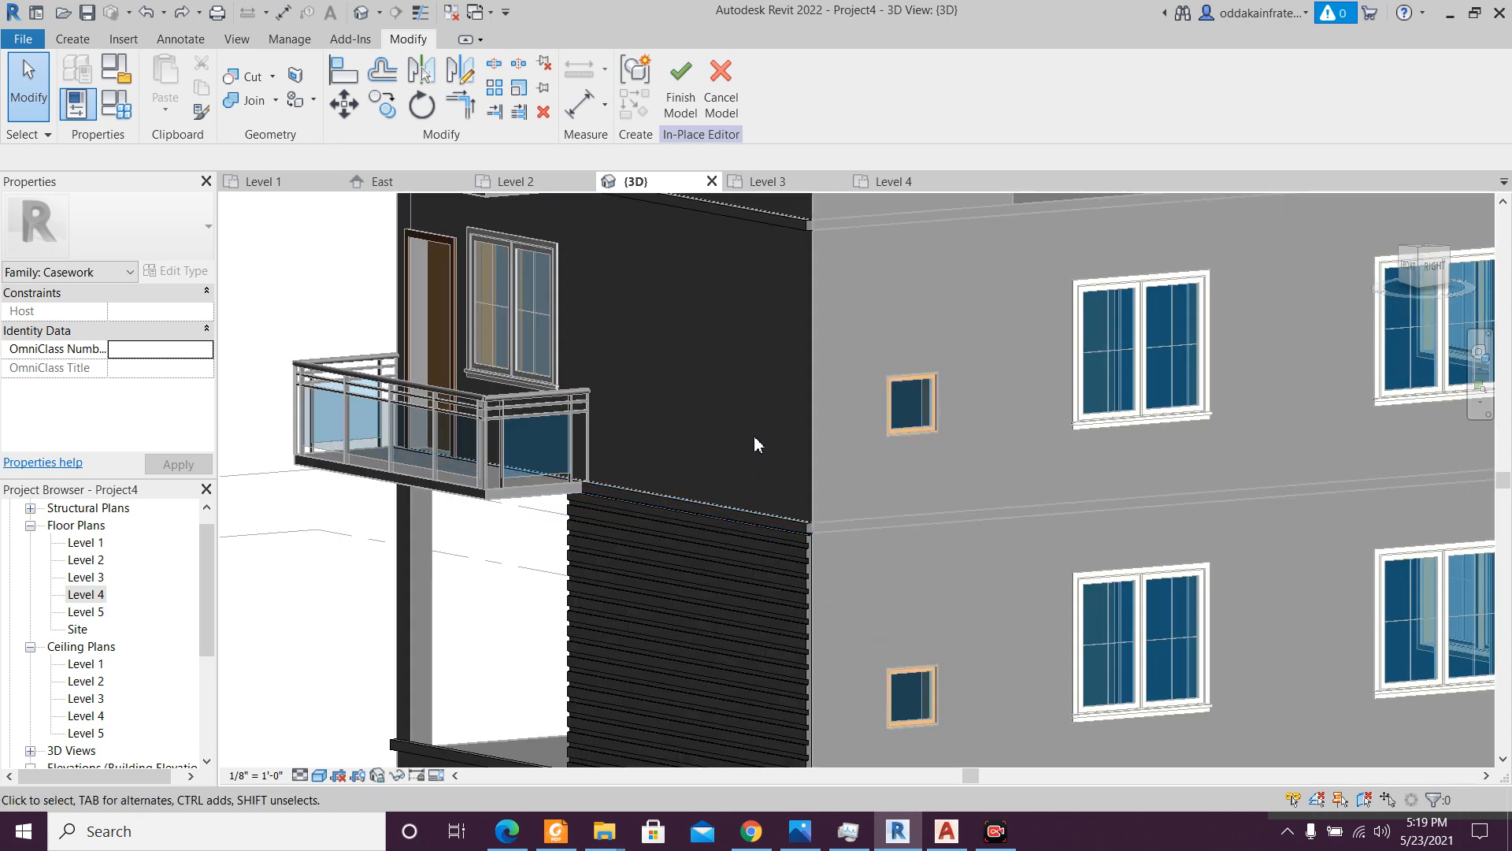
{"action": "scroll", "coordinate": [1005, 523], "scroll_direction": "down", "scroll_amount": 4}
{"action": "middle_click_drag", "start_coordinate": [953, 509], "coordinate": [888, 633], "text": "shift"}
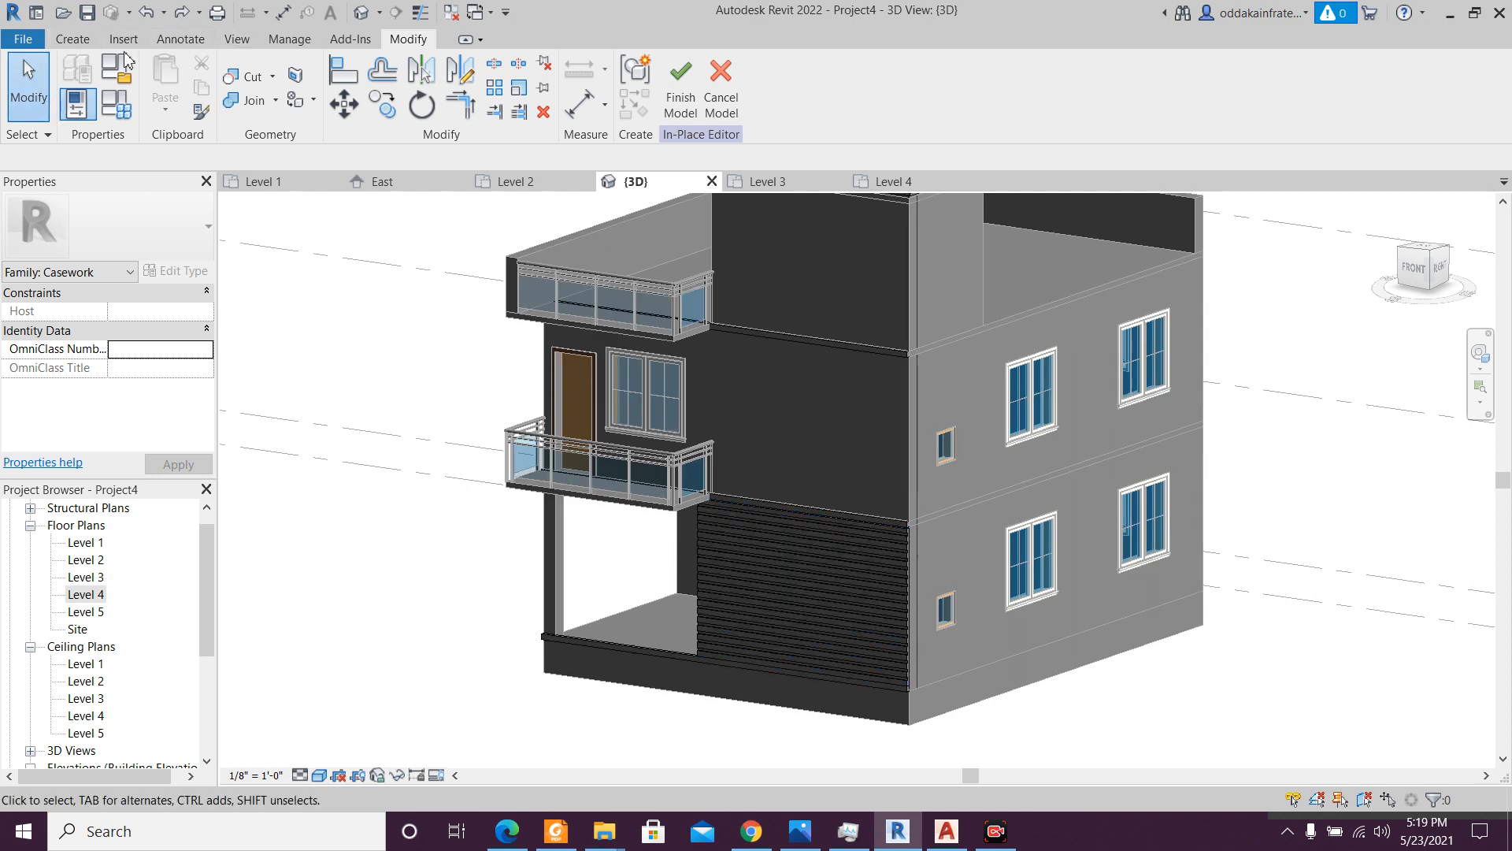
- Open the project materials, look through the list, and create a new material
{"action": "left_click", "coordinate": [72, 41]}
{"action": "left_click", "coordinate": [129, 41]}
{"action": "left_click", "coordinate": [190, 43]}
{"action": "left_click", "coordinate": [250, 40]}
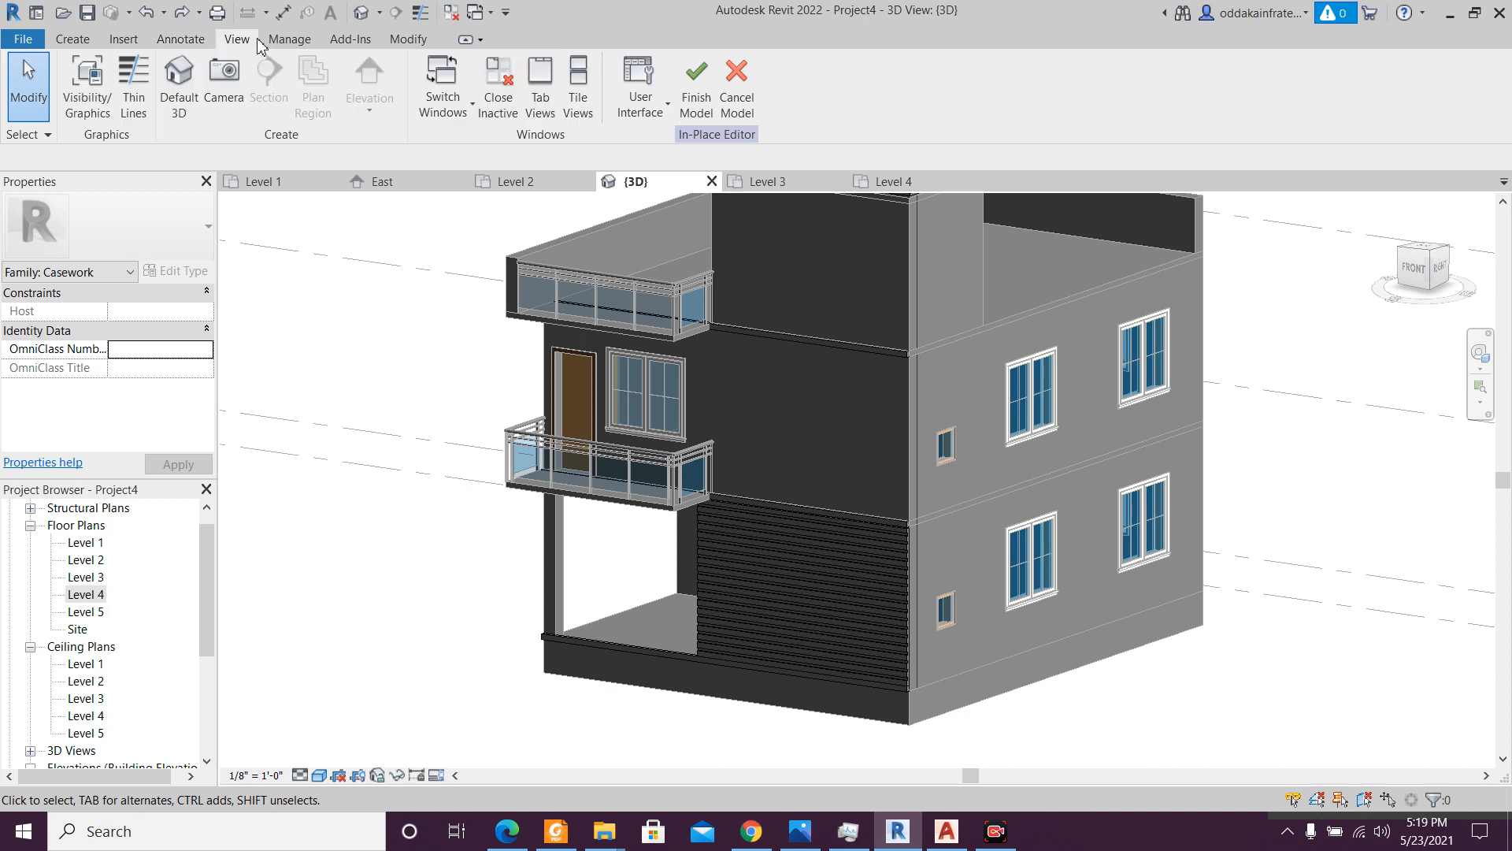
{"action": "left_click", "coordinate": [289, 39]}
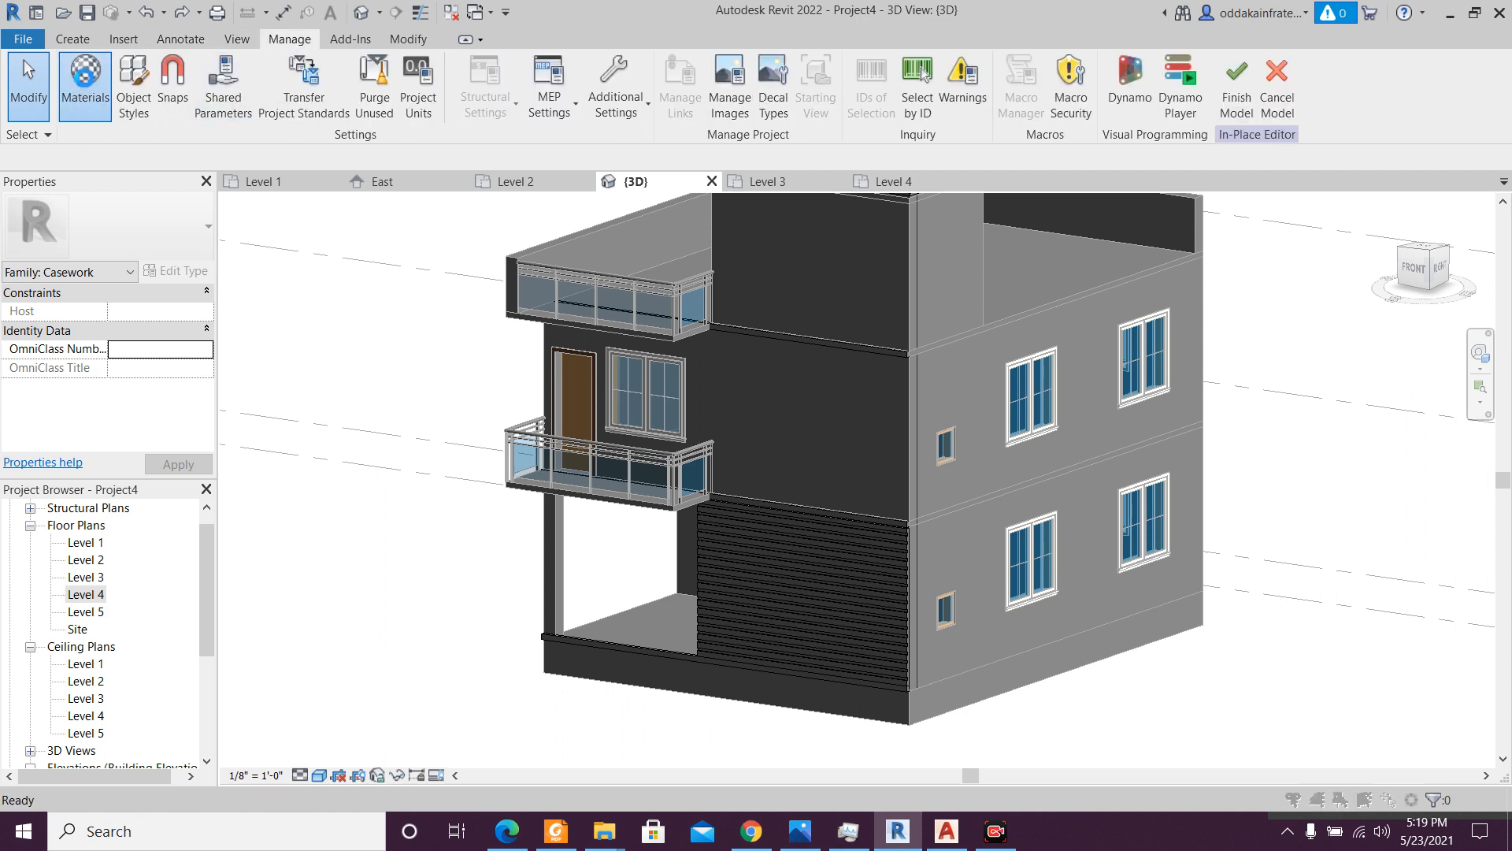
{"action": "left_click", "coordinate": [85, 83]}
{"action": "scroll", "coordinate": [353, 417], "scroll_direction": "down", "scroll_amount": 10}
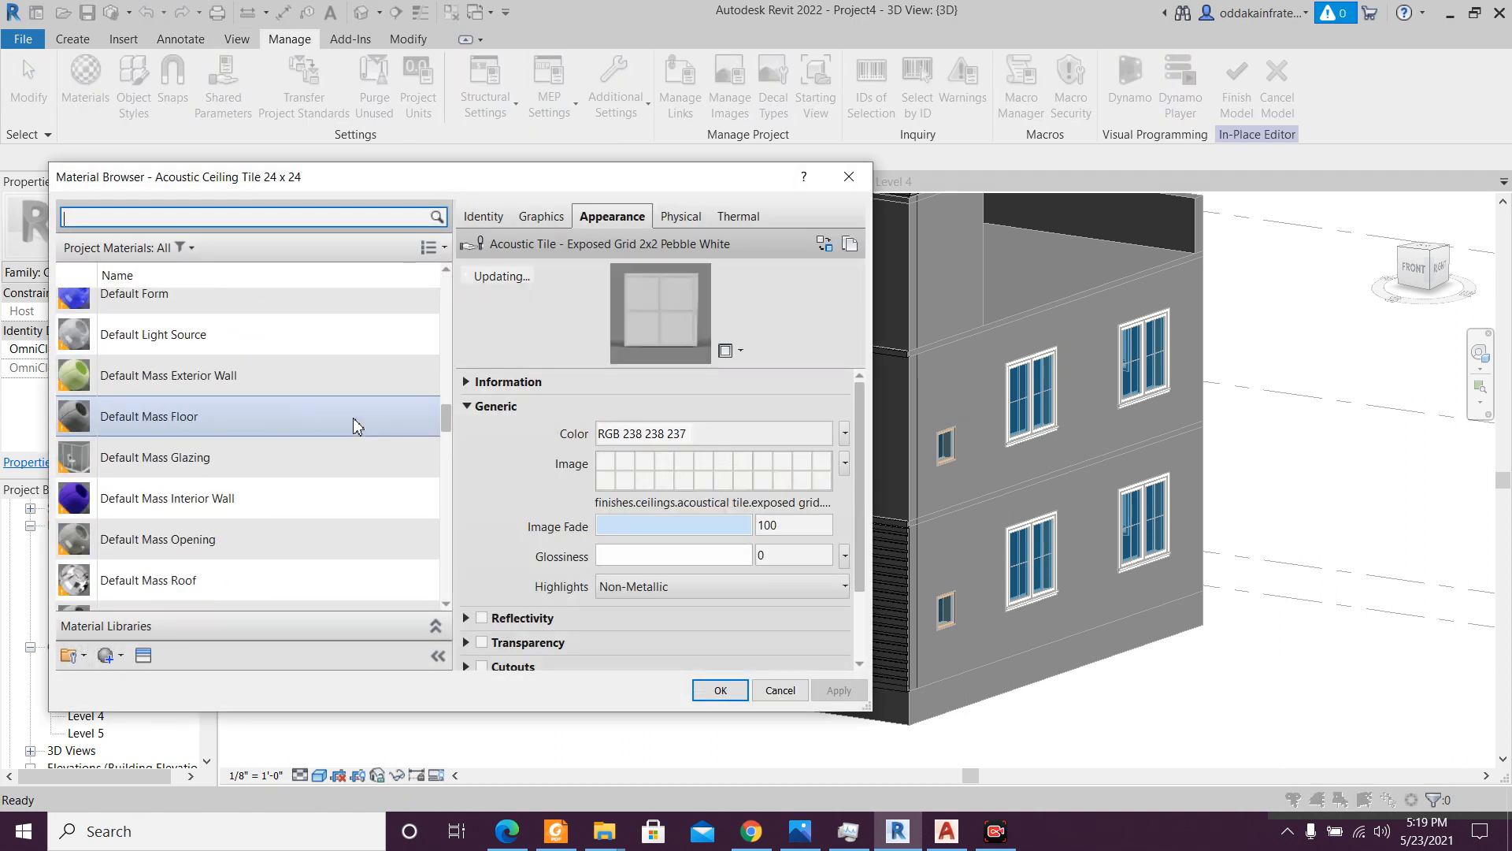
{"action": "scroll", "coordinate": [353, 417], "scroll_direction": "down", "scroll_amount": 10}
{"action": "scroll", "coordinate": [353, 418], "scroll_direction": "up", "scroll_amount": 15}
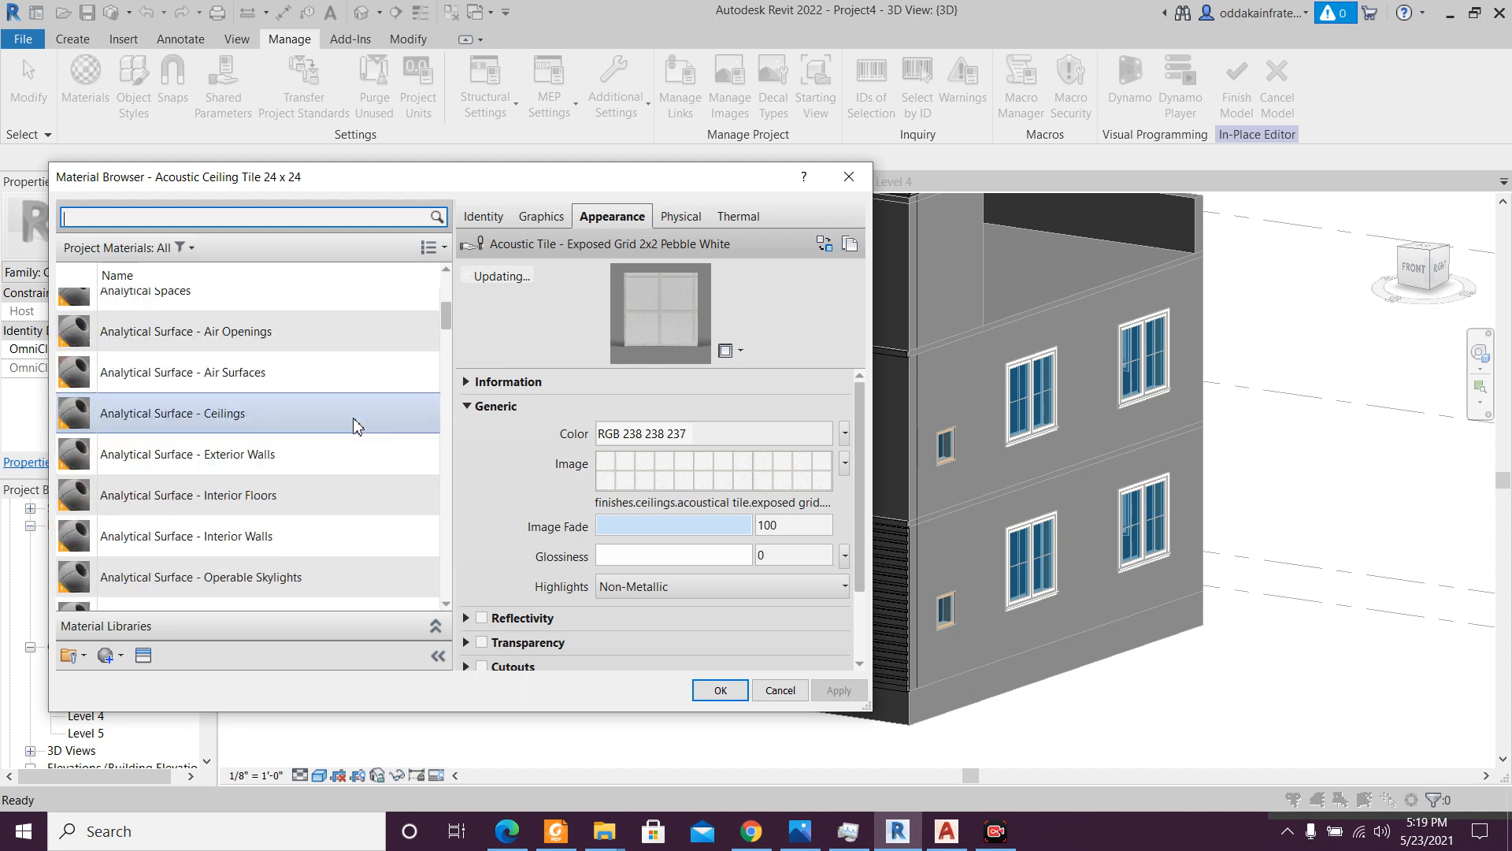
{"action": "scroll", "coordinate": [353, 423], "scroll_direction": "up", "scroll_amount": 5}
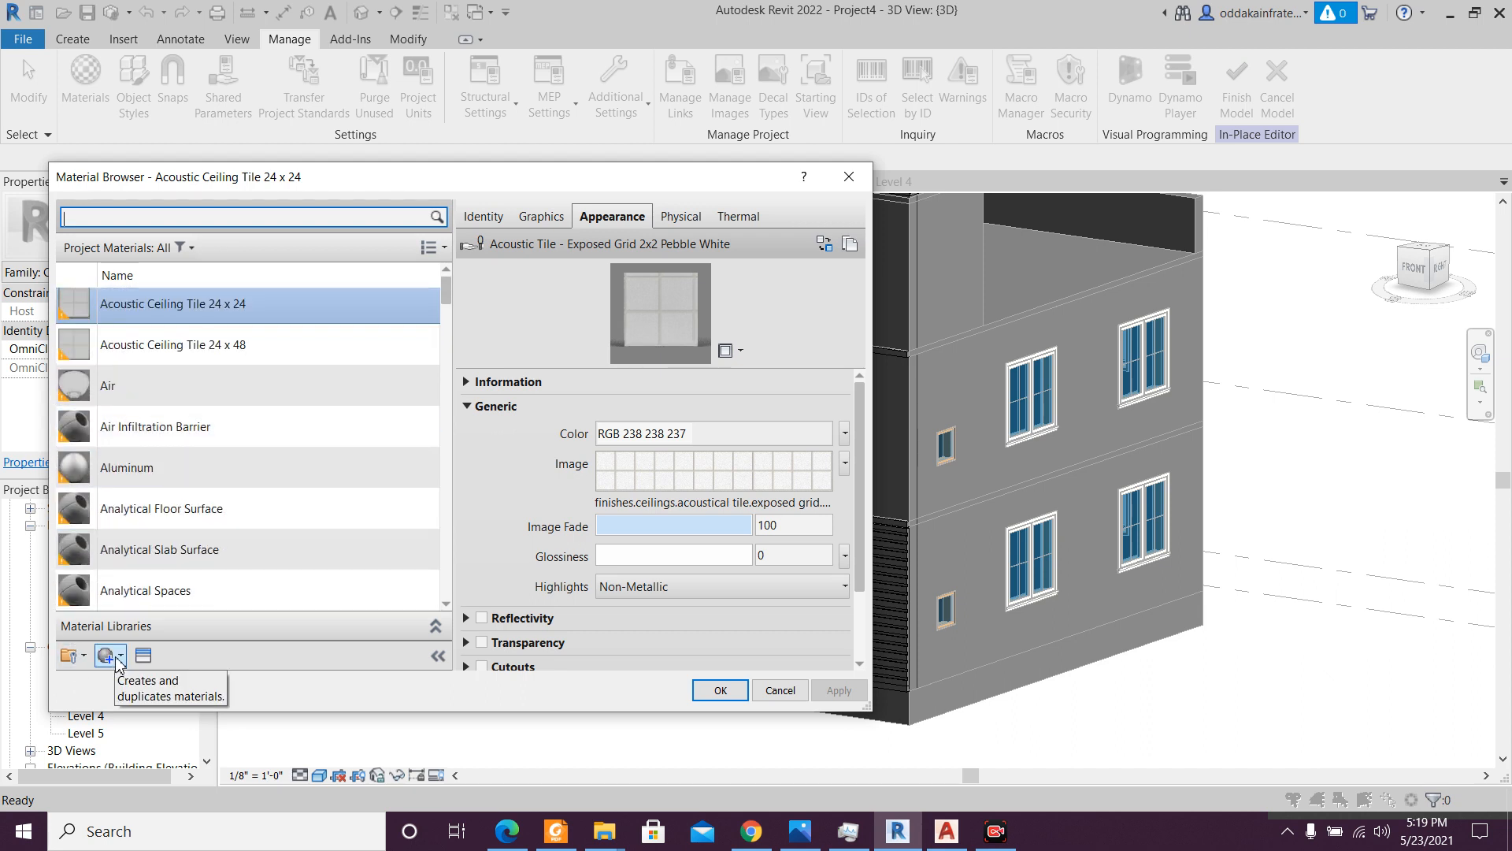
{"action": "left_click", "coordinate": [118, 660]}
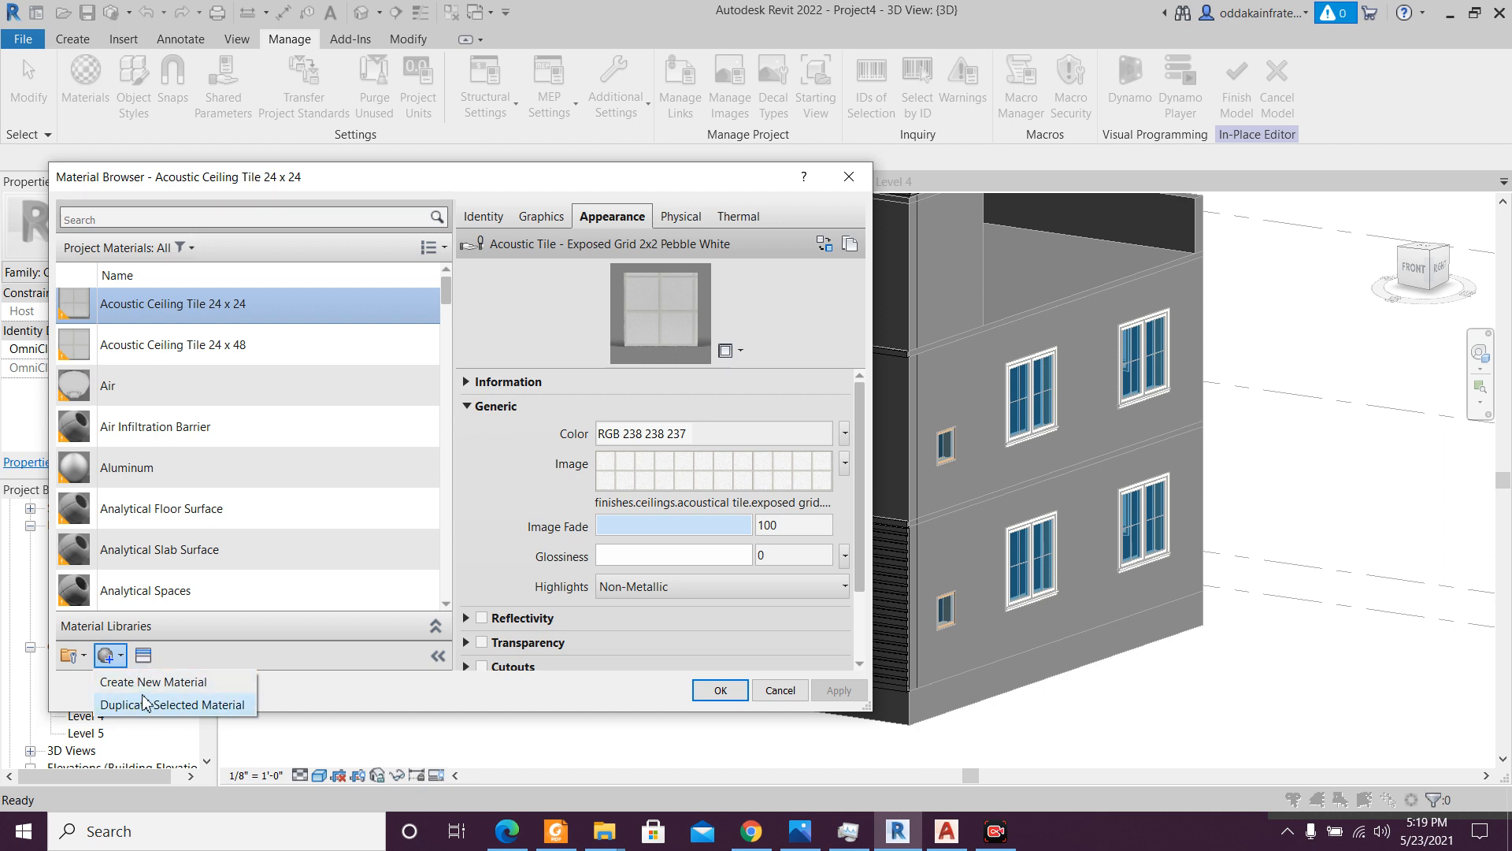
{"action": "left_click", "coordinate": [147, 682]}
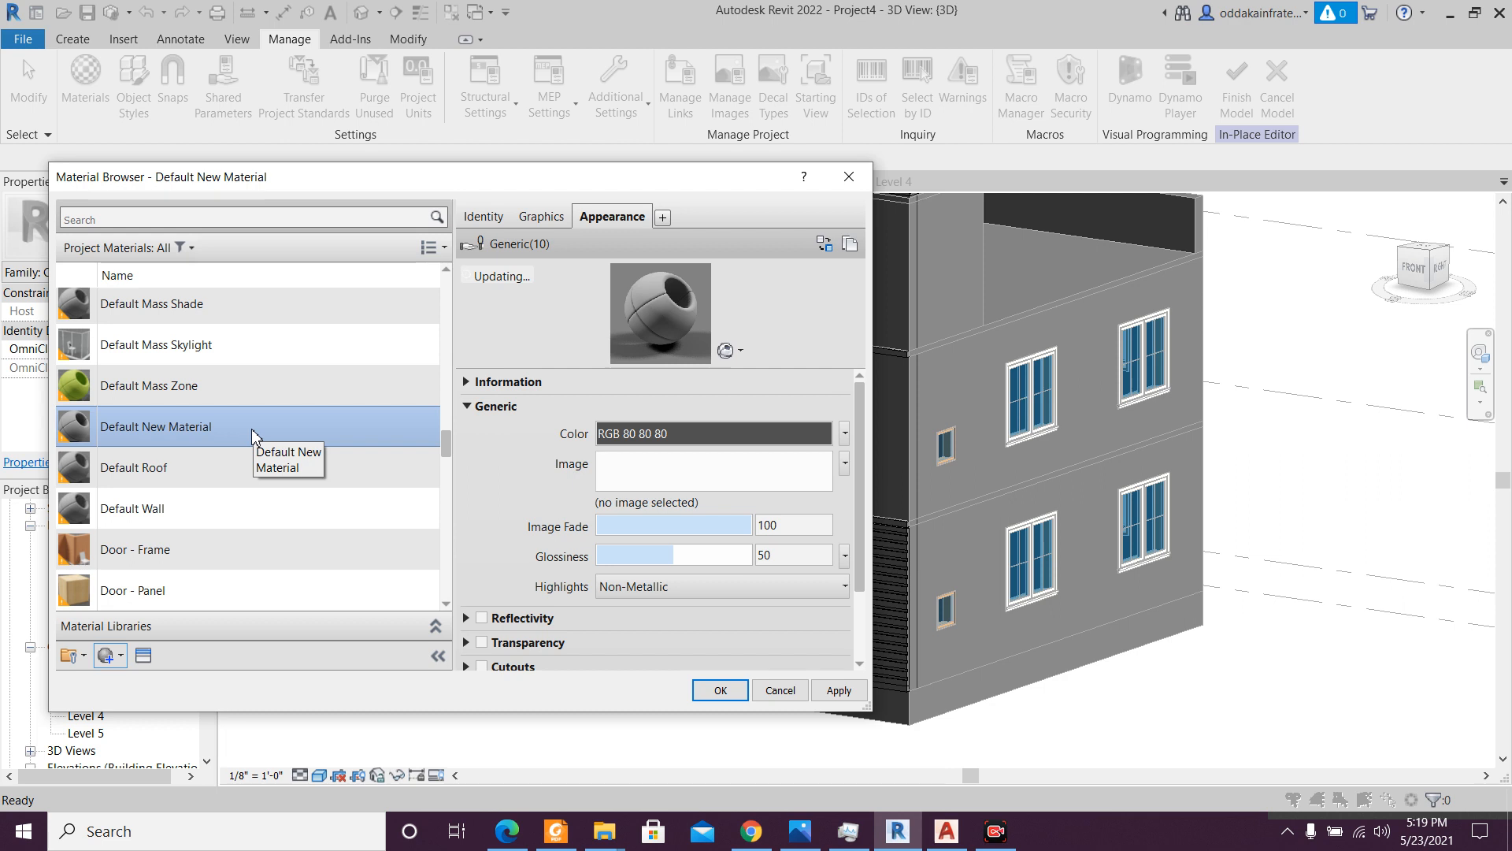
- Open the asset browser for the new material and look through the Appearance Library's matte wall paints
{"action": "left_click", "coordinate": [143, 655]}
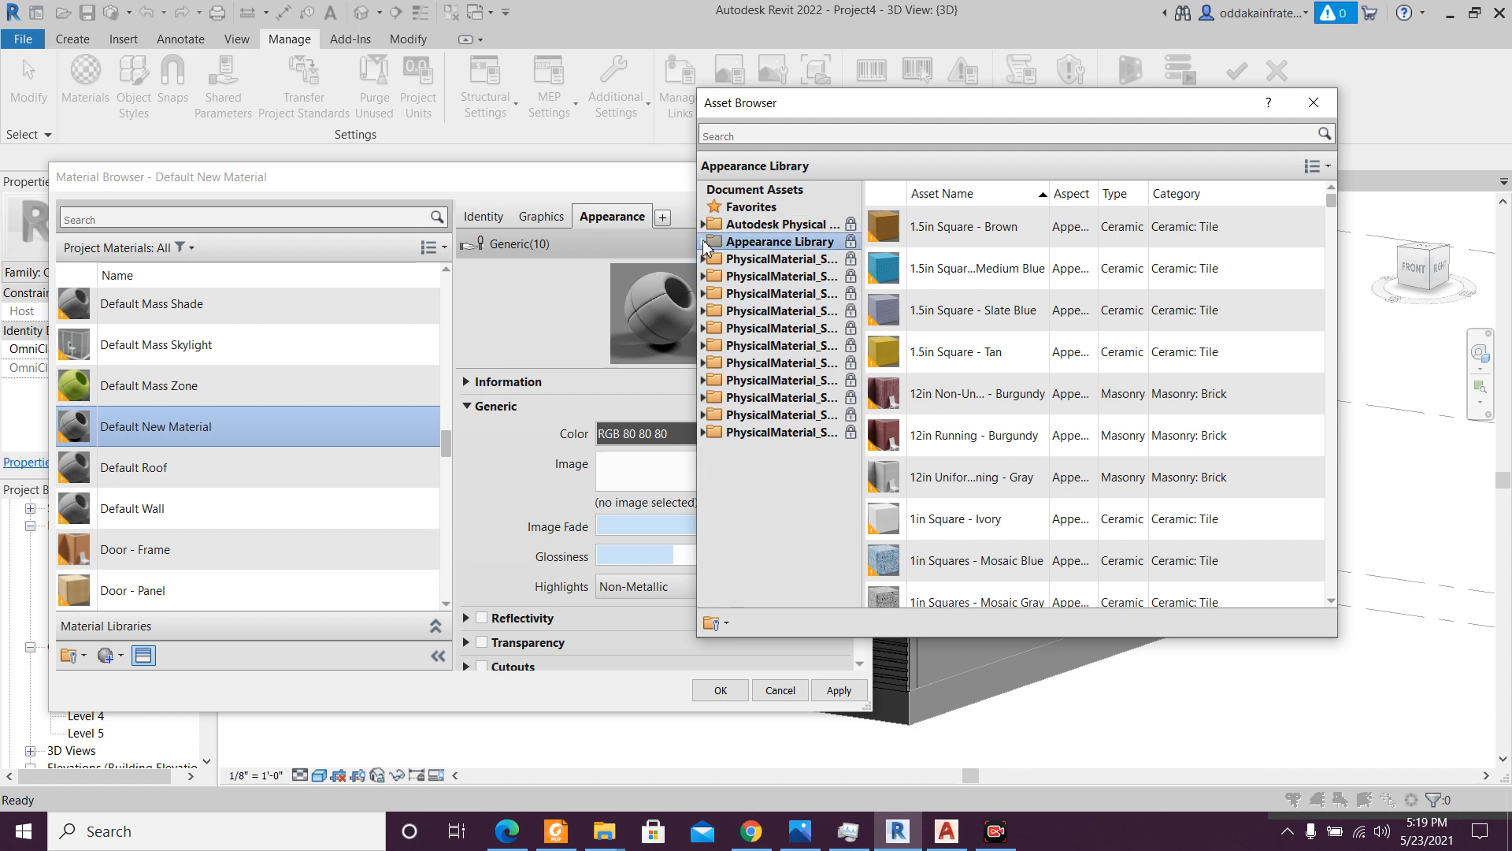
{"action": "left_click", "coordinate": [704, 242]}
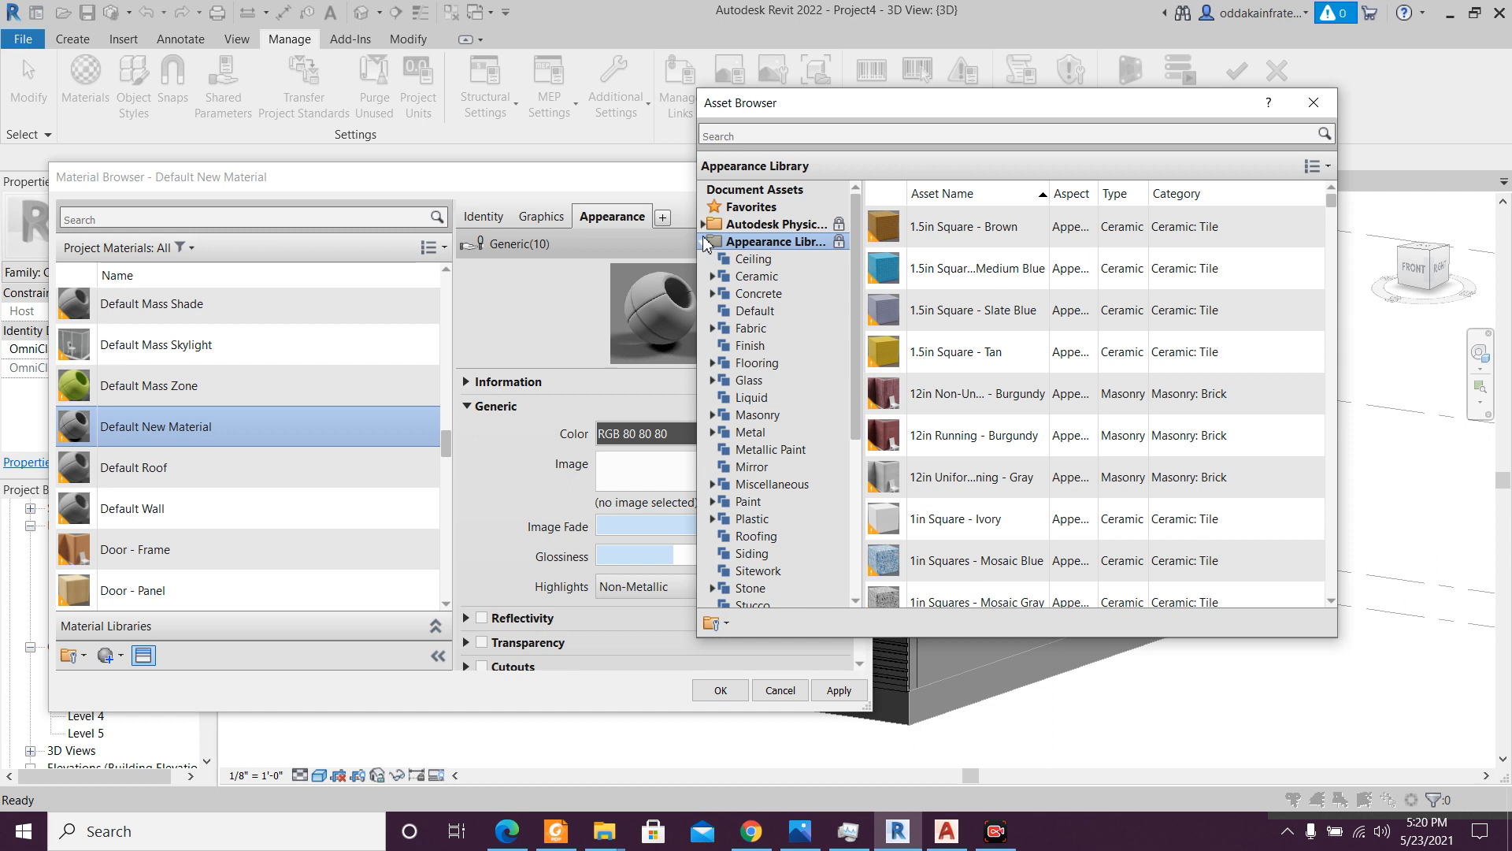
{"action": "scroll", "coordinate": [745, 385], "scroll_direction": "down", "scroll_amount": 1}
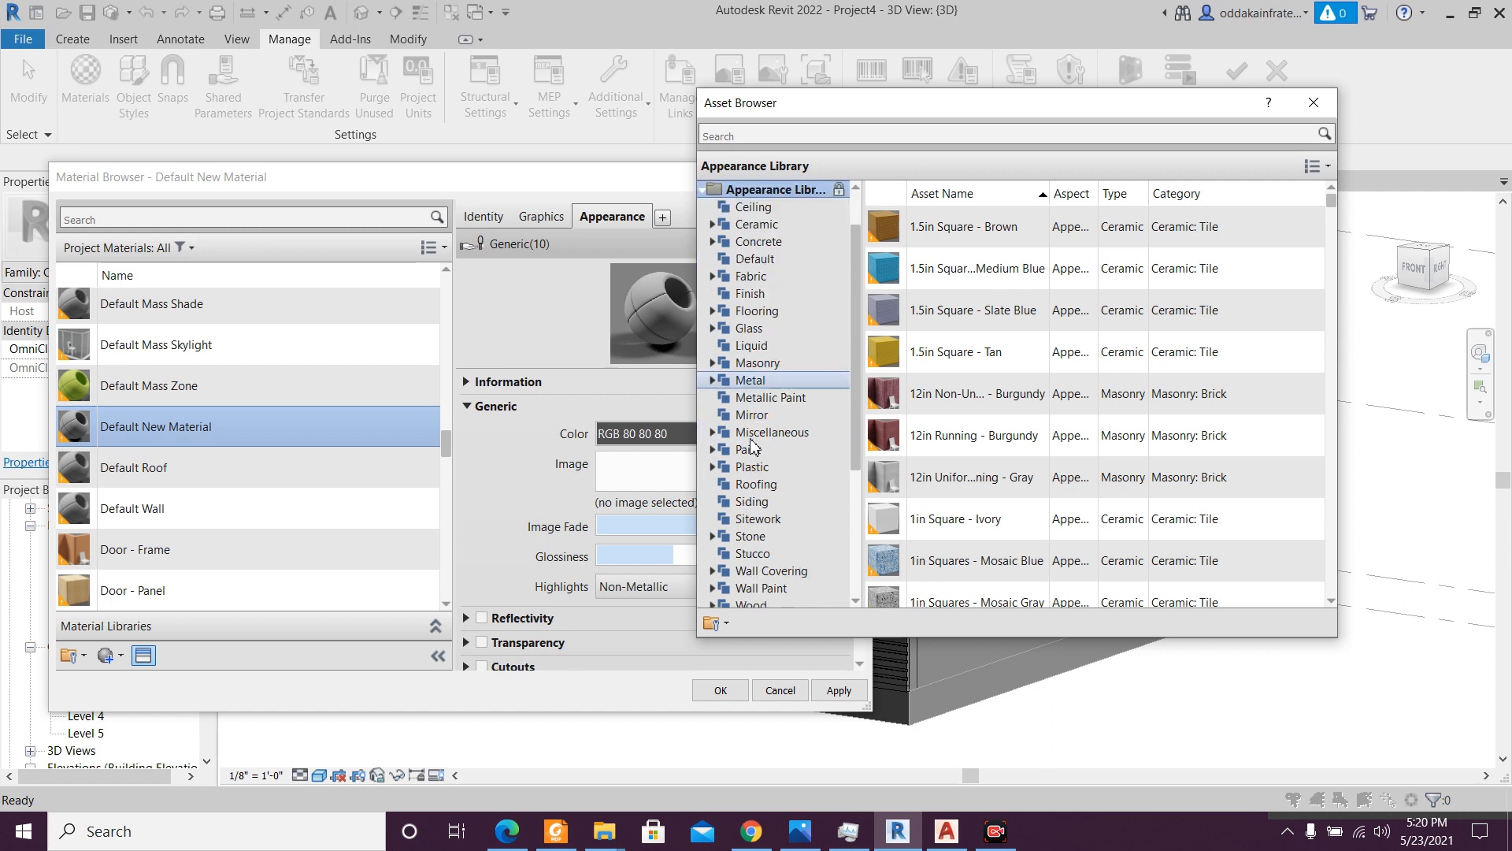
{"action": "left_click", "coordinate": [712, 450]}
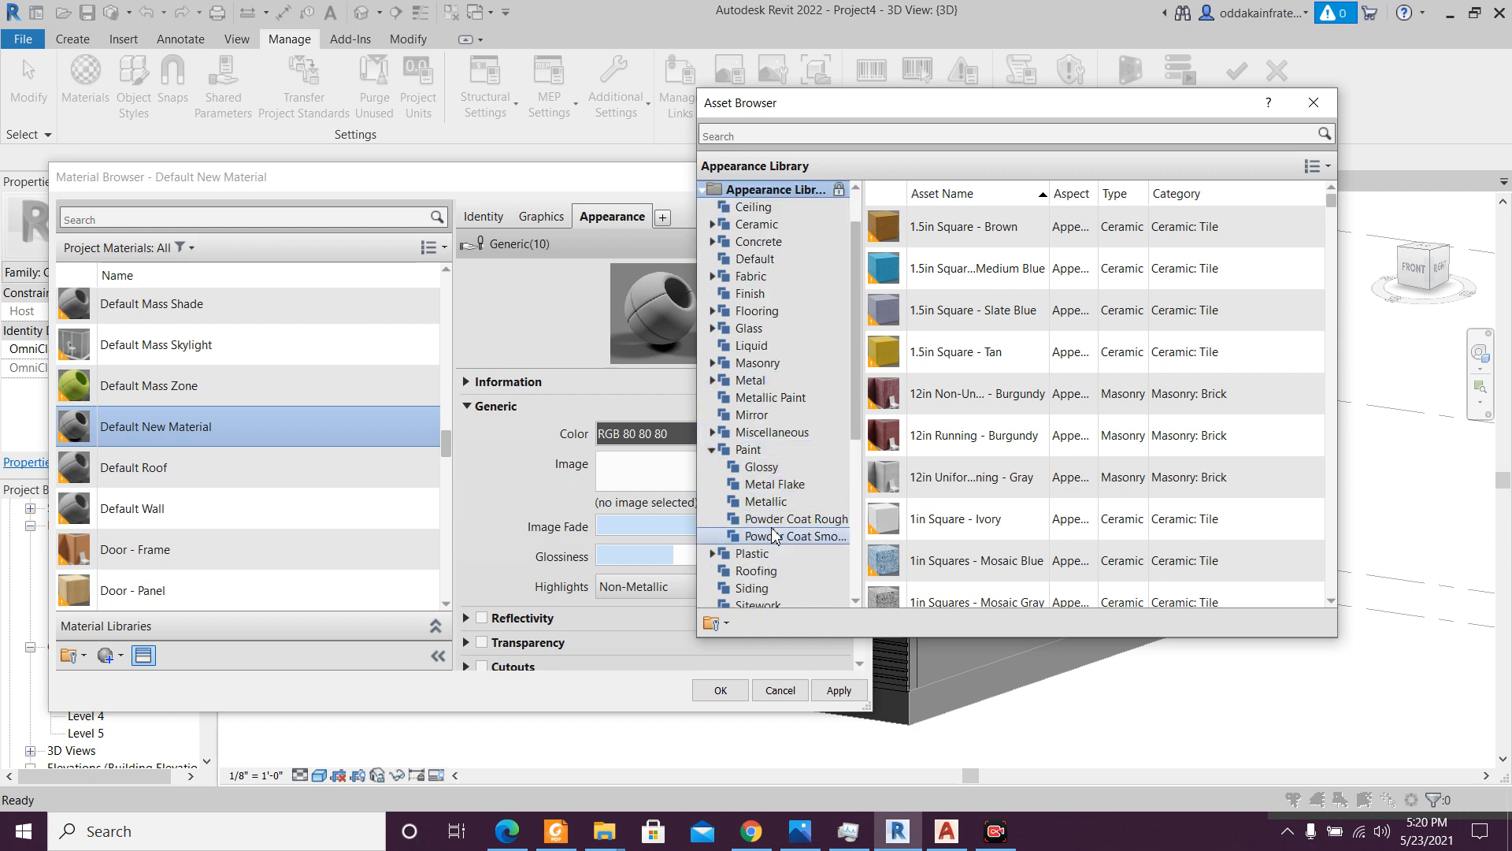
{"action": "scroll", "coordinate": [771, 556], "scroll_direction": "down", "scroll_amount": 2}
{"action": "double_click", "coordinate": [760, 570]}
{"action": "scroll", "coordinate": [759, 562], "scroll_direction": "down", "scroll_amount": 2}
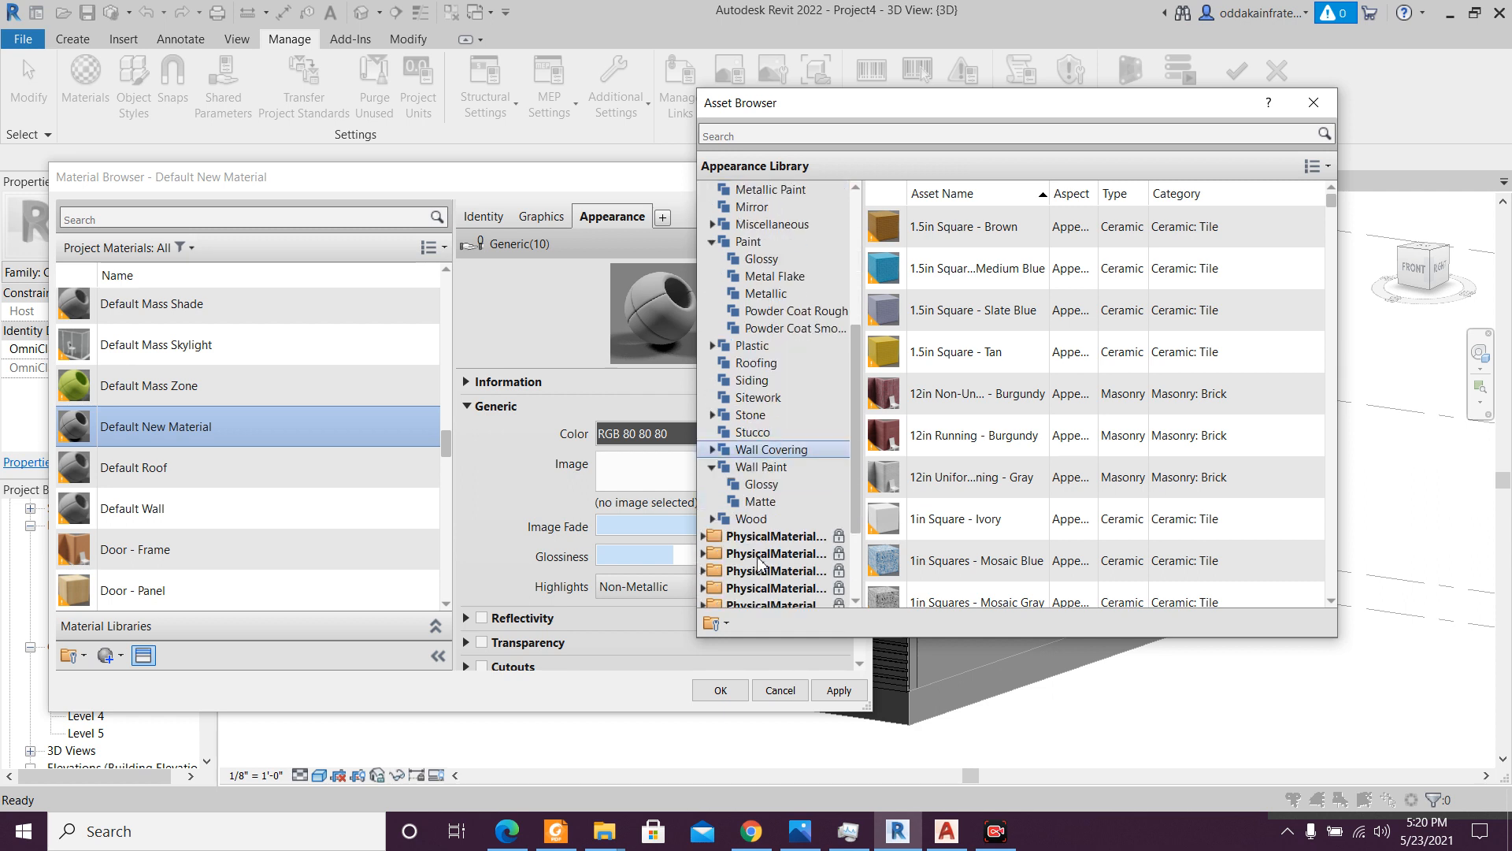
{"action": "left_click", "coordinate": [761, 502]}
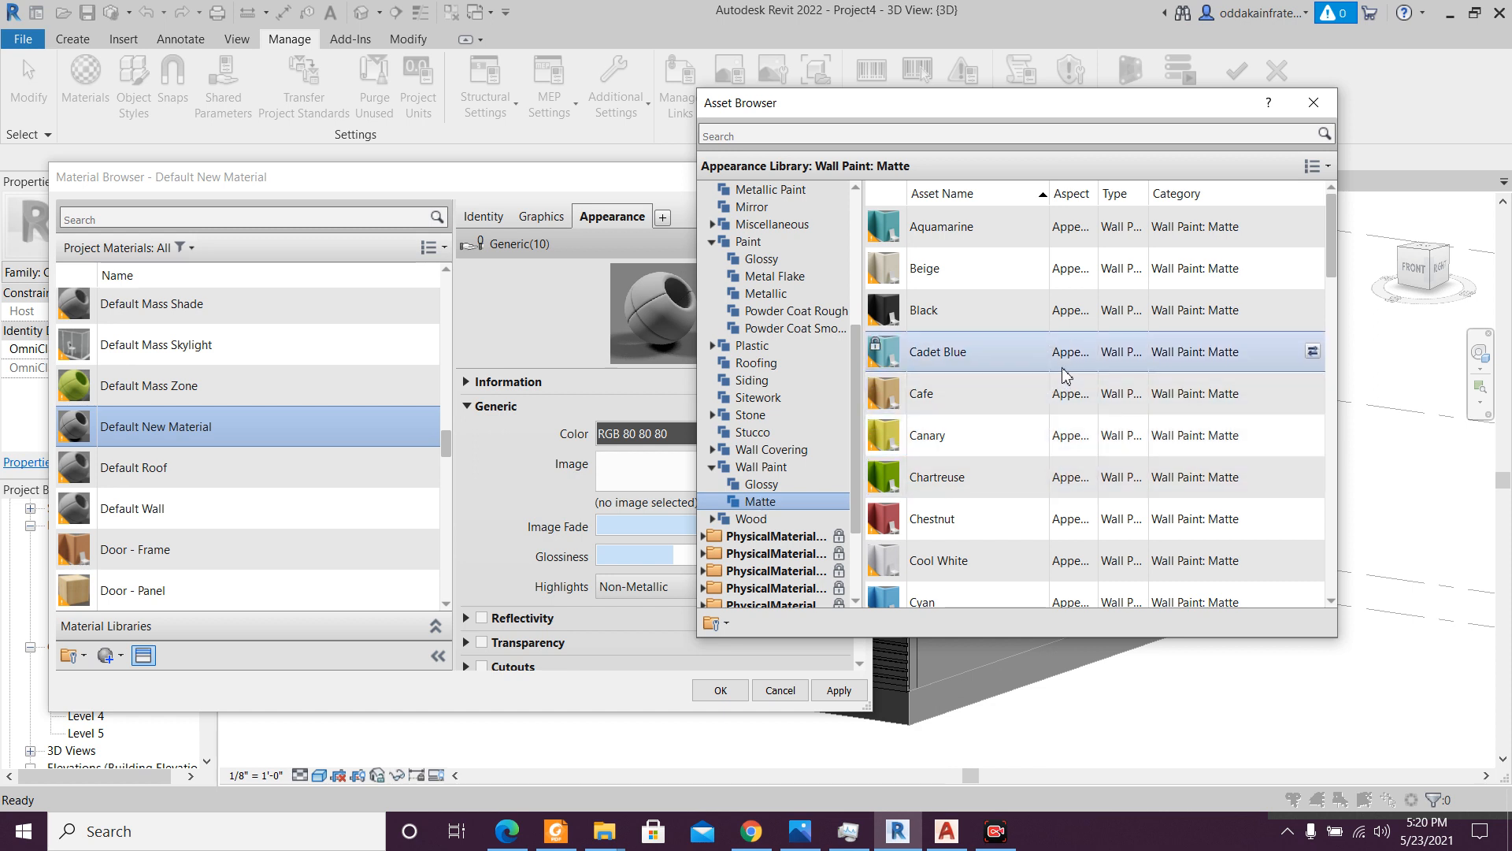
{"action": "scroll", "coordinate": [1056, 438], "scroll_direction": "down", "scroll_amount": 10}
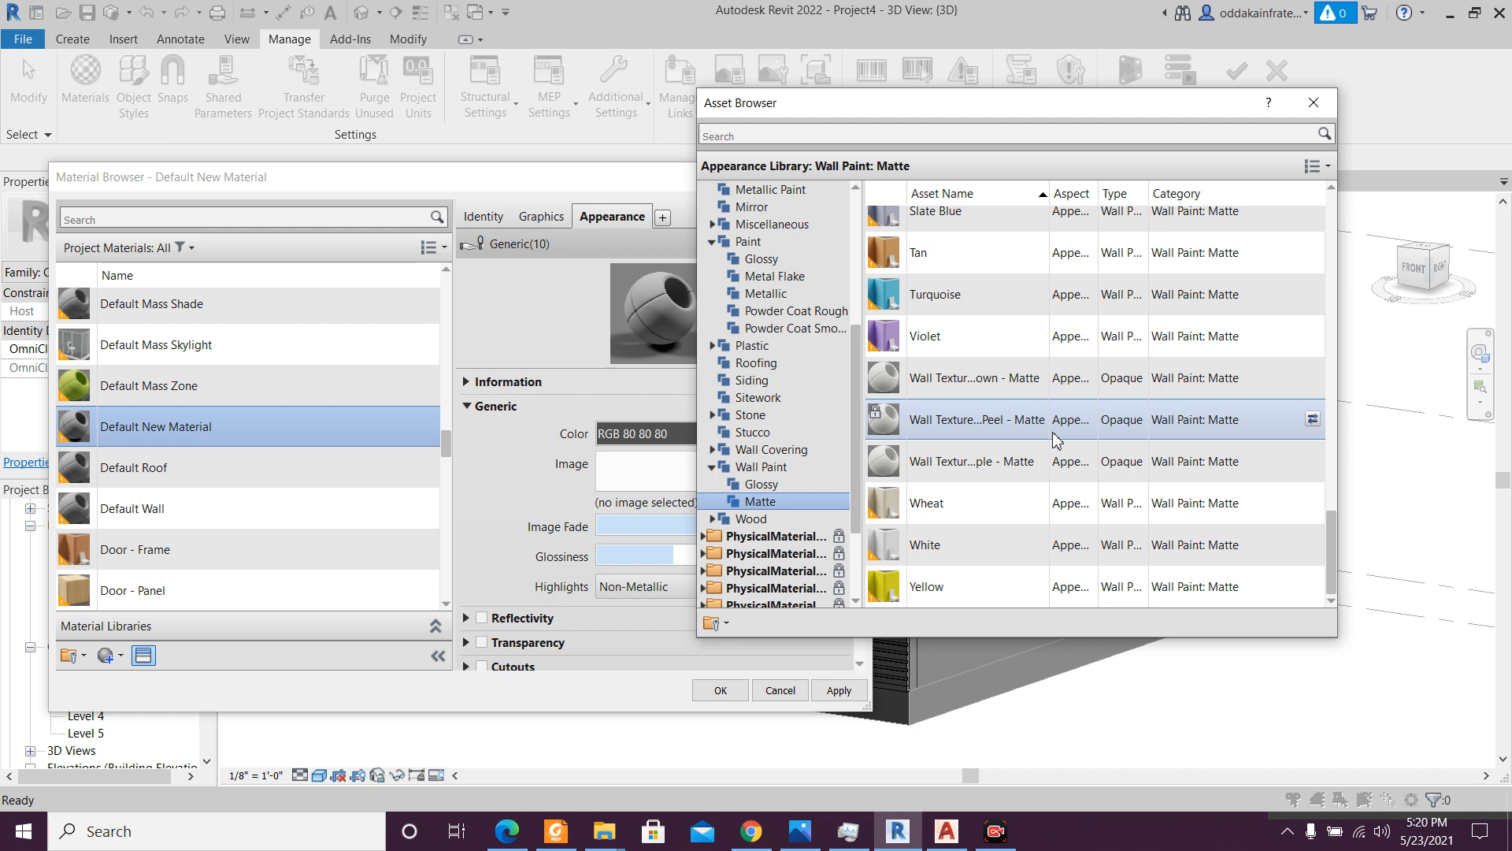
{"action": "scroll", "coordinate": [1057, 439], "scroll_direction": "up", "scroll_amount": 10}
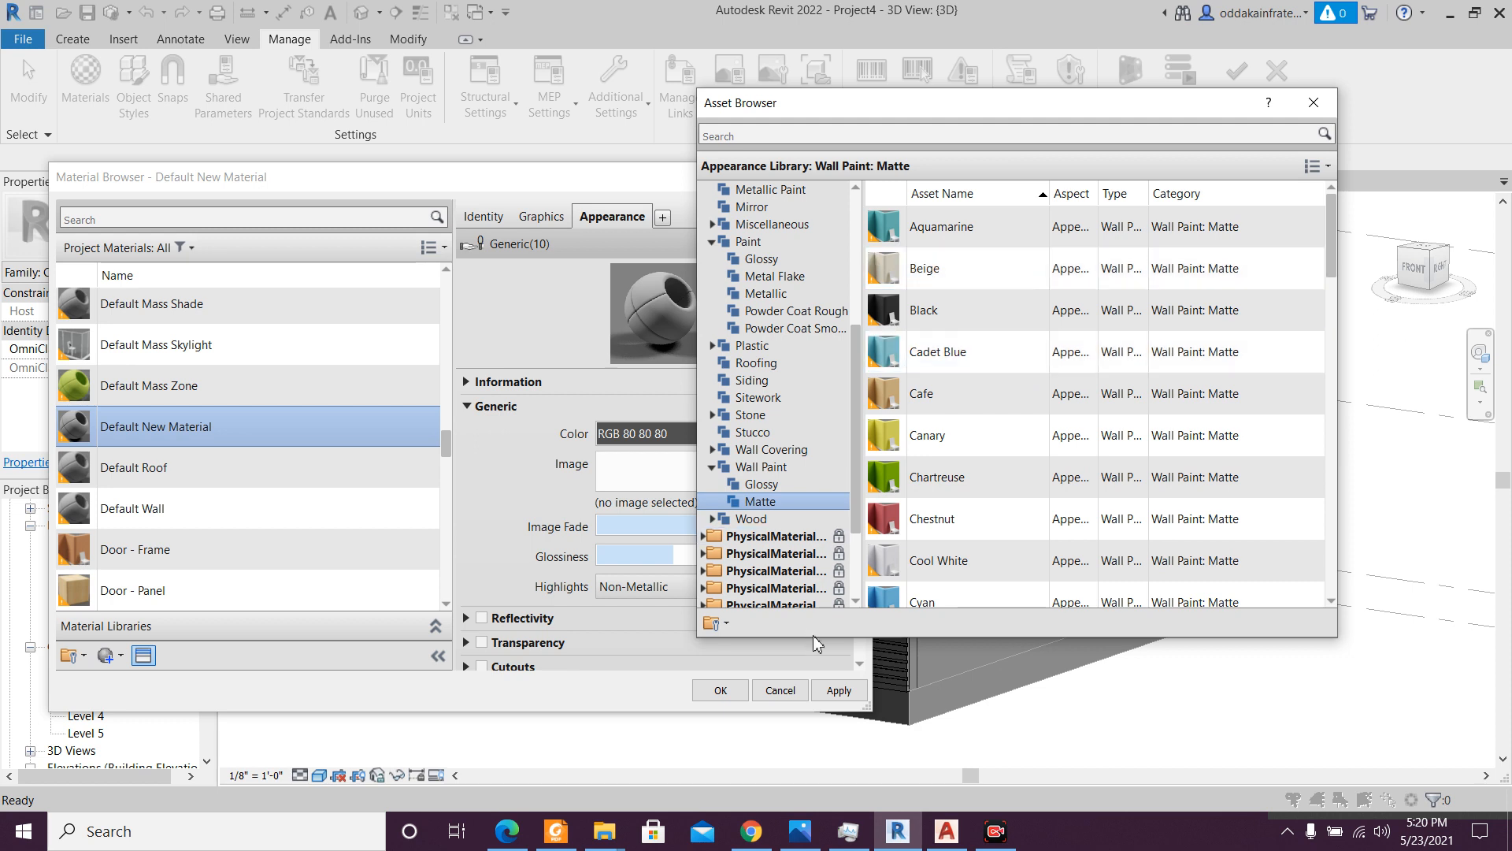
- Switch to Chrome and run an image search for "3D Exterior images of Building" in a new tab
{"action": "left_click", "coordinate": [751, 830]}
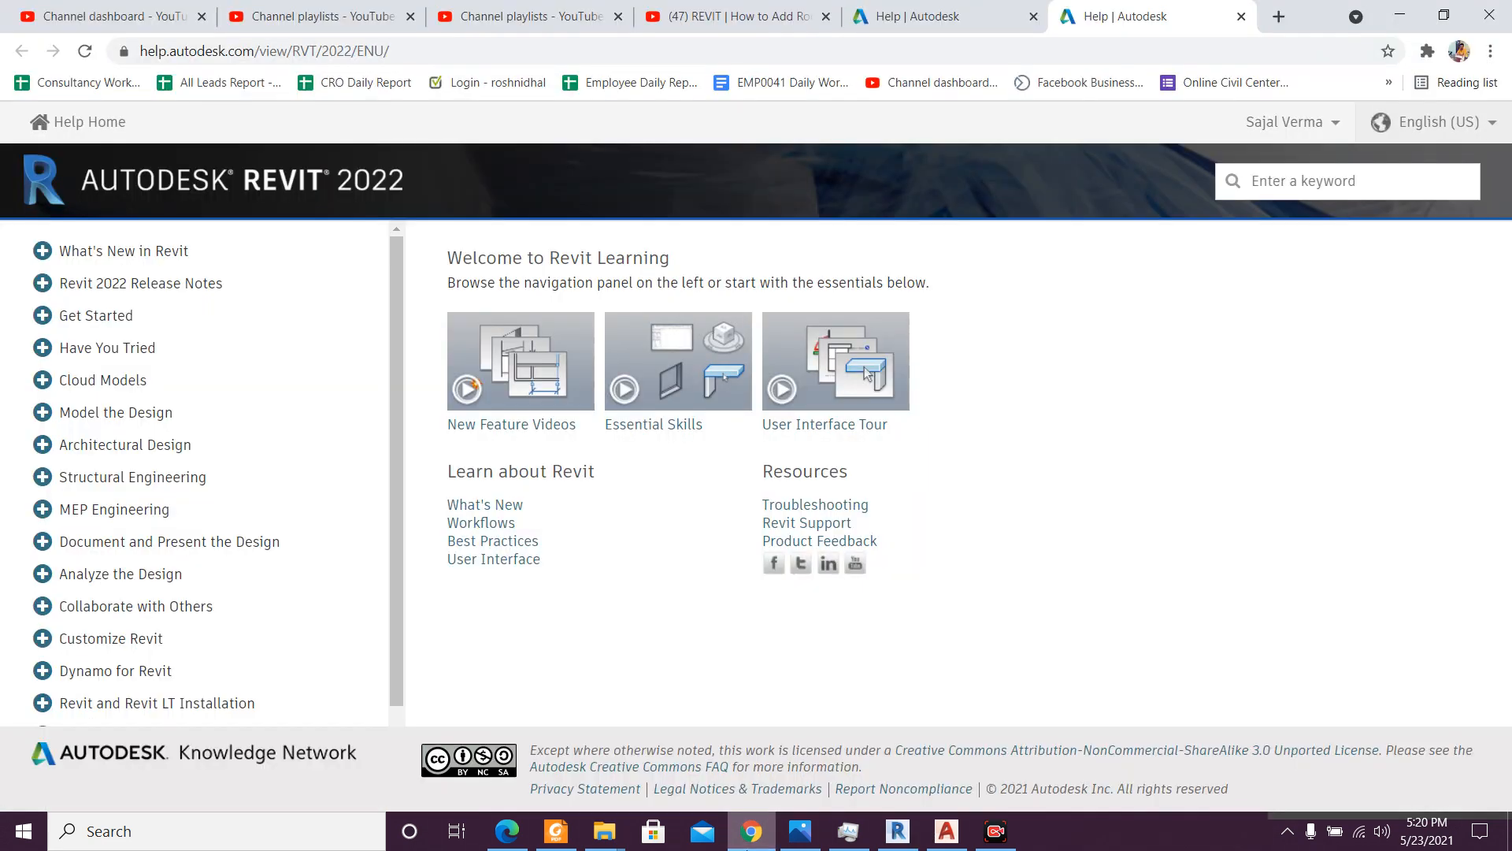
{"action": "left_click", "coordinate": [1277, 15]}
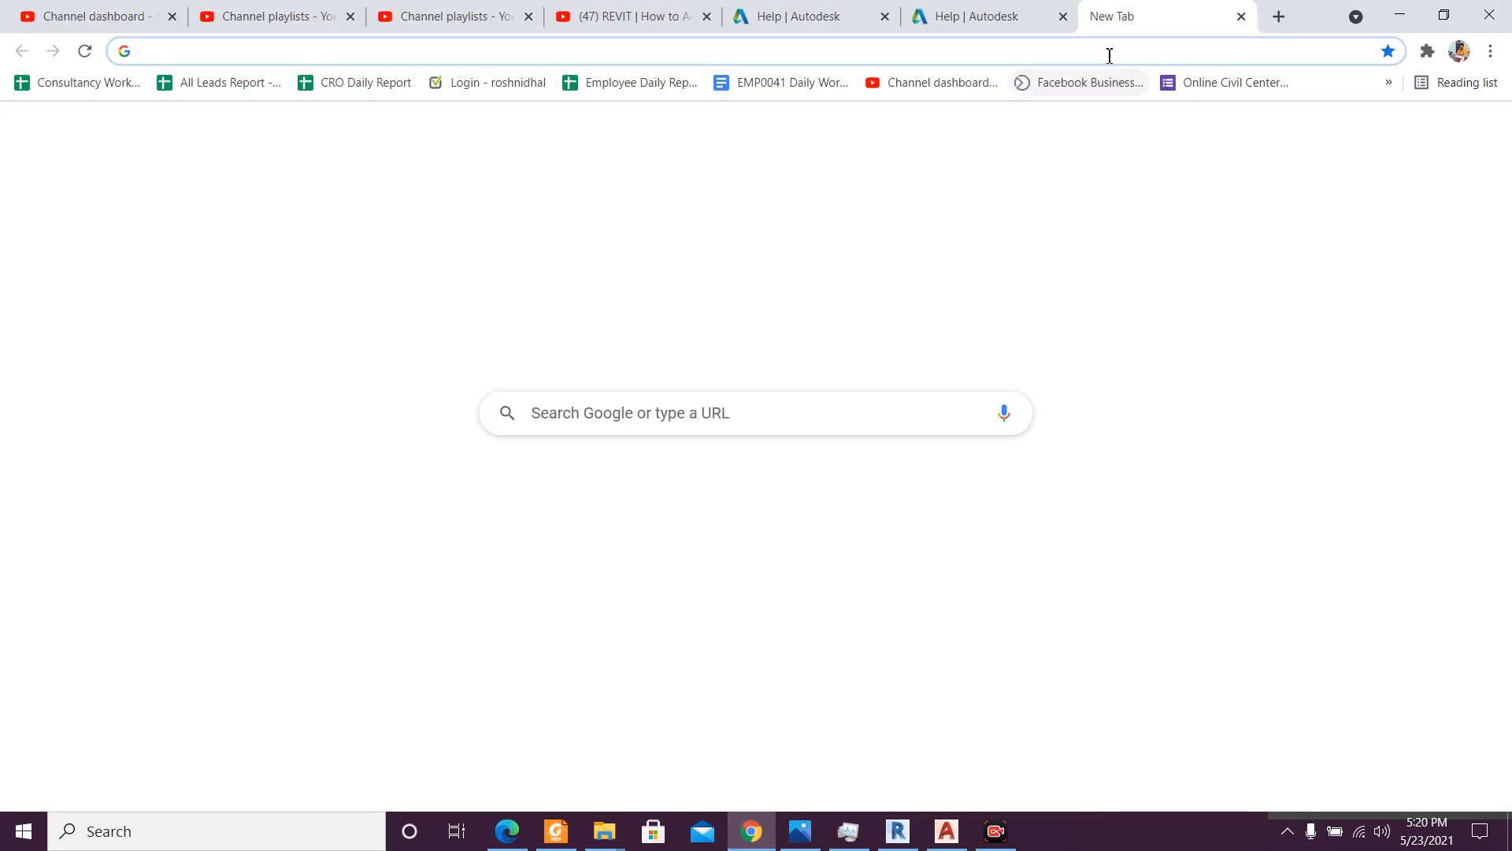
{"action": "left_click", "coordinate": [1107, 54]}
{"action": "type", "text": "3D E"}
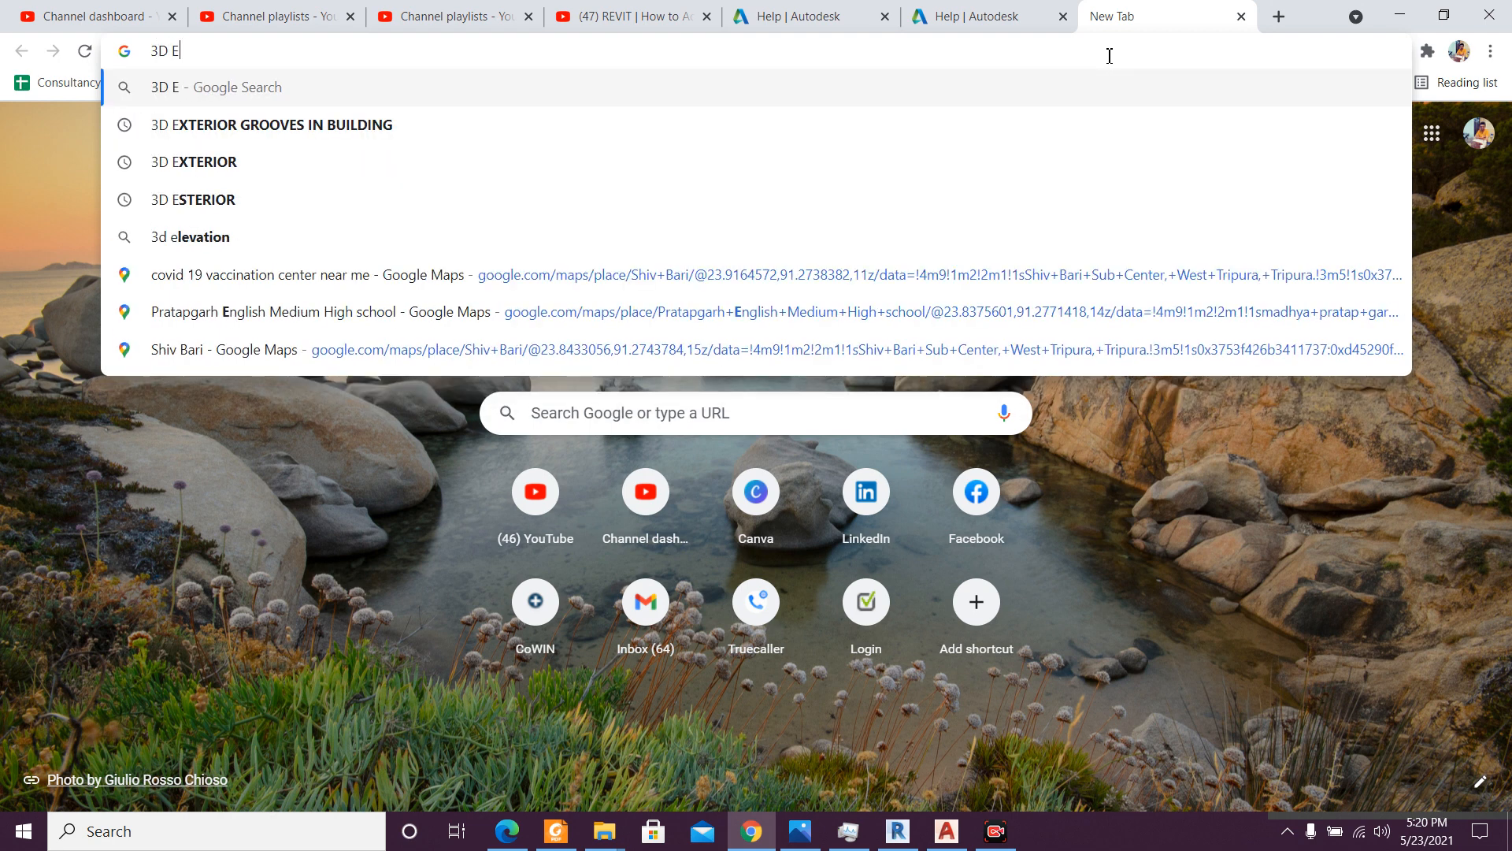
{"action": "type", "text": "xter"}
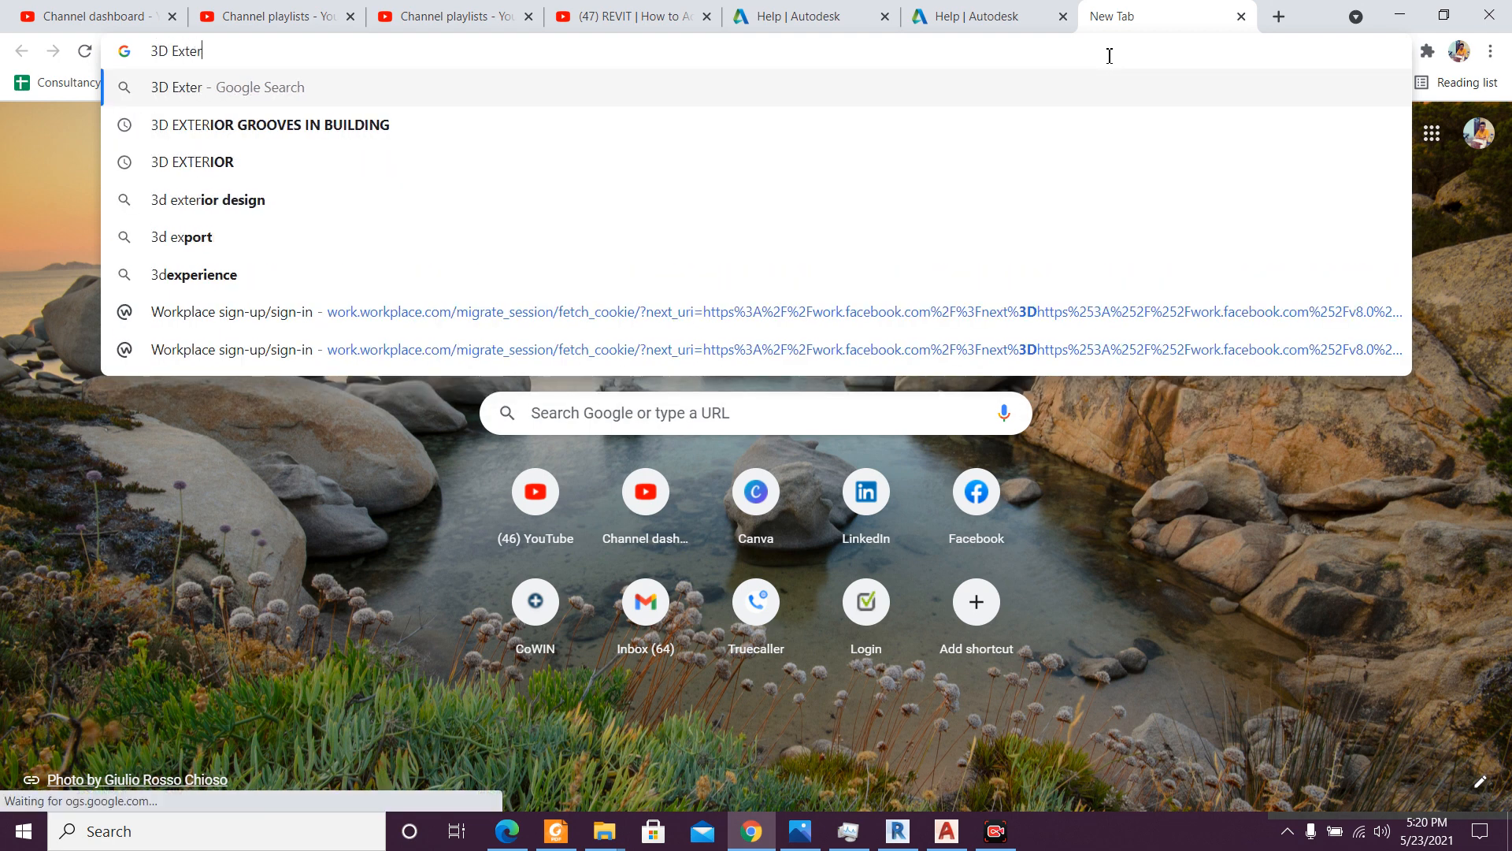
{"action": "type", "text": "ior images "}
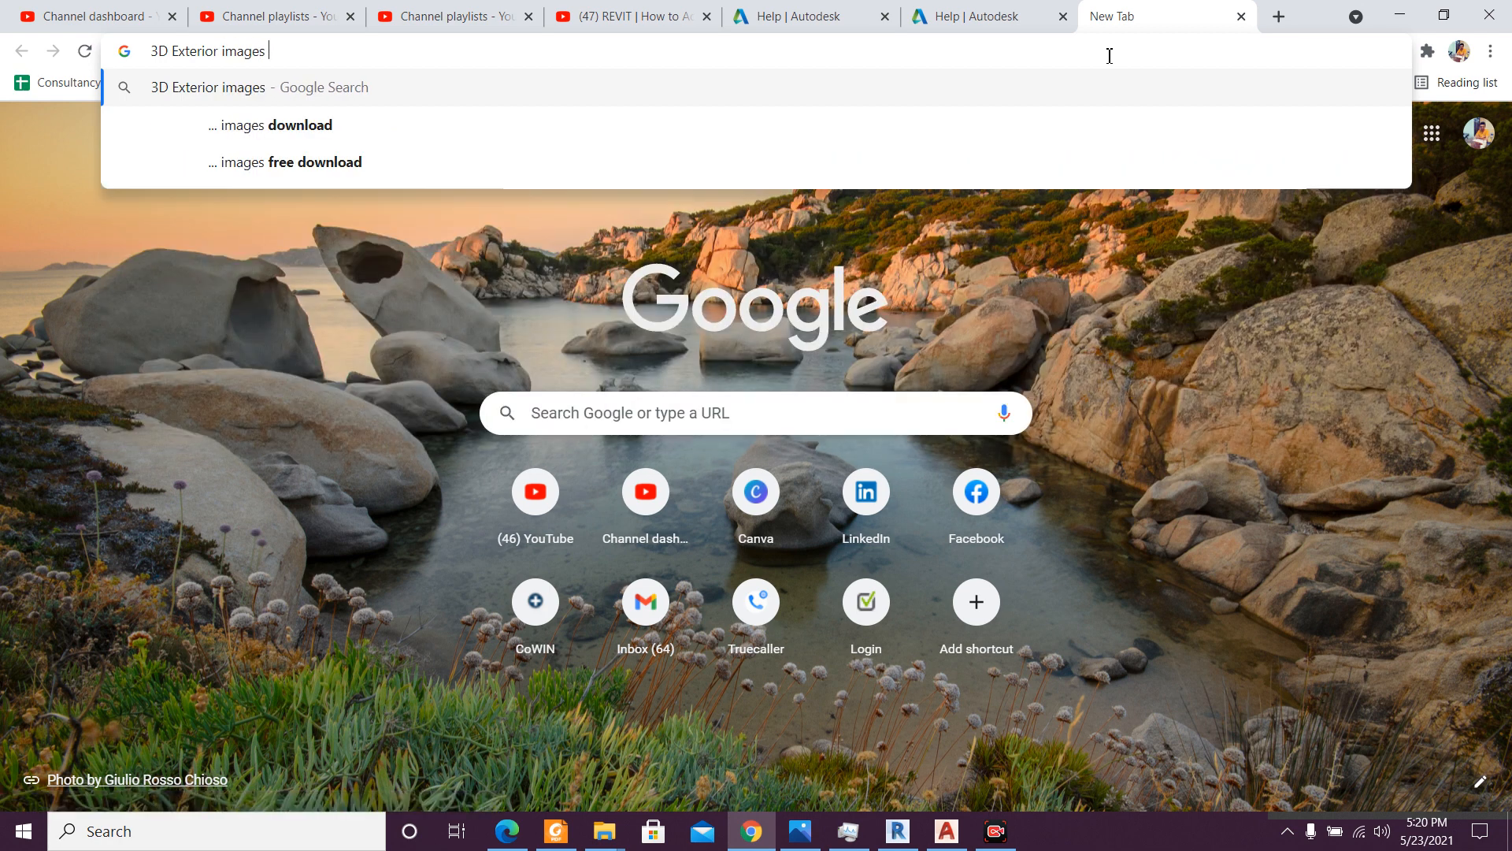
{"action": "type", "text": "of "}
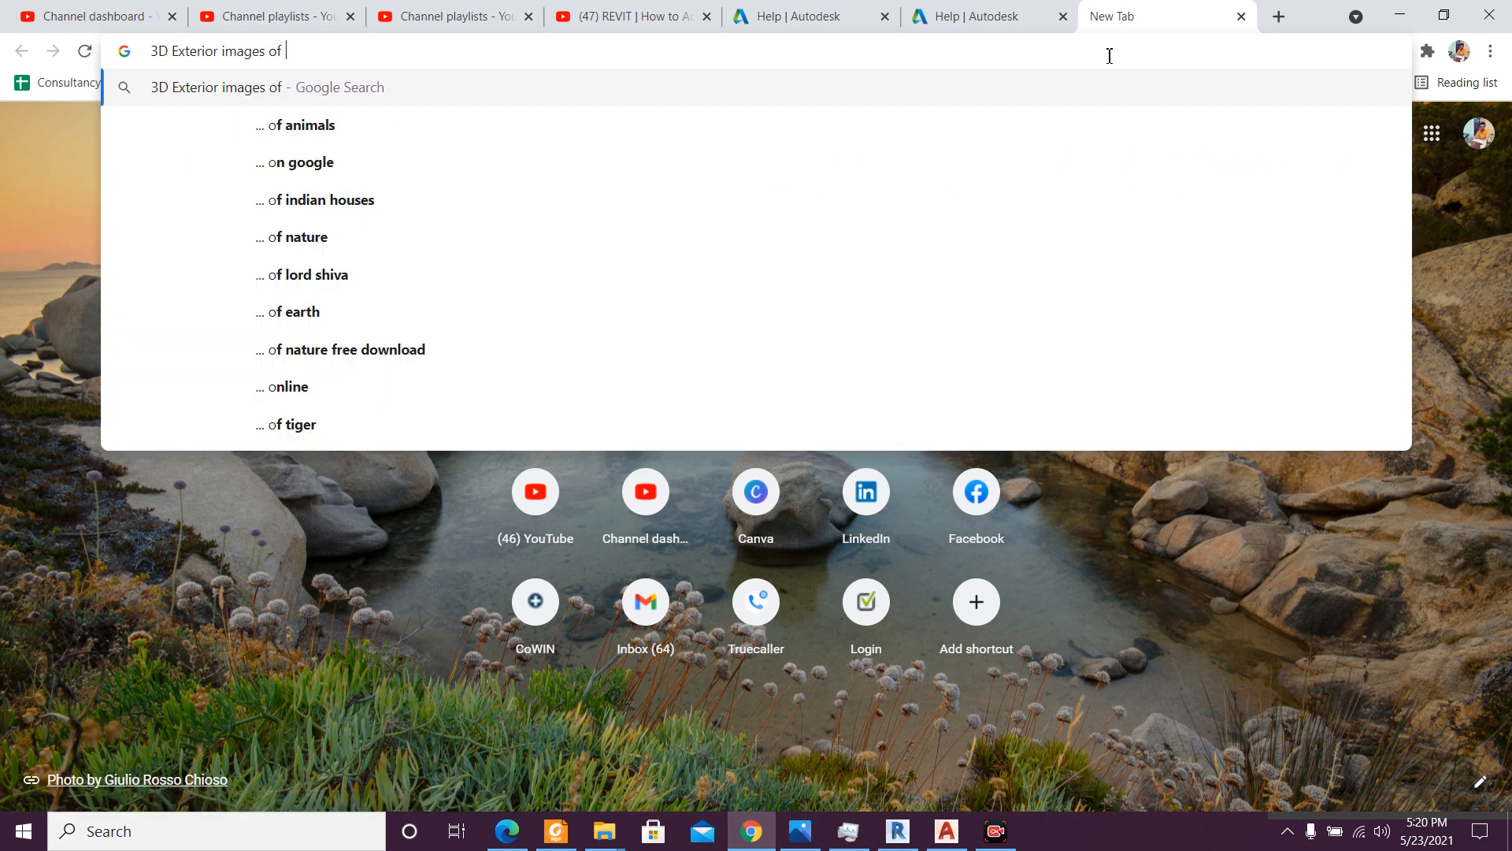
{"action": "type", "text": "Building"}
{"action": "key", "text": "Return"}
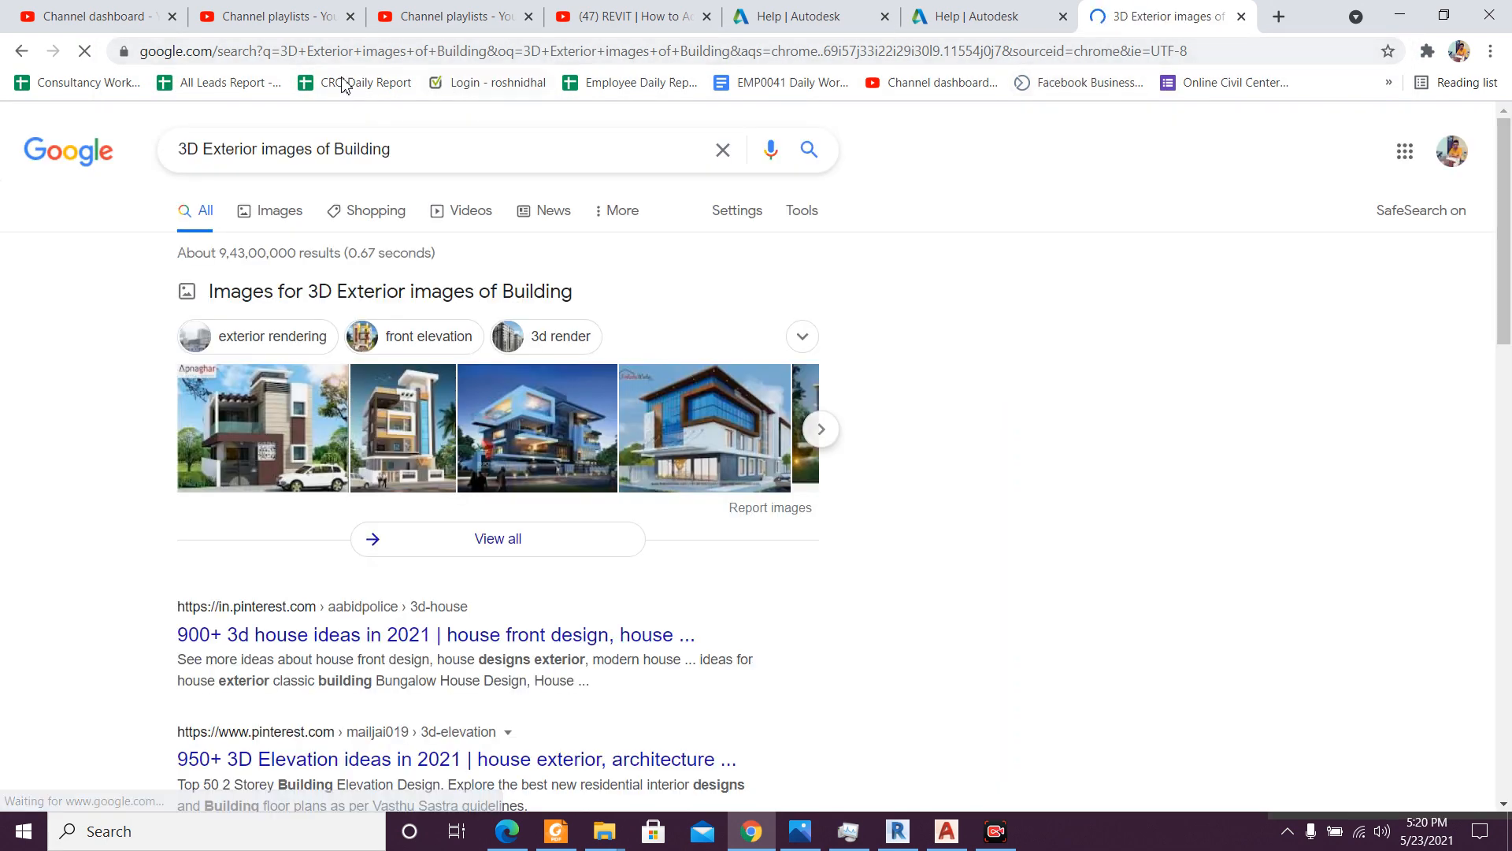
{"action": "left_click", "coordinate": [265, 221]}
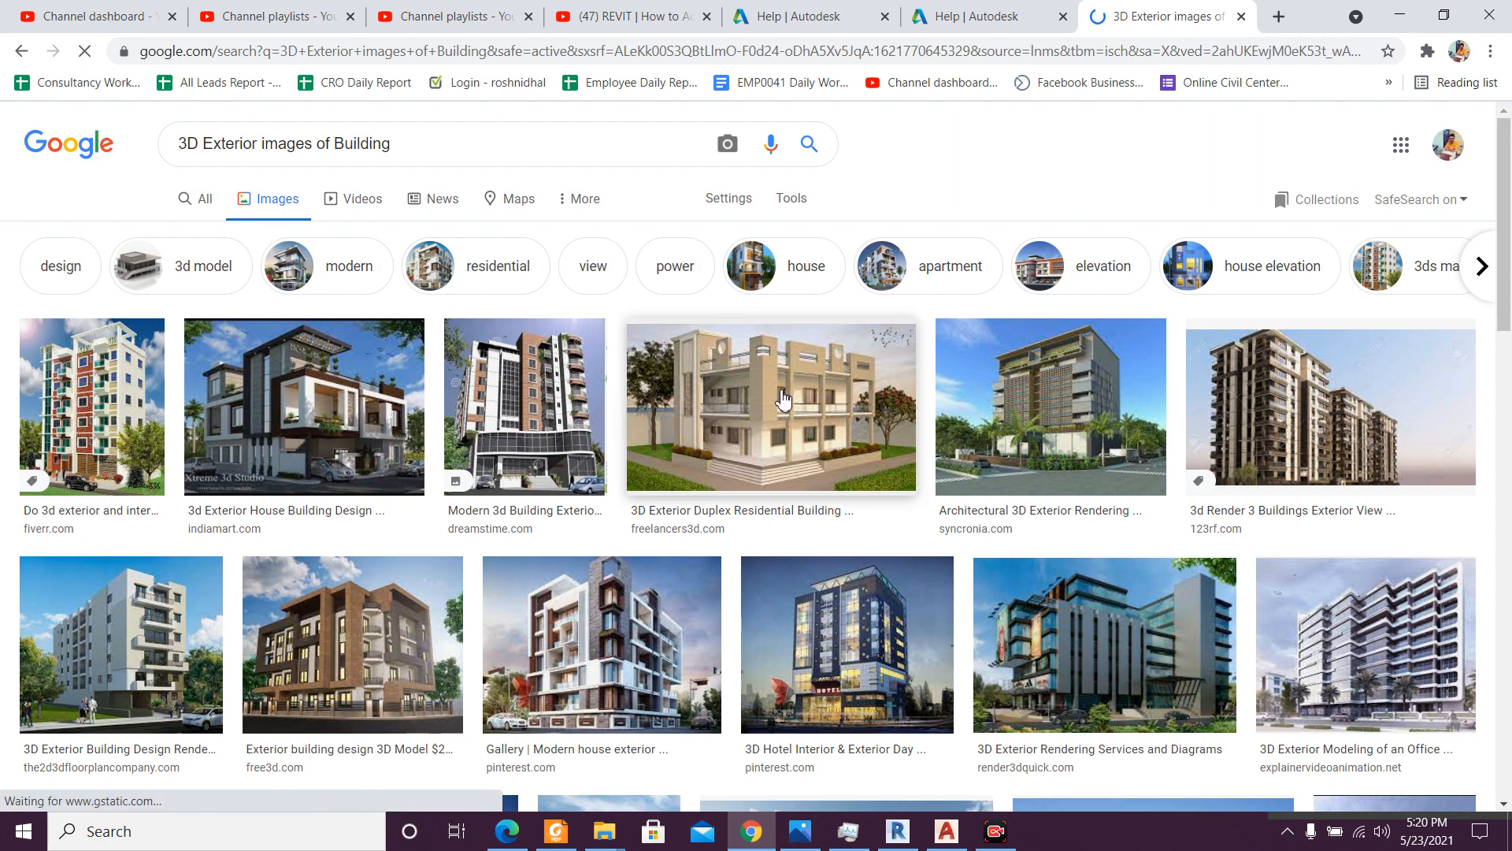
- Browse the image results, open the white house render with timber cladding, and view its source page
{"action": "scroll", "coordinate": [783, 400], "scroll_direction": "down", "scroll_amount": 8}
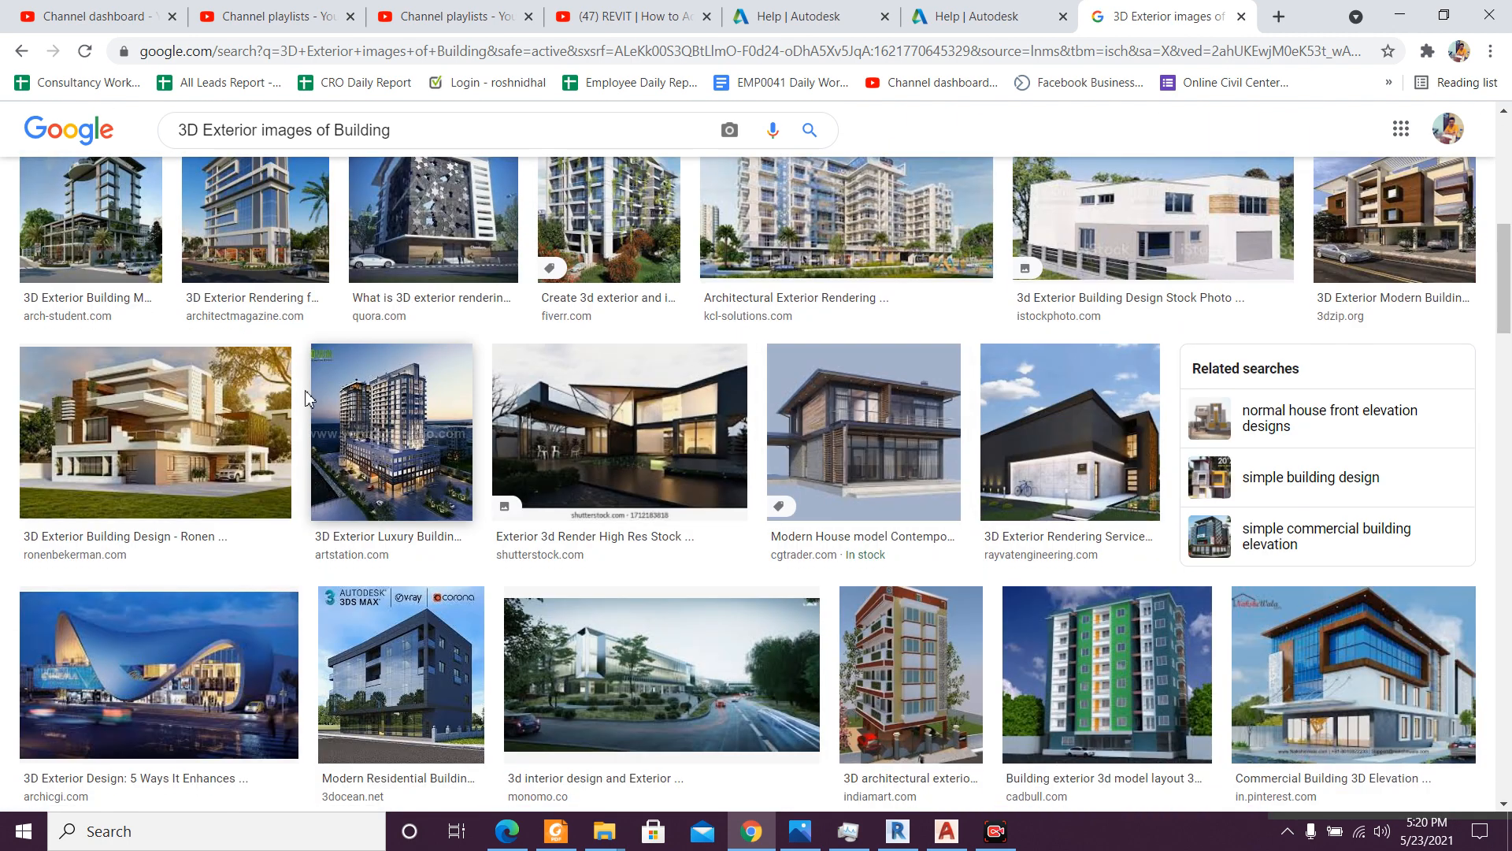
{"action": "left_click", "coordinate": [285, 400]}
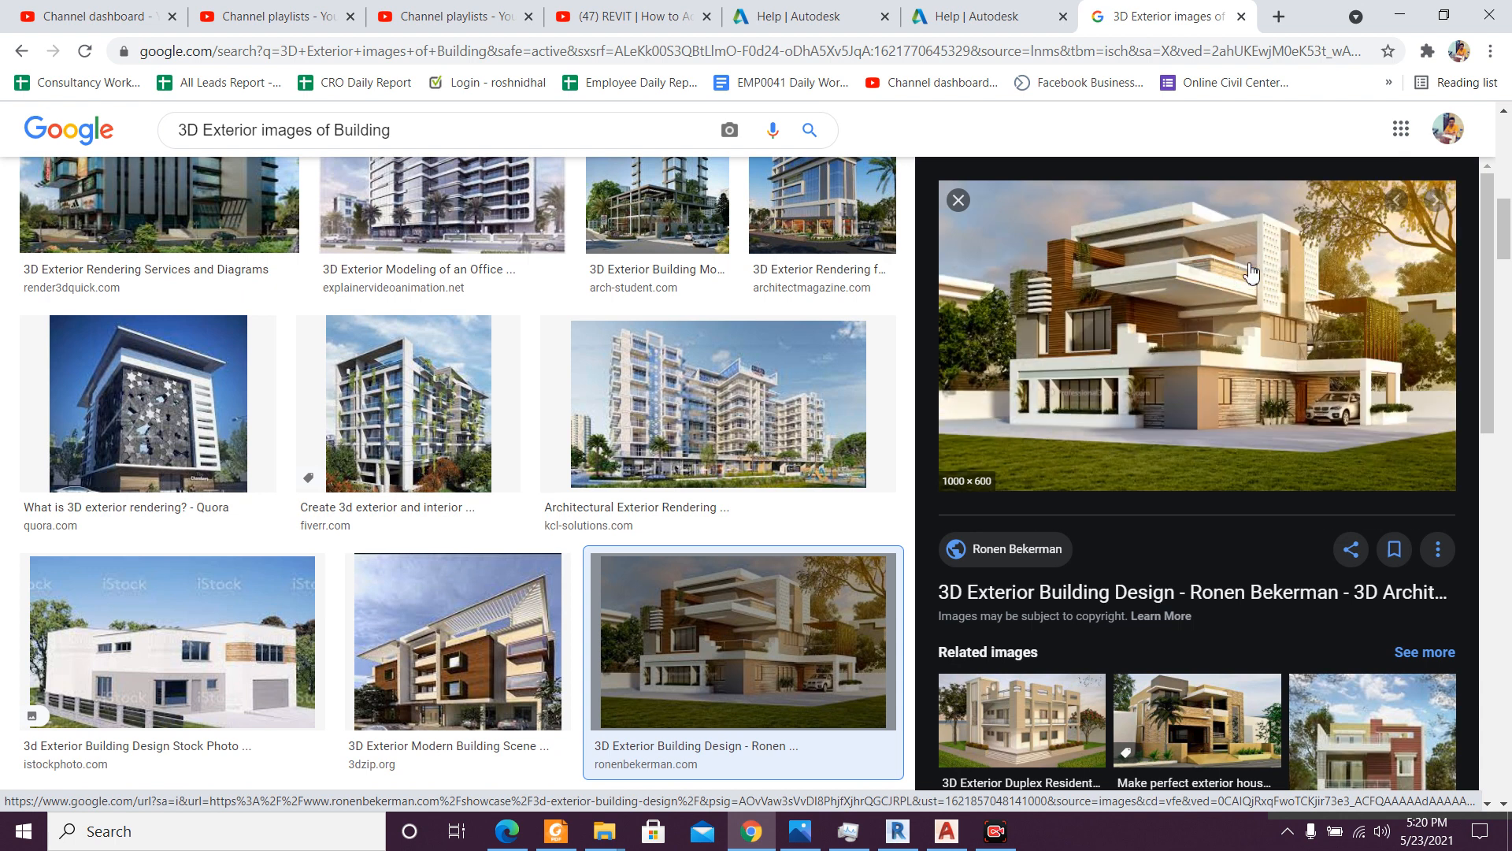
{"action": "left_click", "coordinate": [1251, 293]}
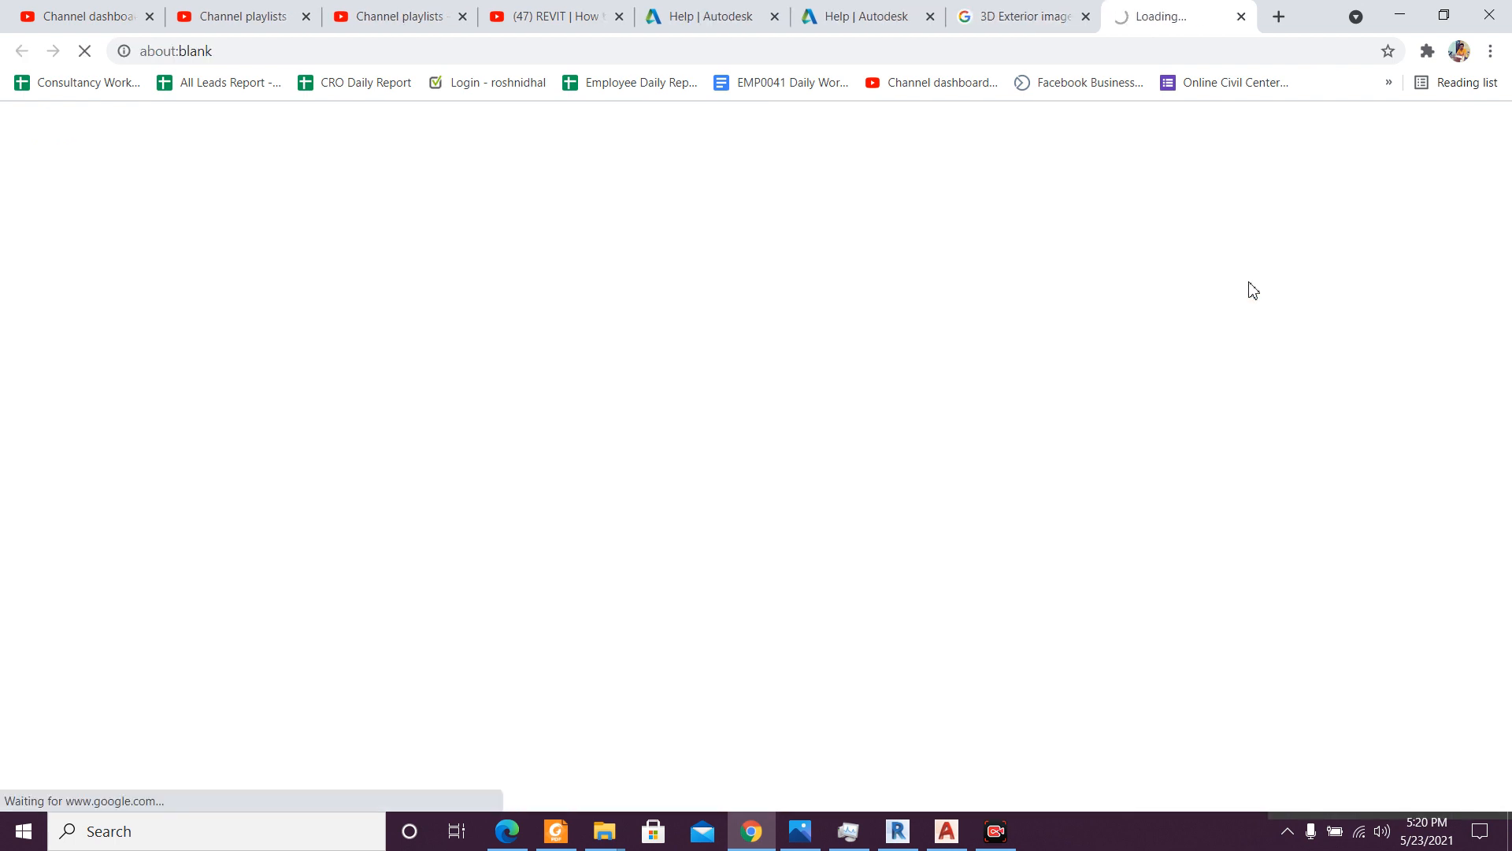
{"action": "left_click", "coordinate": [1037, 22]}
{"action": "left_click", "coordinate": [1173, 14]}
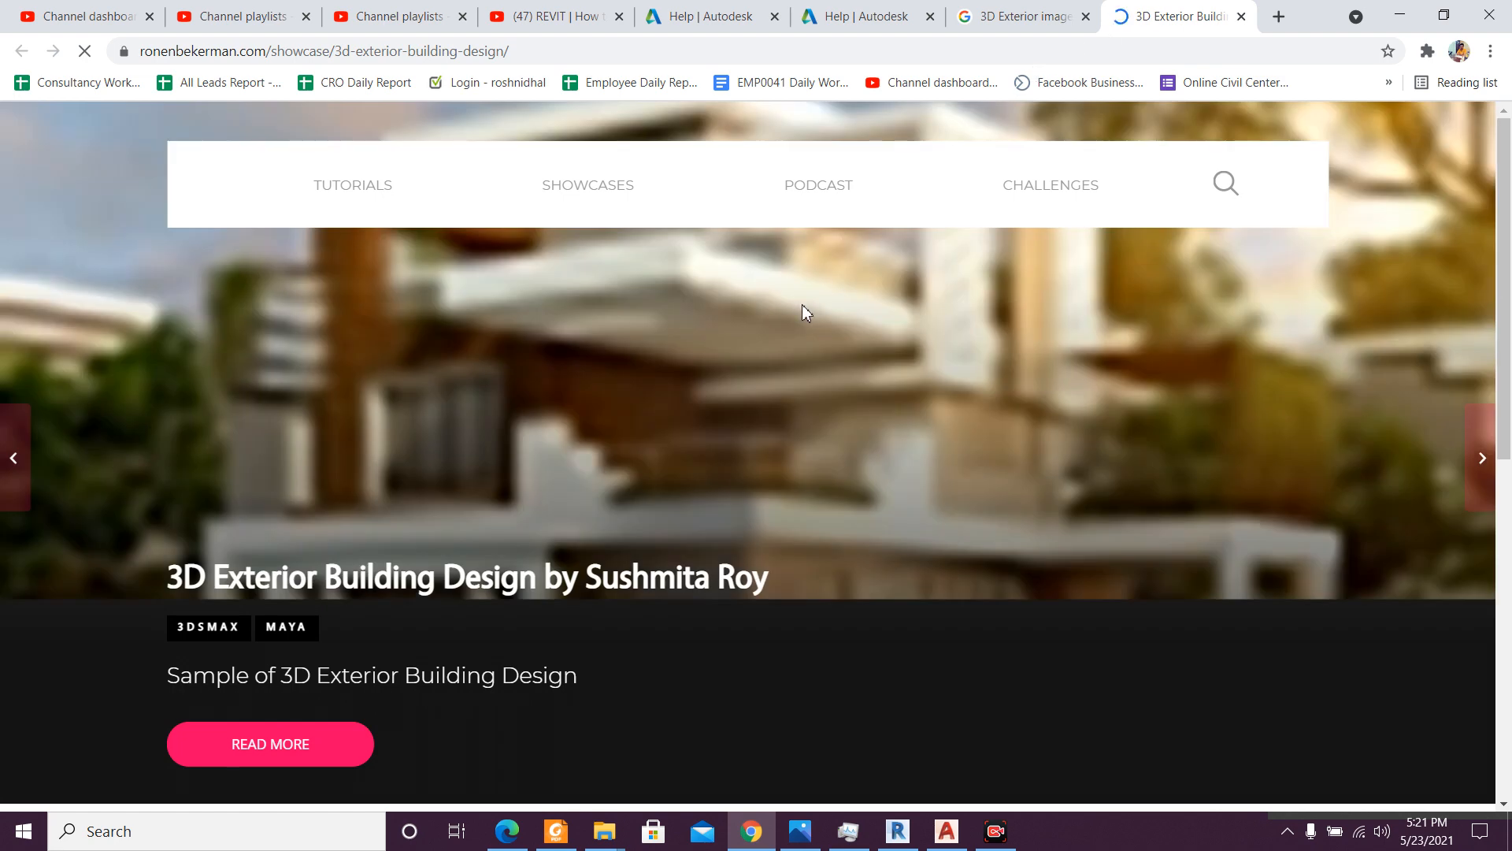
{"action": "scroll", "coordinate": [764, 377], "scroll_direction": "down", "scroll_amount": 3}
{"action": "scroll", "coordinate": [764, 377], "scroll_direction": "up", "scroll_amount": 3}
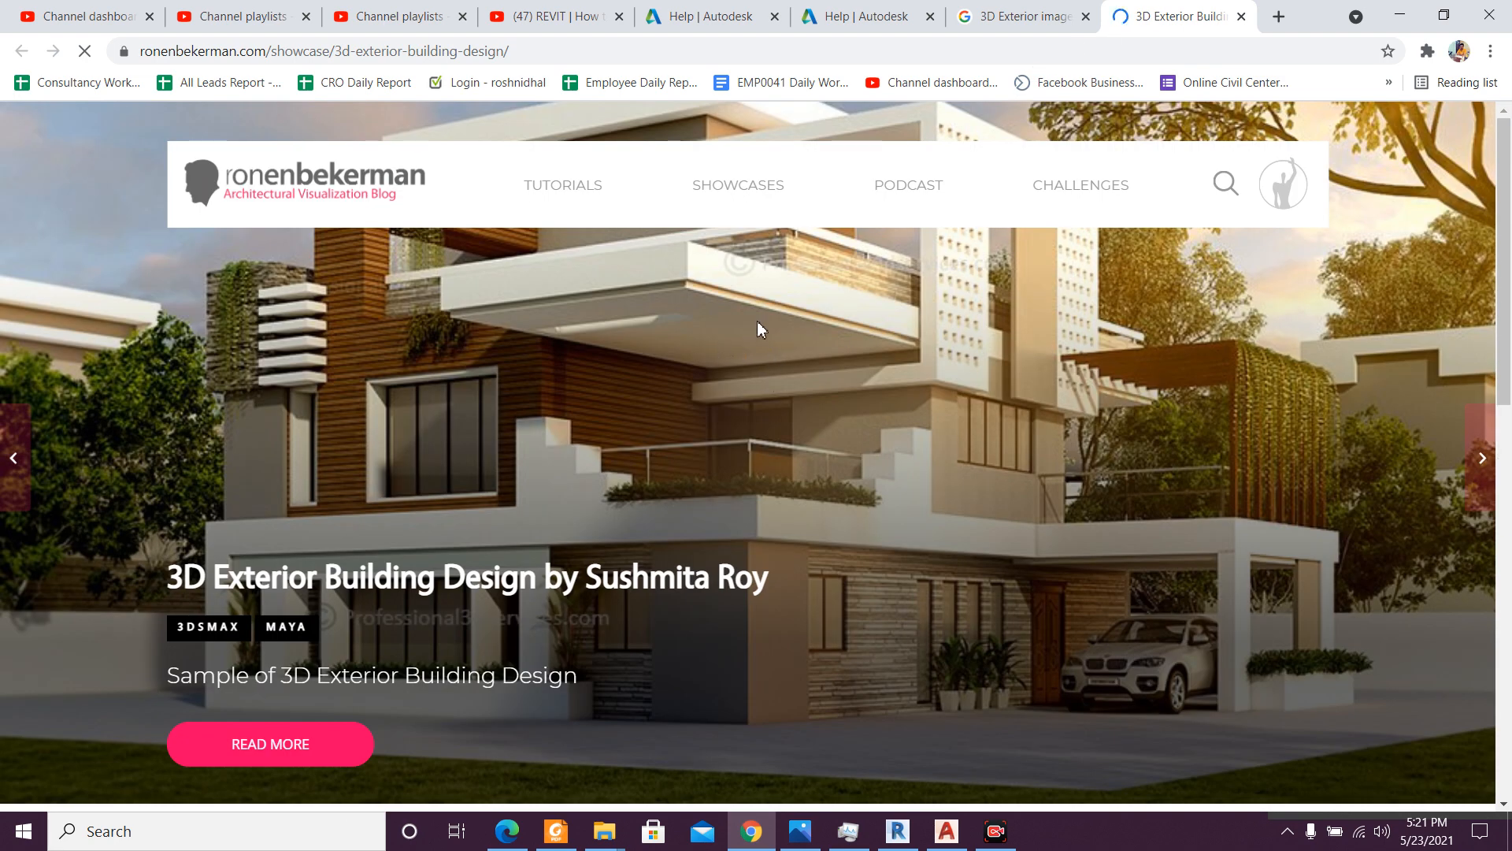
- Save the previewed house render from the search results to the Desktop as a JPEG image, and return to Revit
{"action": "left_click", "coordinate": [1024, 16]}
{"action": "right_click", "coordinate": [1193, 331]}
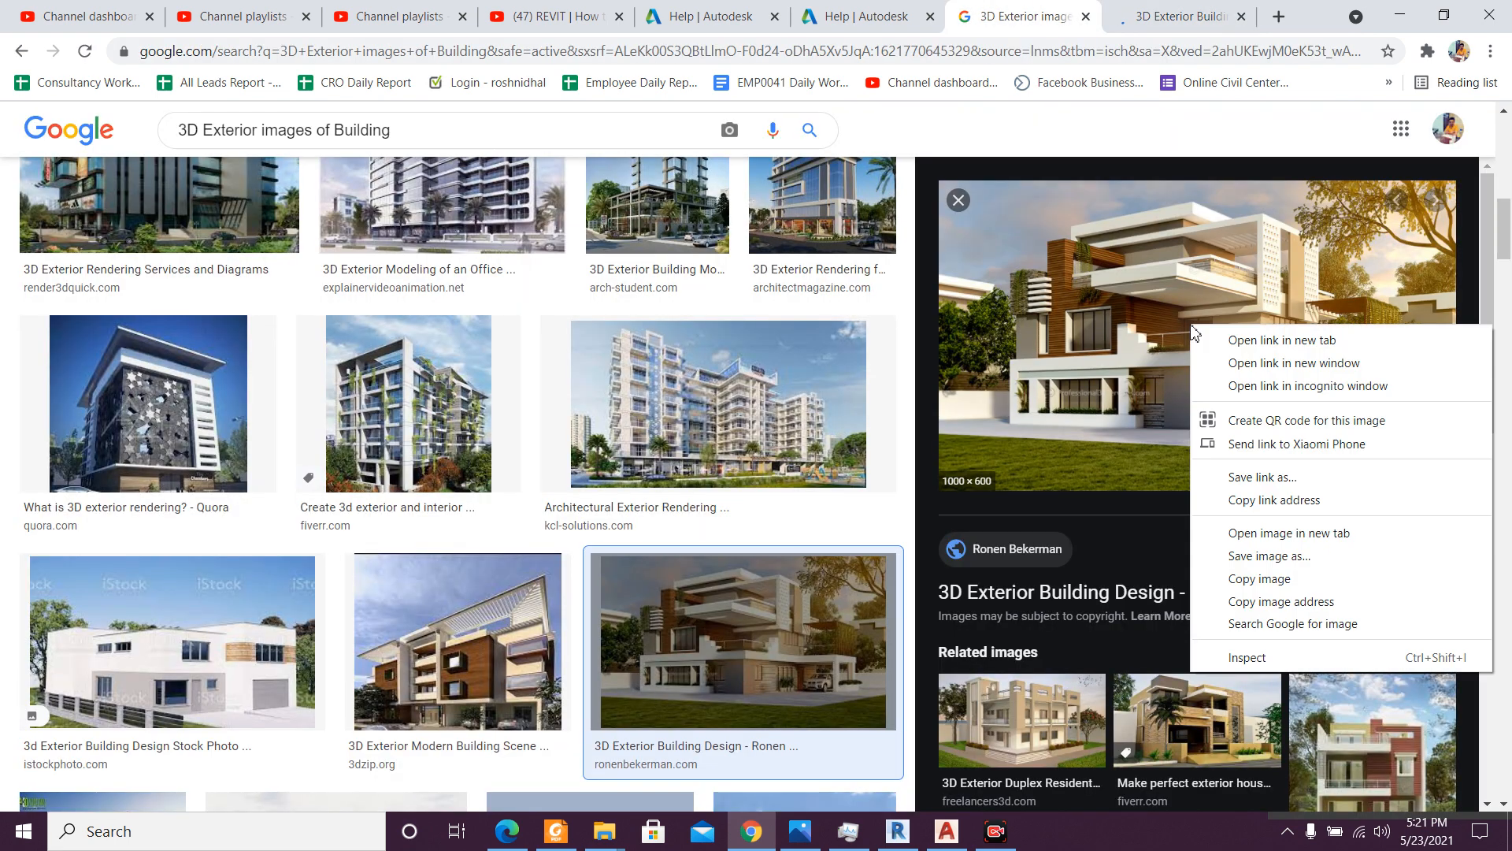
{"action": "left_click", "coordinate": [1281, 557]}
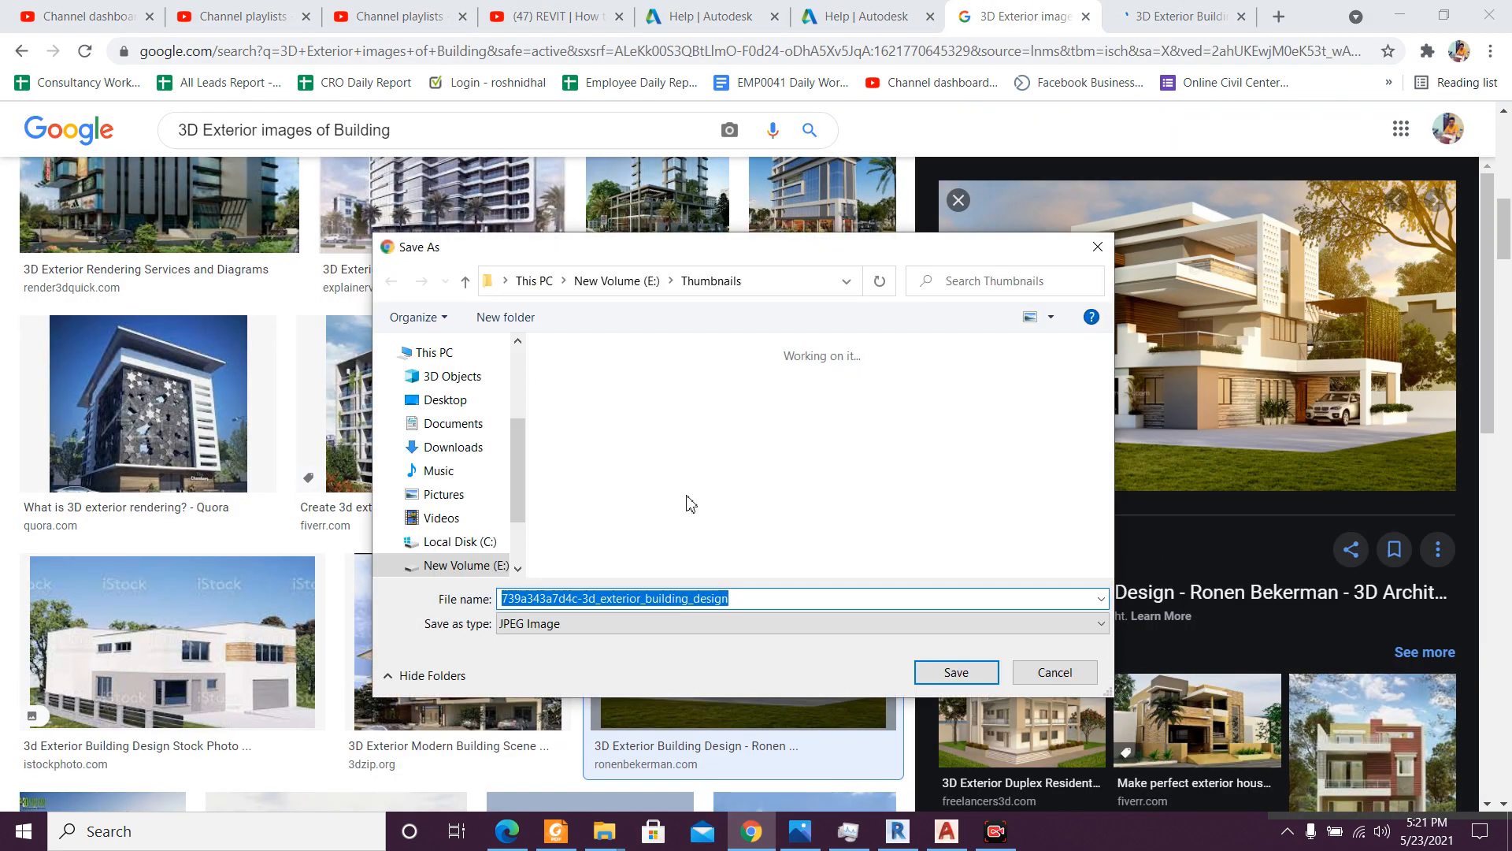
{"action": "left_click", "coordinate": [453, 402]}
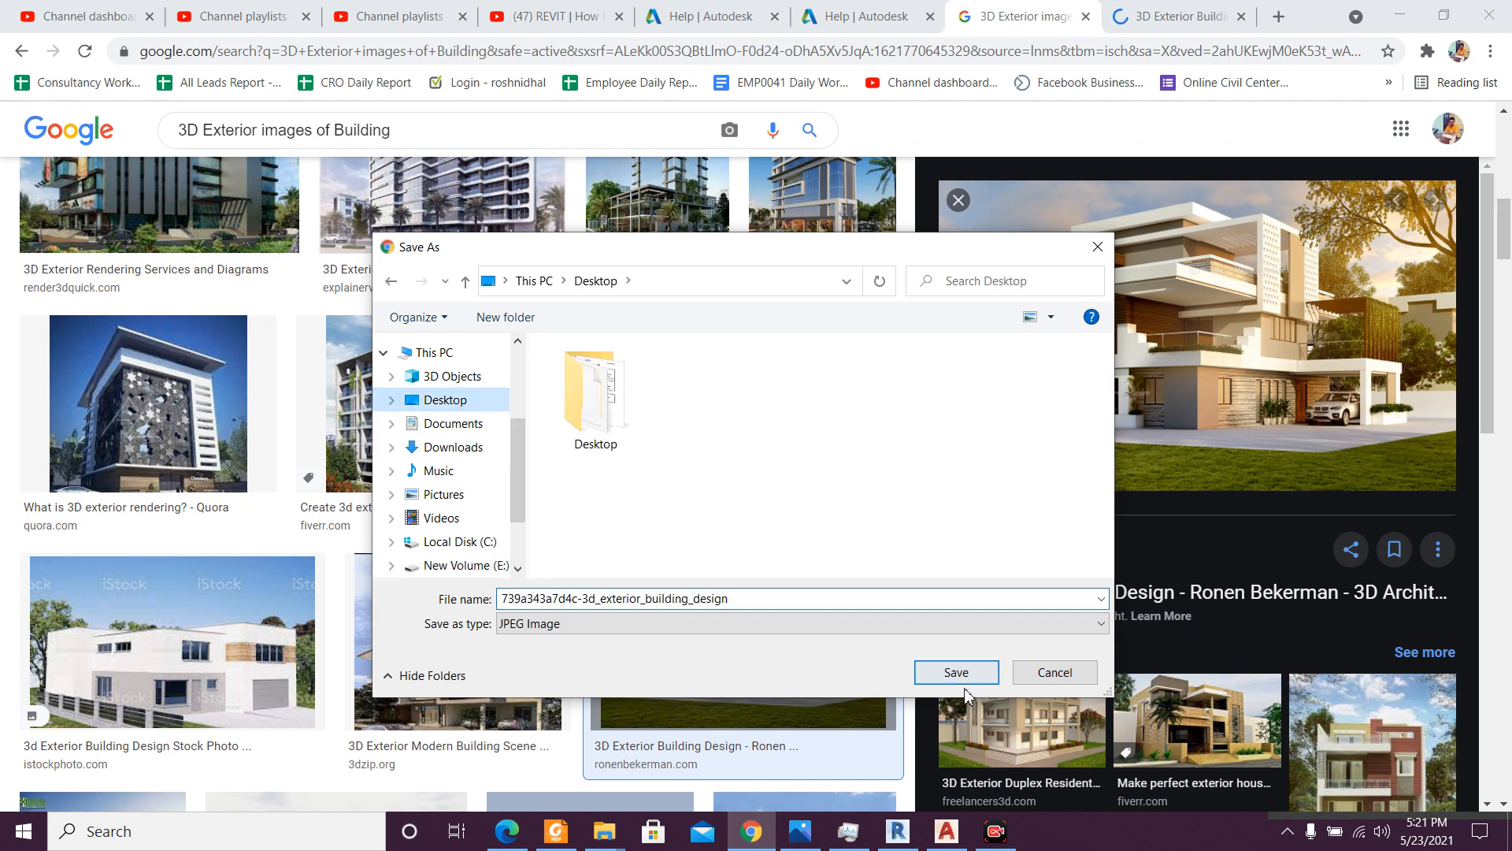
{"action": "left_click", "coordinate": [956, 672]}
{"action": "left_click", "coordinate": [1401, 16]}
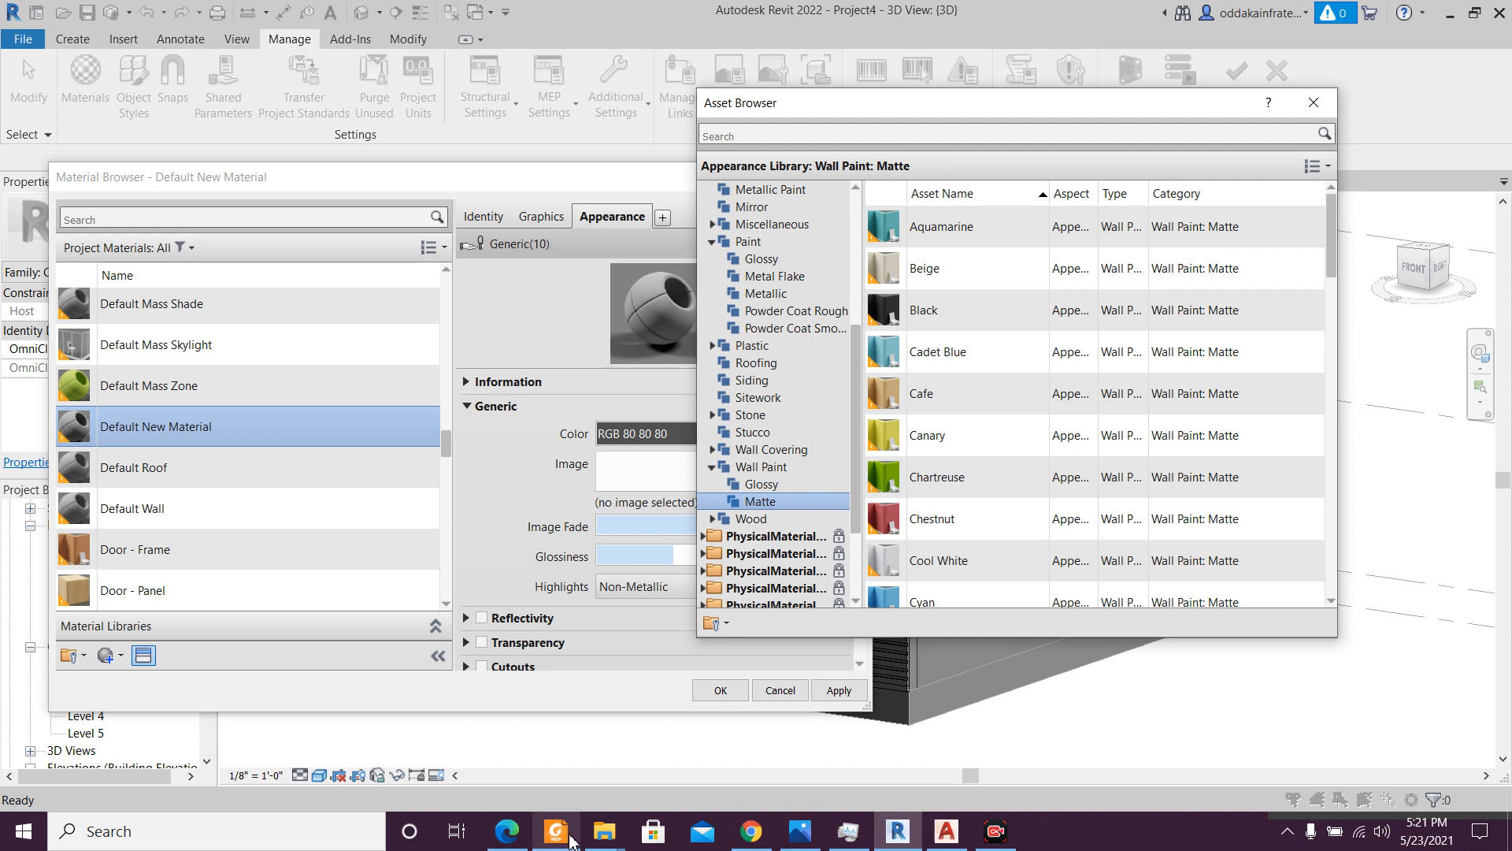
{"action": "mouse_move", "coordinate": [600, 831]}
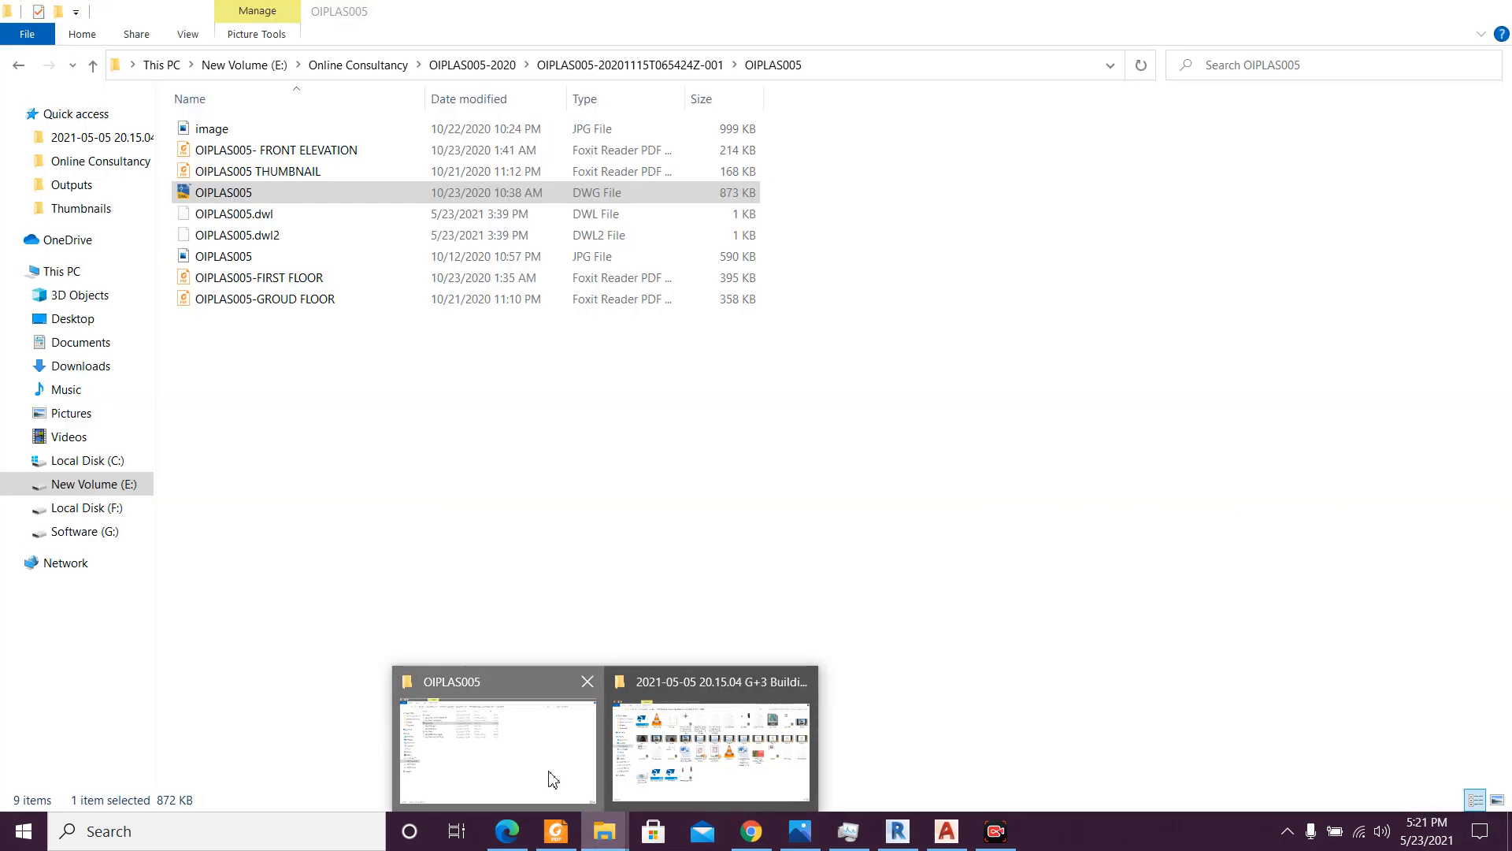
- Switch to File Explorer, open the saved exterior building render from the Desktop, and examine the facade's colours and cladding up close
{"action": "left_click", "coordinate": [553, 779]}
{"action": "left_click", "coordinate": [82, 324]}
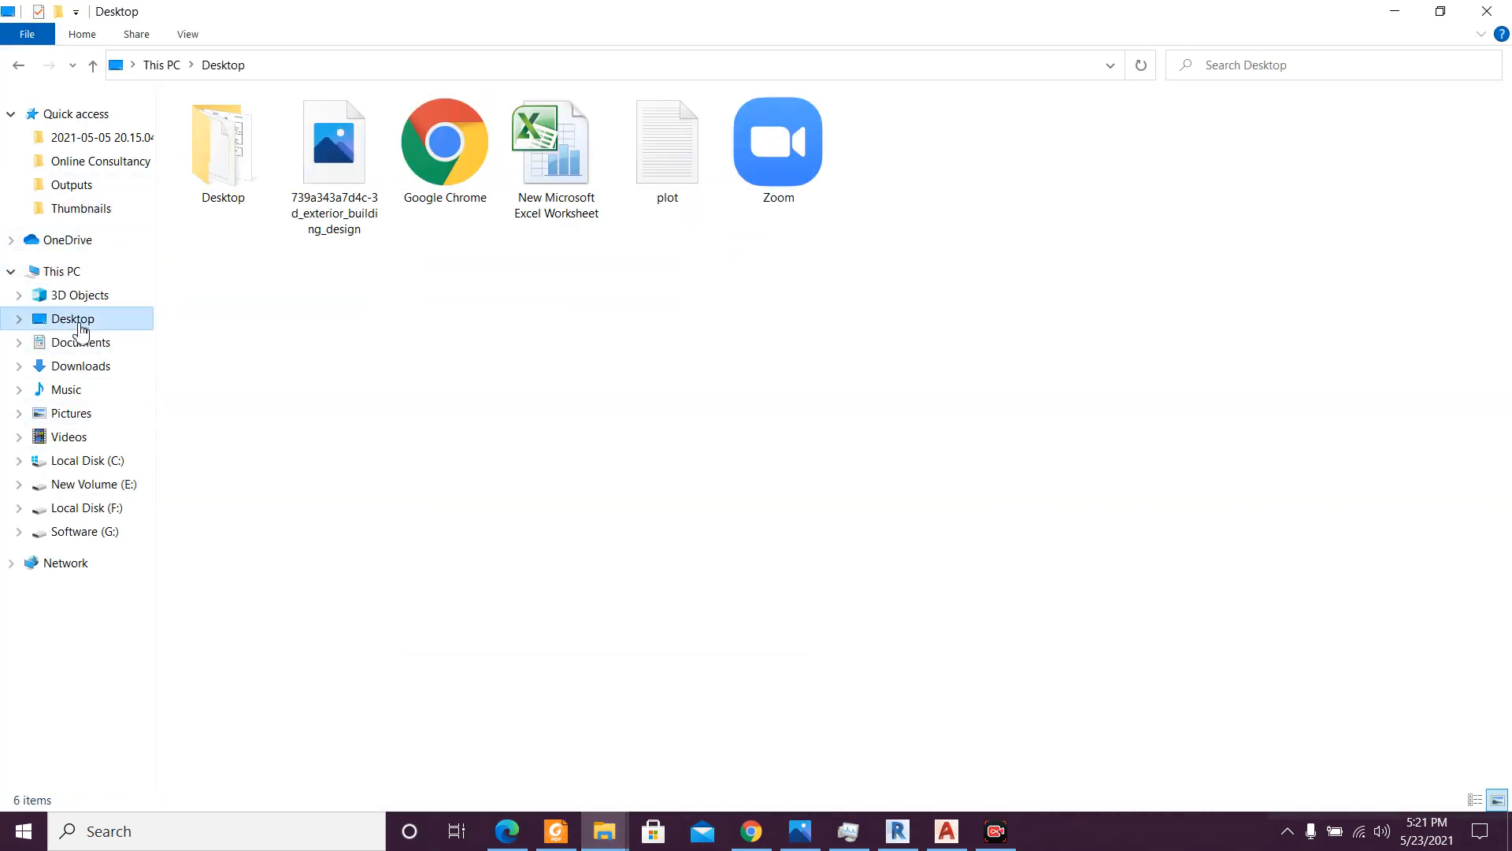
{"action": "left_click", "coordinate": [362, 193]}
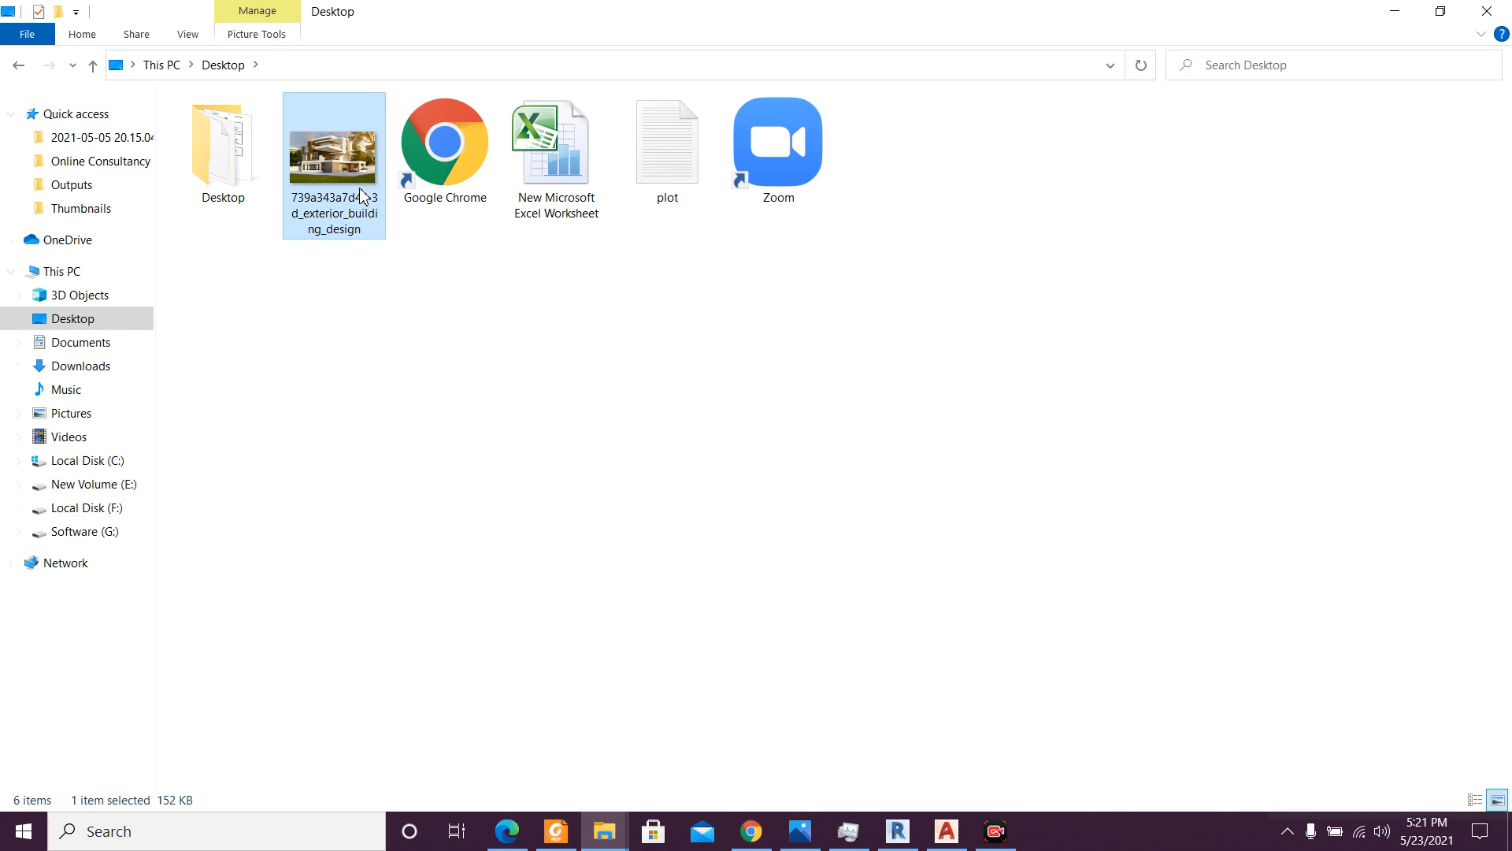
{"action": "double_click", "coordinate": [362, 194]}
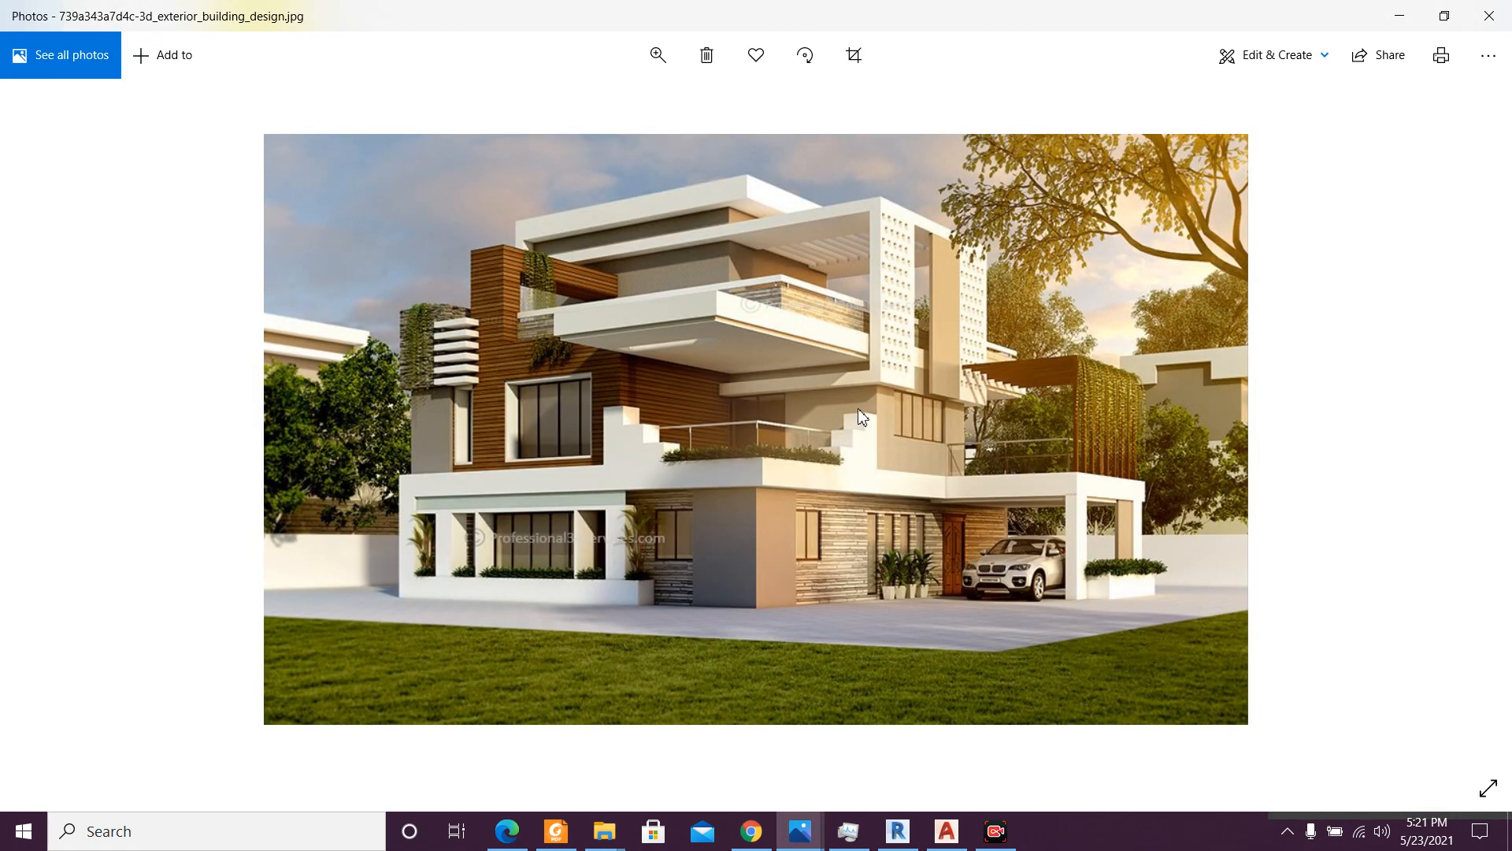
{"action": "scroll", "coordinate": [858, 407], "scroll_direction": "up", "scroll_amount": 3, "text": "ctrl"}
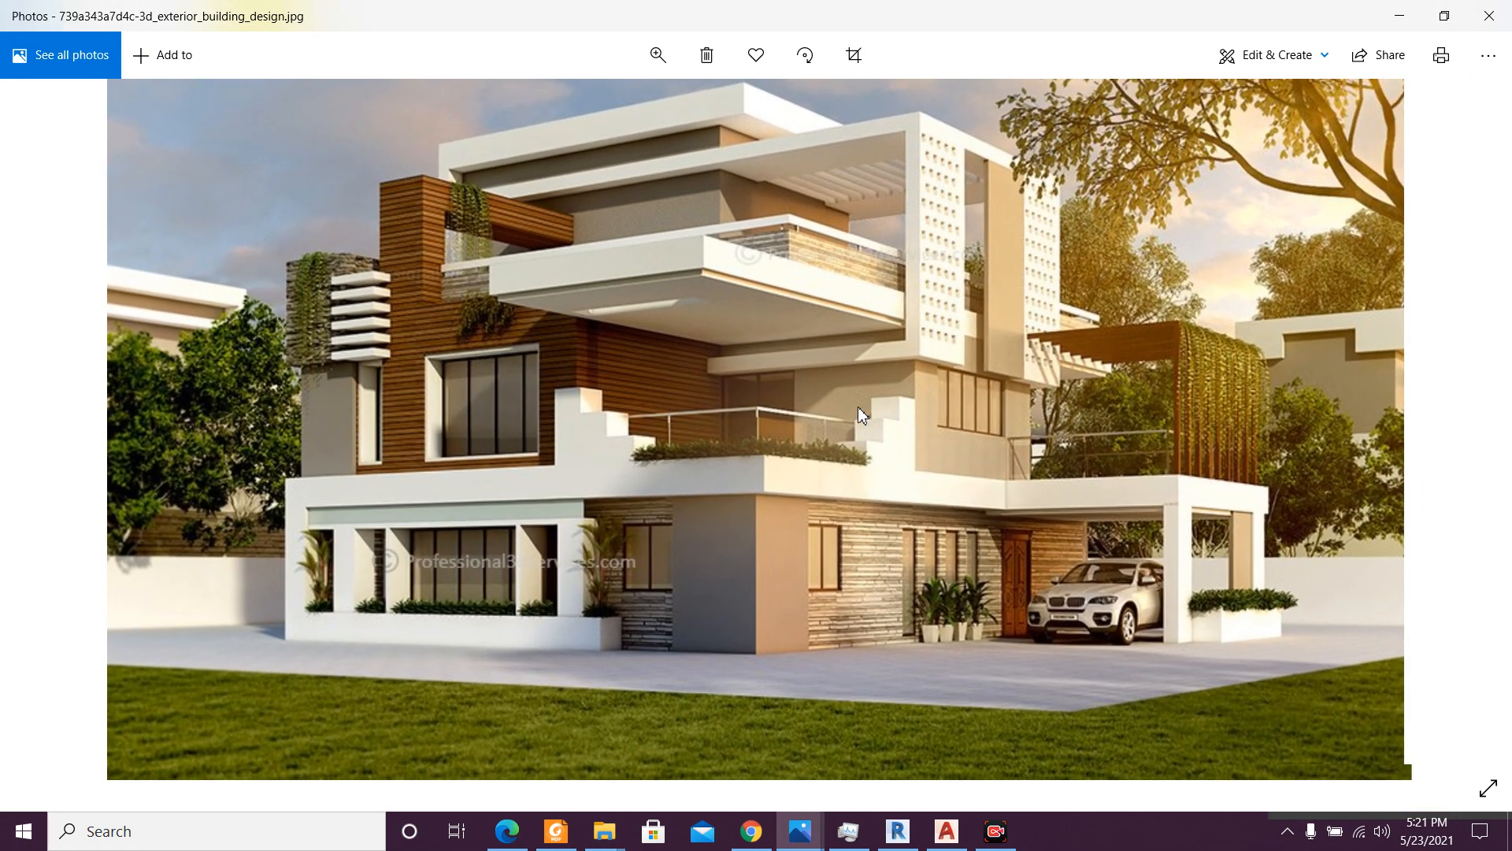
{"action": "scroll", "coordinate": [858, 407], "scroll_direction": "up", "scroll_amount": 3, "text": "ctrl"}
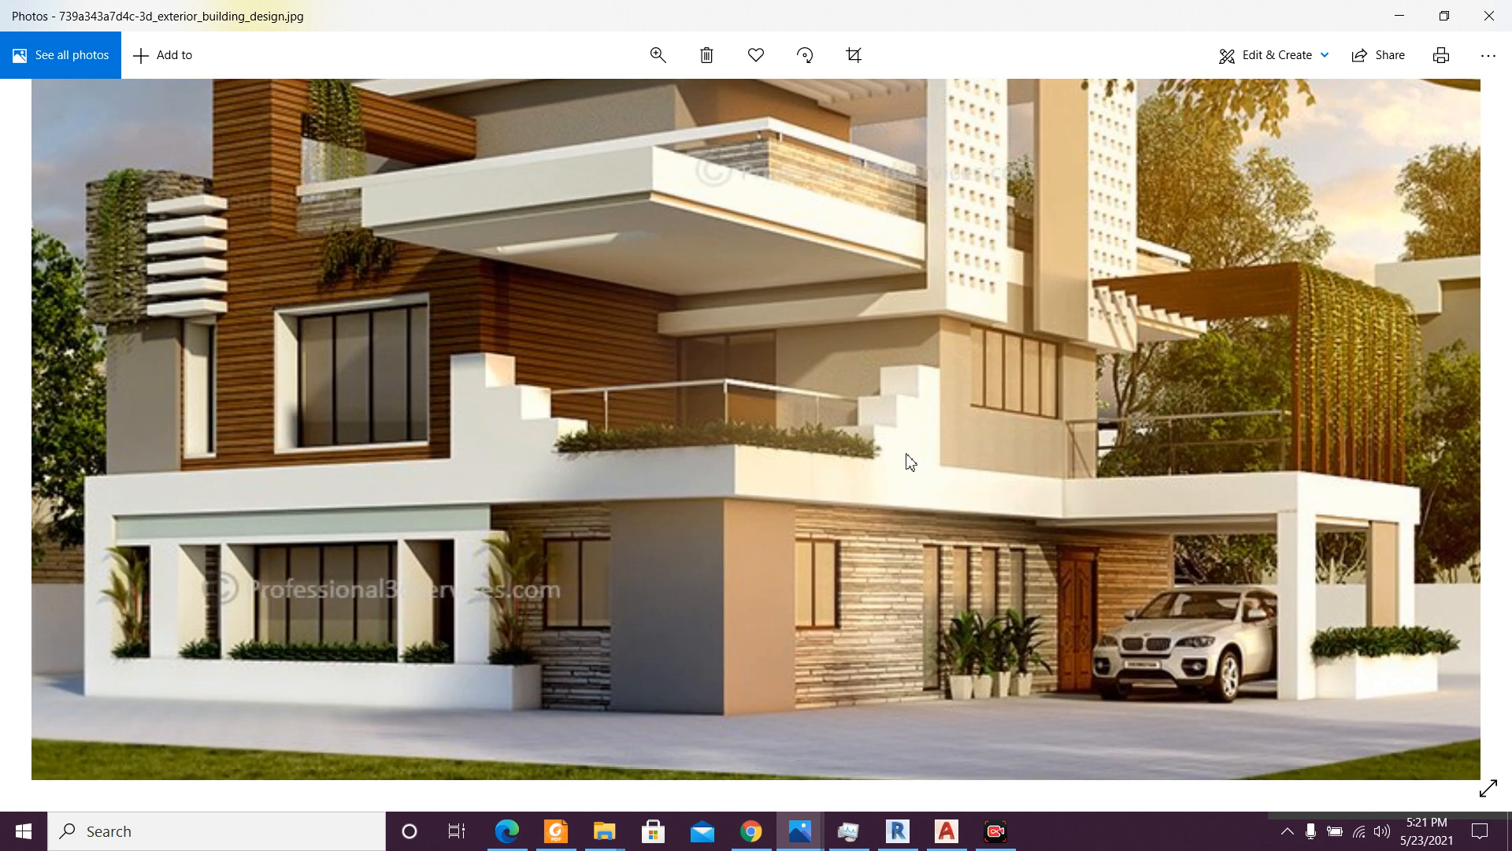
- Return to Revit, replace the new material's appearance with the Cafe matte wall paint, and close the Asset Browser
{"action": "left_click", "coordinate": [902, 838]}
{"action": "left_click", "coordinate": [1016, 597]}
{"action": "left_click", "coordinate": [976, 389]}
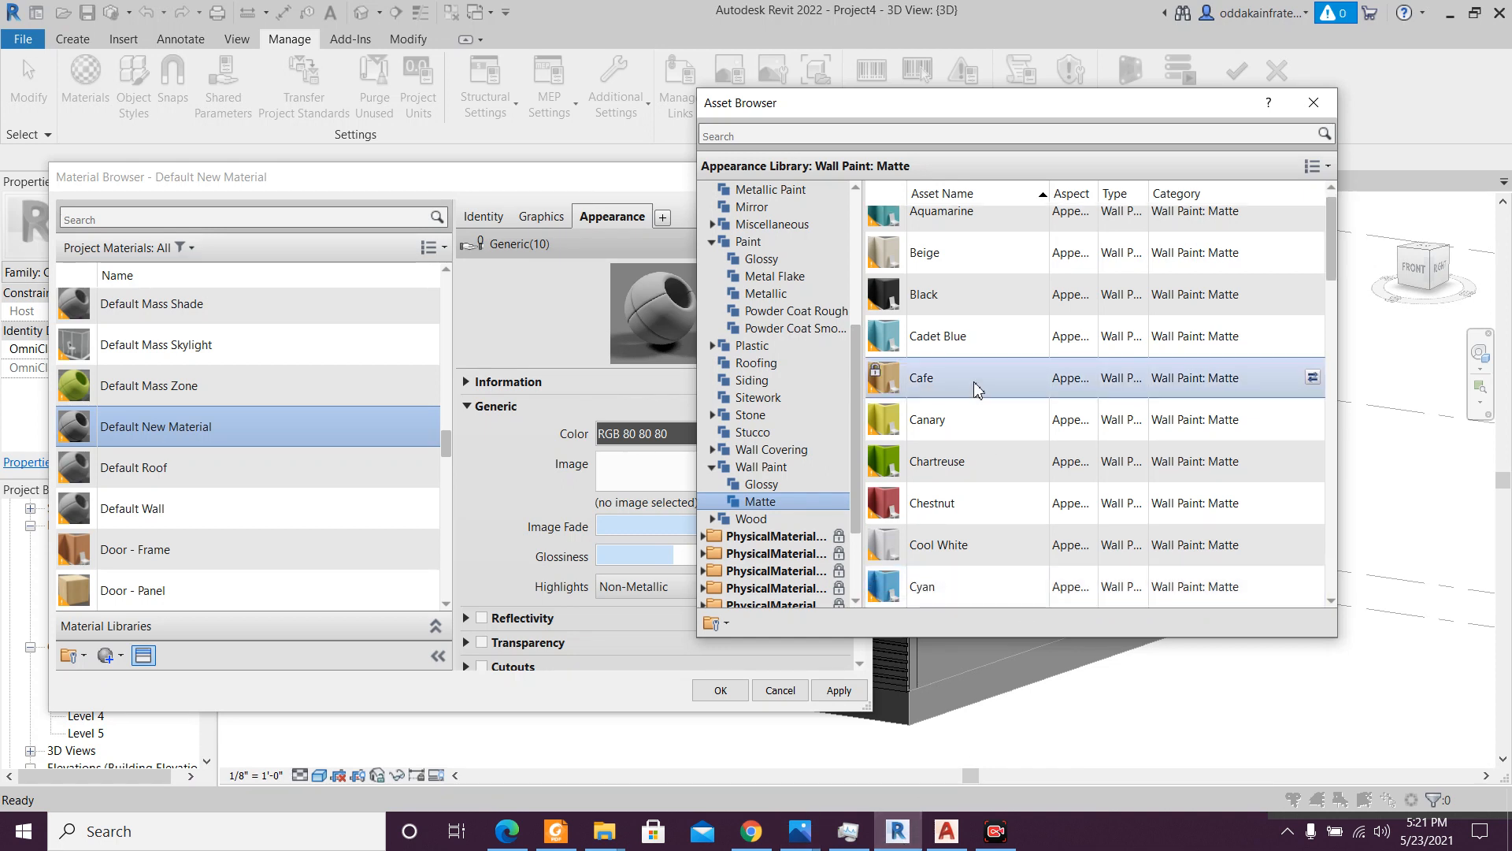
{"action": "left_click", "coordinate": [1313, 378]}
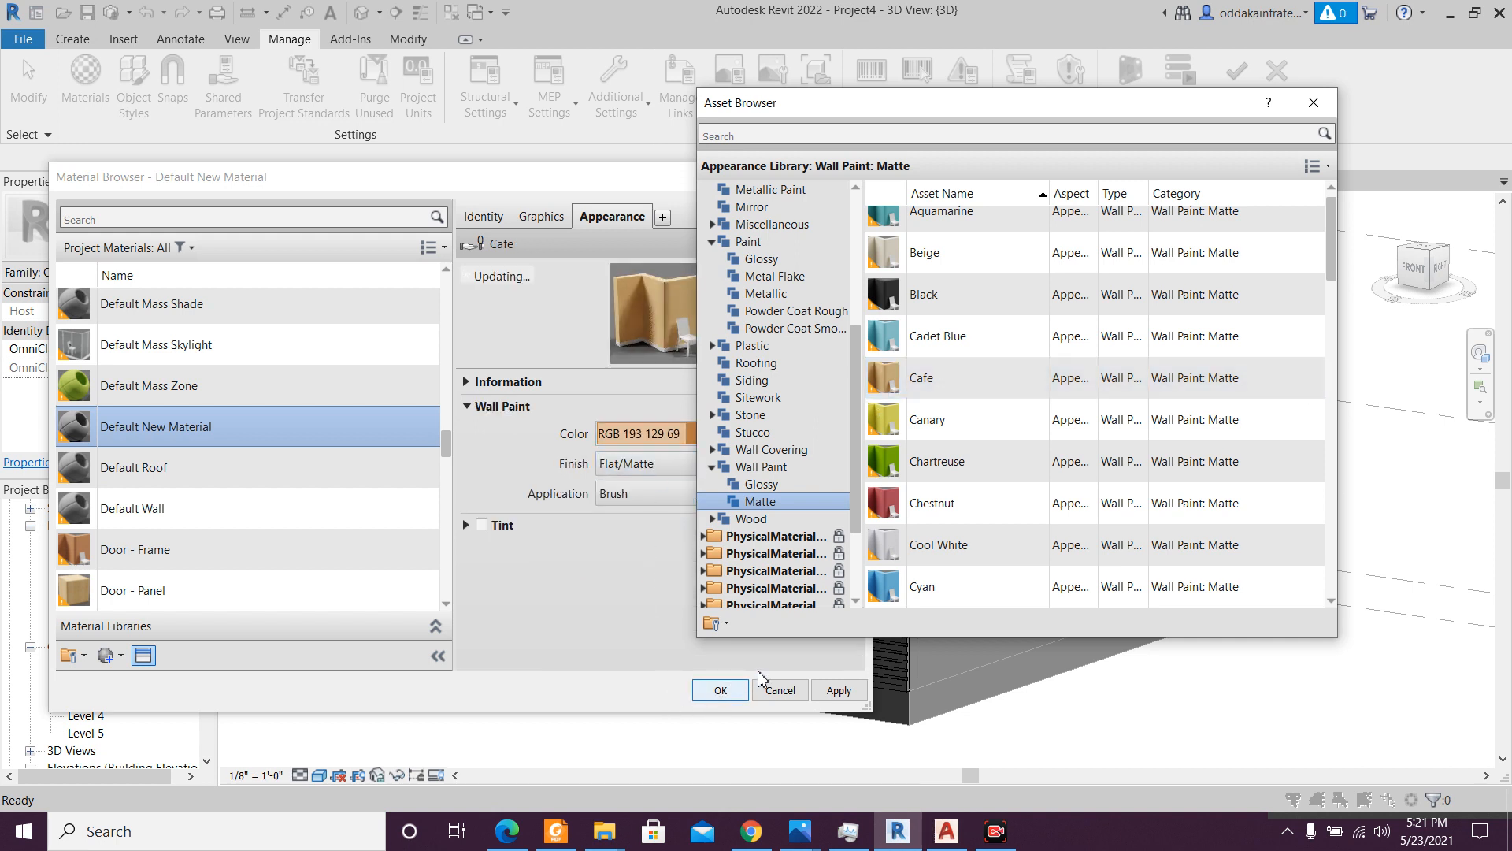
{"action": "left_click", "coordinate": [1312, 104]}
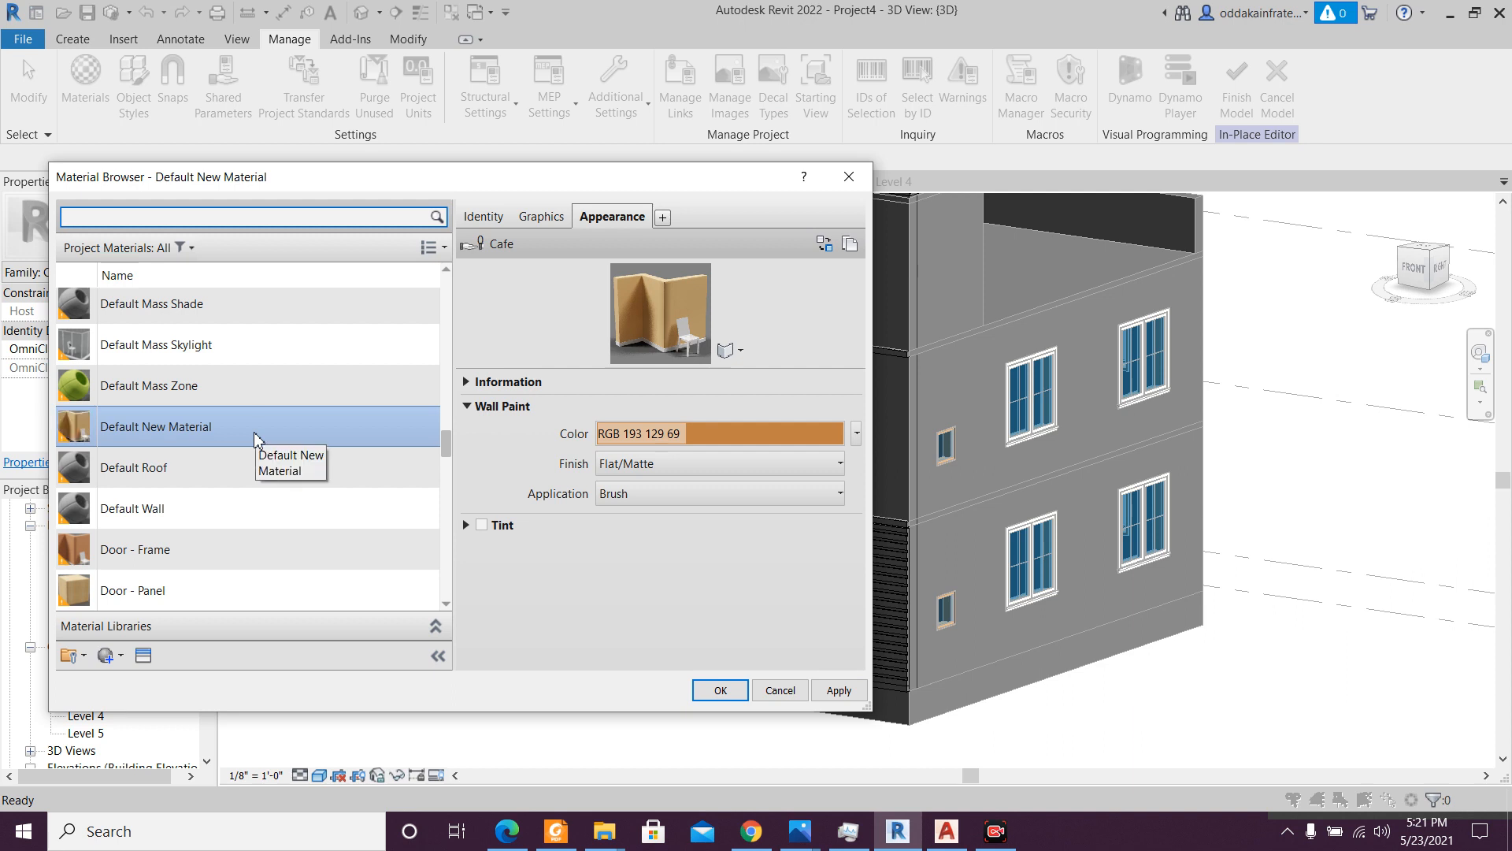
- Rename the Cafe-painted new material as "1. Colour 1"
{"action": "left_click", "coordinate": [257, 439]}
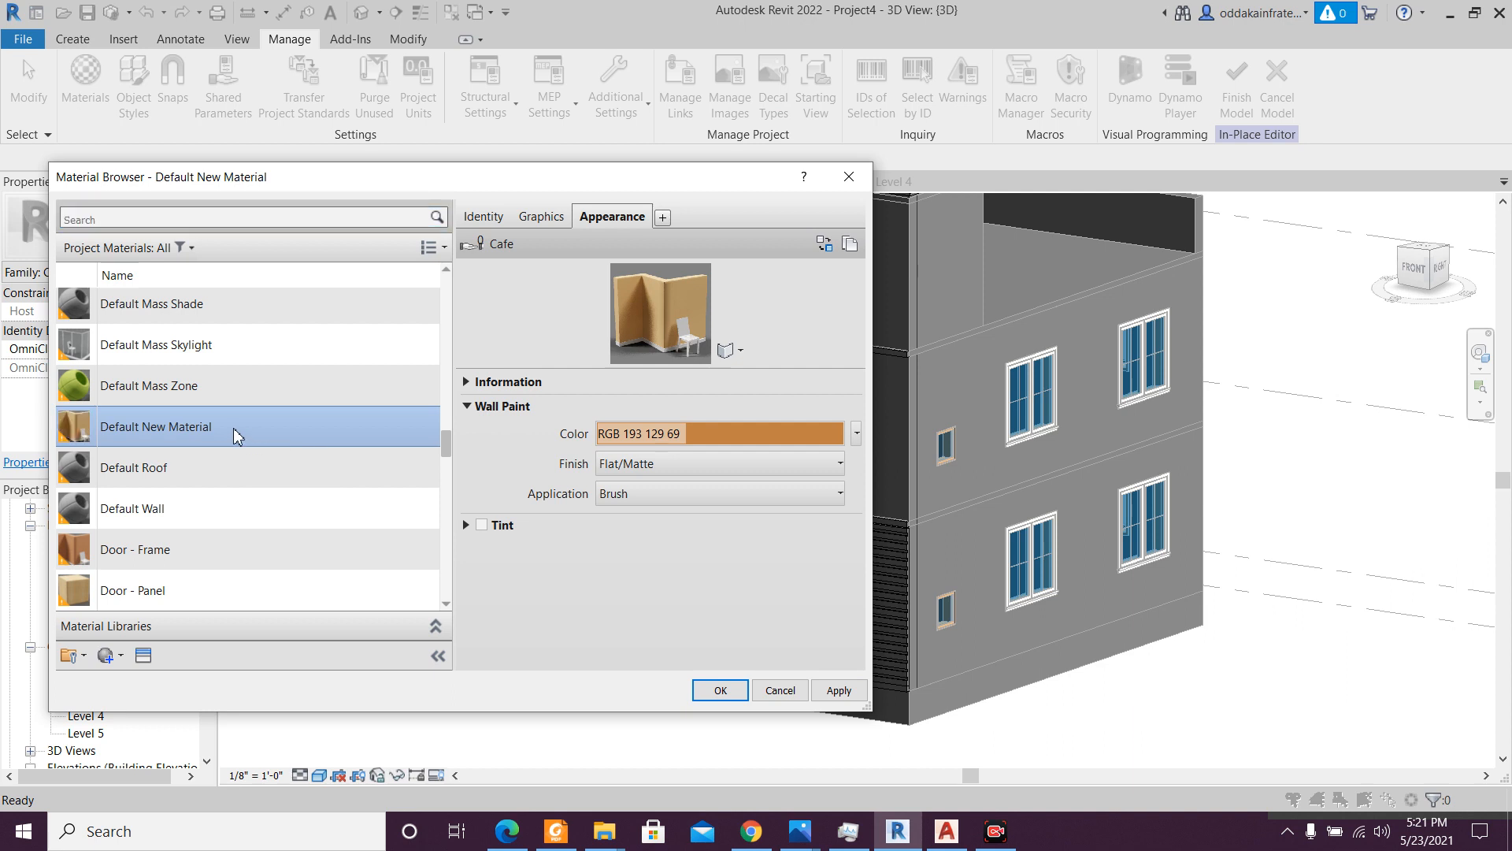
{"action": "right_click", "coordinate": [236, 436]}
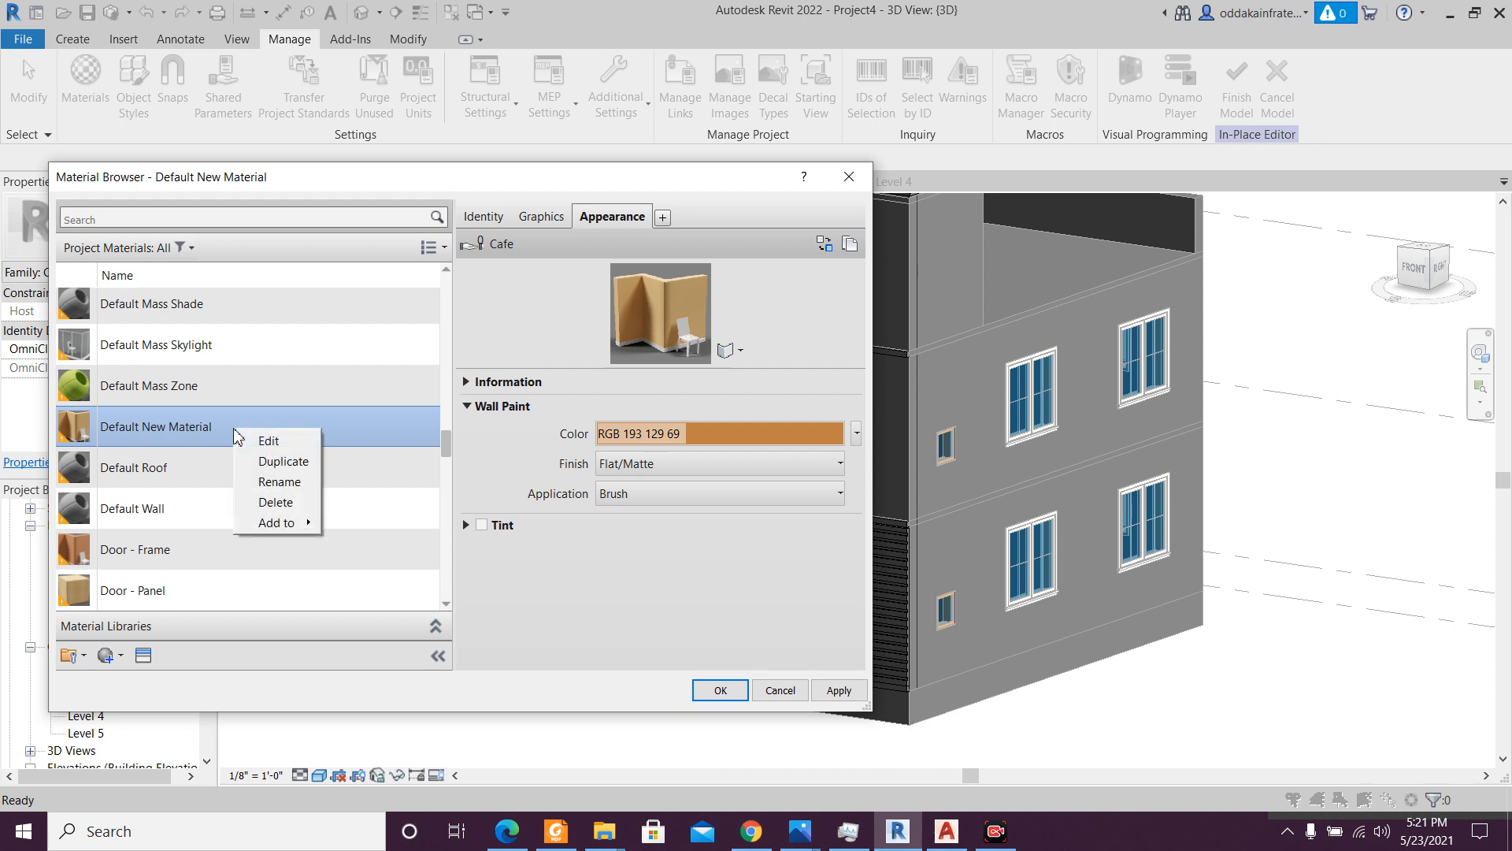
{"action": "left_click", "coordinate": [278, 482]}
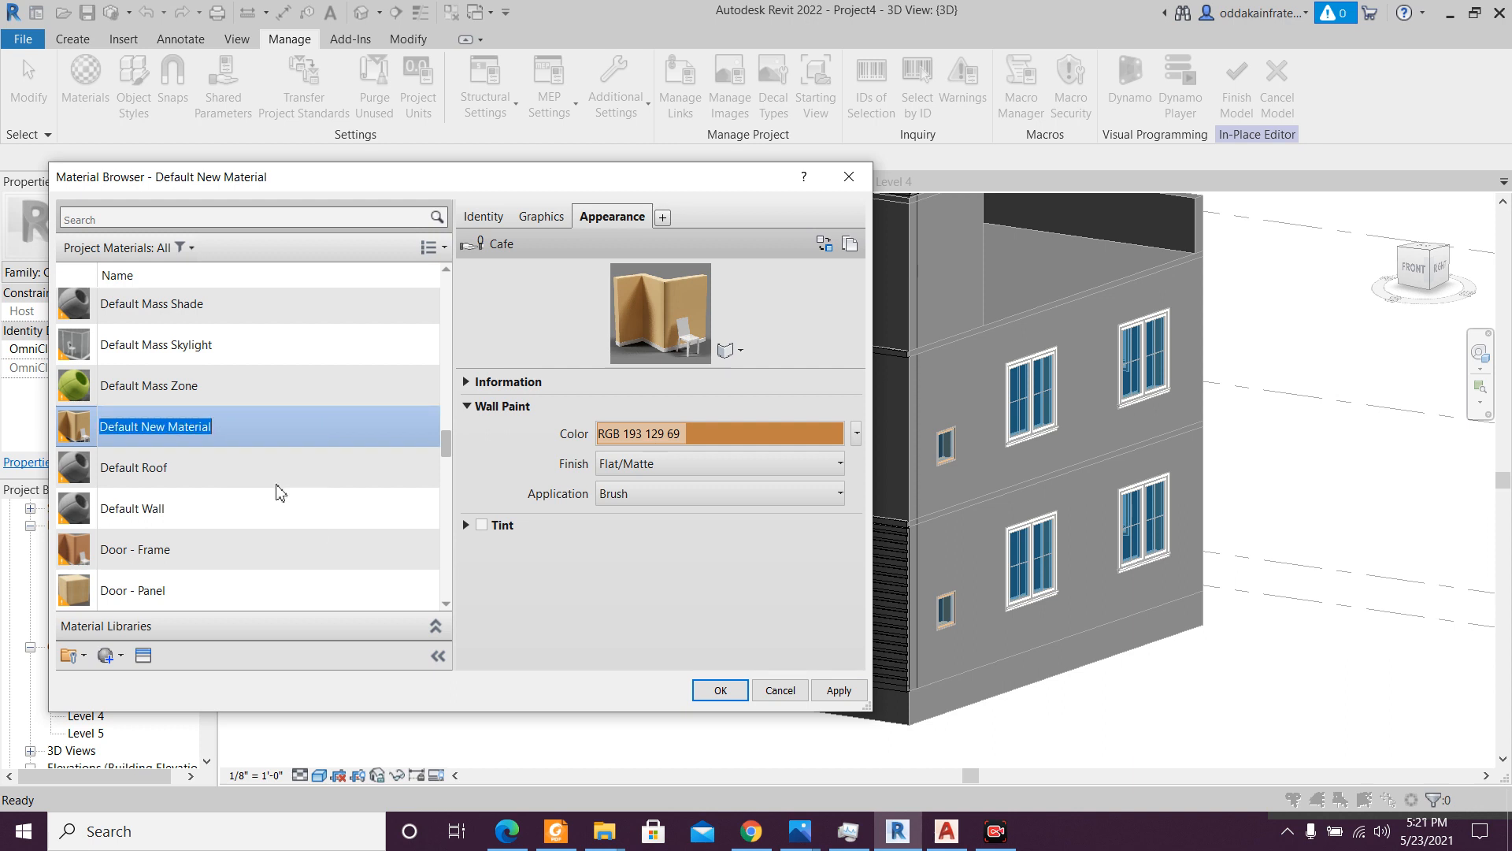
{"action": "type", "text": "1. Co"}
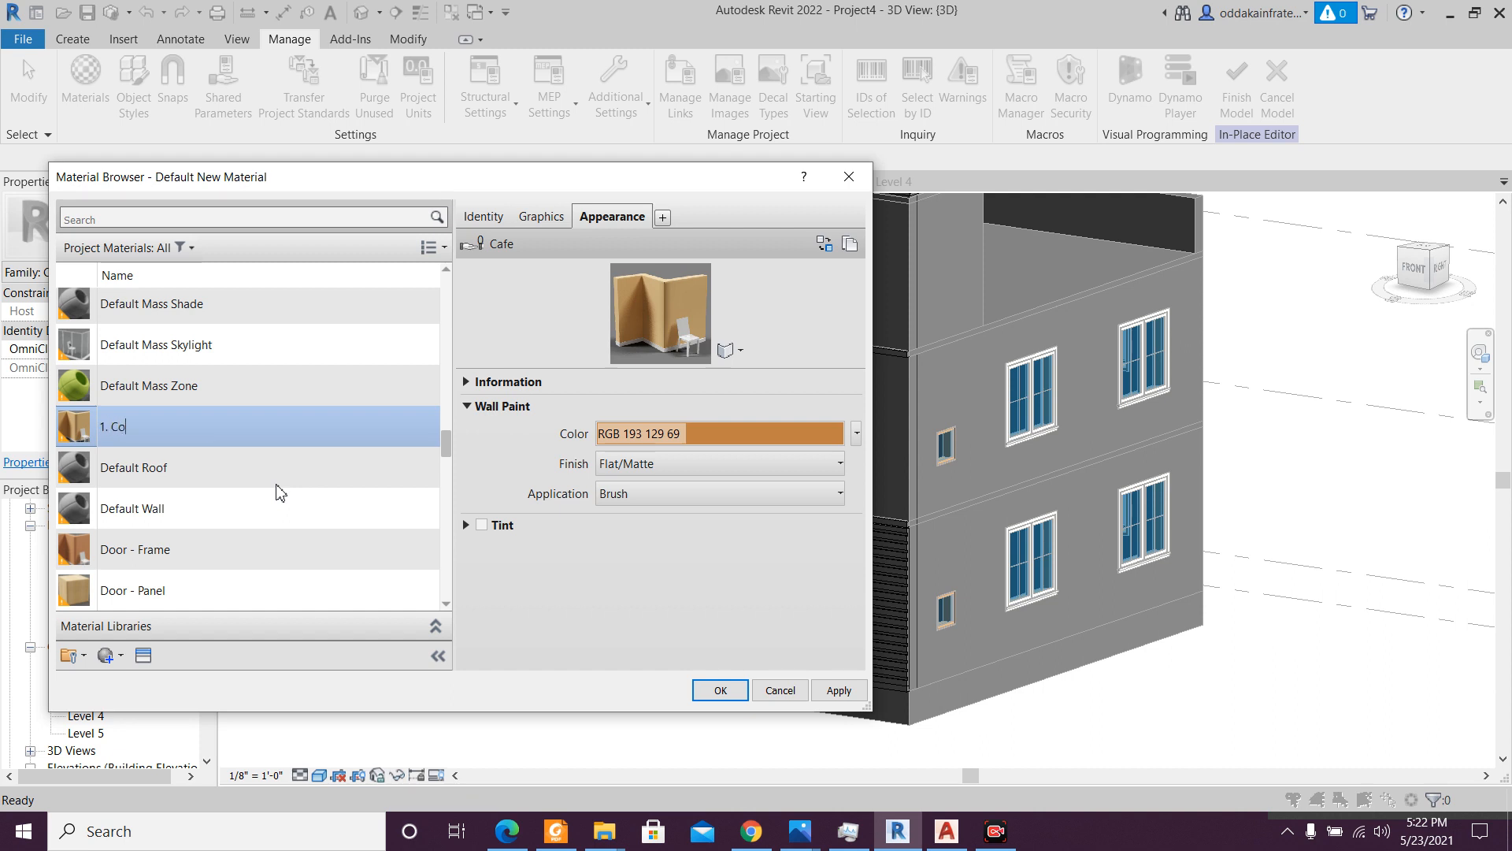
{"action": "type", "text": "lour 1"}
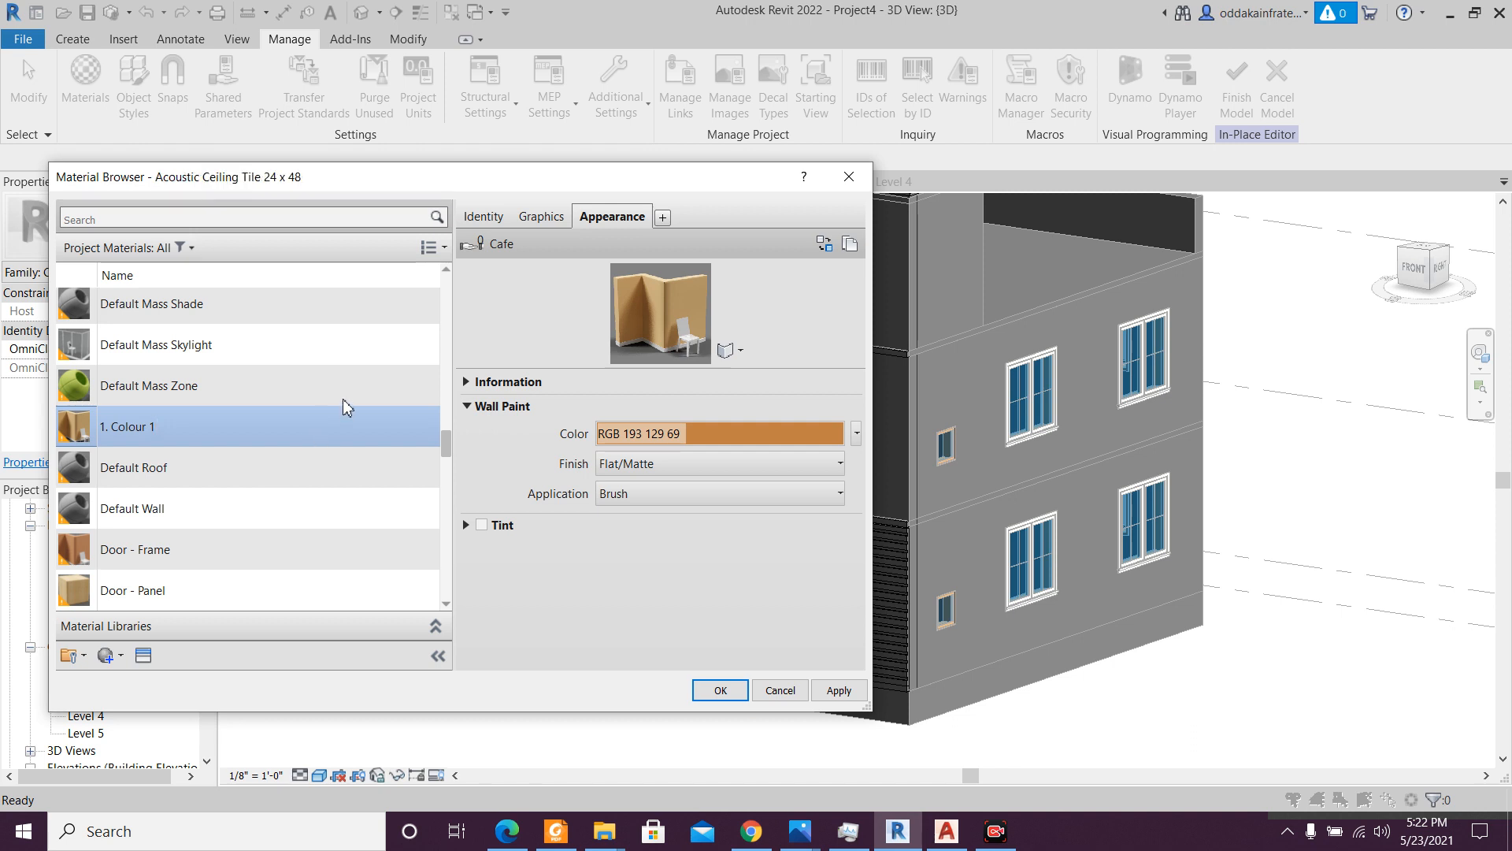
{"action": "left_click", "coordinate": [341, 405]}
- Create another new material and replace its appearance with the White matte wall paint from the Appearance Library
{"action": "left_click", "coordinate": [109, 655]}
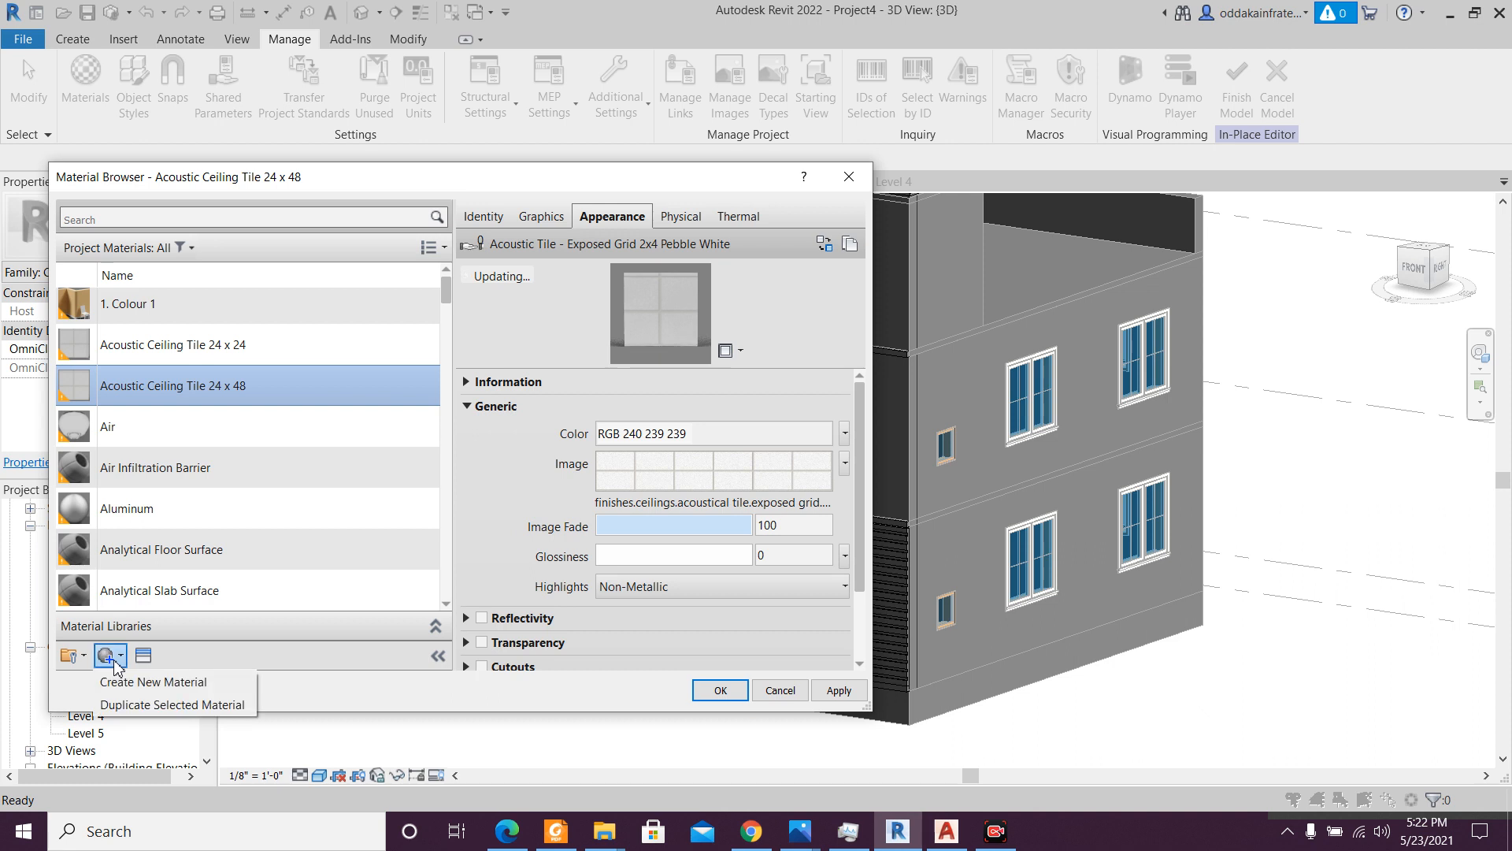
{"action": "left_click", "coordinate": [150, 682]}
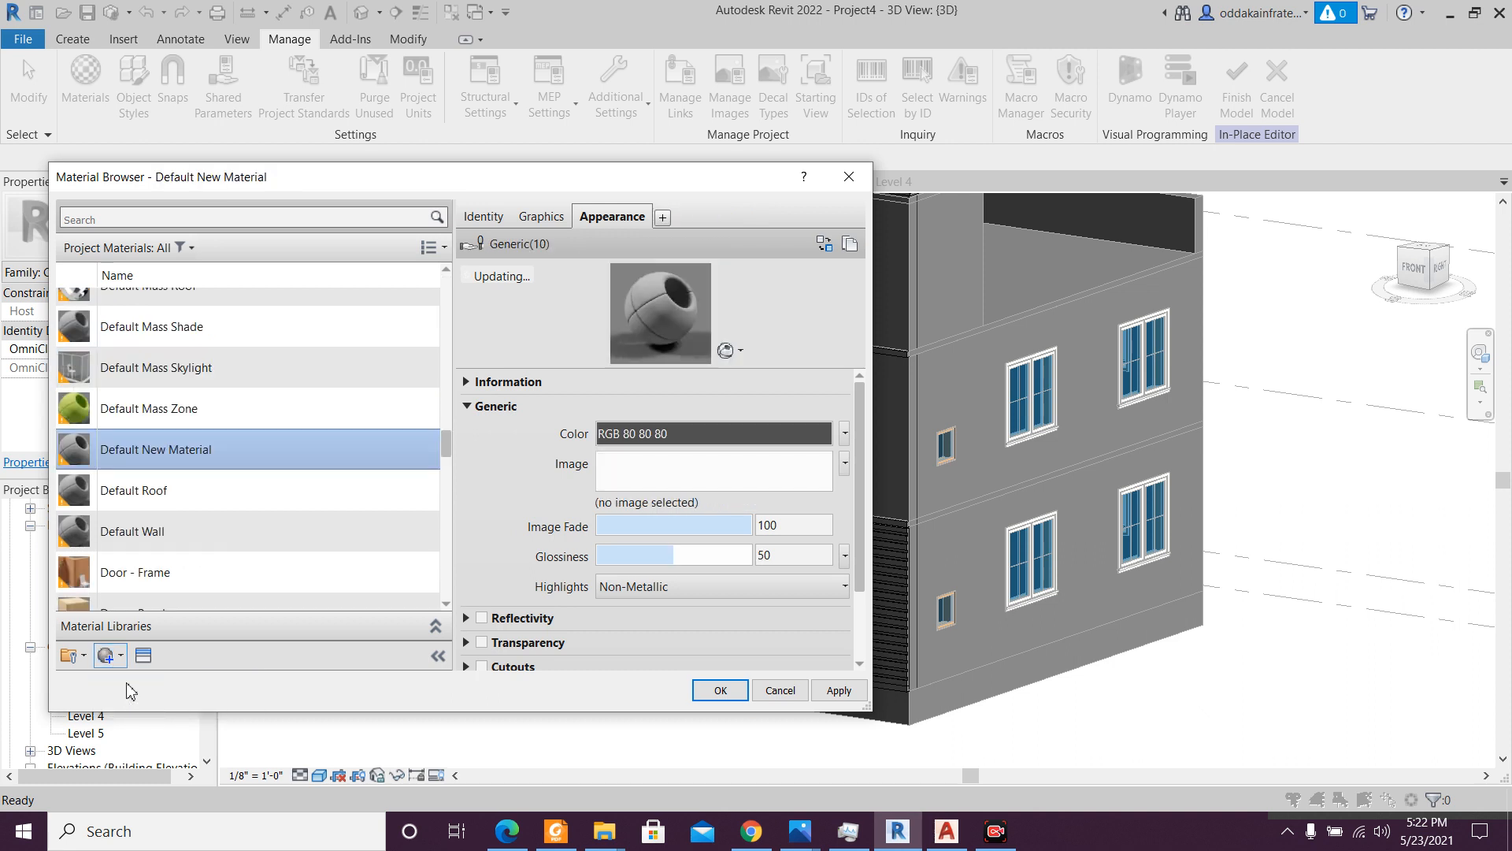
{"action": "scroll", "coordinate": [324, 607], "scroll_direction": "down", "scroll_amount": 1}
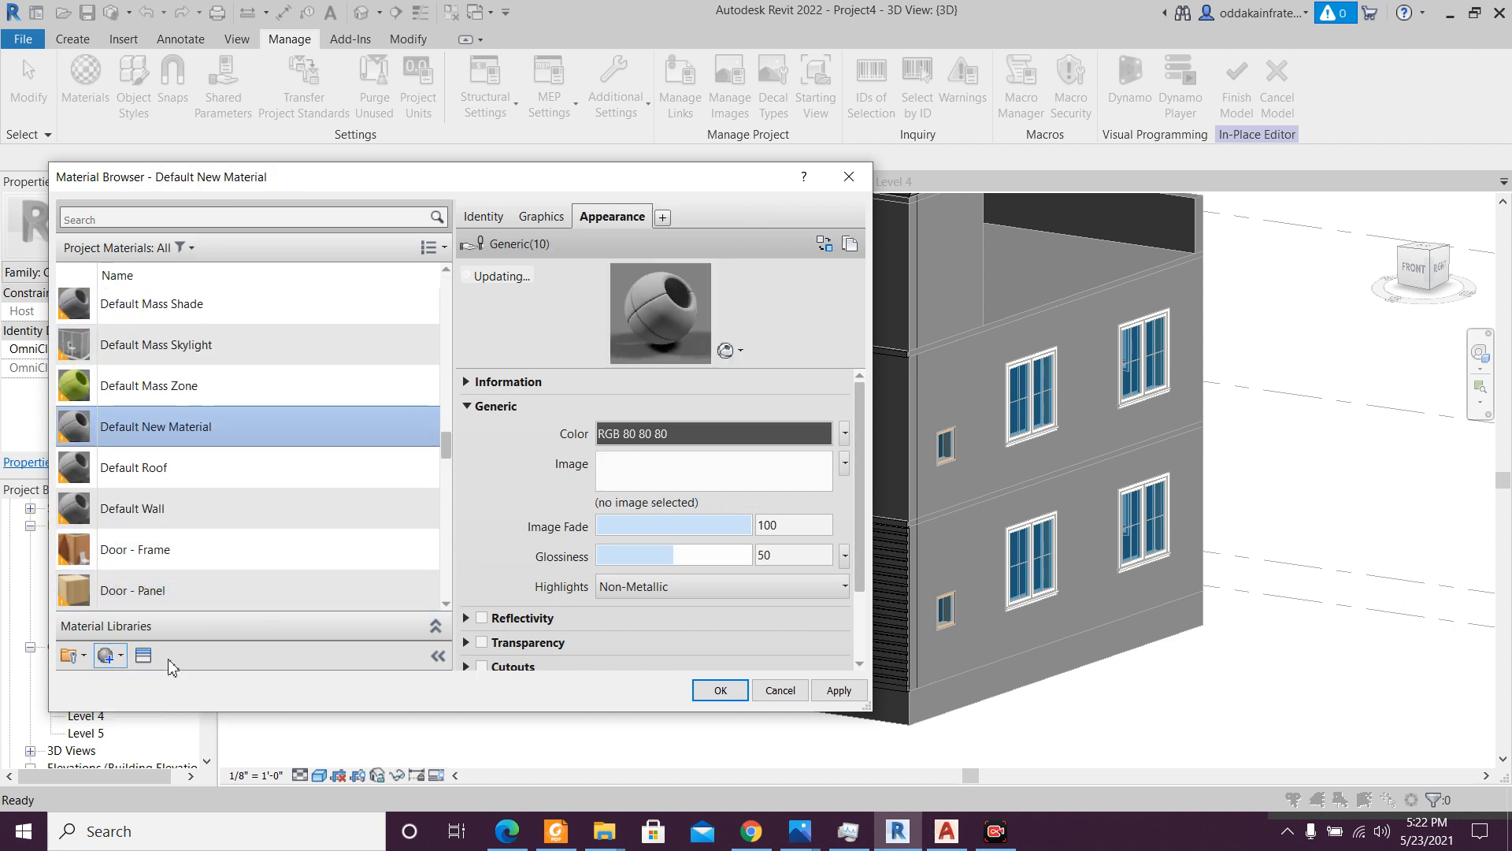
{"action": "left_click", "coordinate": [143, 656]}
{"action": "scroll", "coordinate": [986, 319], "scroll_direction": "down", "scroll_amount": 5}
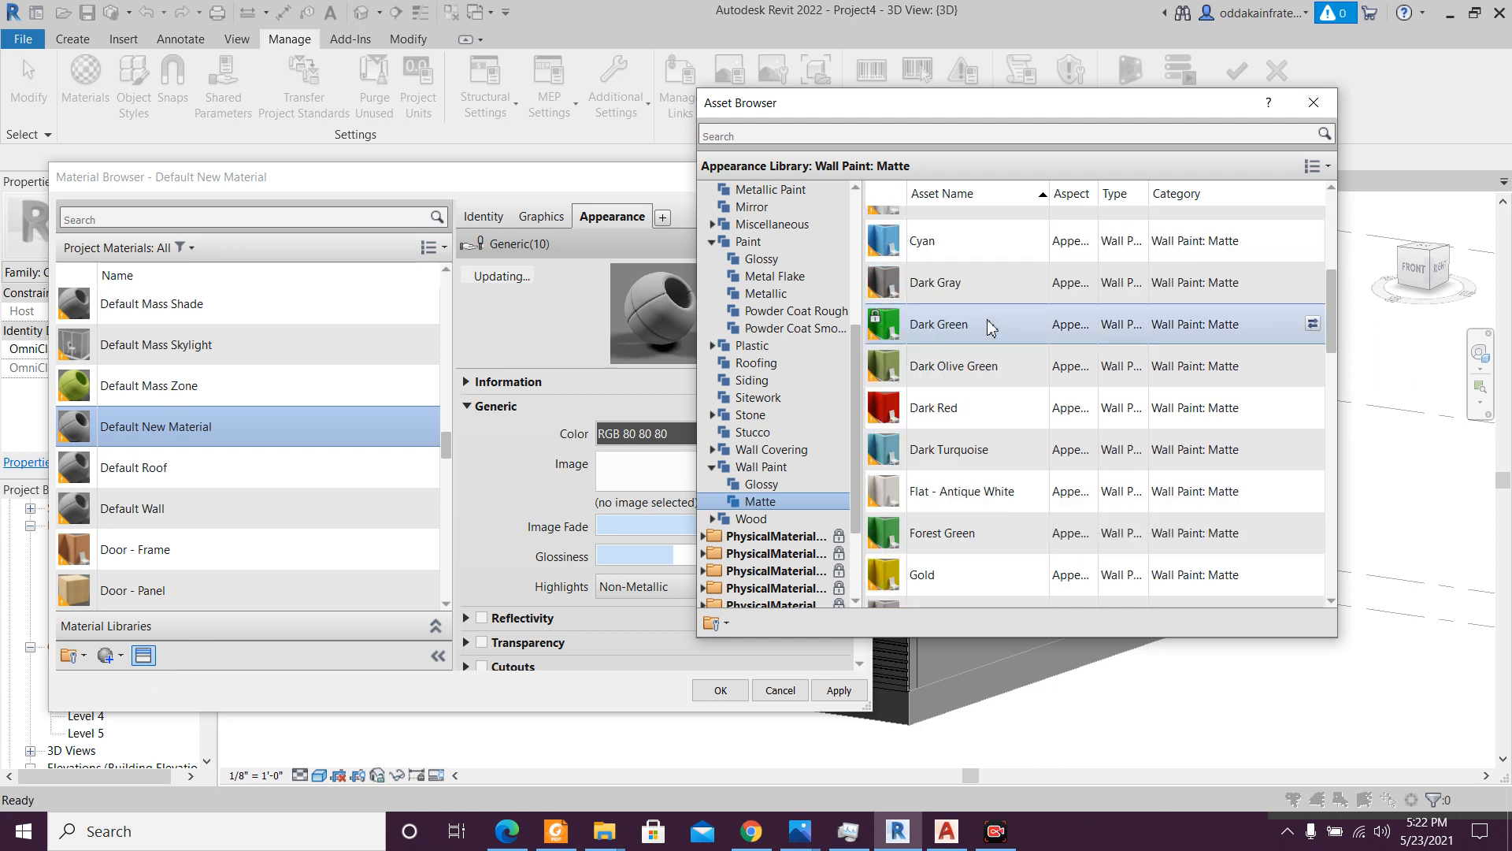
{"action": "scroll", "coordinate": [986, 319], "scroll_direction": "down", "scroll_amount": 10}
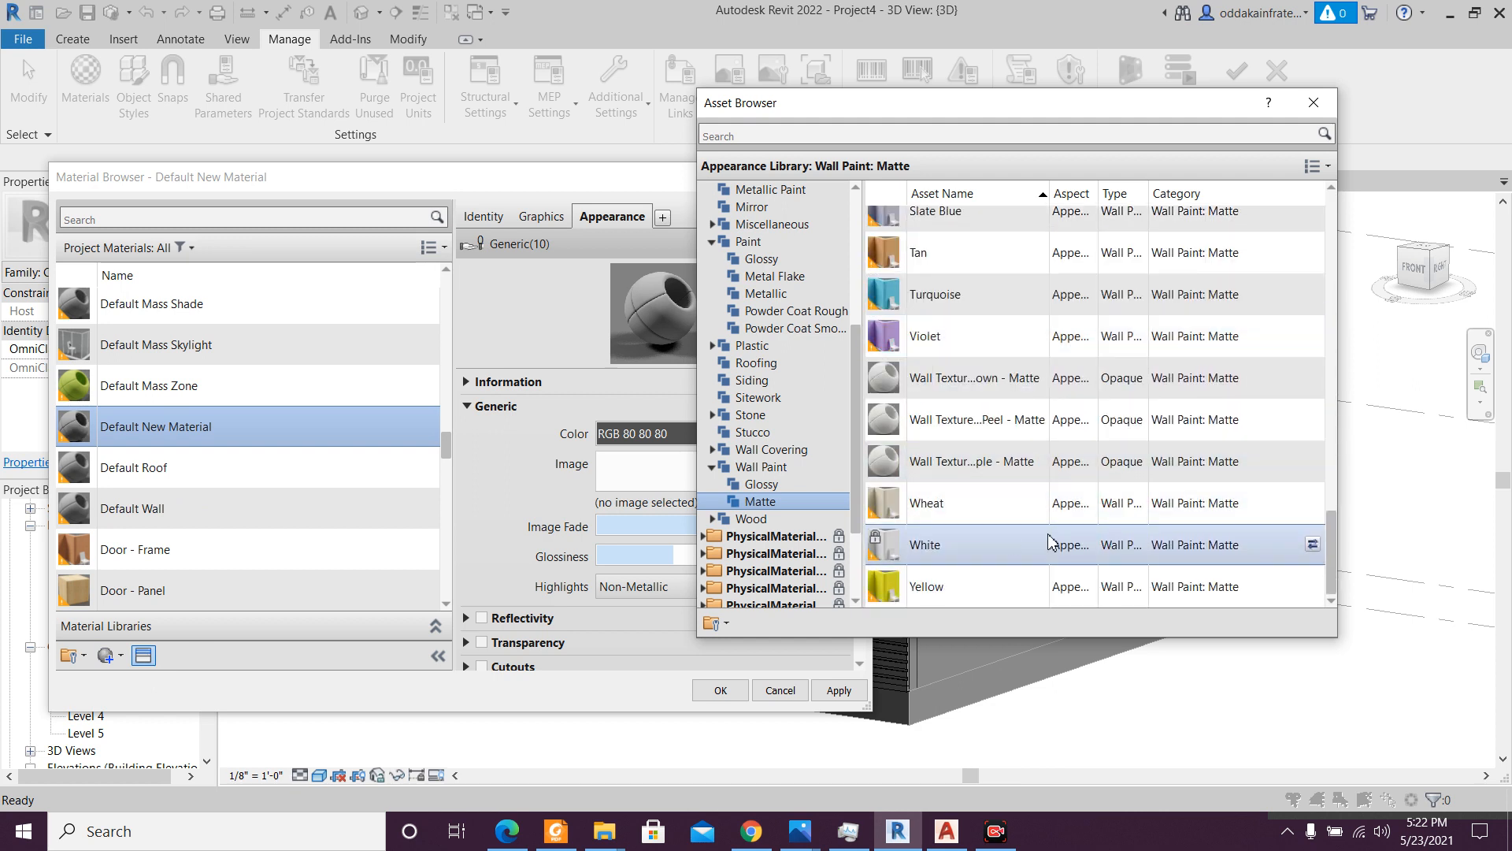
{"action": "left_click", "coordinate": [1312, 544]}
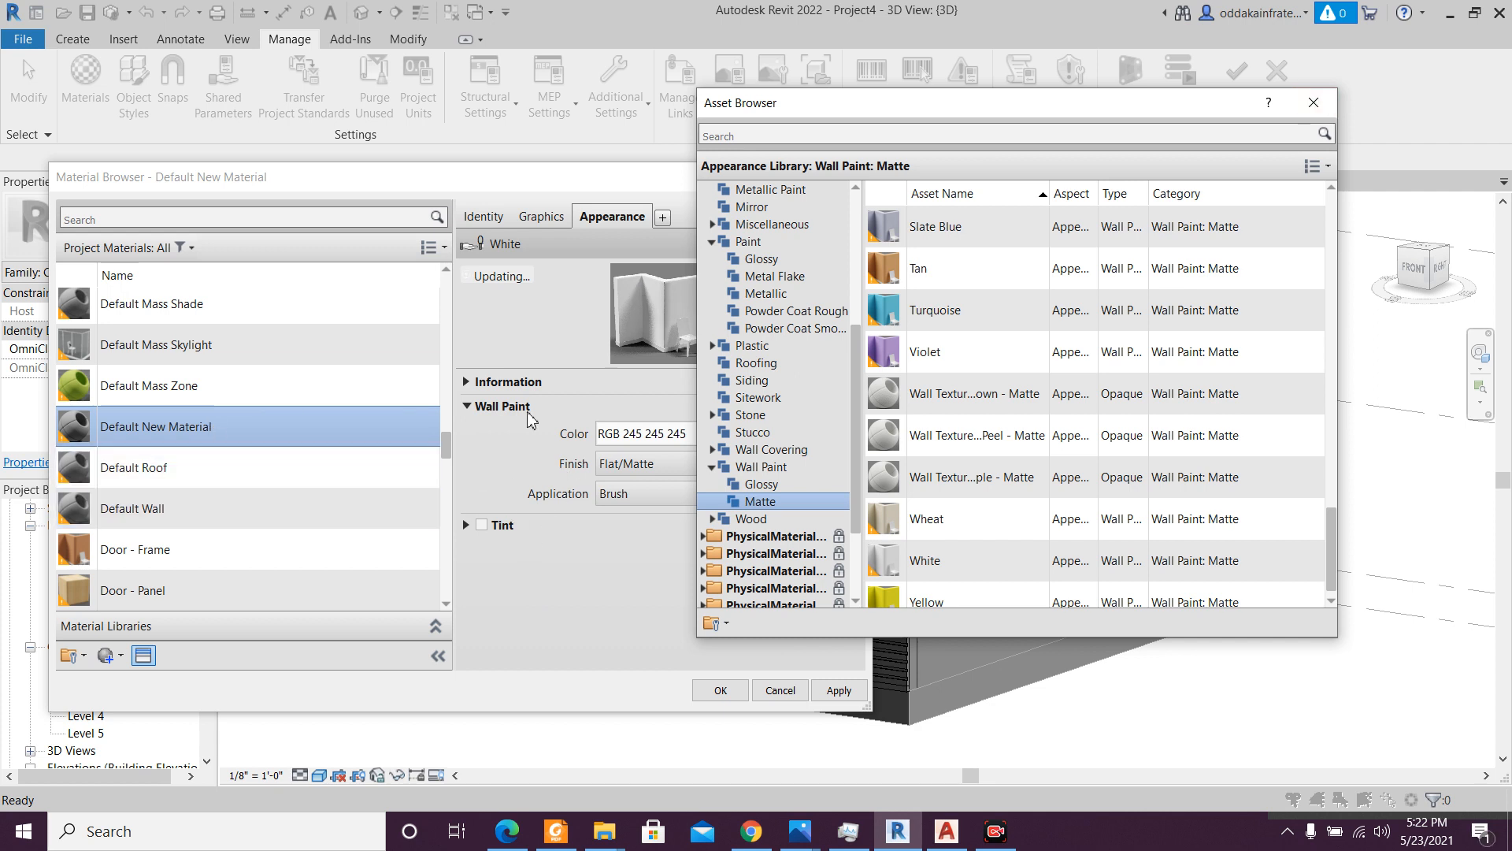
- Rename the white-painted material as "2. Color 2", apply the change, and check the start of the project materials list
{"action": "right_click", "coordinate": [302, 433]}
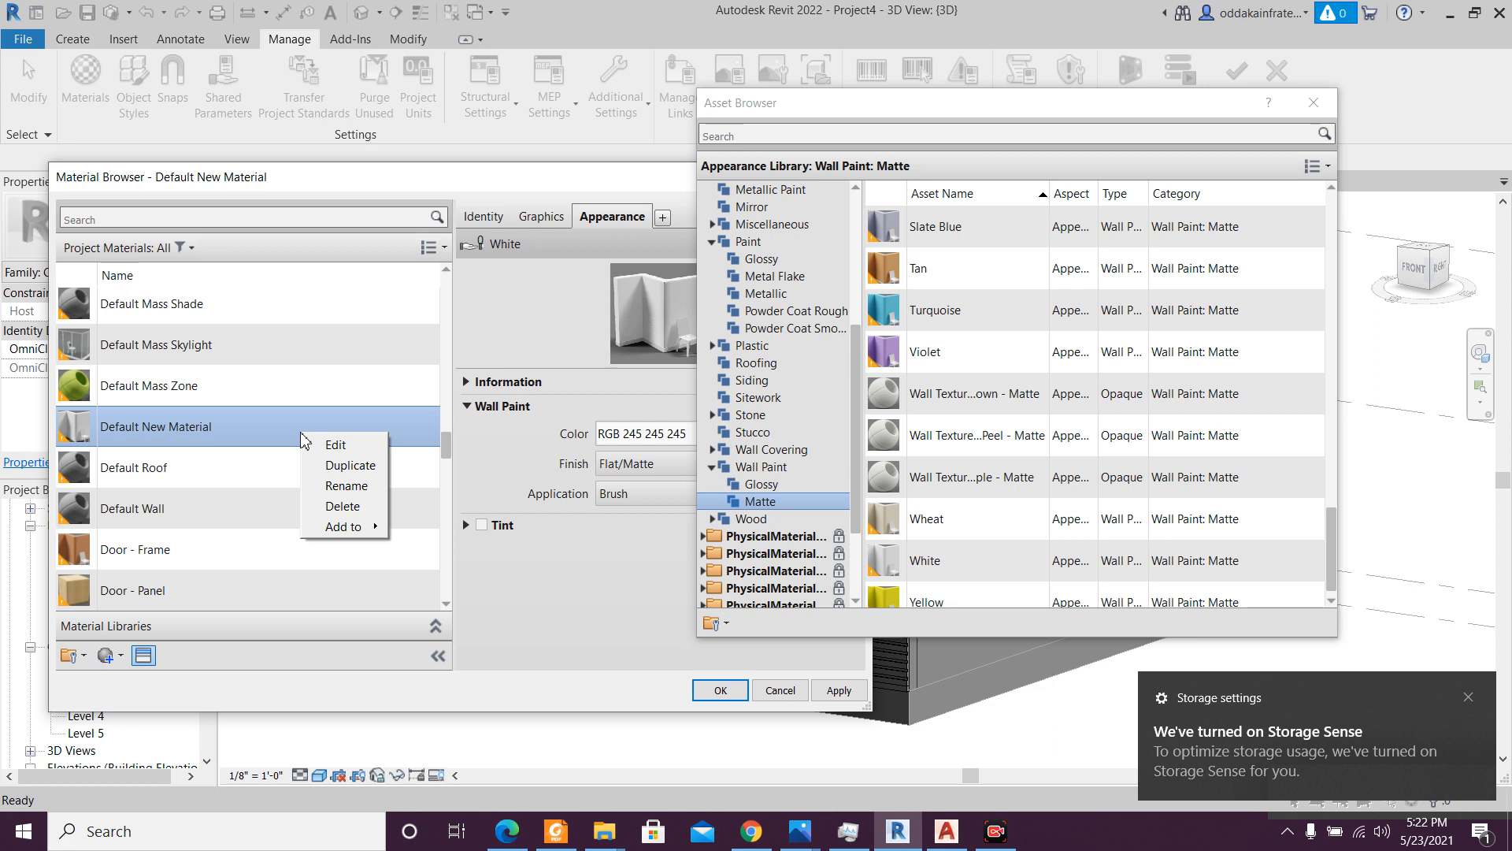
{"action": "left_click", "coordinate": [346, 485]}
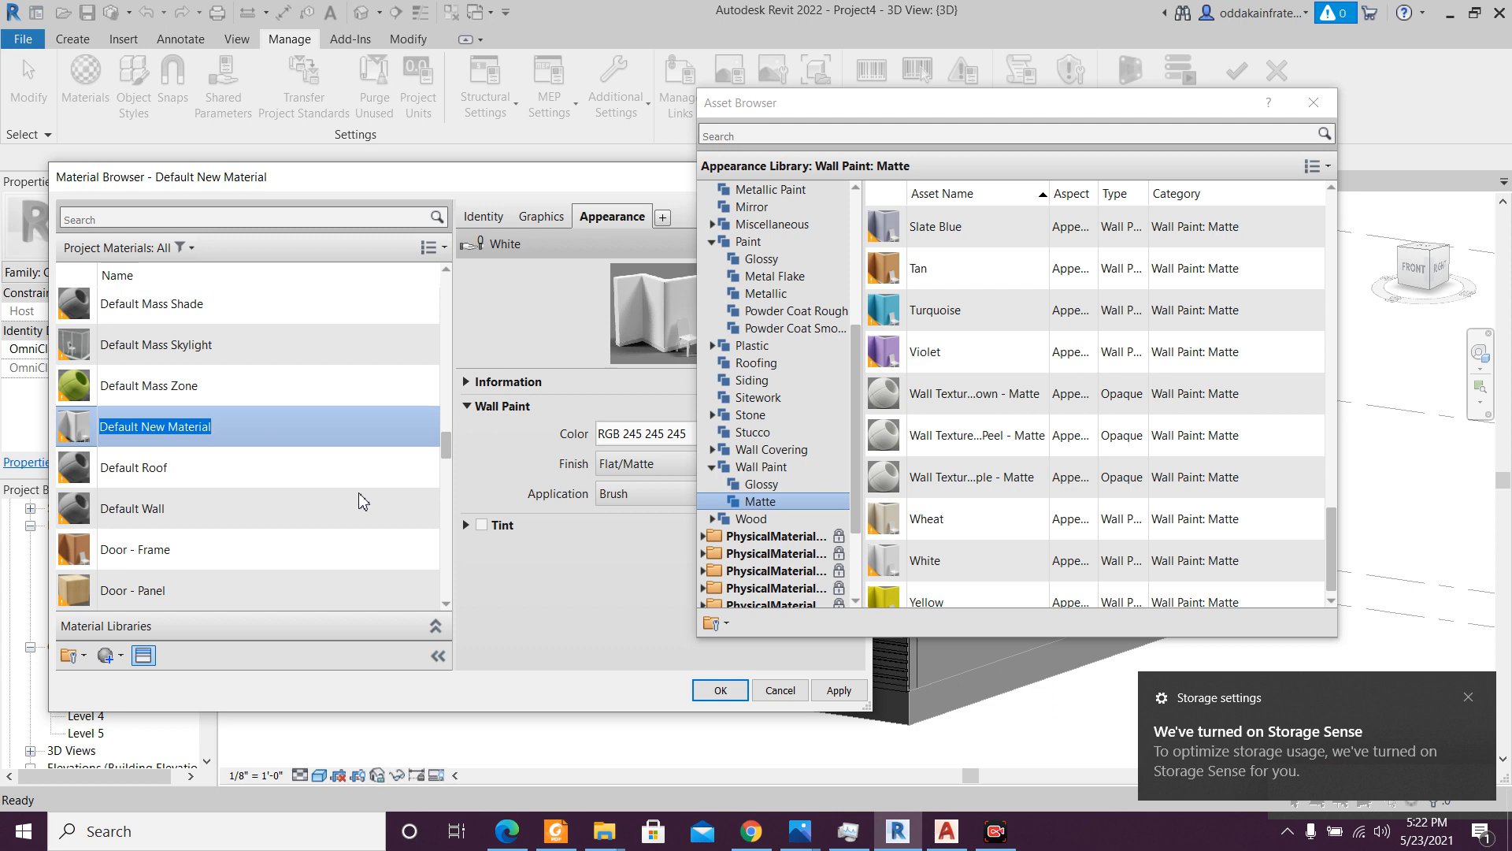
{"action": "type", "text": "2"}
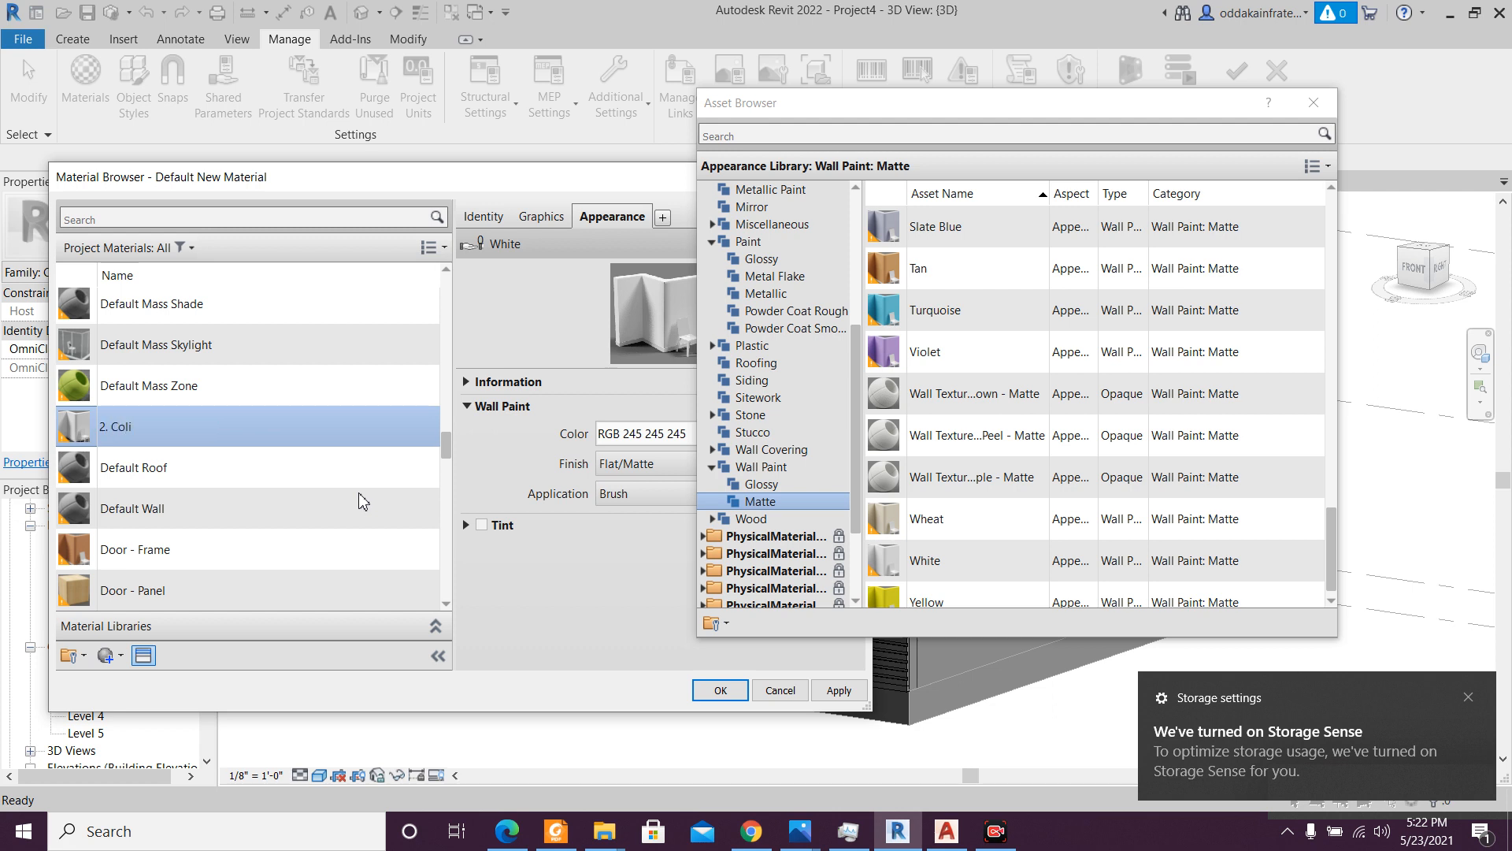
{"action": "type", "text": ". Color 2"}
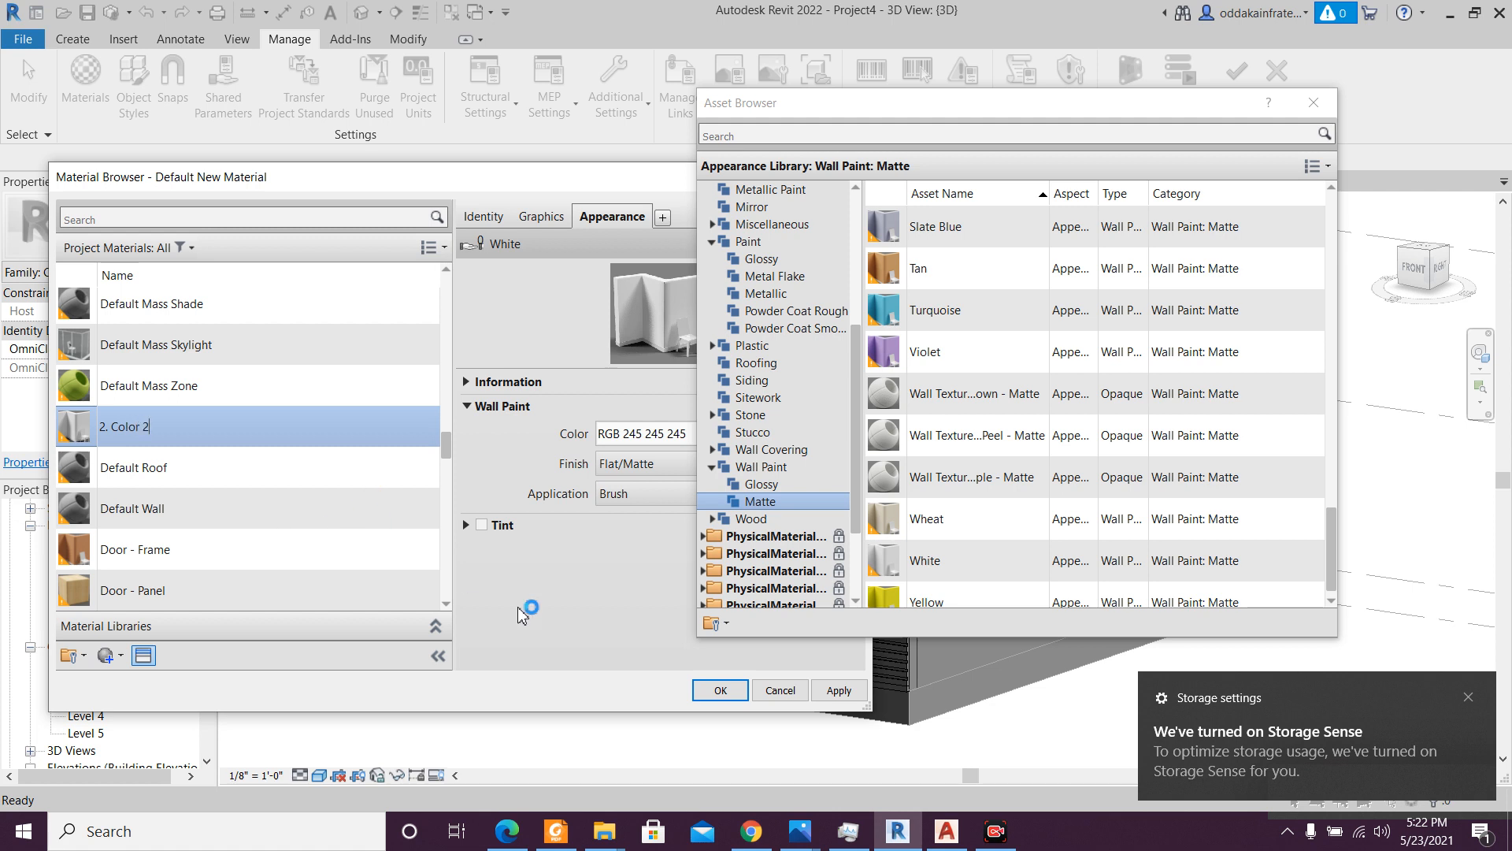
{"action": "left_click", "coordinate": [843, 703]}
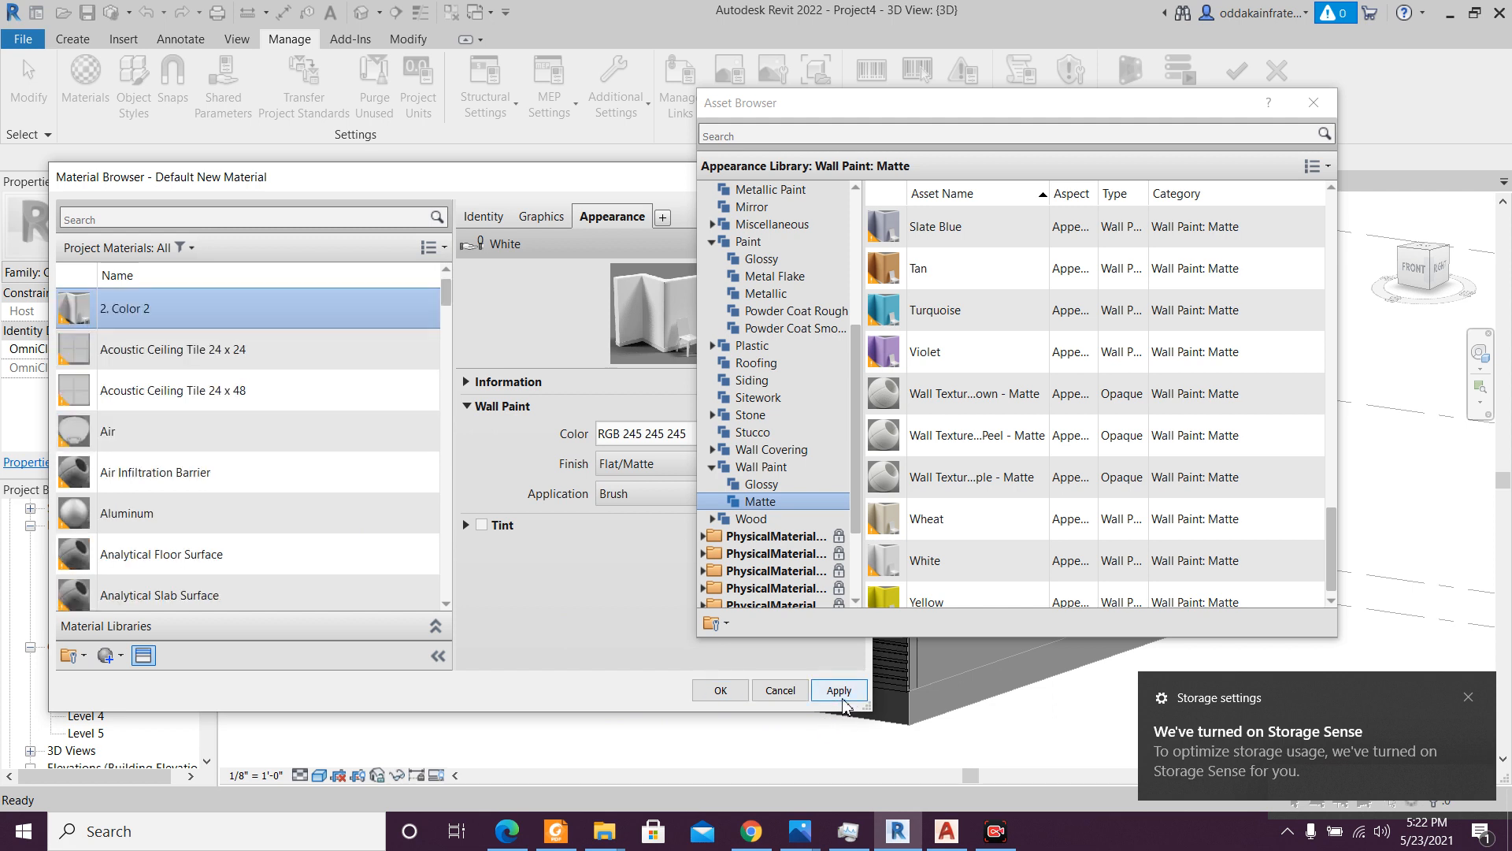
{"action": "scroll", "coordinate": [223, 425], "scroll_direction": "up", "scroll_amount": 1}
{"action": "scroll", "coordinate": [226, 423], "scroll_direction": "down", "scroll_amount": 2}
{"action": "scroll", "coordinate": [226, 425], "scroll_direction": "up", "scroll_amount": 2}
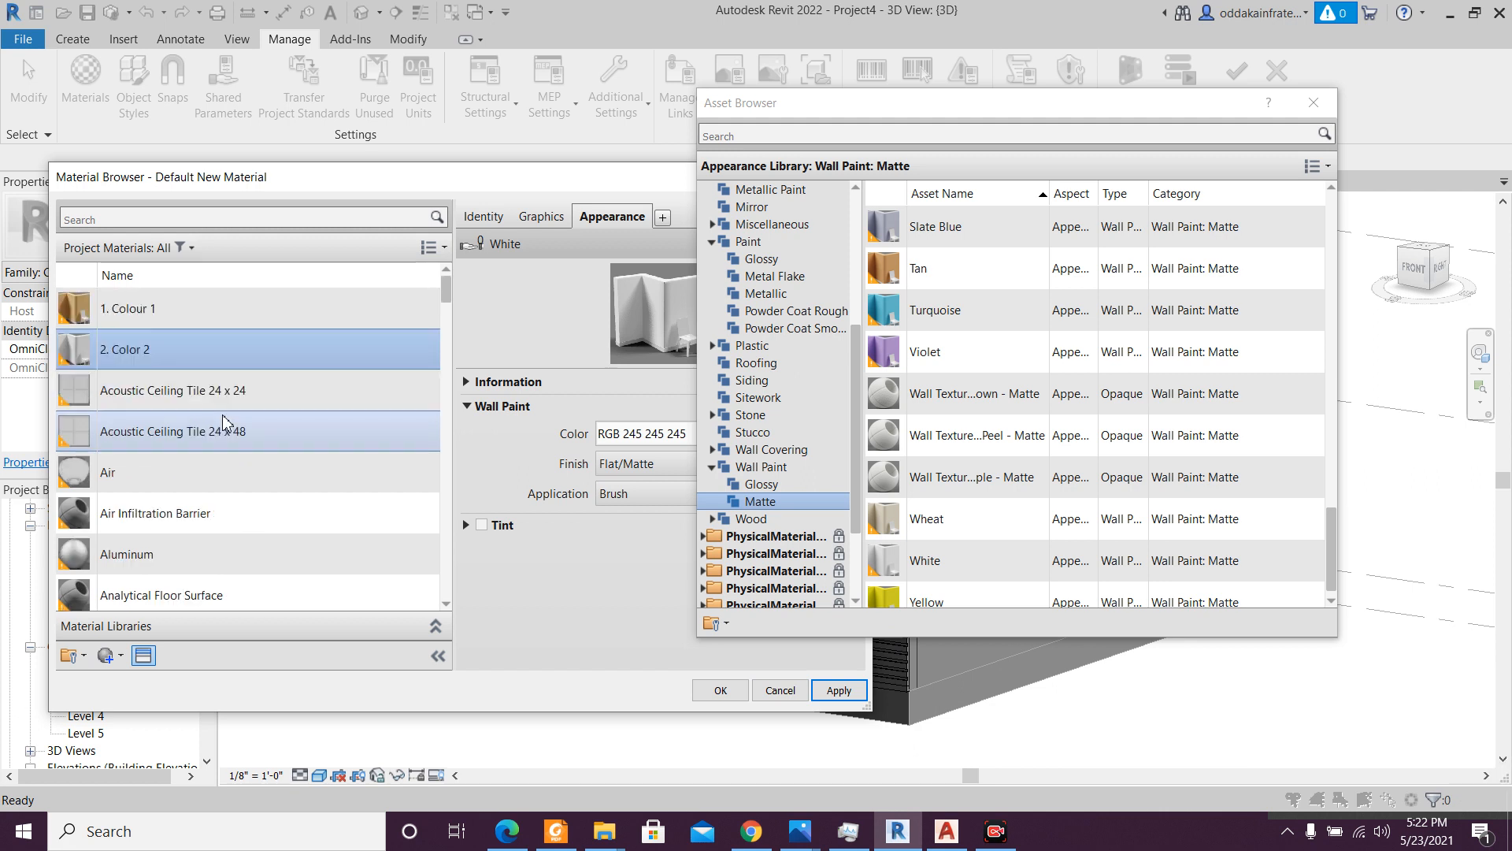
- Look through the matte wall paints for a further colour, comparing them with the house render in Photos before returning to Revit
{"action": "scroll", "coordinate": [901, 352], "scroll_direction": "down", "scroll_amount": 1}
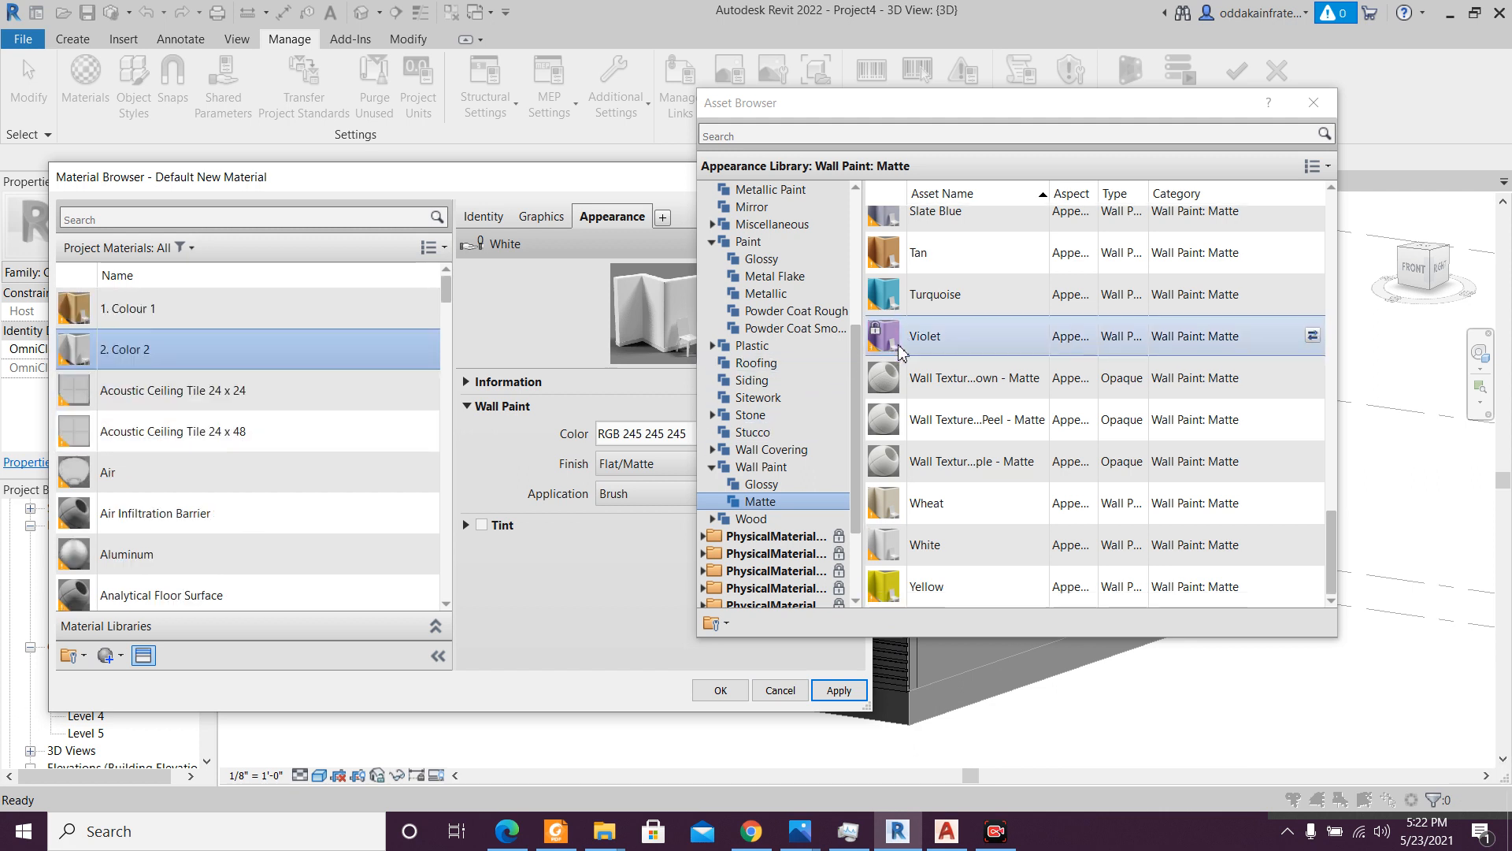
{"action": "scroll", "coordinate": [902, 352], "scroll_direction": "up", "scroll_amount": 1}
{"action": "scroll", "coordinate": [902, 352], "scroll_direction": "down", "scroll_amount": 1}
{"action": "scroll", "coordinate": [977, 417], "scroll_direction": "up", "scroll_amount": 4}
{"action": "scroll", "coordinate": [977, 417], "scroll_direction": "down", "scroll_amount": 2}
{"action": "scroll", "coordinate": [976, 418], "scroll_direction": "down", "scroll_amount": 1}
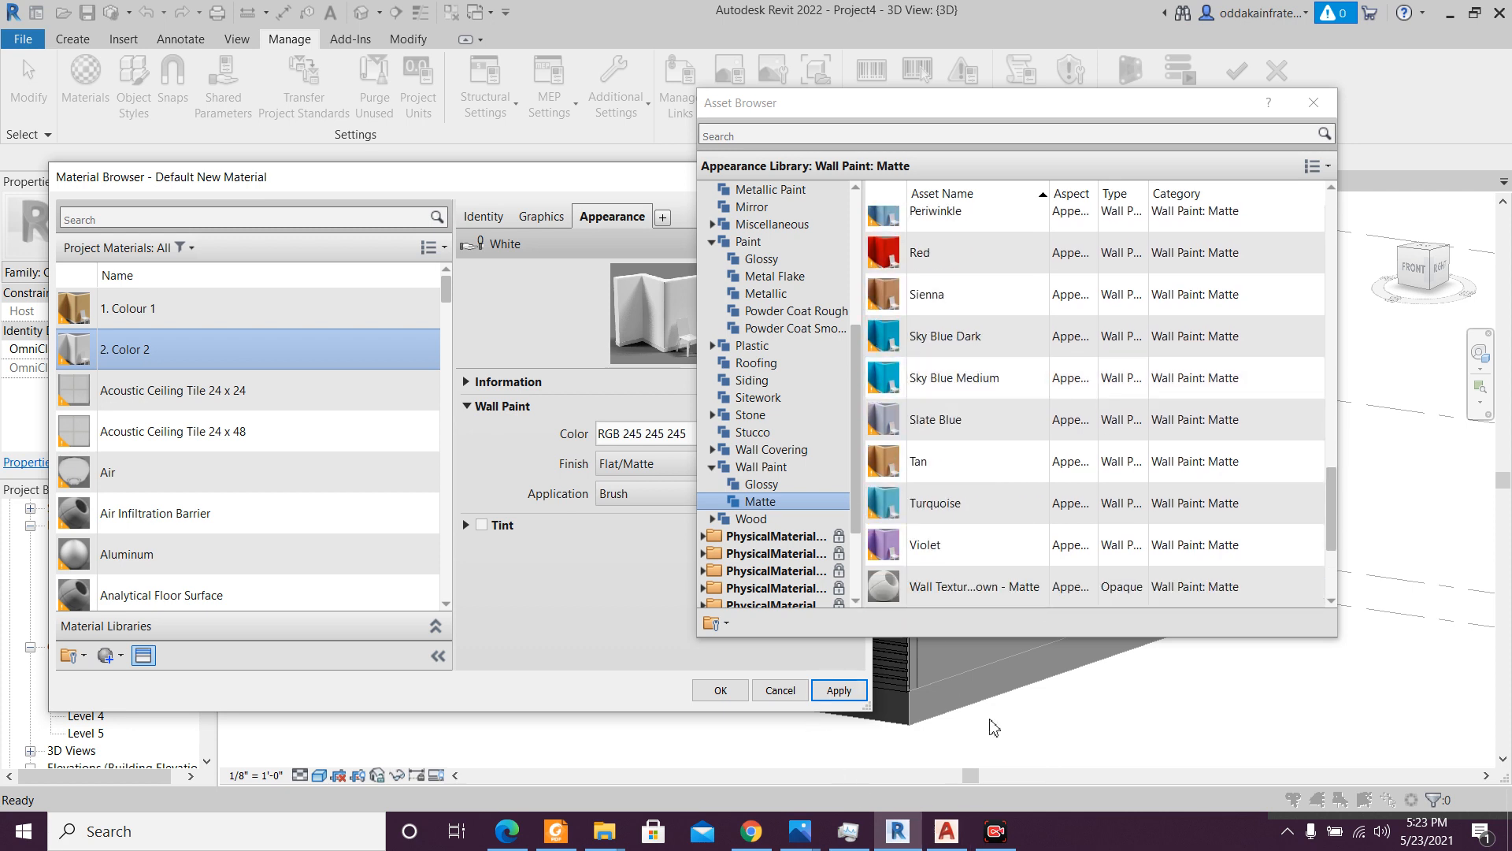
{"action": "left_click", "coordinate": [799, 831]}
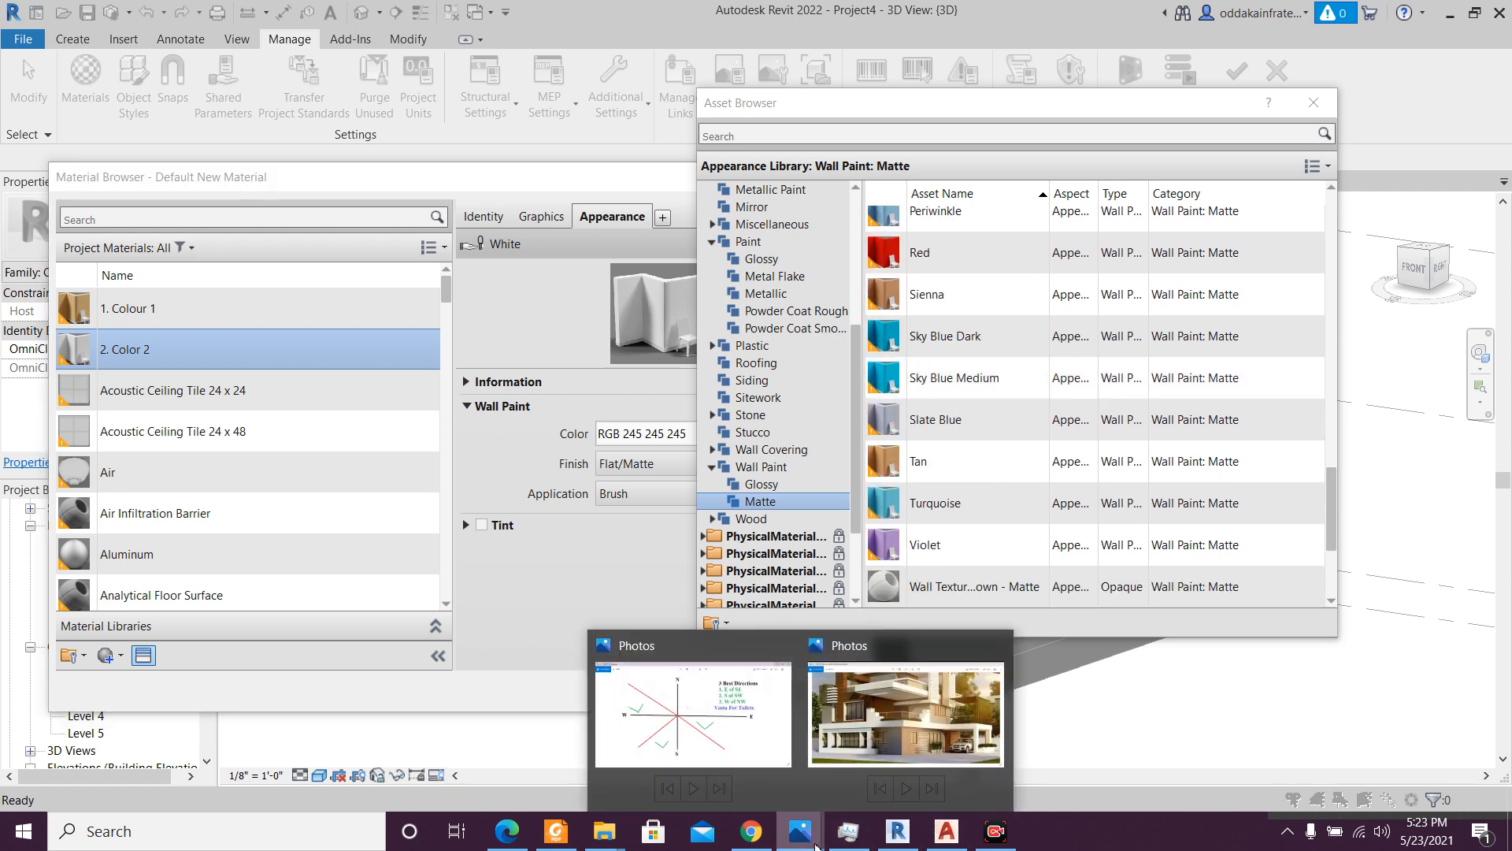
{"action": "left_click", "coordinate": [888, 757]}
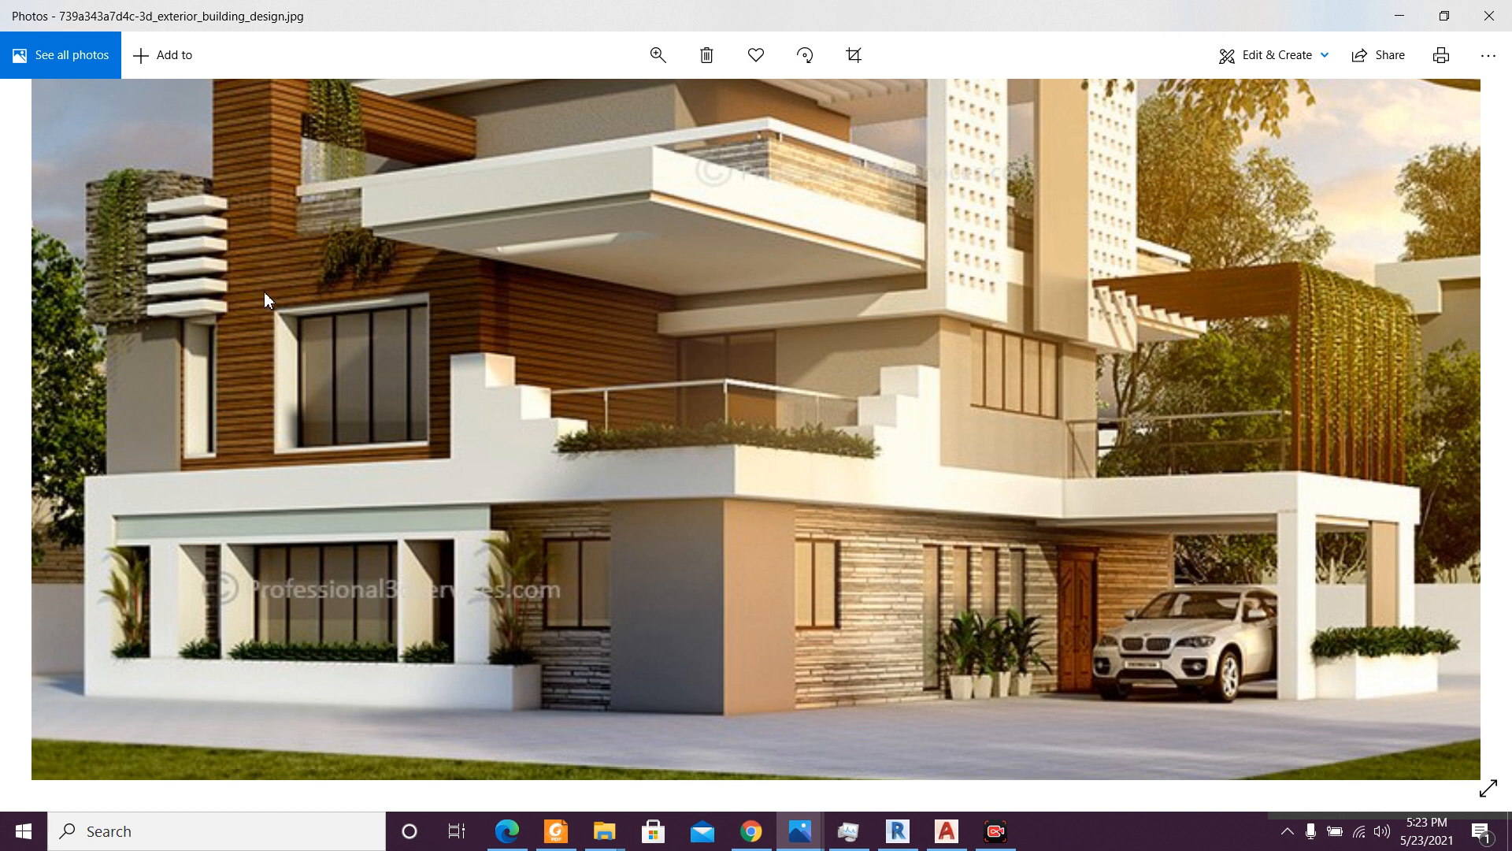
{"action": "left_click", "coordinate": [1400, 16]}
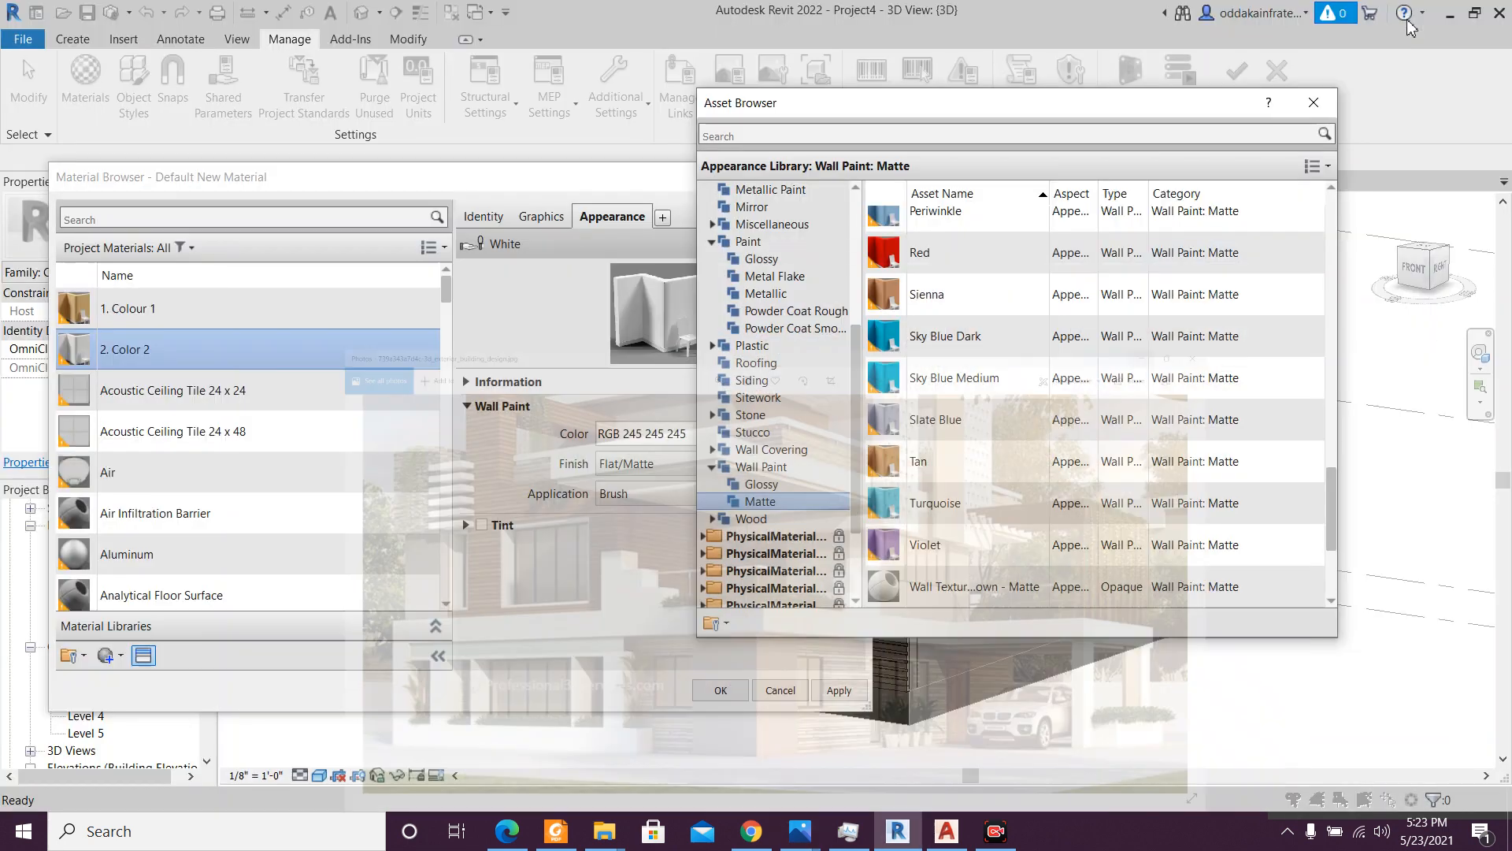
{"action": "scroll", "coordinate": [1031, 387], "scroll_direction": "up", "scroll_amount": 10}
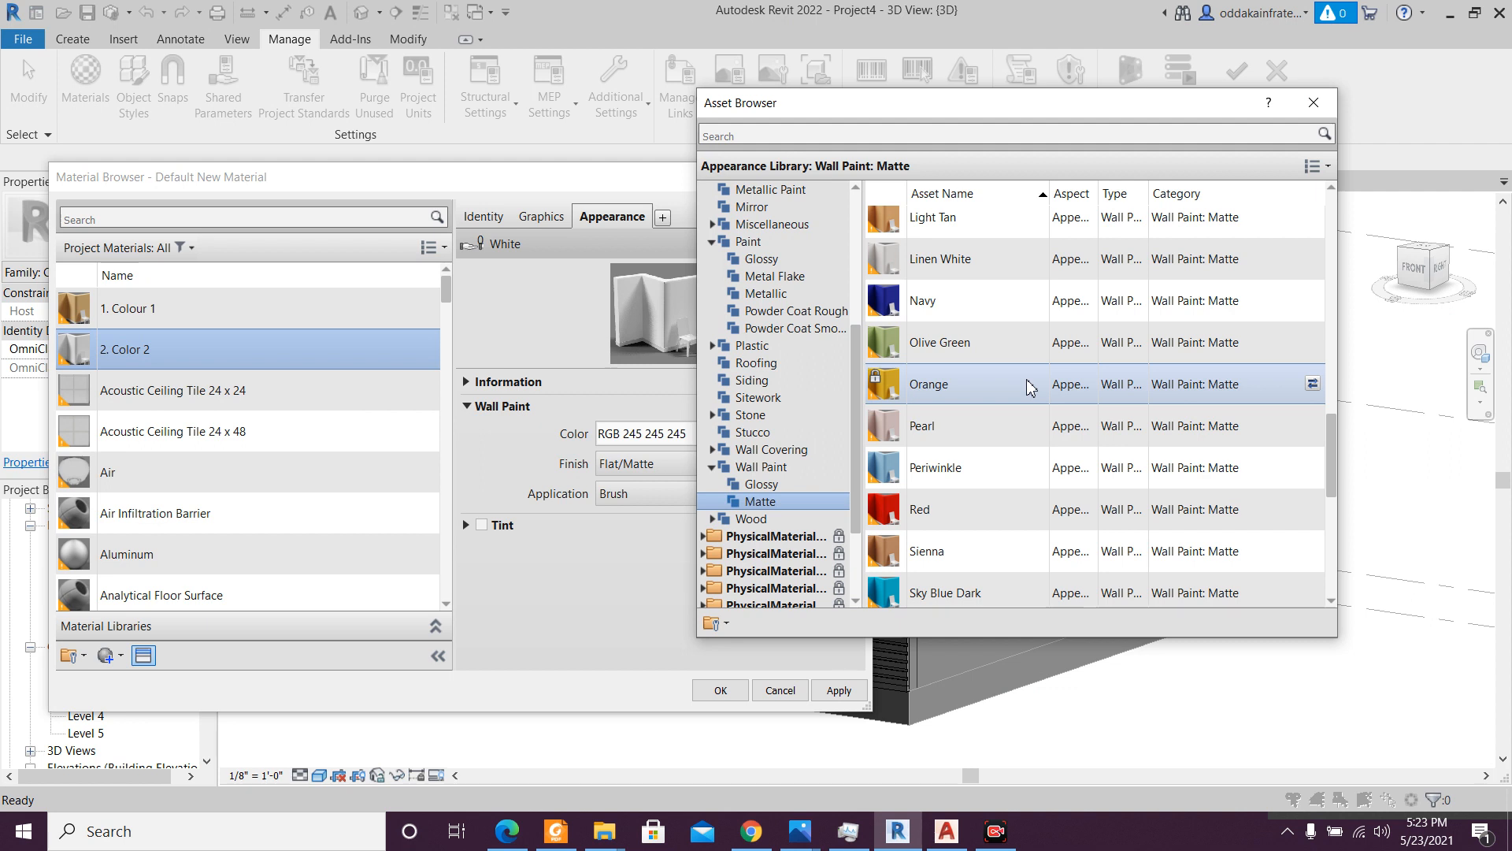
{"action": "scroll", "coordinate": [1030, 387], "scroll_direction": "up", "scroll_amount": 6}
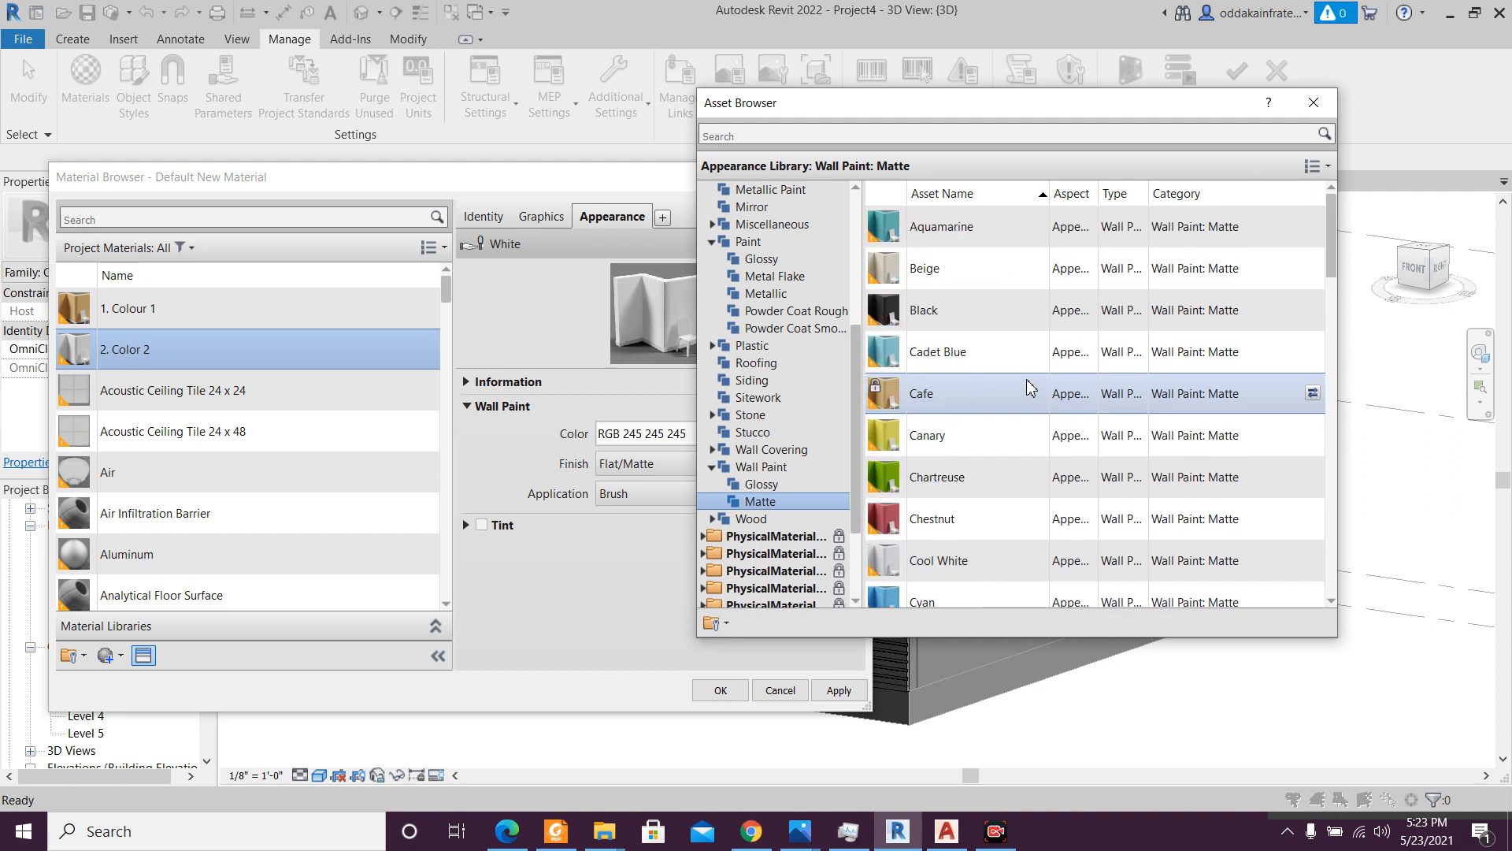
{"action": "scroll", "coordinate": [1030, 387], "scroll_direction": "down", "scroll_amount": 12}
{"action": "scroll", "coordinate": [1028, 387], "scroll_direction": "down", "scroll_amount": 8}
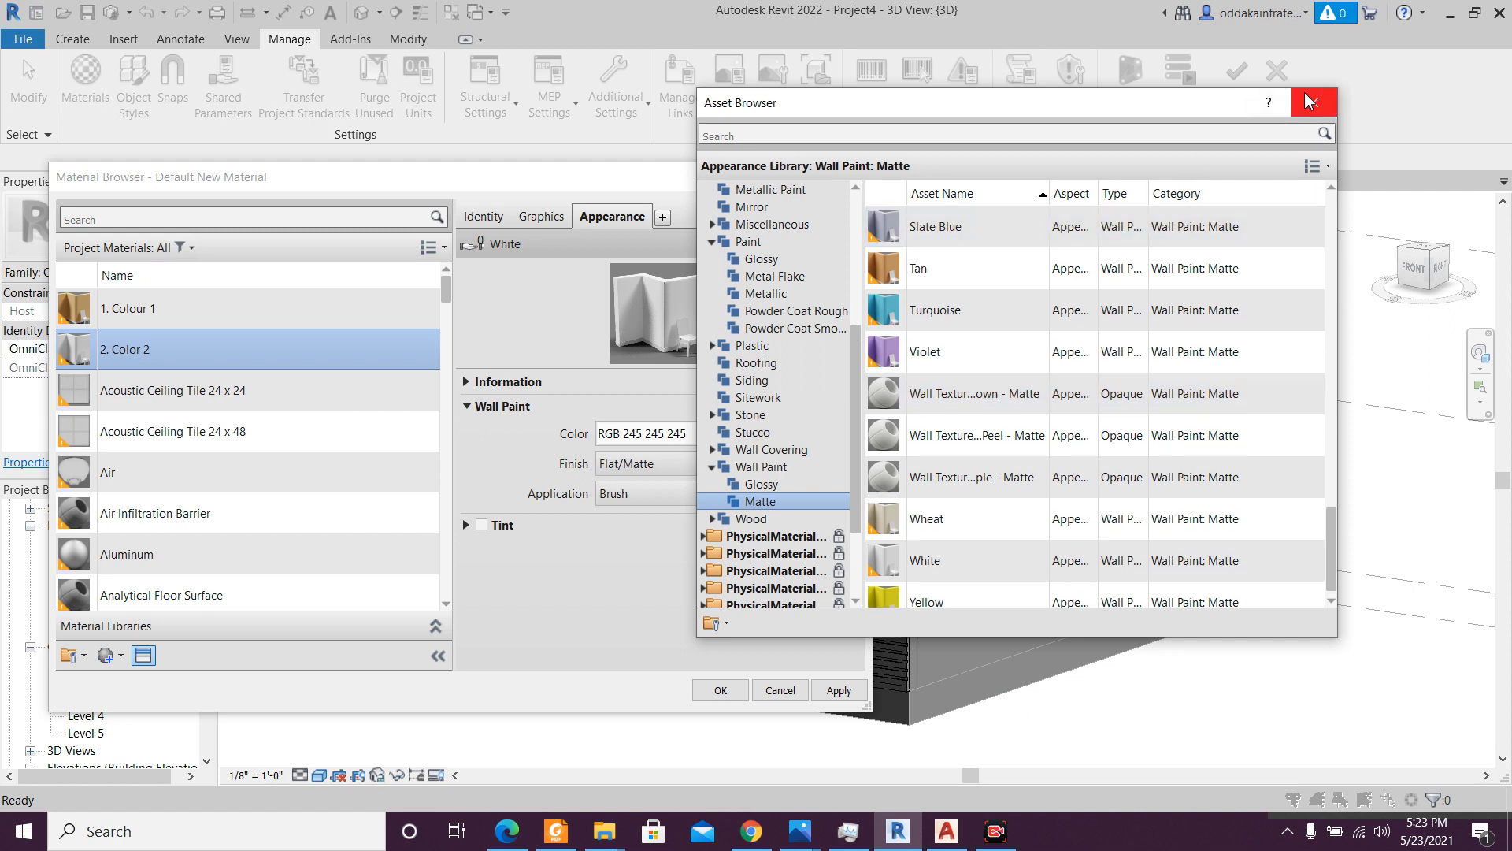
- Create another new material and rename it "3.Colour 3"
{"action": "left_click", "coordinate": [110, 655]}
{"action": "left_click", "coordinate": [144, 682]}
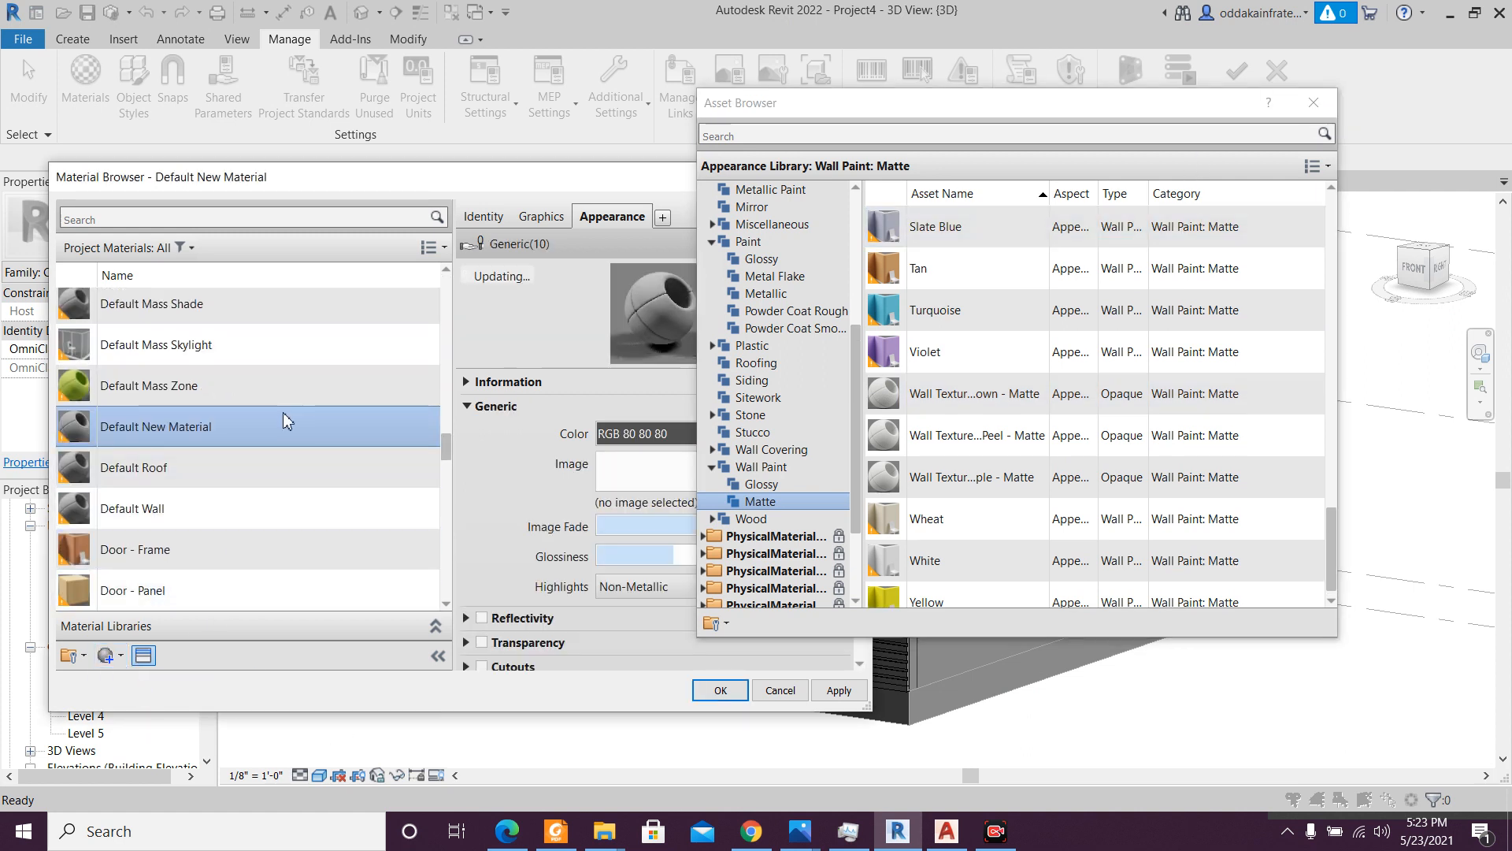
{"action": "right_click", "coordinate": [282, 413]}
{"action": "left_click", "coordinate": [328, 465]}
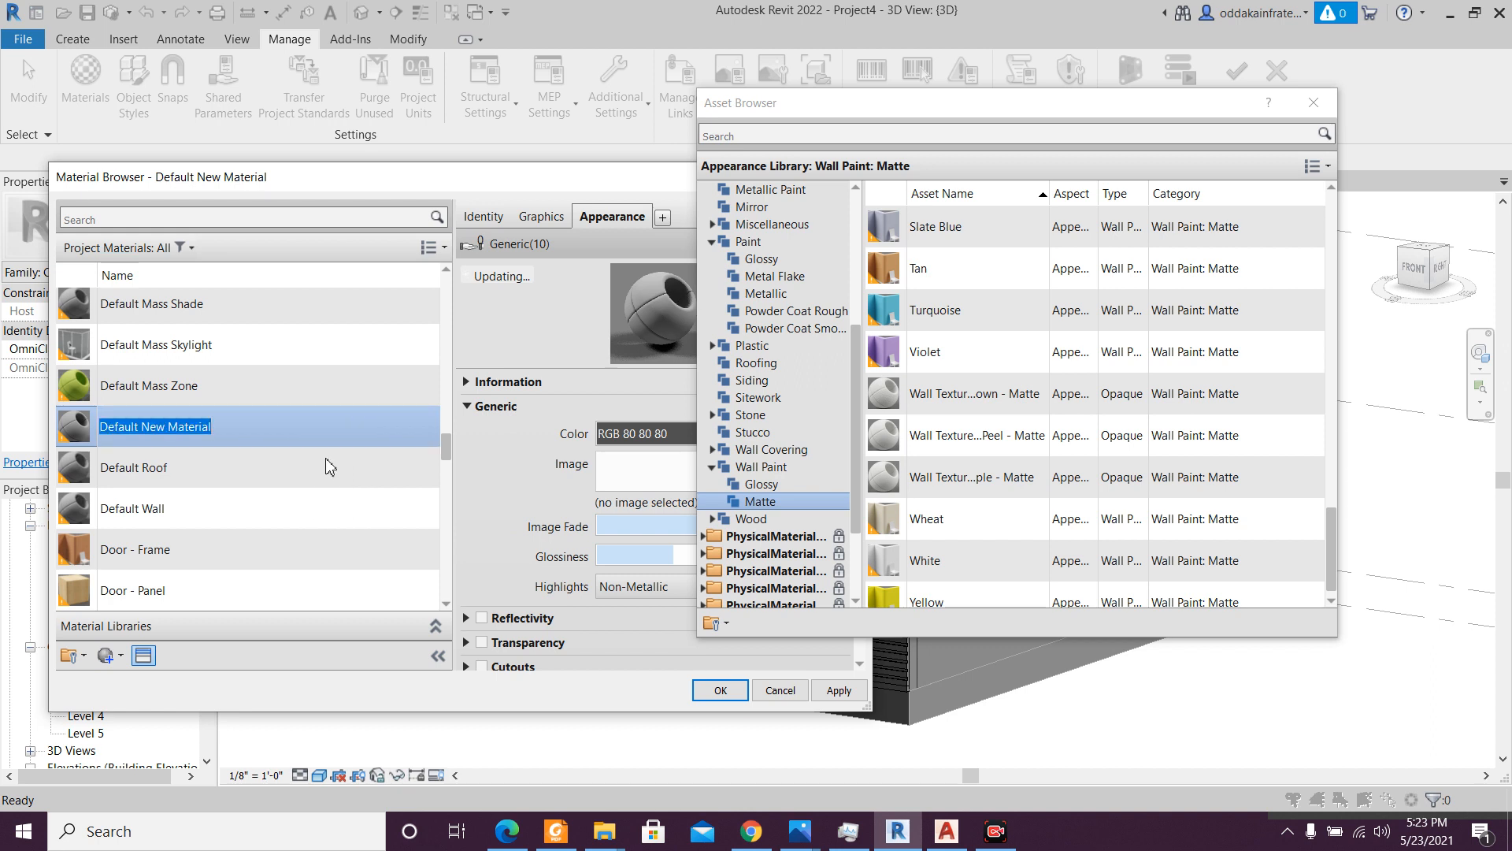
{"action": "type", "text": "3"}
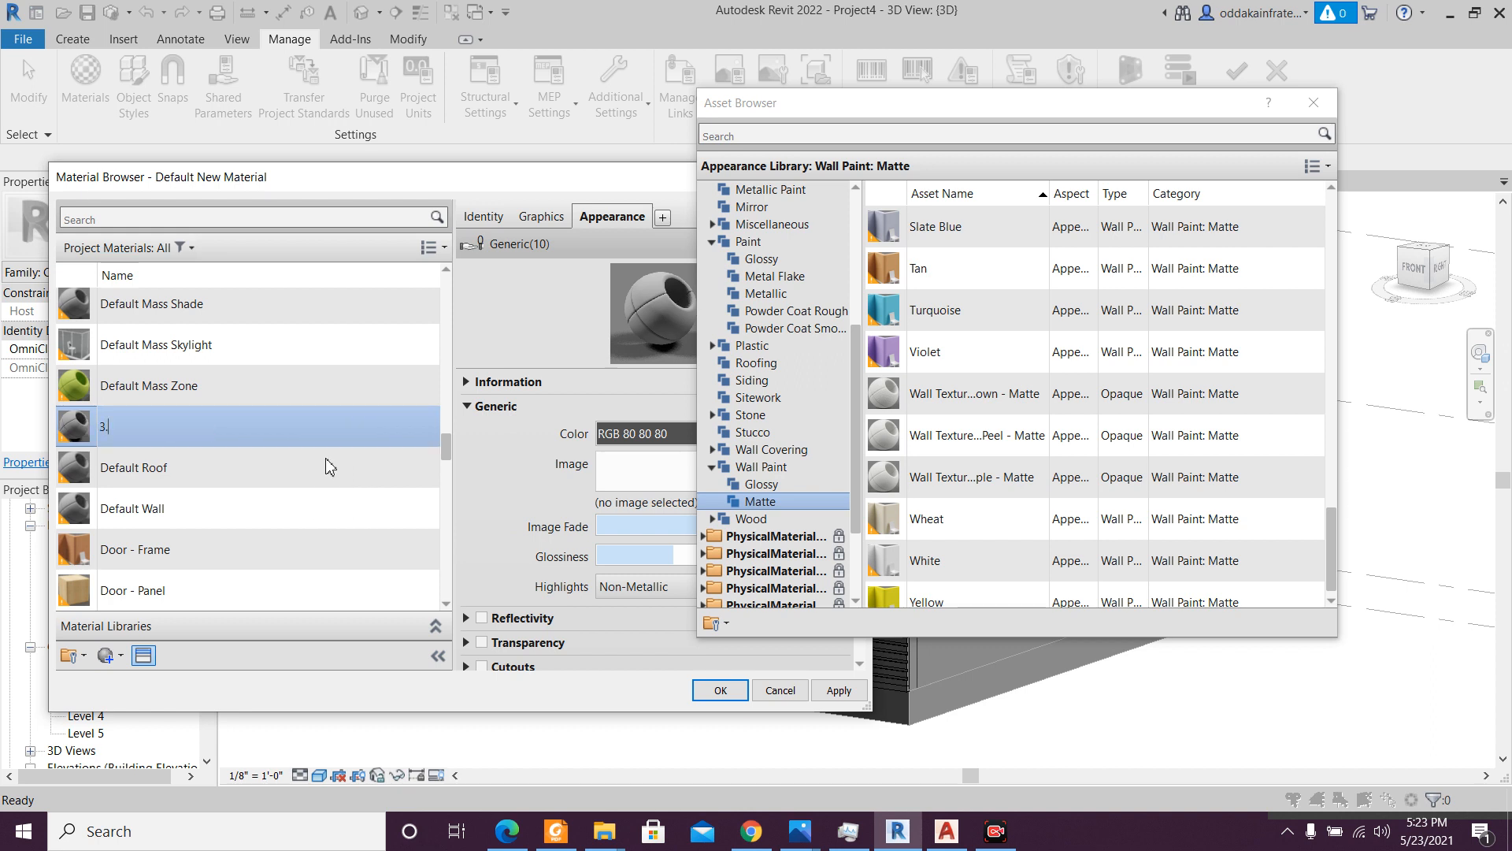
{"action": "type", "text": ".Colour 3"}
- Replace the appearance of "3.Colour 3" with the glossy Chocolate wall paint from the Appearance Library
{"action": "scroll", "coordinate": [991, 394], "scroll_direction": "down", "scroll_amount": 1}
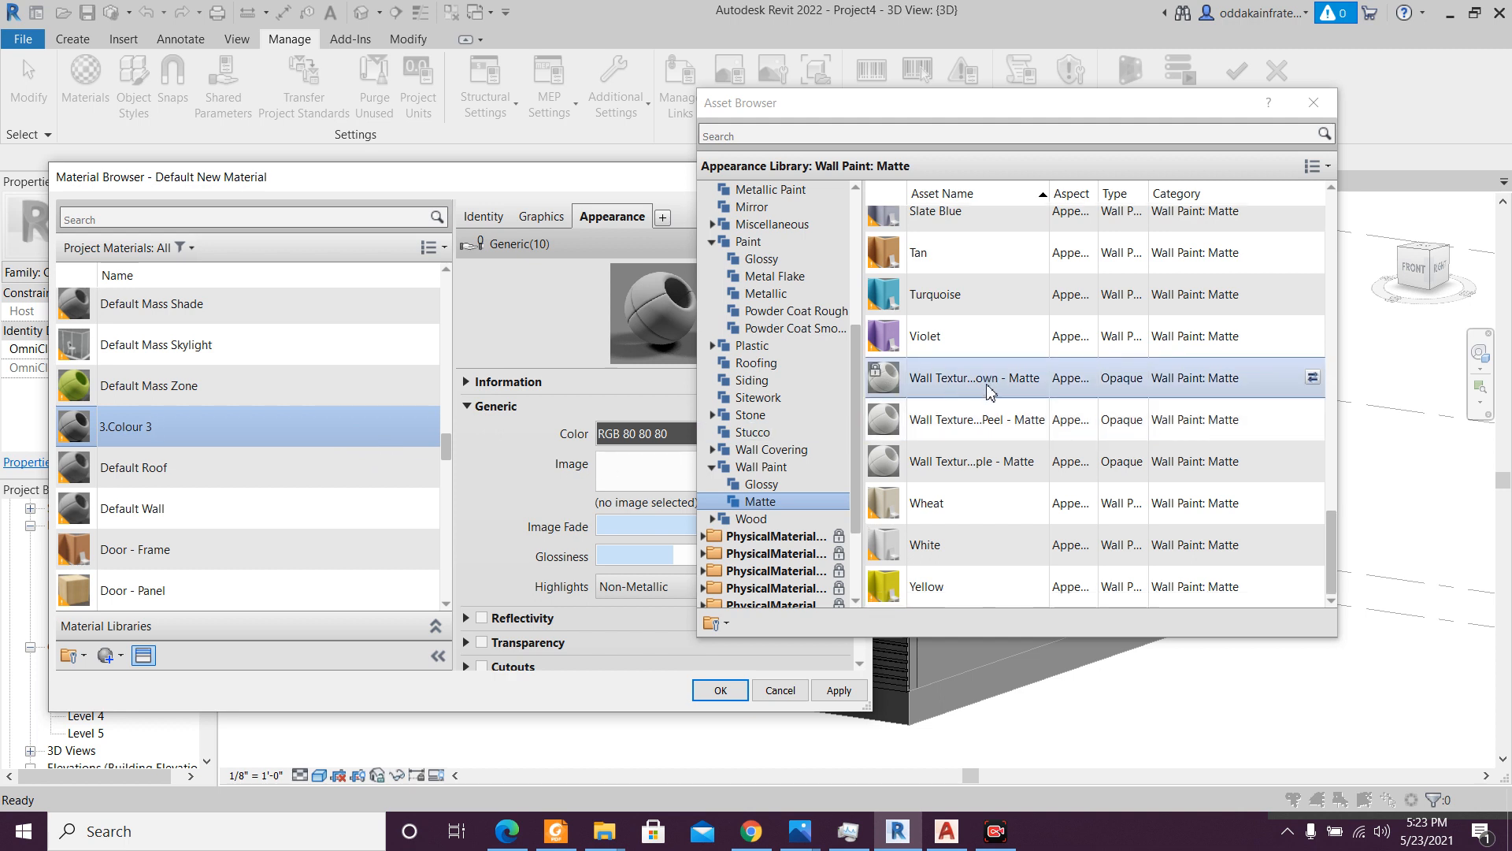
{"action": "left_click", "coordinate": [762, 484]}
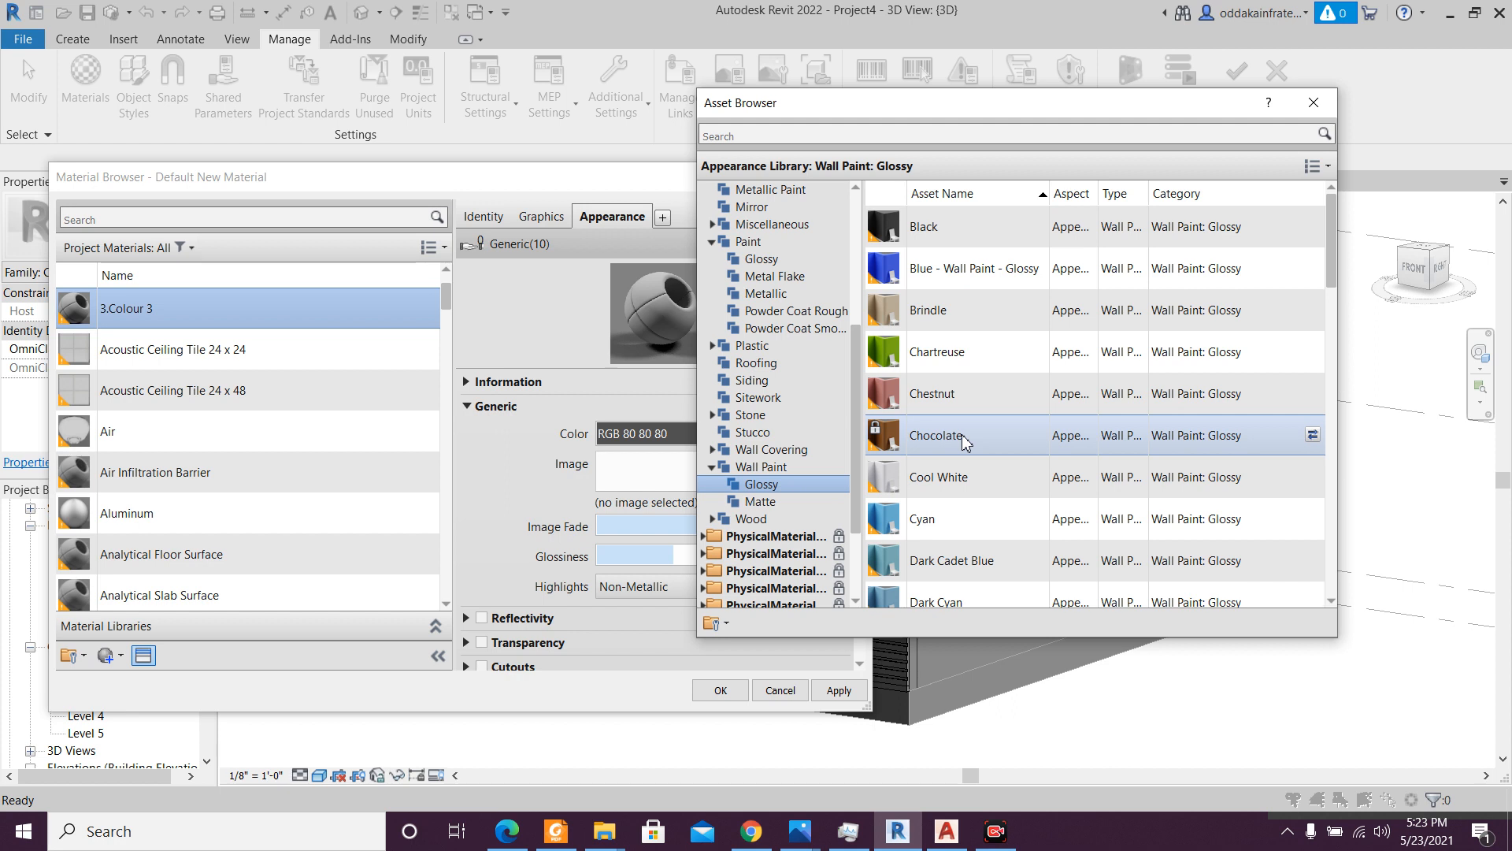
{"action": "left_click", "coordinate": [1313, 437]}
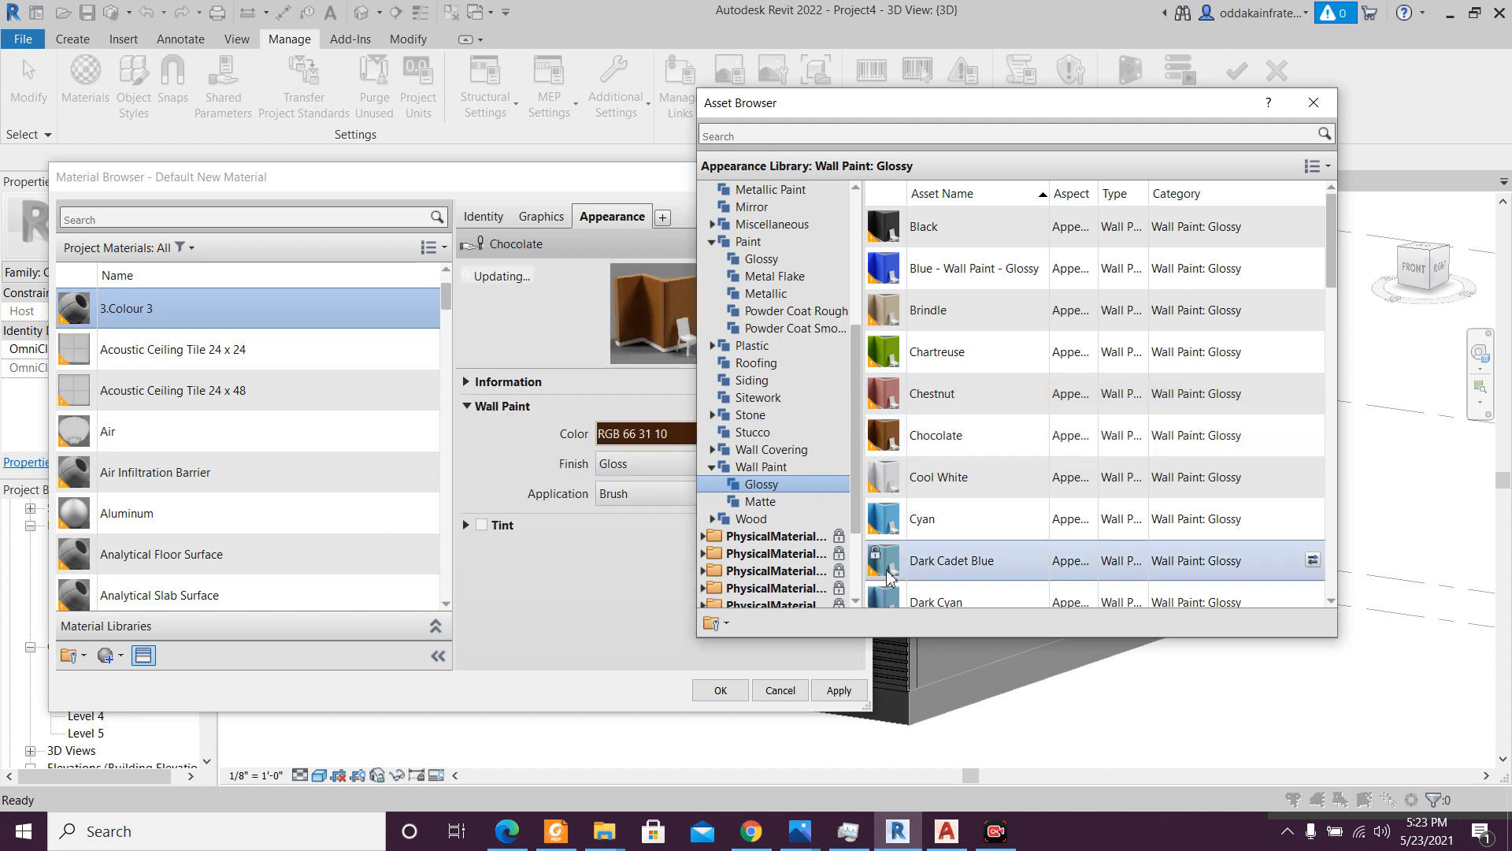
{"action": "left_click", "coordinate": [1314, 103]}
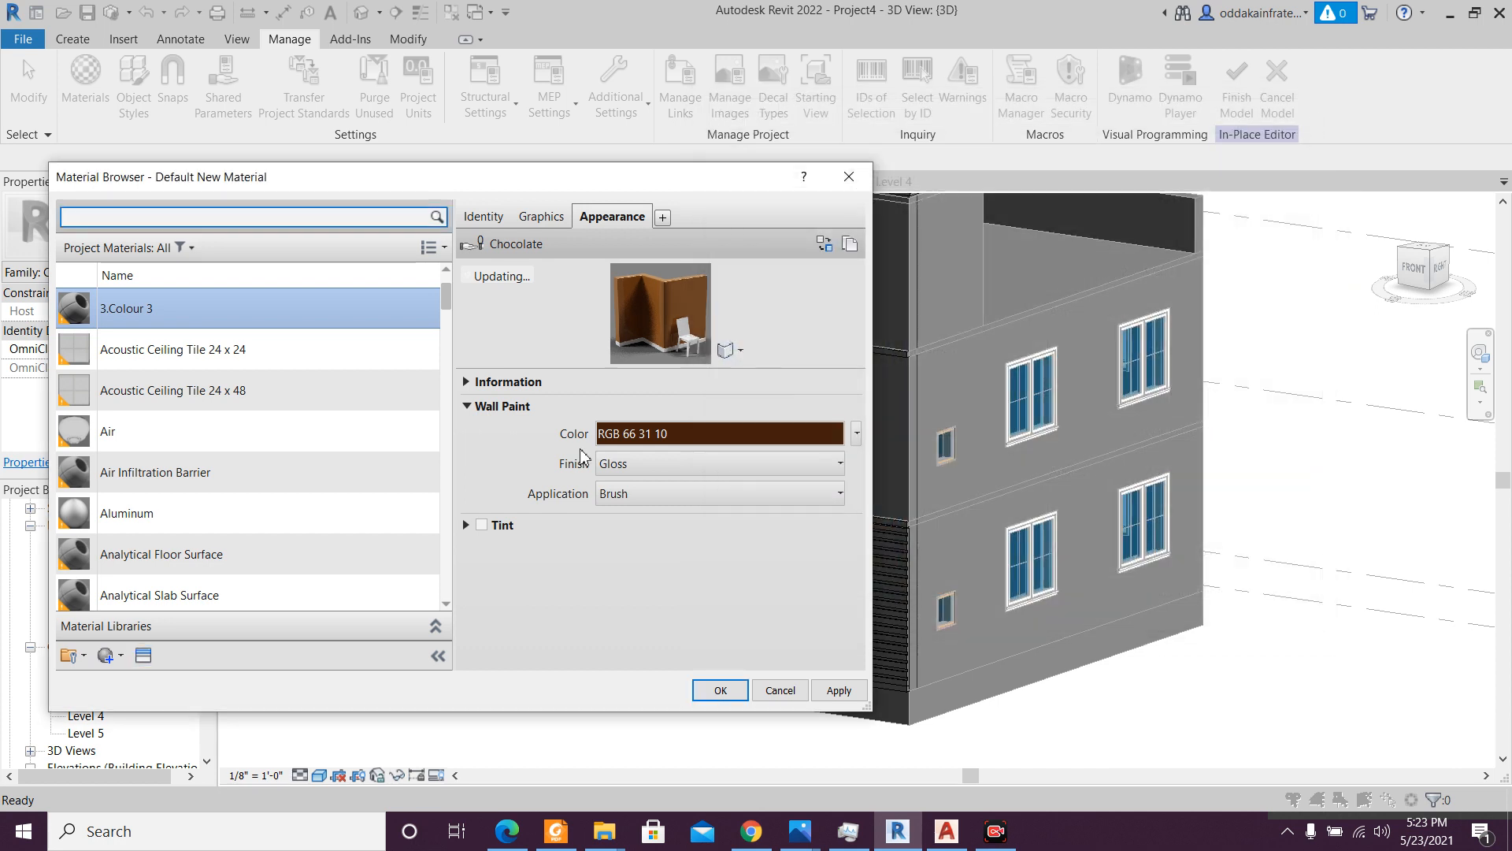
- Apply the change to "3.Colour 3", review the three colour materials in the project list, and accept the material edits
{"action": "scroll", "coordinate": [344, 457], "scroll_direction": "up", "scroll_amount": 1}
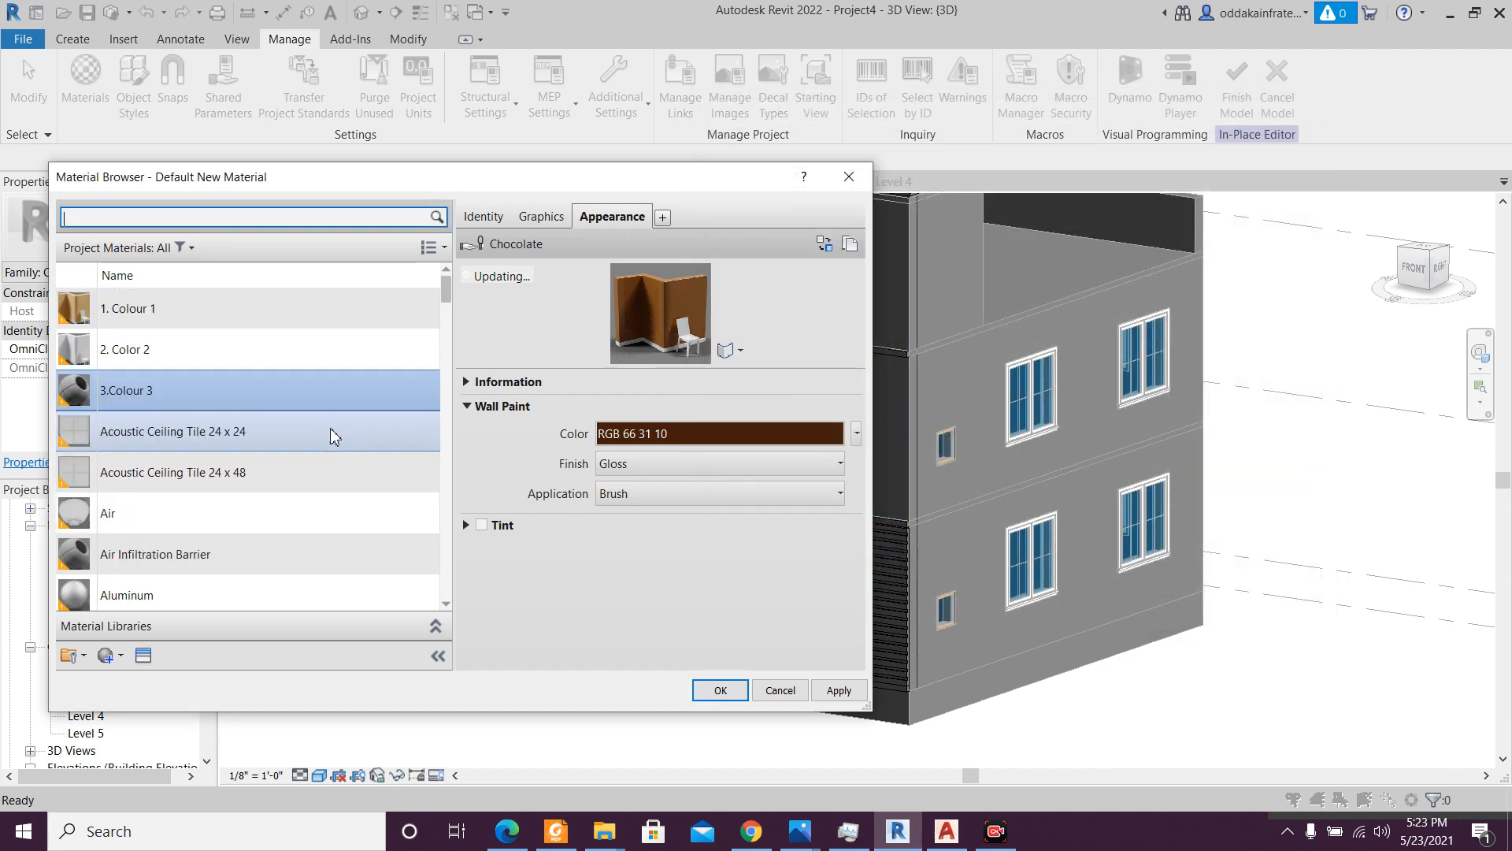
{"action": "scroll", "coordinate": [344, 457], "scroll_direction": "down", "scroll_amount": 2}
{"action": "left_click", "coordinate": [839, 690]}
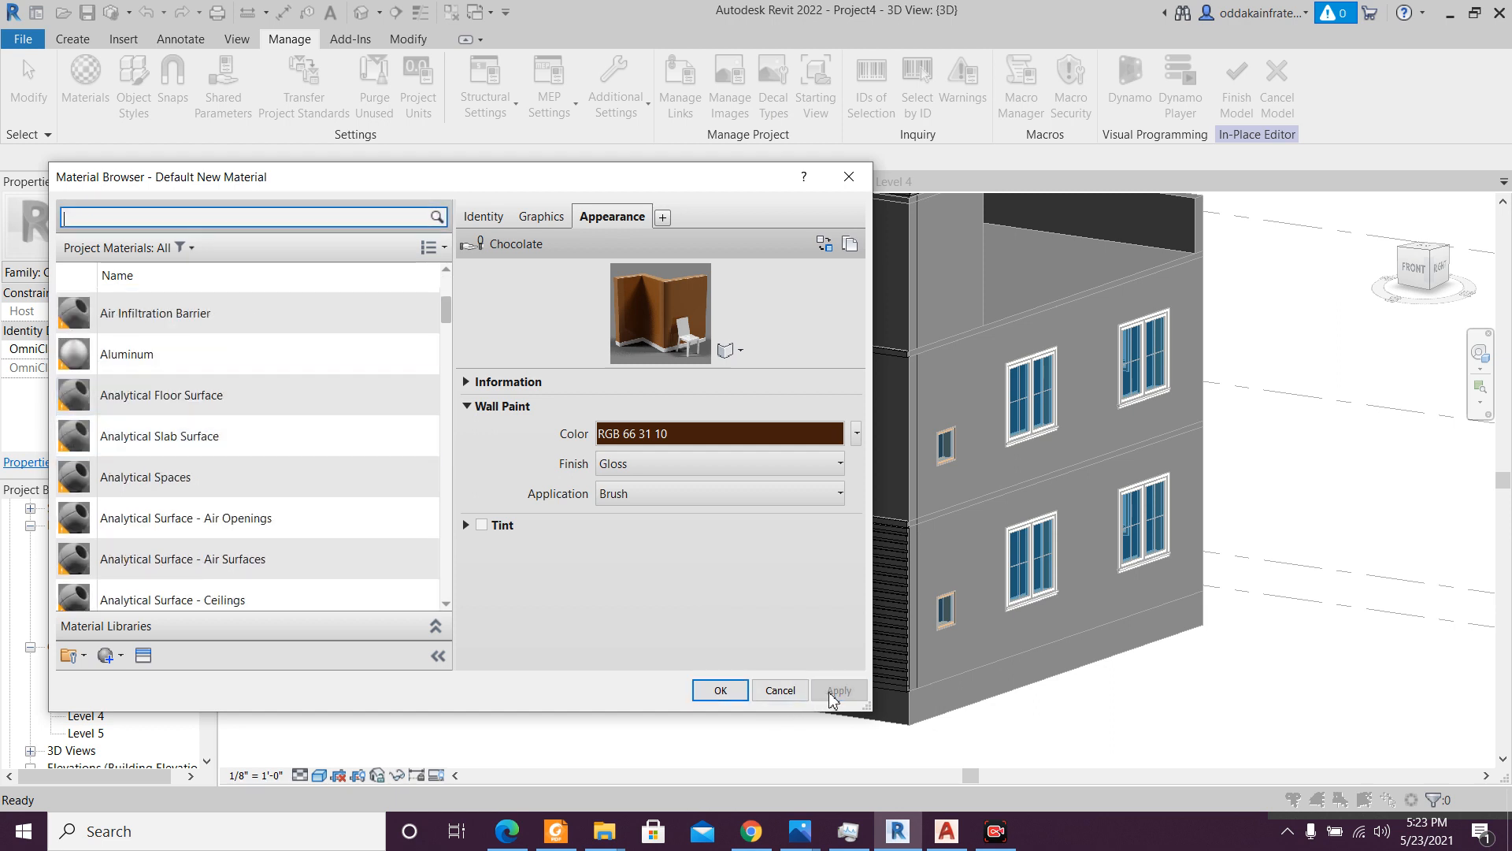
{"action": "scroll", "coordinate": [360, 497], "scroll_direction": "up", "scroll_amount": 2}
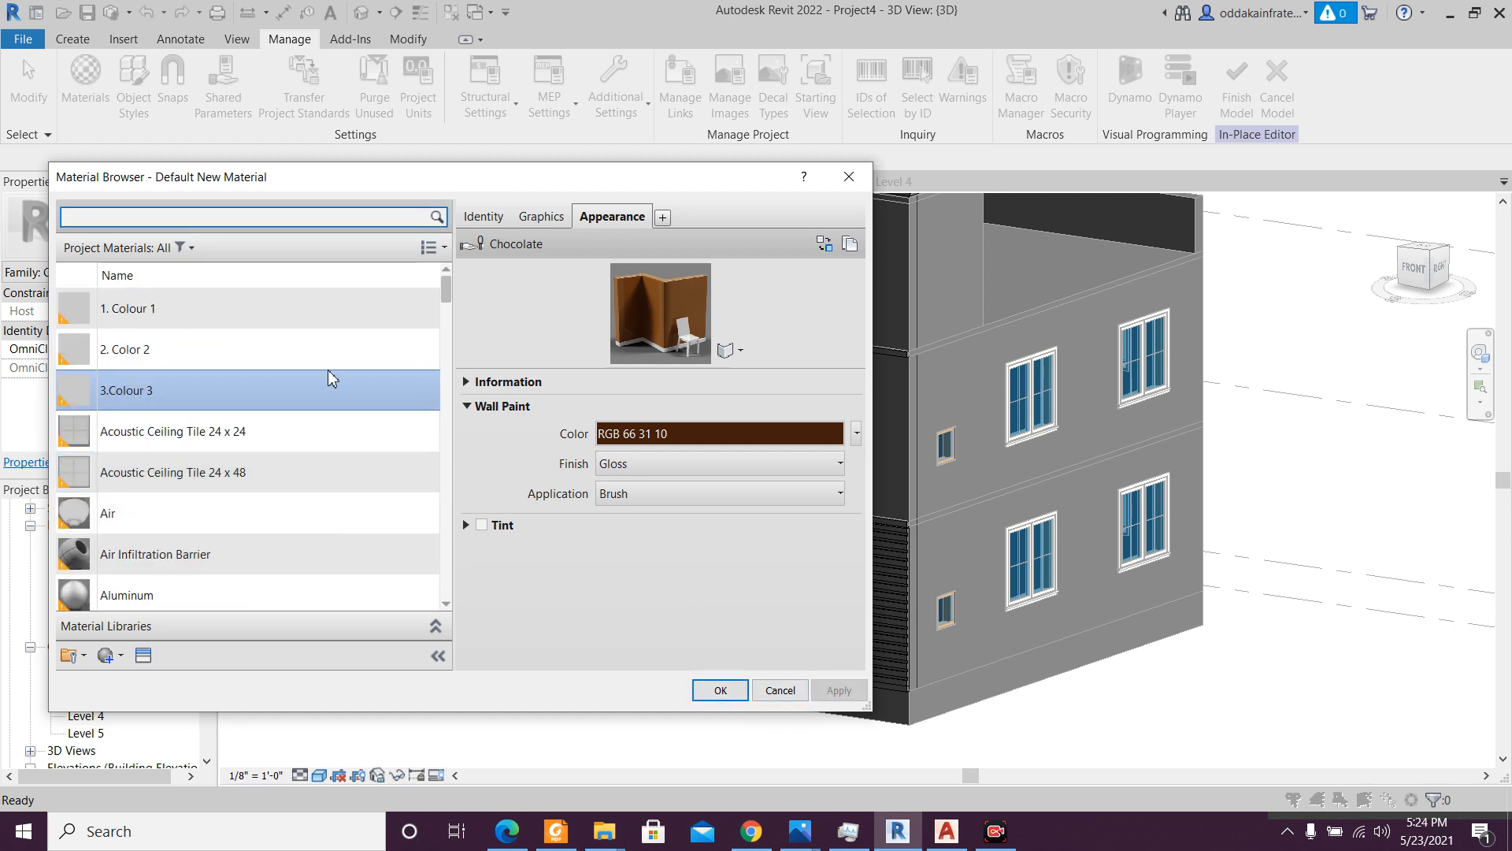
{"action": "scroll", "coordinate": [365, 339], "scroll_direction": "down", "scroll_amount": 1}
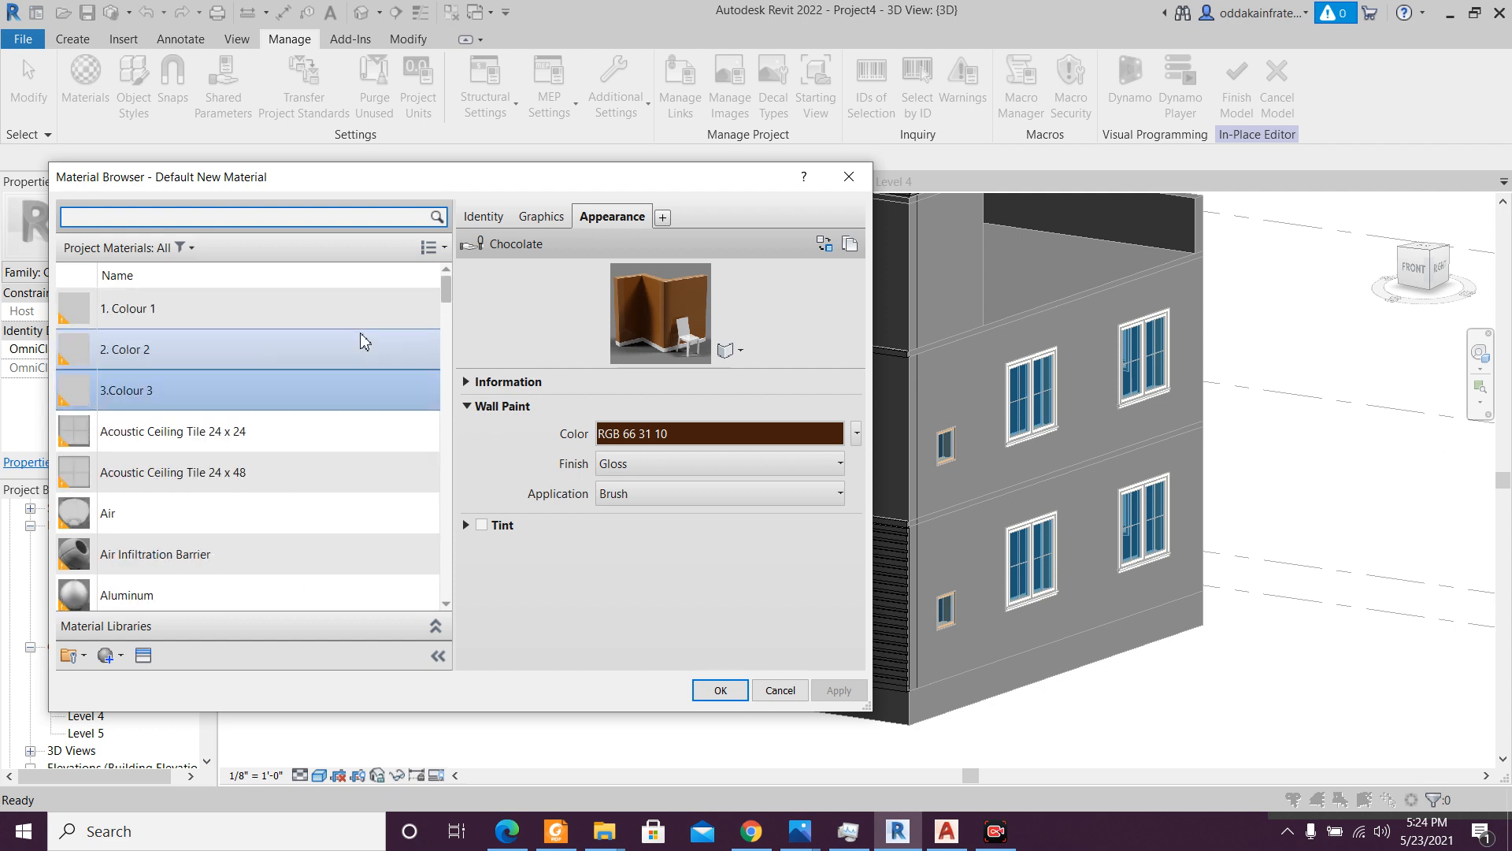
{"action": "scroll", "coordinate": [365, 339], "scroll_direction": "up", "scroll_amount": 1}
{"action": "left_click", "coordinate": [730, 698]}
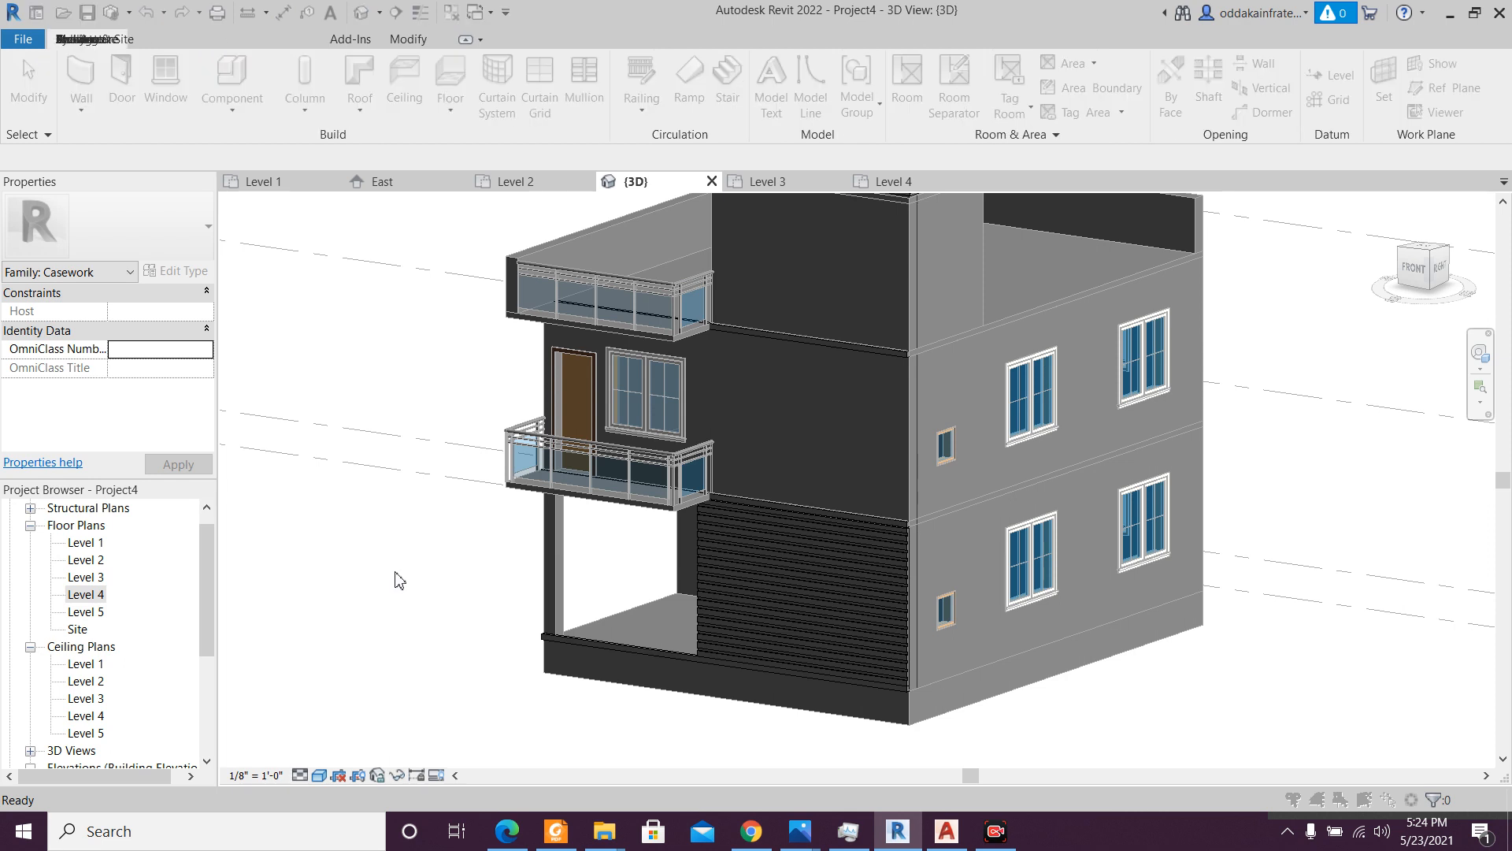
{"action": "key", "text": "ctrl+s"}
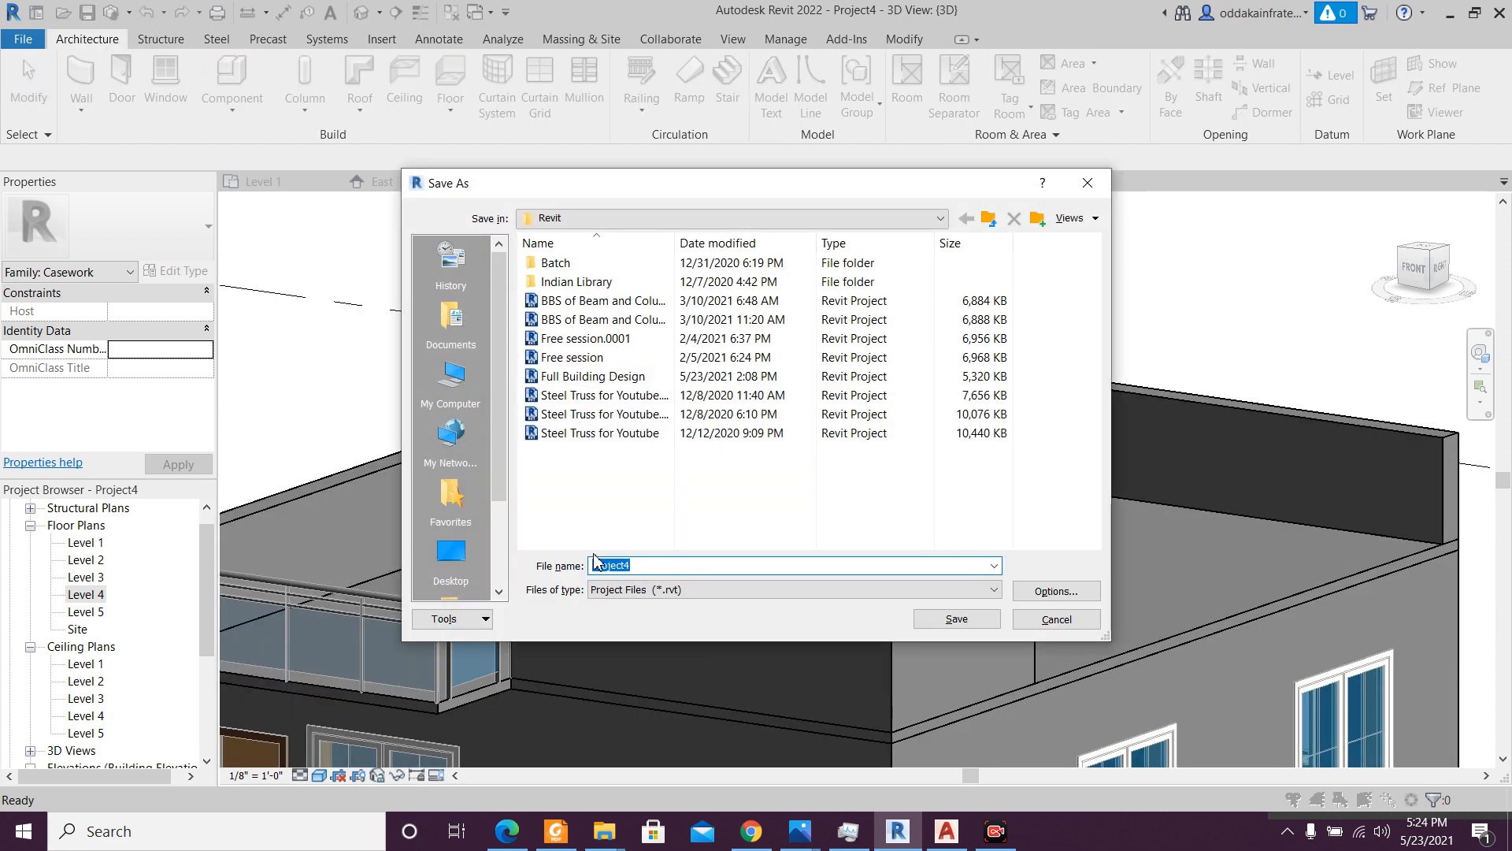
{"action": "left_click", "coordinate": [931, 622]}
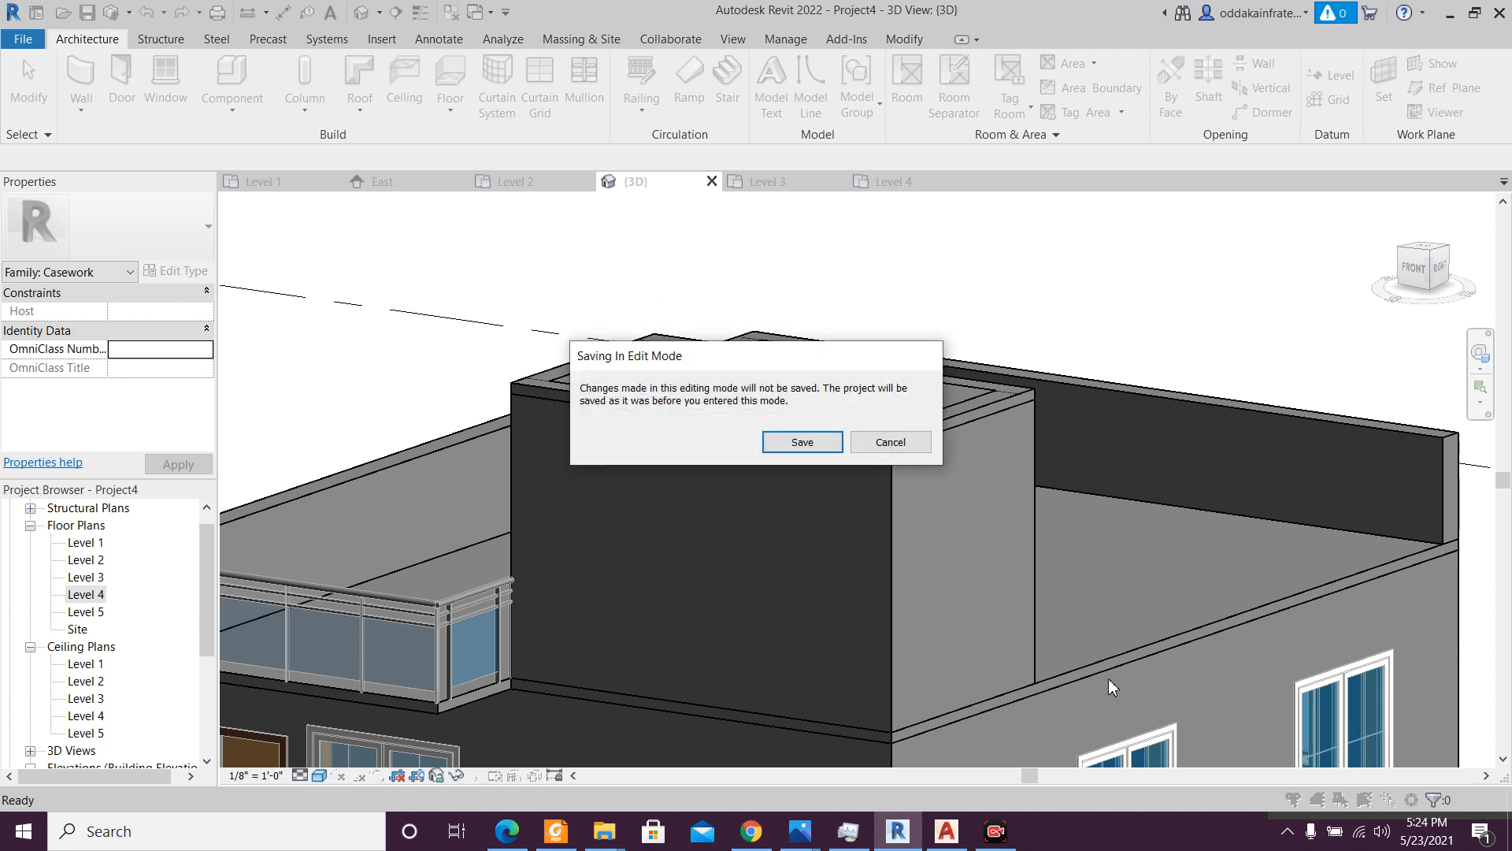
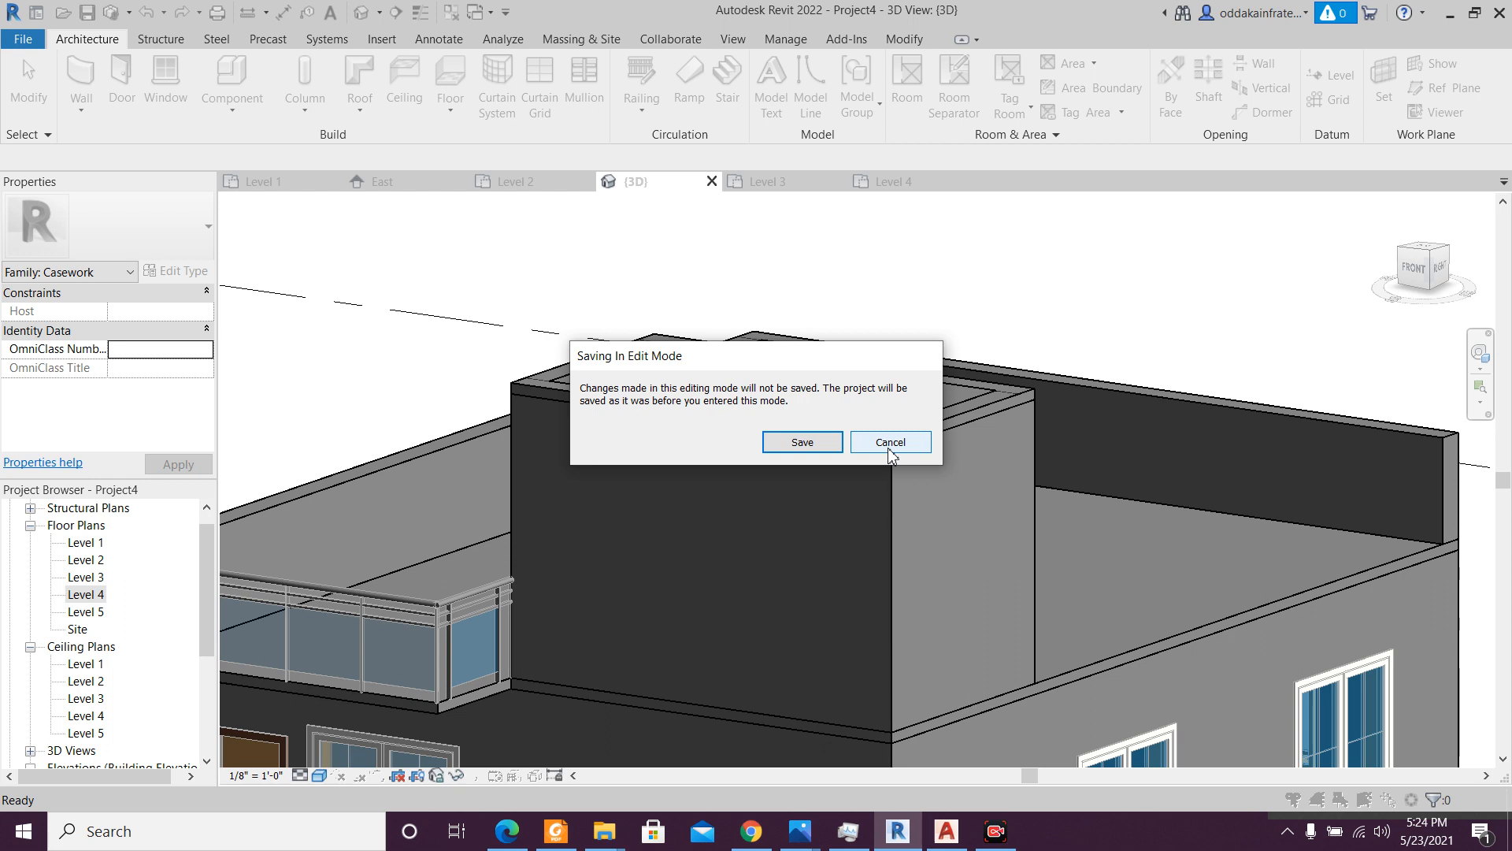
{"action": "left_click", "coordinate": [890, 442]}
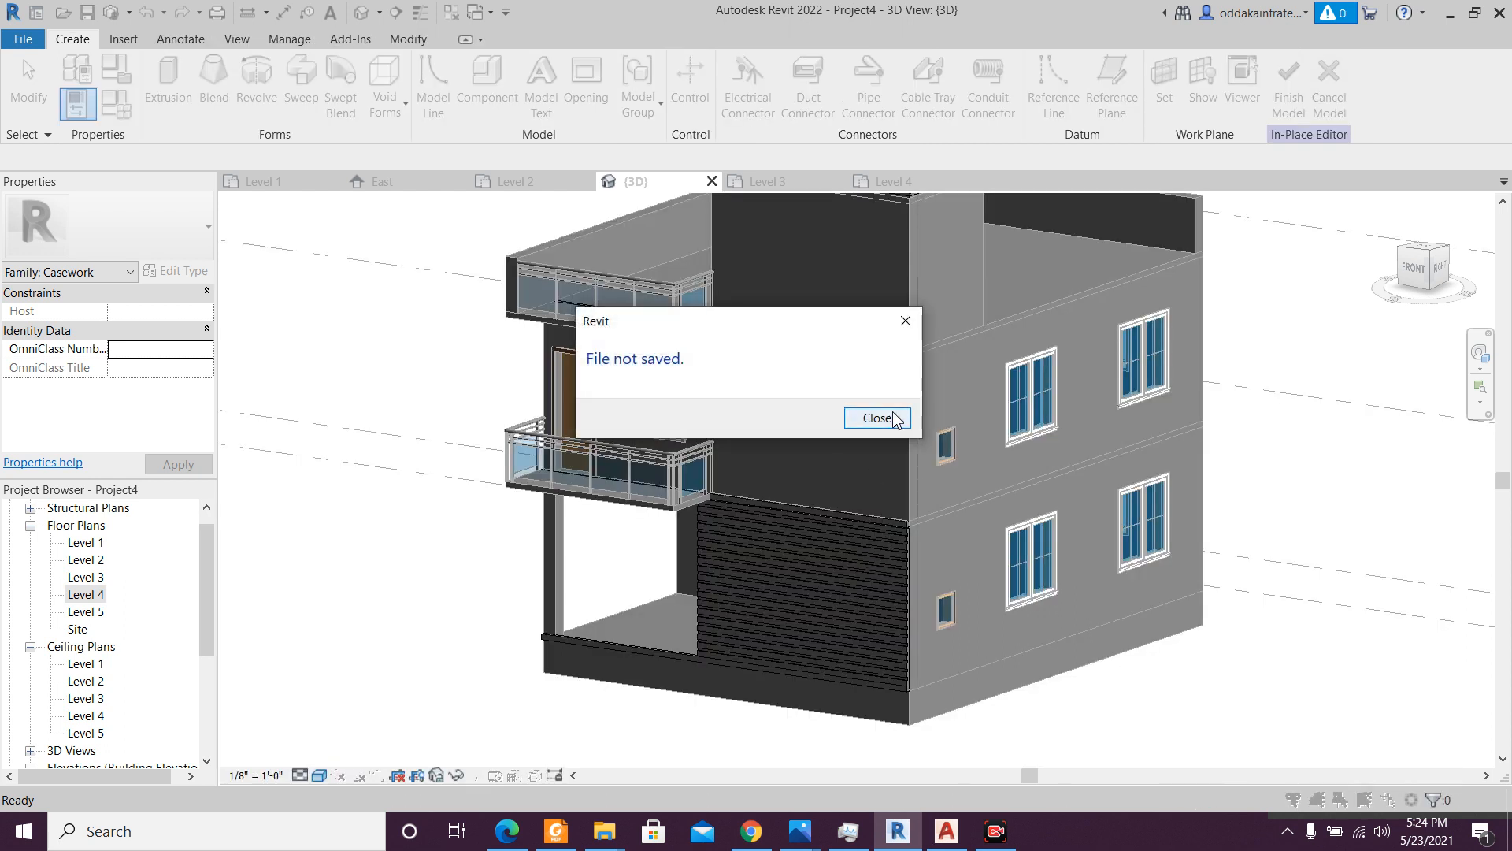
{"action": "left_click", "coordinate": [894, 419]}
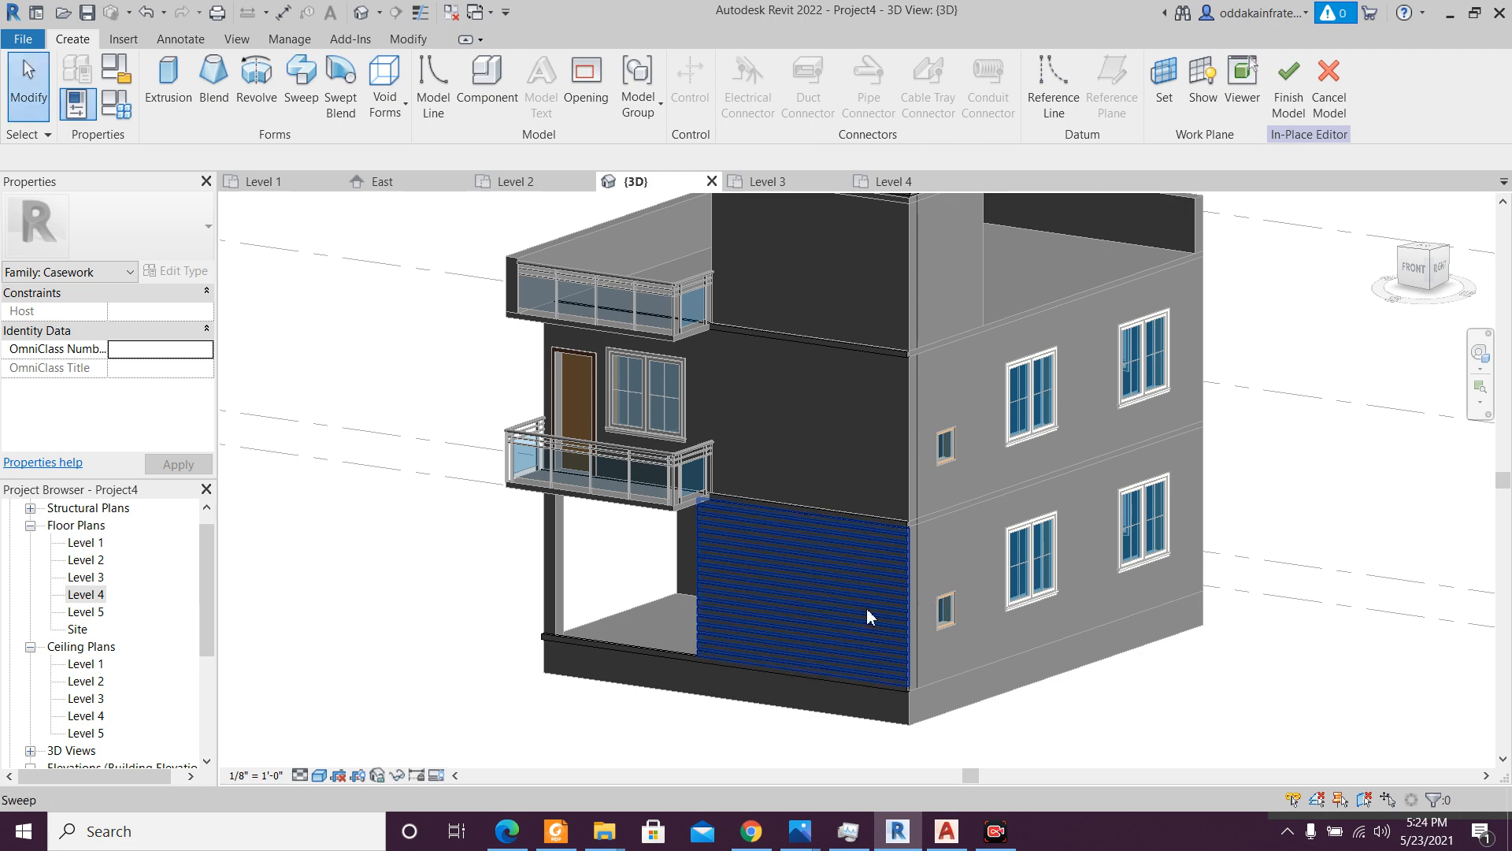
- Paint one wide face of the ground-floor cladding sweep with "3.Colour 3" and show the 3D view in a realistic visual style
{"action": "scroll", "coordinate": [867, 610], "scroll_direction": "up", "scroll_amount": 4}
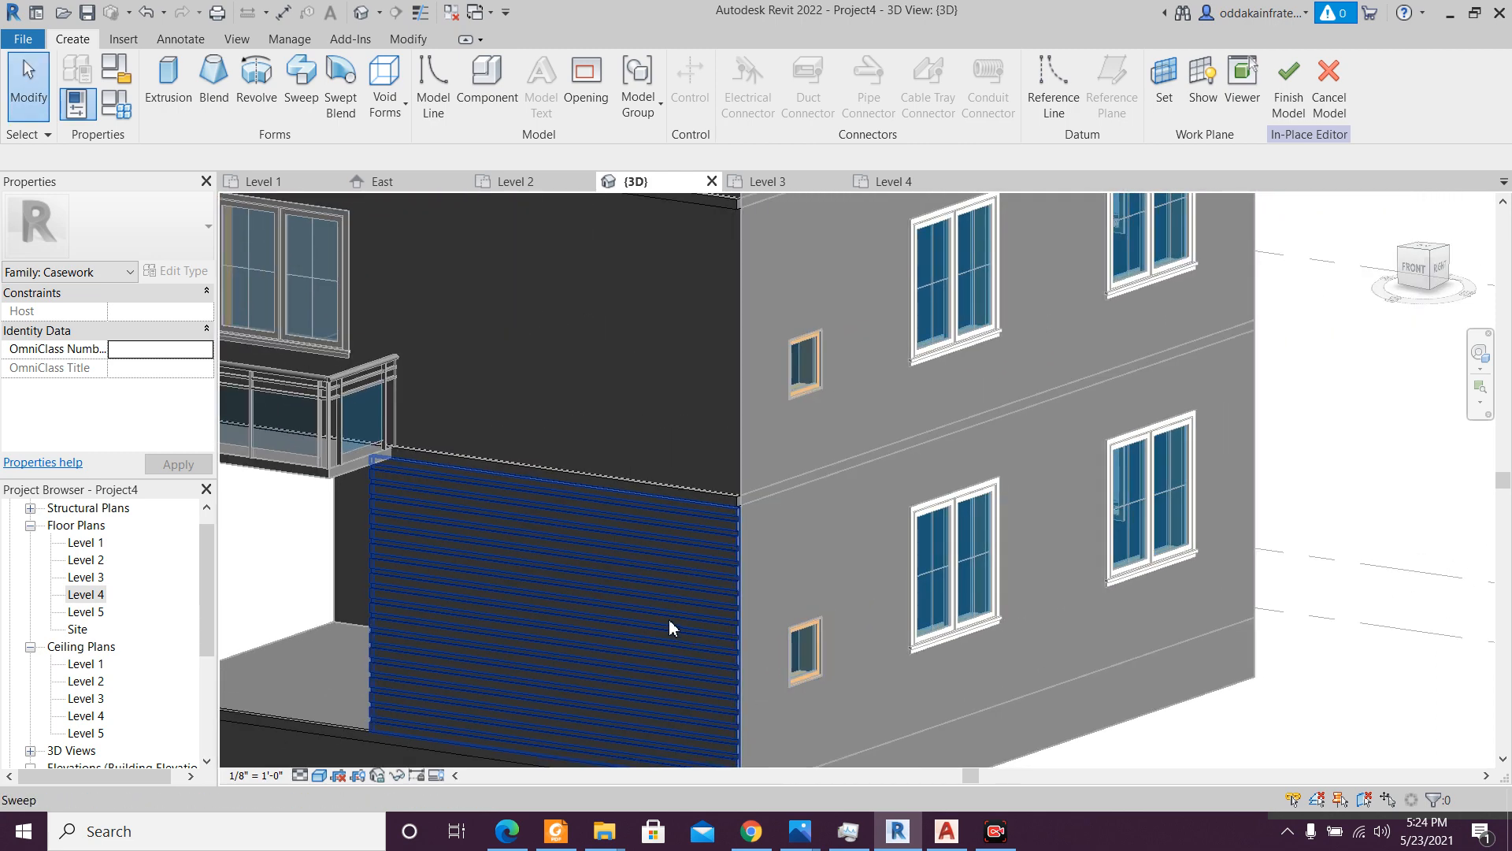
{"action": "scroll", "coordinate": [671, 627], "scroll_direction": "down", "scroll_amount": 3}
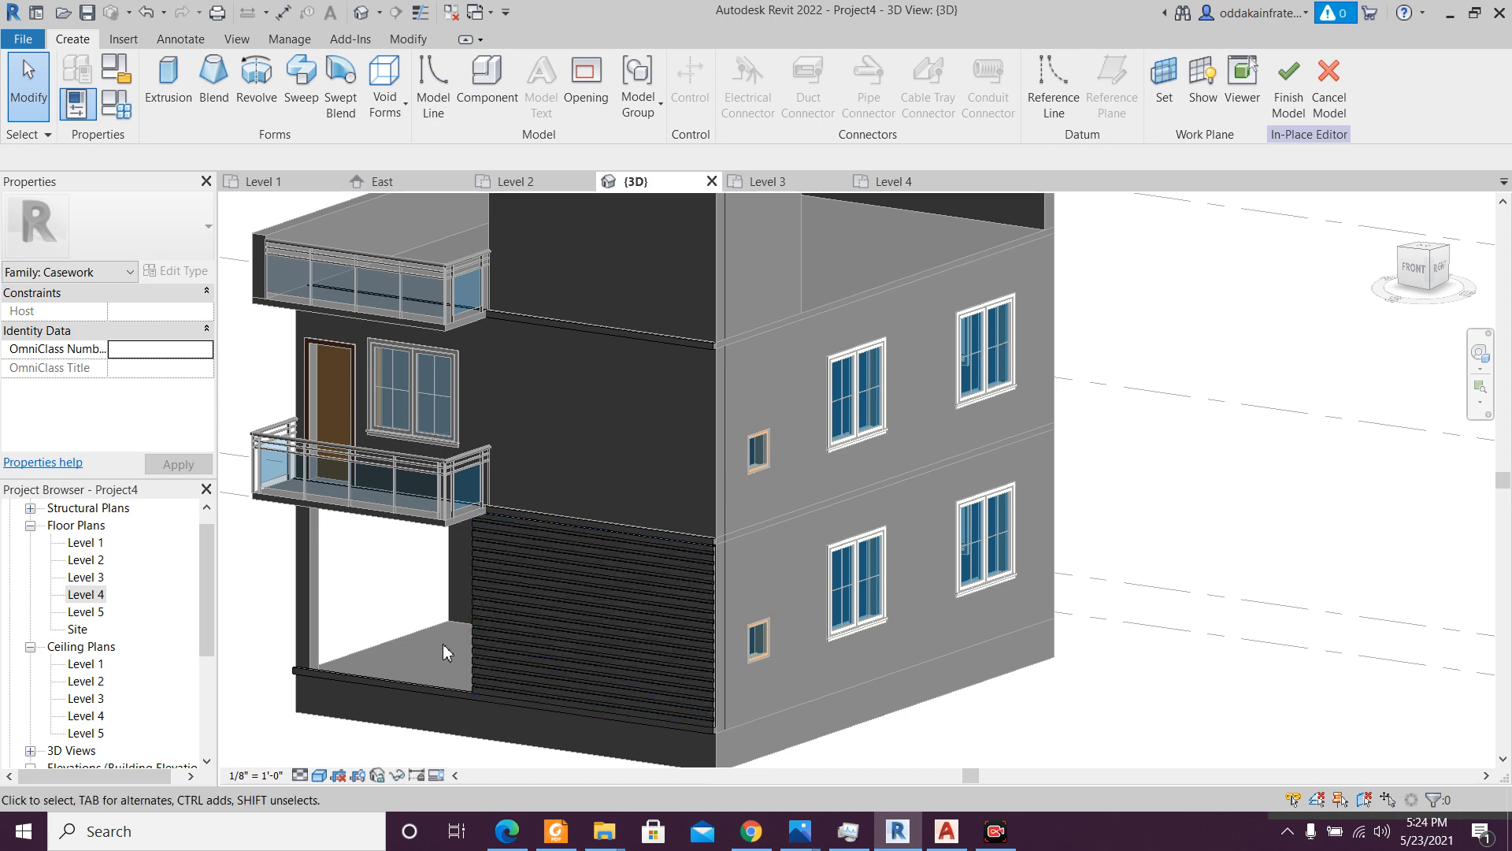
{"action": "scroll", "coordinate": [668, 721], "scroll_direction": "up", "scroll_amount": 3}
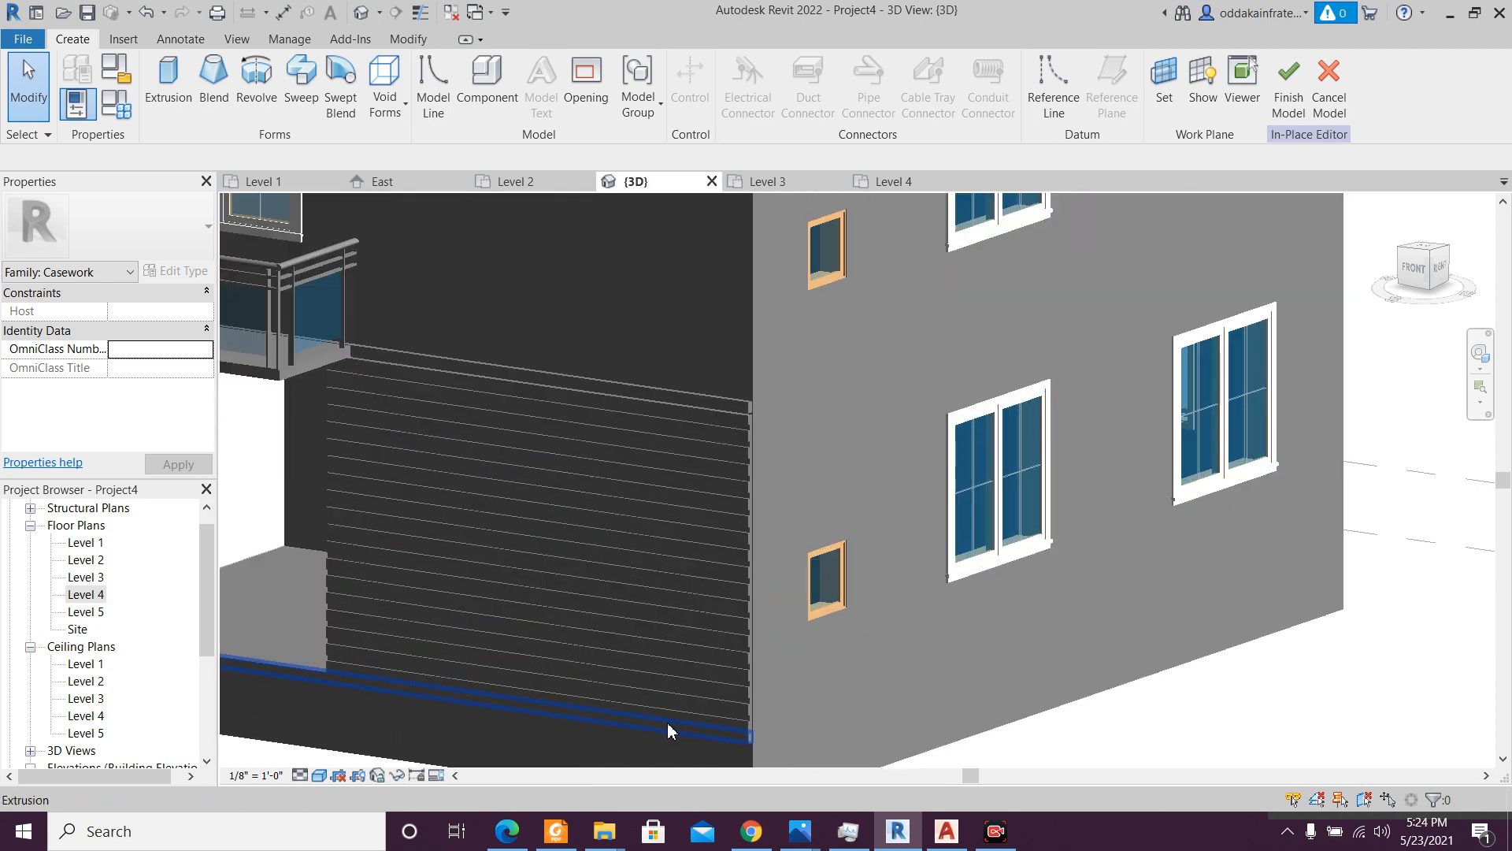
{"action": "left_click", "coordinate": [479, 453]}
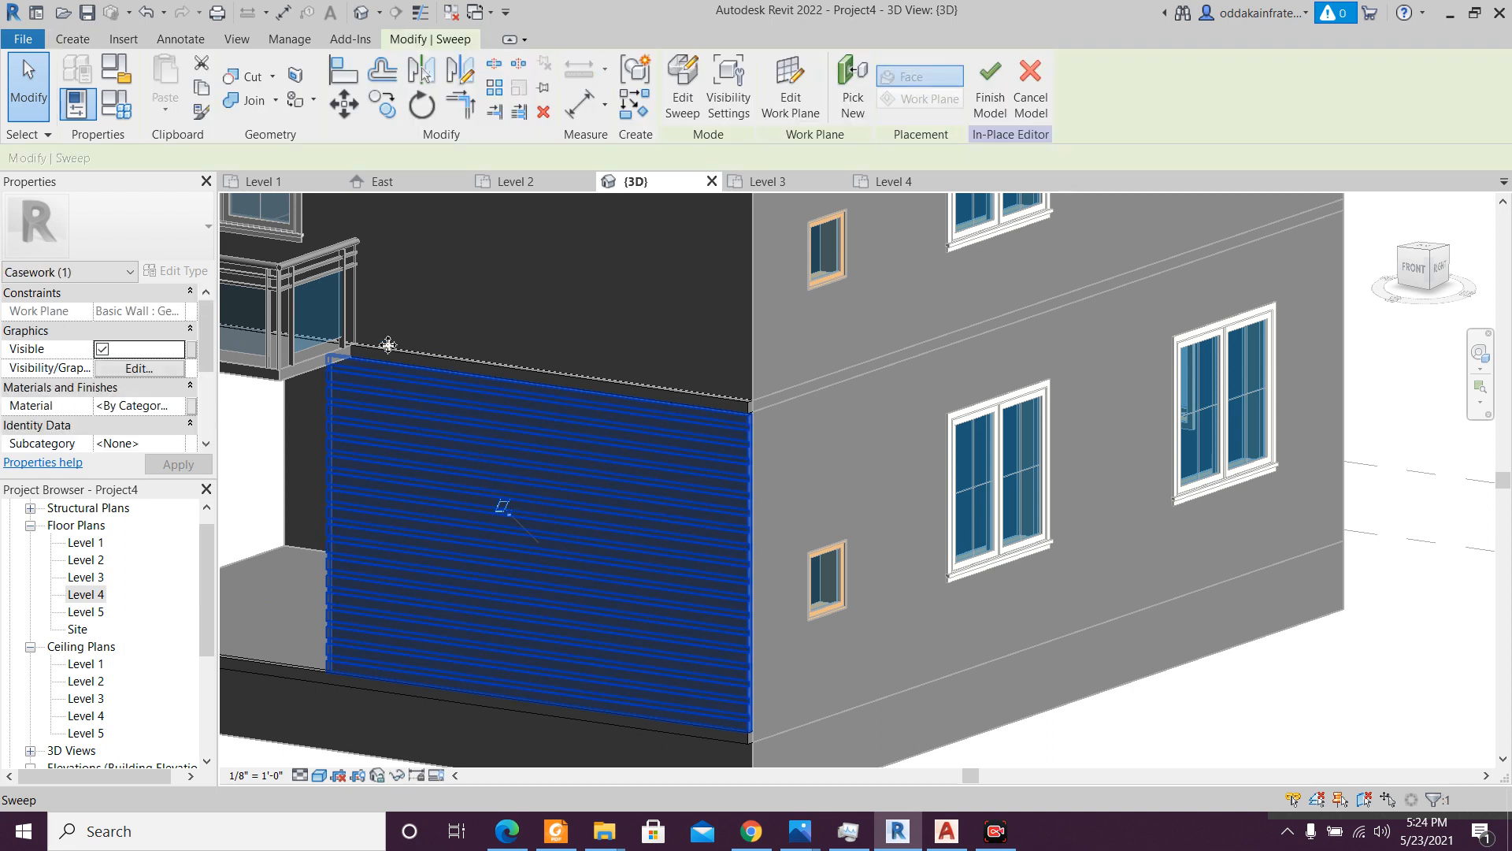
{"action": "left_click", "coordinate": [295, 106]}
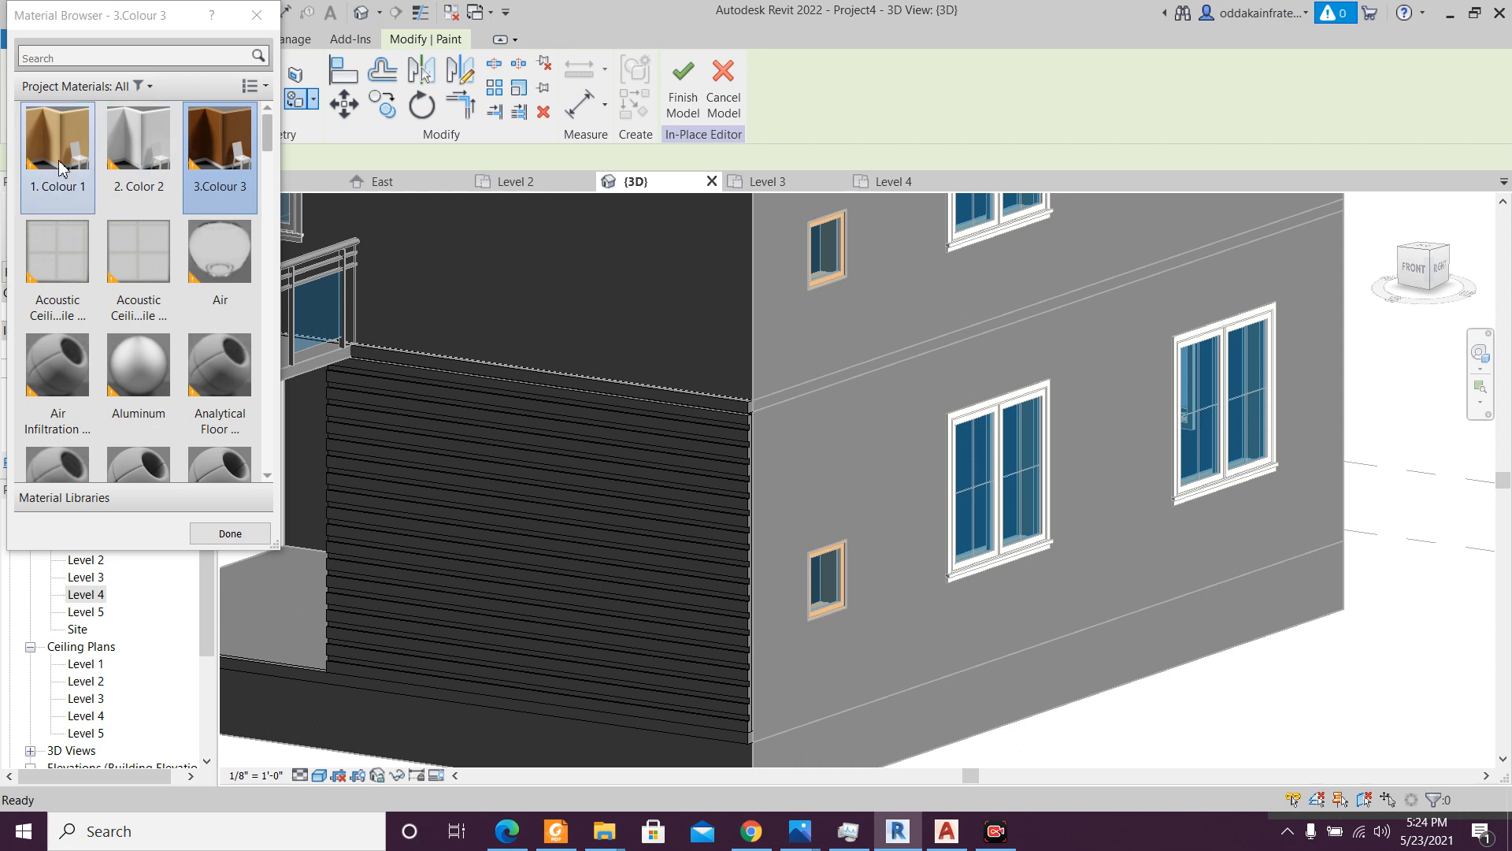
{"action": "scroll", "coordinate": [735, 461], "scroll_direction": "up", "scroll_amount": 3}
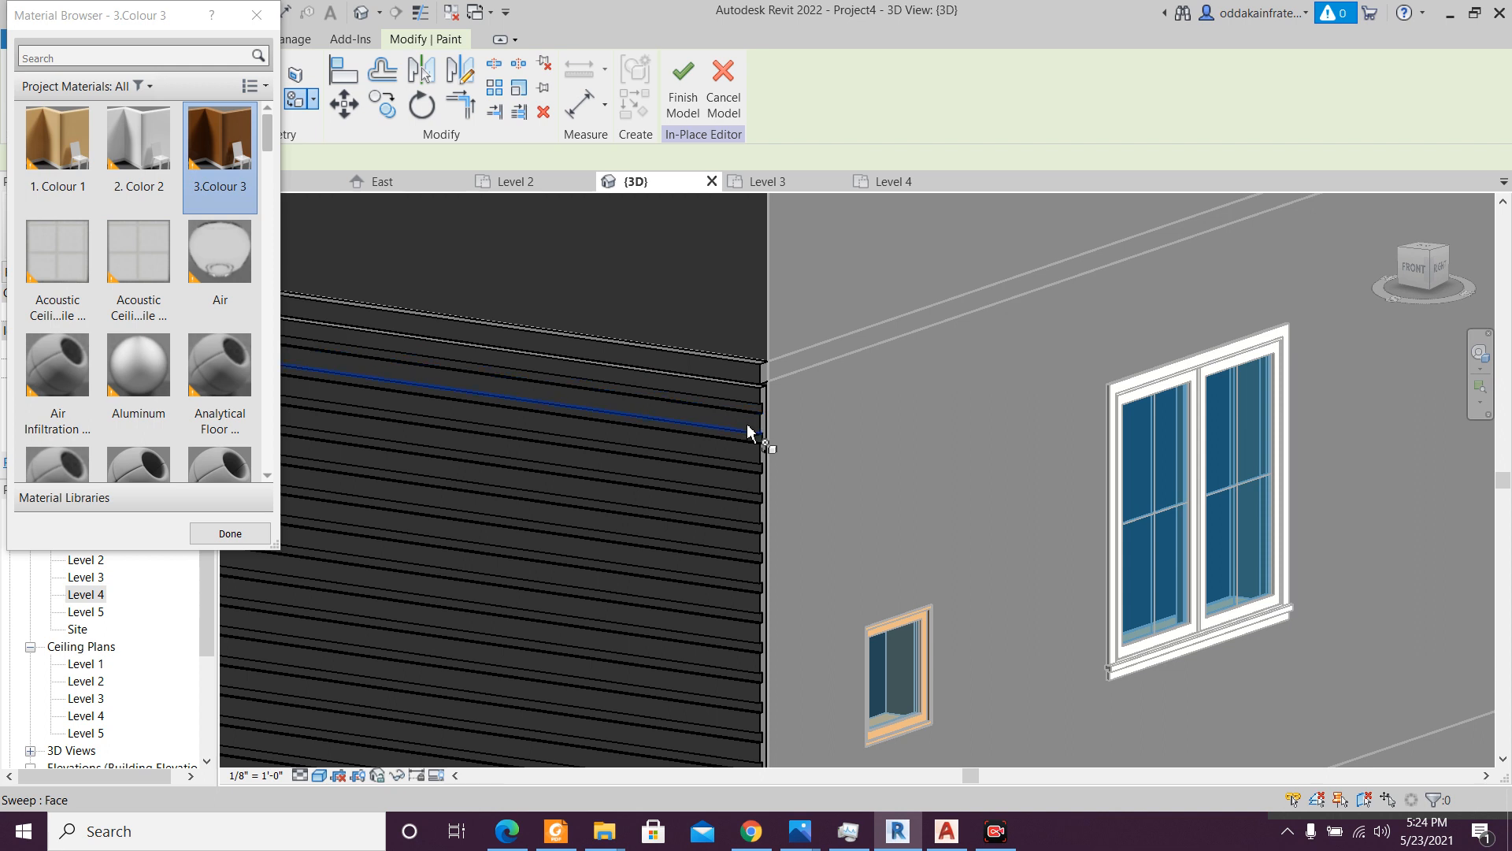
{"action": "scroll", "coordinate": [750, 431], "scroll_direction": "up", "scroll_amount": 5}
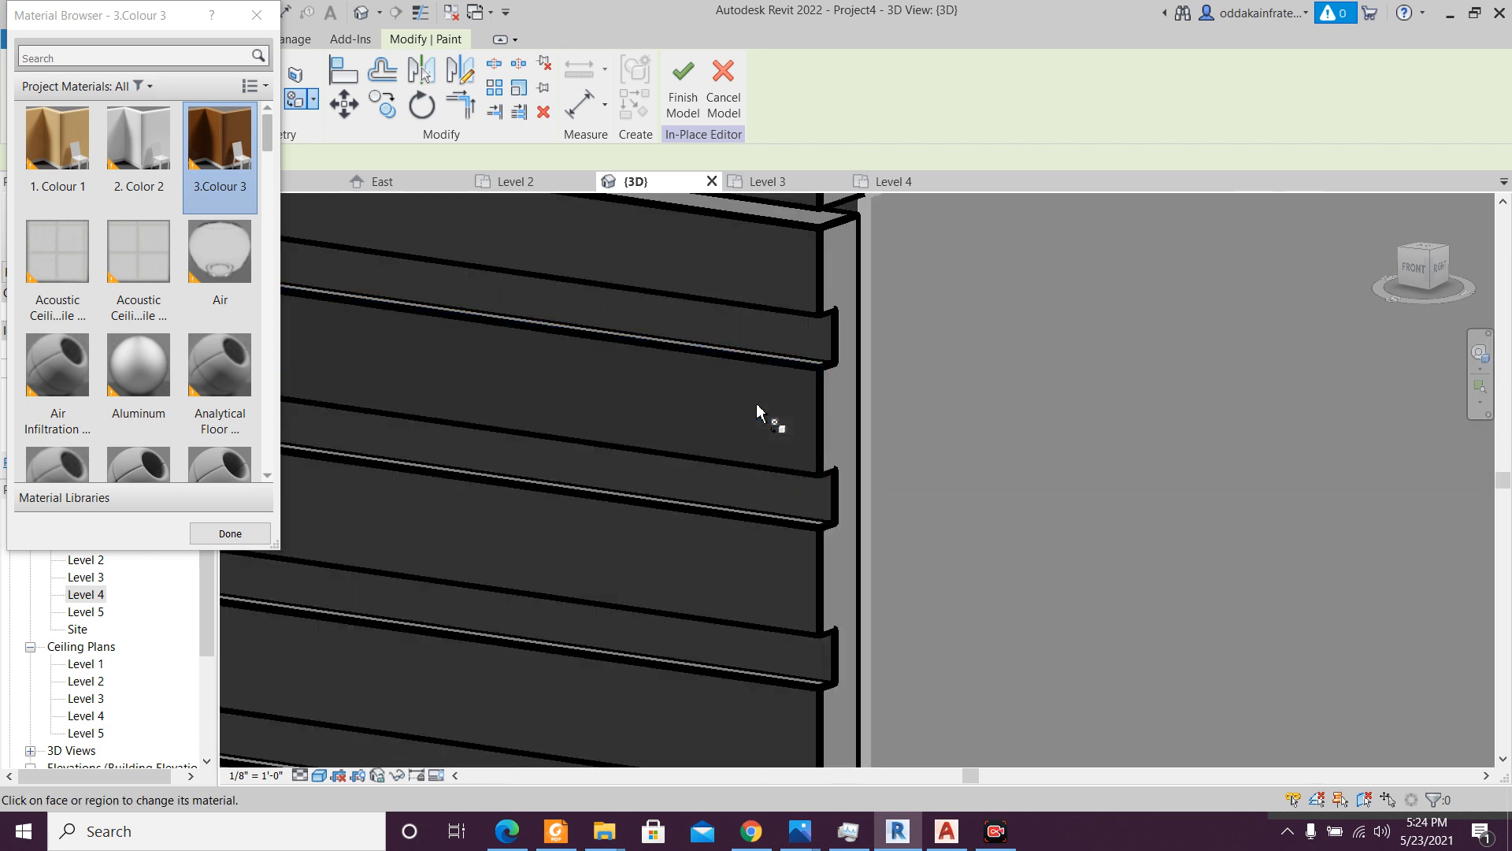
{"action": "left_click", "coordinate": [319, 775]}
{"action": "left_click", "coordinate": [352, 754]}
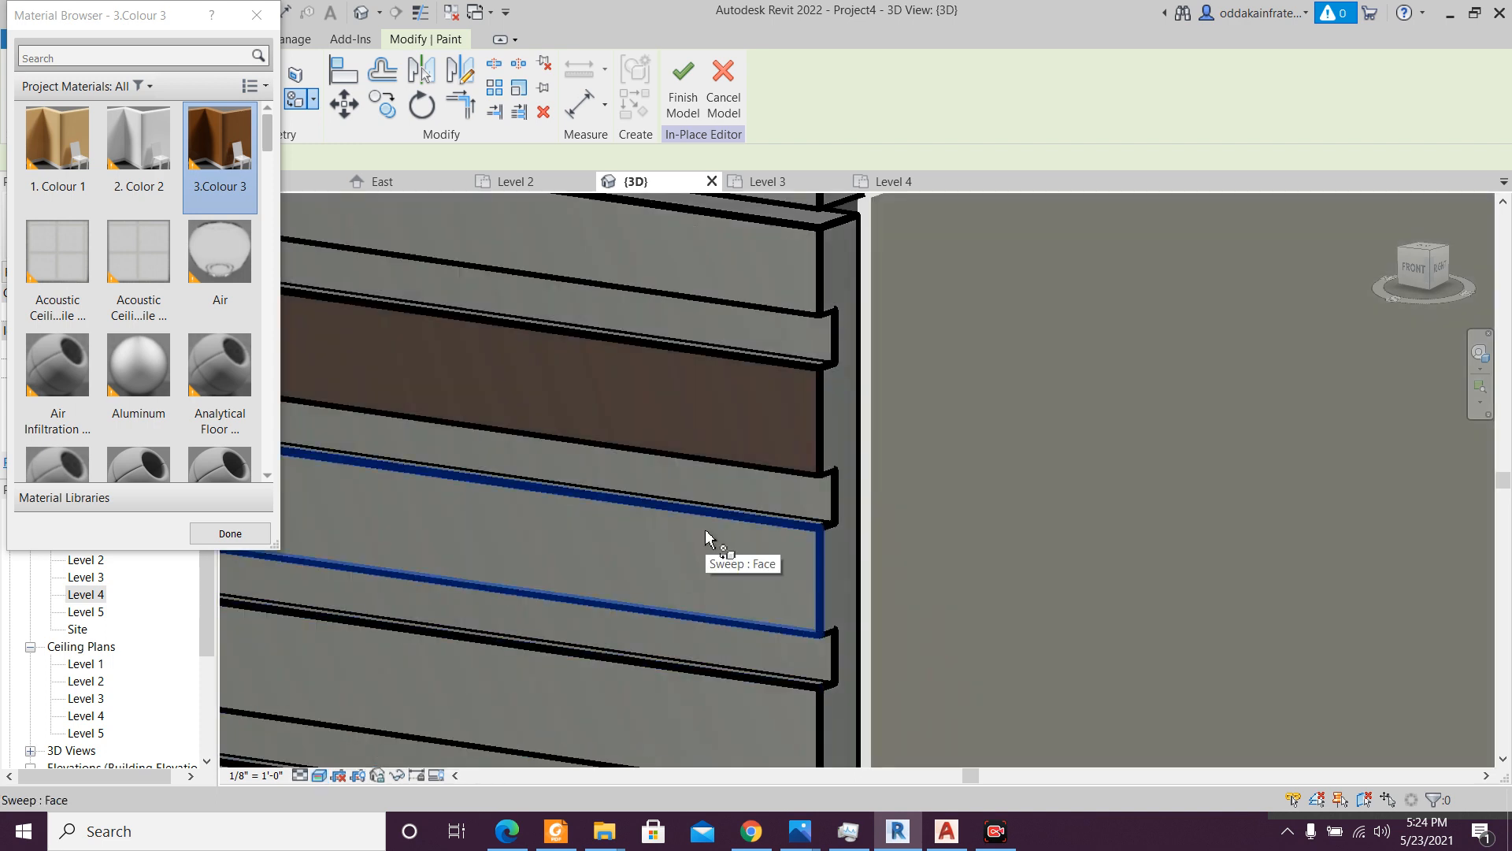
- Paint the cladding's top band and the remaining wide faces of its uppermost boards with "3.Colour 3"
{"action": "scroll", "coordinate": [257, 232], "scroll_direction": "down", "scroll_amount": 1}
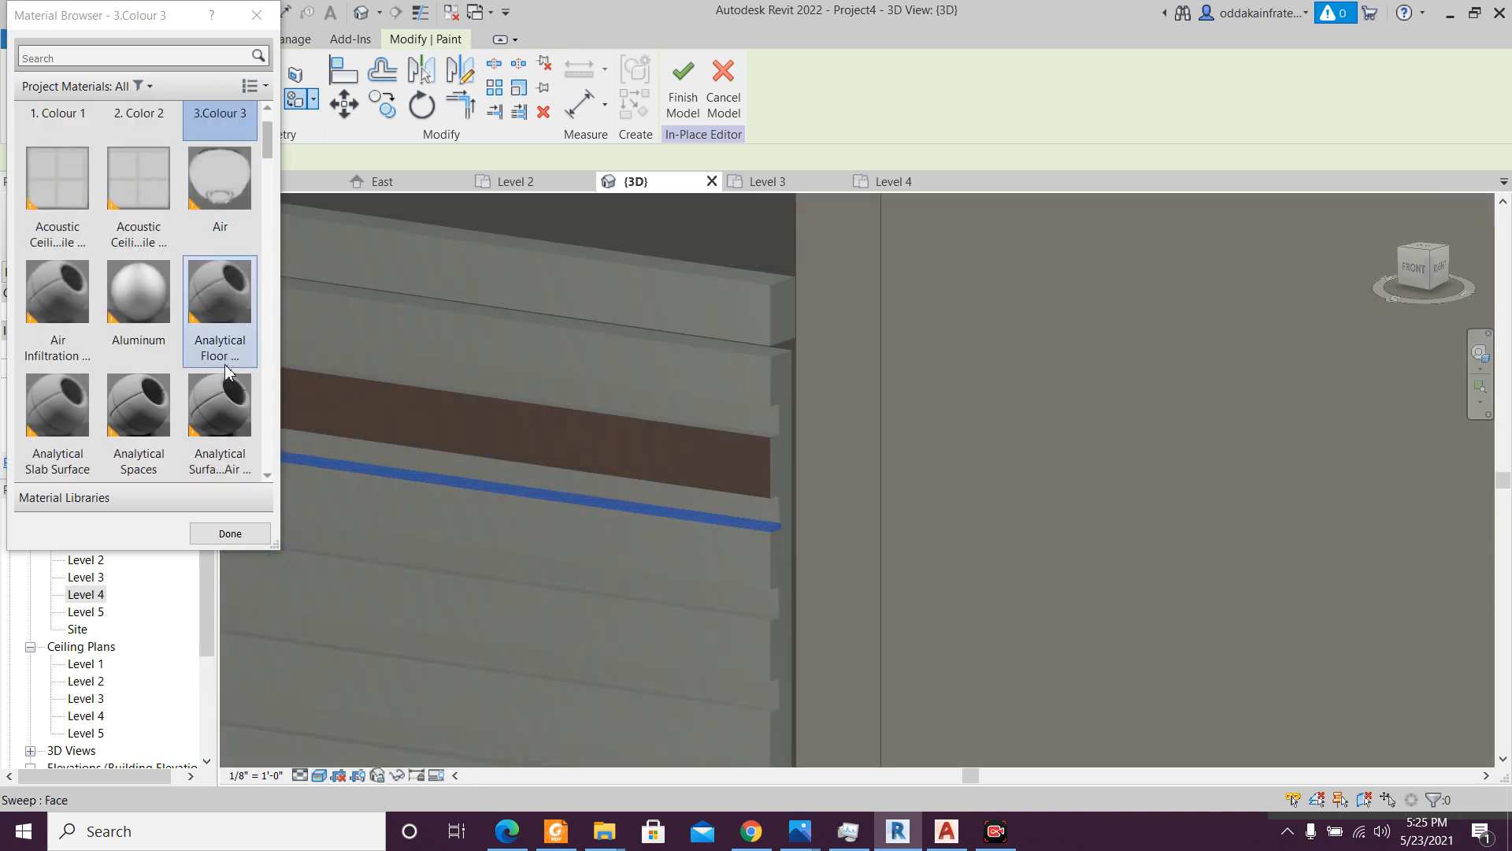
{"action": "scroll", "coordinate": [227, 366], "scroll_direction": "up", "scroll_amount": 1}
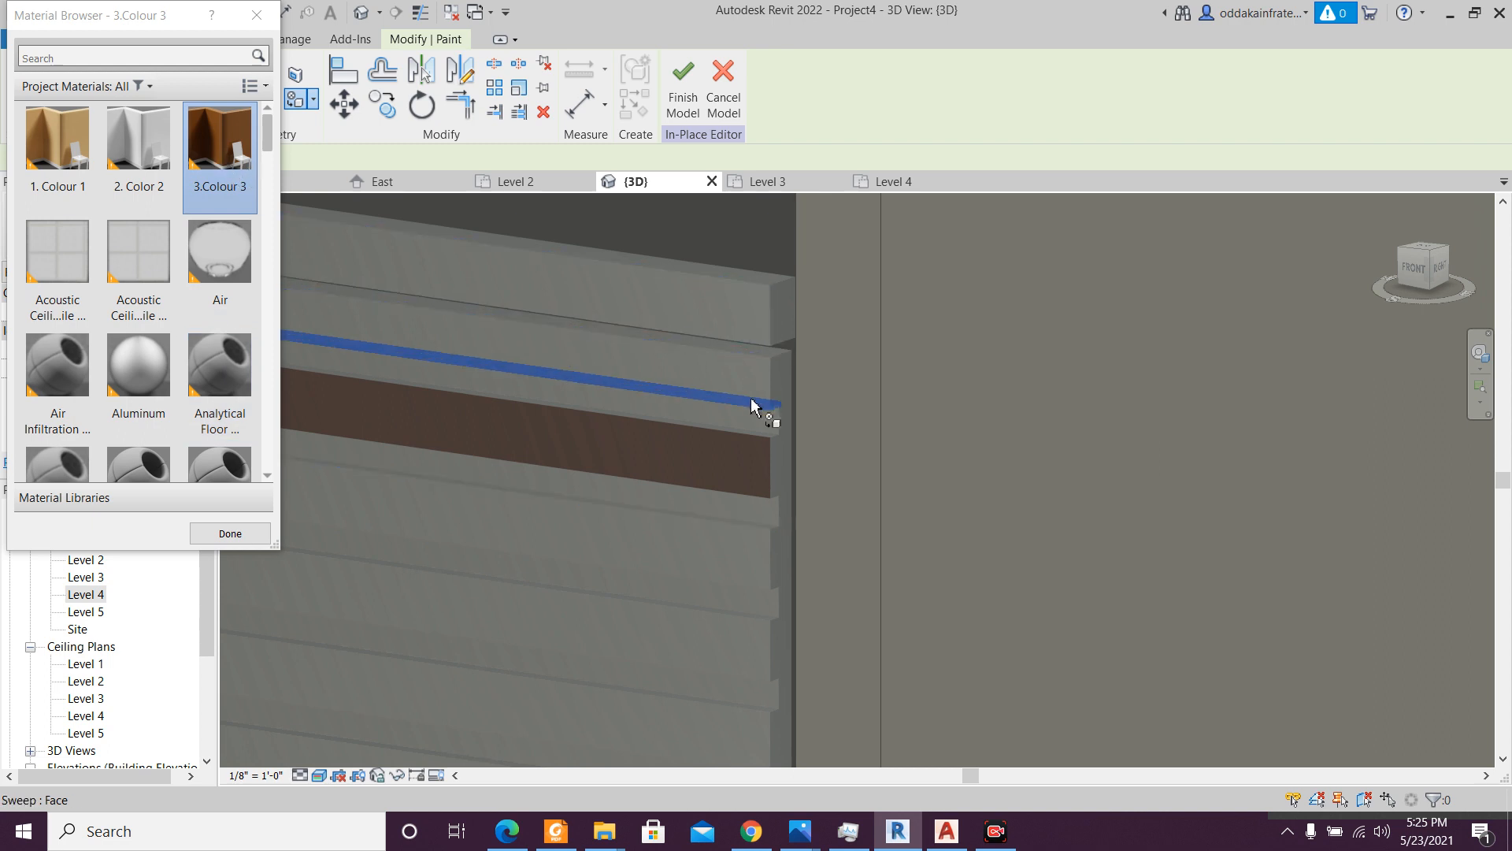
{"action": "left_click", "coordinate": [760, 334]}
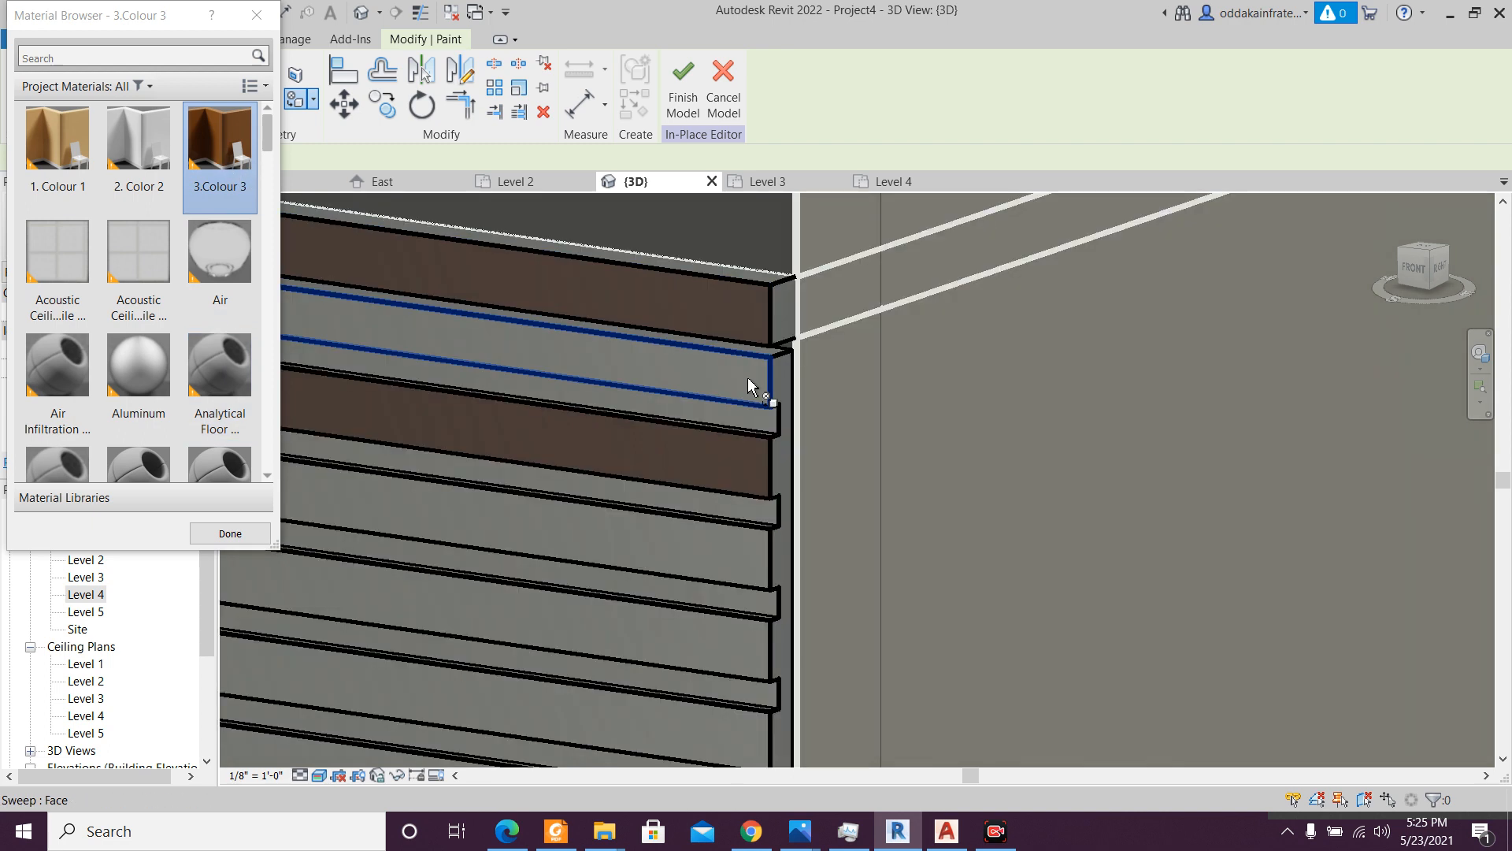
{"action": "left_click", "coordinate": [751, 388]}
{"action": "left_click", "coordinate": [726, 555]}
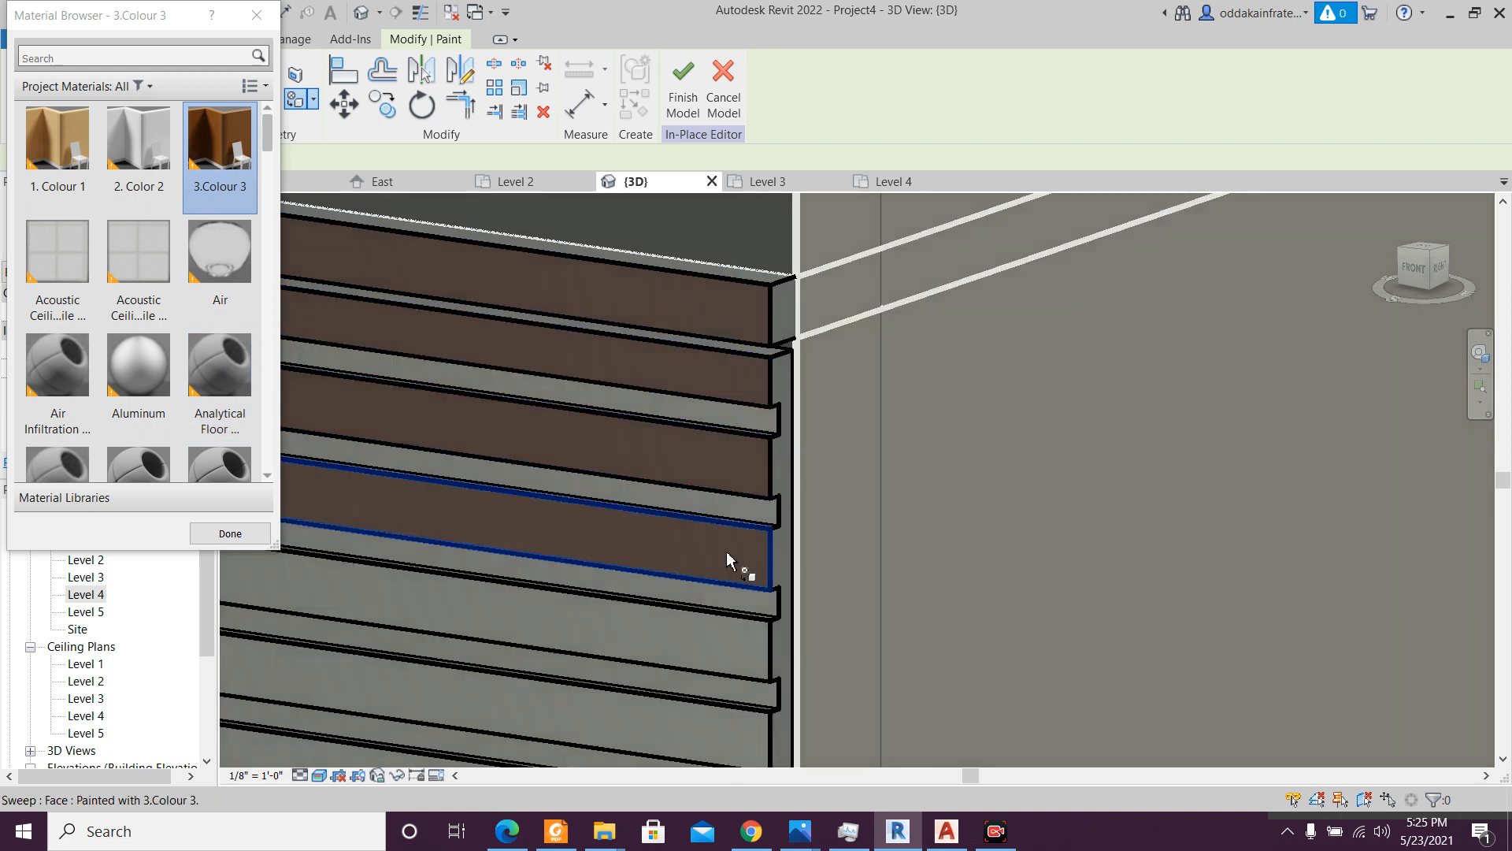
{"action": "middle_click_drag", "start_coordinate": [749, 641], "coordinate": [895, 489]}
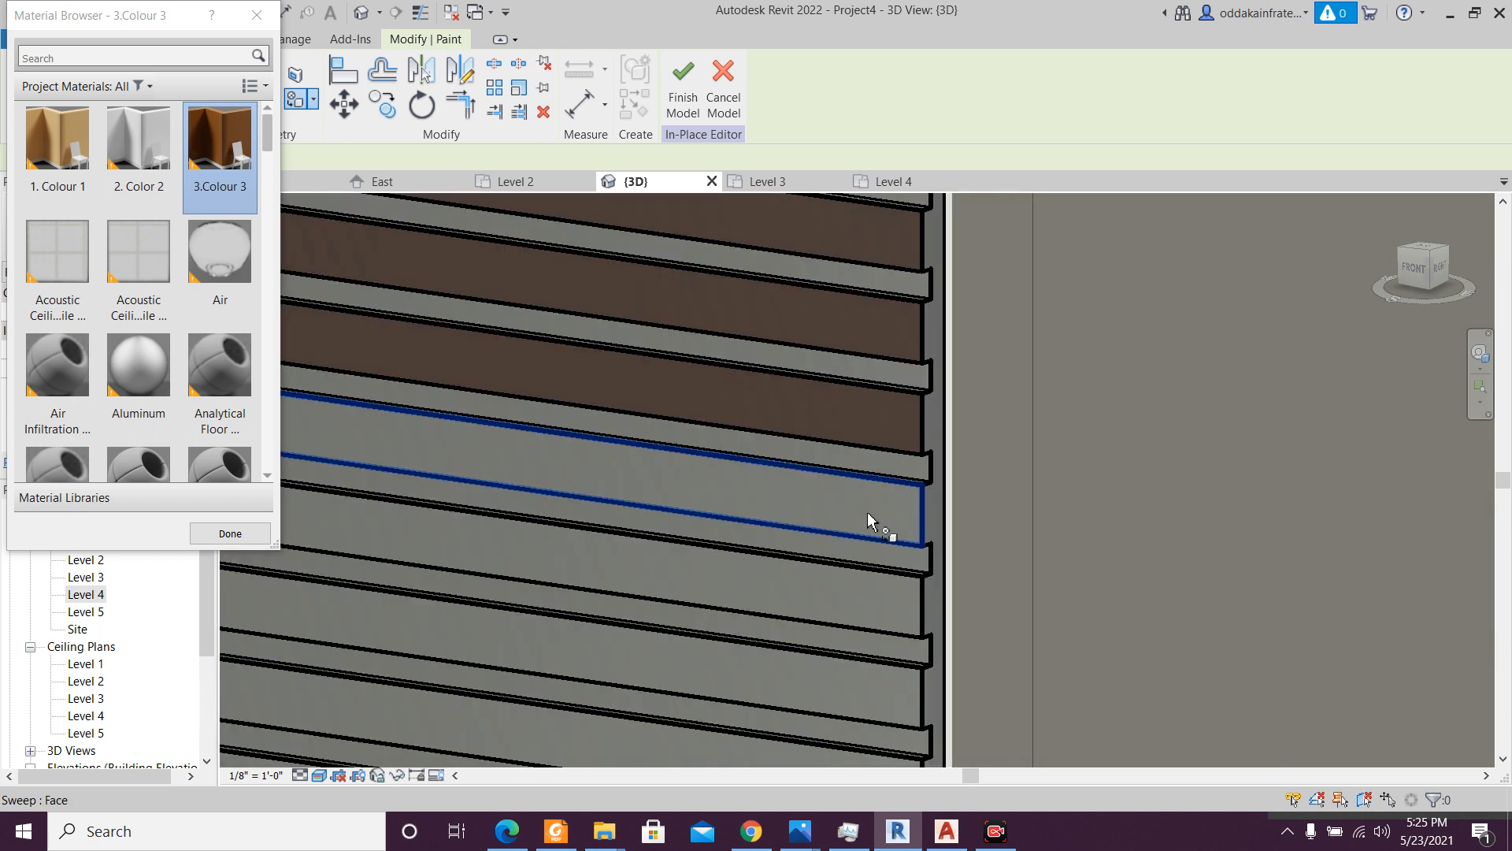
- Paint the wide faces of the boards in the middle of the ground-floor cladding with "3.Colour 3"
{"action": "left_click", "coordinate": [868, 513]}
{"action": "left_click", "coordinate": [861, 608]}
{"action": "middle_click_drag", "start_coordinate": [845, 714], "coordinate": [890, 534]}
{"action": "left_click", "coordinate": [891, 507]}
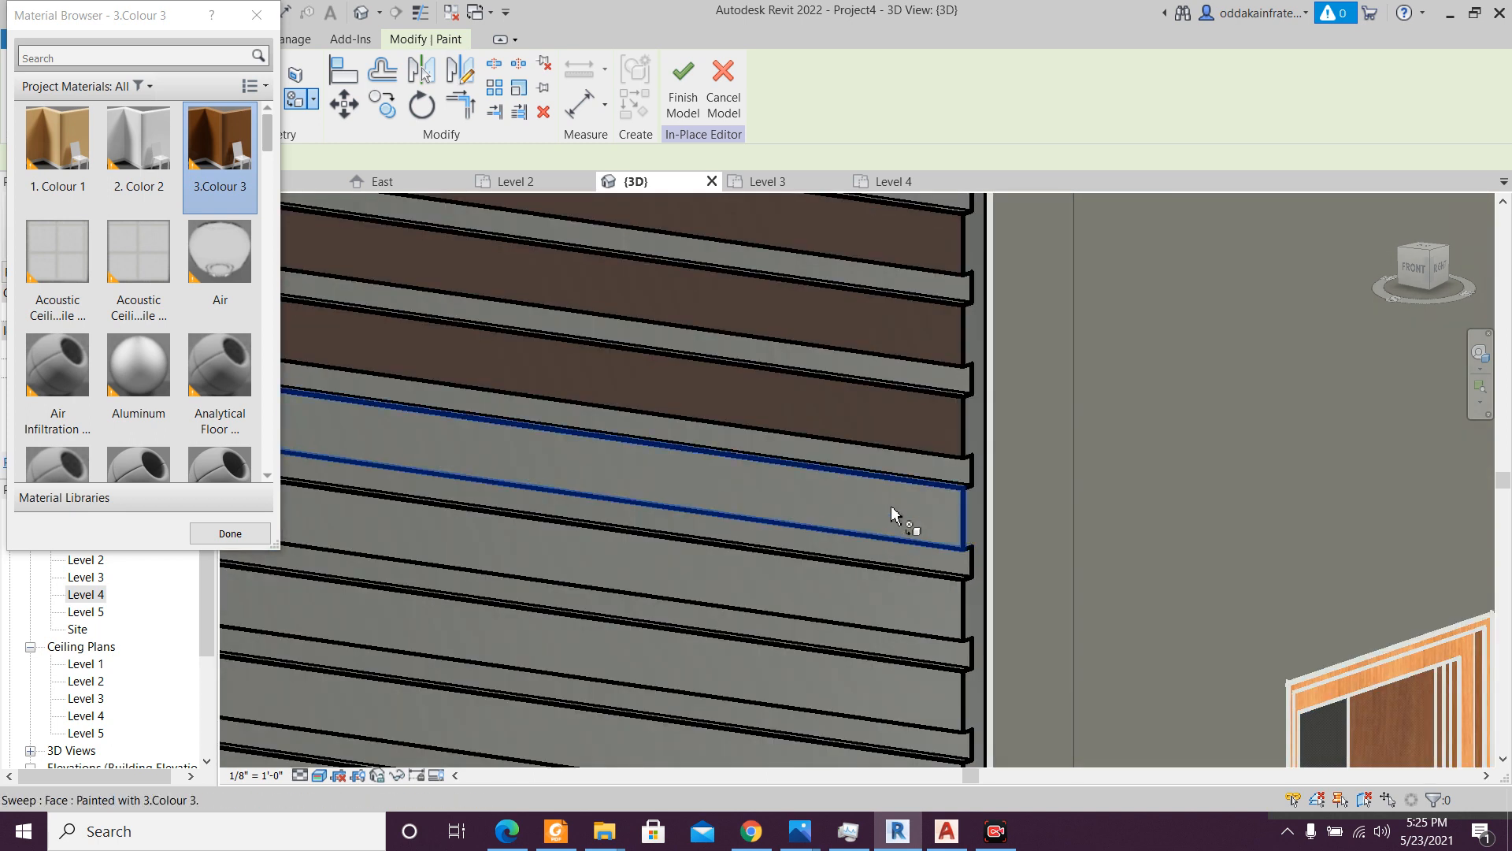
{"action": "left_click", "coordinate": [888, 587]}
{"action": "middle_click_drag", "start_coordinate": [858, 616], "coordinate": [864, 431]}
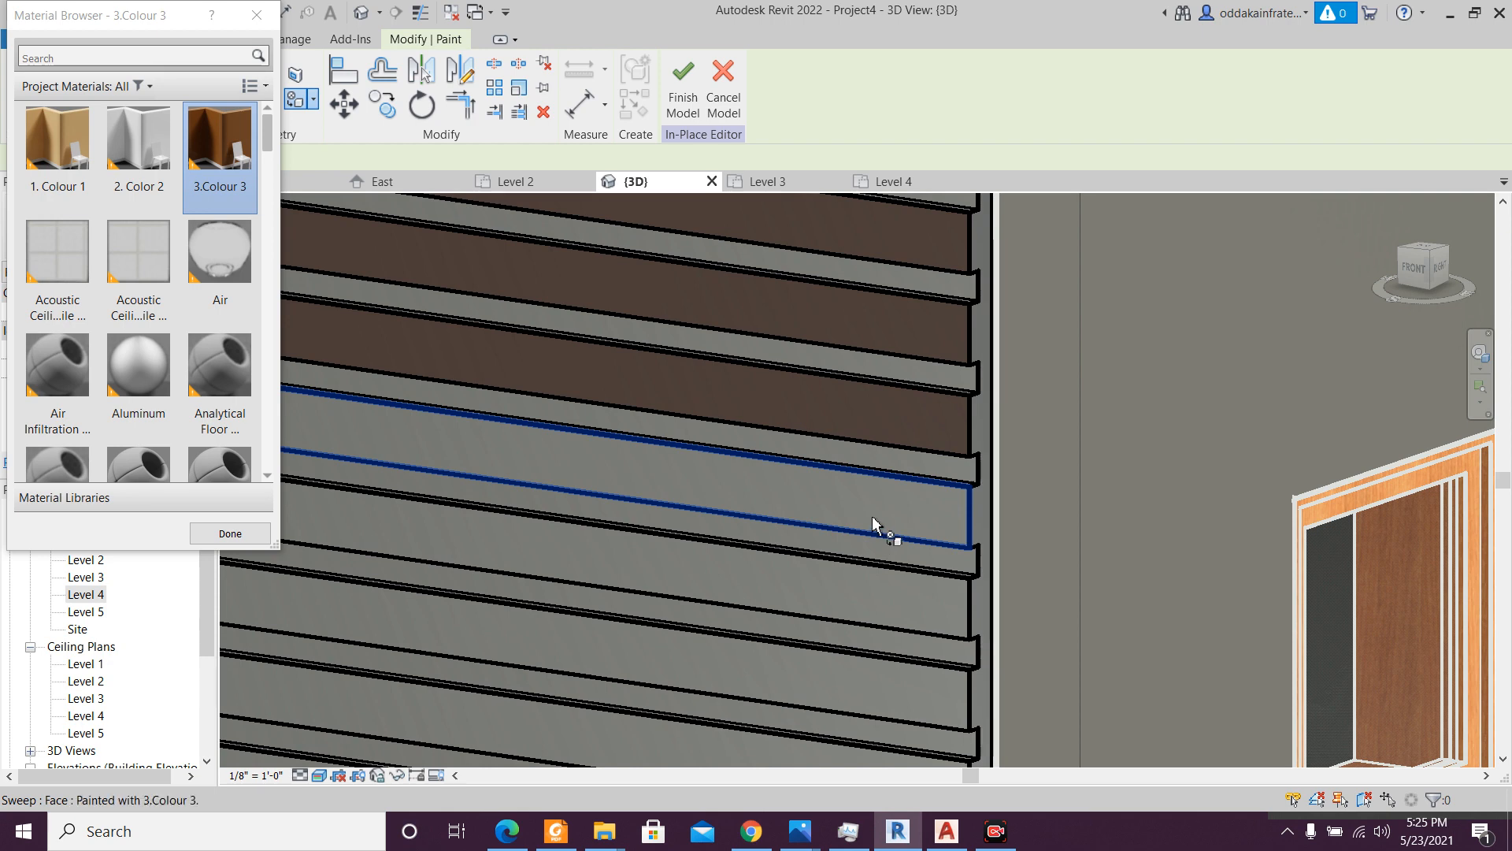
{"action": "left_click", "coordinate": [873, 524]}
{"action": "left_click", "coordinate": [877, 601]}
{"action": "left_click", "coordinate": [827, 685]}
{"action": "middle_click_drag", "start_coordinate": [820, 641], "coordinate": [850, 555]}
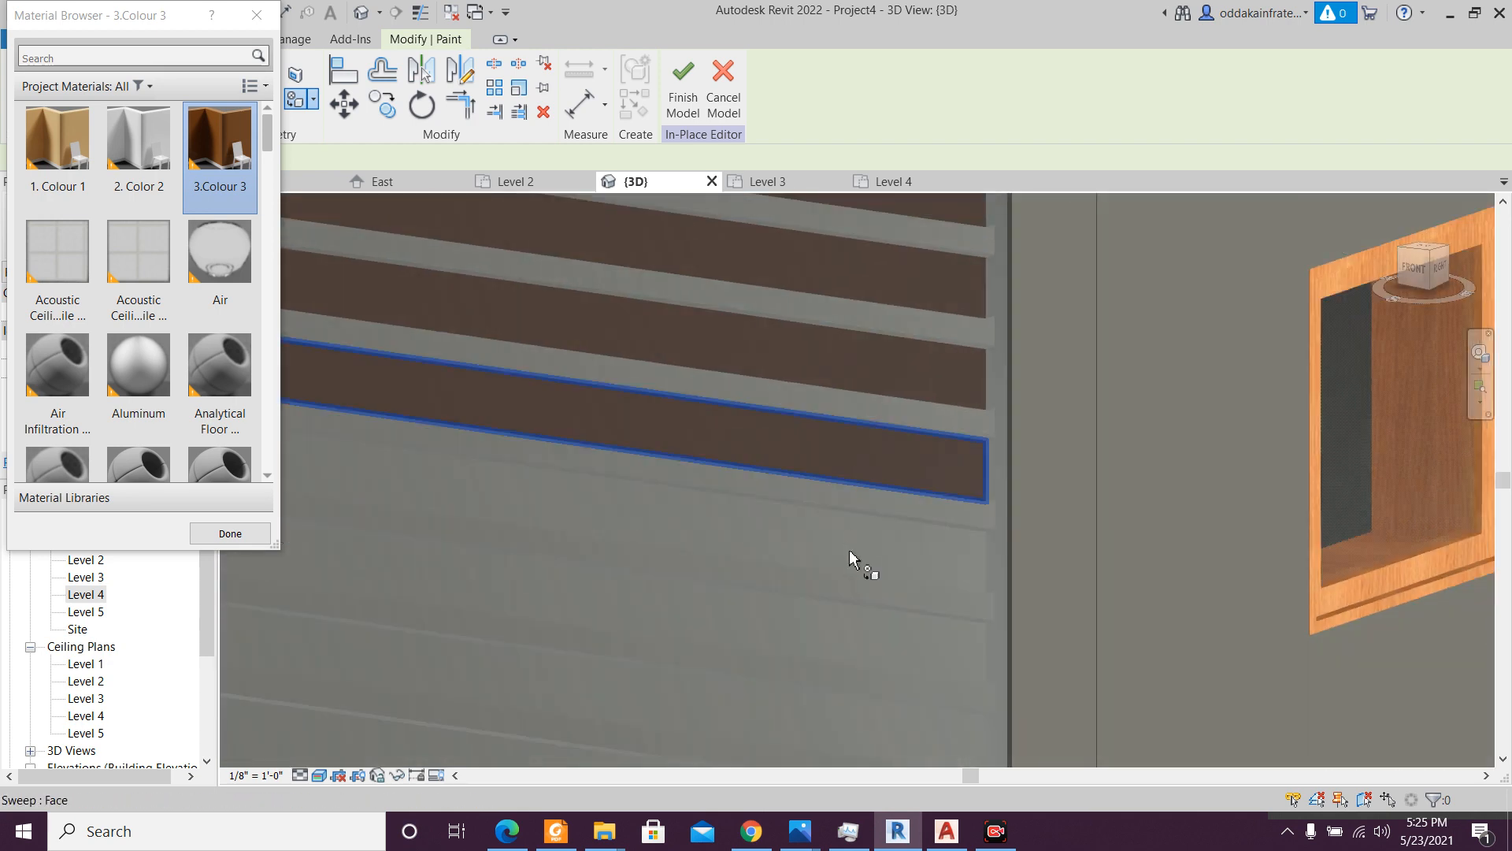
{"action": "left_click", "coordinate": [860, 553]}
{"action": "left_click", "coordinate": [866, 620]}
- Paint the remaining wide board faces with "3.Colour 3", down to the cladding's lowest board above the base strip
{"action": "middle_click_drag", "start_coordinate": [872, 625], "coordinate": [893, 533]}
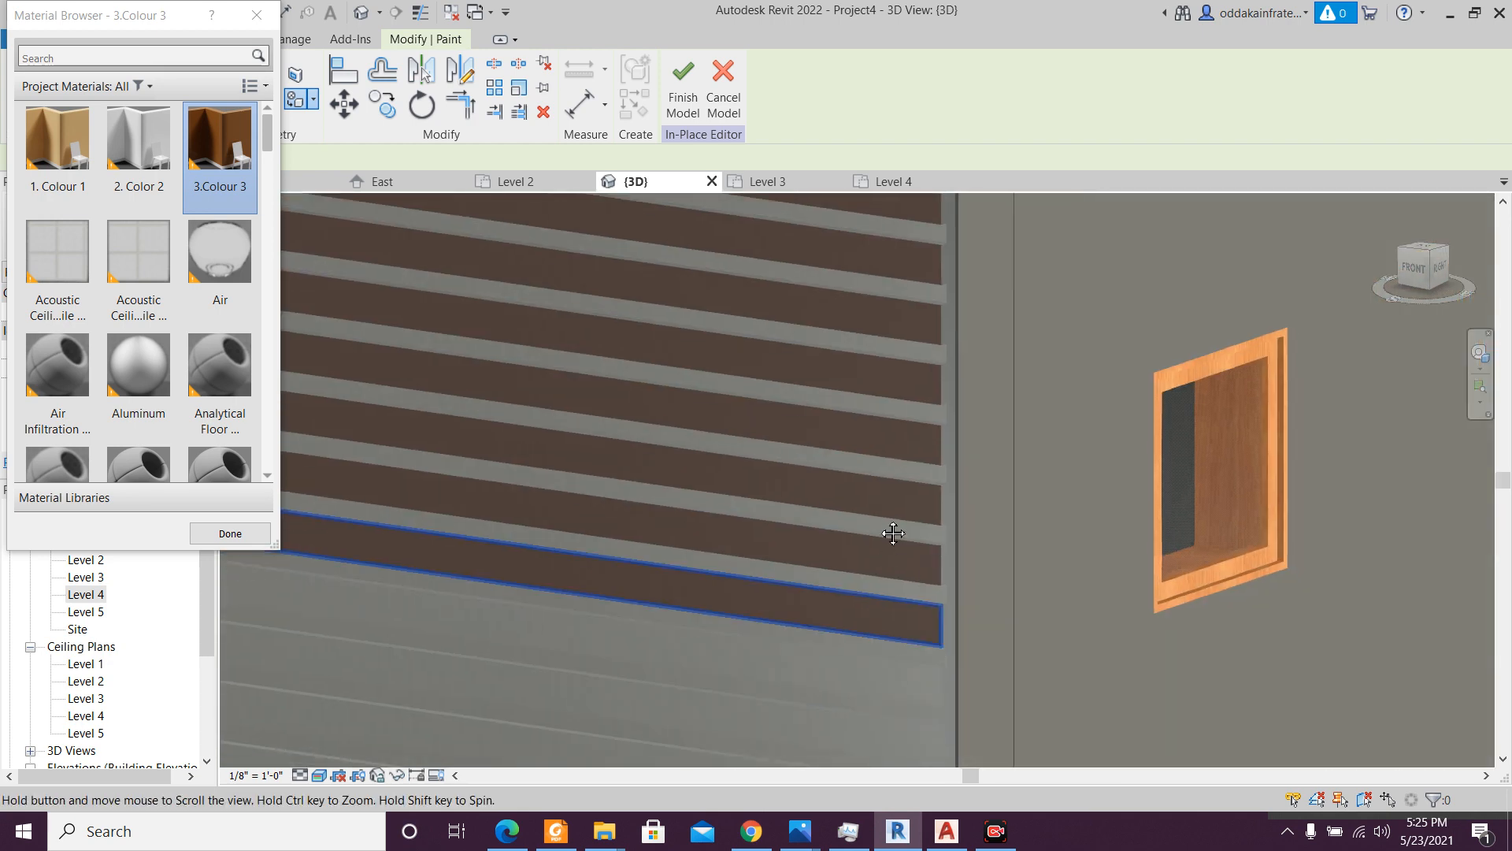
{"action": "left_click", "coordinate": [902, 622]}
{"action": "left_click", "coordinate": [896, 663]}
{"action": "middle_click_drag", "start_coordinate": [904, 666], "coordinate": [938, 432]}
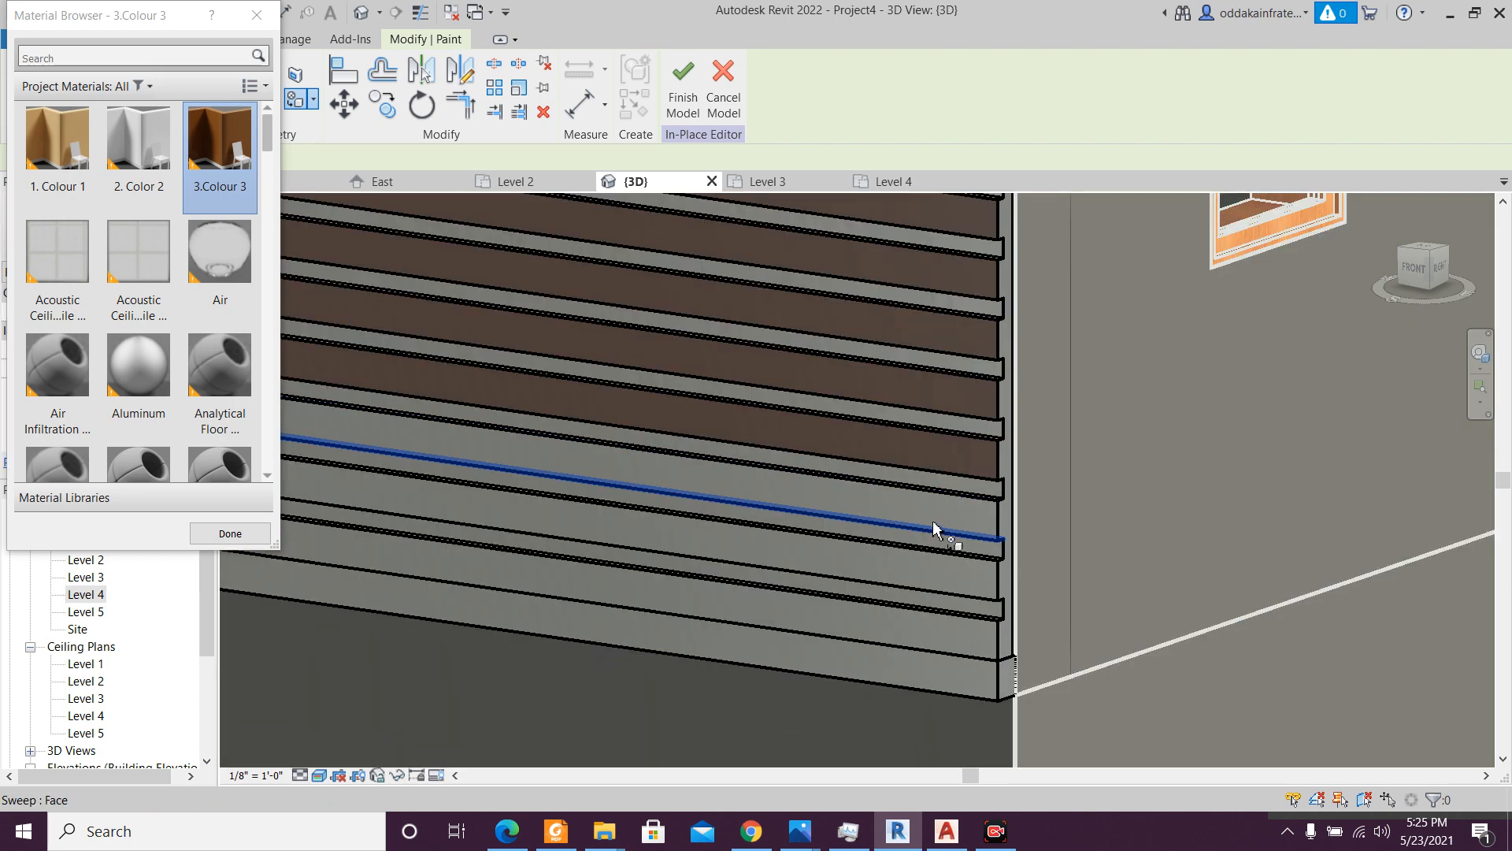
{"action": "left_click", "coordinate": [938, 523]}
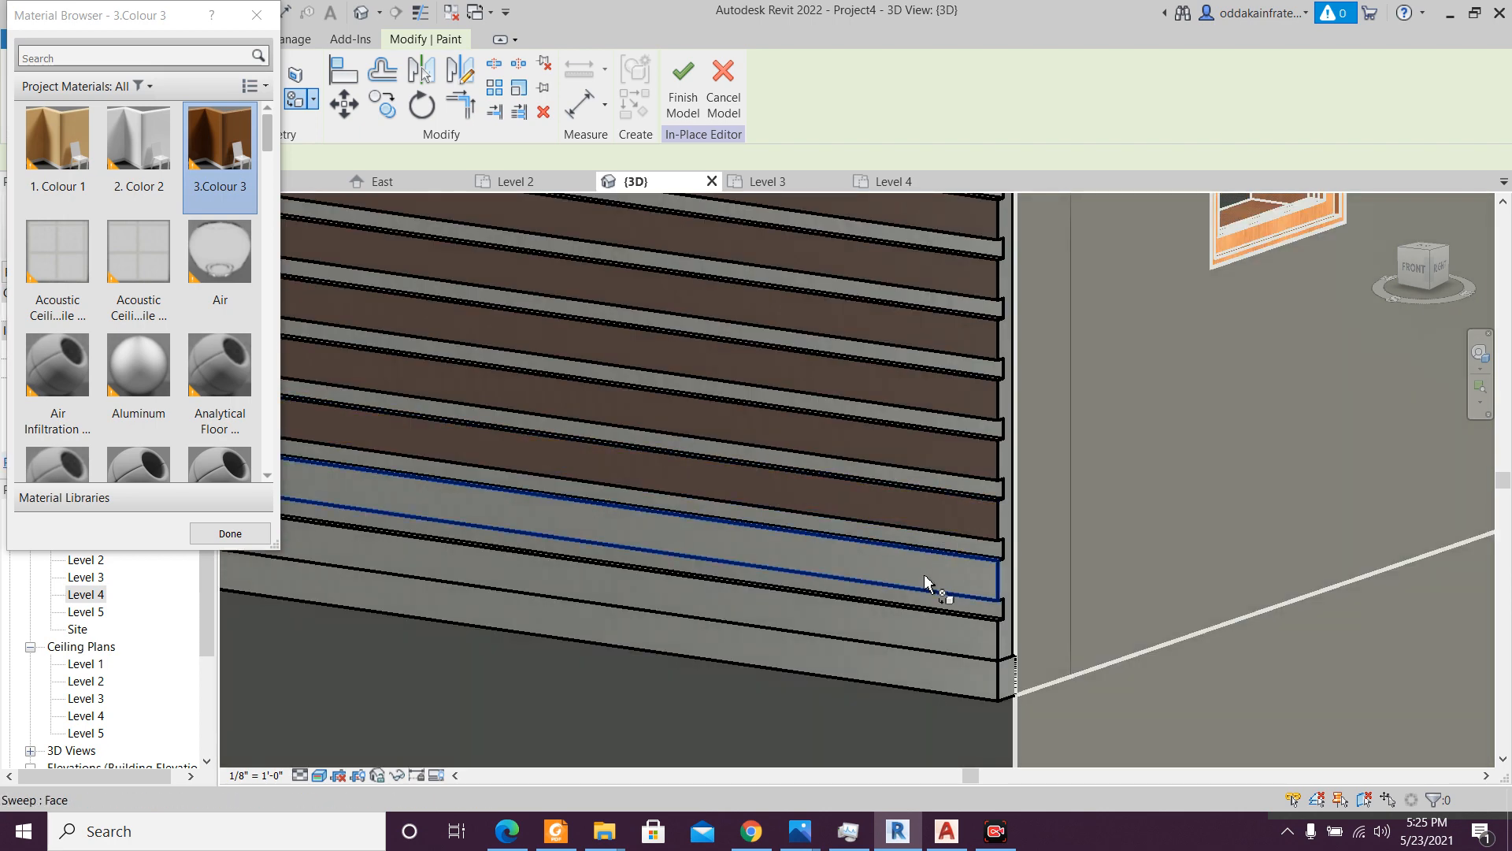
{"action": "left_click", "coordinate": [920, 632]}
{"action": "scroll", "coordinate": [929, 615], "scroll_direction": "down", "scroll_amount": 2}
{"action": "middle_click_drag", "start_coordinate": [793, 529], "coordinate": [969, 593]}
{"action": "scroll", "coordinate": [952, 552], "scroll_direction": "down", "scroll_amount": 2}
{"action": "mouse_move", "coordinate": [866, 418]}
{"action": "middle_mouse_down"}
{"action": "mouse_move", "coordinate": [890, 529]}
{"action": "mouse_move", "coordinate": [853, 637]}
{"action": "middle_mouse_up"}
{"action": "scroll", "coordinate": [848, 520], "scroll_direction": "up", "scroll_amount": 2}
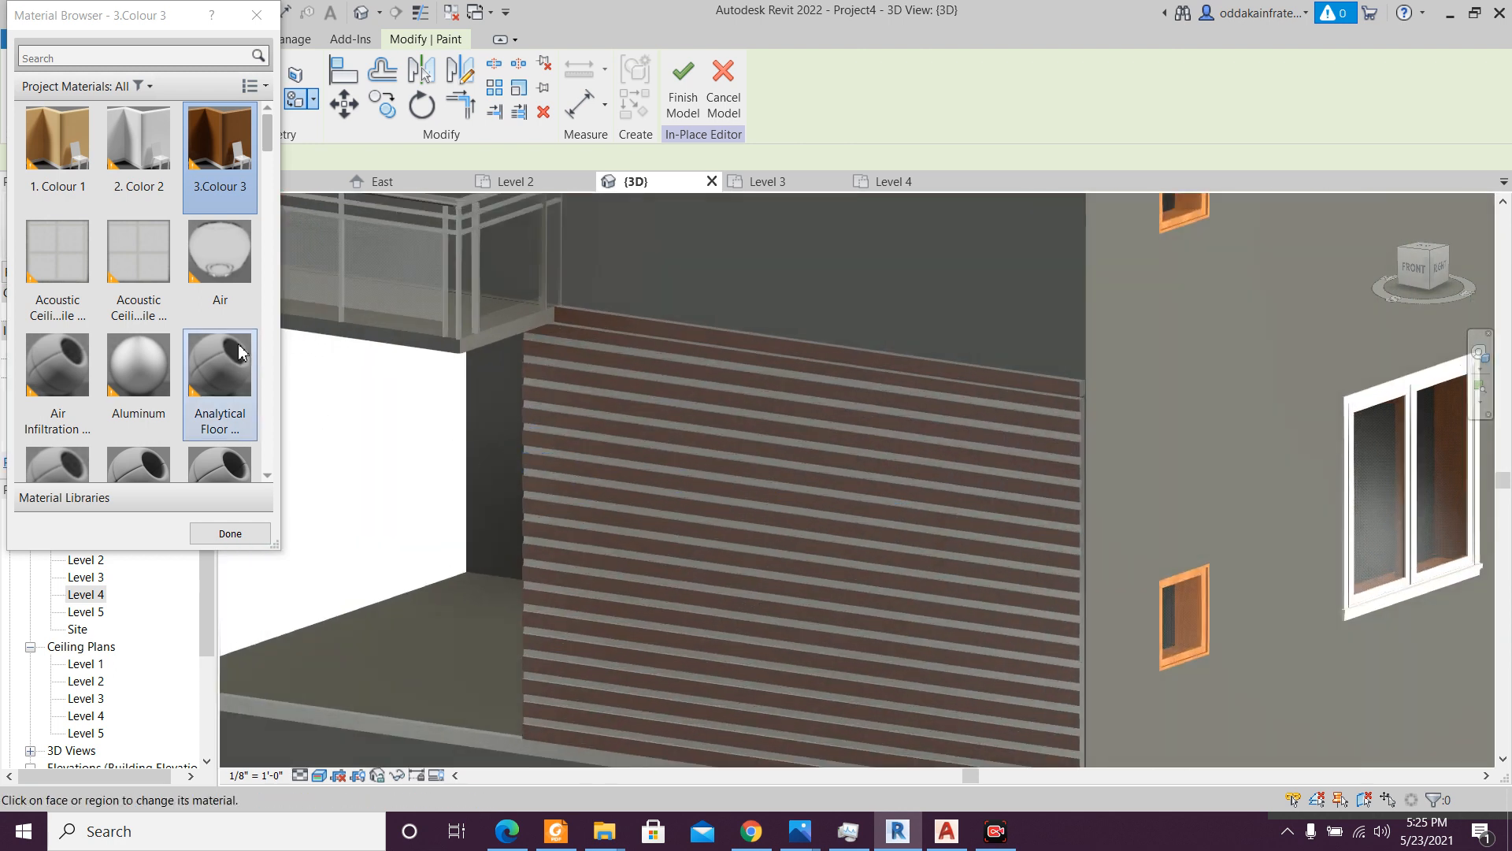
- Turn the 3D view to the front and paint the two uppermost groove faces between the brown boards with "2. Color 2"
{"action": "left_click", "coordinate": [145, 153]}
{"action": "scroll", "coordinate": [905, 397], "scroll_direction": "up", "scroll_amount": 4}
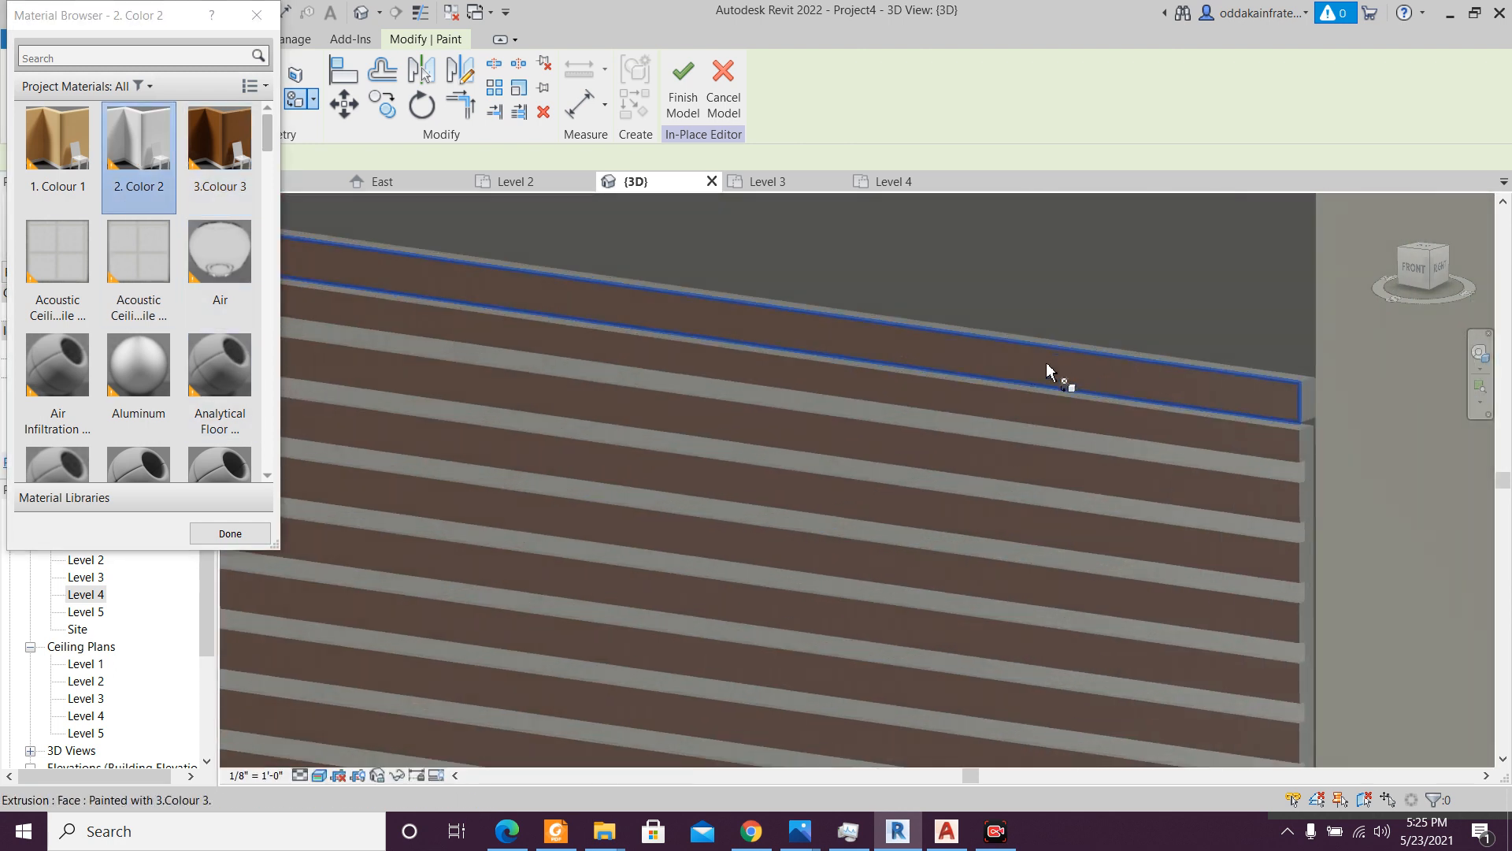
{"action": "scroll", "coordinate": [1238, 419], "scroll_direction": "up", "scroll_amount": 4}
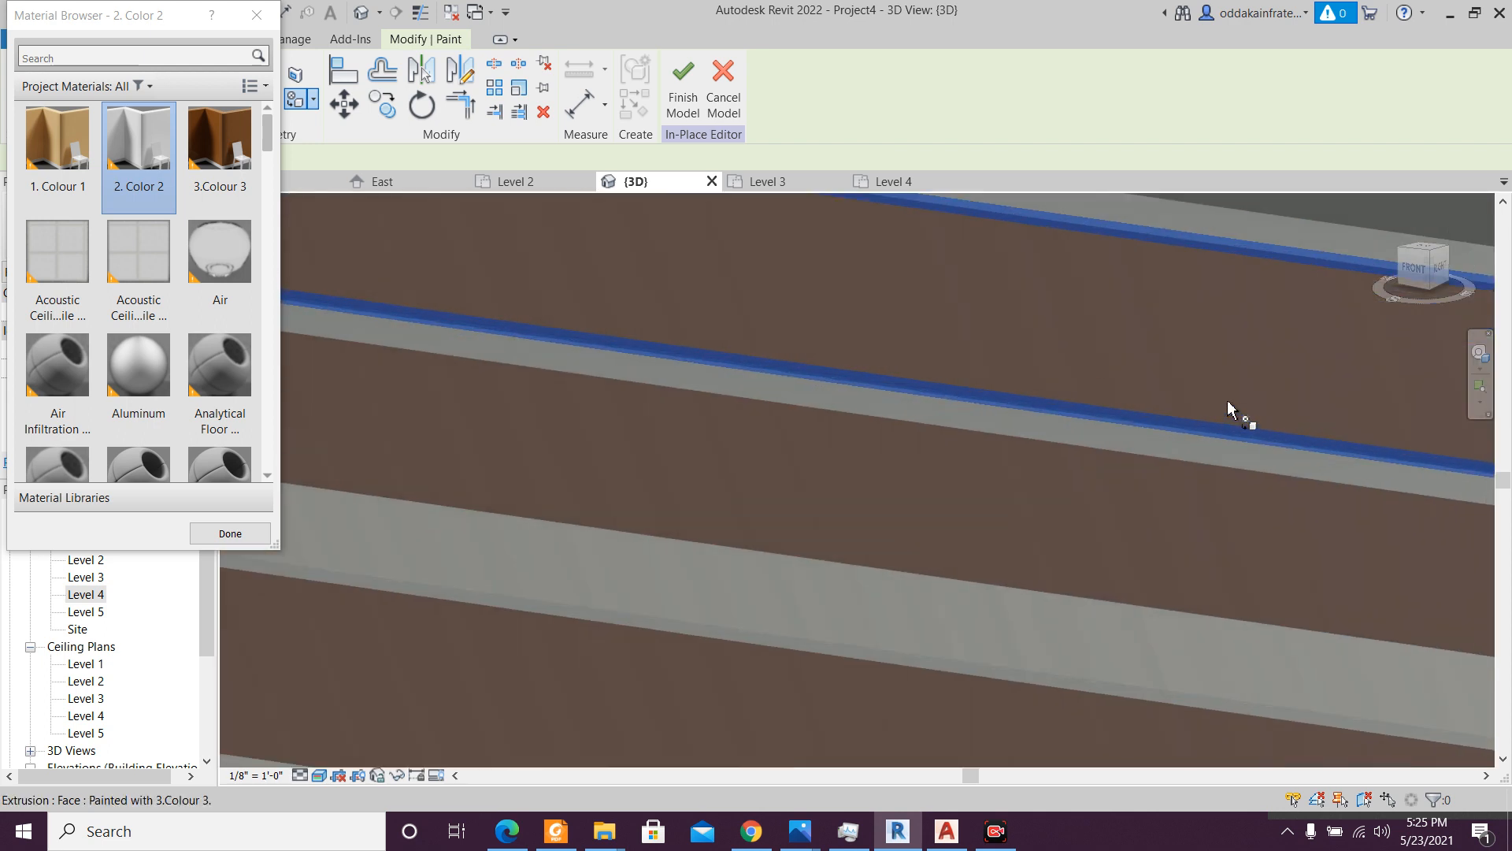
{"action": "left_click", "coordinate": [1405, 263]}
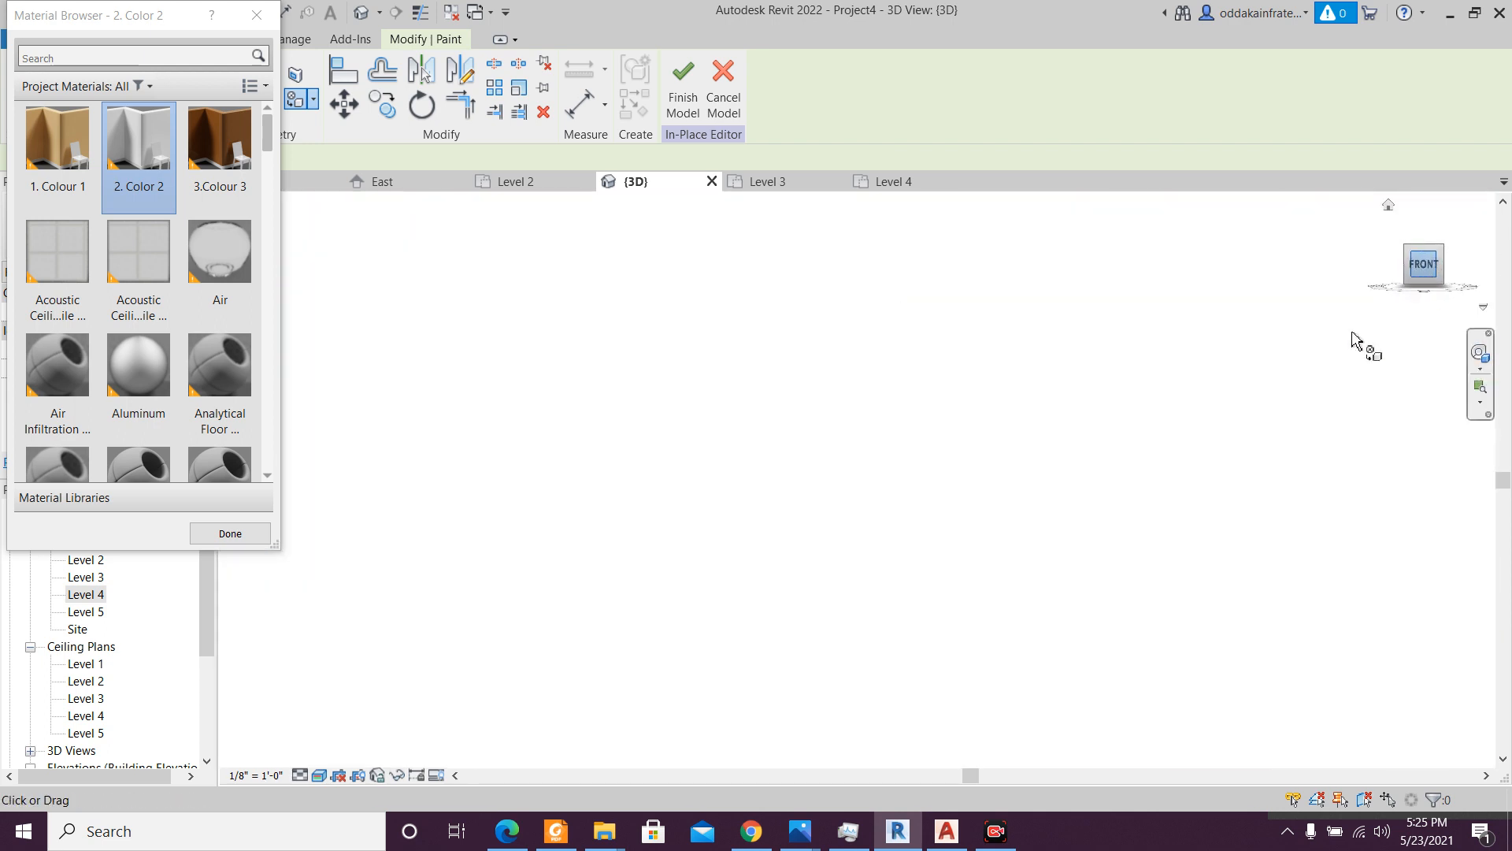
{"action": "scroll", "coordinate": [882, 527], "scroll_direction": "up", "scroll_amount": 8}
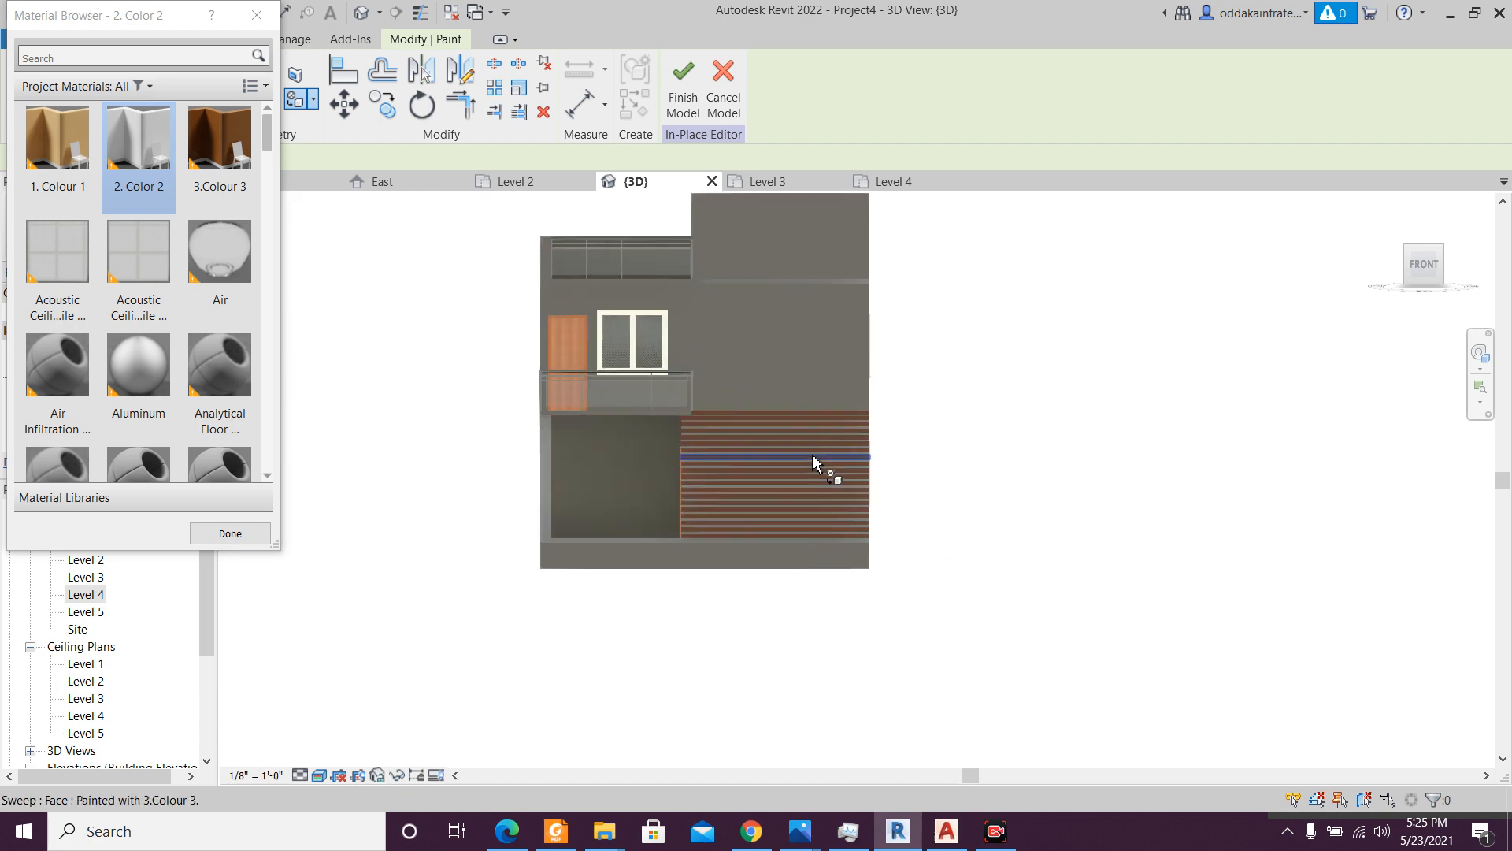
{"action": "scroll", "coordinate": [852, 340], "scroll_direction": "up", "scroll_amount": 3}
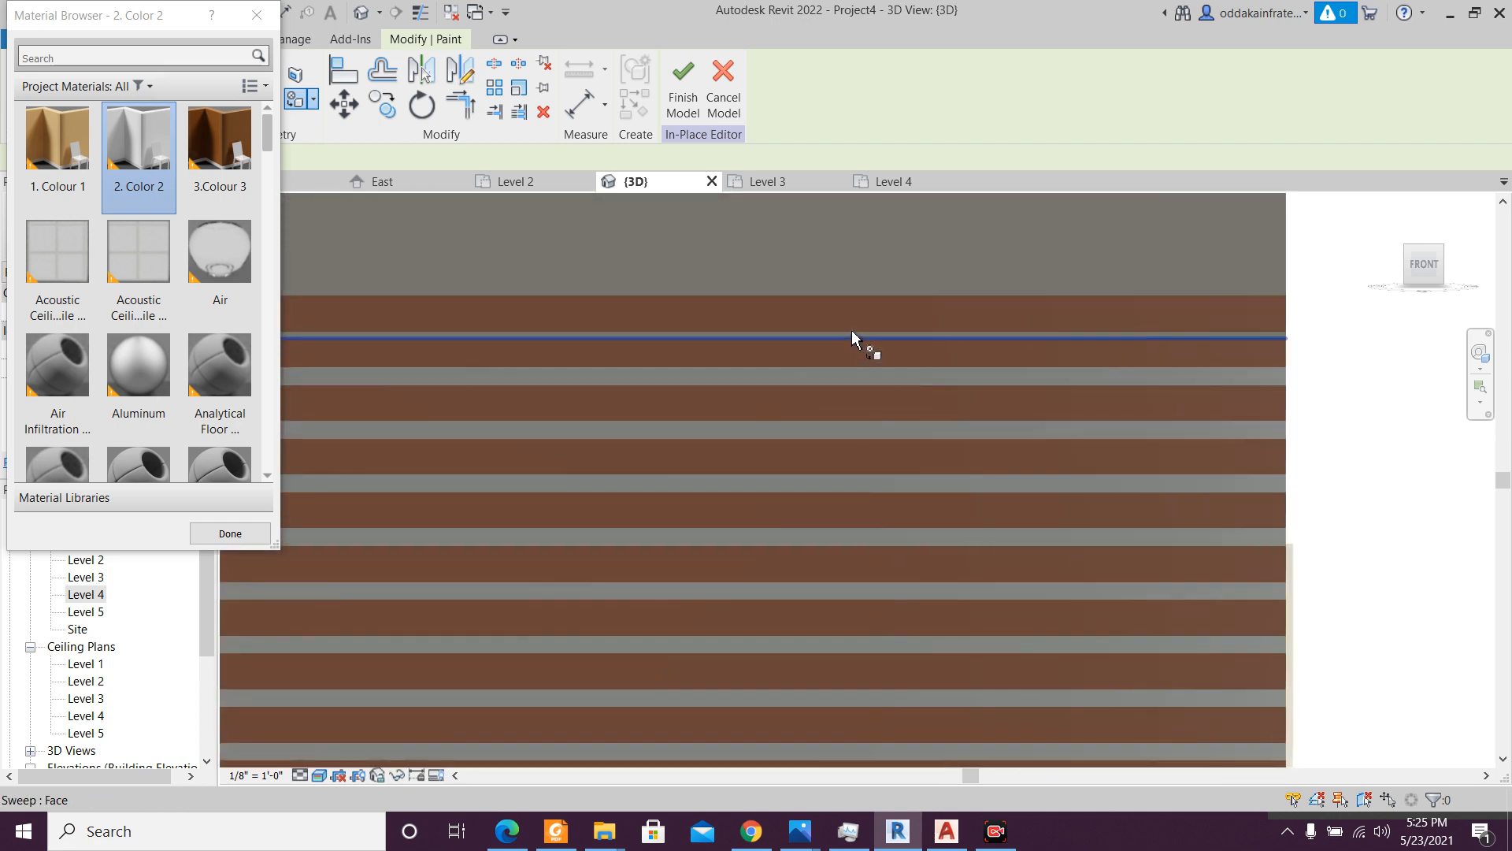
{"action": "scroll", "coordinate": [863, 332], "scroll_direction": "up", "scroll_amount": 4}
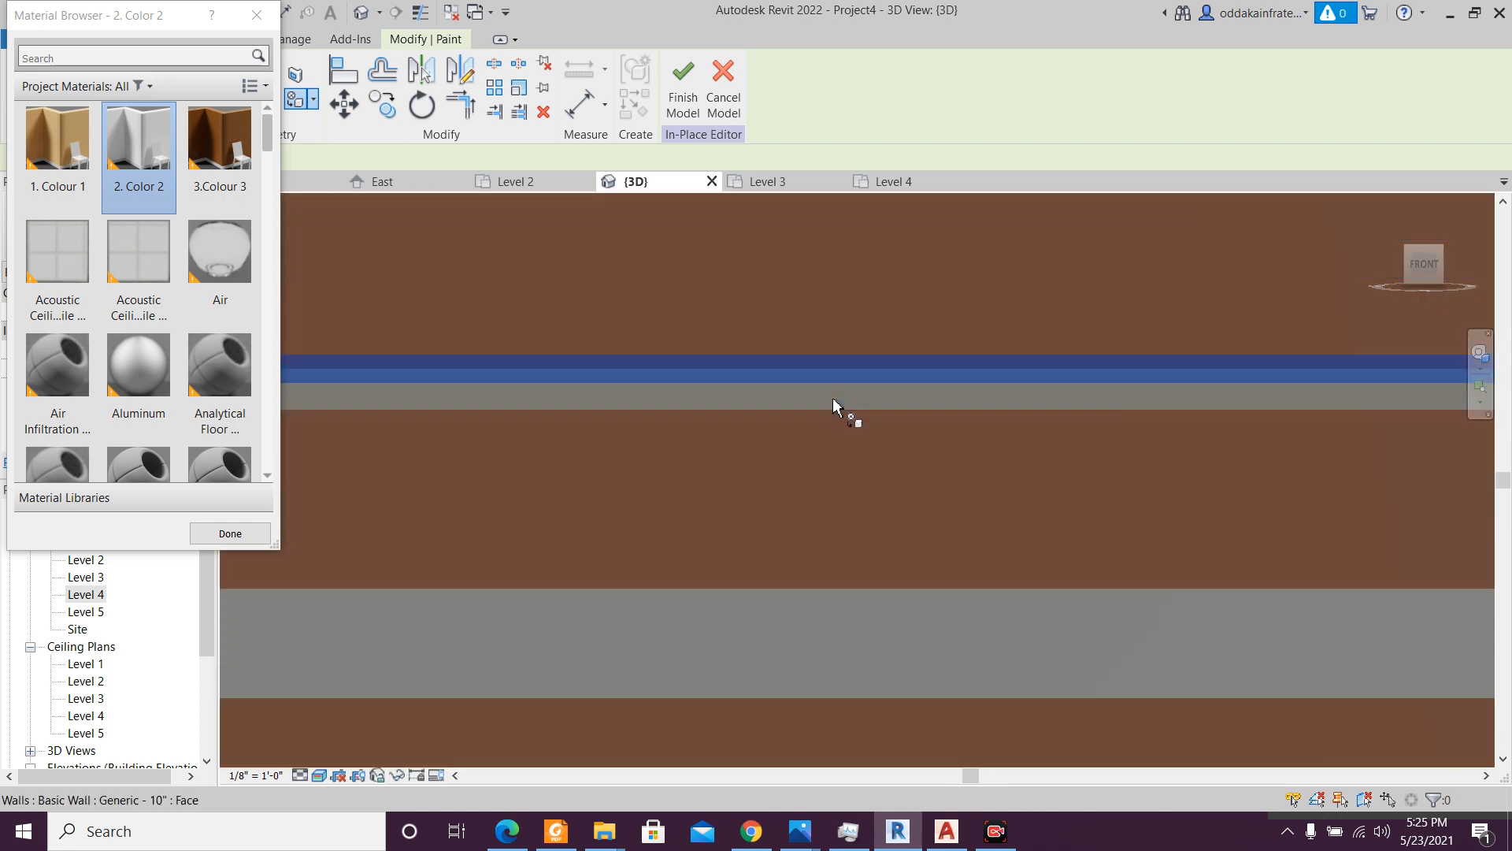
{"action": "scroll", "coordinate": [838, 400], "scroll_direction": "up", "scroll_amount": 3}
{"action": "scroll", "coordinate": [863, 410], "scroll_direction": "down", "scroll_amount": 3}
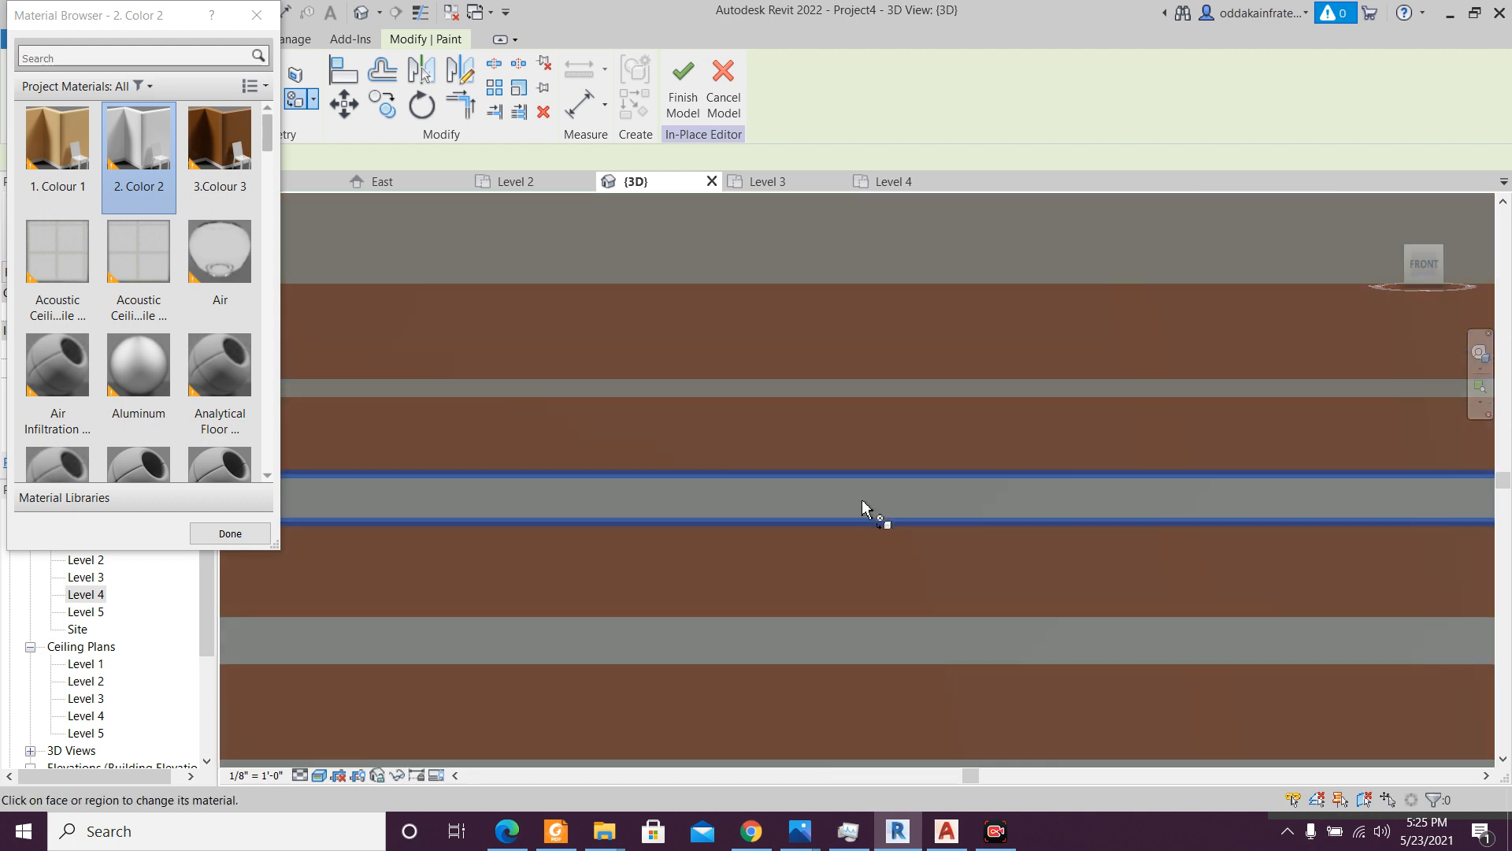
{"action": "left_click", "coordinate": [864, 508]}
{"action": "left_click", "coordinate": [865, 650]}
- Paint the next four groove faces down the cladding with "2. Color 2"
{"action": "scroll", "coordinate": [870, 665], "scroll_direction": "down", "scroll_amount": 2}
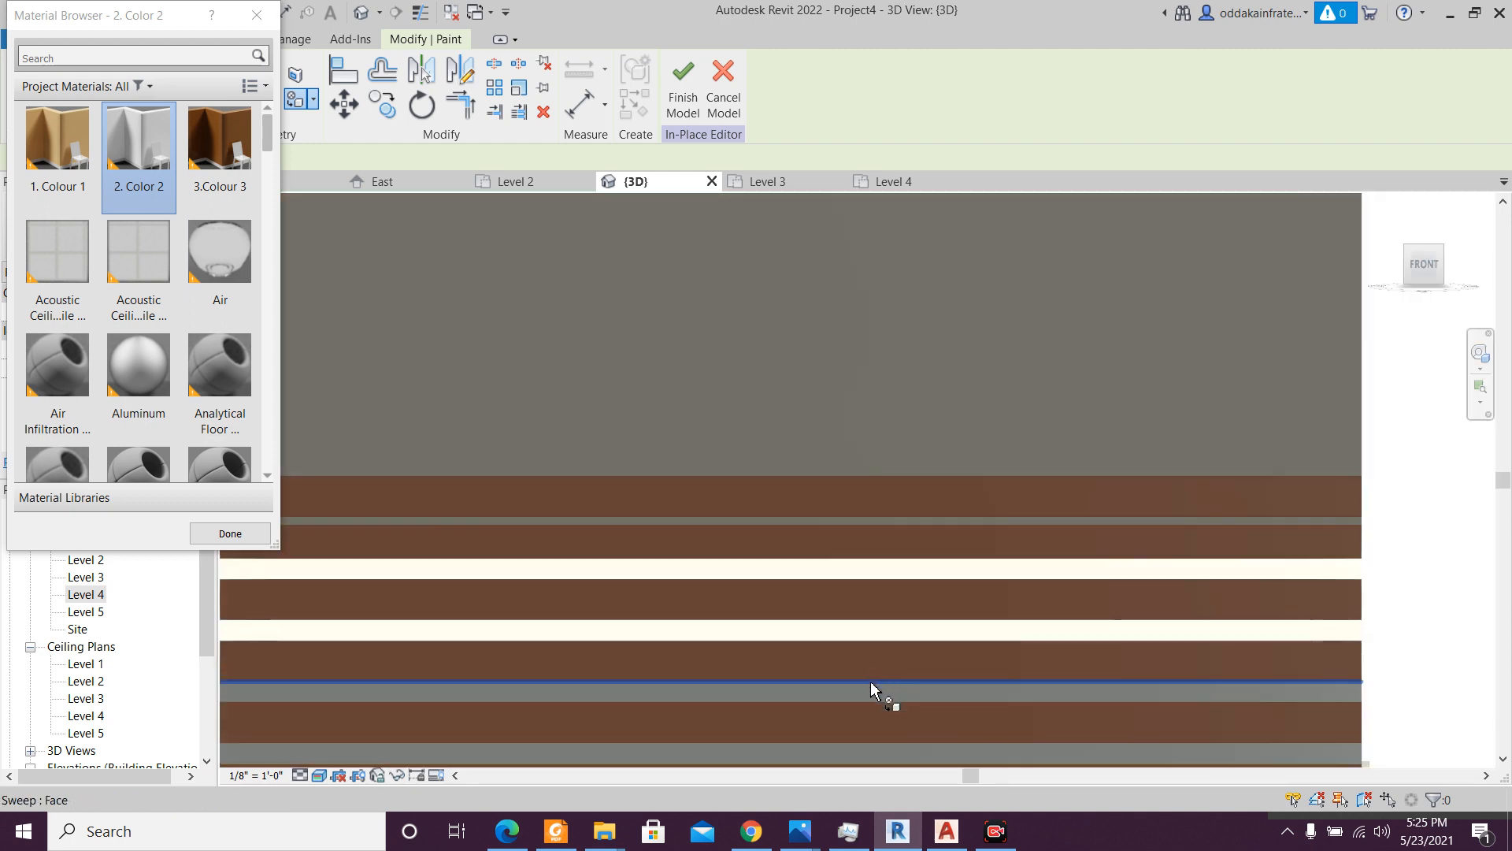
{"action": "scroll", "coordinate": [875, 698], "scroll_direction": "down", "scroll_amount": 1}
{"action": "left_click", "coordinate": [871, 692]}
{"action": "middle_click_drag", "start_coordinate": [888, 617], "coordinate": [941, 403]}
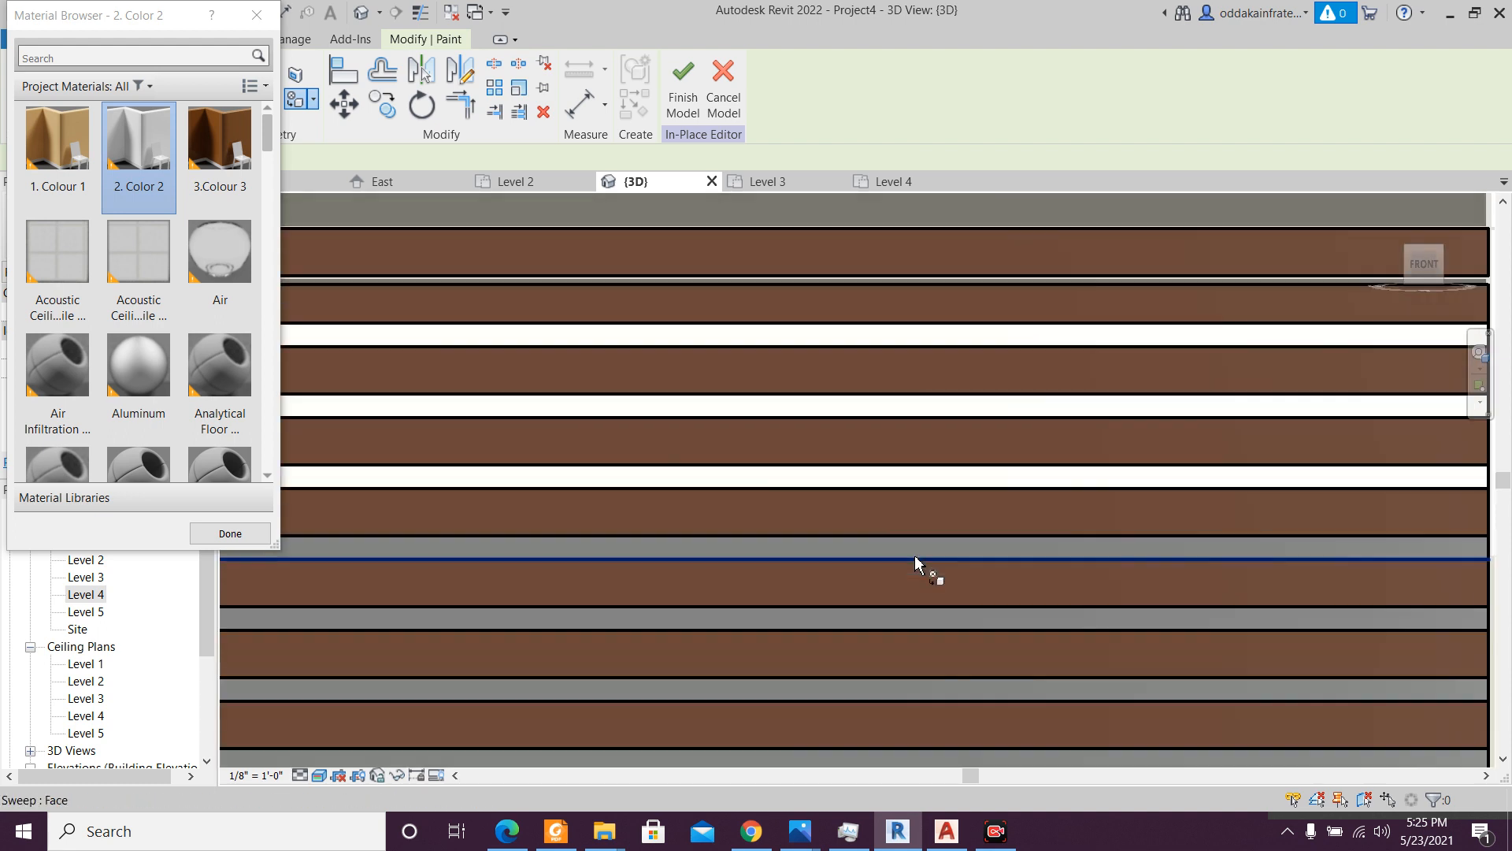
{"action": "left_click", "coordinate": [917, 551]}
{"action": "left_click", "coordinate": [923, 622]}
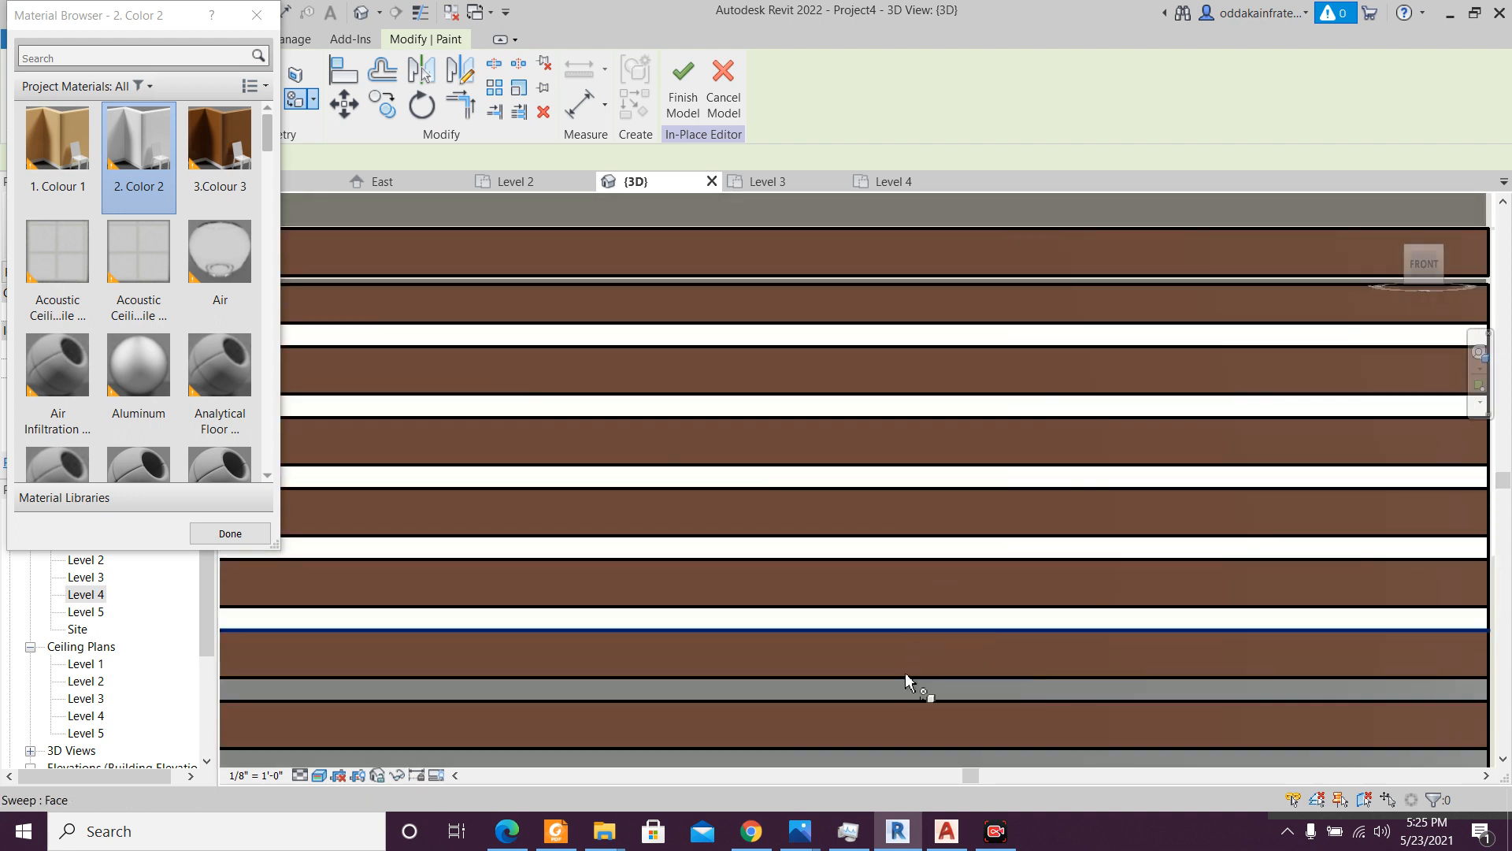
{"action": "left_click", "coordinate": [901, 693]}
{"action": "scroll", "coordinate": [904, 675], "scroll_direction": "down", "scroll_amount": 2}
{"action": "mouse_move", "coordinate": [904, 675]}
{"action": "middle_mouse_down"}
{"action": "mouse_move", "coordinate": [935, 500]}
{"action": "mouse_move", "coordinate": [960, 524]}
{"action": "middle_mouse_up"}
{"action": "left_click", "coordinate": [960, 524]}
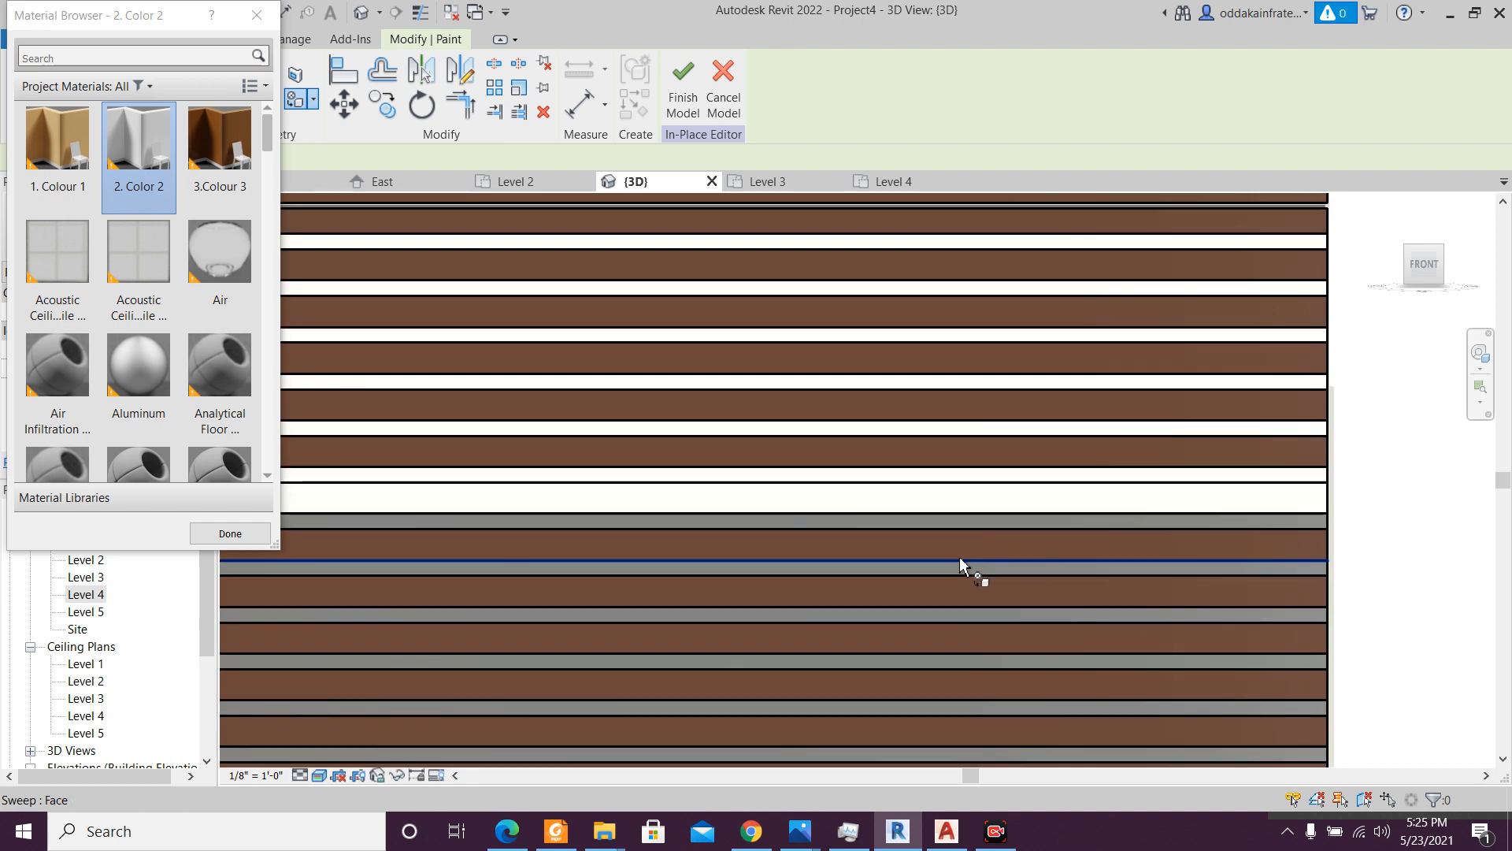
{"action": "key", "text": "Escape"}
{"action": "key", "text": "ctrl+z"}
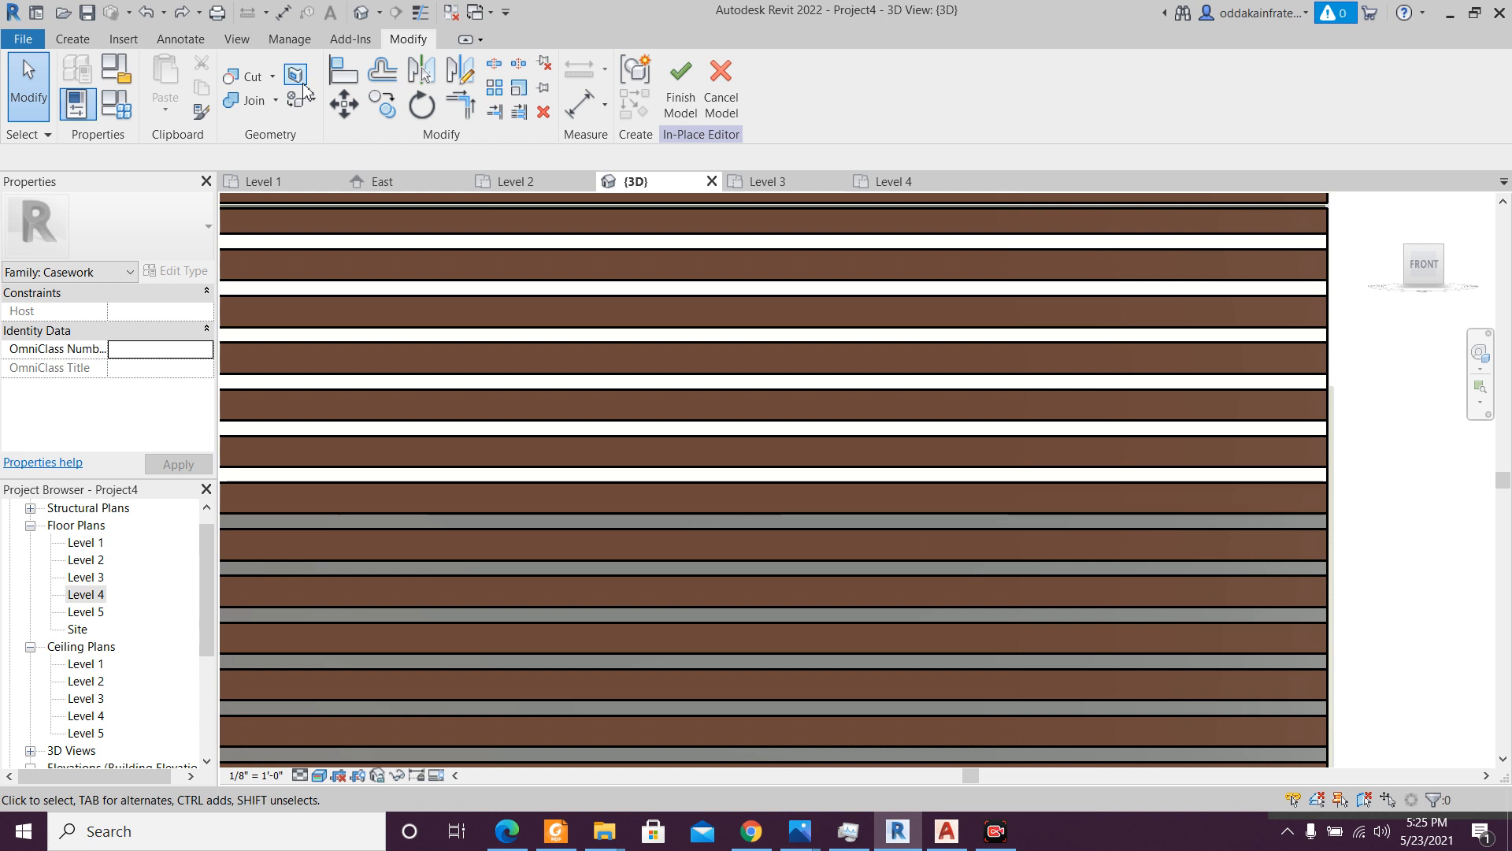
{"action": "left_click", "coordinate": [296, 102]}
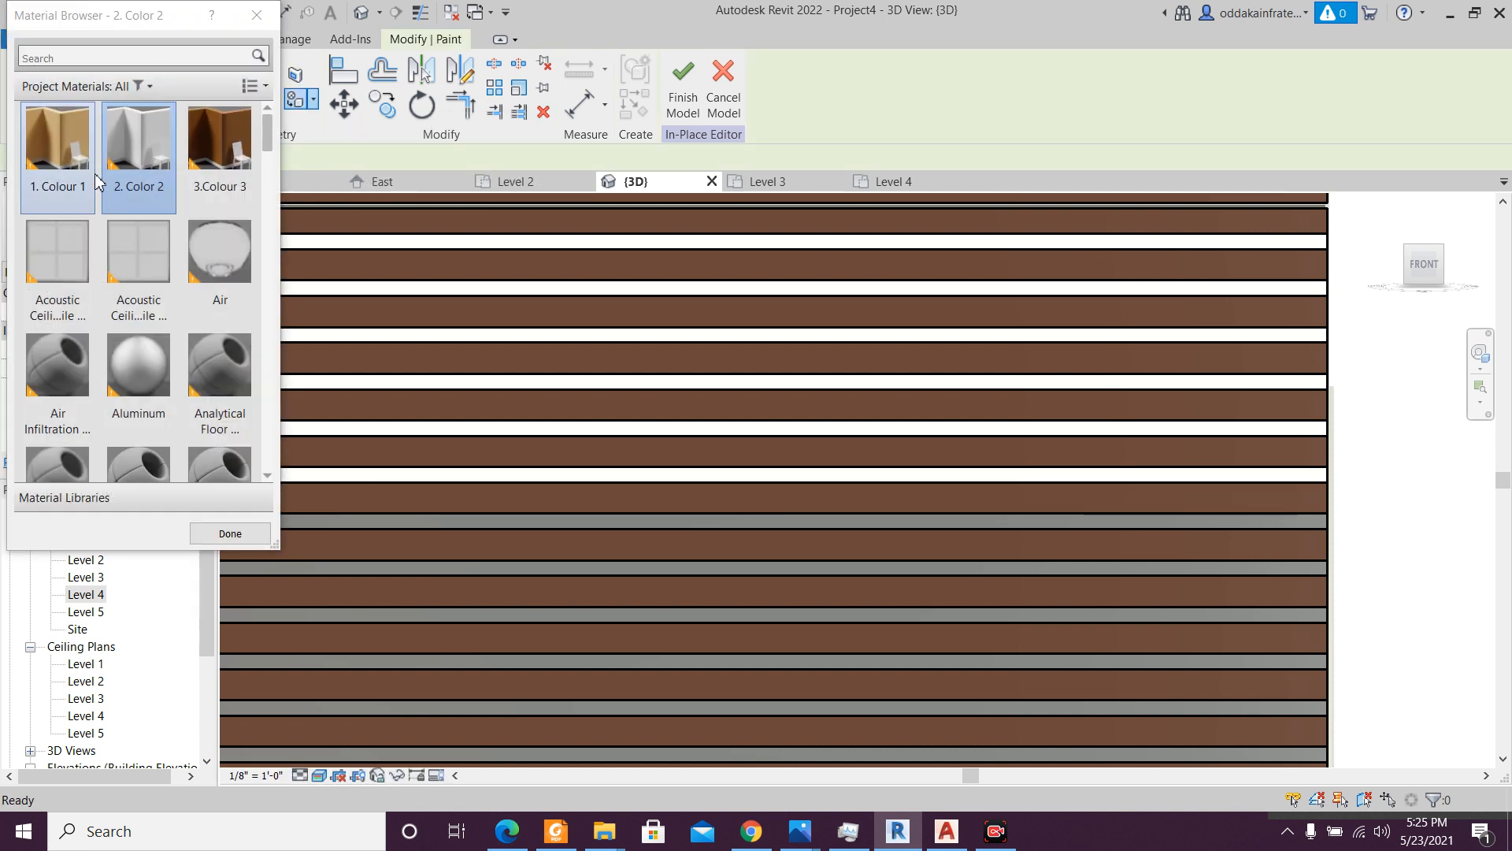
{"action": "left_click", "coordinate": [722, 520]}
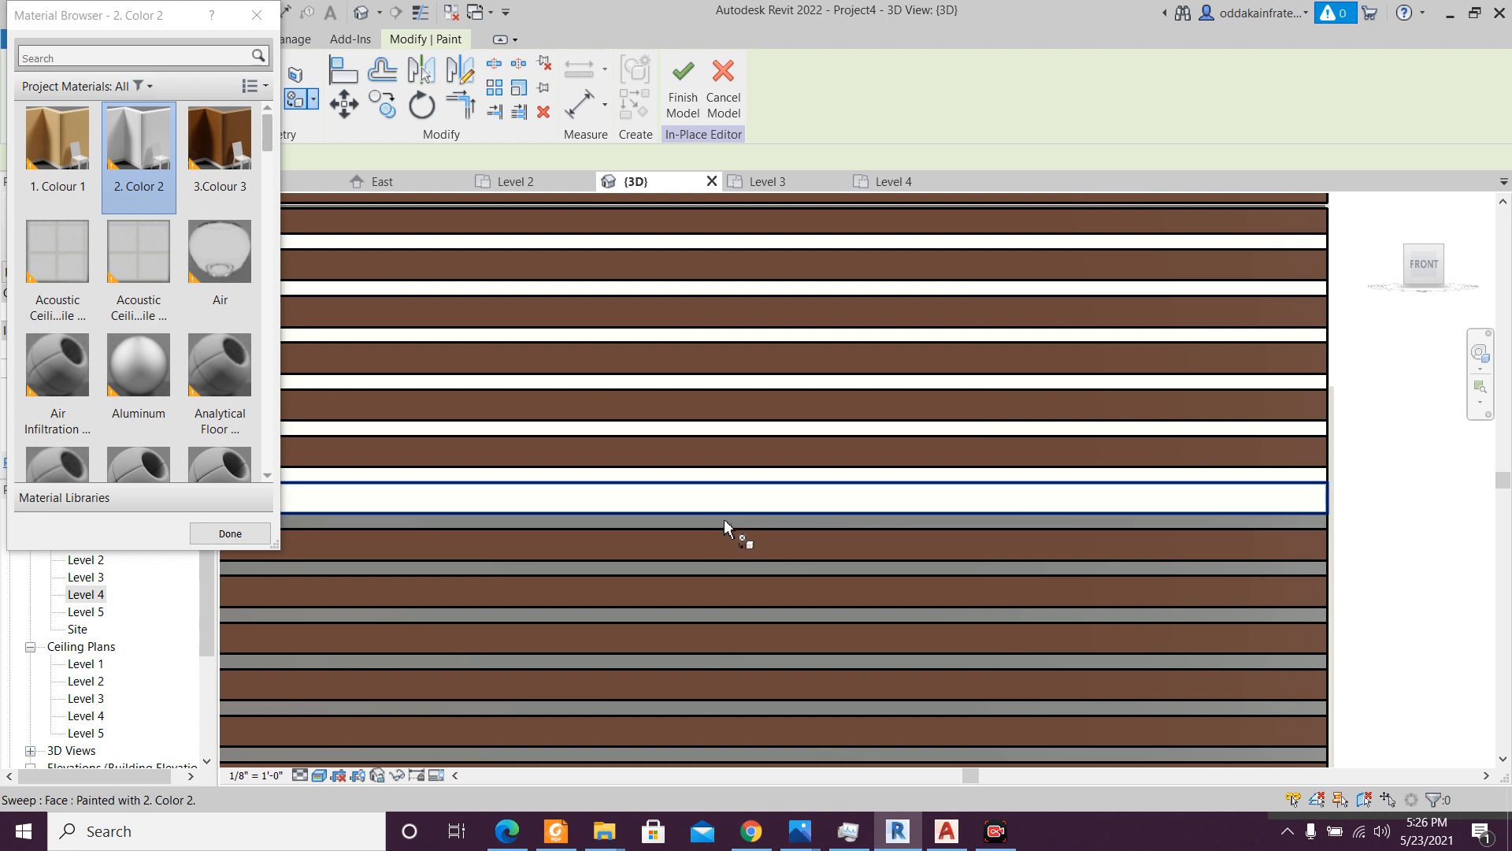
{"action": "scroll", "coordinate": [725, 518], "scroll_direction": "up", "scroll_amount": 3}
{"action": "scroll", "coordinate": [728, 532], "scroll_direction": "up", "scroll_amount": 3}
{"action": "key", "text": "Escape"}
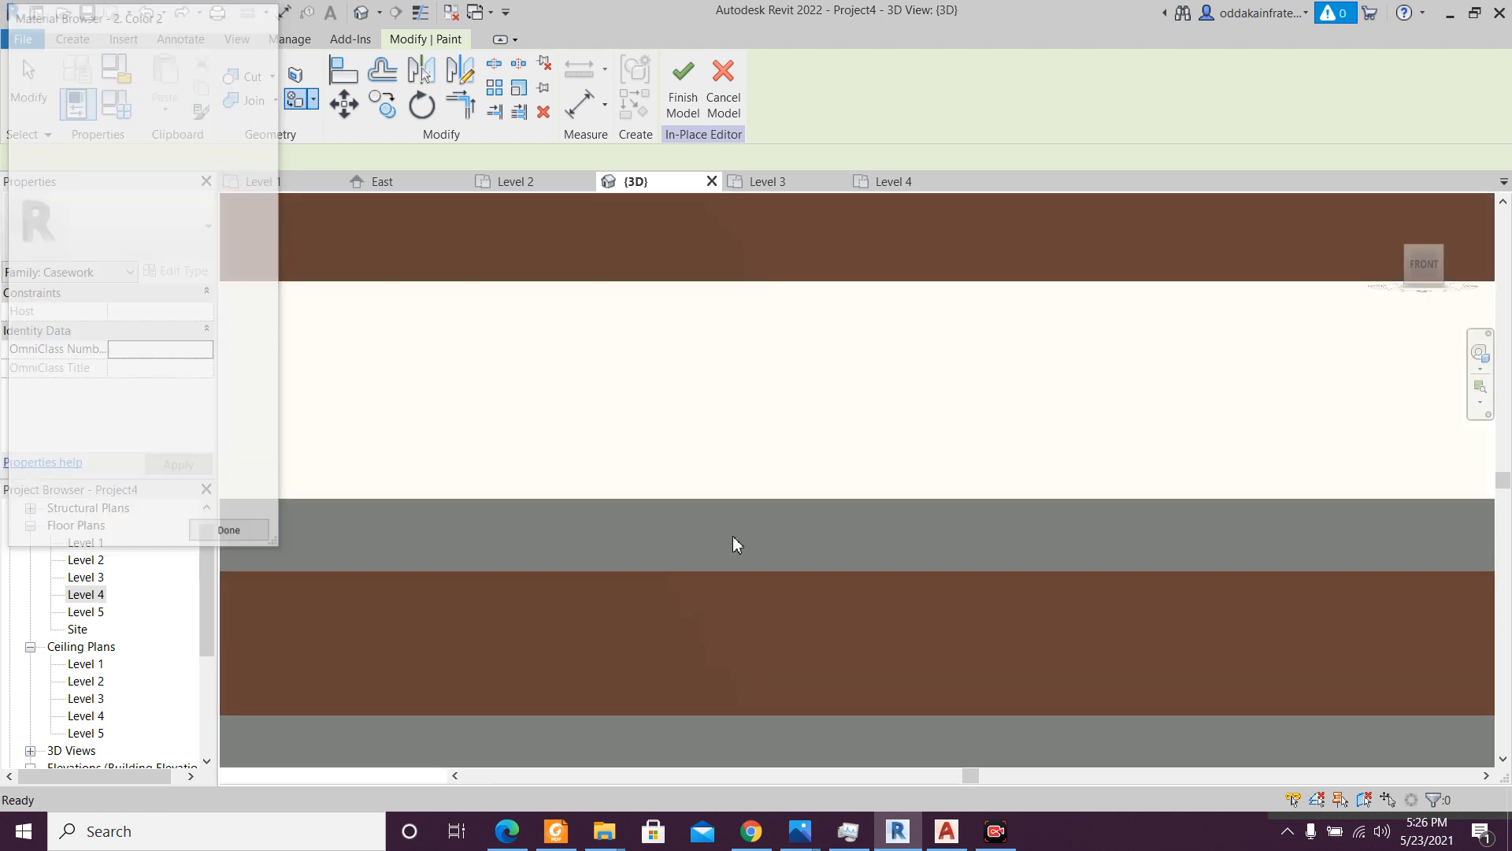
{"action": "scroll", "coordinate": [733, 535], "scroll_direction": "down", "scroll_amount": 5}
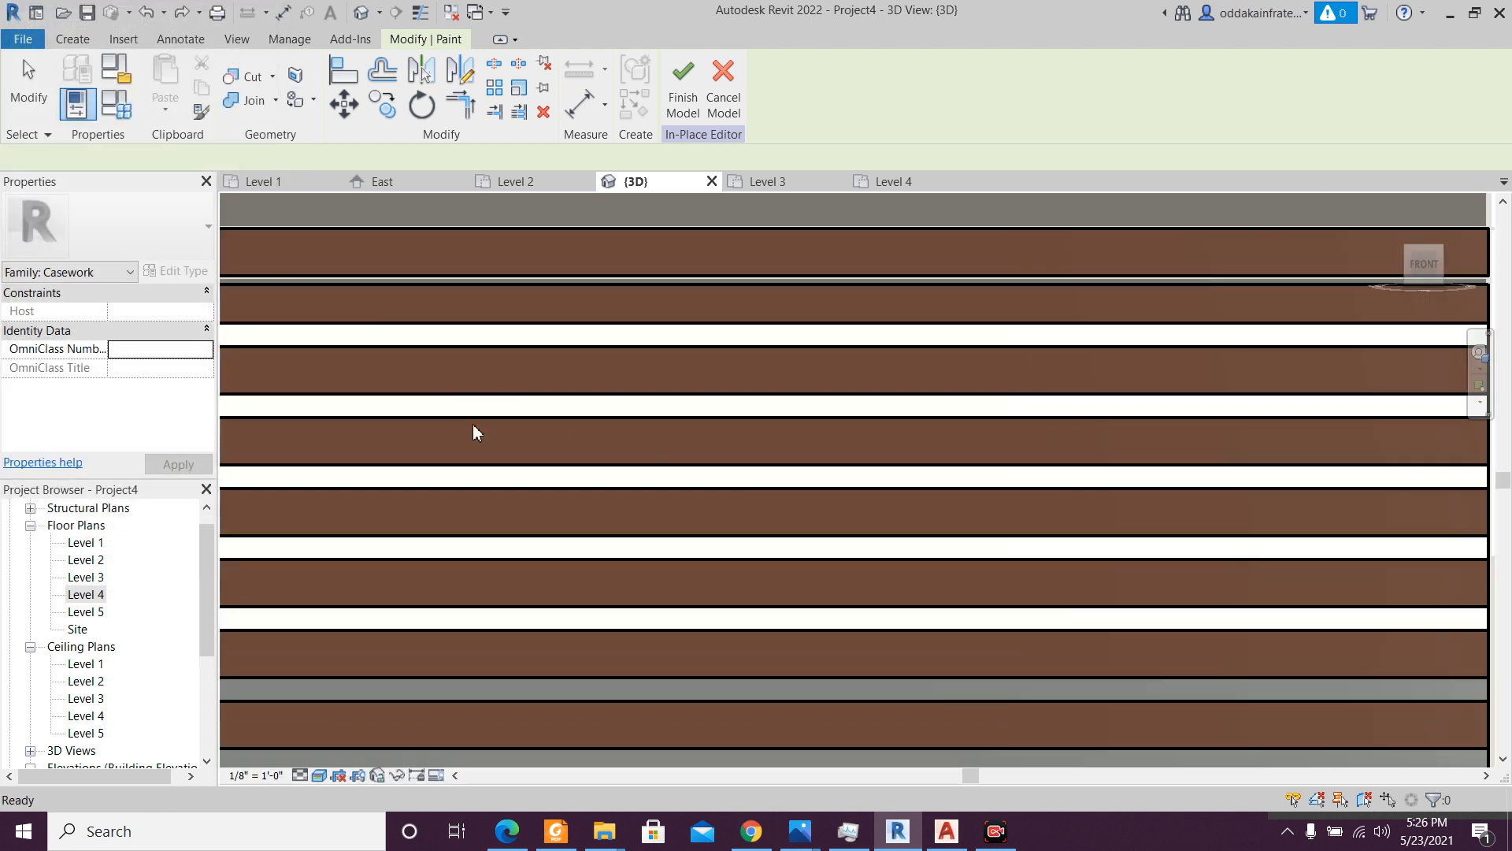
{"action": "scroll", "coordinate": [504, 494], "scroll_direction": "down", "scroll_amount": 1}
{"action": "middle_click_drag", "start_coordinate": [595, 543], "coordinate": [712, 512]}
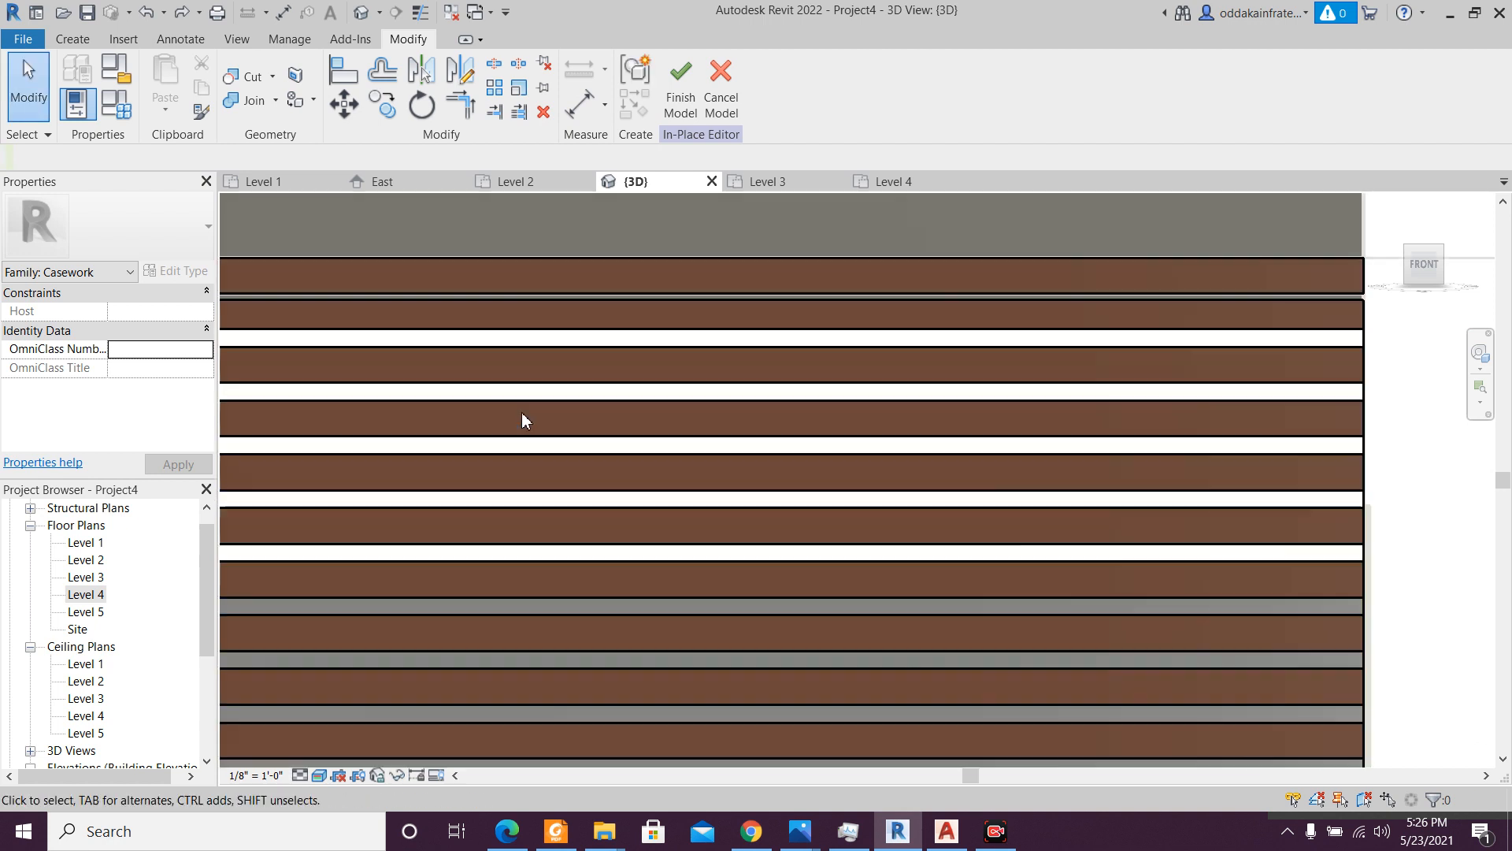
- Restart painting with "2. Color 2" and cover the next unpainted groove faces in the middle of the cladding
{"action": "left_click", "coordinate": [296, 106]}
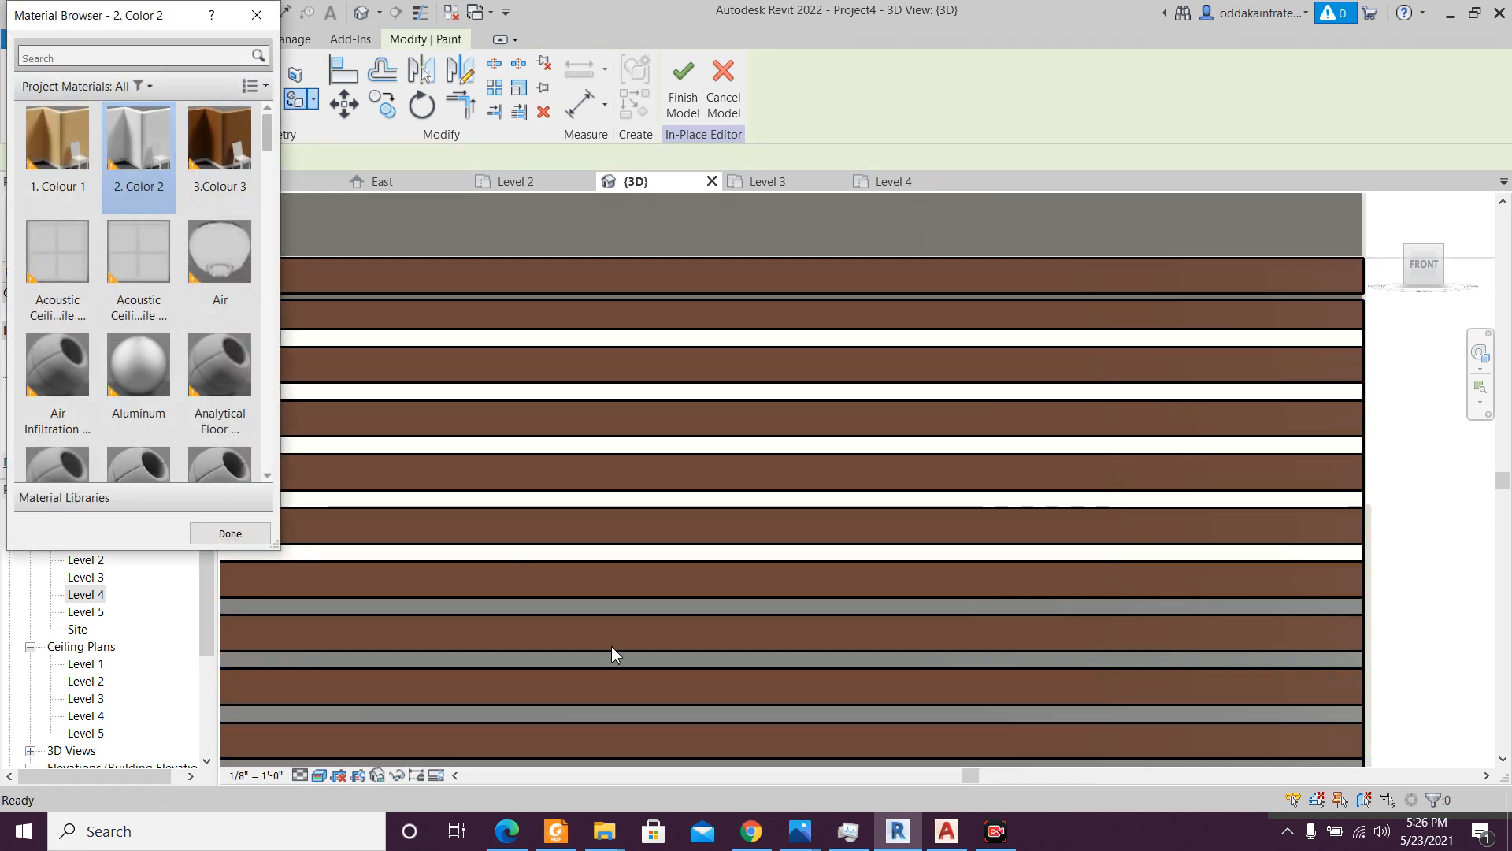
{"action": "scroll", "coordinate": [613, 641], "scroll_direction": "up", "scroll_amount": 4}
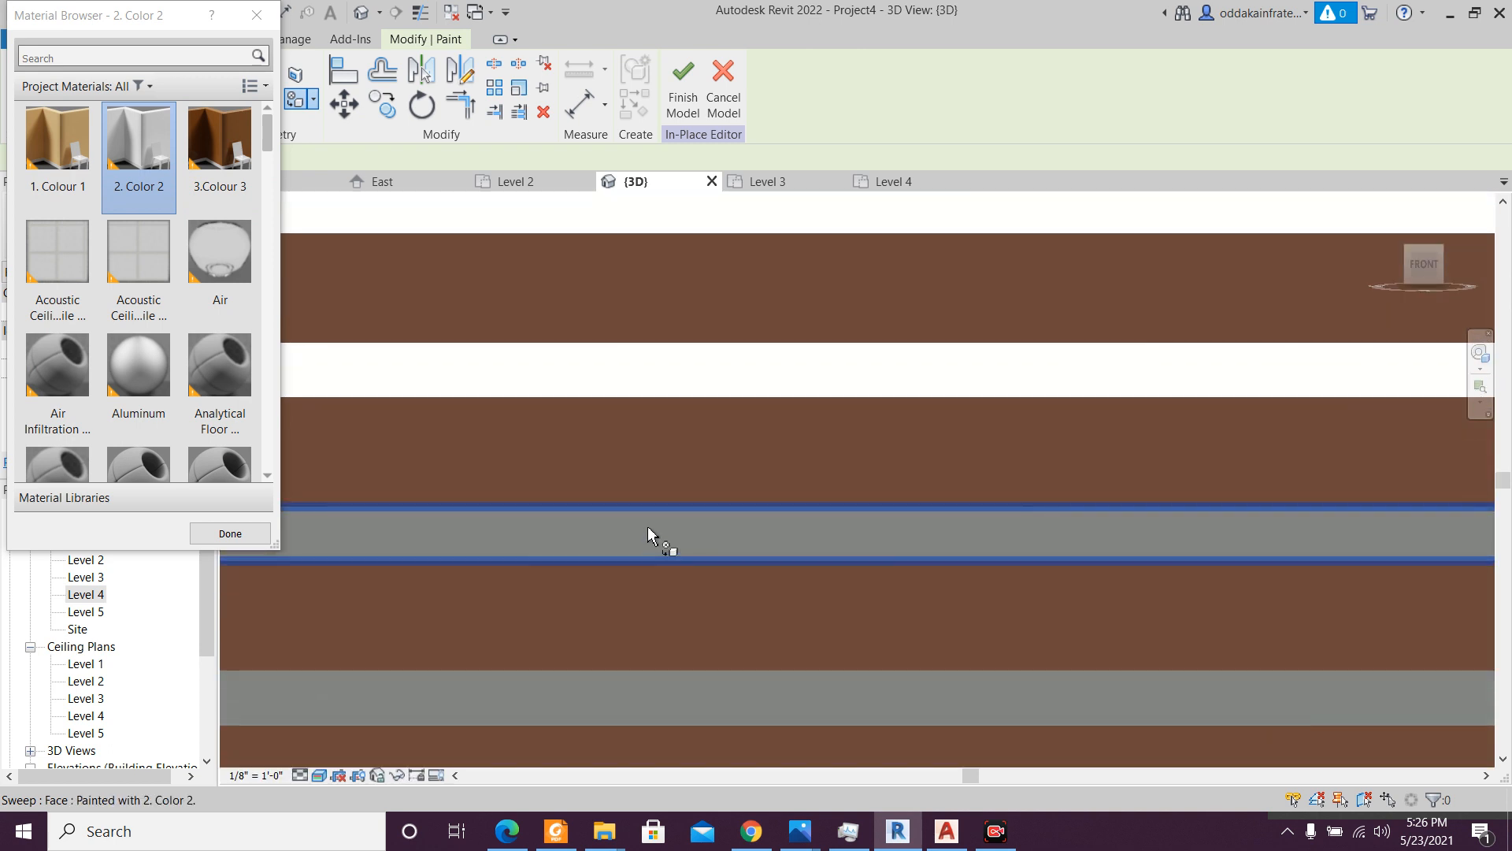
{"action": "left_click", "coordinate": [668, 699]}
{"action": "scroll", "coordinate": [671, 678], "scroll_direction": "down", "scroll_amount": 3}
{"action": "middle_click_drag", "start_coordinate": [685, 551], "coordinate": [696, 243]}
{"action": "scroll", "coordinate": [703, 522], "scroll_direction": "up", "scroll_amount": 2}
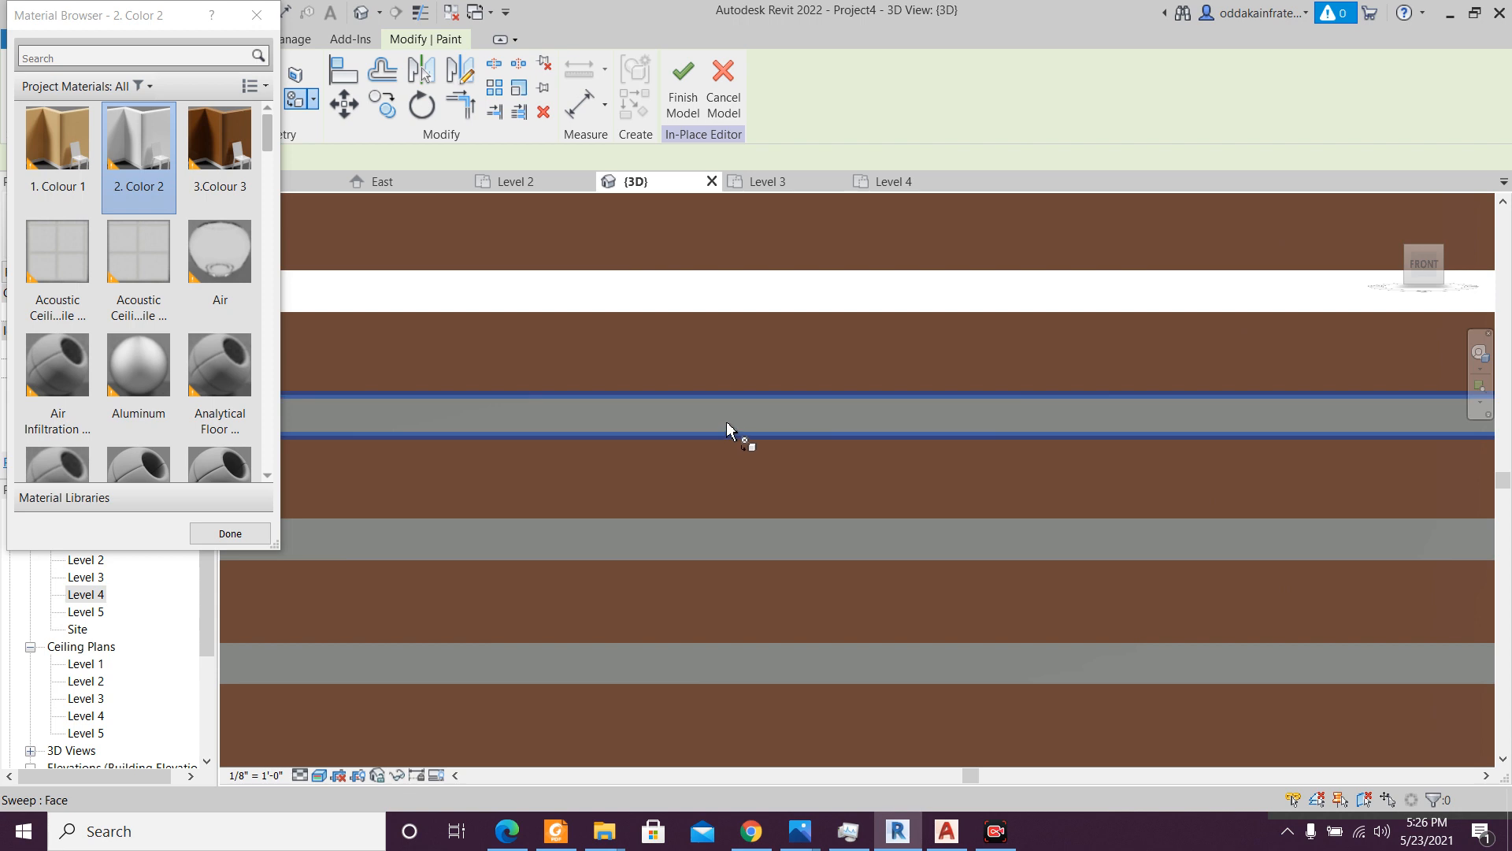
{"action": "left_click", "coordinate": [723, 579]}
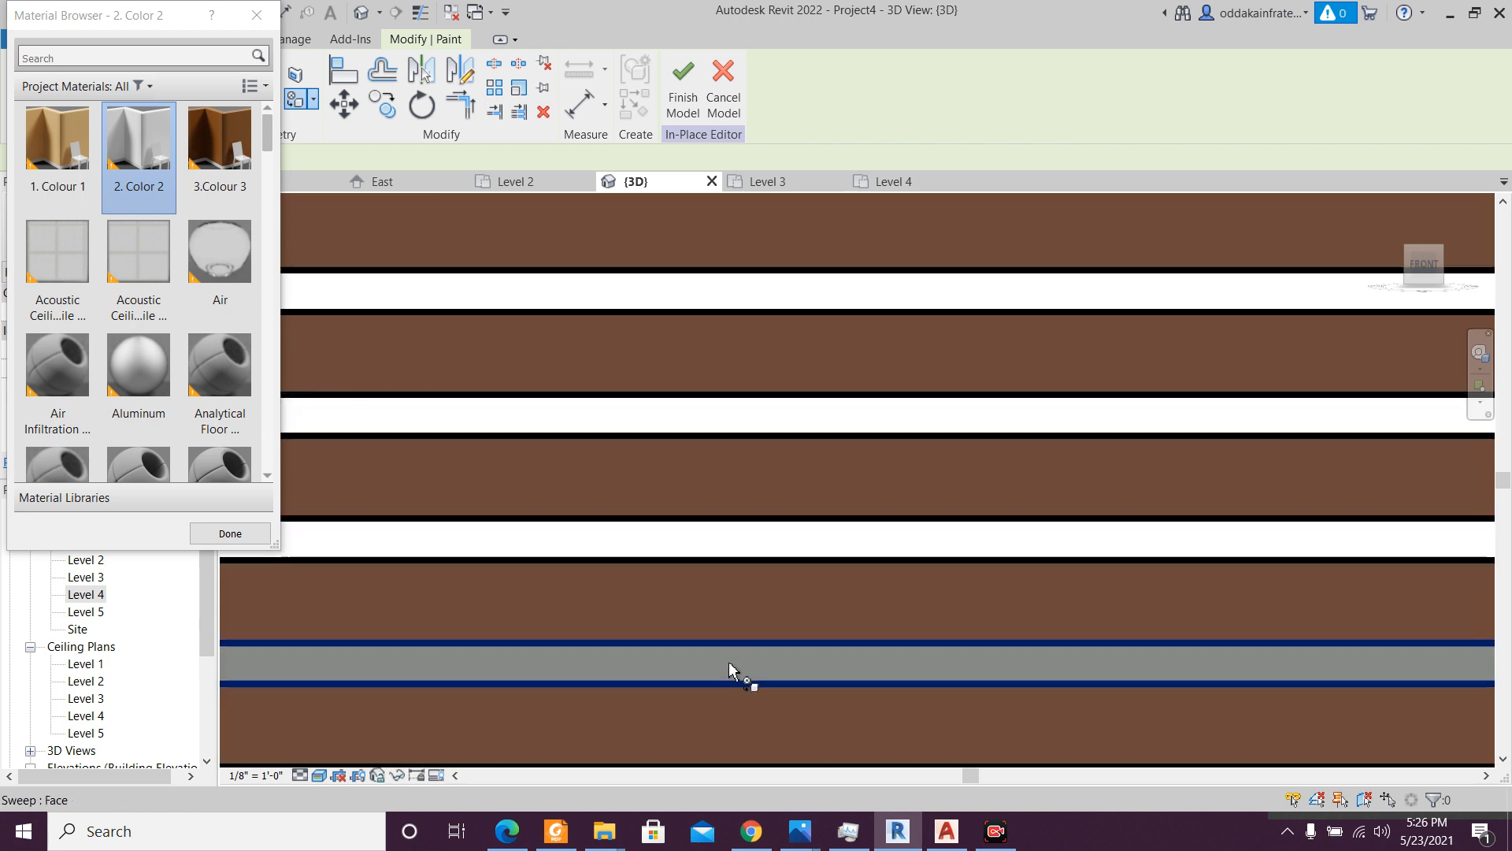
- Paint the following six groove faces in the lower half of the cladding with "2. Color 2"
{"action": "scroll", "coordinate": [730, 654], "scroll_direction": "down", "scroll_amount": 3}
{"action": "middle_click_drag", "start_coordinate": [730, 651], "coordinate": [739, 433]}
{"action": "scroll", "coordinate": [712, 508], "scroll_direction": "up", "scroll_amount": 2}
{"action": "left_click", "coordinate": [718, 488]}
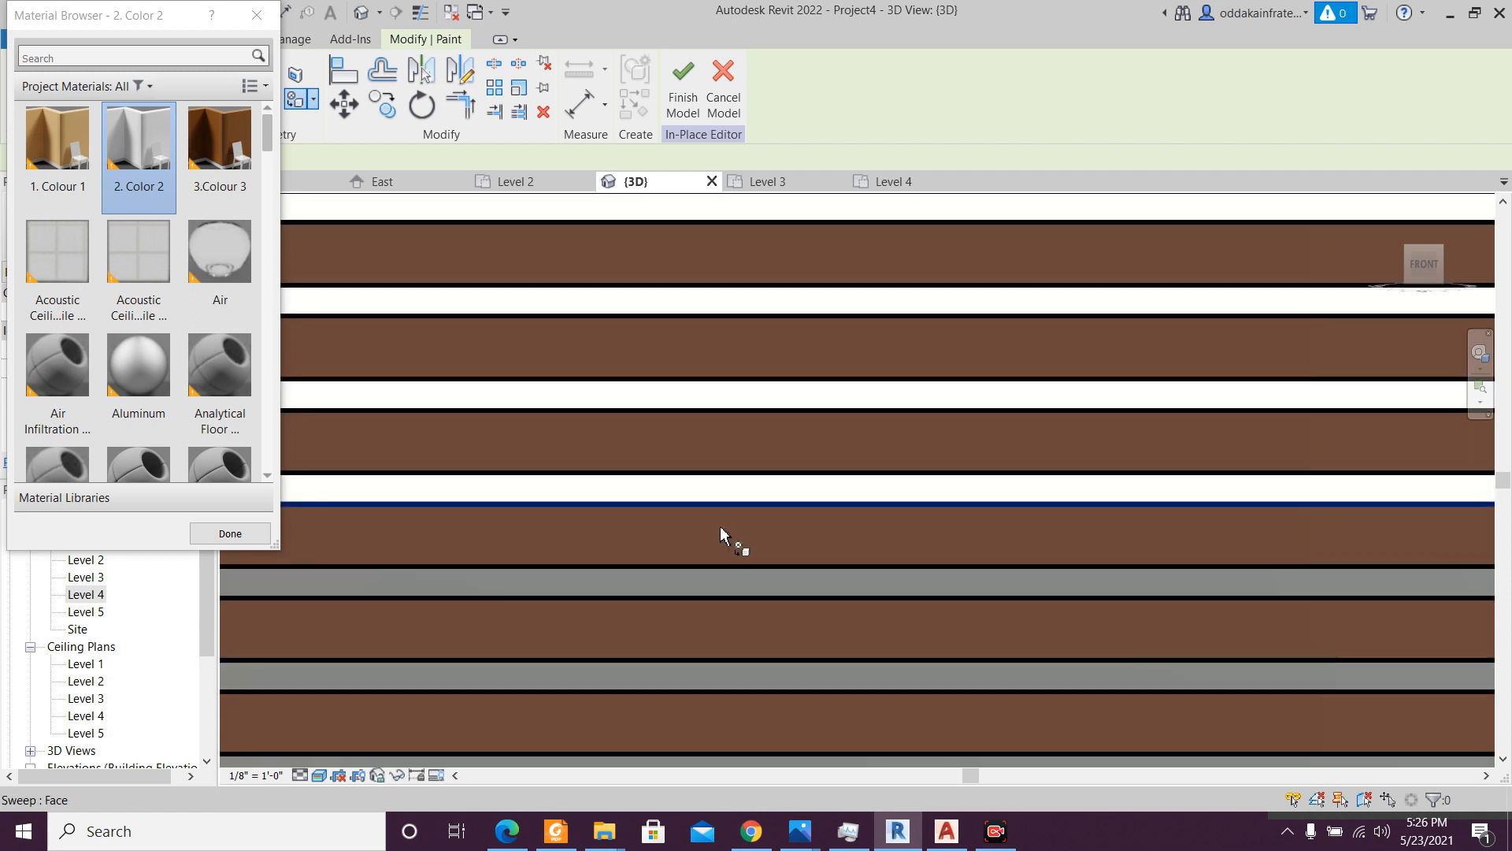
{"action": "left_click", "coordinate": [717, 584]}
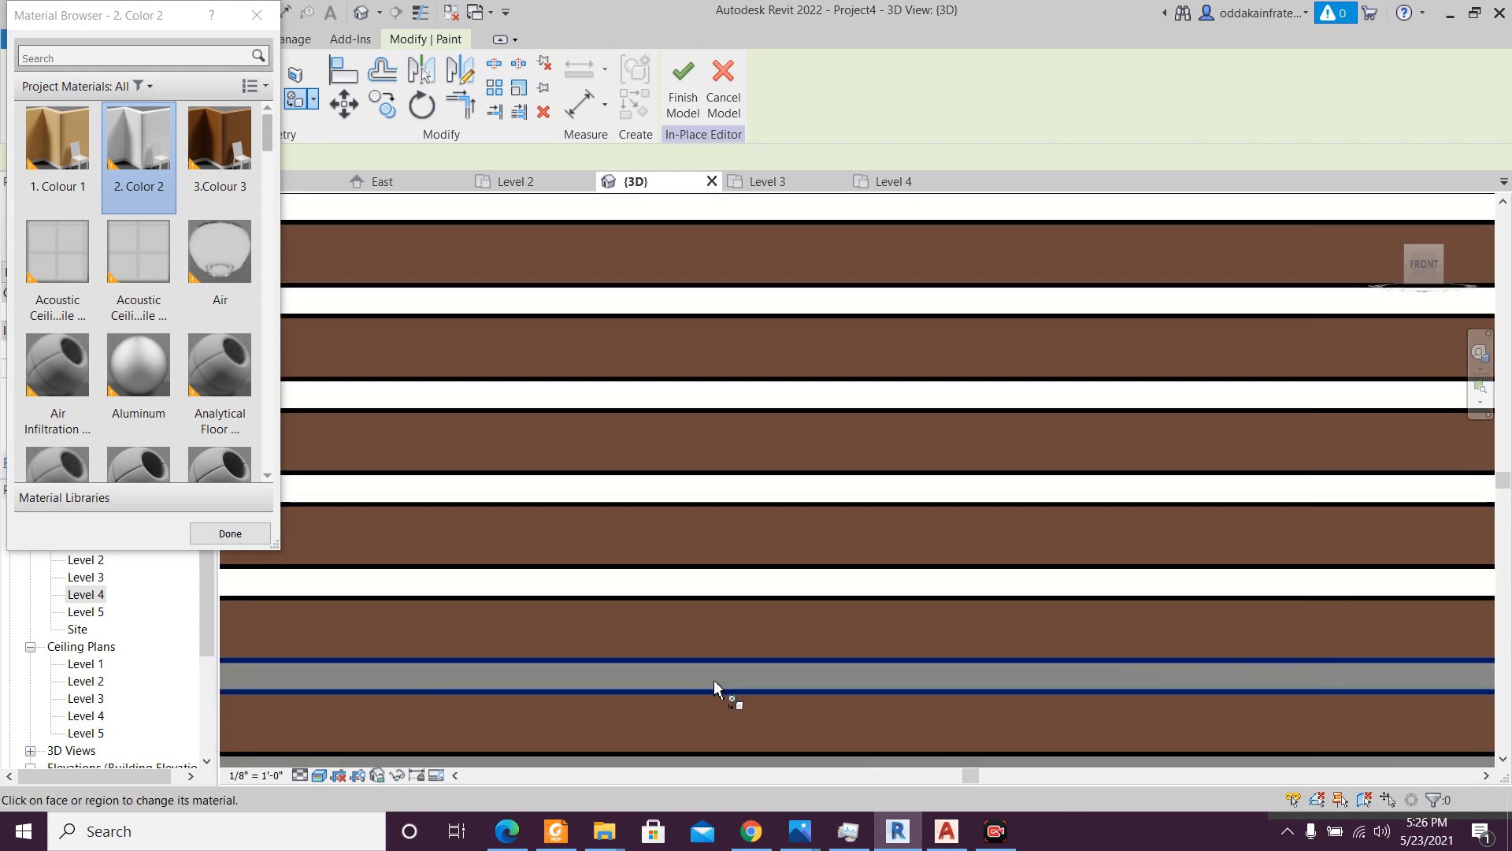
{"action": "left_click", "coordinate": [716, 678]}
{"action": "scroll", "coordinate": [719, 675], "scroll_direction": "down", "scroll_amount": 3}
{"action": "mouse_move", "coordinate": [719, 673]}
{"action": "middle_mouse_down"}
{"action": "mouse_move", "coordinate": [736, 429]}
{"action": "mouse_move", "coordinate": [729, 473]}
{"action": "middle_mouse_up"}
{"action": "scroll", "coordinate": [713, 504], "scroll_direction": "up", "scroll_amount": 2}
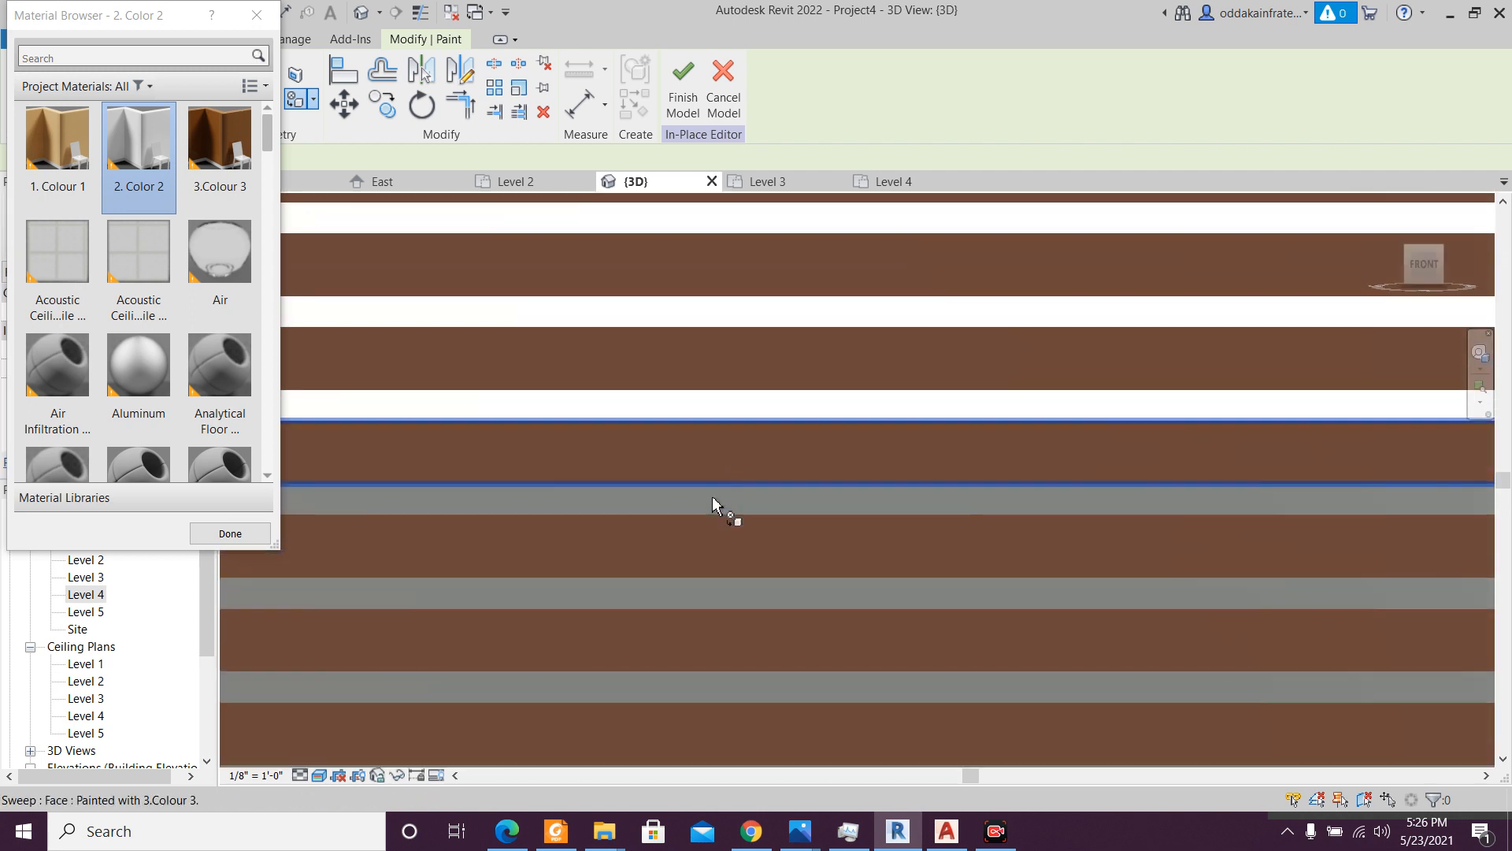
{"action": "left_click", "coordinate": [714, 508]}
{"action": "left_click", "coordinate": [717, 599]}
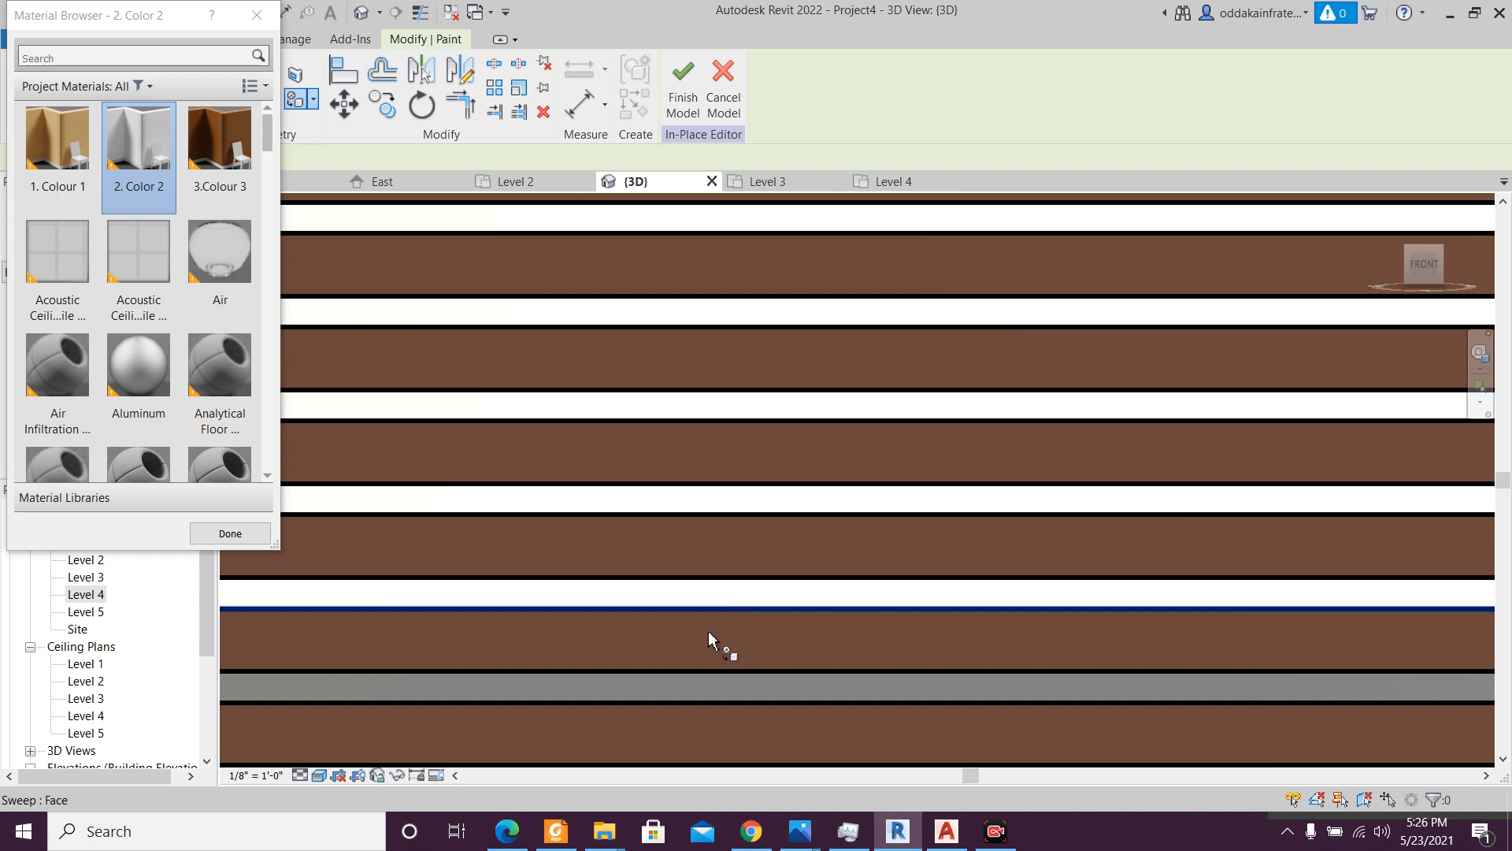
{"action": "left_click", "coordinate": [707, 689]}
- Paint the last two groove faces above the cladding's lowest board with "2. Color 2" and check the whole striped facade
{"action": "scroll", "coordinate": [713, 675], "scroll_direction": "down", "scroll_amount": 2}
{"action": "middle_click_drag", "start_coordinate": [720, 612], "coordinate": [730, 452]}
{"action": "scroll", "coordinate": [730, 489], "scroll_direction": "up", "scroll_amount": 2}
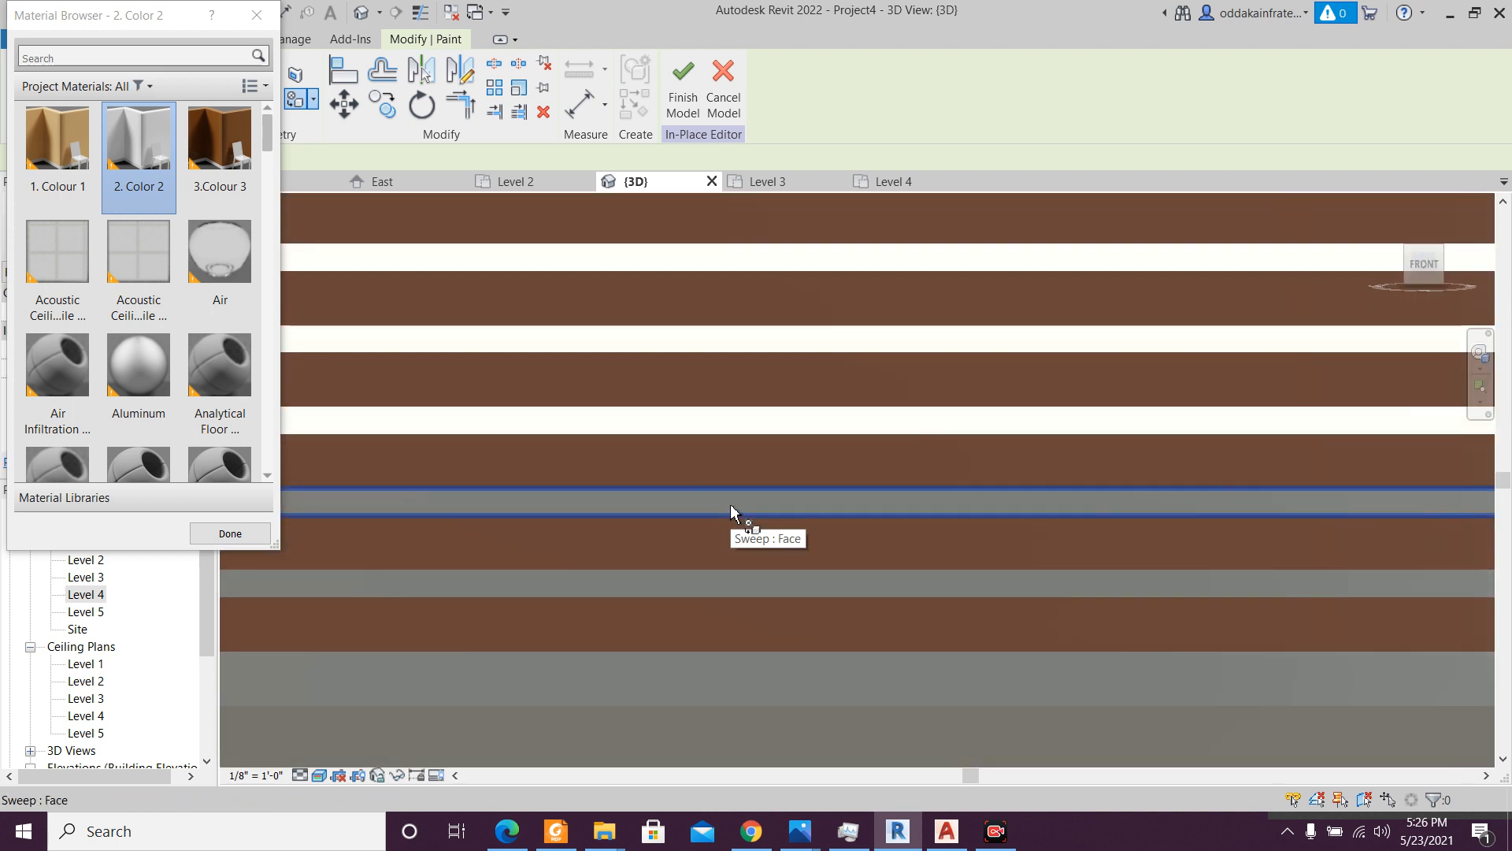
{"action": "left_click", "coordinate": [731, 511]}
{"action": "left_click", "coordinate": [739, 592]}
{"action": "scroll", "coordinate": [739, 587], "scroll_direction": "down", "scroll_amount": 2}
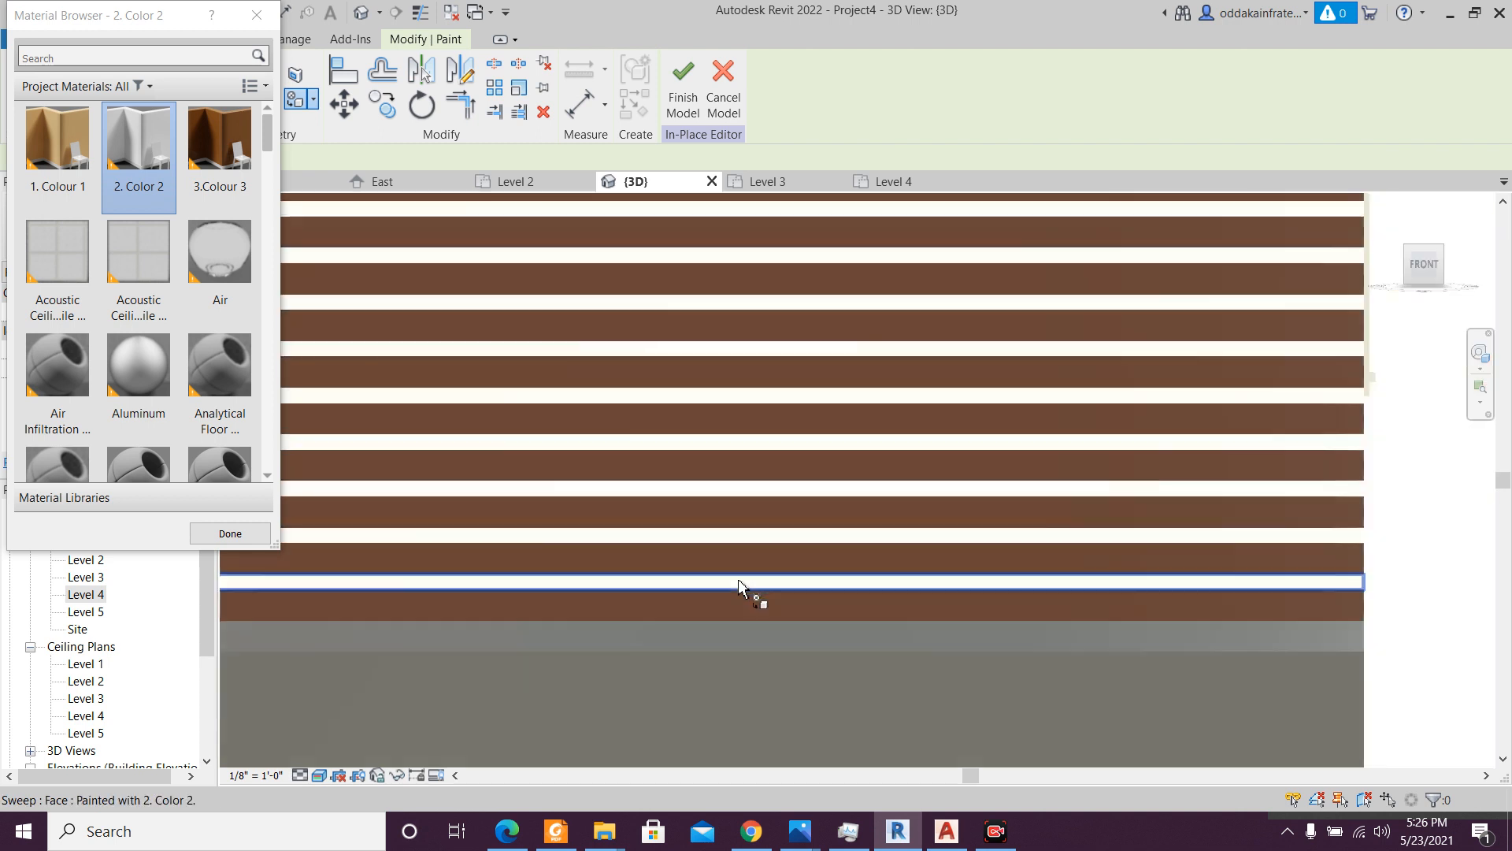
{"action": "scroll", "coordinate": [756, 615], "scroll_direction": "down", "scroll_amount": 2}
{"action": "scroll", "coordinate": [780, 622], "scroll_direction": "down", "scroll_amount": 2}
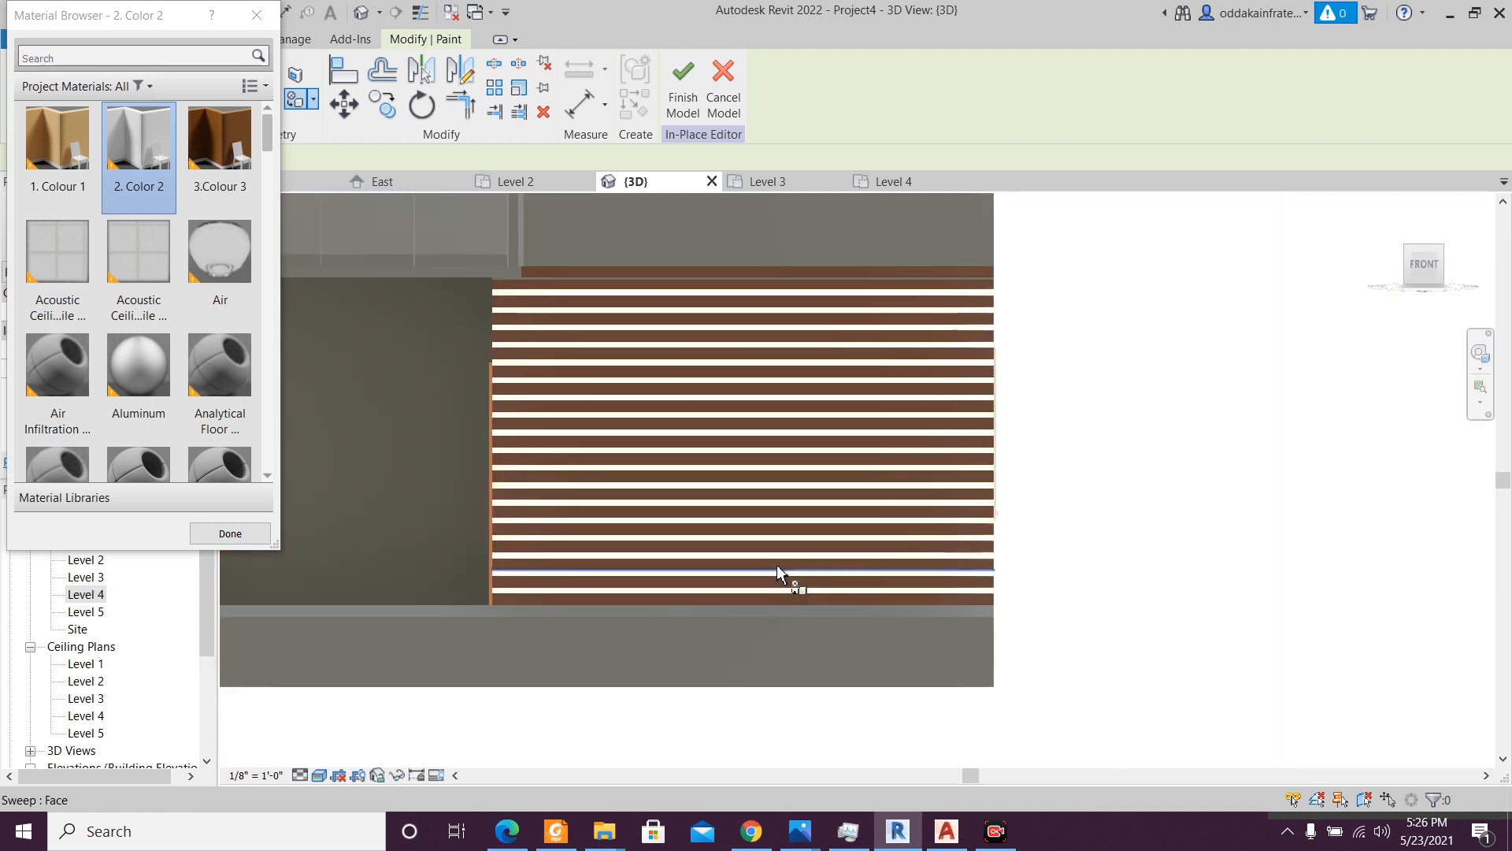
- Repaint the slab-edge band directly above the ground-floor cladding with "2. Color 2"
{"action": "scroll", "coordinate": [777, 573], "scroll_direction": "down", "scroll_amount": 2}
{"action": "scroll", "coordinate": [713, 362], "scroll_direction": "up", "scroll_amount": 3}
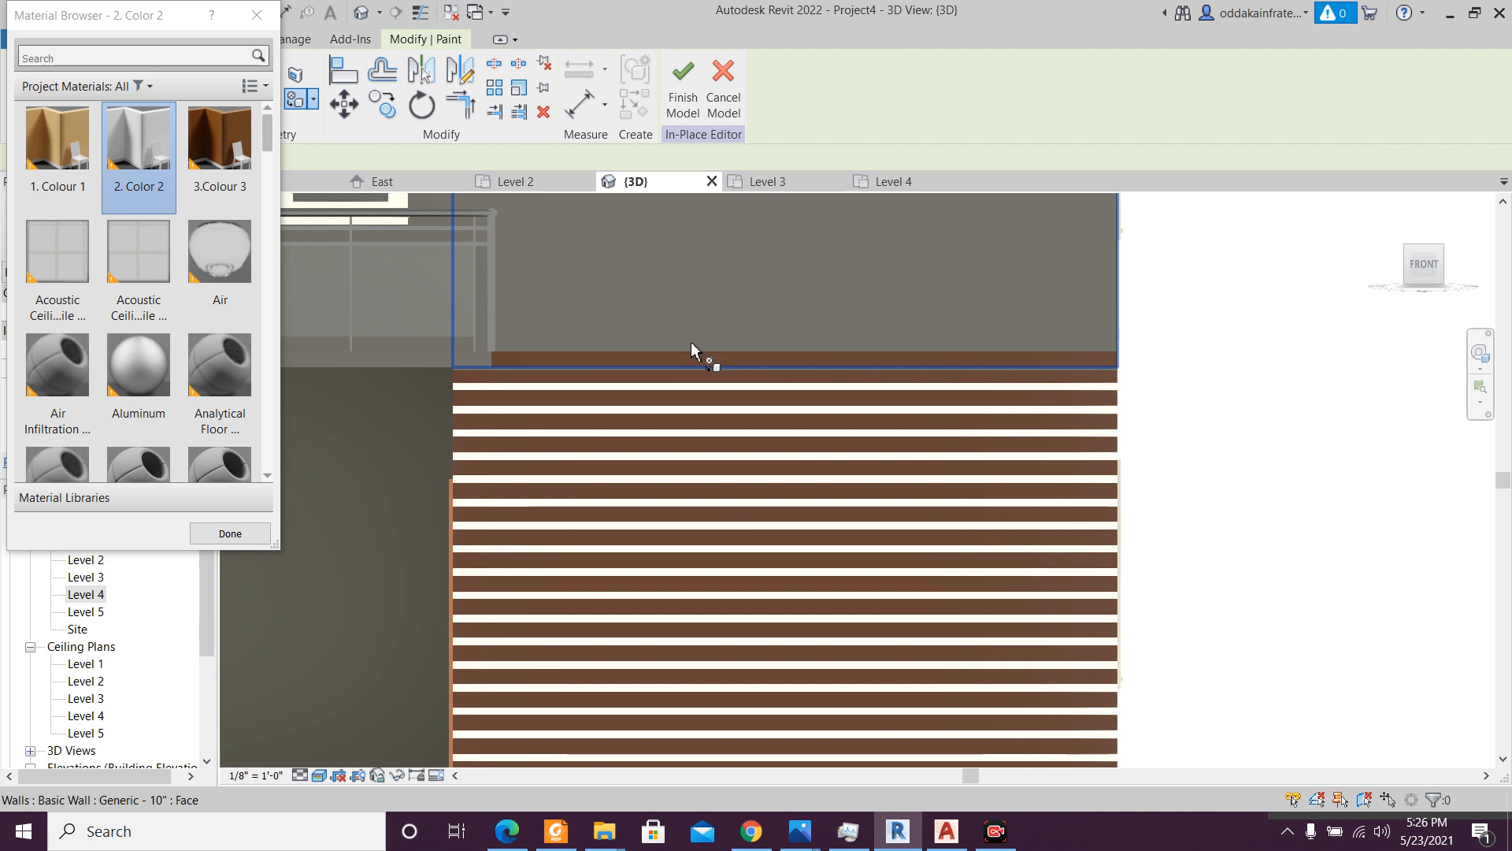
{"action": "scroll", "coordinate": [540, 307], "scroll_direction": "up", "scroll_amount": 2}
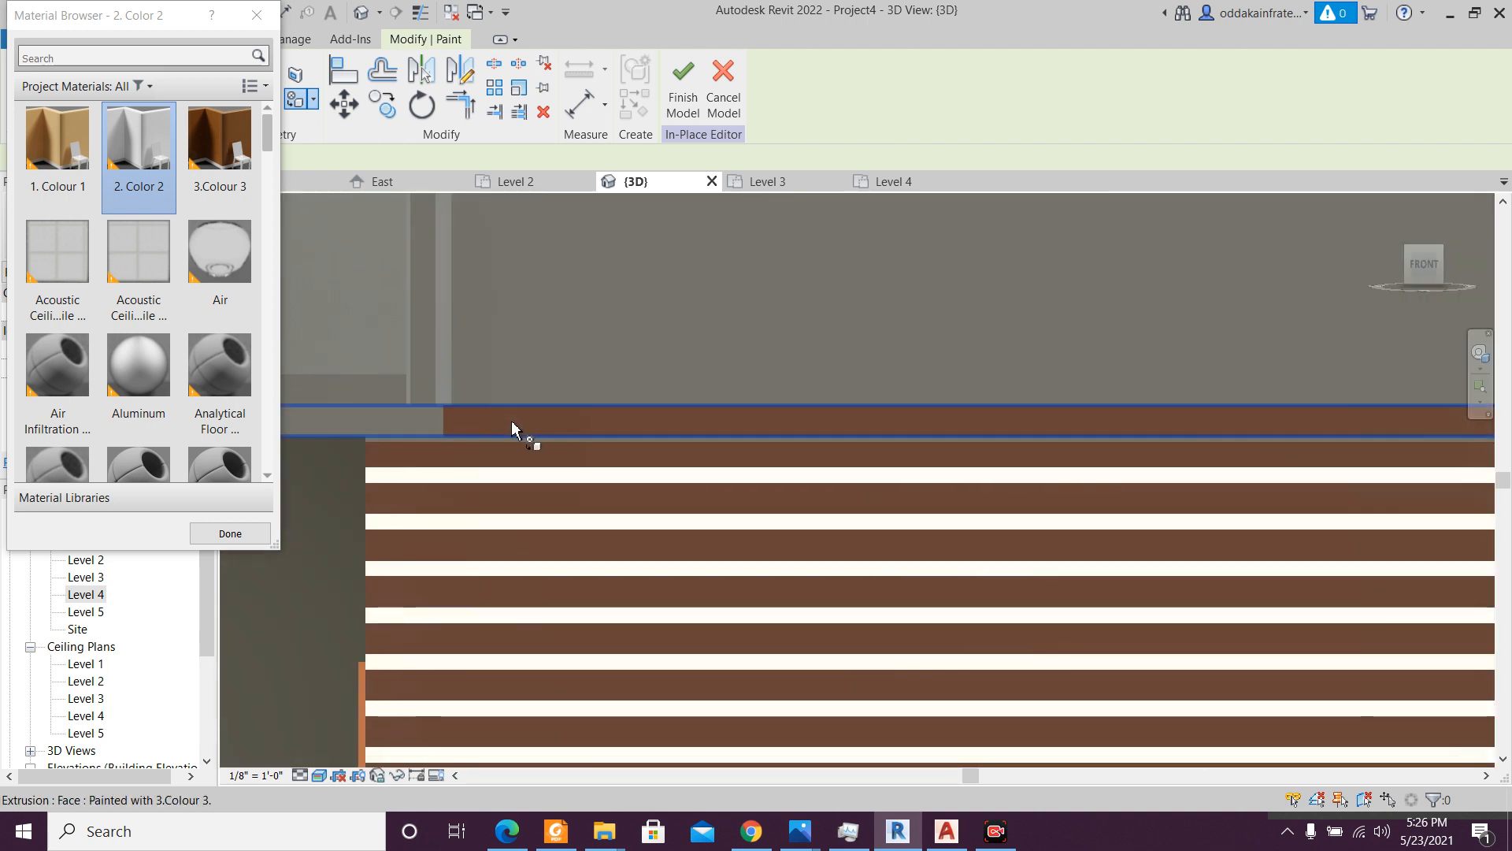
{"action": "scroll", "coordinate": [543, 423], "scroll_direction": "down", "scroll_amount": 4}
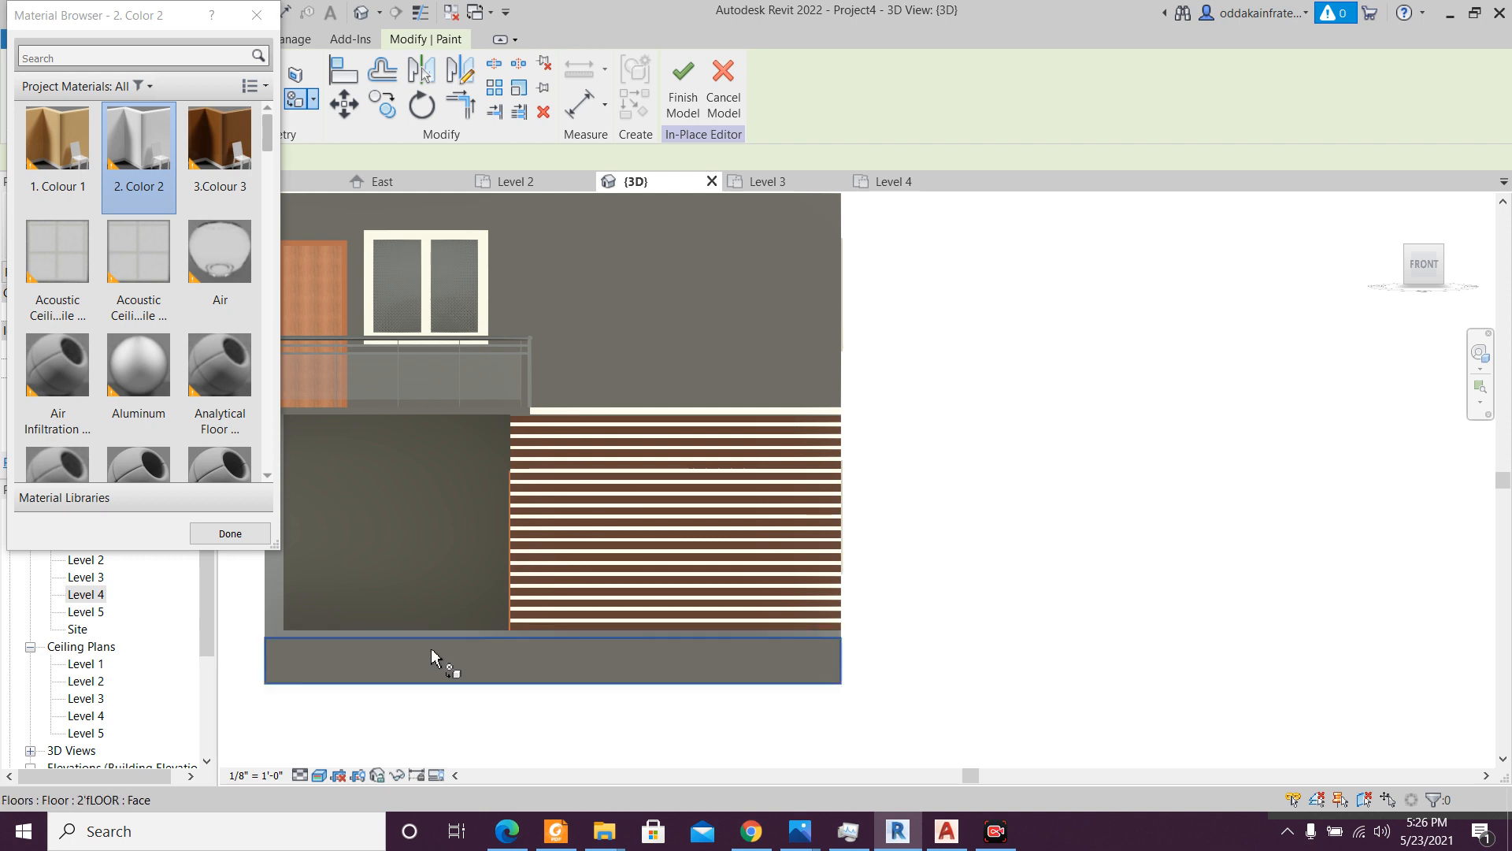
- Paint the front face of the floor-edge band running below the cladding and porch with "2. Color 2"
{"action": "scroll", "coordinate": [435, 656], "scroll_direction": "up", "scroll_amount": 3}
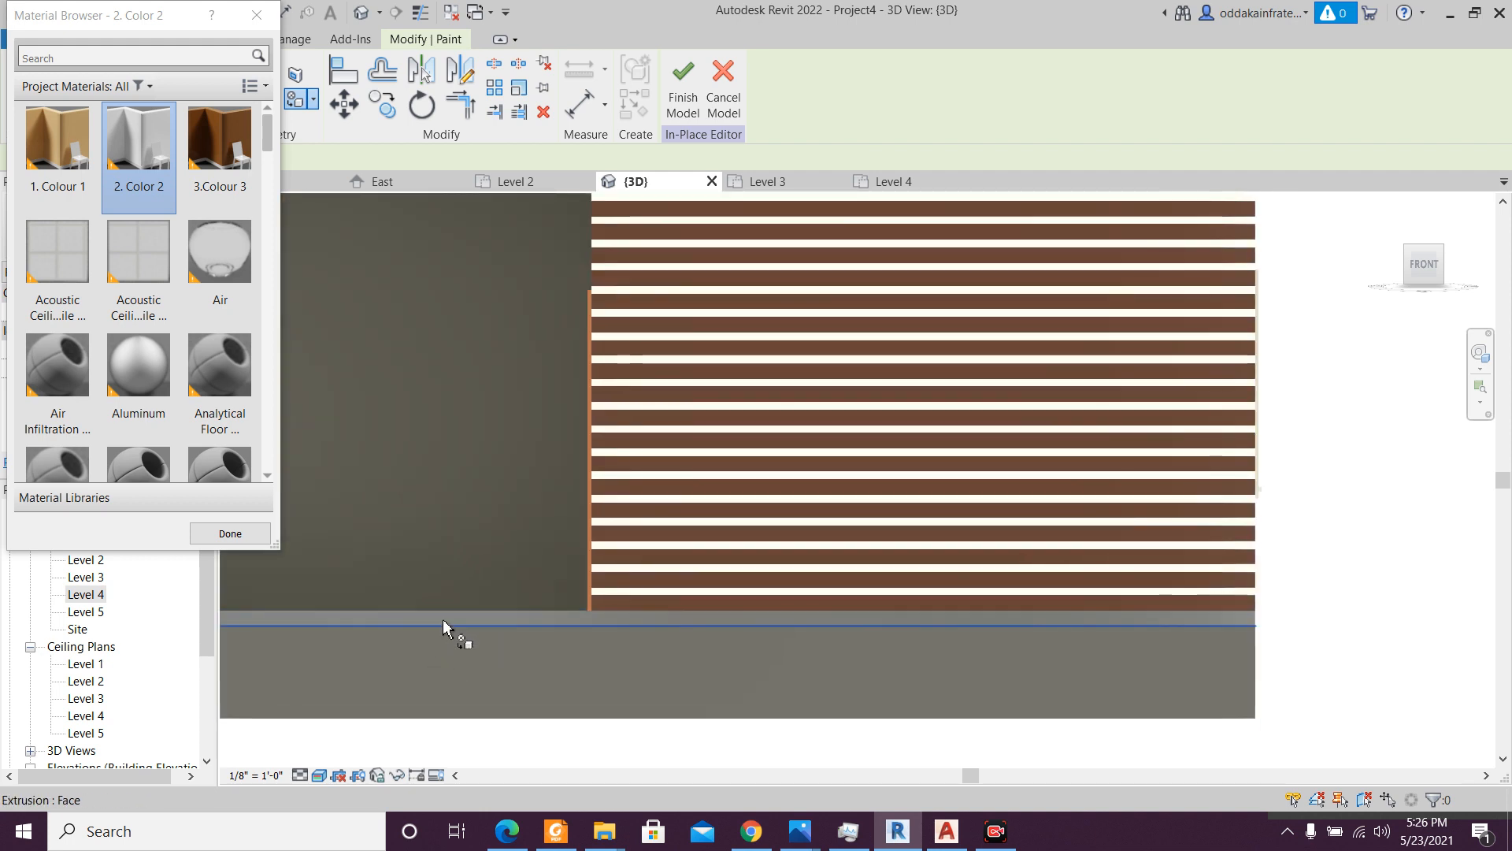
{"action": "scroll", "coordinate": [444, 626], "scroll_direction": "up", "scroll_amount": 3}
{"action": "scroll", "coordinate": [476, 638], "scroll_direction": "down", "scroll_amount": 5}
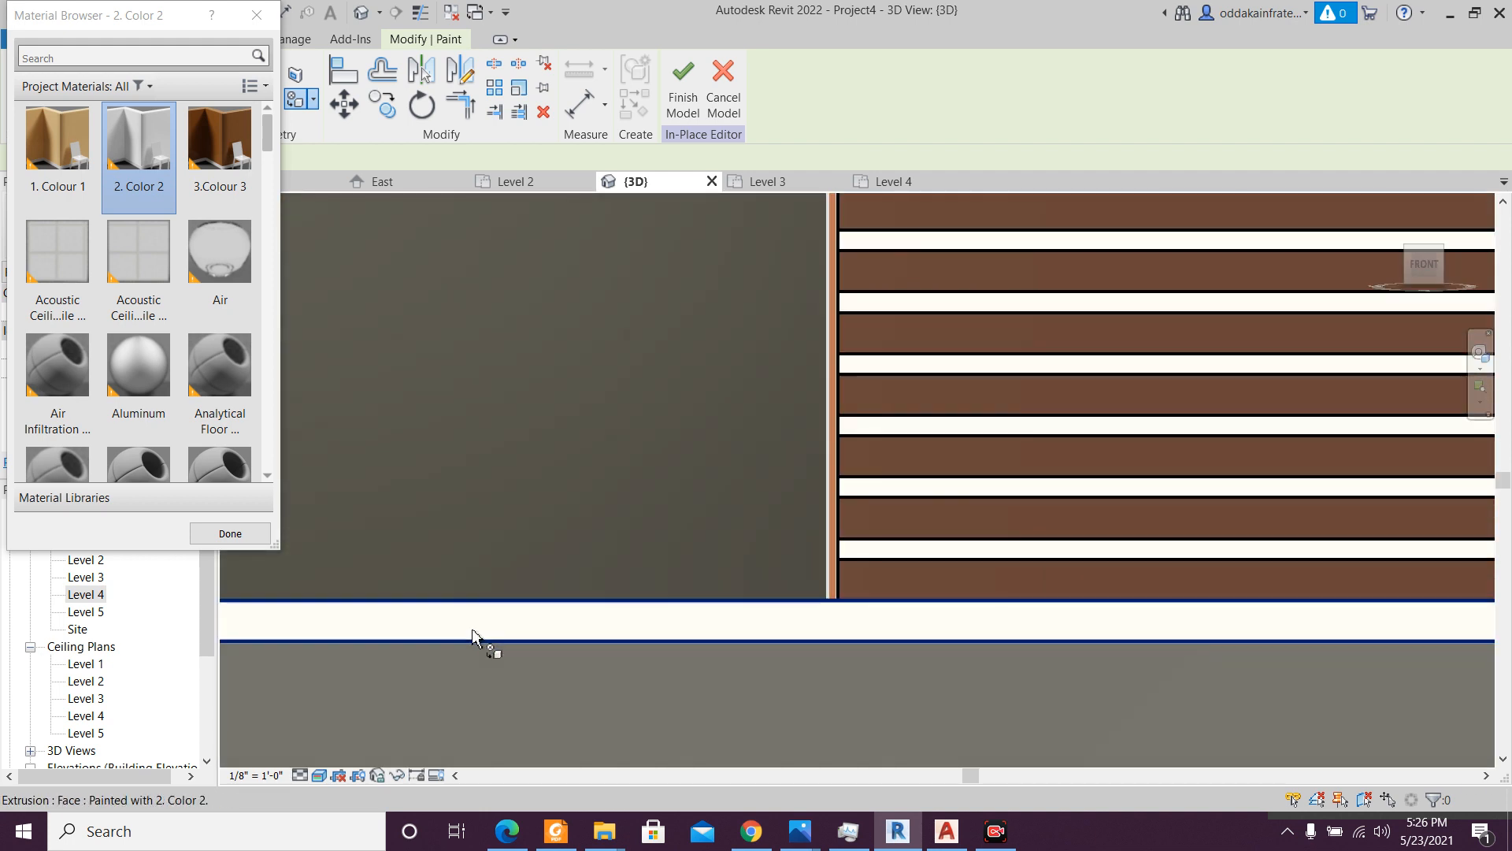
{"action": "scroll", "coordinate": [845, 575], "scroll_direction": "down", "scroll_amount": 5}
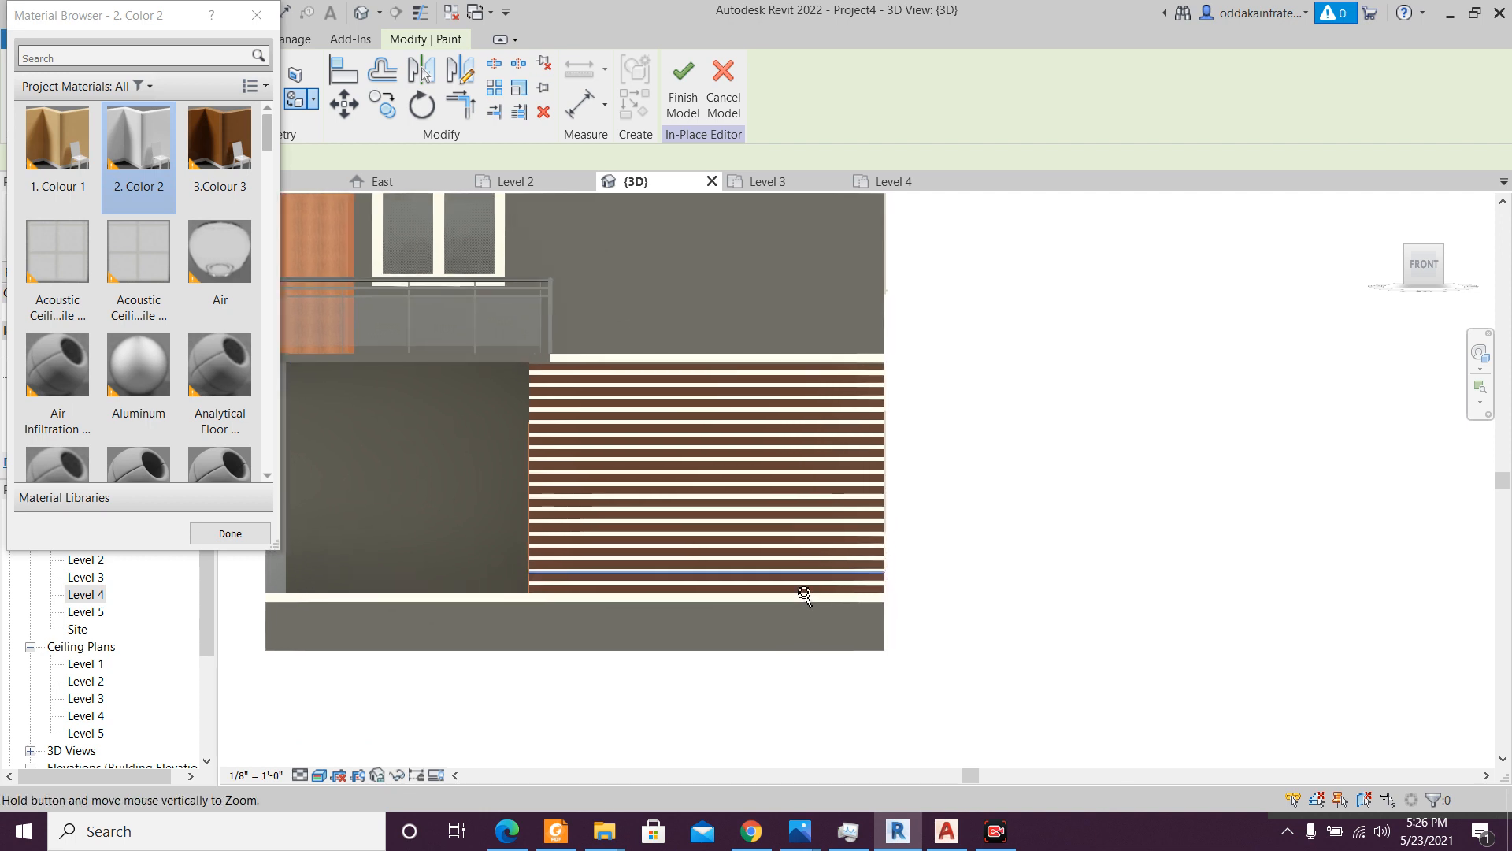
- Paint the front faces of the upper slab-edge band and the roof-edge molding on the tower with "2. Color 2"
{"action": "scroll", "coordinate": [829, 534], "scroll_direction": "up", "scroll_amount": 2}
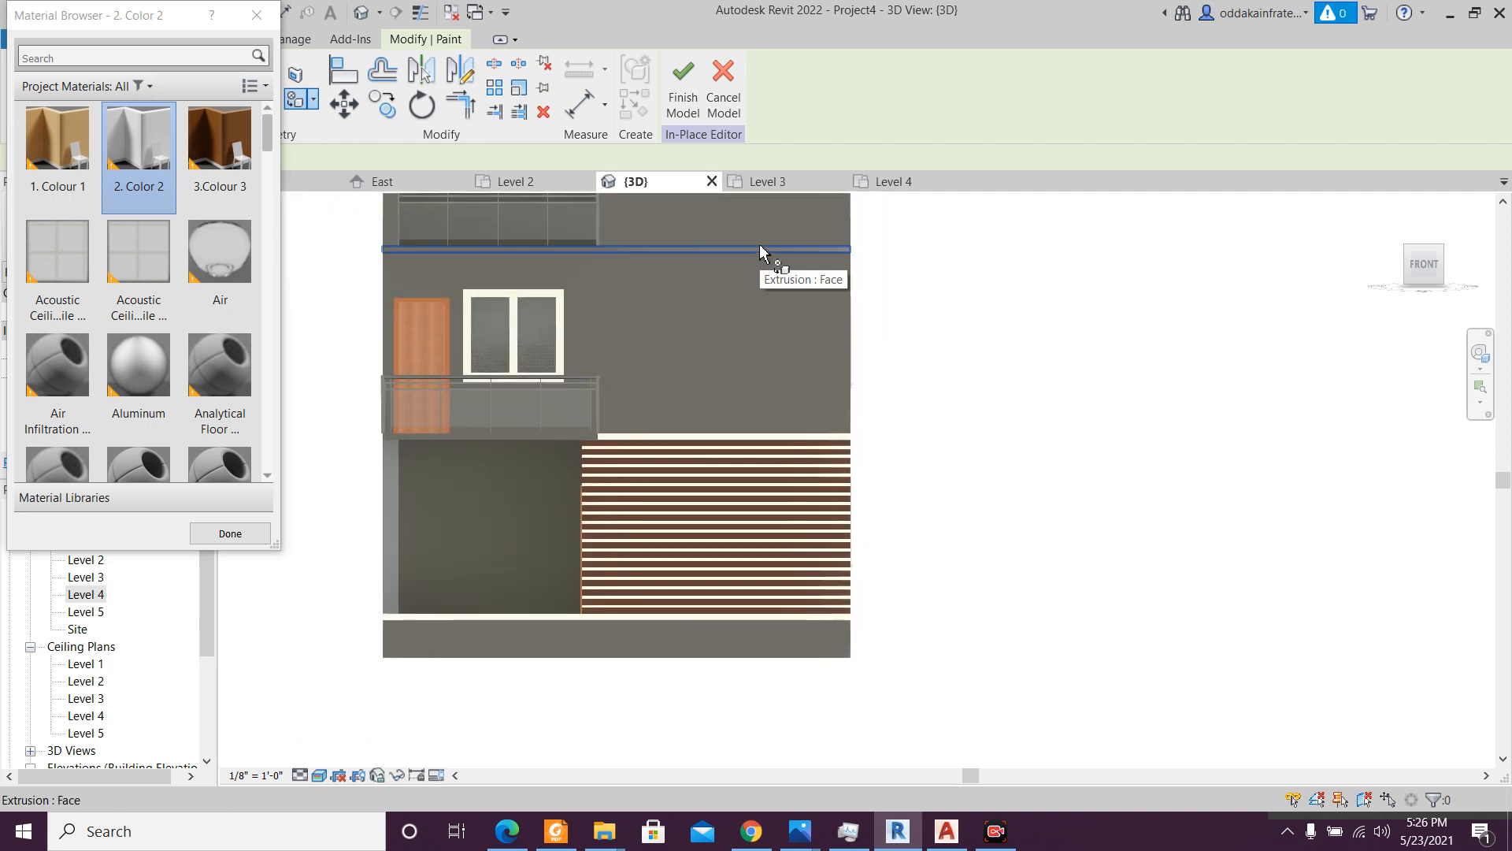
{"action": "scroll", "coordinate": [904, 428], "scroll_direction": "down", "scroll_amount": 3}
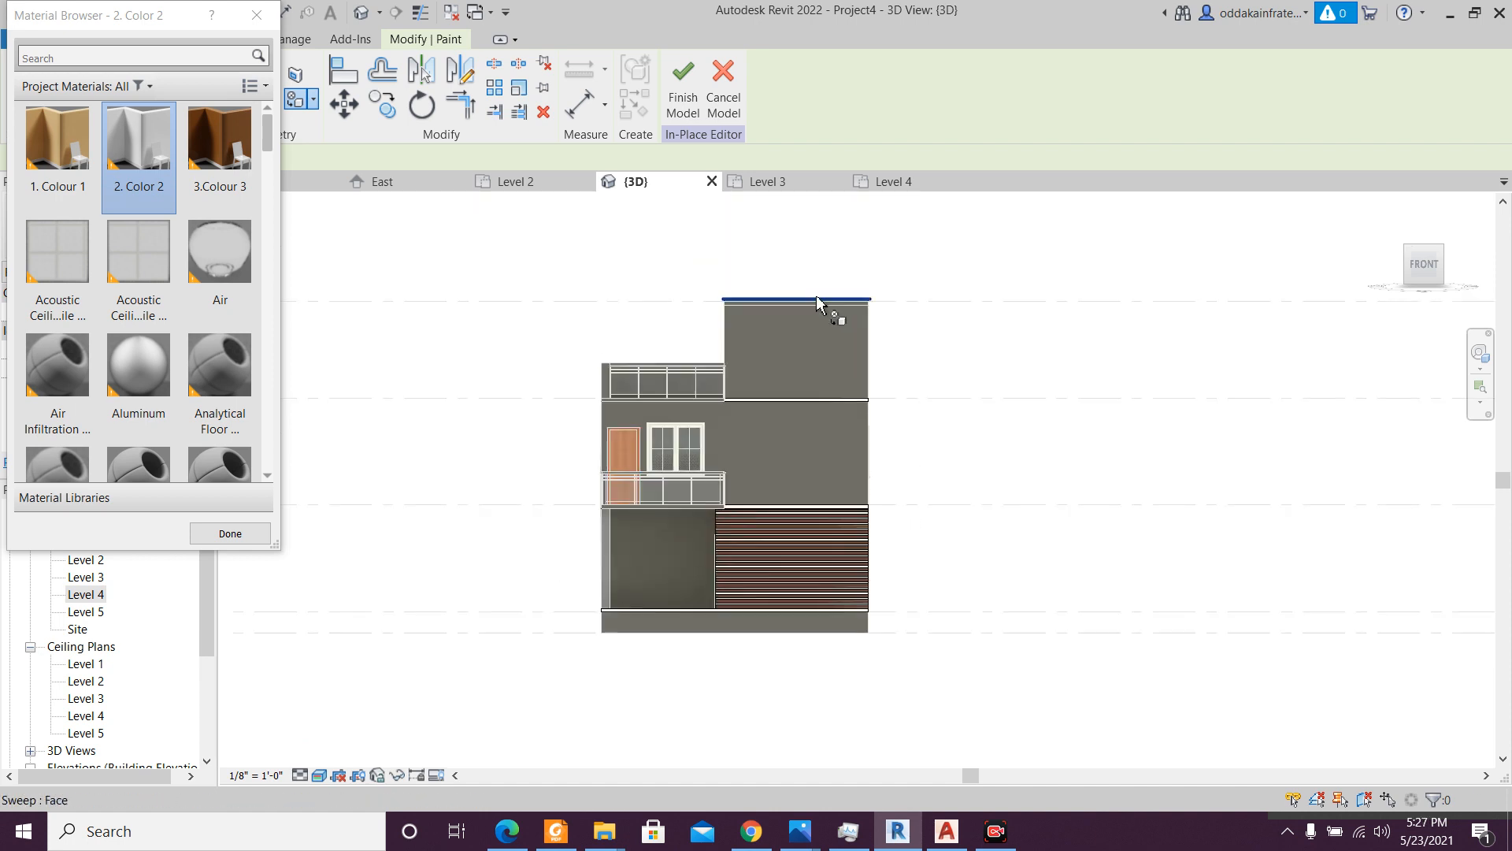
{"action": "scroll", "coordinate": [800, 277], "scroll_direction": "up", "scroll_amount": 5}
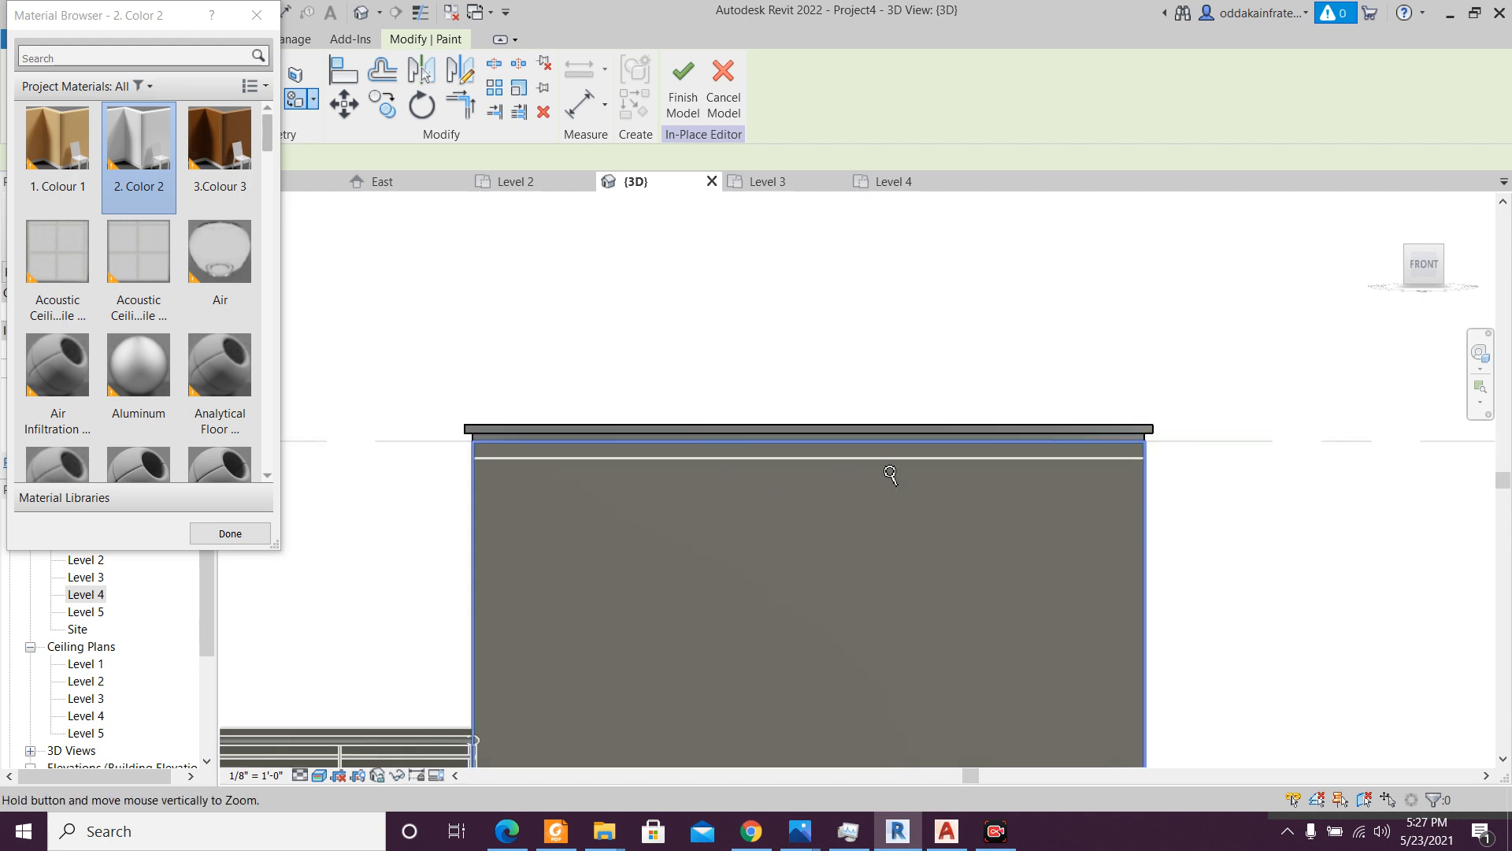
{"action": "scroll", "coordinate": [887, 478], "scroll_direction": "up", "scroll_amount": 2}
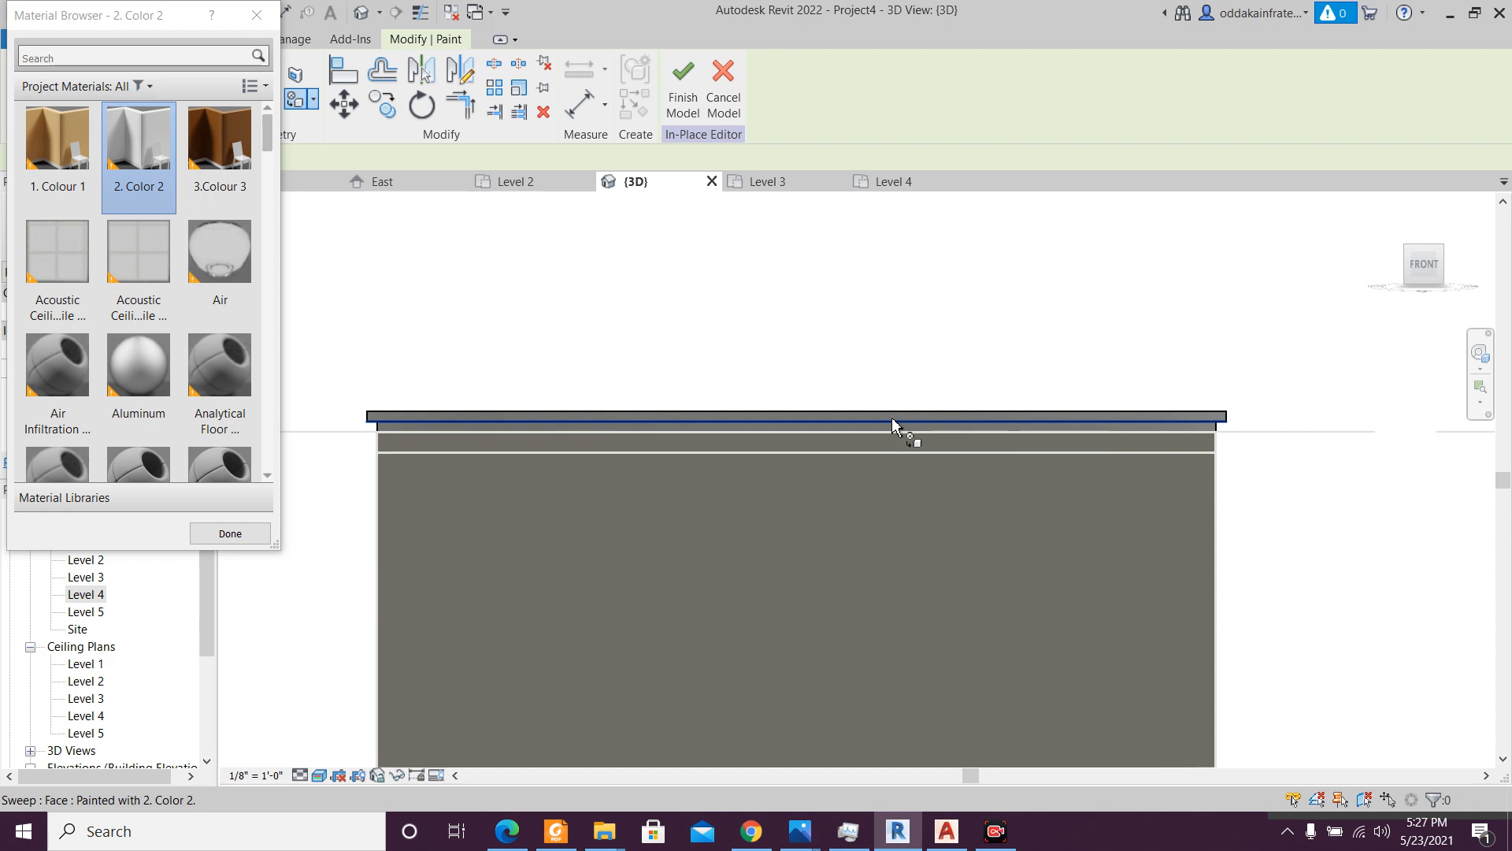
{"action": "scroll", "coordinate": [870, 502], "scroll_direction": "down", "scroll_amount": 3}
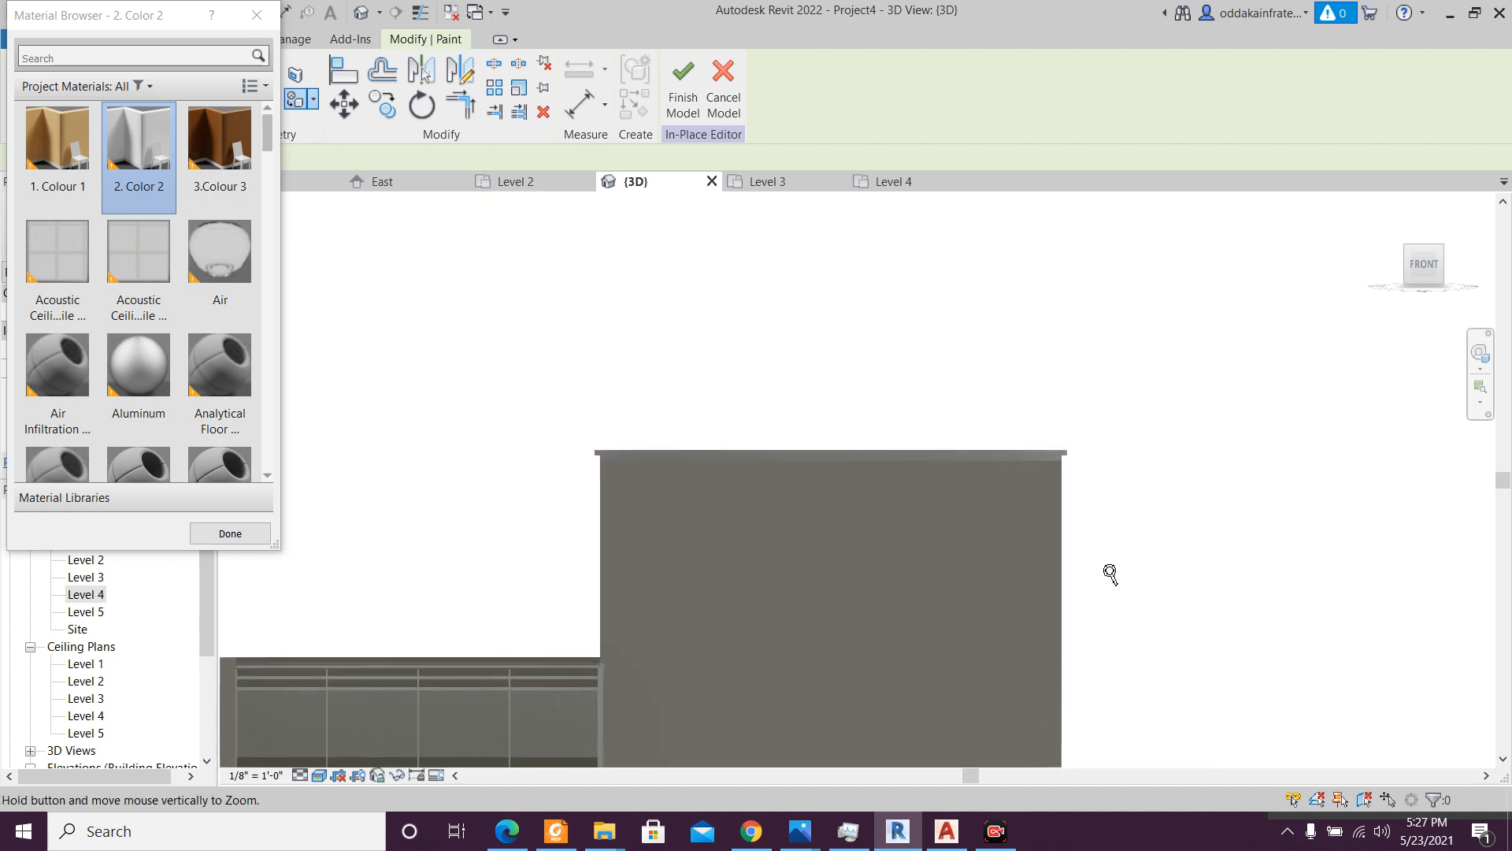
- Inspect the roof-edge molding and painted bands from the front-right corner, and finish painting
{"action": "left_click", "coordinate": [1442, 251]}
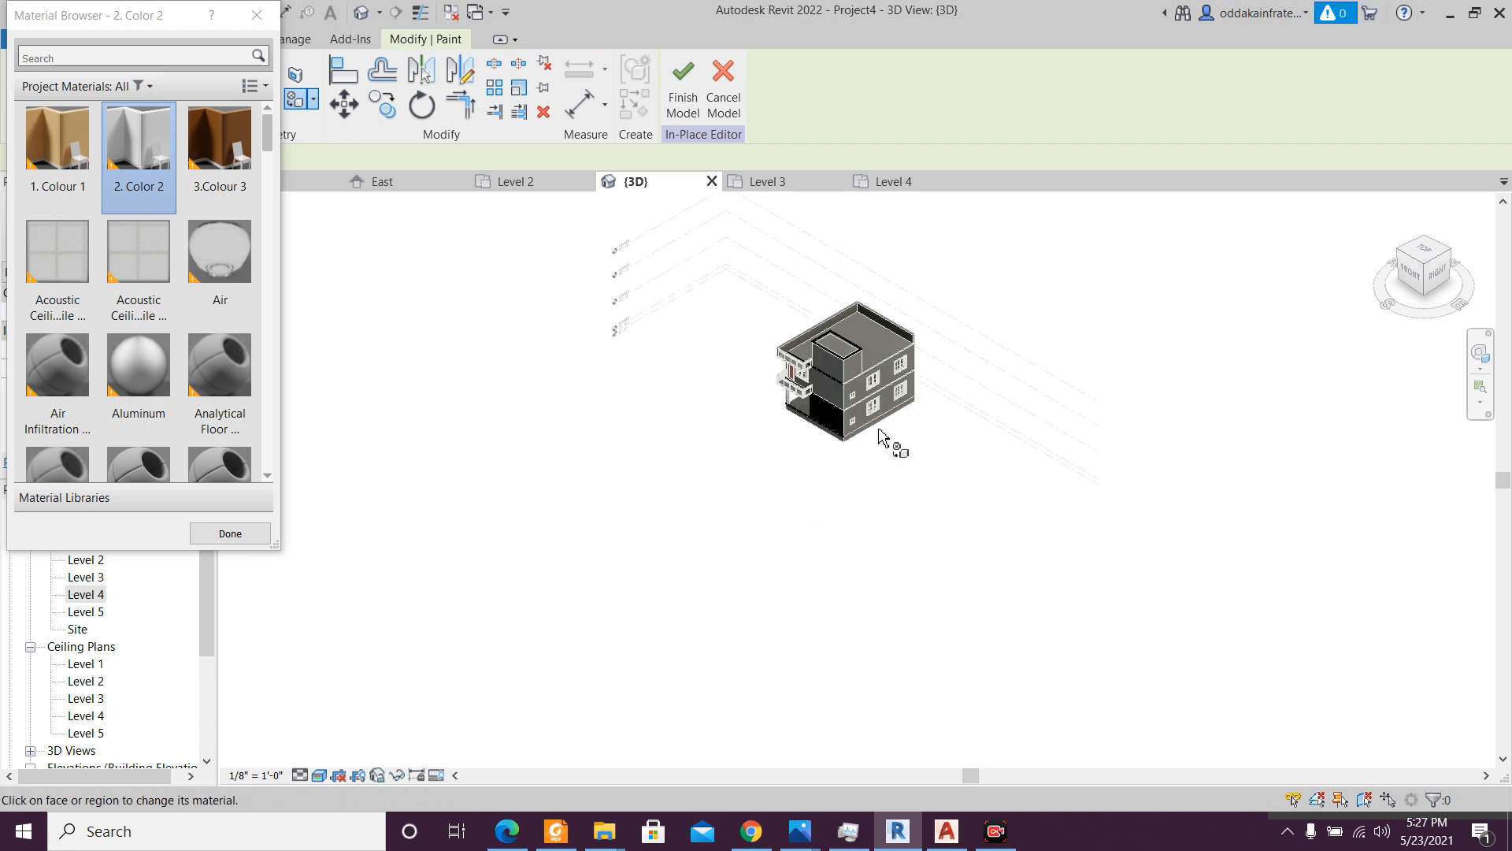
{"action": "scroll", "coordinate": [882, 437], "scroll_direction": "up", "scroll_amount": 8}
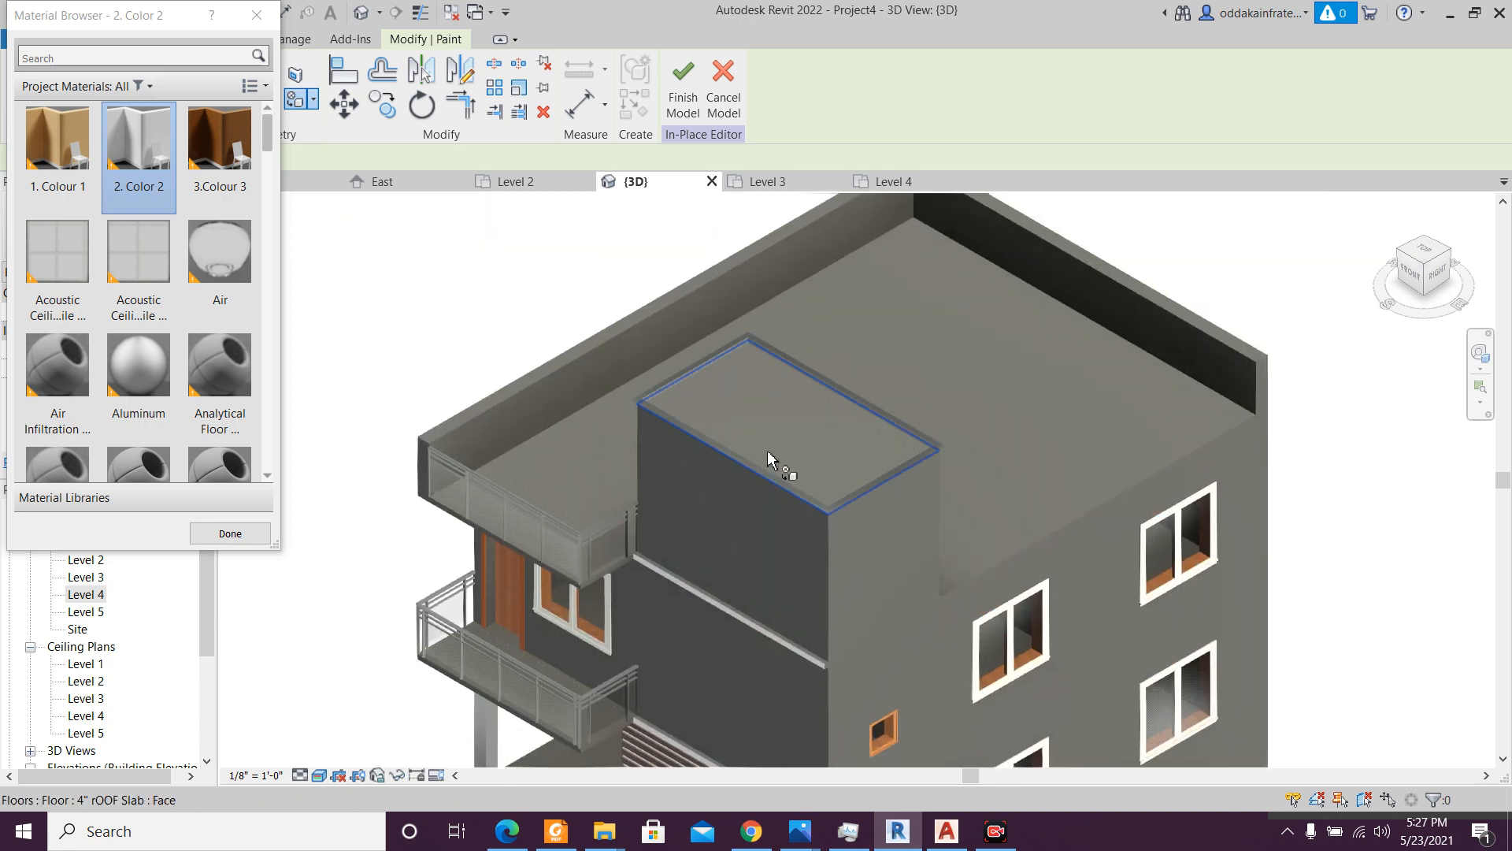
{"action": "scroll", "coordinate": [769, 458], "scroll_direction": "up", "scroll_amount": 4}
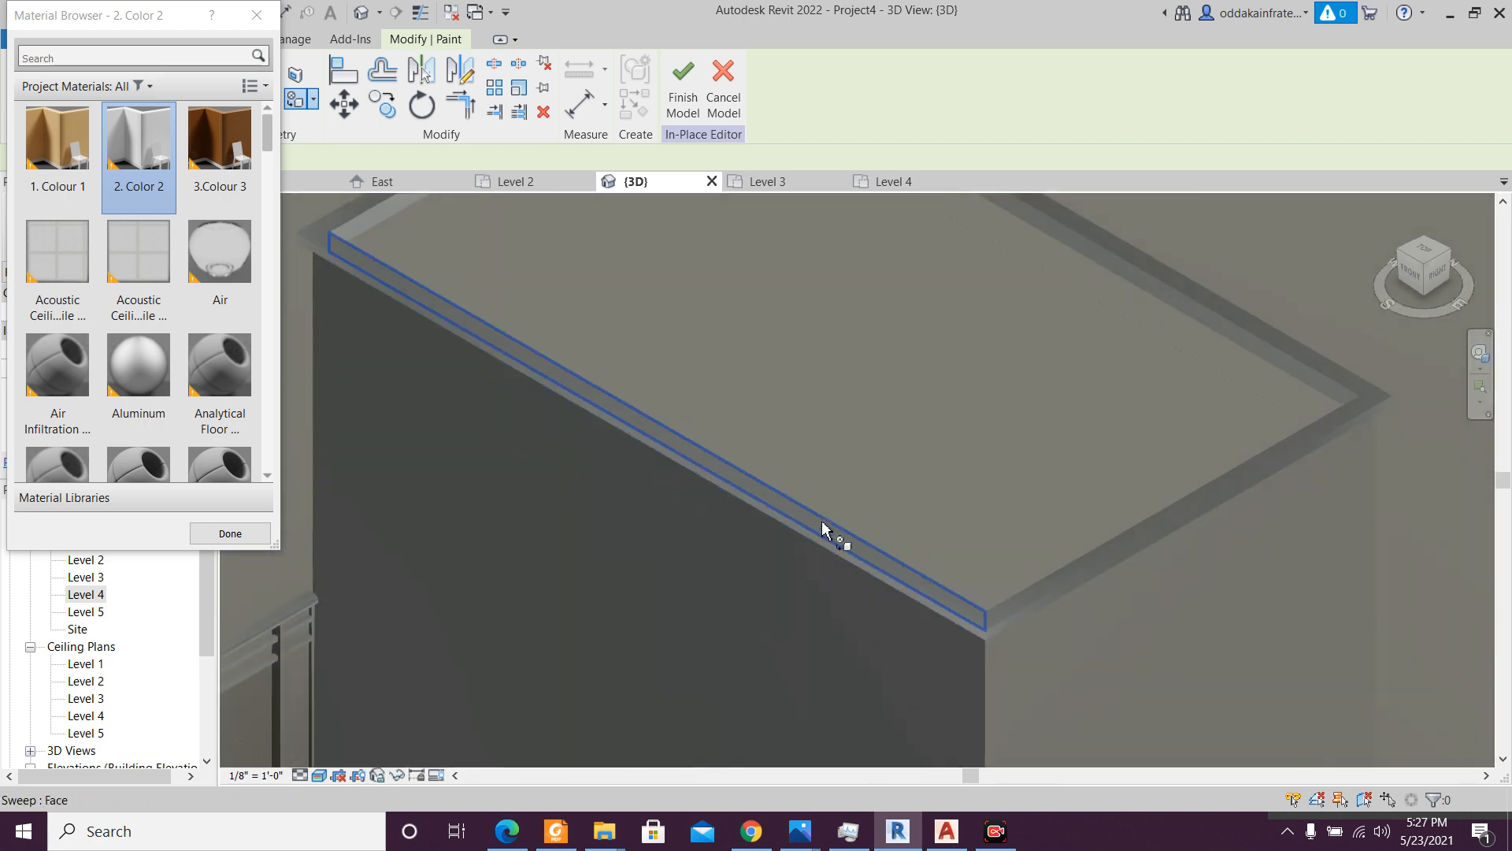
{"action": "scroll", "coordinate": [827, 529], "scroll_direction": "down", "scroll_amount": 5}
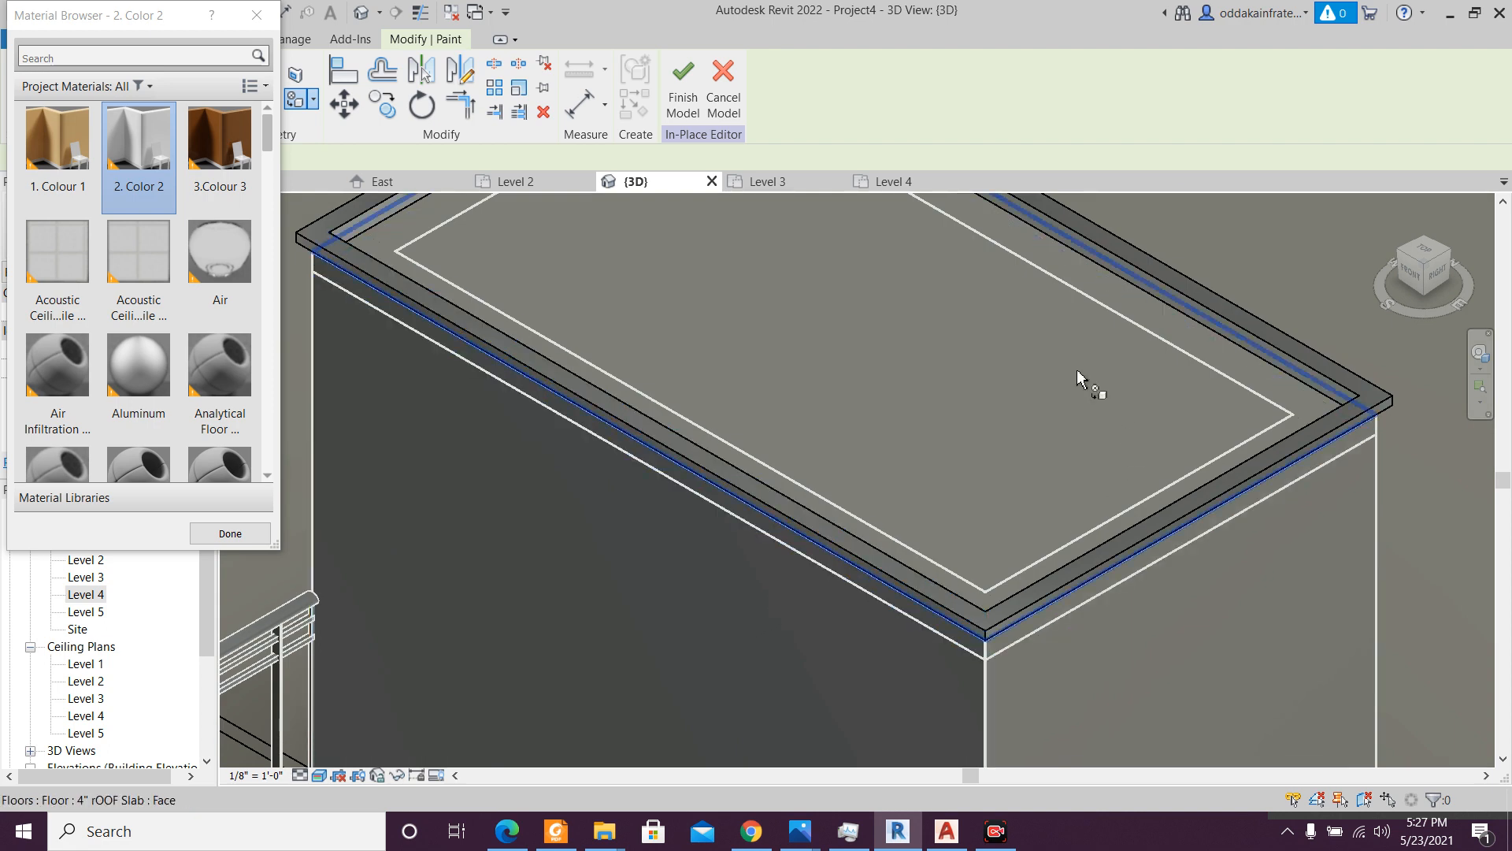
{"action": "scroll", "coordinate": [1055, 378], "scroll_direction": "down", "scroll_amount": 3}
{"action": "scroll", "coordinate": [979, 648], "scroll_direction": "down", "scroll_amount": 5}
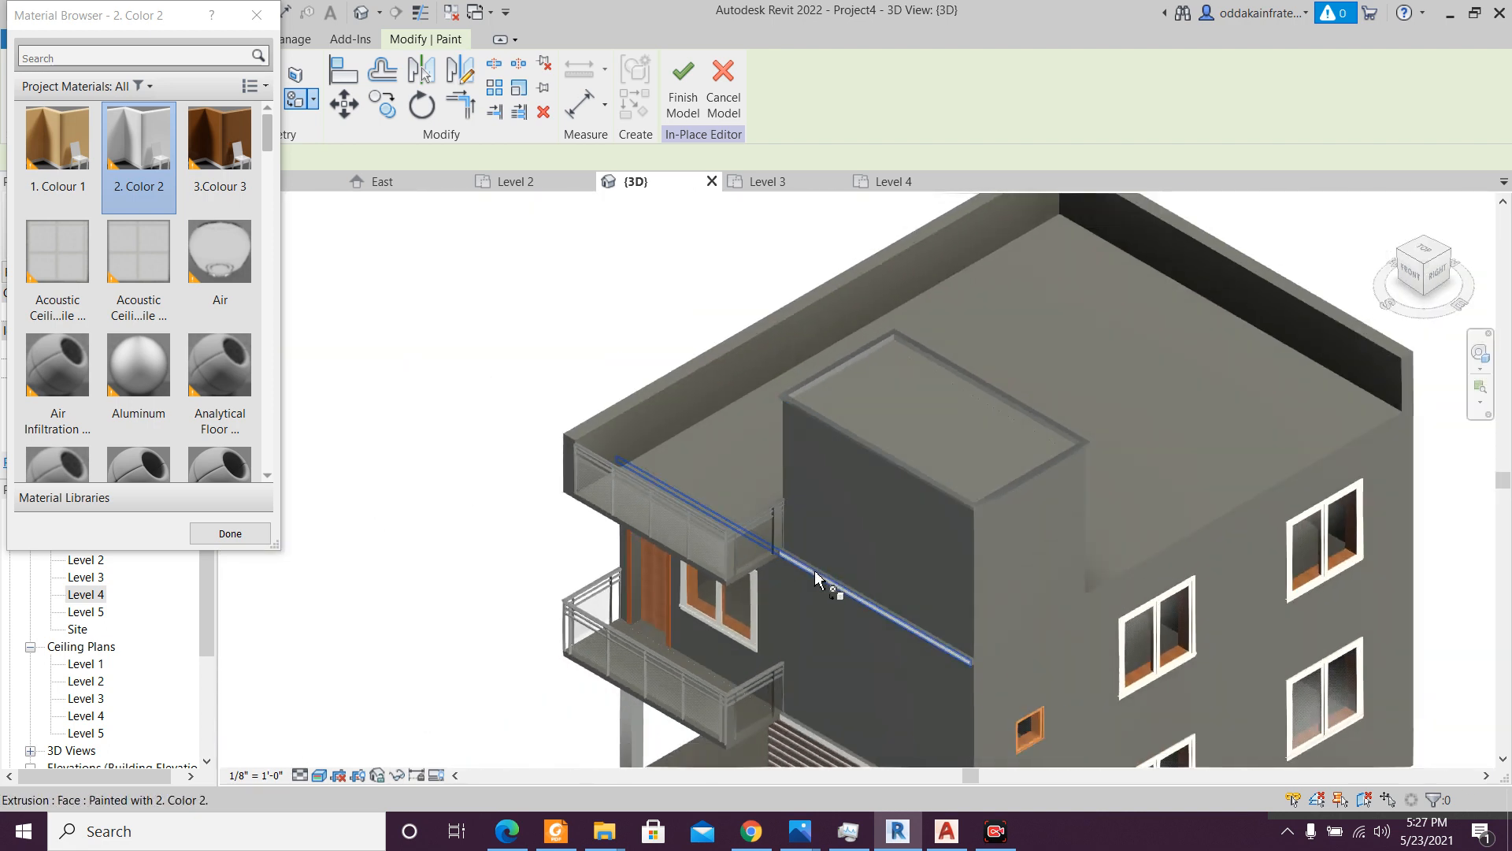
{"action": "scroll", "coordinate": [831, 542], "scroll_direction": "down", "scroll_amount": 2}
{"action": "middle_click_drag", "start_coordinate": [831, 542], "coordinate": [769, 405]}
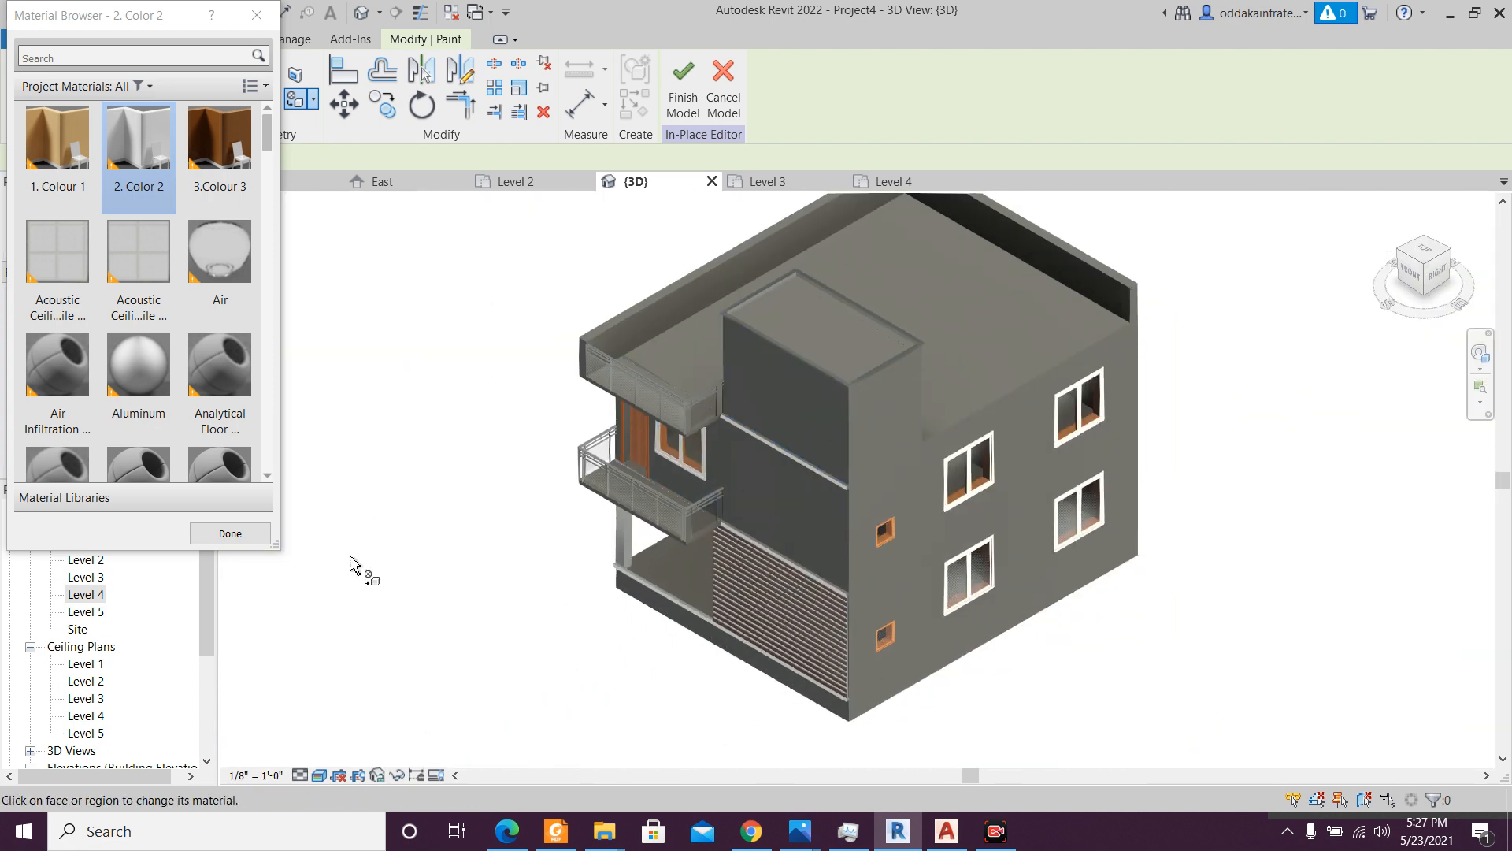
{"action": "left_click", "coordinate": [250, 539]}
- Examine the painted ground-floor cladding, the slab bands and the building corner from several angles
{"action": "scroll", "coordinate": [800, 666], "scroll_direction": "up", "scroll_amount": 6}
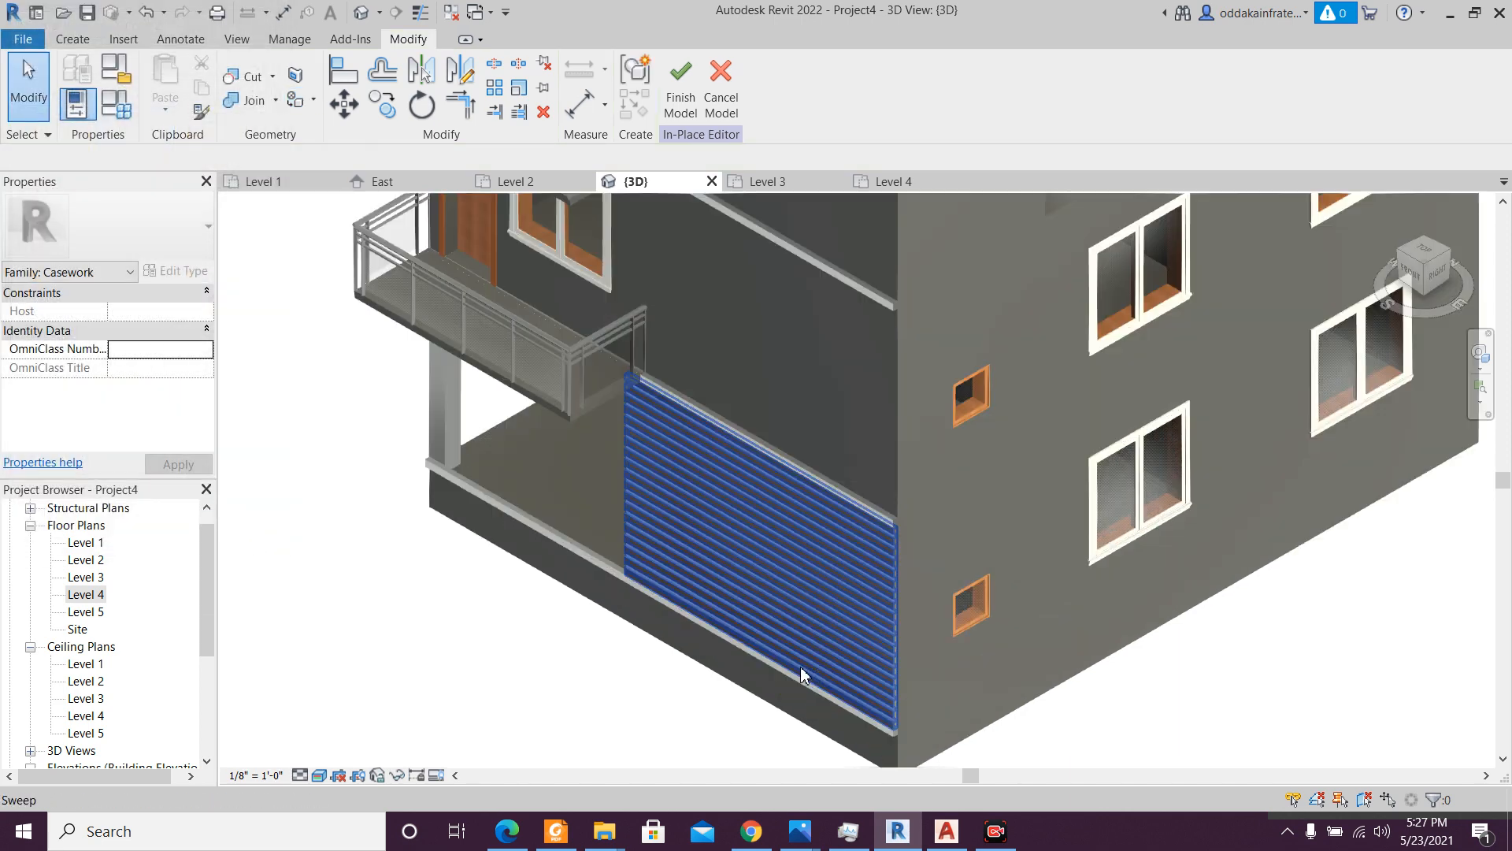
{"action": "scroll", "coordinate": [824, 435], "scroll_direction": "down", "scroll_amount": 3}
{"action": "scroll", "coordinate": [790, 556], "scroll_direction": "up", "scroll_amount": 1}
{"action": "middle_click_drag", "start_coordinate": [787, 550], "coordinate": [753, 602], "text": "shift"}
{"action": "scroll", "coordinate": [758, 563], "scroll_direction": "up", "scroll_amount": 3}
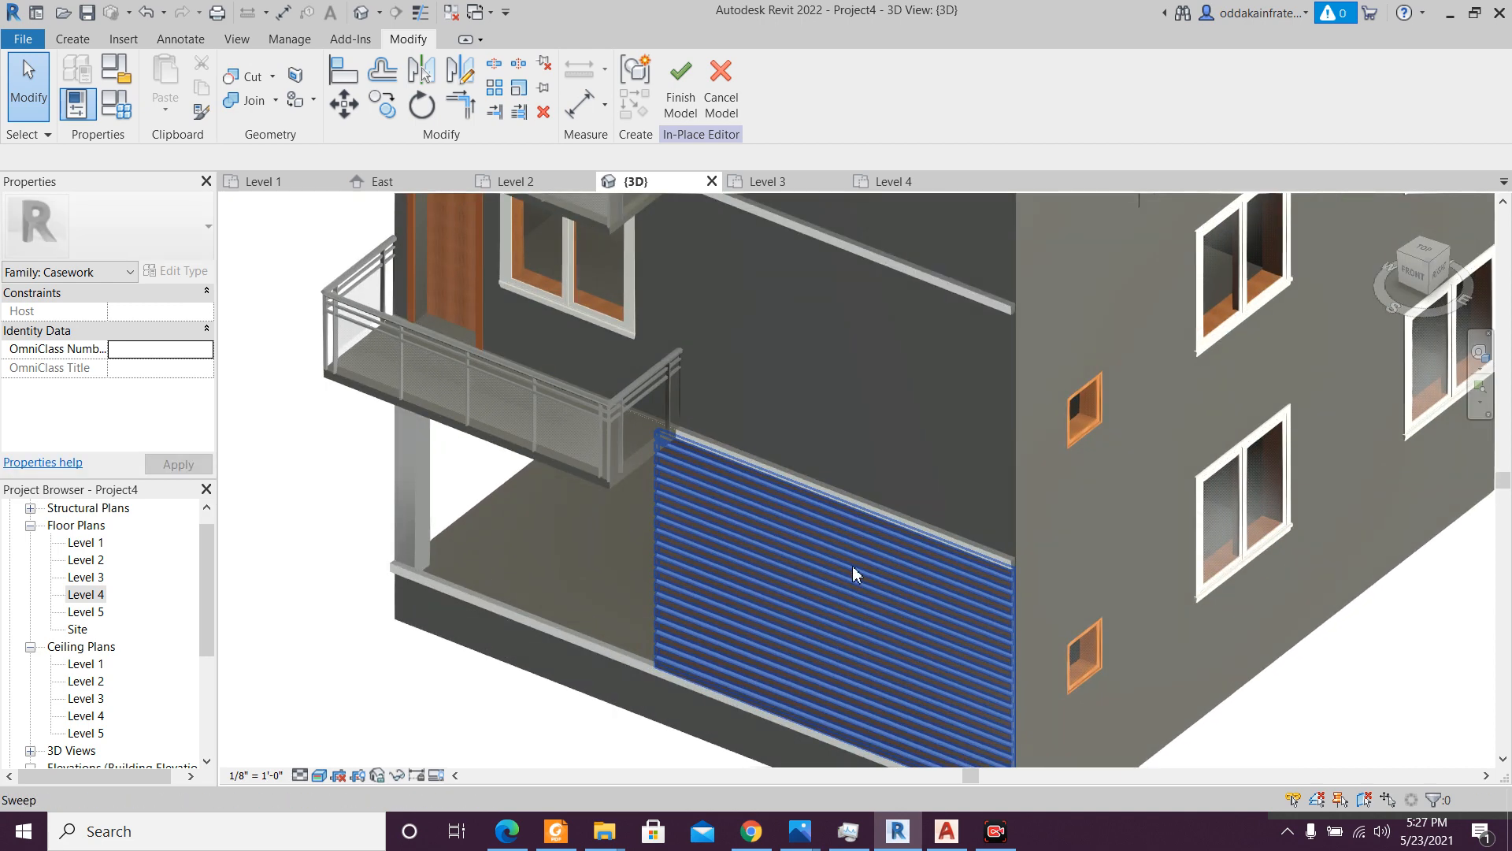
{"action": "middle_click_drag", "start_coordinate": [871, 558], "coordinate": [803, 456]}
{"action": "middle_click_drag", "start_coordinate": [955, 586], "coordinate": [983, 460], "text": "shift"}
{"action": "middle_click_drag", "start_coordinate": [986, 635], "coordinate": [927, 698]}
- Select the ground-floor cladding sweep and show the facade from the front in the Hidden Line style
{"action": "left_click", "coordinate": [929, 533]}
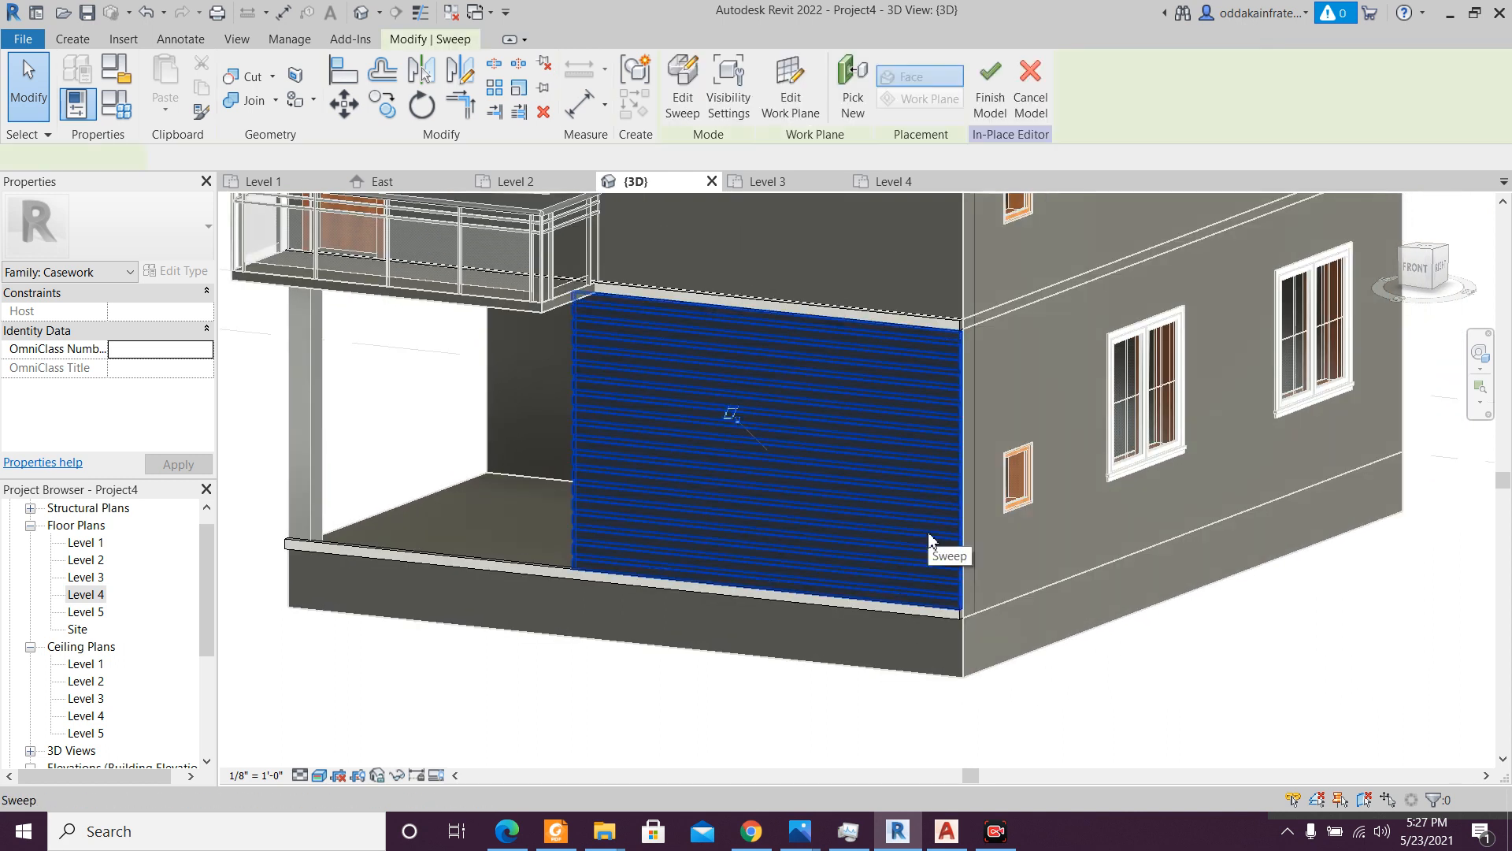
{"action": "left_click", "coordinate": [1404, 284]}
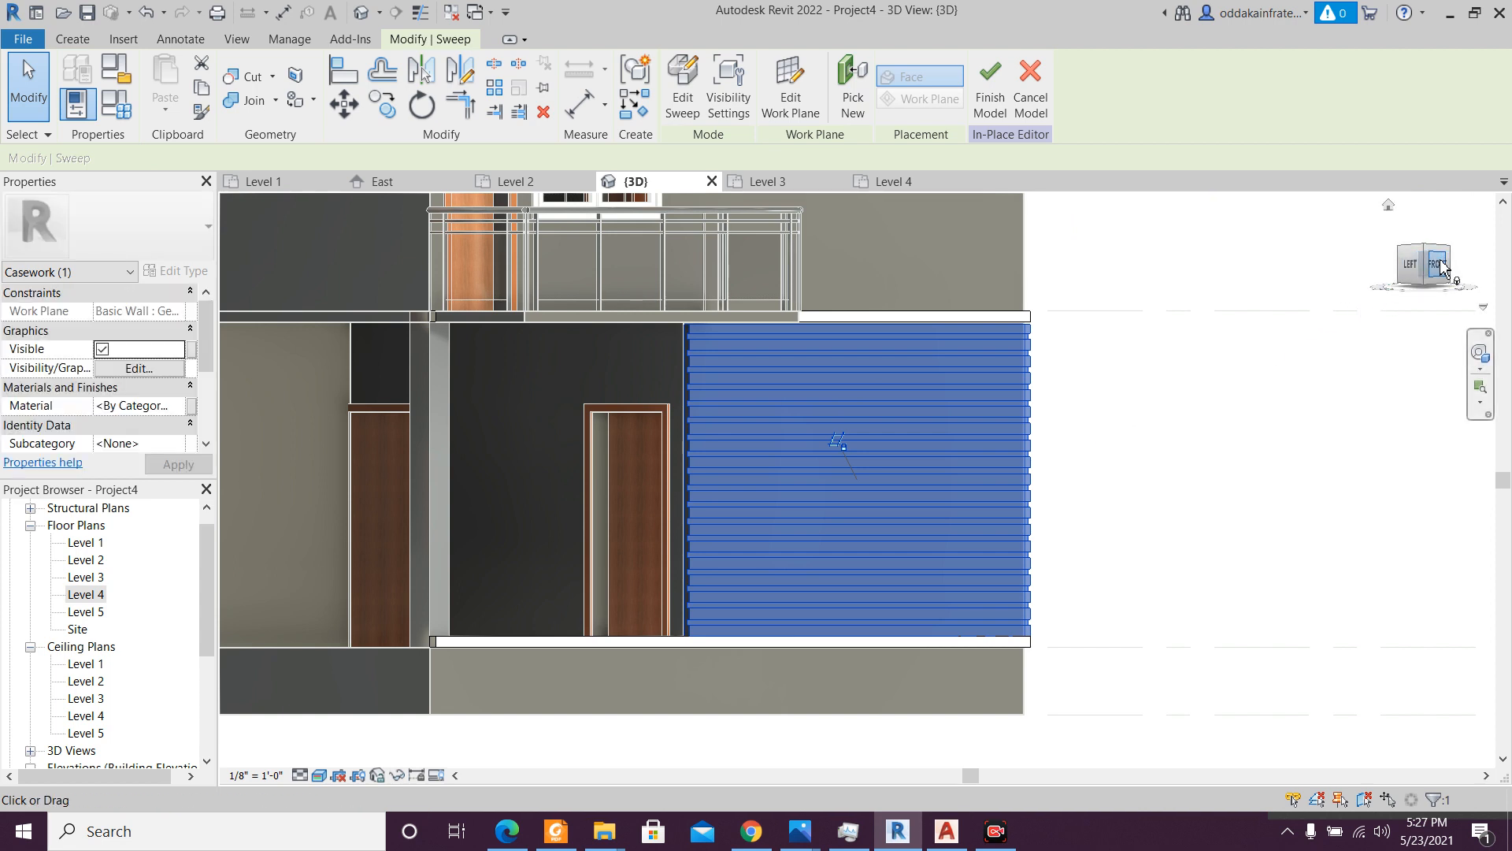
{"action": "left_click", "coordinate": [1435, 262]}
{"action": "scroll", "coordinate": [1176, 462], "scroll_direction": "up", "scroll_amount": 2}
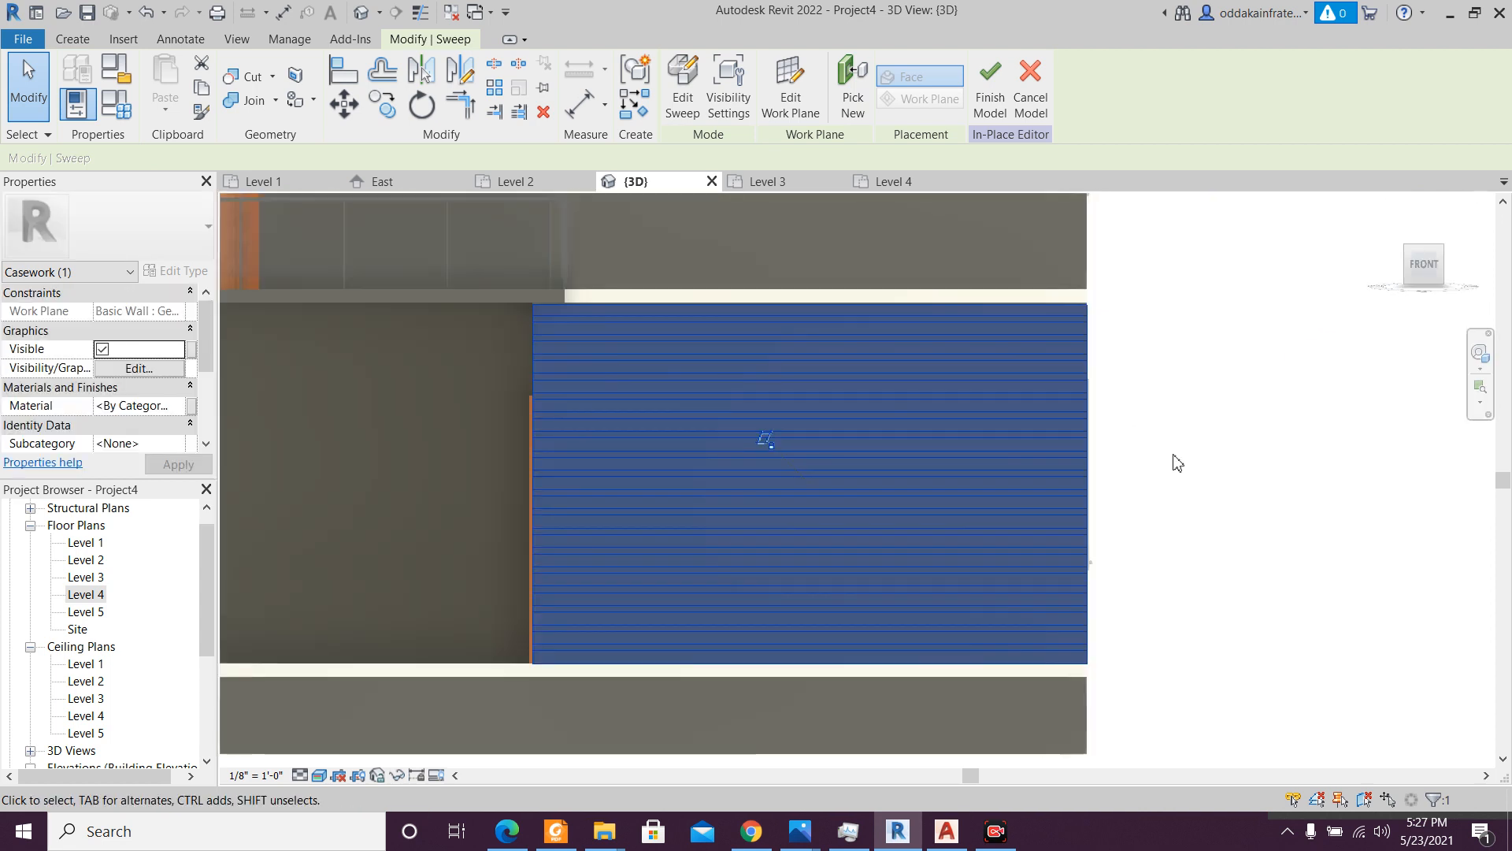
{"action": "left_click", "coordinate": [319, 776]}
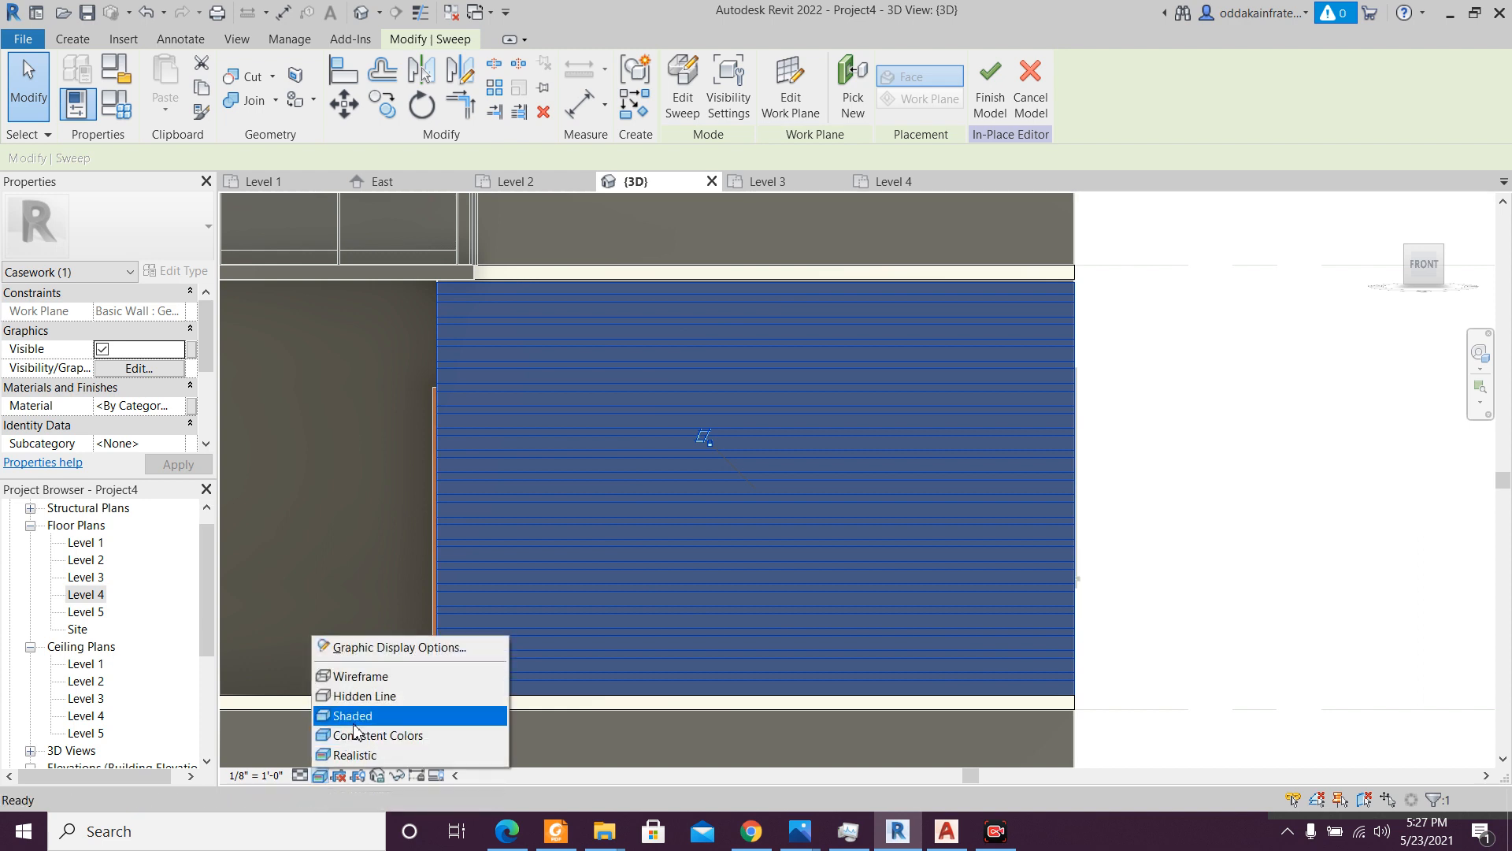
{"action": "left_click", "coordinate": [364, 697]}
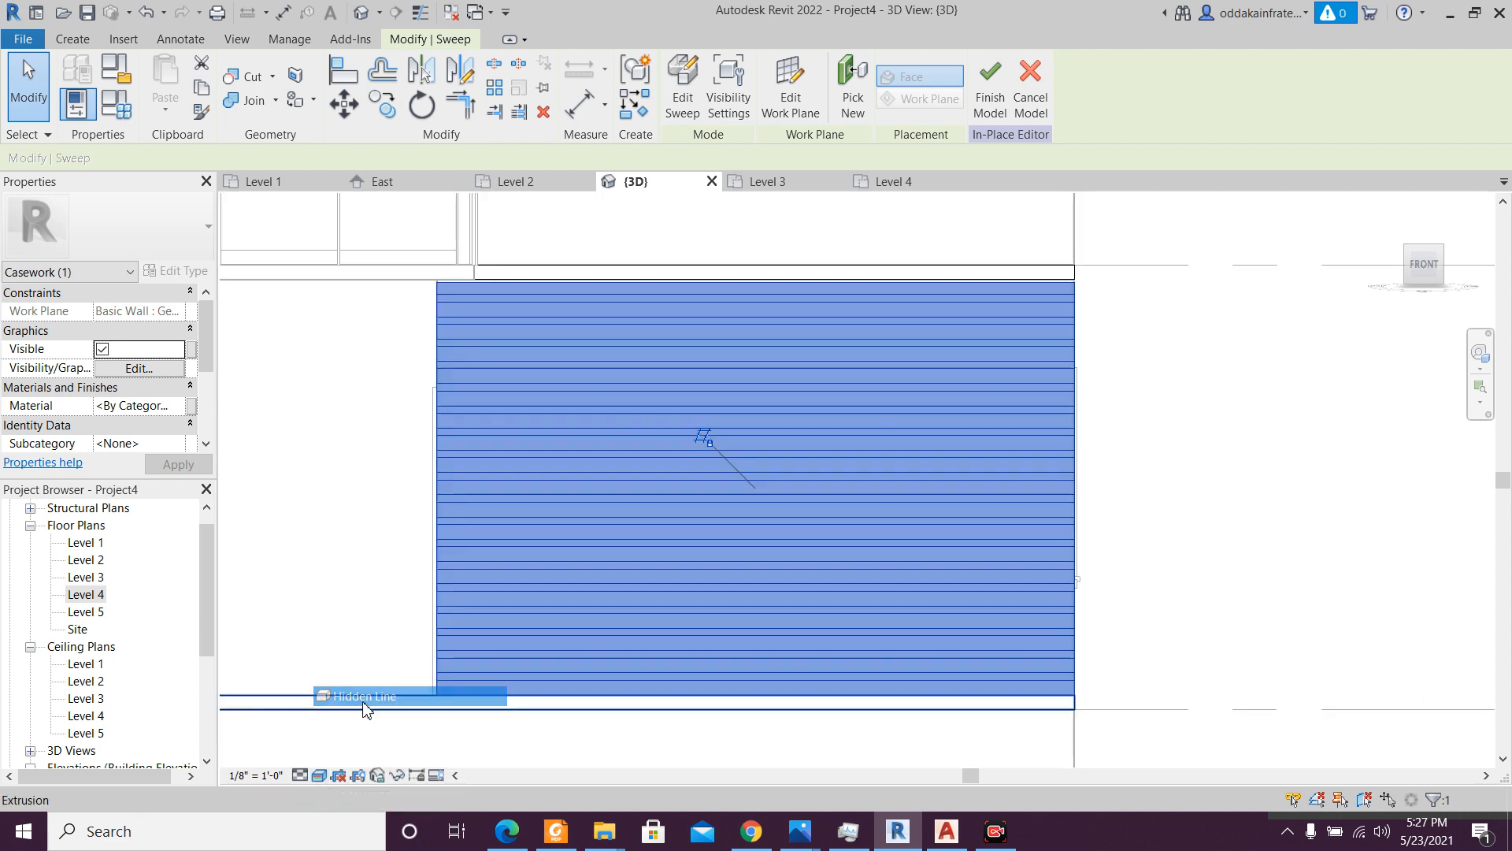
- Copy the cladding sweep to the floor above, from its lower outer corner to the top corner of the upper slab
{"action": "left_click", "coordinate": [385, 110]}
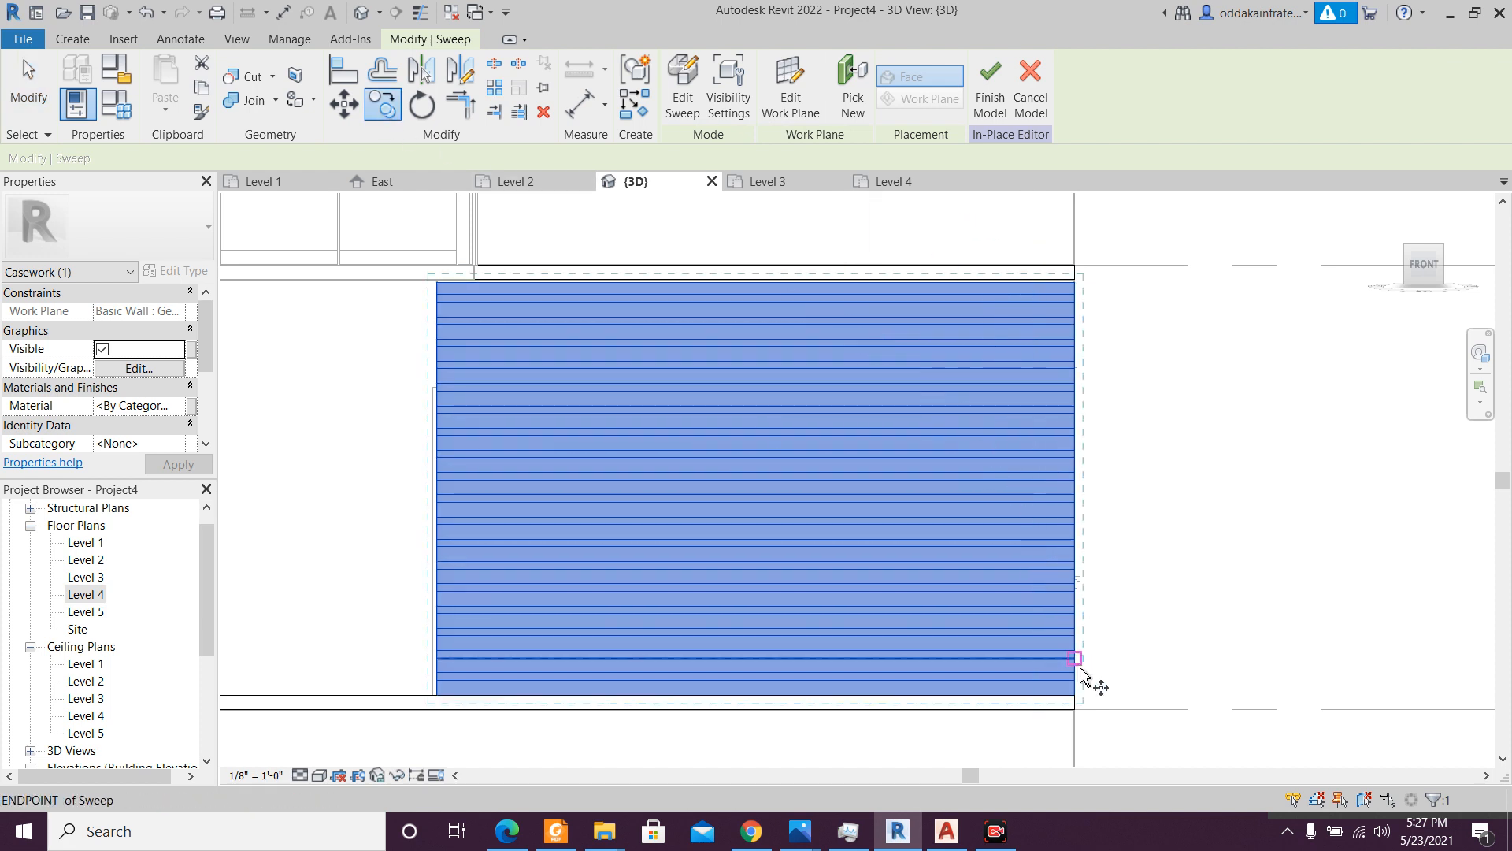
{"action": "left_click", "coordinate": [1075, 709]}
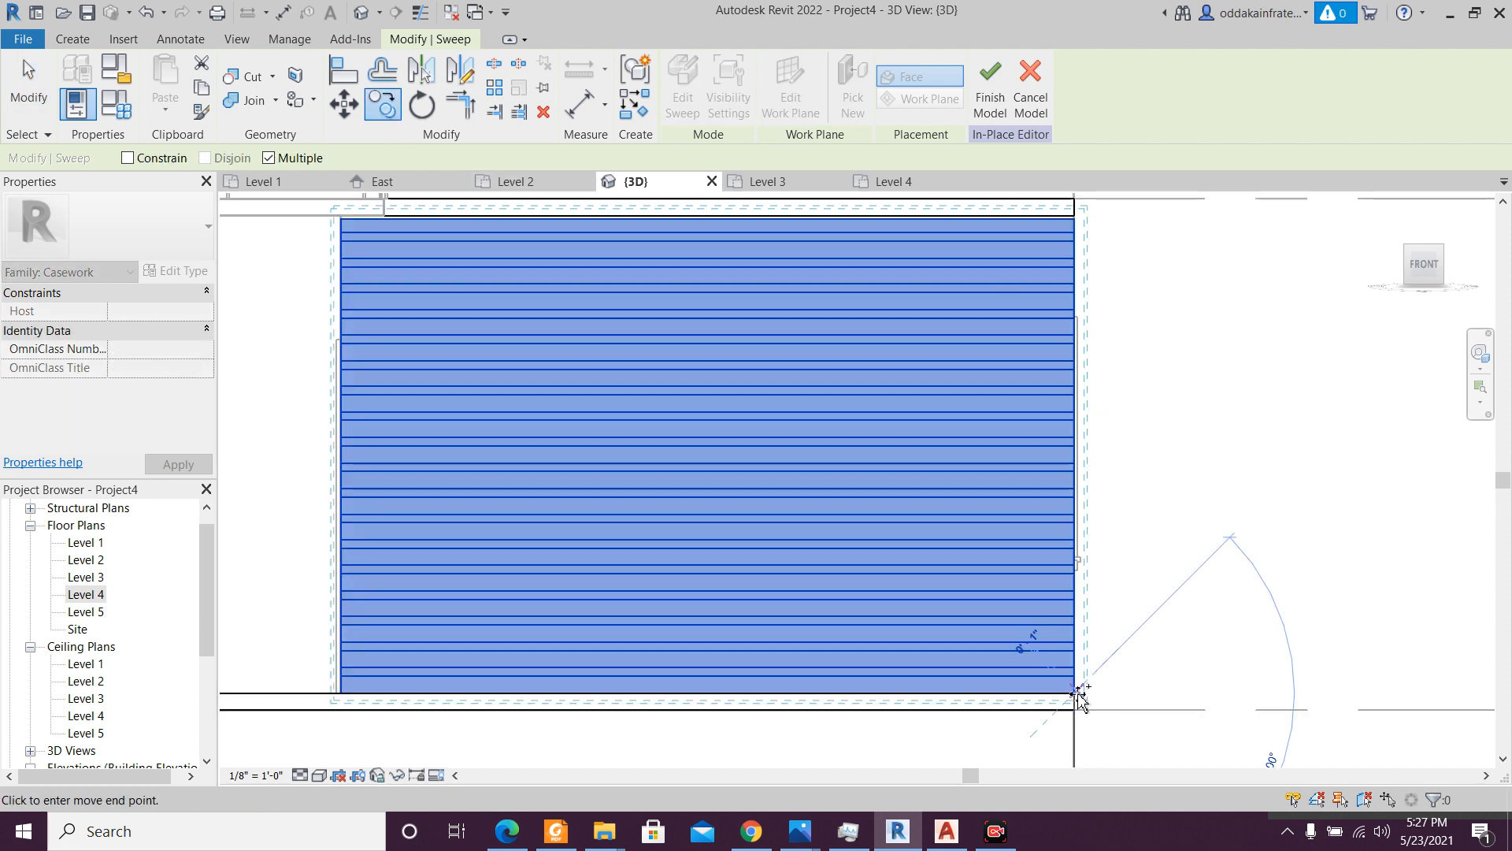
{"action": "middle_click_drag", "start_coordinate": [1079, 526], "coordinate": [1030, 819]}
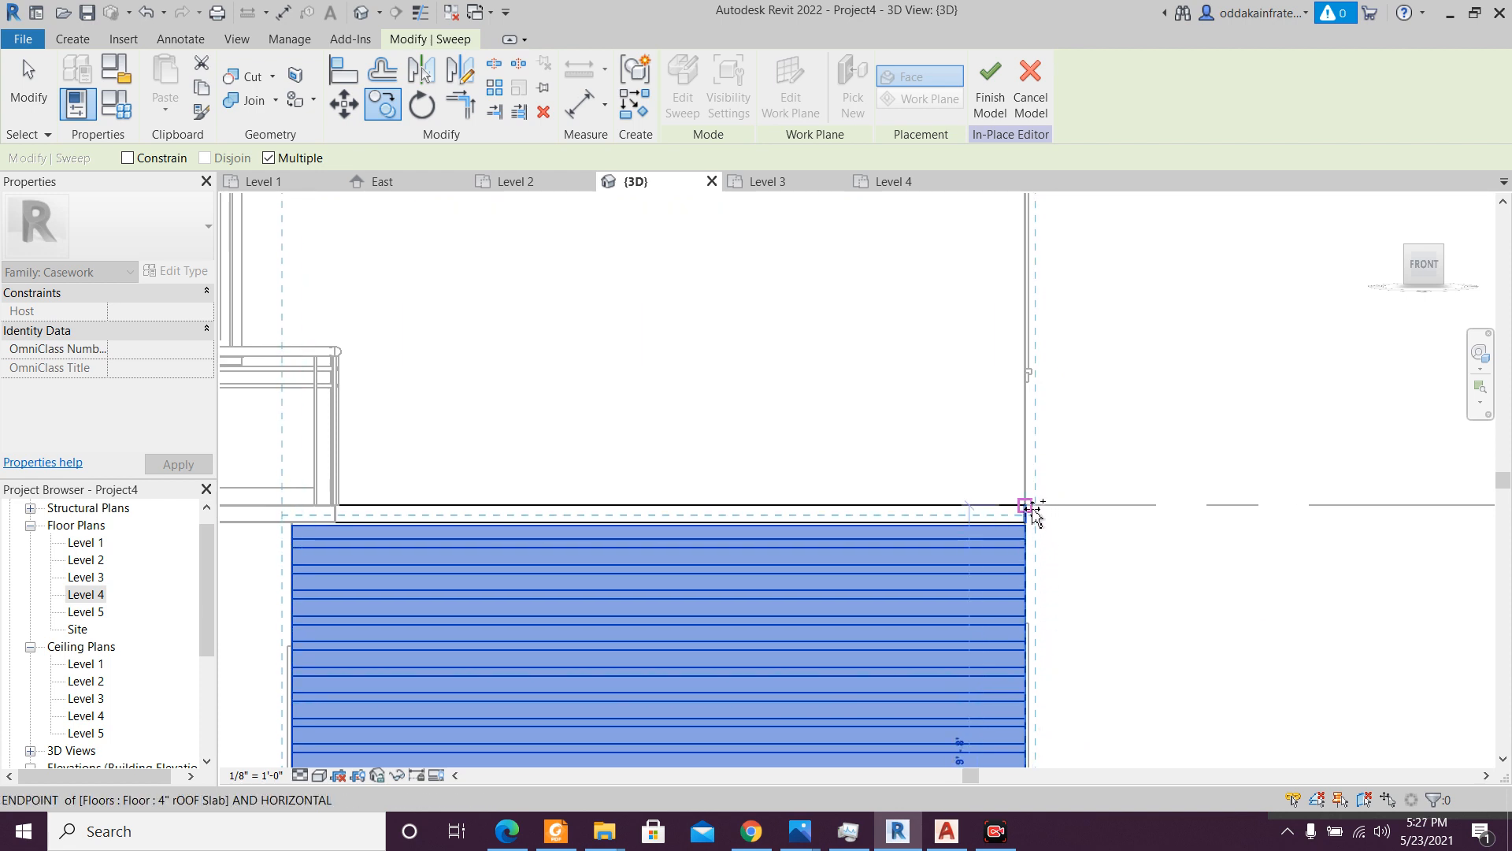
{"action": "left_click", "coordinate": [1029, 507]}
{"action": "scroll", "coordinate": [1032, 509], "scroll_direction": "down", "scroll_amount": 3}
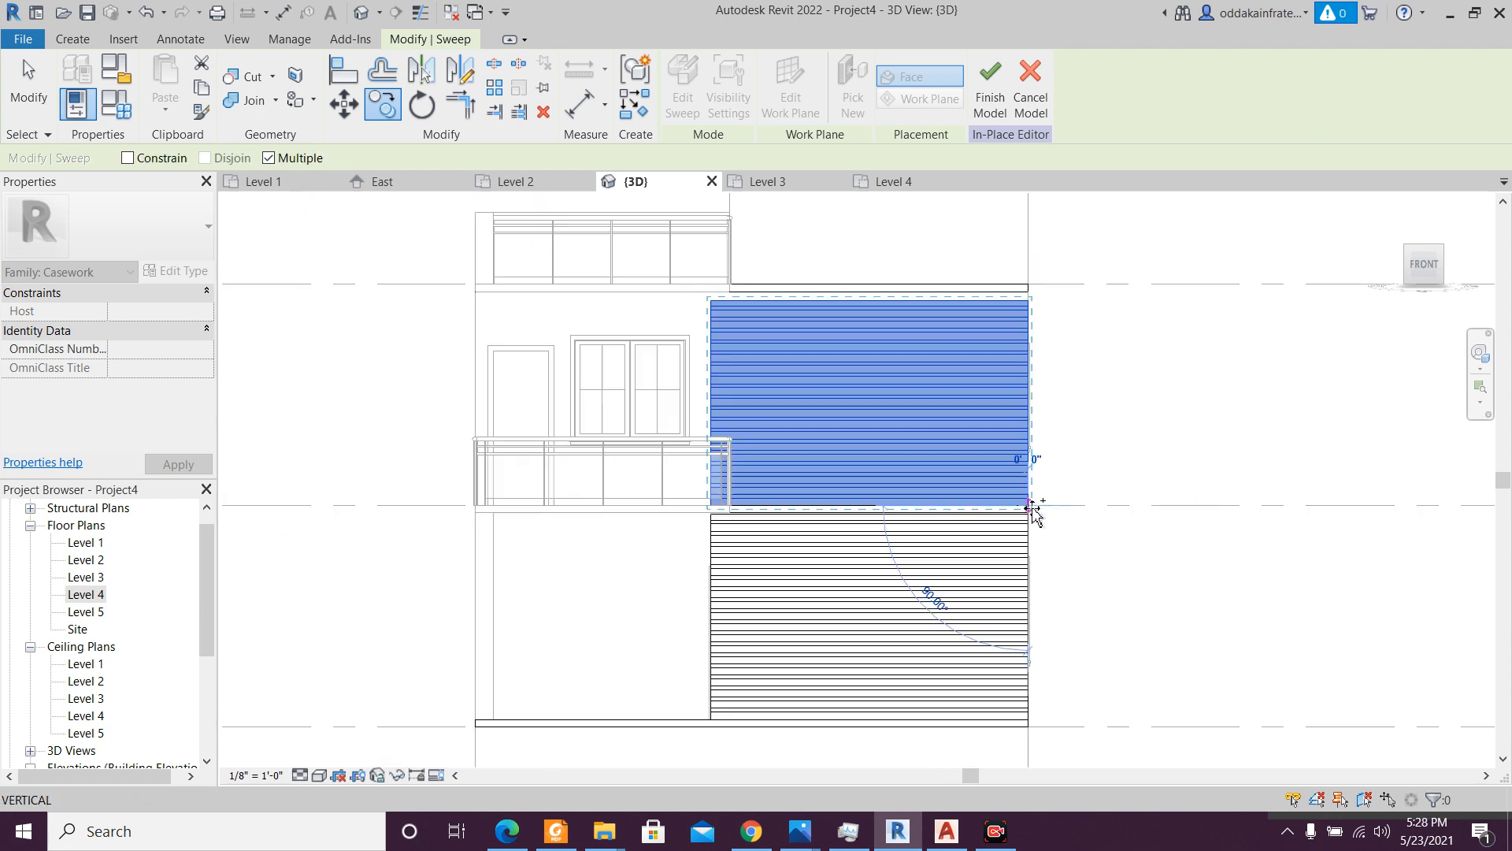
{"action": "scroll", "coordinate": [1047, 528], "scroll_direction": "up", "scroll_amount": 2}
{"action": "key", "text": "Escape"}
- Nudge the copied cladding upward until its top edge meets the underside of the slab band above
{"action": "middle_click_drag", "start_coordinate": [1118, 360], "coordinate": [1099, 461]}
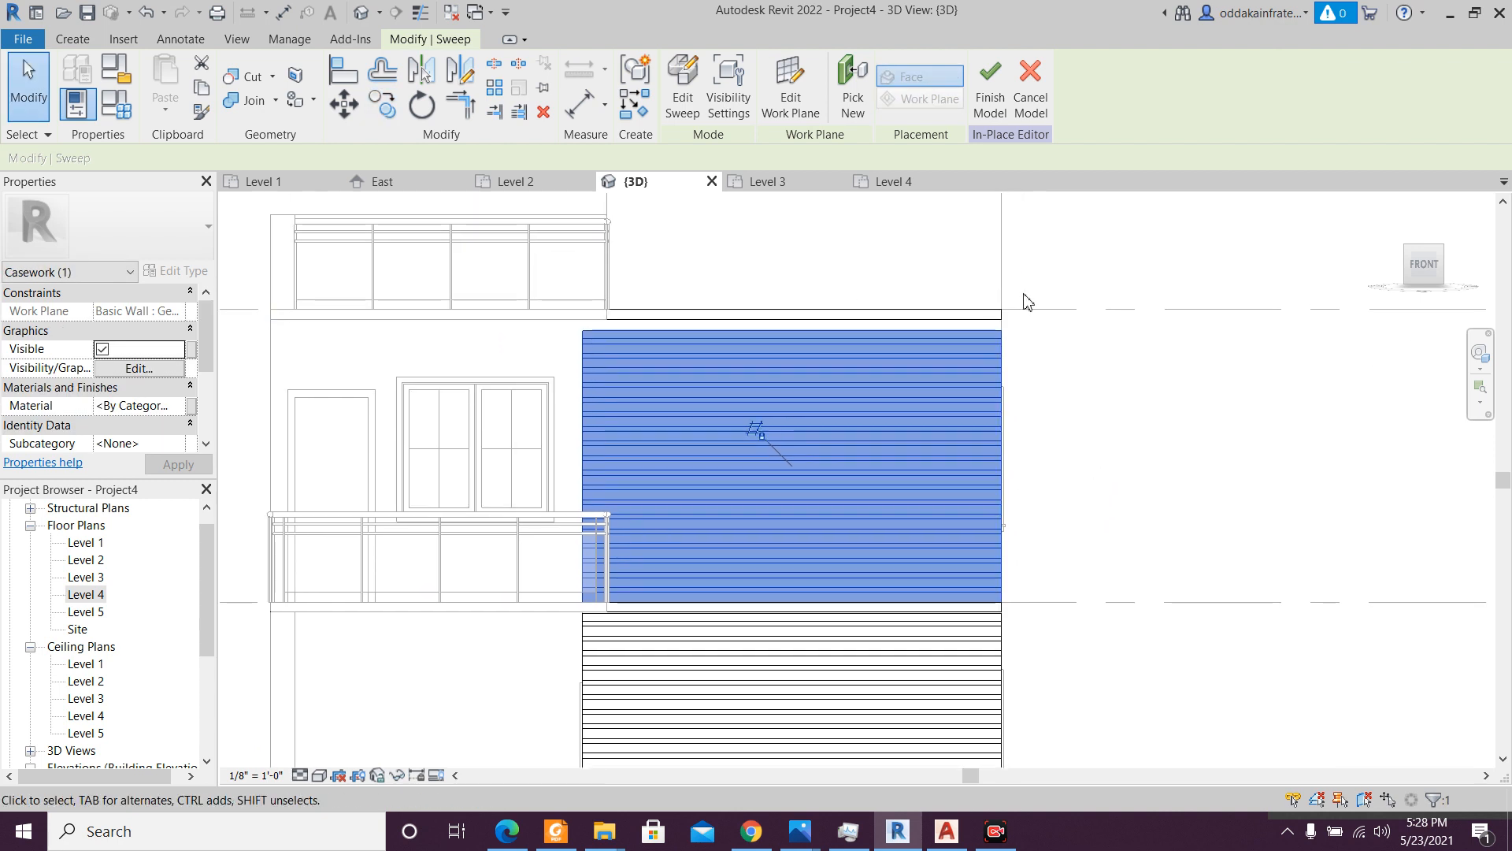
{"action": "key", "text": "Up"}
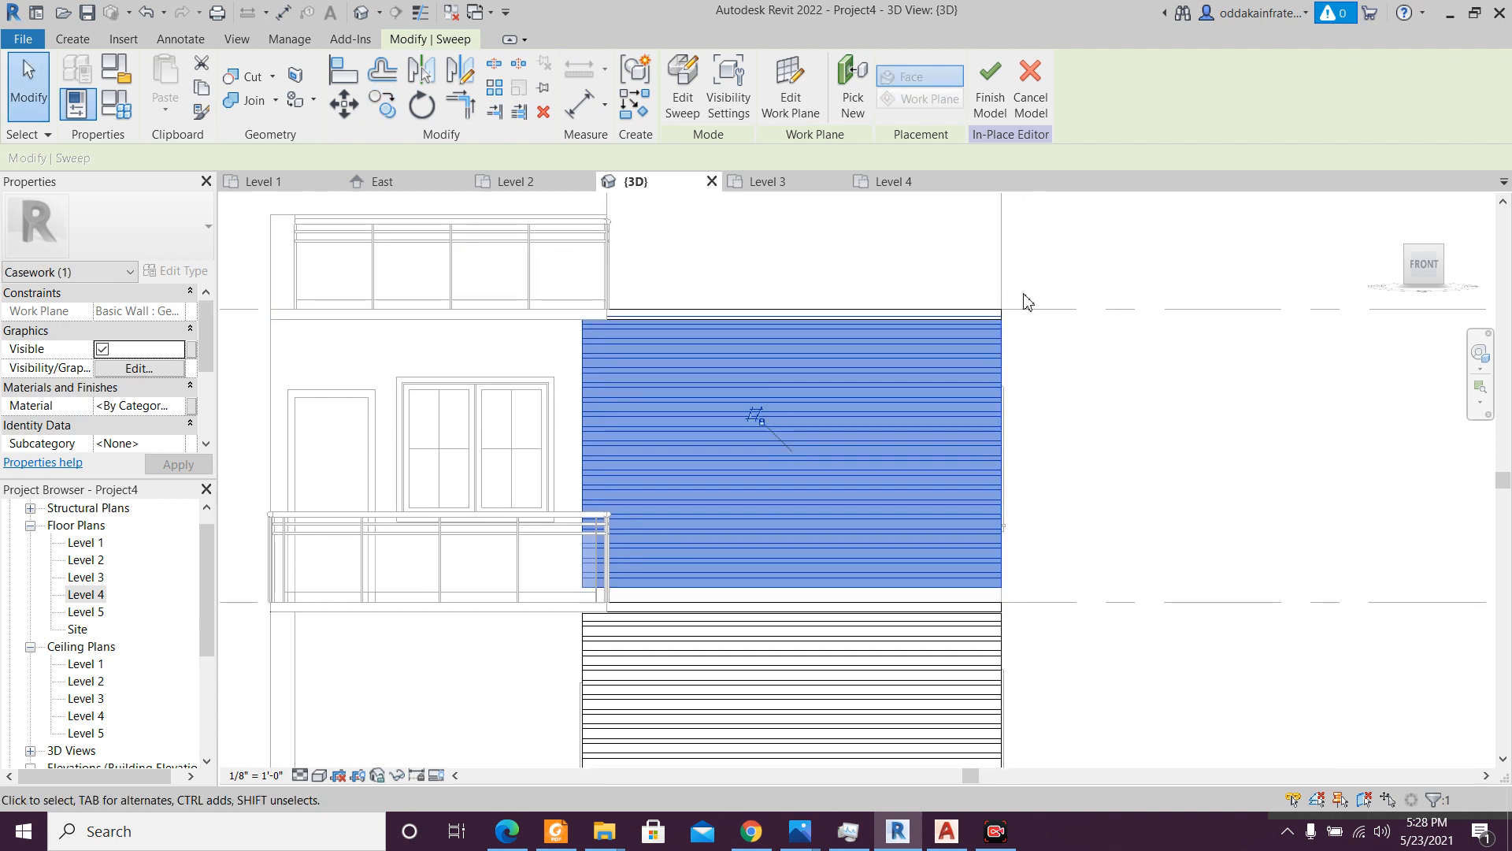
{"action": "key", "text": "Down"}
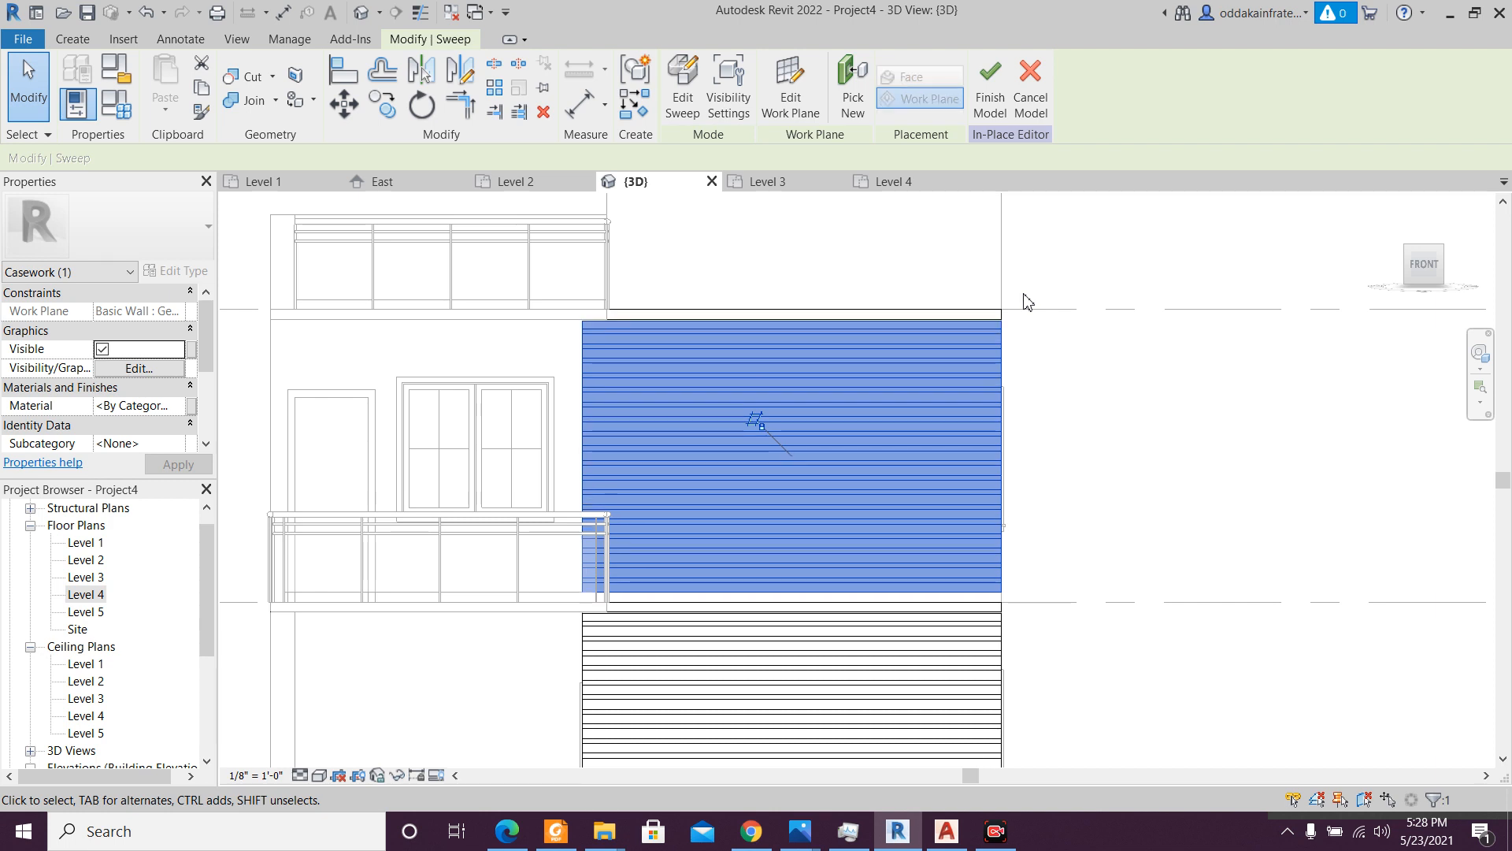
{"action": "key", "text": "Escape"}
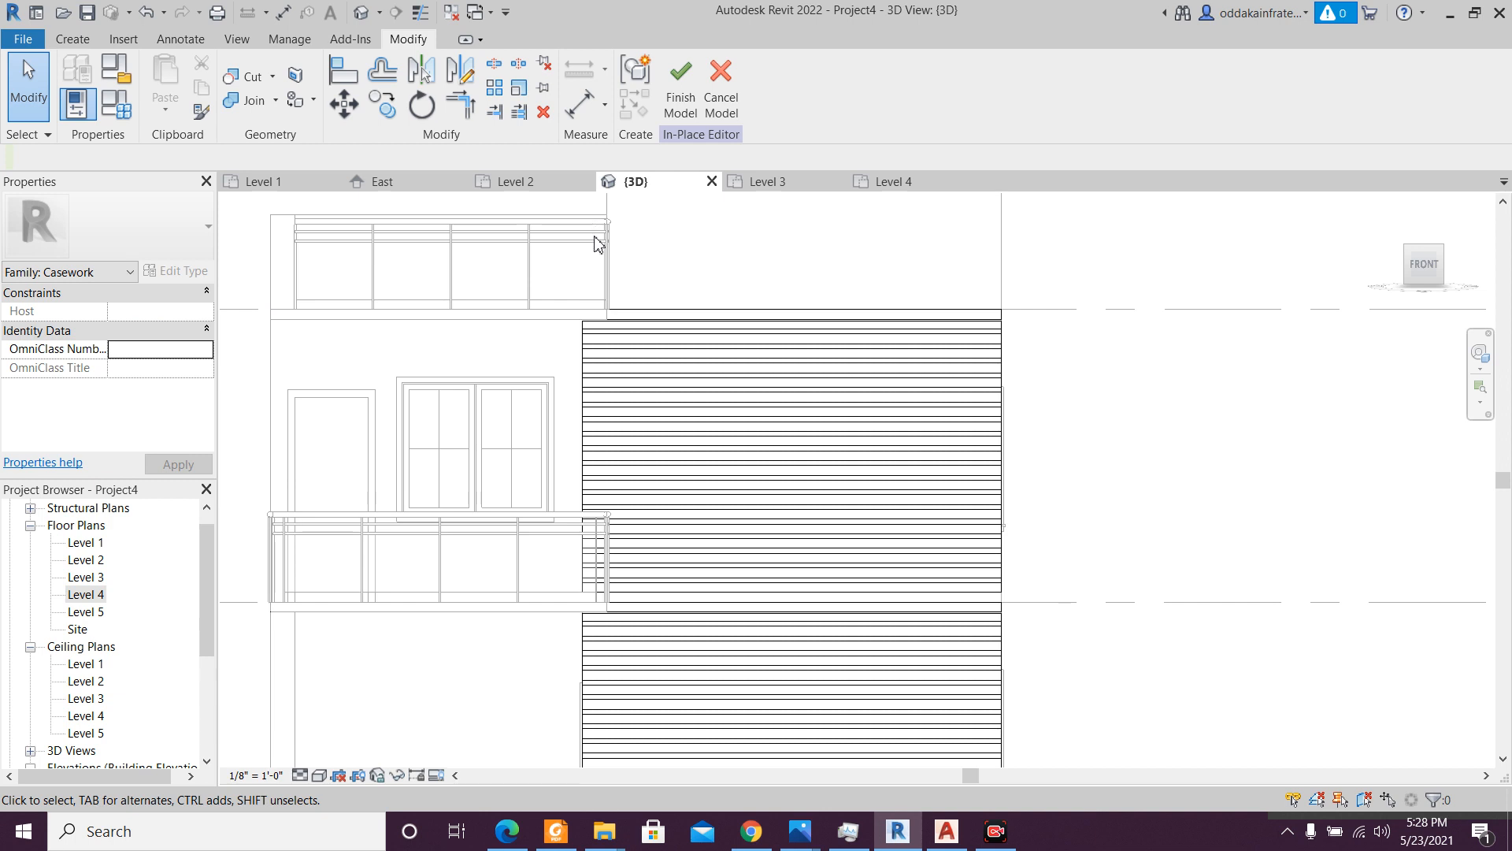
- Return to the front-right isometric view and check the cladding on both floors
{"action": "mouse_move", "coordinate": [1458, 257]}
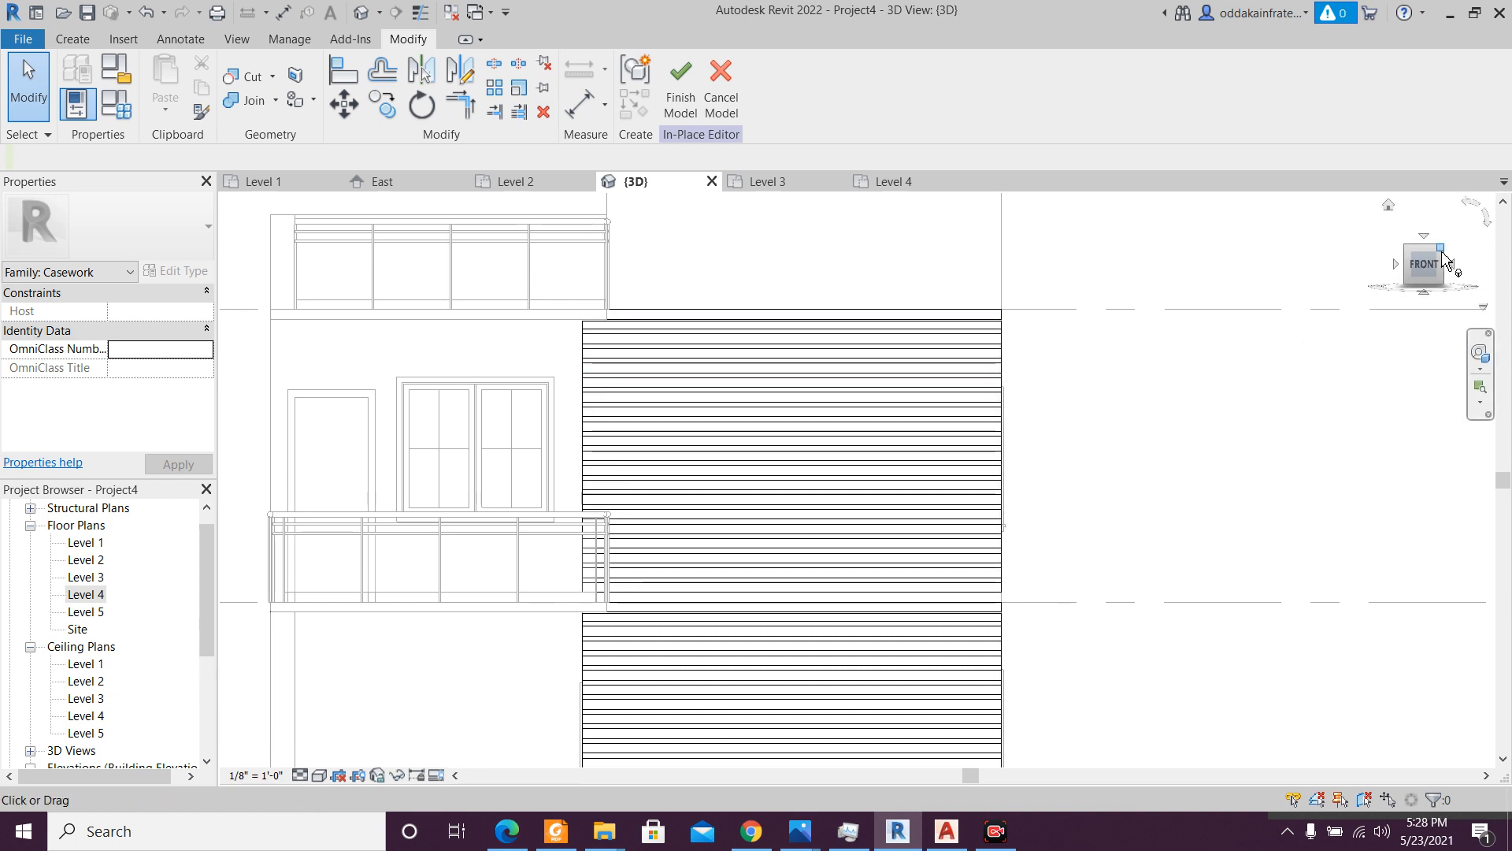
{"action": "left_click", "coordinate": [1441, 250]}
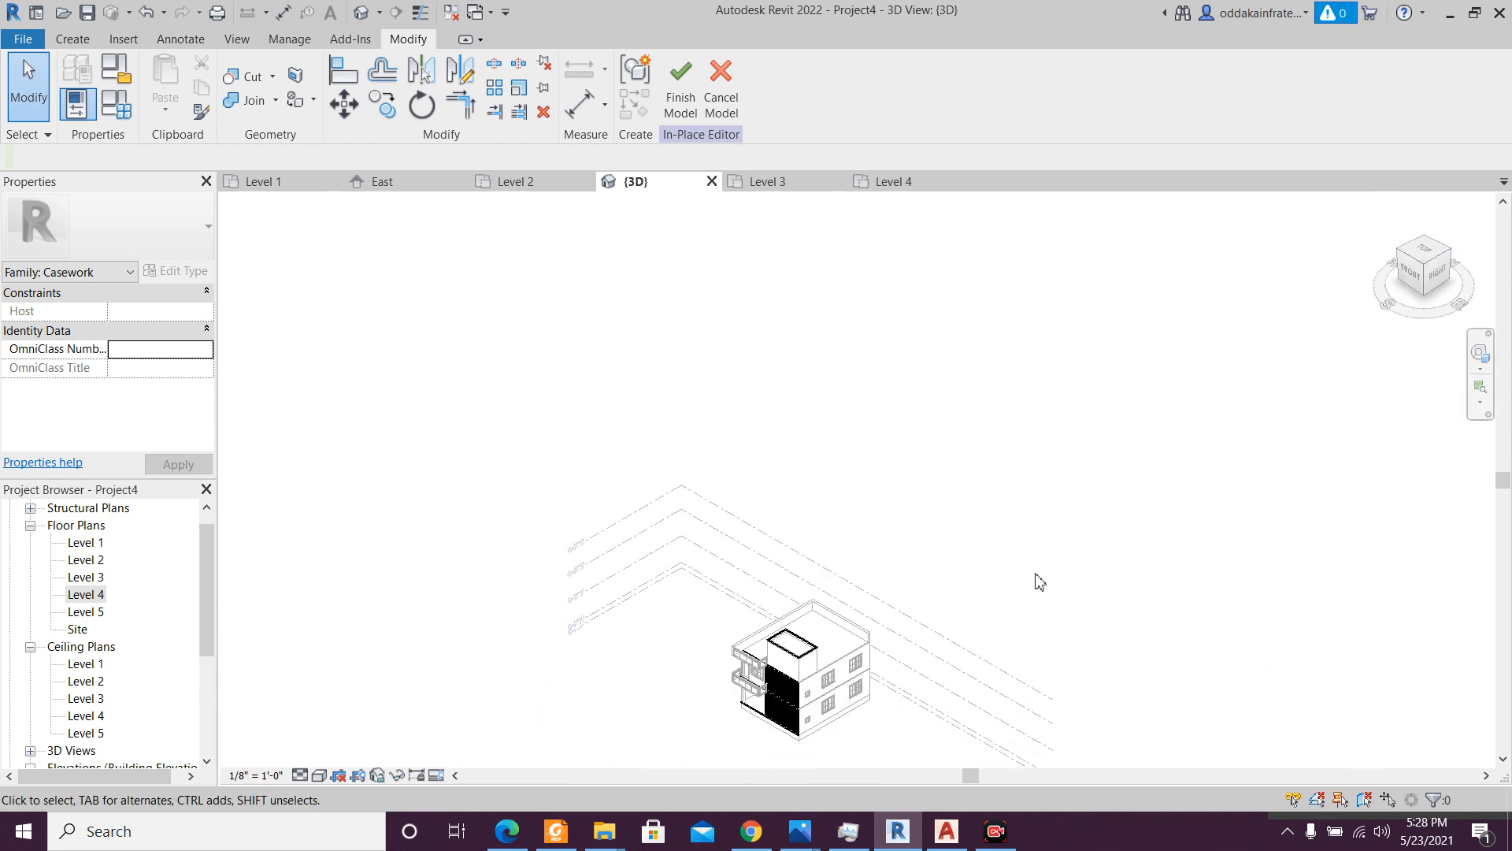
{"action": "scroll", "coordinate": [912, 474], "scroll_direction": "up", "scroll_amount": 3}
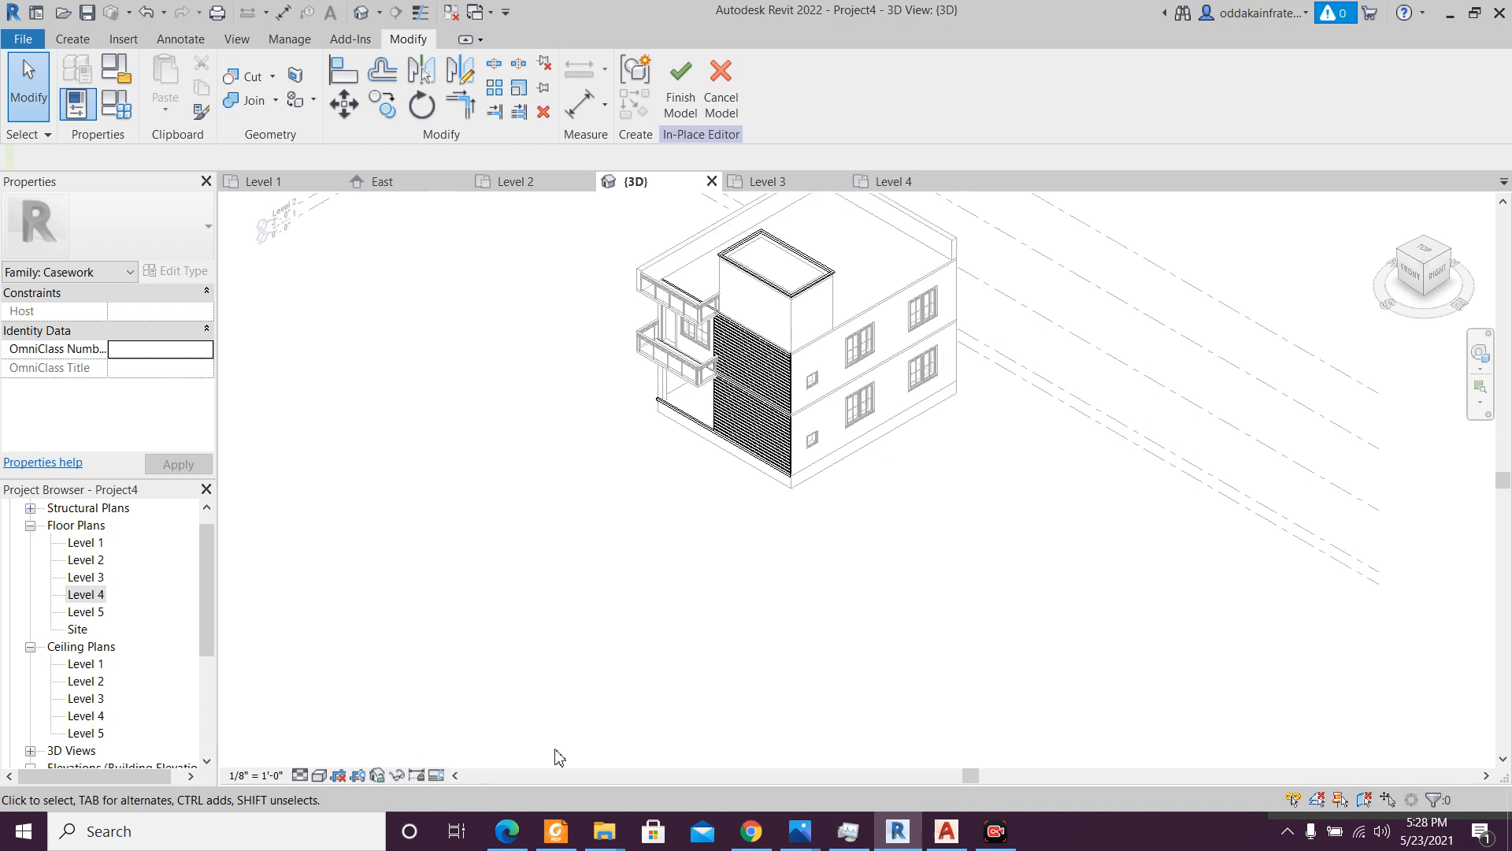
- Display the model in the Realistic visual style and inspect the cladding on both floors of the facade
{"action": "left_click", "coordinate": [318, 775]}
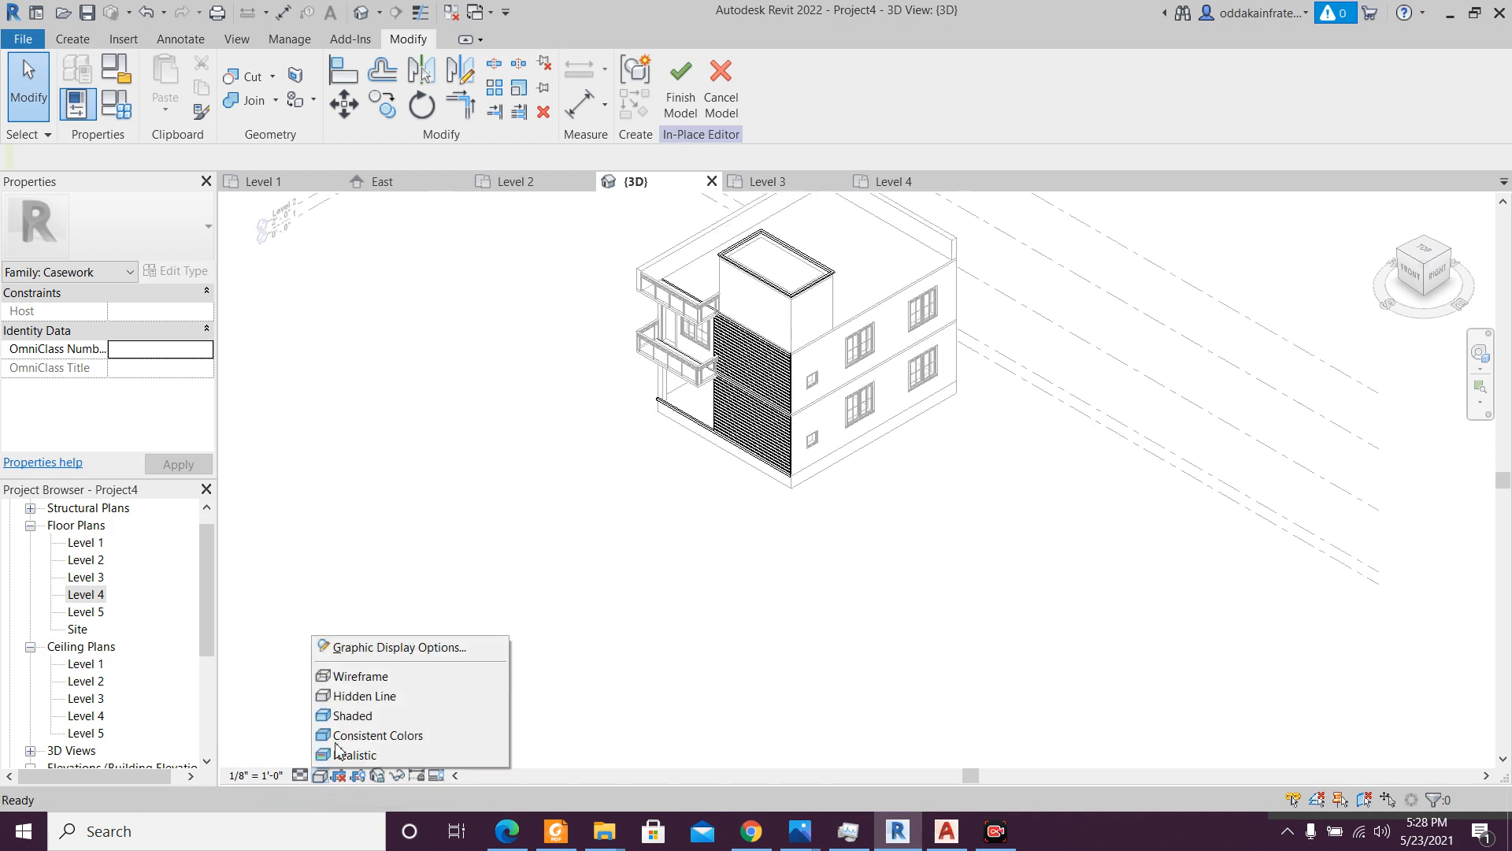
{"action": "left_click", "coordinate": [345, 755]}
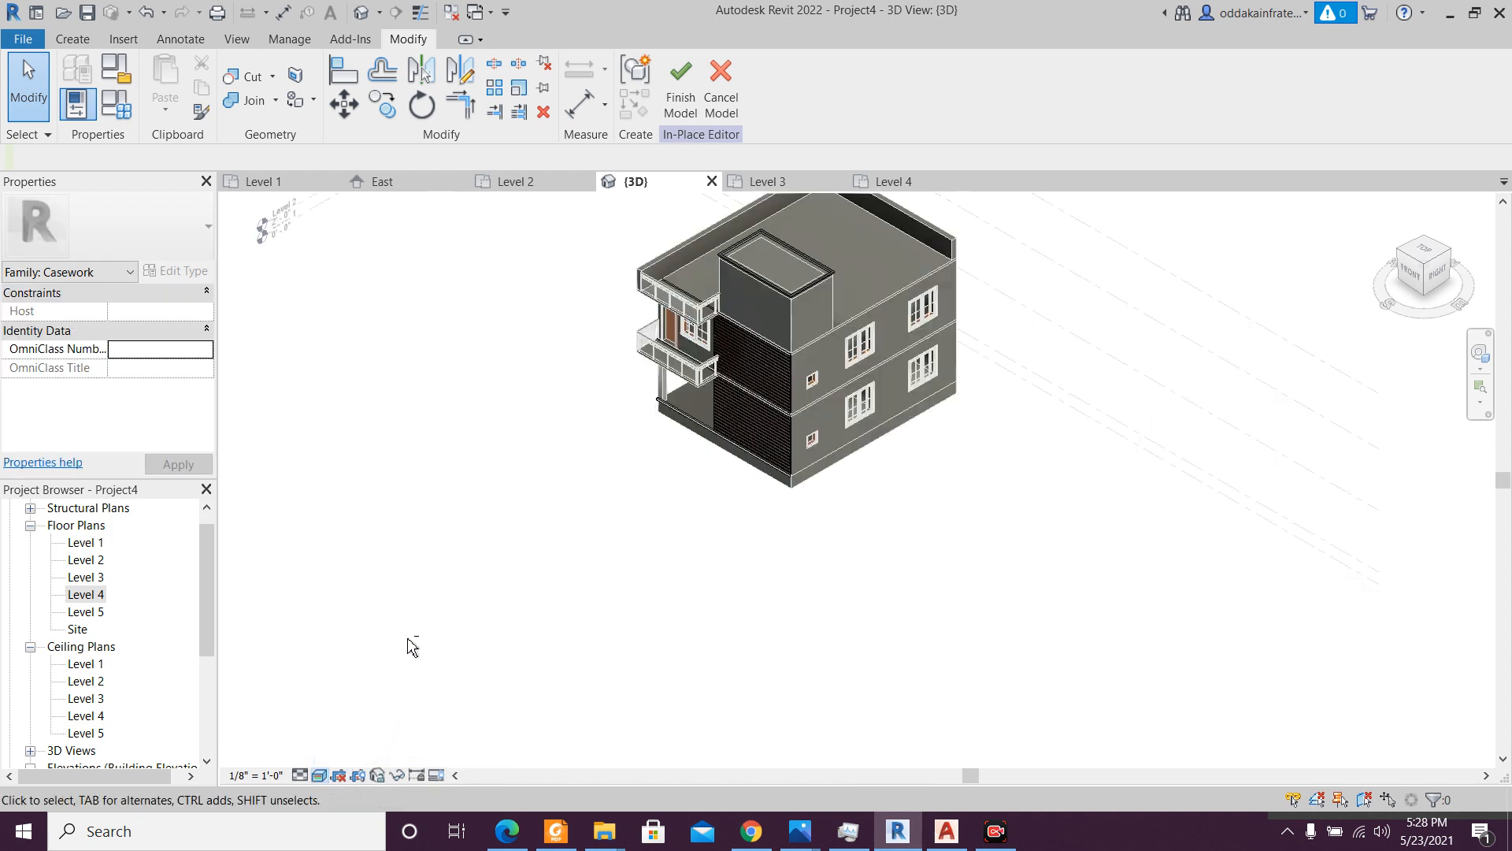
{"action": "middle_click_drag", "start_coordinate": [408, 641], "coordinate": [442, 607], "text": "shift"}
{"action": "middle_click_drag", "start_coordinate": [597, 566], "coordinate": [471, 768]}
{"action": "scroll", "coordinate": [557, 669], "scroll_direction": "up", "scroll_amount": 2}
{"action": "scroll", "coordinate": [519, 695], "scroll_direction": "up", "scroll_amount": 1}
{"action": "scroll", "coordinate": [559, 618], "scroll_direction": "up", "scroll_amount": 2}
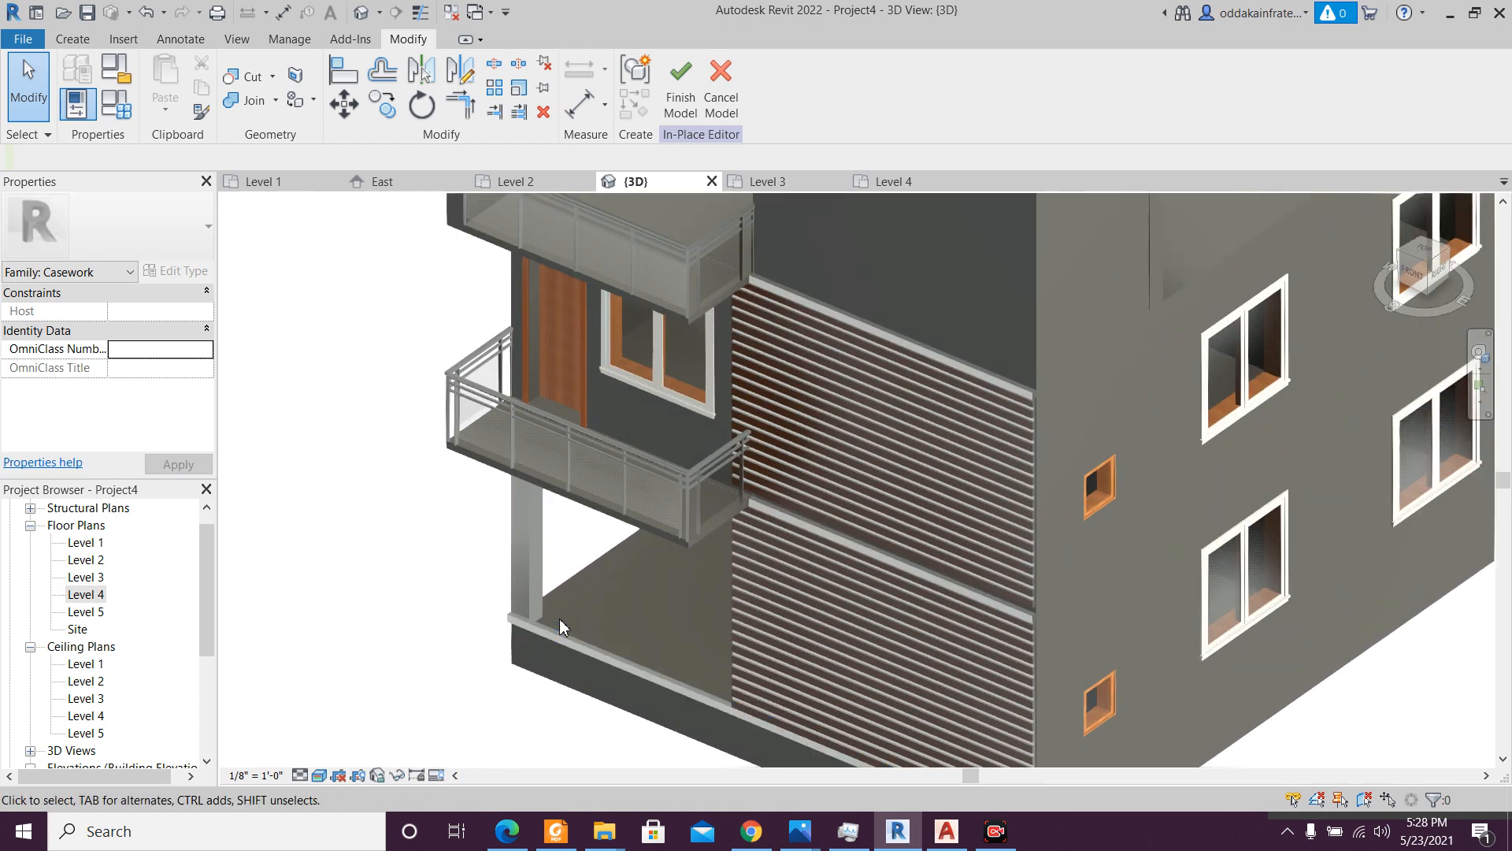
{"action": "scroll", "coordinate": [558, 618], "scroll_direction": "down", "scroll_amount": 3}
{"action": "scroll", "coordinate": [641, 391], "scroll_direction": "down", "scroll_amount": 1}
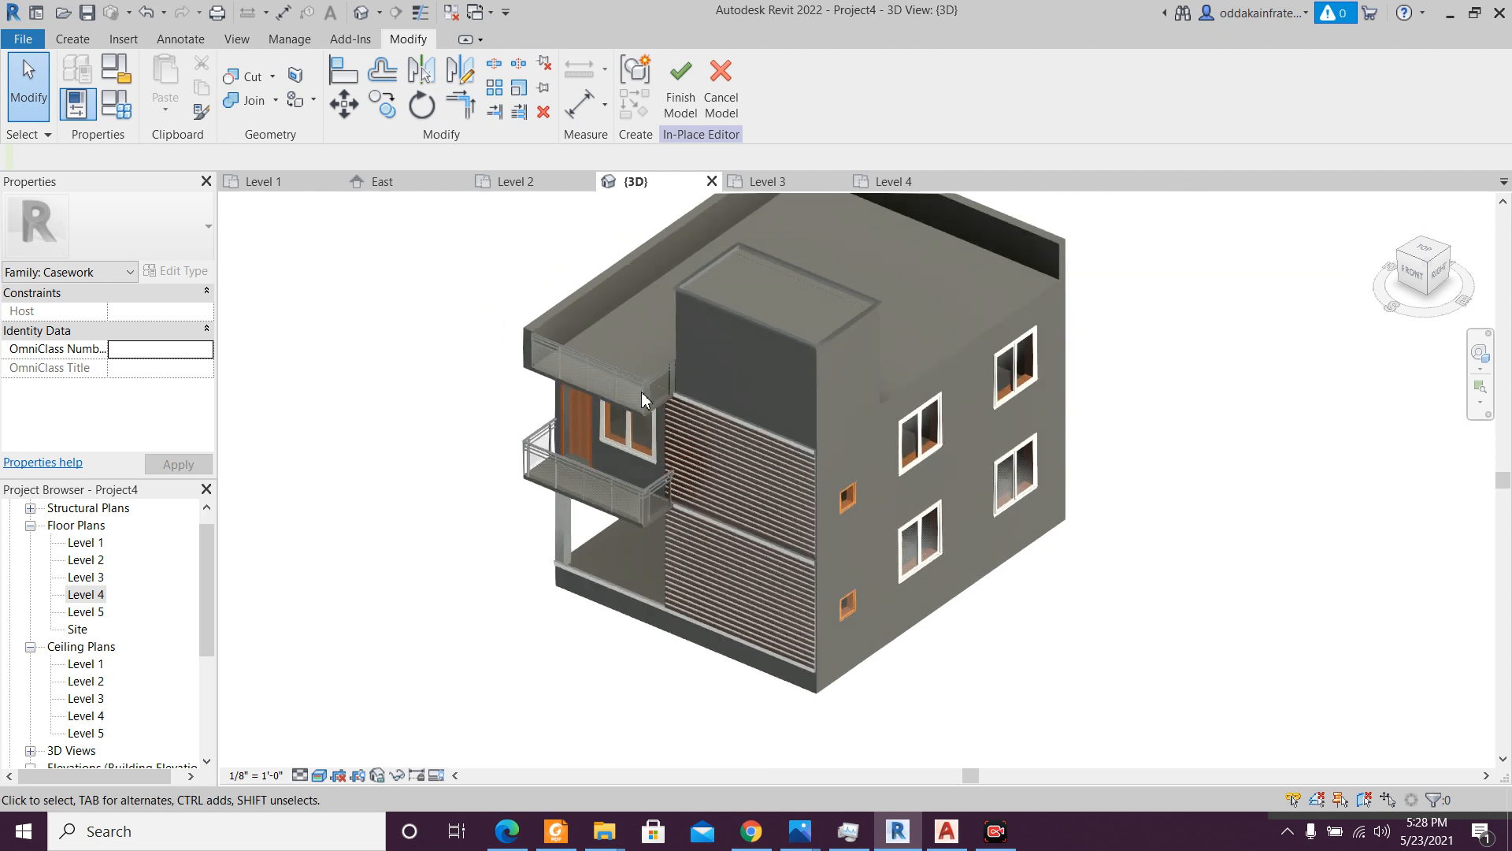
- Finish the in-place cladding model and save the project as Project4 in the Revit folder
{"action": "left_click", "coordinate": [691, 99]}
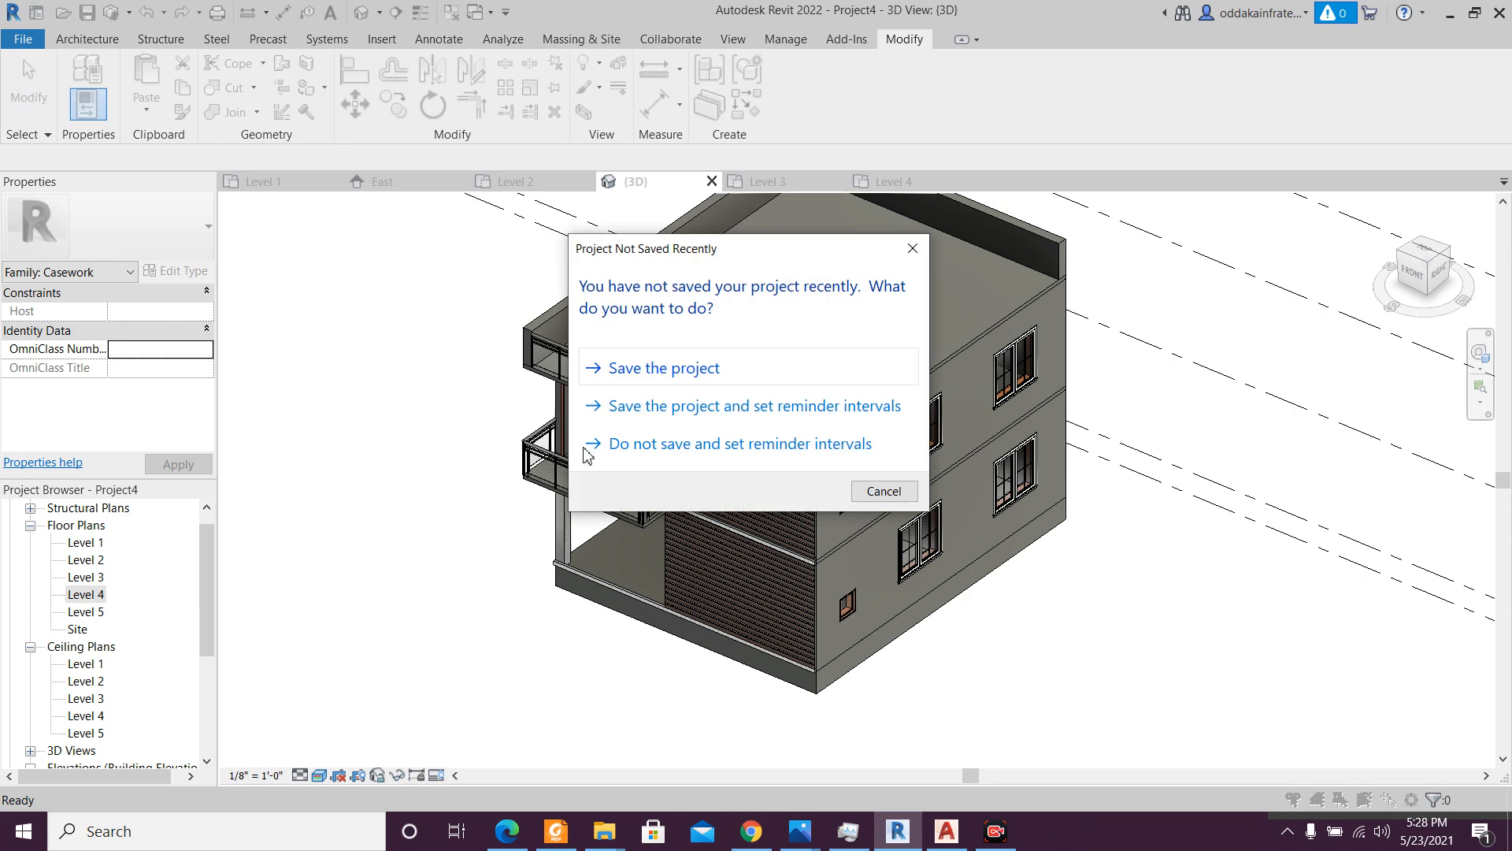
{"action": "left_click", "coordinate": [733, 376]}
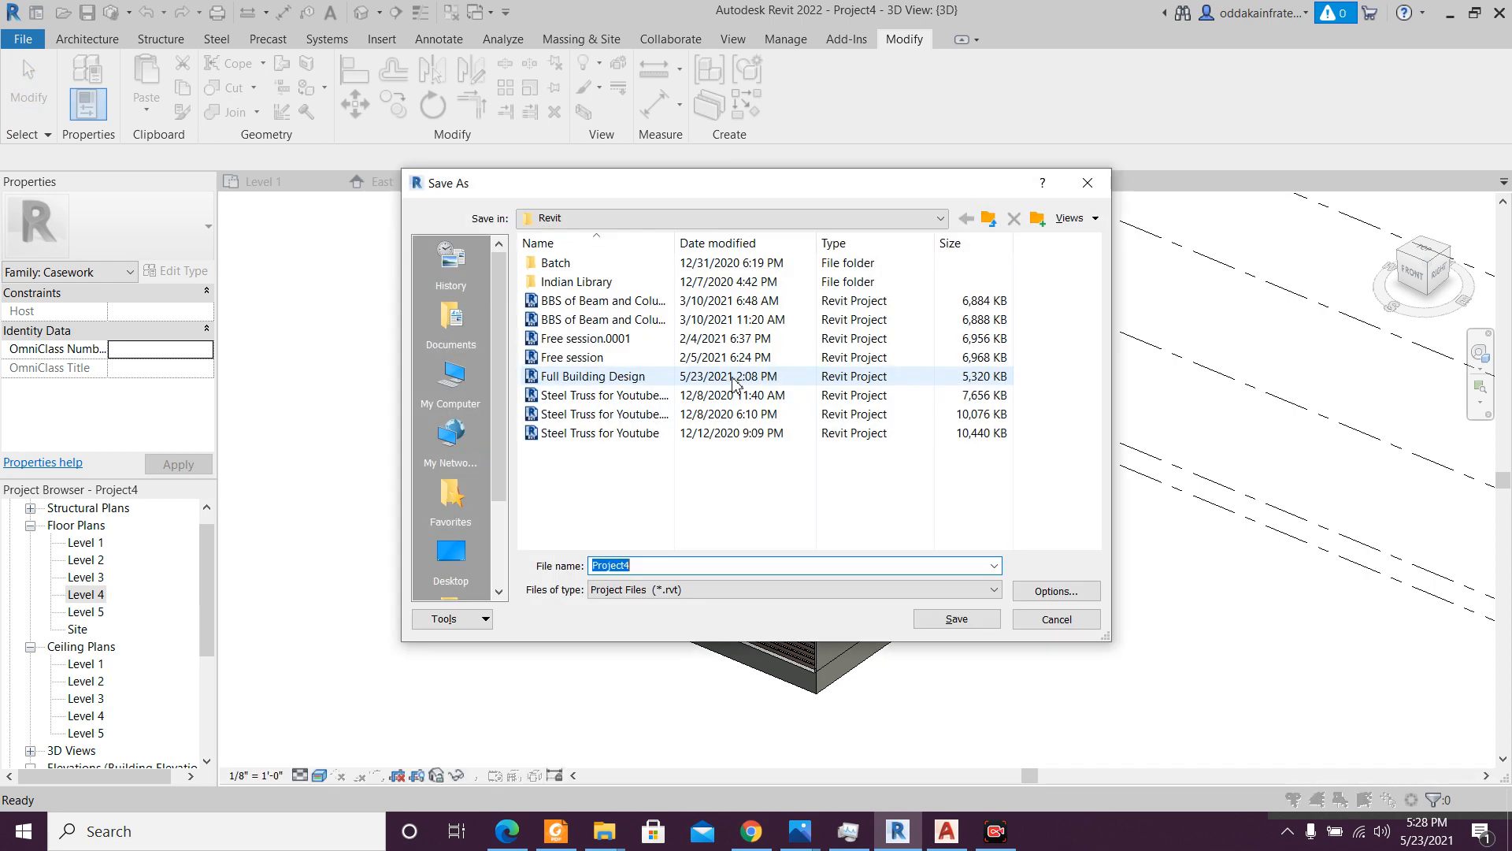
{"action": "left_click", "coordinate": [956, 620]}
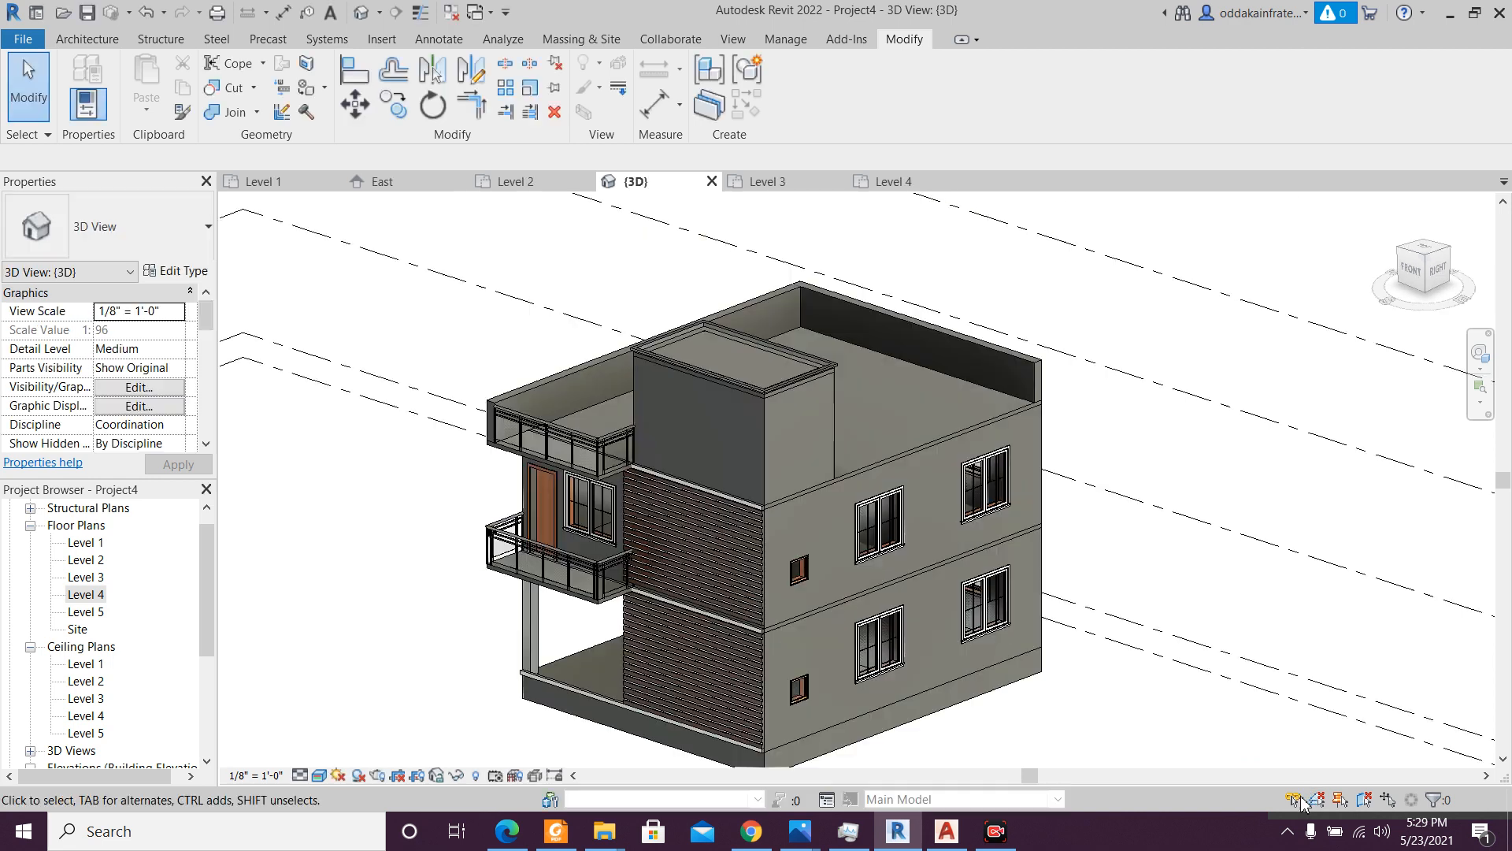
{"action": "scroll", "coordinate": [770, 476], "scroll_direction": "up", "scroll_amount": 6}
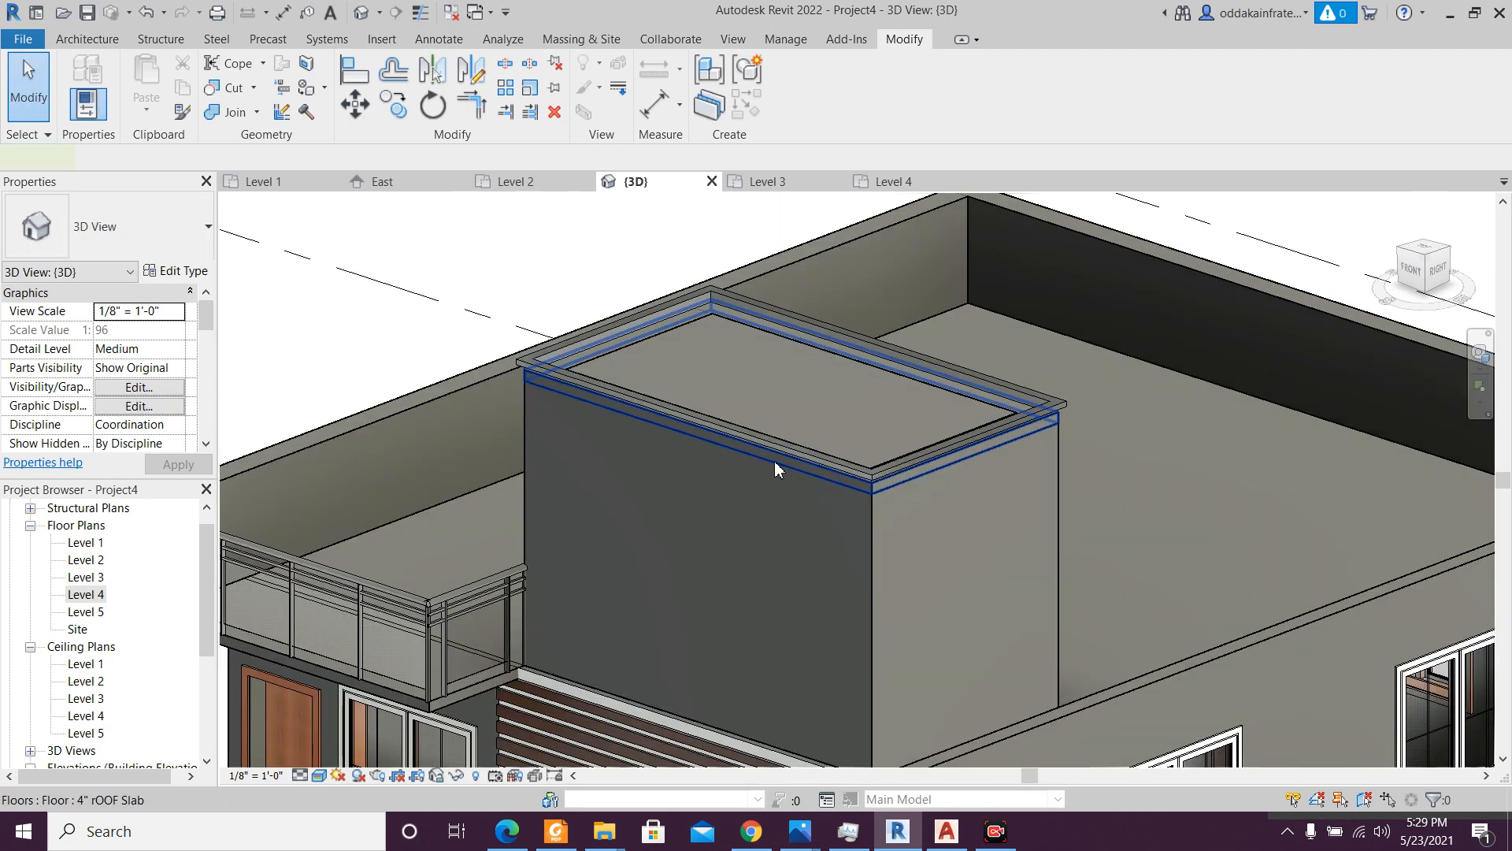
{"action": "double_click", "coordinate": [774, 461]}
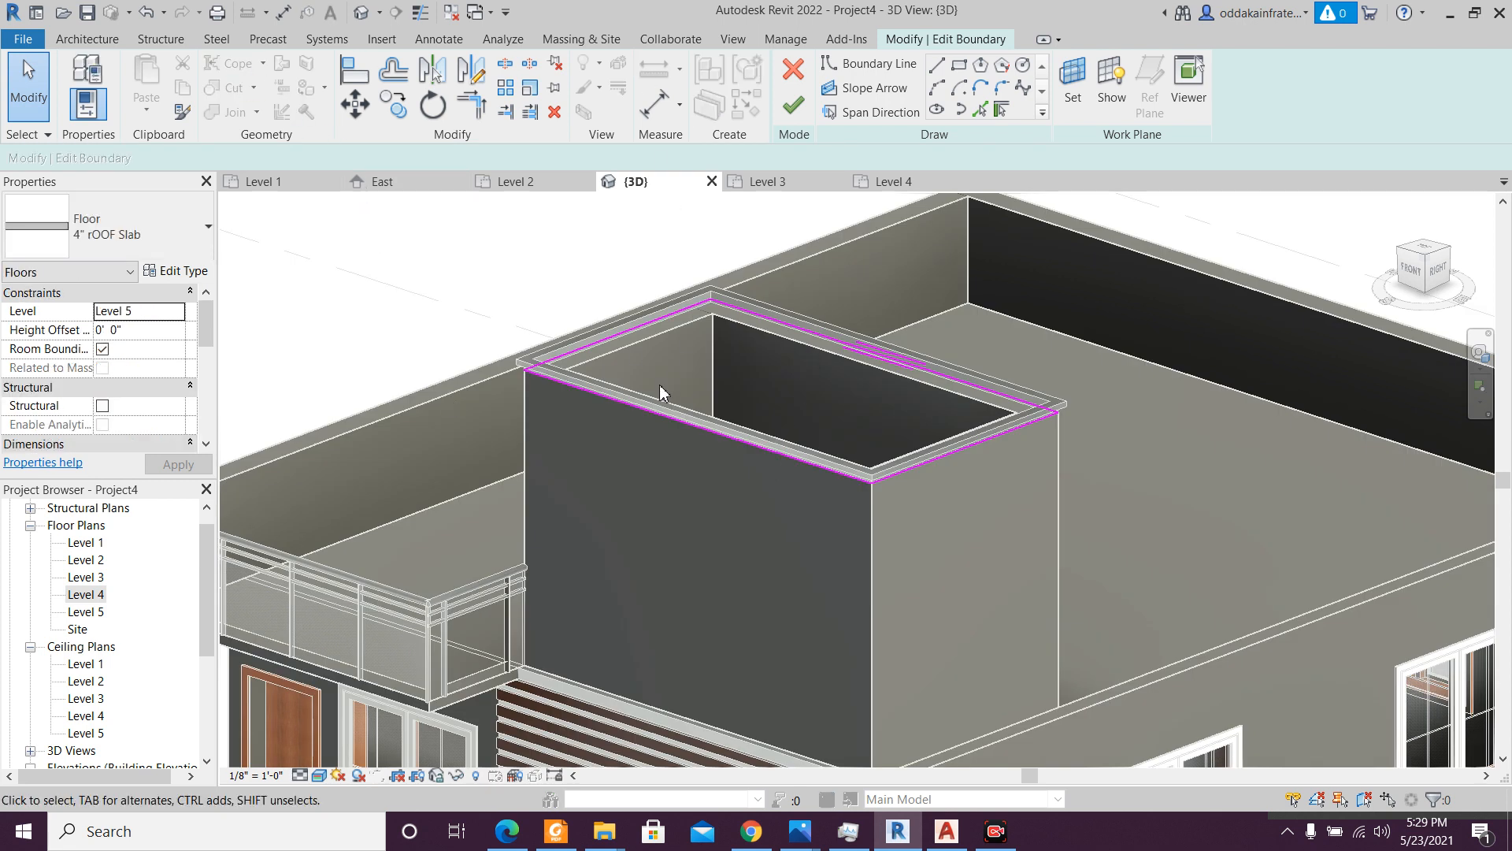
{"action": "scroll", "coordinate": [653, 407], "scroll_direction": "up", "scroll_amount": 6}
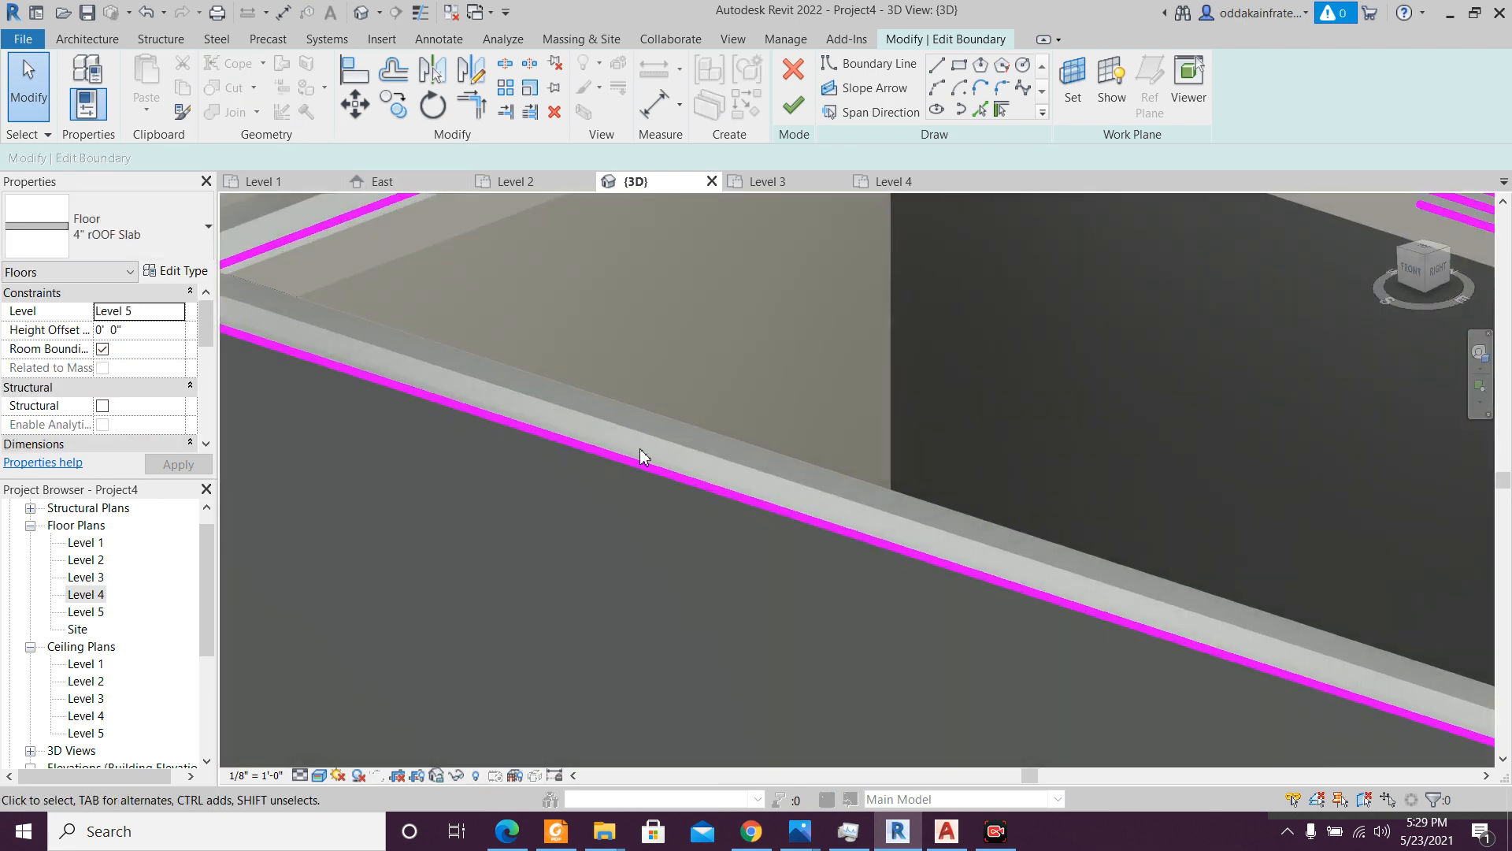
{"action": "scroll", "coordinate": [655, 407], "scroll_direction": "down", "scroll_amount": 5}
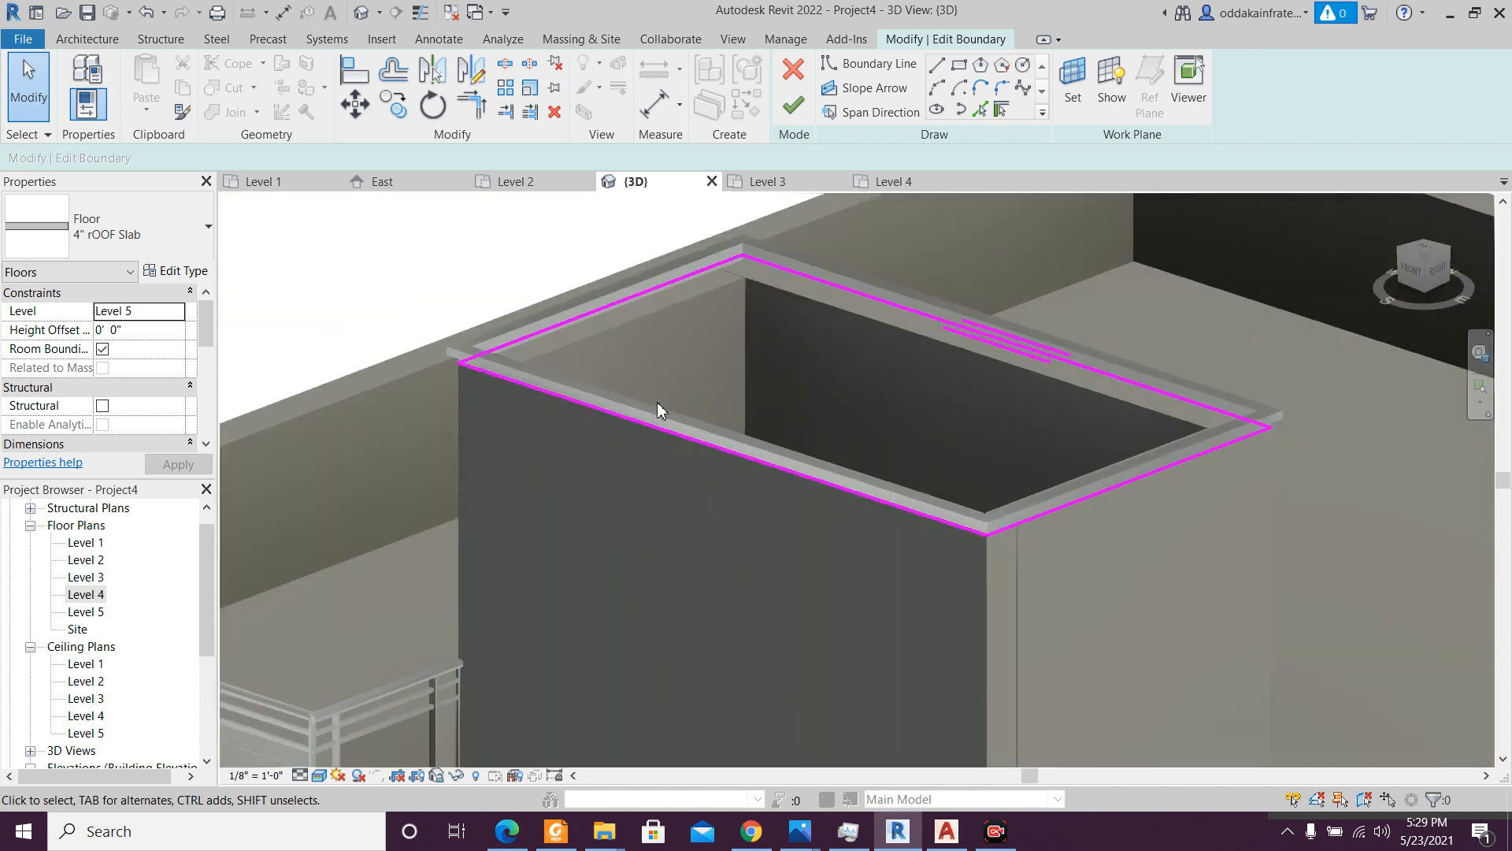
{"action": "scroll", "coordinate": [991, 415], "scroll_direction": "up", "scroll_amount": 2}
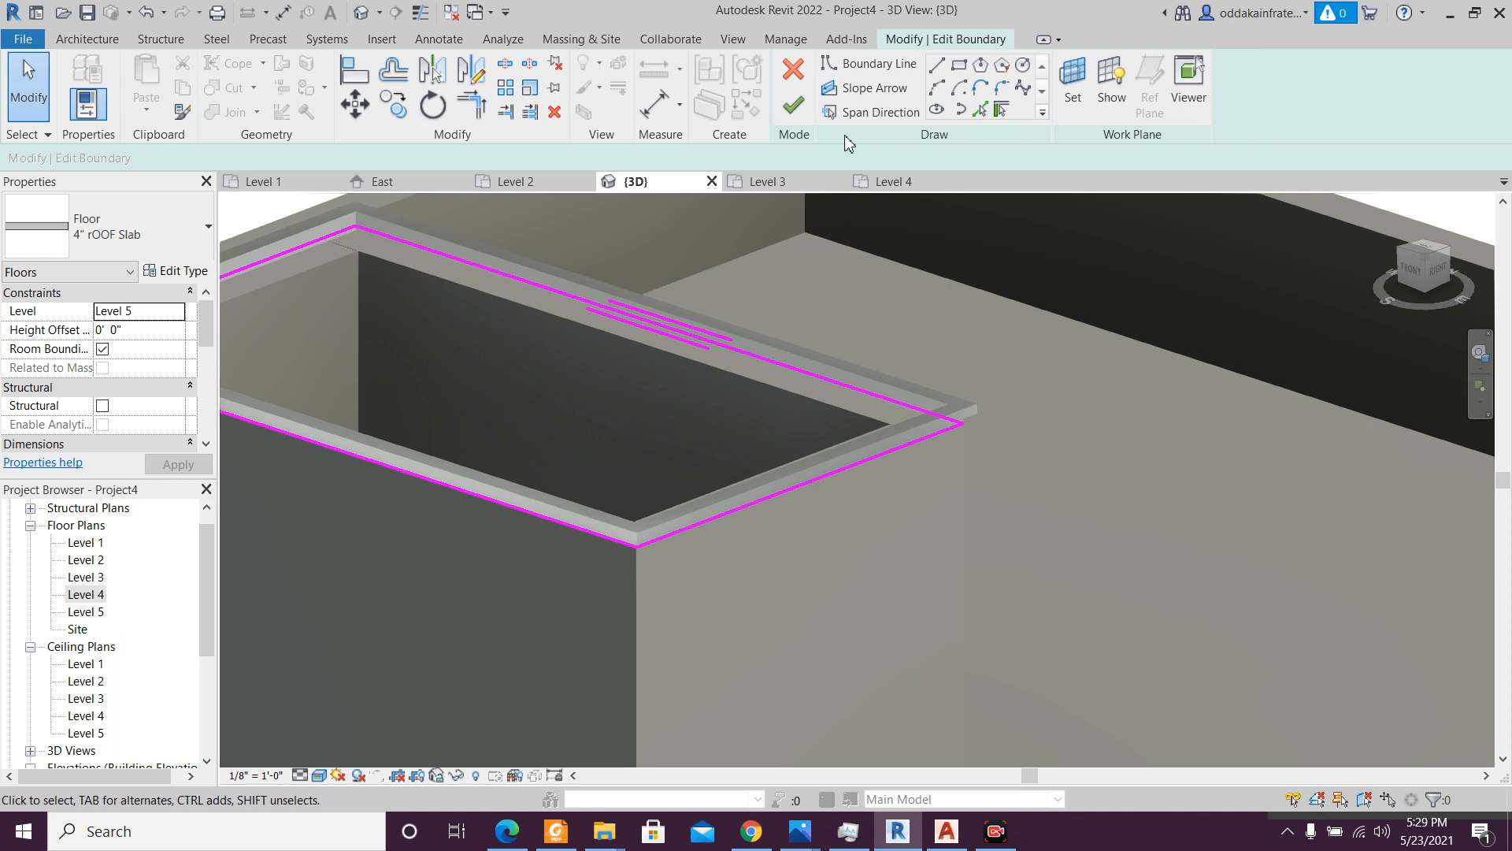
{"action": "left_click", "coordinate": [795, 69]}
{"action": "scroll", "coordinate": [877, 314], "scroll_direction": "down", "scroll_amount": 4}
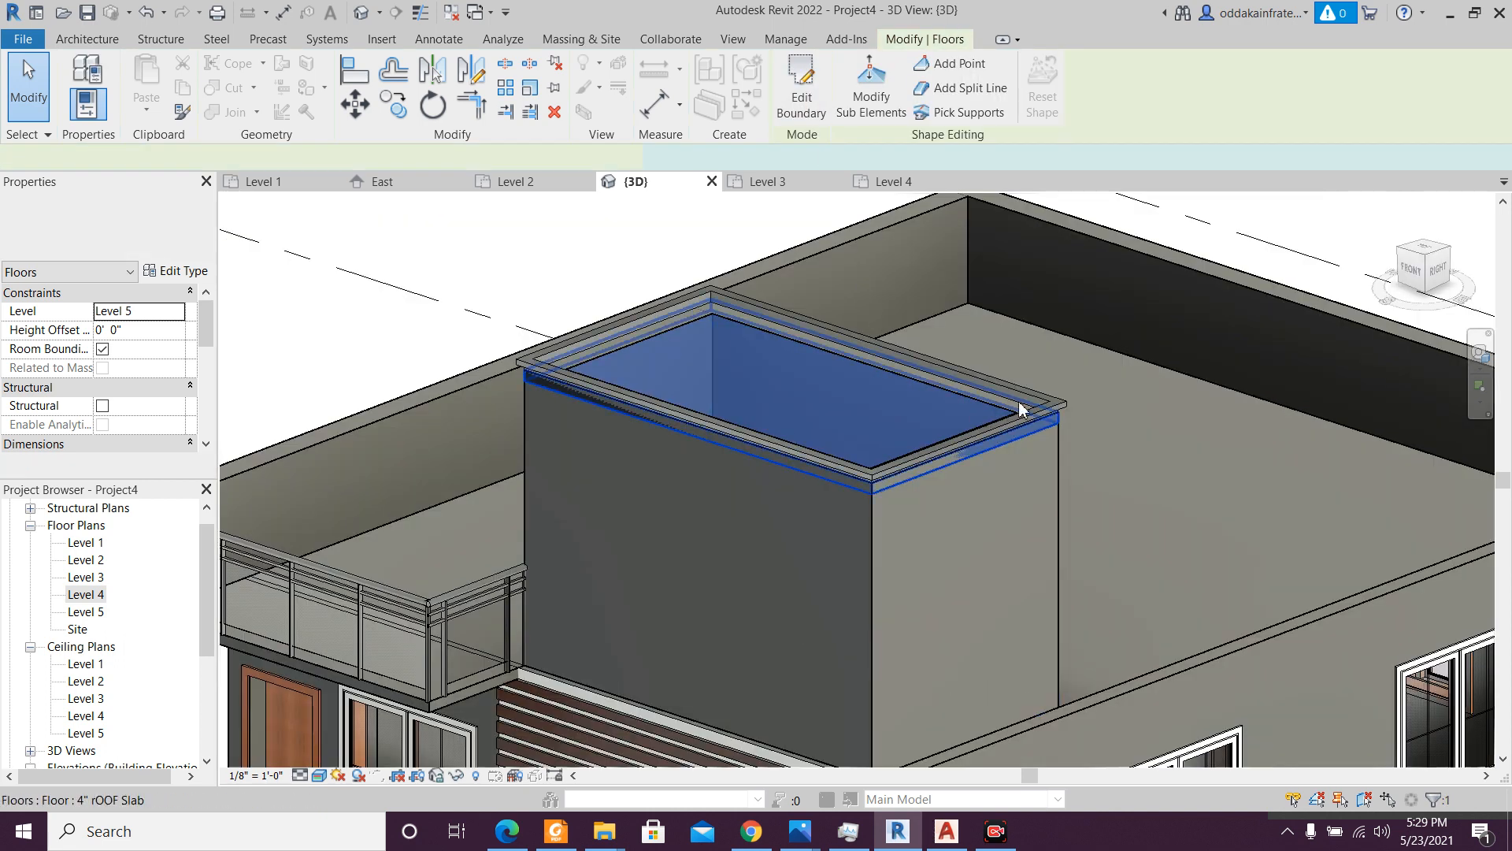
- Open the in-place sweep around the rooftop room's roof for editing and paint its right-side outer face with 2. Color 2
{"action": "scroll", "coordinate": [1108, 372], "scroll_direction": "up", "scroll_amount": 4}
{"action": "double_click", "coordinate": [1113, 399]}
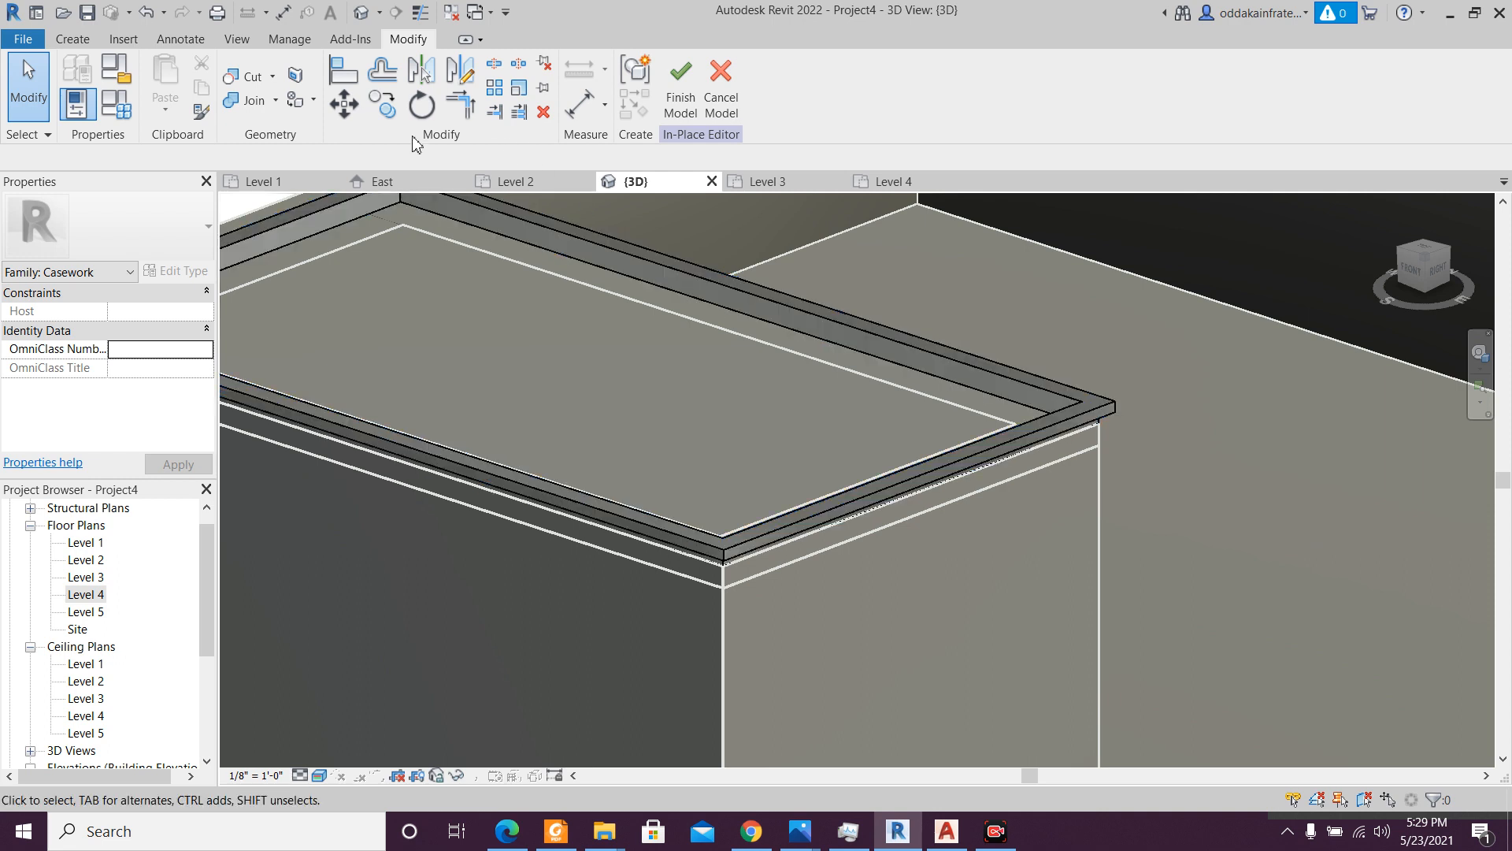
{"action": "left_click", "coordinate": [302, 99]}
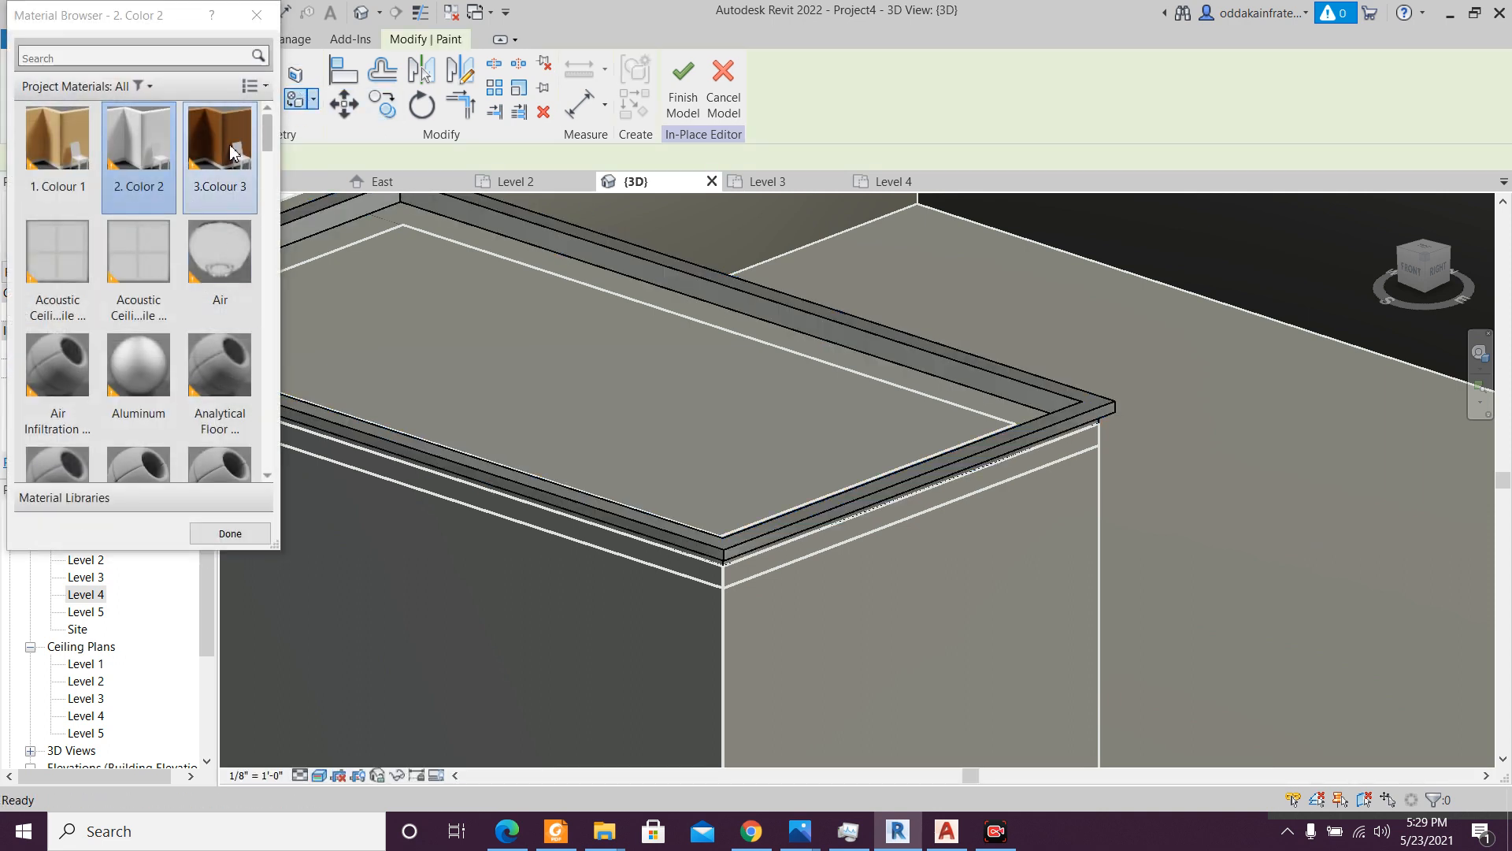
{"action": "left_click", "coordinate": [233, 152]}
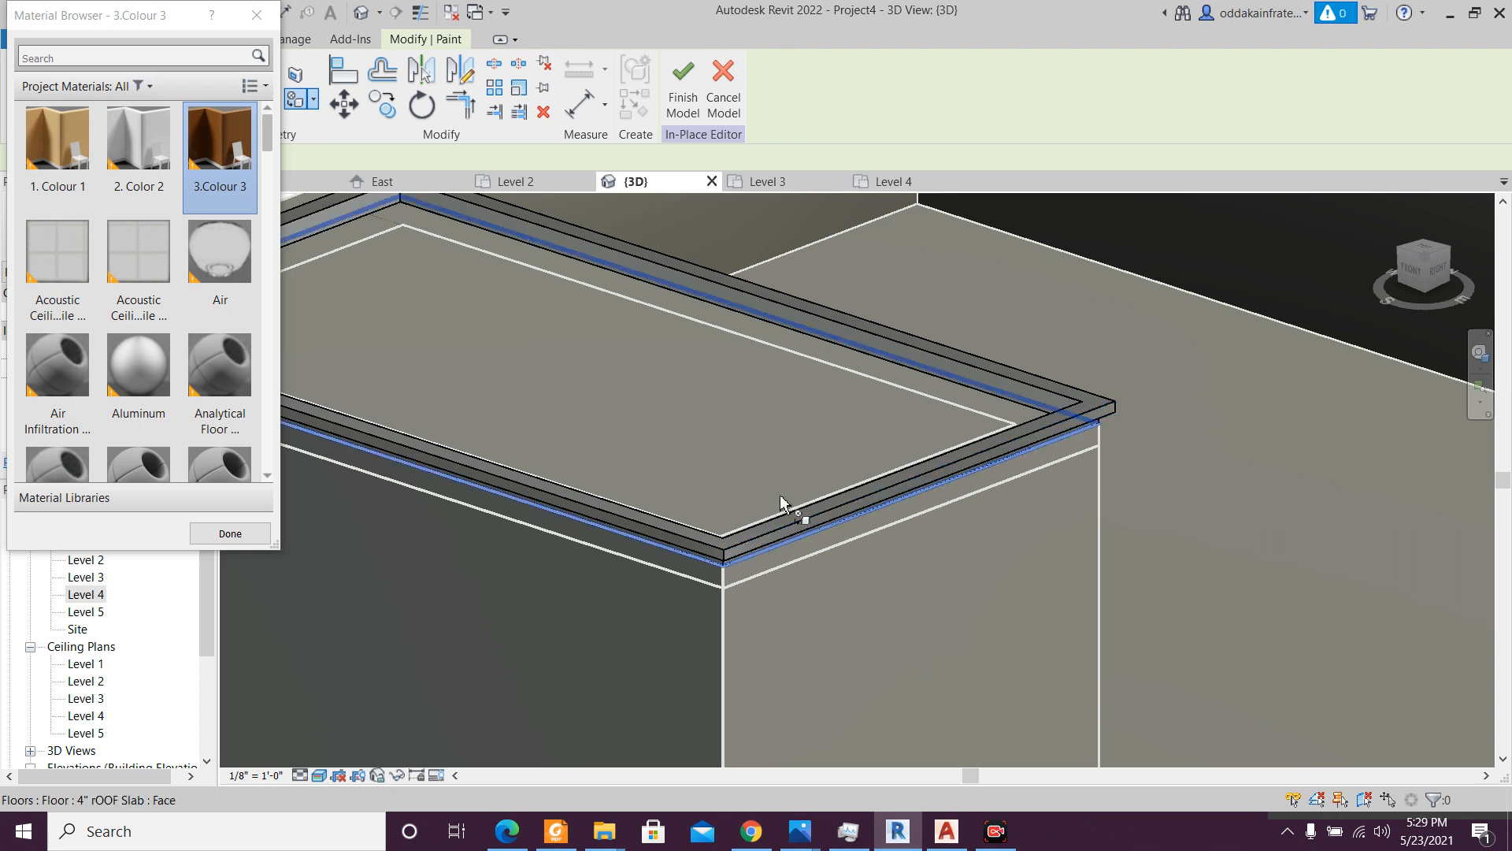
{"action": "scroll", "coordinate": [779, 496], "scroll_direction": "up", "scroll_amount": 3}
{"action": "left_click", "coordinate": [138, 142]}
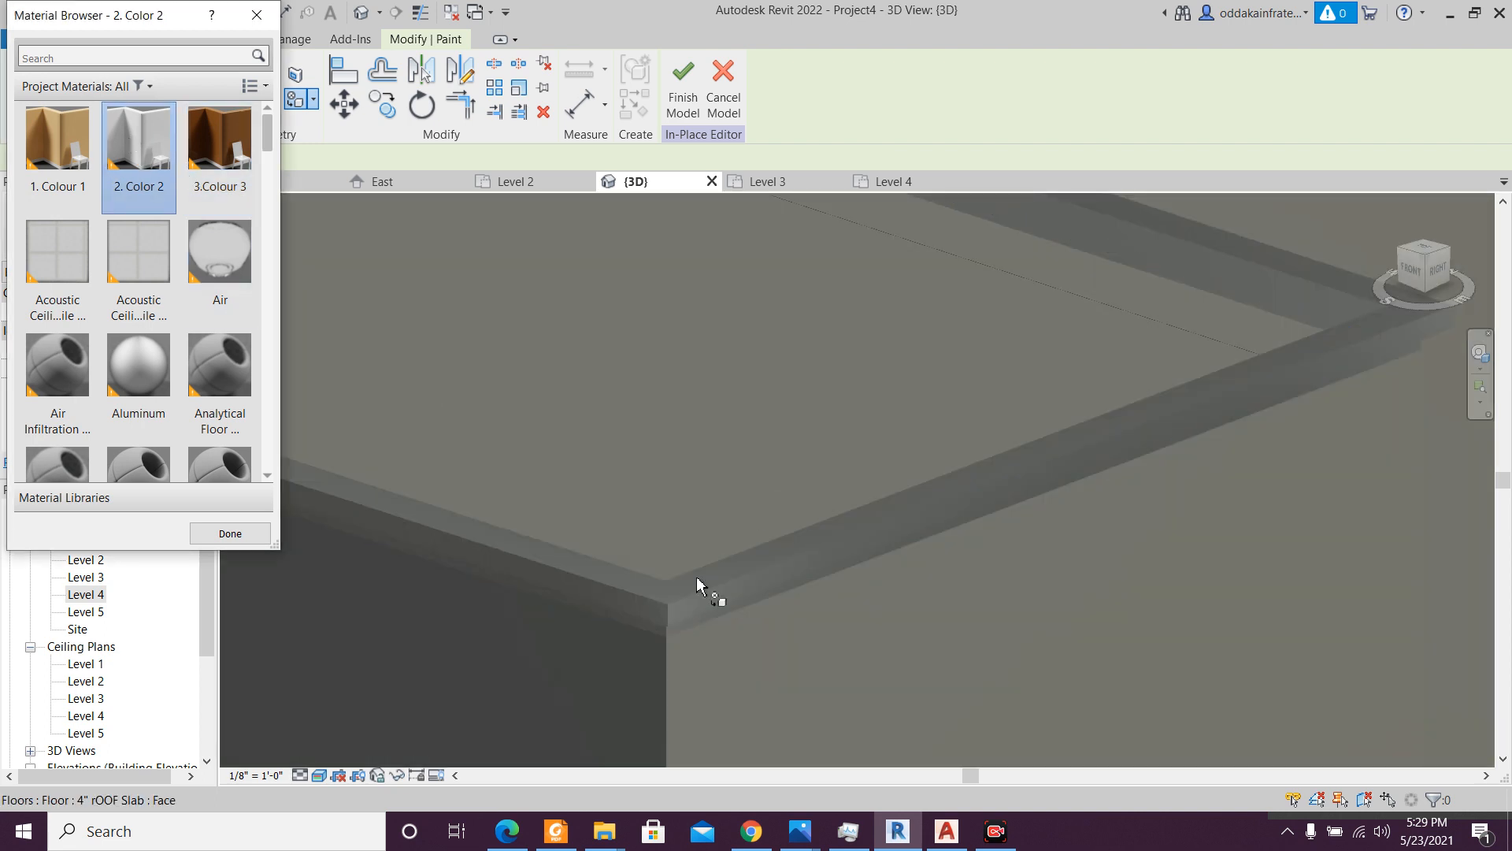
{"action": "left_click", "coordinate": [749, 600]}
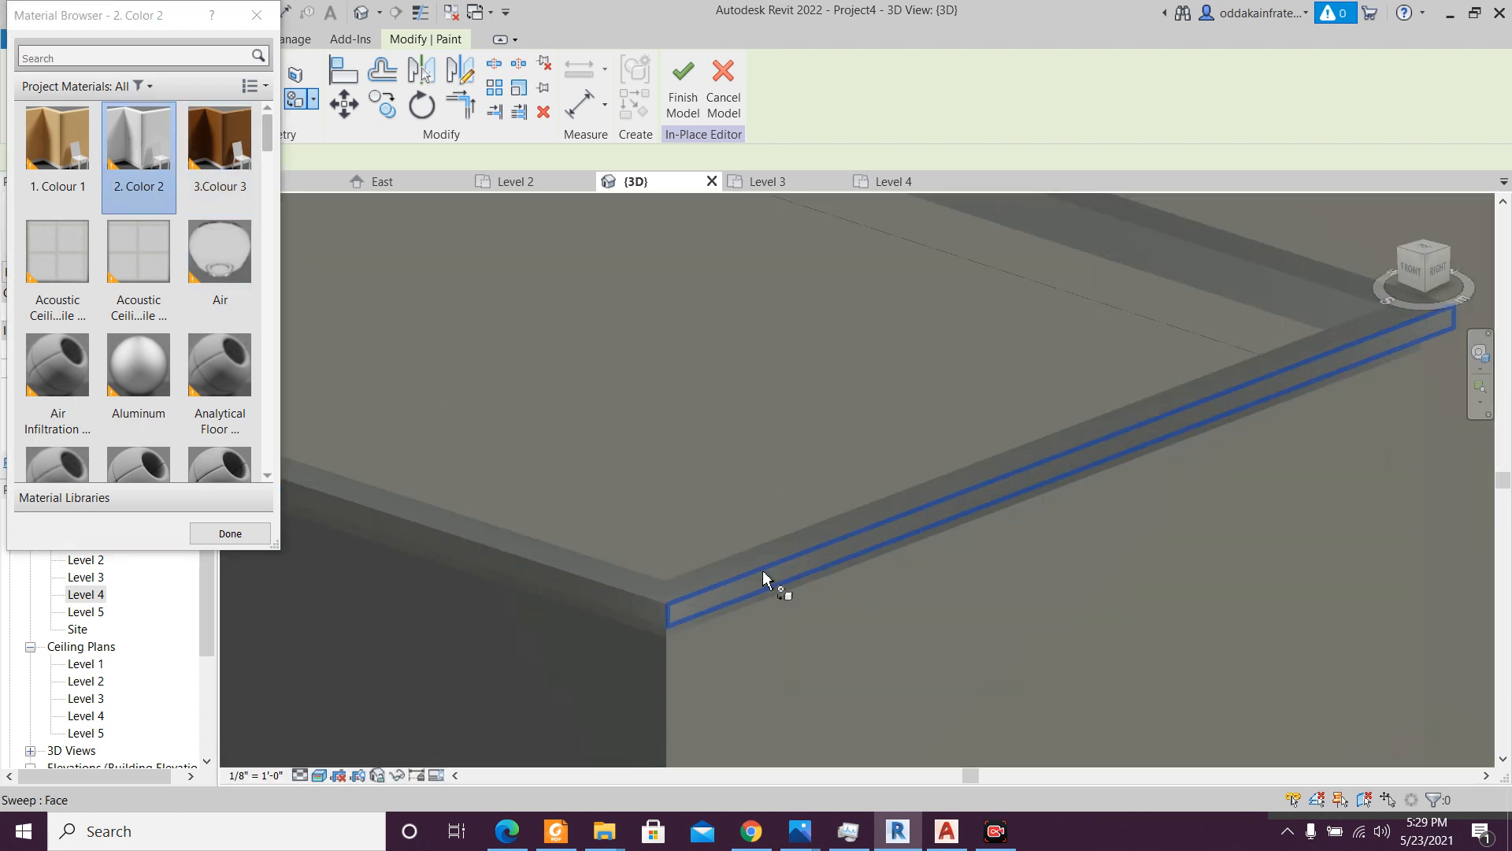
{"action": "left_click", "coordinate": [773, 564]}
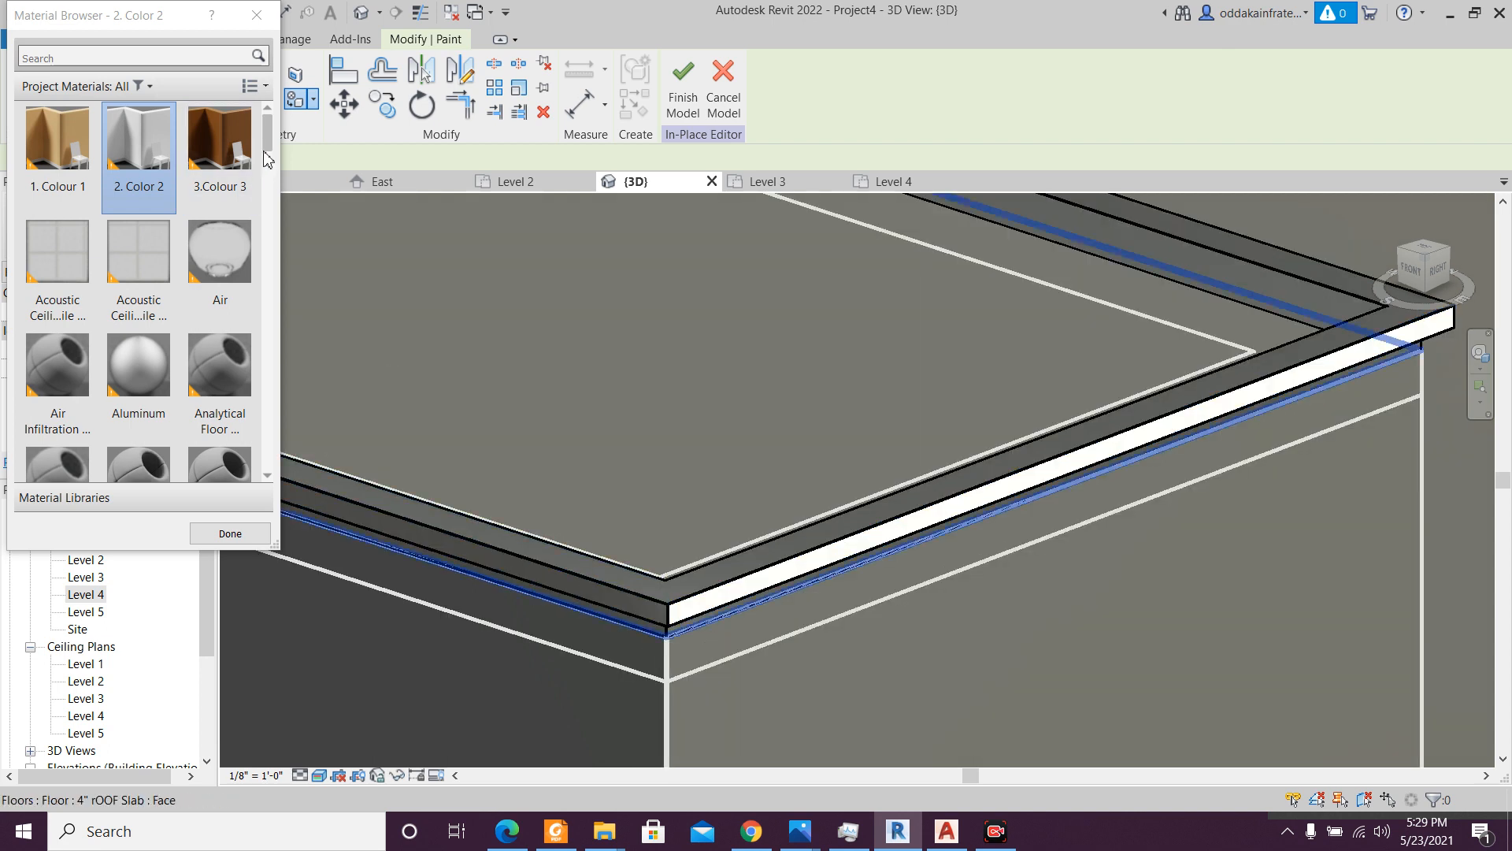
{"action": "left_click", "coordinate": [256, 16]}
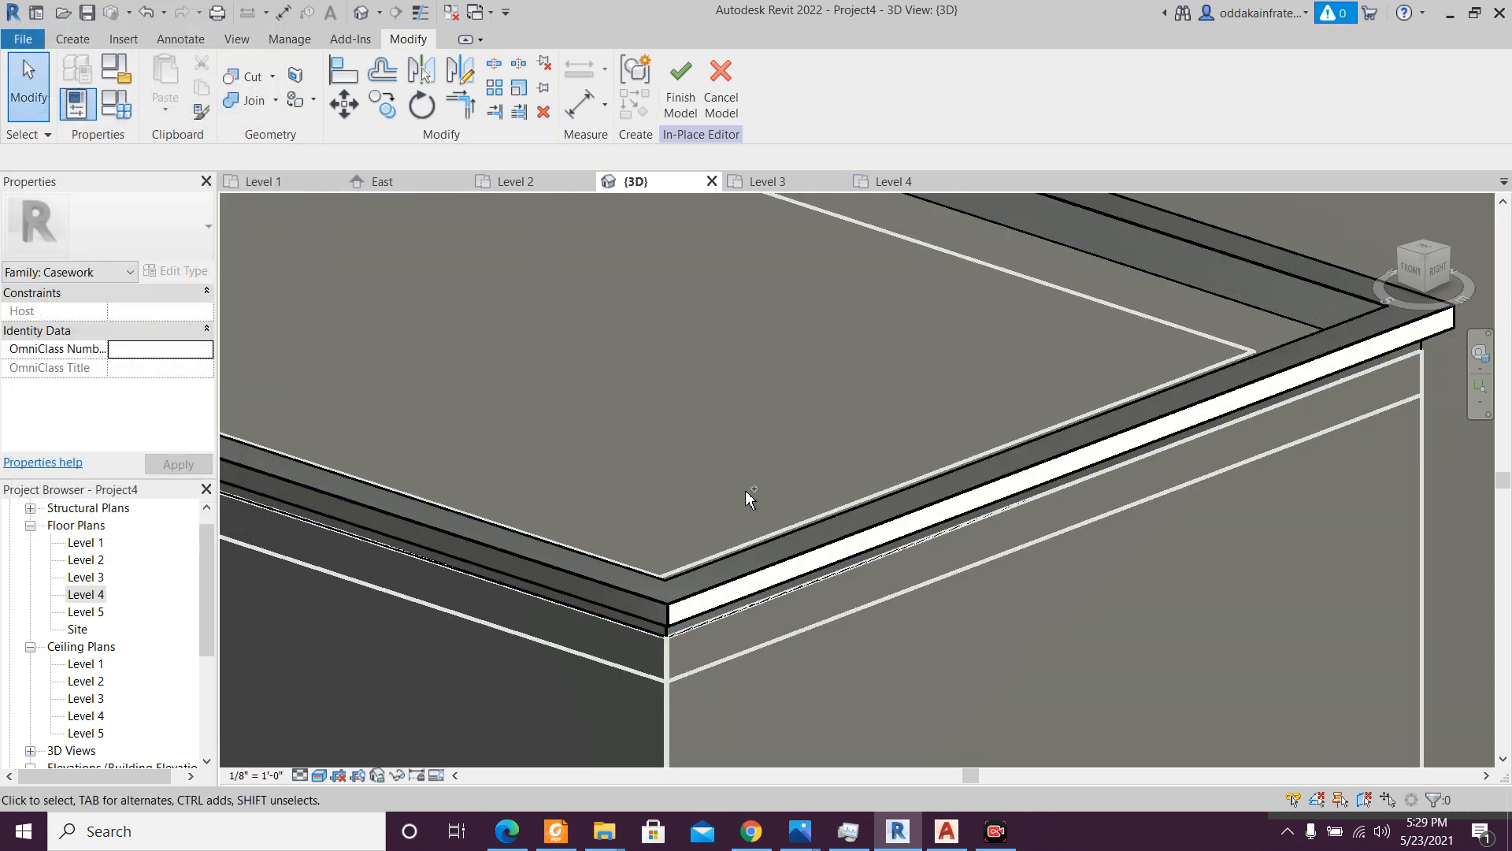
- Set the material of the rooftop edge sweep to 2. Color 2 and finish the in-place model
{"action": "left_click", "coordinate": [504, 556]}
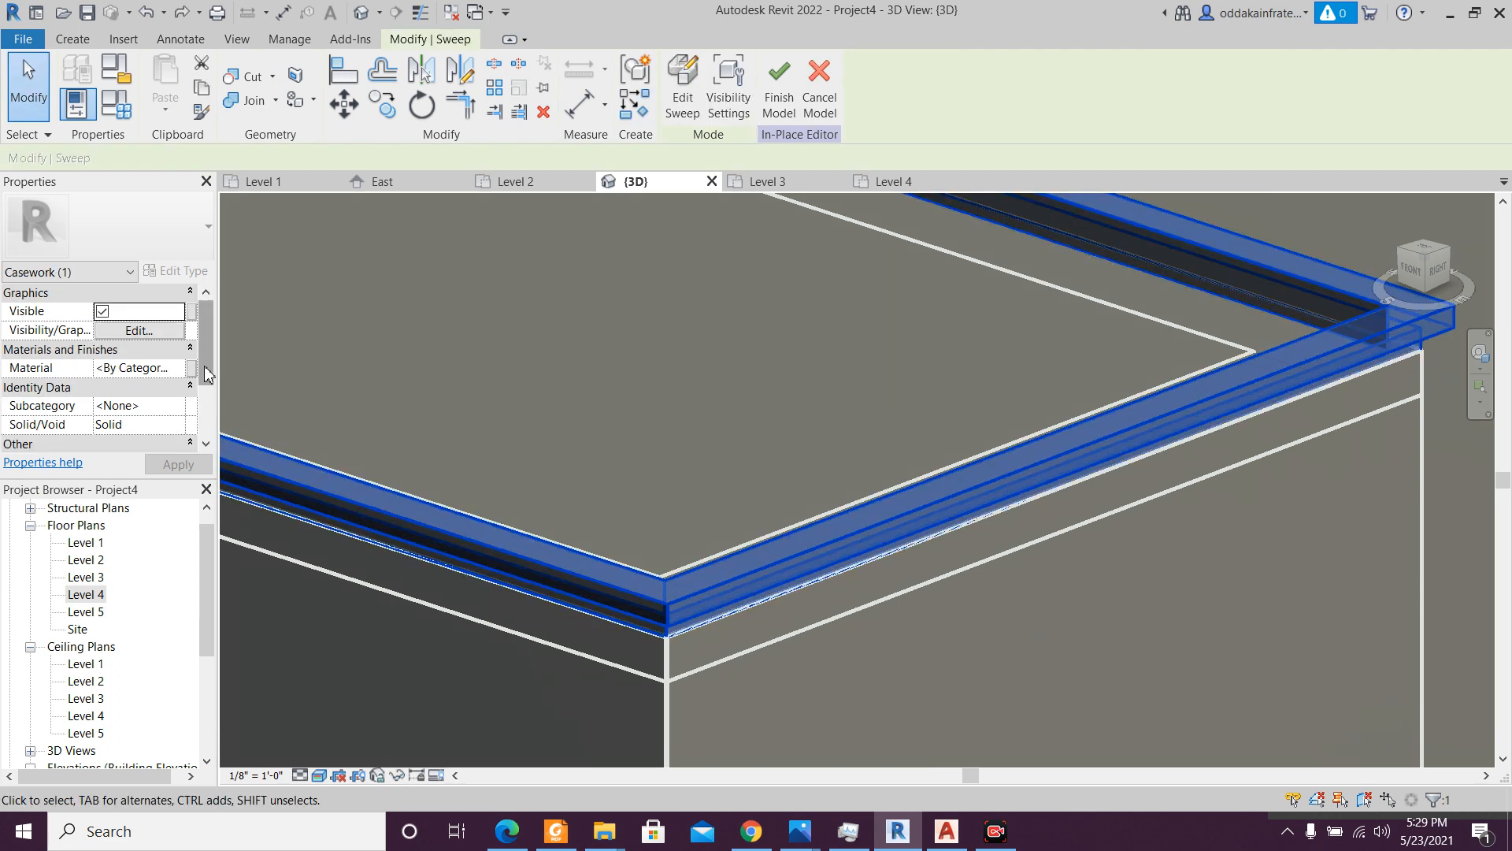
{"action": "left_click", "coordinate": [180, 372]}
{"action": "left_click", "coordinate": [181, 368]}
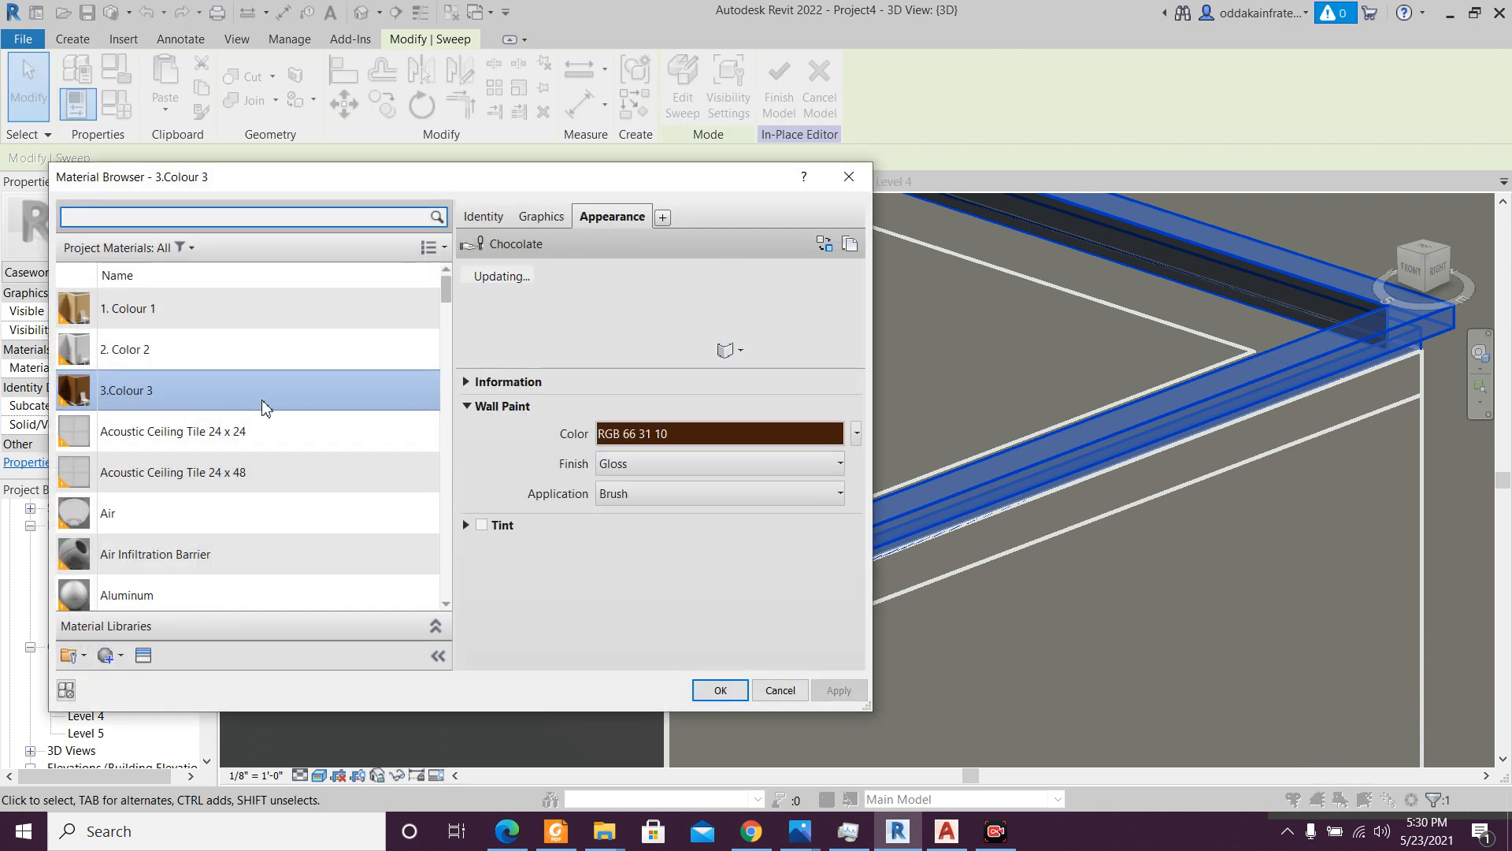
{"action": "left_click", "coordinate": [272, 352]}
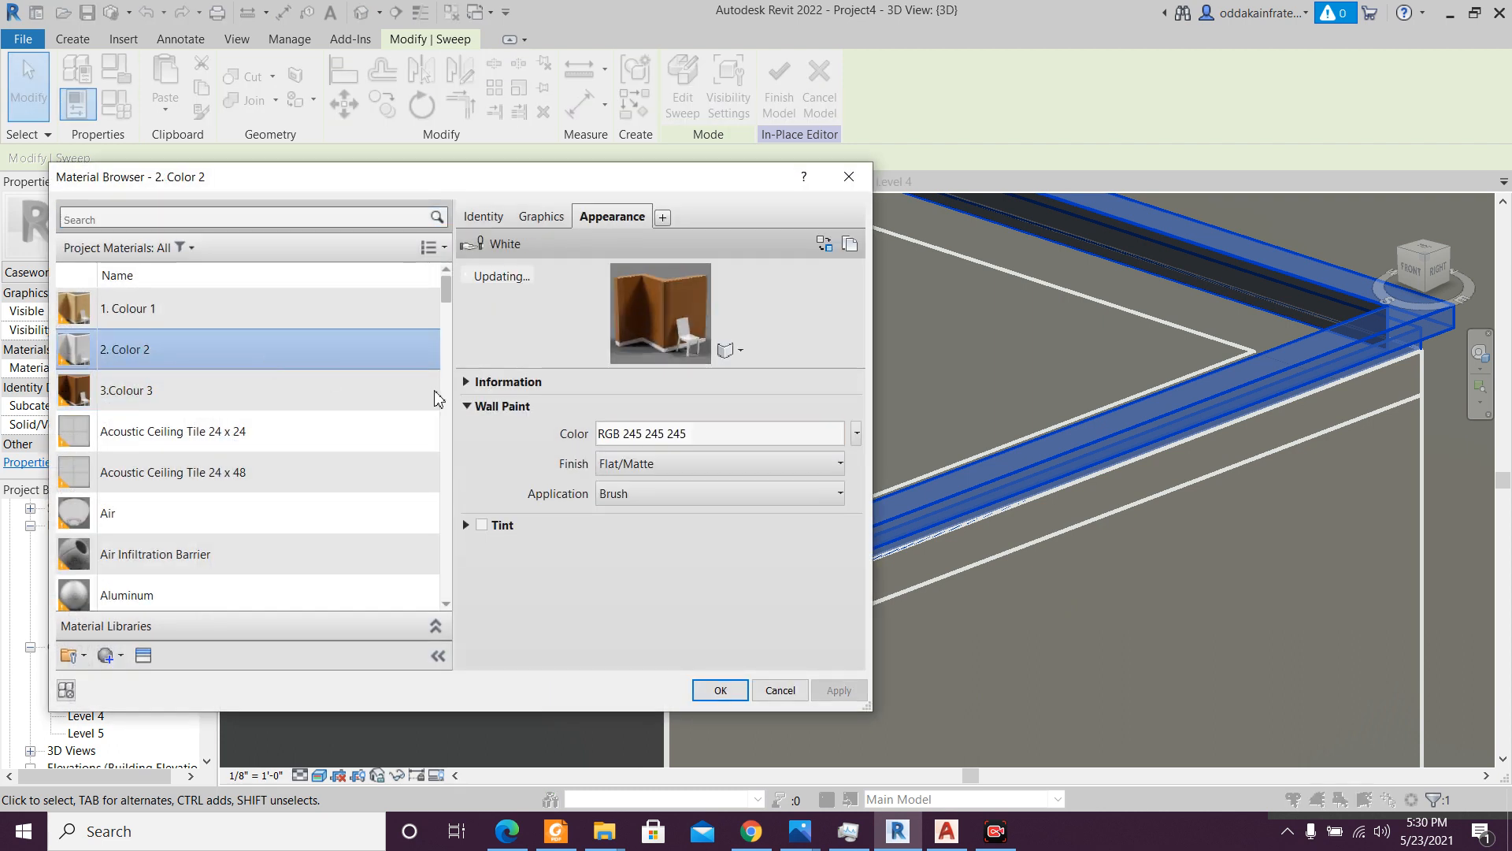
{"action": "left_click", "coordinate": [719, 692]}
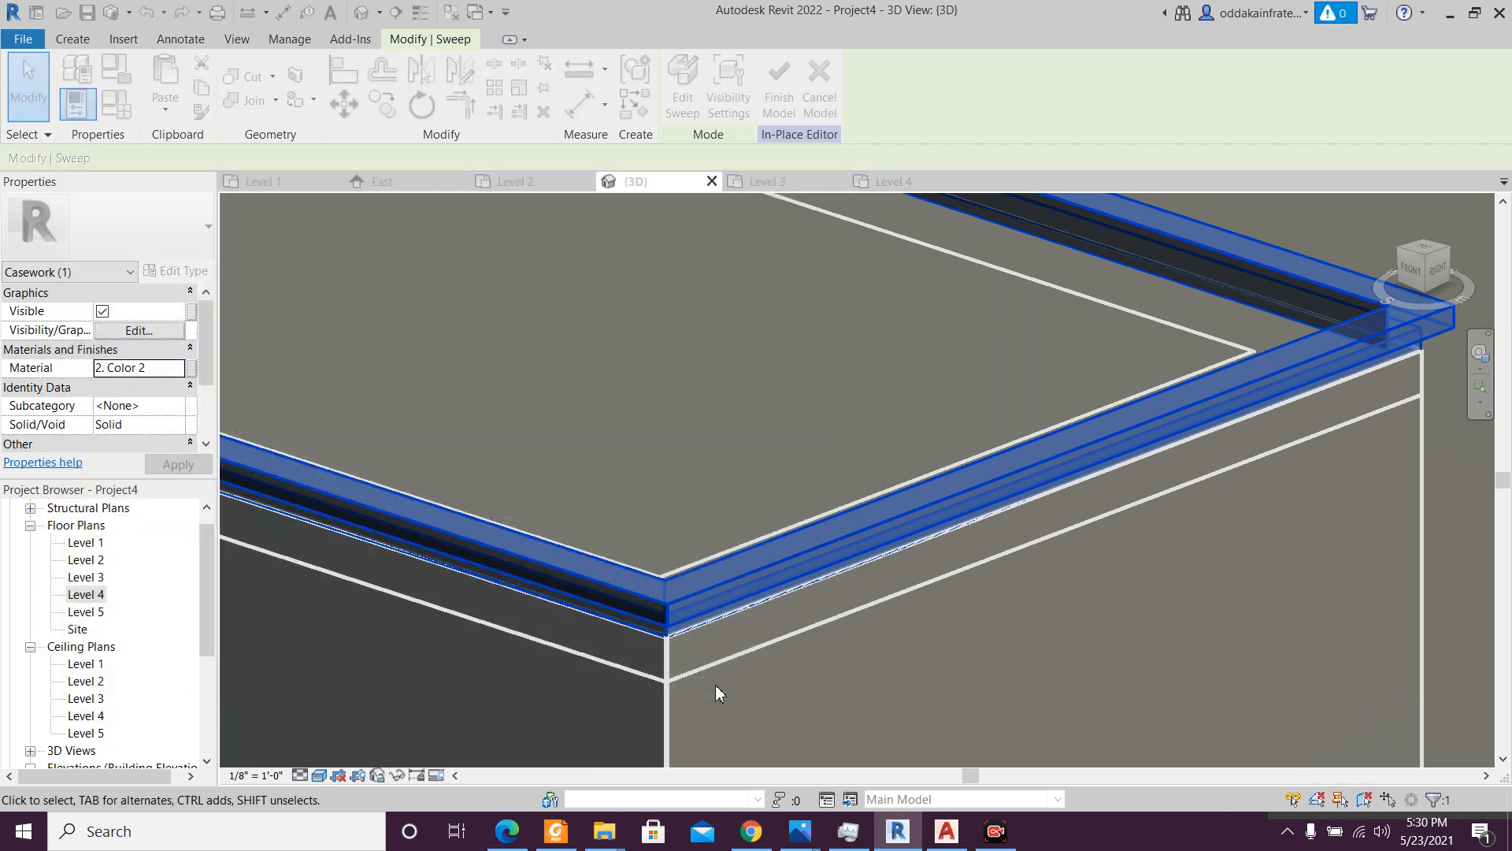
{"action": "left_click", "coordinate": [880, 608]}
{"action": "scroll", "coordinate": [929, 580], "scroll_direction": "down", "scroll_amount": 4}
{"action": "middle_click_drag", "start_coordinate": [876, 506], "coordinate": [851, 328]}
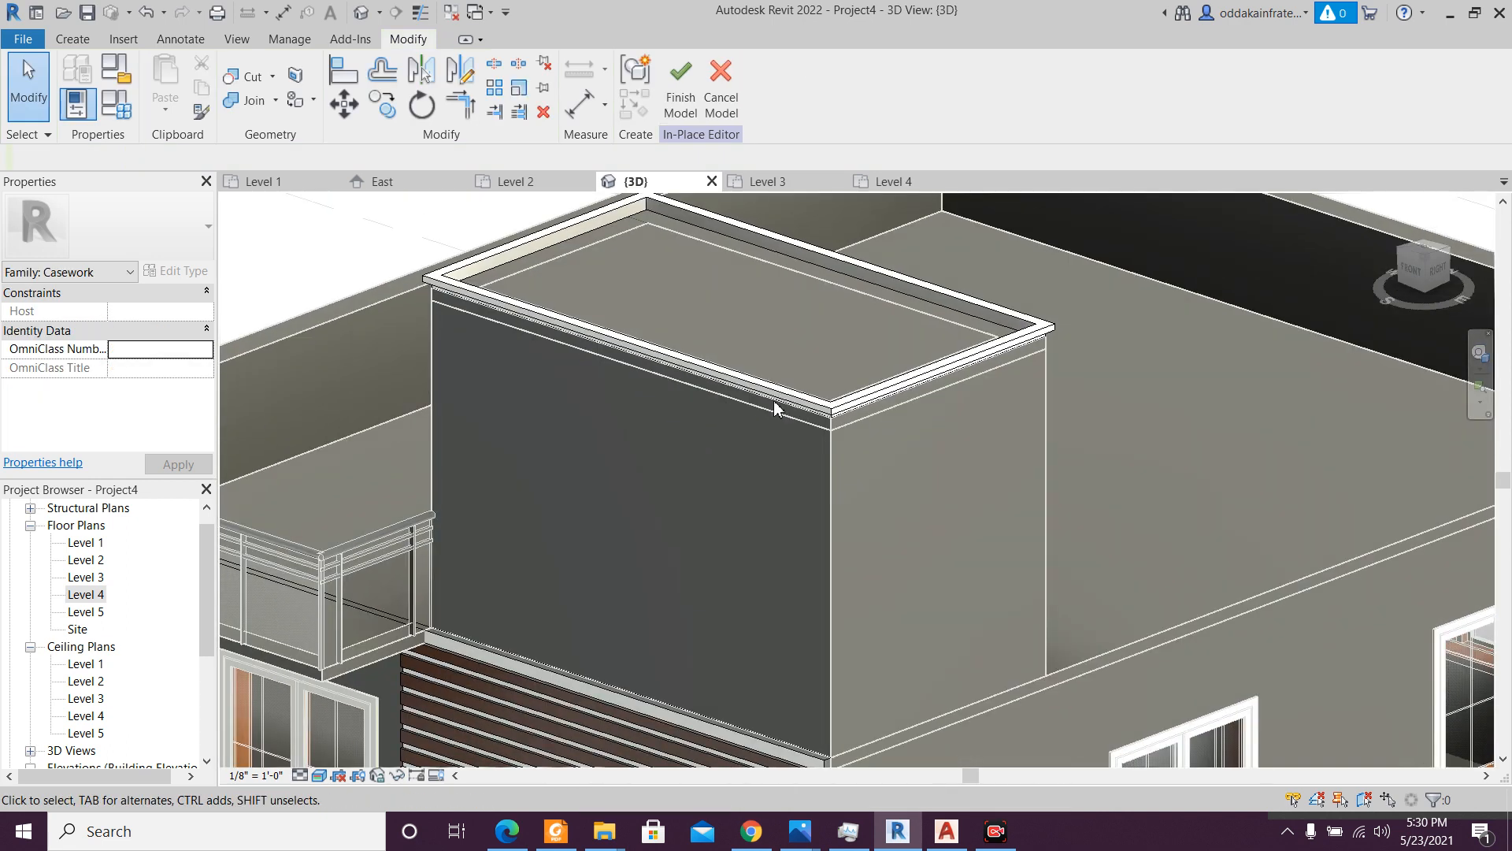
{"action": "left_click", "coordinate": [673, 100]}
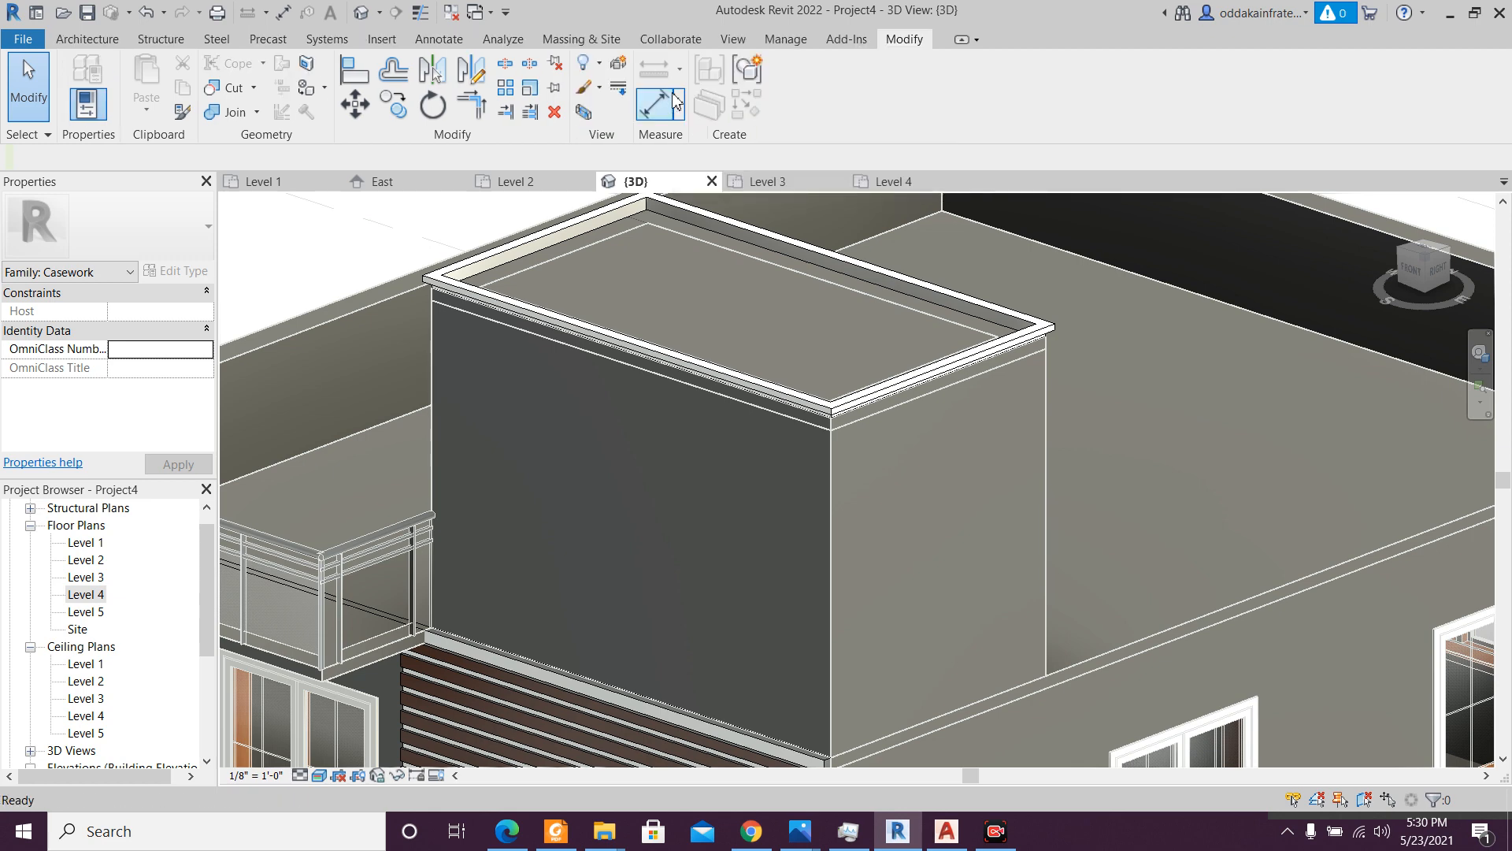
- Switch to Photos to examine the wall colours in the exterior render, and return to Revit
{"action": "scroll", "coordinate": [728, 488], "scroll_direction": "down", "scroll_amount": 5}
{"action": "middle_click_drag", "start_coordinate": [728, 488], "coordinate": [651, 644], "text": "shift"}
{"action": "scroll", "coordinate": [641, 616], "scroll_direction": "down", "scroll_amount": 1}
{"action": "scroll", "coordinate": [641, 616], "scroll_direction": "up", "scroll_amount": 1}
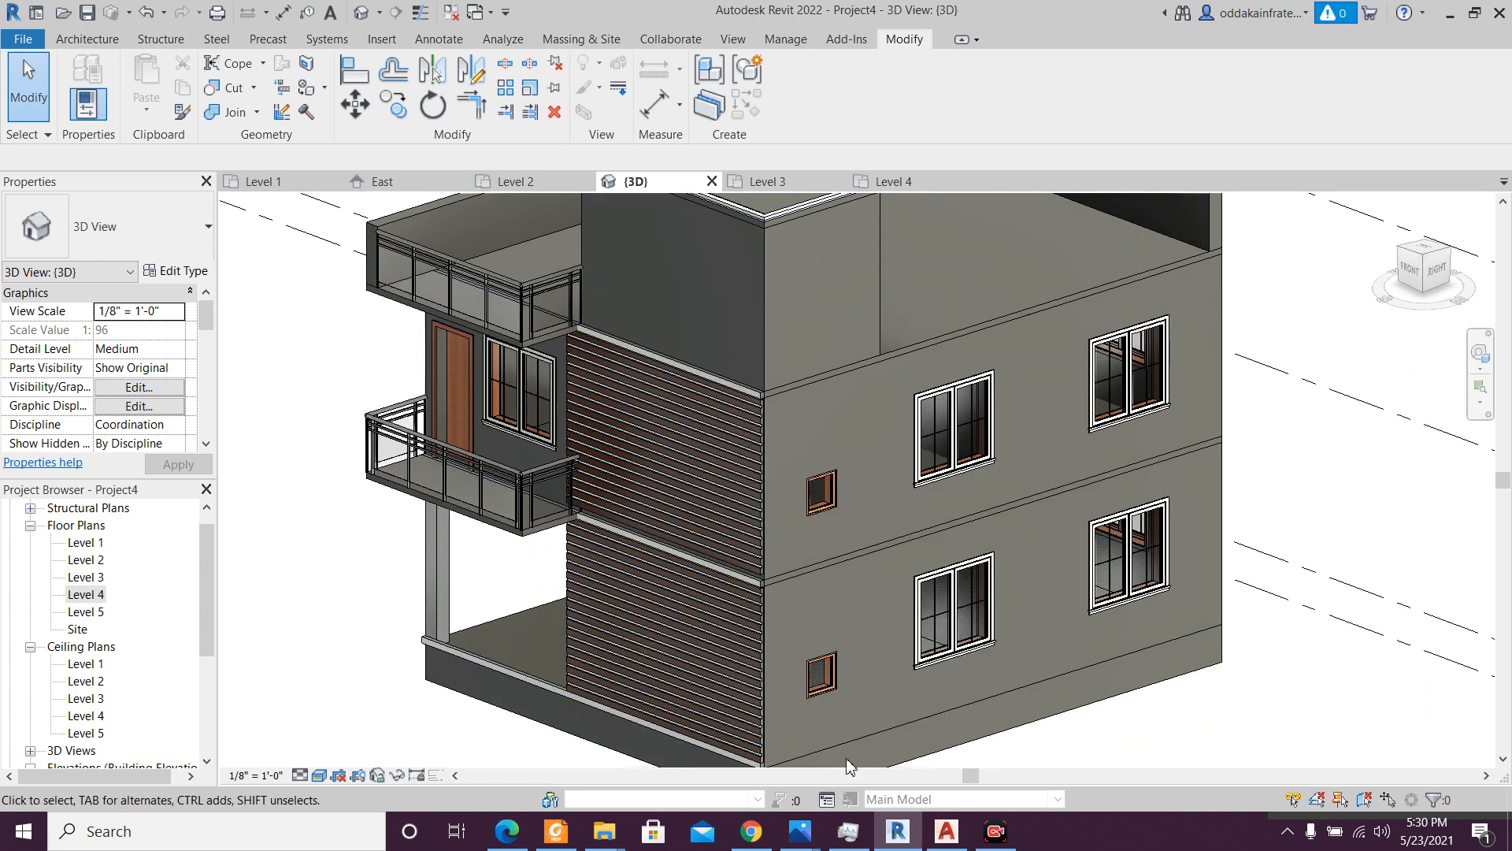
{"action": "mouse_move", "coordinate": [797, 837]}
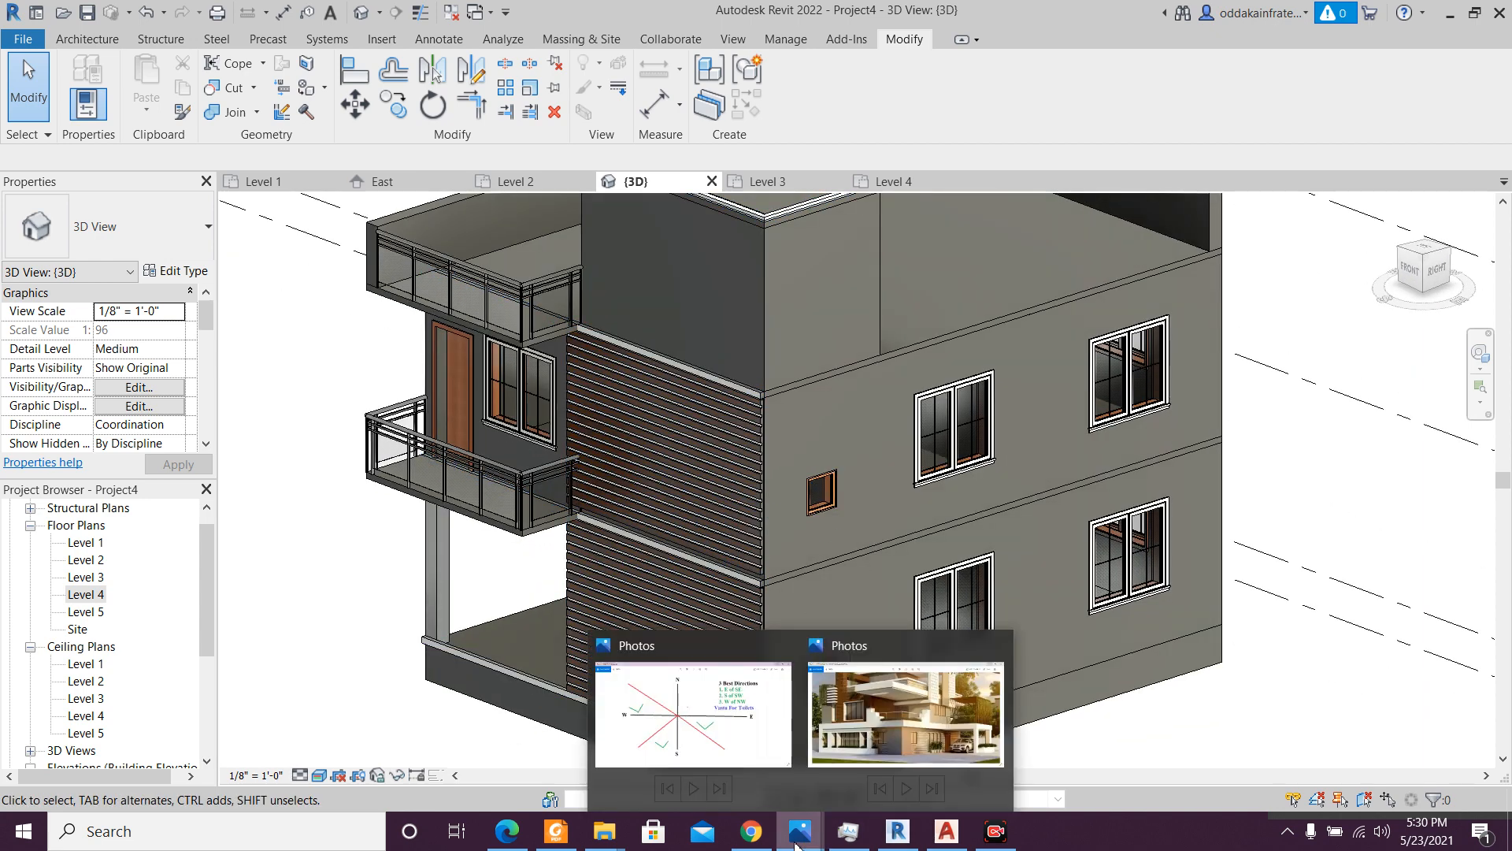
{"action": "left_click", "coordinate": [852, 772]}
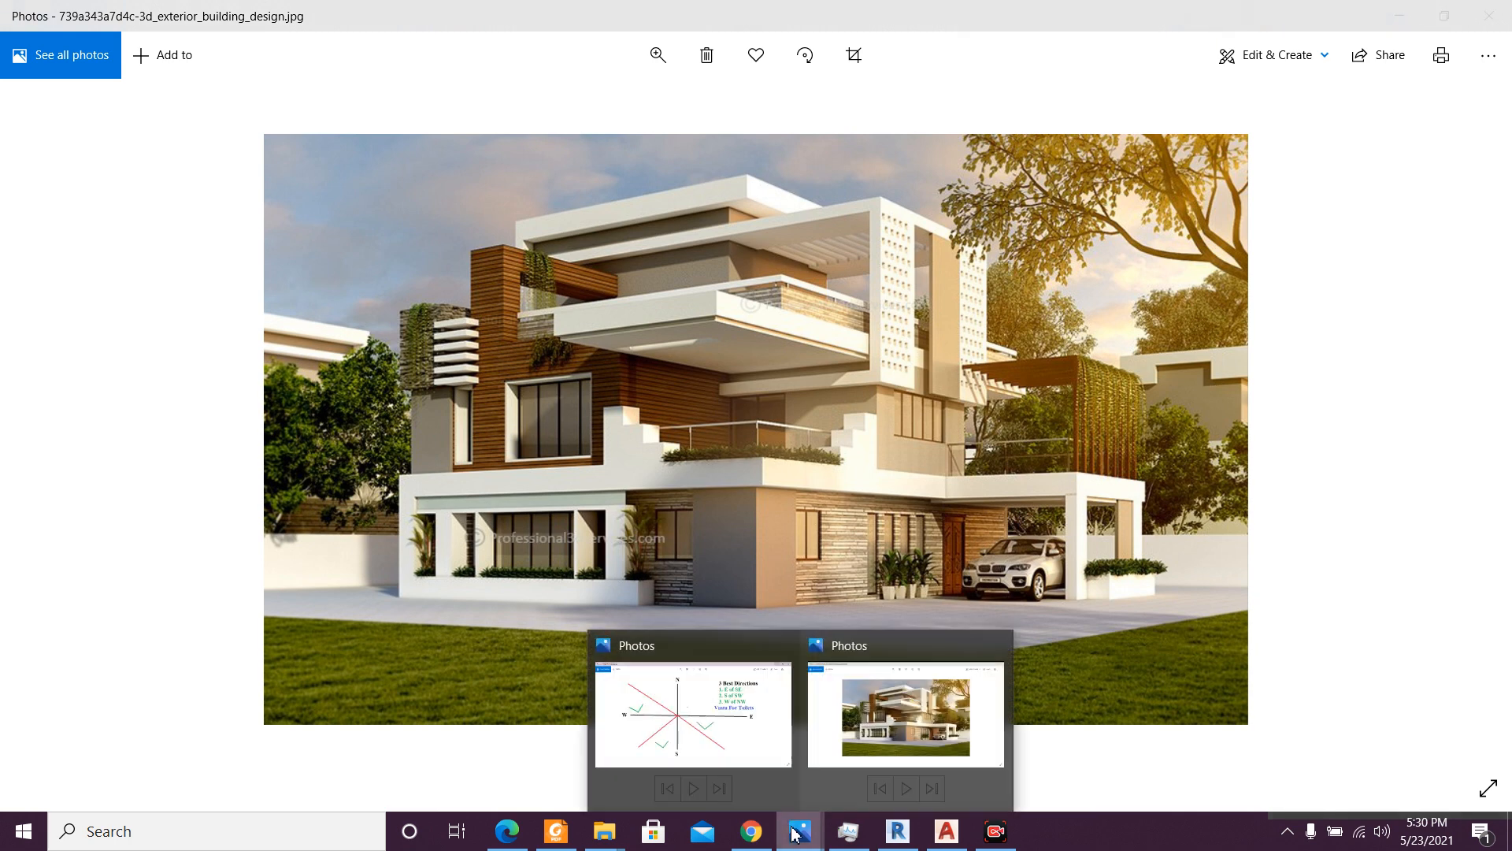
{"action": "left_click", "coordinate": [902, 834]}
- Paint the upper-floor balcony wall around the door and window with 1. Colour 1
{"action": "mouse_move", "coordinate": [783, 567]}
{"action": "middle_mouse_down", "text": "shift"}
{"action": "mouse_move", "coordinate": [628, 590]}
{"action": "mouse_move", "coordinate": [843, 523]}
{"action": "mouse_move", "coordinate": [758, 557]}
{"action": "middle_mouse_up", "text": "shift"}
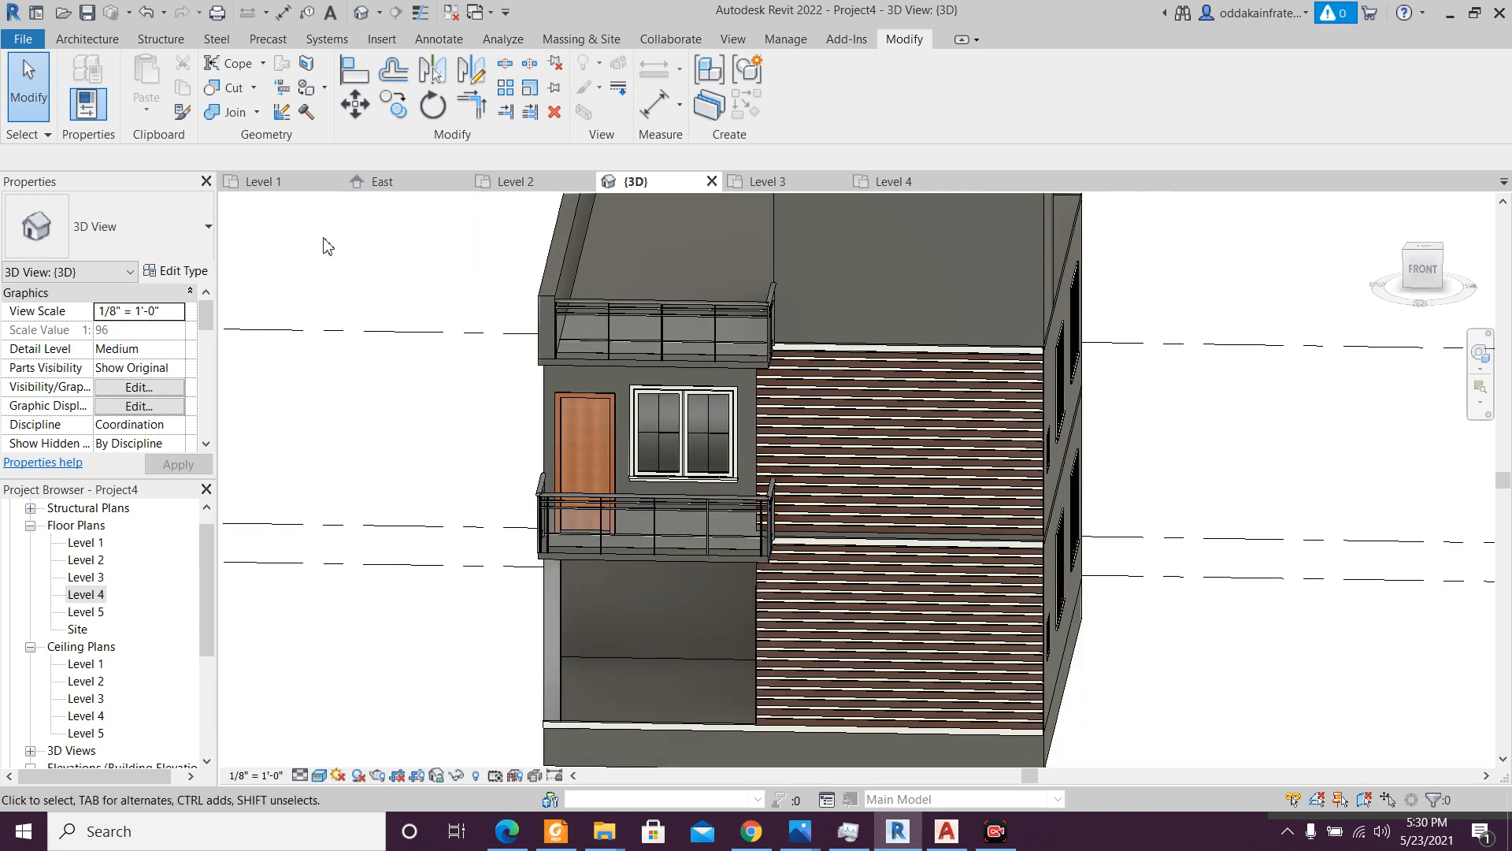
{"action": "scroll", "coordinate": [614, 384], "scroll_direction": "up", "scroll_amount": 5}
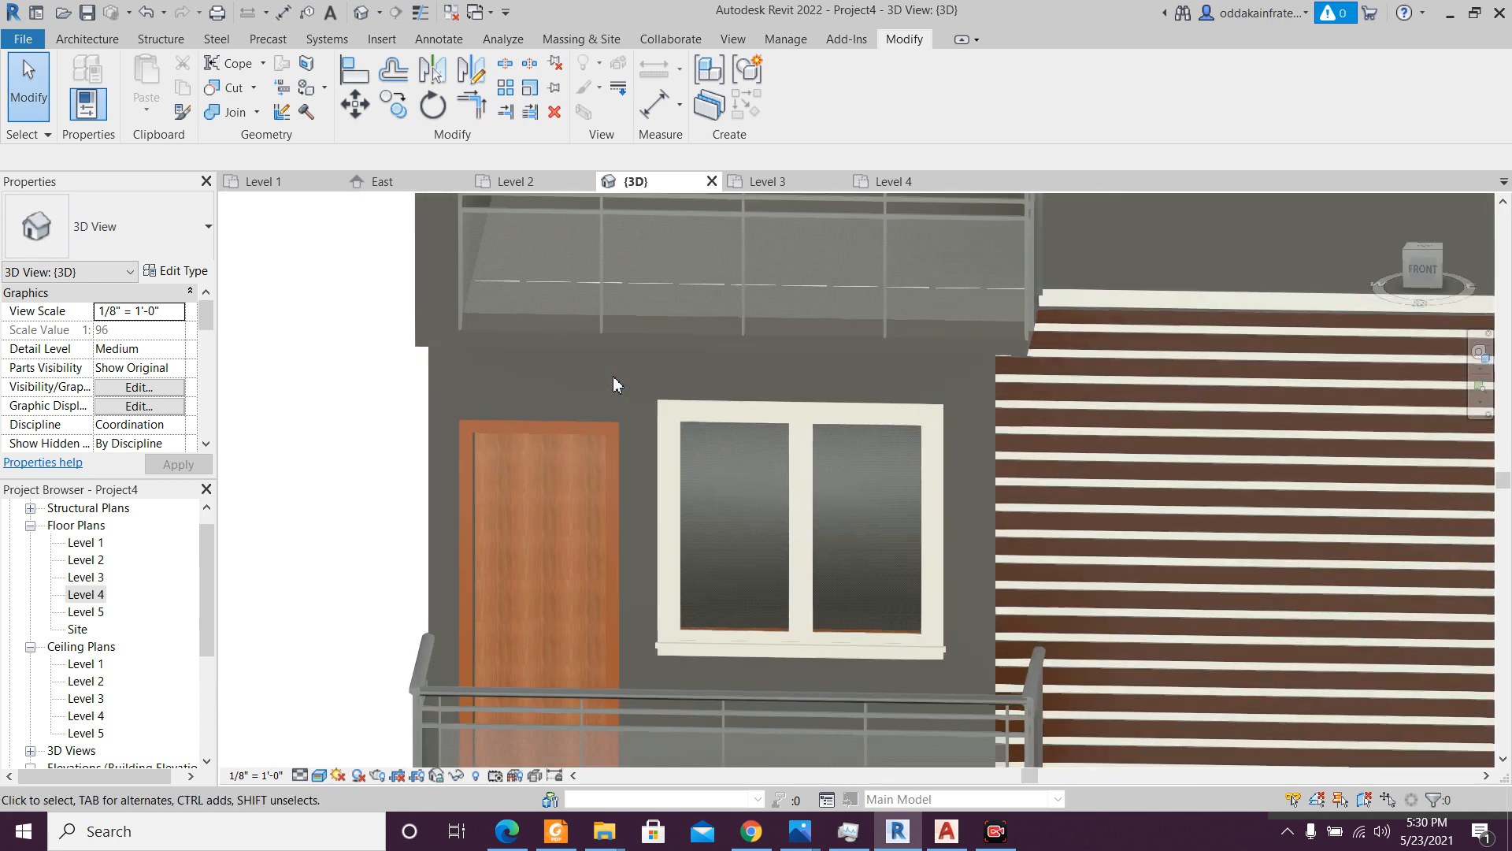
{"action": "middle_click_drag", "start_coordinate": [339, 445], "coordinate": [389, 457], "text": "shift"}
{"action": "scroll", "coordinate": [387, 436], "scroll_direction": "down", "scroll_amount": 2}
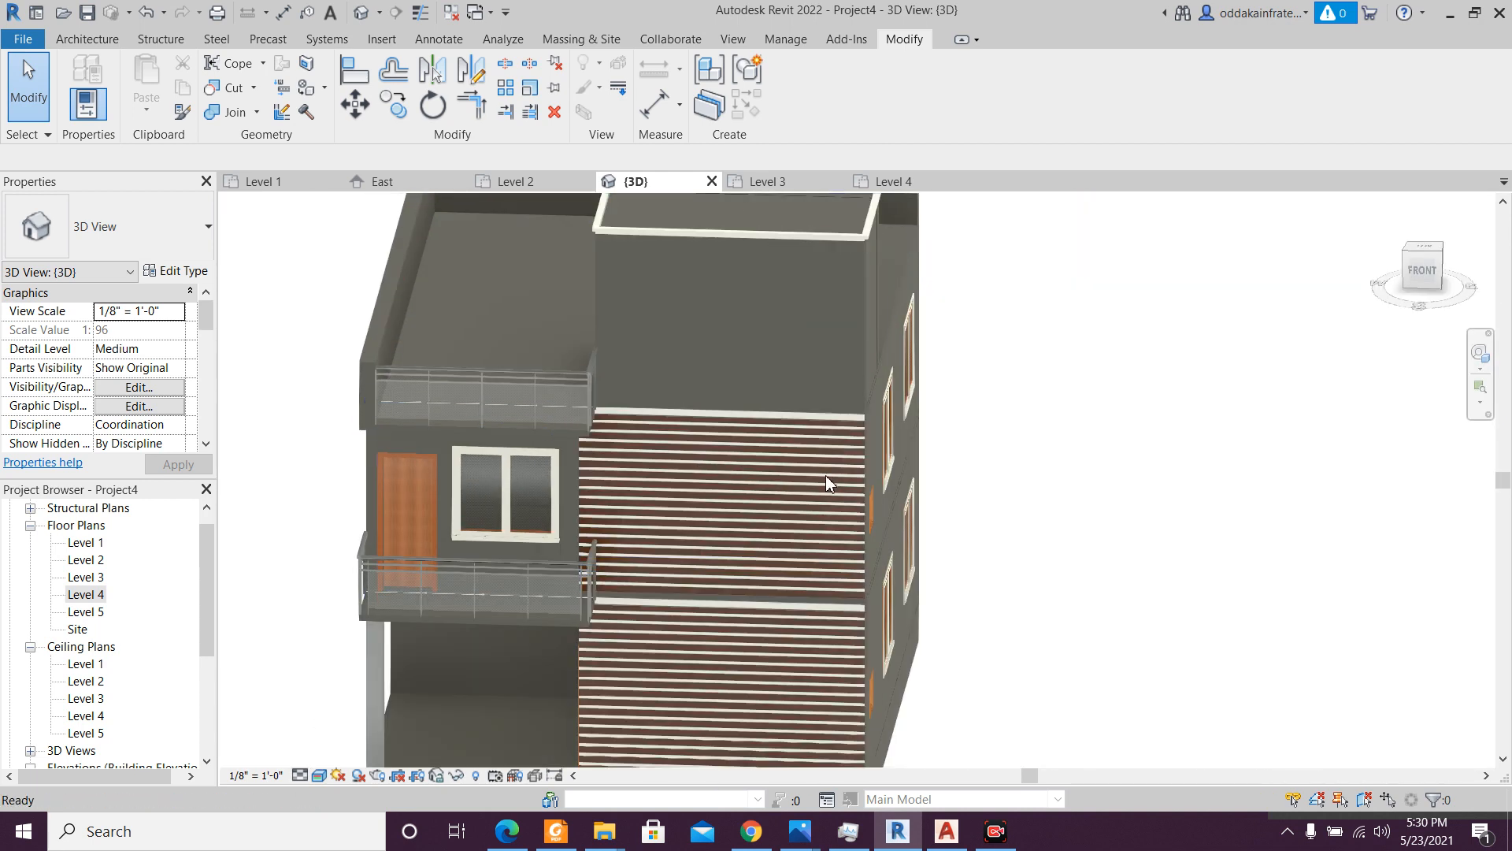
{"action": "middle_click_drag", "start_coordinate": [597, 561], "coordinate": [625, 474]}
{"action": "scroll", "coordinate": [498, 645], "scroll_direction": "up", "scroll_amount": 2}
{"action": "middle_click_drag", "start_coordinate": [497, 645], "coordinate": [551, 682], "text": "shift"}
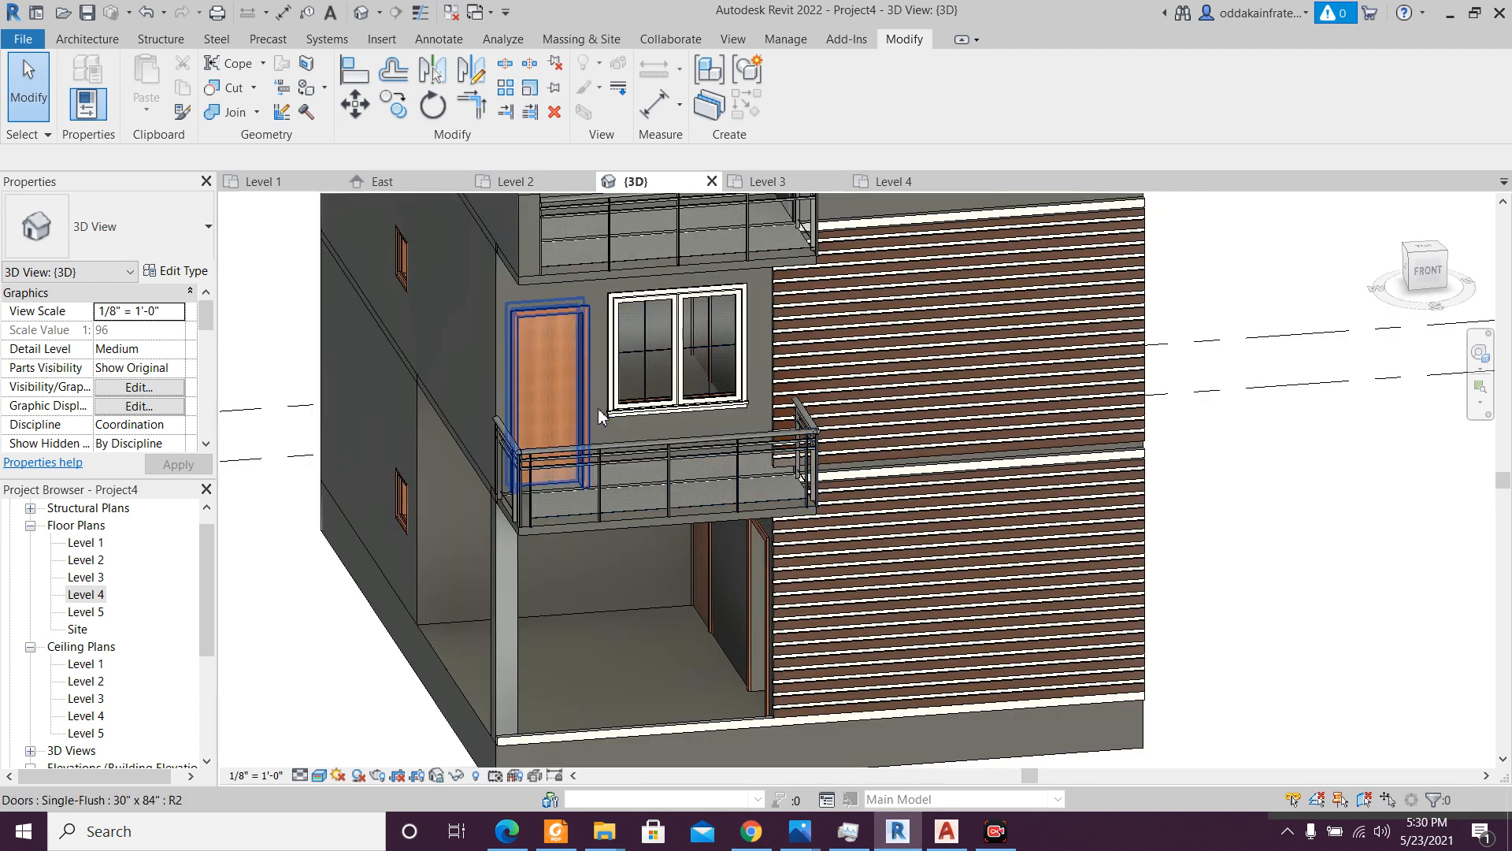
{"action": "left_click", "coordinate": [495, 298]}
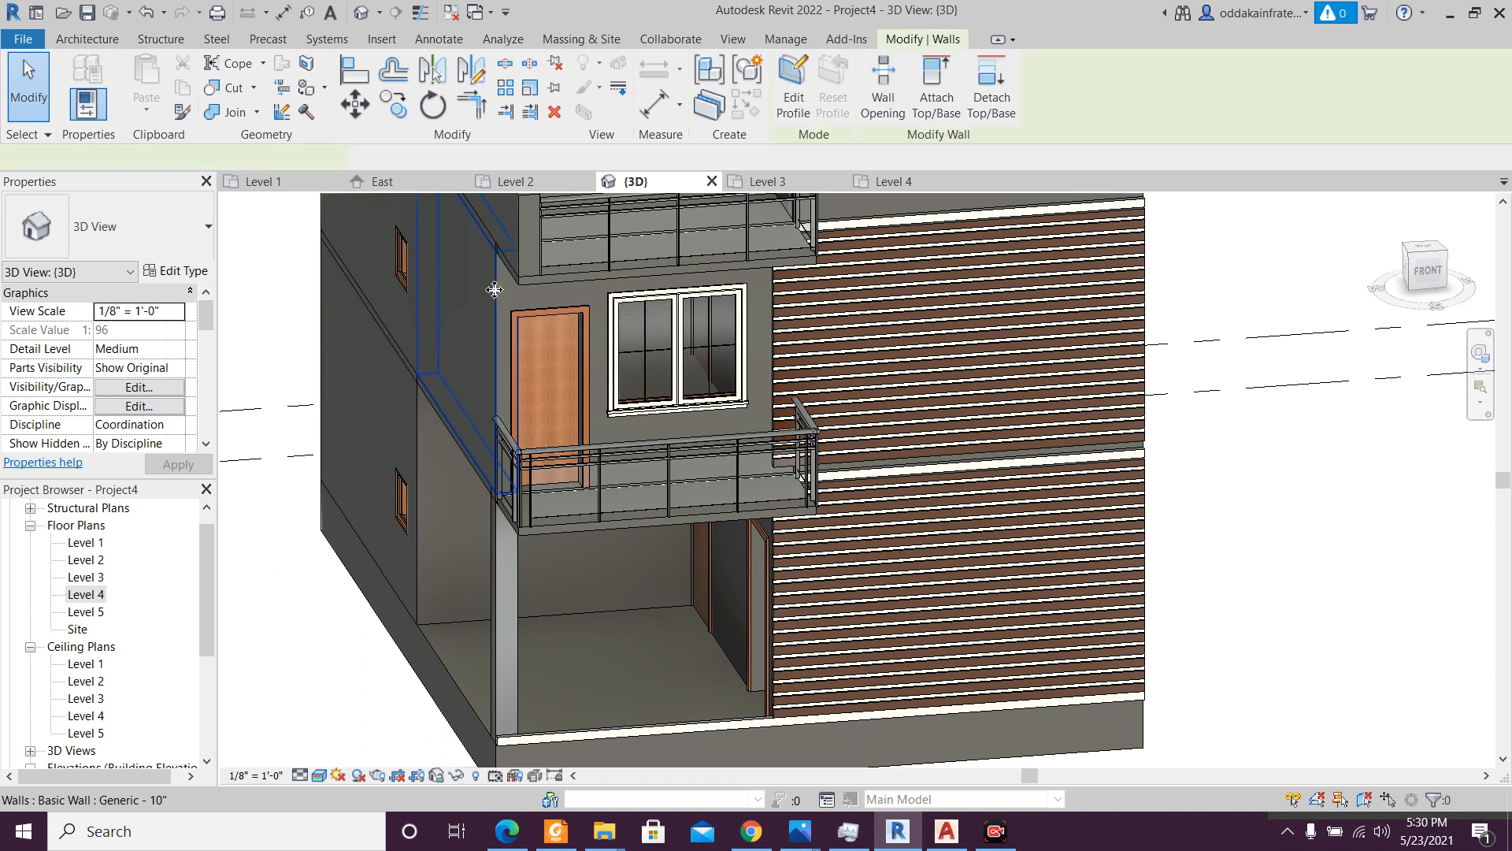
{"action": "left_click", "coordinate": [323, 88]}
{"action": "left_click", "coordinate": [334, 122]}
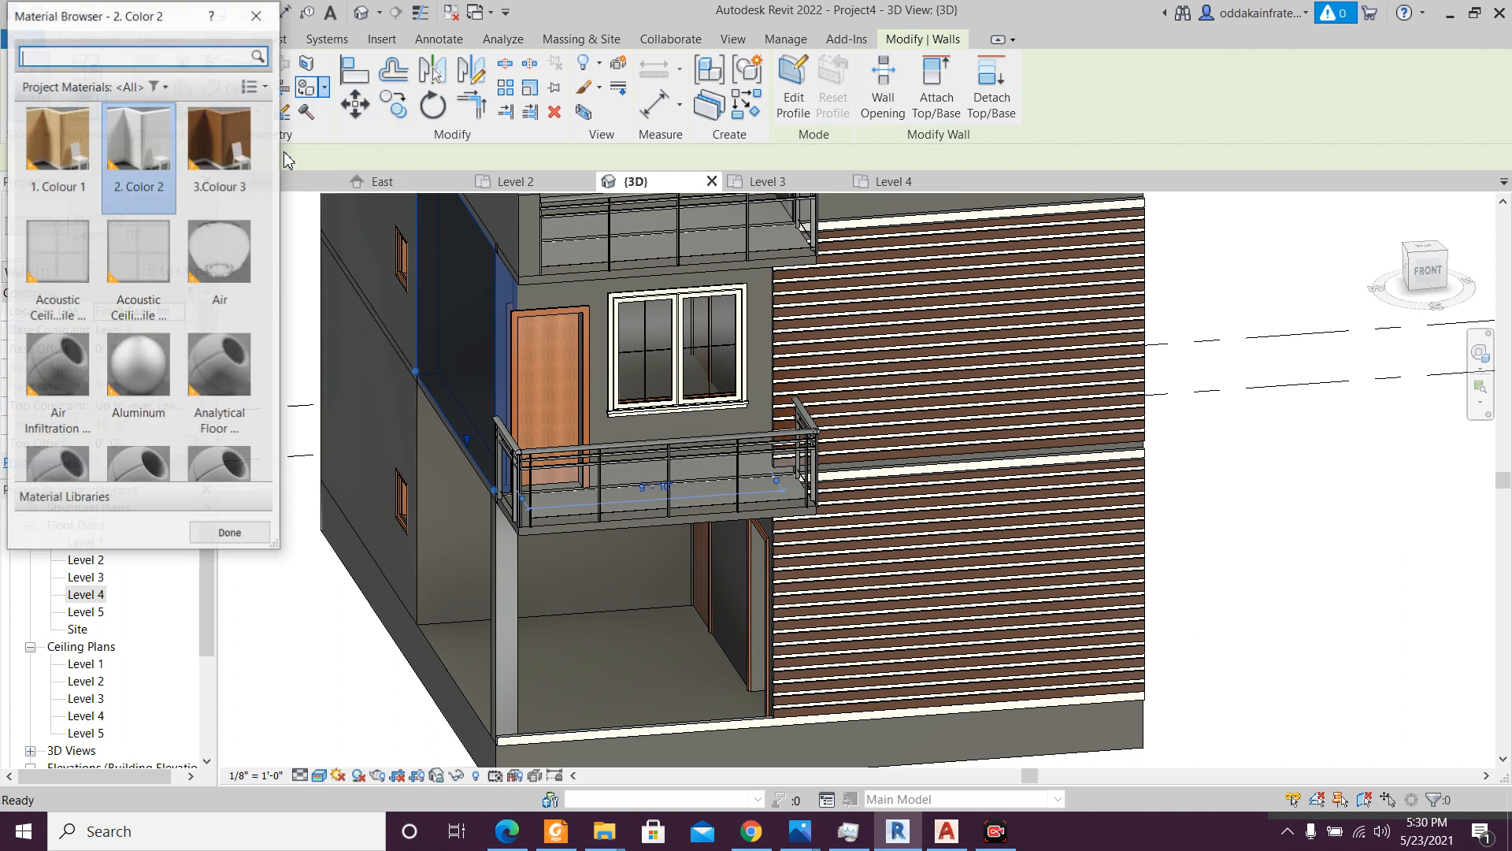
{"action": "left_click", "coordinate": [63, 152]}
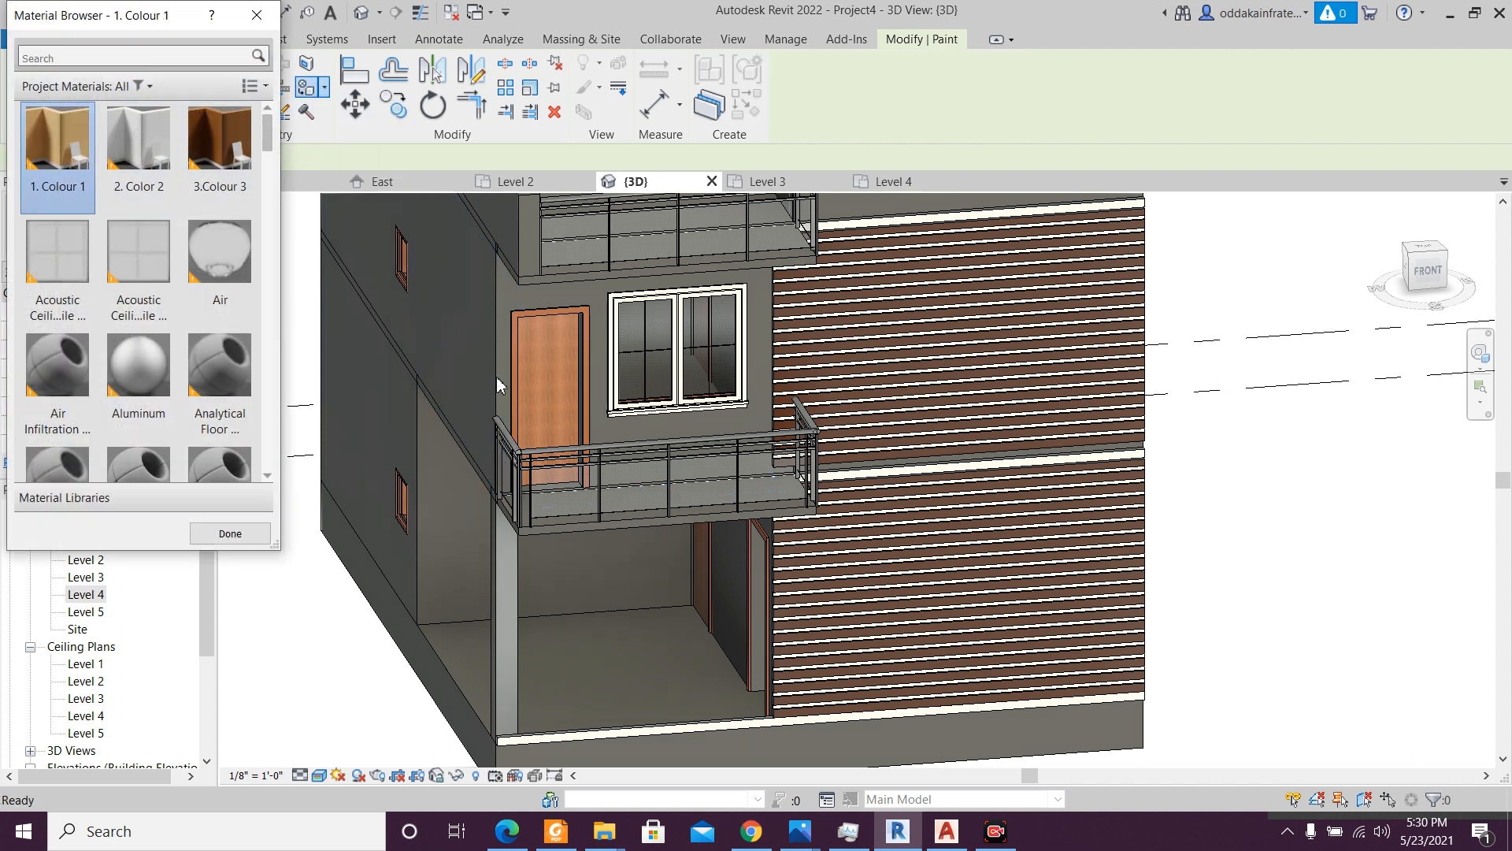
{"action": "left_click", "coordinate": [577, 303]}
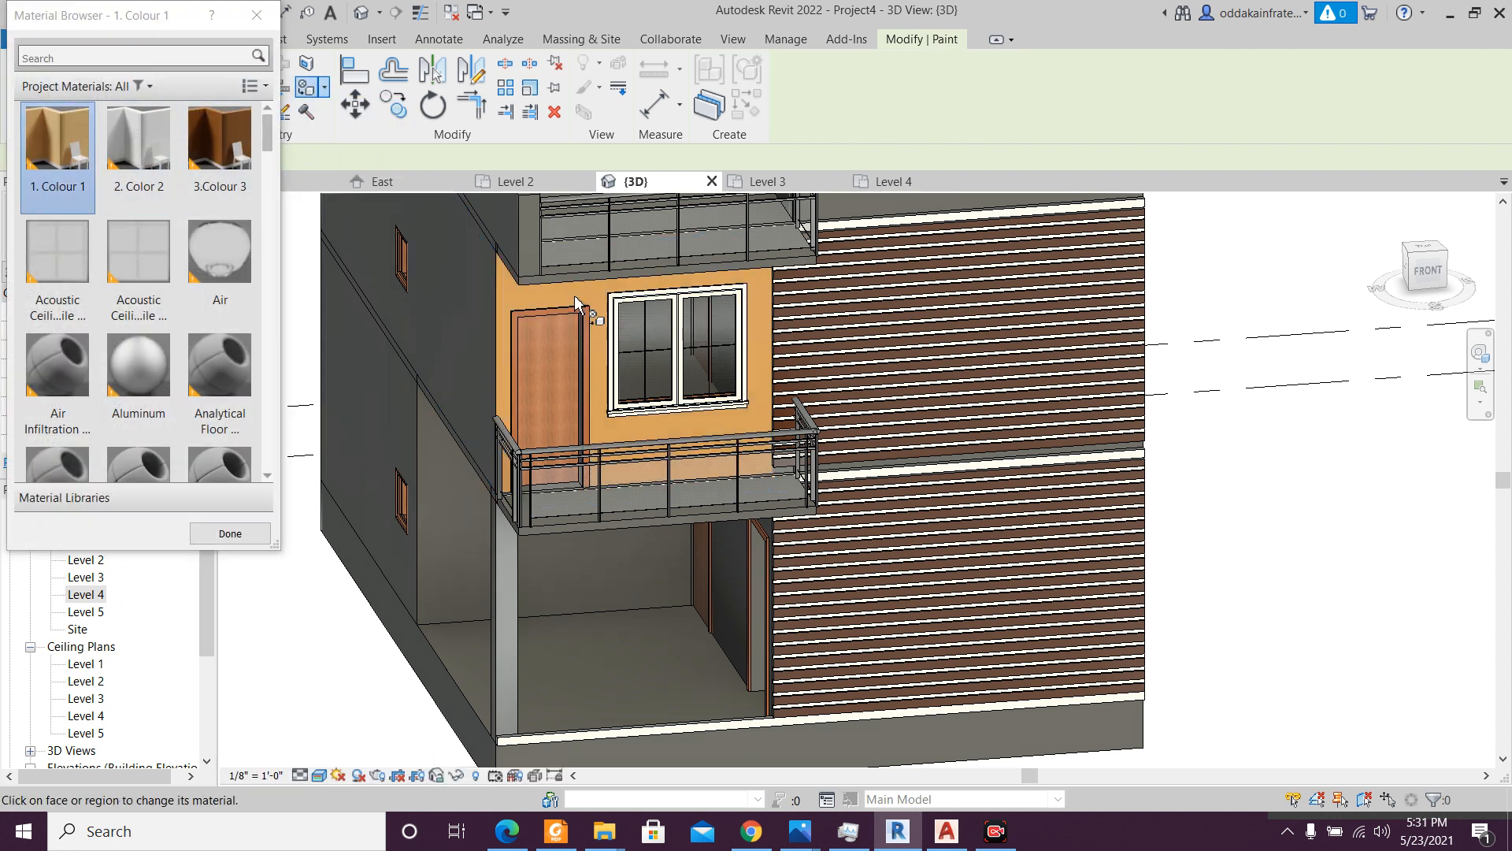
- Paint the upper storey's remaining exterior side and rear walls with the material 1. Colour 1
{"action": "mouse_move", "coordinate": [662, 608]}
{"action": "middle_mouse_down"}
{"action": "mouse_move", "coordinate": [685, 557]}
{"action": "mouse_move", "coordinate": [716, 582]}
{"action": "mouse_move", "coordinate": [697, 543]}
{"action": "middle_mouse_up"}
{"action": "middle_click_drag", "start_coordinate": [596, 566], "coordinate": [520, 542], "text": "shift"}
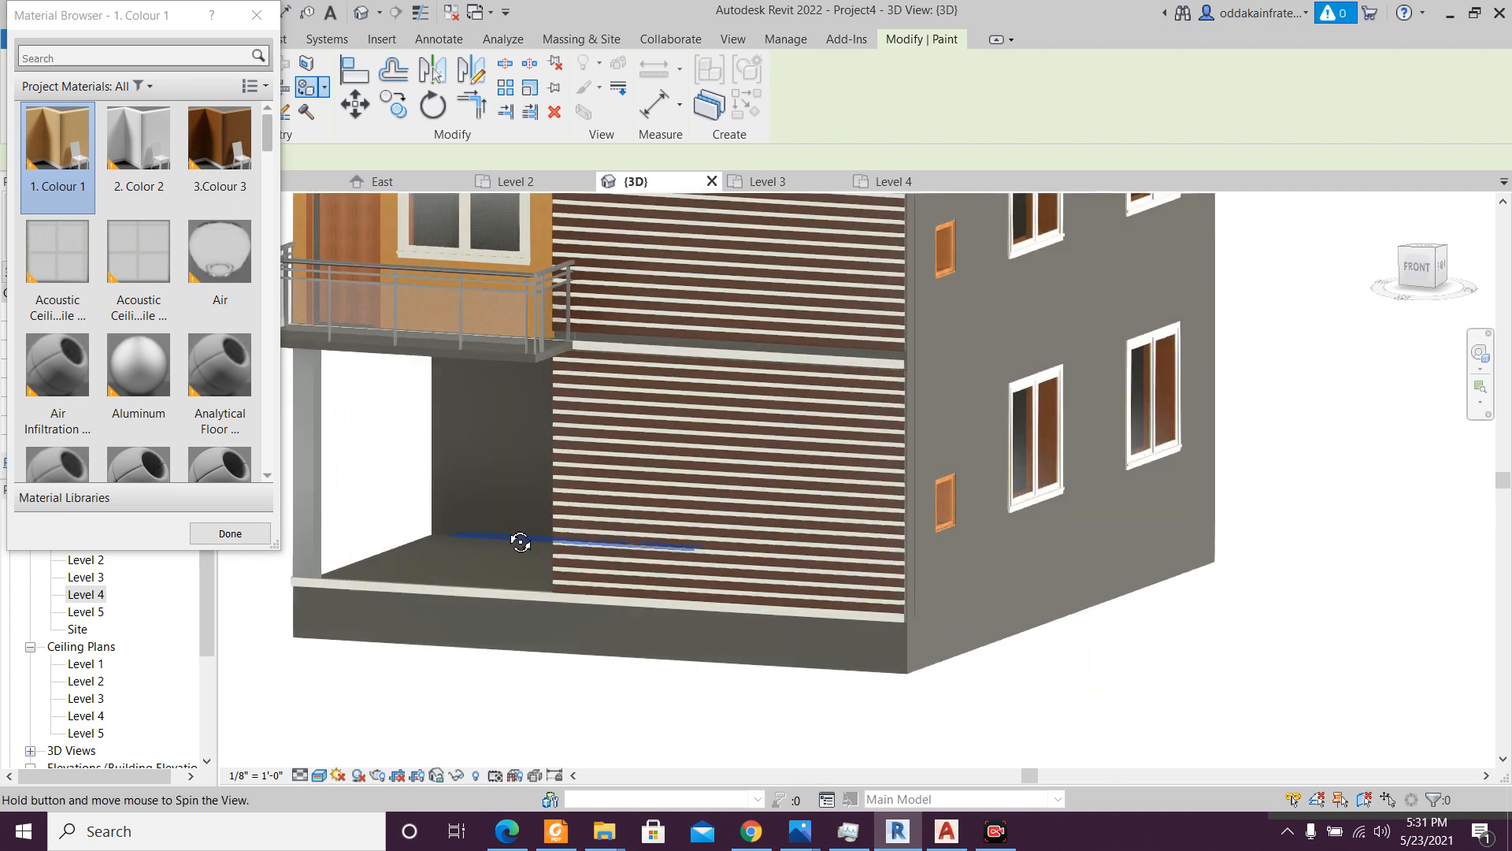
{"action": "middle_click_drag", "start_coordinate": [956, 382], "coordinate": [895, 609]}
{"action": "left_click", "coordinate": [914, 371]}
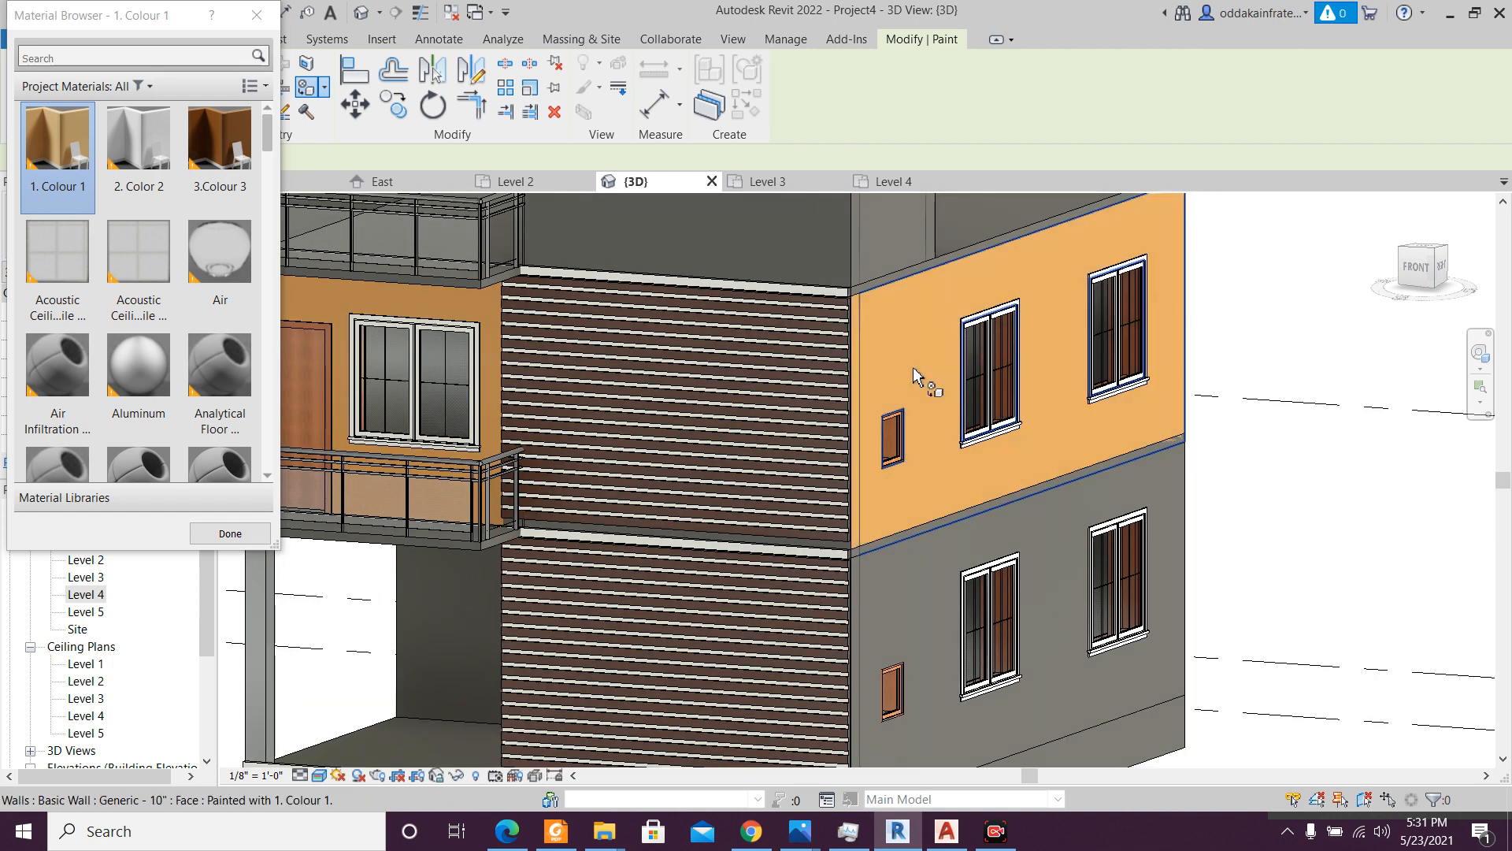
{"action": "scroll", "coordinate": [913, 368], "scroll_direction": "down", "scroll_amount": 3}
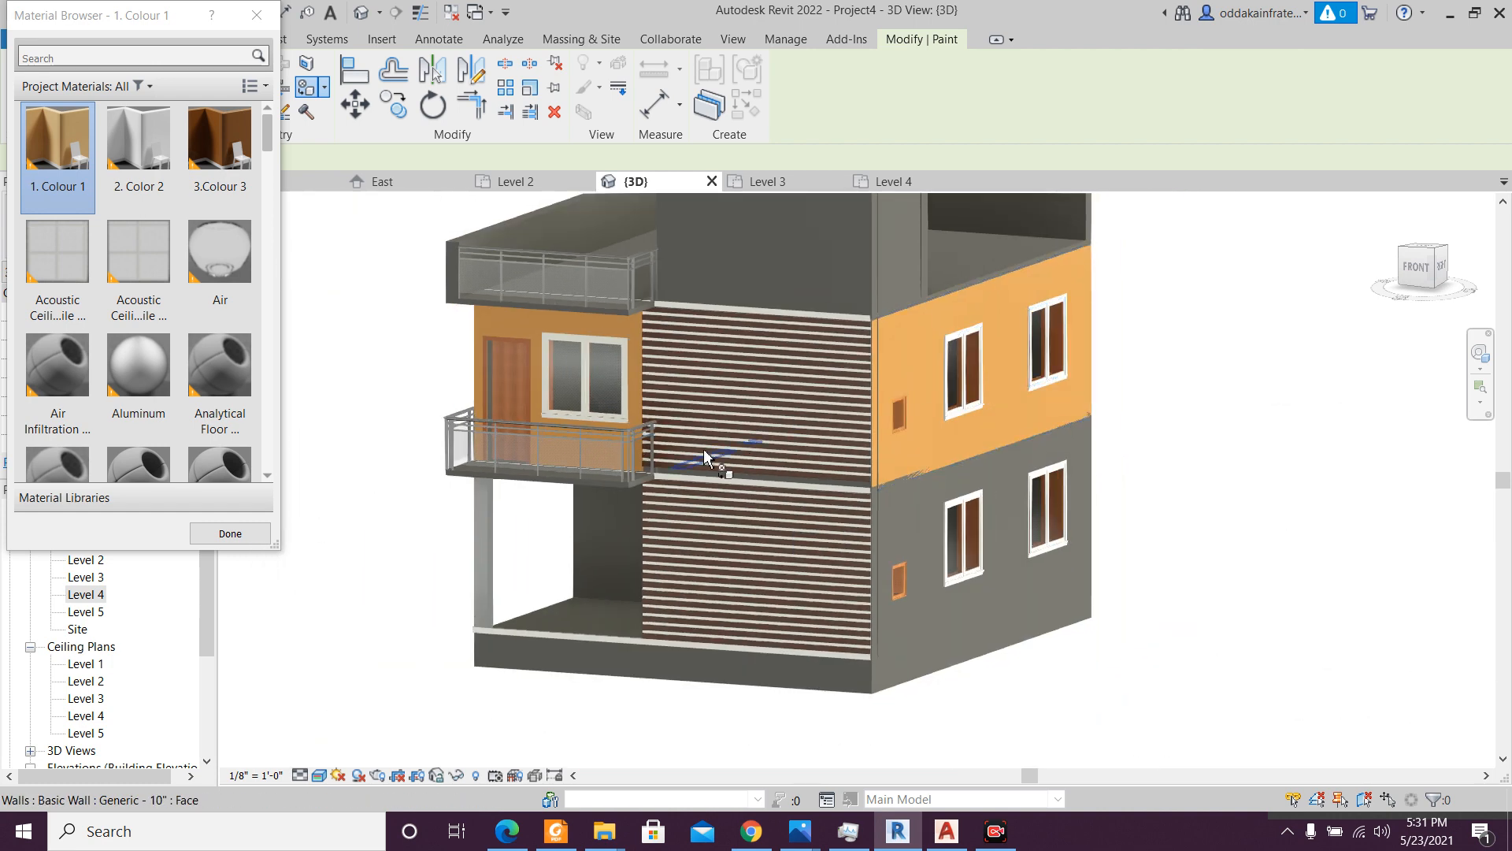
{"action": "middle_click_drag", "start_coordinate": [702, 452], "coordinate": [809, 406], "text": "shift"}
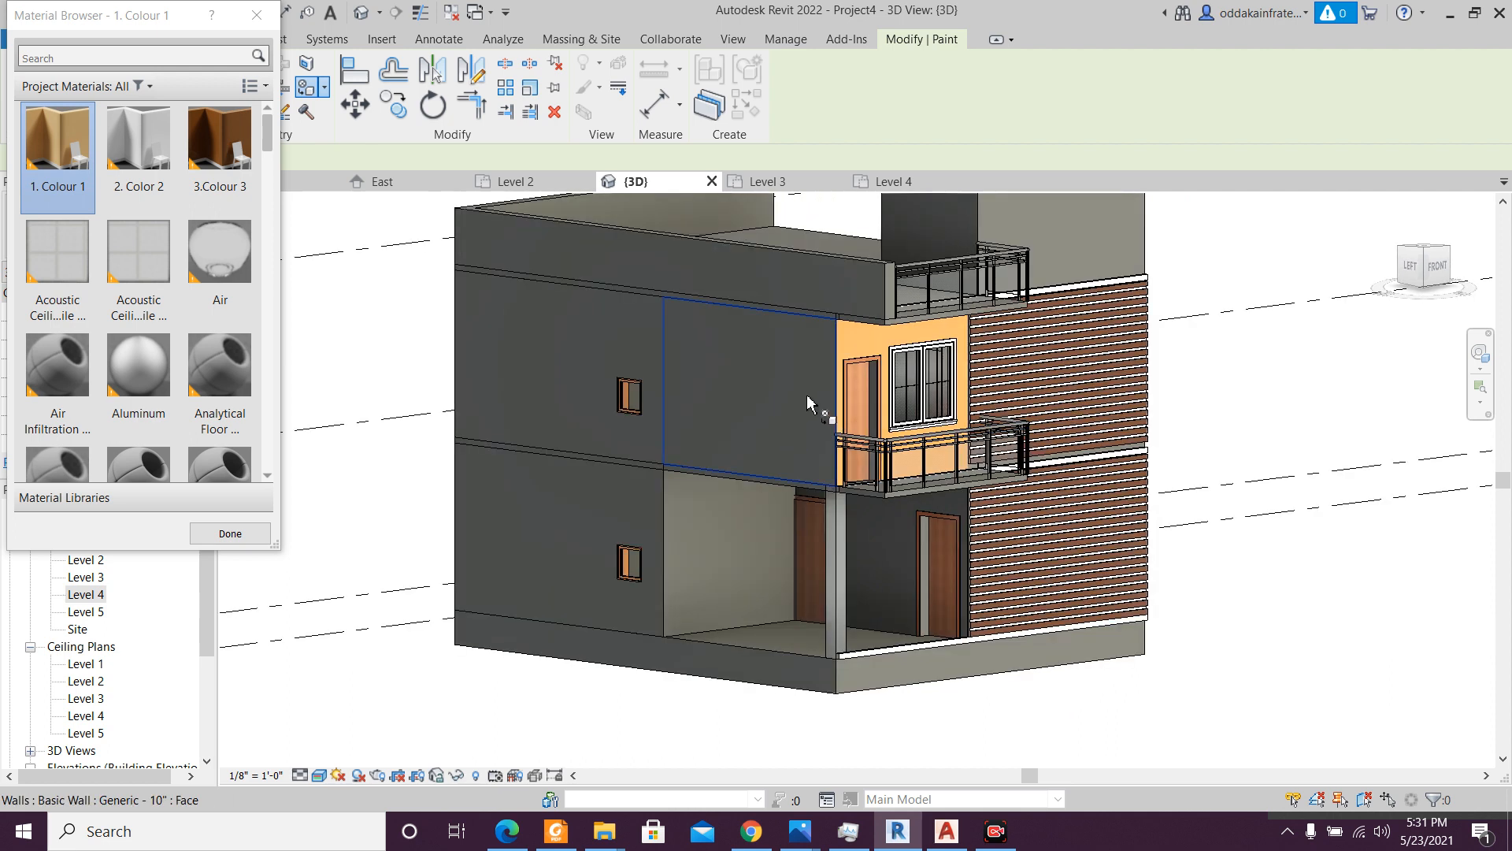
{"action": "left_click", "coordinate": [628, 356]}
{"action": "mouse_move", "coordinate": [463, 429]}
{"action": "middle_mouse_down", "text": "shift"}
{"action": "mouse_move", "coordinate": [719, 425]}
{"action": "mouse_move", "coordinate": [682, 341]}
{"action": "mouse_move", "coordinate": [763, 439]}
{"action": "mouse_move", "coordinate": [1316, 446]}
{"action": "mouse_move", "coordinate": [1141, 500]}
{"action": "middle_mouse_up", "text": "shift"}
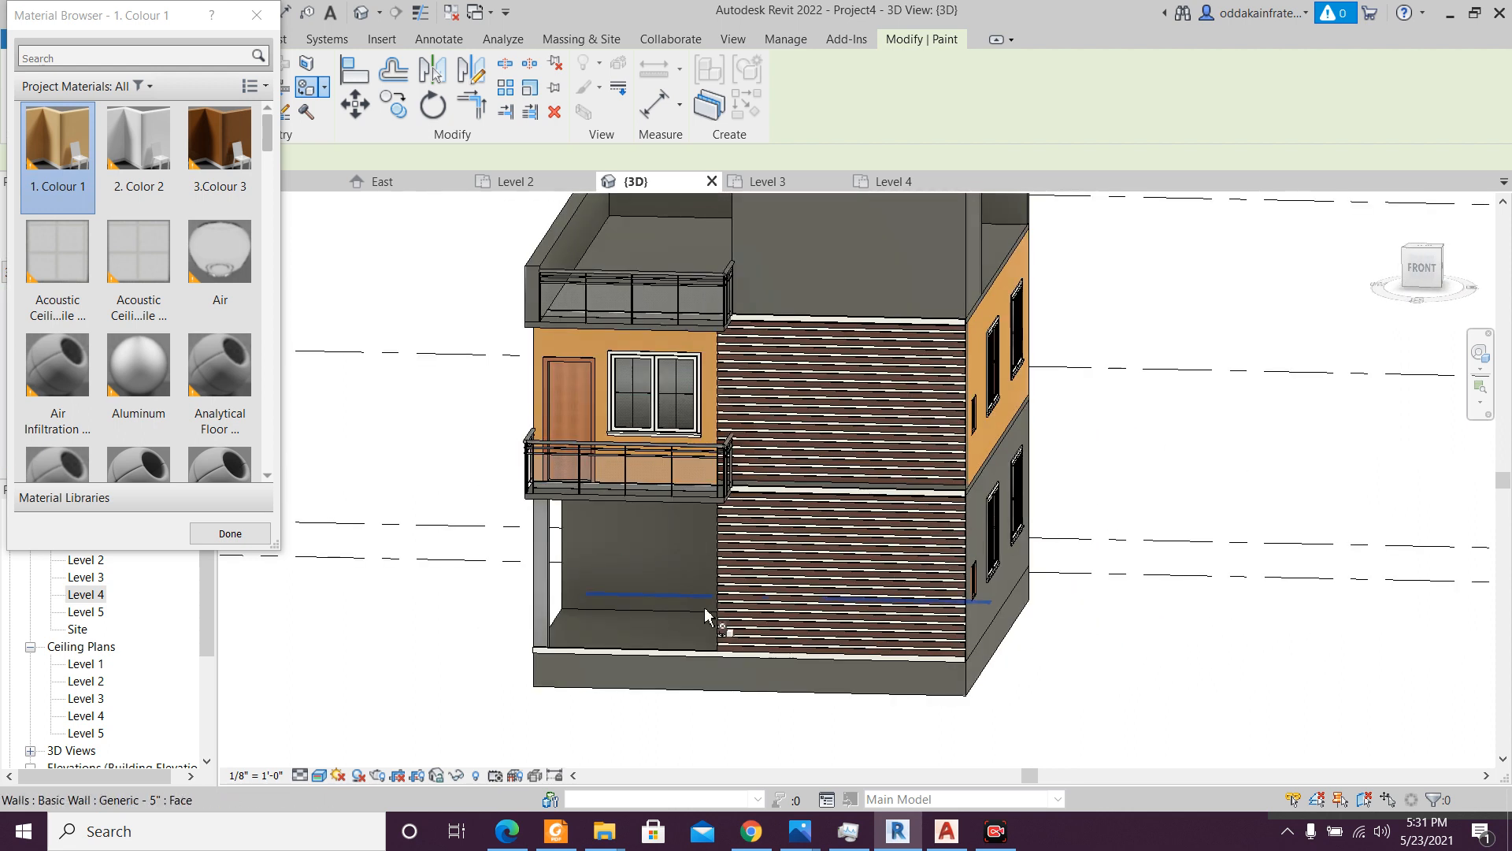
{"action": "middle_click_drag", "start_coordinate": [577, 610], "coordinate": [665, 594], "text": "shift"}
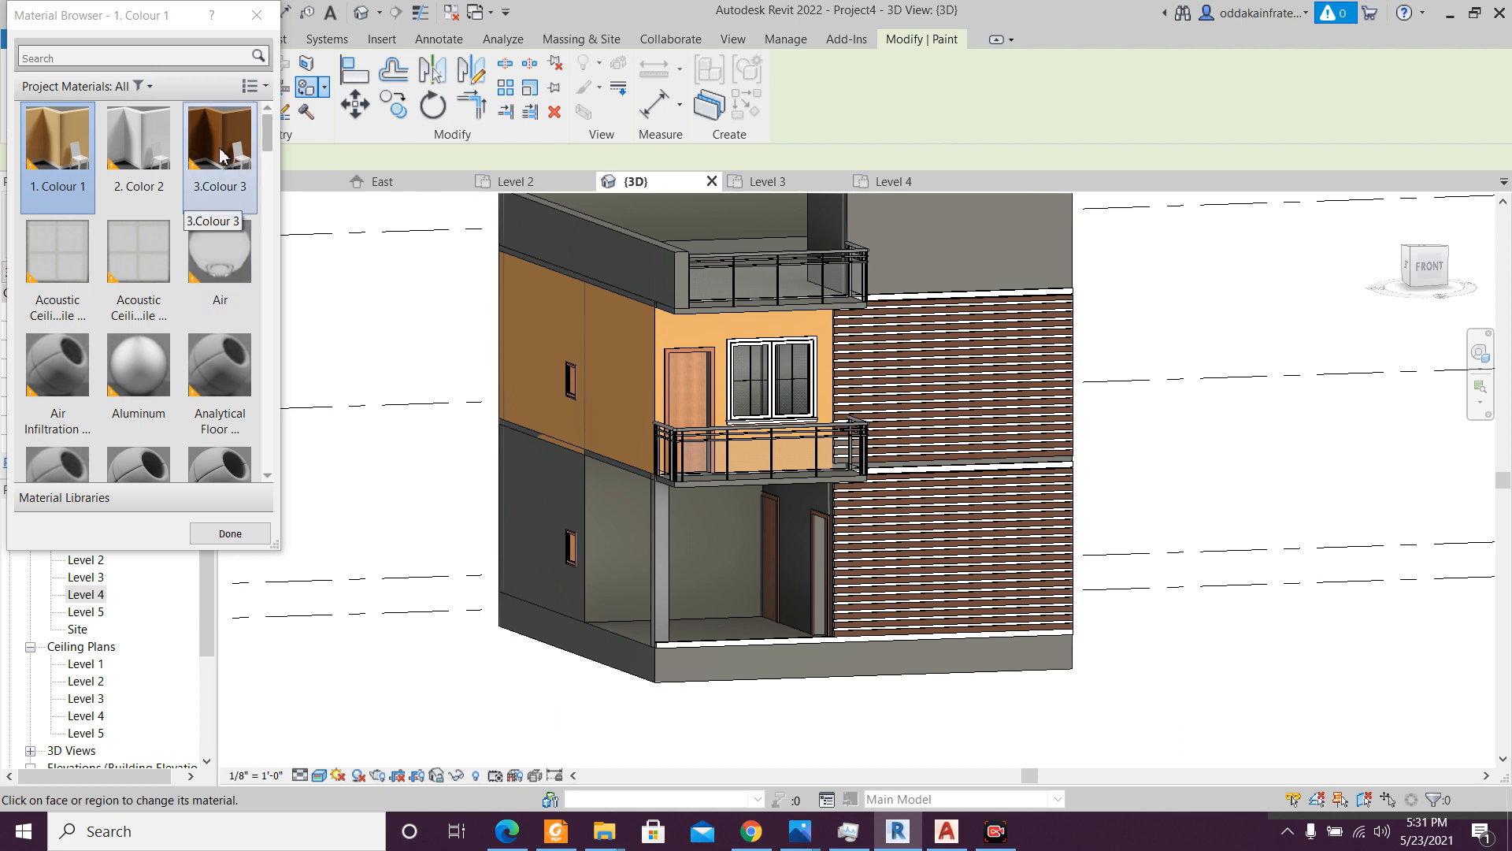
- Paint the rear wall of the recessed ground-floor porch with 3.Colour 3
{"action": "left_click", "coordinate": [222, 155]}
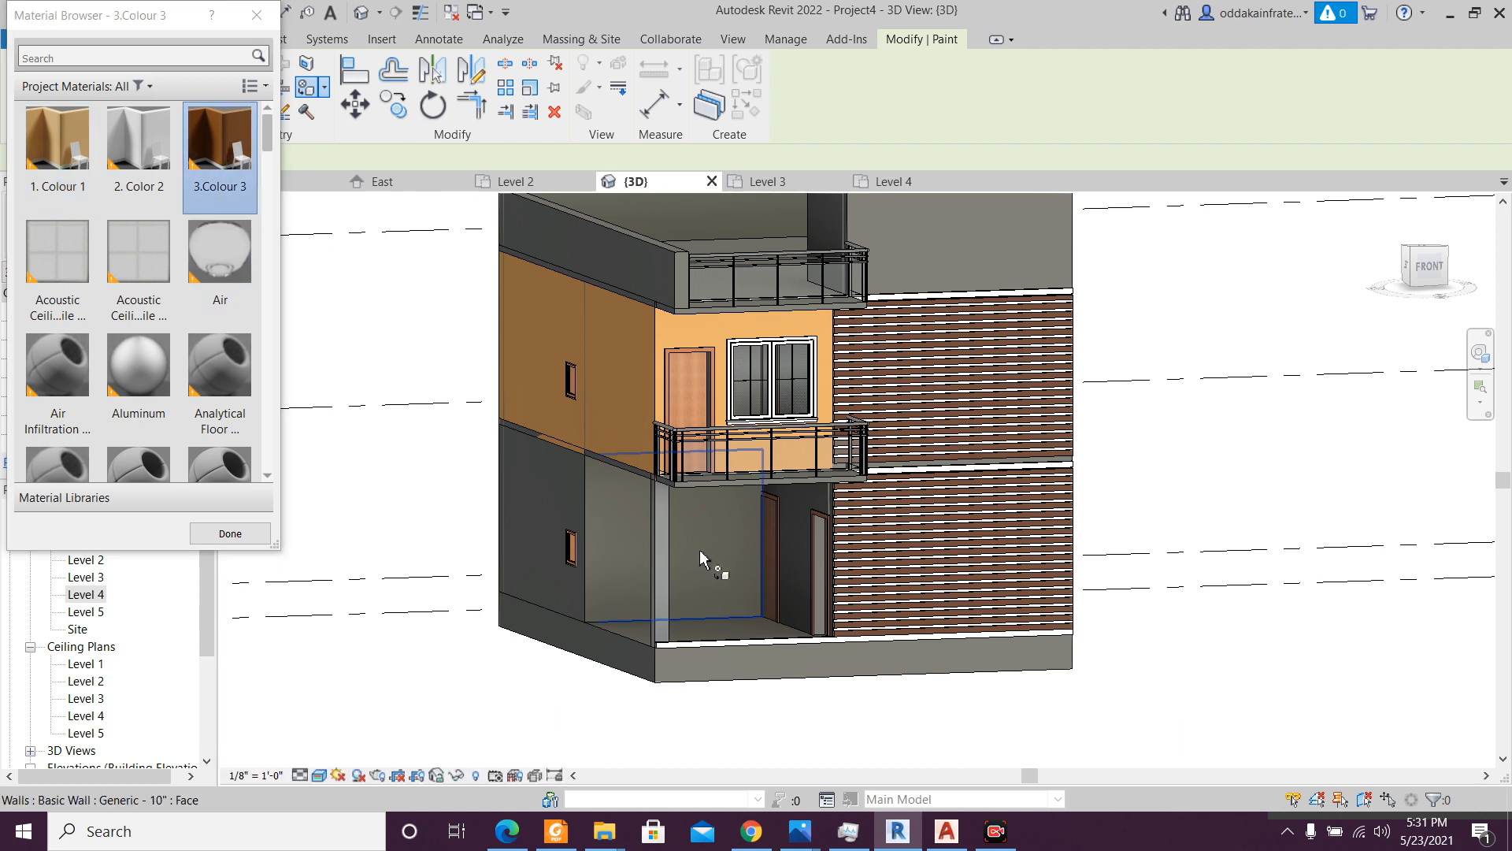
{"action": "left_click", "coordinate": [704, 561]}
{"action": "mouse_move", "coordinate": [709, 550]}
{"action": "middle_mouse_down", "text": "shift"}
{"action": "mouse_move", "coordinate": [722, 577]}
{"action": "mouse_move", "coordinate": [706, 574]}
{"action": "mouse_move", "coordinate": [799, 567]}
{"action": "mouse_move", "coordinate": [895, 523]}
{"action": "middle_mouse_up", "text": "shift"}
- Paint the porch wall beside the door and the ground storey's exterior side and rear walls with 2. Color 2
{"action": "left_click", "coordinate": [138, 146]}
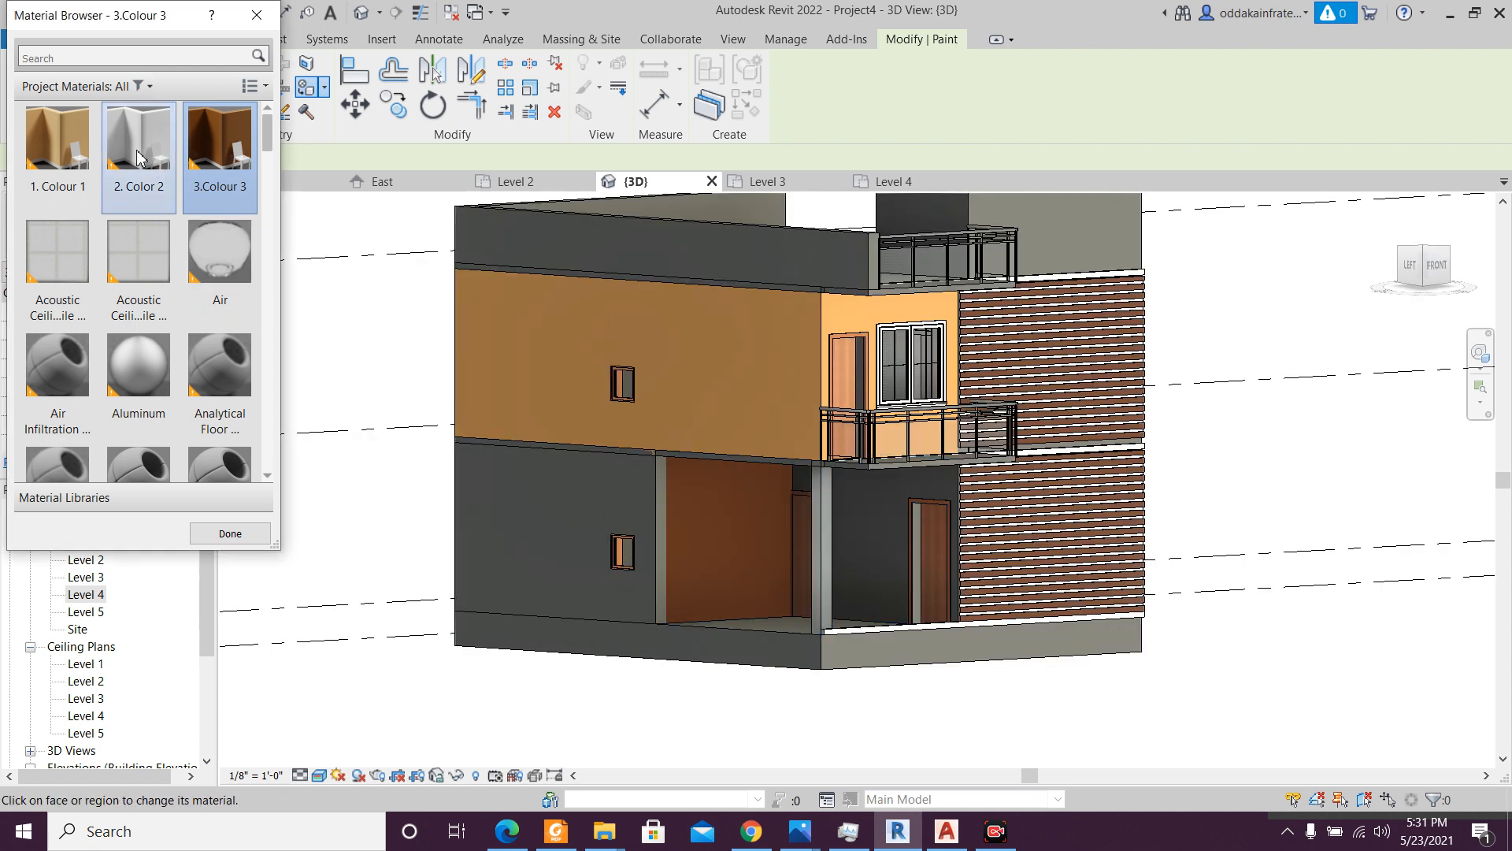
{"action": "left_click", "coordinate": [878, 553]}
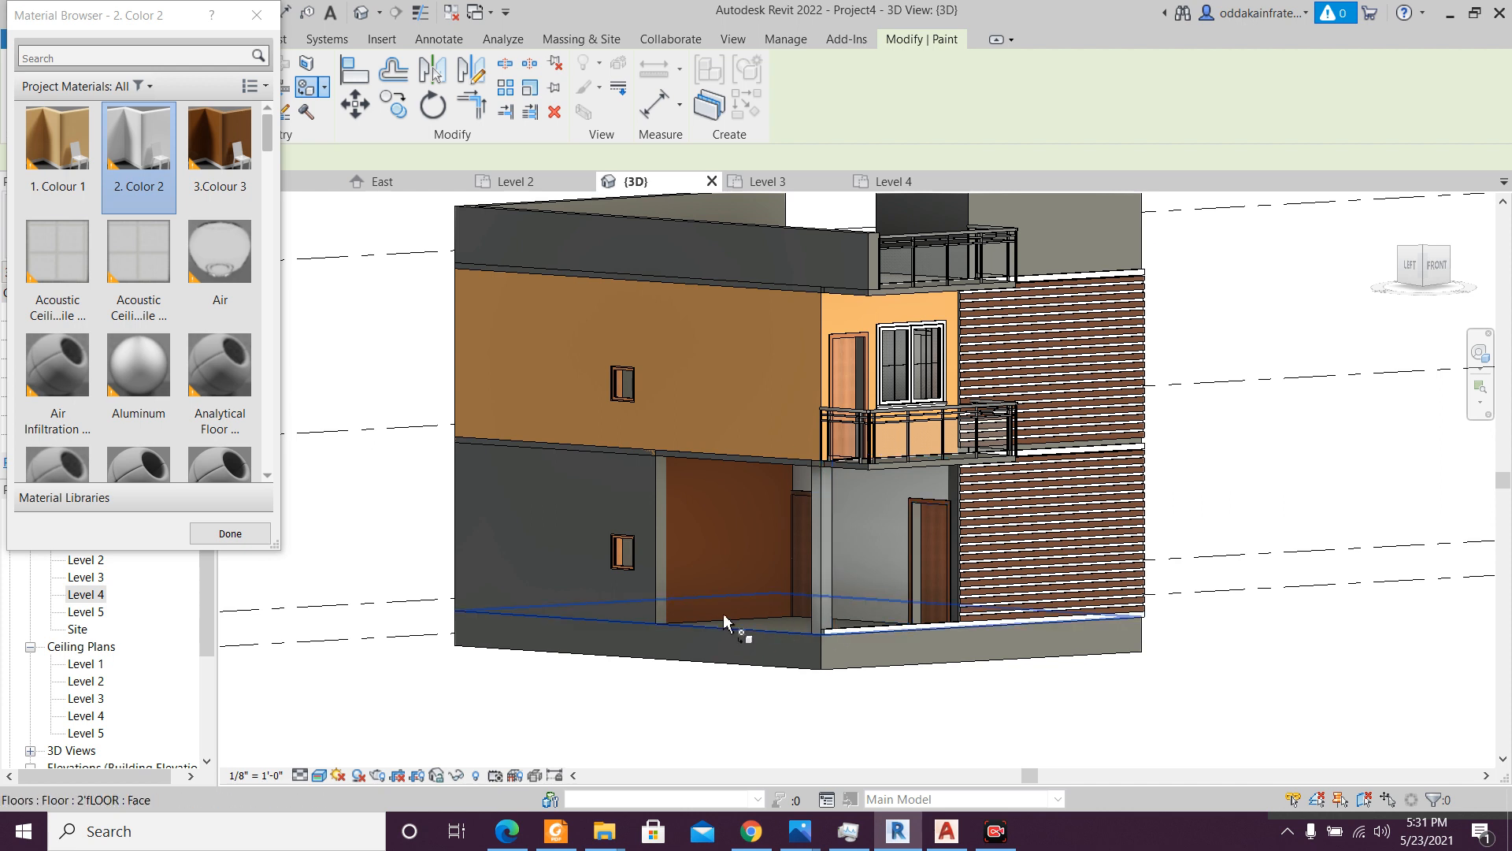
{"action": "left_click", "coordinate": [653, 527]}
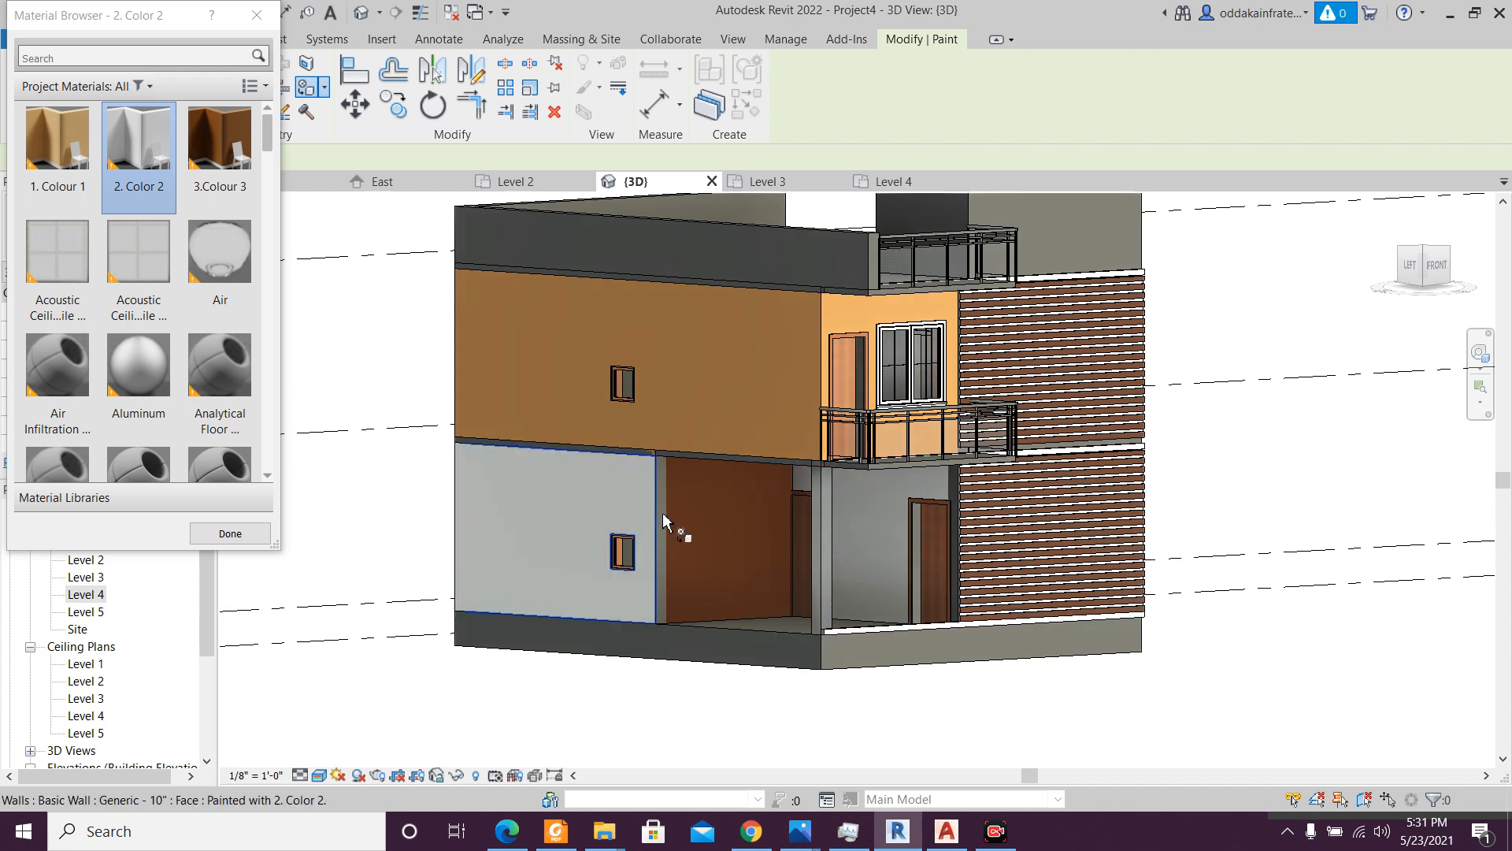
{"action": "middle_click_drag", "start_coordinate": [757, 540], "coordinate": [766, 628], "text": "shift"}
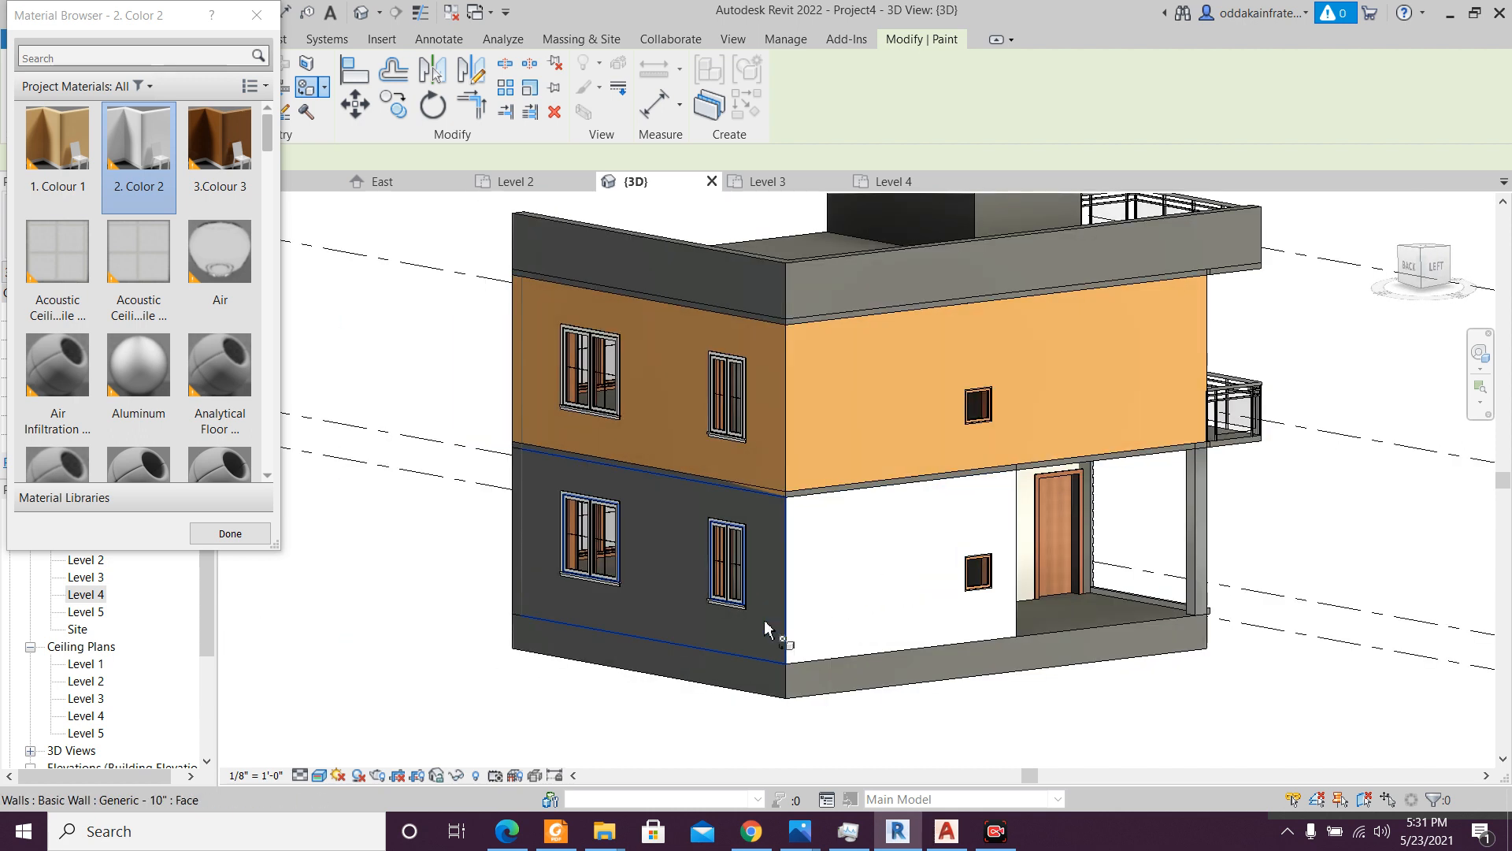
{"action": "middle_click_drag", "start_coordinate": [675, 625], "coordinate": [888, 620], "text": "shift"}
{"action": "left_click", "coordinate": [889, 619]}
{"action": "mouse_move", "coordinate": [773, 631]}
{"action": "middle_mouse_down"}
{"action": "mouse_move", "coordinate": [1198, 624]}
{"action": "mouse_move", "coordinate": [1130, 656]}
{"action": "mouse_move", "coordinate": [1158, 652]}
{"action": "mouse_move", "coordinate": [1144, 641]}
{"action": "mouse_move", "coordinate": [1107, 682]}
{"action": "mouse_move", "coordinate": [952, 712]}
{"action": "mouse_move", "coordinate": [1003, 730]}
{"action": "mouse_move", "coordinate": [1169, 704]}
{"action": "mouse_move", "coordinate": [1131, 685]}
{"action": "mouse_move", "coordinate": [938, 712]}
{"action": "middle_mouse_up"}
{"action": "middle_click_drag", "start_coordinate": [607, 618], "coordinate": [772, 628], "text": "shift"}
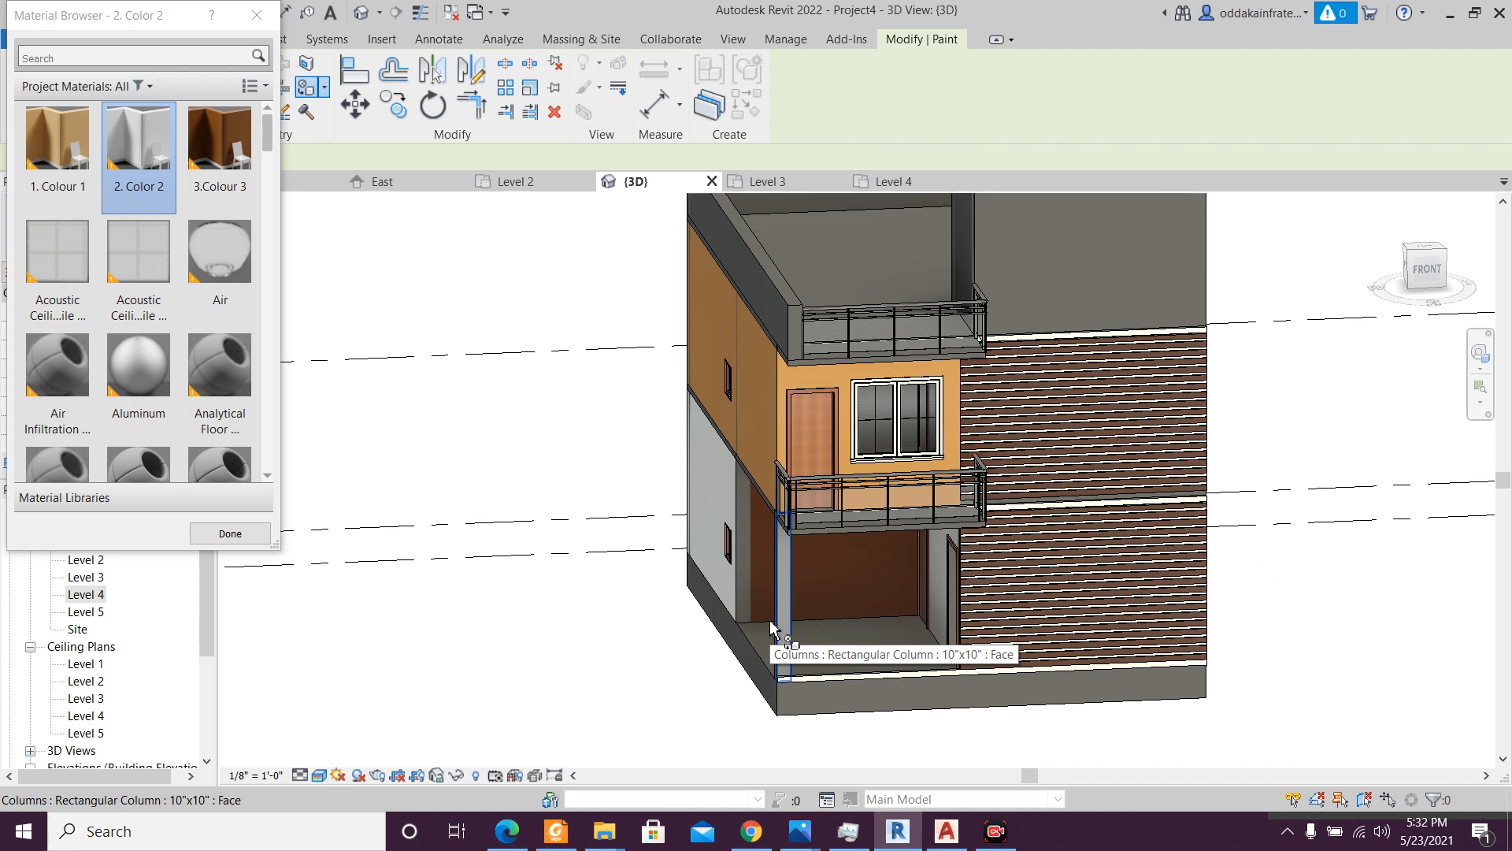
- Search the materials for "tile" and paint the porch floor with the first Acoustic Ceiling Tile material
{"action": "scroll", "coordinate": [262, 359], "scroll_direction": "down", "scroll_amount": 10}
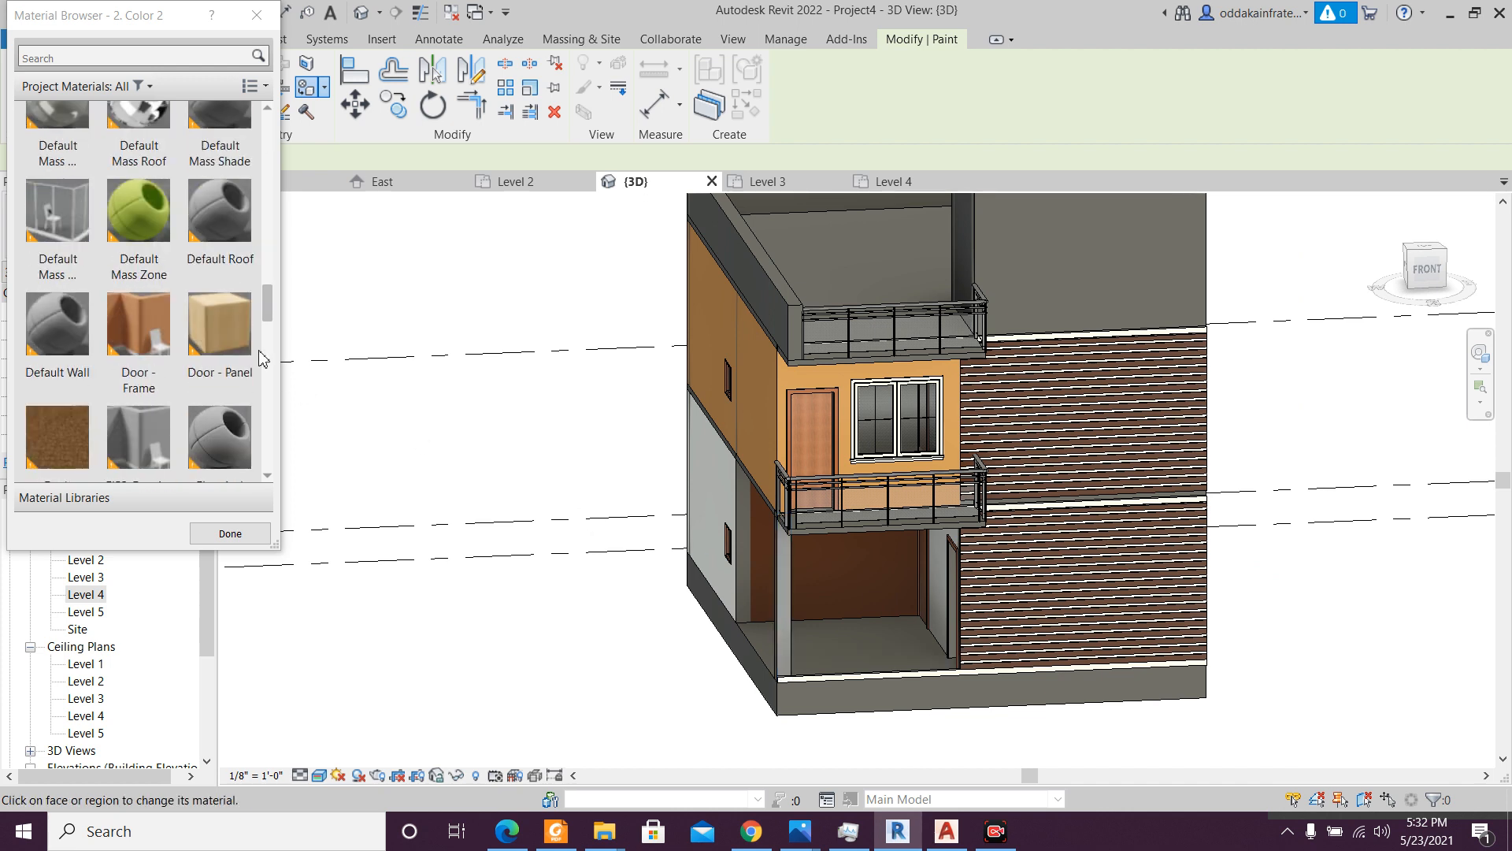
{"action": "scroll", "coordinate": [263, 359], "scroll_direction": "down", "scroll_amount": 10}
{"action": "scroll", "coordinate": [262, 359], "scroll_direction": "down", "scroll_amount": 10}
{"action": "left_click", "coordinate": [126, 59]}
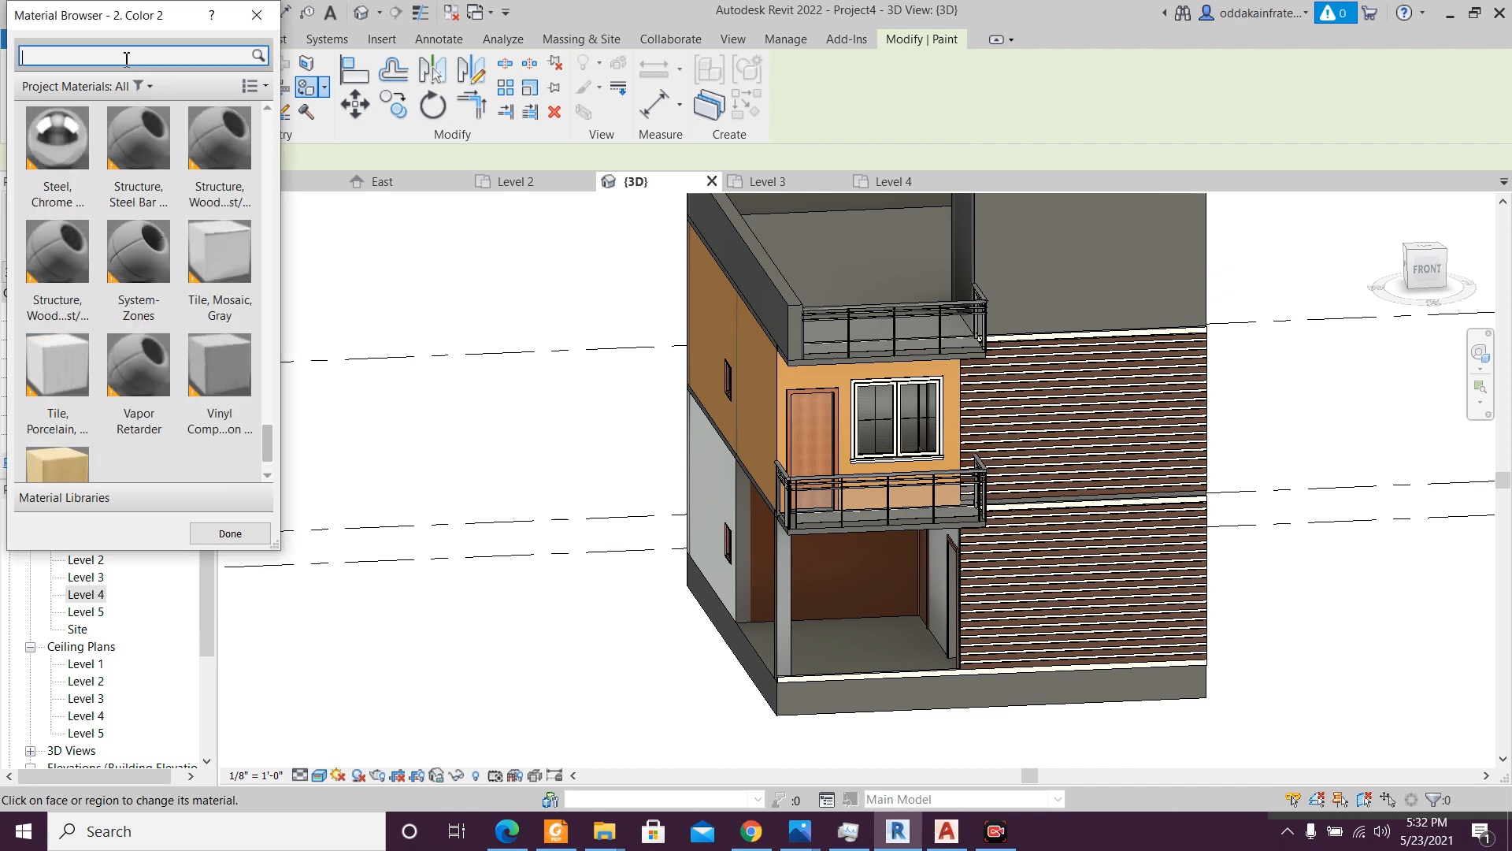
{"action": "type", "text": "tile"}
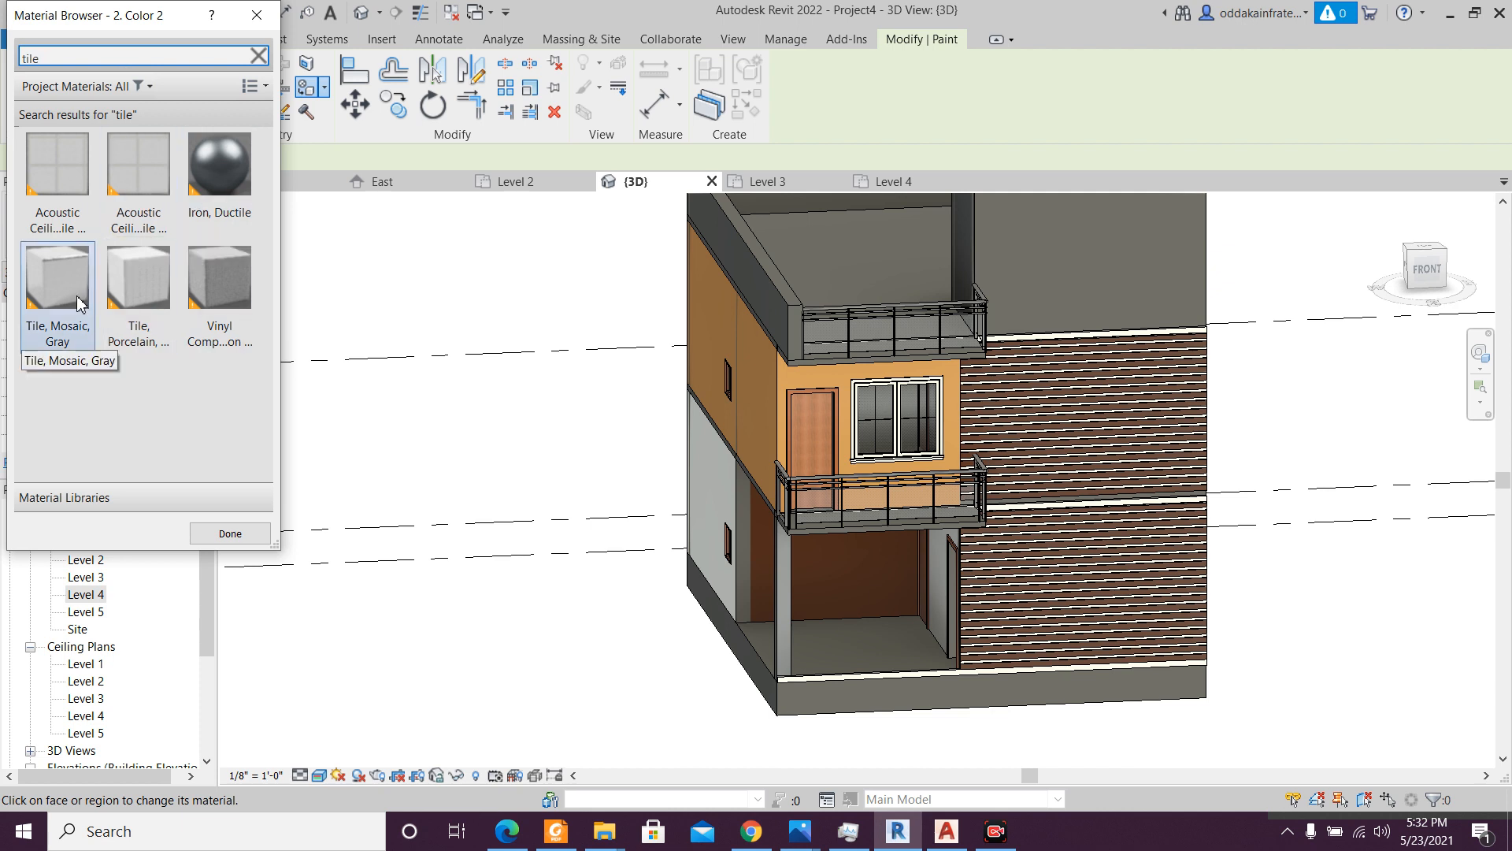
{"action": "left_click", "coordinate": [89, 196]}
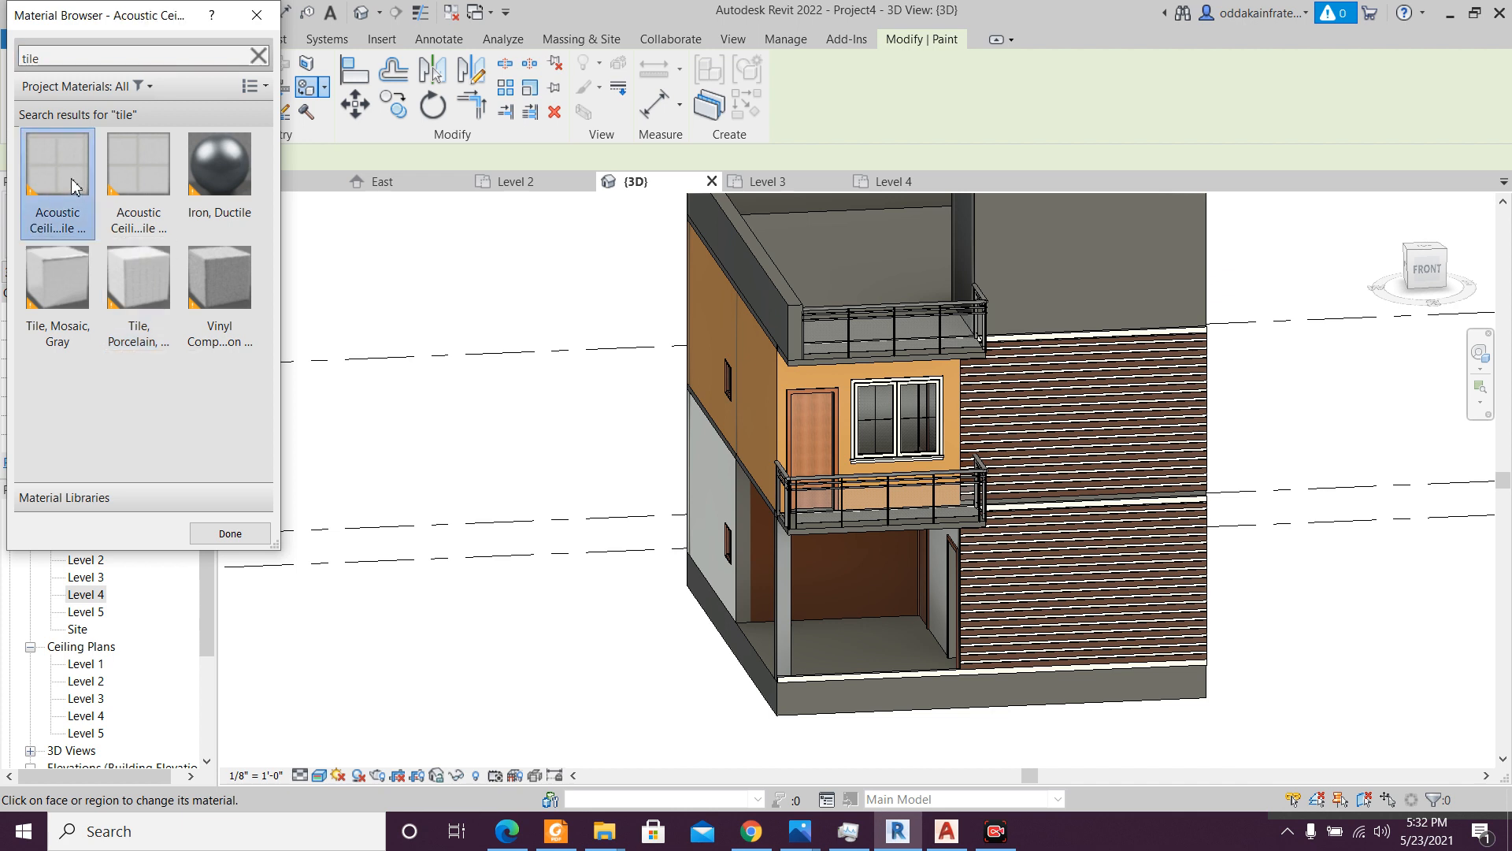
{"action": "left_click", "coordinate": [874, 651]}
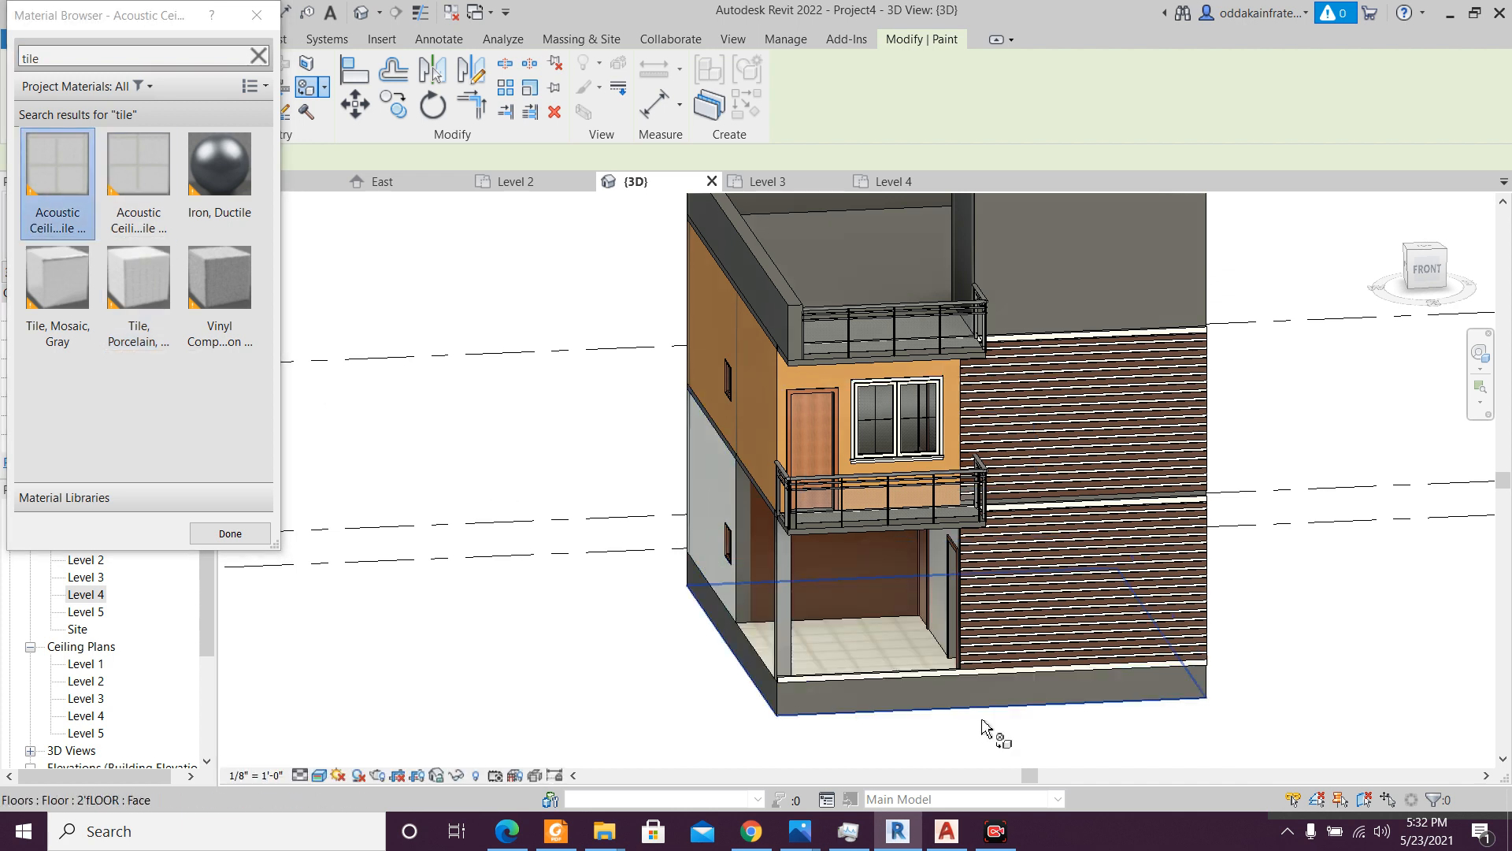
- Clear the material search and paint the front face of the rooftop stair tower with 3.Colour 3
{"action": "middle_click_drag", "start_coordinate": [930, 737], "coordinate": [825, 721], "text": "shift"}
{"action": "scroll", "coordinate": [810, 712], "scroll_direction": "down", "scroll_amount": 2}
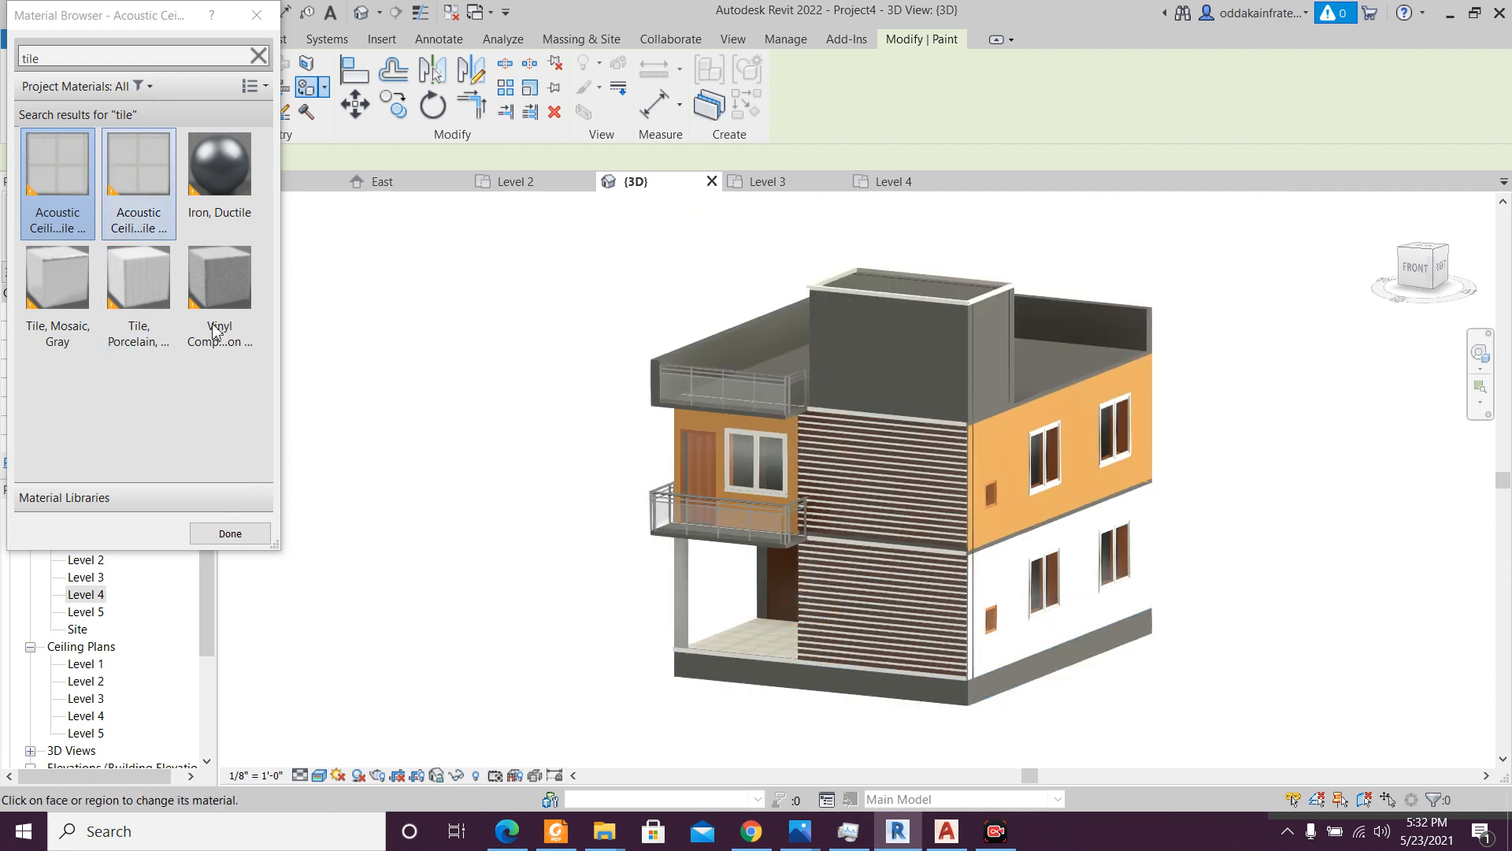
{"action": "left_click", "coordinate": [118, 55]}
{"action": "key", "text": "BackSpace"}
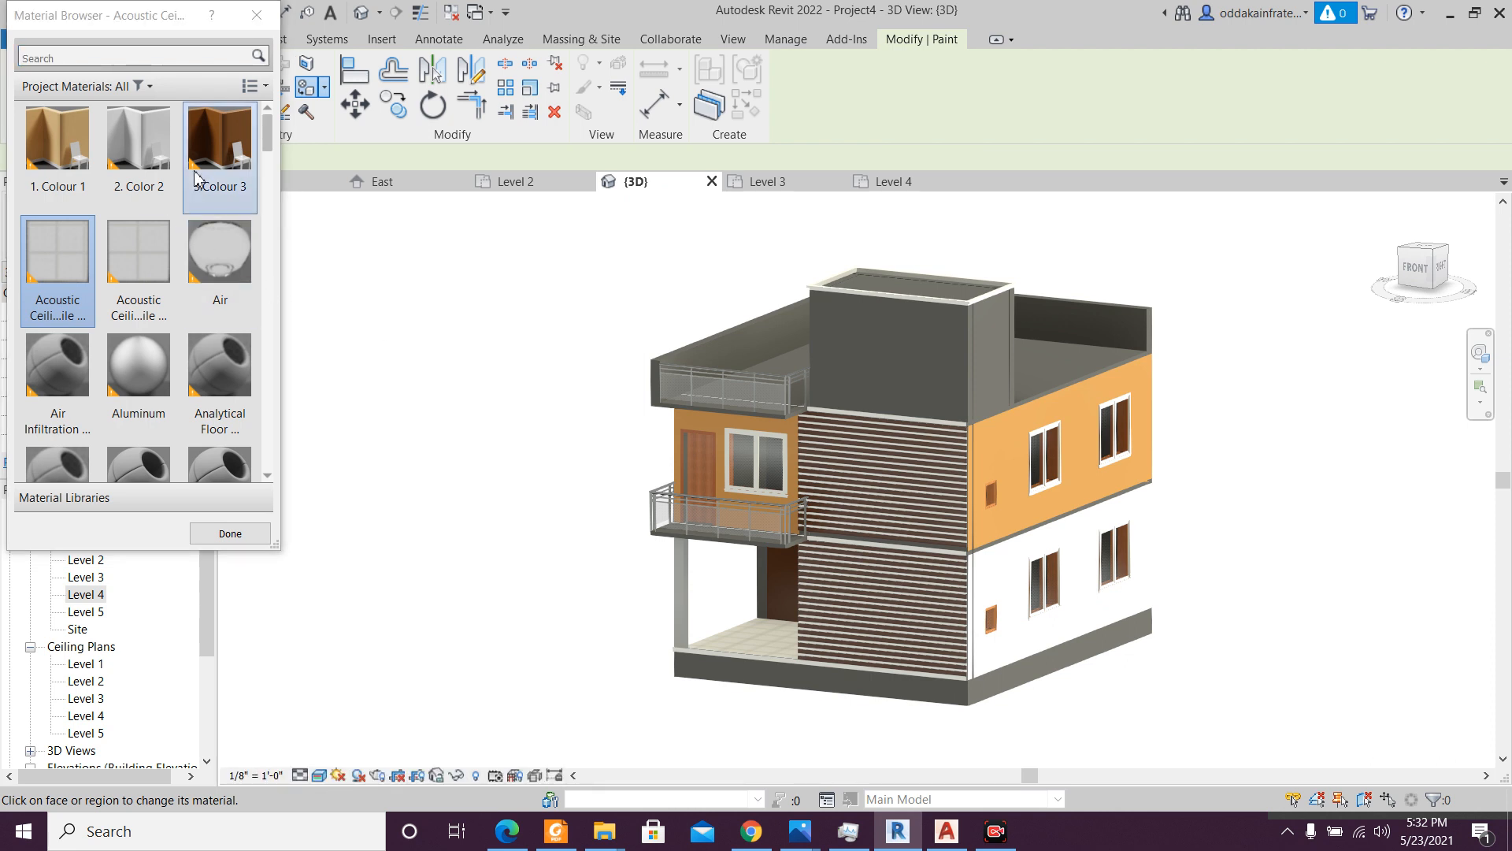
{"action": "left_click", "coordinate": [213, 155]}
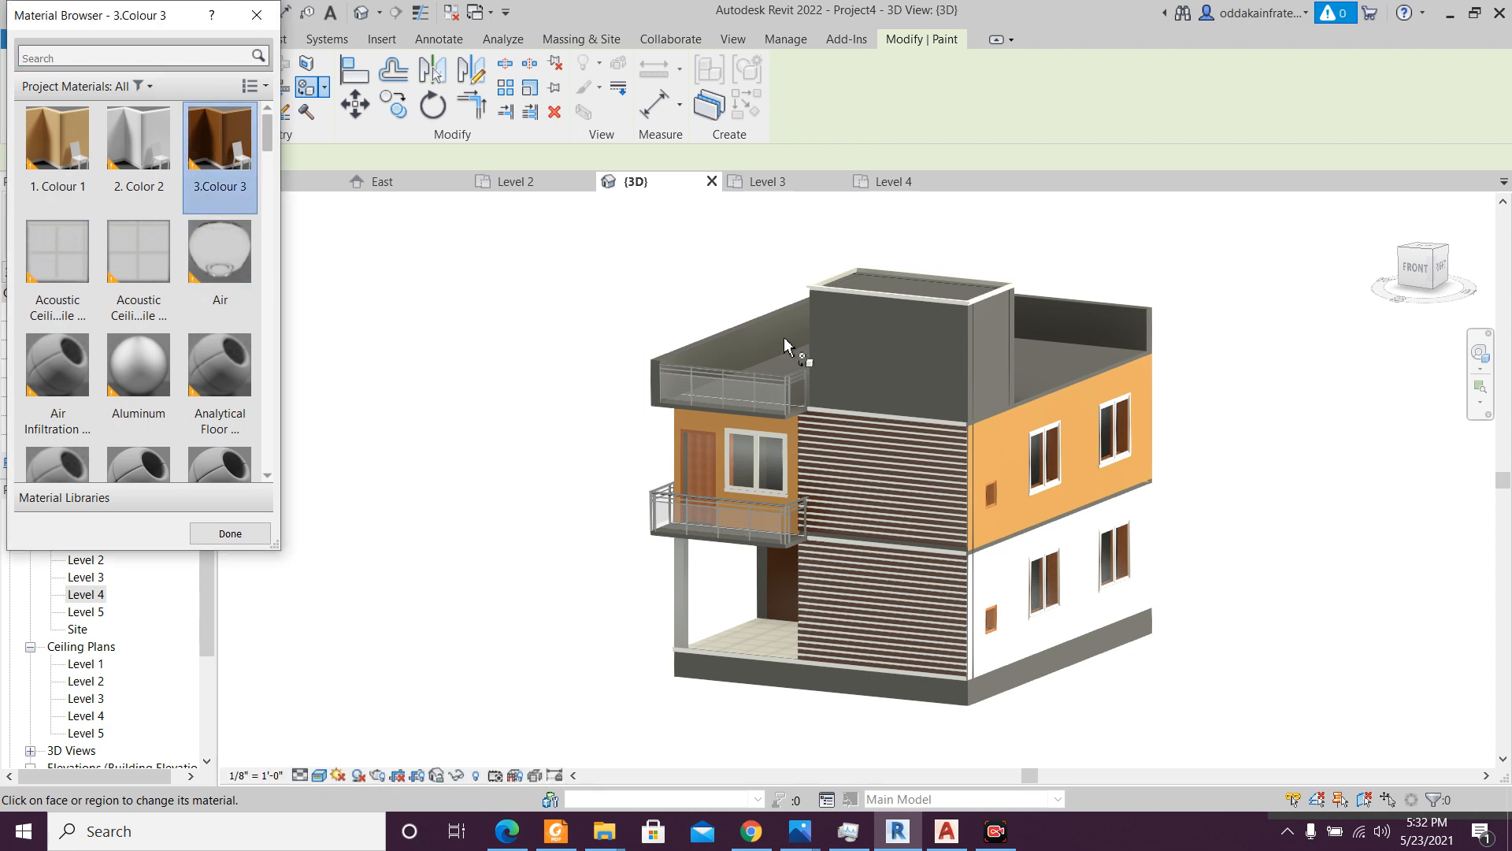
{"action": "left_click", "coordinate": [882, 351]}
- Paint the inner faces of the roof parapet walls with 2. Color 2
{"action": "mouse_move", "coordinate": [946, 356]}
{"action": "middle_mouse_down", "text": "shift"}
{"action": "mouse_move", "coordinate": [1072, 359]}
{"action": "mouse_move", "coordinate": [938, 380]}
{"action": "middle_mouse_up", "text": "shift"}
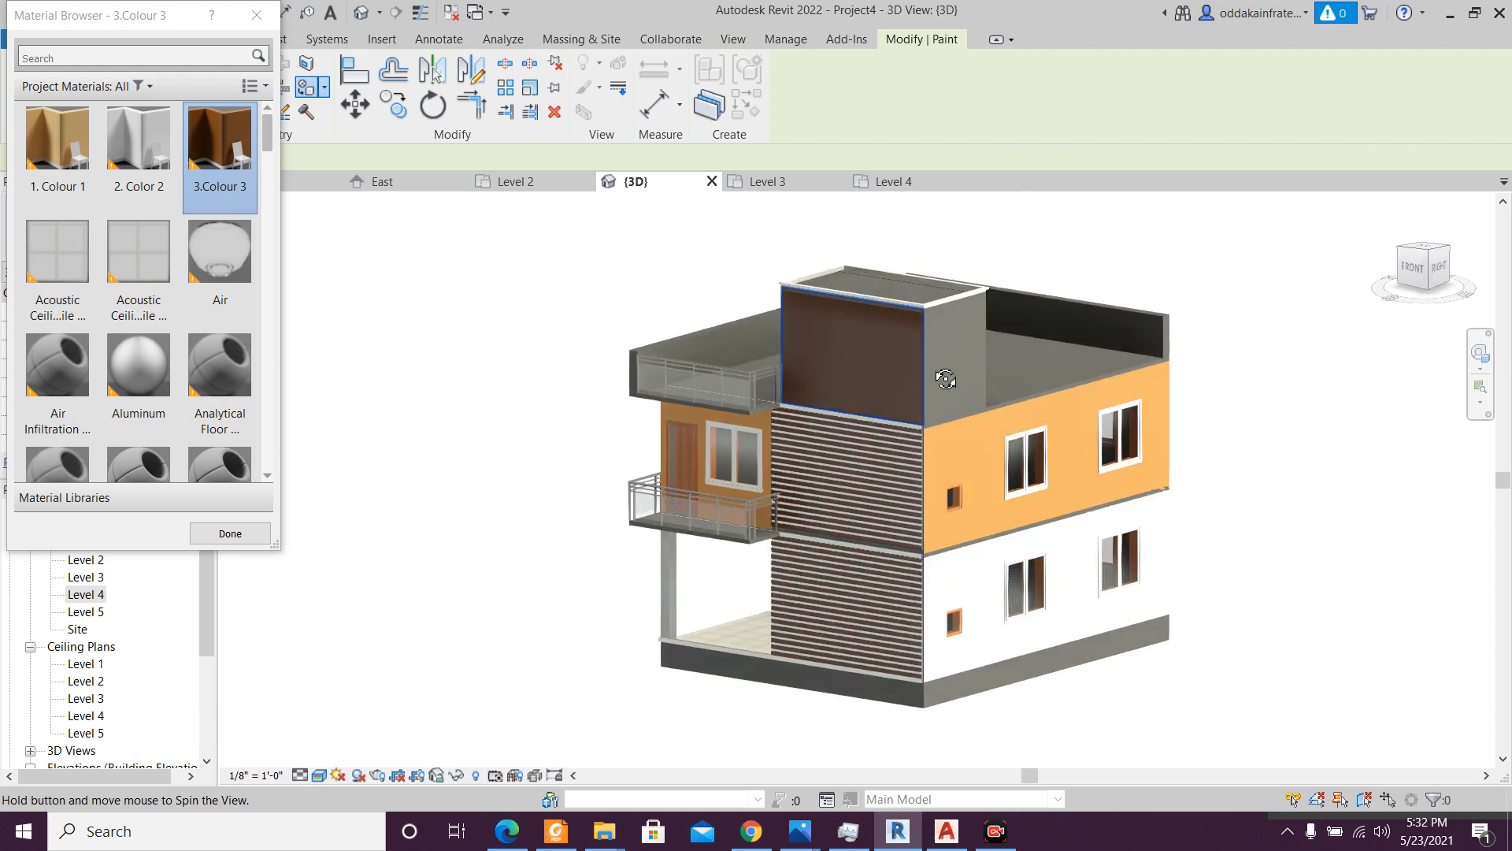
{"action": "scroll", "coordinate": [788, 410], "scroll_direction": "up", "scroll_amount": 3}
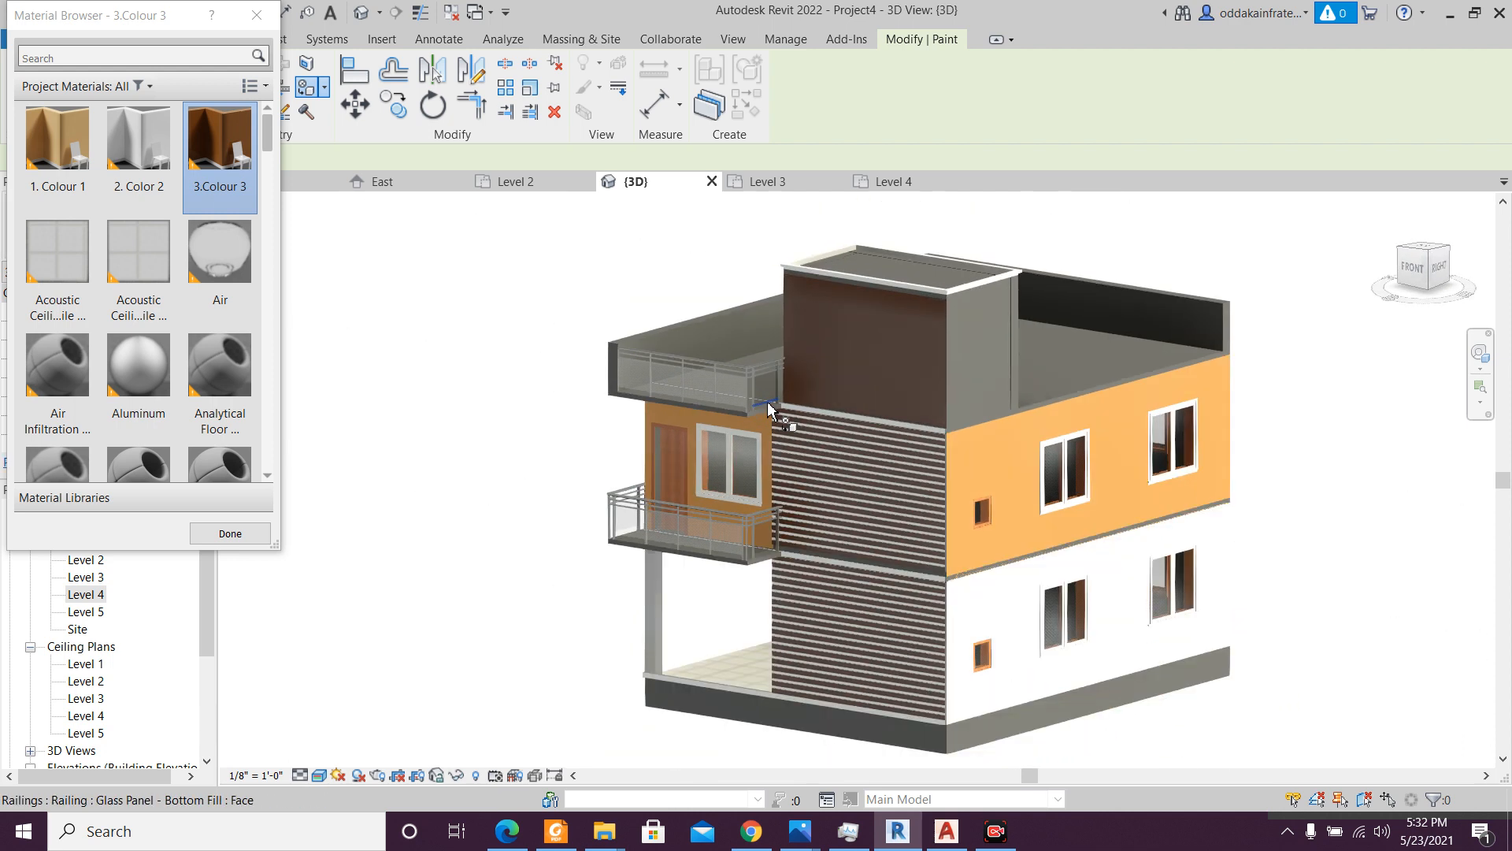
{"action": "left_click", "coordinate": [139, 150]}
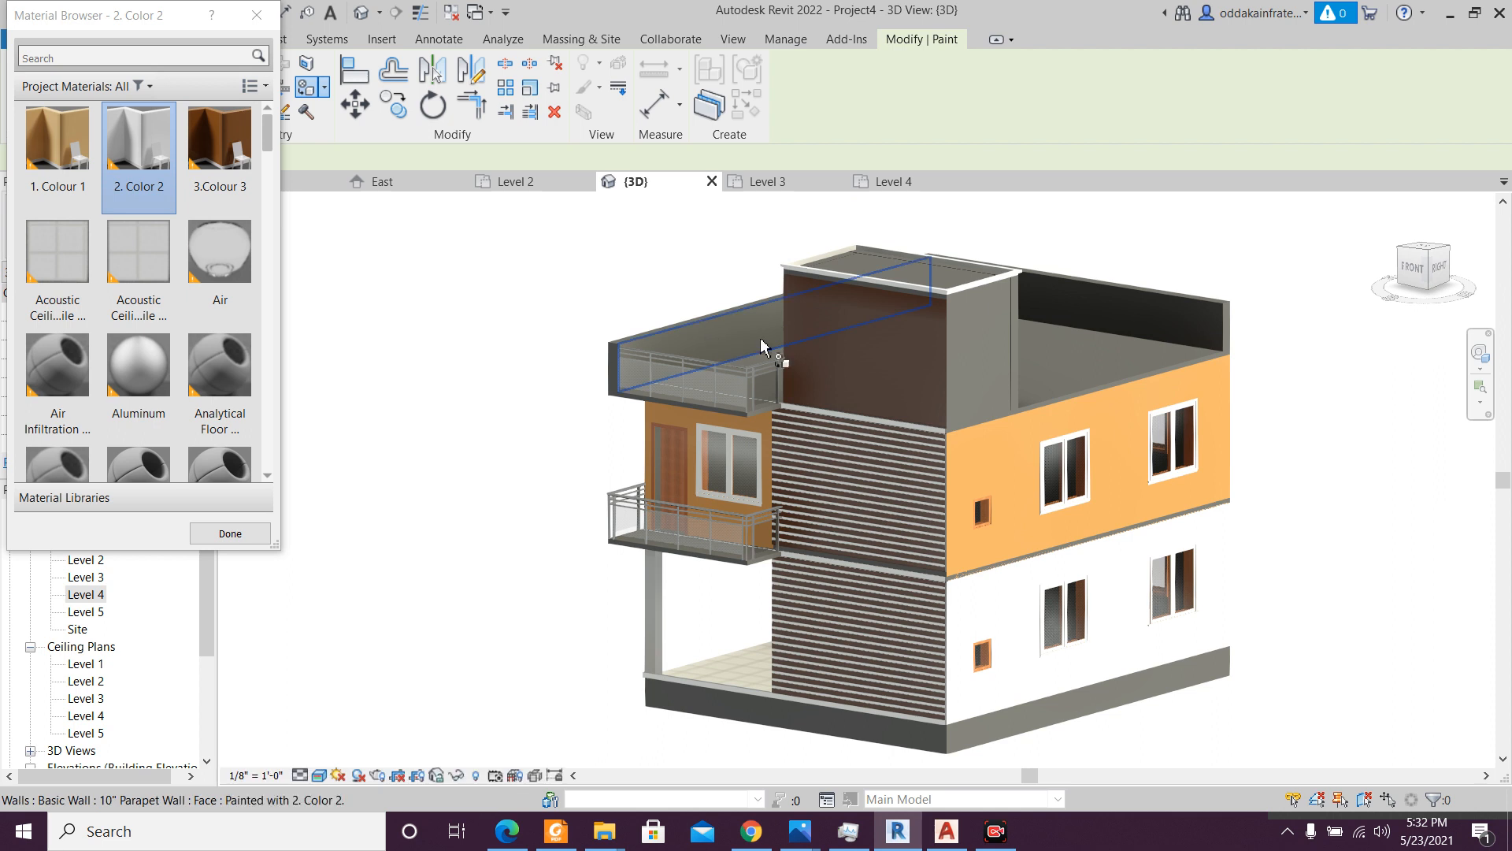
{"action": "left_click", "coordinate": [1146, 319]}
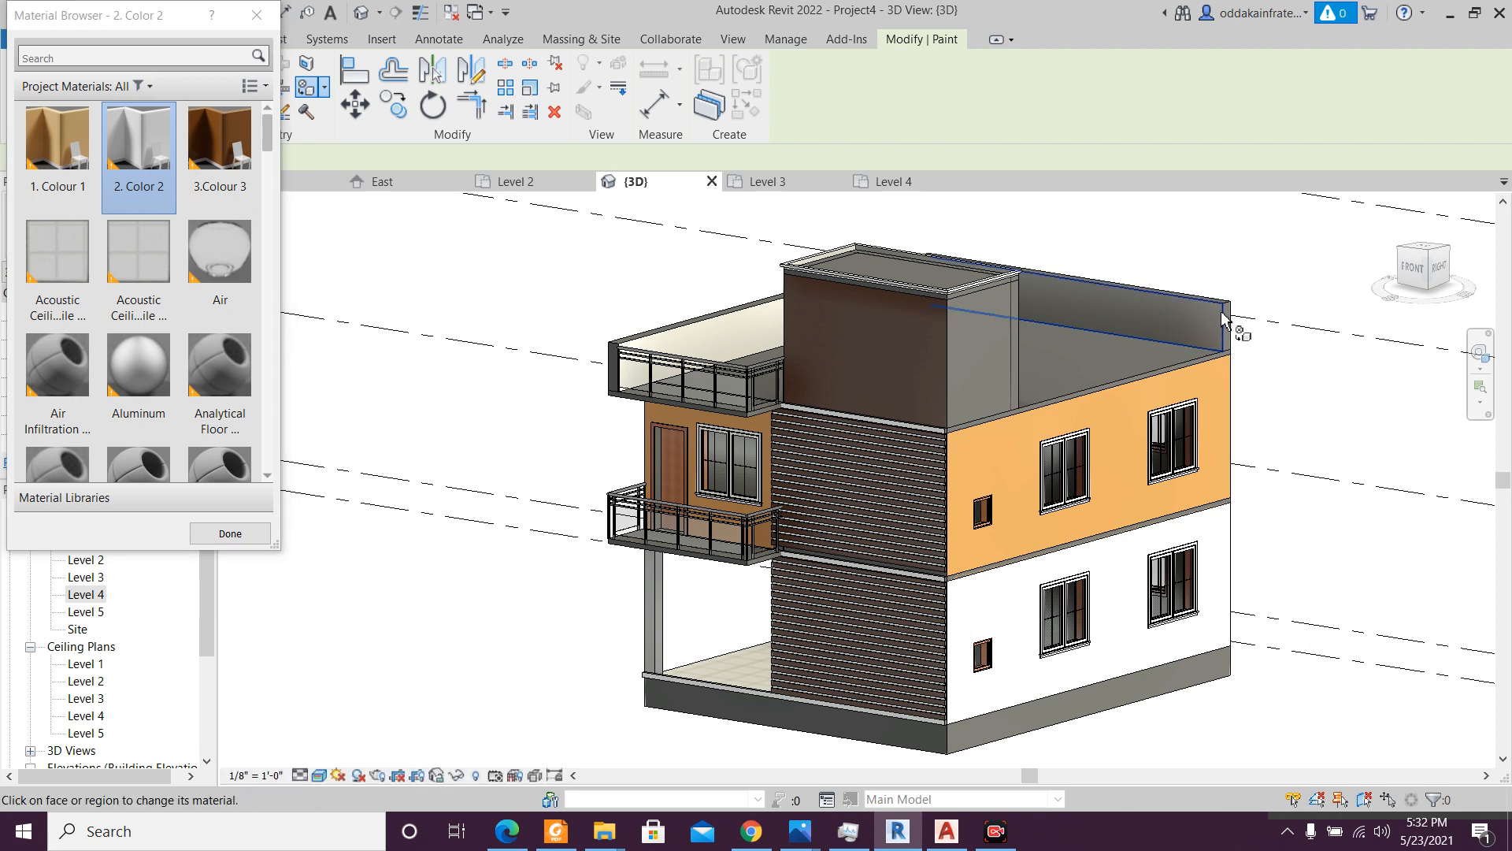
{"action": "middle_click_drag", "start_coordinate": [1184, 404], "coordinate": [1147, 466]}
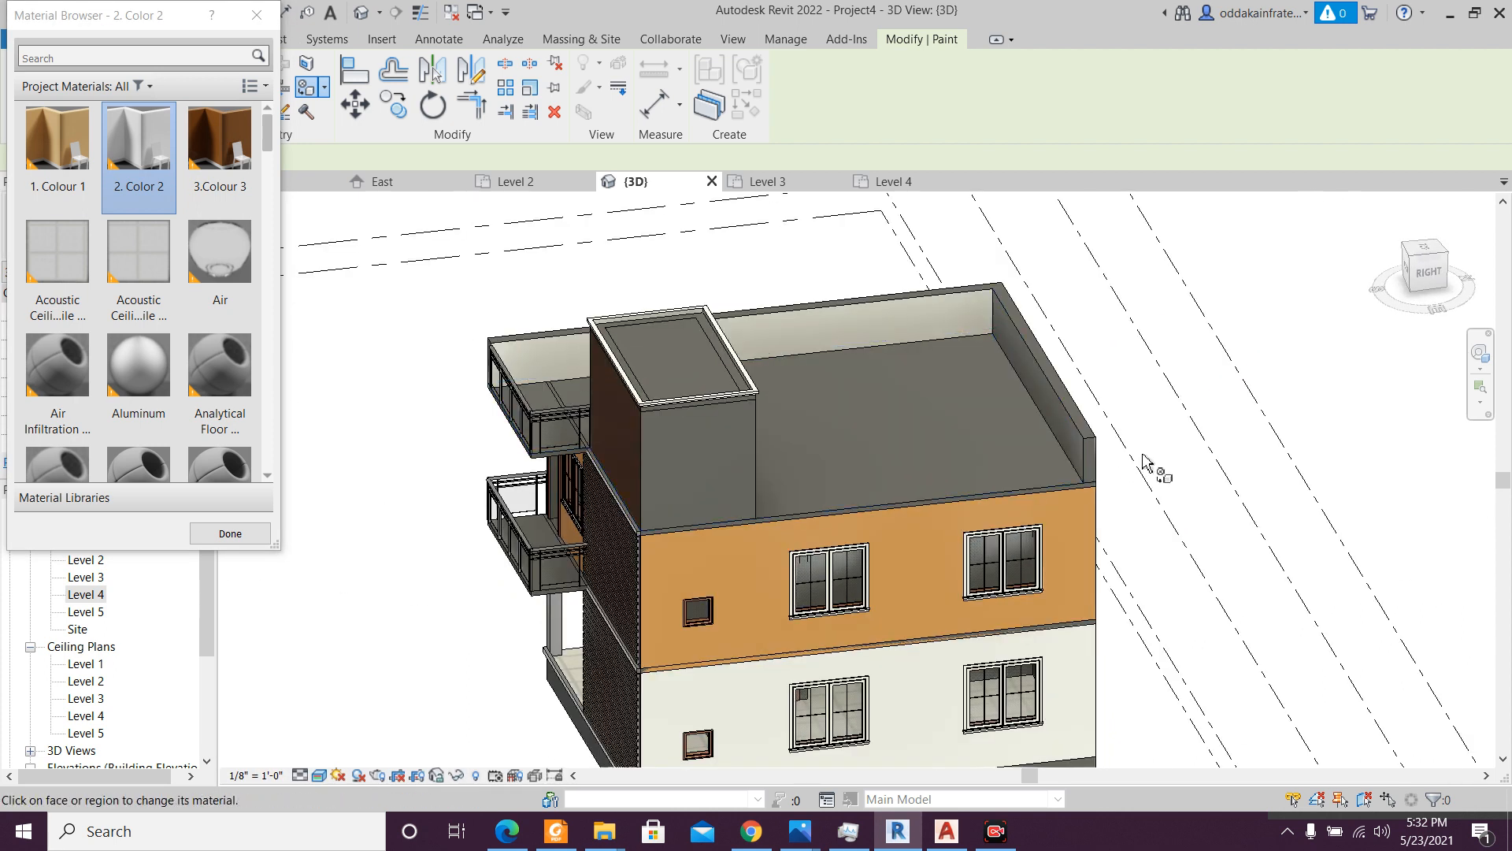
{"action": "middle_click_drag", "start_coordinate": [1047, 506], "coordinate": [953, 554], "text": "shift"}
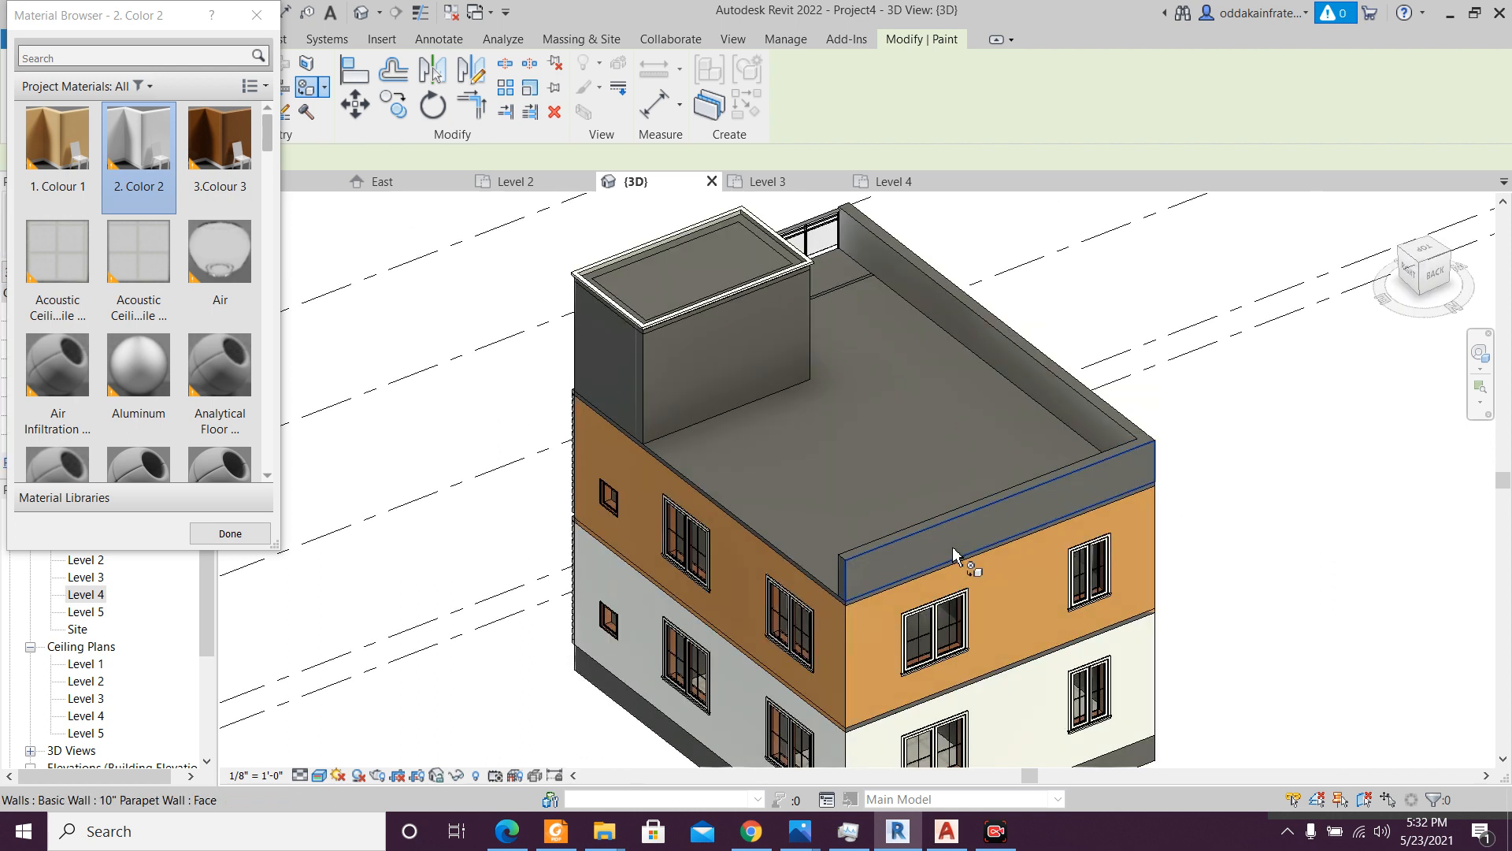
{"action": "middle_click_drag", "start_coordinate": [1087, 516], "coordinate": [931, 580], "text": "shift"}
{"action": "middle_click_drag", "start_coordinate": [1051, 555], "coordinate": [569, 406], "text": "shift"}
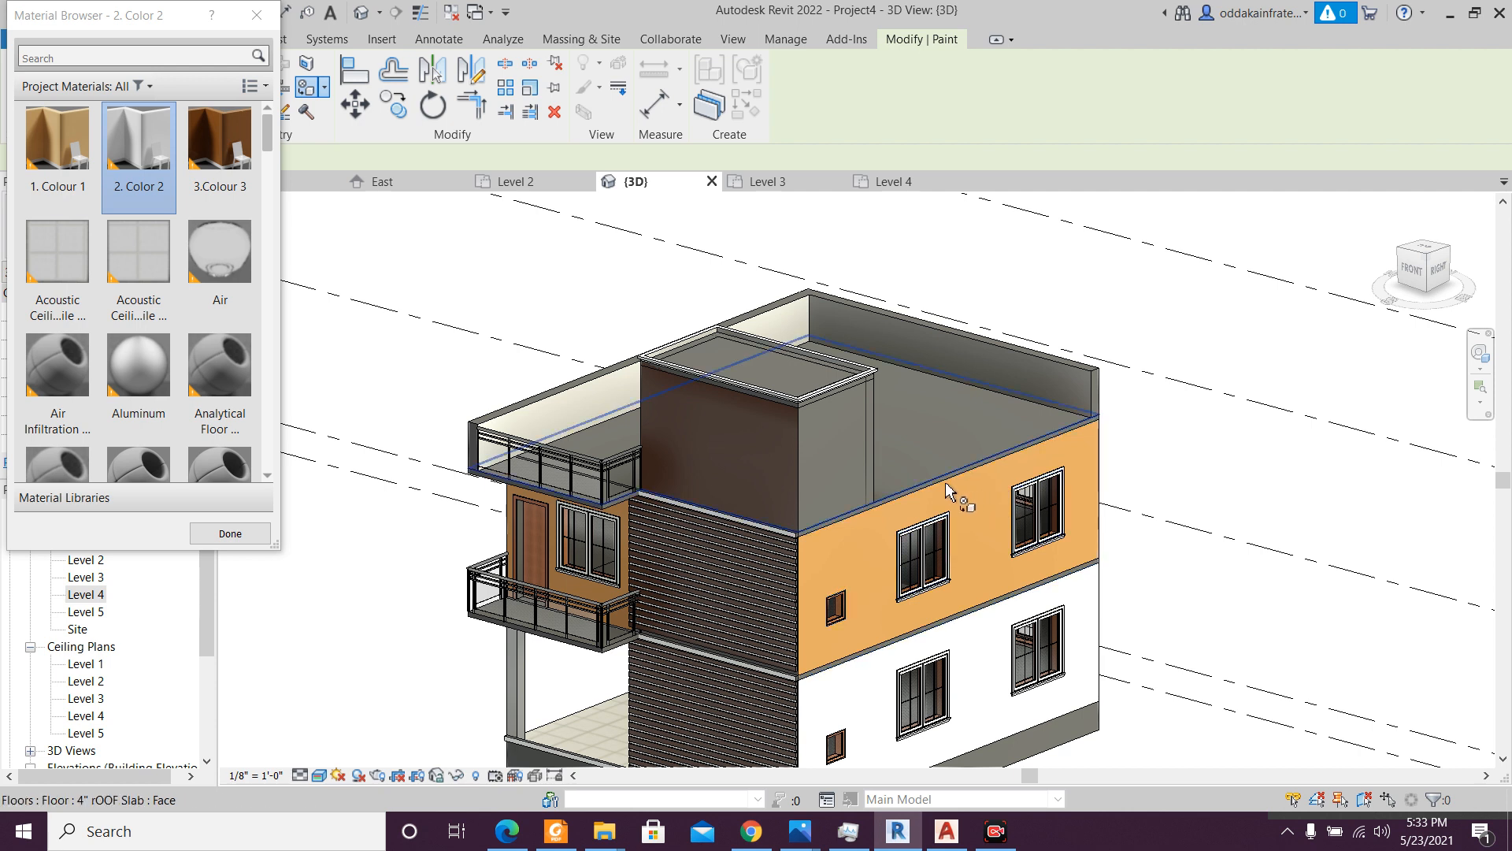
- Paint the top face of the roof slab with the first and second Acoustic Ceiling Tile materials in turn
{"action": "left_click", "coordinate": [63, 265]}
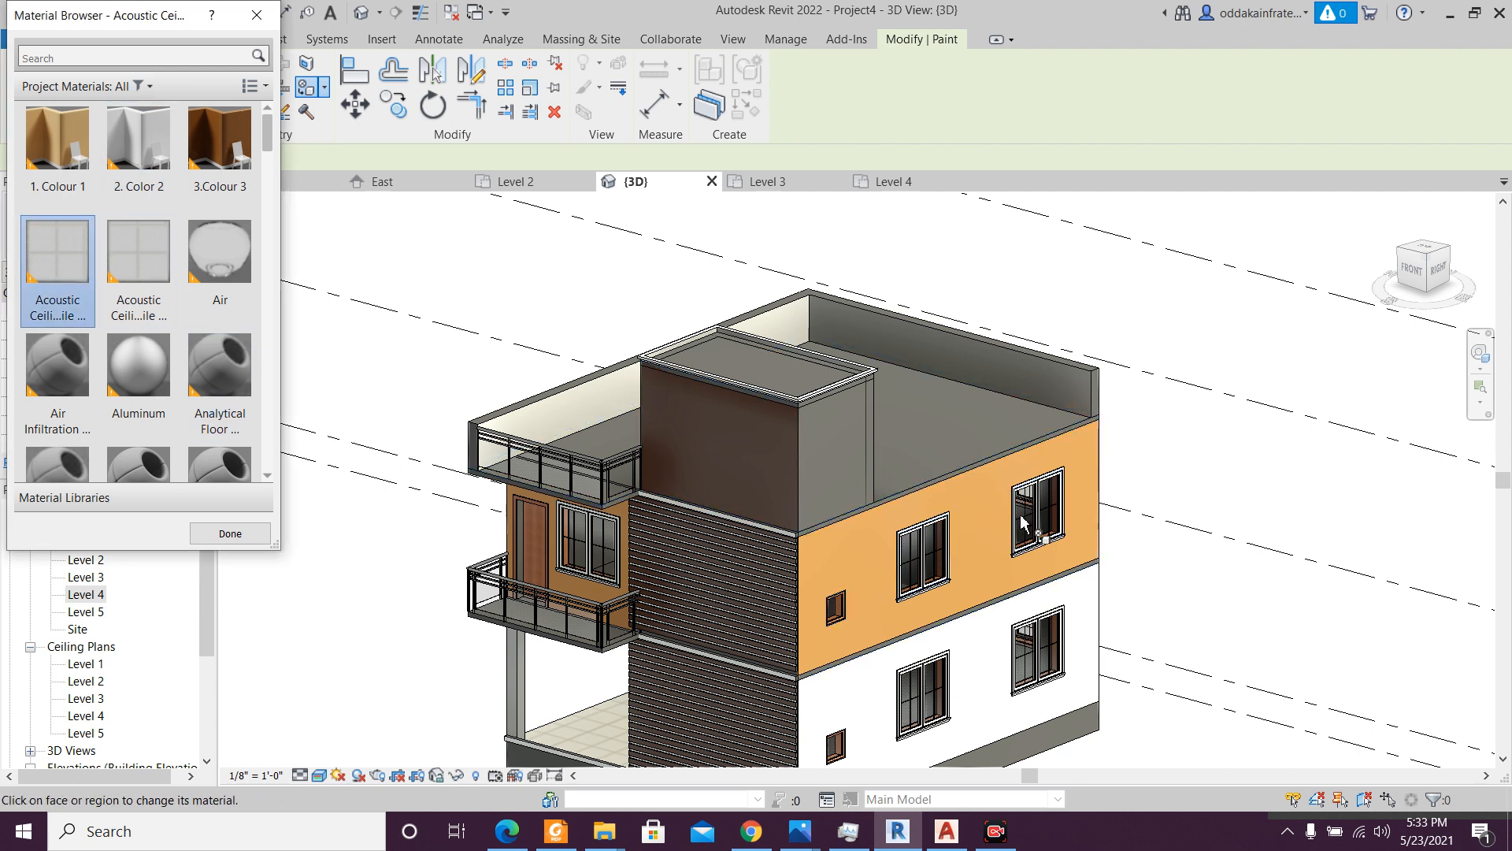
{"action": "left_click", "coordinate": [962, 466]}
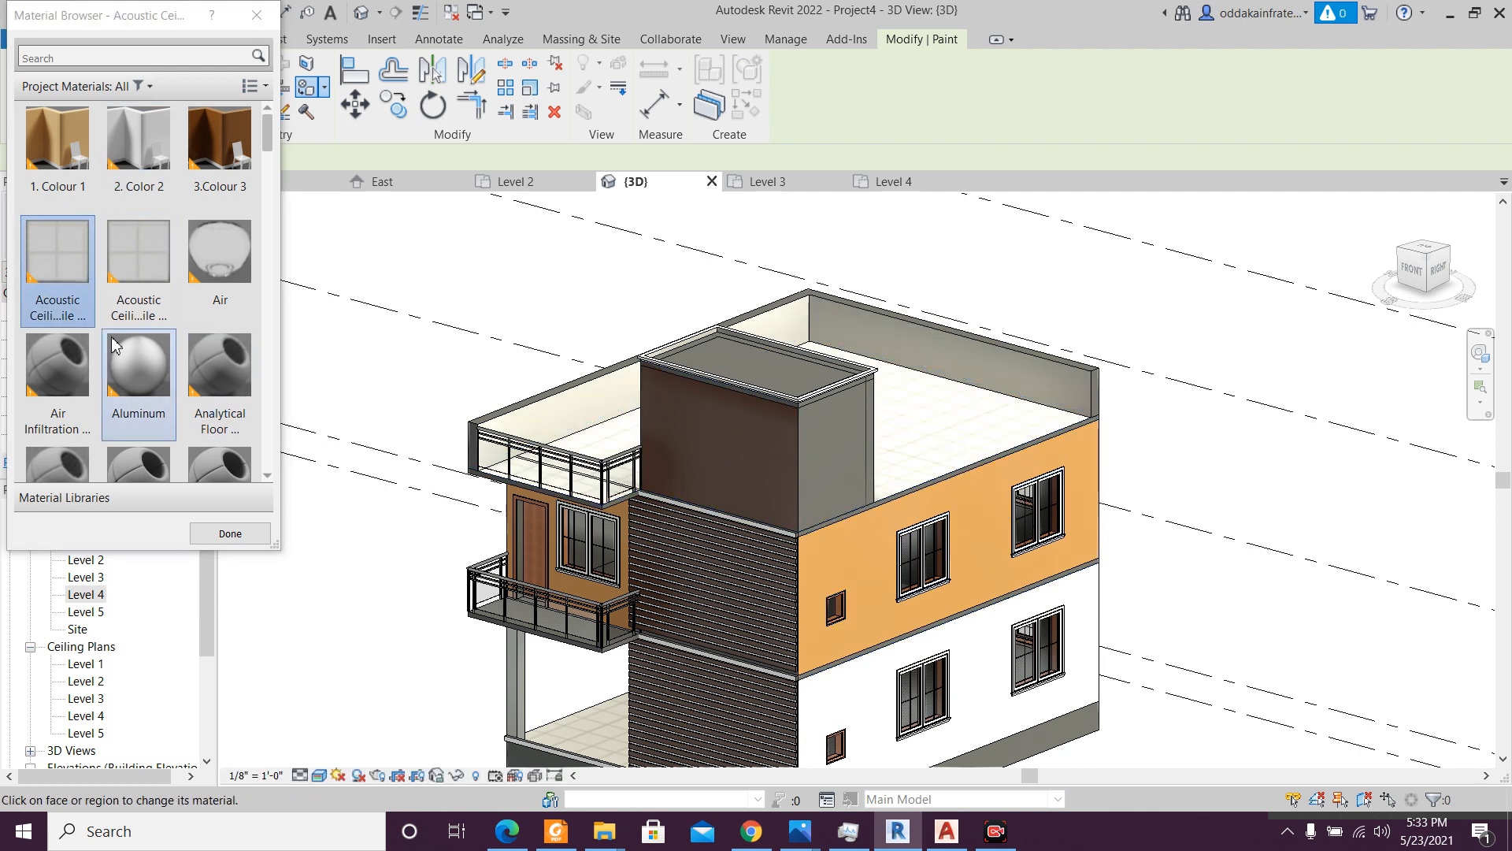
{"action": "left_click", "coordinate": [135, 285]}
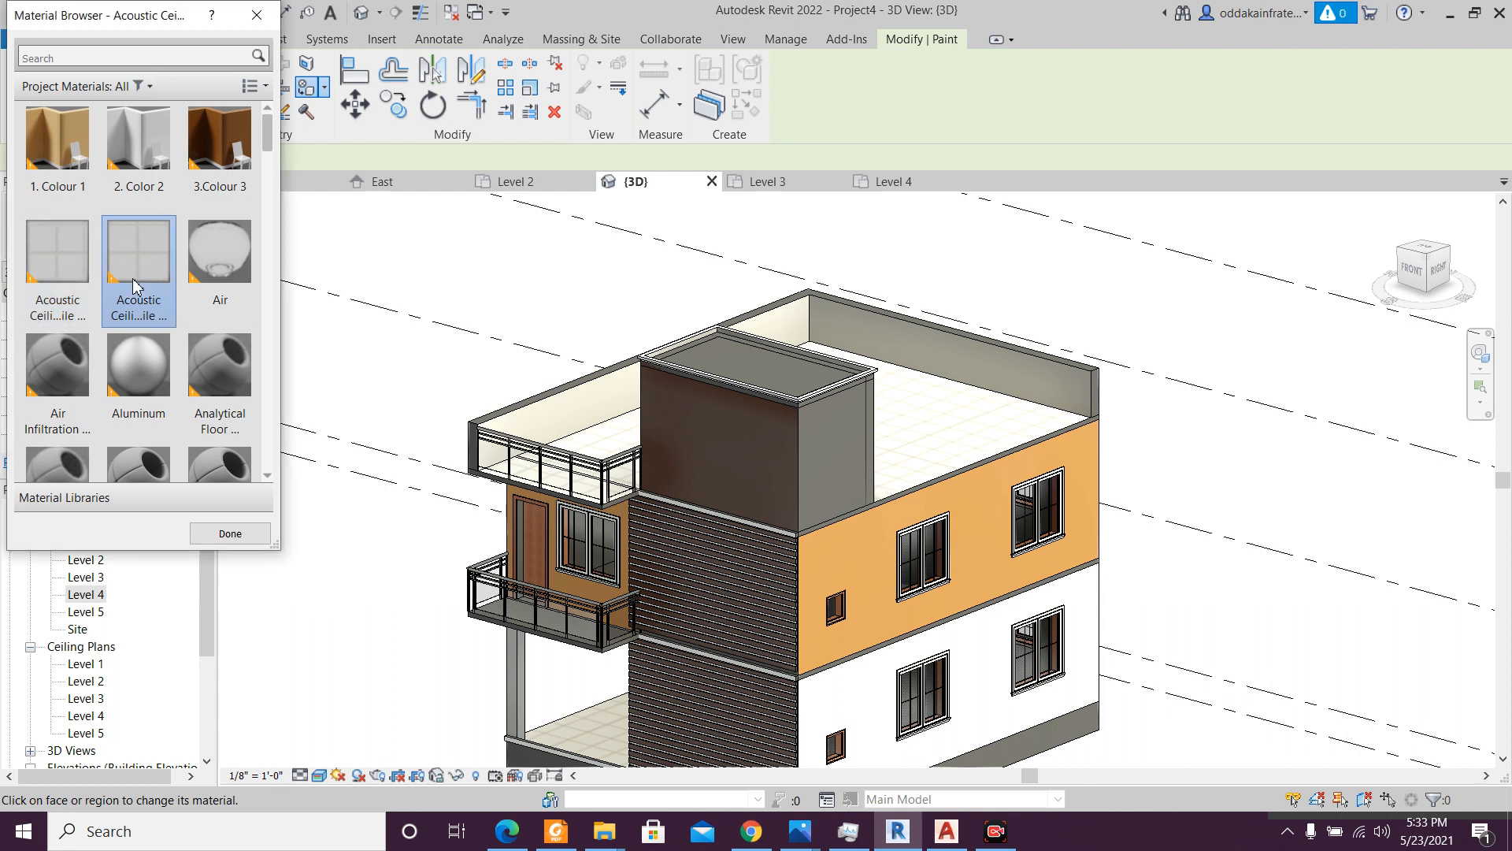
{"action": "left_click", "coordinate": [1033, 430]}
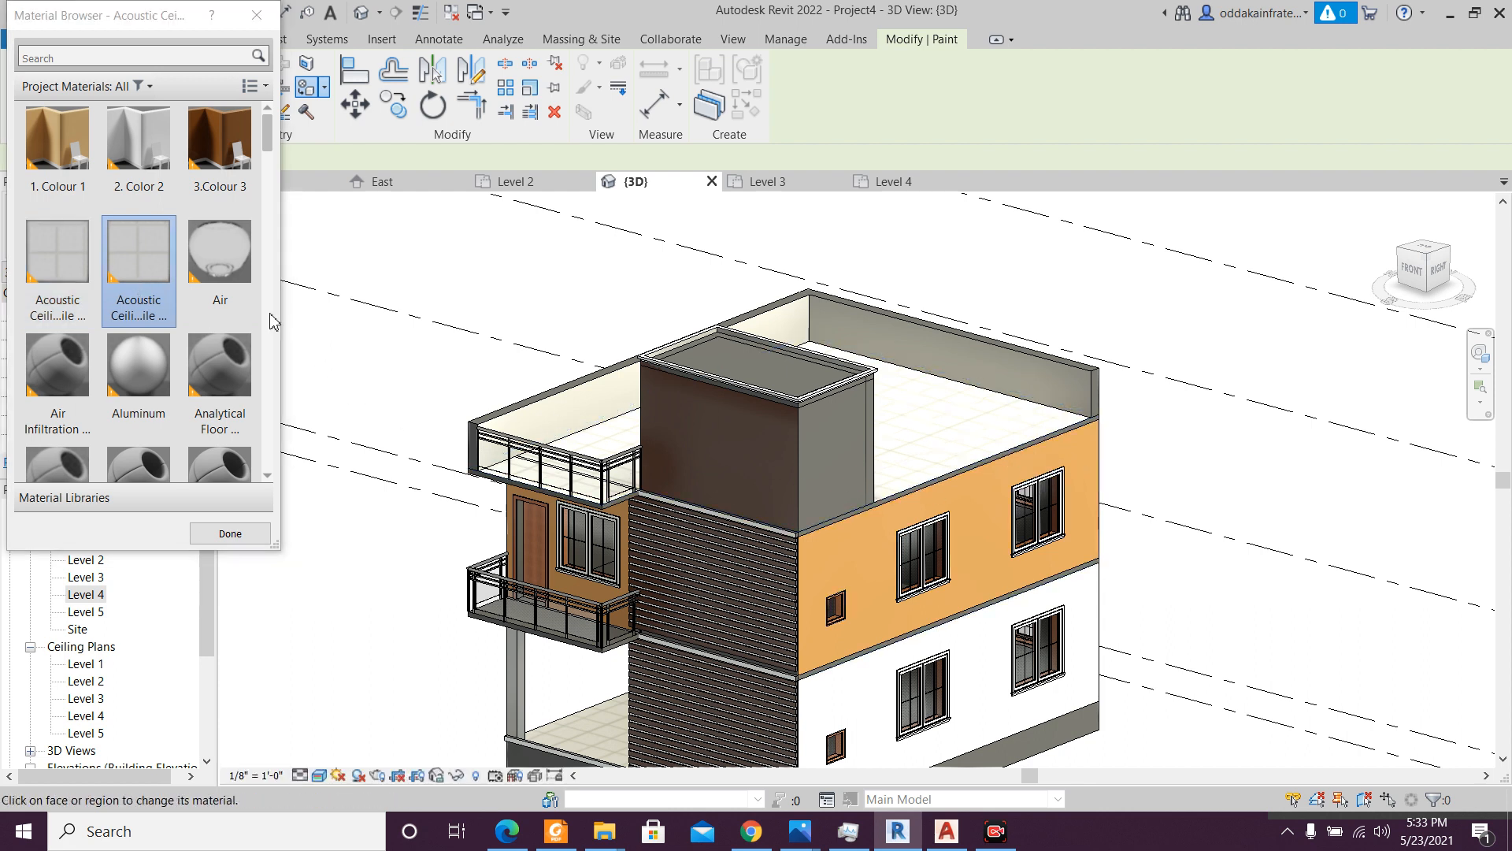
- Search the materials for "til" and paint the top face of the roof slab with Tile, Mosaic, Gray
{"action": "scroll", "coordinate": [120, 356], "scroll_direction": "down", "scroll_amount": 5}
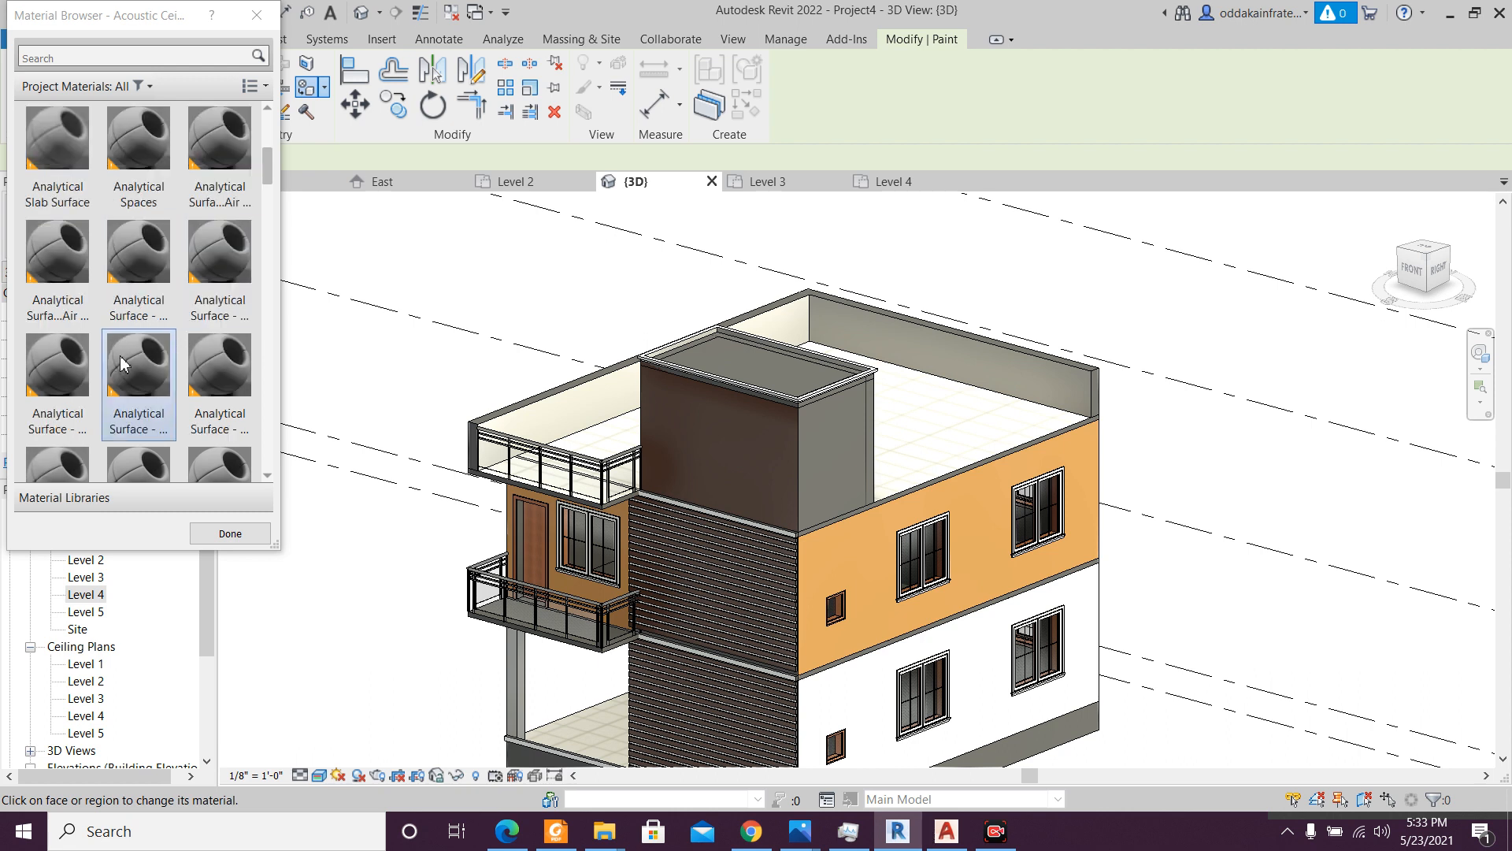
{"action": "scroll", "coordinate": [130, 182], "scroll_direction": "up", "scroll_amount": 5}
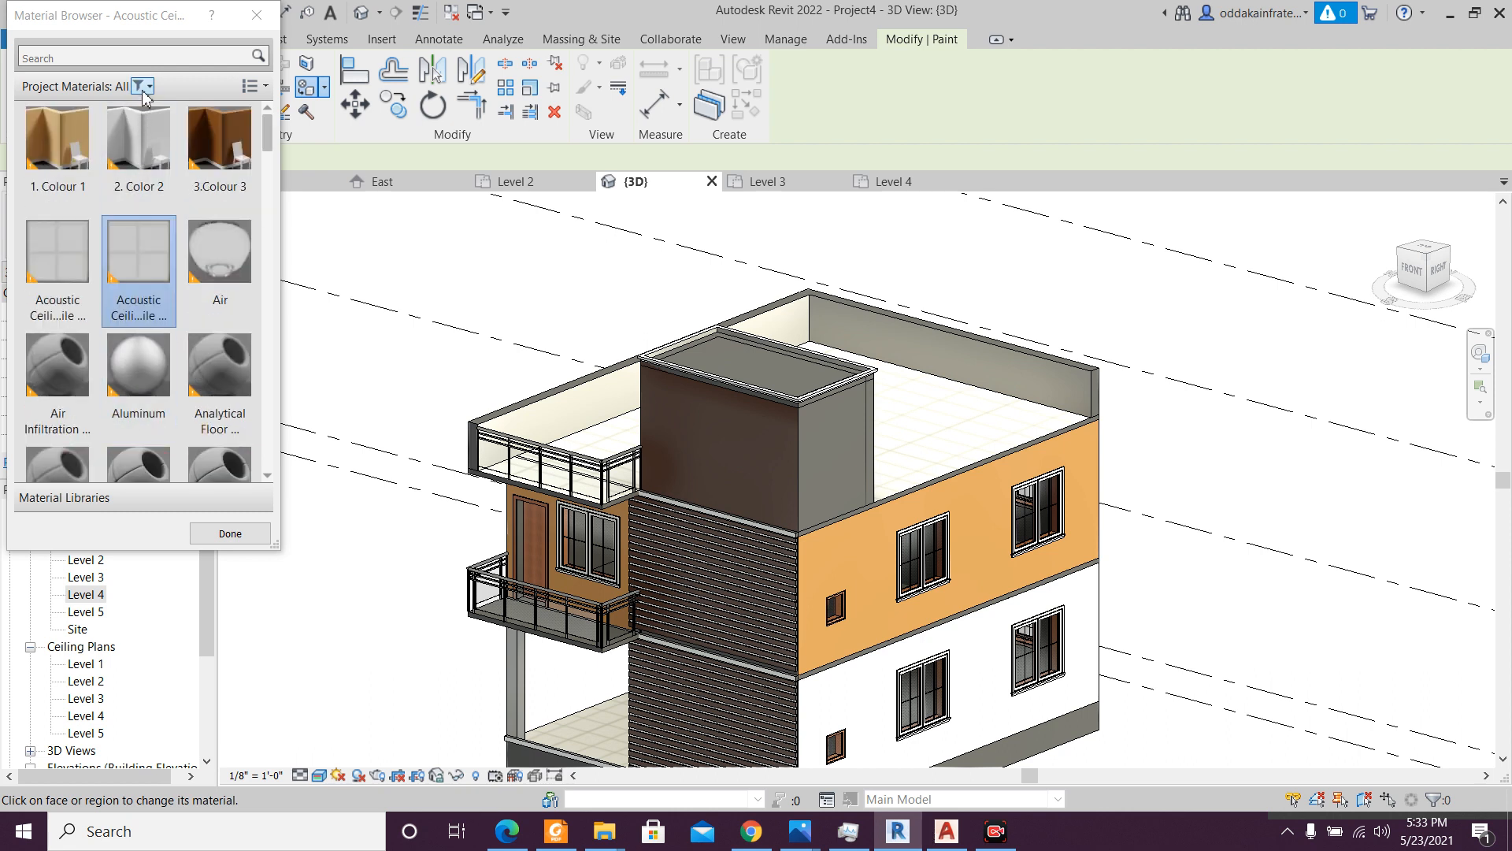
{"action": "left_click", "coordinate": [148, 57]}
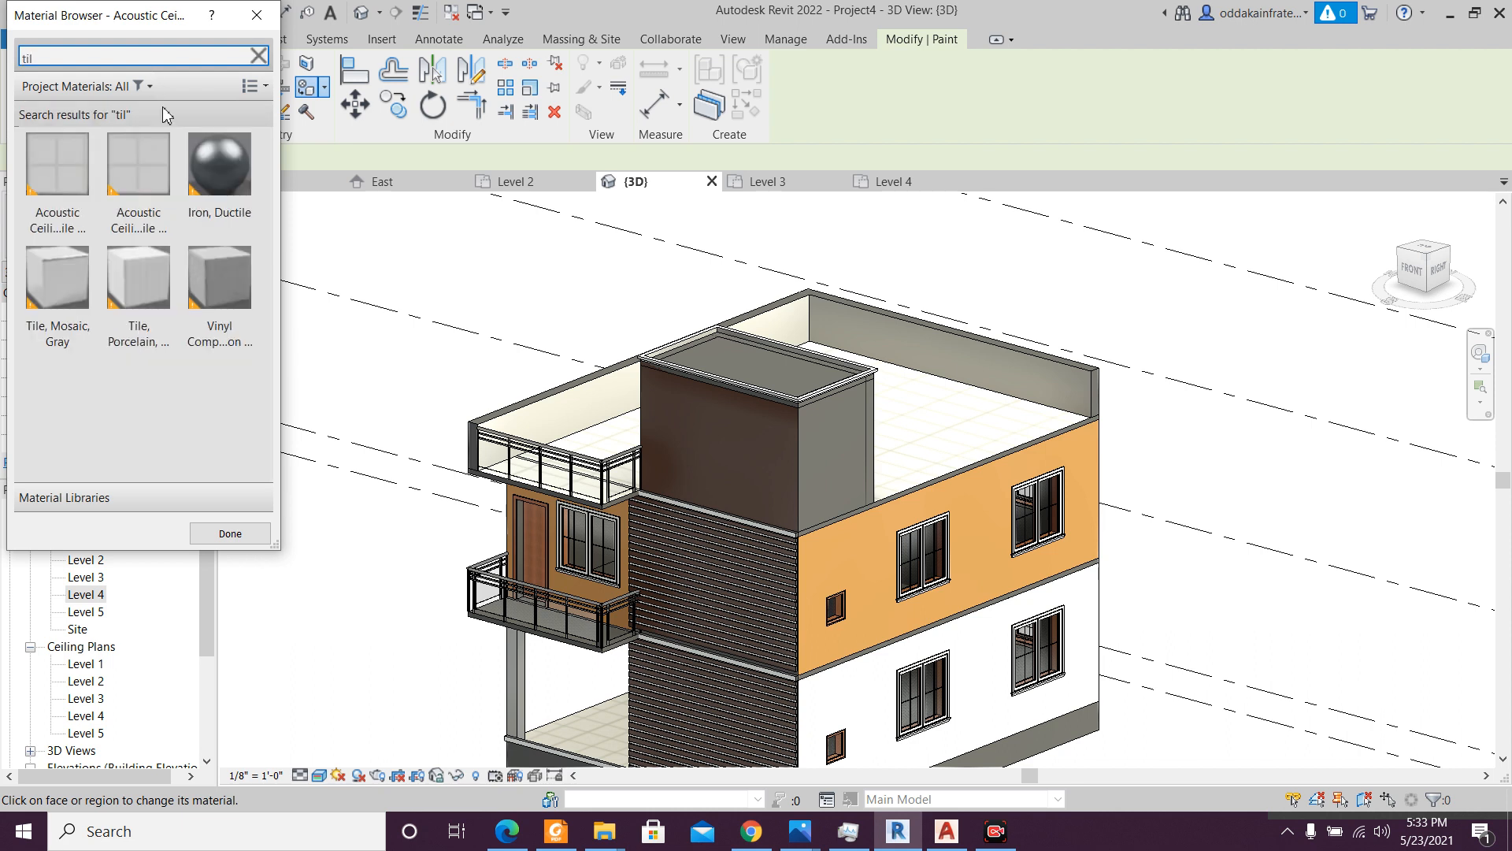
{"action": "left_click", "coordinate": [68, 312]}
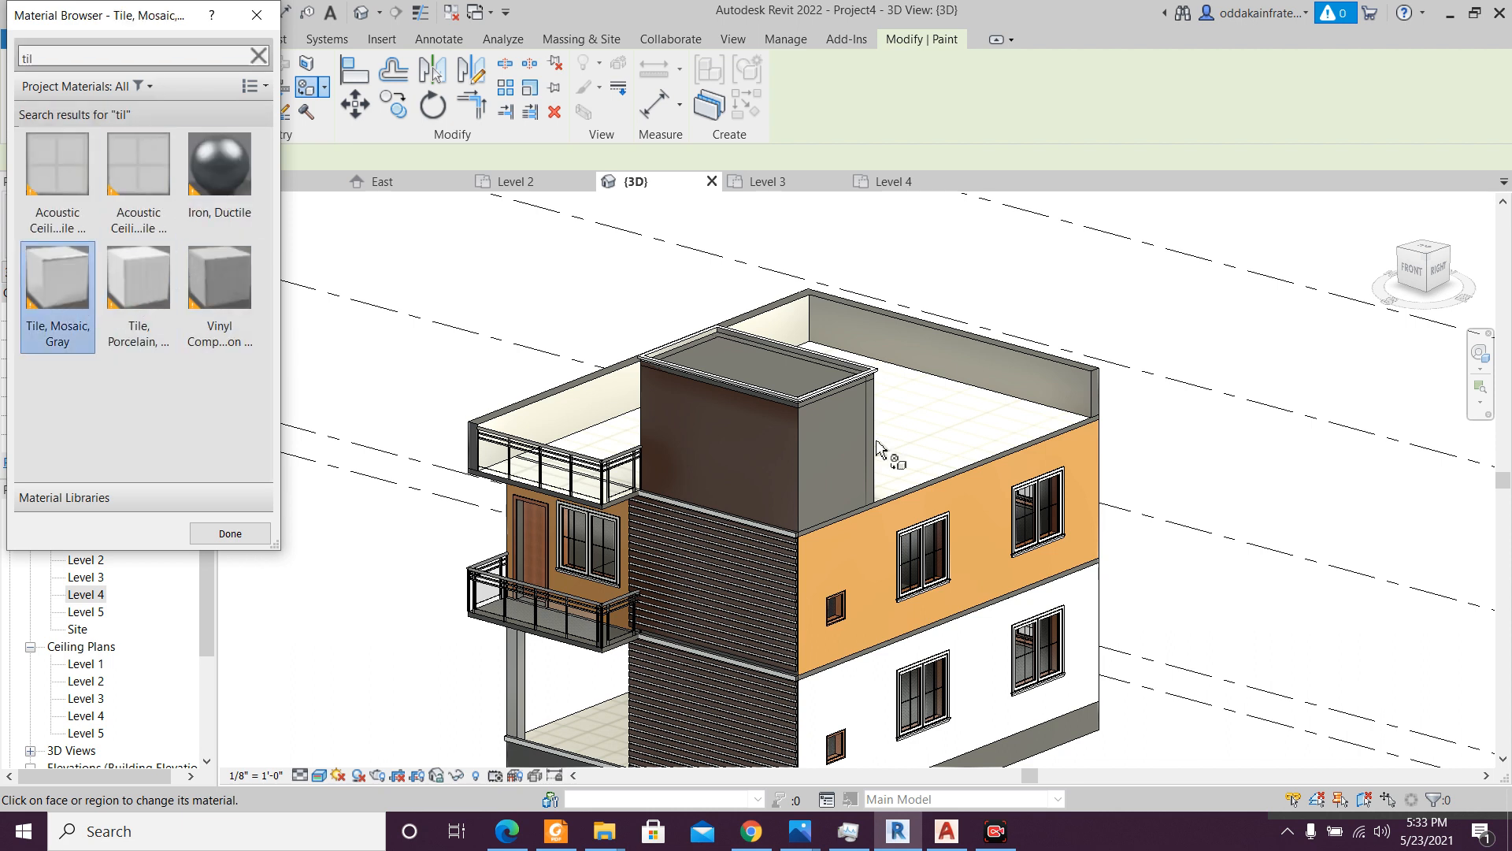
{"action": "left_click", "coordinate": [955, 463]}
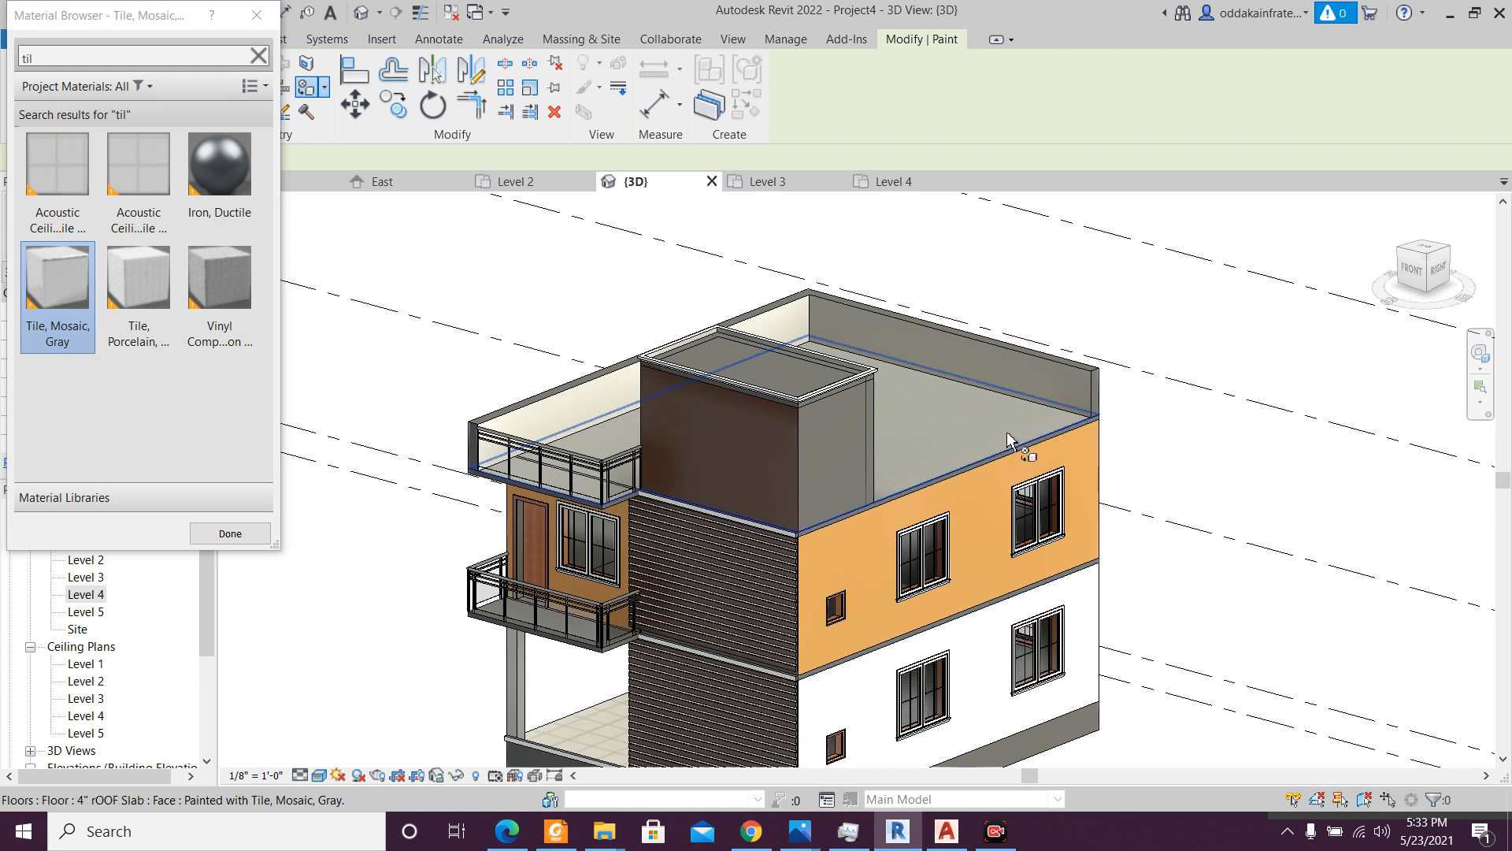
- Try the Tile, Porcelain material on the roof slab, repaint it with Tile, Mosaic, Gray, and finish painting
{"action": "scroll", "coordinate": [1012, 429], "scroll_direction": "up", "scroll_amount": 3}
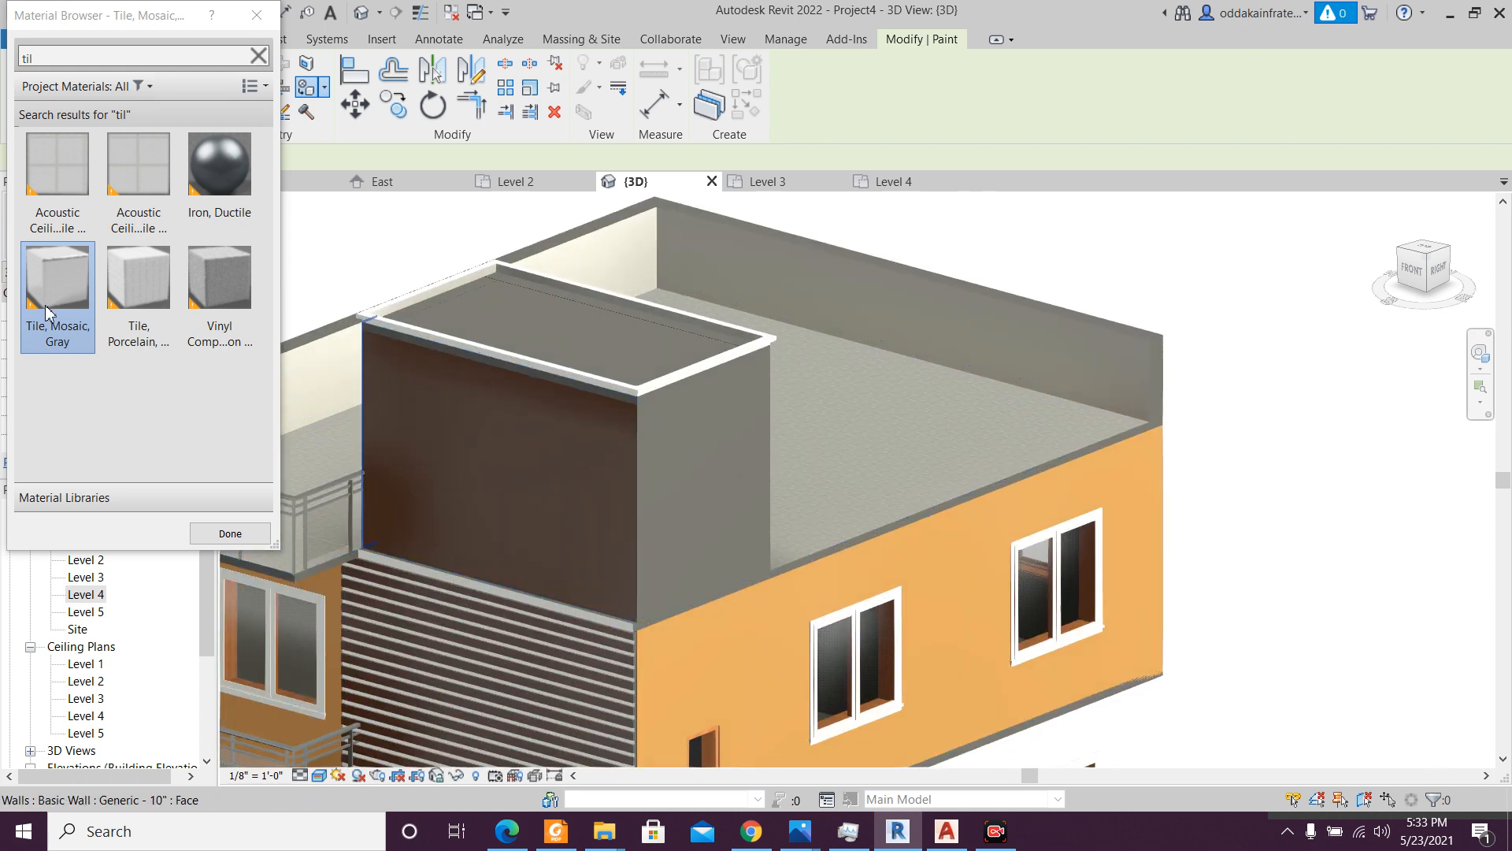
{"action": "left_click", "coordinate": [116, 300]}
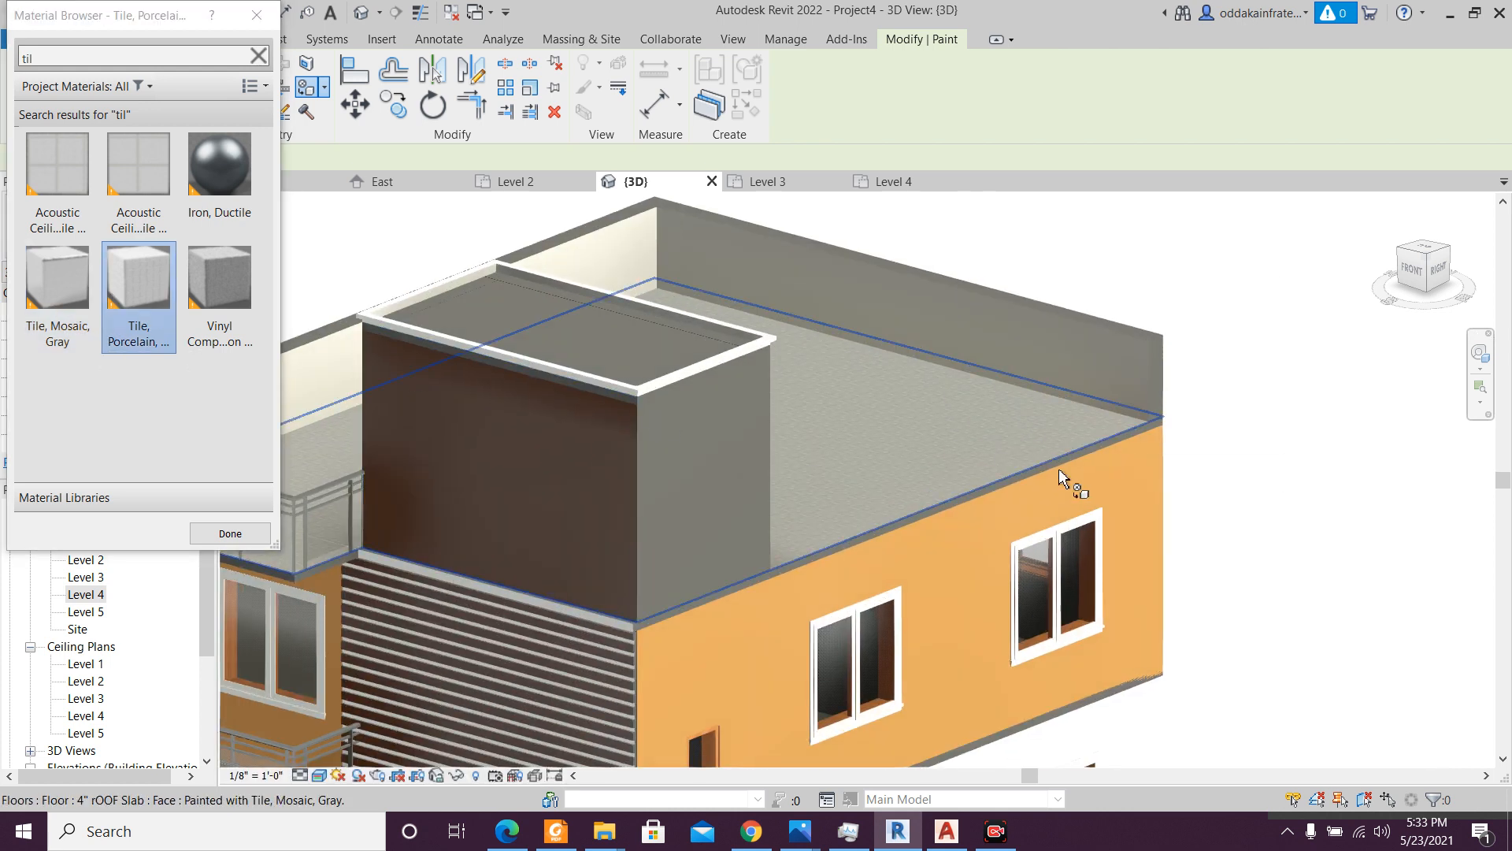
{"action": "left_click", "coordinate": [1025, 461]}
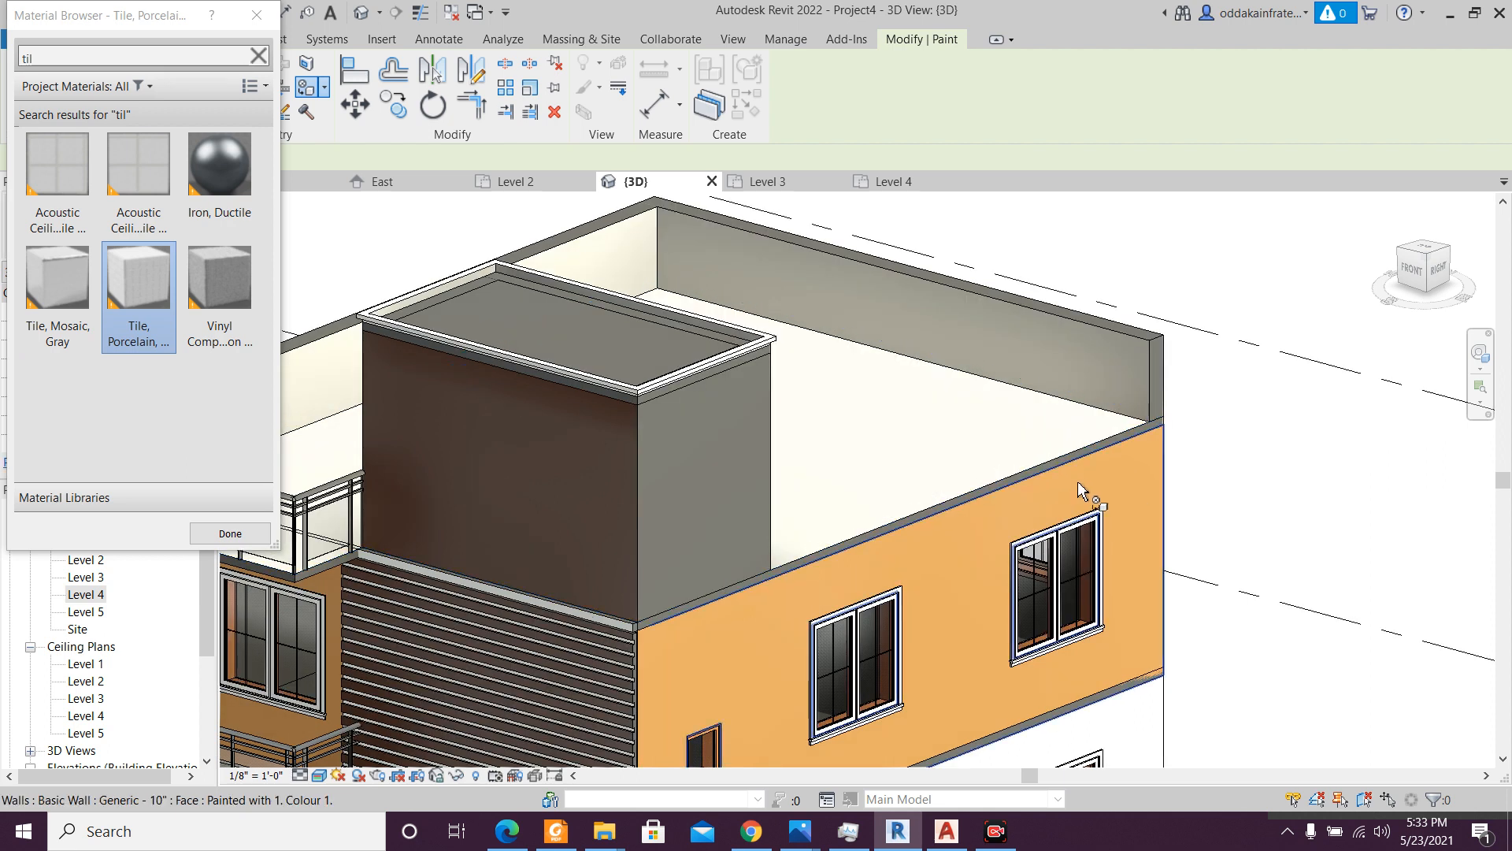
{"action": "left_click", "coordinate": [59, 300]}
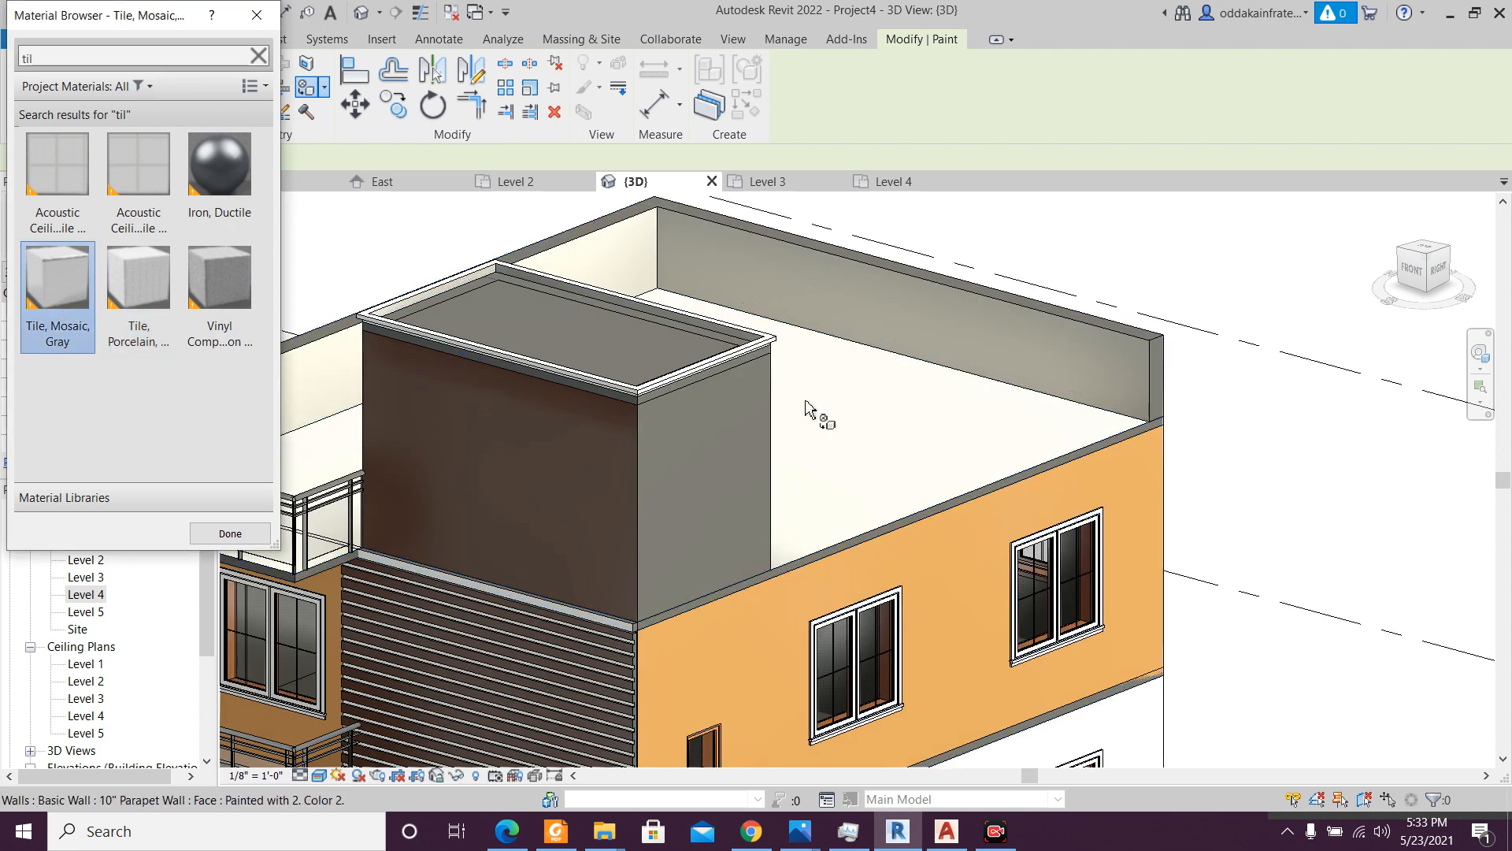
{"action": "left_click", "coordinate": [971, 492]}
{"action": "mouse_move", "coordinate": [975, 500]}
{"action": "middle_mouse_down", "text": "shift"}
{"action": "mouse_move", "coordinate": [1068, 560]}
{"action": "mouse_move", "coordinate": [236, 563]}
{"action": "middle_mouse_up", "text": "shift"}
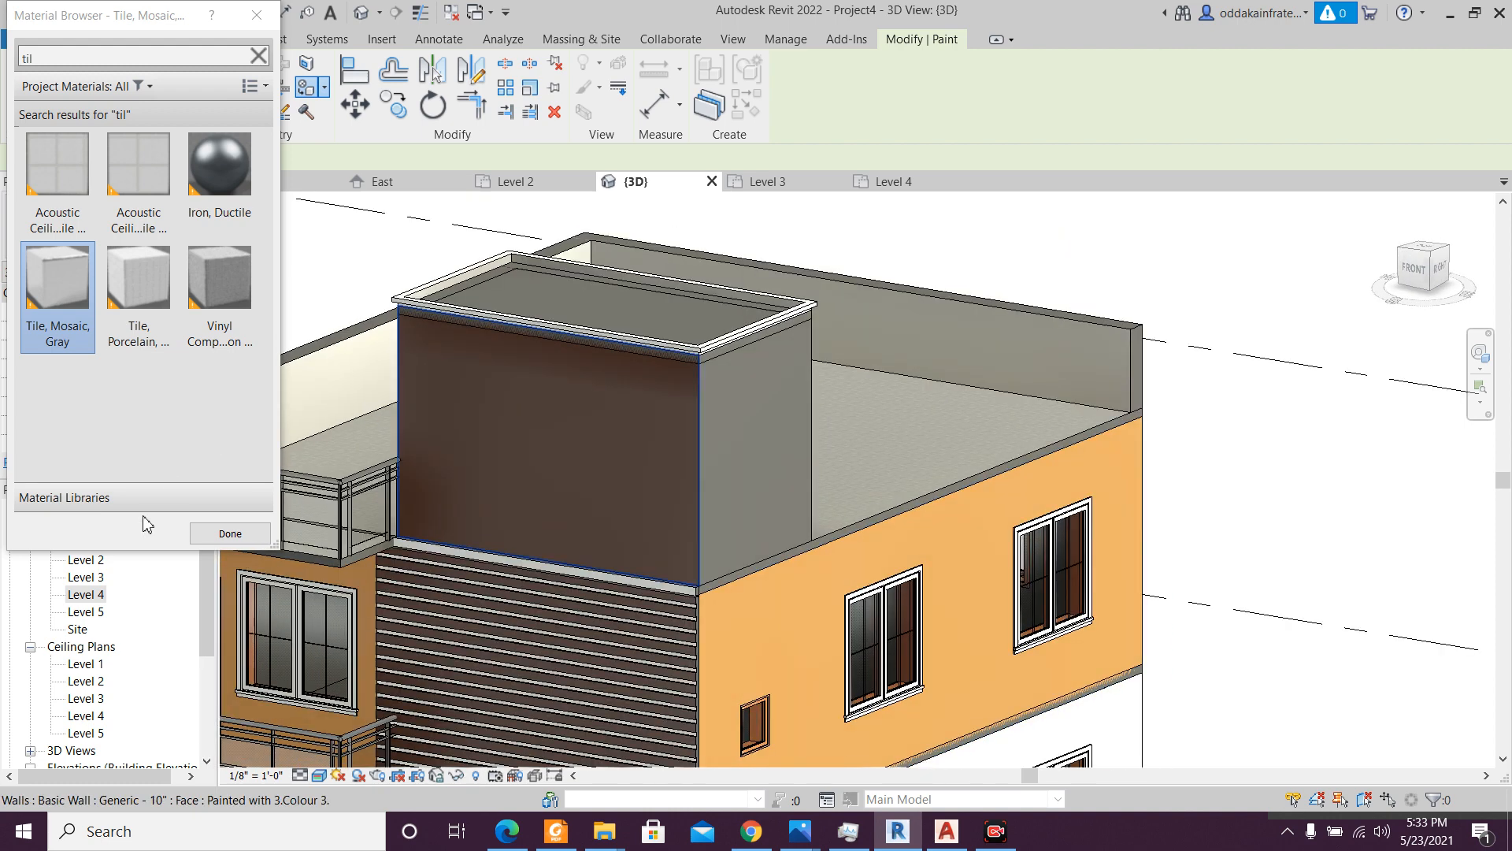
{"action": "left_click", "coordinate": [229, 533]}
- Examine the painted house in the 3D view, including the front facade, porch and plinth base
{"action": "scroll", "coordinate": [579, 569], "scroll_direction": "down", "scroll_amount": 3}
{"action": "middle_click_drag", "start_coordinate": [581, 611], "coordinate": [671, 667], "text": "shift"}
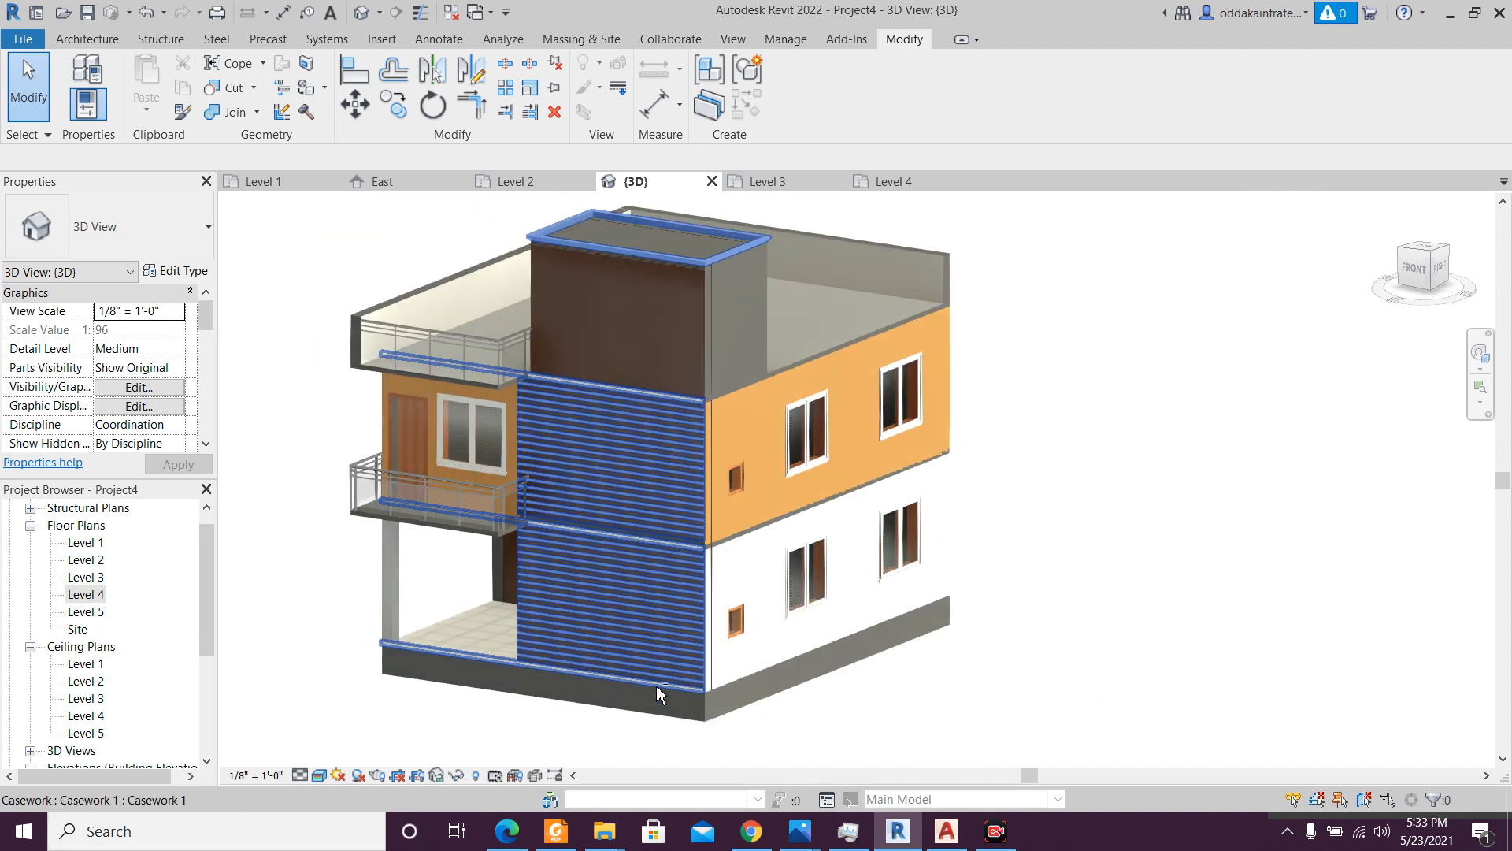
{"action": "scroll", "coordinate": [572, 740], "scroll_direction": "up", "scroll_amount": 3}
{"action": "middle_click_drag", "start_coordinate": [581, 742], "coordinate": [645, 675]}
{"action": "scroll", "coordinate": [644, 675], "scroll_direction": "down", "scroll_amount": 4}
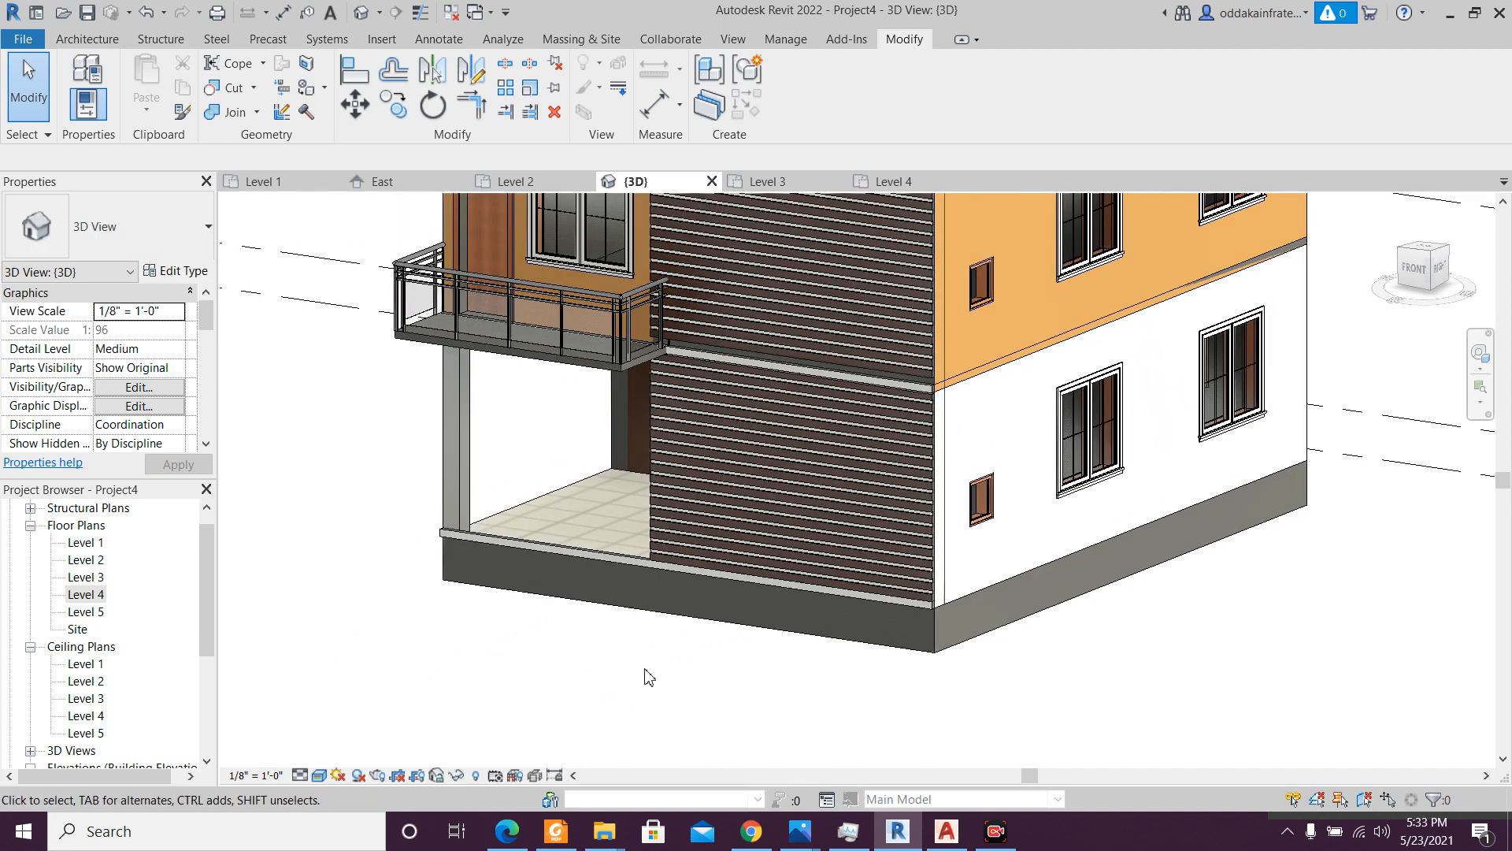
{"action": "scroll", "coordinate": [647, 676], "scroll_direction": "down", "scroll_amount": 2}
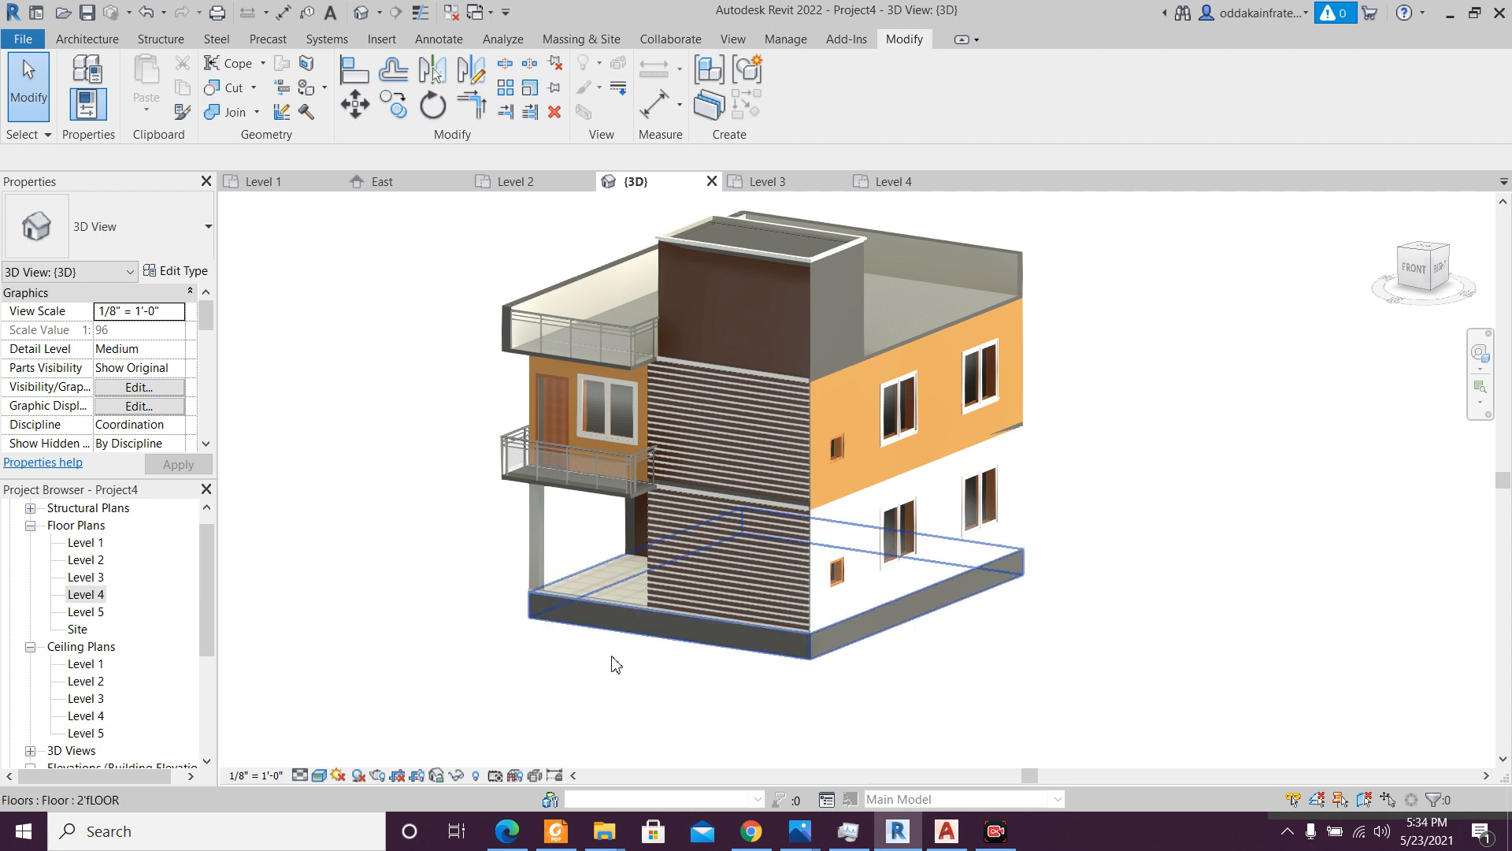
{"action": "scroll", "coordinate": [616, 658], "scroll_direction": "up", "scroll_amount": 1}
{"action": "scroll", "coordinate": [740, 268], "scroll_direction": "up", "scroll_amount": 1}
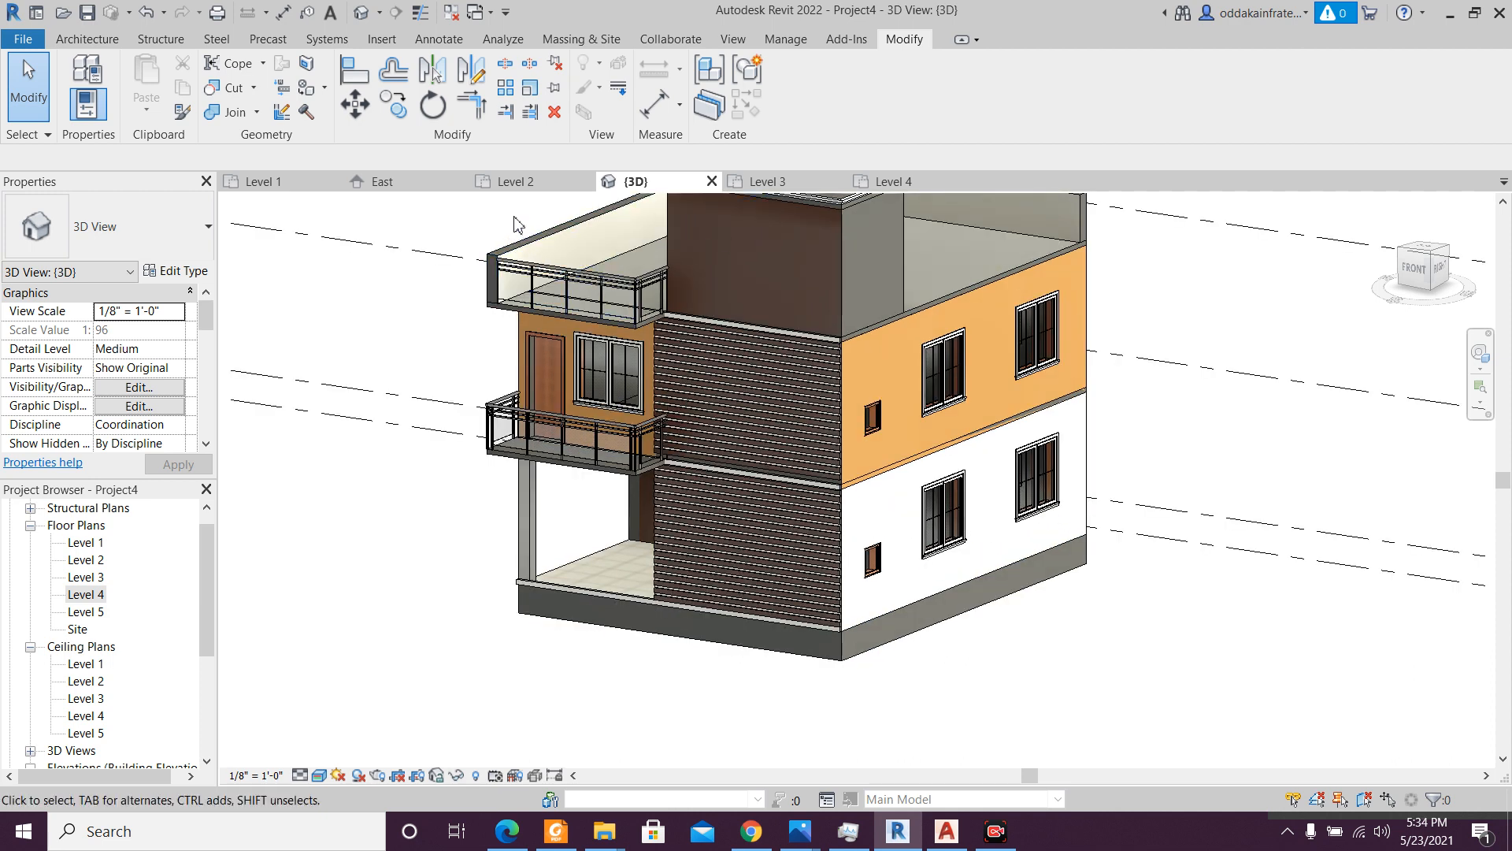
- Open the Level 2 floor plan and start a detail line at the portico's outer front corner
{"action": "left_click", "coordinate": [527, 191]}
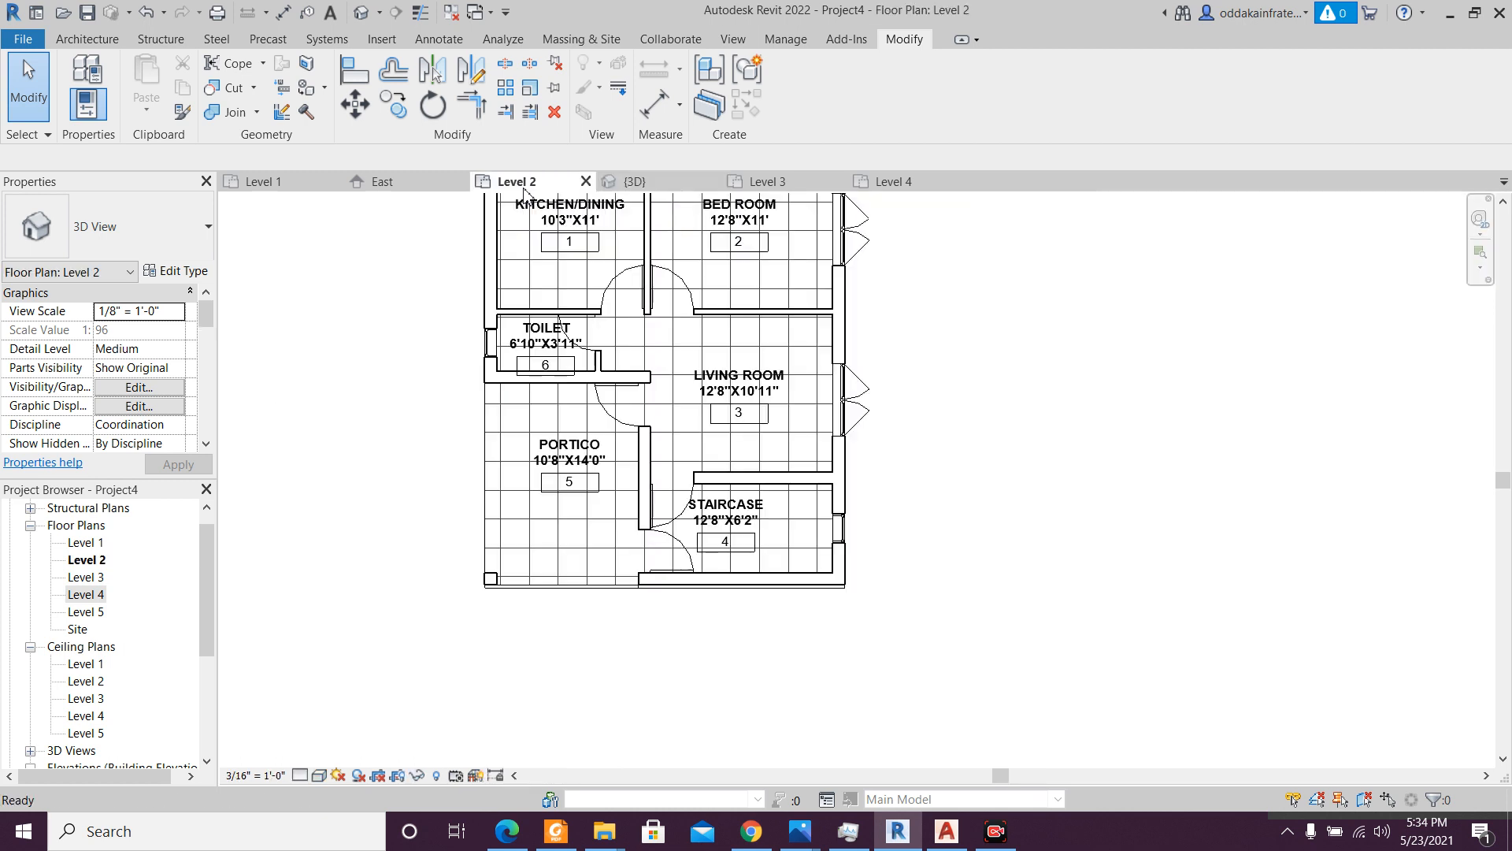
{"action": "scroll", "coordinate": [534, 643], "scroll_direction": "up", "scroll_amount": 3}
{"action": "scroll", "coordinate": [535, 644], "scroll_direction": "up", "scroll_amount": 2}
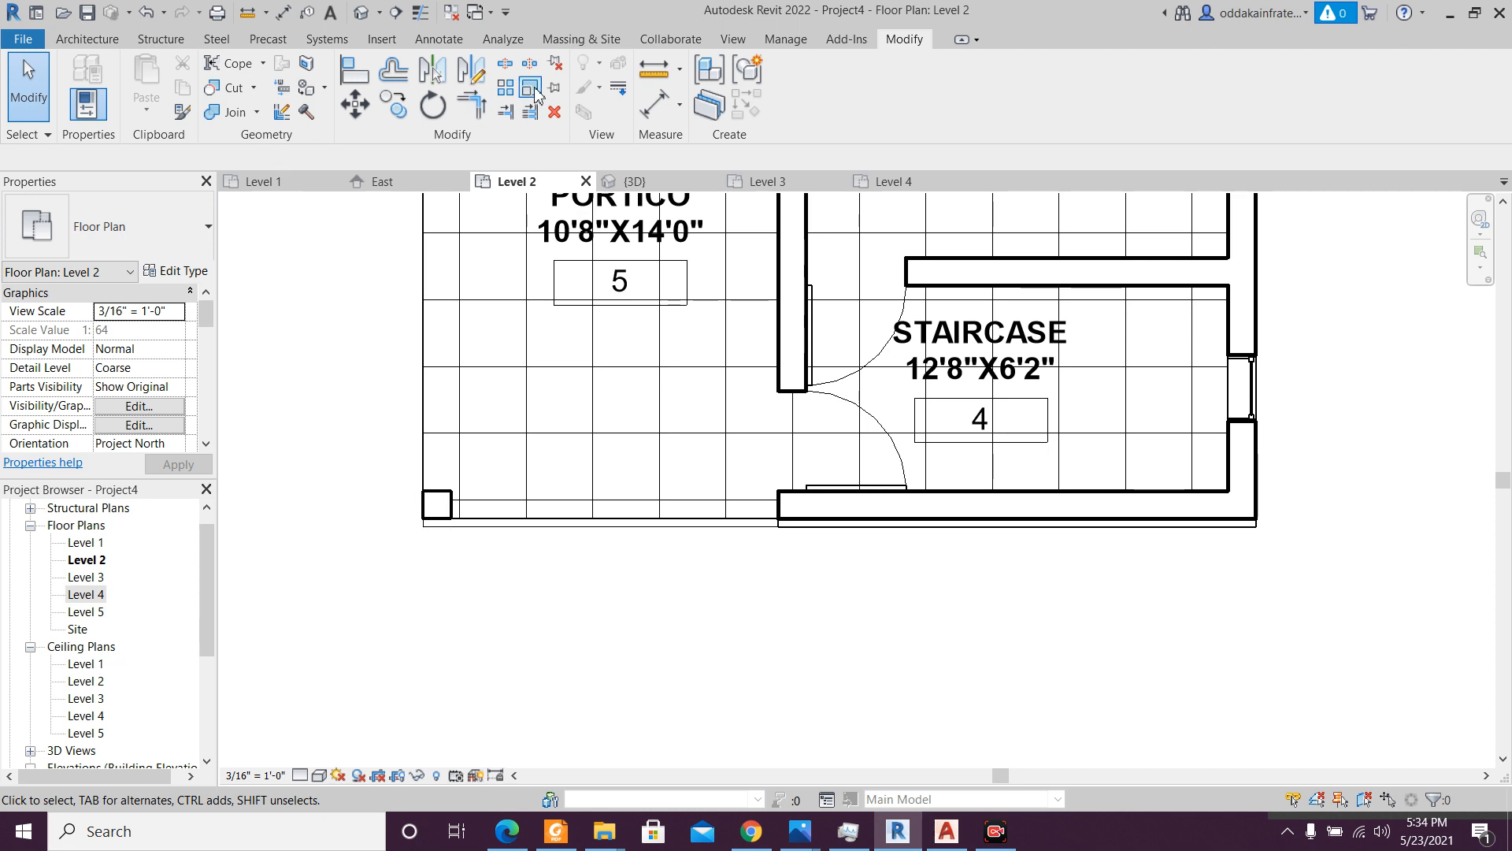
{"action": "scroll", "coordinate": [558, 469], "scroll_direction": "down", "scroll_amount": 1}
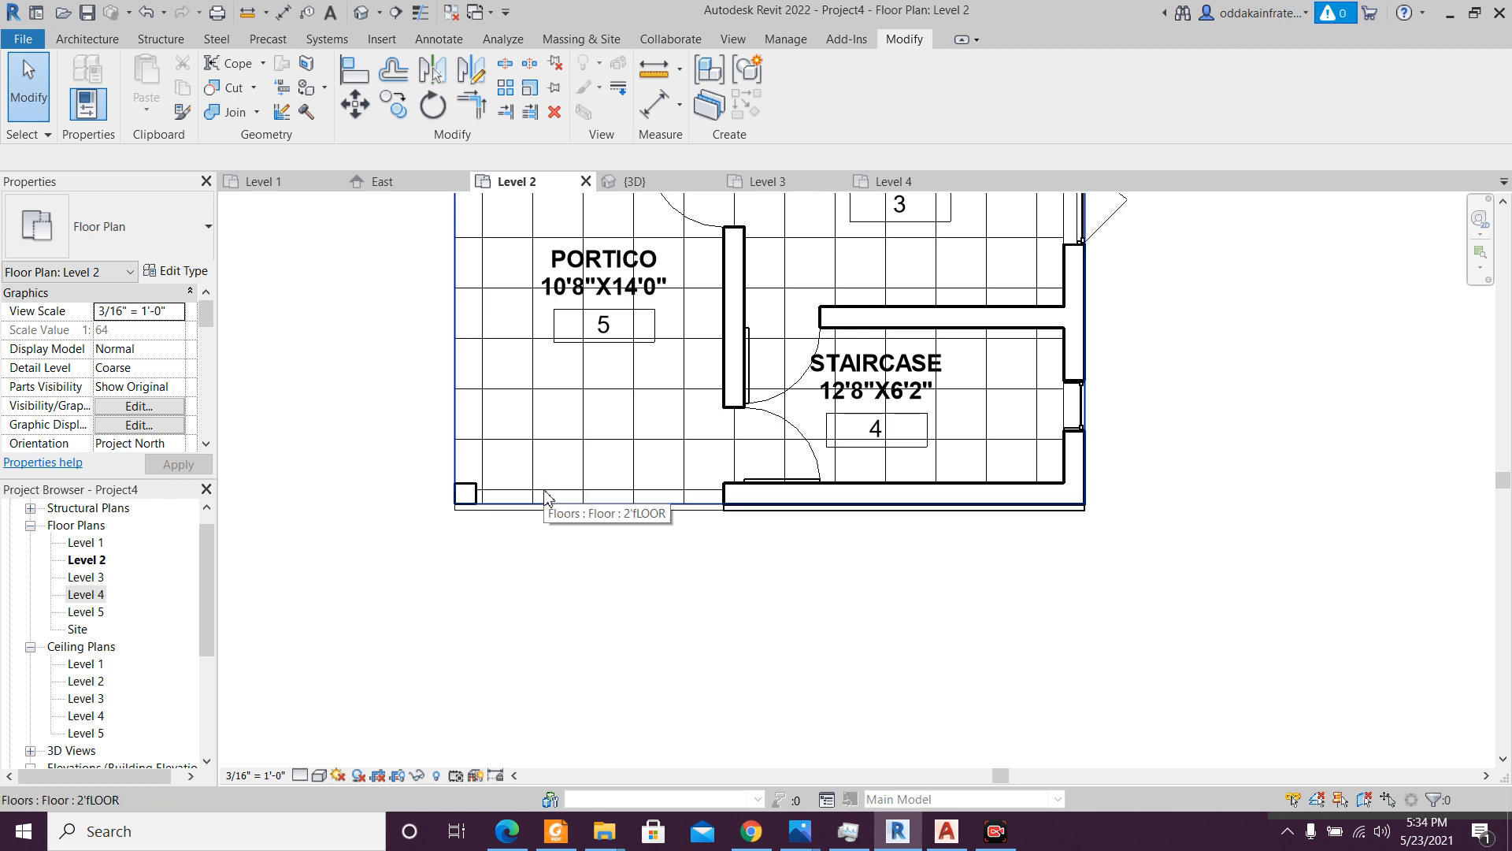
{"action": "left_click", "coordinate": [104, 39]}
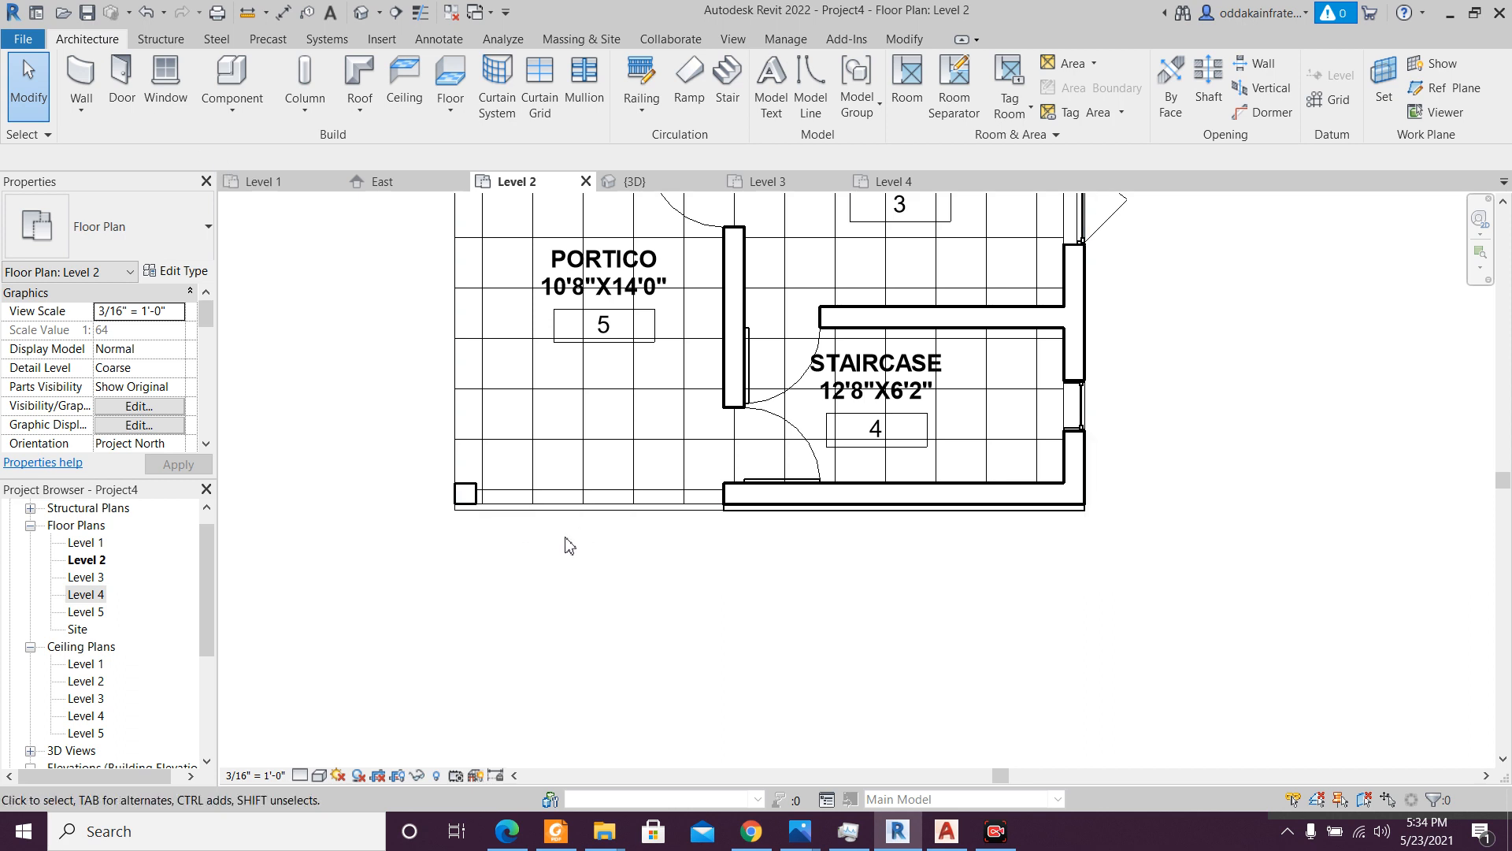
{"action": "scroll", "coordinate": [669, 508], "scroll_direction": "down", "scroll_amount": 1}
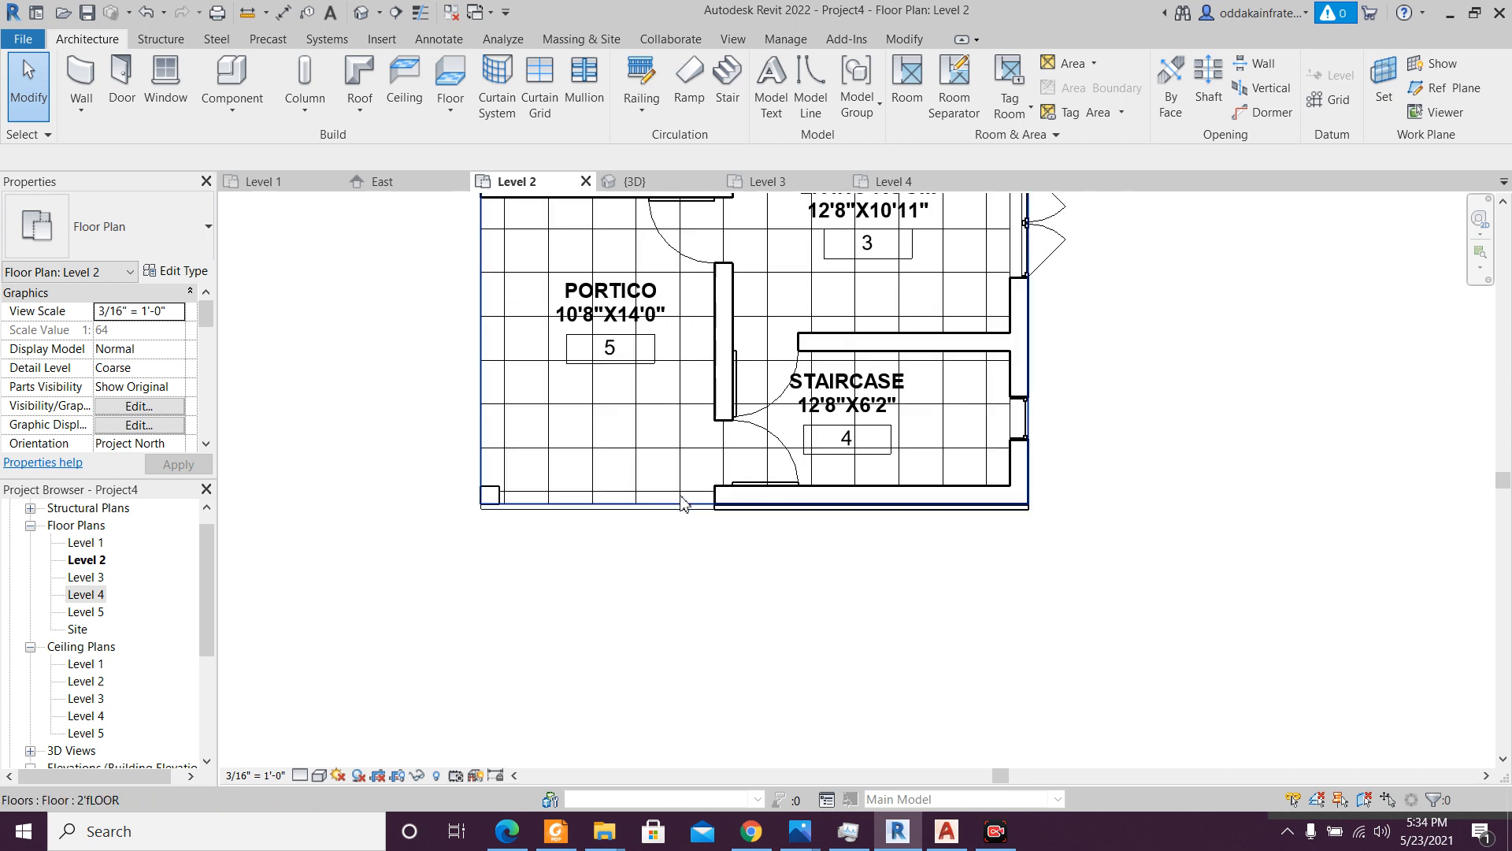
{"action": "scroll", "coordinate": [673, 508], "scroll_direction": "up", "scroll_amount": 1}
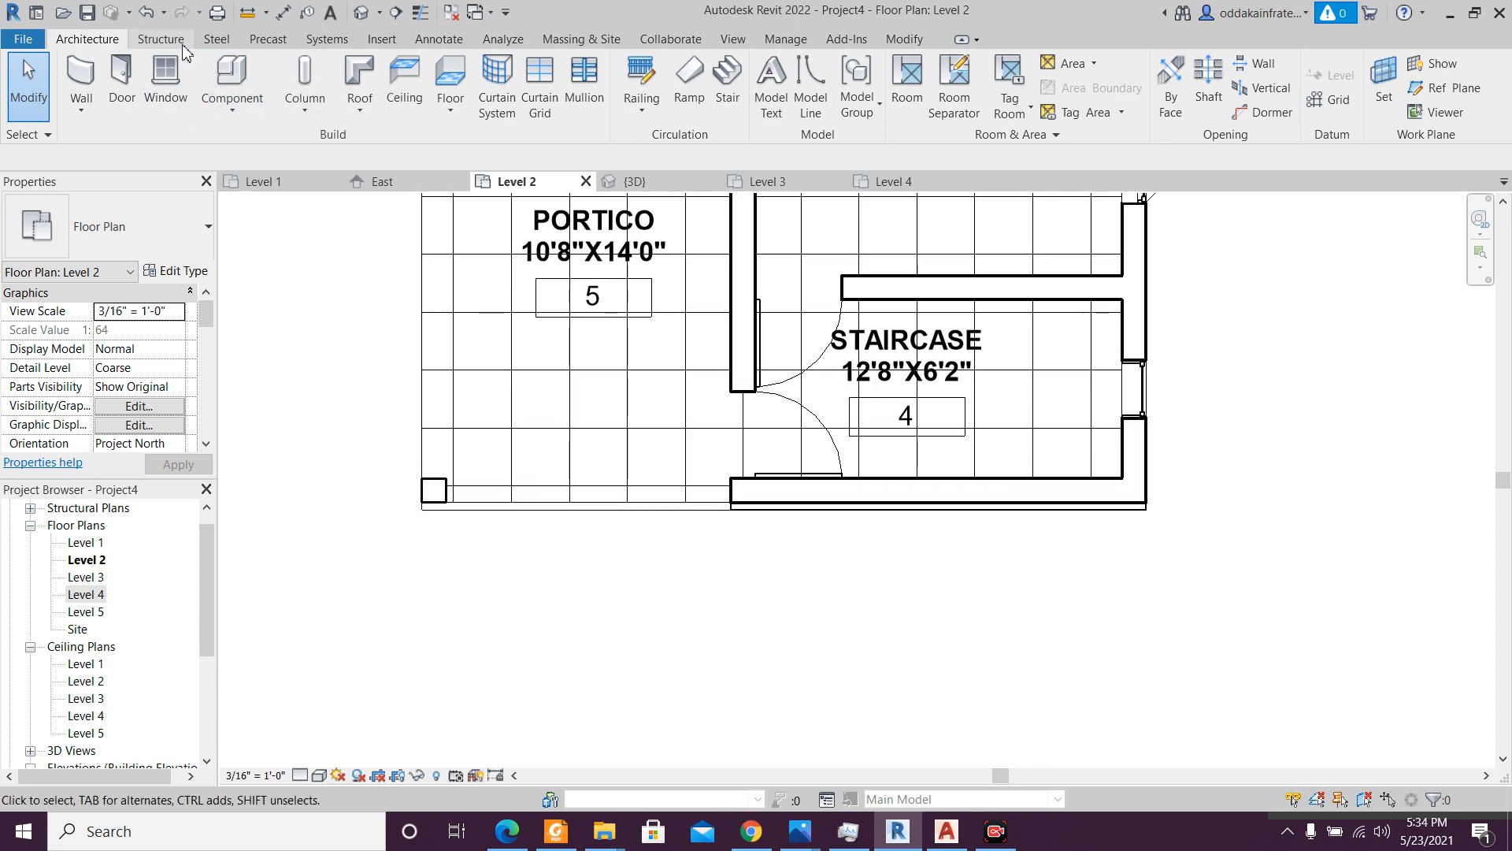
{"action": "left_click", "coordinate": [438, 39]}
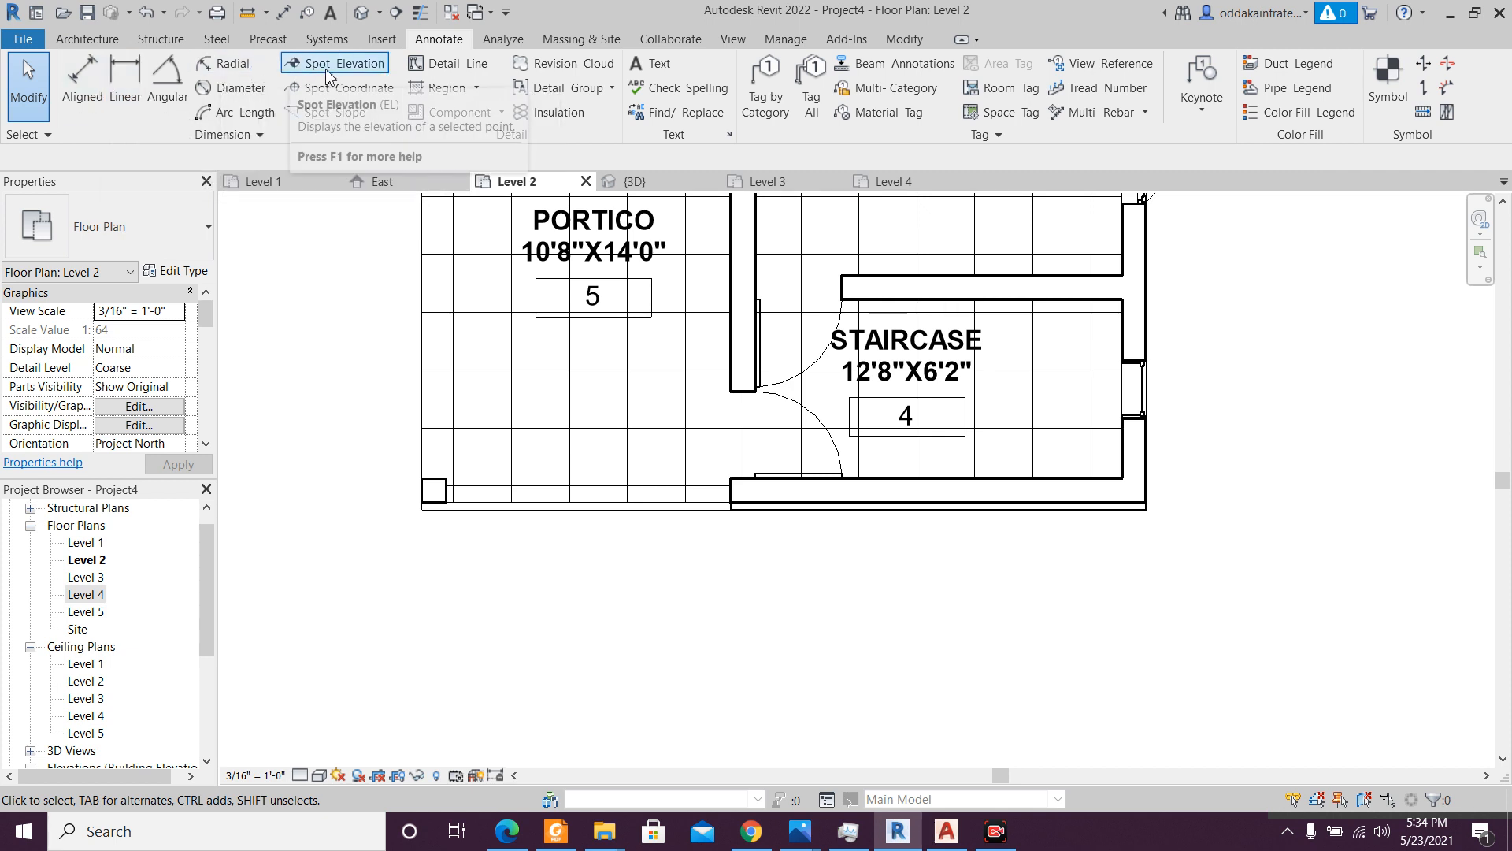
{"action": "left_click", "coordinate": [422, 502]}
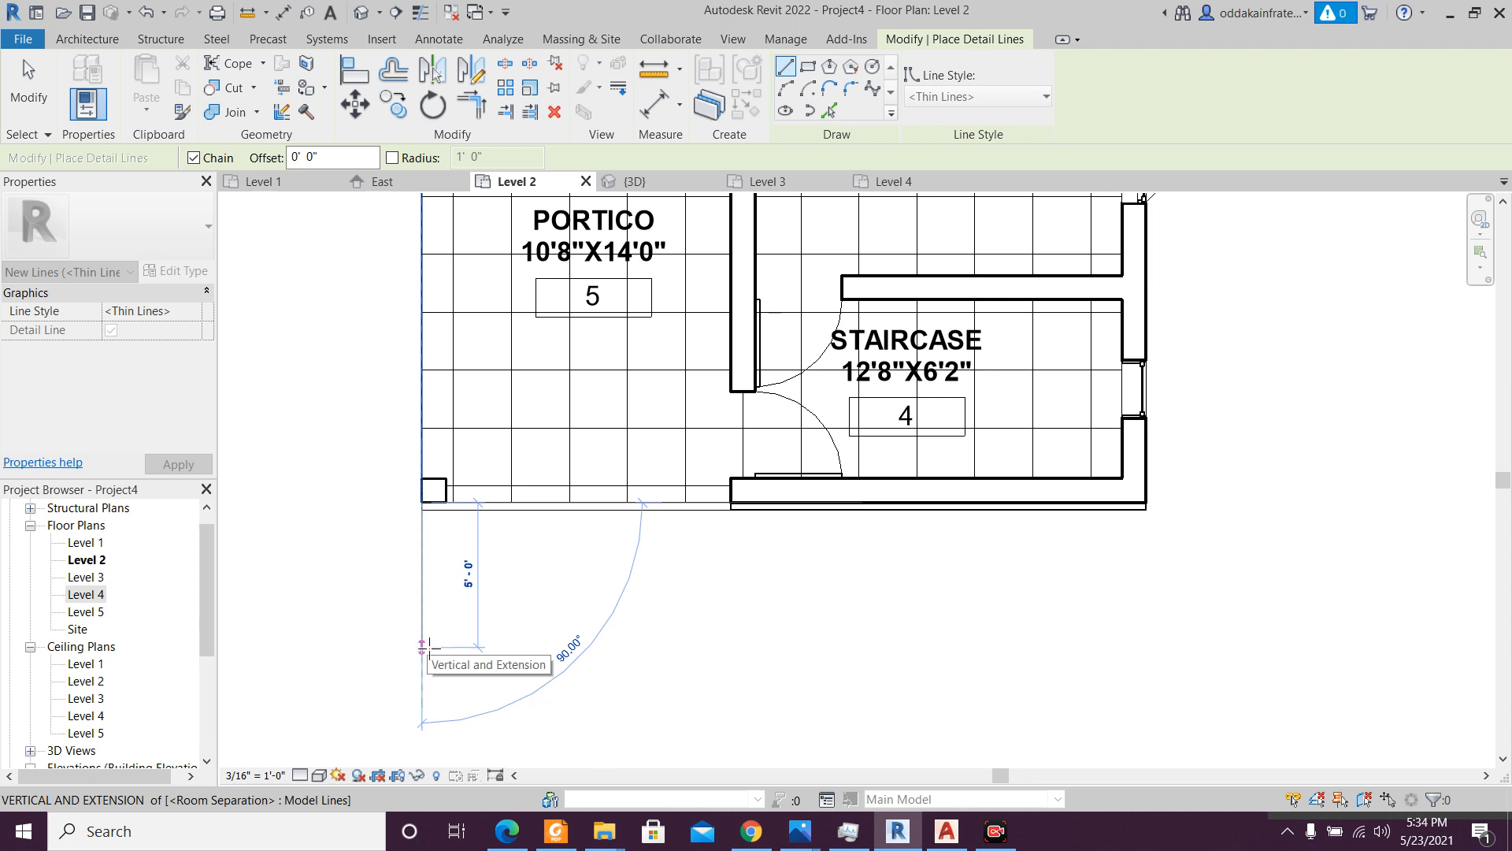
- Switch to Foxit Reader, check the front setback in the ground floor plan PDF, and return to the Revit plan
{"action": "left_click", "coordinate": [560, 836]}
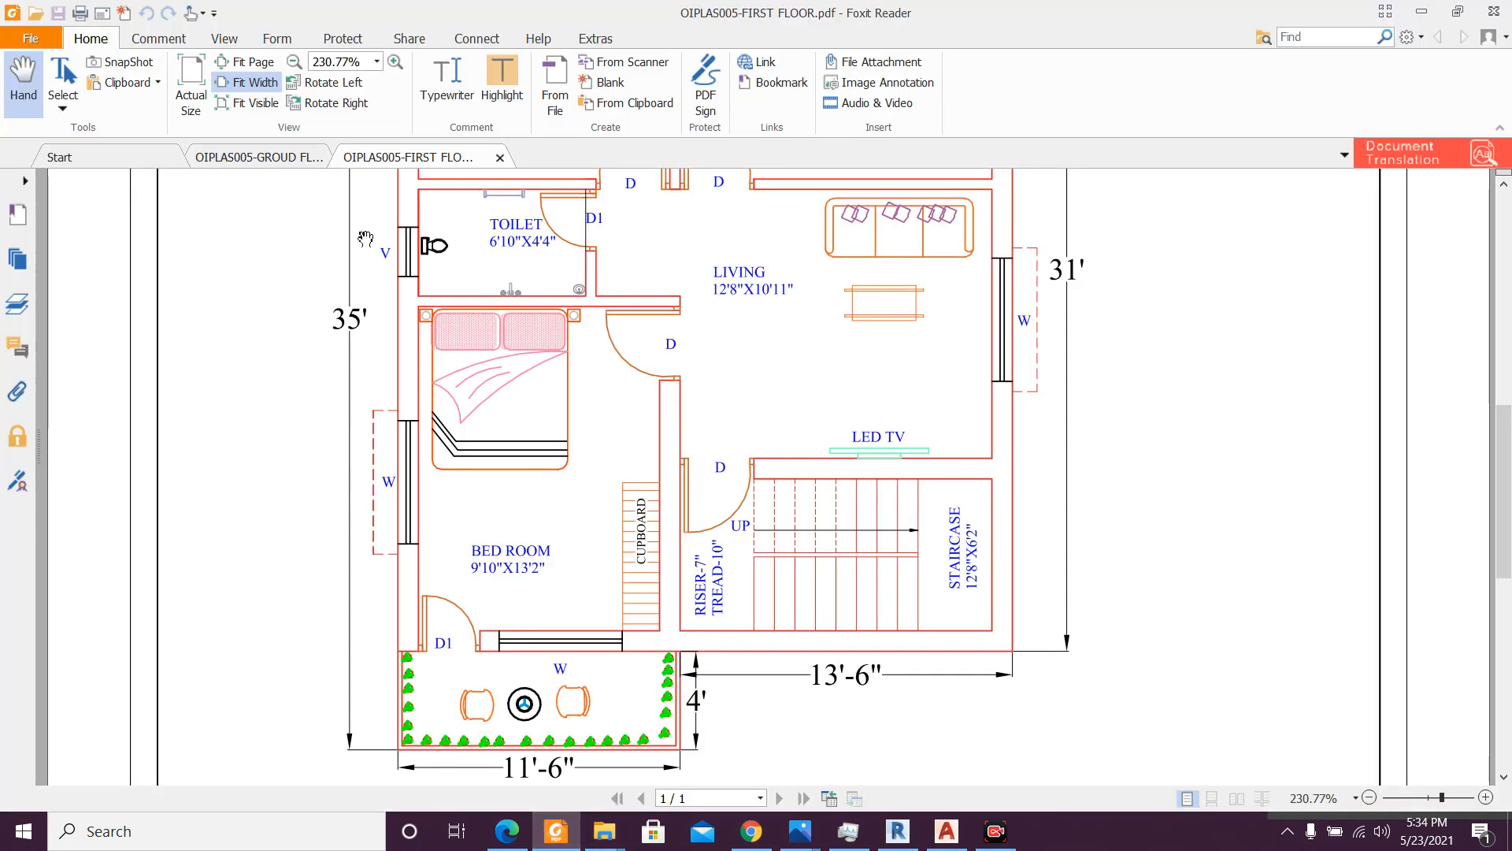
{"action": "left_click", "coordinate": [264, 158]}
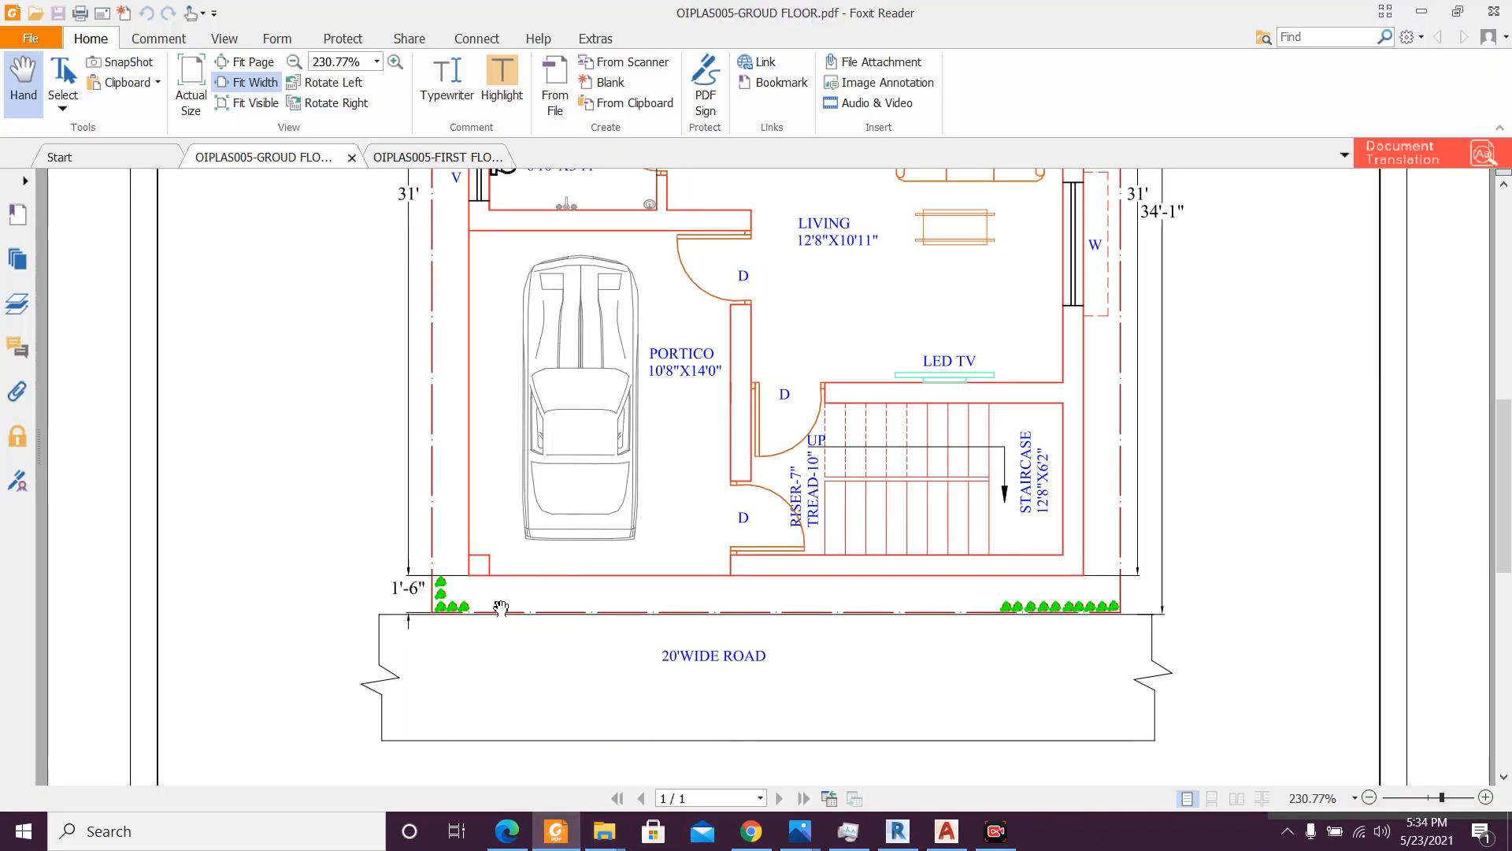
{"action": "left_click", "coordinate": [556, 836]}
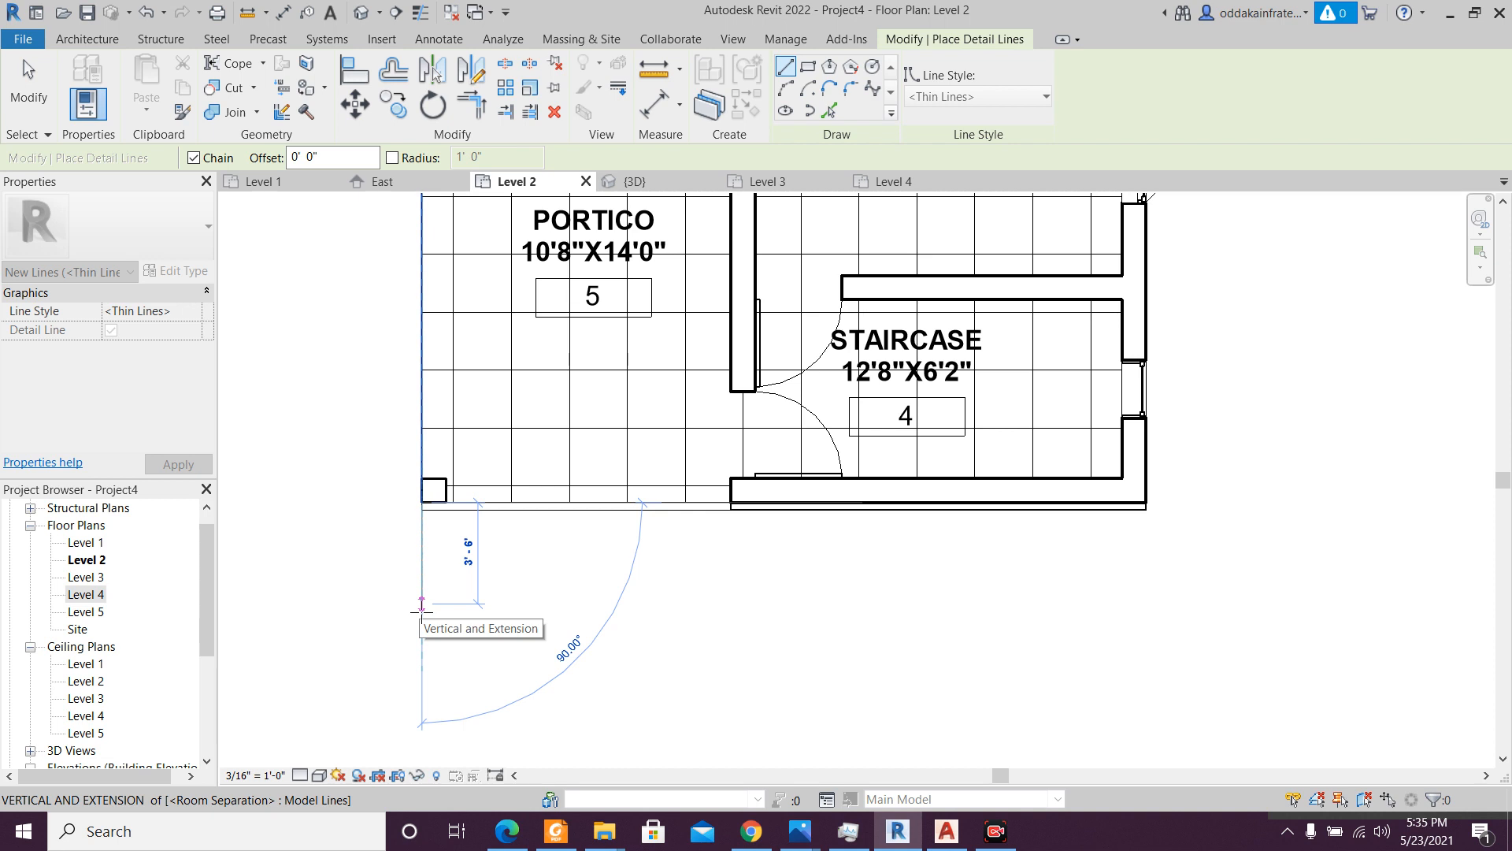
- Finish the detail line 1'6" long, straight out from the portico's front corner, and end the command
{"action": "type", "text": "1'"}
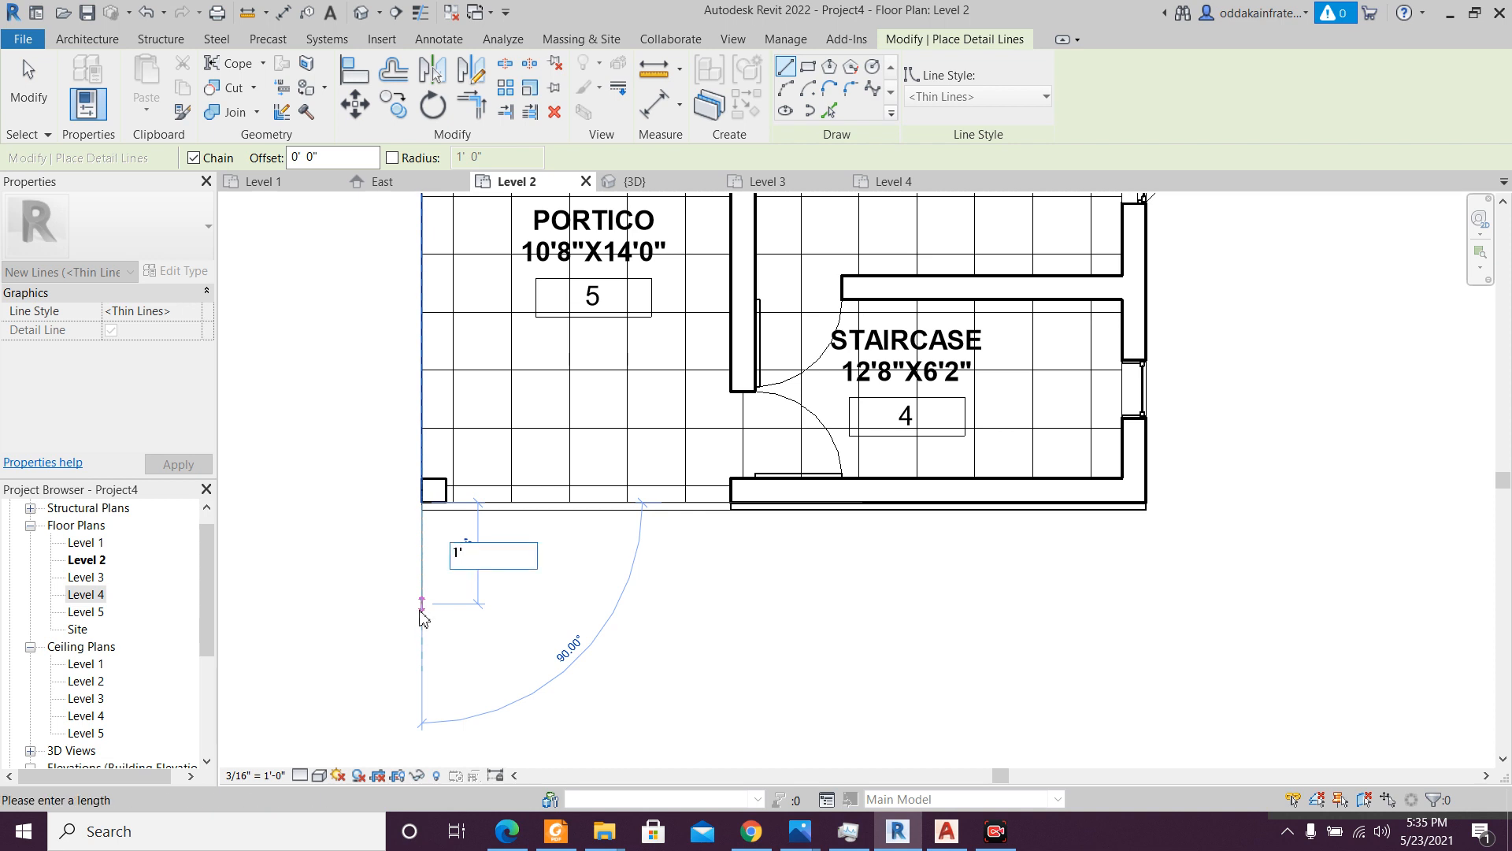
{"action": "type", "text": "6\""}
{"action": "key", "text": "Return"}
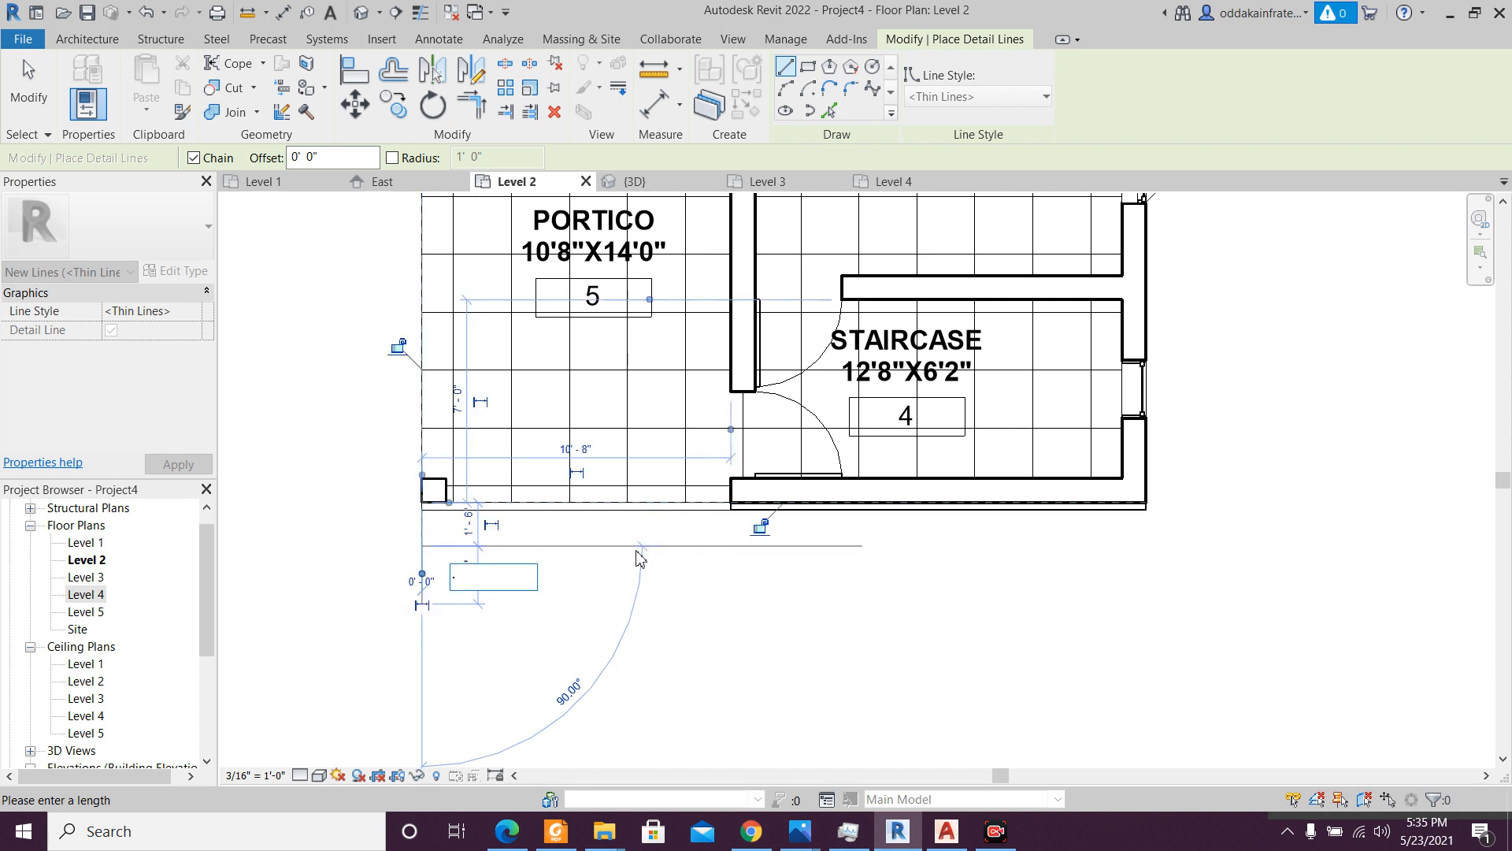
{"action": "key", "text": "Escape"}
{"action": "key", "text": "Escape"}
{"action": "scroll", "coordinate": [459, 533], "scroll_direction": "up", "scroll_amount": 4}
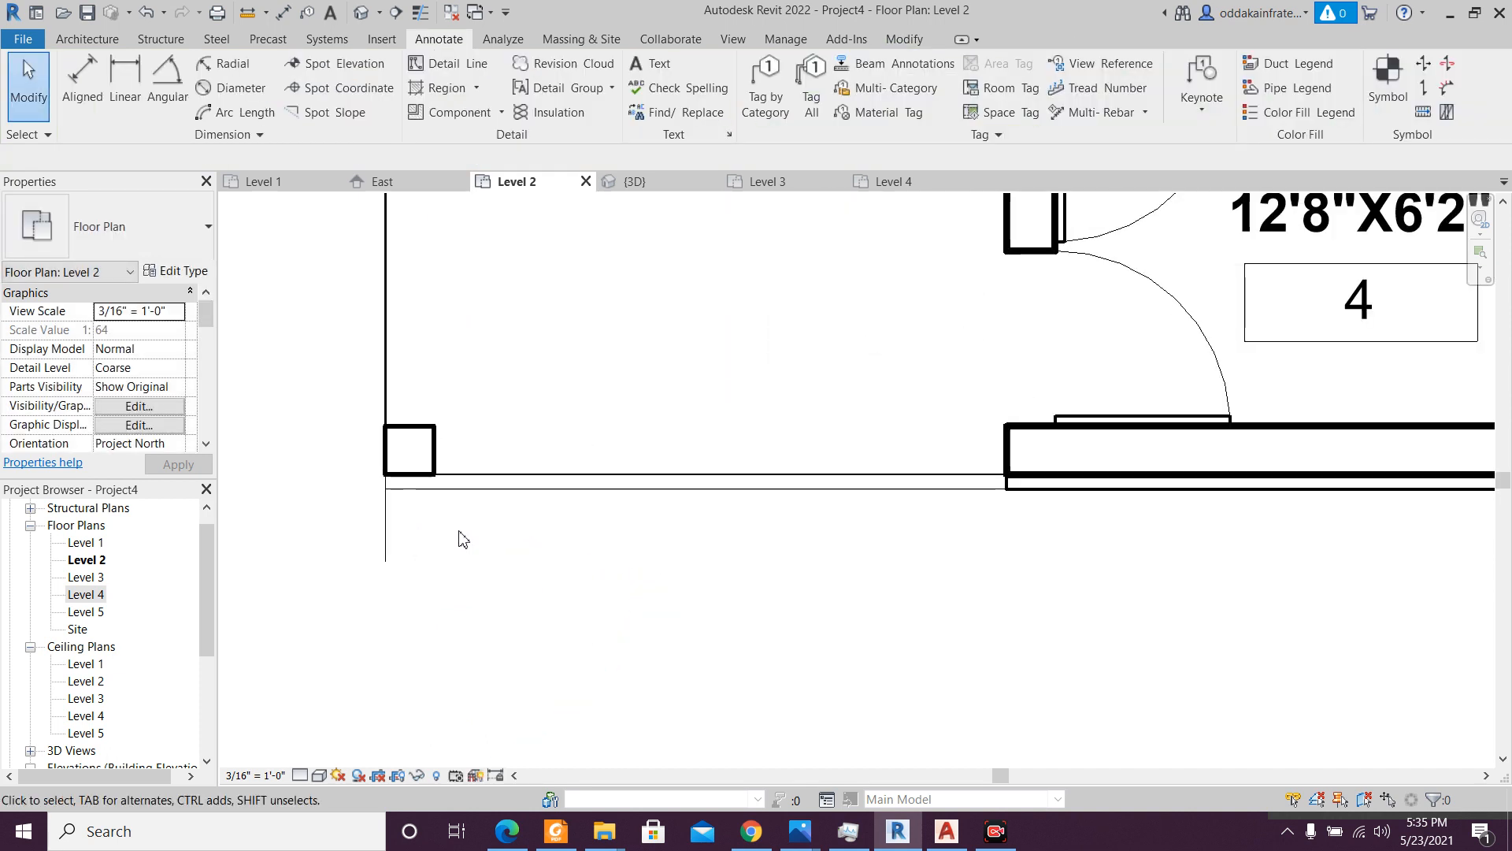
- Create a parallel detail line in front of the portico with Pick Lines, offset 7' from the short corner line
{"action": "scroll", "coordinate": [463, 538], "scroll_direction": "up", "scroll_amount": 1}
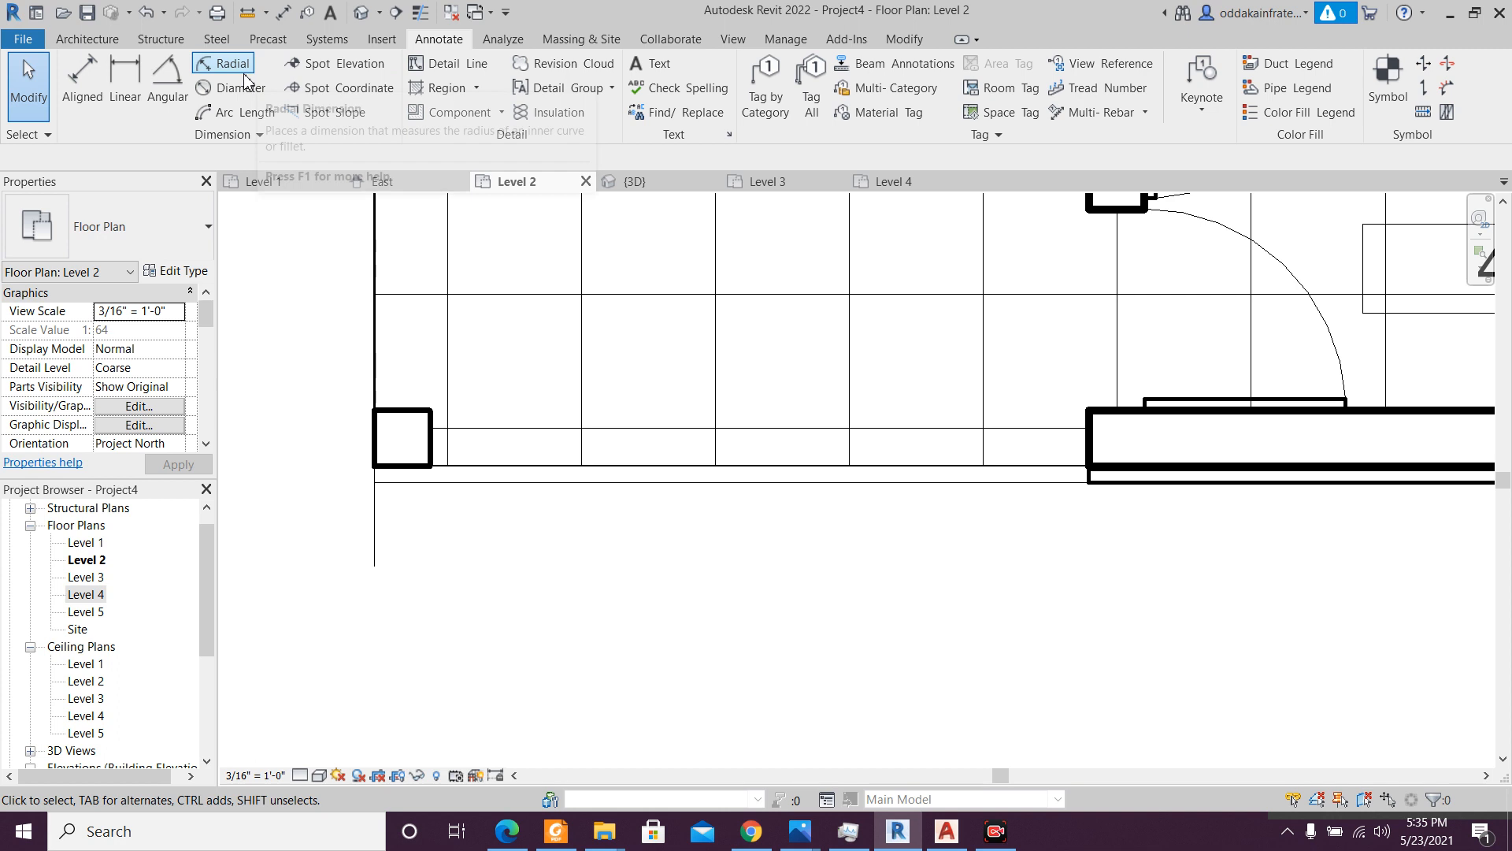
{"action": "left_click", "coordinate": [441, 63]}
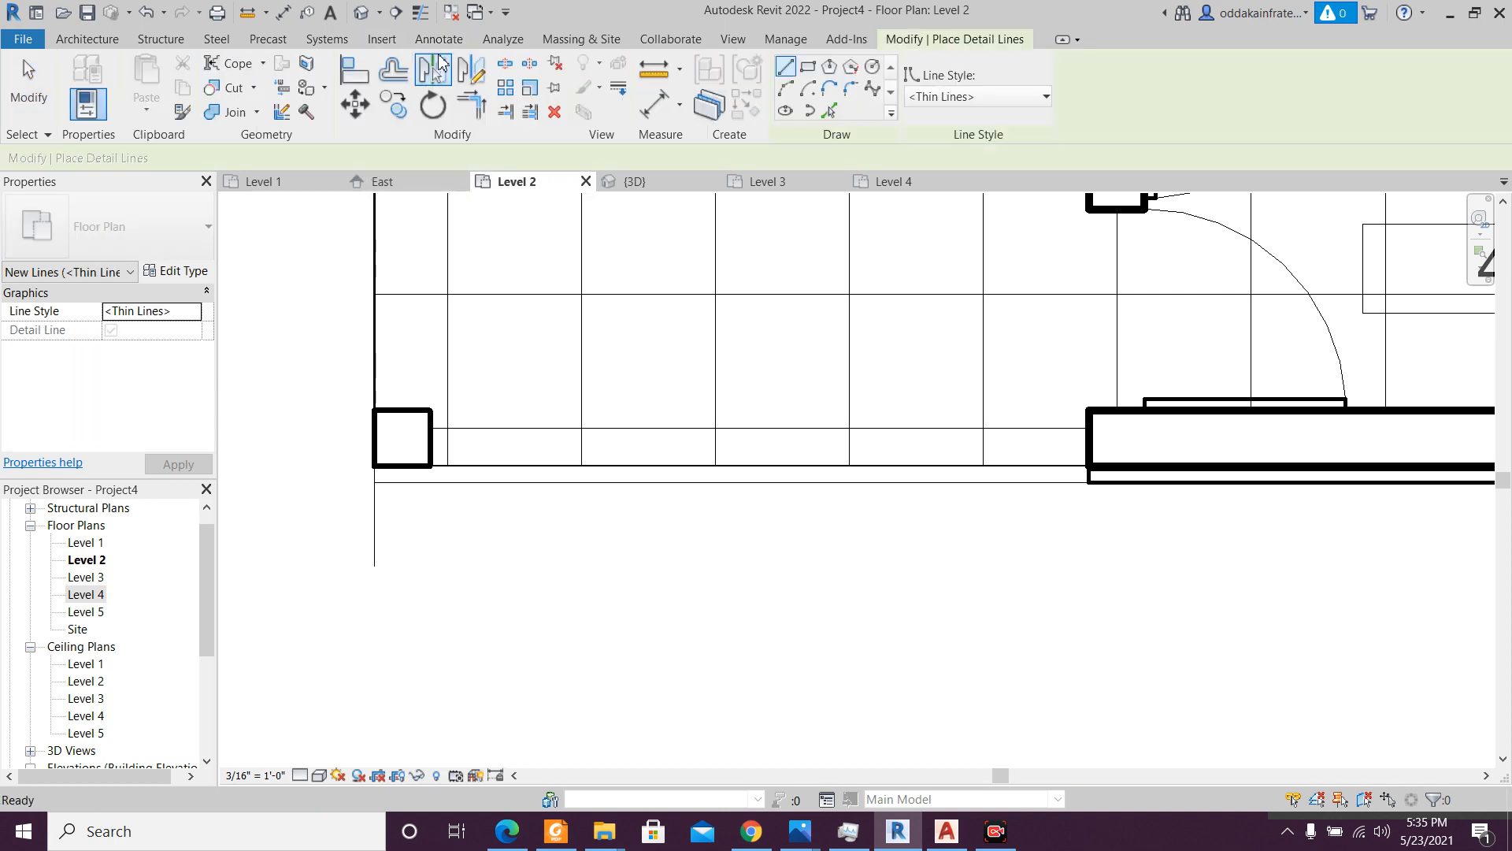
{"action": "left_click", "coordinate": [834, 115]}
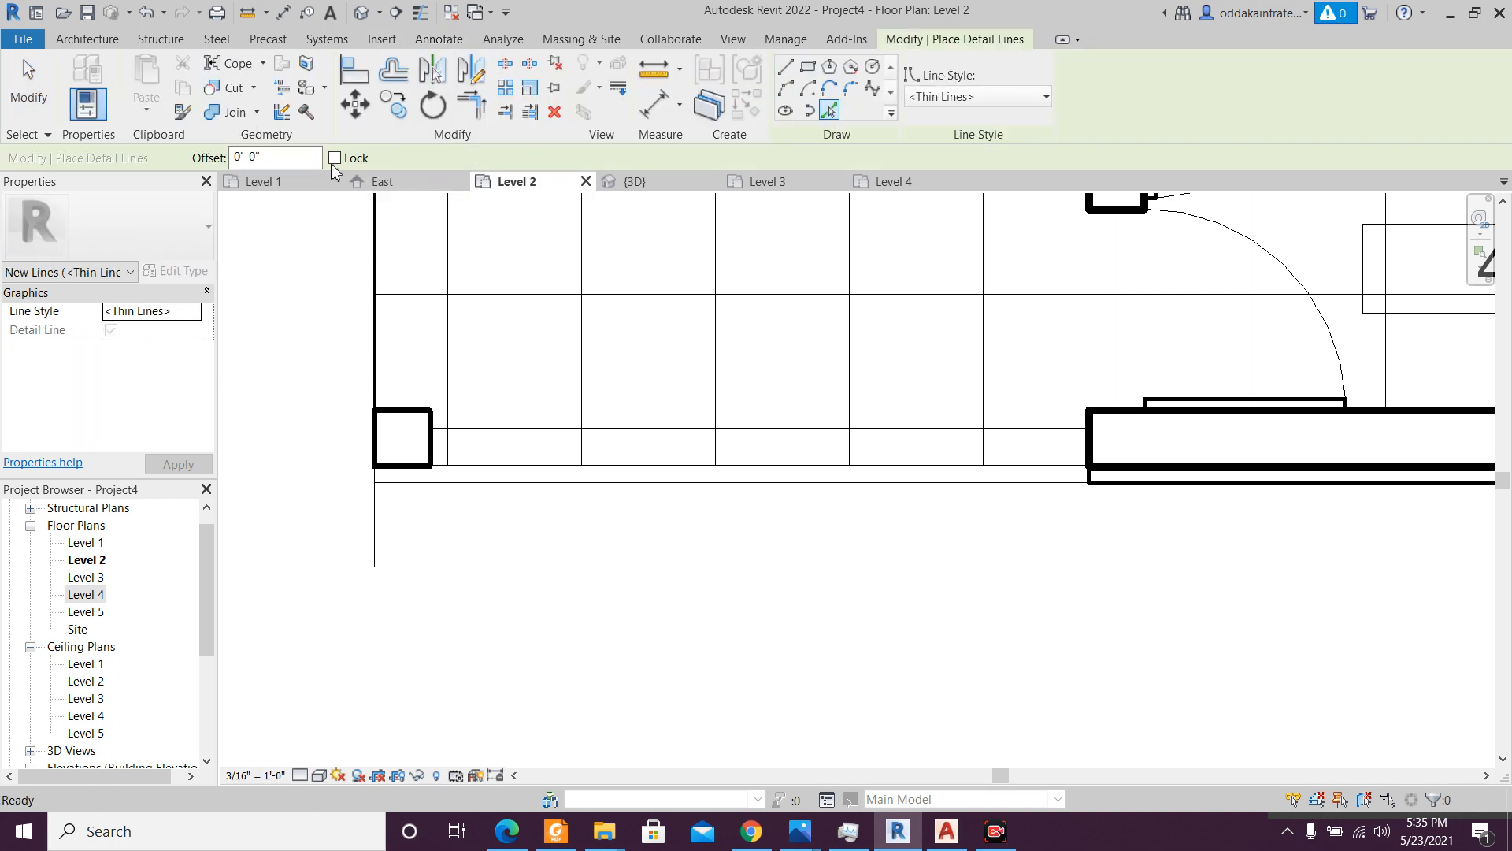
{"action": "left_click", "coordinate": [285, 160]}
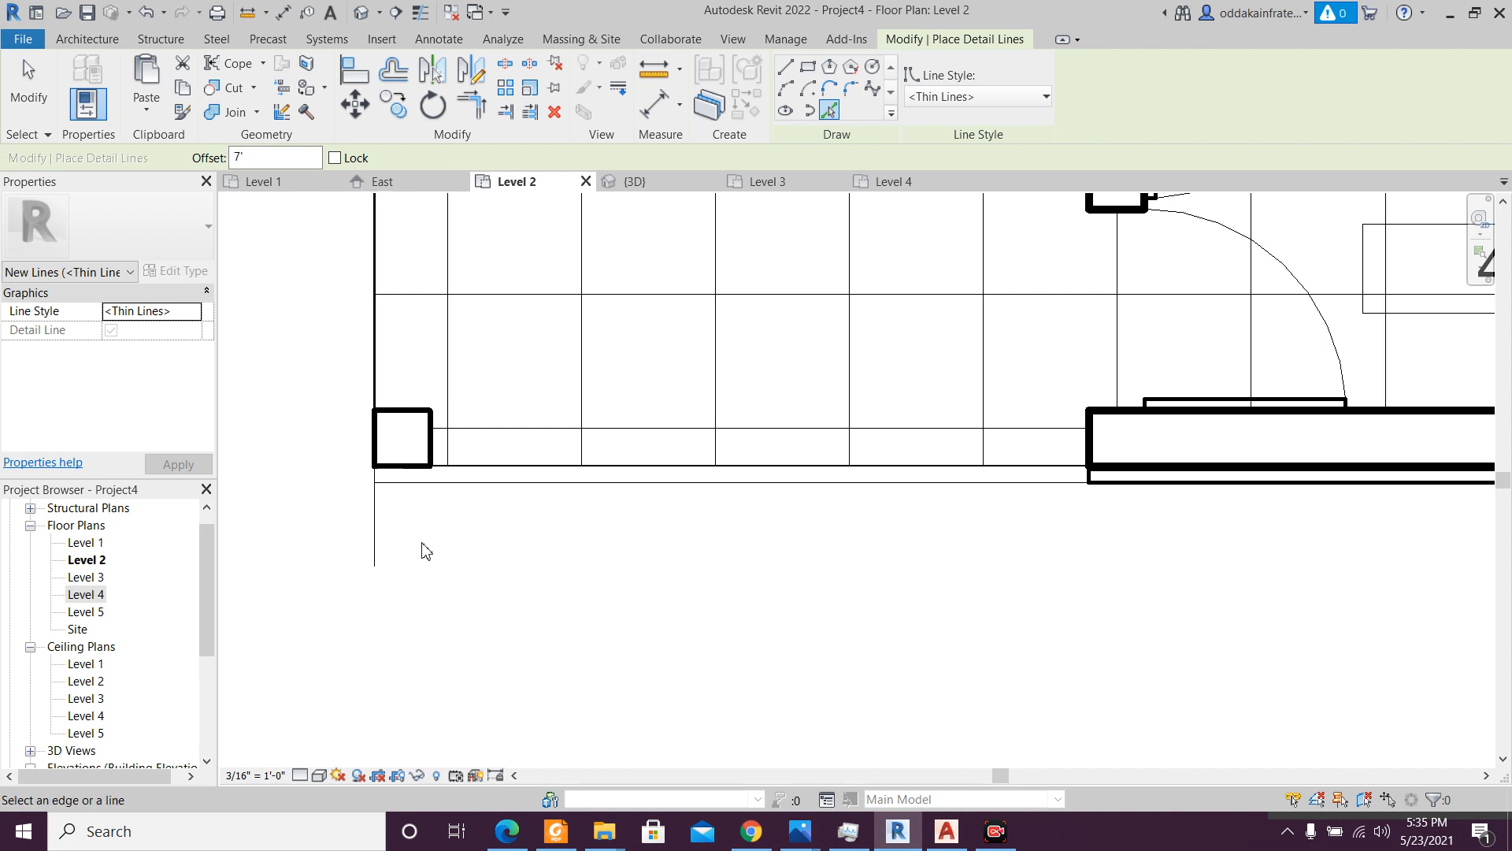
{"action": "left_click", "coordinate": [378, 543]}
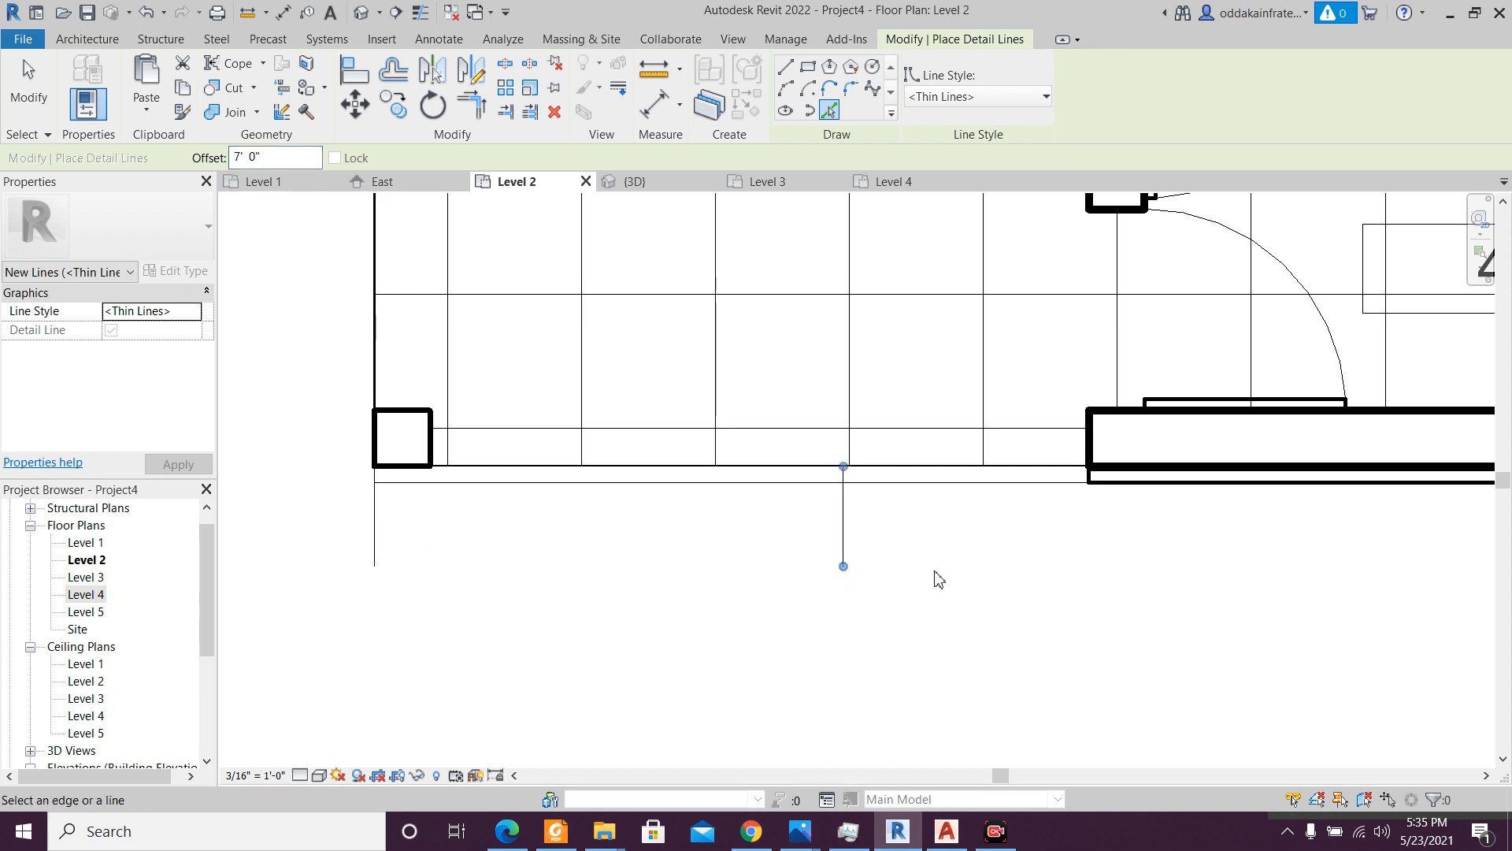
{"action": "scroll", "coordinate": [1012, 543], "scroll_direction": "up", "scroll_amount": 1}
{"action": "middle_click_drag", "start_coordinate": [1012, 544], "coordinate": [952, 560]}
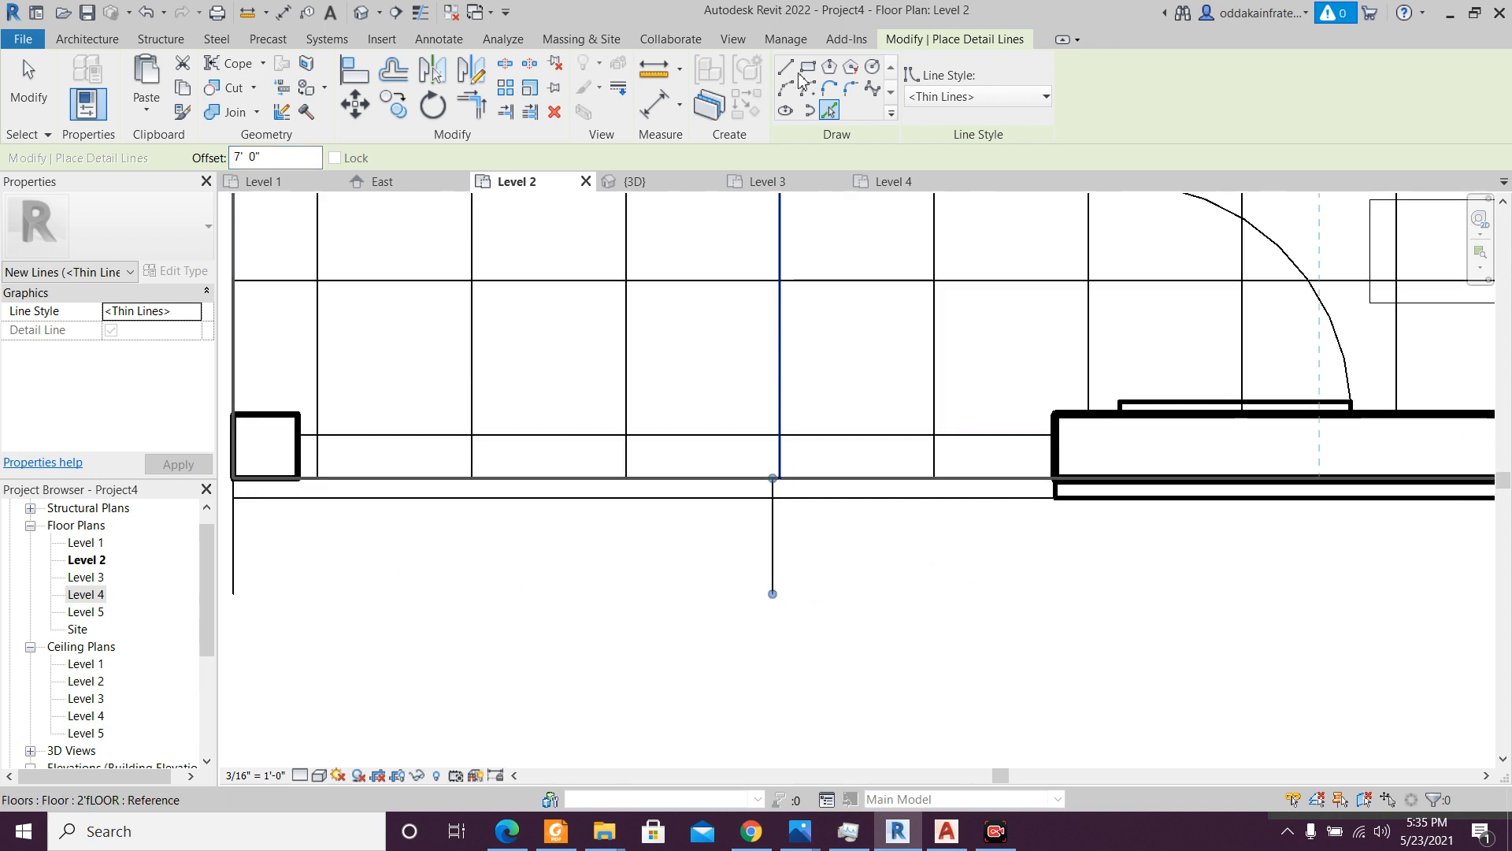
{"action": "scroll", "coordinate": [692, 324], "scroll_direction": "down", "scroll_amount": 2}
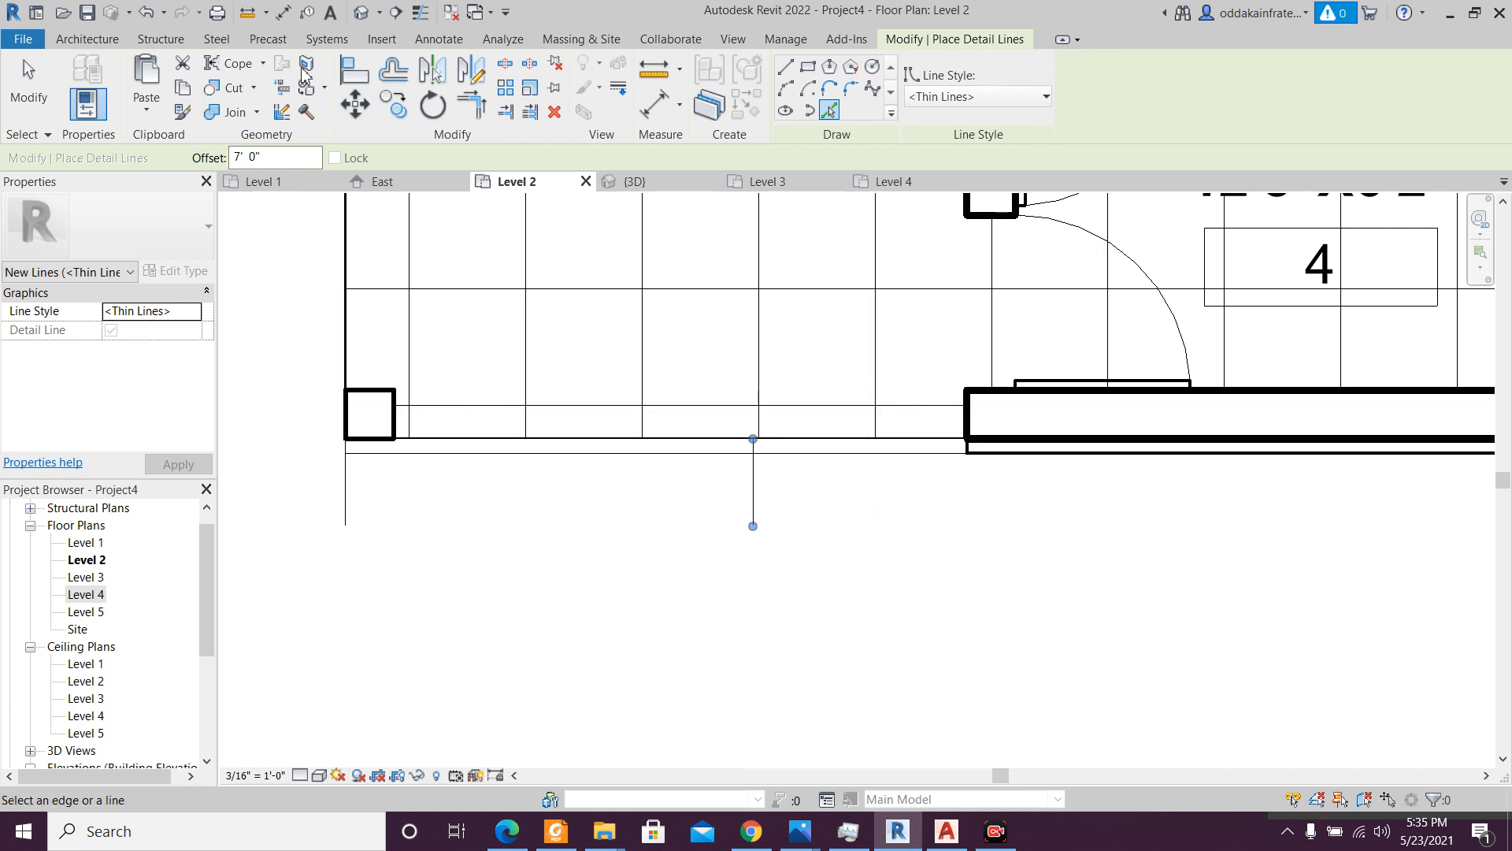
- Try to place an aligned dimension between the outer guide line in front of the portico and the end of the staircase wall
{"action": "left_click", "coordinate": [439, 39]}
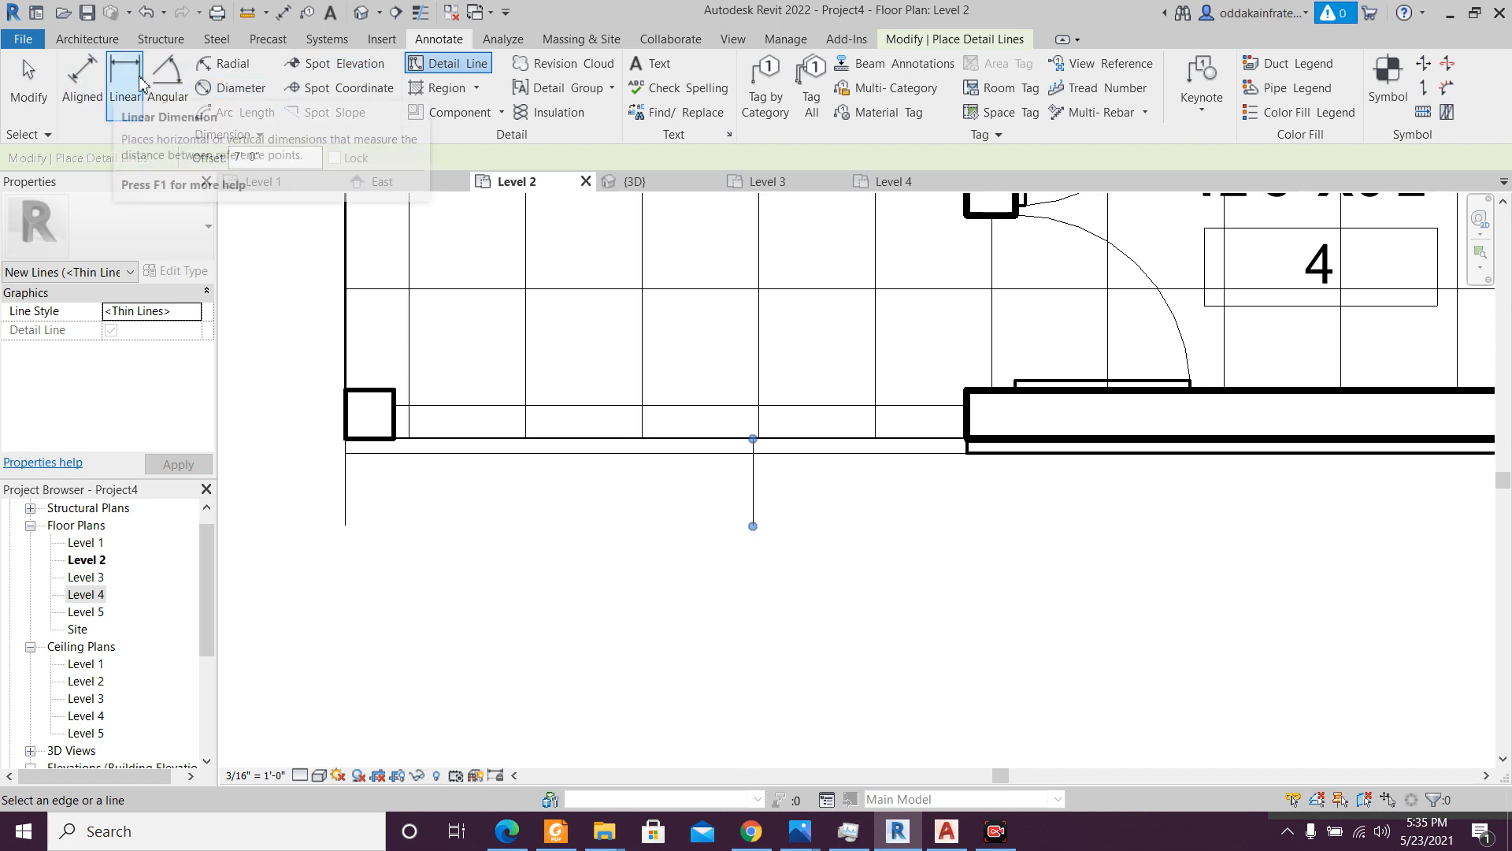
{"action": "left_click", "coordinate": [87, 93]}
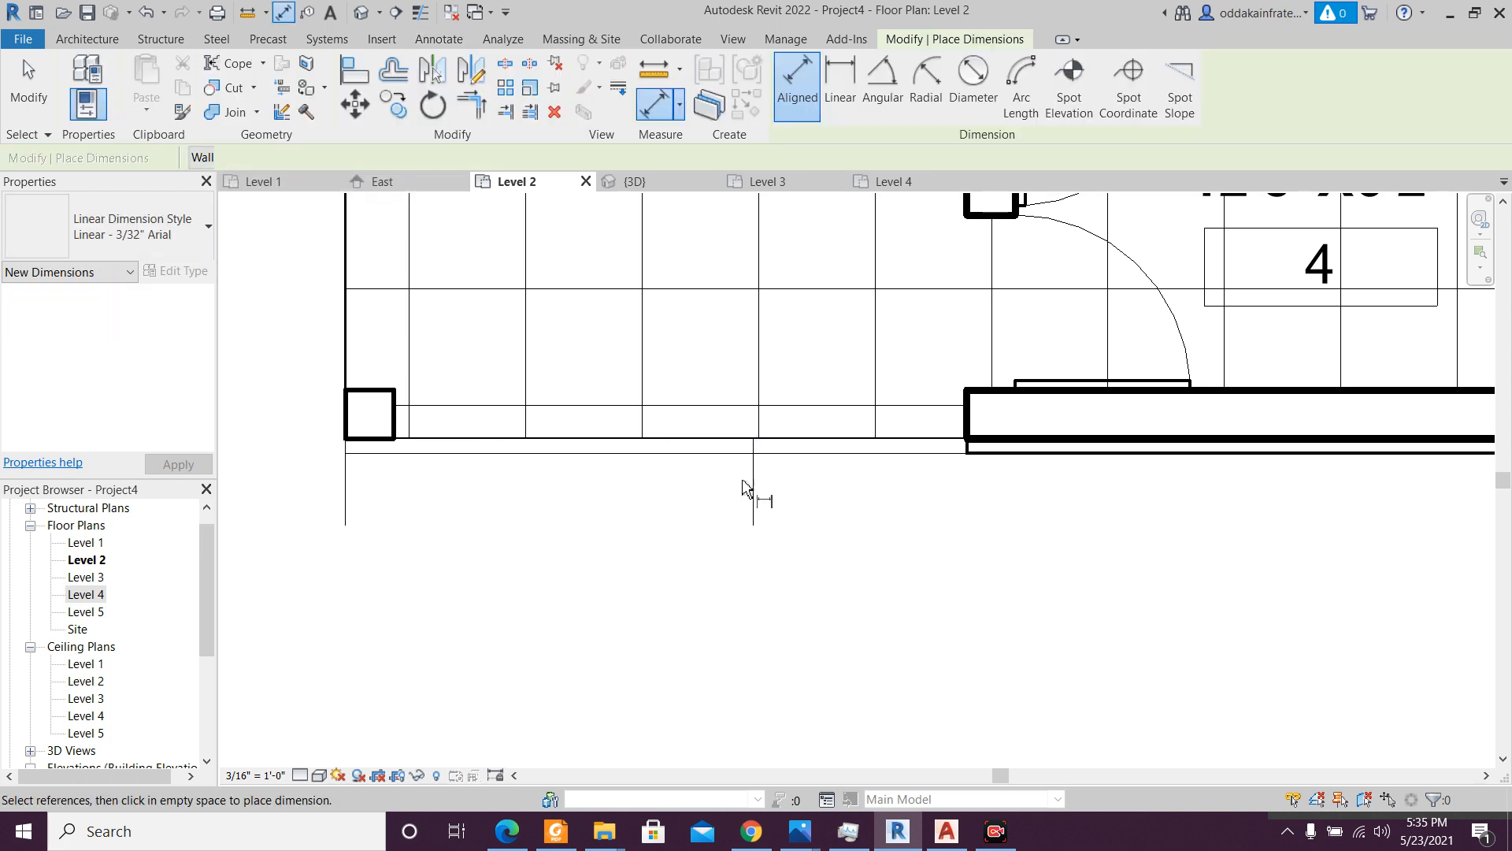
{"action": "left_click", "coordinate": [753, 496]}
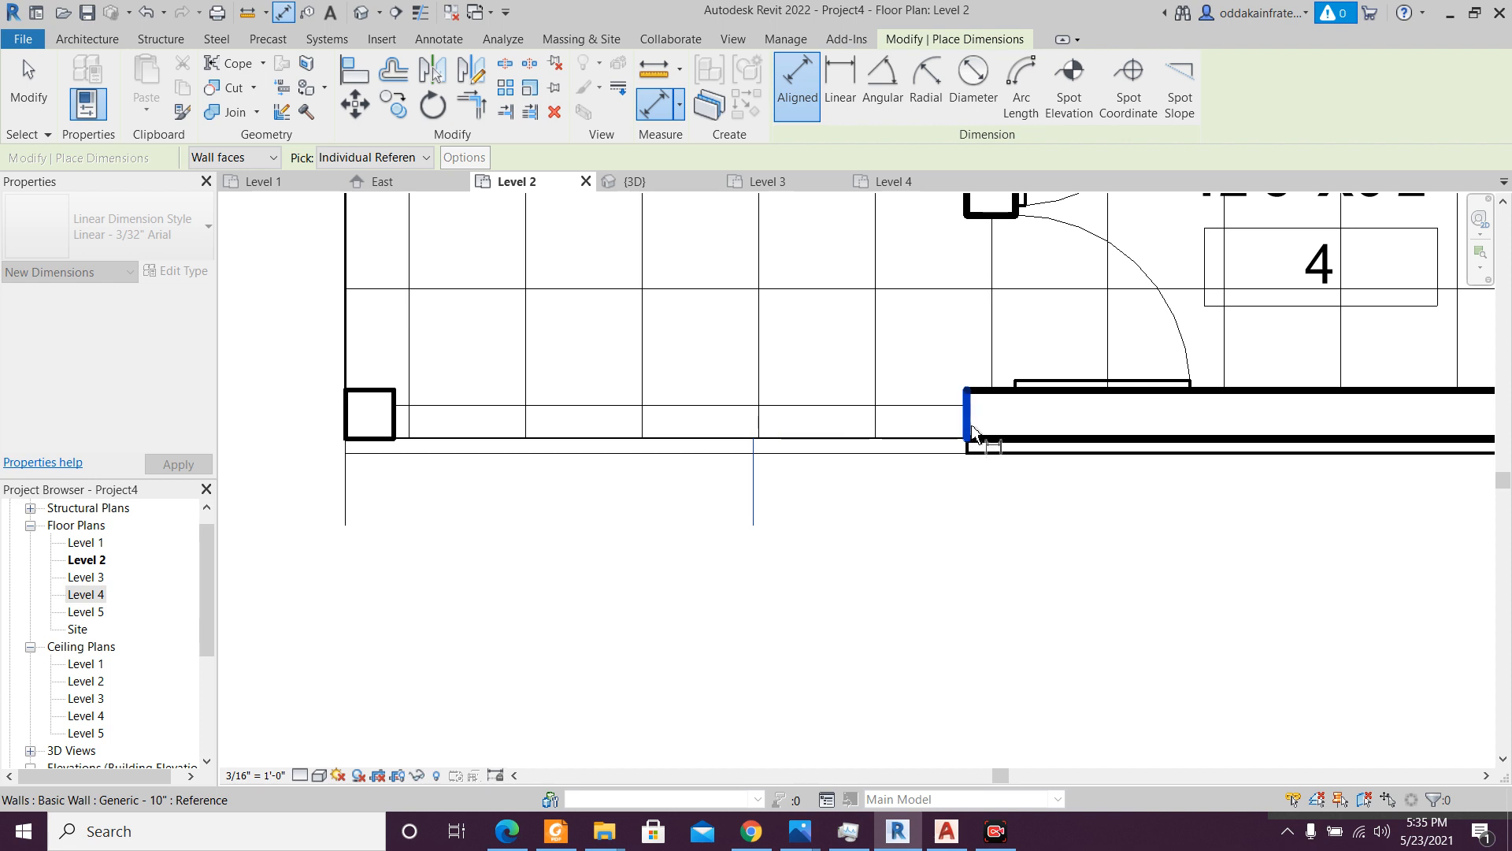
{"action": "left_click", "coordinate": [971, 426]}
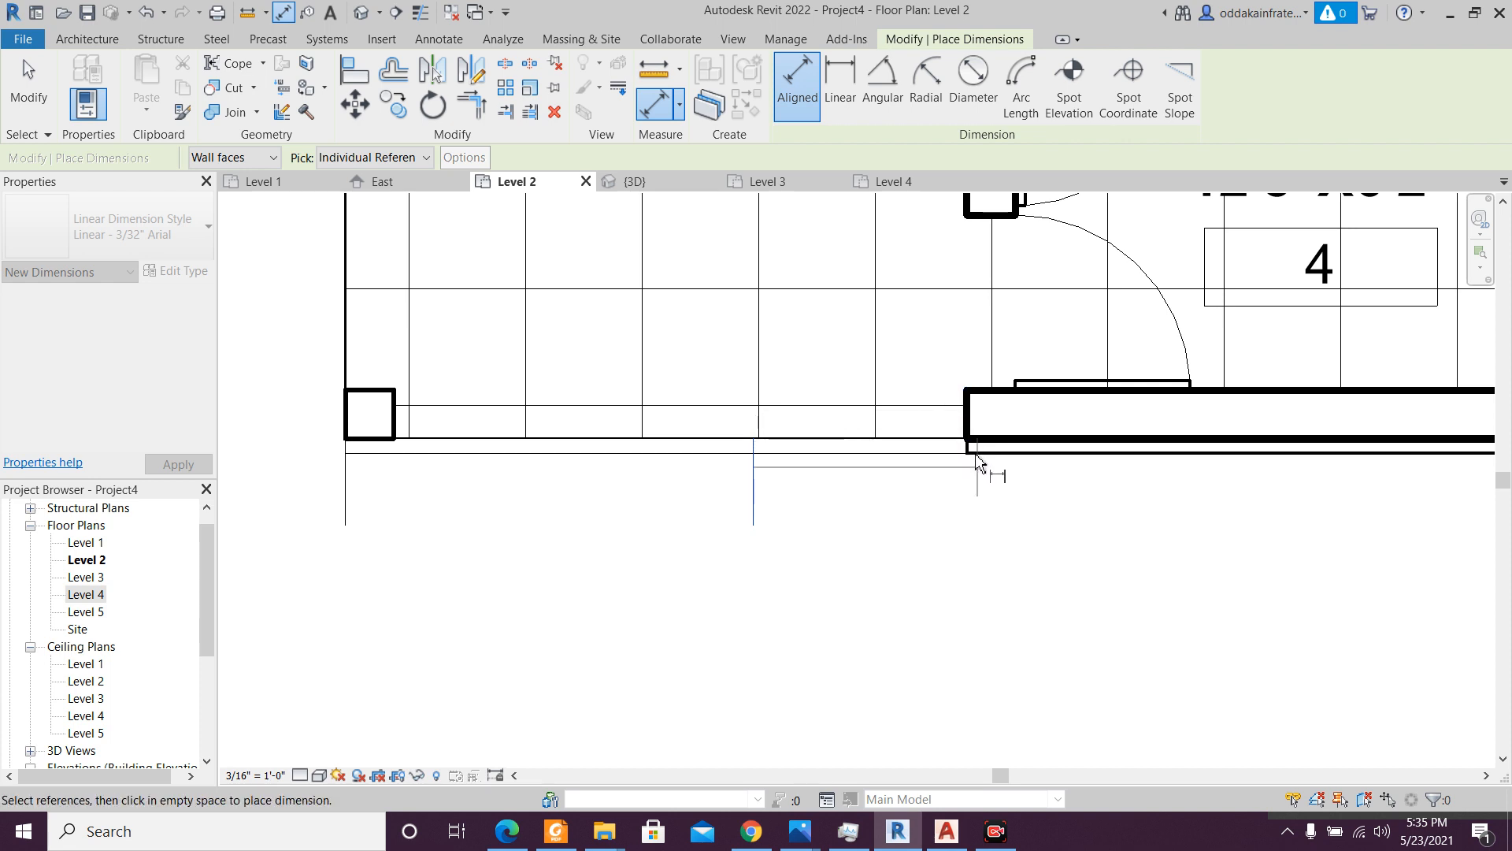
{"action": "left_click", "coordinate": [970, 422]}
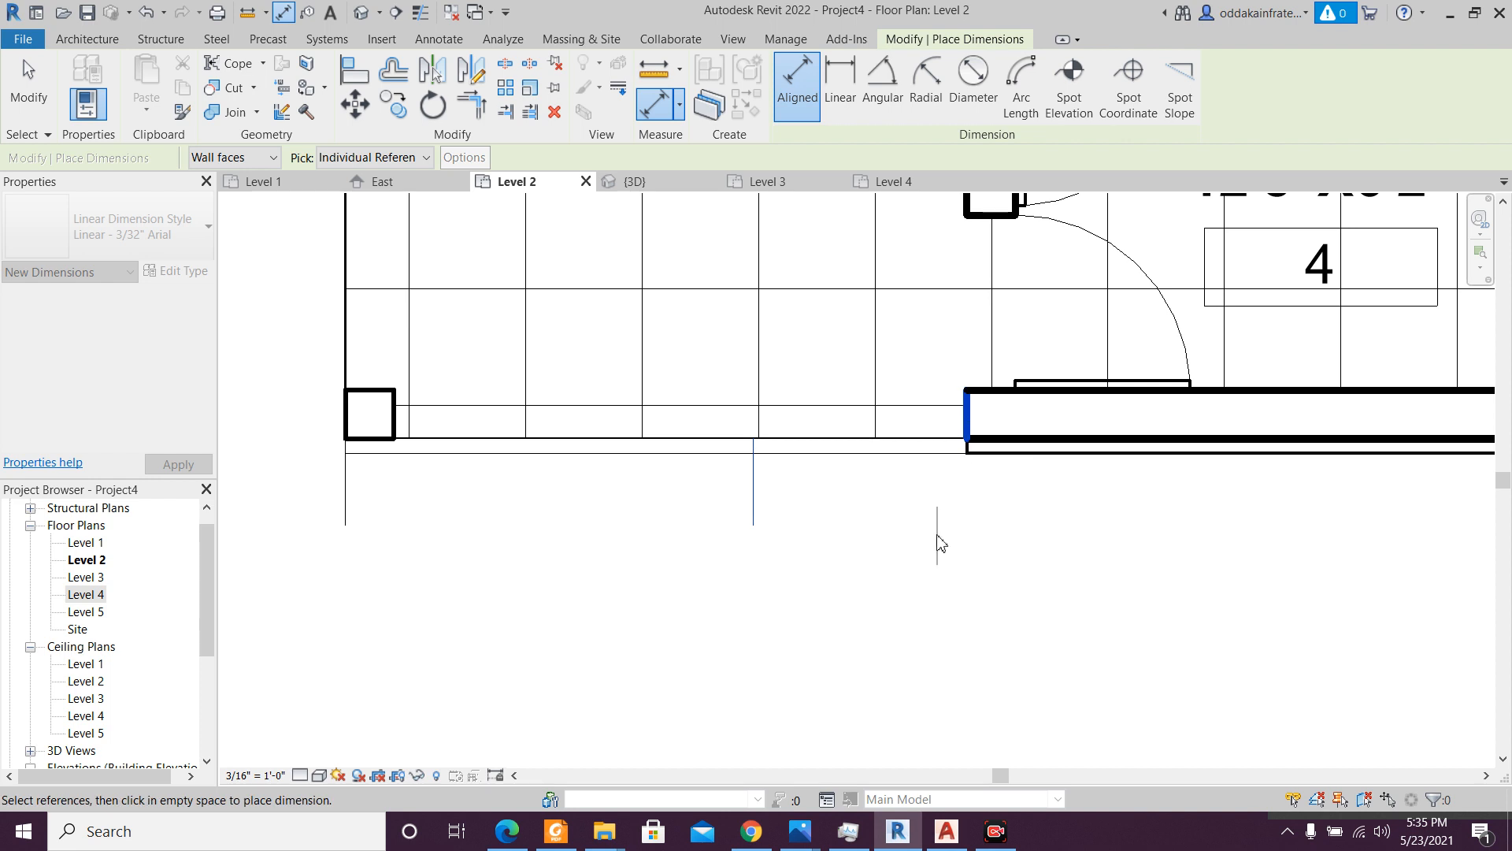
{"action": "key", "text": "Escape"}
{"action": "key", "text": "Escape"}
{"action": "left_click", "coordinate": [800, 90]}
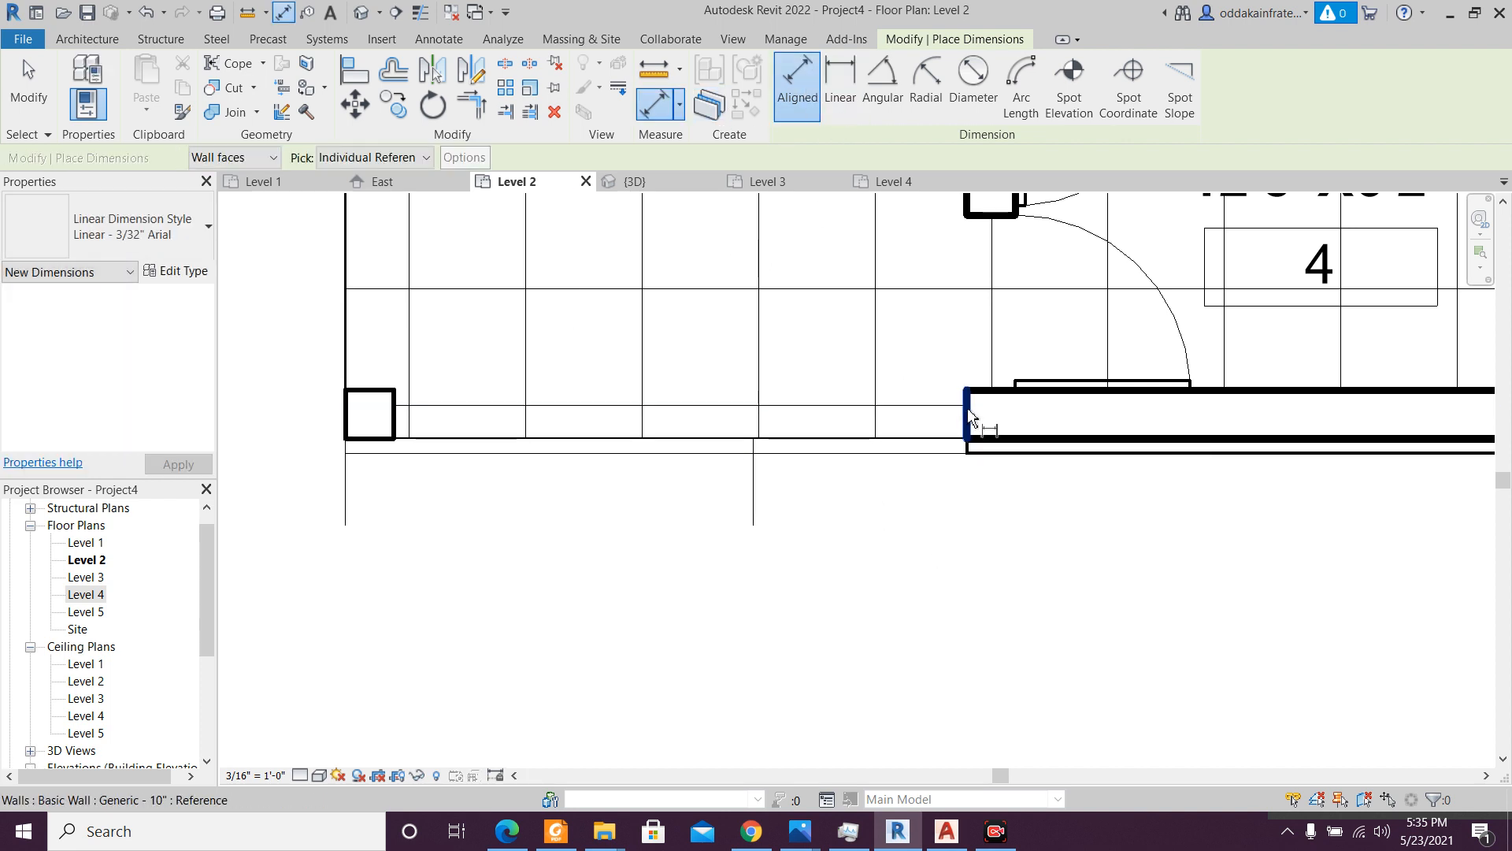
{"action": "left_click", "coordinate": [969, 418]}
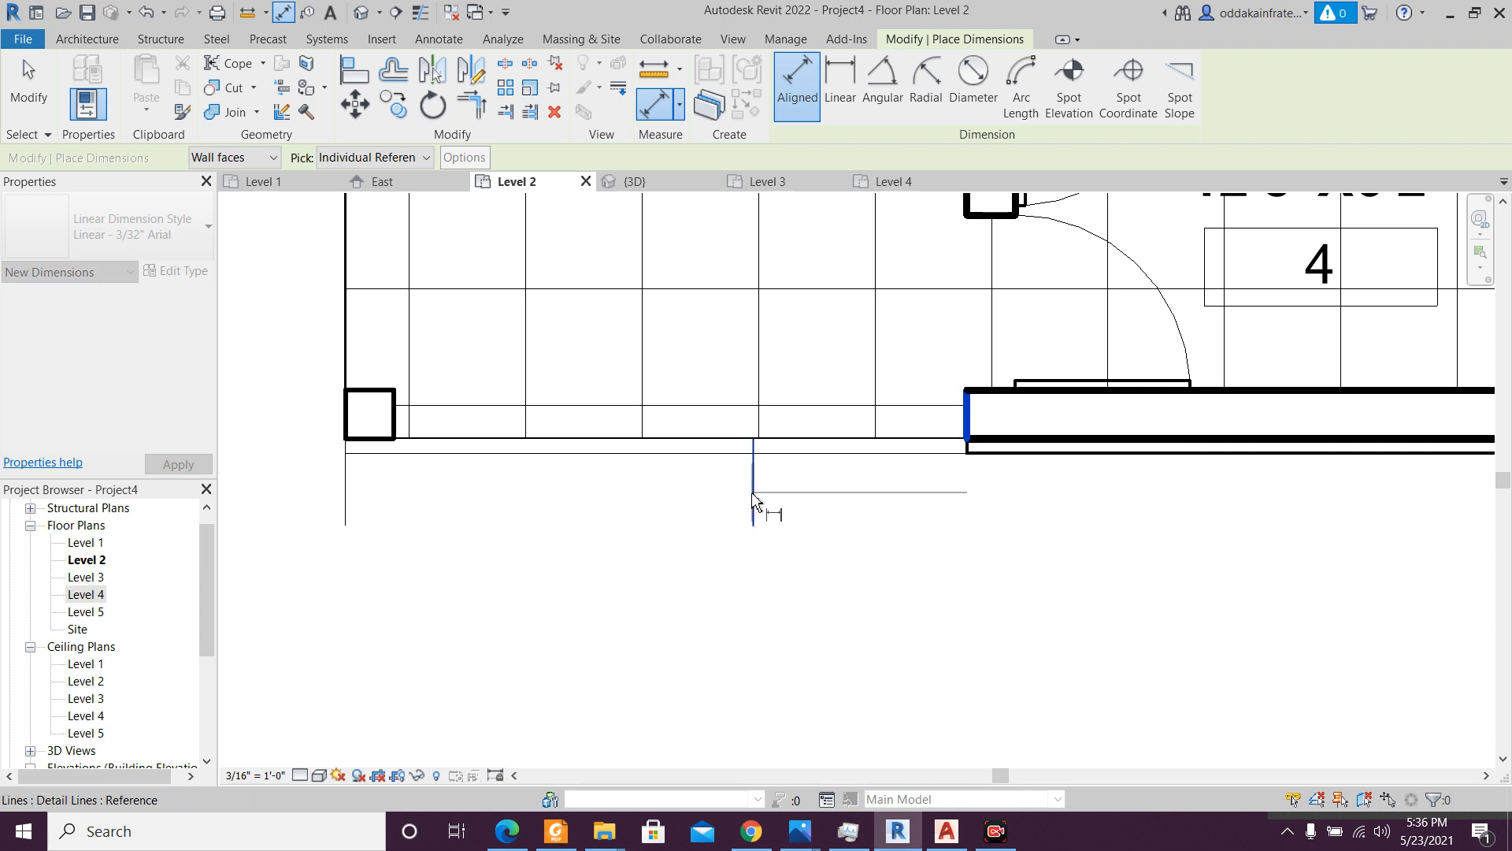
{"action": "key", "text": "Escape"}
{"action": "key", "text": "Escape"}
{"action": "key", "text": "d"}
{"action": "key", "text": "i"}
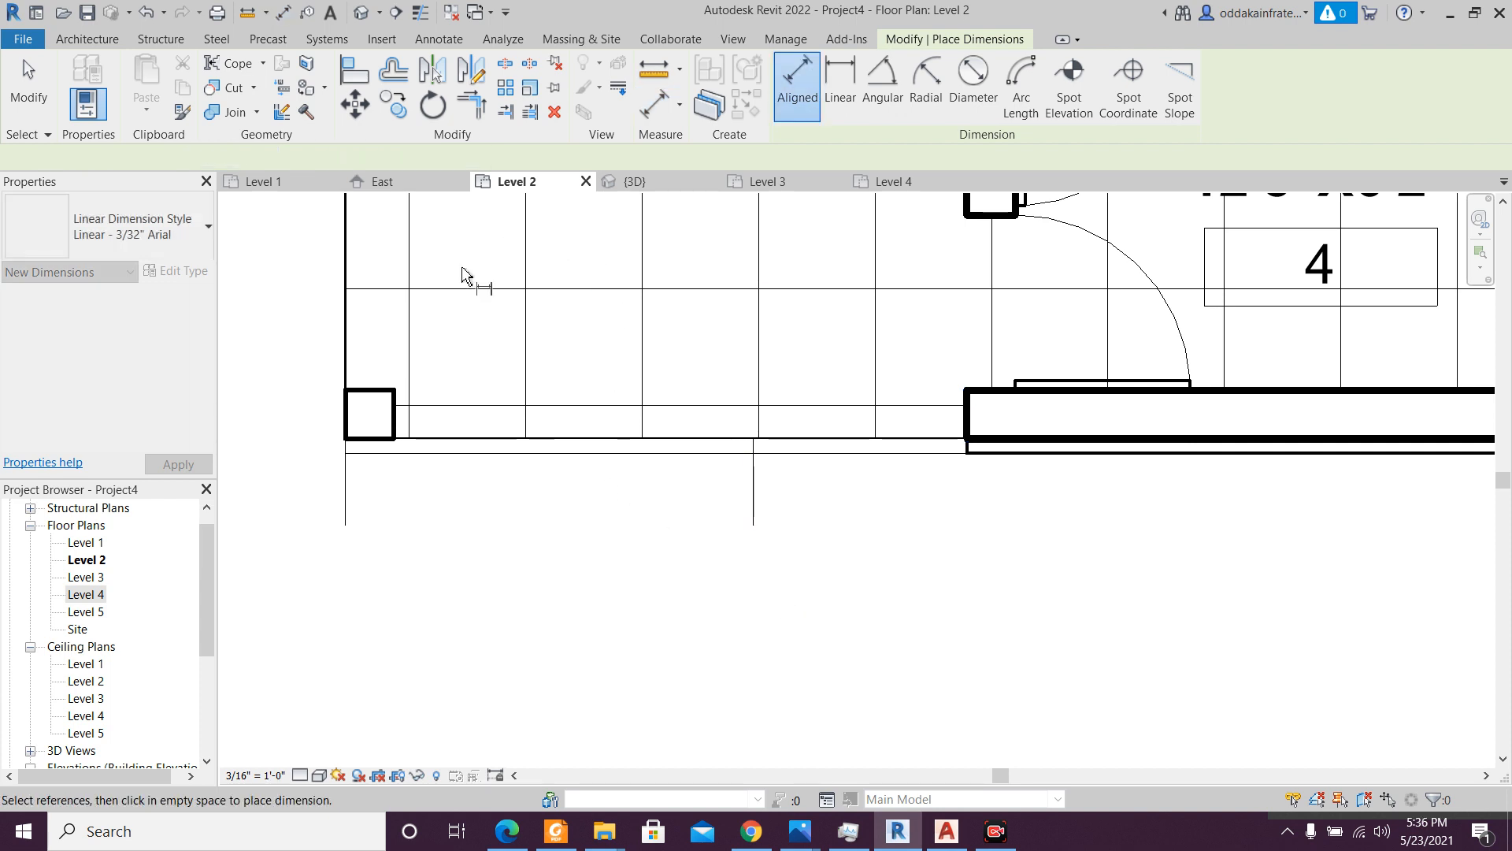
{"action": "scroll", "coordinate": [916, 460], "scroll_direction": "down", "scroll_amount": 3}
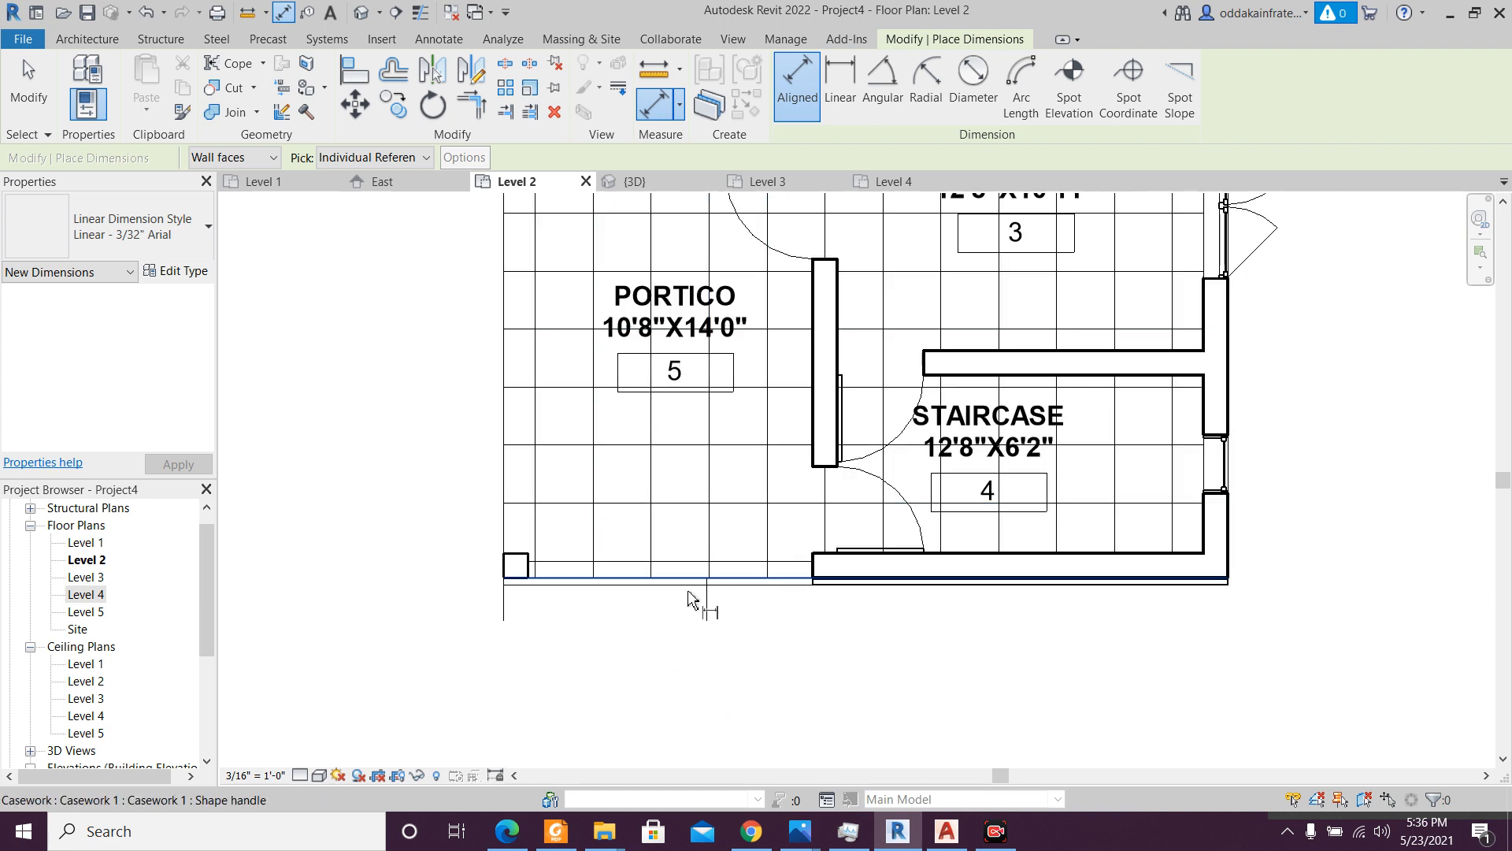
{"action": "scroll", "coordinate": [685, 630], "scroll_direction": "up", "scroll_amount": 2}
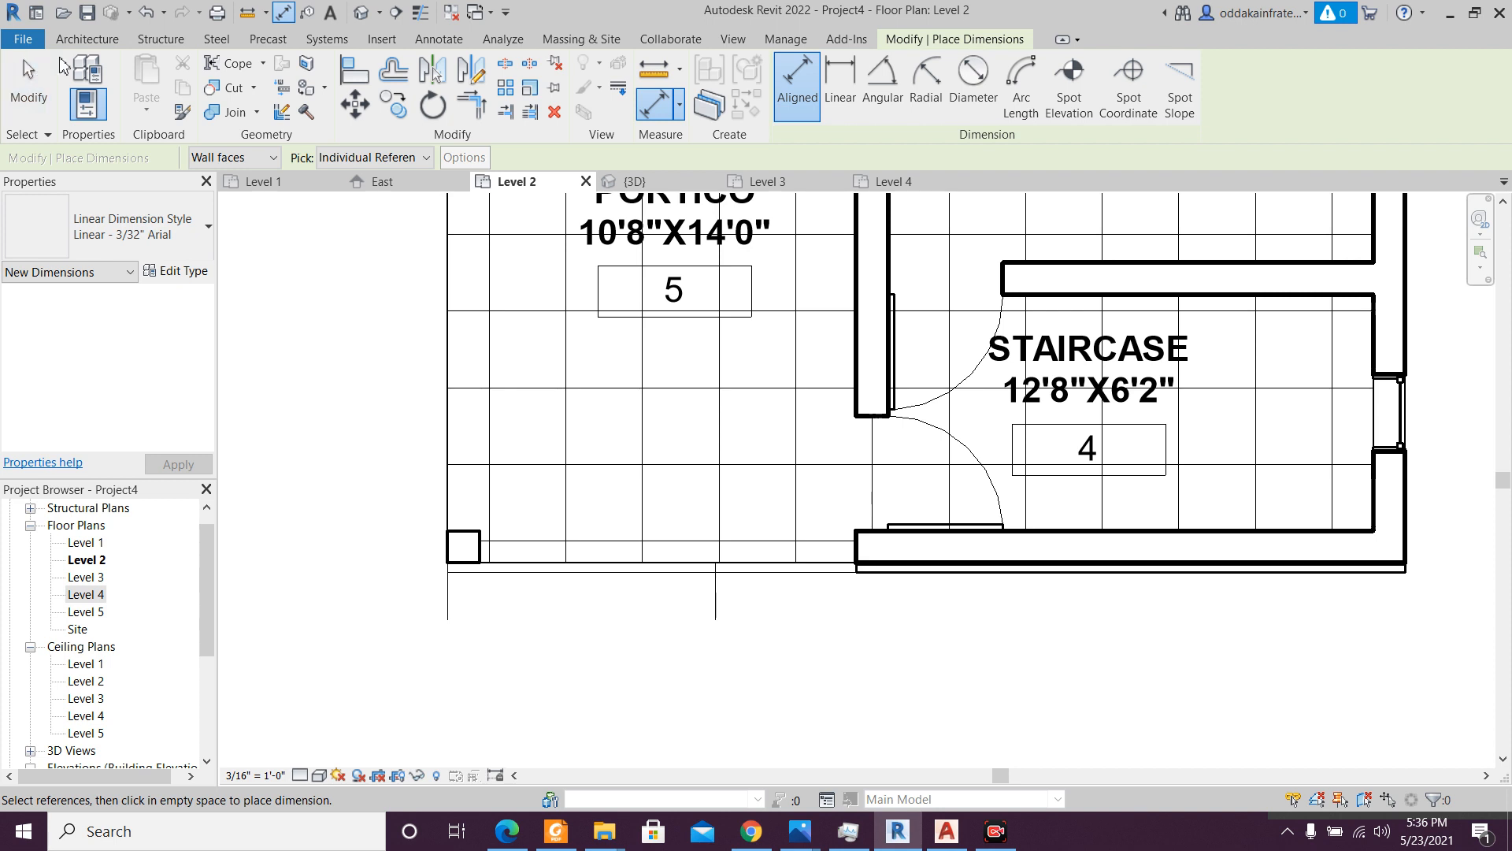
- Start a ramp sketch with Level 1 as the base level and Level 2 as the top level
{"action": "left_click", "coordinate": [79, 39]}
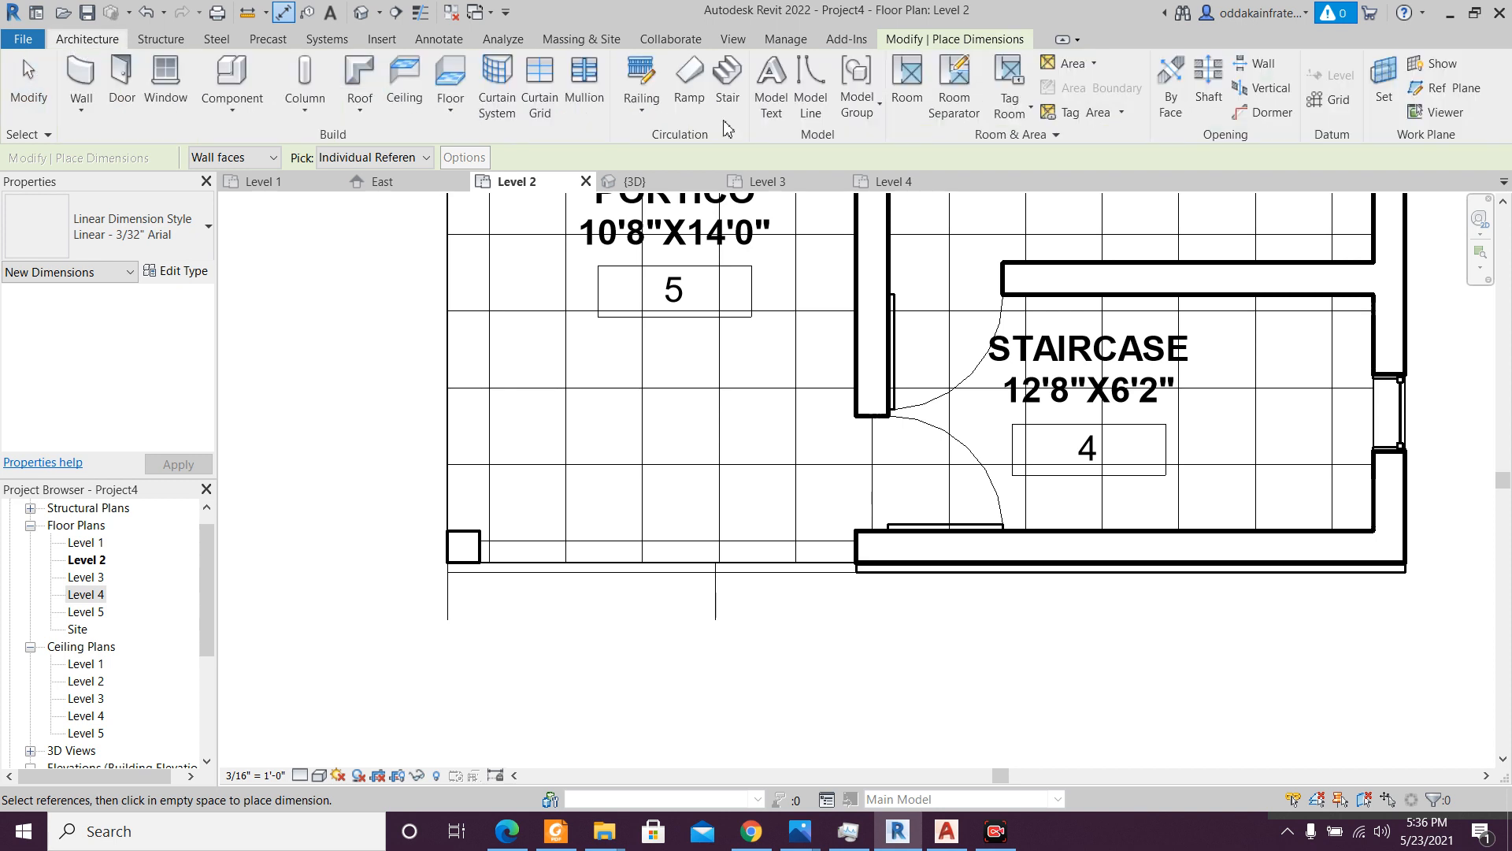
{"action": "left_click", "coordinate": [688, 79]}
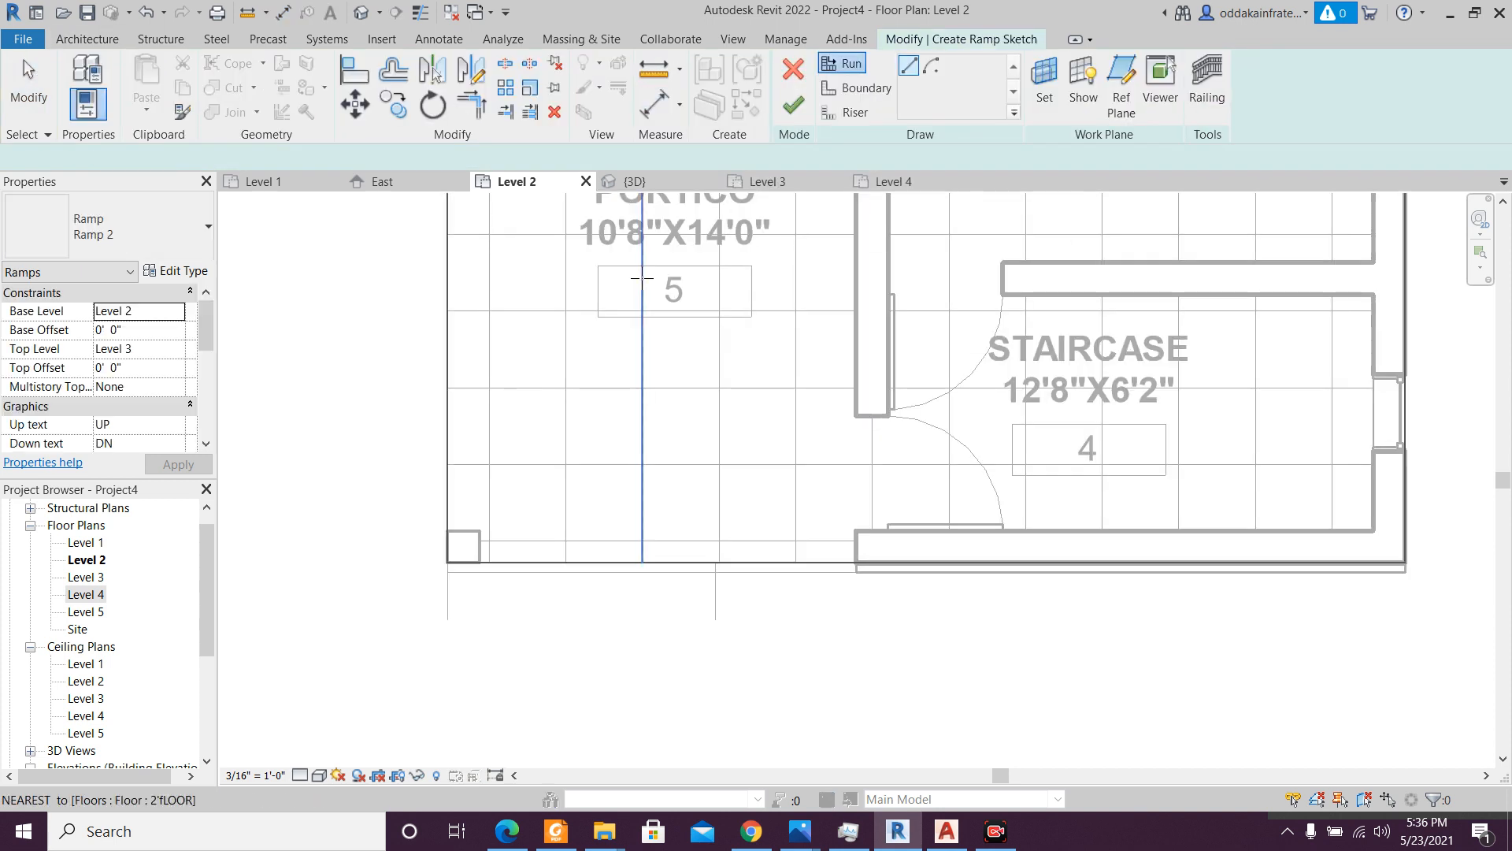
{"action": "left_click", "coordinate": [175, 315]}
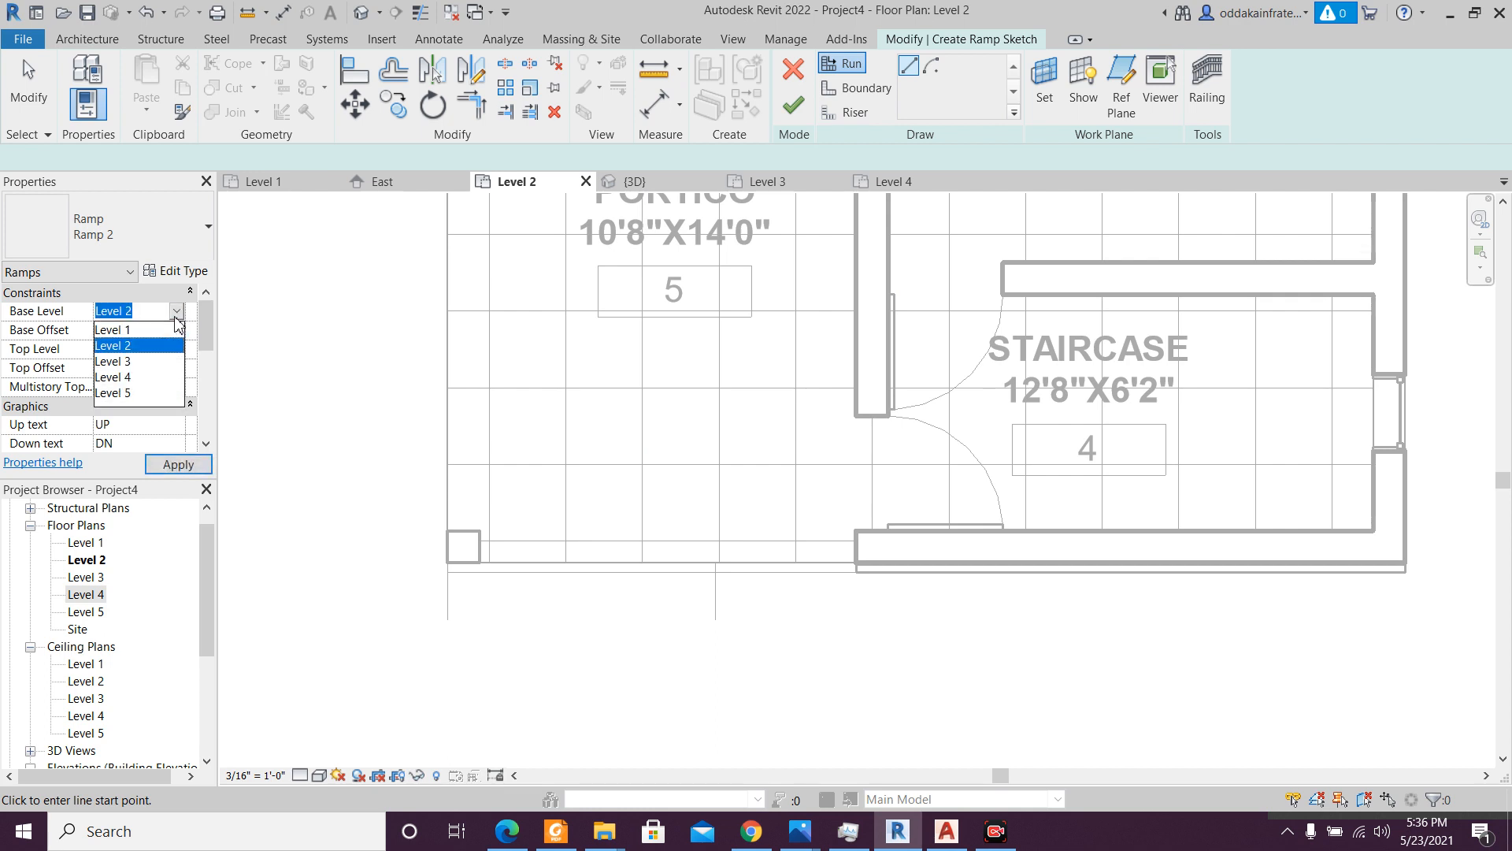
{"action": "left_click", "coordinate": [160, 336]}
{"action": "left_click", "coordinate": [173, 352]}
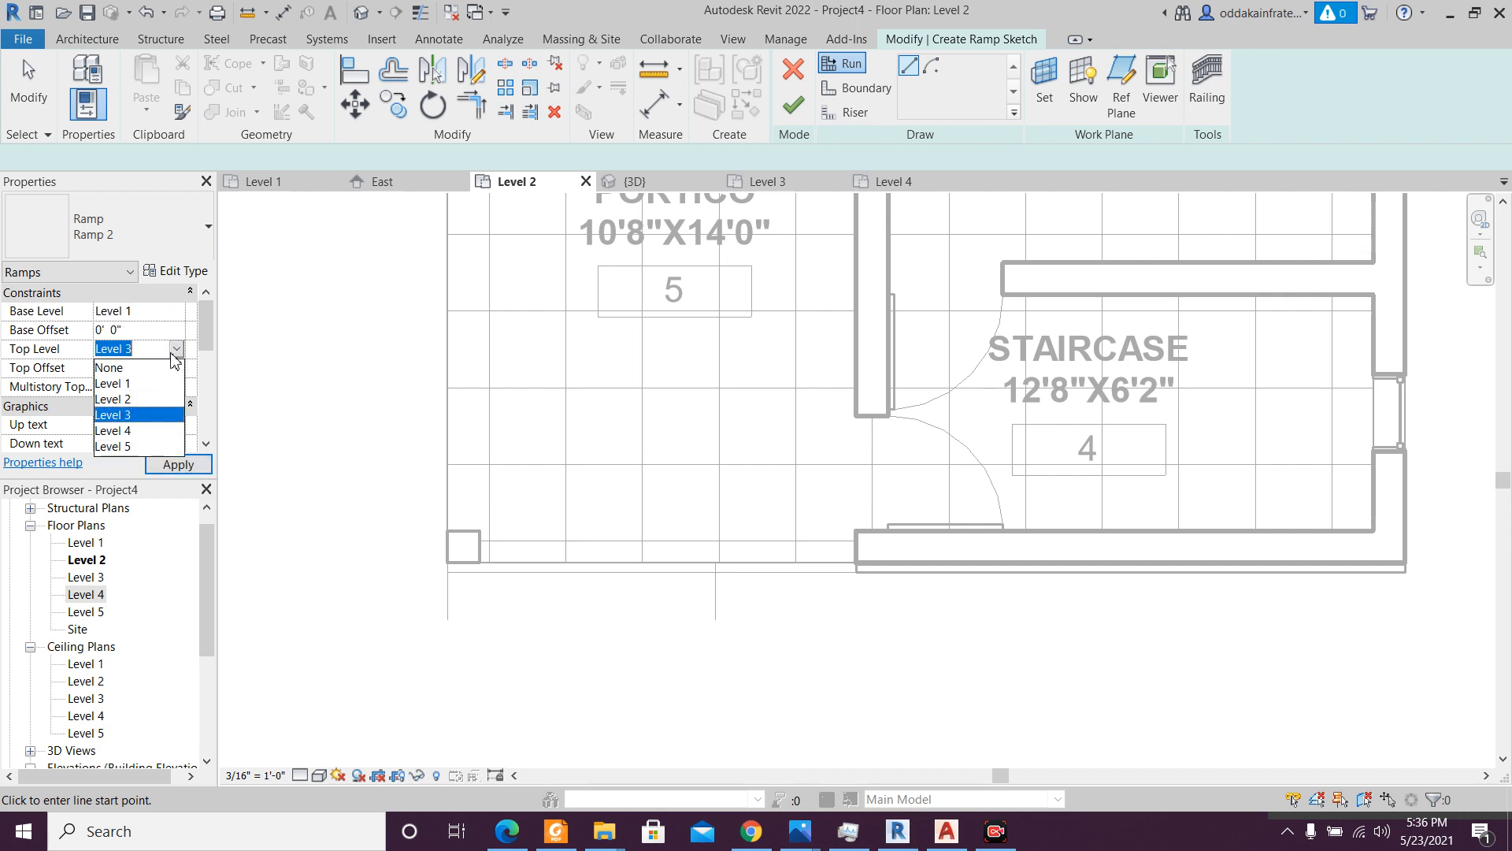
{"action": "left_click", "coordinate": [154, 401]}
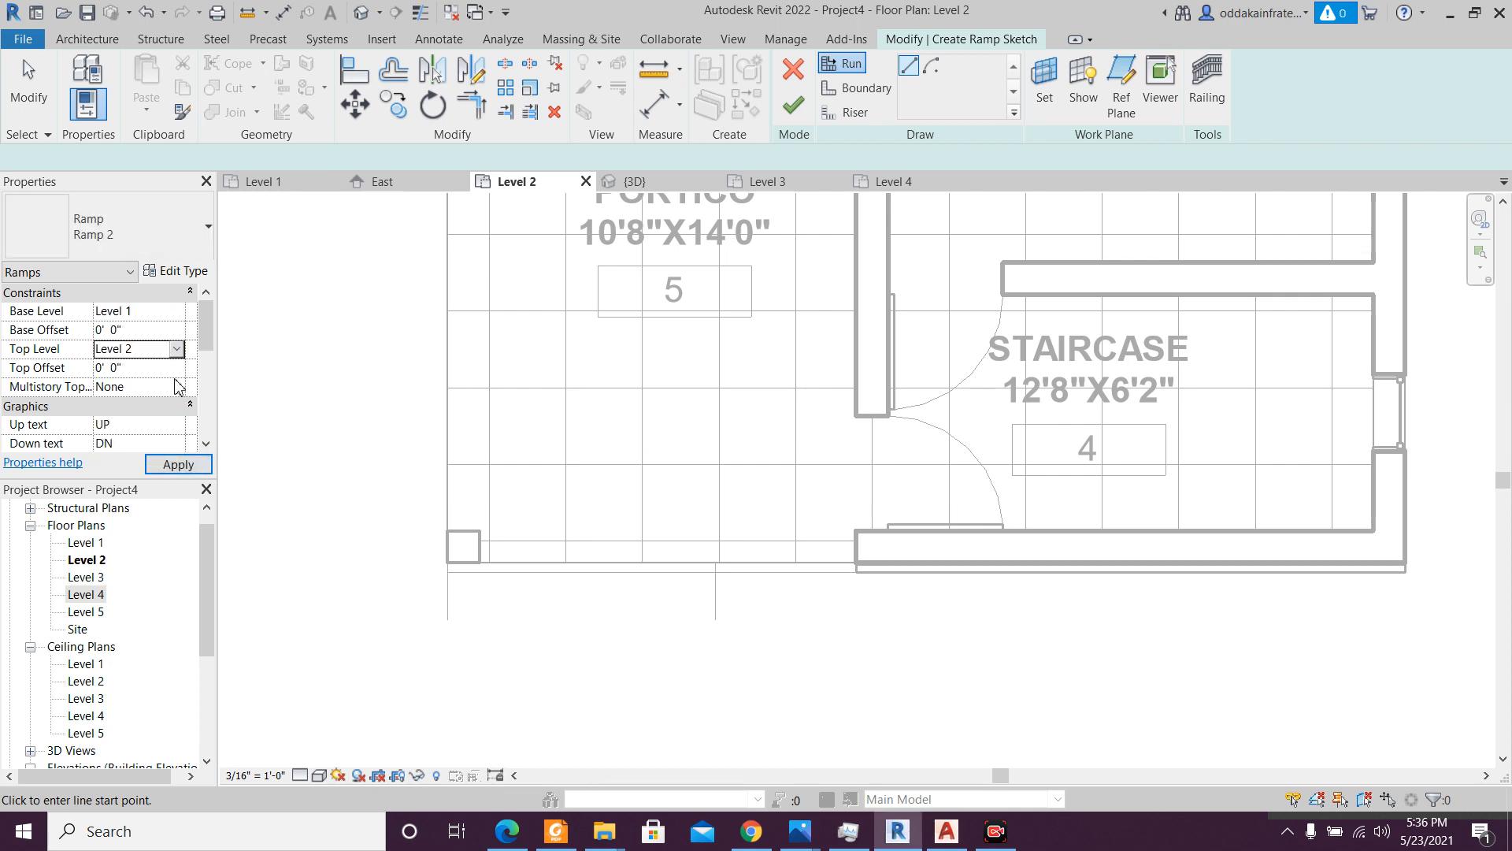
{"action": "left_click_drag", "start_coordinate": [209, 350], "coordinate": [209, 446]}
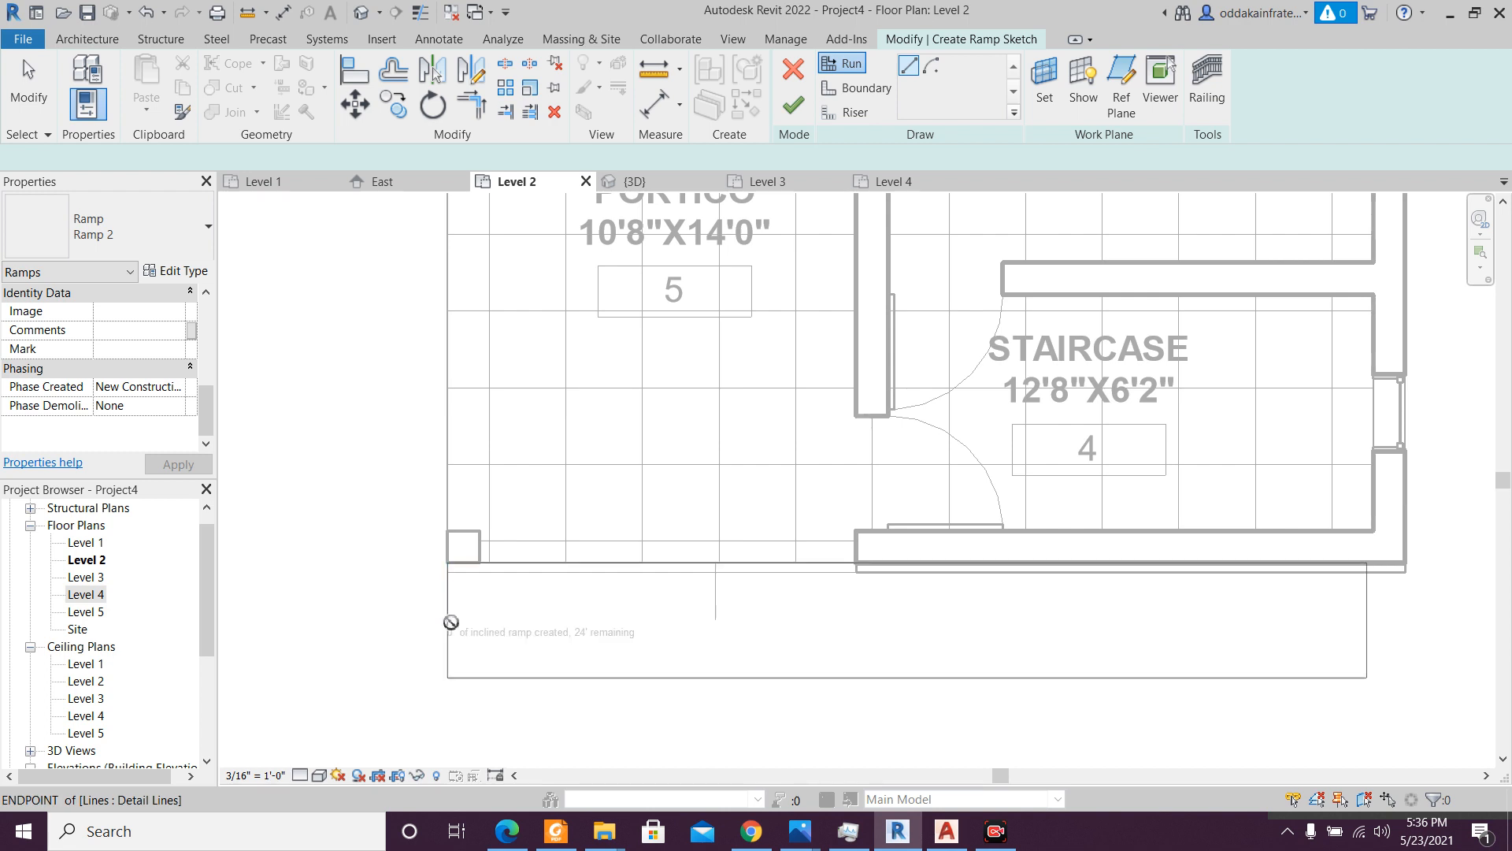
- Draw a 7' ramp run between the outer ends of the two guide lines and finish the ramp in the 3D view
{"action": "left_click", "coordinate": [449, 620]}
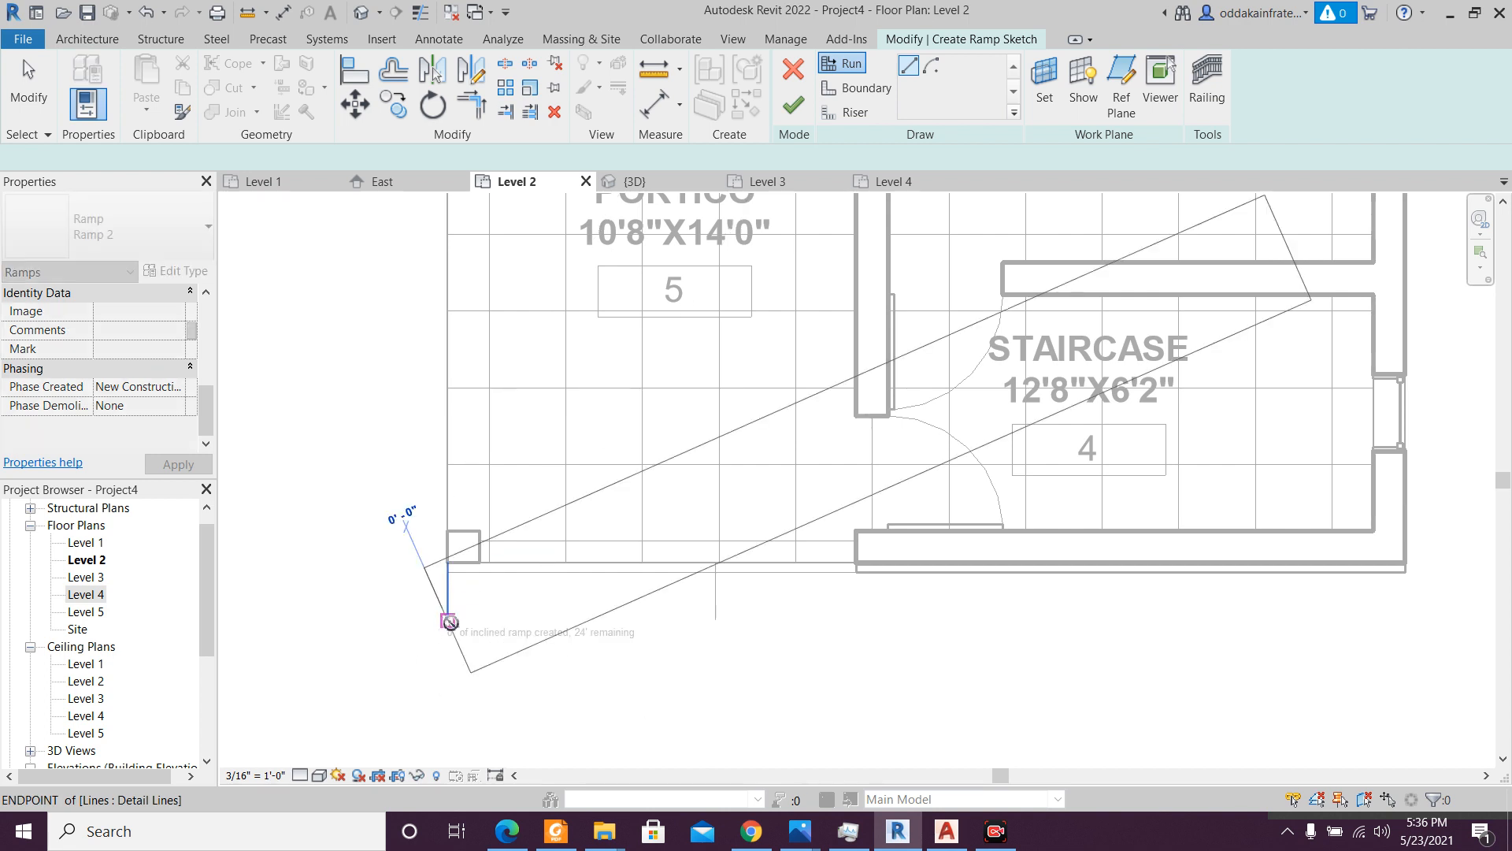
{"action": "left_click", "coordinate": [716, 620]}
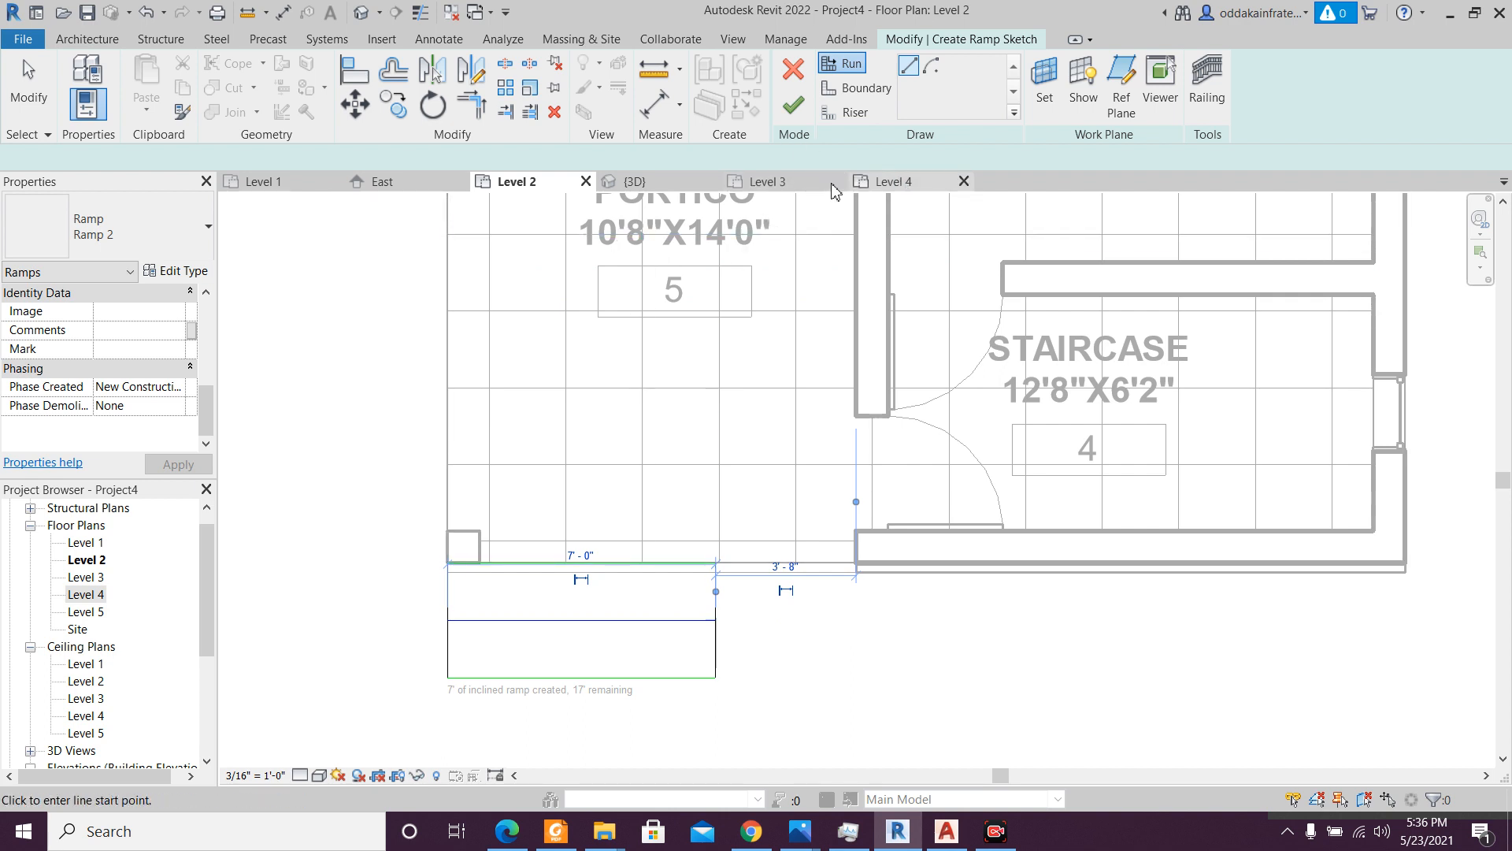
{"action": "left_click", "coordinate": [658, 183]}
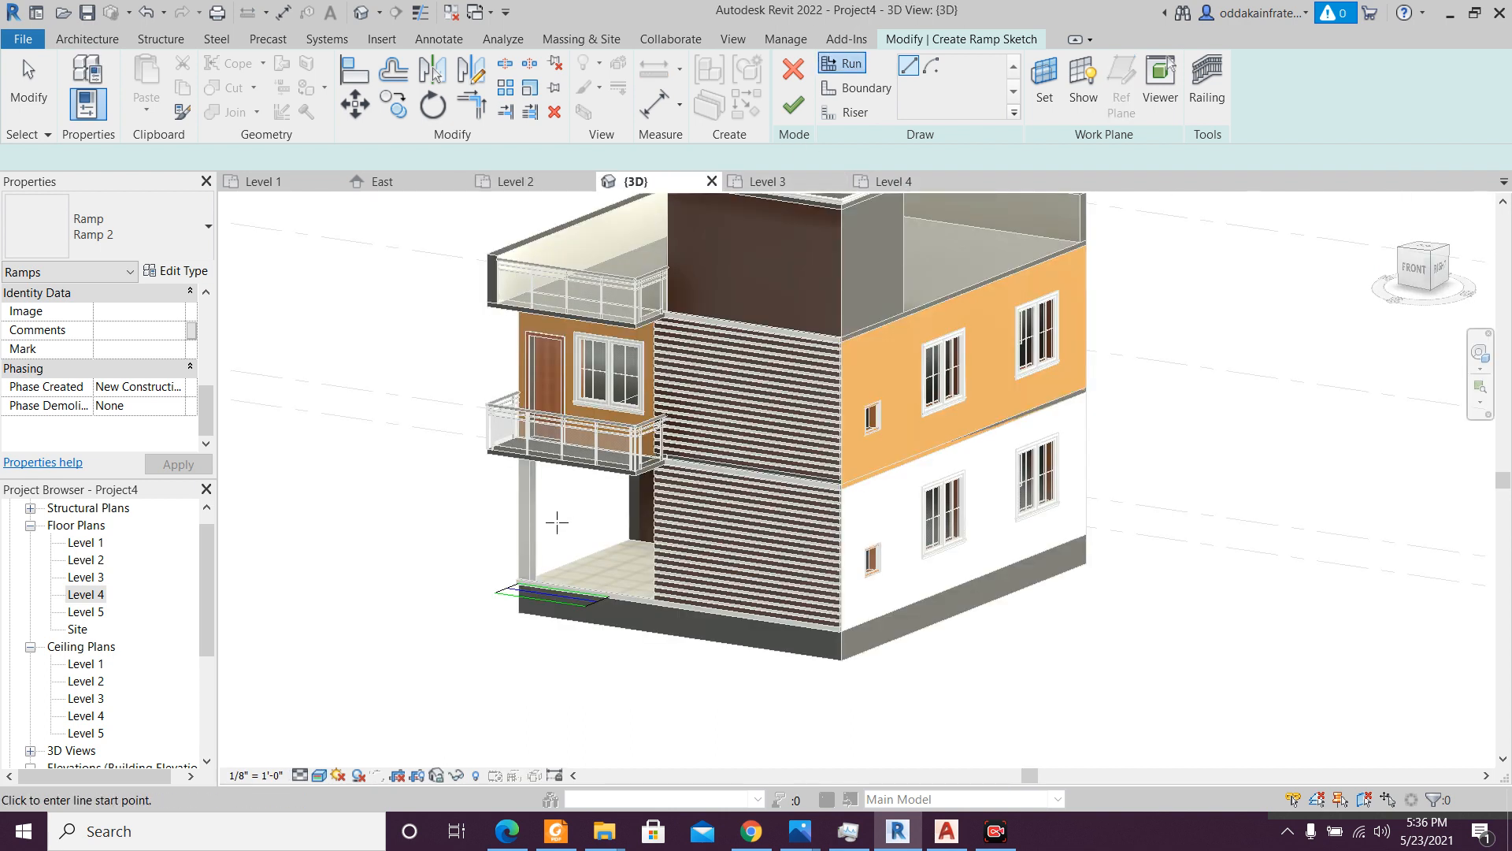
{"action": "scroll", "coordinate": [552, 607], "scroll_direction": "up", "scroll_amount": 2}
{"action": "left_click", "coordinate": [795, 103]}
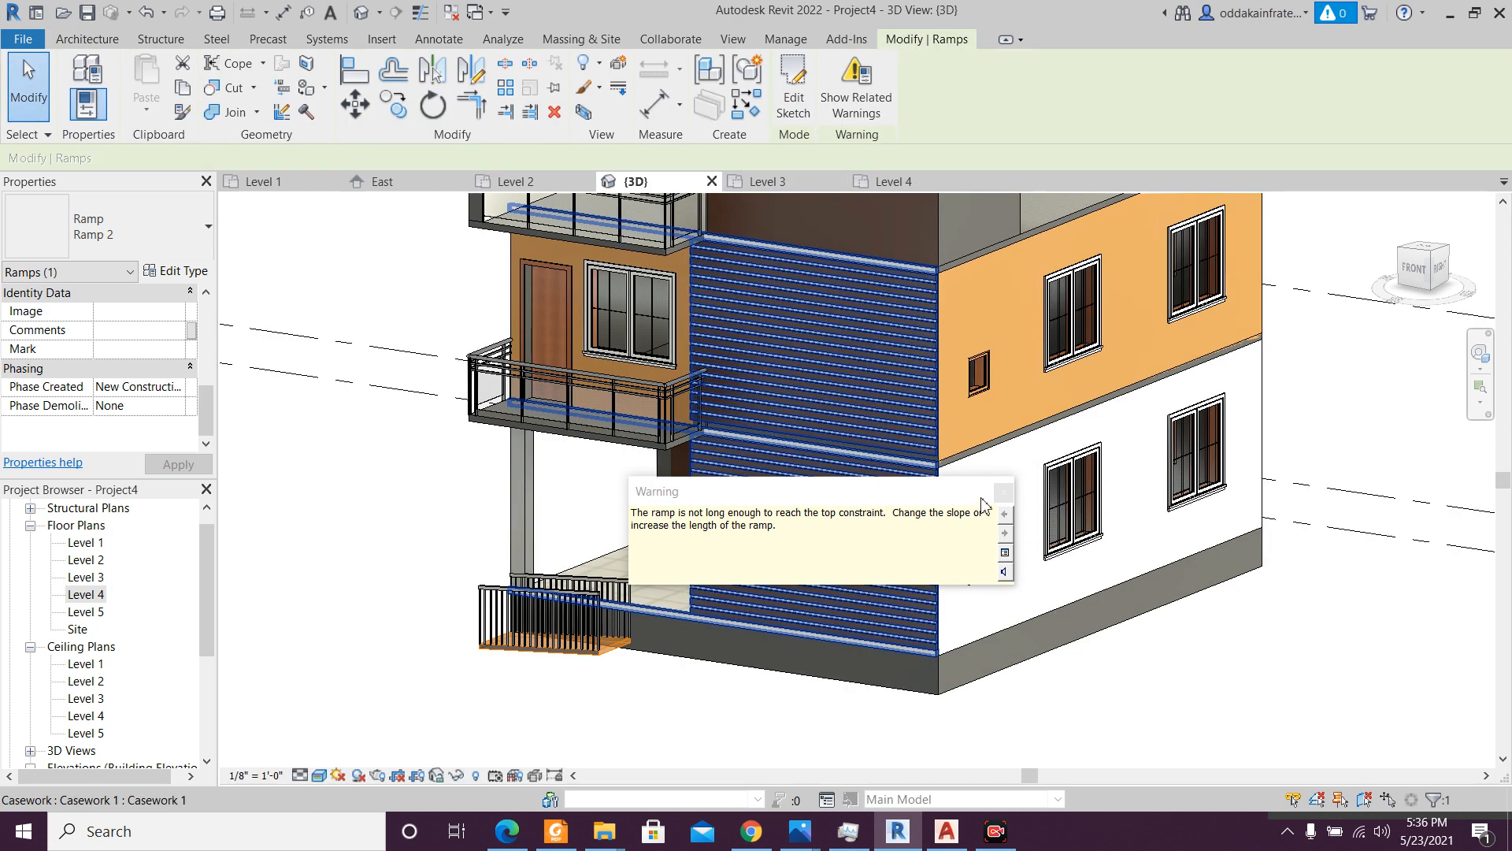
{"action": "left_click", "coordinate": [1005, 493]}
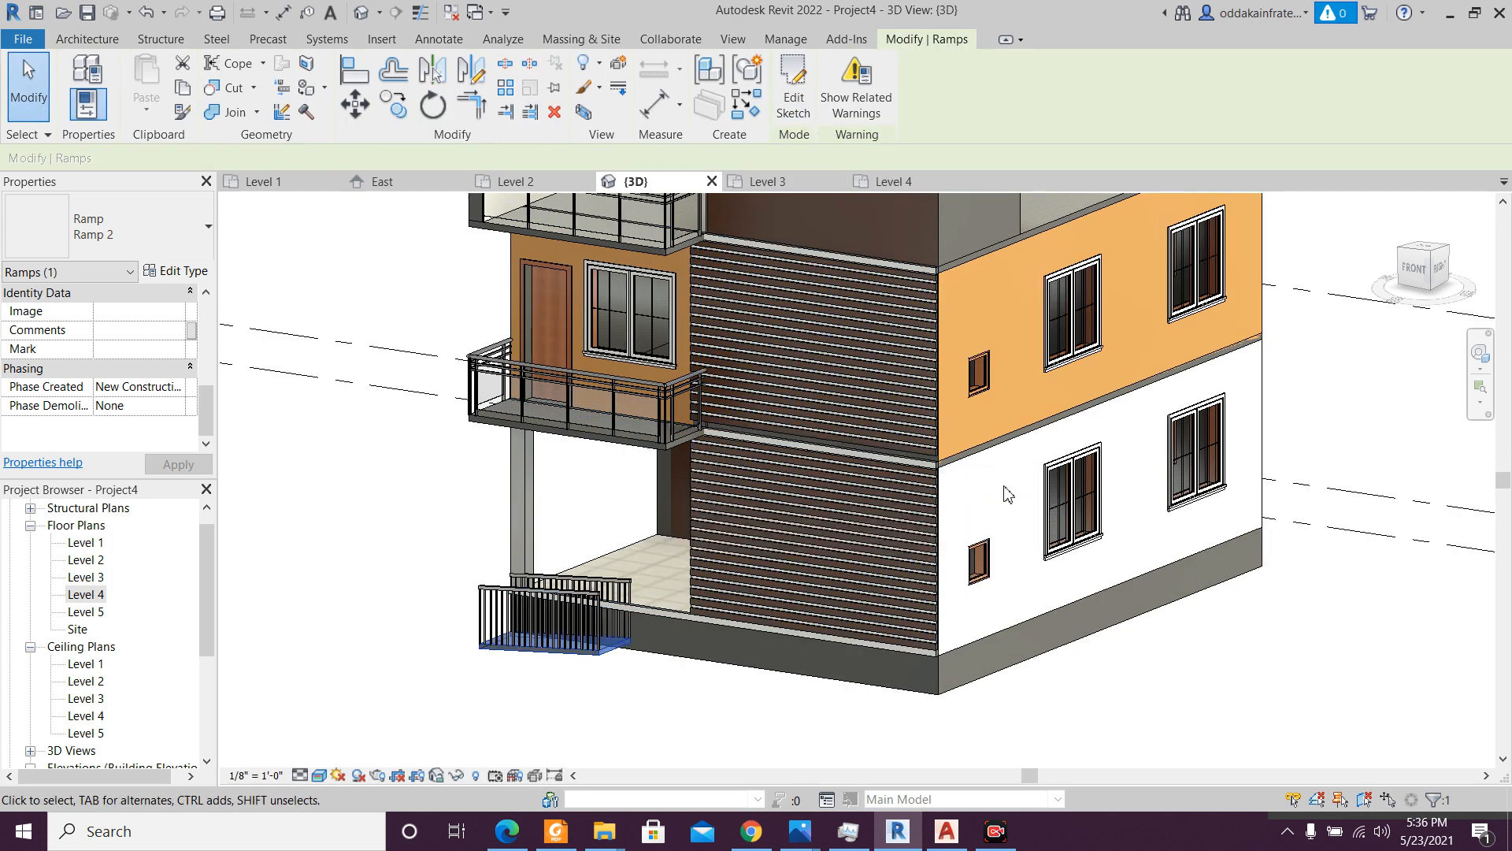
- Reopen the ramp sketch on the Level 2 plan and try a run starting where the second guide line meets the portico edge
{"action": "double_click", "coordinate": [671, 664]}
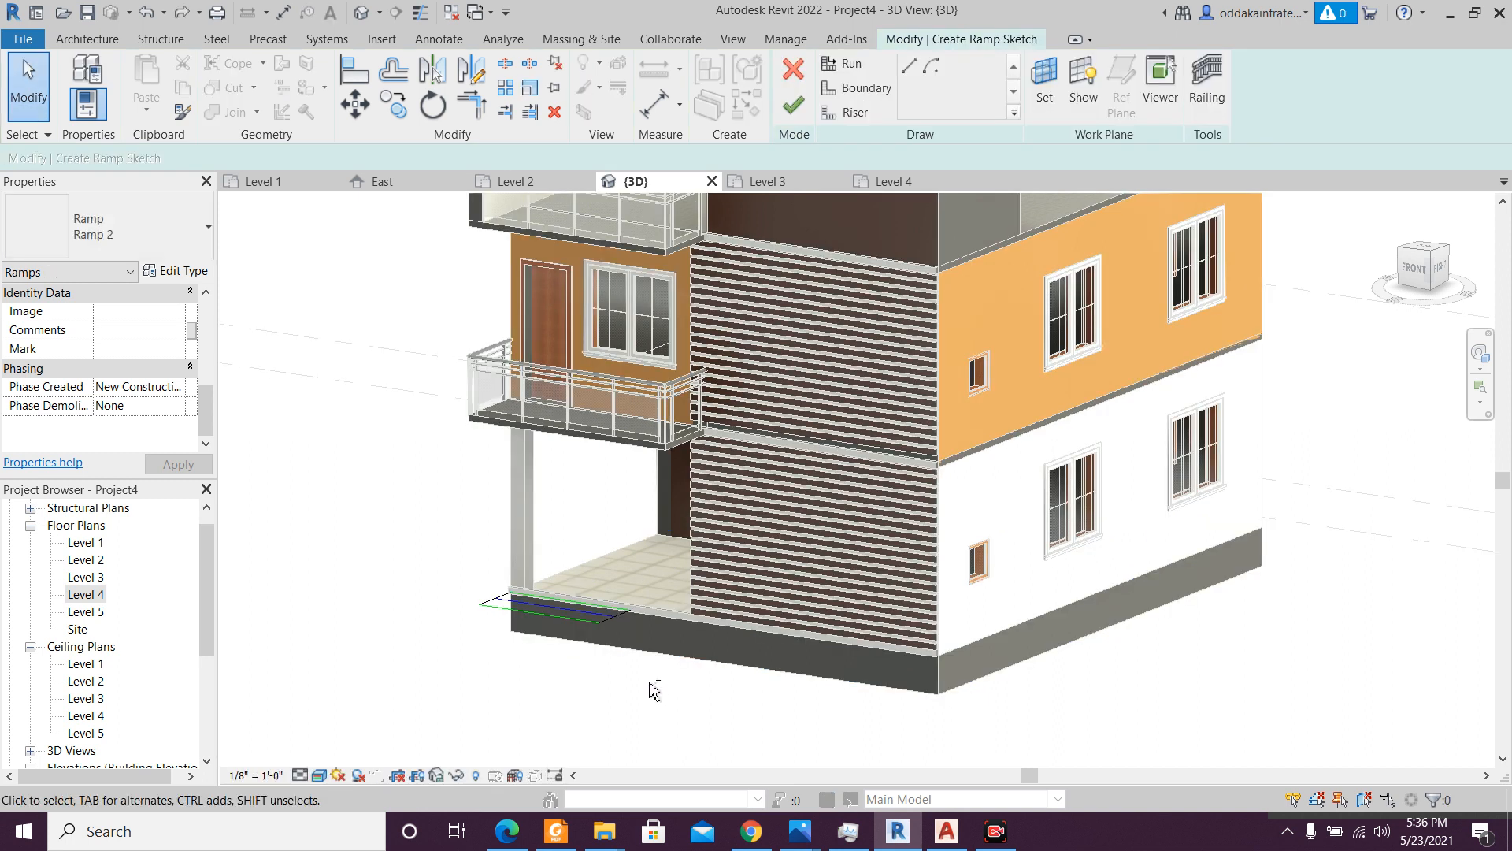
{"action": "left_click", "coordinate": [802, 186]}
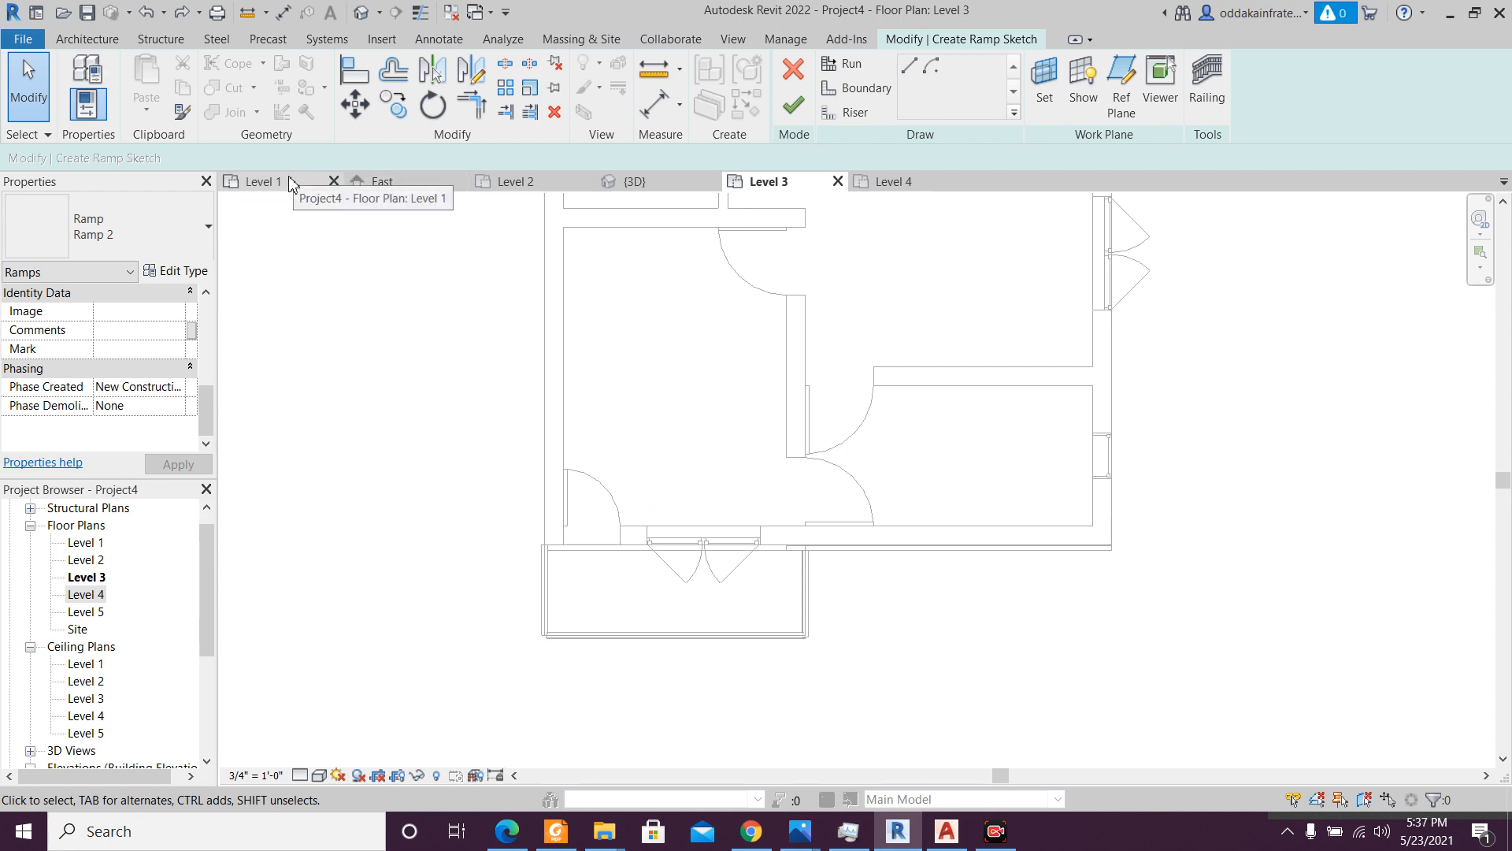
{"action": "left_click", "coordinate": [520, 183]}
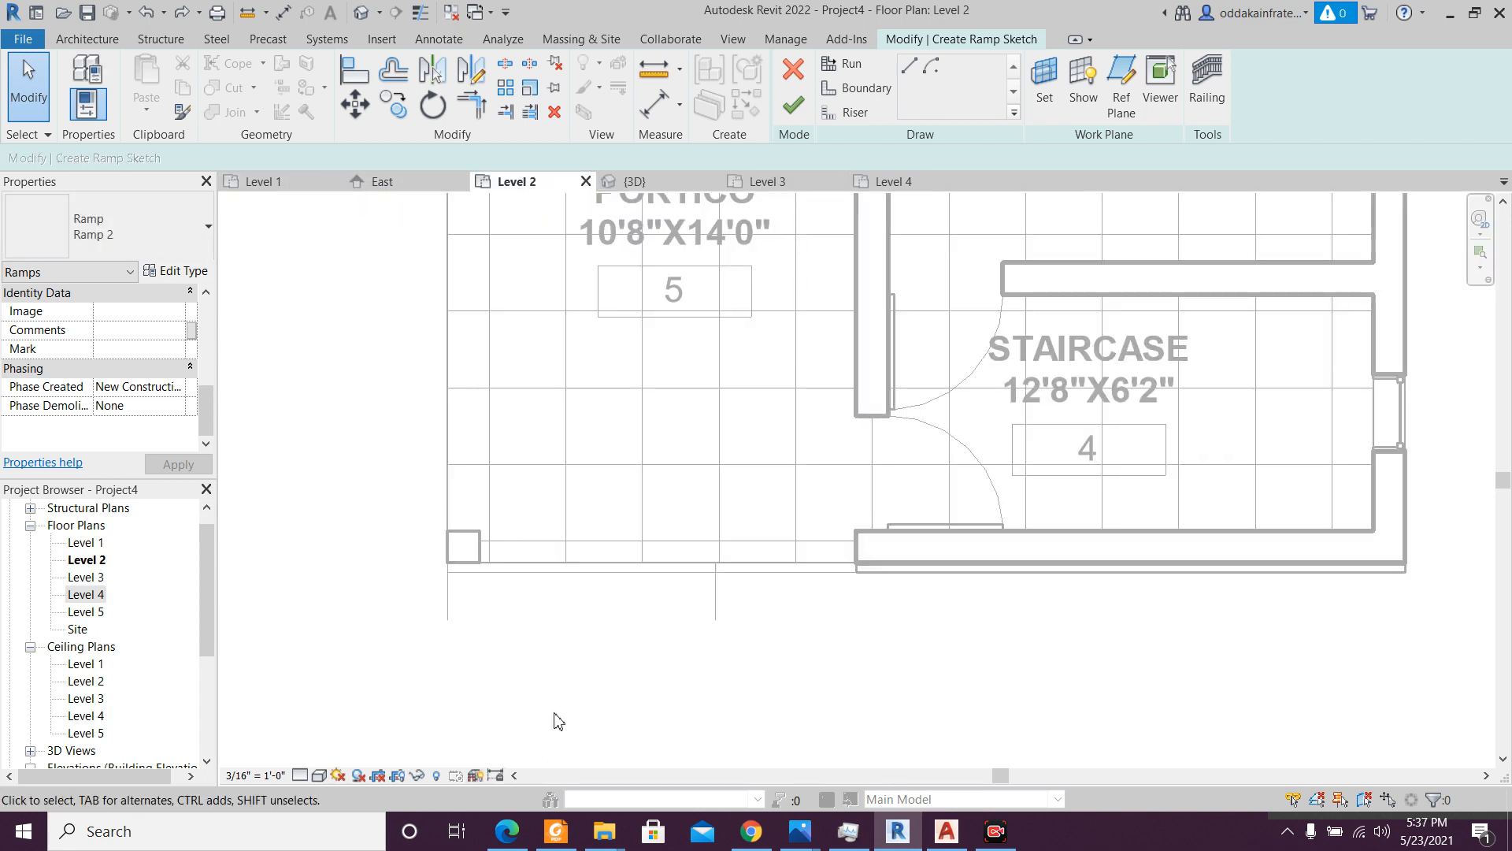
{"action": "scroll", "coordinate": [558, 721], "scroll_direction": "up", "scroll_amount": 1}
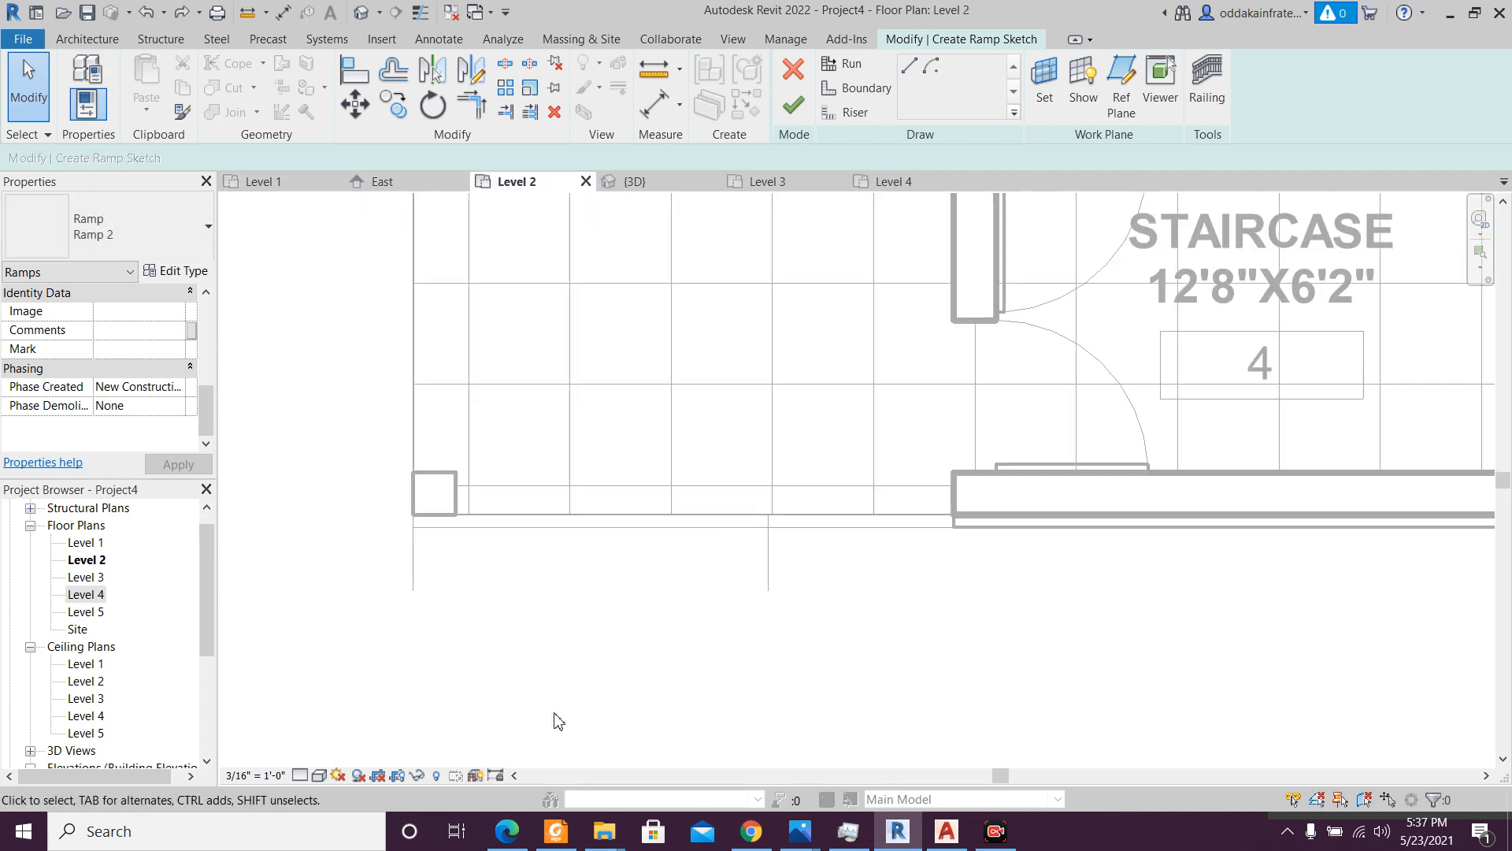
{"action": "left_click", "coordinate": [87, 39]}
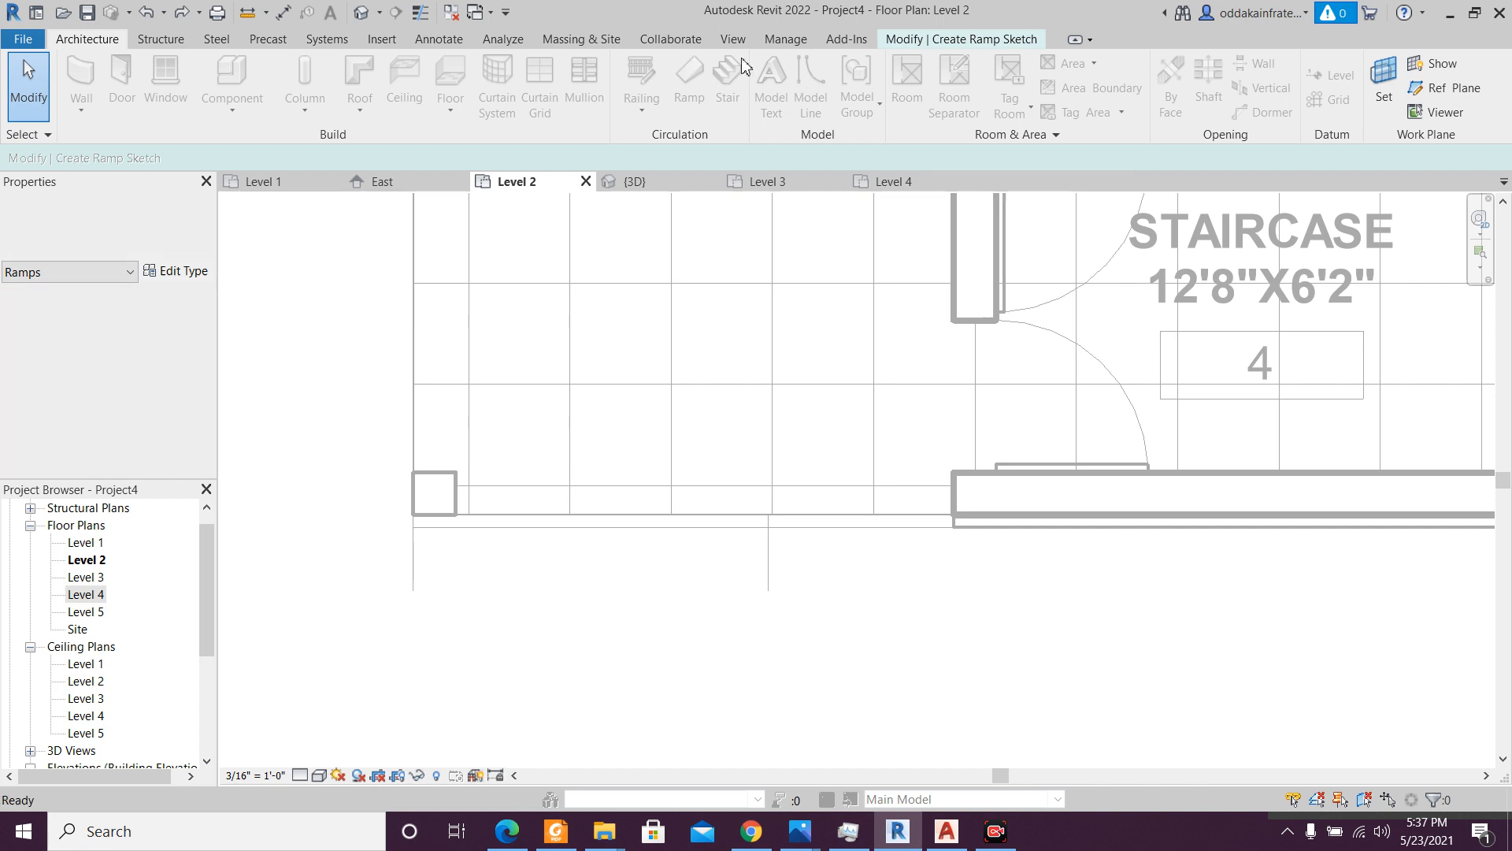
{"action": "left_click", "coordinate": [950, 43]}
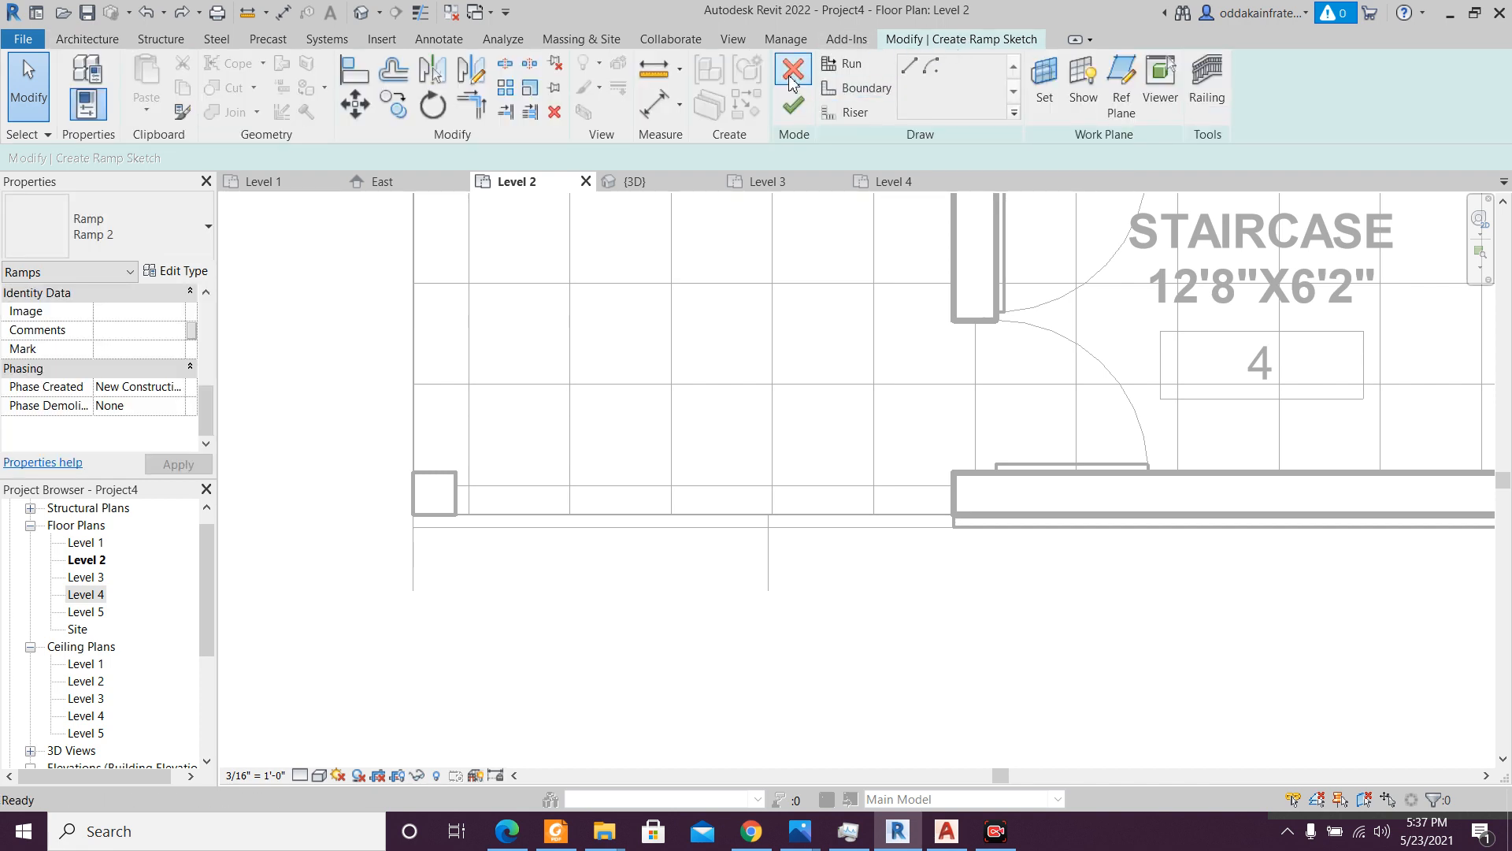
{"action": "left_click", "coordinate": [851, 66]}
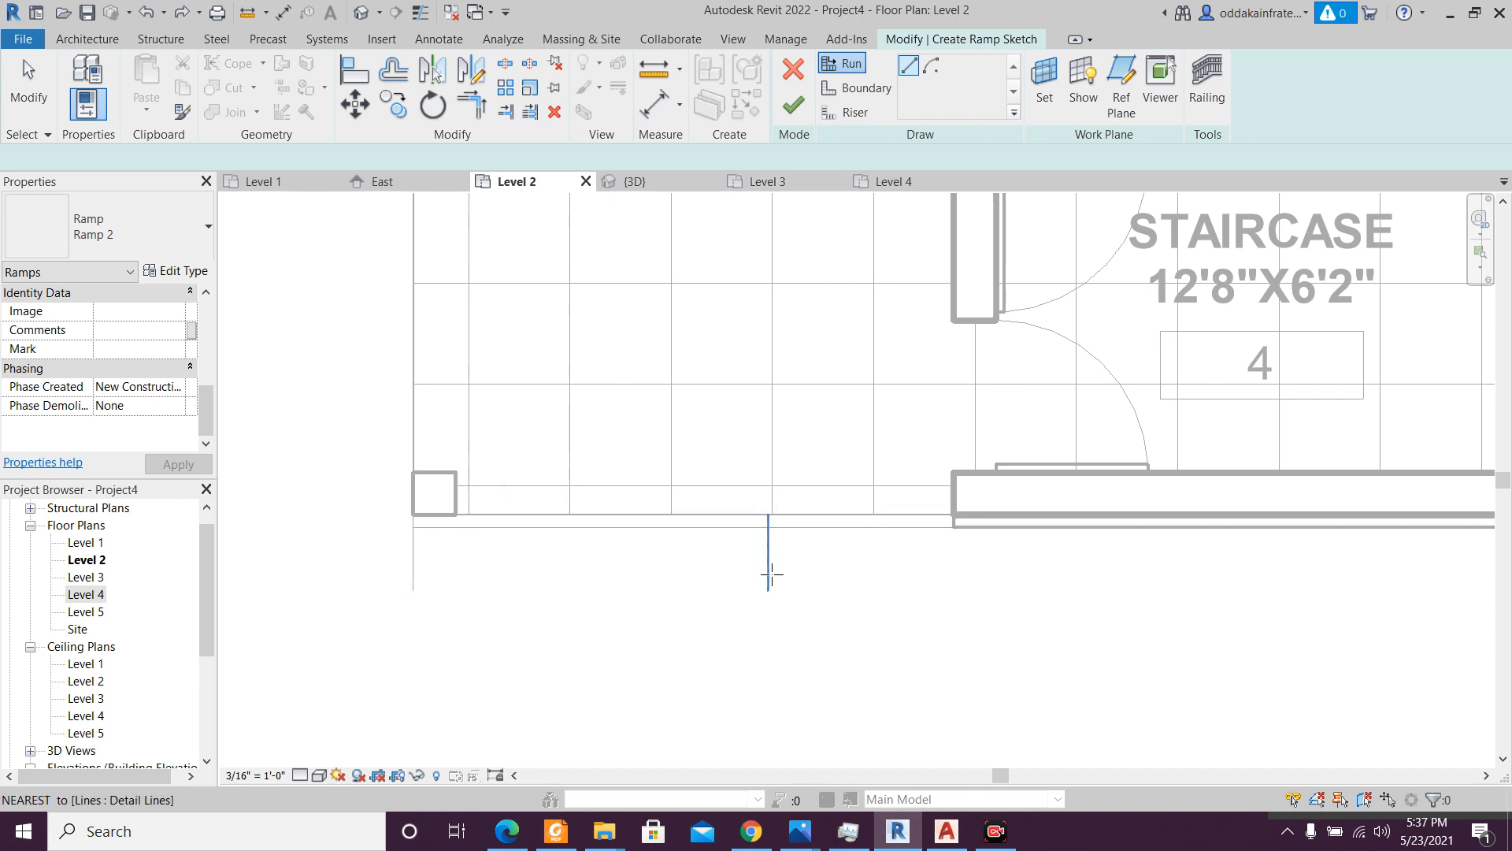
{"action": "left_click", "coordinate": [771, 516]}
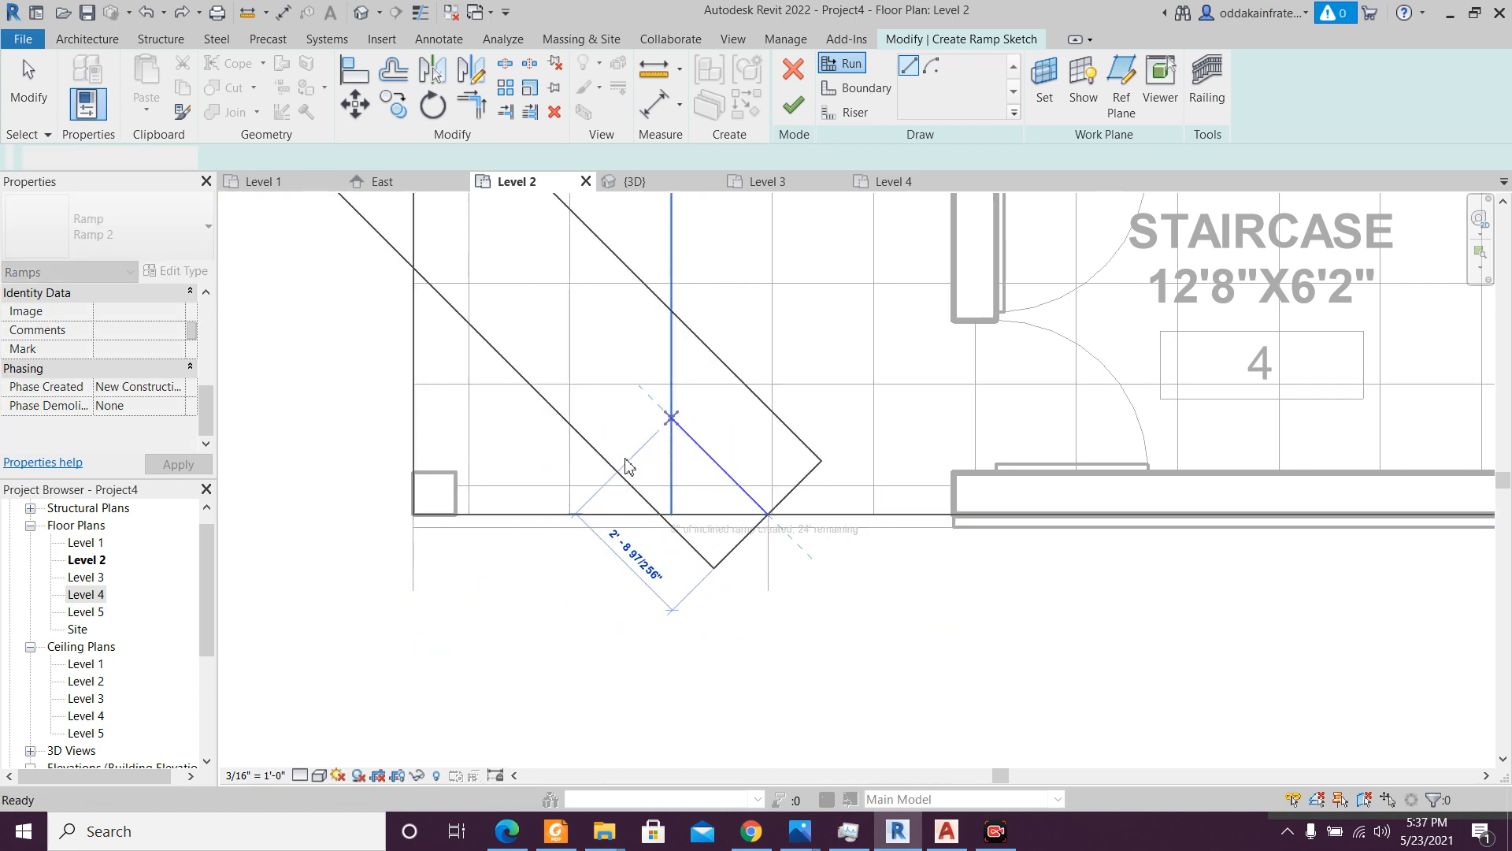
{"action": "key", "text": "Escape"}
{"action": "key", "text": "Escape"}
- Draw a 1'6" ramp run along the corner guide line up to the portico's front corner, and finish the ramp
{"action": "left_click", "coordinate": [844, 63]}
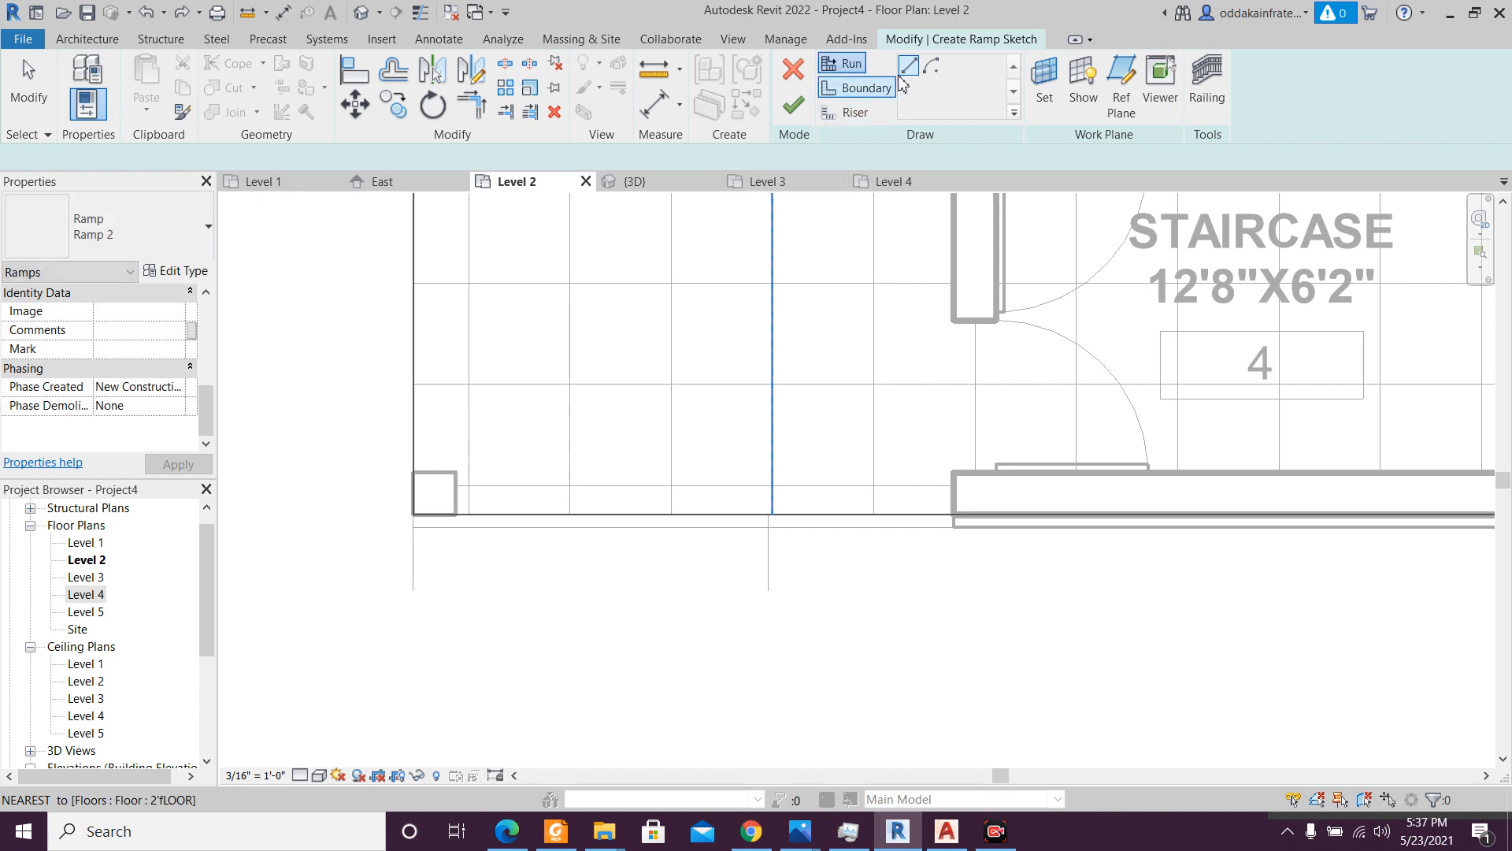
{"action": "left_click", "coordinate": [414, 594]}
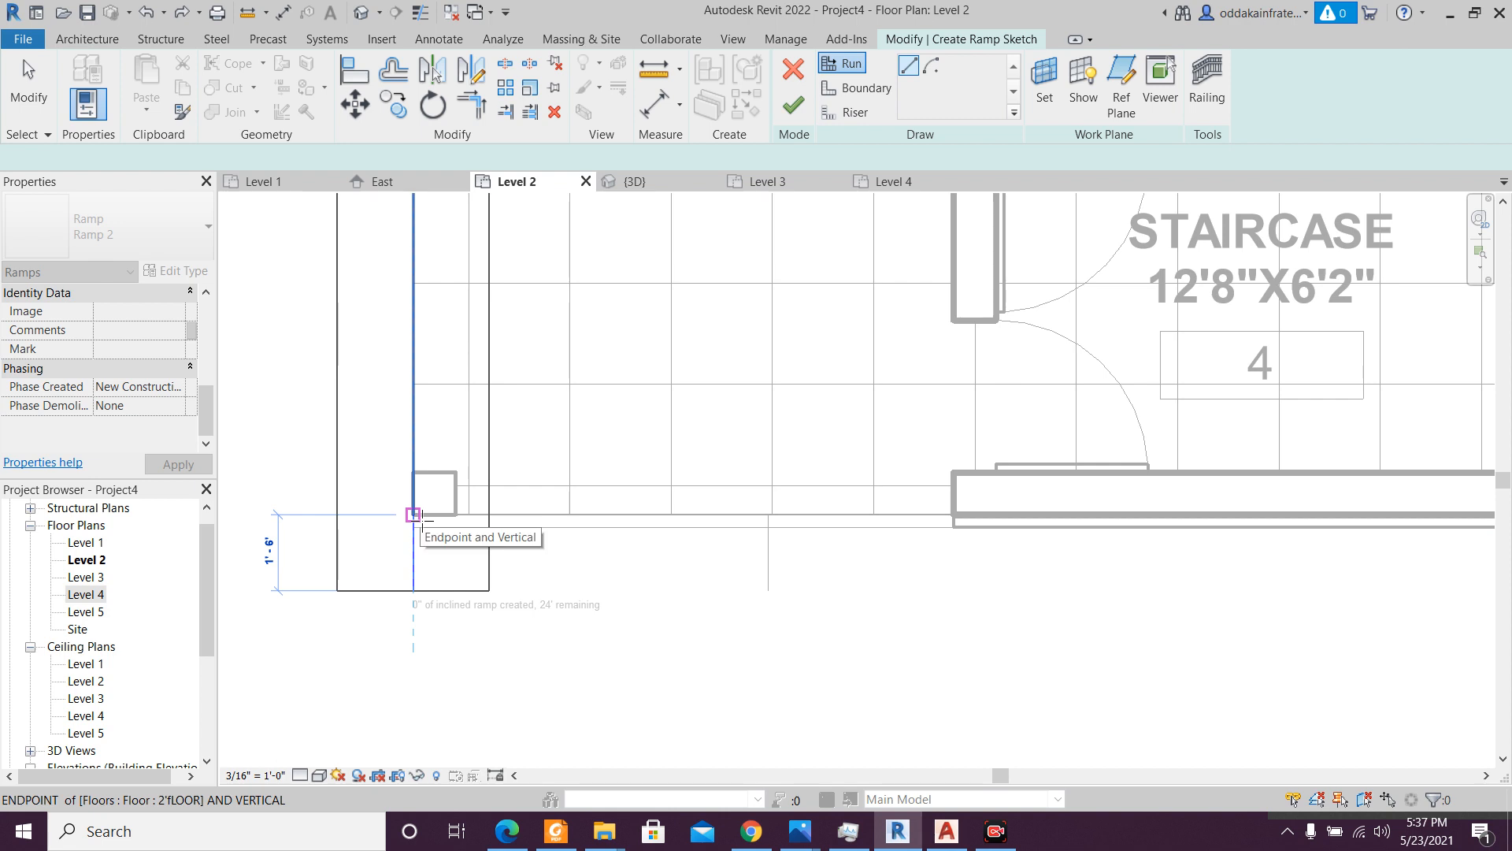
{"action": "left_click", "coordinate": [414, 514]}
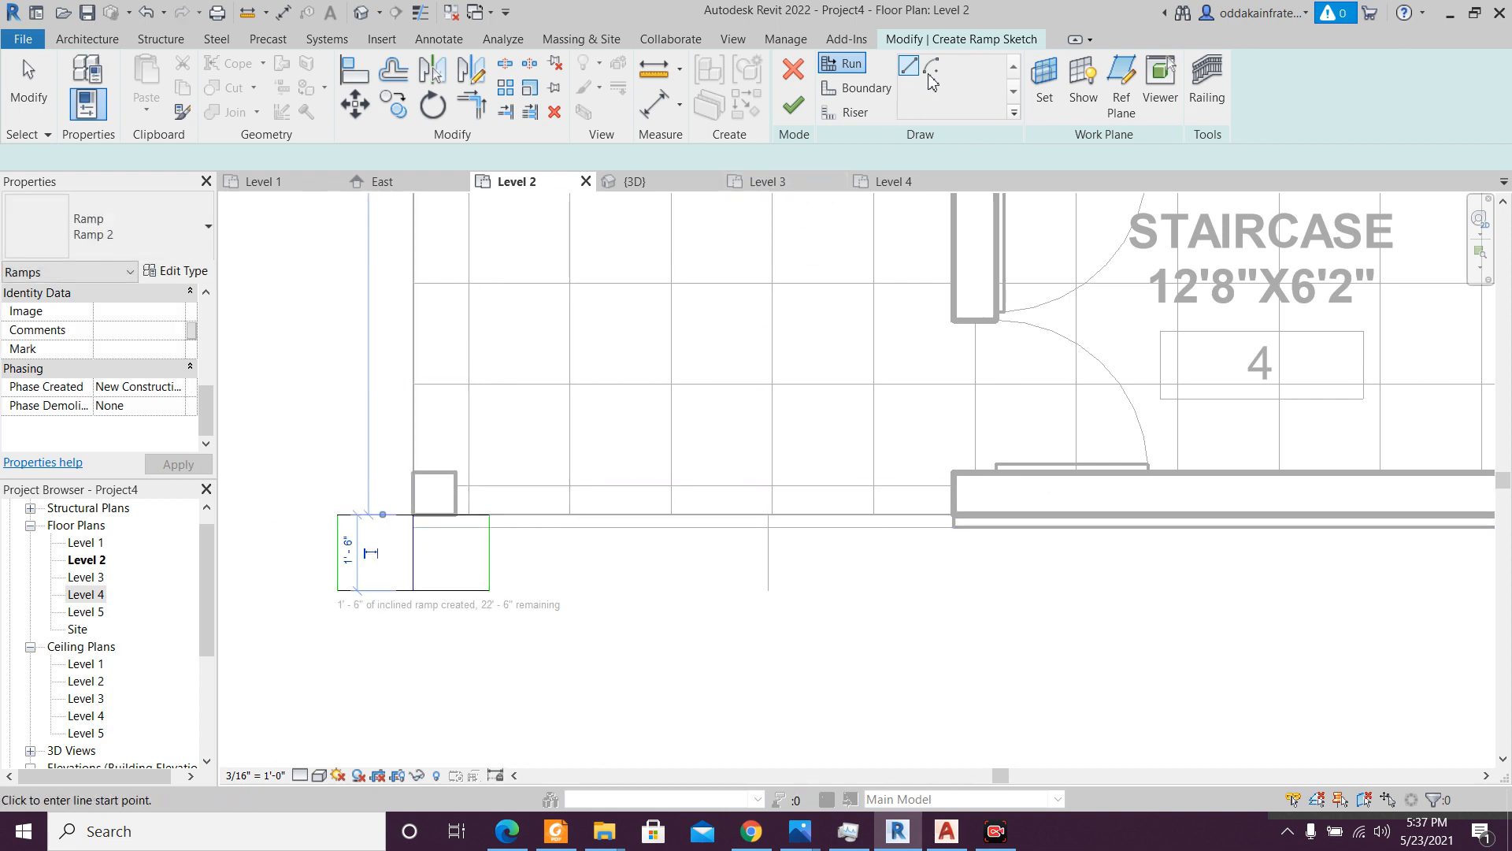
{"action": "left_click", "coordinate": [794, 103]}
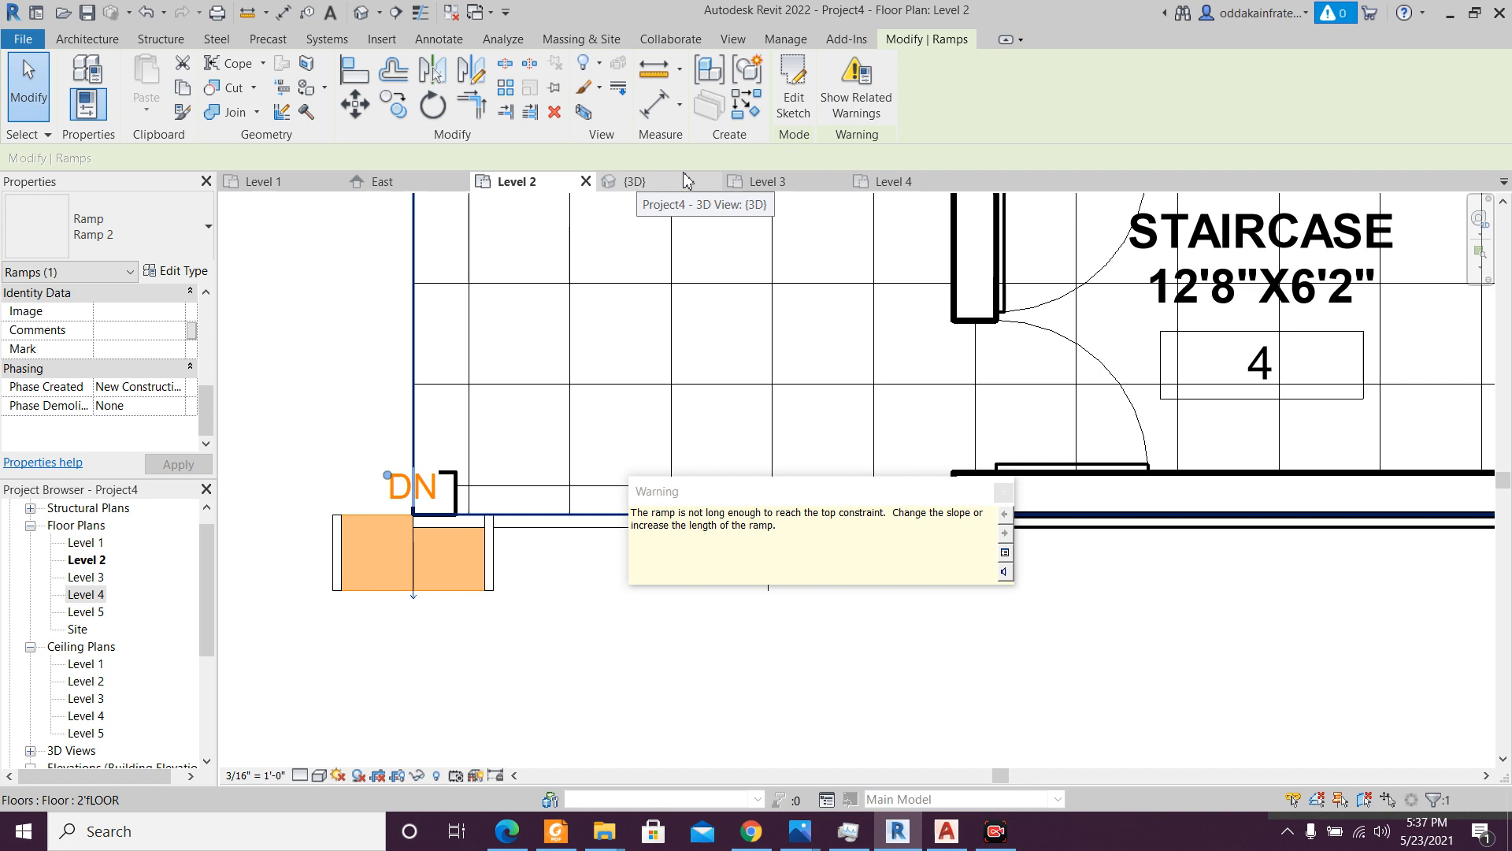
{"action": "left_click", "coordinate": [664, 186]}
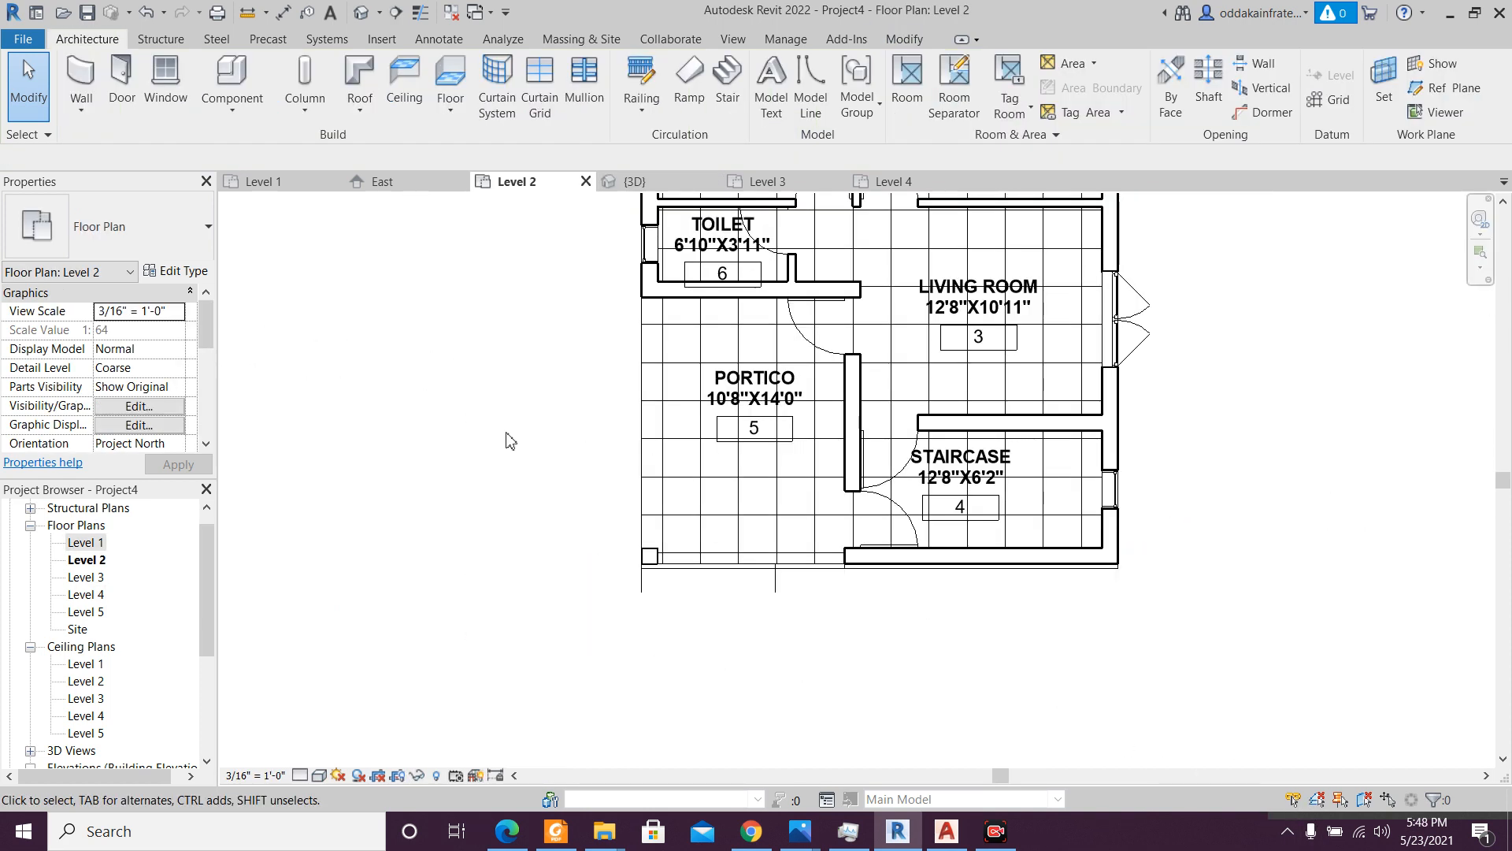
{"action": "middle_click_drag", "start_coordinate": [469, 448], "coordinate": [386, 505]}
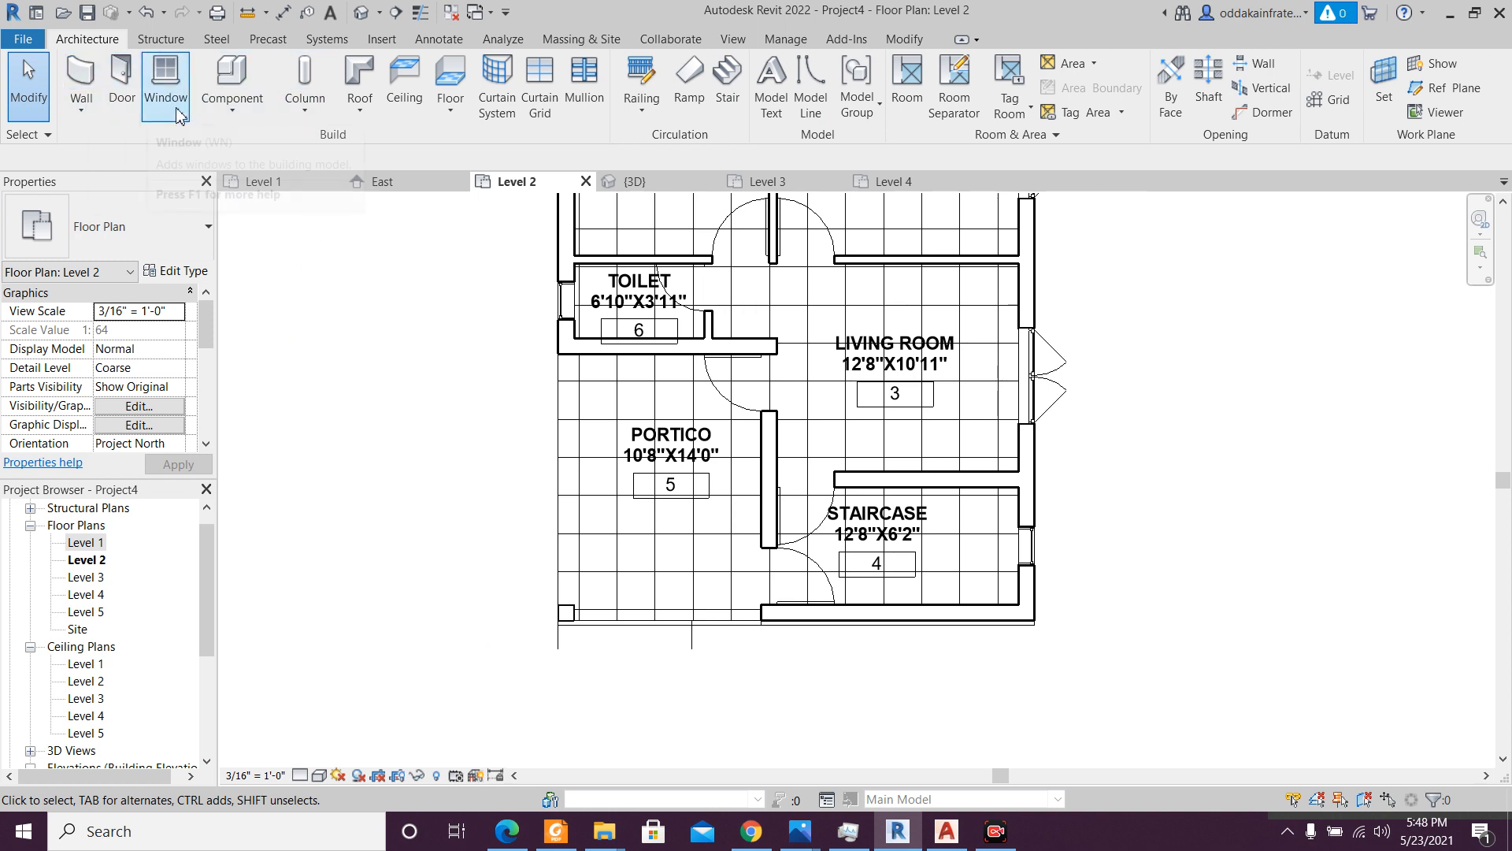
- Create an in-place model component in the Stairs family category and name it Ramp
{"action": "left_click", "coordinate": [231, 112]}
{"action": "left_click", "coordinate": [236, 187]}
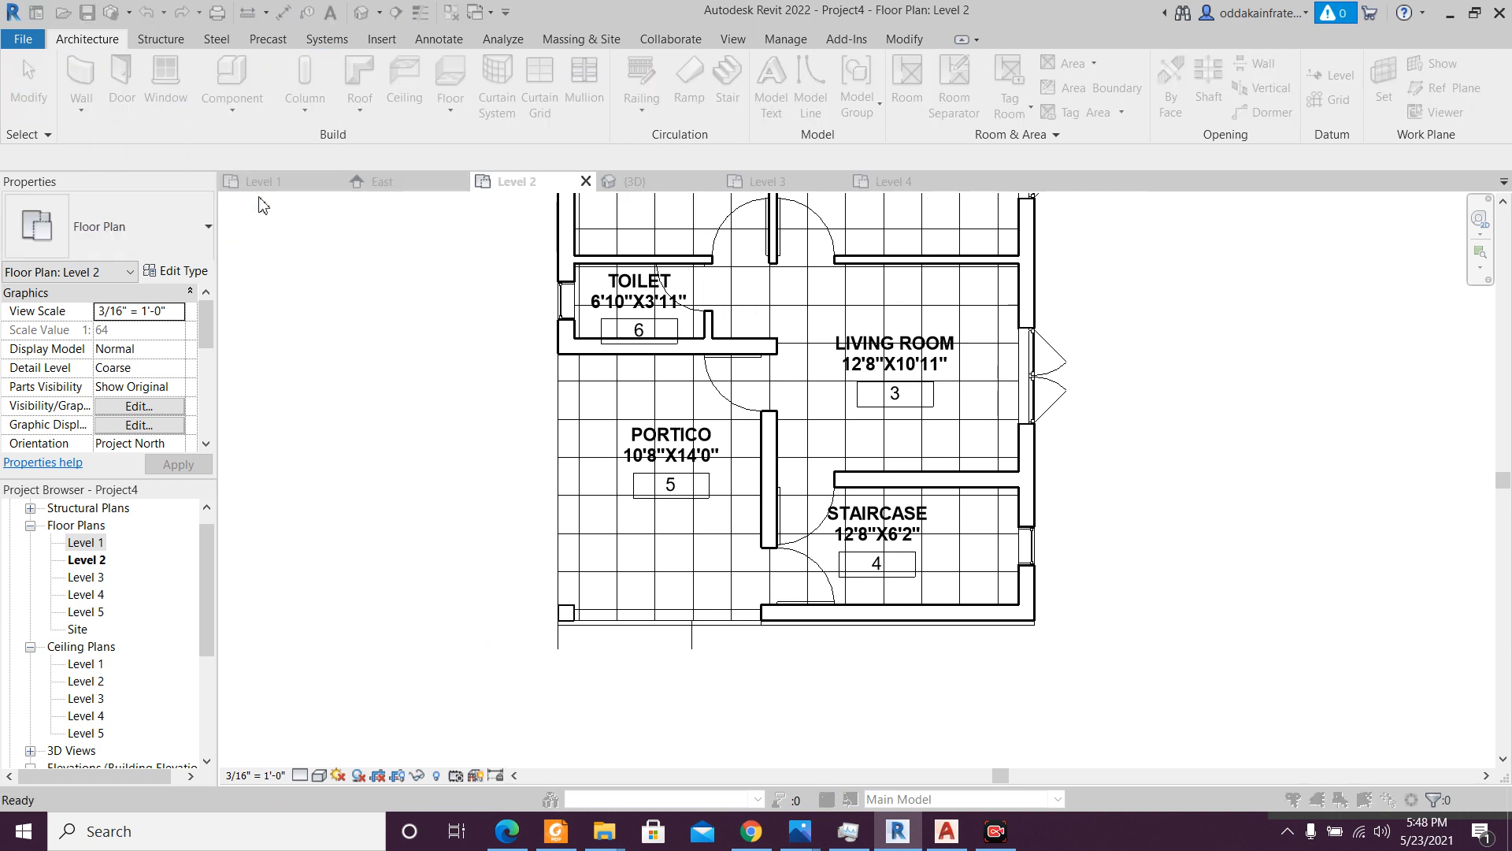
{"action": "scroll", "coordinate": [726, 337], "scroll_direction": "down", "scroll_amount": 6}
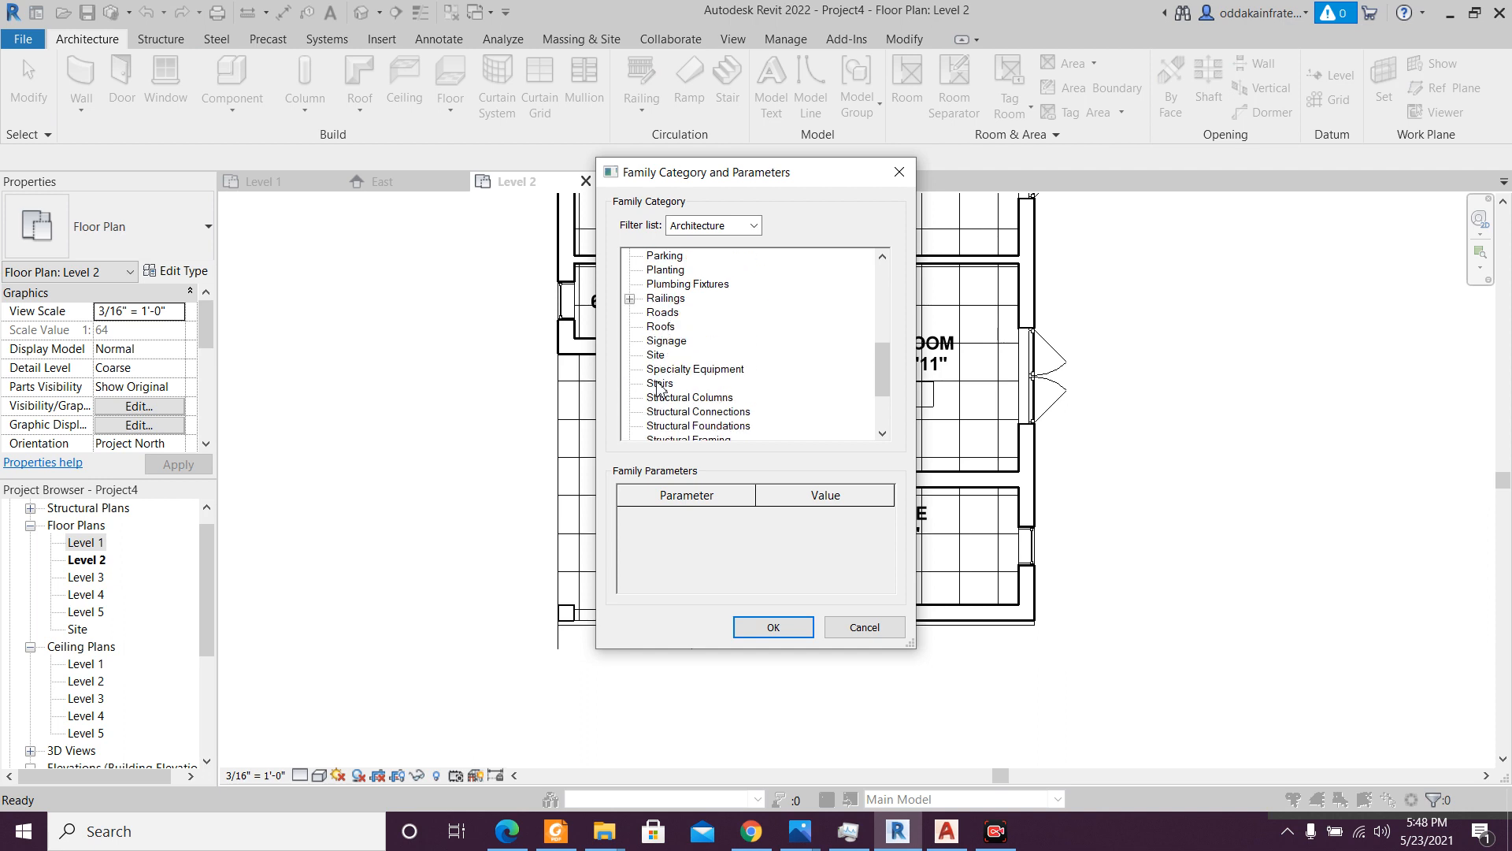
{"action": "left_click", "coordinate": [771, 628]}
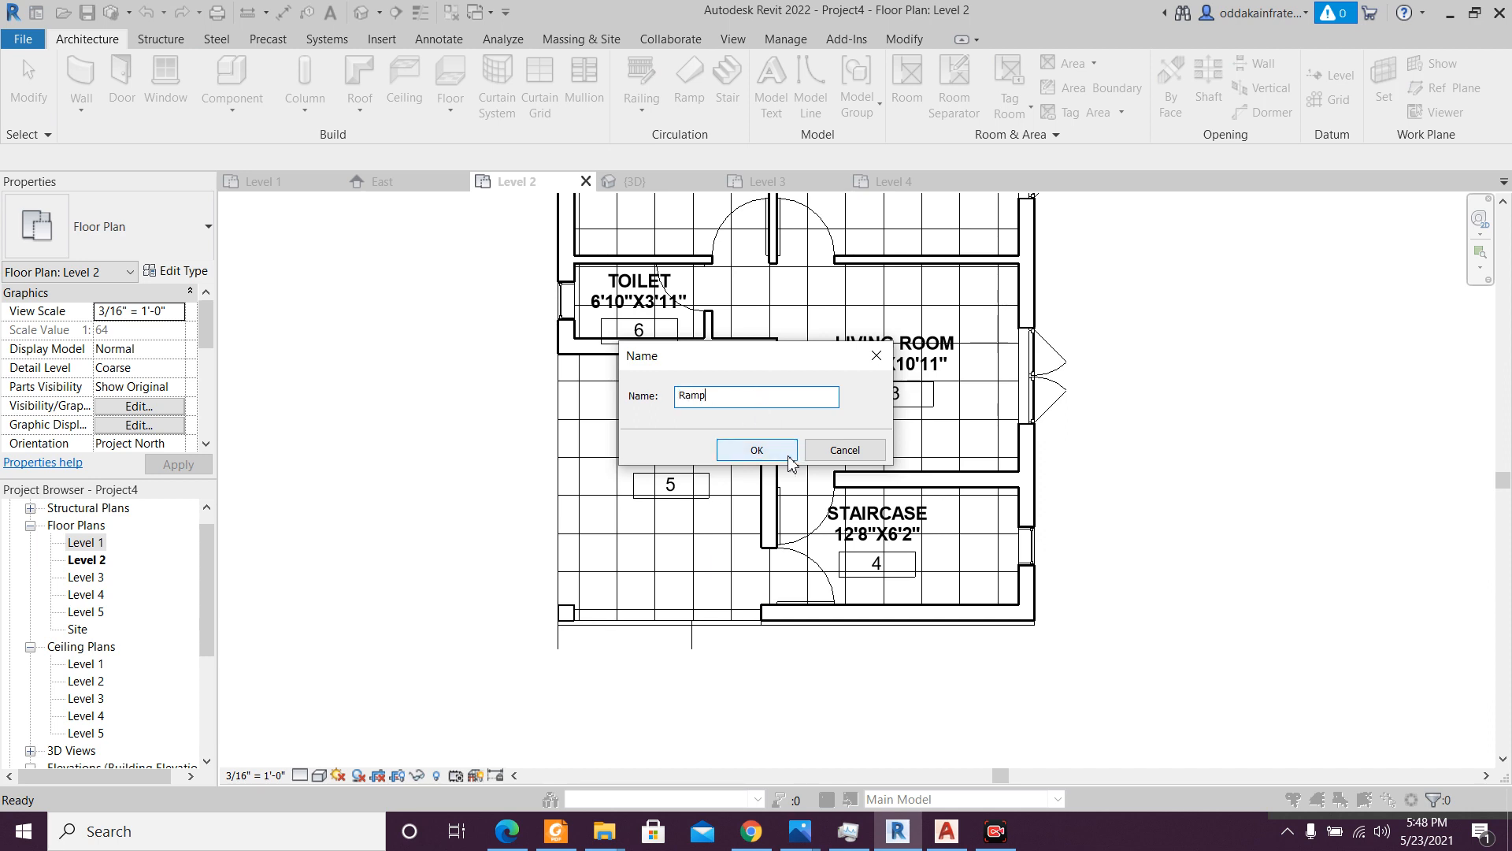
{"action": "type", "text": "Ramp"}
{"action": "left_click", "coordinate": [757, 450]}
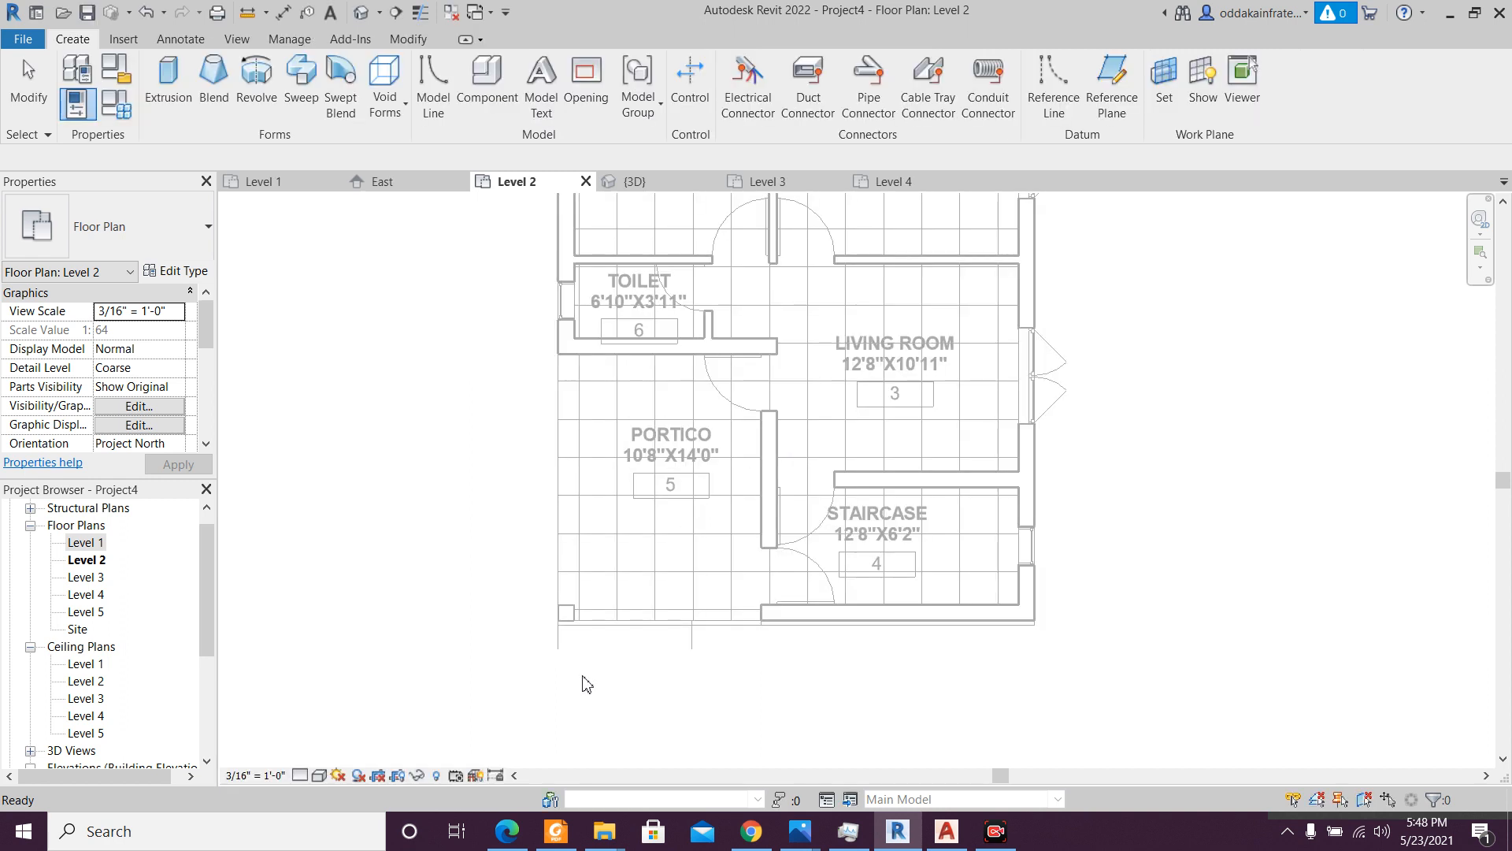
{"action": "scroll", "coordinate": [594, 660], "scroll_direction": "up", "scroll_amount": 3}
{"action": "scroll", "coordinate": [602, 657], "scroll_direction": "down", "scroll_amount": 2}
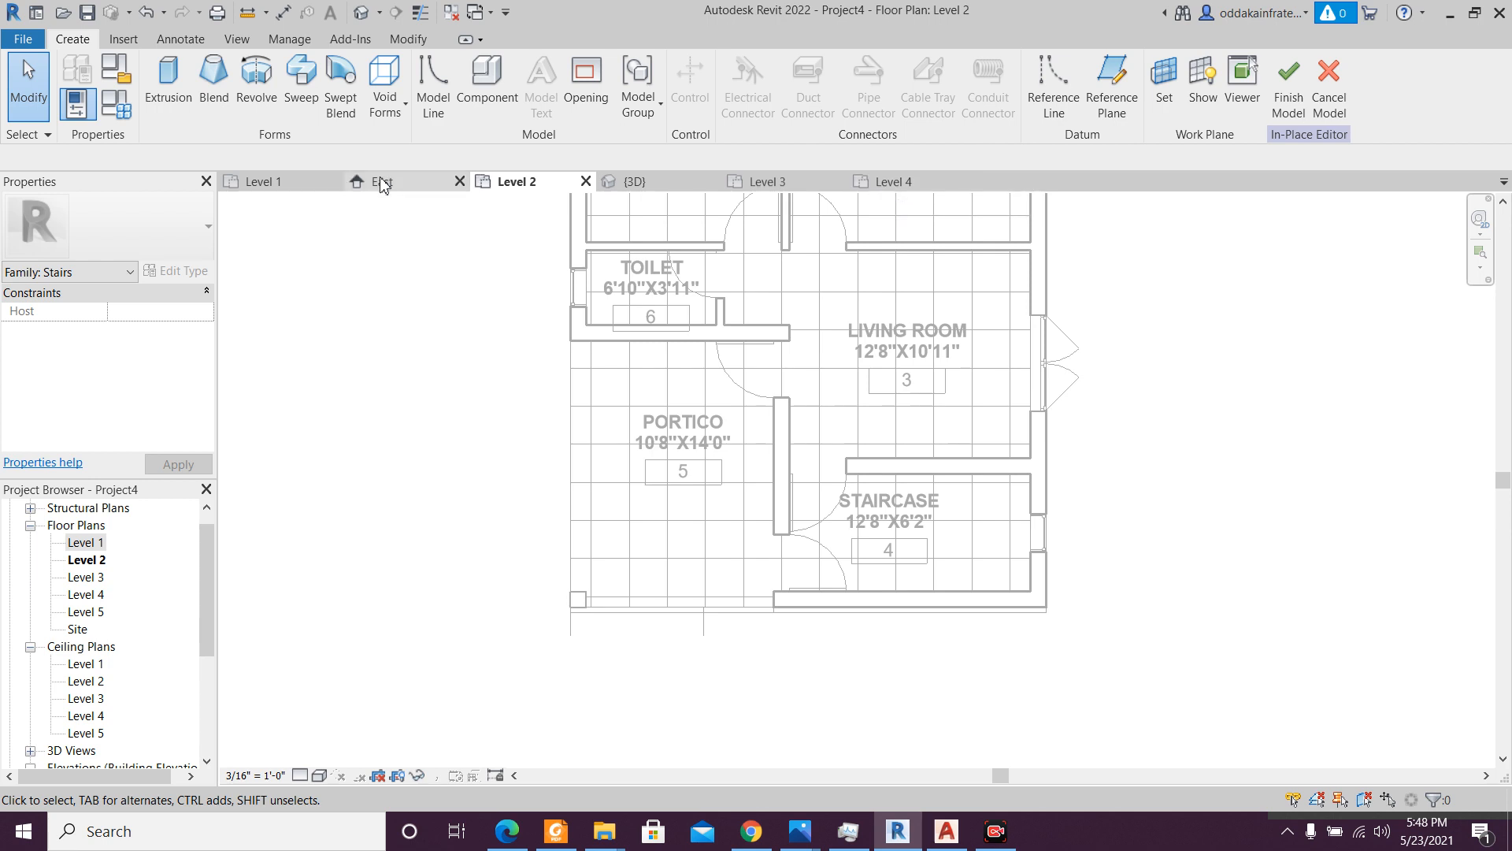
- In the 3D view, pick the outer side face of the portico's corner column as the work plane and display it
{"action": "left_click", "coordinate": [630, 182]}
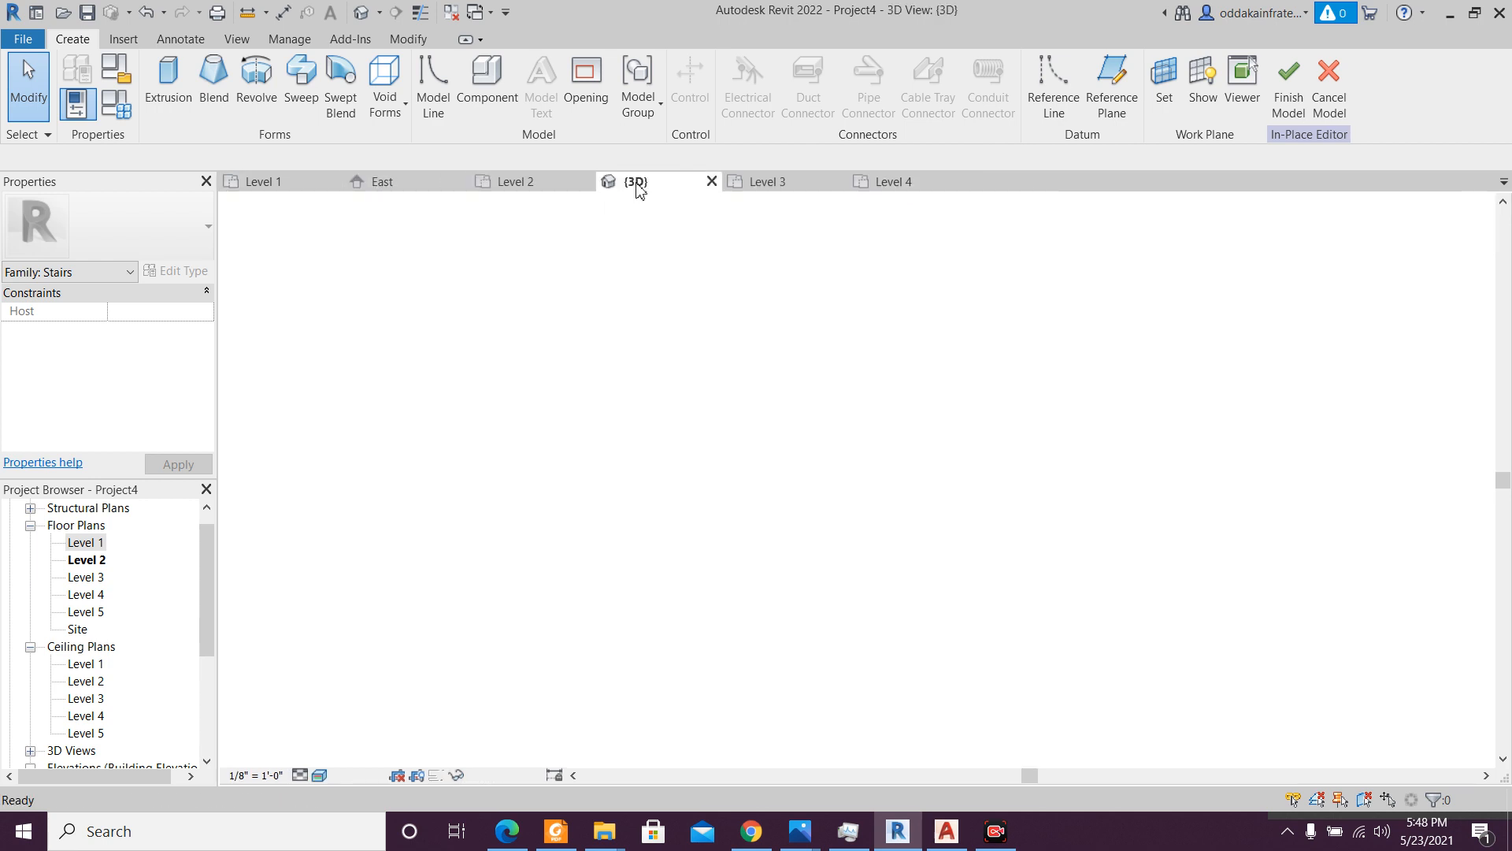
{"action": "scroll", "coordinate": [791, 557], "scroll_direction": "up", "scroll_amount": 1}
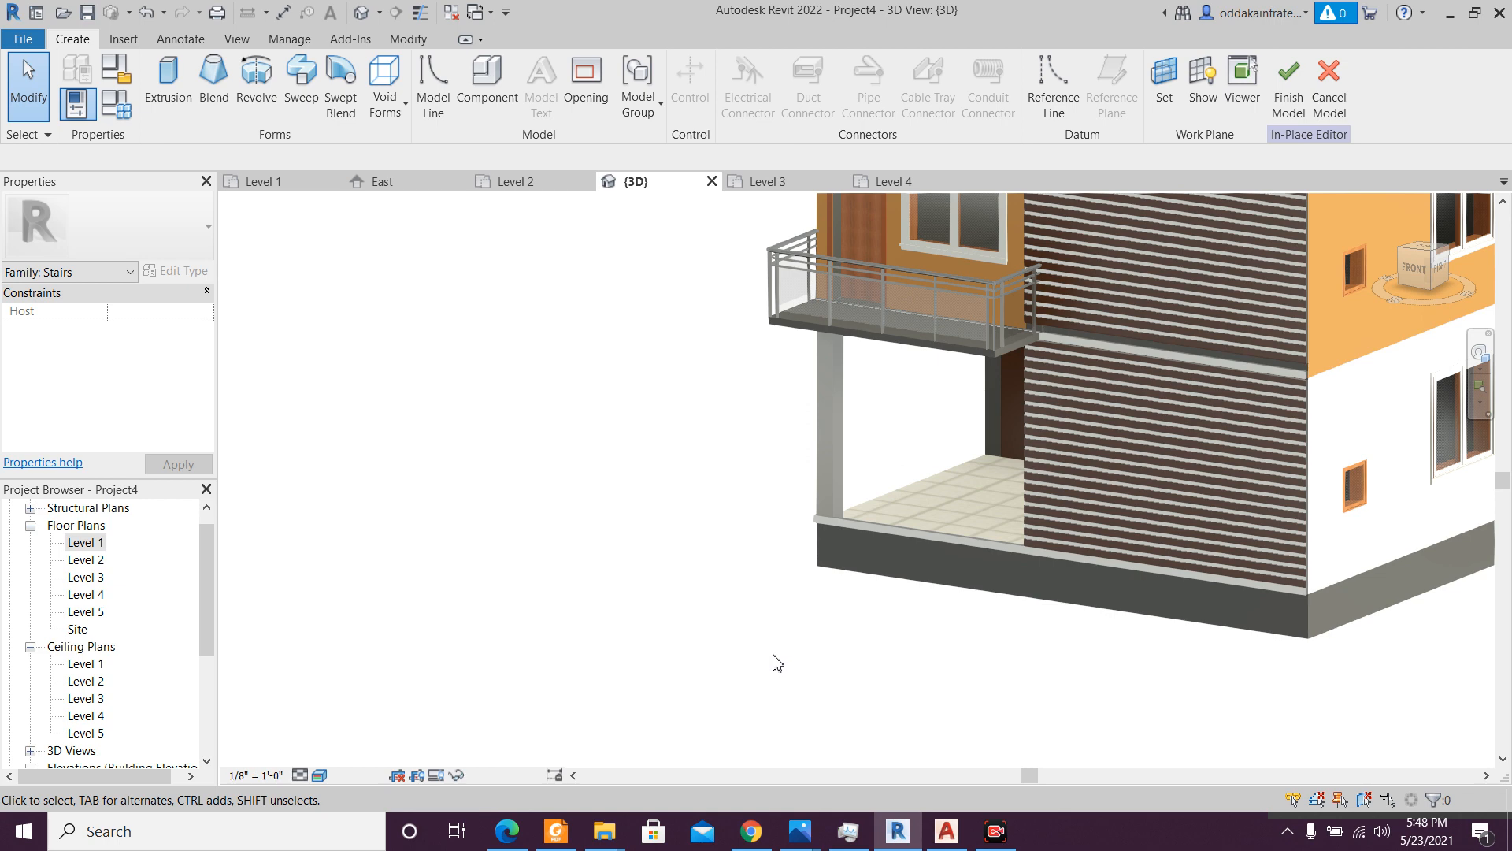
{"action": "middle_click_drag", "start_coordinate": [810, 661], "coordinate": [580, 648], "text": "shift"}
{"action": "scroll", "coordinate": [668, 684], "scroll_direction": "up", "scroll_amount": 5}
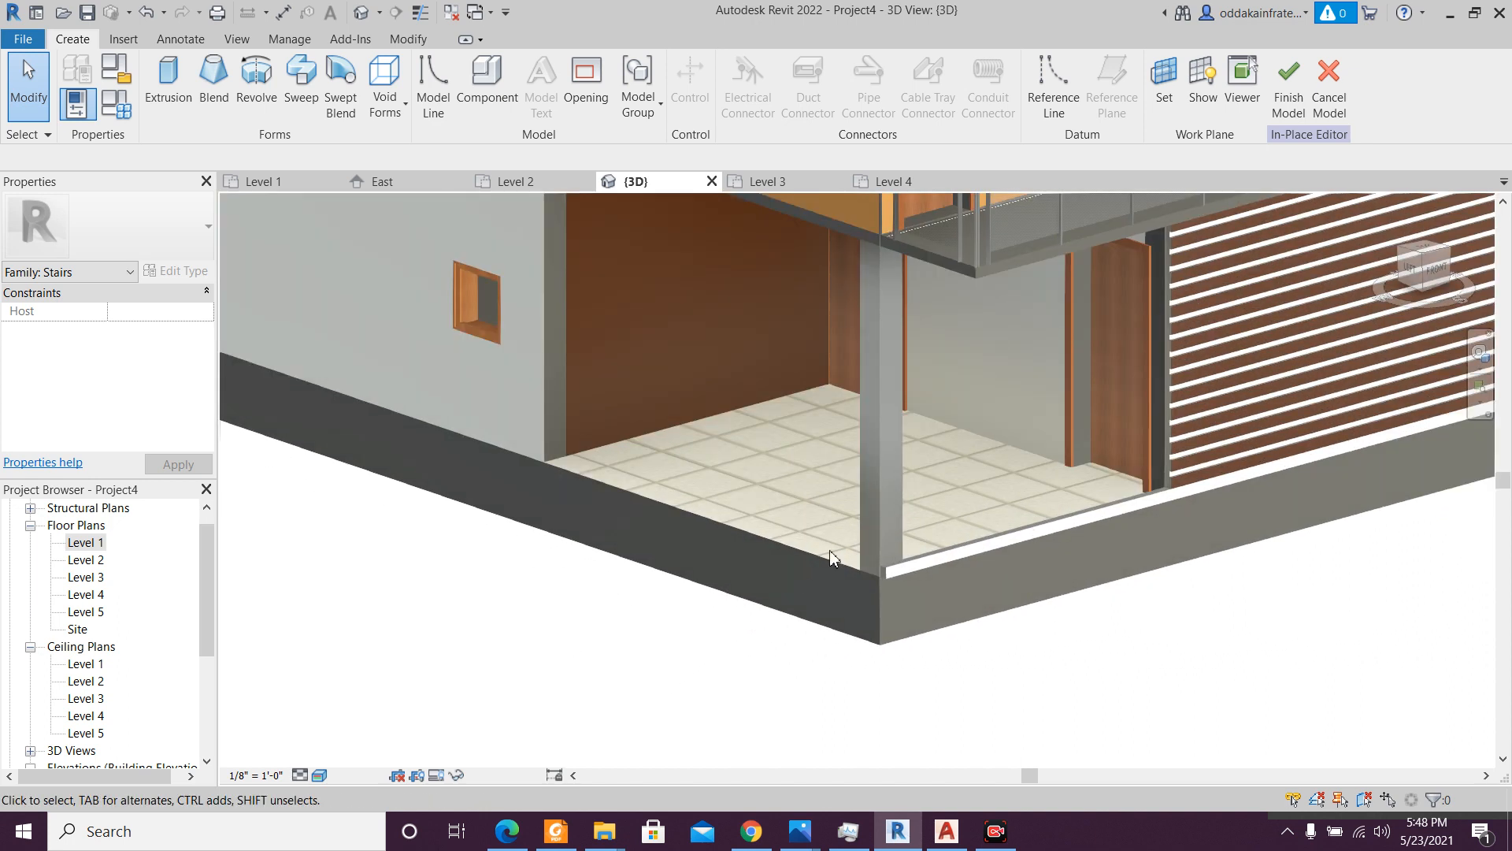
{"action": "left_click", "coordinate": [1164, 79]}
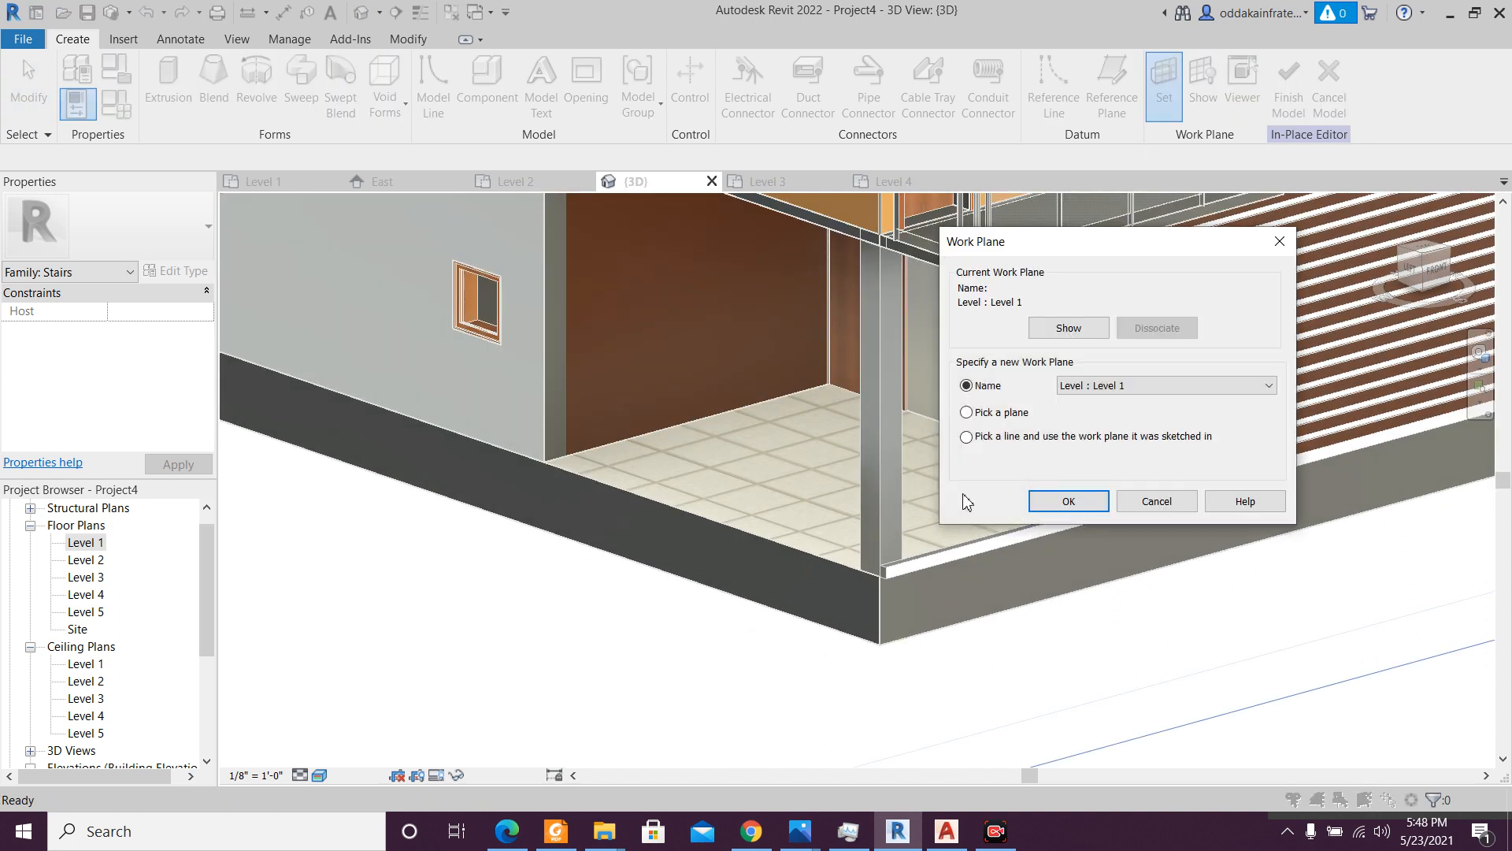
{"action": "left_click", "coordinate": [1015, 415]}
{"action": "left_click", "coordinate": [1071, 504]}
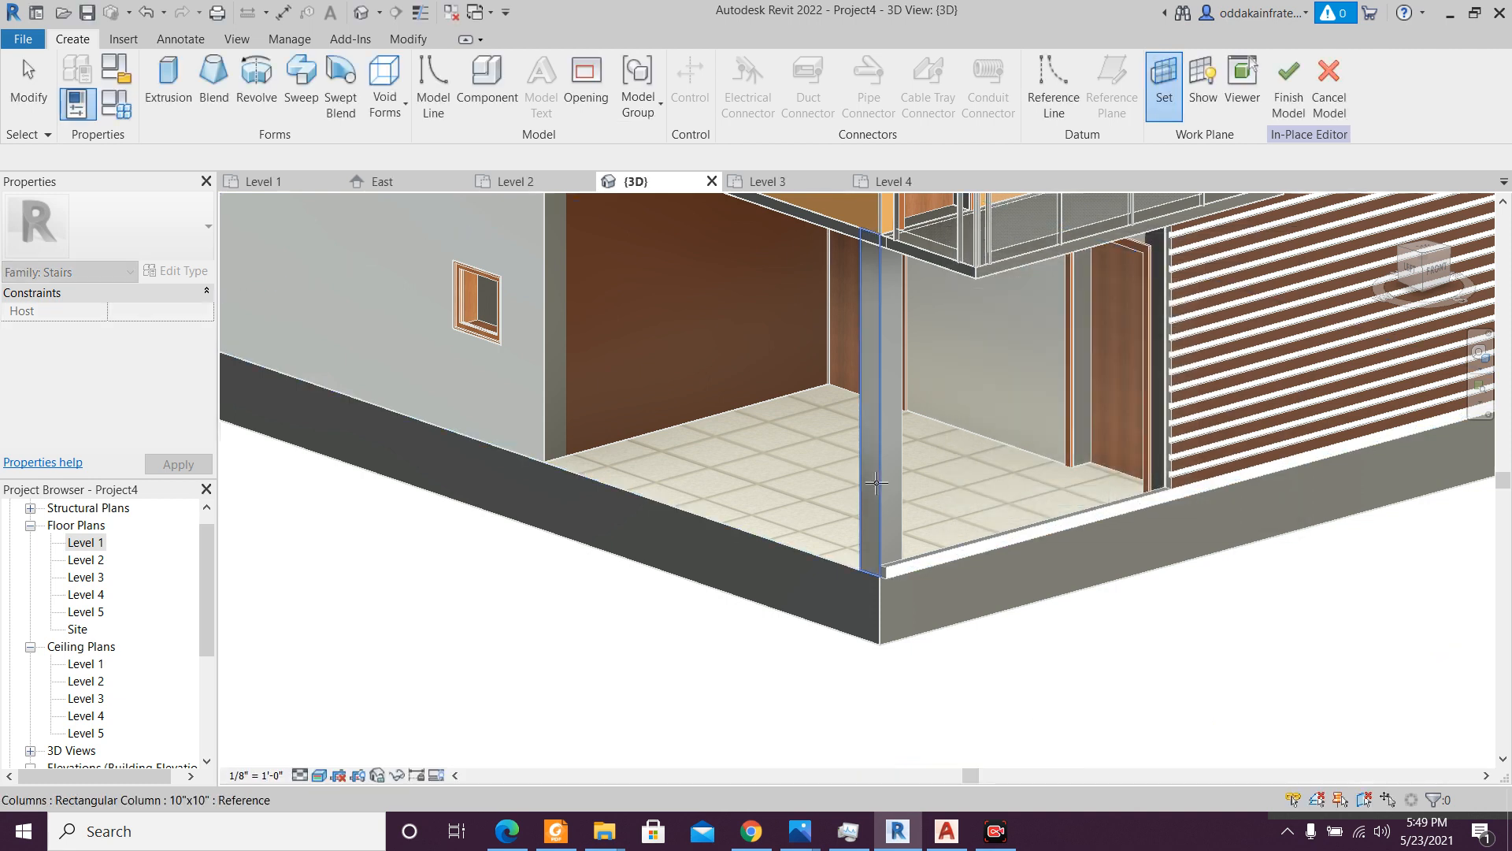
{"action": "left_click", "coordinate": [876, 482]}
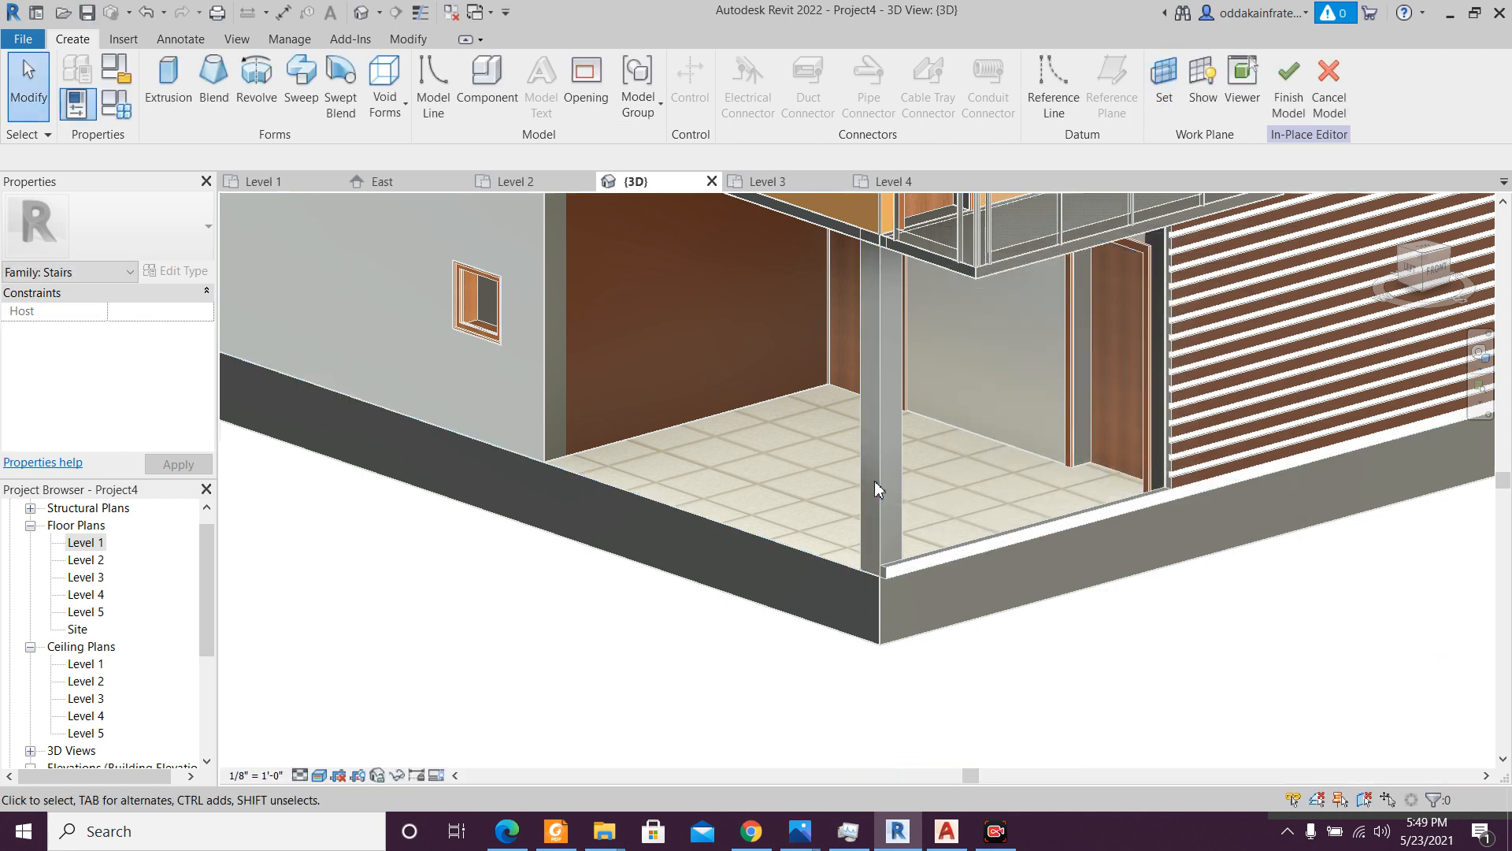
{"action": "left_click", "coordinate": [1209, 91]}
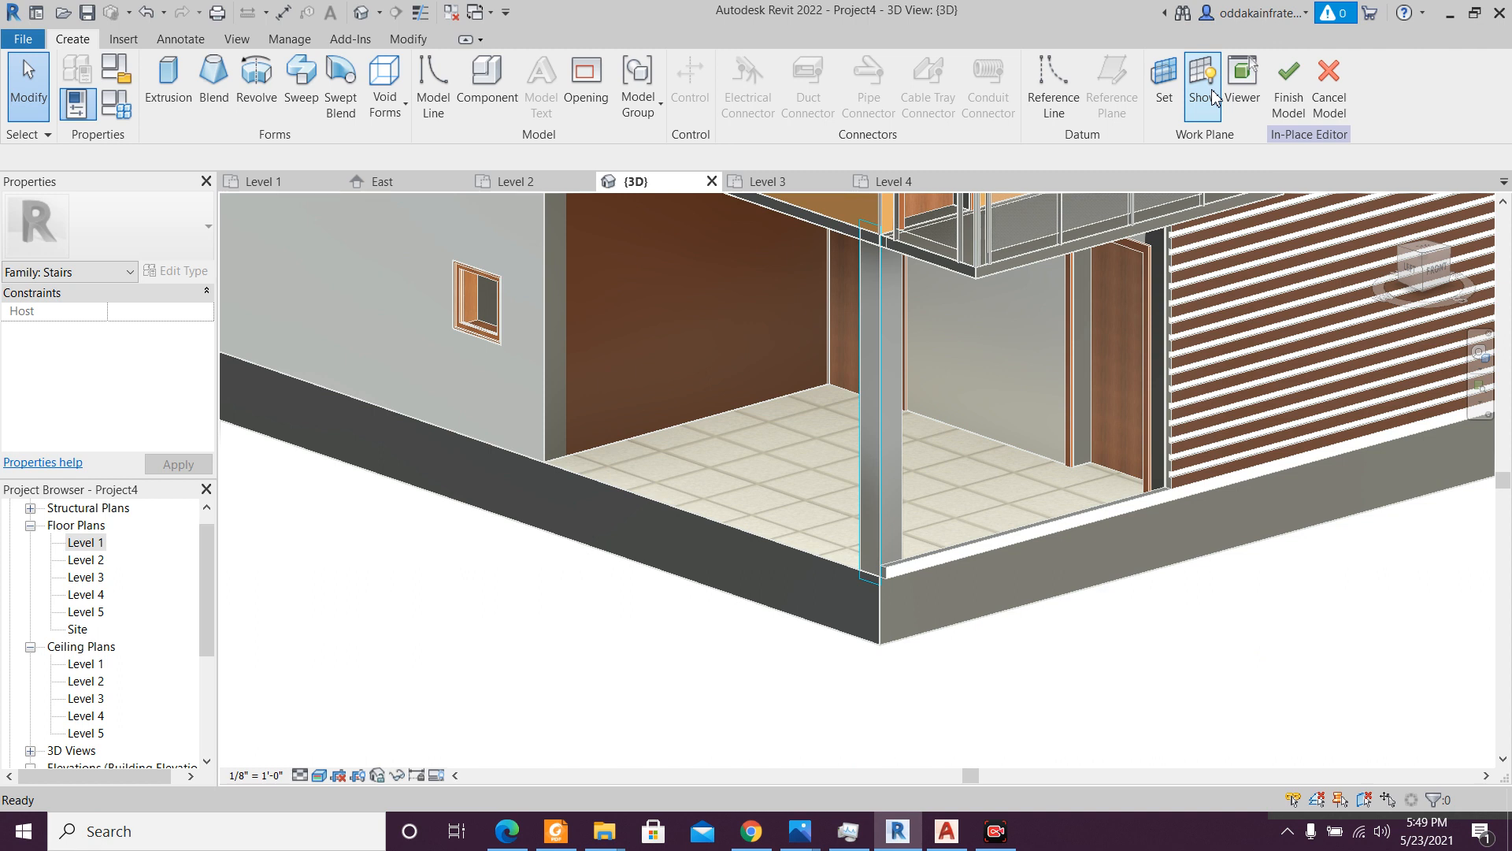
- Change the 3D view's visual style to Hidden Line
{"action": "left_click", "coordinate": [319, 775]}
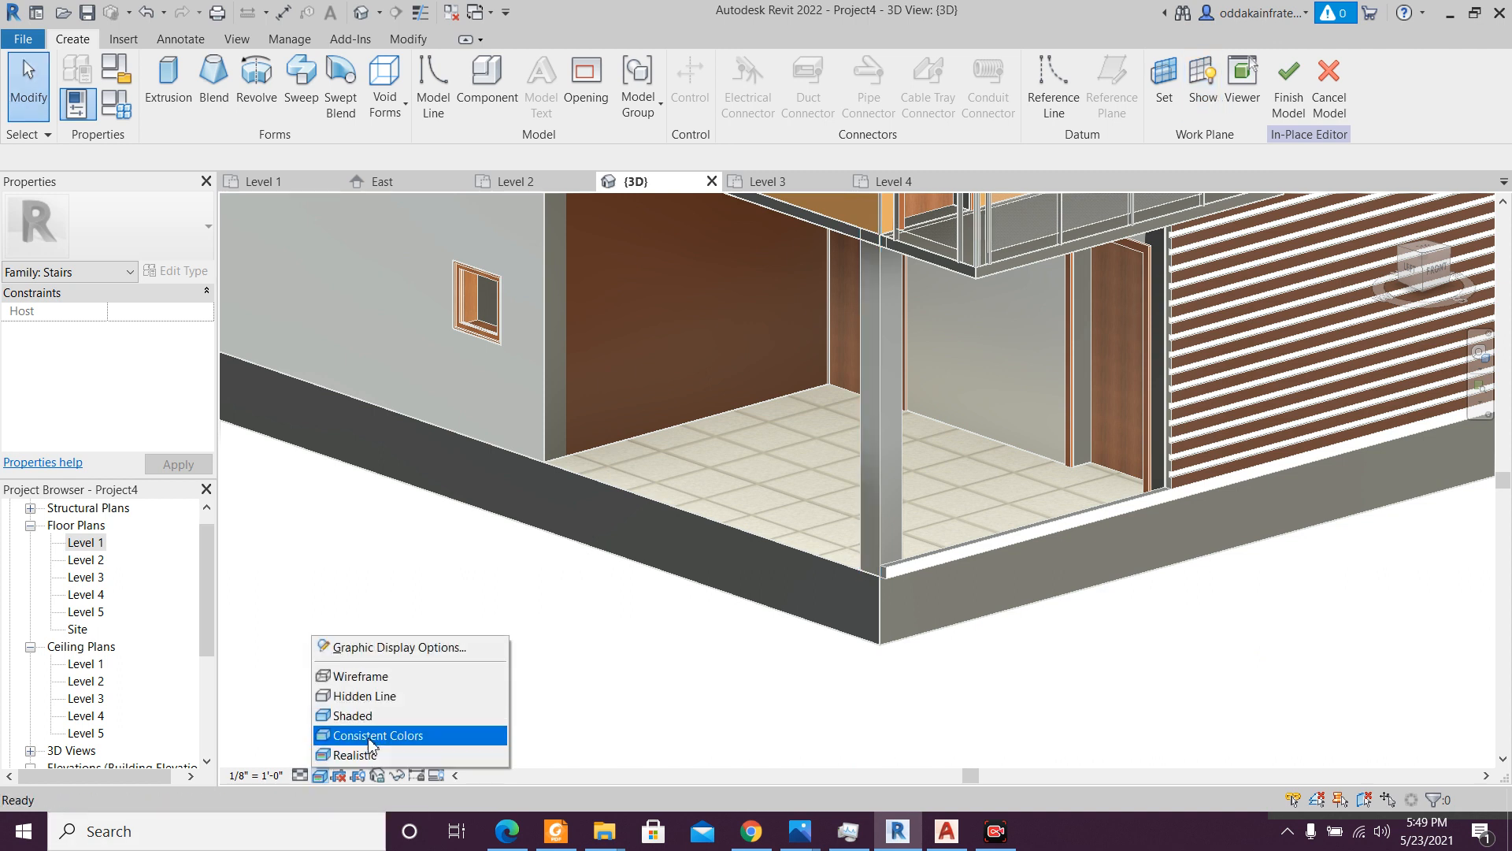
{"action": "left_click", "coordinate": [374, 696]}
{"action": "scroll", "coordinate": [850, 594], "scroll_direction": "down", "scroll_amount": 4}
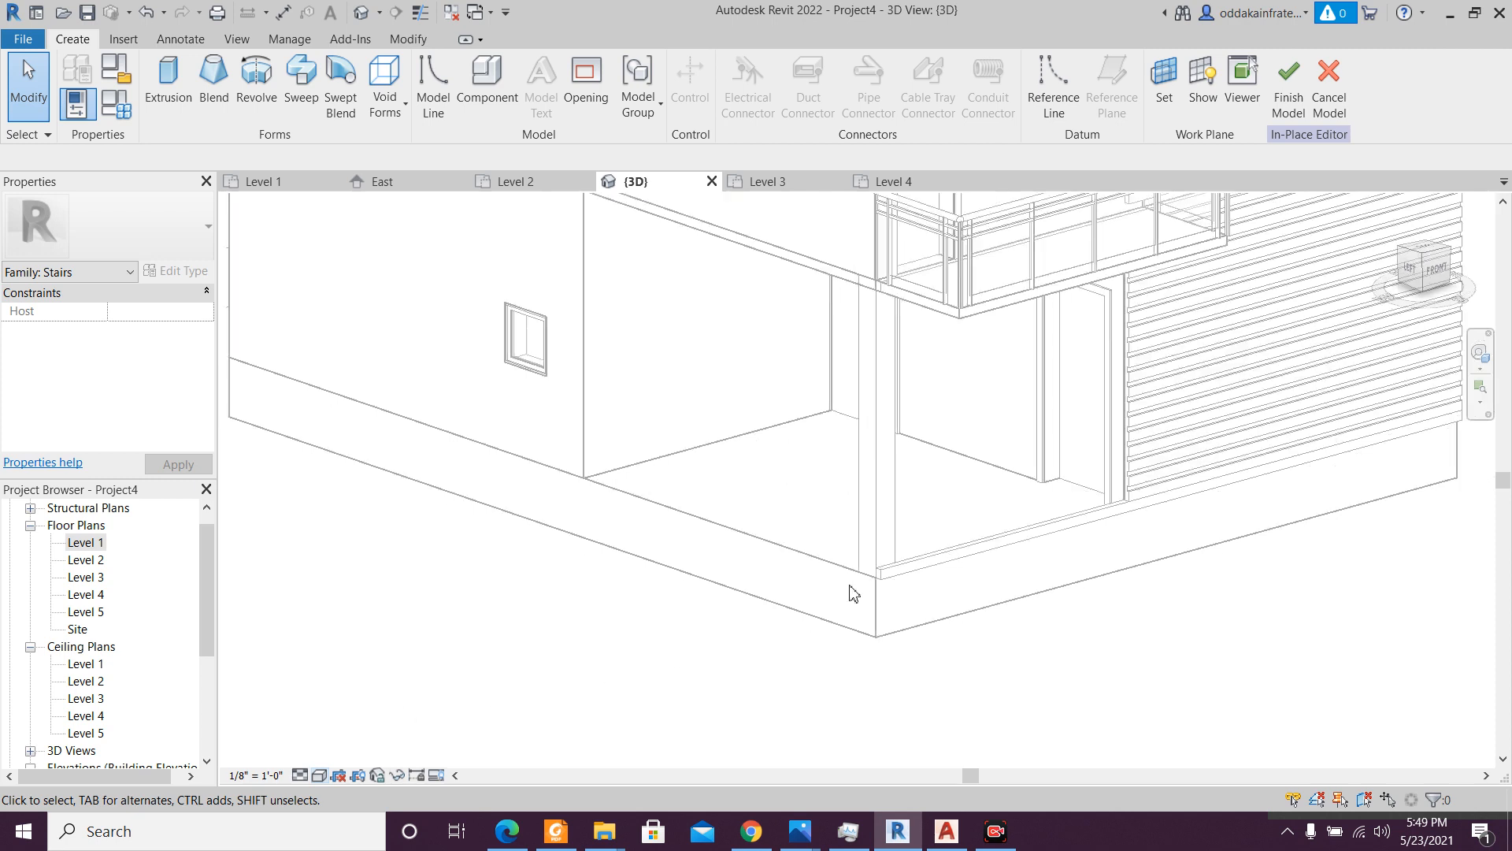
{"action": "scroll", "coordinate": [1004, 631], "scroll_direction": "up", "scroll_amount": 2}
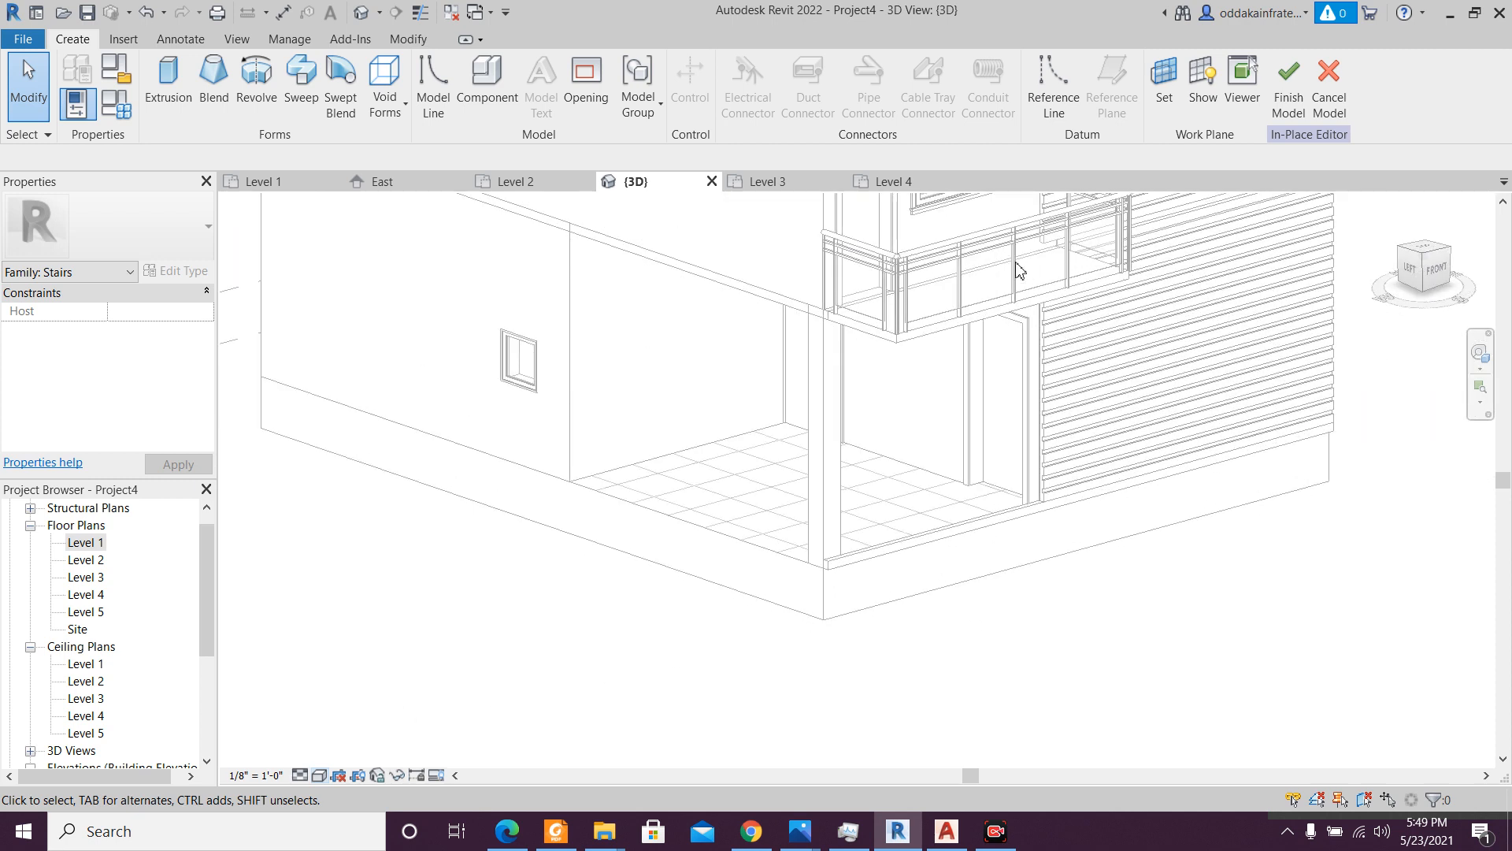
- Start an extrusion and, viewed from the left, sketch a closed triangular ramp profile 2' high and about 7'-9 7/16" long at the portico's front corner
{"action": "left_click", "coordinate": [184, 112]}
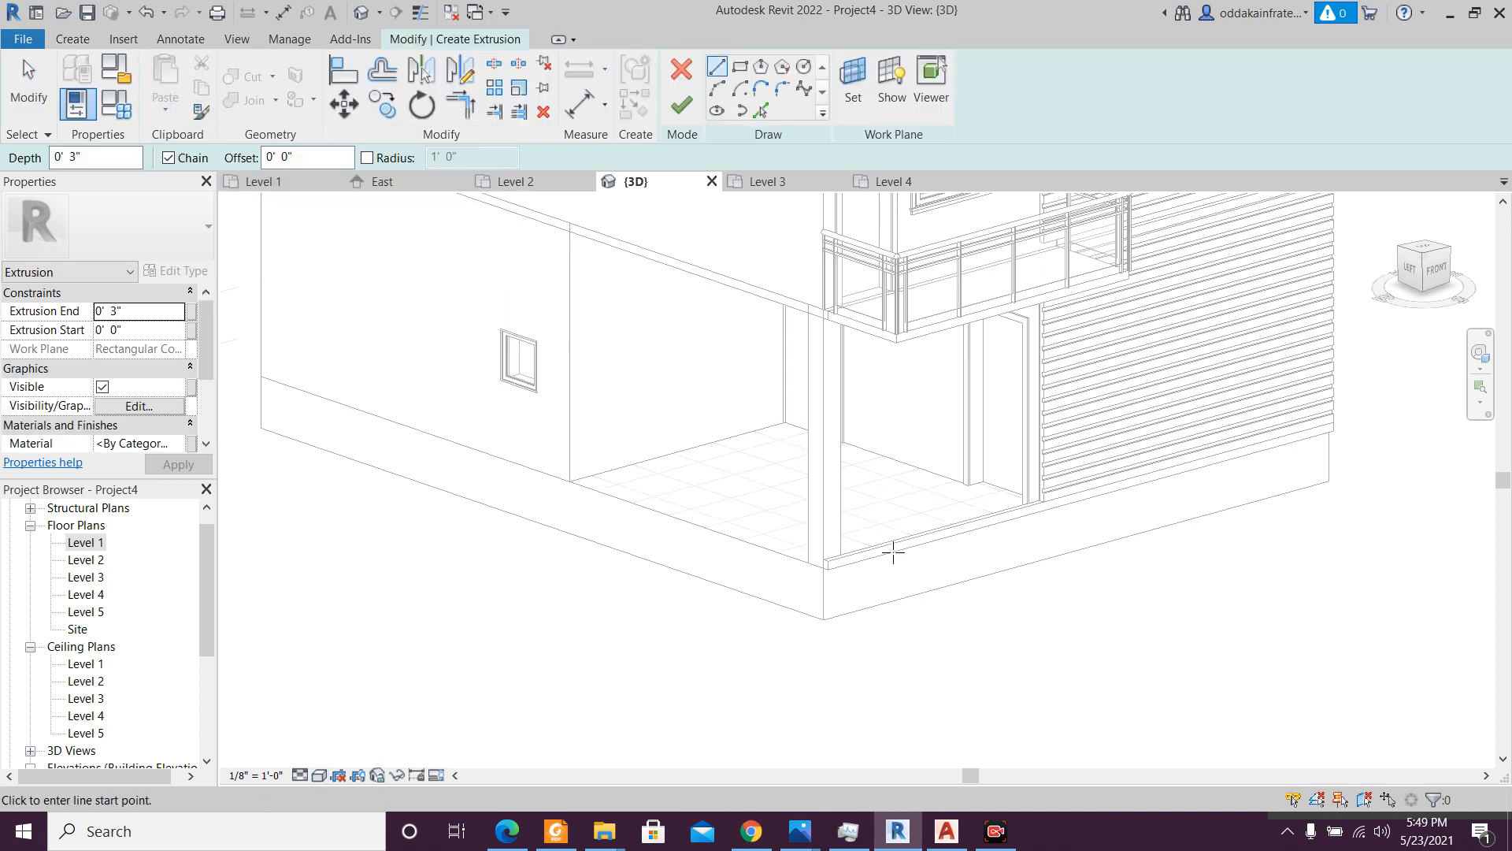
{"action": "scroll", "coordinate": [831, 592], "scroll_direction": "up", "scroll_amount": 4}
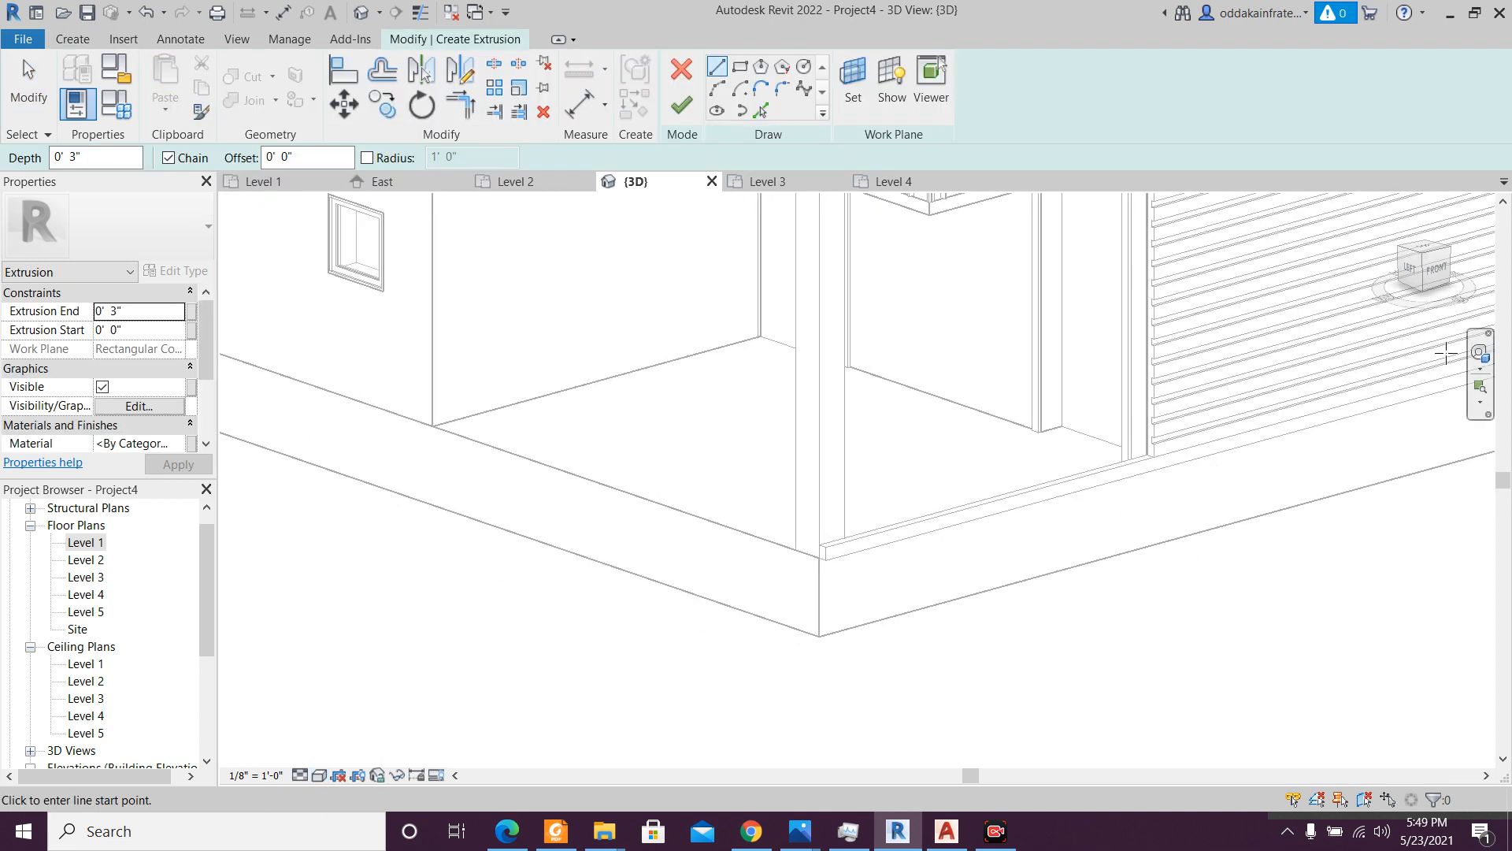
{"action": "left_click", "coordinate": [1414, 281]}
{"action": "scroll", "coordinate": [930, 530], "scroll_direction": "up", "scroll_amount": 6}
{"action": "middle_click_drag", "start_coordinate": [1022, 552], "coordinate": [820, 560]}
{"action": "scroll", "coordinate": [820, 560], "scroll_direction": "down", "scroll_amount": 3}
{"action": "scroll", "coordinate": [926, 582], "scroll_direction": "up", "scroll_amount": 2}
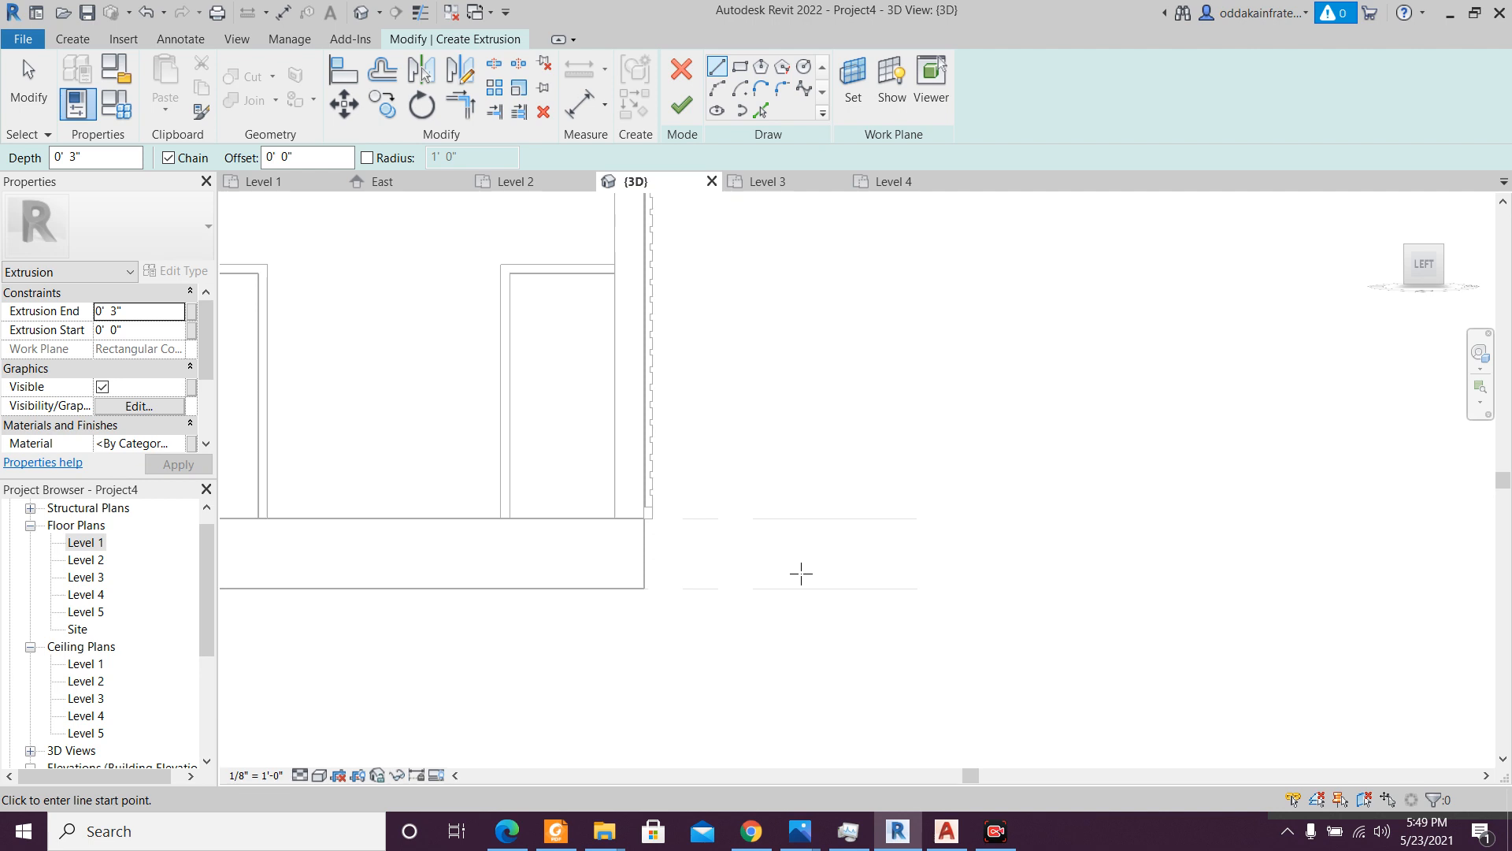
{"action": "scroll", "coordinate": [650, 592], "scroll_direction": "up", "scroll_amount": 2}
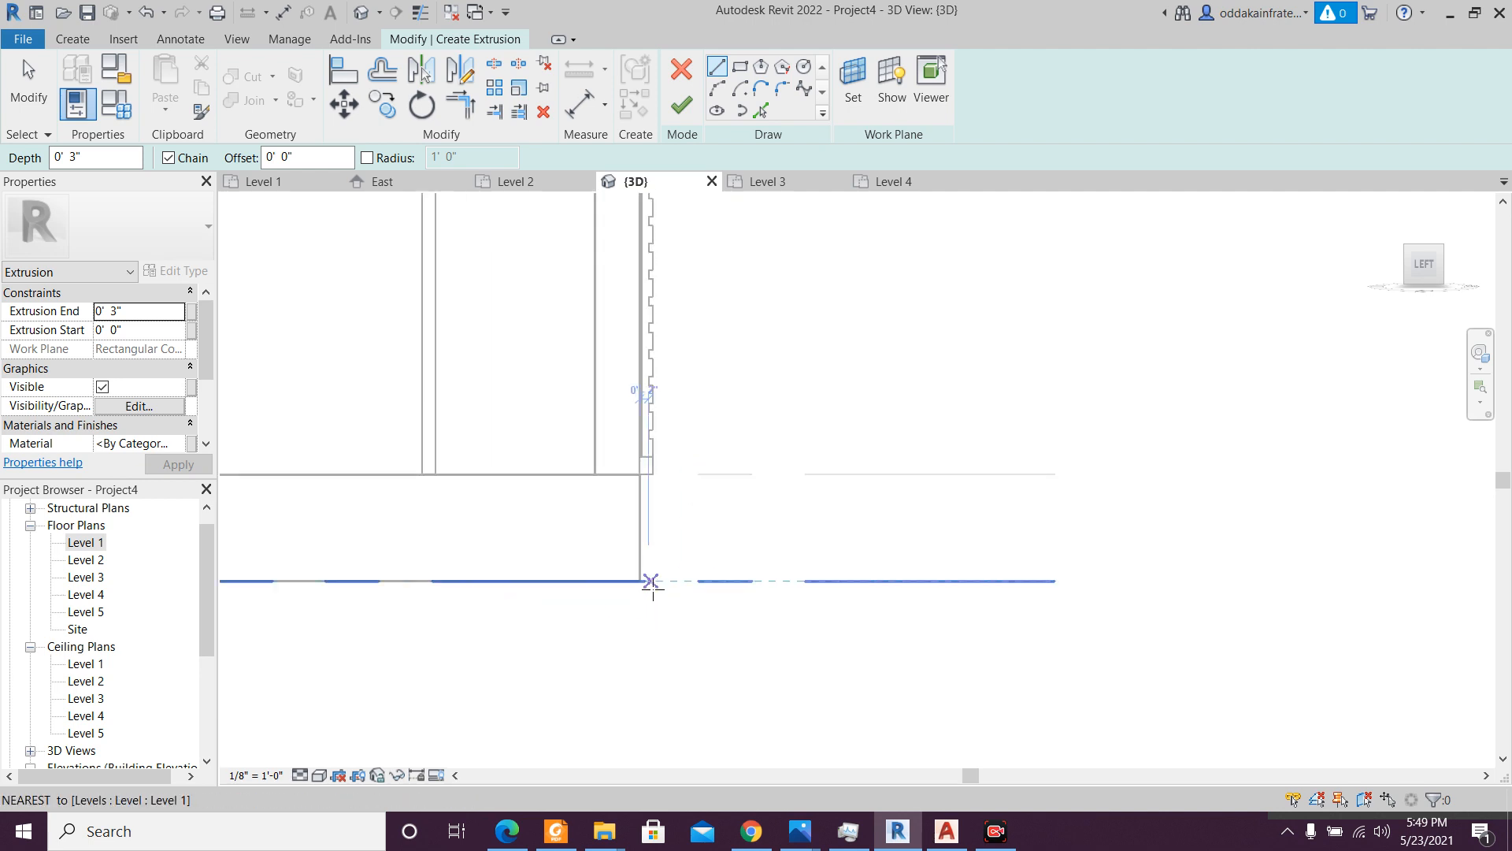
{"action": "left_click", "coordinate": [640, 581]}
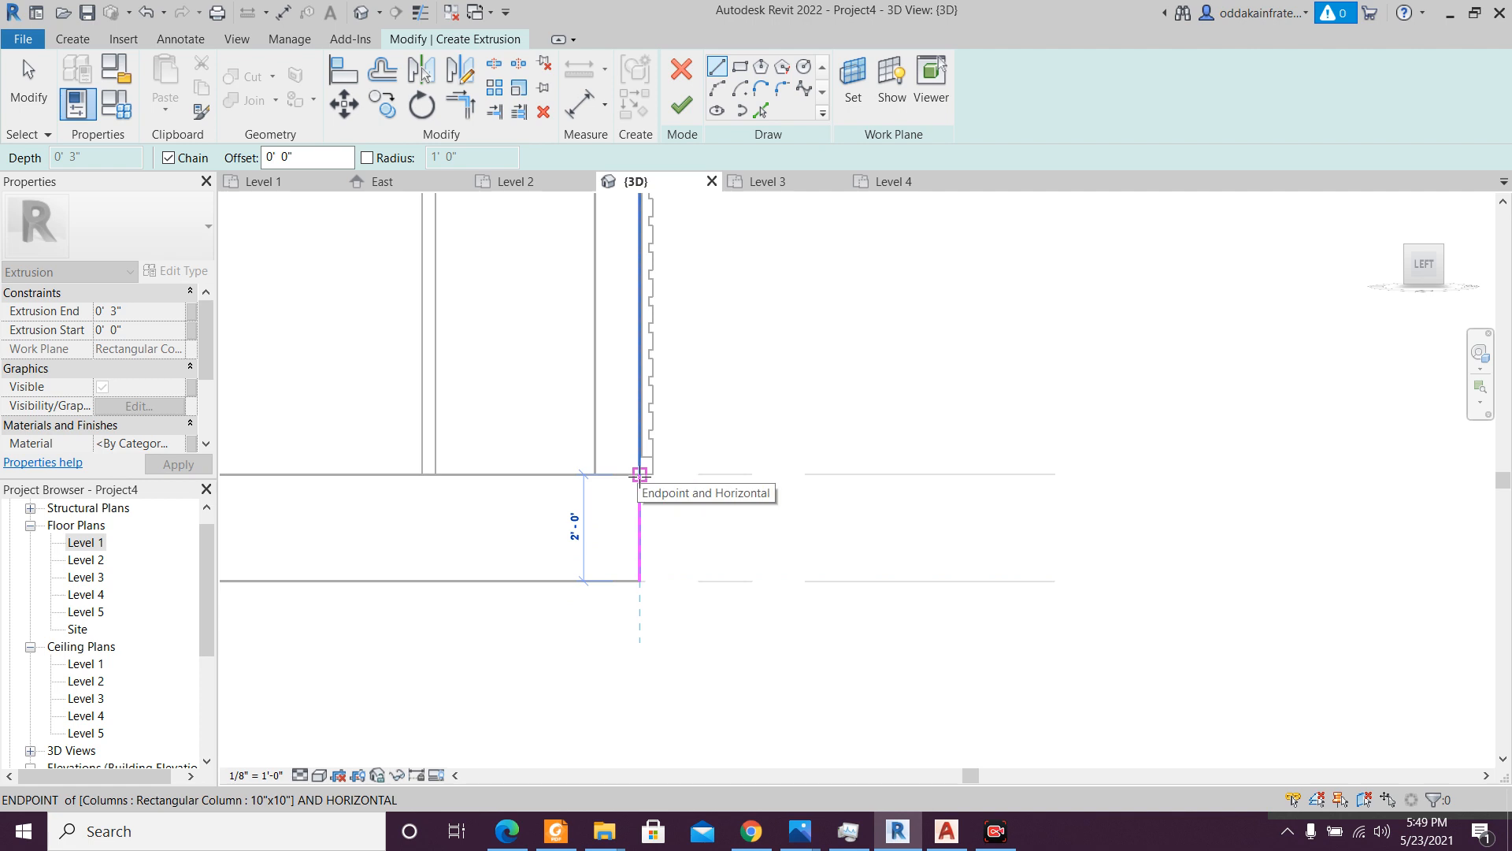
{"action": "left_click", "coordinate": [639, 474]}
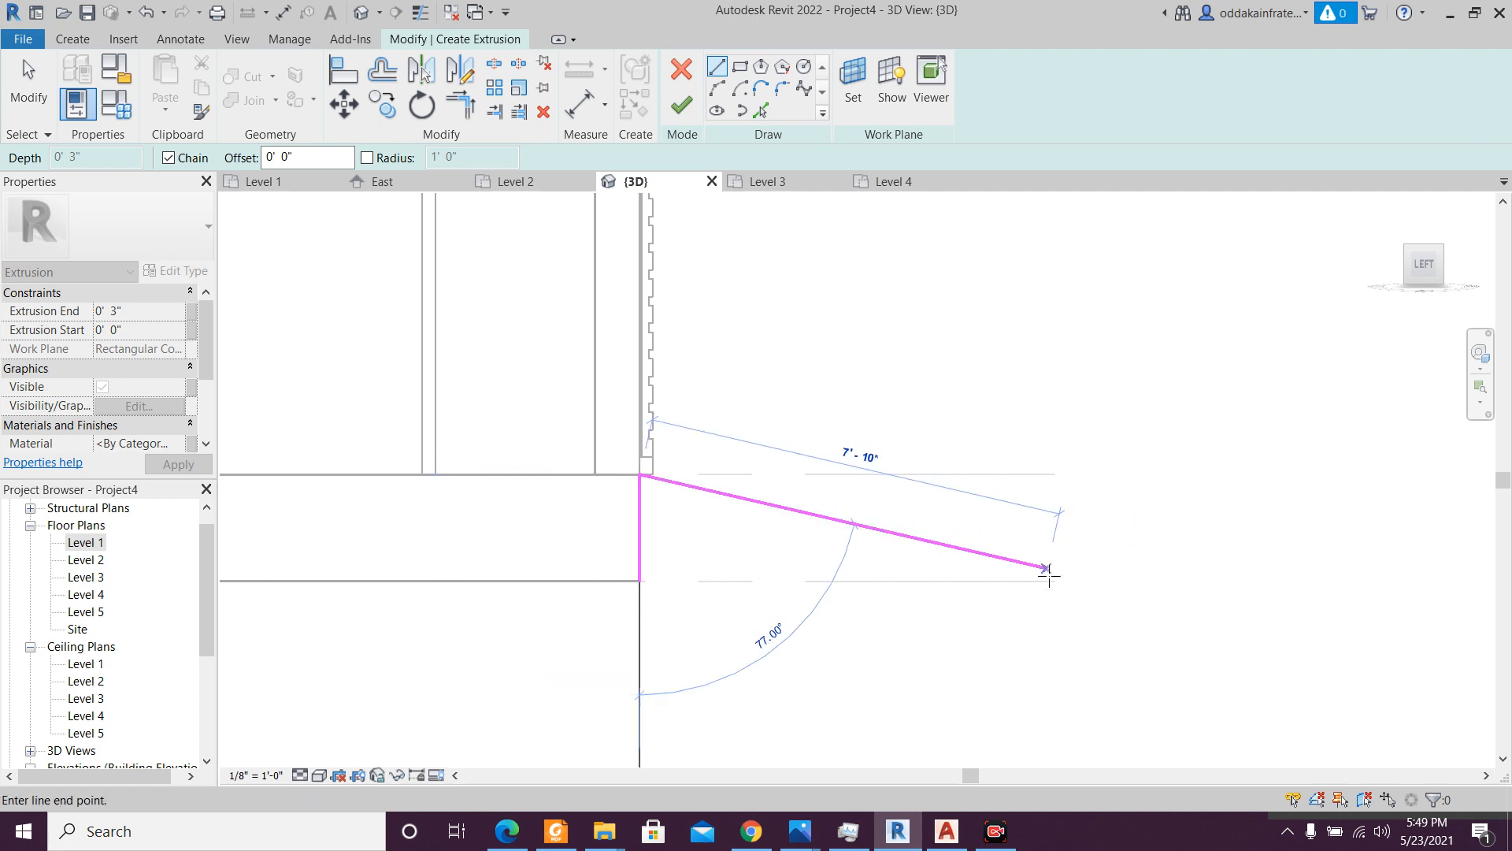
{"action": "left_click", "coordinate": [1055, 580]}
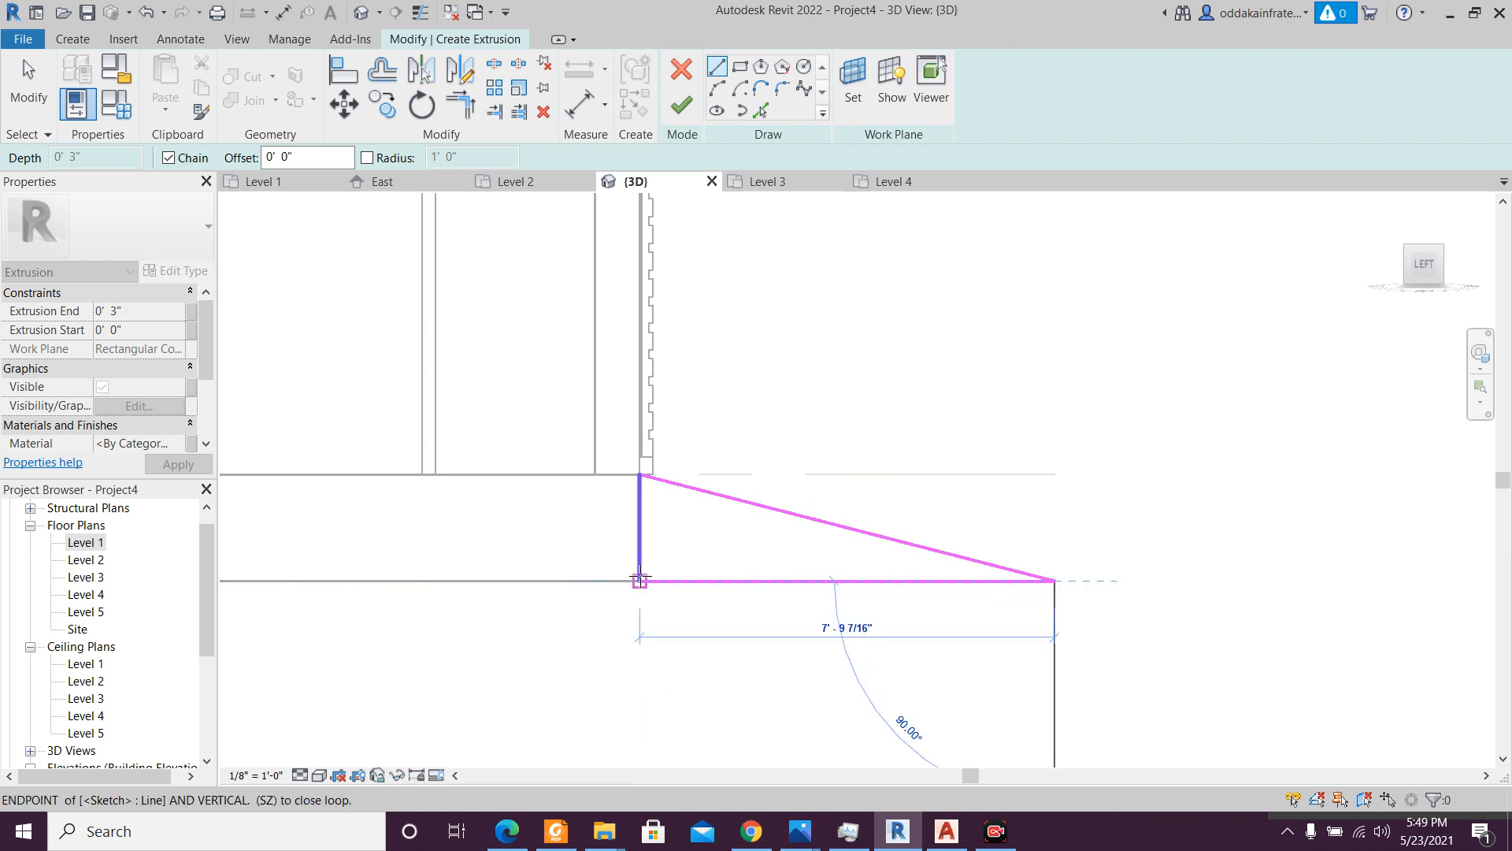
{"action": "left_click", "coordinate": [639, 581]}
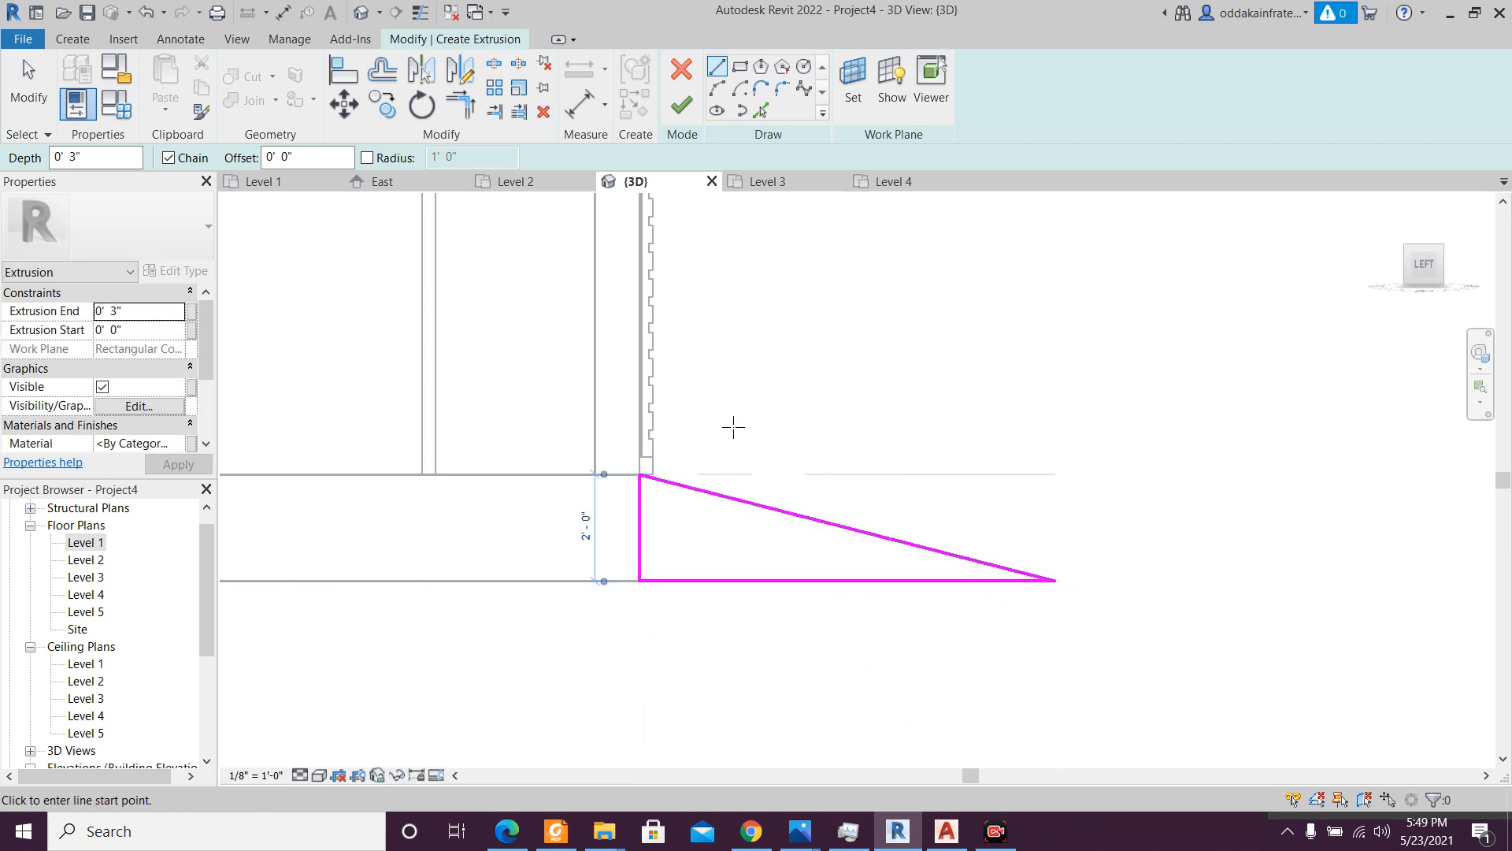
- Finish the triangular ramp sketch as an extrusion with a depth of 3"
{"action": "middle_click_drag", "start_coordinate": [1028, 462], "coordinate": [852, 357], "text": "shift"}
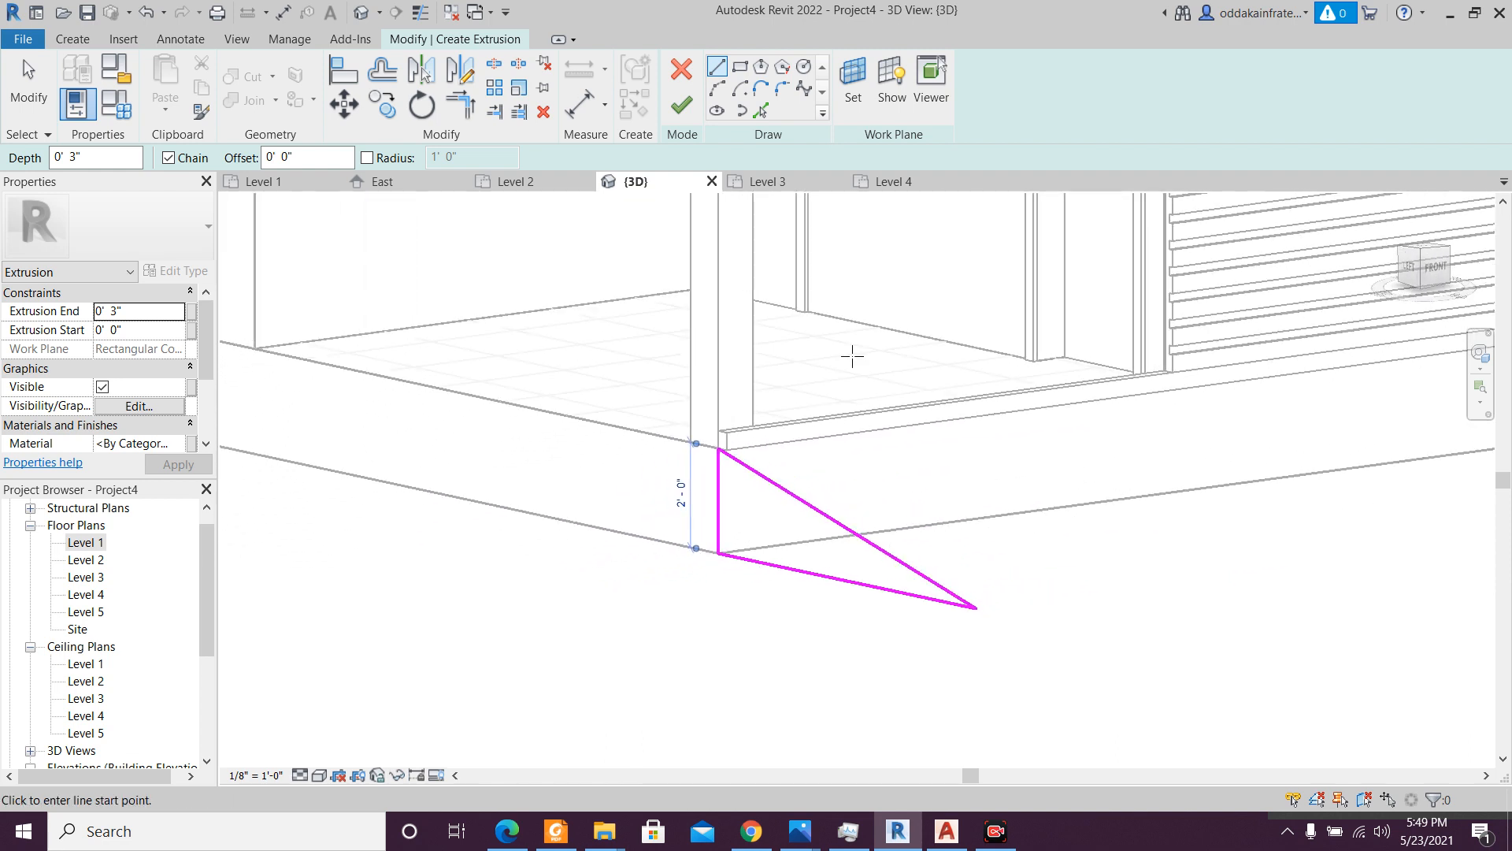
{"action": "left_click", "coordinate": [683, 105]}
{"action": "scroll", "coordinate": [778, 471], "scroll_direction": "down", "scroll_amount": 4}
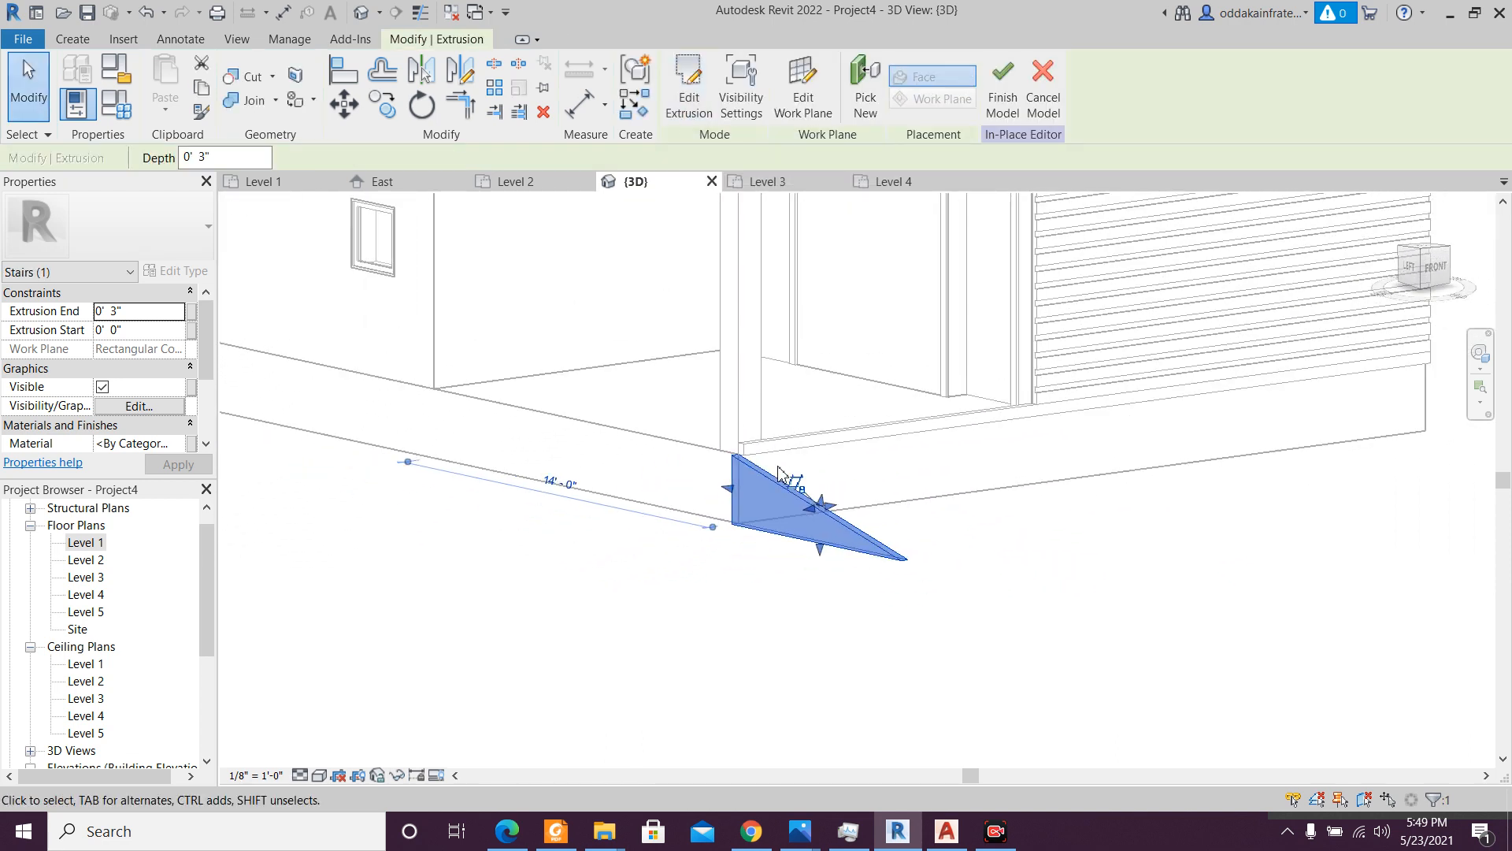
{"action": "scroll", "coordinate": [790, 474], "scroll_direction": "up", "scroll_amount": 3}
{"action": "middle_click_drag", "start_coordinate": [994, 516], "coordinate": [874, 587]}
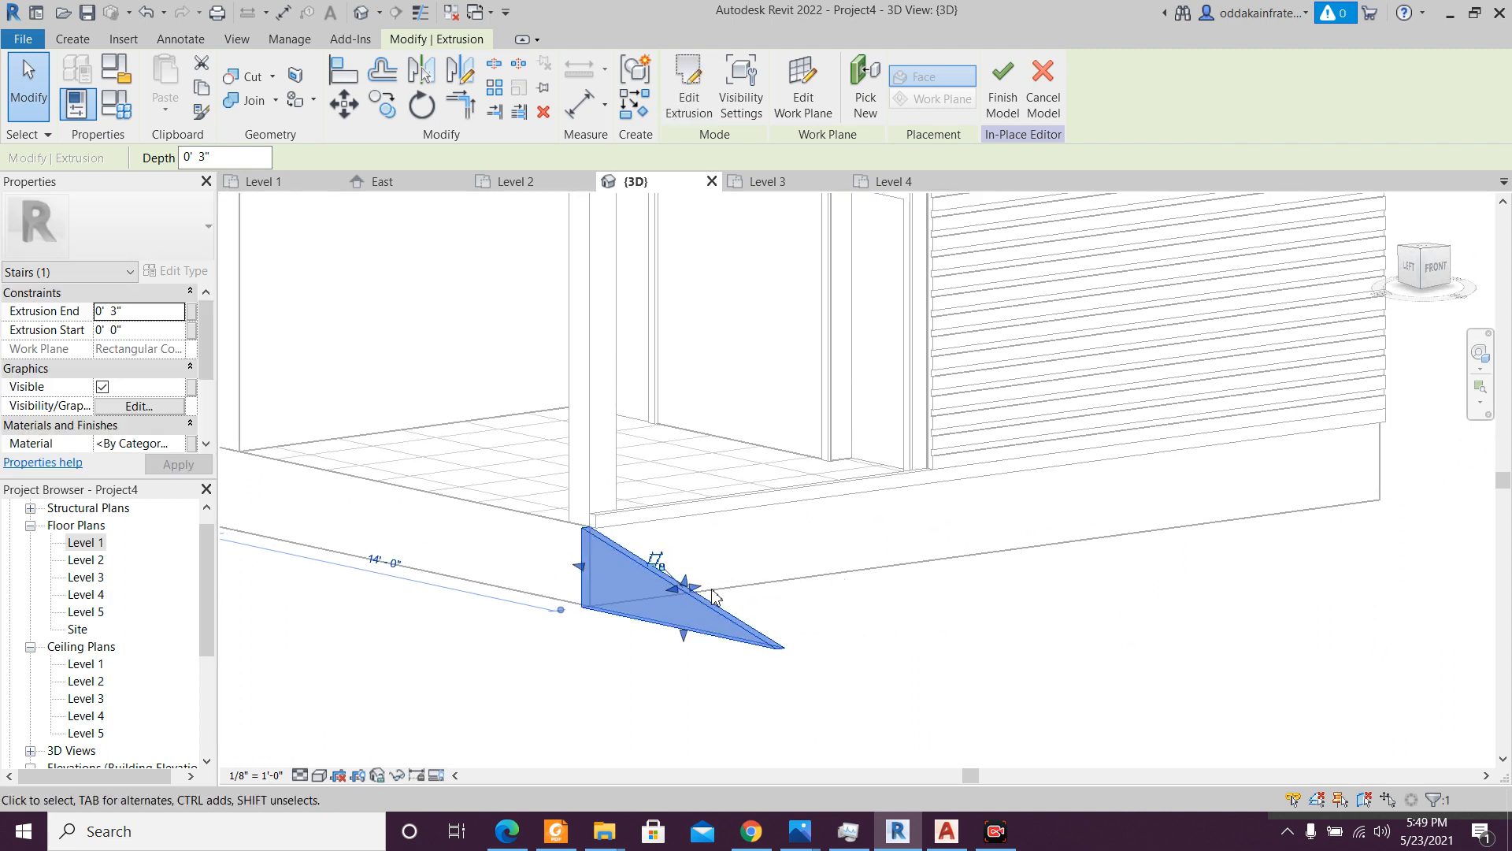
- On the Level 2 plan, stretch the ramp extrusion across the portico front to the staircase wall, for a depth of 10'-11"
{"action": "left_click", "coordinate": [503, 186]}
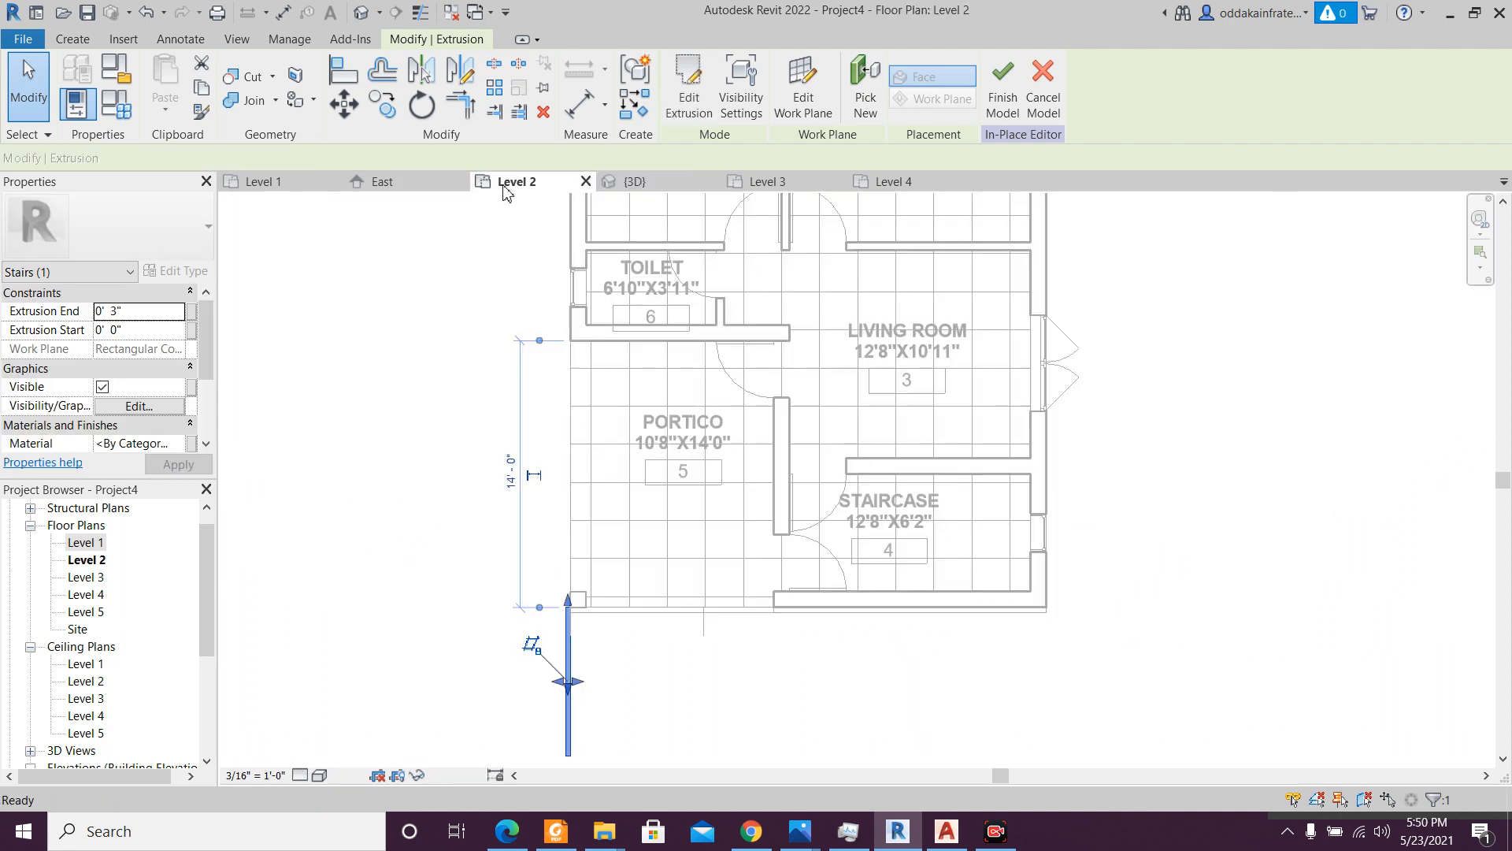
{"action": "middle_click_drag", "start_coordinate": [632, 621], "coordinate": [564, 507]}
{"action": "scroll", "coordinate": [548, 580], "scroll_direction": "up", "scroll_amount": 3}
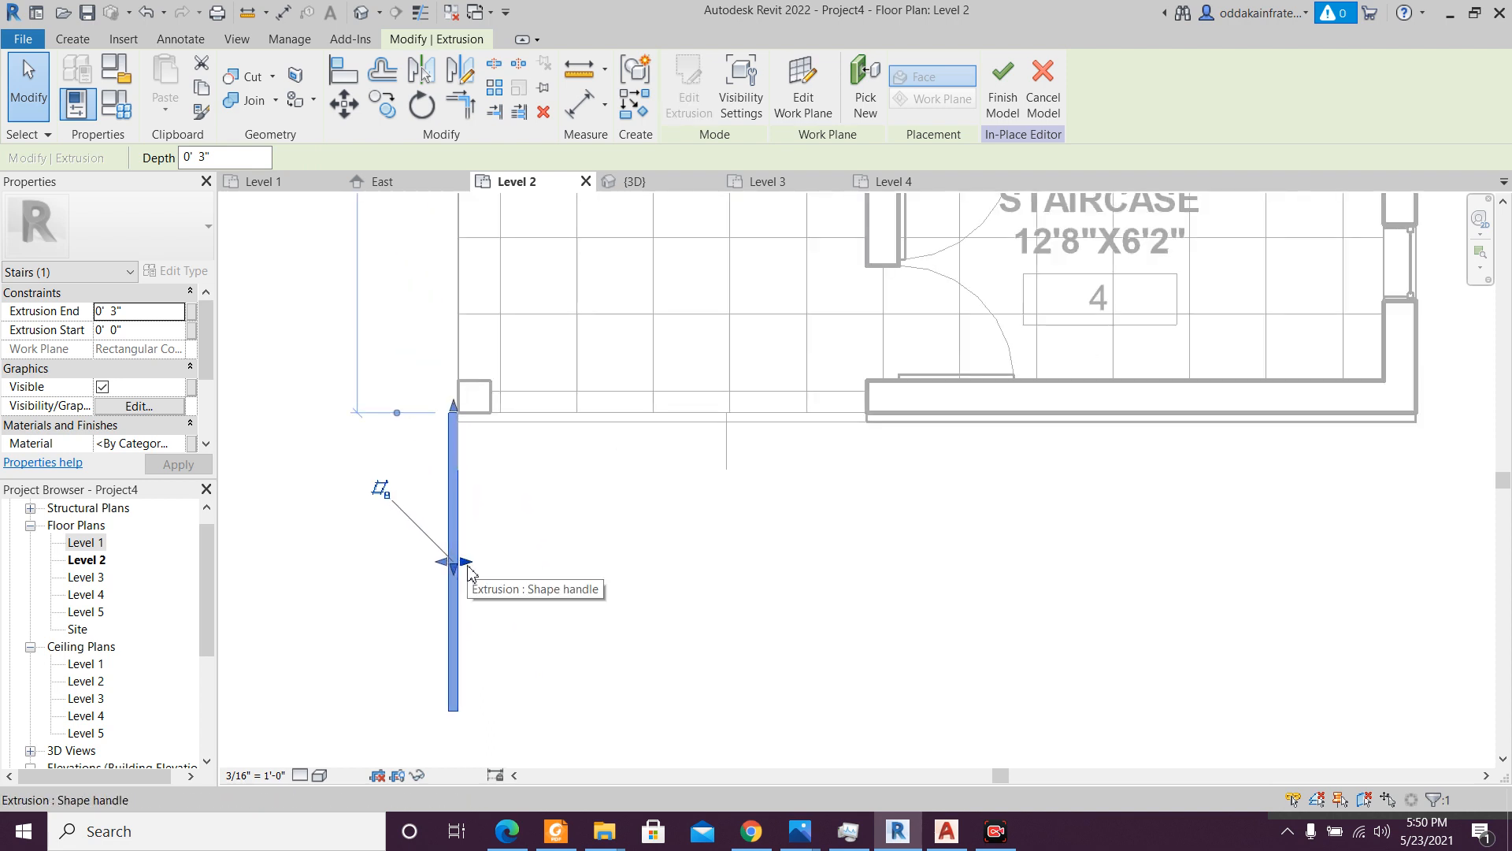
{"action": "left_click_drag", "start_coordinate": [471, 570], "coordinate": [873, 597]}
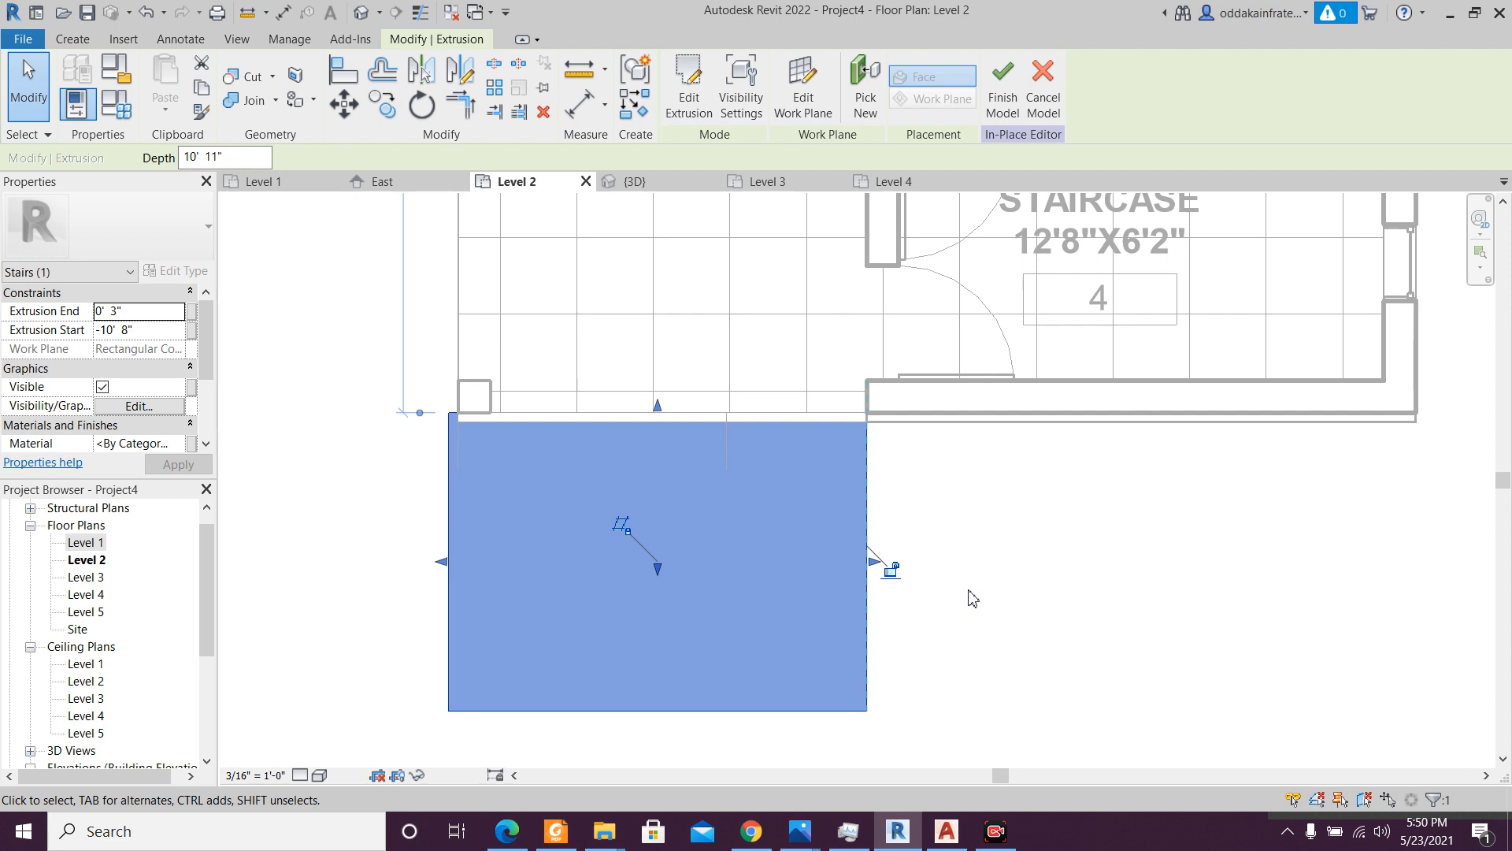
{"action": "left_click", "coordinate": [972, 599]}
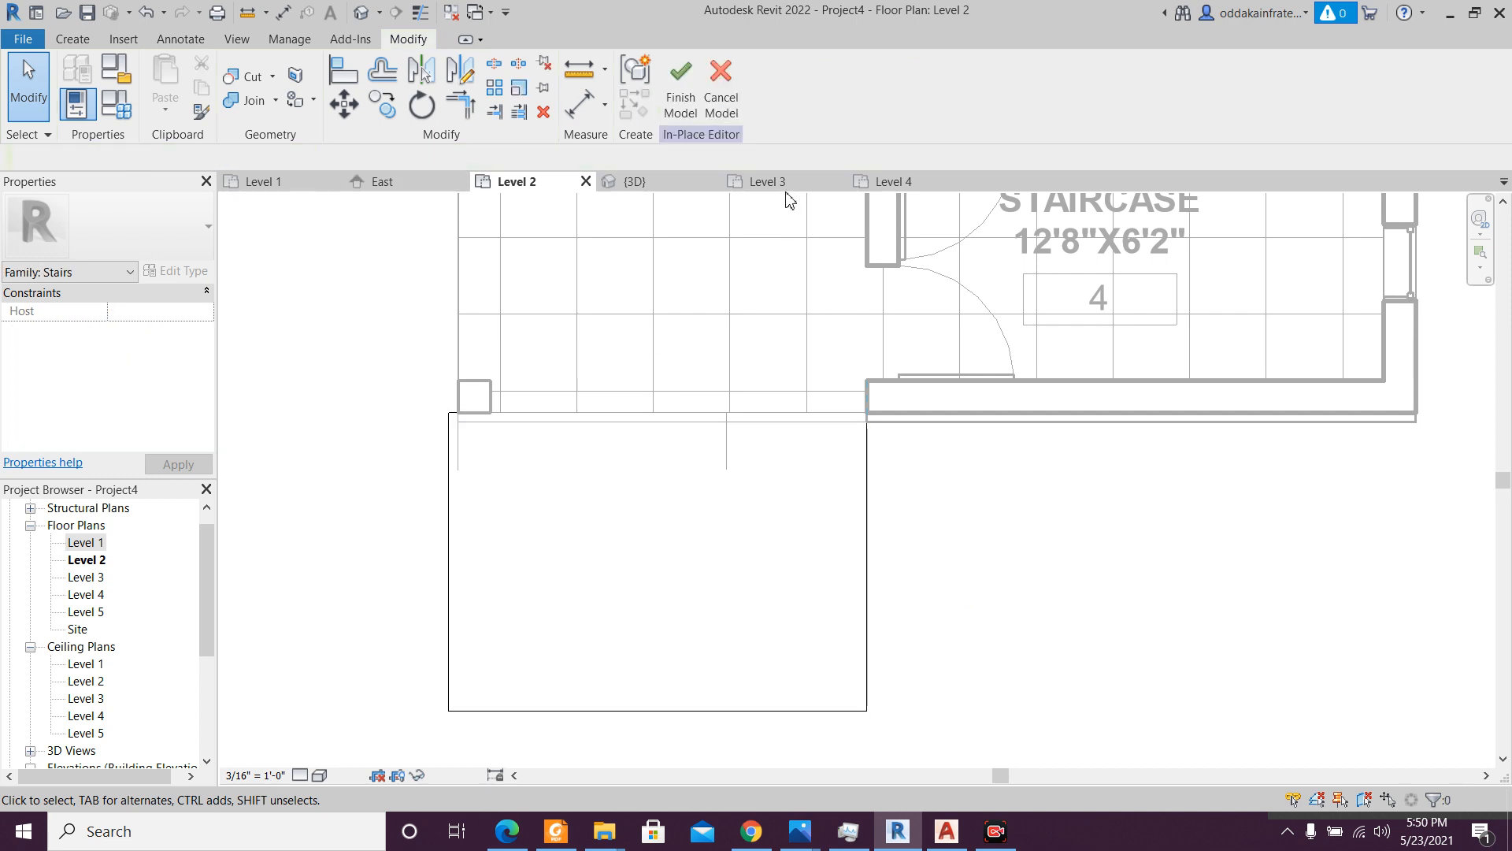
{"action": "left_click", "coordinate": [675, 187]}
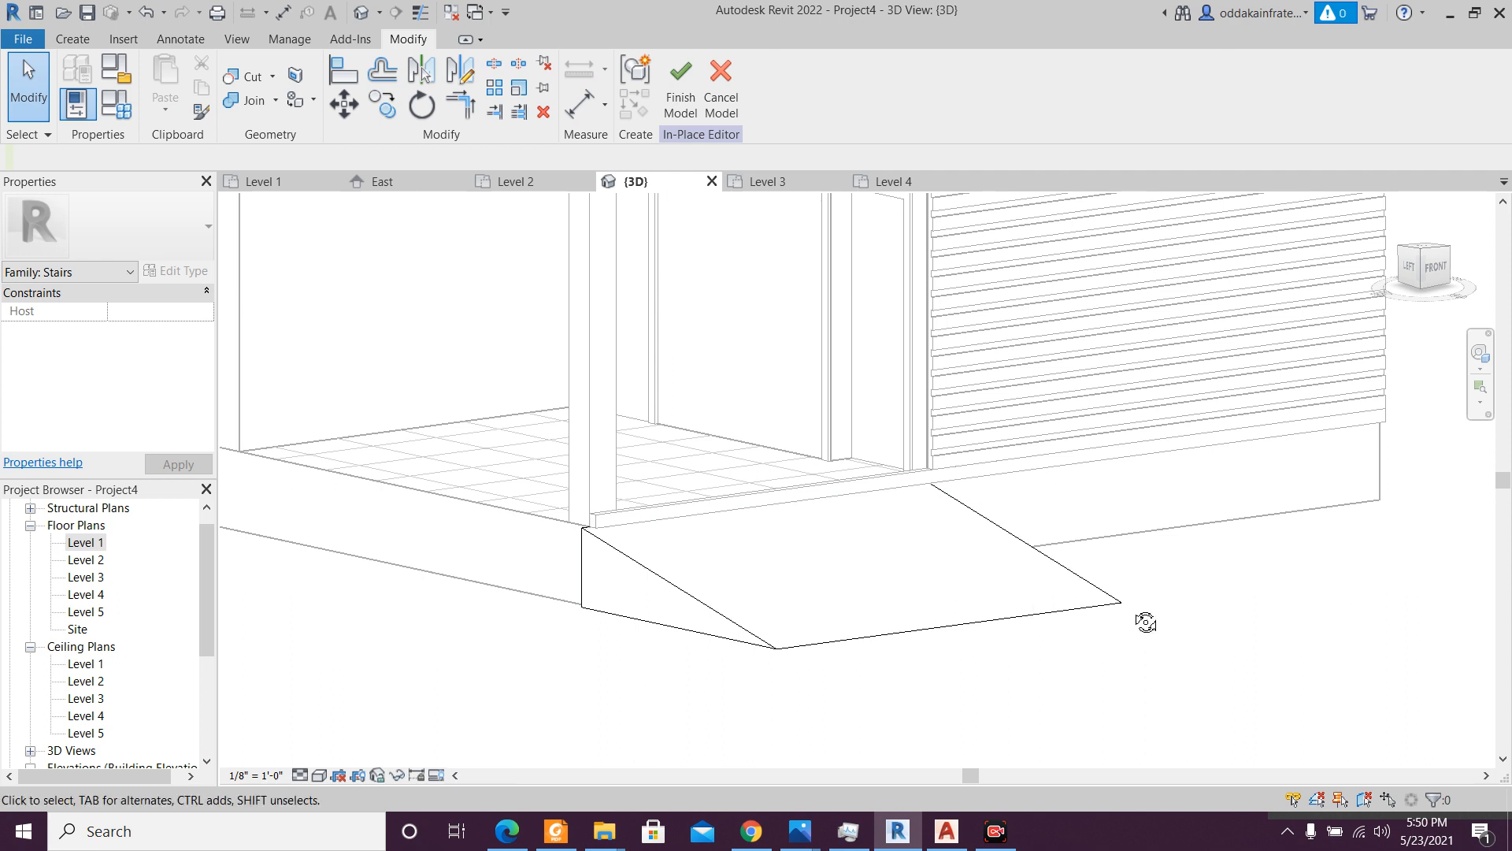
- Select the ramp extrusion in the 3D view and examine its family element visibility settings
{"action": "middle_click_drag", "start_coordinate": [1146, 623], "coordinate": [833, 644], "text": "shift"}
{"action": "scroll", "coordinate": [807, 641], "scroll_direction": "down", "scroll_amount": 6}
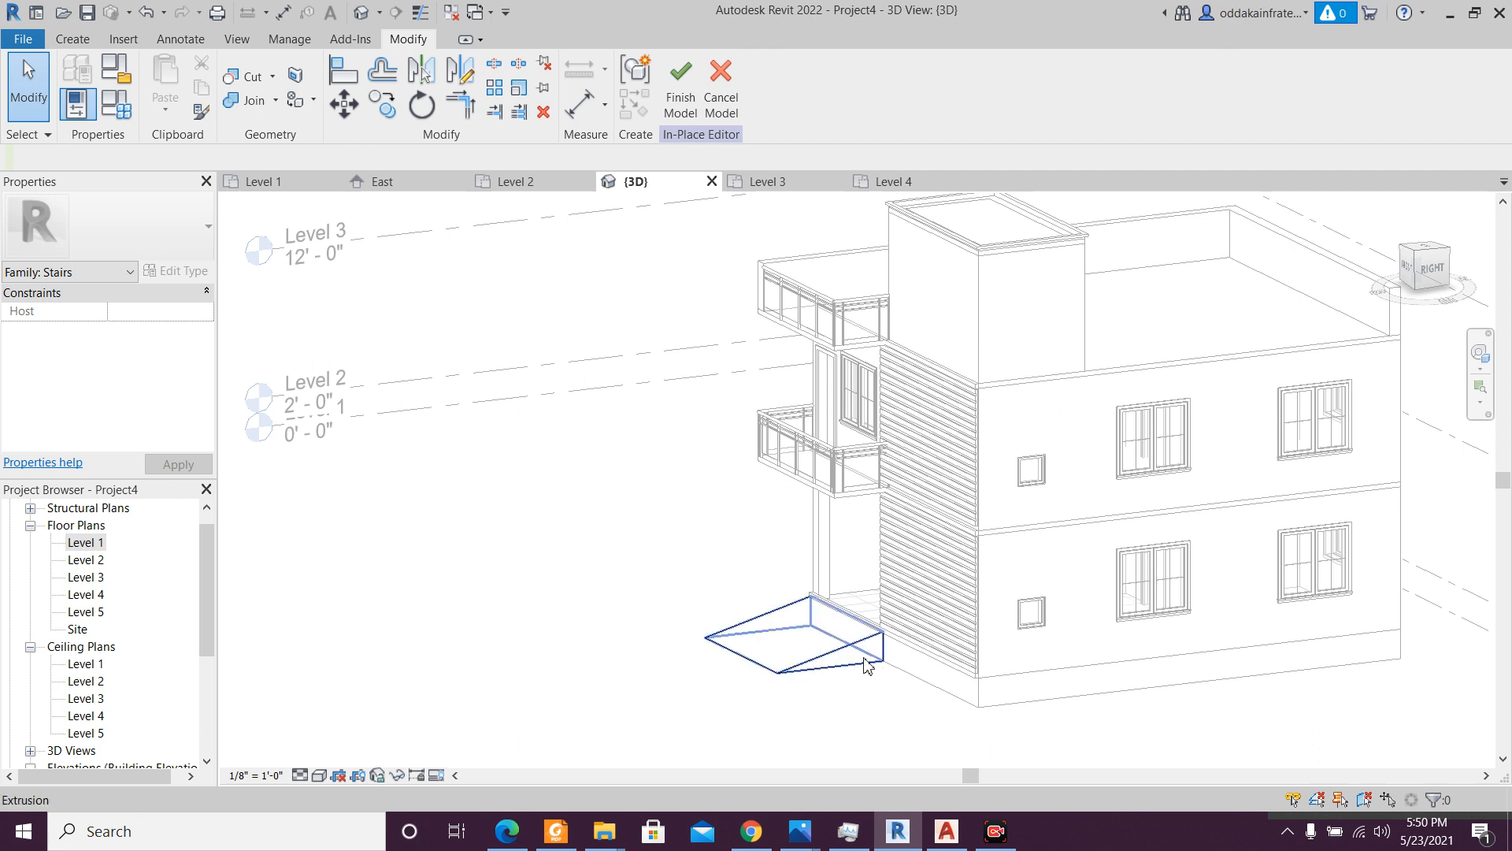
{"action": "left_click", "coordinate": [866, 665]}
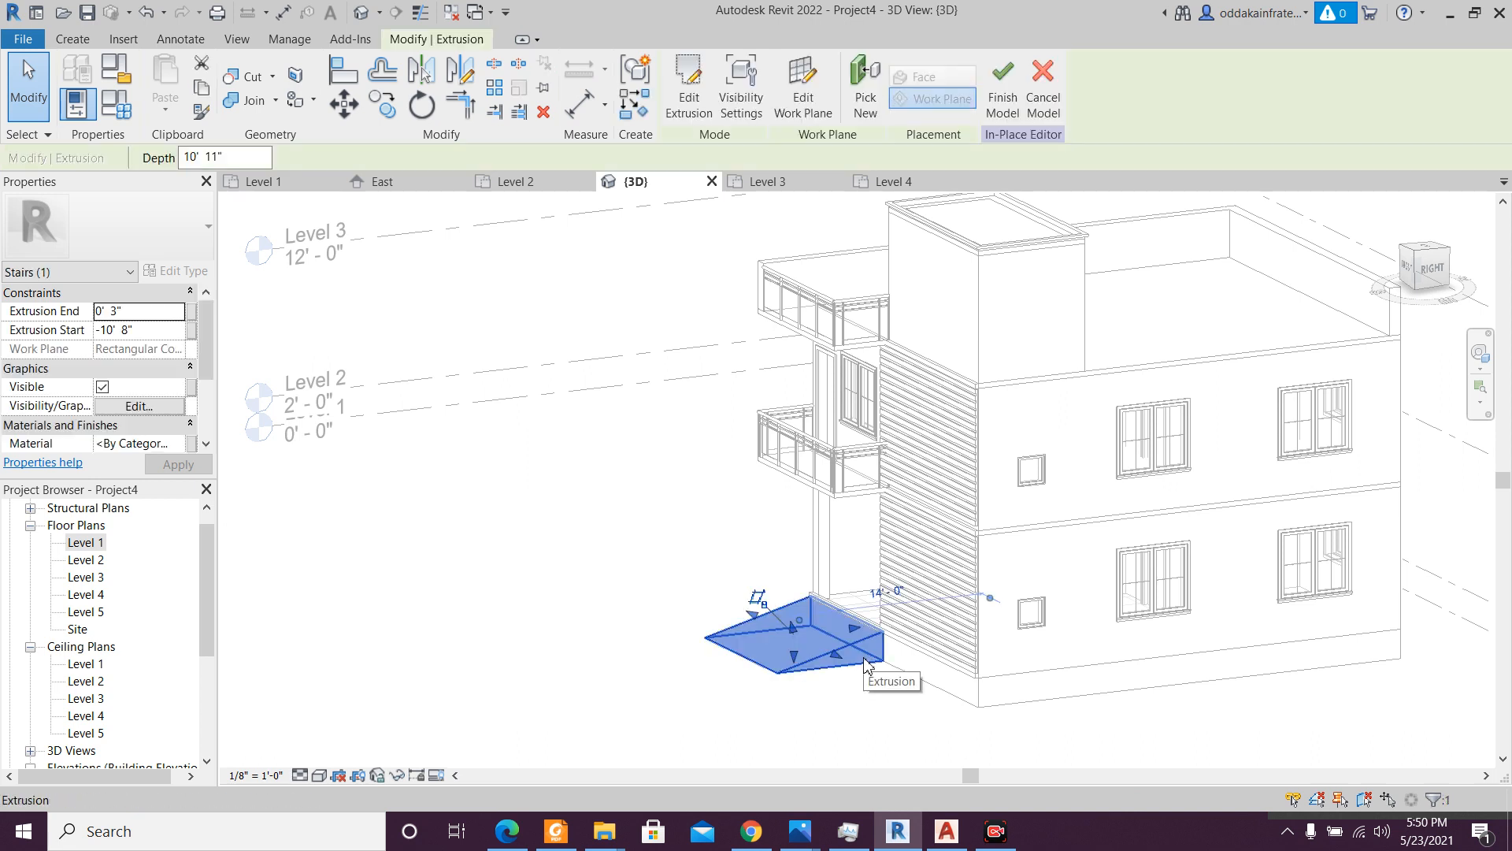
{"action": "left_click", "coordinate": [137, 406]}
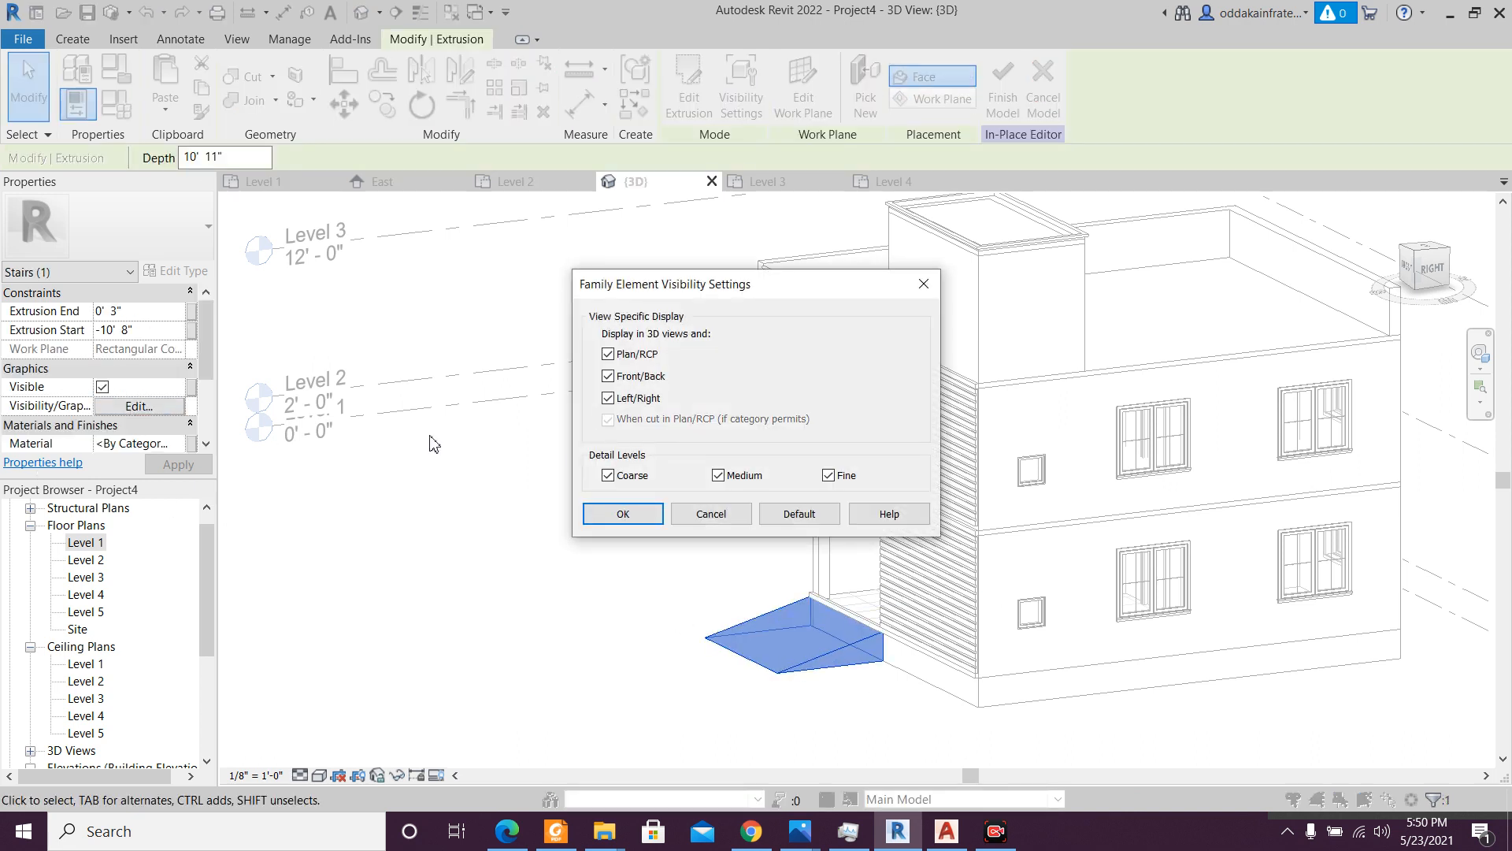
{"action": "left_click", "coordinate": [923, 284]}
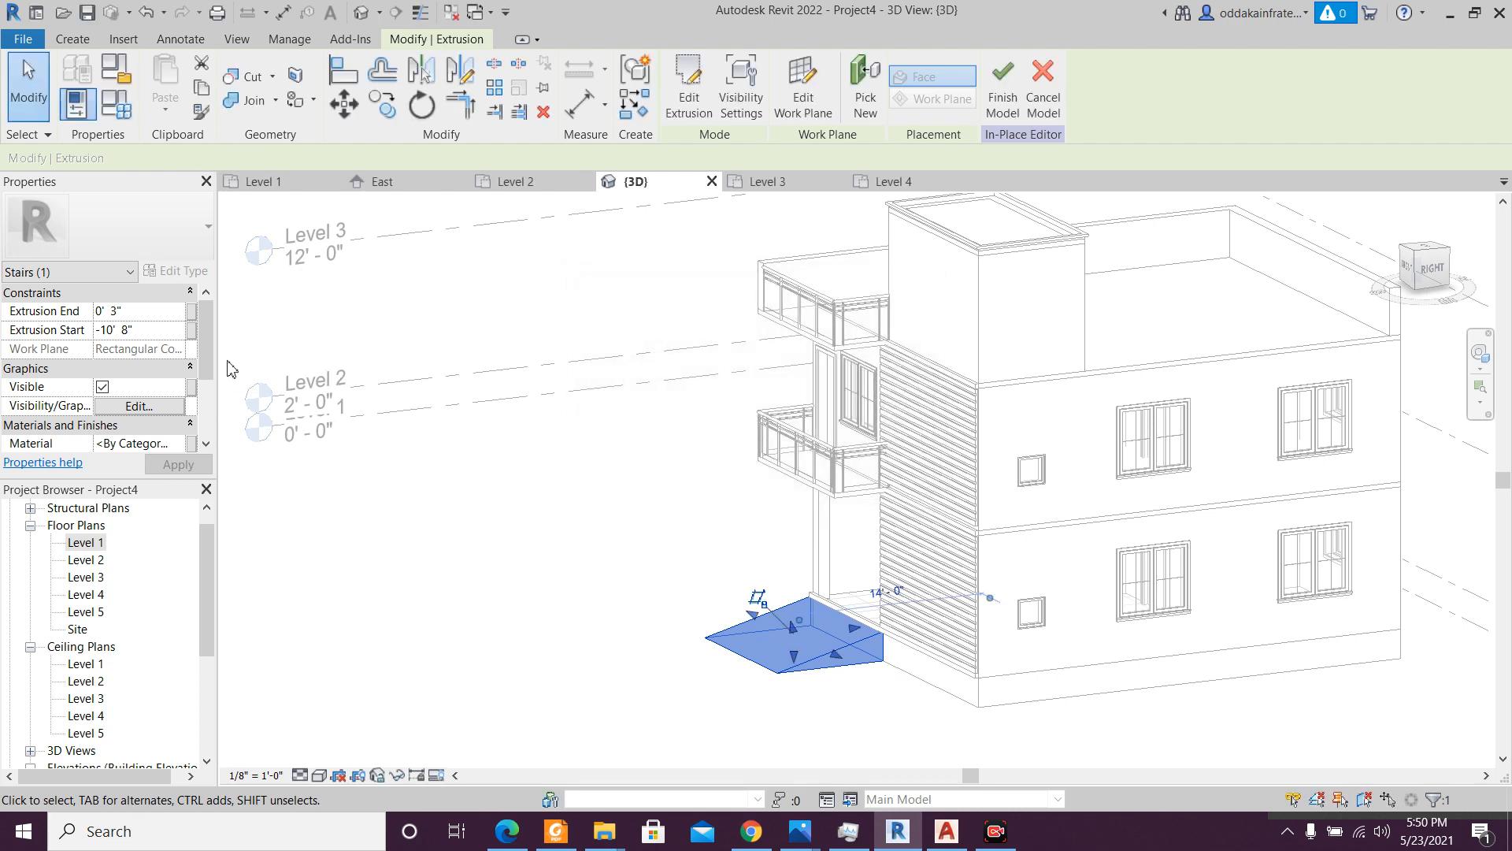
- Open the material selection for the ramp extrusion and search the project materials for "floor"
{"action": "scroll", "coordinate": [209, 375], "scroll_direction": "down", "scroll_amount": 3}
{"action": "left_click", "coordinate": [157, 388]}
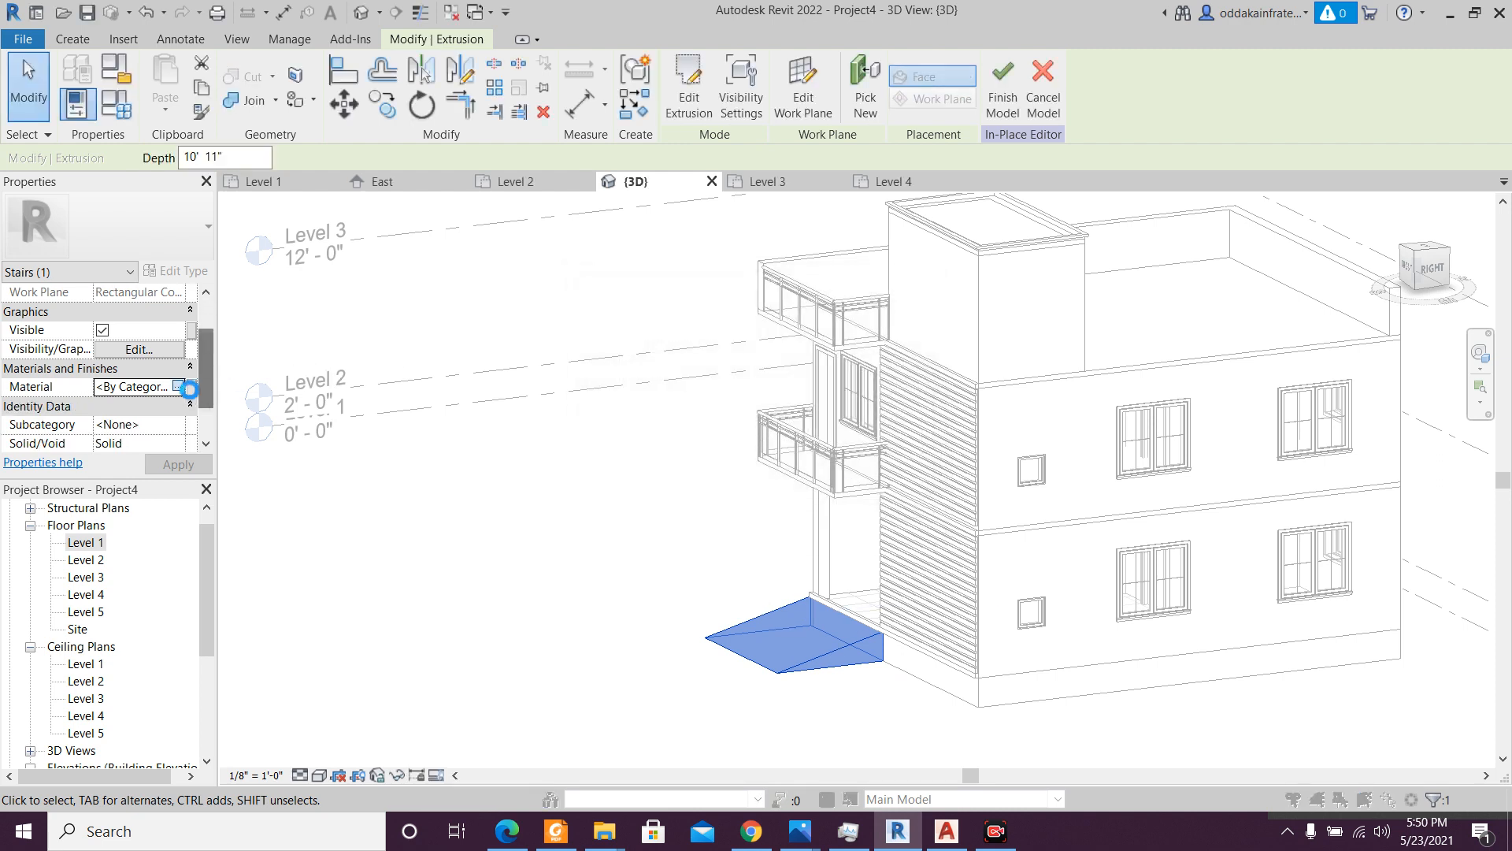
{"action": "left_click", "coordinate": [191, 389]}
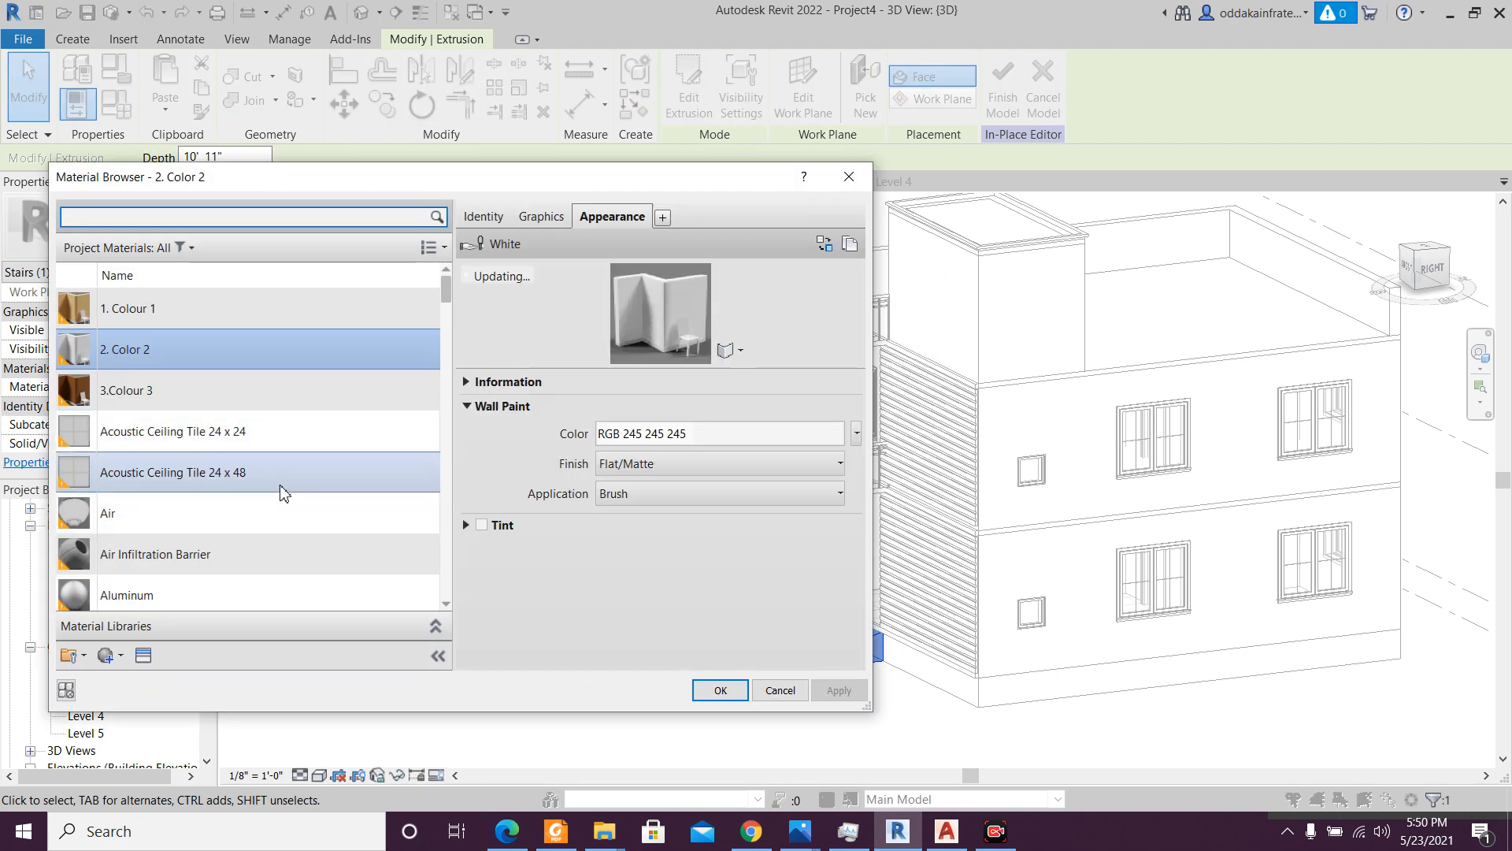
{"action": "scroll", "coordinate": [280, 482], "scroll_direction": "down", "scroll_amount": 2}
{"action": "scroll", "coordinate": [280, 484], "scroll_direction": "up", "scroll_amount": 2}
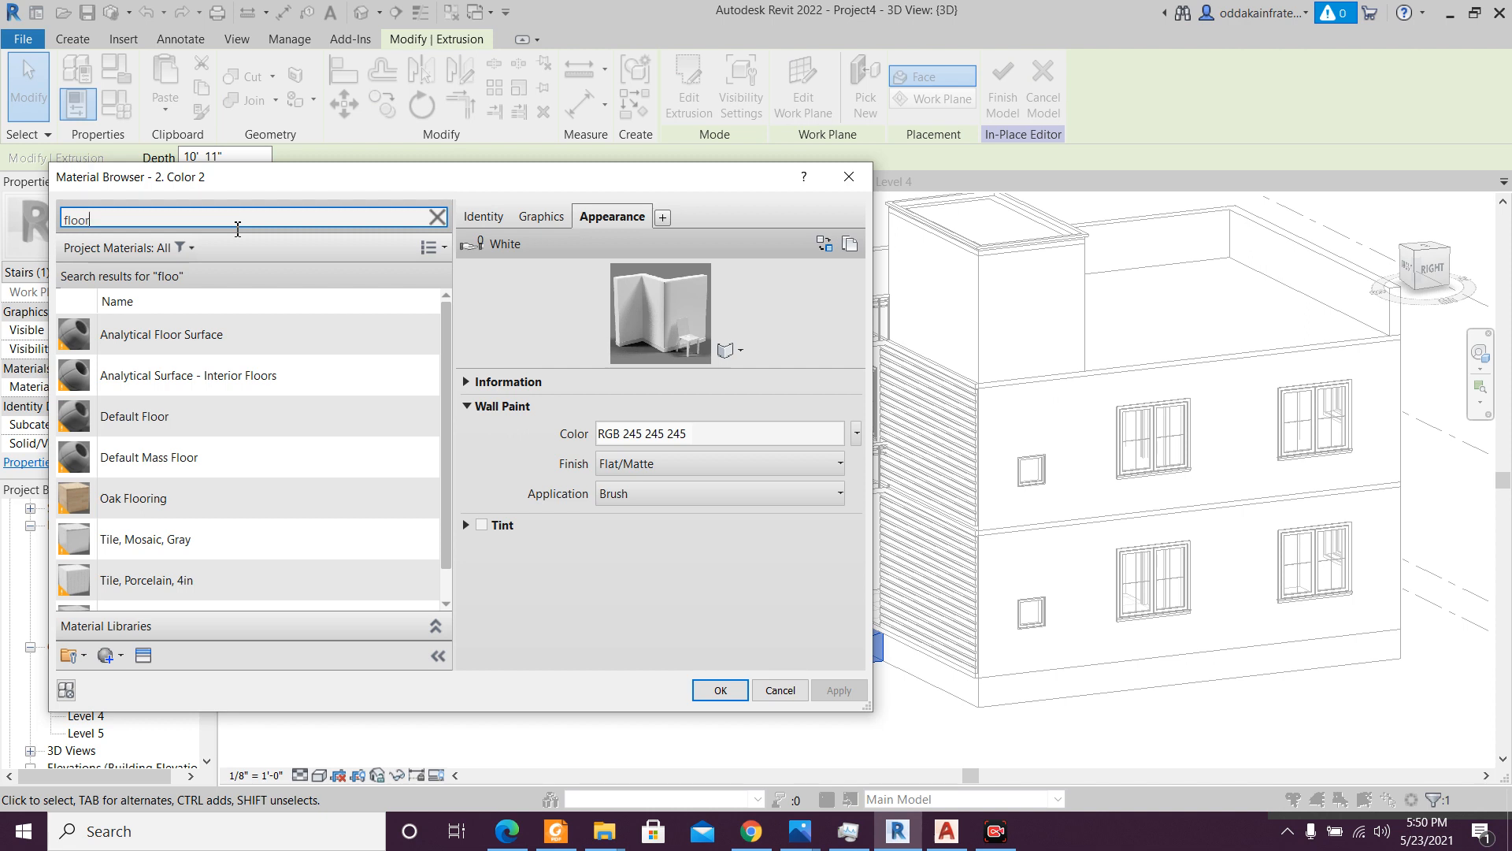
{"action": "scroll", "coordinate": [322, 450], "scroll_direction": "down", "scroll_amount": 1}
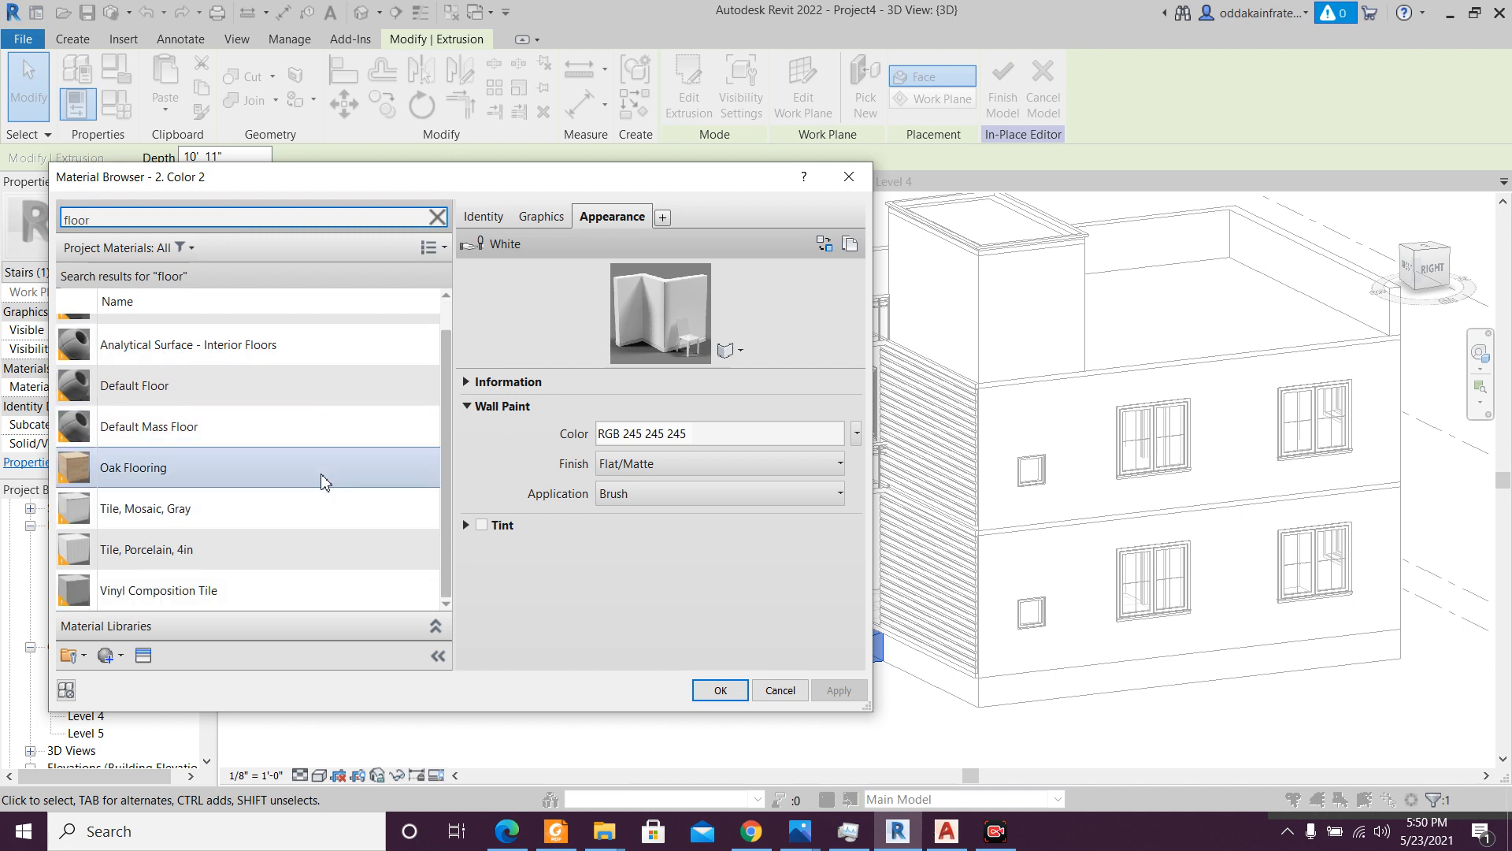
{"action": "scroll", "coordinate": [323, 476], "scroll_direction": "up", "scroll_amount": 1}
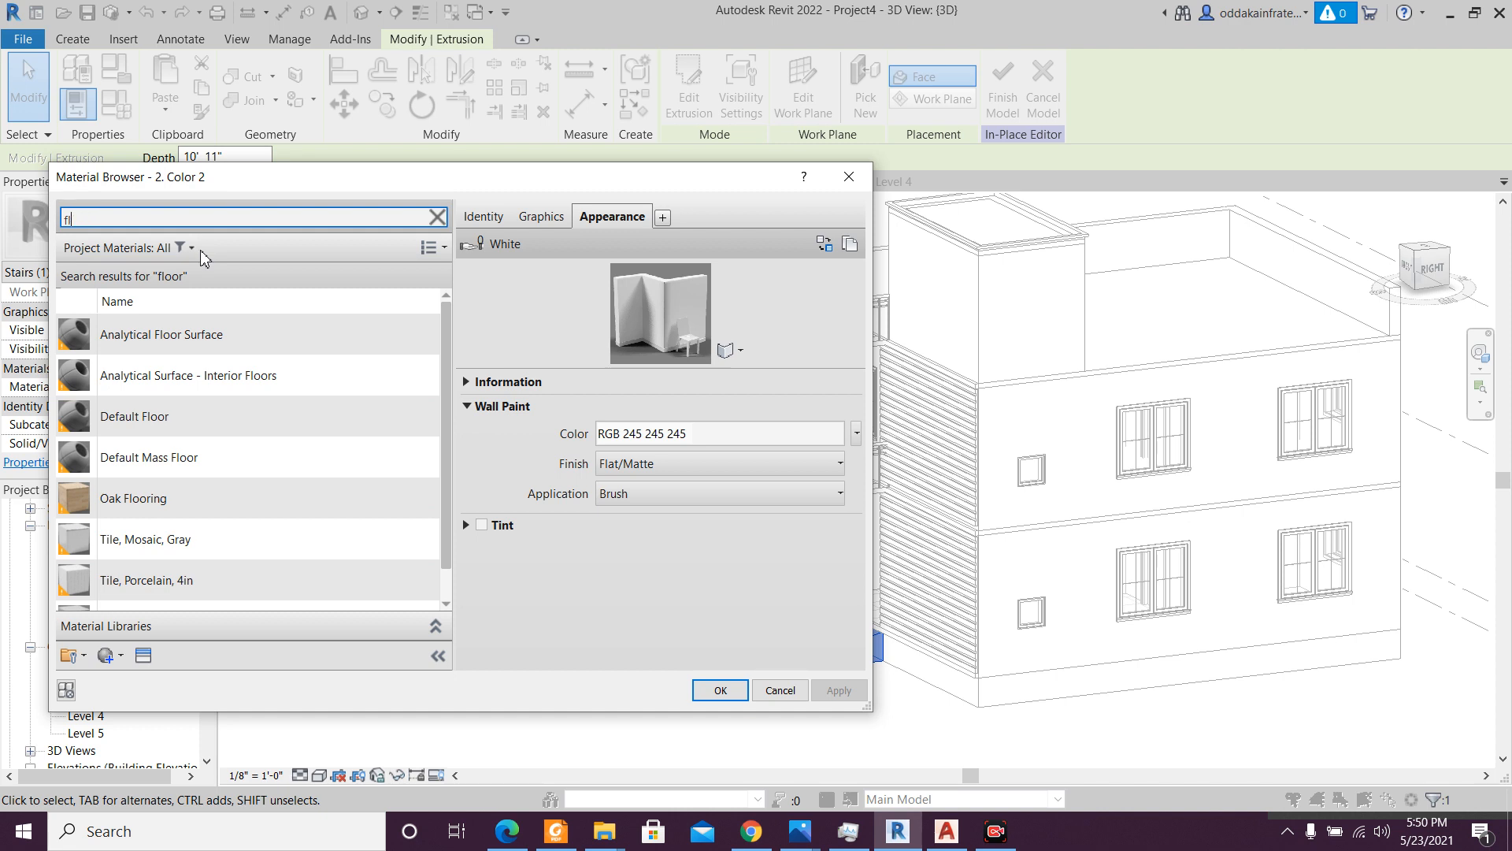
- Search the project materials for "tile" instead of "floor"
{"action": "key", "text": "BackSpace"}
{"action": "key", "text": "BackSpace"}
{"action": "key", "text": "BackSpace"}
{"action": "type", "text": "tile"}
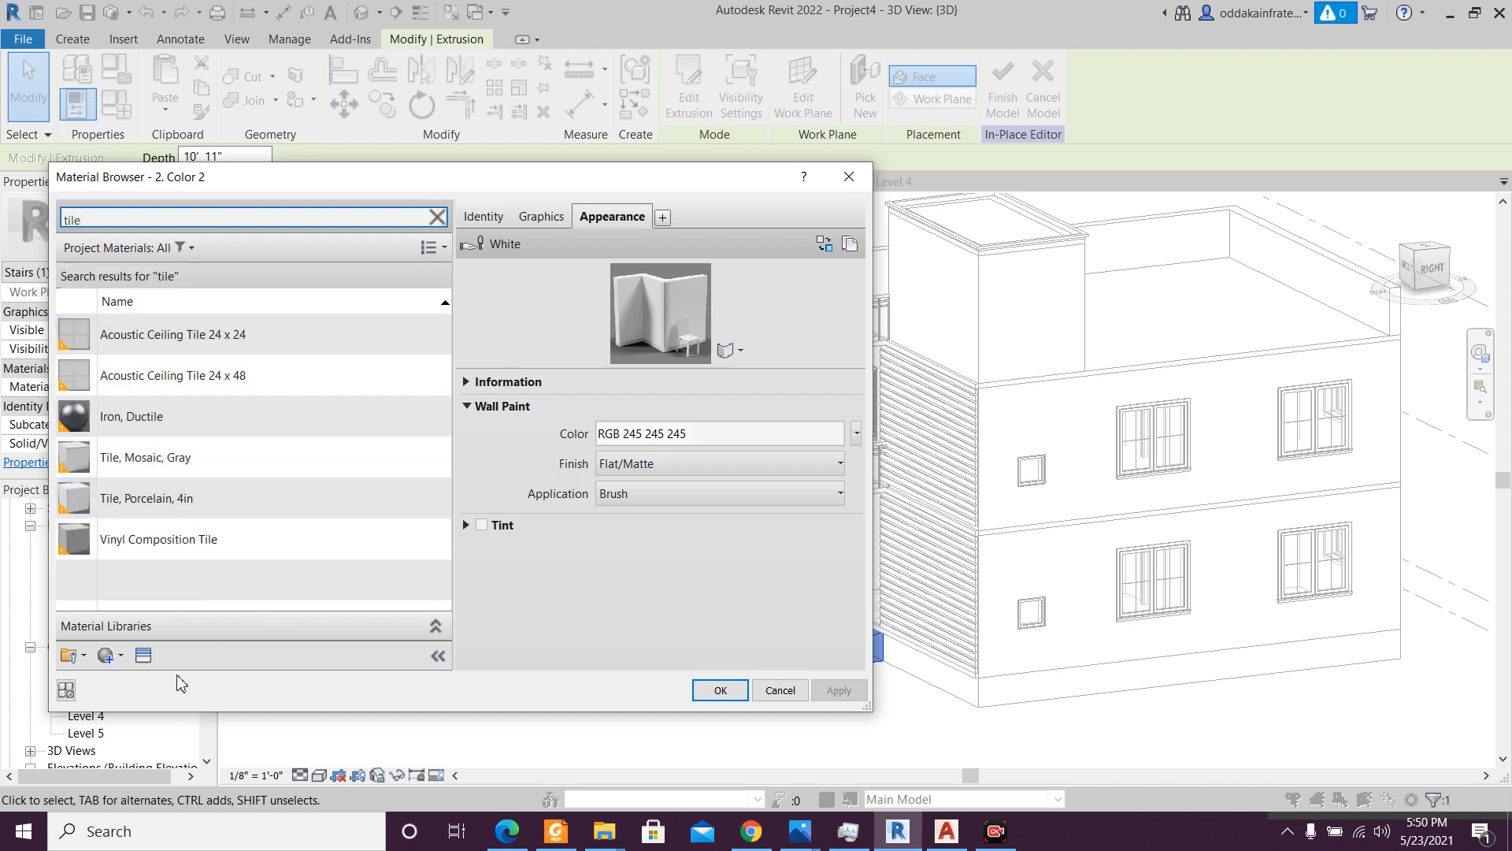
- Create a new project material and open the asset browser for it
{"action": "left_click", "coordinate": [121, 657]}
{"action": "left_click", "coordinate": [138, 685]}
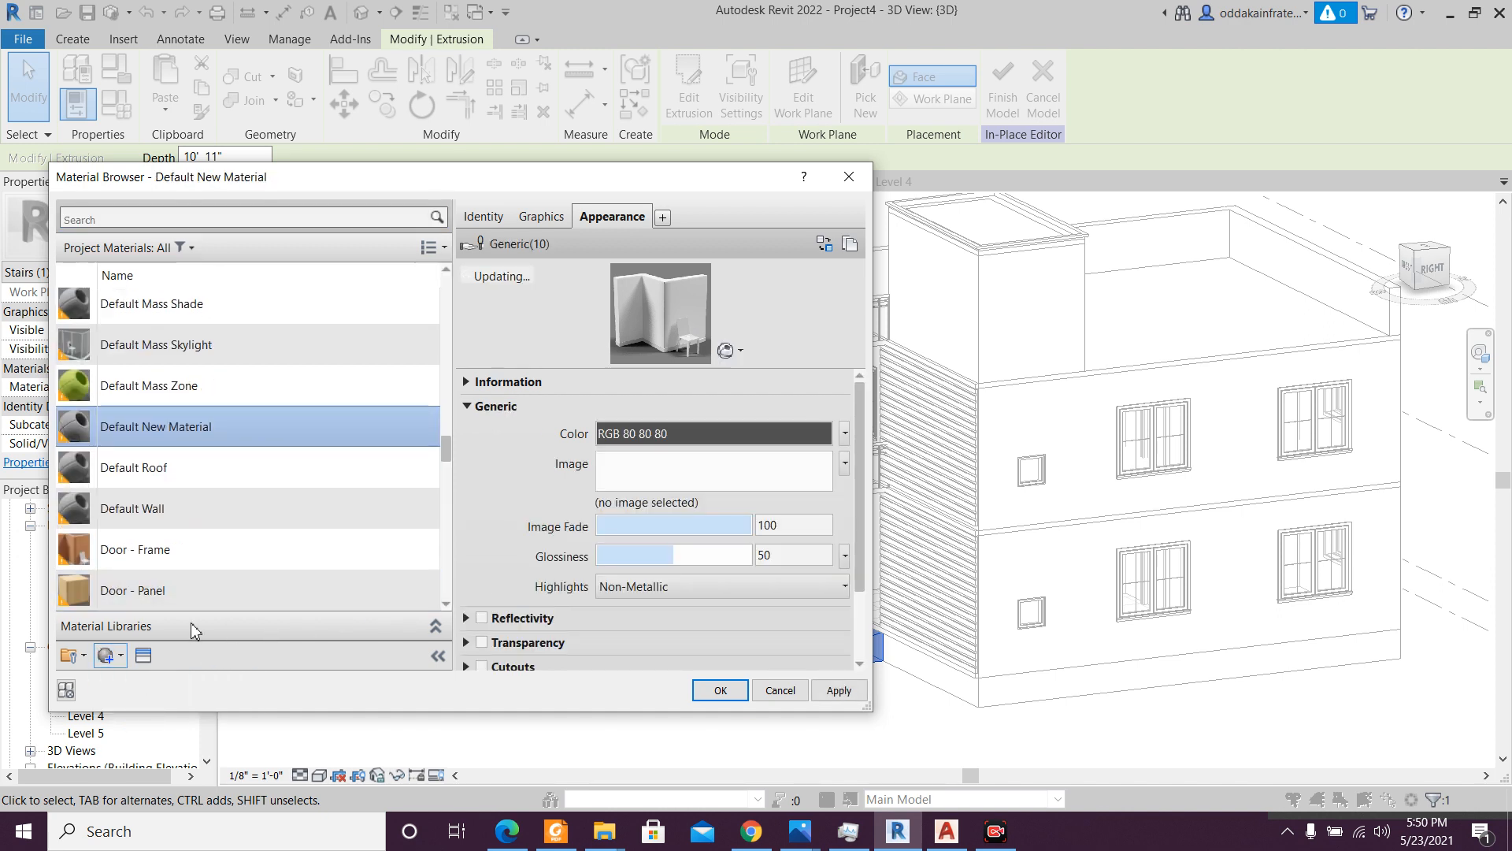
{"action": "left_click", "coordinate": [150, 657]}
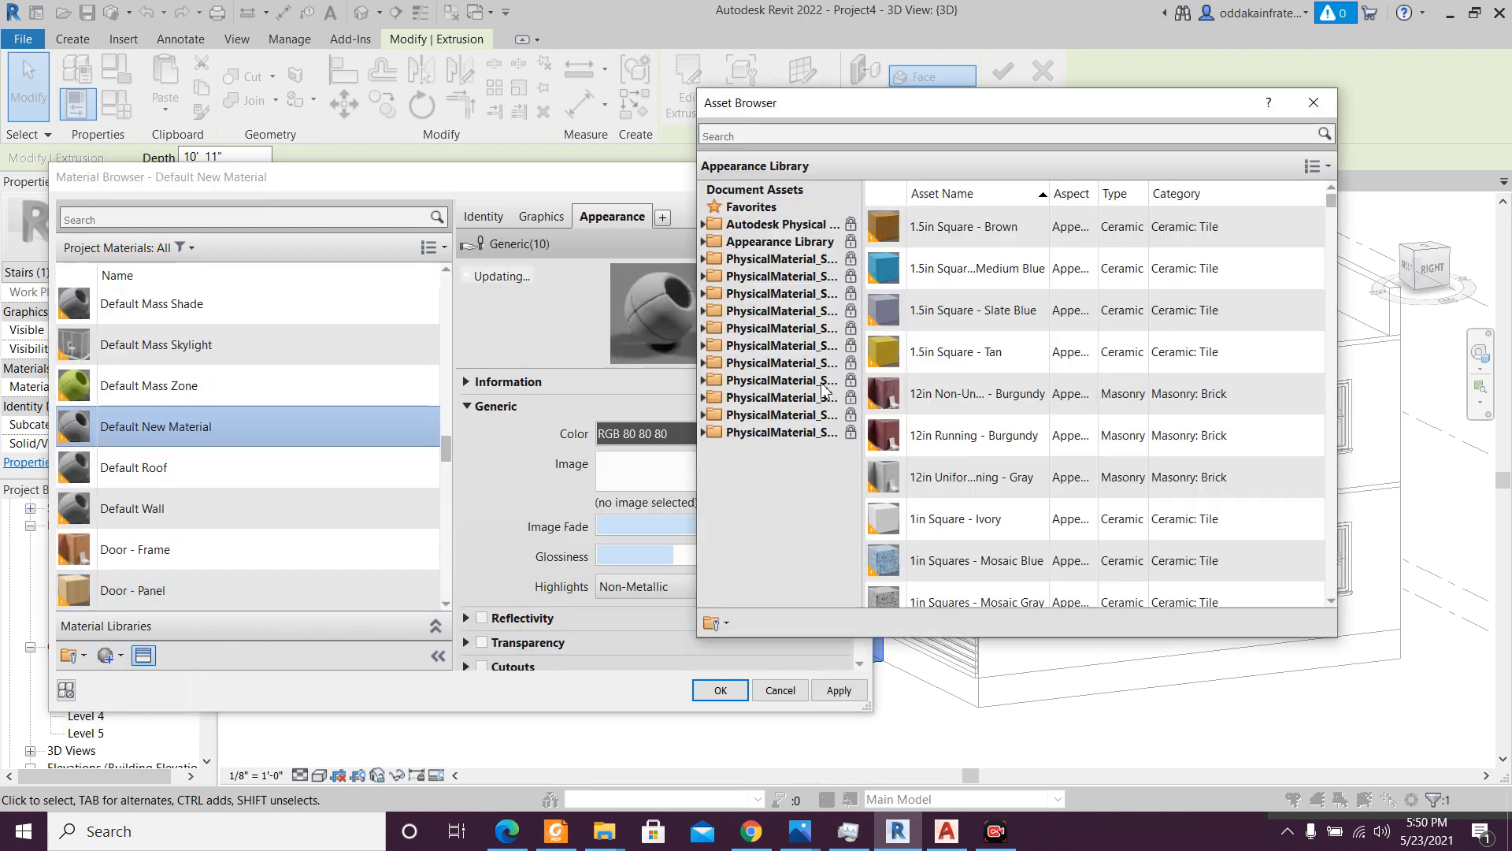
- Browse the Appearance Library categories and search the assets for "tile"
{"action": "left_click", "coordinate": [703, 243]}
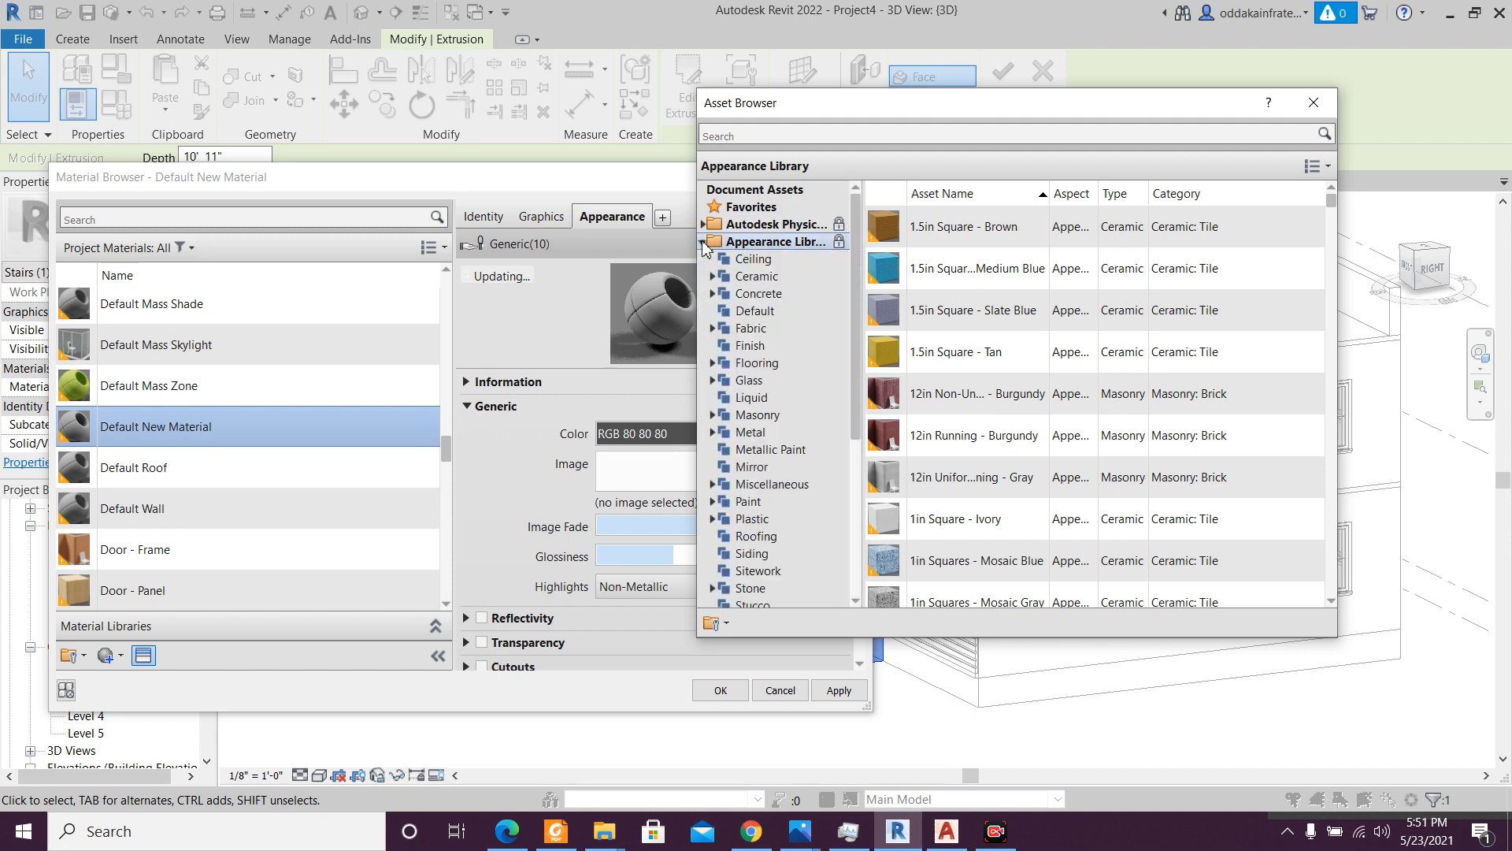
{"action": "left_click", "coordinate": [761, 316]}
{"action": "scroll", "coordinate": [763, 319], "scroll_direction": "down", "scroll_amount": 1}
{"action": "scroll", "coordinate": [764, 325], "scroll_direction": "down", "scroll_amount": 2}
{"action": "left_click", "coordinate": [1310, 135]}
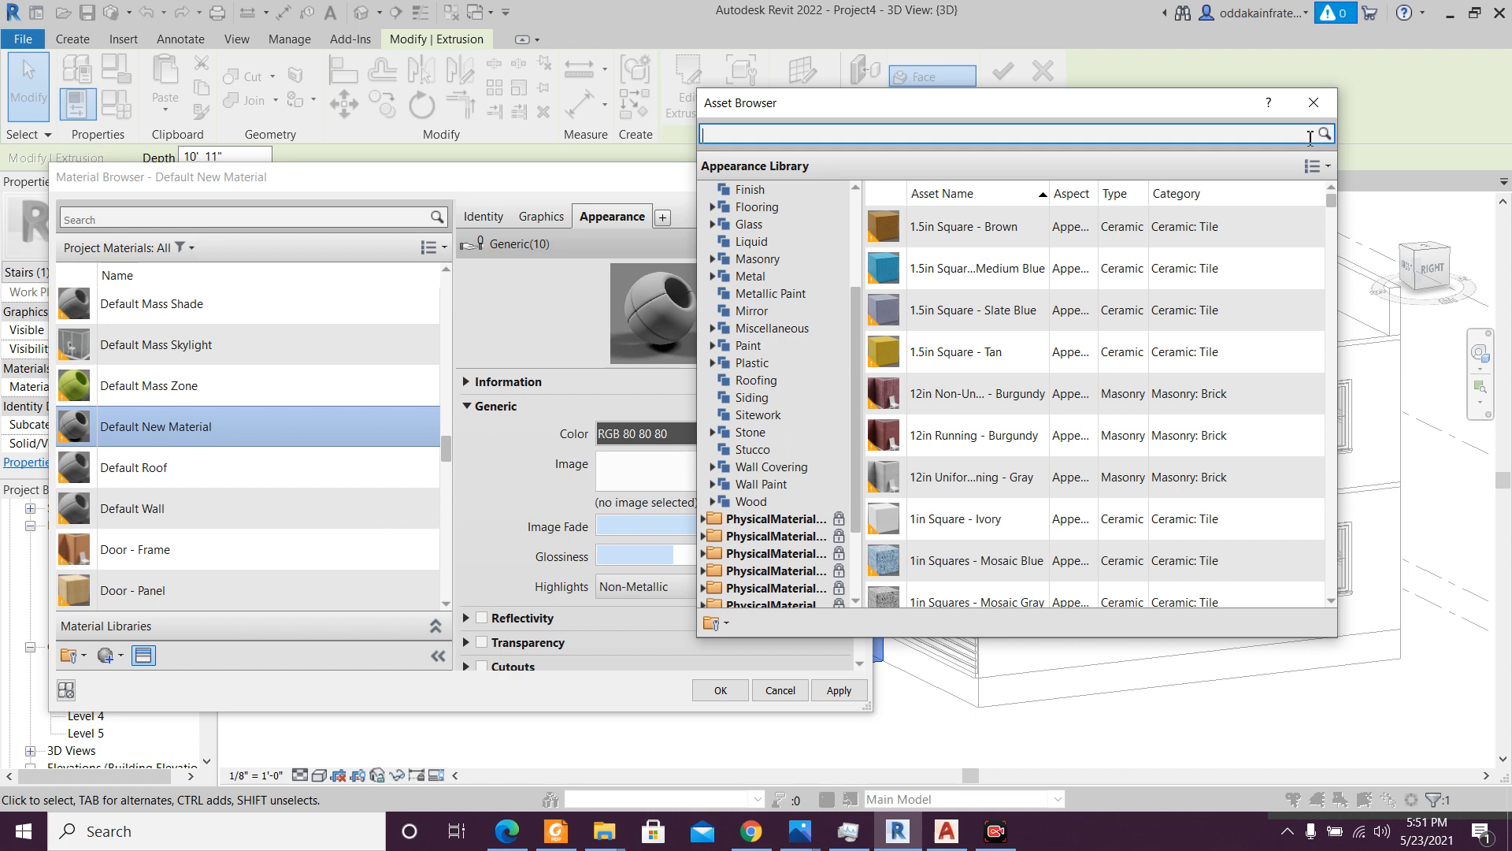
{"action": "type", "text": "tile"}
{"action": "key", "text": "Return"}
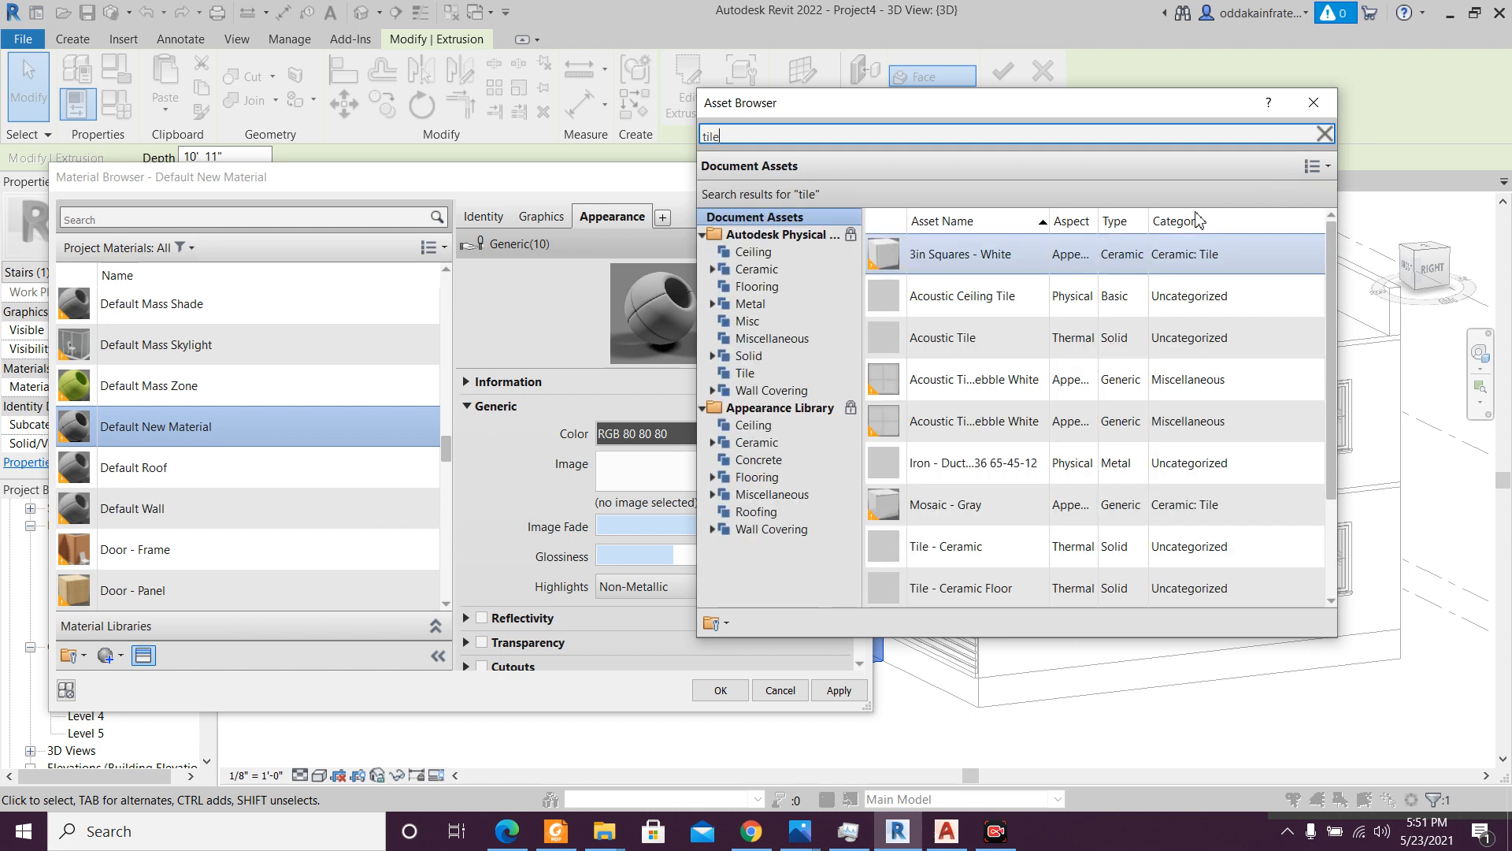
- Give the new material the appearance asset Acoustic Tile - Exposed Grid 2x4 Pebble White from the document assets
{"action": "scroll", "coordinate": [956, 347], "scroll_direction": "down", "scroll_amount": 1}
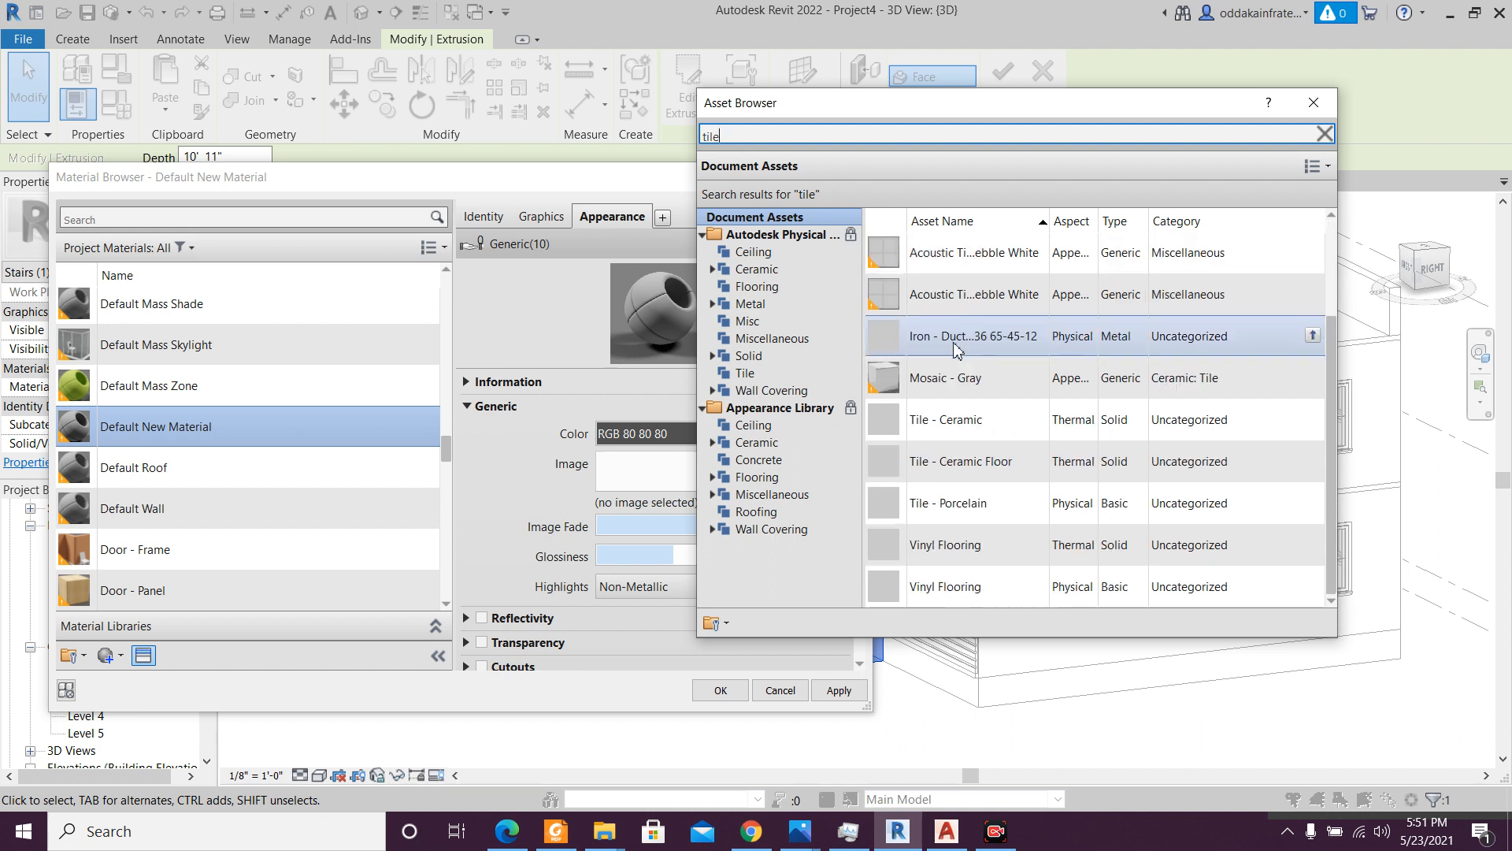
{"action": "scroll", "coordinate": [1031, 465], "scroll_direction": "up", "scroll_amount": 1}
{"action": "scroll", "coordinate": [1032, 465], "scroll_direction": "down", "scroll_amount": 1}
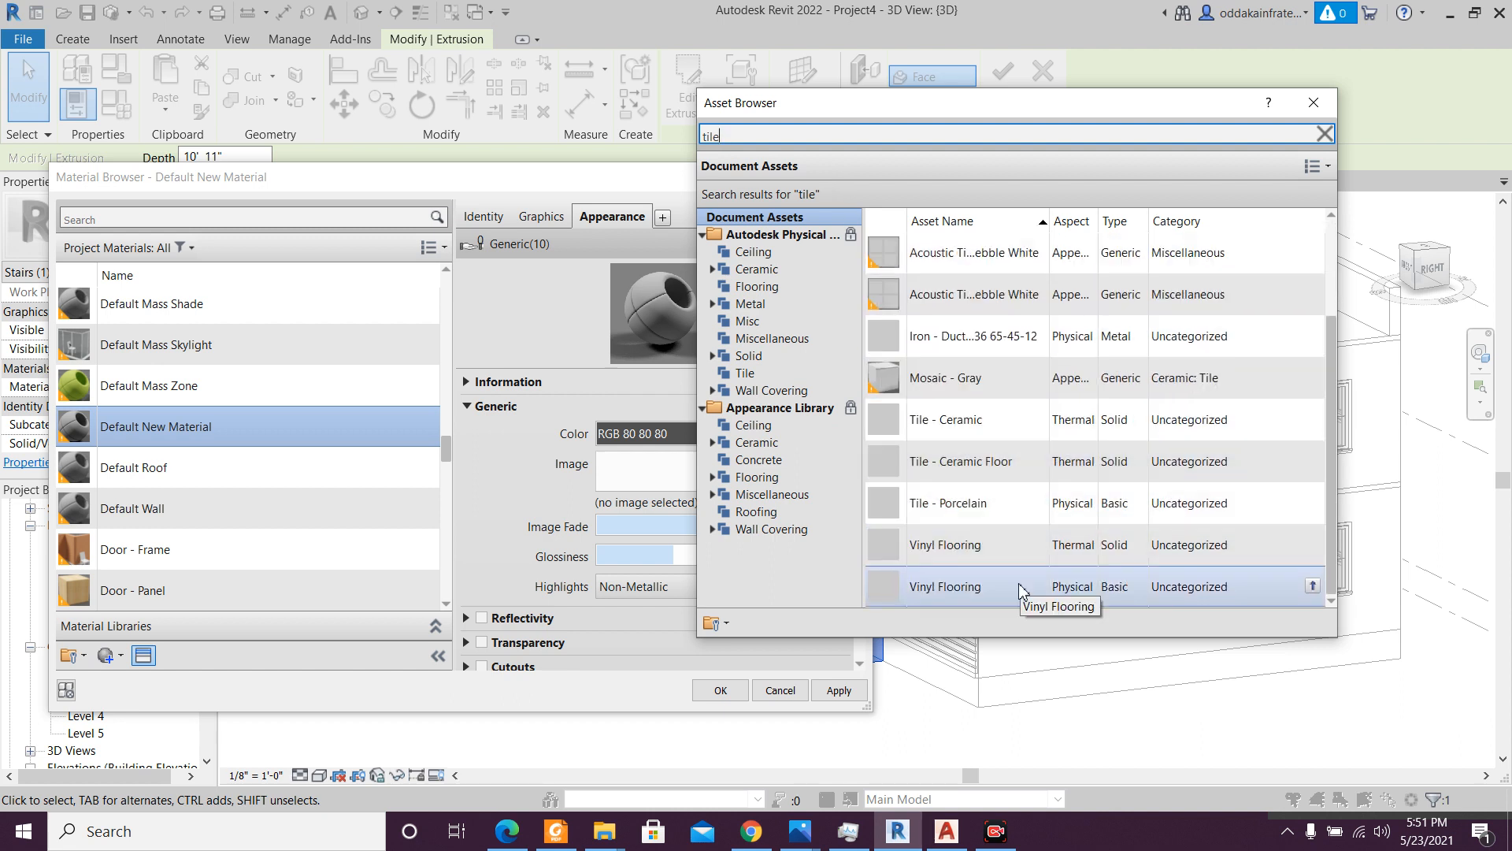
{"action": "scroll", "coordinate": [1022, 592], "scroll_direction": "up", "scroll_amount": 1}
{"action": "scroll", "coordinate": [1022, 592], "scroll_direction": "down", "scroll_amount": 1}
{"action": "scroll", "coordinate": [1022, 592], "scroll_direction": "up", "scroll_amount": 1}
{"action": "scroll", "coordinate": [1021, 590], "scroll_direction": "down", "scroll_amount": 1}
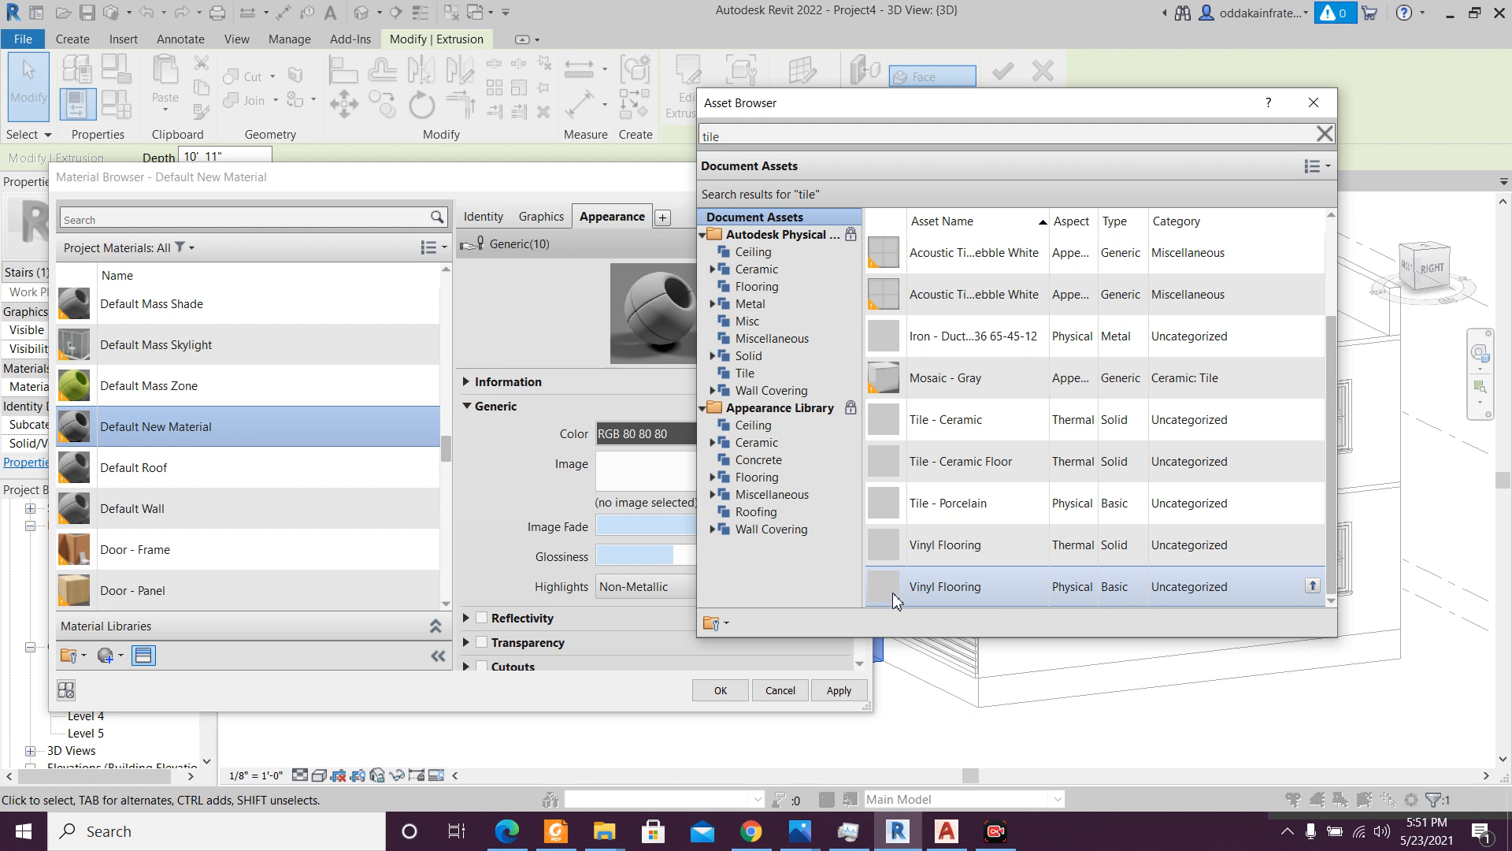
{"action": "scroll", "coordinate": [894, 597], "scroll_direction": "up", "scroll_amount": 1}
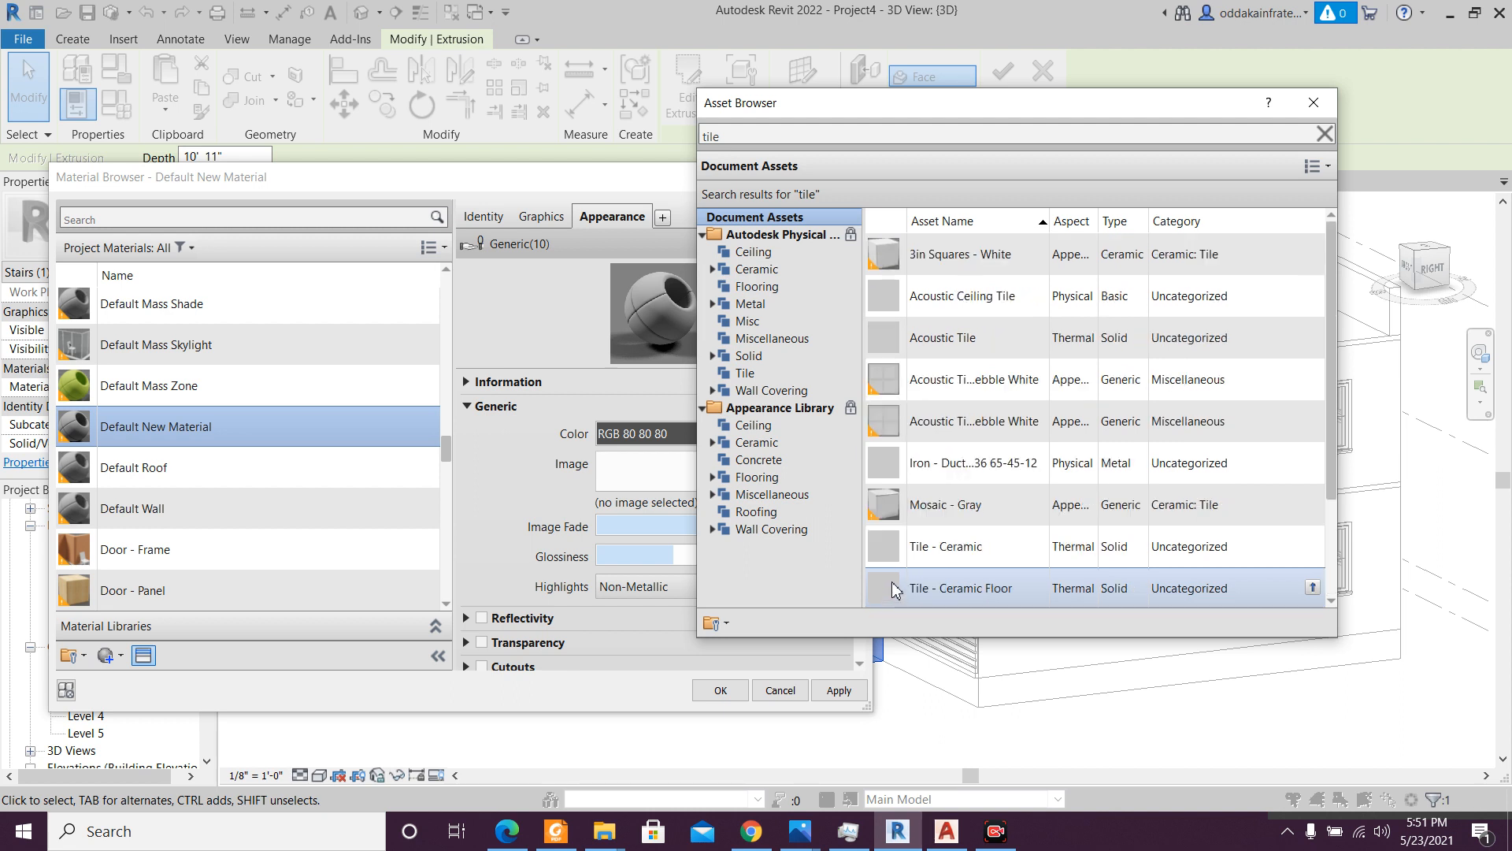
{"action": "double_click", "coordinate": [984, 423]}
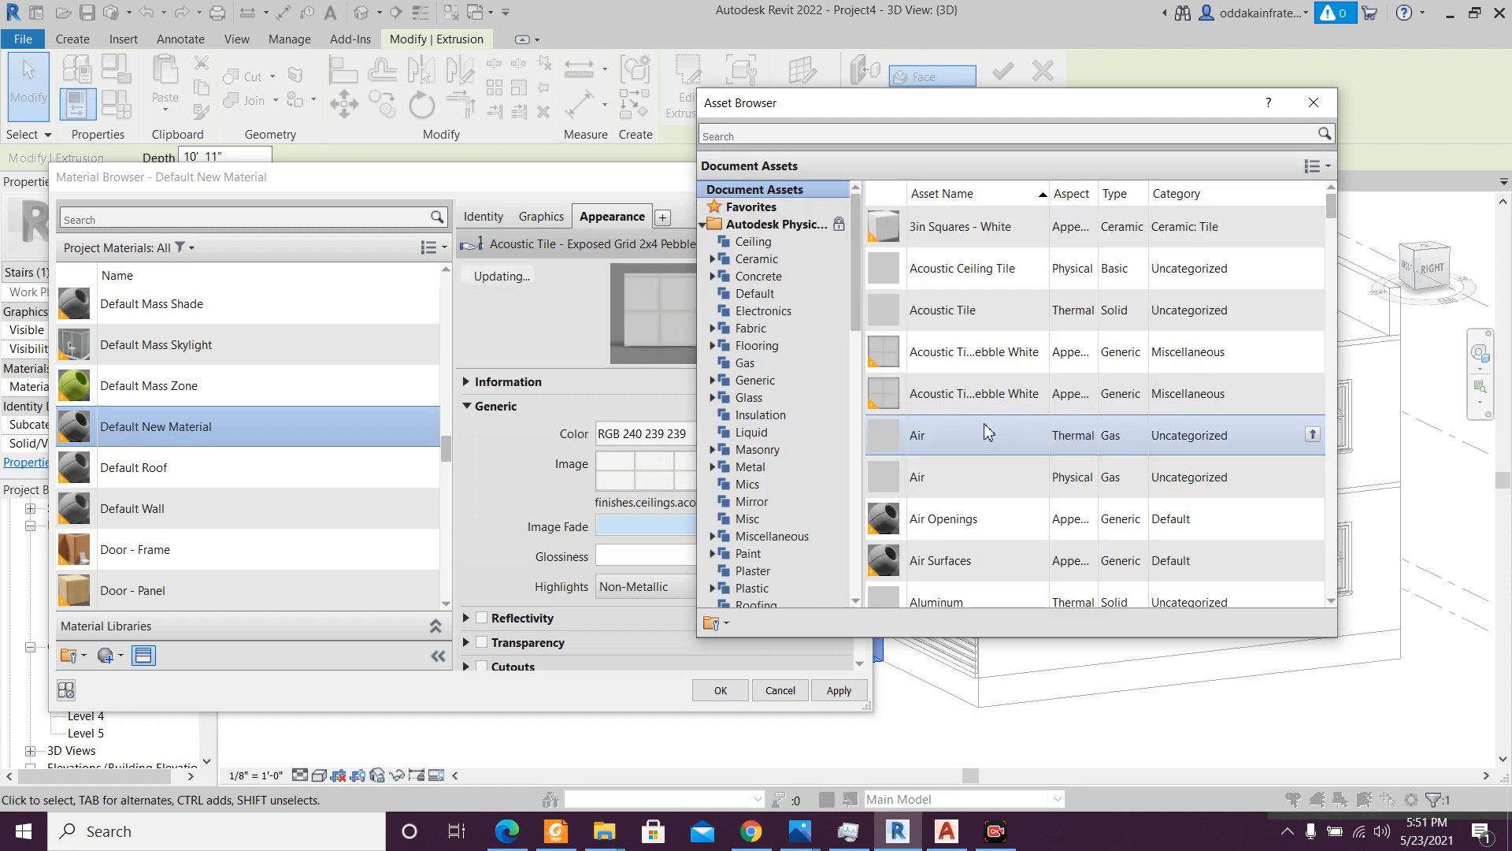
- Search the assets for "floor tile" and add the physical Vinyl Flooring asset to the new material
{"action": "scroll", "coordinate": [981, 551], "scroll_direction": "down", "scroll_amount": 10}
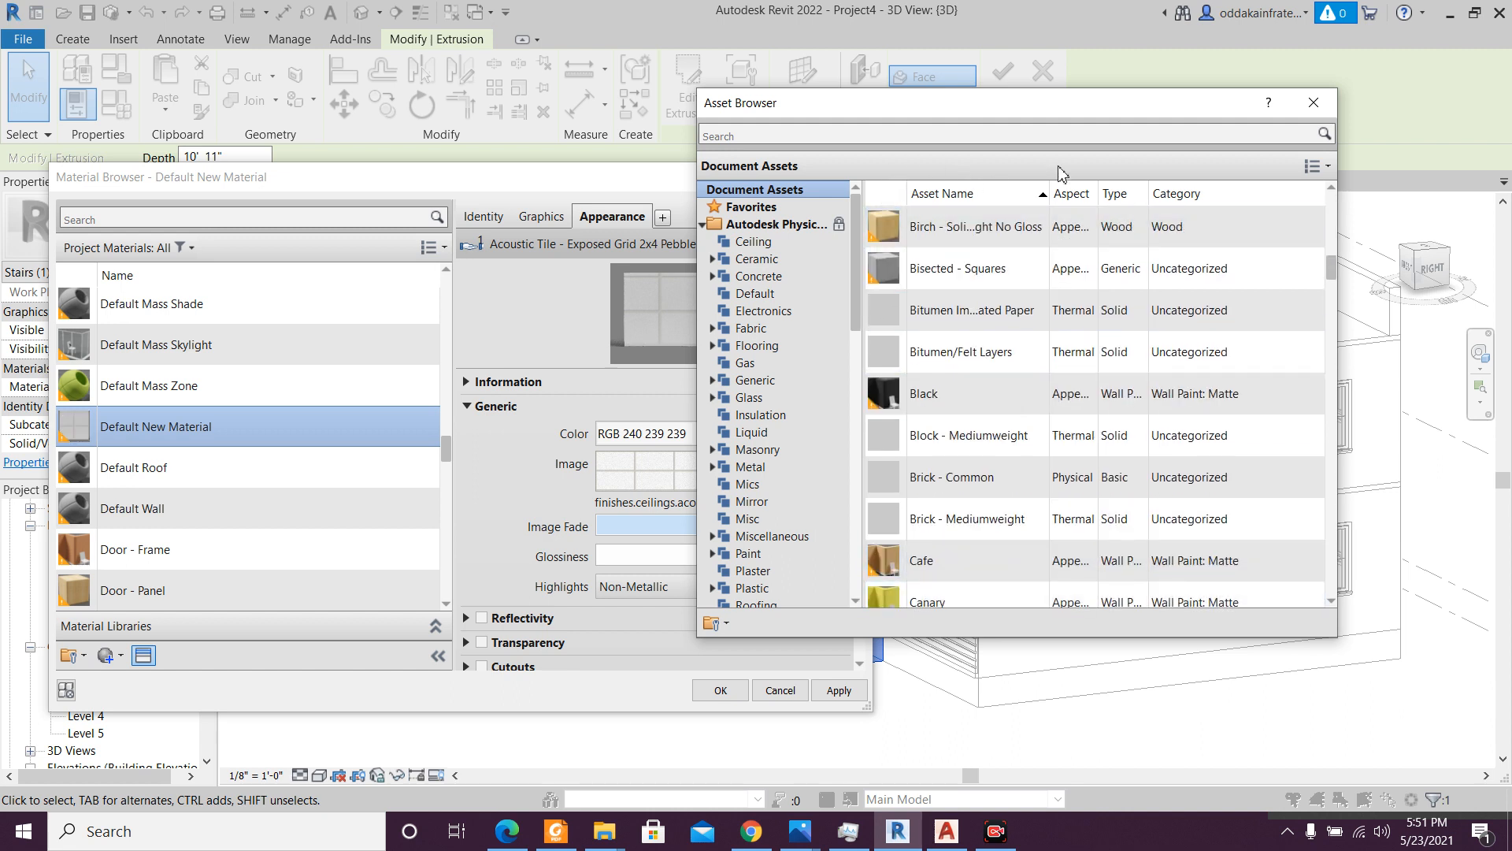
{"action": "left_click", "coordinate": [1076, 136]}
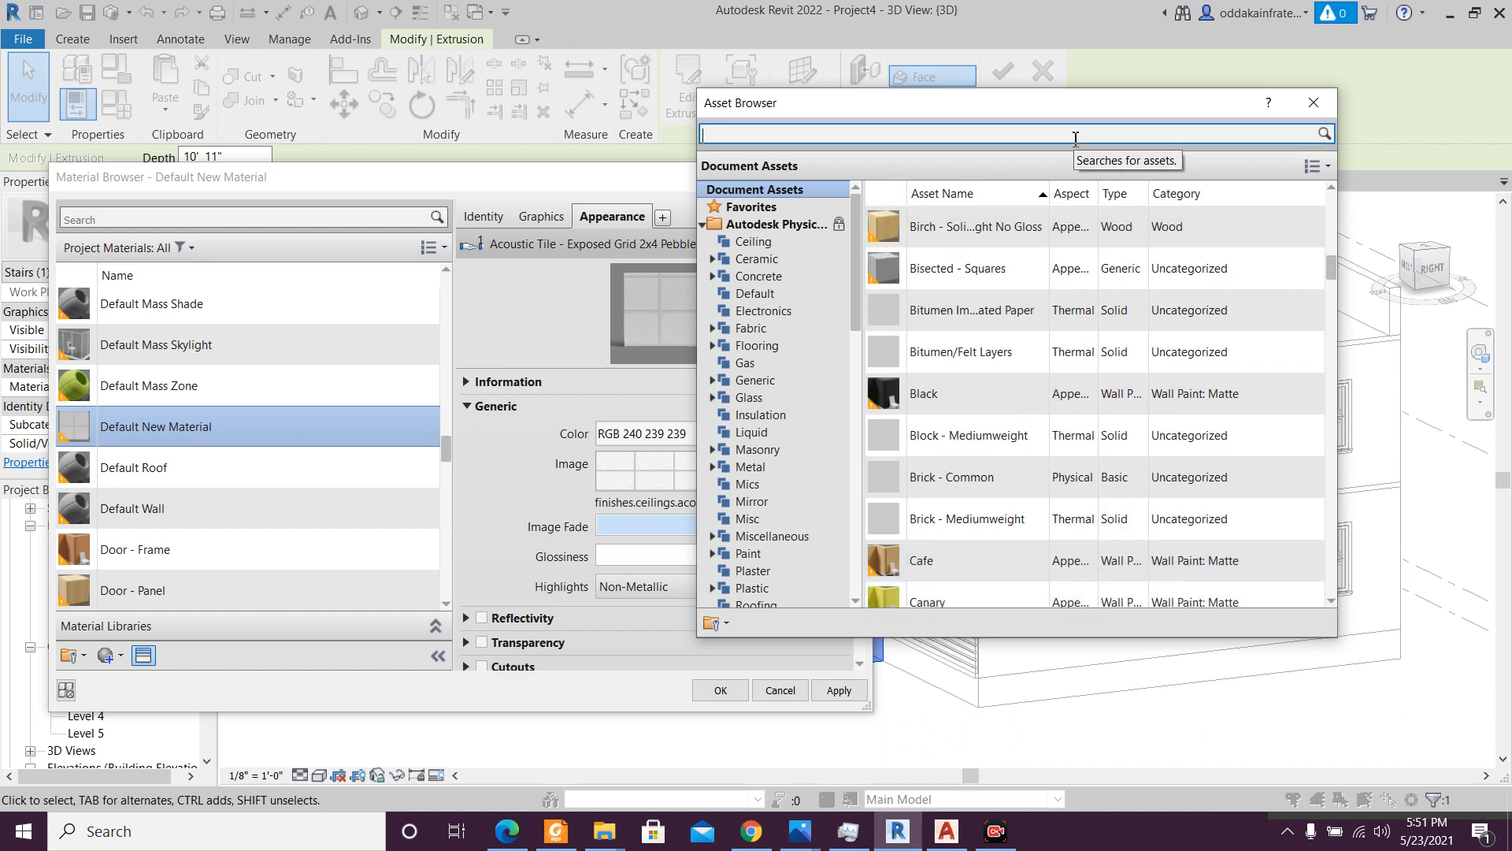
{"action": "type", "text": "floor tile"}
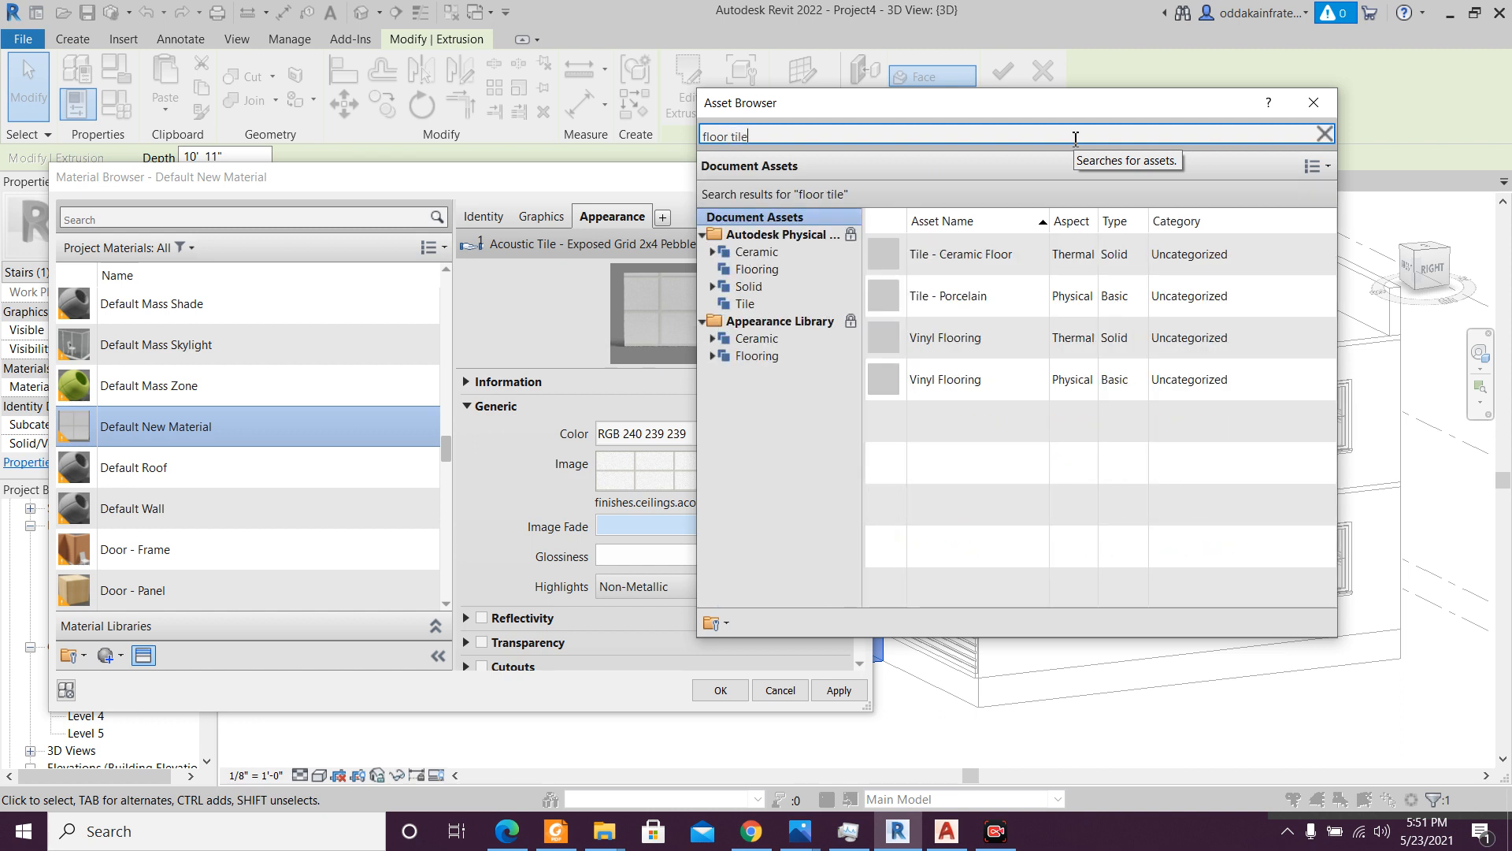
{"action": "double_click", "coordinate": [962, 390]}
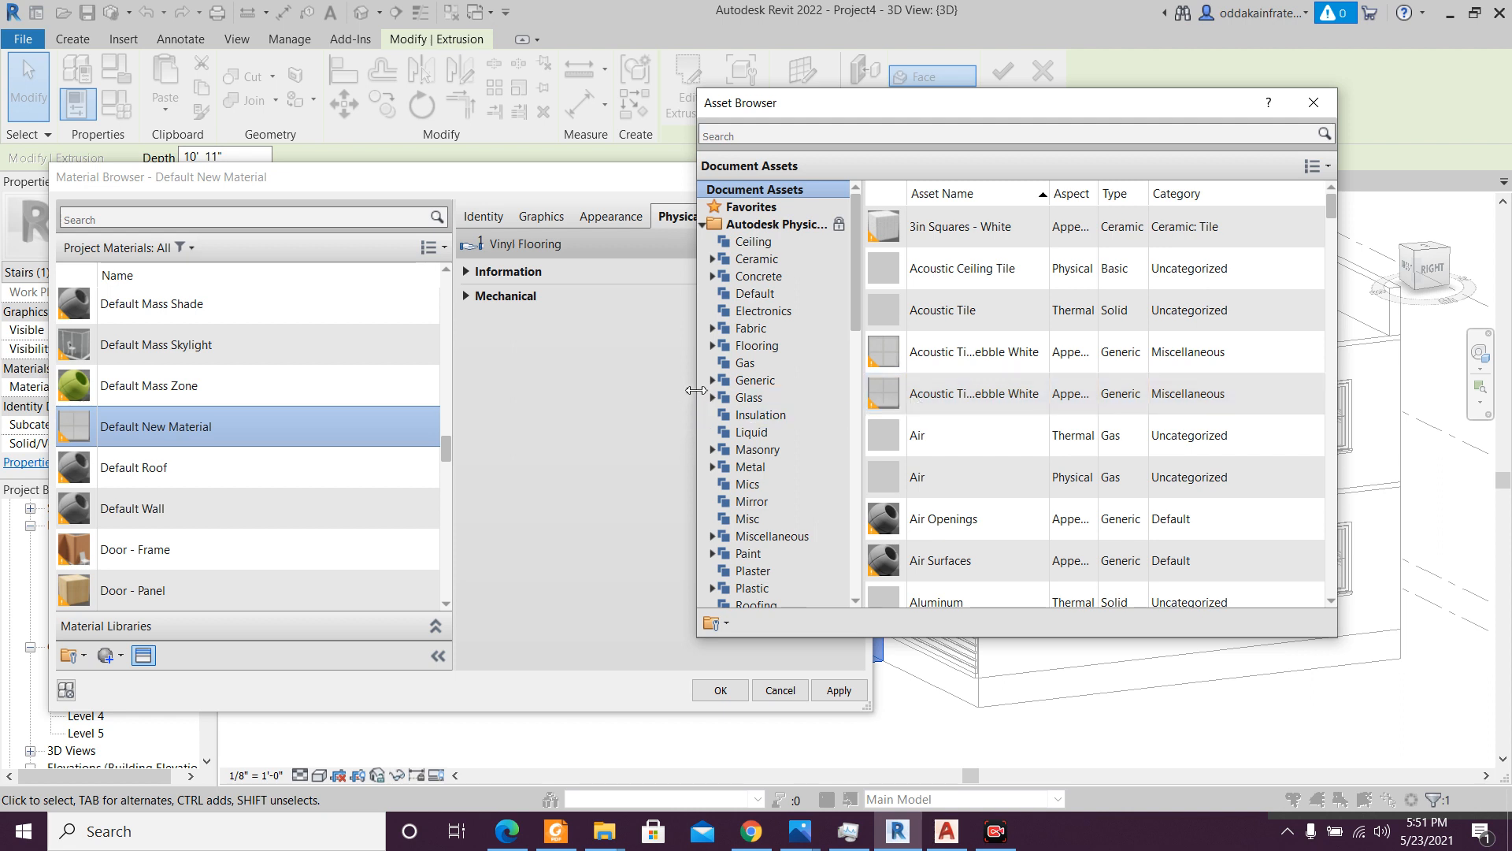
- Examine the mechanical and general information of the material's Vinyl Flooring physical asset
{"action": "left_click", "coordinate": [467, 297]}
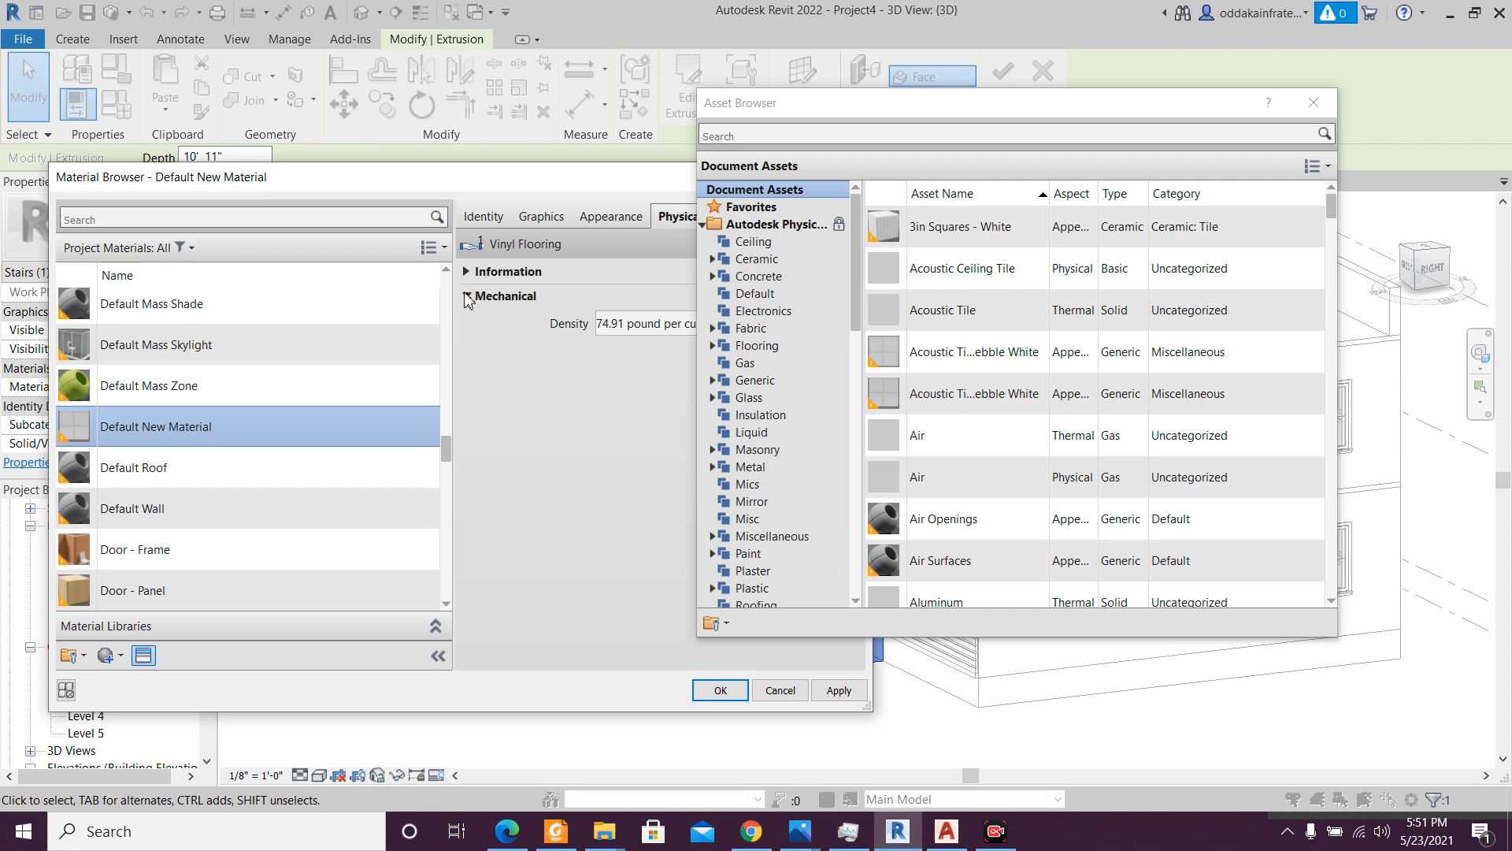
{"action": "left_click", "coordinate": [467, 272]}
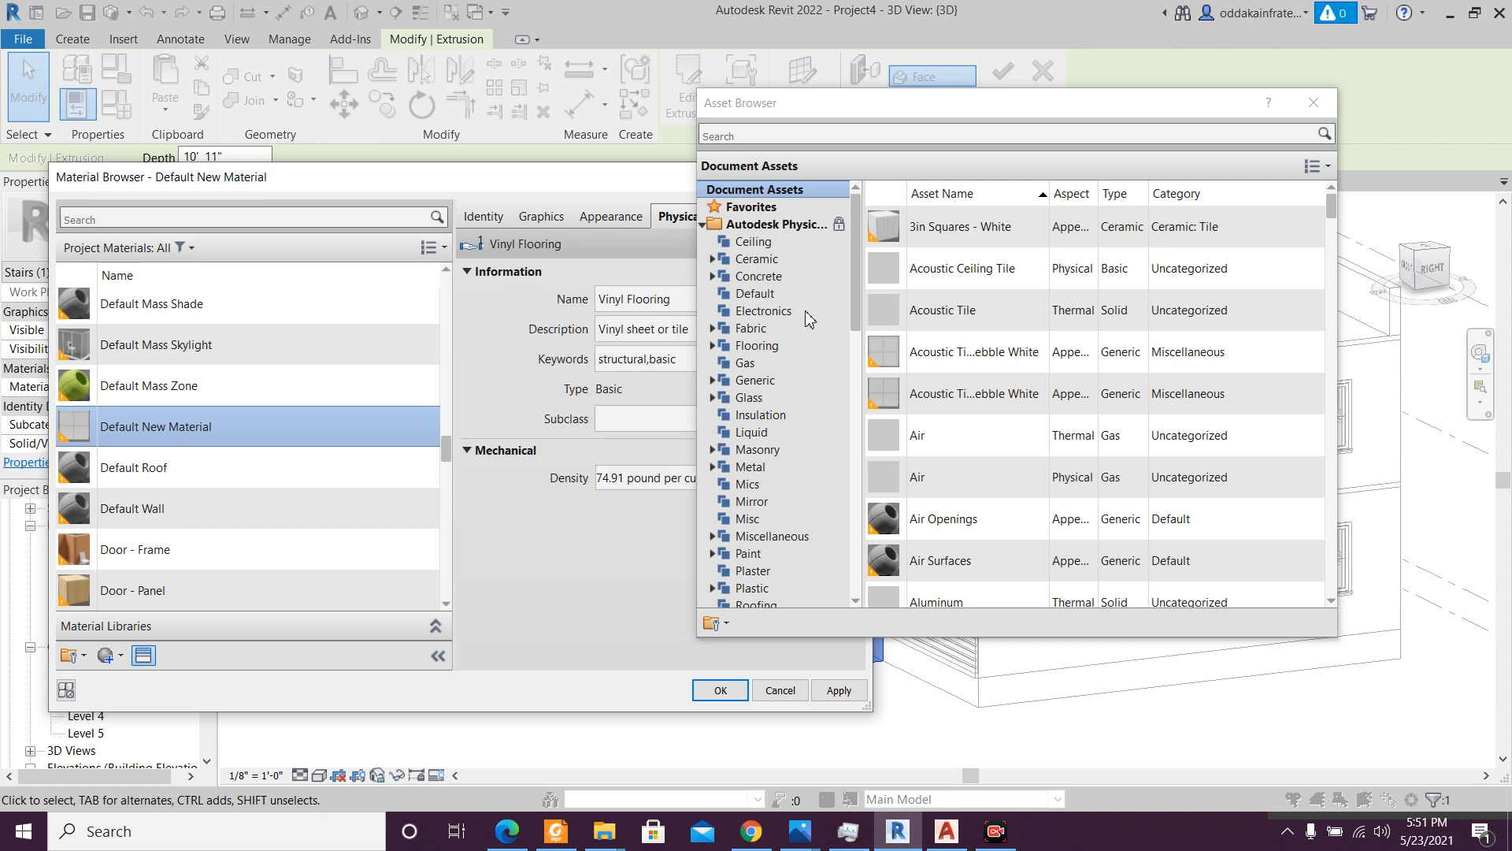
{"action": "mouse_move", "coordinate": [1021, 114]}
{"action": "left_mouse_down"}
{"action": "mouse_move", "coordinate": [1295, 283]}
{"action": "mouse_move", "coordinate": [1034, 106]}
{"action": "left_mouse_up"}
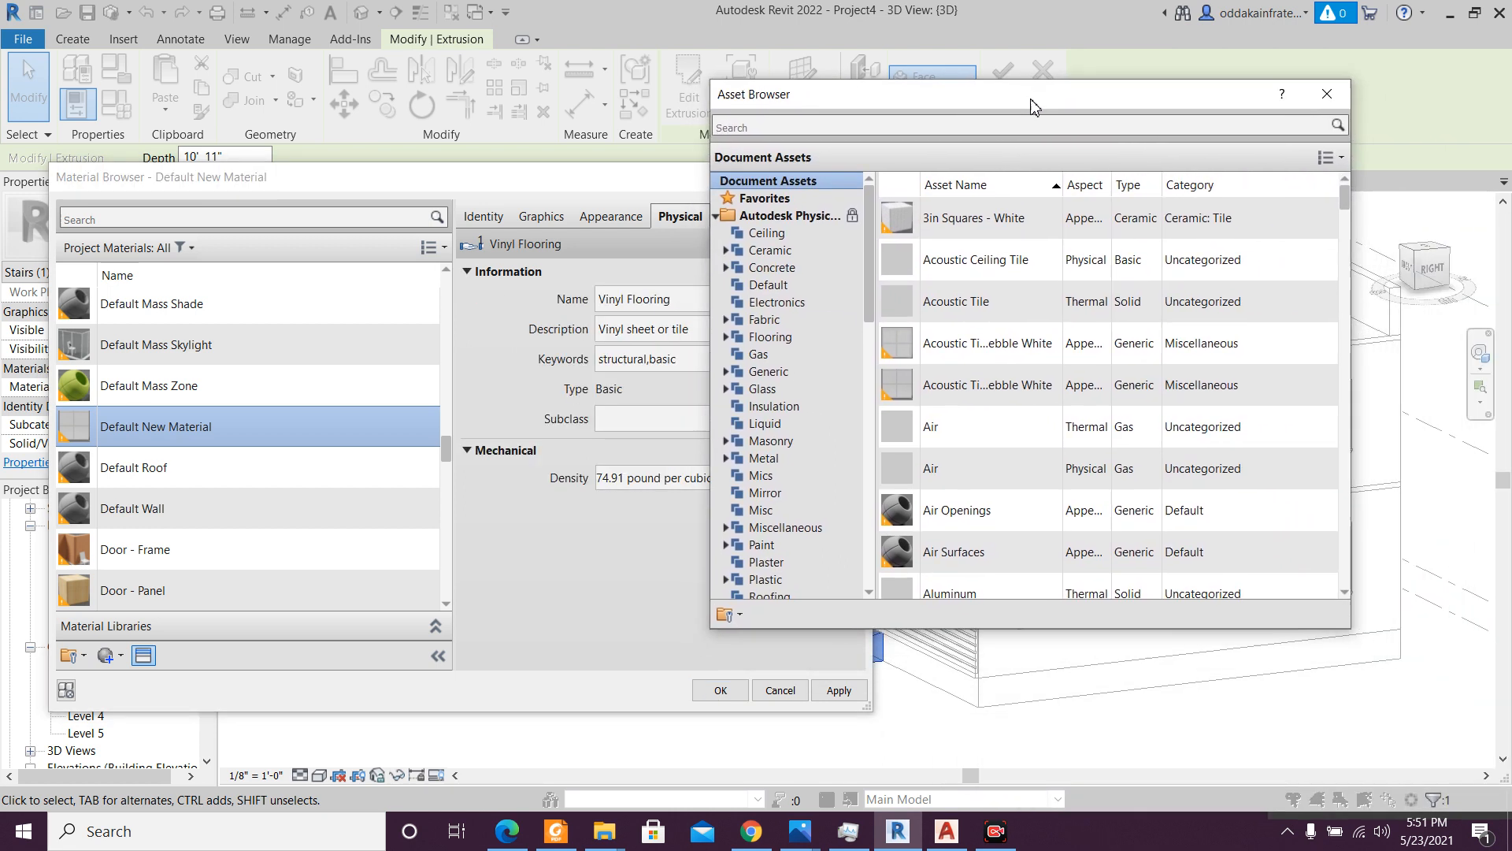
- Look through the document assets for "tile" once more and close the asset browser
{"action": "scroll", "coordinate": [1010, 443], "scroll_direction": "down", "scroll_amount": 3}
{"action": "scroll", "coordinate": [1008, 452], "scroll_direction": "up", "scroll_amount": 3}
{"action": "left_click", "coordinate": [971, 126]}
{"action": "type", "text": "f"}
{"action": "key", "text": "BackSpace"}
{"action": "type", "text": "tile"}
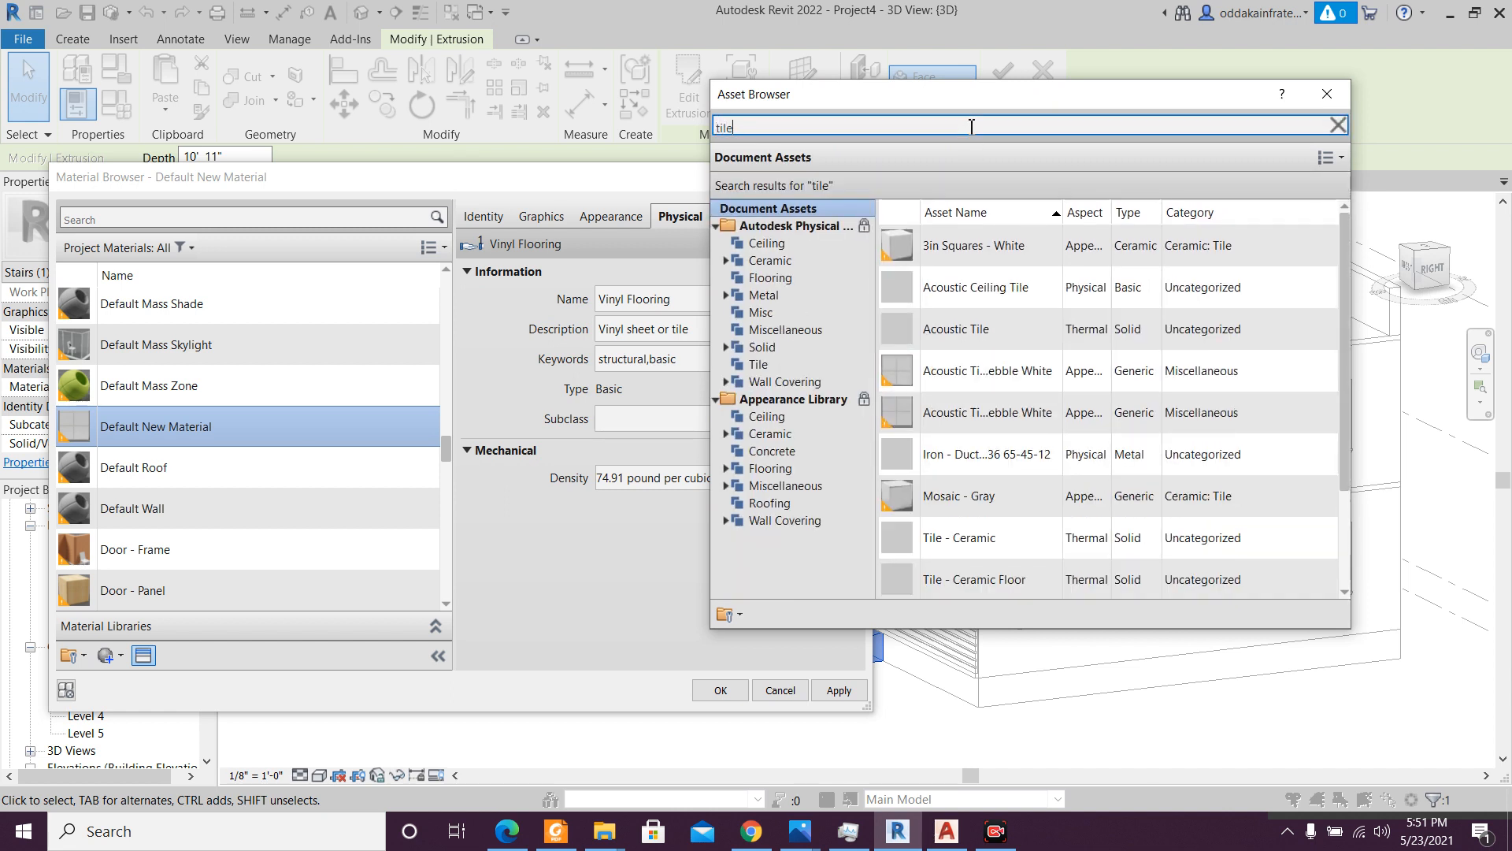
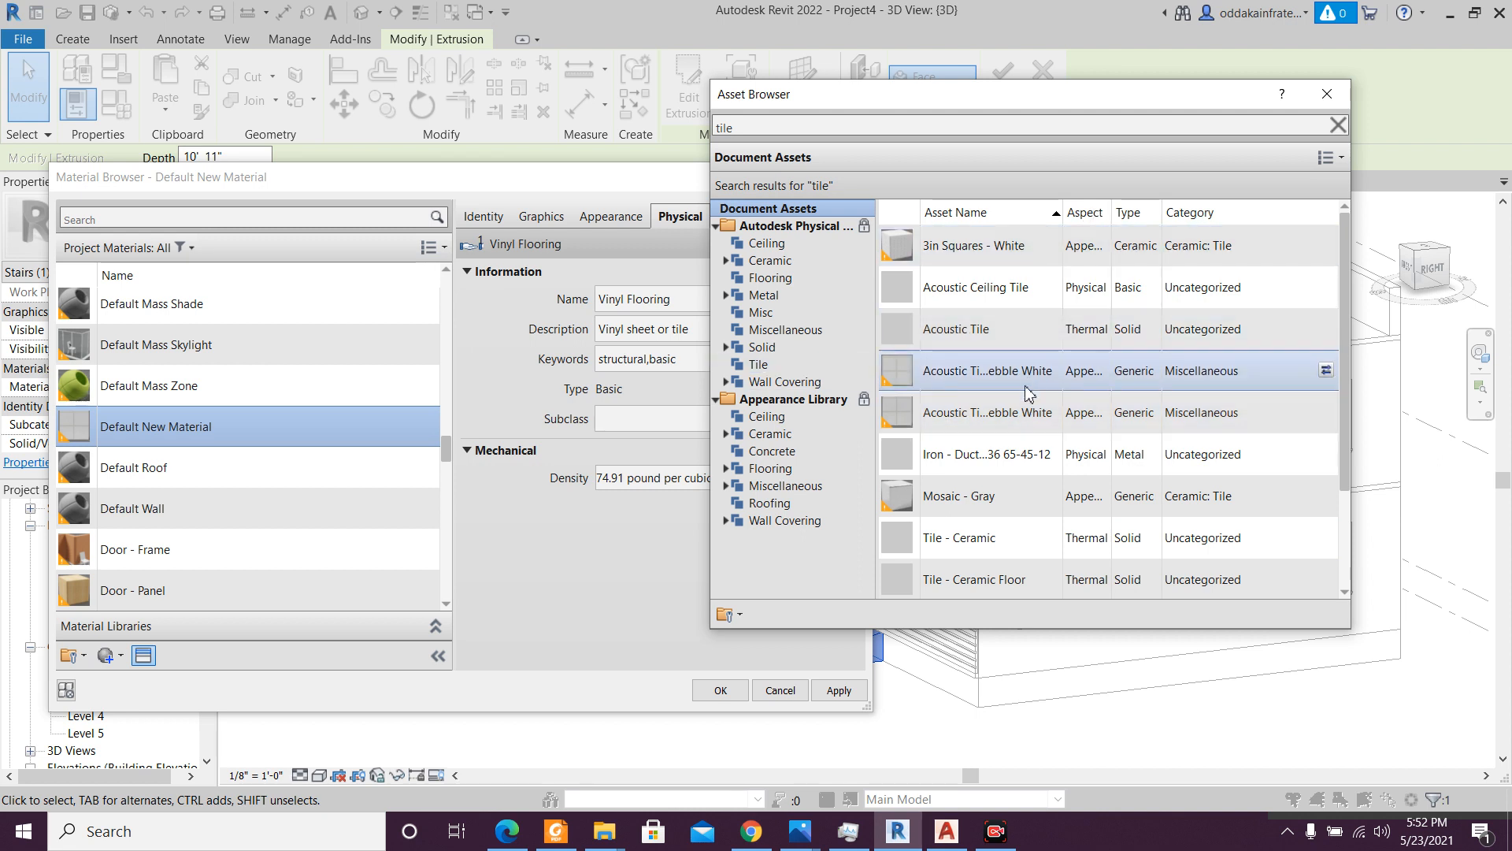
{"action": "left_click", "coordinate": [1327, 93]}
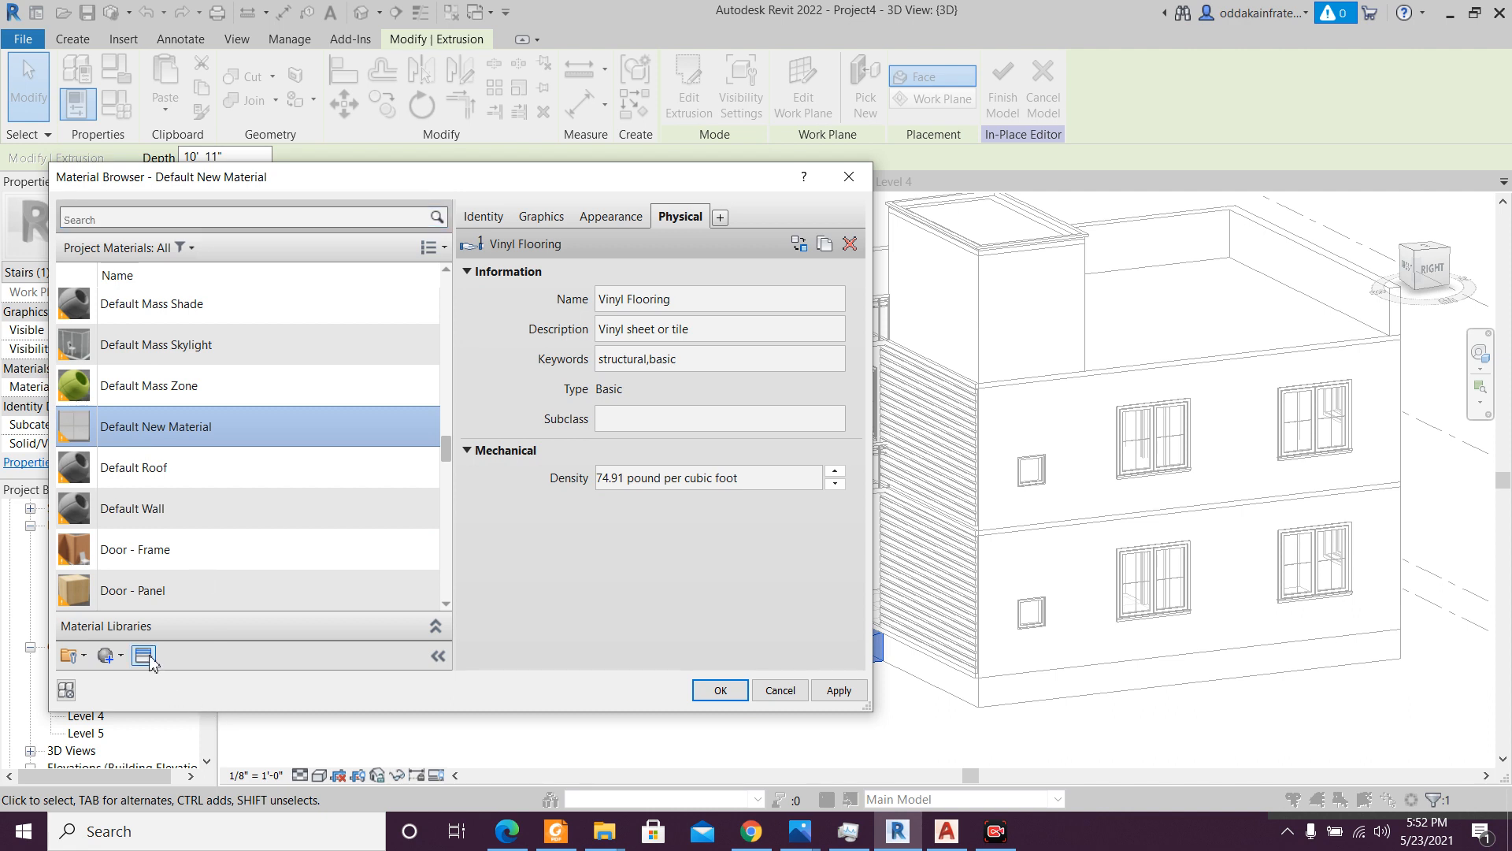
- Rename the new material as "4. Tile Material" and assign it to the ramp extrusion
{"action": "left_click", "coordinate": [620, 218]}
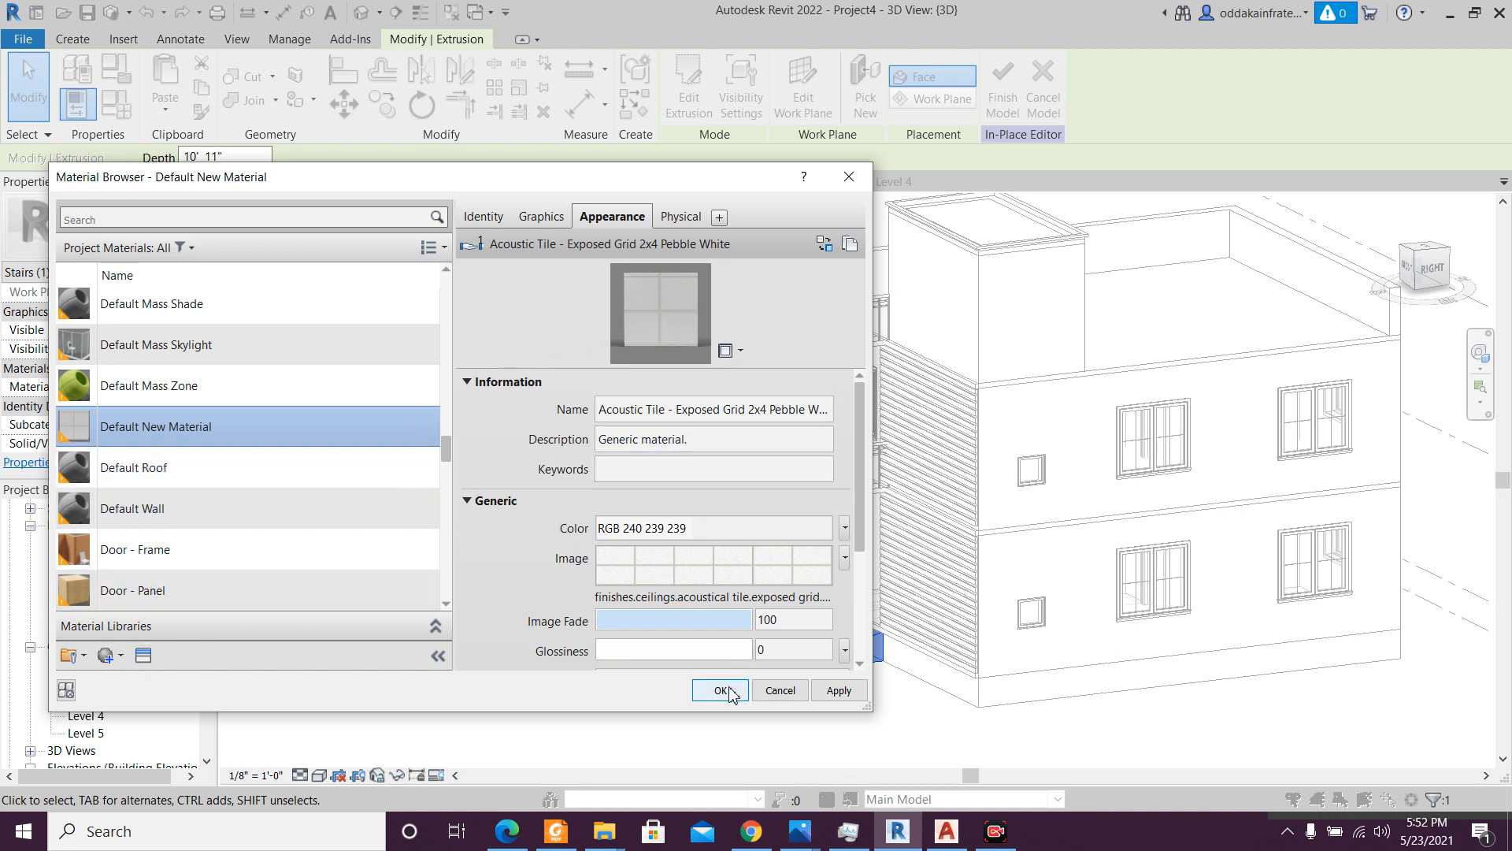
{"action": "right_click", "coordinate": [207, 444]}
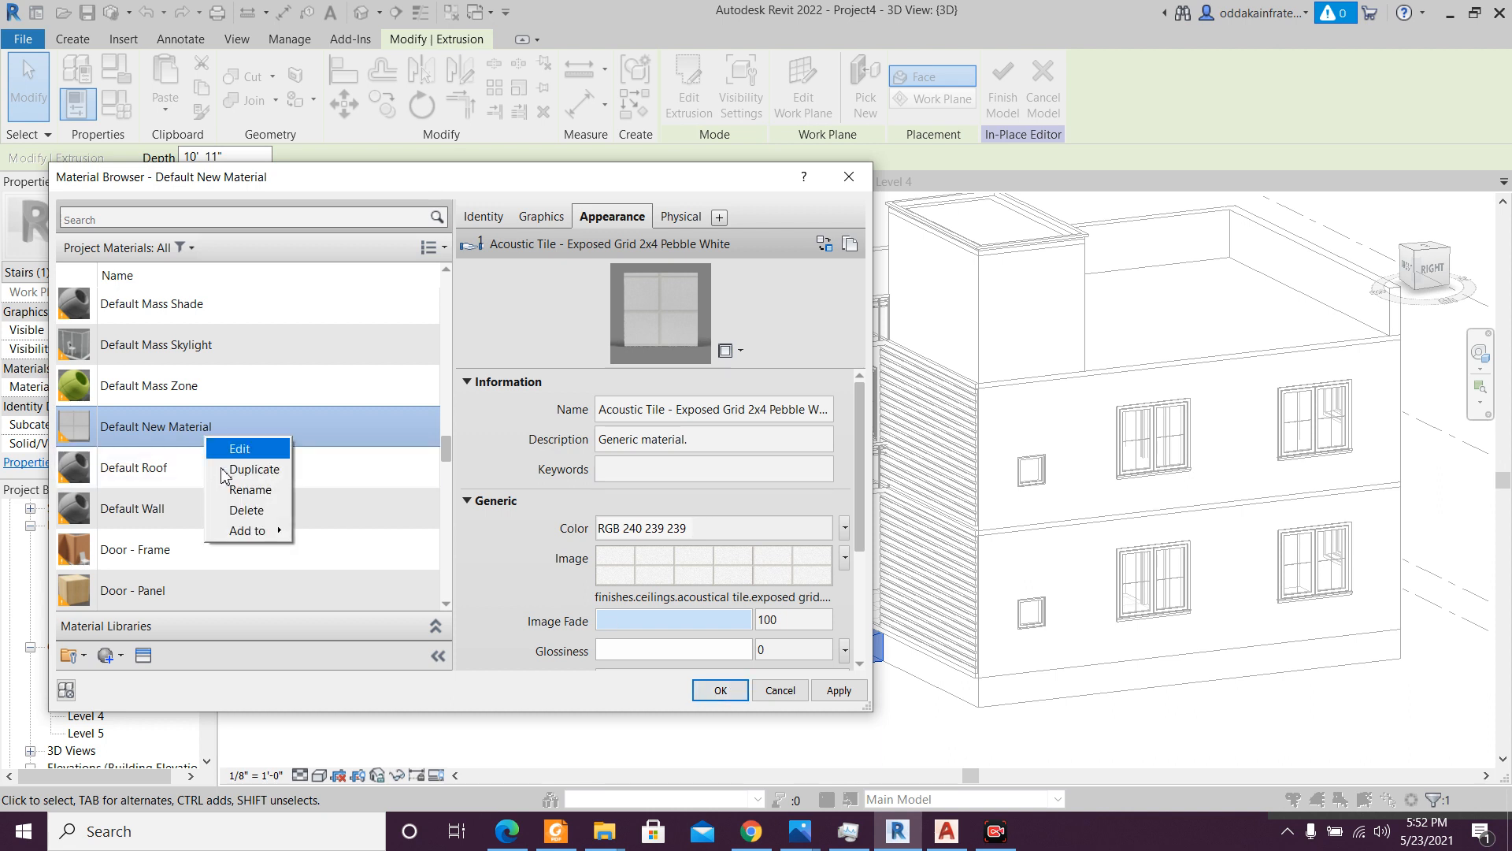
{"action": "left_click", "coordinate": [235, 490]}
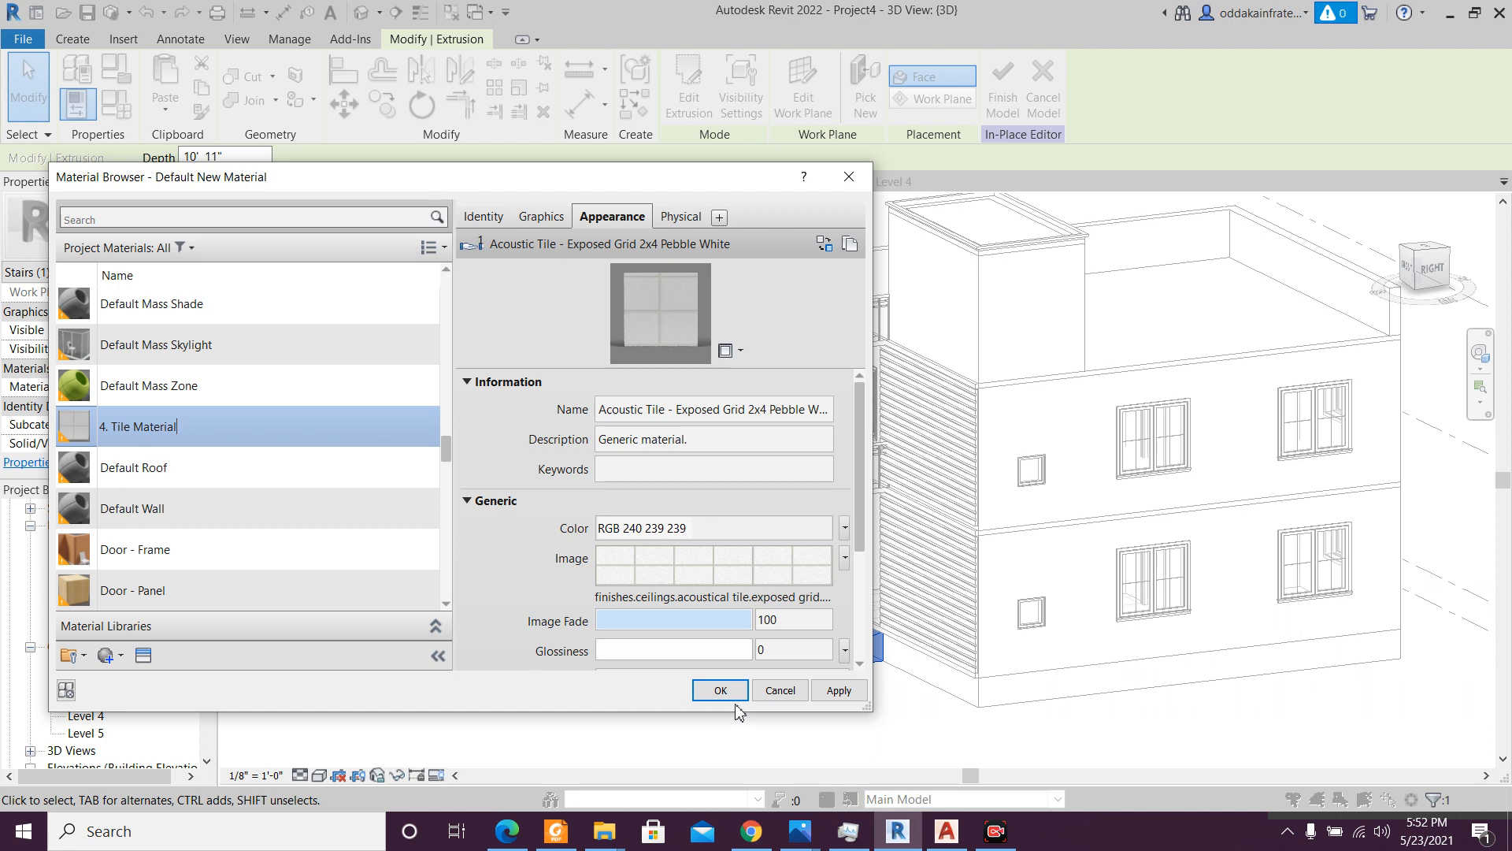
{"action": "left_click", "coordinate": [847, 696]}
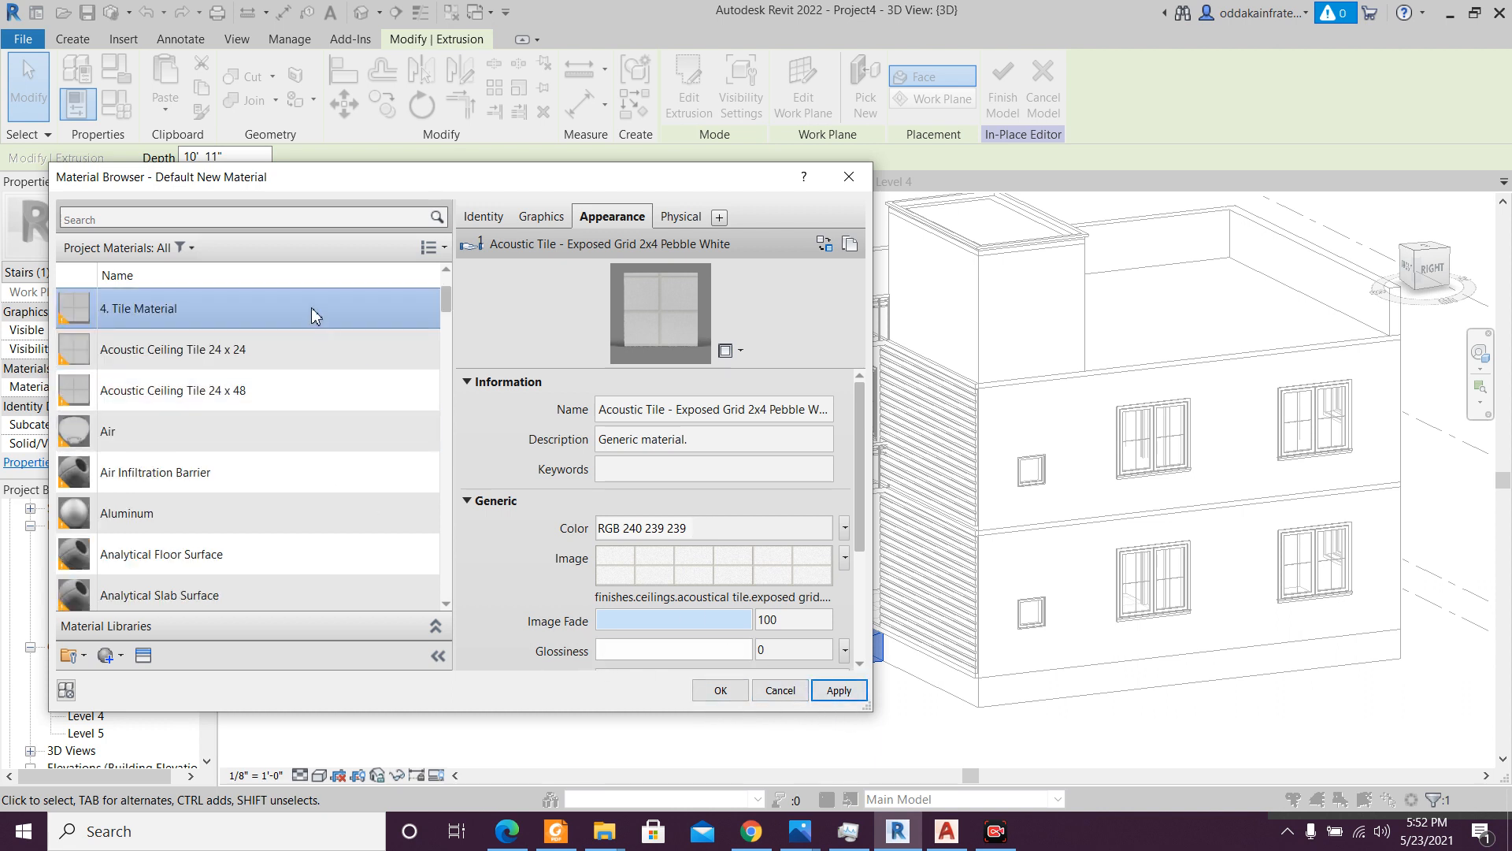
{"action": "left_click", "coordinate": [736, 697]}
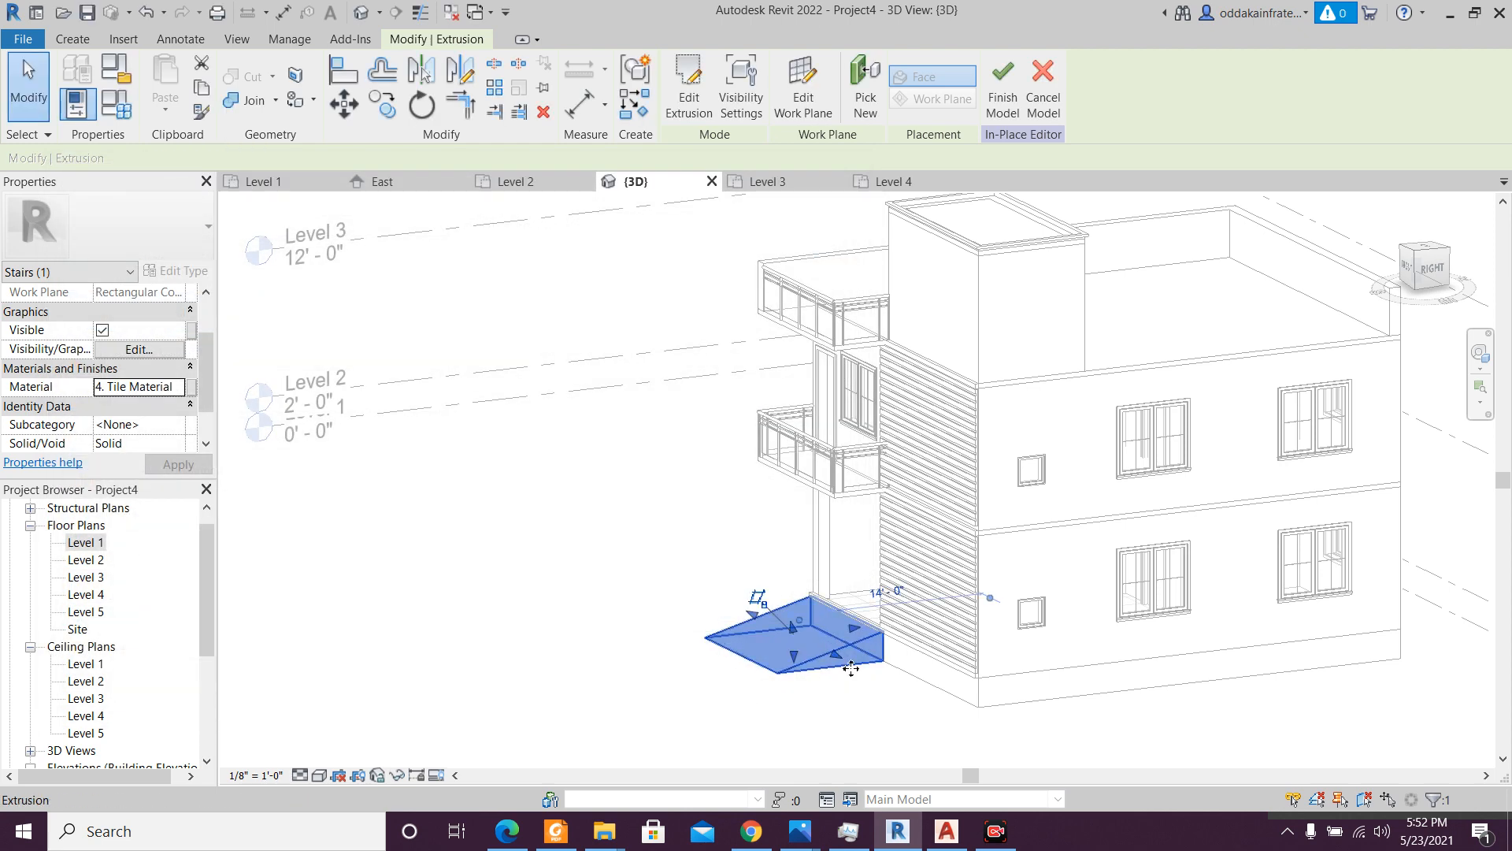
- Finish the in-place ramp model and show the 3D view of the house in the Realistic visual style
{"action": "left_click", "coordinate": [579, 644]}
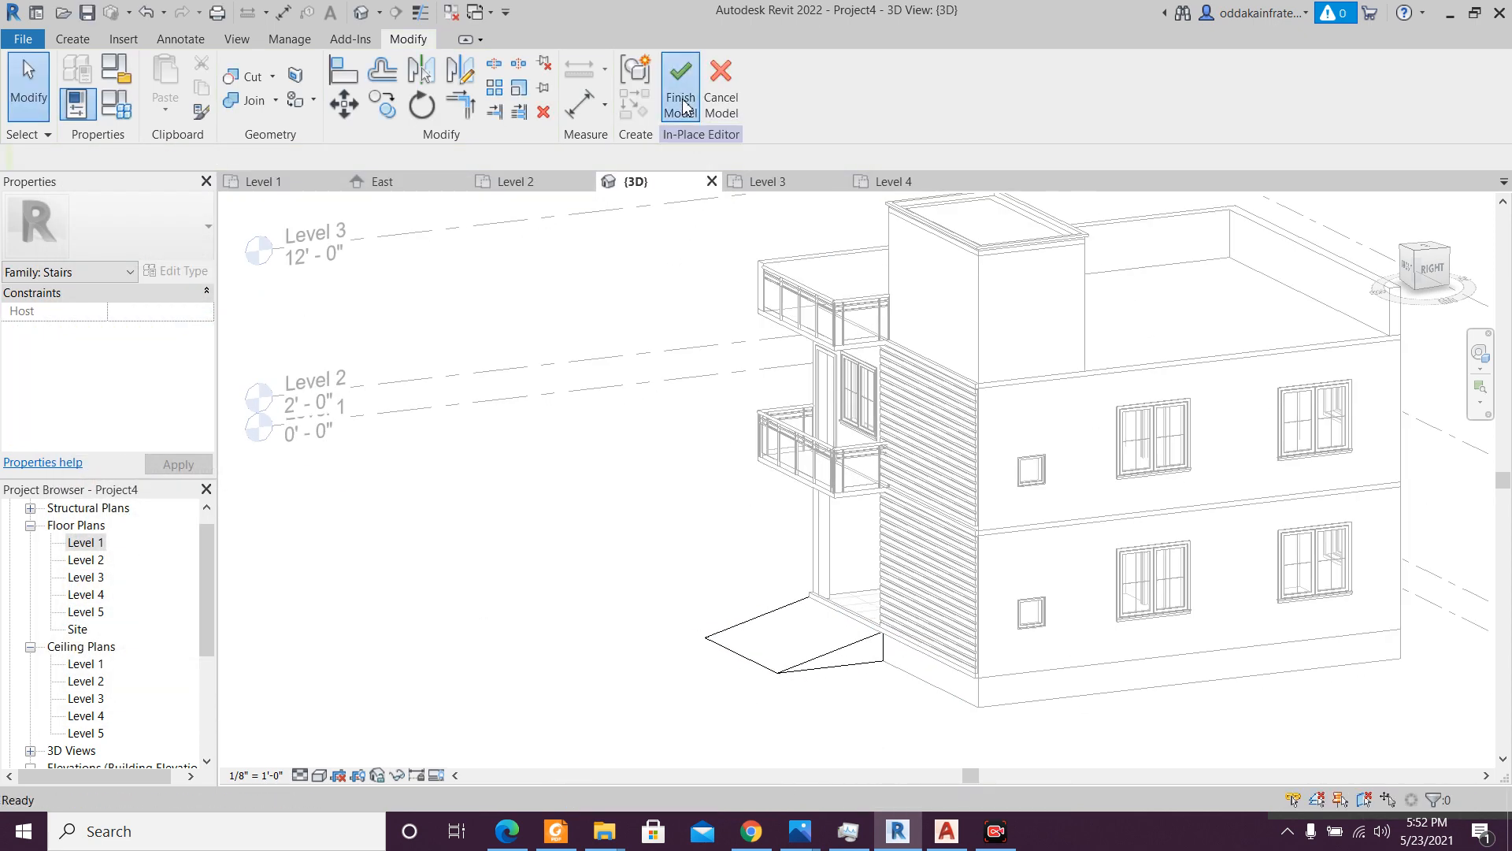
{"action": "left_click", "coordinate": [681, 103]}
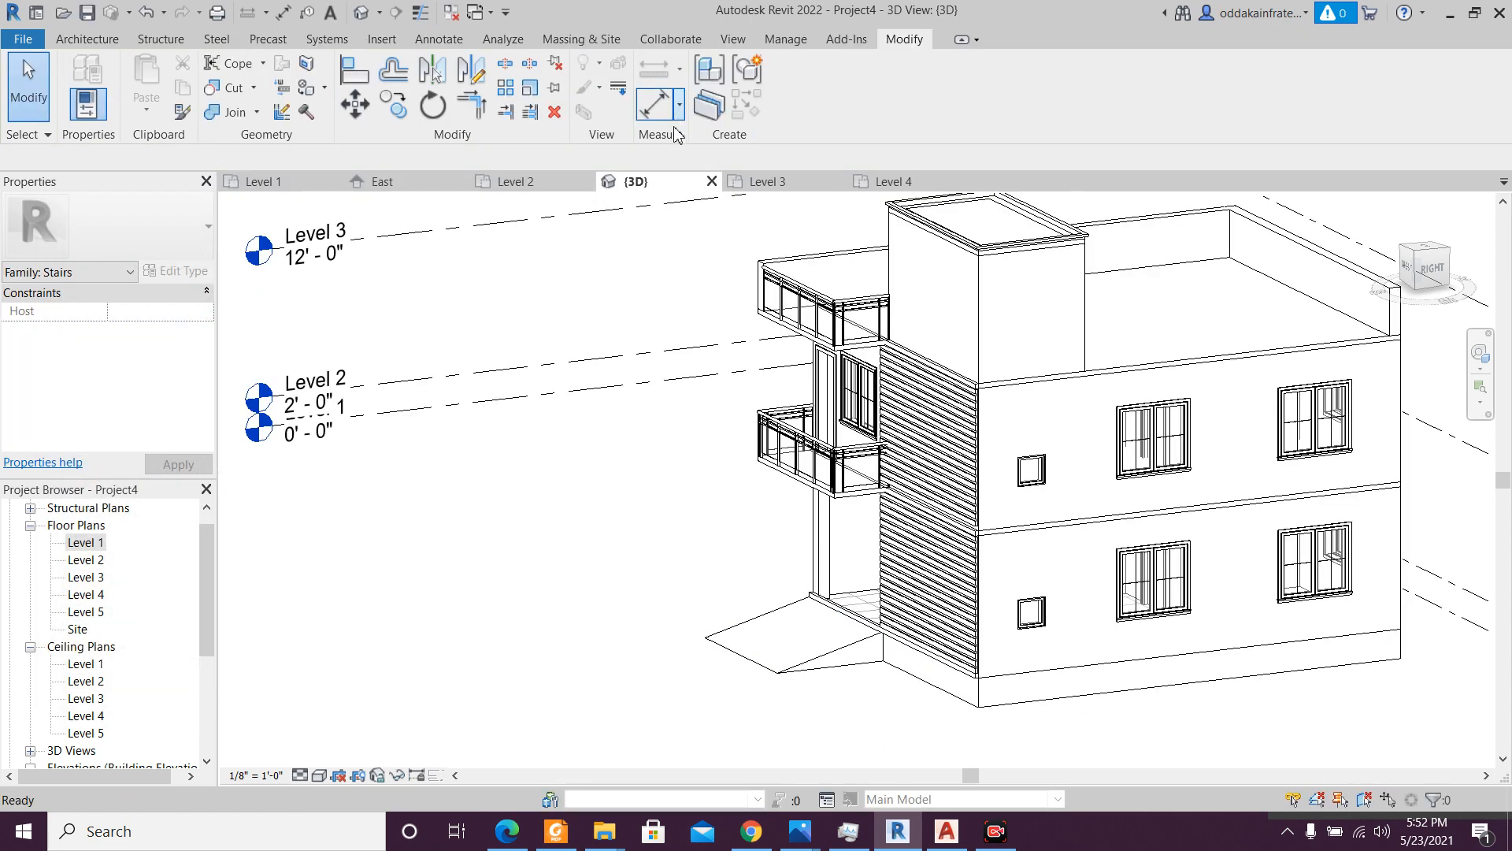
{"action": "left_click", "coordinate": [316, 777]}
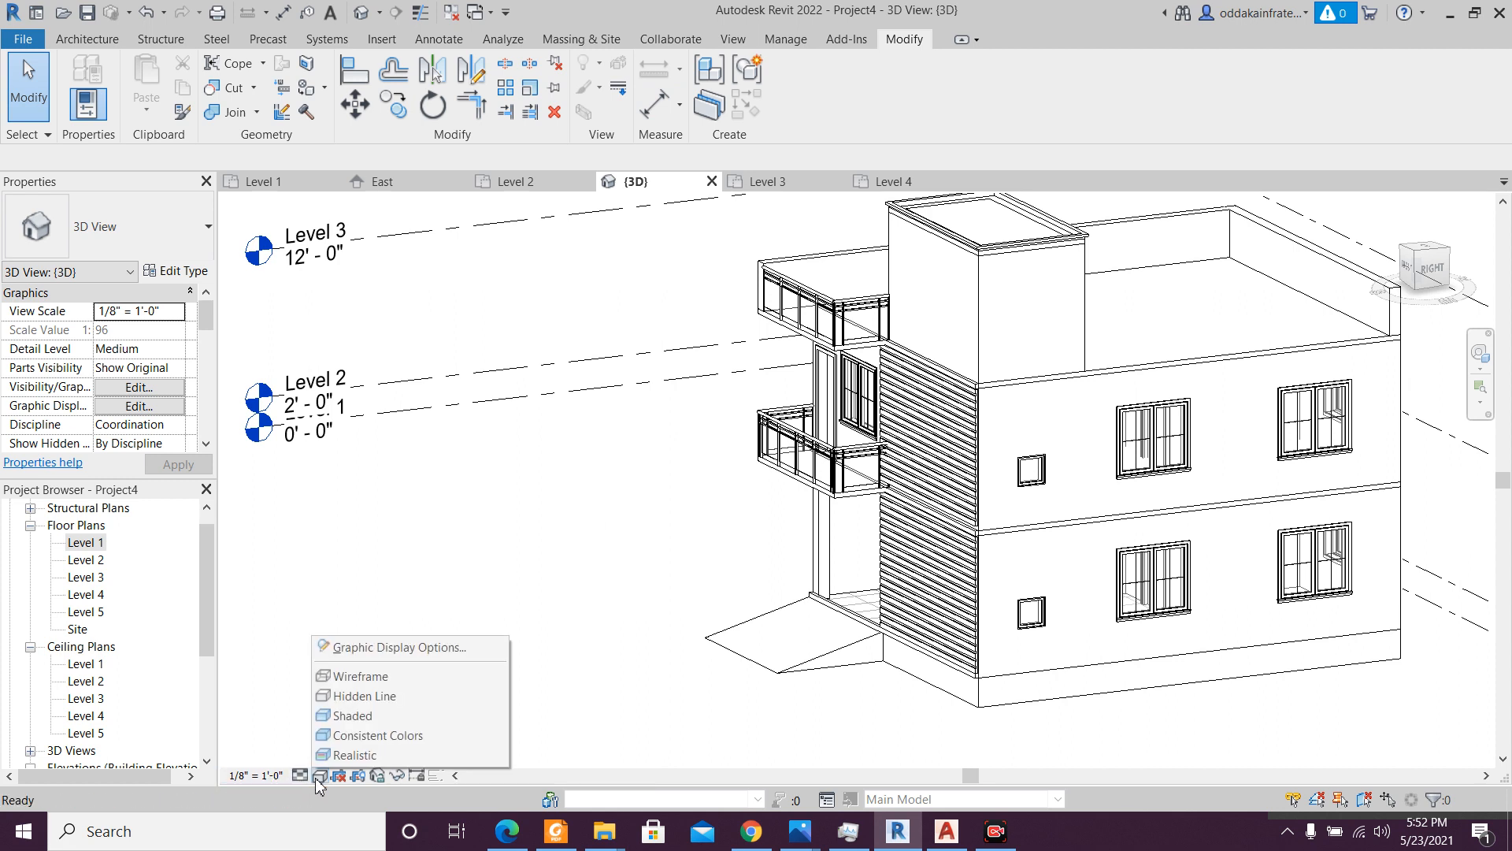
{"action": "left_click", "coordinate": [378, 754]}
{"action": "middle_click_drag", "start_coordinate": [377, 755], "coordinate": [445, 736], "text": "shift"}
{"action": "scroll", "coordinate": [447, 738], "scroll_direction": "down", "scroll_amount": 1}
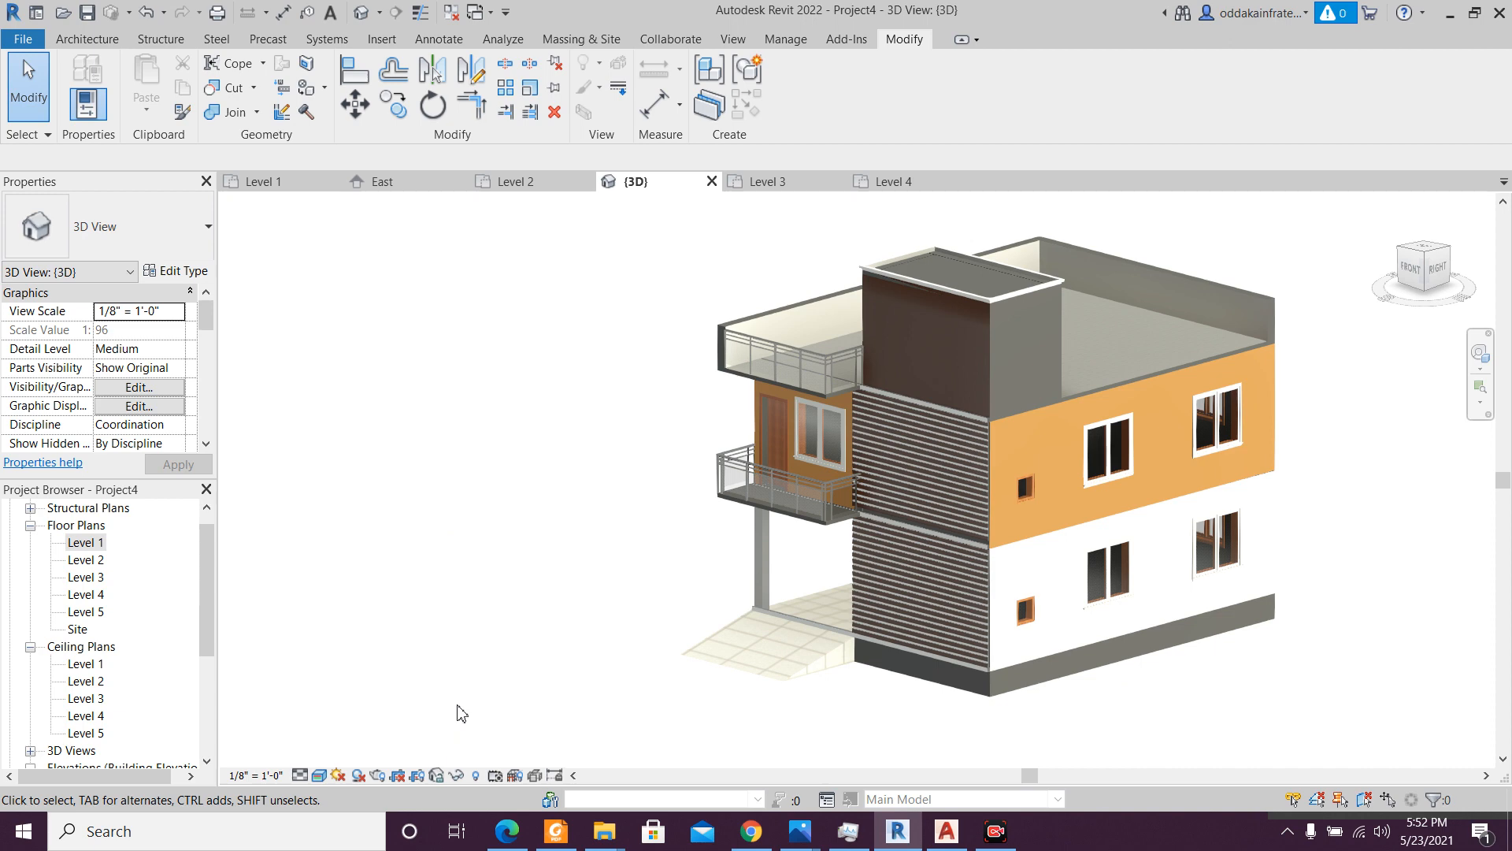
- Examine the ramp and the properties of the house's base floor slab
{"action": "scroll", "coordinate": [752, 640], "scroll_direction": "up", "scroll_amount": 1}
{"action": "middle_click_drag", "start_coordinate": [742, 637], "coordinate": [768, 619], "text": "shift"}
{"action": "scroll", "coordinate": [1049, 693], "scroll_direction": "up", "scroll_amount": 1}
{"action": "scroll", "coordinate": [1051, 701], "scroll_direction": "up", "scroll_amount": 1}
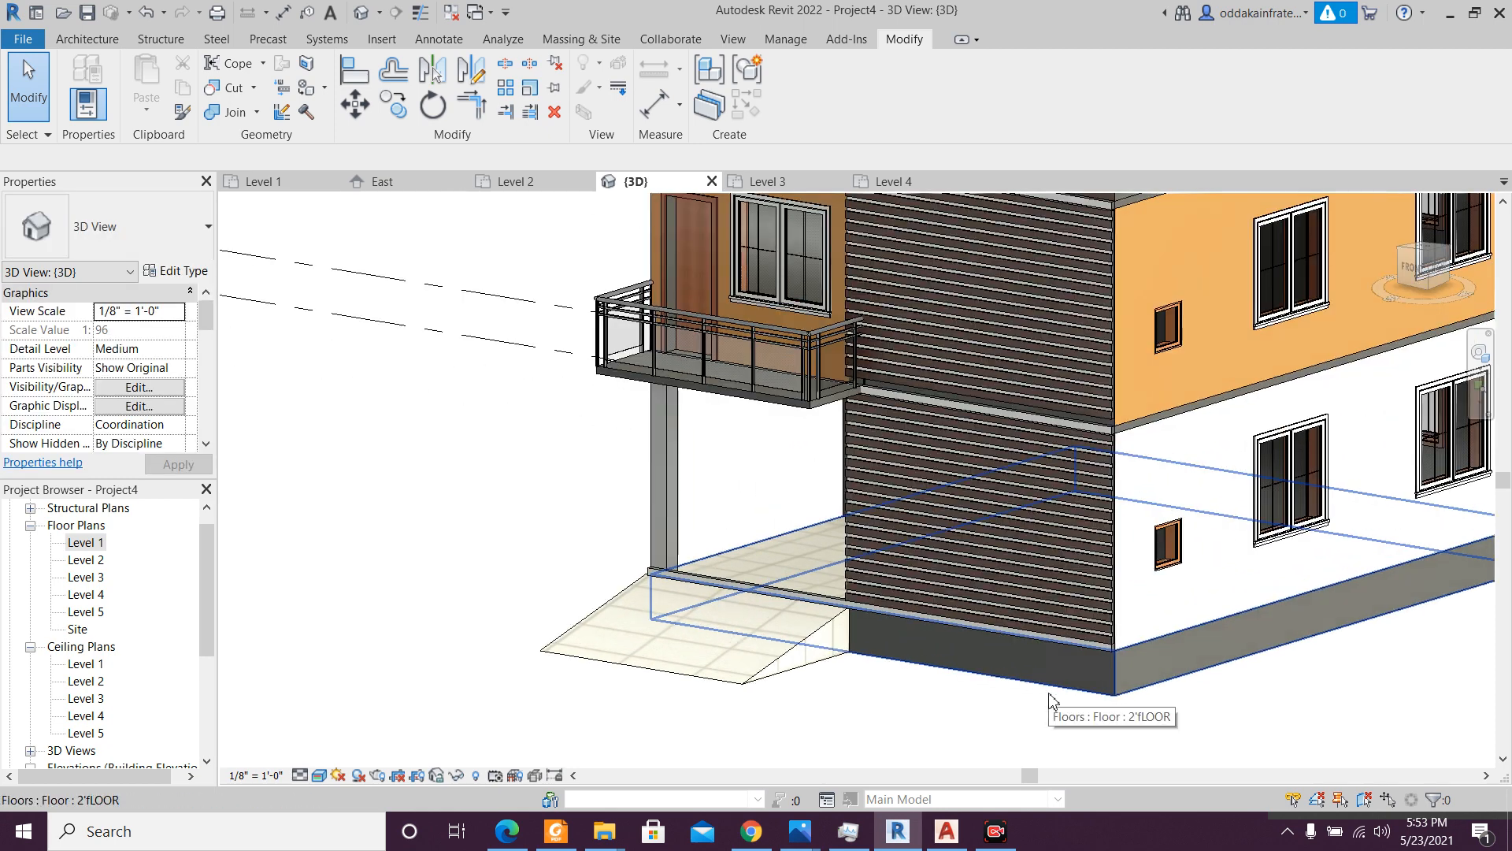
{"action": "scroll", "coordinate": [1050, 701], "scroll_direction": "down", "scroll_amount": 3}
{"action": "scroll", "coordinate": [1091, 678], "scroll_direction": "up", "scroll_amount": 3}
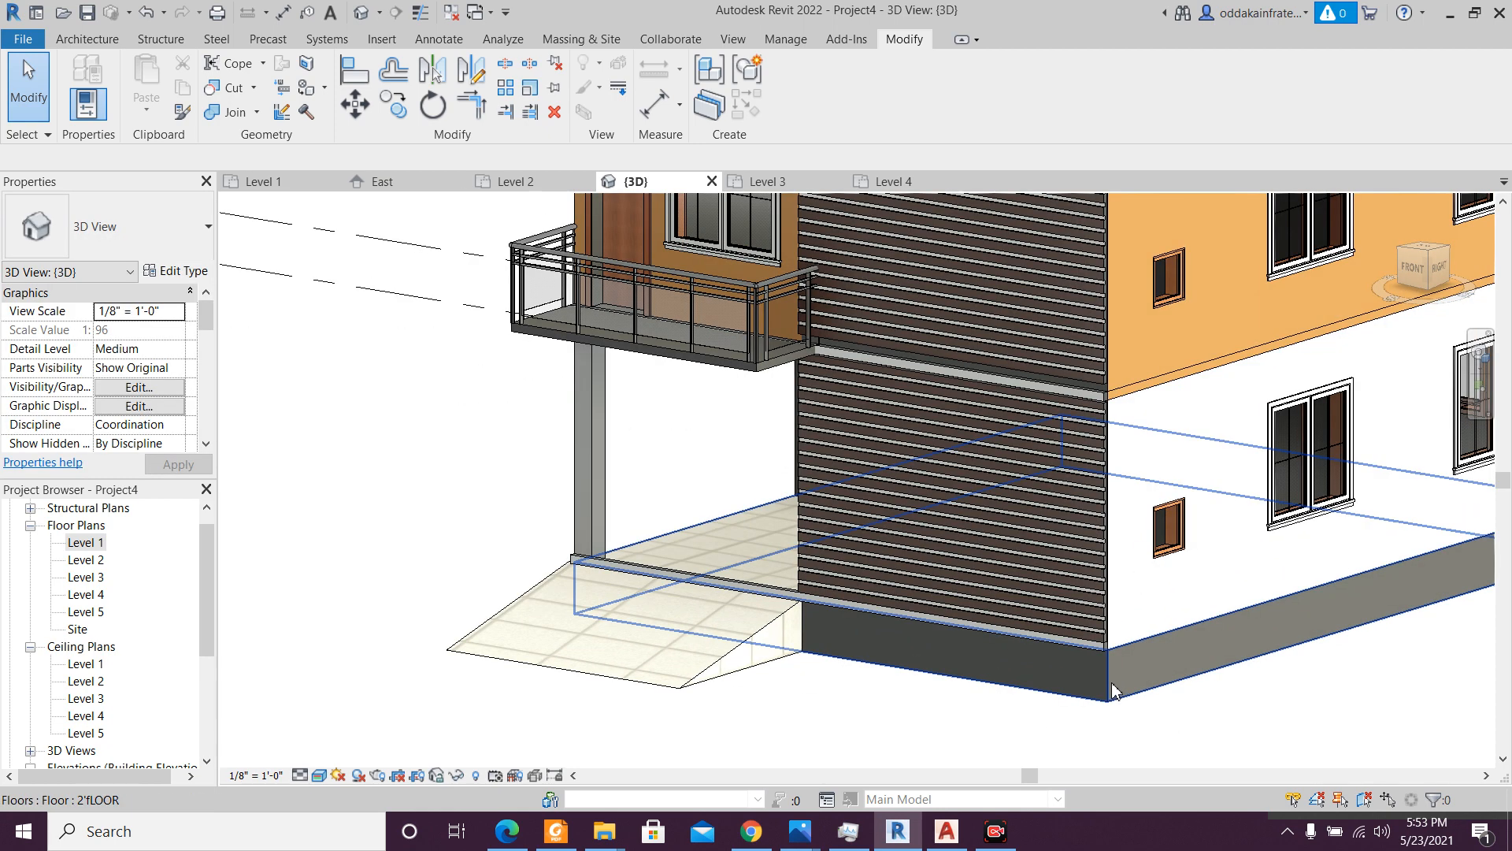
{"action": "left_click", "coordinate": [1113, 690]}
{"action": "left_click_drag", "start_coordinate": [209, 314], "coordinate": [195, 368]}
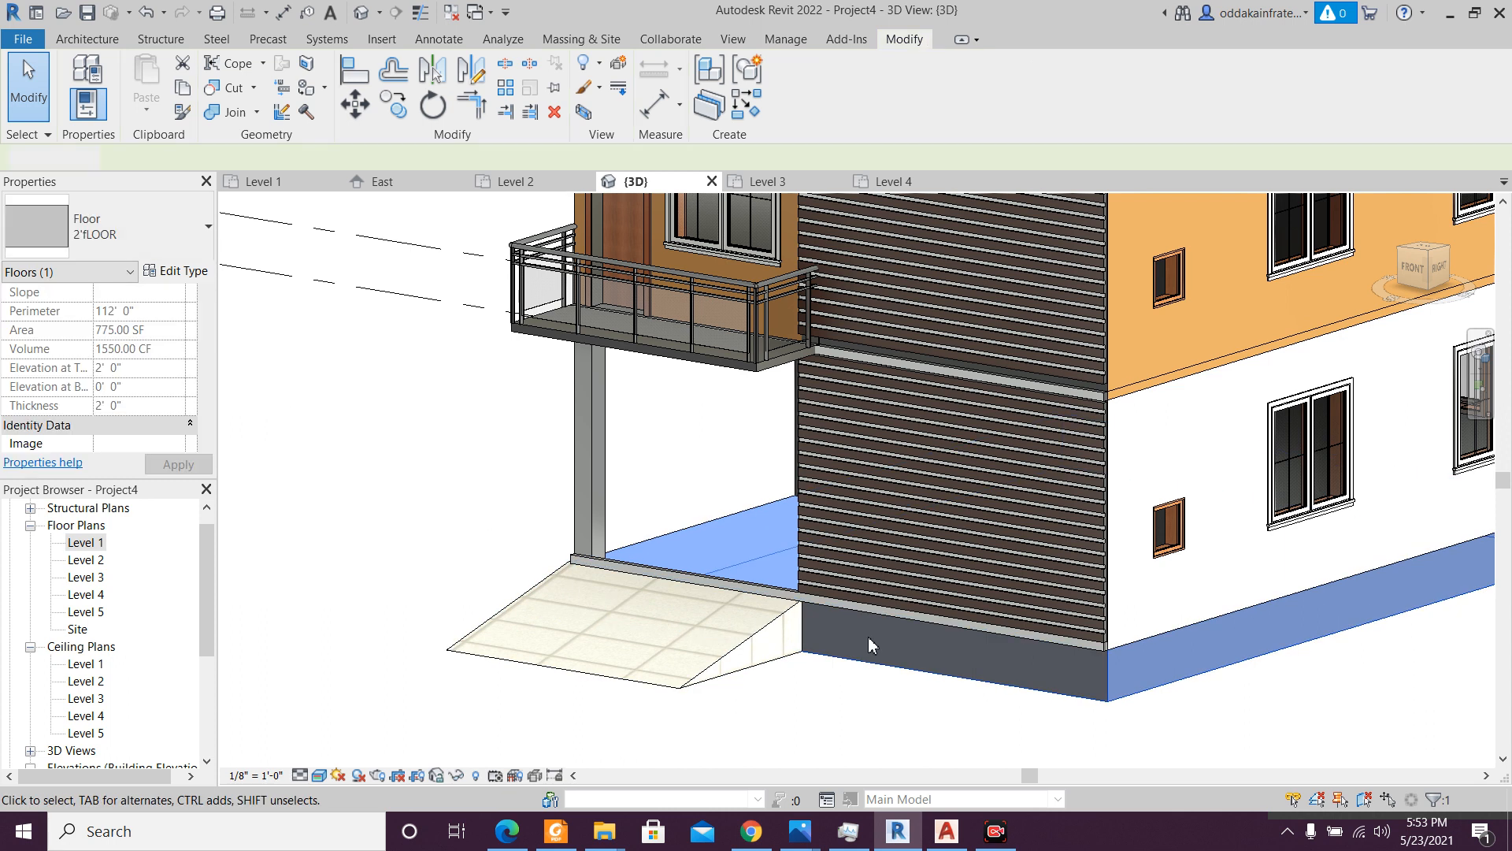
{"action": "key", "text": "Escape"}
{"action": "mouse_move", "coordinate": [212, 355]}
{"action": "left_mouse_down"}
{"action": "mouse_move", "coordinate": [198, 423]}
{"action": "mouse_move", "coordinate": [212, 326]}
{"action": "mouse_move", "coordinate": [211, 347]}
{"action": "left_mouse_up"}
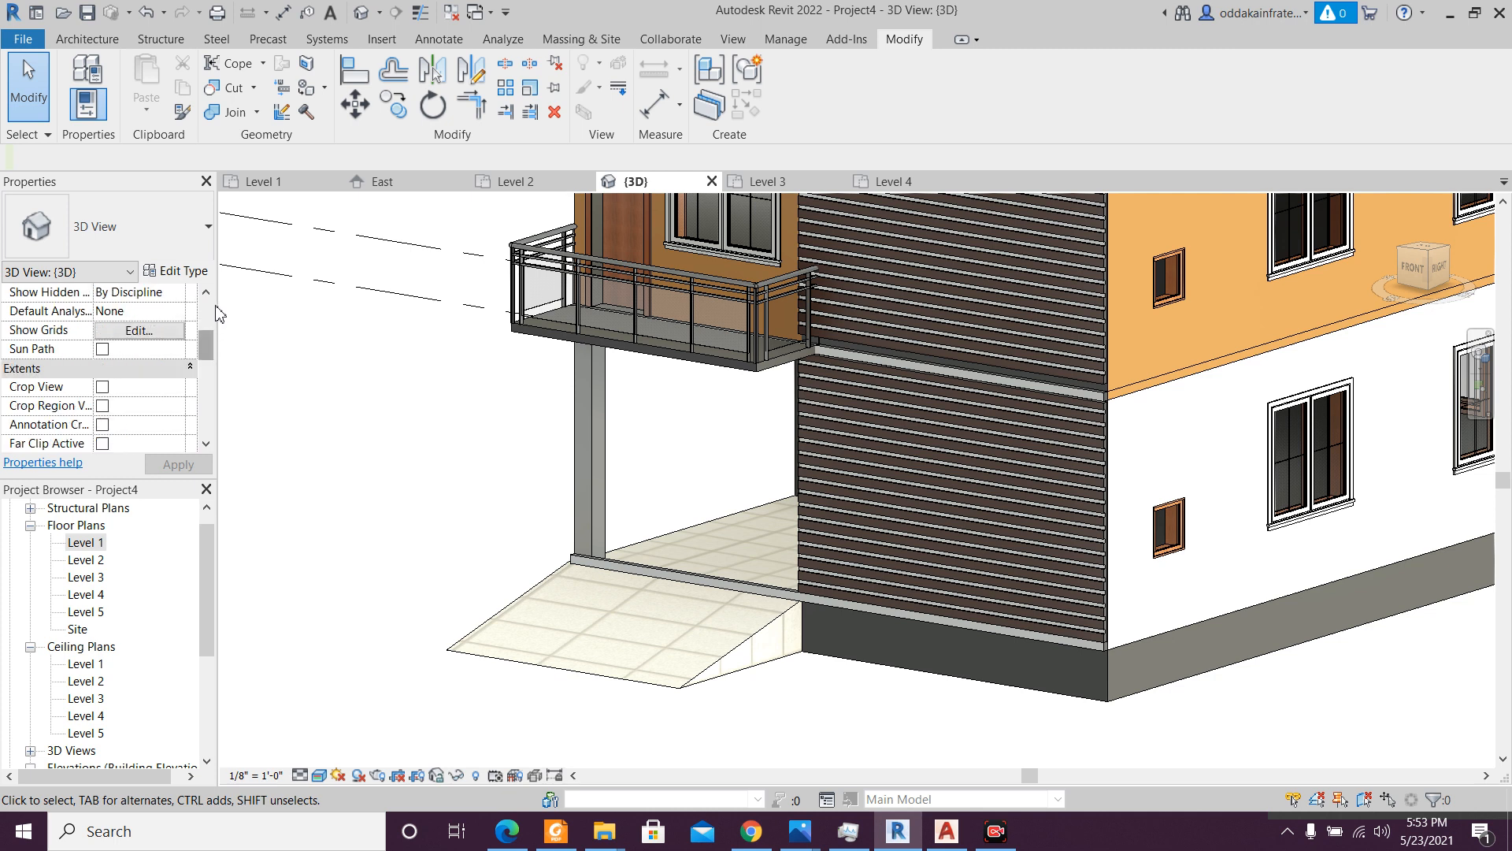
{"action": "left_click_drag", "start_coordinate": [210, 356], "coordinate": [208, 312]}
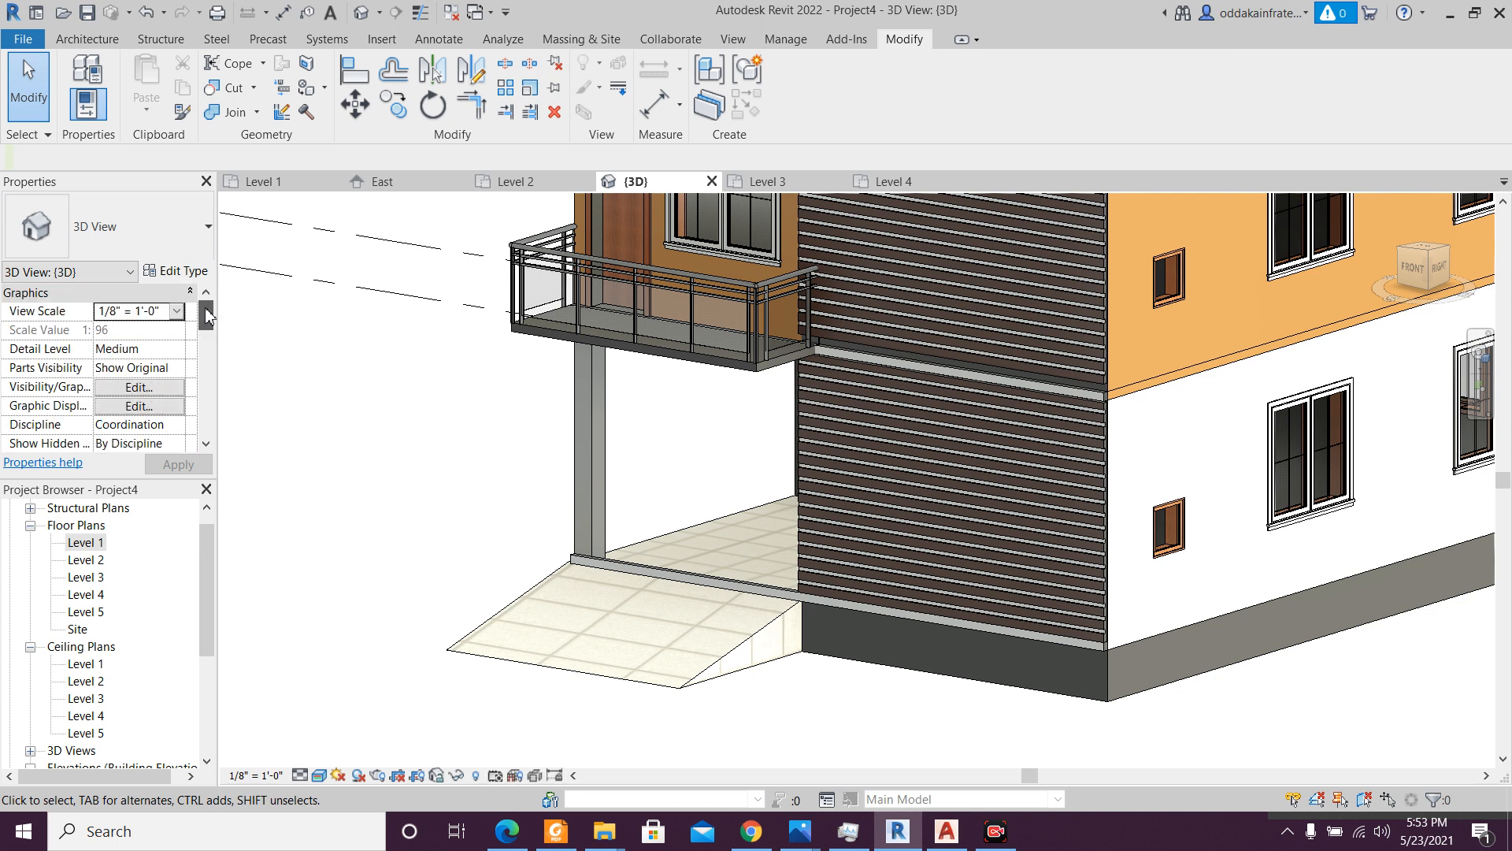
- Paint the front and right side faces of the base floor slab with the 3.Colour 3 material
{"action": "left_click", "coordinate": [306, 89]}
{"action": "scroll", "coordinate": [161, 260], "scroll_direction": "up", "scroll_amount": 10}
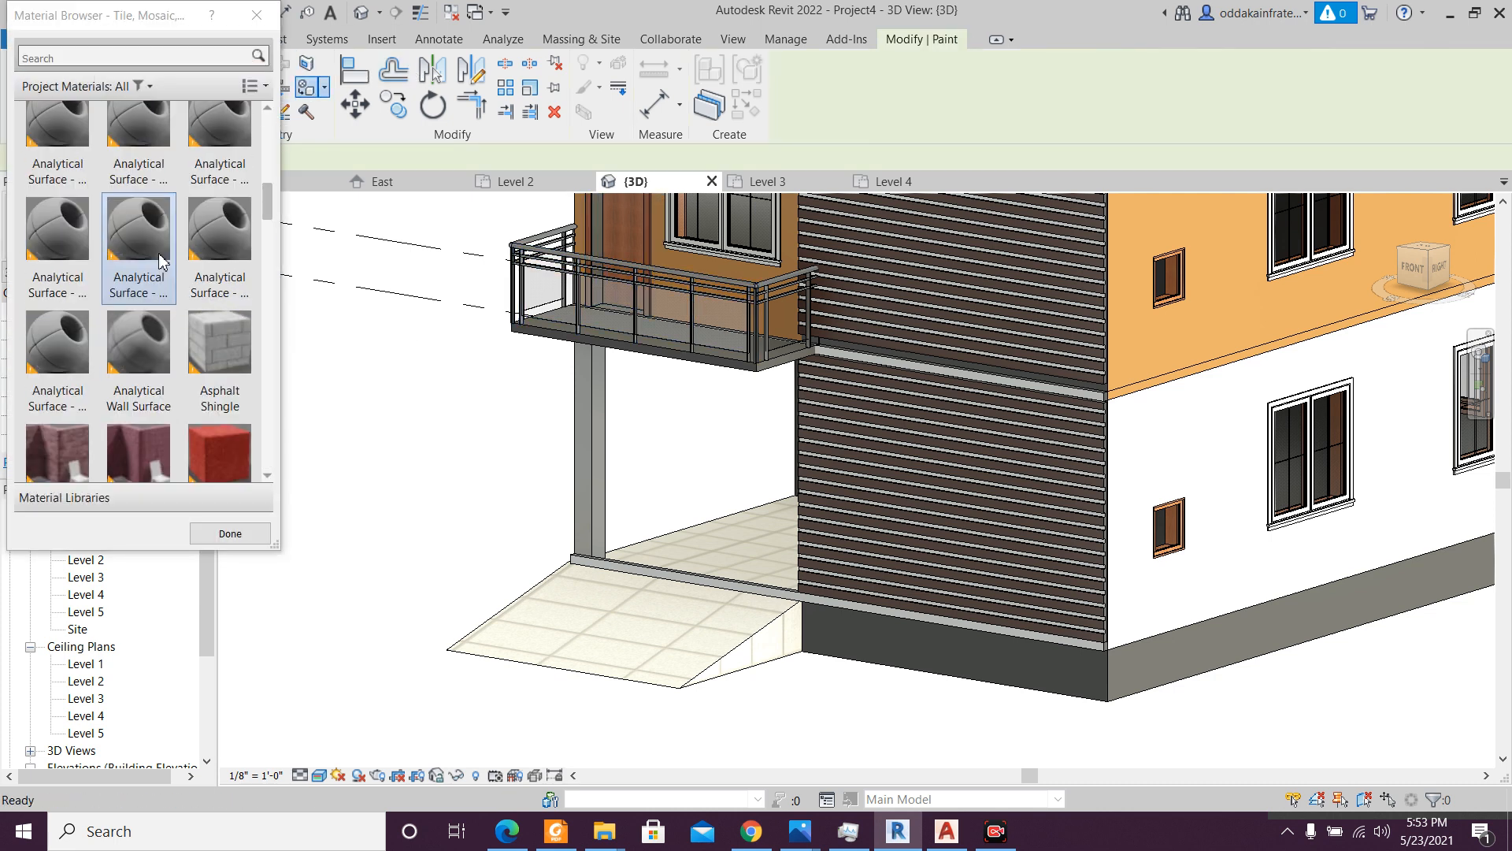
{"action": "left_click", "coordinate": [233, 146]}
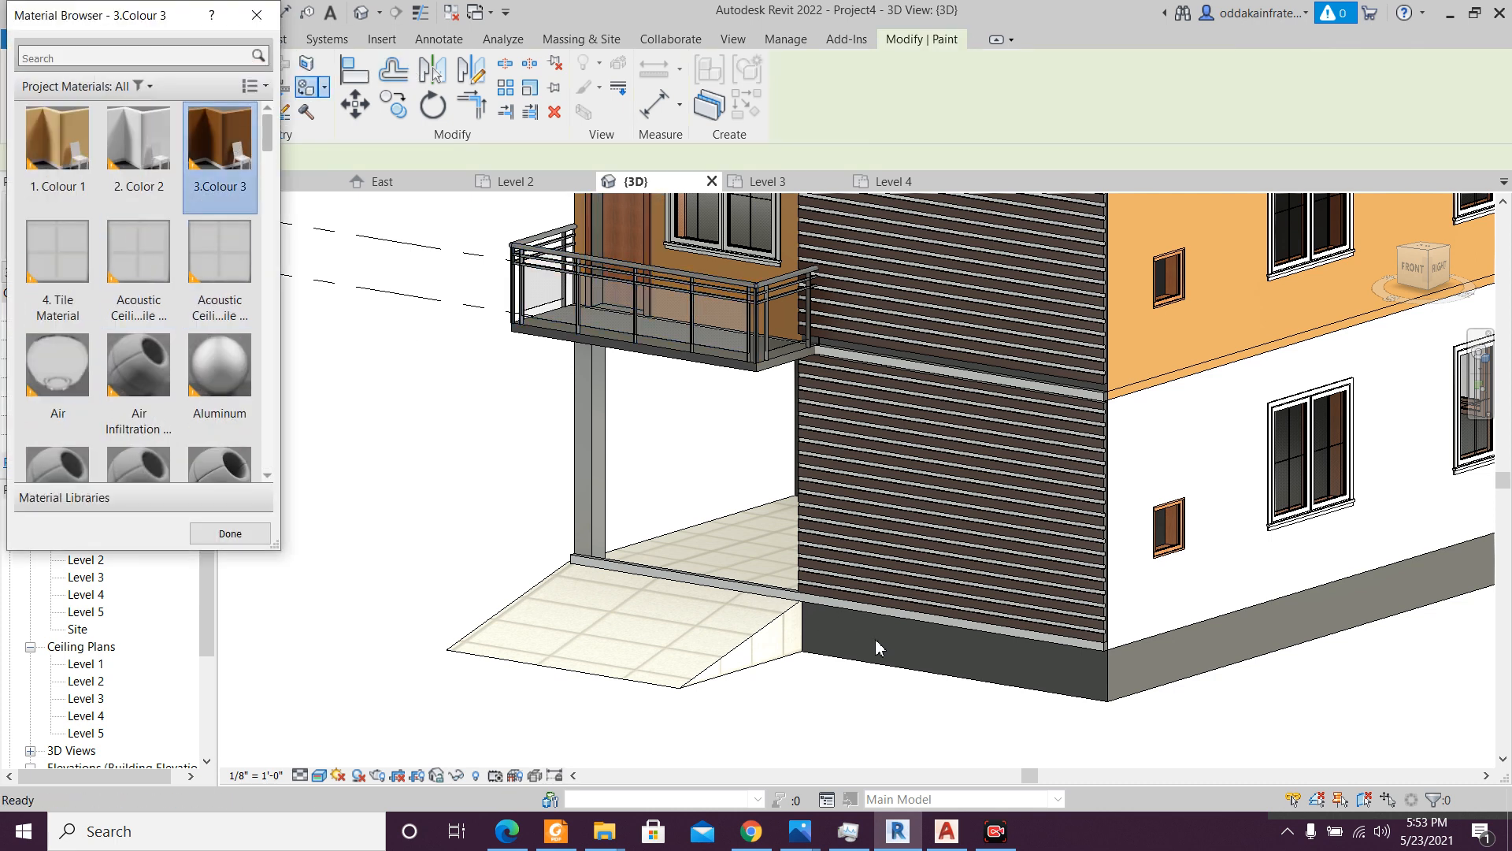
{"action": "left_click", "coordinate": [919, 656]}
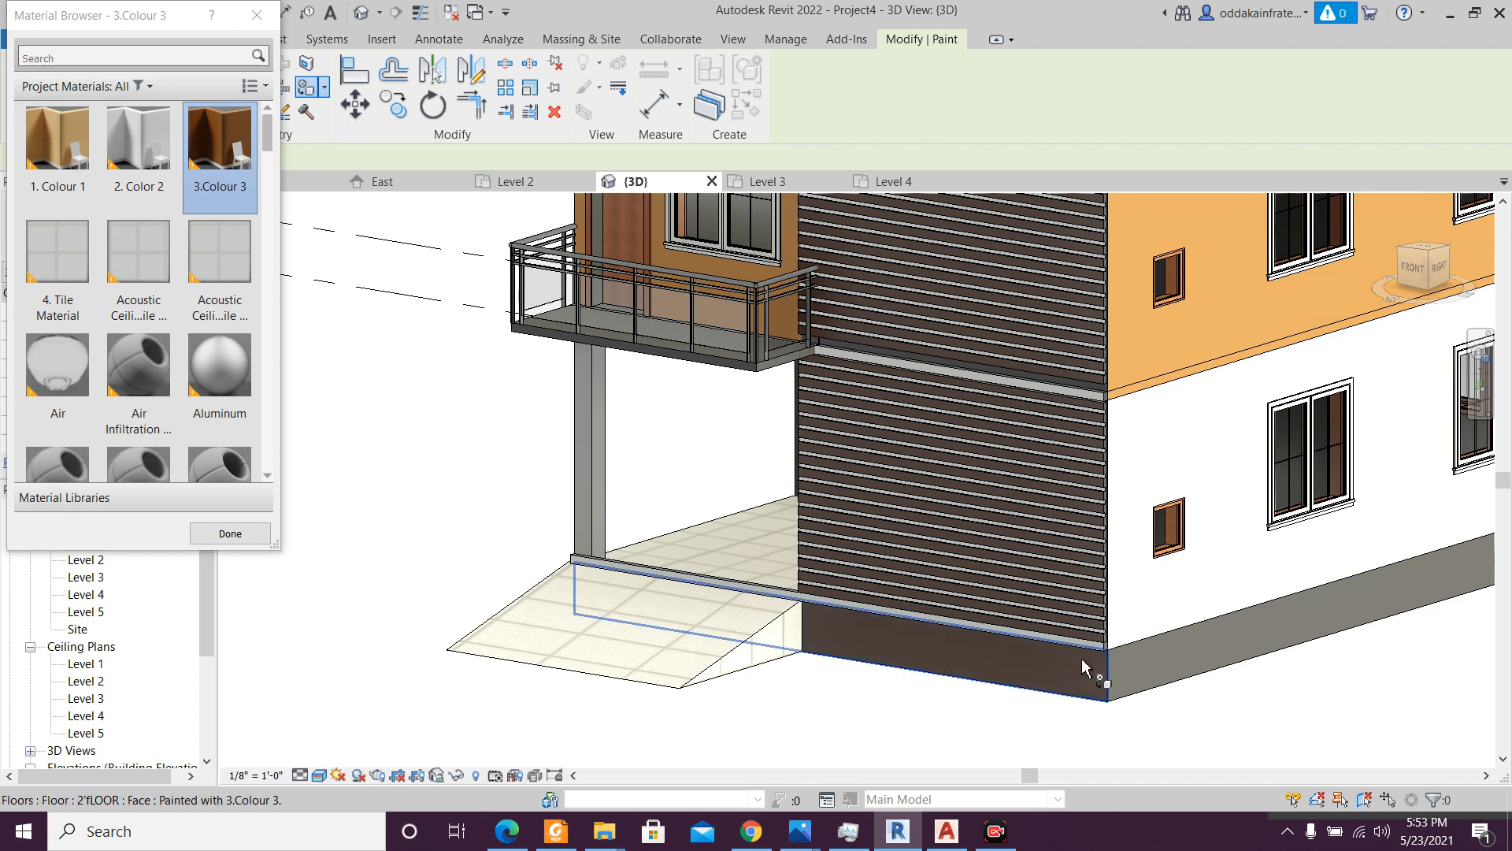
{"action": "left_click", "coordinate": [1149, 670]}
{"action": "scroll", "coordinate": [1152, 683], "scroll_direction": "down", "scroll_amount": 4}
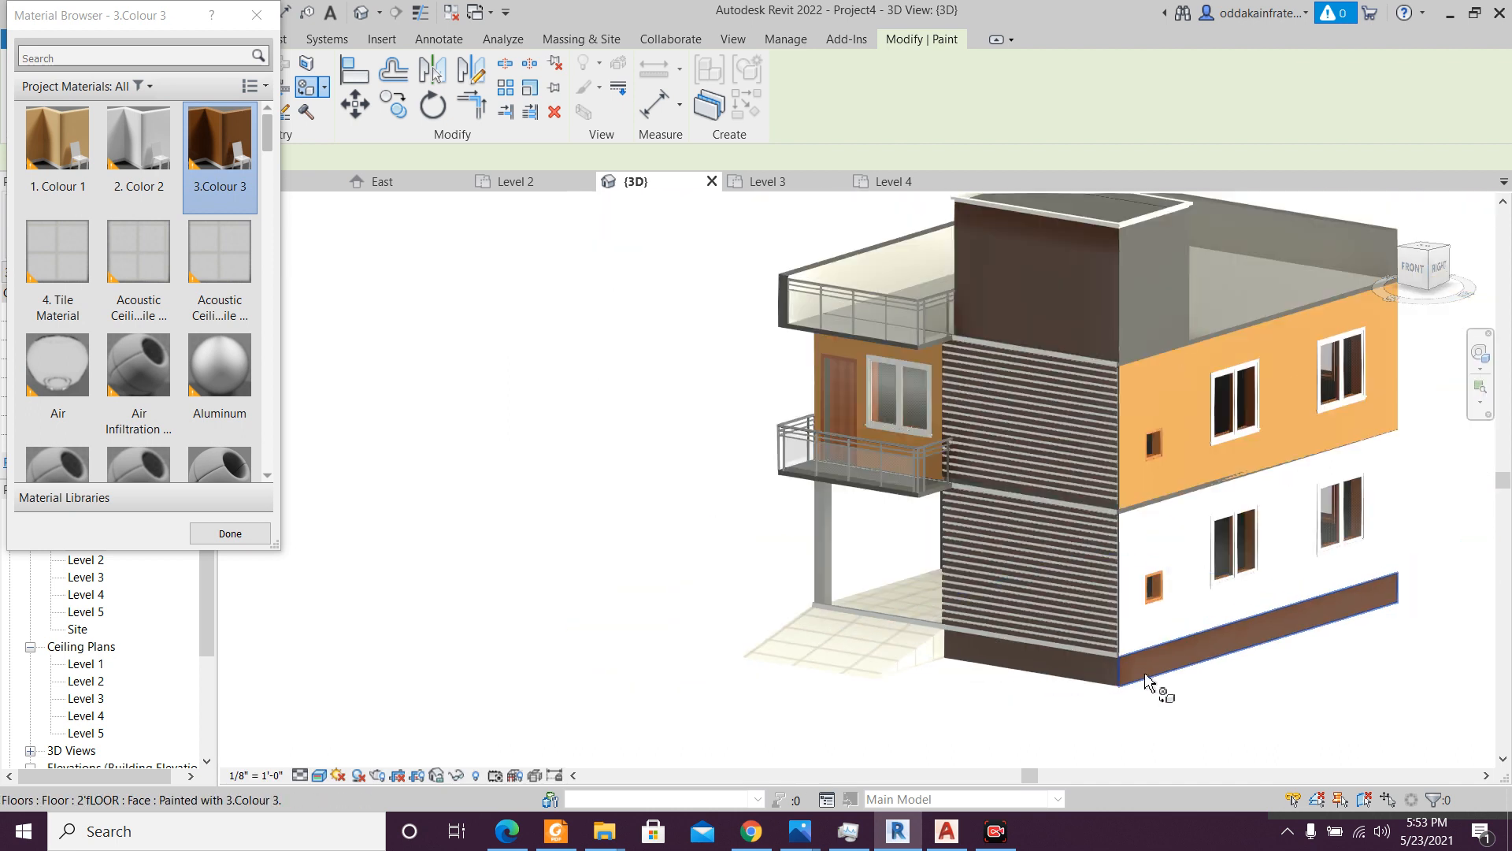
- Paint the remaining back and left side faces of the base floor slab with 3.Colour 3
{"action": "mouse_move", "coordinate": [1156, 687]}
{"action": "middle_mouse_down", "text": "shift"}
{"action": "mouse_move", "coordinate": [780, 729]}
{"action": "mouse_move", "coordinate": [803, 496]}
{"action": "mouse_move", "coordinate": [769, 580]}
{"action": "middle_mouse_up", "text": "shift"}
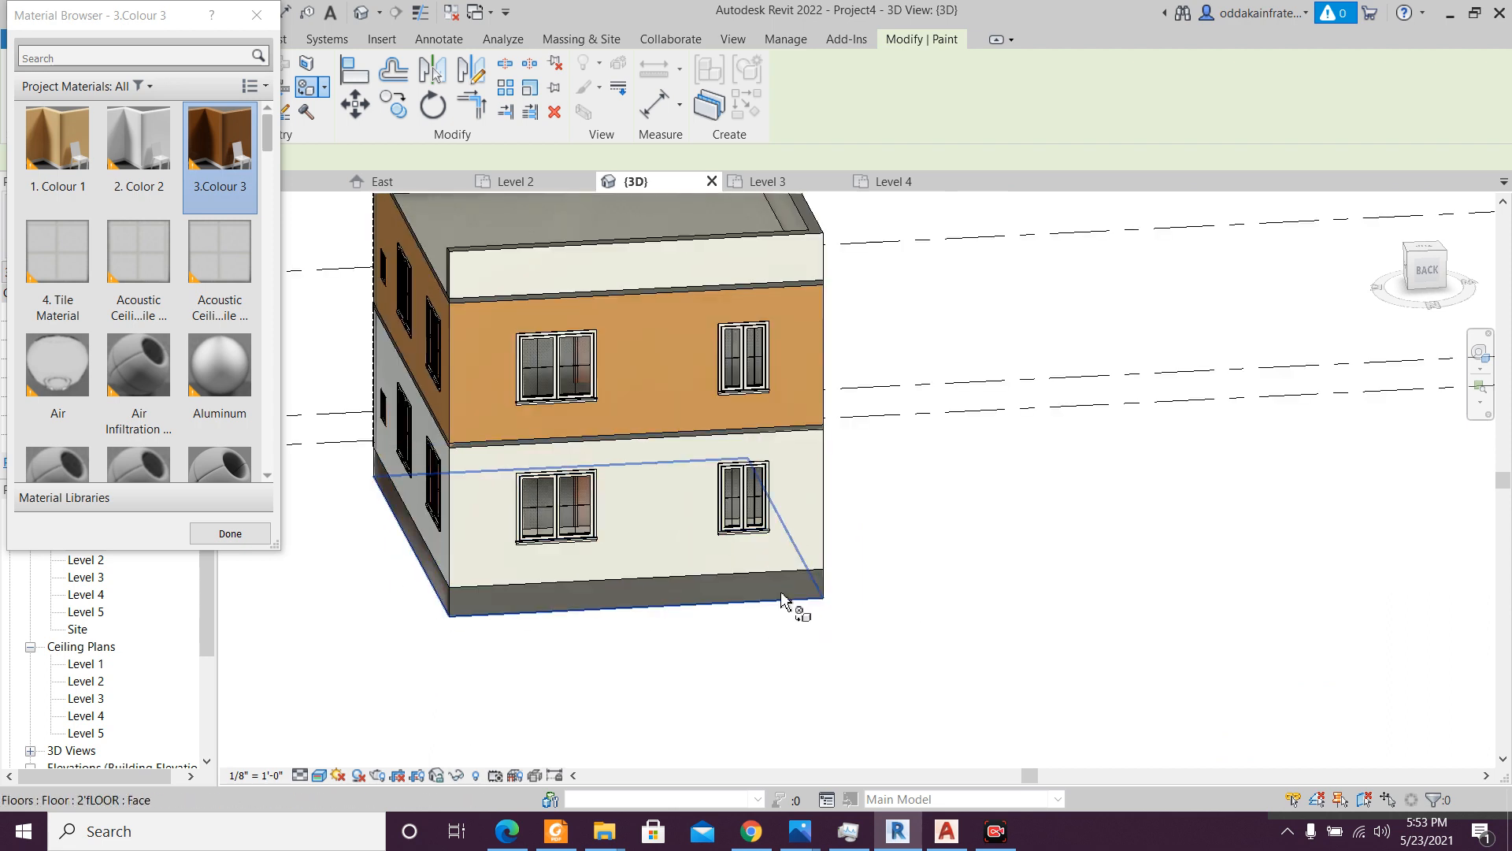
{"action": "scroll", "coordinate": [783, 600], "scroll_direction": "up", "scroll_amount": 4}
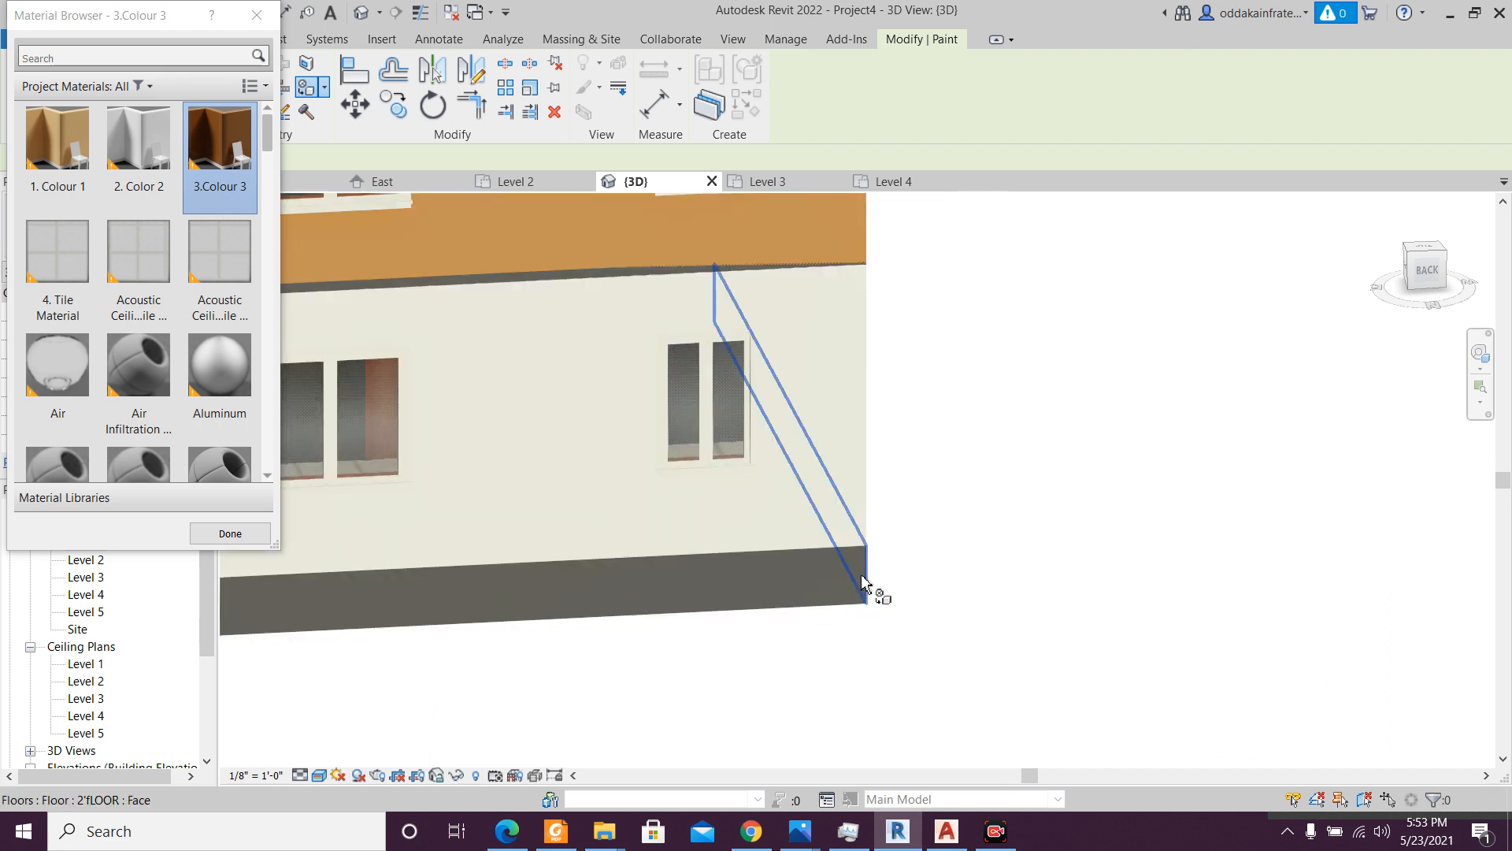
{"action": "scroll", "coordinate": [850, 587], "scroll_direction": "down", "scroll_amount": 3}
{"action": "mouse_move", "coordinate": [918, 608]}
{"action": "middle_mouse_down", "text": "shift"}
{"action": "mouse_move", "coordinate": [824, 628]}
{"action": "mouse_move", "coordinate": [461, 504]}
{"action": "middle_mouse_up", "text": "shift"}
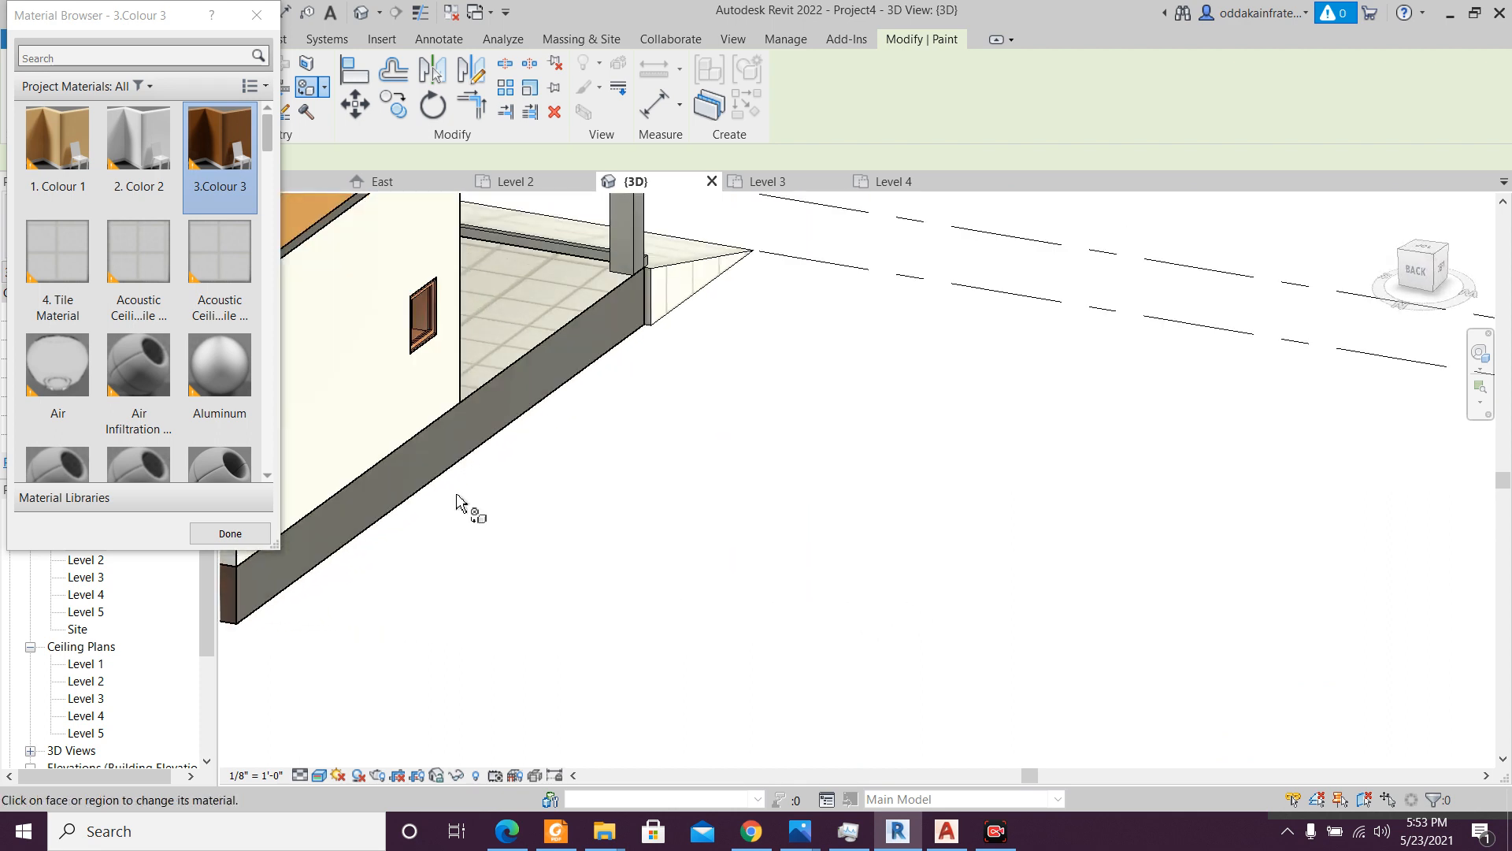
{"action": "left_click", "coordinate": [629, 310]}
- Paint the portico's front column with the 2. Color 2 material
{"action": "mouse_move", "coordinate": [801, 472]}
{"action": "middle_mouse_down", "text": "shift"}
{"action": "mouse_move", "coordinate": [428, 551]}
{"action": "mouse_move", "coordinate": [322, 459]}
{"action": "middle_mouse_up", "text": "shift"}
{"action": "mouse_move", "coordinate": [814, 575]}
{"action": "middle_mouse_down", "text": "shift"}
{"action": "mouse_move", "coordinate": [924, 574]}
{"action": "mouse_move", "coordinate": [849, 490]}
{"action": "middle_mouse_up", "text": "shift"}
{"action": "scroll", "coordinate": [800, 347], "scroll_direction": "up", "scroll_amount": 4}
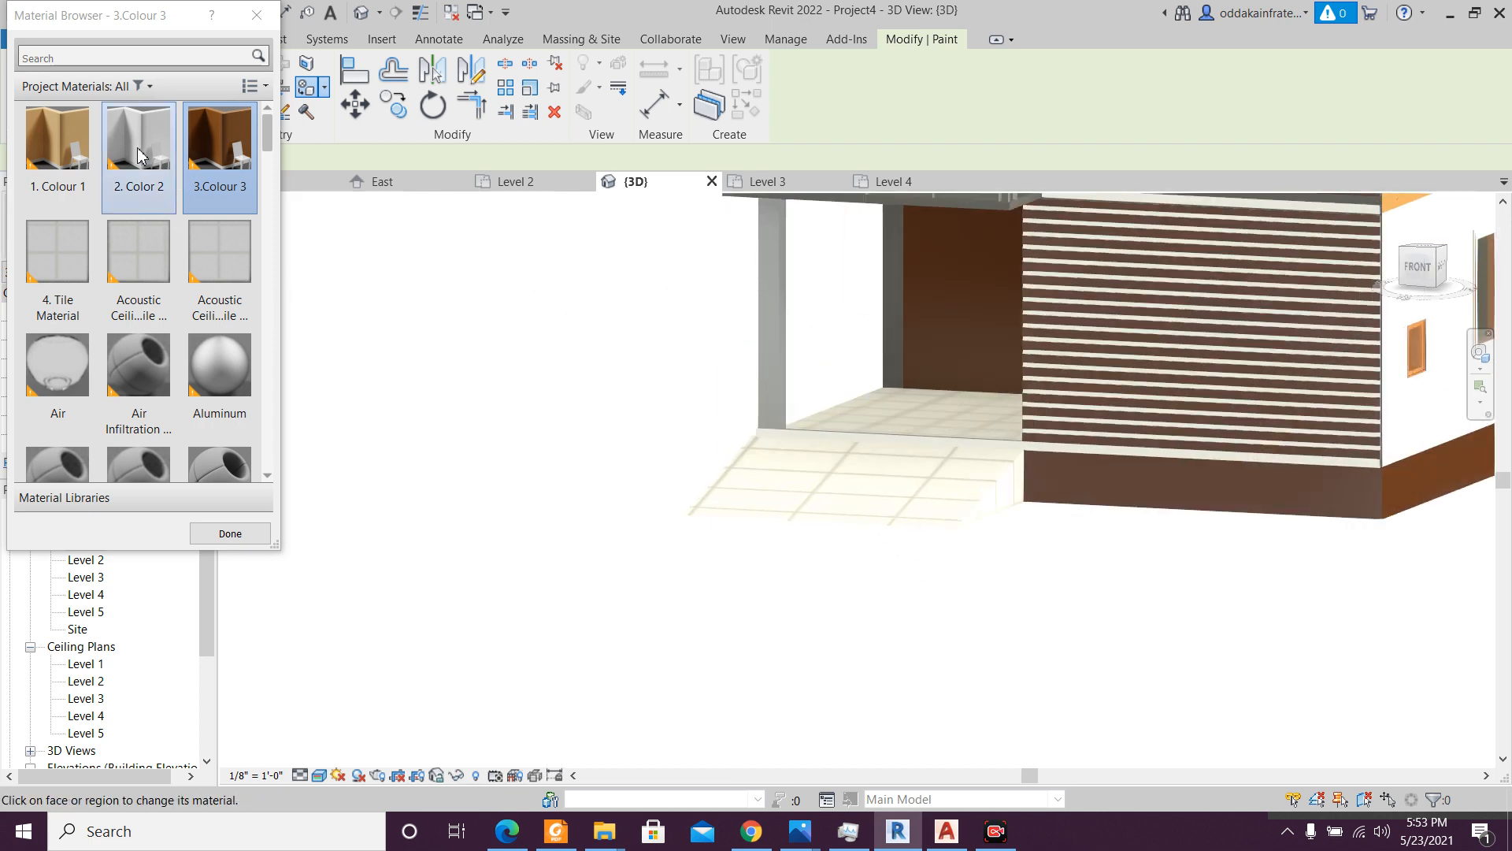
{"action": "left_click", "coordinate": [134, 140]}
{"action": "left_click", "coordinate": [777, 329]}
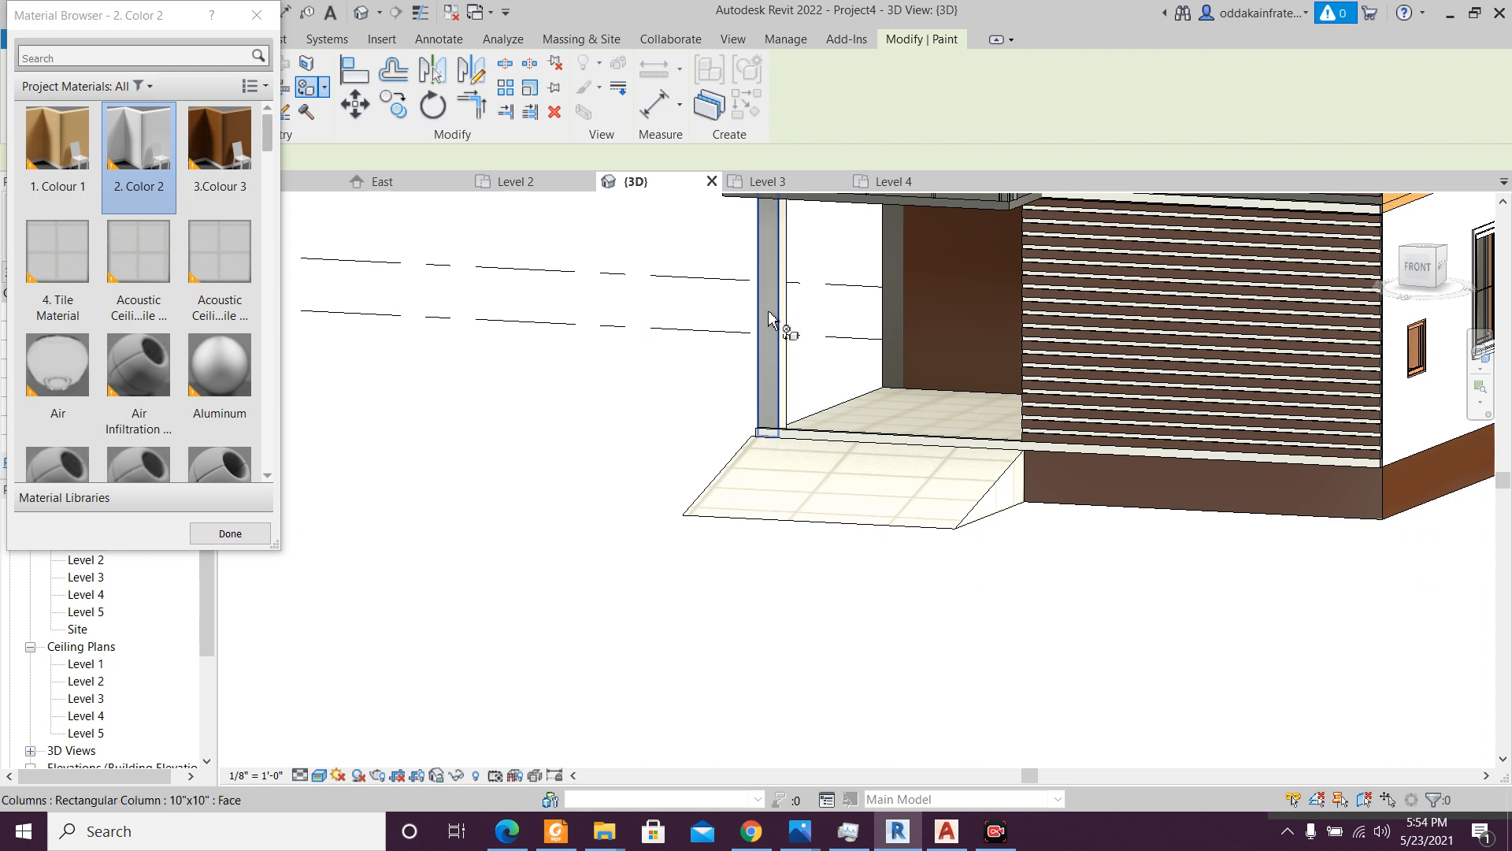
{"action": "left_click", "coordinate": [768, 312]}
{"action": "mouse_move", "coordinate": [662, 432]}
{"action": "middle_mouse_down", "text": "ctrl"}
{"action": "mouse_move", "coordinate": [743, 479]}
{"action": "mouse_move", "coordinate": [735, 489]}
{"action": "middle_mouse_up", "text": "ctrl"}
{"action": "middle_click_drag", "start_coordinate": [601, 621], "coordinate": [705, 398], "text": "ctrl"}
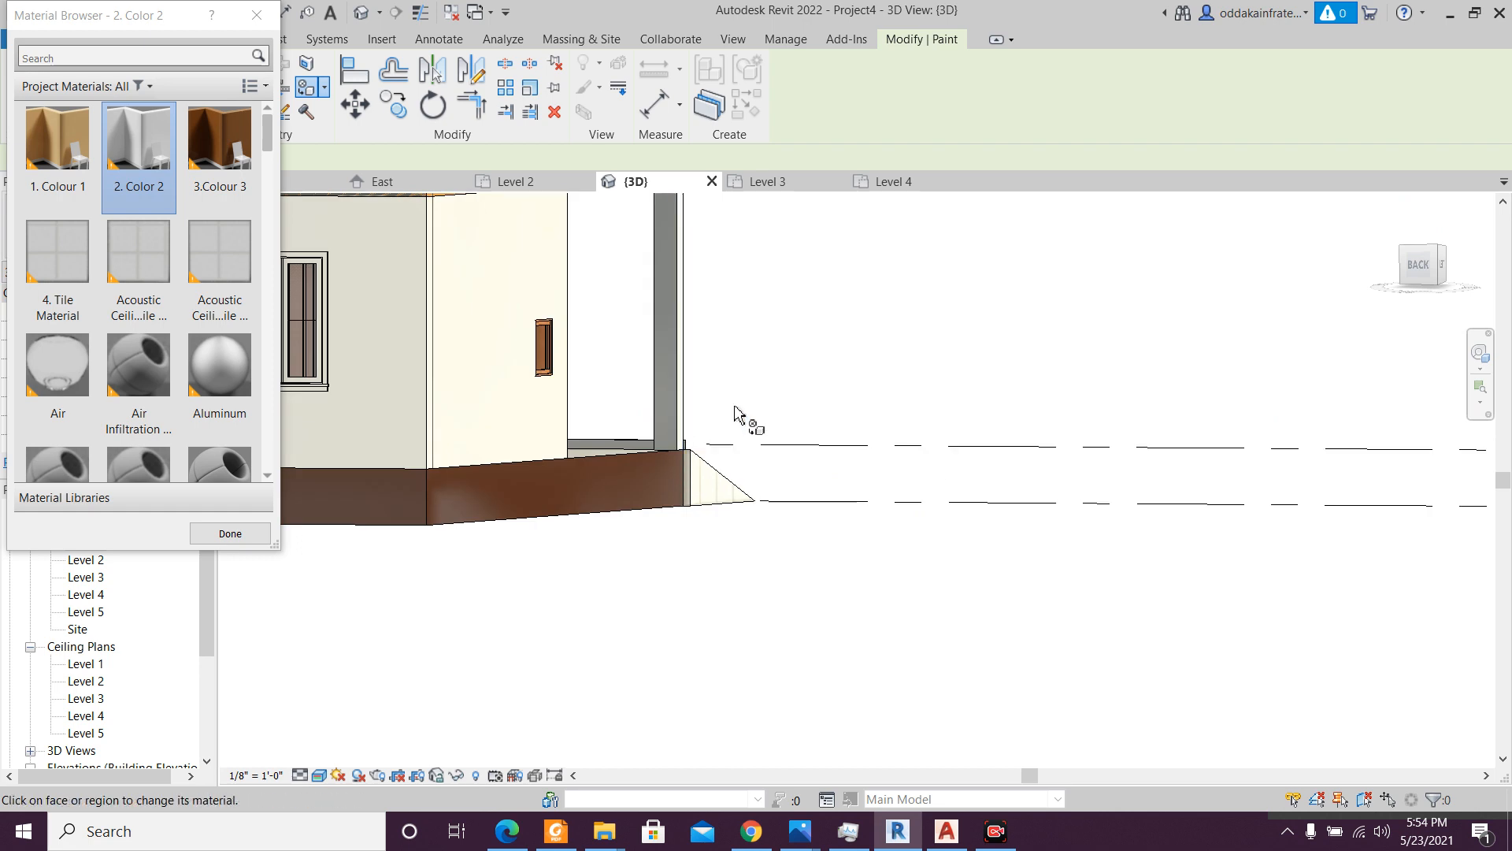
{"action": "middle_click_drag", "start_coordinate": [792, 378], "coordinate": [713, 756], "text": "shift"}
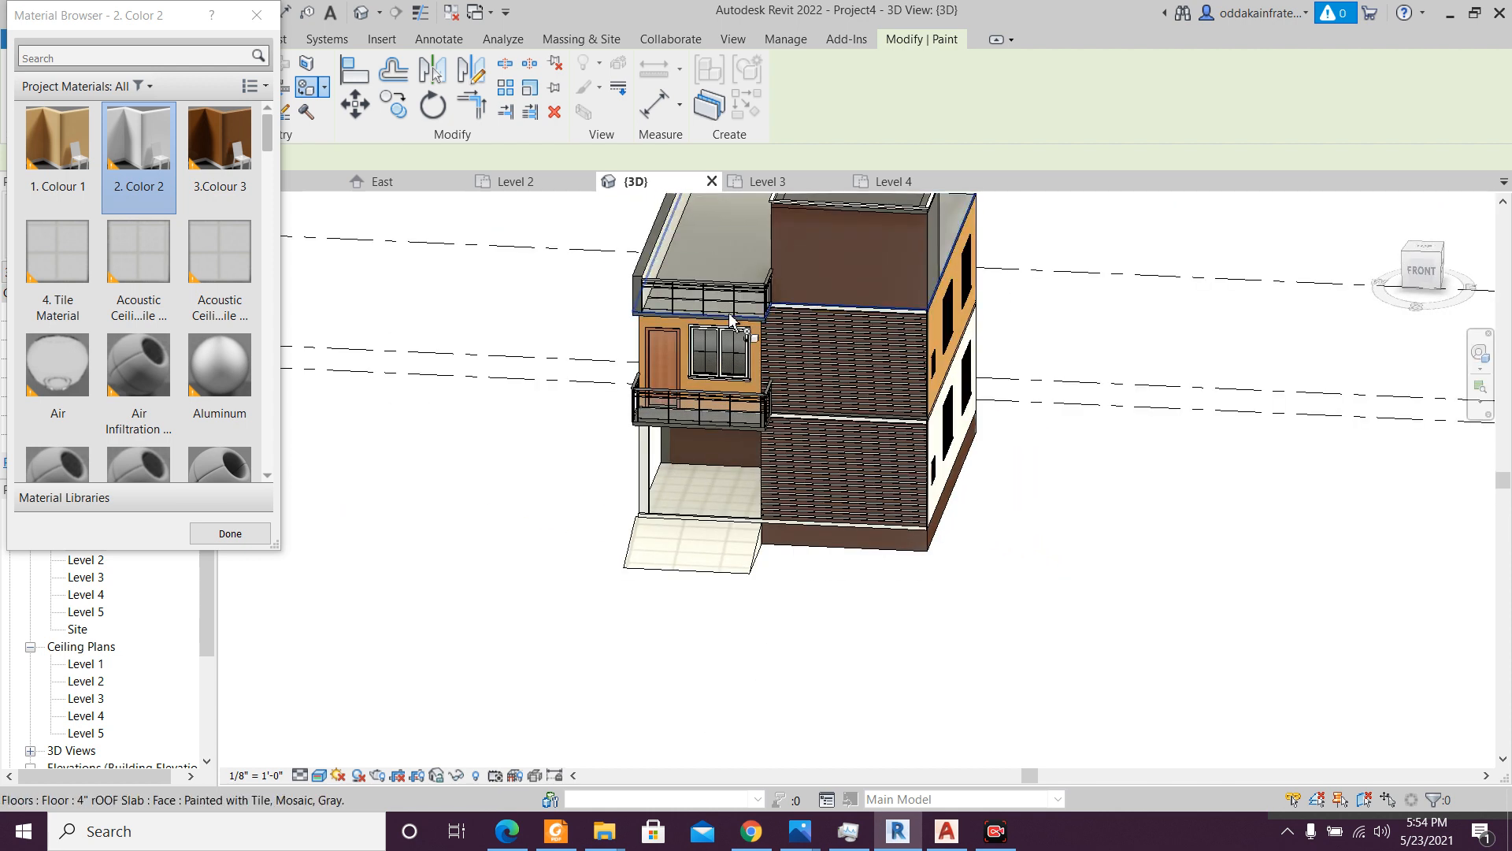
- Paint the top face of the lower balcony's floor slab with 4. Tile Material
{"action": "scroll", "coordinate": [731, 319], "scroll_direction": "up", "scroll_amount": 2}
{"action": "scroll", "coordinate": [729, 382], "scroll_direction": "up", "scroll_amount": 2}
{"action": "middle_click_drag", "start_coordinate": [774, 634], "coordinate": [839, 724], "text": "shift"}
{"action": "scroll", "coordinate": [862, 675], "scroll_direction": "up", "scroll_amount": 2}
{"action": "scroll", "coordinate": [862, 676], "scroll_direction": "up", "scroll_amount": 2}
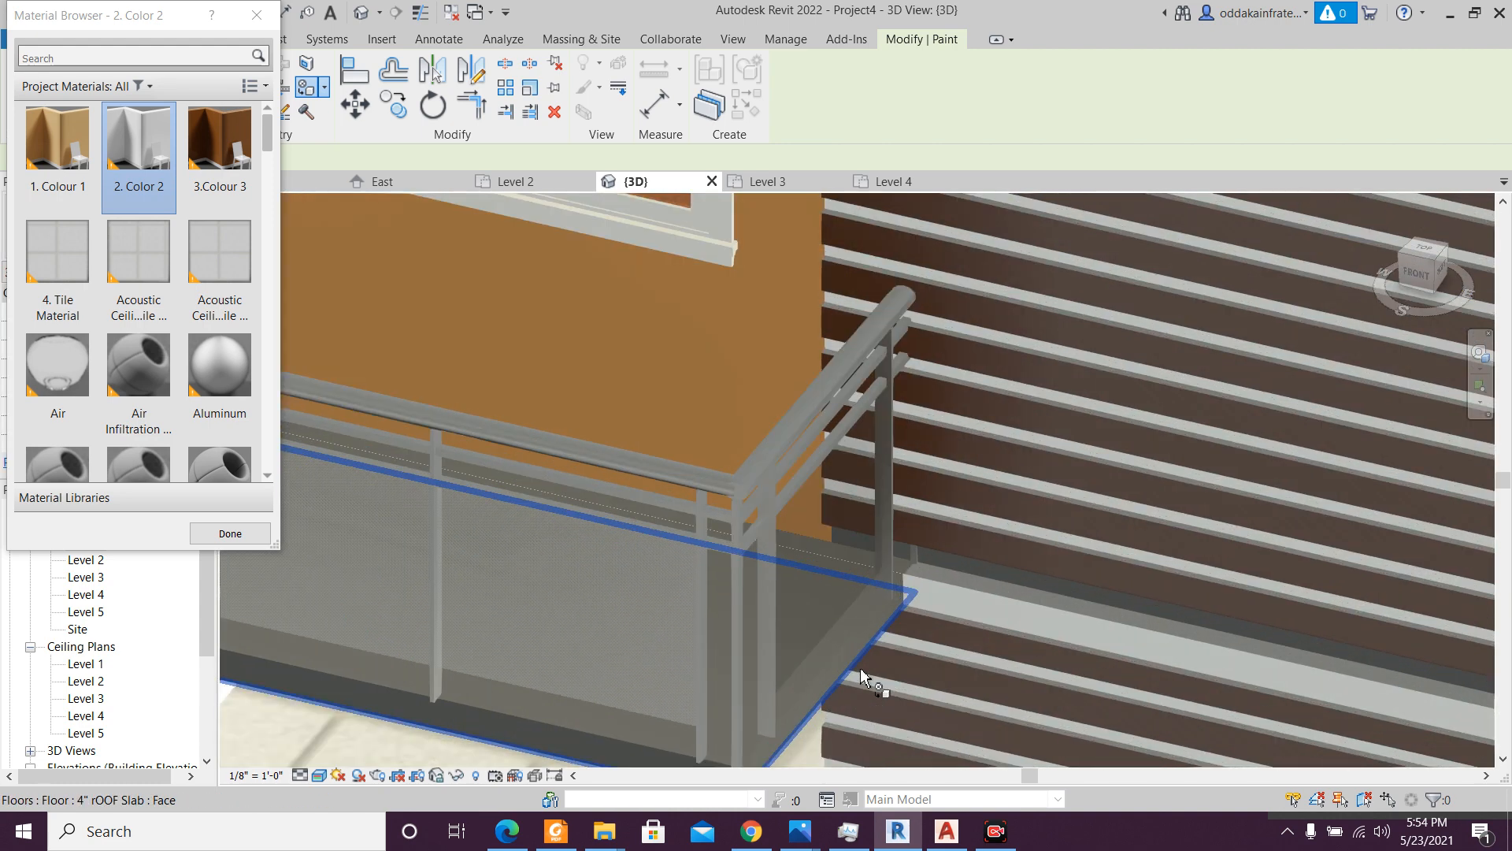
{"action": "key", "text": "Escape"}
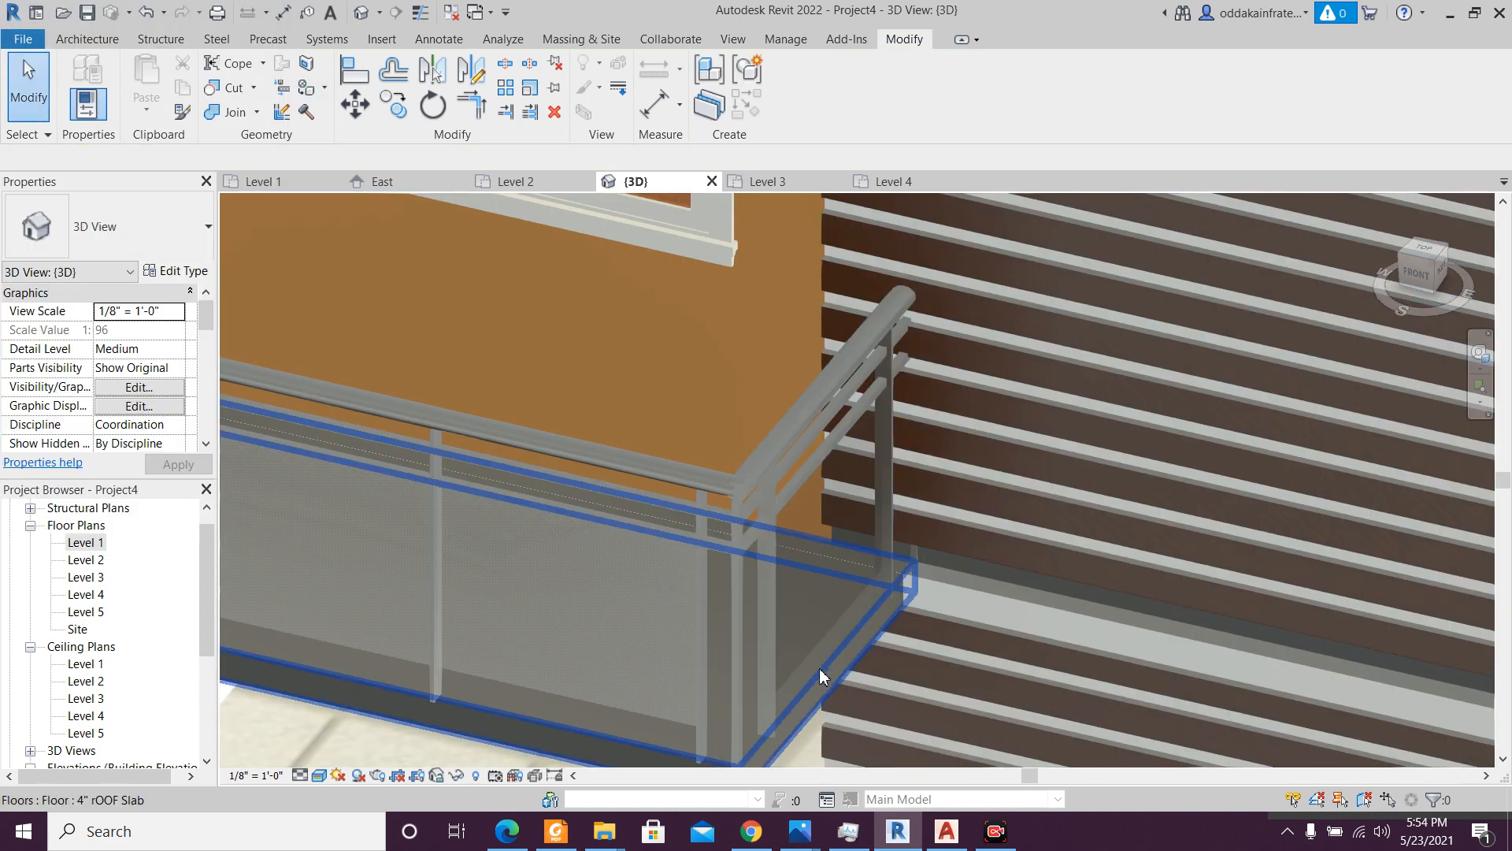
{"action": "left_click", "coordinate": [819, 668]}
{"action": "scroll", "coordinate": [821, 669], "scroll_direction": "down", "scroll_amount": 4}
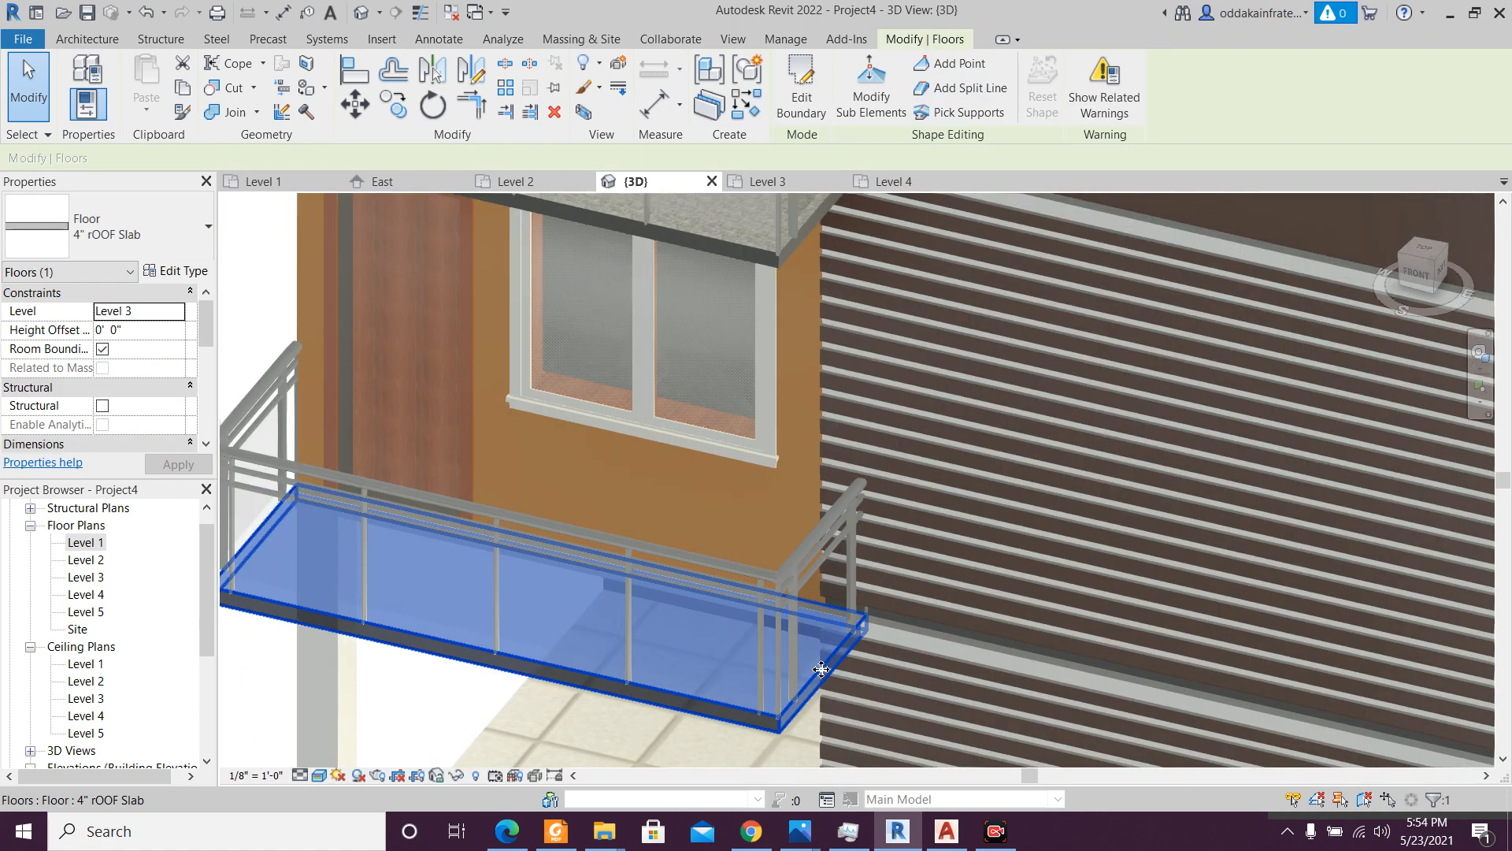
{"action": "scroll", "coordinate": [822, 668], "scroll_direction": "up", "scroll_amount": 2}
{"action": "middle_click_drag", "start_coordinate": [833, 669], "coordinate": [645, 441], "text": "shift"}
{"action": "left_click", "coordinate": [313, 98]}
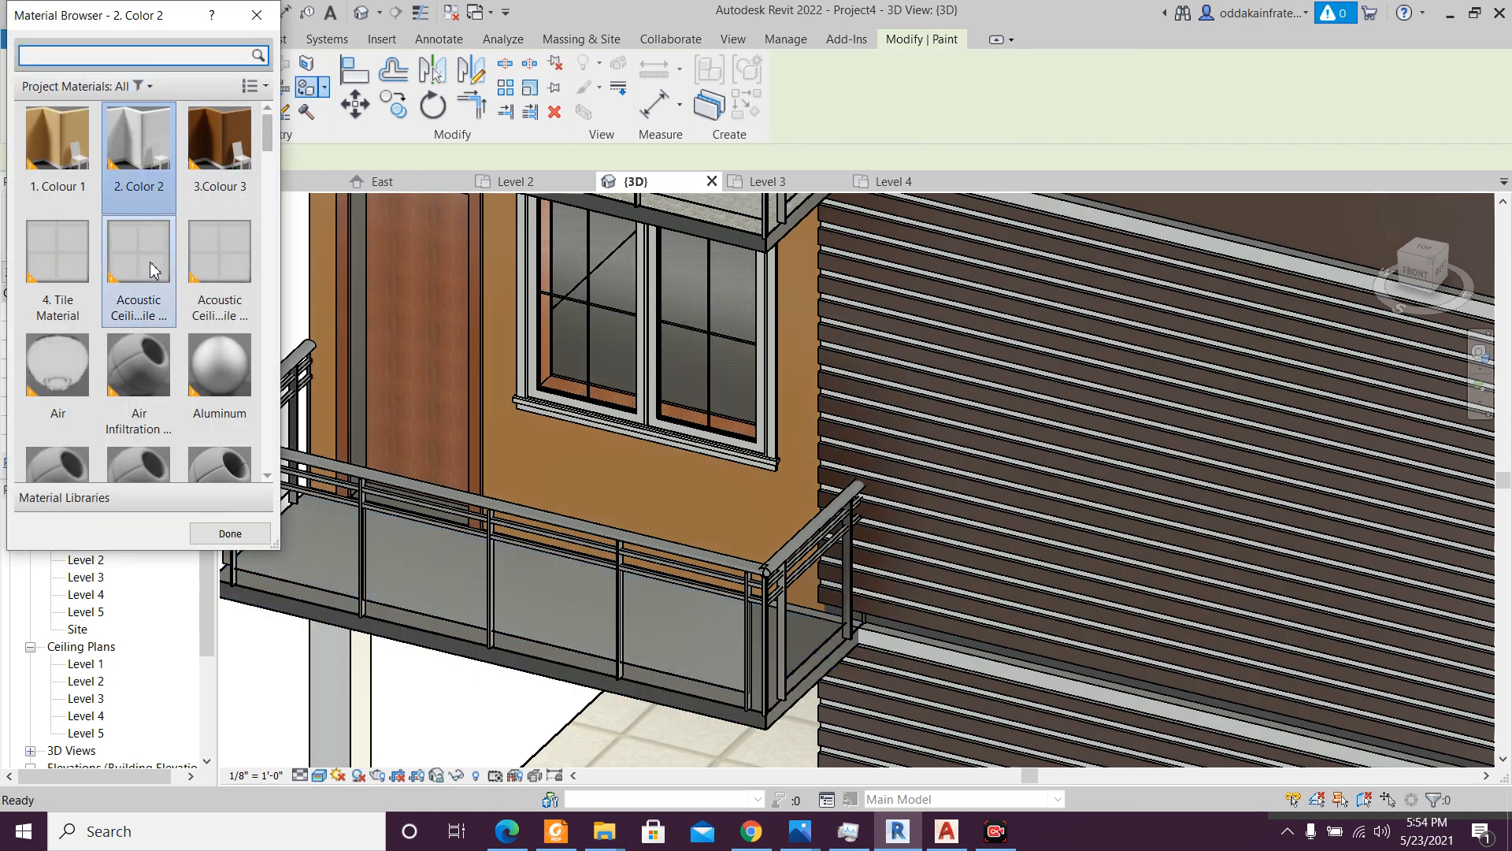
{"action": "left_click", "coordinate": [58, 252]}
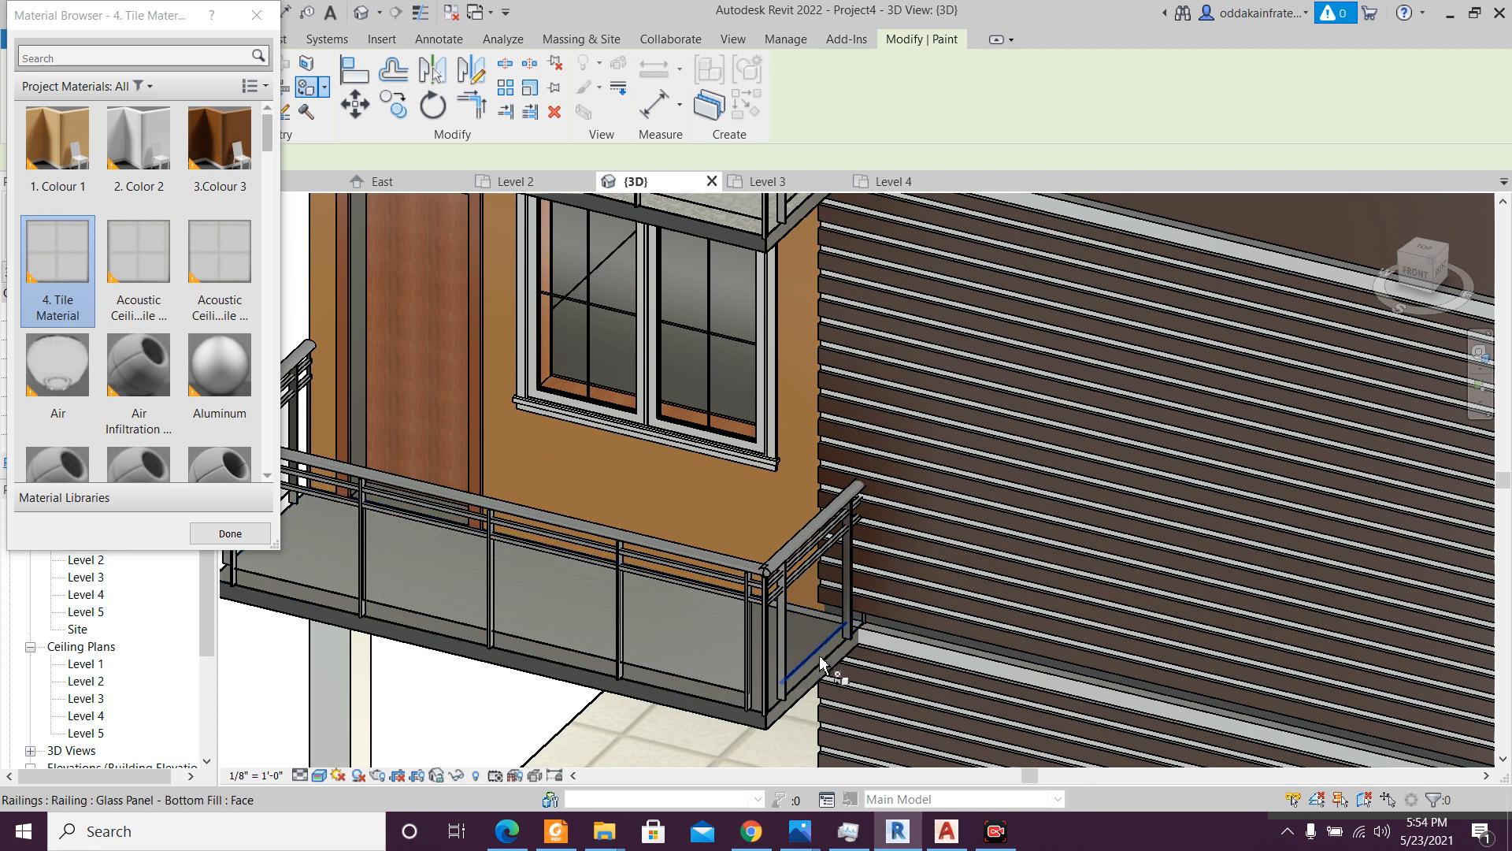
{"action": "scroll", "coordinate": [693, 748], "scroll_direction": "down", "scroll_amount": 1}
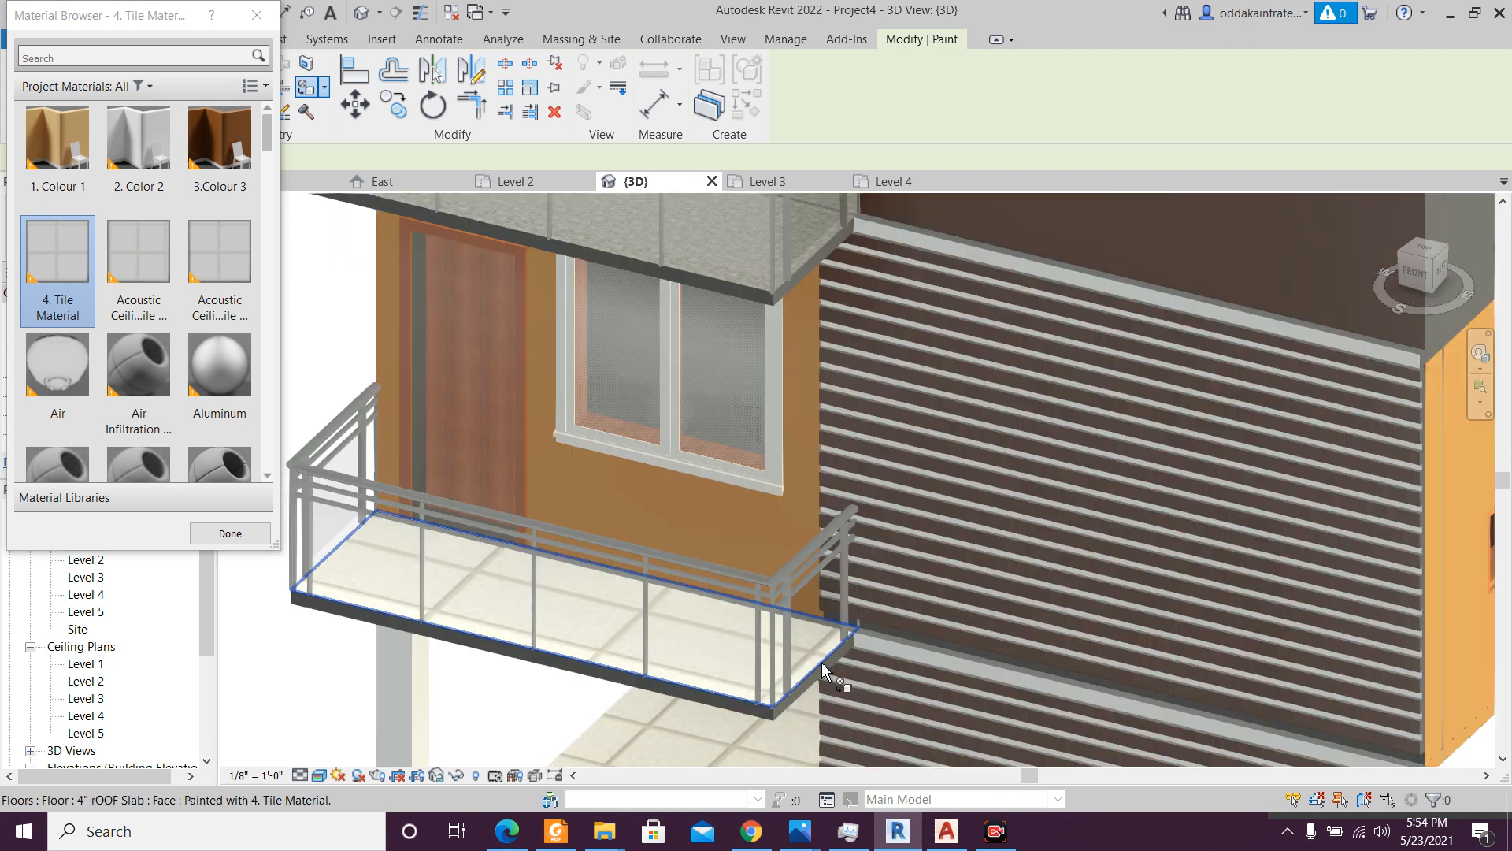
- Paint the front and both side edge faces of the lower balcony slab with 2. Color 2
{"action": "scroll", "coordinate": [675, 756], "scroll_direction": "up", "scroll_amount": 3}
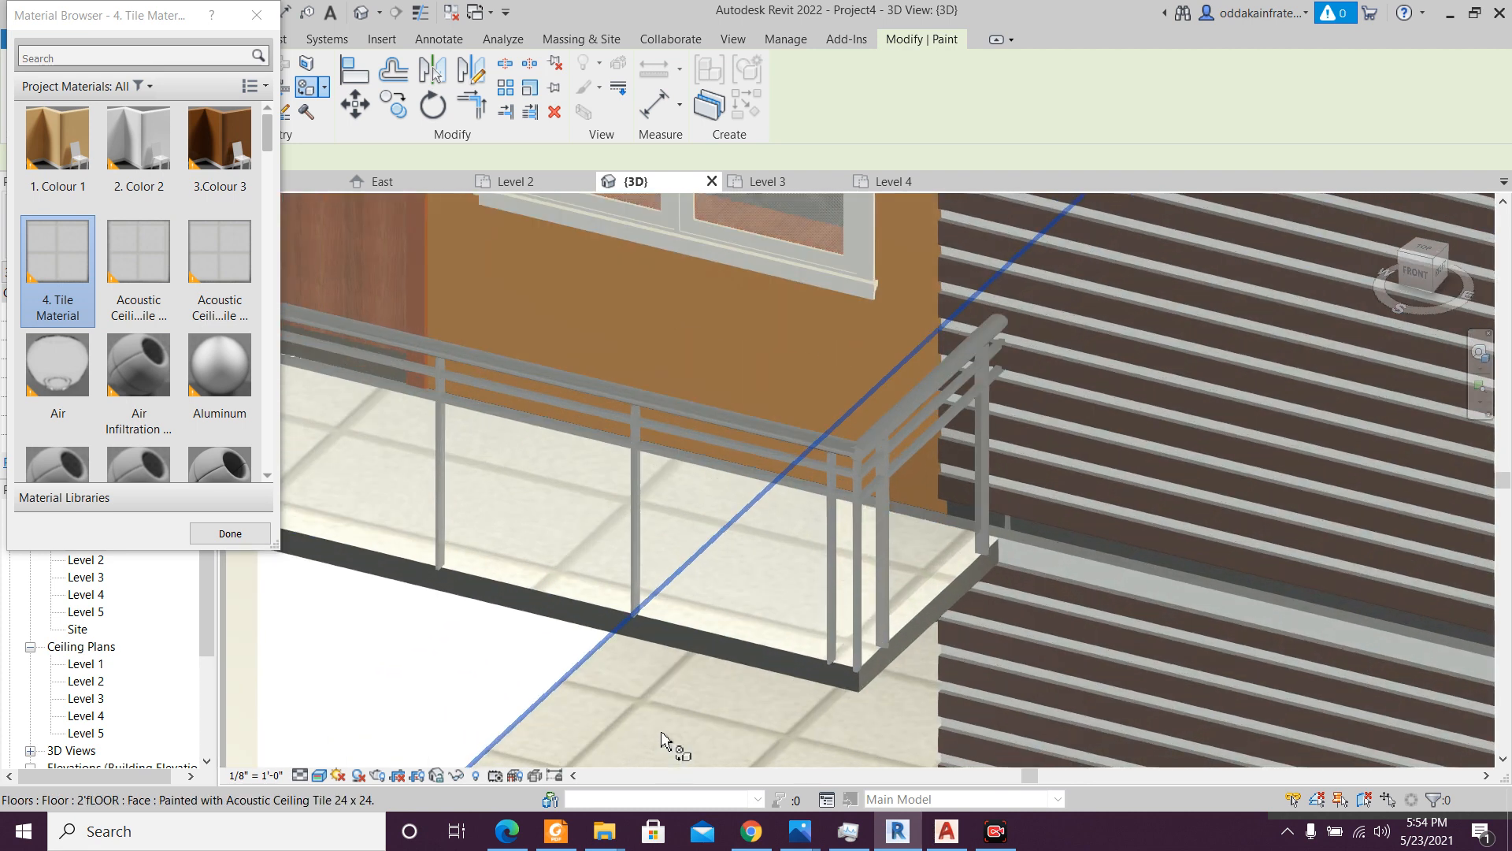
{"action": "scroll", "coordinate": [735, 675], "scroll_direction": "up", "scroll_amount": 5}
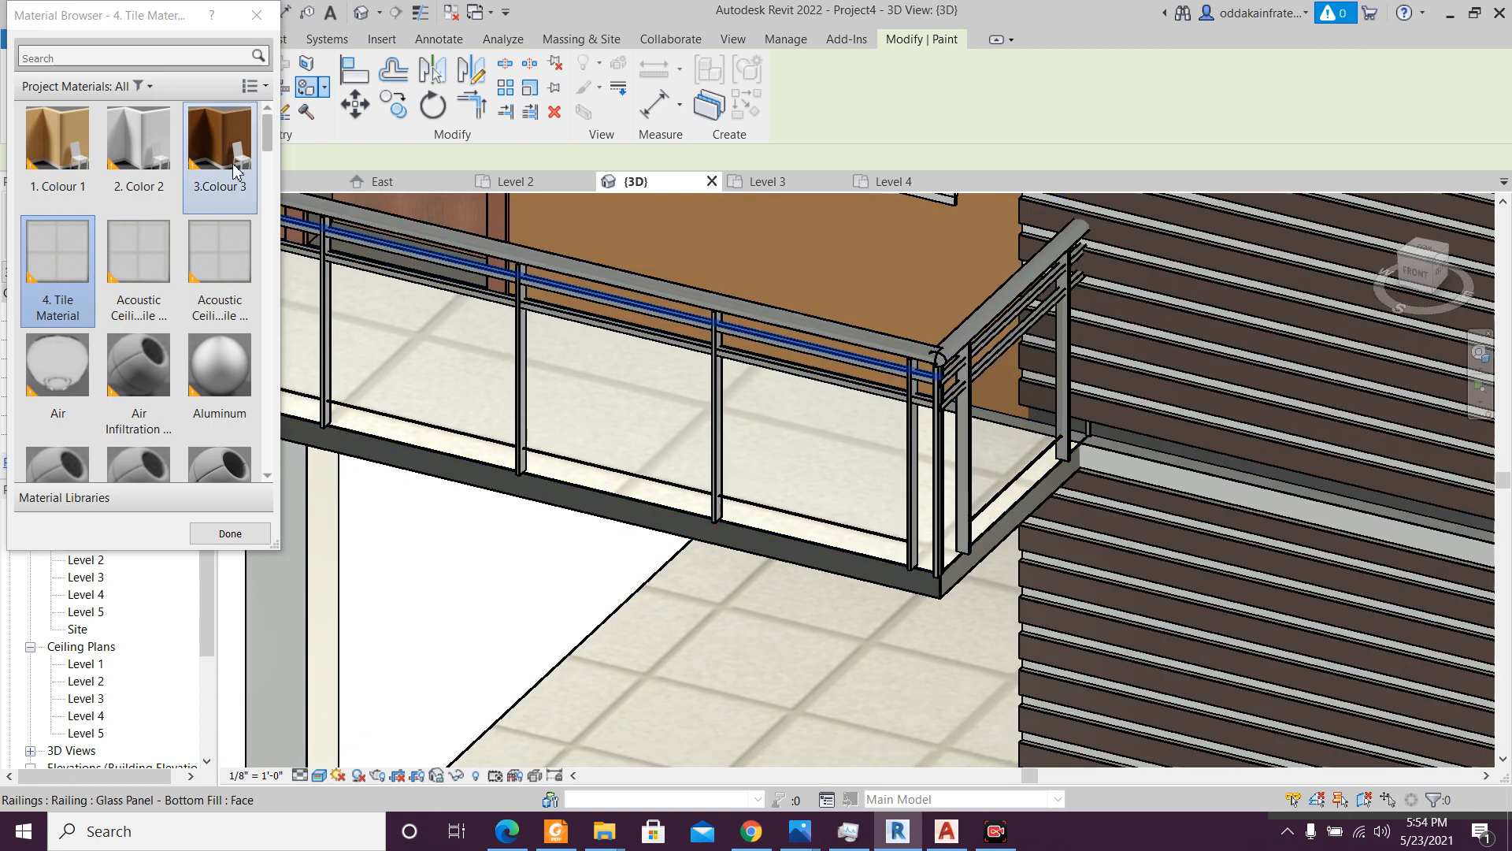
{"action": "left_click", "coordinate": [238, 175]}
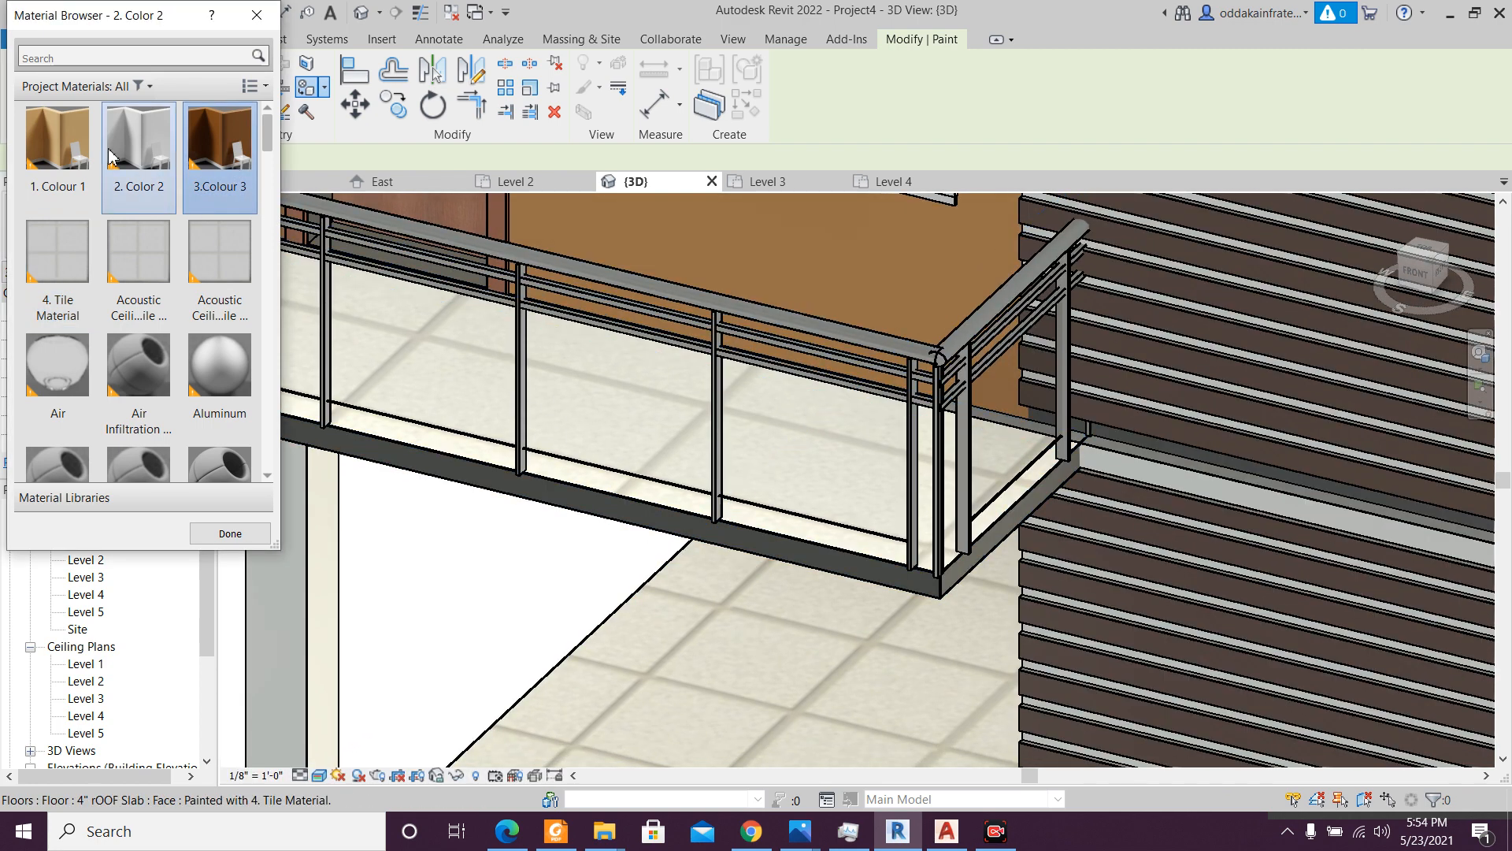
{"action": "left_click", "coordinate": [138, 158]}
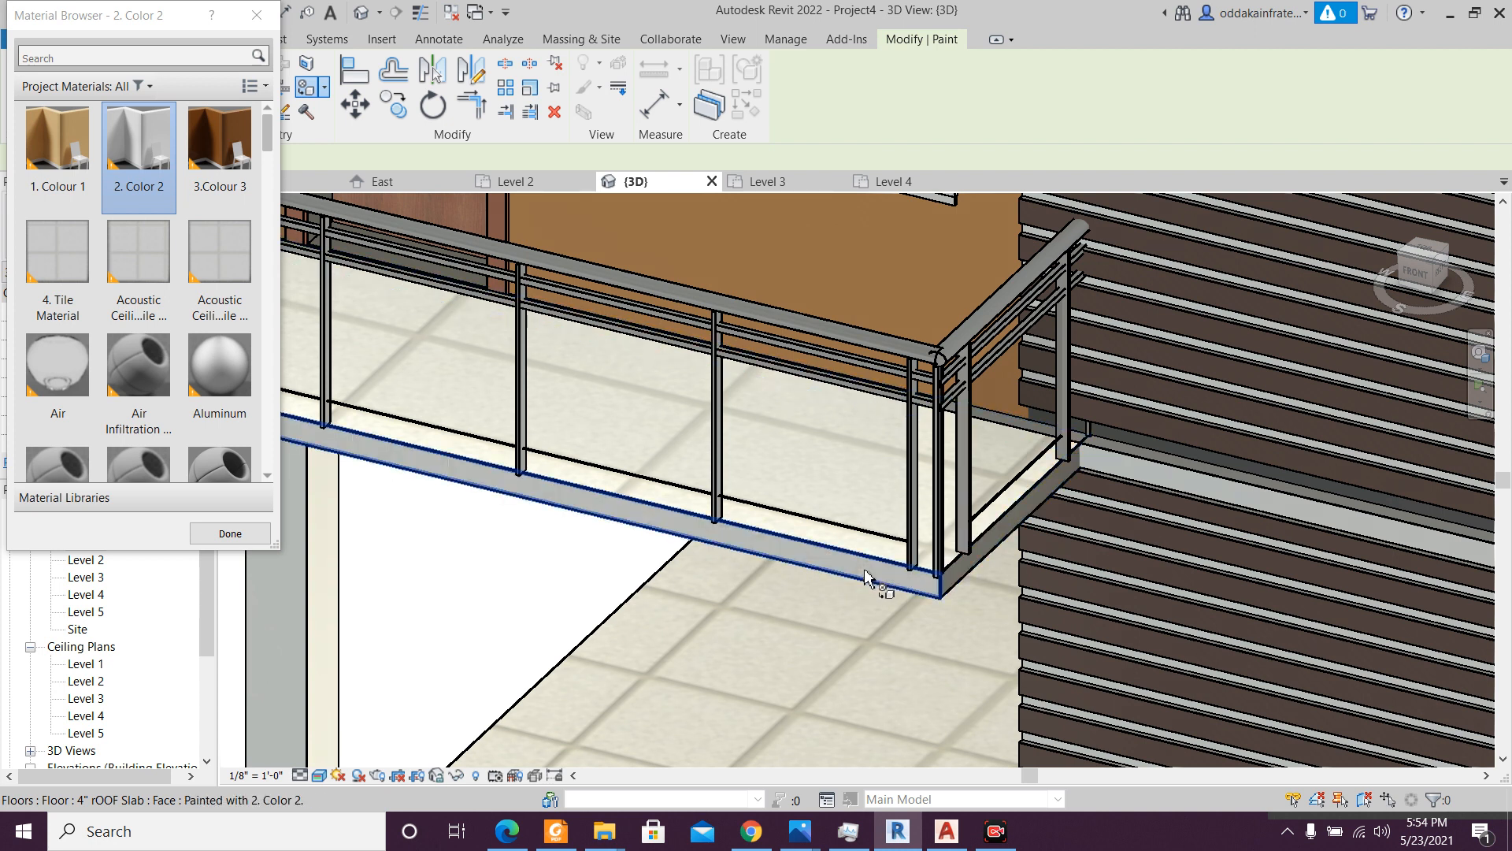
{"action": "left_click", "coordinate": [957, 583]}
{"action": "mouse_move", "coordinate": [756, 665]}
{"action": "middle_mouse_down", "text": "shift"}
{"action": "mouse_move", "coordinate": [995, 631]}
{"action": "mouse_move", "coordinate": [878, 611]}
{"action": "mouse_move", "coordinate": [1031, 588]}
{"action": "mouse_move", "coordinate": [830, 601]}
{"action": "middle_mouse_up", "text": "shift"}
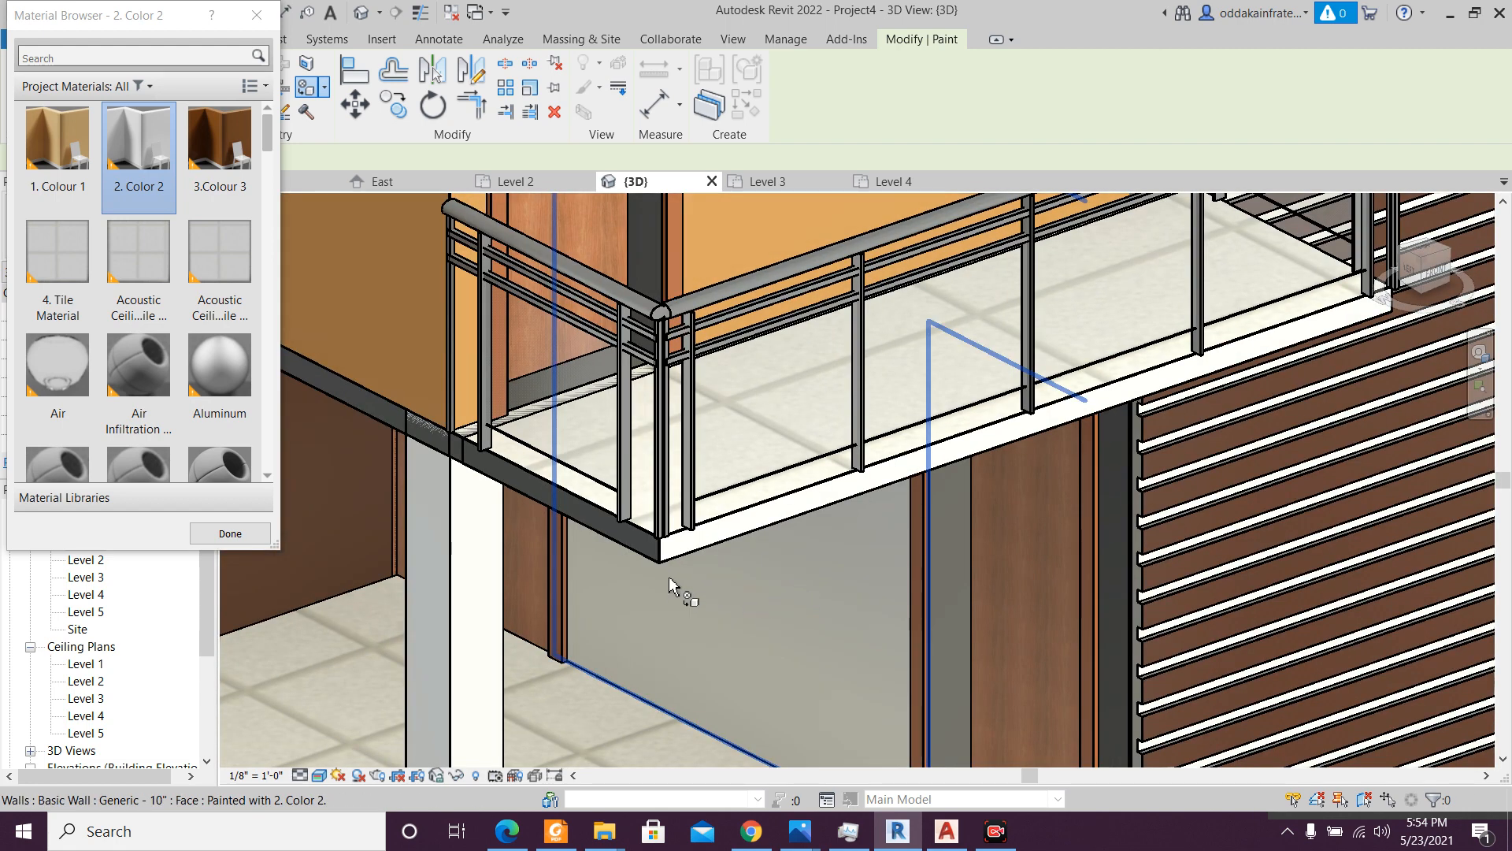
{"action": "left_click", "coordinate": [641, 544]}
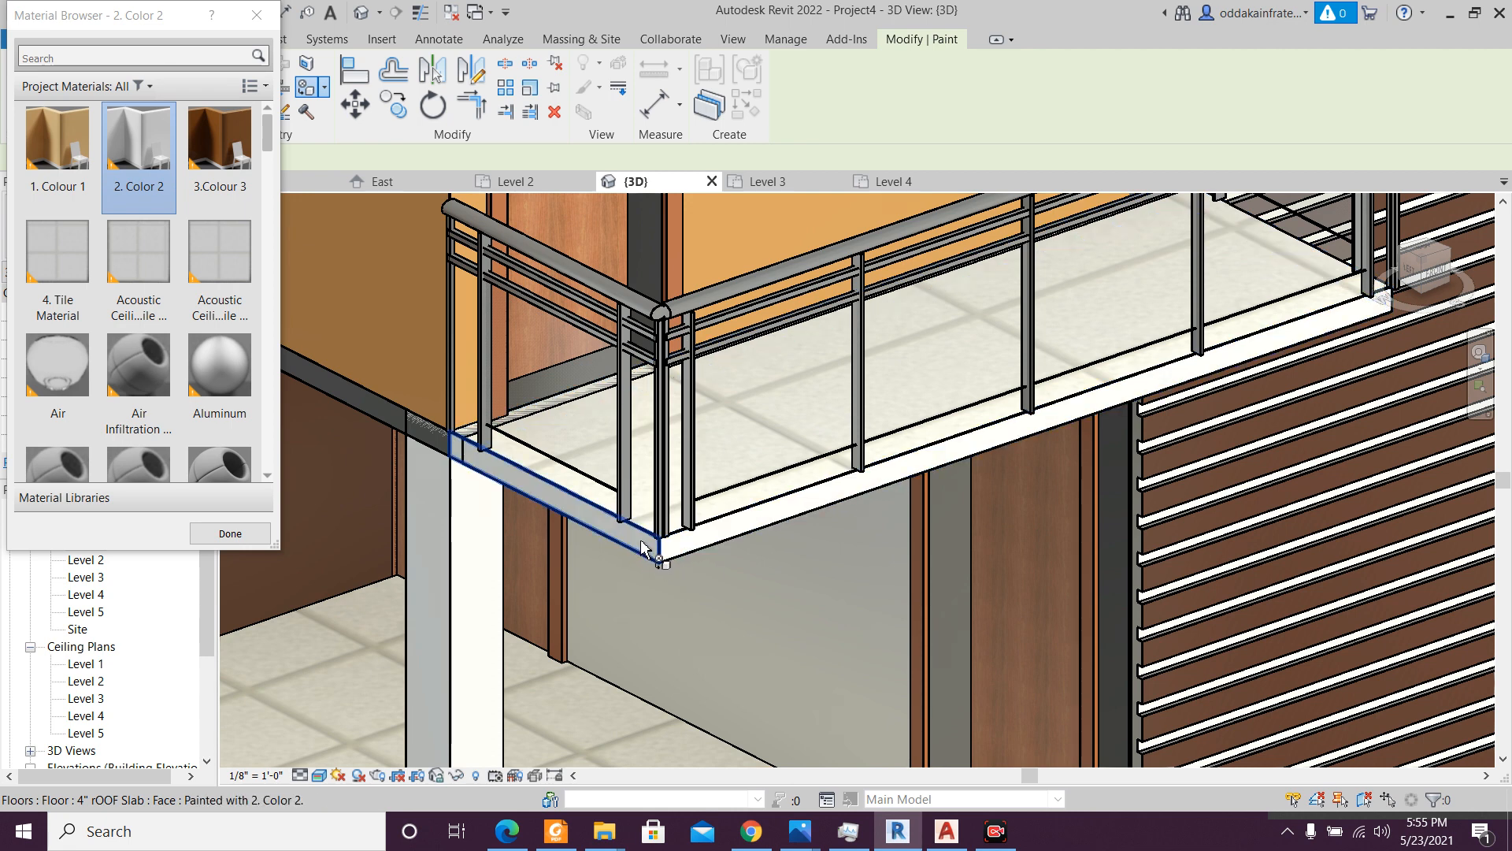
- Paint the front end face of the left roof parapet wall beside the upper balcony with 2. Color 2
{"action": "mouse_move", "coordinate": [666, 581]}
{"action": "middle_mouse_down", "text": "shift"}
{"action": "mouse_move", "coordinate": [446, 574]}
{"action": "mouse_move", "coordinate": [726, 560]}
{"action": "mouse_move", "coordinate": [712, 550]}
{"action": "mouse_move", "coordinate": [790, 570]}
{"action": "mouse_move", "coordinate": [1043, 540]}
{"action": "mouse_move", "coordinate": [874, 574]}
{"action": "mouse_move", "coordinate": [1027, 574]}
{"action": "middle_mouse_up", "text": "shift"}
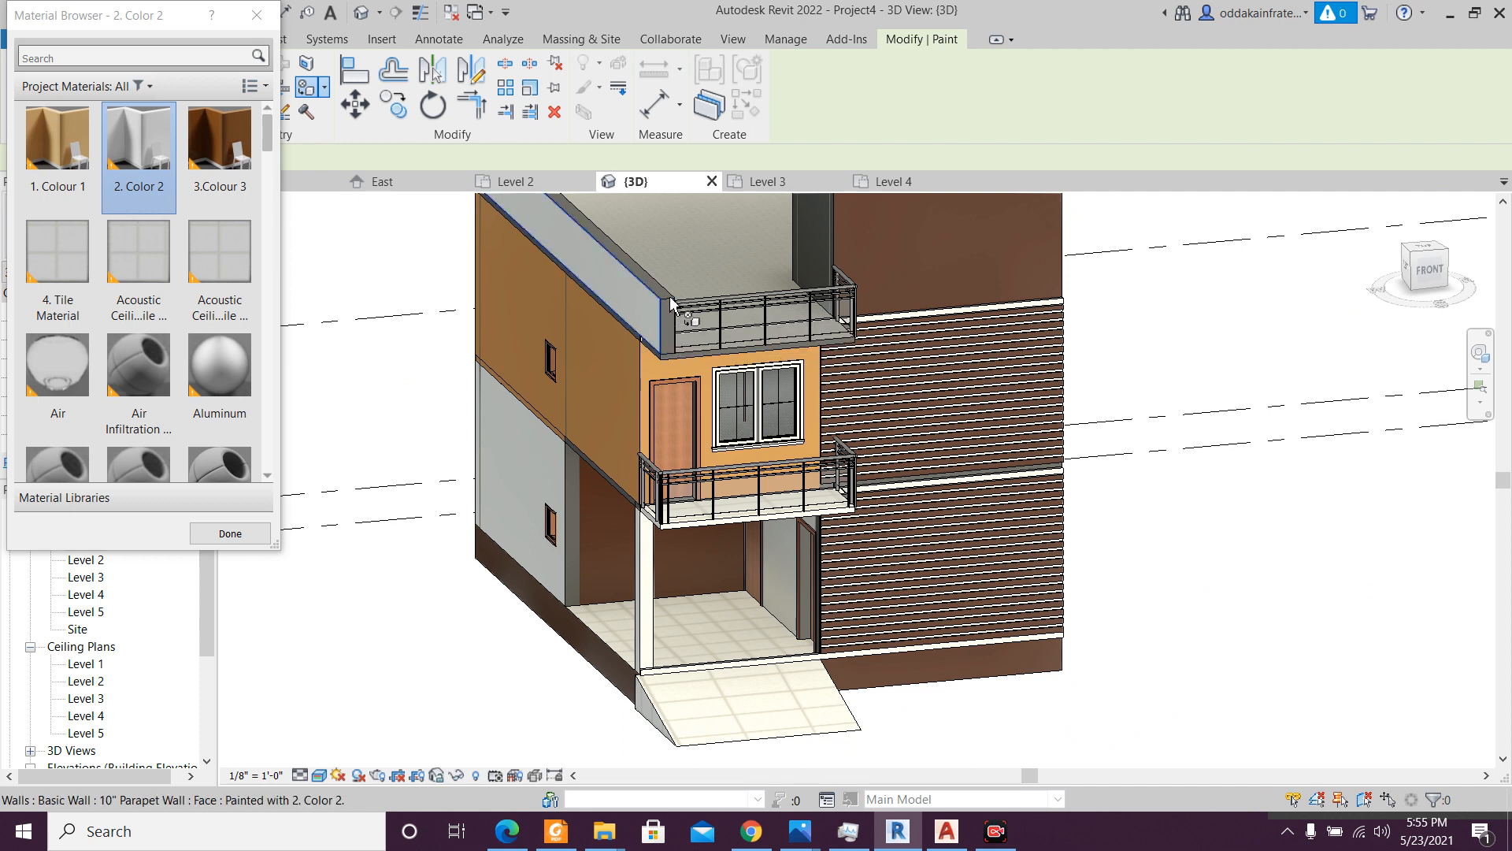
{"action": "scroll", "coordinate": [671, 303], "scroll_direction": "up", "scroll_amount": 5}
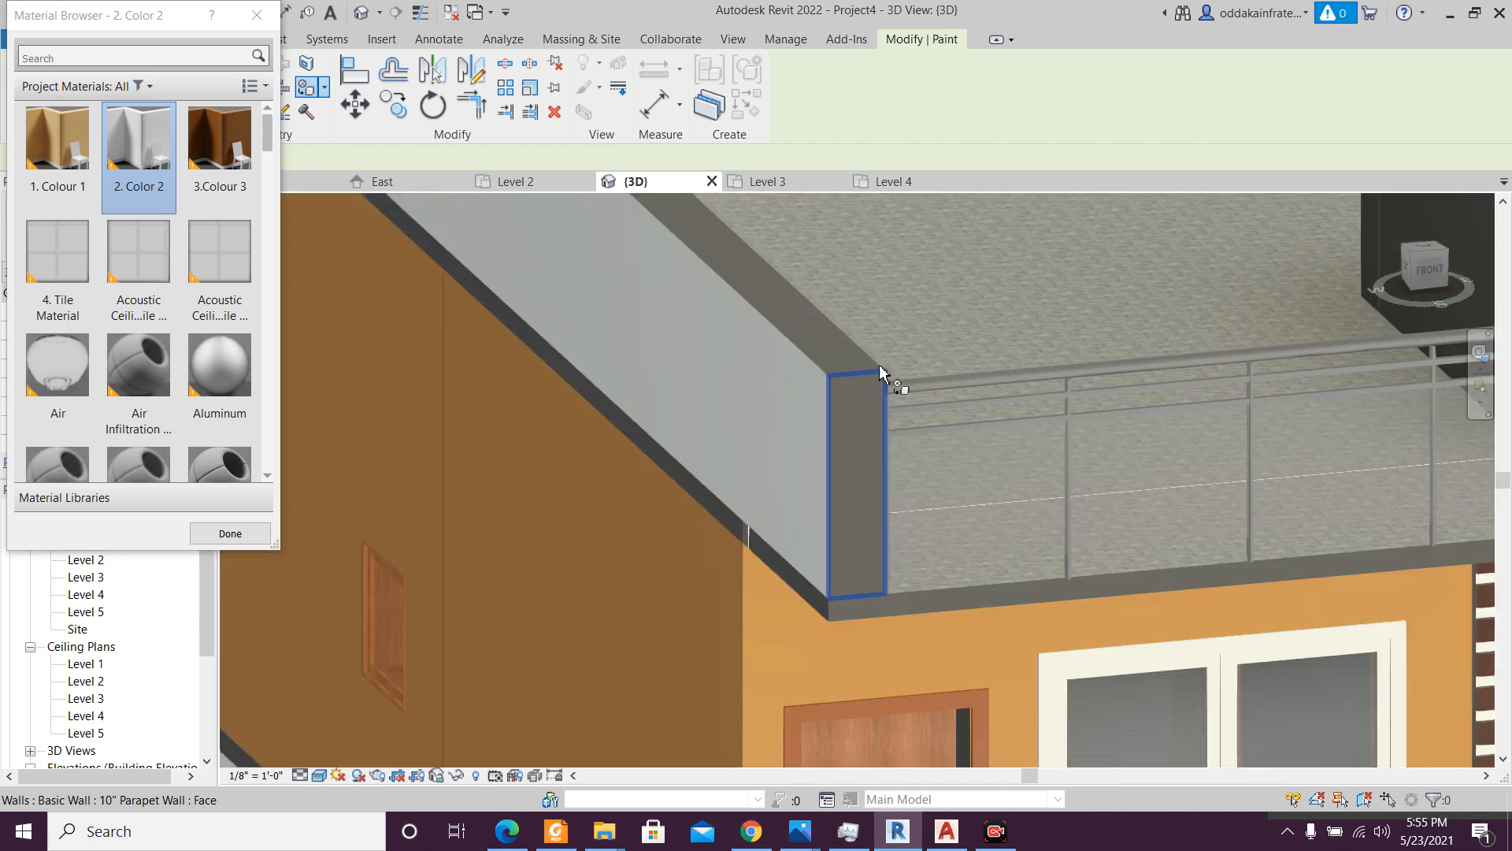
{"action": "left_click", "coordinate": [871, 384]}
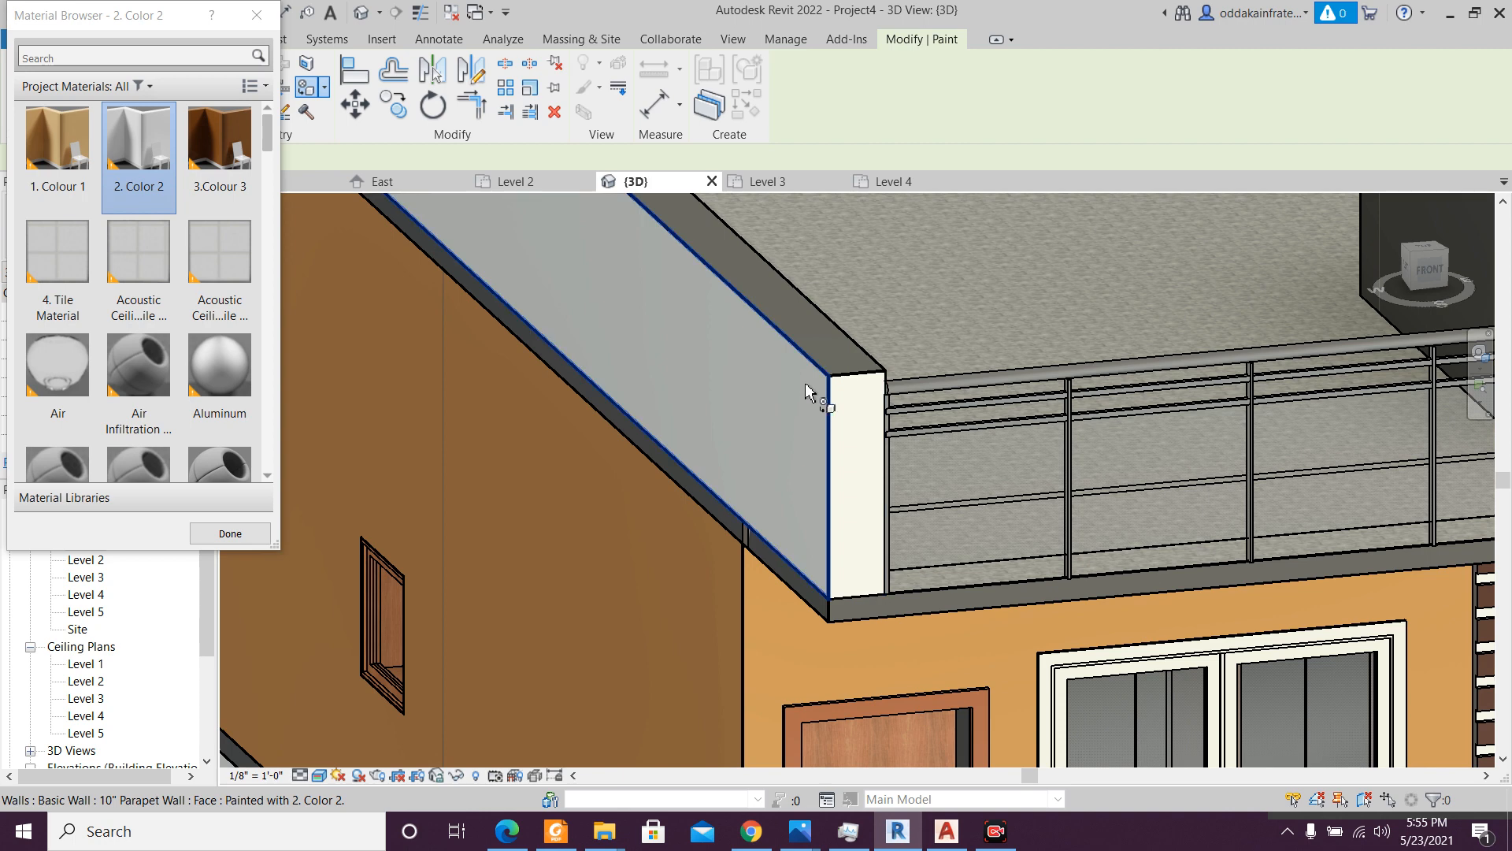
{"action": "scroll", "coordinate": [780, 356], "scroll_direction": "down", "scroll_amount": 4}
{"action": "scroll", "coordinate": [813, 354], "scroll_direction": "up", "scroll_amount": 3}
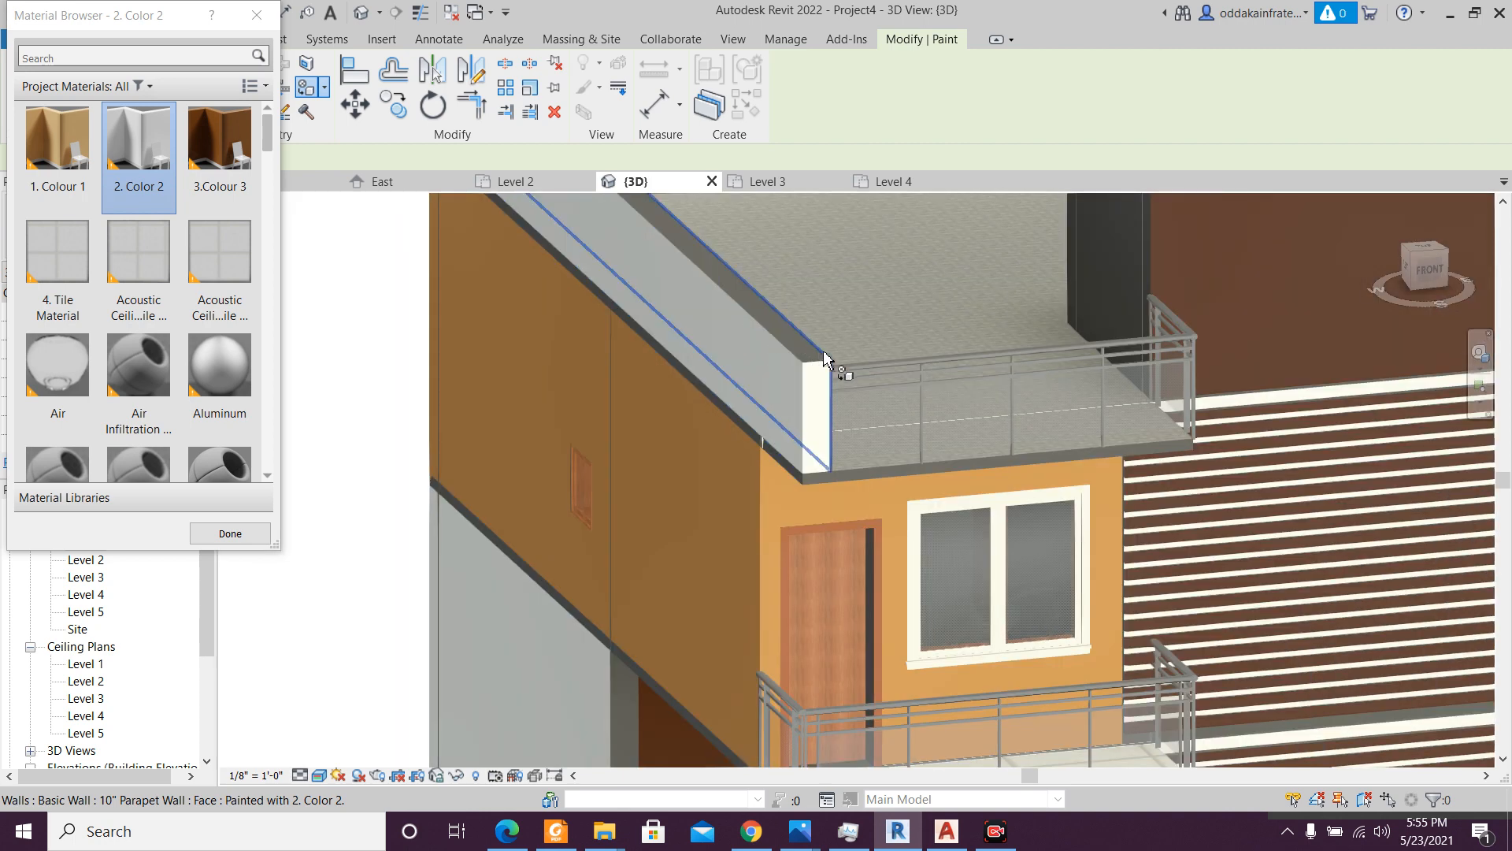
- Paint the top face of the left roof parapet wall with the 3.Colour 3 material
{"action": "left_click", "coordinate": [222, 157]}
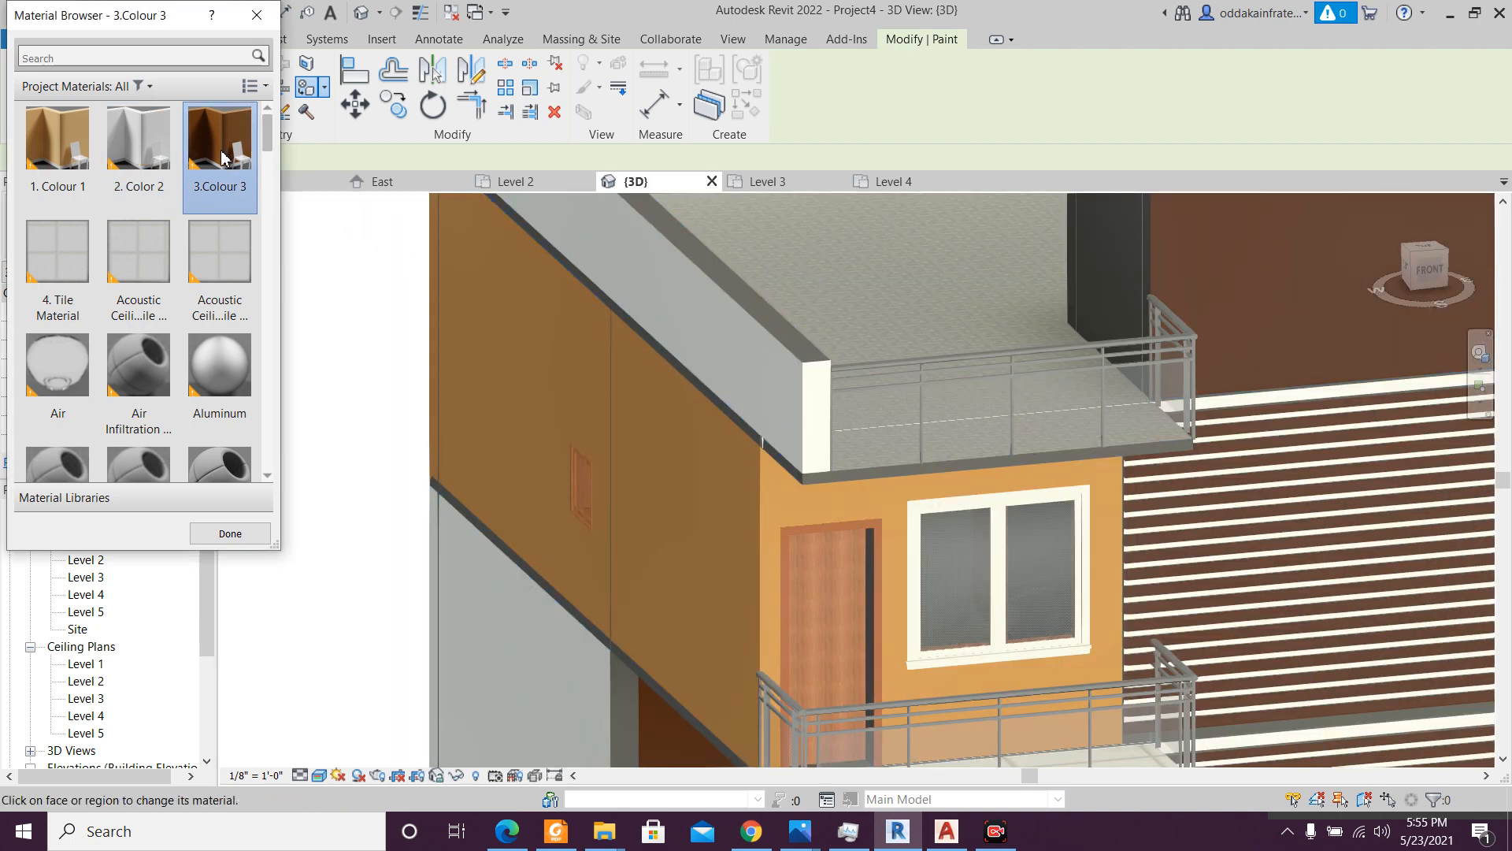
{"action": "scroll", "coordinate": [816, 549], "scroll_direction": "up", "scroll_amount": 3}
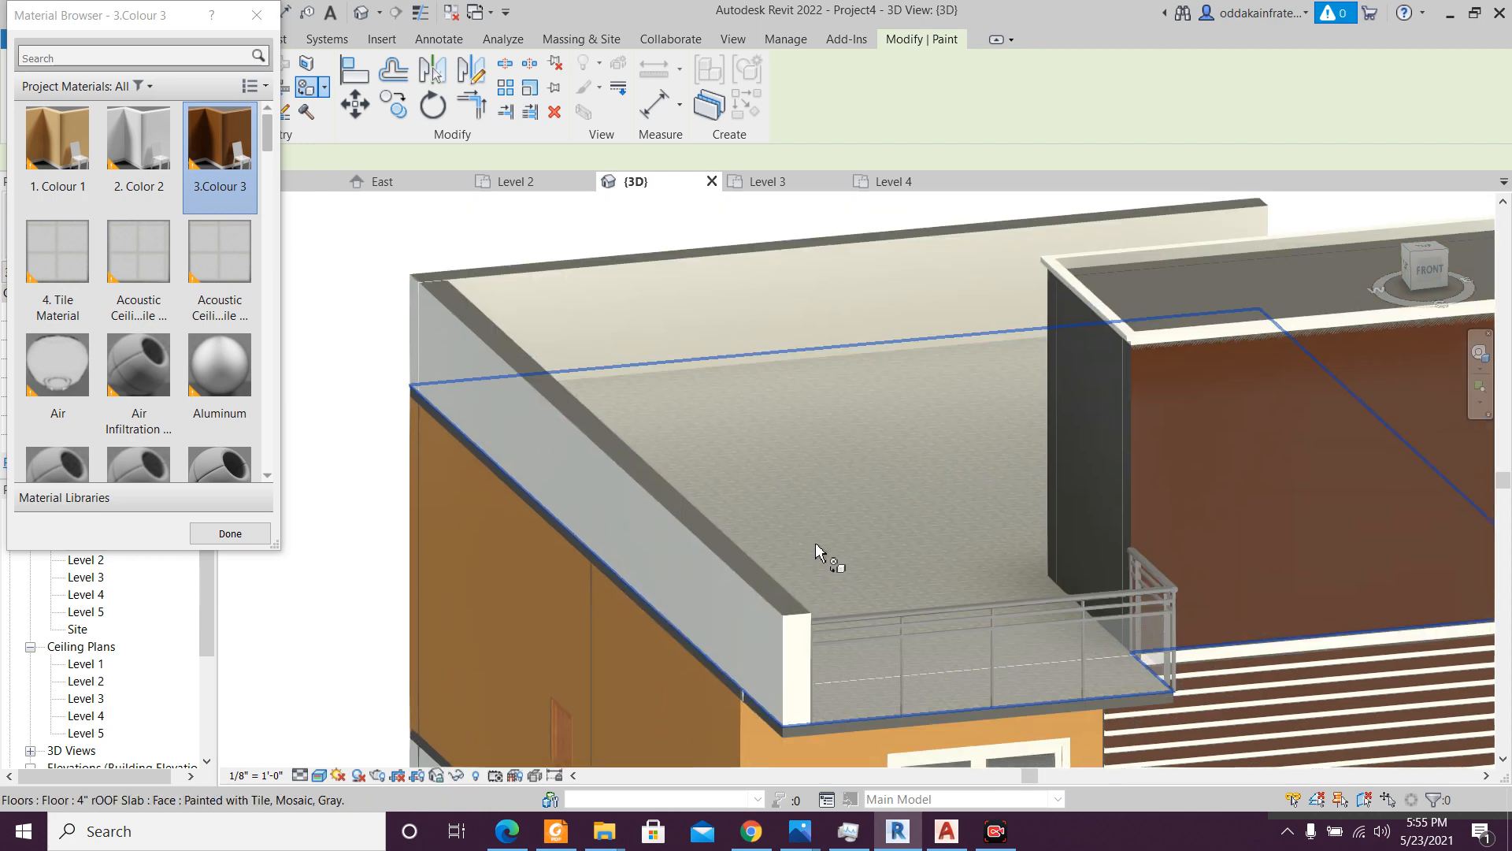
{"action": "scroll", "coordinate": [811, 567], "scroll_direction": "up", "scroll_amount": 3}
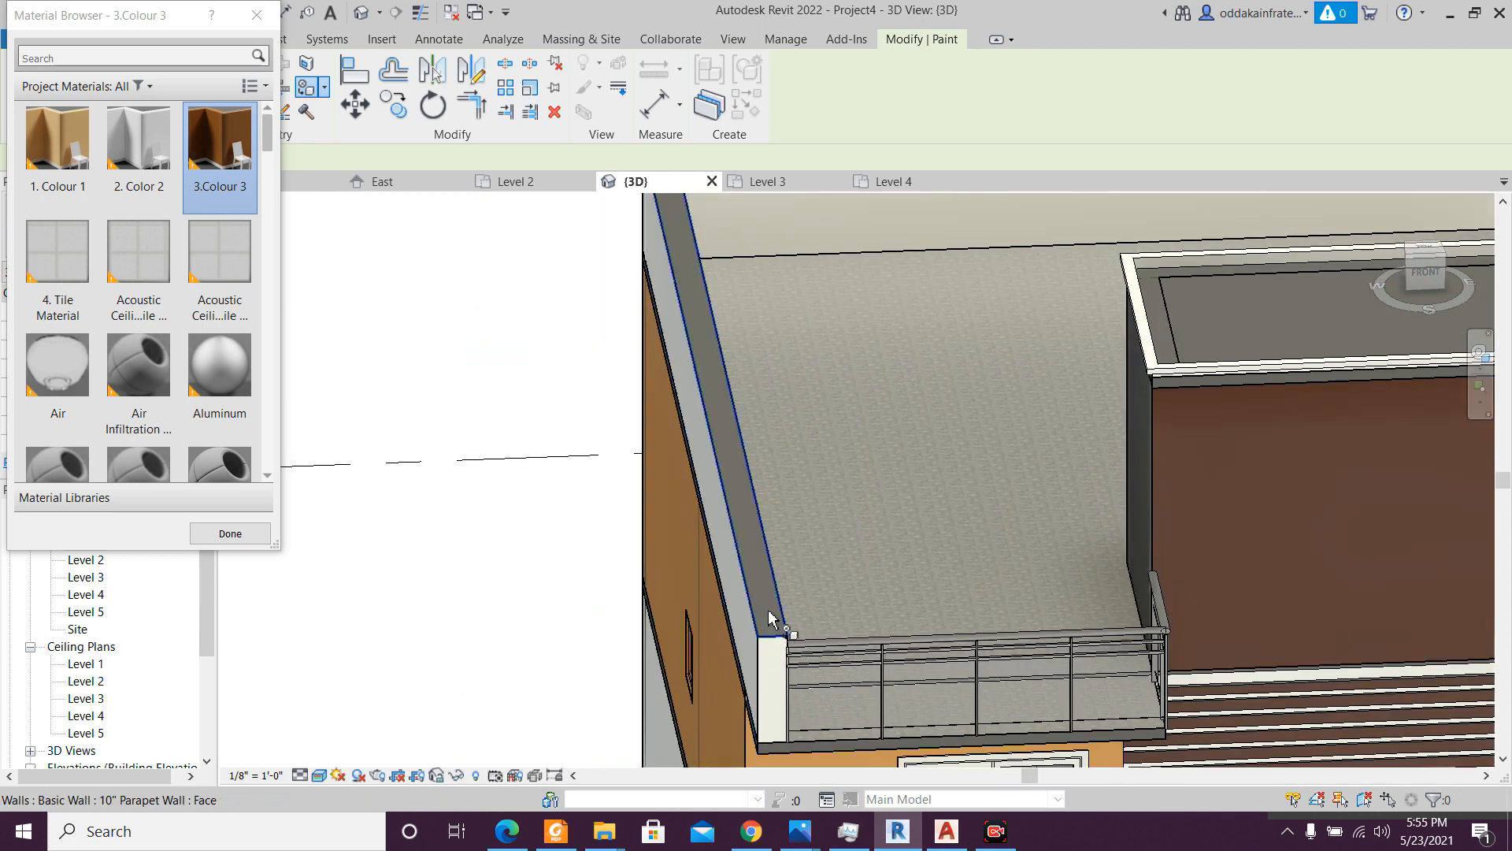
{"action": "left_click", "coordinate": [767, 613]}
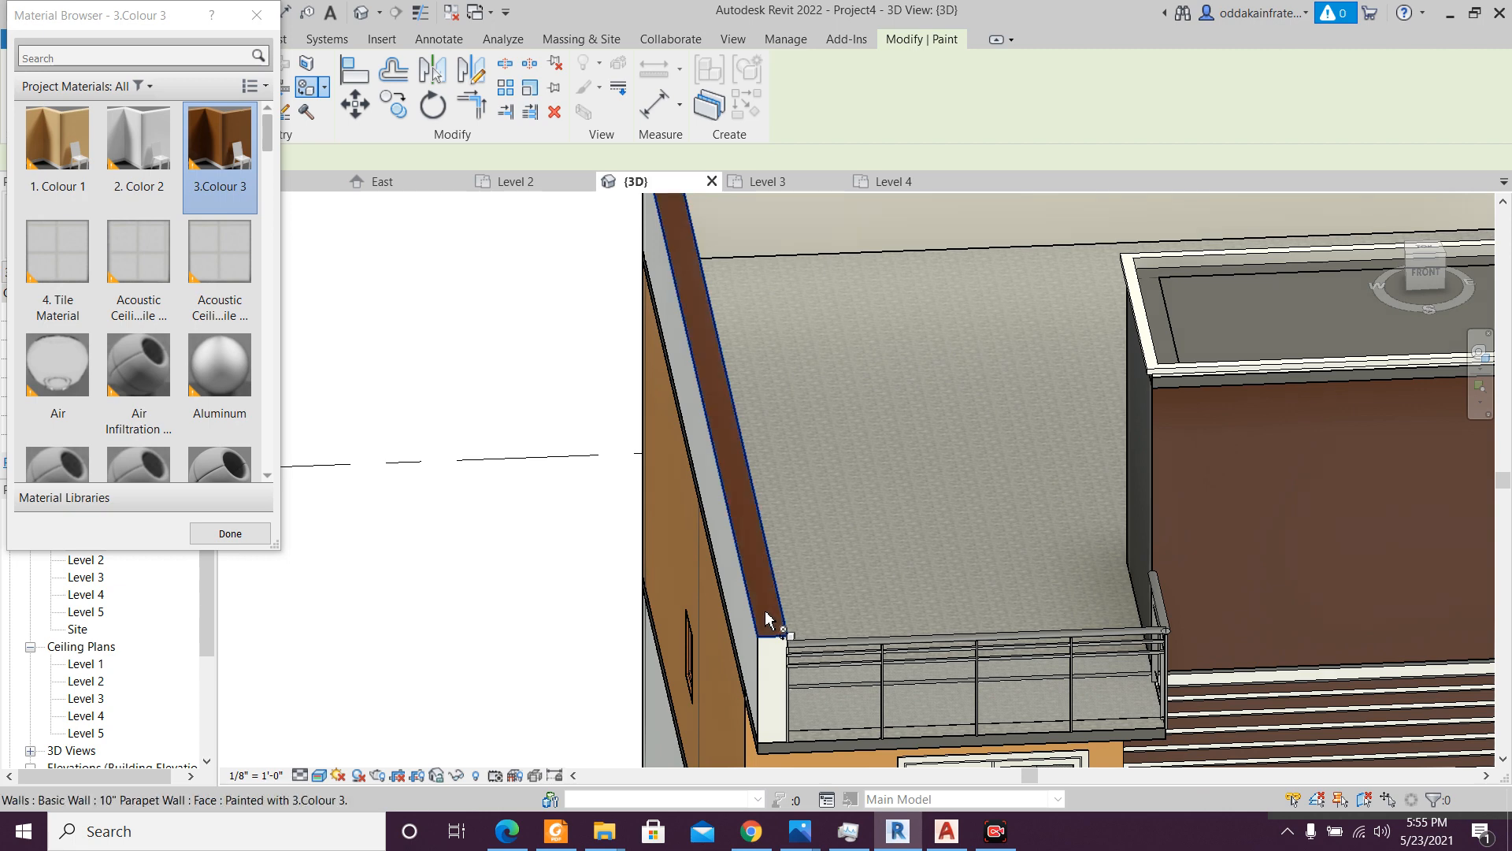
{"action": "scroll", "coordinate": [771, 626], "scroll_direction": "down", "scroll_amount": 3}
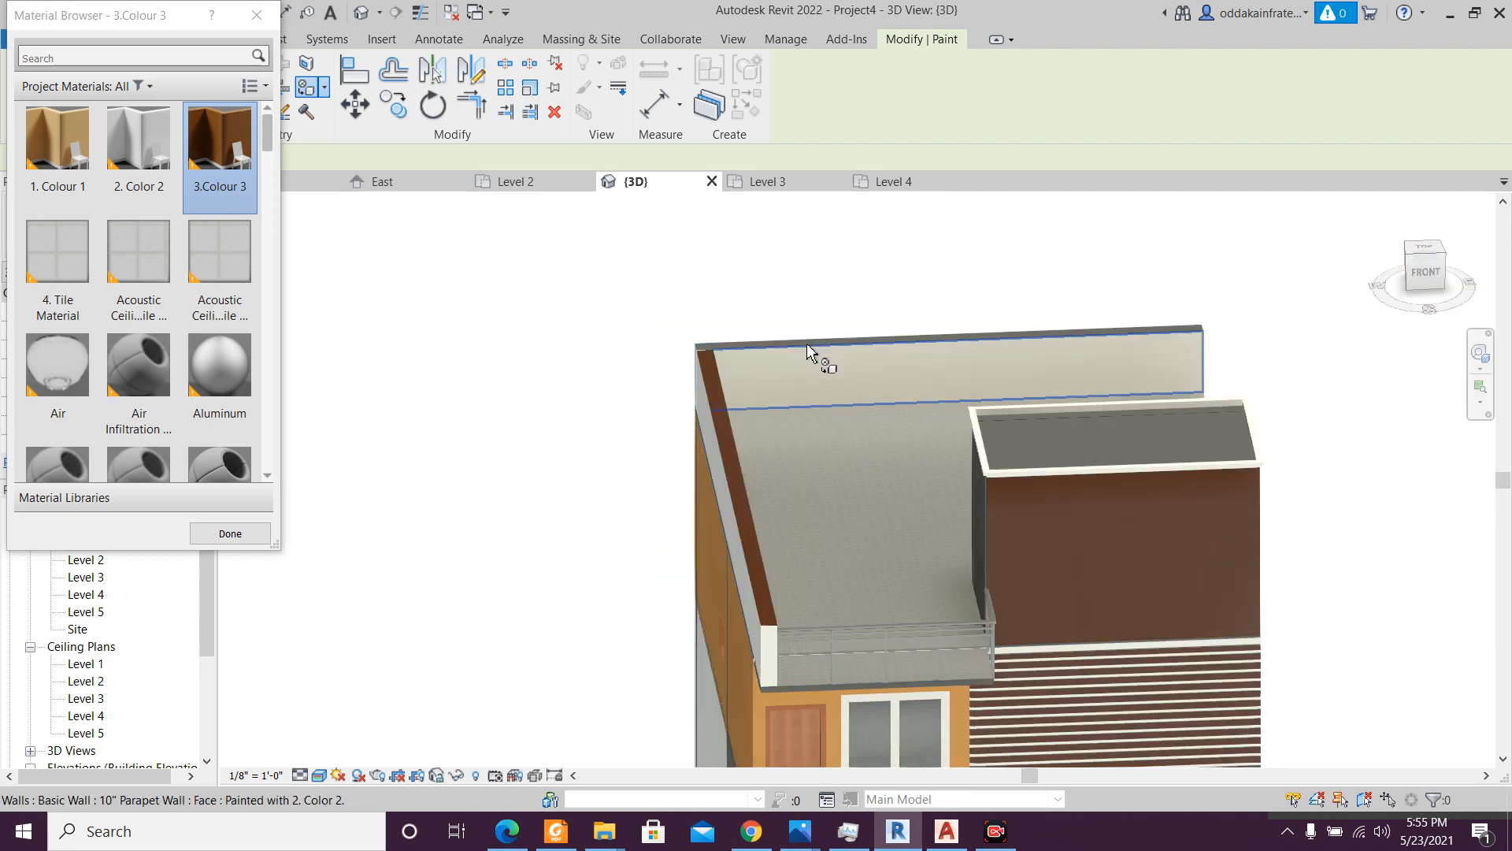
- Finish painting and examine the painted house from the roof, front and side
{"action": "middle_click_drag", "start_coordinate": [800, 331], "coordinate": [391, 464], "text": "shift"}
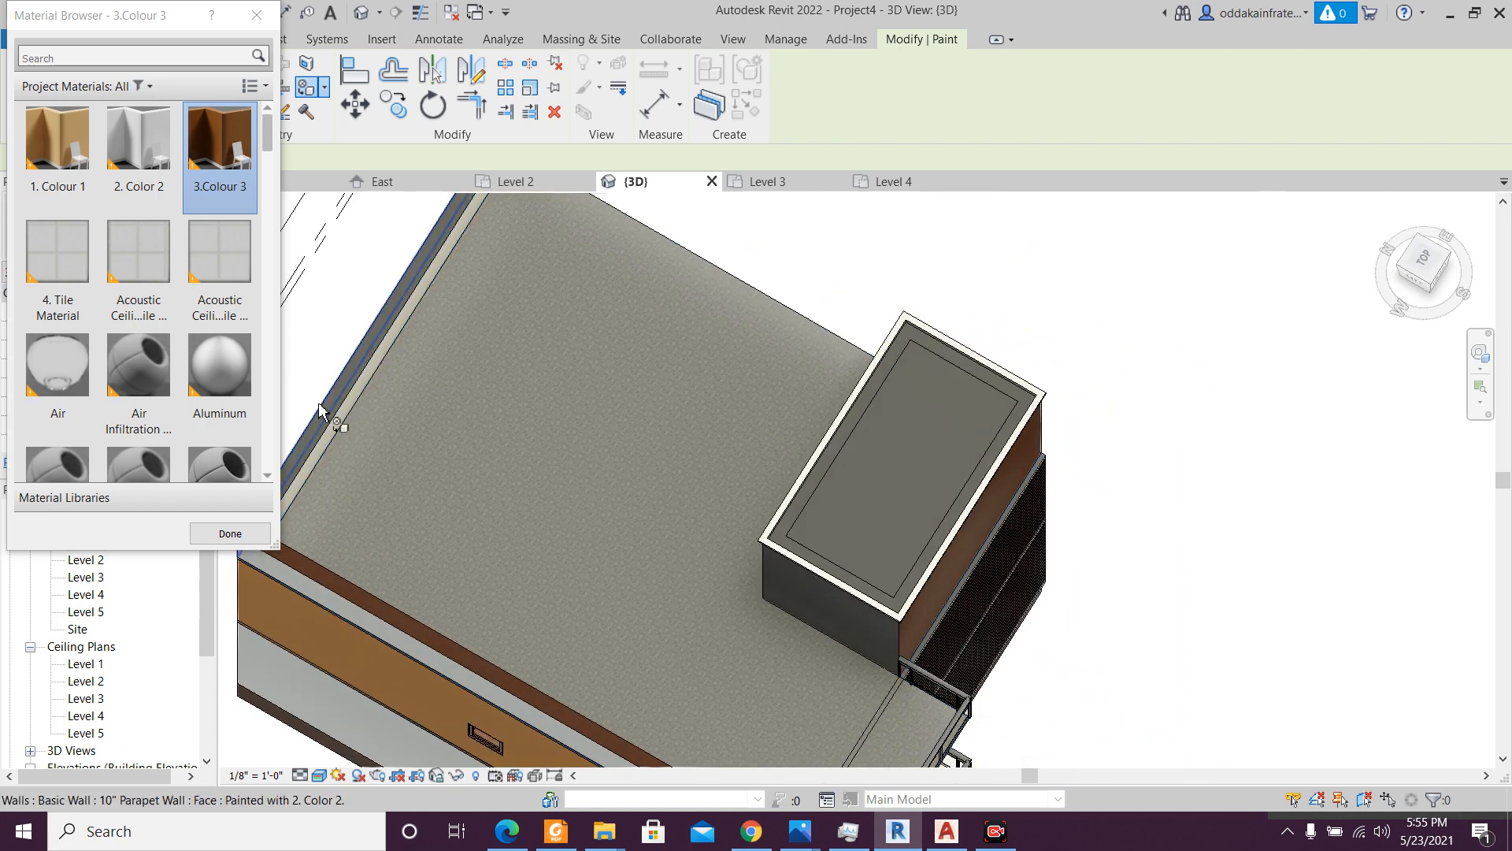
{"action": "scroll", "coordinate": [534, 442], "scroll_direction": "down", "scroll_amount": 4}
{"action": "middle_click_drag", "start_coordinate": [533, 442], "coordinate": [465, 343], "text": "shift"}
{"action": "middle_click_drag", "start_coordinate": [660, 630], "coordinate": [677, 470], "text": "shift"}
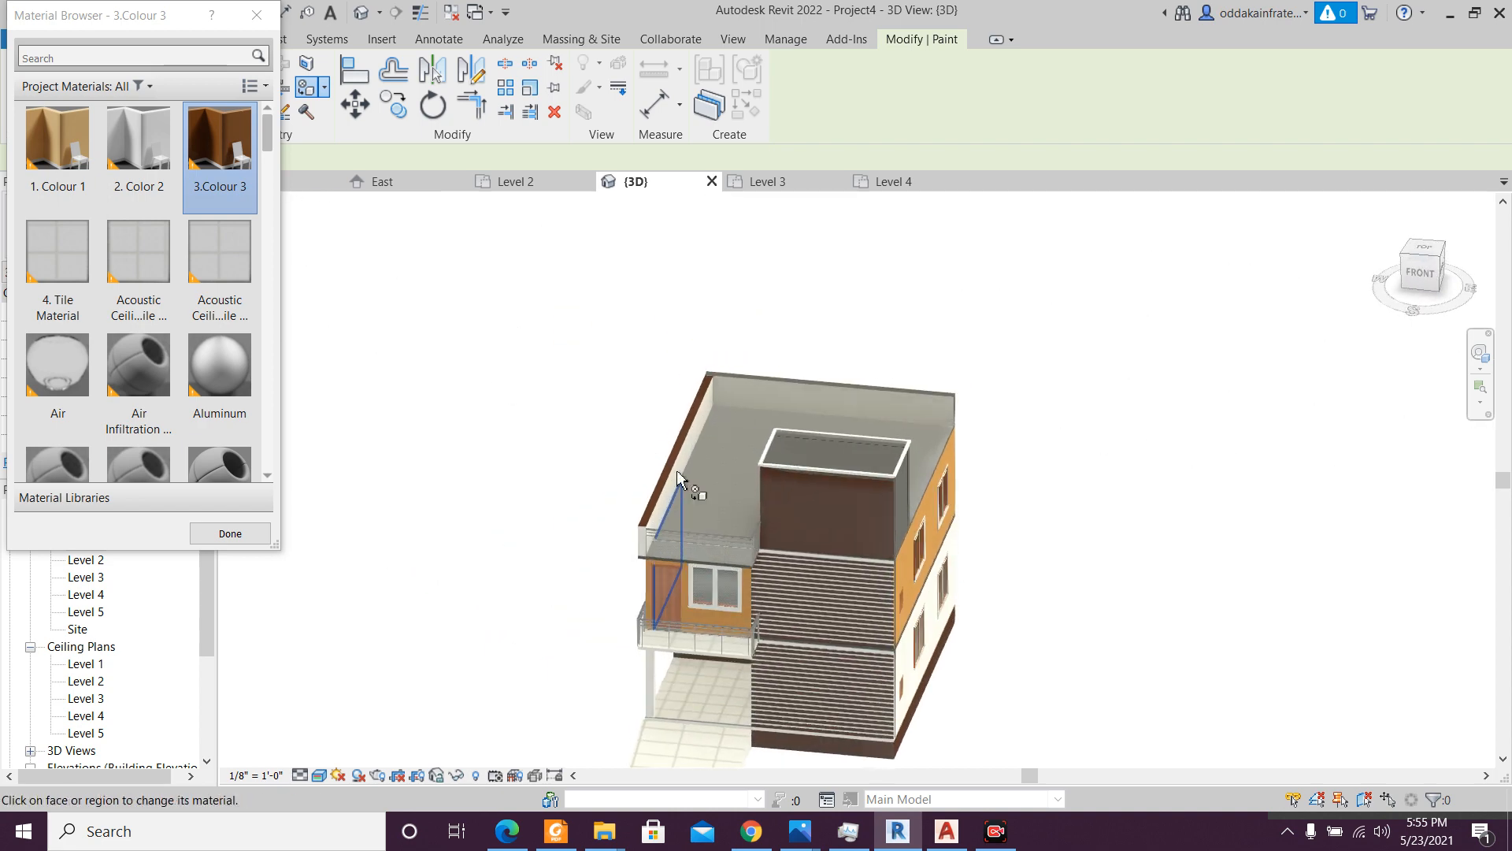
{"action": "key", "text": "Escape"}
{"action": "middle_click_drag", "start_coordinate": [959, 695], "coordinate": [935, 629], "text": "shift"}
{"action": "scroll", "coordinate": [923, 701], "scroll_direction": "up", "scroll_amount": 2}
{"action": "scroll", "coordinate": [923, 622], "scroll_direction": "down", "scroll_amount": 3}
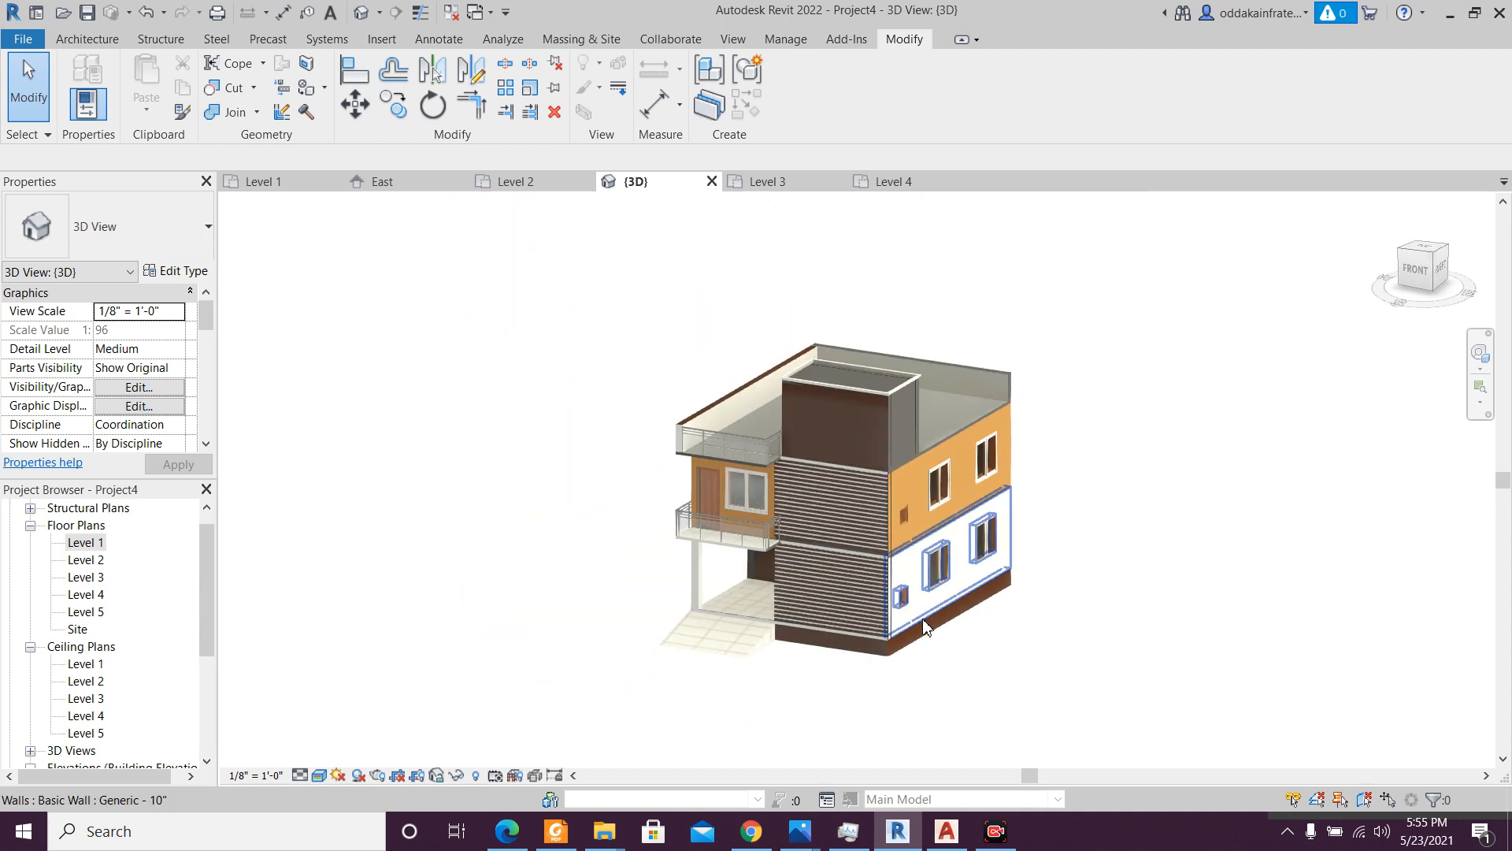
{"action": "scroll", "coordinate": [887, 399], "scroll_direction": "up", "scroll_amount": 3}
{"action": "middle_click_drag", "start_coordinate": [888, 400], "coordinate": [764, 471], "text": "shift"}
{"action": "scroll", "coordinate": [792, 539], "scroll_direction": "down", "scroll_amount": 1}
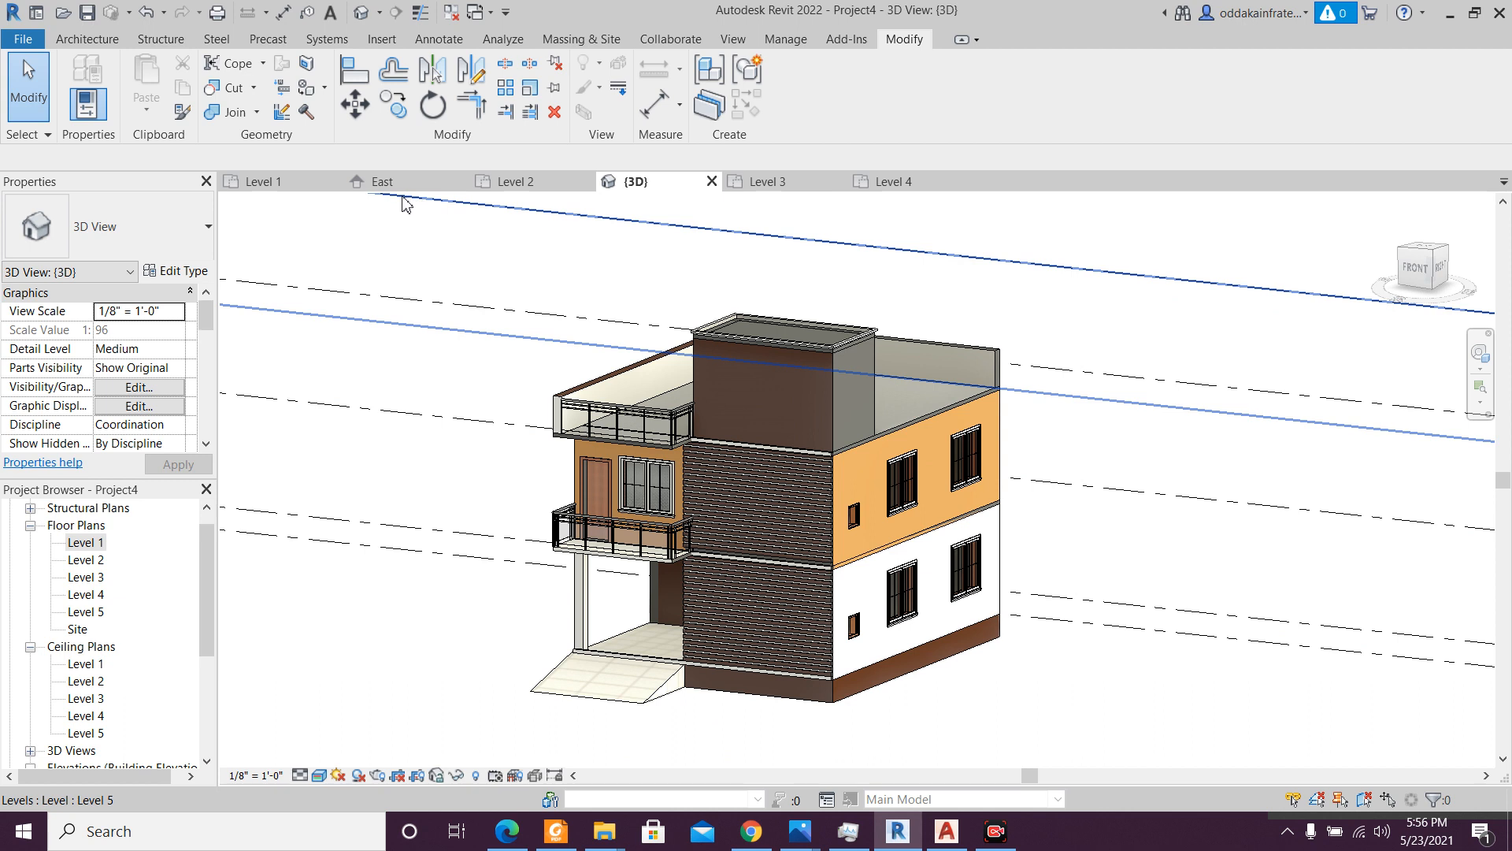
- Start a new toposurface from the Level 1 floor plan and dismiss the visibility warning
{"action": "left_click", "coordinate": [254, 183]}
{"action": "middle_click_drag", "start_coordinate": [508, 365], "coordinate": [506, 560]}
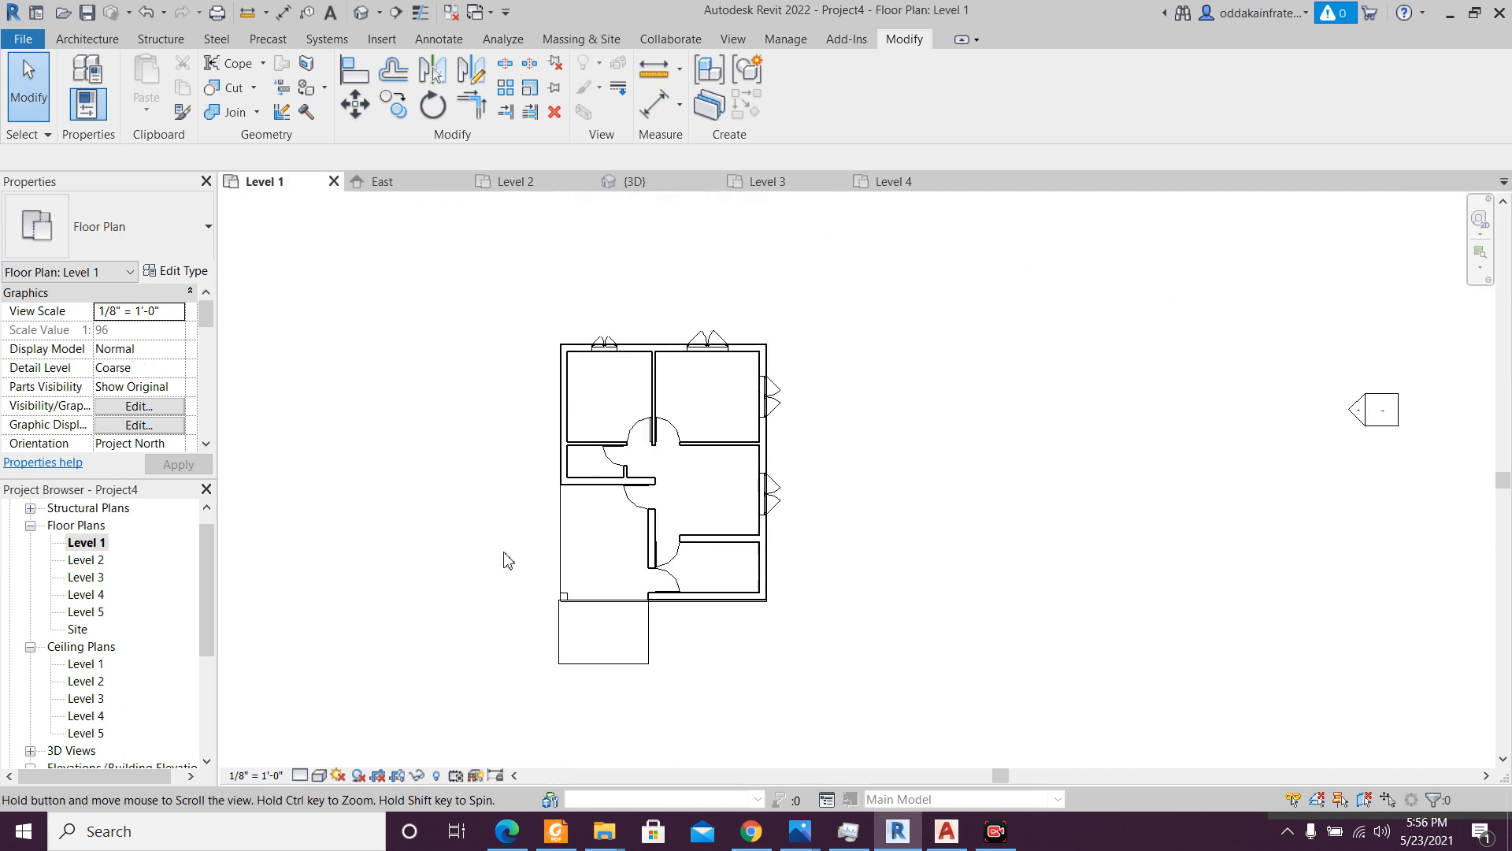
{"action": "scroll", "coordinate": [508, 532], "scroll_direction": "down", "scroll_amount": 2}
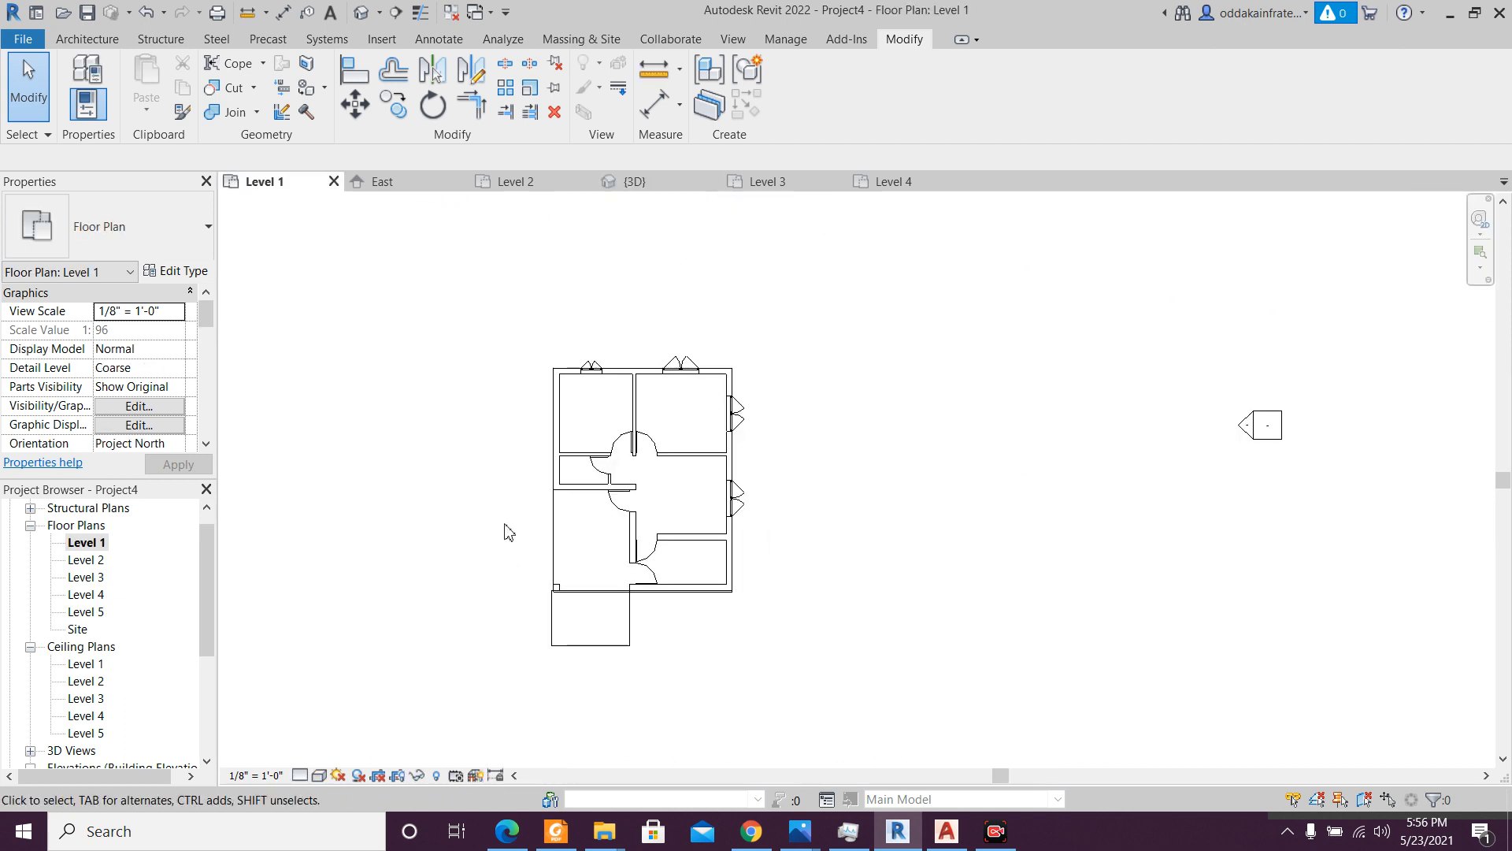
{"action": "left_click", "coordinate": [79, 41]}
{"action": "left_click", "coordinate": [579, 40]}
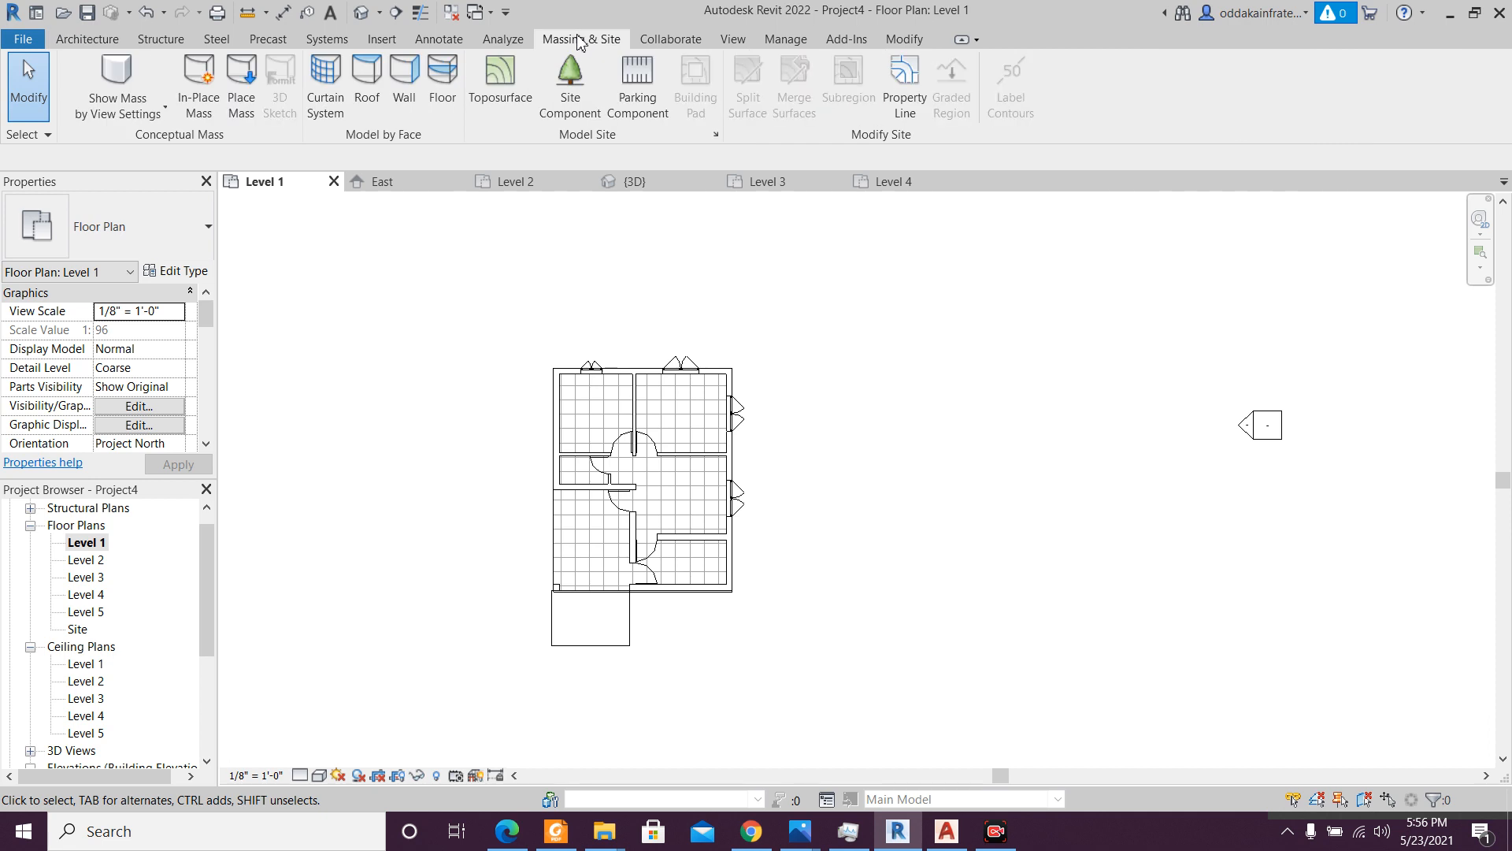
{"action": "left_click", "coordinate": [492, 82]}
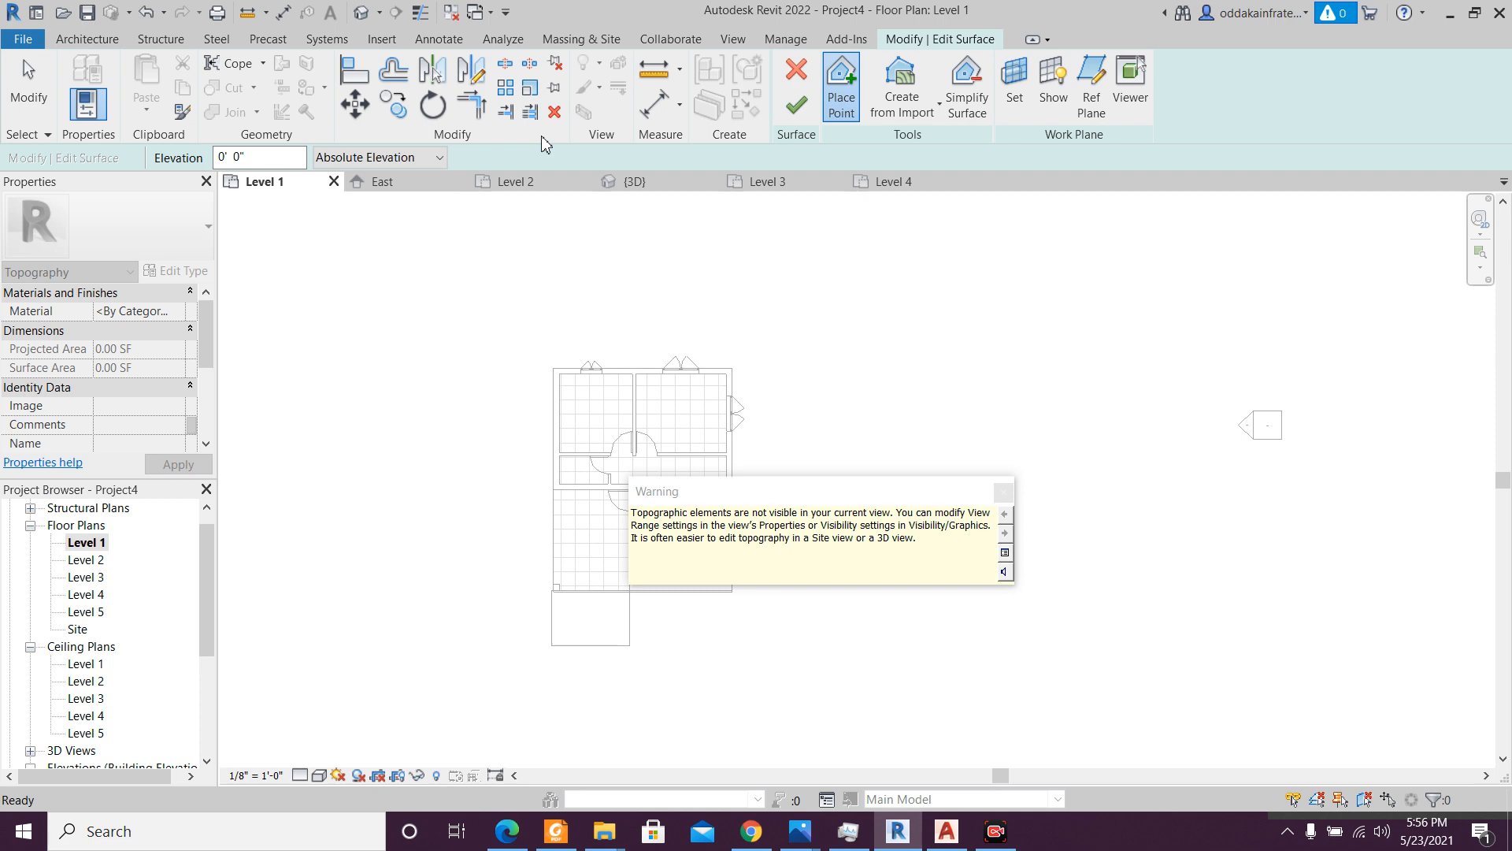
{"action": "left_click", "coordinate": [1004, 493]}
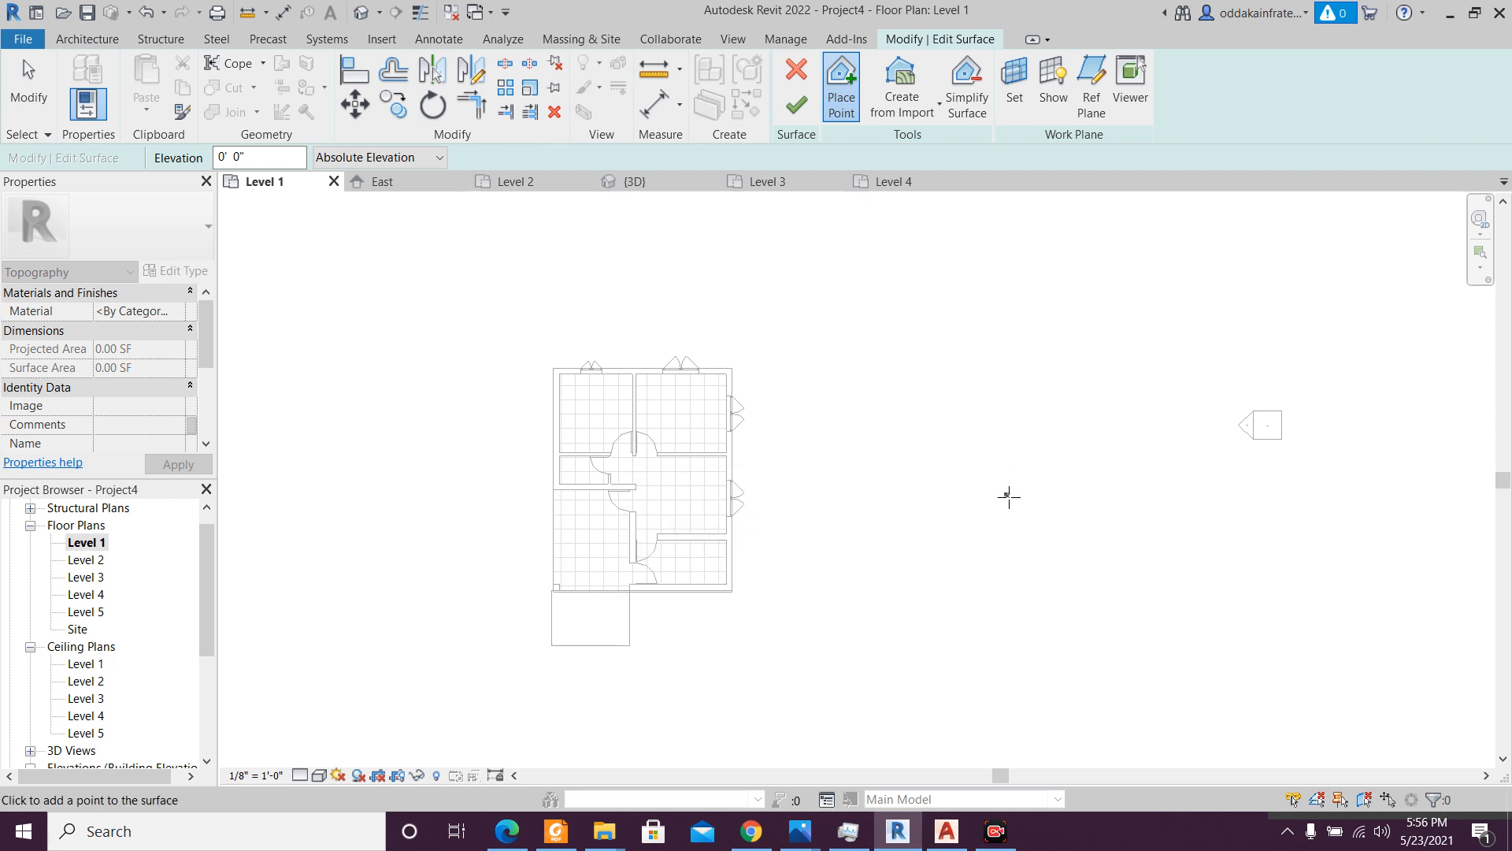
- Show the 3D view from the top in the Hidden Line visual style
{"action": "left_click", "coordinate": [664, 185]}
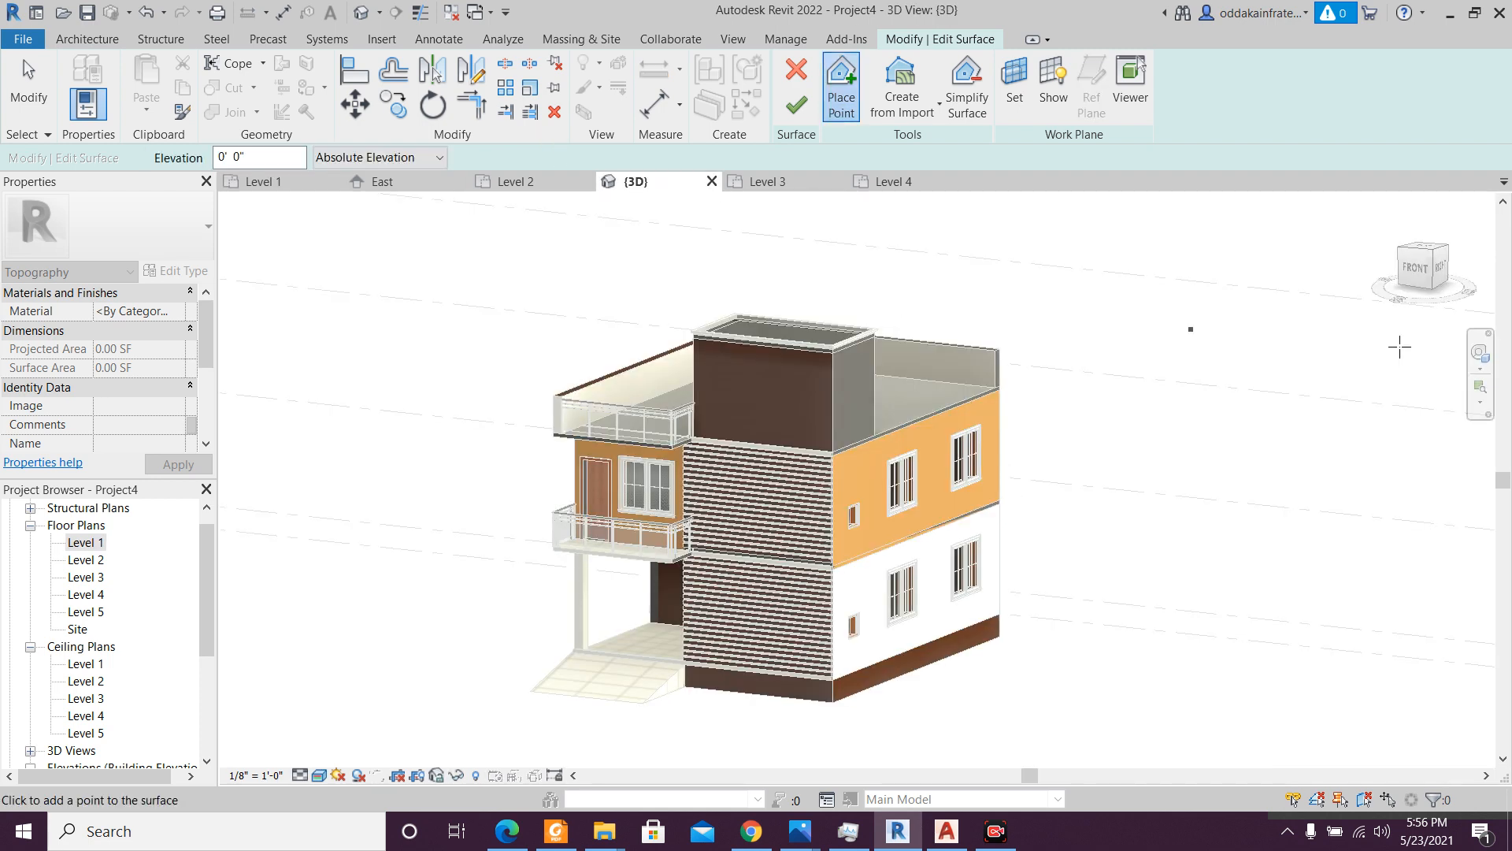
{"action": "left_click", "coordinate": [1432, 253]}
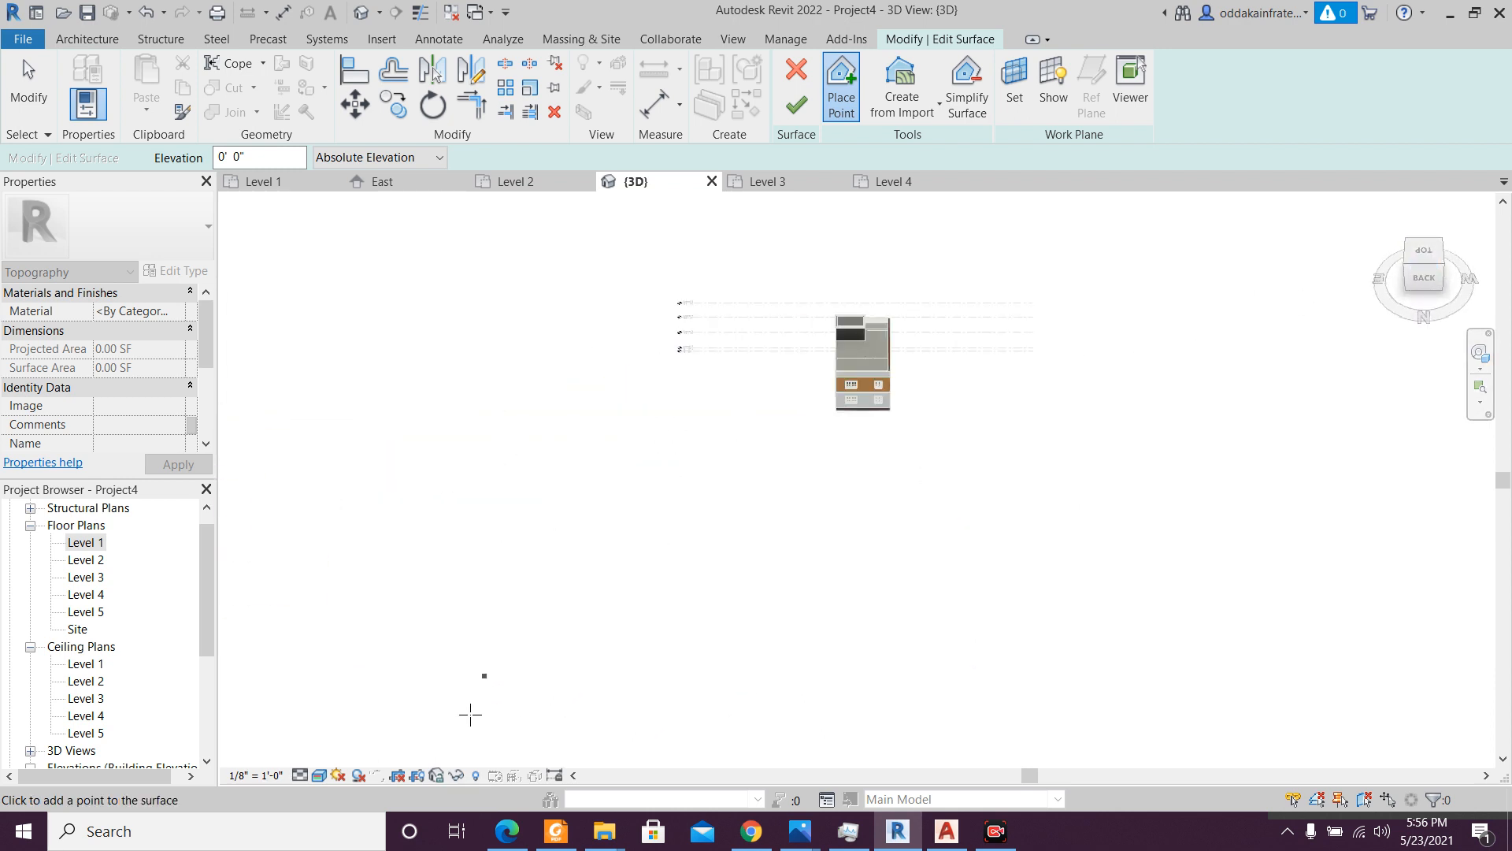
{"action": "left_click", "coordinate": [318, 778]}
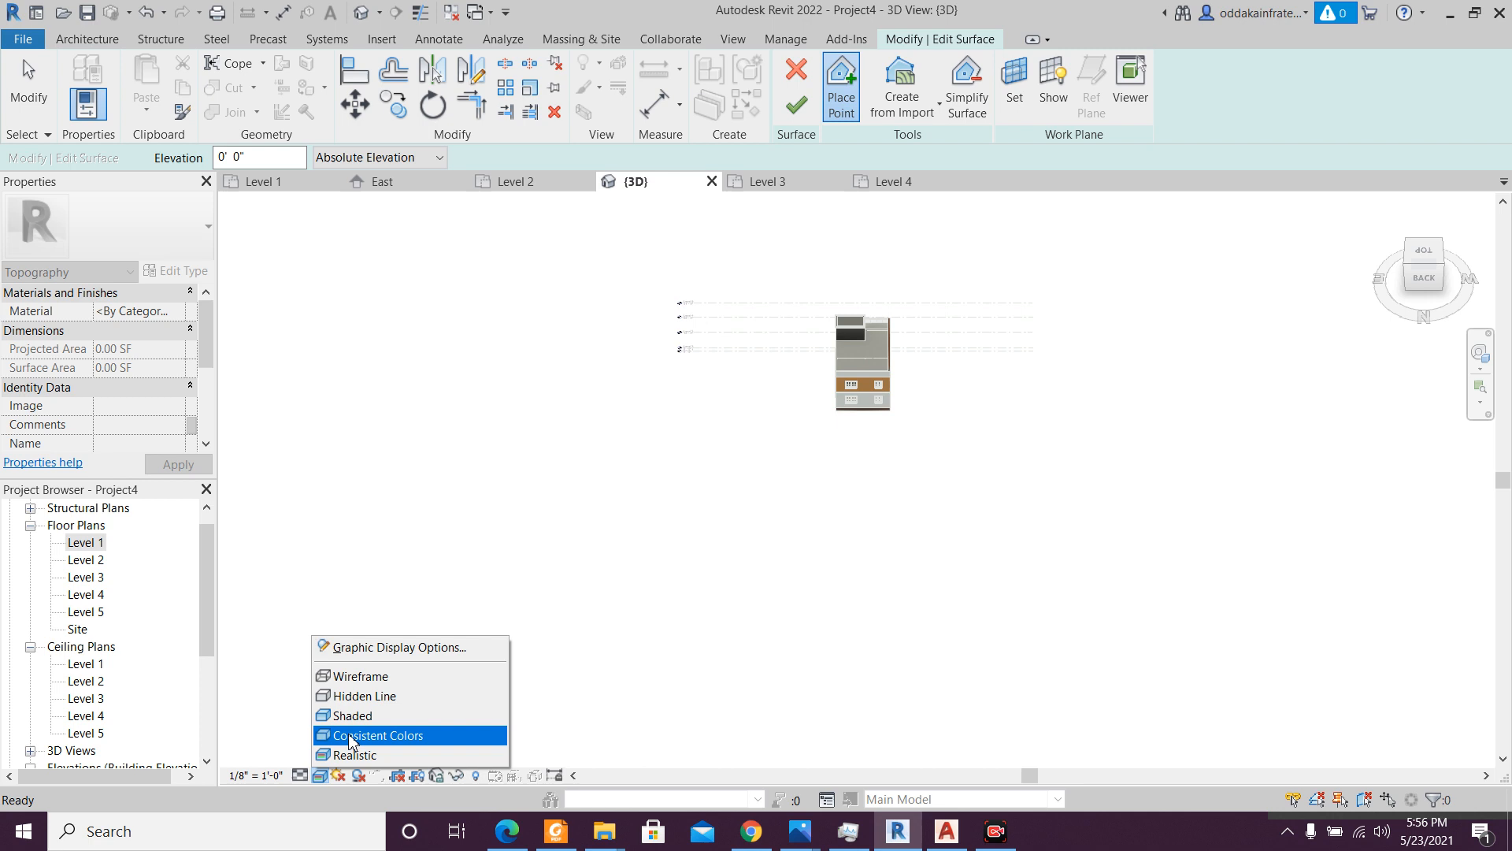
{"action": "left_click", "coordinate": [361, 698]}
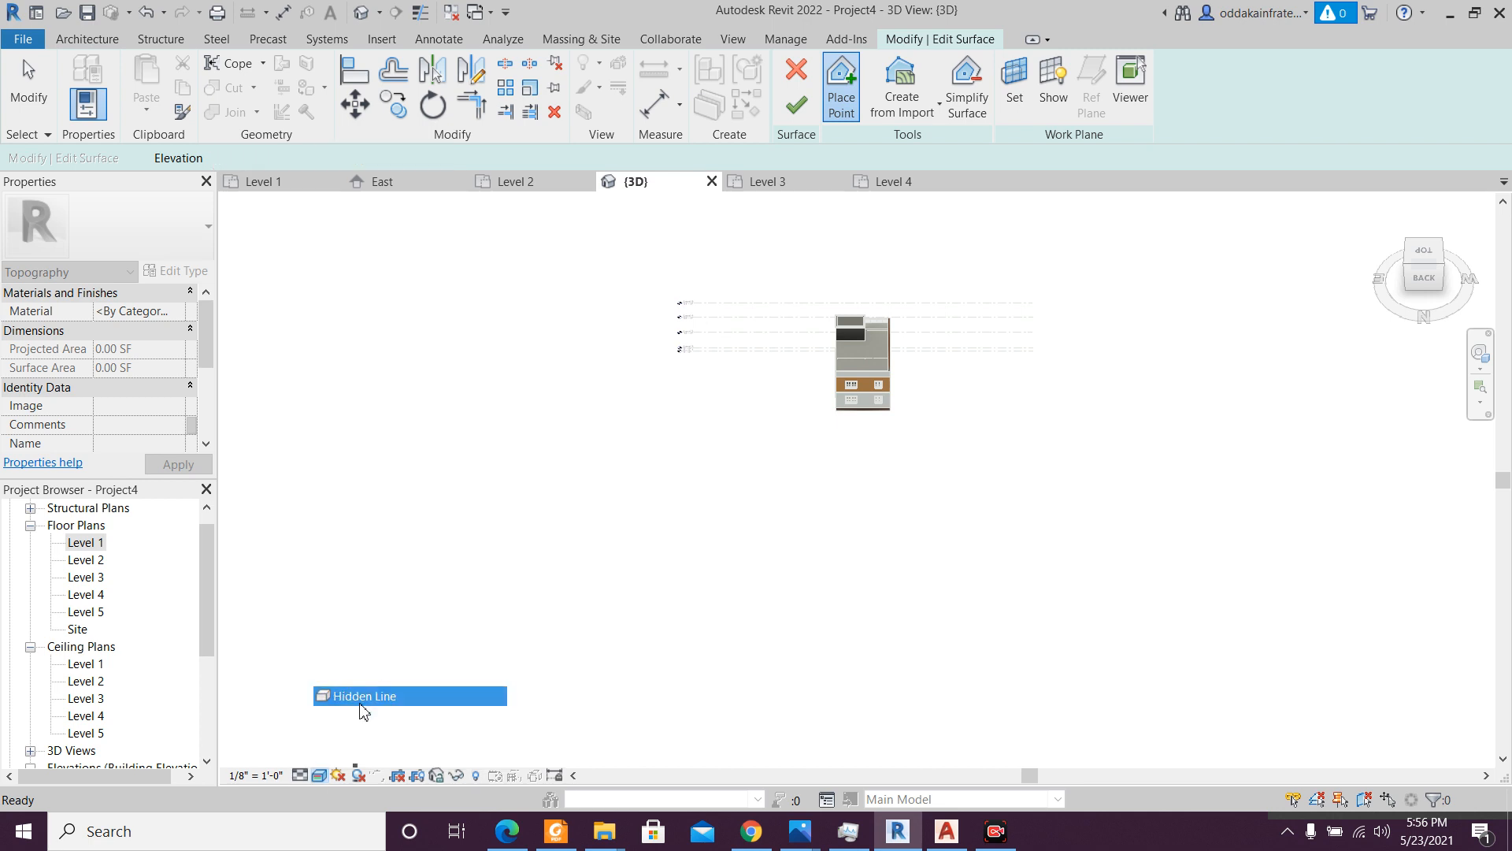
{"action": "left_click", "coordinate": [1436, 260]}
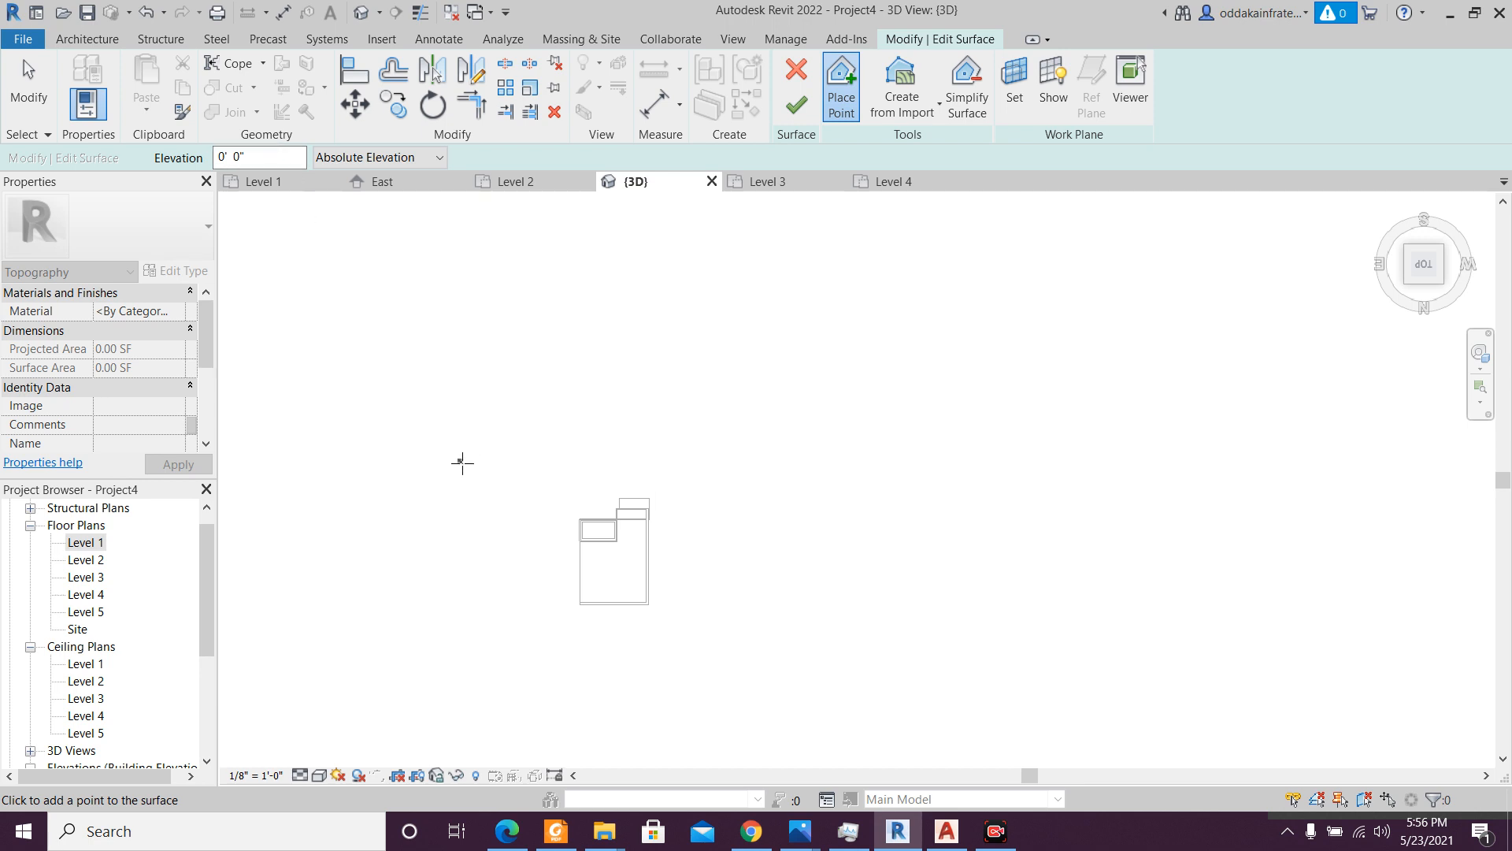
- Place four corner points around the house at elevation 0' 0" and finish the toposurface of about 15,076 SF
{"action": "left_click", "coordinate": [461, 460]}
{"action": "left_click", "coordinate": [838, 454]}
{"action": "left_click", "coordinate": [836, 752]}
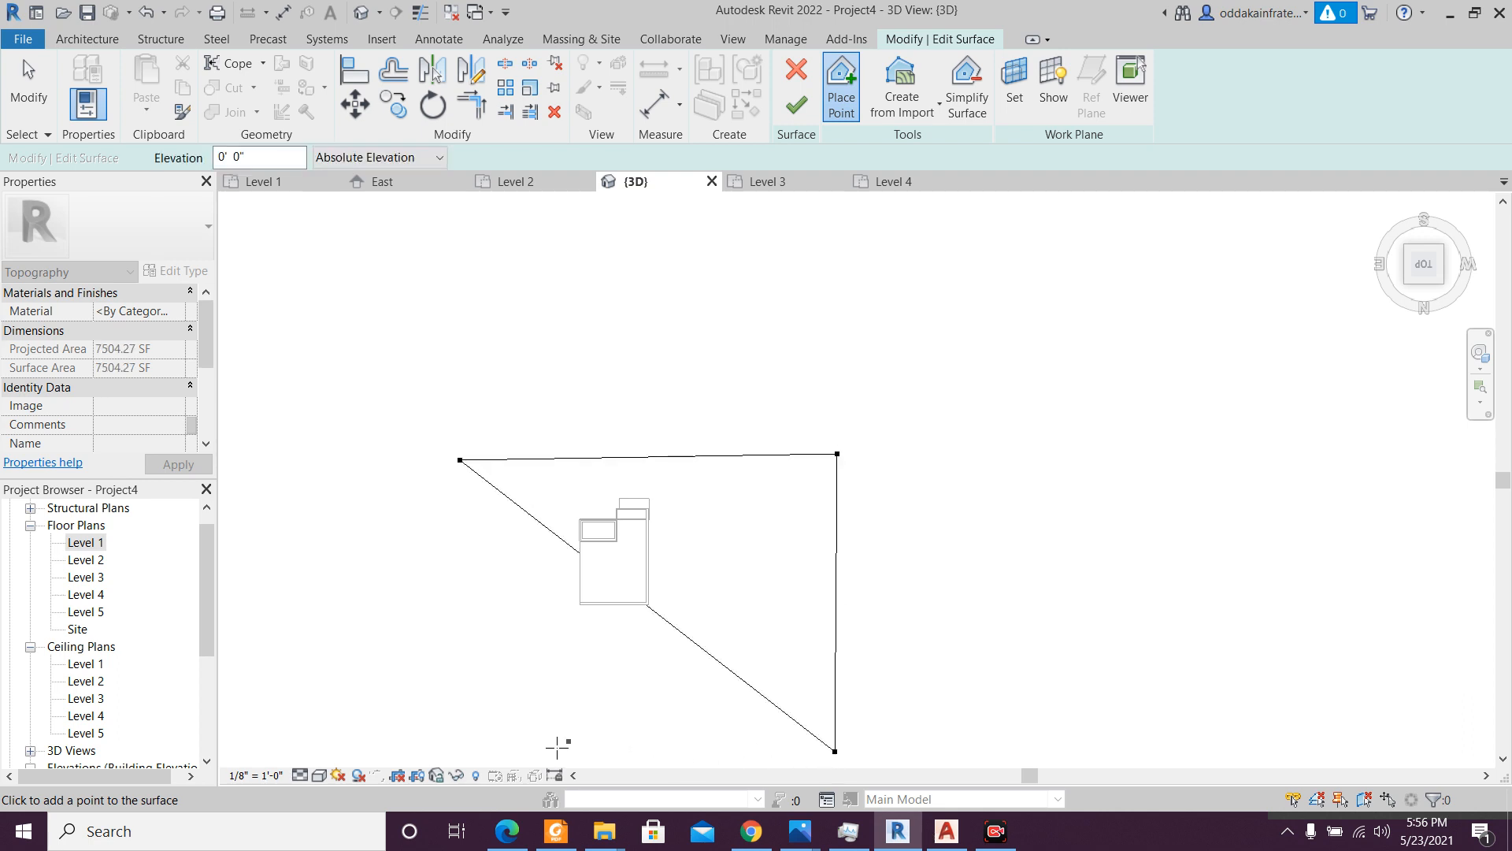
{"action": "left_click", "coordinate": [446, 751]}
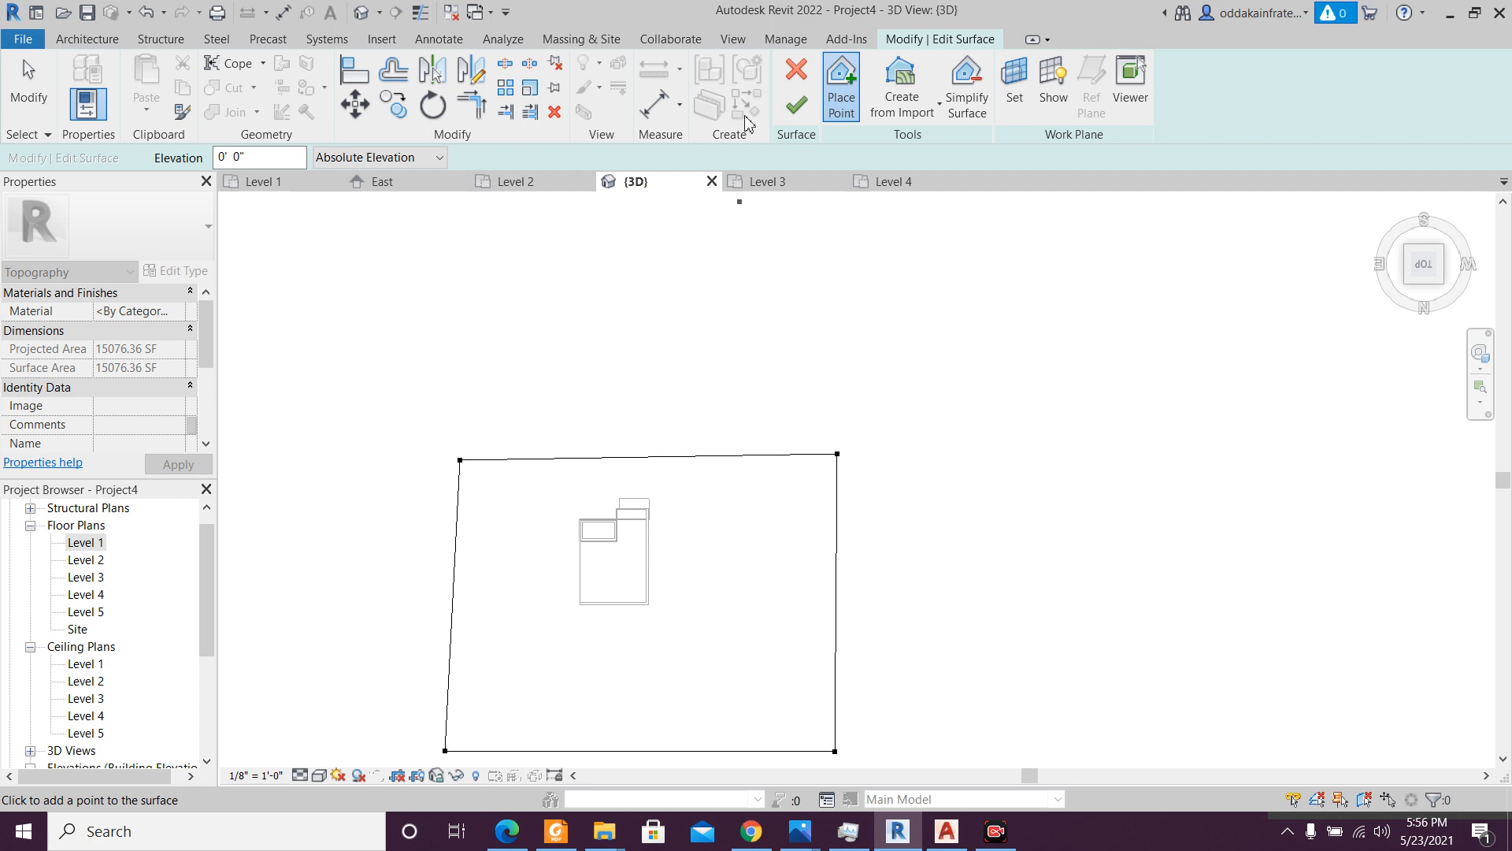
{"action": "left_click", "coordinate": [794, 107]}
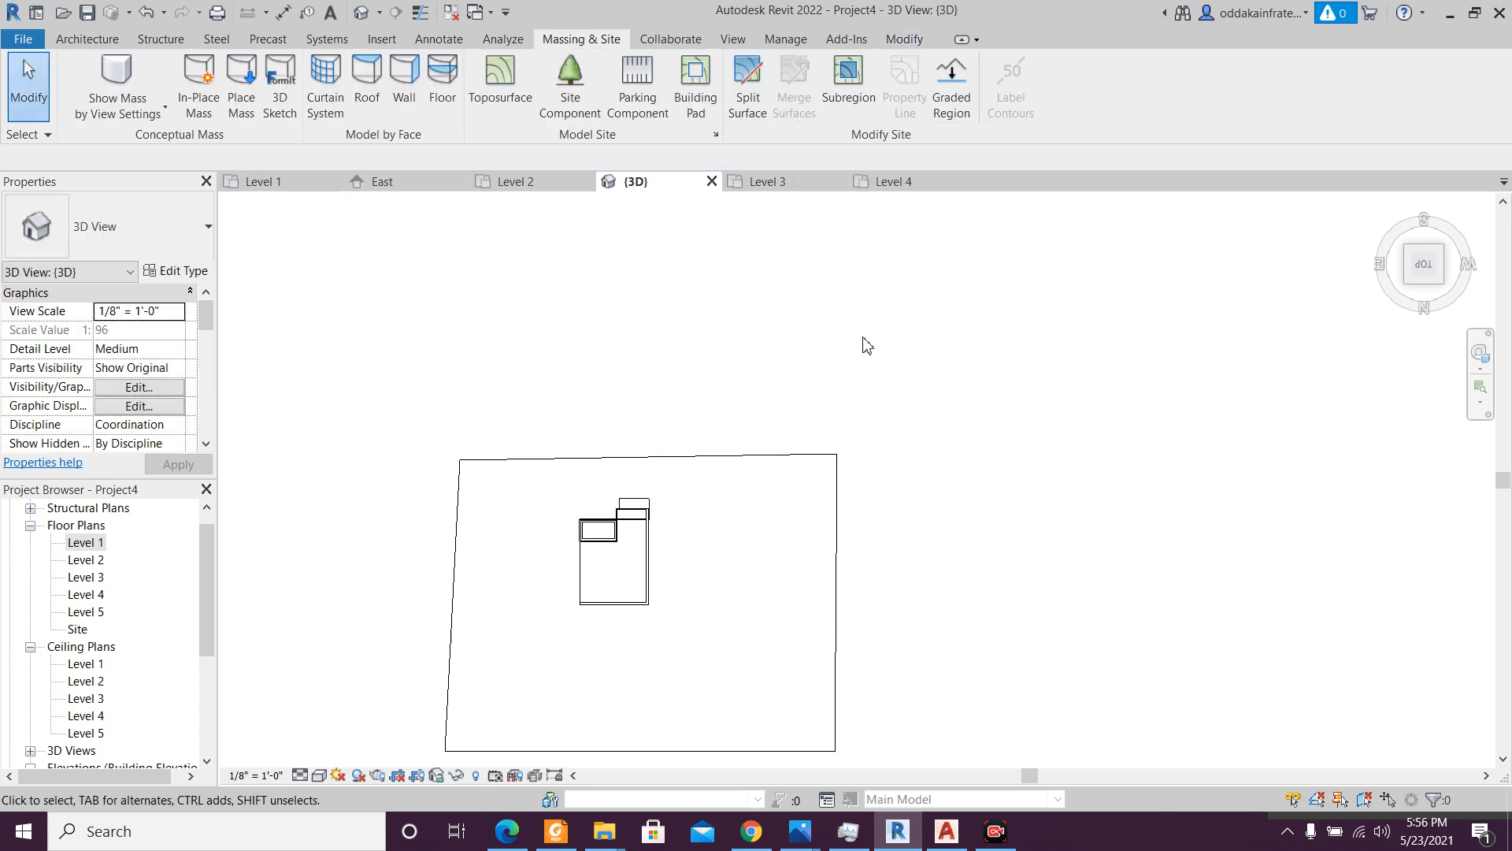
- Show the house and its site from a back-left corner angle in the Realistic visual style
{"action": "left_click", "coordinate": [1448, 287]}
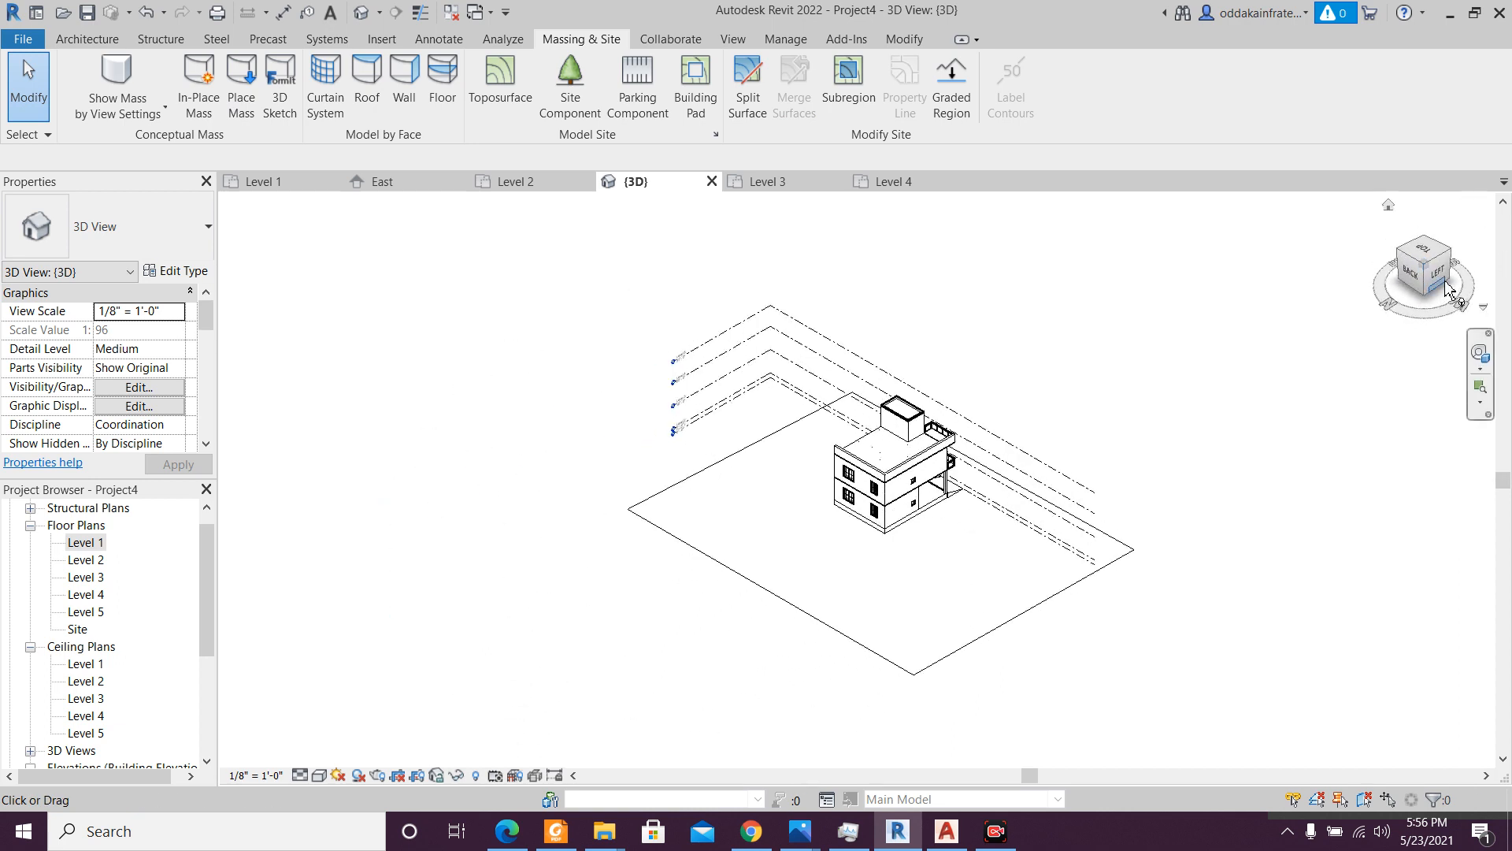
{"action": "scroll", "coordinate": [969, 525], "scroll_direction": "up", "scroll_amount": 5}
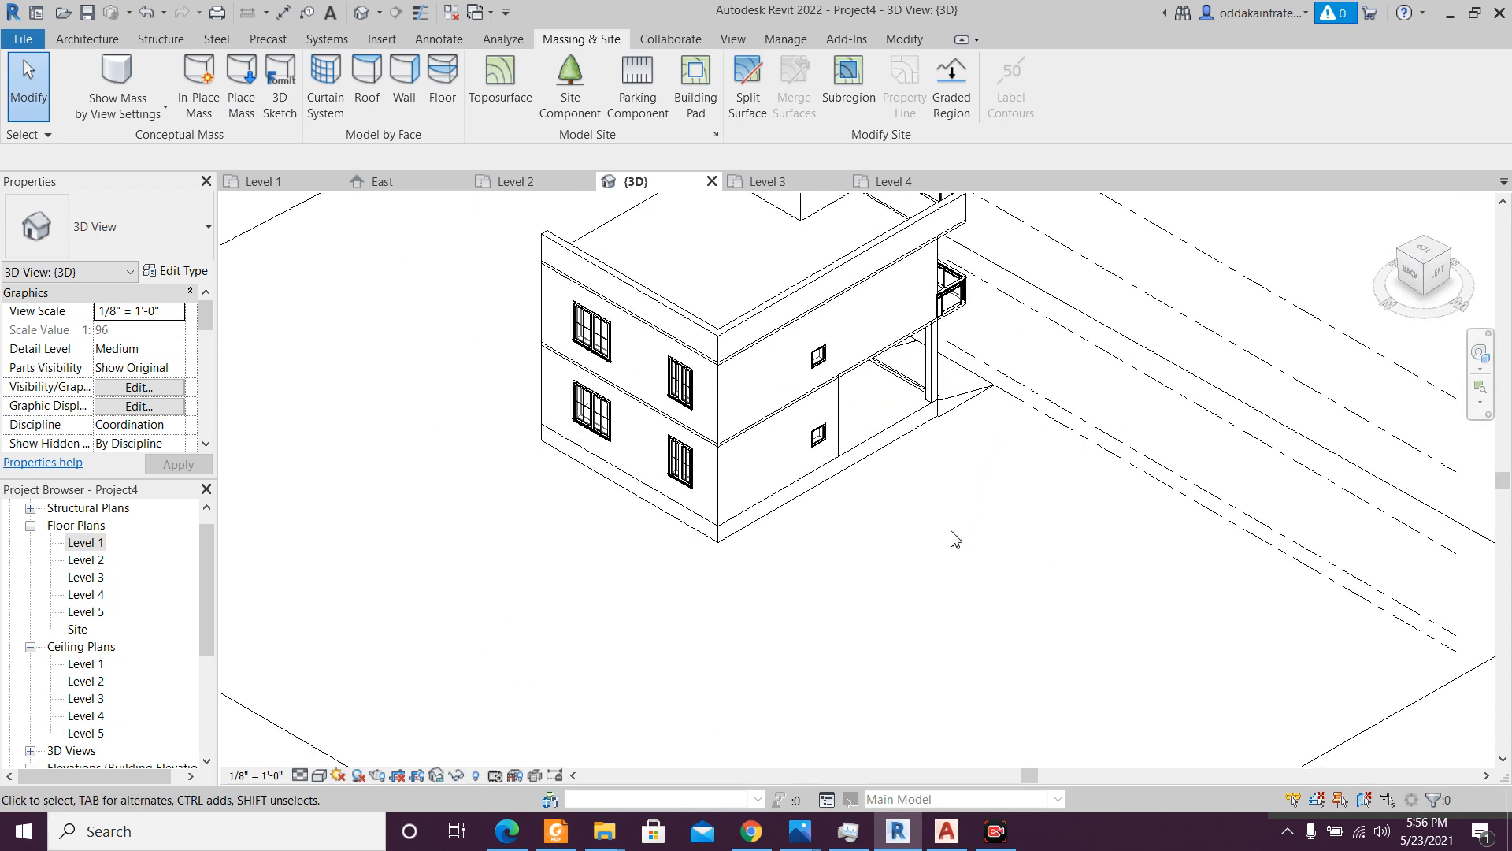
{"action": "left_click", "coordinate": [322, 775]}
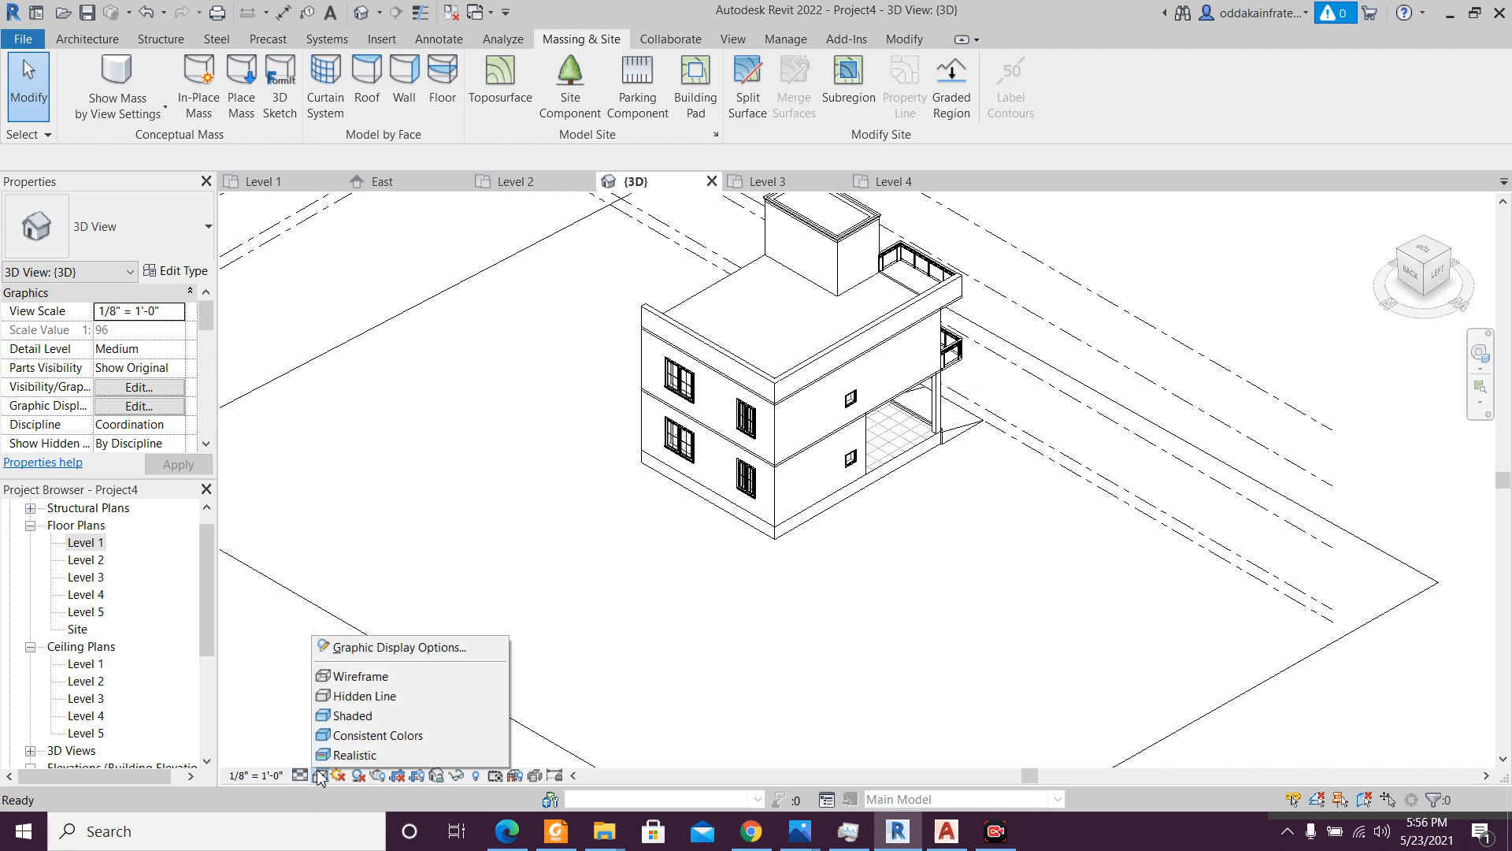
{"action": "left_click", "coordinate": [337, 754]}
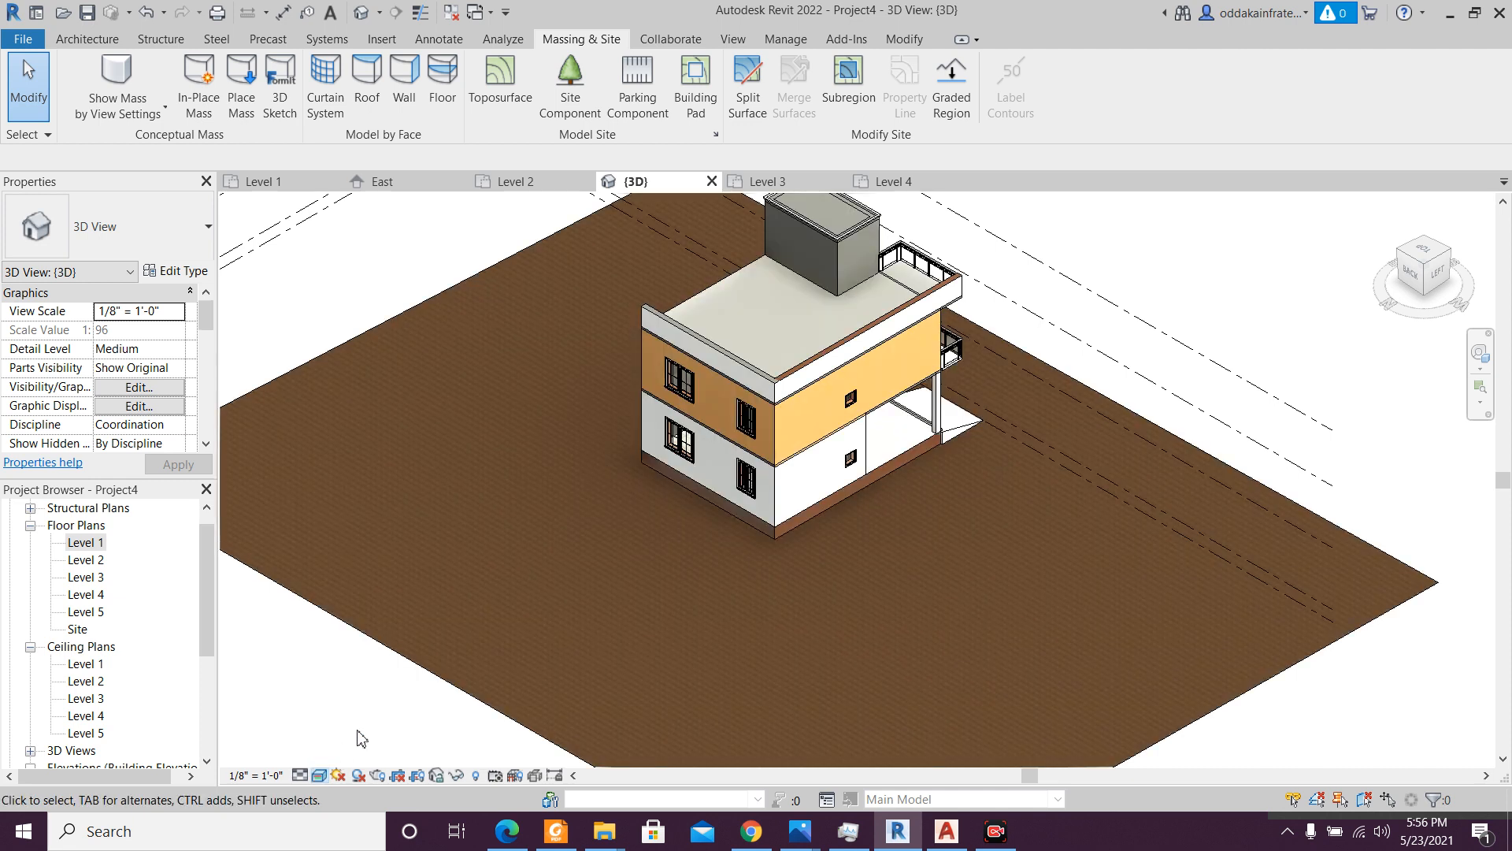
{"action": "middle_click_drag", "start_coordinate": [425, 661], "coordinate": [472, 624], "text": "shift"}
{"action": "left_click", "coordinate": [471, 636]}
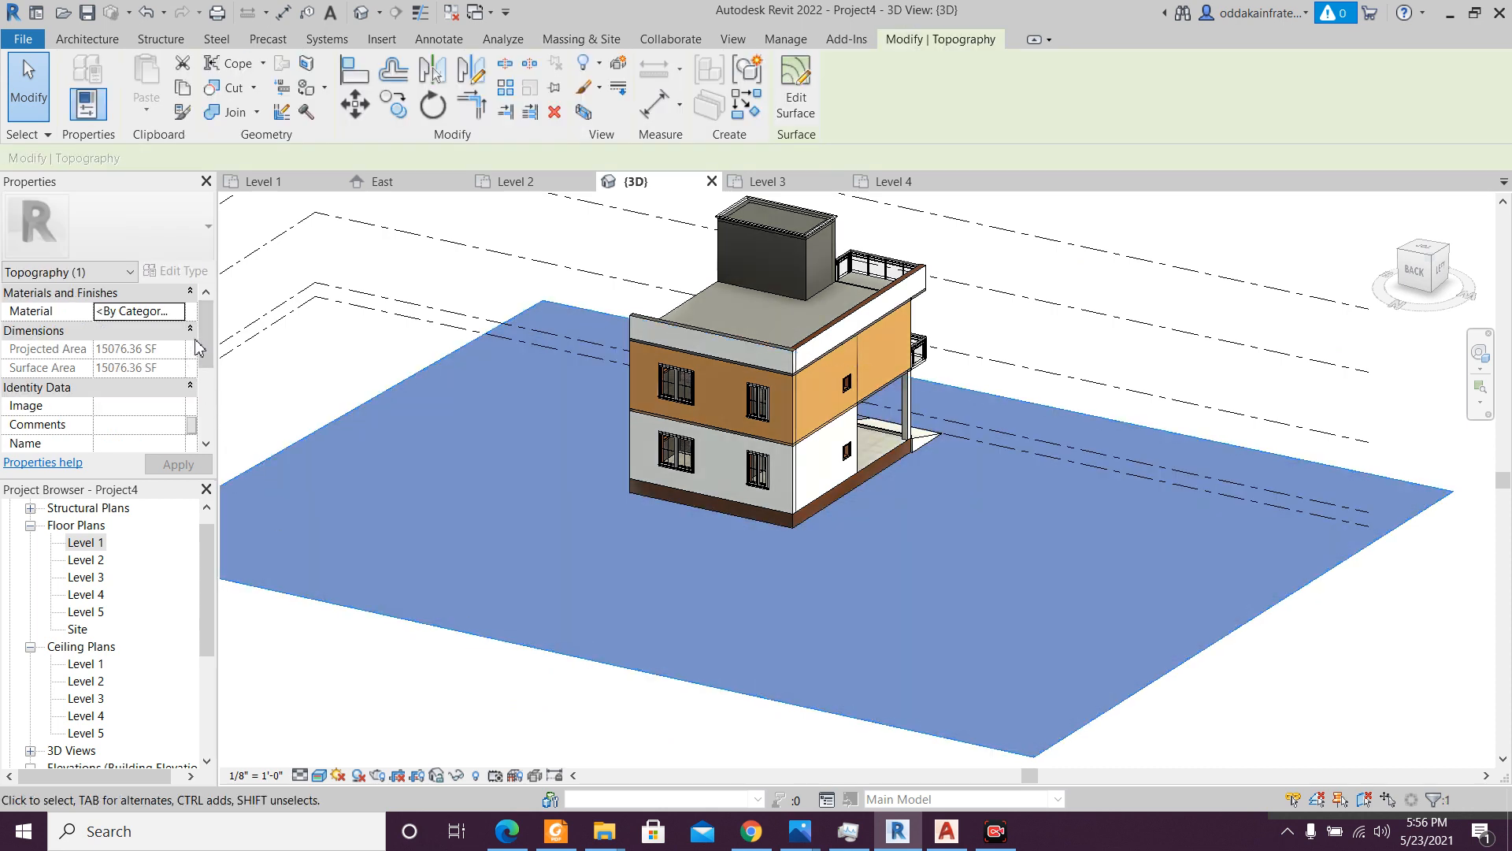
{"action": "left_click", "coordinate": [87, 39]}
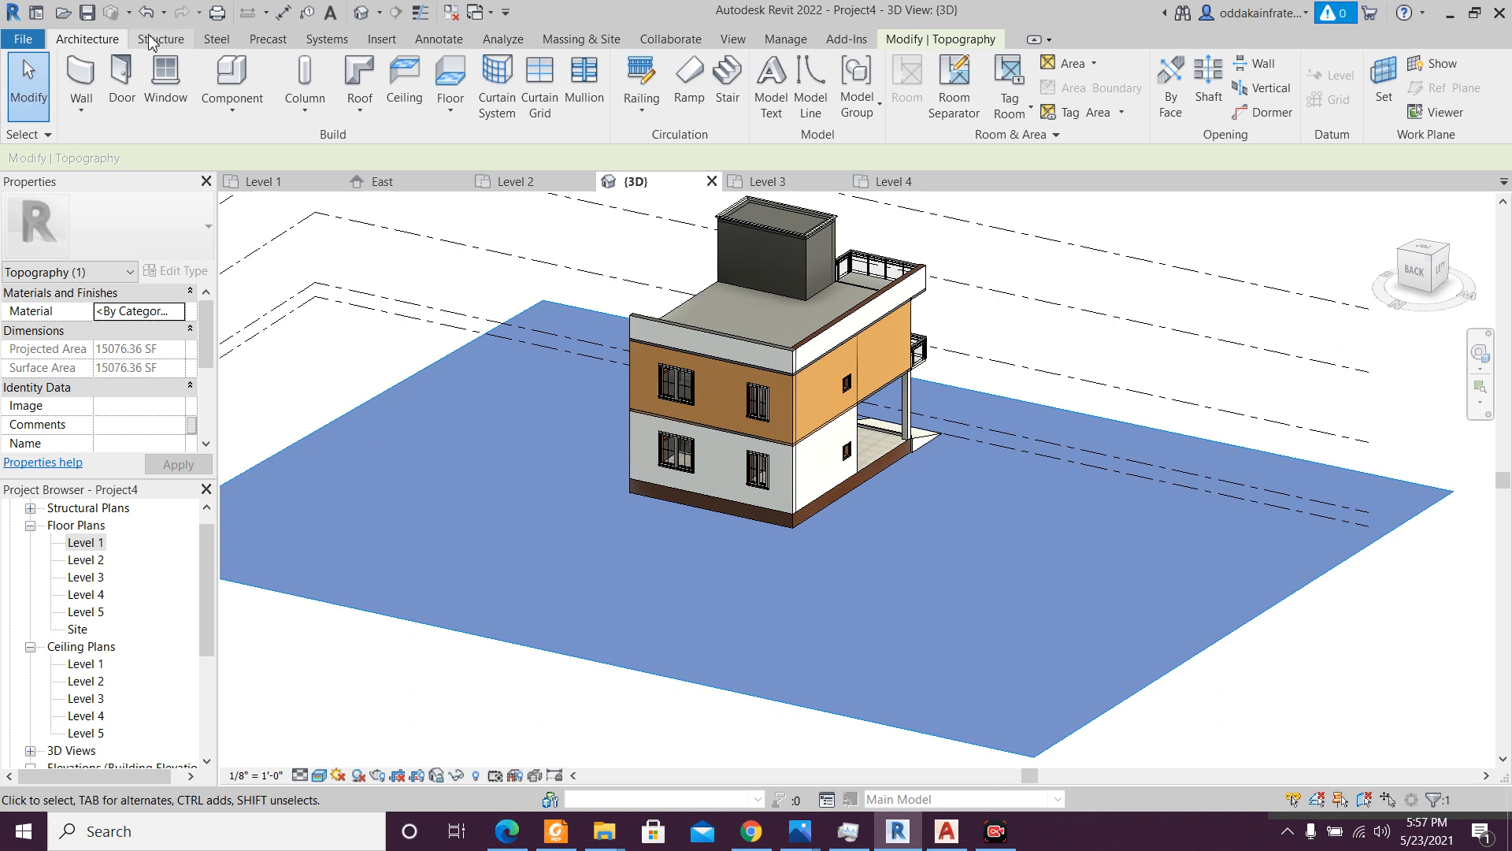
{"action": "key", "text": "Escape"}
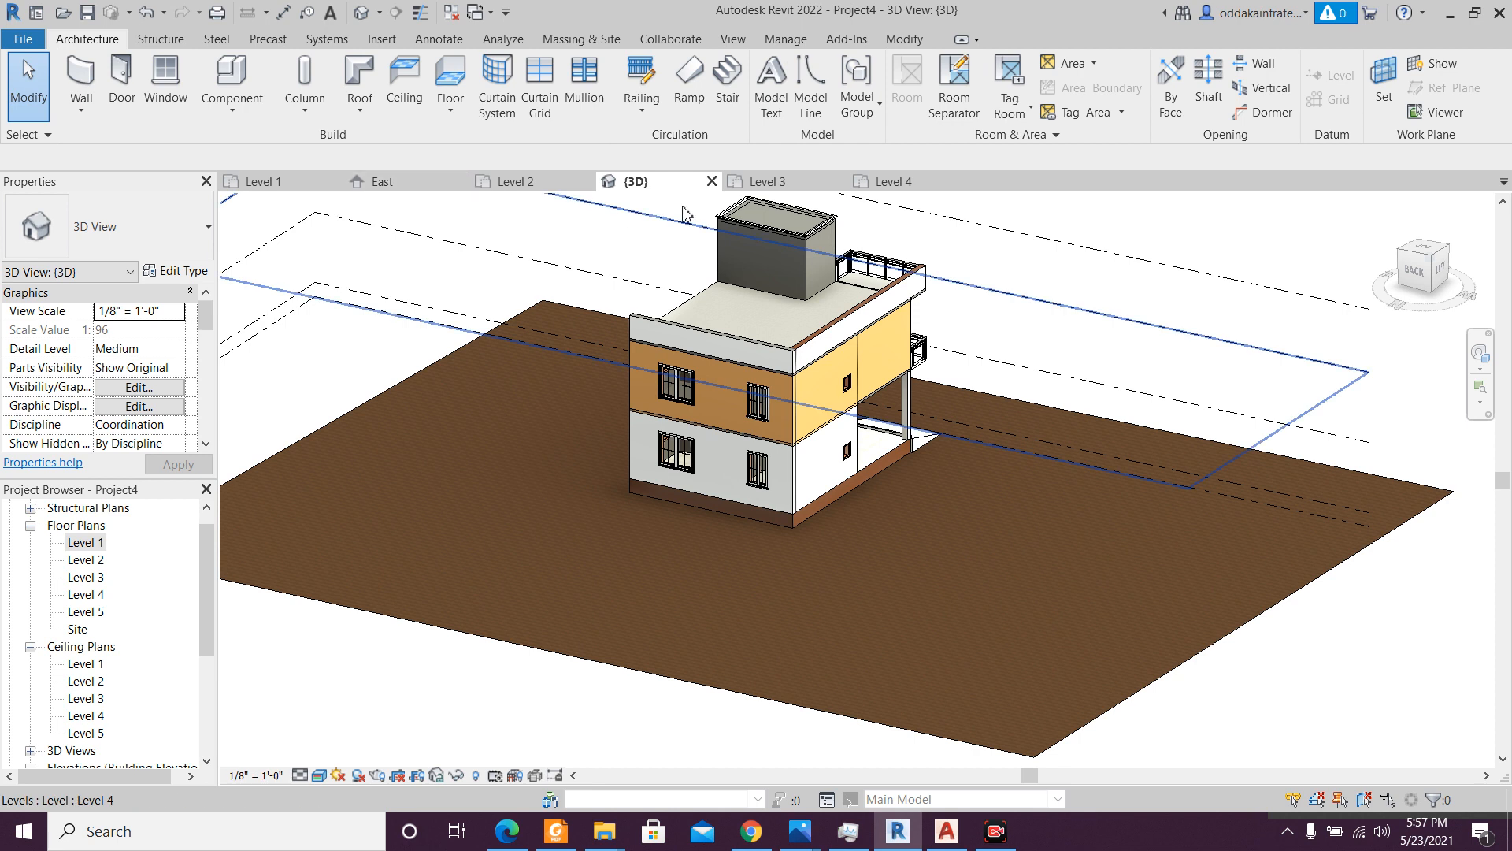
- Try to select the whole building in the Level 5 floor plan and check the selection in 3D
{"action": "double_click", "coordinate": [87, 613]}
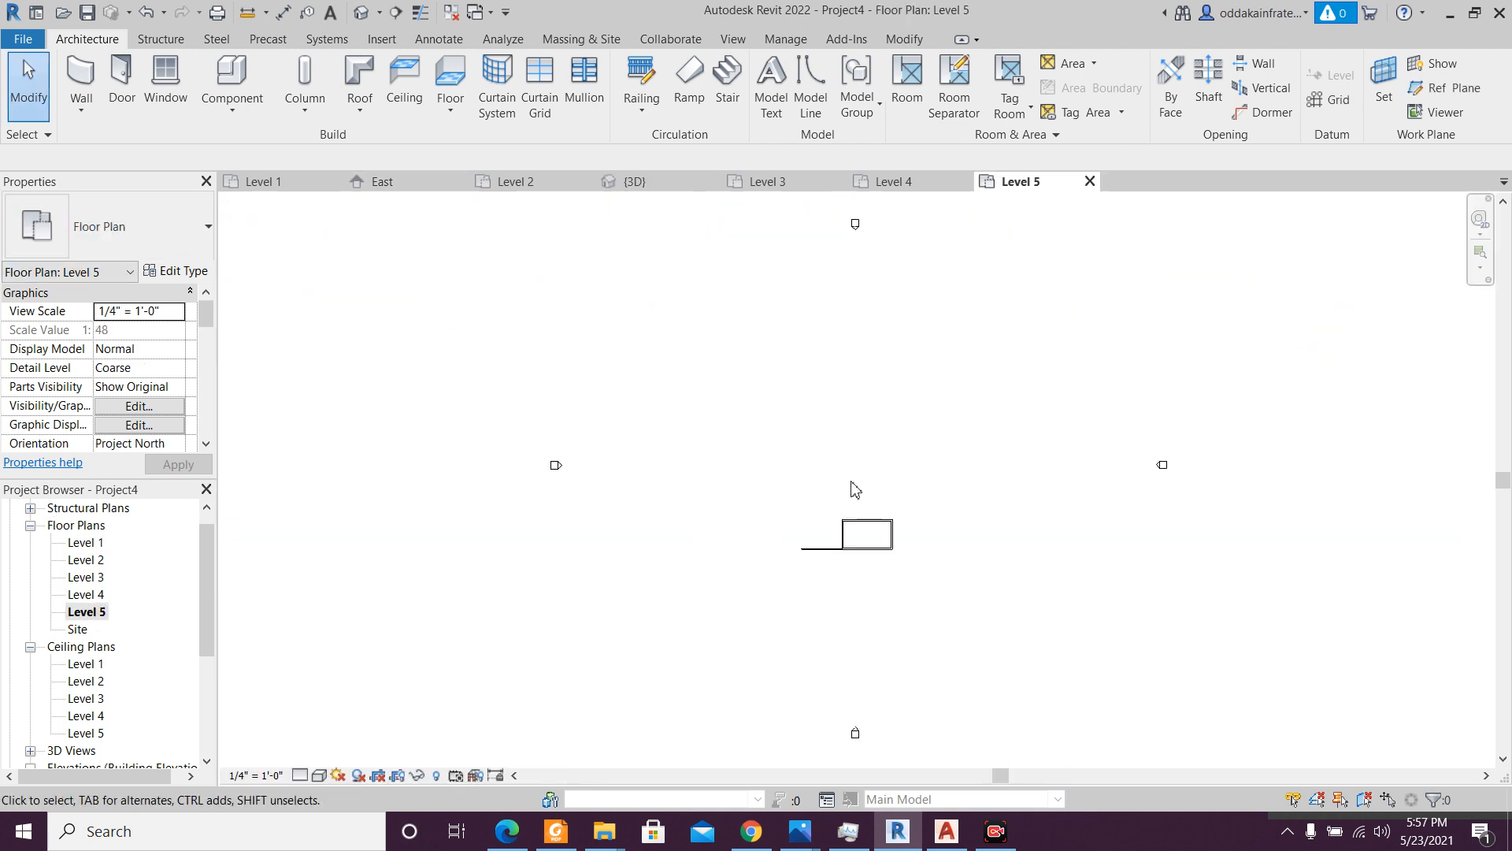
{"action": "left_click_drag", "start_coordinate": [559, 222], "coordinate": [1099, 684]}
{"action": "left_click_drag", "start_coordinate": [581, 293], "coordinate": [1060, 672]}
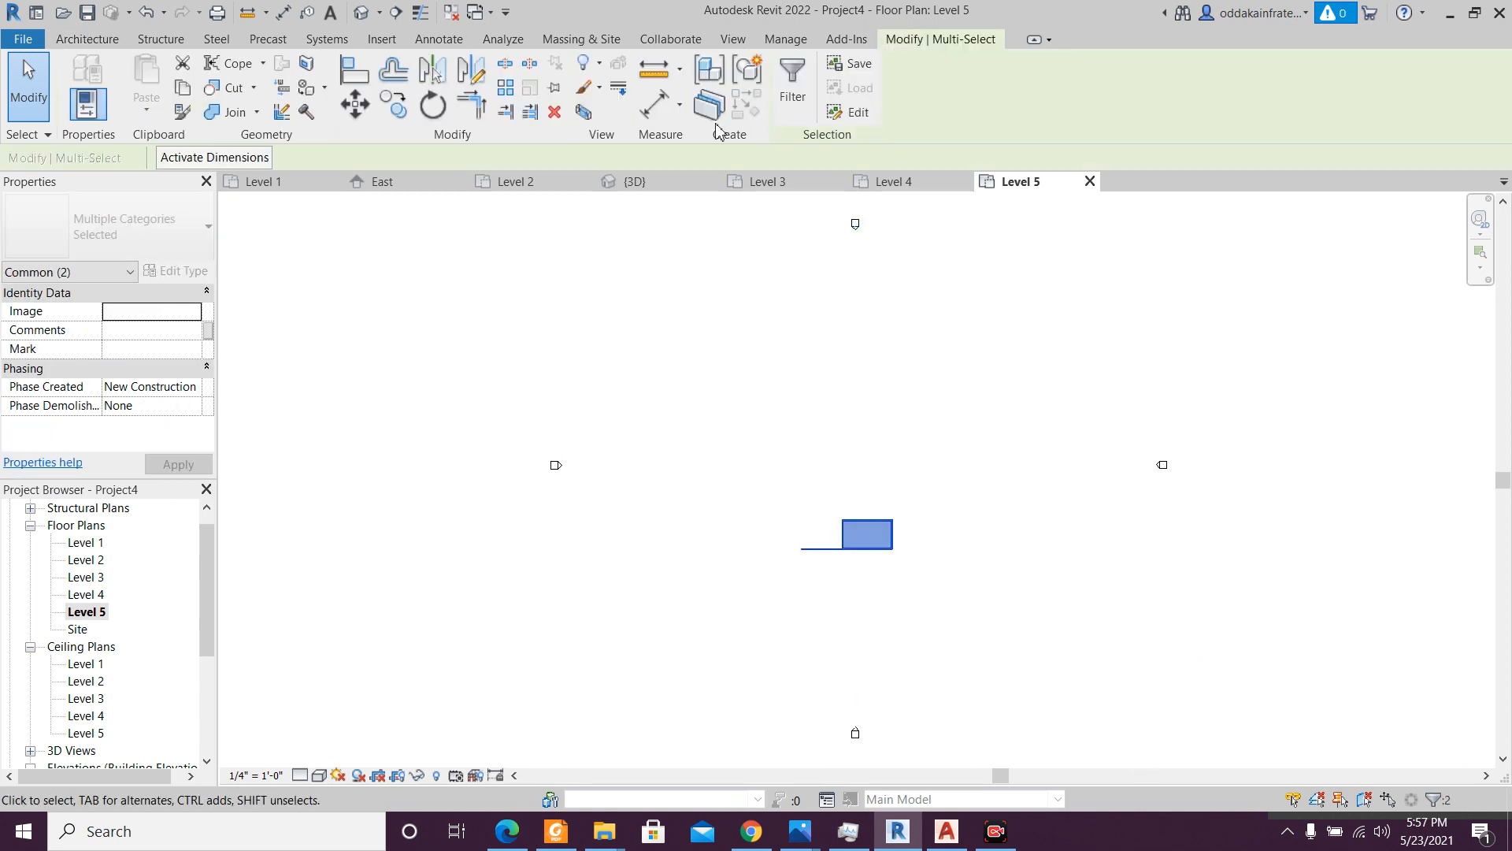
{"action": "left_click", "coordinate": [654, 184]}
{"action": "scroll", "coordinate": [823, 340], "scroll_direction": "up", "scroll_amount": 1}
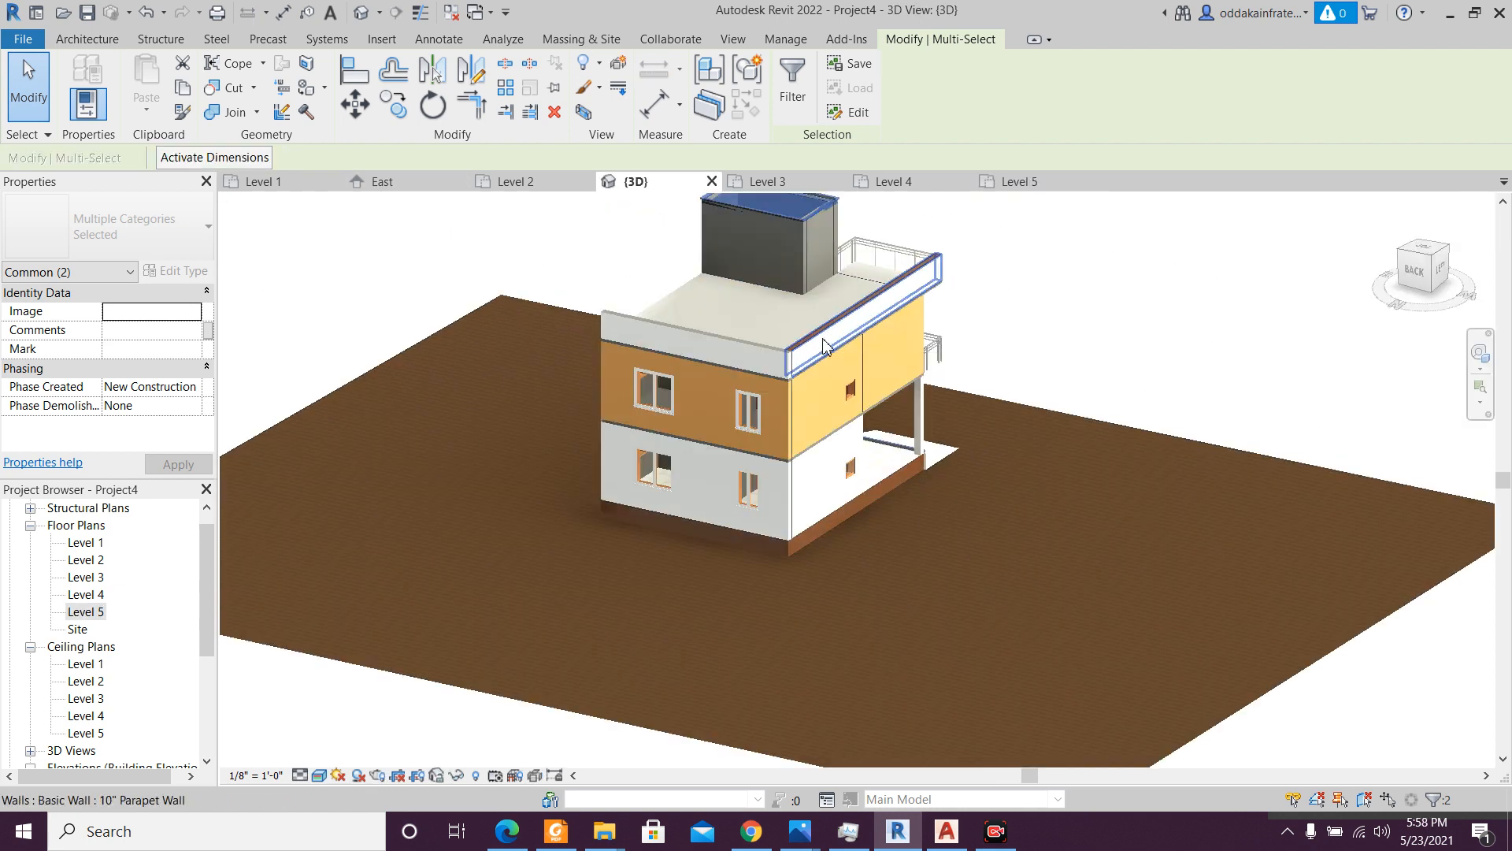
{"action": "scroll", "coordinate": [823, 340], "scroll_direction": "down", "scroll_amount": 3}
{"action": "left_click", "coordinate": [705, 263]}
{"action": "middle_click_drag", "start_coordinate": [860, 489], "coordinate": [882, 389], "text": "shift"}
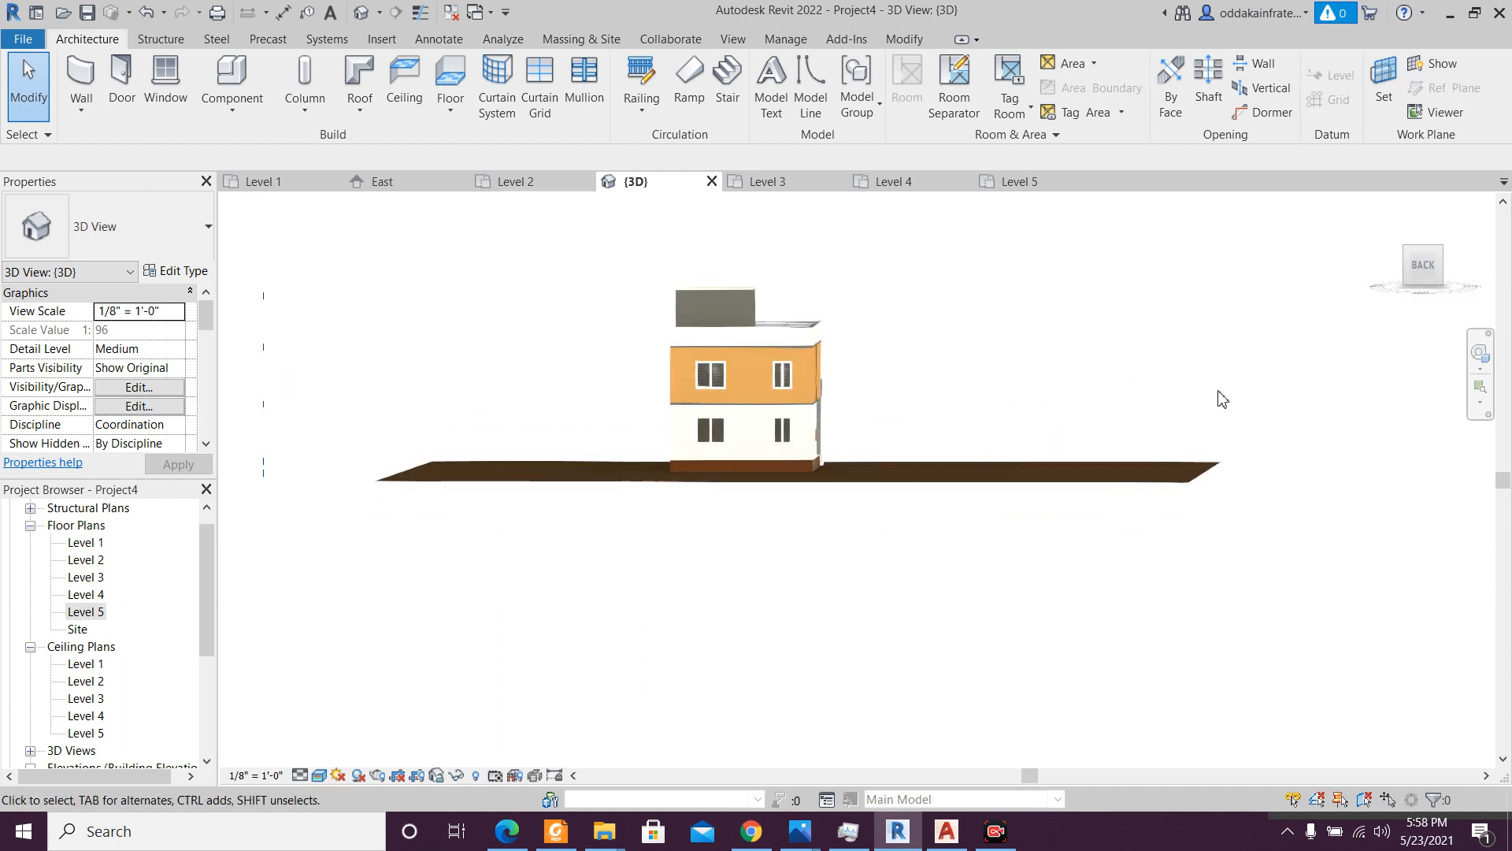
- Select the whole building in the East elevation and show the selection in the Level 5 floor plan
{"action": "left_click", "coordinate": [386, 180]}
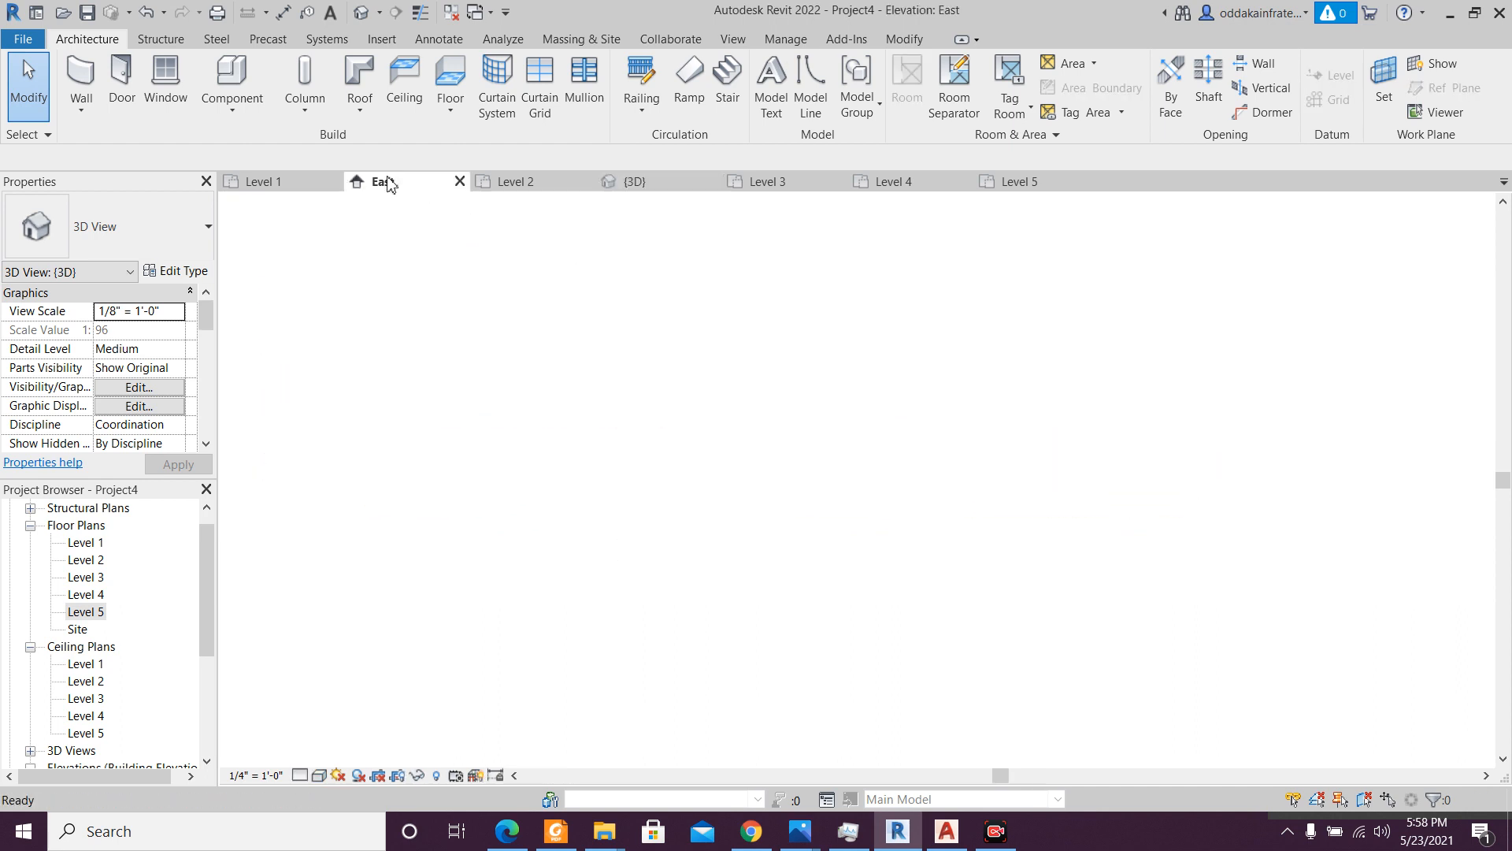
{"action": "scroll", "coordinate": [652, 399], "scroll_direction": "down", "scroll_amount": 3}
{"action": "left_click_drag", "start_coordinate": [302, 247], "coordinate": [930, 764]}
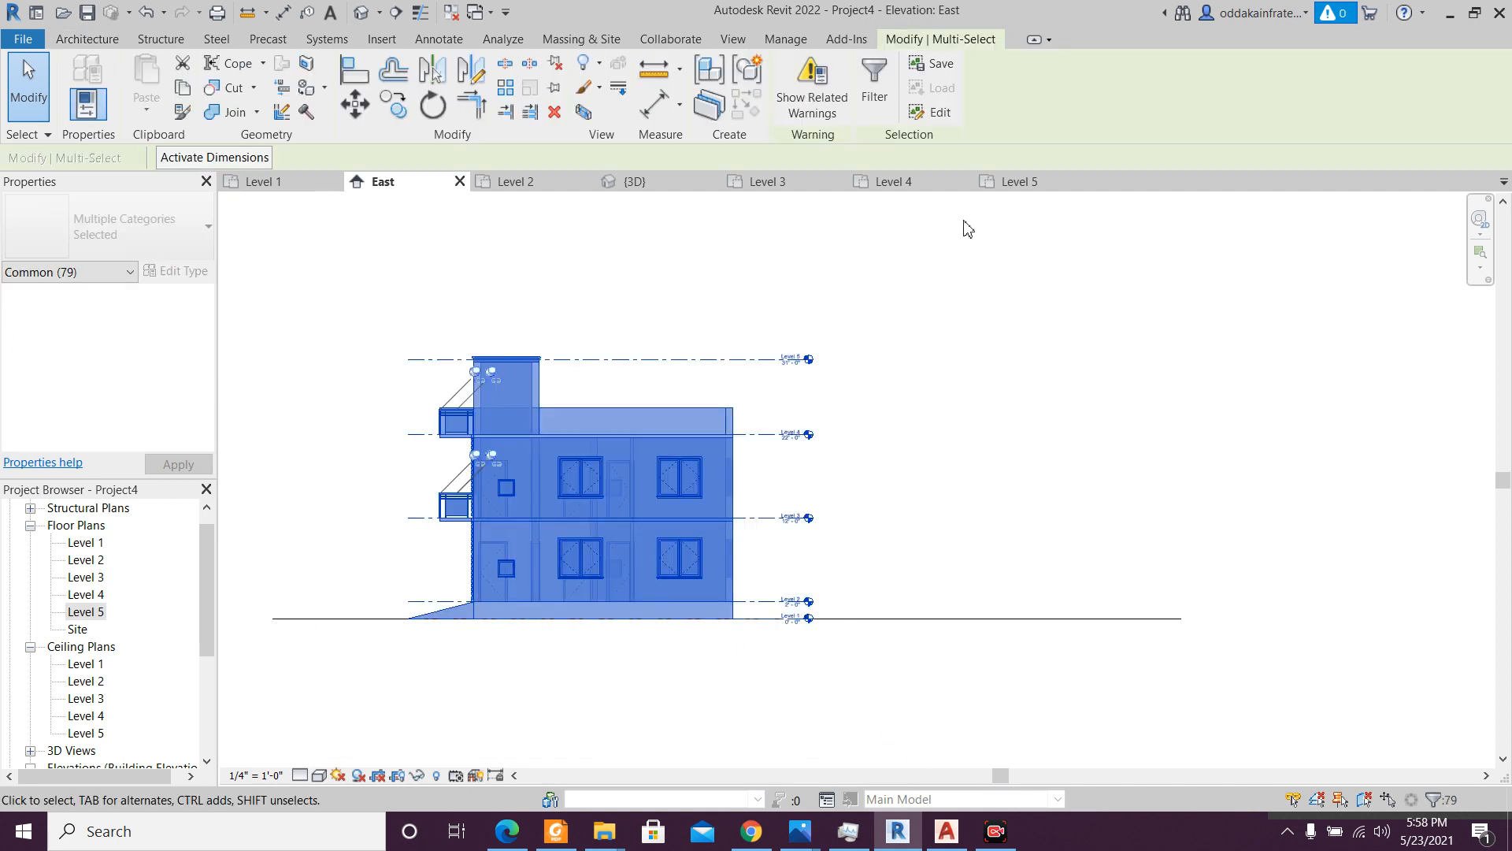
{"action": "left_click", "coordinate": [1018, 182]}
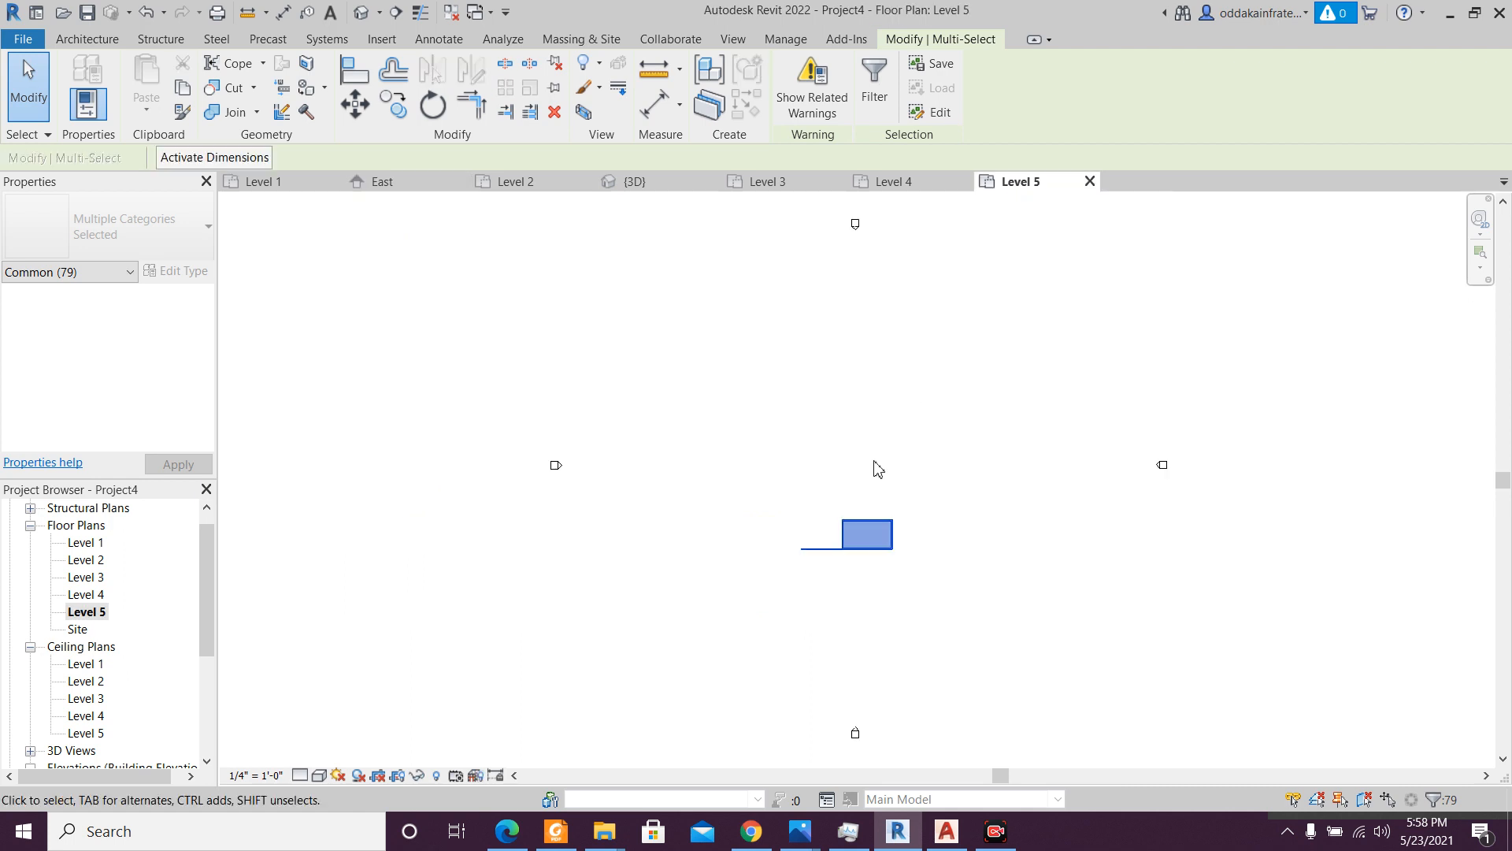
{"action": "scroll", "coordinate": [884, 476], "scroll_direction": "up", "scroll_amount": 3}
{"action": "scroll", "coordinate": [878, 485], "scroll_direction": "down", "scroll_amount": 3}
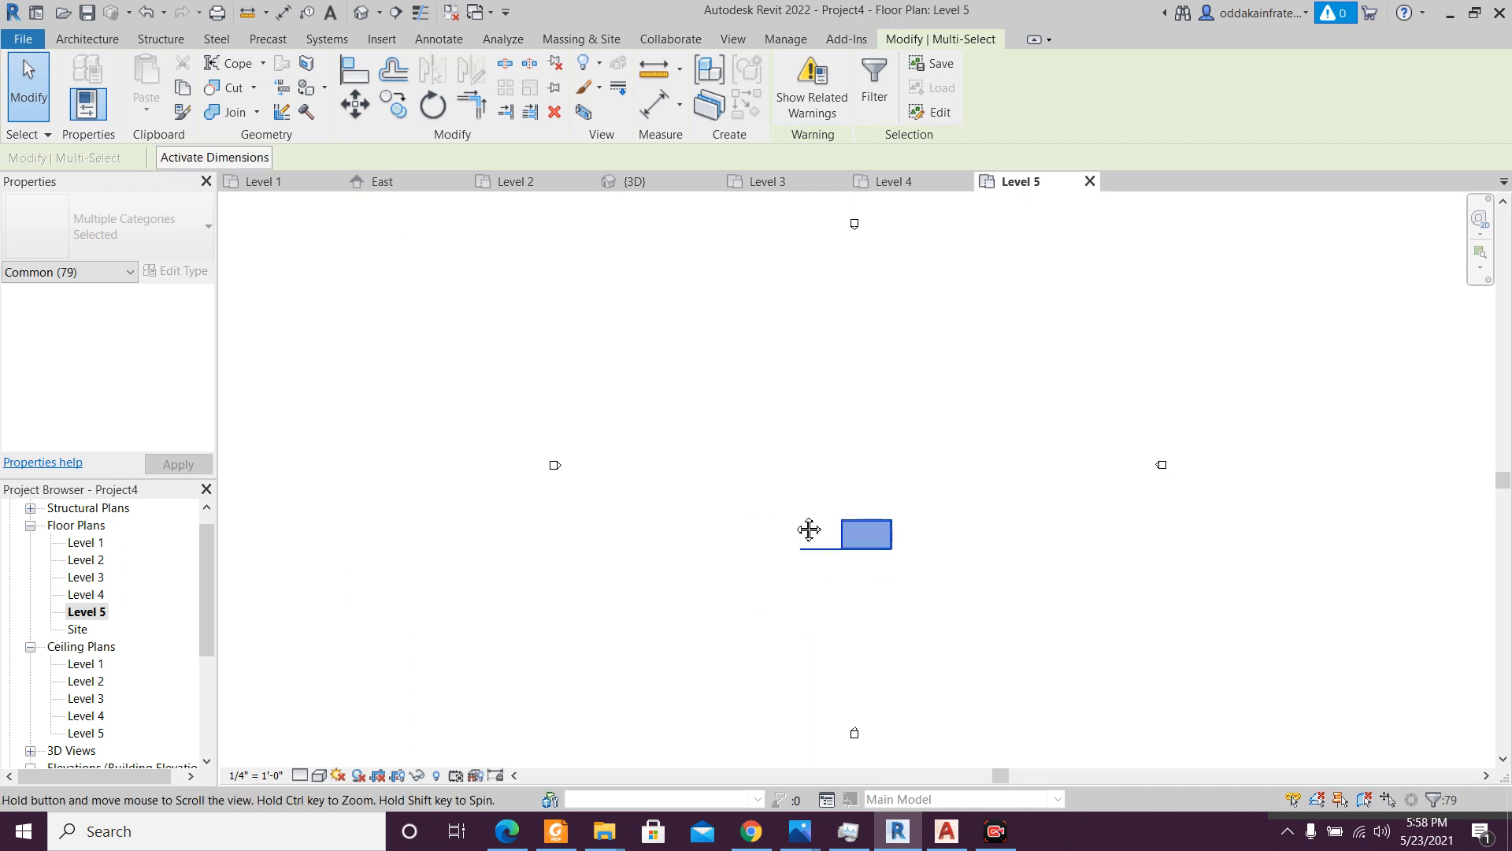
{"action": "middle_click_drag", "start_coordinate": [871, 493], "coordinate": [746, 567]}
- Check the compass orientation in the title block of the ground floor plan PDF in Foxit Reader, and return to Revit
{"action": "left_click", "coordinate": [556, 833]}
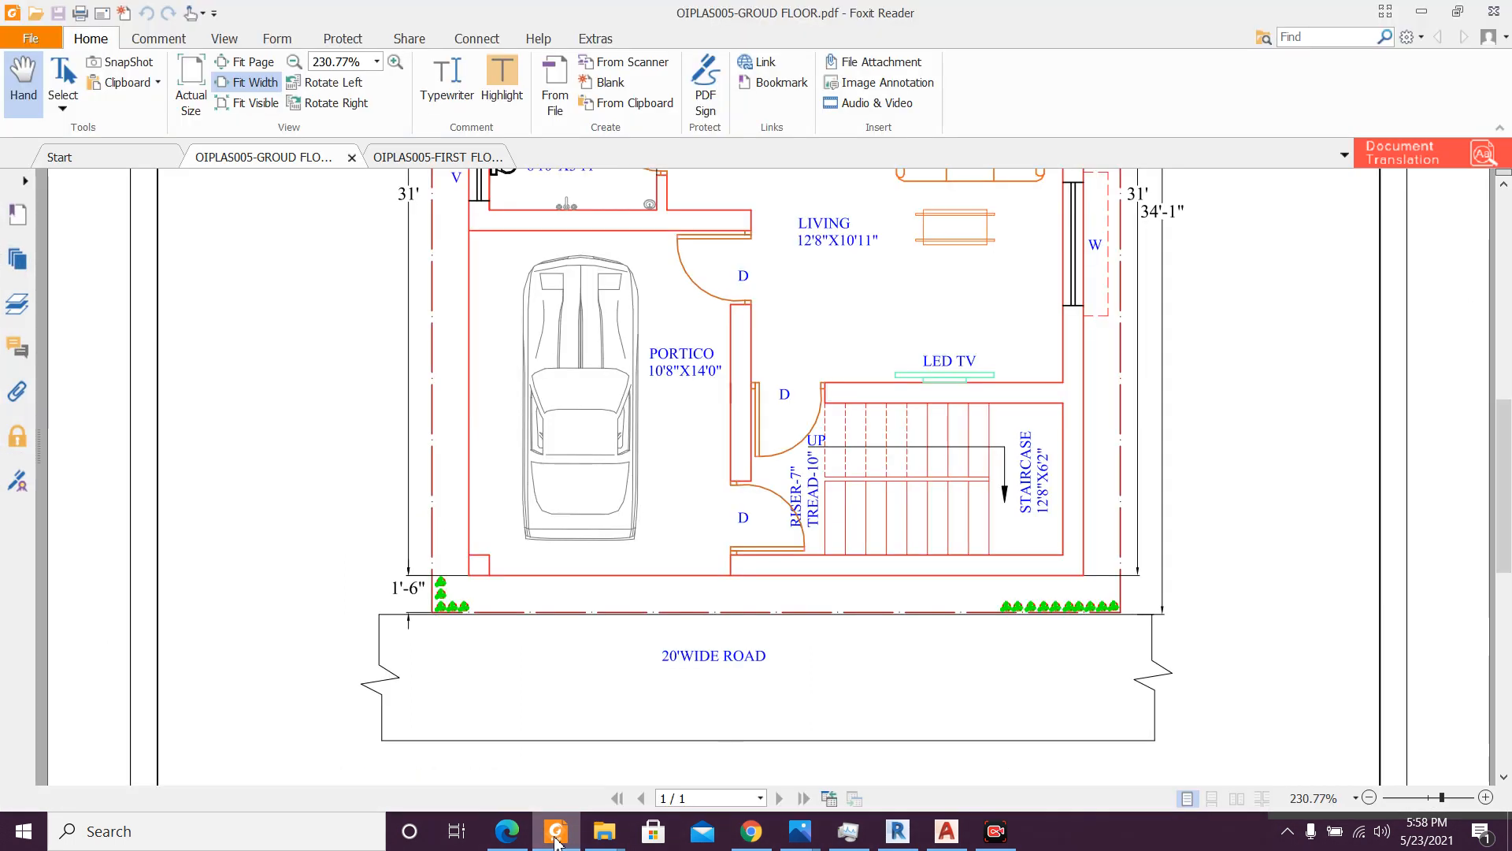
{"action": "scroll", "coordinate": [751, 630], "scroll_direction": "down", "scroll_amount": 10}
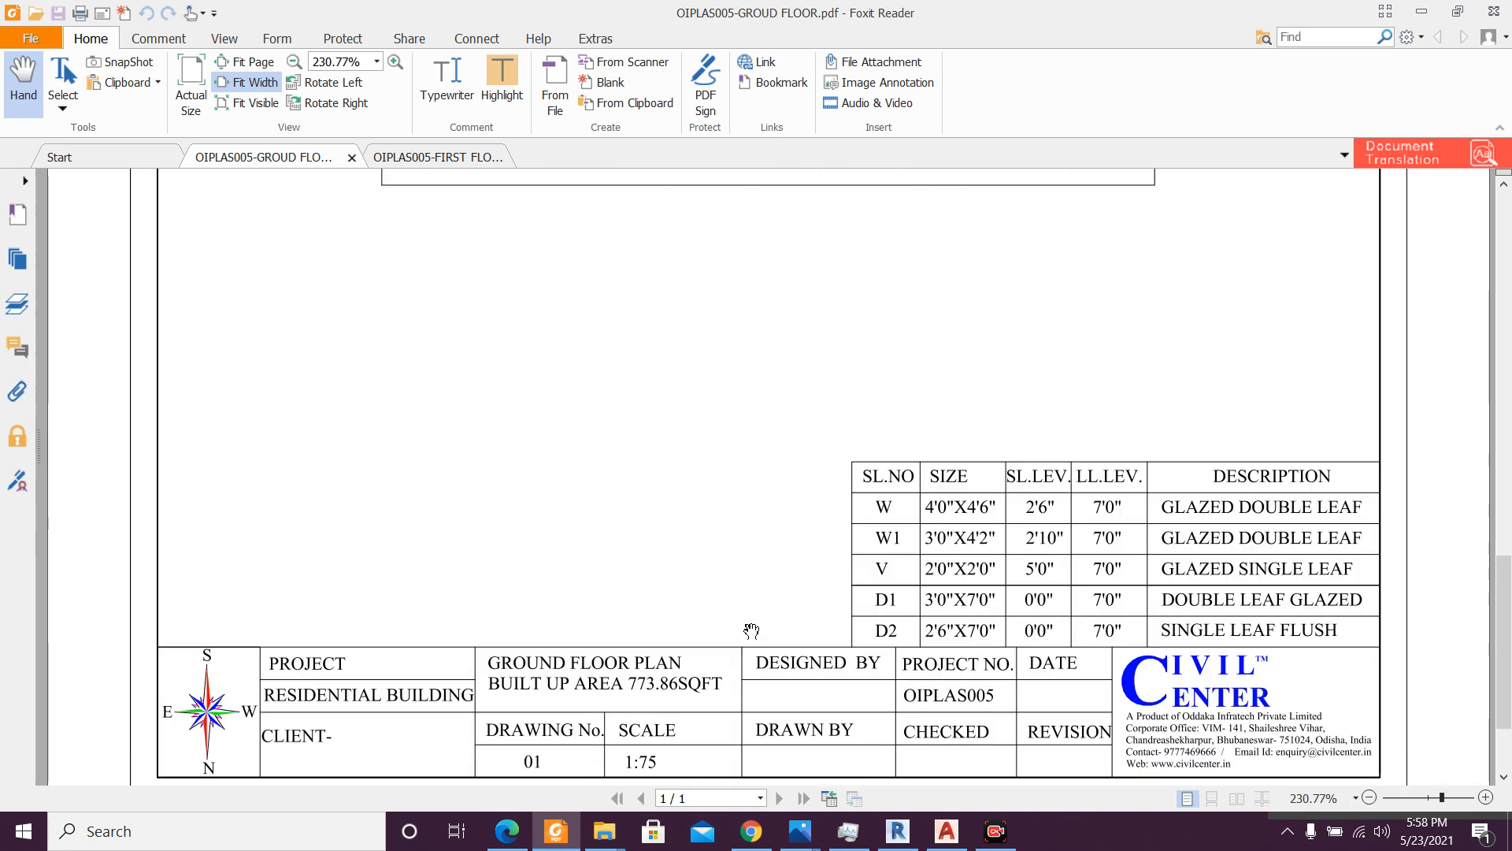
{"action": "left_click", "coordinate": [556, 833]}
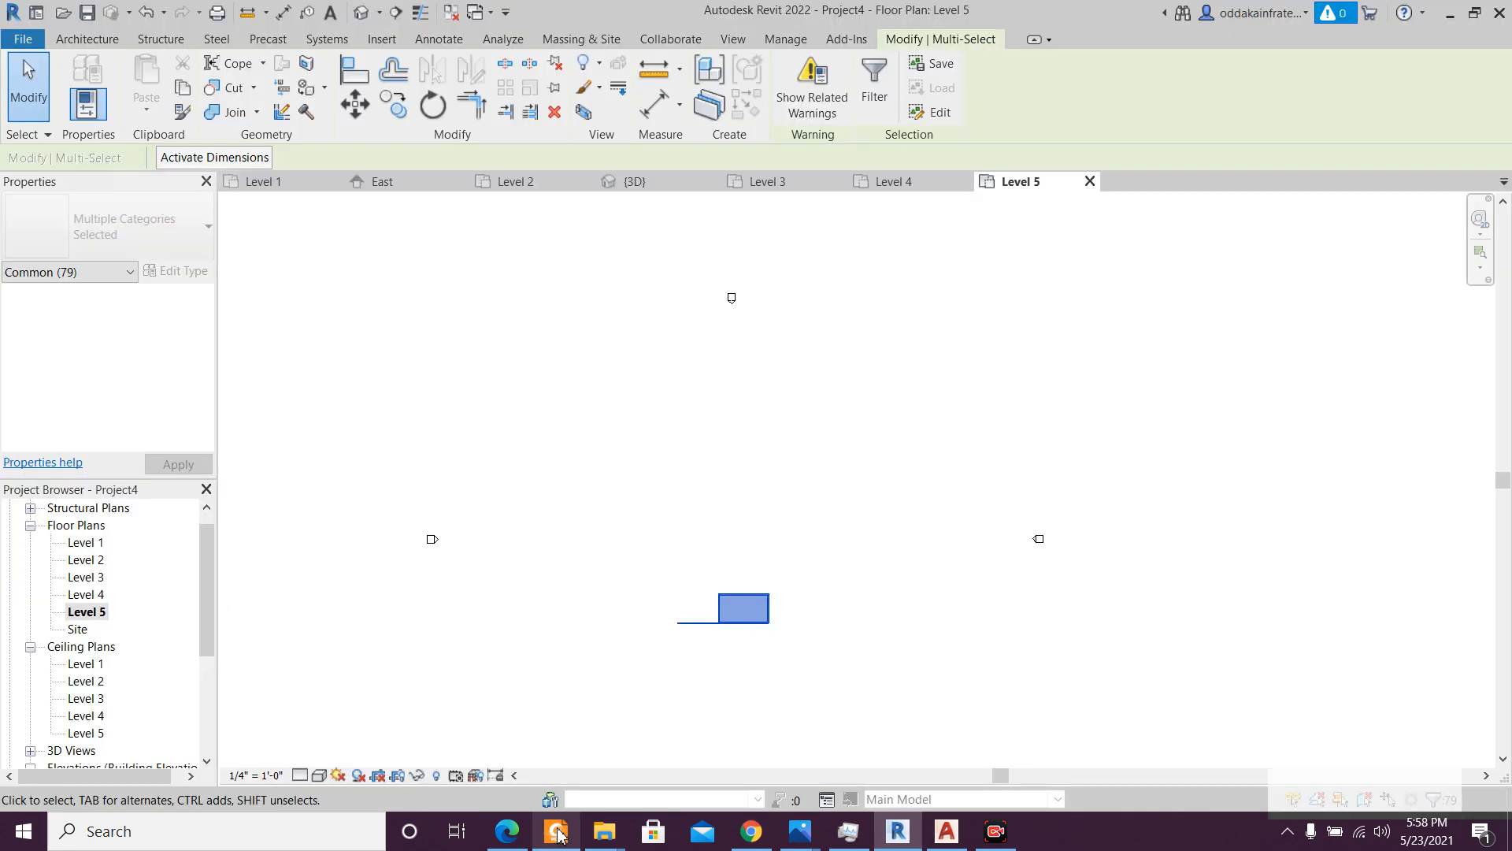
{"action": "left_click", "coordinate": [556, 834]}
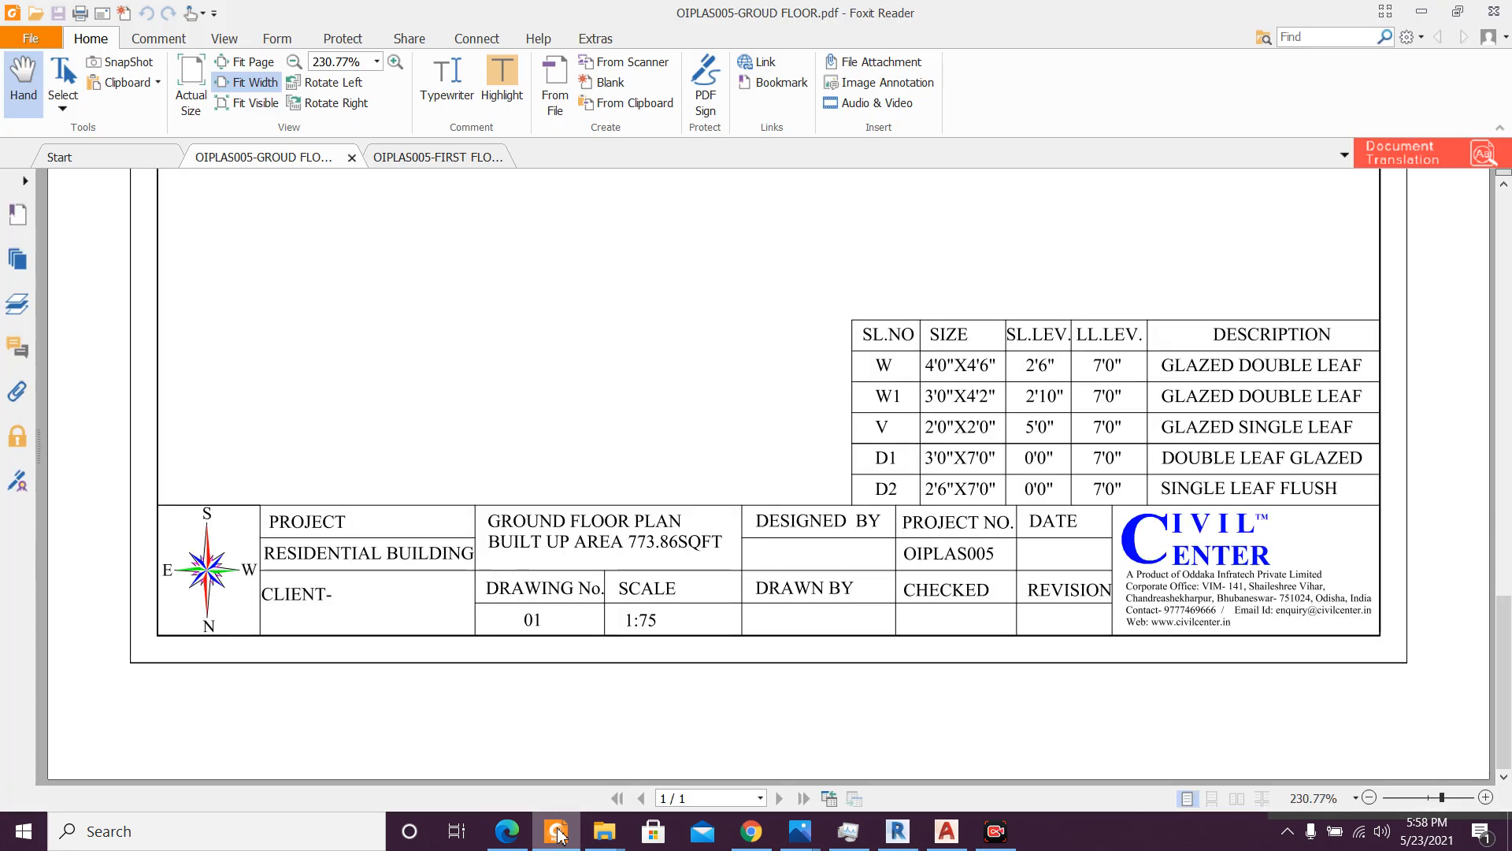
{"action": "left_click", "coordinate": [556, 833]}
{"action": "left_click", "coordinate": [558, 833]}
{"action": "left_click", "coordinate": [557, 833]}
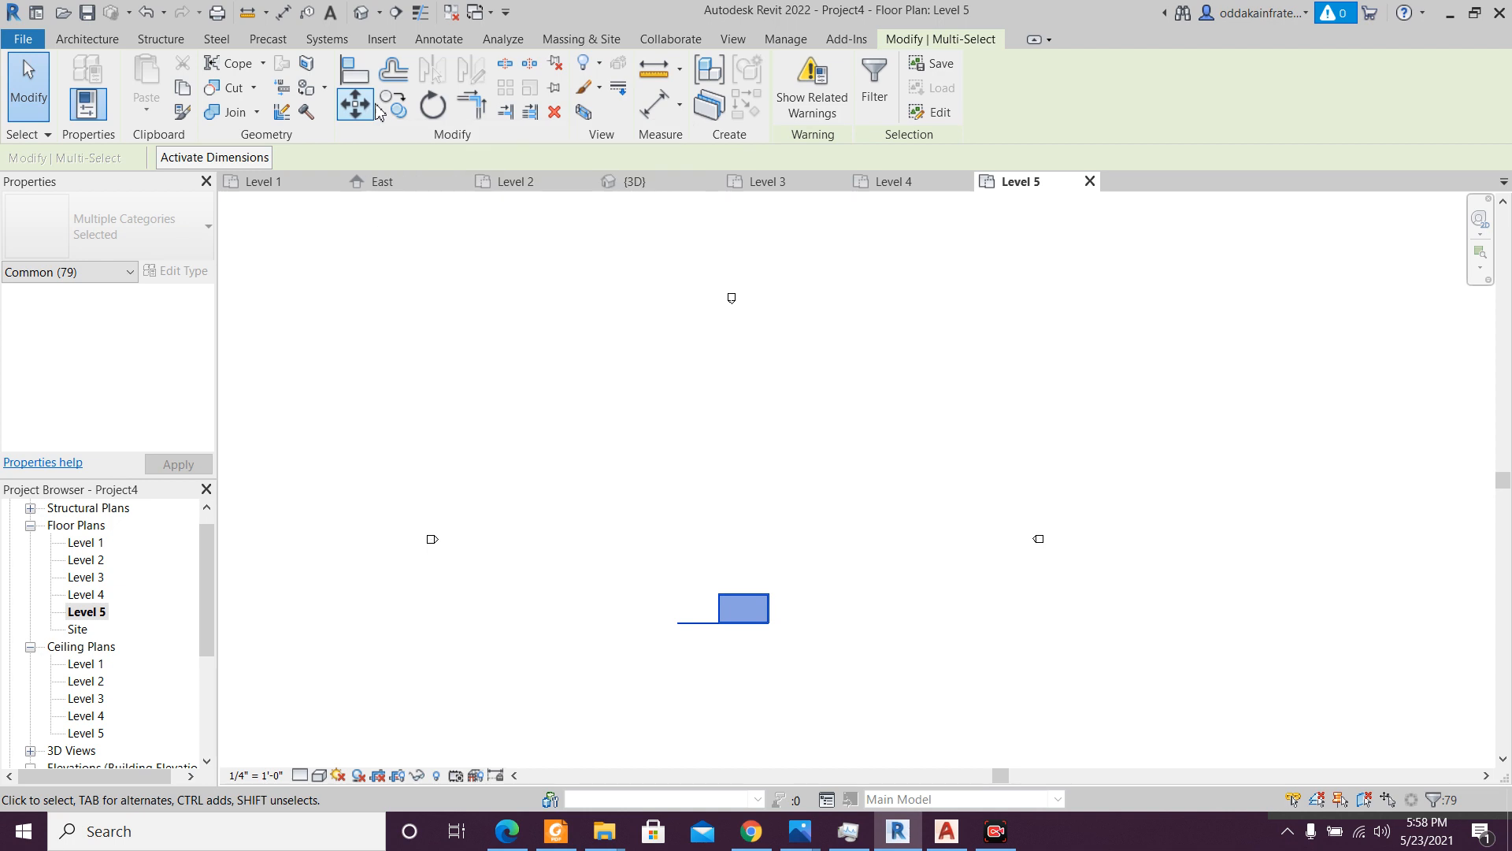
- Try to rotate the selected building 180° in the Level 5 floor plan
{"action": "left_click", "coordinate": [433, 105]}
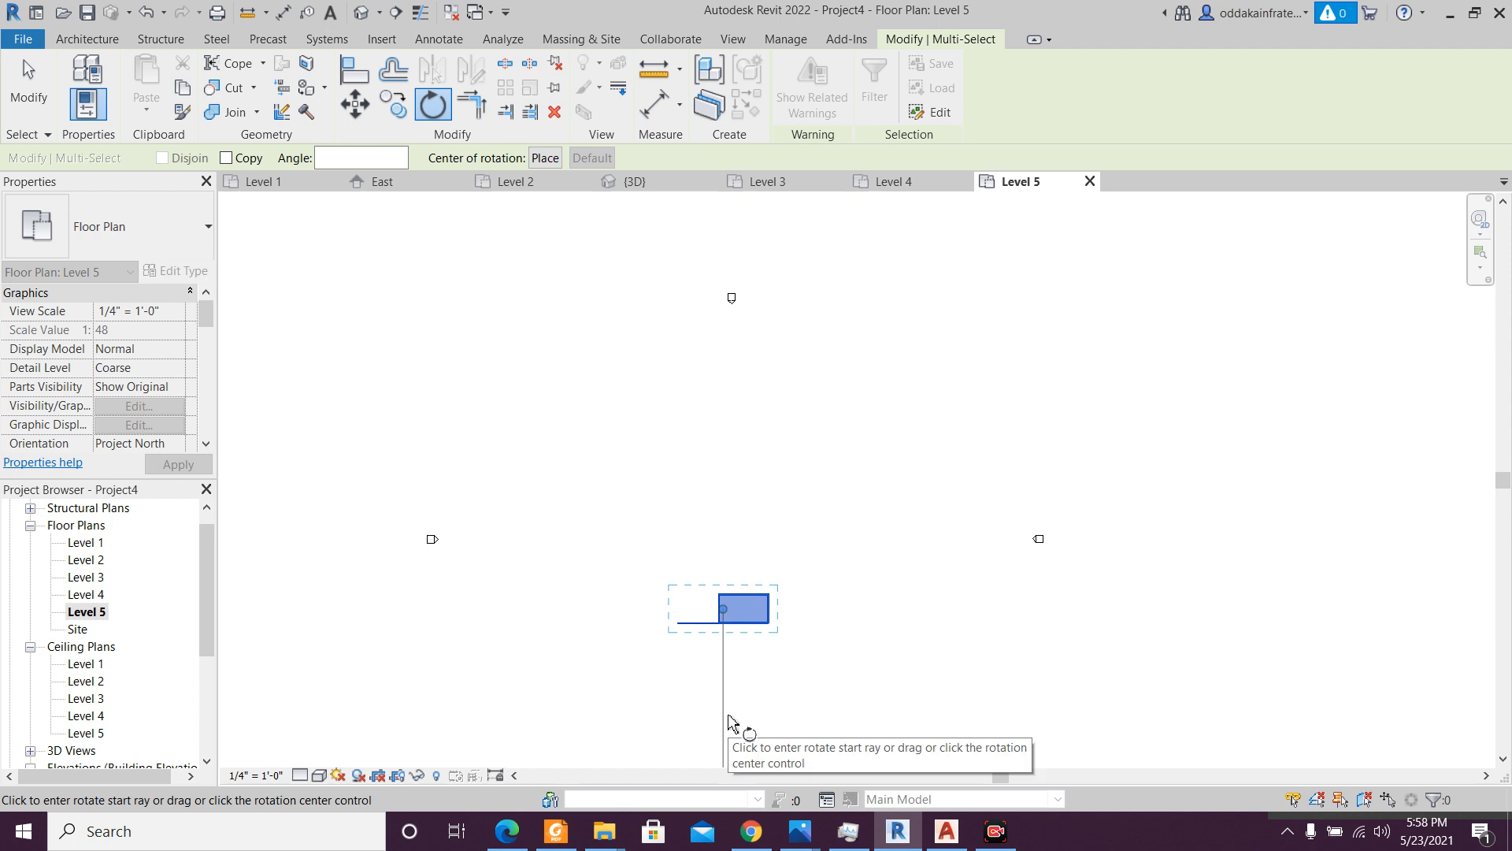
{"action": "left_click", "coordinate": [729, 719]}
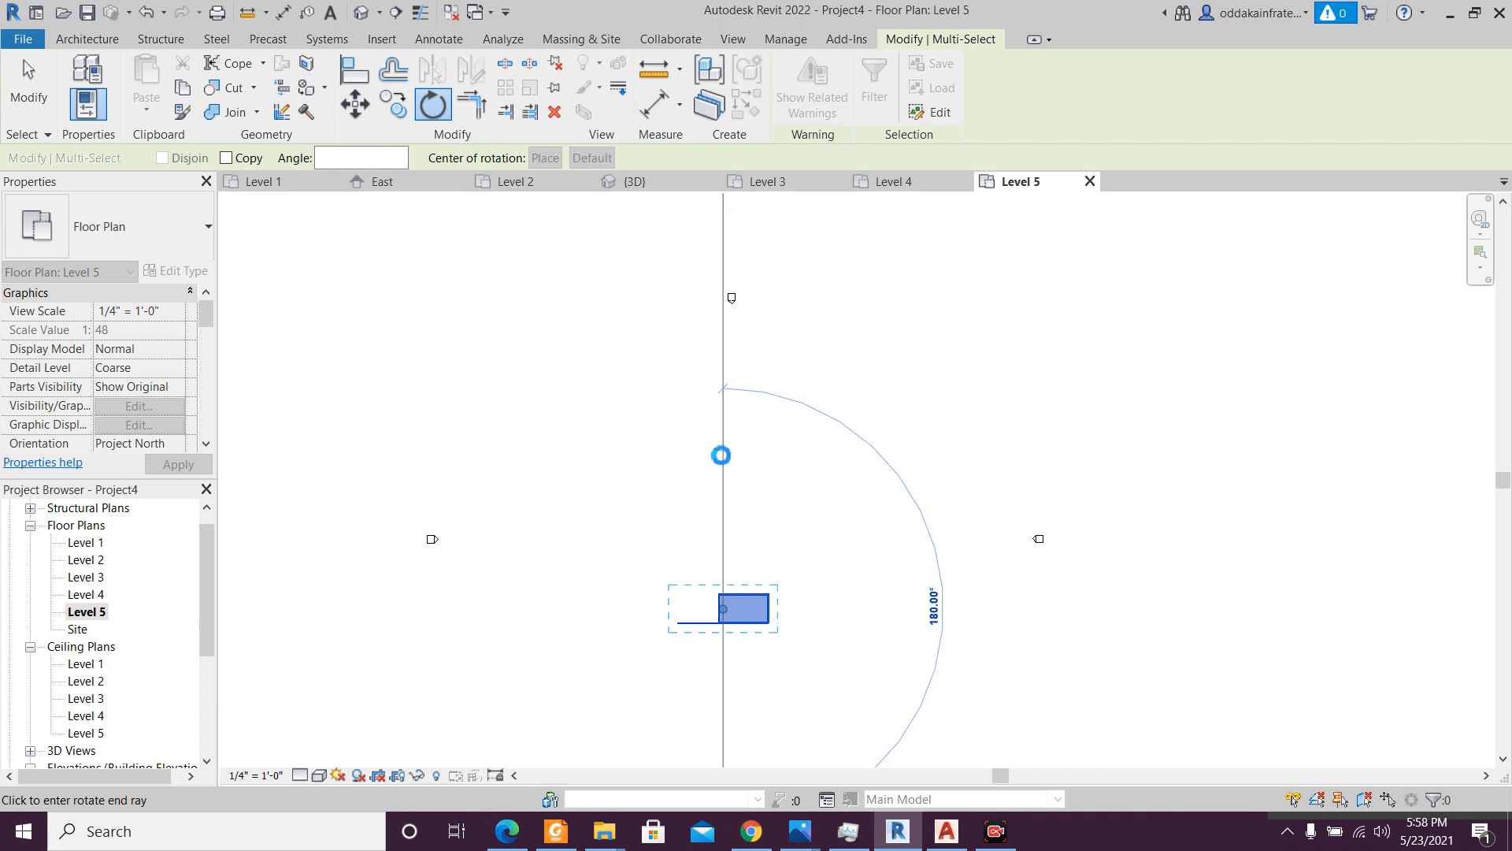
{"action": "left_click", "coordinate": [721, 450]}
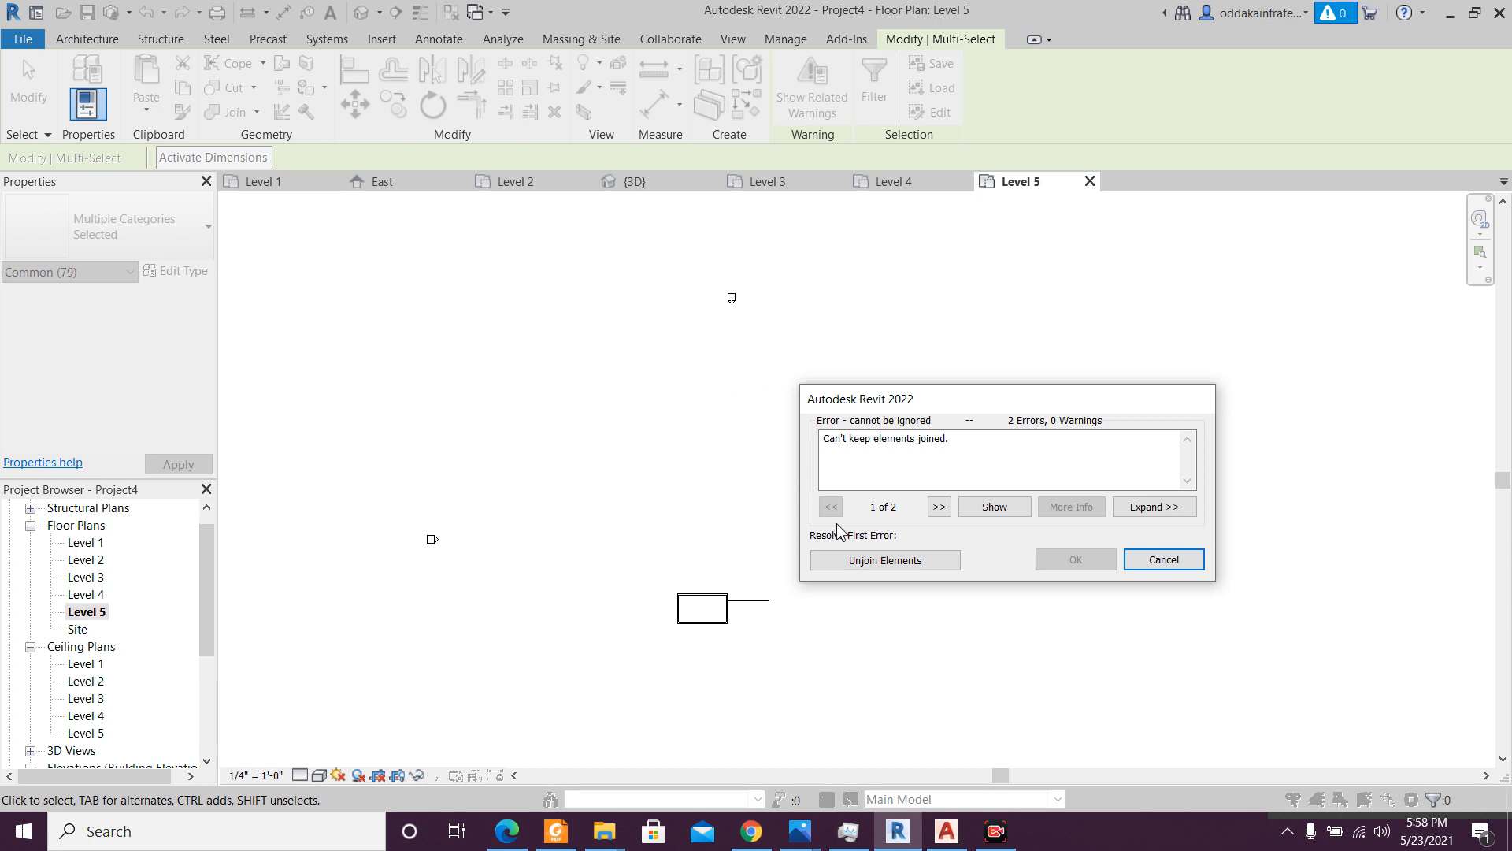
{"action": "left_click", "coordinate": [1149, 562]}
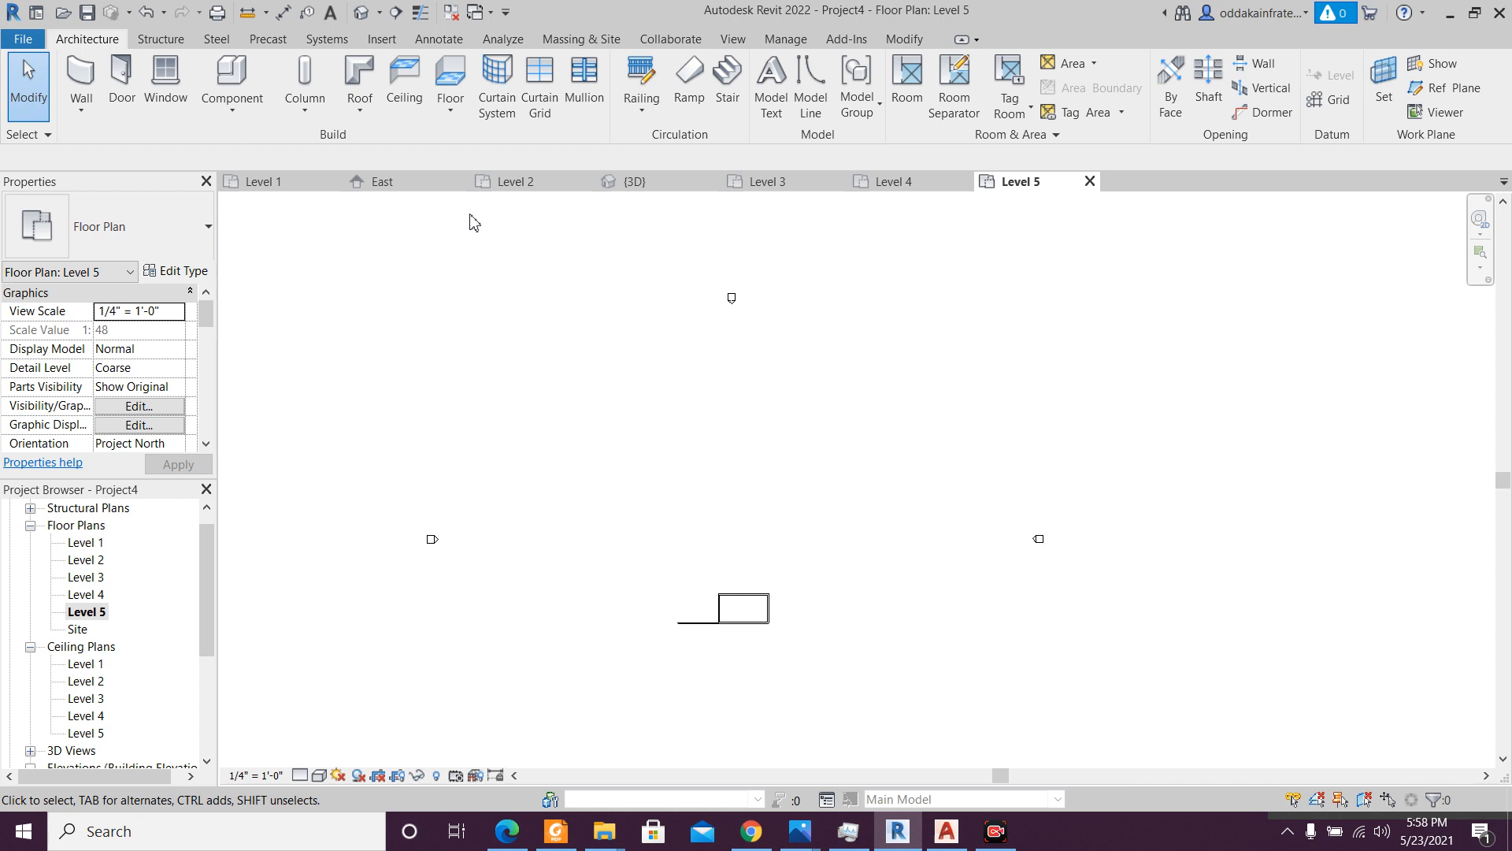
- Examine the house and its site from an elevated front corner angle in the 3D view
{"action": "left_click", "coordinate": [636, 183]}
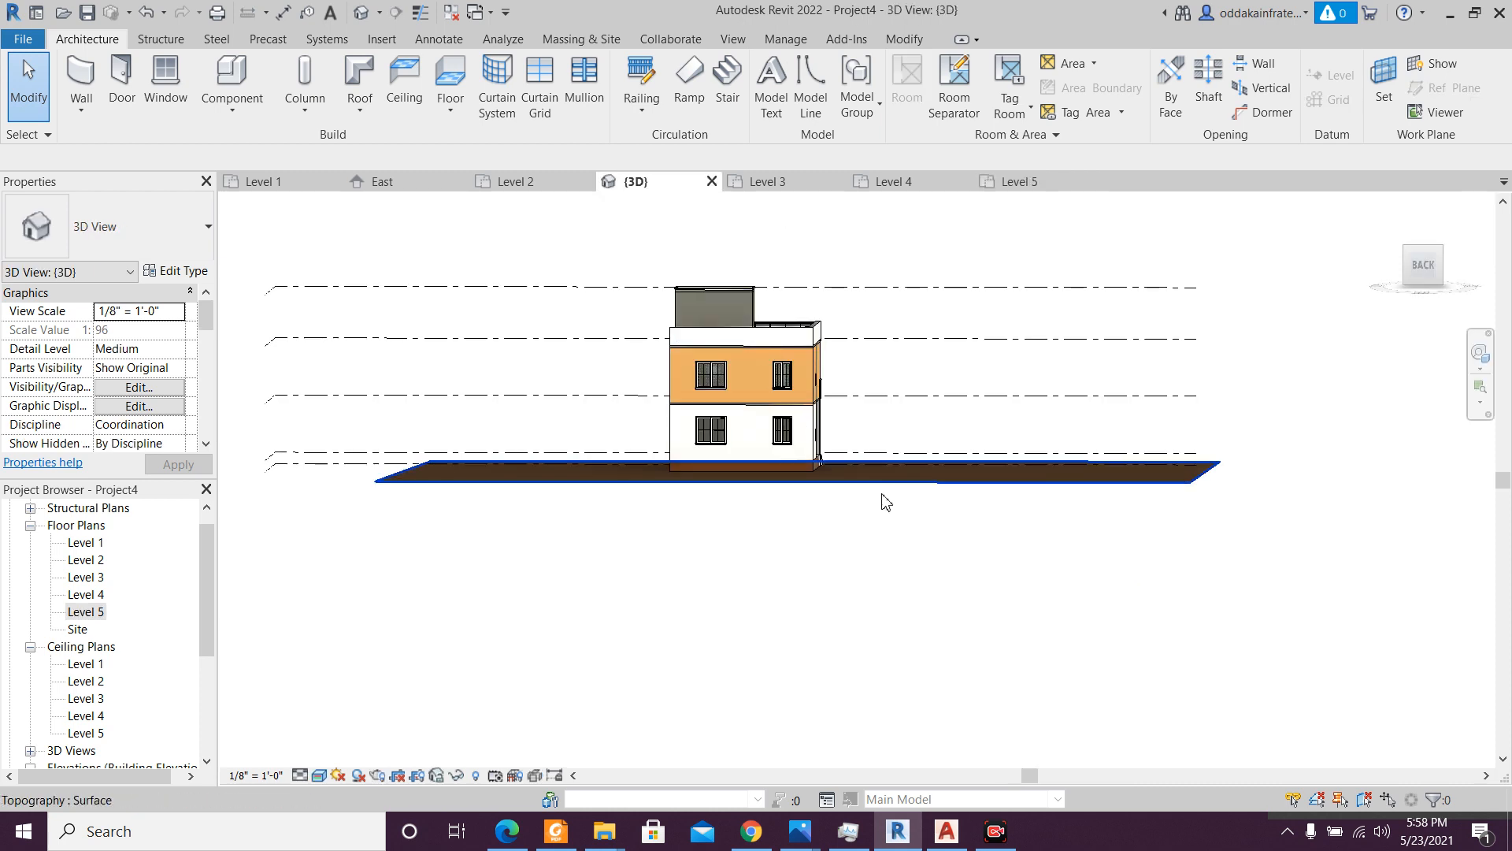
{"action": "scroll", "coordinate": [876, 497], "scroll_direction": "up", "scroll_amount": 2}
{"action": "scroll", "coordinate": [874, 554], "scroll_direction": "down", "scroll_amount": 3}
{"action": "middle_click_drag", "start_coordinate": [890, 556], "coordinate": [243, 611], "text": "shift"}
{"action": "middle_click_drag", "start_coordinate": [496, 606], "coordinate": [642, 797]}
{"action": "scroll", "coordinate": [531, 664], "scroll_direction": "up", "scroll_amount": 1}
{"action": "scroll", "coordinate": [557, 662], "scroll_direction": "up", "scroll_amount": 2}
{"action": "middle_click_drag", "start_coordinate": [585, 661], "coordinate": [617, 614]}
{"action": "scroll", "coordinate": [619, 615], "scroll_direction": "down", "scroll_amount": 1}
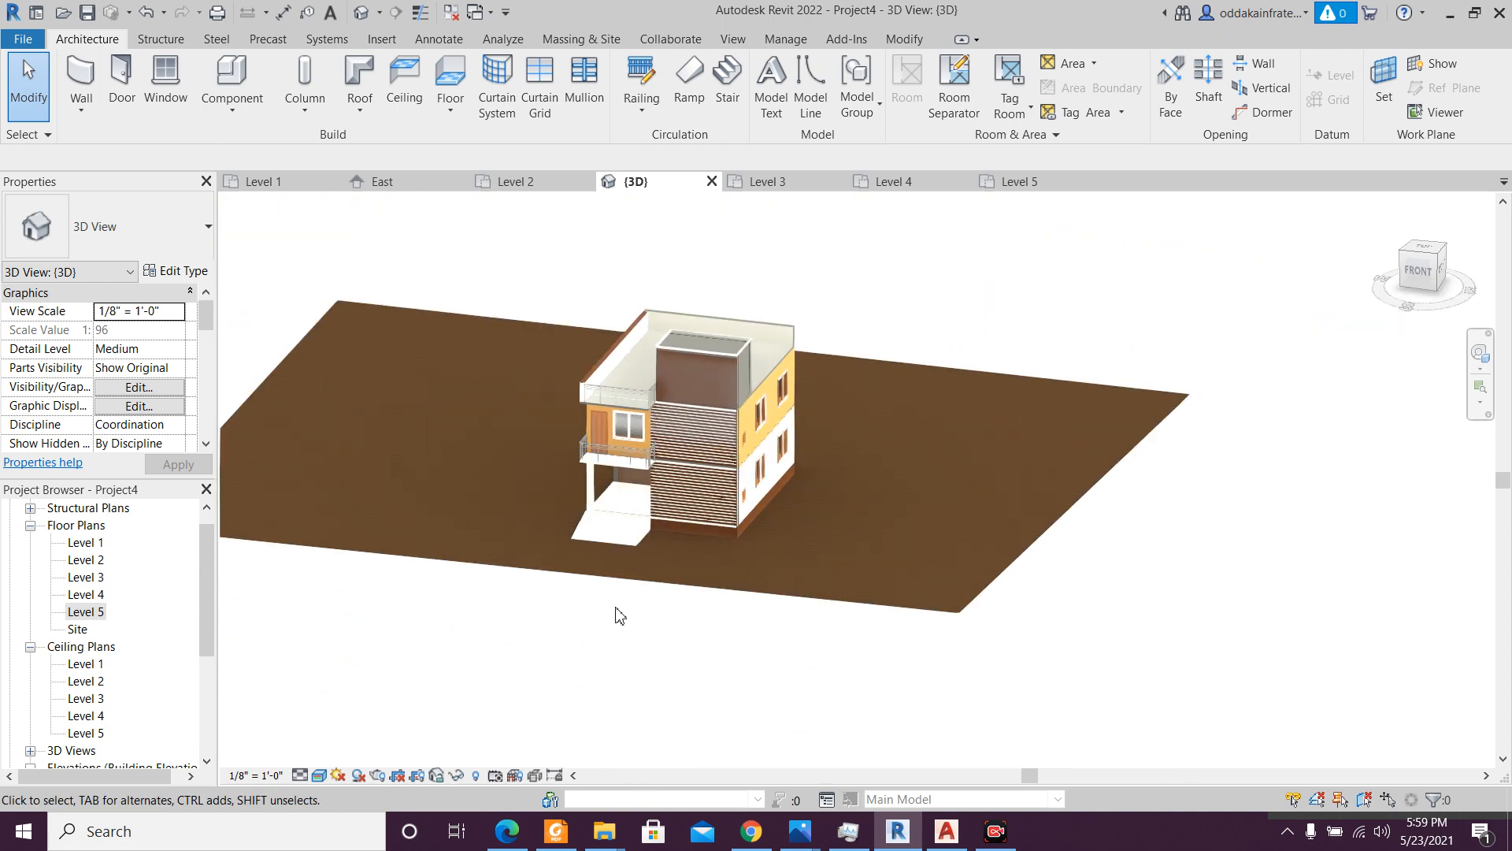
- Show the 3D view from the top and select the whole house without the toposurface
{"action": "left_click", "coordinate": [1432, 259]}
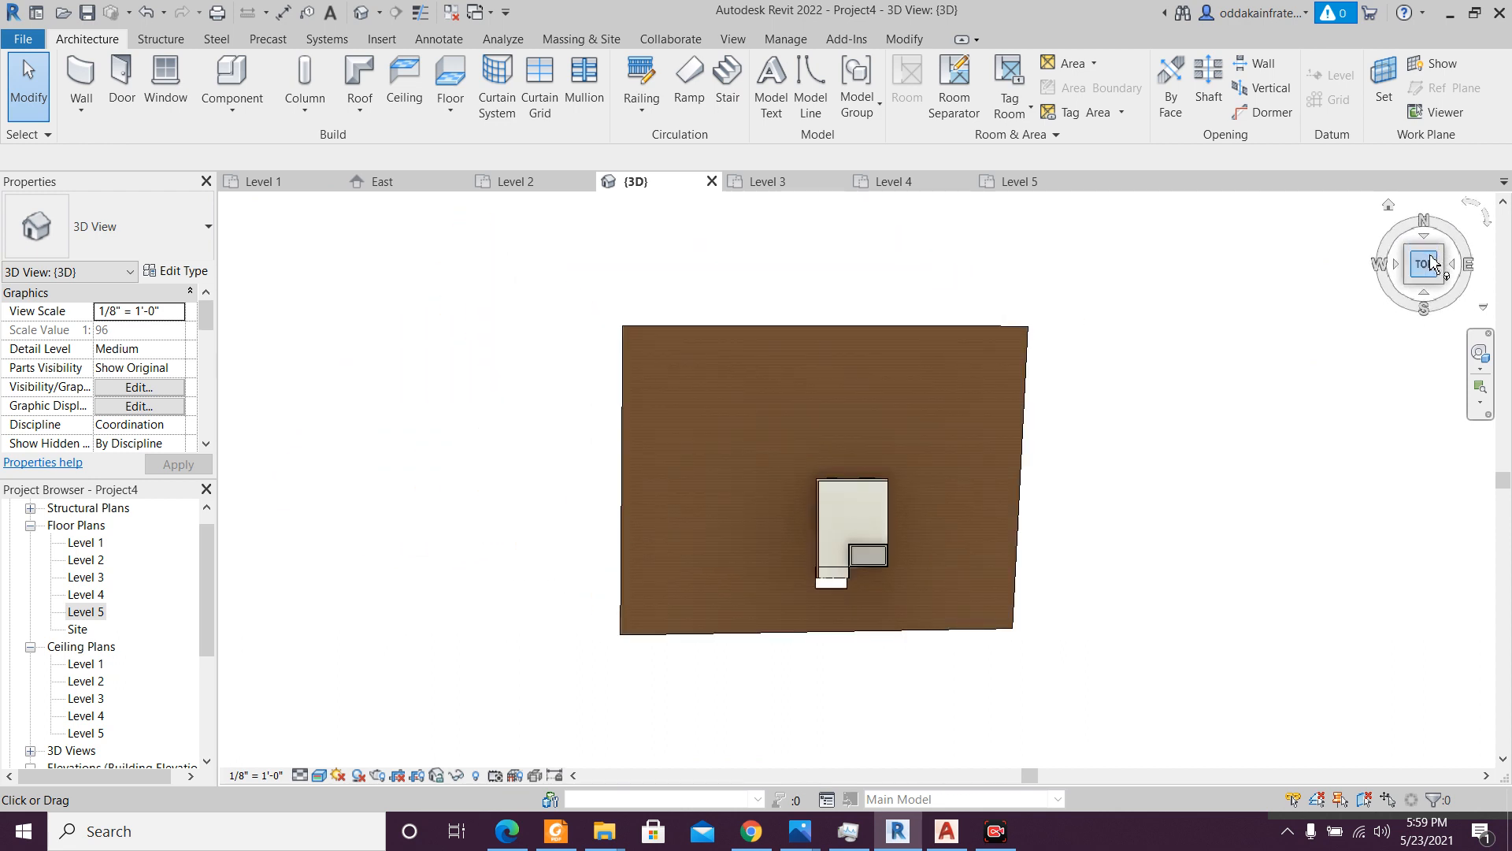
{"action": "scroll", "coordinate": [1024, 520], "scroll_direction": "up", "scroll_amount": 3}
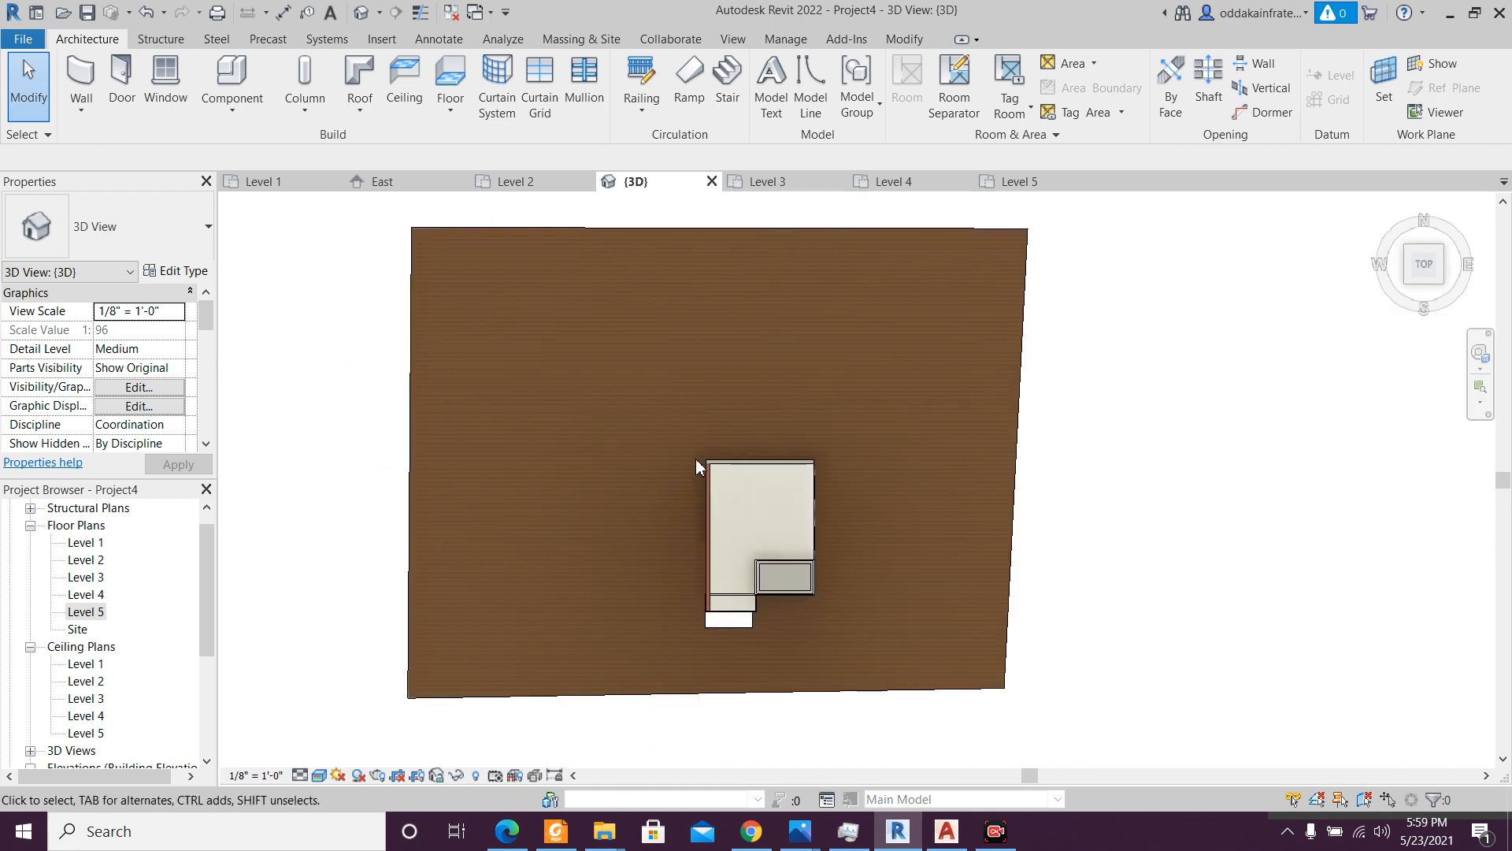
{"action": "mouse_move", "coordinate": [1001, 717]}
{"action": "left_mouse_down"}
{"action": "mouse_move", "coordinate": [1013, 743]}
{"action": "mouse_move", "coordinate": [979, 702]}
{"action": "left_mouse_up"}
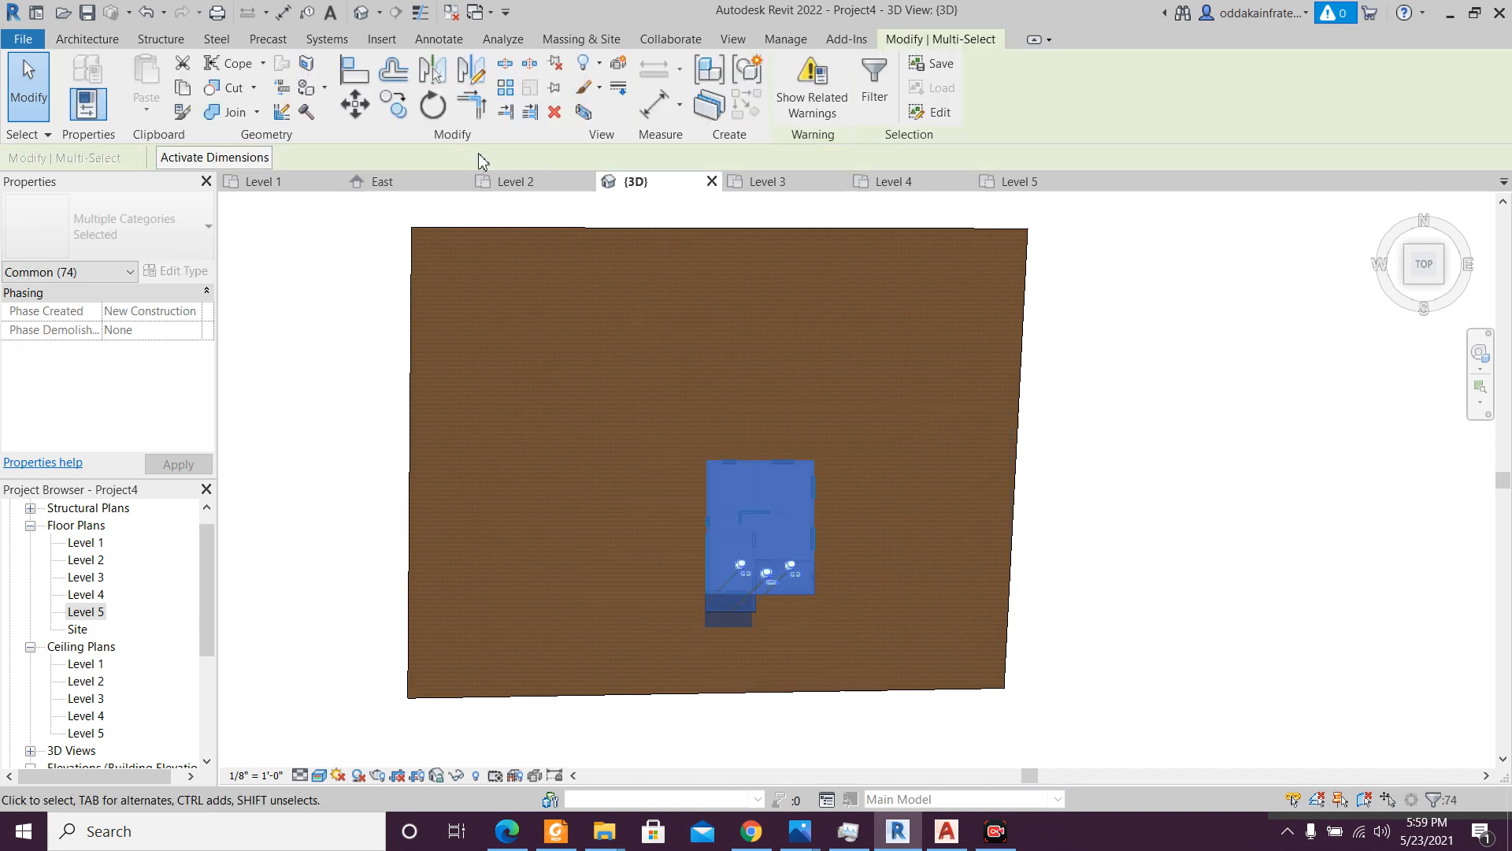
{"action": "left_click", "coordinate": [402, 114]}
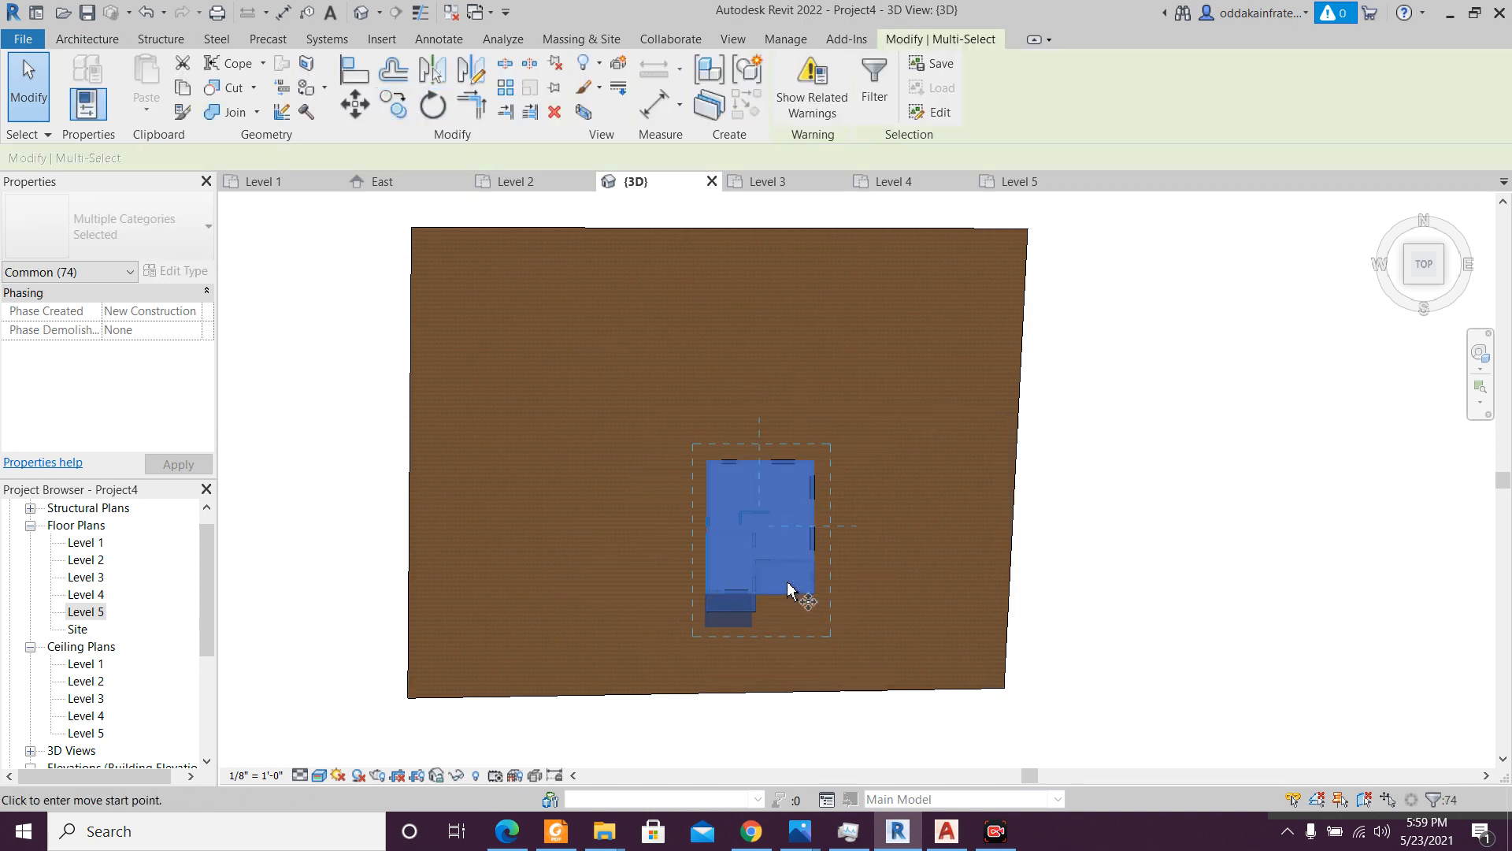
{"action": "left_click", "coordinate": [760, 529]}
{"action": "left_click", "coordinate": [777, 313]}
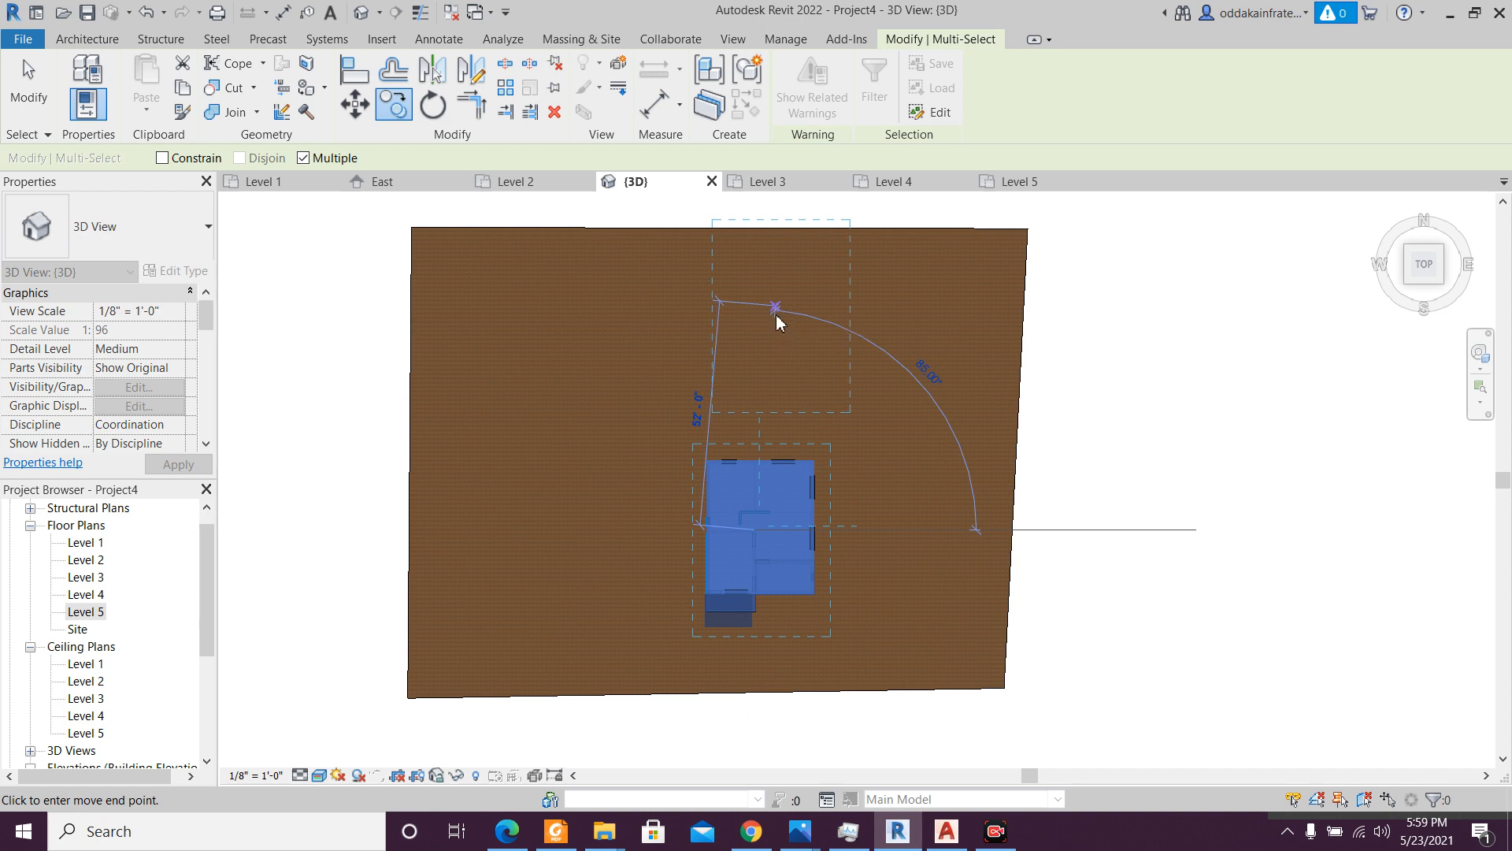
{"action": "key", "text": "Escape"}
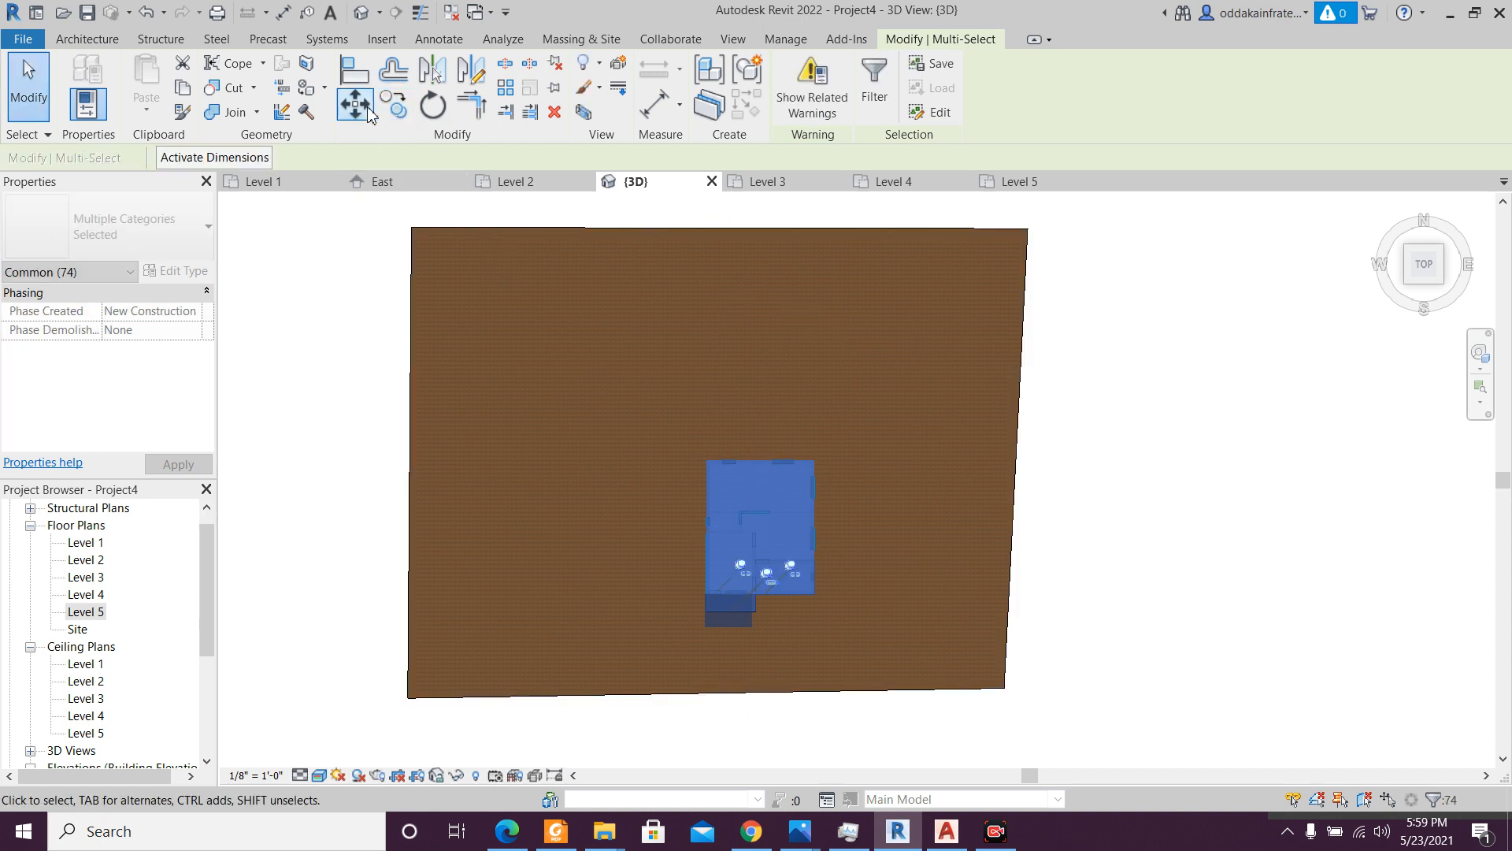
- Rotate the selected house roughly half a turn around its centre on the site
{"action": "left_click", "coordinate": [433, 104]}
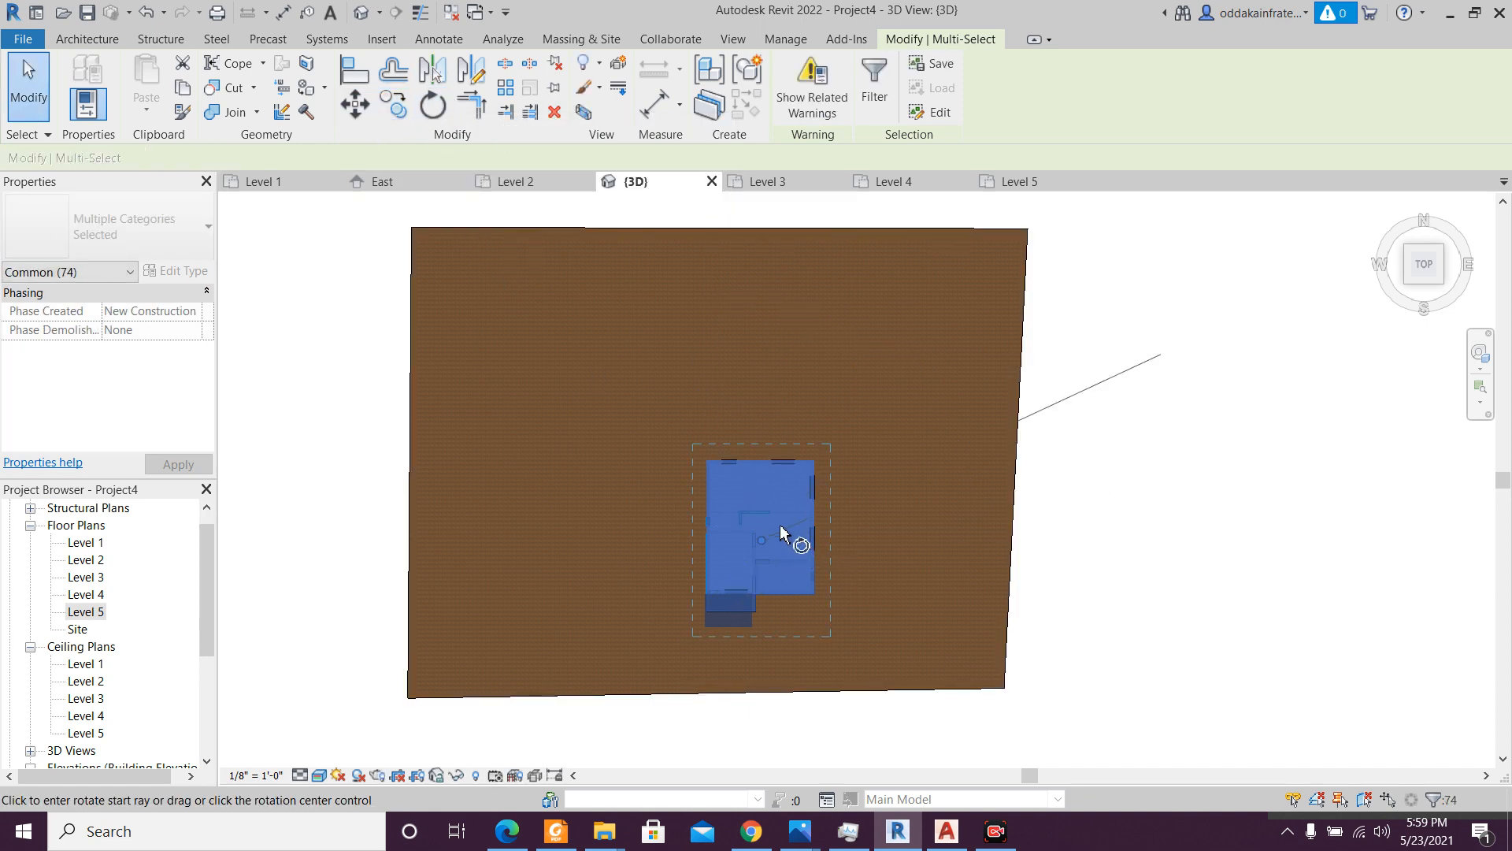
{"action": "left_click", "coordinate": [761, 686]}
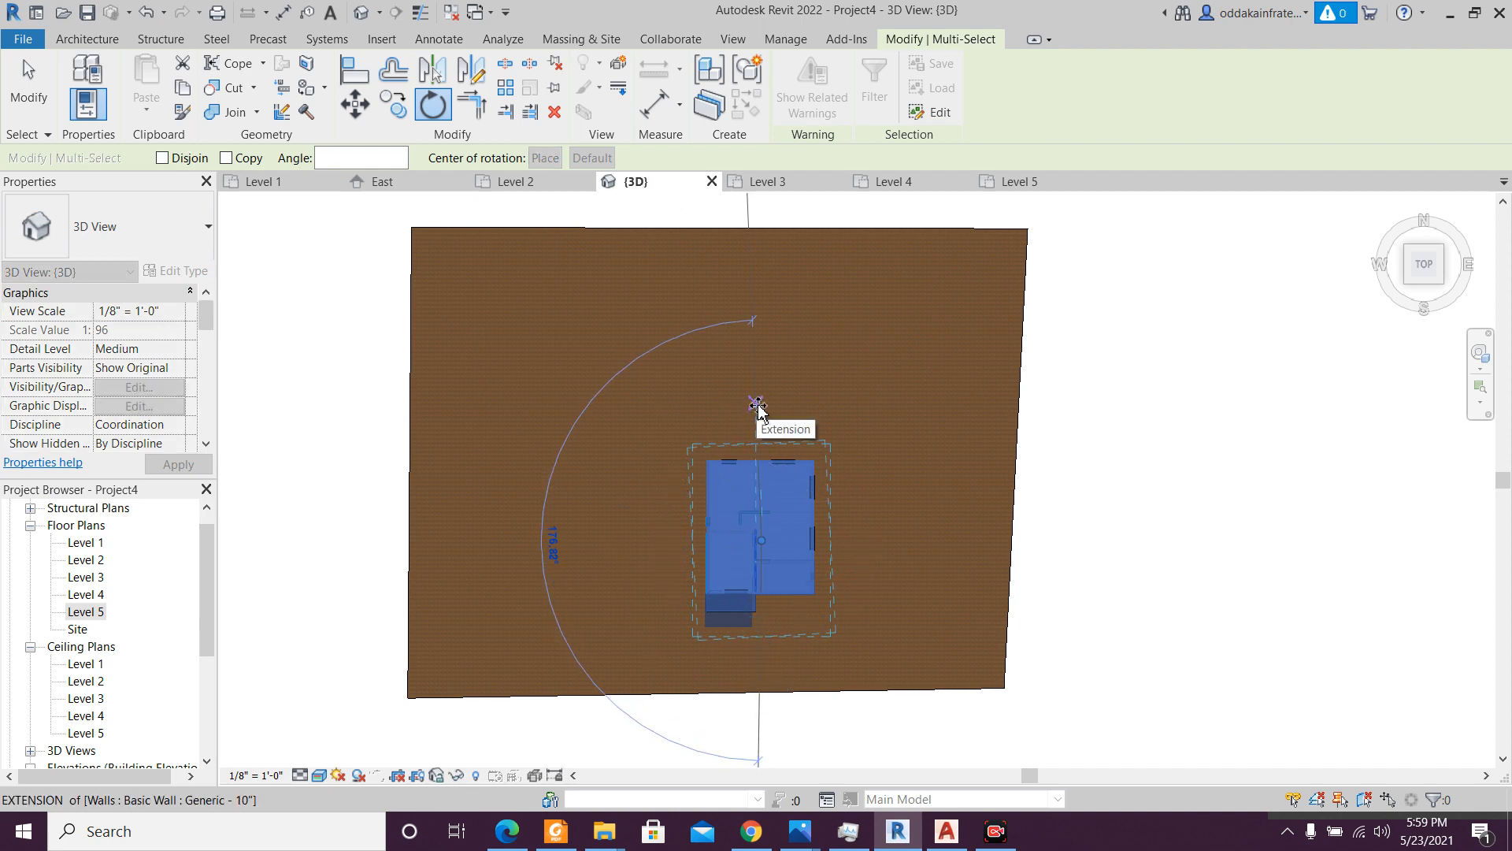
{"action": "left_click", "coordinate": [757, 406]}
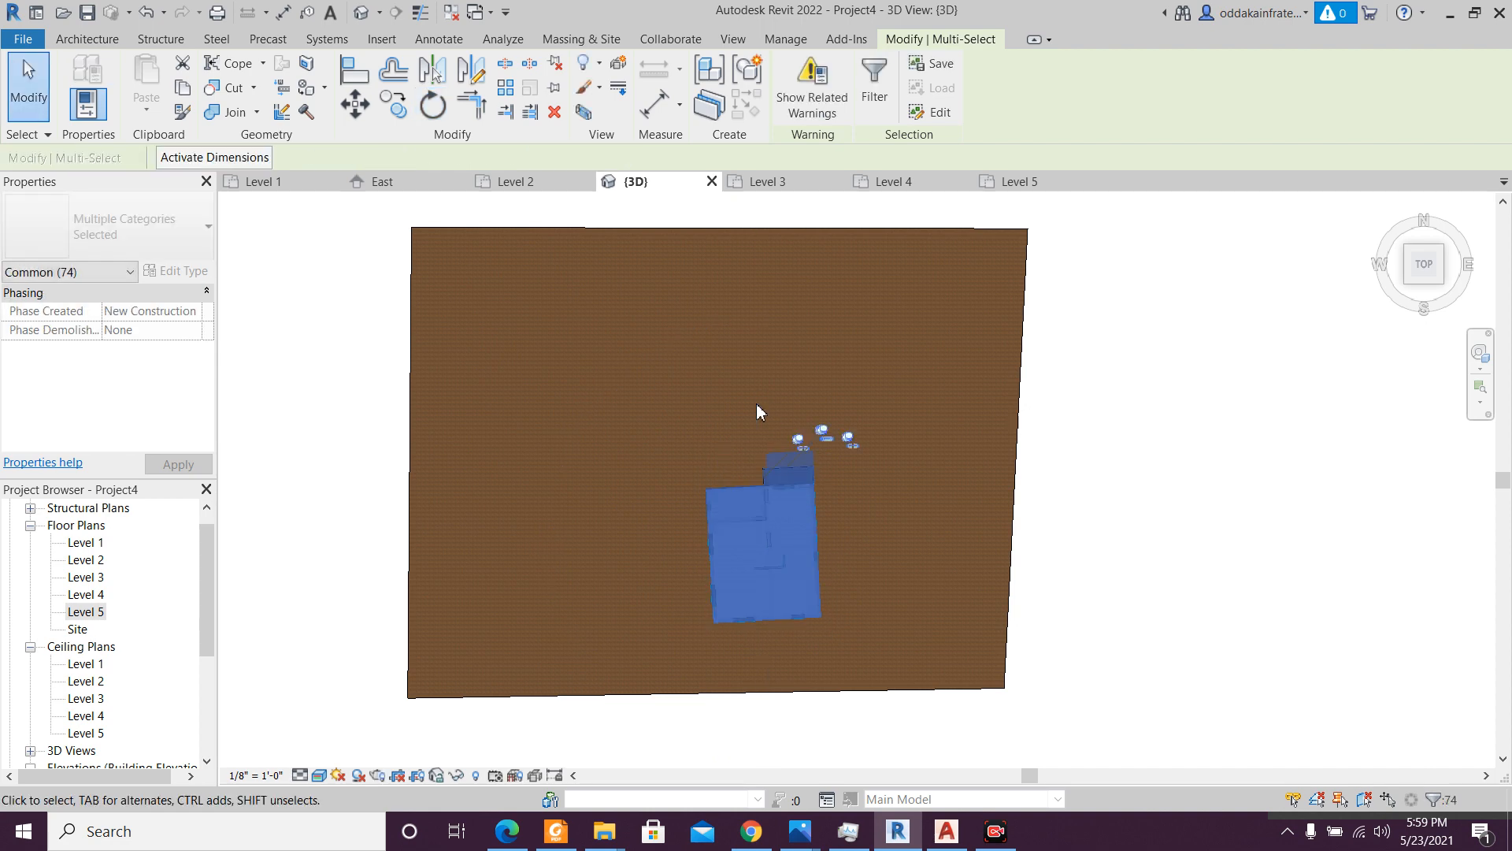
- Deselect the house, dismiss the save reminder and view the rotated model from above its back side
{"action": "middle_click_drag", "start_coordinate": [591, 547], "coordinate": [1141, 412], "text": "shift"}
{"action": "key", "text": "Escape"}
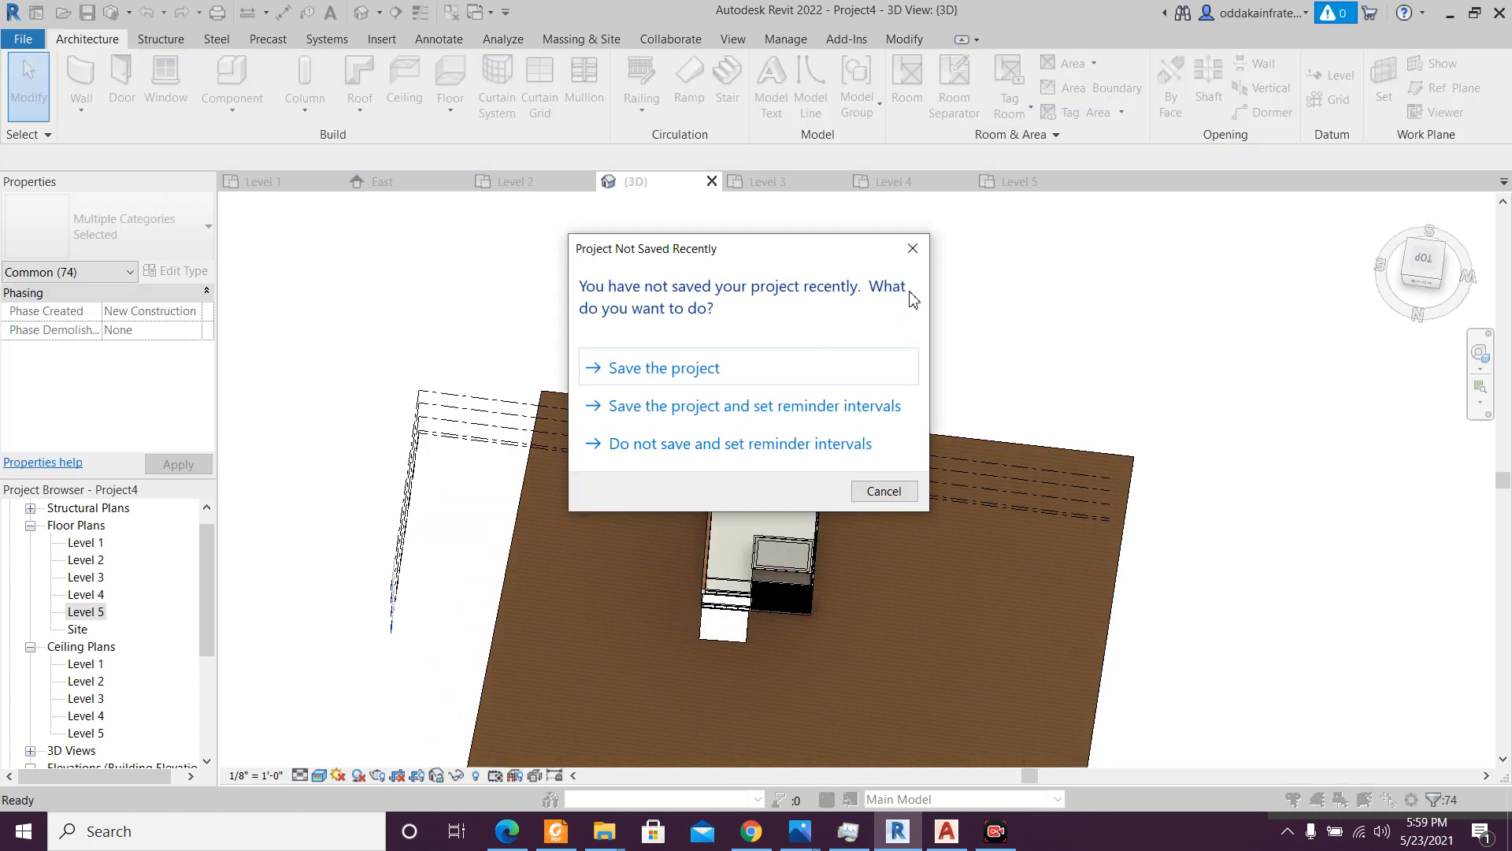
{"action": "left_click", "coordinate": [915, 251]}
{"action": "middle_click_drag", "start_coordinate": [861, 483], "coordinate": [761, 677], "text": "shift"}
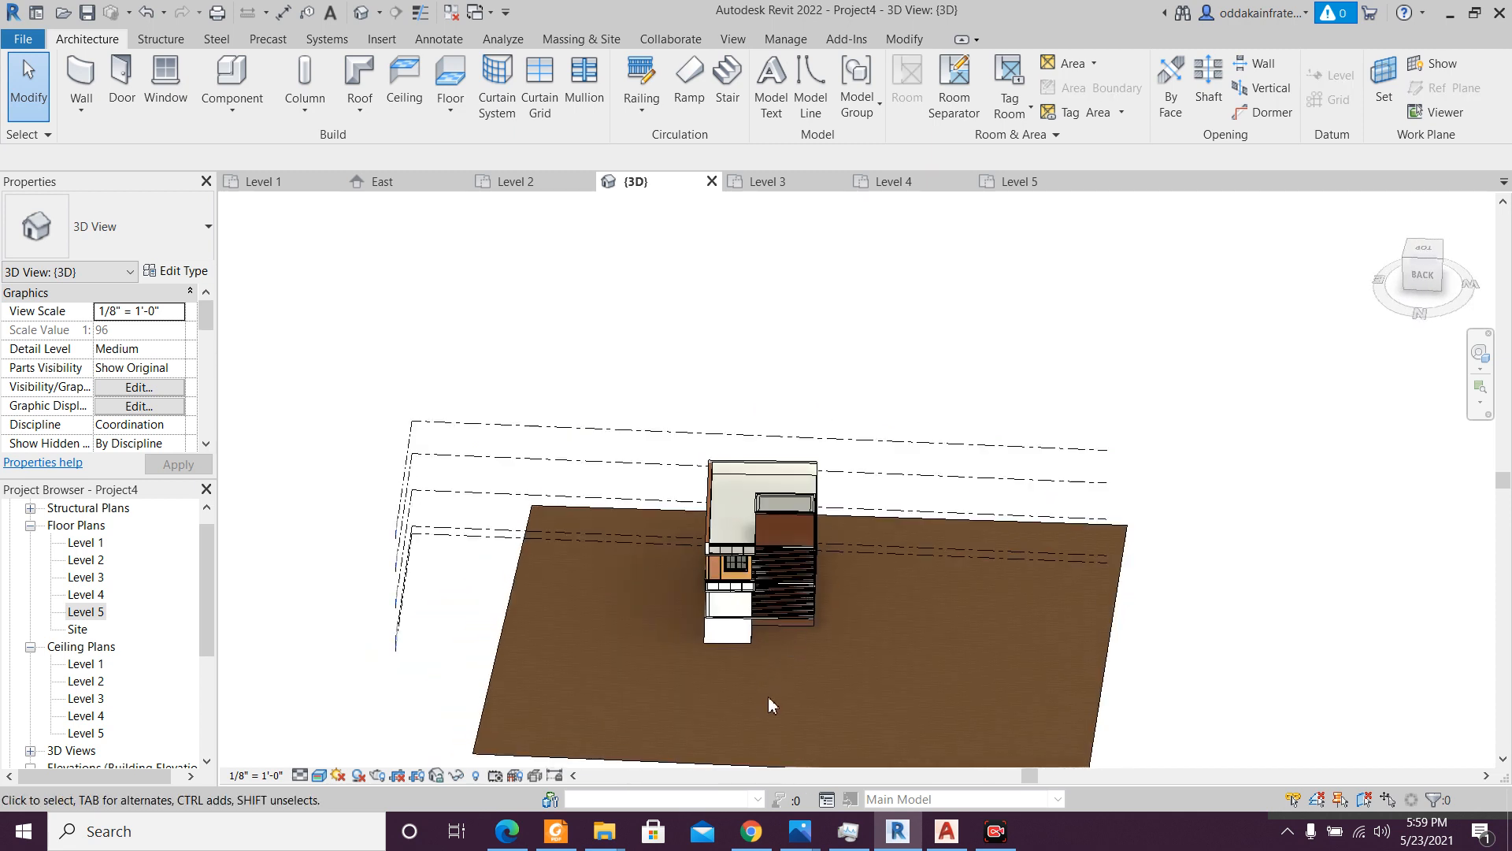
- Check the compass and the position of the 20' wide road on the ground floor plan PDF in Foxit Reader
{"action": "left_click", "coordinate": [565, 846]}
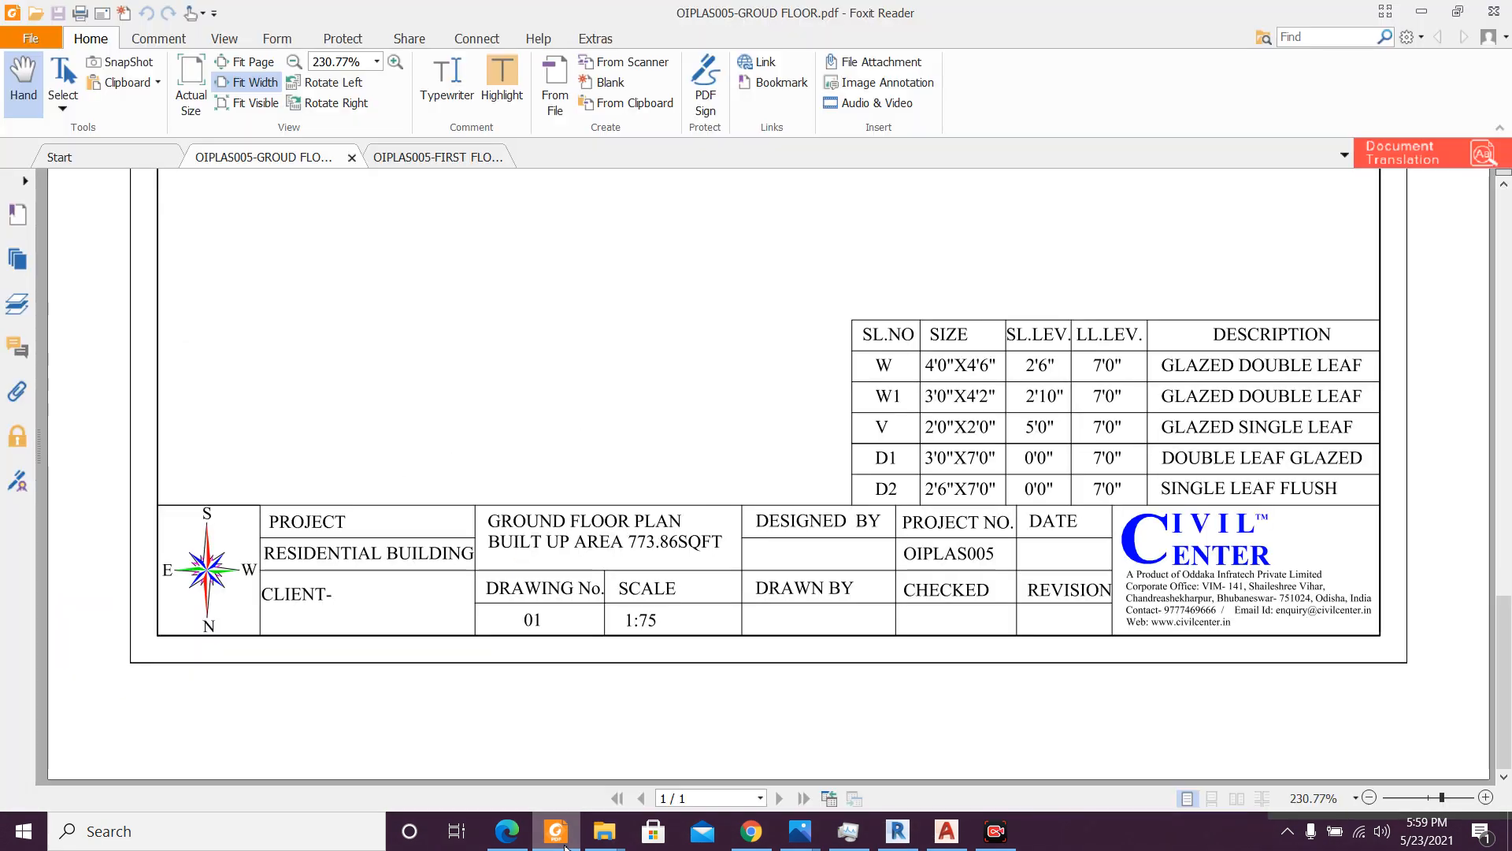
{"action": "scroll", "coordinate": [573, 722], "scroll_direction": "up", "scroll_amount": 1}
{"action": "scroll", "coordinate": [573, 722], "scroll_direction": "up", "scroll_amount": 9}
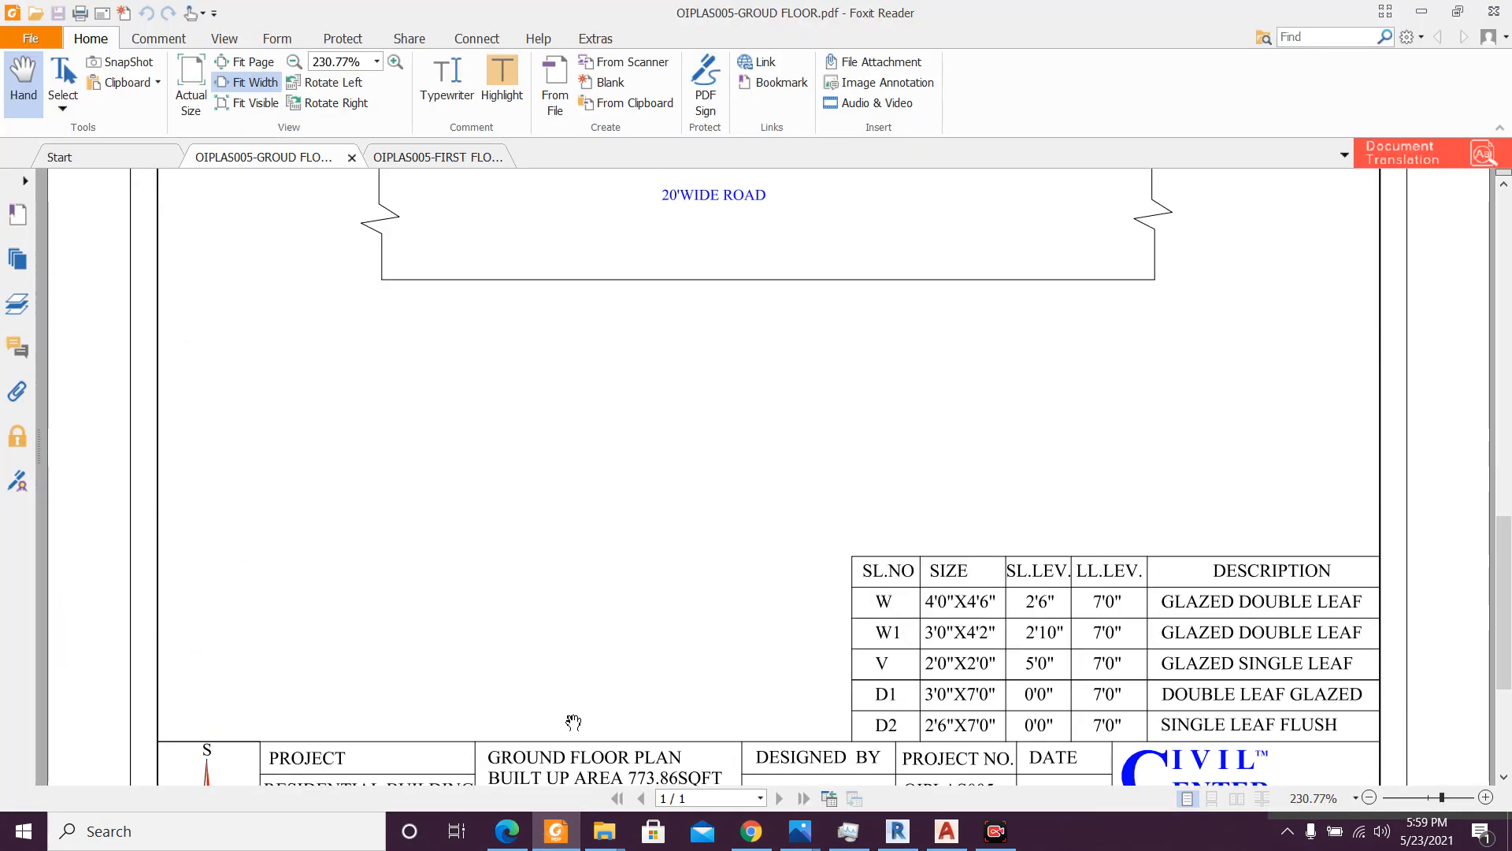
{"action": "scroll", "coordinate": [573, 722], "scroll_direction": "down", "scroll_amount": 10}
{"action": "scroll", "coordinate": [573, 722], "scroll_direction": "up", "scroll_amount": 9}
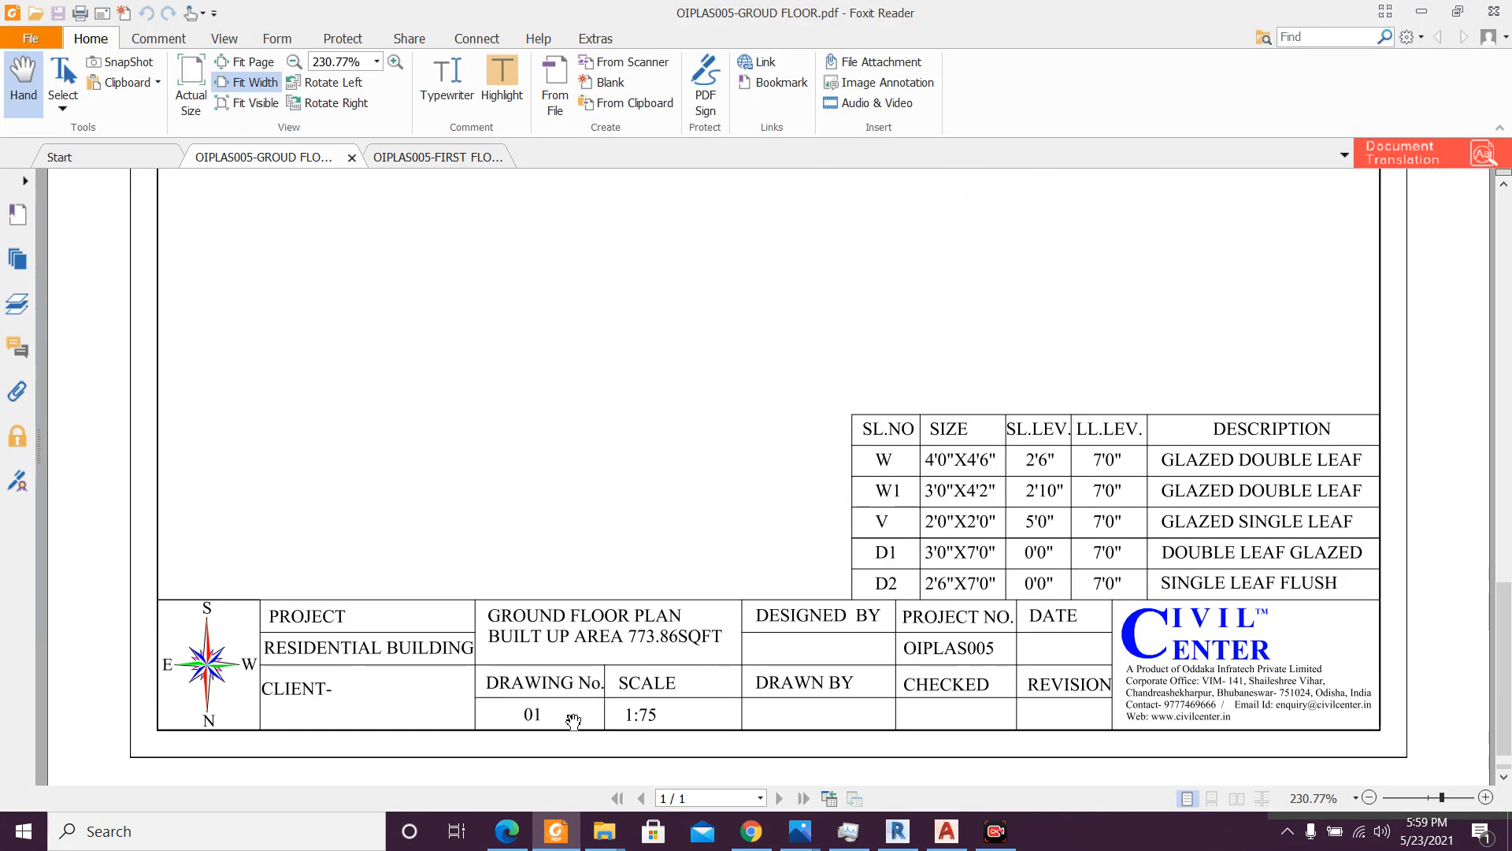
{"action": "scroll", "coordinate": [573, 722], "scroll_direction": "down", "scroll_amount": 10}
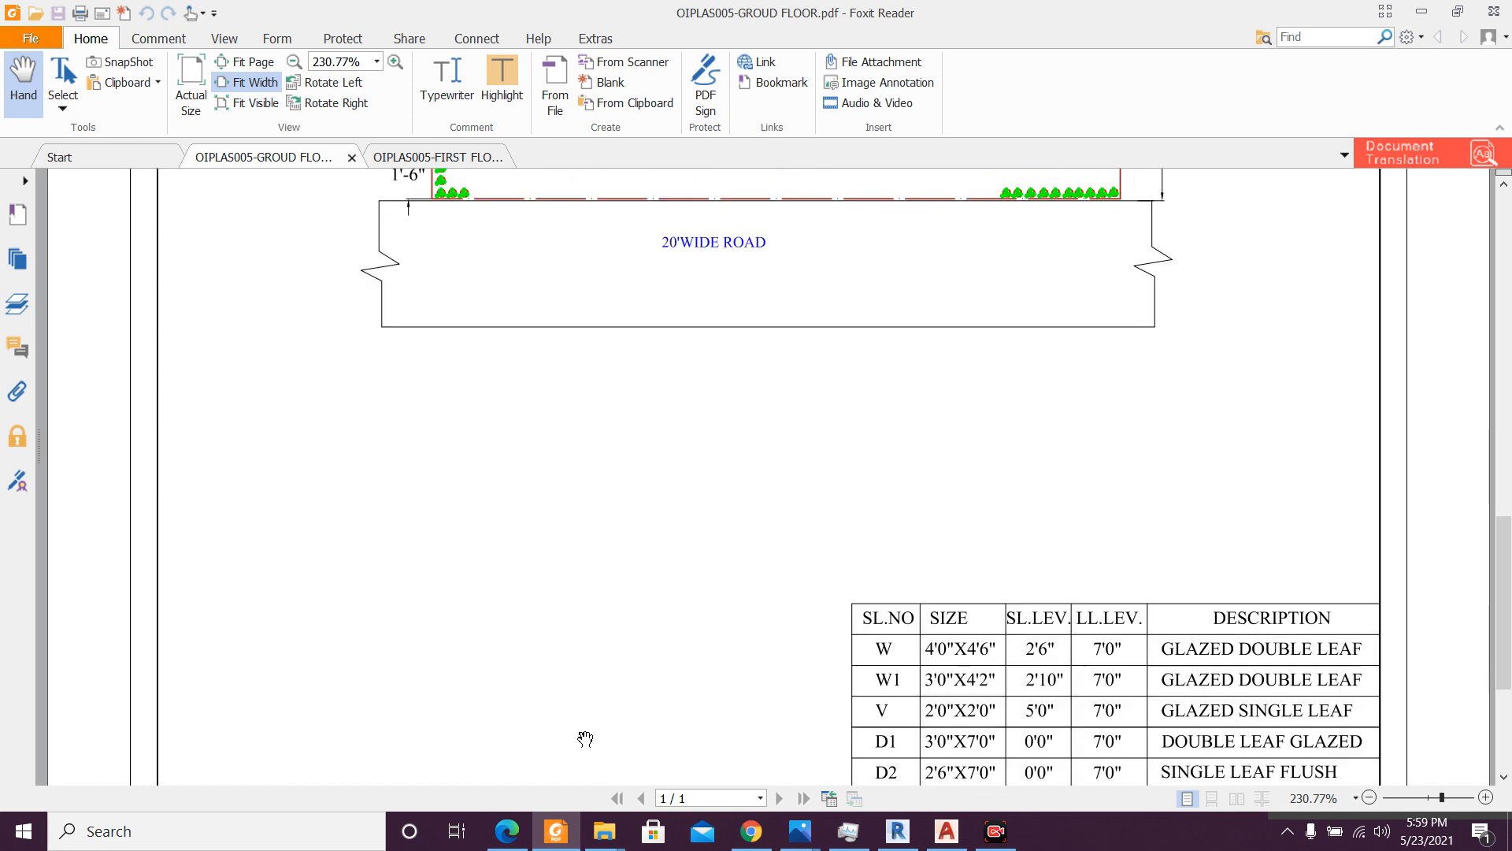
{"action": "left_click", "coordinate": [572, 845]}
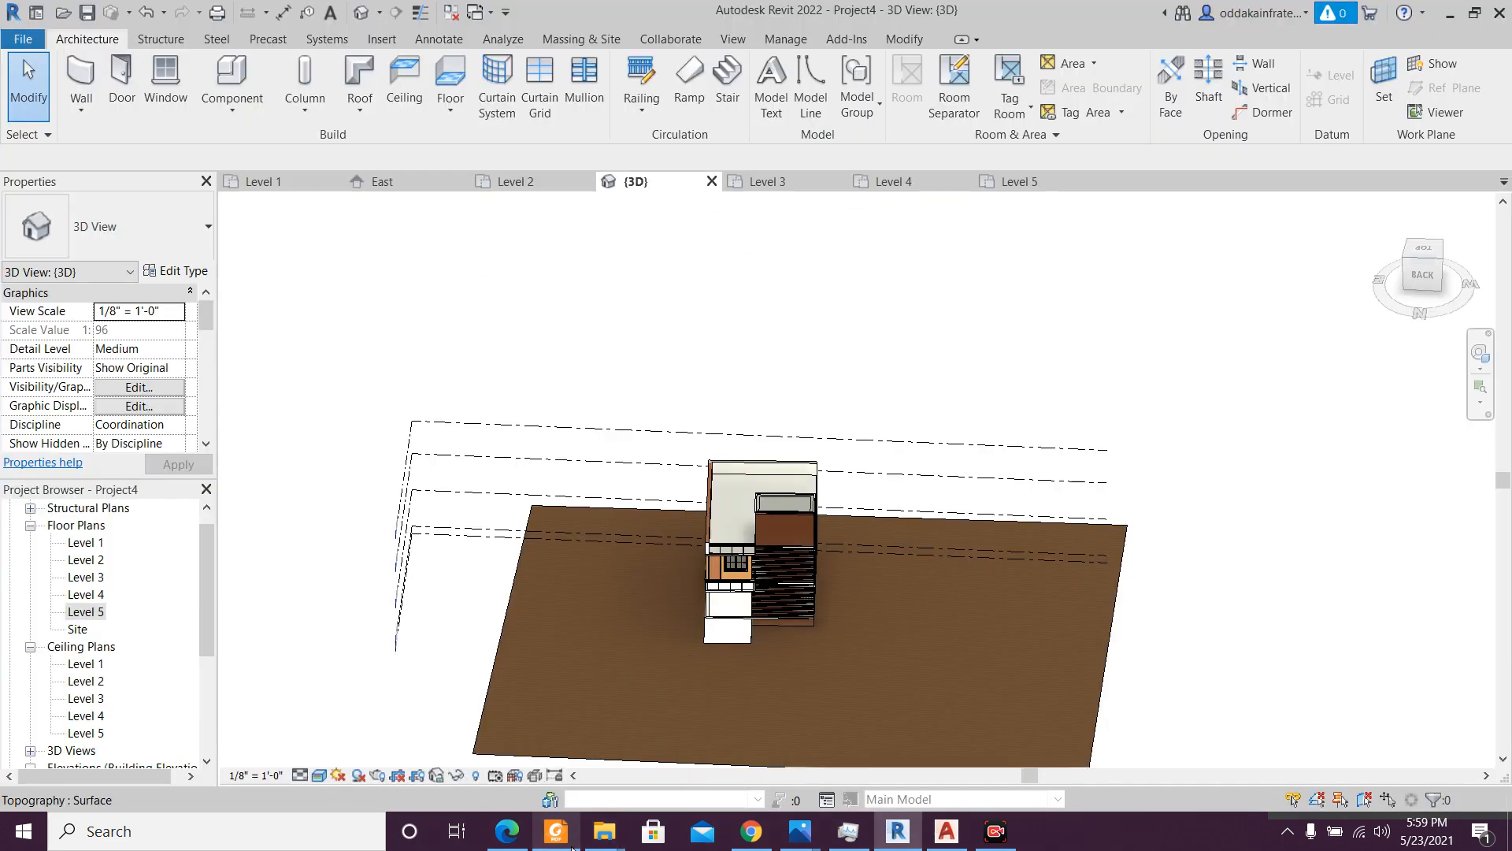
- Compare the rotated house's entrance side in 3D with the portico and road side of the ground floor plan PDF
{"action": "scroll", "coordinate": [797, 640], "scroll_direction": "up", "scroll_amount": 3}
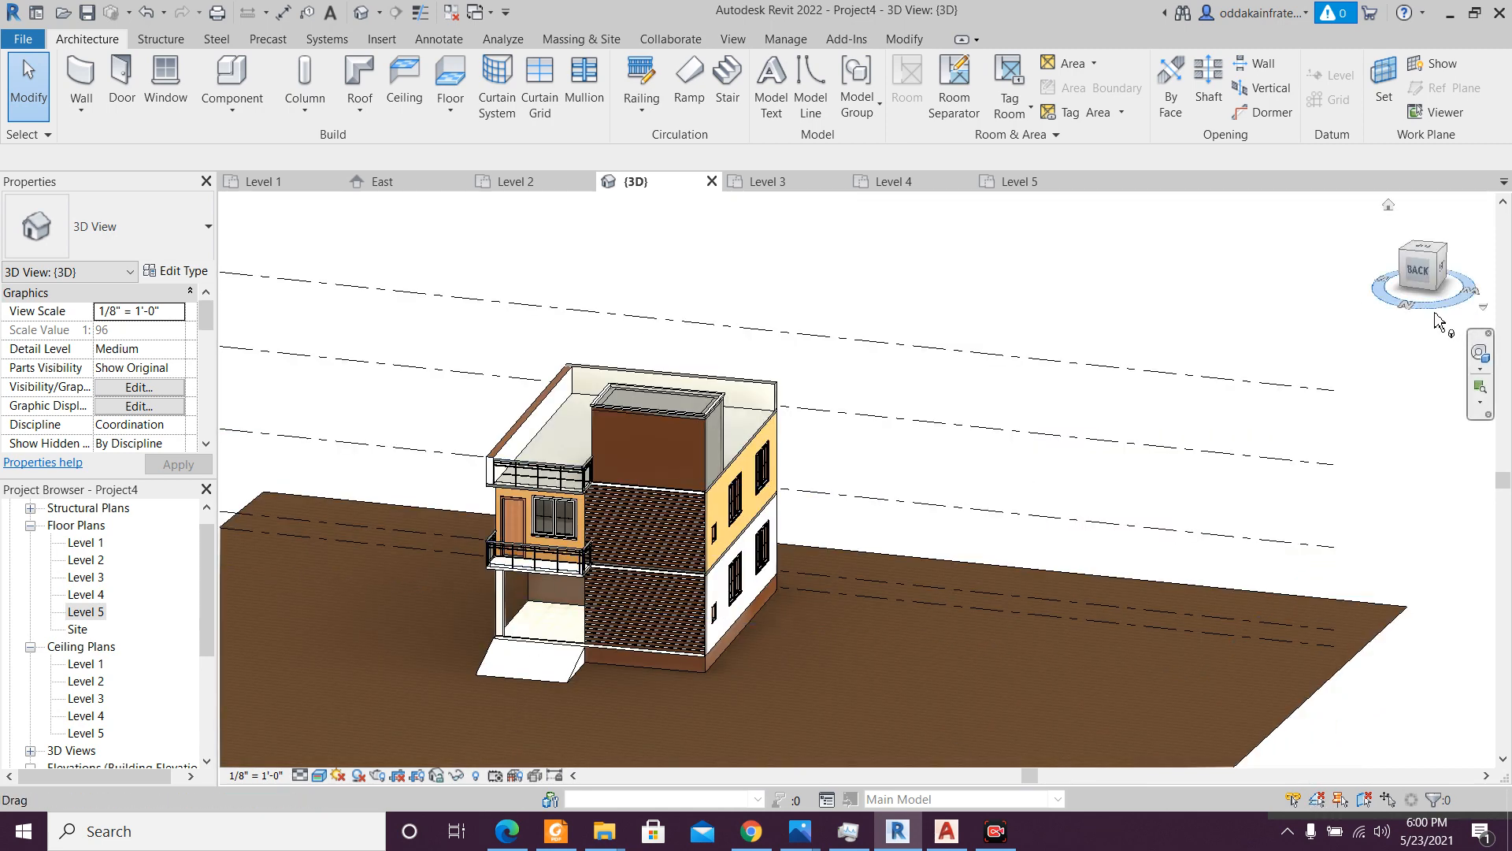
{"action": "left_click", "coordinate": [556, 831]}
{"action": "scroll", "coordinate": [382, 676], "scroll_direction": "up", "scroll_amount": 10}
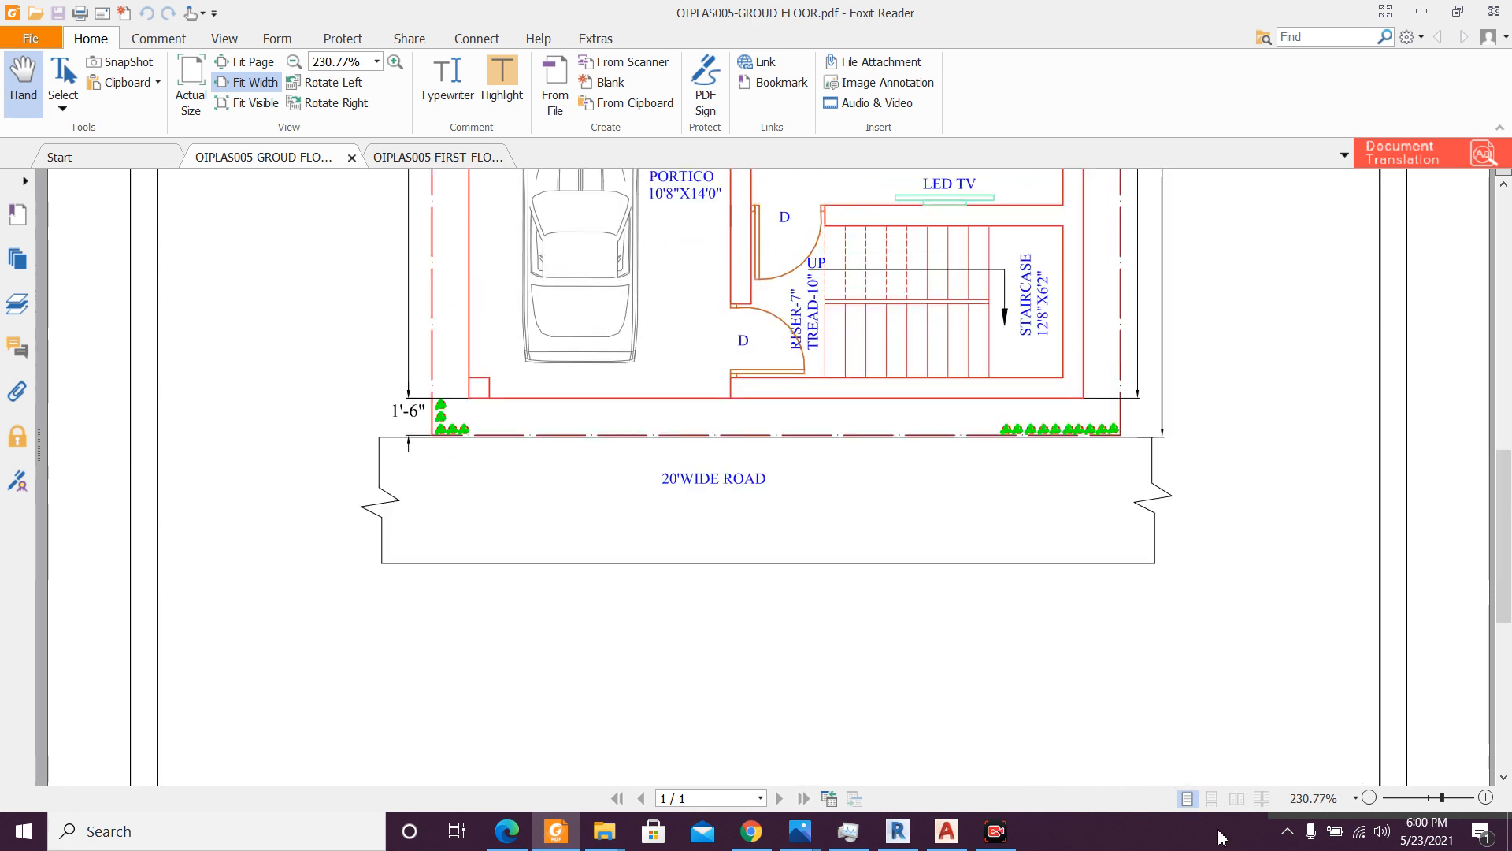
- Switch to Revit, select the site's toposurface and search the project materials for grass
{"action": "left_click", "coordinate": [902, 835]}
{"action": "scroll", "coordinate": [693, 622], "scroll_direction": "down", "scroll_amount": 5}
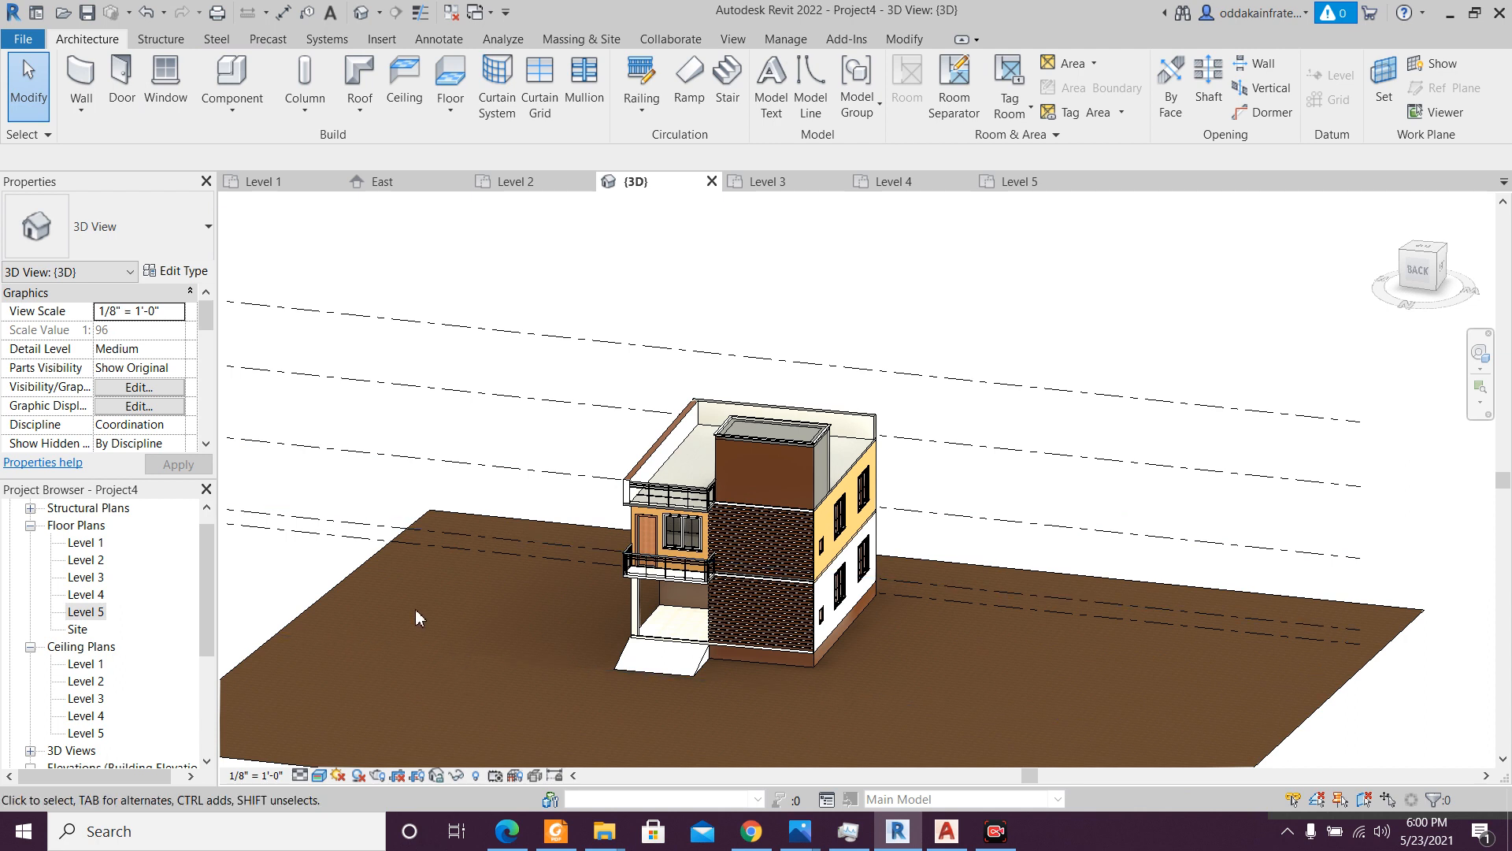
{"action": "left_click", "coordinate": [326, 605]}
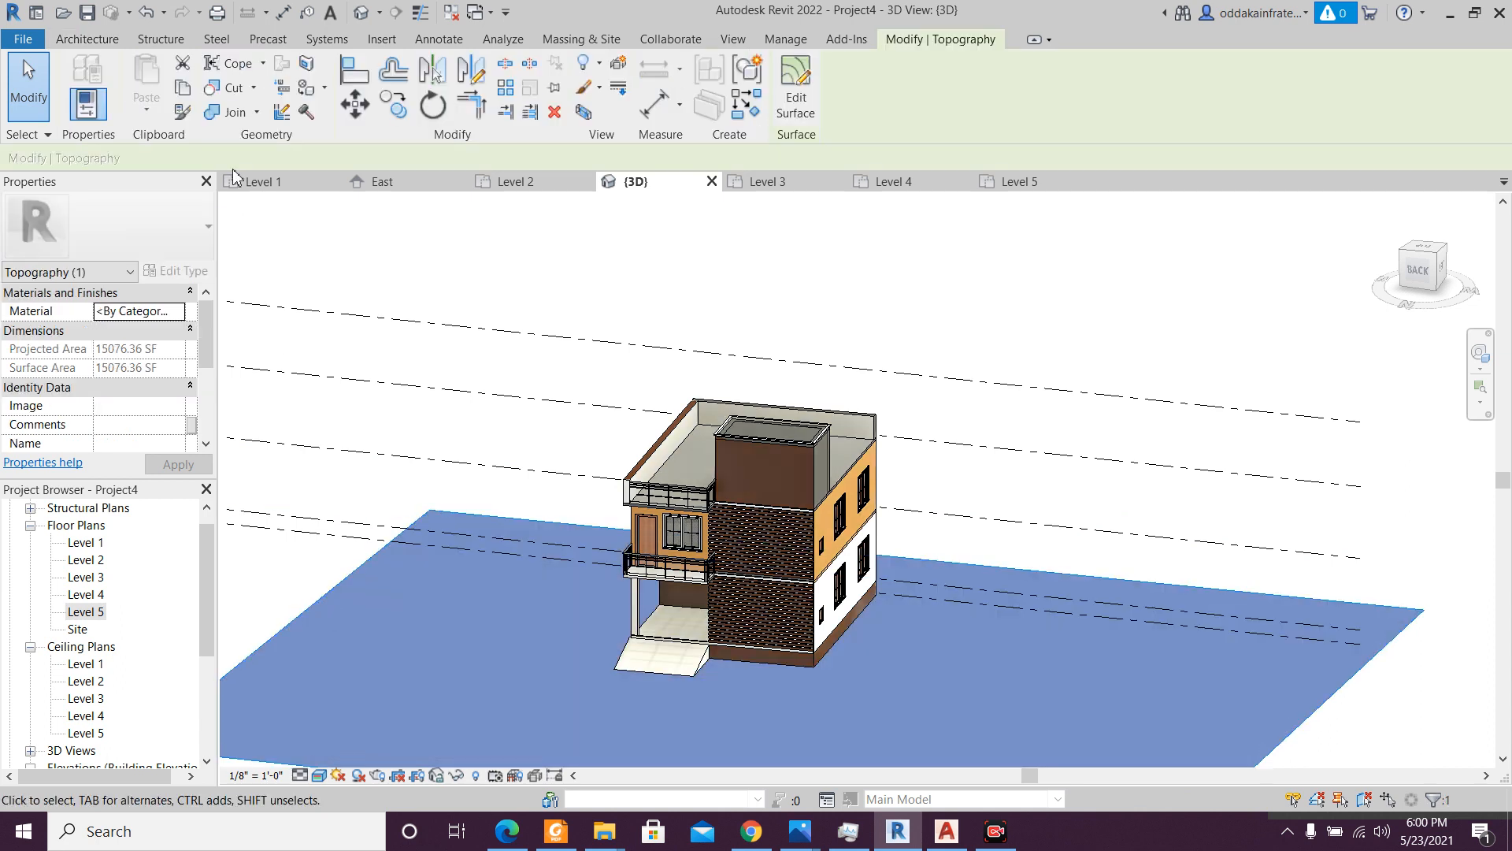
{"action": "left_click", "coordinate": [113, 43]}
{"action": "left_click", "coordinate": [162, 41]}
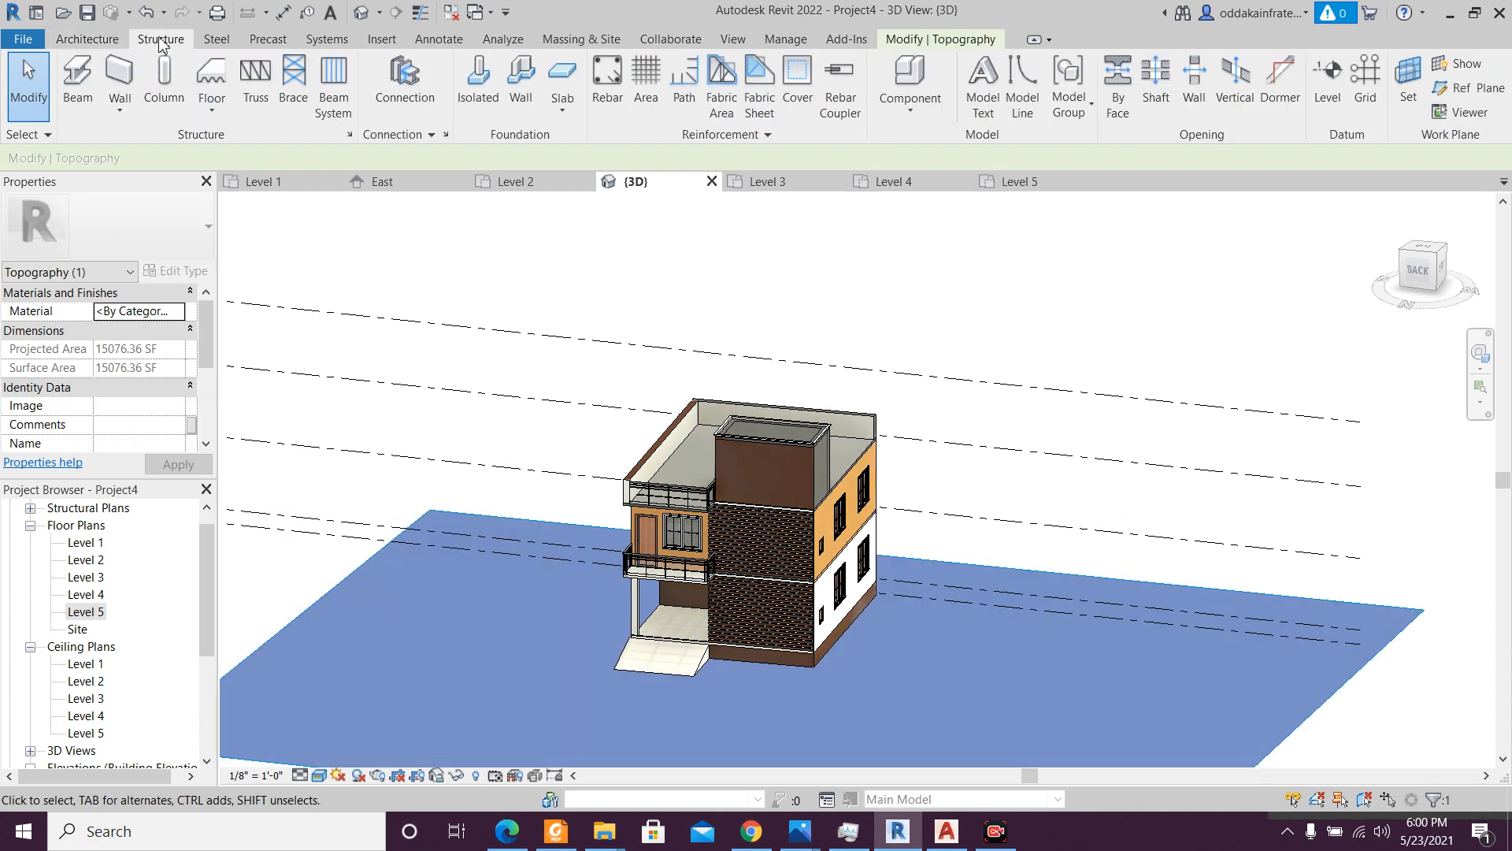
{"action": "left_click", "coordinate": [219, 43]}
{"action": "left_click", "coordinate": [382, 40]}
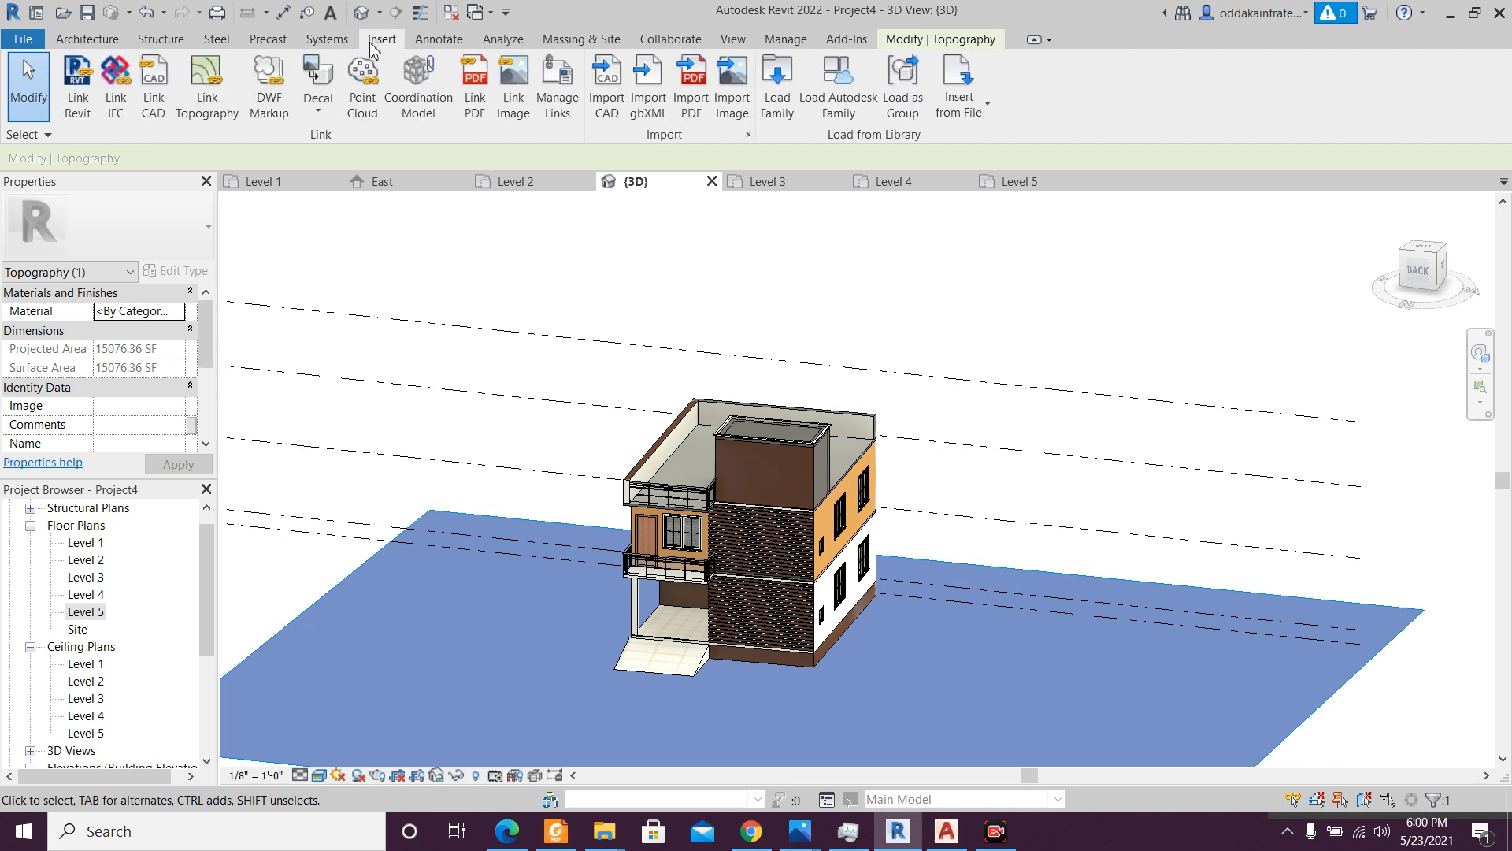
{"action": "left_click", "coordinate": [785, 39]}
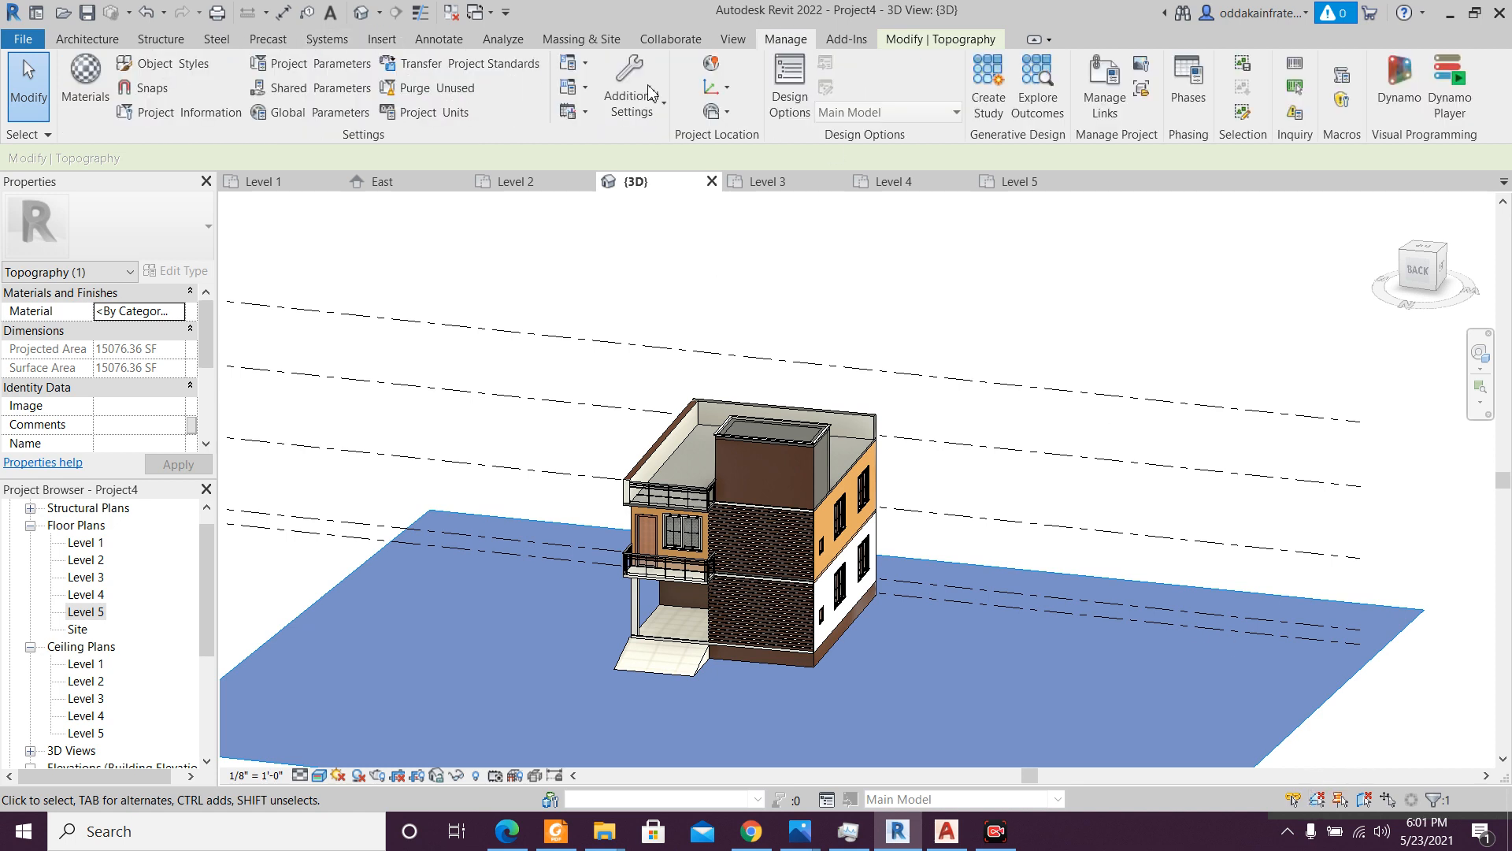
{"action": "left_click", "coordinate": [70, 66]}
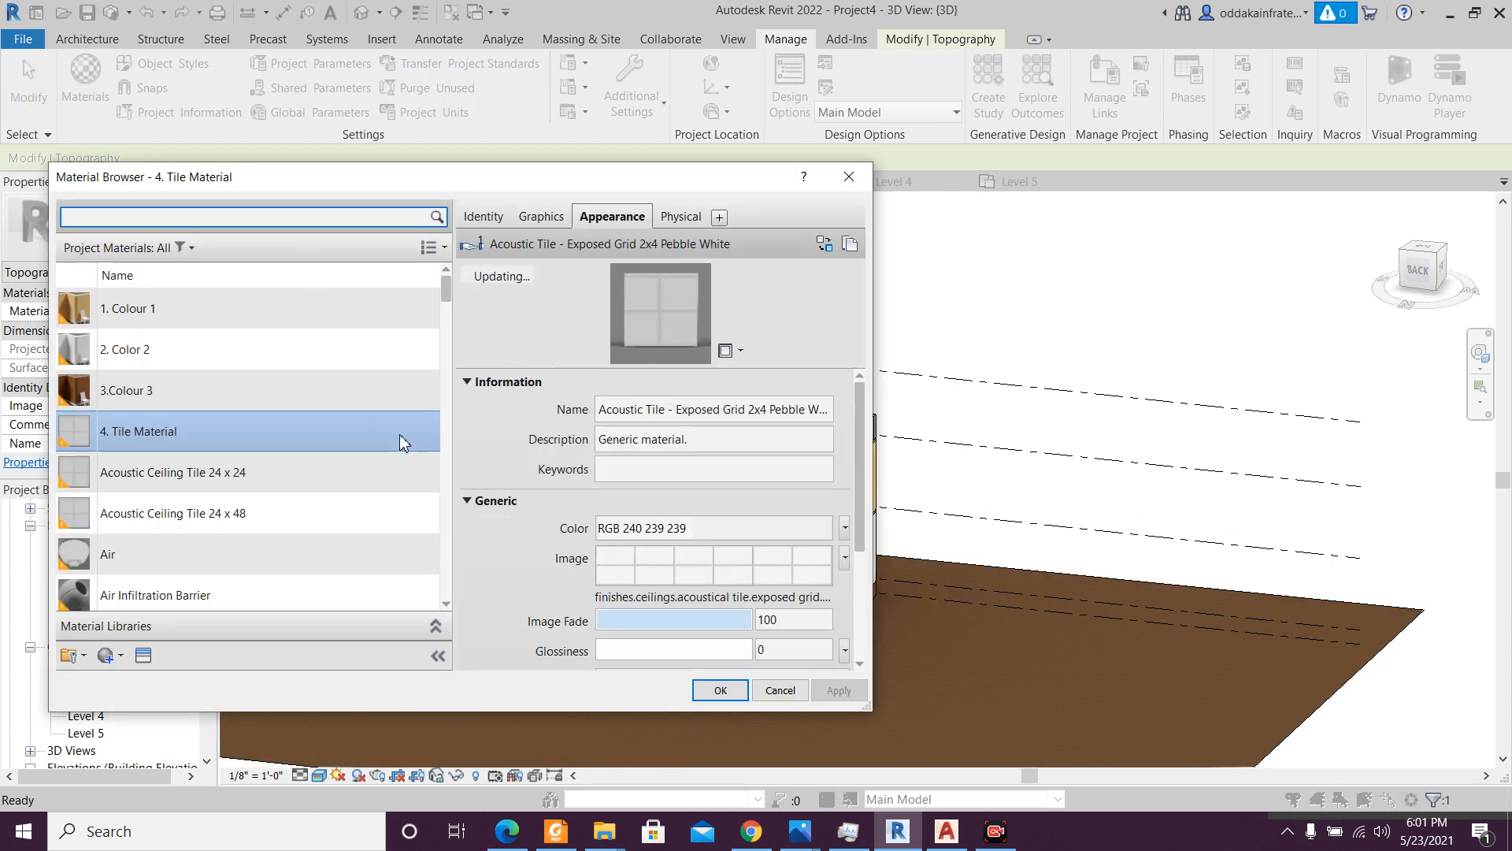
{"action": "scroll", "coordinate": [402, 445], "scroll_direction": "down", "scroll_amount": 2}
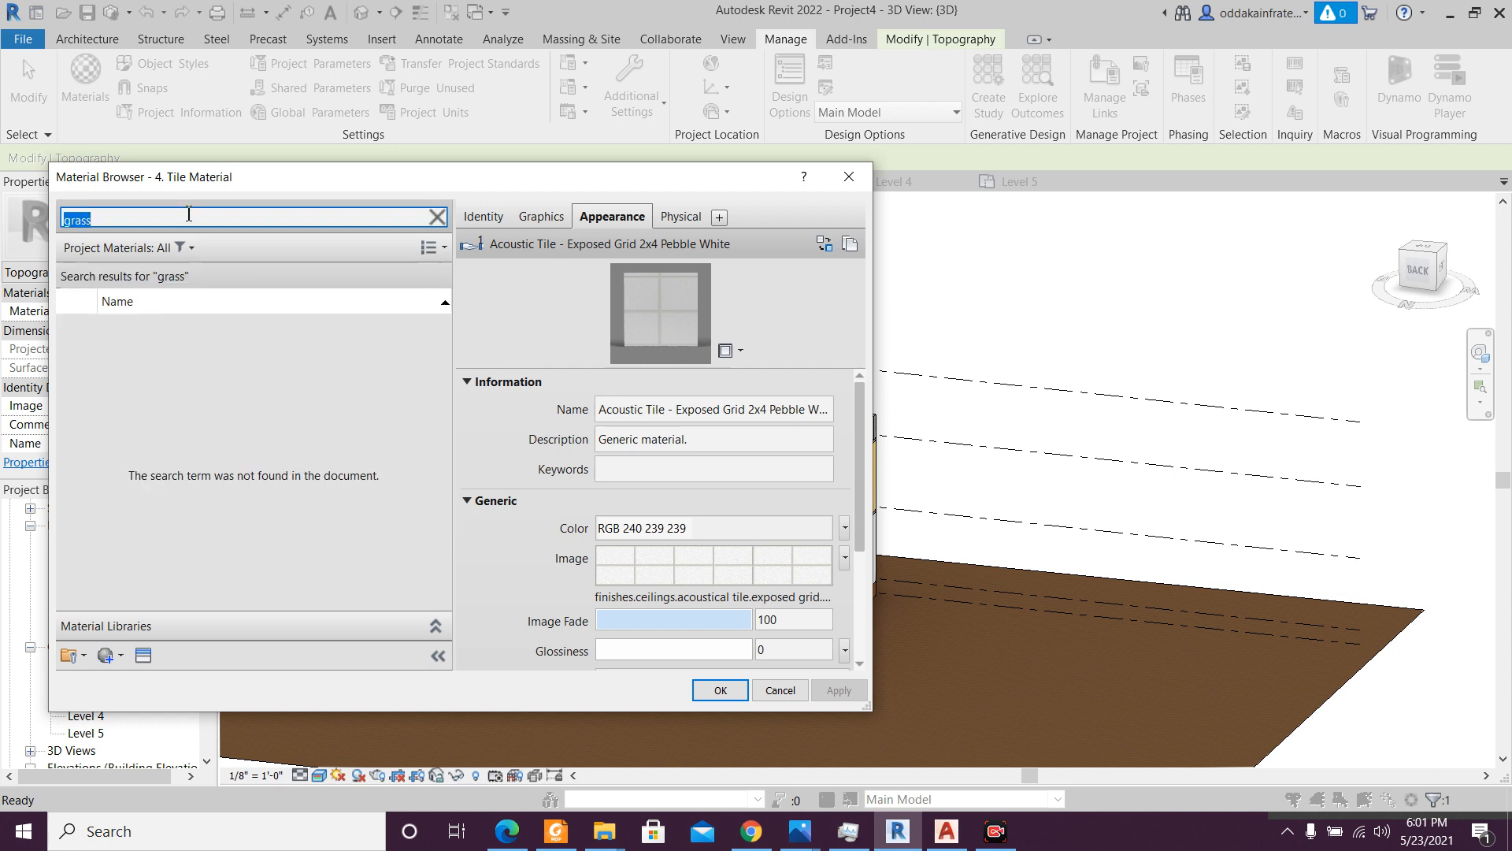
- Create a new project material and name it 5. Grass
{"action": "left_click", "coordinate": [122, 660]}
{"action": "left_click", "coordinate": [130, 682]}
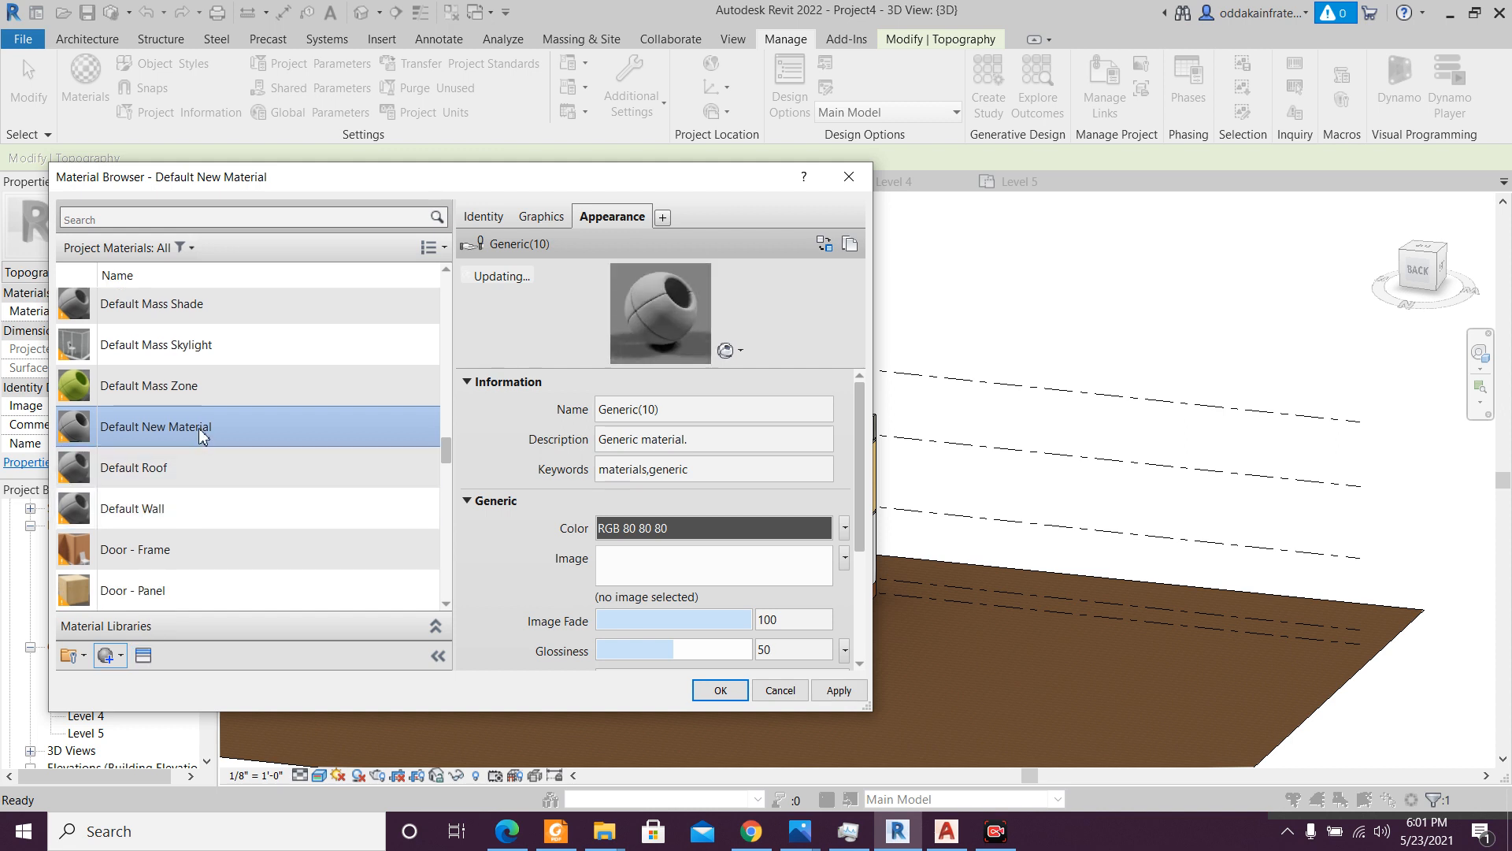
{"action": "right_click", "coordinate": [203, 435]}
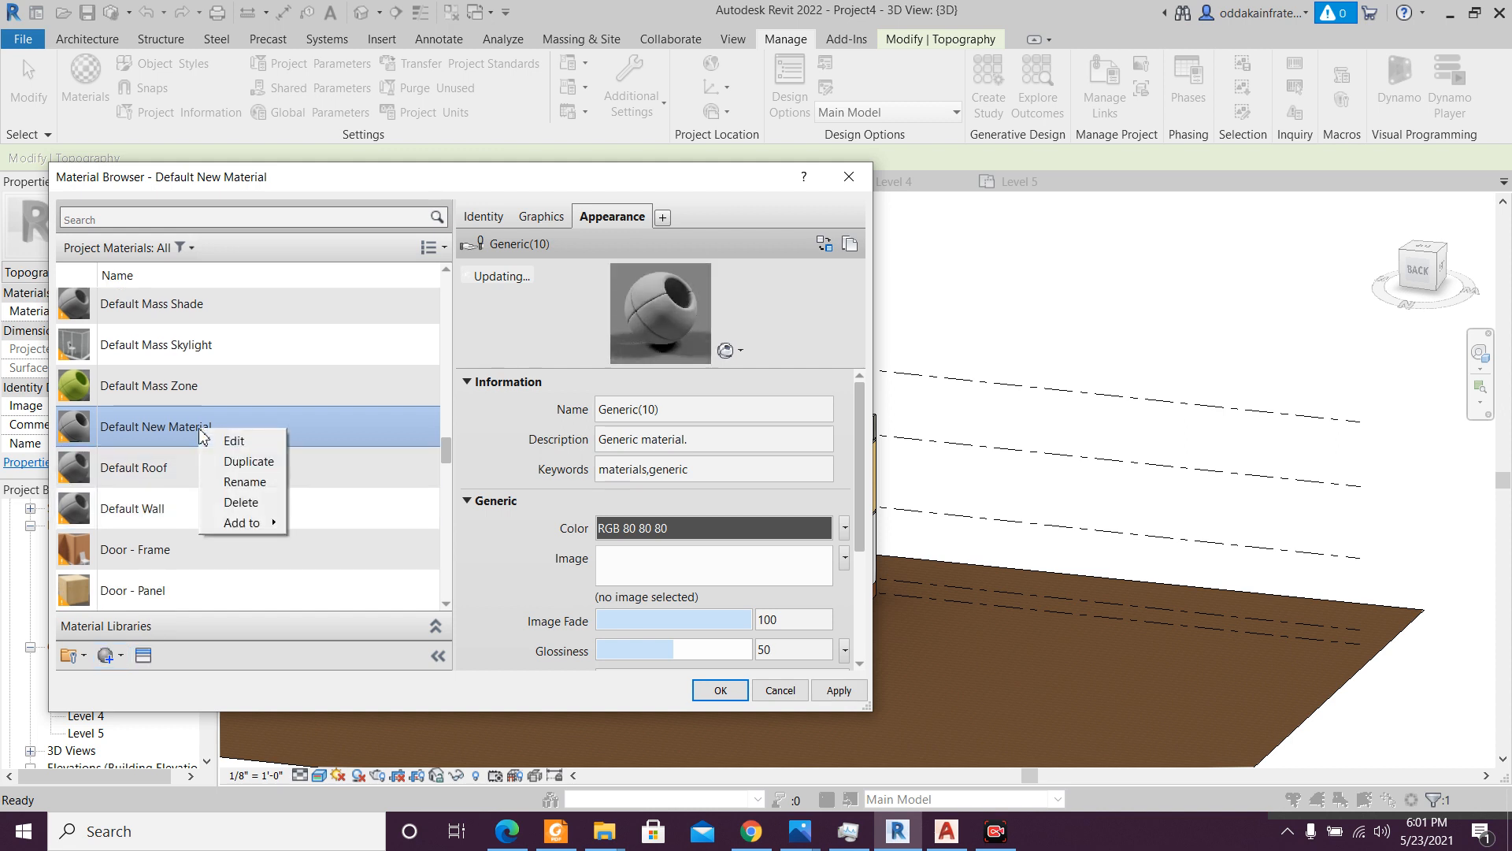
{"action": "left_click", "coordinate": [245, 480]}
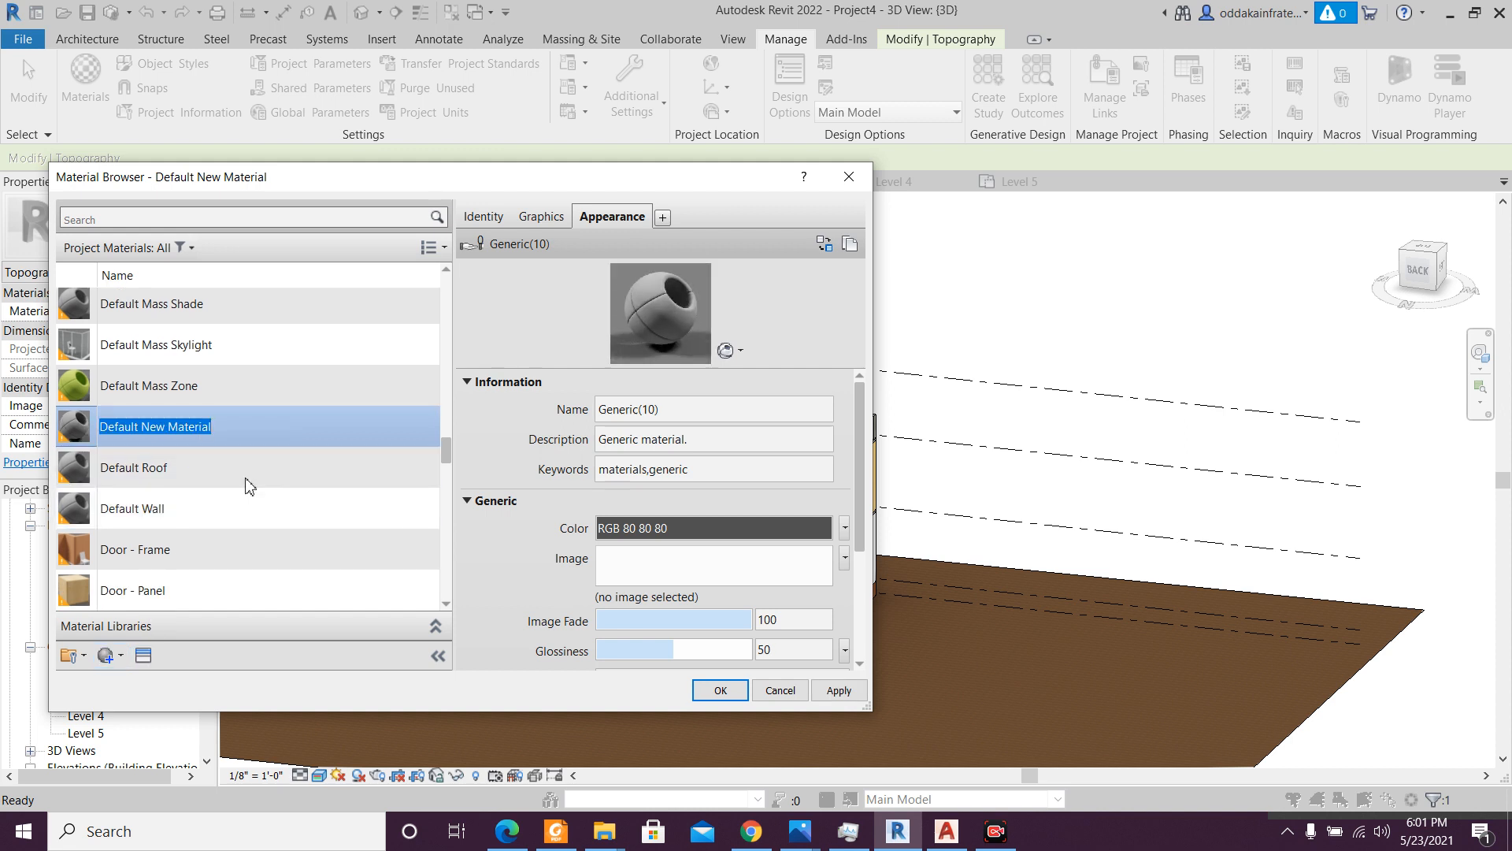
{"action": "type", "text": "5. Grass"}
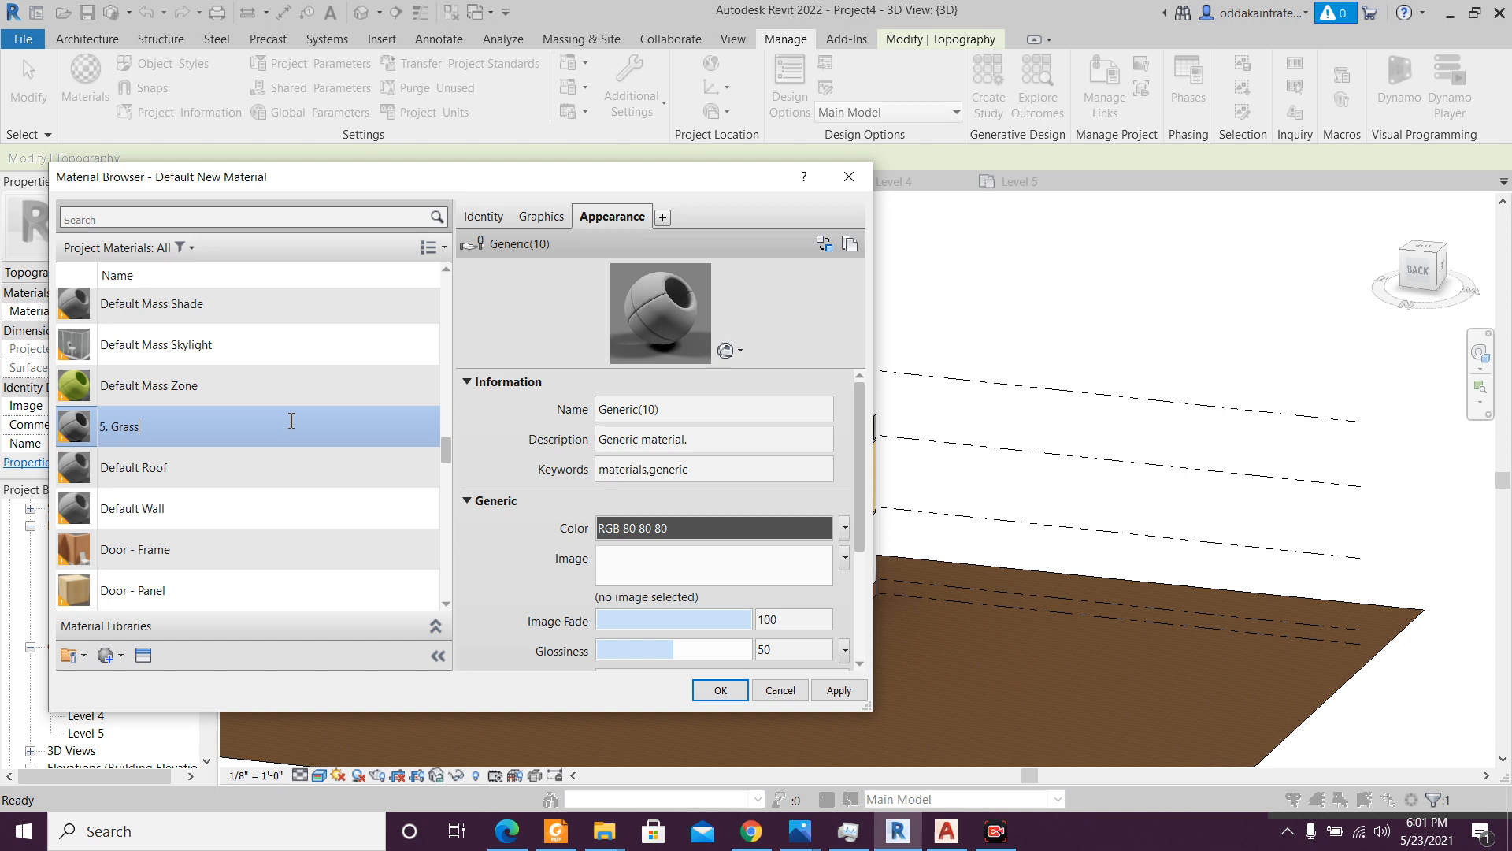
- Find the Grass - Dark Rye appearance asset with the search term grass and apply it to the 5. Grass material
{"action": "left_click", "coordinate": [144, 655]}
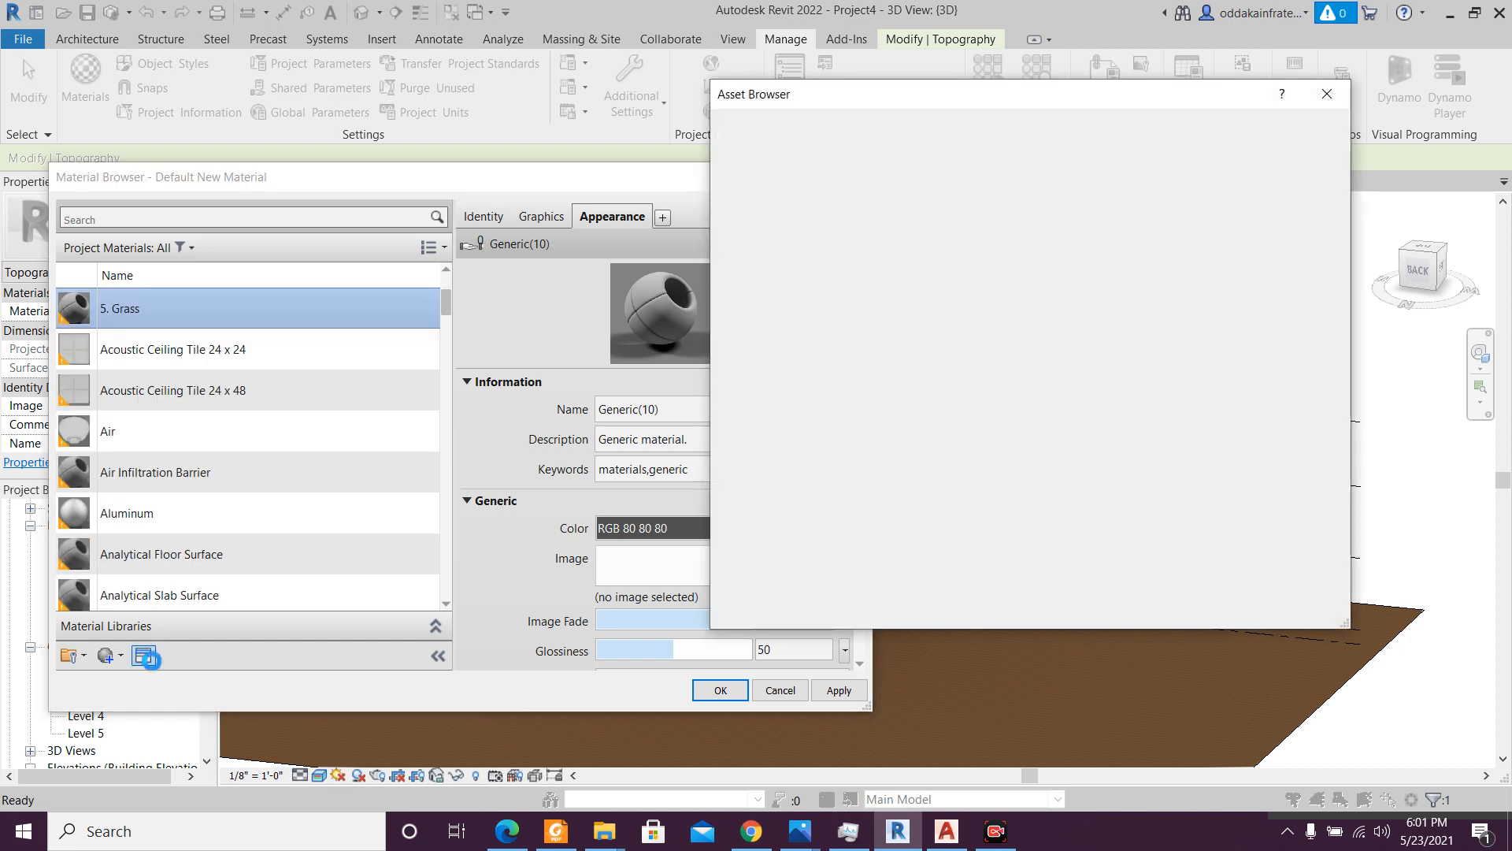
{"action": "left_click", "coordinate": [1169, 125]}
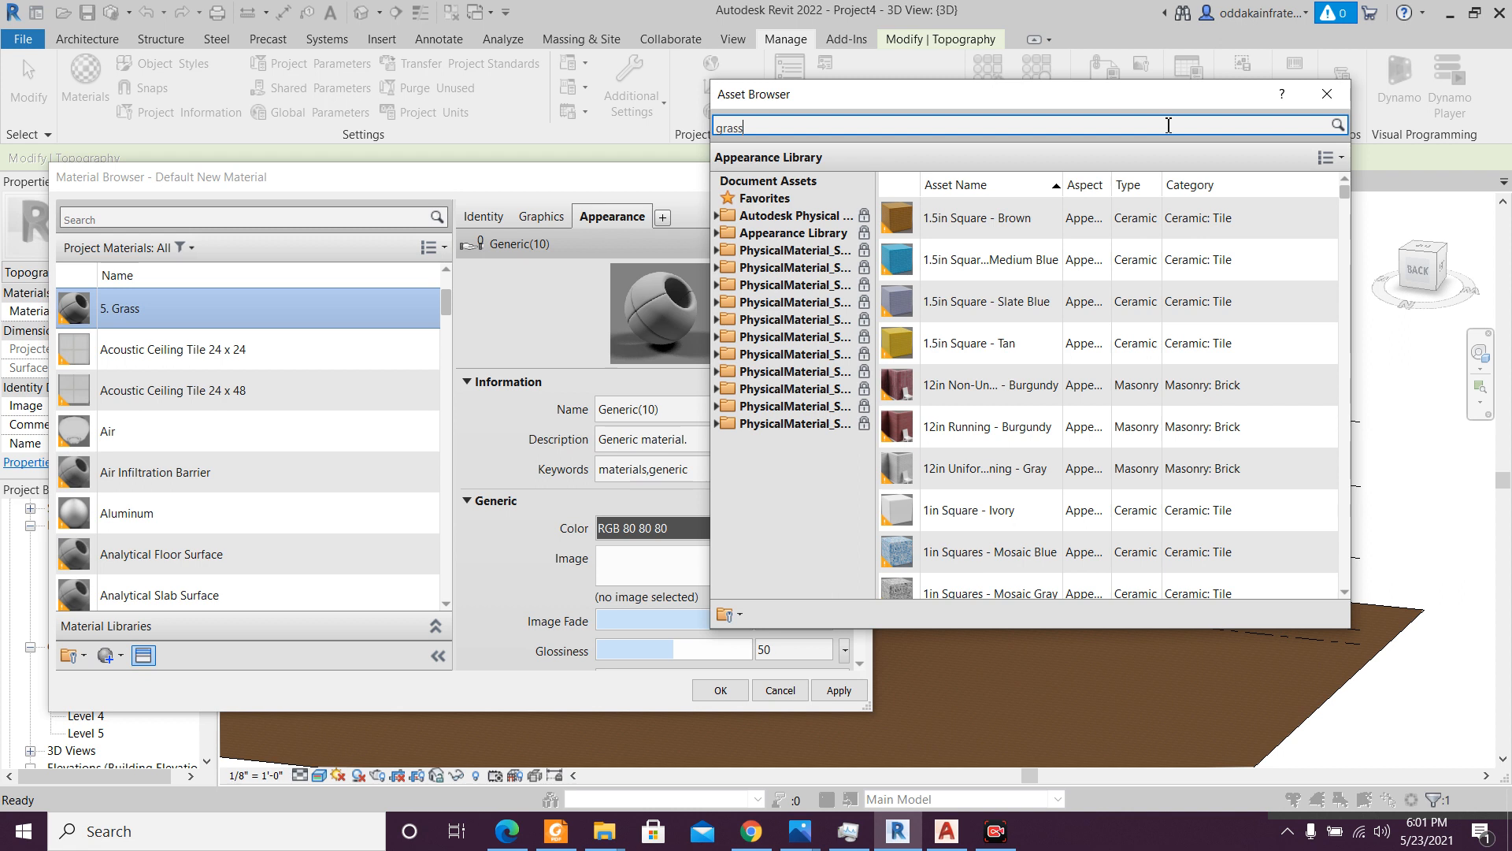
{"action": "key", "text": "Return"}
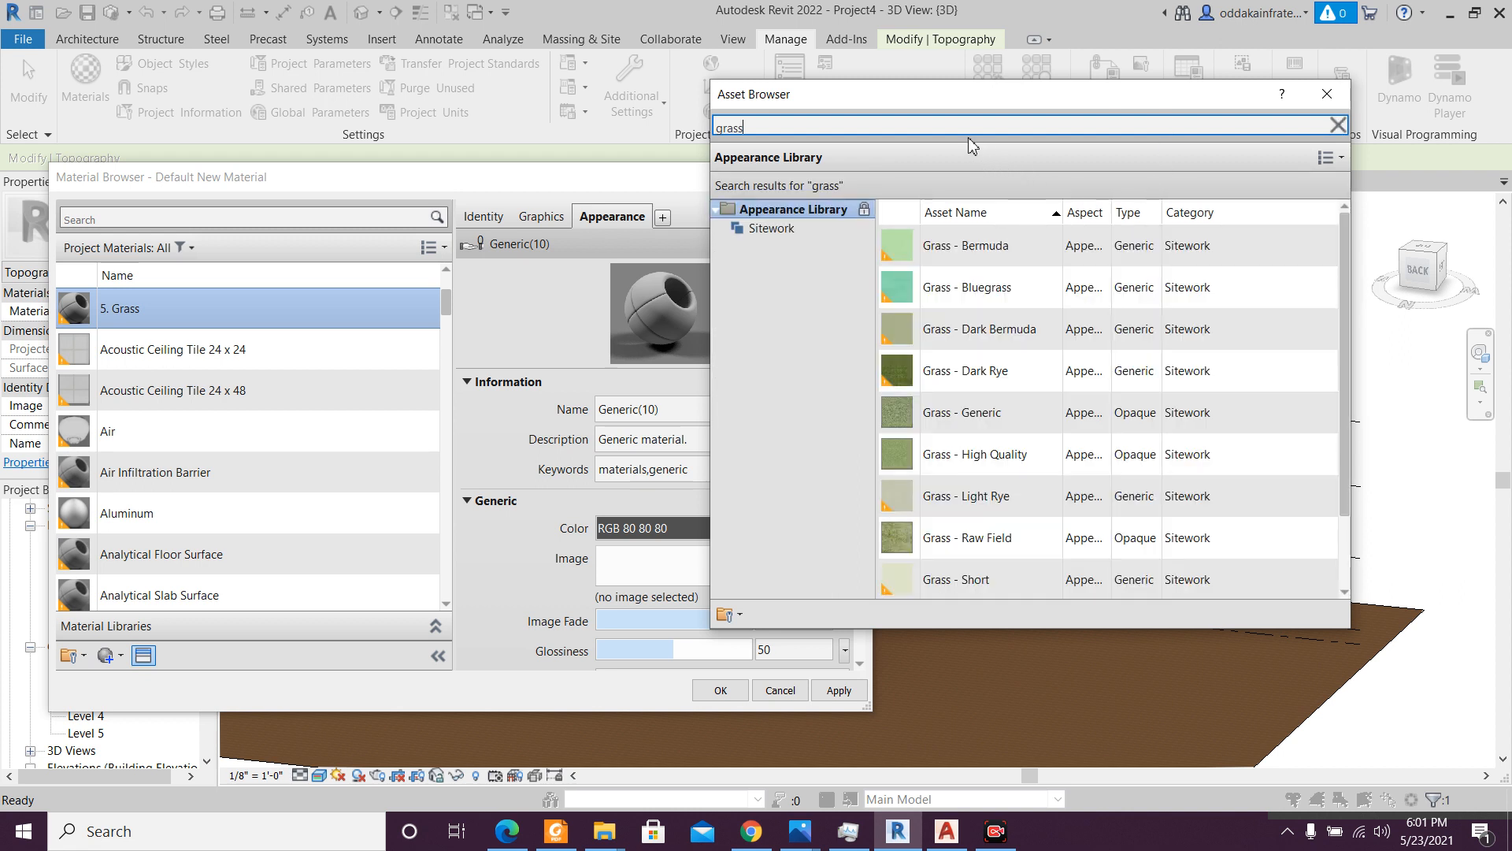
{"action": "left_click", "coordinate": [1016, 360]}
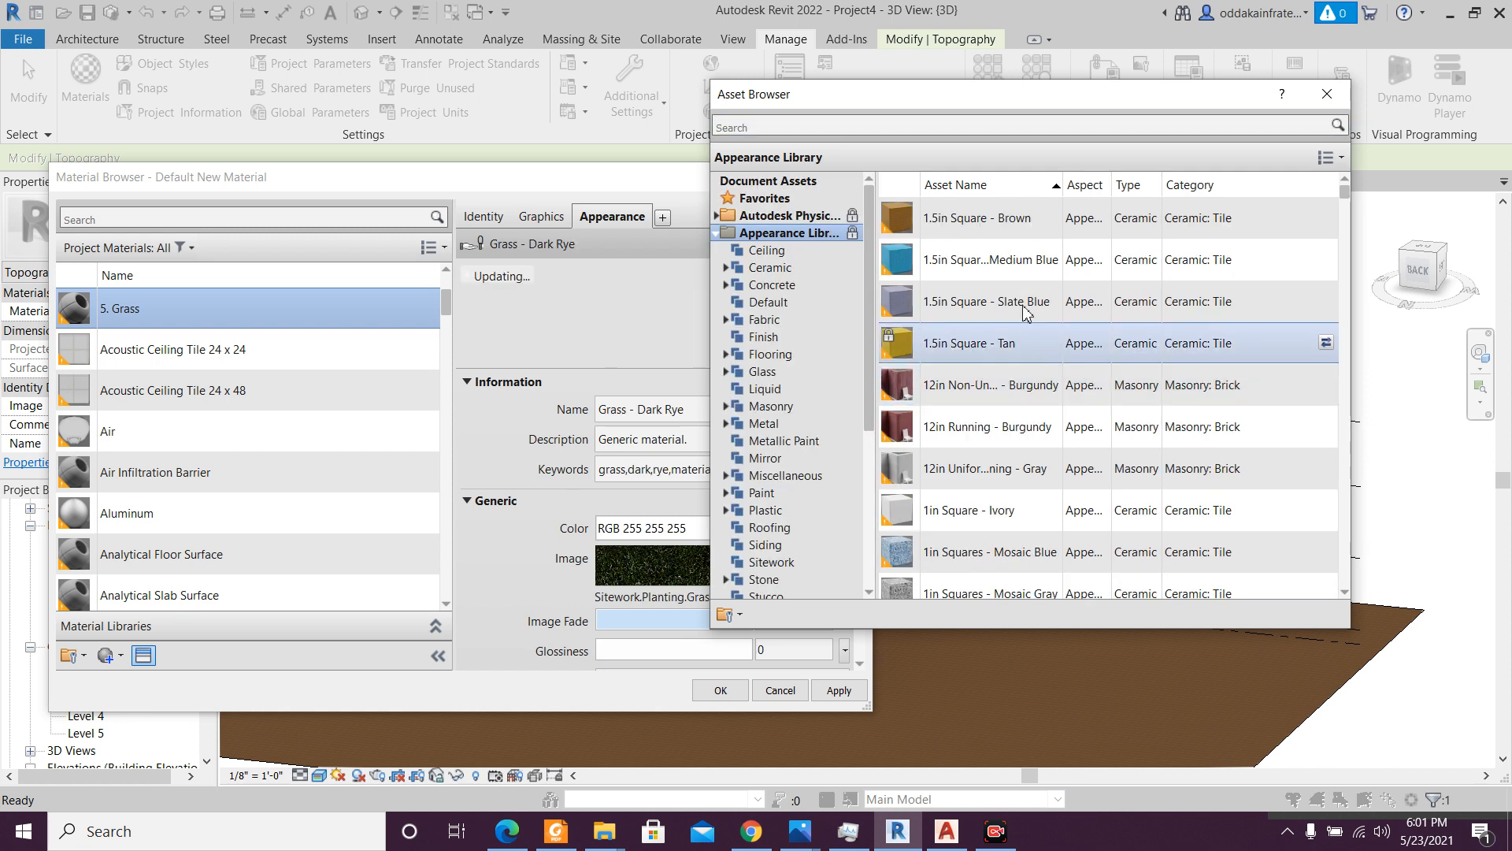
{"action": "left_click", "coordinate": [849, 696]}
{"action": "left_click", "coordinate": [850, 696]}
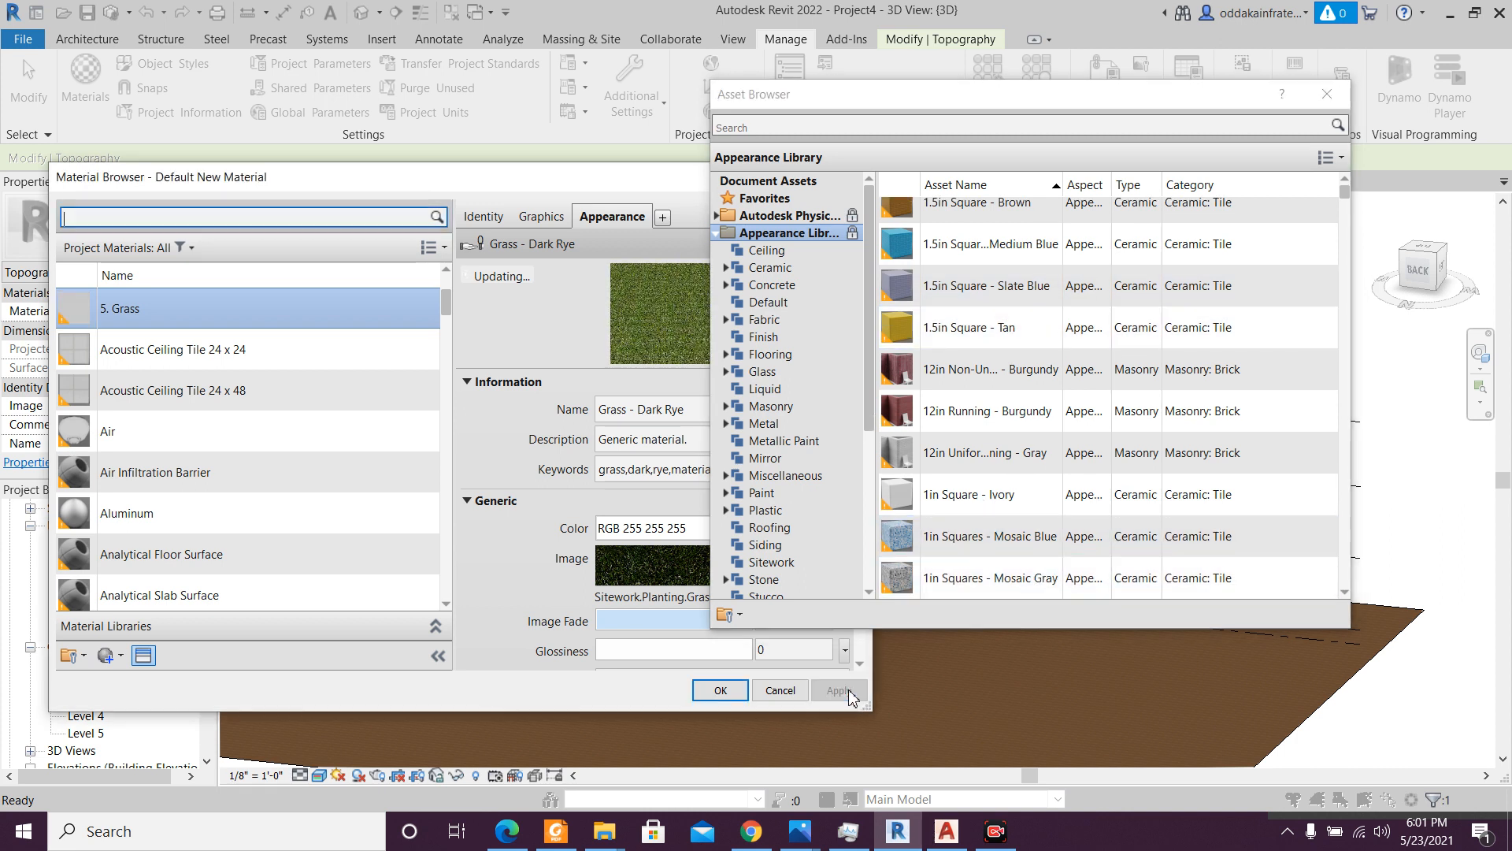
{"action": "left_click", "coordinate": [1328, 94]}
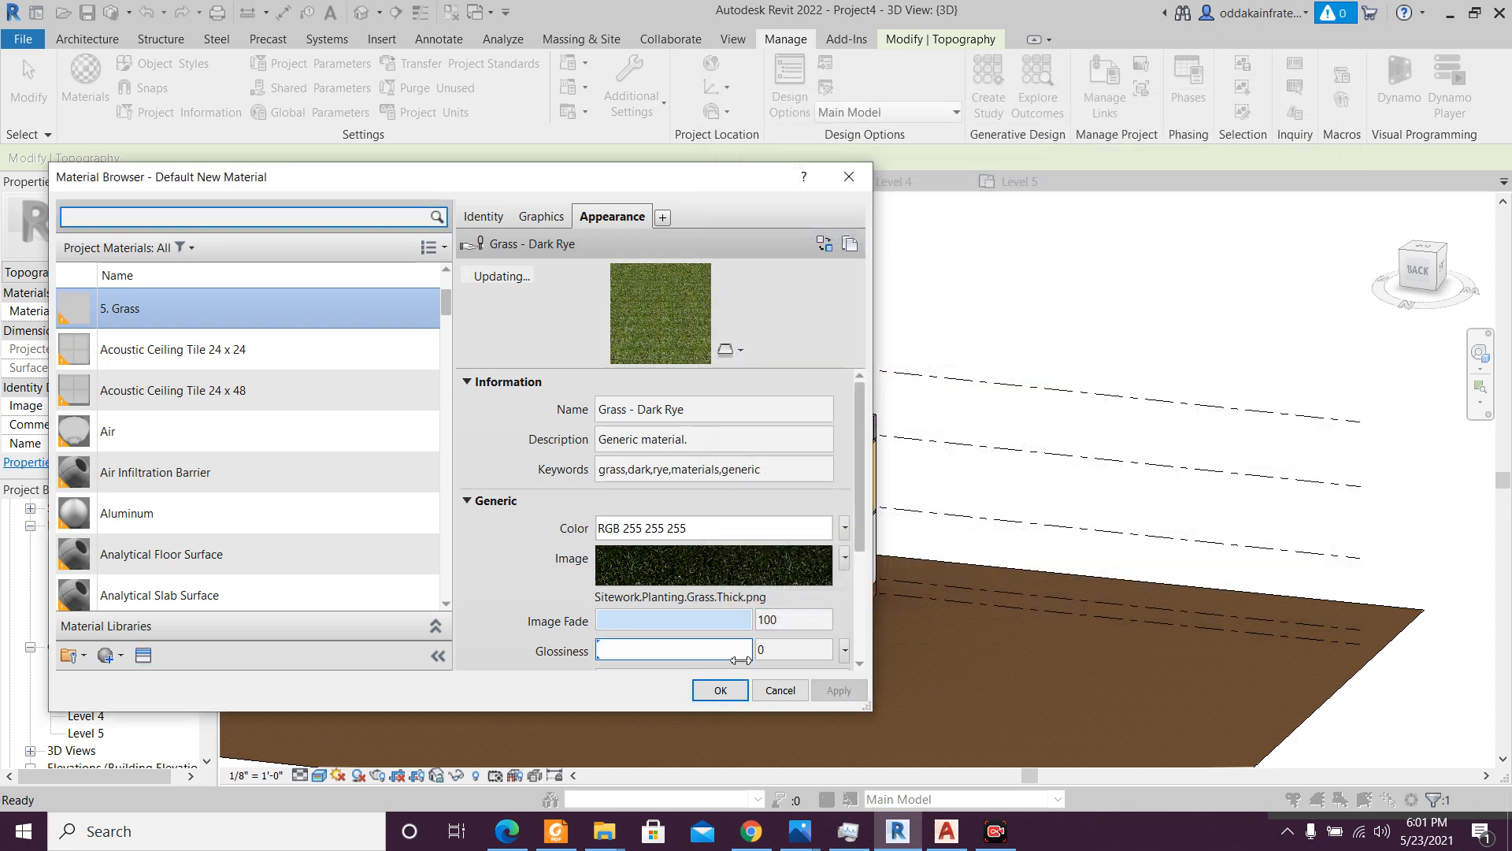
{"action": "left_click", "coordinate": [726, 696]}
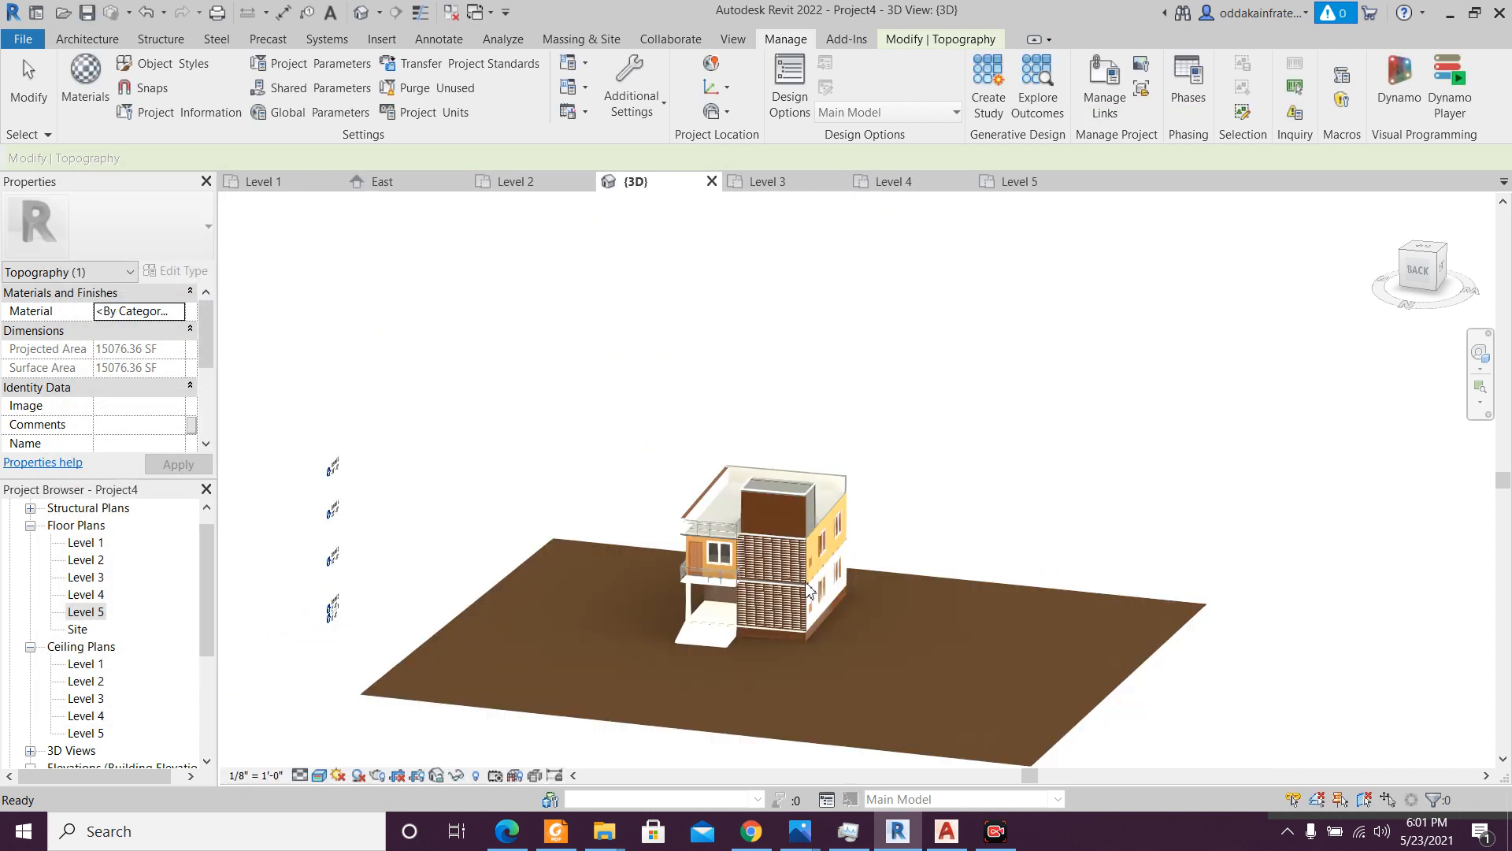
- Assign the 5. Grass material to the toposurface and view the grassed site around the house
{"action": "left_click", "coordinate": [1056, 750]}
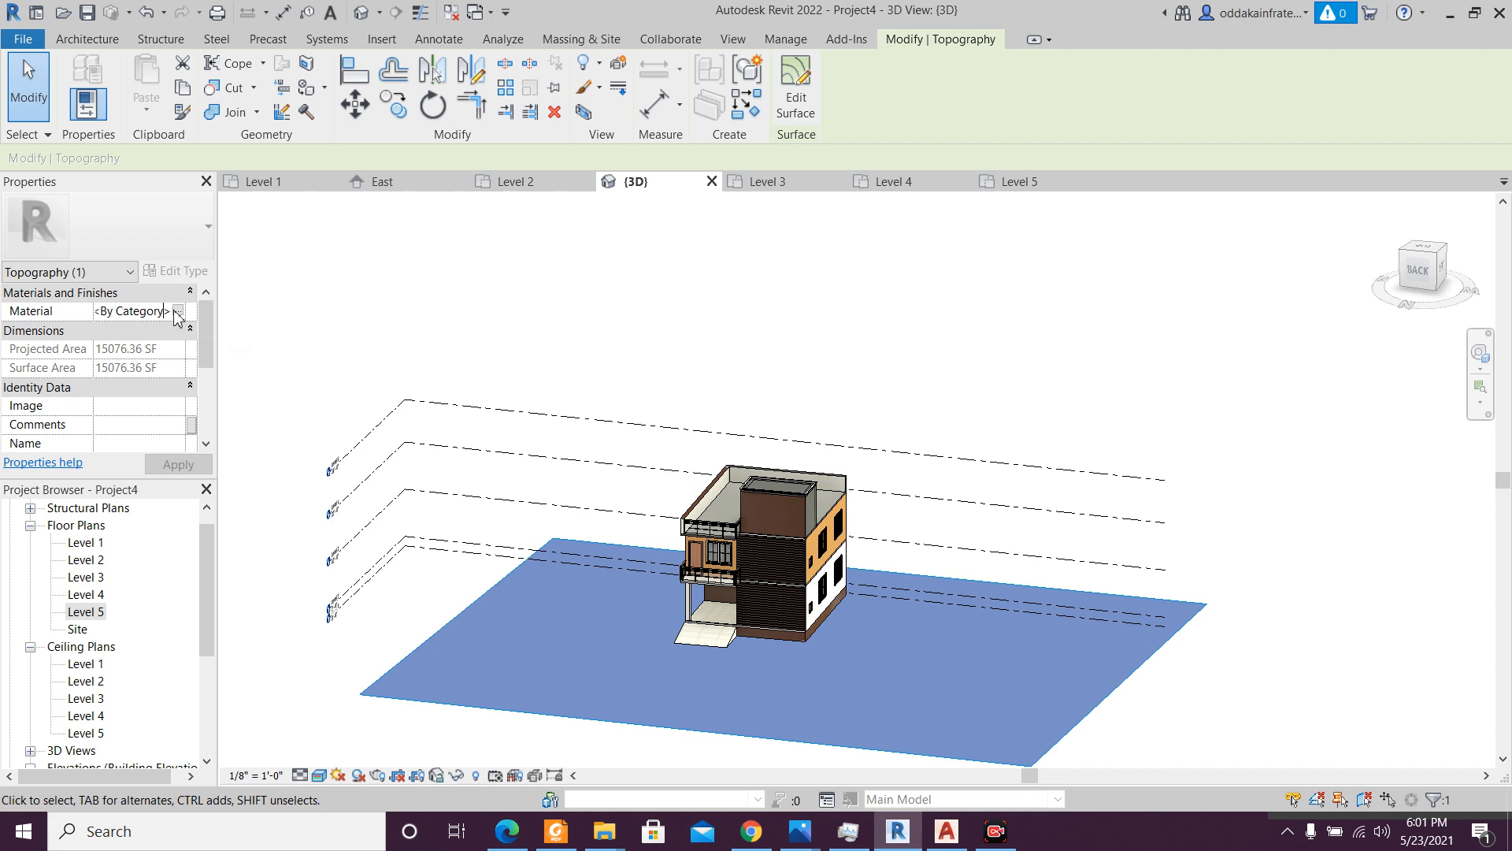
{"action": "left_click", "coordinate": [178, 310]}
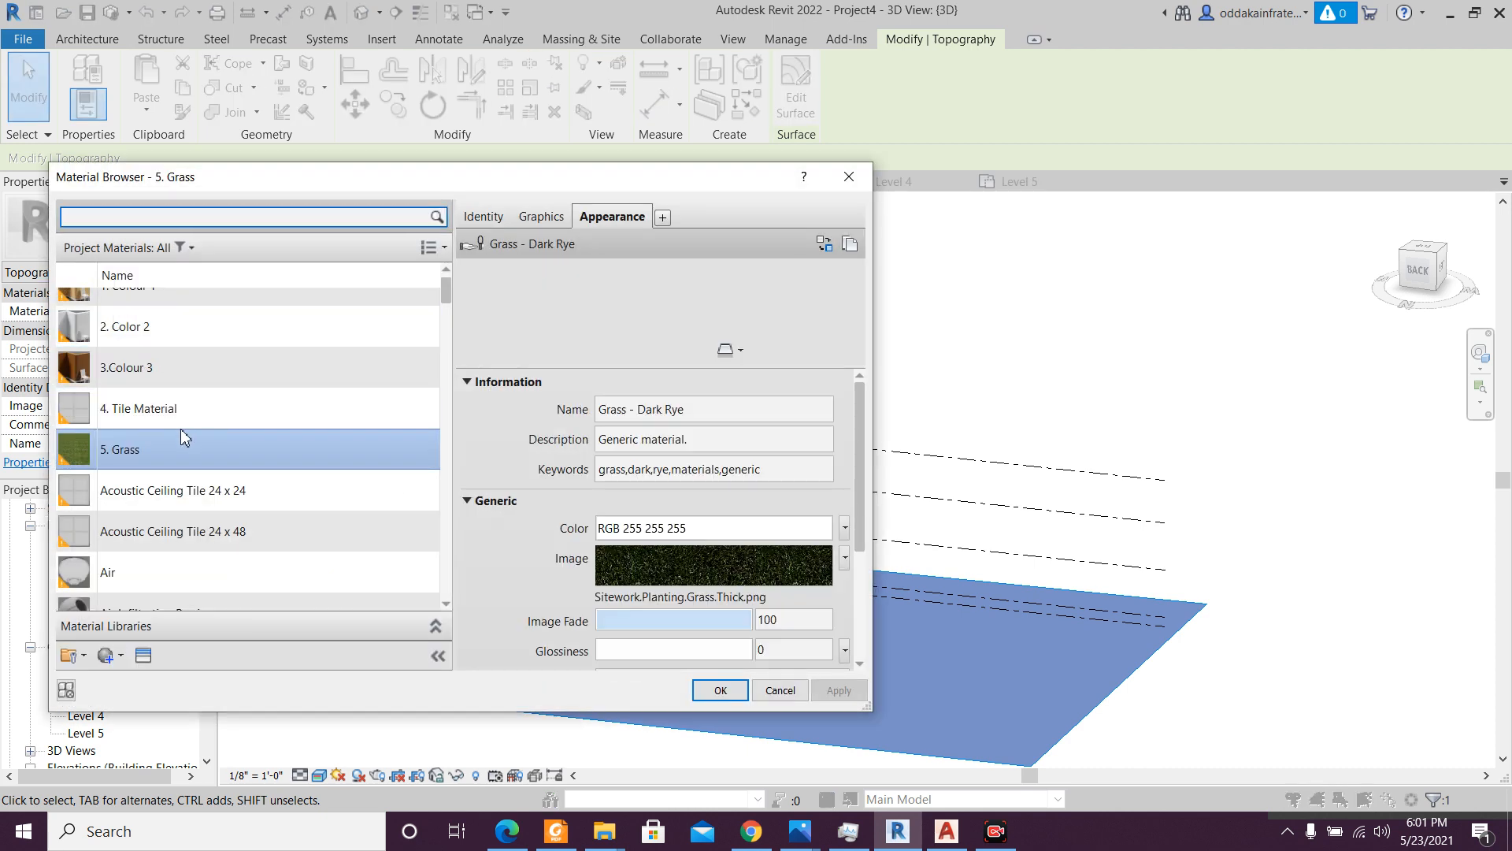
{"action": "left_click", "coordinate": [718, 689]}
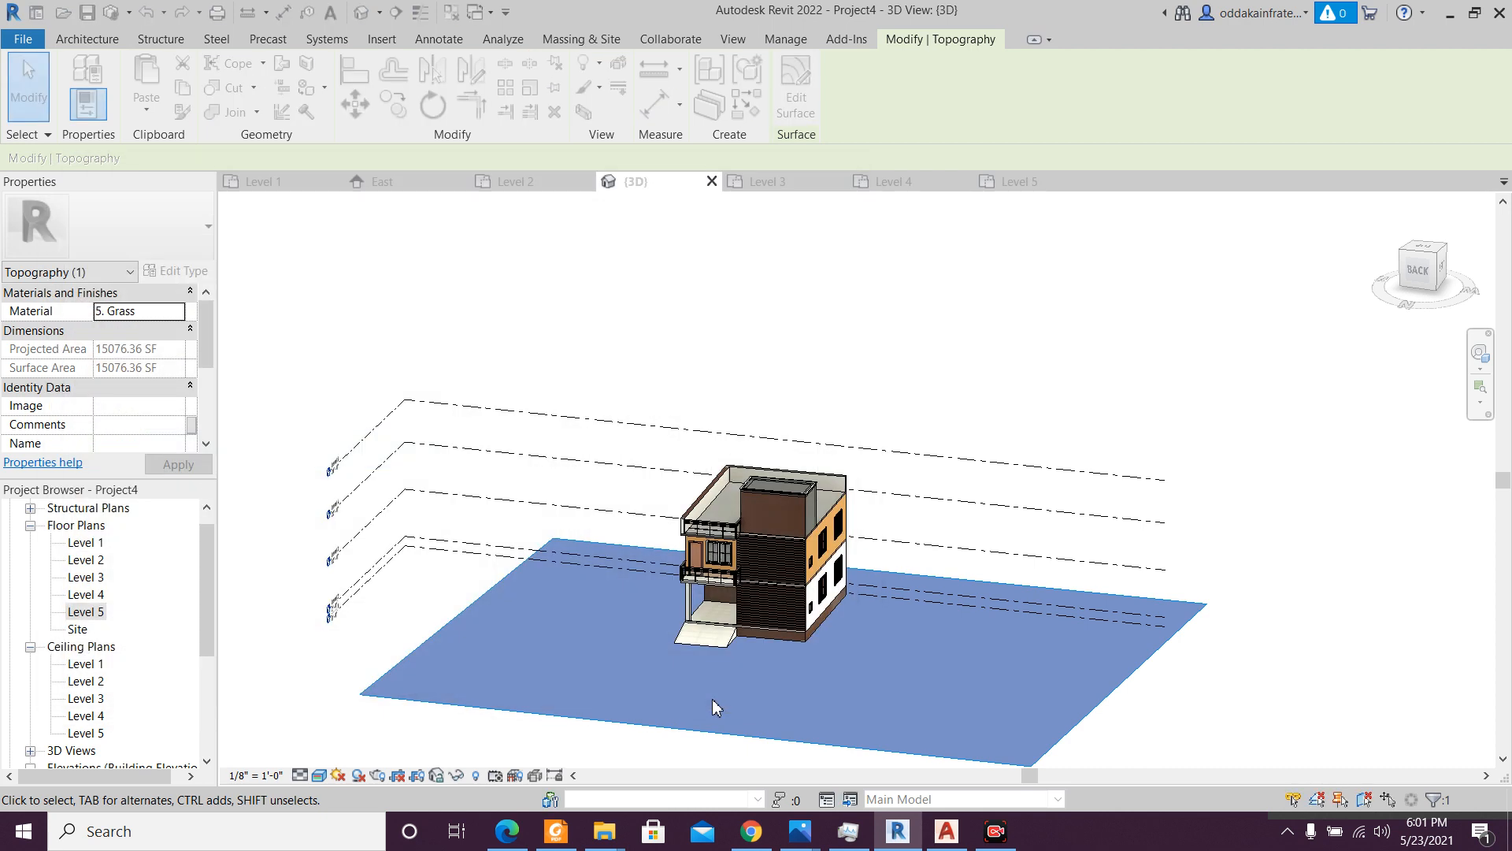
{"action": "left_click", "coordinate": [1181, 530]}
{"action": "middle_click_drag", "start_coordinate": [1002, 652], "coordinate": [933, 671], "text": "shift"}
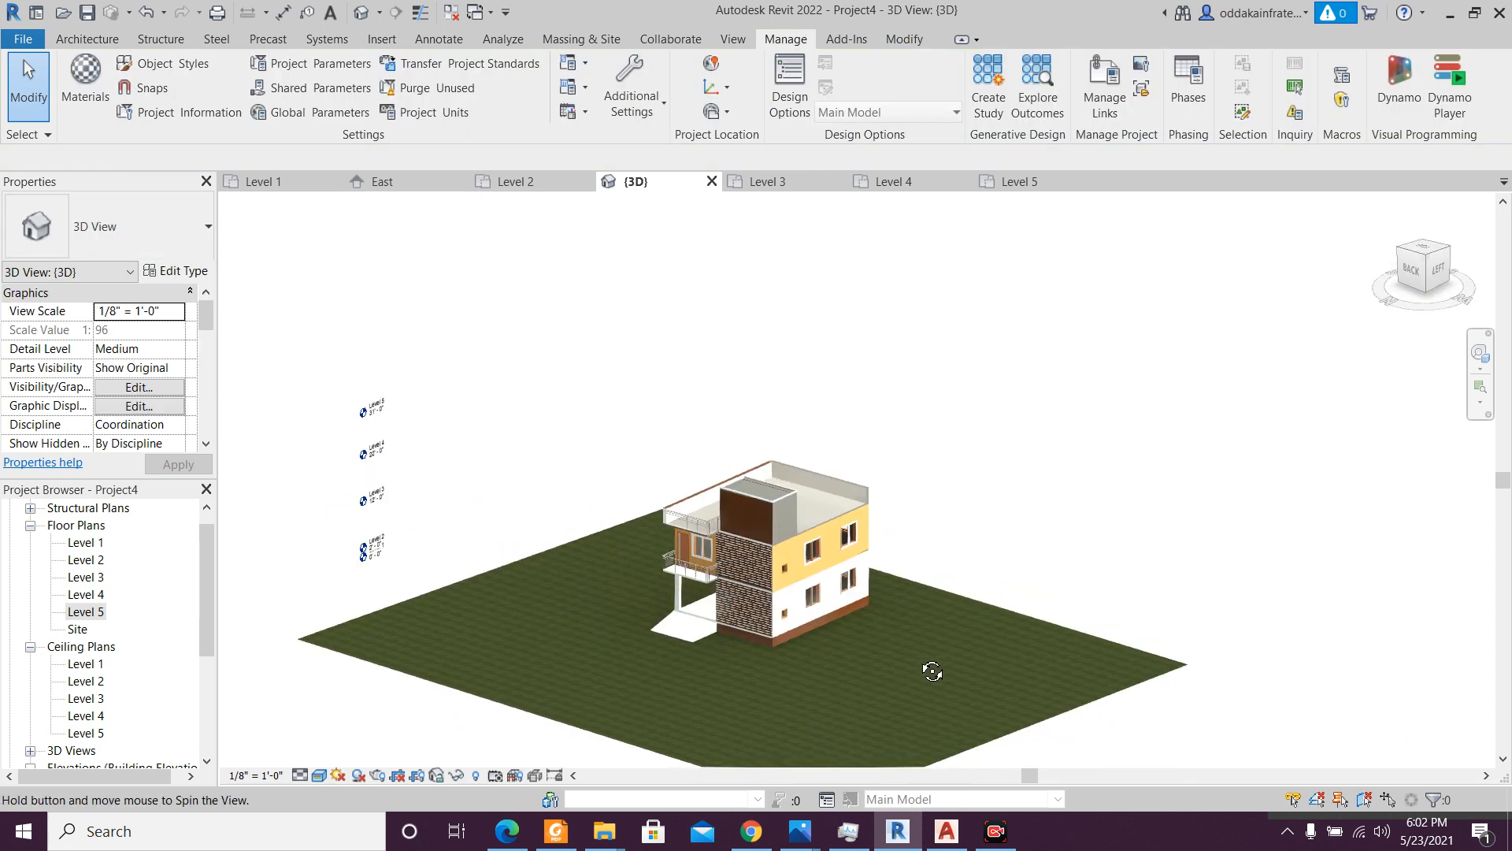
{"action": "scroll", "coordinate": [853, 644], "scroll_direction": "up", "scroll_amount": 2}
{"action": "mouse_move", "coordinate": [837, 638]}
{"action": "middle_mouse_down", "text": "shift"}
{"action": "mouse_move", "coordinate": [911, 651]}
{"action": "mouse_move", "coordinate": [982, 631]}
{"action": "mouse_move", "coordinate": [854, 654]}
{"action": "mouse_move", "coordinate": [877, 656]}
{"action": "mouse_move", "coordinate": [862, 641]}
{"action": "middle_mouse_up", "text": "shift"}
{"action": "scroll", "coordinate": [861, 641], "scroll_direction": "up", "scroll_amount": 2}
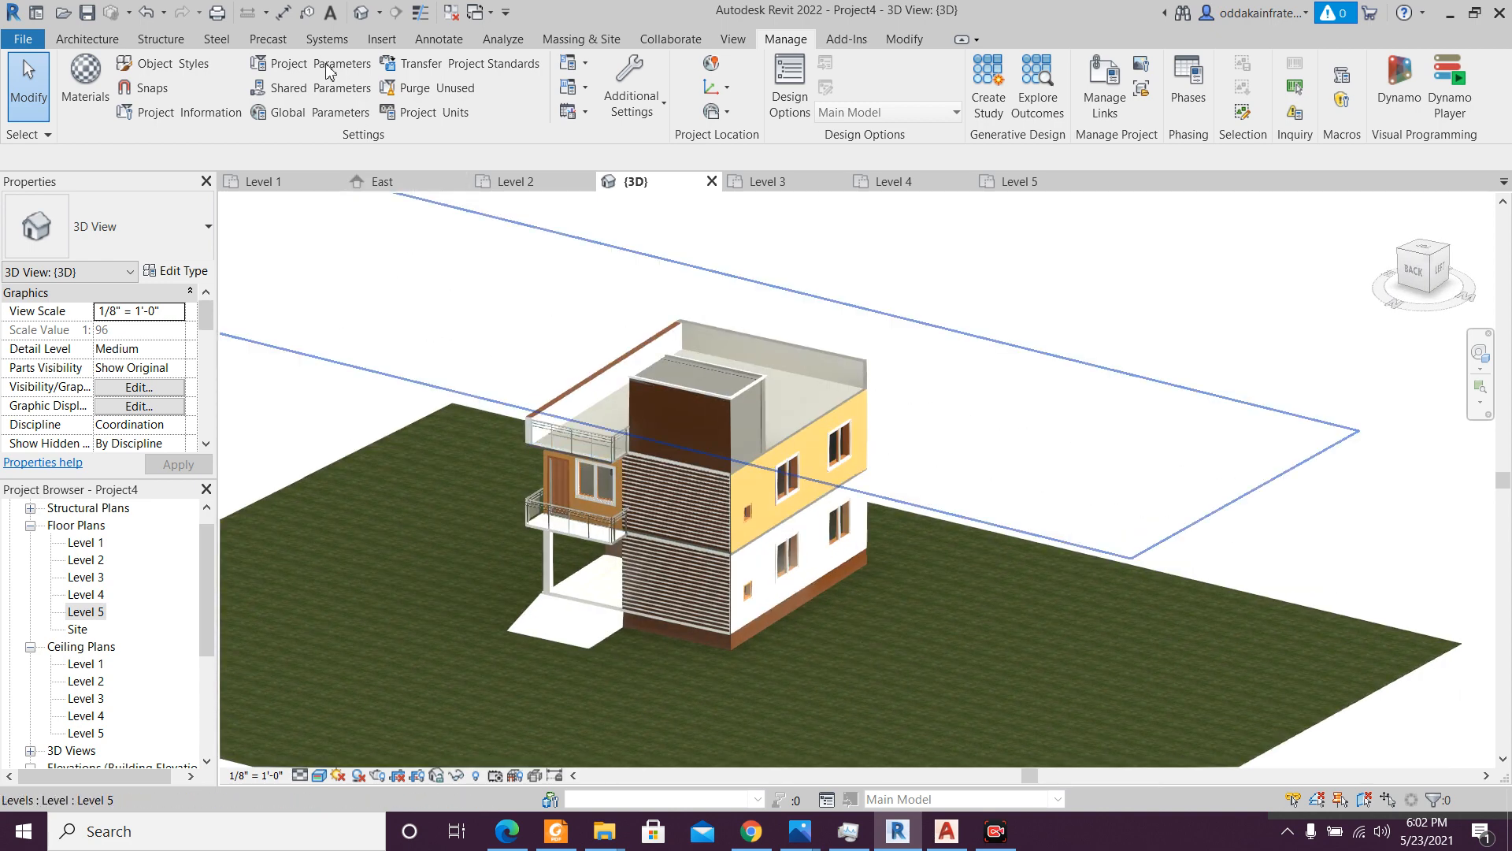
- Place a 9' x 18' - 90 deg parking space on the grass east of the entrance ramp, working from the top view
{"action": "left_click", "coordinate": [573, 38]}
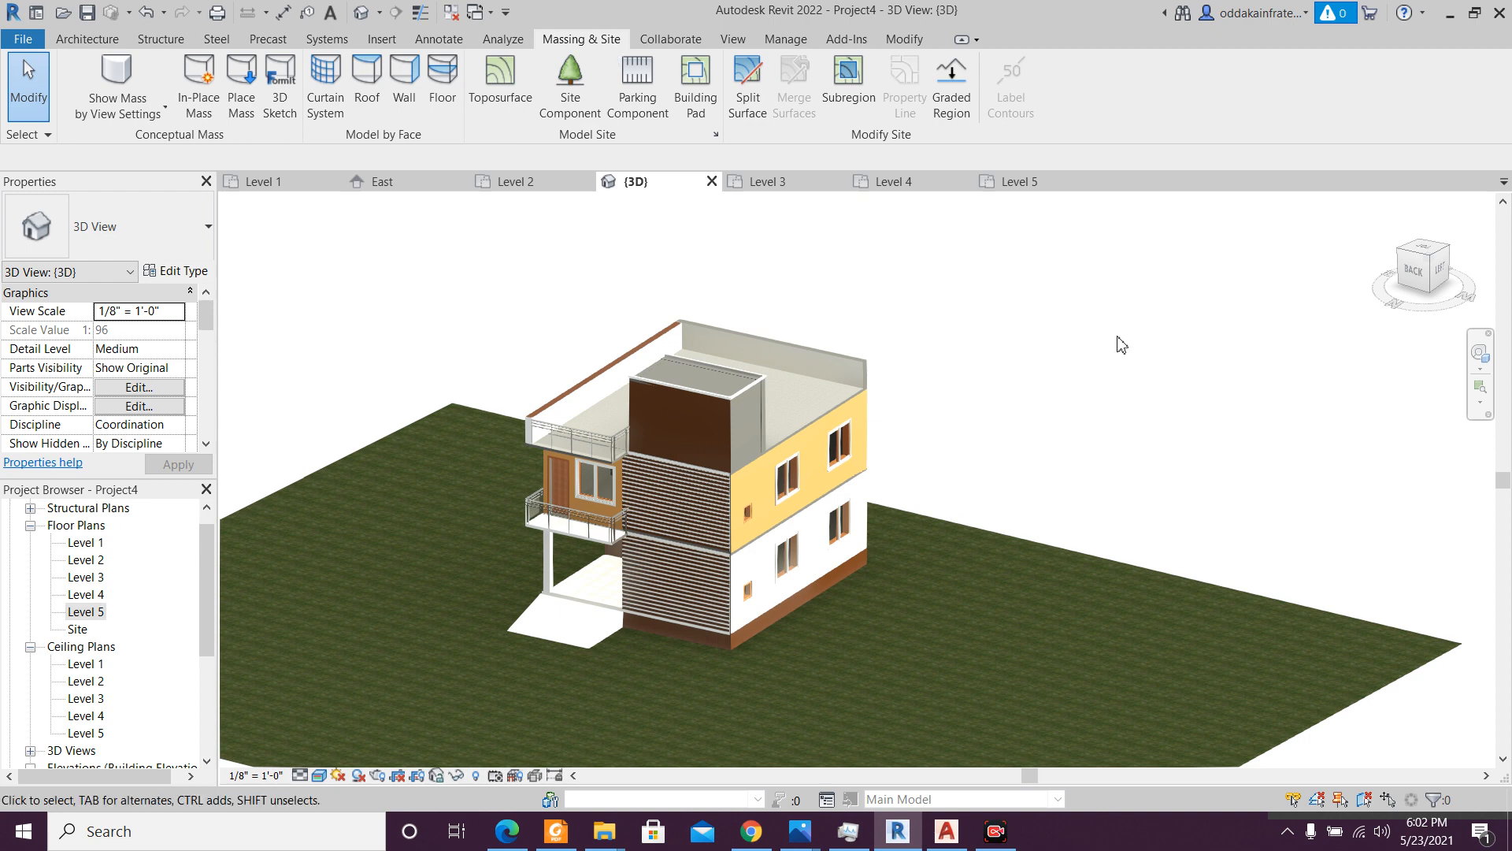
{"action": "scroll", "coordinate": [1121, 345], "scroll_direction": "down", "scroll_amount": 2}
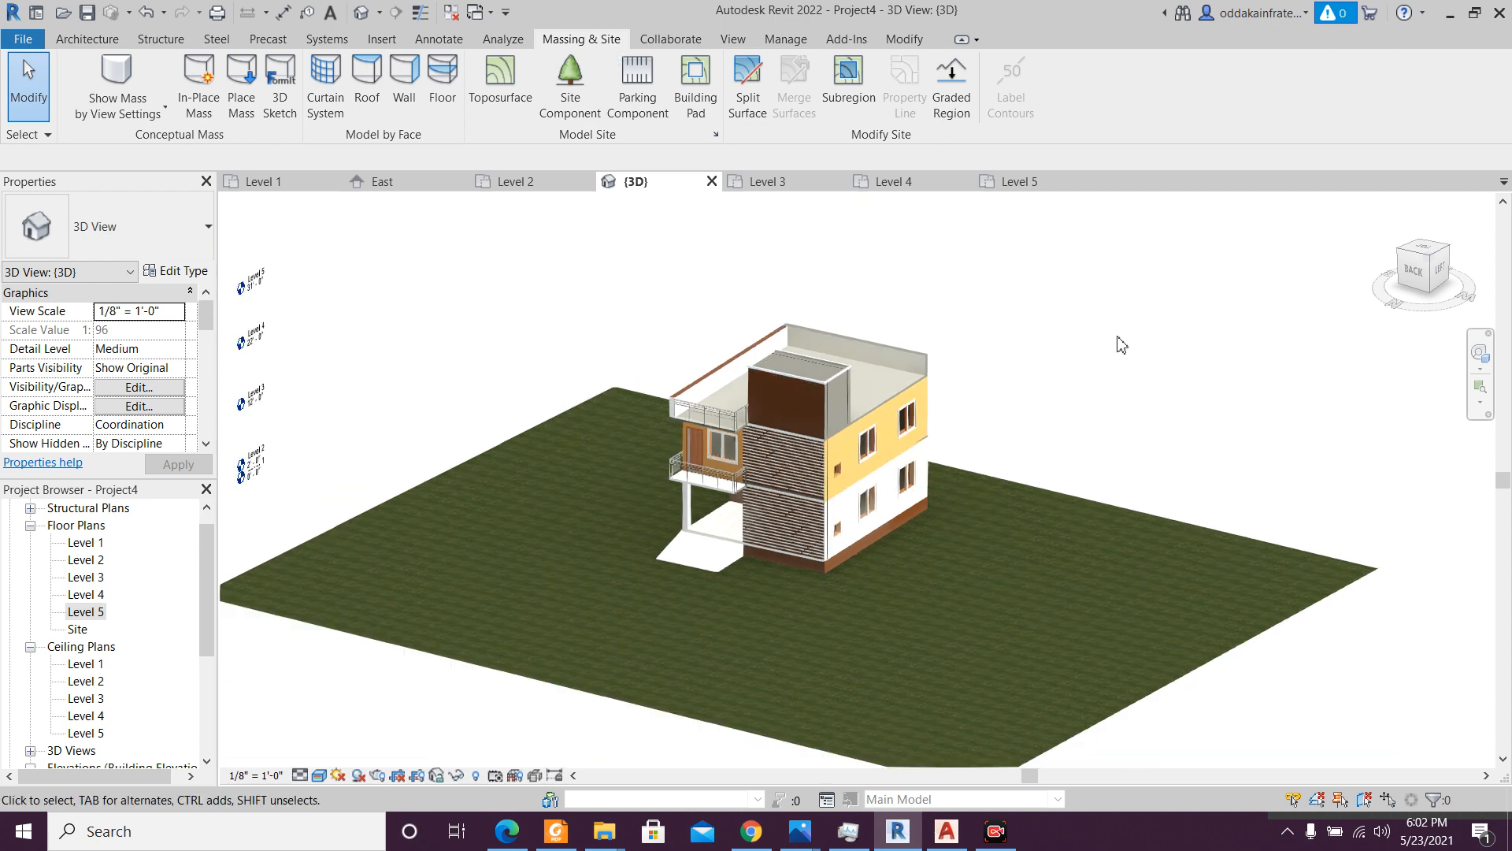
{"action": "left_click", "coordinate": [1424, 249]}
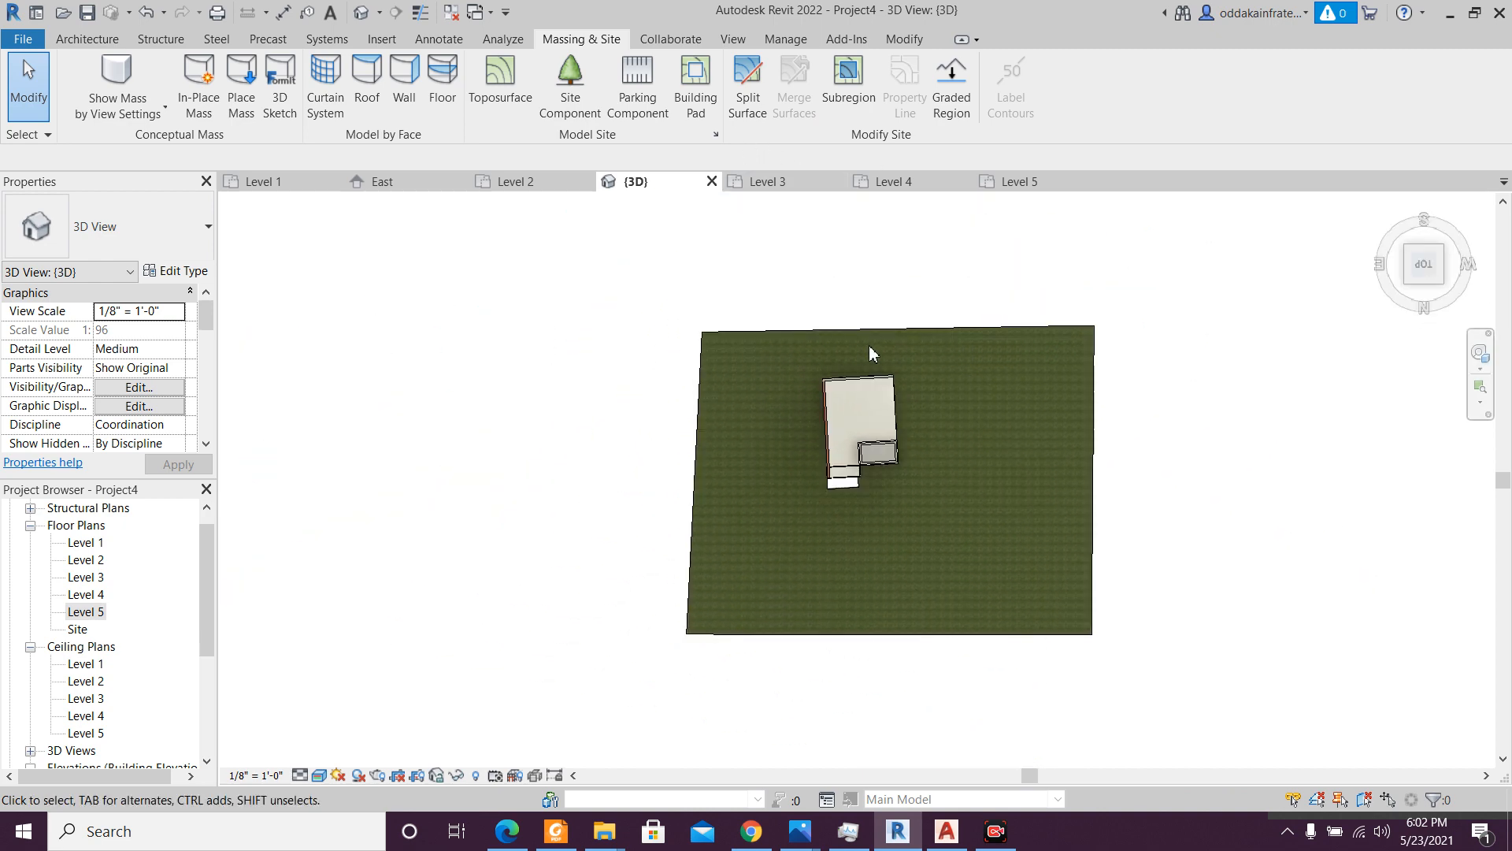
{"action": "left_click", "coordinate": [637, 86]}
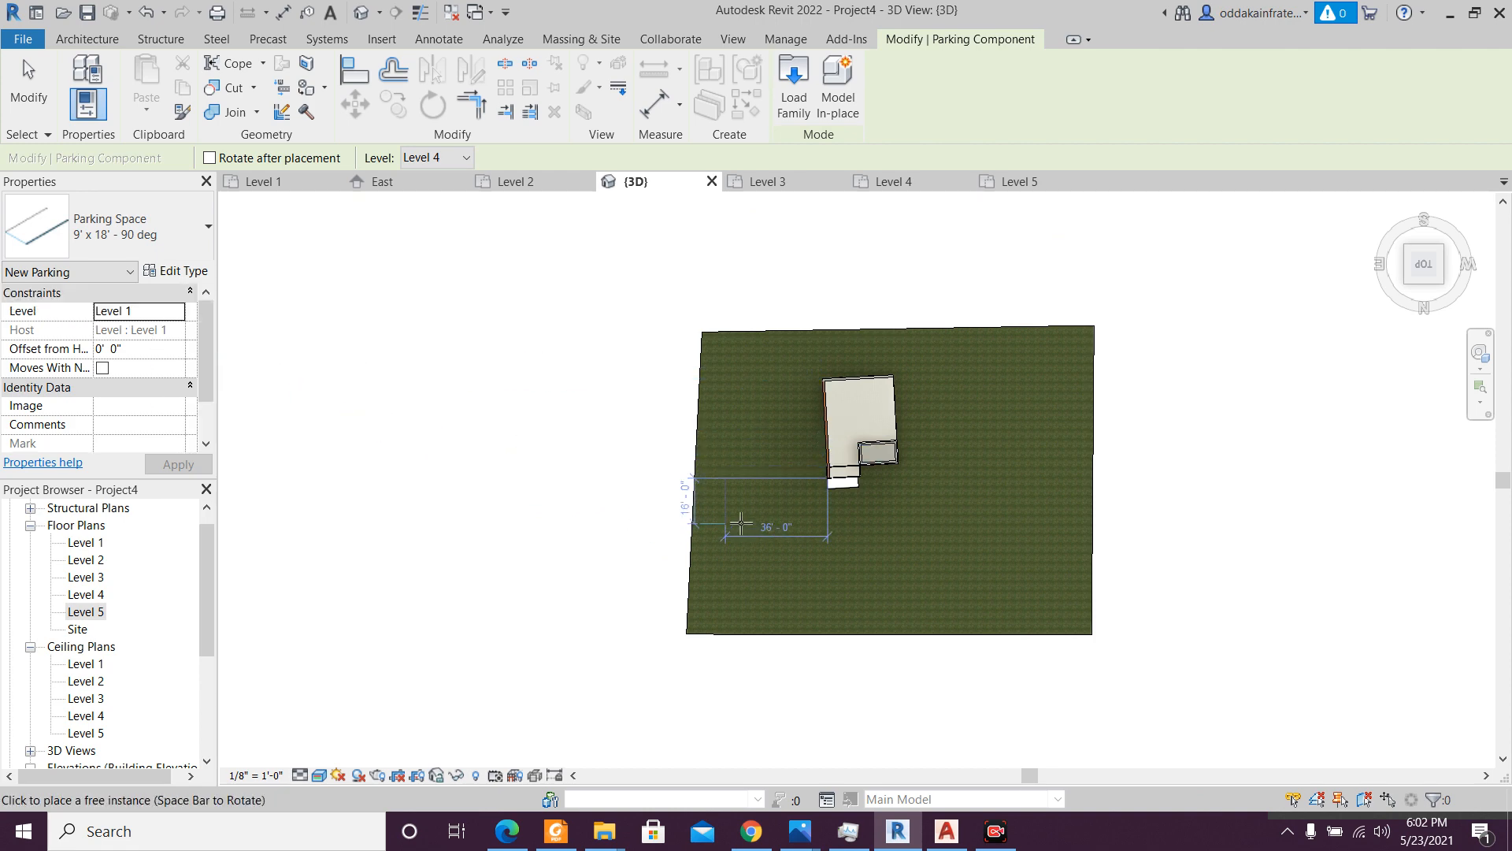
{"action": "scroll", "coordinate": [741, 524], "scroll_direction": "up", "scroll_amount": 4}
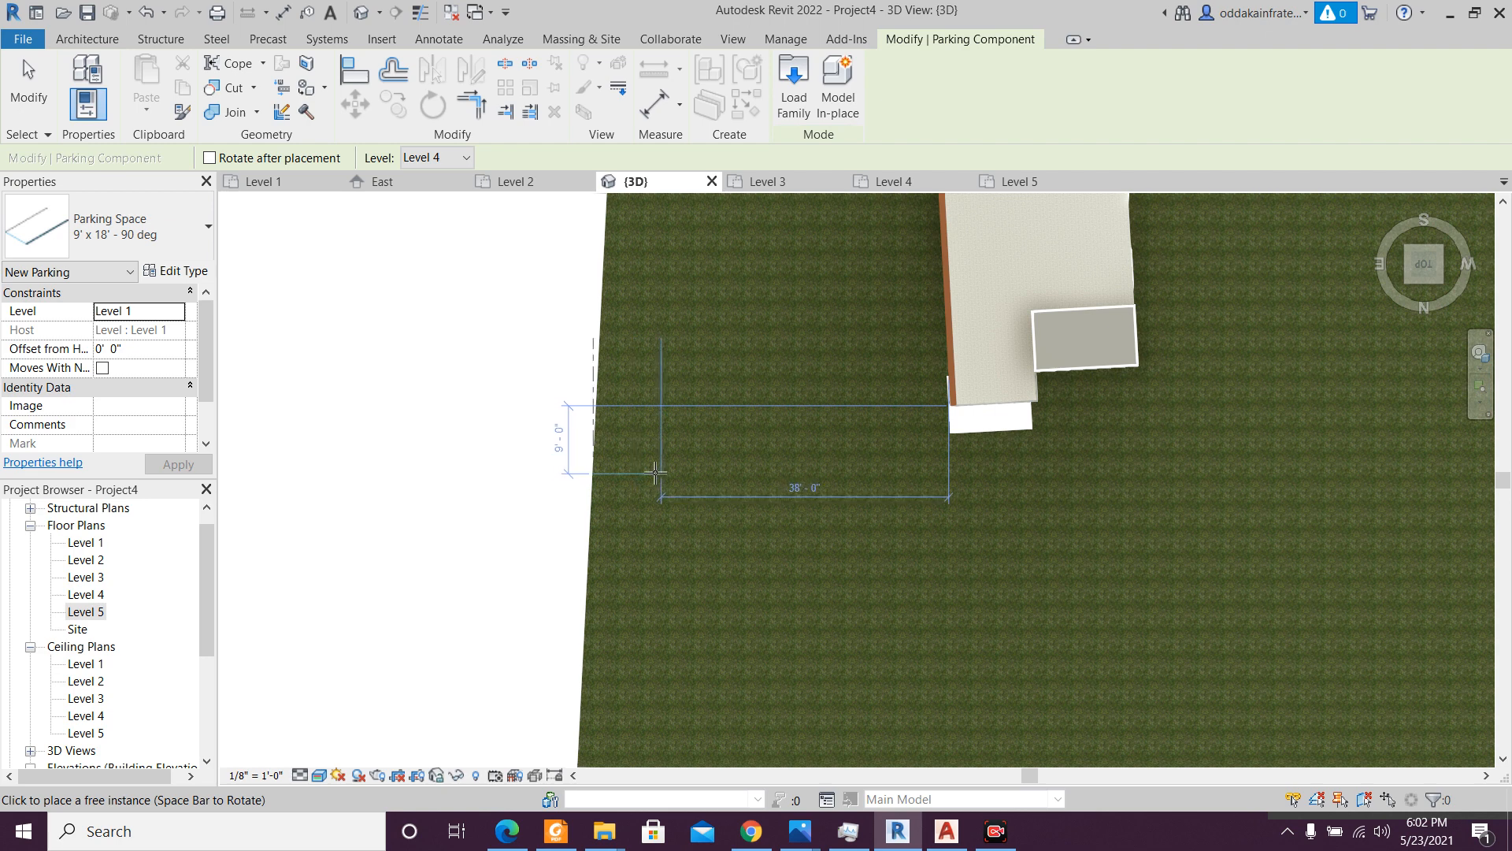
{"action": "left_click", "coordinate": [748, 455]}
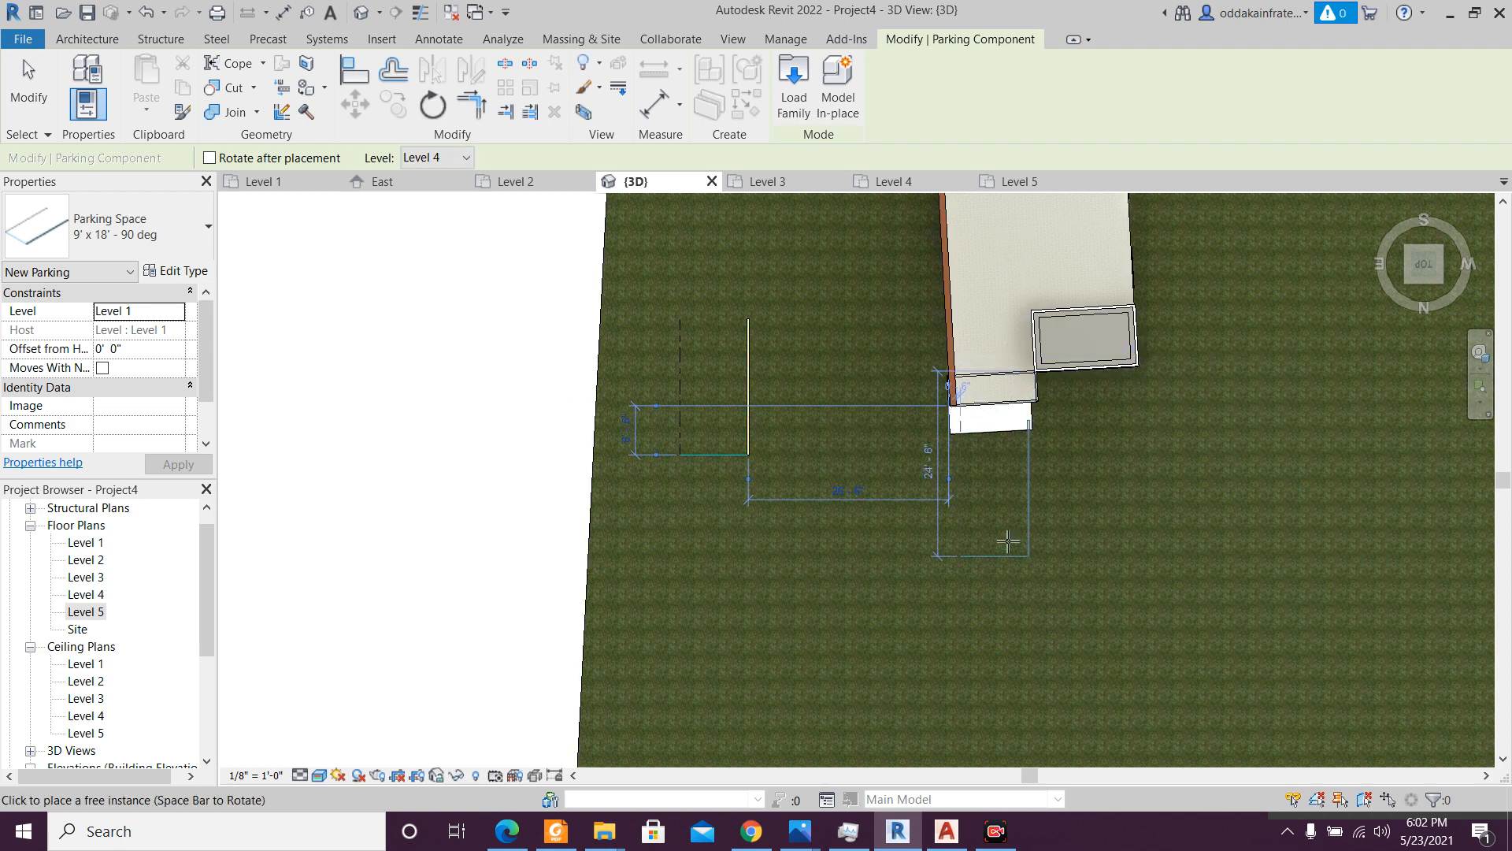
{"action": "key", "text": "Escape"}
{"action": "key", "text": "Escape"}
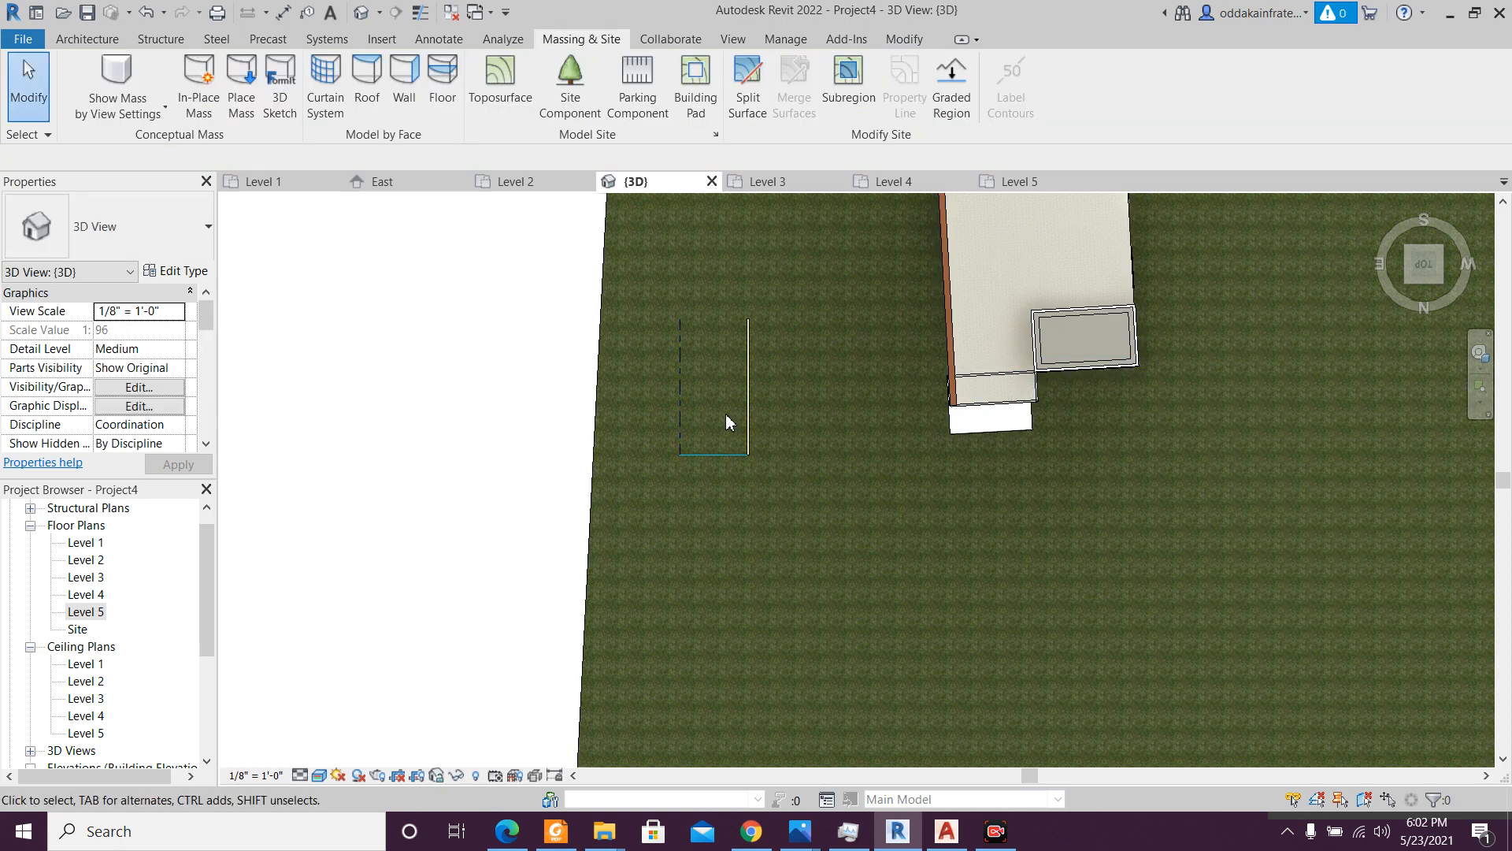
- Inspect the selected parking space from above the house's back side, clear the selection and bring the whole site into view
{"action": "left_click", "coordinate": [747, 455]}
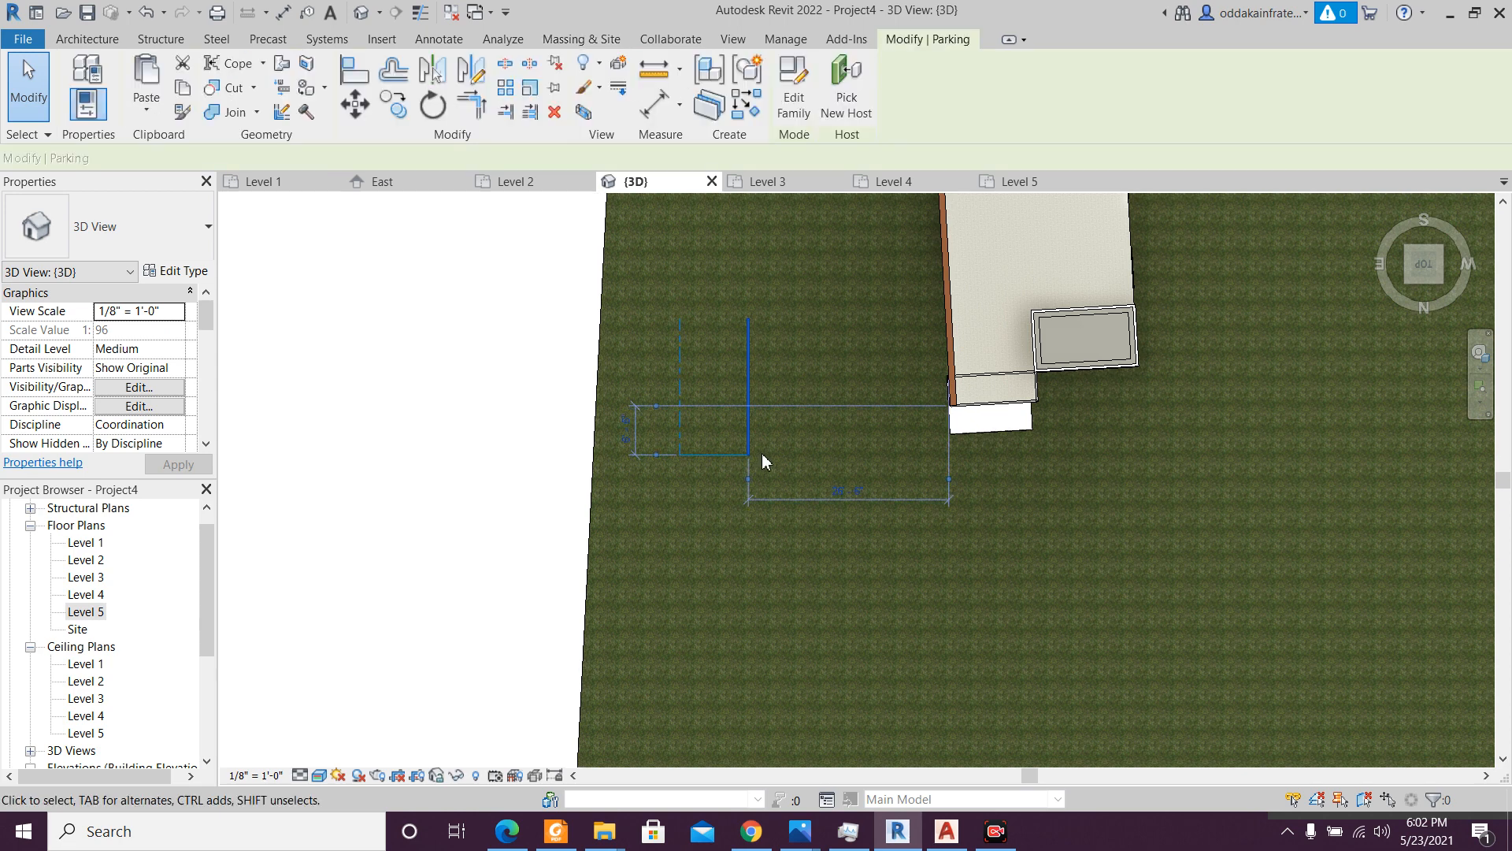
{"action": "middle_click_drag", "start_coordinate": [762, 468], "coordinate": [797, 236], "text": "shift"}
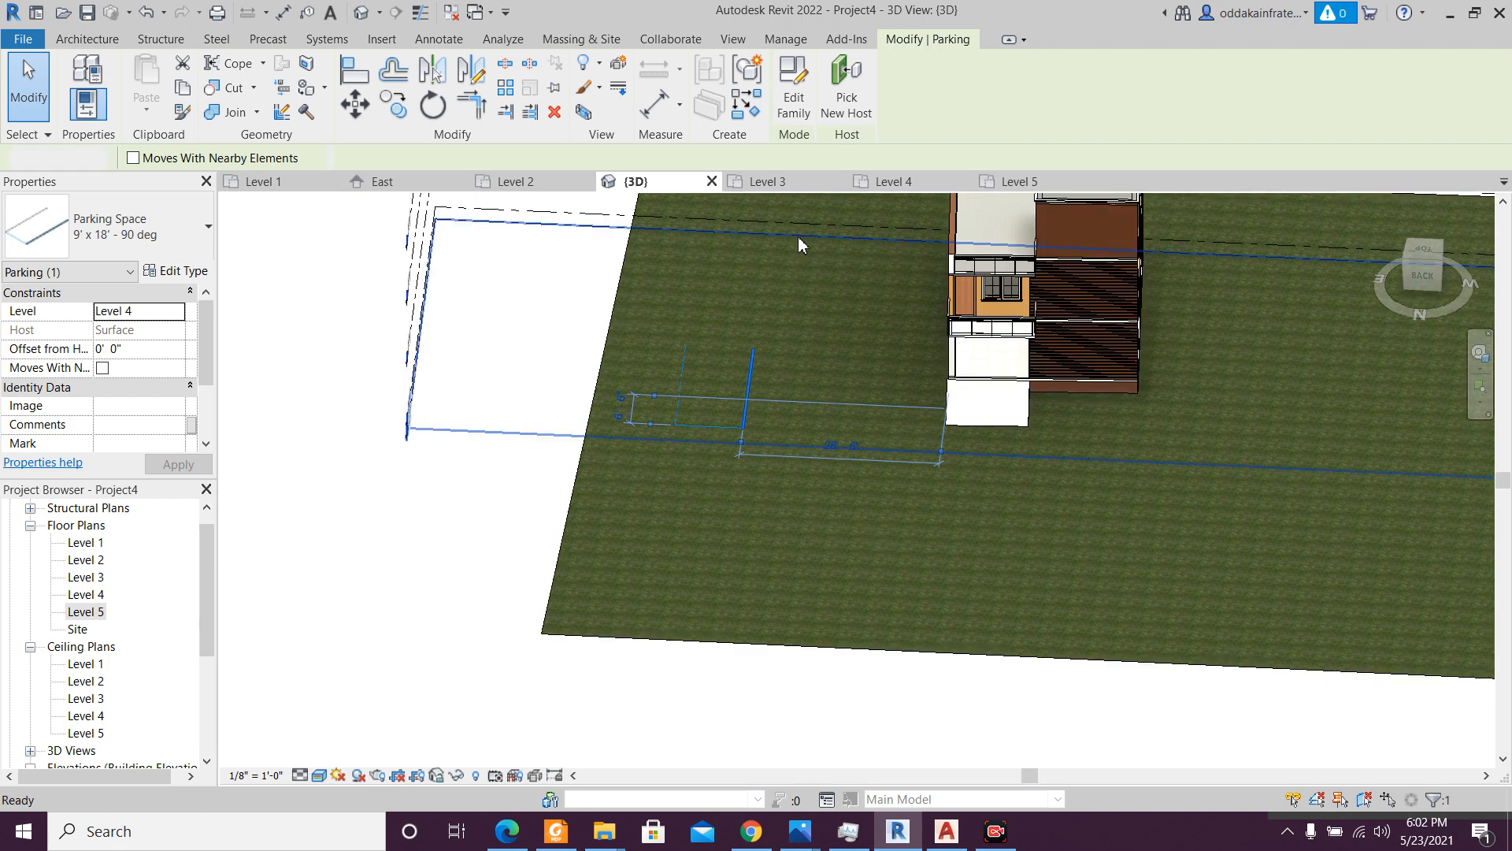
{"action": "key", "text": "Escape"}
{"action": "scroll", "coordinate": [834, 359], "scroll_direction": "down", "scroll_amount": 4}
{"action": "middle_click_drag", "start_coordinate": [857, 411], "coordinate": [801, 528]}
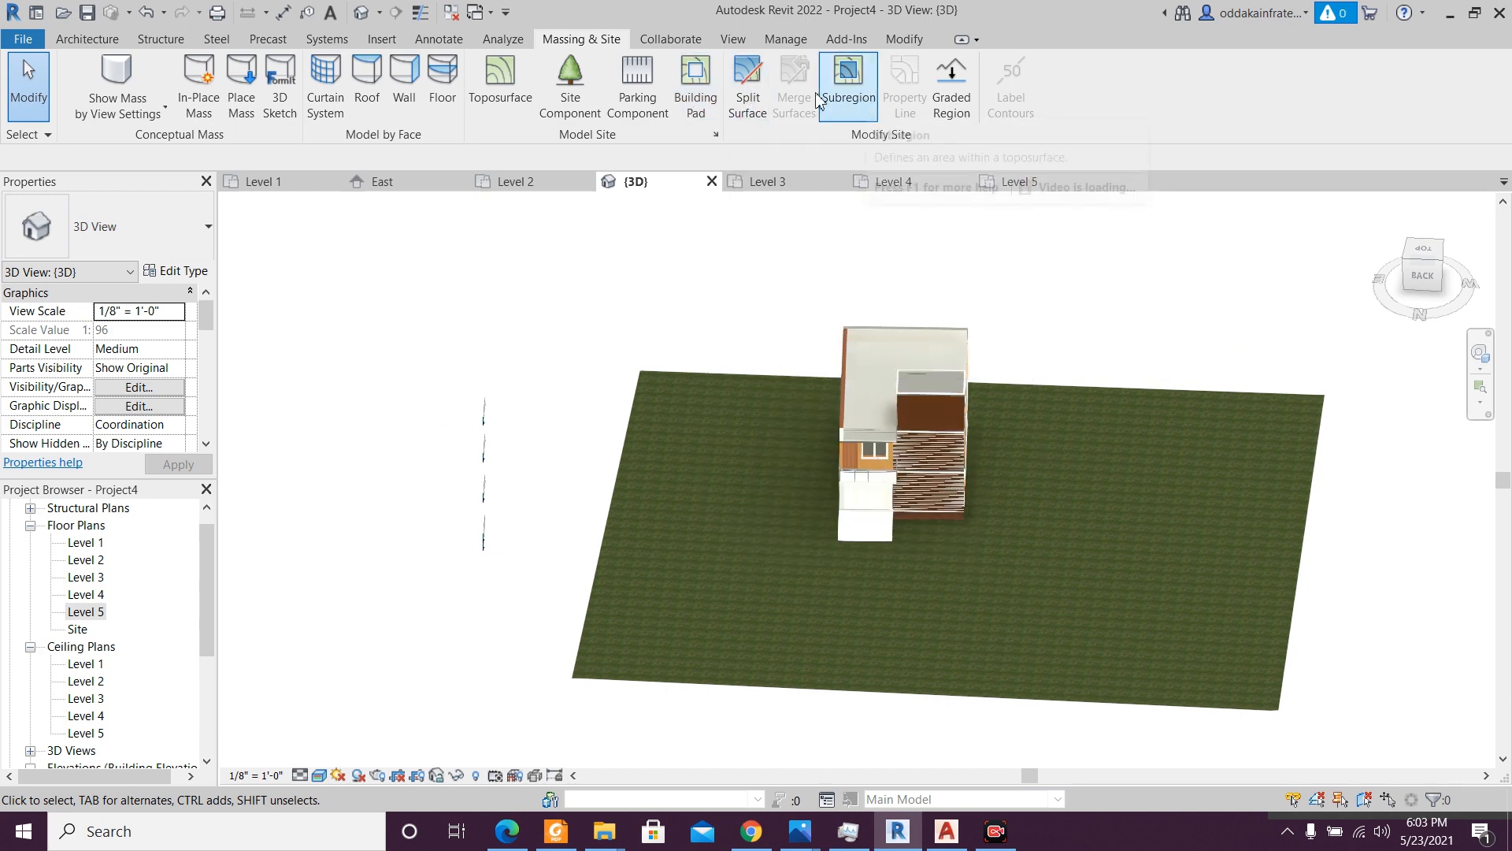
- Place two RPC Tree - Deciduous American Beech - 20' site components on the grass, one east and one west of the house
{"action": "left_click", "coordinate": [572, 96]}
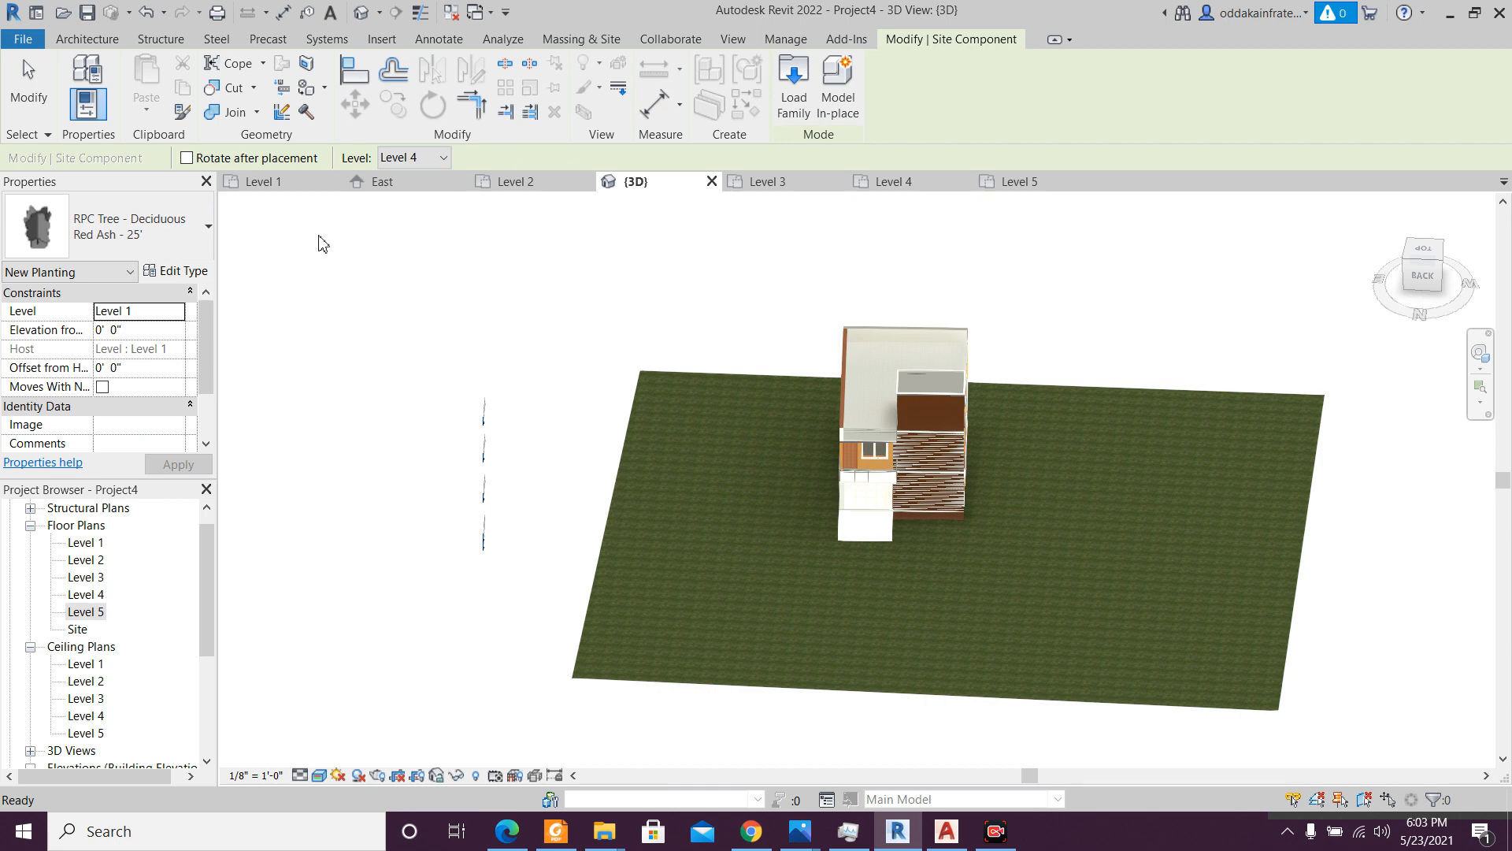
{"action": "left_click", "coordinate": [134, 229]}
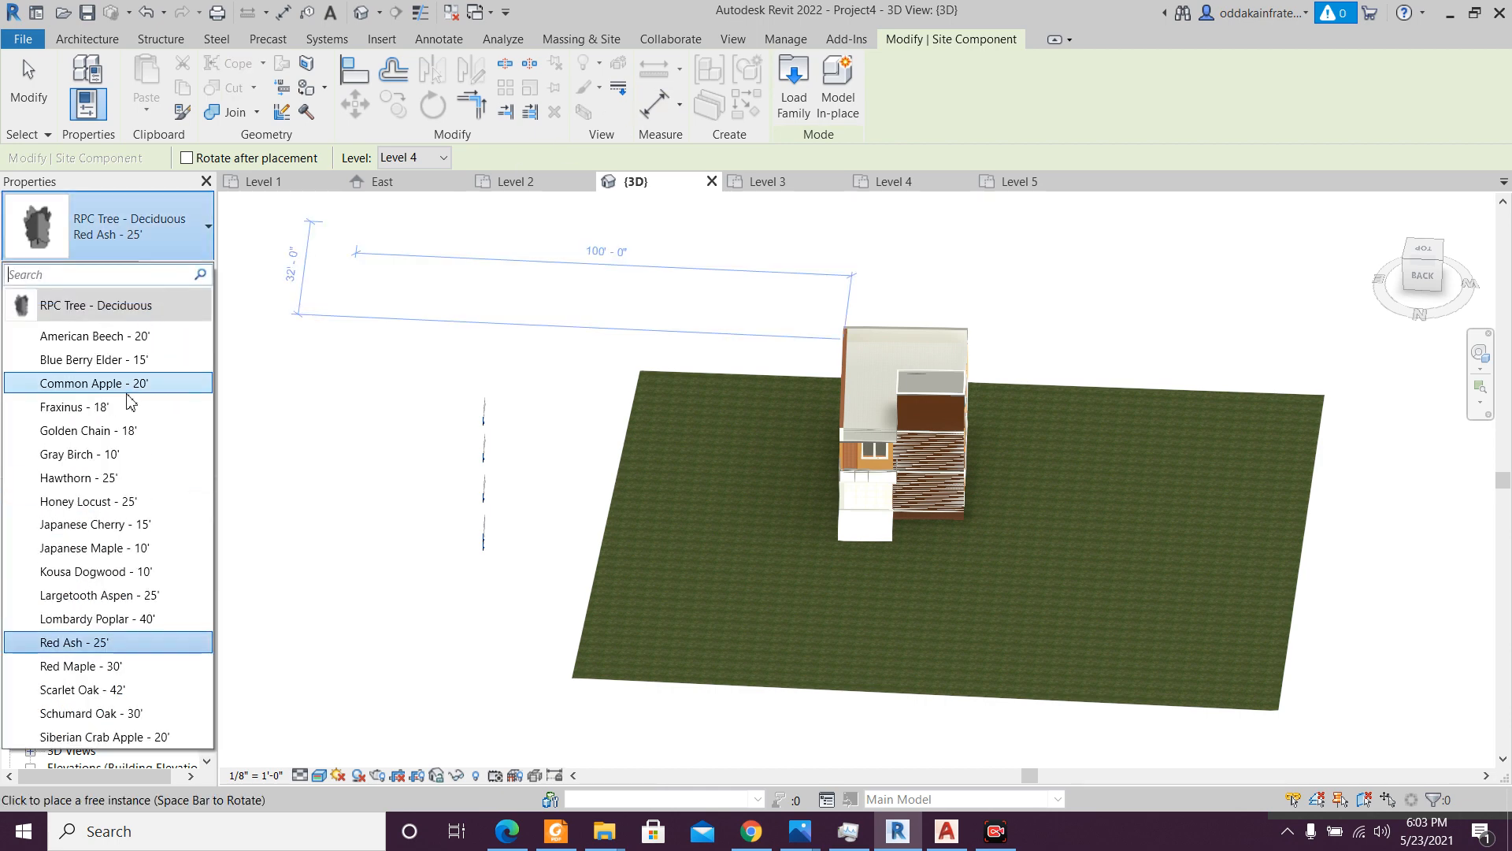
{"action": "left_click", "coordinate": [134, 337]}
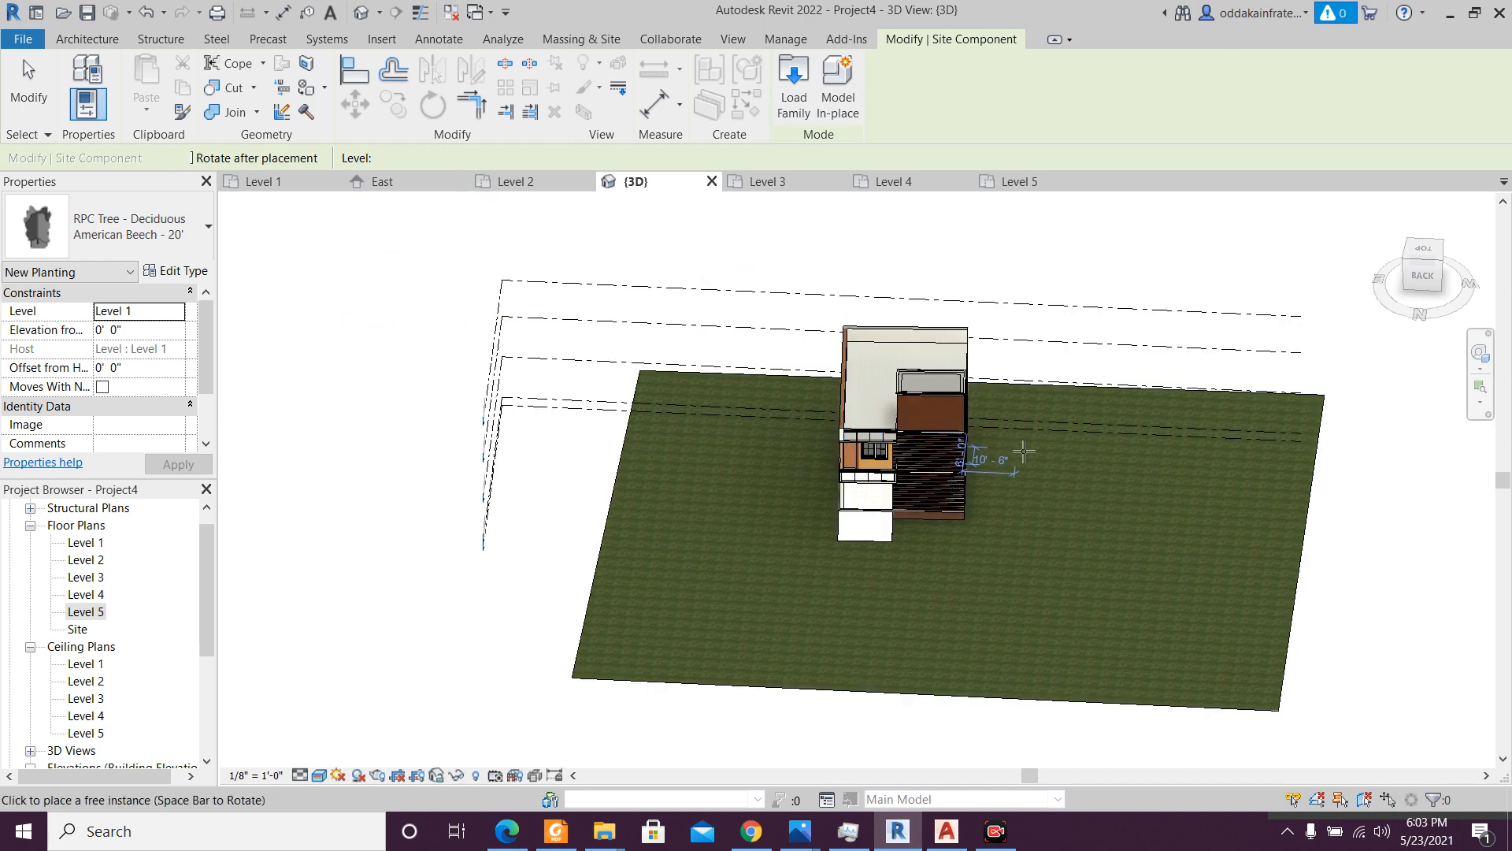
{"action": "left_click_drag", "start_coordinate": [1427, 255], "coordinate": [1432, 262]}
{"action": "left_click", "coordinate": [1430, 263]}
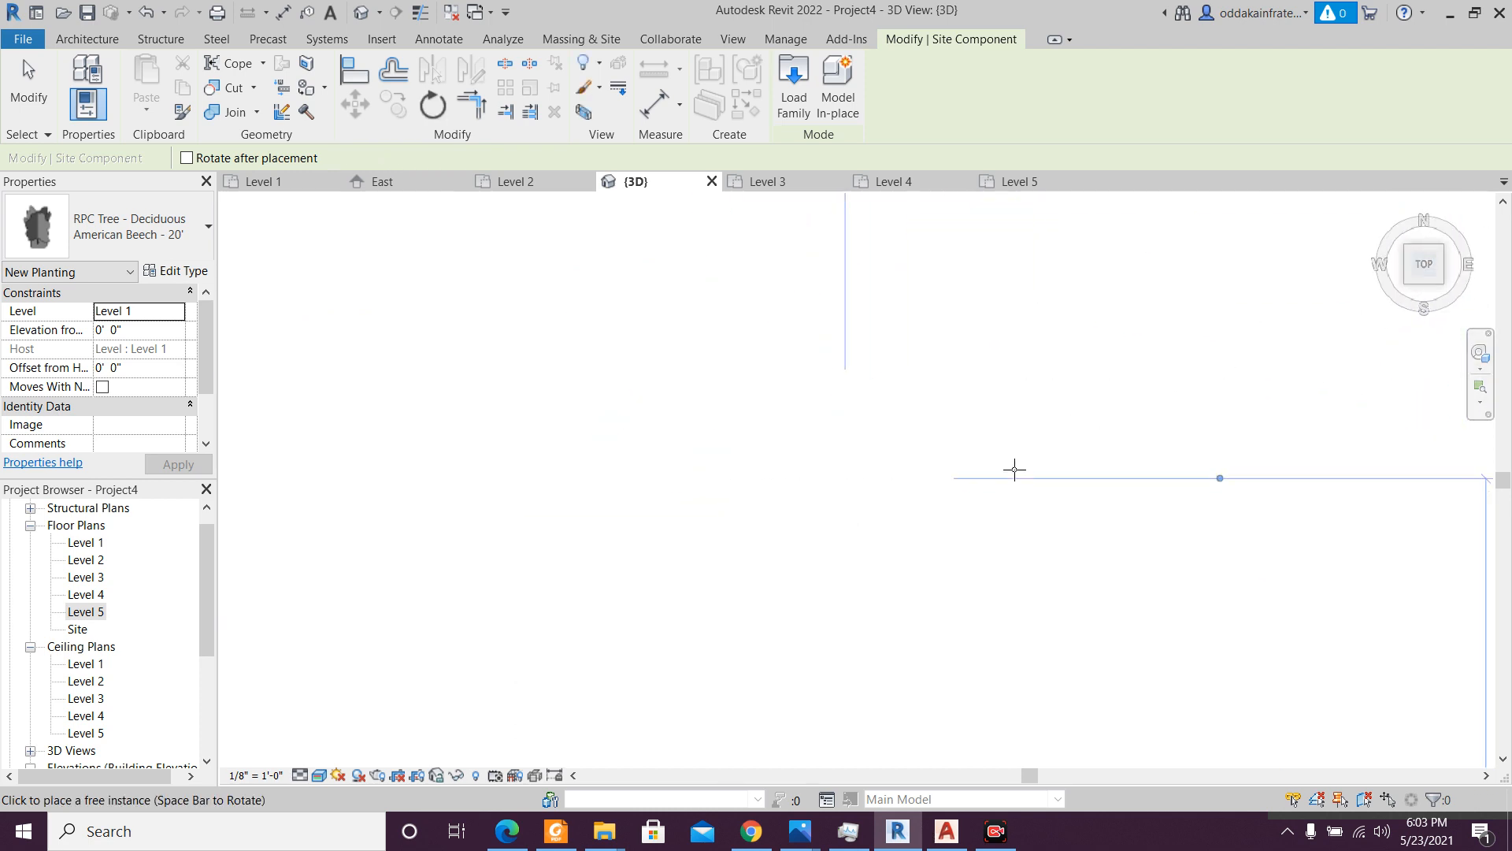
{"action": "scroll", "coordinate": [915, 481], "scroll_direction": "down", "scroll_amount": 5}
{"action": "scroll", "coordinate": [915, 482], "scroll_direction": "down", "scroll_amount": 5}
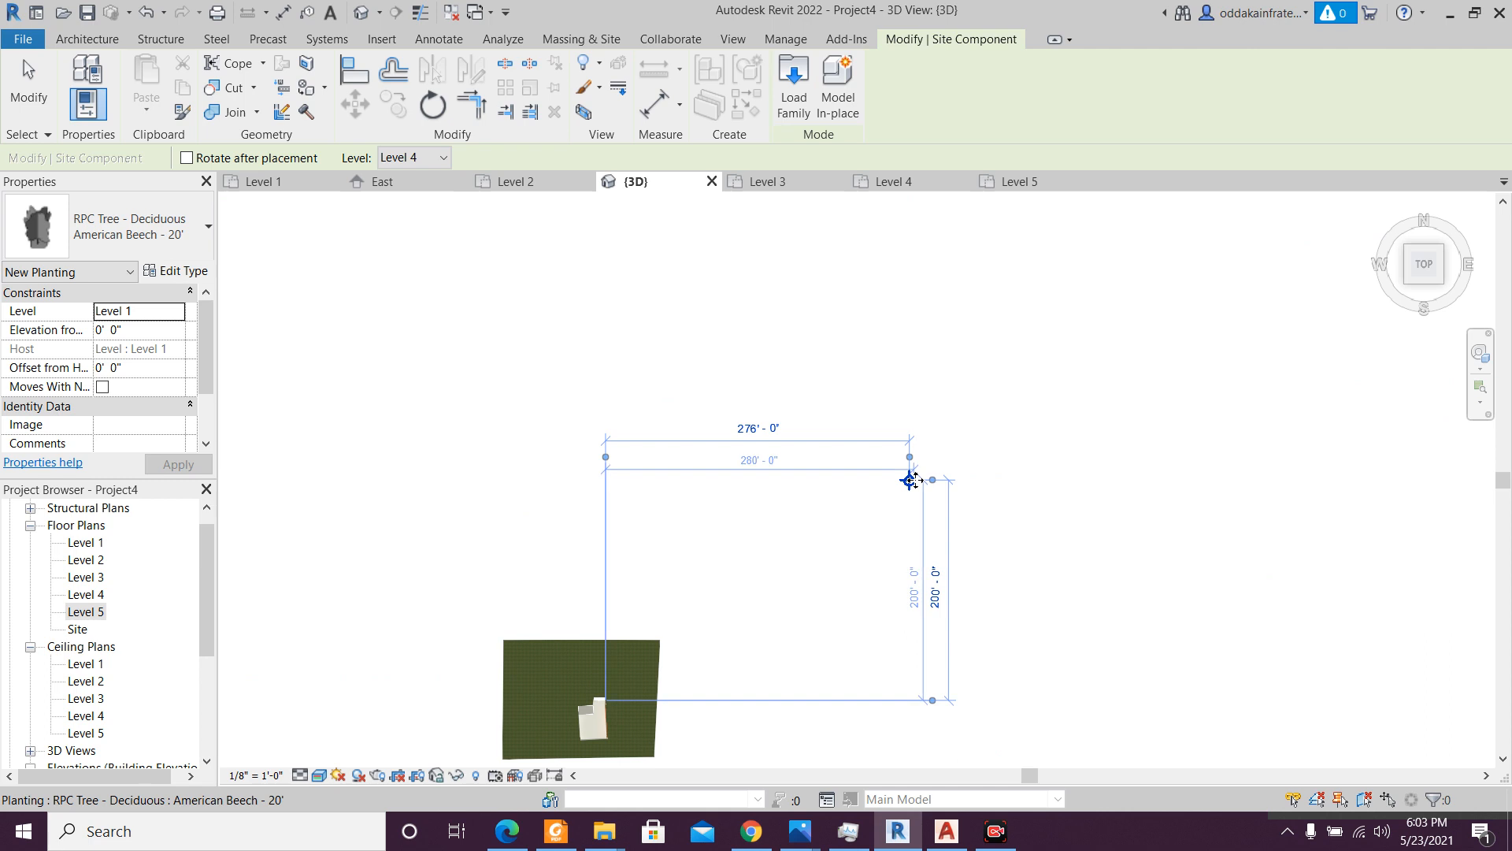
{"action": "scroll", "coordinate": [787, 587], "scroll_direction": "up", "scroll_amount": 6}
{"action": "scroll", "coordinate": [787, 587], "scroll_direction": "up", "scroll_amount": 3}
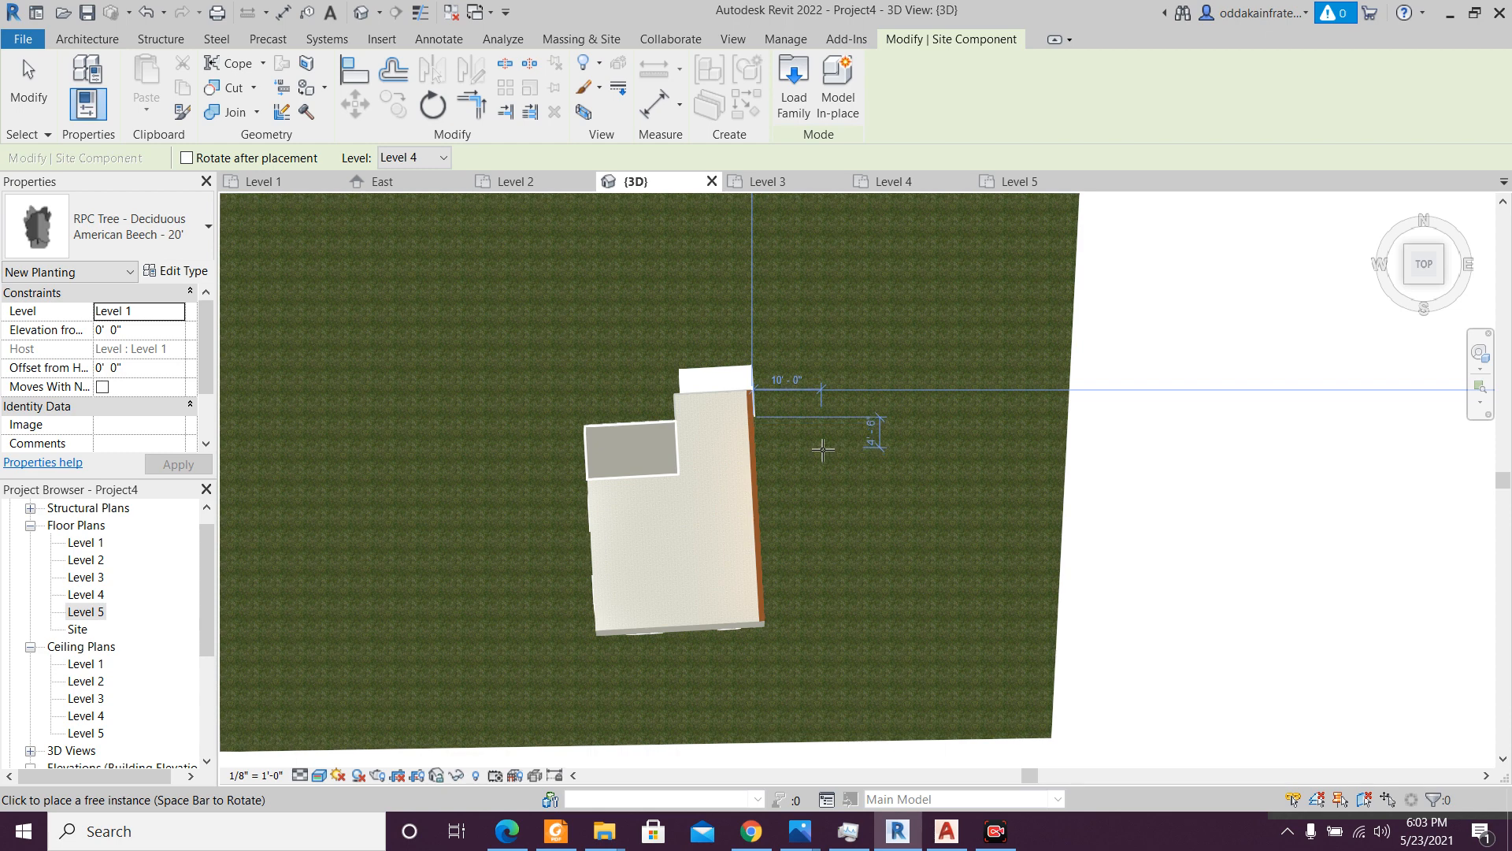
{"action": "left_click", "coordinate": [827, 447]}
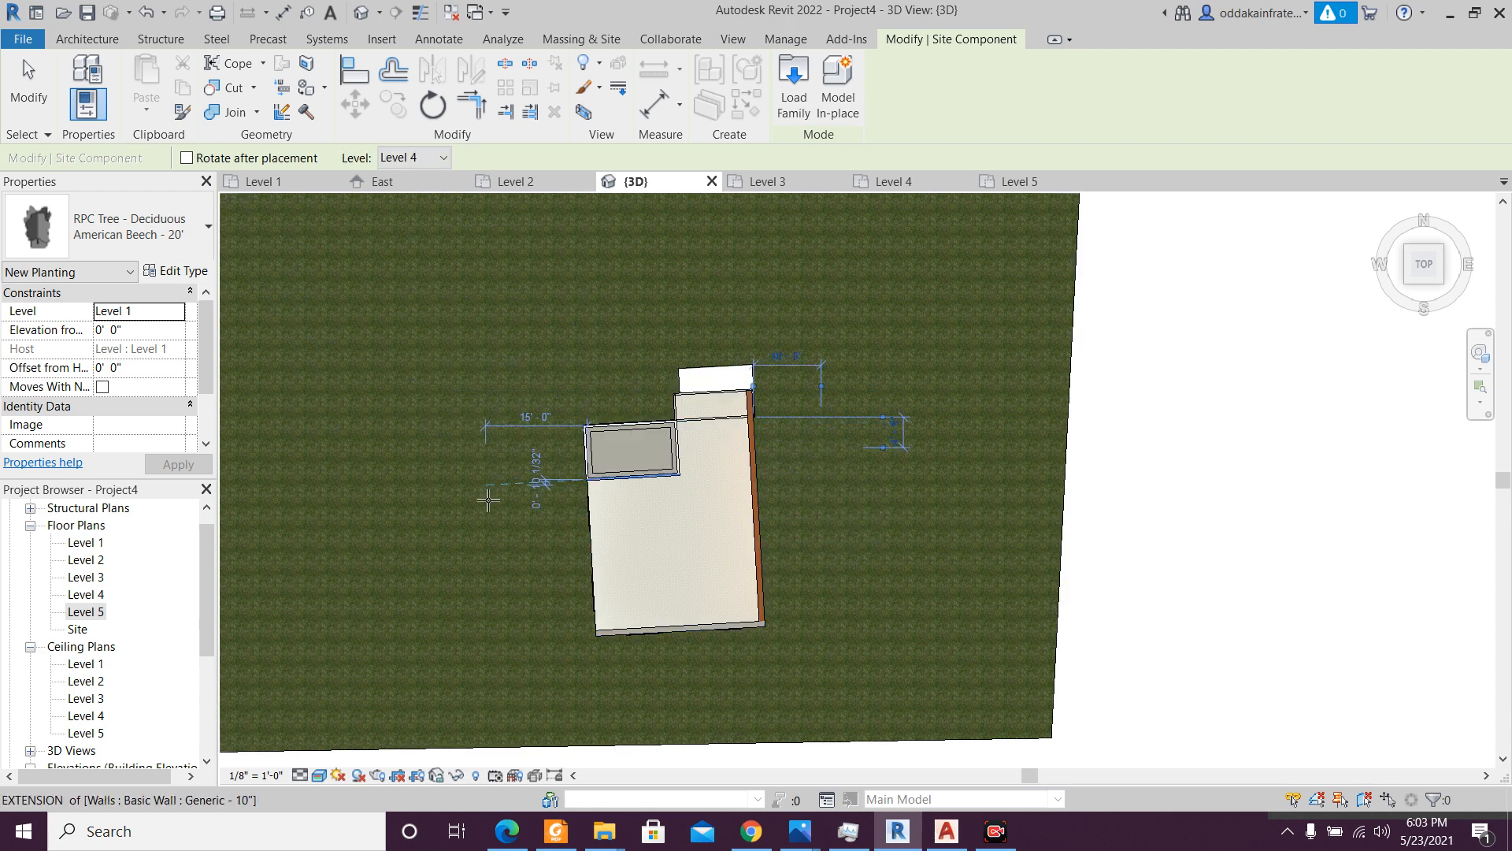
{"action": "left_click", "coordinate": [499, 493]}
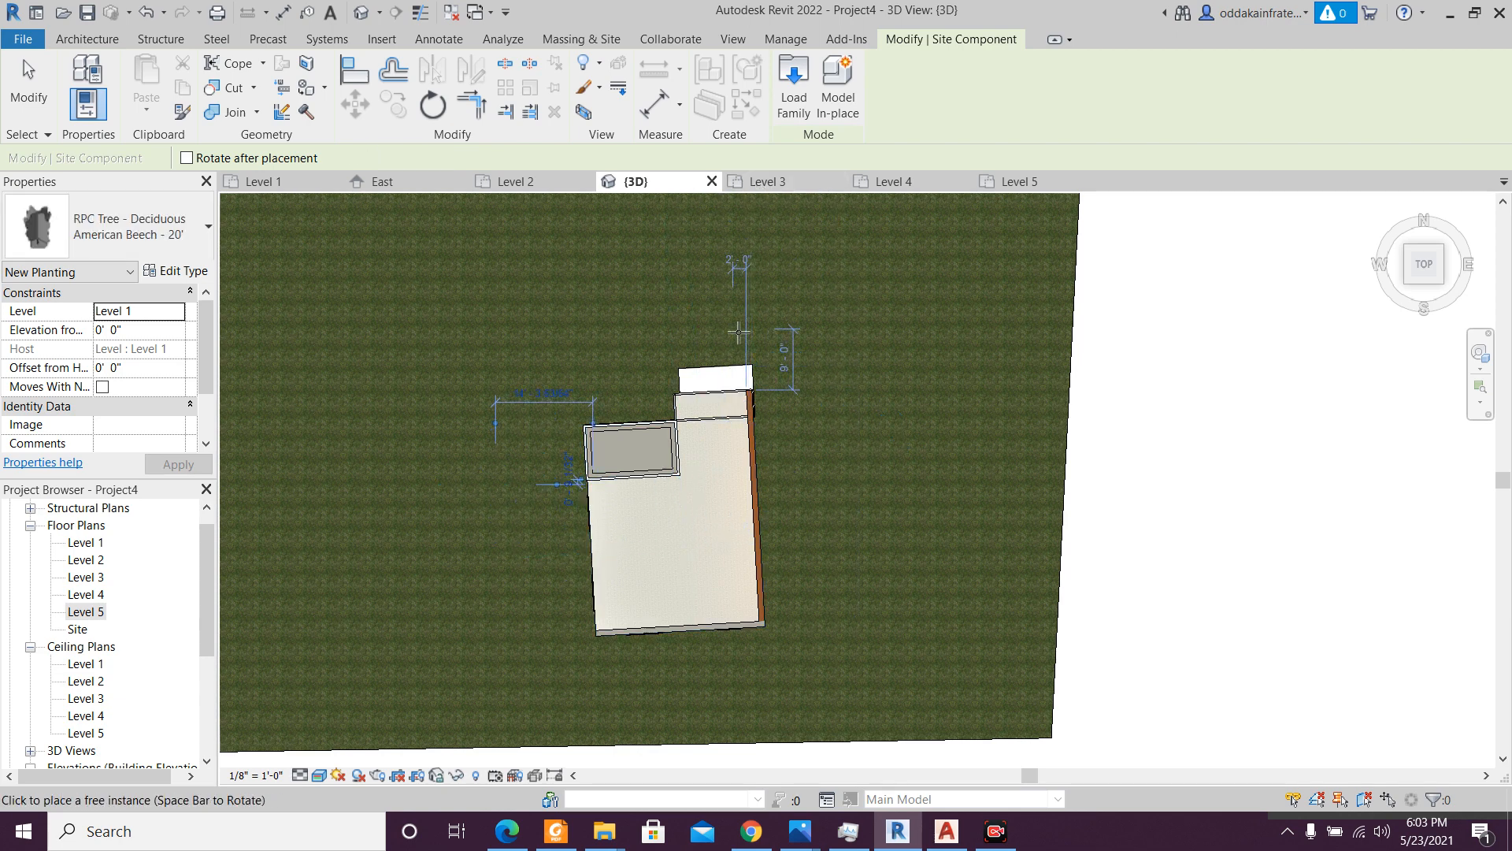
{"action": "key", "text": "Escape"}
{"action": "key", "text": "Escape"}
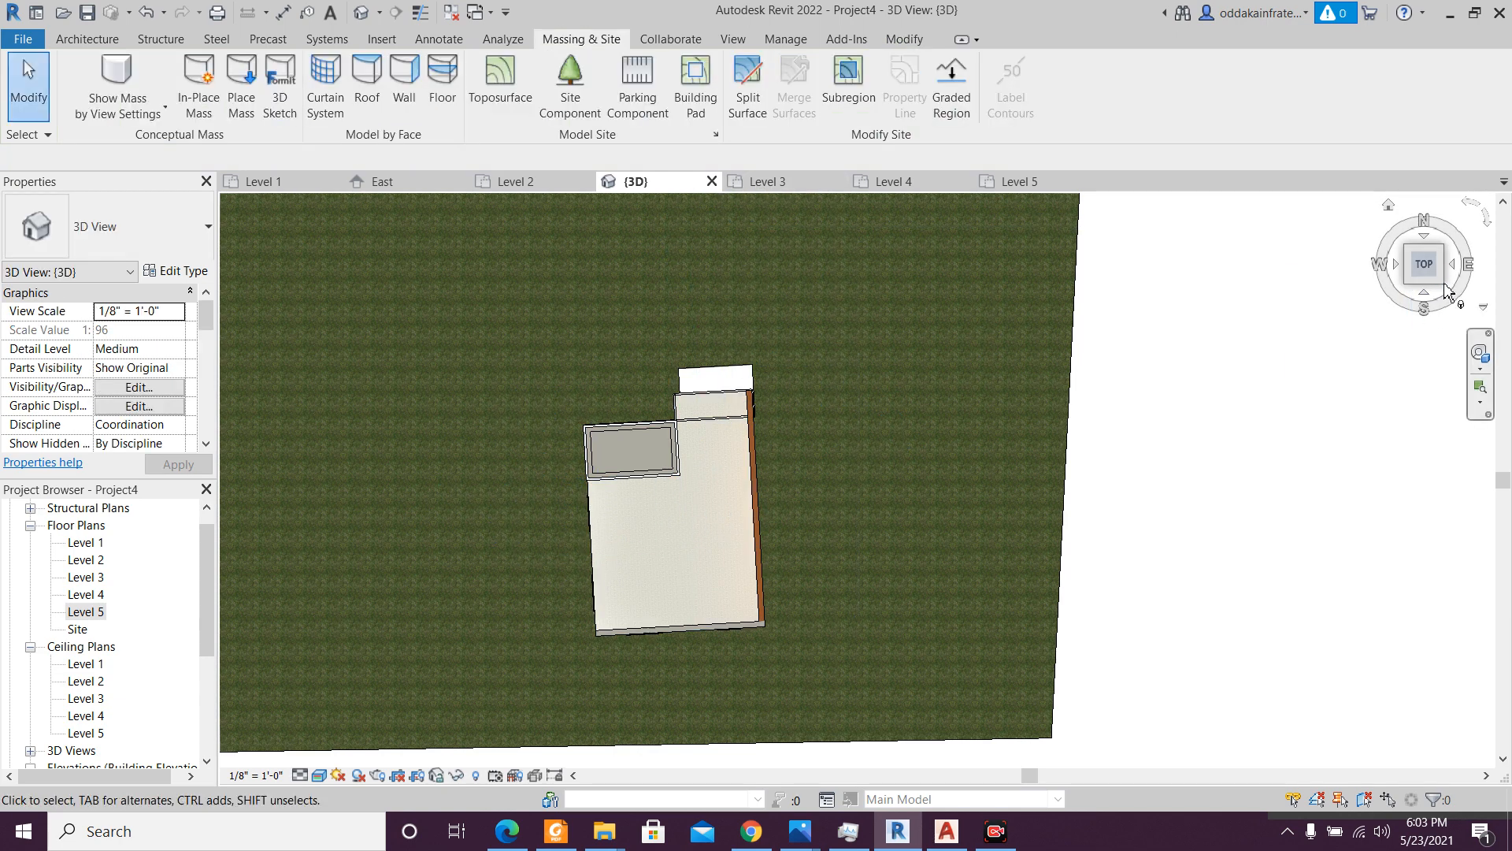
- Delete the stray beech tree standing far outside the grassed site
{"action": "left_click", "coordinate": [1446, 292]}
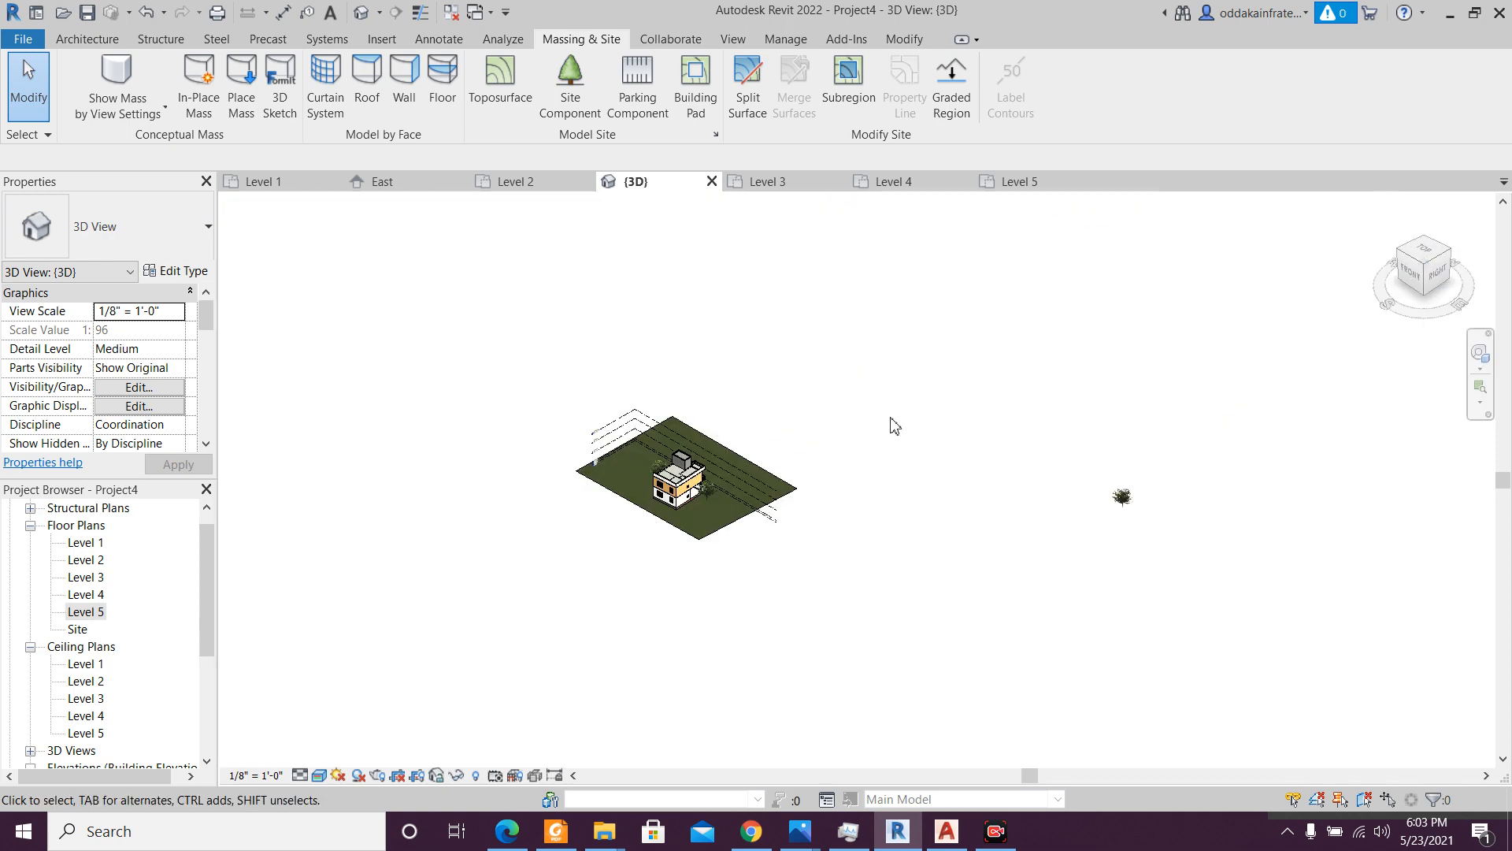
{"action": "scroll", "coordinate": [857, 449], "scroll_direction": "up", "scroll_amount": 3}
{"action": "left_click_drag", "start_coordinate": [1197, 460], "coordinate": [1364, 626]}
{"action": "key", "text": "Delete"}
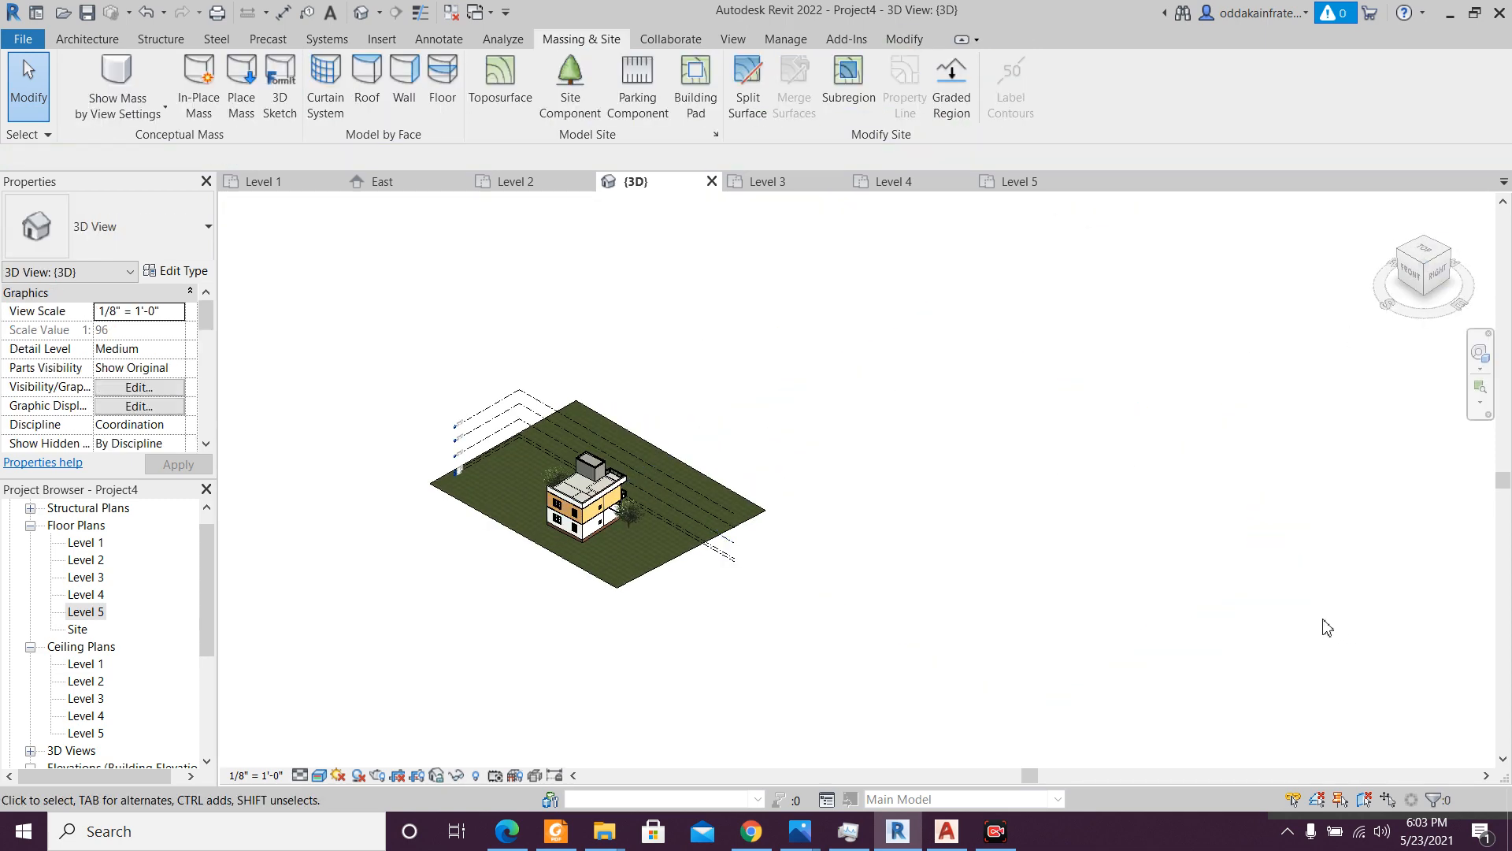
- Nudge the beech tree west of the house along the side wall toward its middle and clear the selection
{"action": "scroll", "coordinate": [498, 514], "scroll_direction": "up", "scroll_amount": 5}
{"action": "middle_click_drag", "start_coordinate": [529, 561], "coordinate": [1091, 583], "text": "shift"}
{"action": "scroll", "coordinate": [1311, 555], "scroll_direction": "up", "scroll_amount": 8}
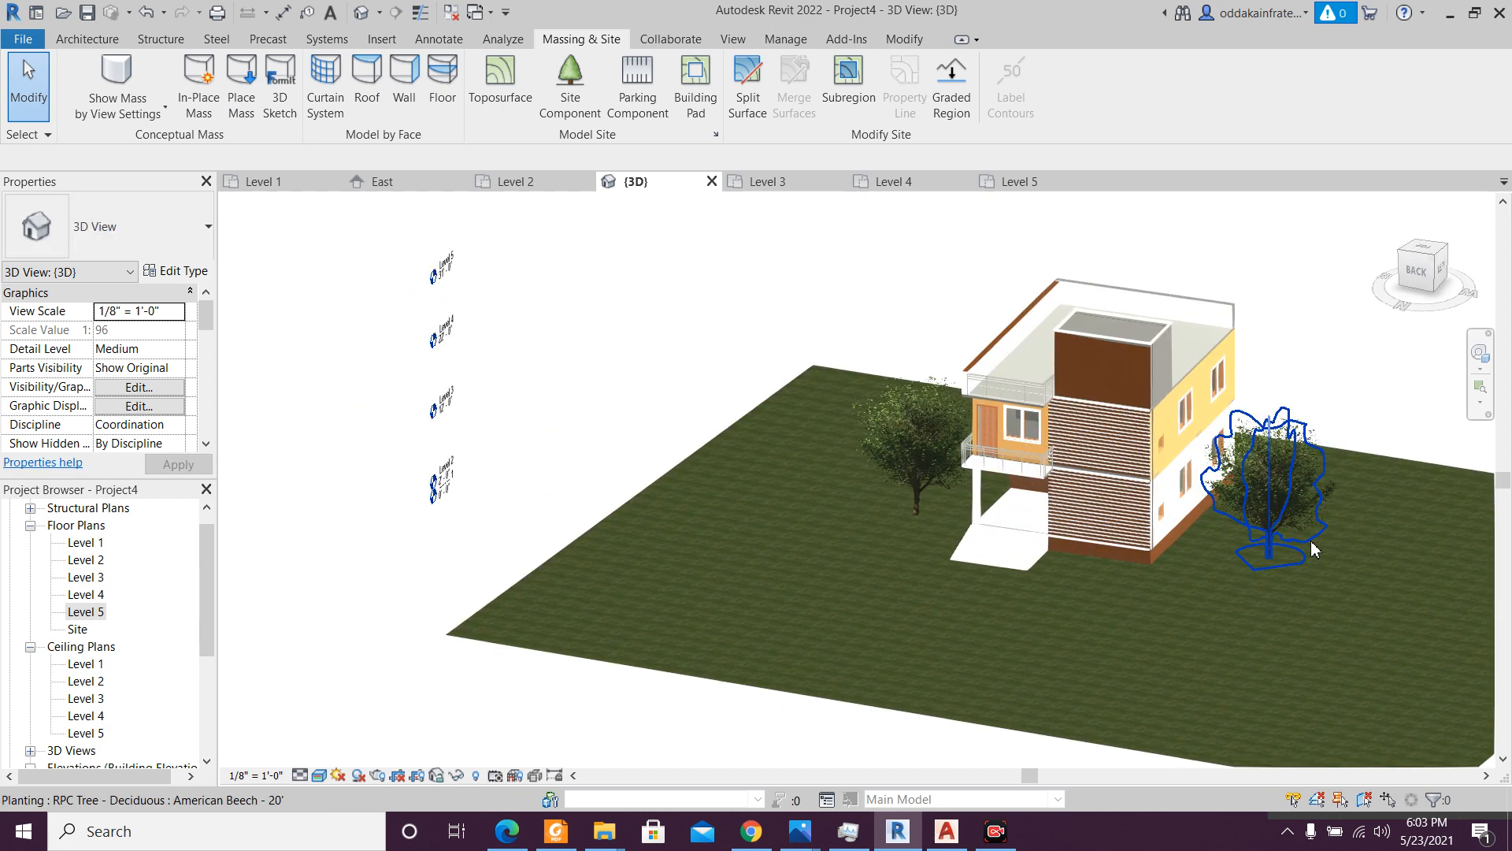
{"action": "left_click", "coordinate": [1300, 546]}
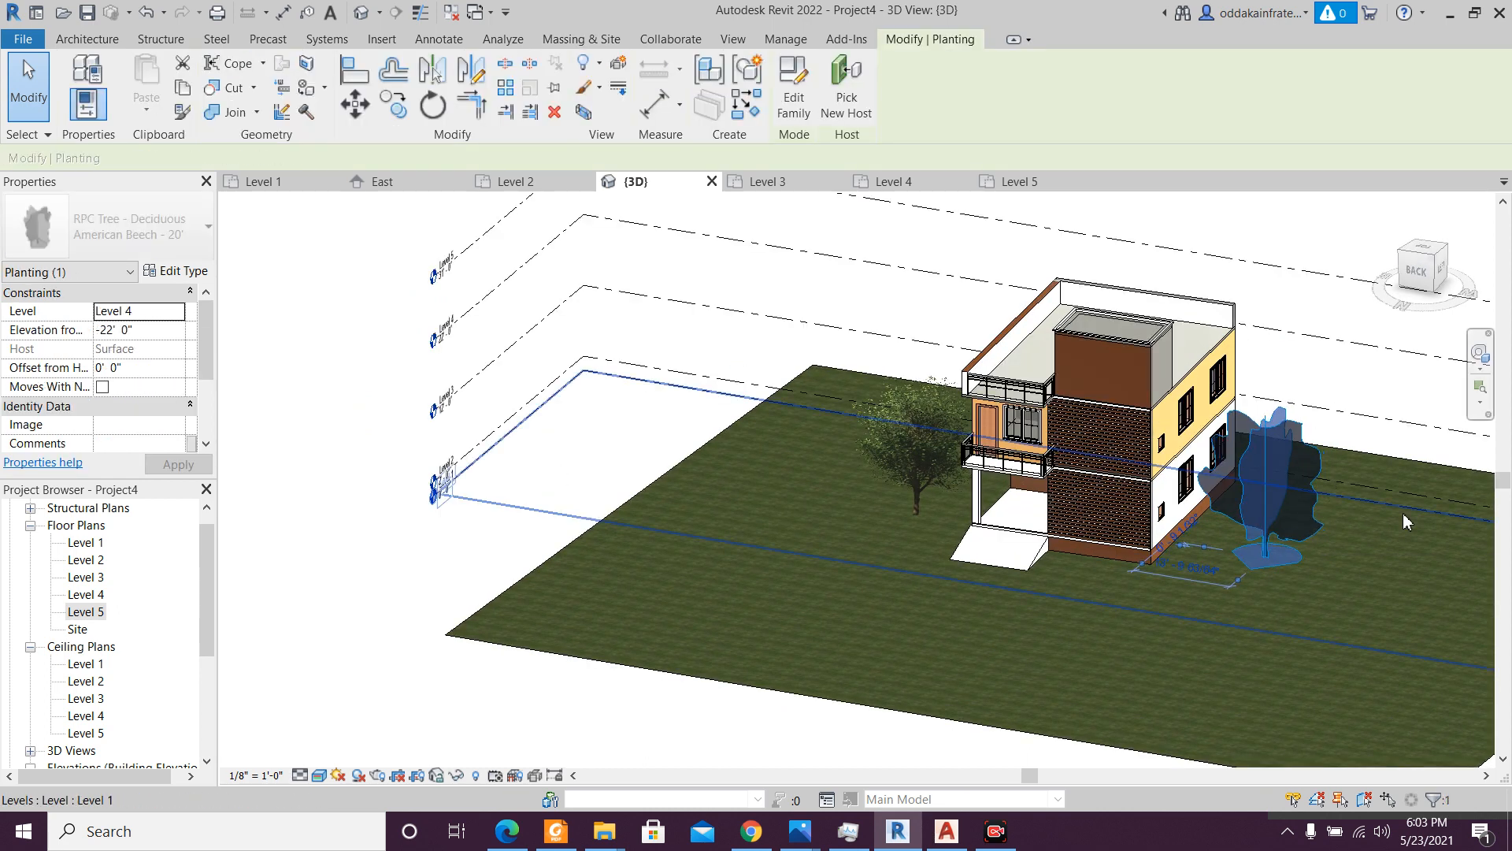
{"action": "key", "text": "Left"}
{"action": "key", "text": "Left"}
{"action": "key", "text": "Left"}
{"action": "key", "text": "Left"}
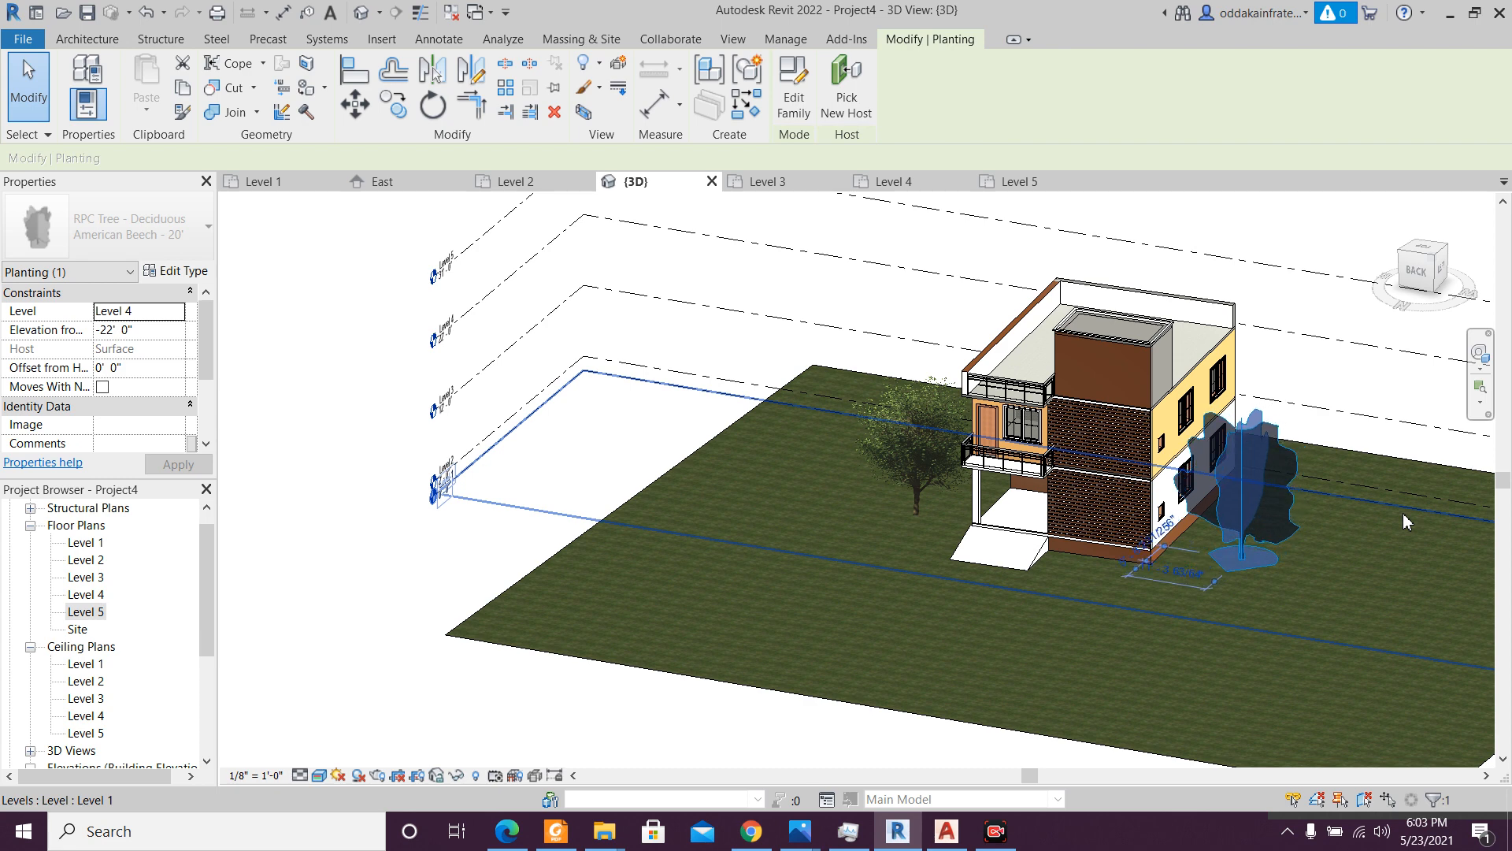
{"action": "key", "text": "Left"}
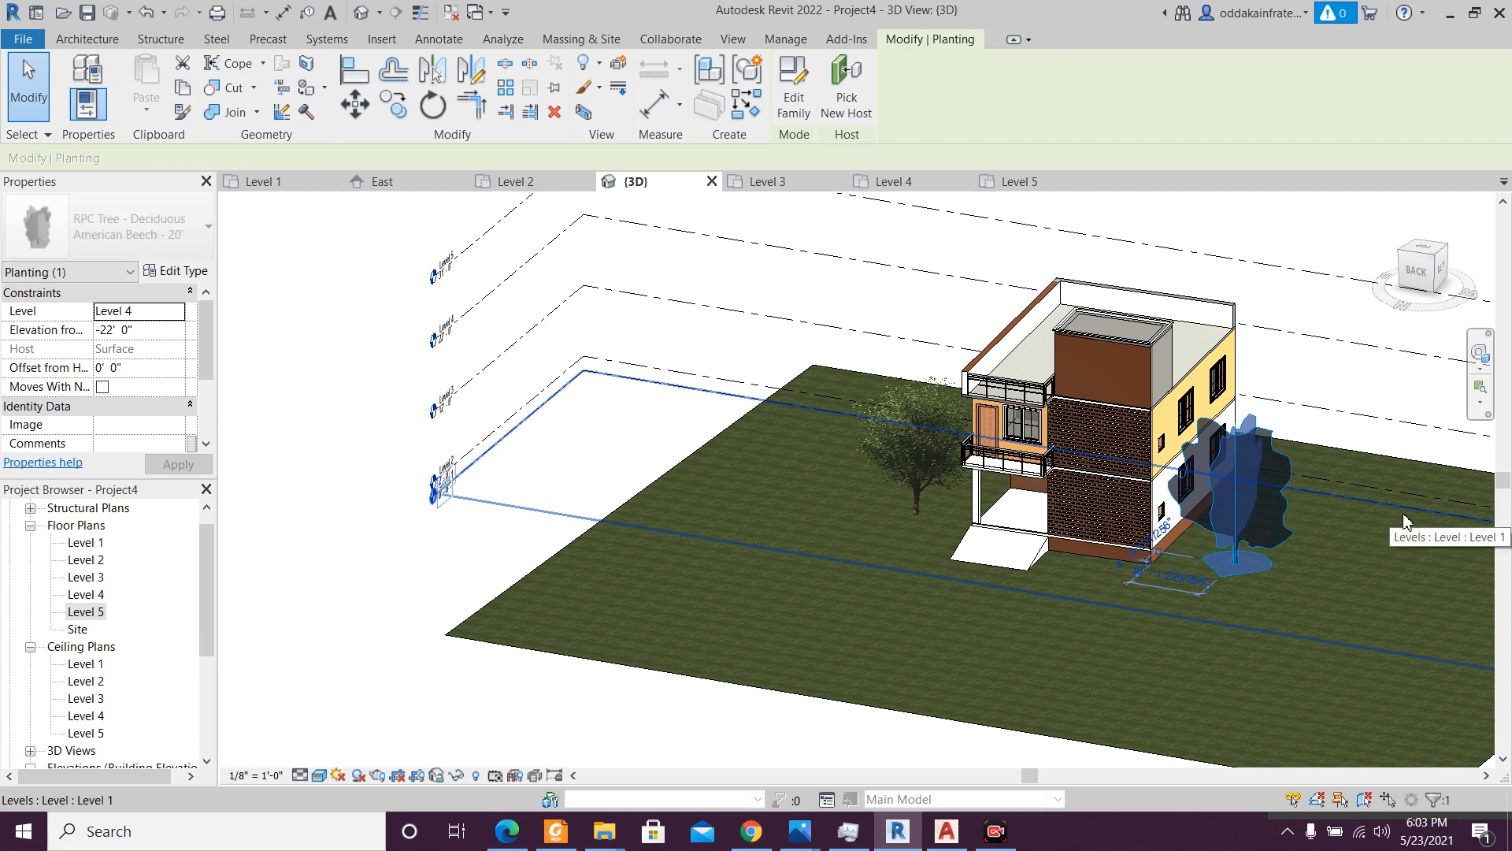
{"action": "key", "text": "Right"}
{"action": "key", "text": "Right"}
{"action": "key", "text": "Right"}
{"action": "key", "text": "Right"}
{"action": "key", "text": "Right"}
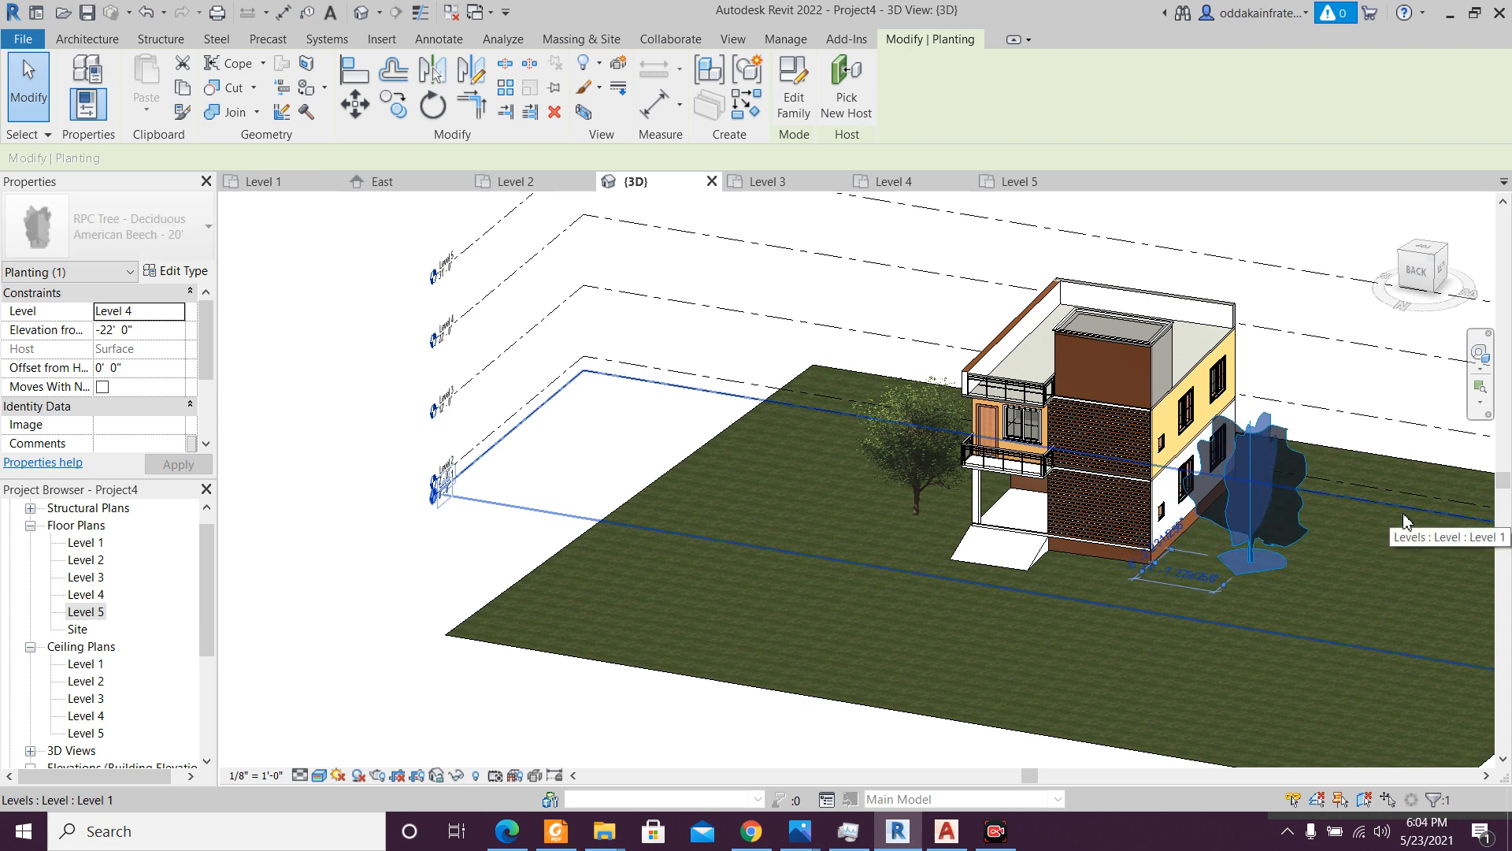
{"action": "key", "text": "Up"}
{"action": "key", "text": "Up"}
{"action": "key", "text": "Up"}
{"action": "key", "text": "Up"}
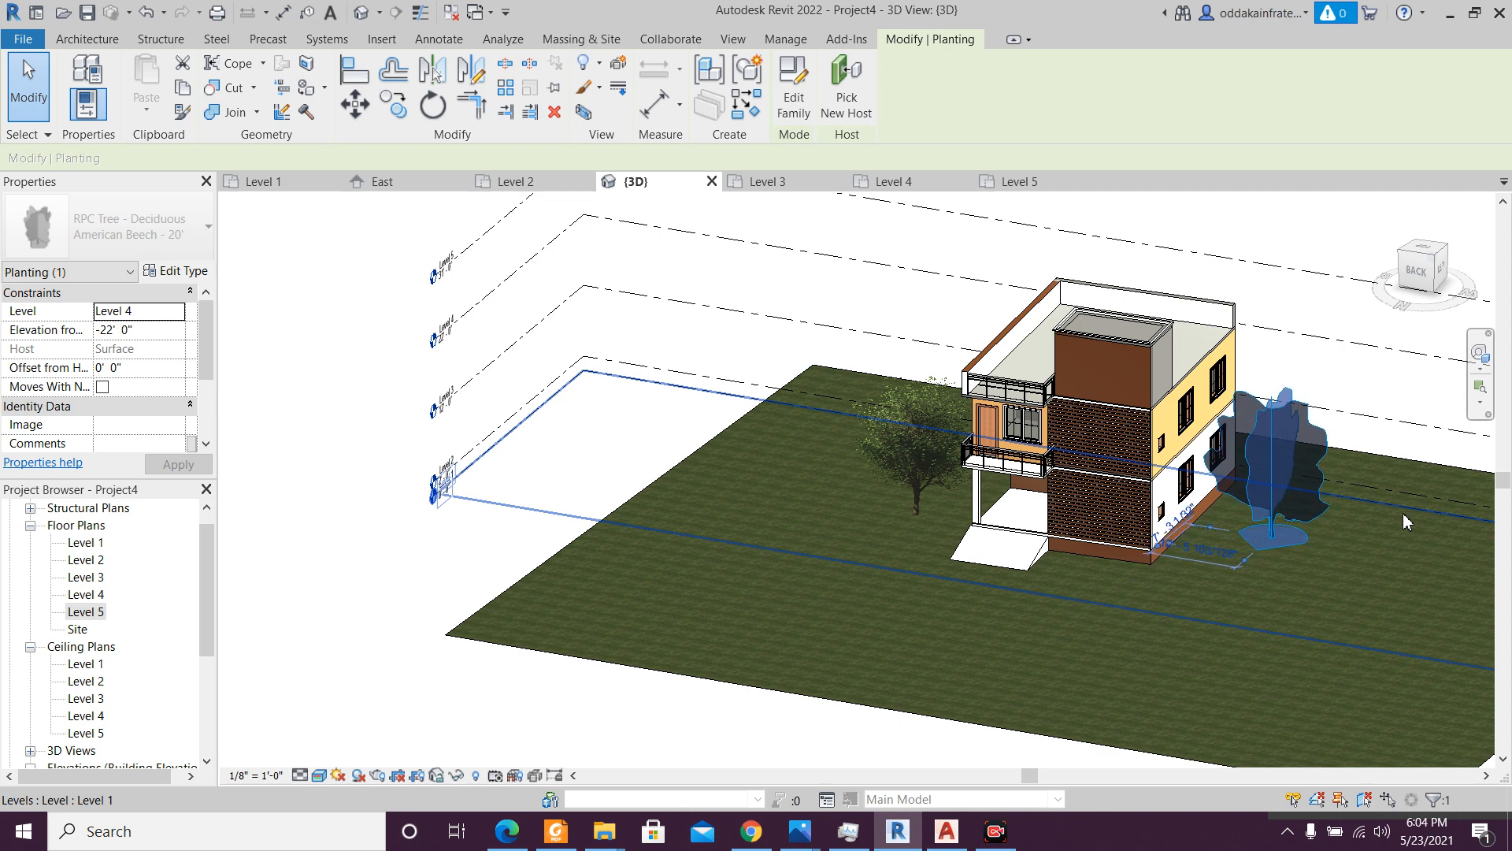
{"action": "key", "text": "Up"}
{"action": "key", "text": "Up"}
{"action": "key", "text": "Up"}
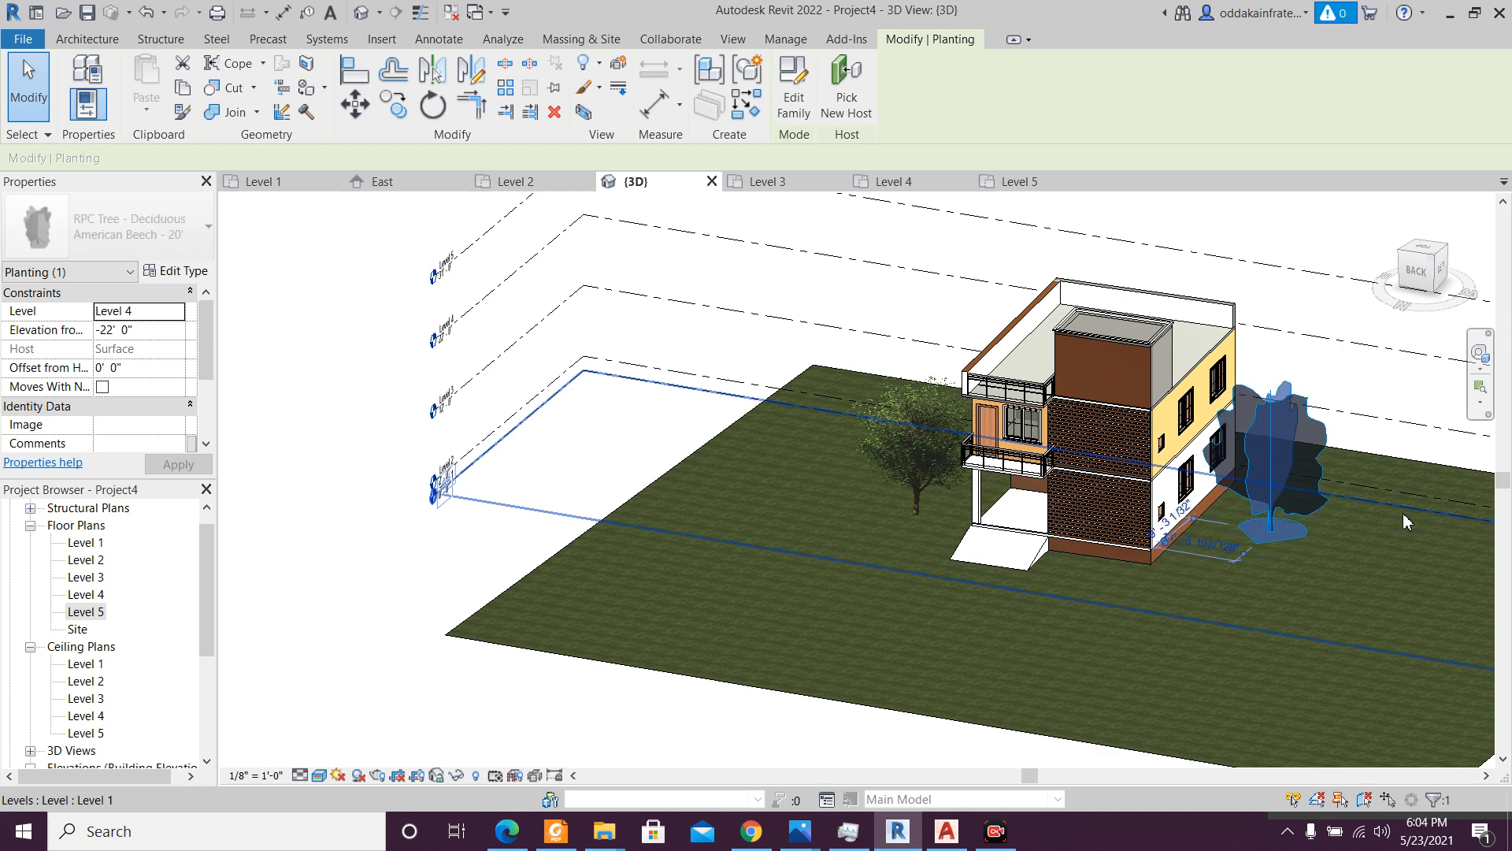
{"action": "key", "text": "Escape"}
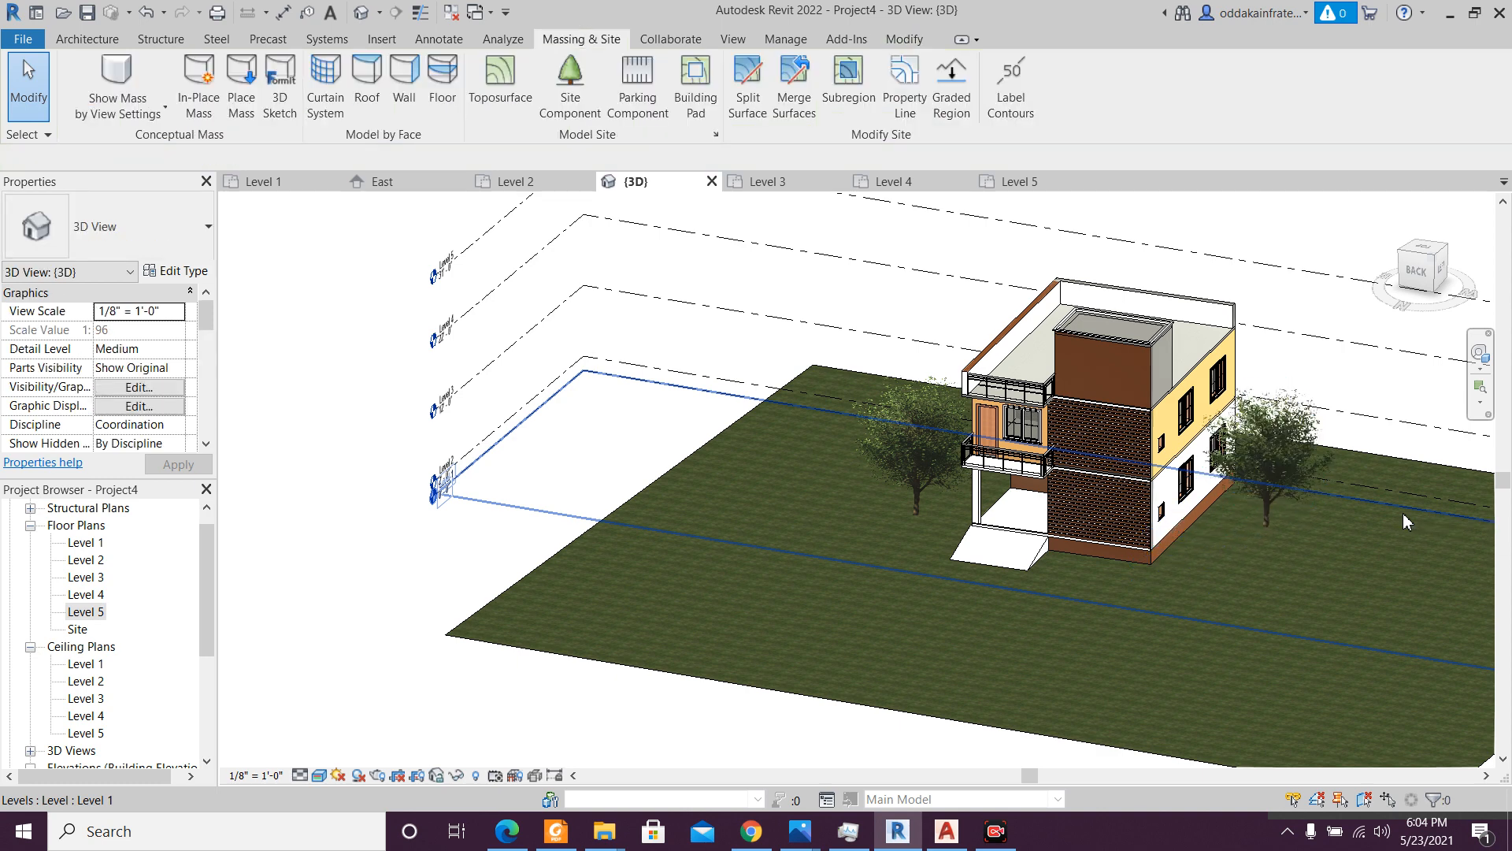
- Inspect the house and its two trees on the grass from the back, above and the side
{"action": "middle_click_drag", "start_coordinate": [1414, 523], "coordinate": [1231, 545], "text": "shift"}
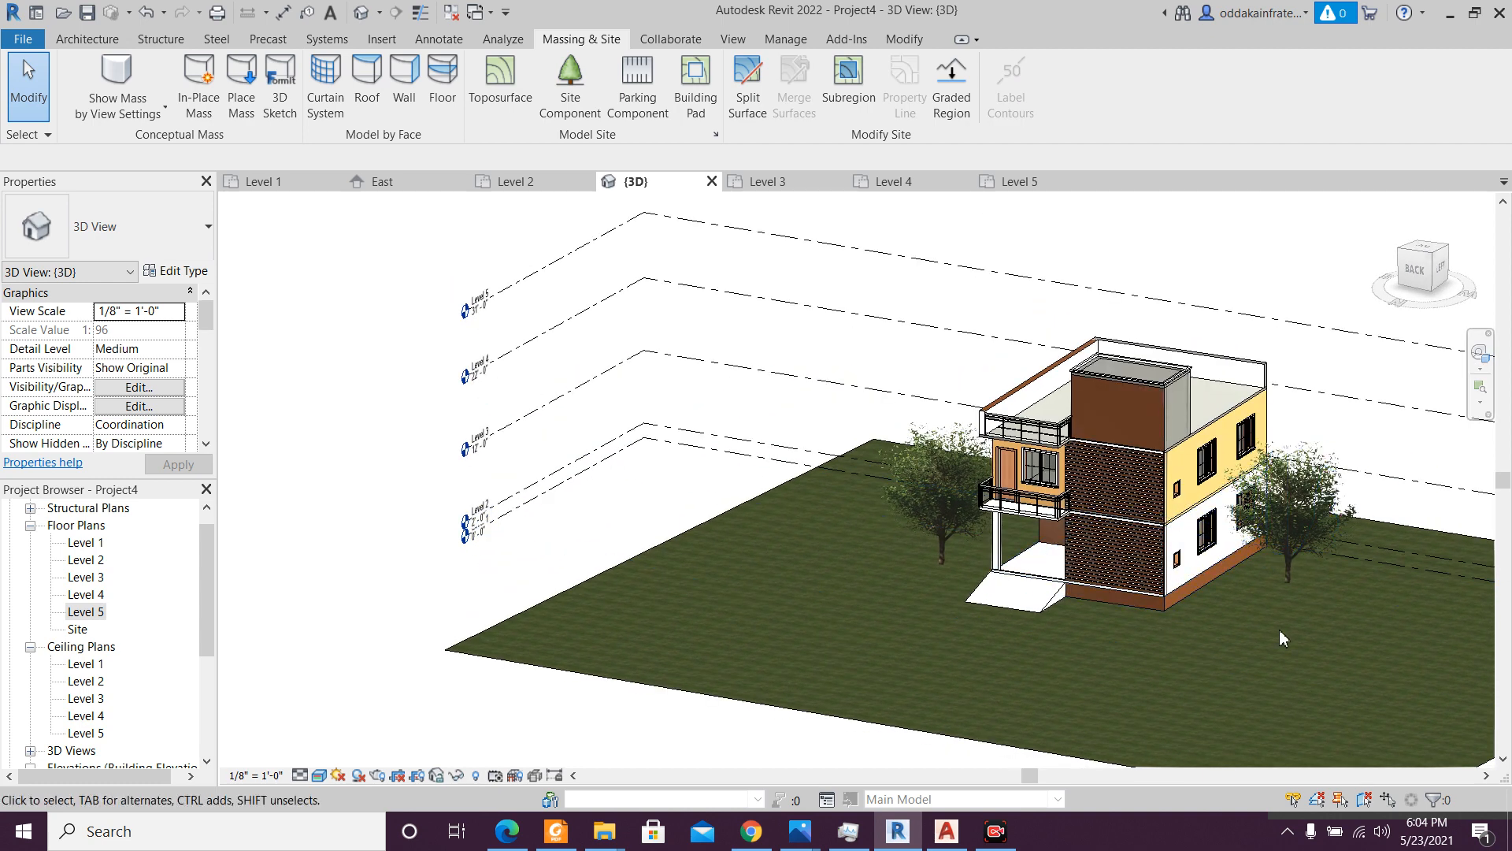
{"action": "scroll", "coordinate": [1282, 630], "scroll_direction": "up", "scroll_amount": 3}
{"action": "middle_click_drag", "start_coordinate": [1297, 607], "coordinate": [868, 636]}
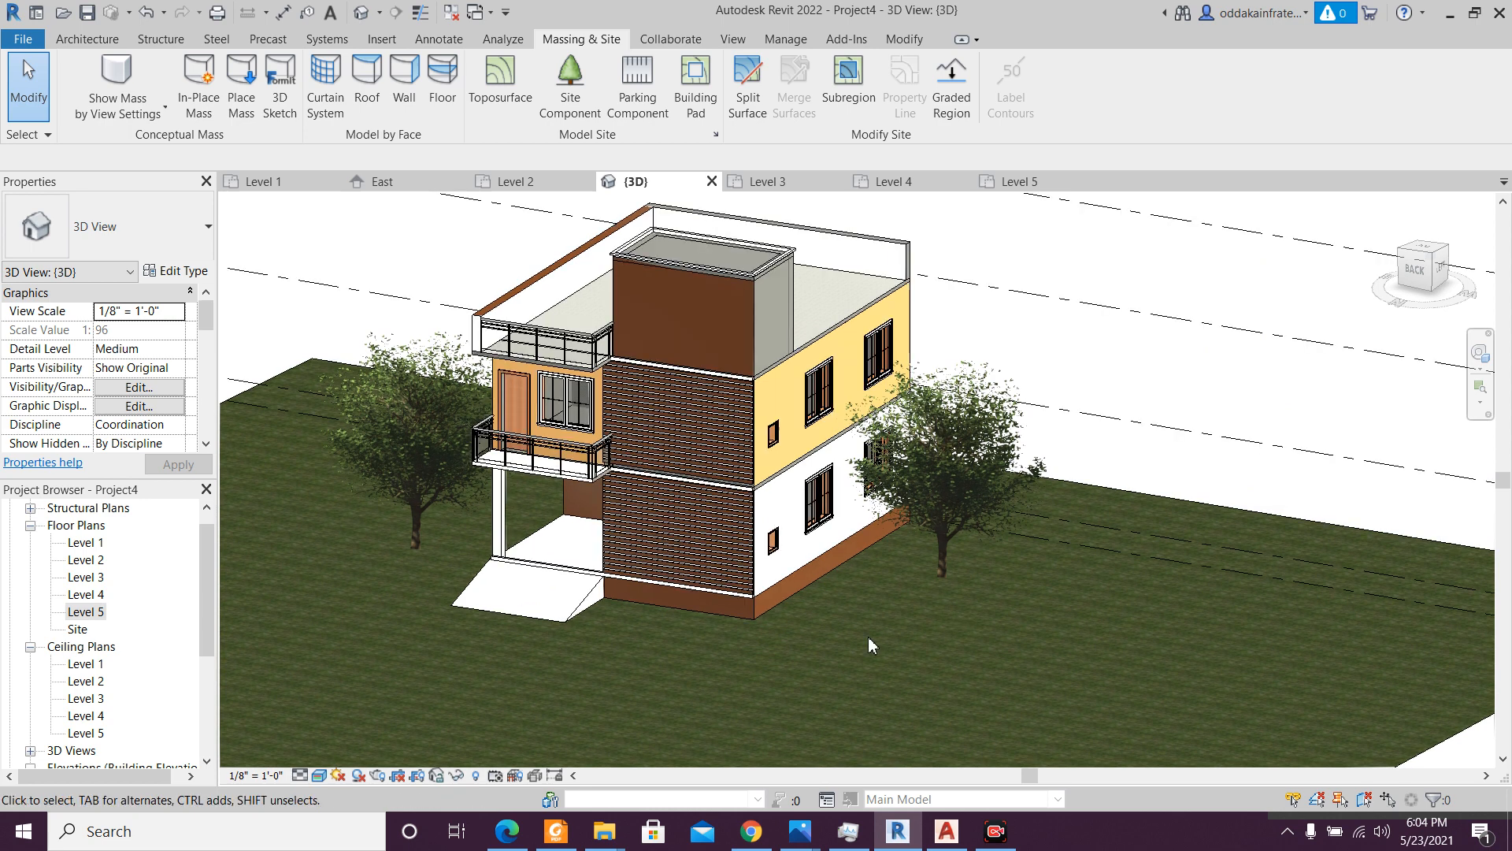
{"action": "scroll", "coordinate": [868, 636], "scroll_direction": "down", "scroll_amount": 2}
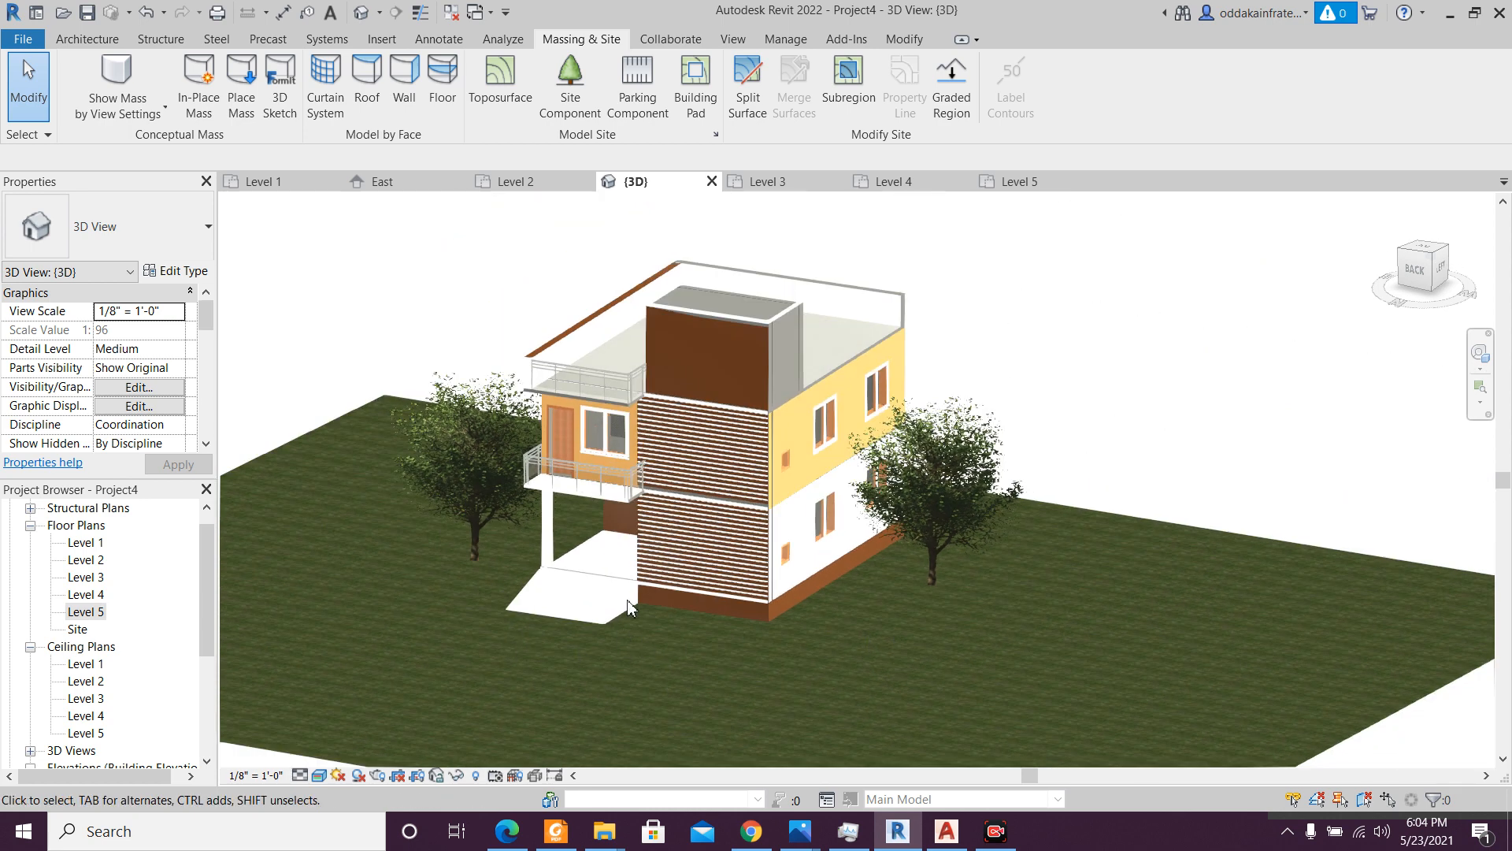
{"action": "scroll", "coordinate": [630, 608], "scroll_direction": "down", "scroll_amount": 2}
{"action": "mouse_move", "coordinate": [644, 604]}
{"action": "middle_mouse_down", "text": "shift"}
{"action": "mouse_move", "coordinate": [706, 628]}
{"action": "mouse_move", "coordinate": [659, 624]}
{"action": "middle_mouse_up", "text": "shift"}
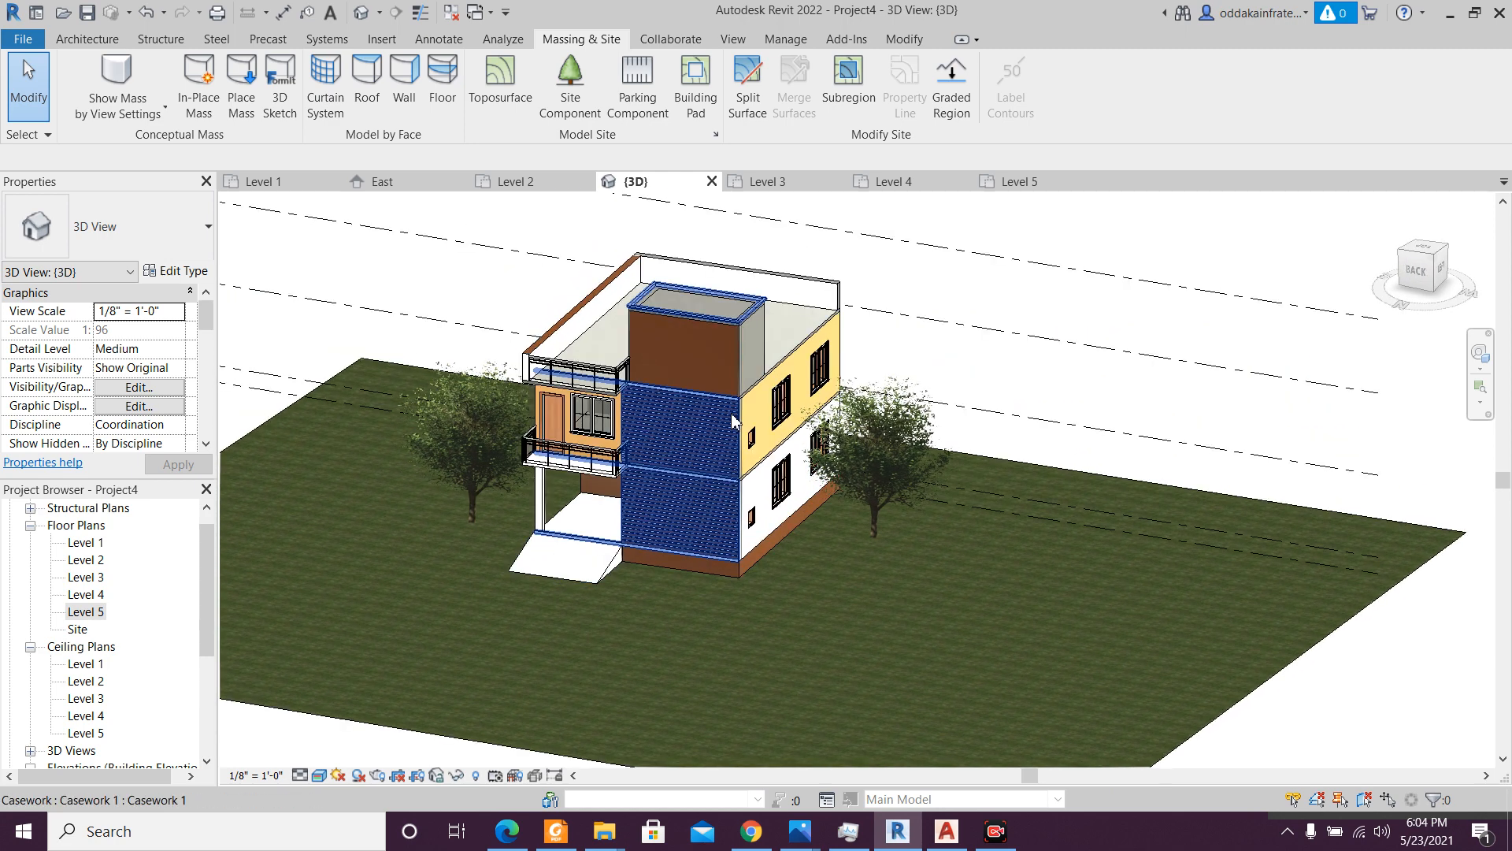
{"action": "left_click", "coordinate": [1424, 256]}
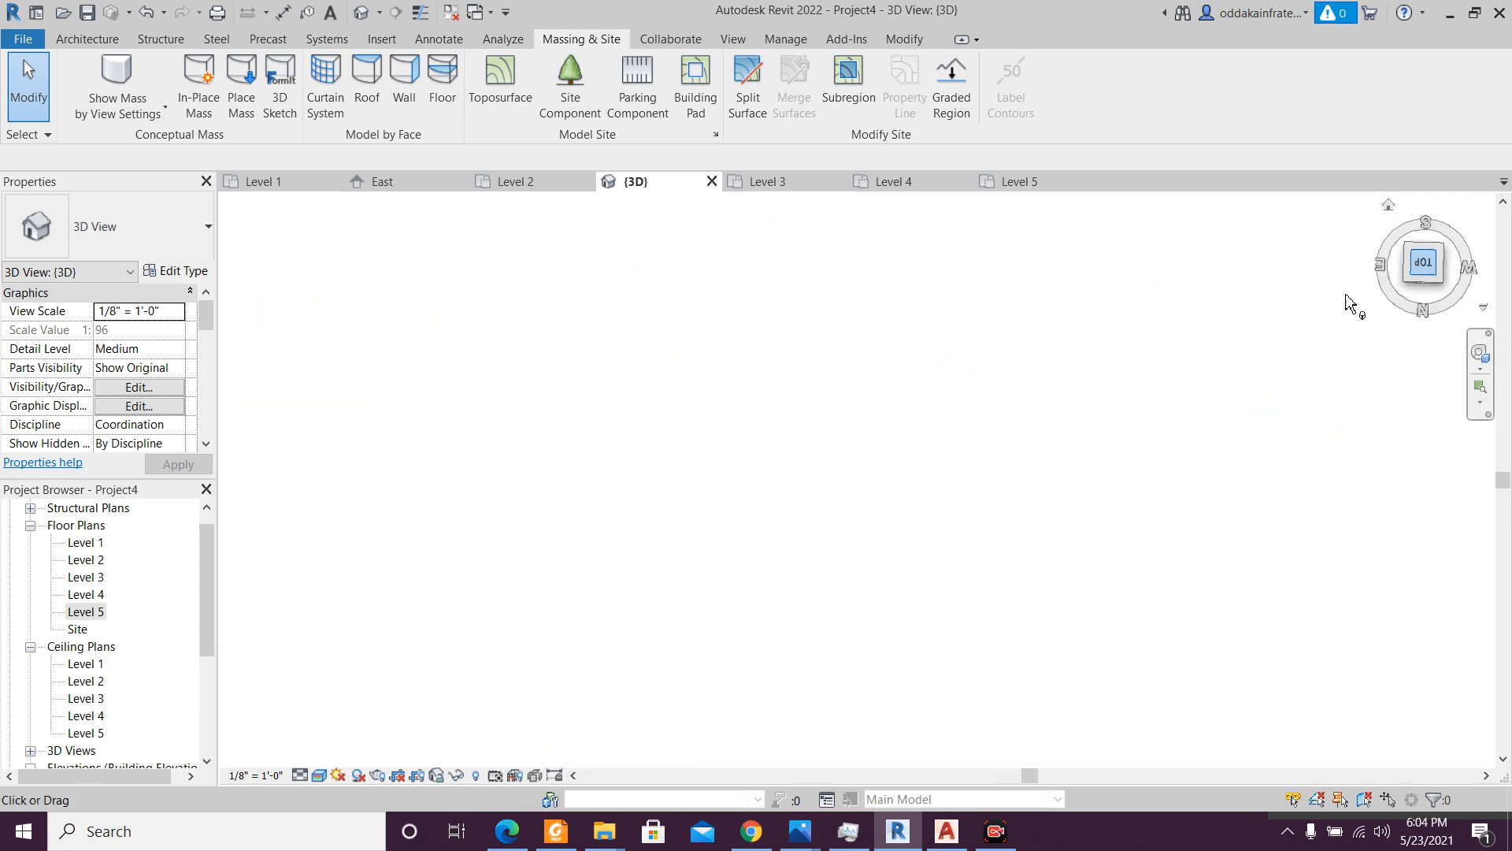
{"action": "scroll", "coordinate": [895, 489], "scroll_direction": "up", "scroll_amount": 2}
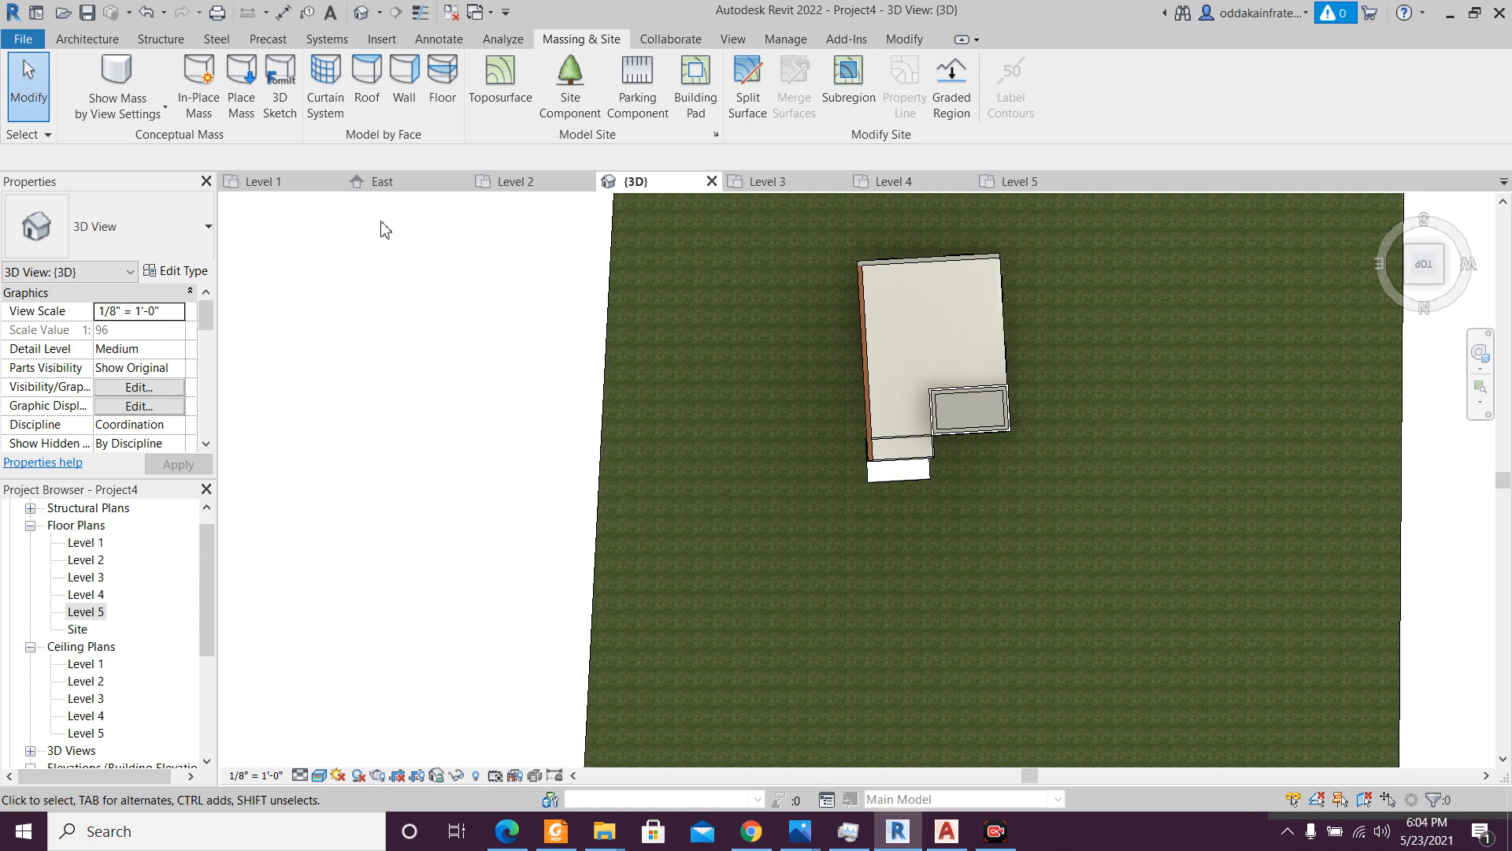
{"action": "left_click", "coordinate": [1442, 280]}
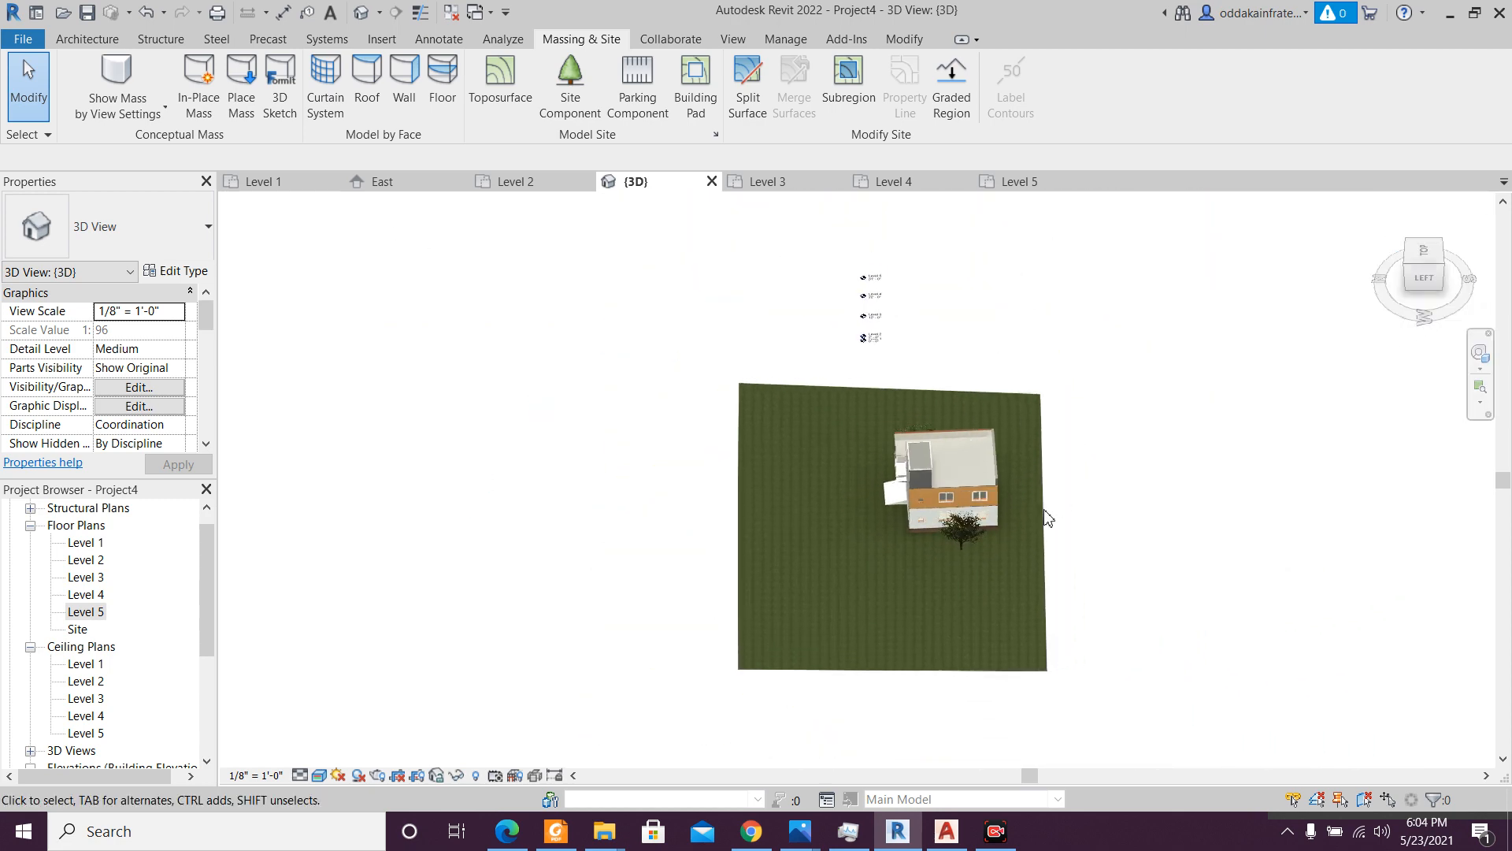
{"action": "middle_click_drag", "start_coordinate": [856, 579], "coordinate": [976, 466], "text": "shift"}
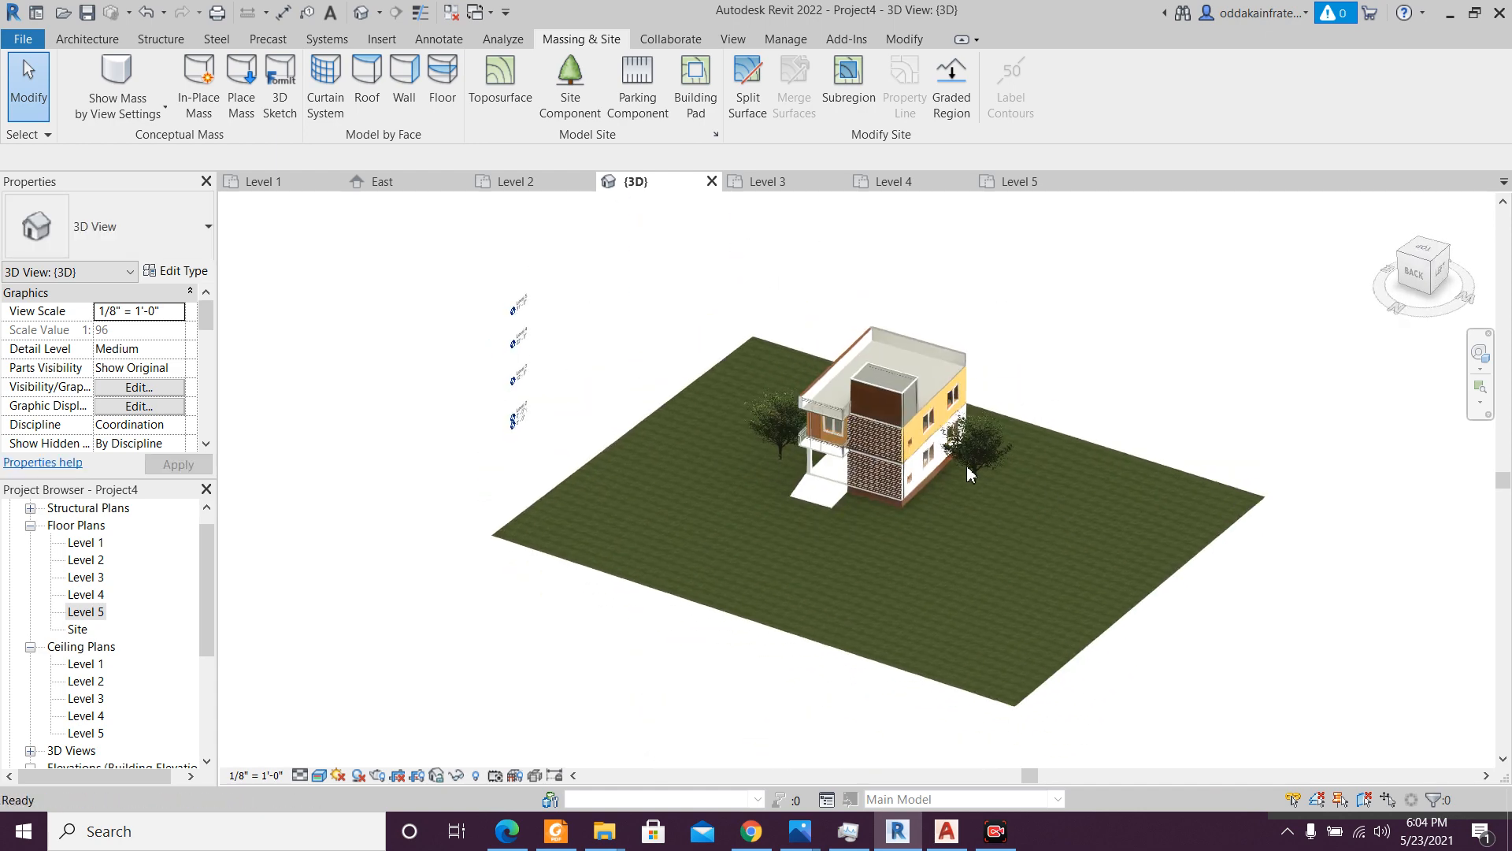
{"action": "scroll", "coordinate": [975, 470], "scroll_direction": "up", "scroll_amount": 2}
{"action": "middle_click_drag", "start_coordinate": [942, 515], "coordinate": [939, 413], "text": "shift"}
- Create a perspective camera view from the Level 1 plan, with the camera northwest of the house, 5' 6" offset, aimed across it
{"action": "left_click", "coordinate": [317, 183]}
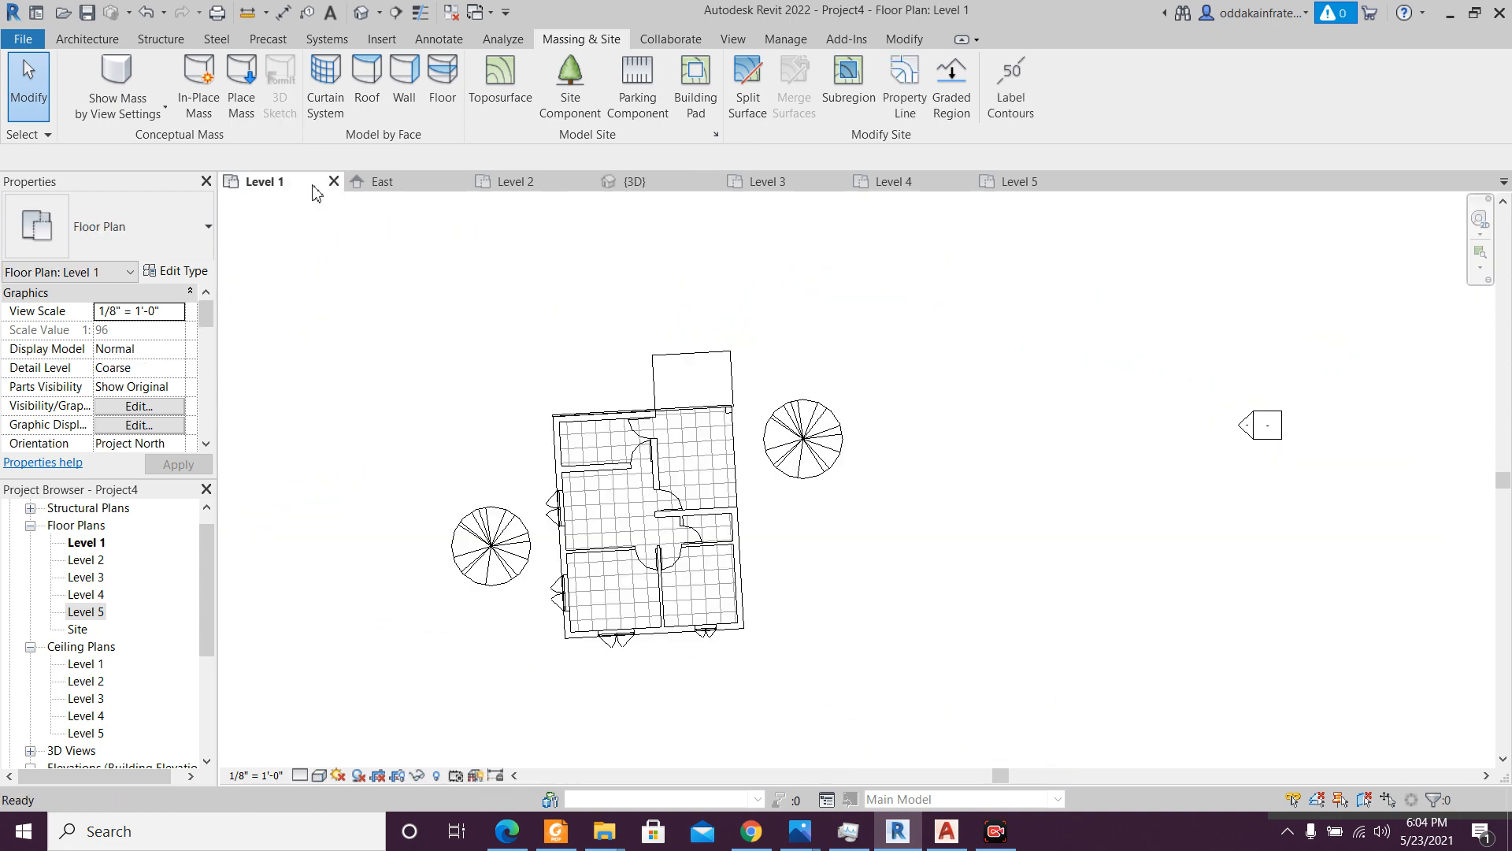
{"action": "scroll", "coordinate": [721, 565], "scroll_direction": "up", "scroll_amount": 1}
{"action": "middle_click_drag", "start_coordinate": [635, 617], "coordinate": [761, 684]}
{"action": "scroll", "coordinate": [752, 677], "scroll_direction": "down", "scroll_amount": 2}
{"action": "scroll", "coordinate": [496, 453], "scroll_direction": "down", "scroll_amount": 1}
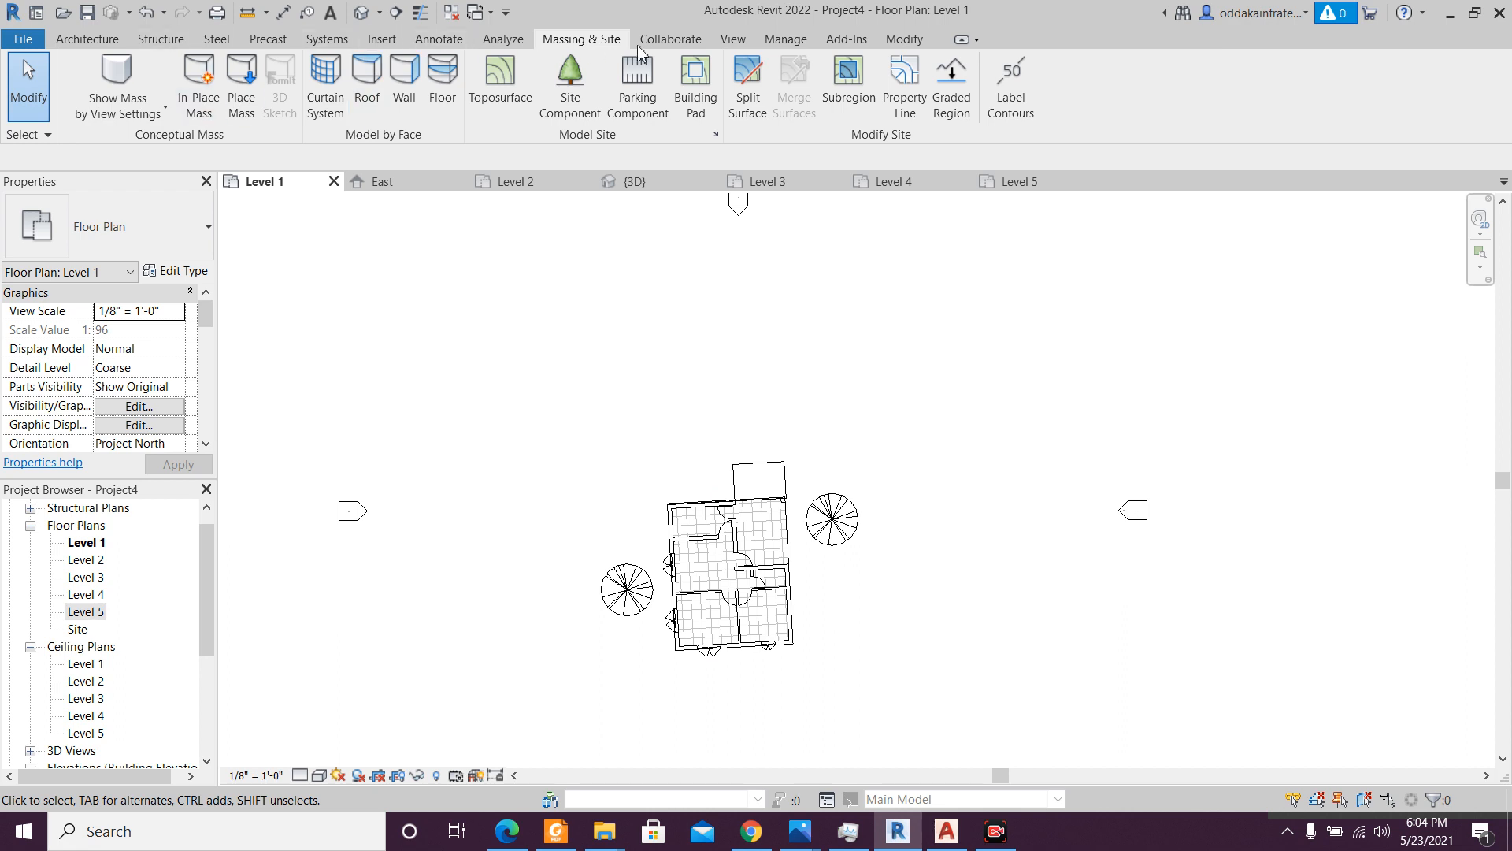
{"action": "left_click", "coordinate": [730, 41]}
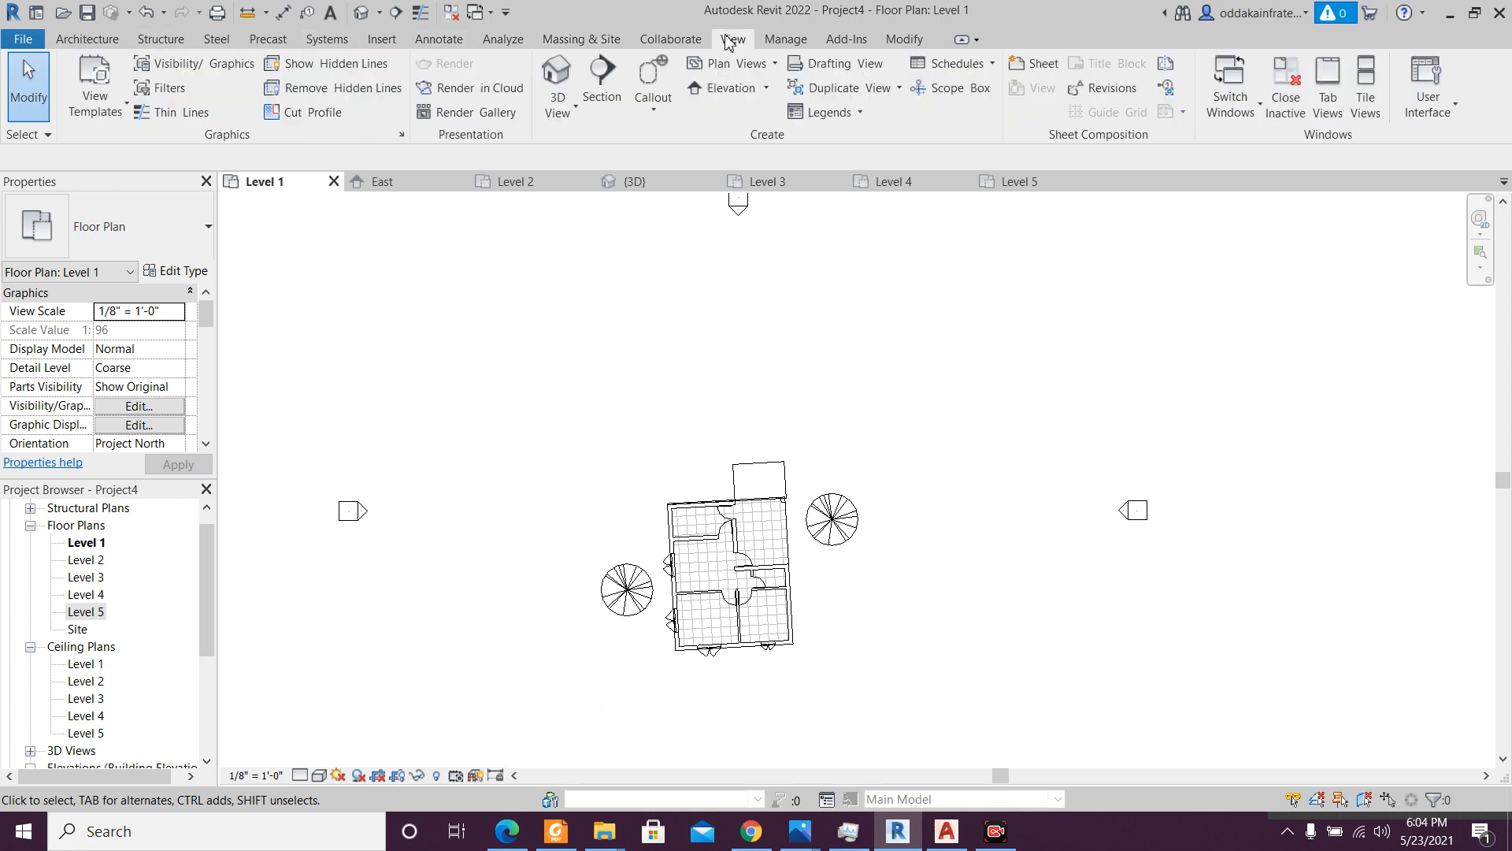
{"action": "left_click", "coordinate": [562, 117]}
{"action": "left_click", "coordinate": [587, 182]}
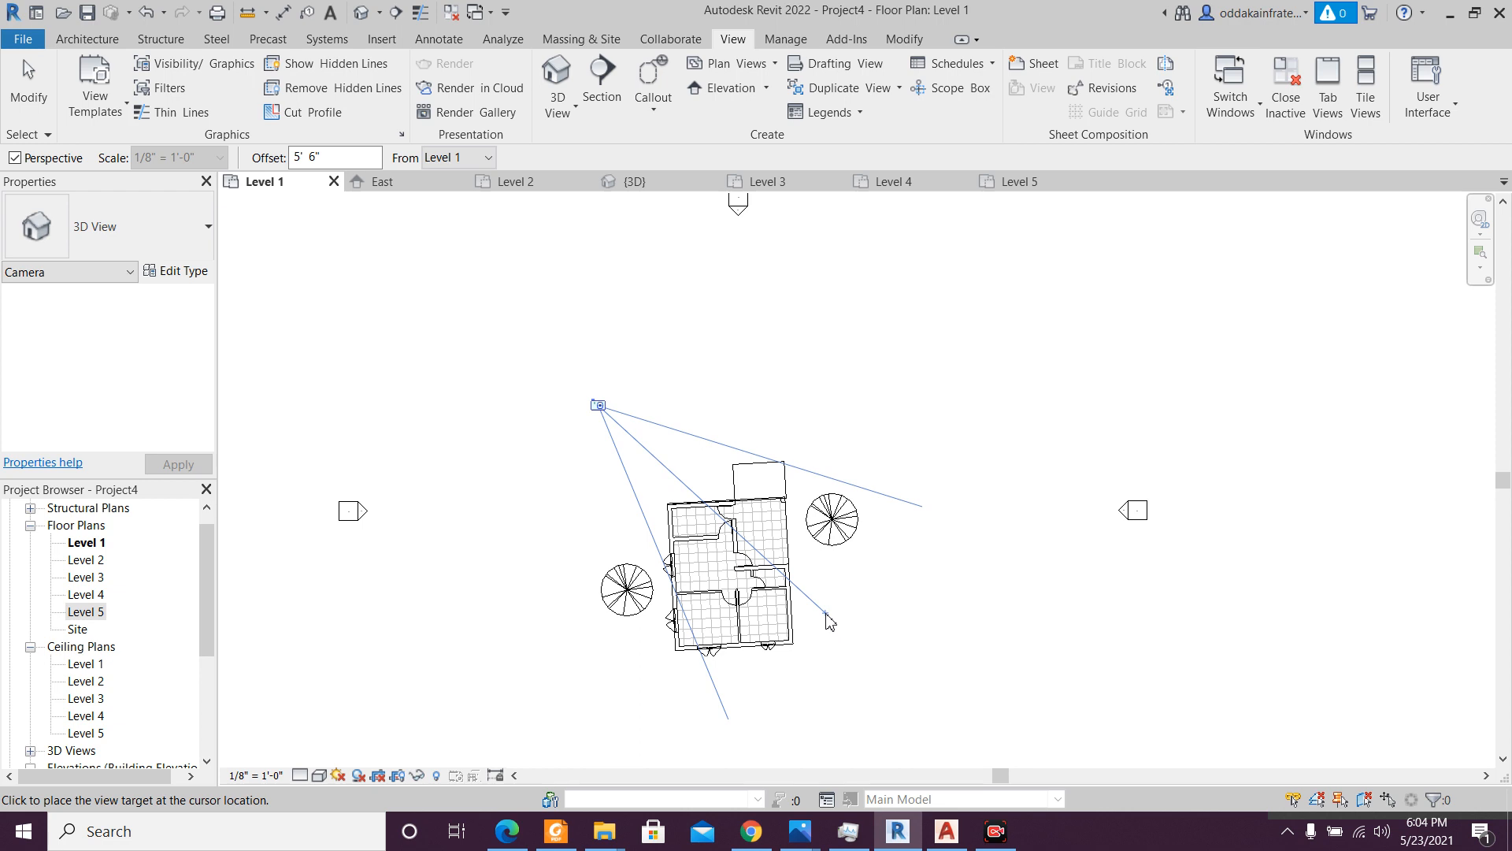
{"action": "left_click", "coordinate": [816, 624]}
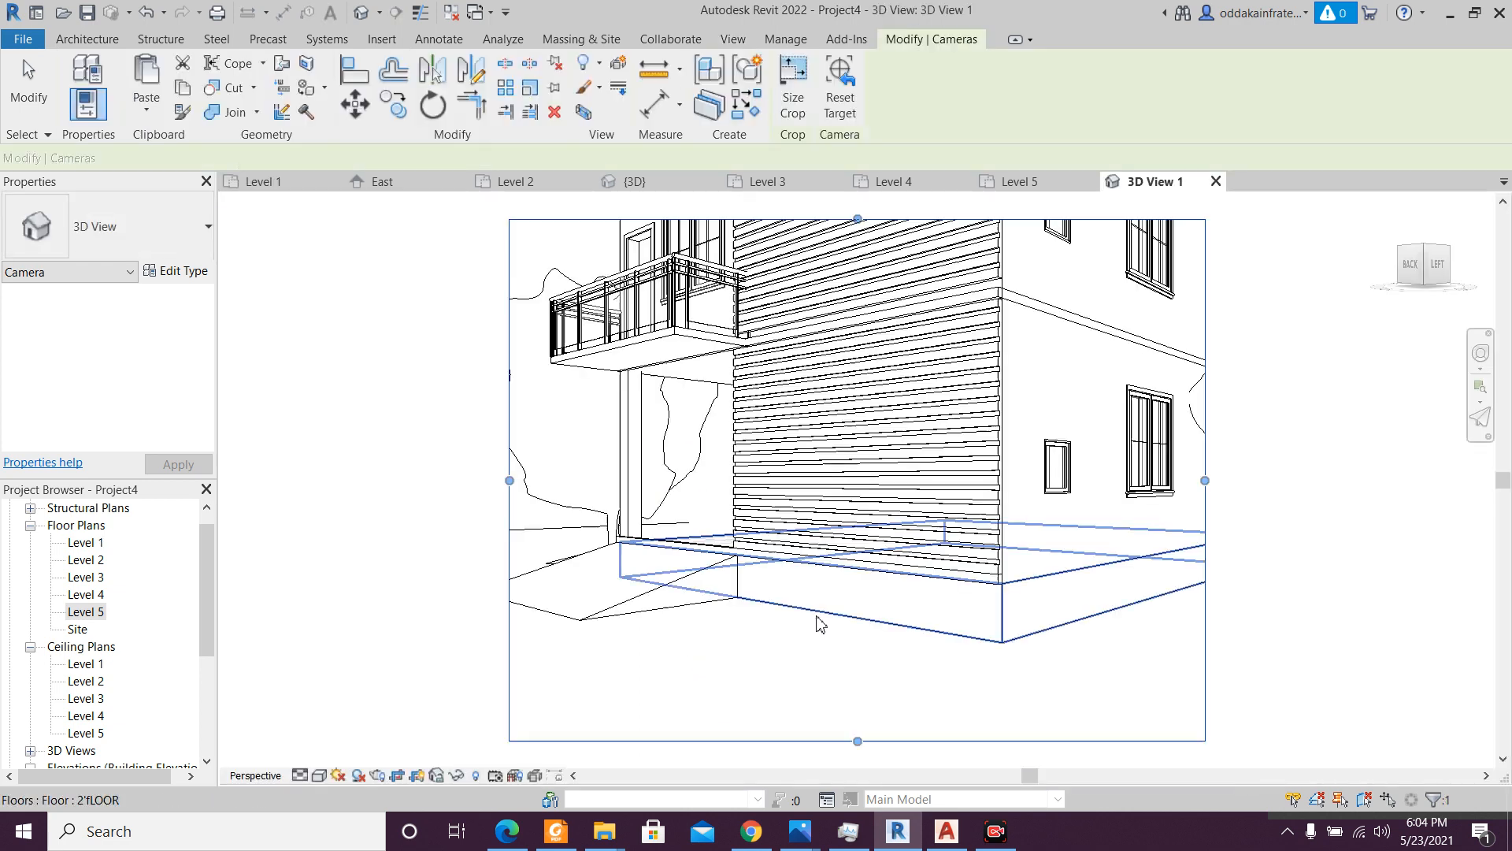
- Enlarge the camera view's crop region upward and to both sides to take in more of the house and its surroundings
{"action": "scroll", "coordinate": [820, 623], "scroll_direction": "down", "scroll_amount": 3}
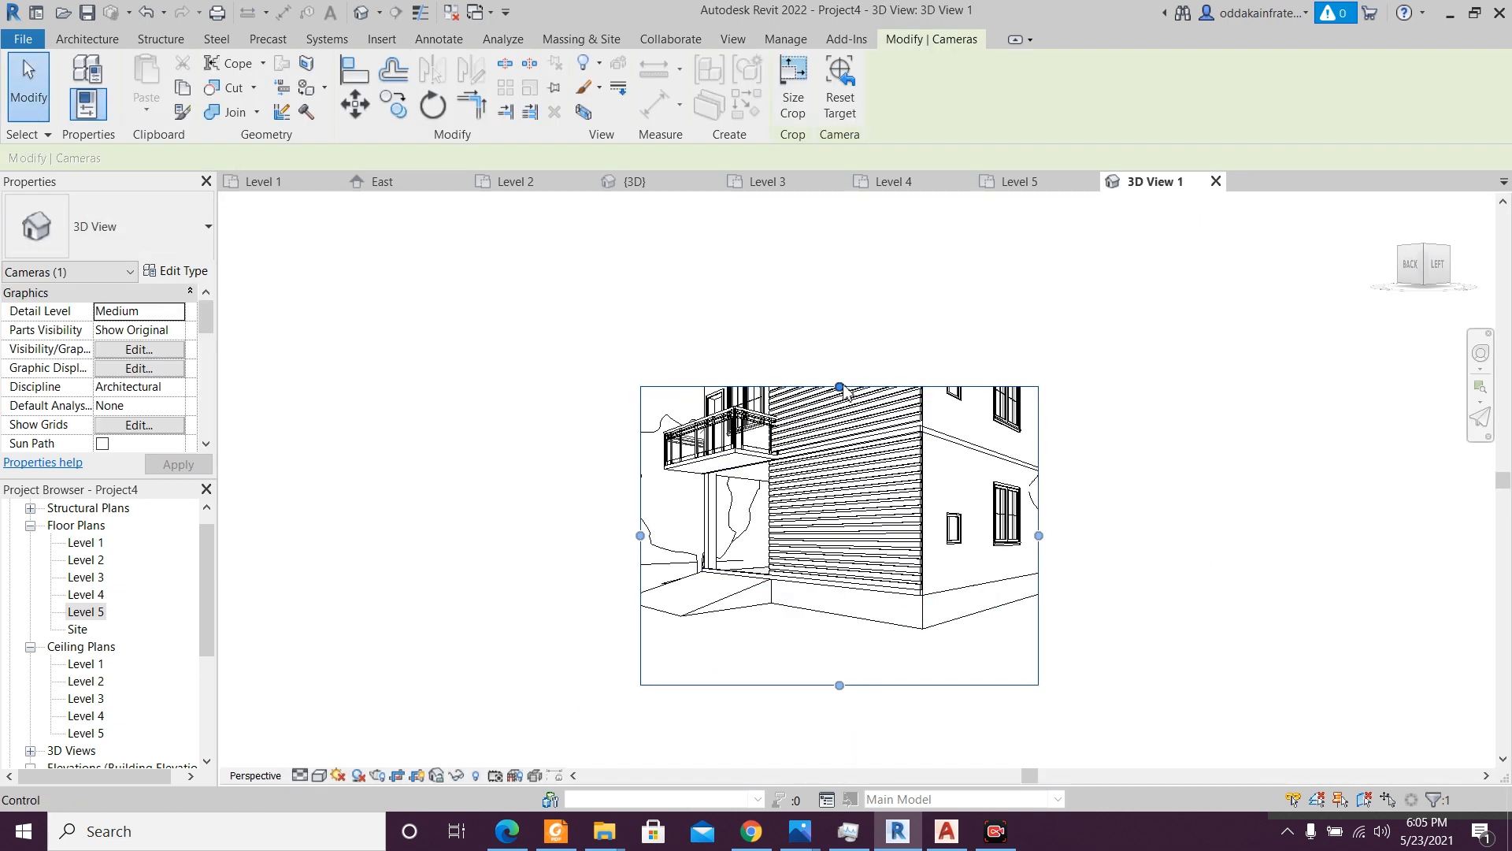
{"action": "left_click_drag", "start_coordinate": [840, 386], "coordinate": [840, 246]}
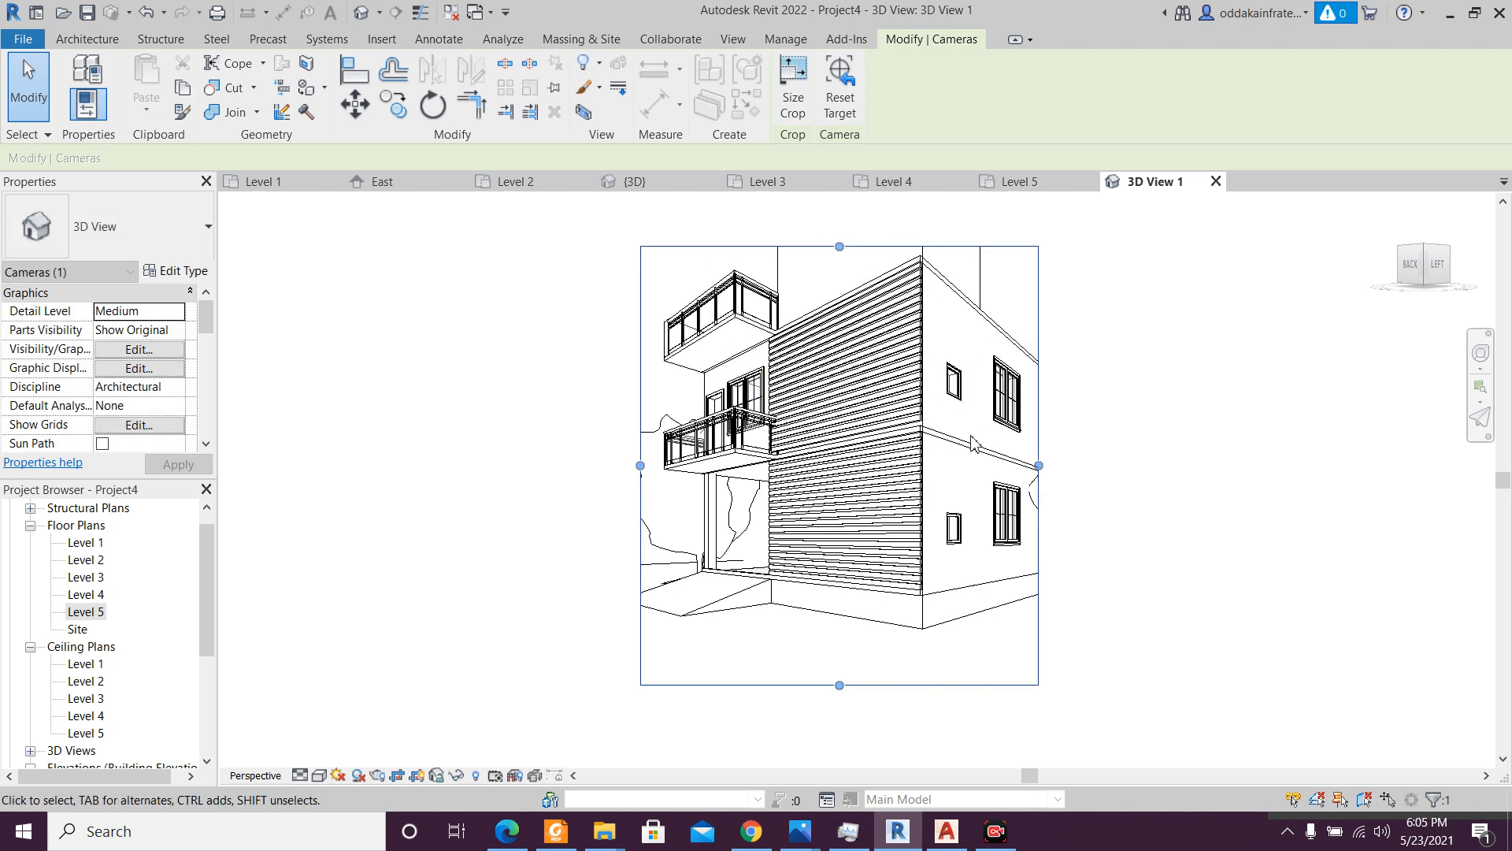
{"action": "left_click_drag", "start_coordinate": [945, 469], "coordinate": [896, 555]}
{"action": "left_click_drag", "start_coordinate": [790, 332], "coordinate": [790, 240]}
{"action": "left_click_drag", "start_coordinate": [990, 504], "coordinate": [1080, 512]}
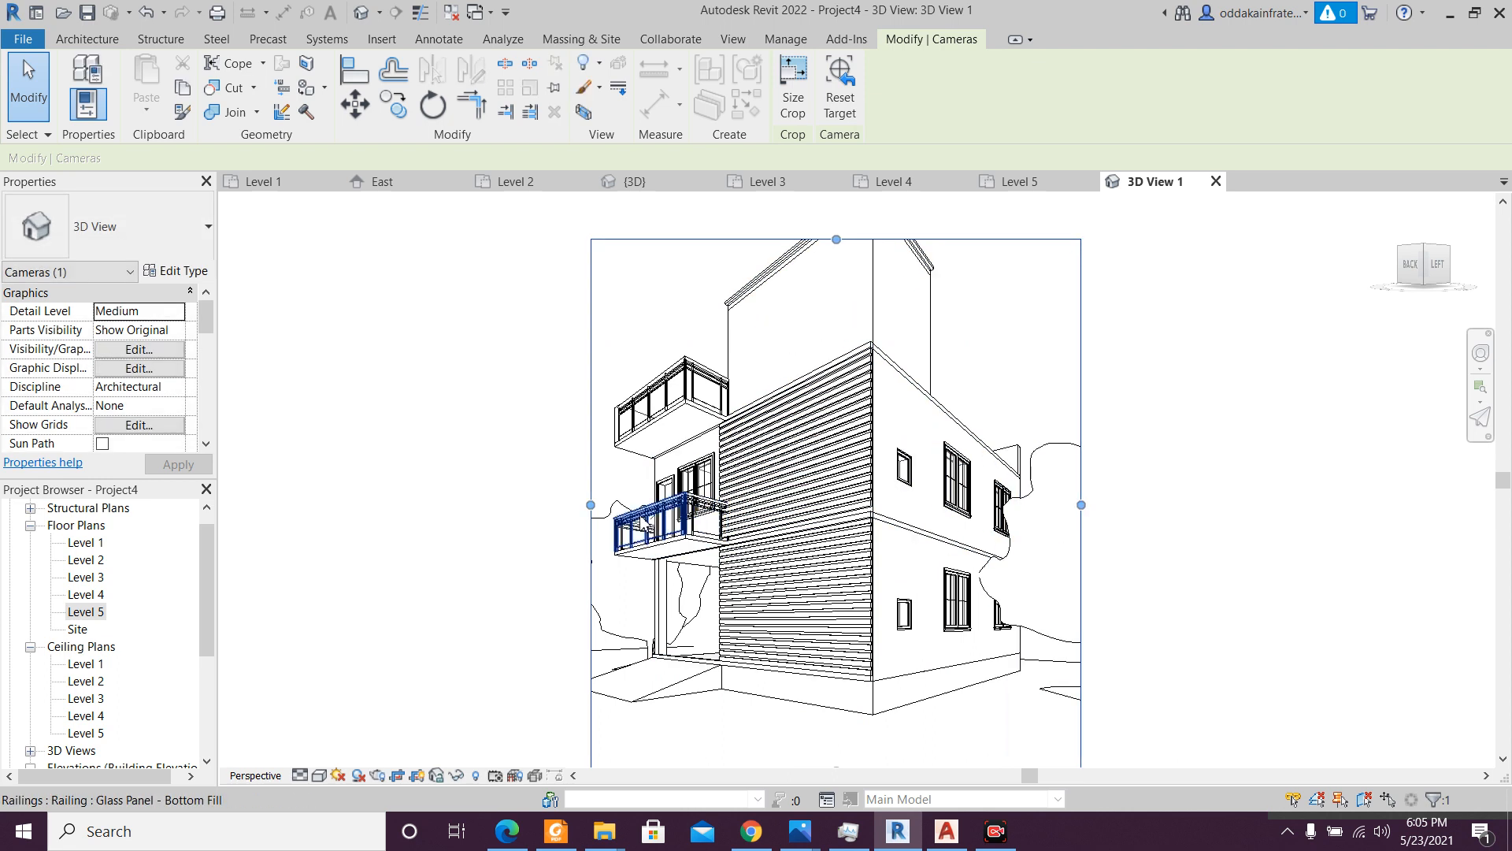
- Enlarge the camera view's crop region to the left and upward to take in the roof, and adjust its lower edge
{"action": "left_click_drag", "start_coordinate": [592, 505], "coordinate": [551, 506]}
{"action": "left_click_drag", "start_coordinate": [768, 698], "coordinate": [762, 677]}
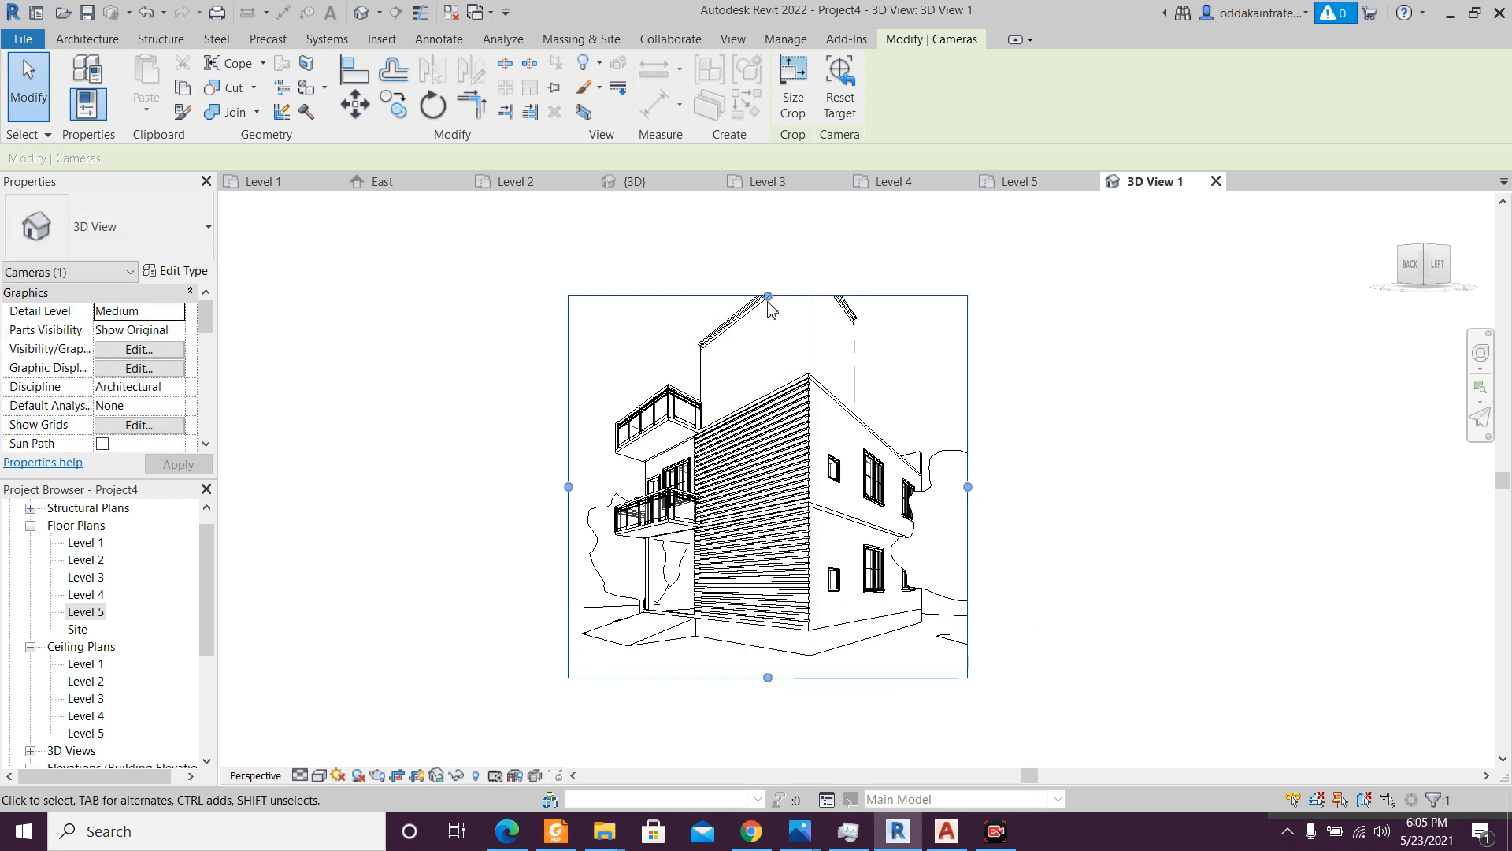
{"action": "left_click_drag", "start_coordinate": [768, 297], "coordinate": [766, 236]}
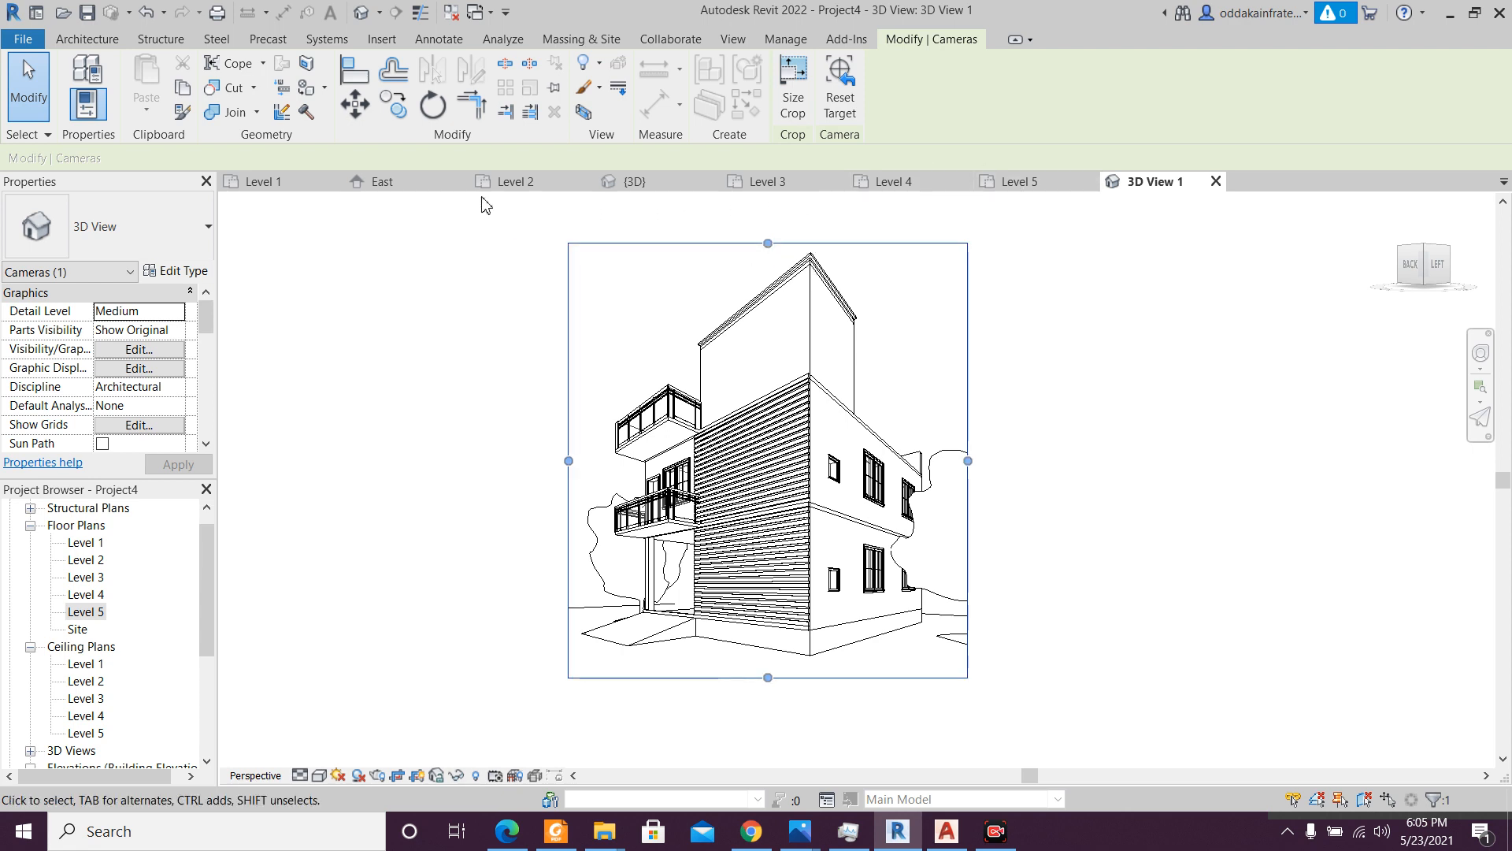
- Move the camera farther northwest of the house in the Level 1 plan, fine-tuning the distance against the camera view
{"action": "left_click", "coordinate": [264, 182]}
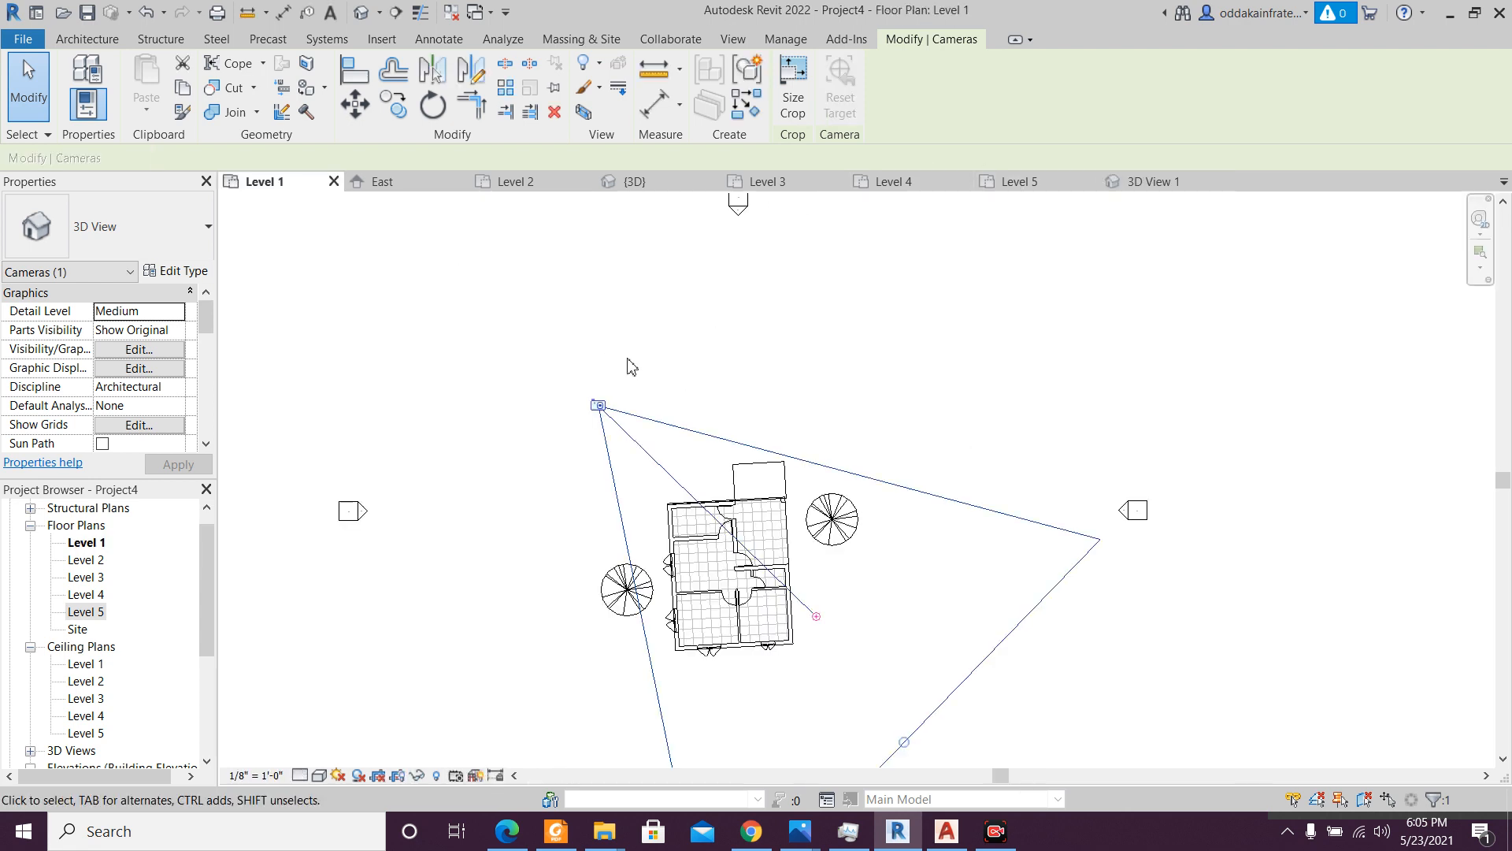
{"action": "left_click_drag", "start_coordinate": [599, 407], "coordinate": [556, 361]}
{"action": "left_click", "coordinate": [1164, 182]}
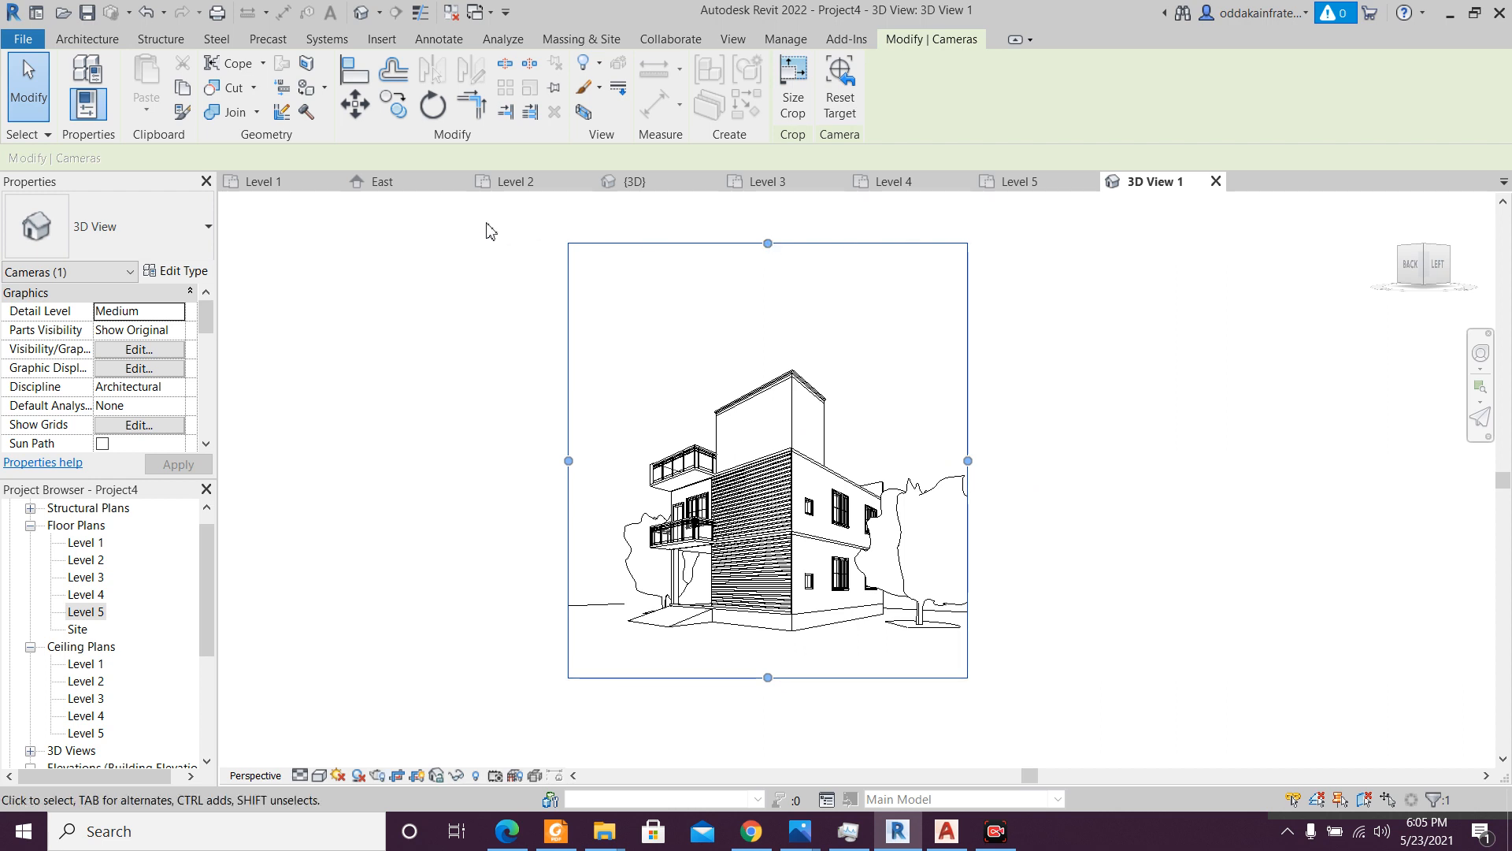
{"action": "left_click", "coordinate": [297, 188]}
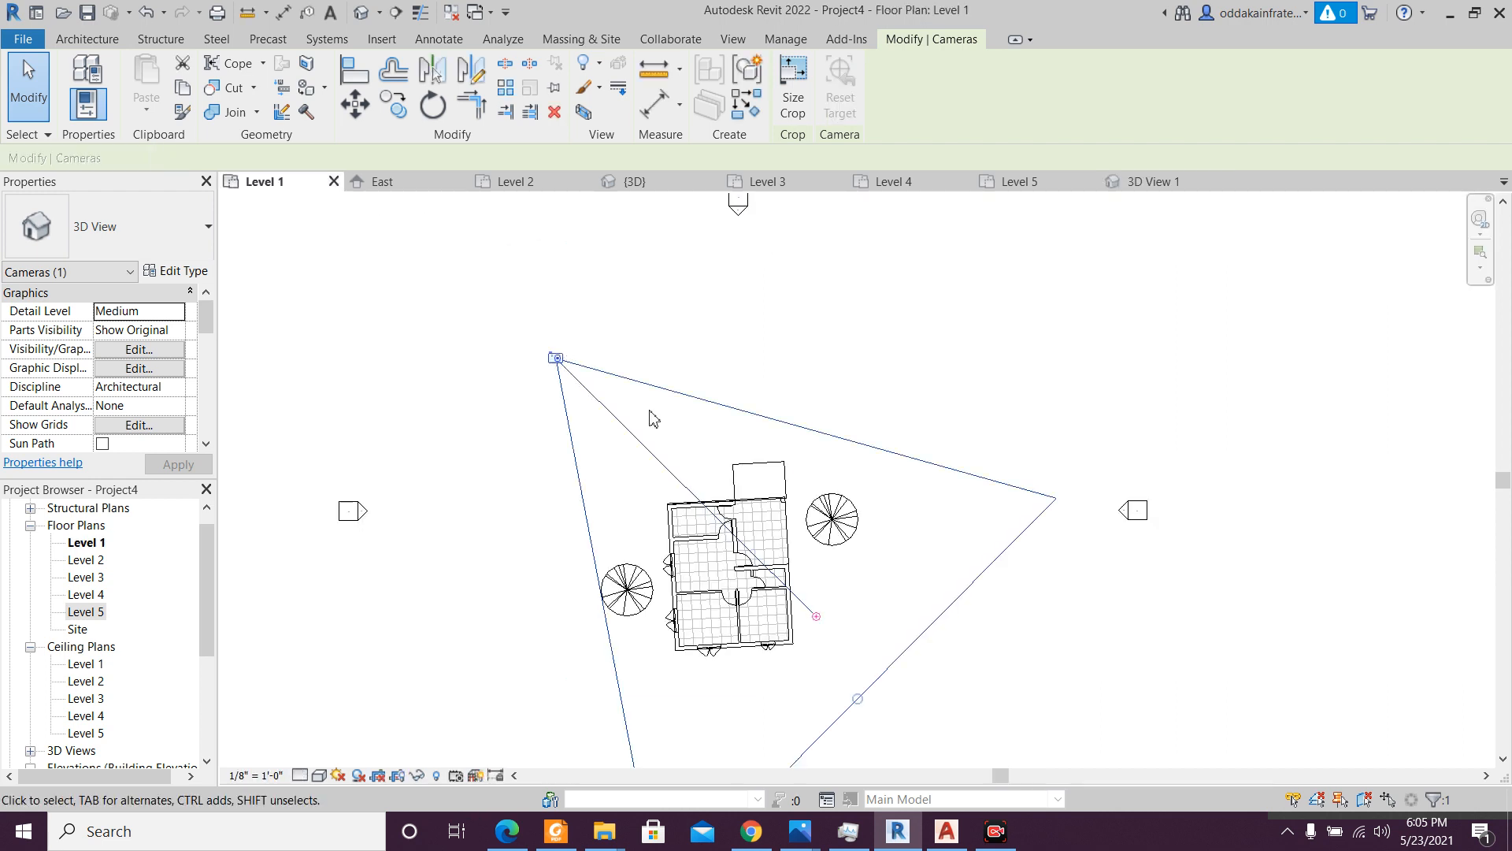
{"action": "left_click_drag", "start_coordinate": [557, 357], "coordinate": [575, 375]}
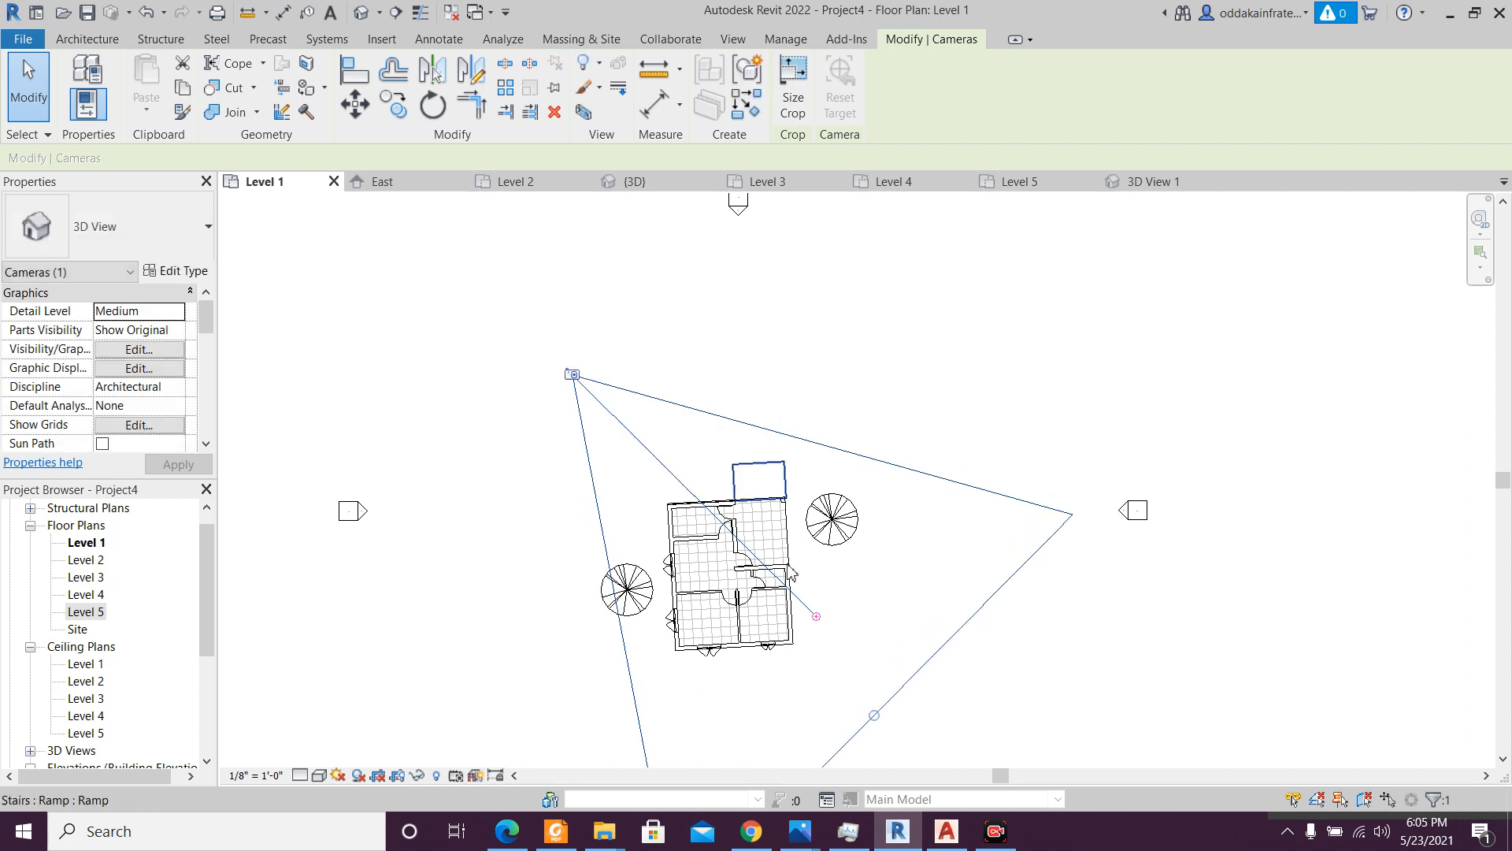
{"action": "left_click", "coordinate": [1154, 183]}
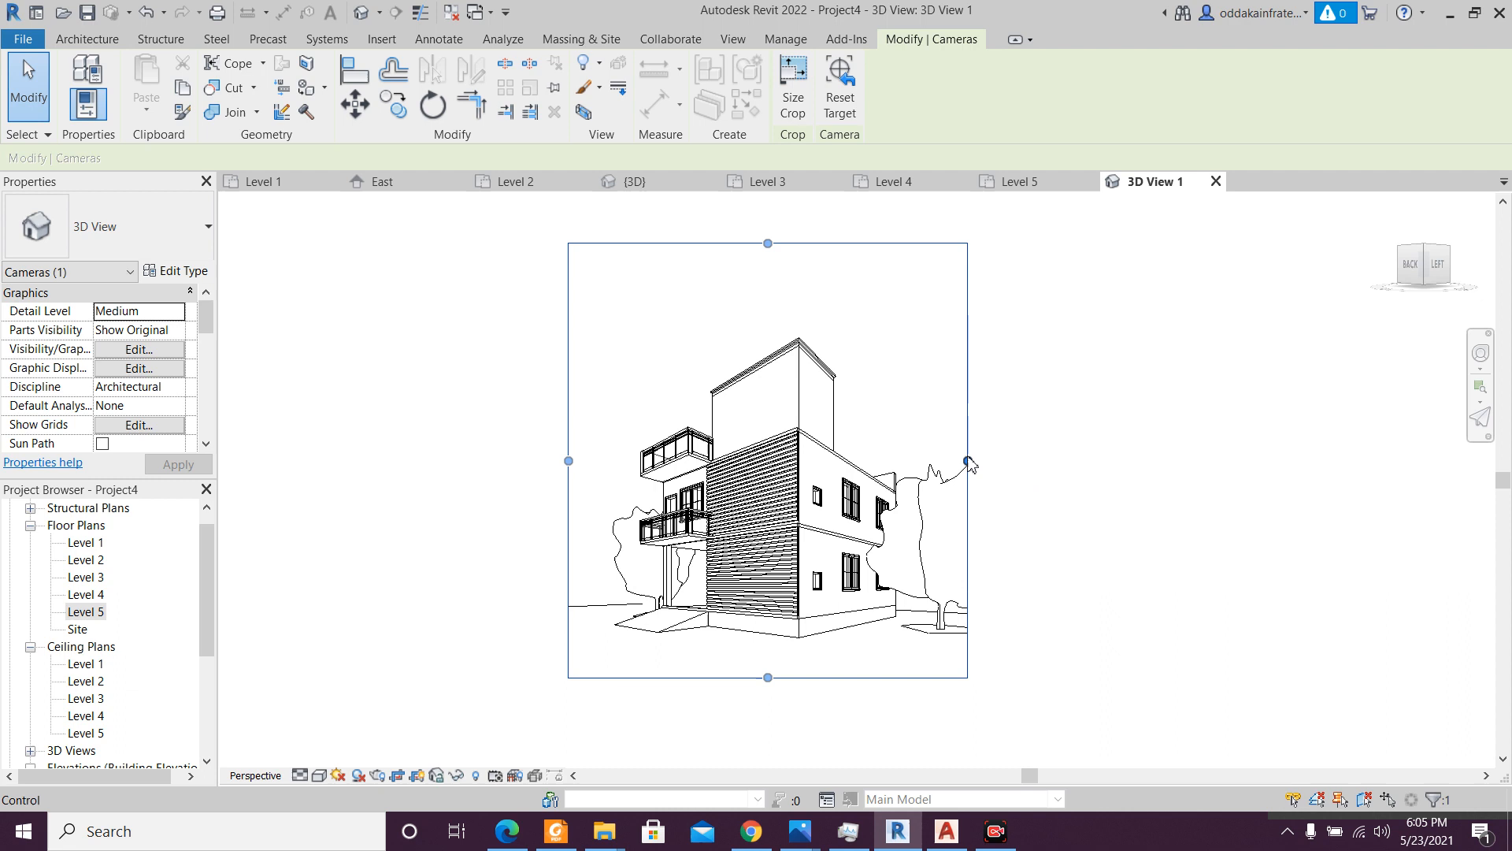
- Tighten the camera view's crop region on all four sides around the house
{"action": "left_click_drag", "start_coordinate": [967, 460], "coordinate": [935, 461]}
{"action": "mouse_move", "coordinate": [568, 461]}
{"action": "left_mouse_down"}
{"action": "mouse_move", "coordinate": [614, 460]}
{"action": "mouse_move", "coordinate": [596, 461]}
{"action": "left_mouse_up"}
{"action": "left_click_drag", "start_coordinate": [766, 243], "coordinate": [765, 317]}
{"action": "left_click_drag", "start_coordinate": [769, 675], "coordinate": [770, 664]}
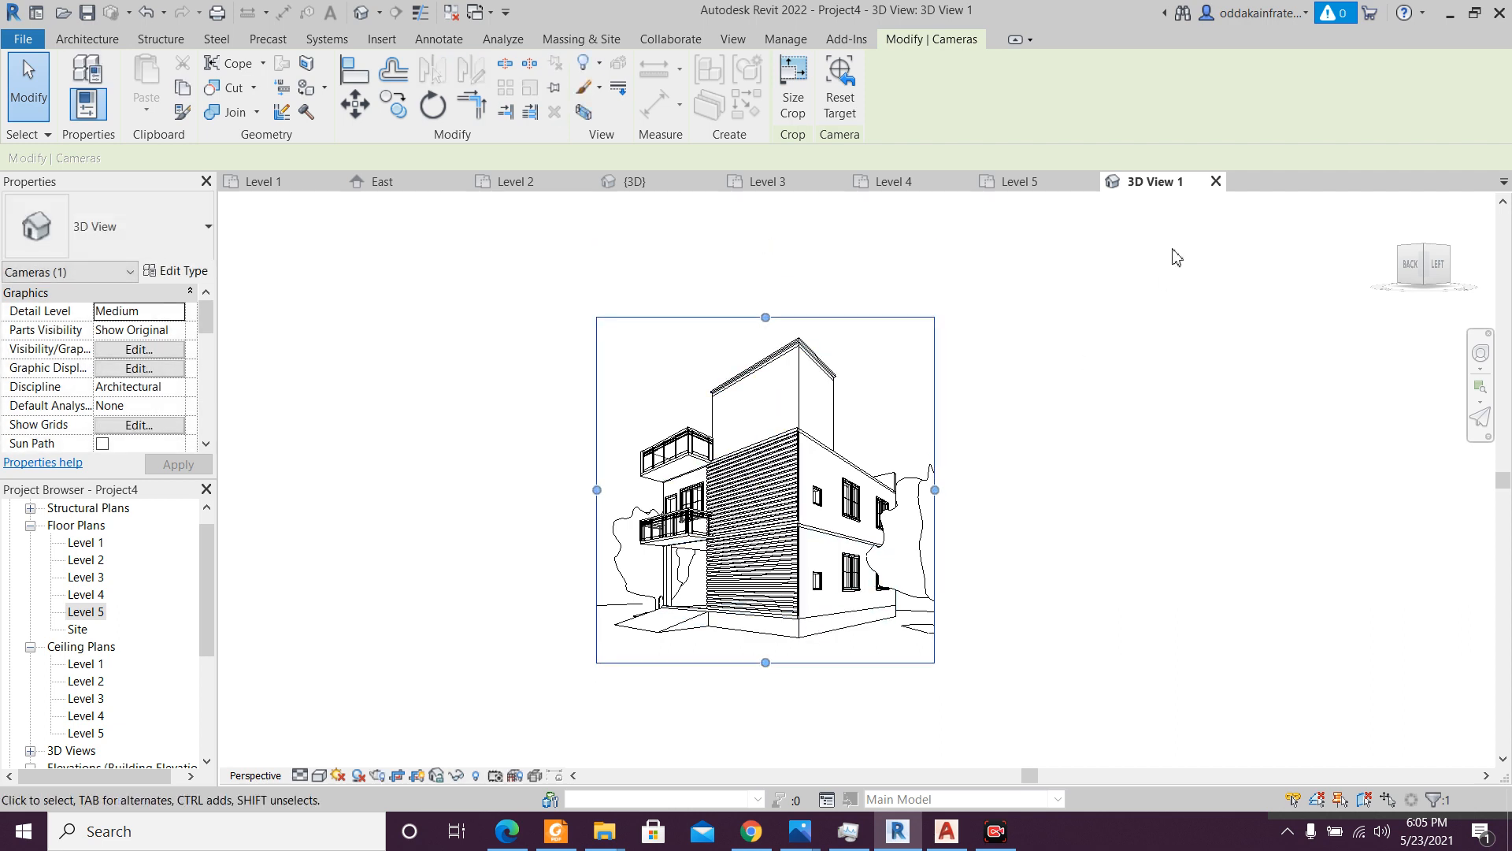
- Set the camera view's visual style to Realistic and check the textured house and trees
{"action": "left_click", "coordinate": [300, 775]}
{"action": "left_click", "coordinate": [319, 775]}
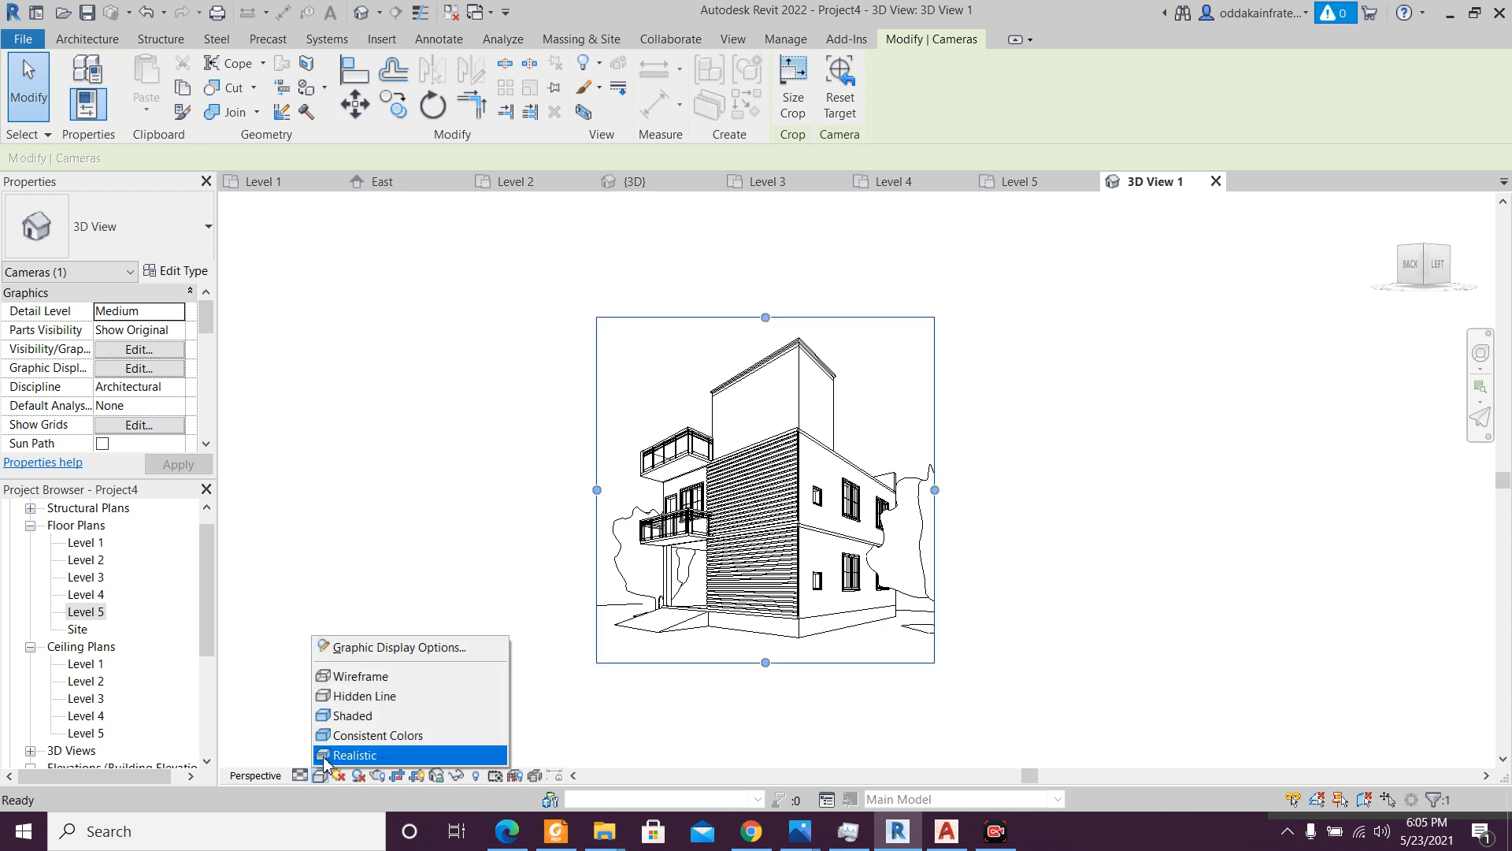
{"action": "left_click", "coordinate": [323, 757]}
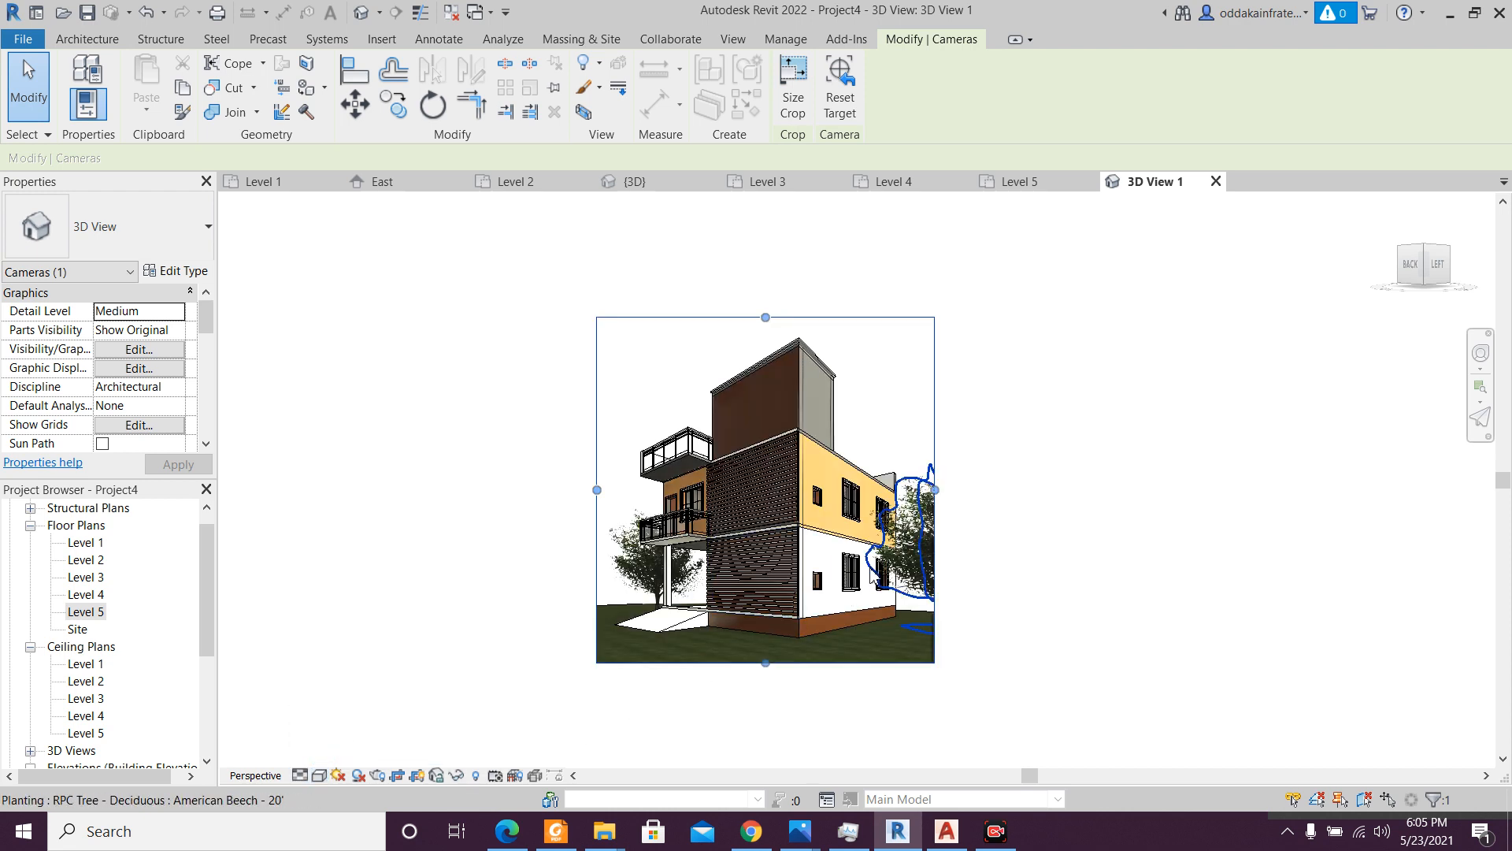
{"action": "scroll", "coordinate": [869, 565], "scroll_direction": "up", "scroll_amount": 2}
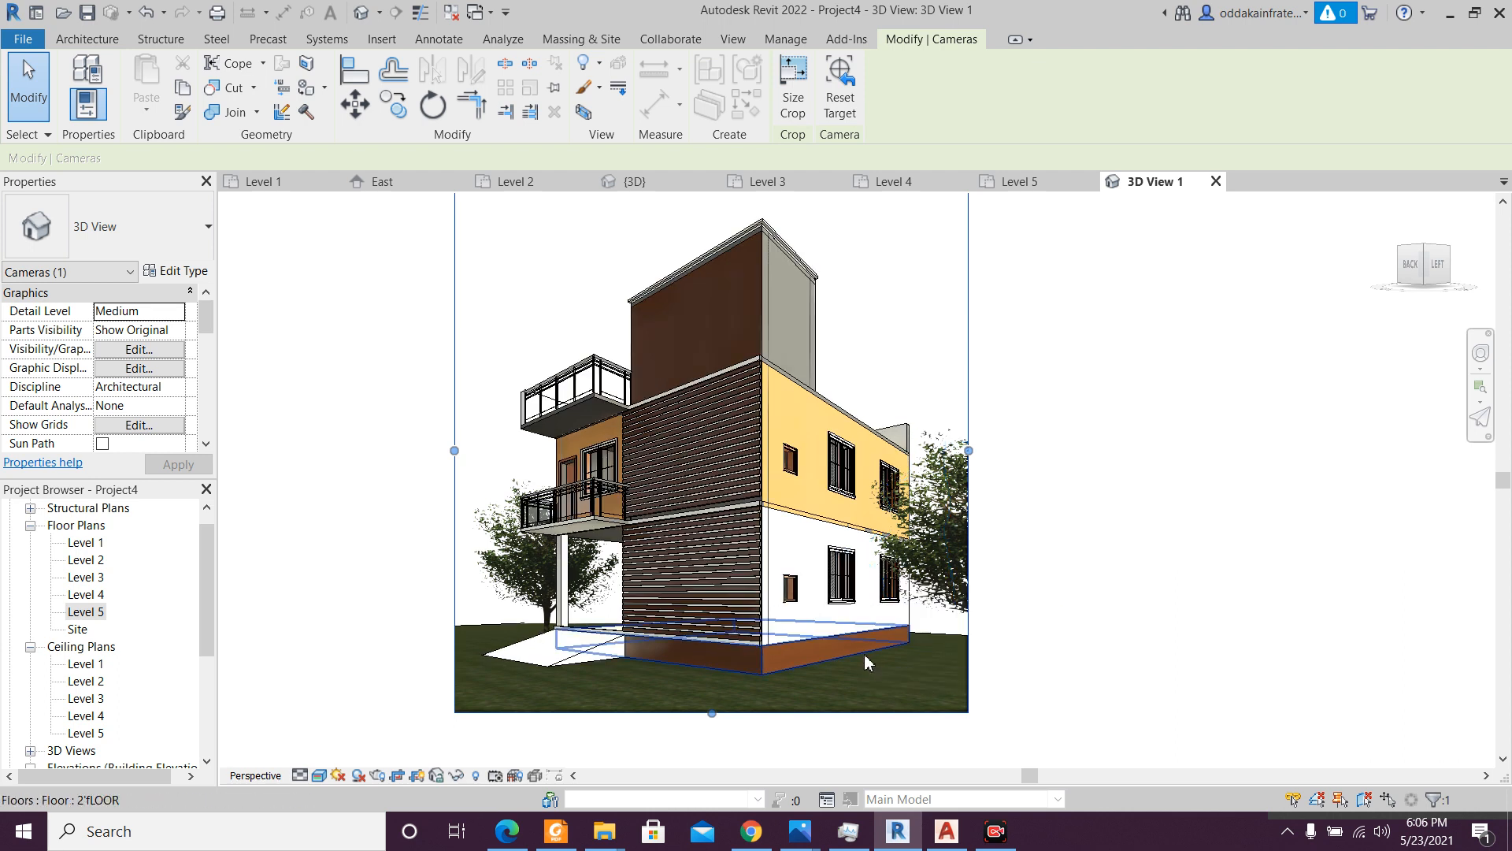
{"action": "scroll", "coordinate": [867, 660], "scroll_direction": "down", "scroll_amount": 2}
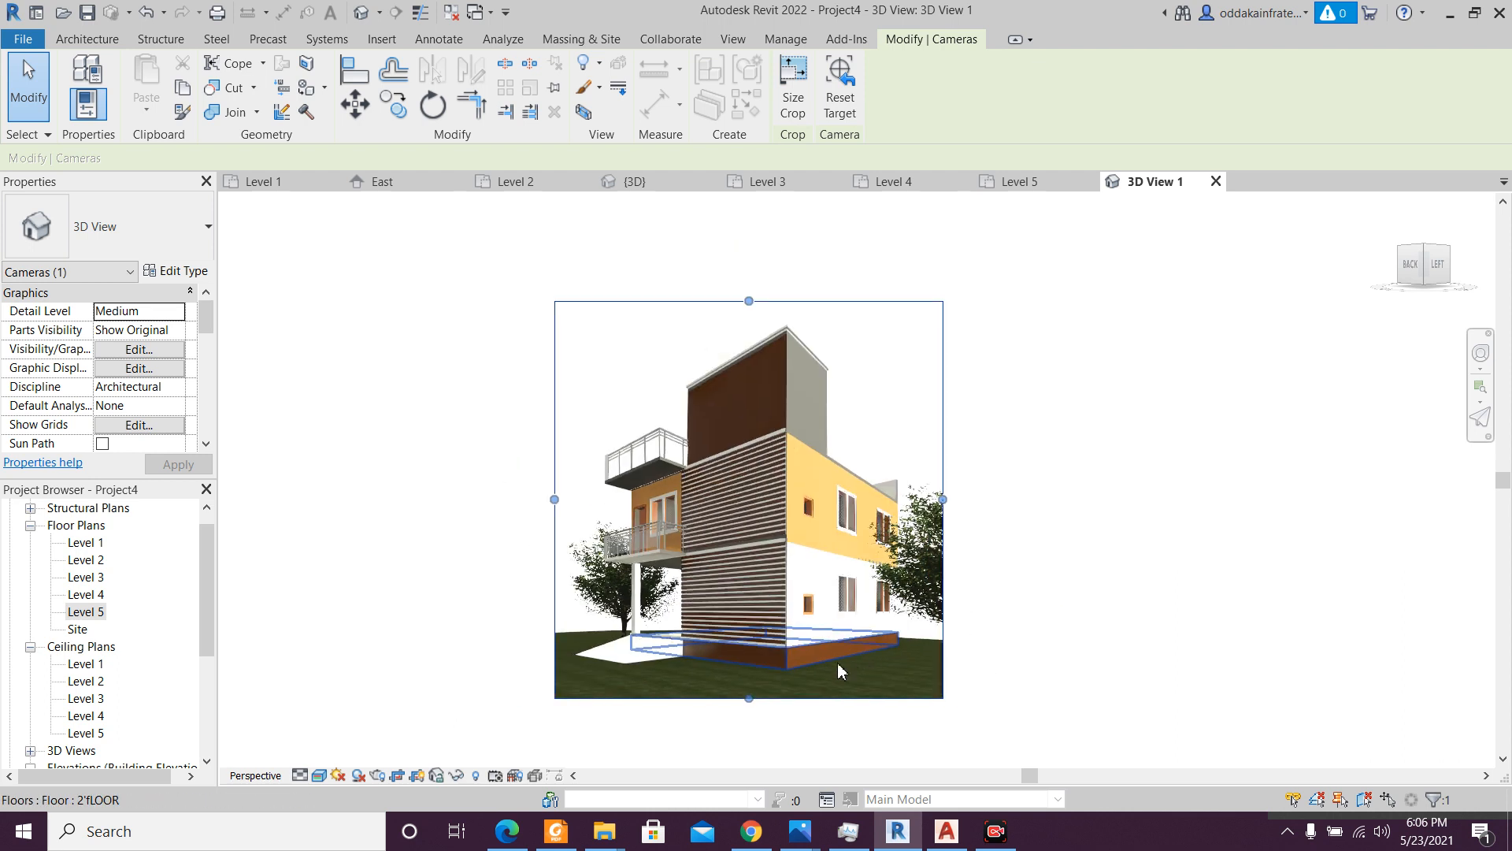
{"action": "scroll", "coordinate": [836, 669], "scroll_direction": "up", "scroll_amount": 2}
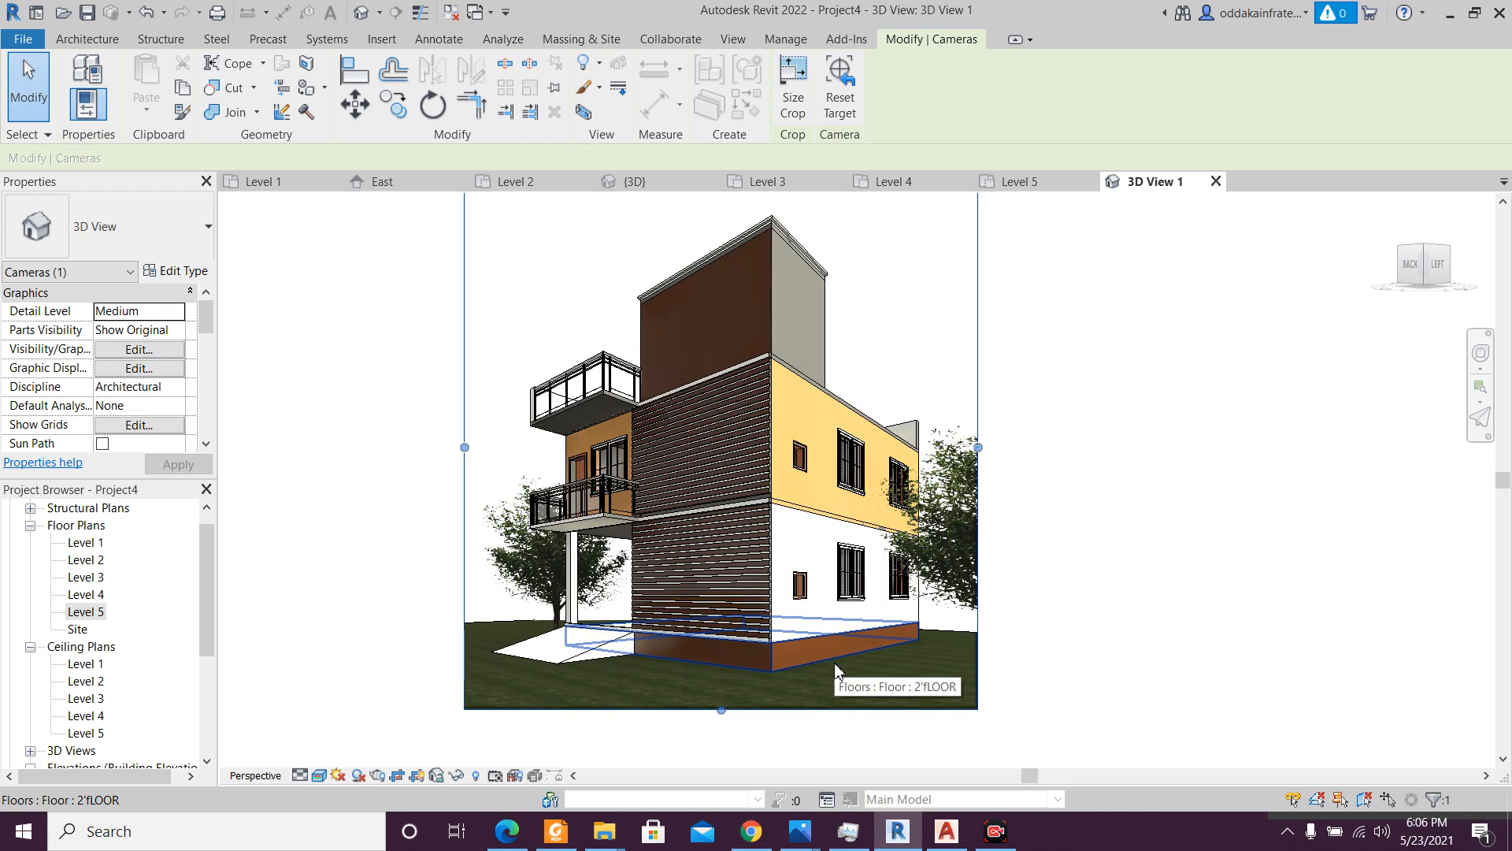
{"action": "scroll", "coordinate": [834, 664], "scroll_direction": "down", "scroll_amount": 2}
{"action": "scroll", "coordinate": [835, 663], "scroll_direction": "up", "scroll_amount": 1}
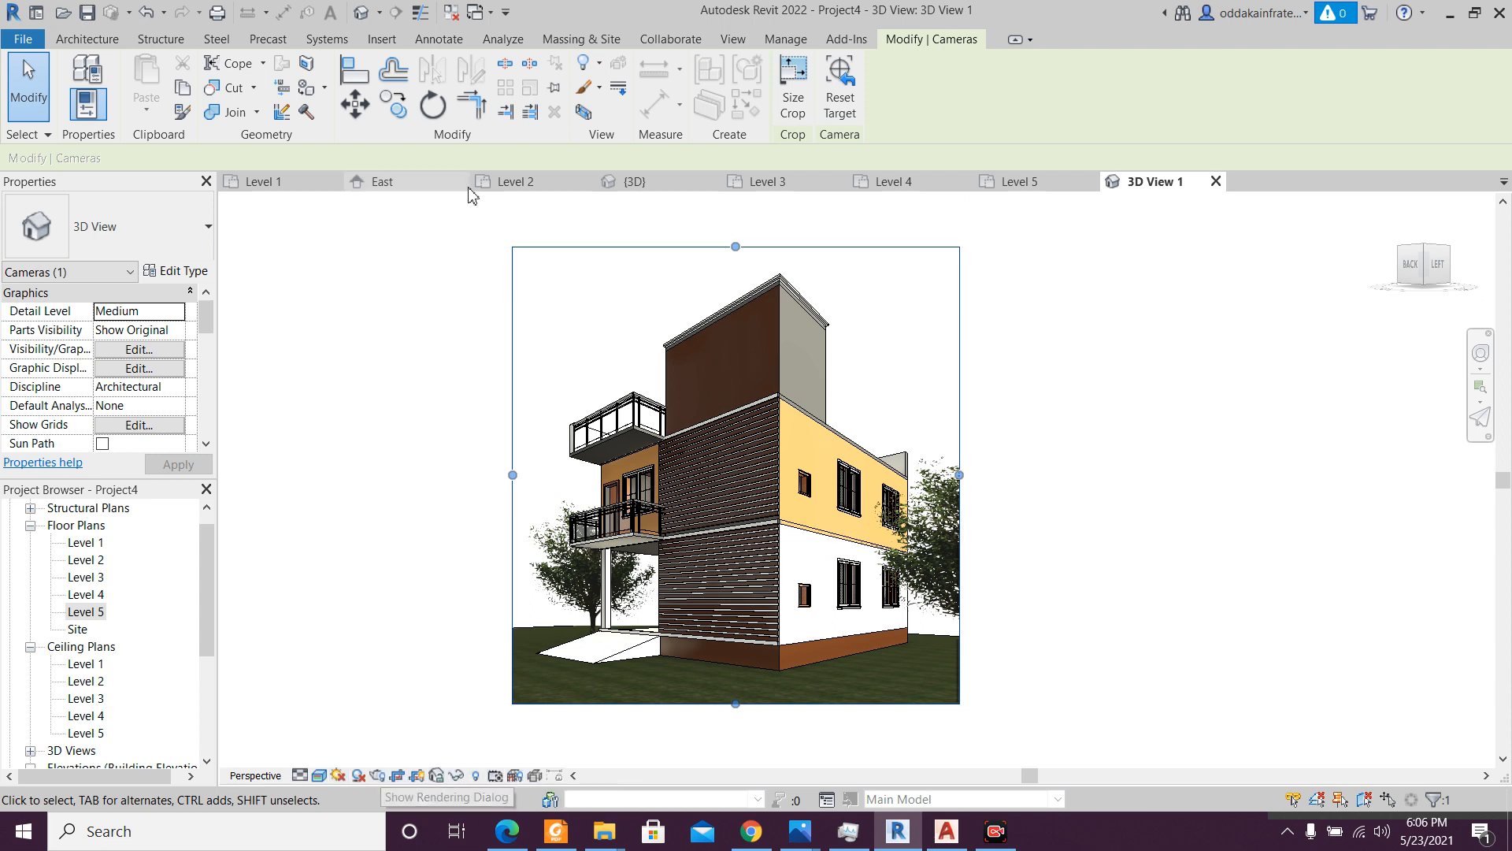
- Render the camera view at Draft quality with Exterior: Sun only lighting and Sky: Few Clouds, and close the rendering
{"action": "left_click", "coordinate": [733, 40]}
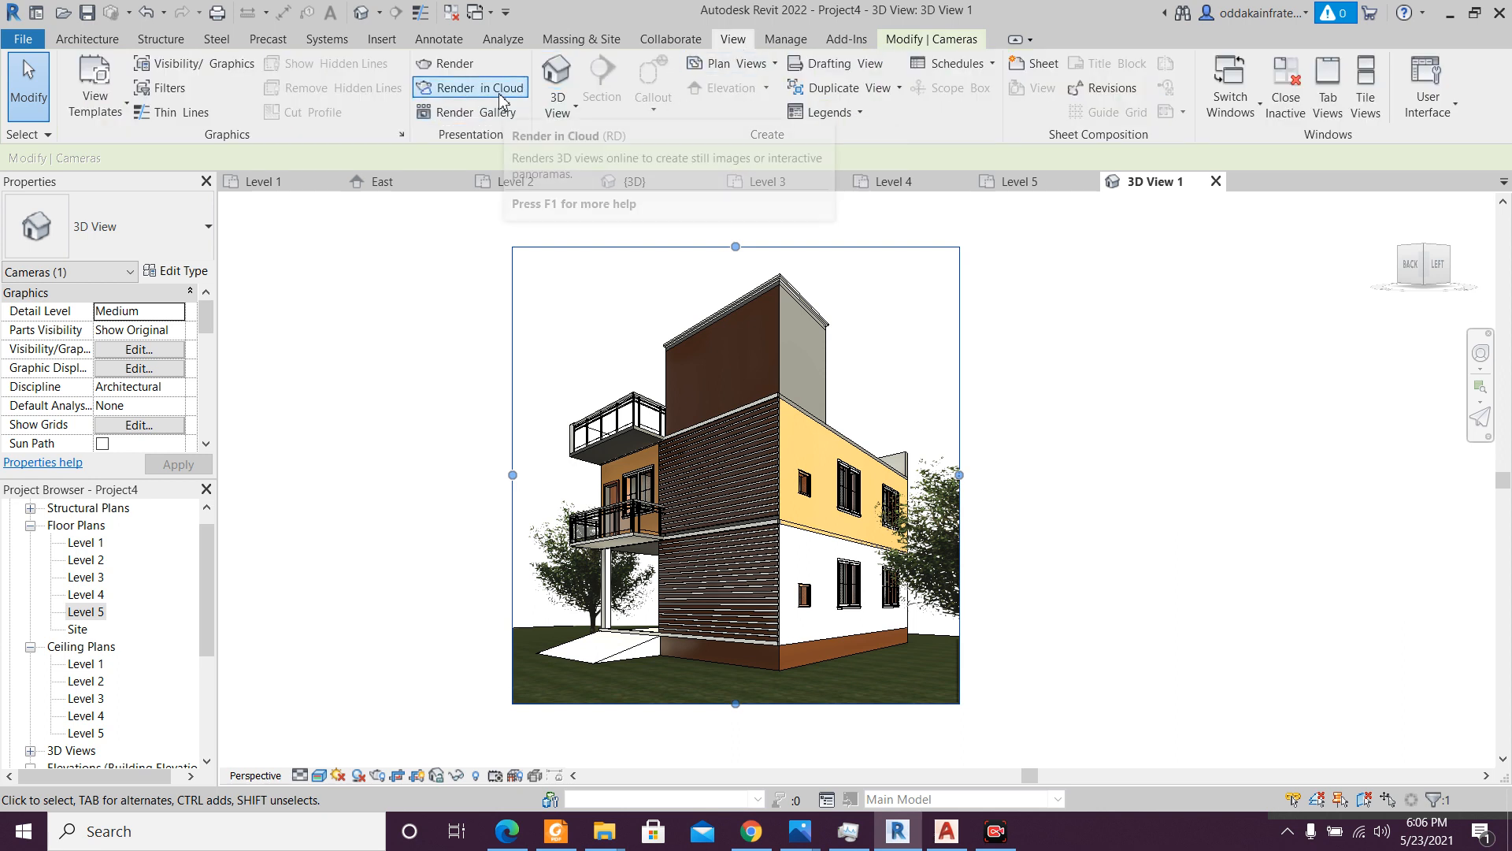
{"action": "left_click", "coordinate": [470, 70]}
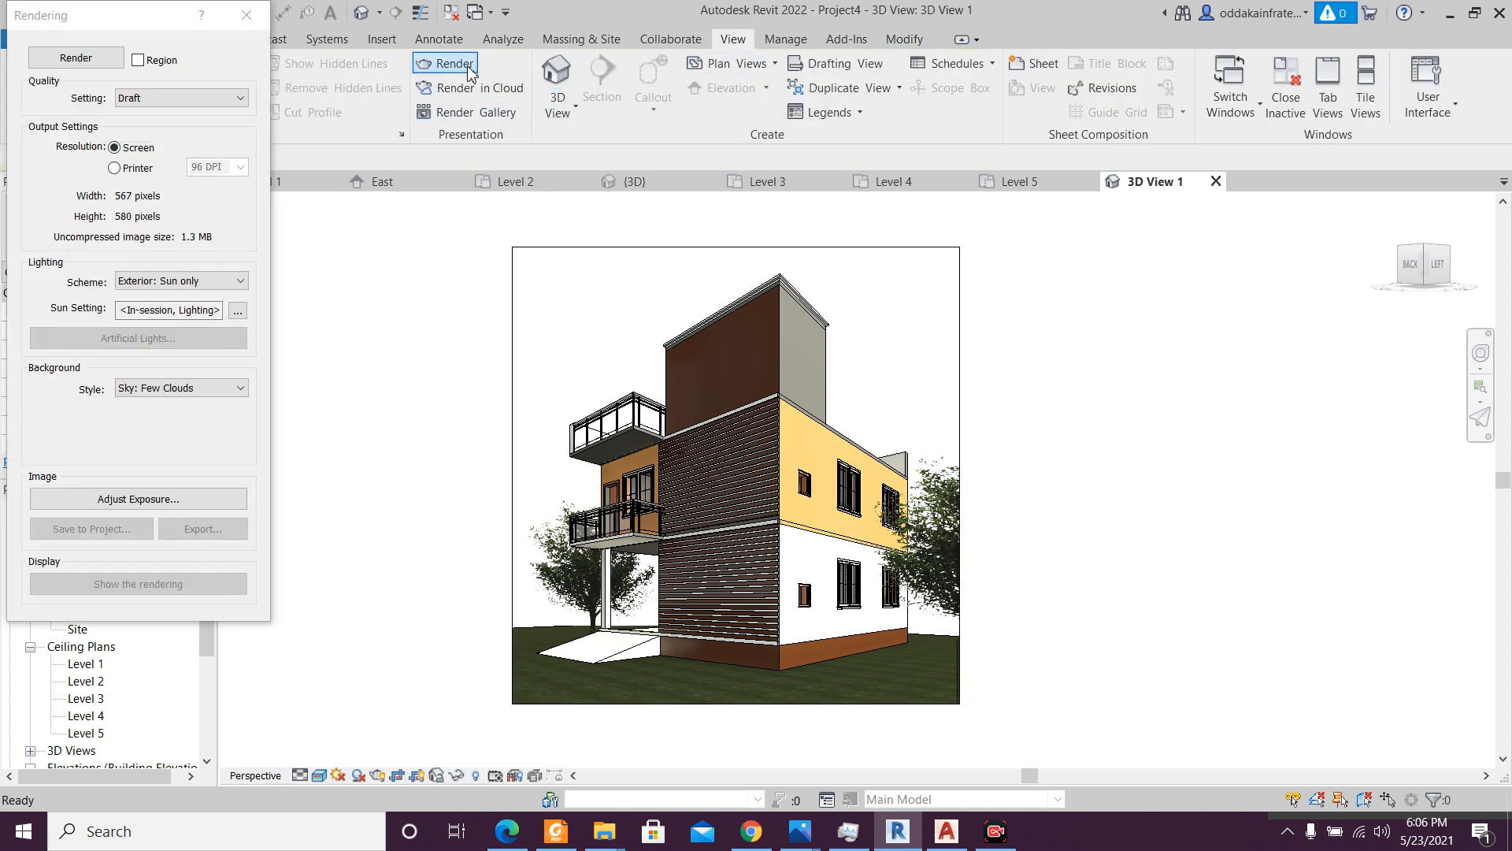
{"action": "left_click_drag", "start_coordinate": [129, 29], "coordinate": [866, 130]}
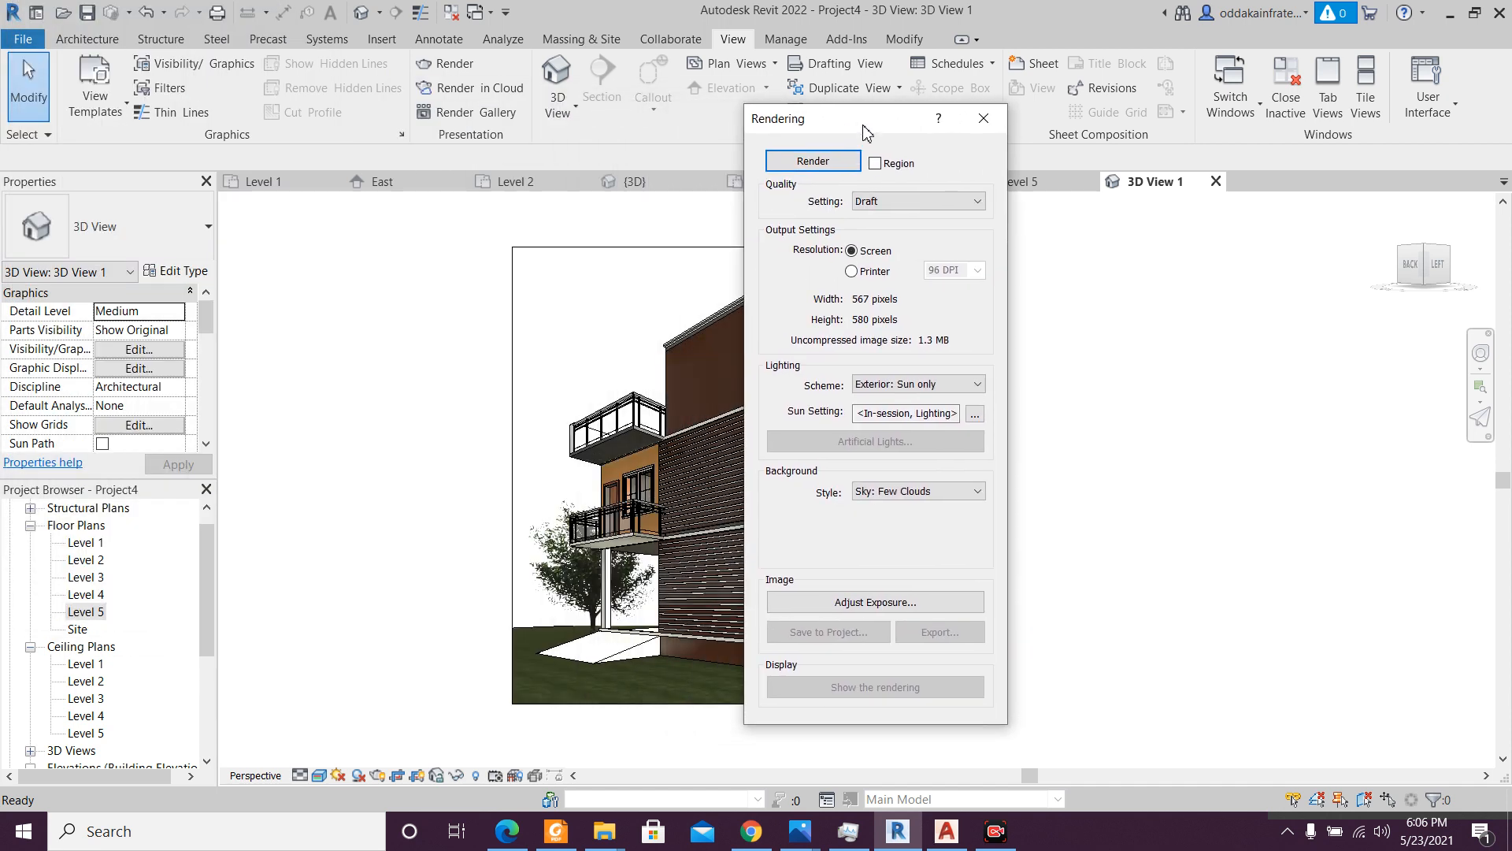
{"action": "left_click", "coordinate": [902, 203]}
{"action": "left_click", "coordinate": [900, 204]}
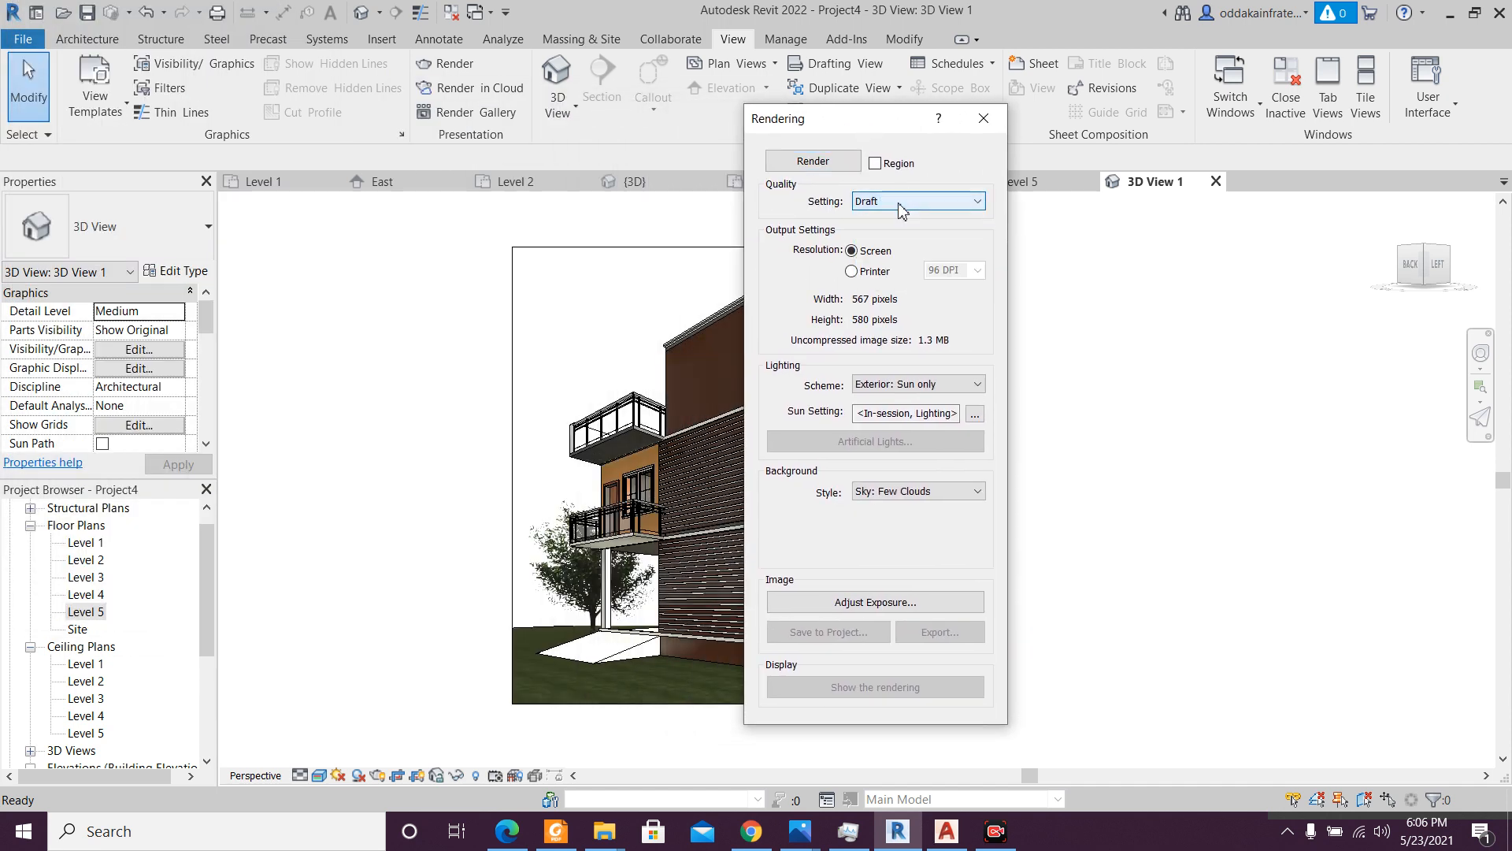
{"action": "left_click", "coordinate": [913, 391]}
{"action": "left_click", "coordinate": [913, 393]}
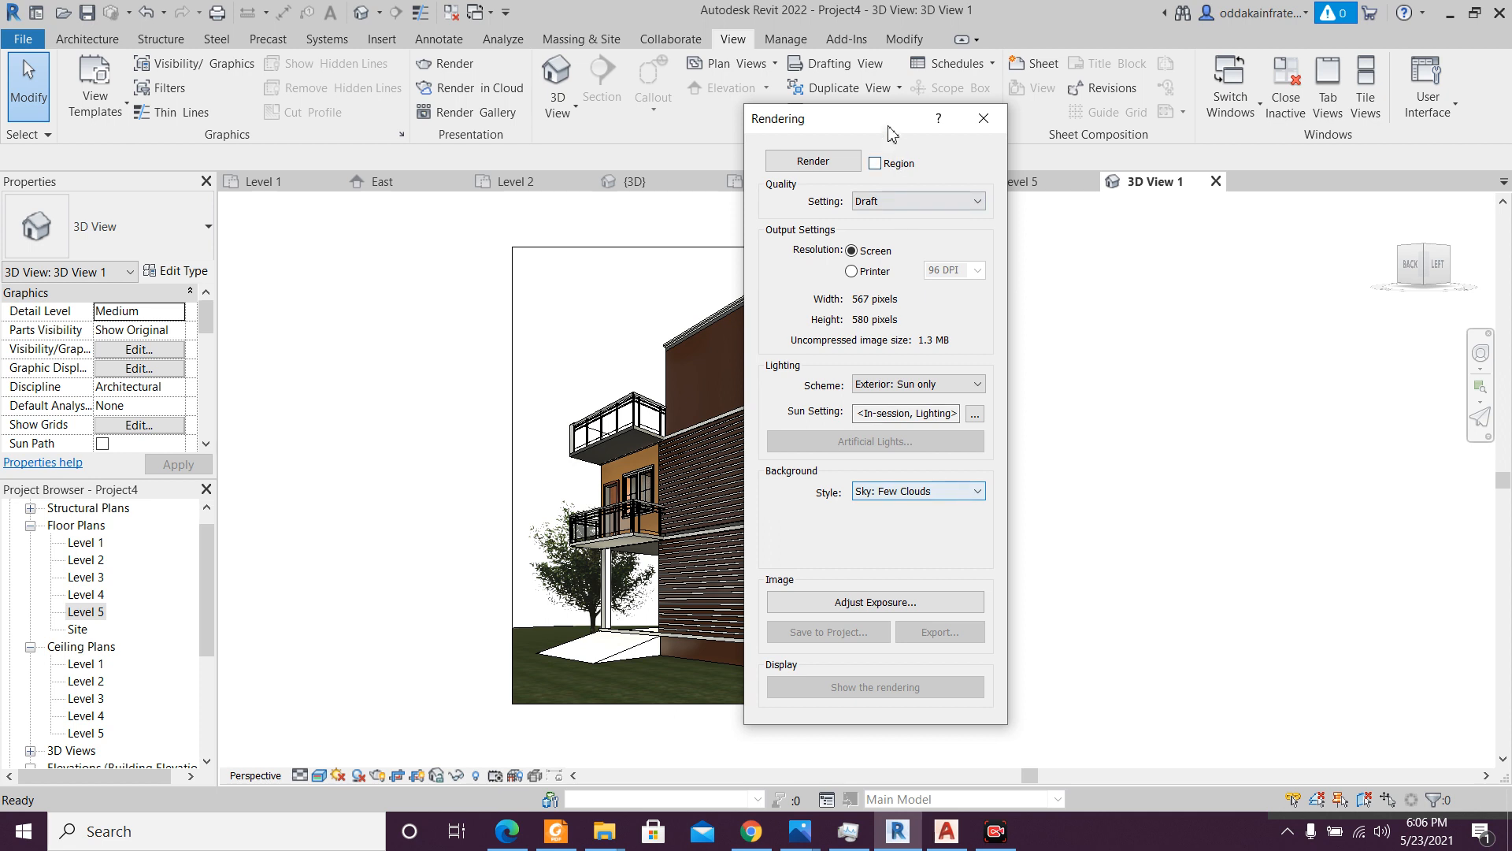
{"action": "left_click_drag", "start_coordinate": [868, 139], "coordinate": [872, 81]}
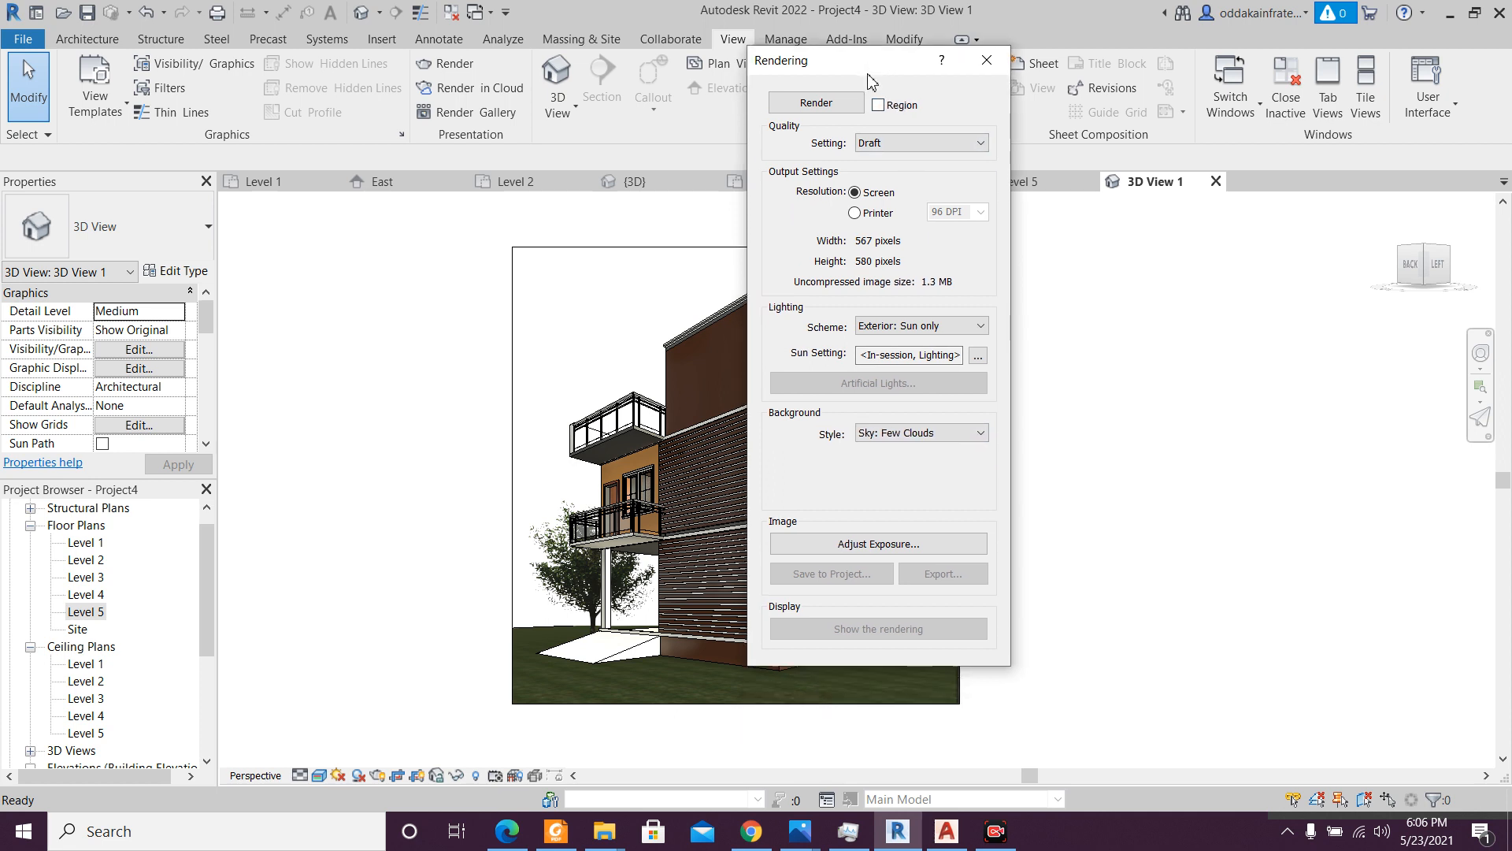
{"action": "left_click_drag", "start_coordinate": [878, 69], "coordinate": [1094, 106]}
{"action": "left_click", "coordinate": [1048, 149]}
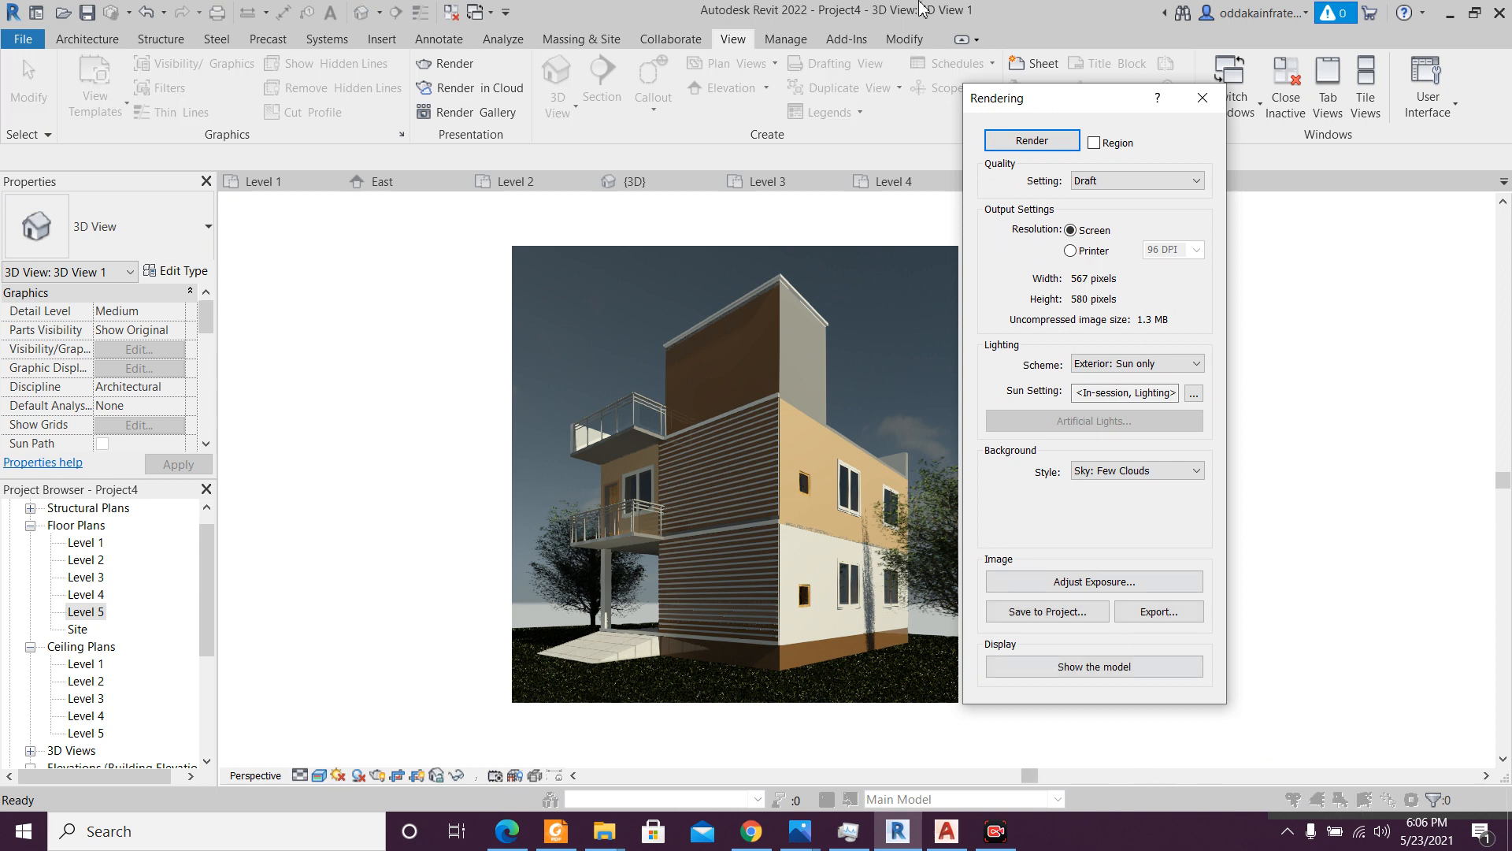
{"action": "left_click", "coordinate": [1201, 99]}
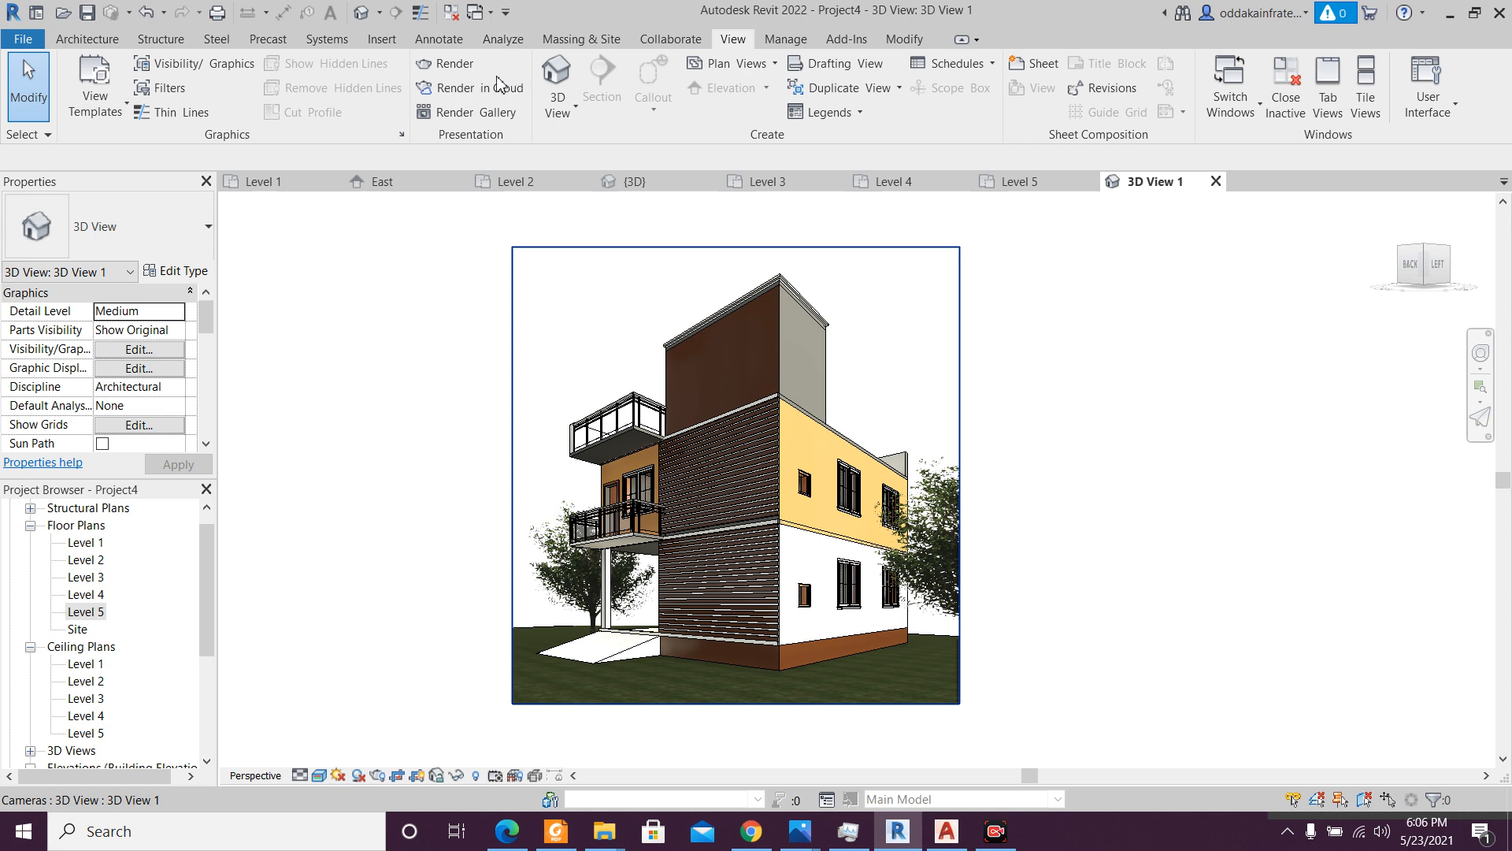
- Render the camera view at Draft quality and export the image as a JPEG file named 3D View 2
{"action": "left_click", "coordinate": [446, 64]}
{"action": "left_click", "coordinate": [1043, 145]}
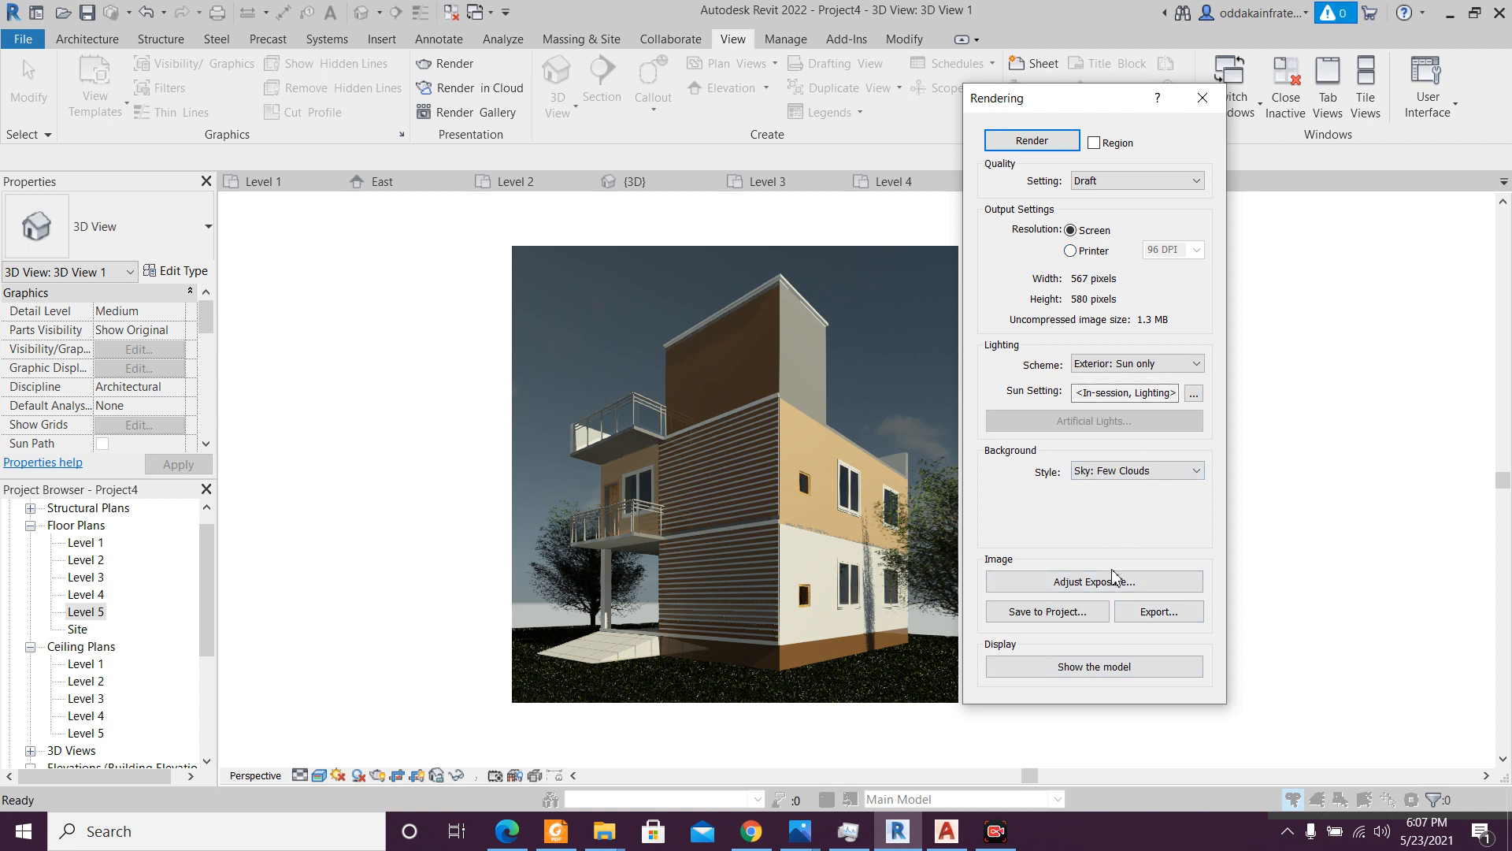
{"action": "left_click", "coordinate": [1142, 613]}
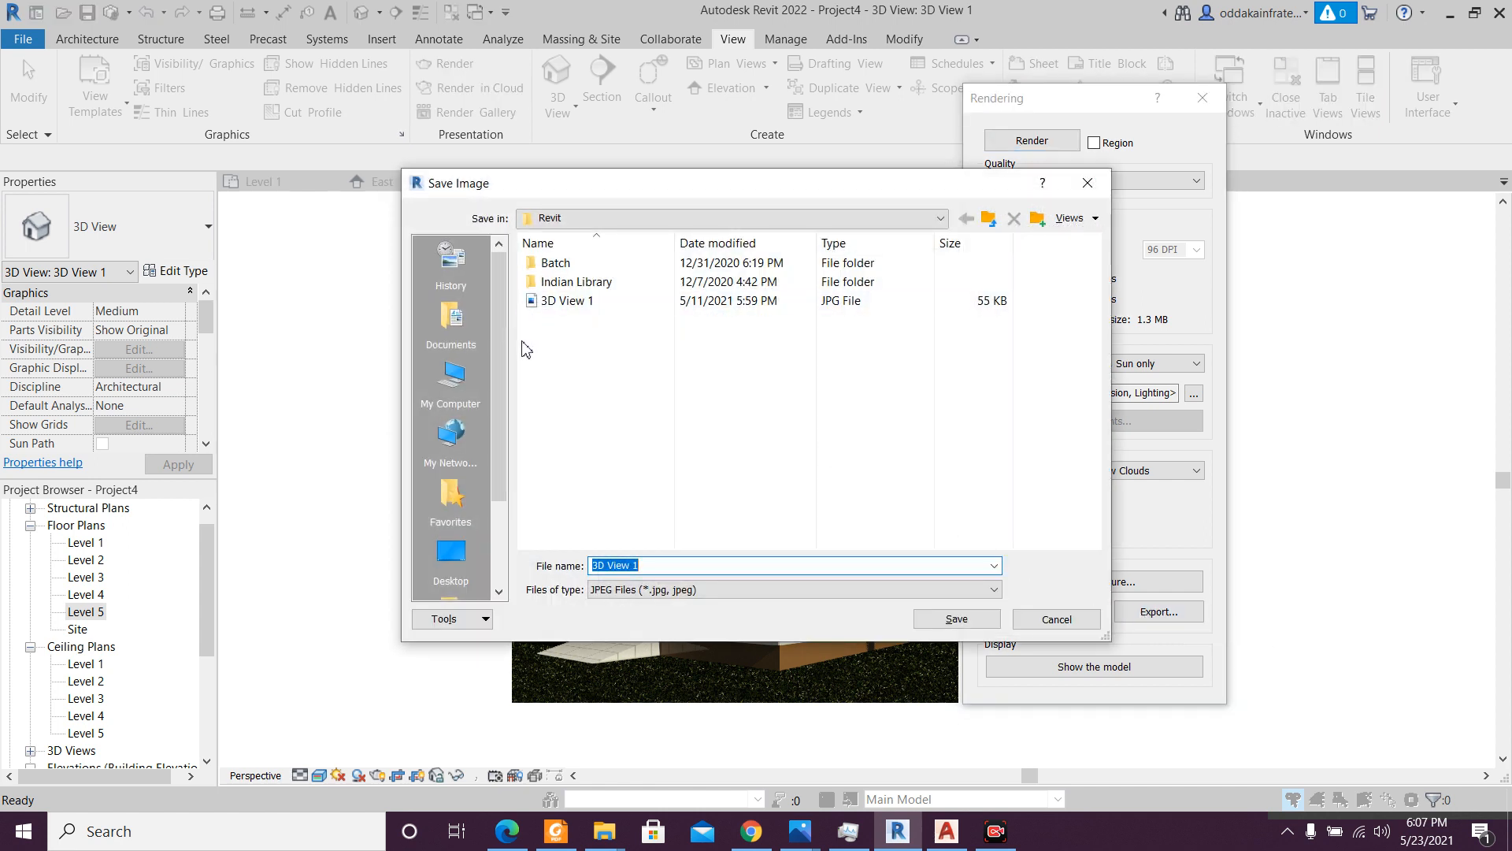
{"action": "left_click", "coordinate": [675, 565]}
{"action": "key", "text": "BackSpace"}
{"action": "type", "text": "2"}
{"action": "left_click", "coordinate": [916, 624]}
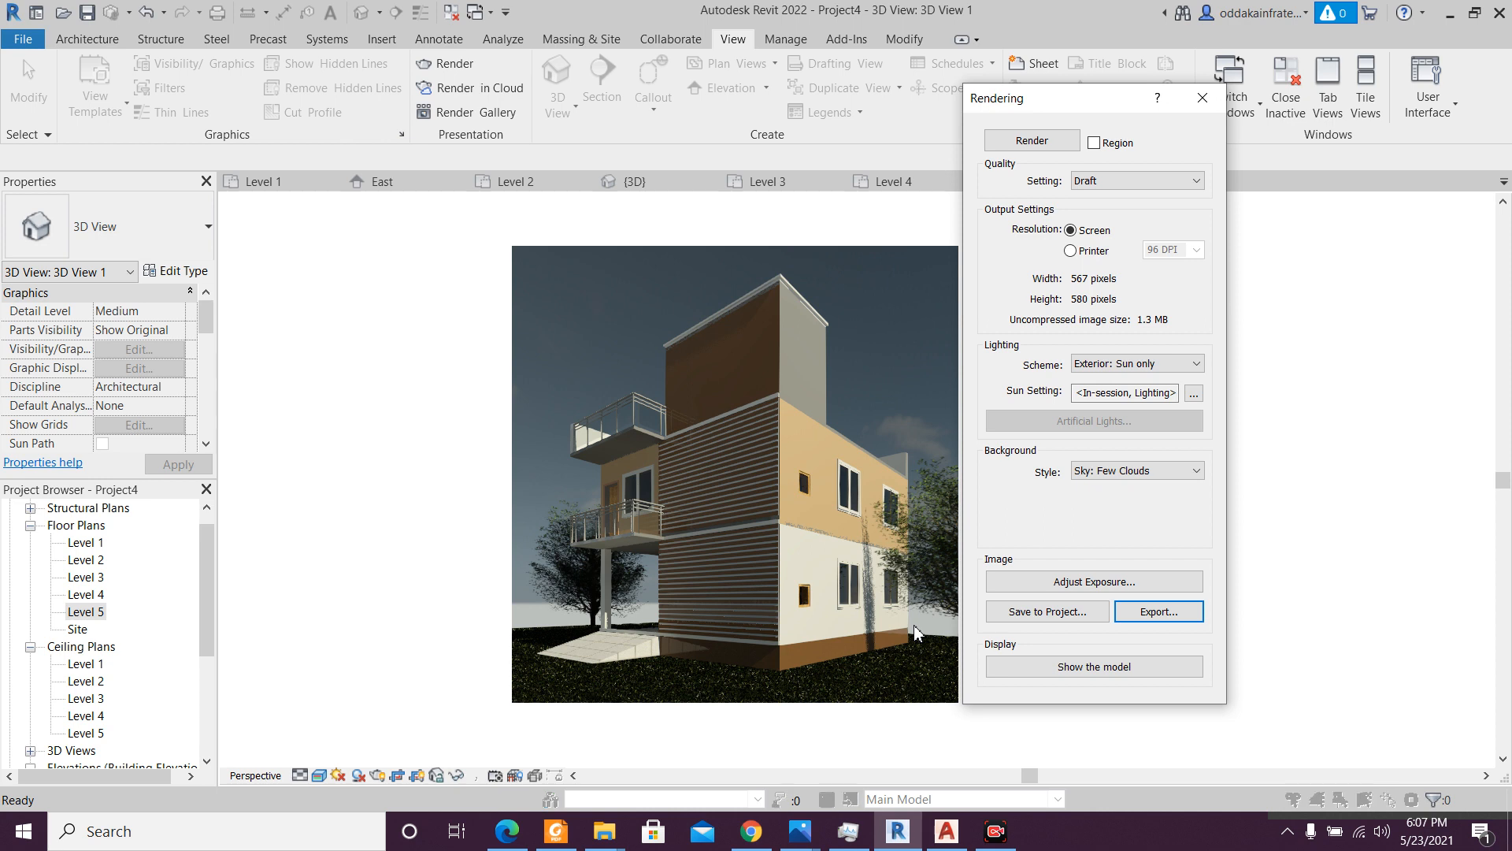
- Save the rendered image to the project as 3D View 1_1 and close the Rendering dialog
{"action": "left_click", "coordinate": [1040, 623]}
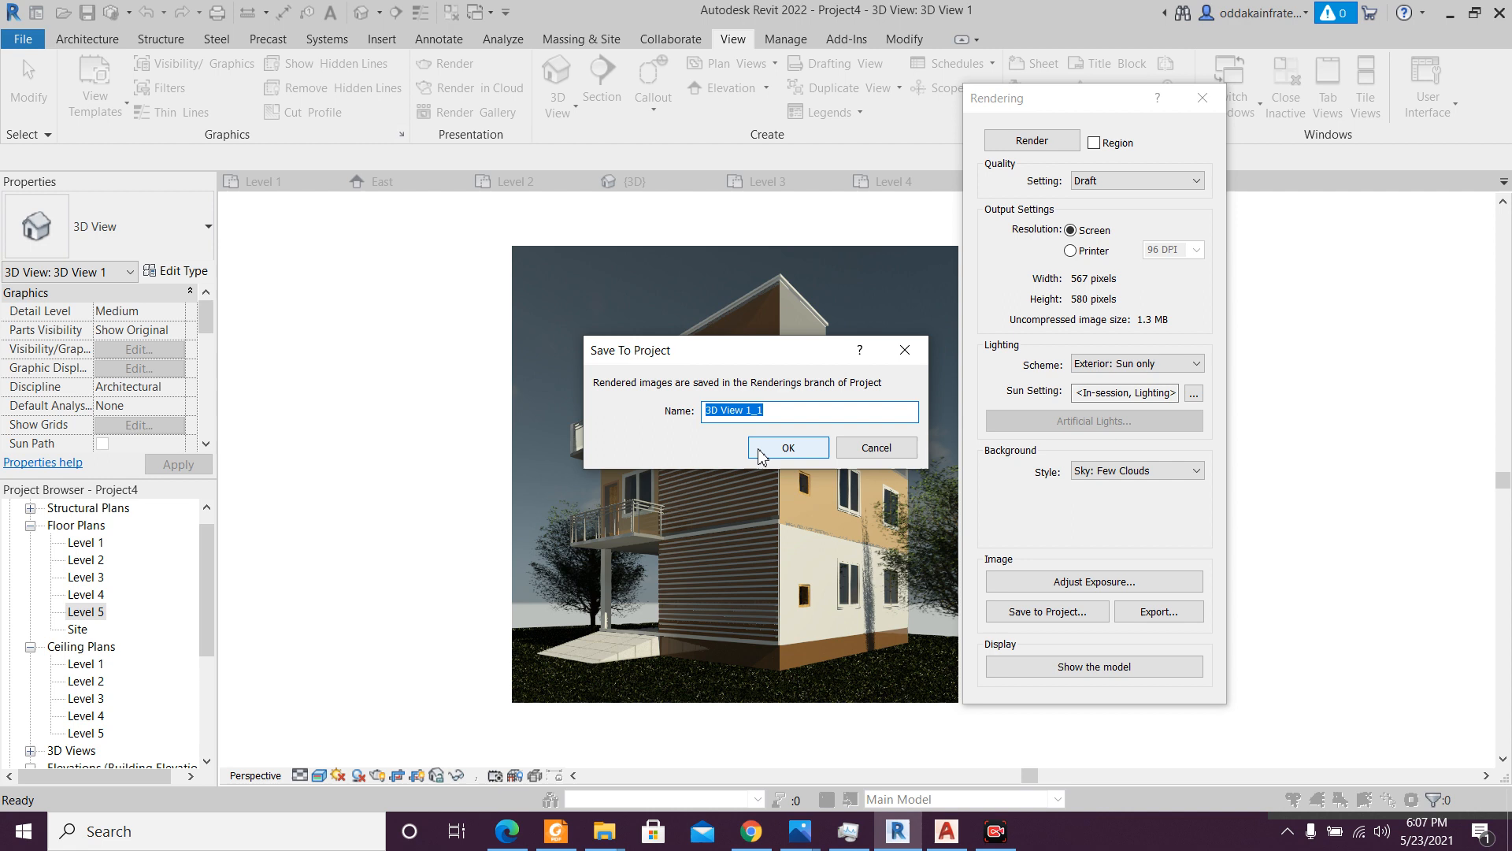
{"action": "left_click", "coordinate": [788, 447]}
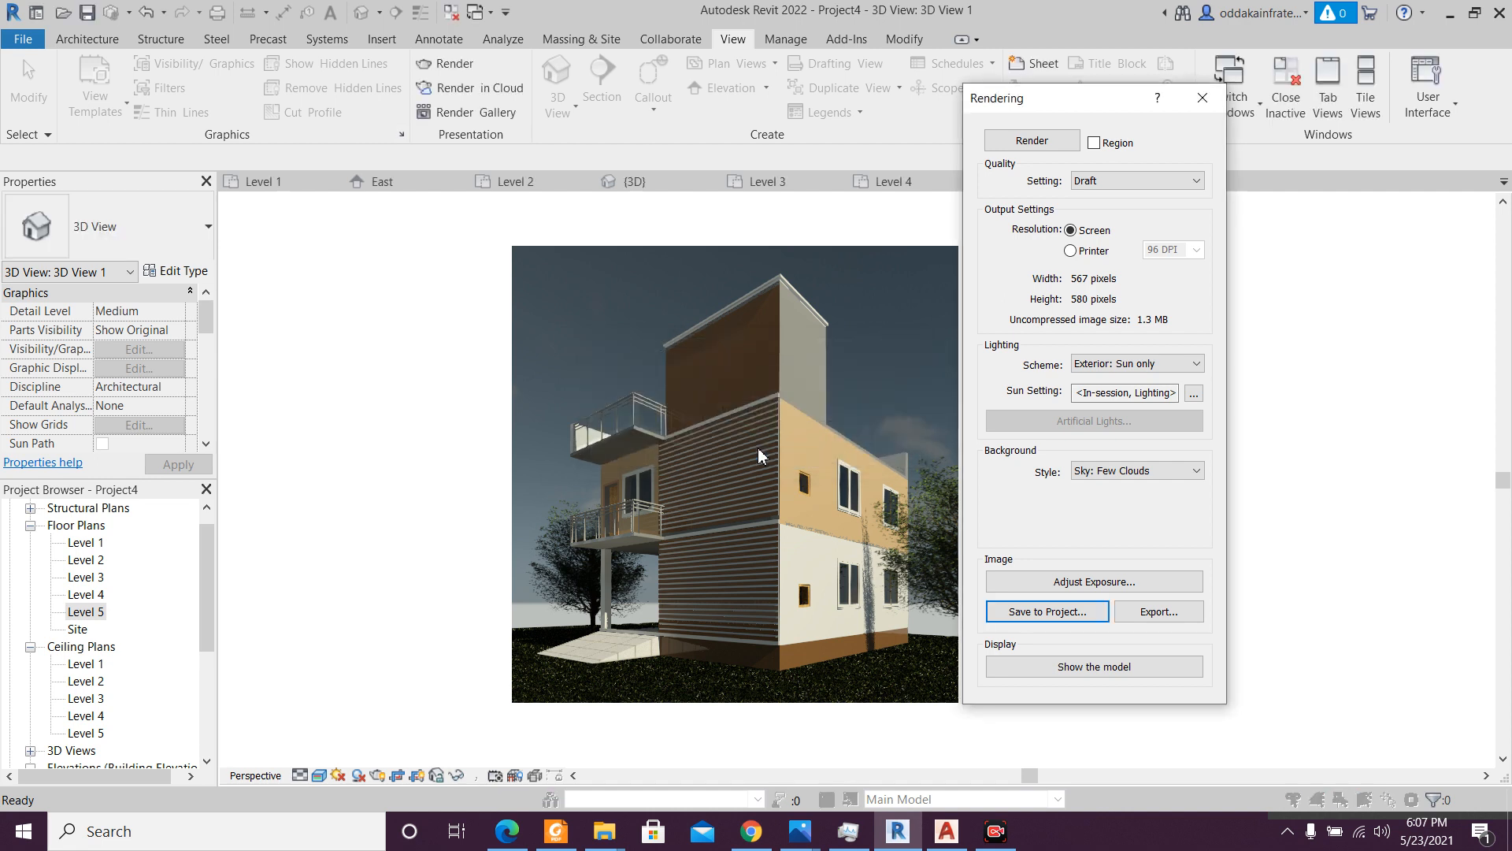
{"action": "left_click", "coordinate": [1203, 99]}
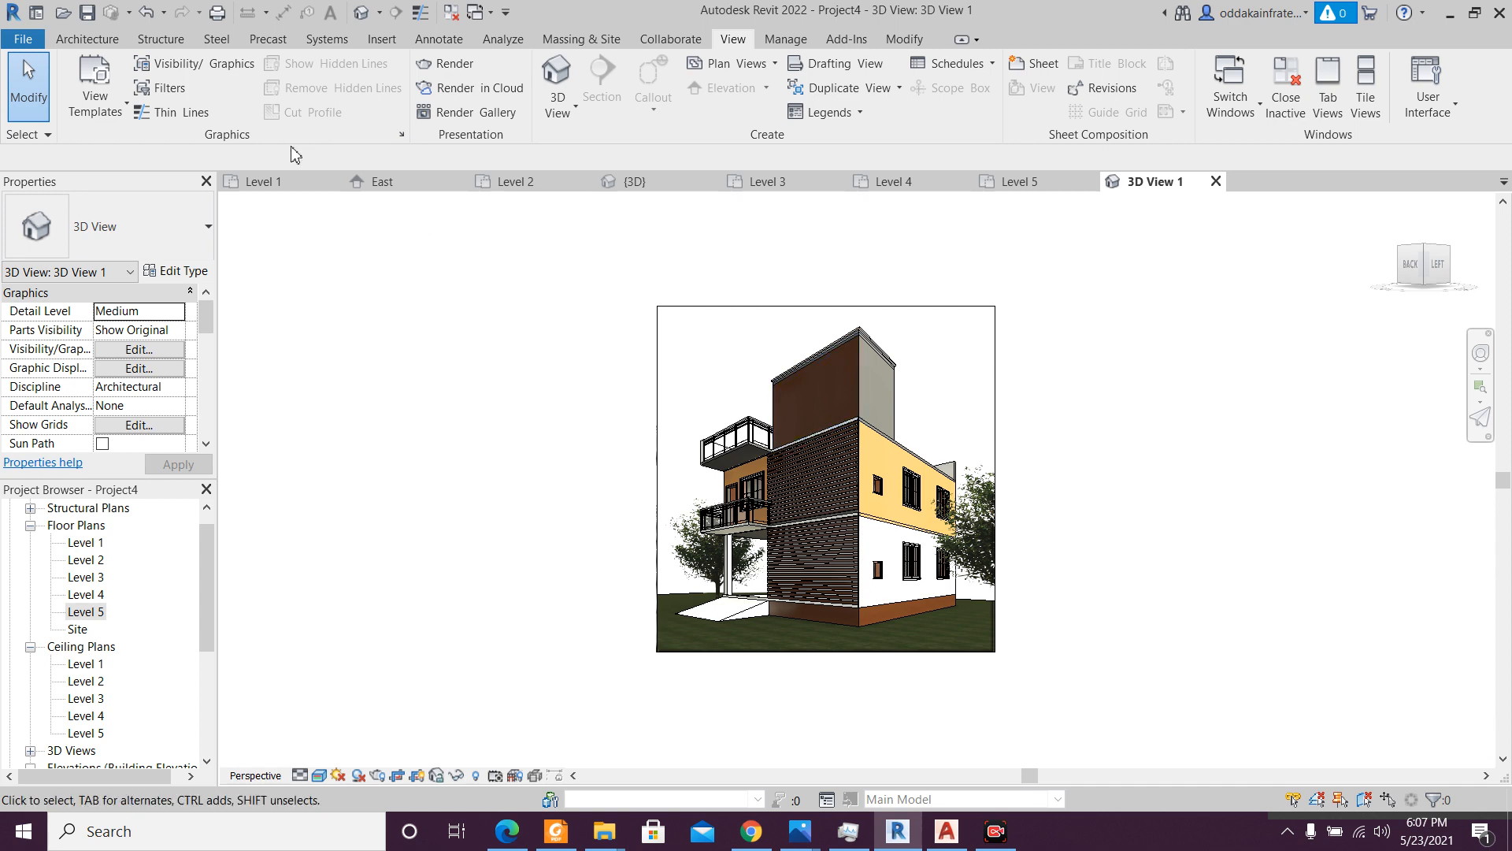
- Inspect the finished house and its surrounding trees in the default 3D view
{"action": "left_click", "coordinate": [631, 180]}
{"action": "scroll", "coordinate": [613, 503], "scroll_direction": "up", "scroll_amount": 4}
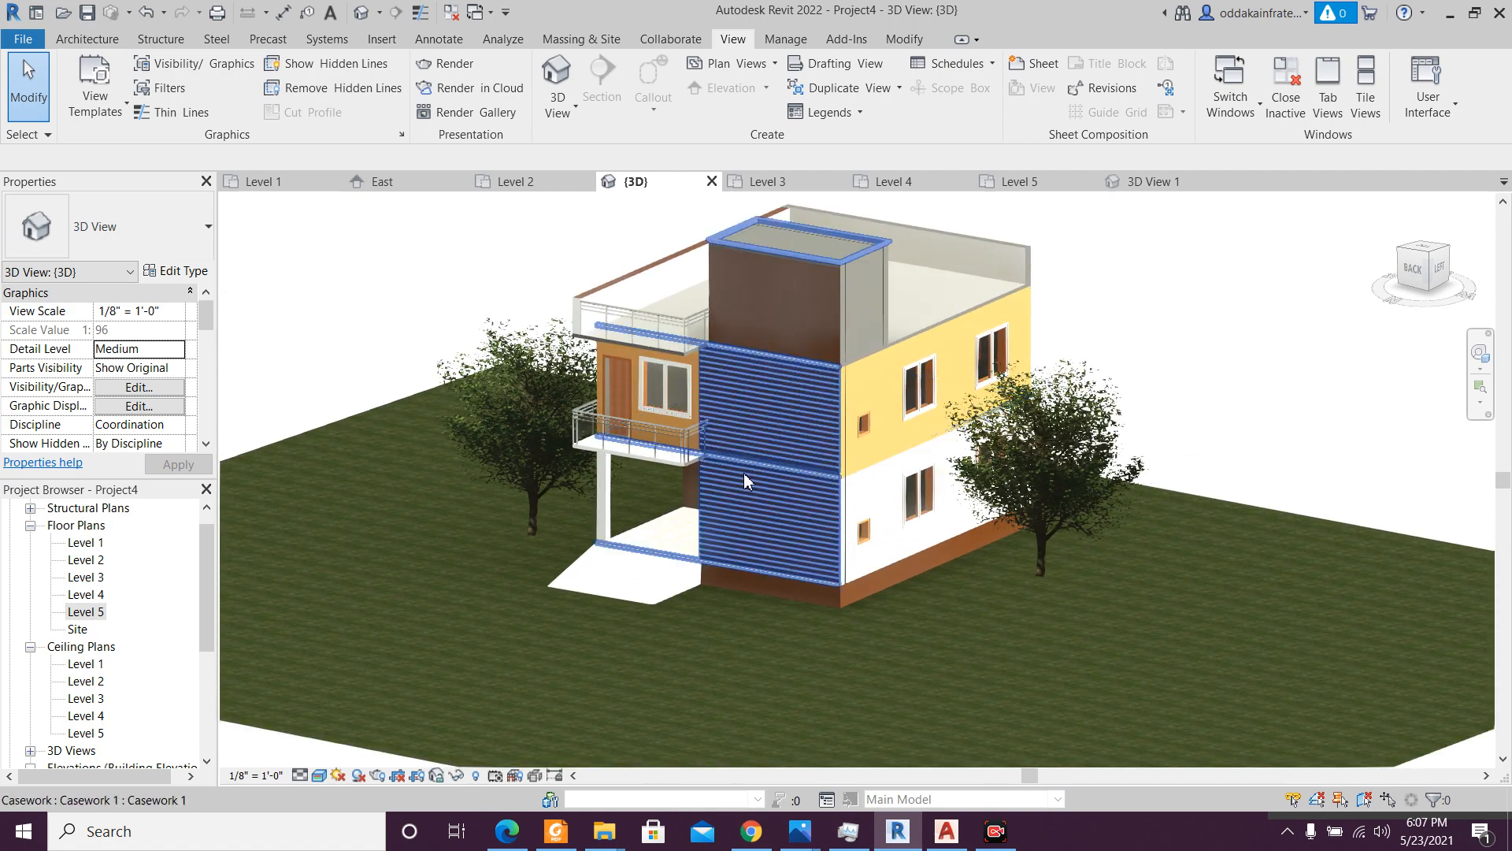
{"action": "middle_click_drag", "start_coordinate": [480, 524], "coordinate": [516, 487], "text": "shift"}
{"action": "scroll", "coordinate": [516, 487], "scroll_direction": "up", "scroll_amount": 3}
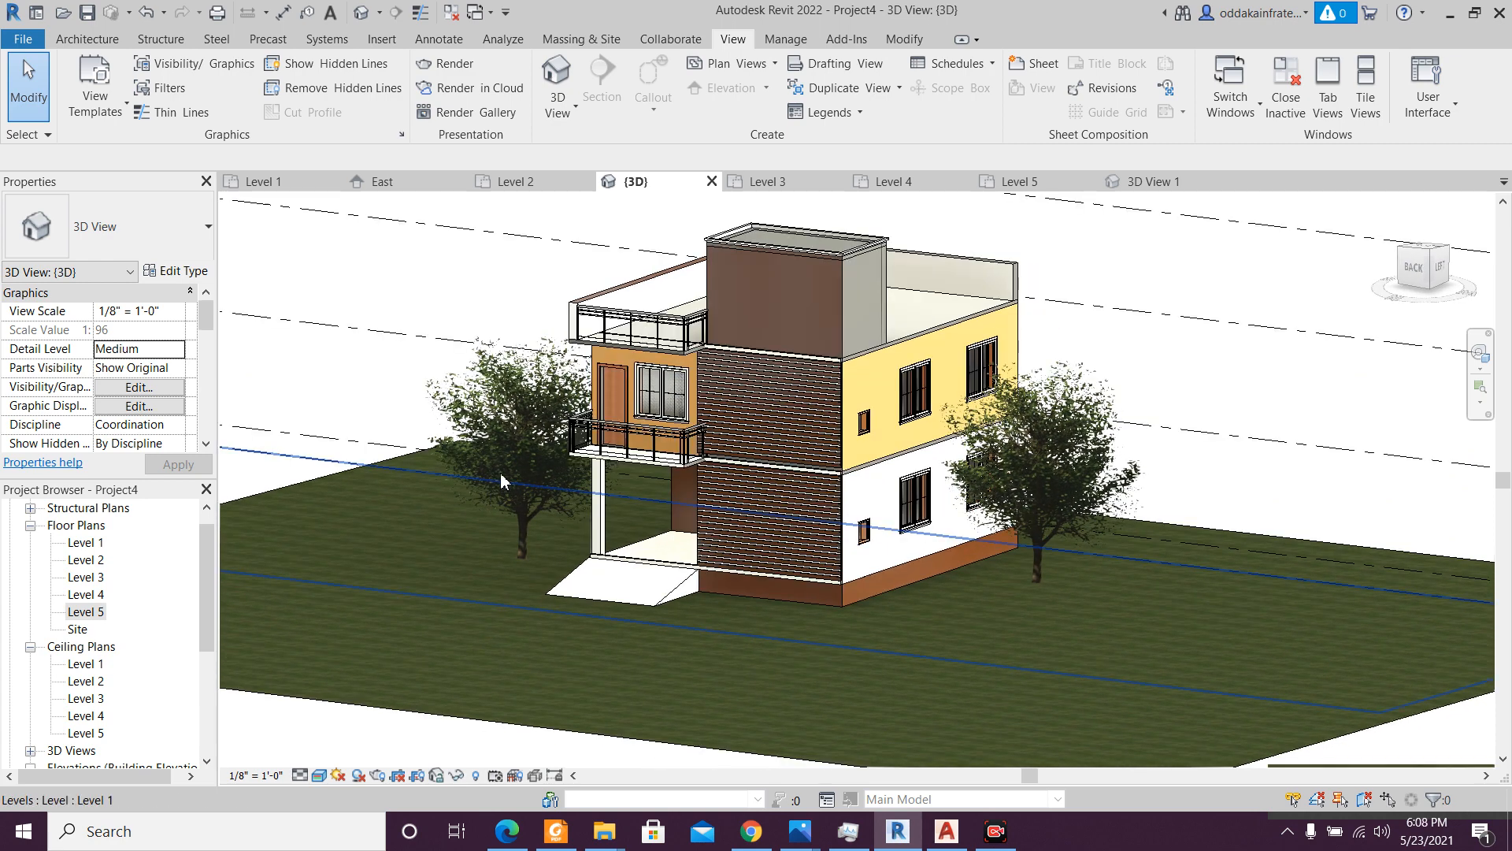
{"action": "scroll", "coordinate": [516, 487], "scroll_direction": "down", "scroll_amount": 3}
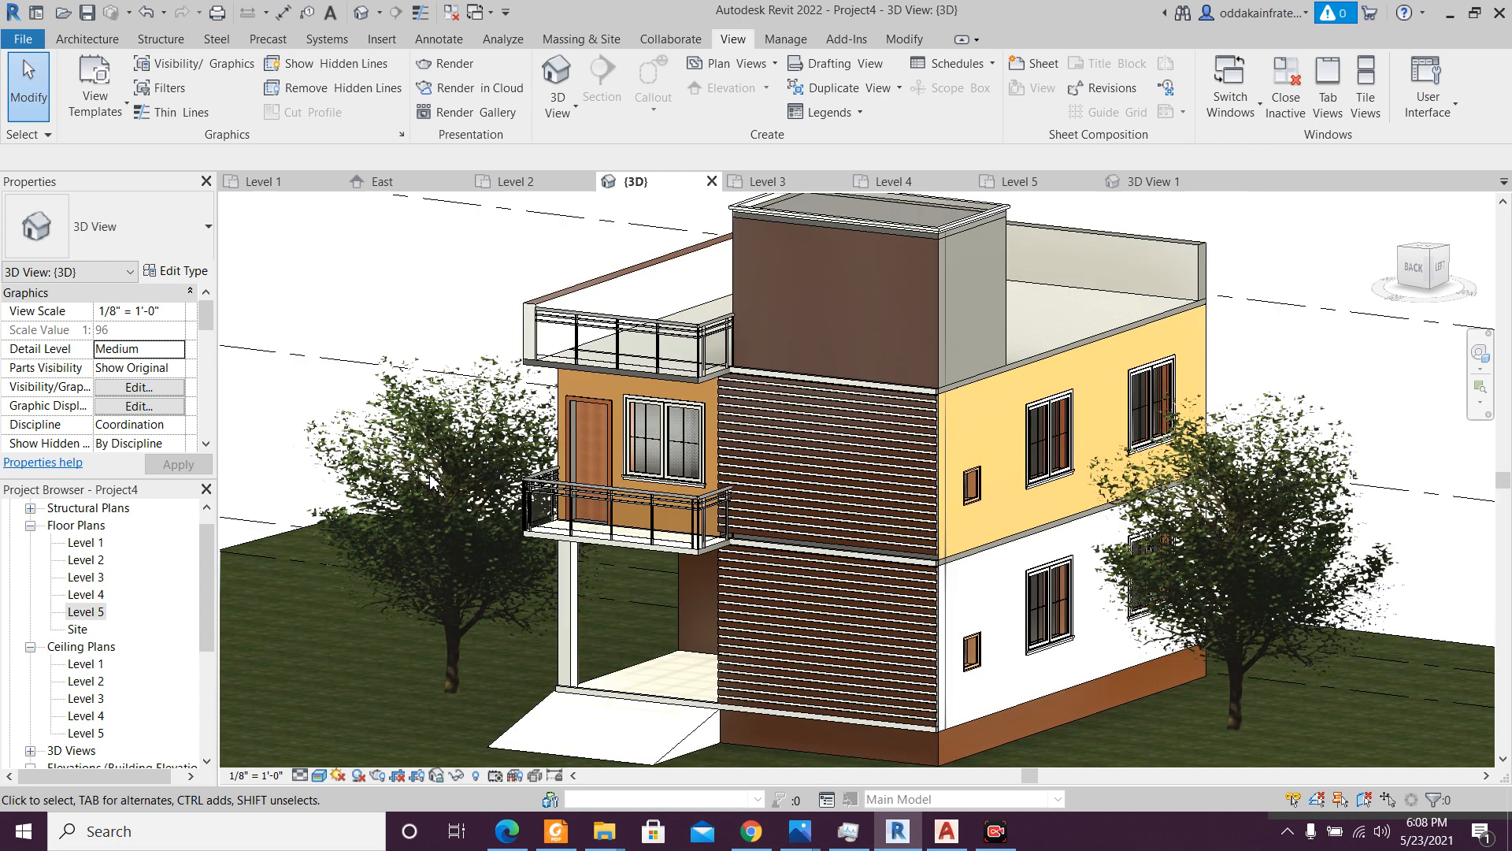
{"action": "scroll", "coordinate": [431, 482], "scroll_direction": "down", "scroll_amount": 1}
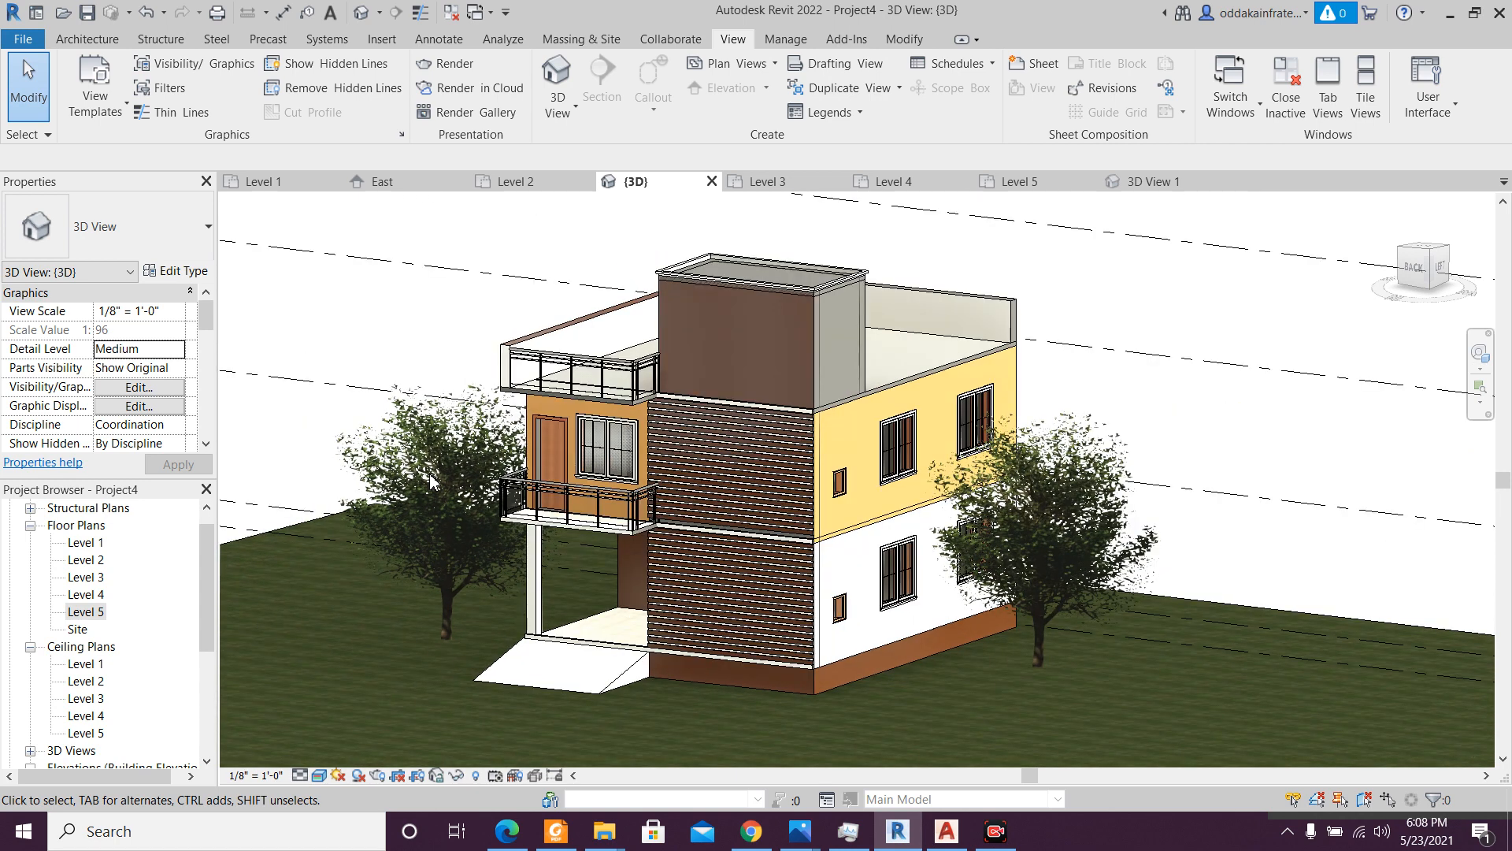